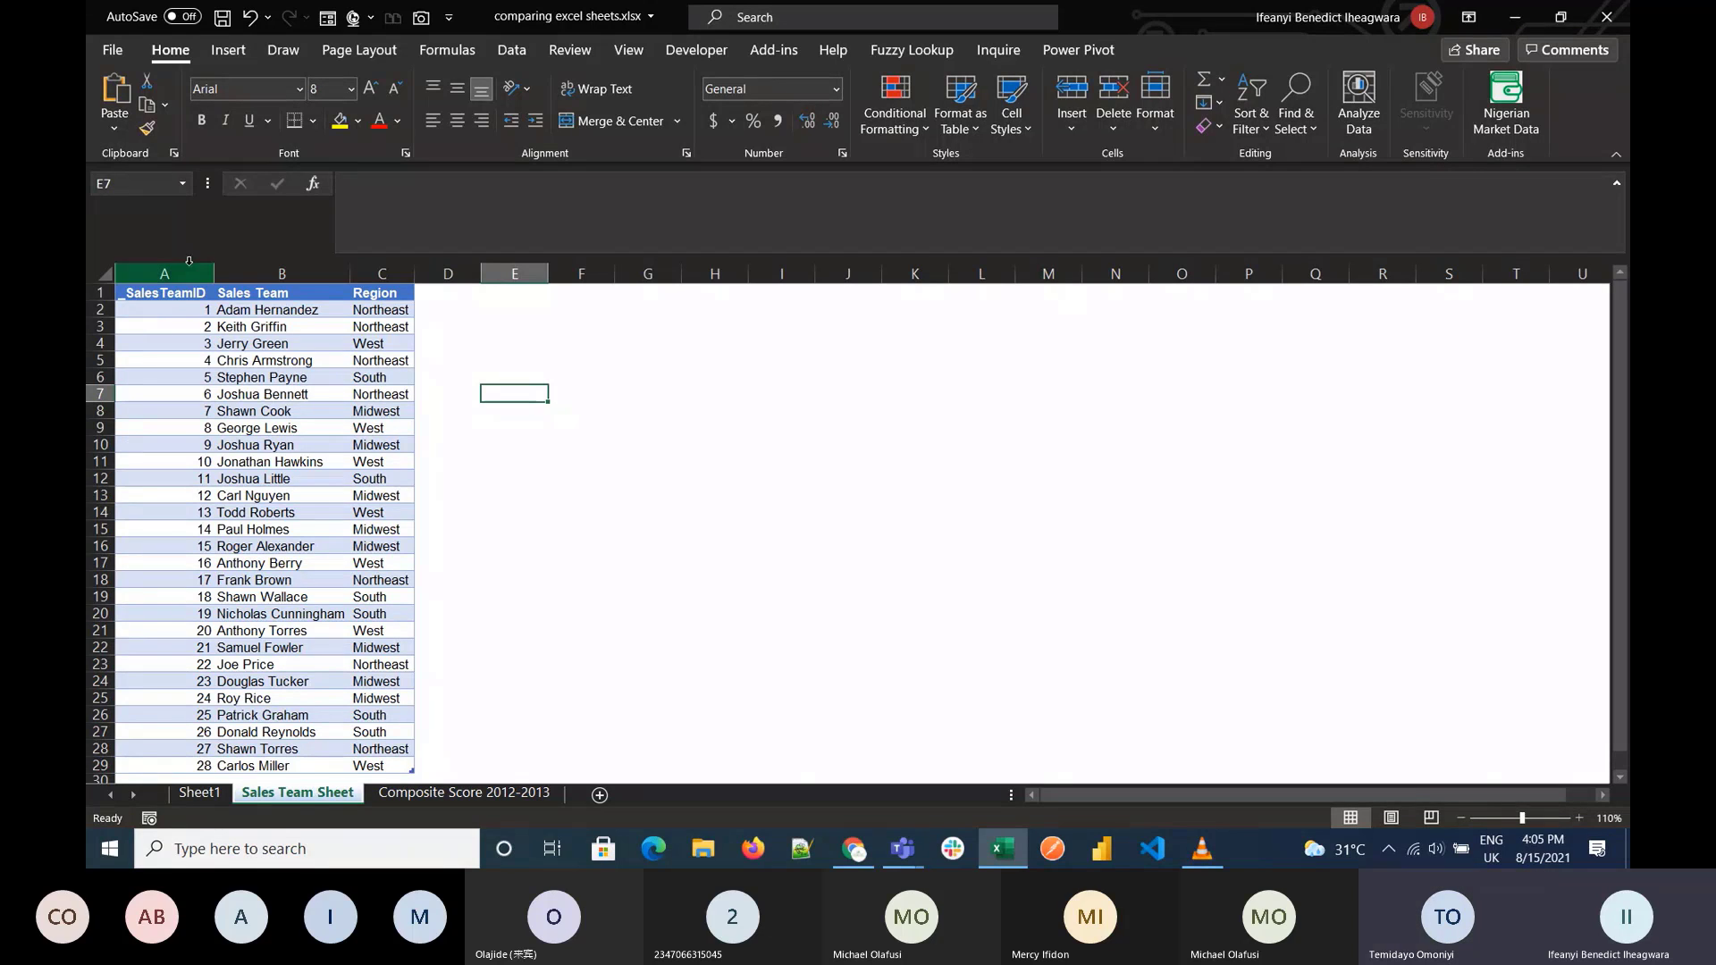
Step: Create a copy of the Sales Team Sheet within the same workbook, placed before the original sheet
{"action": "right_click", "coordinate": [292, 802]}
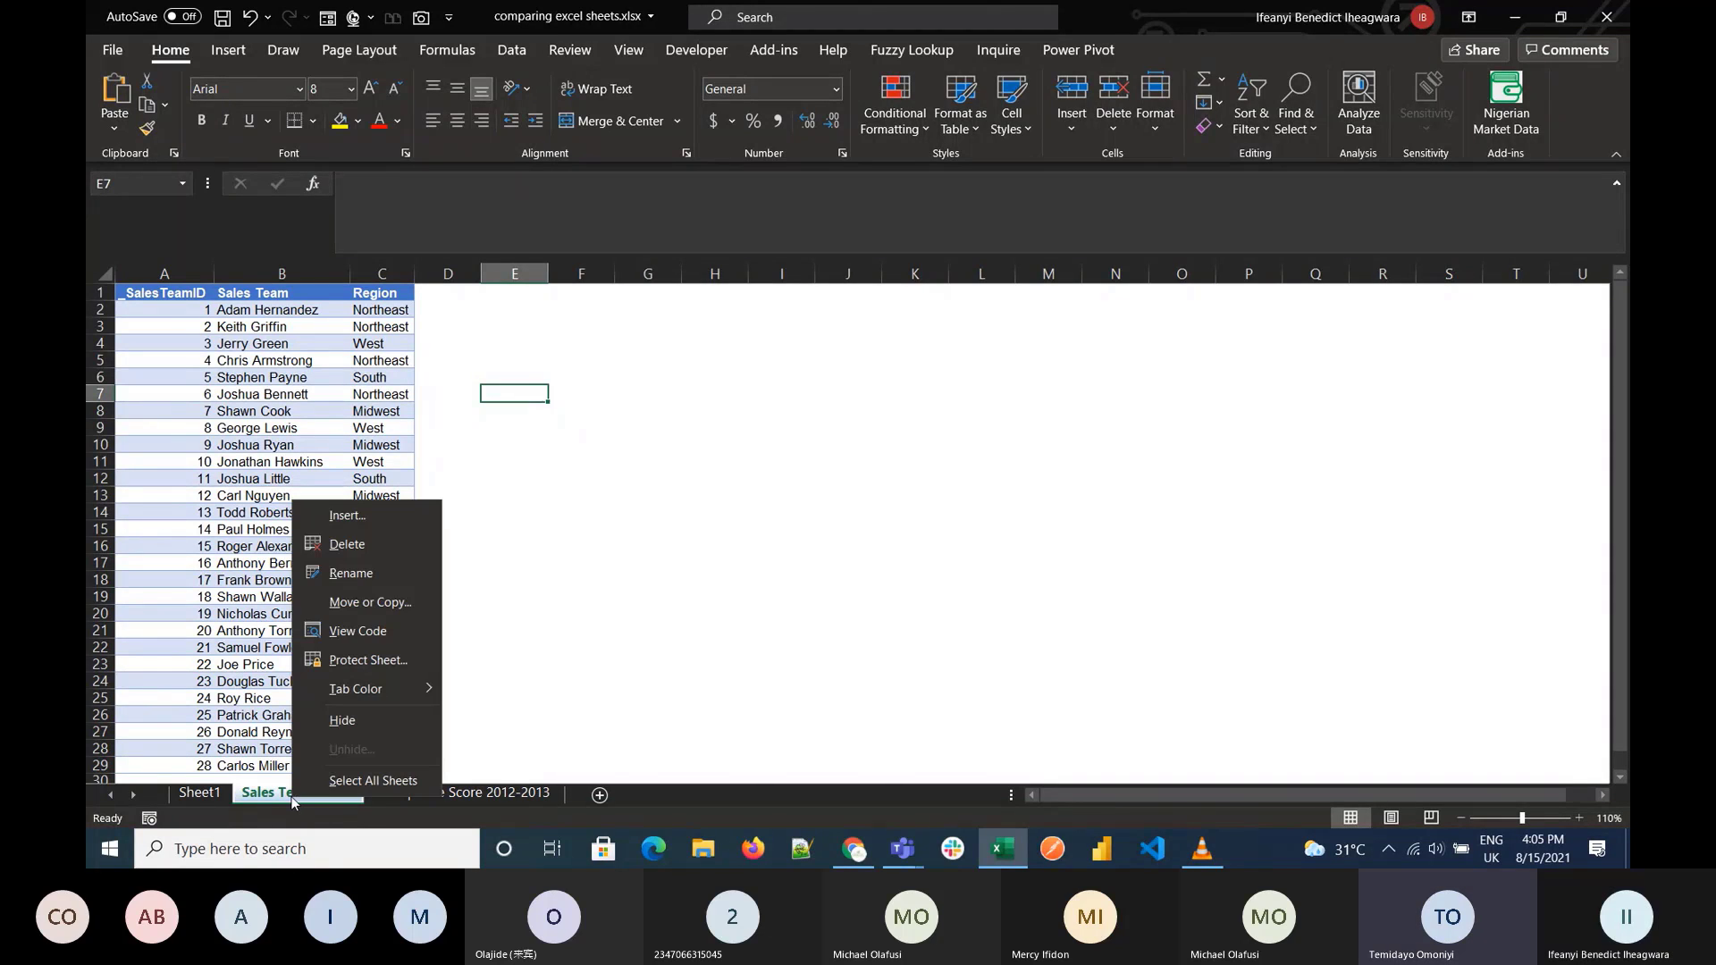
{"action": "left_click", "coordinate": [392, 608]}
{"action": "left_click", "coordinate": [378, 561]}
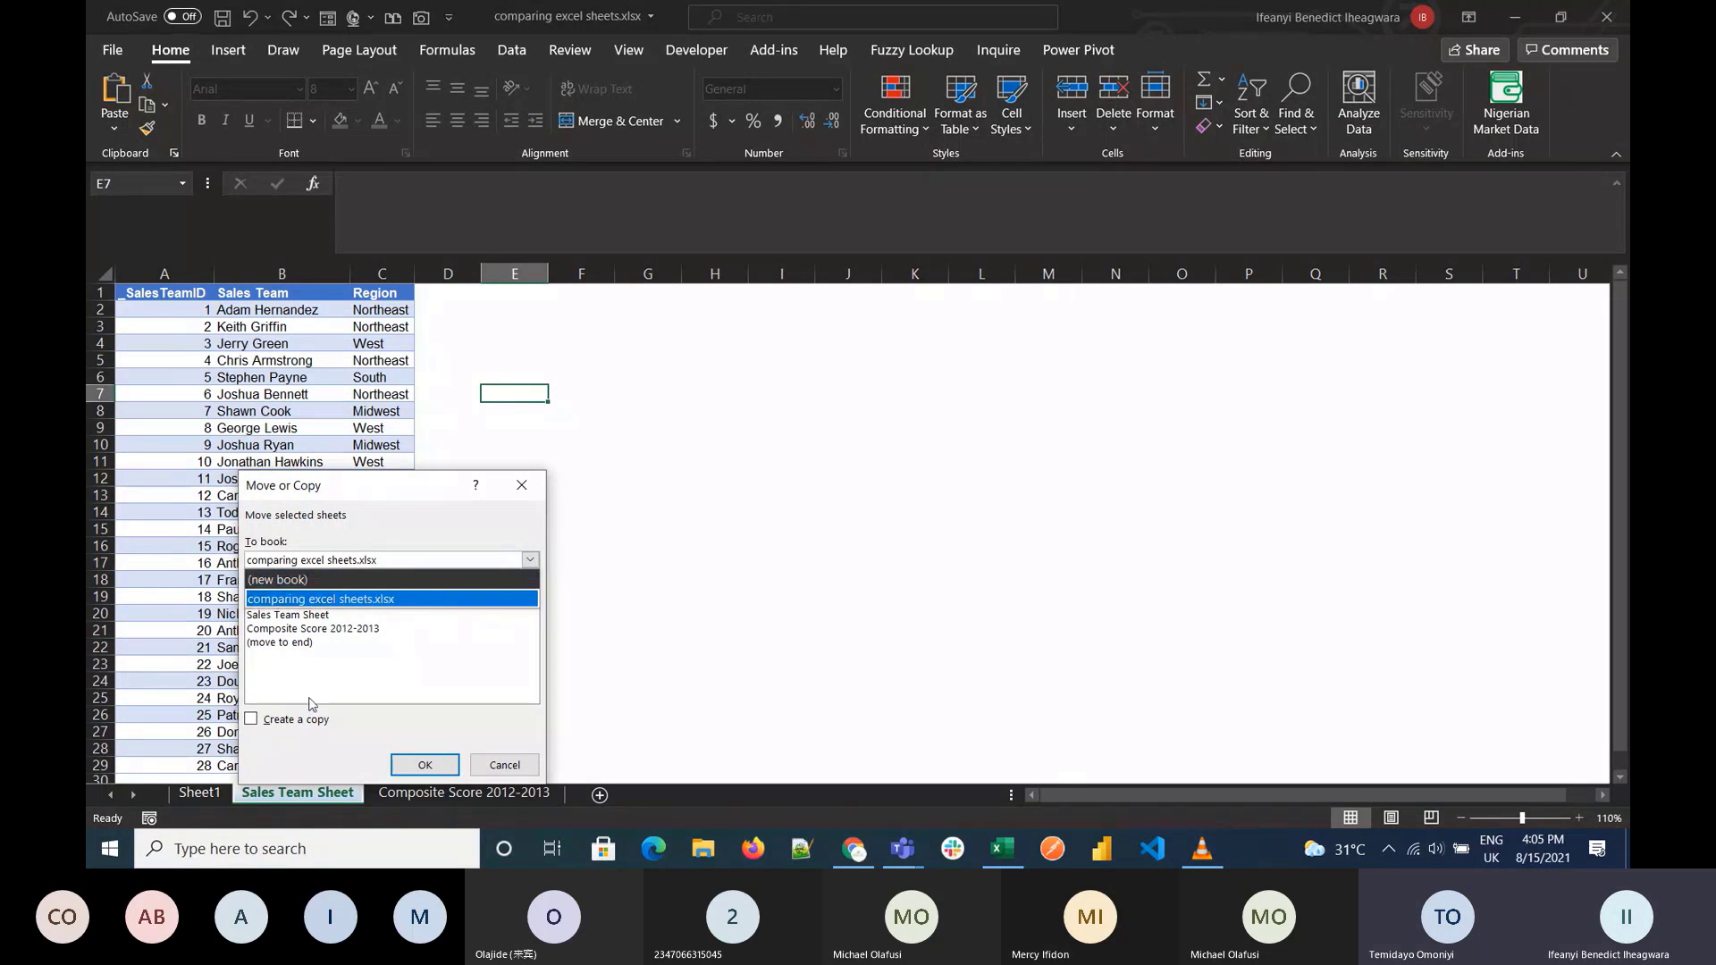
{"action": "left_click", "coordinate": [284, 718]}
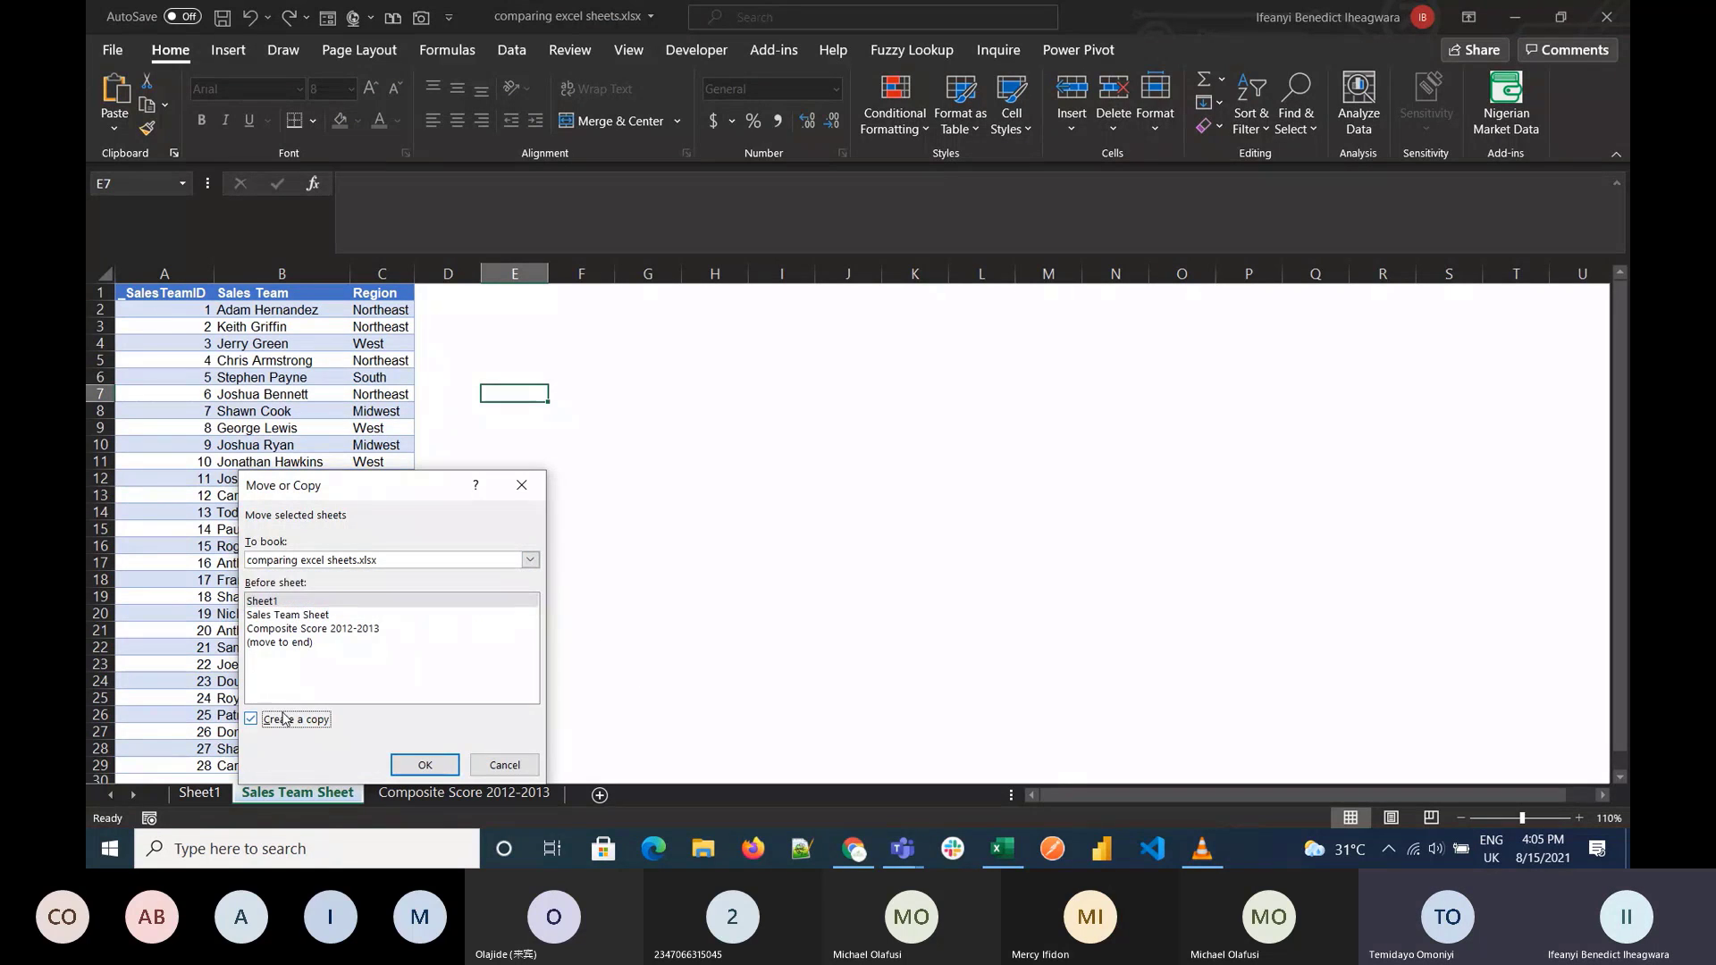
{"action": "double_click", "coordinate": [322, 616]}
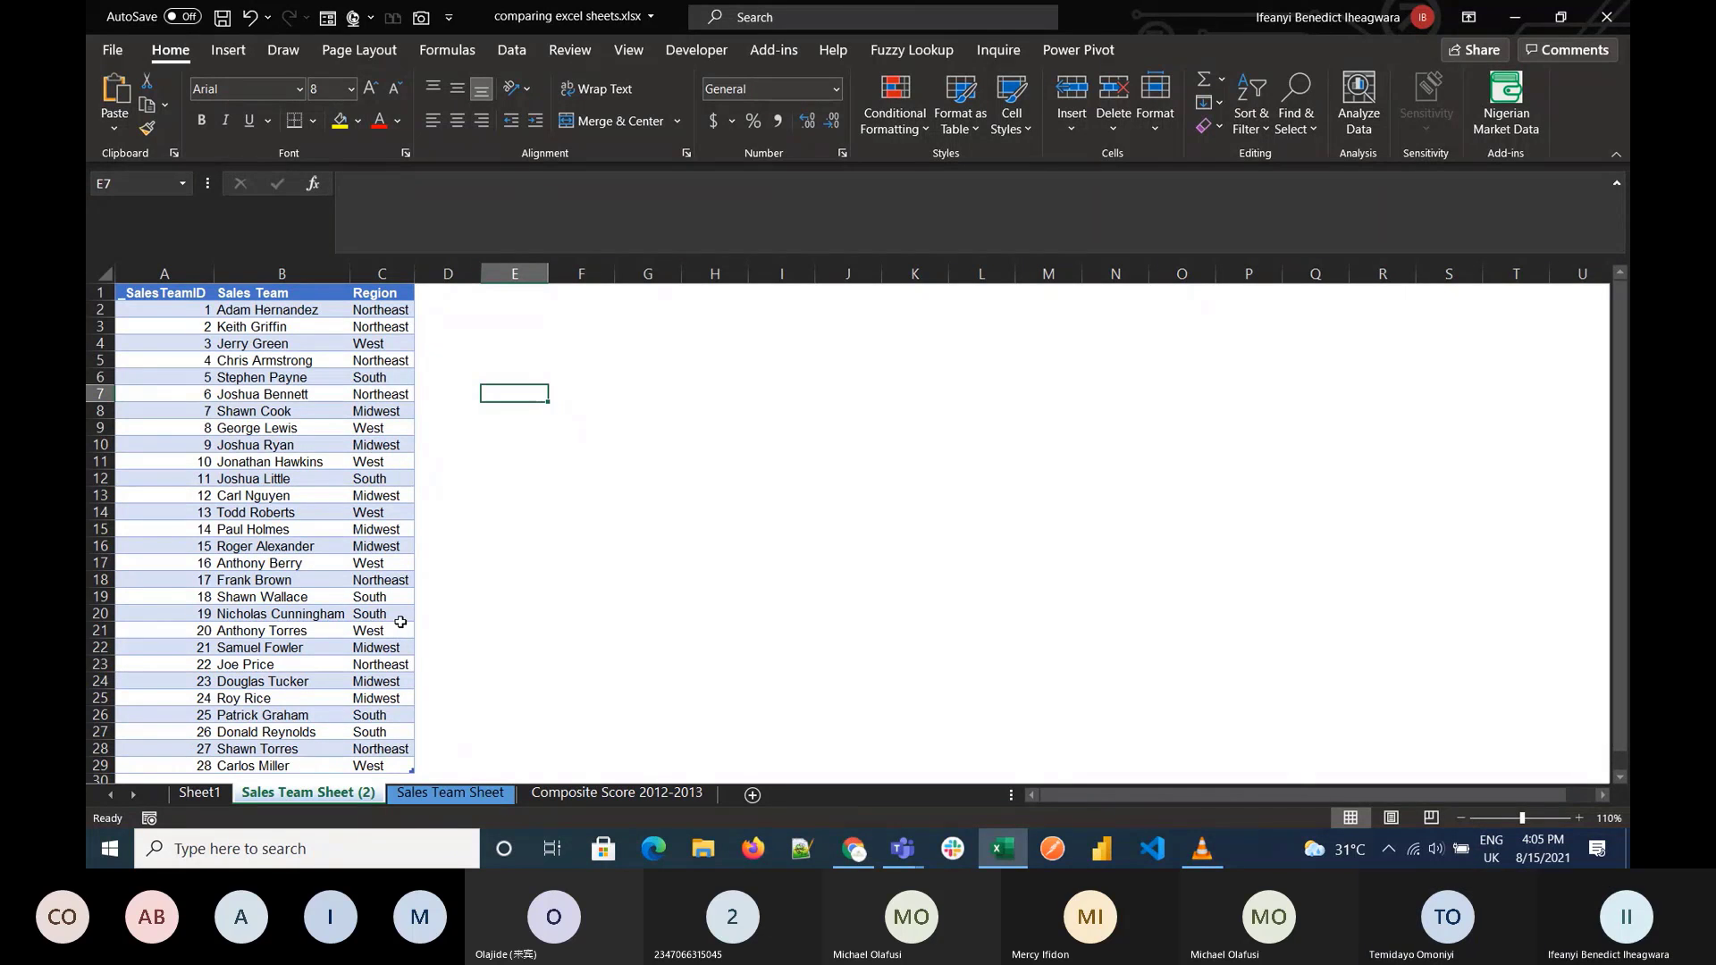
Step: Change the region in cell C11 of the copied sheet to Northeast
{"action": "left_click", "coordinate": [385, 462]}
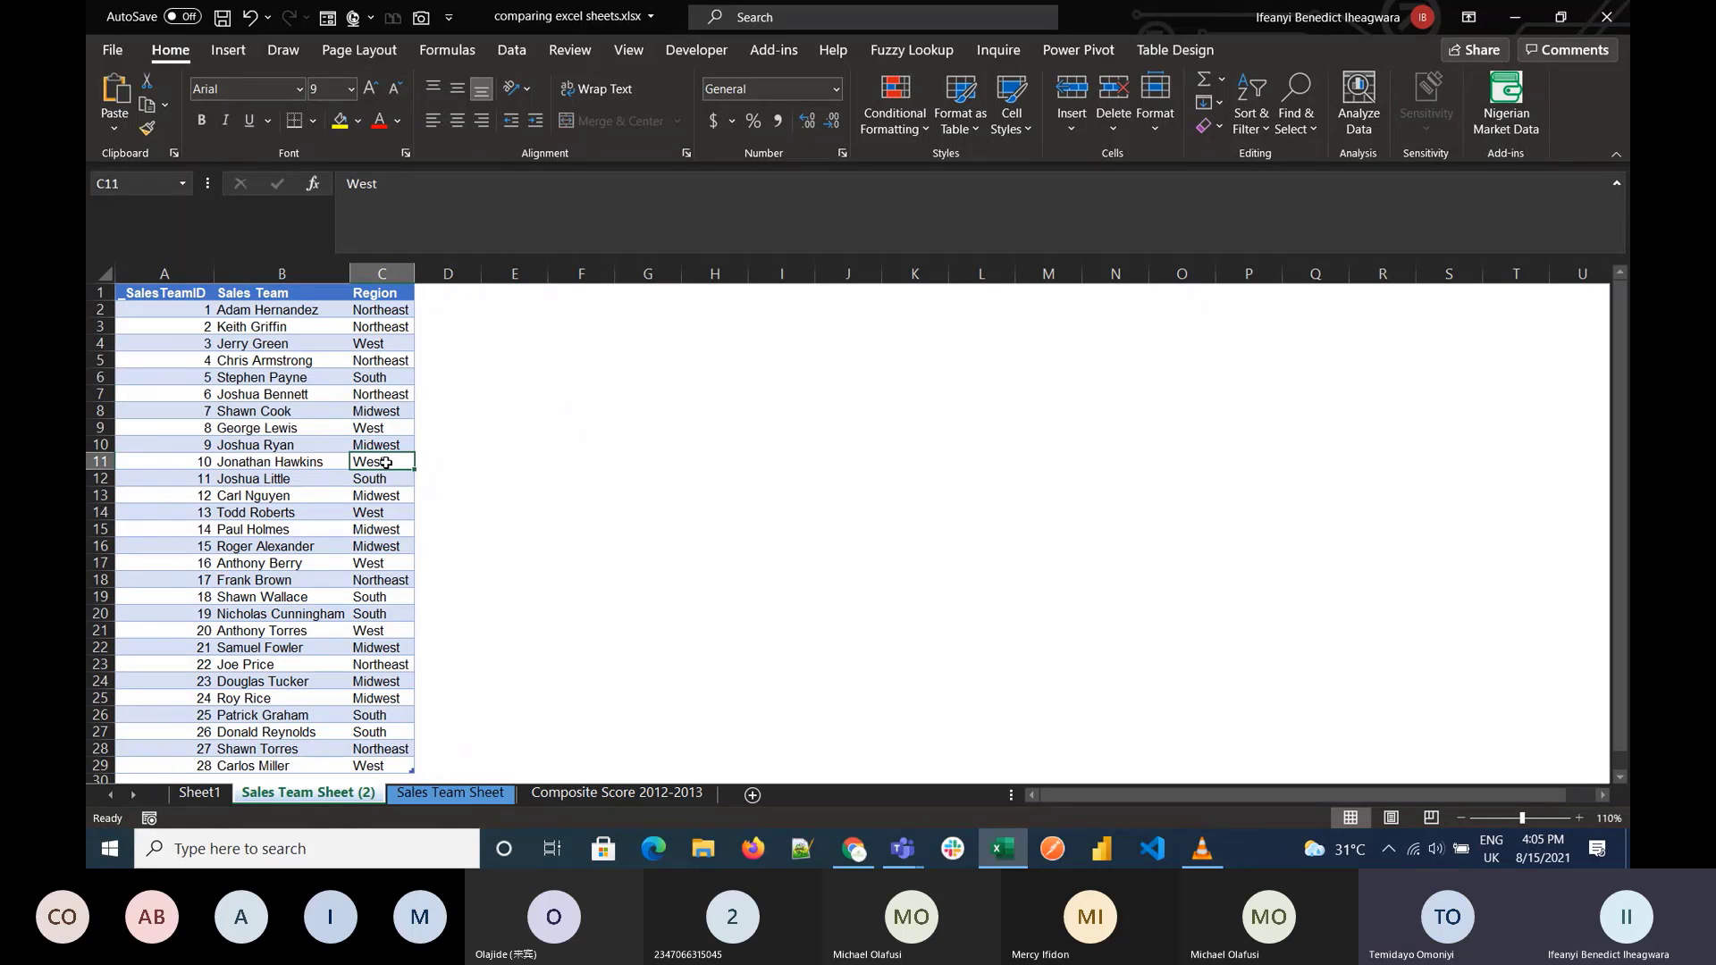
{"action": "type", "text": "Northea"}
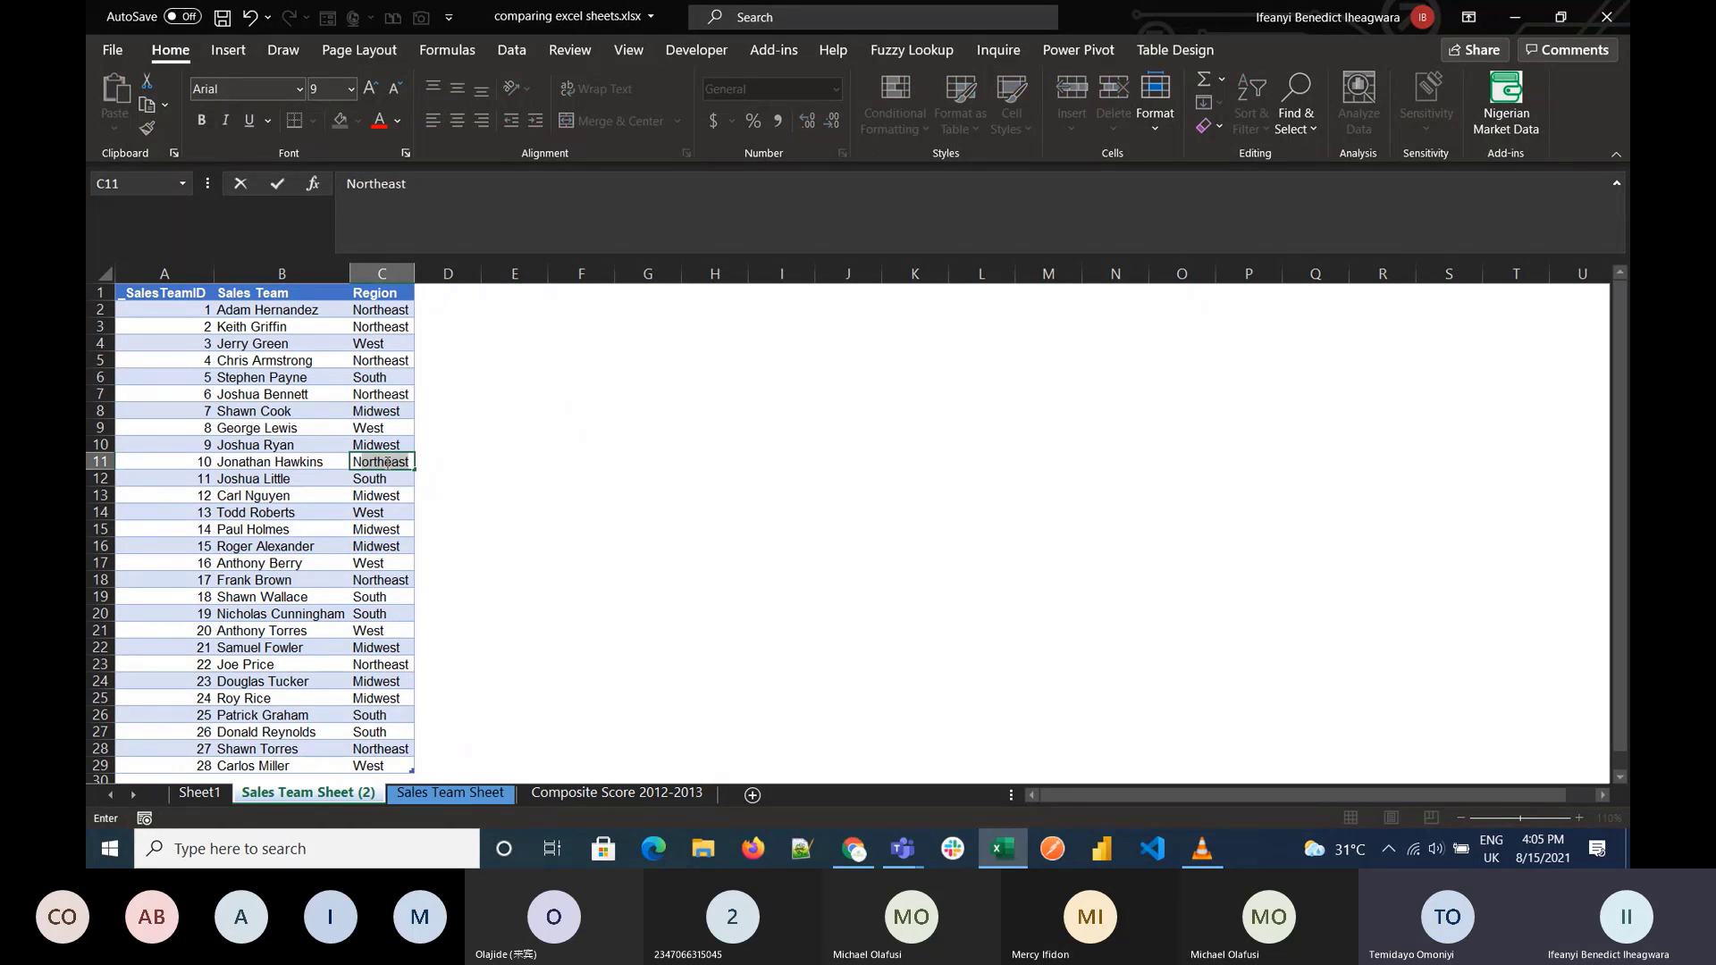
{"action": "key", "text": "Return"}
Step: Change the region in cell C15 of the copied sheet to South
{"action": "key", "text": "Return"}
{"action": "key", "text": "Return"}
{"action": "key", "text": "Return"}
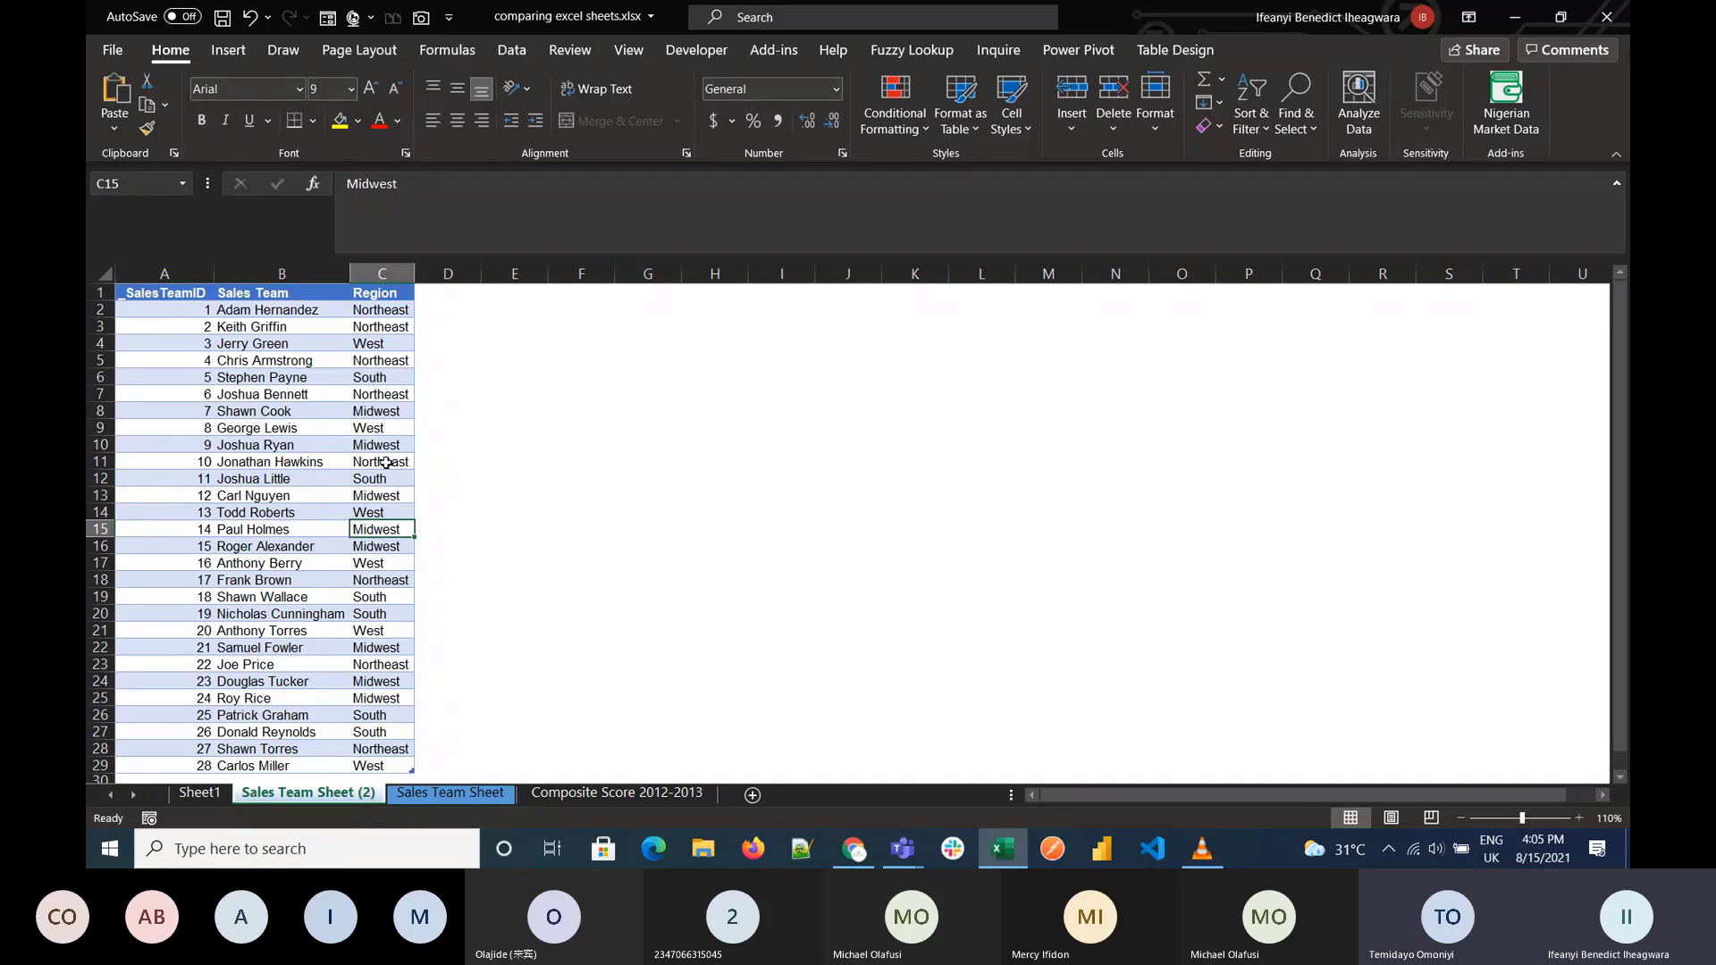
{"action": "type", "text": "S"}
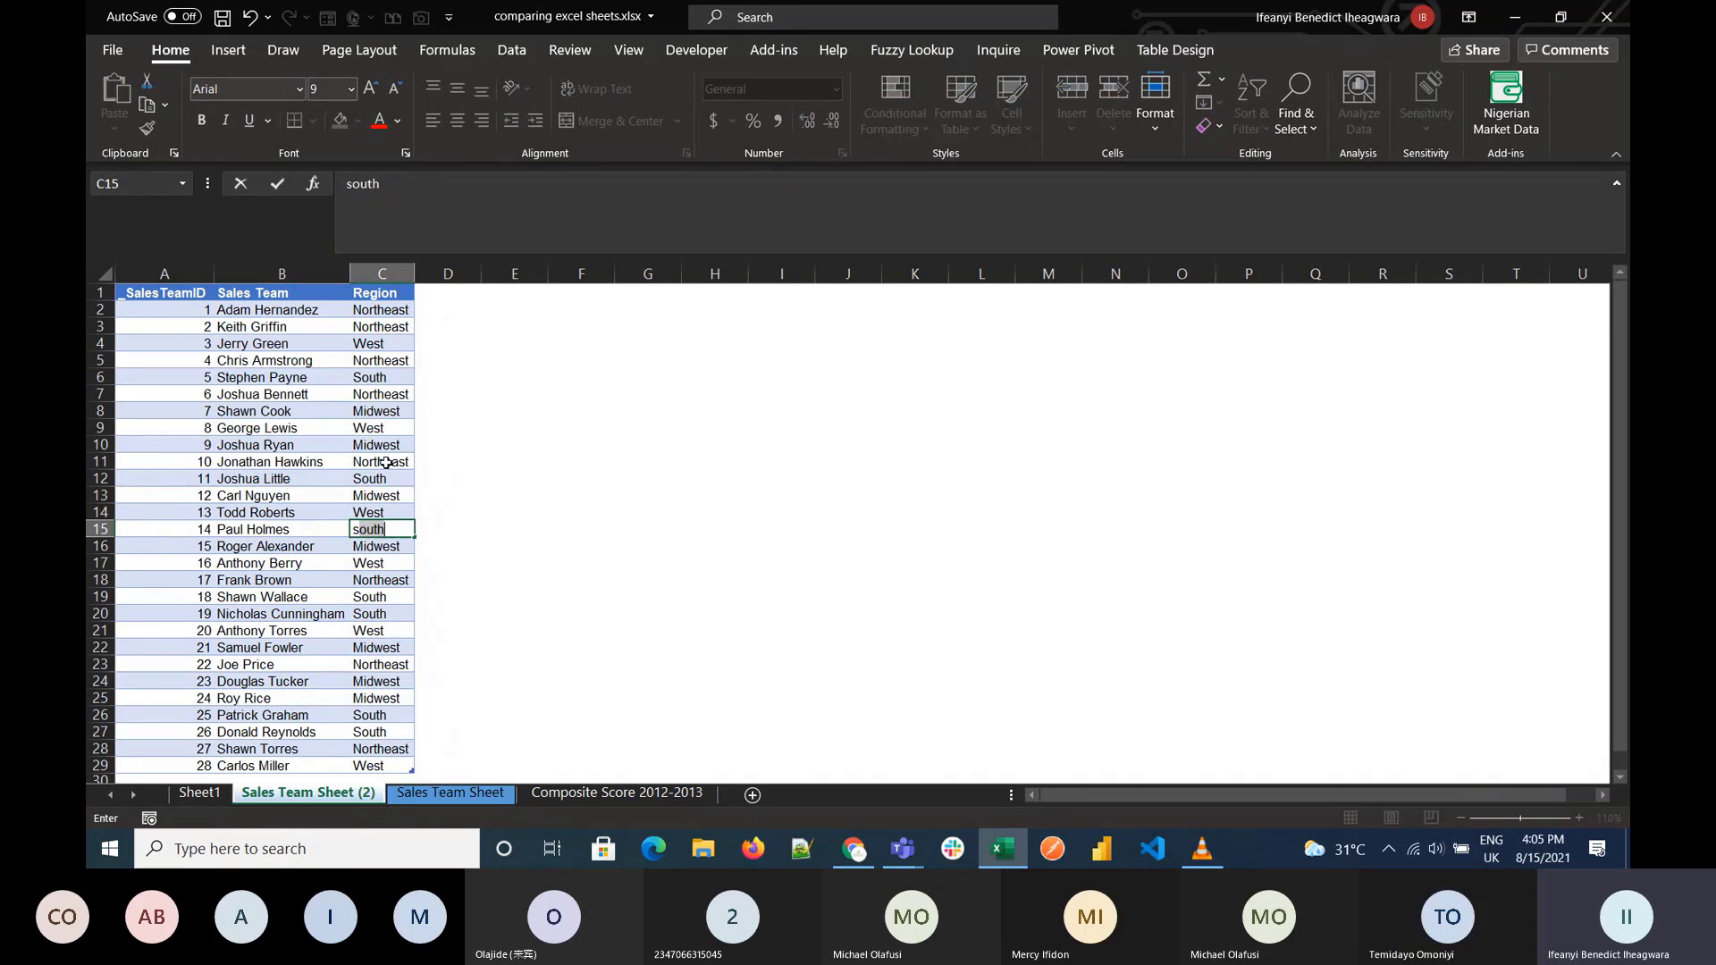
{"action": "key", "text": "Return"}
Step: Change the region in cell C20 of the copied sheet to West
{"action": "key", "text": "Return"}
{"action": "key", "text": "Return"}
{"action": "key", "text": "Return"}
{"action": "key", "text": "Return"}
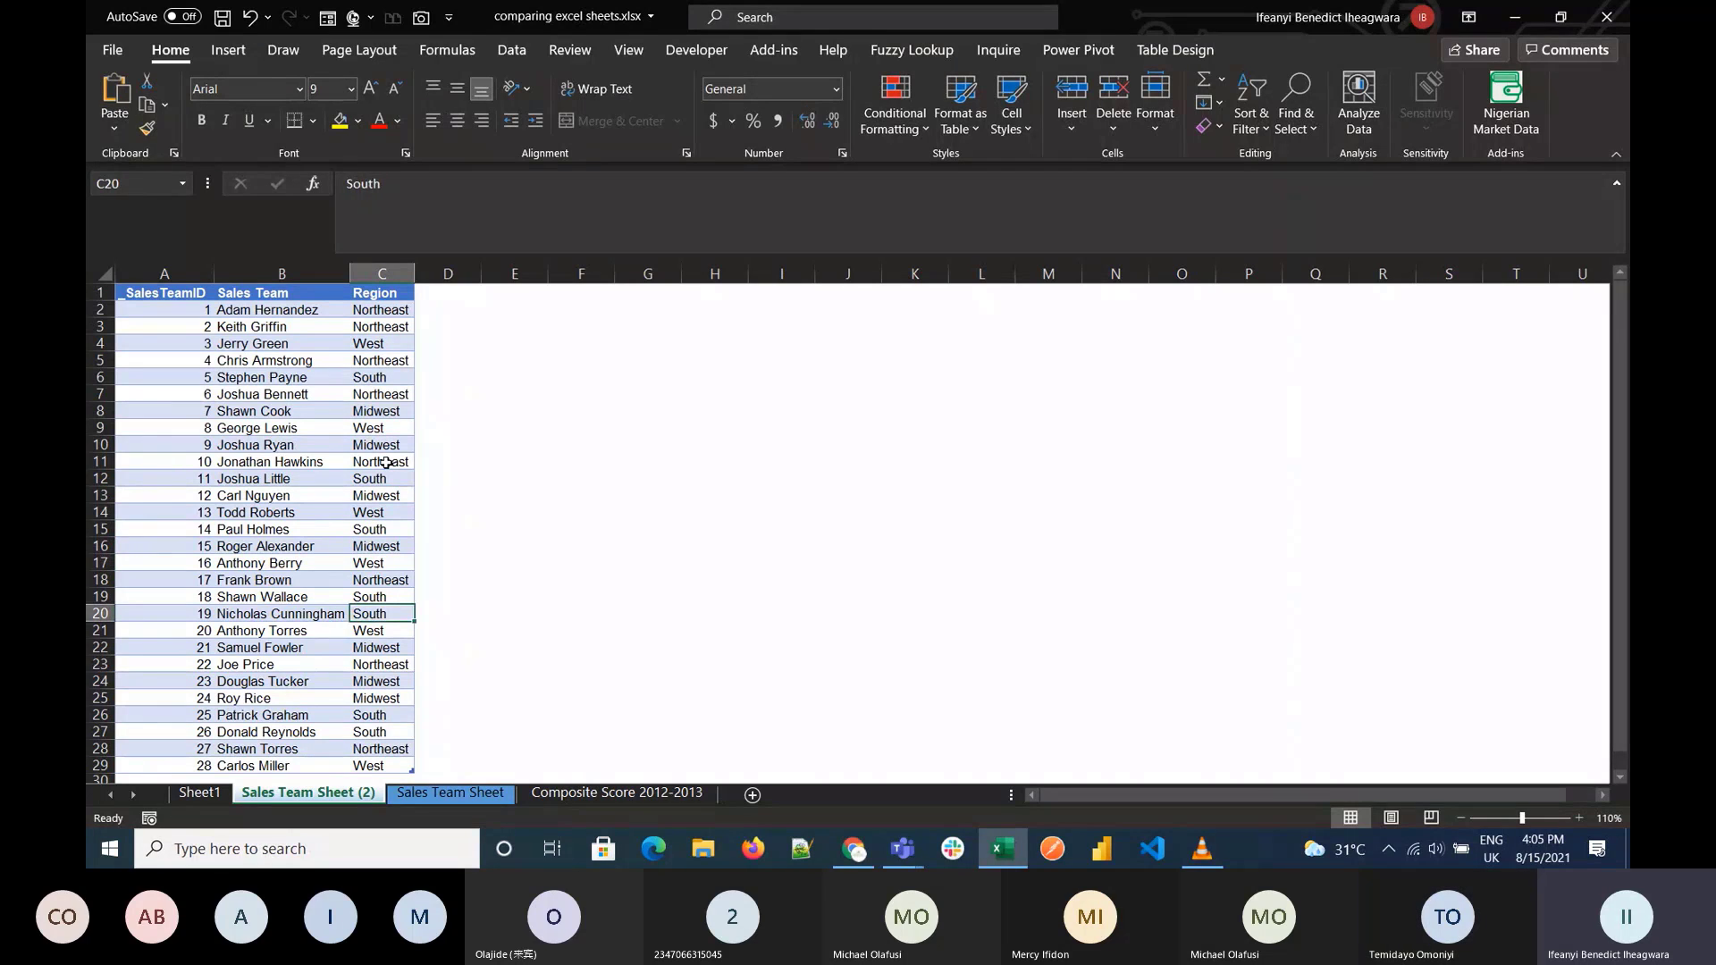
{"action": "type", "text": "west"}
{"action": "key", "text": "Return"}
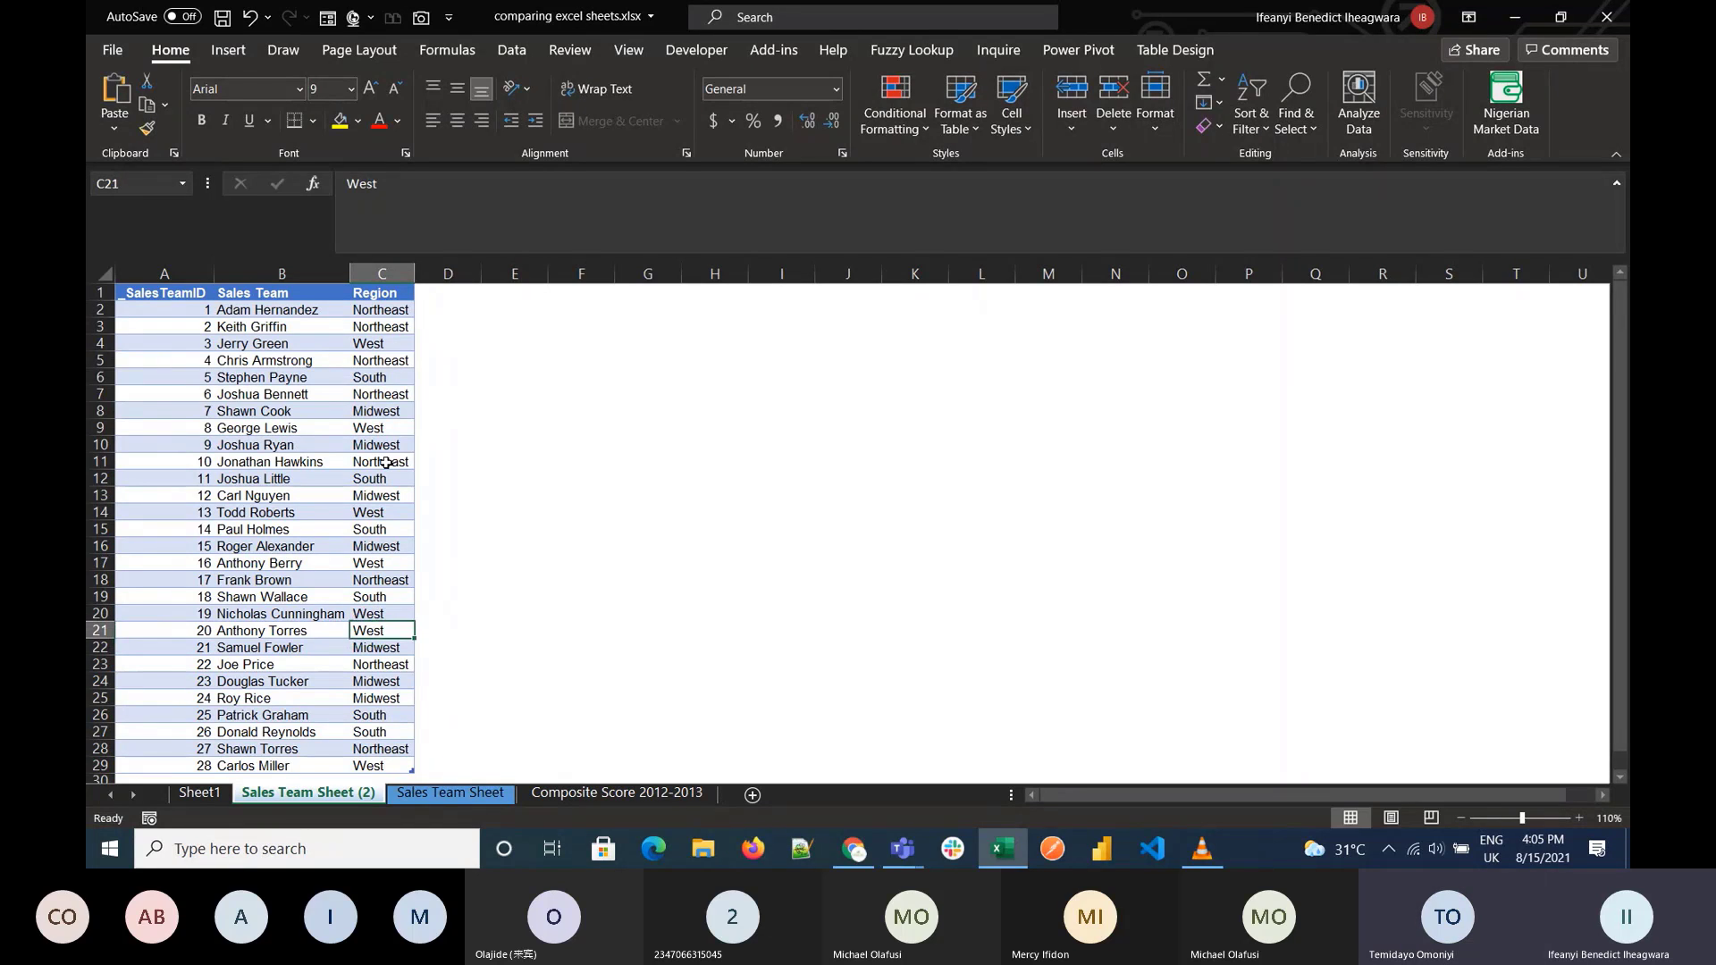
Step: Compare the edited Region values in the copied sheet with those in the original Sales Team Sheet
{"action": "key", "text": "Up"}
{"action": "key", "text": "Up"}
{"action": "key", "text": "Up"}
{"action": "key", "text": "Up"}
{"action": "key", "text": "Up"}
{"action": "key", "text": "Up"}
{"action": "key", "text": "Up"}
{"action": "key", "text": "Up"}
{"action": "key", "text": "Up"}
{"action": "key", "text": "Up"}
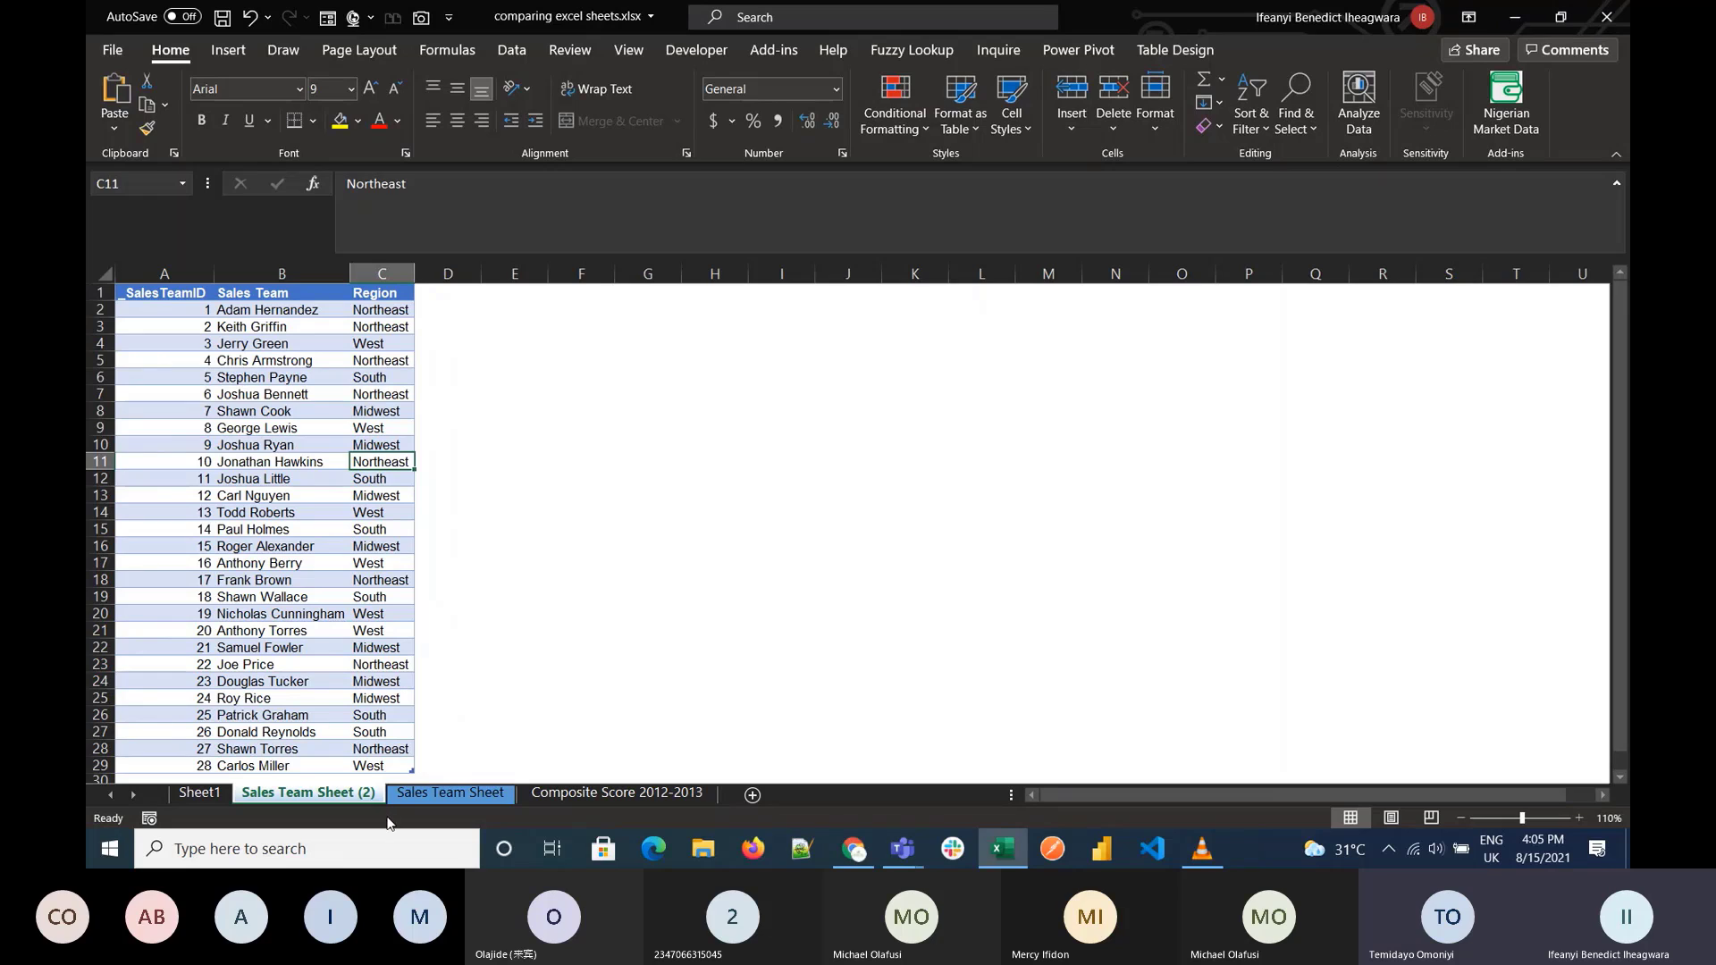
{"action": "left_click", "coordinate": [449, 794]}
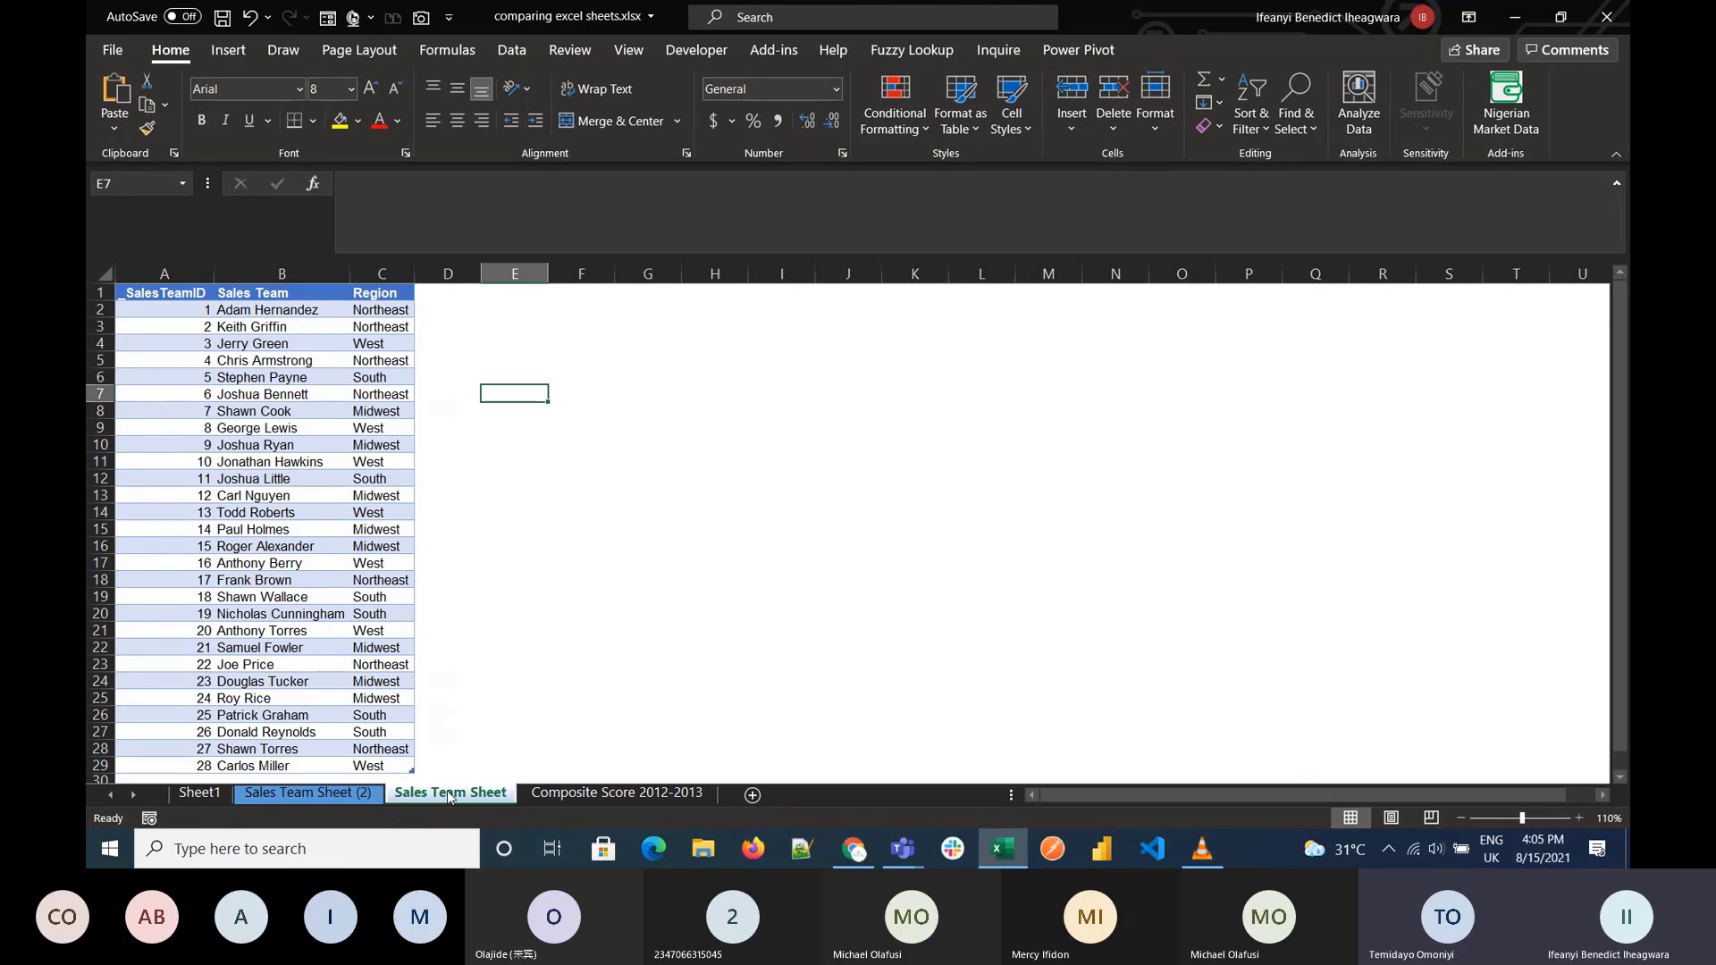
{"action": "left_click", "coordinate": [344, 795]}
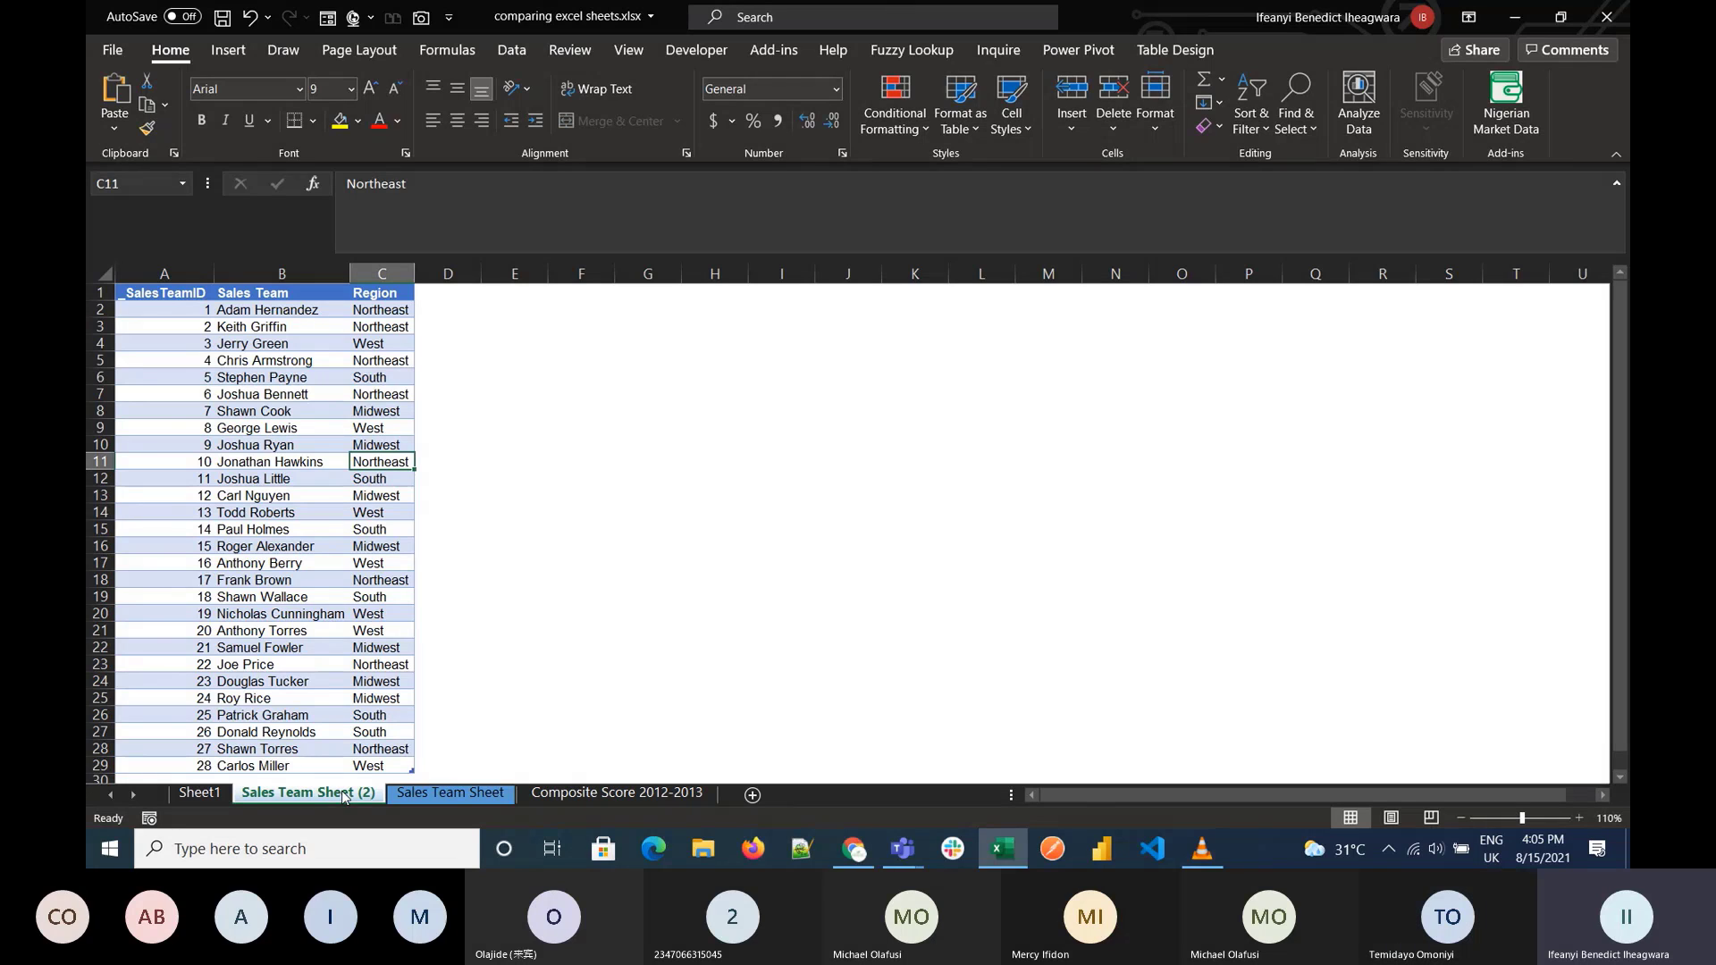
Step: Start a formula-based conditional formatting rule for range A1:C29 on the original Sales Team Sheet
{"action": "left_click", "coordinate": [457, 802]}
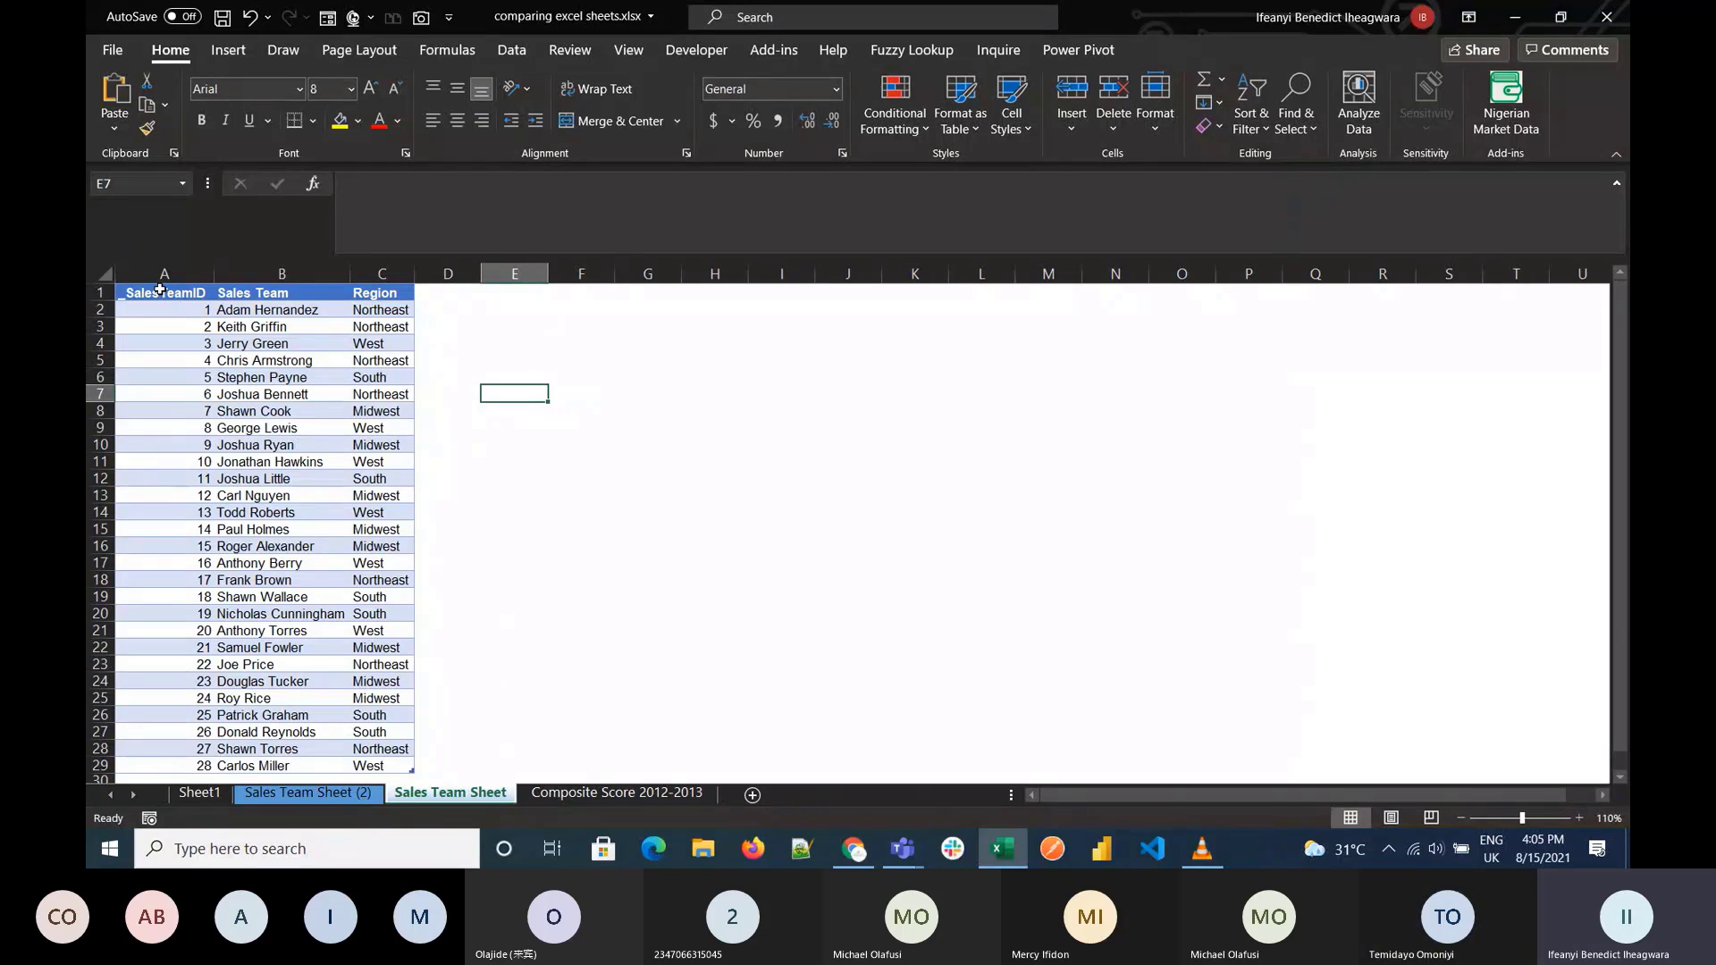
{"action": "left_click_drag", "start_coordinate": [160, 289], "coordinate": [409, 759]}
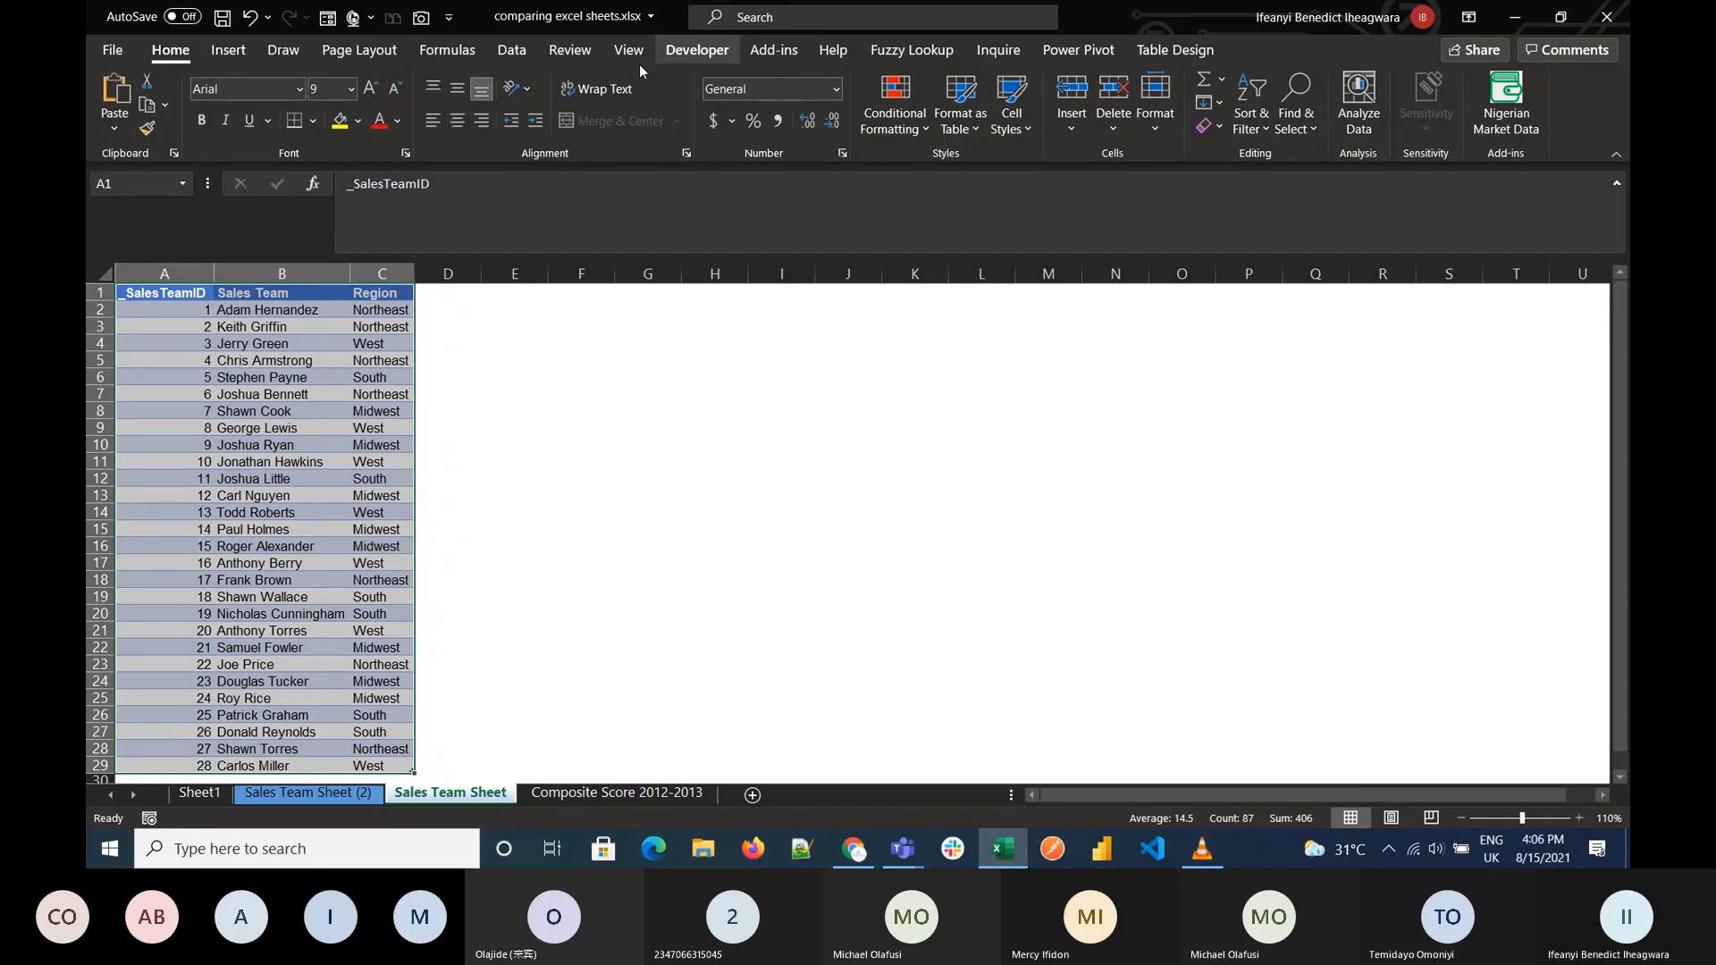
{"action": "left_click", "coordinate": [905, 132]}
{"action": "mouse_move", "coordinate": [951, 169]}
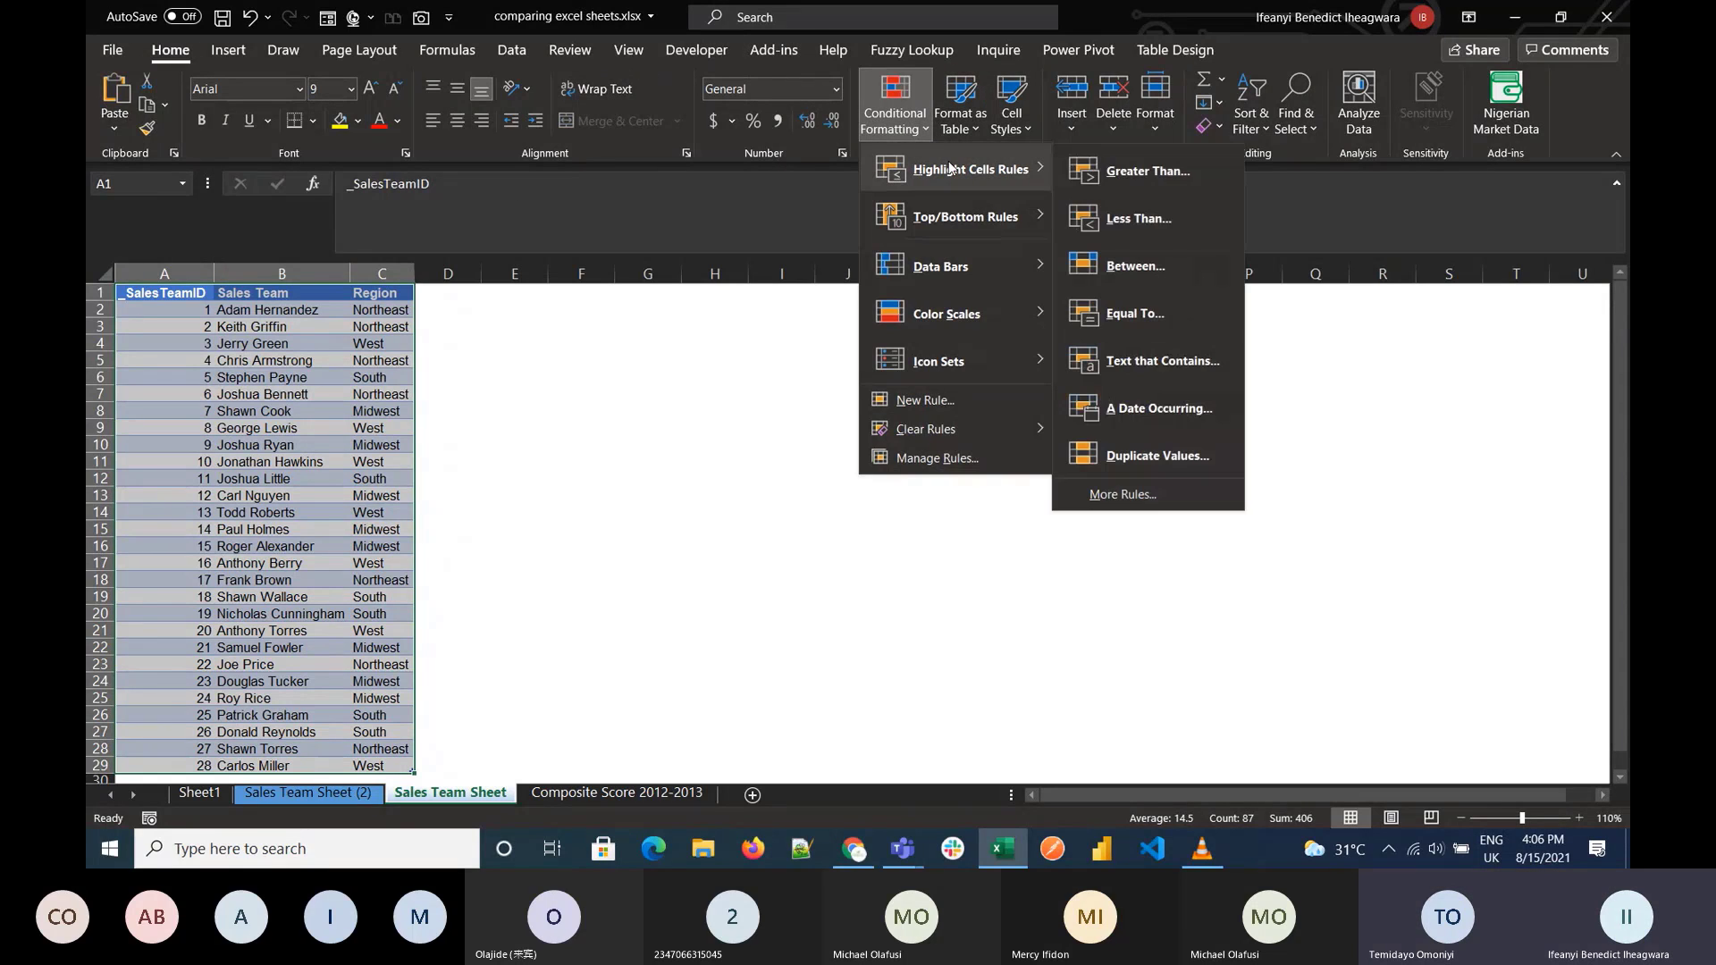
{"action": "left_click", "coordinate": [1182, 495]}
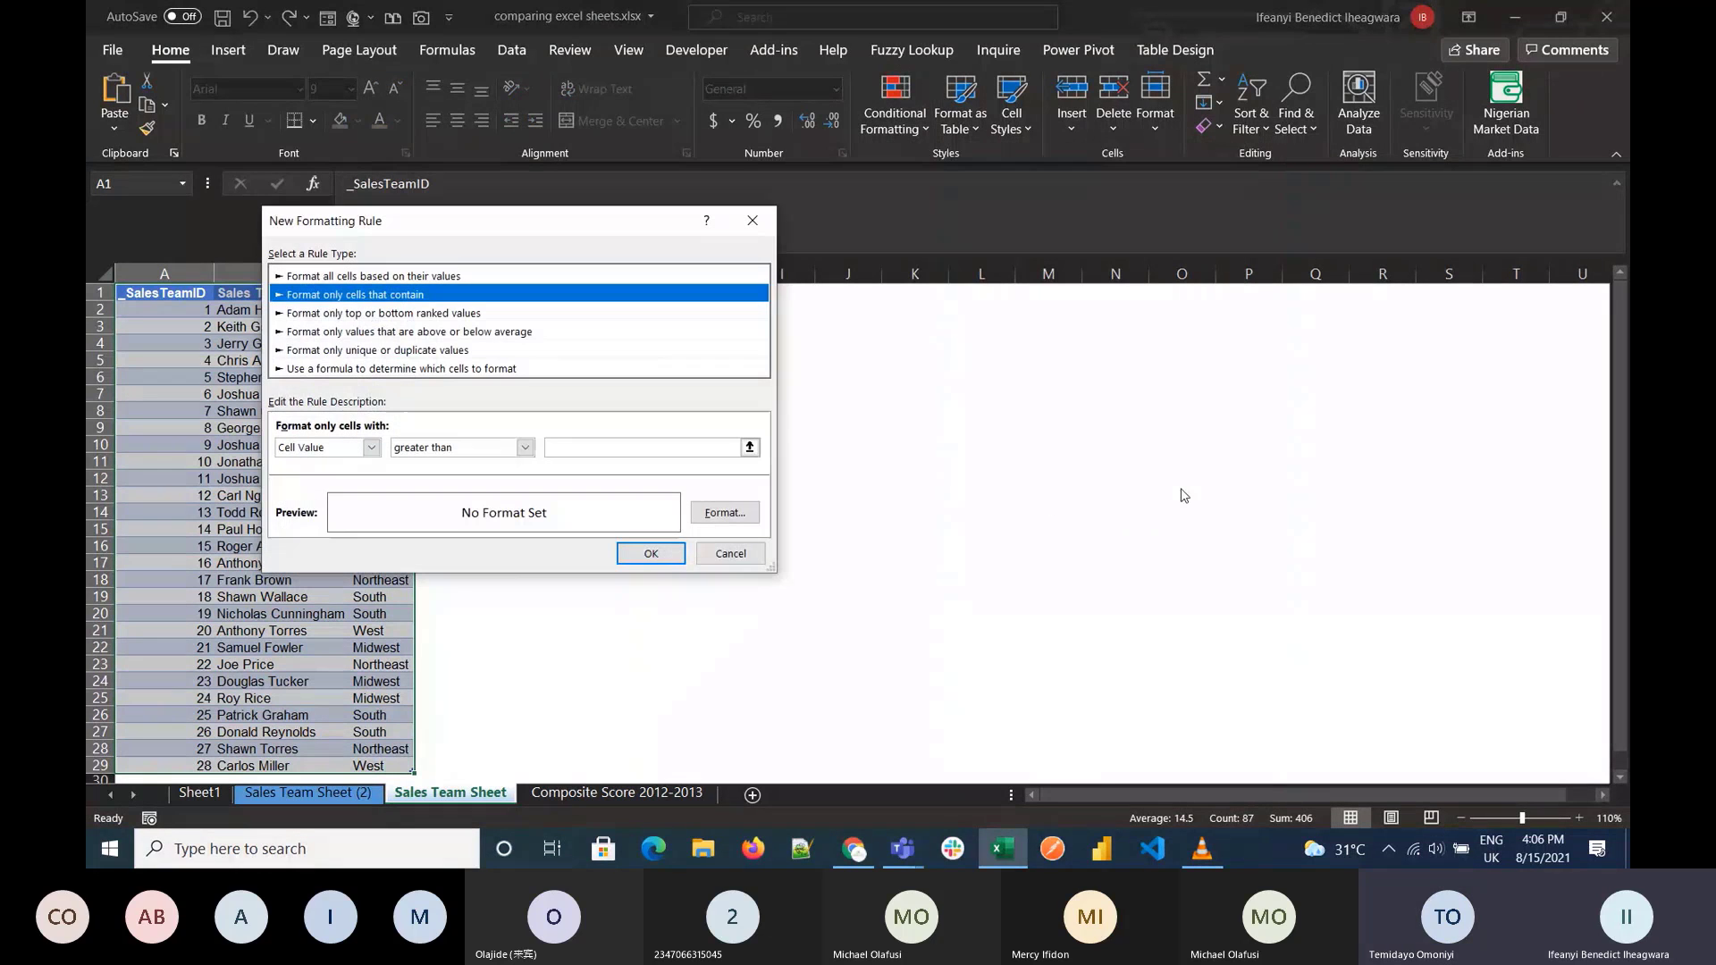
{"action": "left_click", "coordinate": [355, 369]}
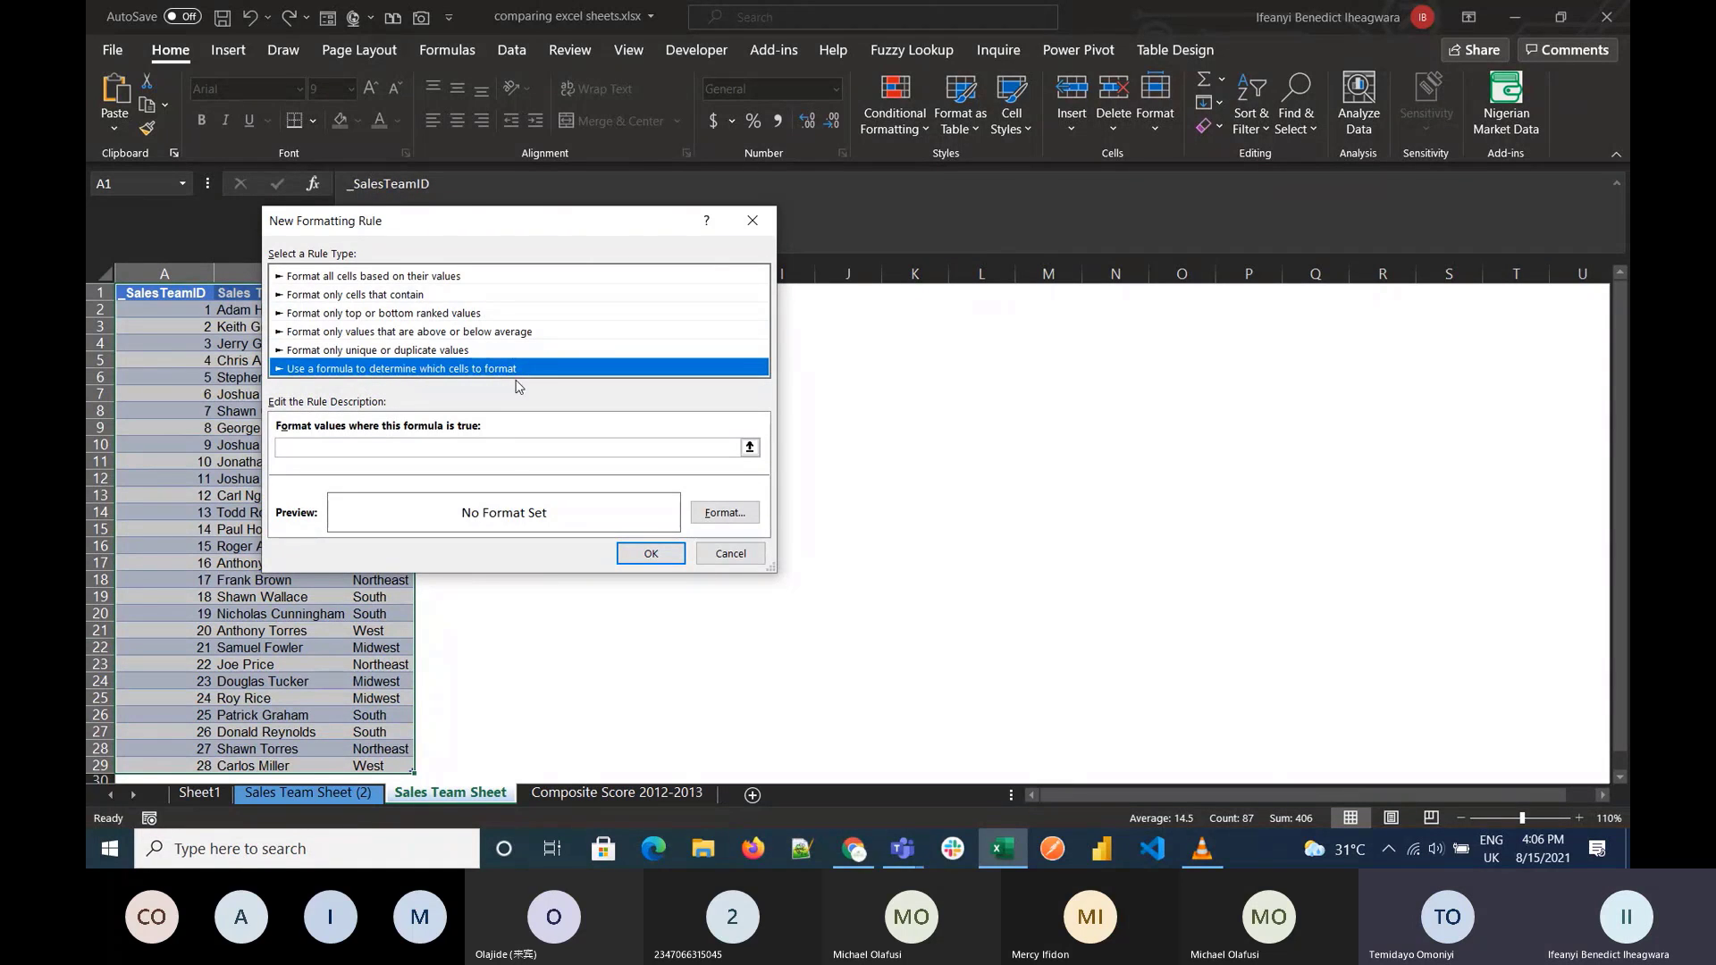
Step: Enter the rule formula =$A$1<>'Sales Team Sheet (2)'!$A$1 to compare the cell with its counterpart in the copied sheet
{"action": "left_click", "coordinate": [467, 449]}
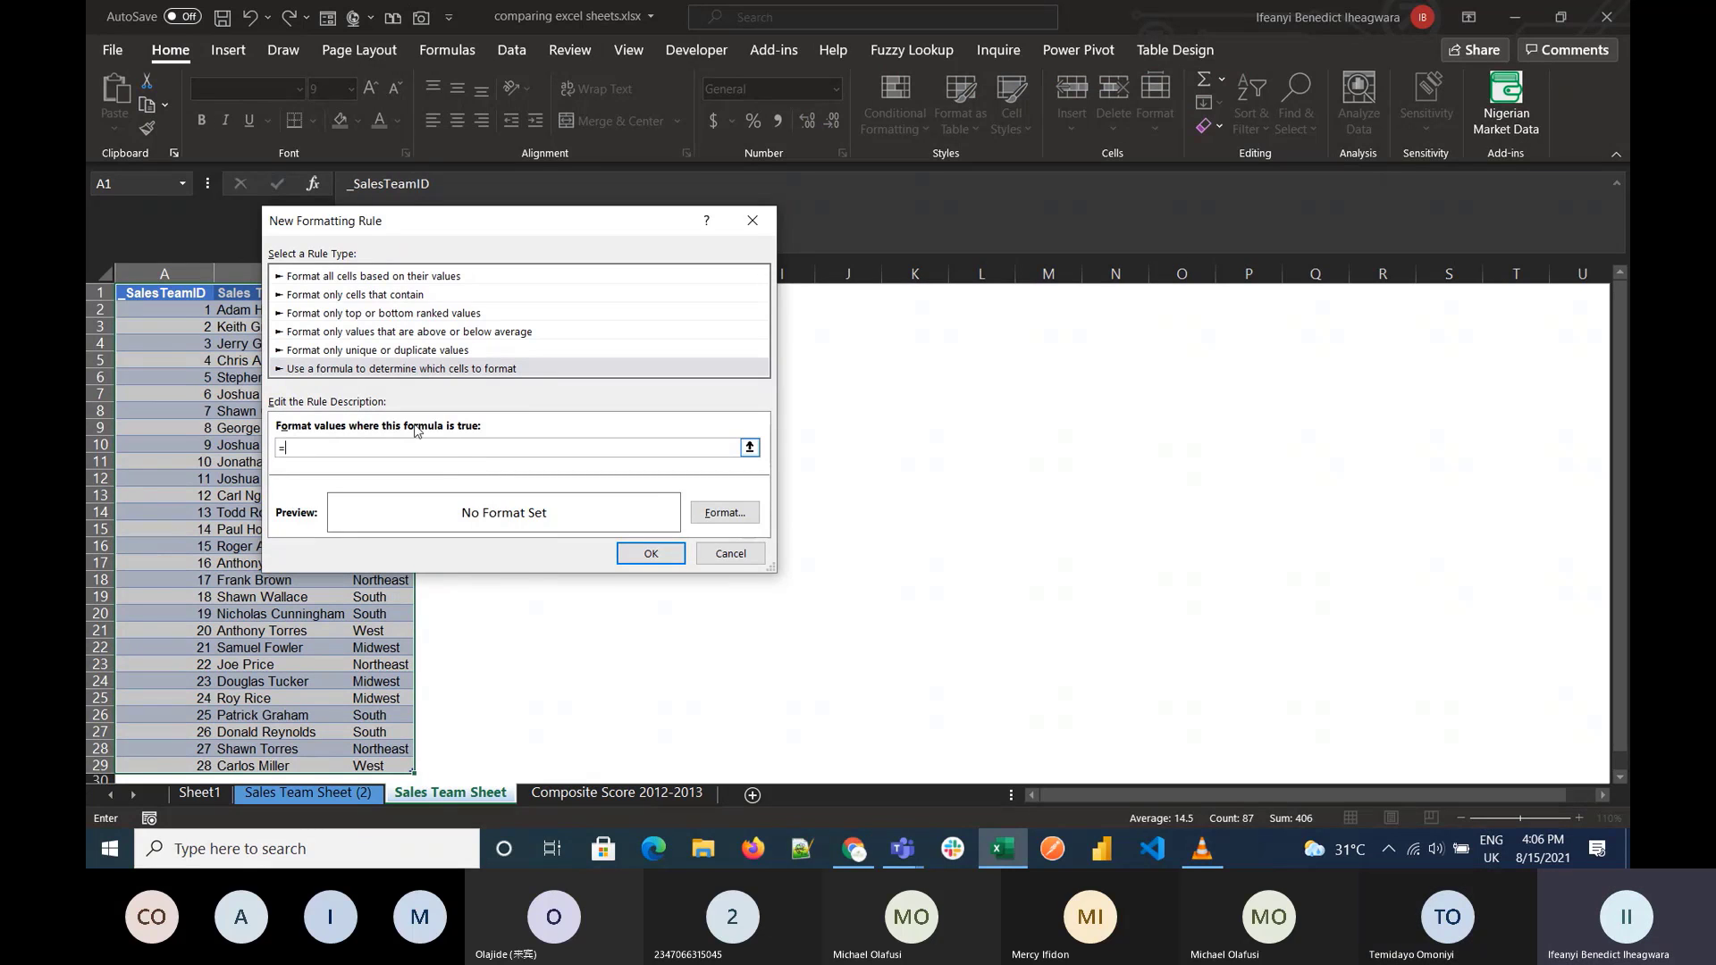
{"action": "left_click", "coordinate": [183, 298]}
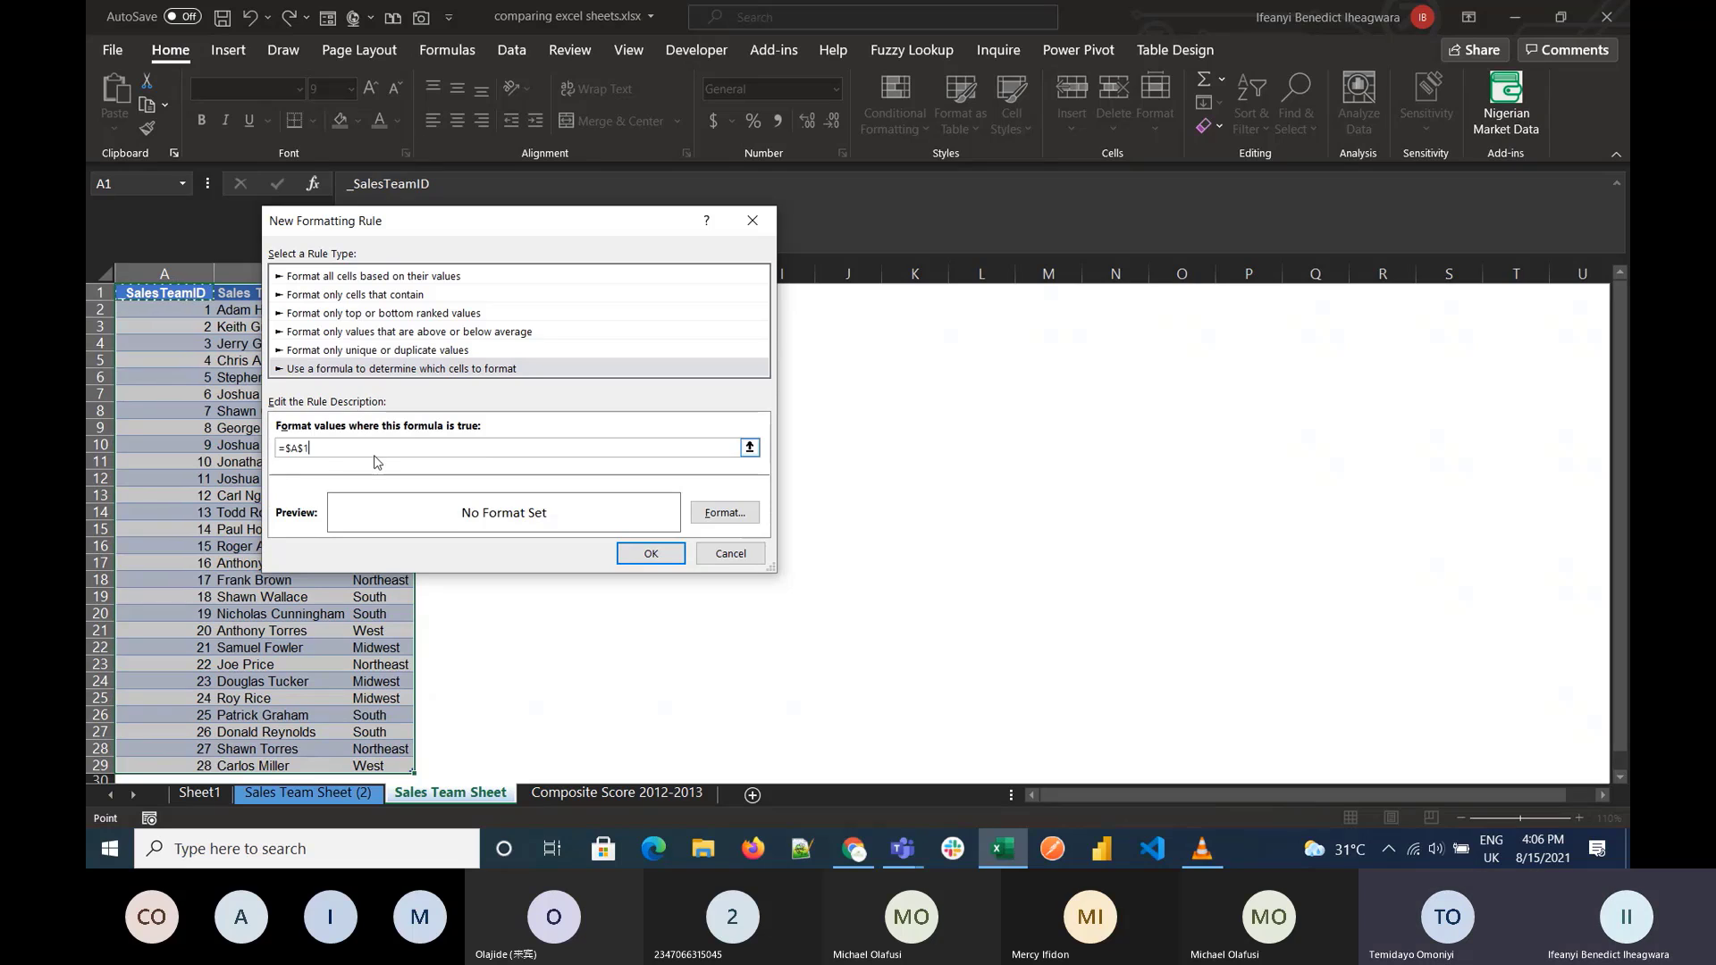
{"action": "type", "text": "<>"}
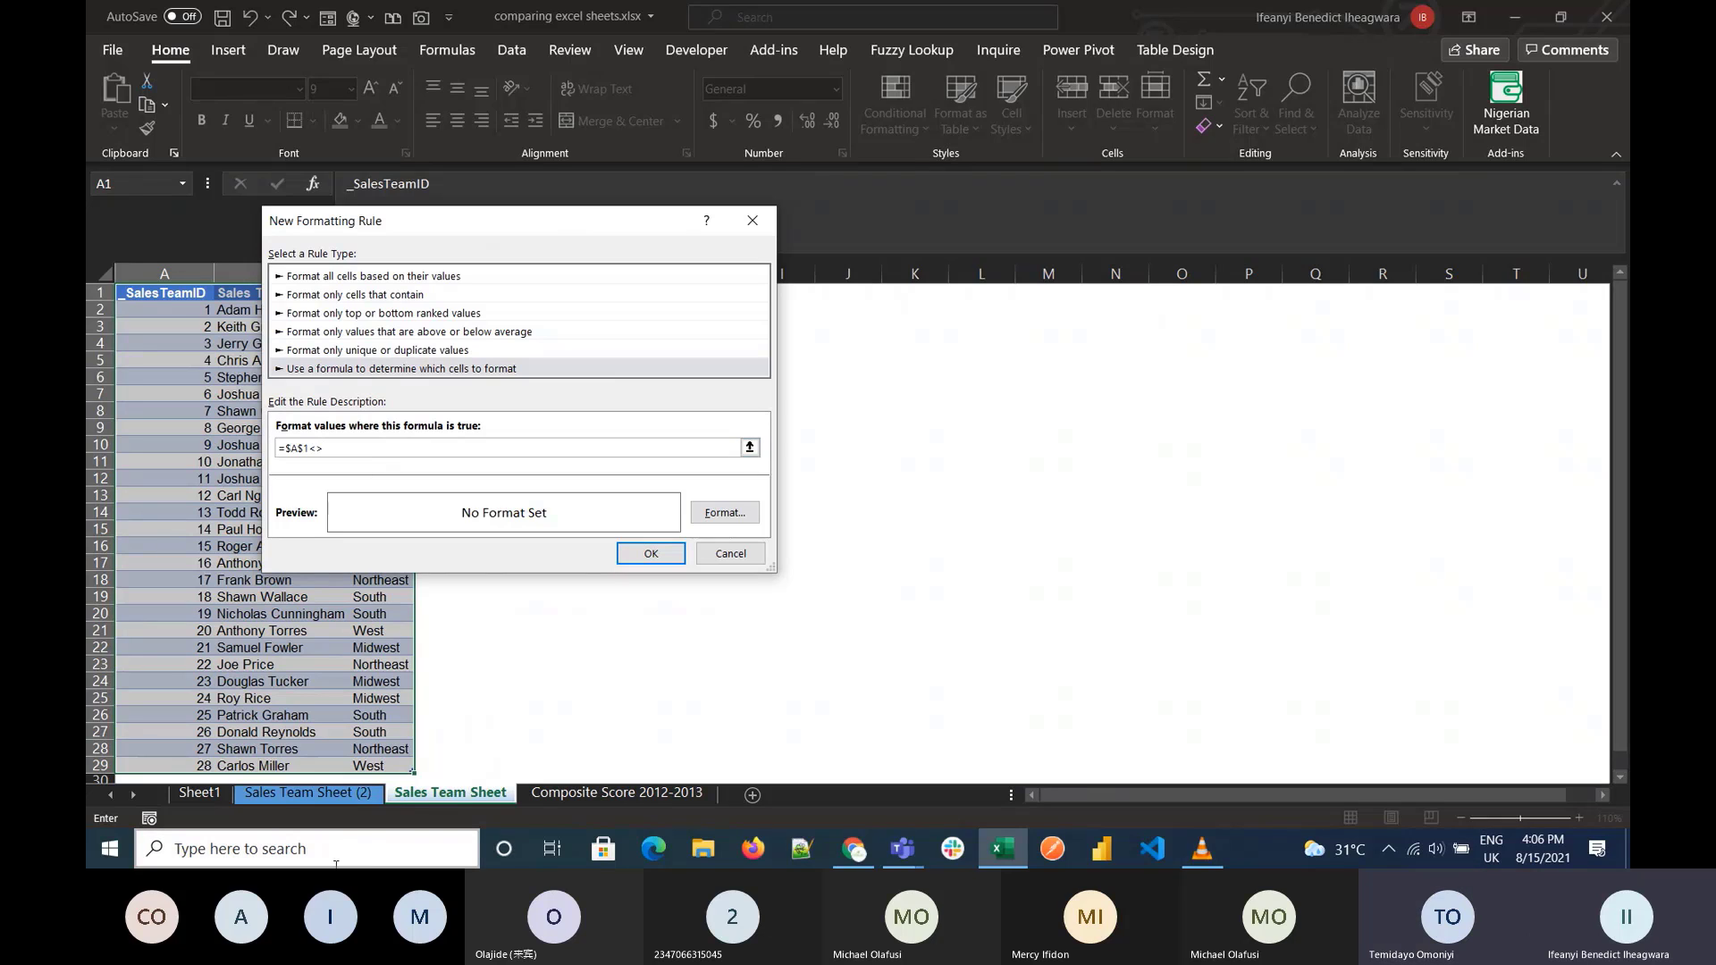
{"action": "left_click", "coordinate": [280, 791]}
{"action": "left_click", "coordinate": [162, 296]}
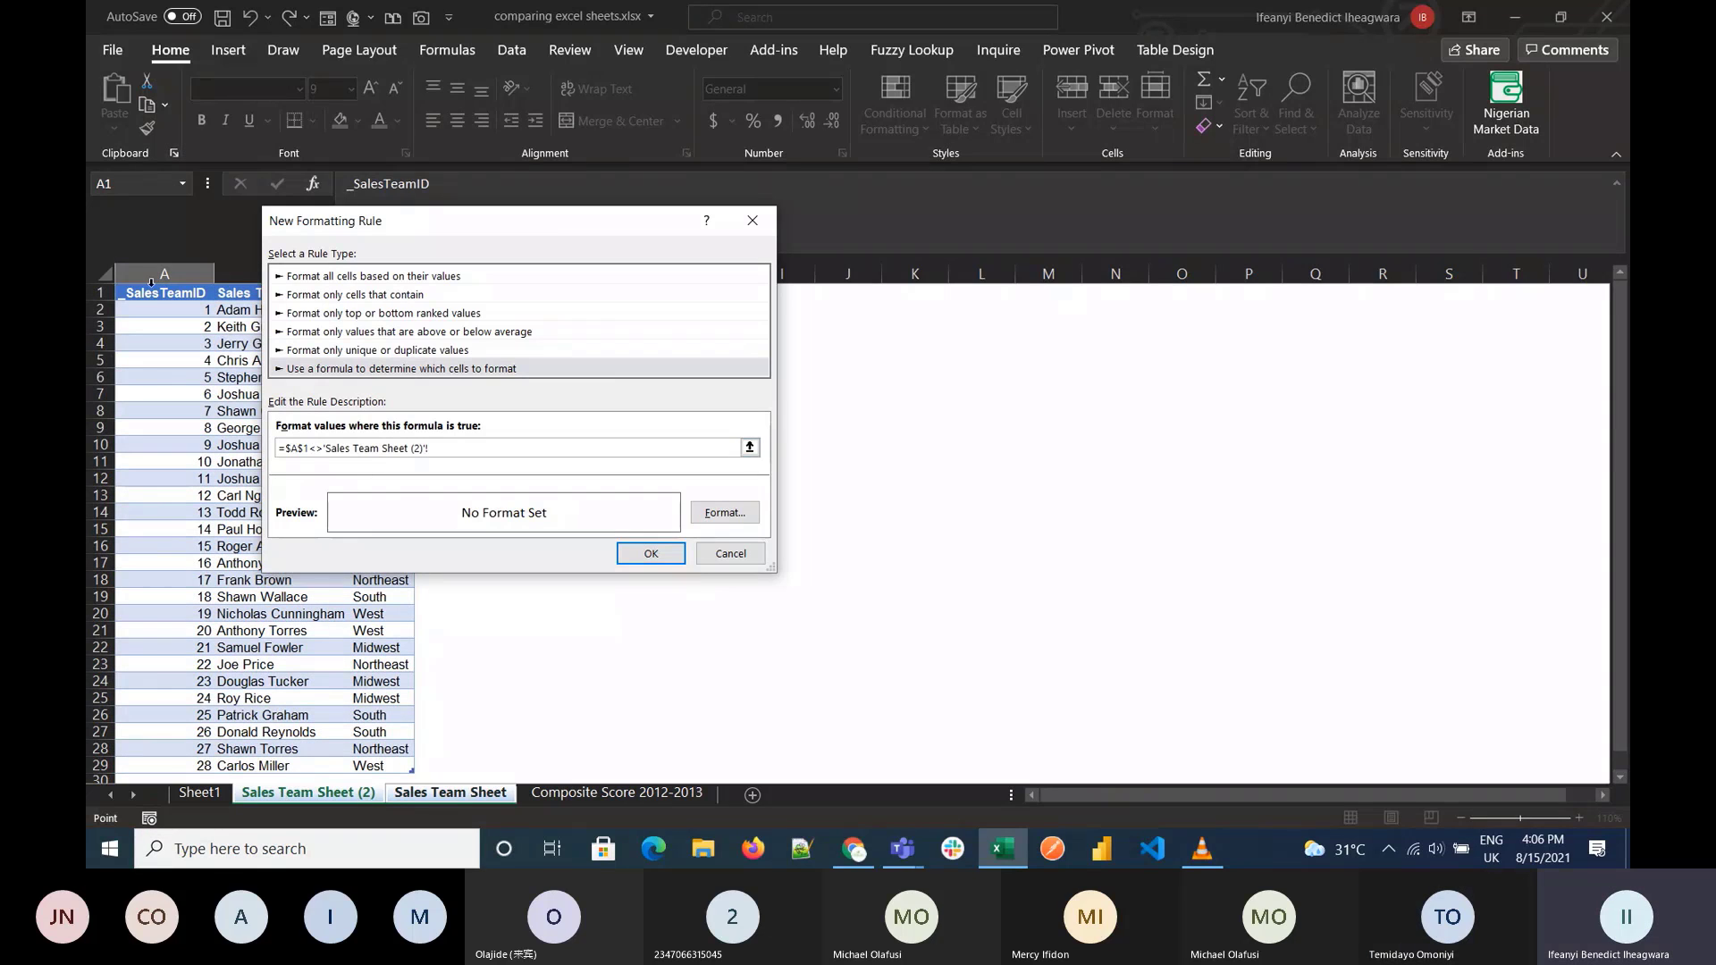
{"action": "key", "text": "shift+Right"}
{"action": "key", "text": "shift+Right"}
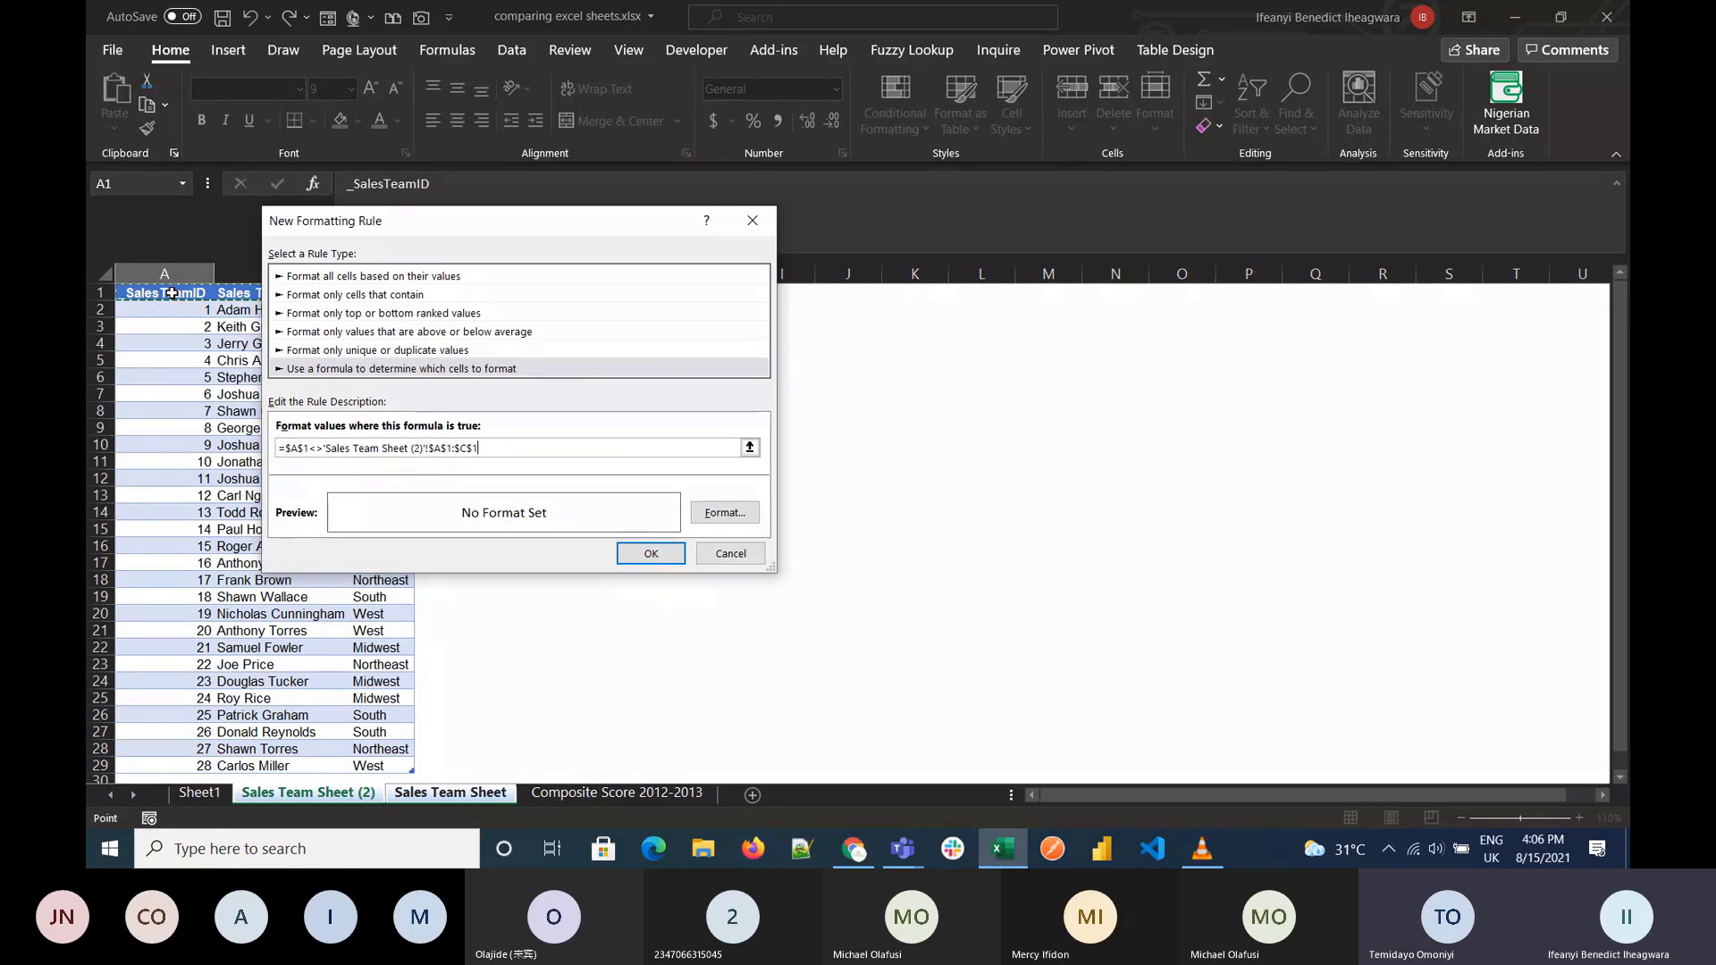
{"action": "key", "text": "BackSpace"}
{"action": "key", "text": "BackSpace"}
{"action": "key", "text": "BackSpace"}
{"action": "key", "text": "BackSpace"}
{"action": "key", "text": "BackSpace"}
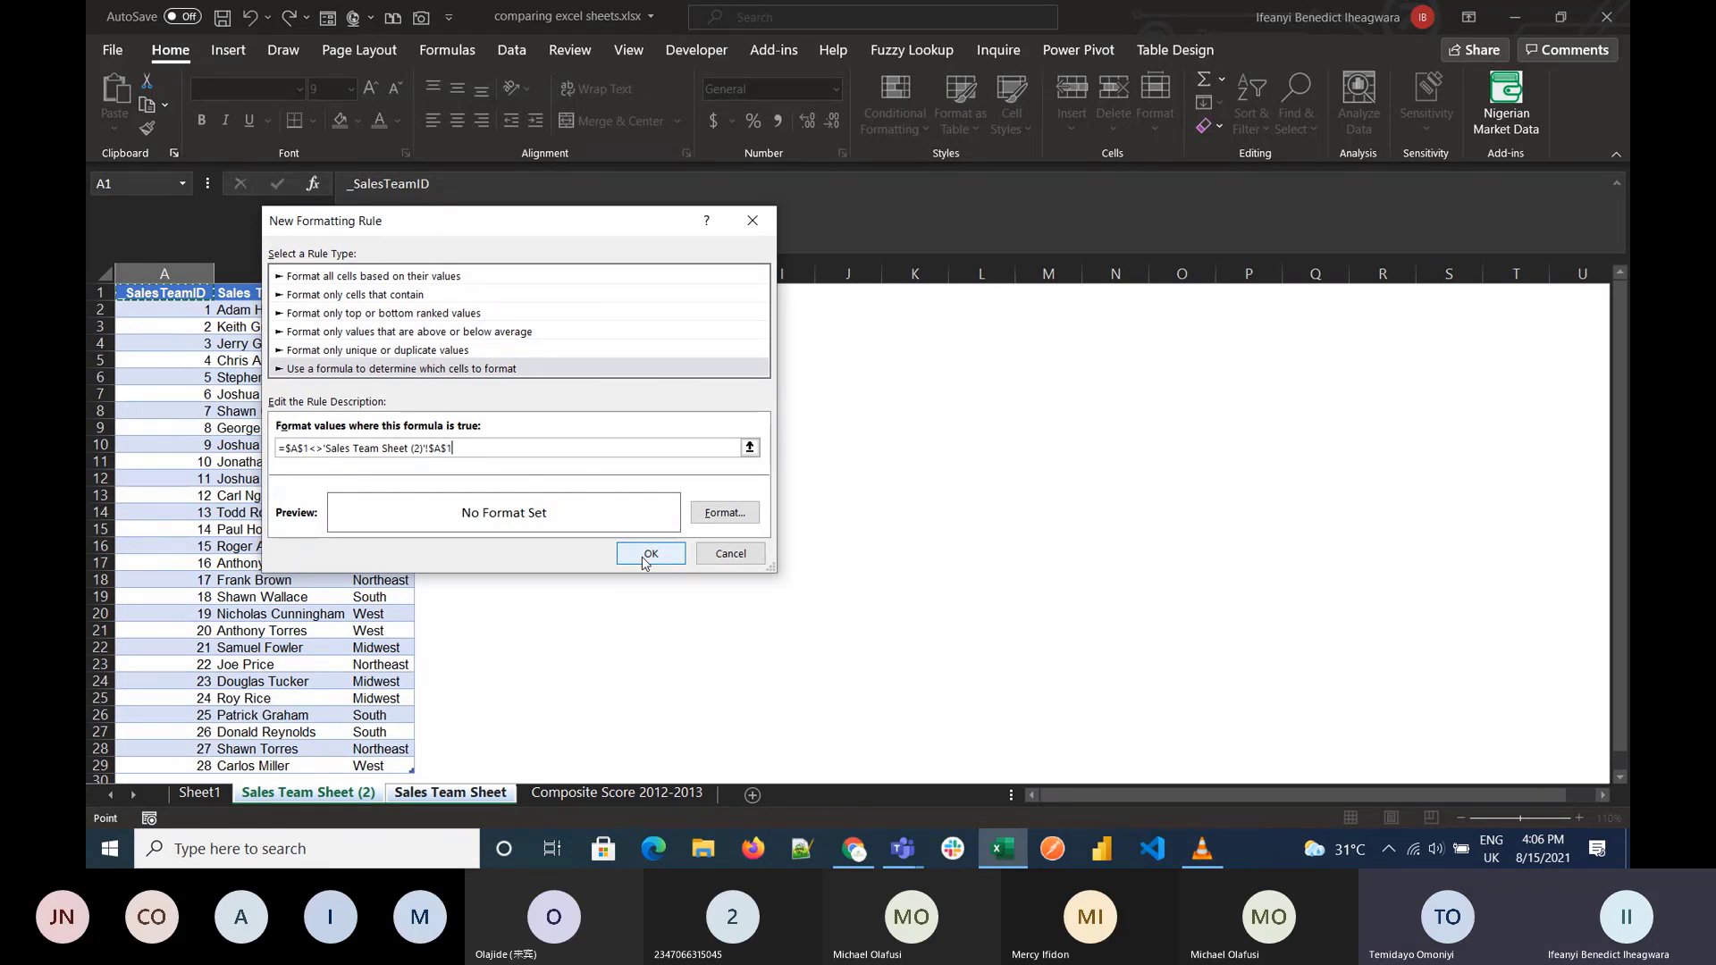
Step: Give the rule a purple background fill and apply it to the selected range
{"action": "left_click", "coordinate": [745, 514]}
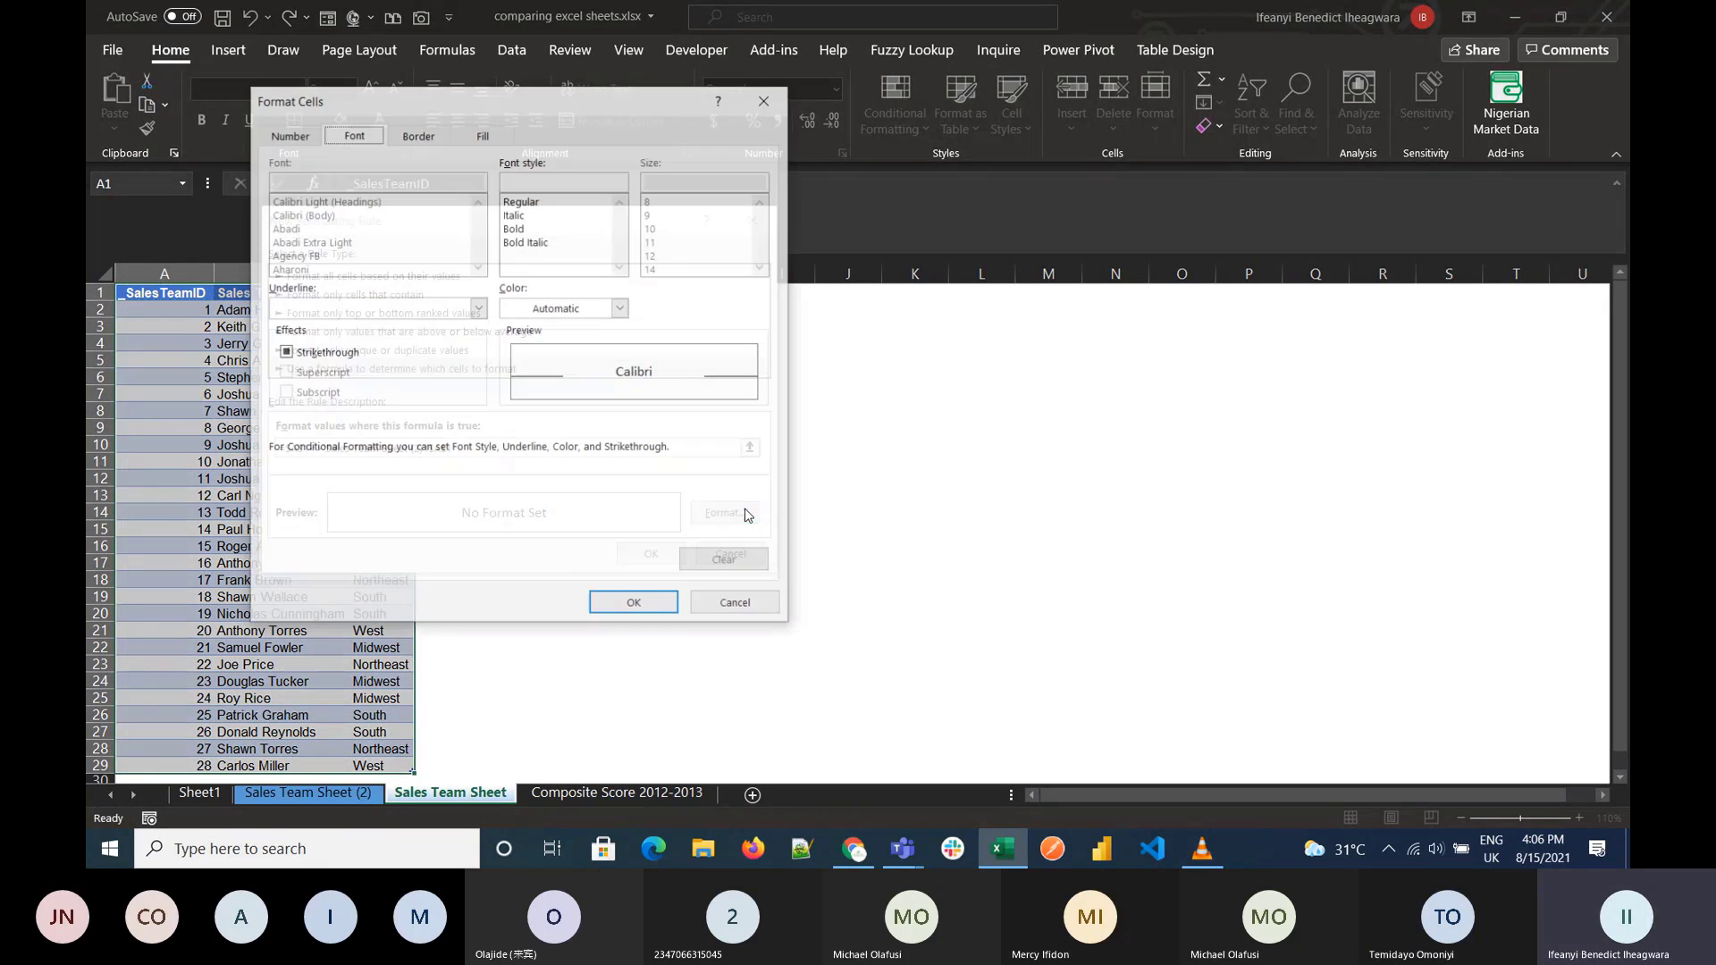
{"action": "left_click", "coordinate": [428, 136]}
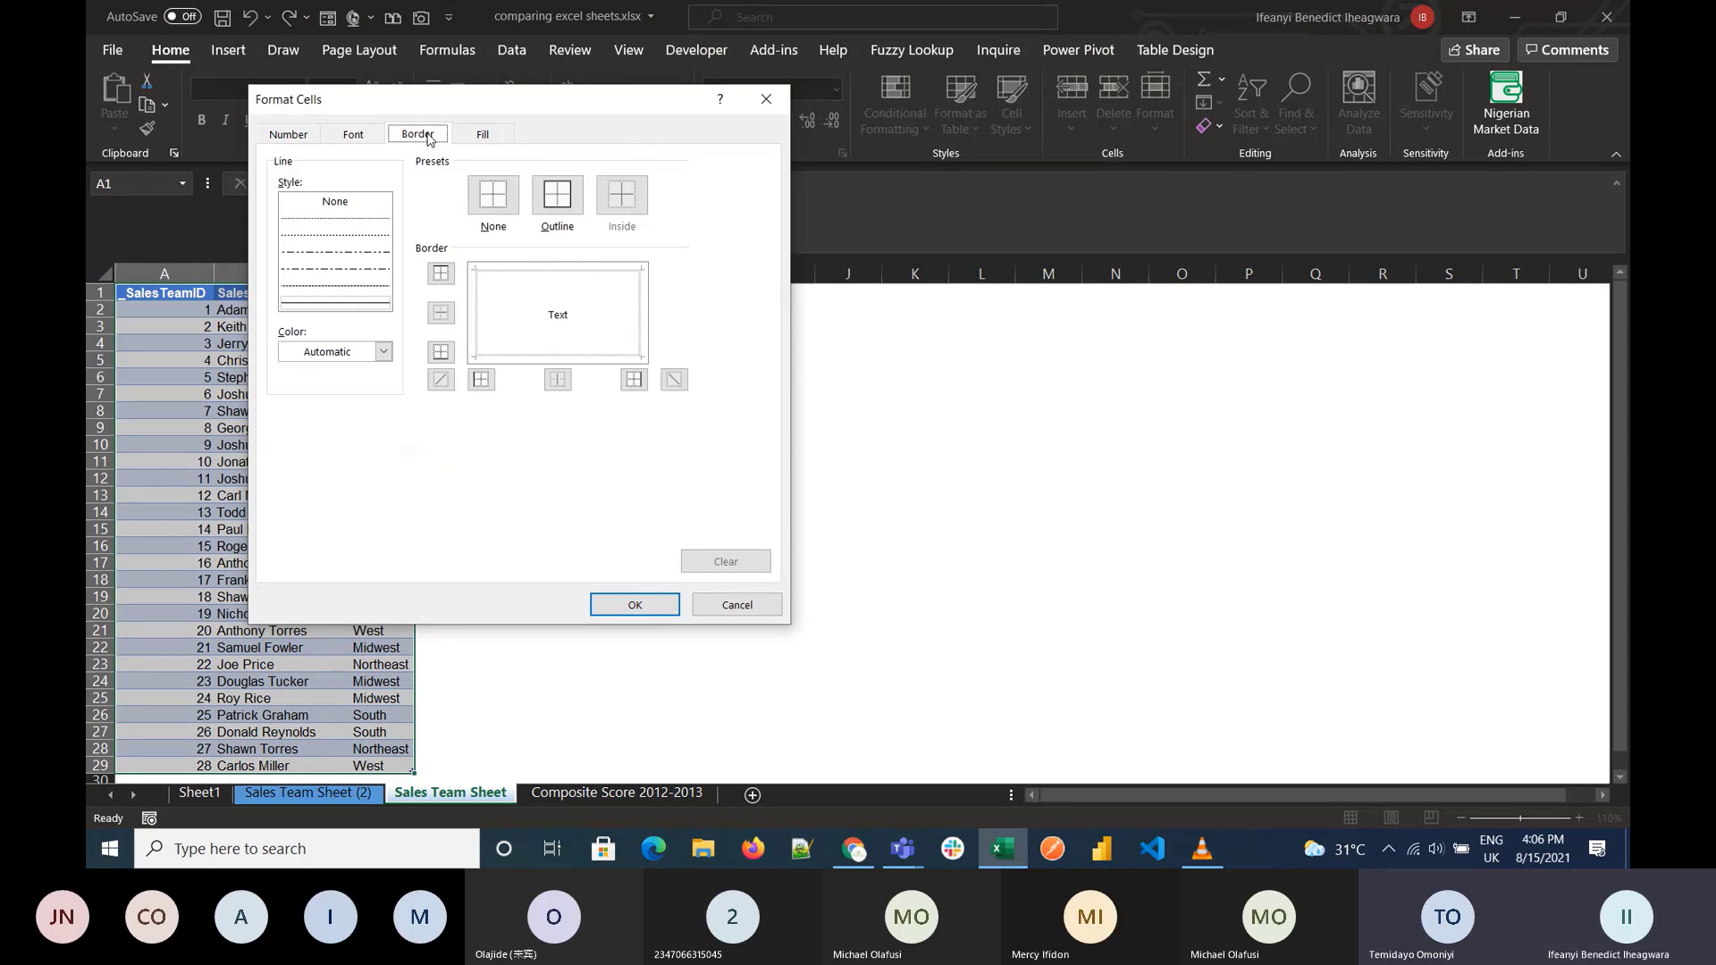
{"action": "left_click", "coordinate": [469, 139]}
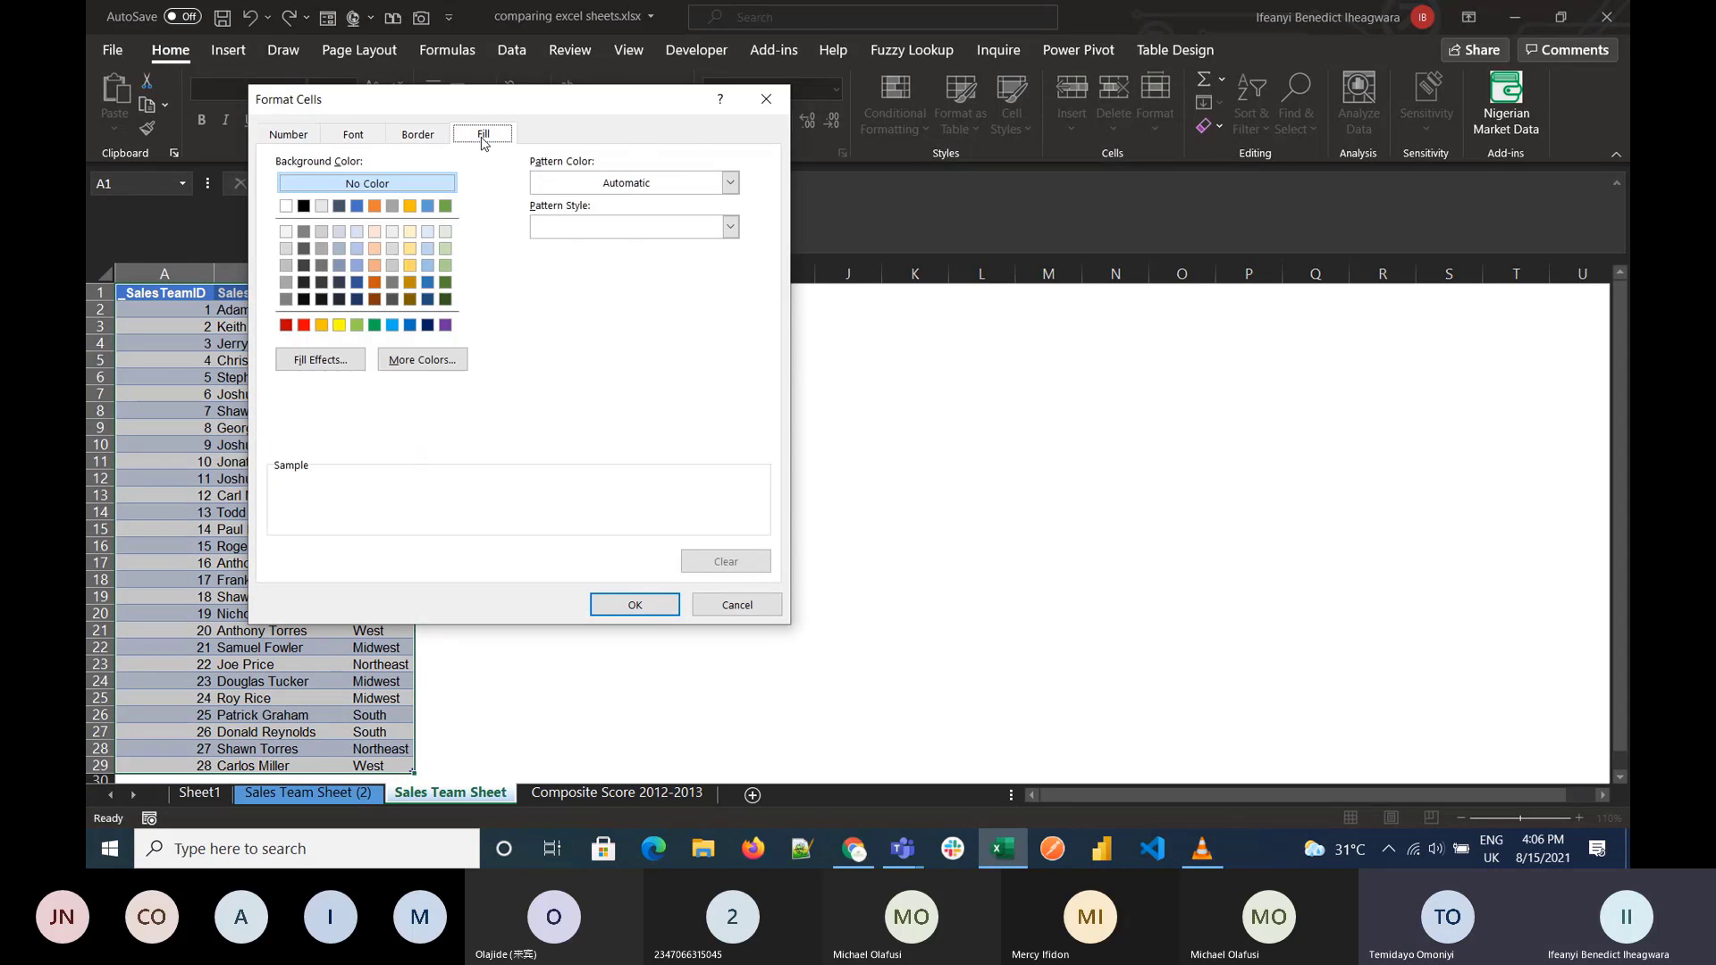
{"action": "left_click", "coordinate": [446, 326]}
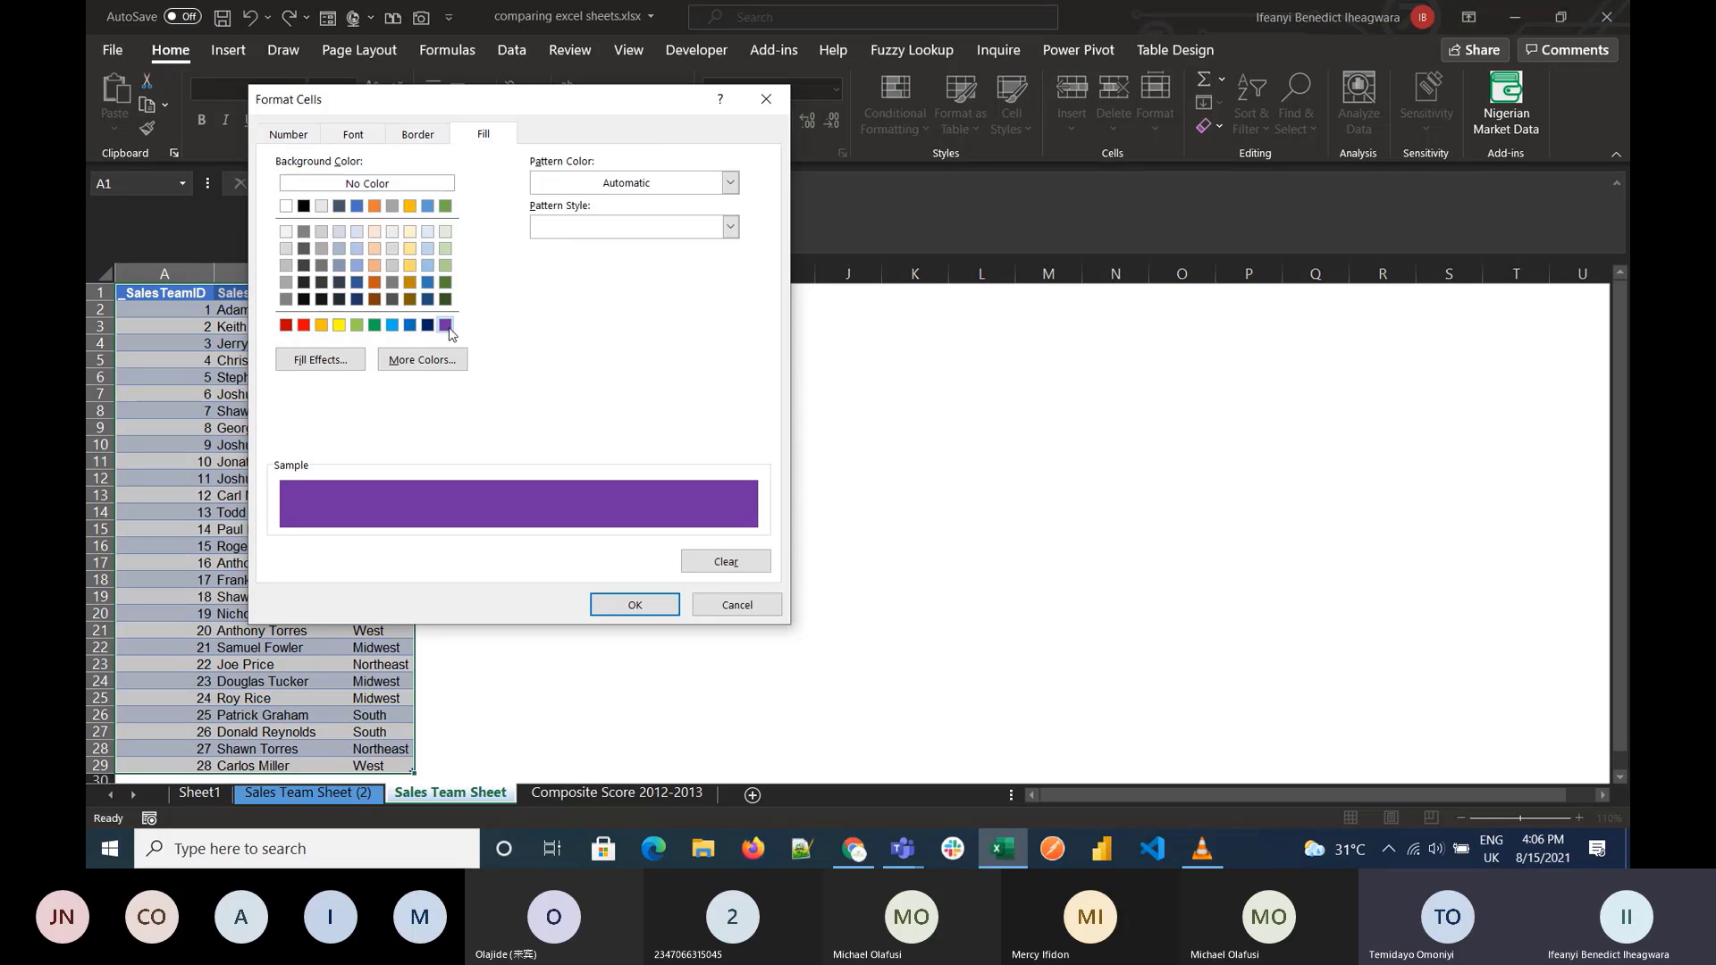
{"action": "left_click", "coordinate": [636, 605]}
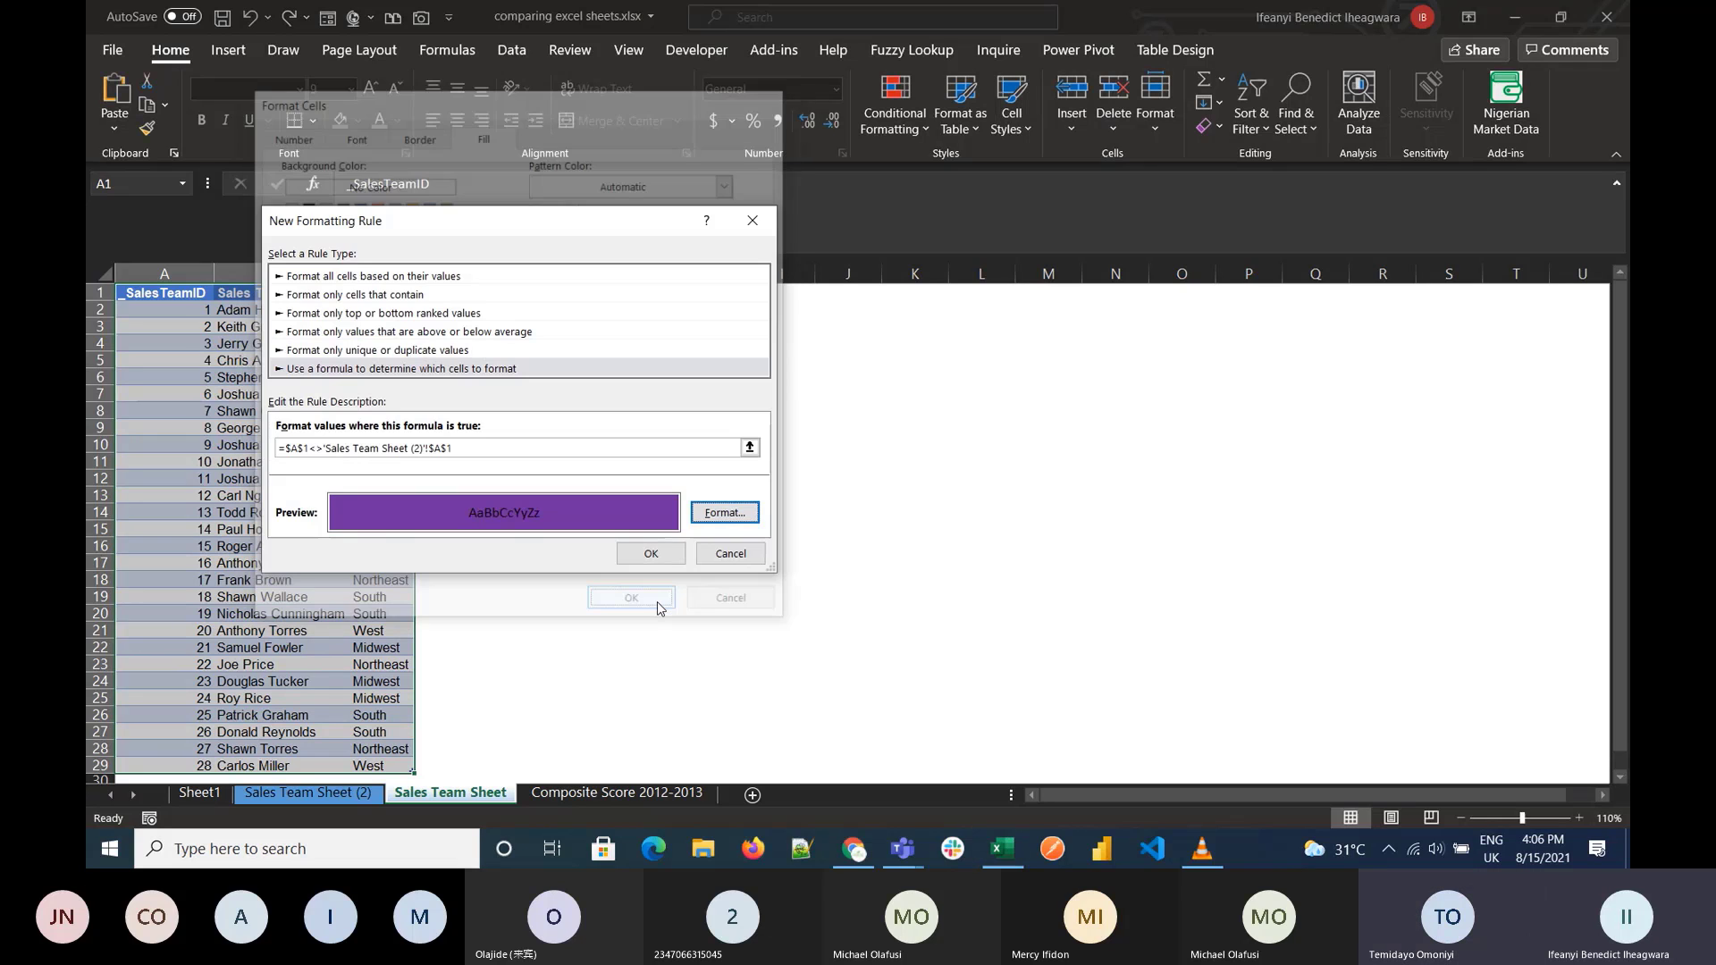
{"action": "left_click", "coordinate": [668, 553]}
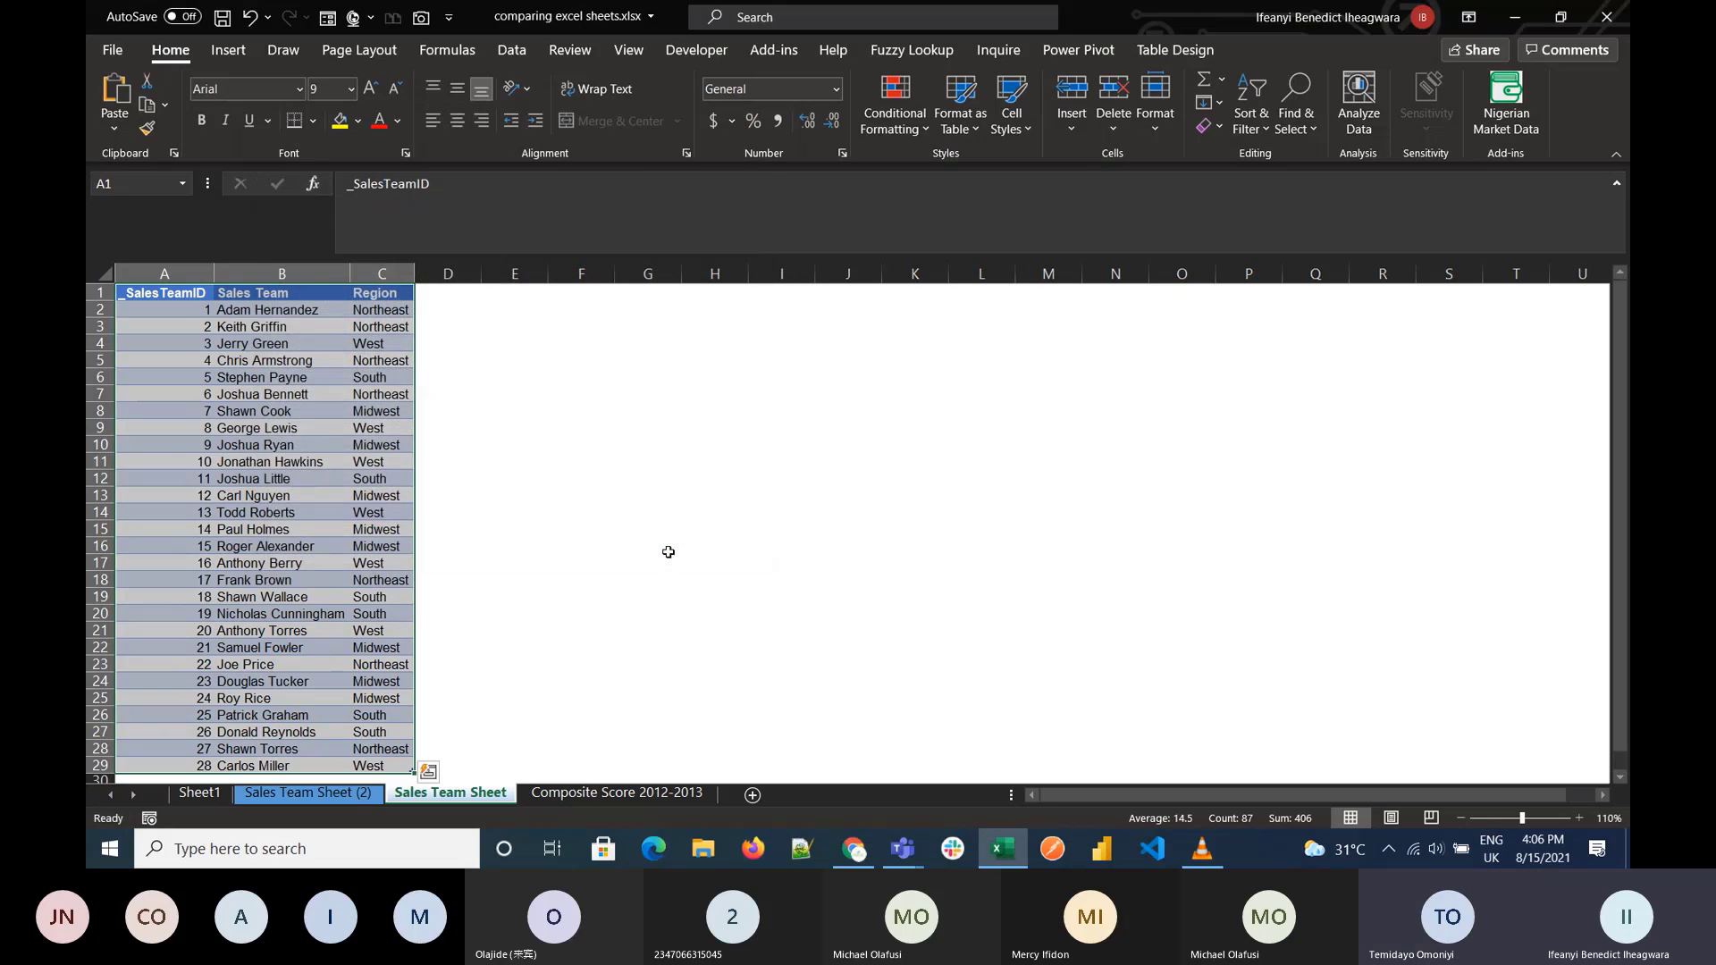
Step: Check the copied sheet and the original Sales Team Sheet for purple highlighting of differing cells
{"action": "left_click", "coordinate": [351, 794]}
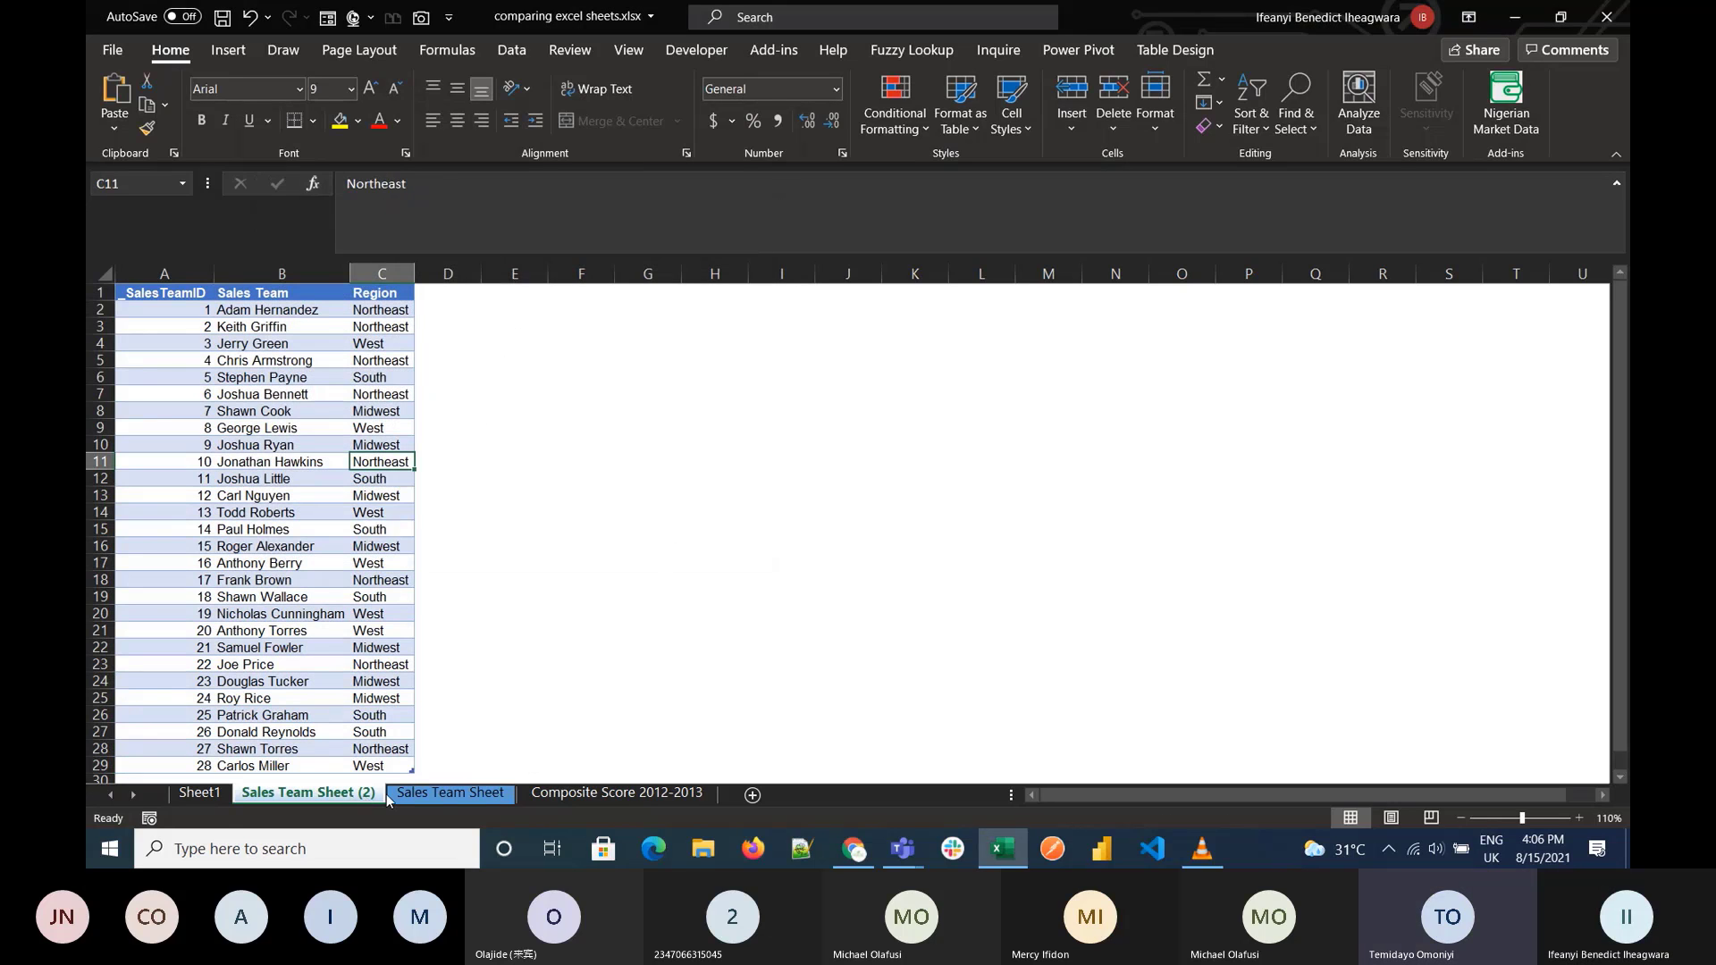
{"action": "left_click", "coordinate": [510, 707]}
{"action": "left_click", "coordinate": [460, 794]}
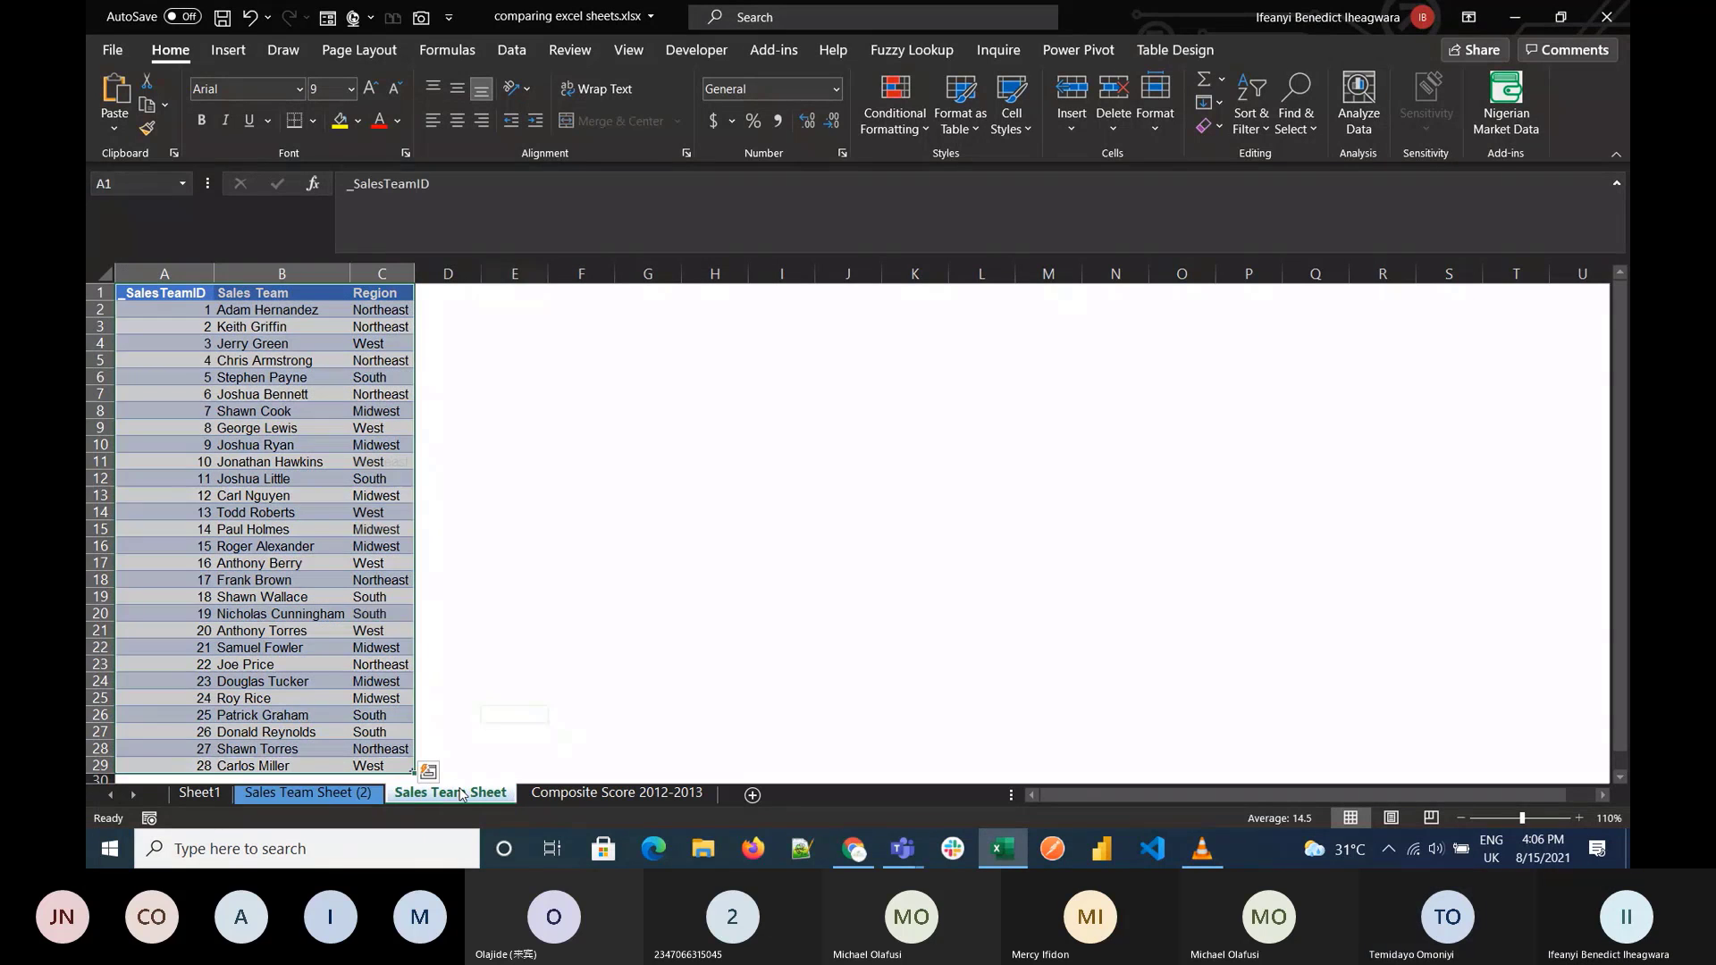
{"action": "left_click", "coordinate": [297, 569]}
{"action": "key", "text": "ctrl+Home"}
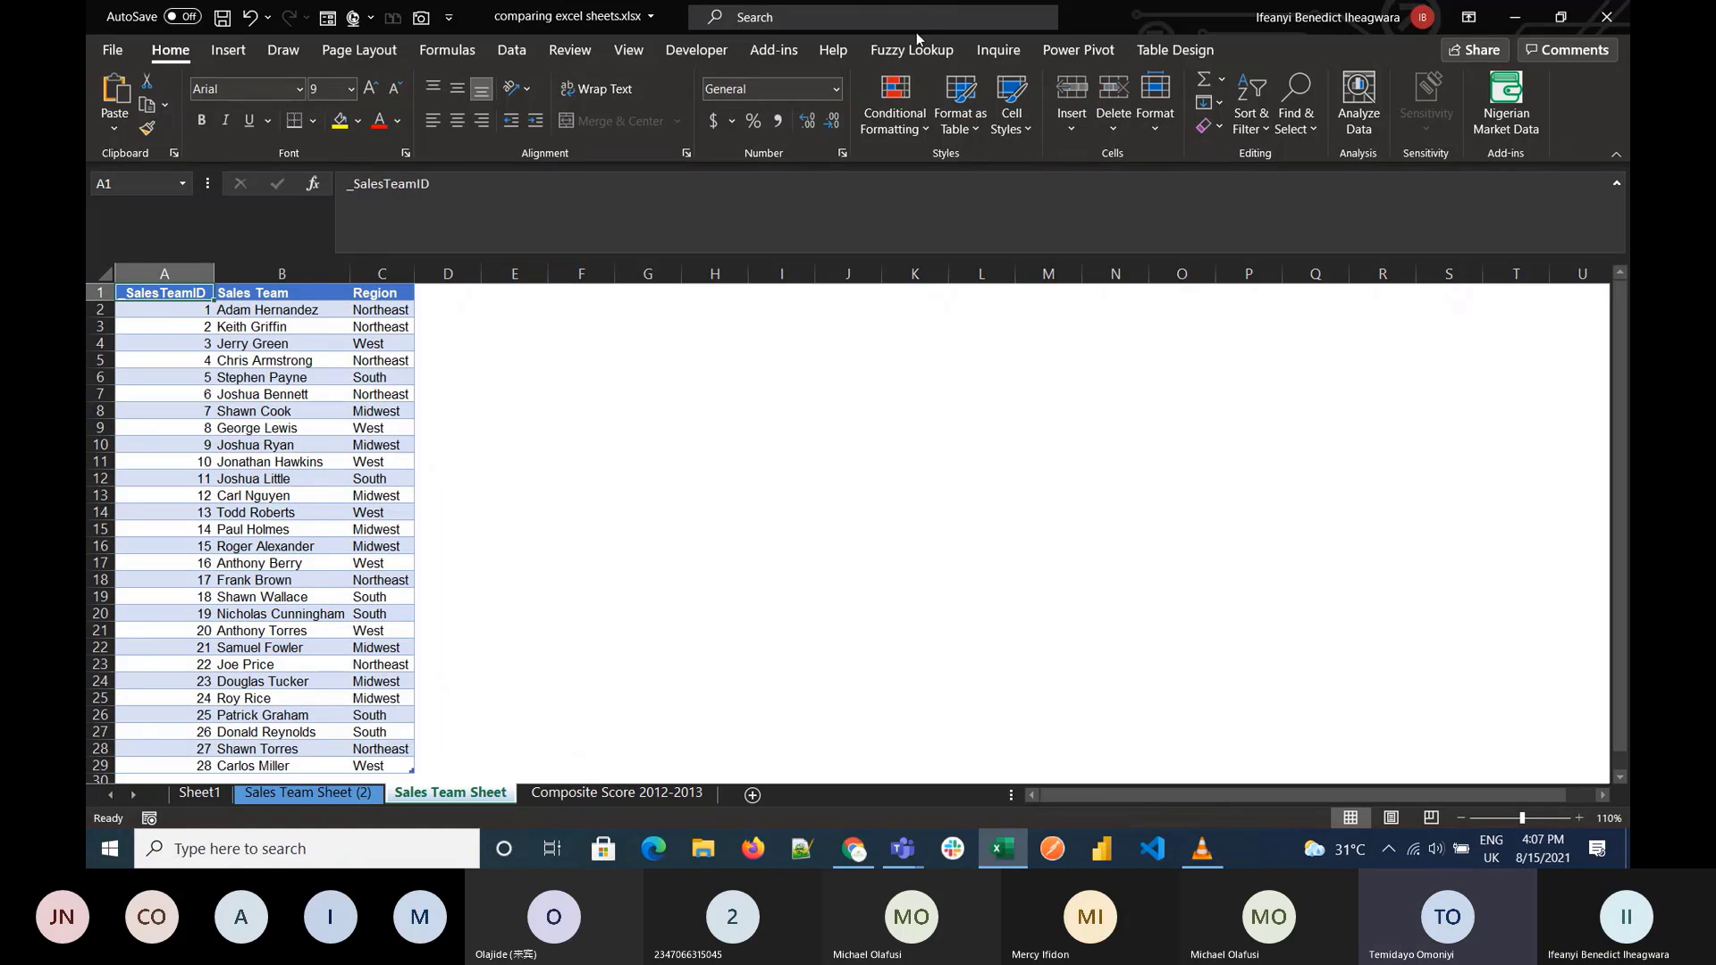
Step: Select the table's data rows A2:C29 on the original Sales Team Sheet, leaving out the header row
{"action": "left_click", "coordinate": [915, 91]}
{"action": "left_click", "coordinate": [205, 392]}
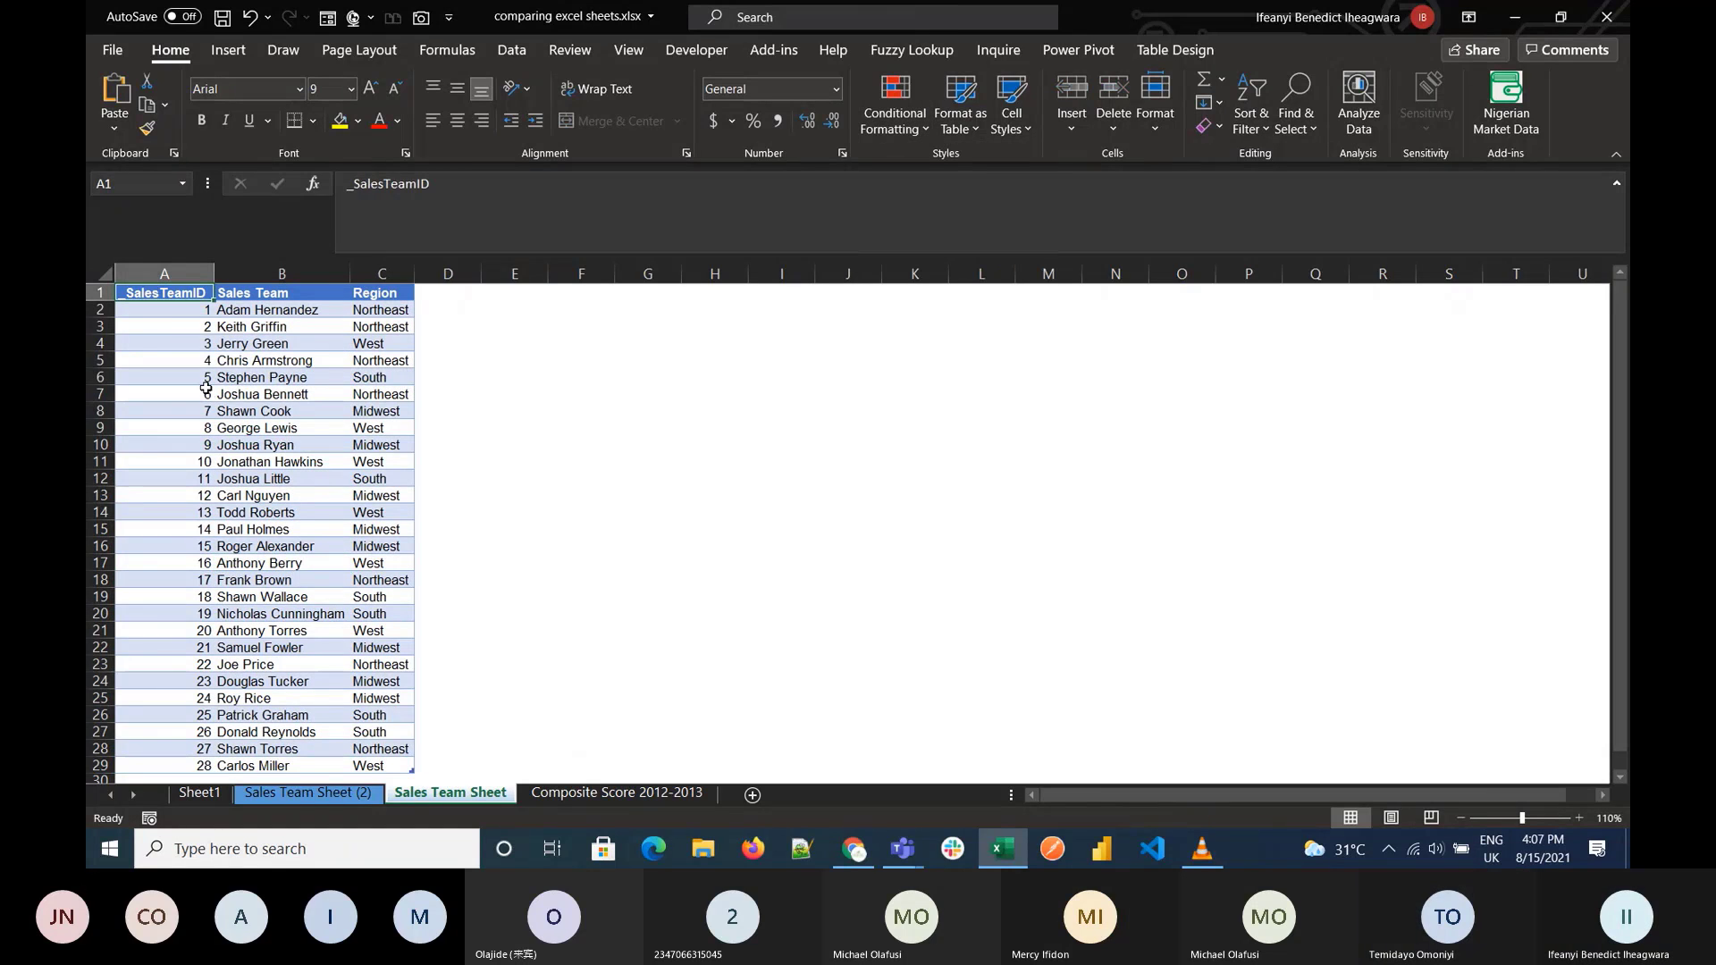
{"action": "left_click", "coordinate": [206, 392]}
{"action": "key", "text": "ctrl+a"}
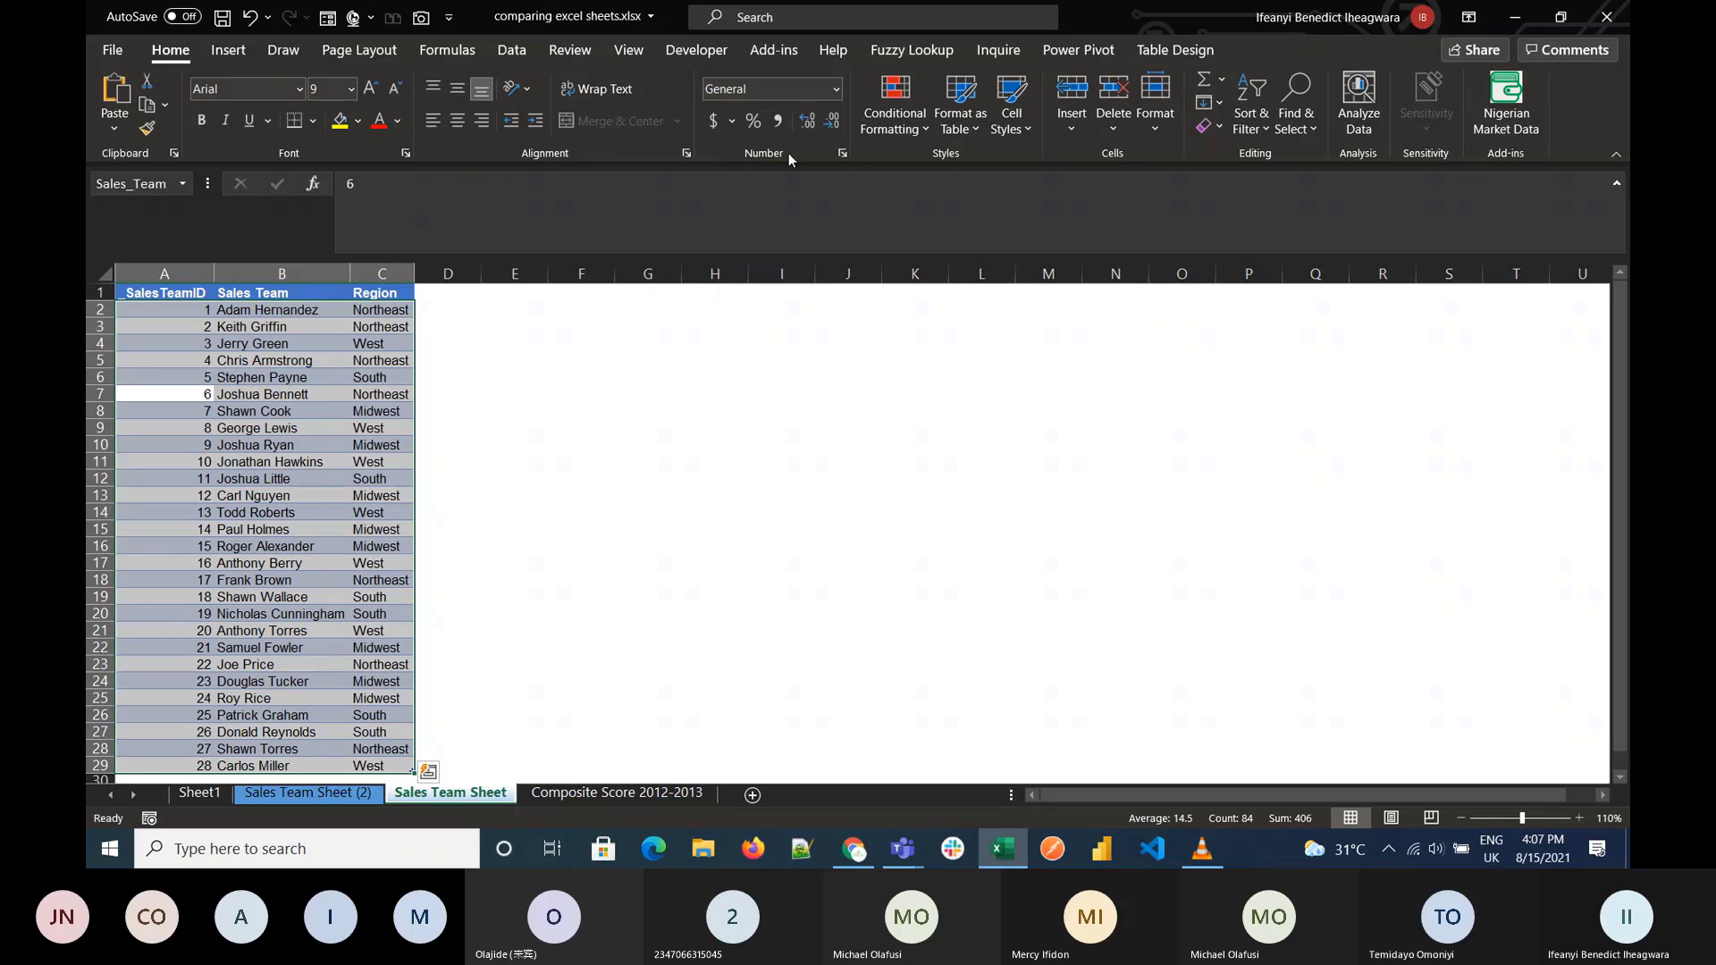
Step: Try to add a formula-based conditional formatting rule comparing $A$2 with its counterpart in 'Sales Team Sheet (2)', without setting a format
{"action": "left_click", "coordinate": [916, 134]}
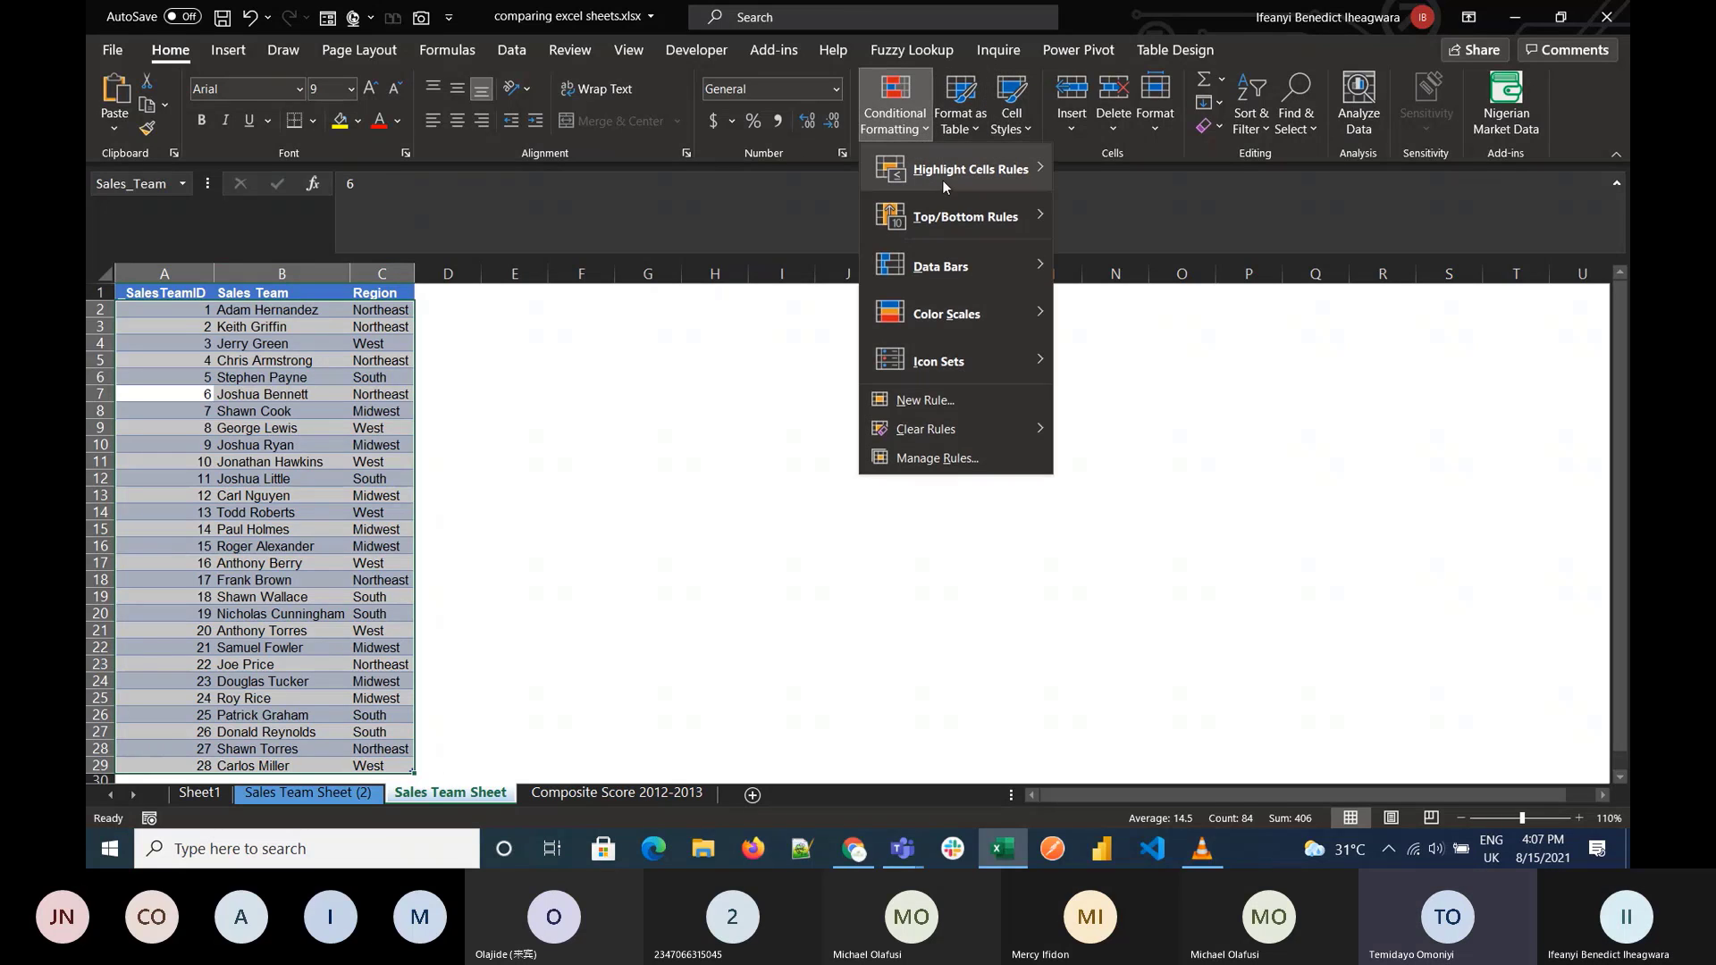
{"action": "mouse_move", "coordinate": [1019, 169]}
{"action": "left_click", "coordinate": [1128, 491]}
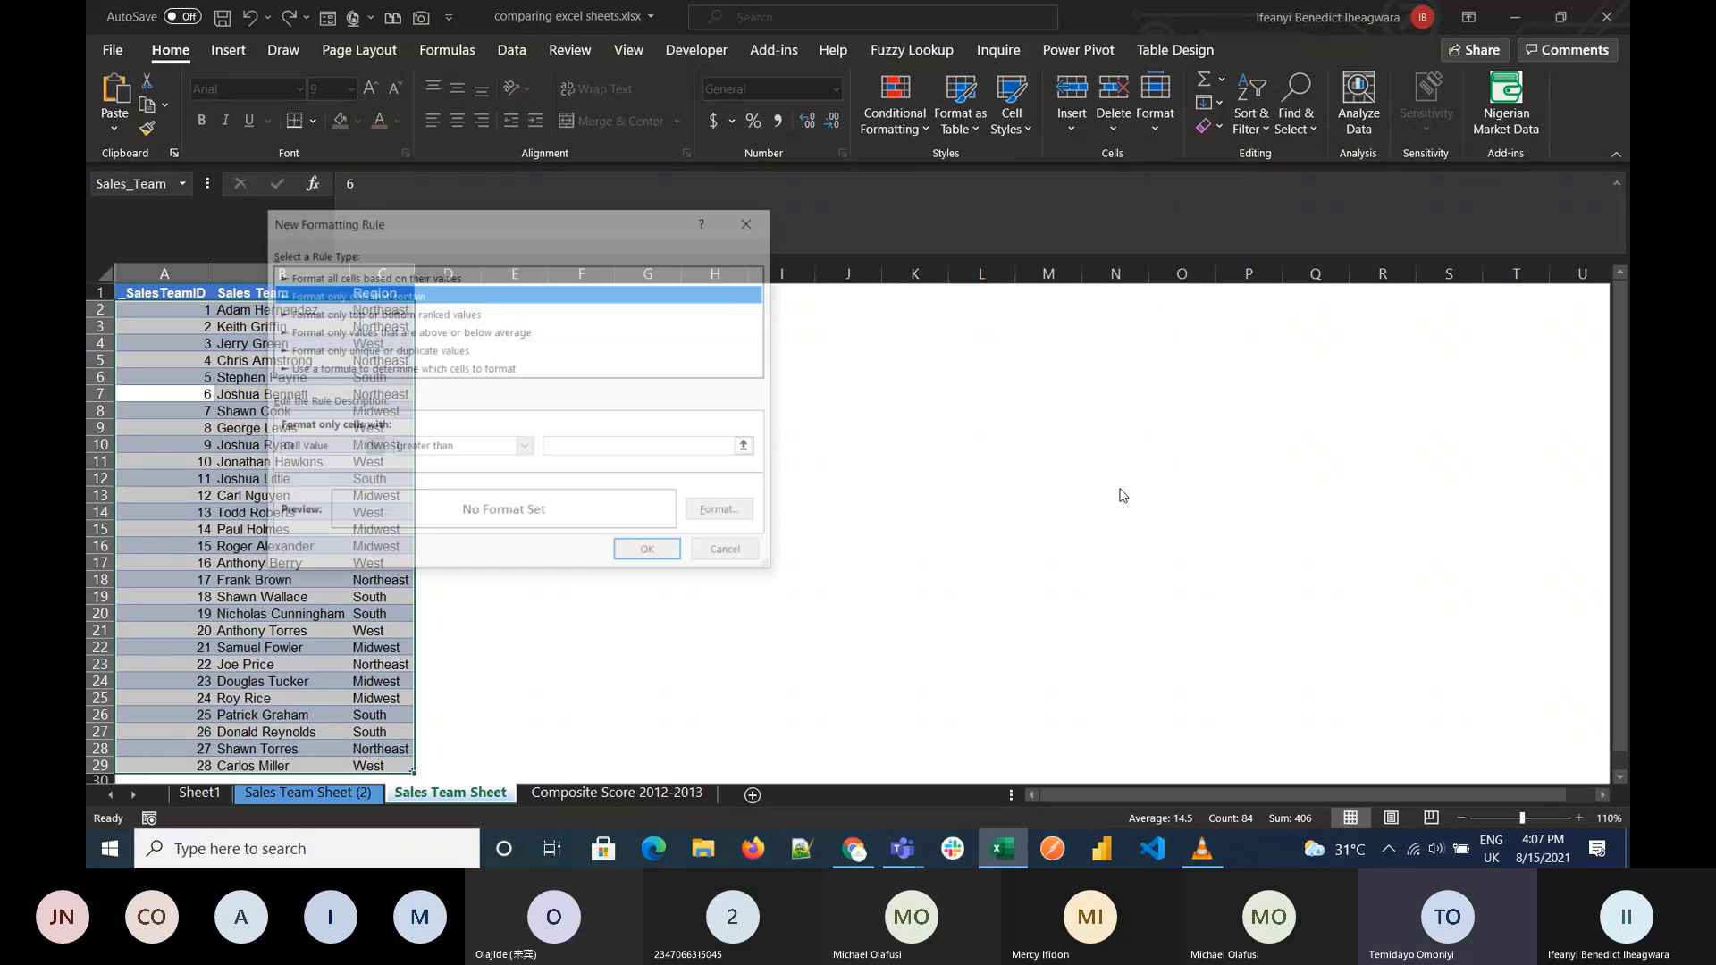
{"action": "left_click", "coordinate": [393, 369]}
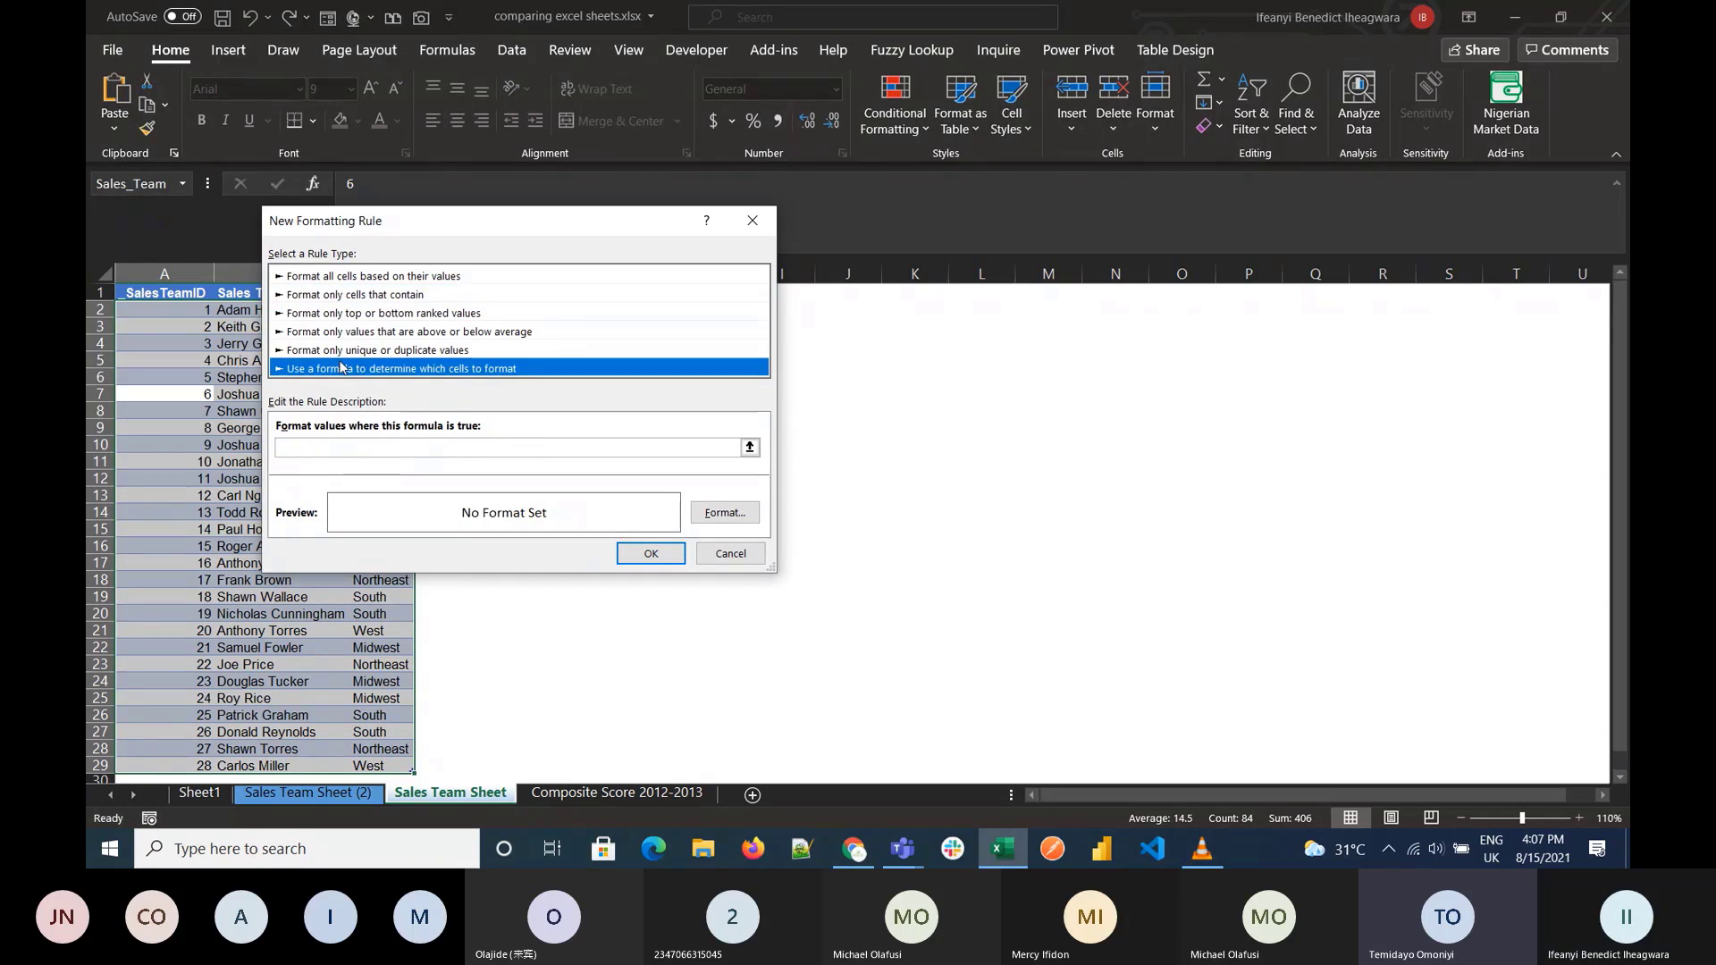
{"action": "left_click", "coordinate": [371, 446]}
{"action": "type", "text": "="}
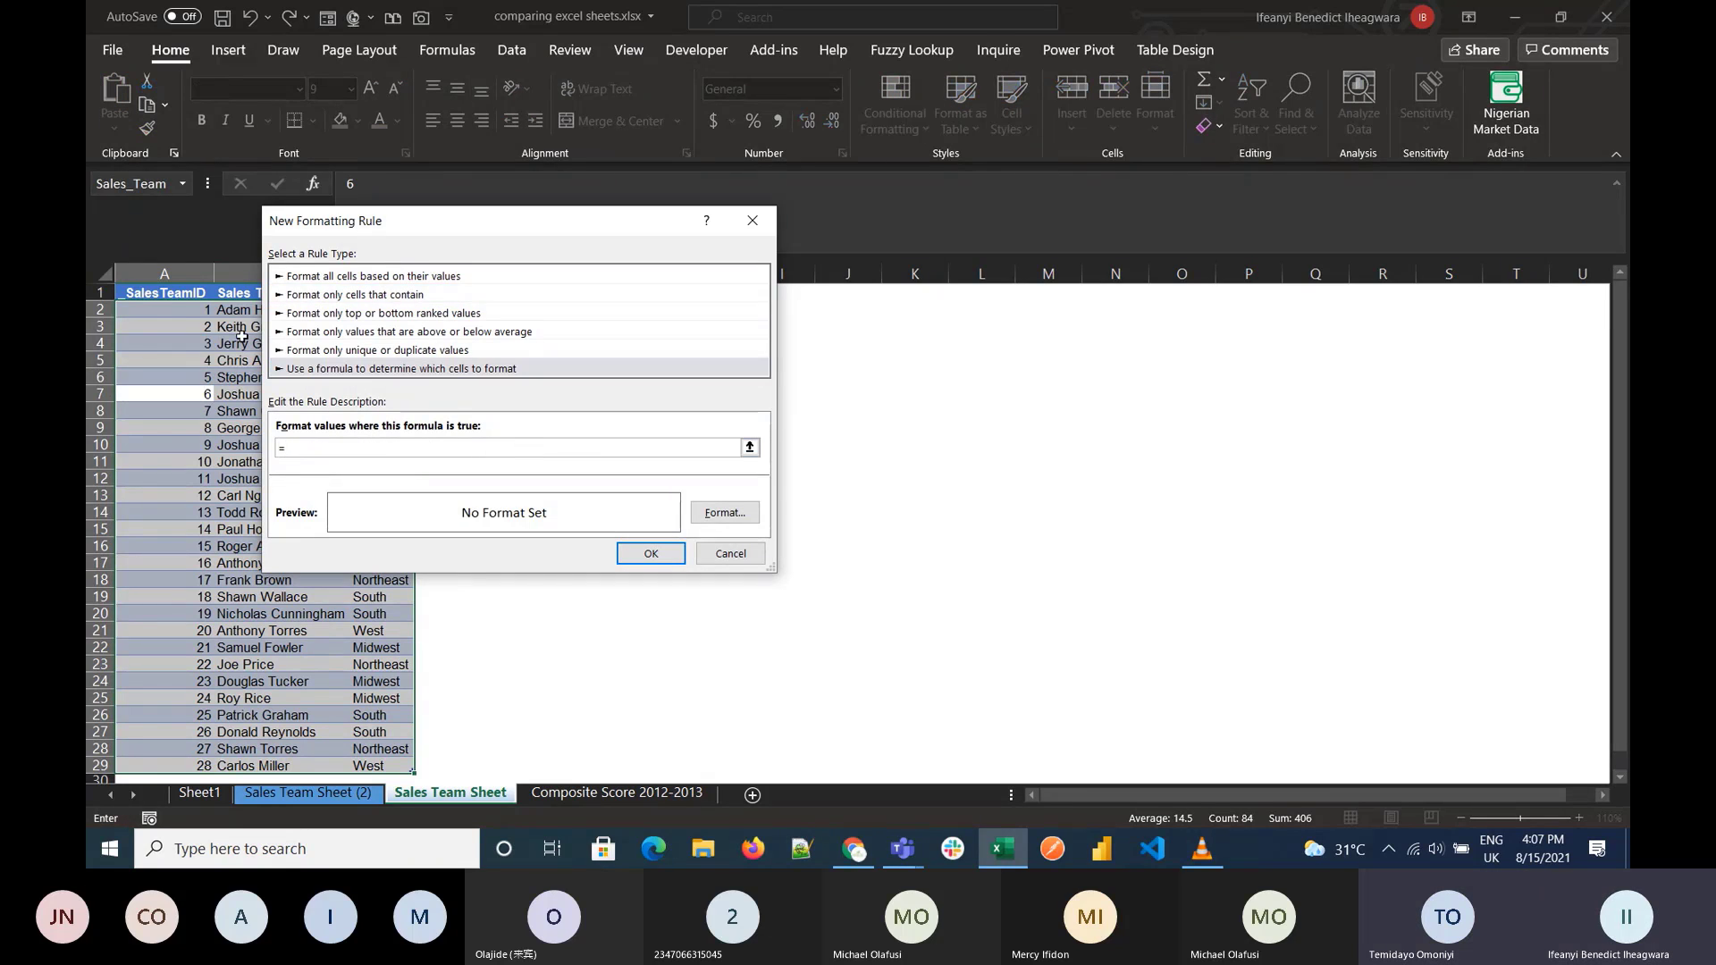
{"action": "left_click", "coordinate": [166, 309]}
{"action": "type", "text": "<>"}
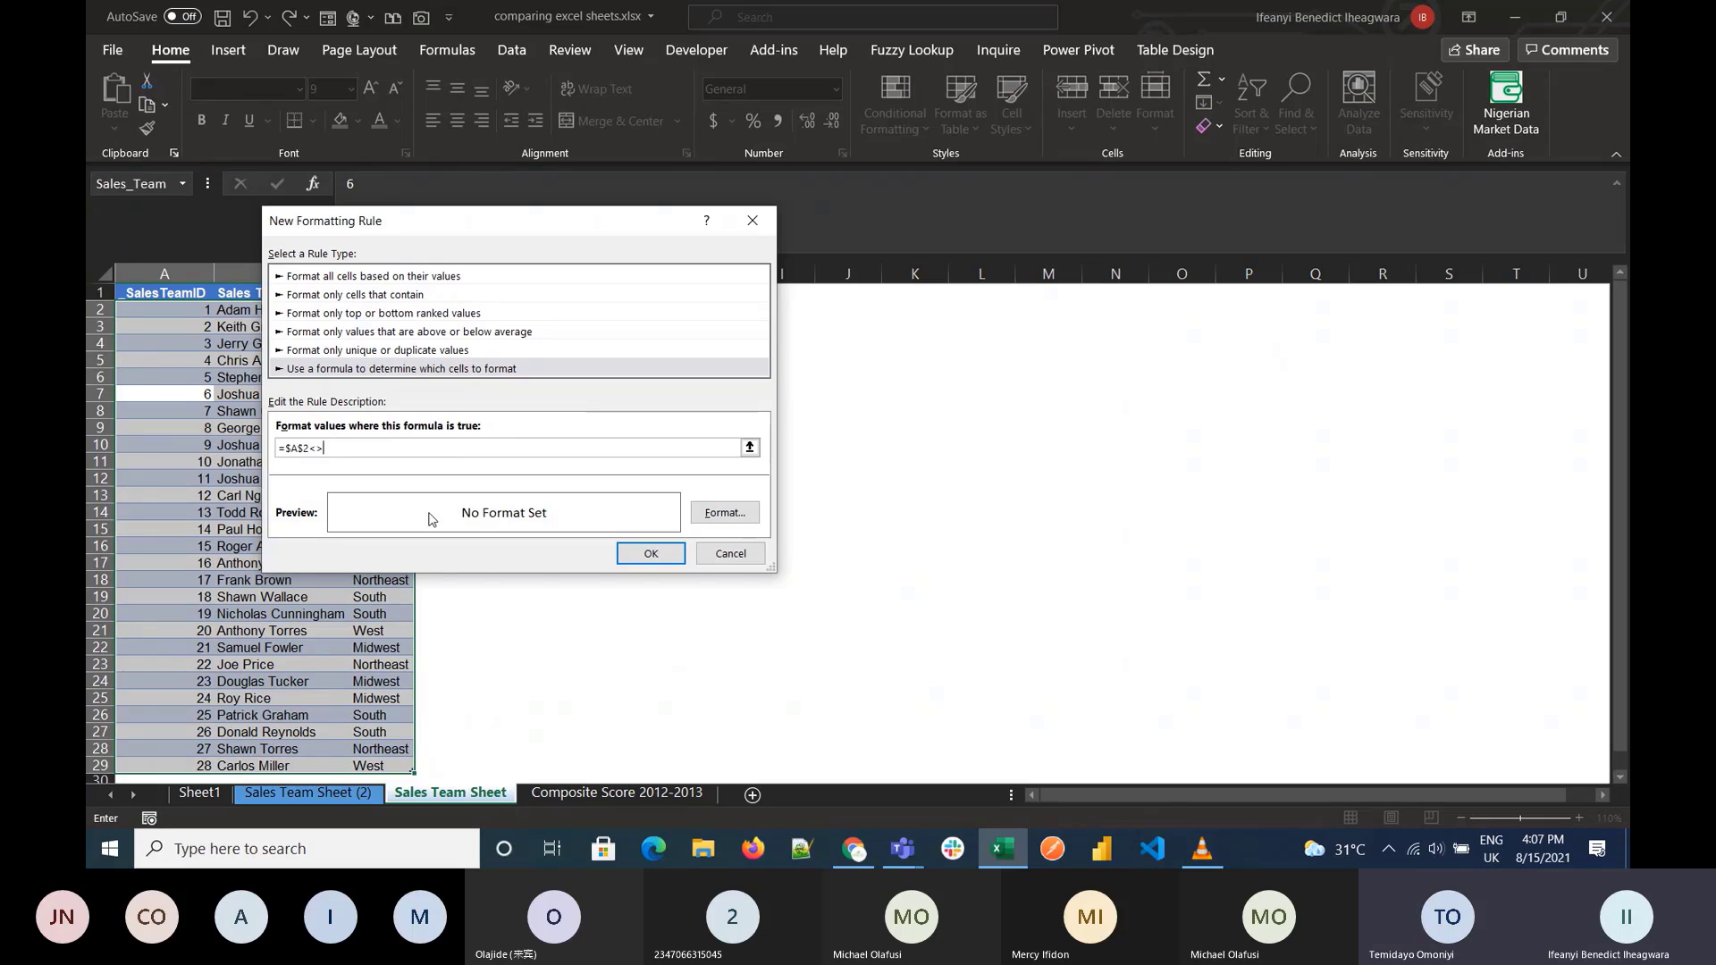
{"action": "left_click", "coordinate": [349, 793]}
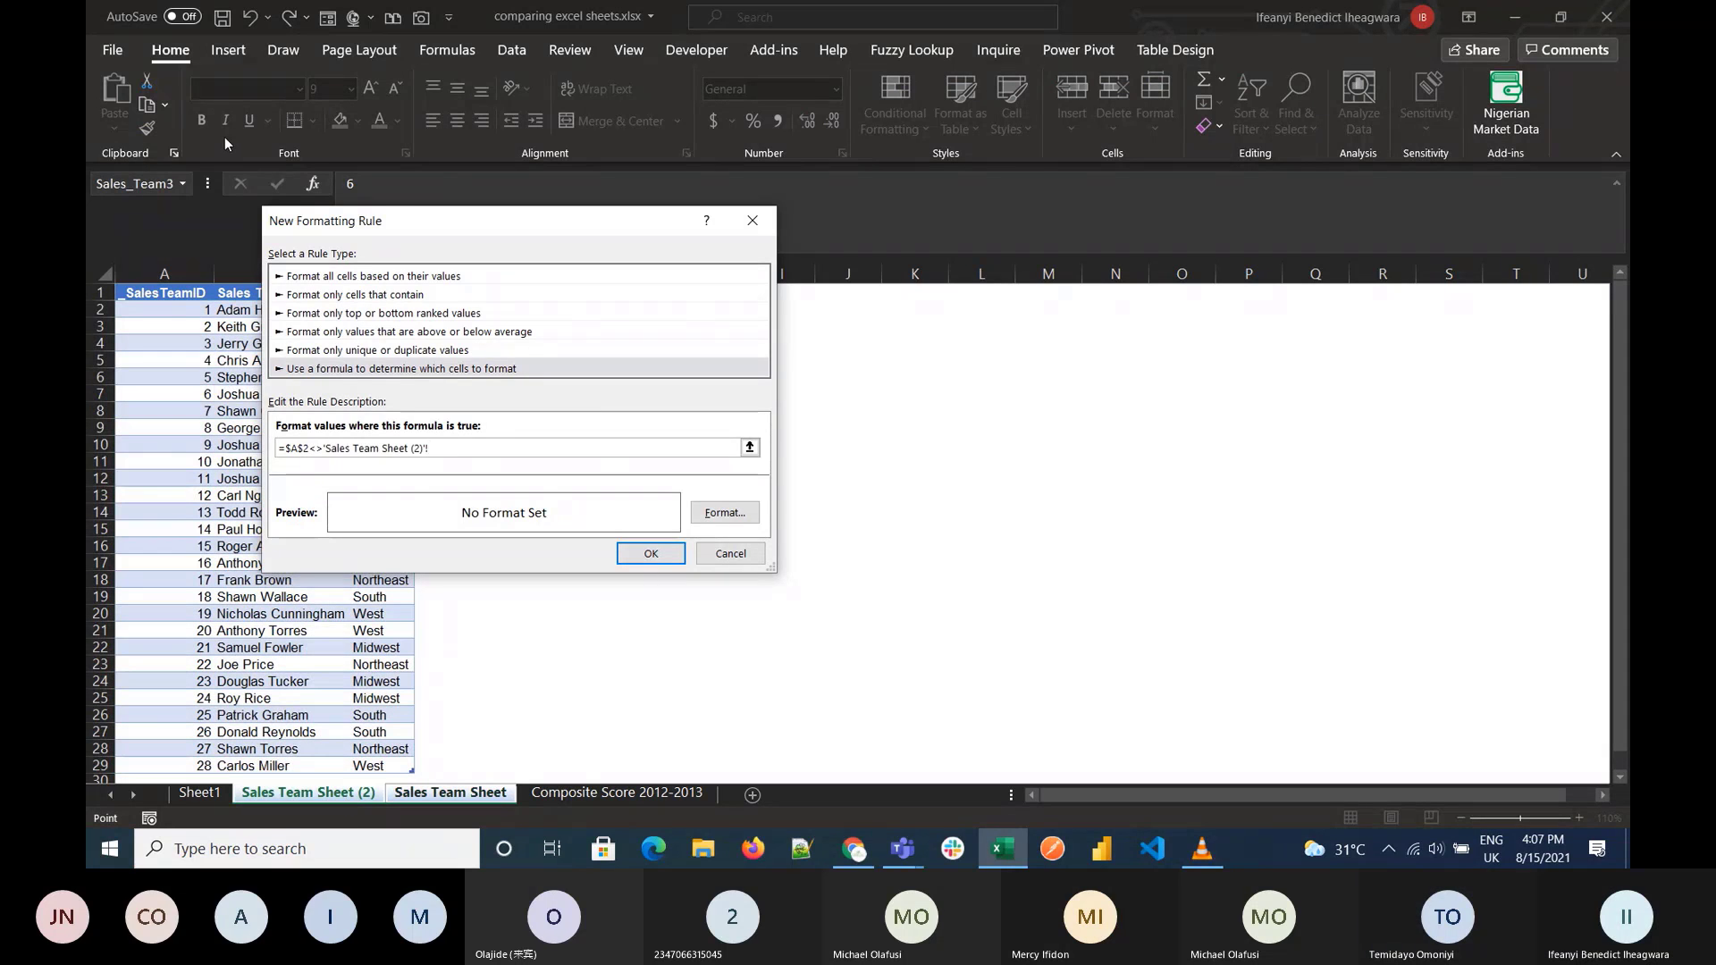
{"action": "left_click", "coordinate": [165, 310]}
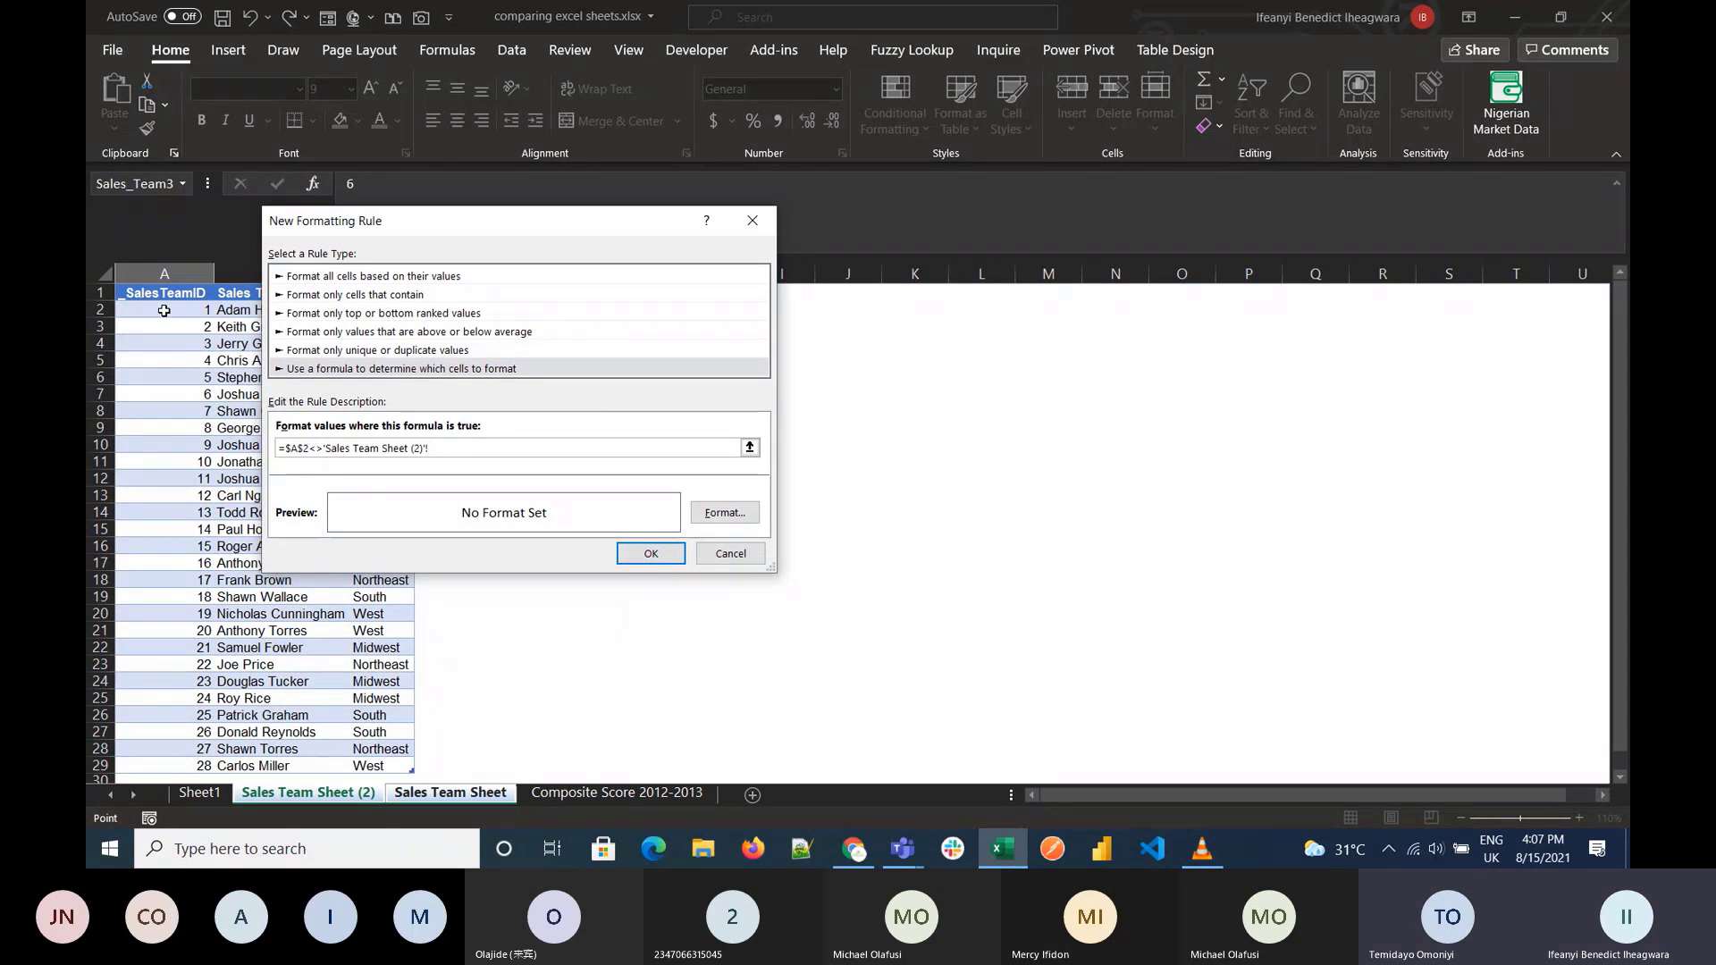
{"action": "left_click", "coordinate": [652, 553]}
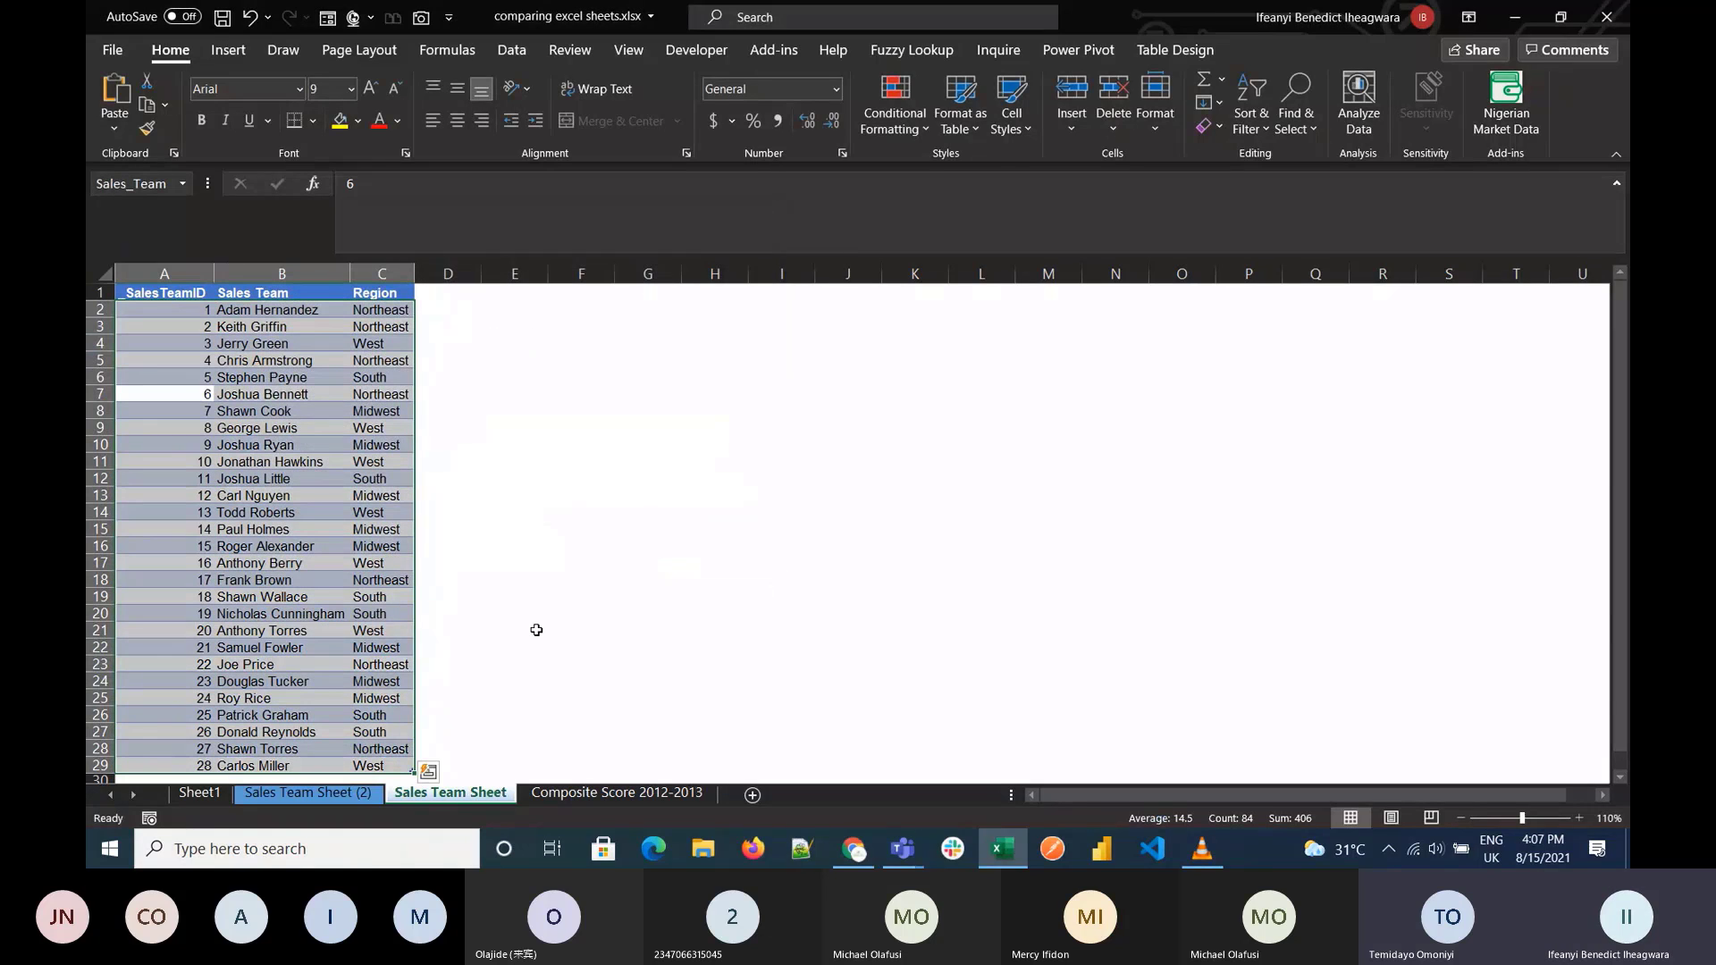
{"action": "left_click", "coordinate": [895, 116]}
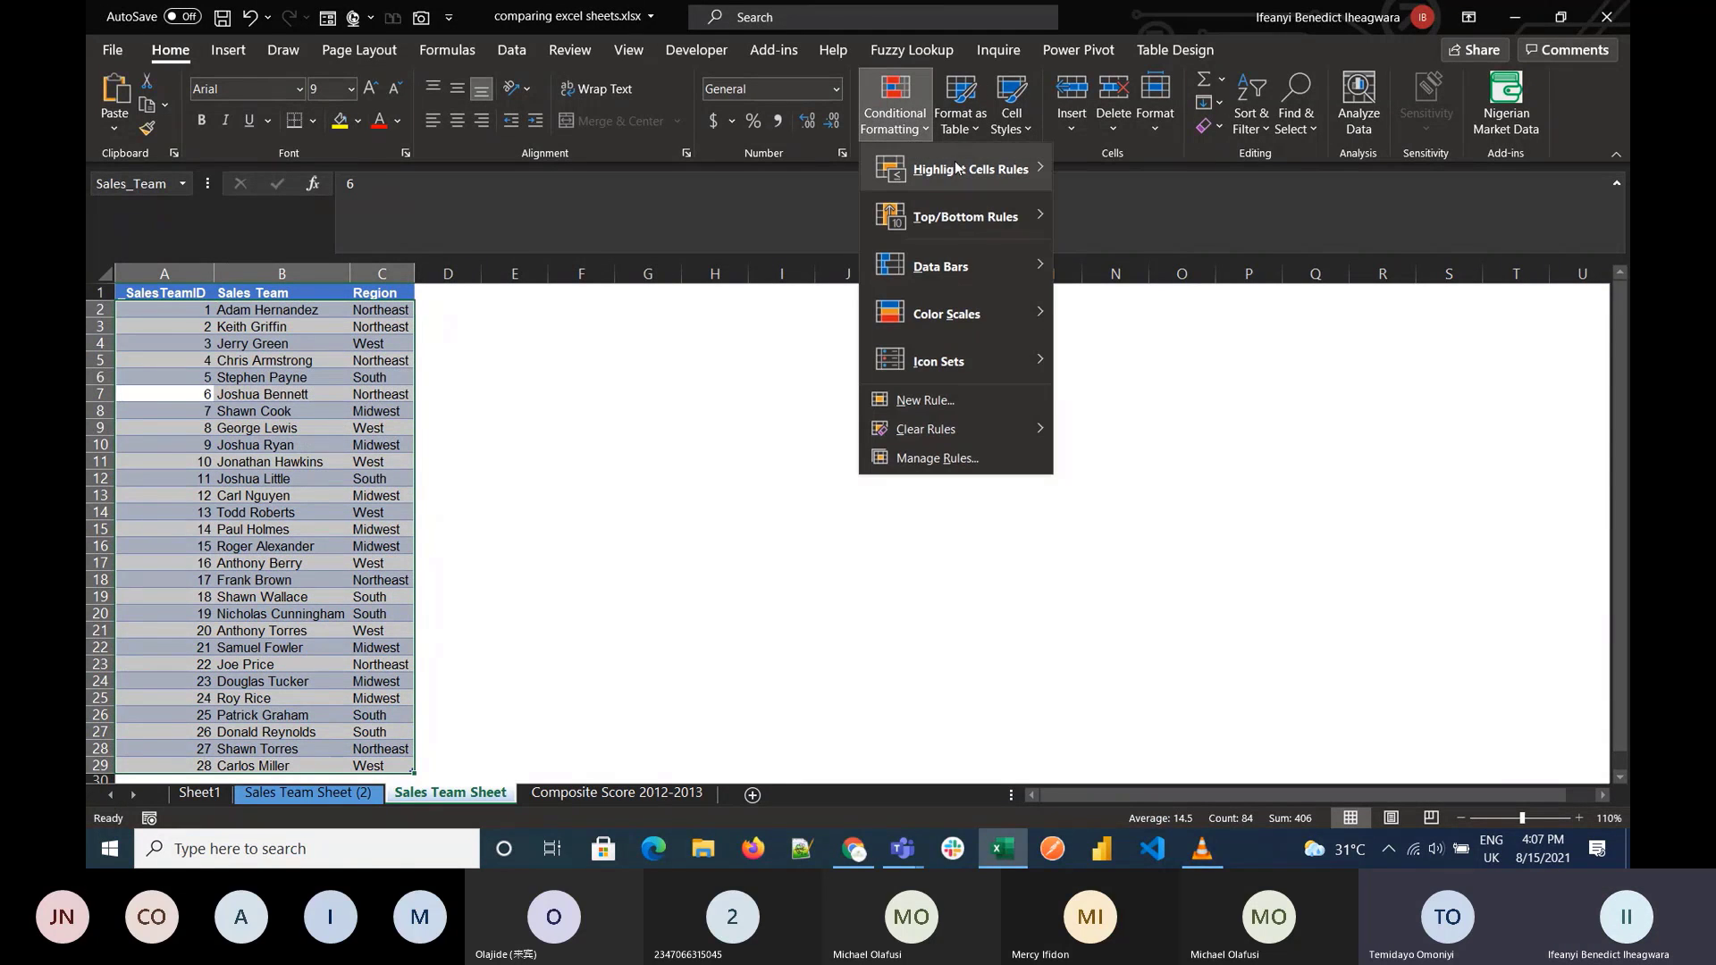
{"action": "mouse_move", "coordinate": [955, 168]}
{"action": "left_click", "coordinate": [1153, 491]}
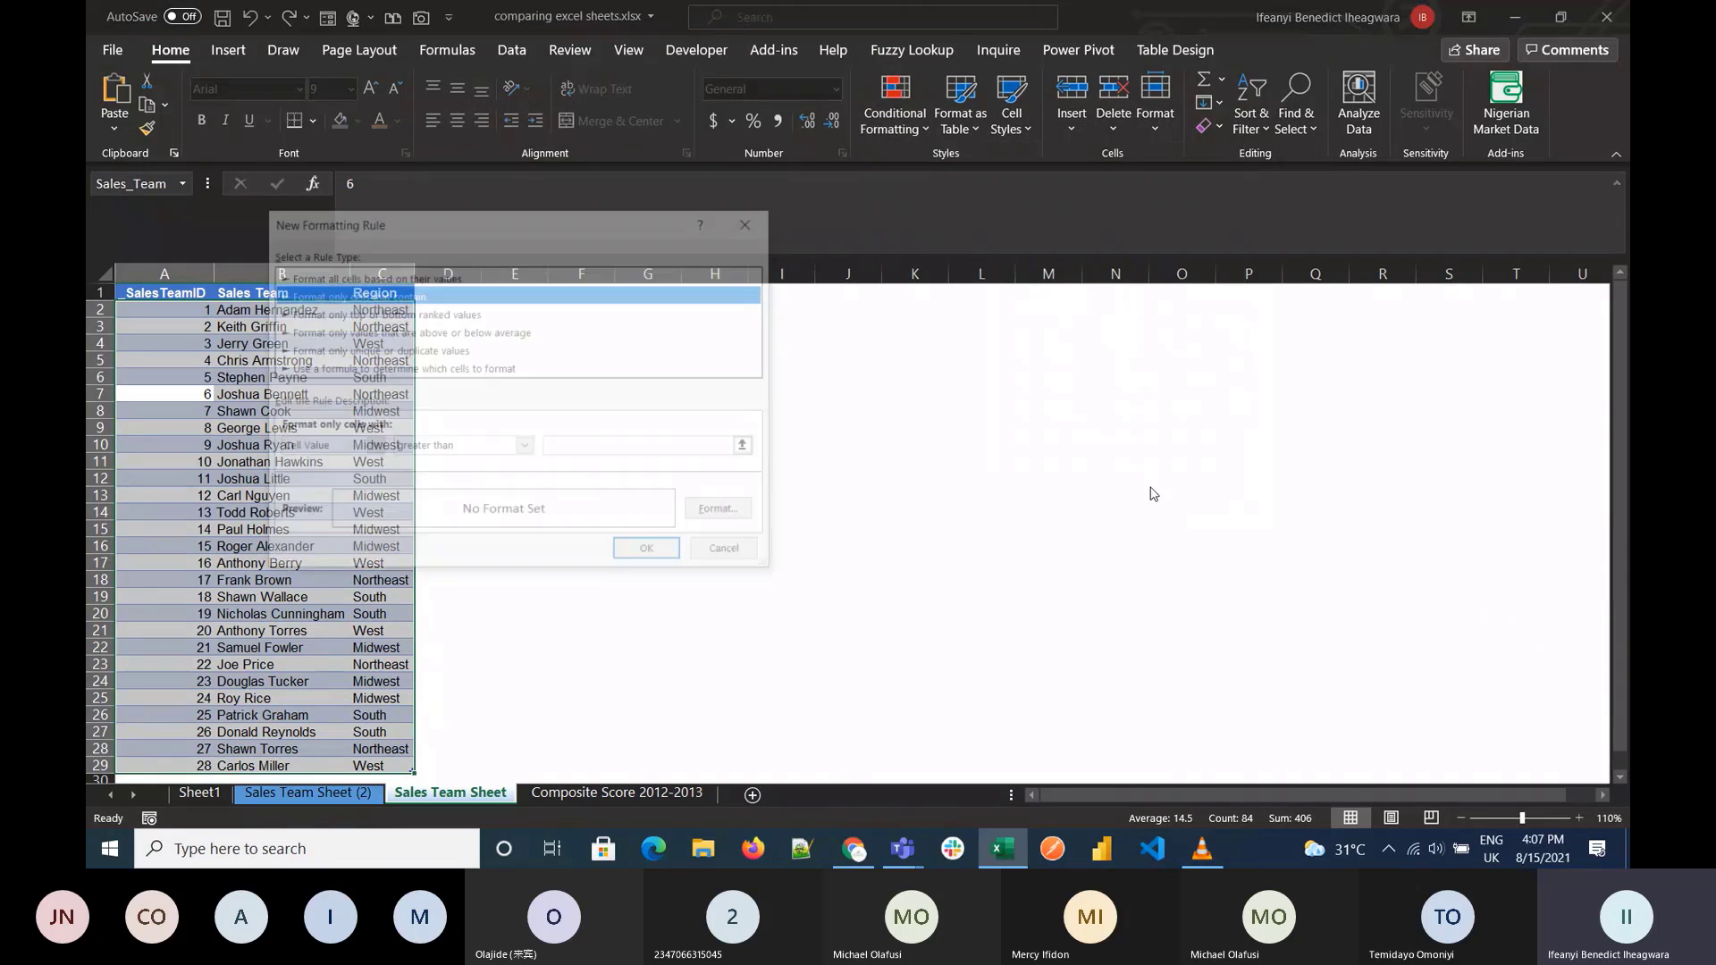
{"action": "left_click", "coordinate": [724, 548]}
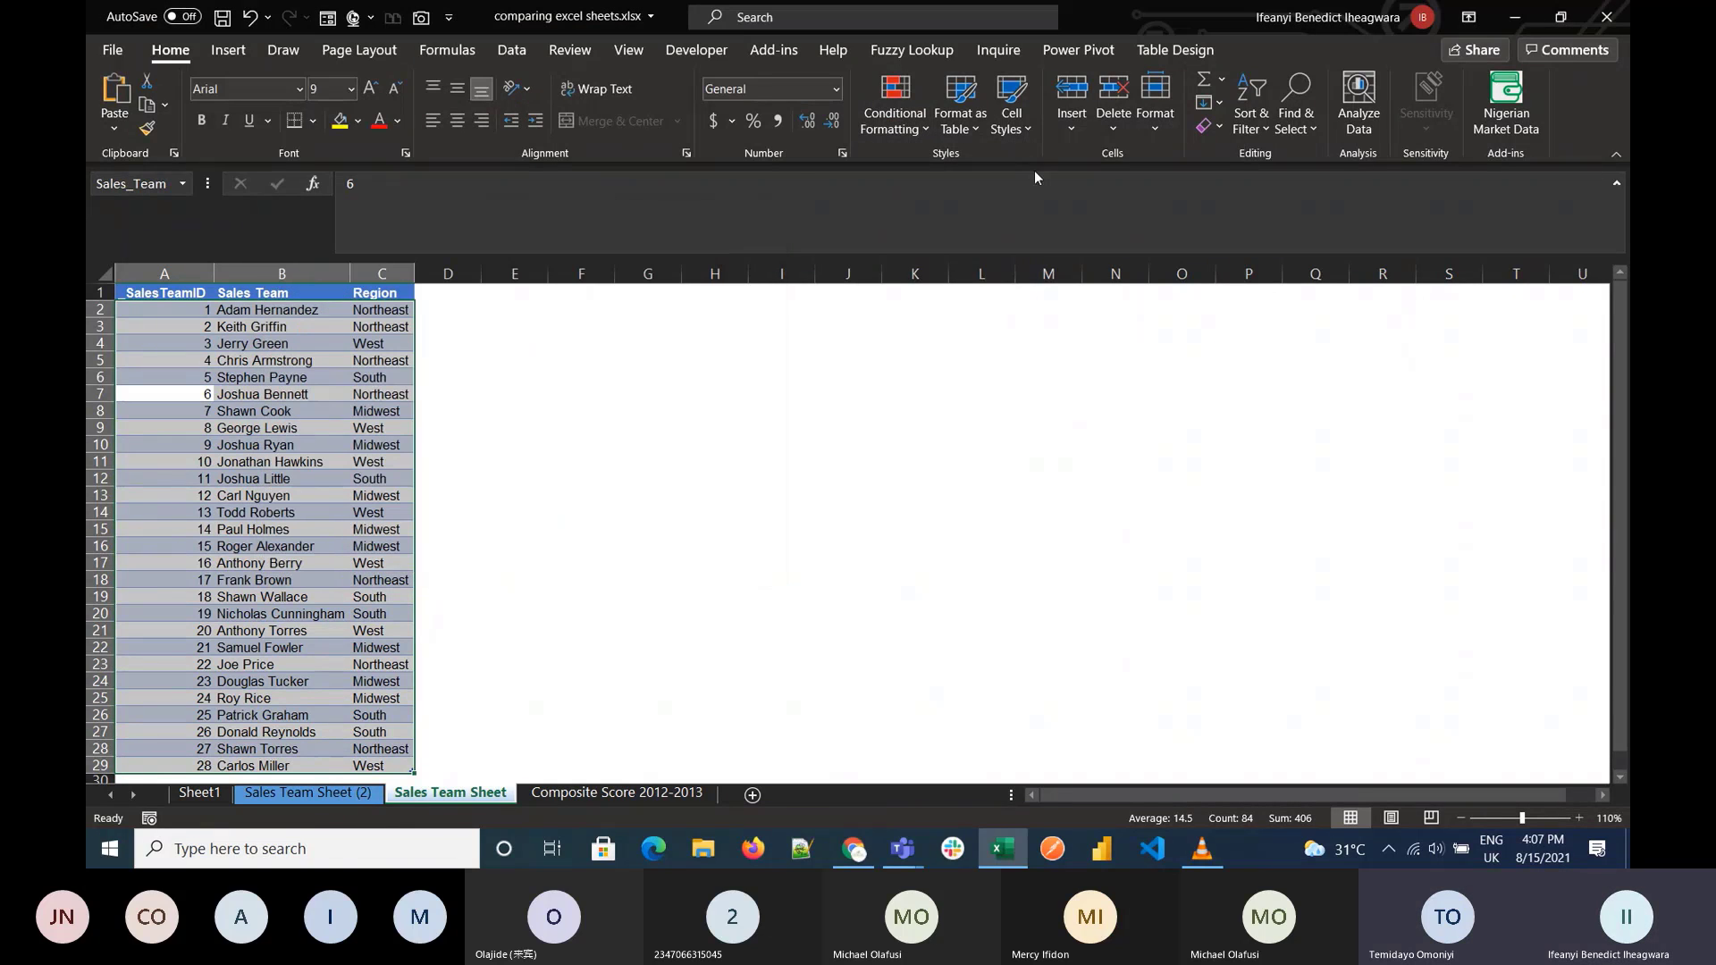
Step: Delete the existing purple-fill conditional formatting rule that covers A1:C29 from the Sales Team Sheet table
{"action": "left_click", "coordinate": [895, 117]}
{"action": "left_click", "coordinate": [966, 462]}
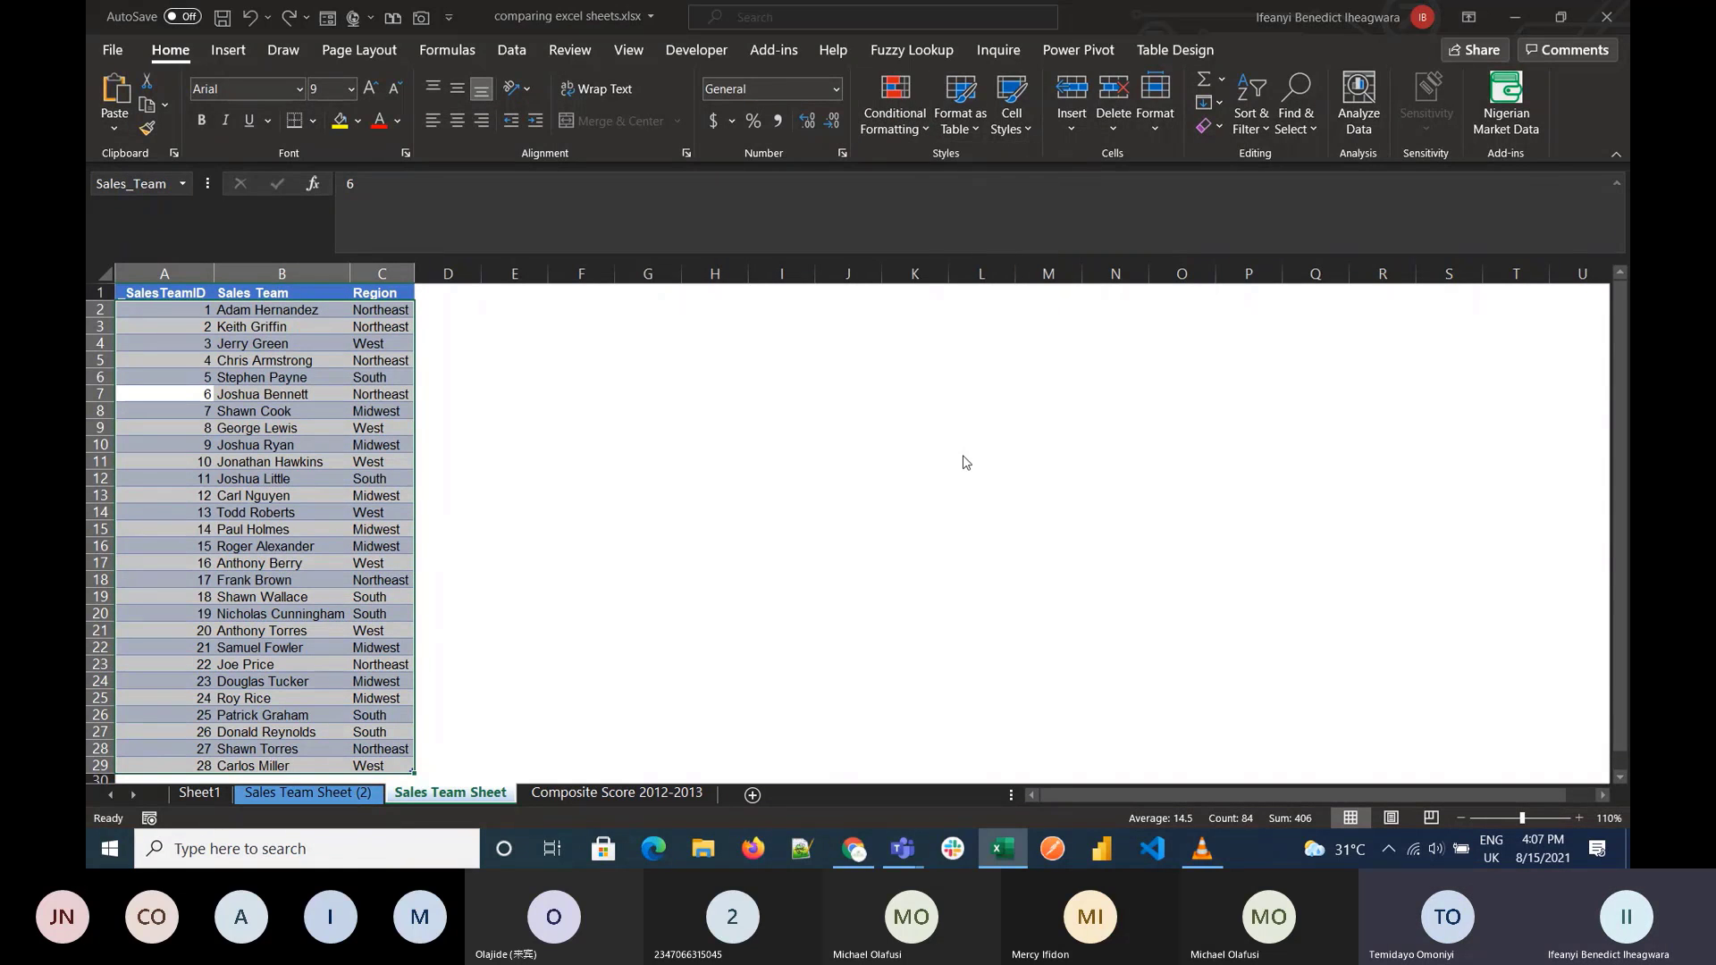
{"action": "left_click", "coordinate": [392, 318]}
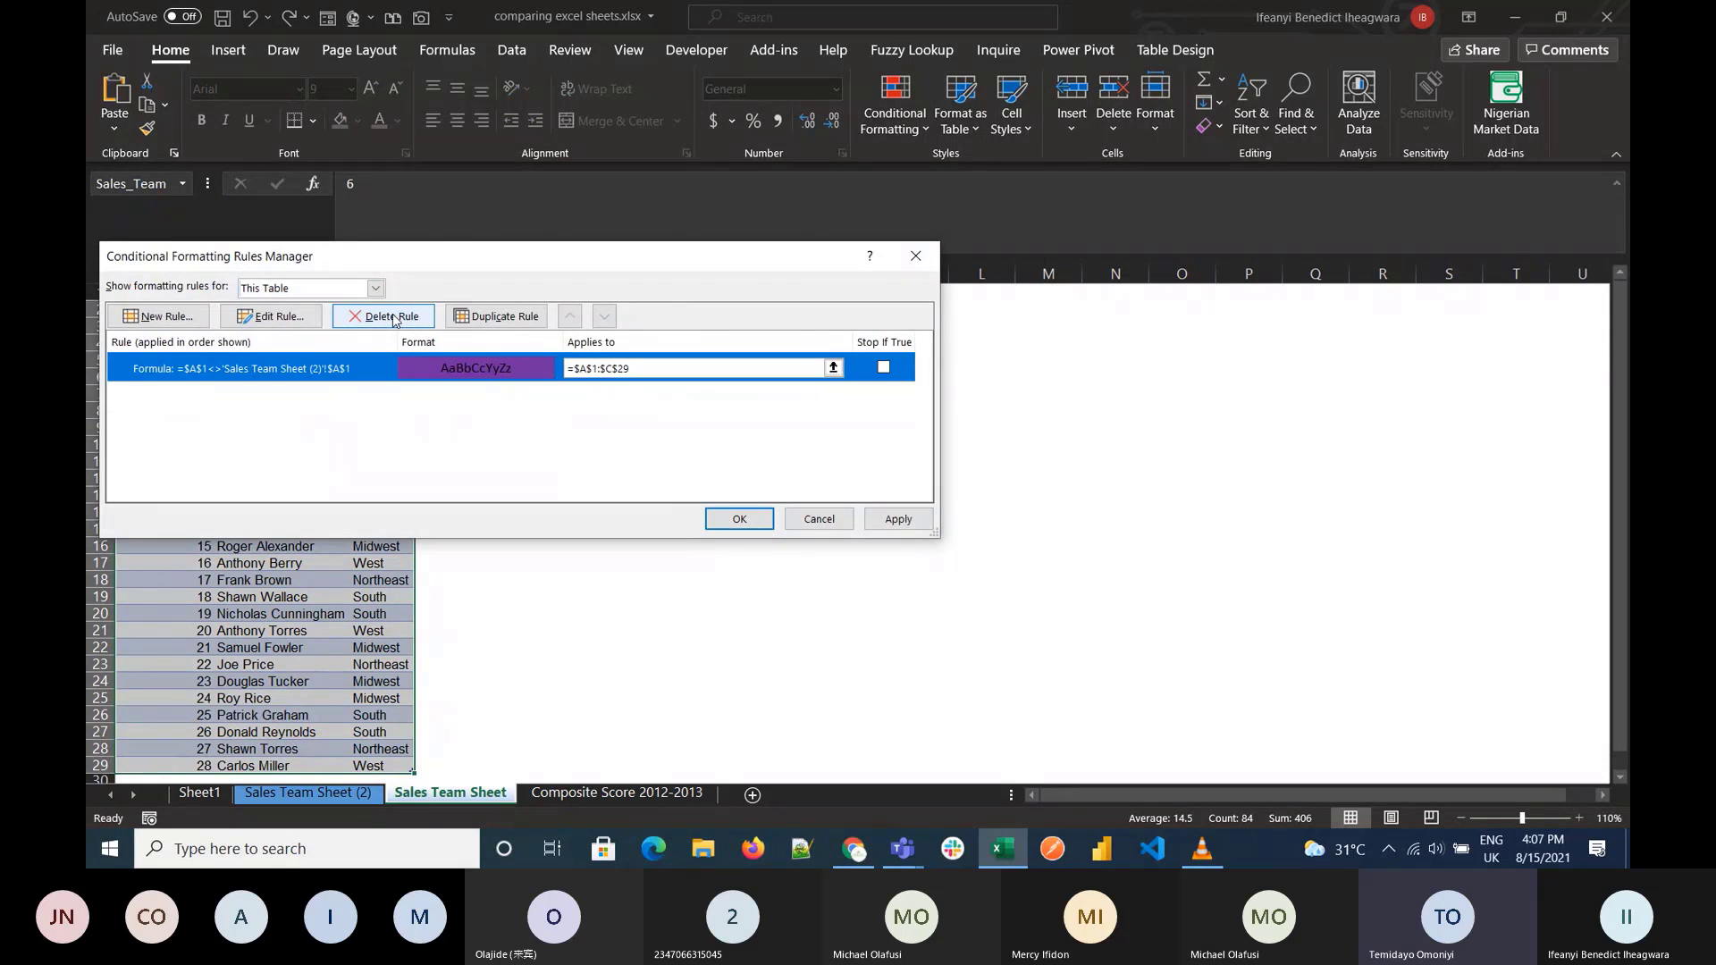
{"action": "left_click", "coordinate": [390, 320]}
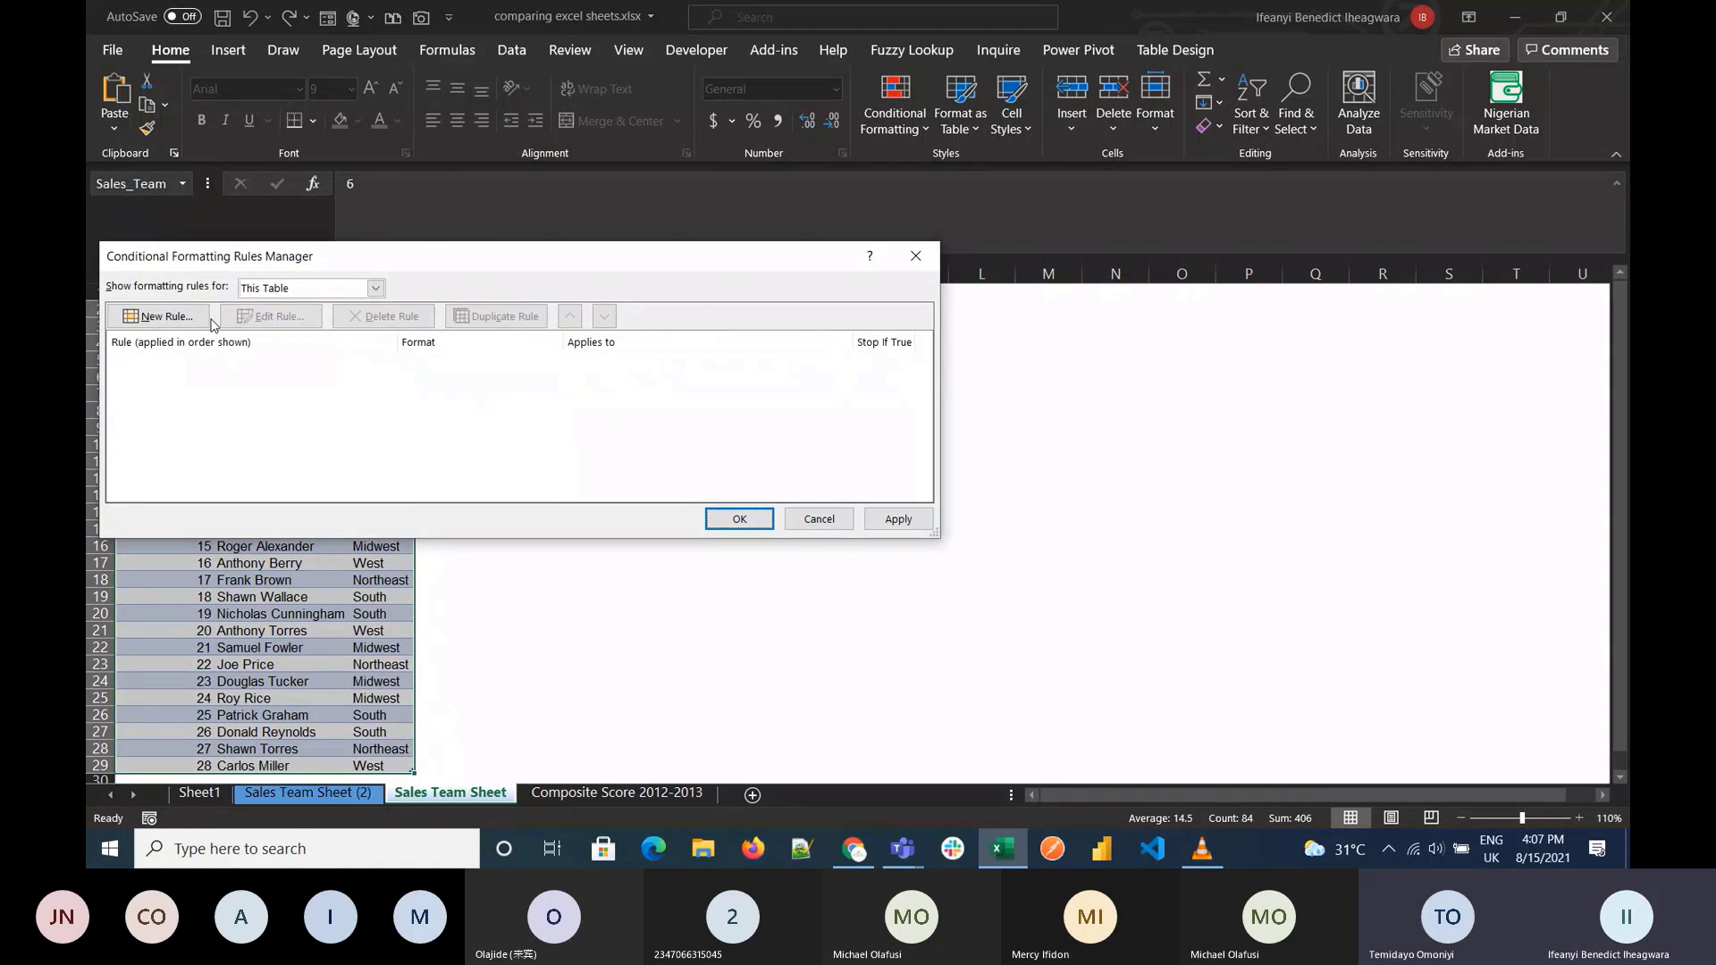
Step: Create a formula-based rule for the selected data rows with the formula =$A$2<>'Sales Team Sheet (2)'!$A$2
{"action": "left_click", "coordinate": [204, 320]}
{"action": "left_click", "coordinate": [394, 349]}
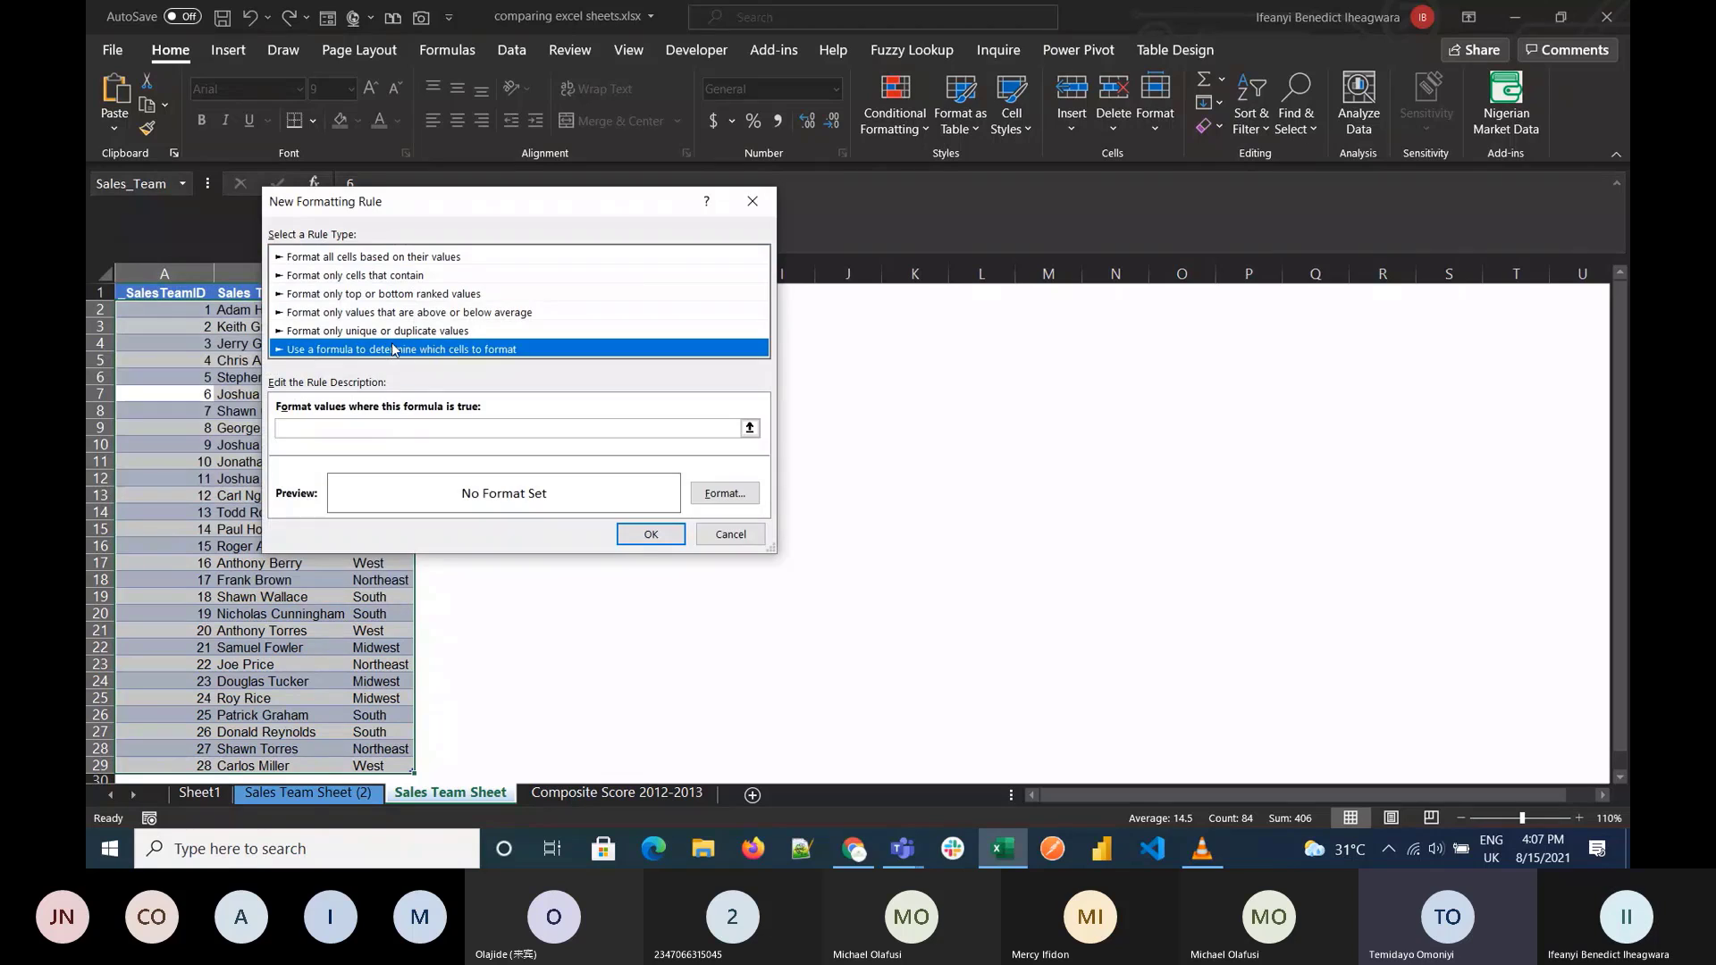
{"action": "left_click", "coordinate": [332, 429]}
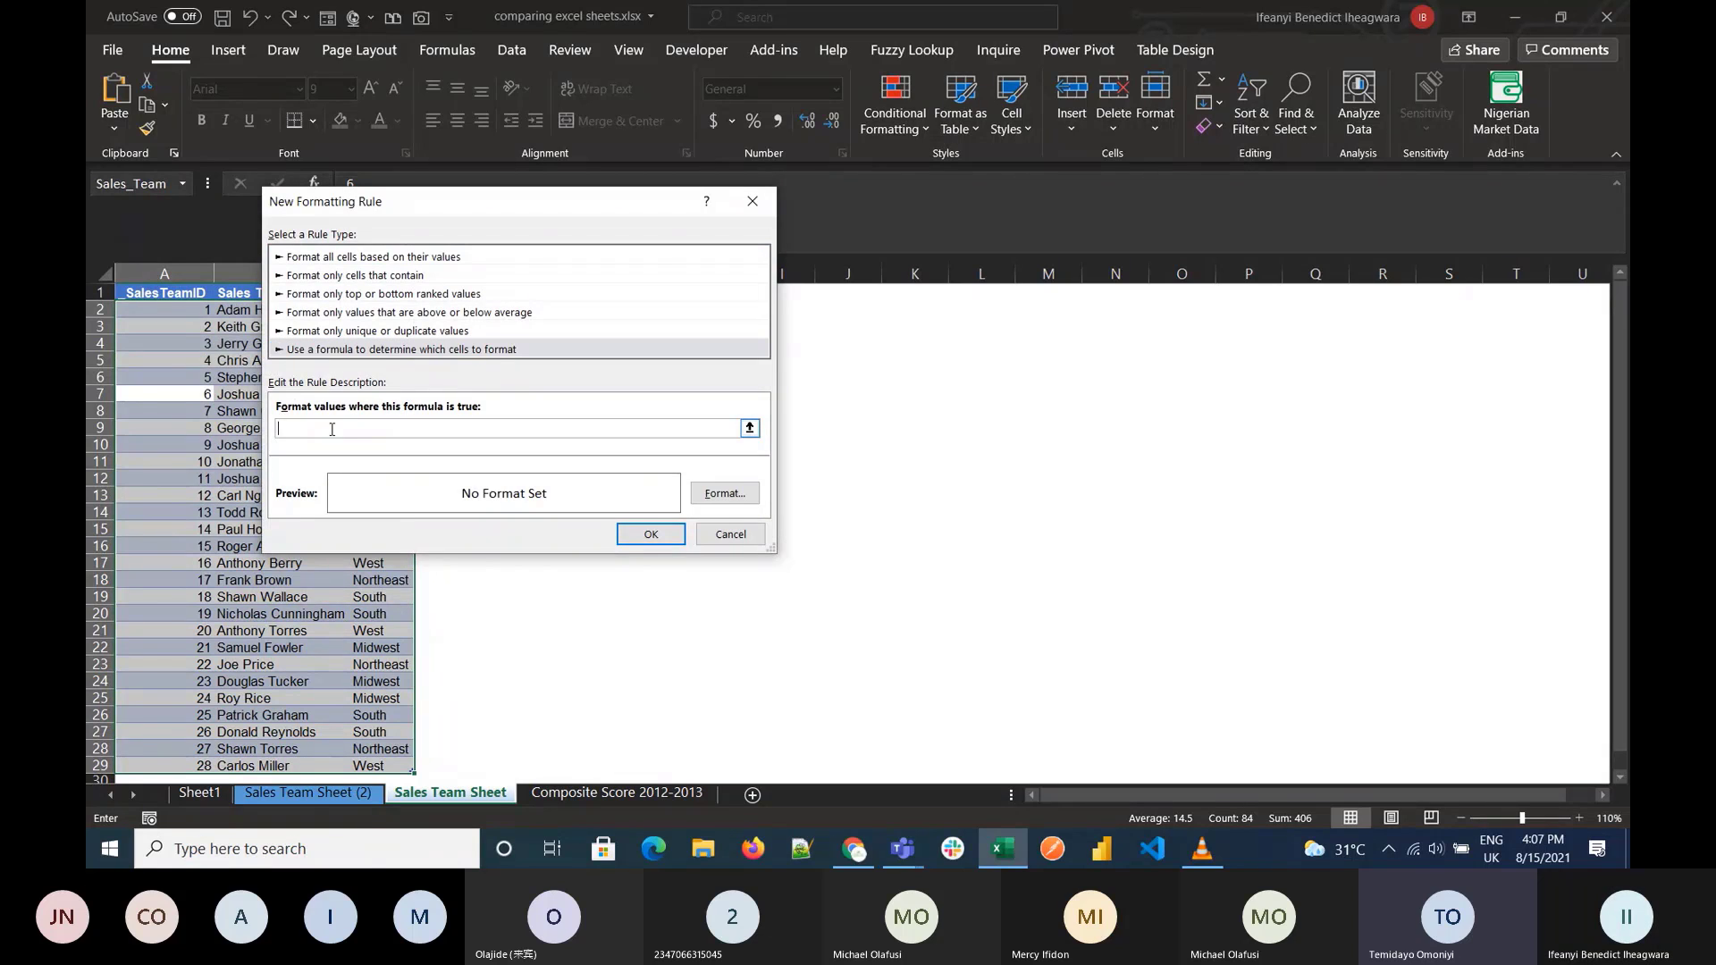
{"action": "left_click", "coordinate": [167, 310]}
{"action": "type", "text": "<"}
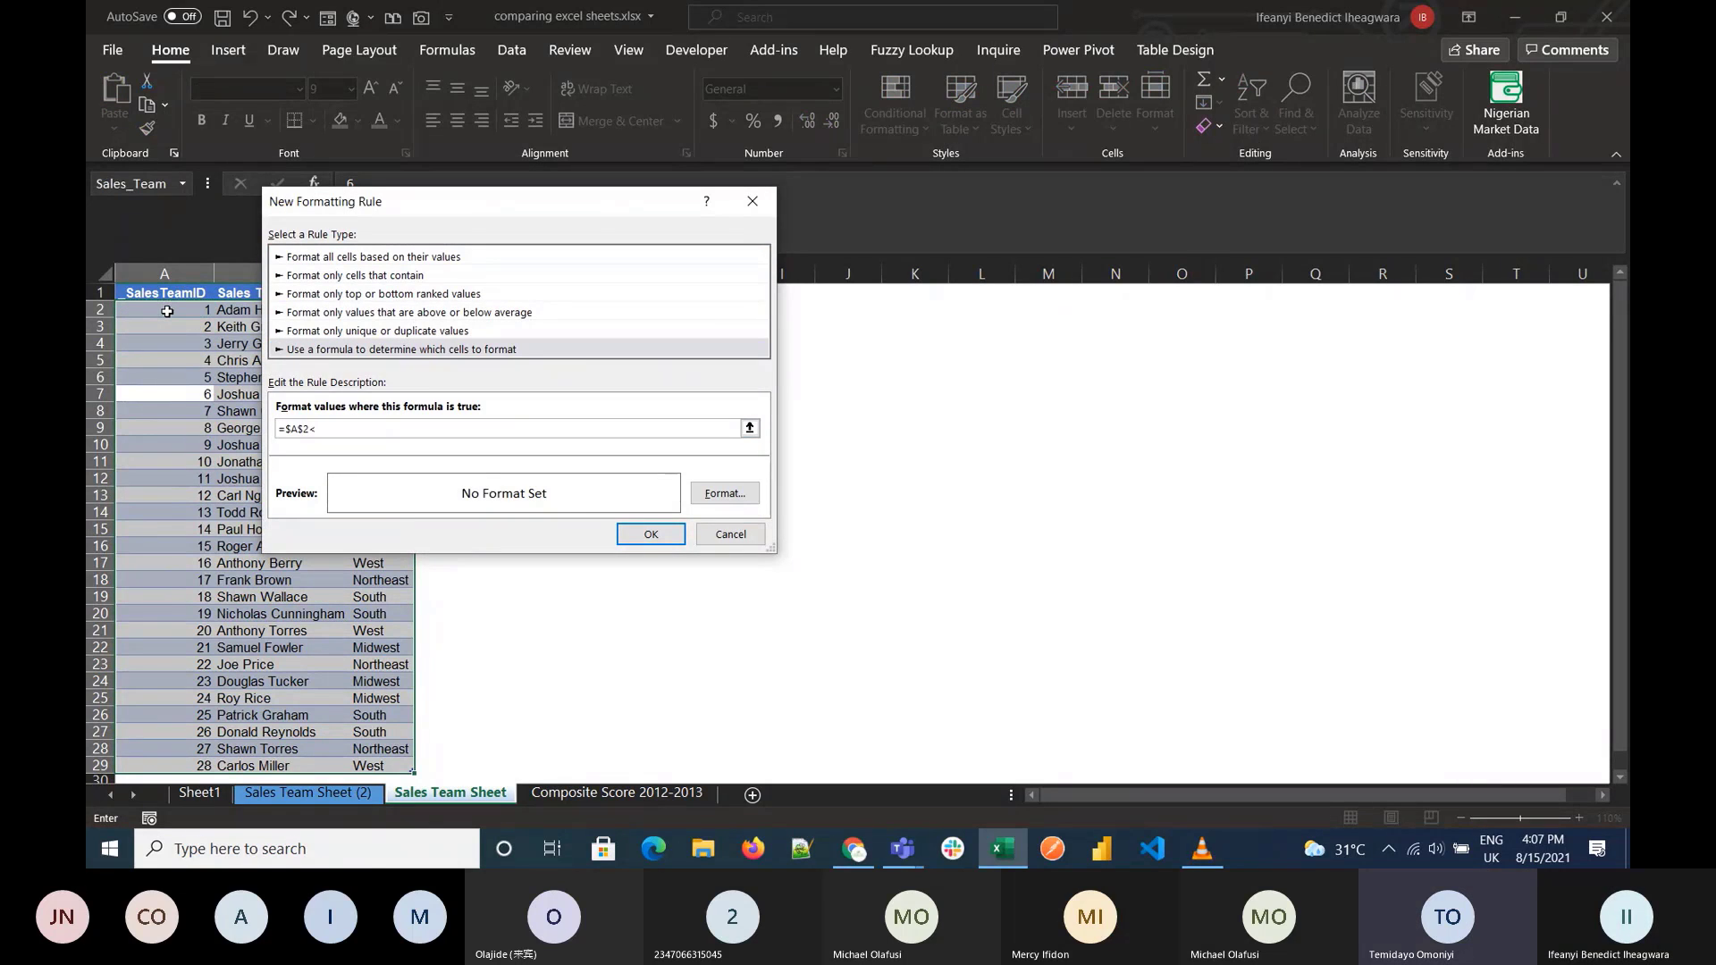
{"action": "type", "text": ">"}
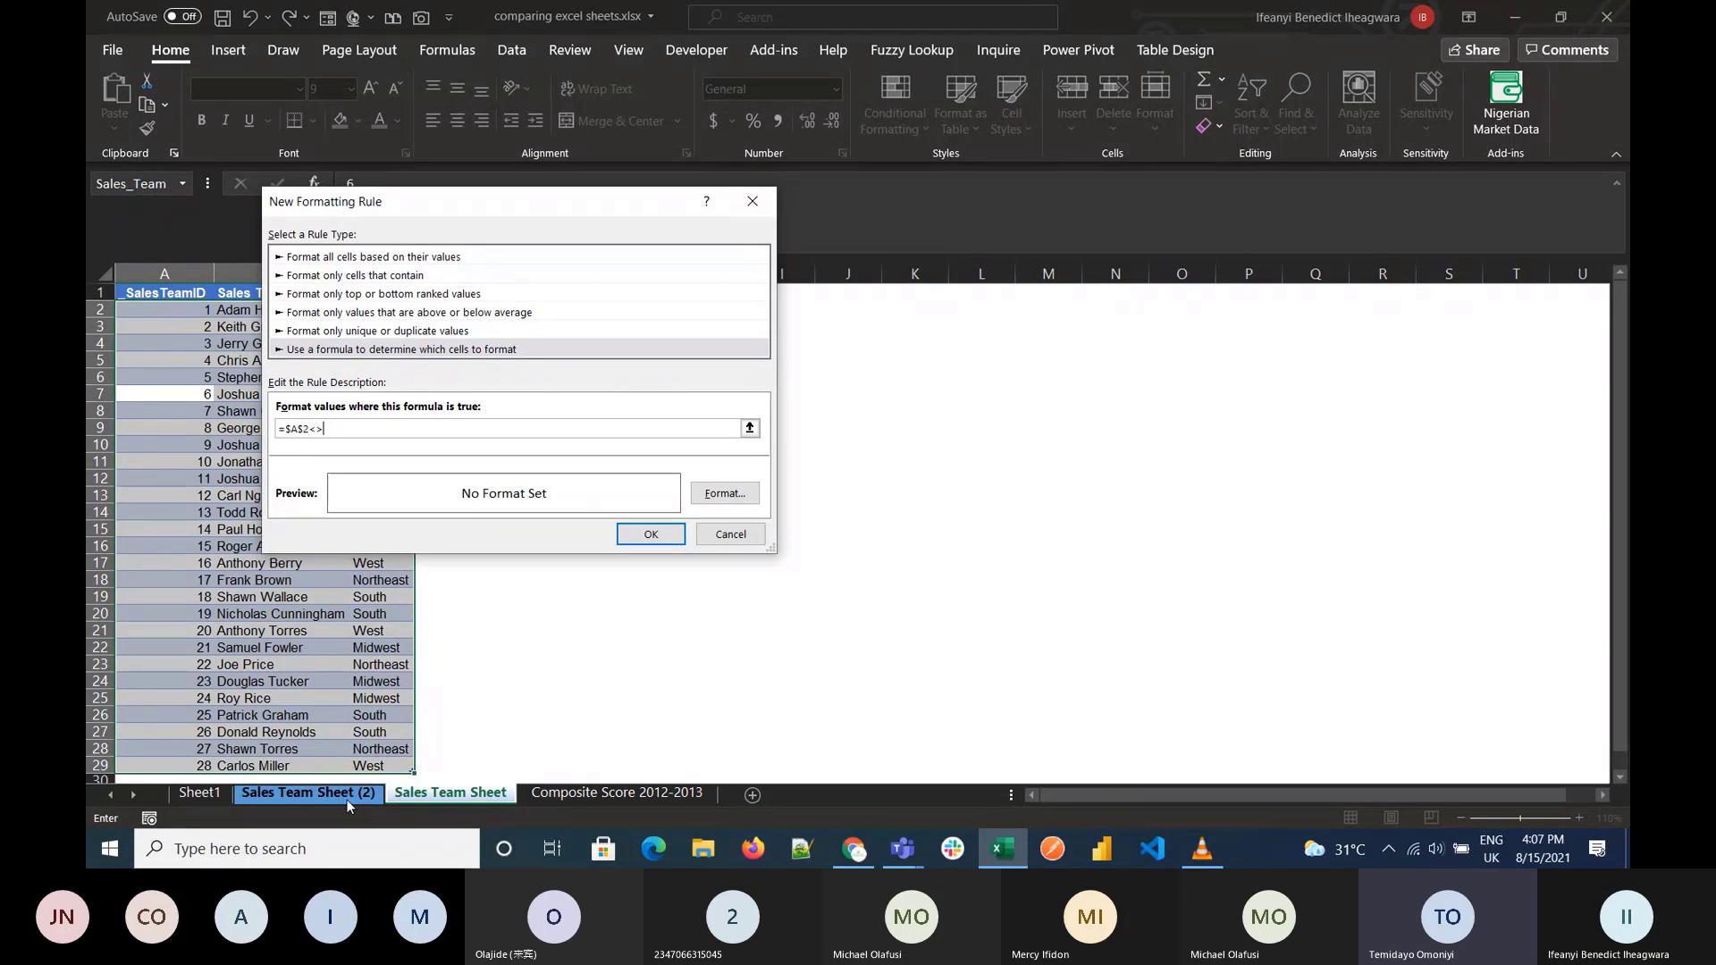
{"action": "left_click", "coordinate": [308, 793]}
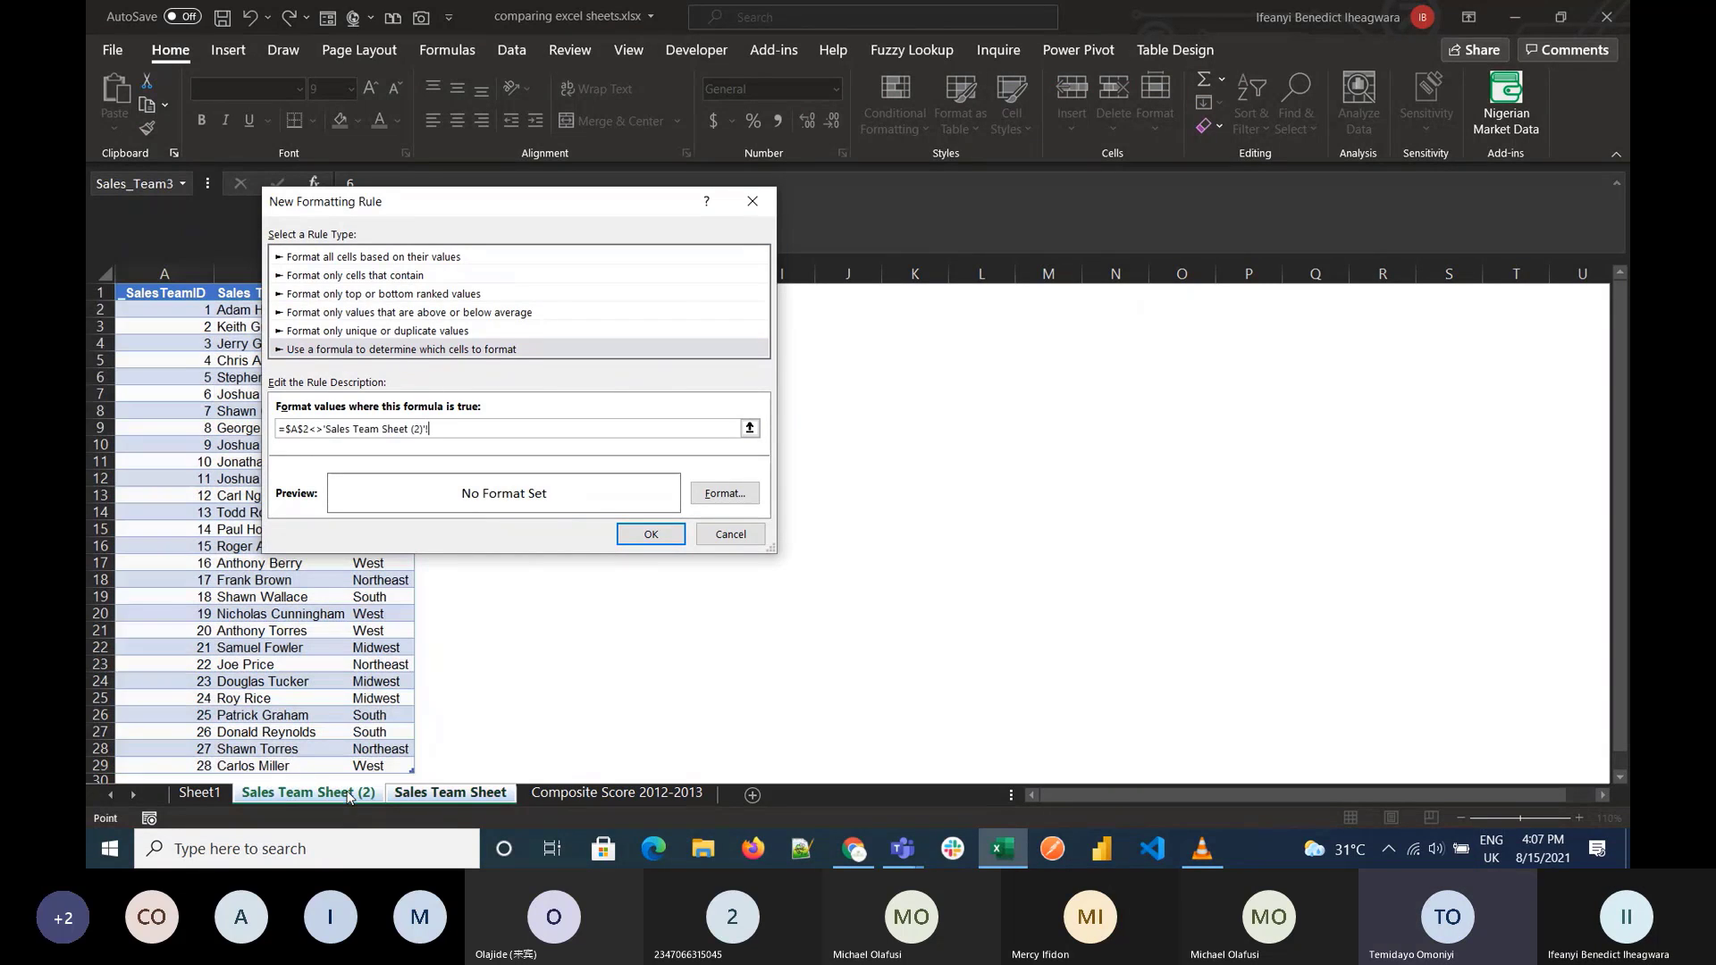
{"action": "left_click", "coordinate": [199, 312]}
Step: Switch to the Microsoft Teams meeting, admit the guest waiting in the lobby, and return to the Excel workbook
{"action": "left_click", "coordinate": [1270, 672]}
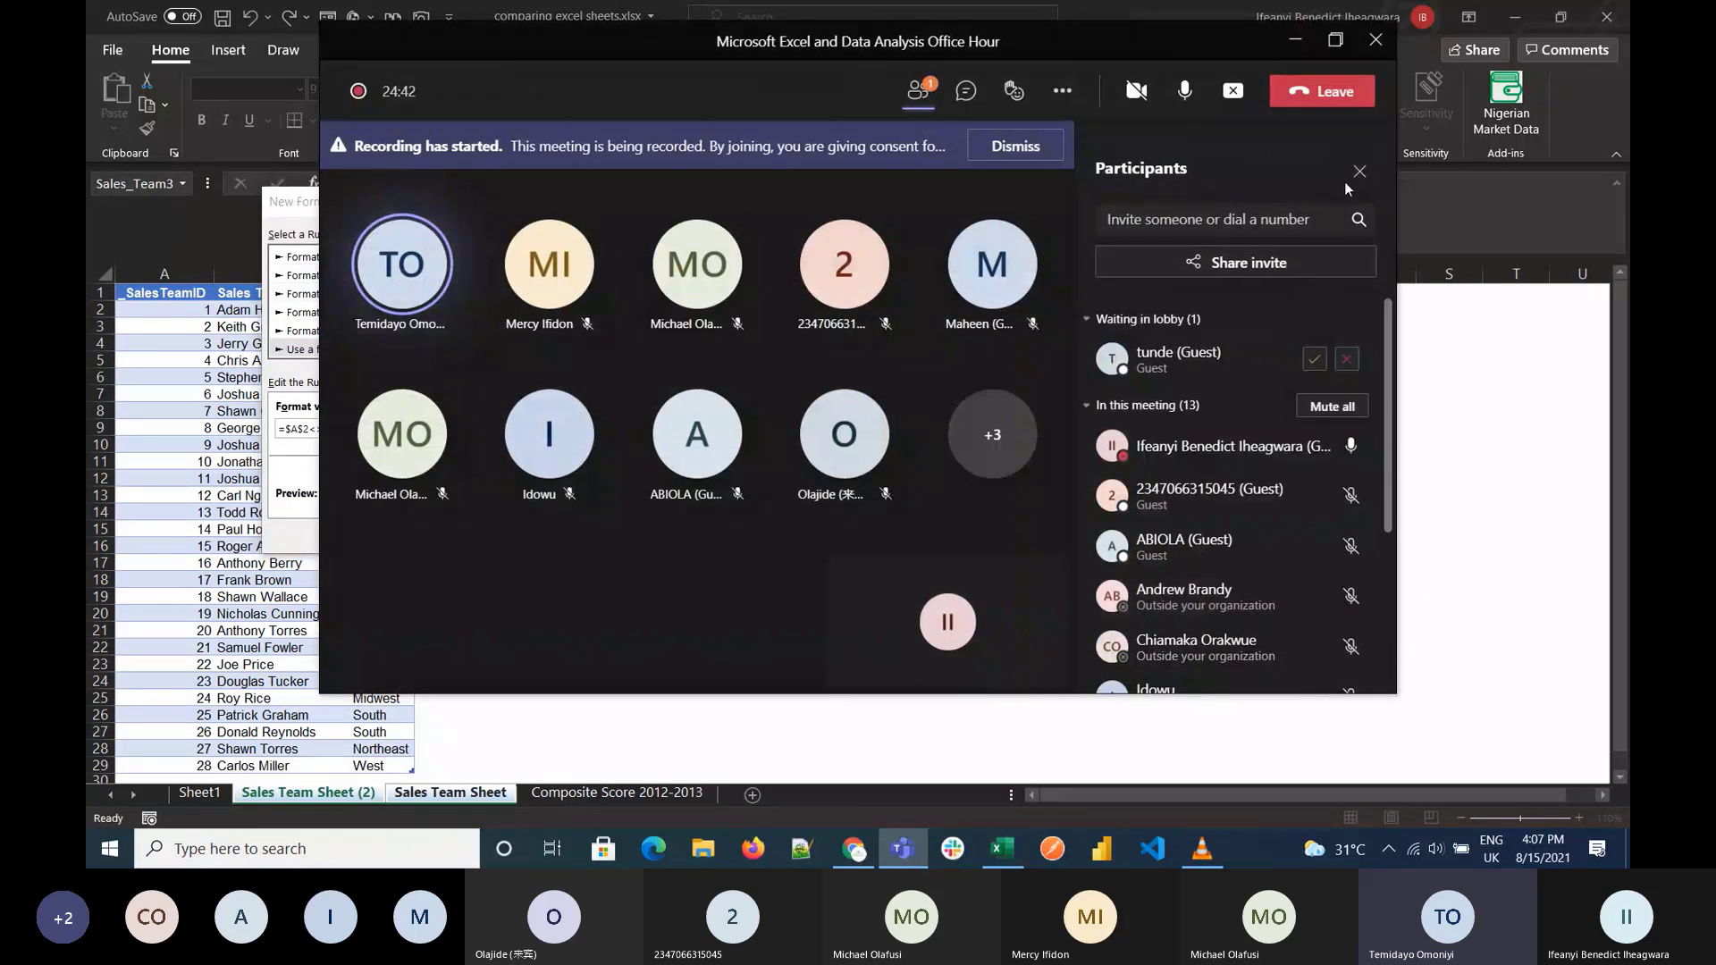
{"action": "left_click", "coordinate": [1314, 359]}
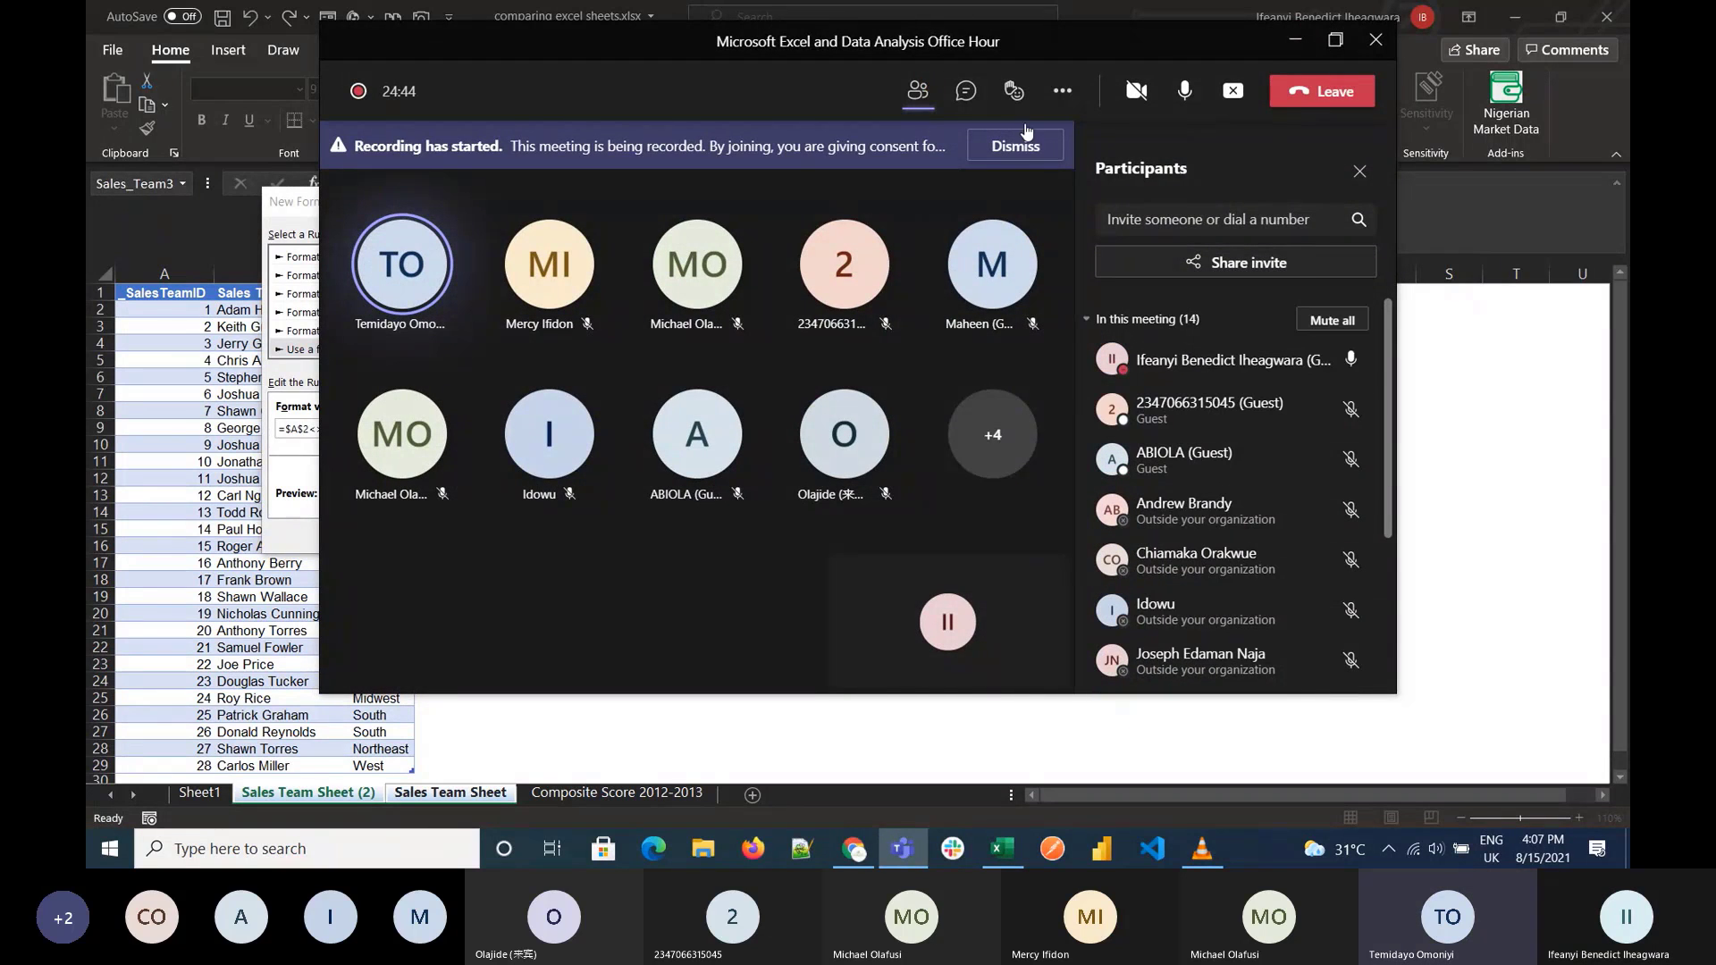
{"action": "left_click", "coordinate": [1295, 46]}
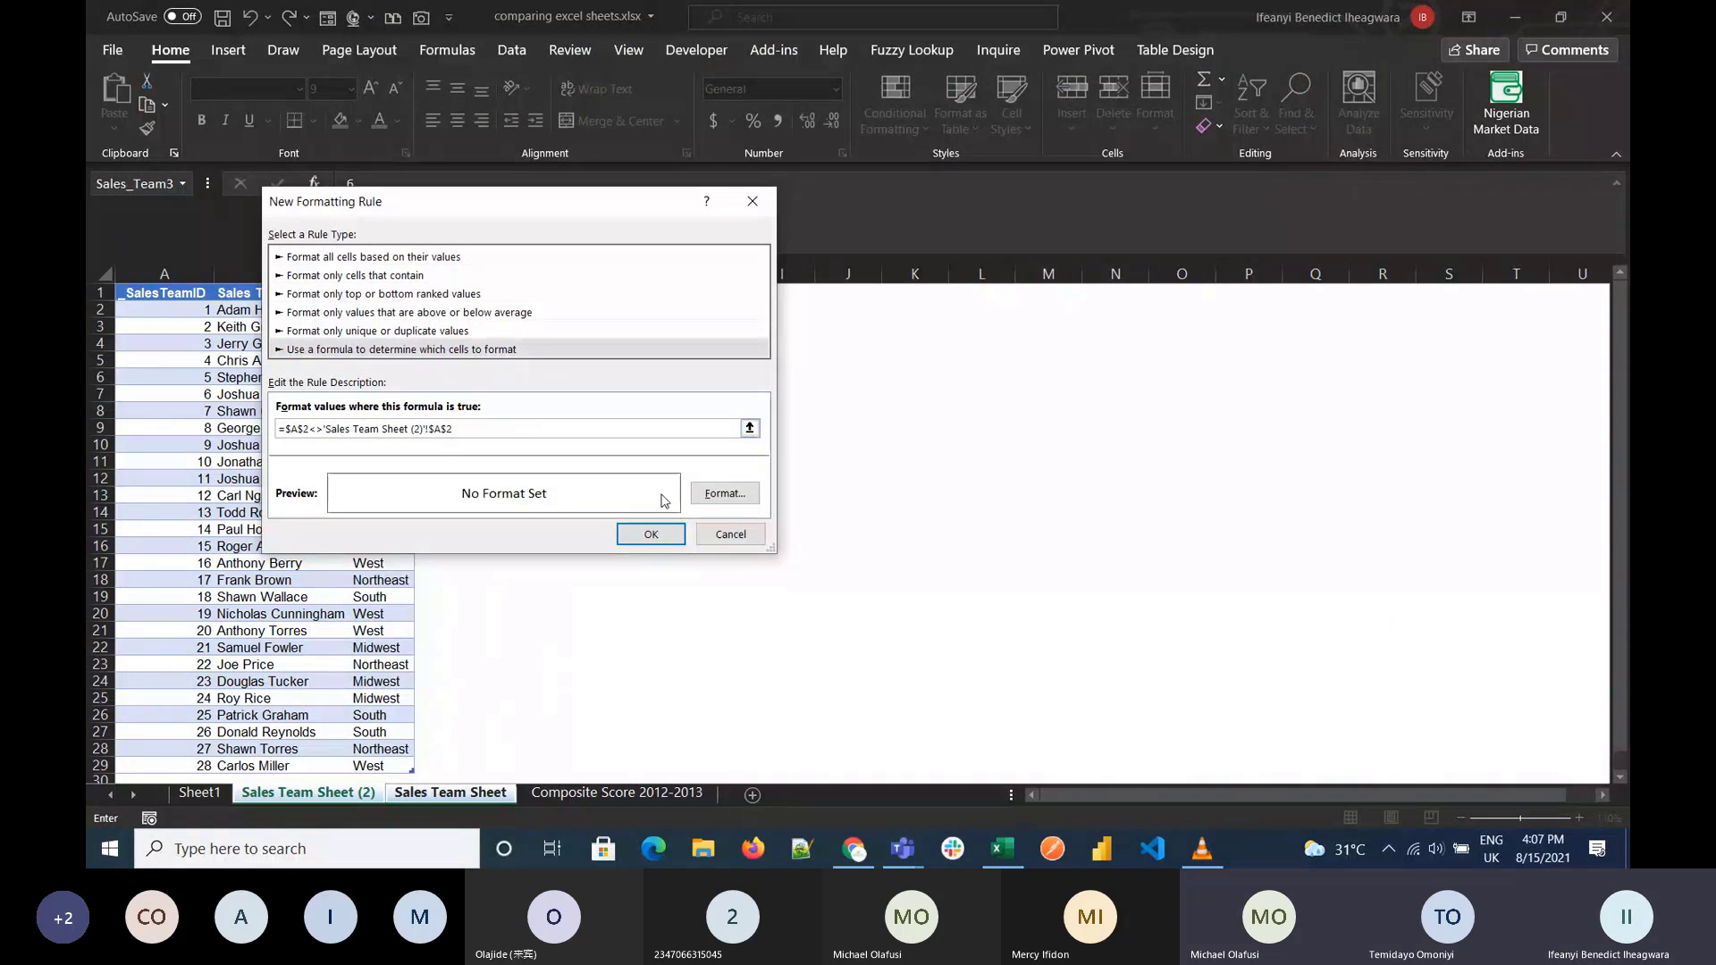
Step: Give the new rule a purple background fill and apply it to A2:C29
{"action": "left_click", "coordinate": [725, 495]}
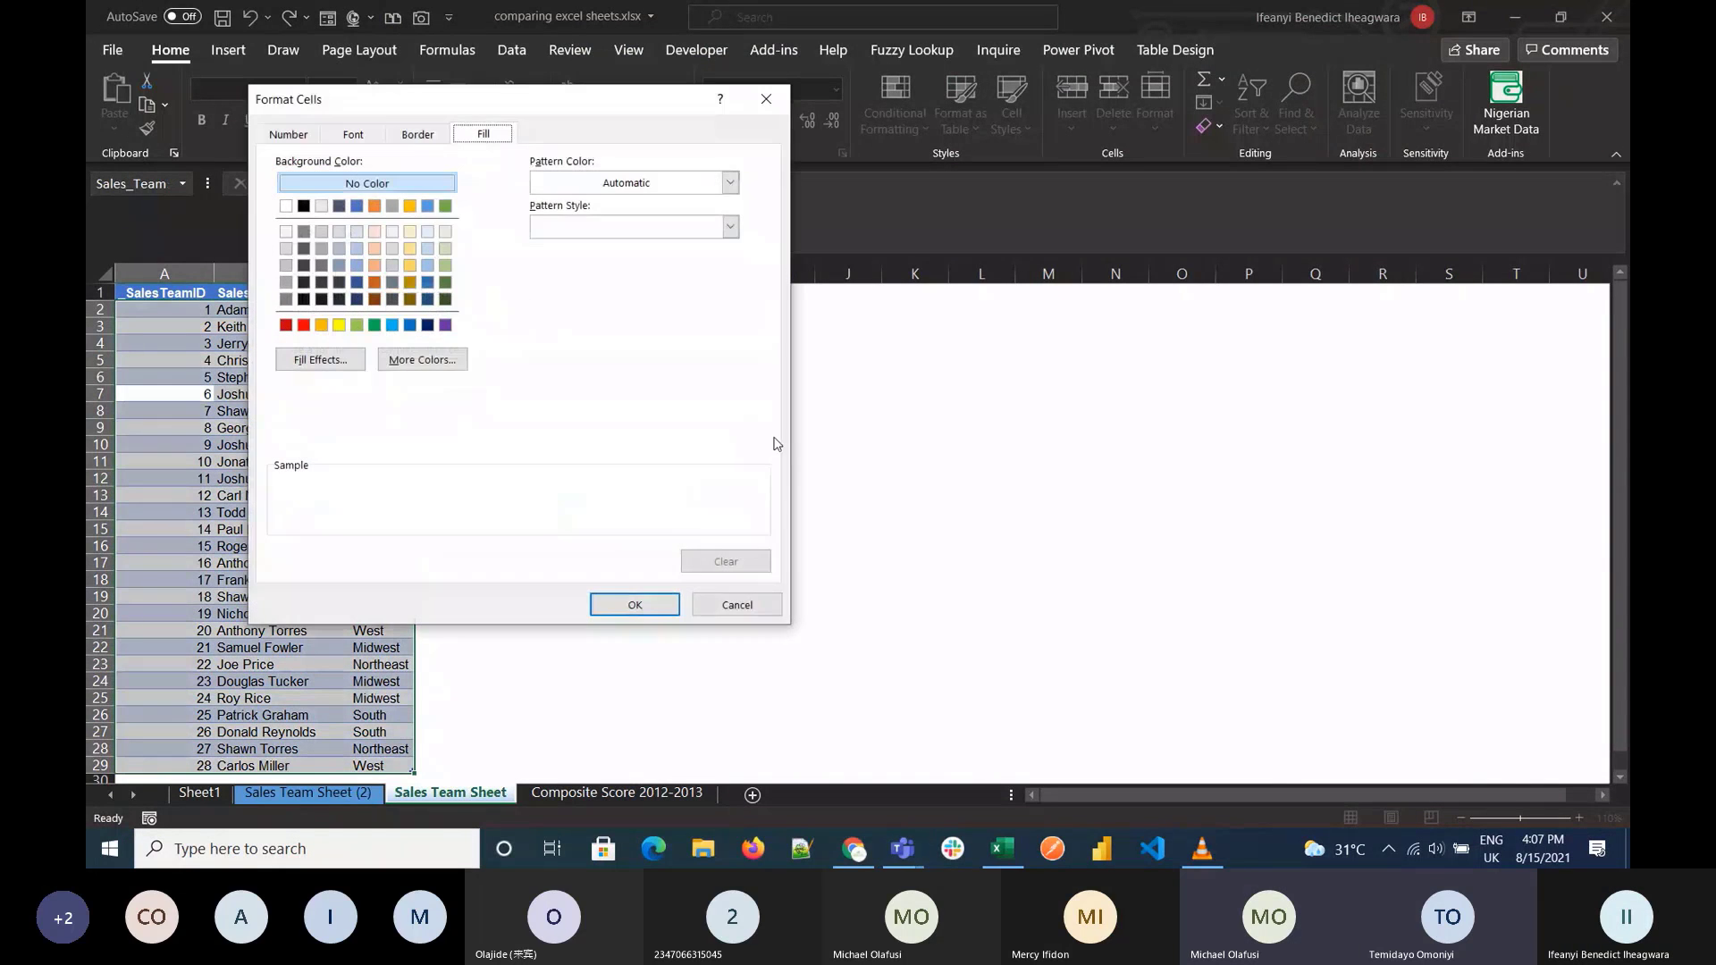
{"action": "left_click", "coordinate": [445, 325]}
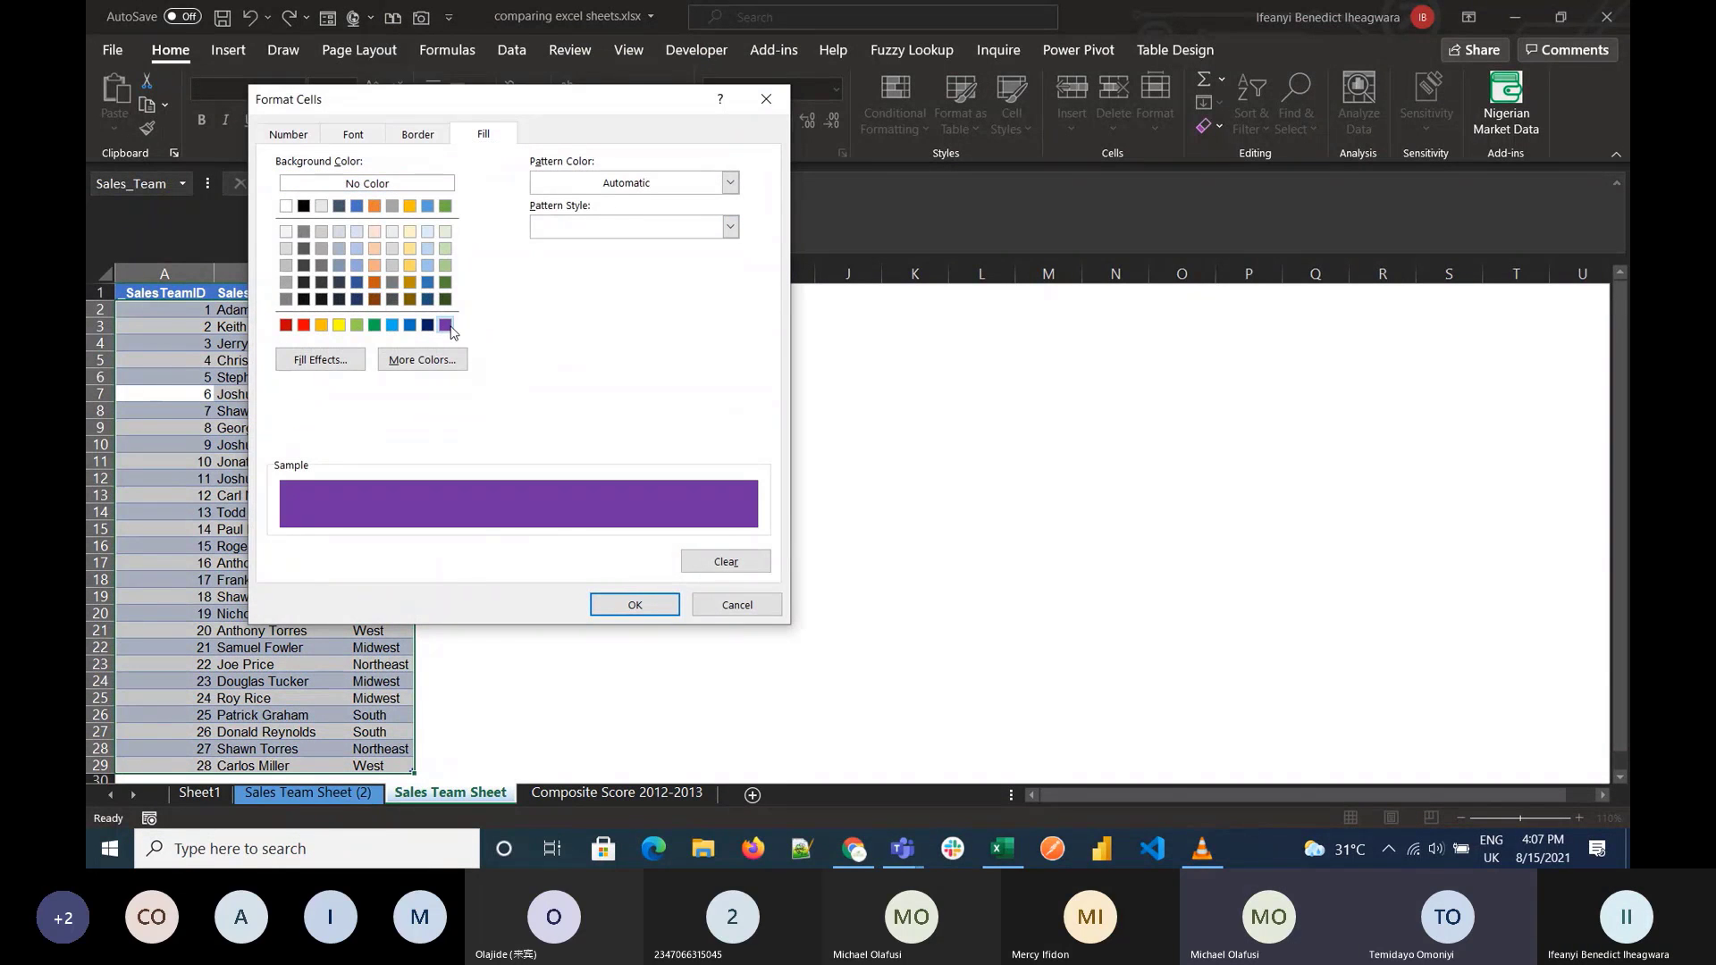
{"action": "left_click", "coordinate": [635, 606]}
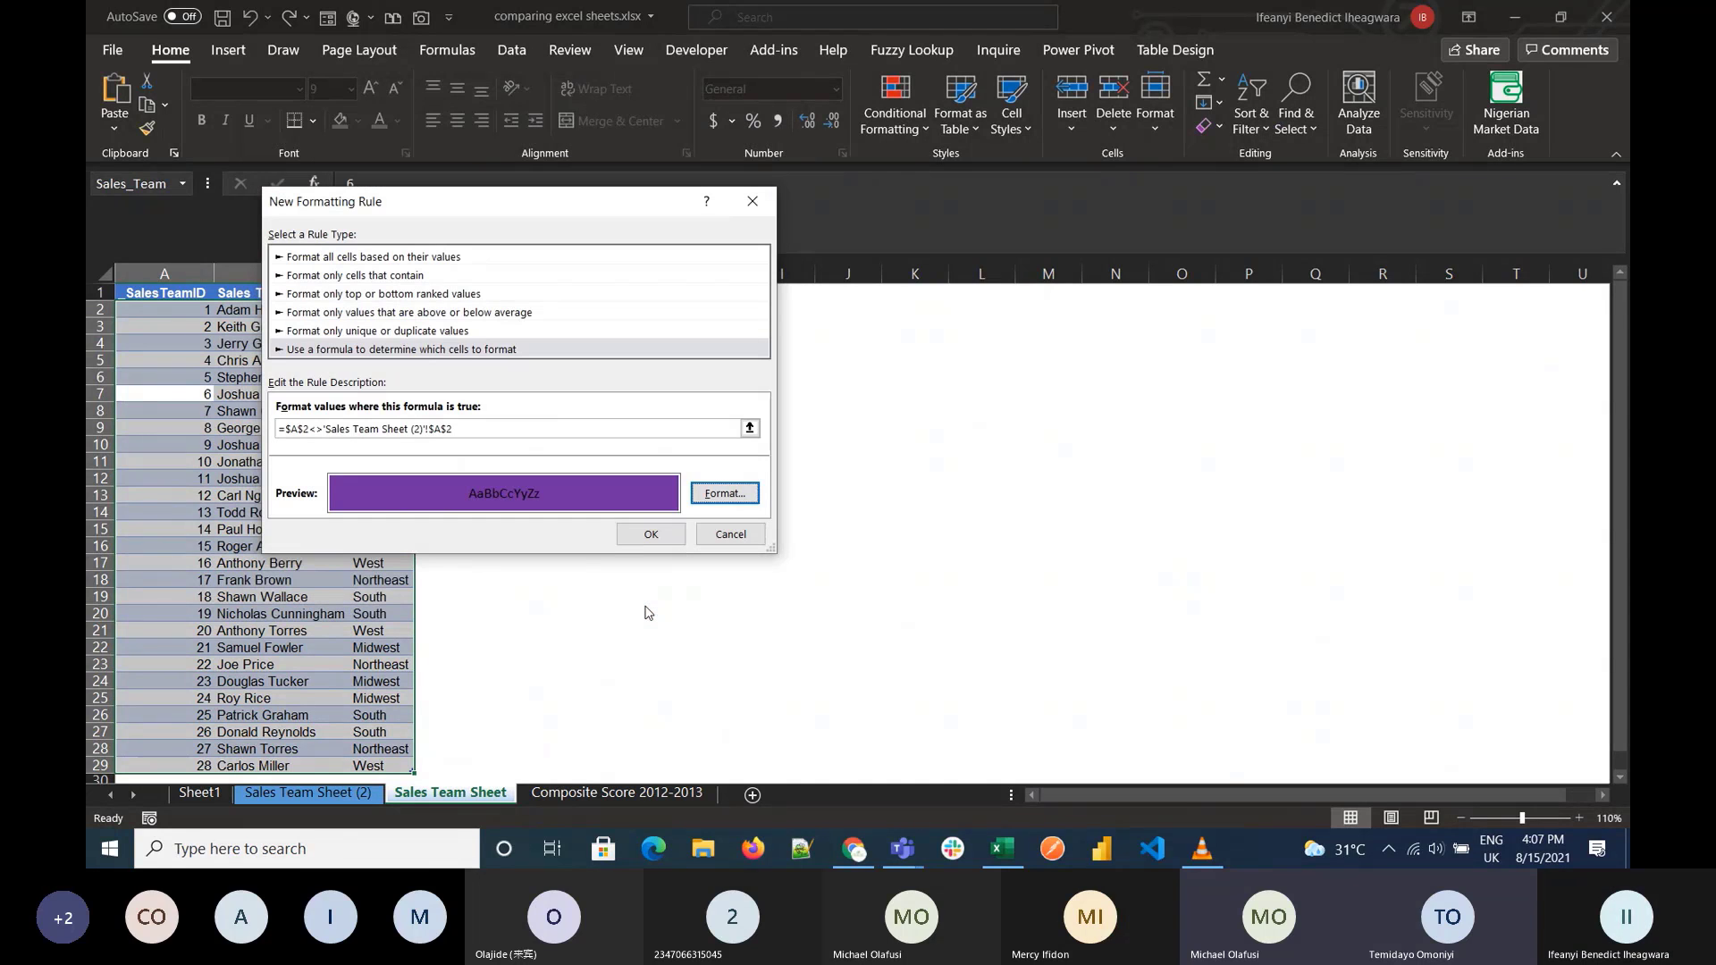
{"action": "left_click", "coordinate": [671, 540]}
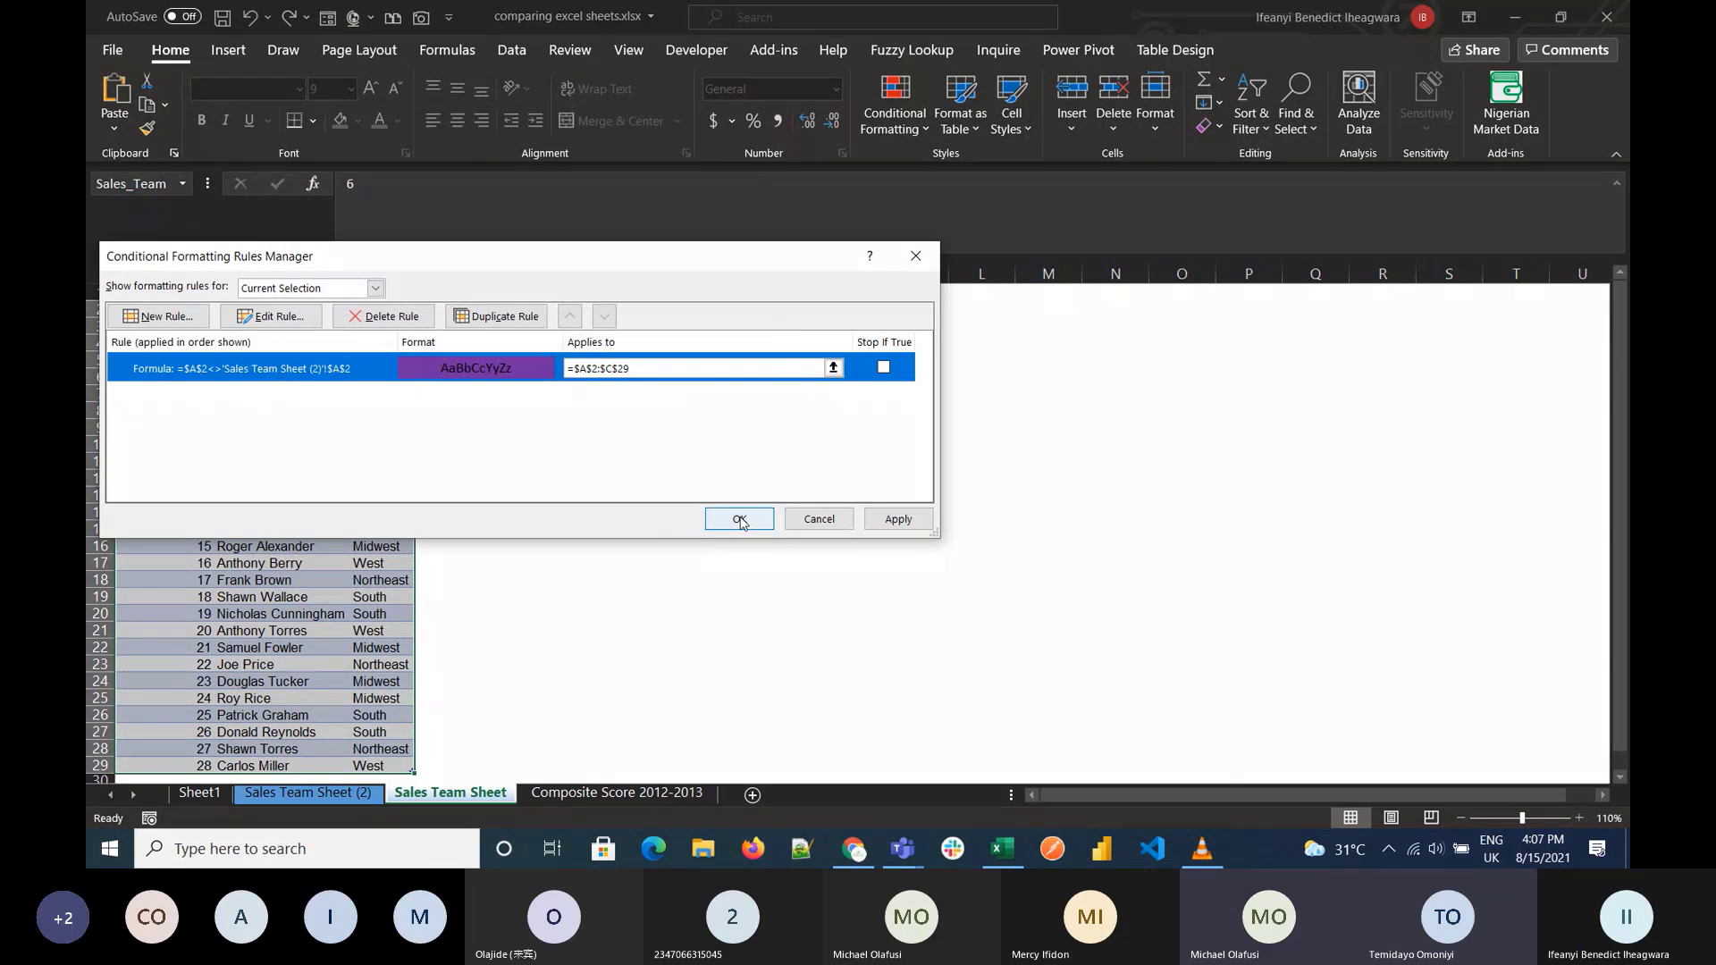
{"action": "left_click", "coordinate": [896, 522]}
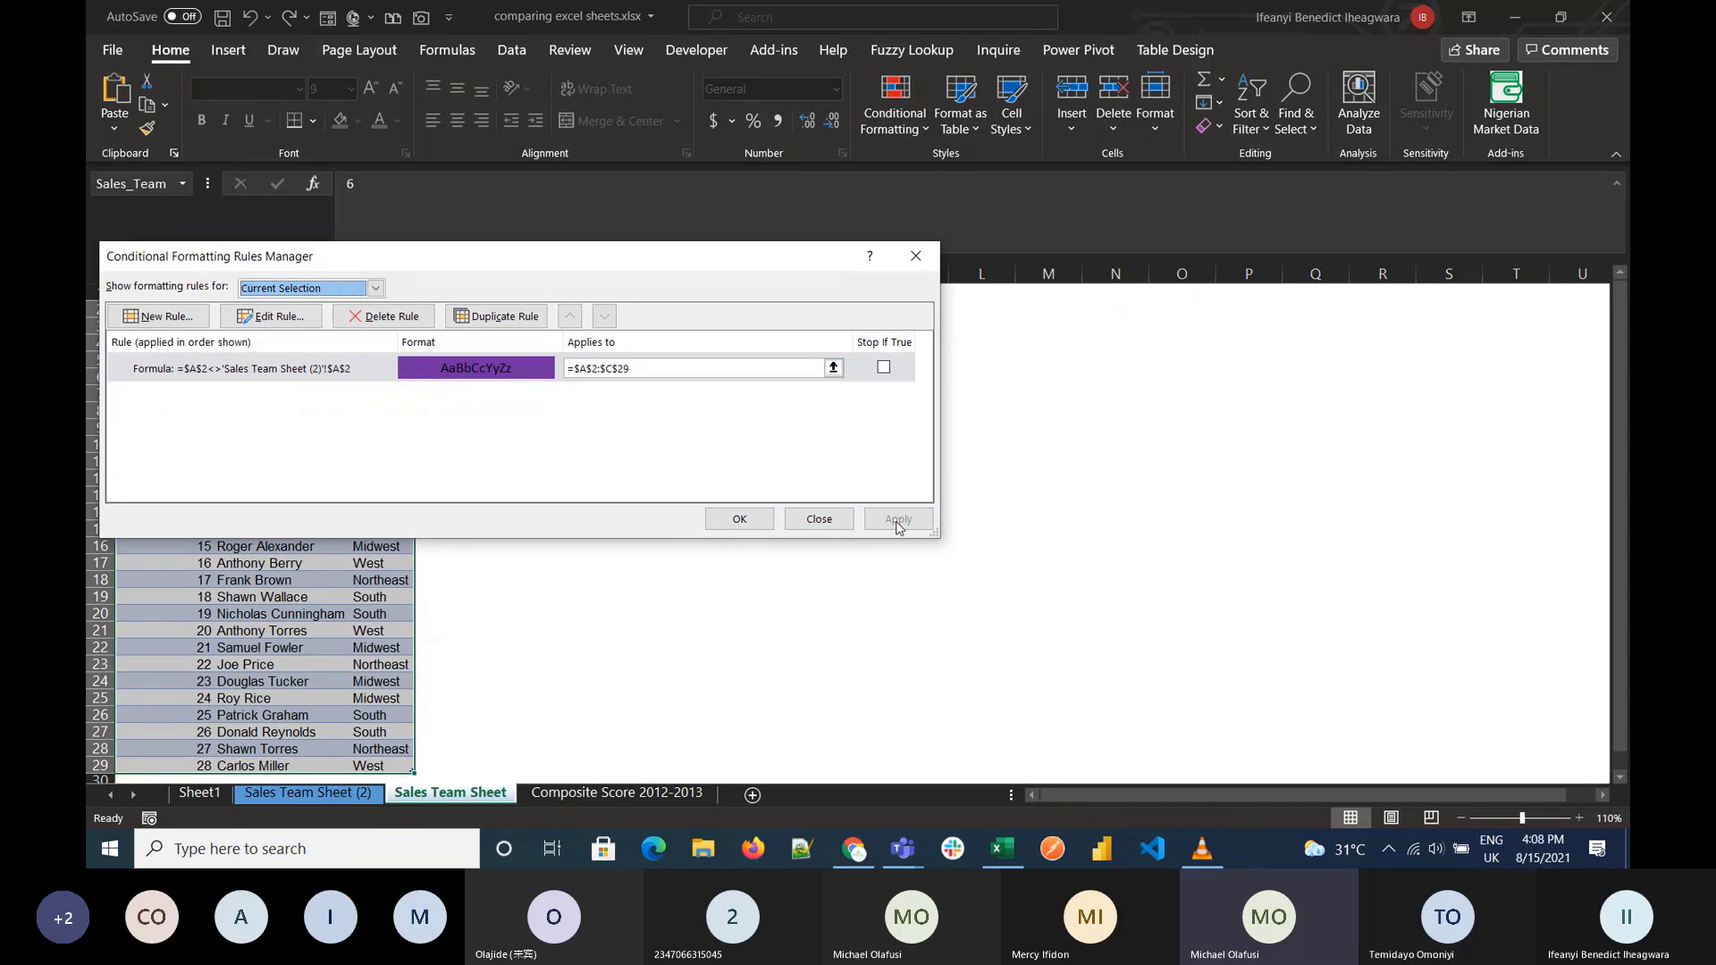
{"action": "left_click", "coordinate": [739, 519]}
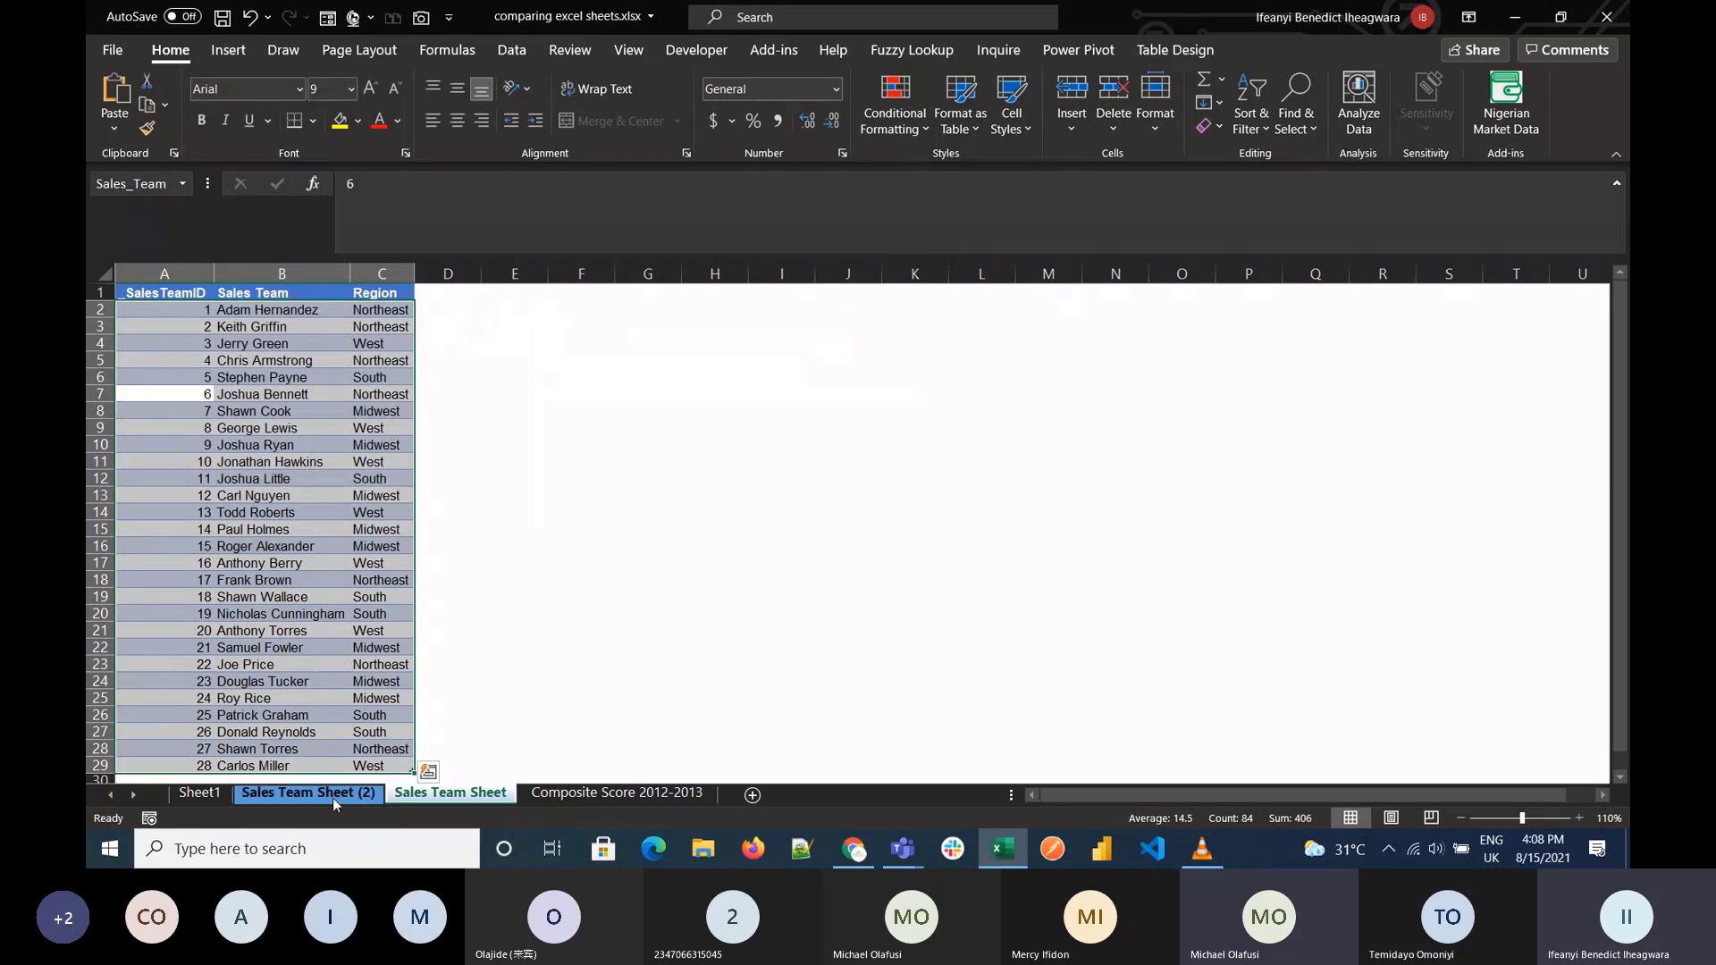
Step: Check the copied sheet, Sales Team Sheet (2), for highlighted cells and review which conditional formatting rules its table has
{"action": "left_click", "coordinate": [308, 802]}
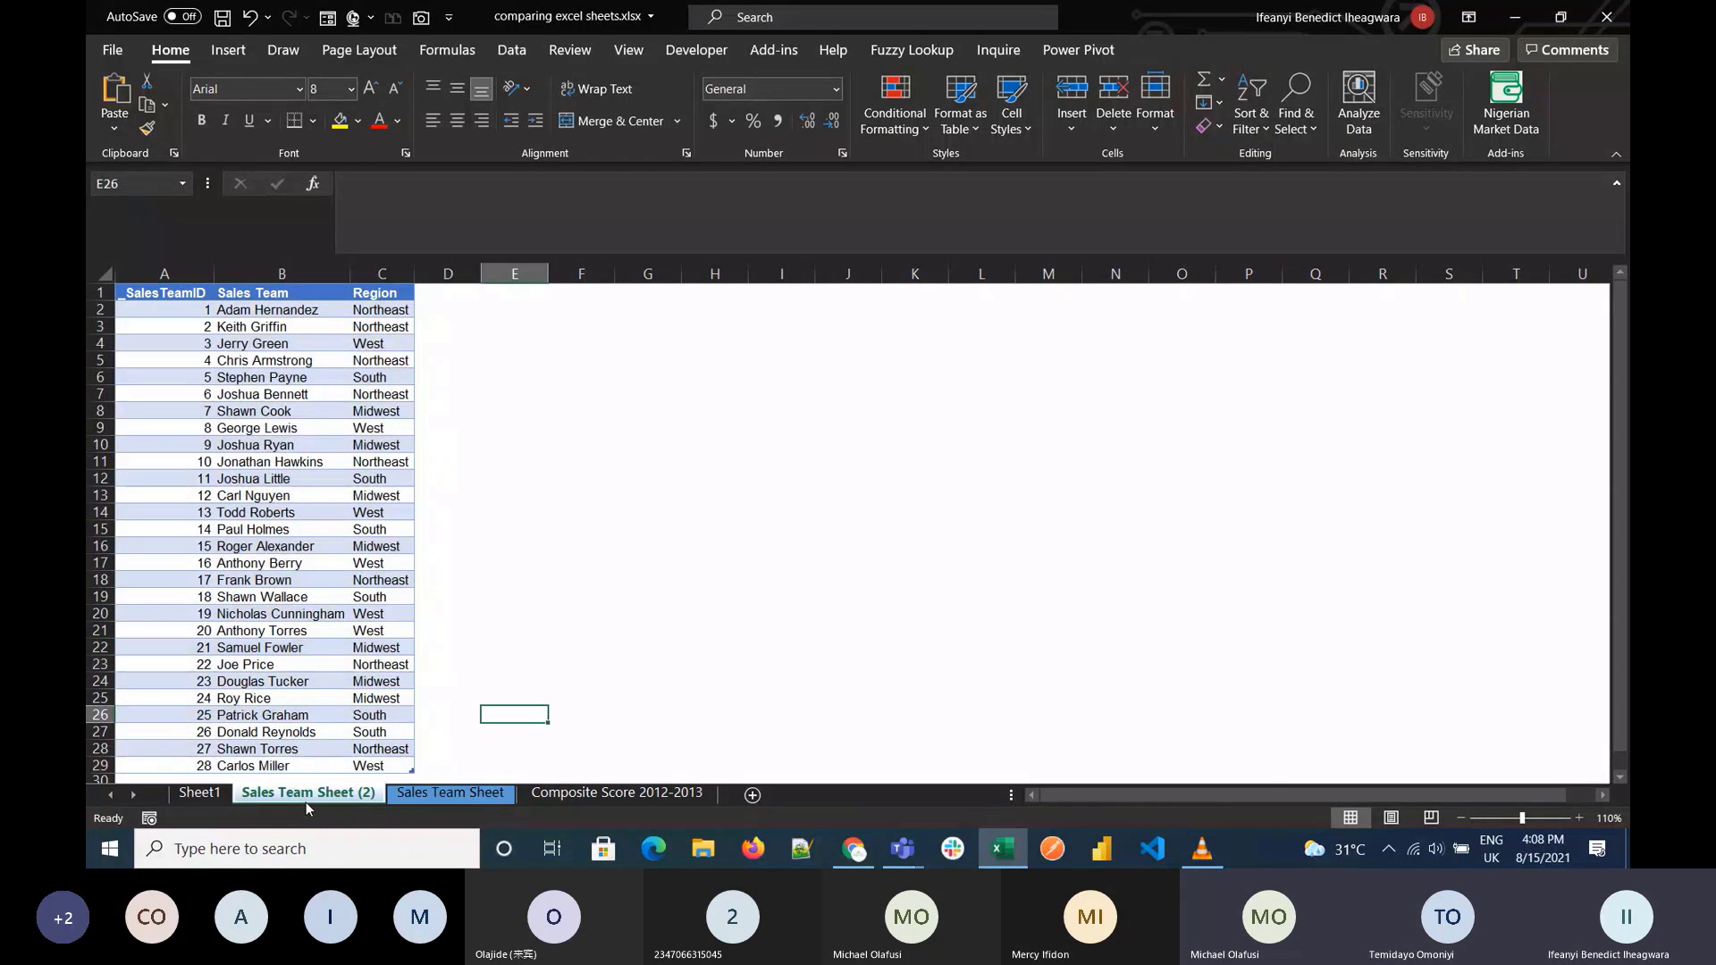
{"action": "left_click", "coordinate": [407, 682]}
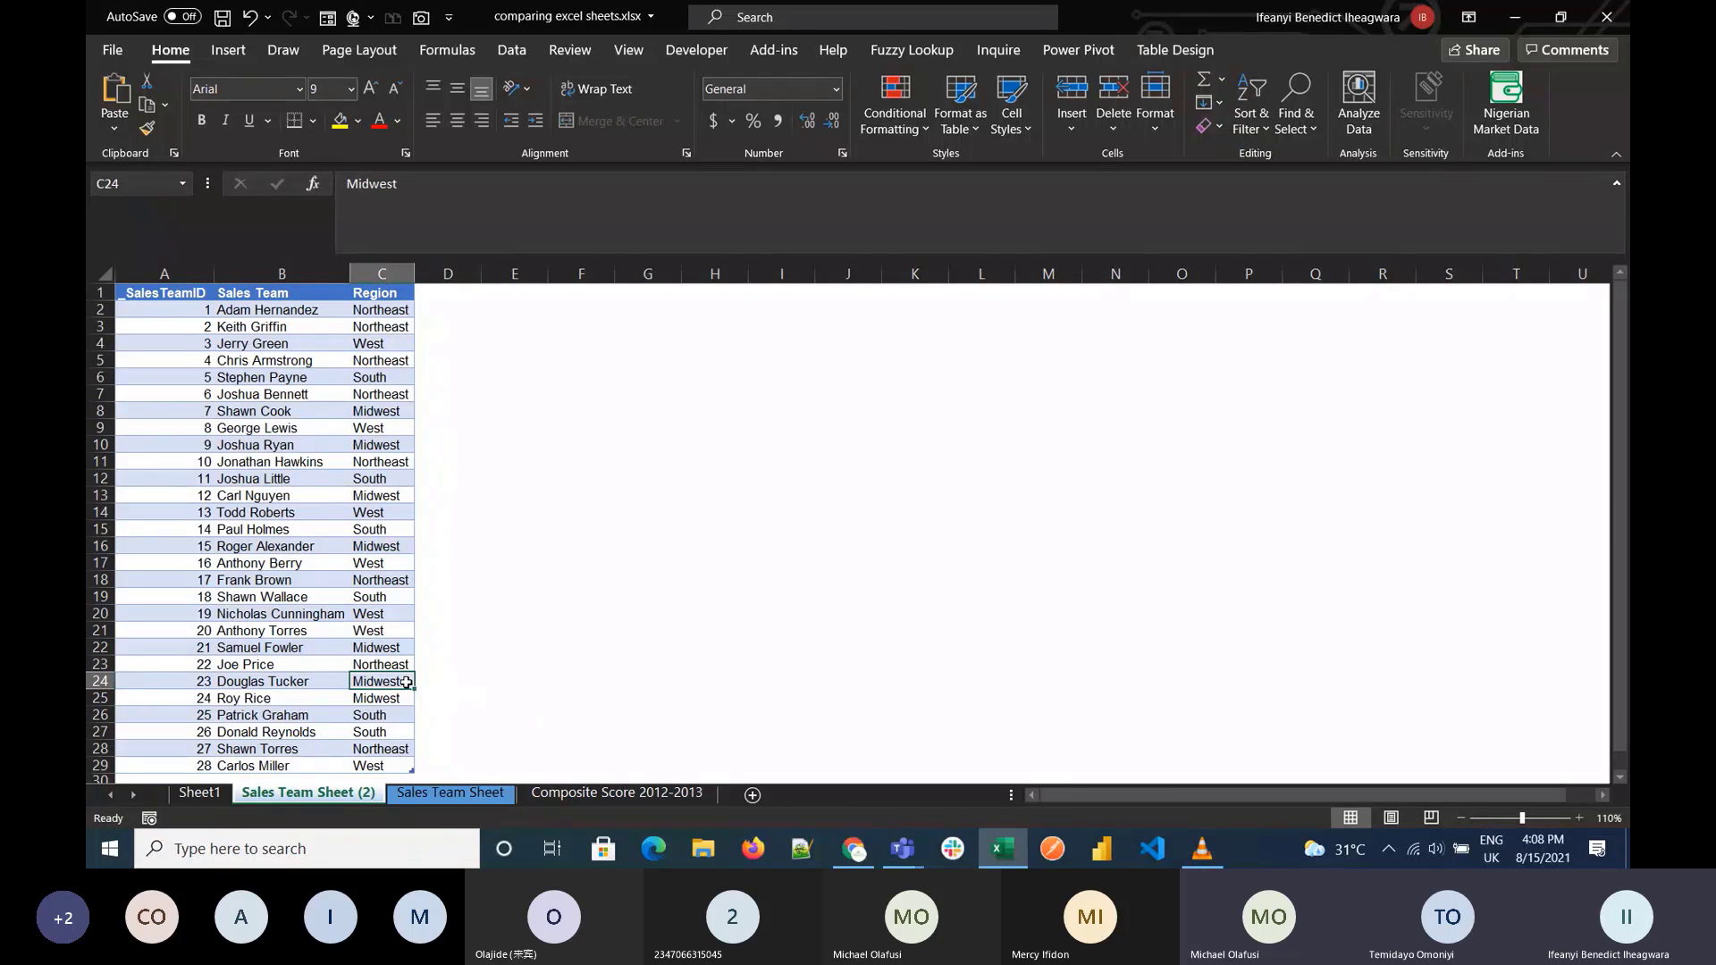
{"action": "left_click", "coordinate": [152, 293]}
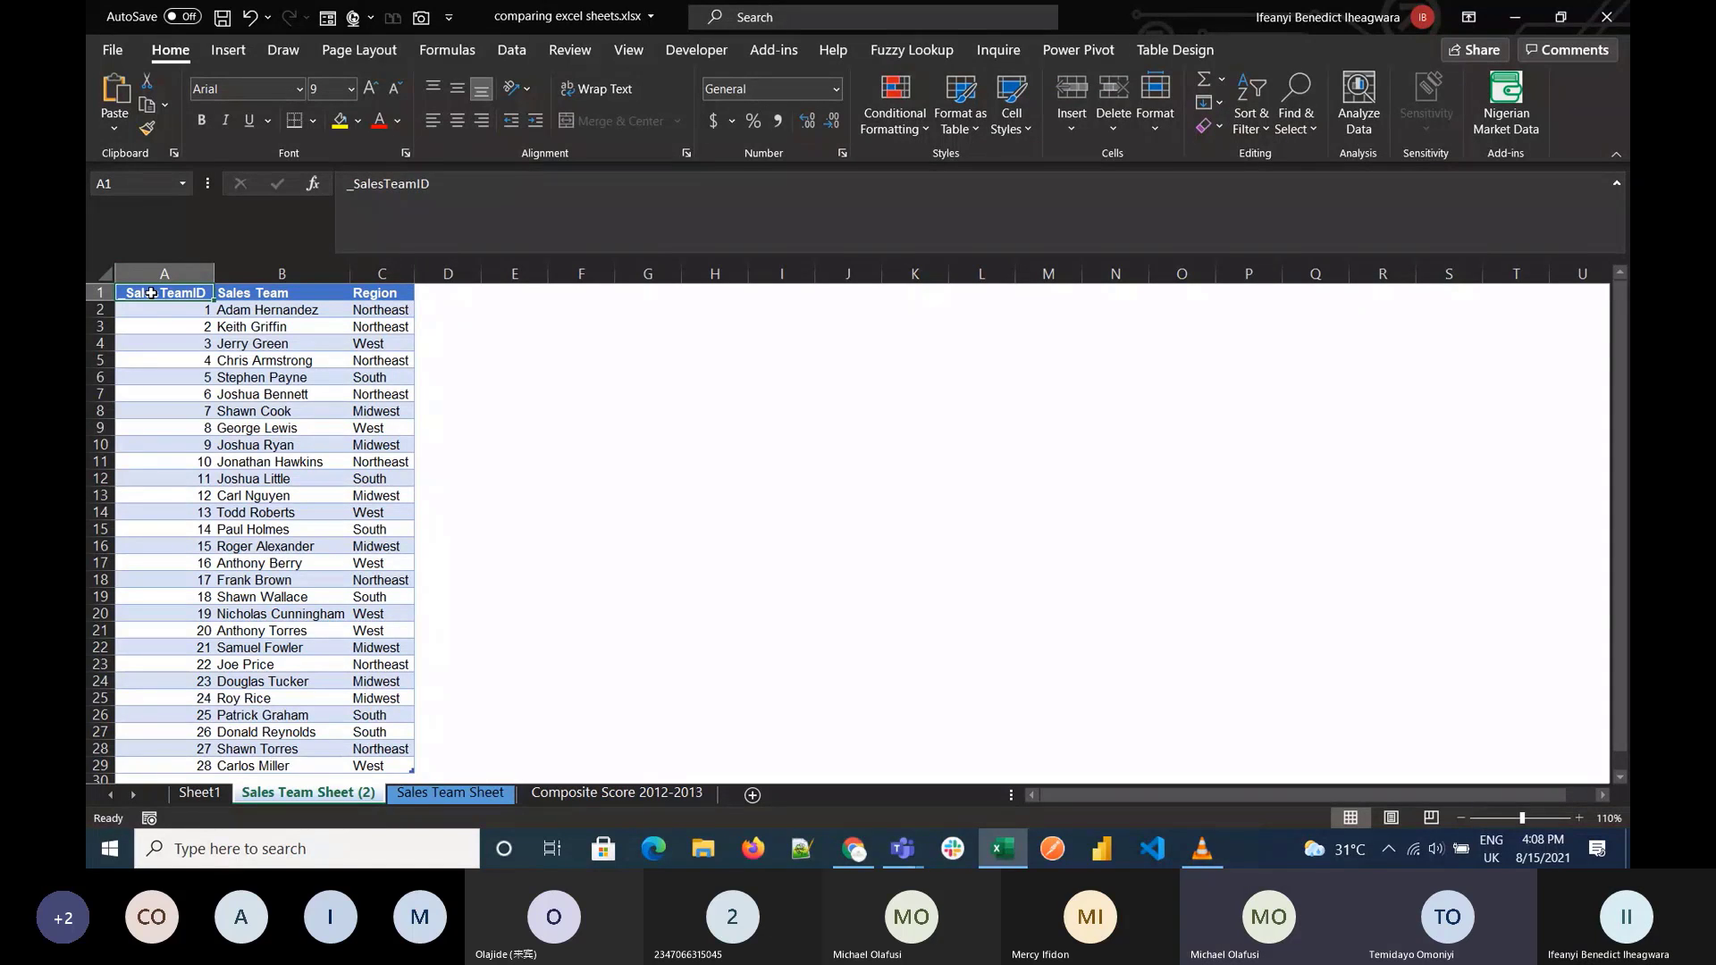
{"action": "left_click", "coordinate": [887, 131]}
{"action": "left_click", "coordinate": [903, 457]}
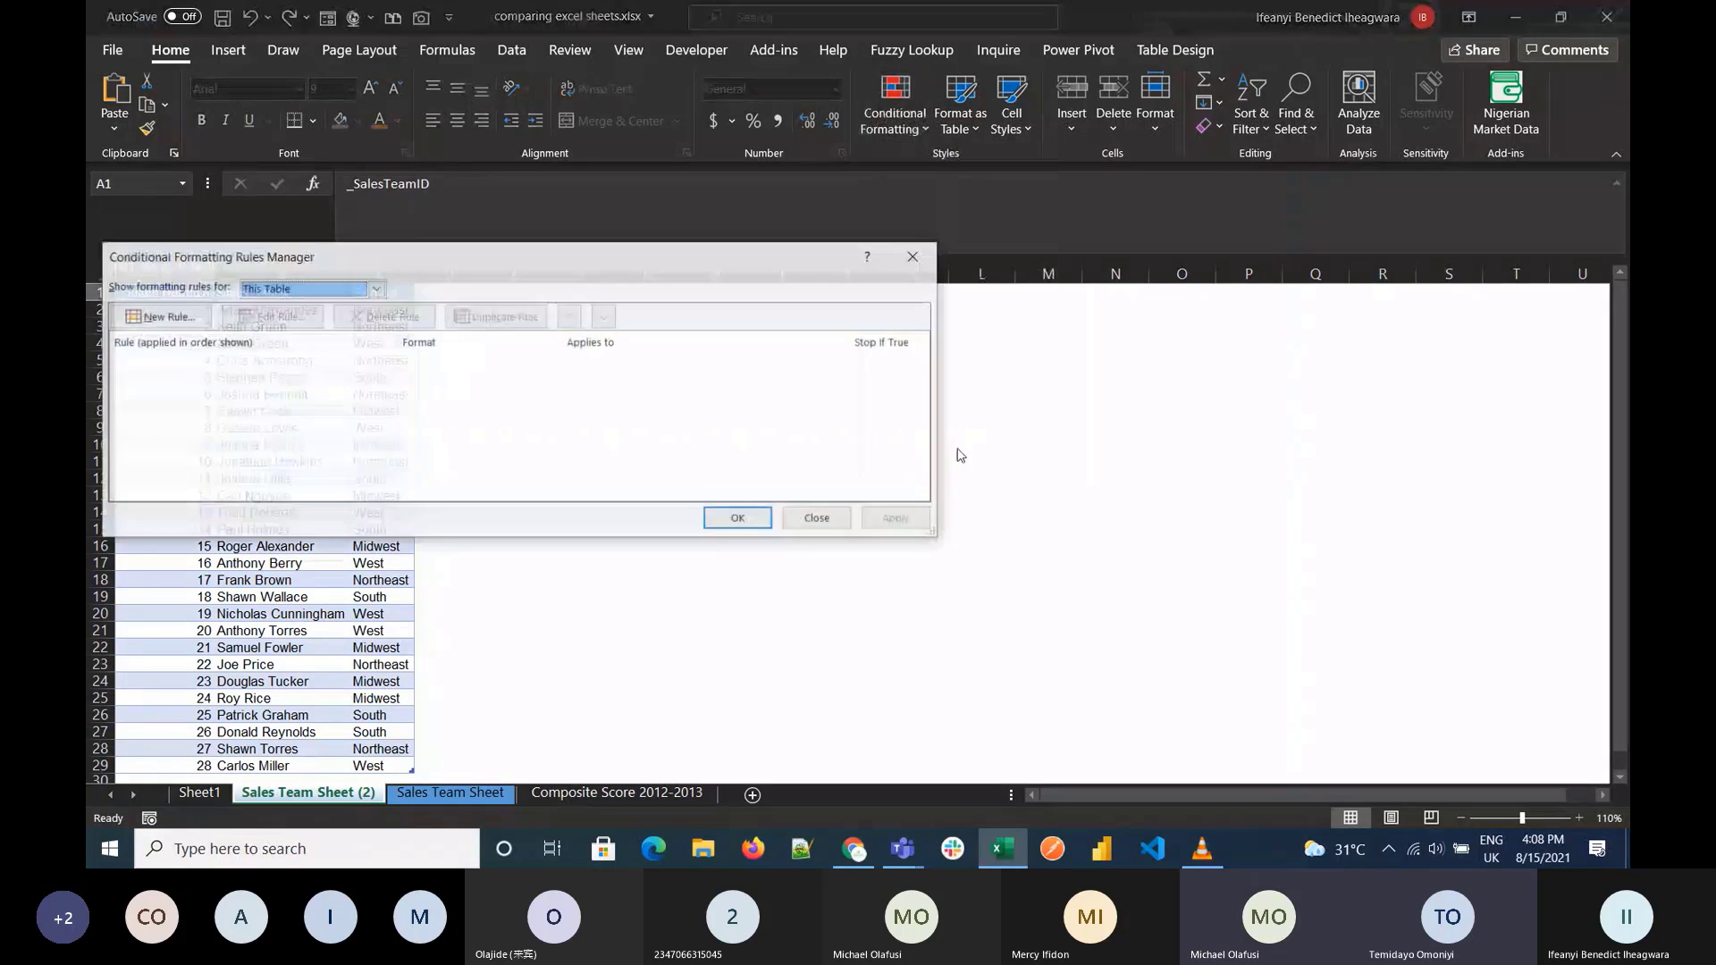
{"action": "left_click", "coordinate": [838, 522]}
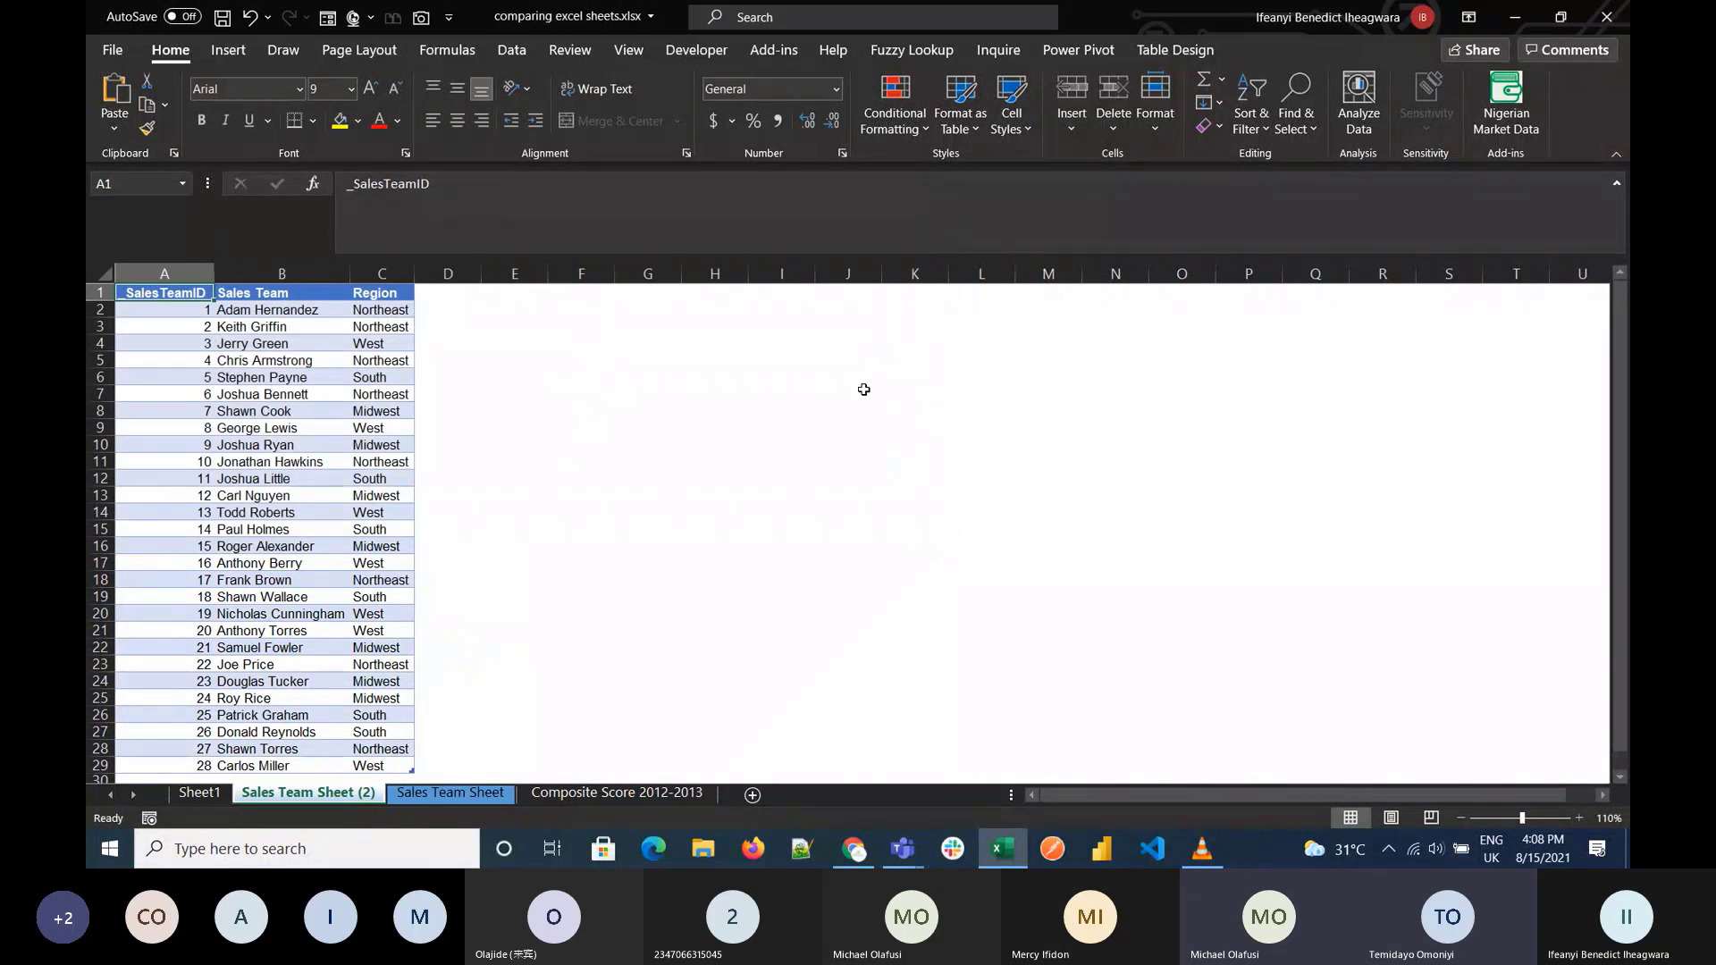
Step: Start a formula-based conditional formatting rule for the copied sheet's data rows and minimize the Teams meeting window covering it
{"action": "left_click", "coordinate": [911, 119]}
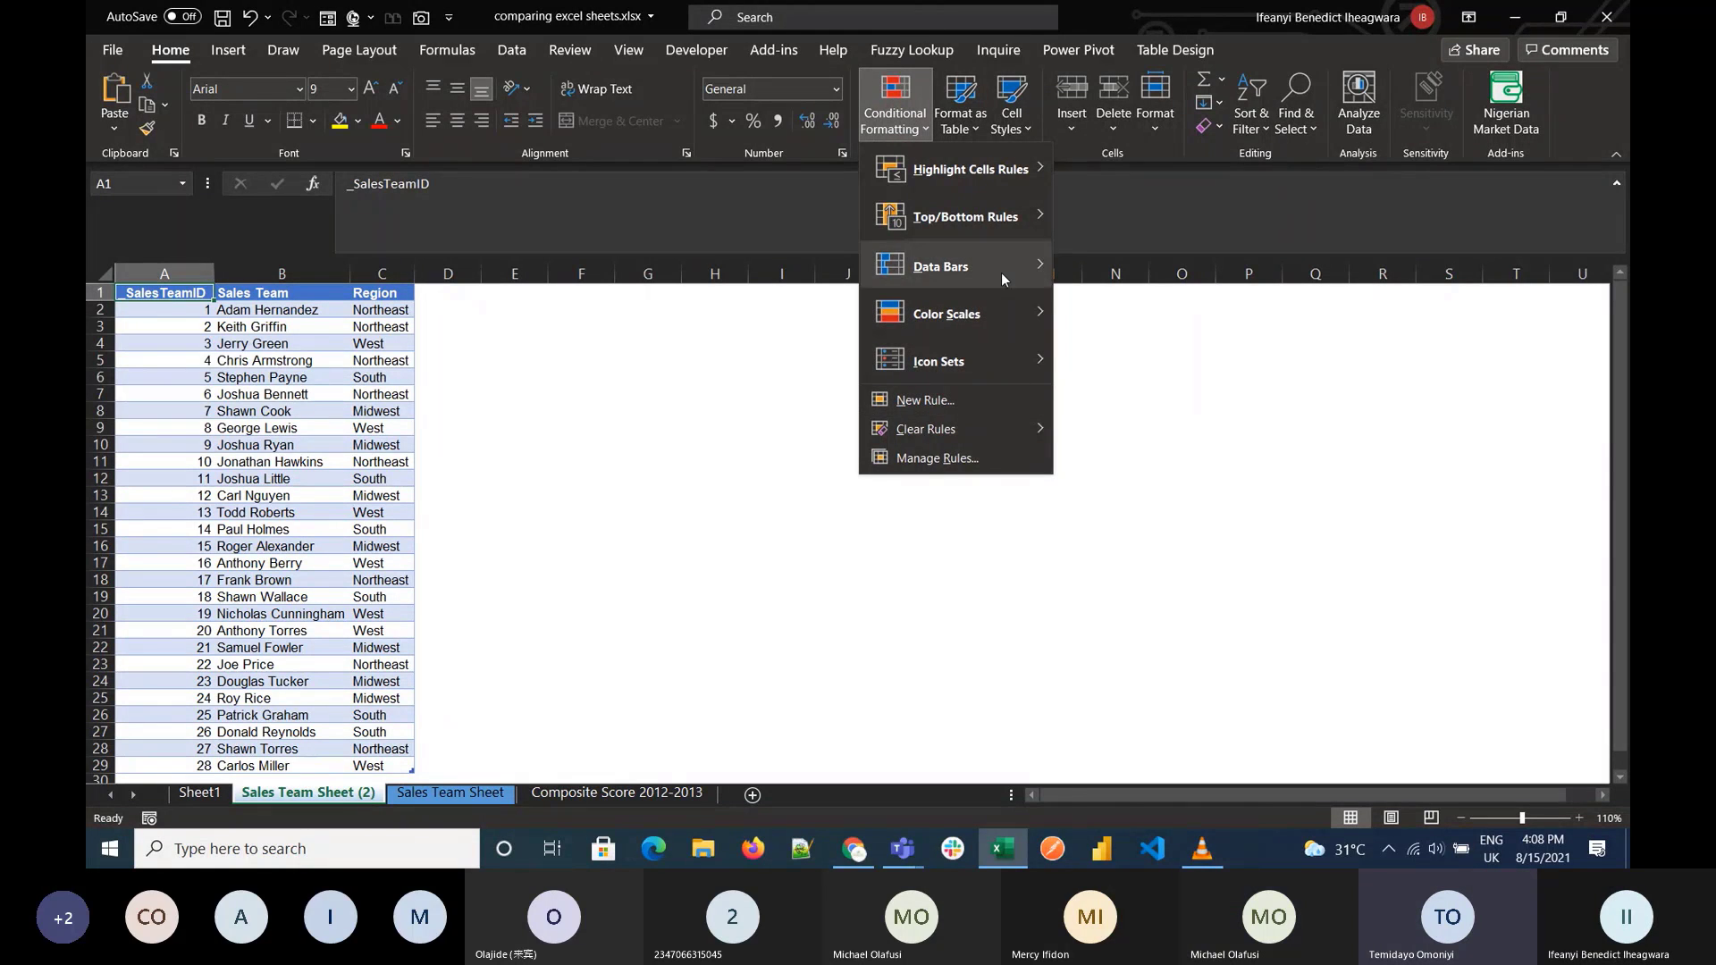
{"action": "left_click", "coordinate": [335, 488]}
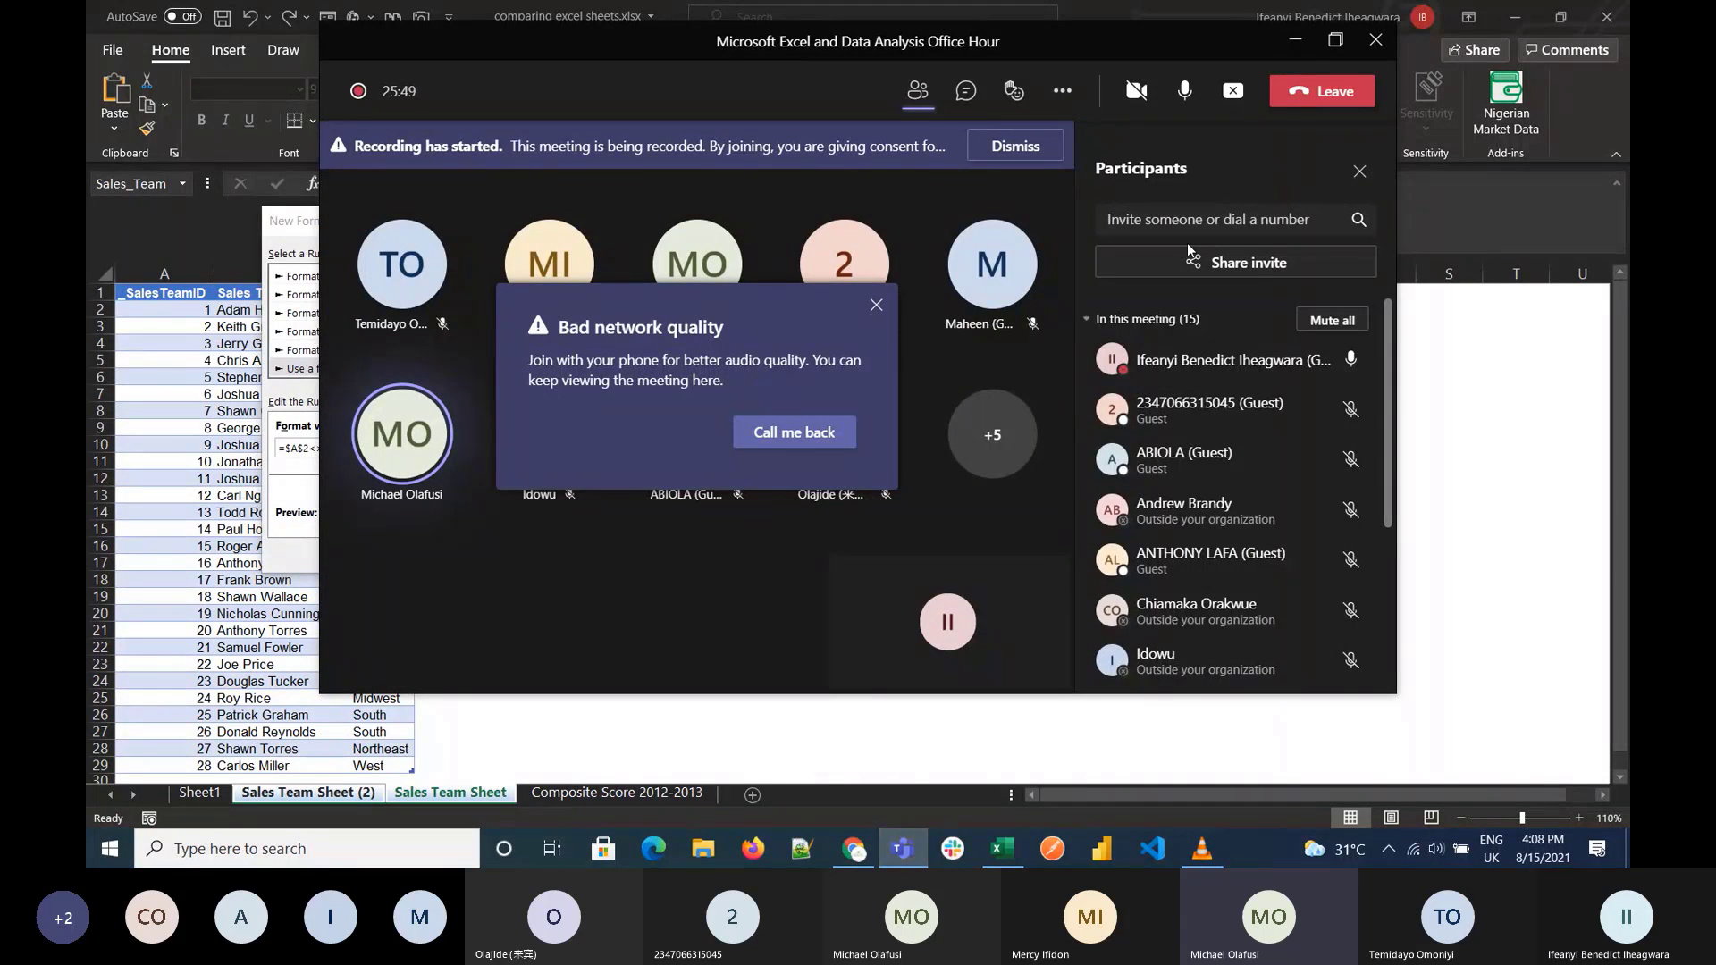
{"action": "left_click", "coordinate": [1306, 41]}
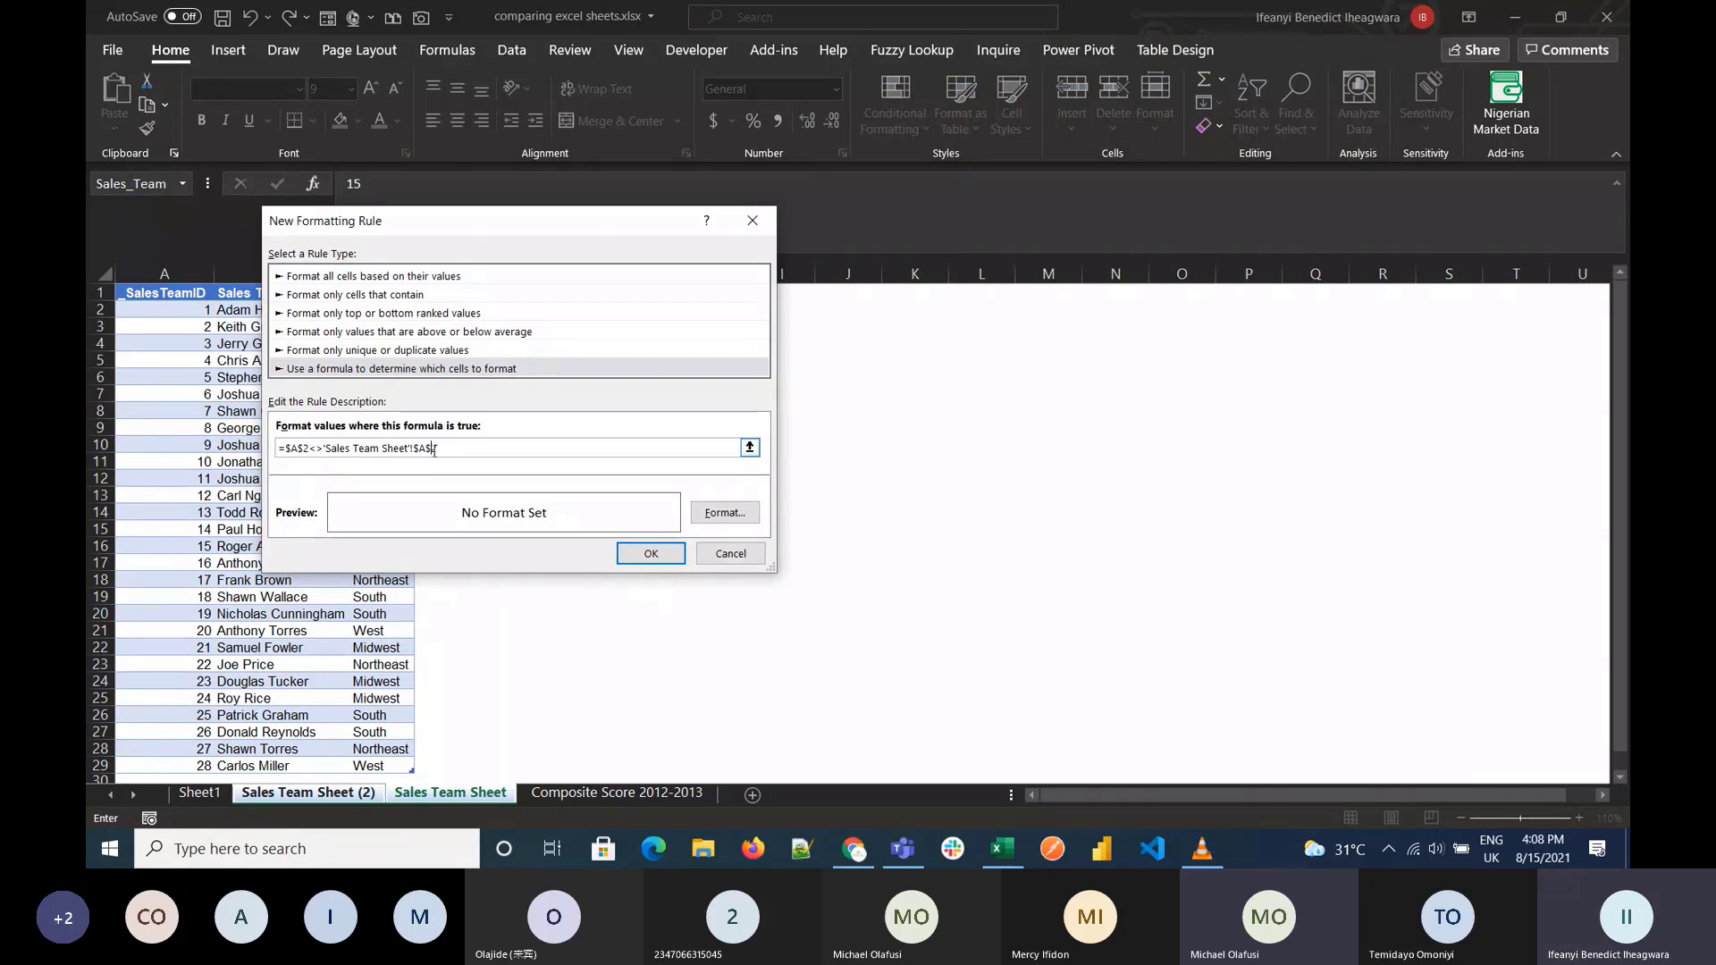
Step: Correct the rule's formula to =A2<>'Sales Team Sheet'!A2, using relative cell references
{"action": "key", "text": "Left"}
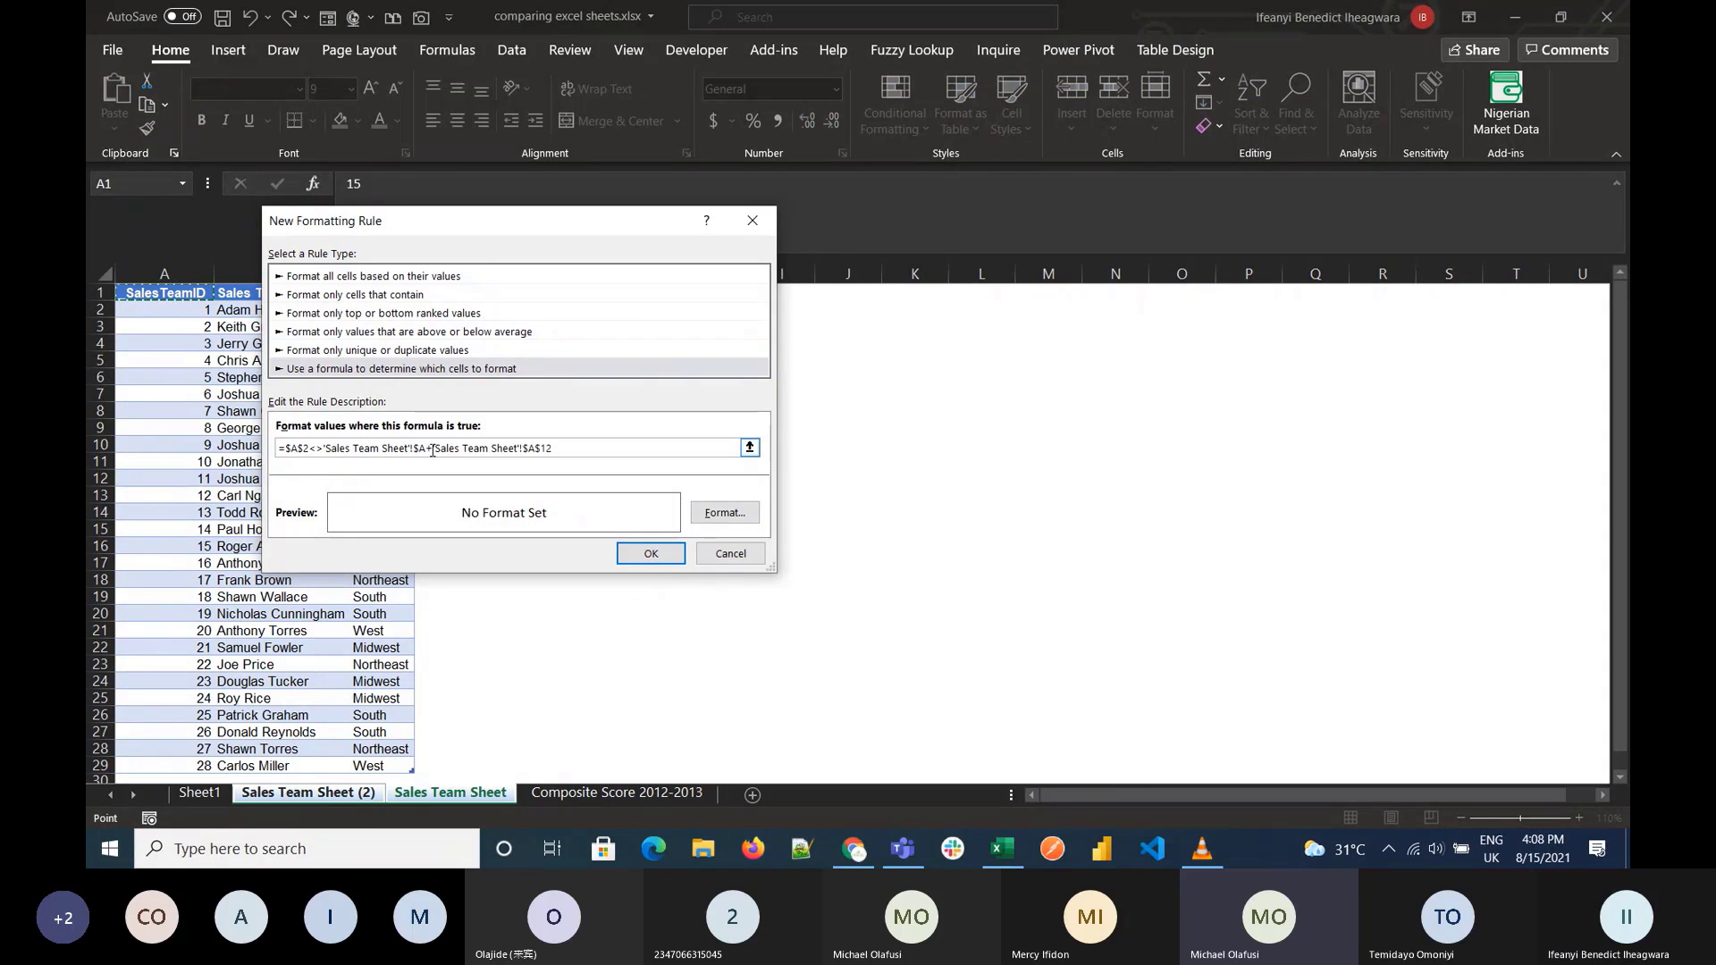
{"action": "key", "text": "BackSpace"}
{"action": "key", "text": "BackSpace"}
{"action": "key", "text": "BackSpace"}
{"action": "key", "text": "BackSpace"}
{"action": "key", "text": "BackSpace"}
{"action": "key", "text": "BackSpace"}
{"action": "key", "text": "BackSpace"}
{"action": "key", "text": "BackSpace"}
{"action": "key", "text": "BackSpace"}
{"action": "key", "text": "BackSpace"}
{"action": "key", "text": "BackSpace"}
{"action": "key", "text": "BackSpace"}
{"action": "key", "text": "BackSpace"}
{"action": "key", "text": "BackSpace"}
{"action": "key", "text": "BackSpace"}
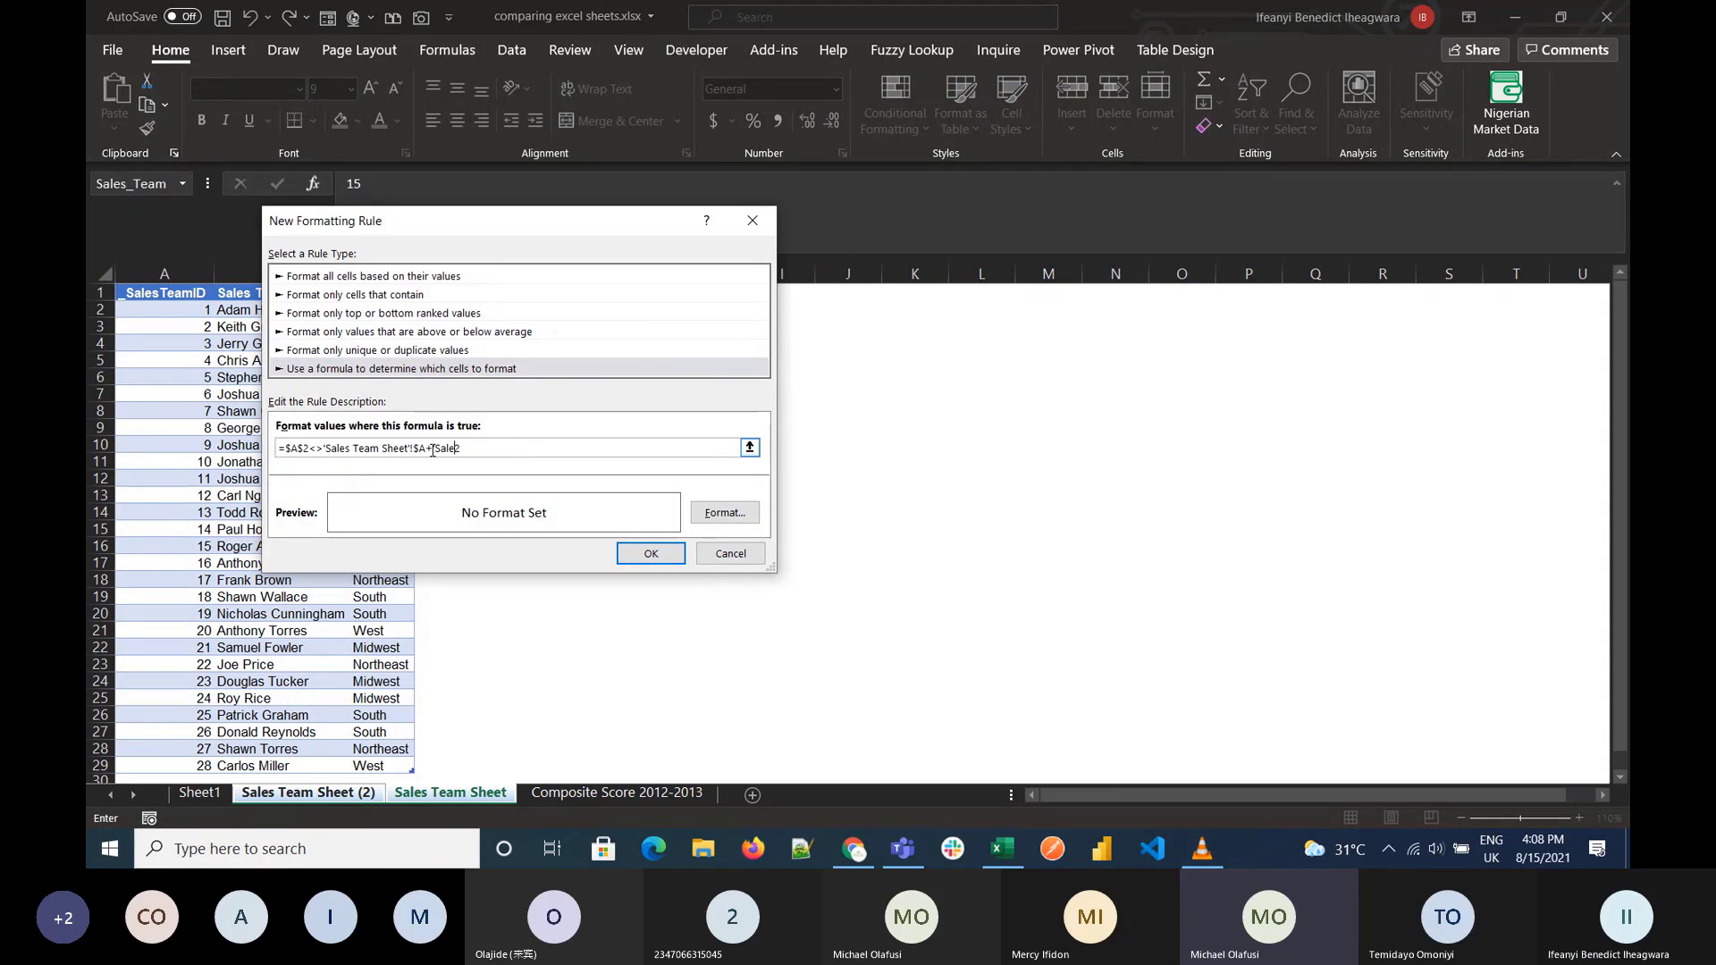
{"action": "key", "text": "BackSpace"}
{"action": "key", "text": "BackSpace"}
{"action": "key", "text": "BackSpace"}
{"action": "key", "text": "BackSpace"}
{"action": "key", "text": "BackSpace"}
{"action": "key", "text": "Delete"}
{"action": "key", "text": "Delete"}
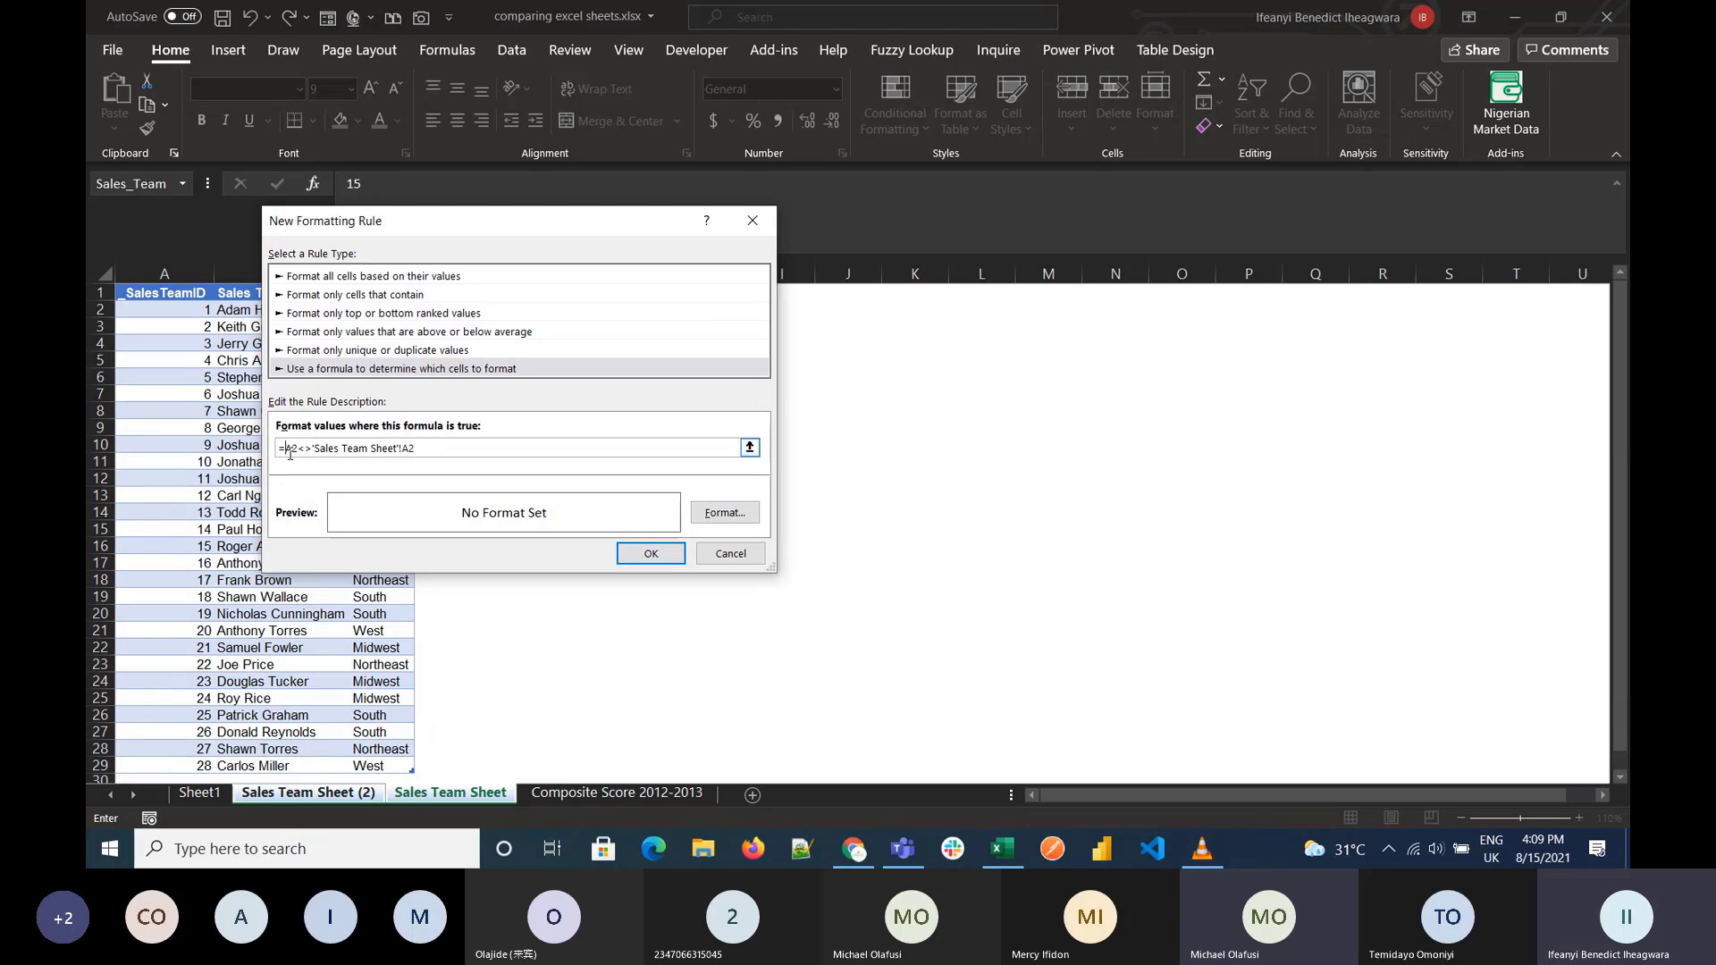
Step: Give the rule a purple background fill and apply it to the data rows of Sales Team Sheet (2)
{"action": "left_click", "coordinate": [724, 512]}
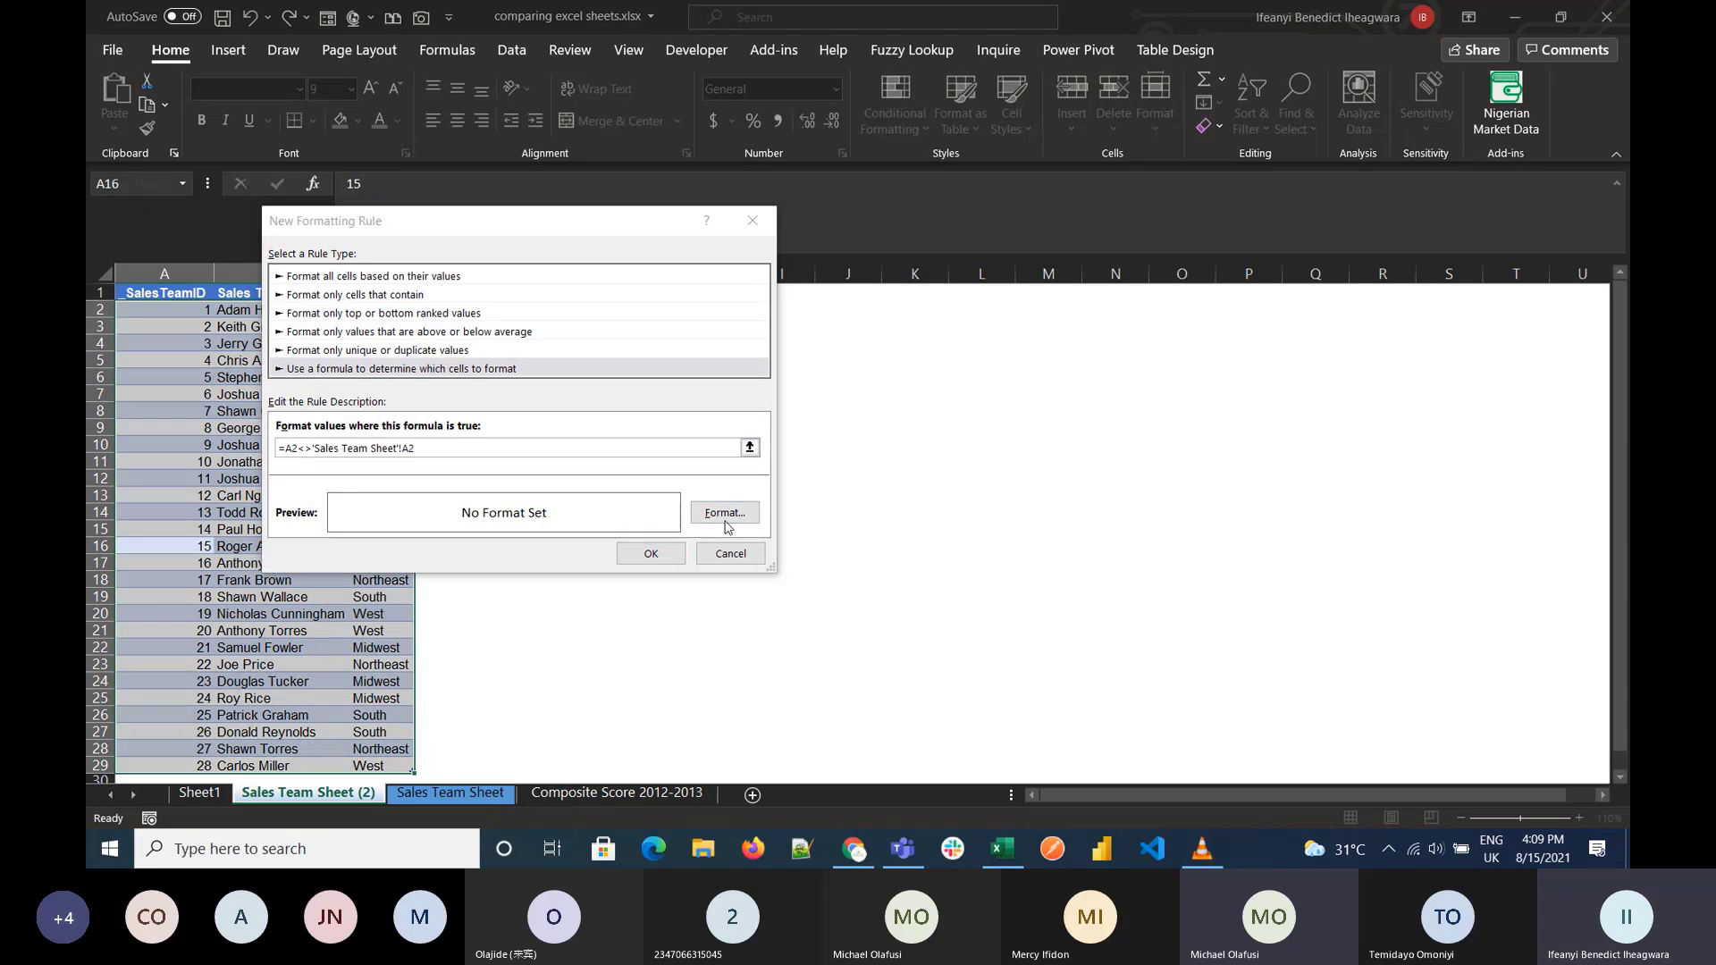
{"action": "left_click", "coordinate": [445, 325]}
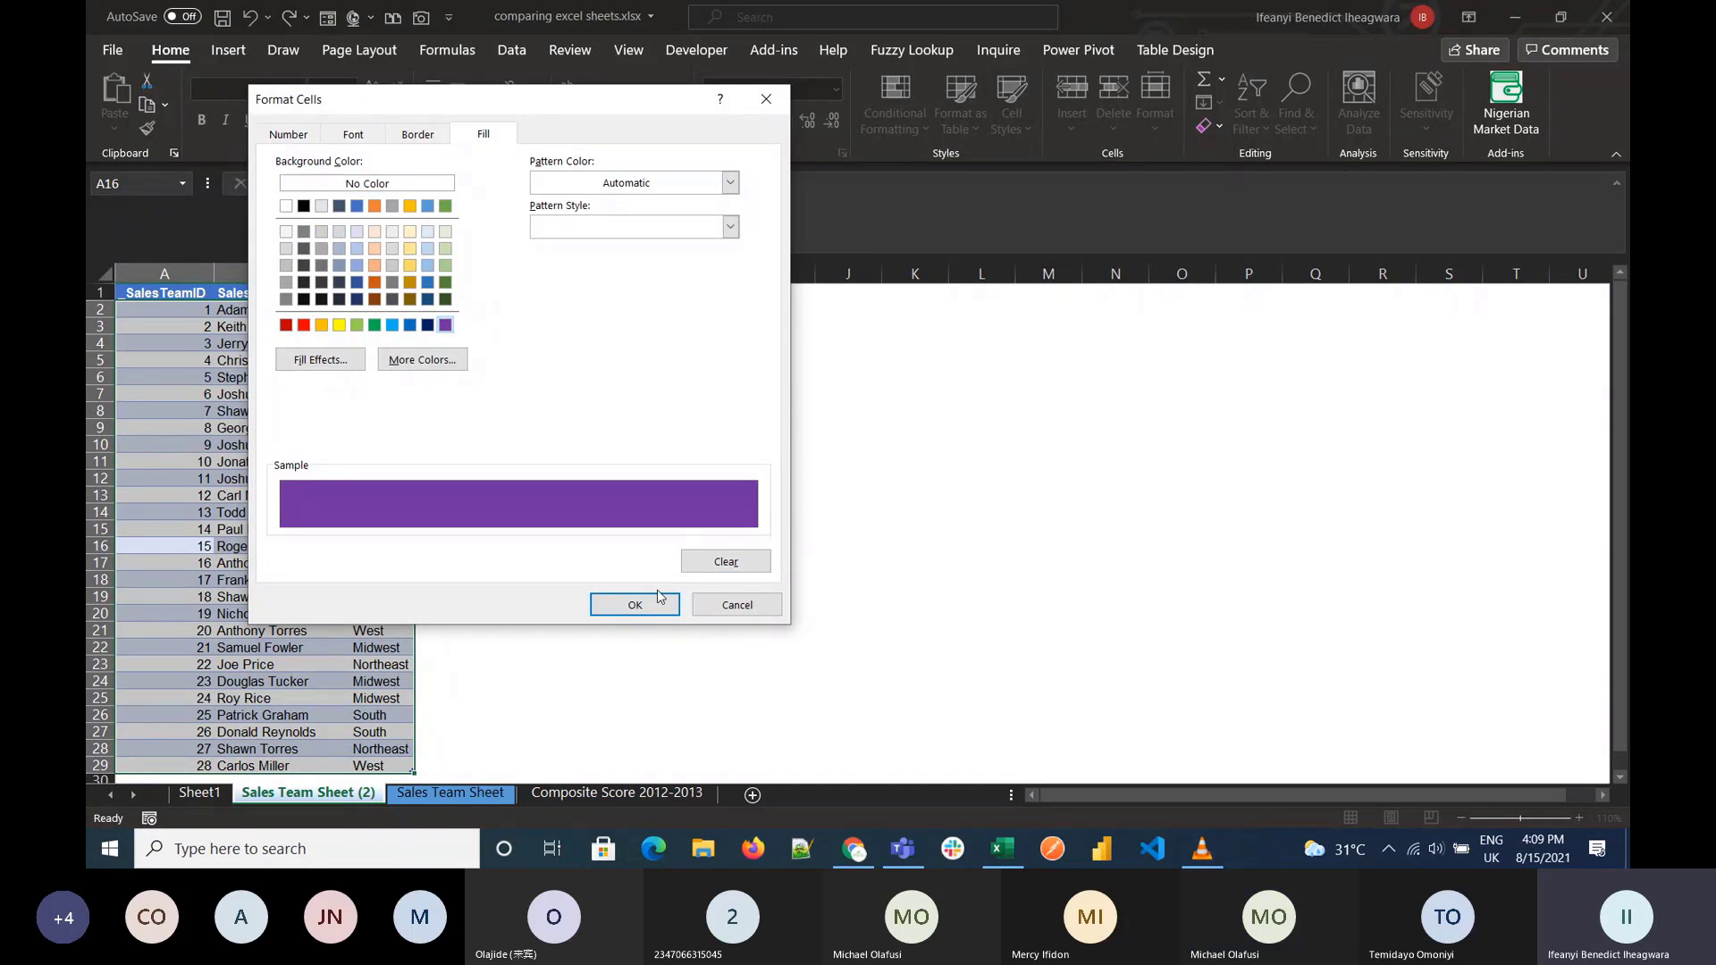
{"action": "left_click", "coordinate": [635, 605]}
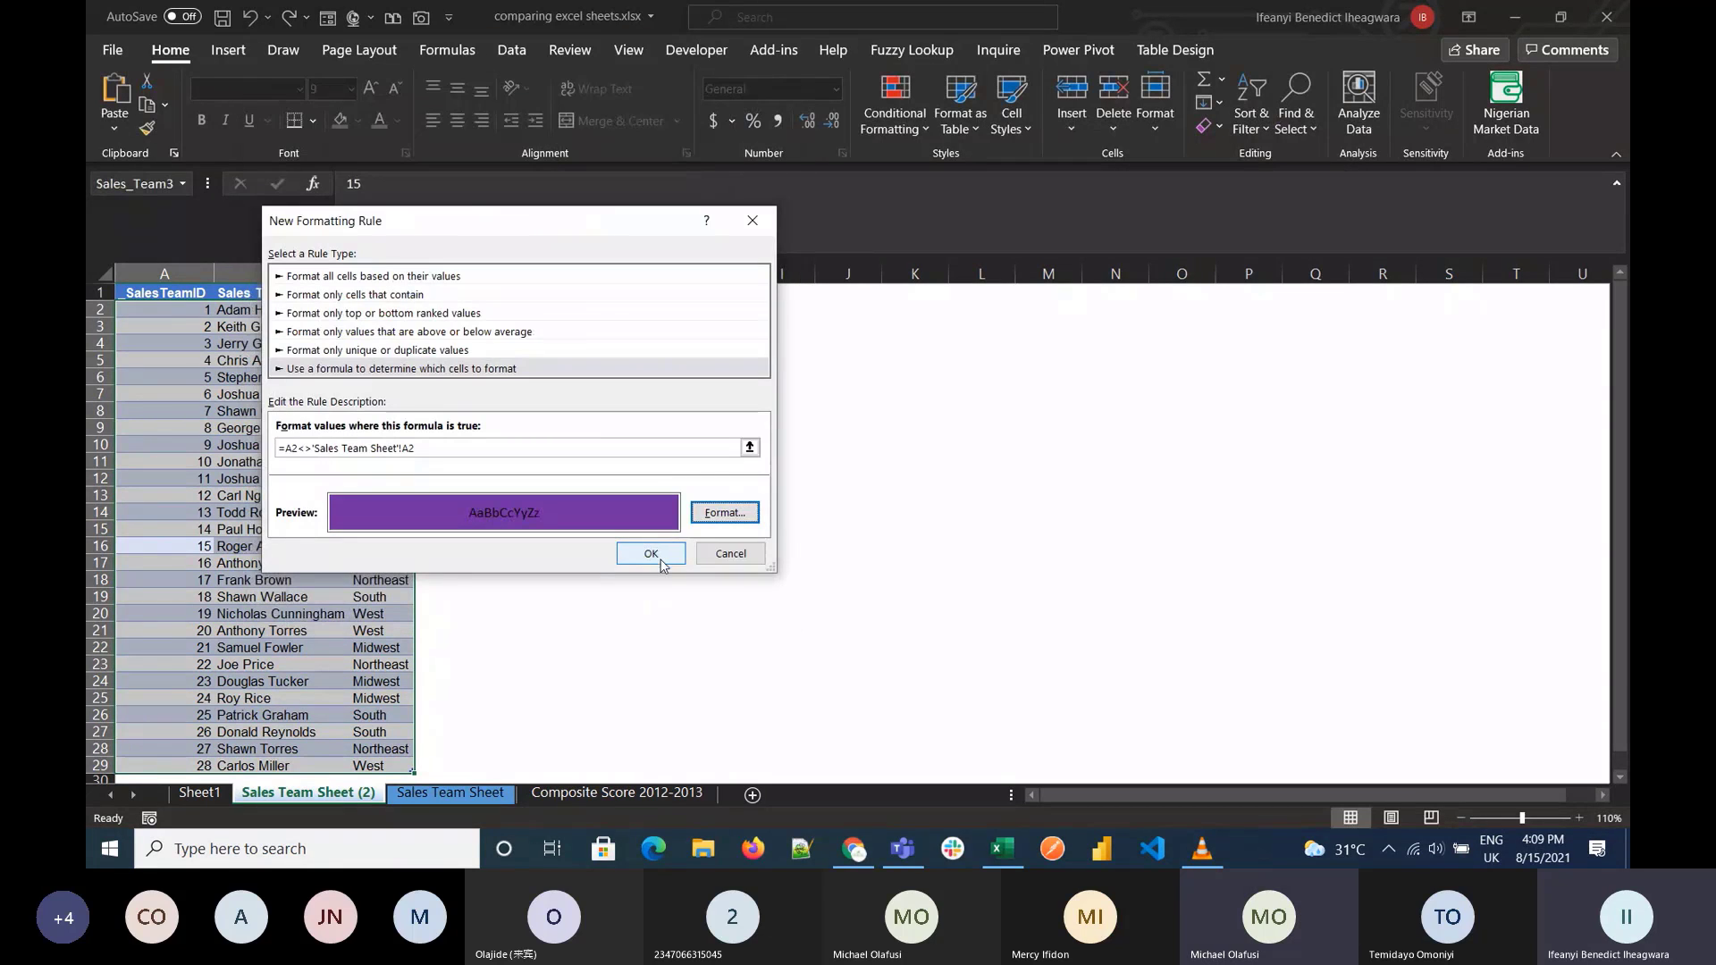
{"action": "left_click", "coordinate": [659, 559]}
{"action": "left_click", "coordinate": [578, 619]}
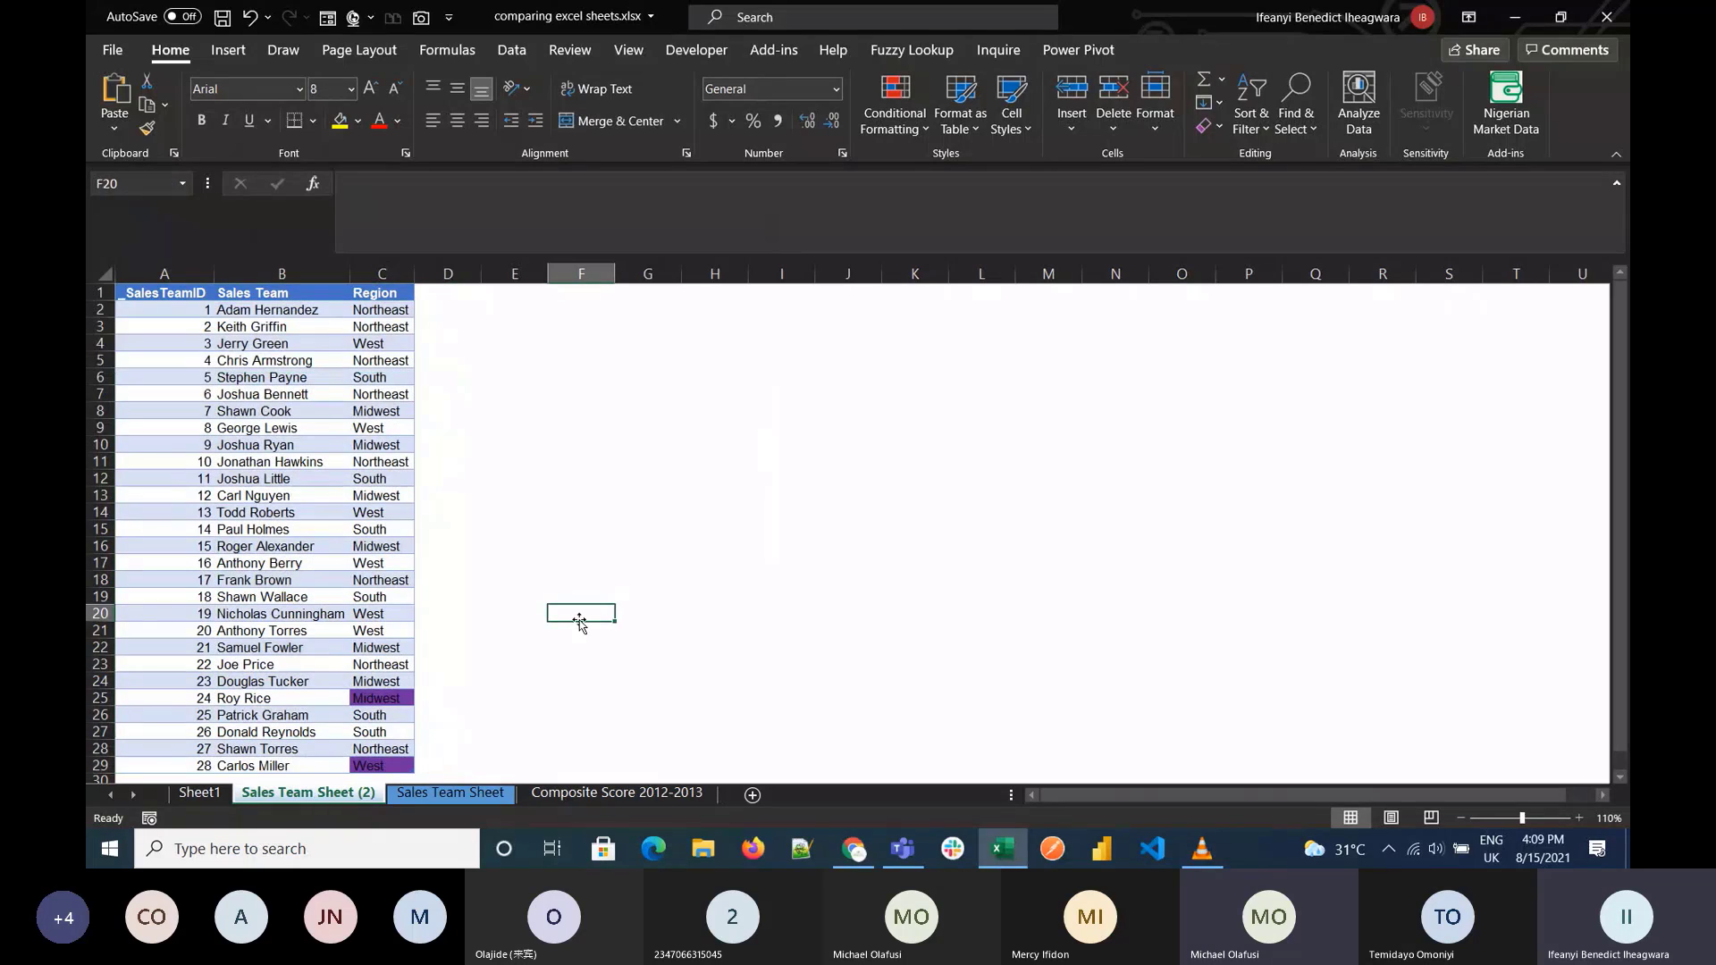
Step: Review the highlighted cells in Sales Team Sheet (2) and briefly check the Microsoft Teams meeting before returning to the Excel workbook
{"action": "left_click", "coordinate": [362, 795]}
{"action": "left_click", "coordinate": [394, 296]}
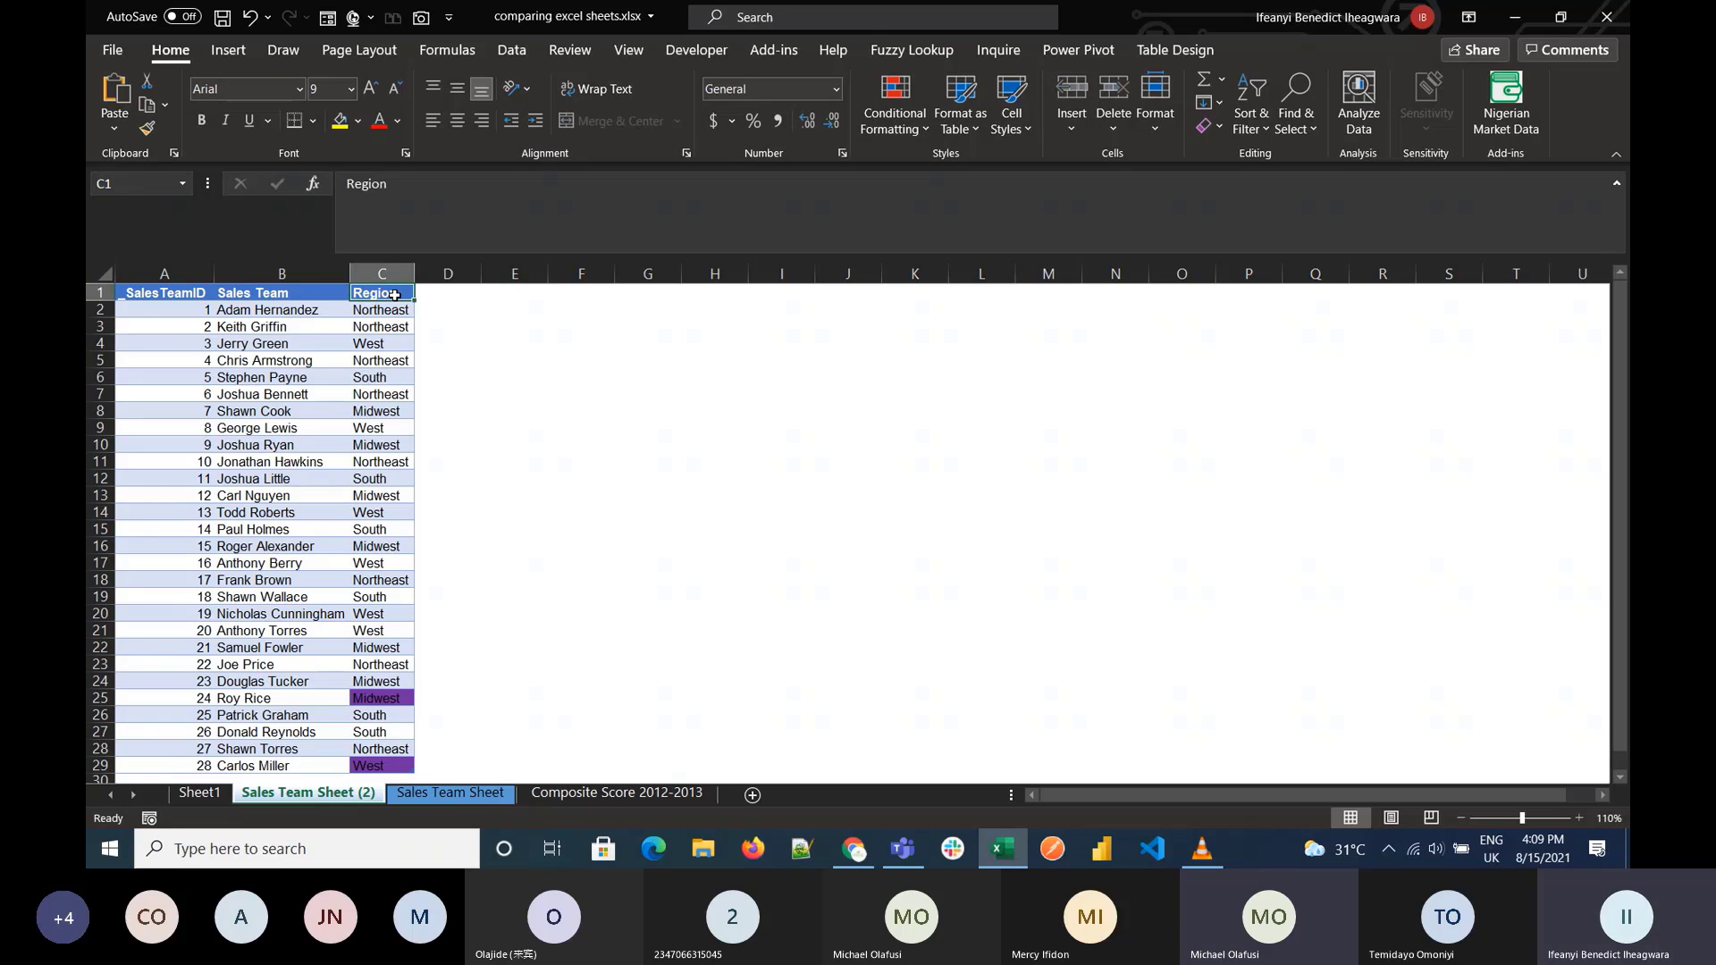
{"action": "left_click", "coordinate": [904, 851]}
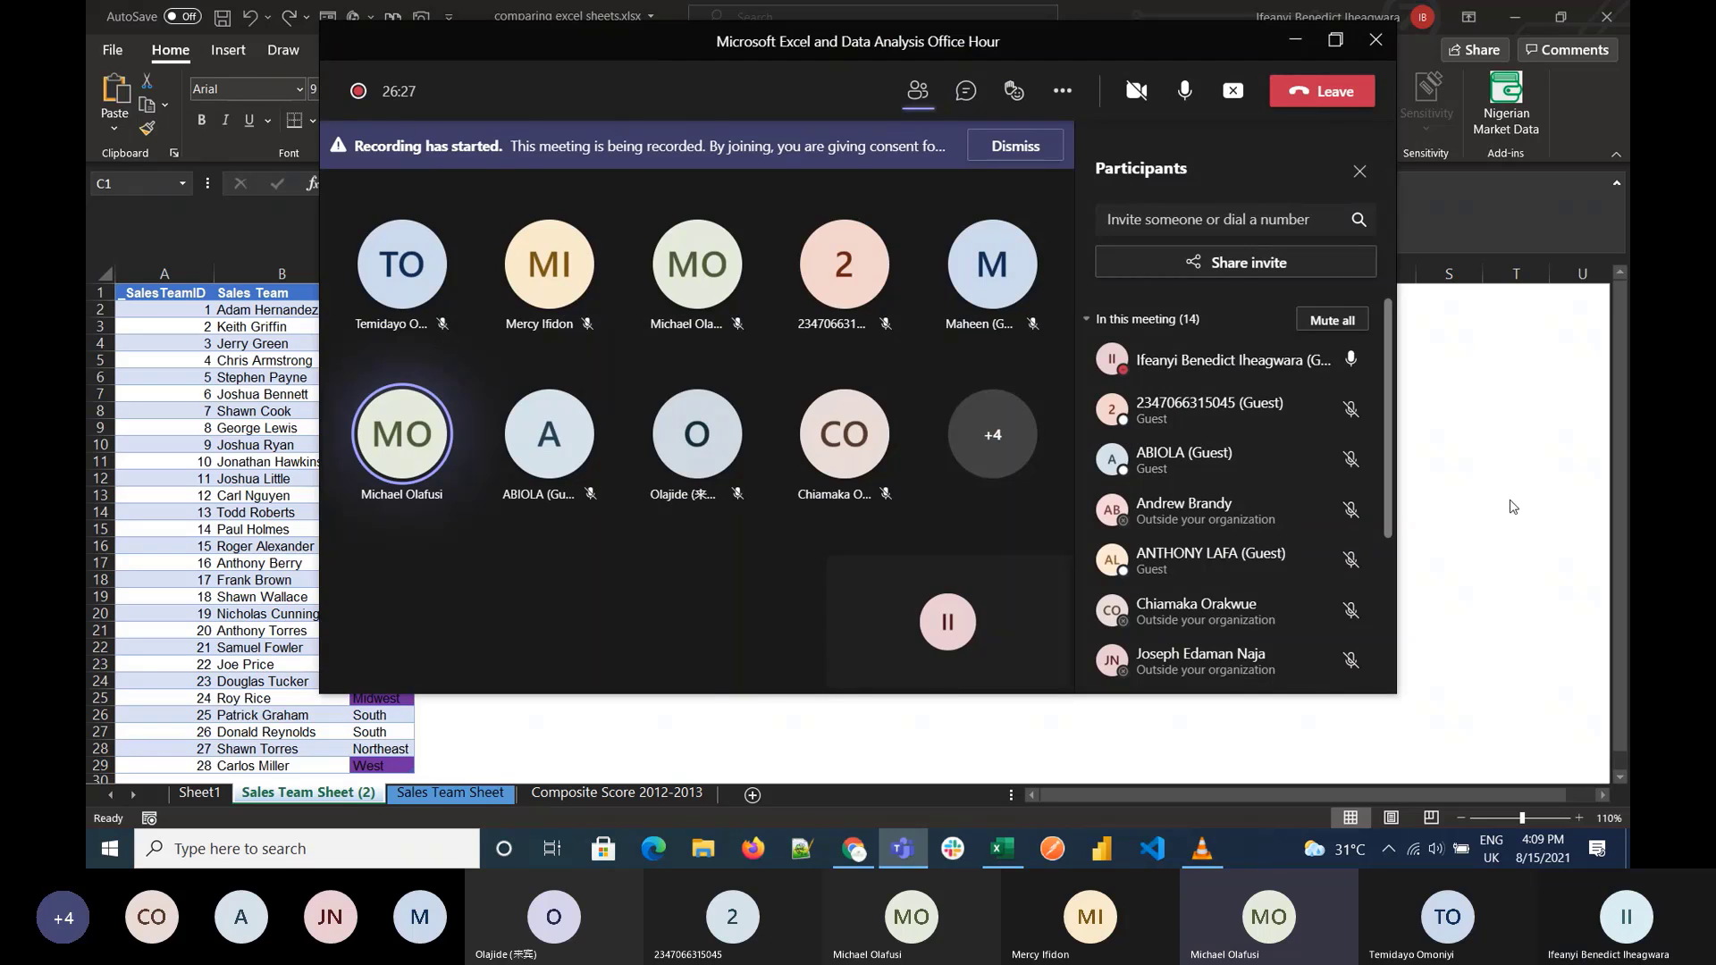
{"action": "left_click", "coordinate": [1511, 503]}
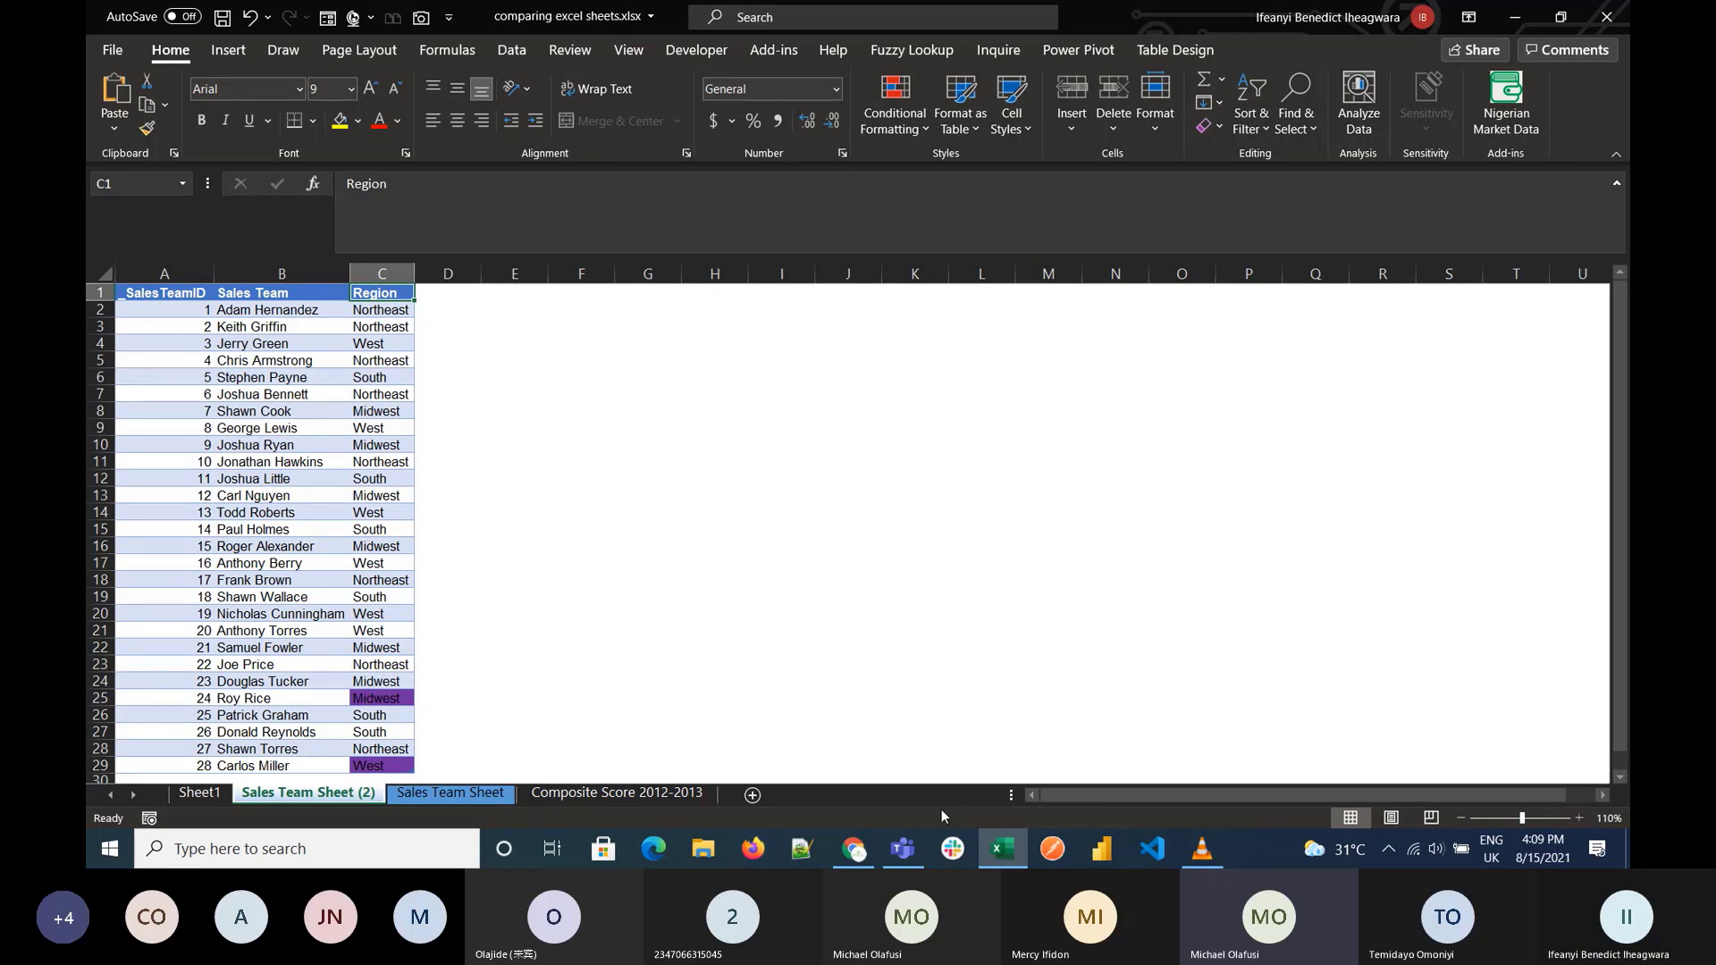
{"action": "mouse_move", "coordinate": [910, 856]}
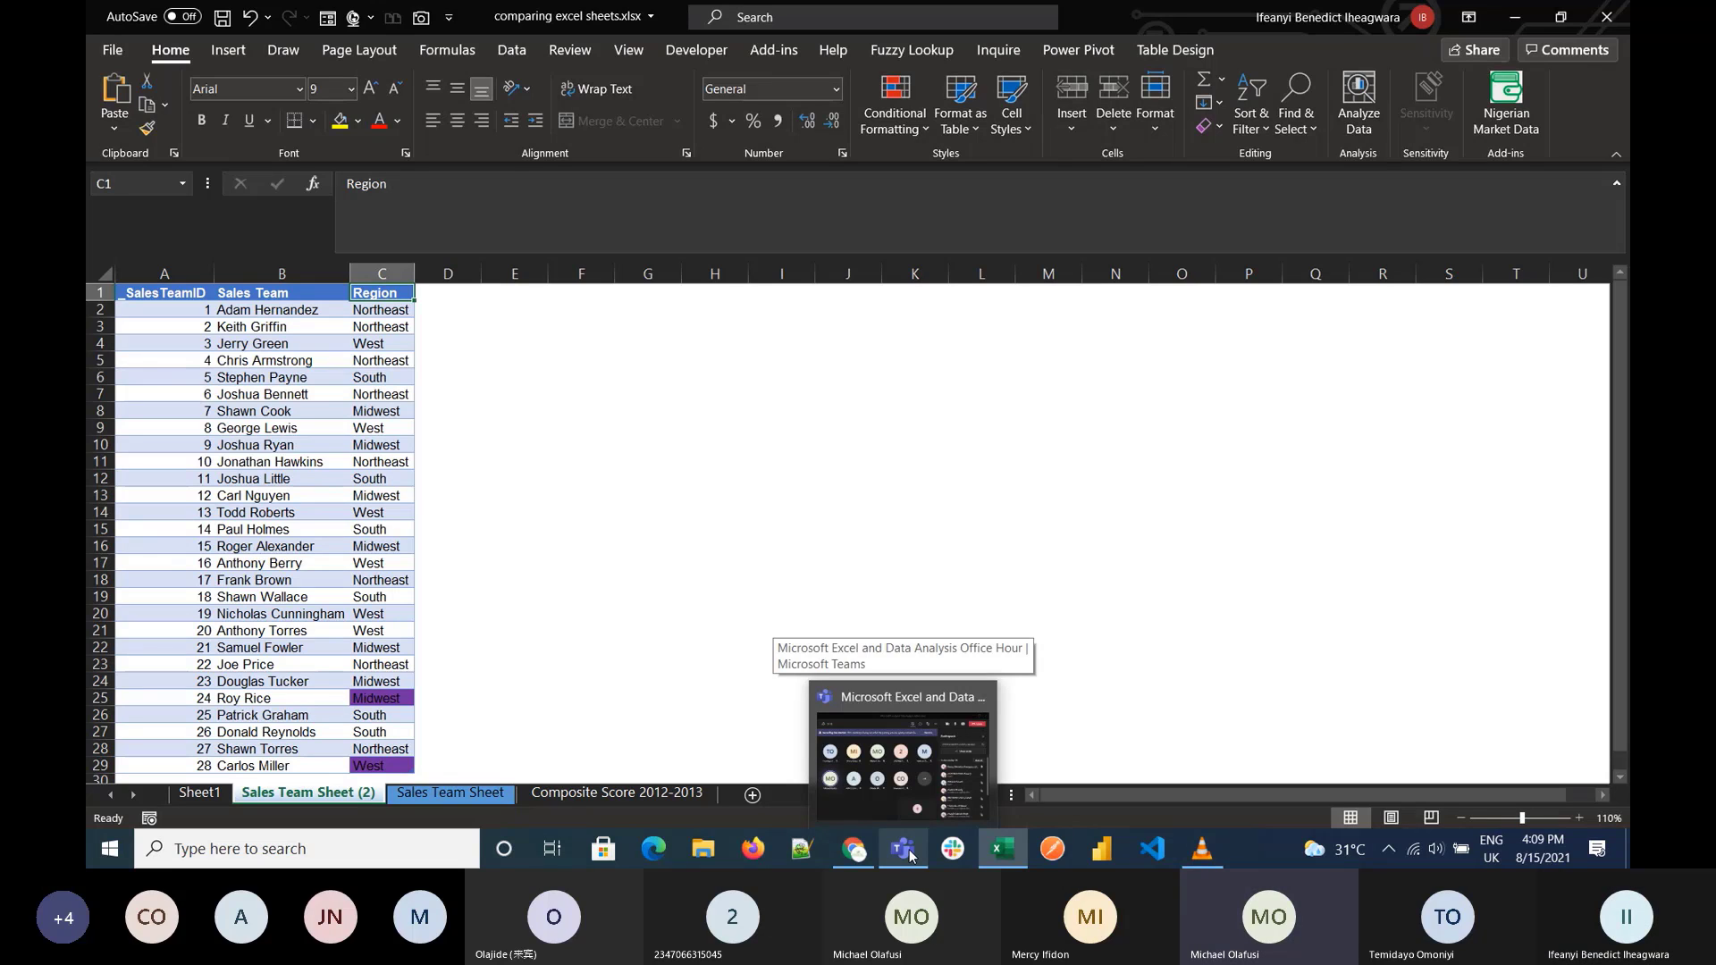
{"action": "left_click", "coordinate": [773, 583]}
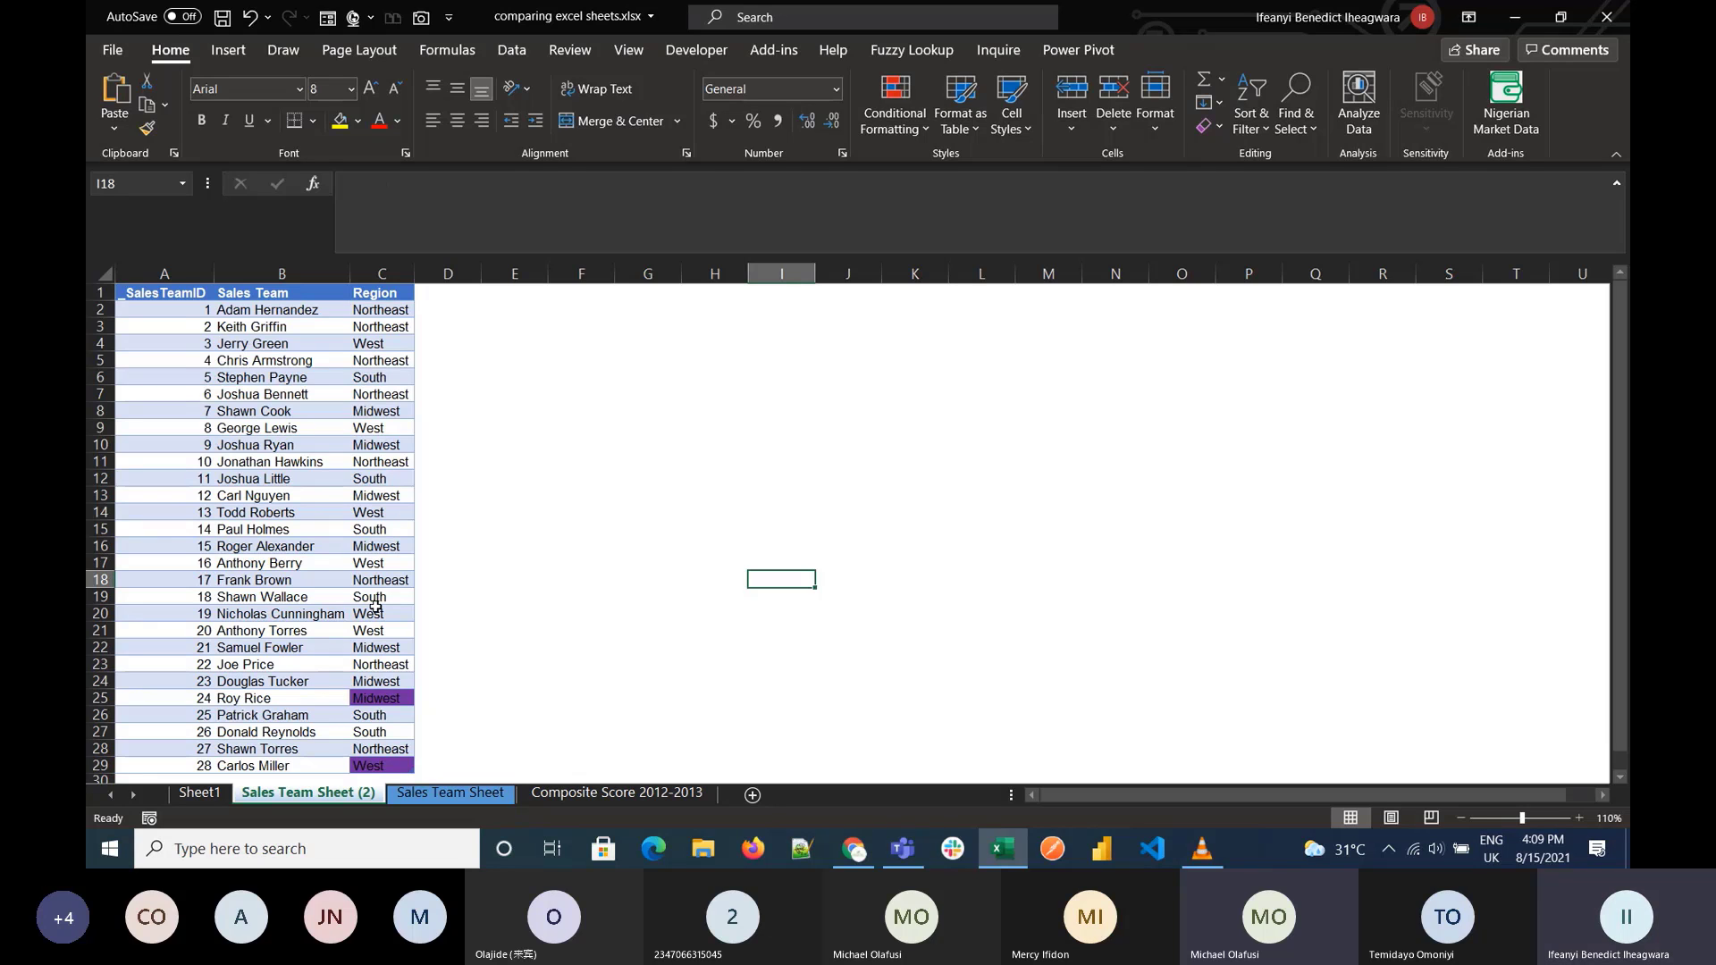
{"action": "scroll", "coordinate": [376, 603], "scroll_direction": "down", "scroll_amount": 3}
{"action": "scroll", "coordinate": [375, 604], "scroll_direction": "up", "scroll_amount": 3}
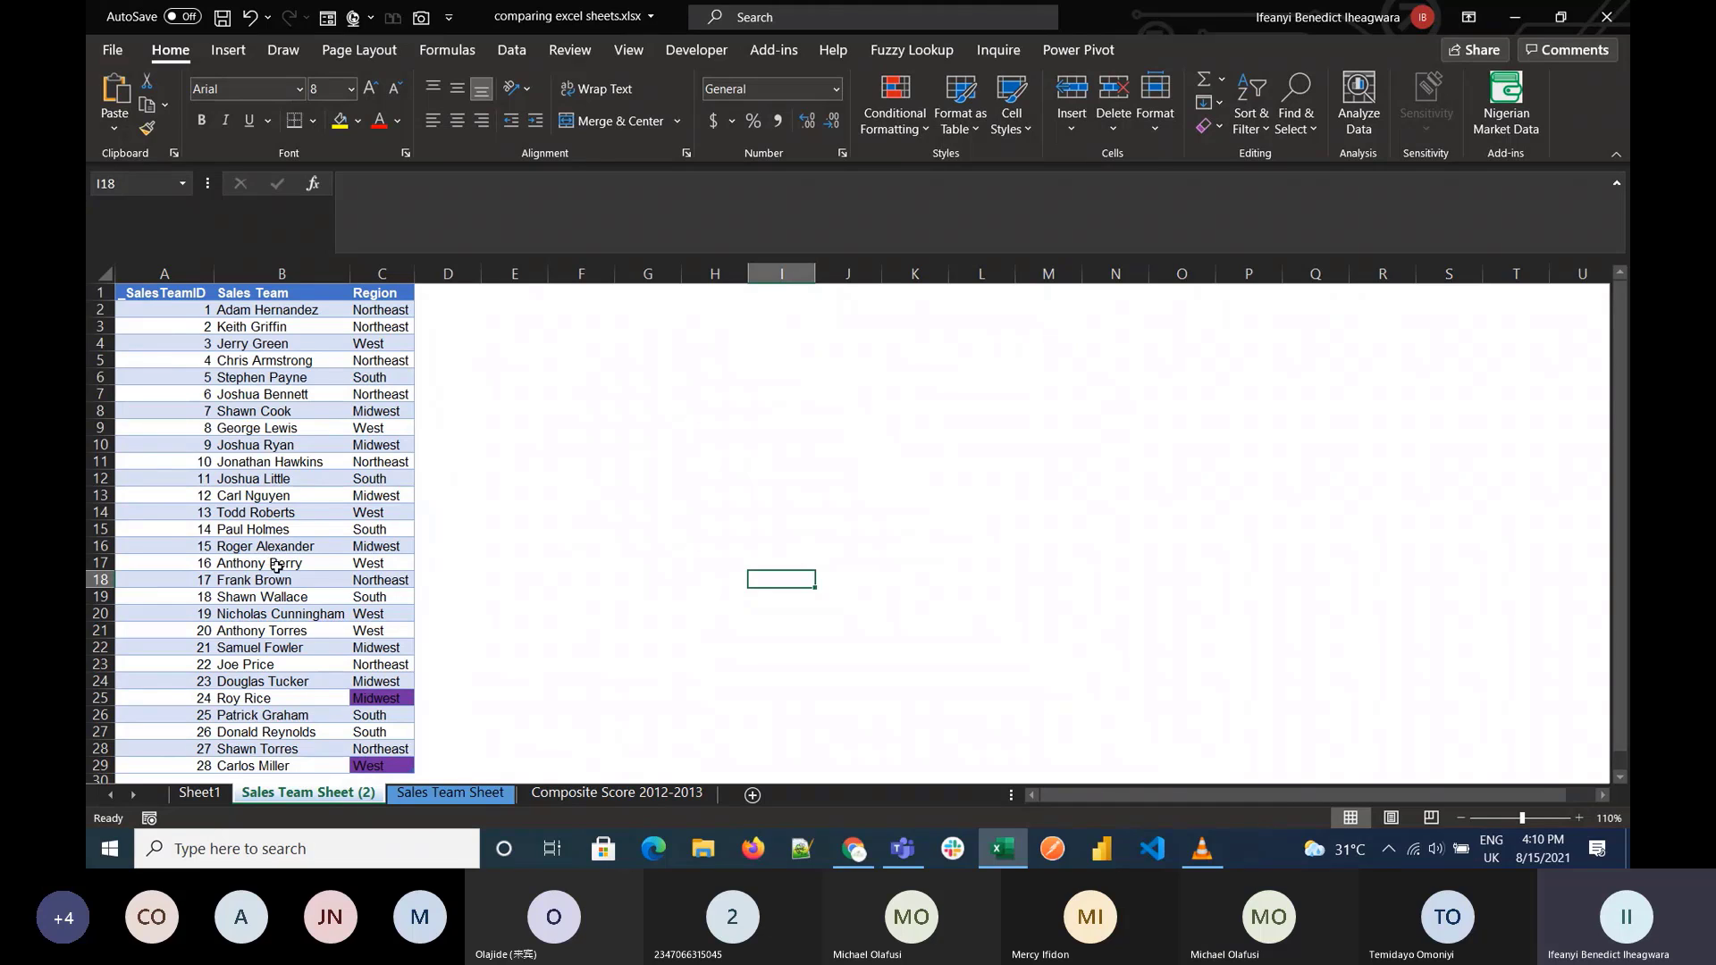
Step: Examine the Composite Score 2012-2013 sheet, especially its composite score column, and look back at the Sales Team Sheet
{"action": "left_click", "coordinate": [566, 794]}
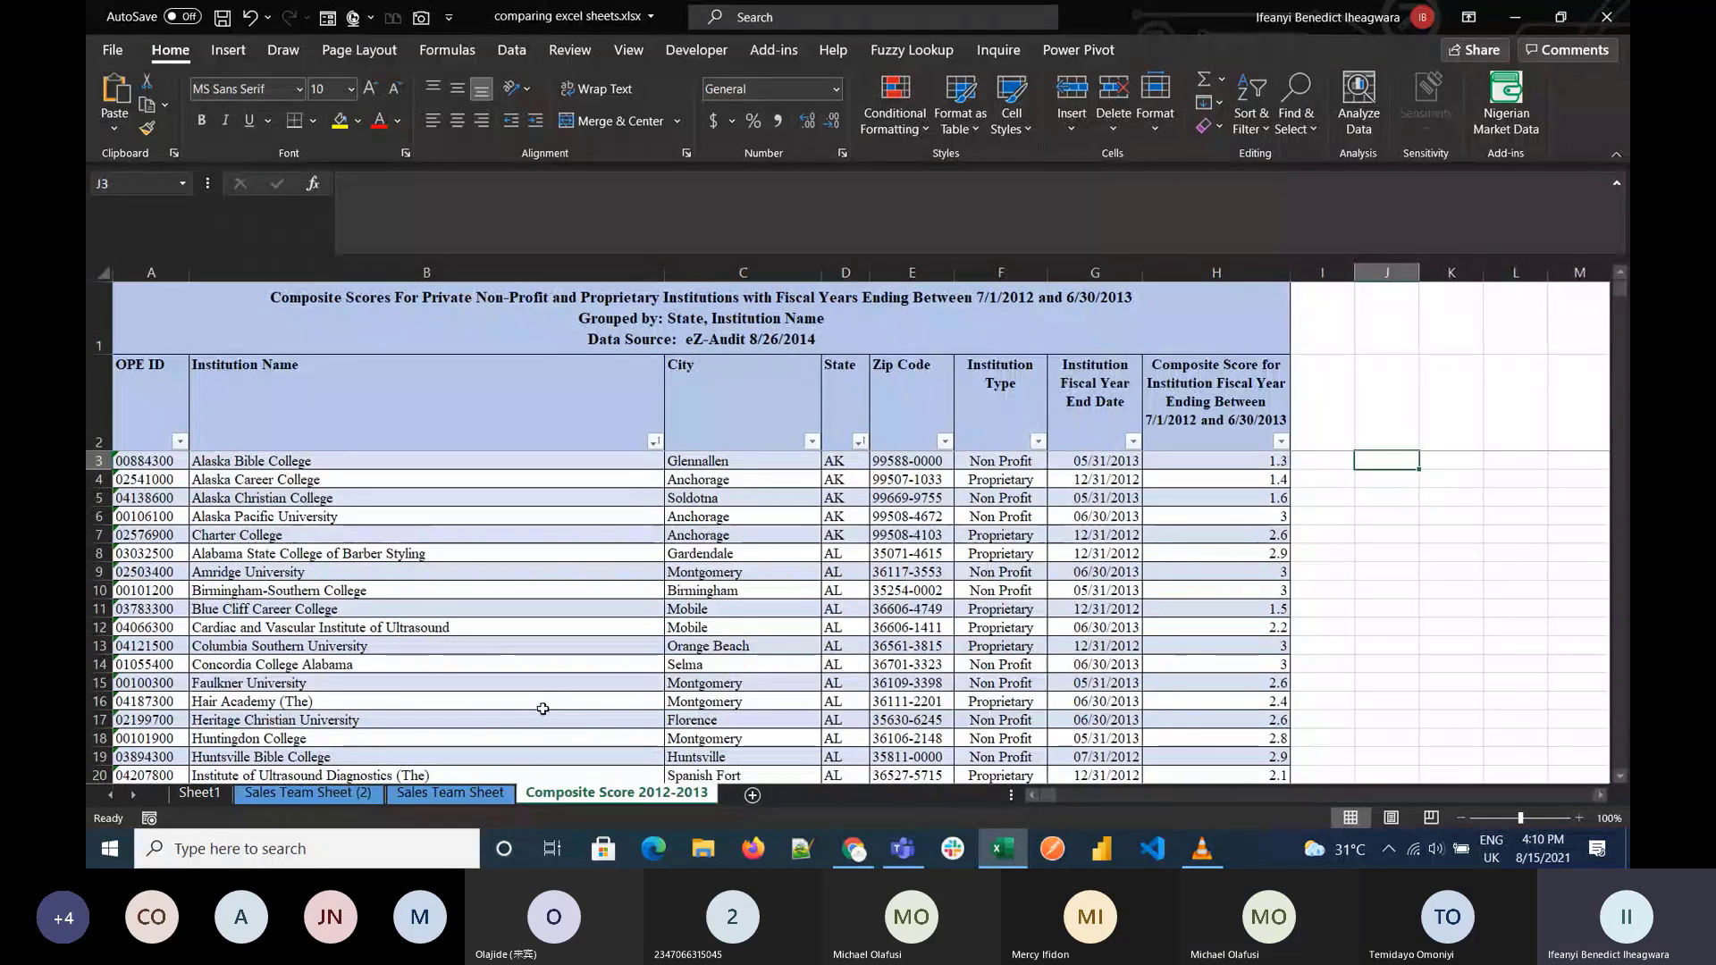
{"action": "scroll", "coordinate": [542, 709], "scroll_direction": "down", "scroll_amount": 5}
{"action": "scroll", "coordinate": [542, 708], "scroll_direction": "up", "scroll_amount": 5}
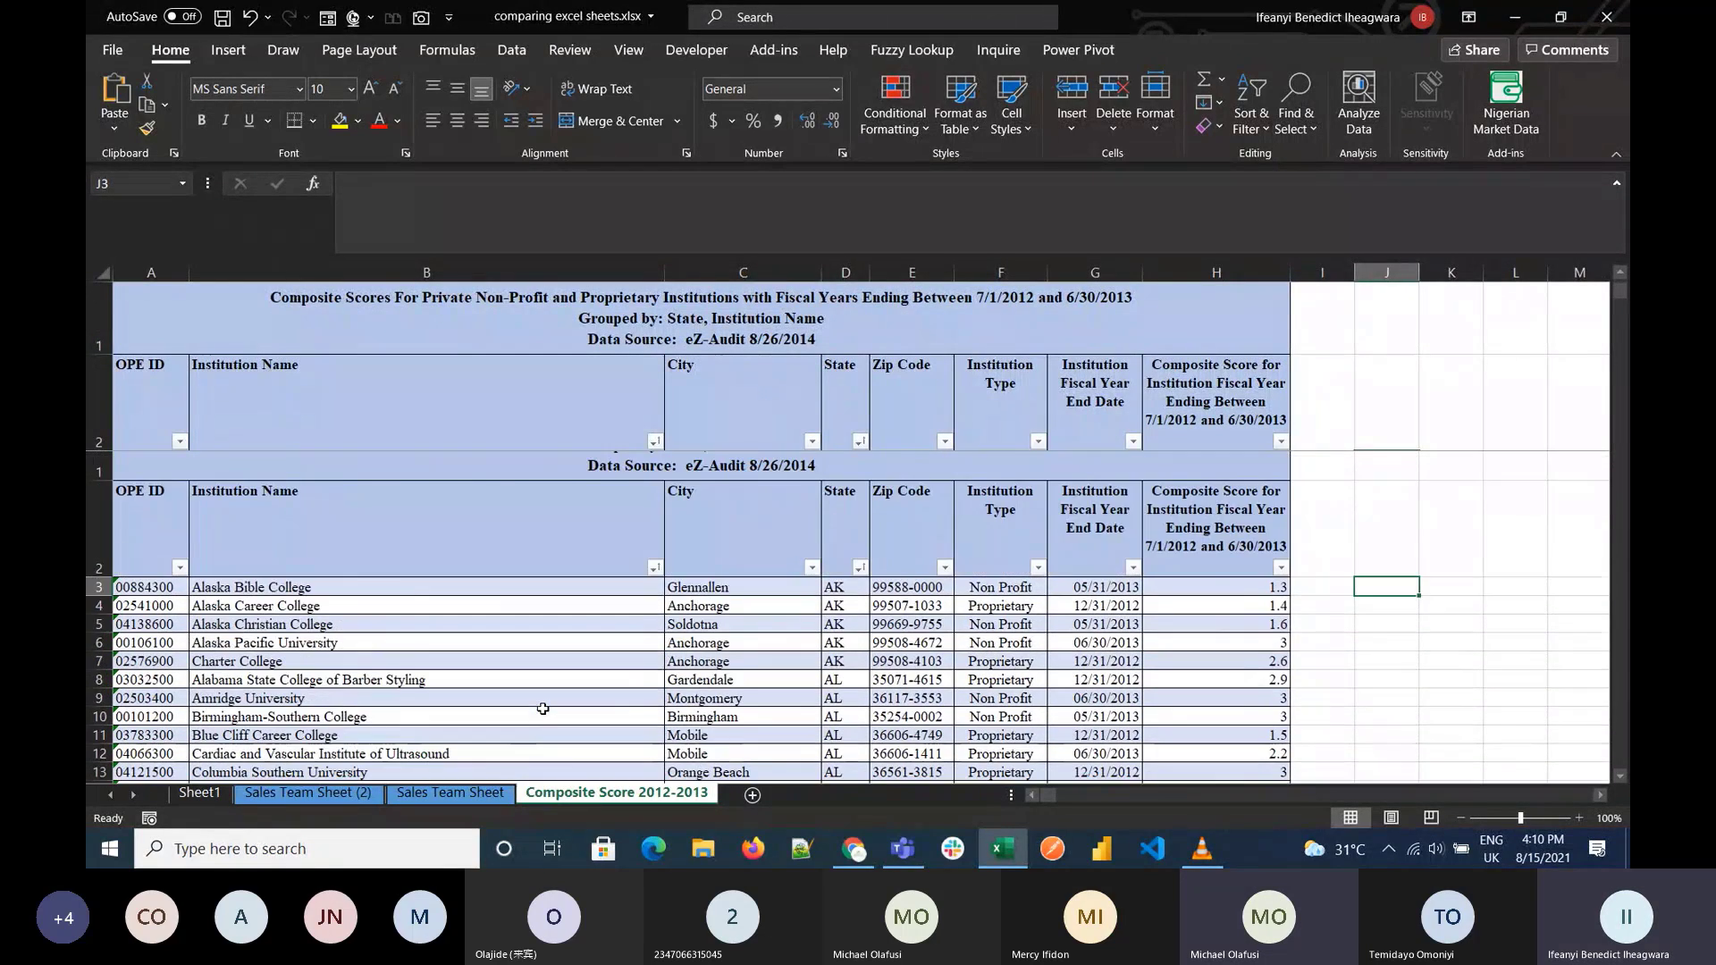
{"action": "scroll", "coordinate": [543, 708], "scroll_direction": "down", "scroll_amount": 3}
{"action": "scroll", "coordinate": [542, 709], "scroll_direction": "up", "scroll_amount": 3}
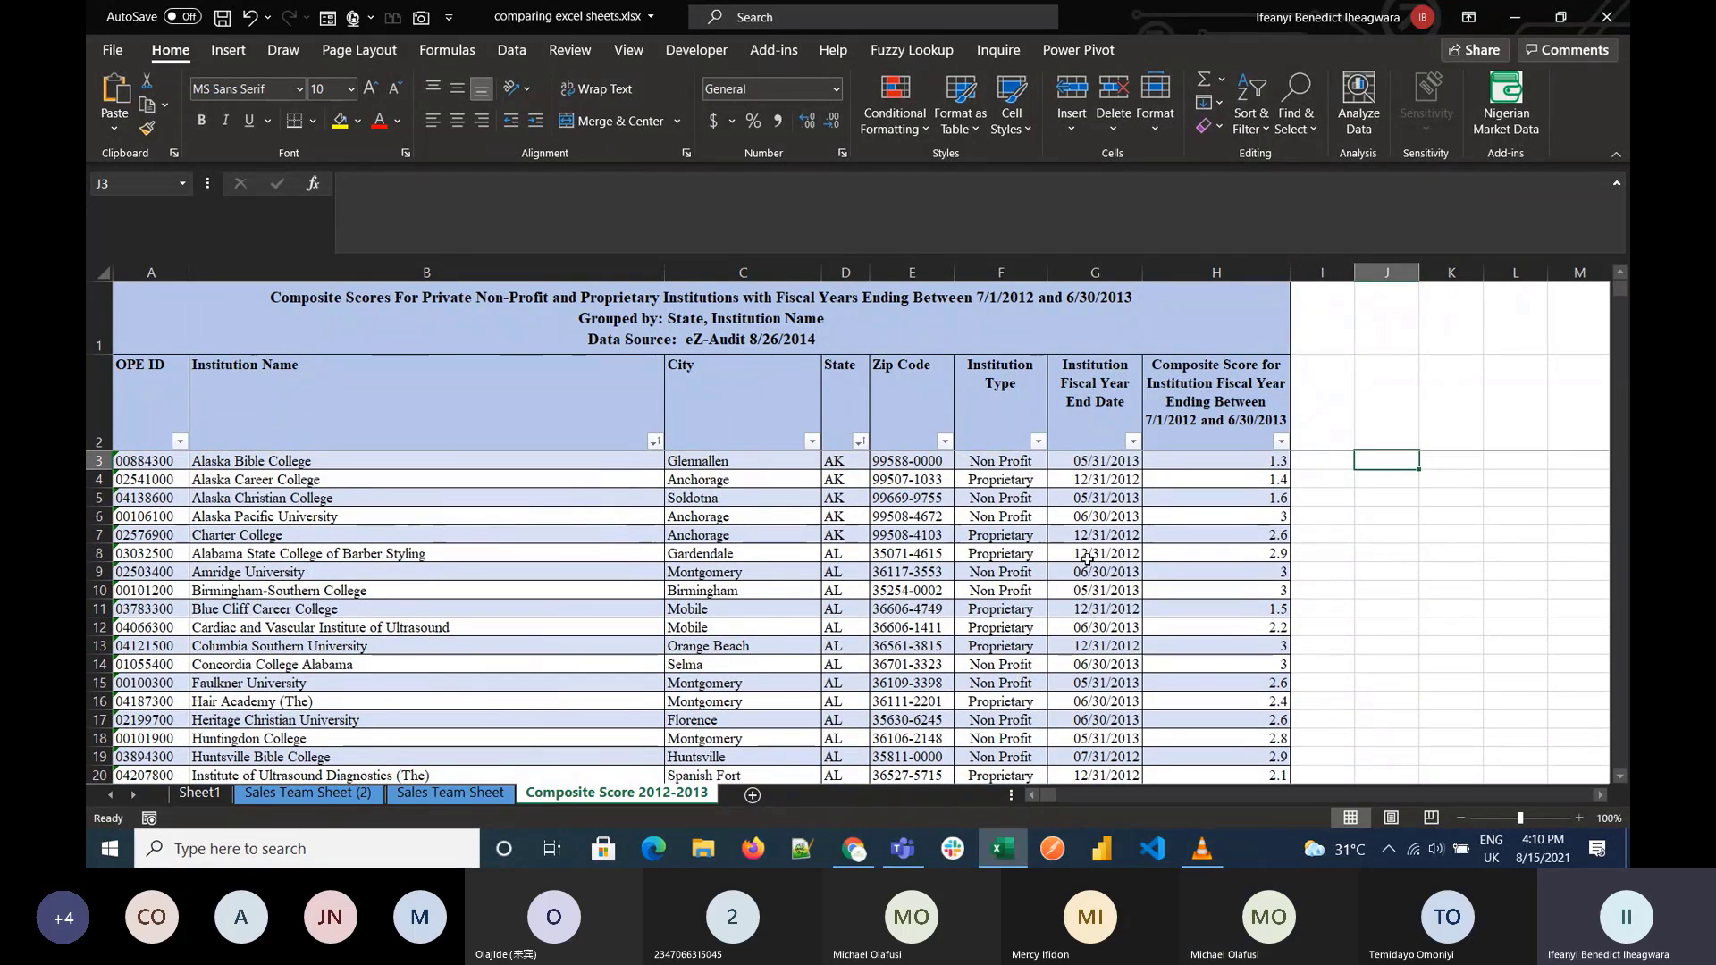
{"action": "left_click_drag", "start_coordinate": [1216, 402], "coordinate": [1201, 660]}
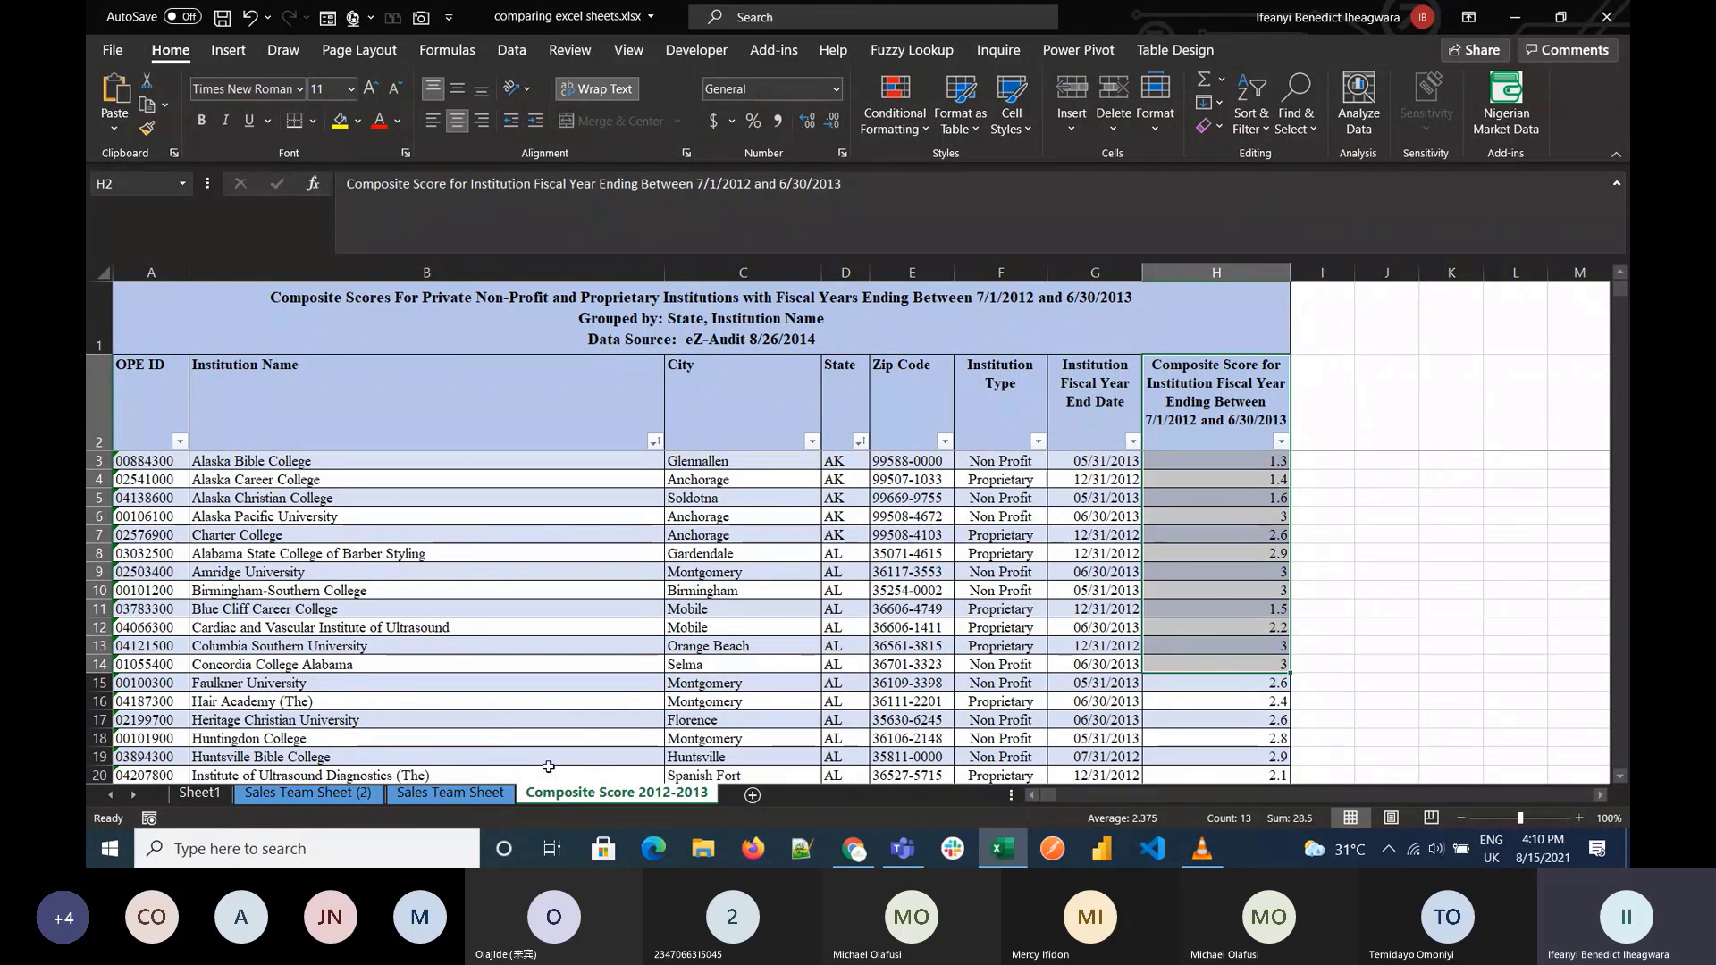
{"action": "left_click", "coordinate": [445, 793]}
{"action": "left_click", "coordinate": [582, 410]}
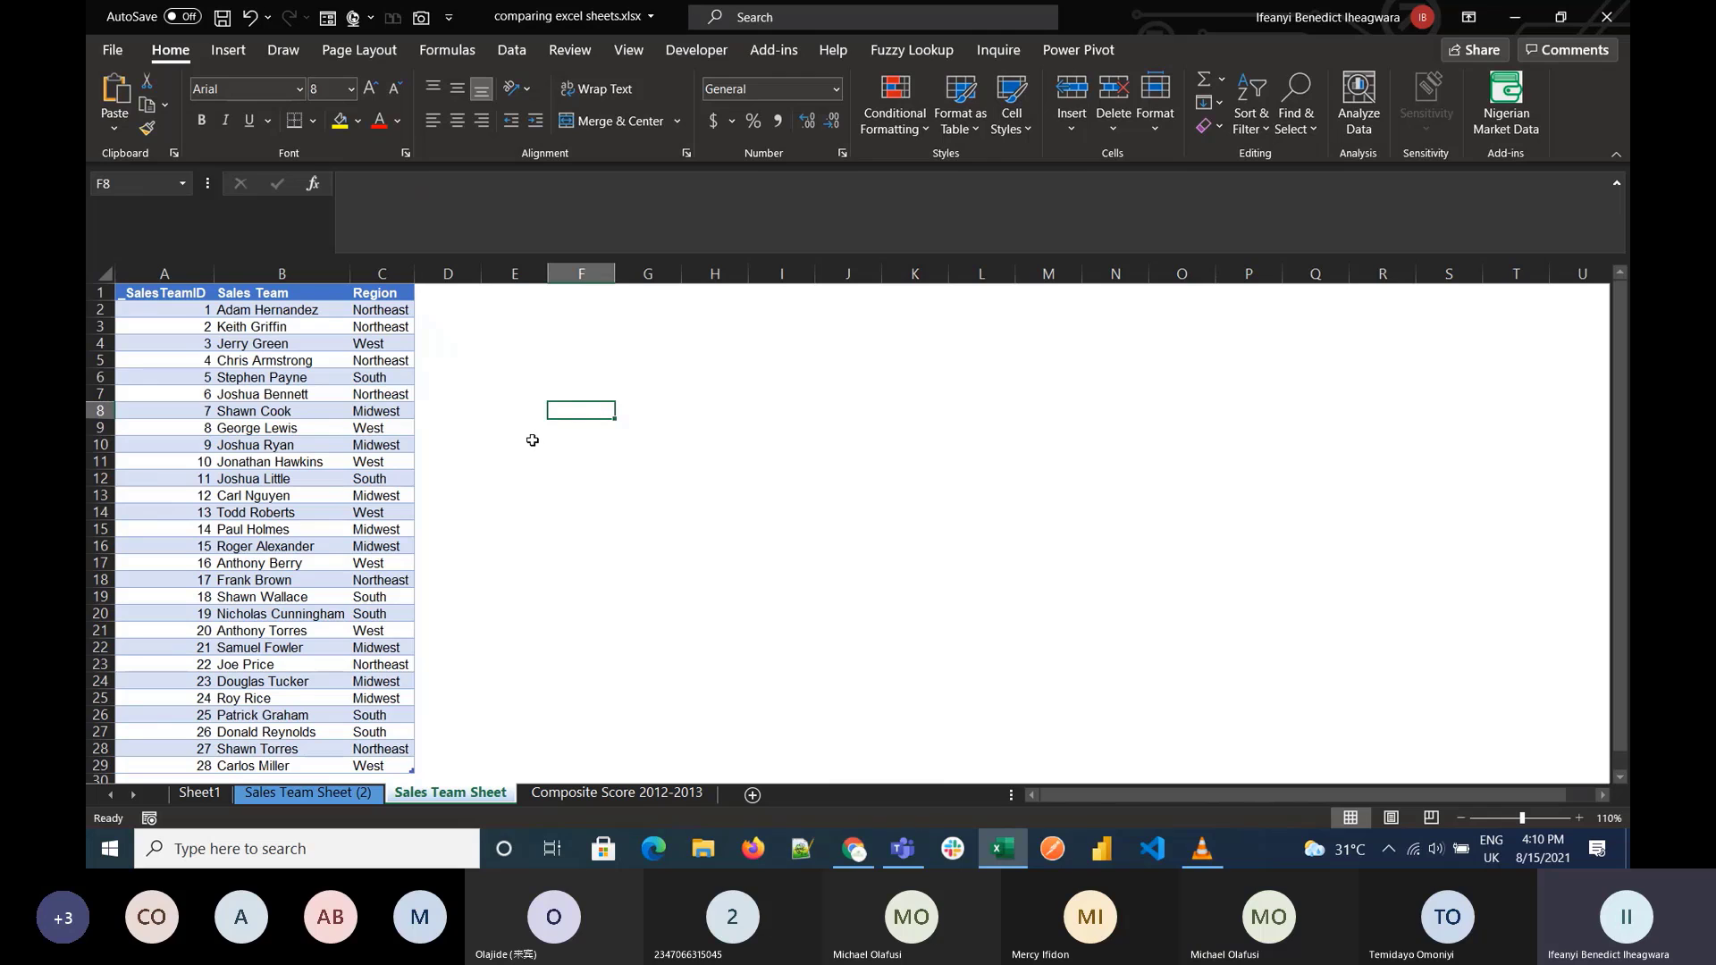
Step: Create a copy of the Composite Score 2012-2013 sheet, placed before the original in the same workbook
{"action": "left_click", "coordinate": [589, 795]}
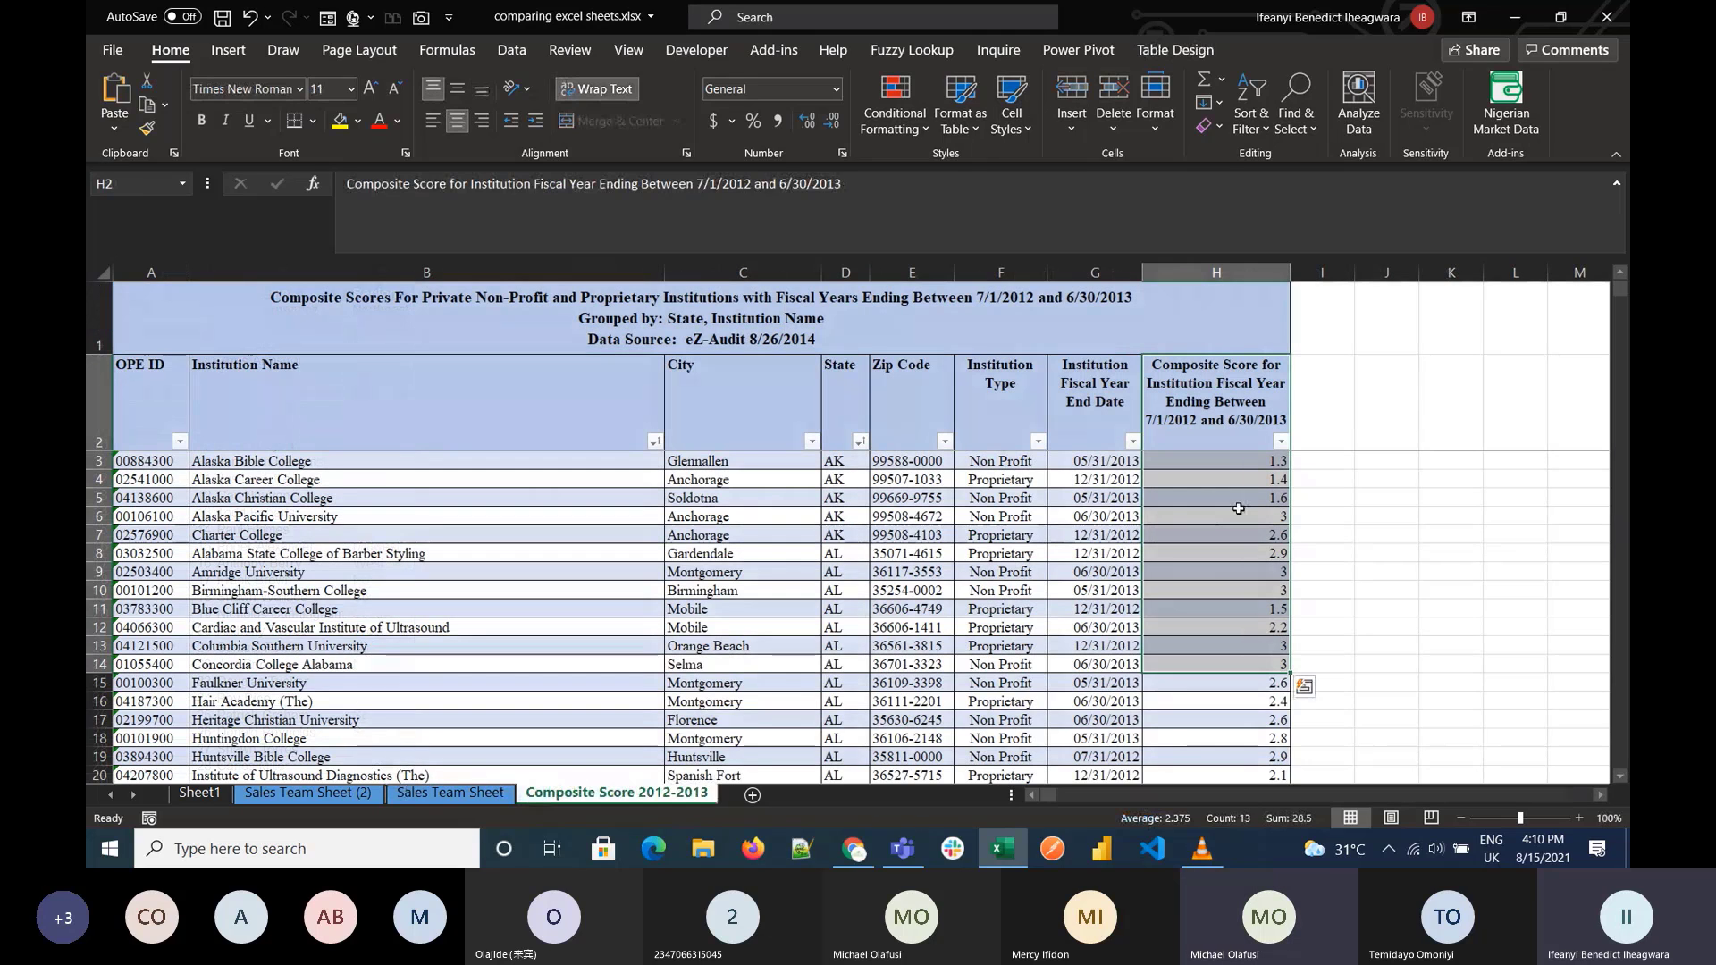
{"action": "right_click", "coordinate": [561, 798]}
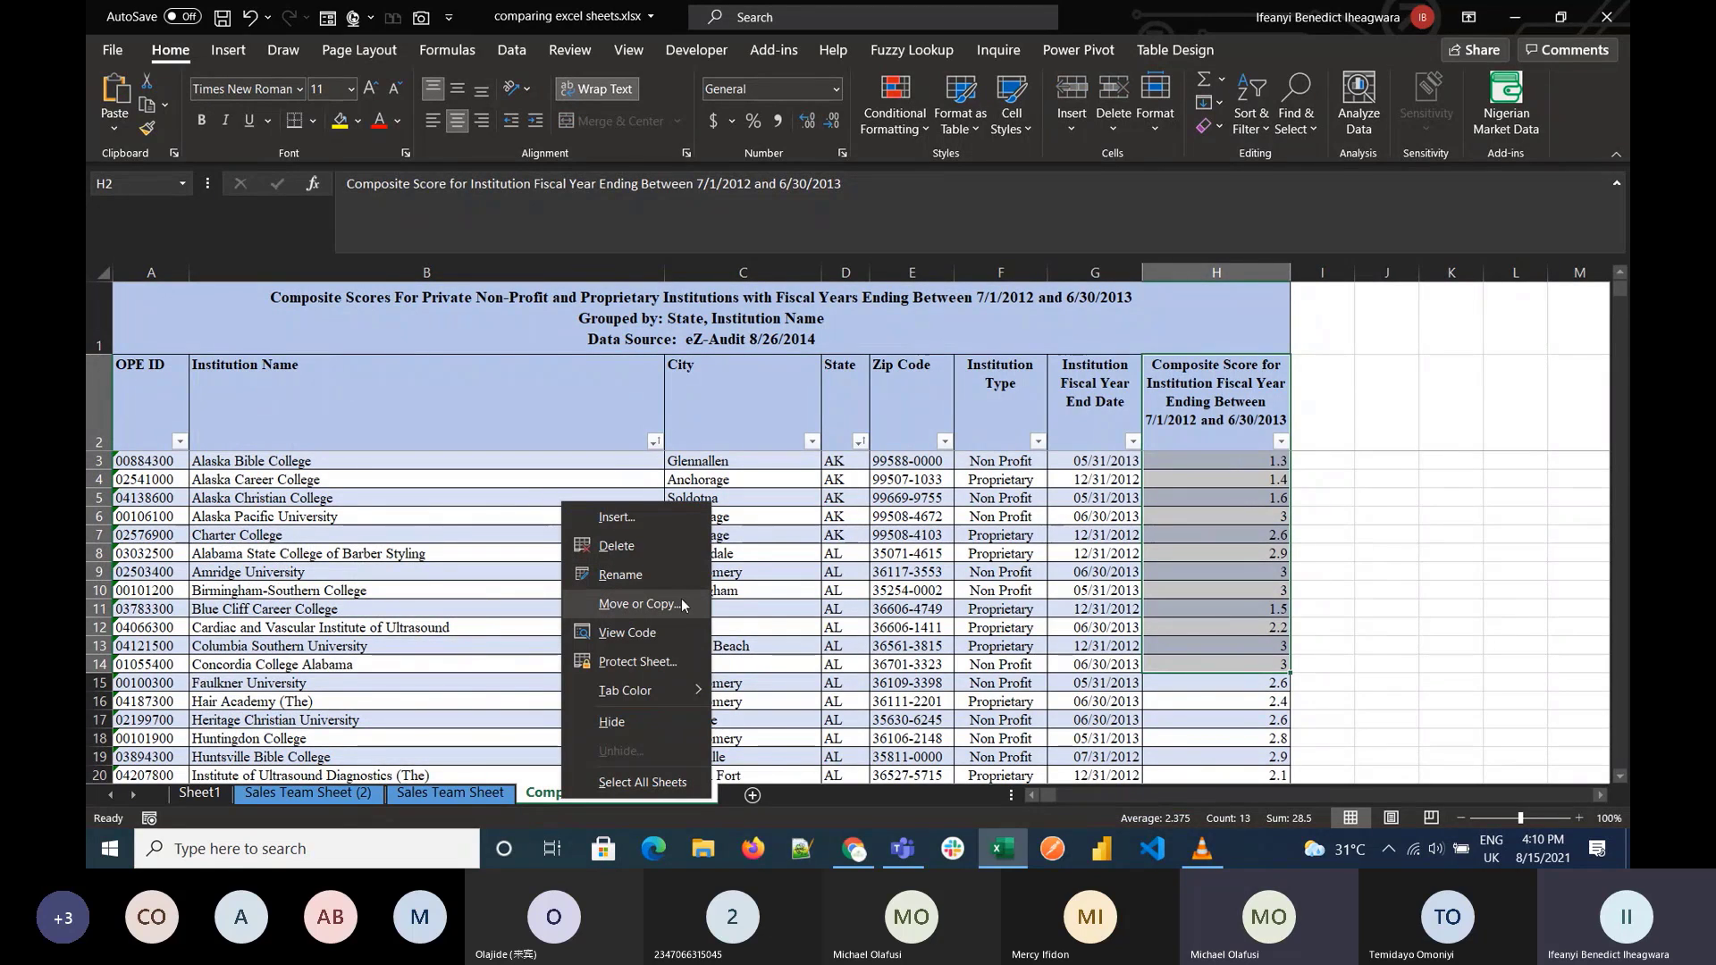
{"action": "left_click", "coordinate": [679, 602]}
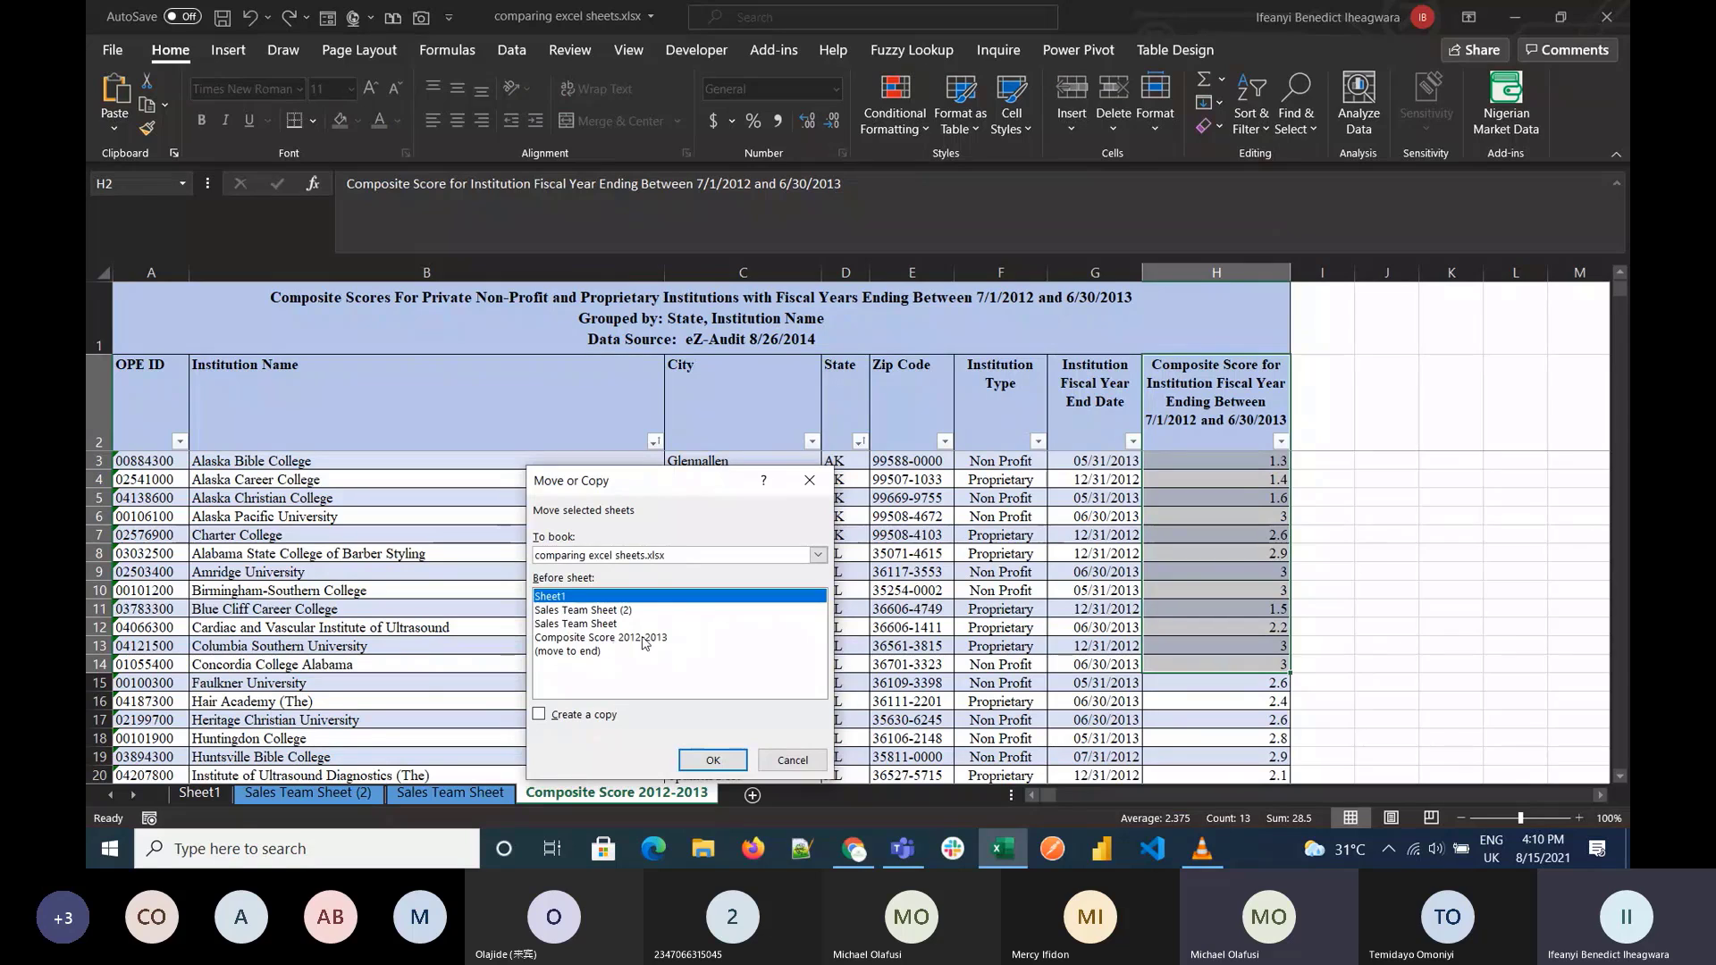
{"action": "left_click", "coordinate": [601, 637]}
{"action": "left_click", "coordinate": [590, 715]}
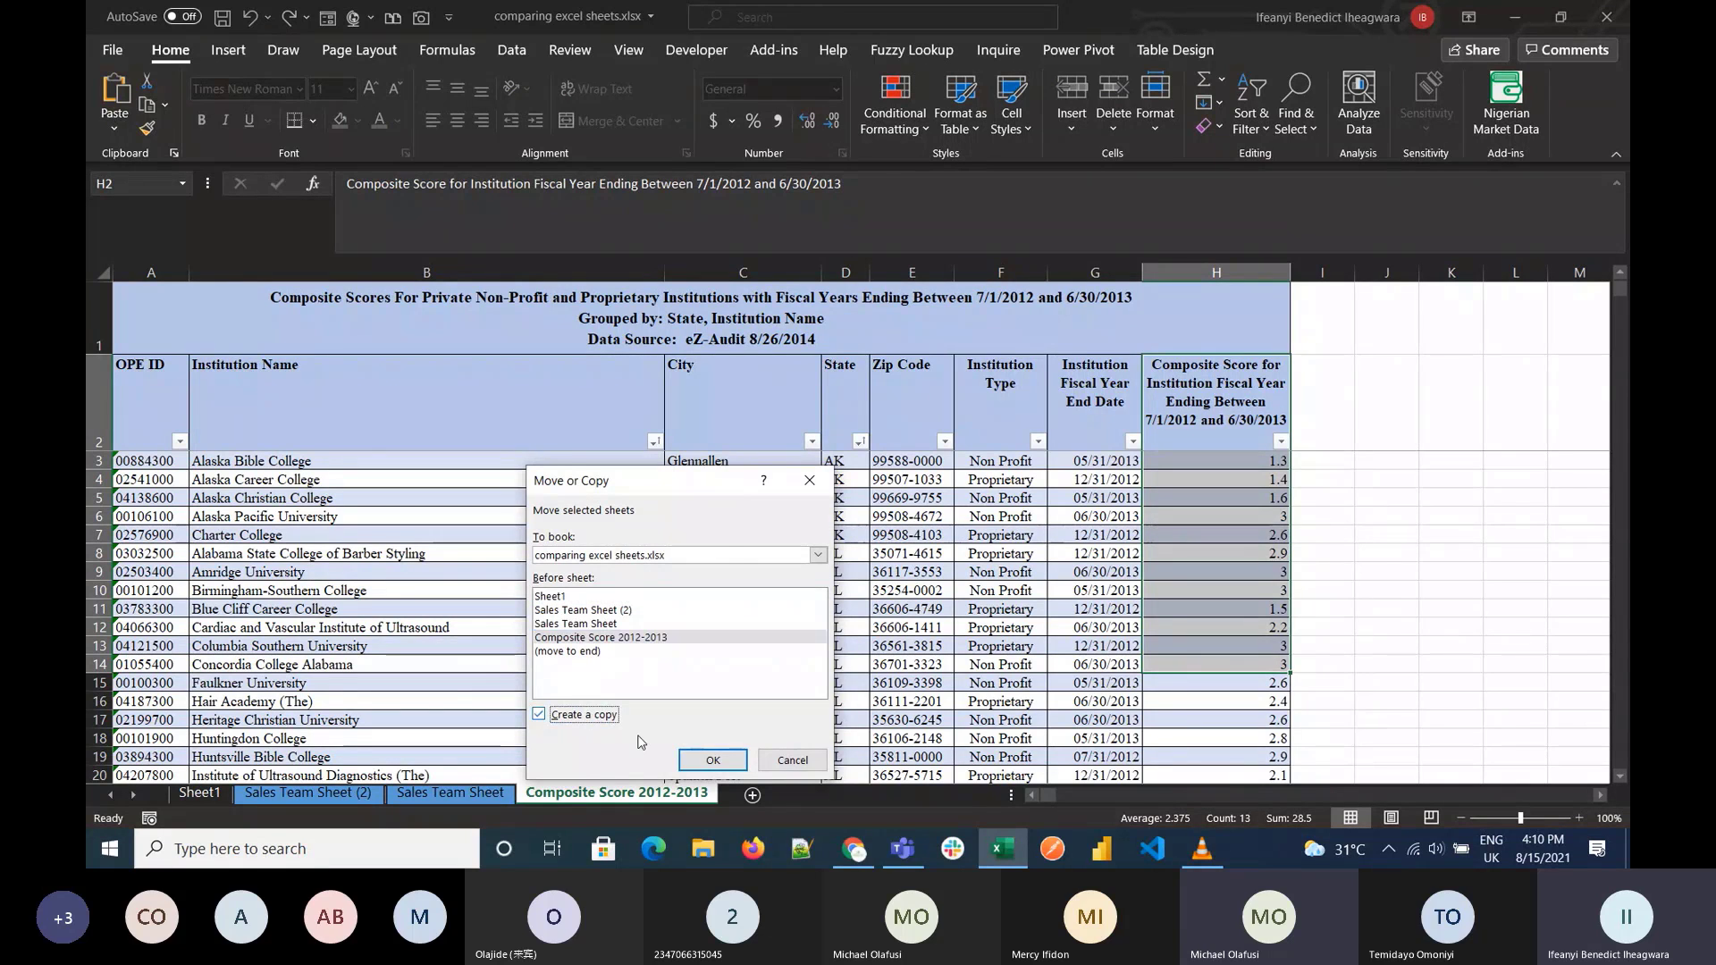
{"action": "left_click", "coordinate": [713, 759]}
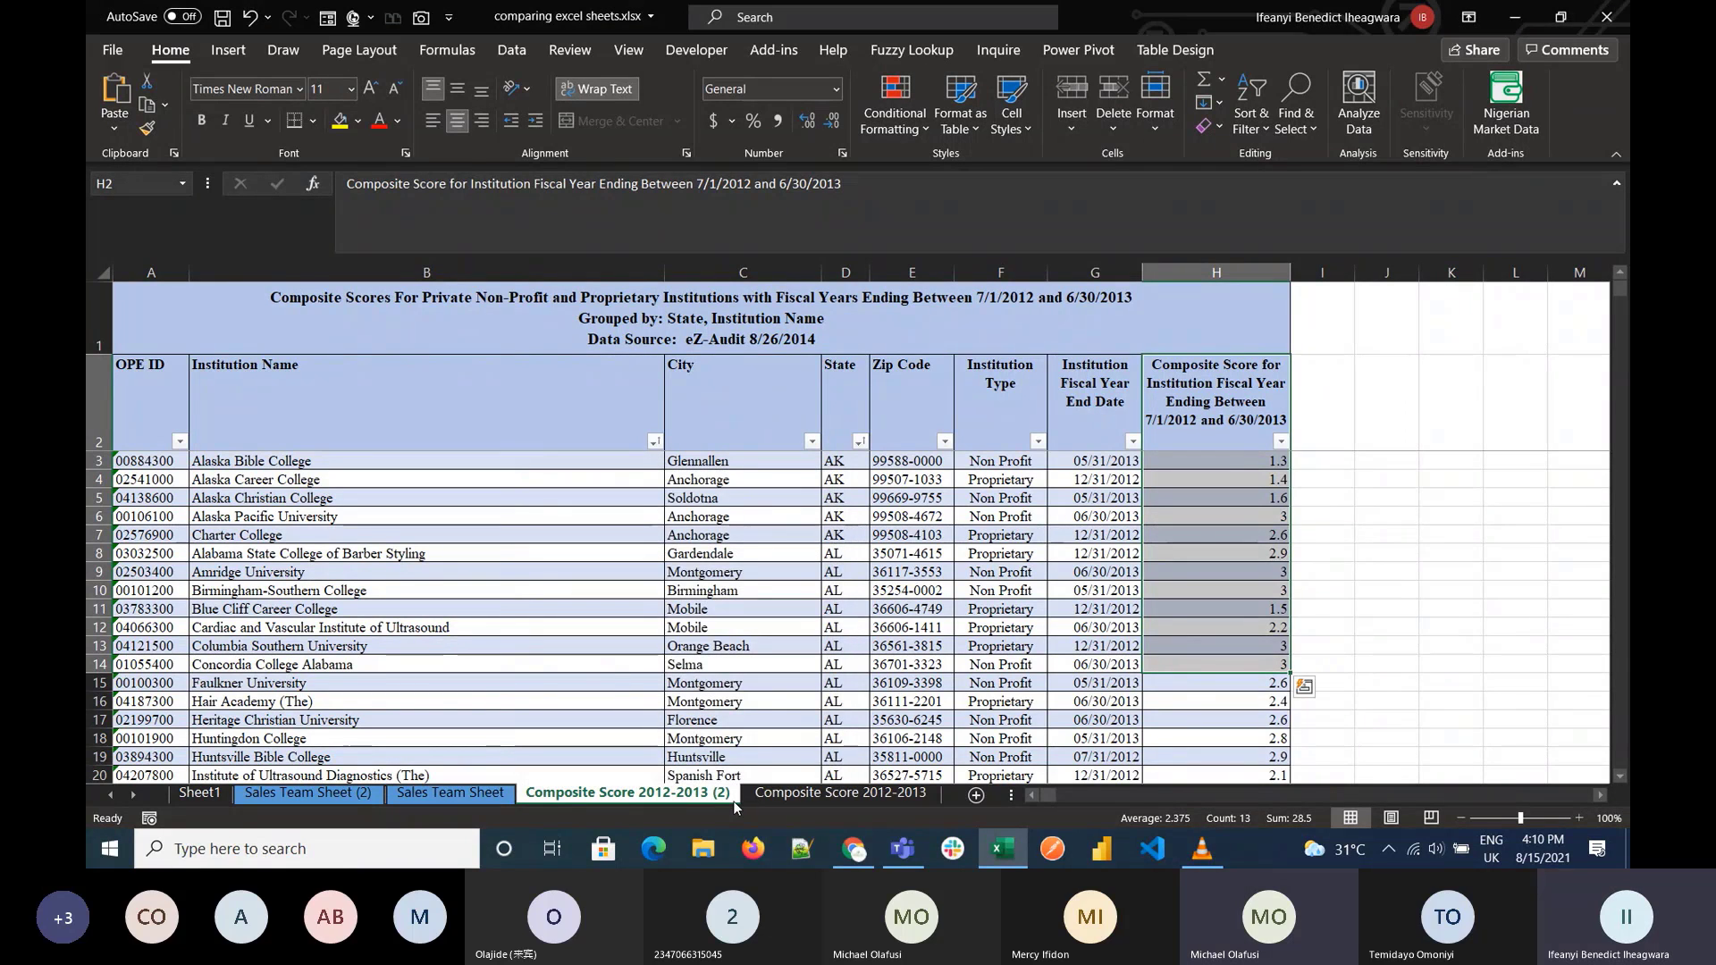
{"action": "right_click", "coordinate": [781, 797]}
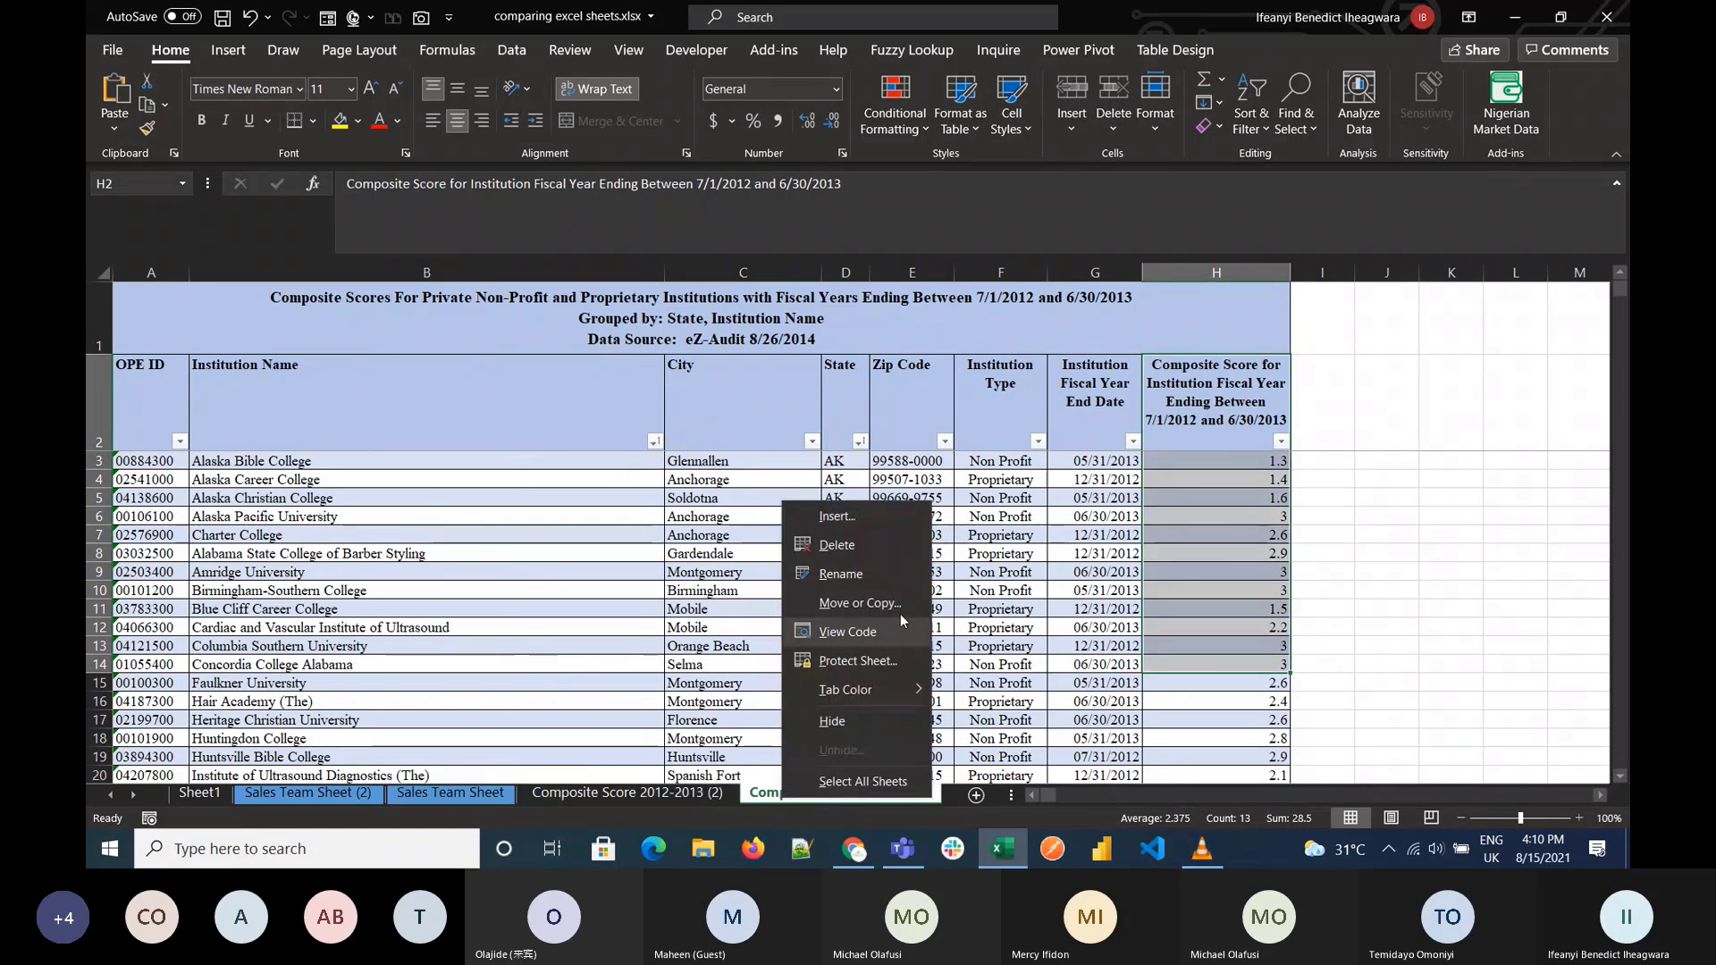
{"action": "left_click", "coordinate": [871, 575]}
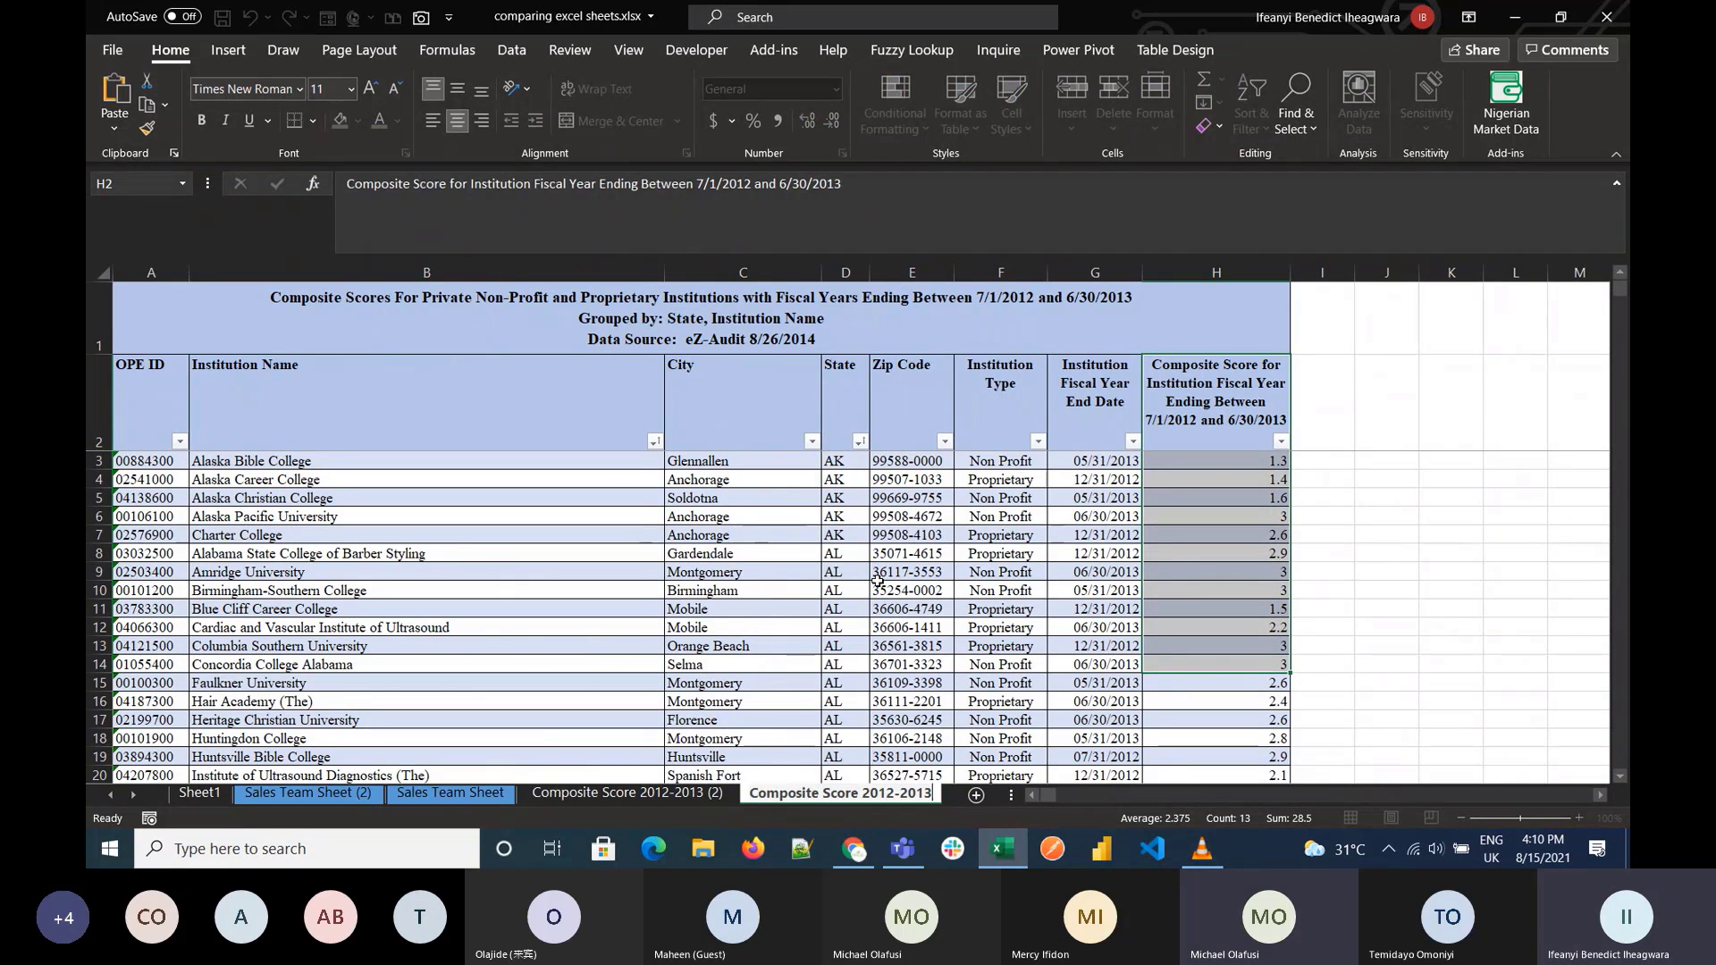
{"action": "key", "text": "Return"}
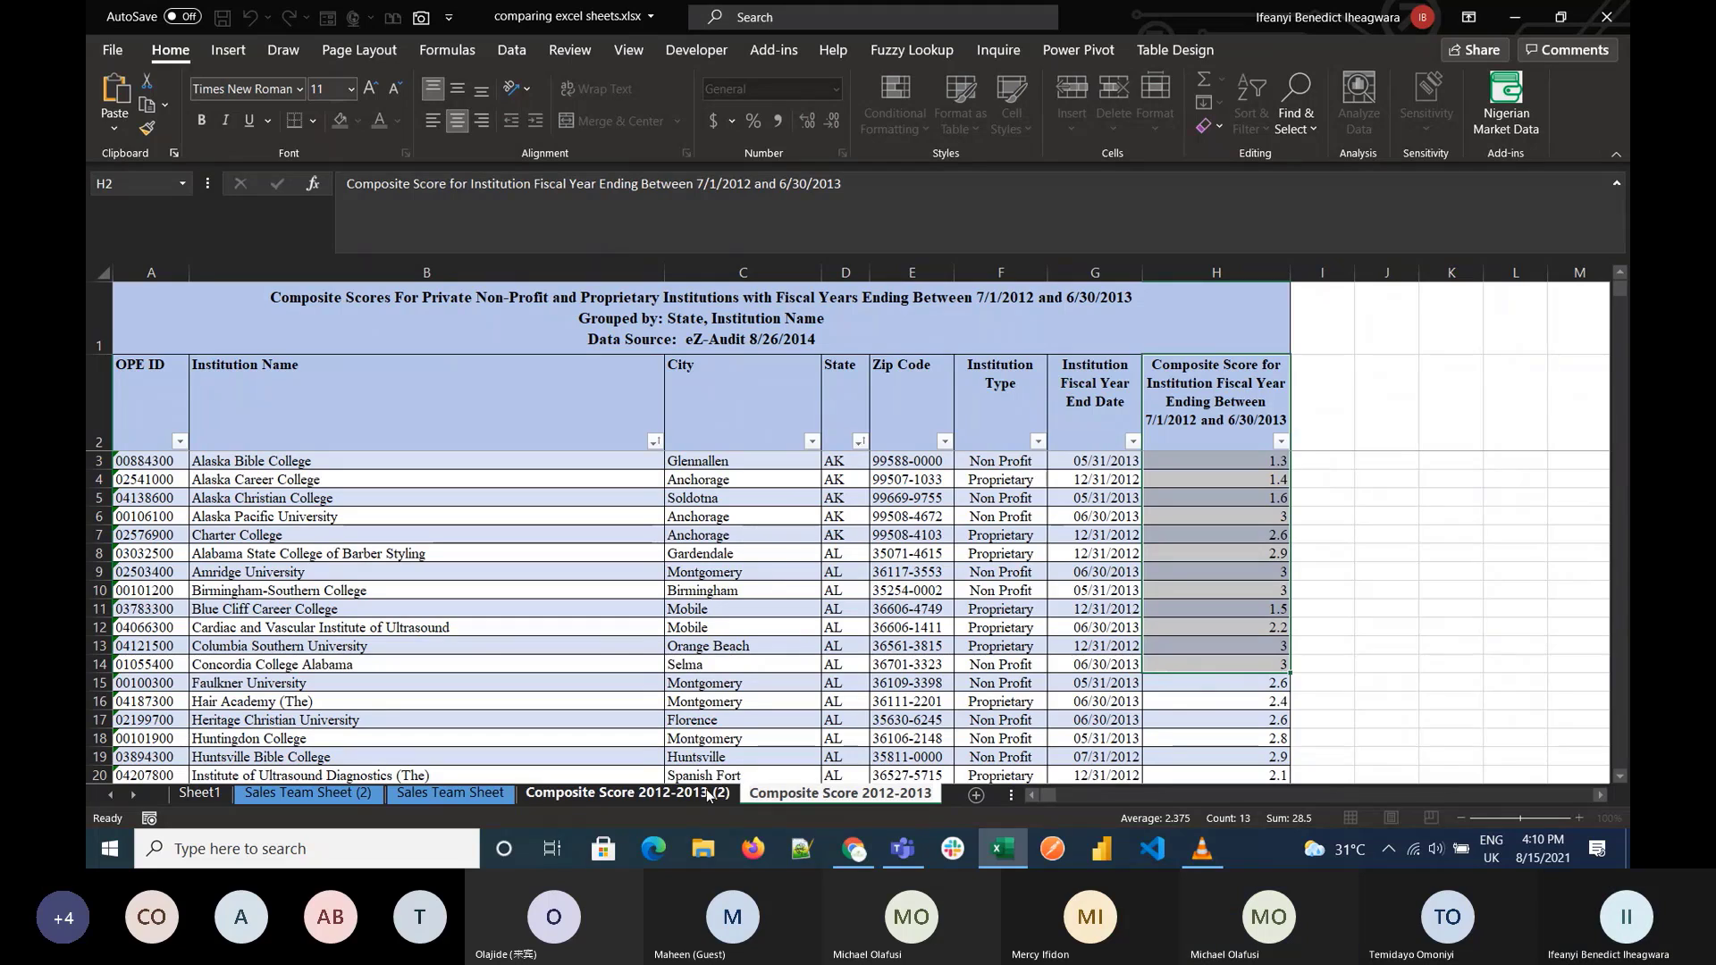
{"action": "left_click", "coordinate": [709, 795]}
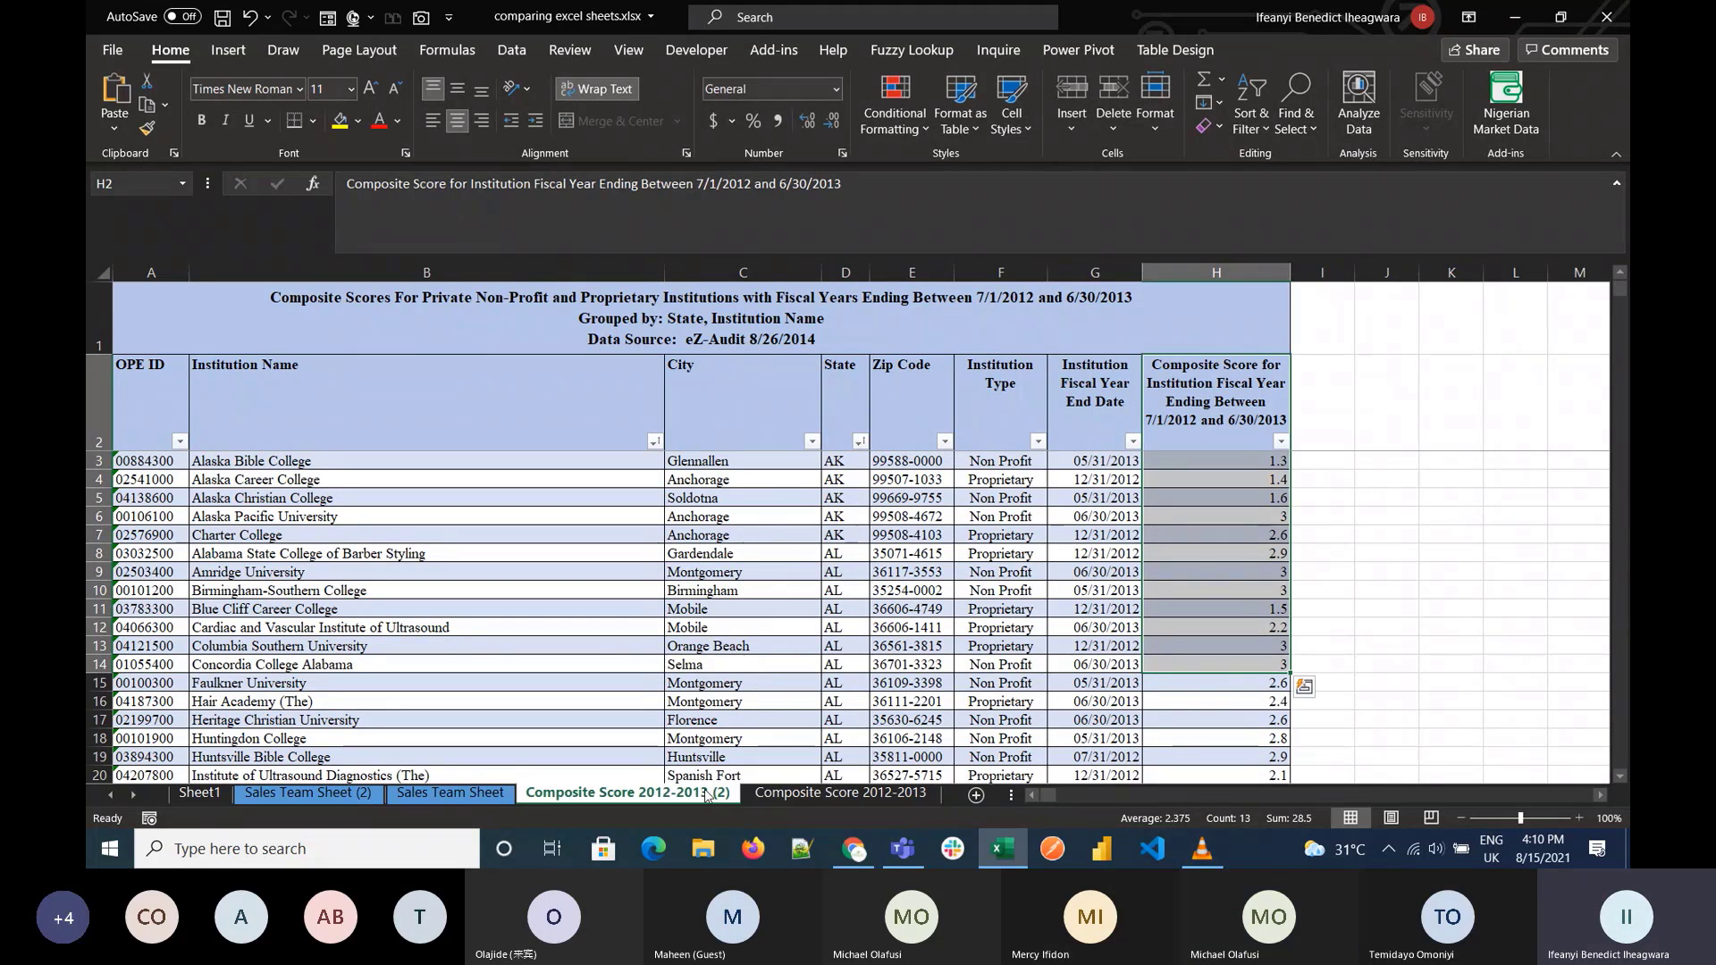
Step: Insert a new blank worksheet after the copied sheet, Composite Score 2012-2013 (2)
{"action": "left_click", "coordinate": [1121, 591]}
{"action": "left_click", "coordinate": [1170, 475]}
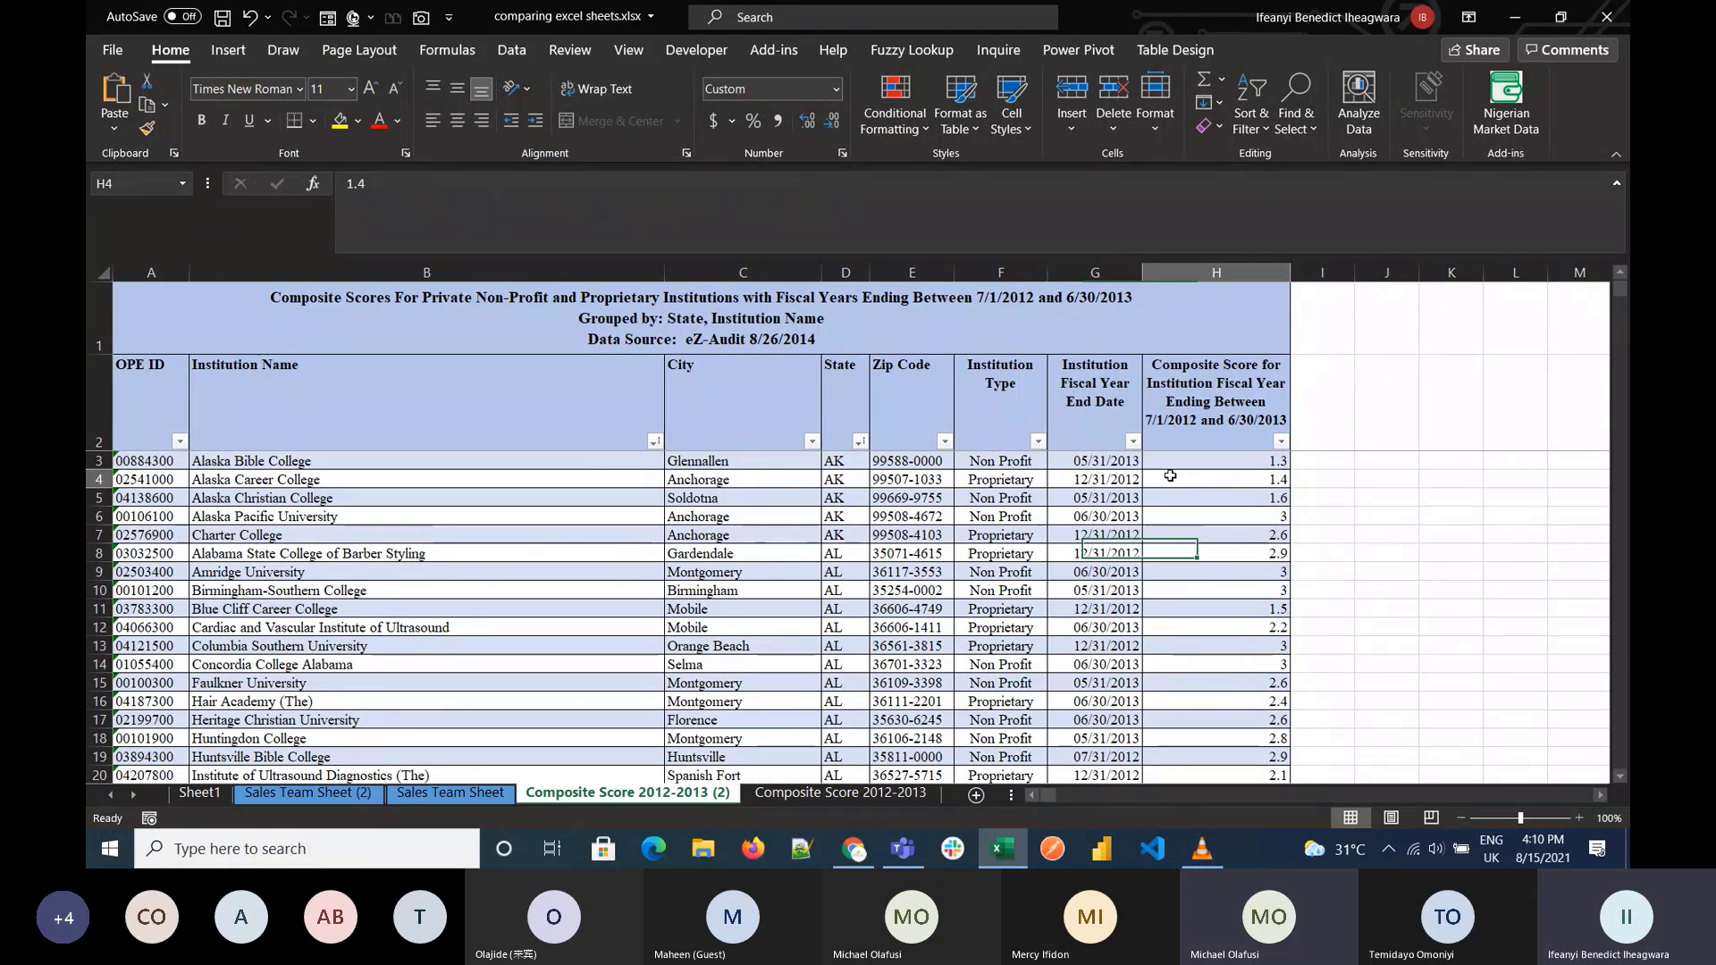
{"action": "left_click", "coordinate": [983, 795]}
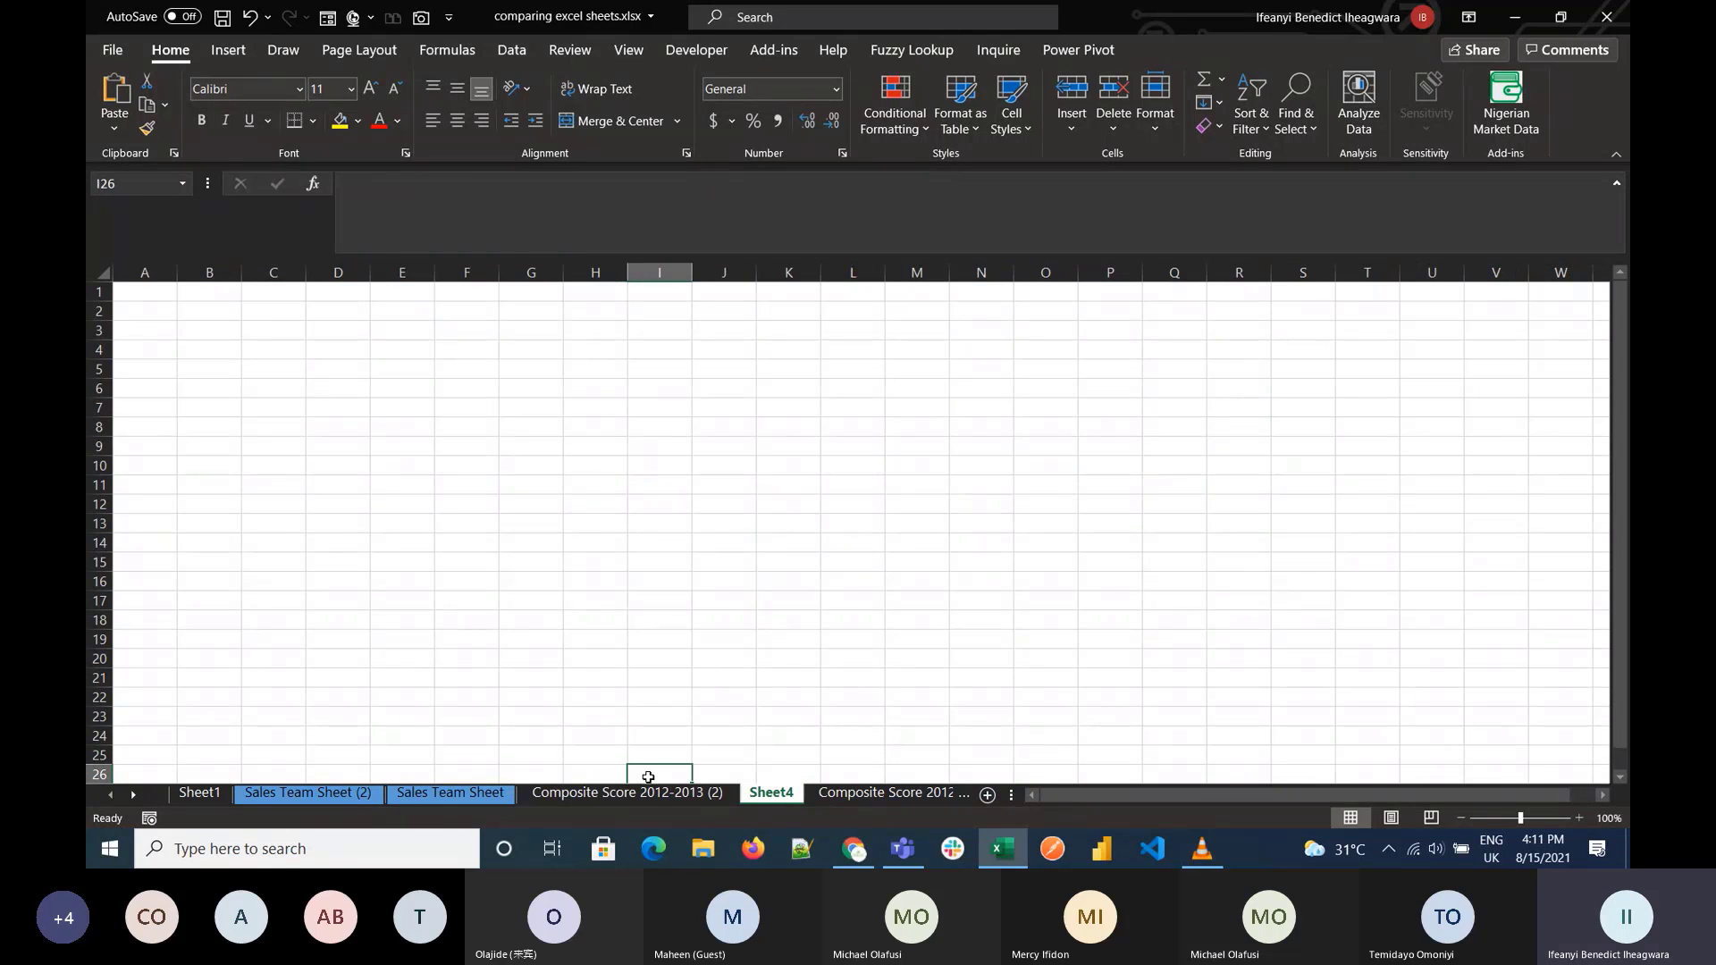
{"action": "left_click", "coordinate": [646, 792]}
{"action": "left_click", "coordinate": [770, 793]}
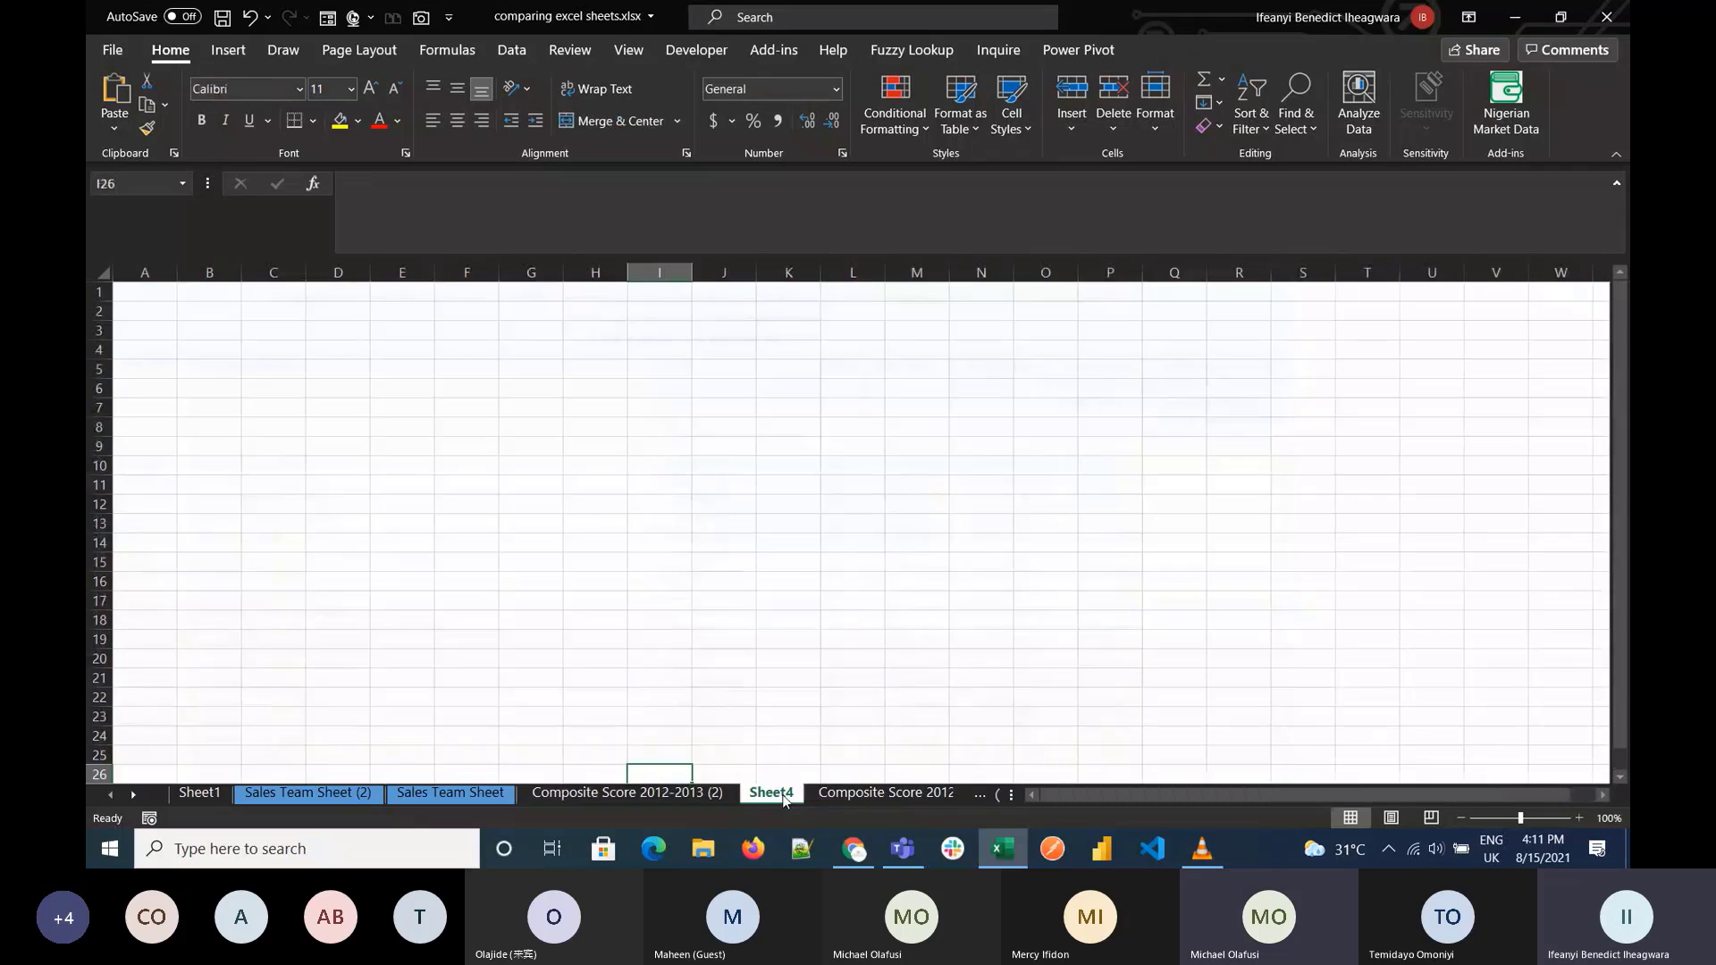
Step: Enter =RANDBETWEEN(1,5) in cell E6 of Sheet4 and fill it down through E21
{"action": "left_click", "coordinate": [410, 388]}
{"action": "type", "text": "=rand"}
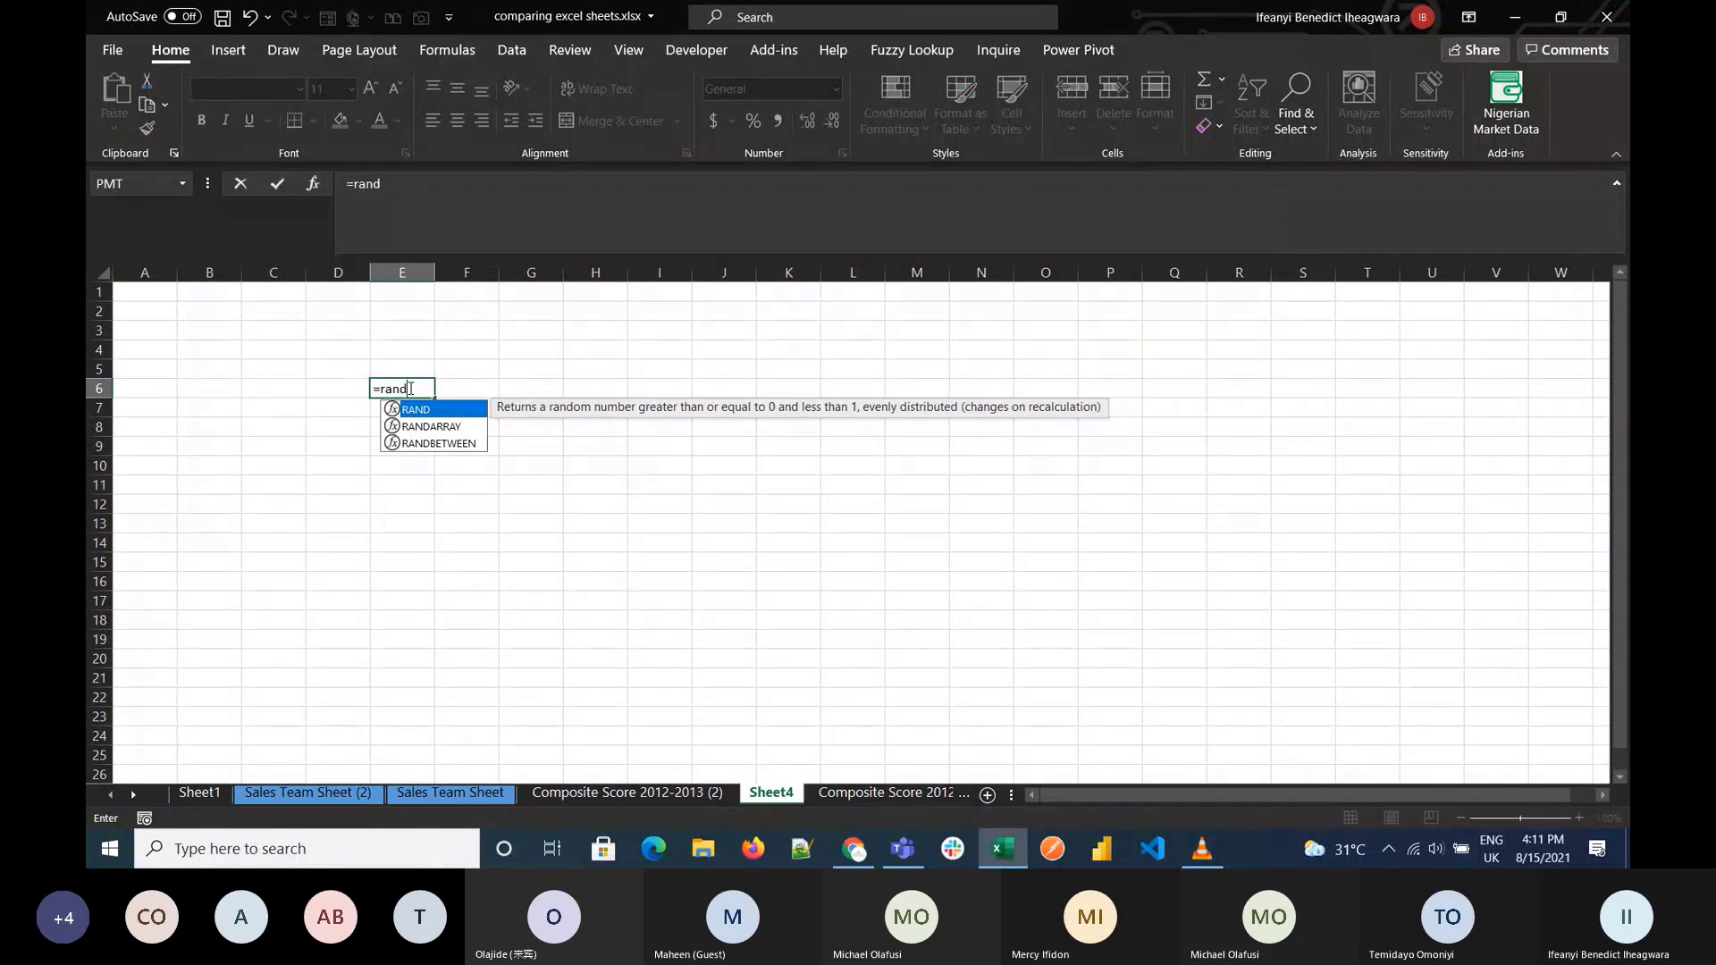
{"action": "key", "text": "Down"}
{"action": "key", "text": "Down"}
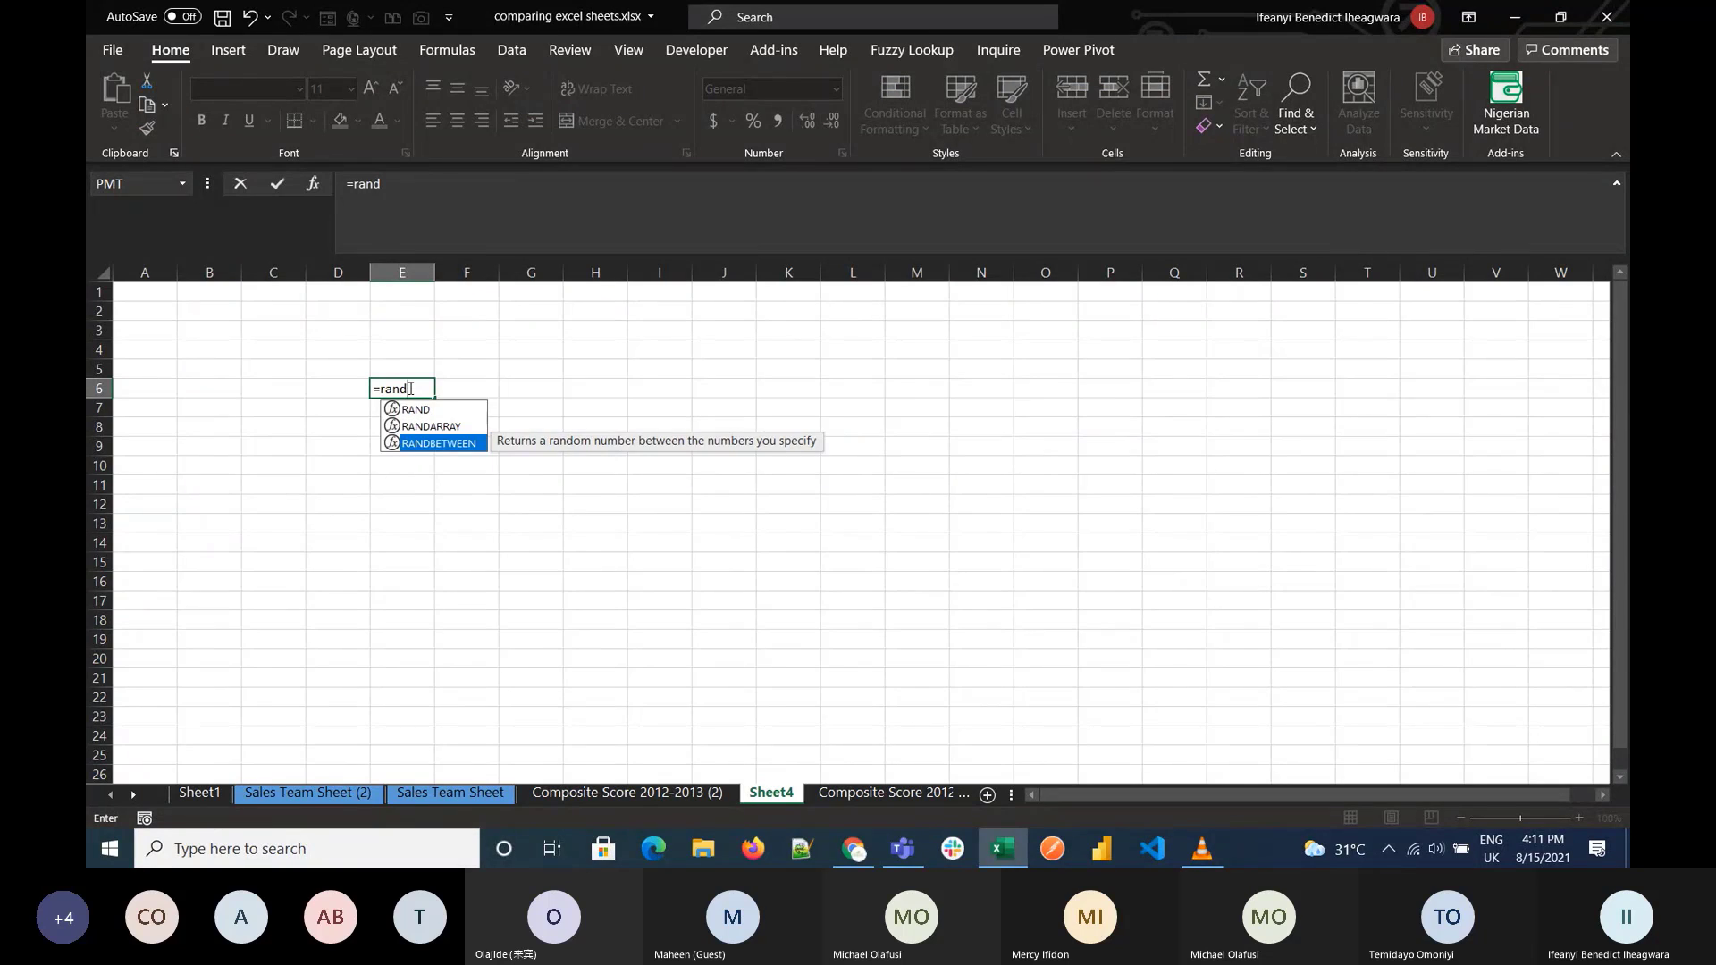
{"action": "key", "text": "Tab"}
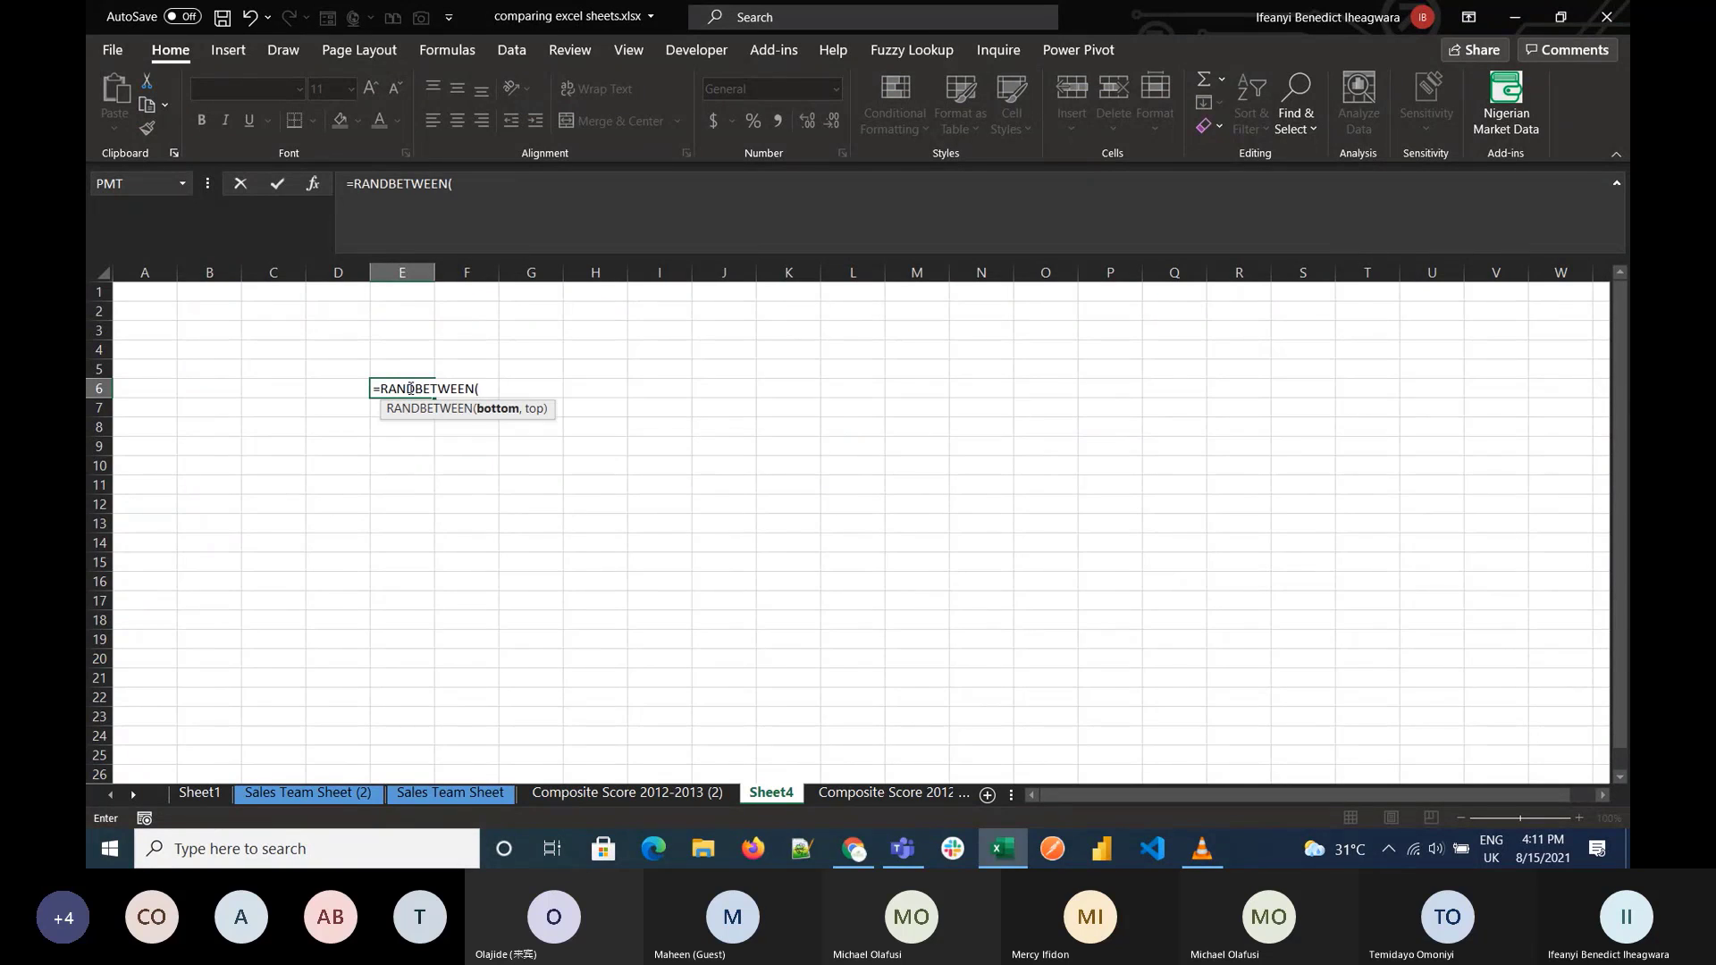
{"action": "type", "text": "1,5)"}
{"action": "key", "text": "Return"}
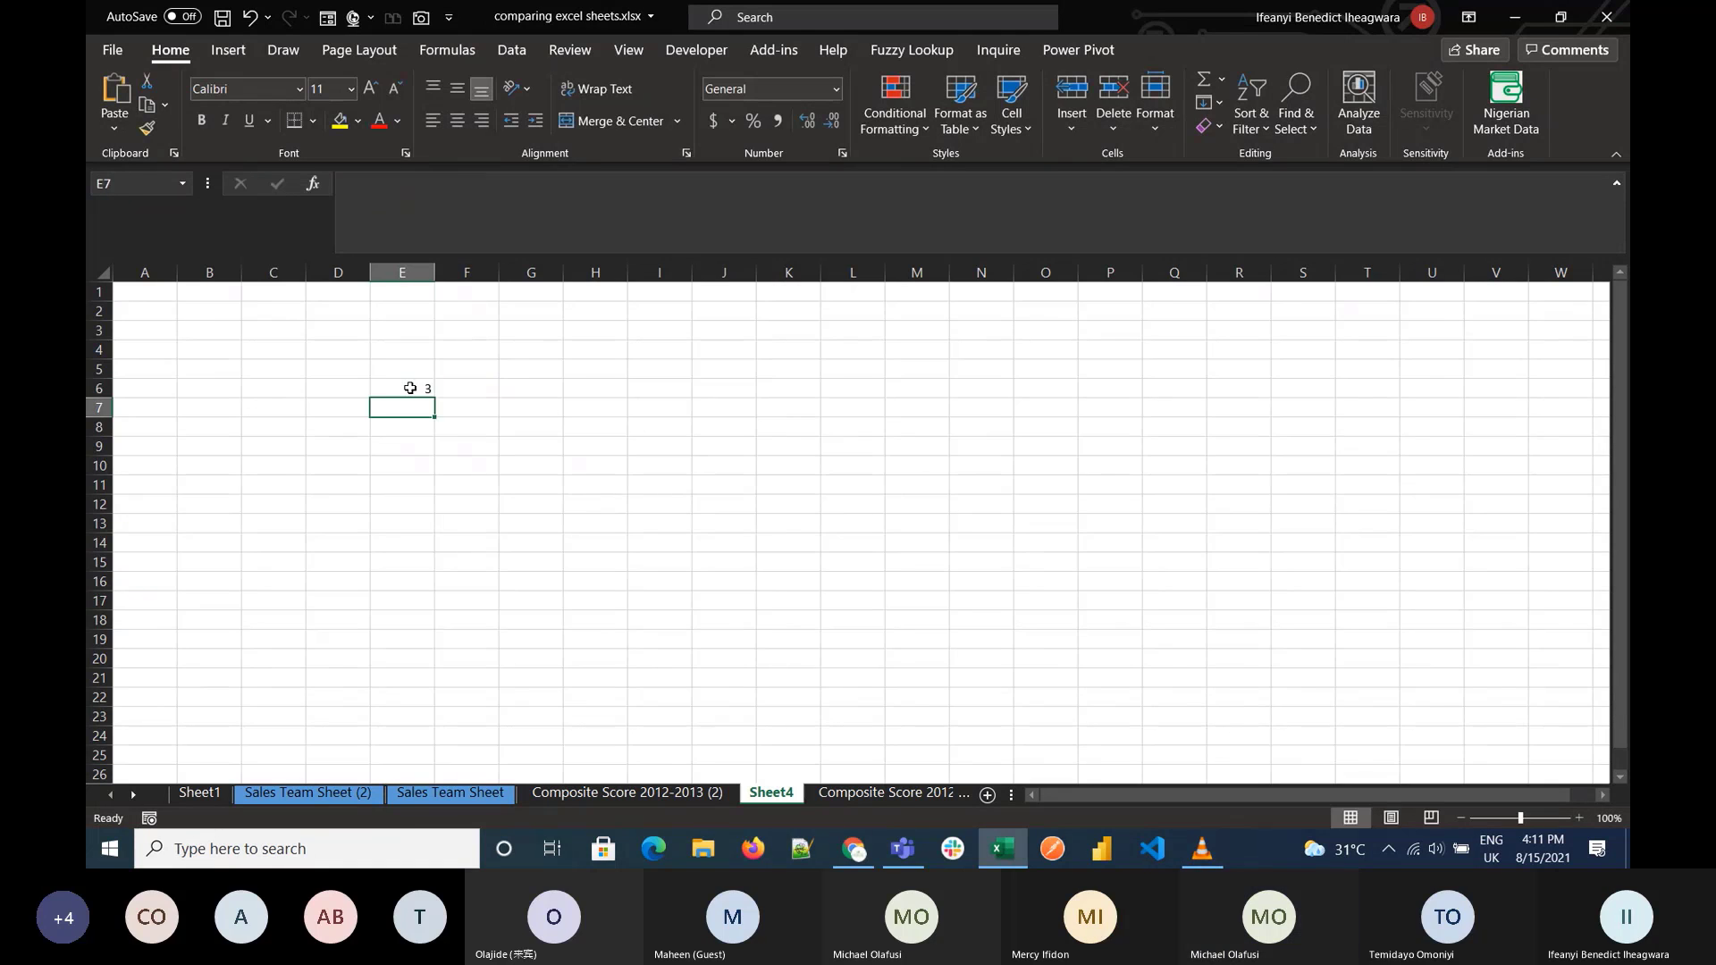
{"action": "left_click", "coordinate": [417, 392]}
{"action": "left_click_drag", "start_coordinate": [437, 397], "coordinate": [438, 686]}
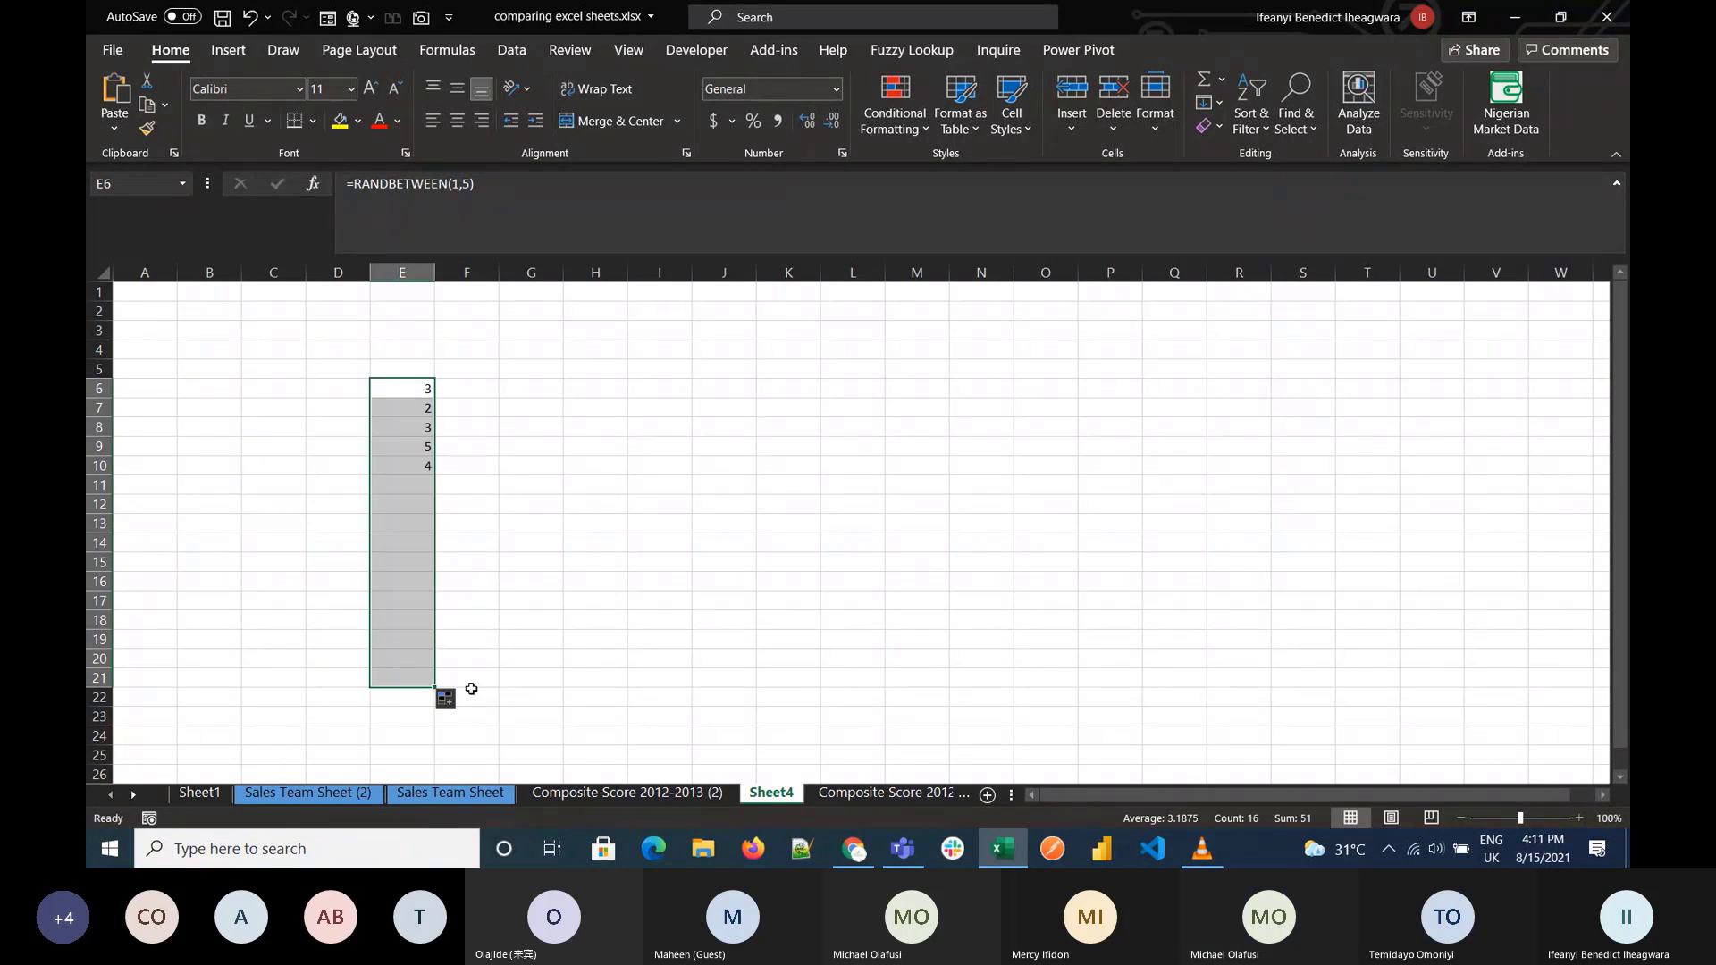
Step: Copy the random numbers in E6:E21 and paste them as values starting at G6
{"action": "key", "text": "ctrl+c"}
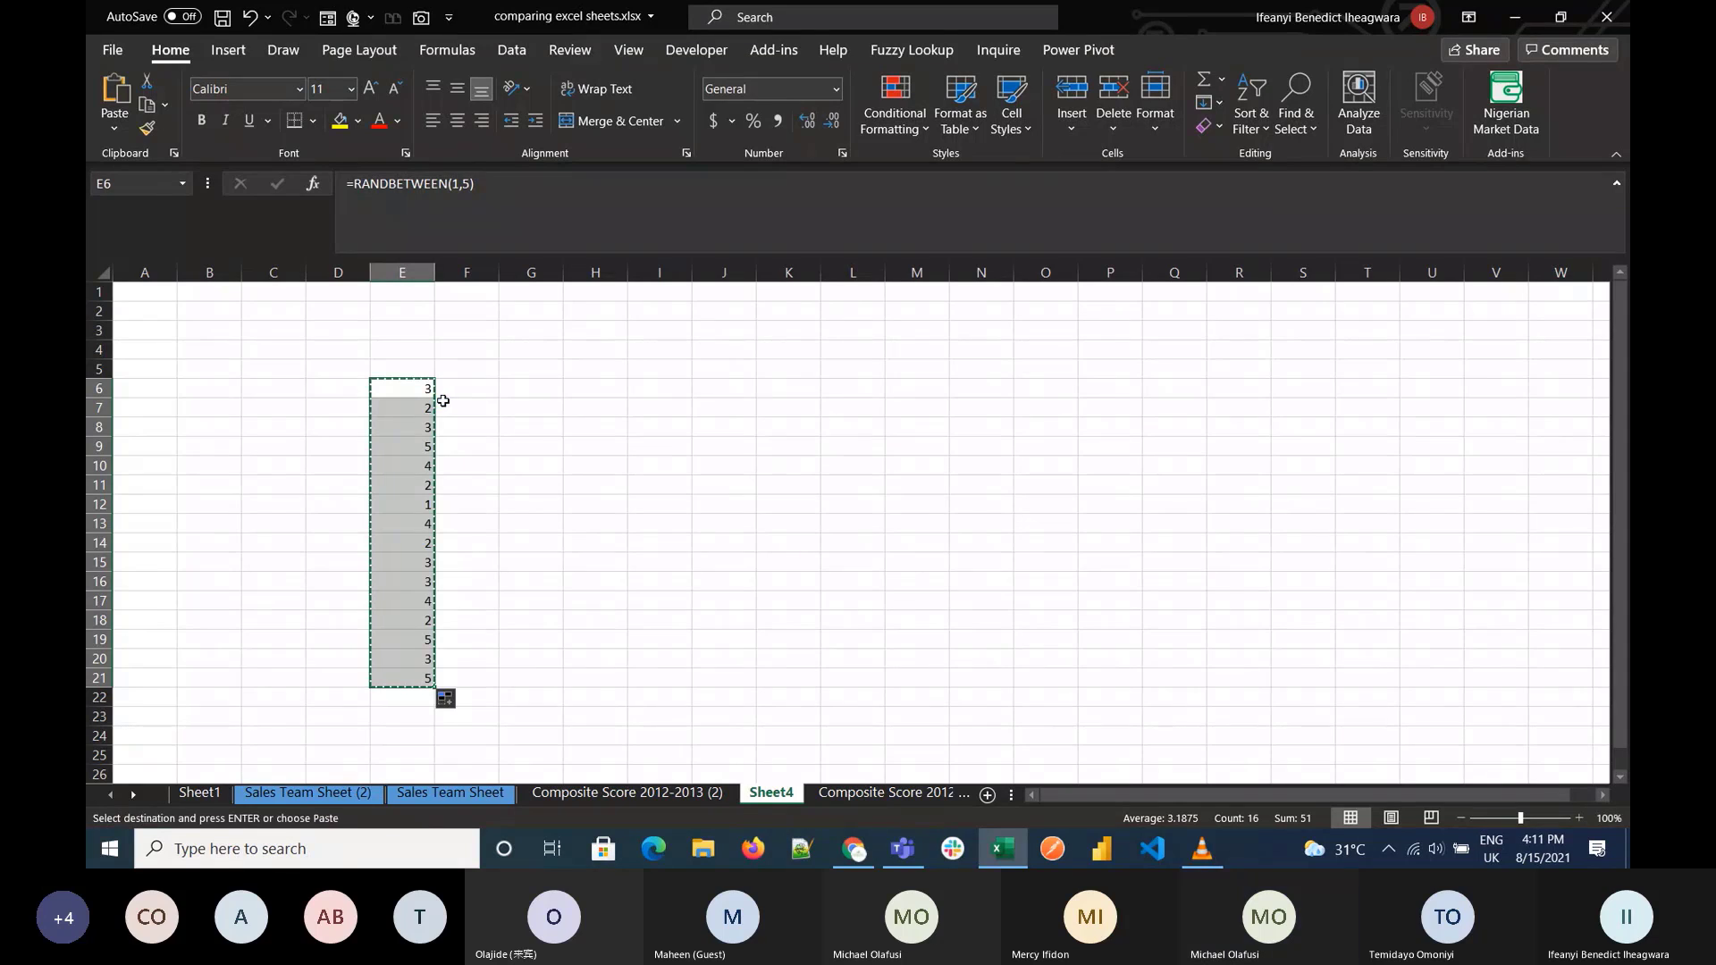
{"action": "left_click", "coordinate": [518, 386]}
{"action": "left_click", "coordinate": [114, 125]}
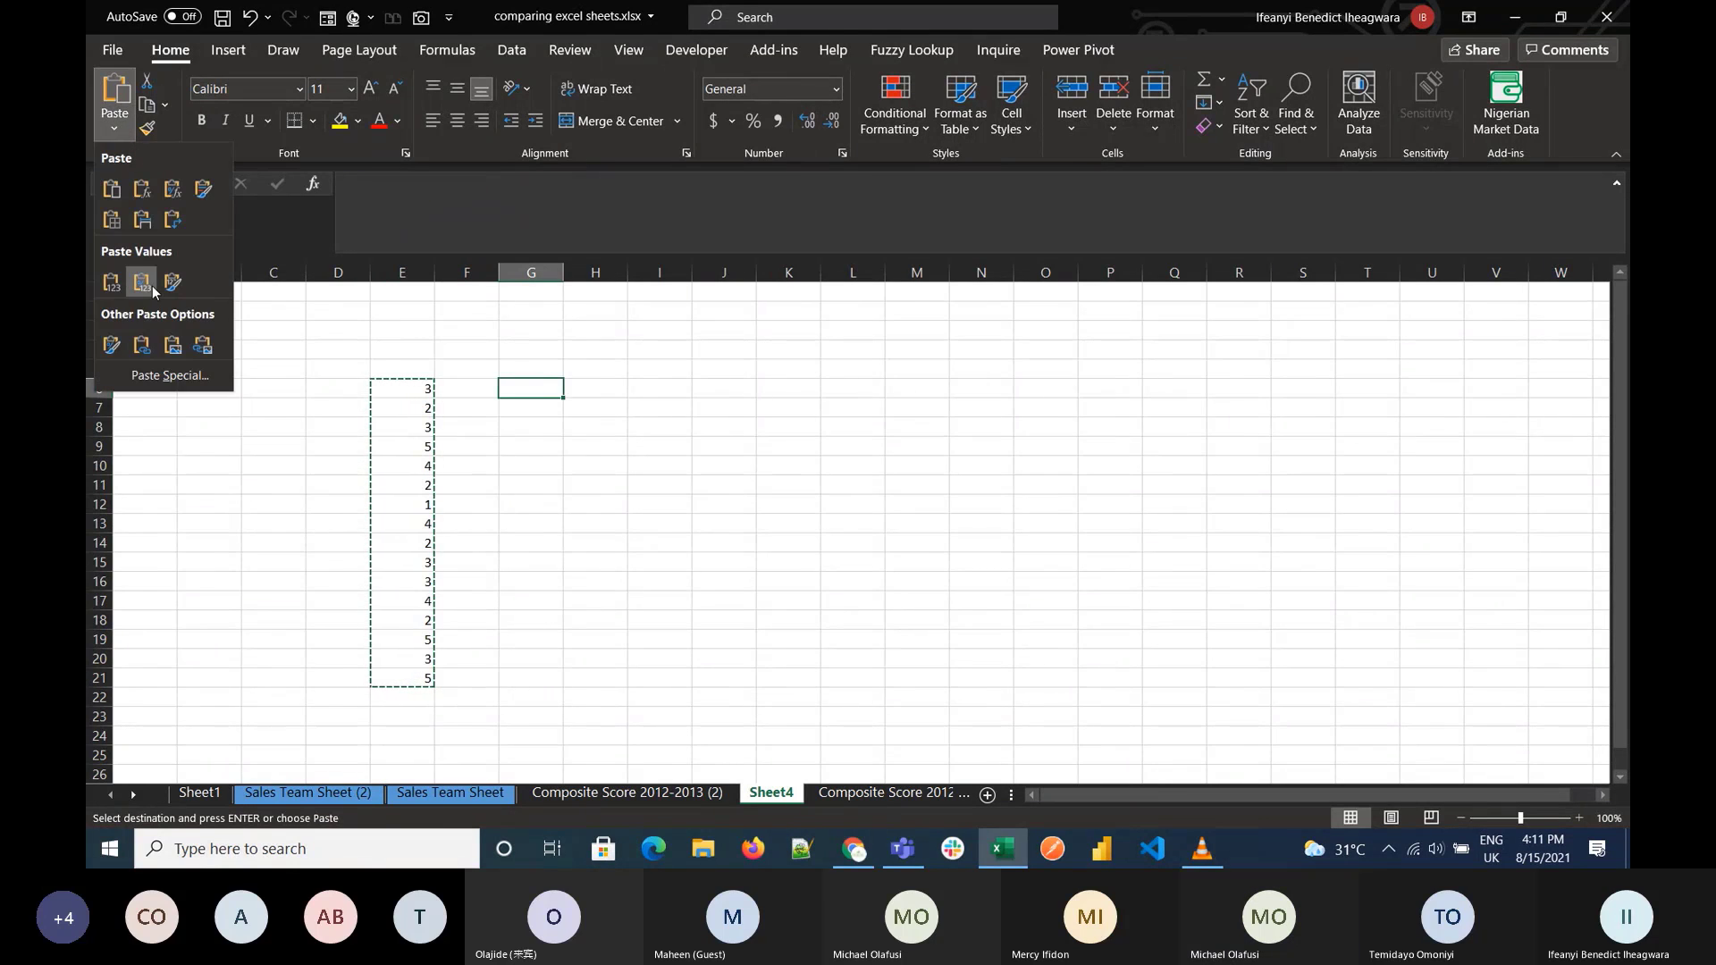
{"action": "left_click", "coordinate": [143, 282]}
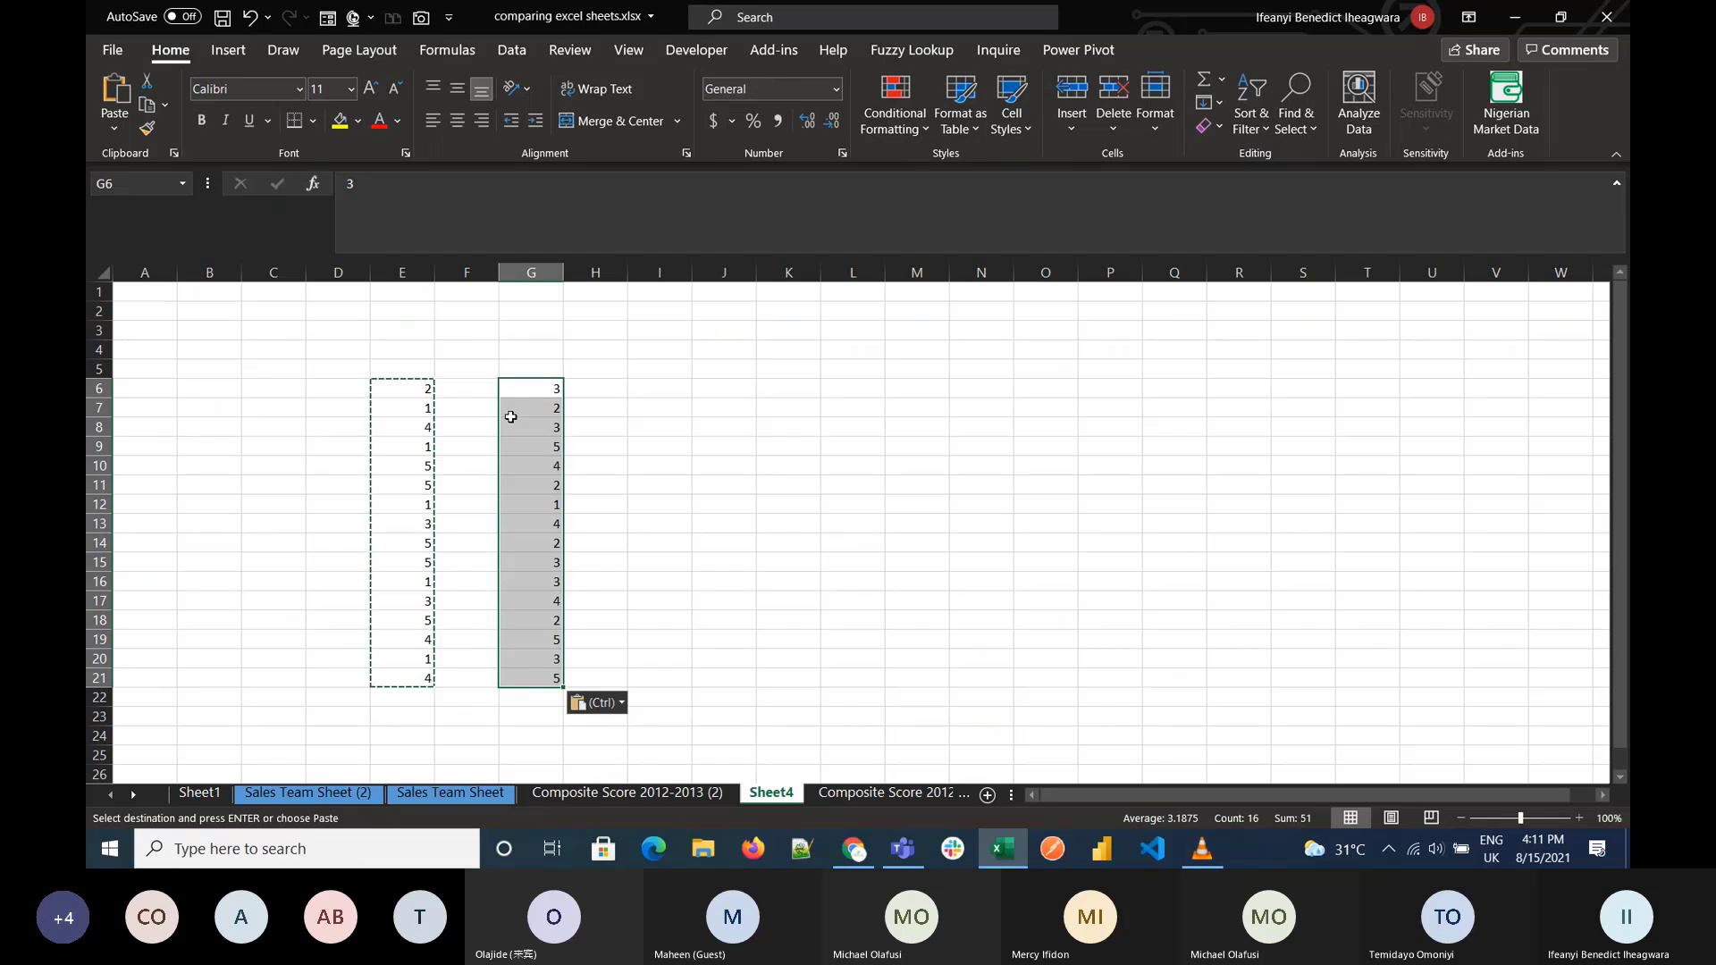
Step: Move the values in G6:G21 to Composite Score 2012-2013 (2), overwriting the composite scores from cell H9 down
{"action": "key", "text": "ctrl+c"}
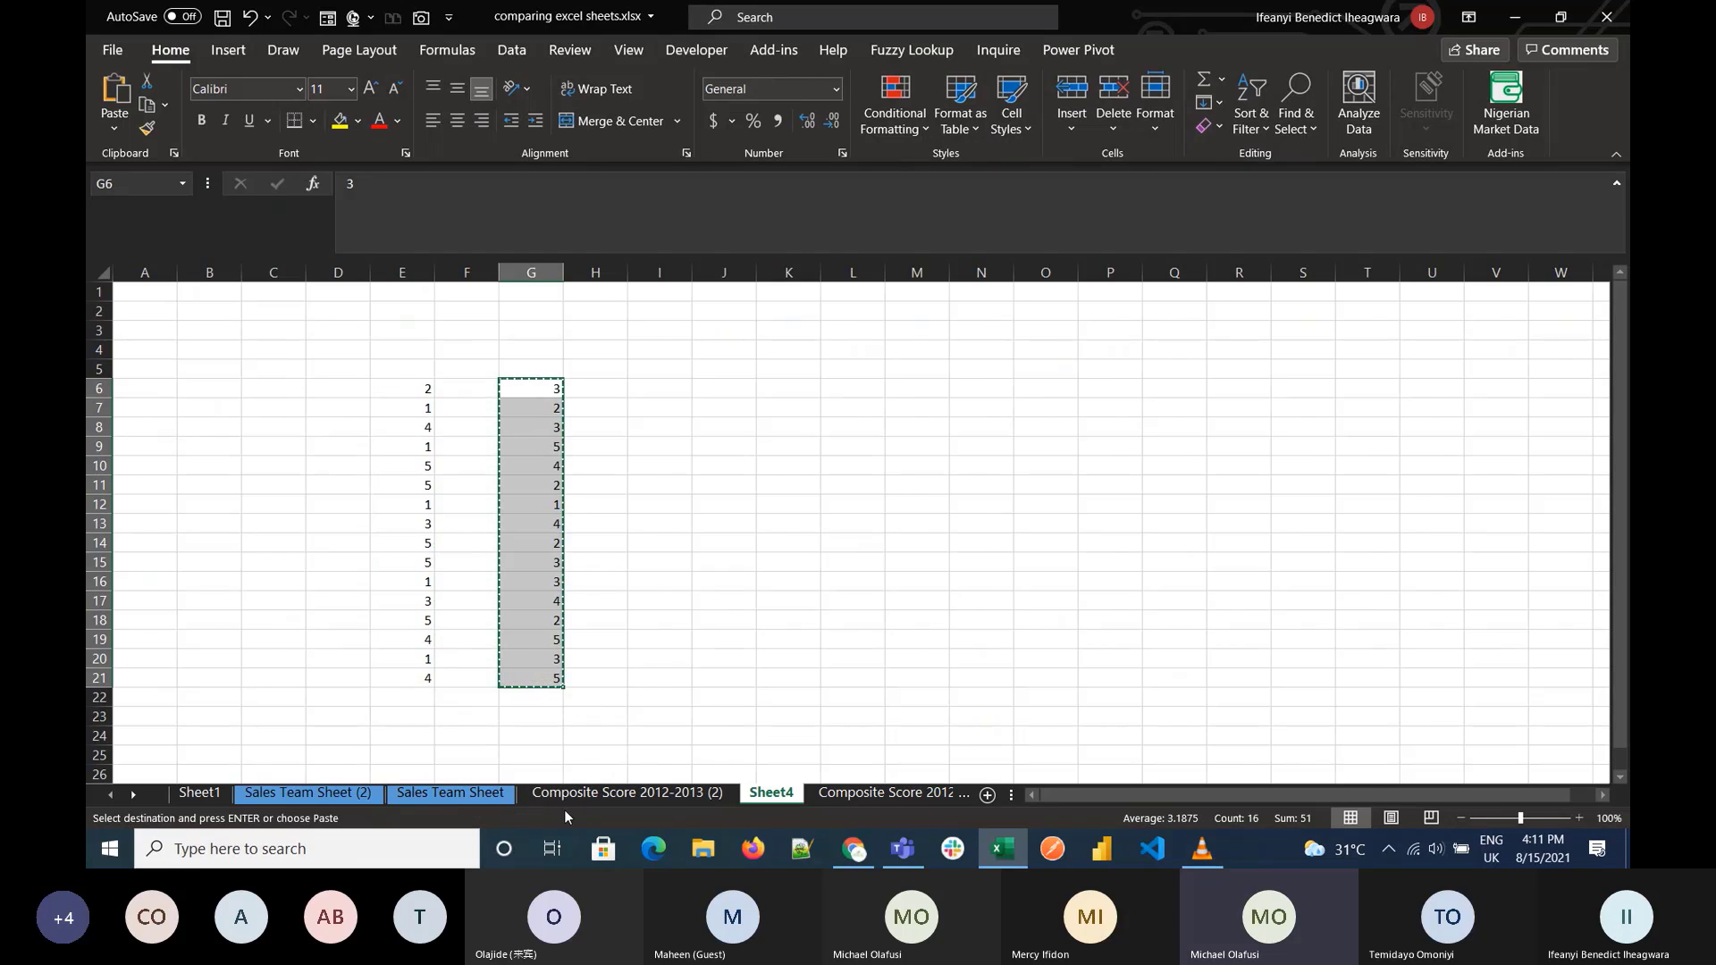
{"action": "left_click", "coordinate": [625, 792]}
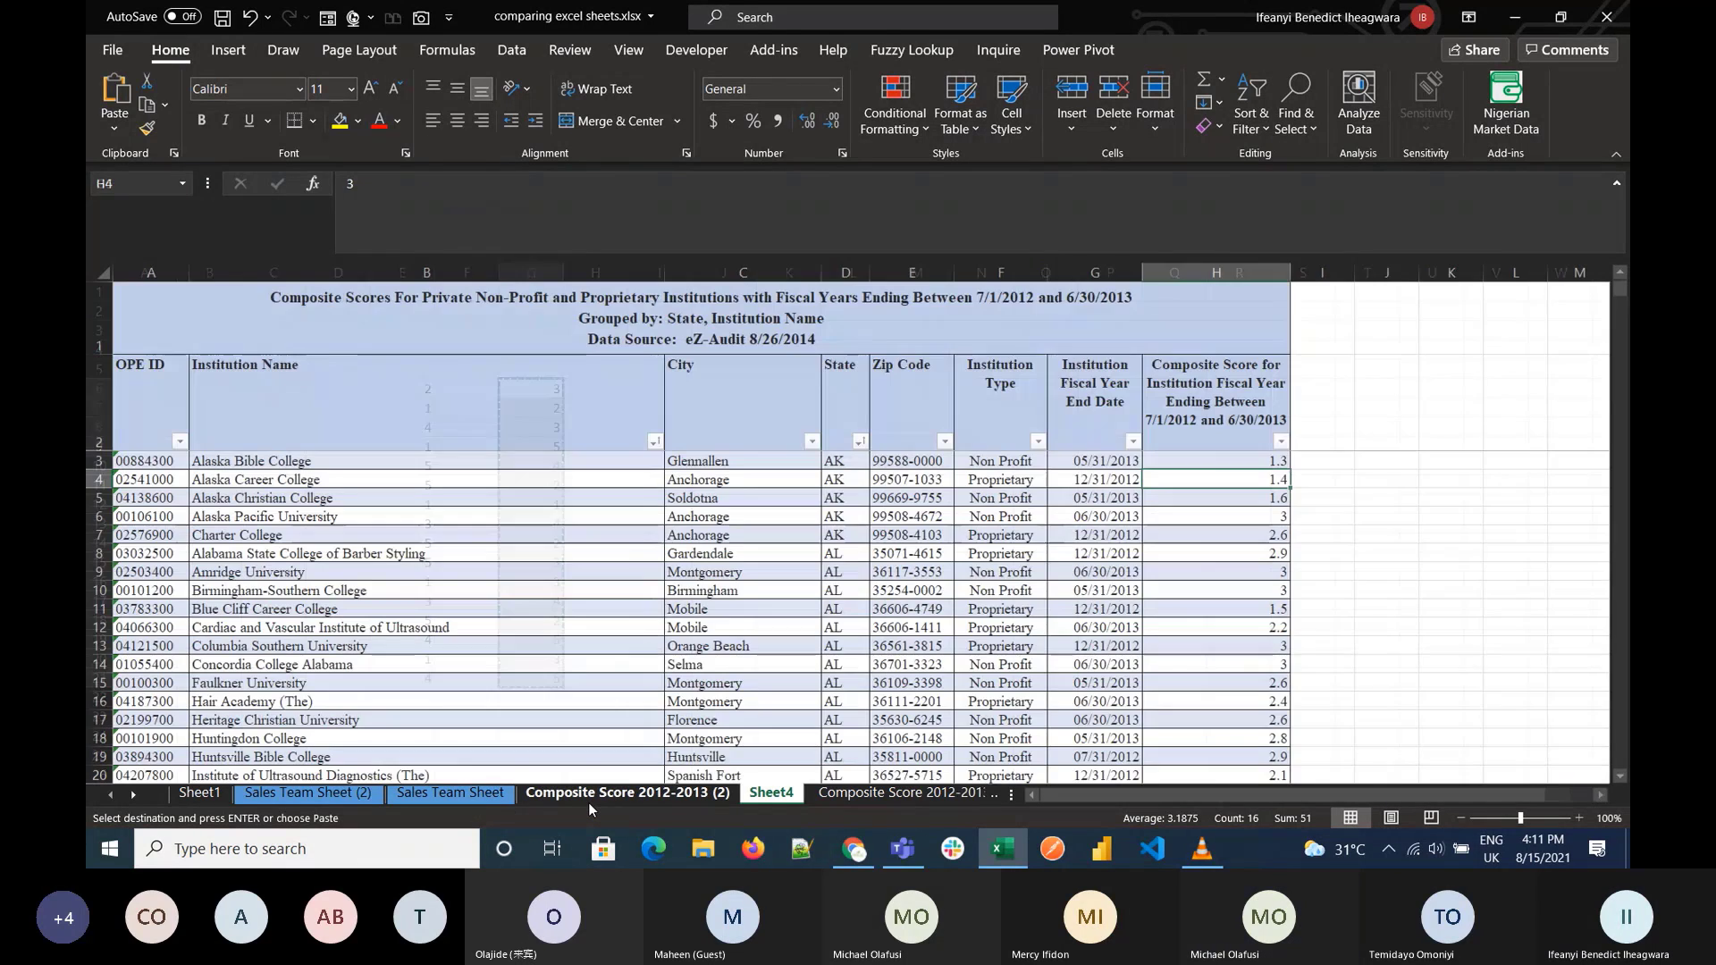
{"action": "scroll", "coordinate": [1284, 569], "scroll_direction": "down", "scroll_amount": 8}
{"action": "scroll", "coordinate": [1284, 569], "scroll_direction": "up", "scroll_amount": 8}
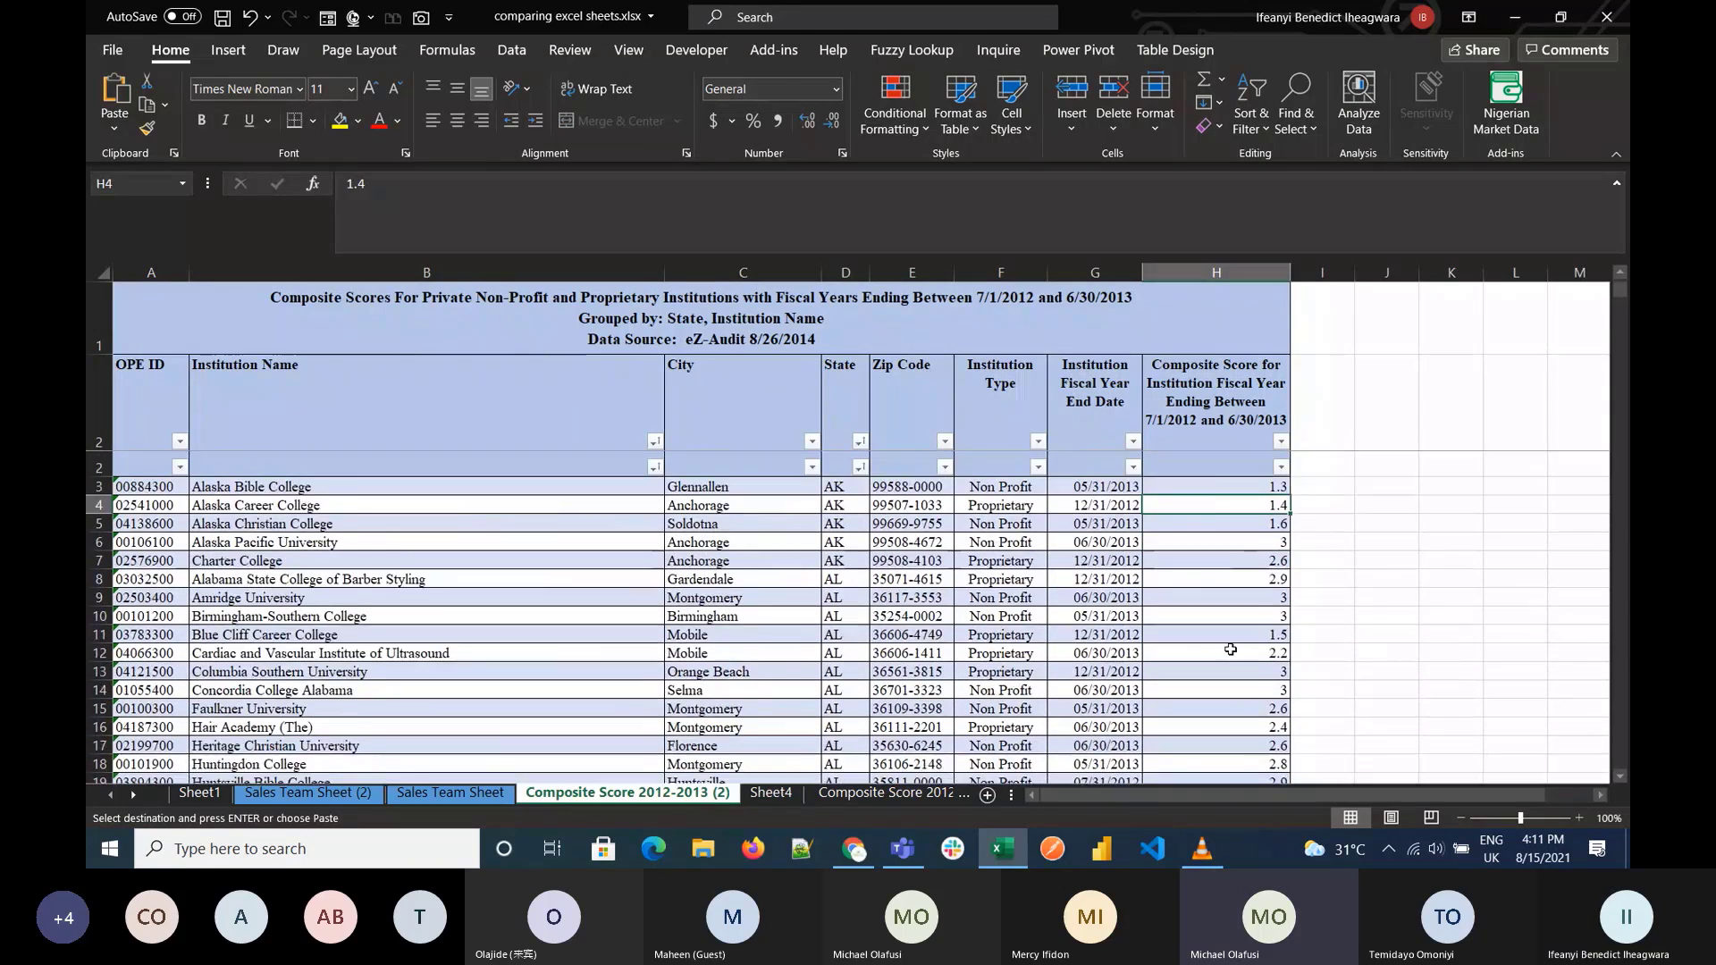
{"action": "left_click", "coordinate": [1228, 568]}
{"action": "key", "text": "Return"}
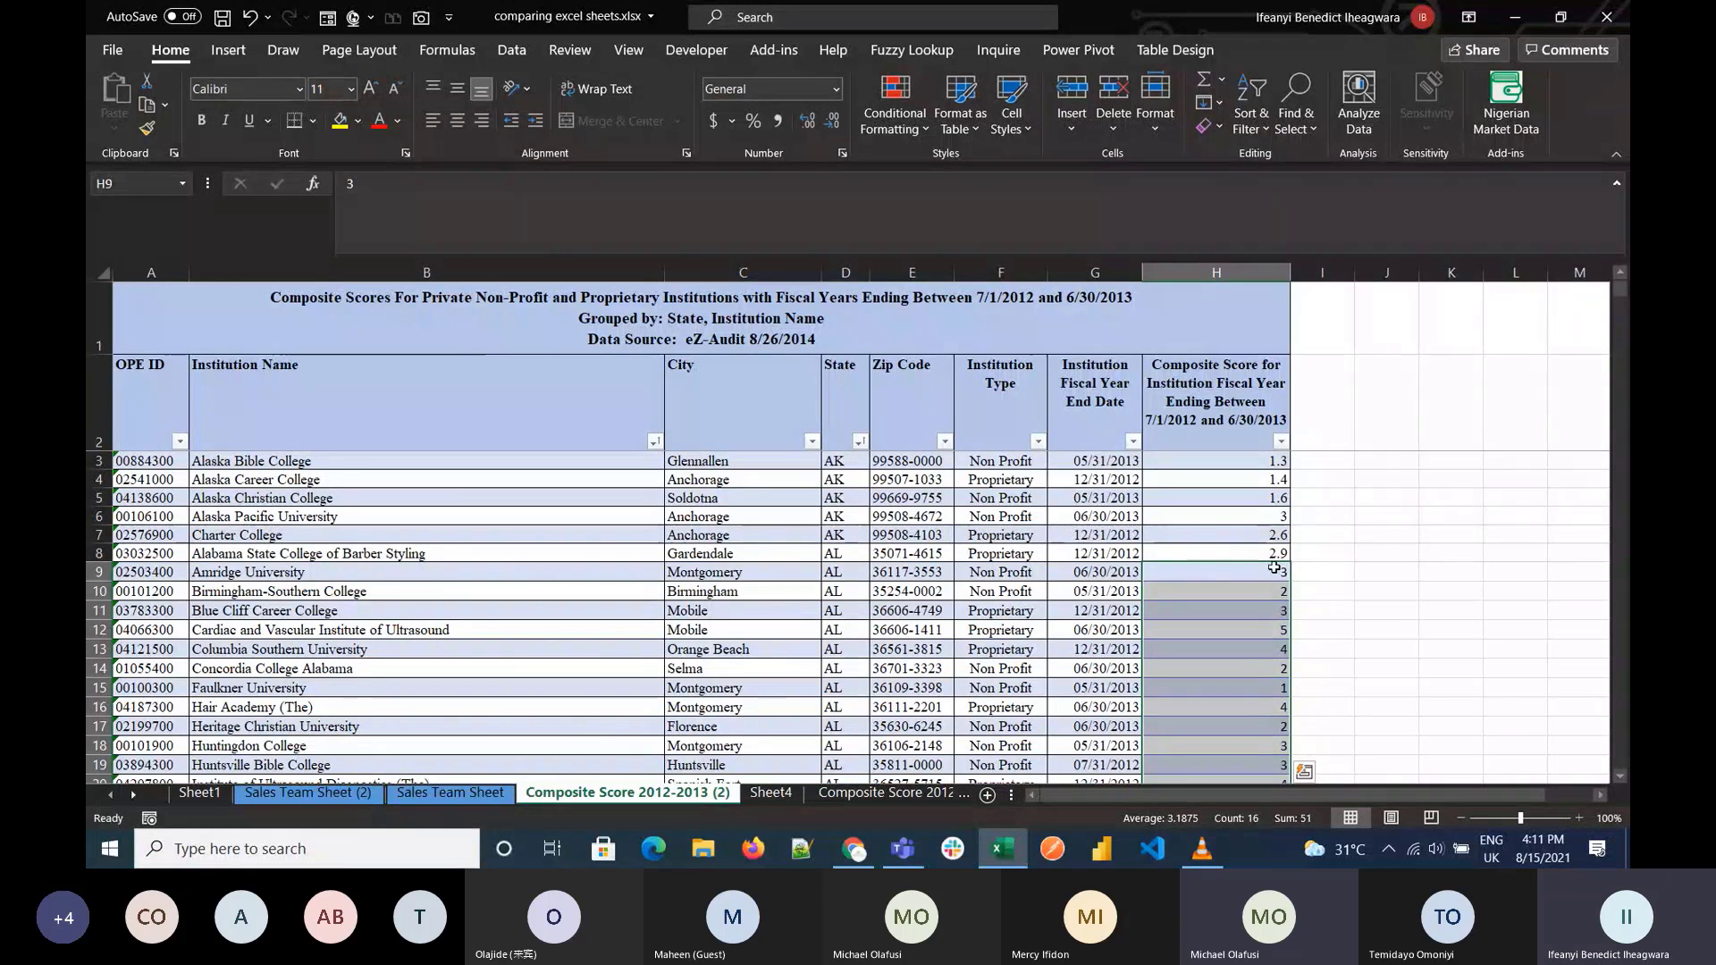
Step: Delete the temporary worksheet Sheet4 from the workbook
{"action": "left_click", "coordinate": [770, 792]}
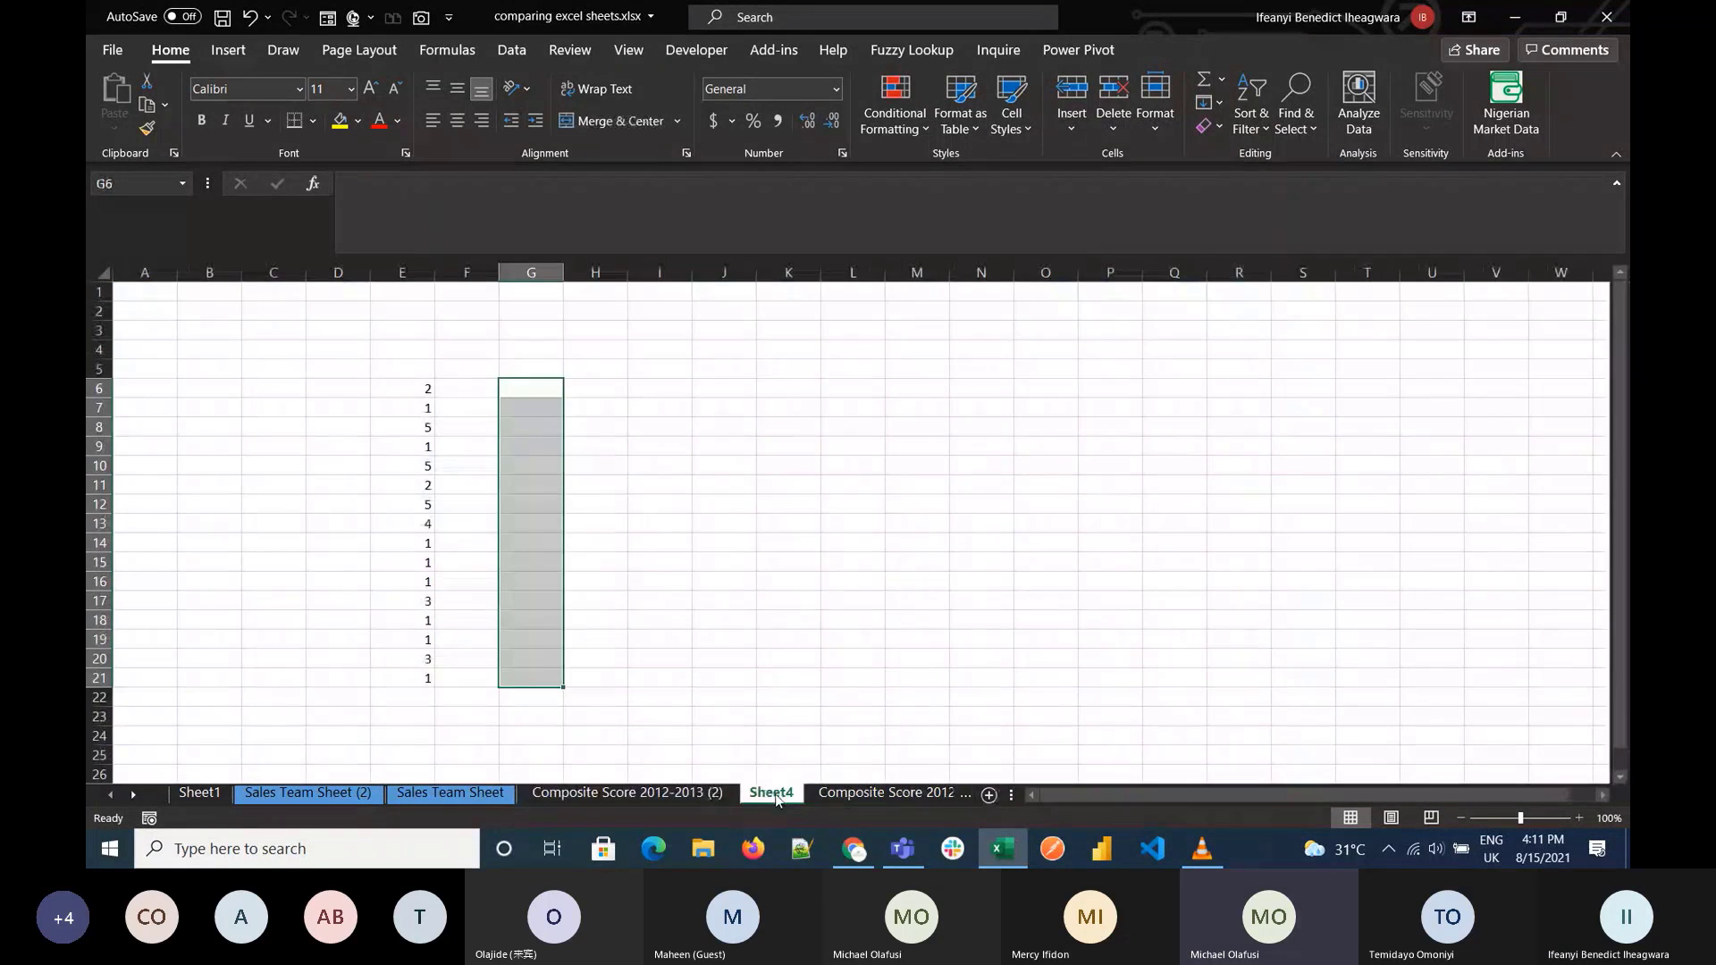
{"action": "right_click", "coordinate": [776, 793]}
{"action": "left_click", "coordinate": [871, 547]}
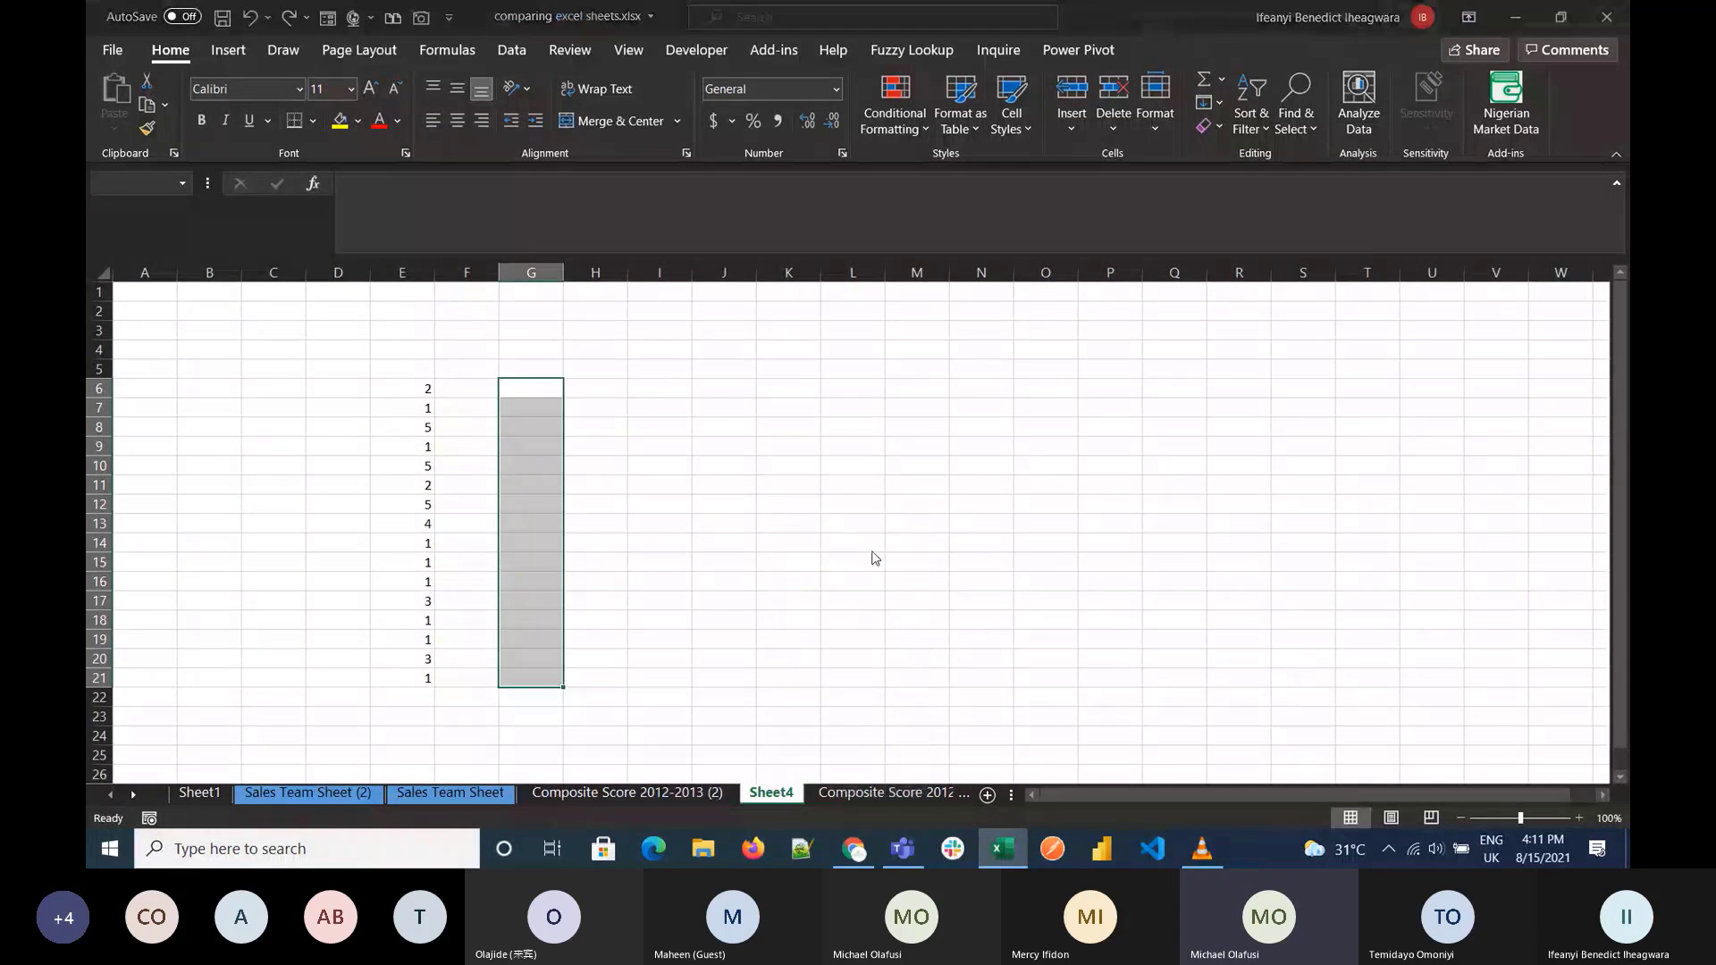
{"action": "left_click", "coordinate": [845, 485]}
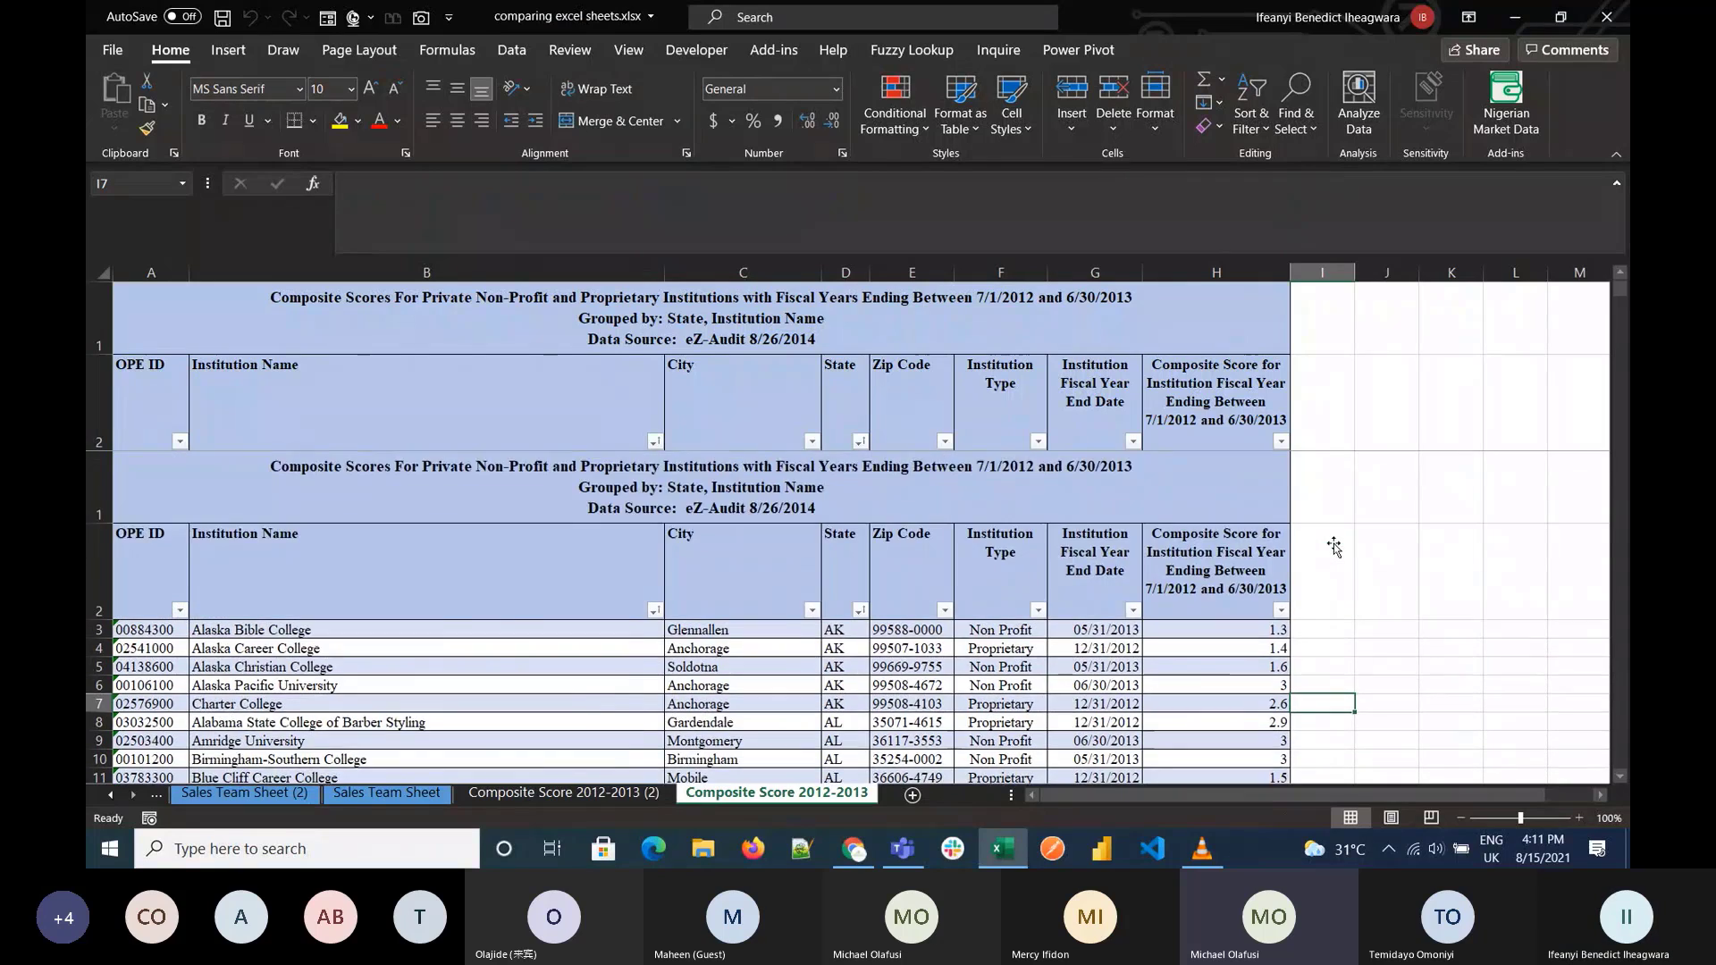
Step: Enter the heading Vlookup in cell J2 of the original Composite Score 2012-2013 sheet
{"action": "left_click", "coordinate": [1386, 420]}
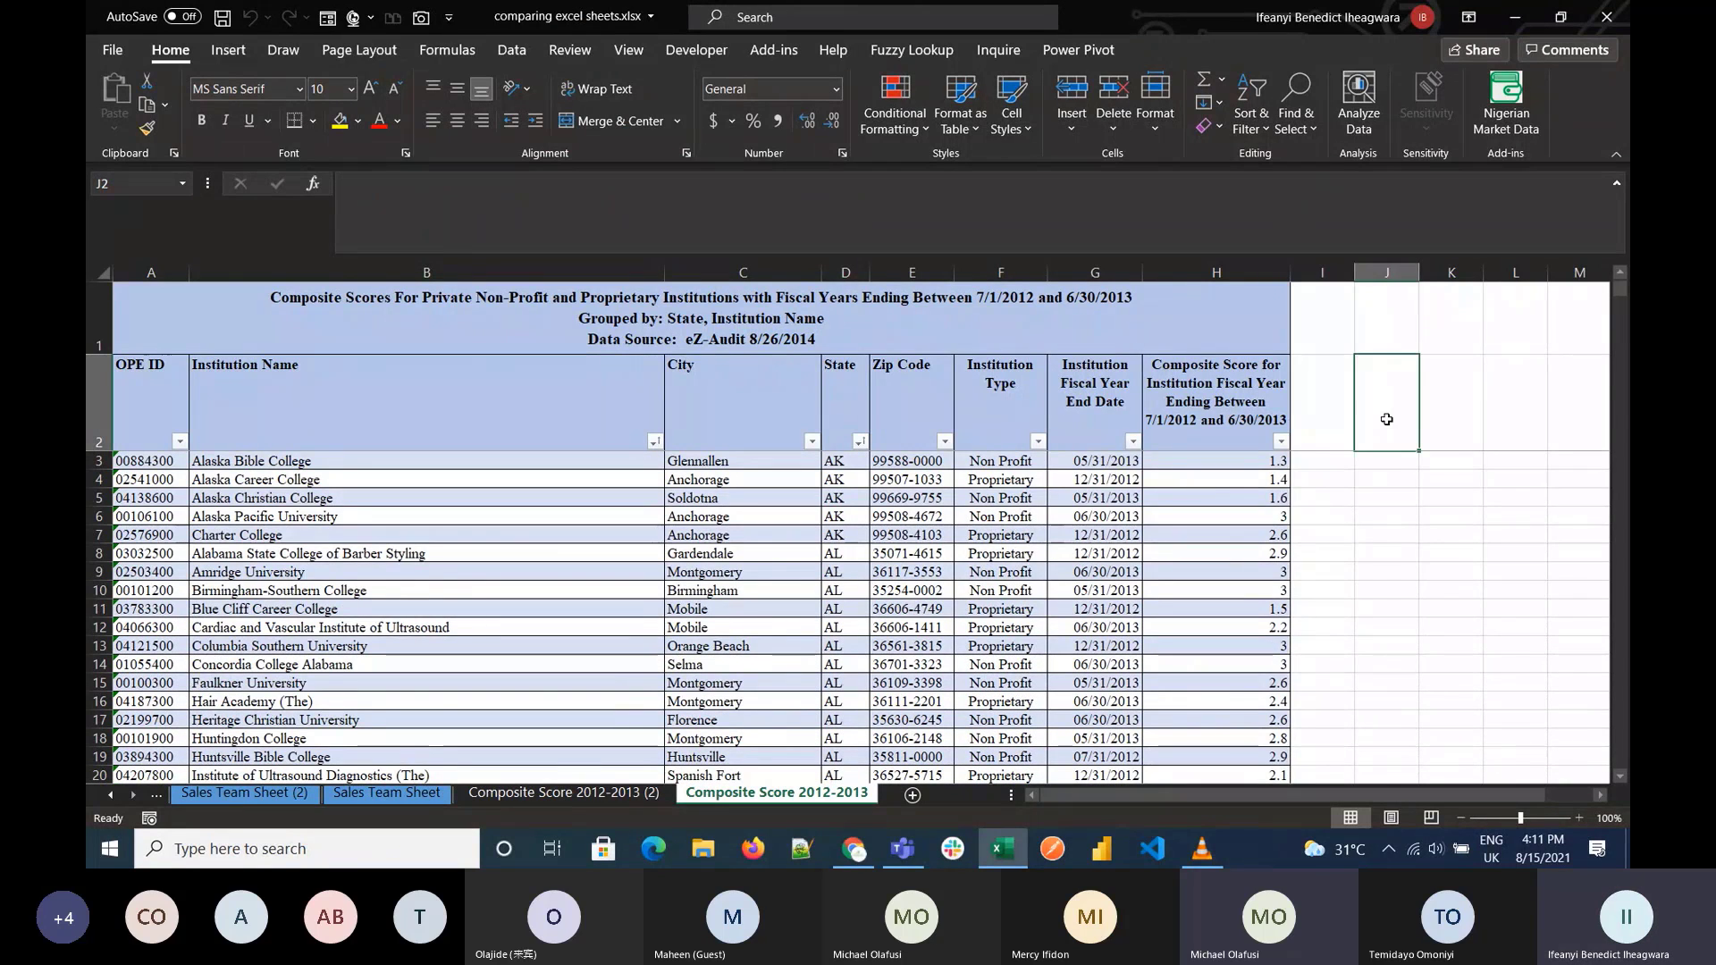
{"action": "type", "text": "Vlook"}
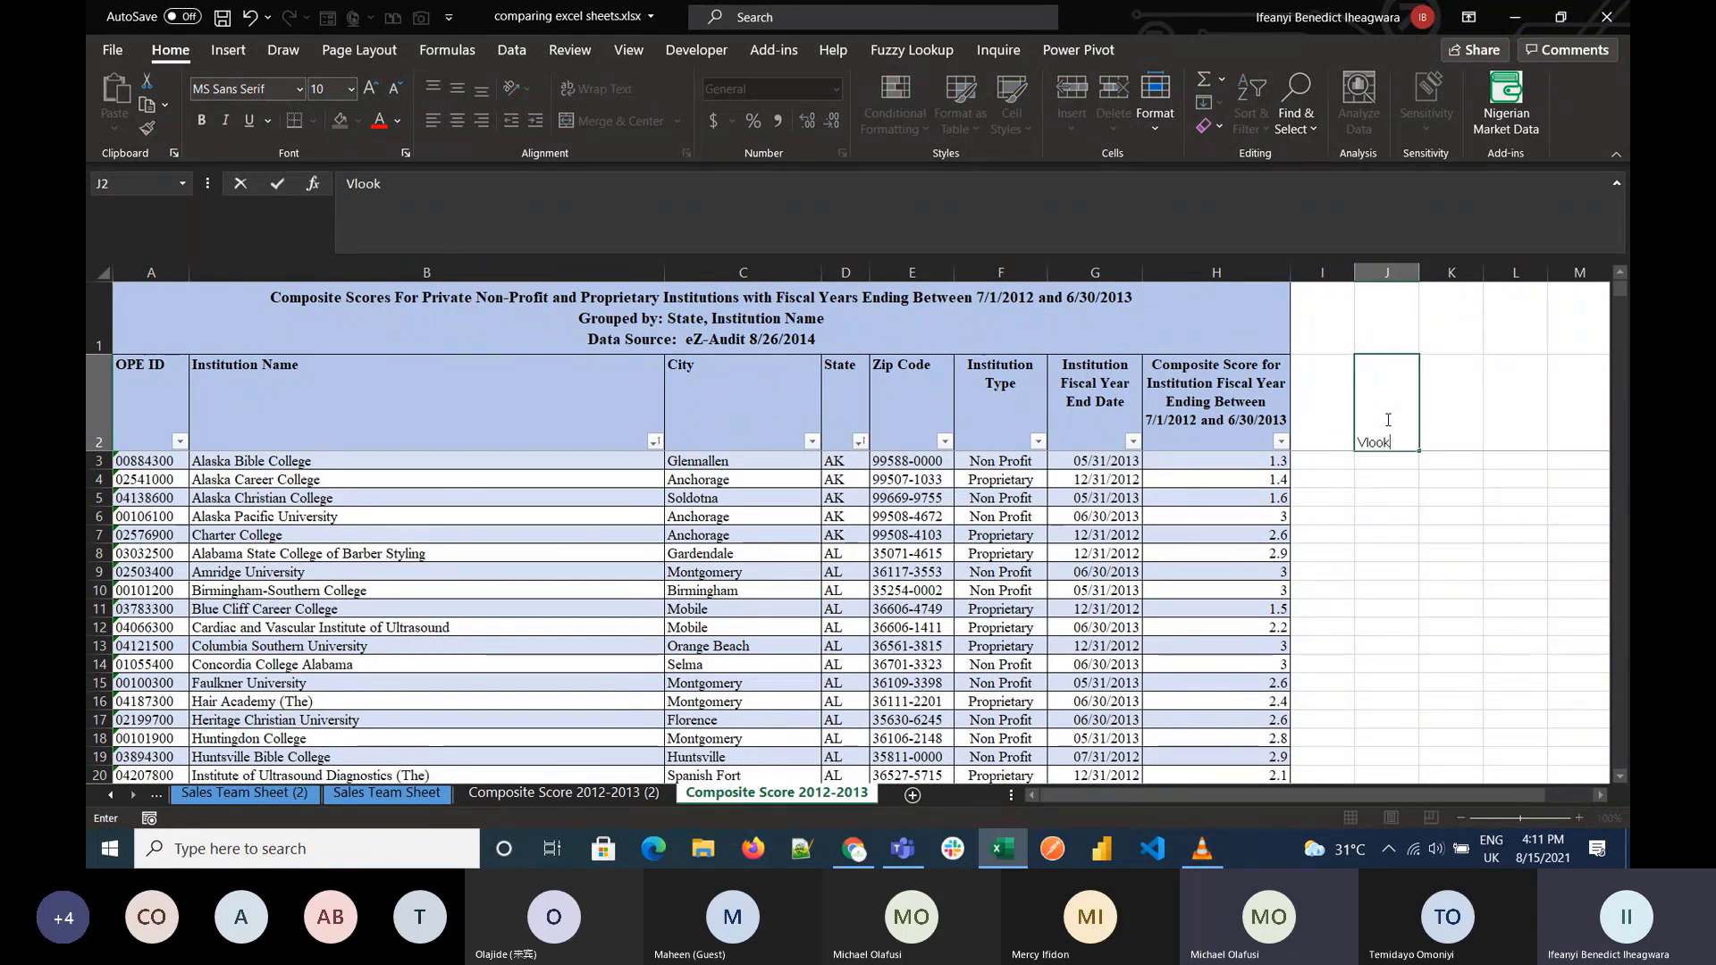
{"action": "type", "text": "up"}
{"action": "key", "text": "ctrl+Return"}
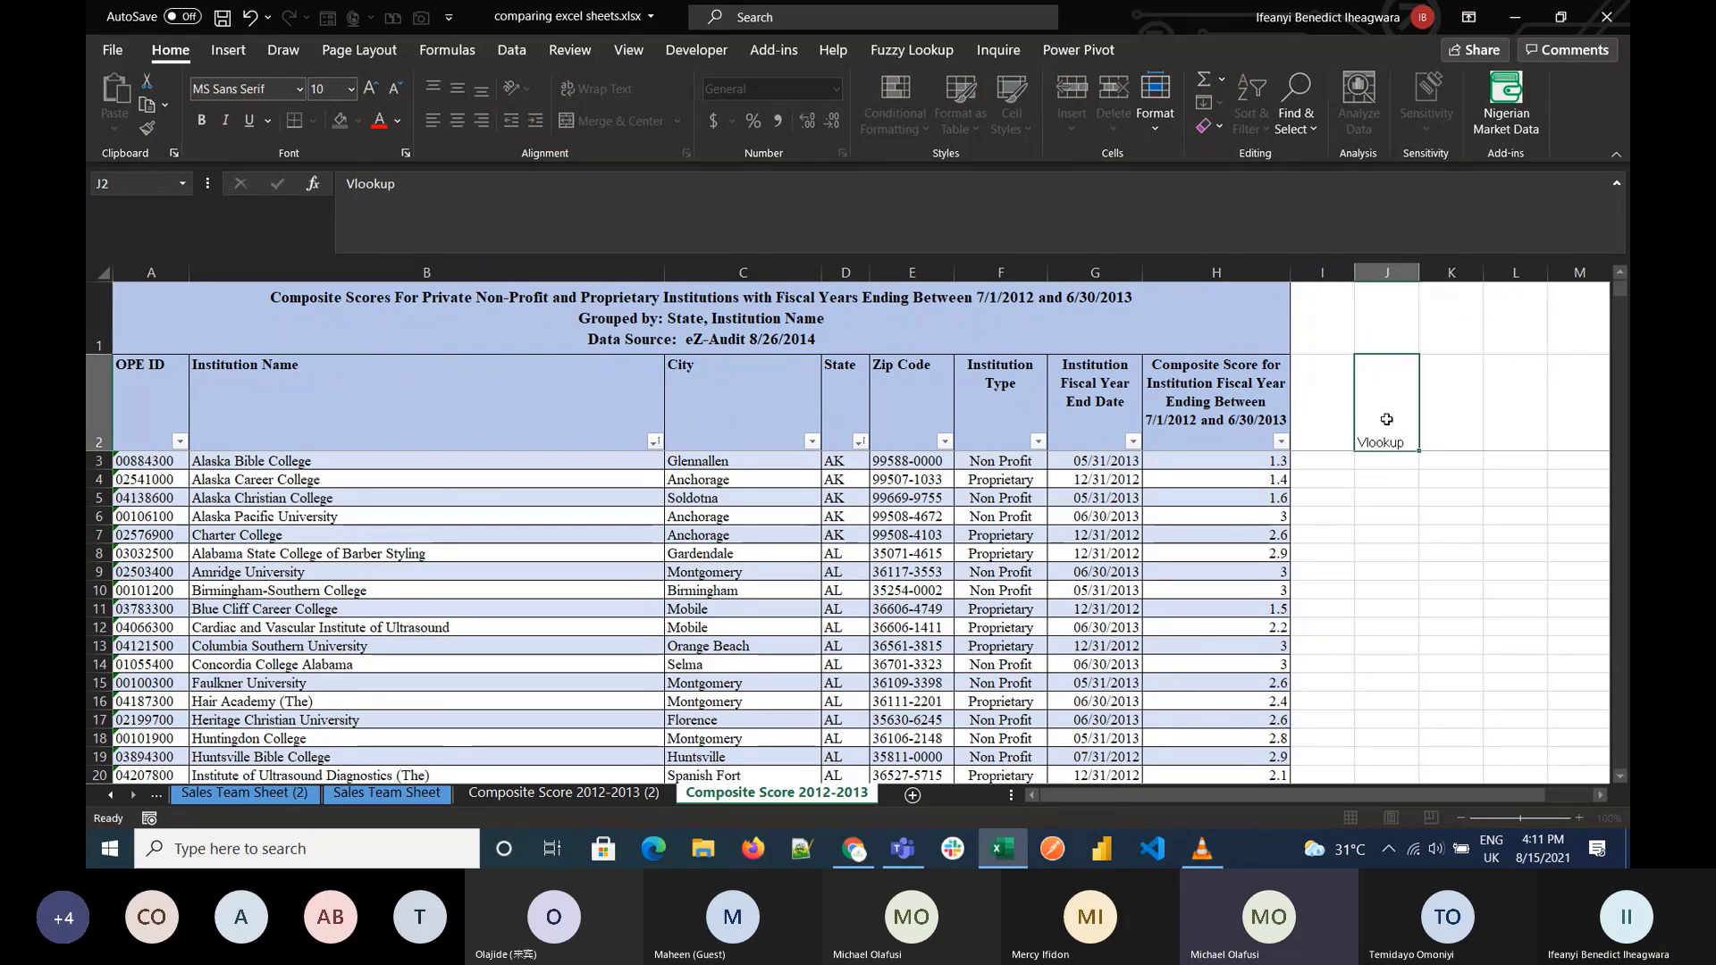
{"action": "key", "text": "Return"}
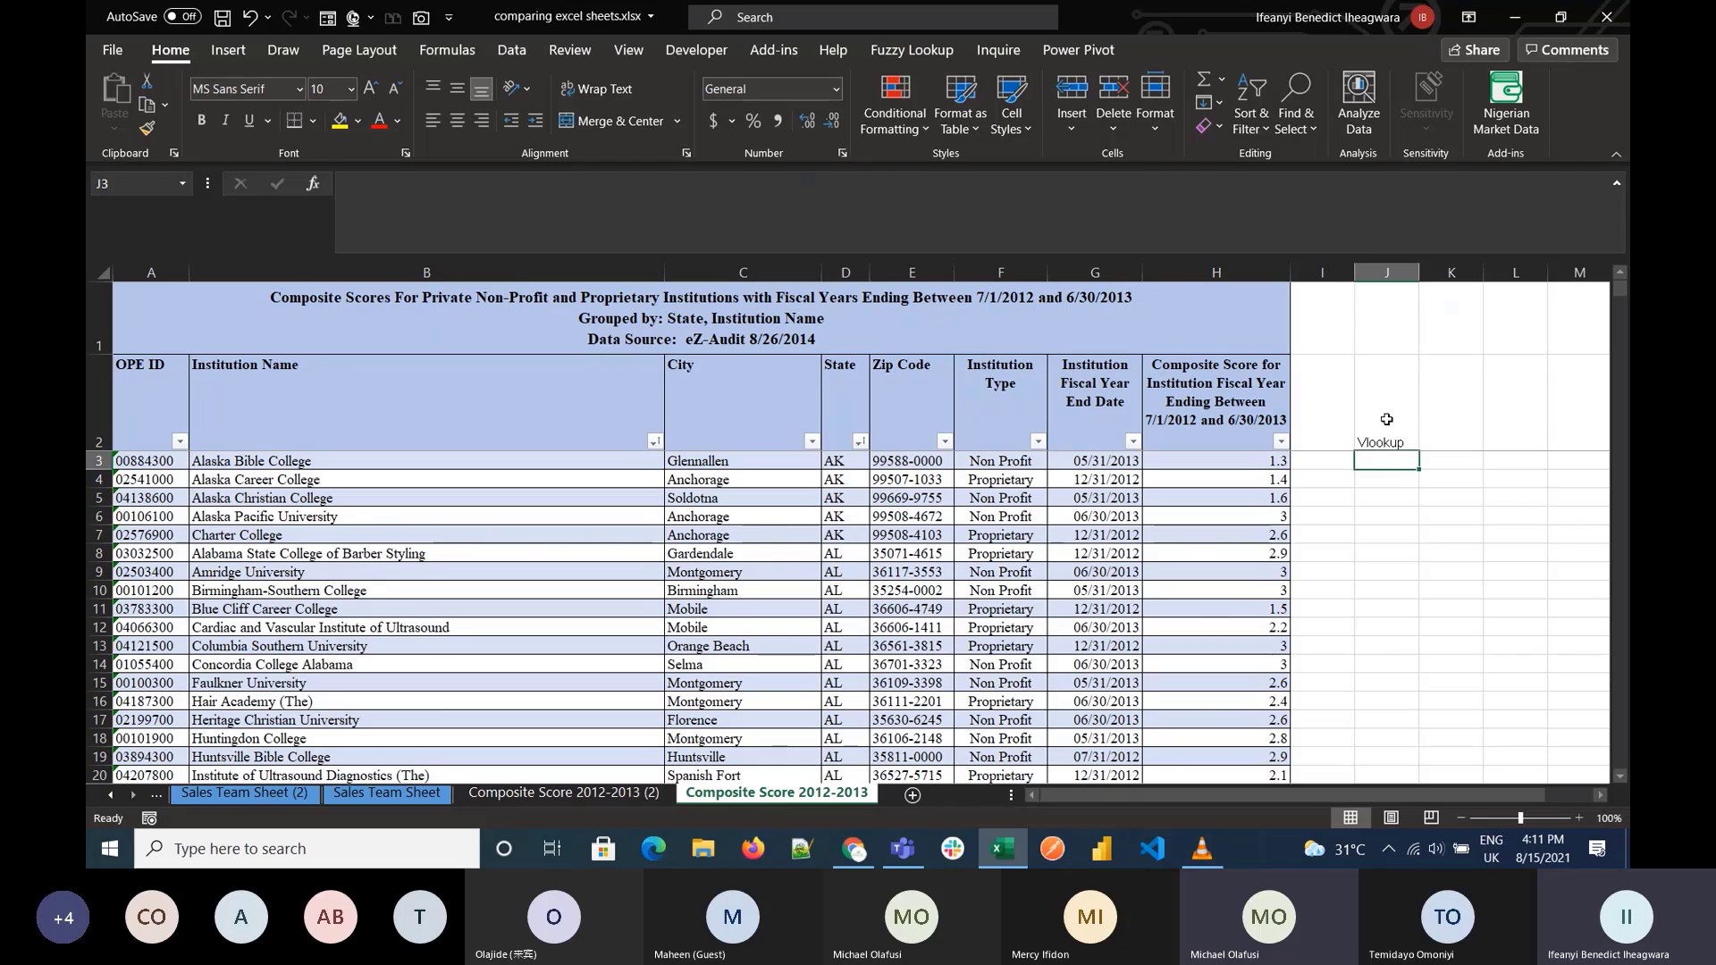
Step: Start a VLOOKUP formula in cell J3 below the Vlookup heading
{"action": "type", "text": "="}
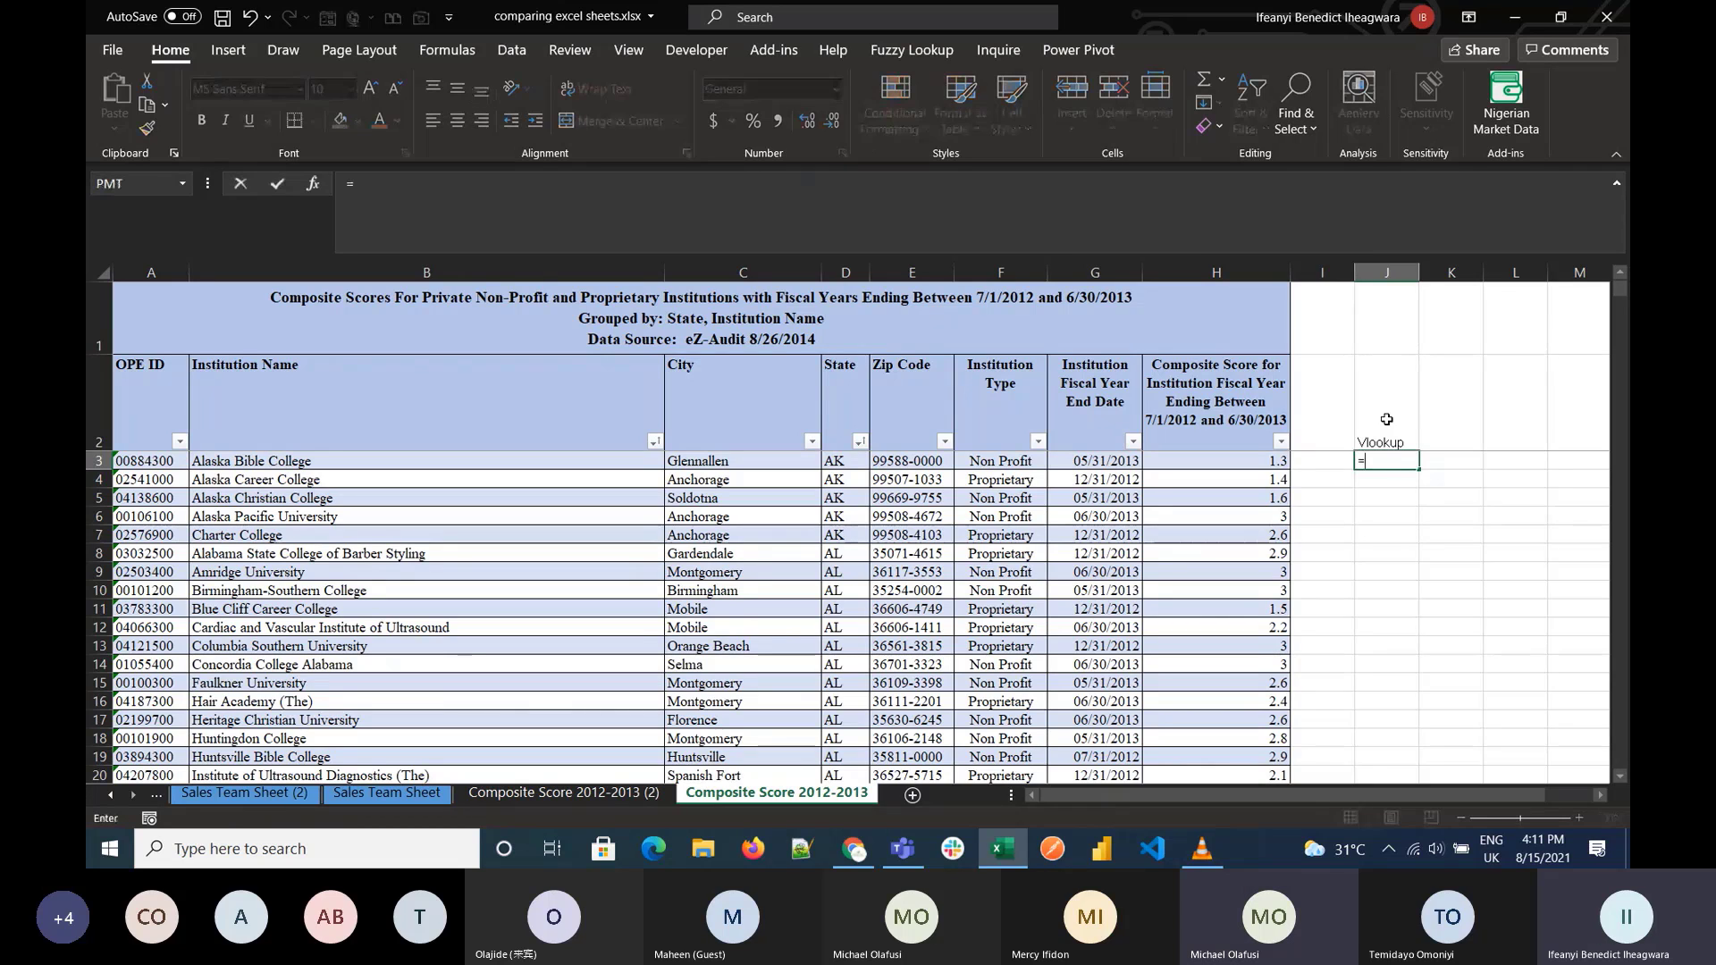
{"action": "type", "text": "vloo"}
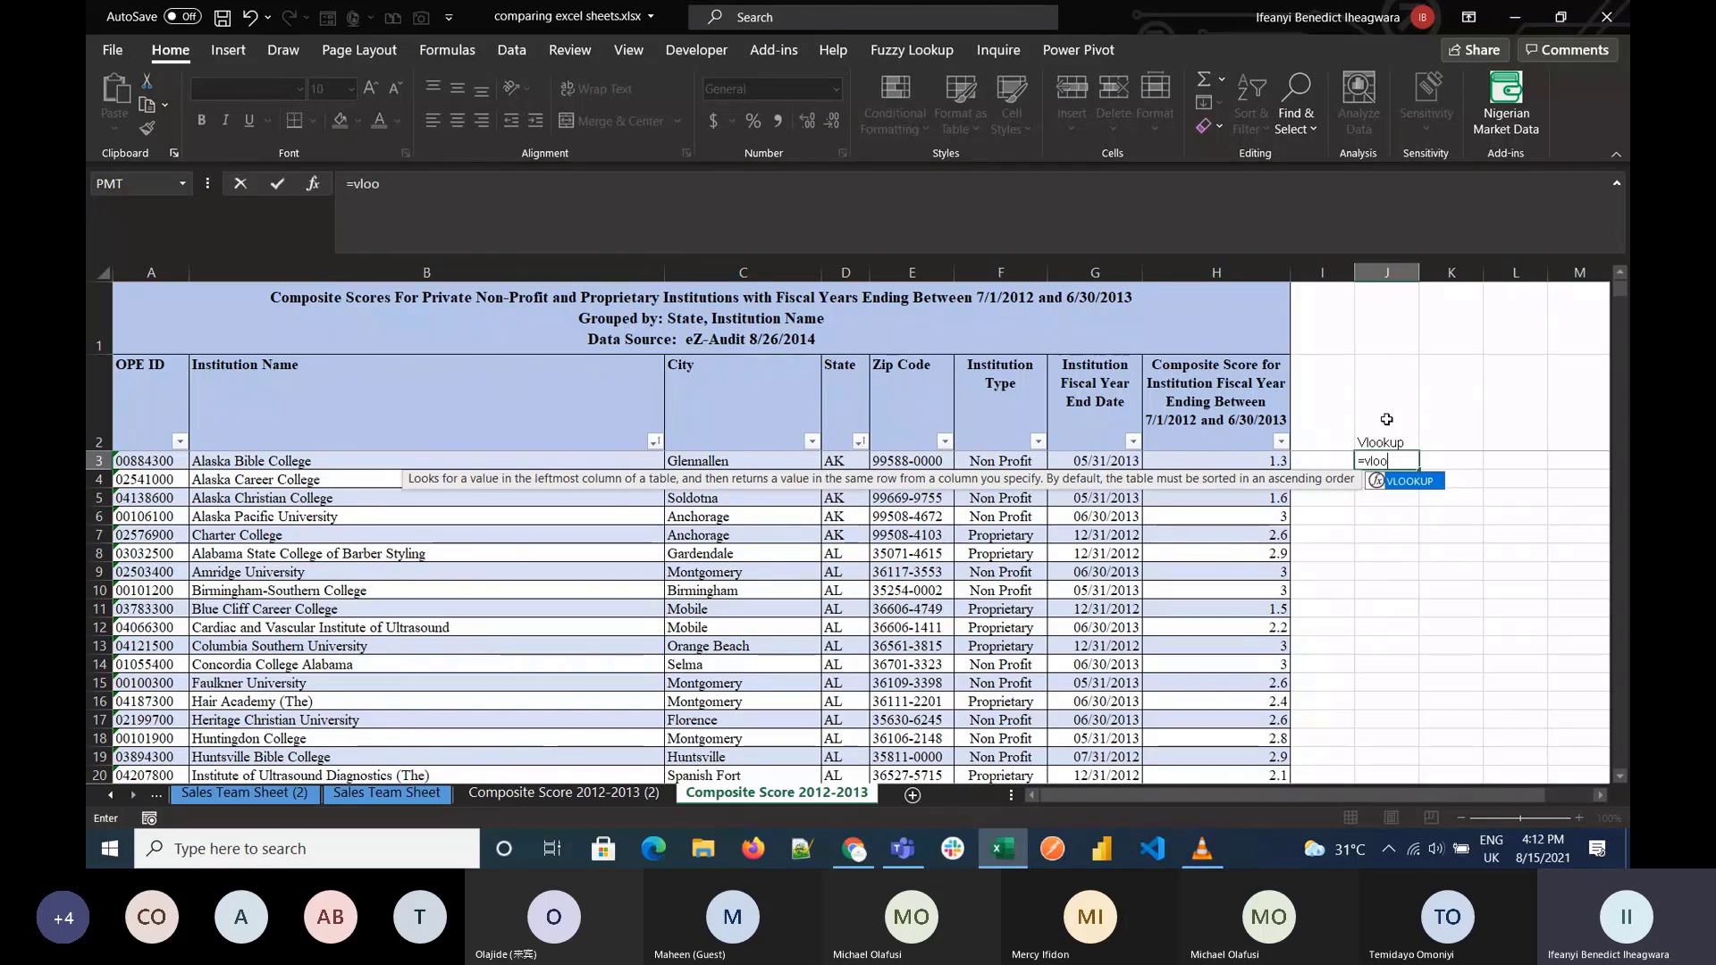
{"action": "key", "text": "Tab"}
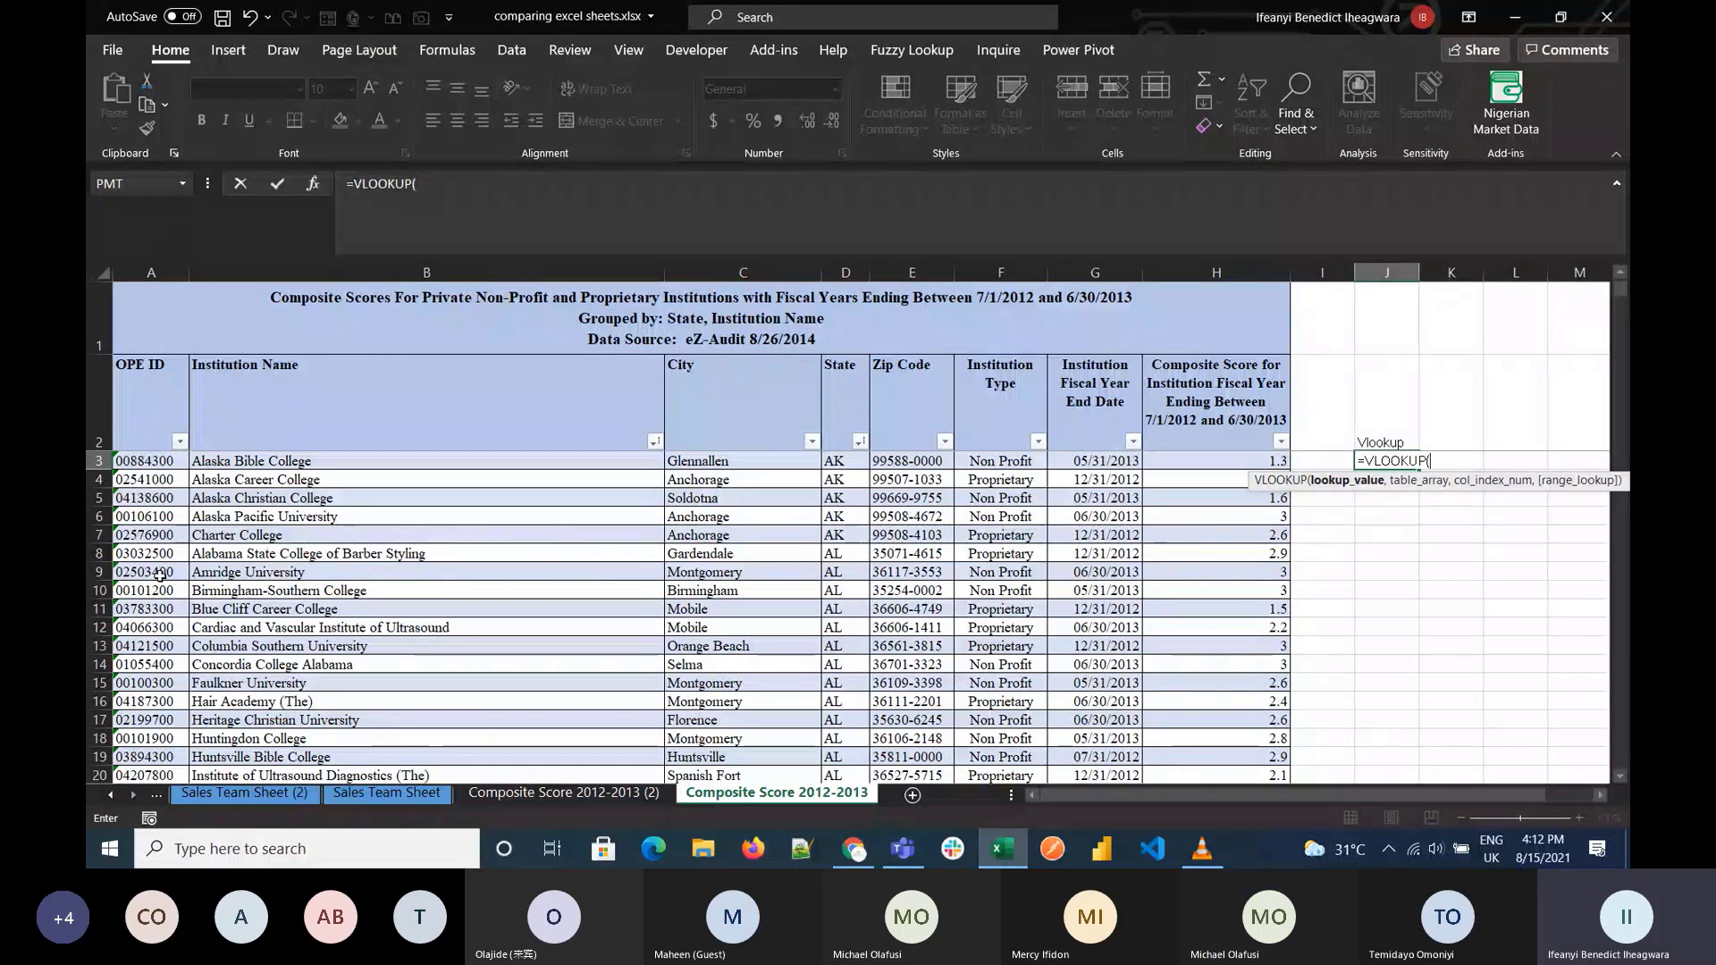
{"action": "left_click", "coordinate": [159, 473]}
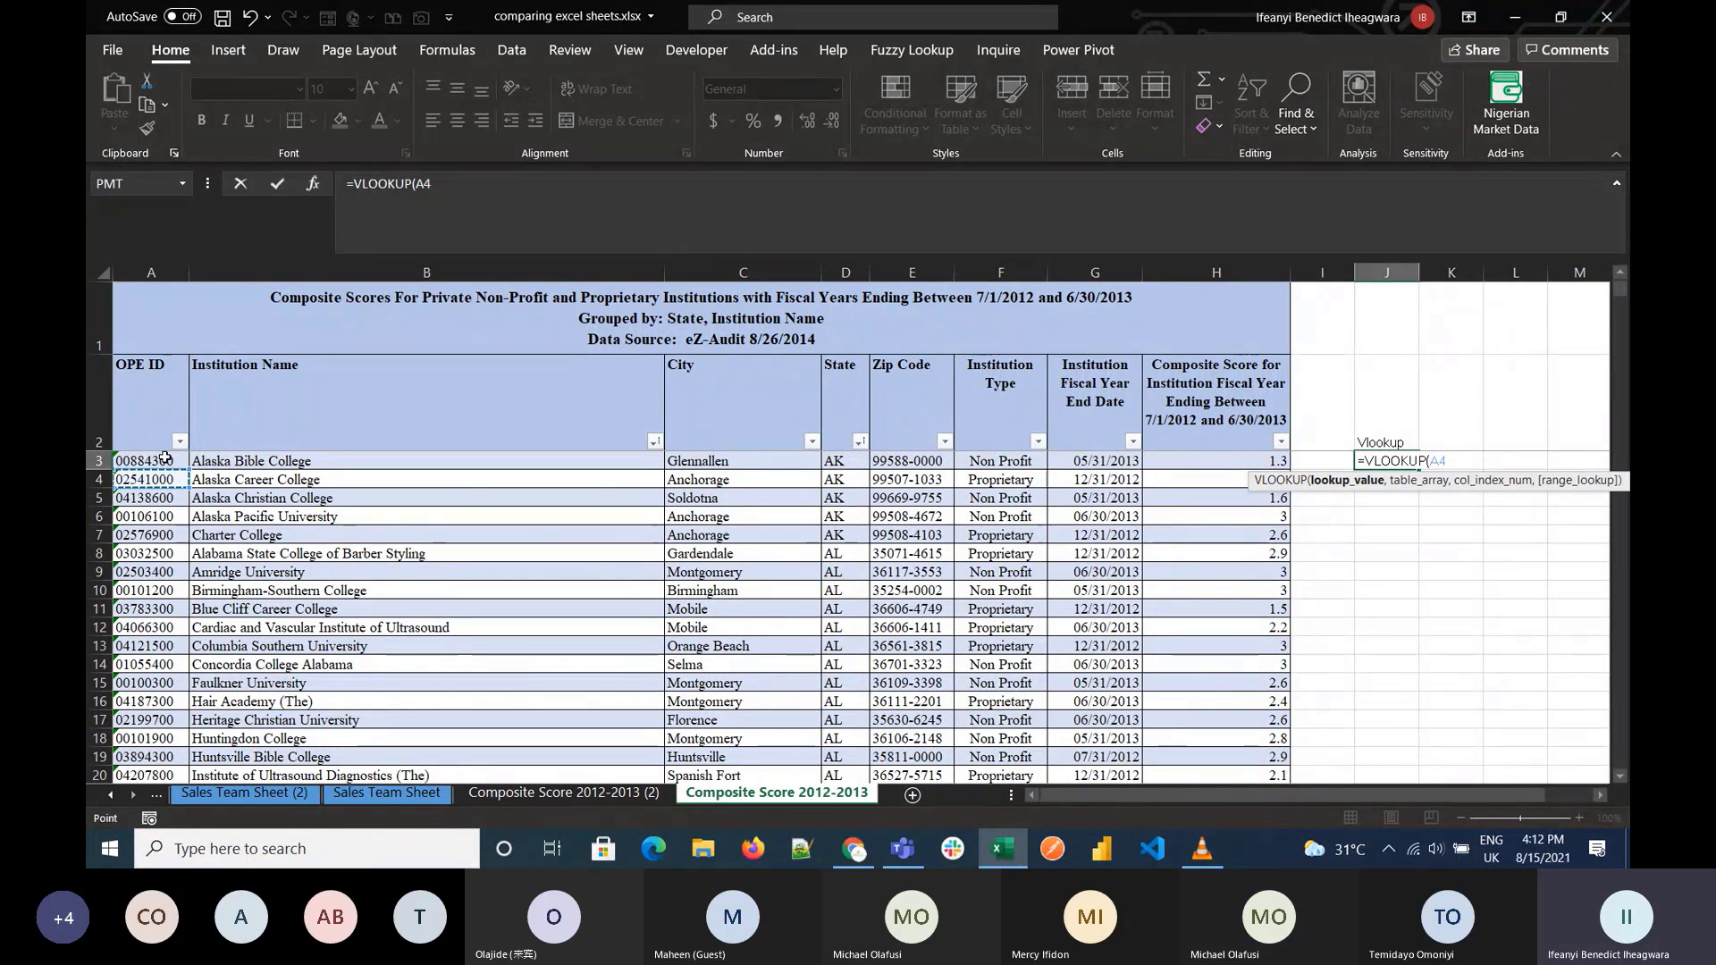
{"action": "key", "text": "Return"}
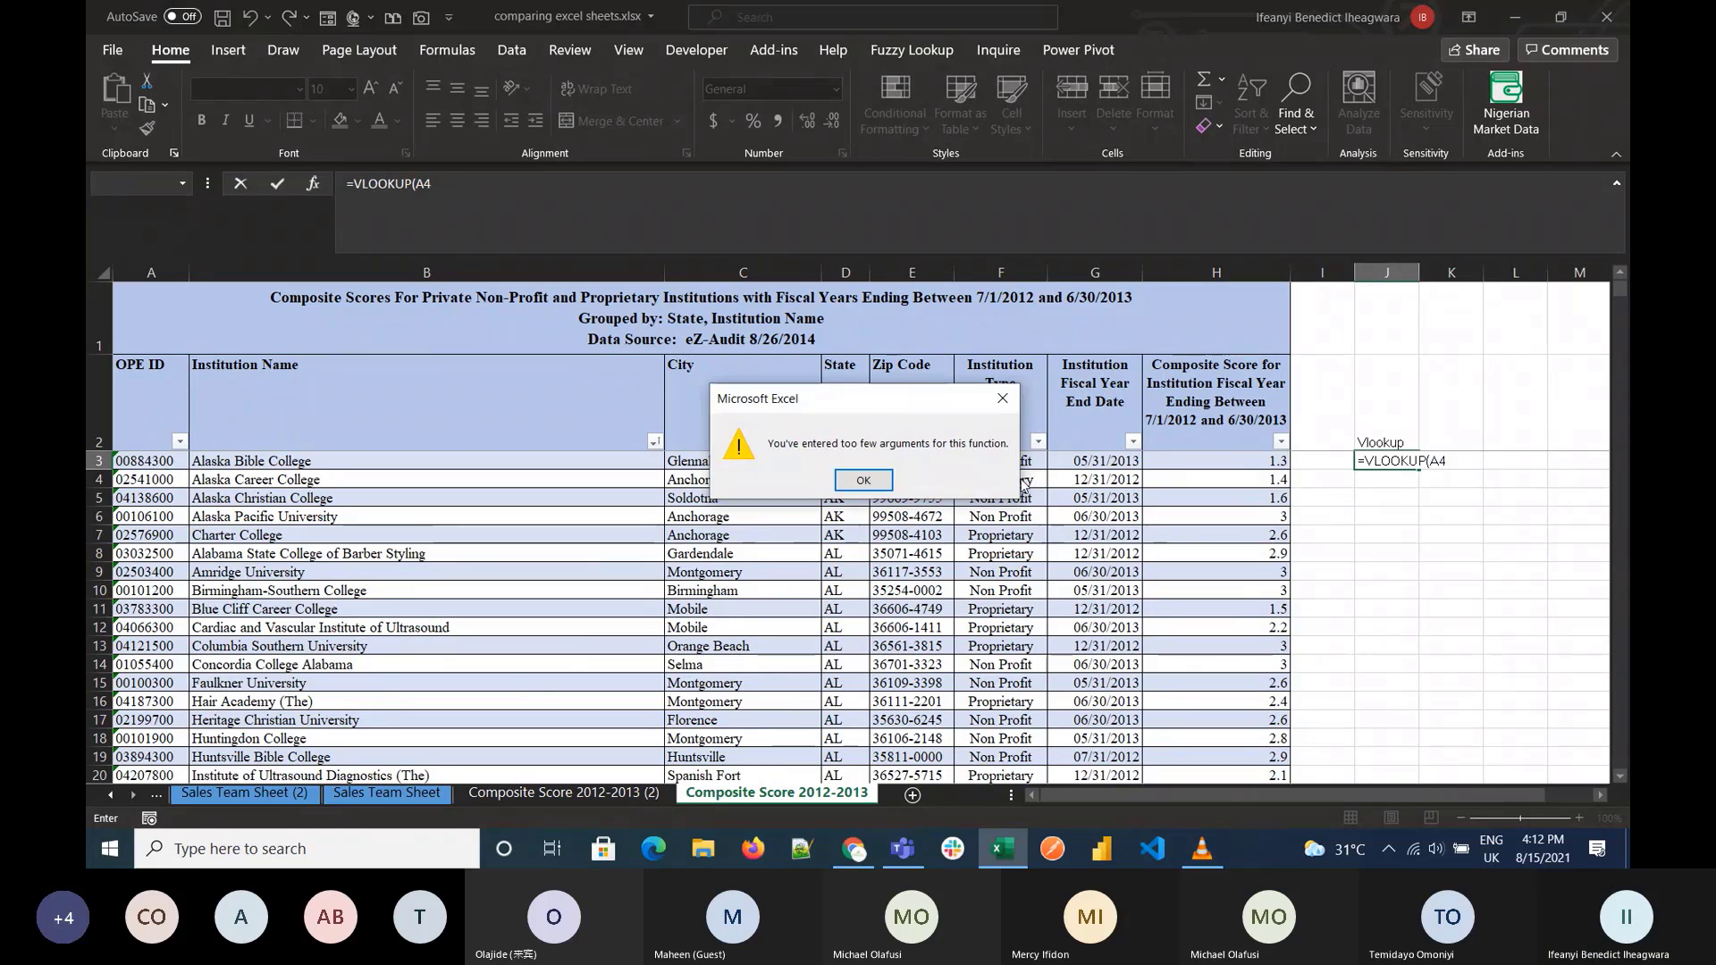
{"action": "left_click", "coordinate": [864, 480]}
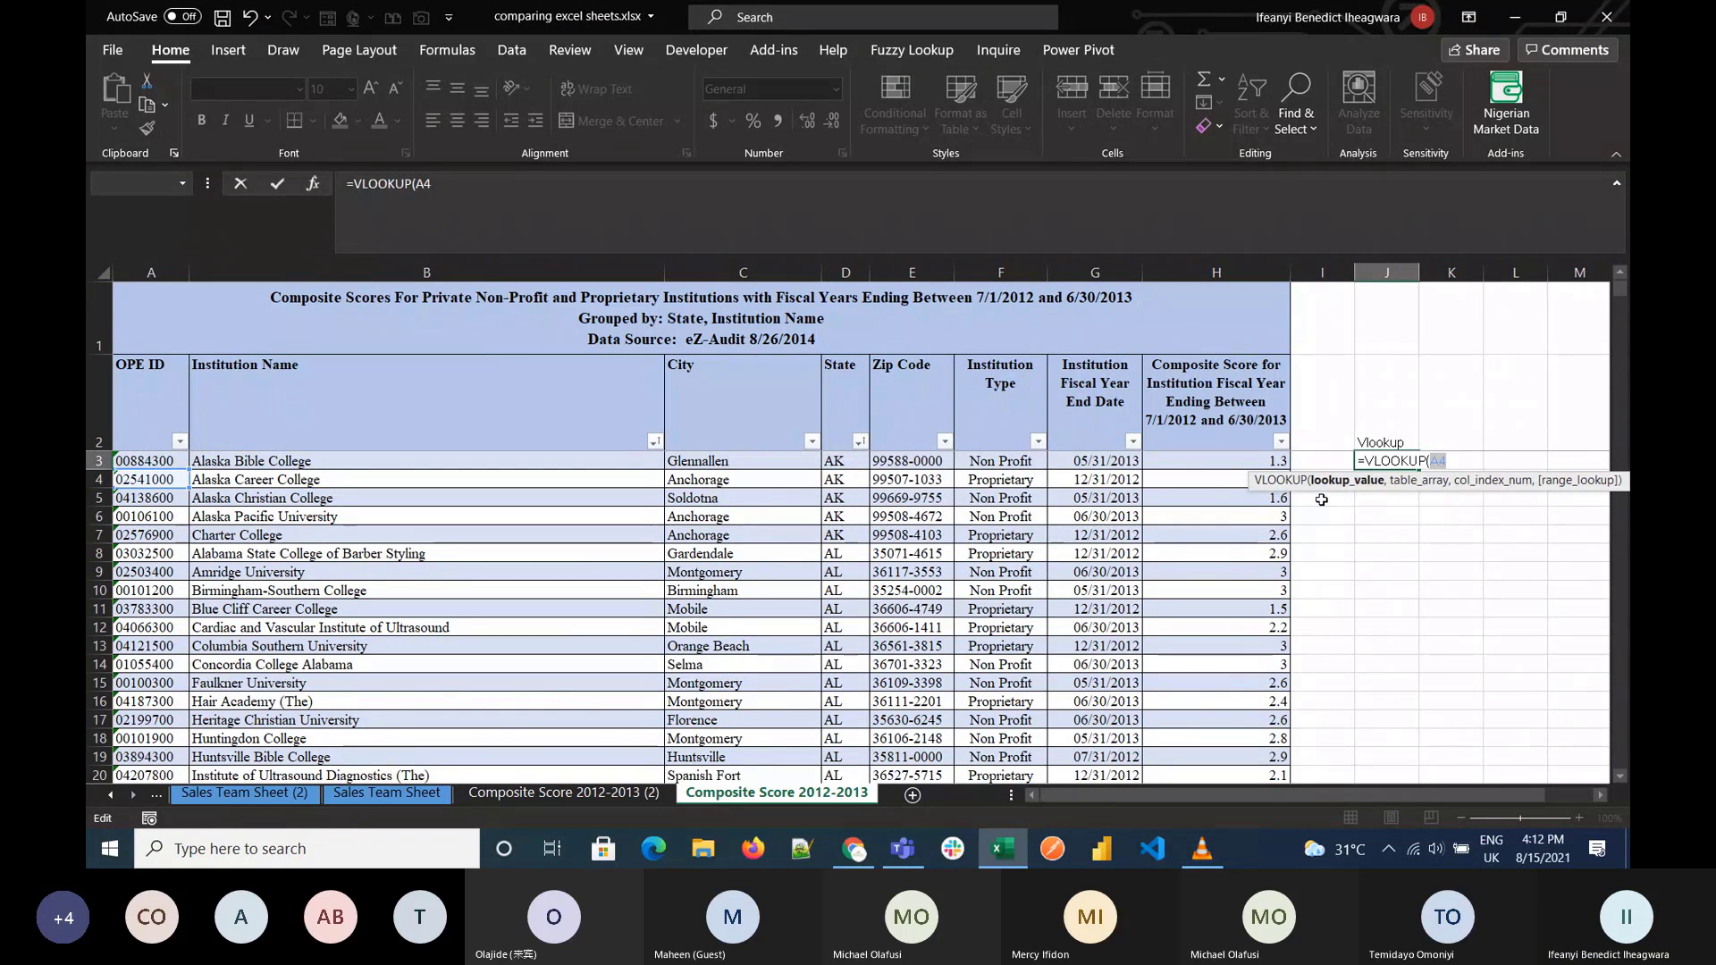
{"action": "left_click", "coordinate": [615, 192]}
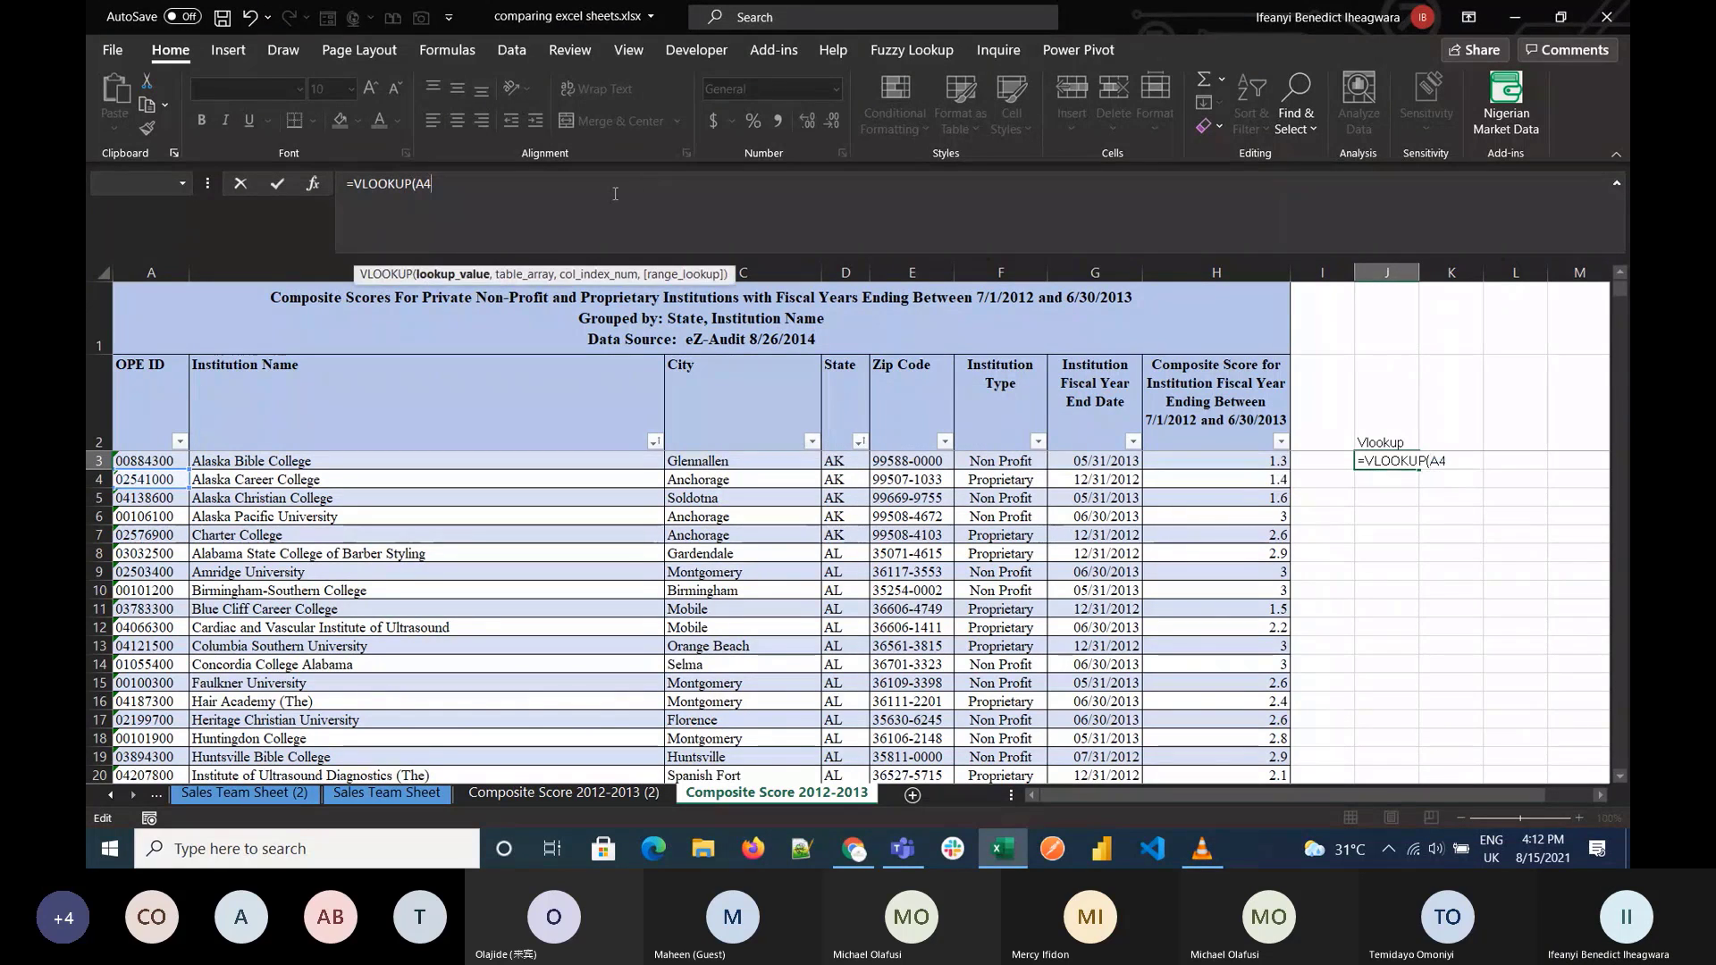
{"action": "key", "text": "BackSpace"}
{"action": "key", "text": "BackSpace"}
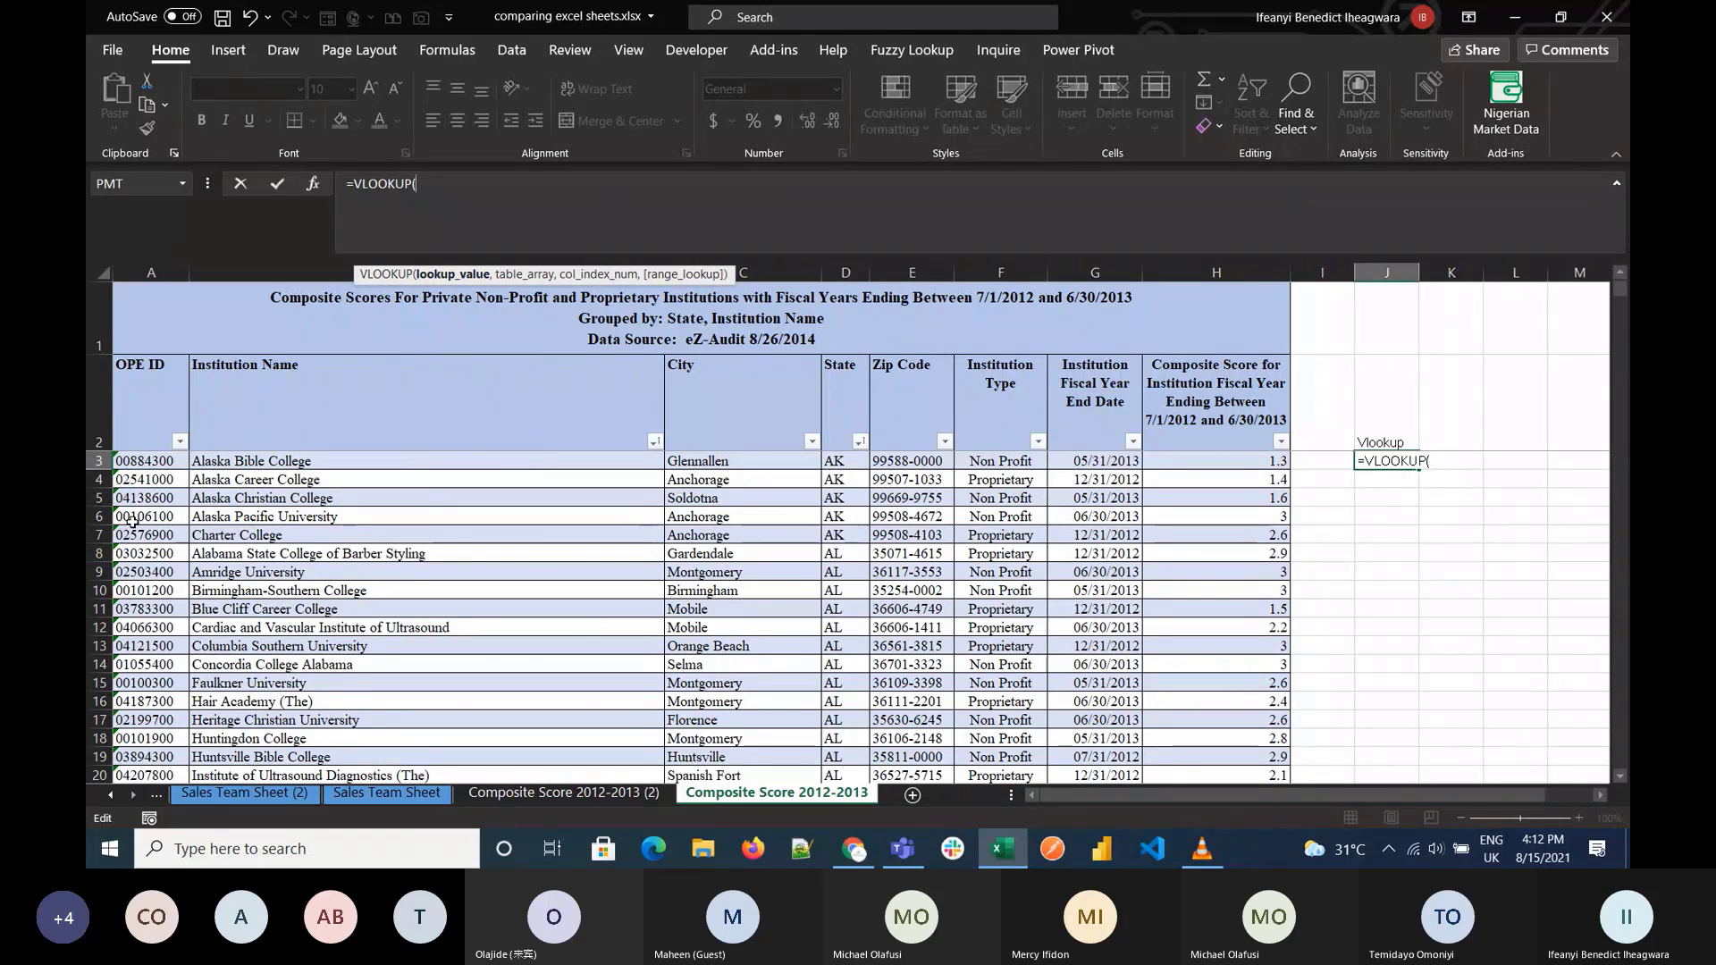
Step: Use the OPE ID in A3 as the lookup value and the whole table on Composite Score 2012-2013 (2) as the table array
{"action": "left_click", "coordinate": [162, 459]}
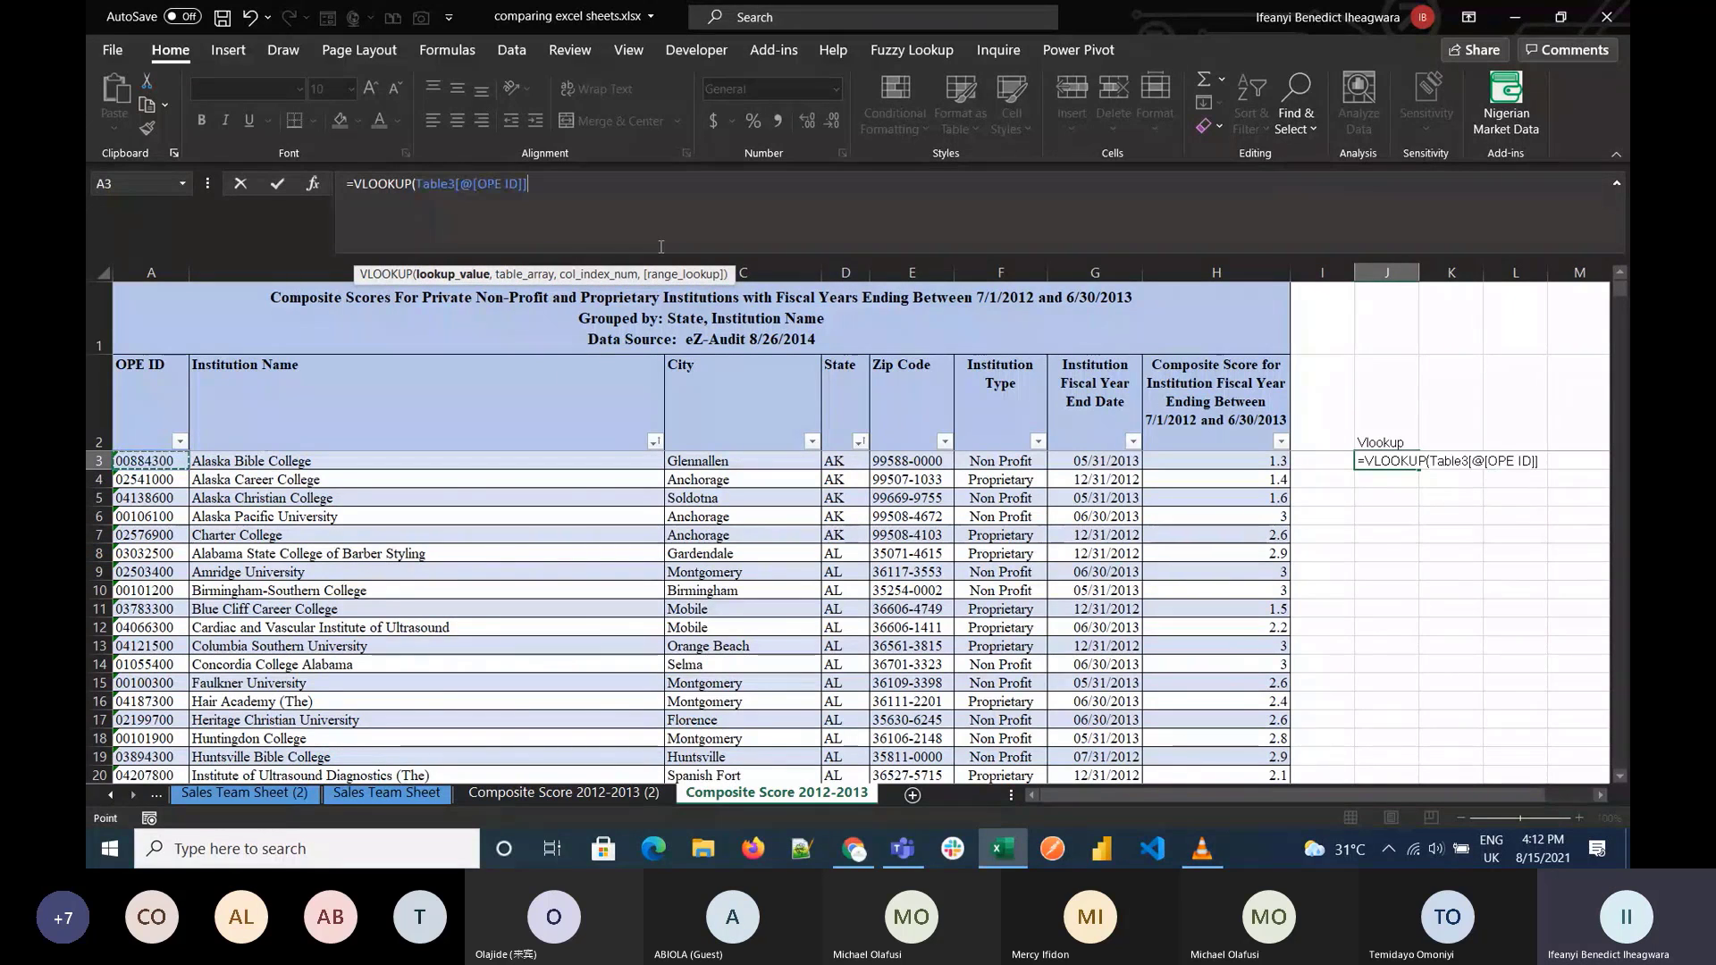
{"action": "type", "text": ","}
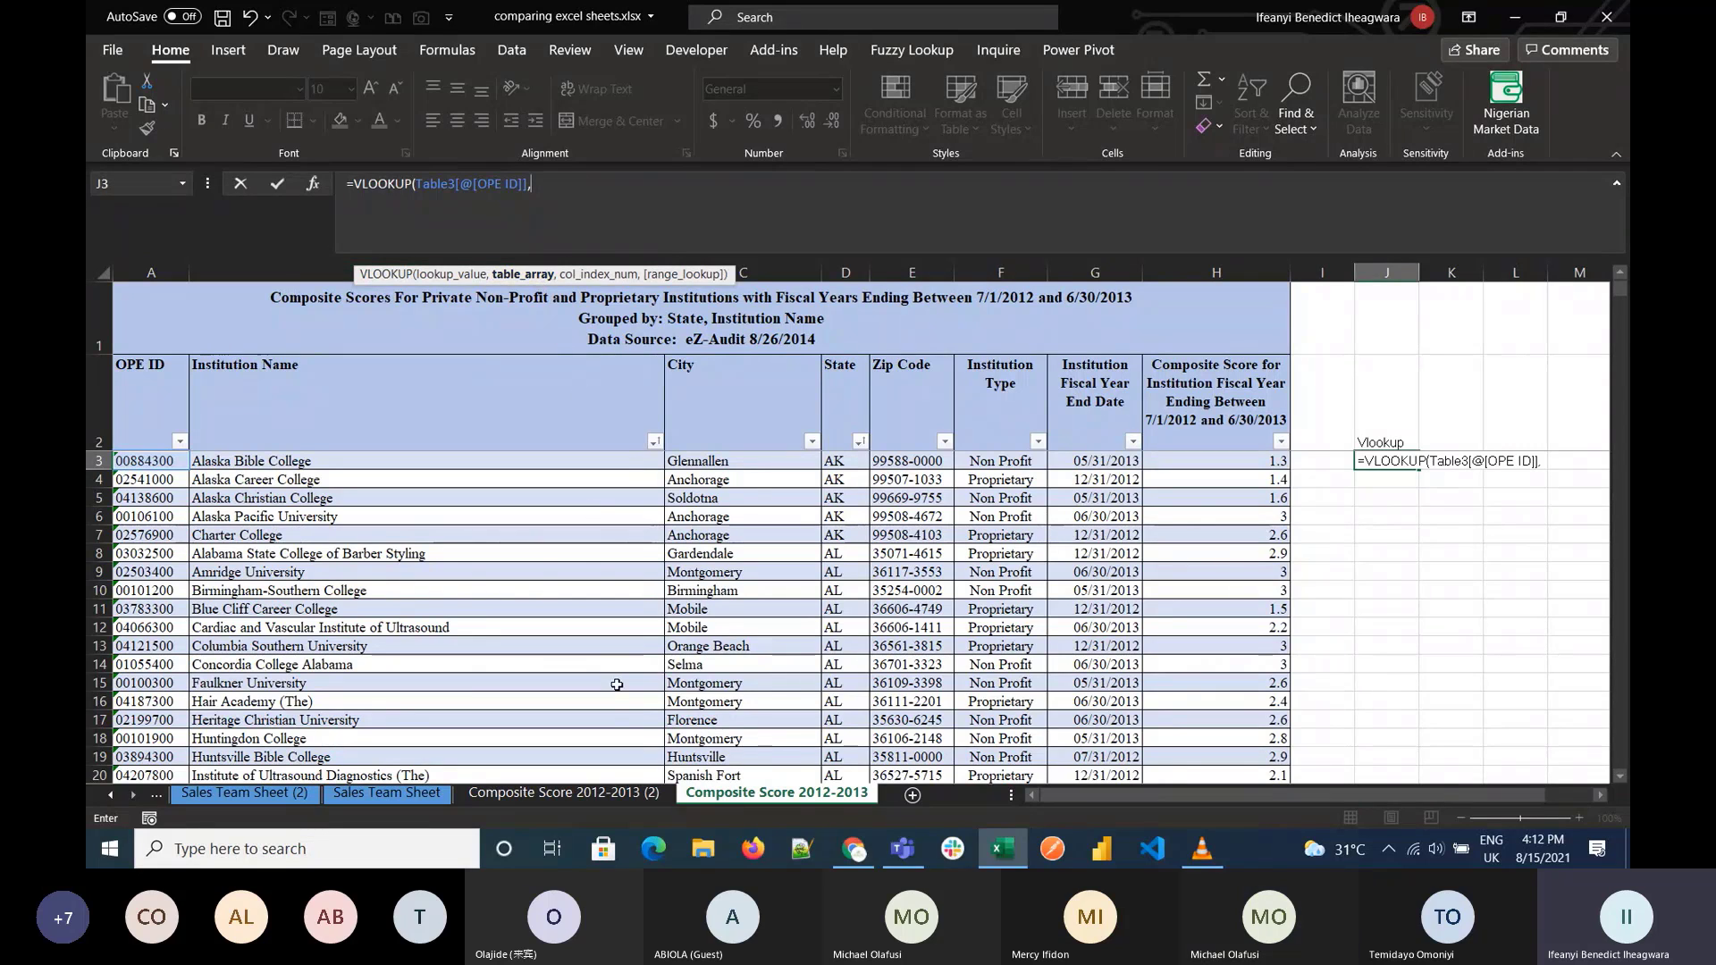
{"action": "left_click", "coordinate": [613, 794]}
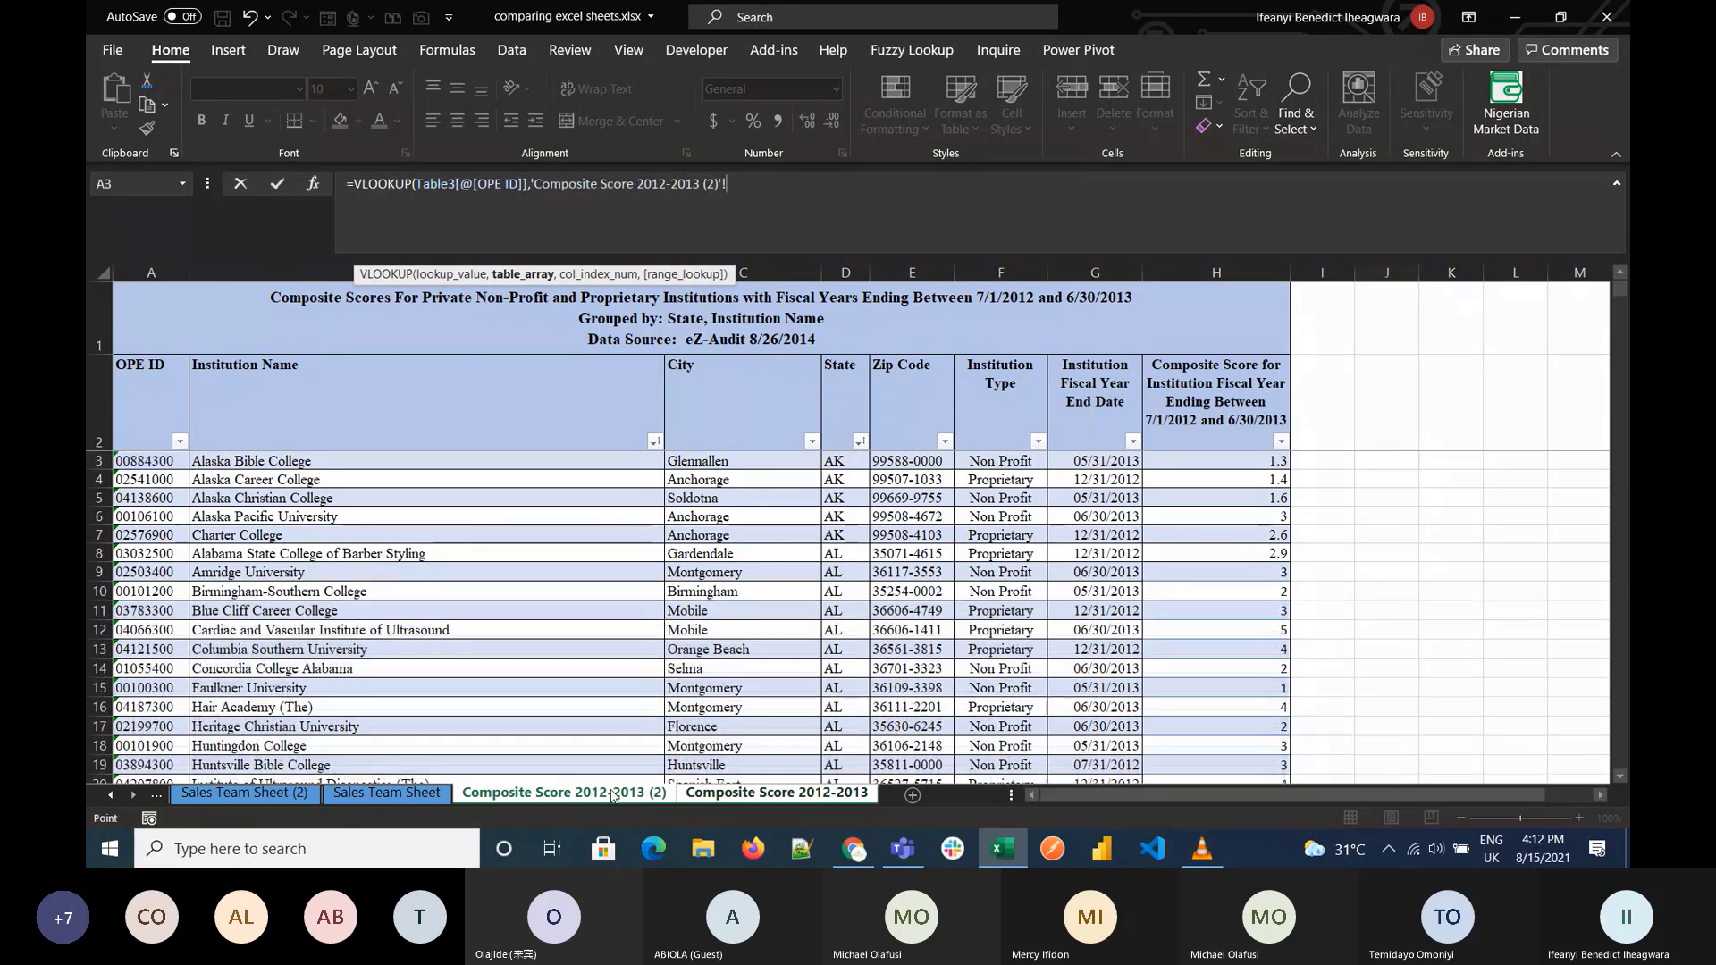
{"action": "left_click", "coordinate": [176, 464]}
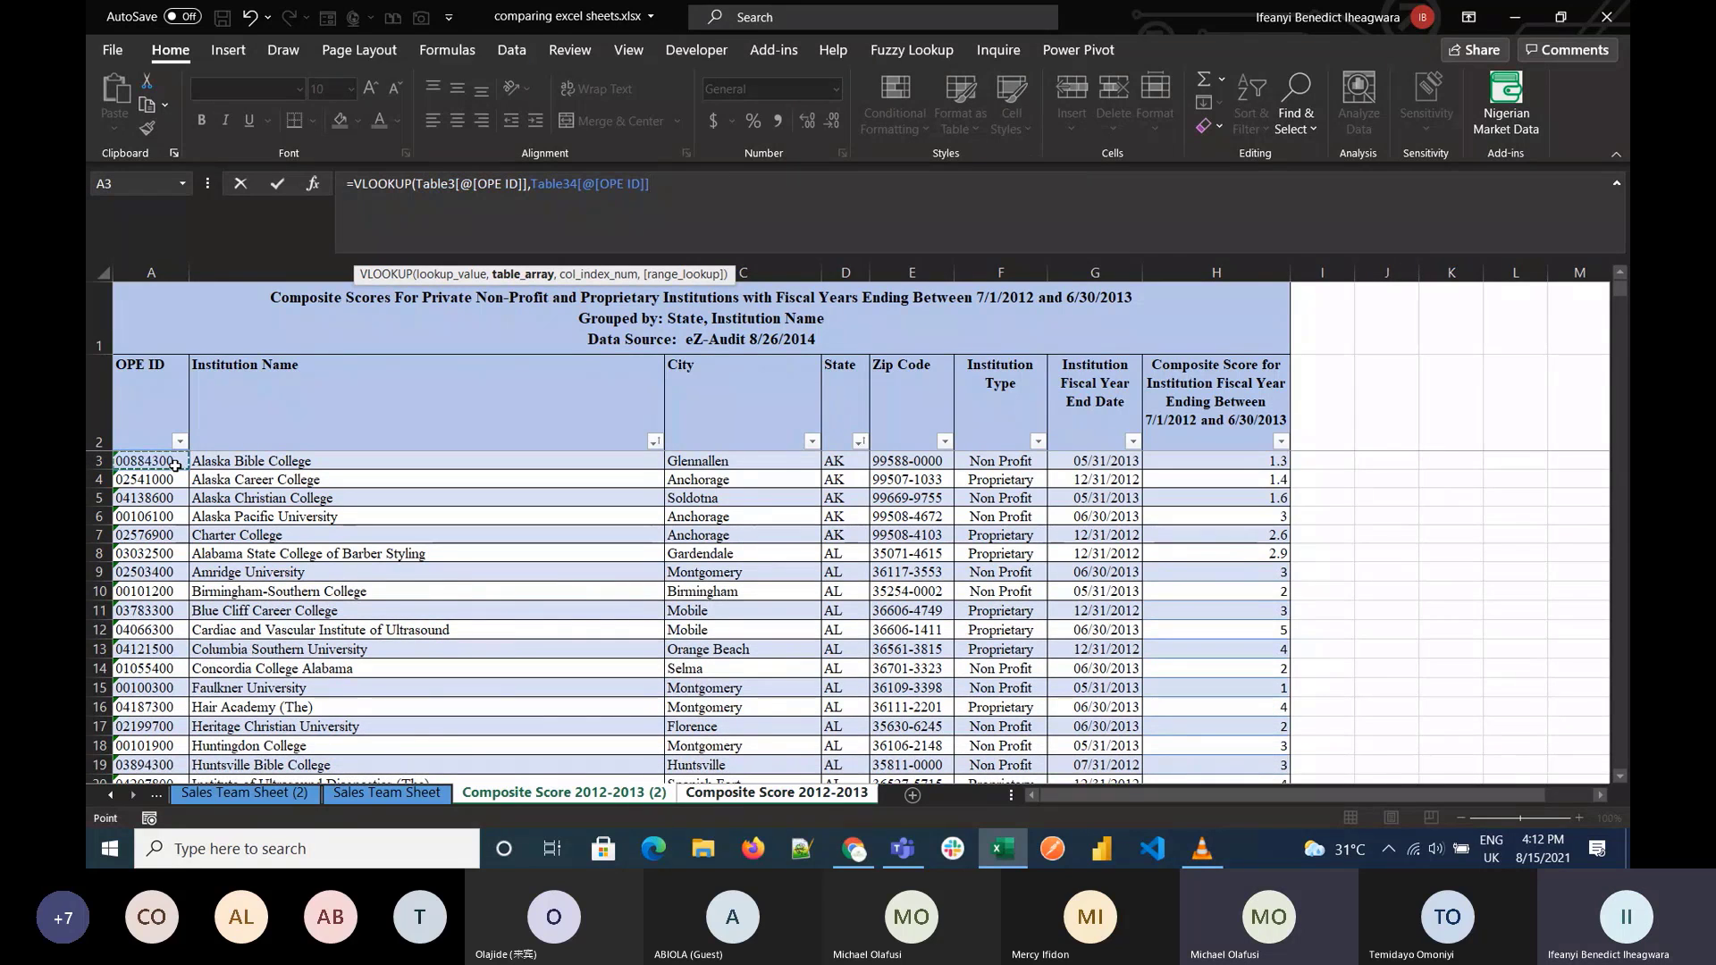
{"action": "key", "text": "ctrl+shift+Right"}
{"action": "key", "text": "ctrl+shift+Down"}
{"action": "type", "text": ","}
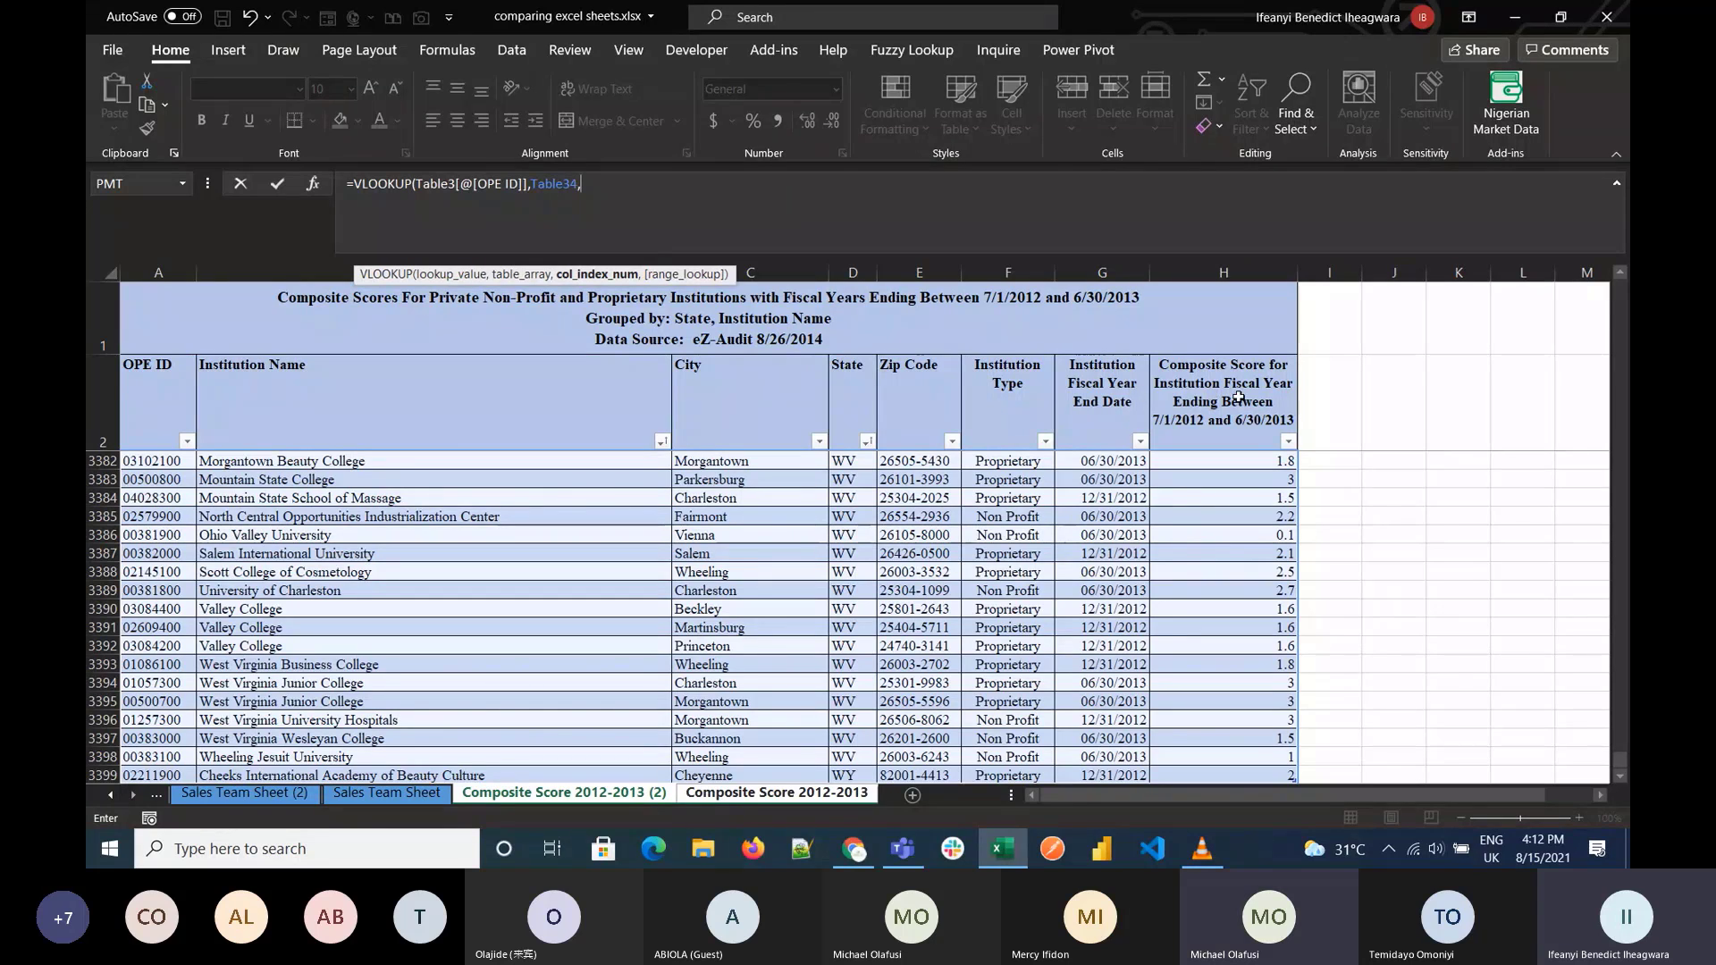
Step: Complete the VLOOKUP in J3 with column index 8 and exact match (FALSE), and fill it down to J12
{"action": "type", "text": "8,"}
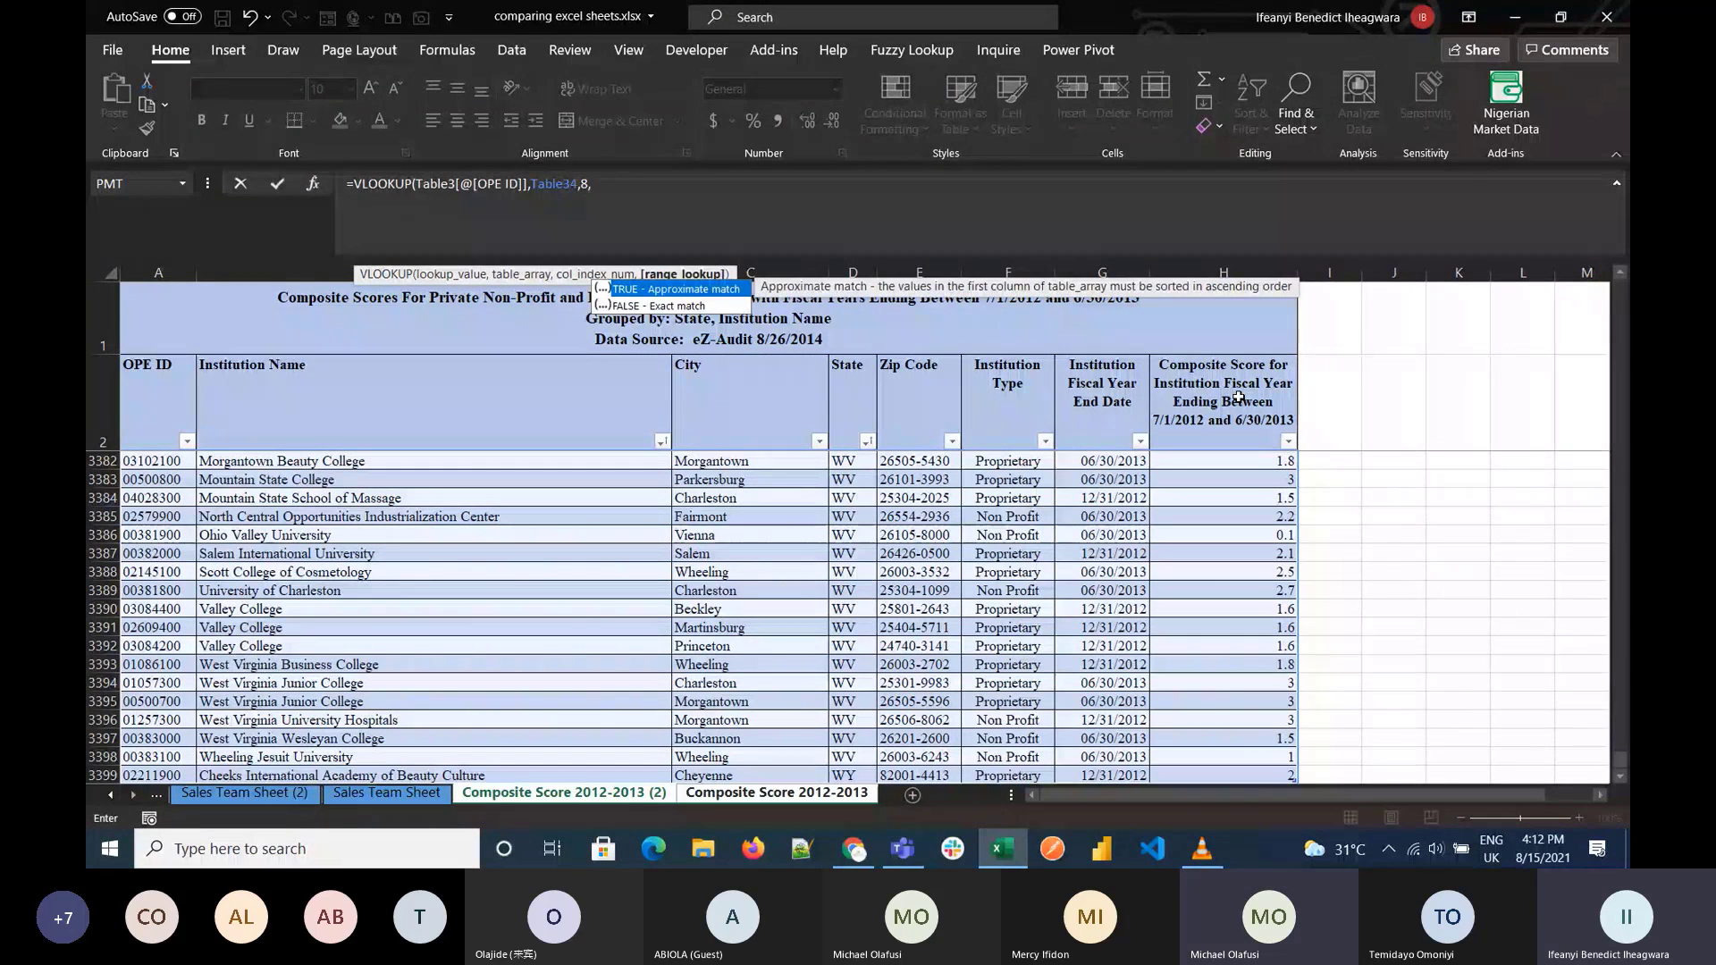
{"action": "key", "text": "Down"}
{"action": "key", "text": "Tab"}
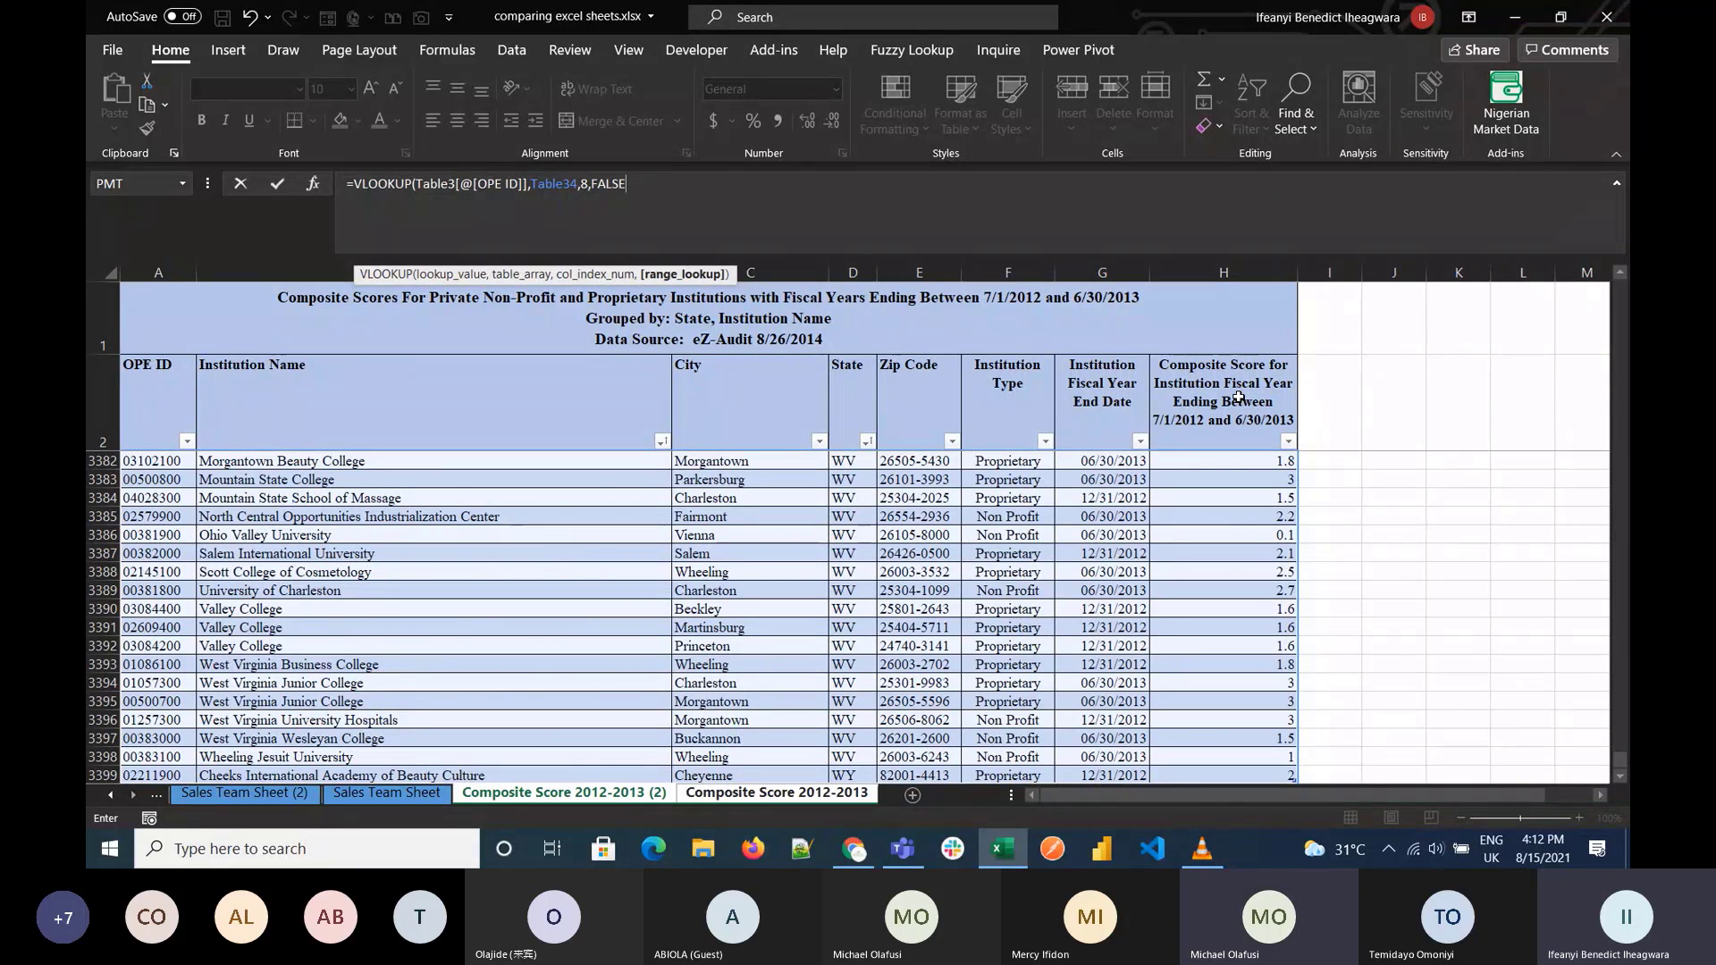
{"action": "type", "text": ")"}
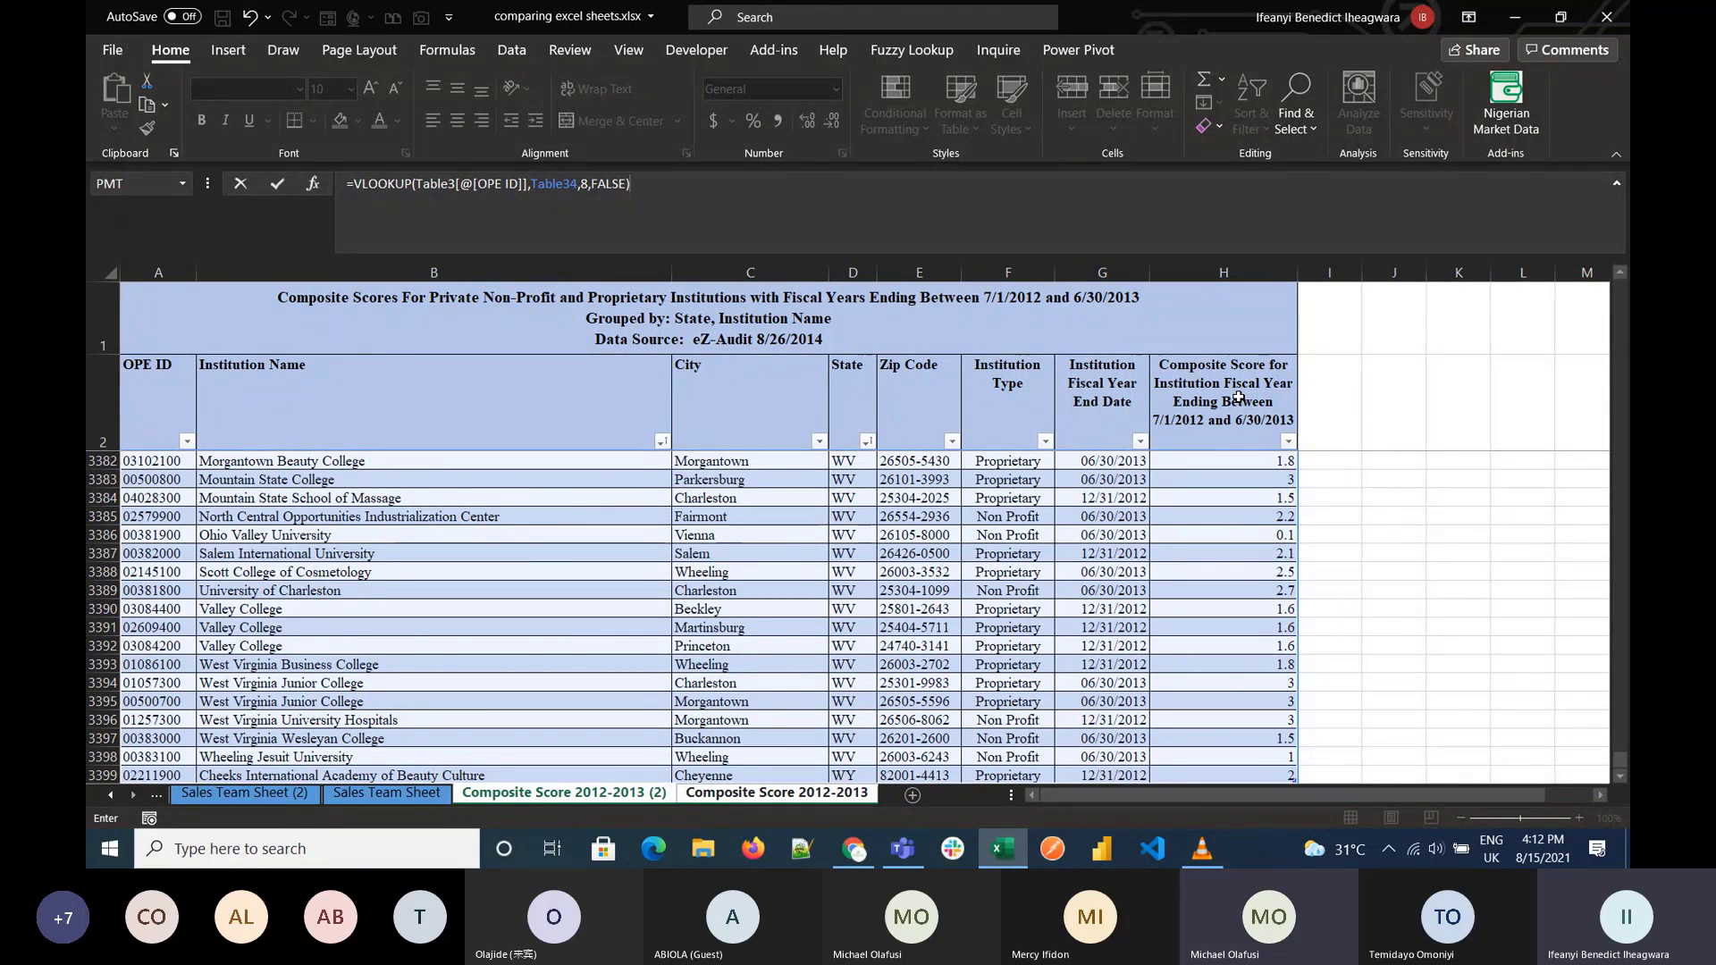
{"action": "key", "text": "Return"}
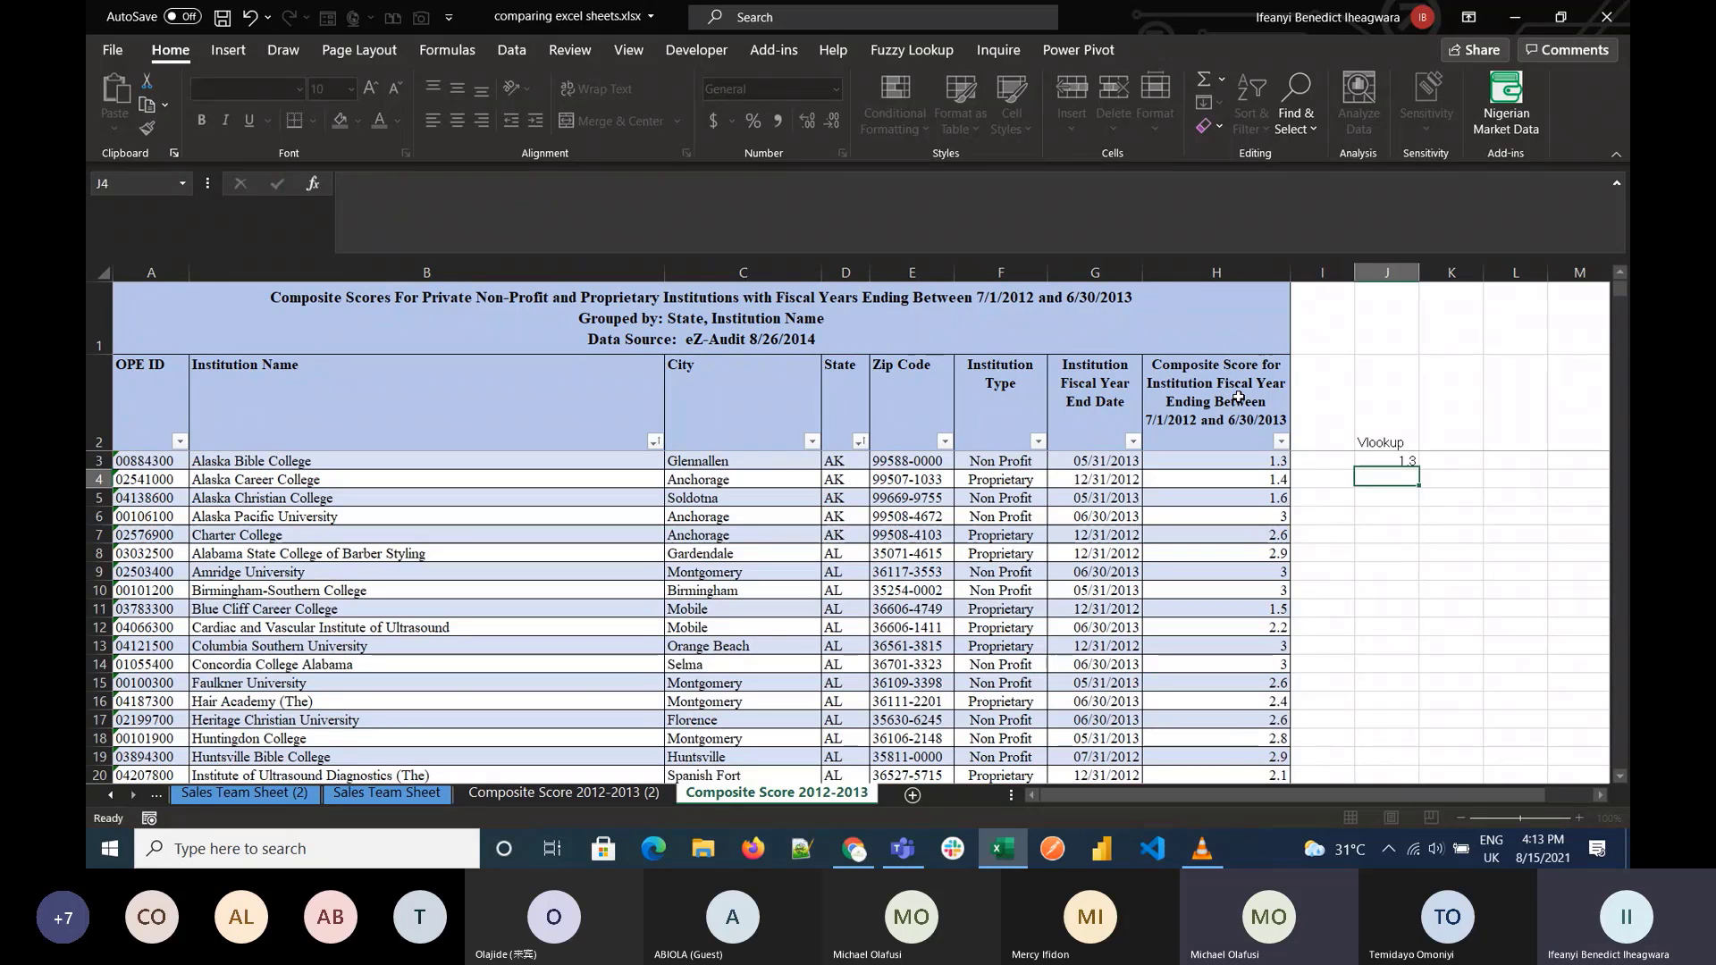
{"action": "left_click", "coordinate": [1391, 460]}
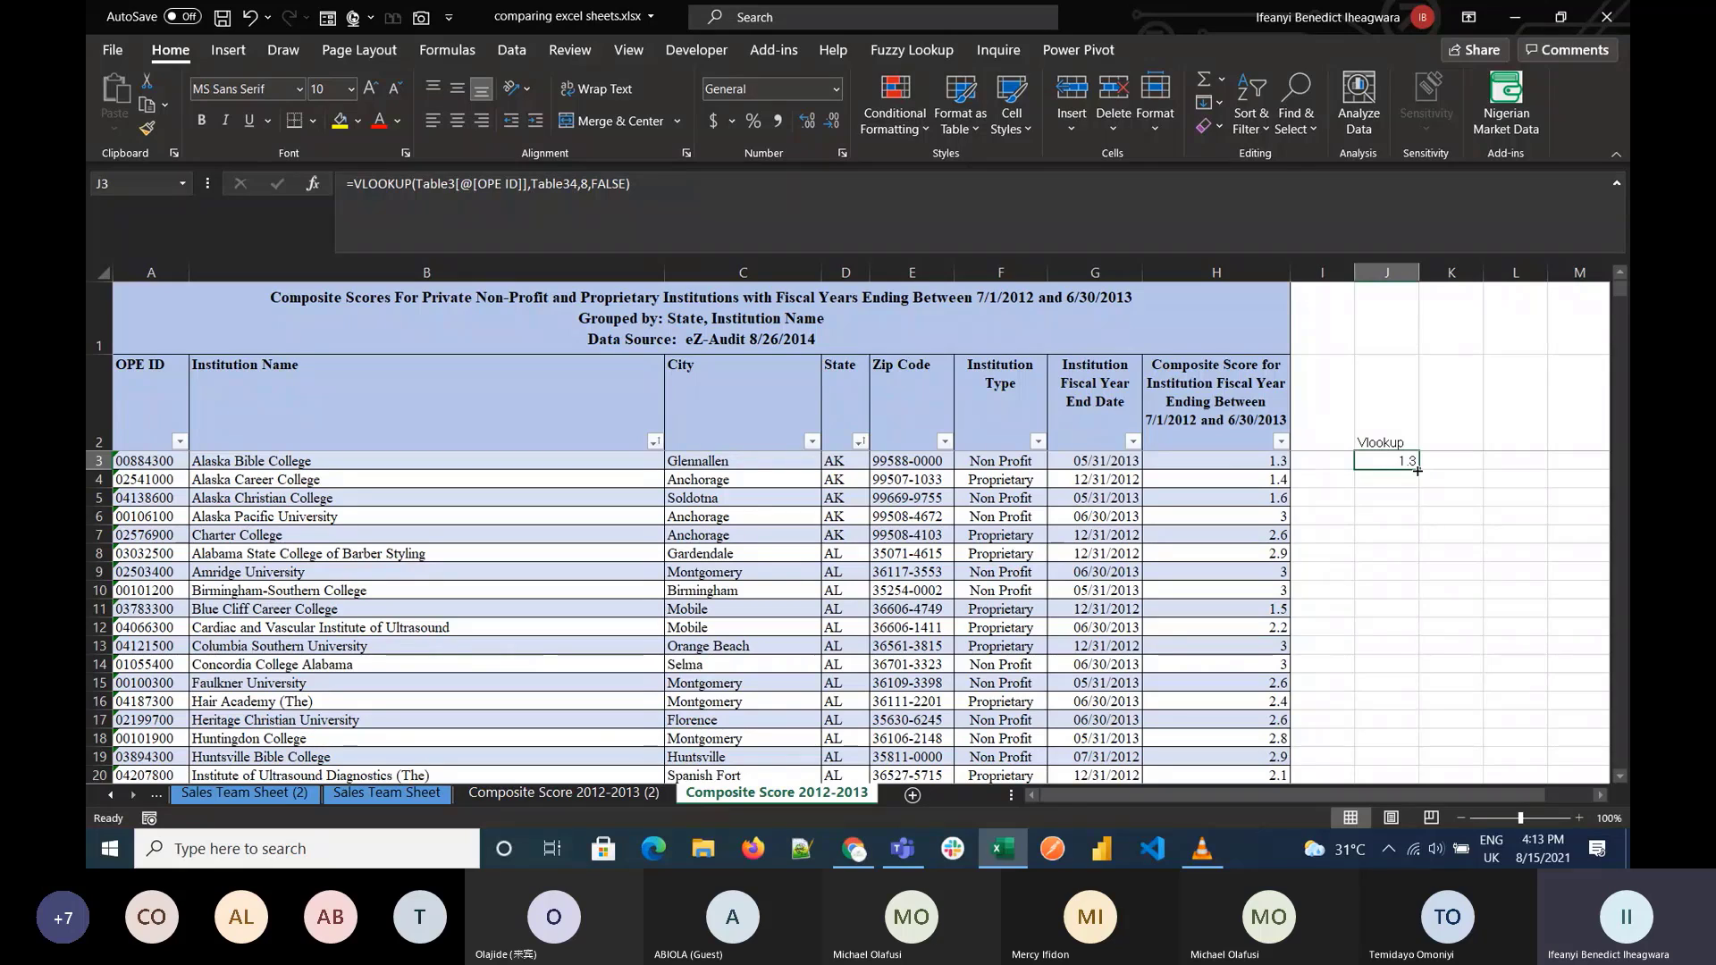
{"action": "left_click_drag", "start_coordinate": [1419, 470], "coordinate": [1421, 635]}
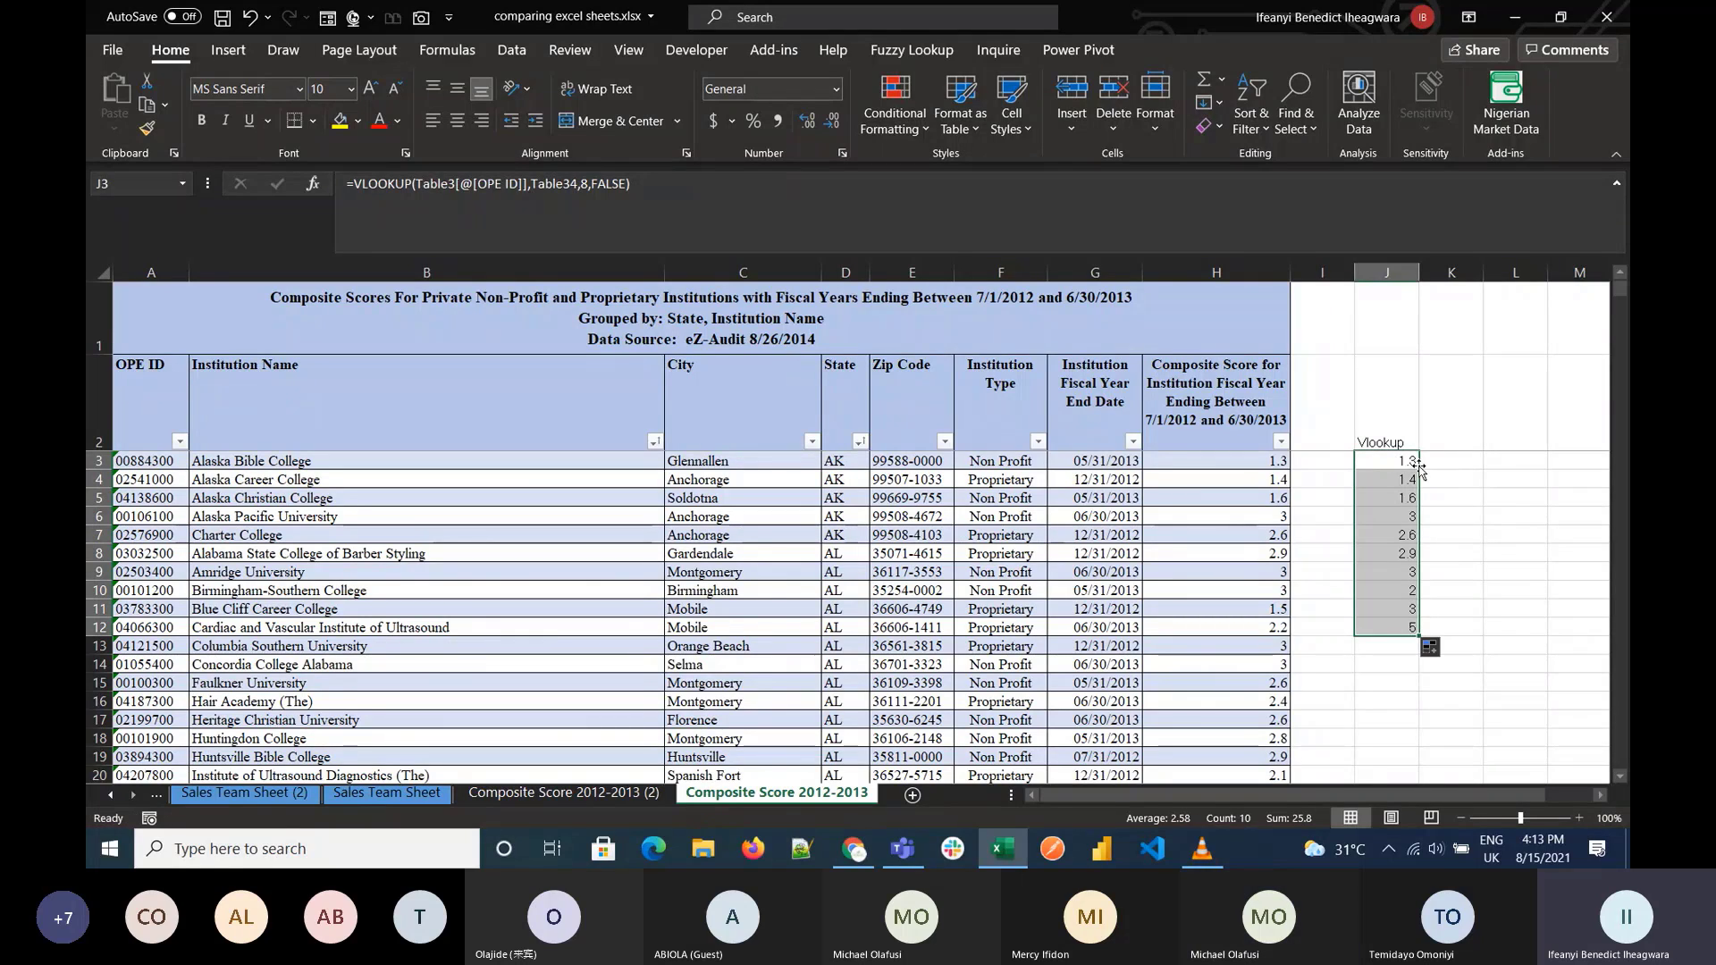
Step: Wrap the VLOOKUP in J3 in an IF that tests whether the composite score in H3 equals the looked-up score
{"action": "left_click", "coordinate": [1384, 465]}
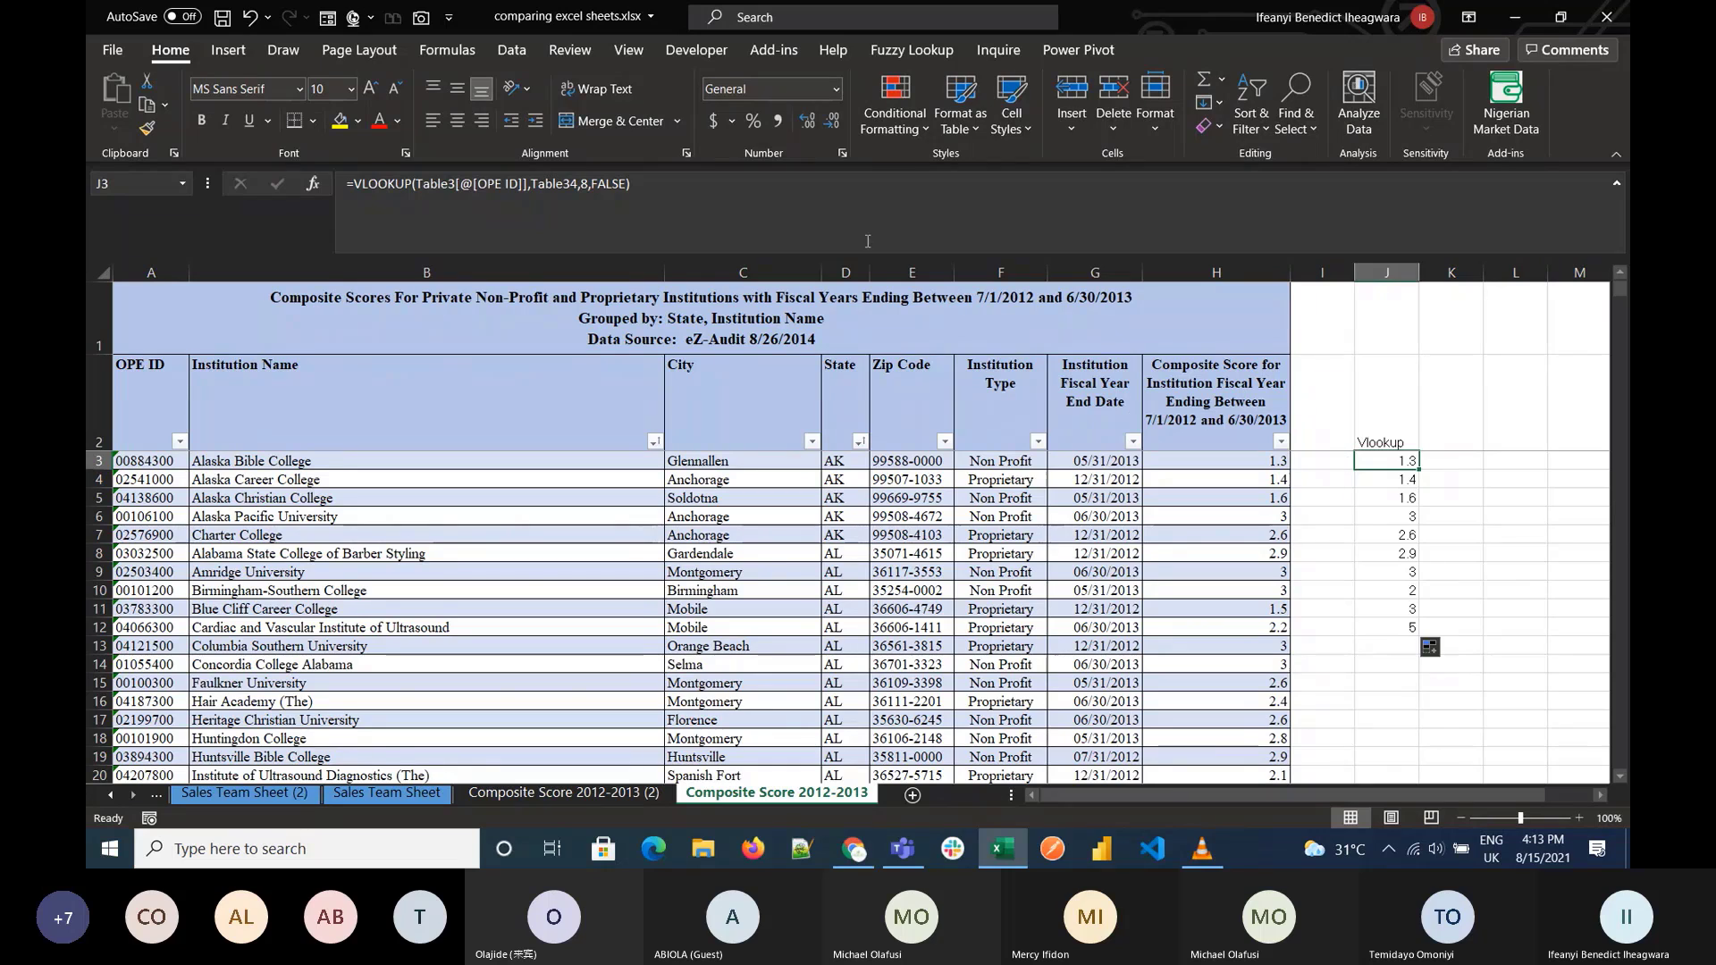
{"action": "left_click", "coordinate": [356, 184]}
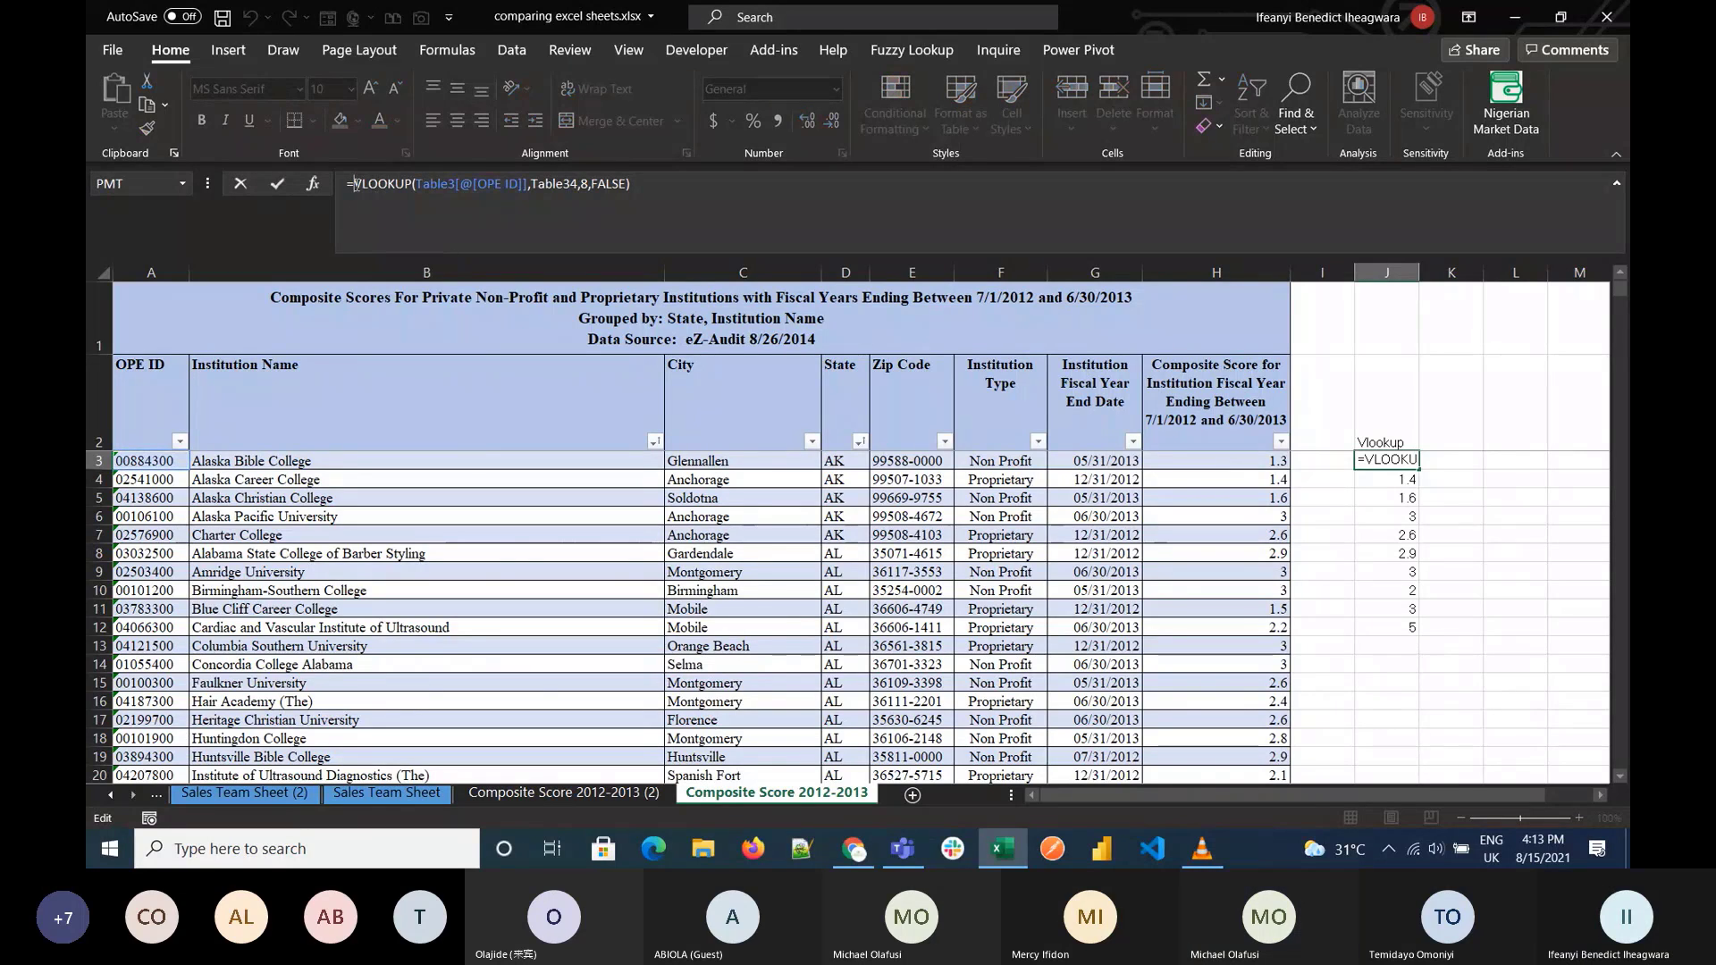
{"action": "type", "text": "if"}
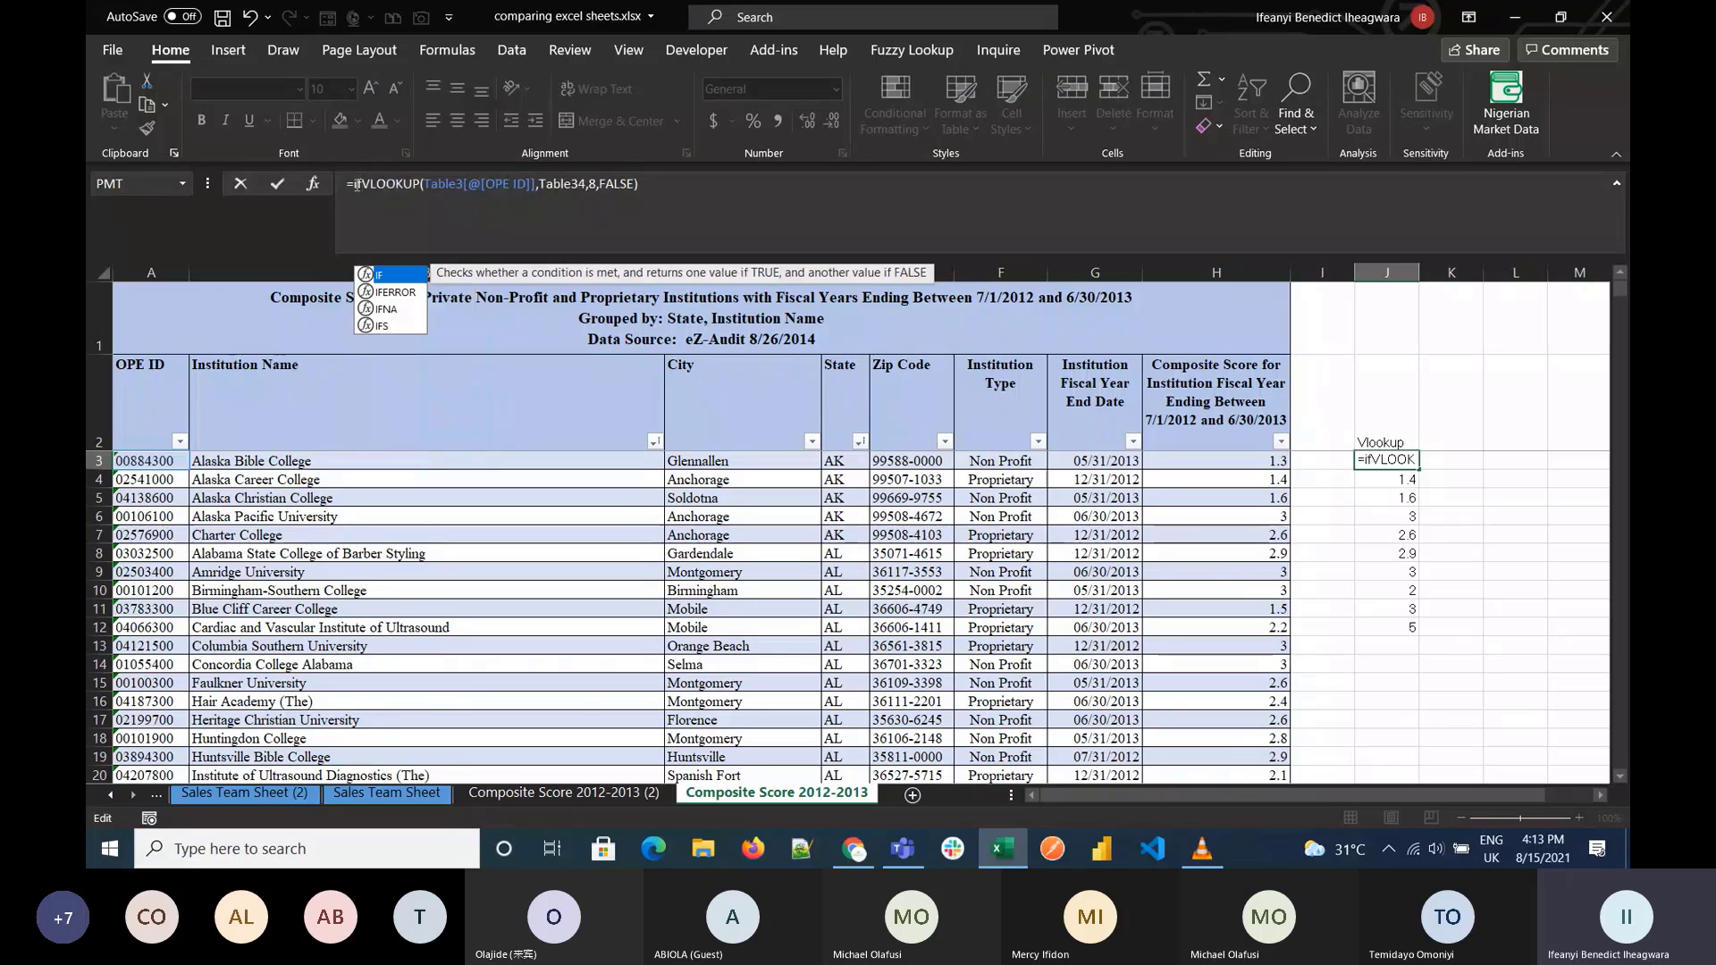
{"action": "type", "text": "("}
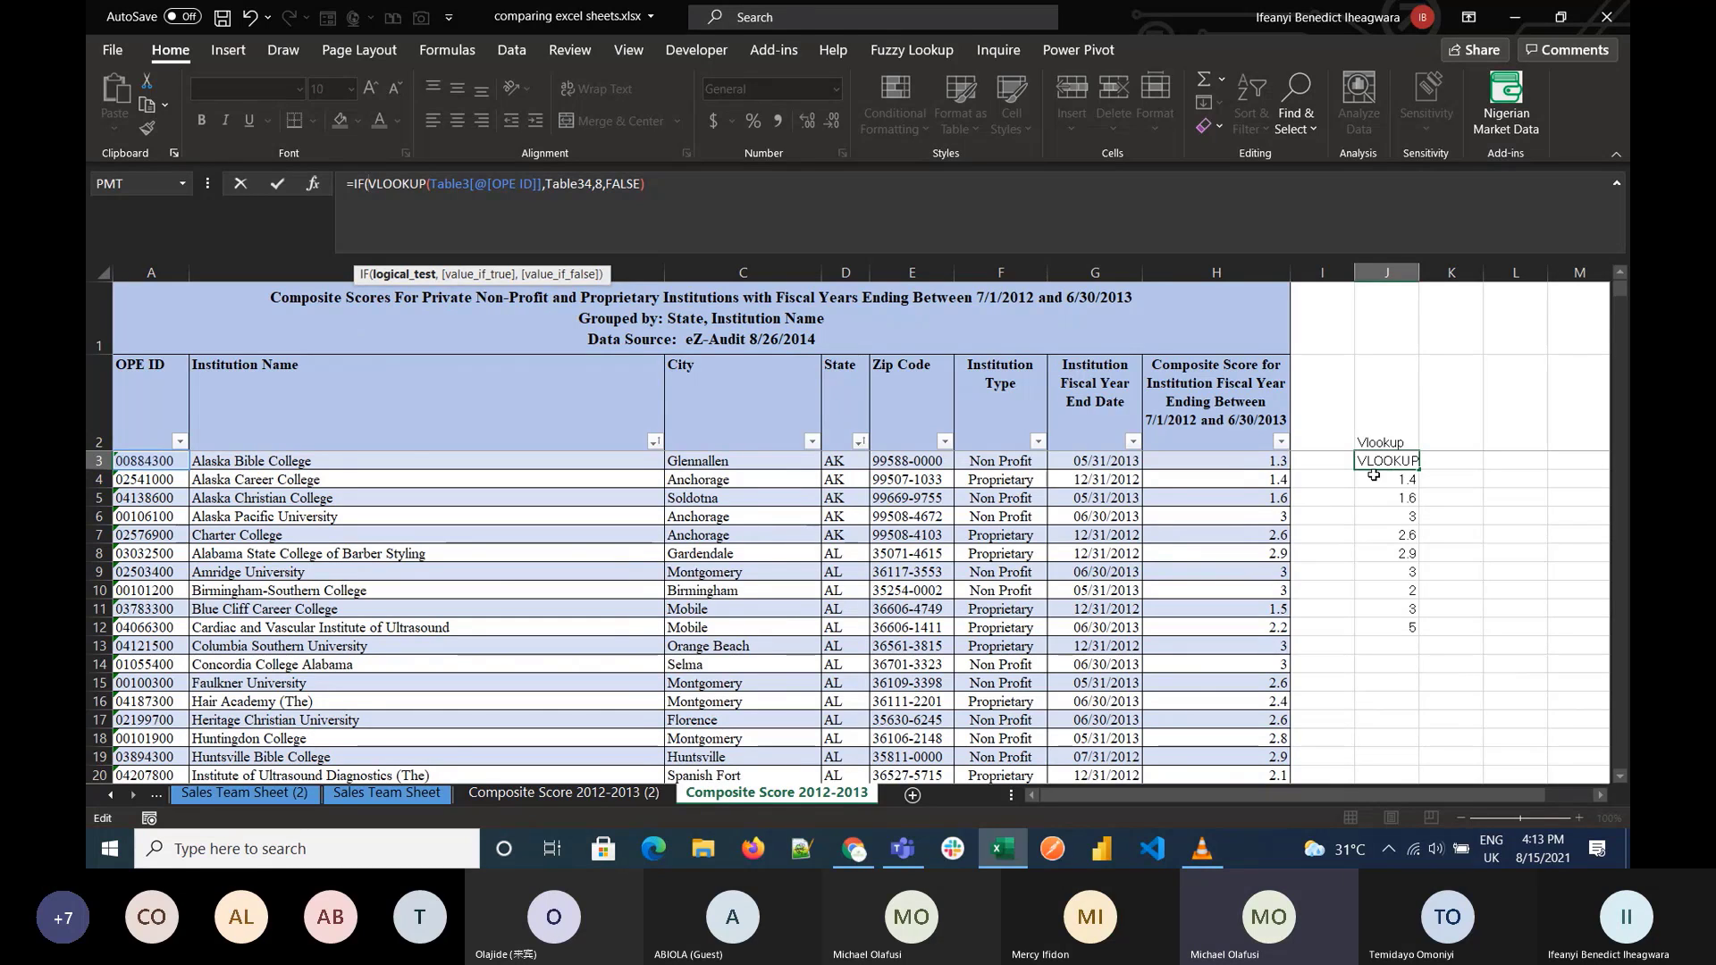
{"action": "left_click", "coordinate": [1217, 462]}
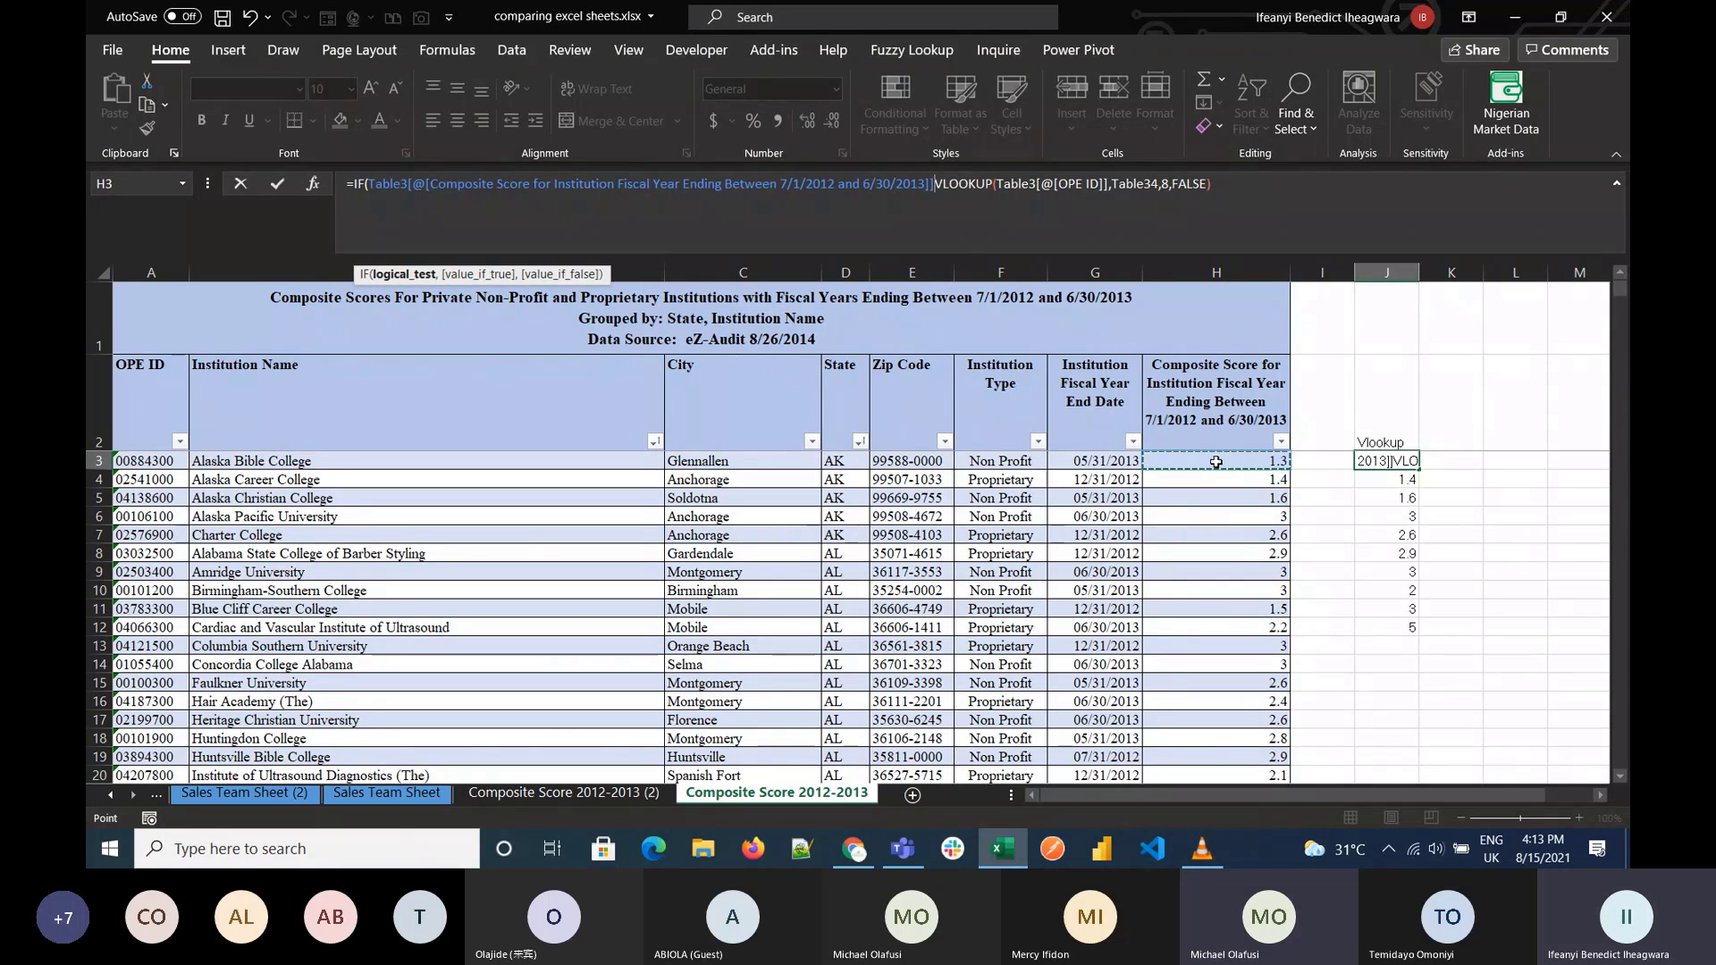
{"action": "type", "text": "="}
{"action": "left_click", "coordinate": [1237, 189]}
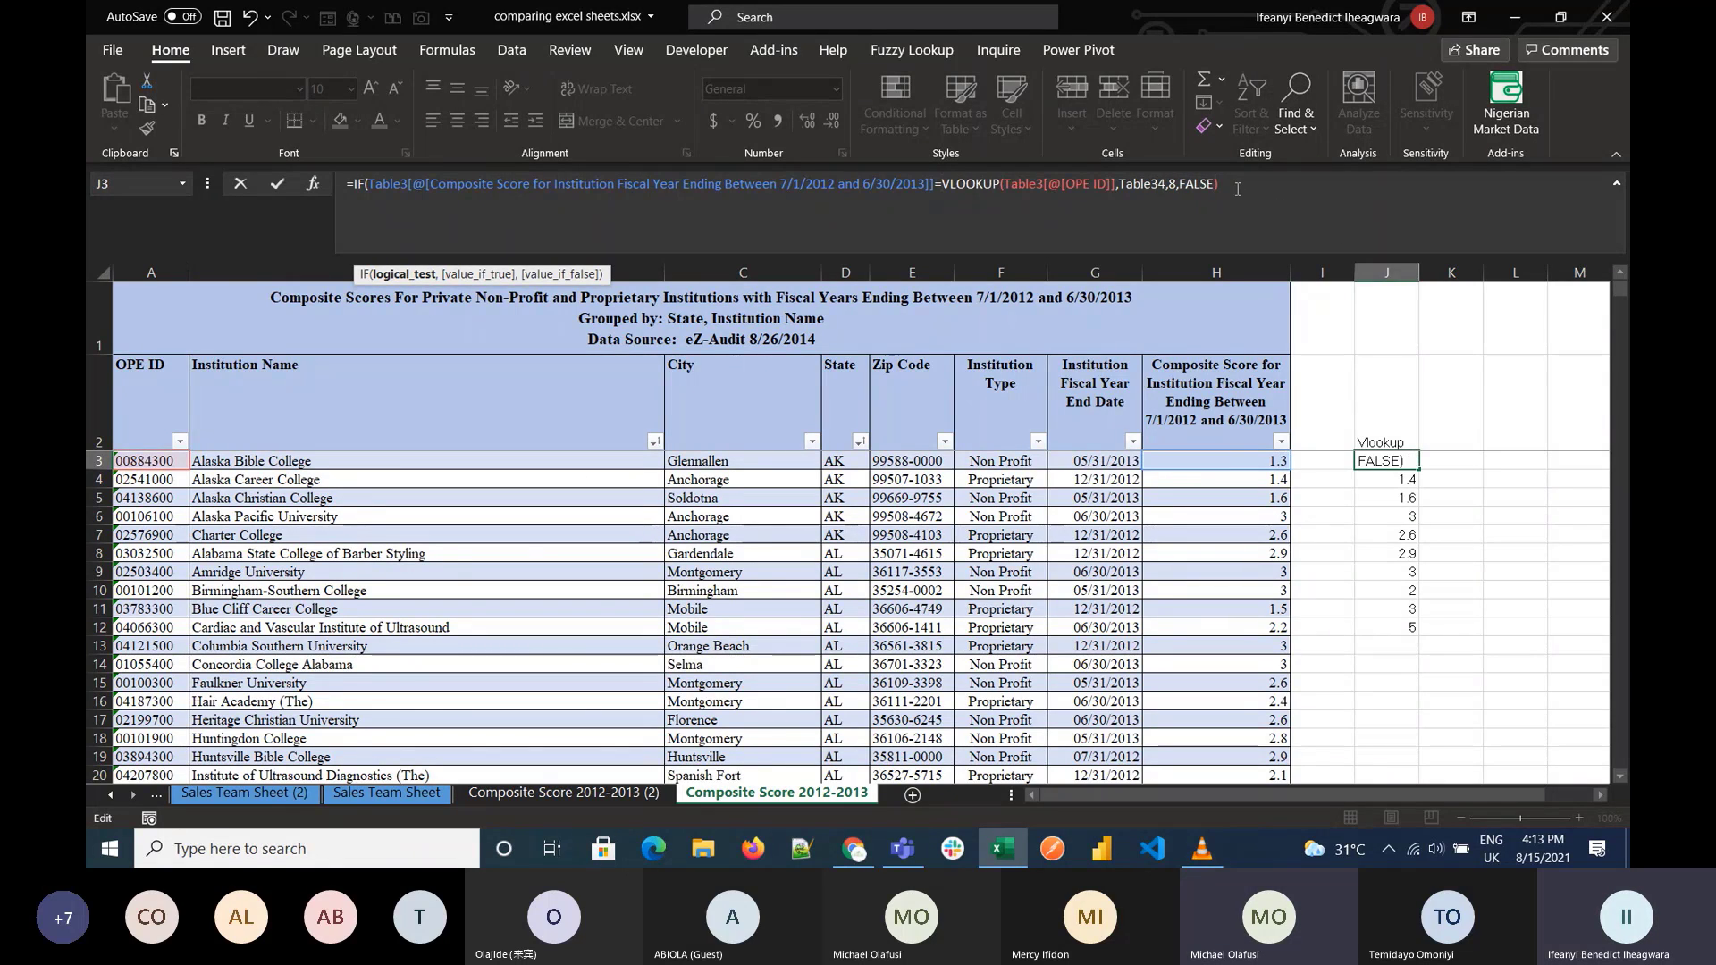
Step: Complete the IF formula in J3 so it returns "Match" when true and "No Match" when false
{"action": "type", "text": ","}
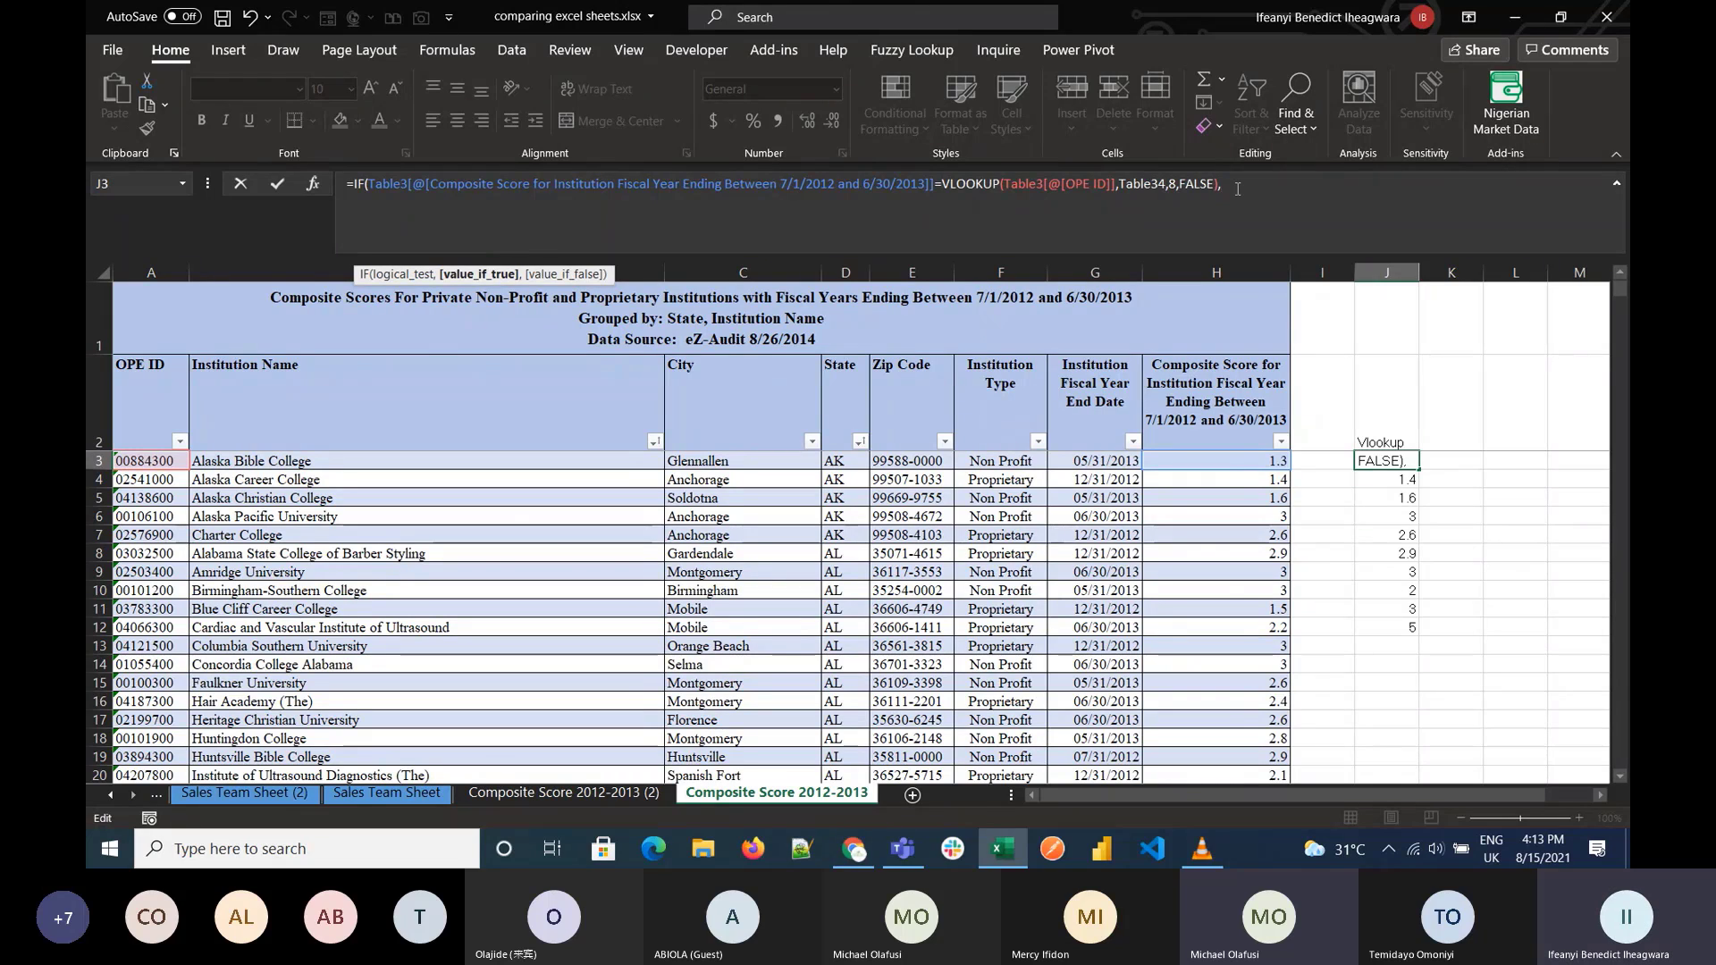
{"action": "type", "text": "\""}
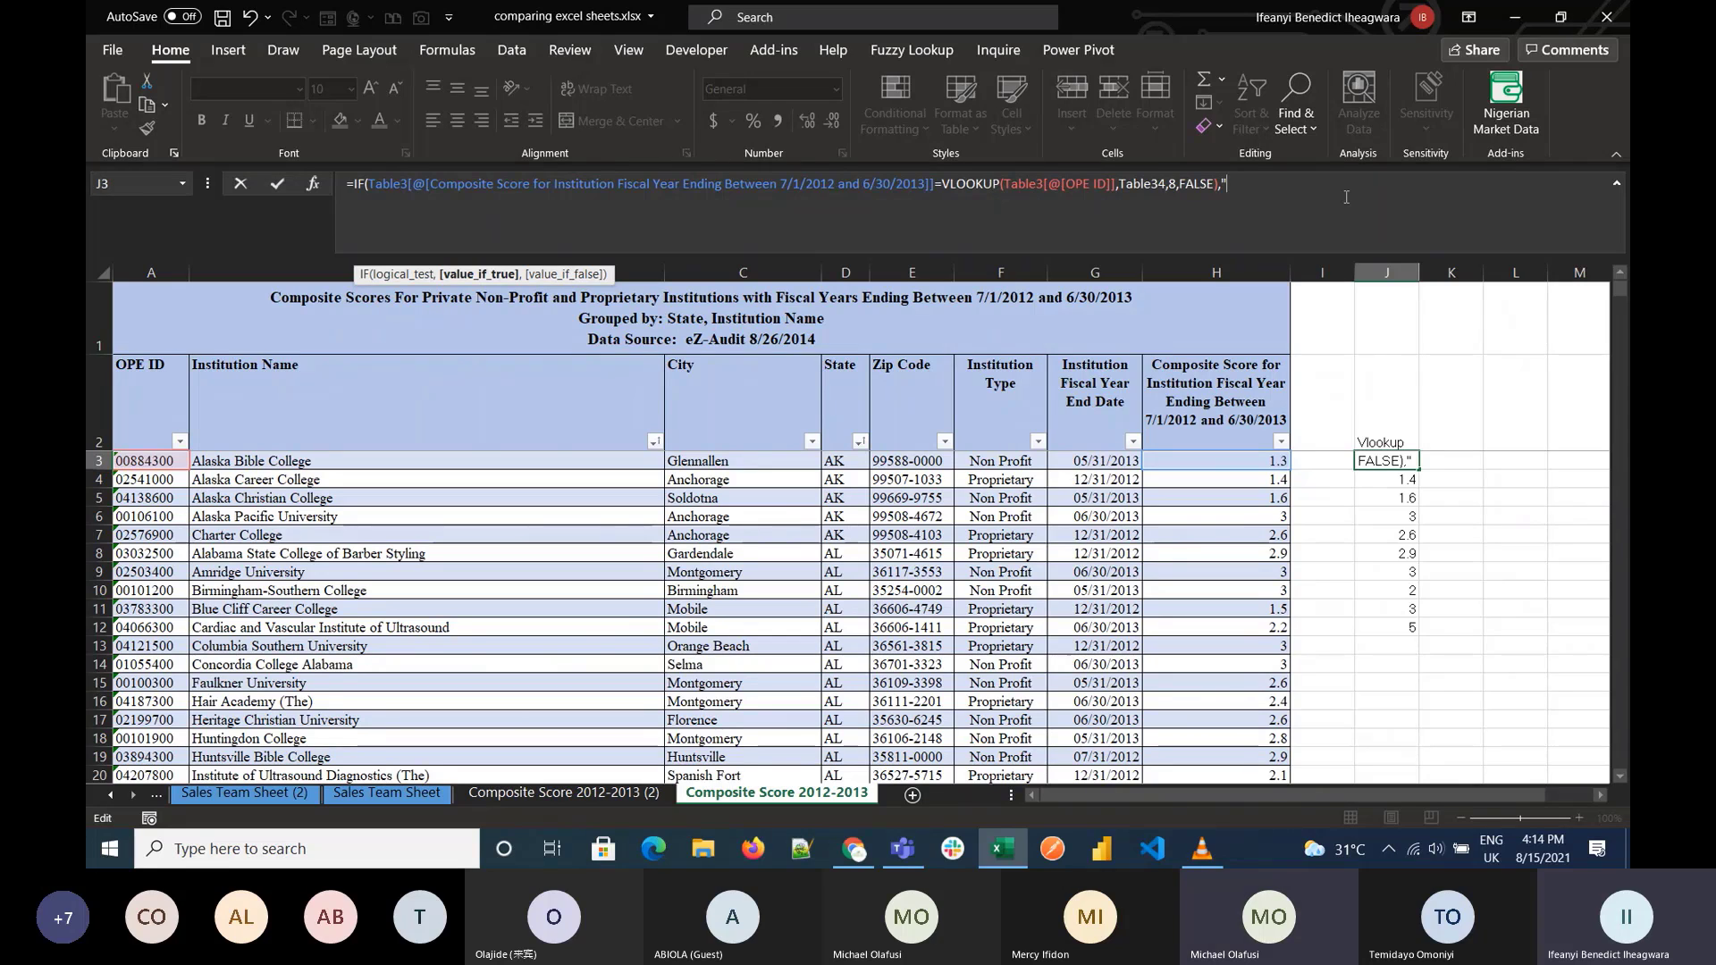
{"action": "type", "text": "Match"}
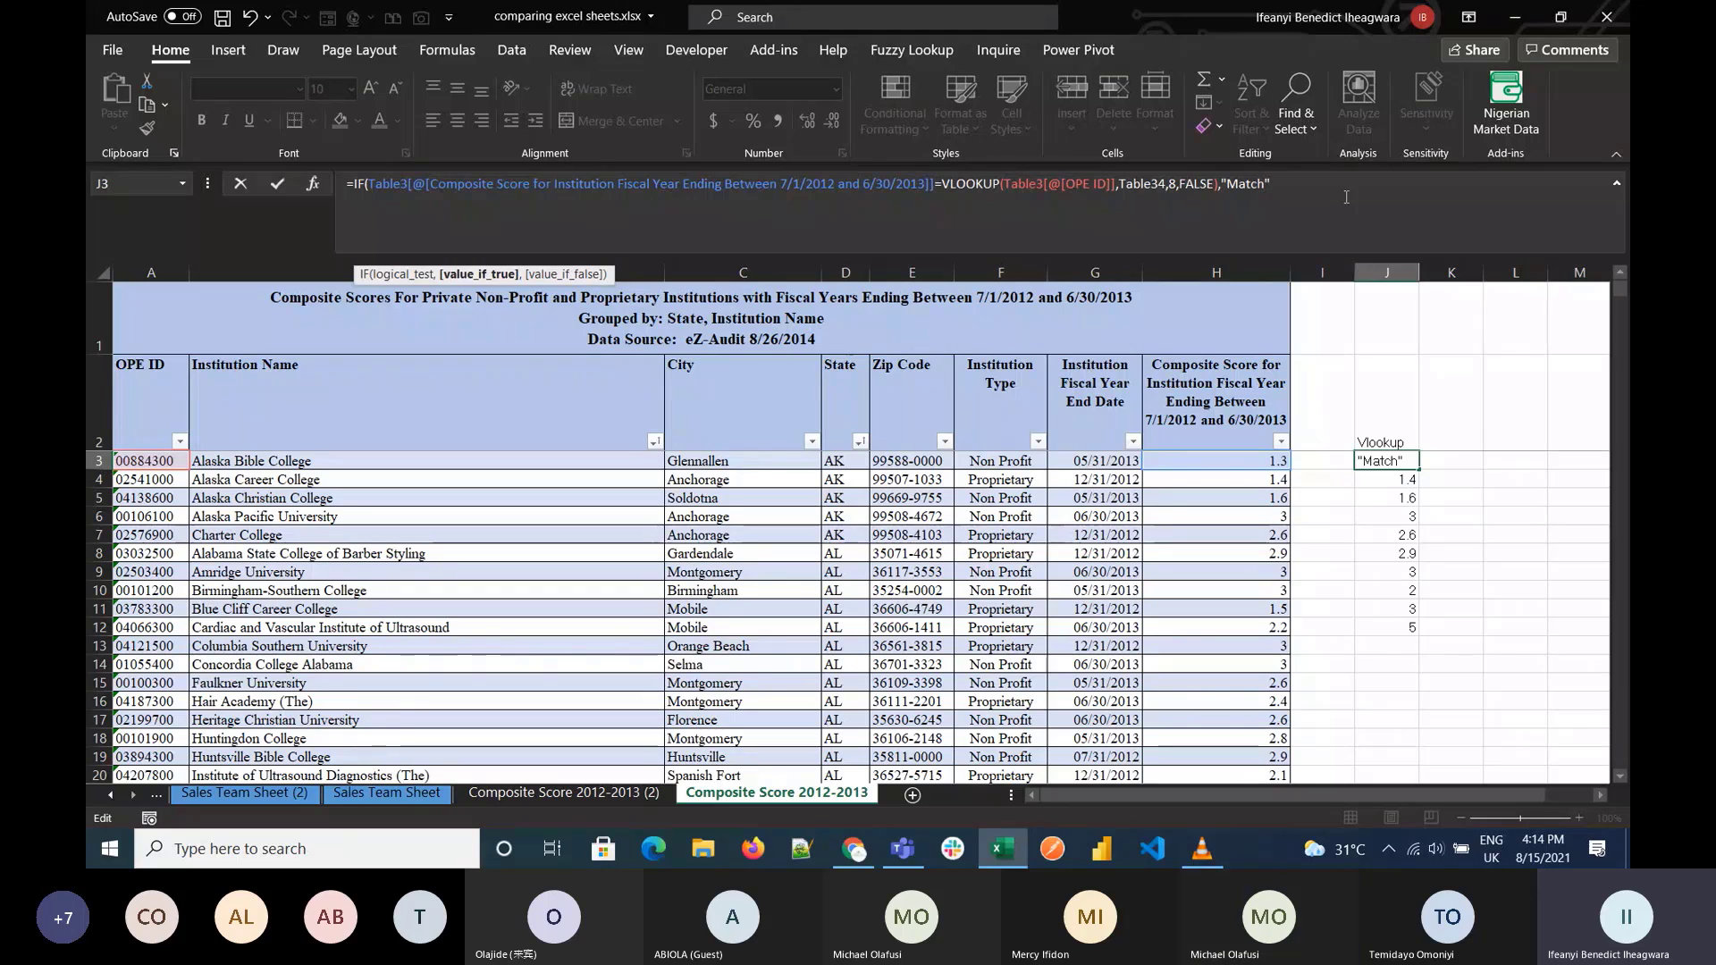
{"action": "type", "text": "\","}
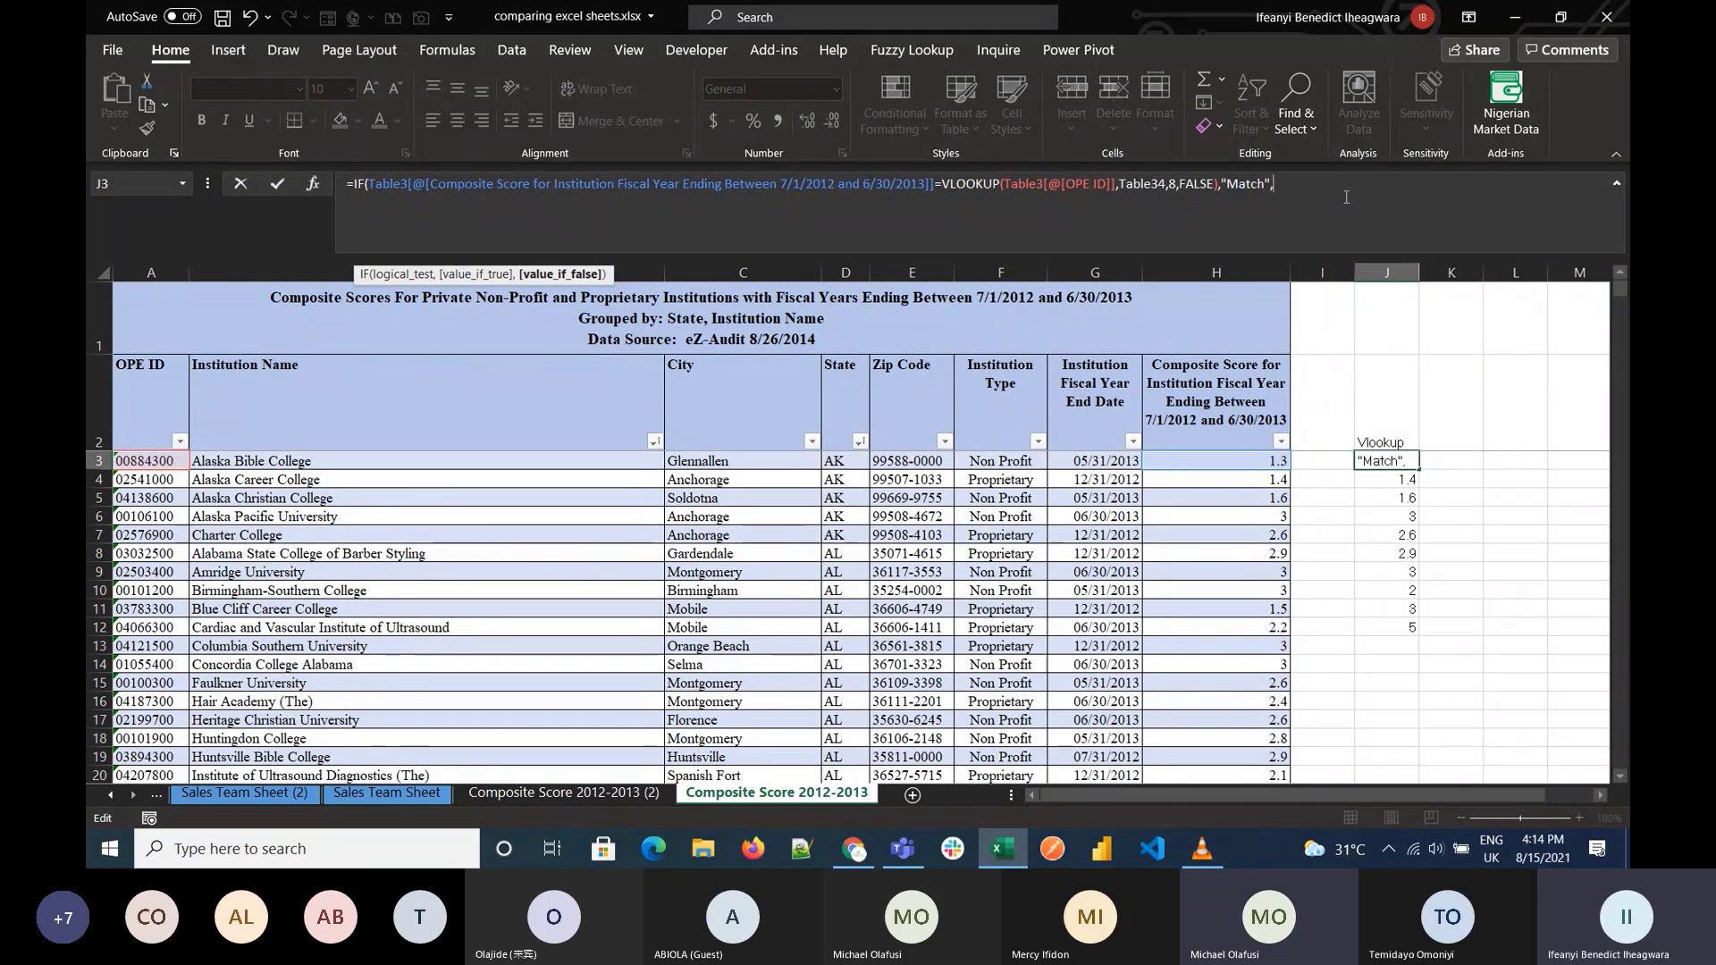
{"action": "type", "text": "\""}
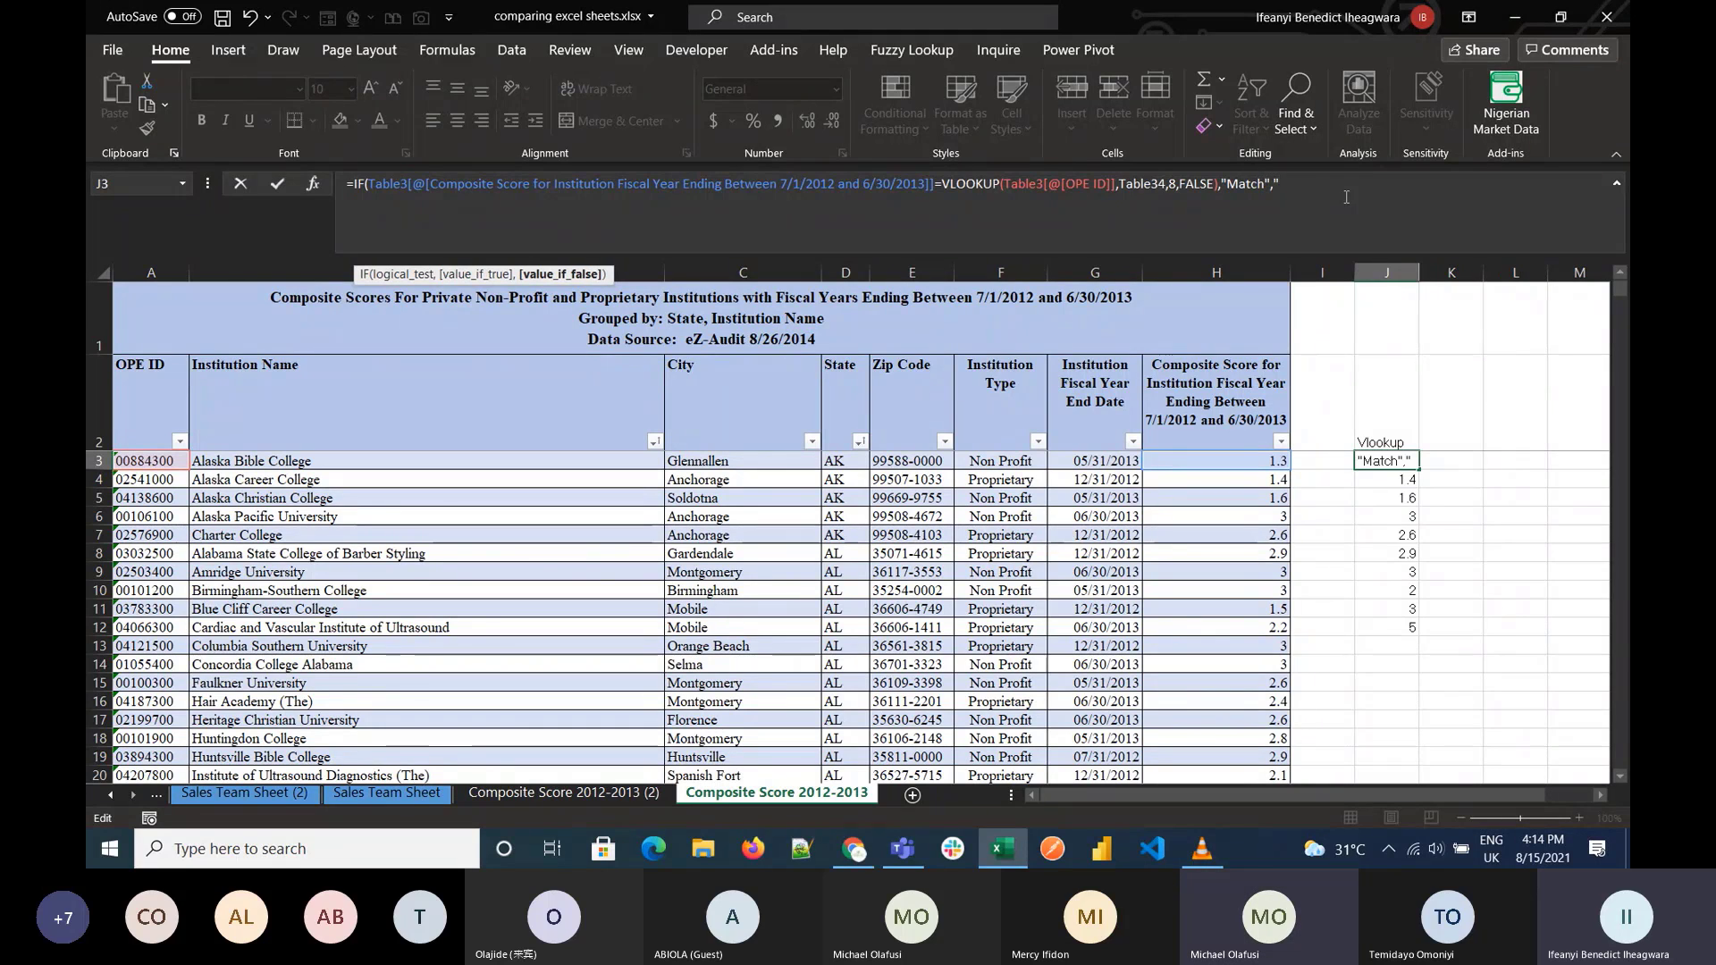
{"action": "type", "text": "No Match)"}
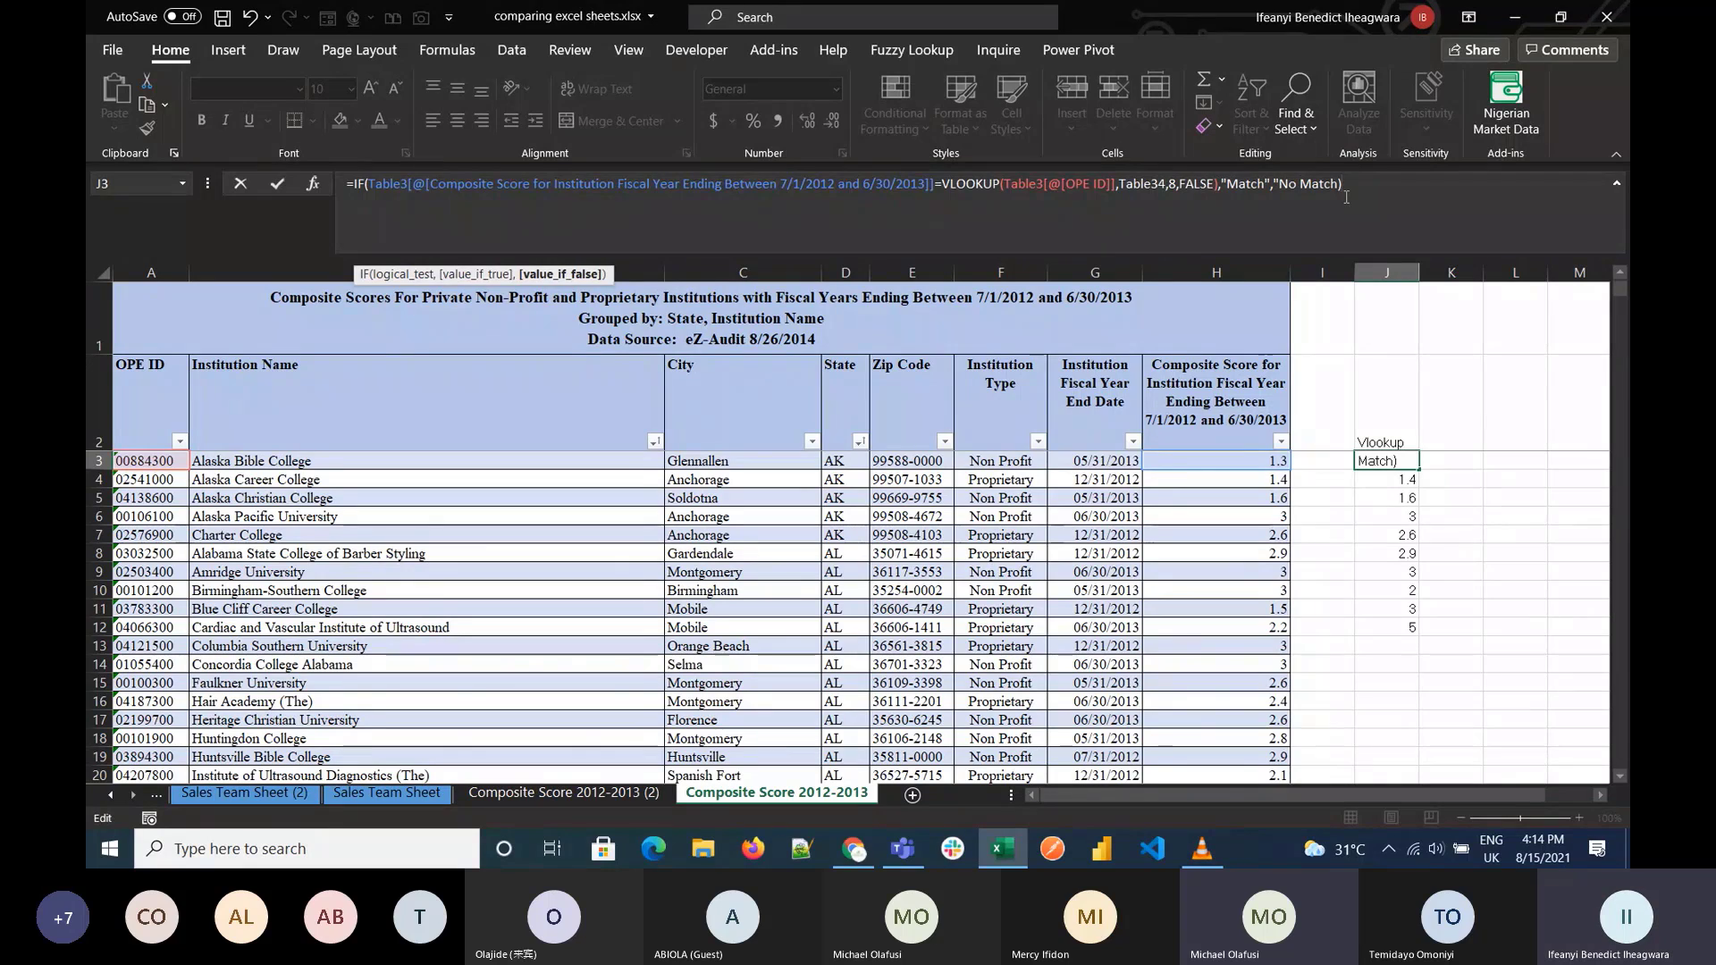
{"action": "key", "text": "Return"}
{"action": "key", "text": "Return"}
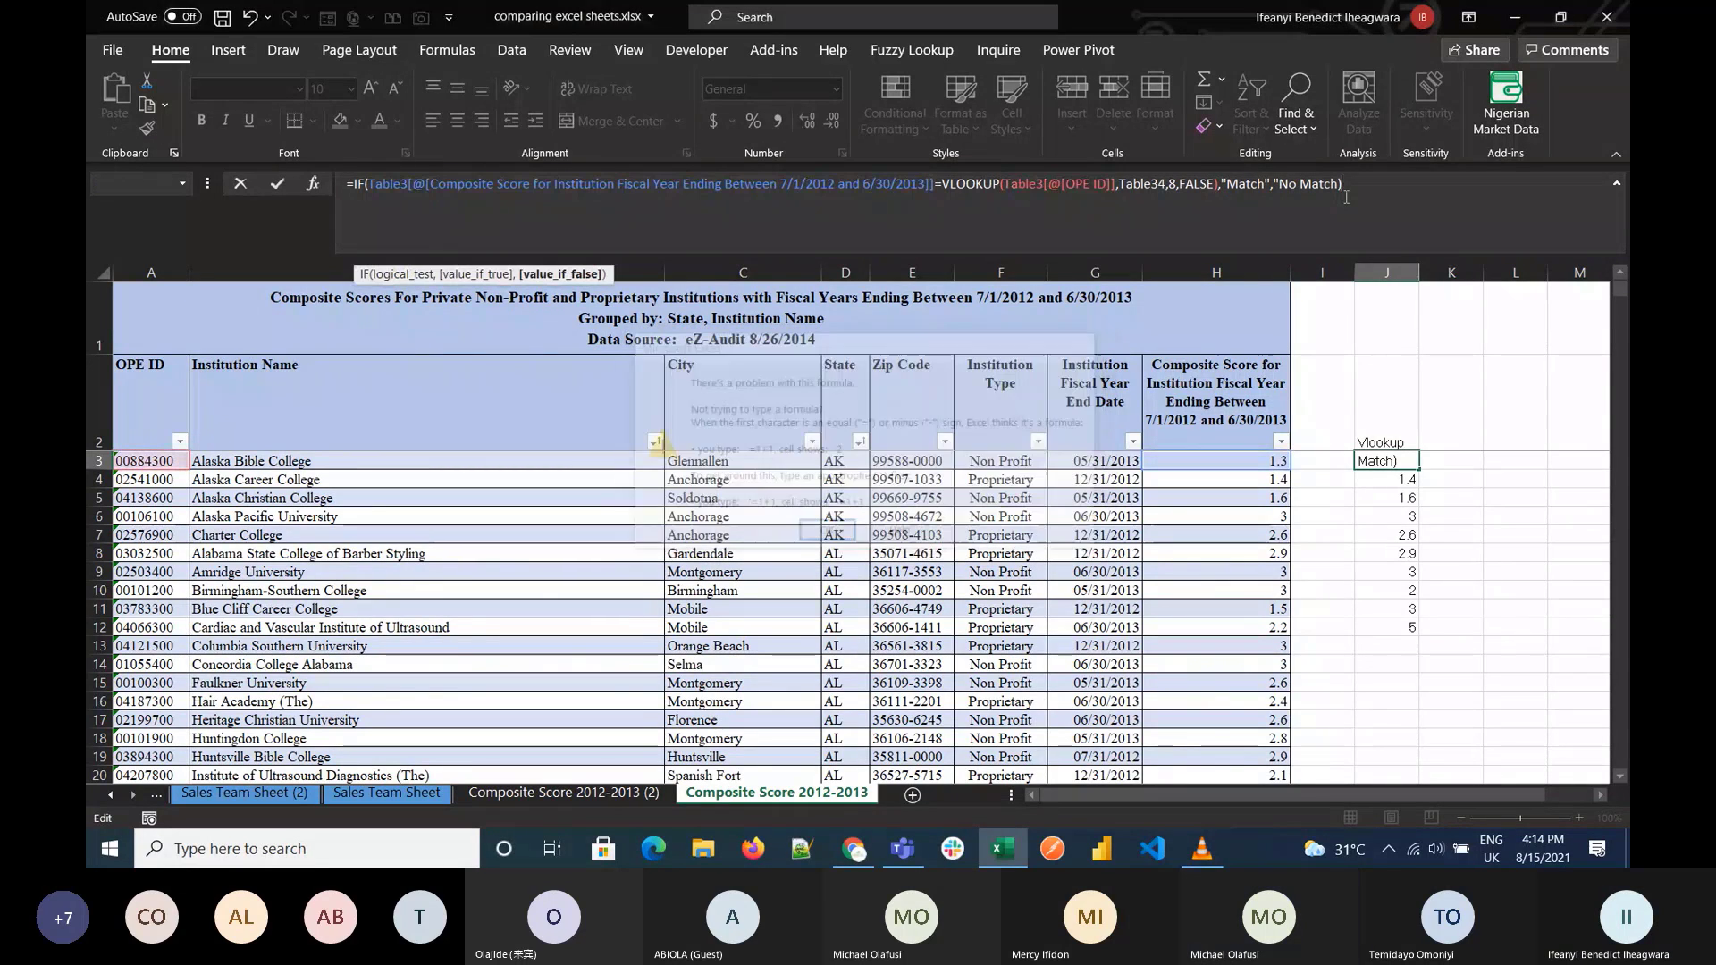
{"action": "key", "text": "BackSpace"}
{"action": "type", "text": "\")"}
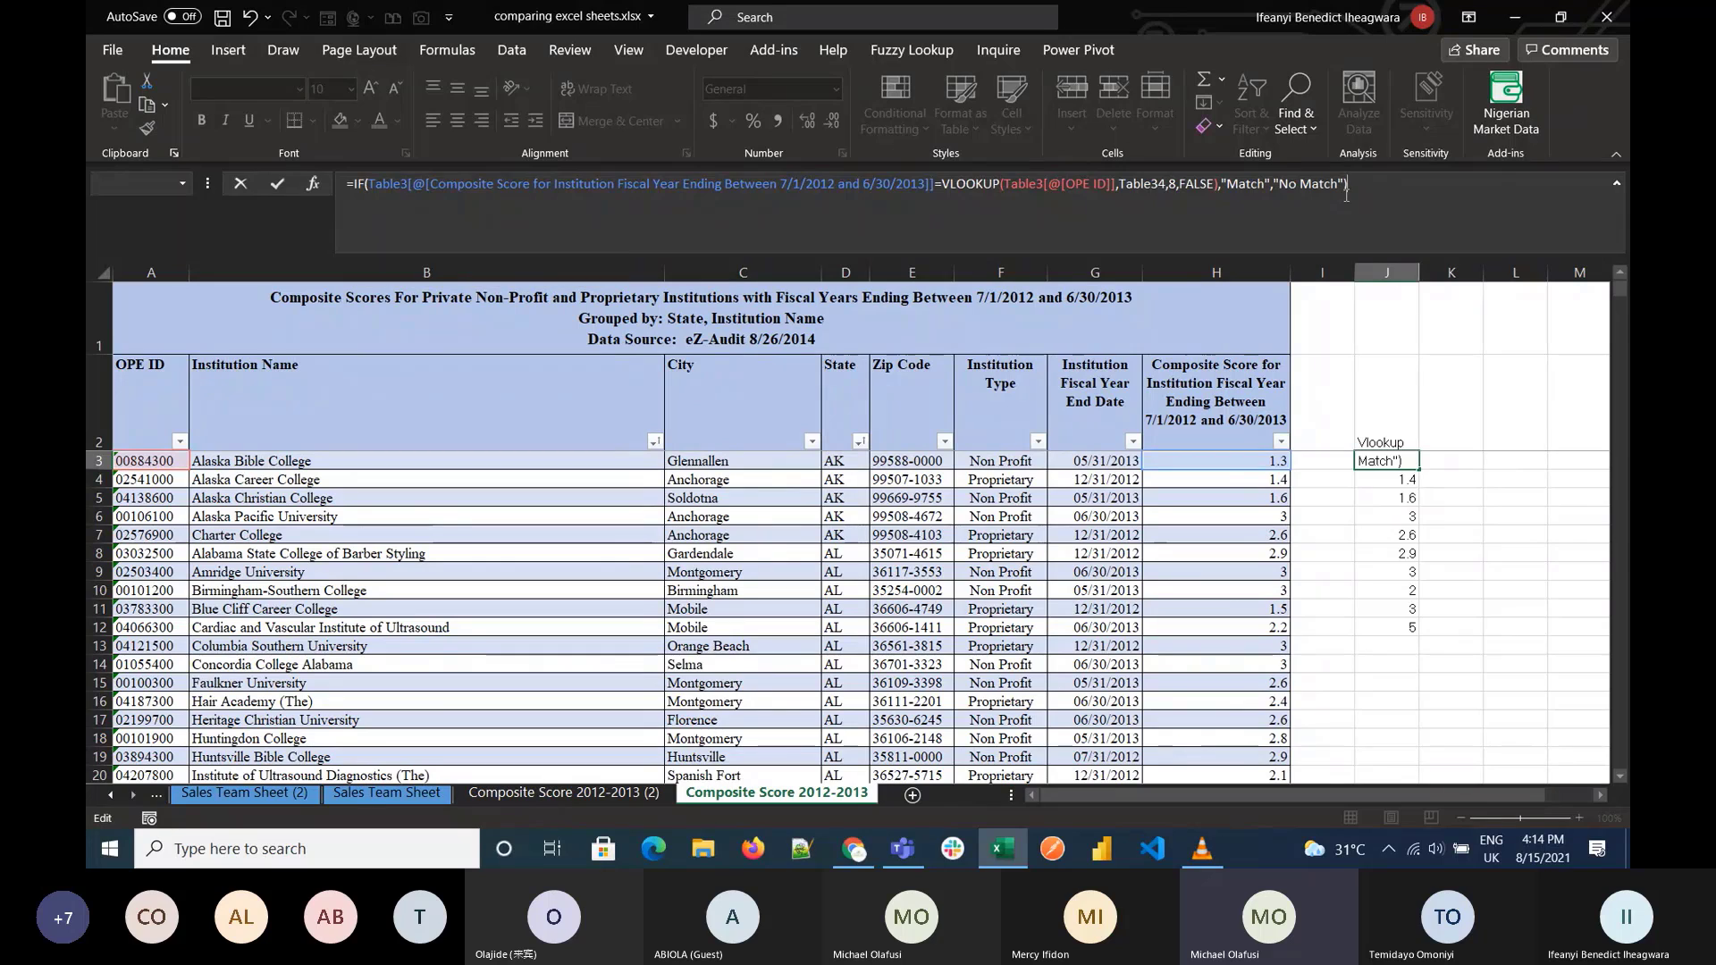
{"action": "key", "text": "Return"}
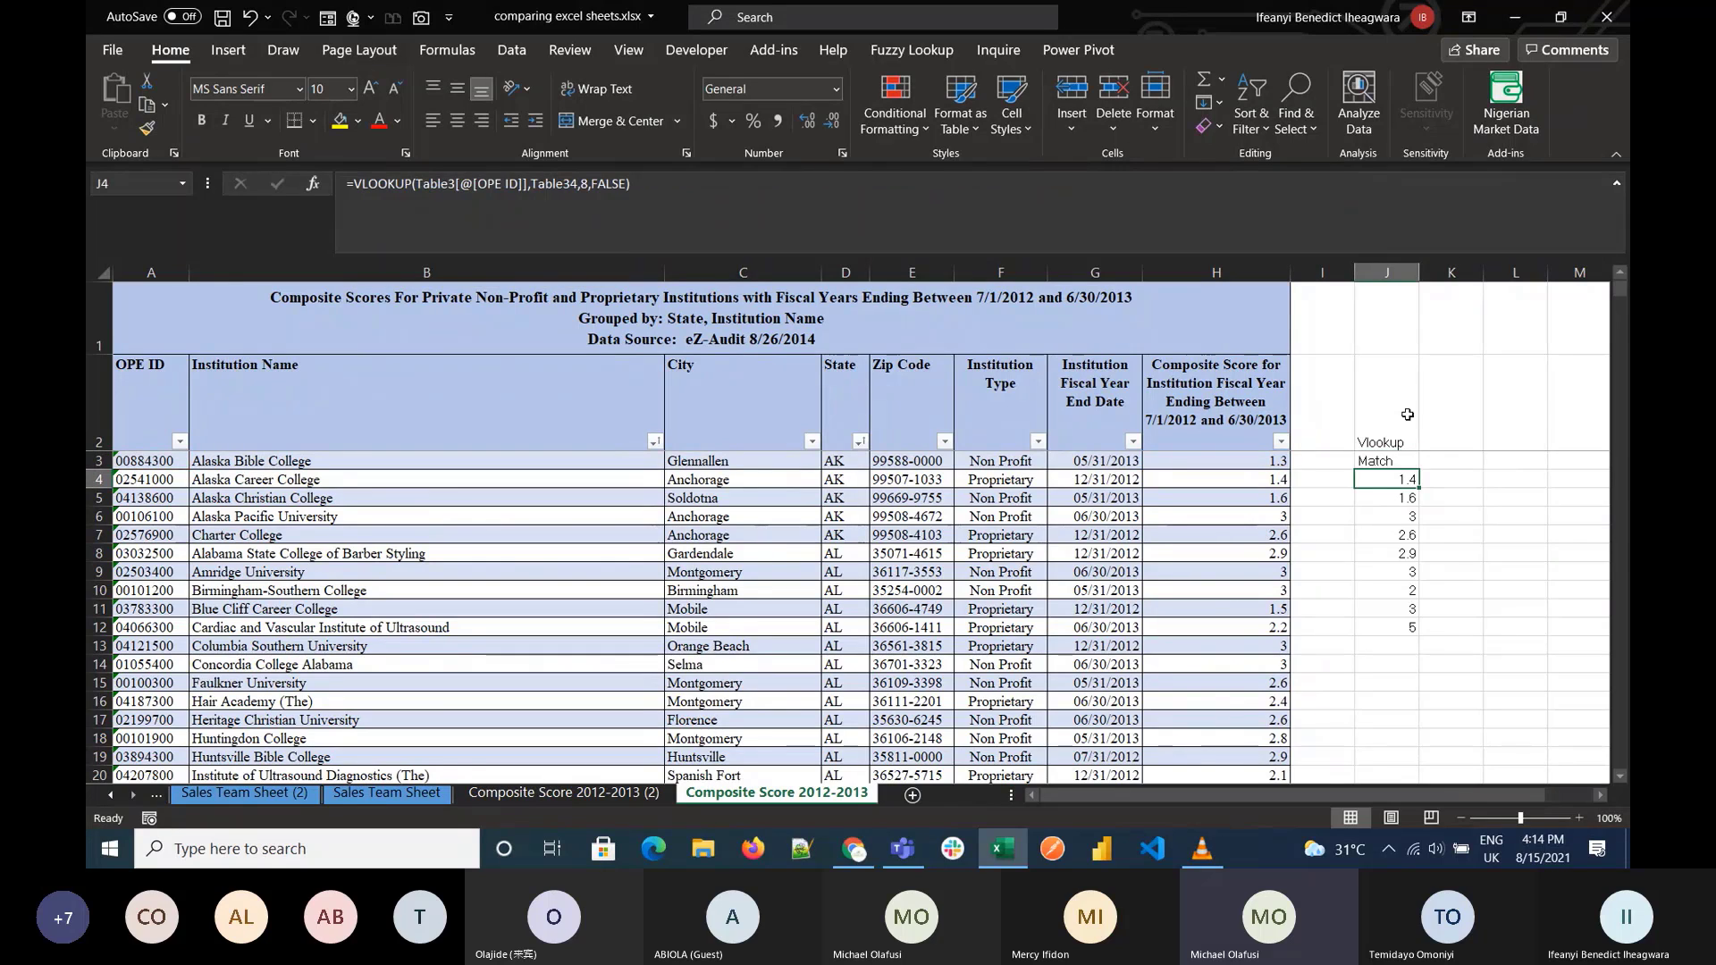
Step: Fill the Match/No Match formula from J3 down to J20
{"action": "left_click", "coordinate": [1404, 462]}
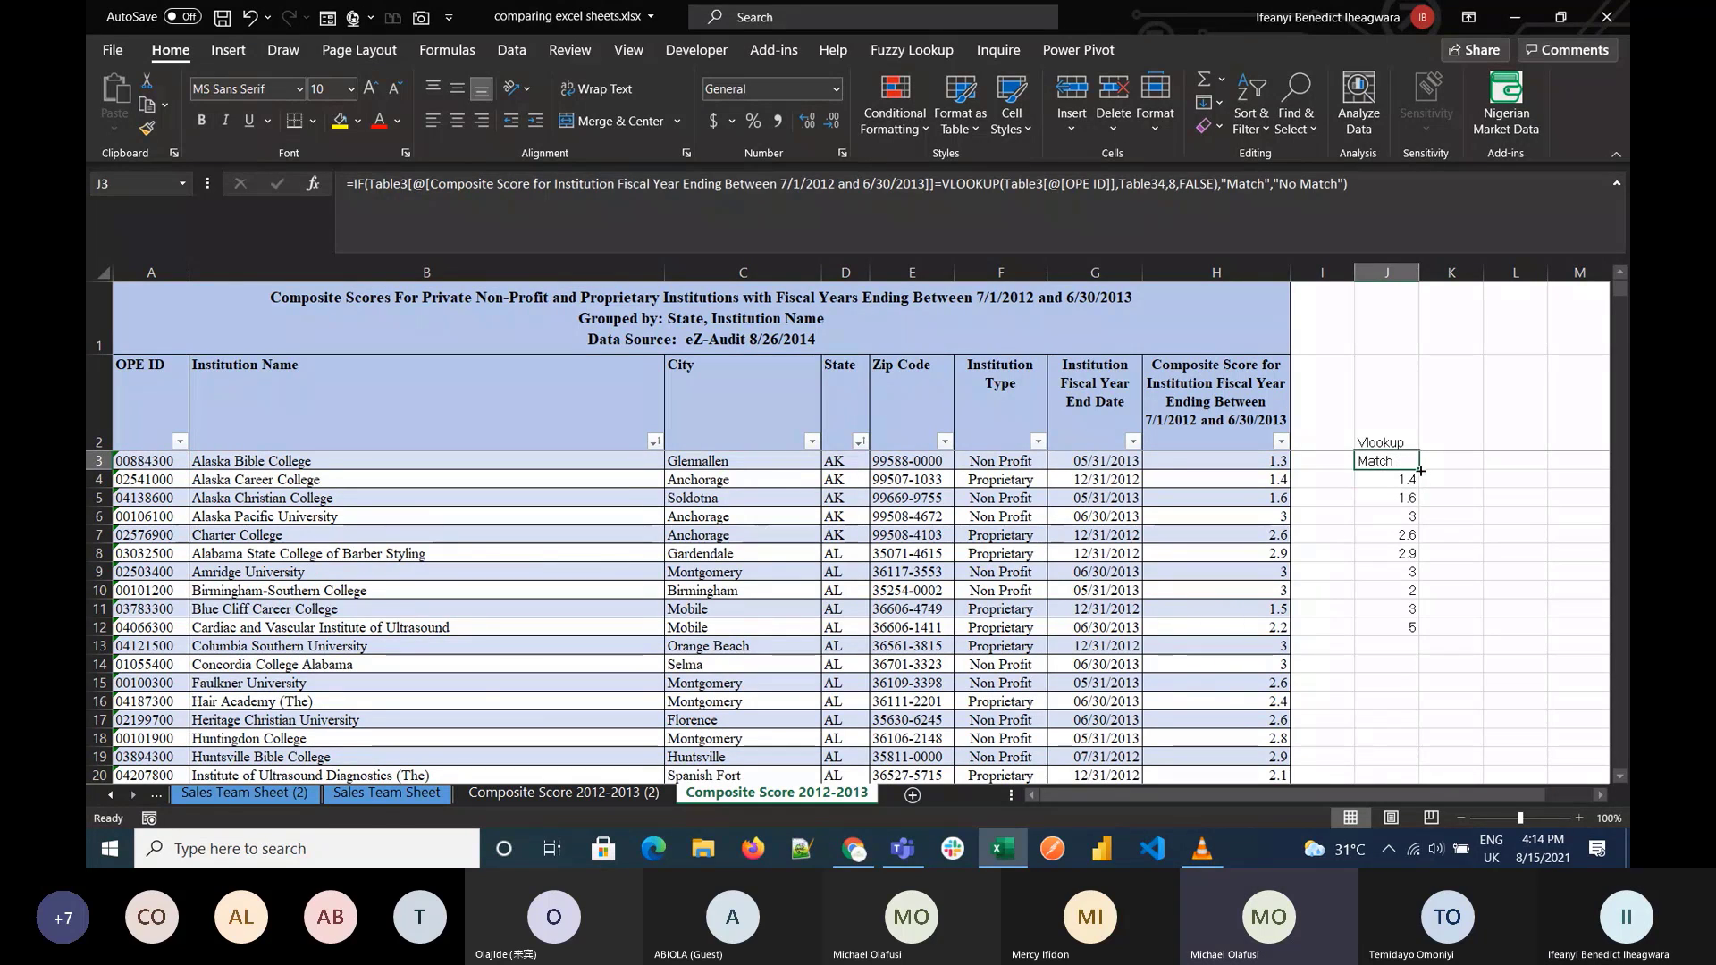
{"action": "left_click_drag", "start_coordinate": [1419, 470], "coordinate": [1421, 777]}
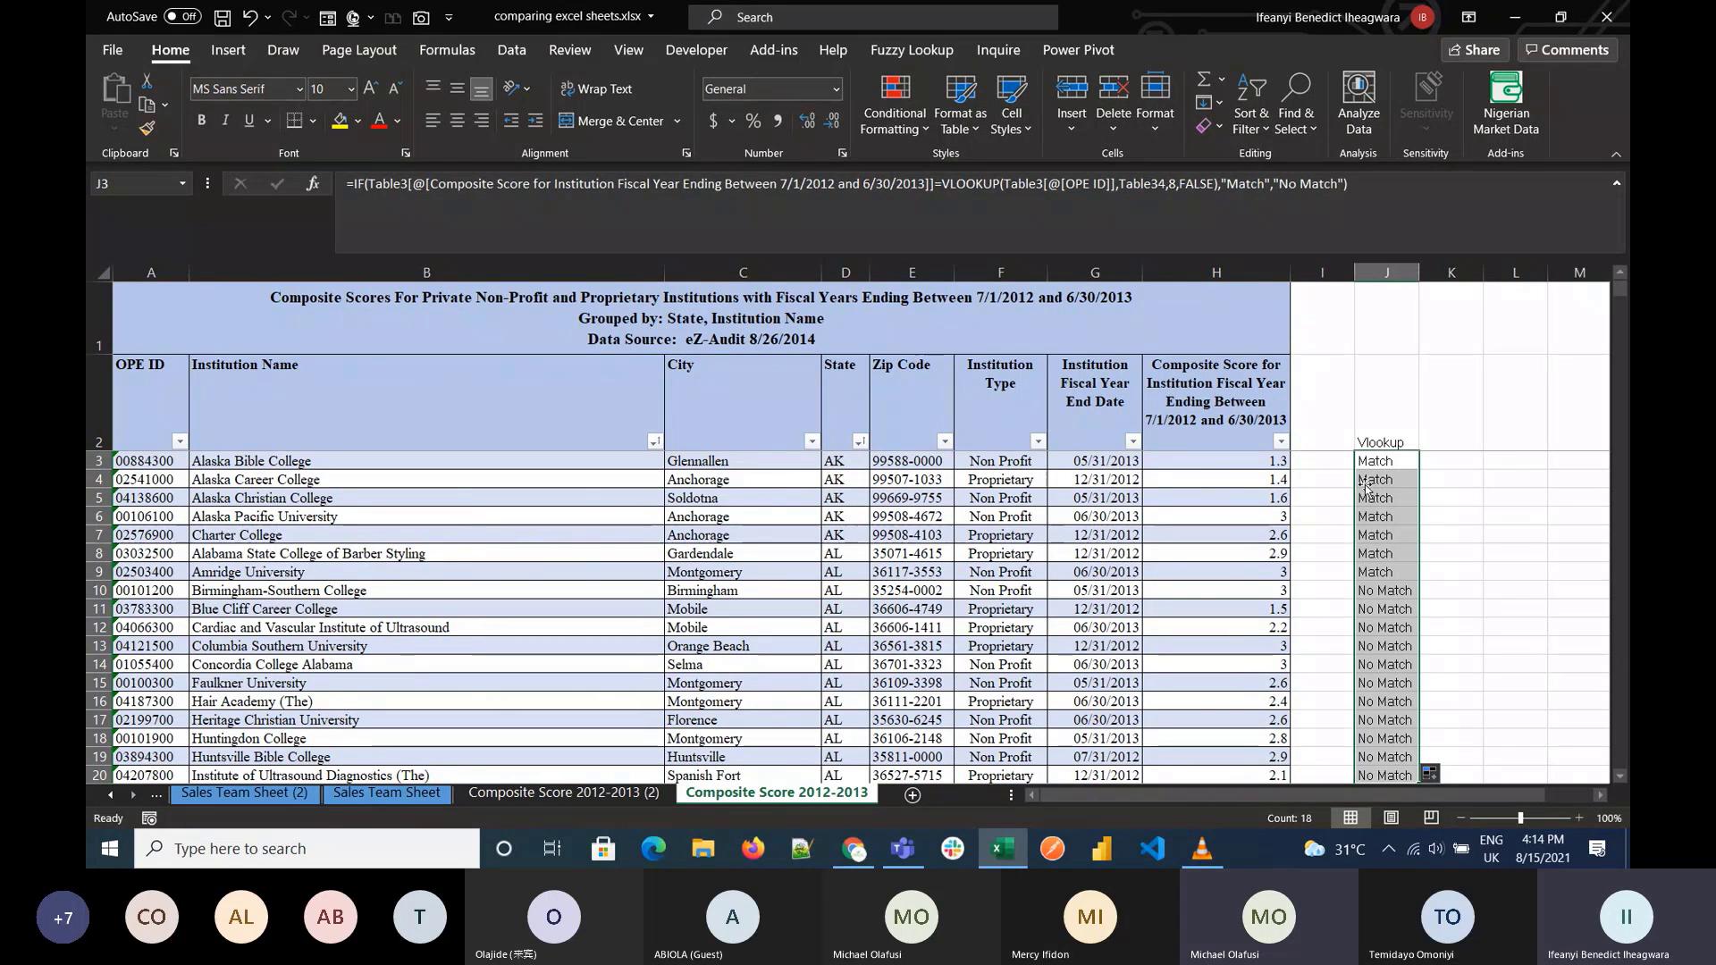
{"action": "scroll", "coordinate": [1372, 536], "scroll_direction": "down", "scroll_amount": 1}
{"action": "scroll", "coordinate": [1377, 576], "scroll_direction": "up", "scroll_amount": 2}
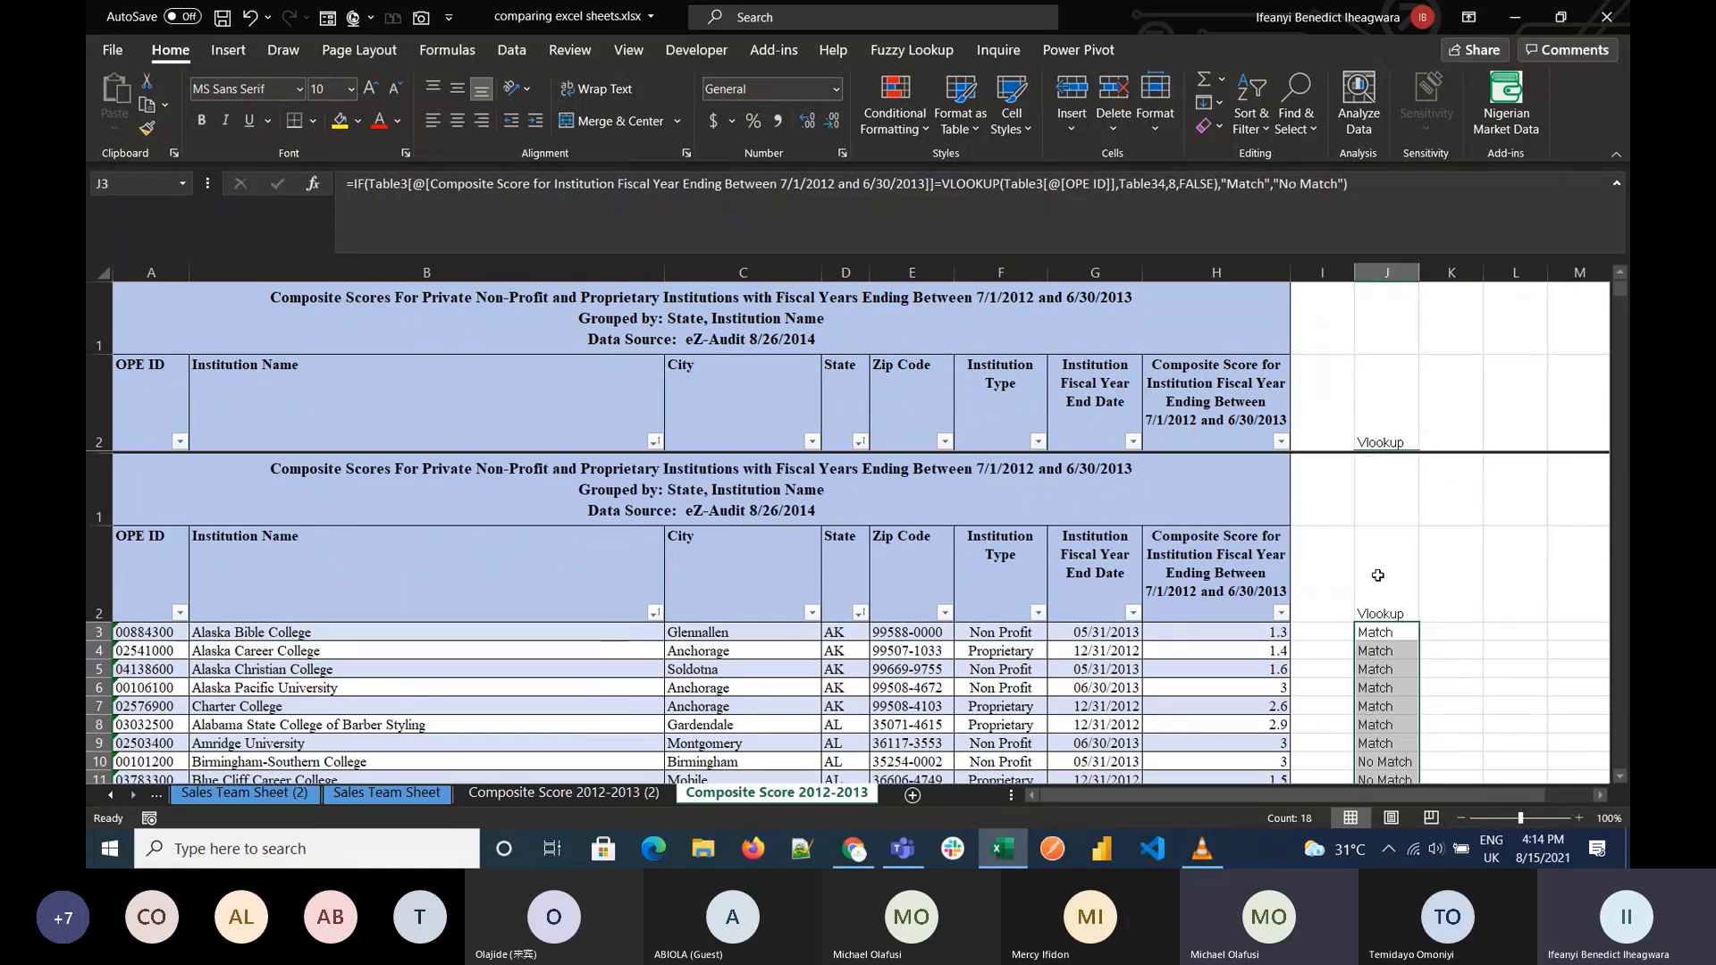
{"action": "scroll", "coordinate": [1378, 575], "scroll_direction": "down", "scroll_amount": 1}
Step: Replace "Match" with a blank " " as the value-if-true result in the J3 formula
{"action": "left_click", "coordinate": [1399, 463]}
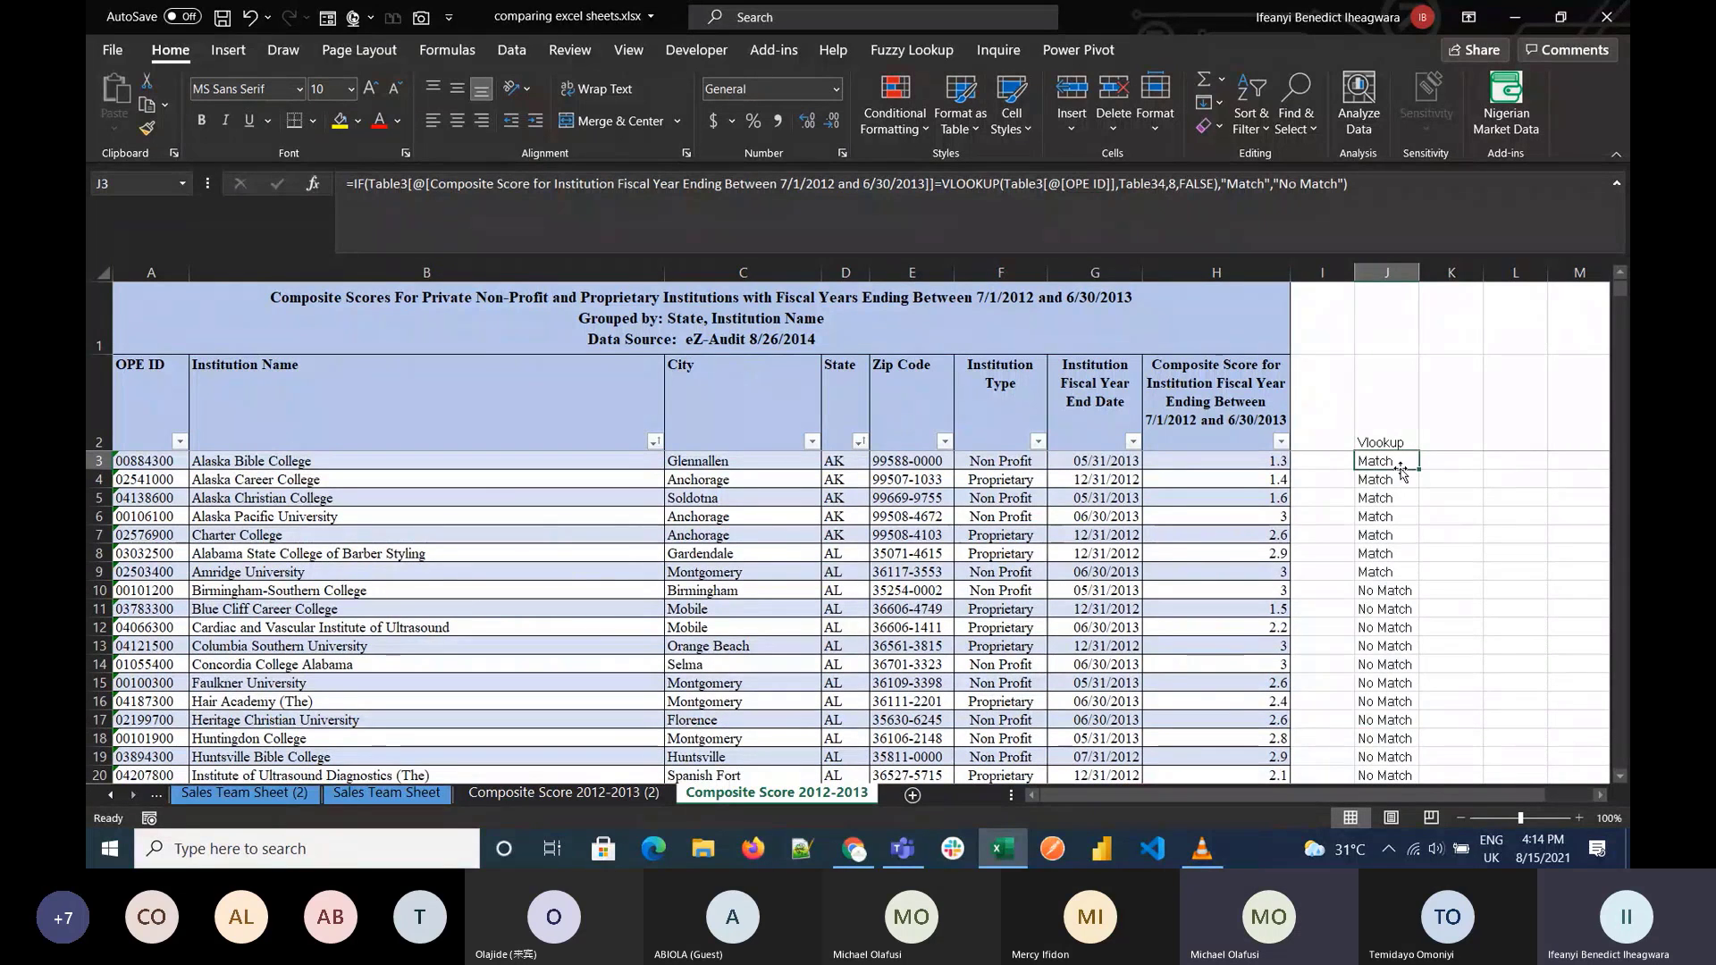
{"action": "left_click", "coordinate": [1230, 185]}
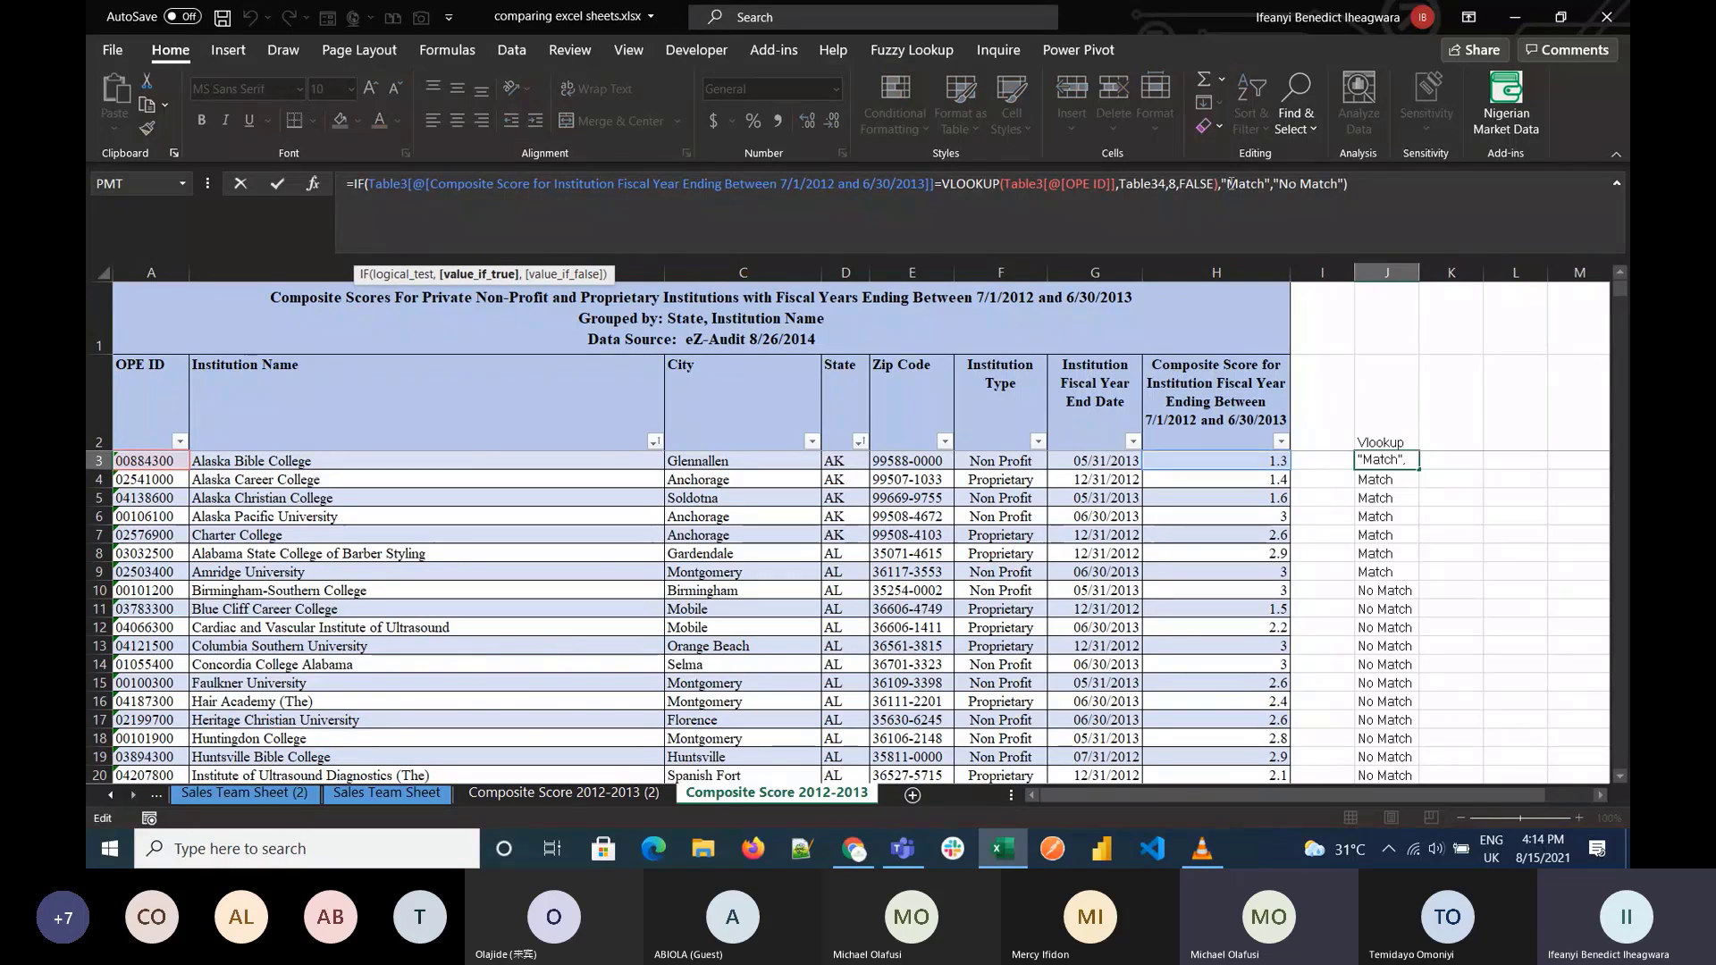
{"action": "double_click", "coordinate": [1232, 184]}
{"action": "key", "text": "Delete"}
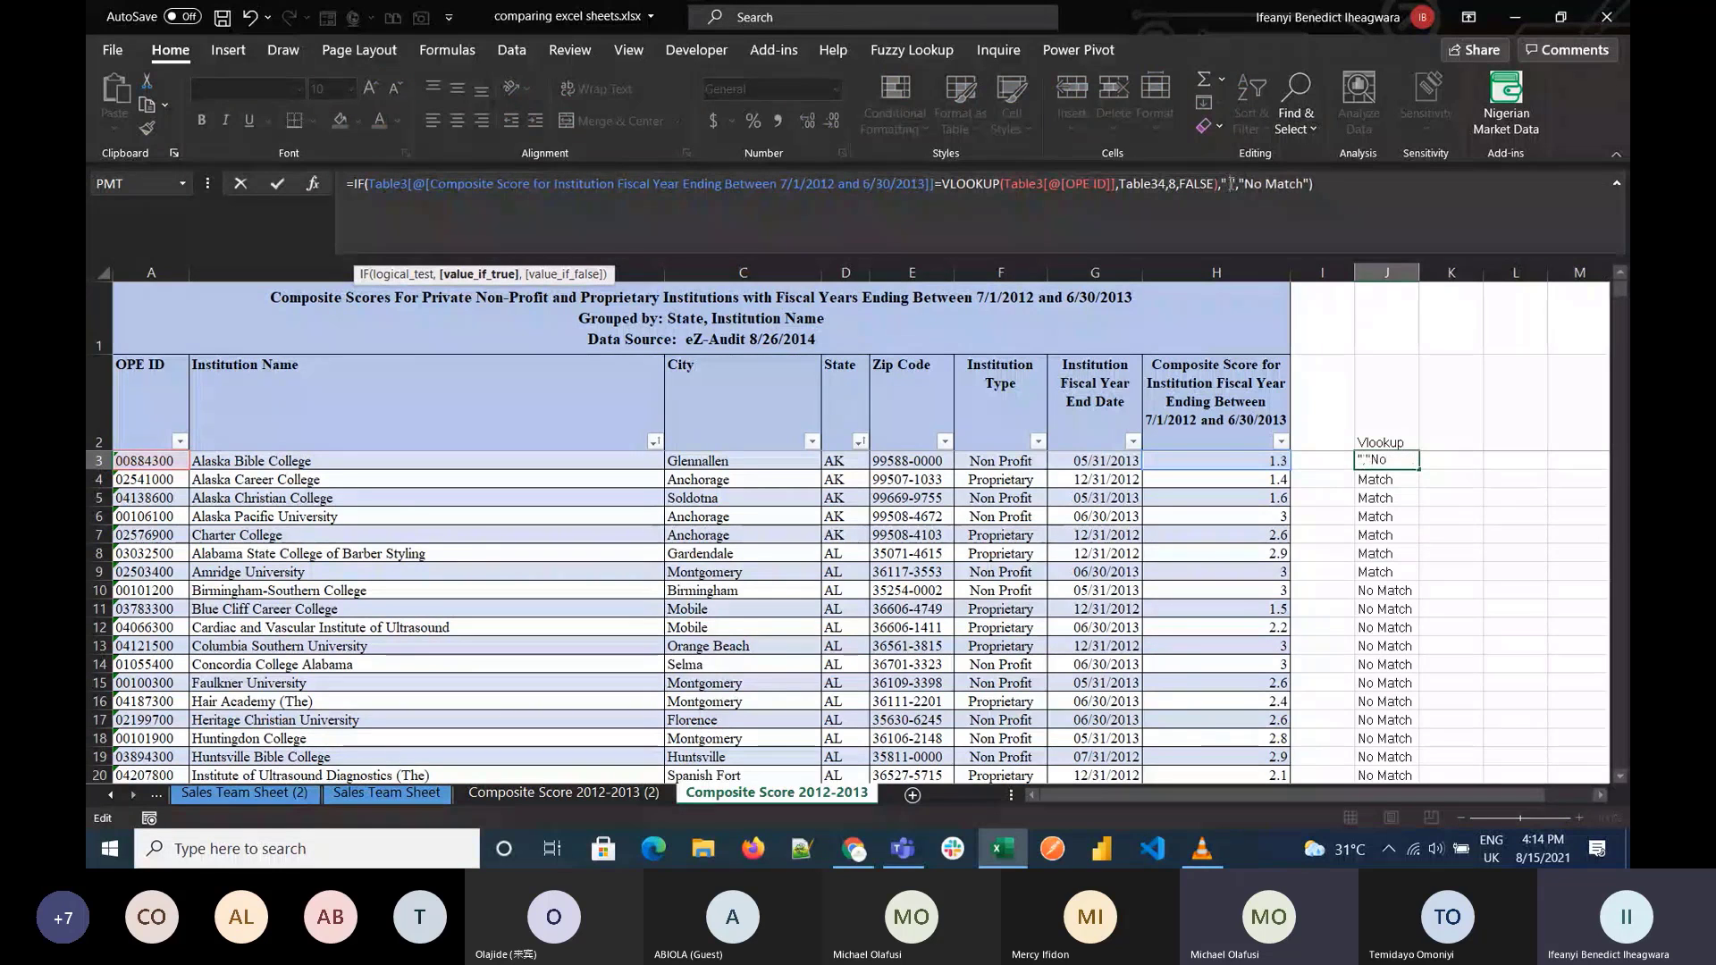
{"action": "key", "text": "Return"}
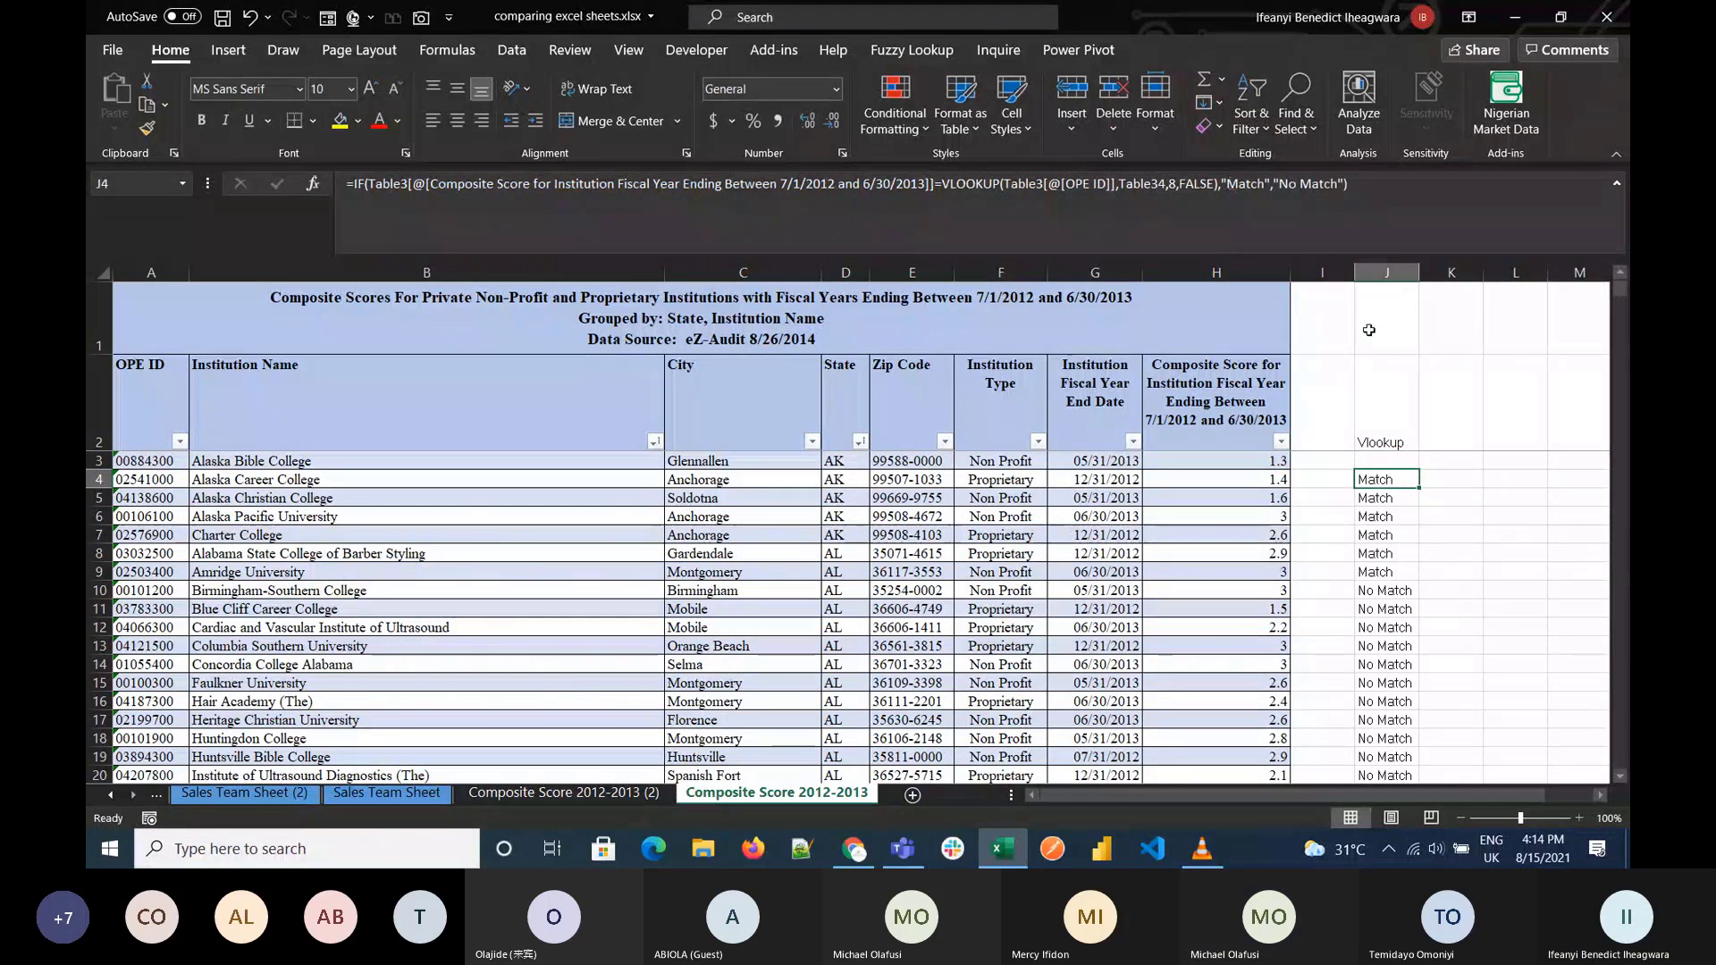
Step: Fill the revised IF formula from J3 down to J22
{"action": "left_click", "coordinate": [1385, 461]}
{"action": "left_click_drag", "start_coordinate": [1419, 470], "coordinate": [1420, 766]}
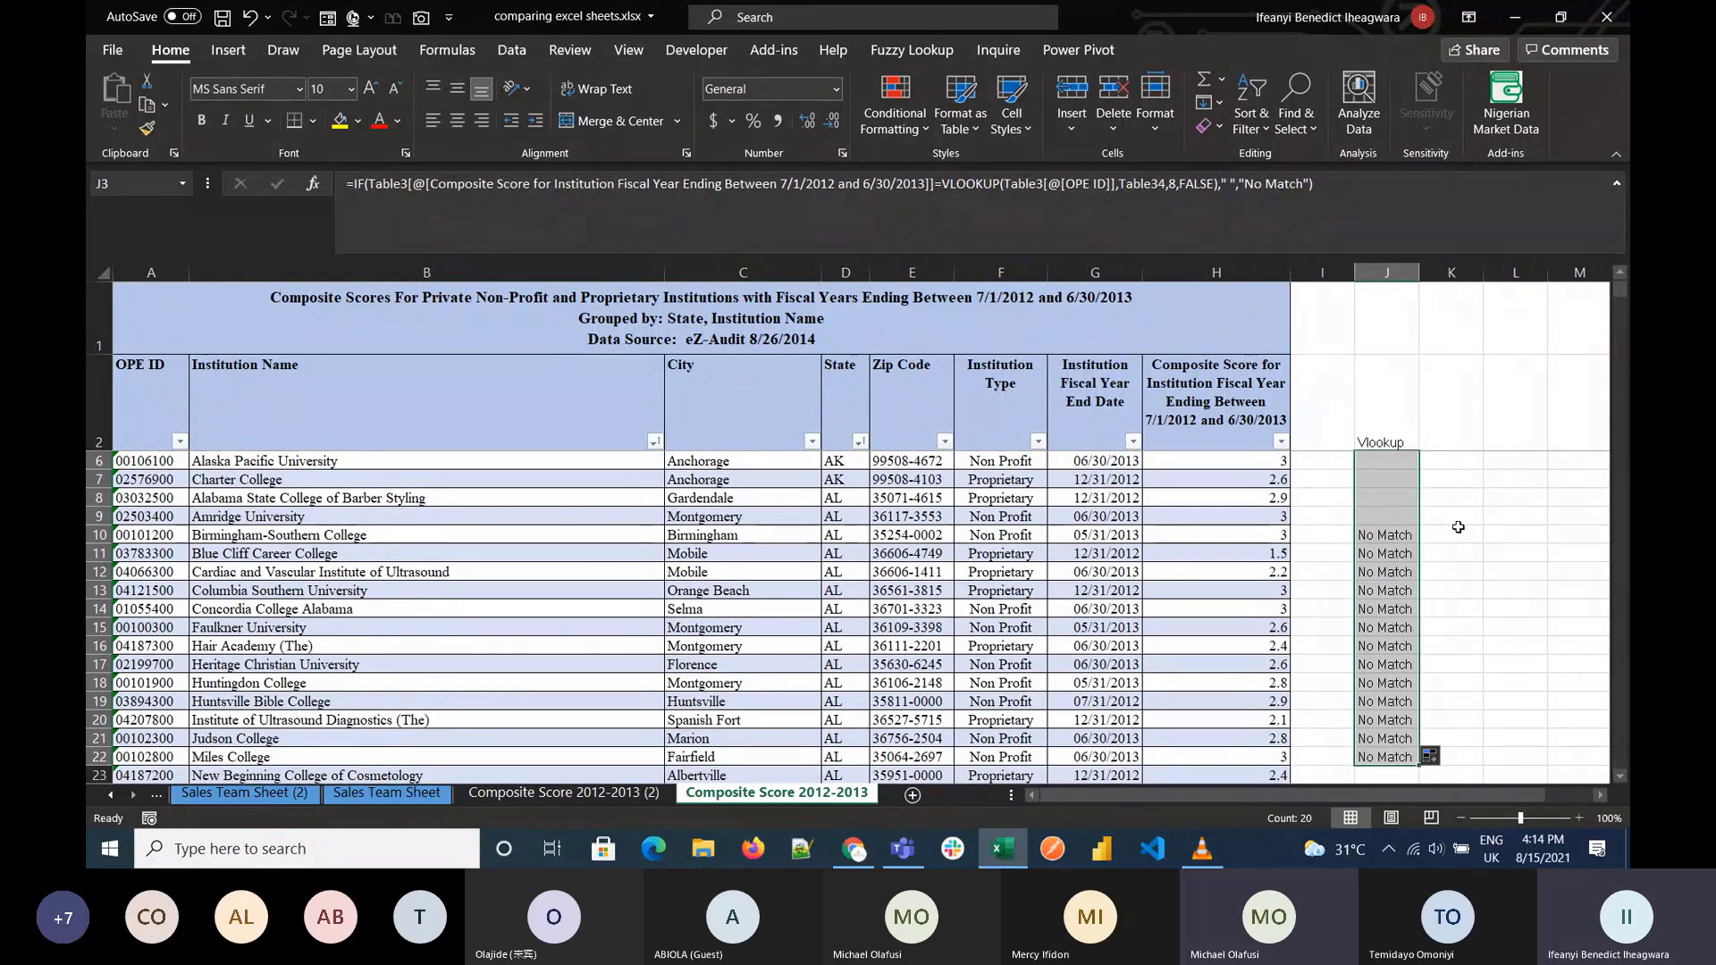
{"action": "scroll", "coordinate": [1457, 528], "scroll_direction": "up", "scroll_amount": 1}
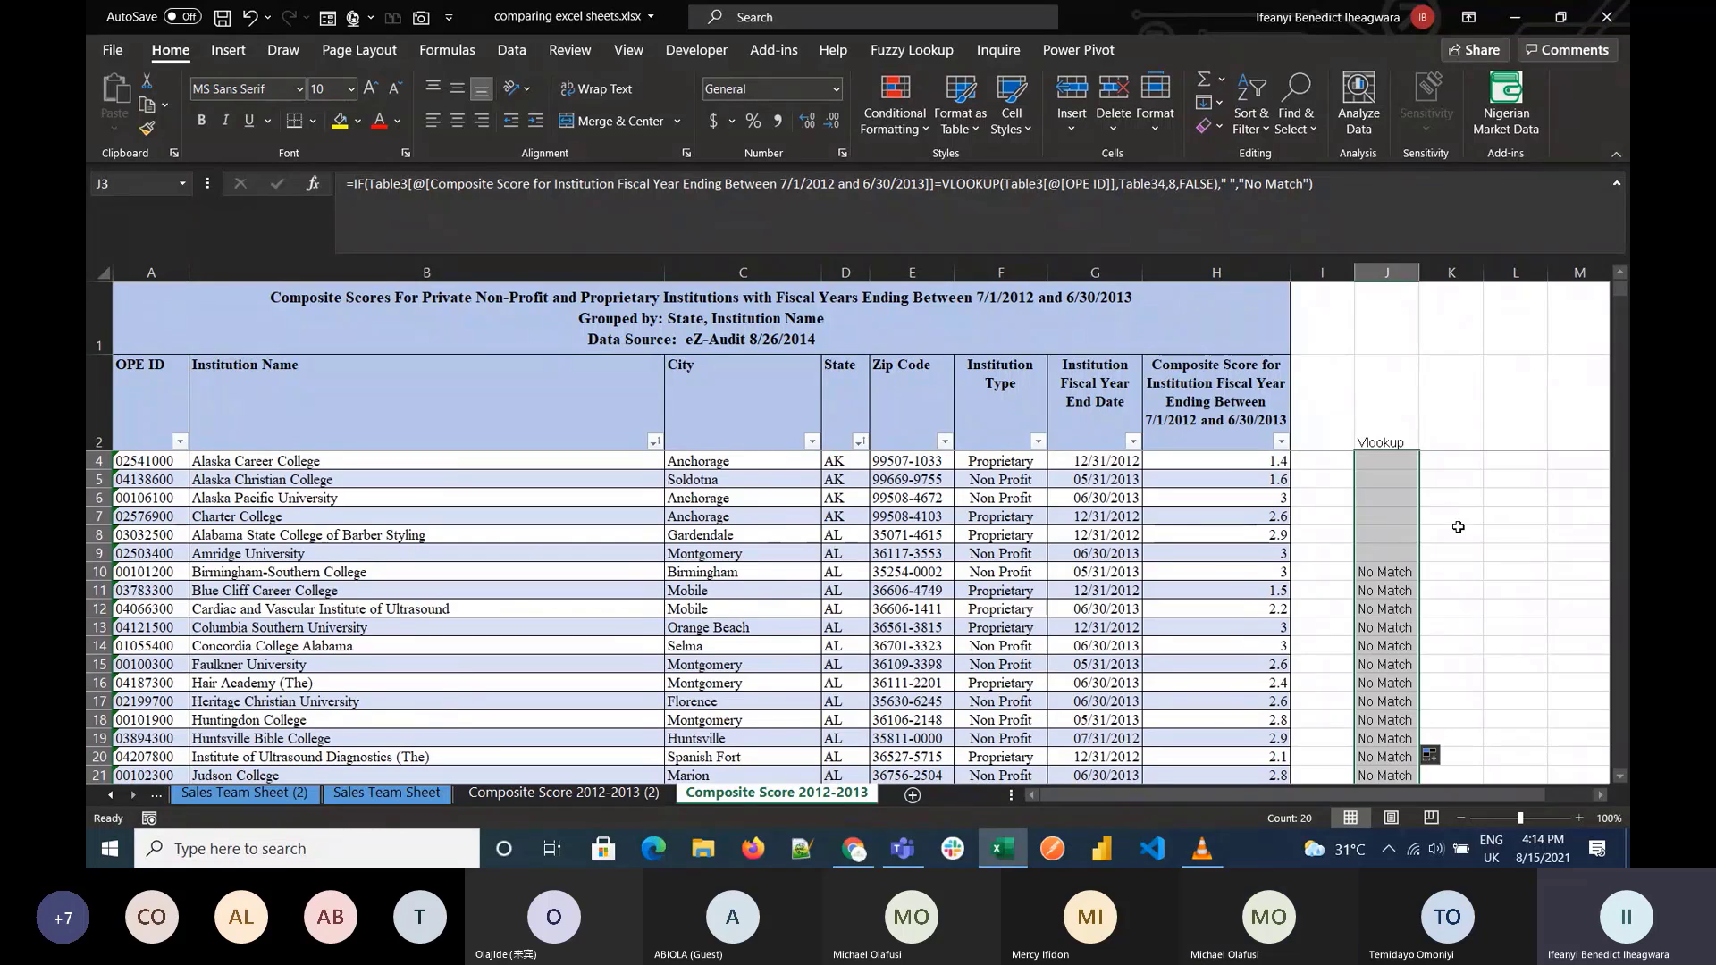
Step: Compare the composite scores from row 10 downward with the same rows on Composite Score 2012-2013 (2)
{"action": "left_click", "coordinate": [1266, 574]}
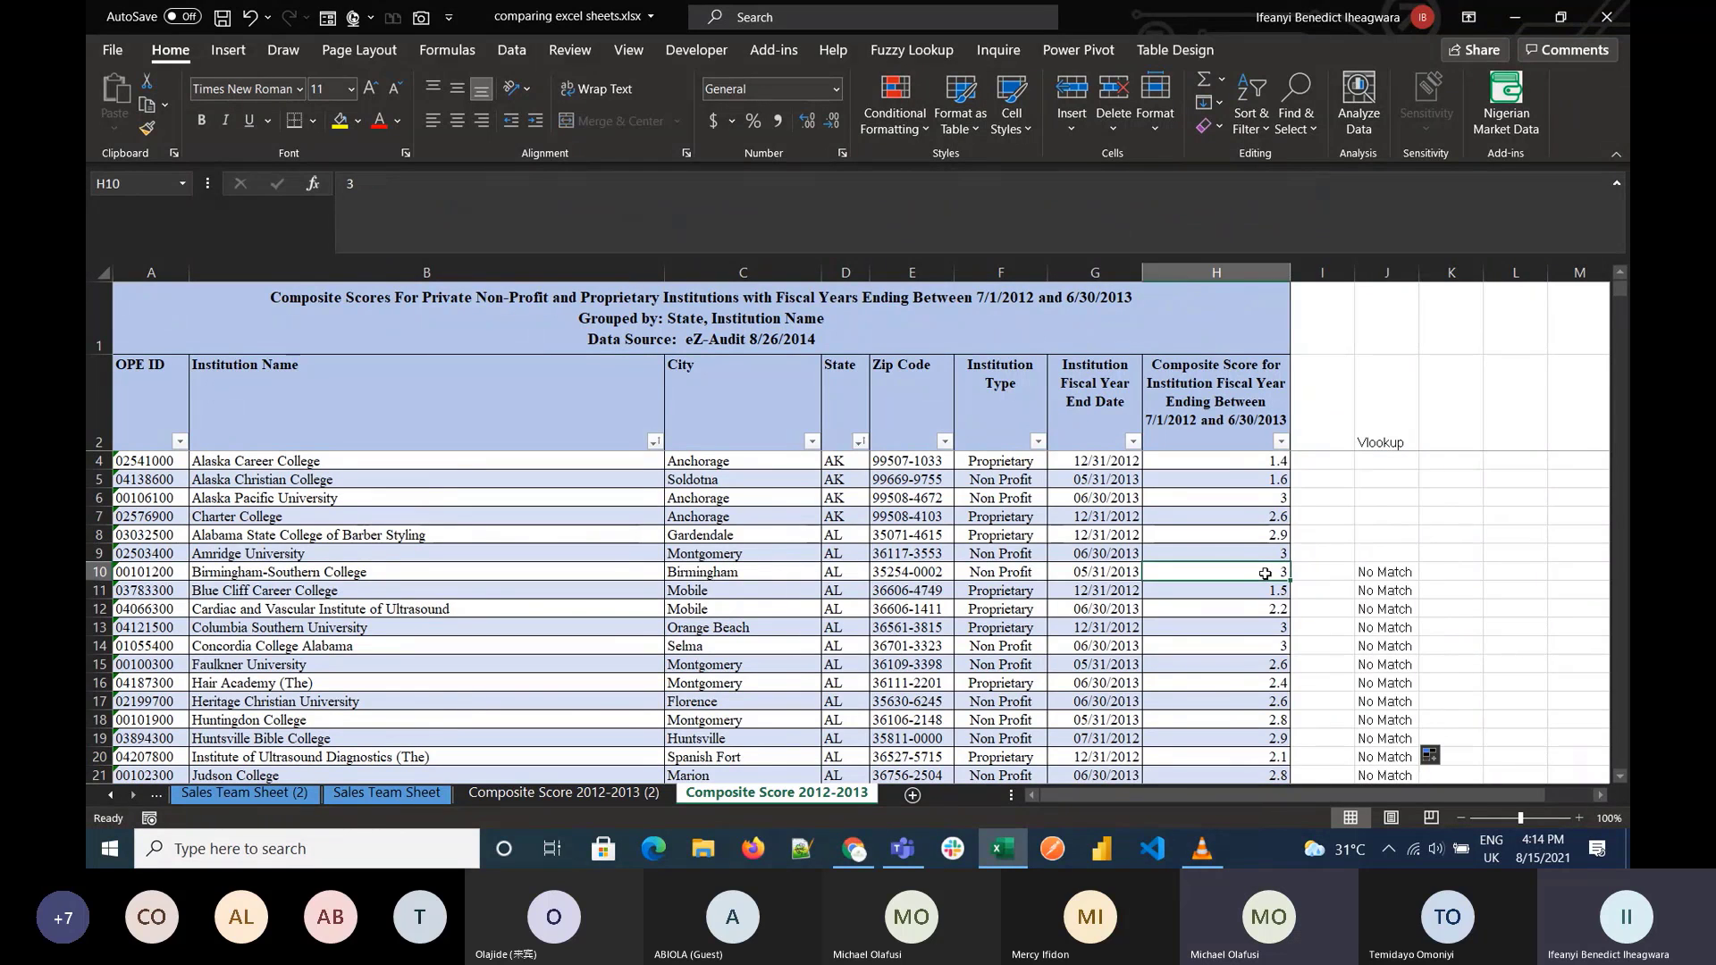
{"action": "left_click_drag", "start_coordinate": [1266, 574], "coordinate": [1238, 756]}
{"action": "key", "text": "ctrl+Page_Up"}
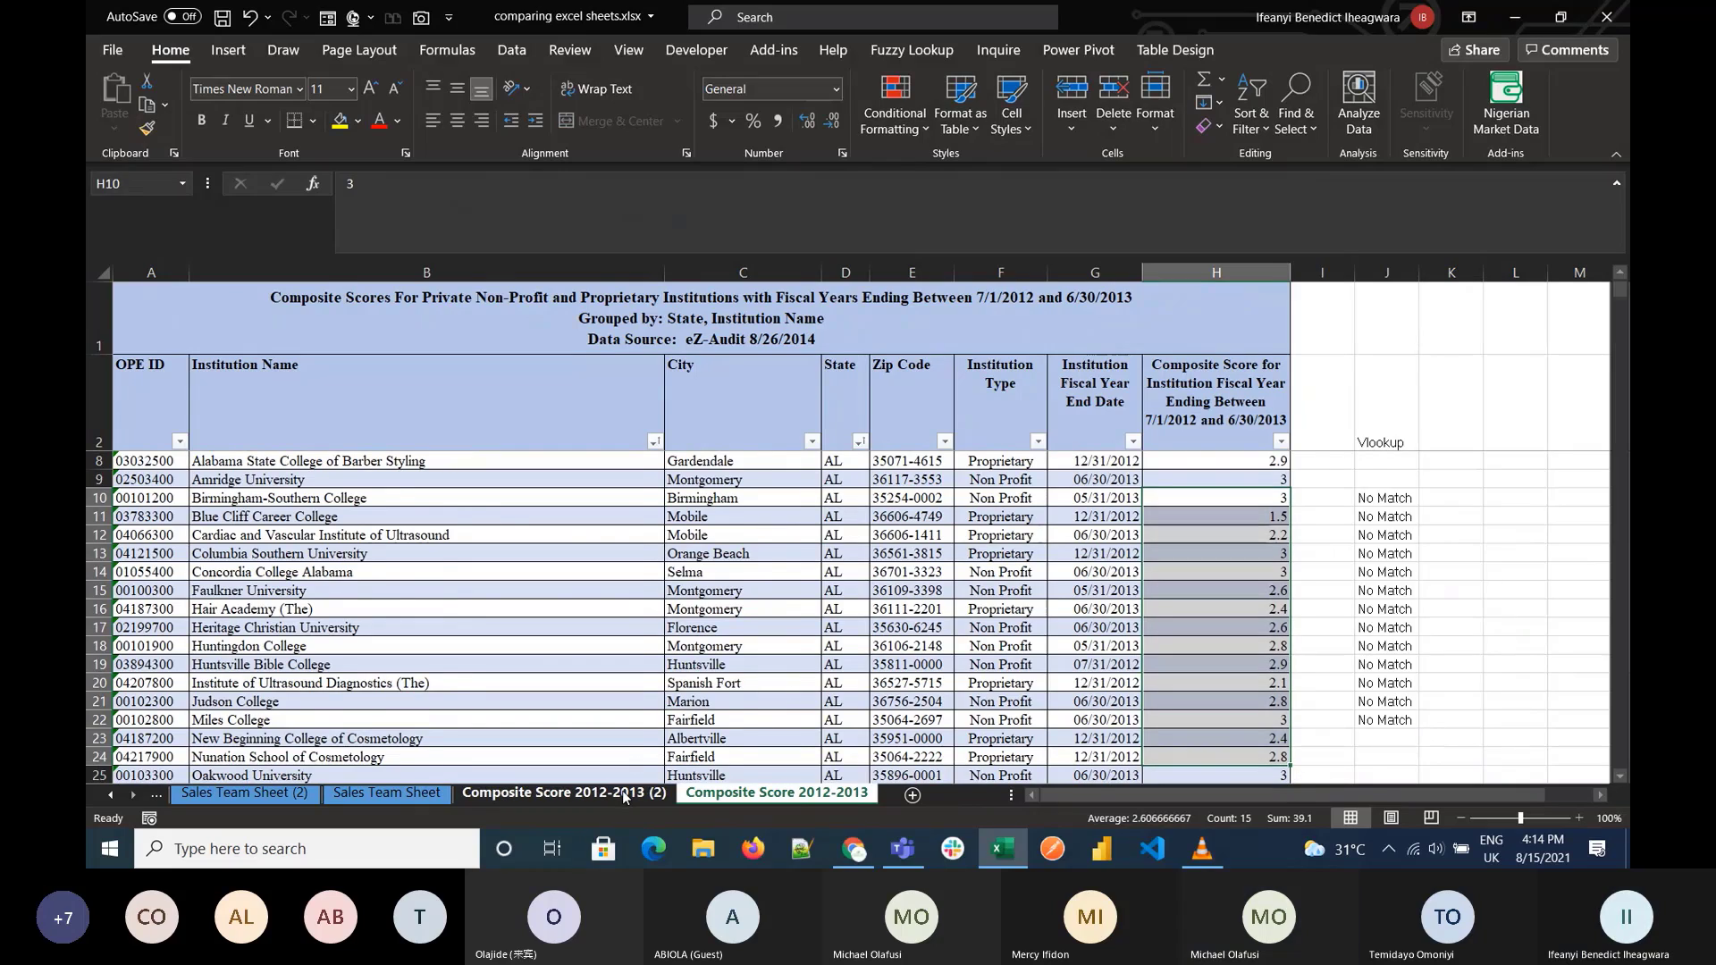
{"action": "scroll", "coordinate": [1293, 608], "scroll_direction": "up", "scroll_amount": 8}
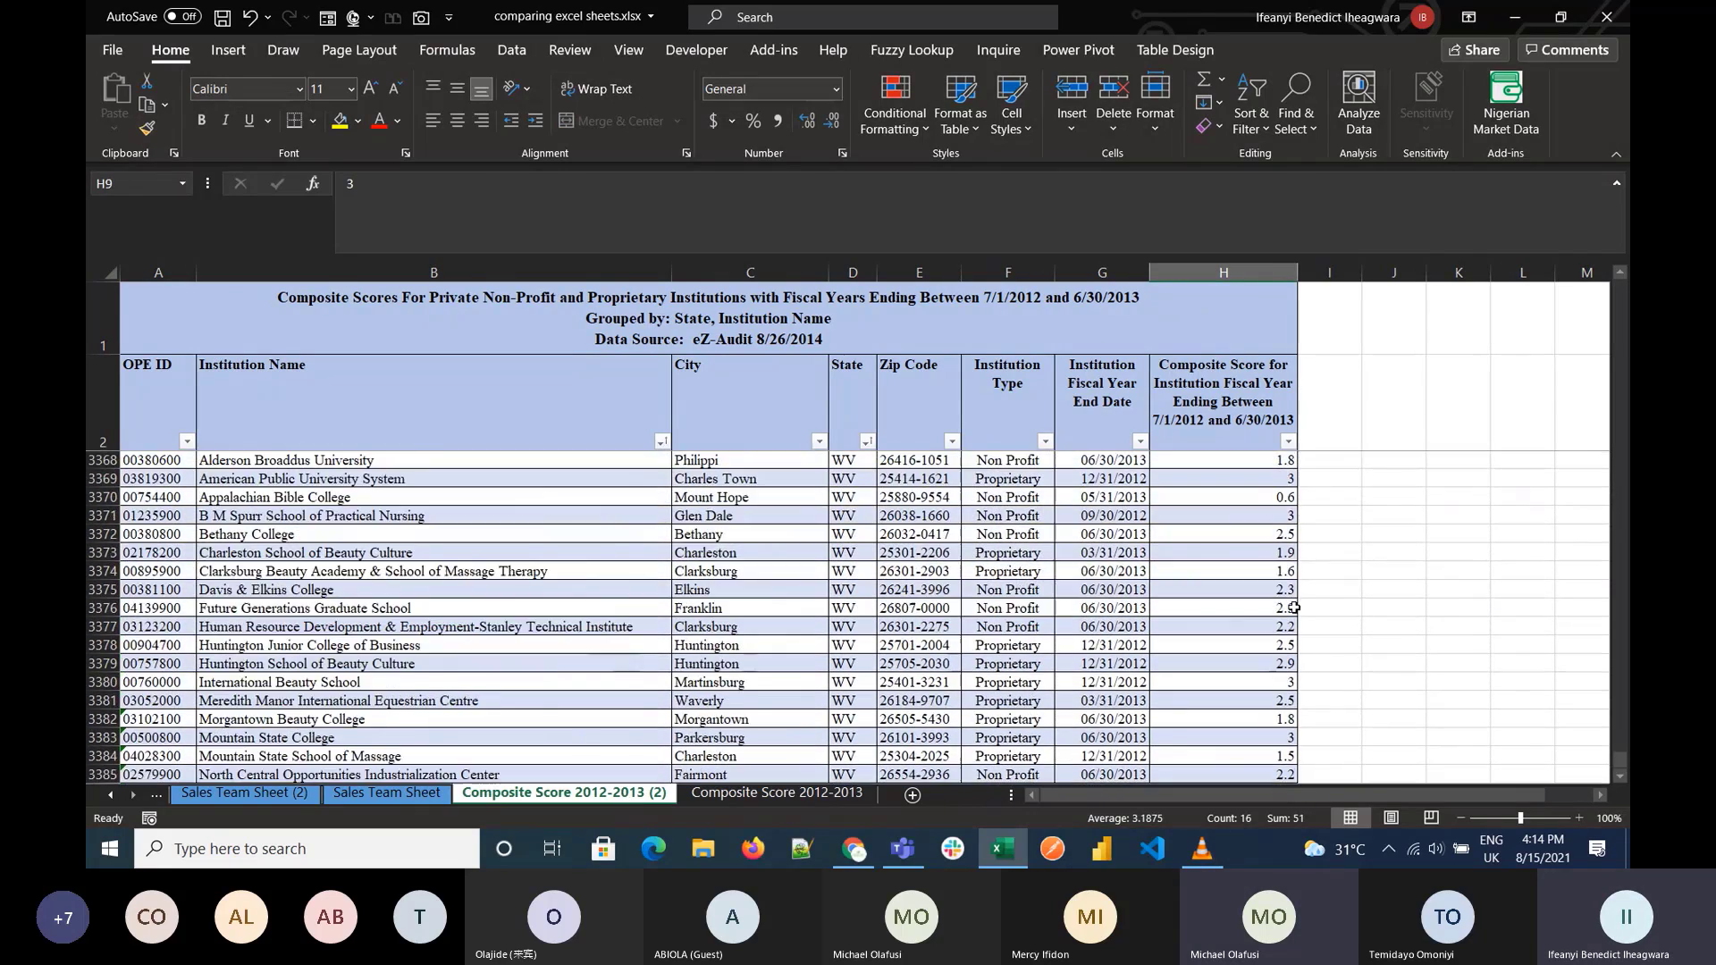
{"action": "scroll", "coordinate": [1294, 608], "scroll_direction": "up", "scroll_amount": 20}
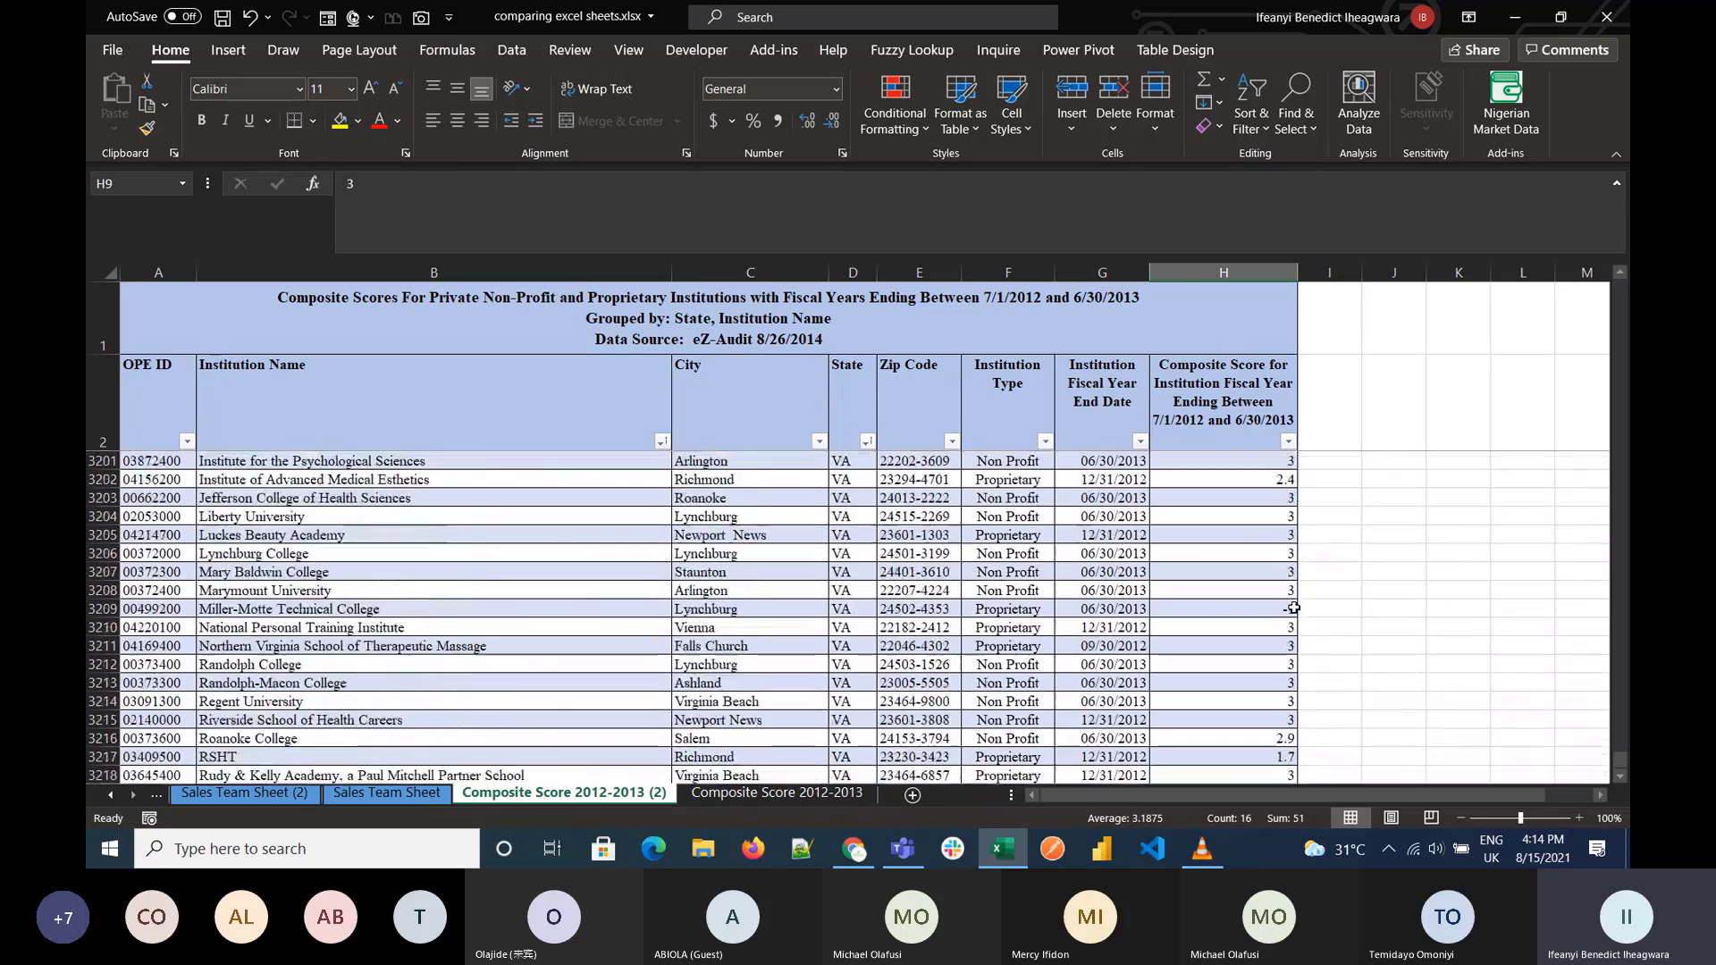
{"action": "left_click_drag", "start_coordinate": [1613, 715], "coordinate": [1616, 286]}
{"action": "left_click", "coordinate": [1364, 552]}
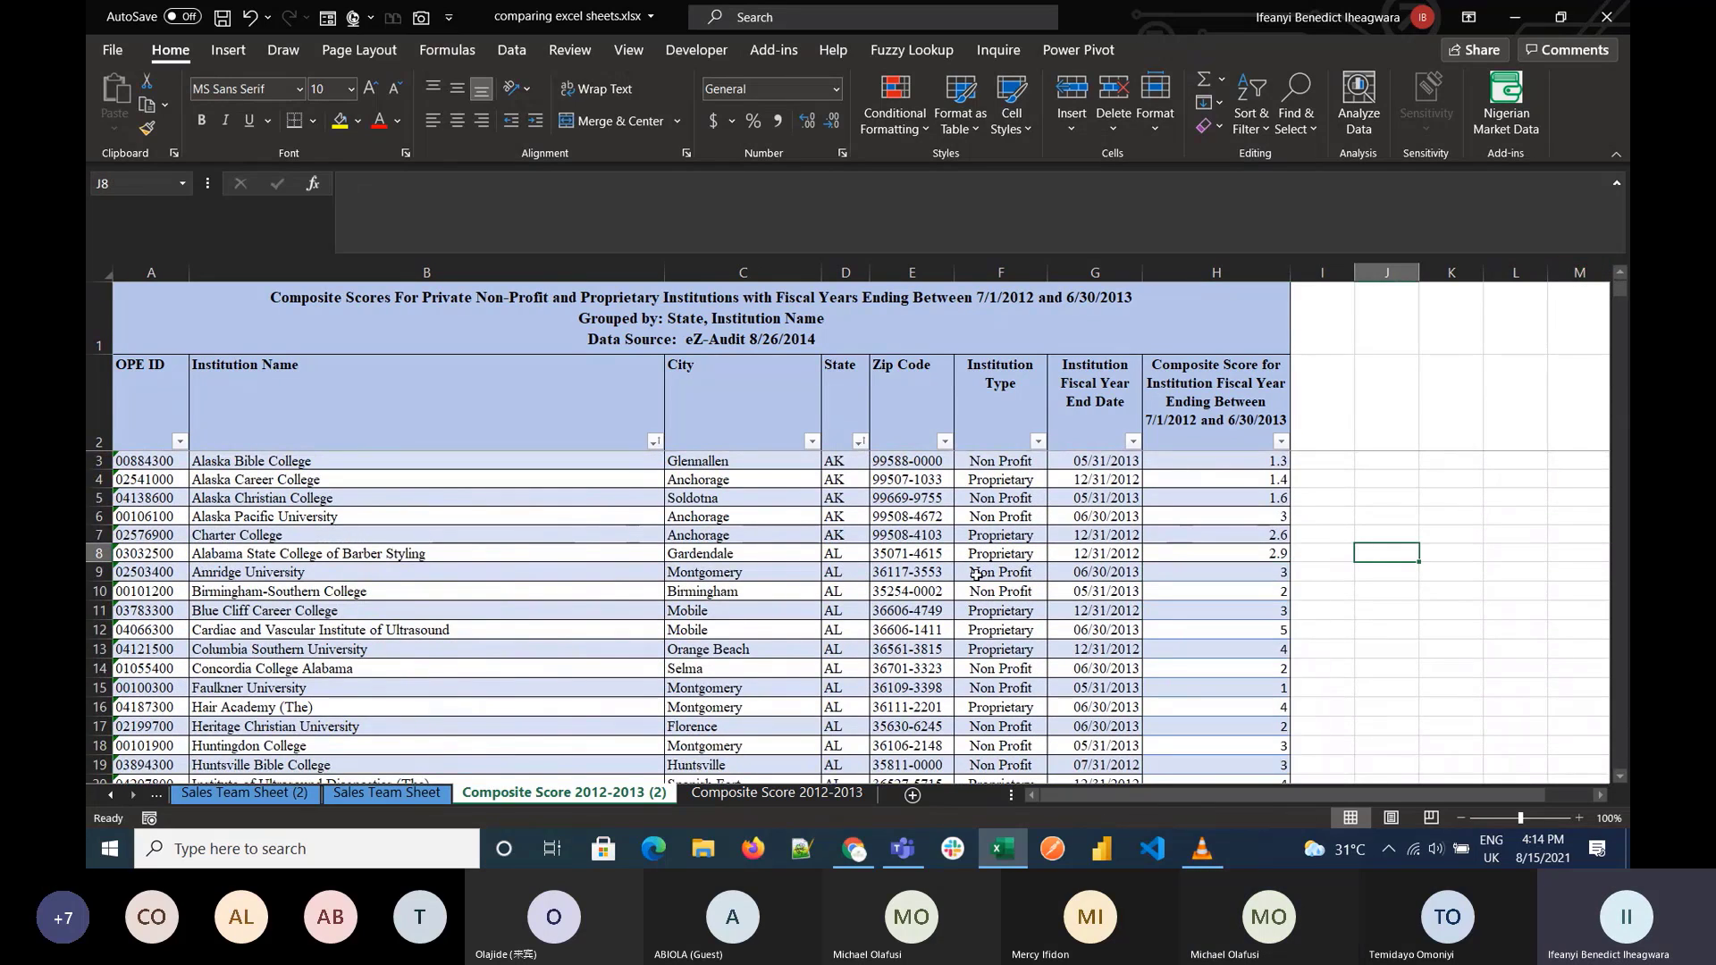
Step: Review the top rows of the Composite Score 2012-2013 sheet, and check the participant list in the Teams meeting window
{"action": "left_click", "coordinate": [749, 798]}
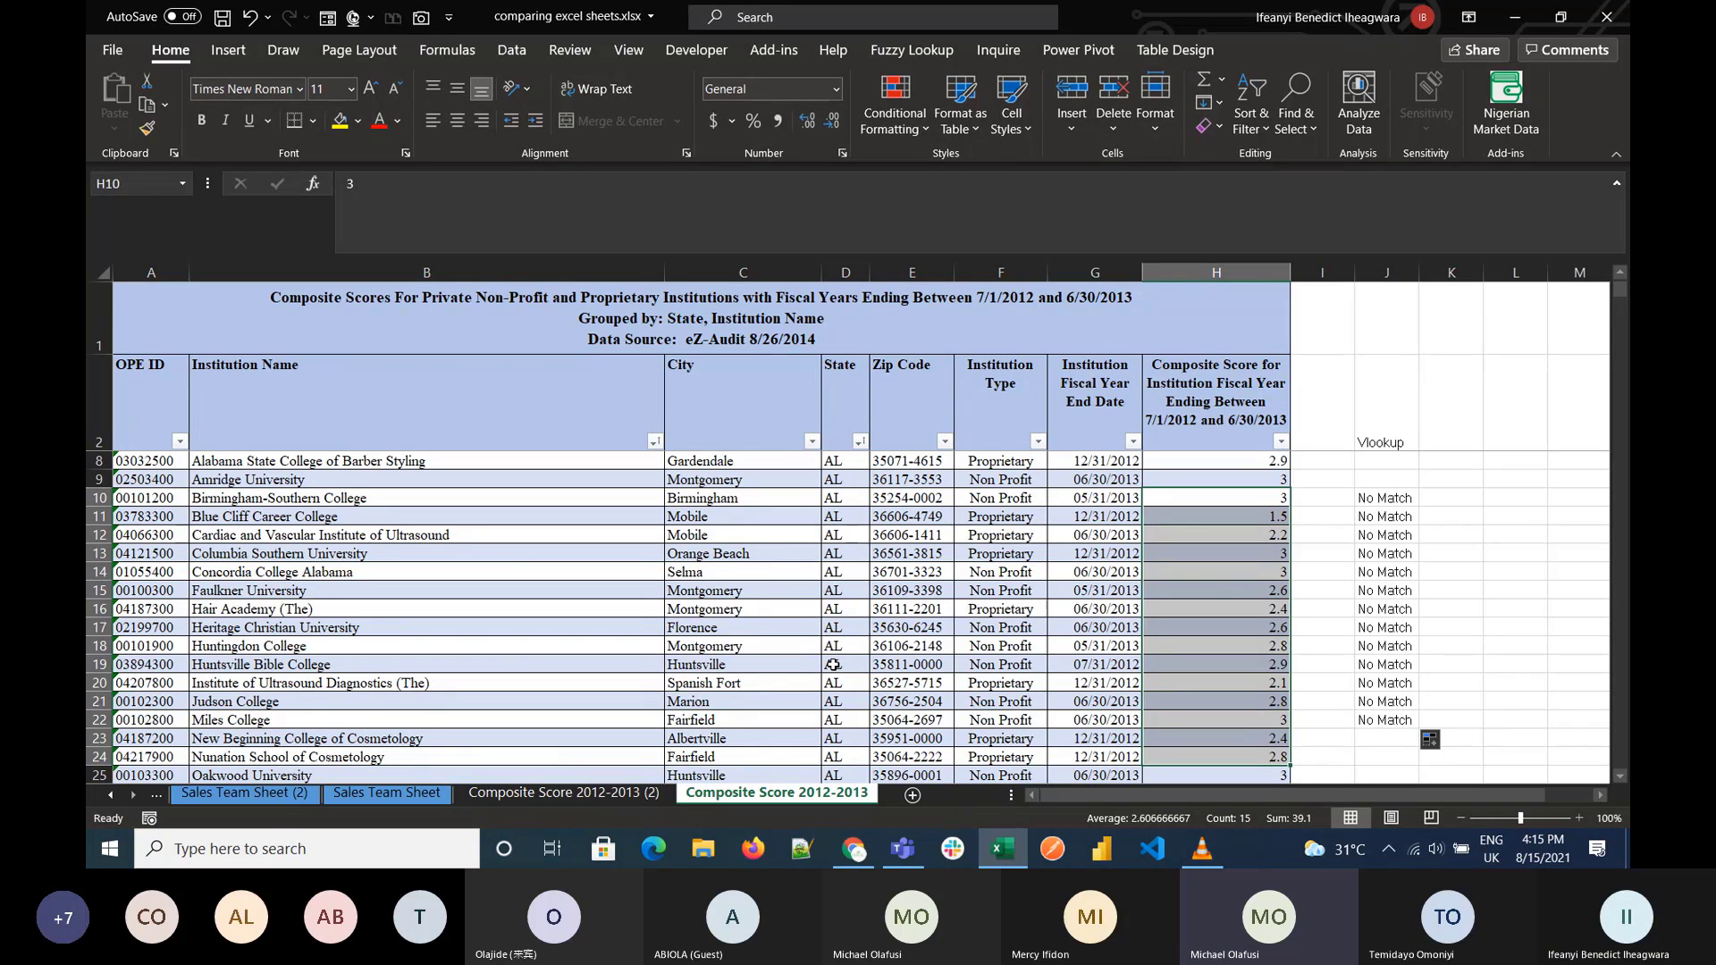
{"action": "scroll", "coordinate": [1346, 475], "scroll_direction": "up", "scroll_amount": 2}
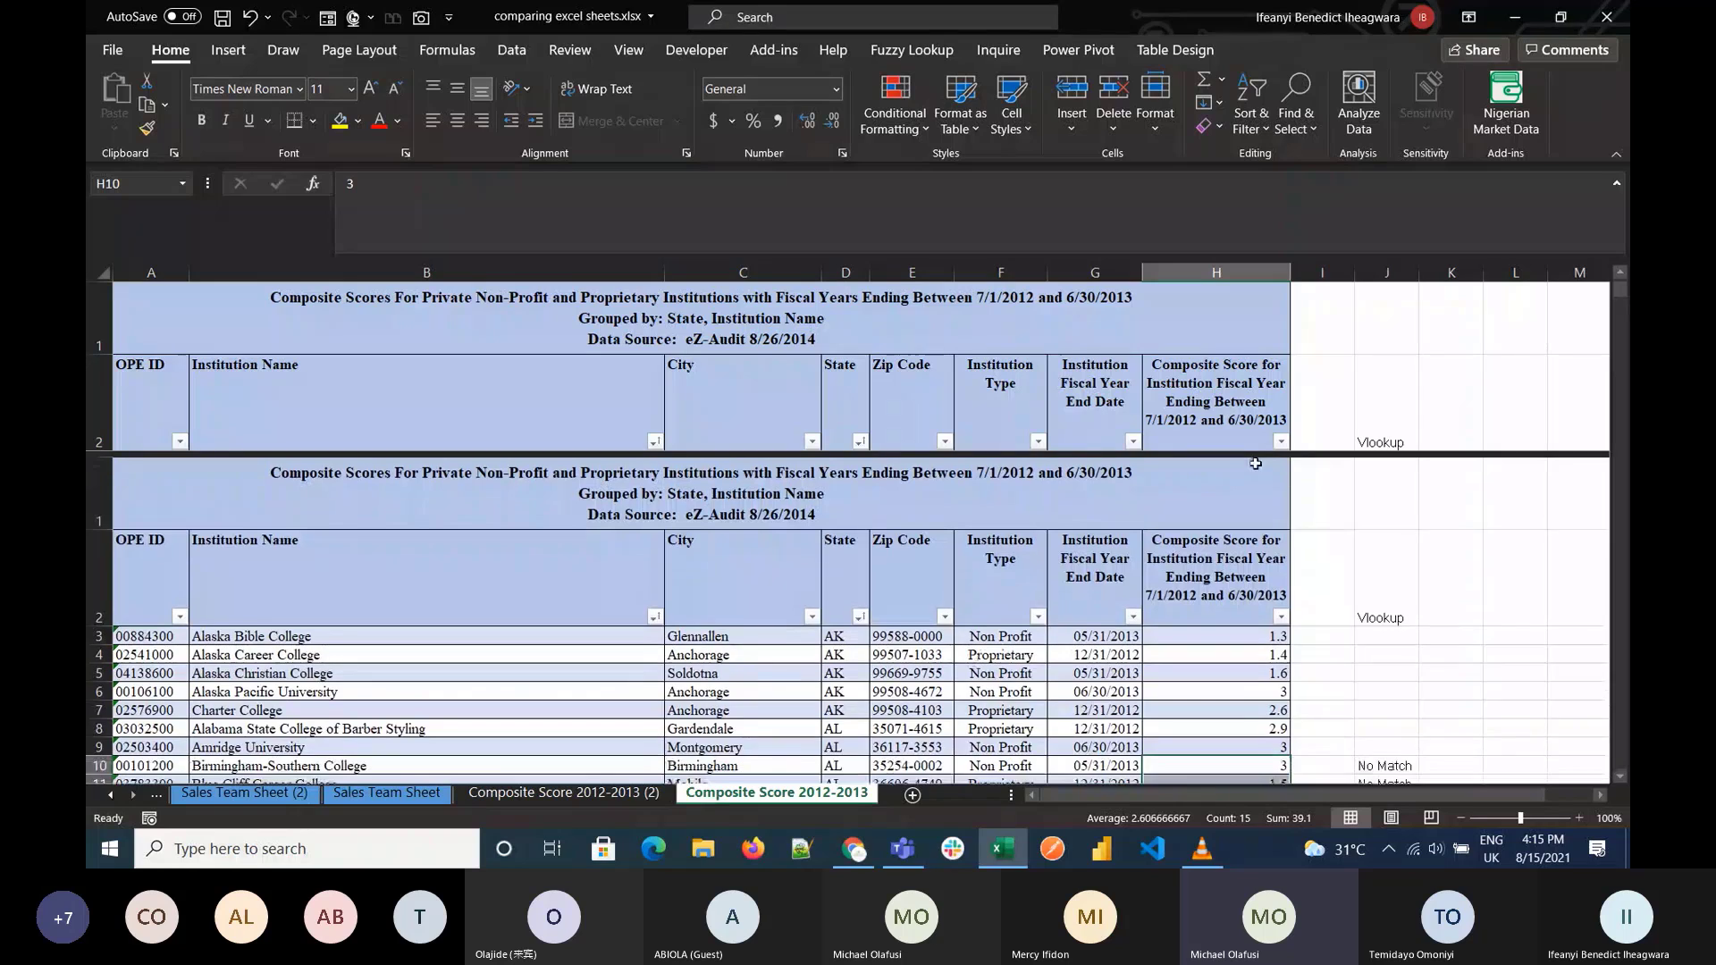
{"action": "left_click", "coordinate": [1457, 440]}
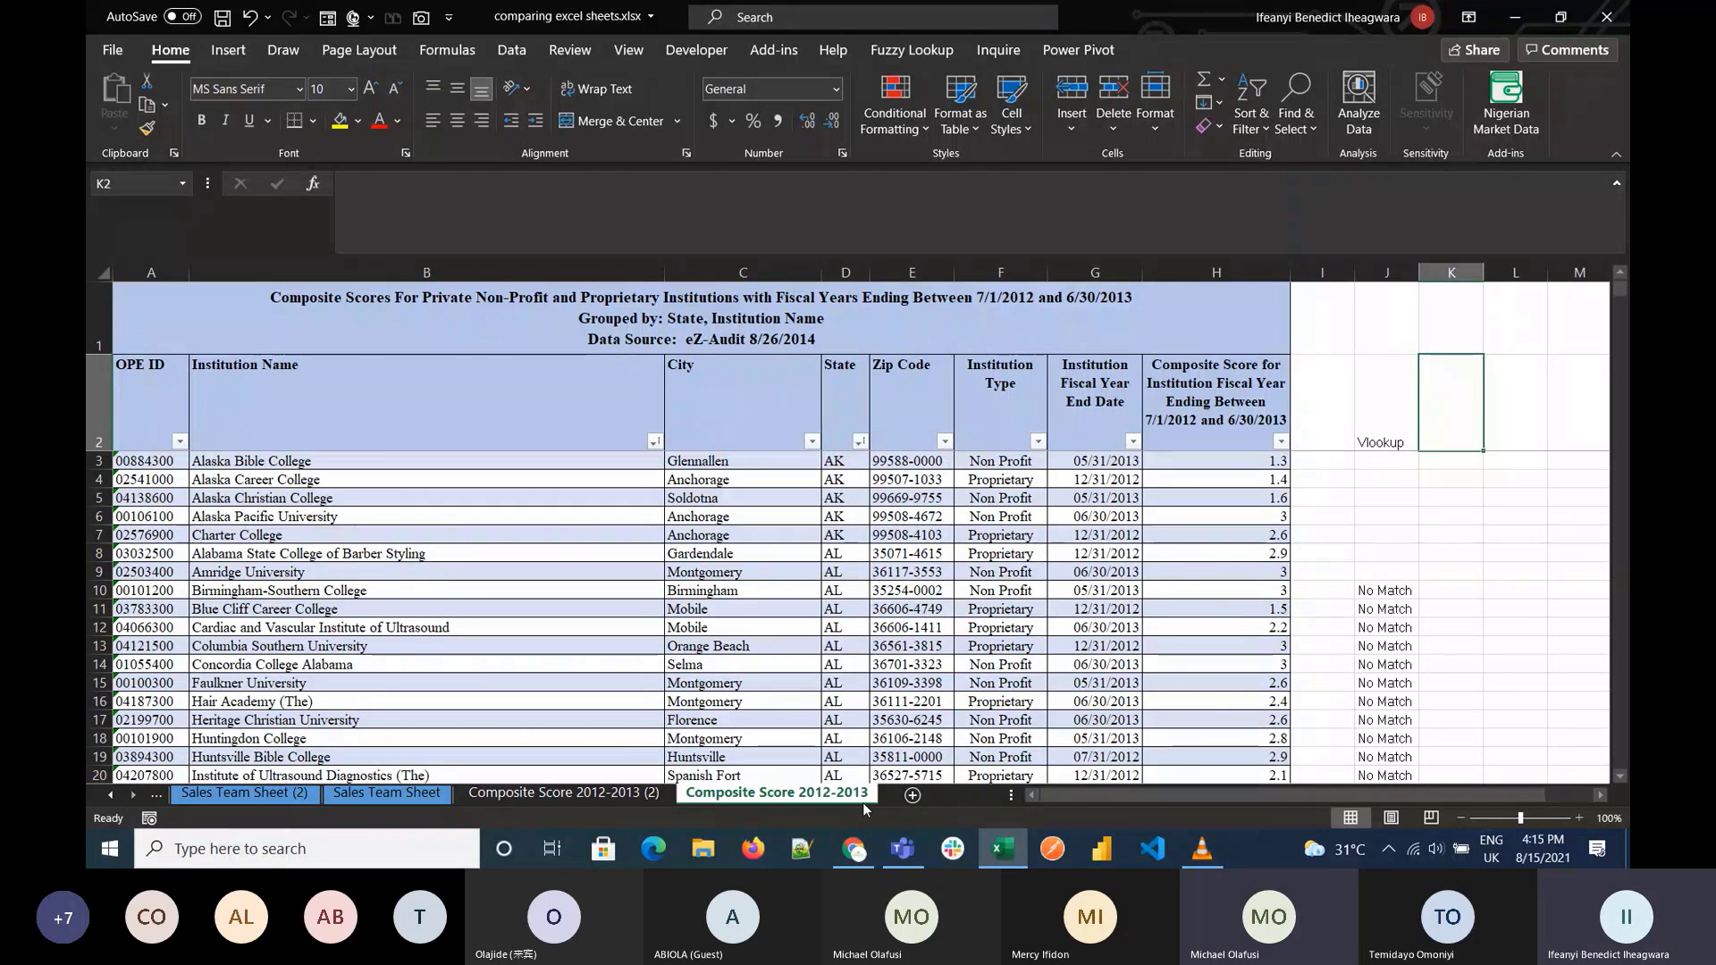
{"action": "left_click", "coordinate": [902, 848]}
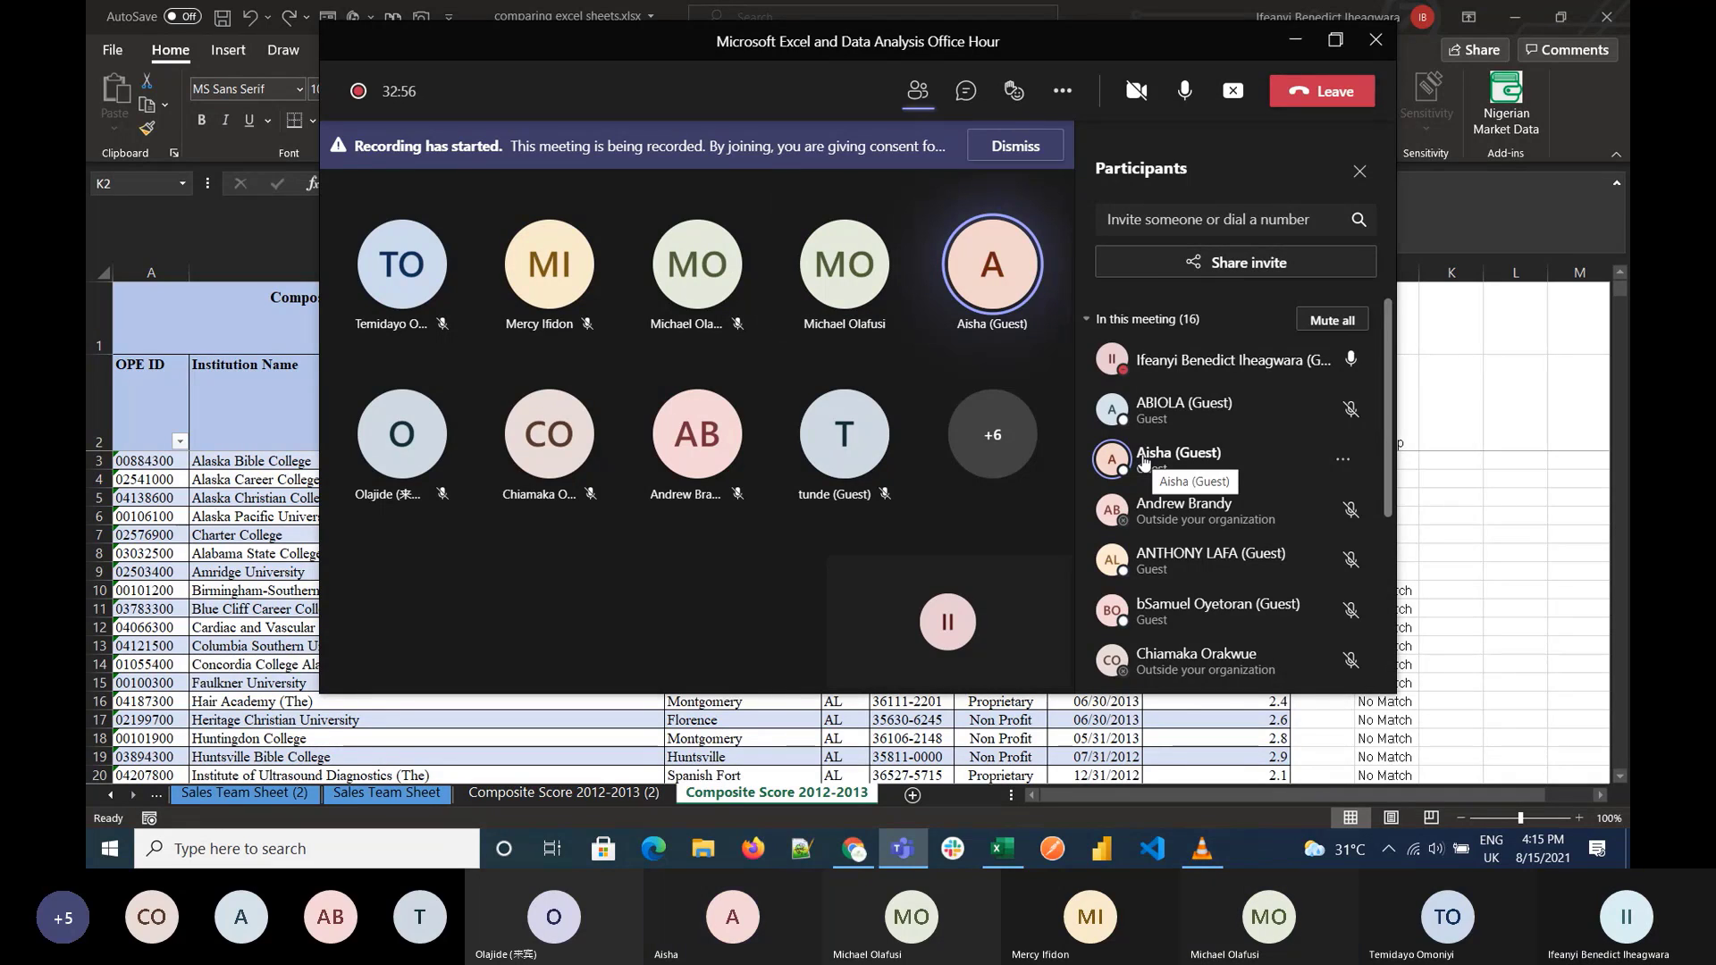
{"action": "left_click", "coordinate": [1447, 471]}
{"action": "left_click", "coordinate": [1377, 456]}
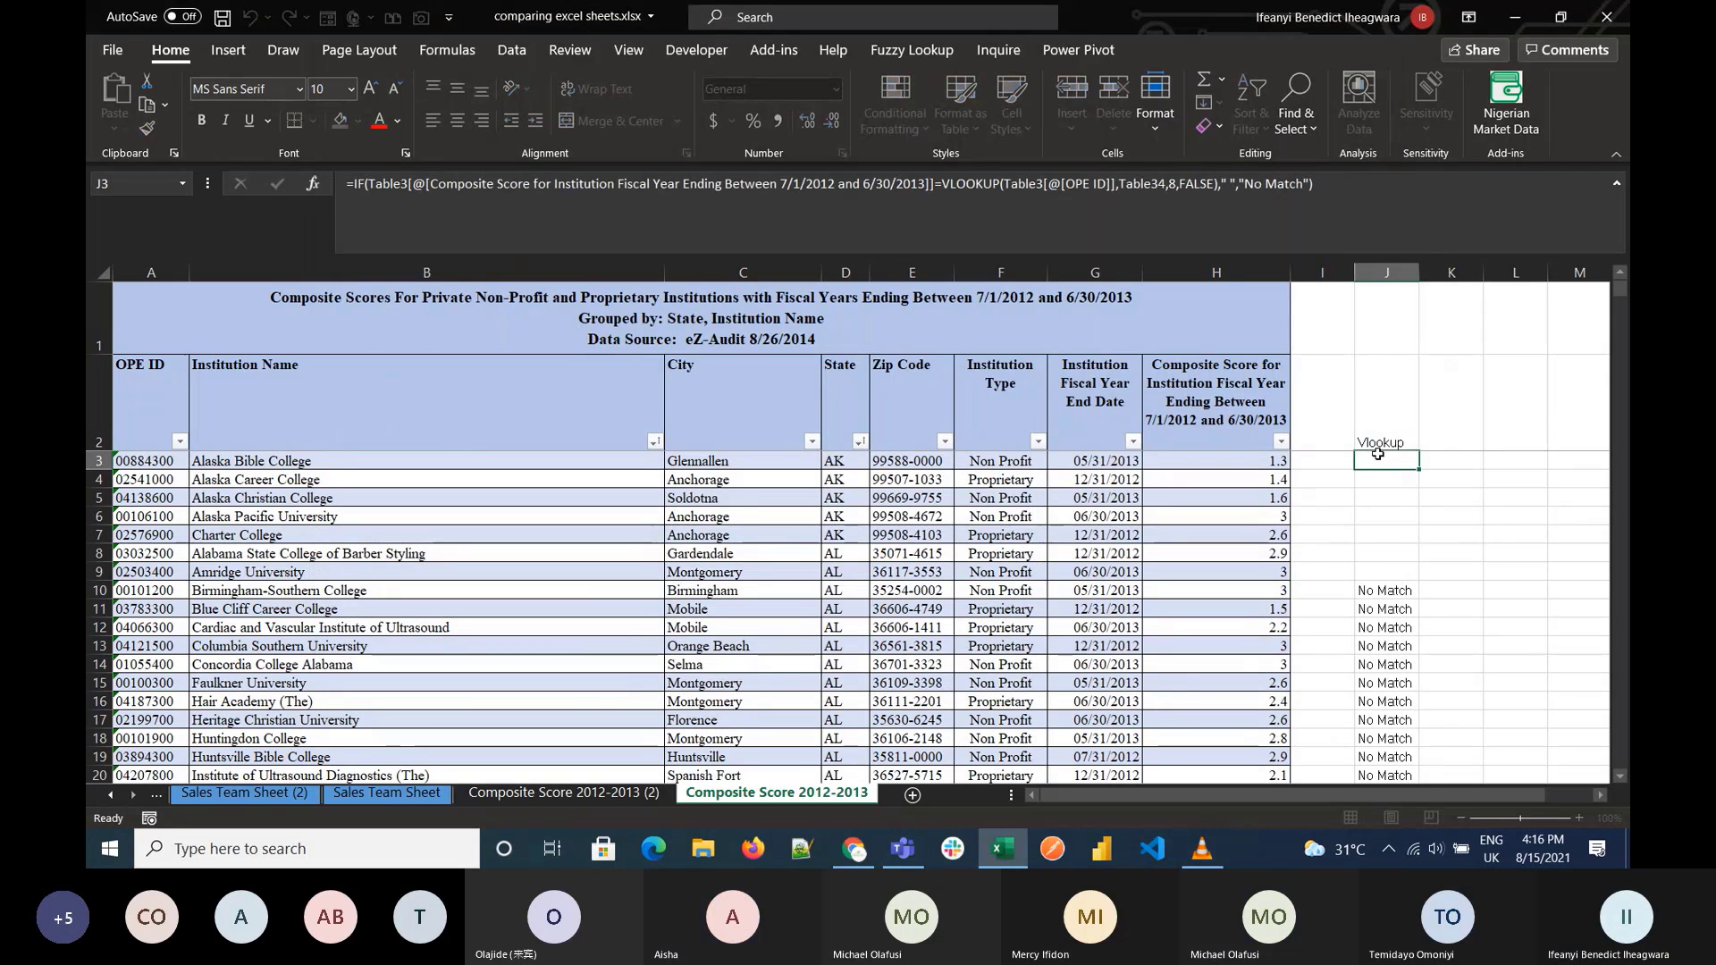
{"action": "left_click_drag", "start_coordinate": [1377, 456], "coordinate": [1402, 819]}
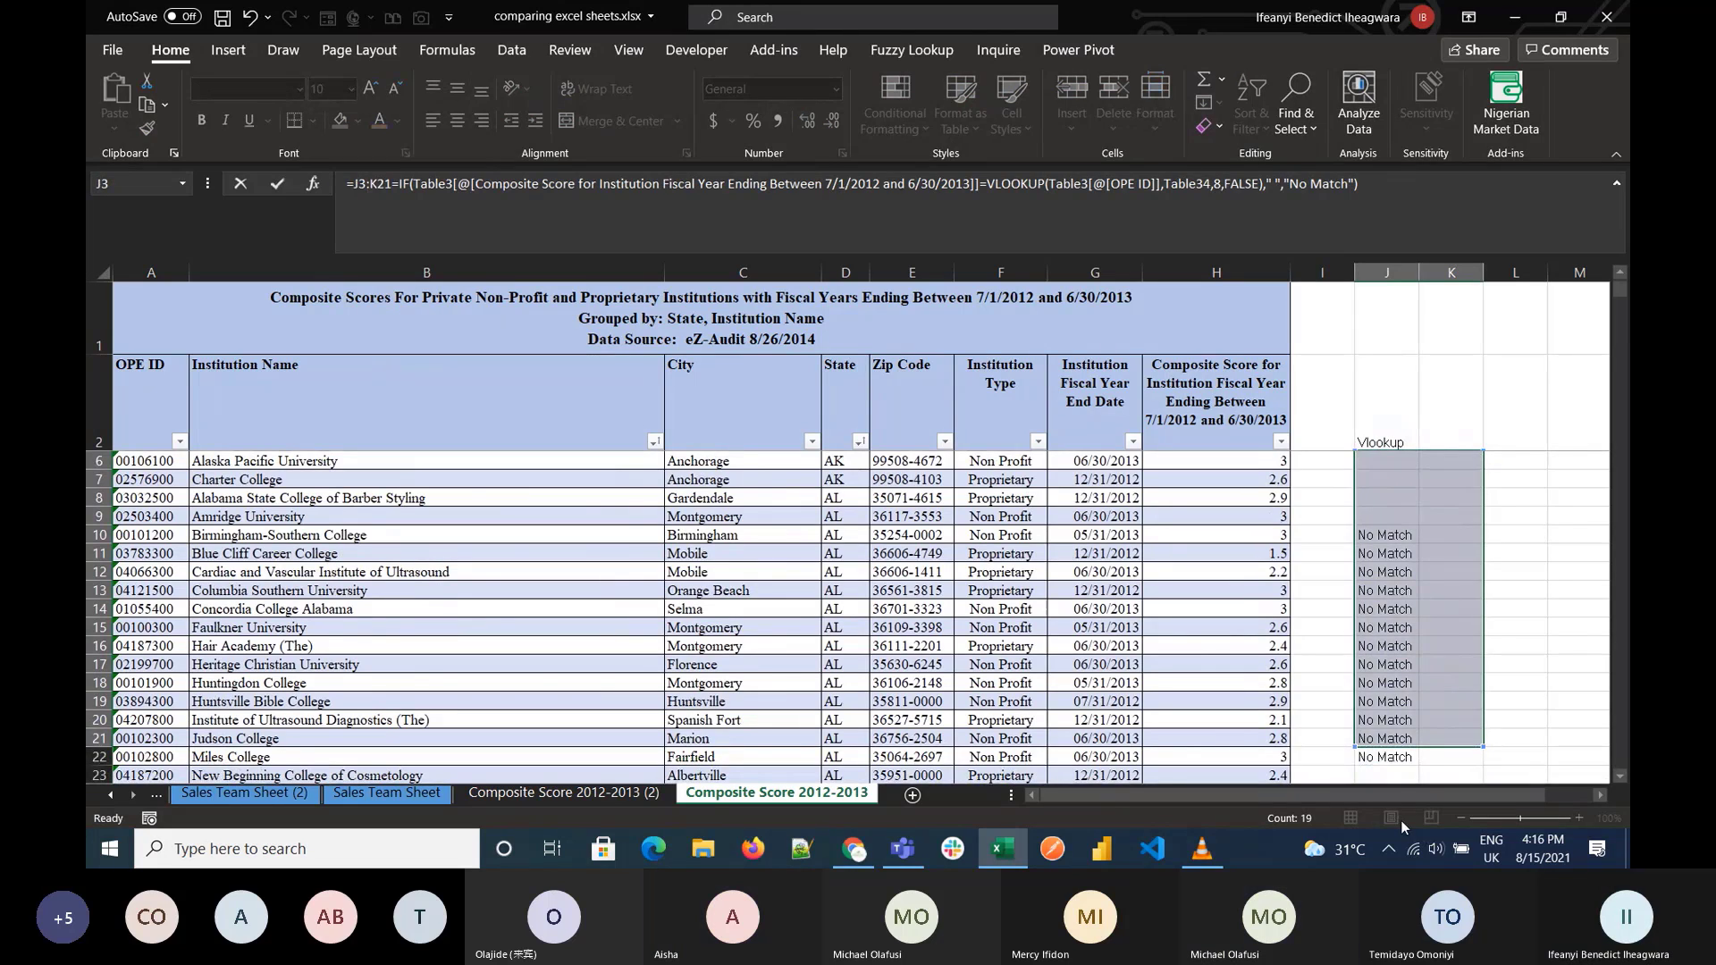
{"action": "key", "text": "Return"}
{"action": "left_click", "coordinate": [1306, 398]}
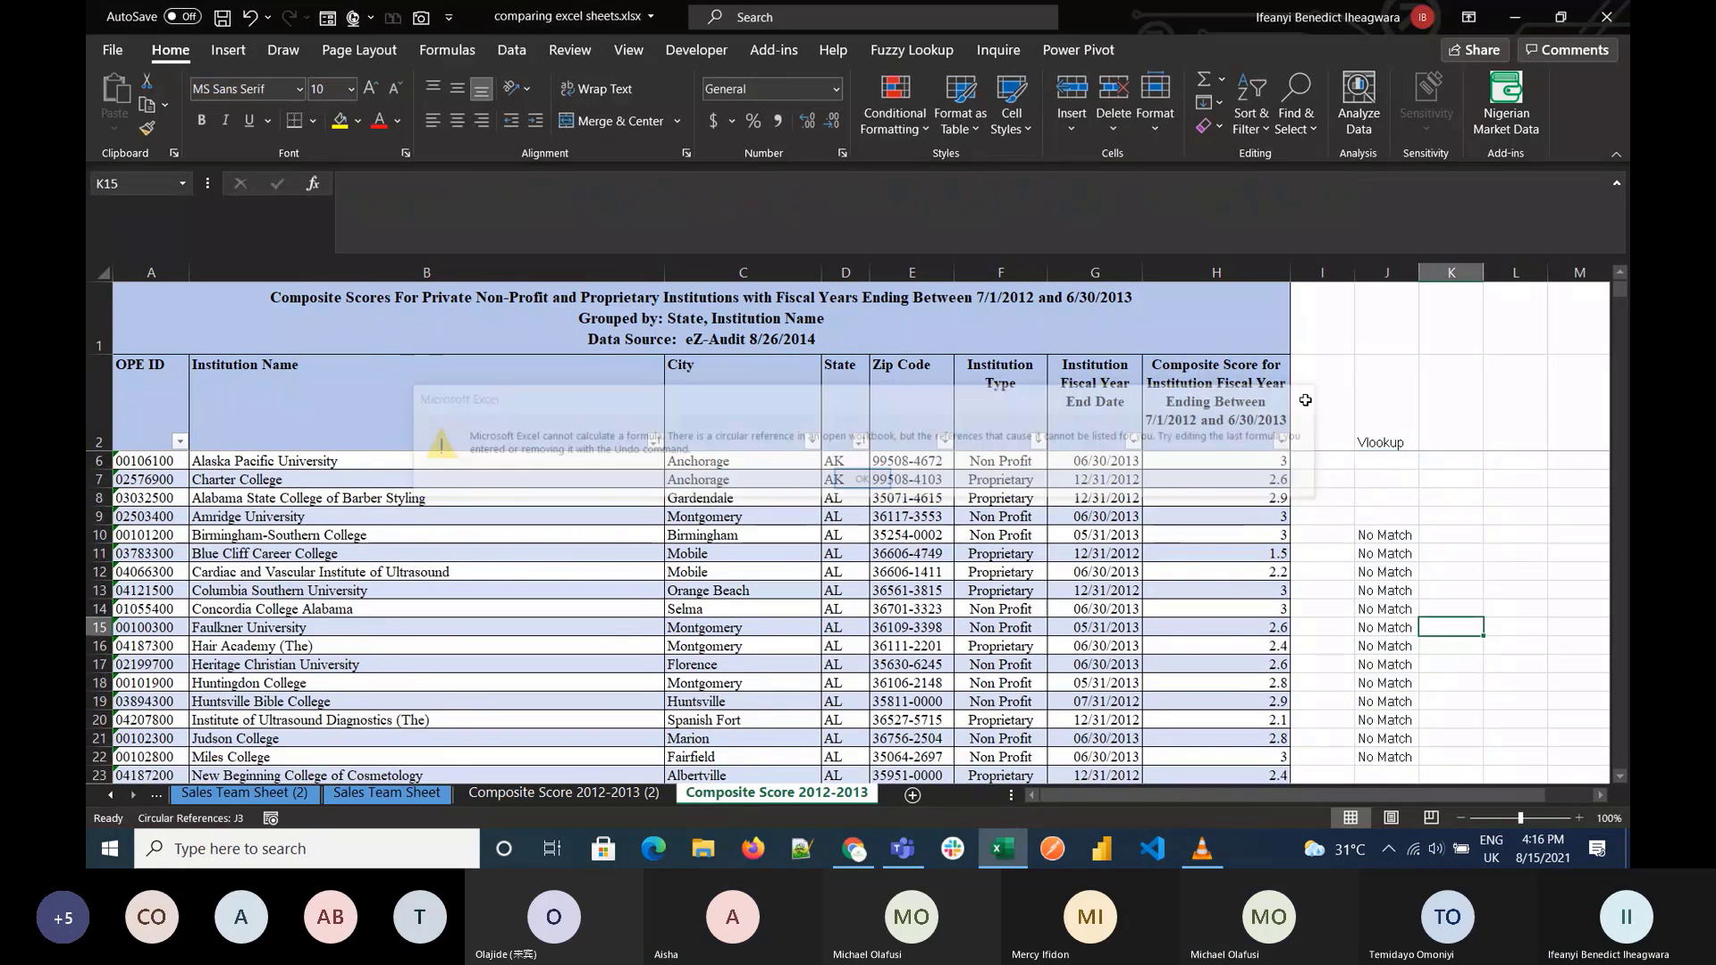
Step: Clear the IF comparison formulas from J3 to J22 under the Vlookup heading
{"action": "left_click", "coordinate": [1381, 755]}
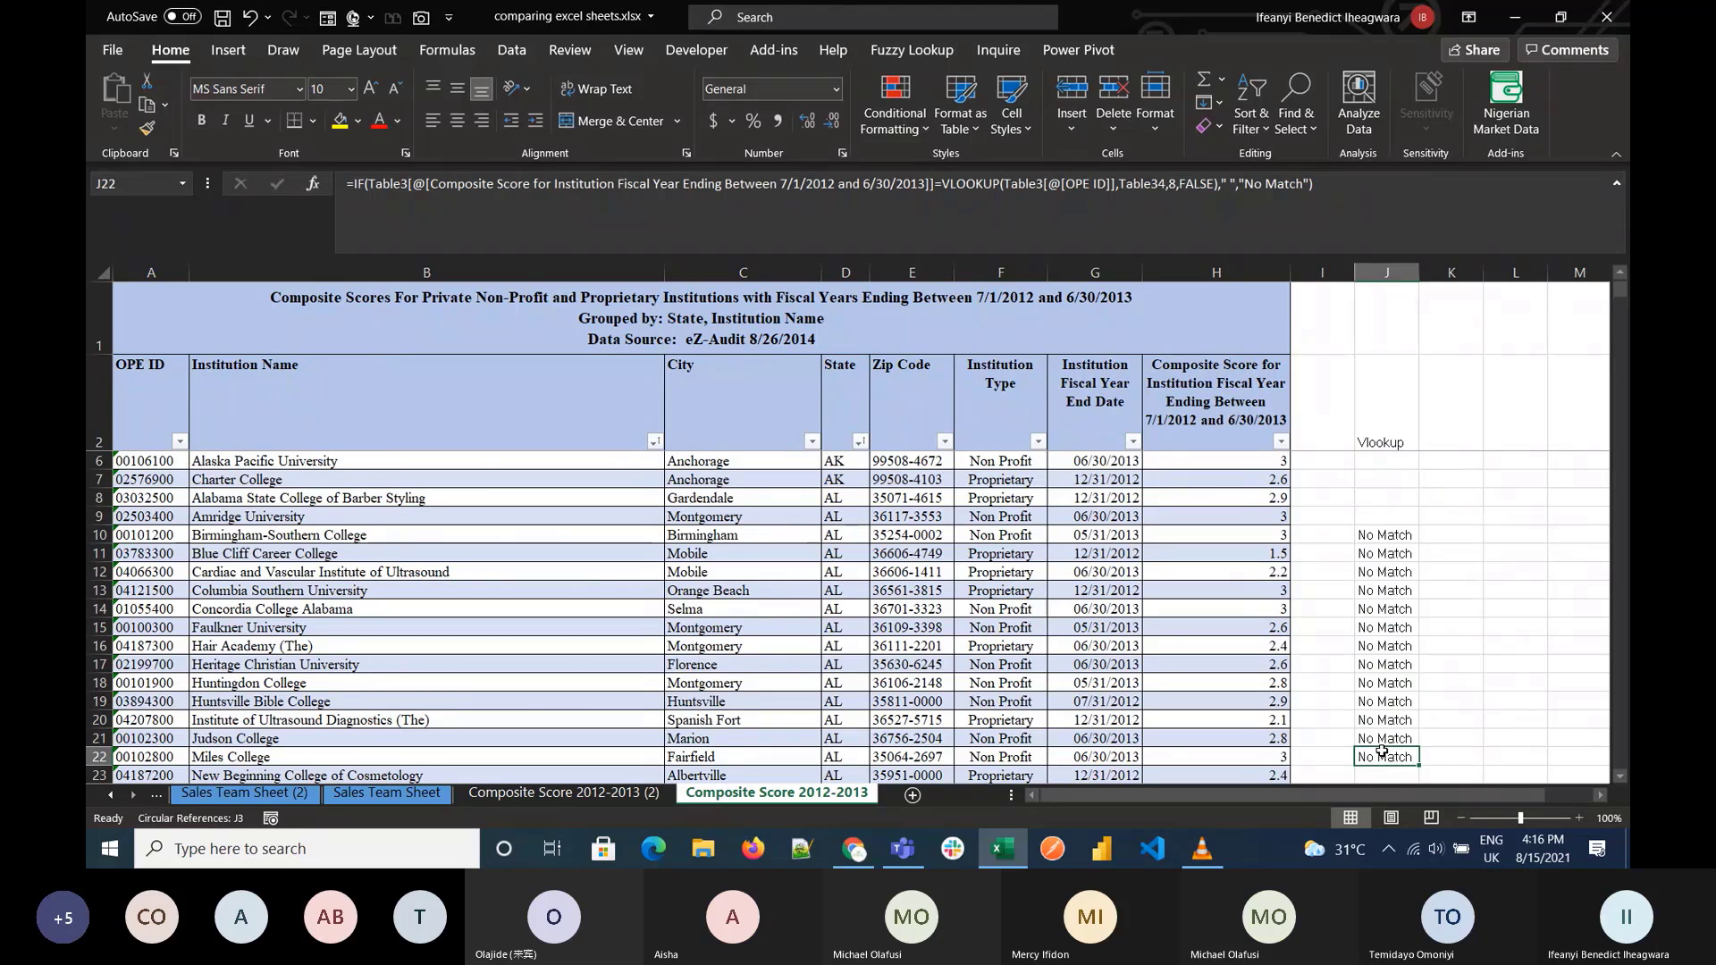
{"action": "key", "text": "shift+Up"}
{"action": "key", "text": "shift+Up"}
{"action": "key", "text": "shift+Up"}
{"action": "key", "text": "shift+Up"}
{"action": "key", "text": "shift+Up"}
{"action": "key", "text": "shift+Up"}
{"action": "key", "text": "shift+Up"}
{"action": "key", "text": "shift+Up"}
{"action": "key", "text": "shift+Up"}
{"action": "key", "text": "shift+Up"}
{"action": "key", "text": "shift+Up"}
{"action": "key", "text": "shift+Up"}
{"action": "key", "text": "shift+Up"}
{"action": "key", "text": "shift+Up"}
{"action": "key", "text": "shift+Up"}
{"action": "key", "text": "shift+Up"}
{"action": "key", "text": "shift+Up"}
{"action": "key", "text": "shift+Up"}
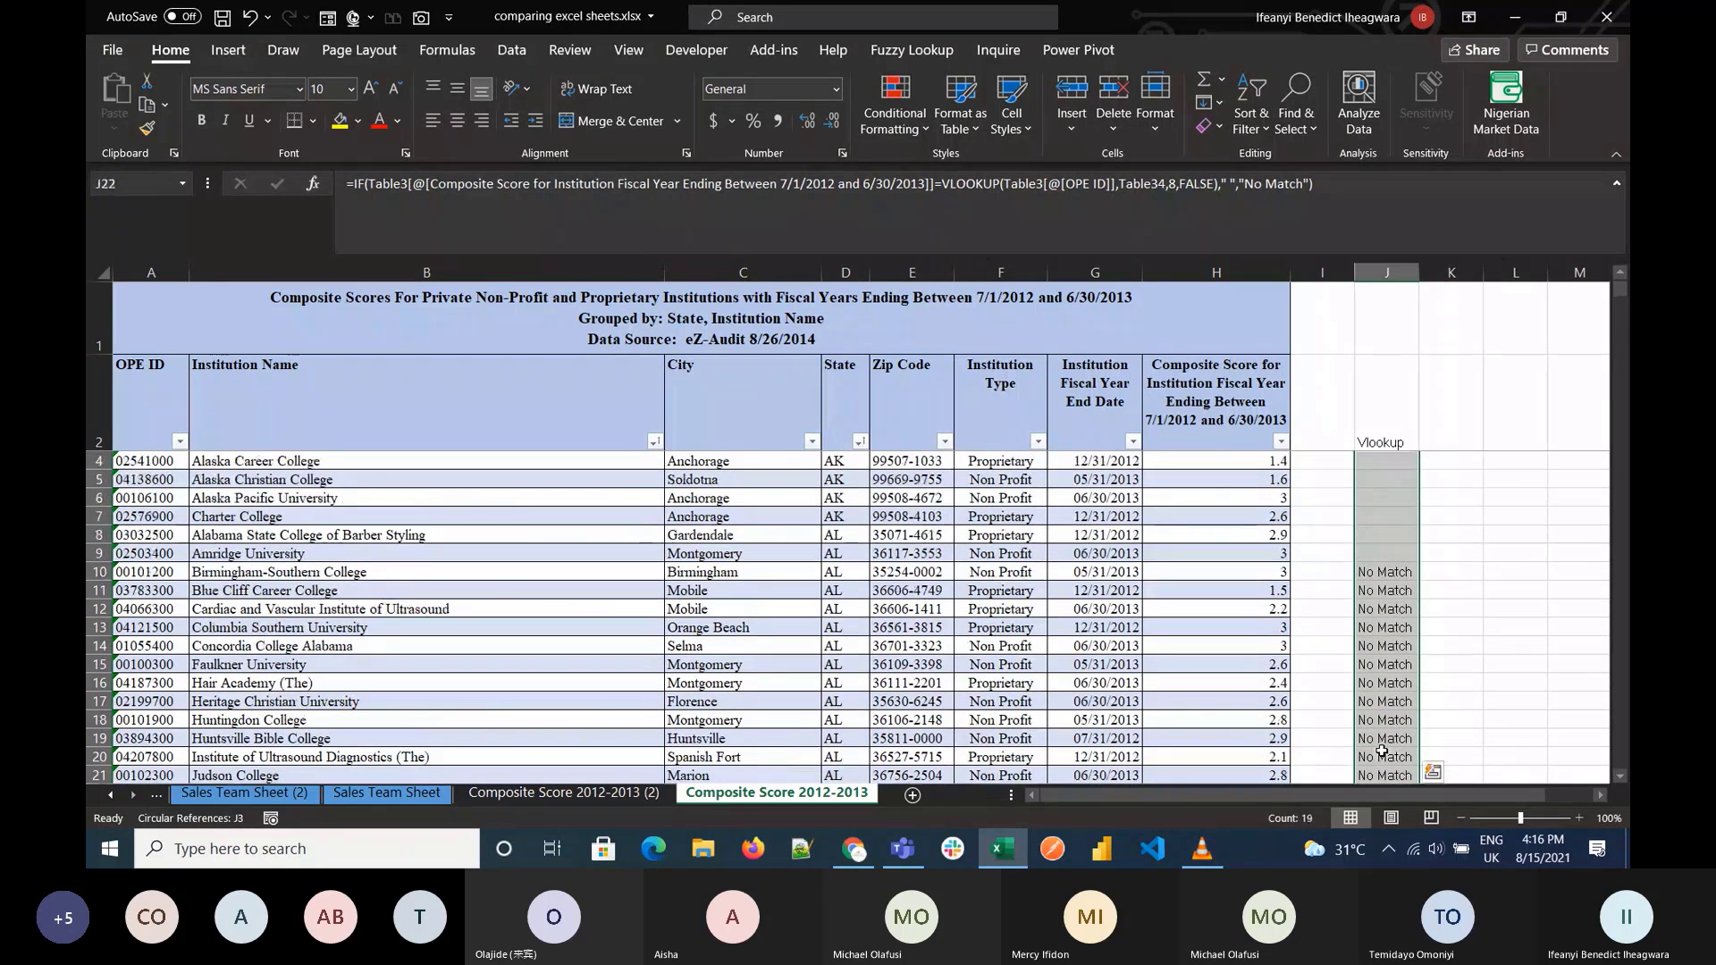
{"action": "key", "text": "Delete"}
{"action": "key", "text": "ctrl+Up"}
{"action": "key", "text": "ctrl+Up"}
{"action": "key", "text": "ctrl+Up"}
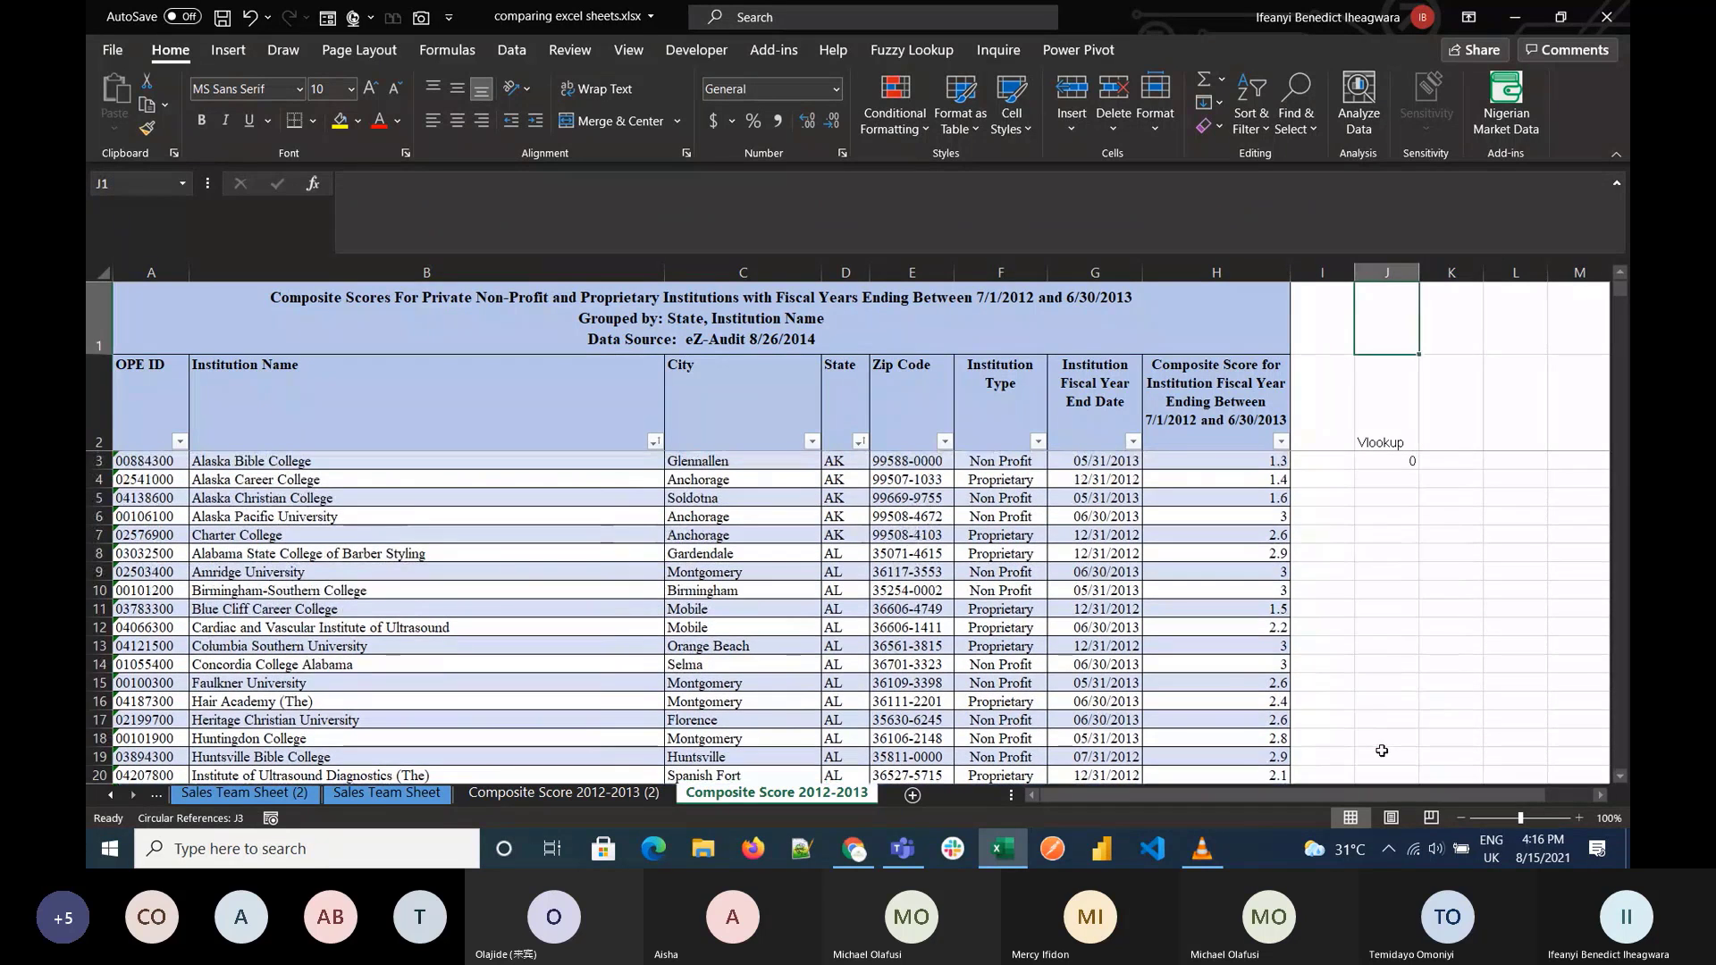
{"action": "key", "text": "Down"}
{"action": "key", "text": "Down"}
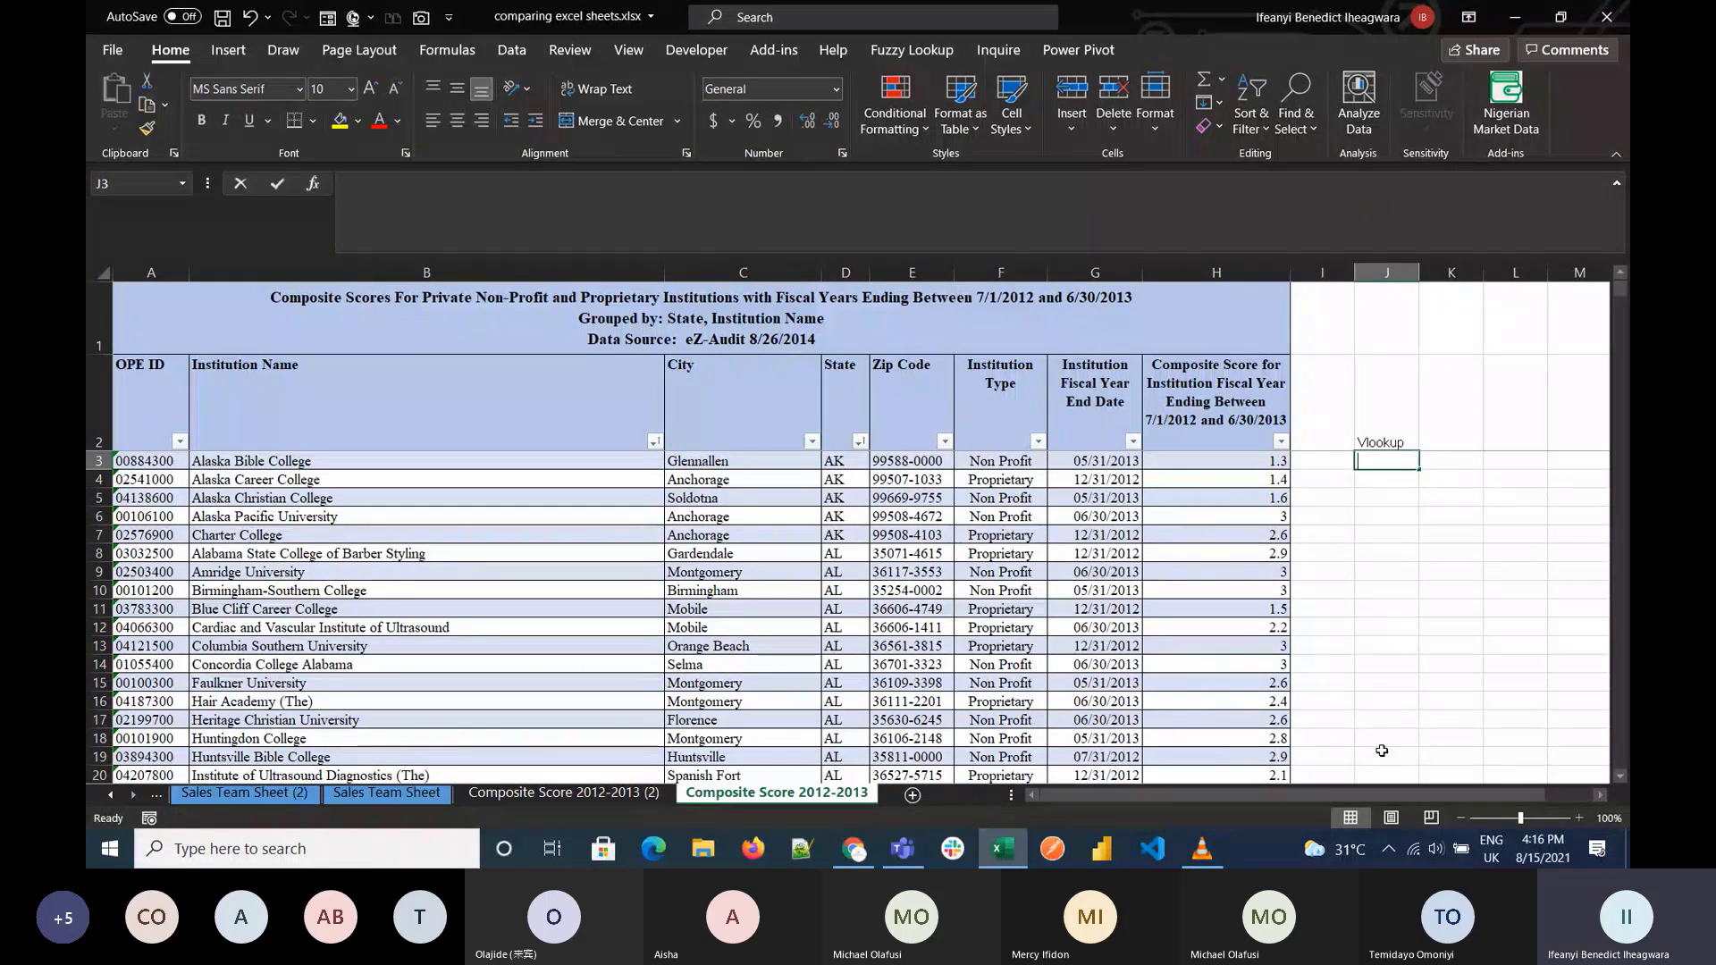
Step: Start a VLOOKUP formula in cell J3
{"action": "type", "text": "="}
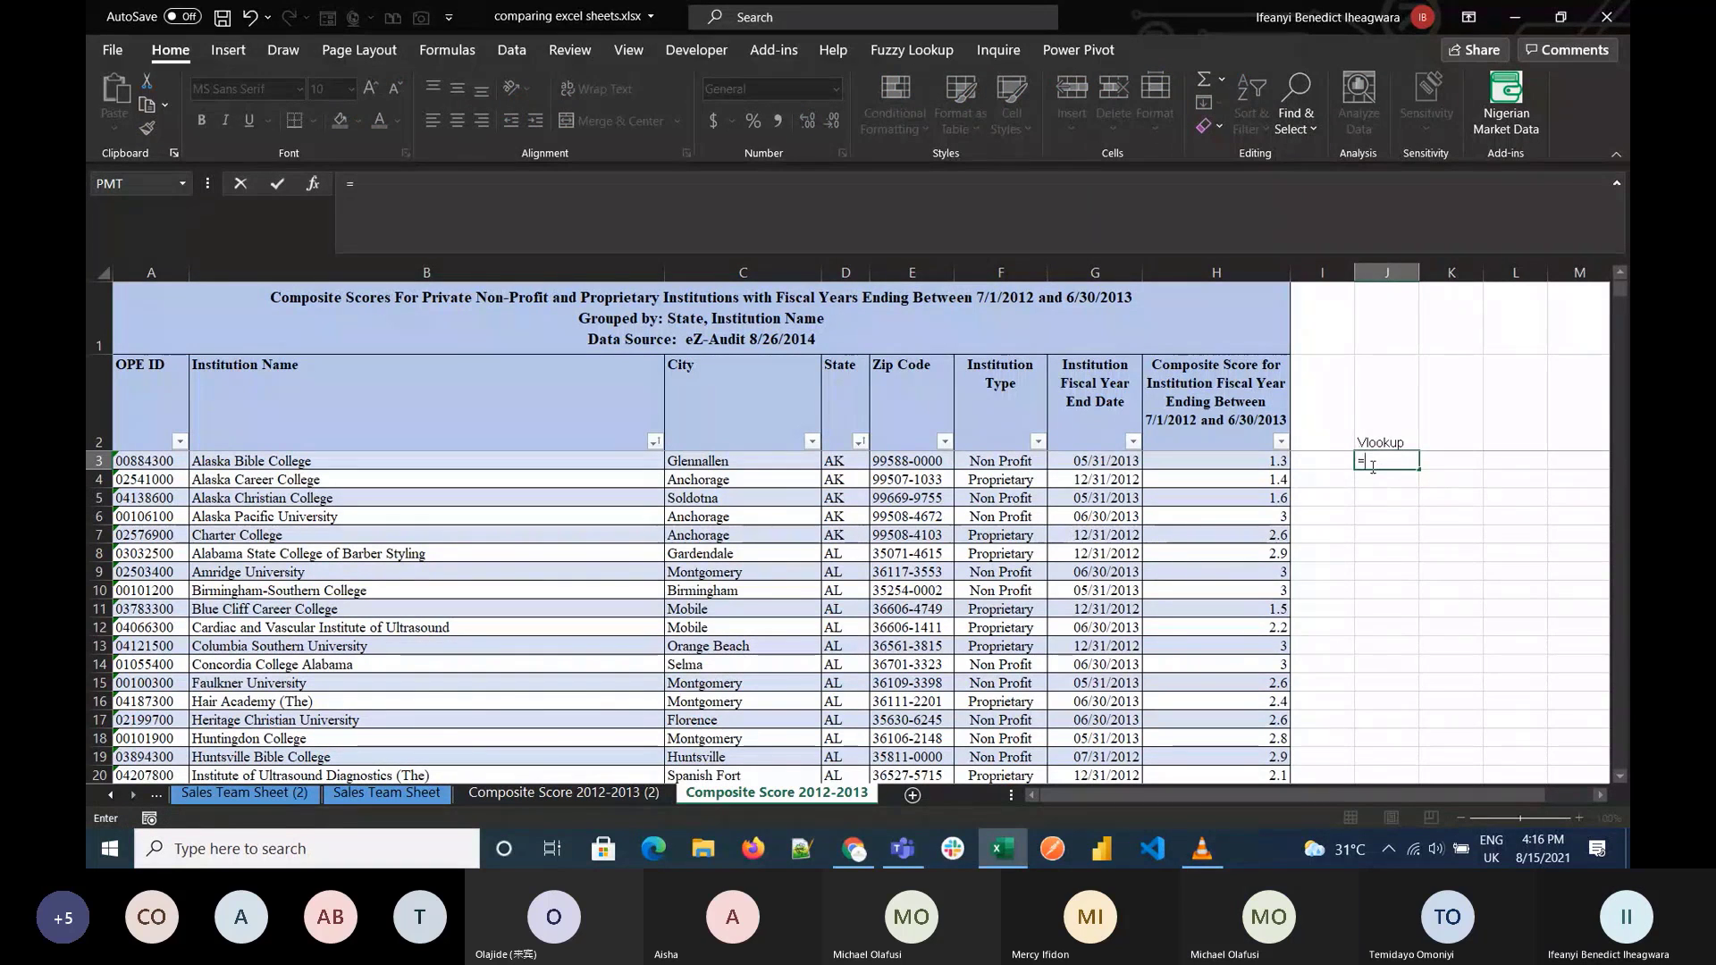
{"action": "type", "text": "vloo"}
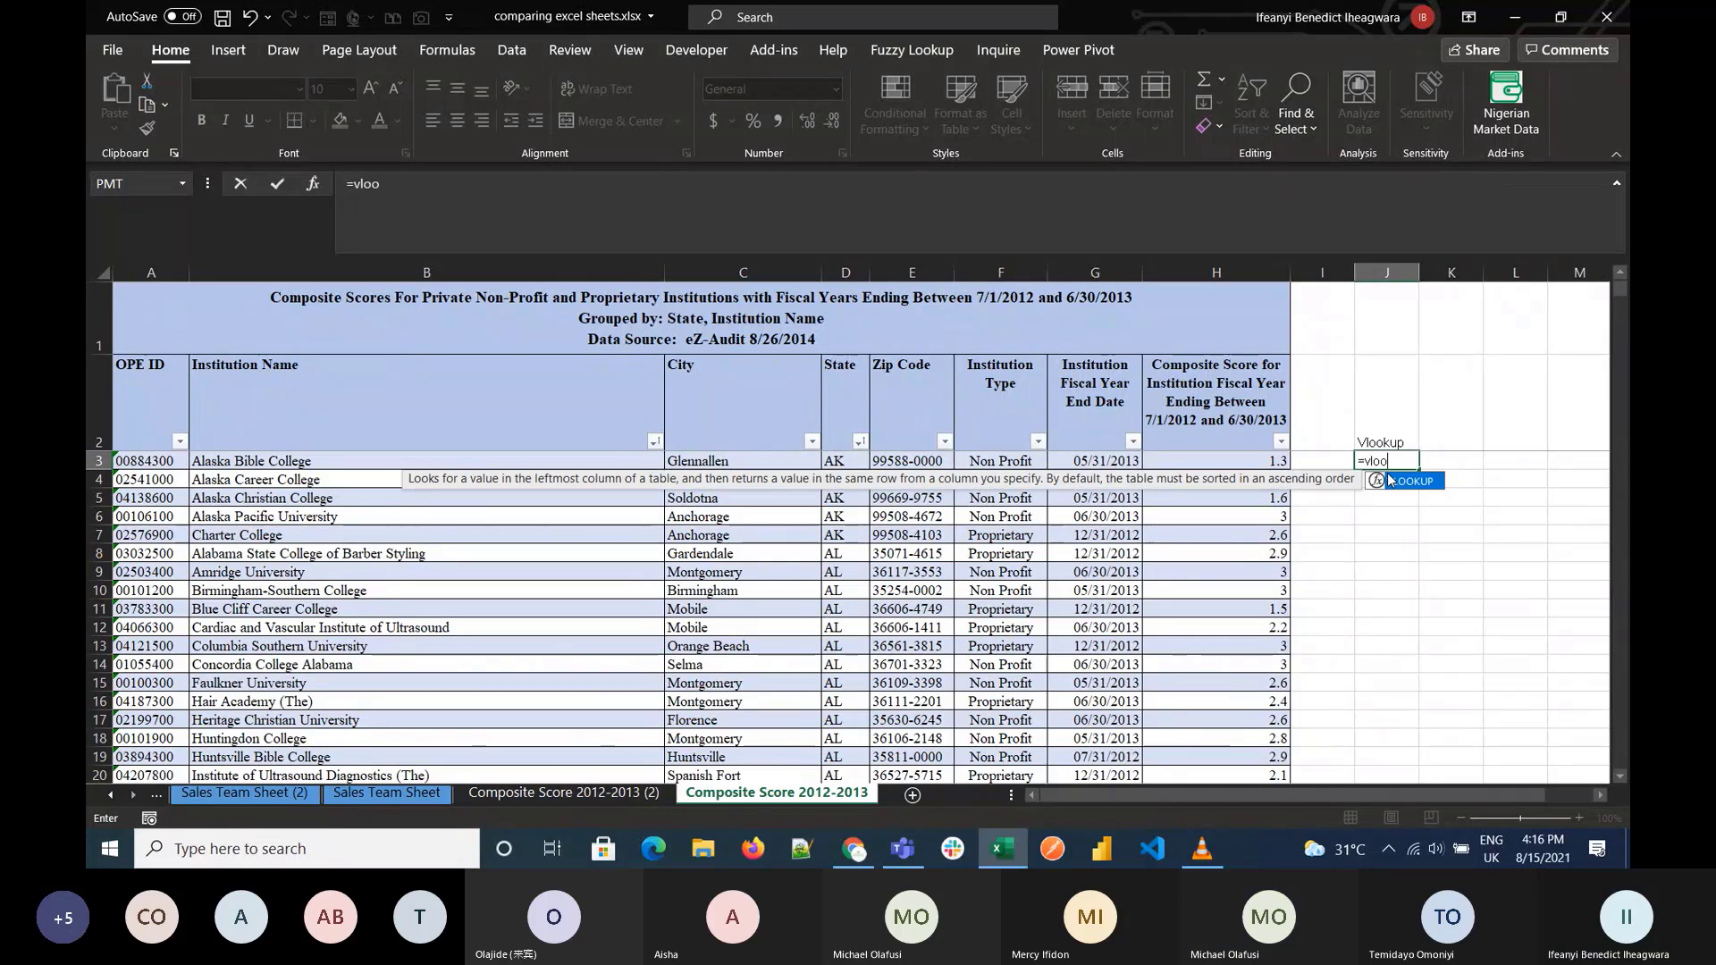
{"action": "double_click", "coordinate": [1388, 480]}
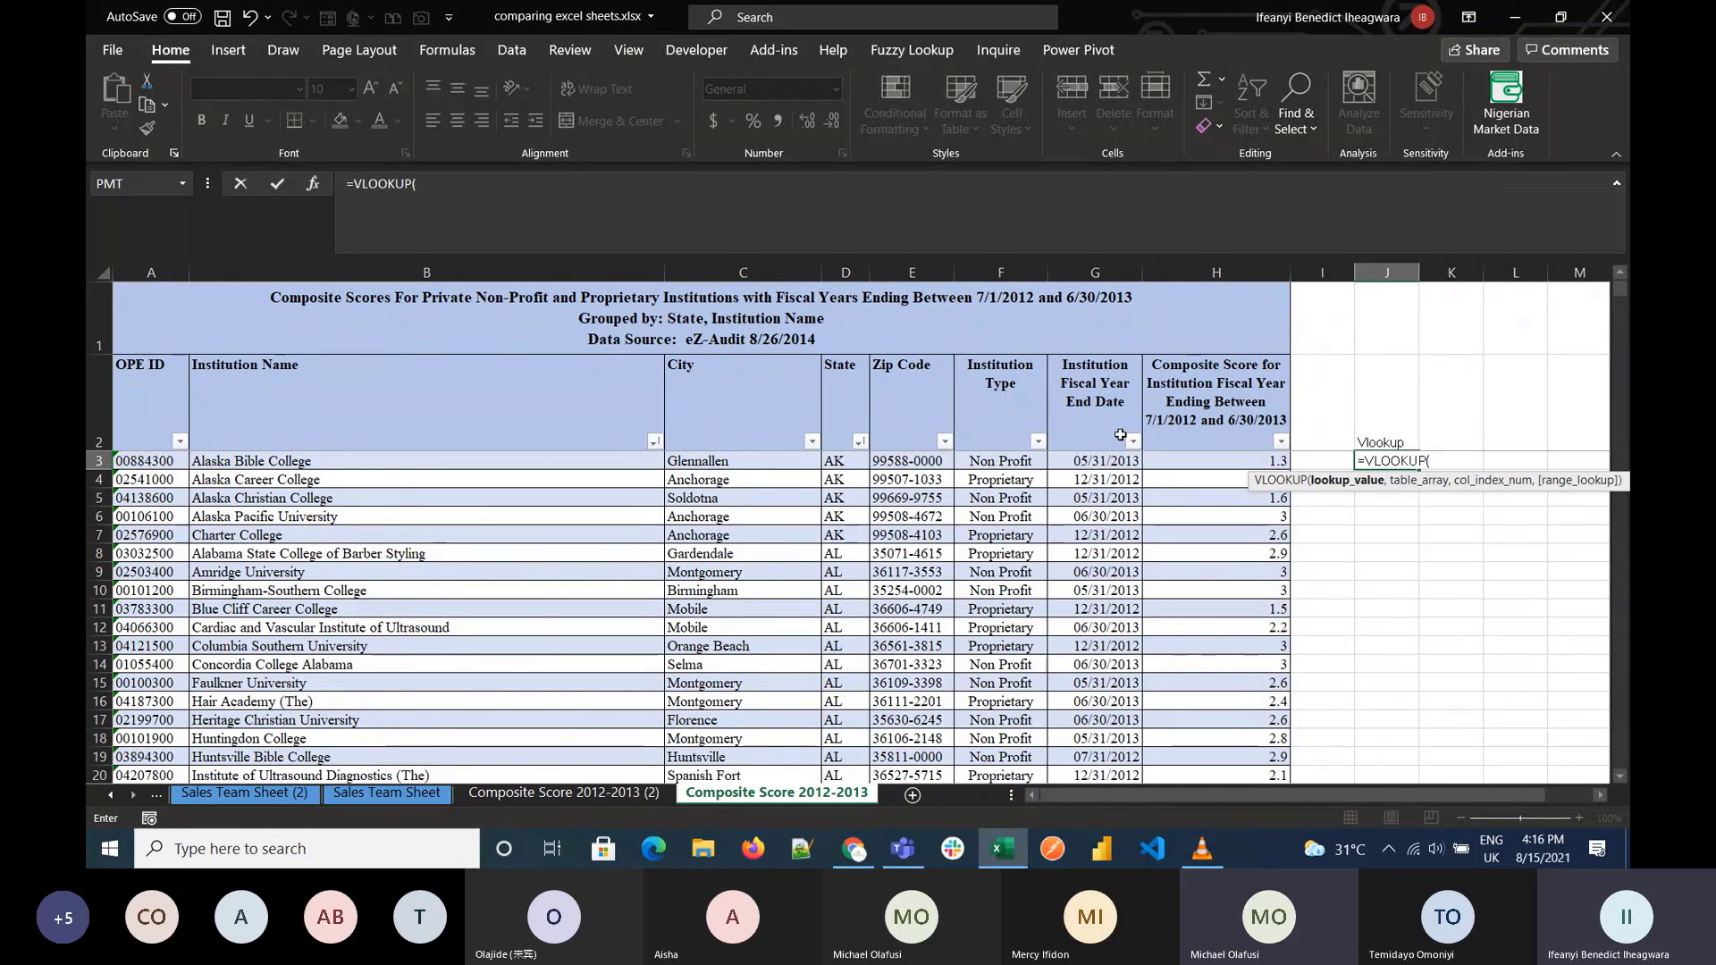
{"action": "left_click", "coordinate": [1256, 465]}
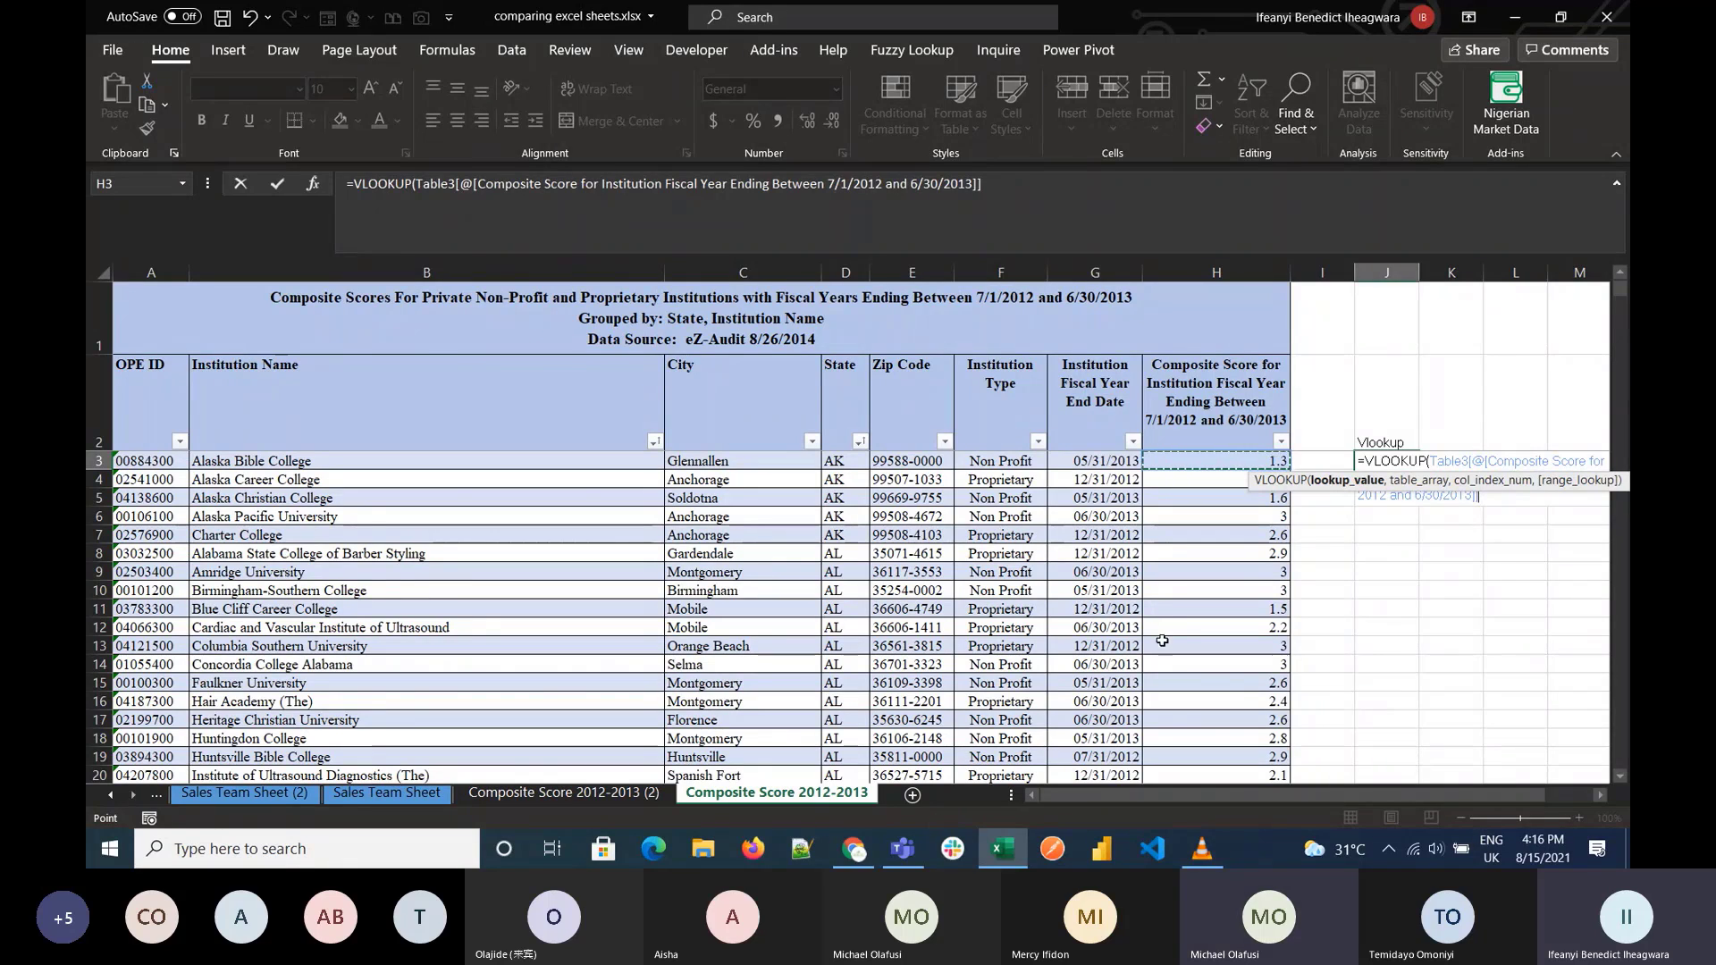
{"action": "key", "text": "BackSpace"}
{"action": "key", "text": "BackSpace"}
{"action": "key", "text": "BackSpace"}
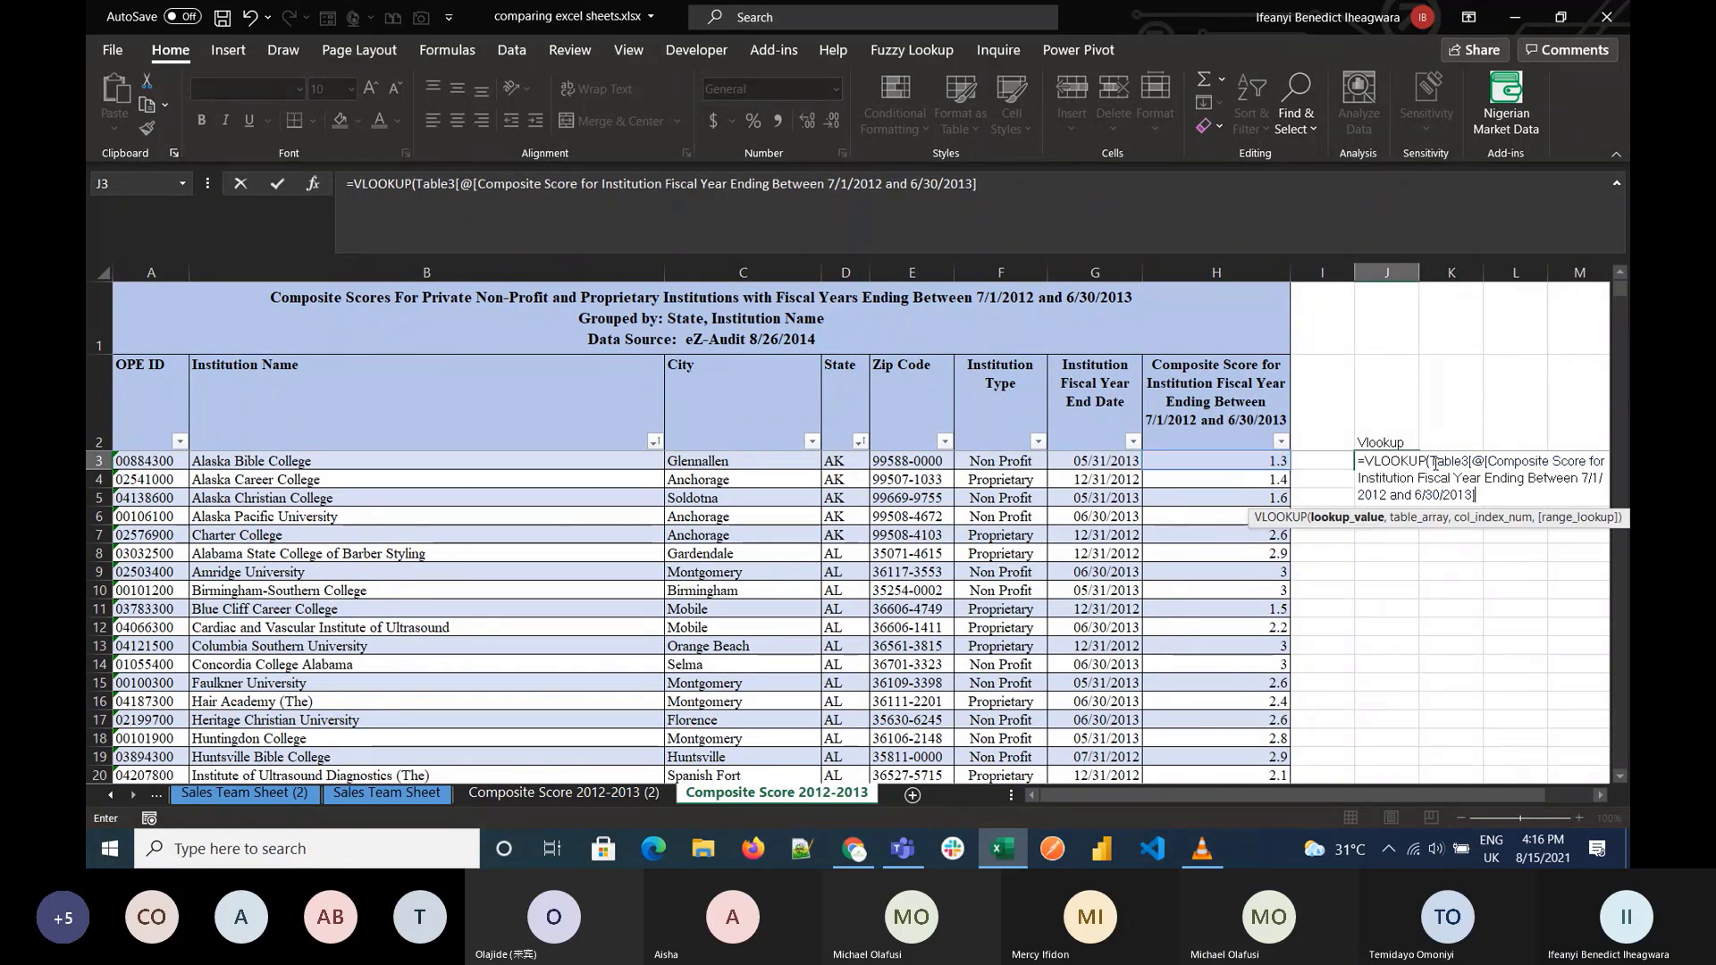
{"action": "key", "text": "Return"}
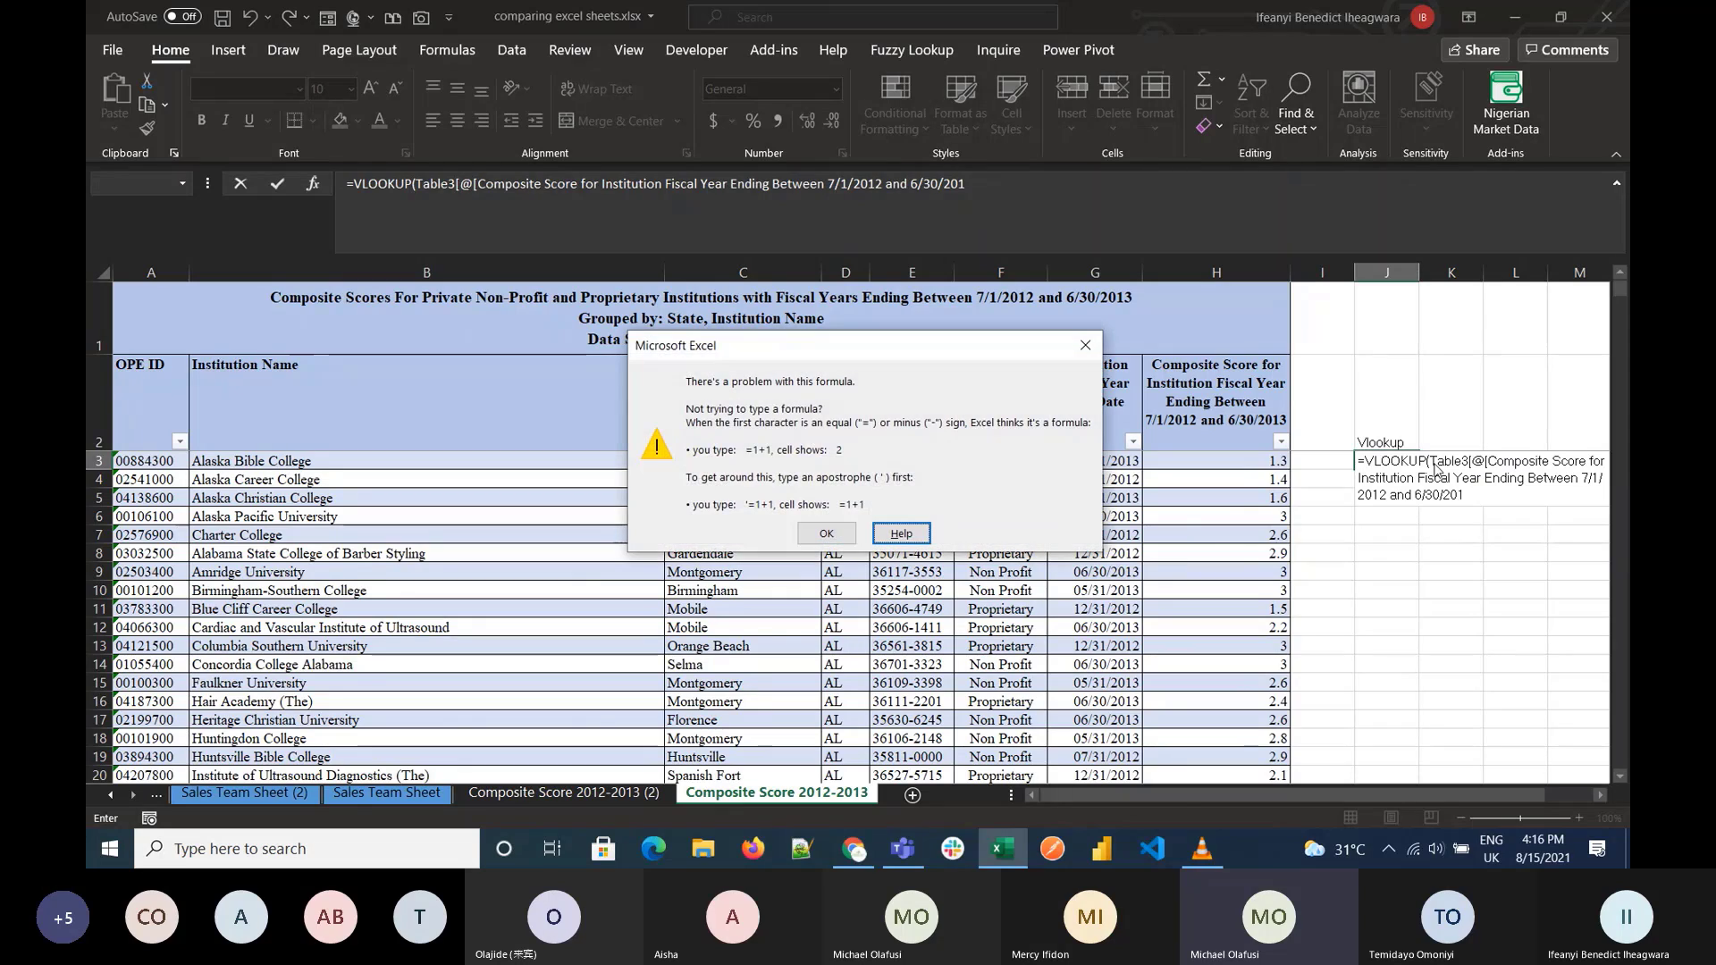
{"action": "left_click", "coordinate": [826, 534]}
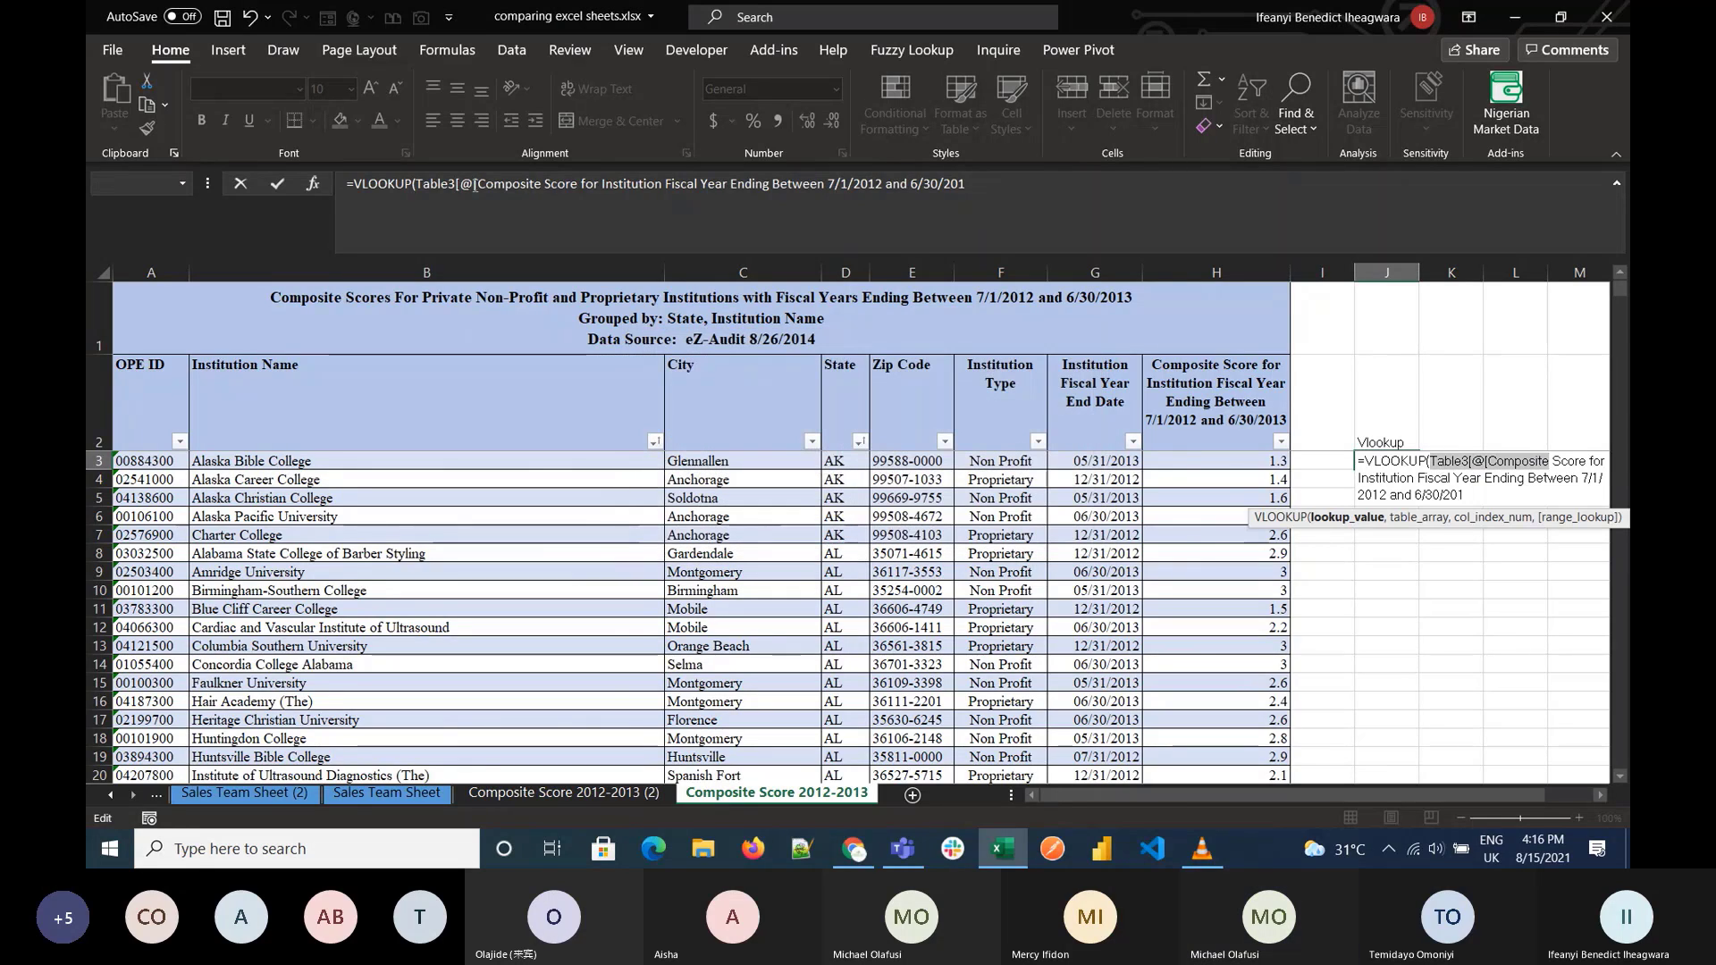
{"action": "left_click_drag", "start_coordinate": [420, 184], "coordinate": [970, 188]}
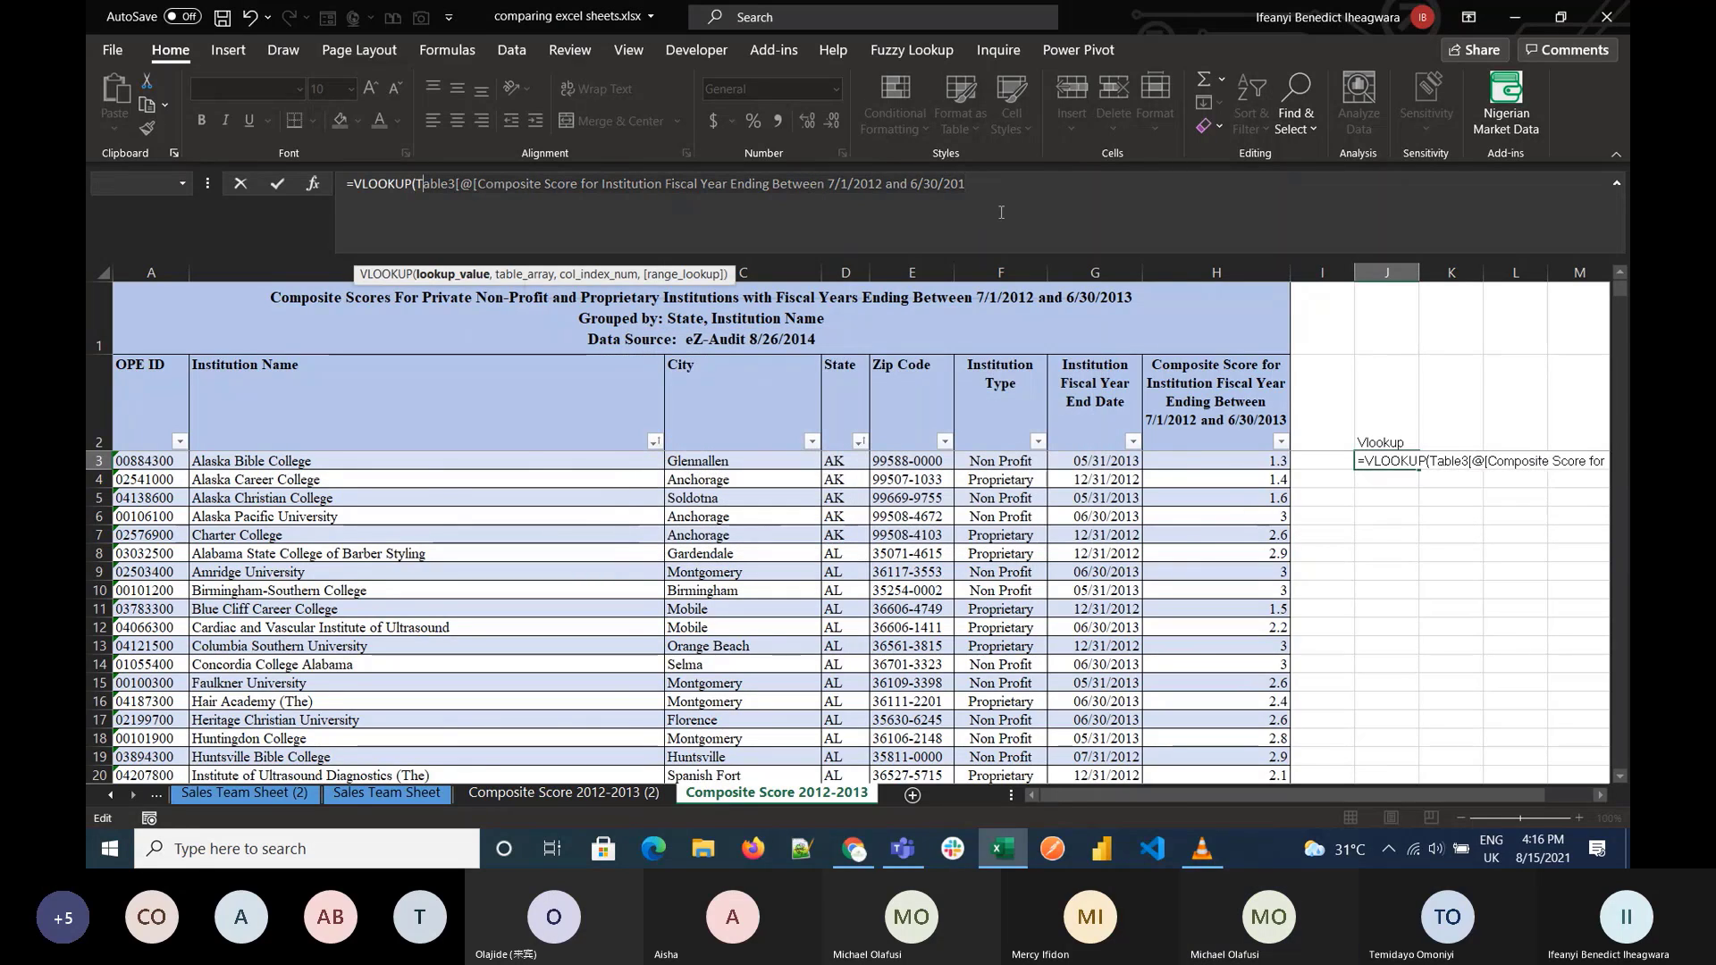
{"action": "key", "text": "Delete"}
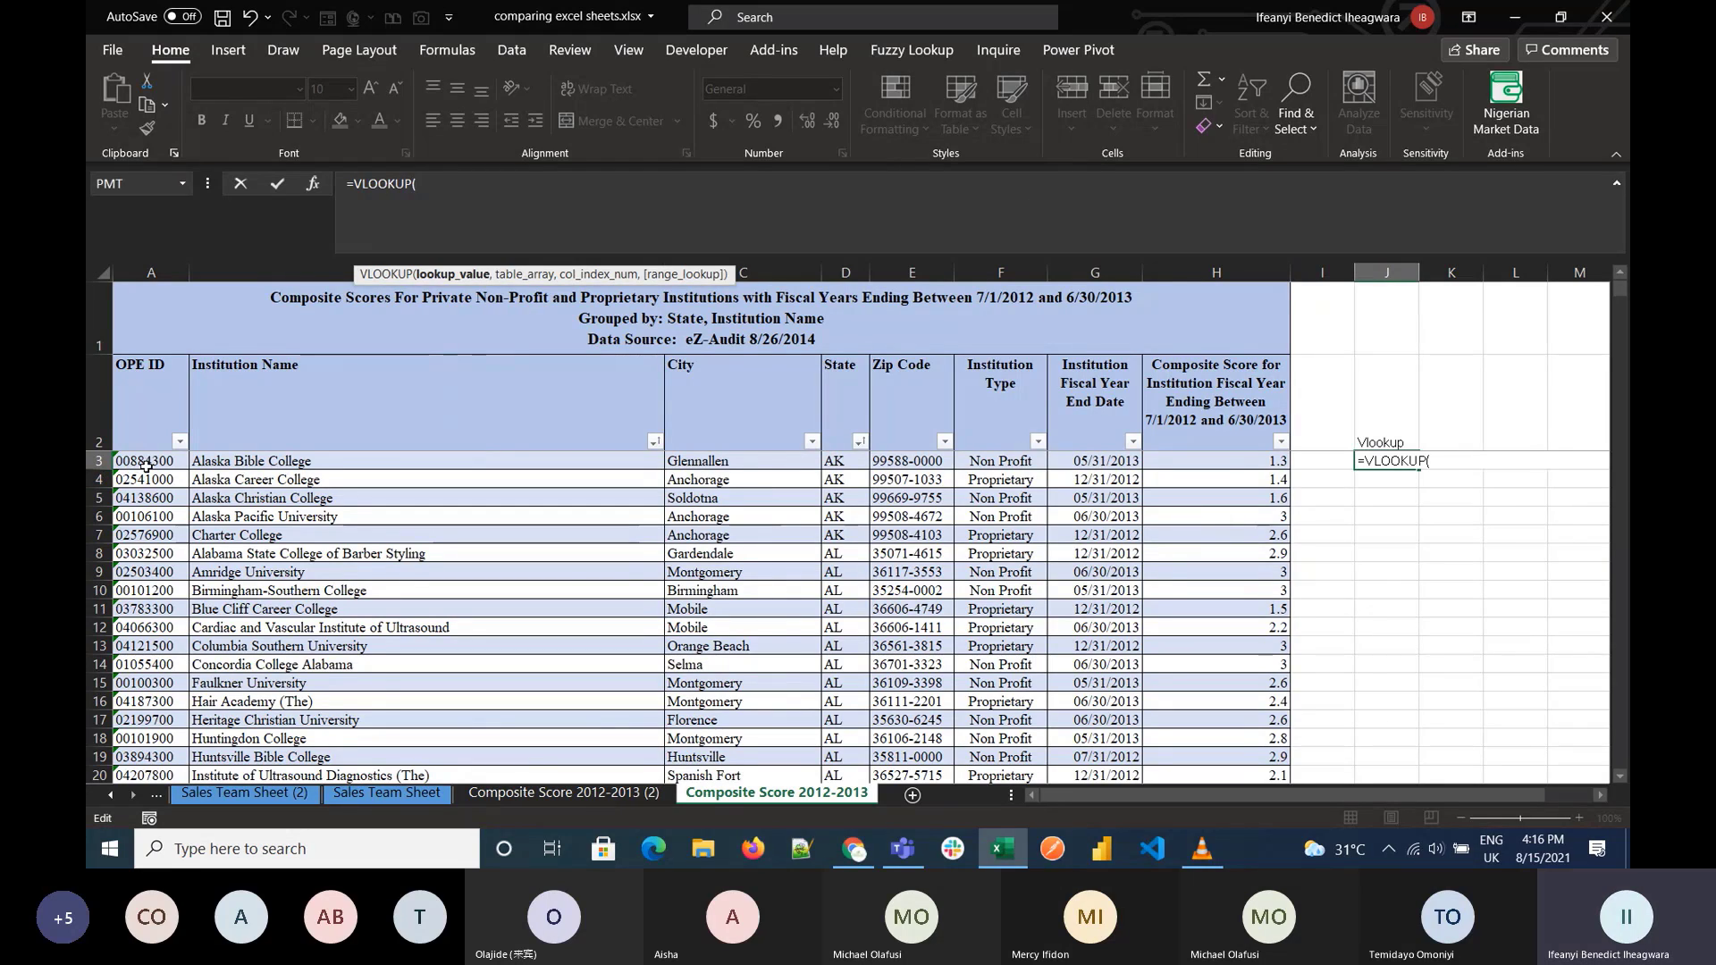
Step: Complete the J3 VLOOKUP with the row's OPE ID, the whole Table34 on Composite Score 2012-2013 (2), column 8 and FALSE
{"action": "left_click", "coordinate": [146, 462]}
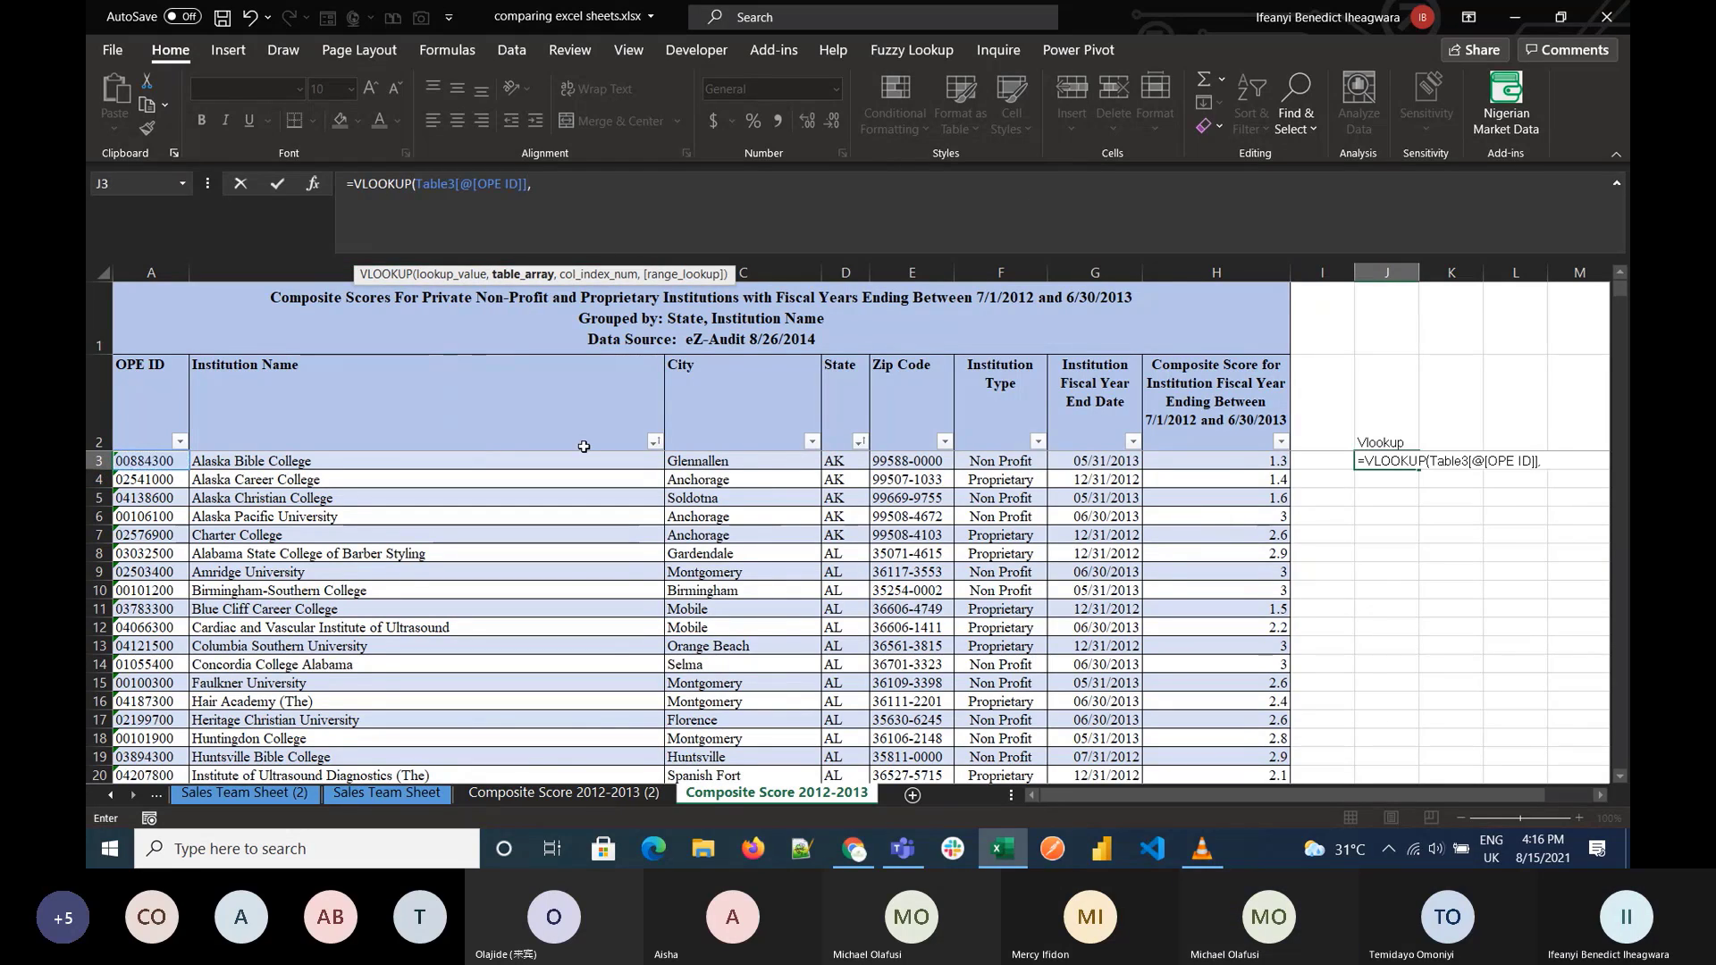
{"action": "type", "text": ","}
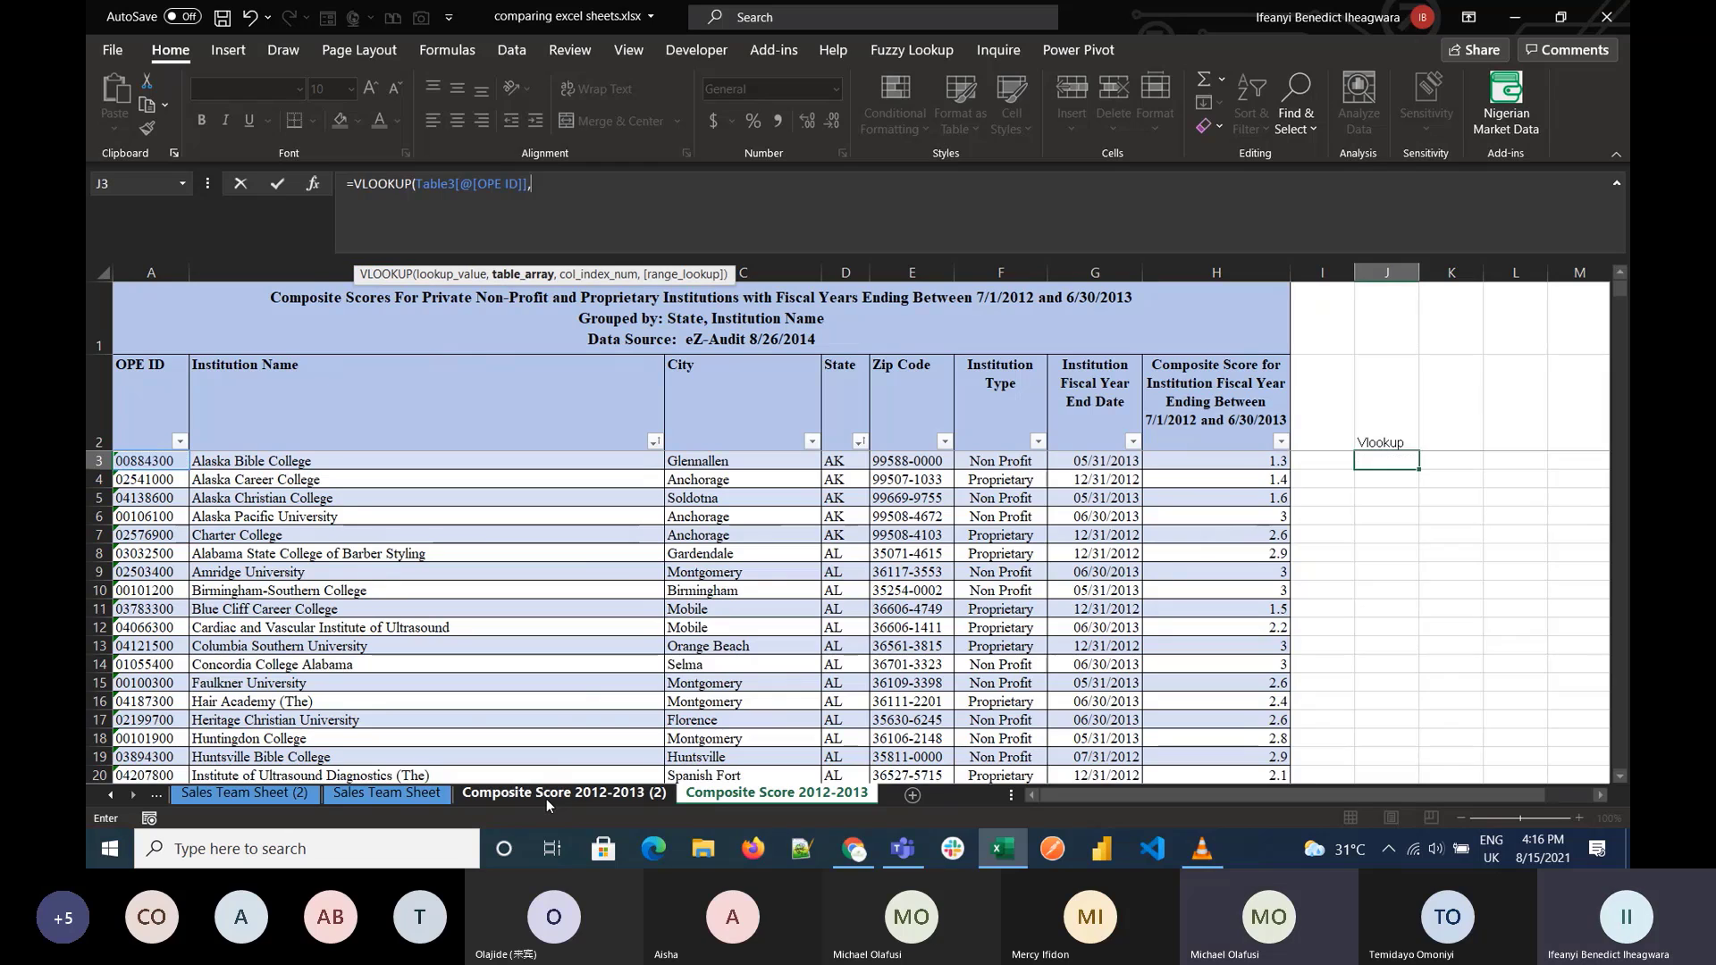
{"action": "left_click", "coordinate": [545, 798]}
{"action": "left_click", "coordinate": [136, 462]}
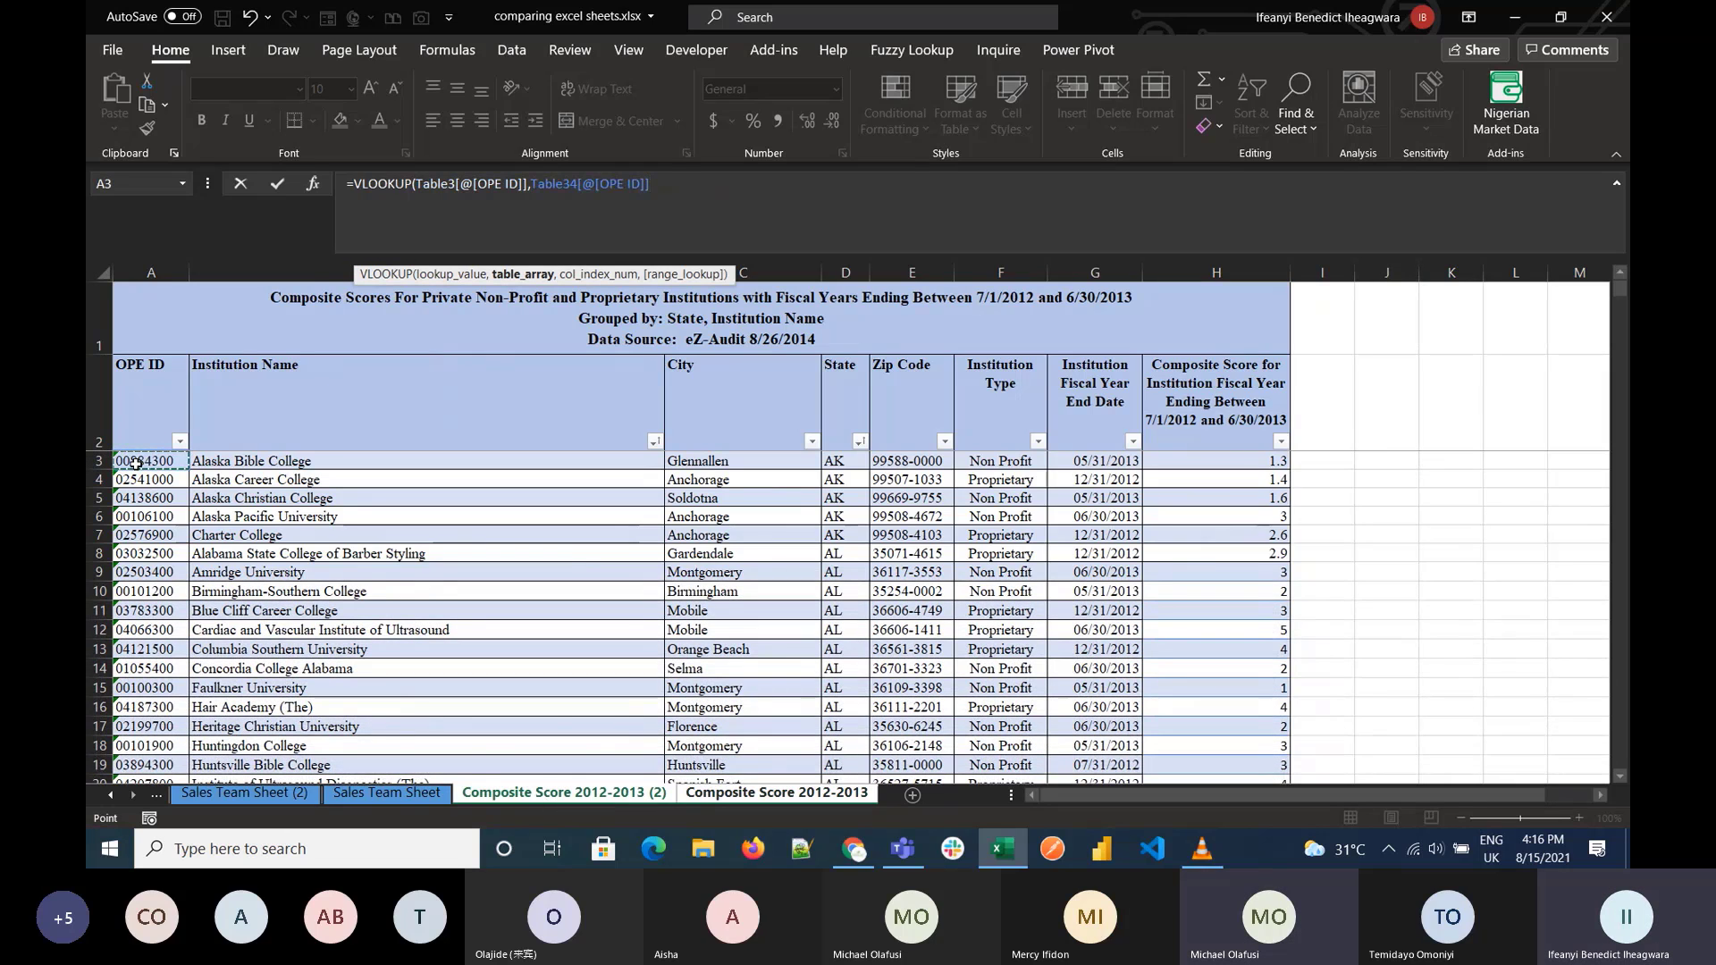
{"action": "key", "text": "ctrl+shift+Right"}
{"action": "key", "text": "ctrl+shift+Down"}
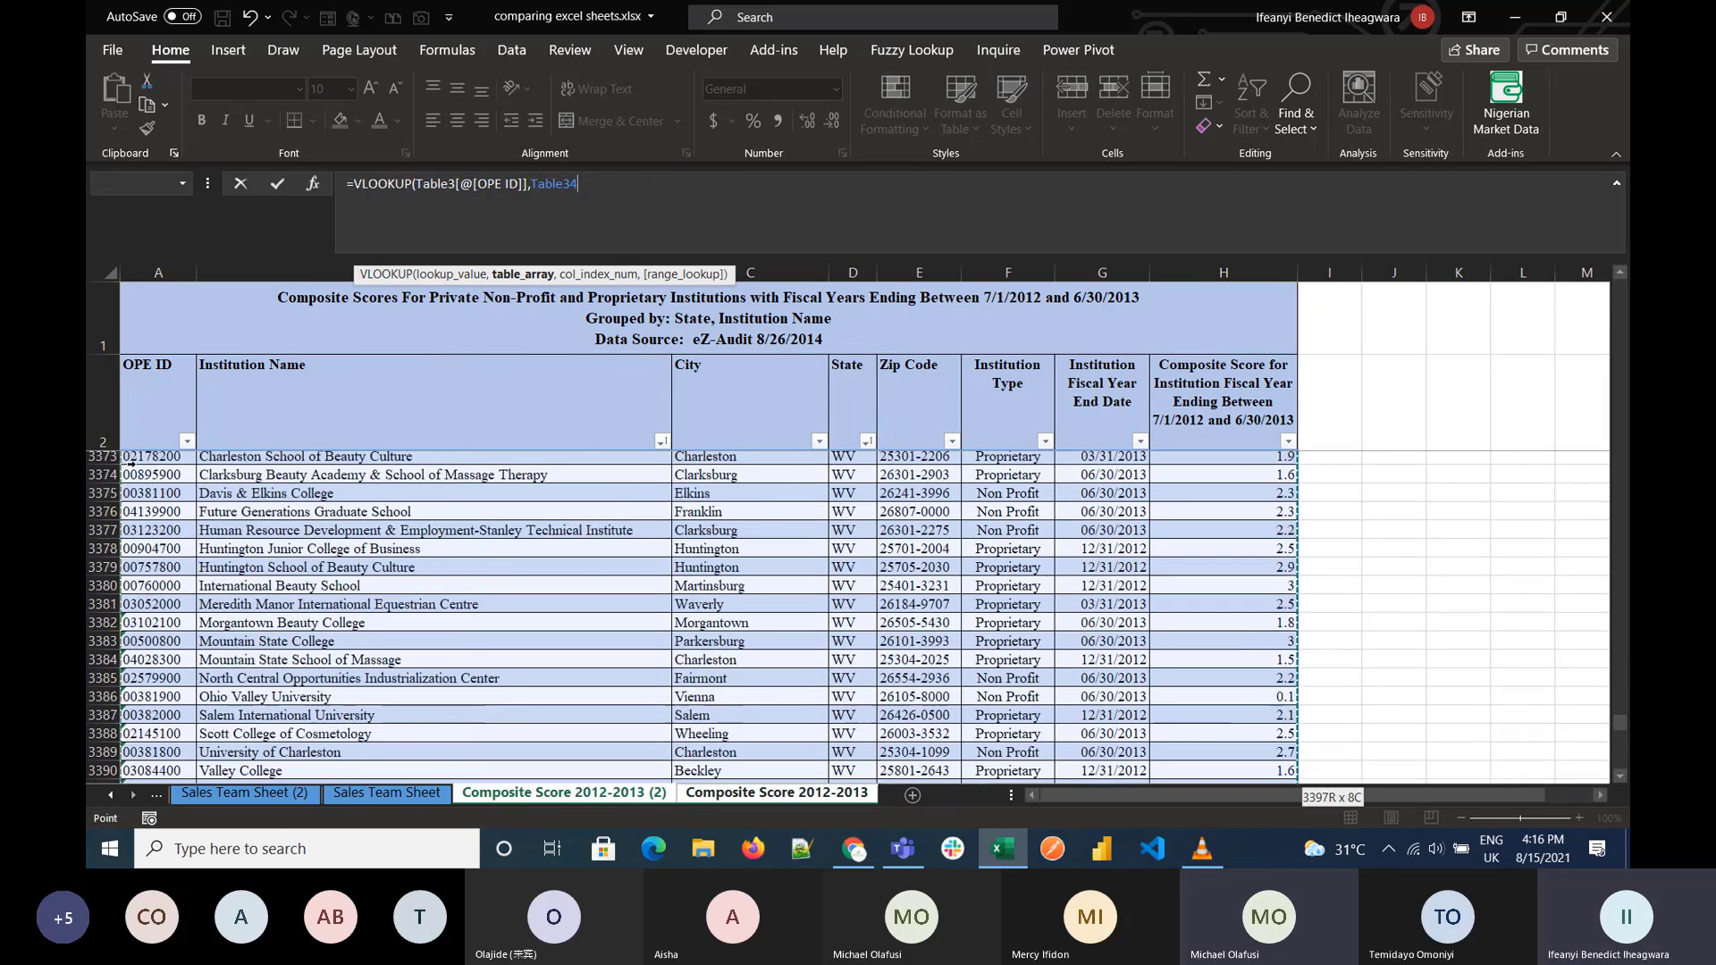
{"action": "type", "text": ","}
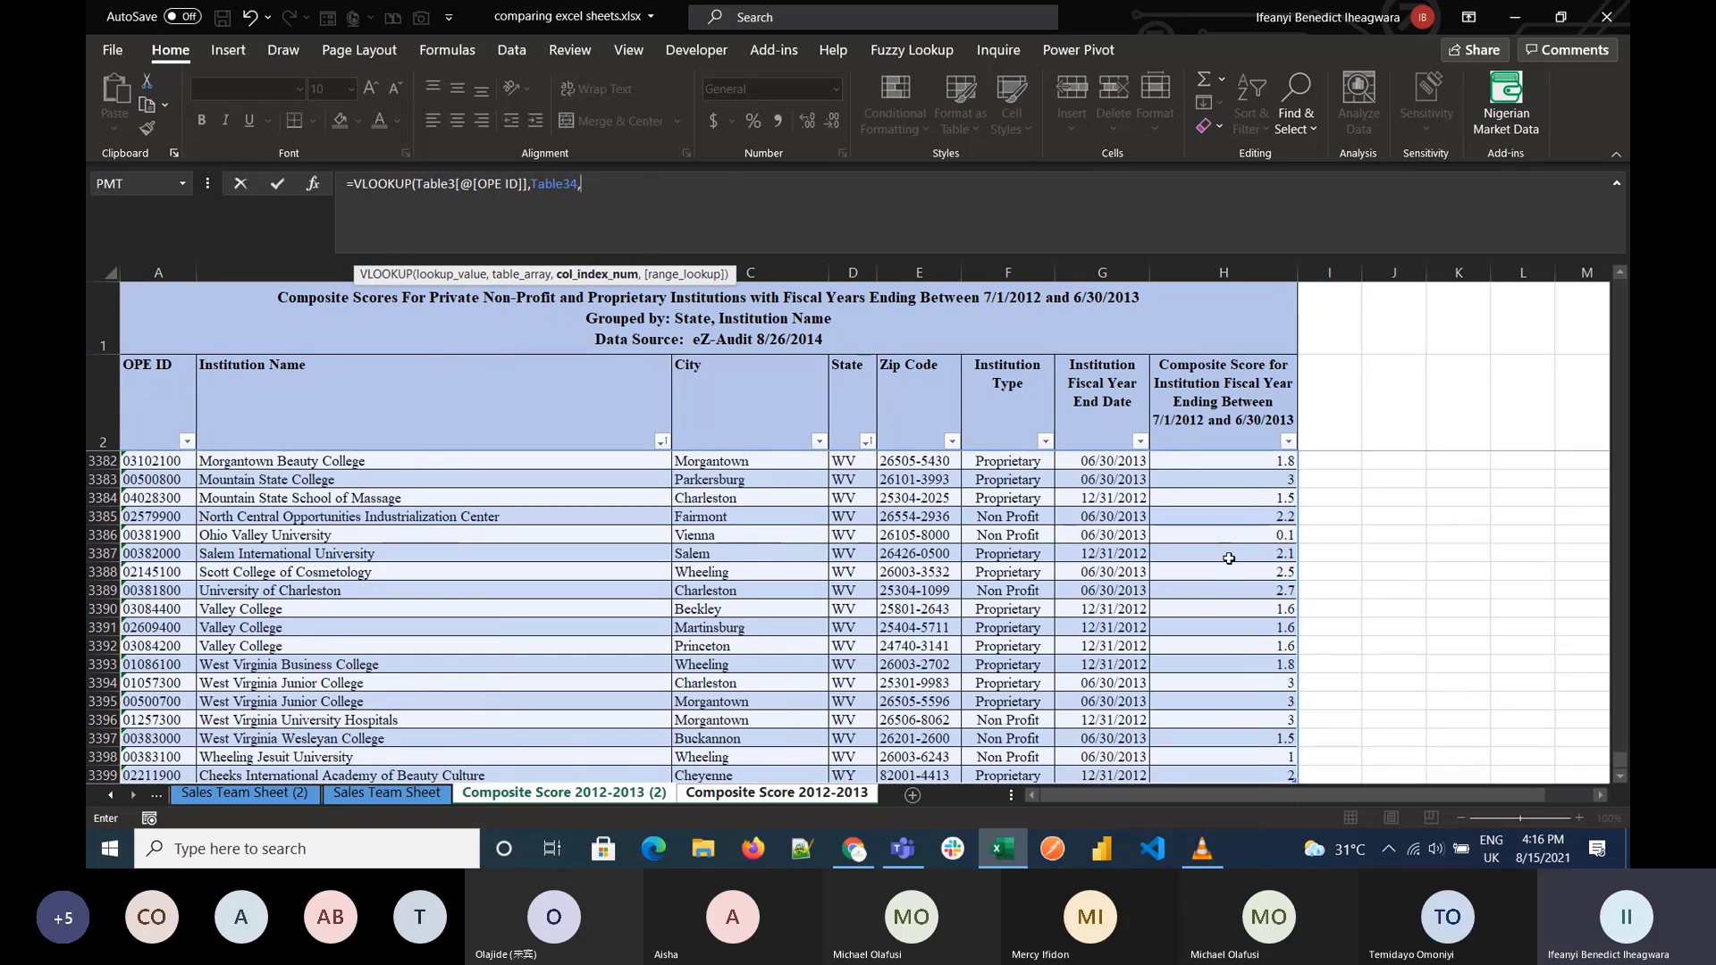
{"action": "type", "text": "8,"}
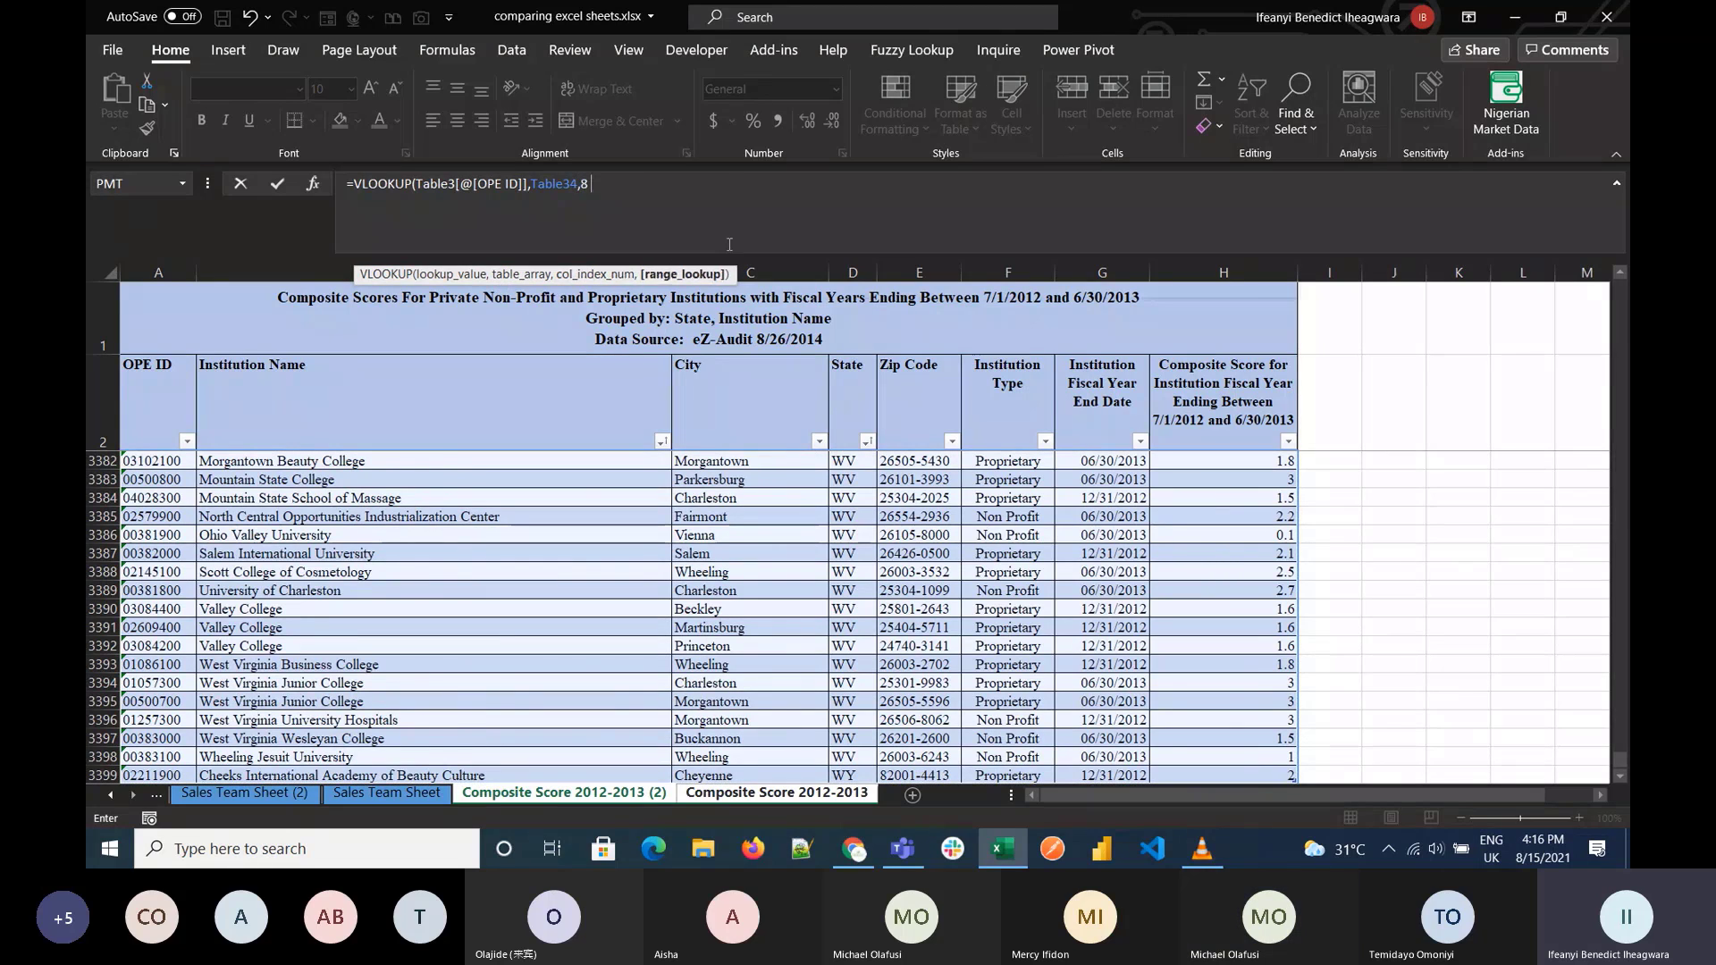
{"action": "type", "text": "FALSE"}
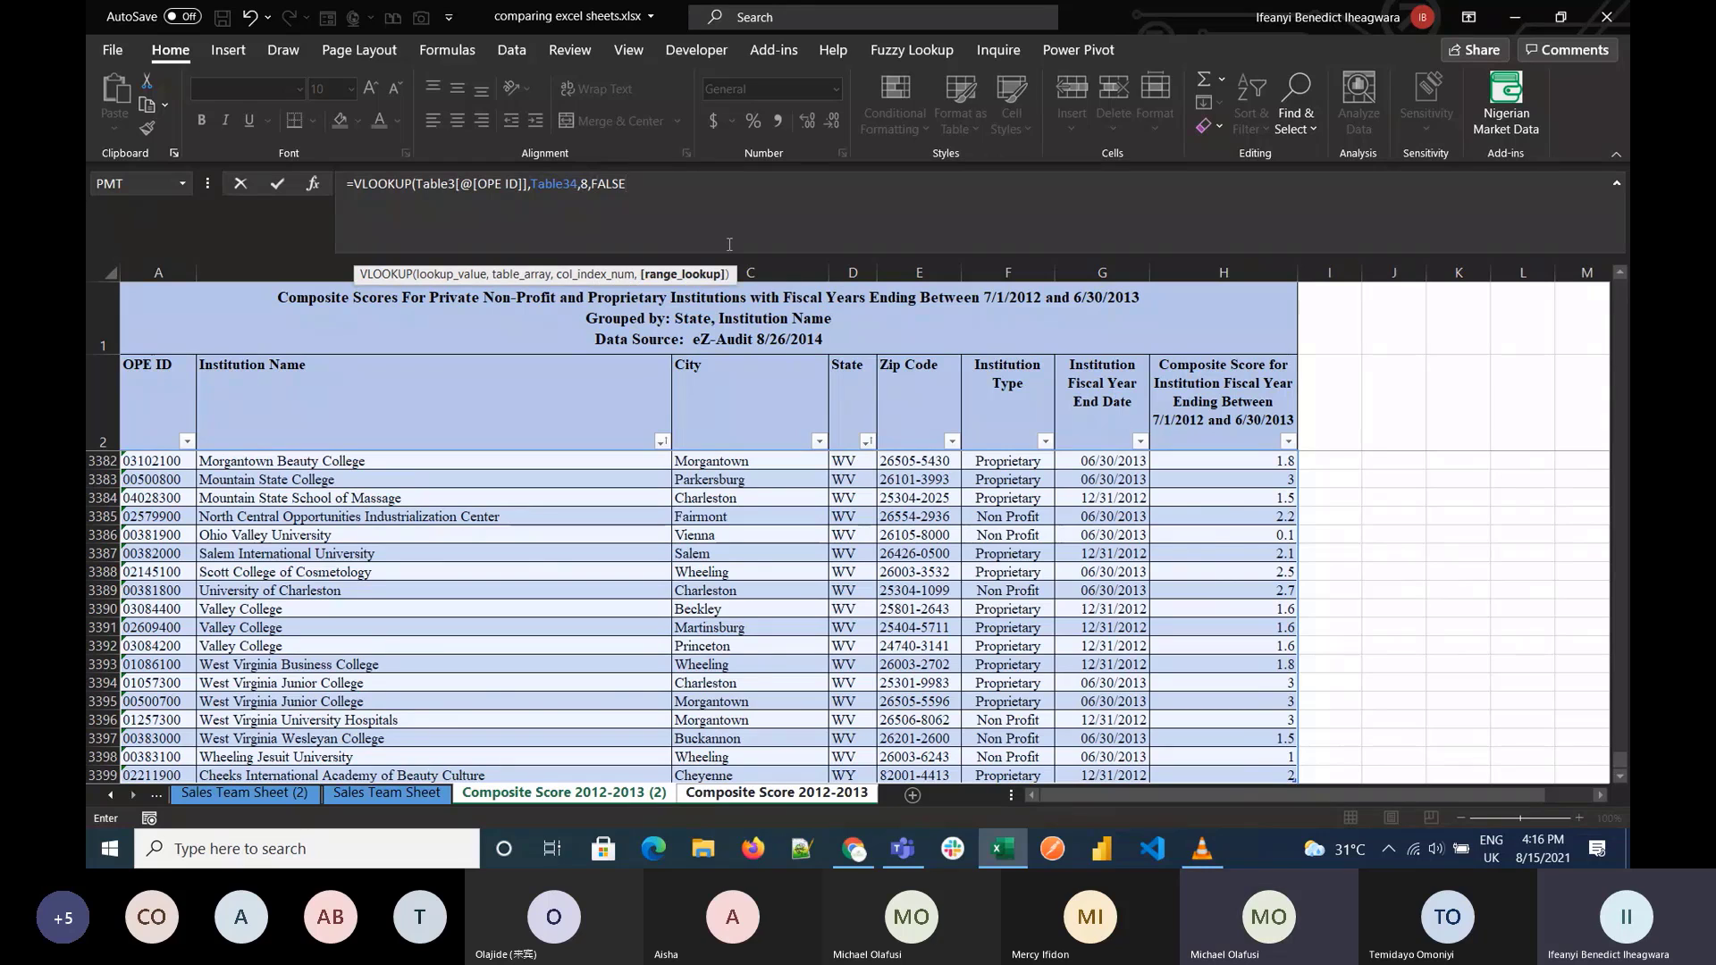
{"action": "type", "text": ")"}
{"action": "key", "text": "Return"}
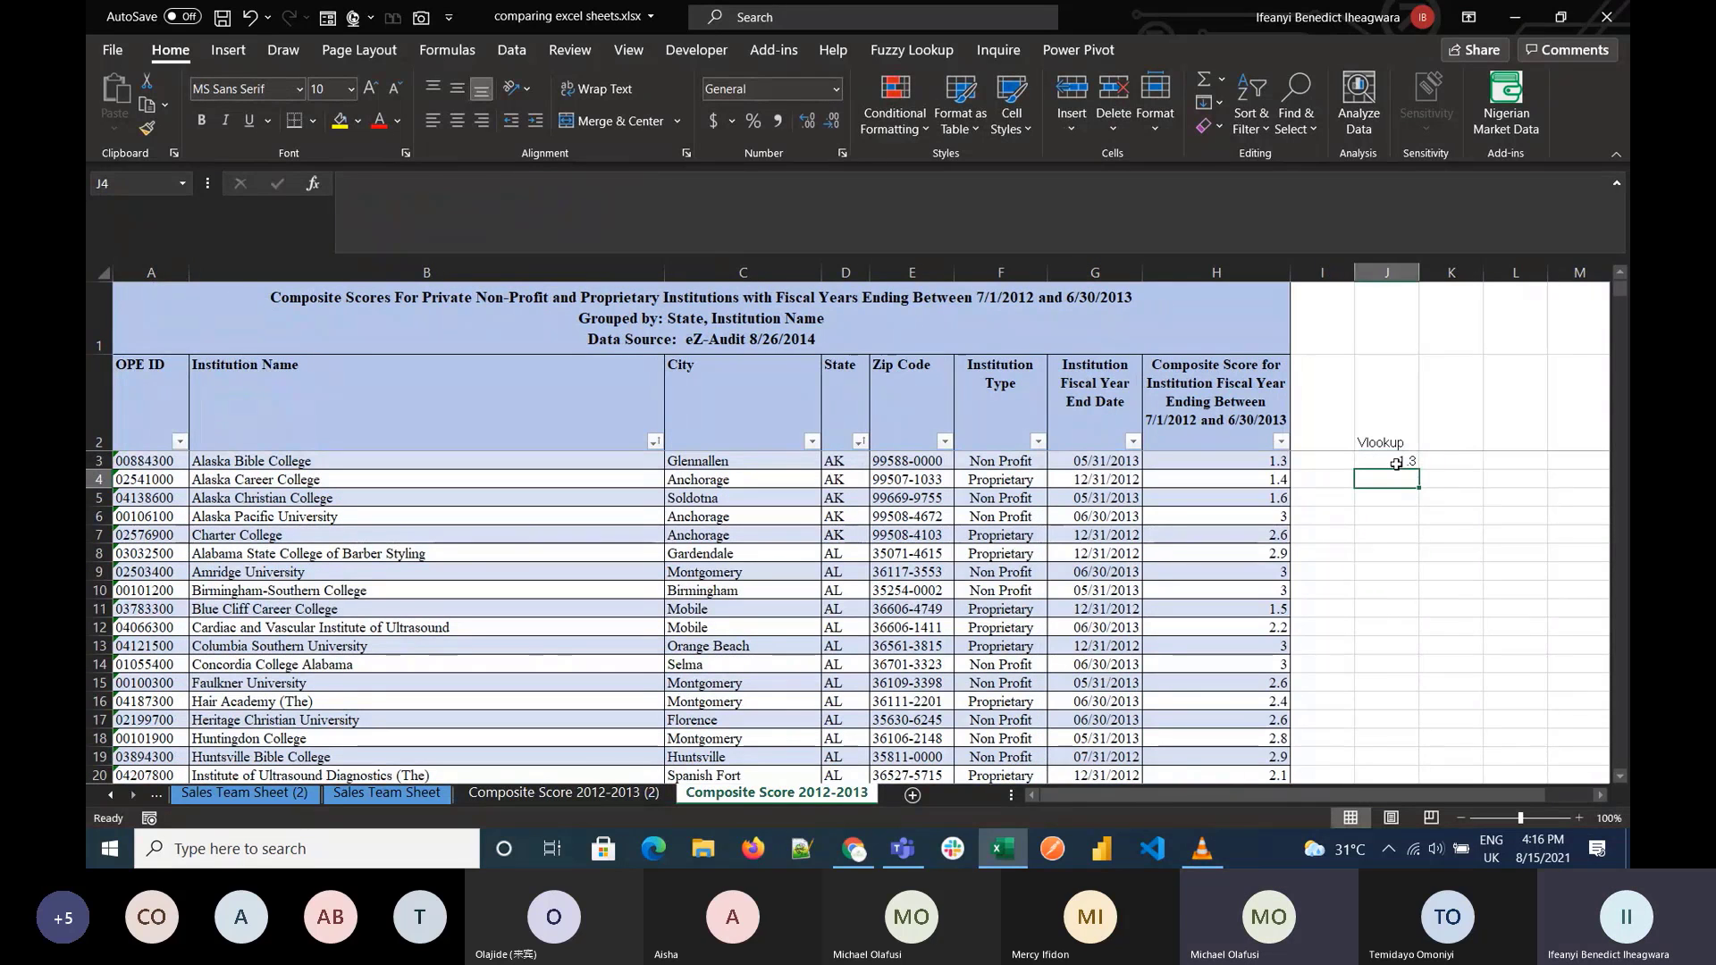
{"action": "left_click", "coordinate": [1386, 460]}
{"action": "left_click", "coordinate": [356, 184]}
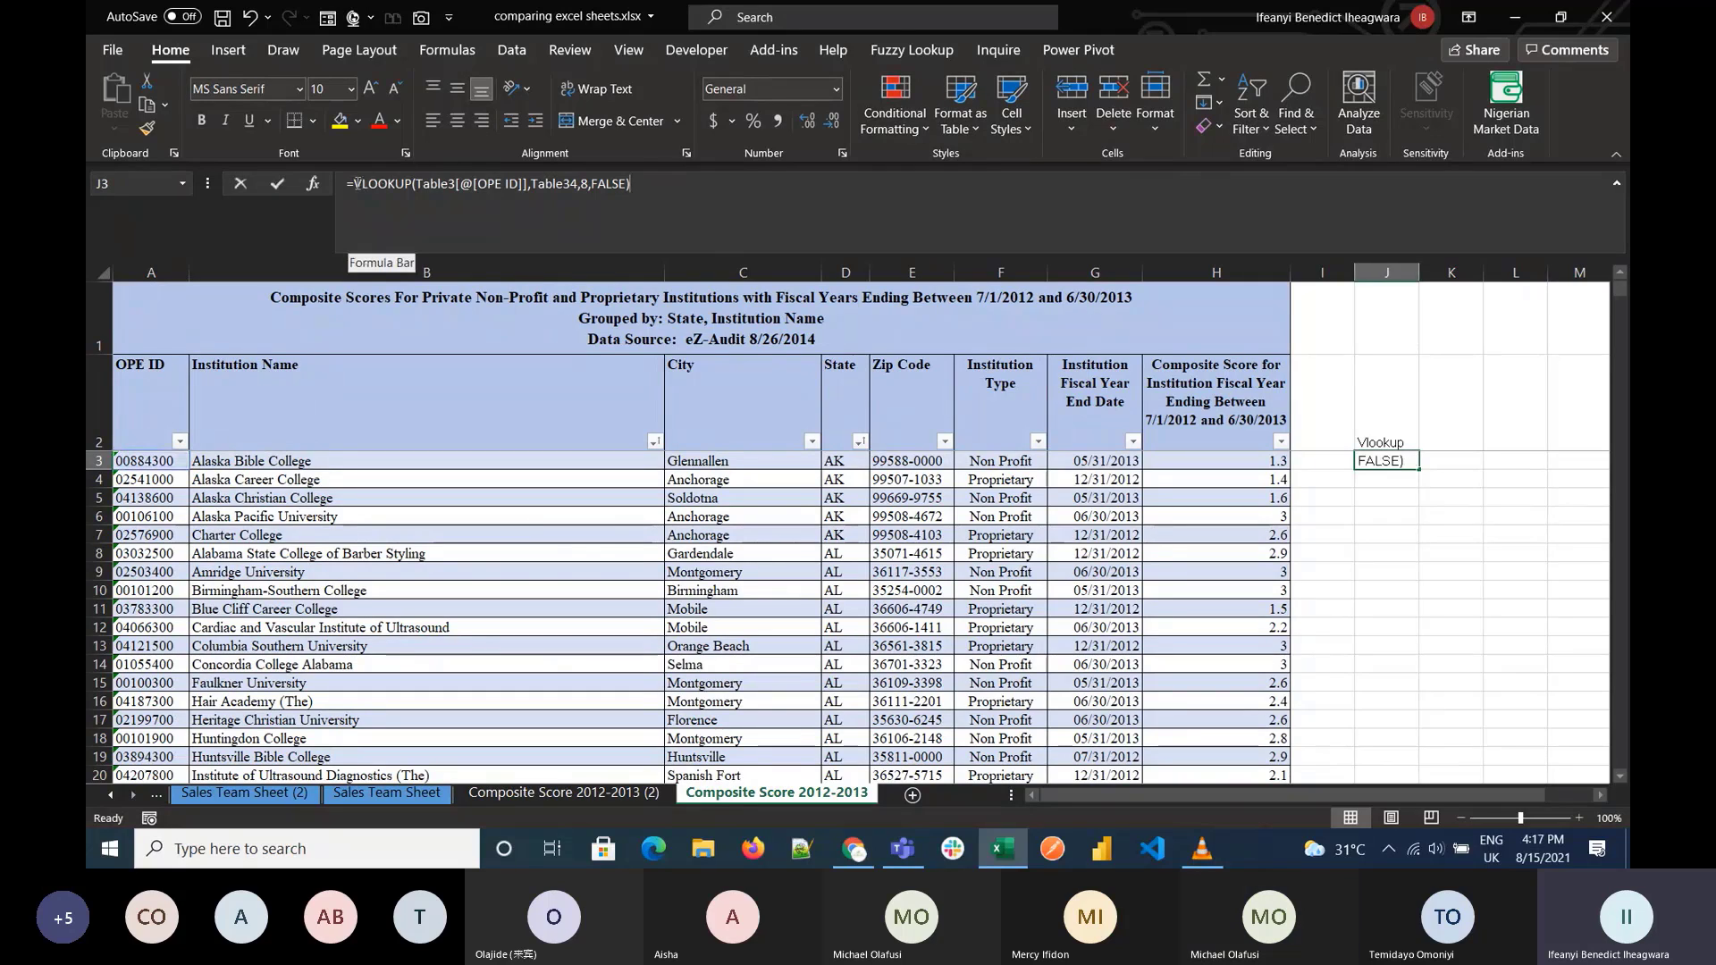
{"action": "type", "text": "if"}
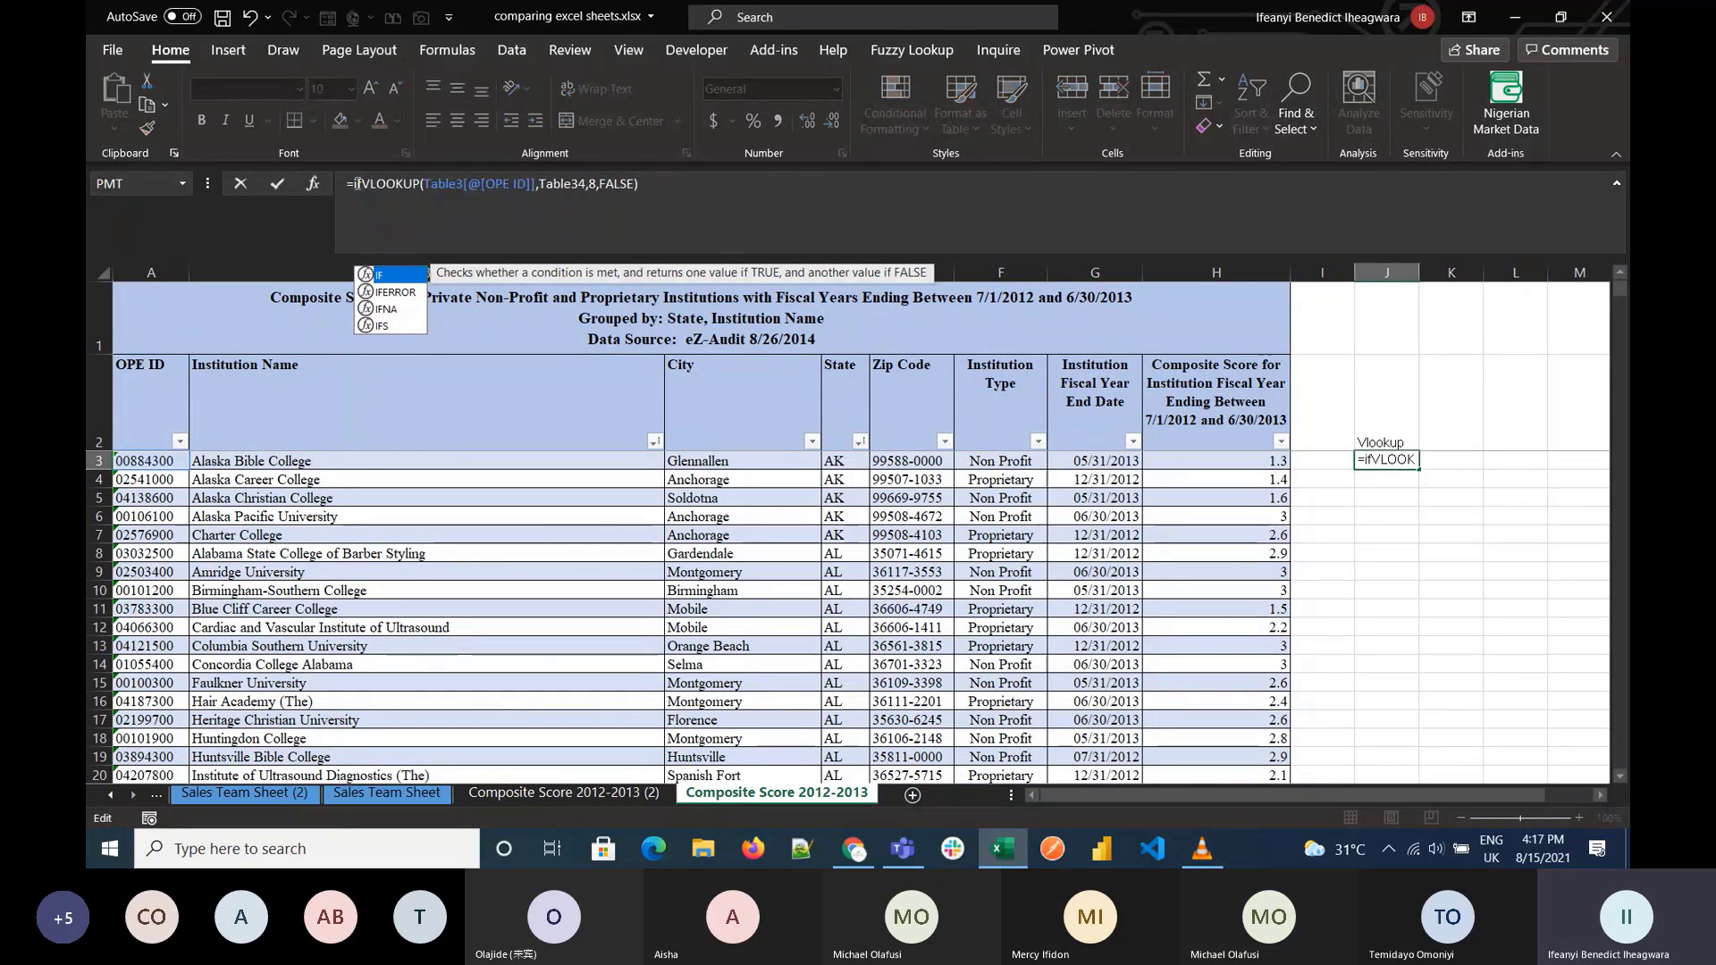
{"action": "key", "text": "Tab"}
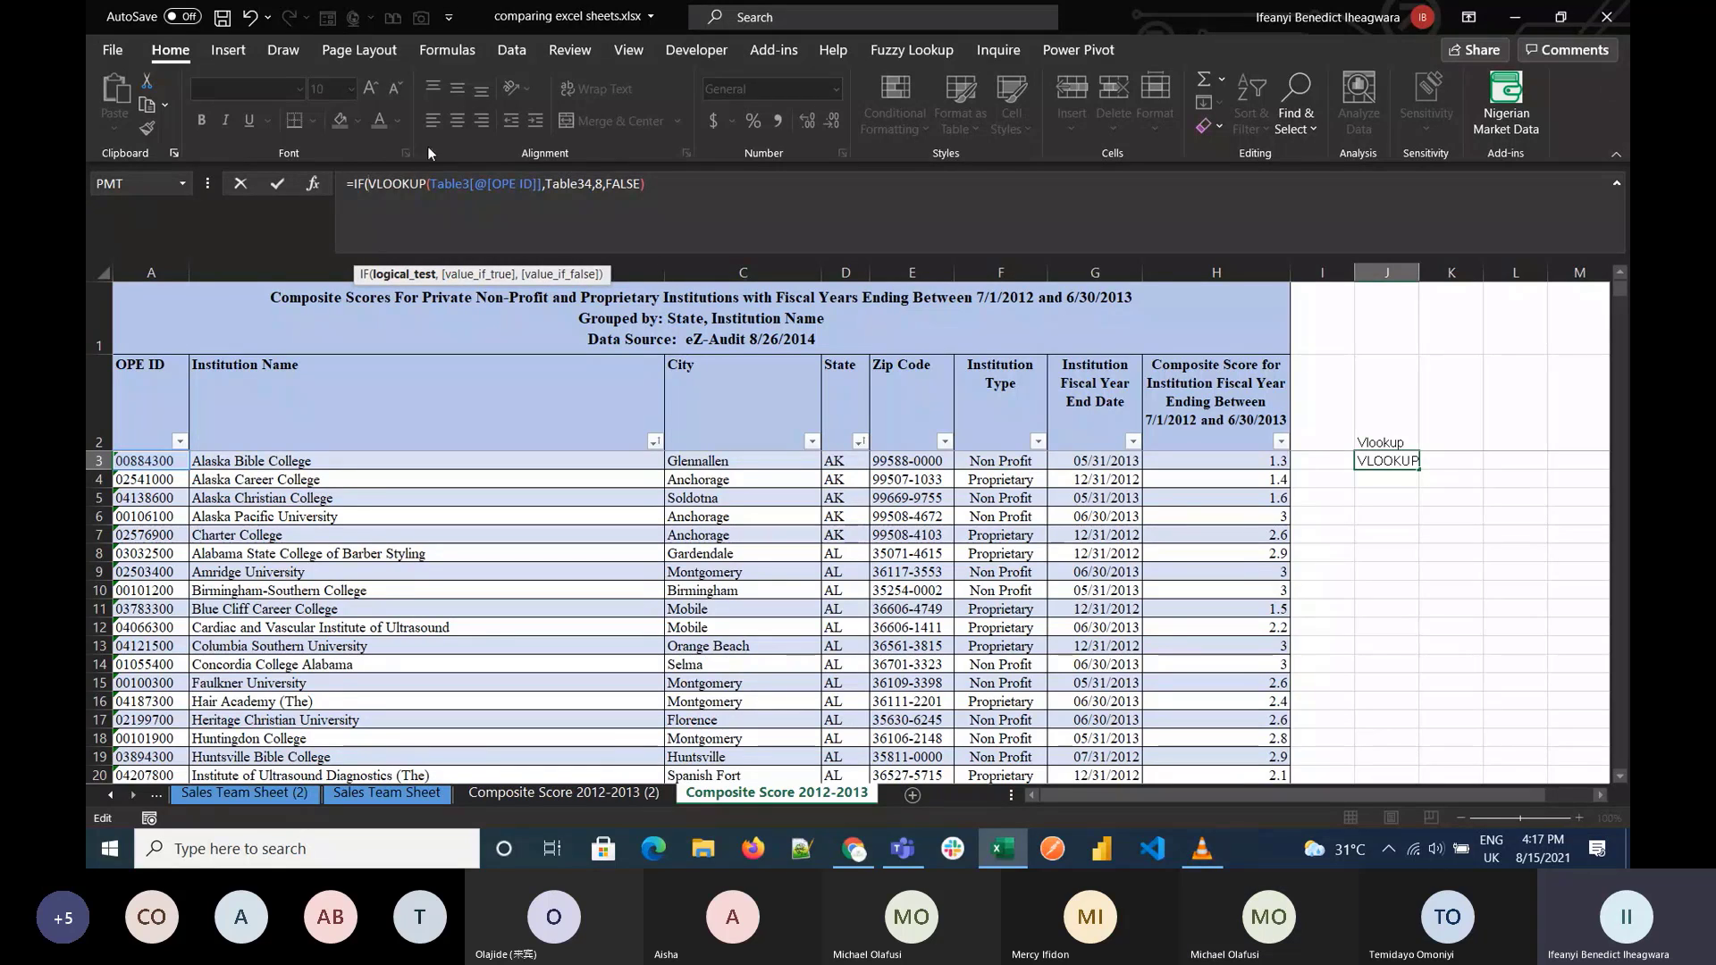
{"action": "key", "text": "BackSpace"}
{"action": "key", "text": "BackSpace"}
{"action": "key", "text": "BackSpace"}
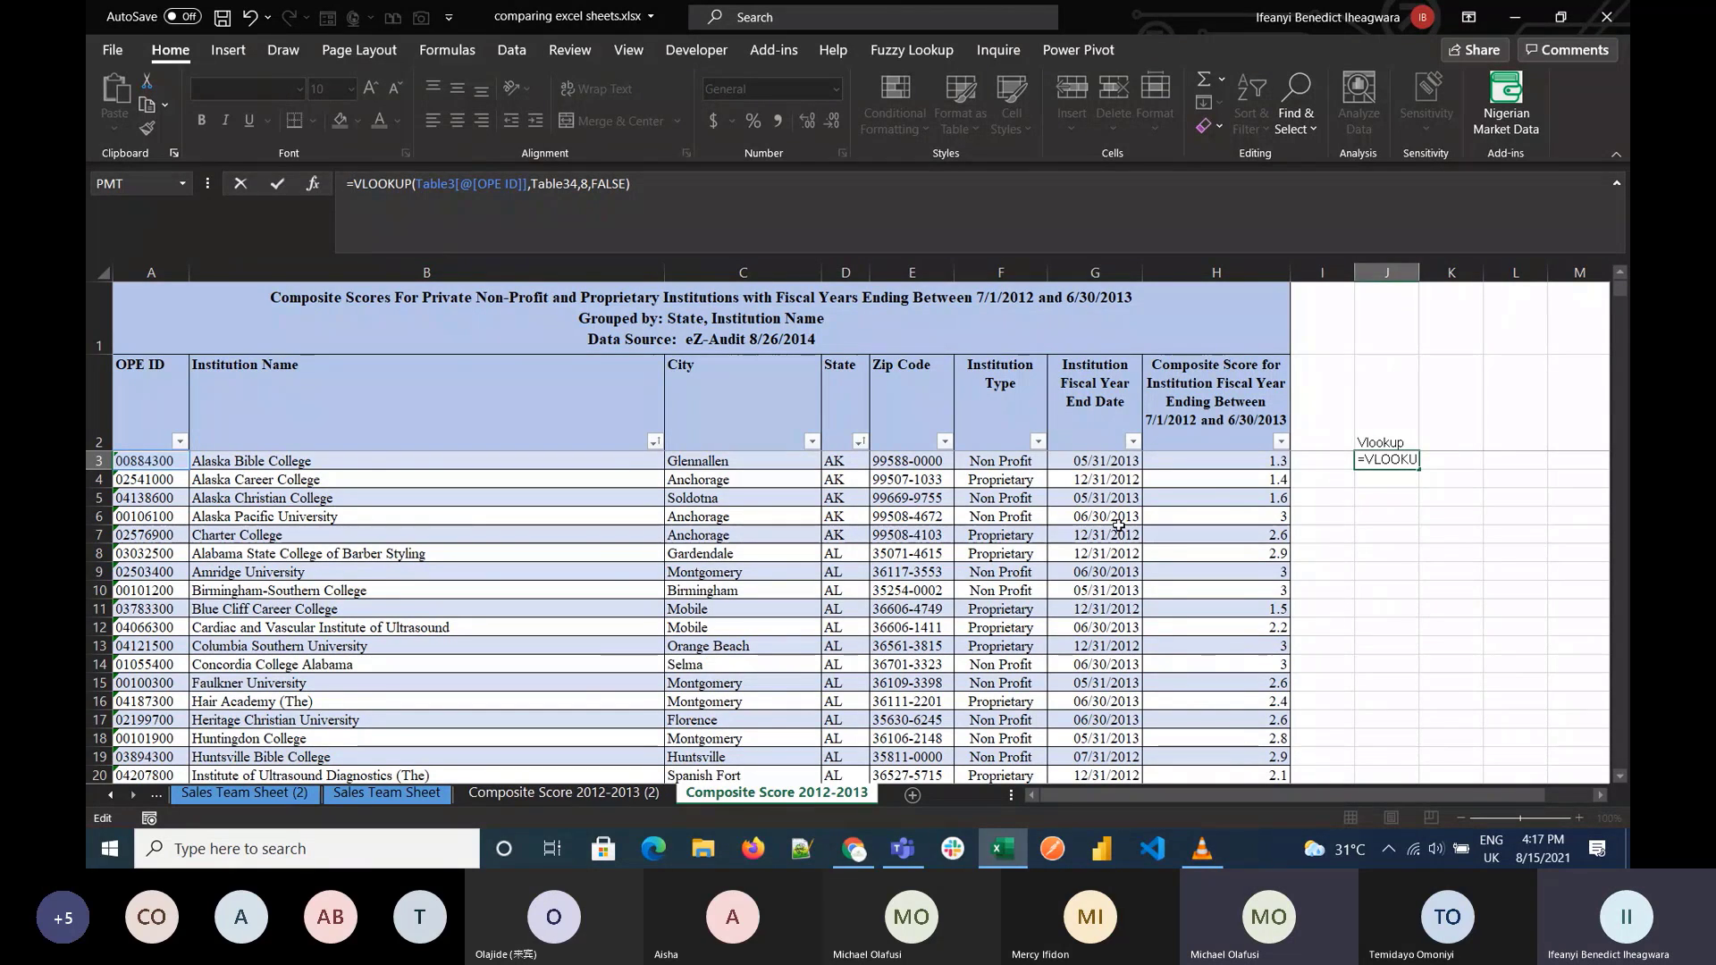
{"action": "key", "text": "Return"}
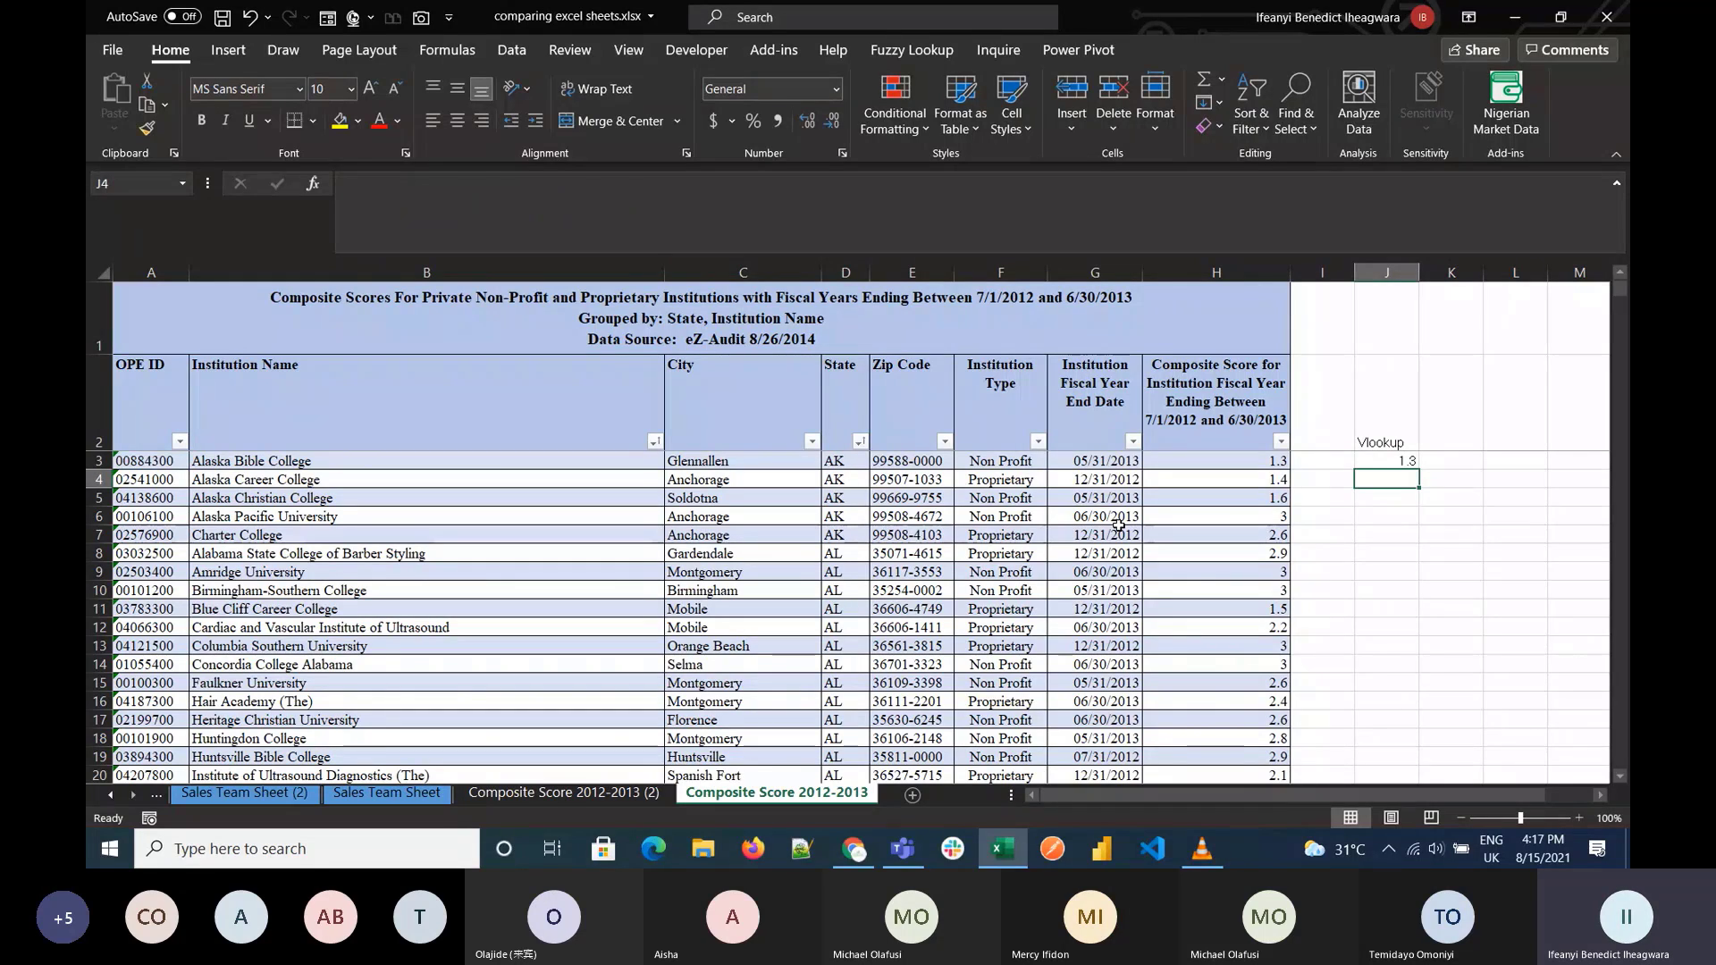
Step: Fill the VLOOKUP formula from J3 down to J20
{"action": "left_click", "coordinate": [1386, 461]}
{"action": "left_click_drag", "start_coordinate": [1418, 470], "coordinate": [1399, 786]}
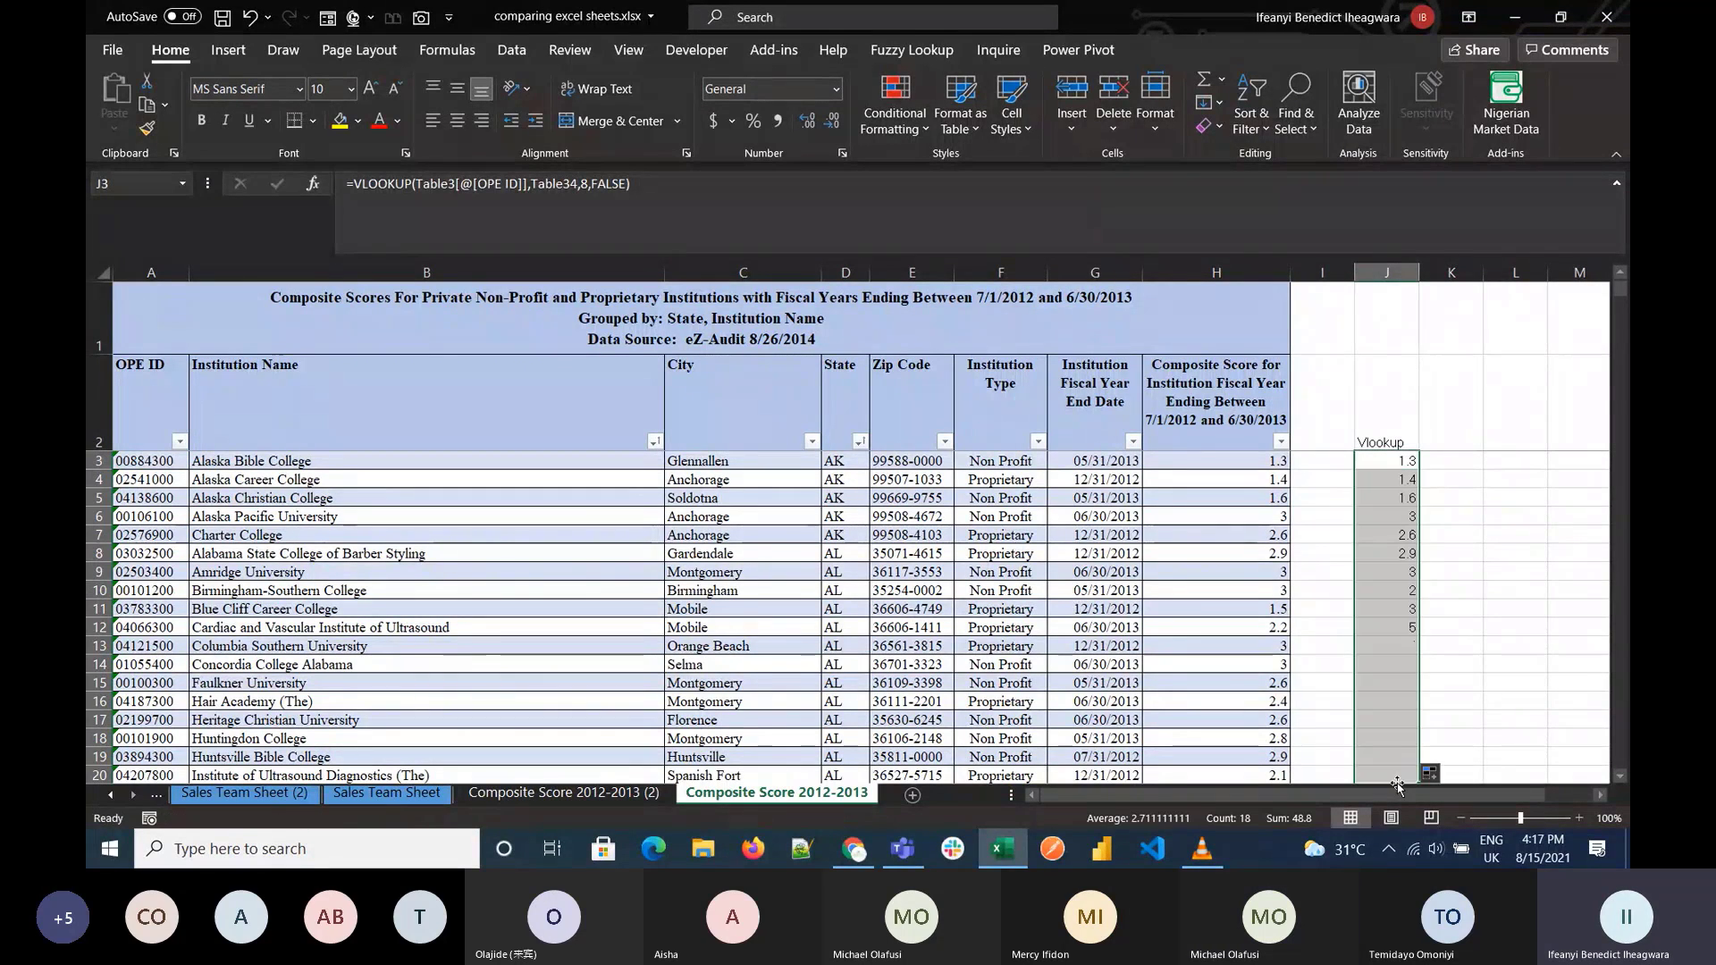
{"action": "left_click", "coordinate": [1404, 613]}
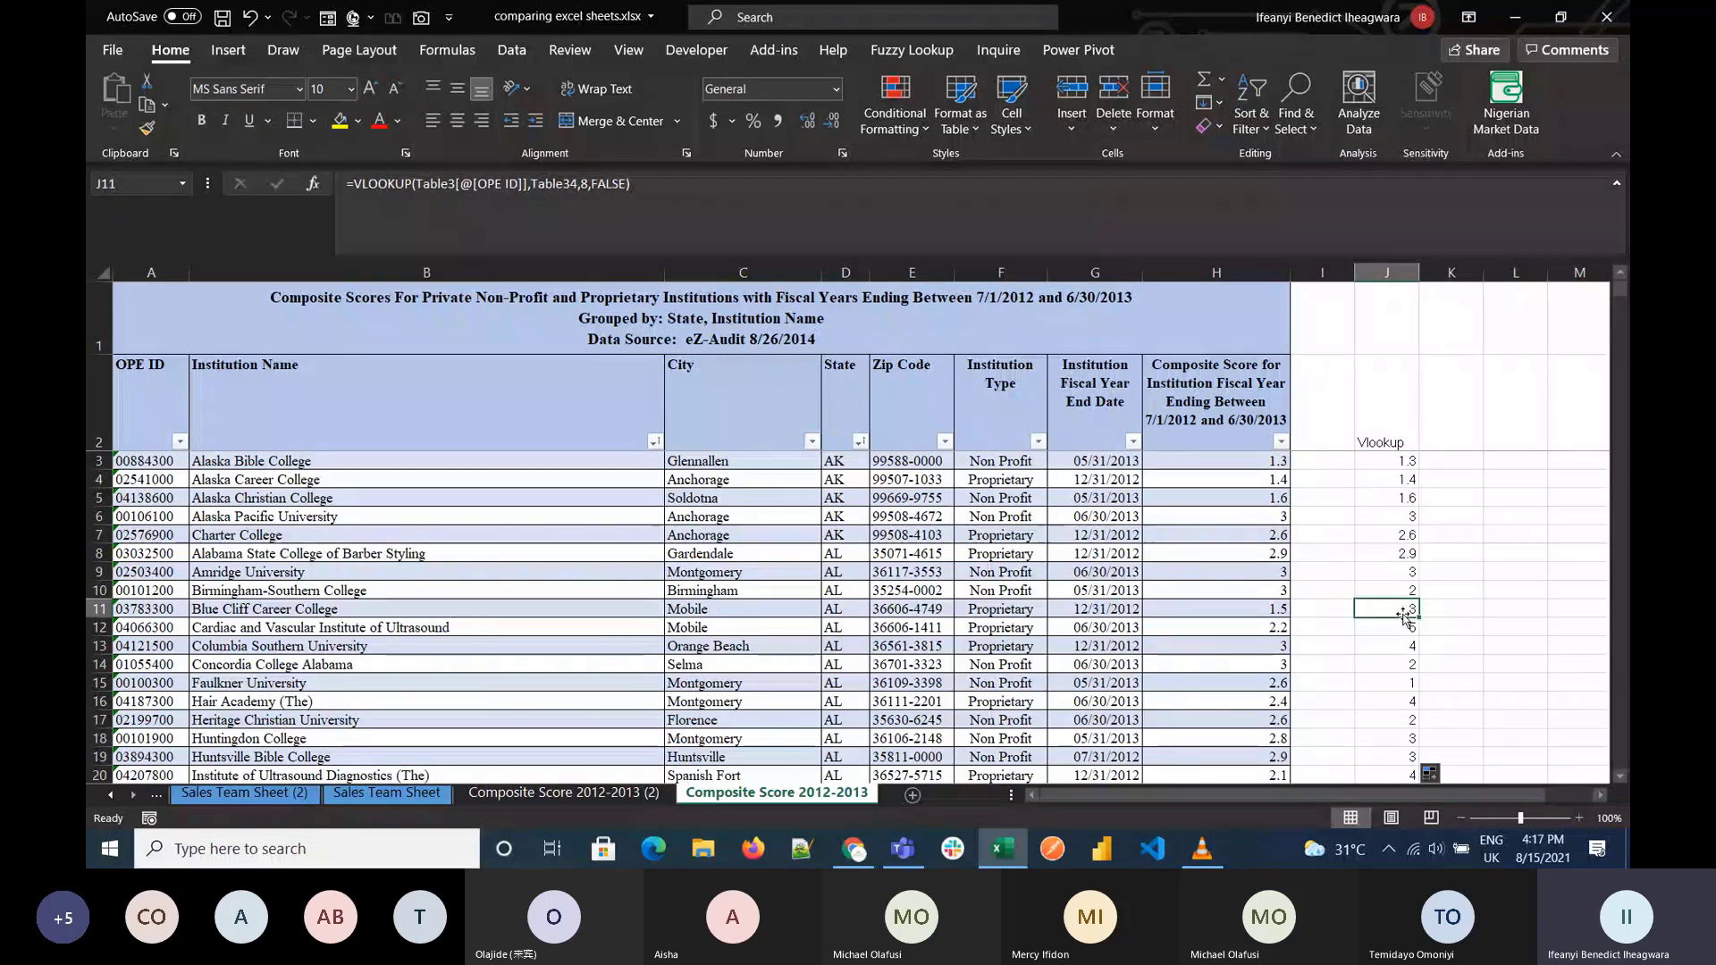
Step: Wrap the J3 VLOOKUP in an IF that tests whether the row's composite score in H3 equals the looked-up value
{"action": "left_click", "coordinate": [1267, 614]}
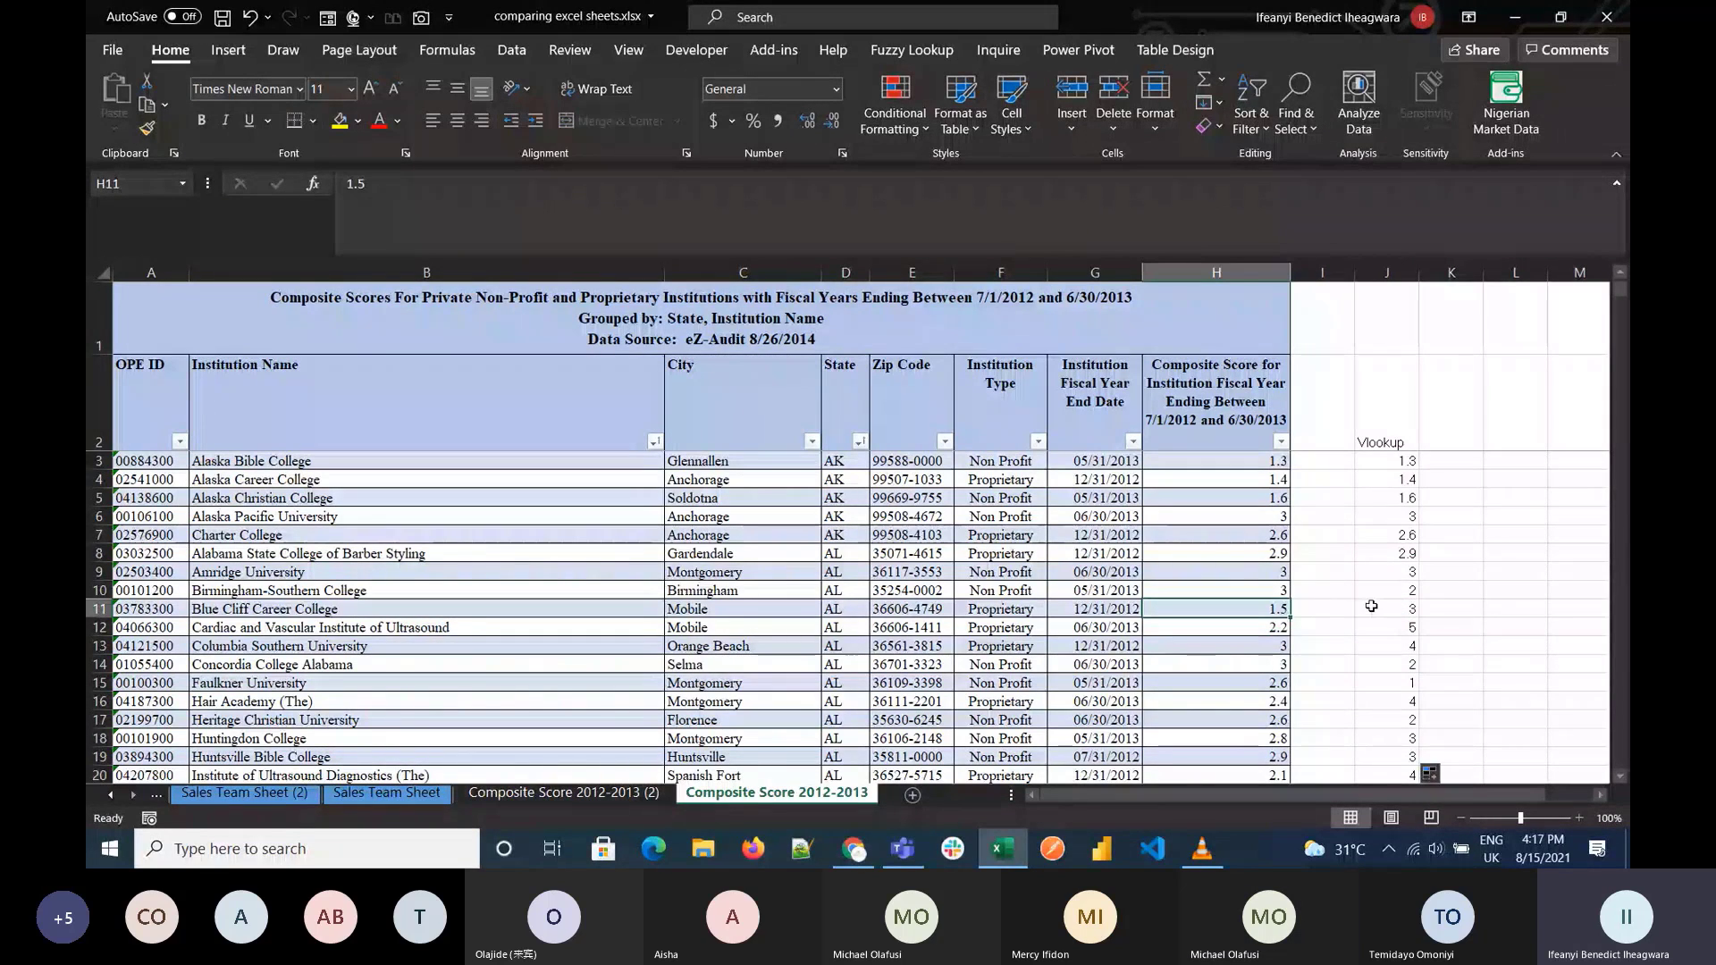
{"action": "double_click", "coordinate": [1387, 460]}
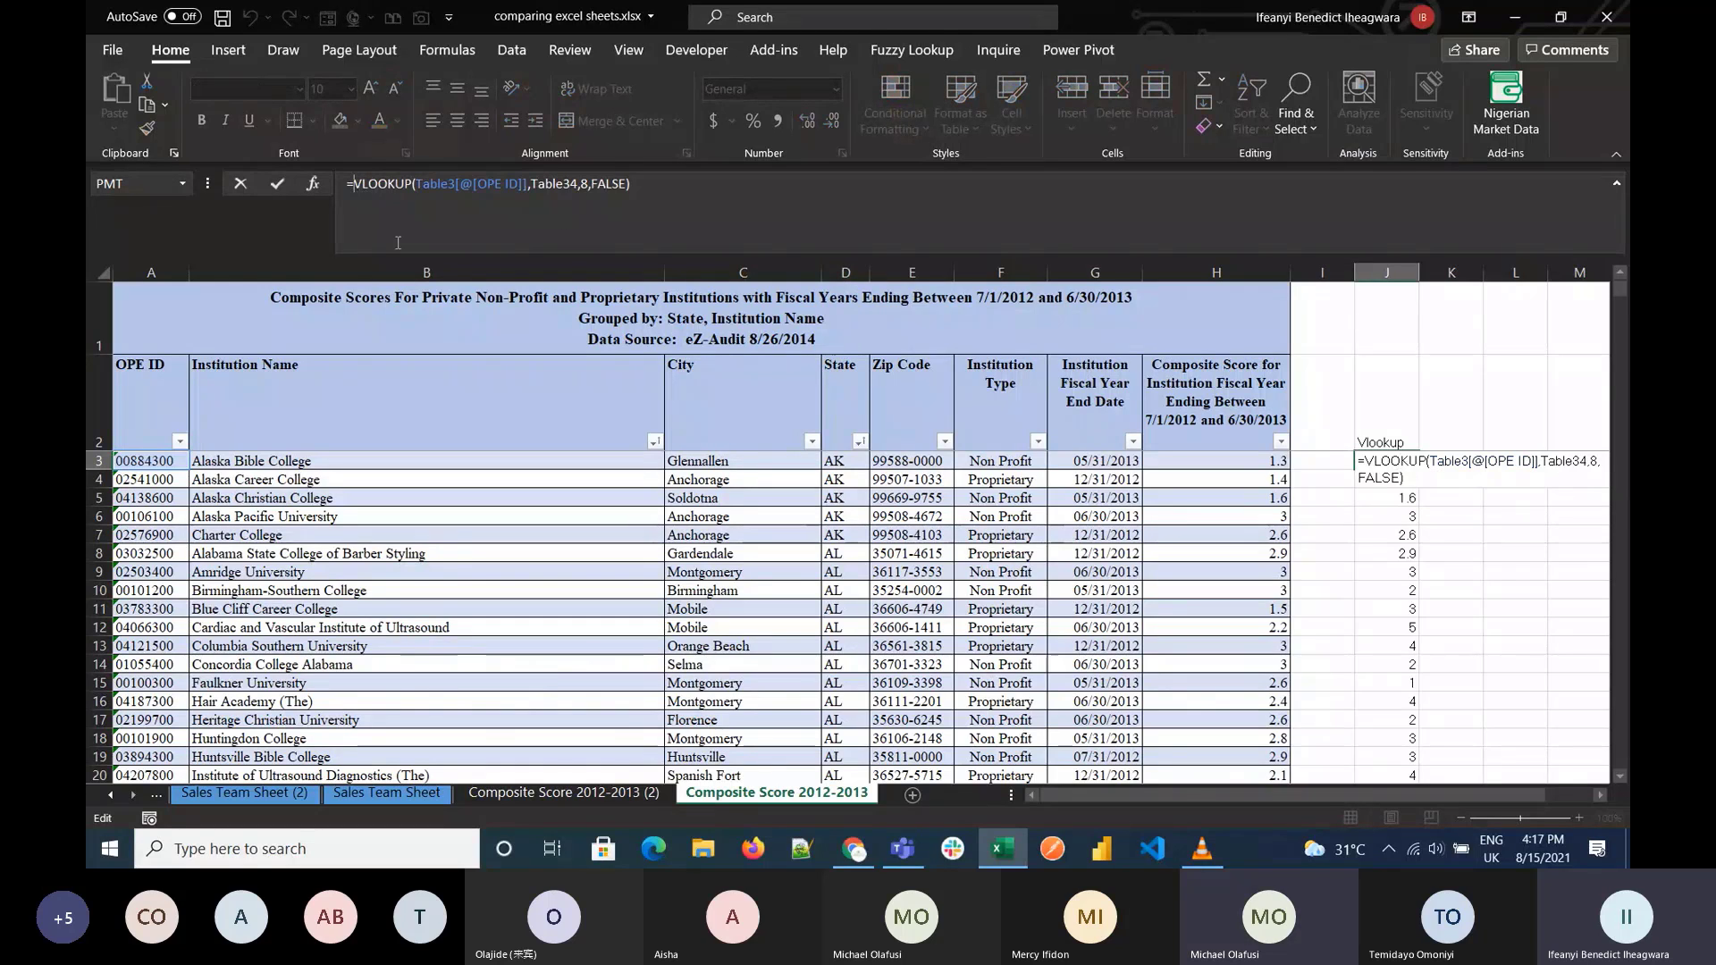
{"action": "type", "text": "IF("}
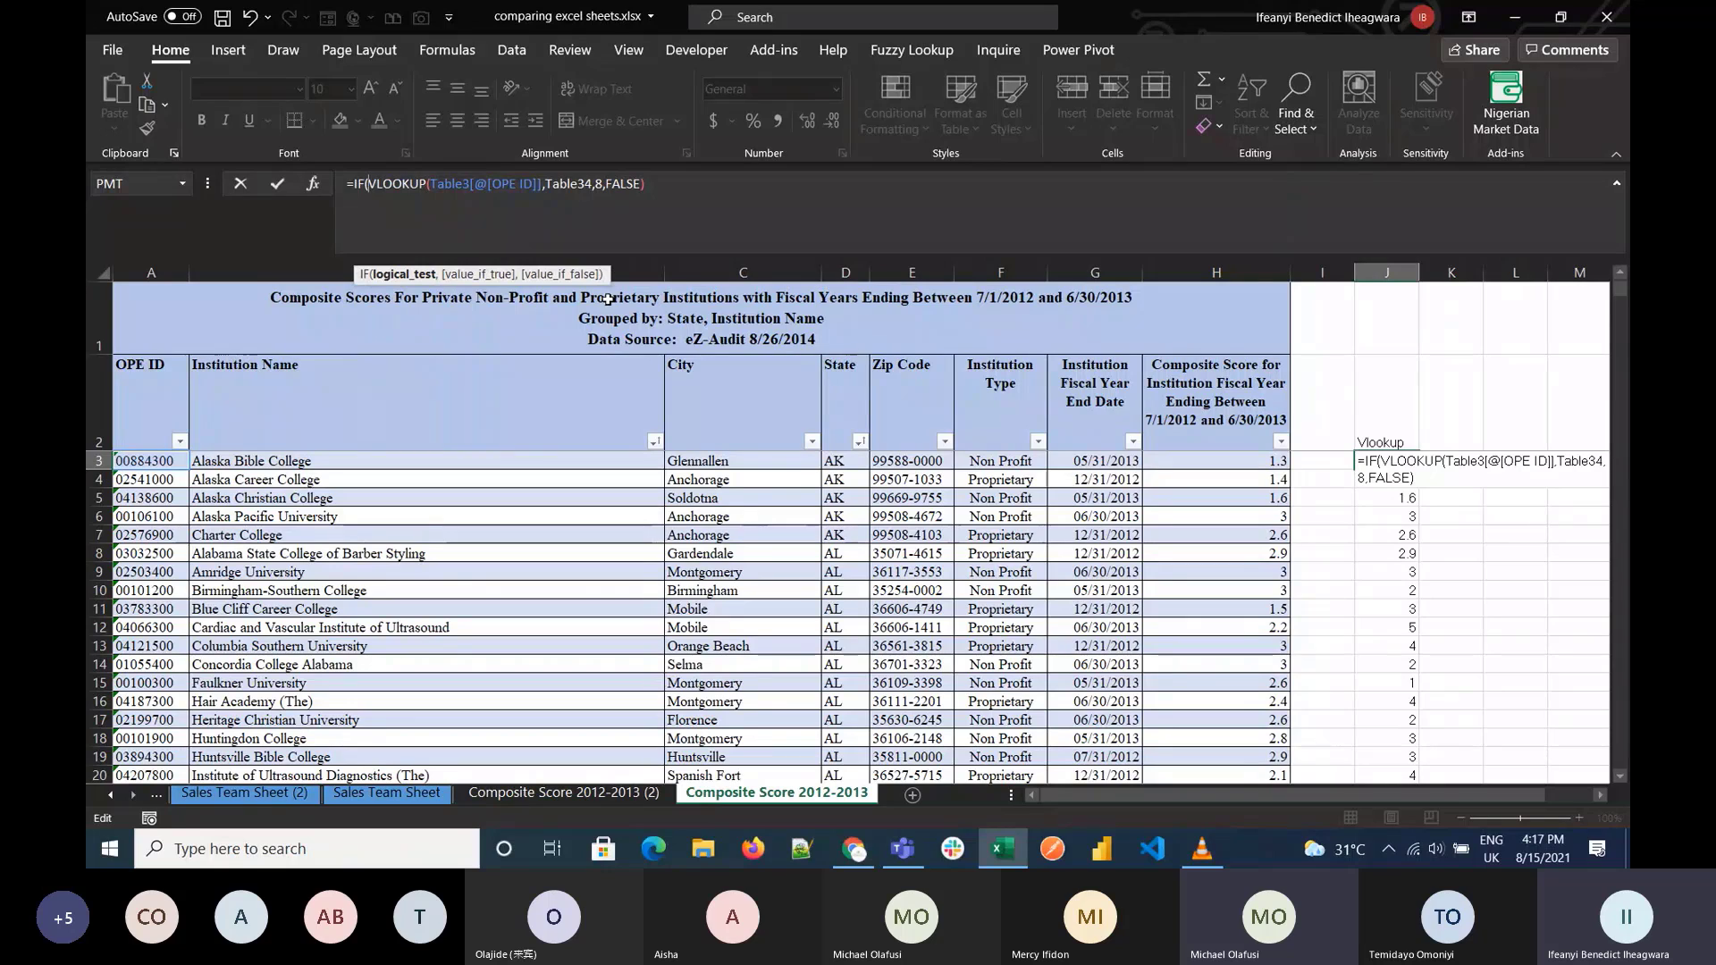
{"action": "left_click", "coordinate": [1214, 461]}
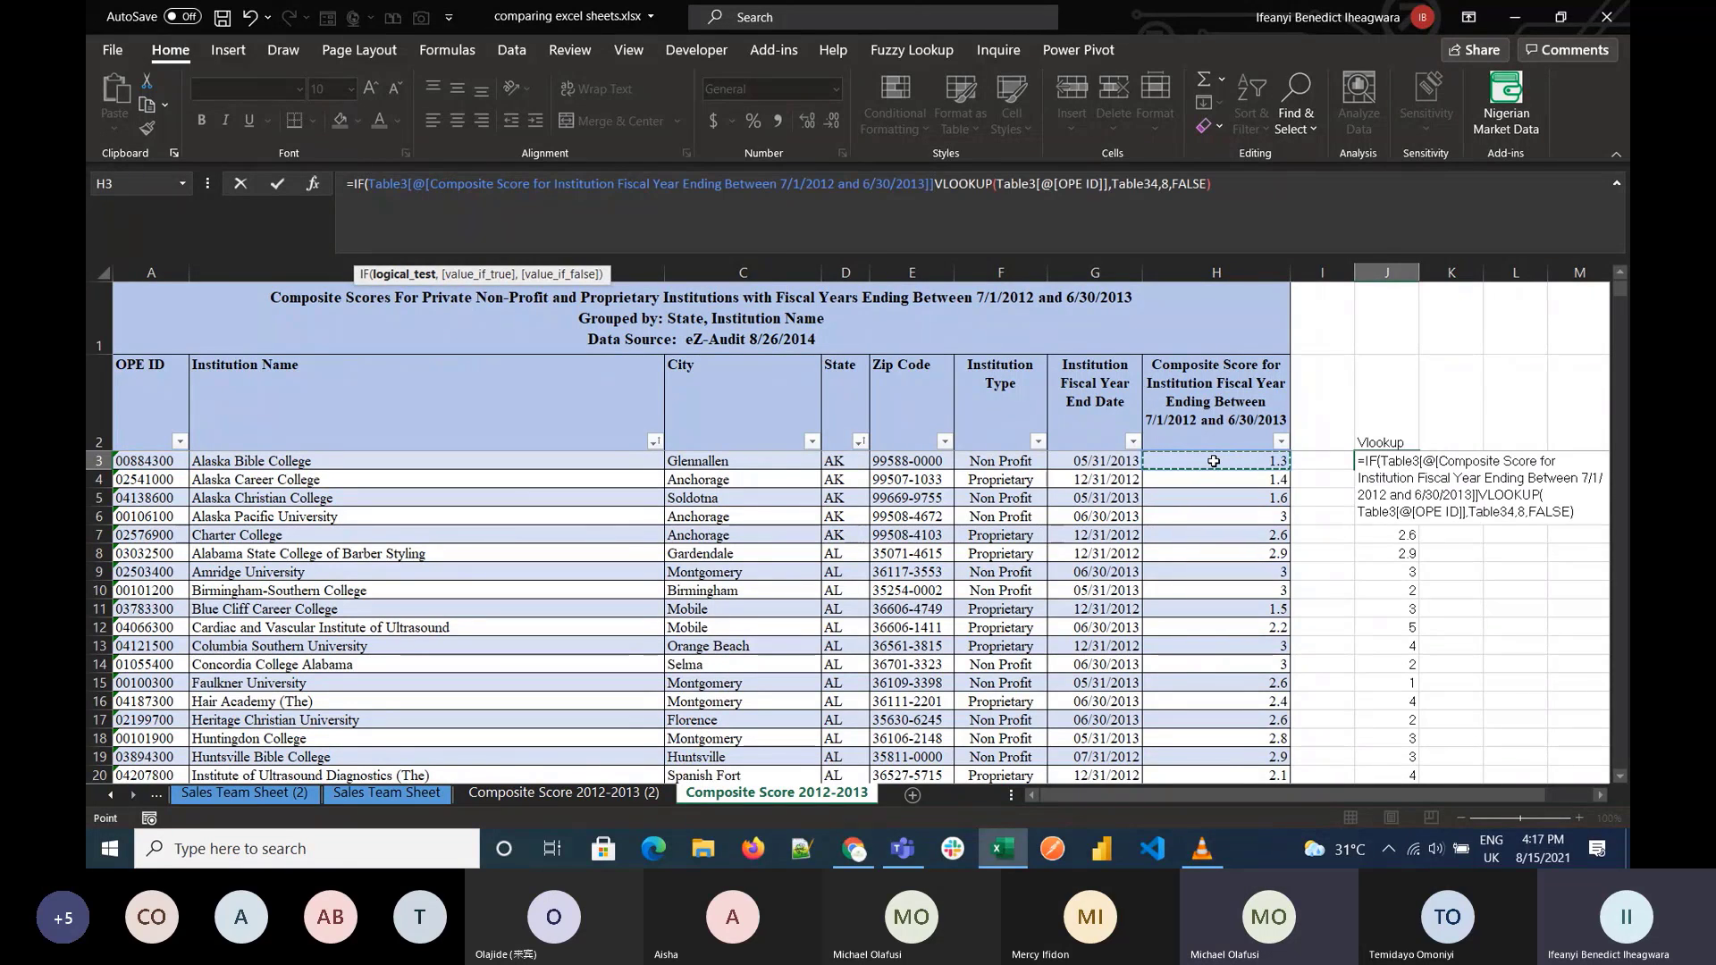
{"action": "type", "text": "="}
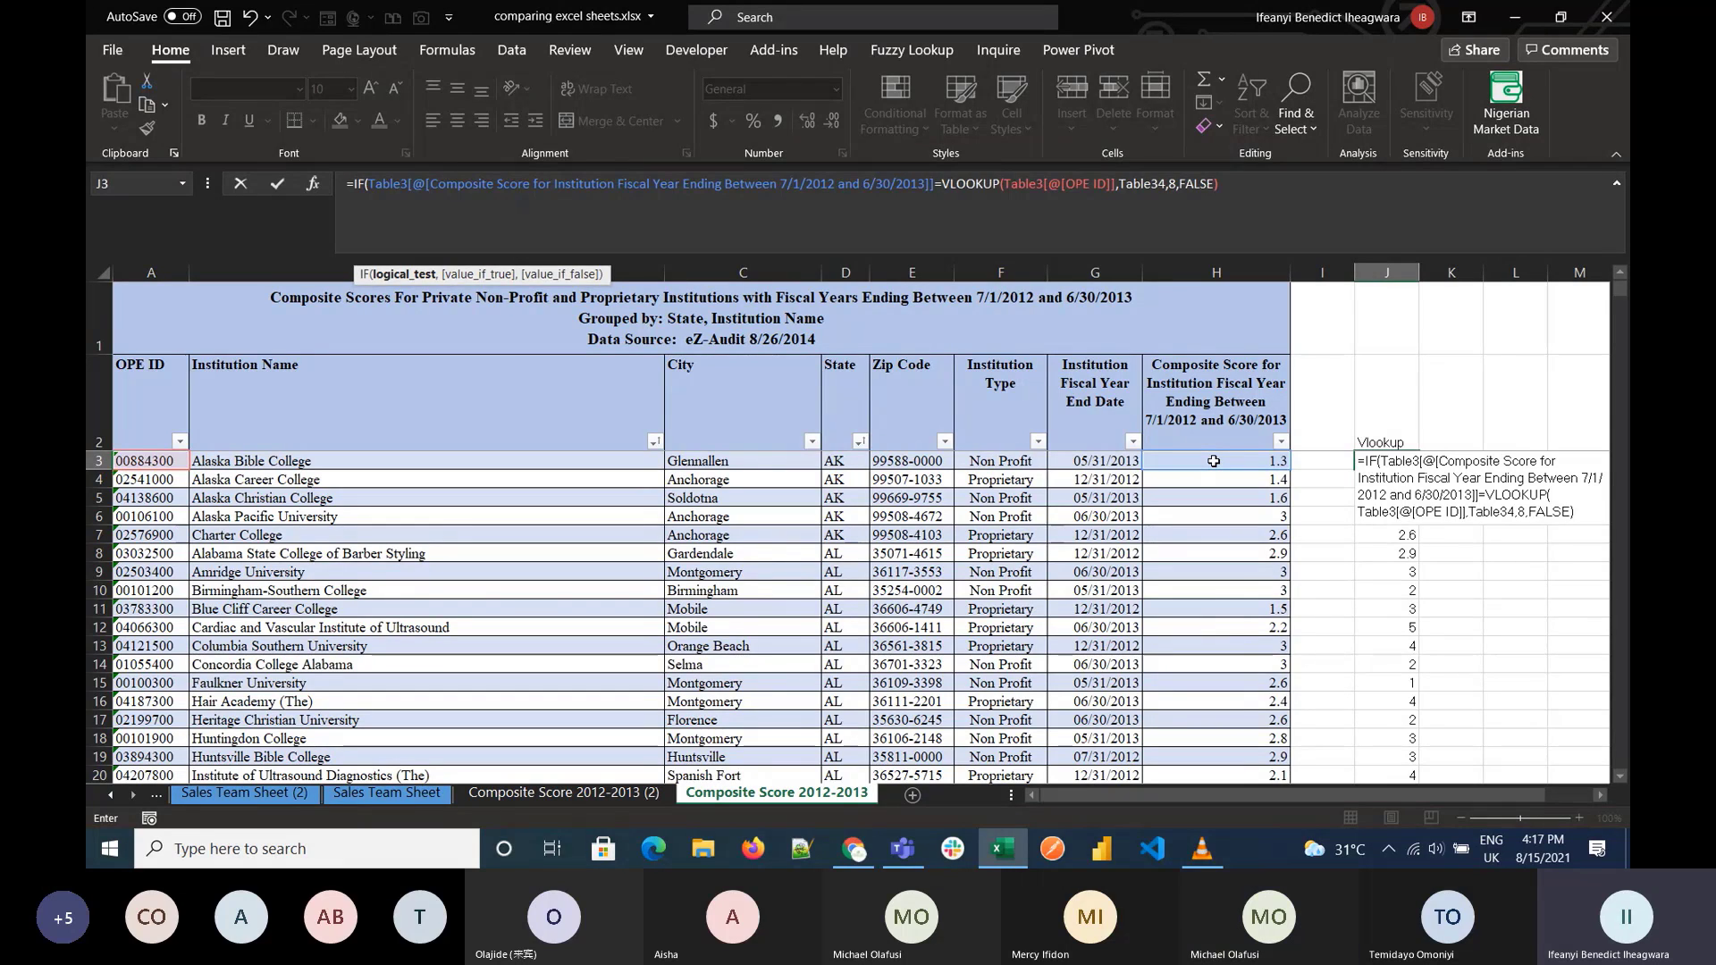
{"action": "key", "text": "BackSpace"}
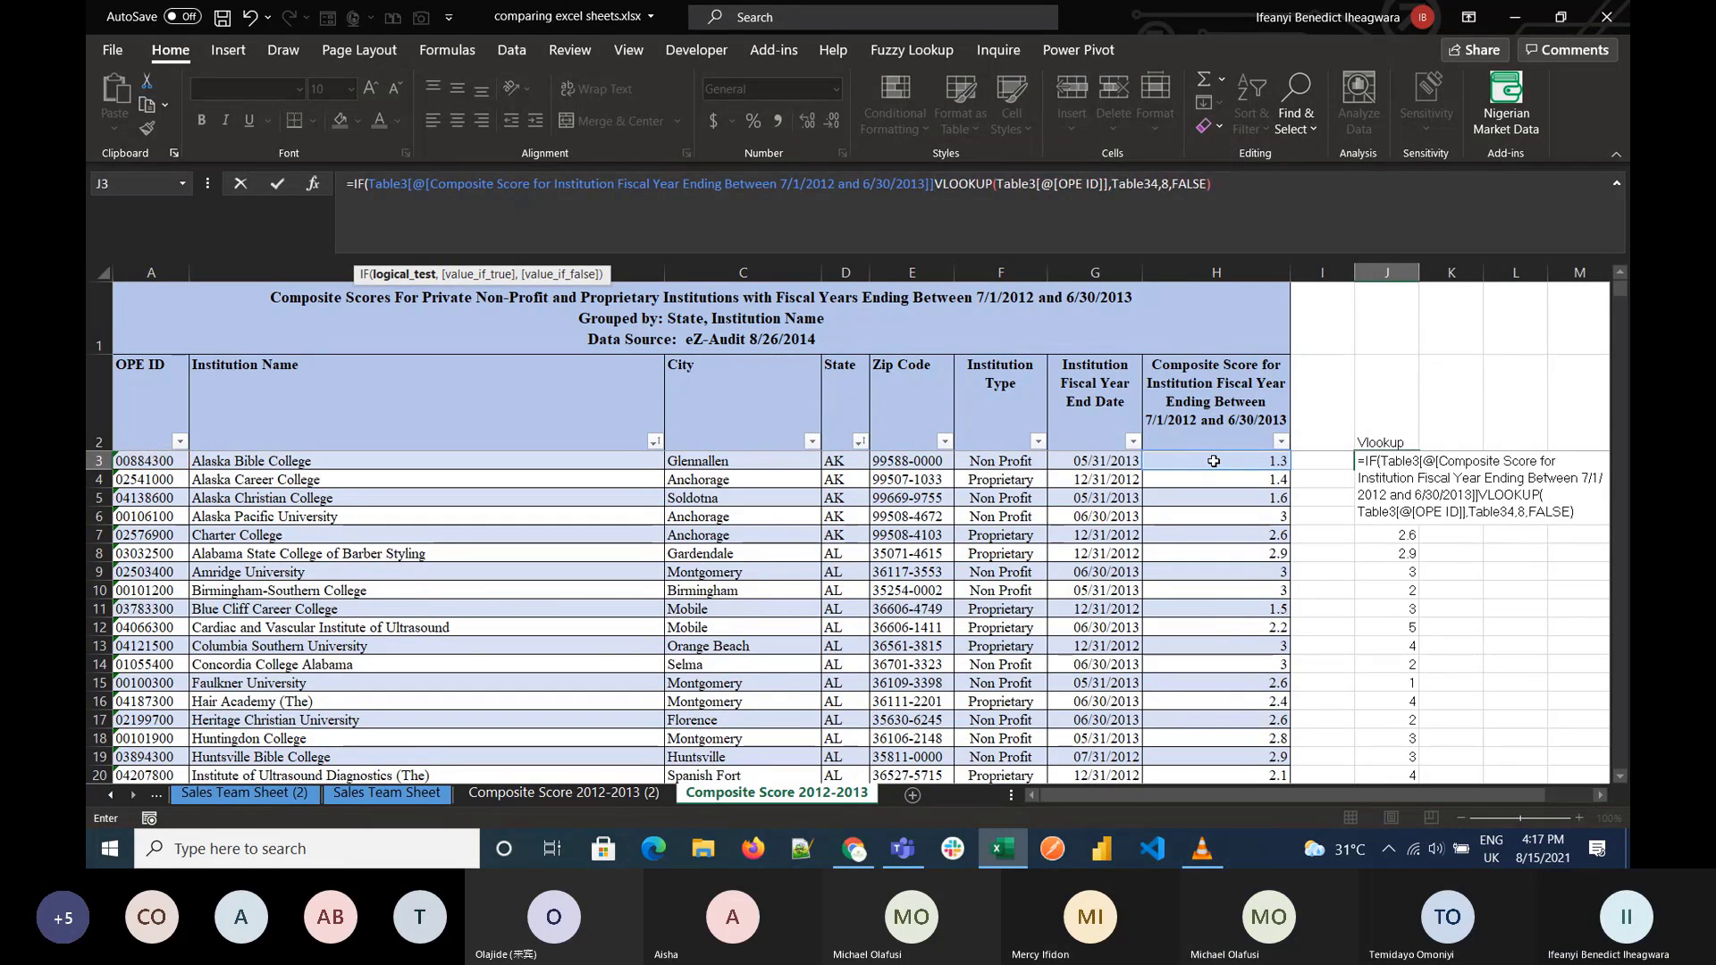
{"action": "type", "text": "="}
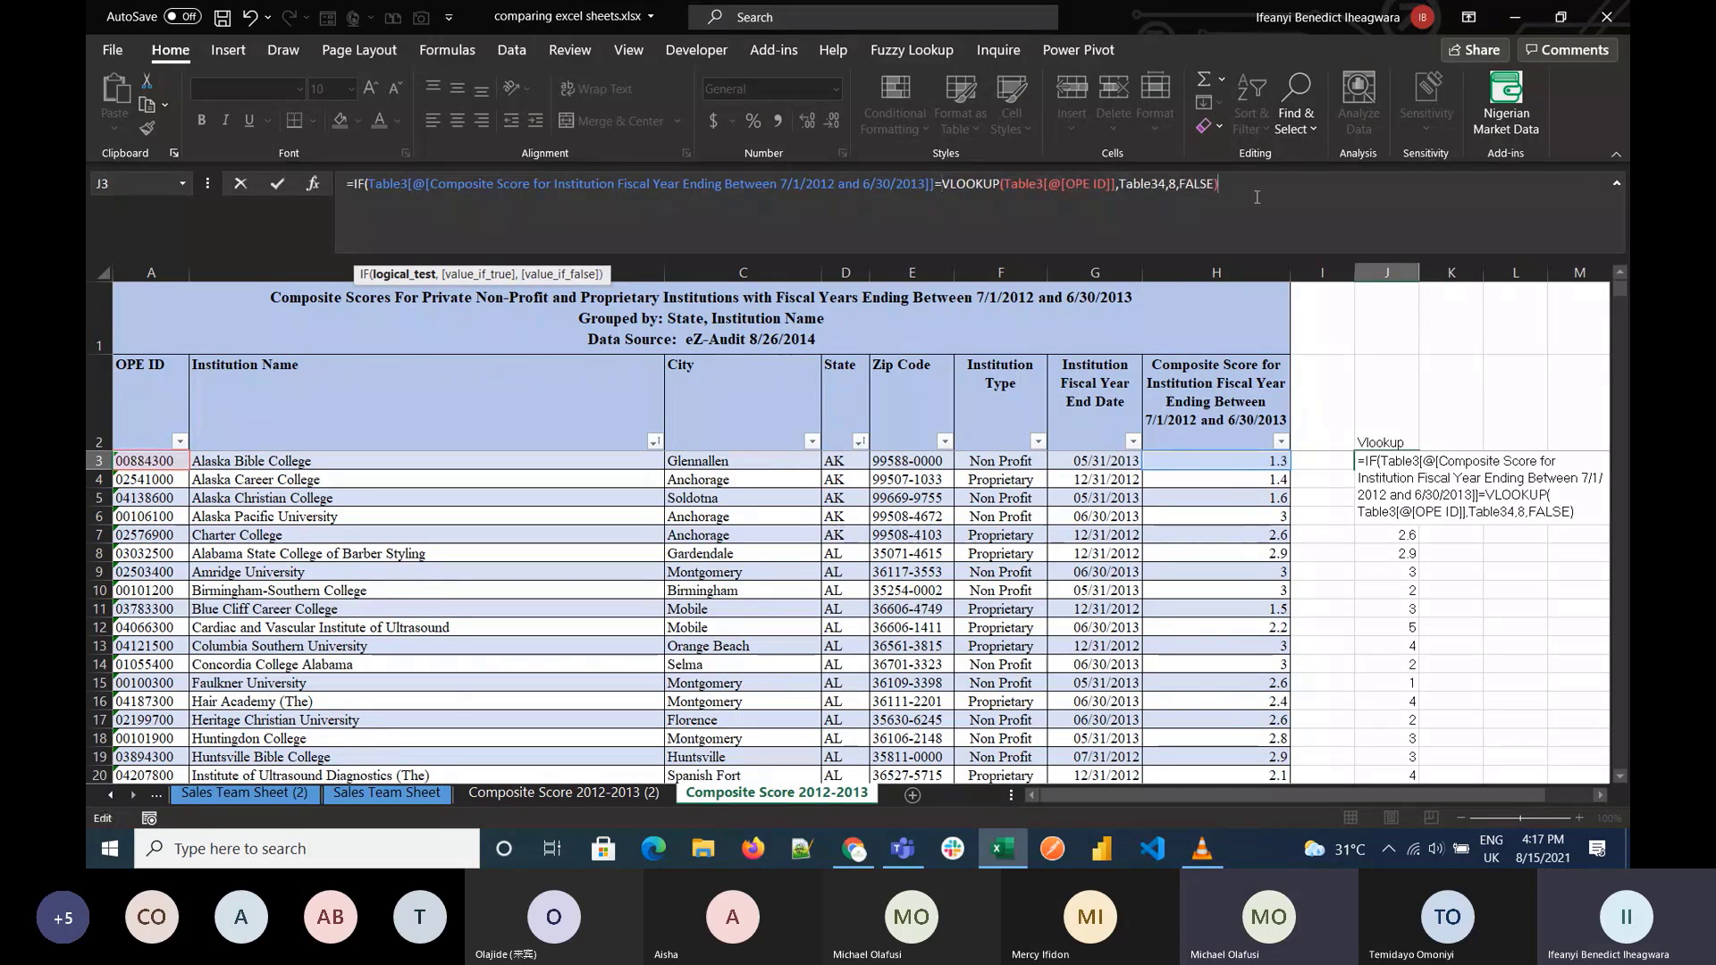
Step: Give the J3 IF formula "match" as its value if true, after the VLOOKUP comparison
{"action": "left_click", "coordinate": [1256, 196]}
{"action": "type", "text": ","}
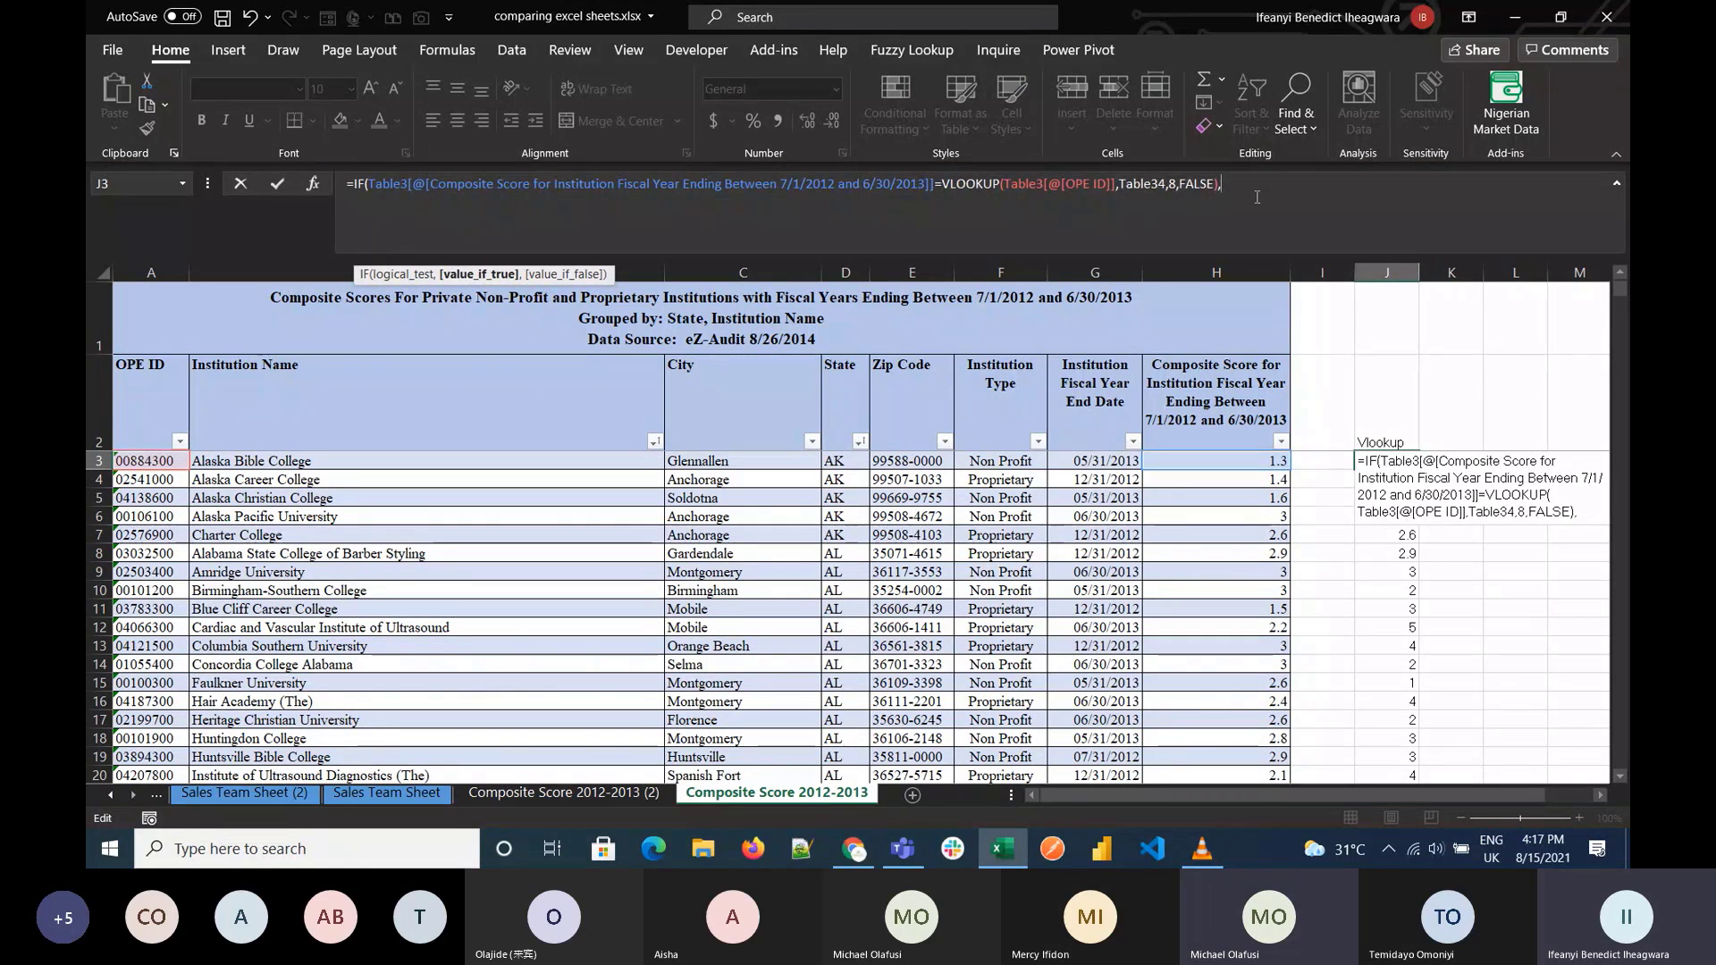
{"action": "type", "text": "\"AMcth"}
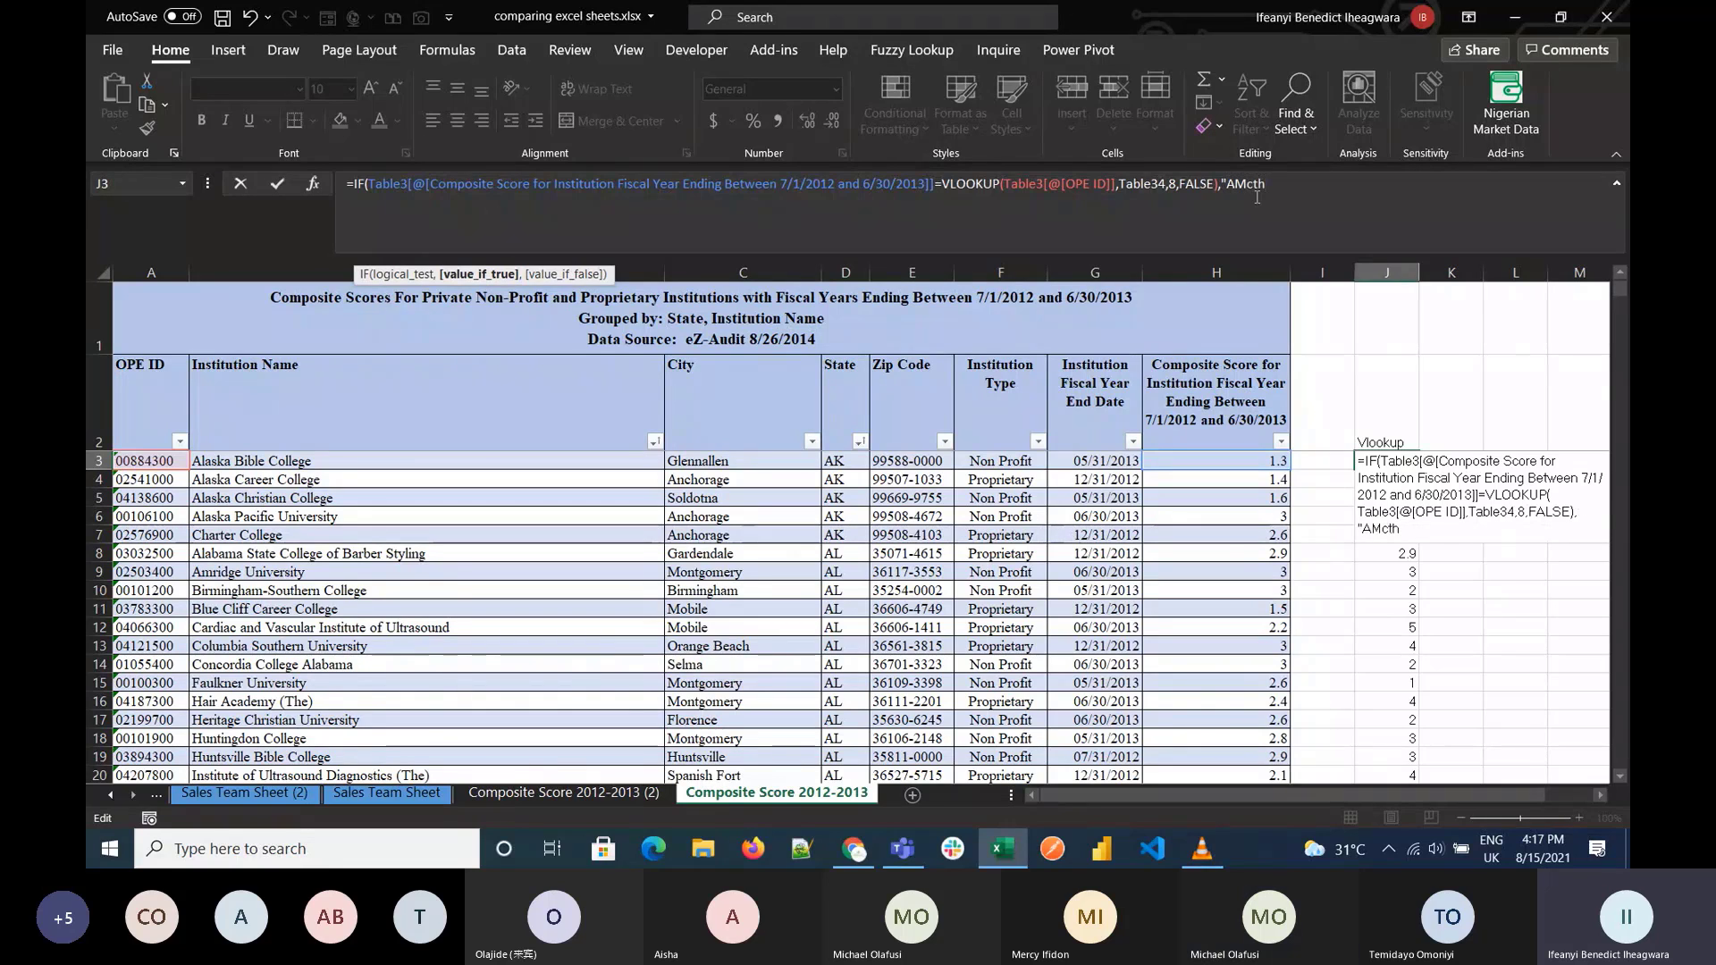
{"action": "key", "text": "BackSpace"}
{"action": "key", "text": "BackSpace"}
{"action": "key", "text": "BackSpace"}
{"action": "key", "text": "BackSpace"}
{"action": "key", "text": "BackSpace"}
{"action": "type", "text": "matc"}
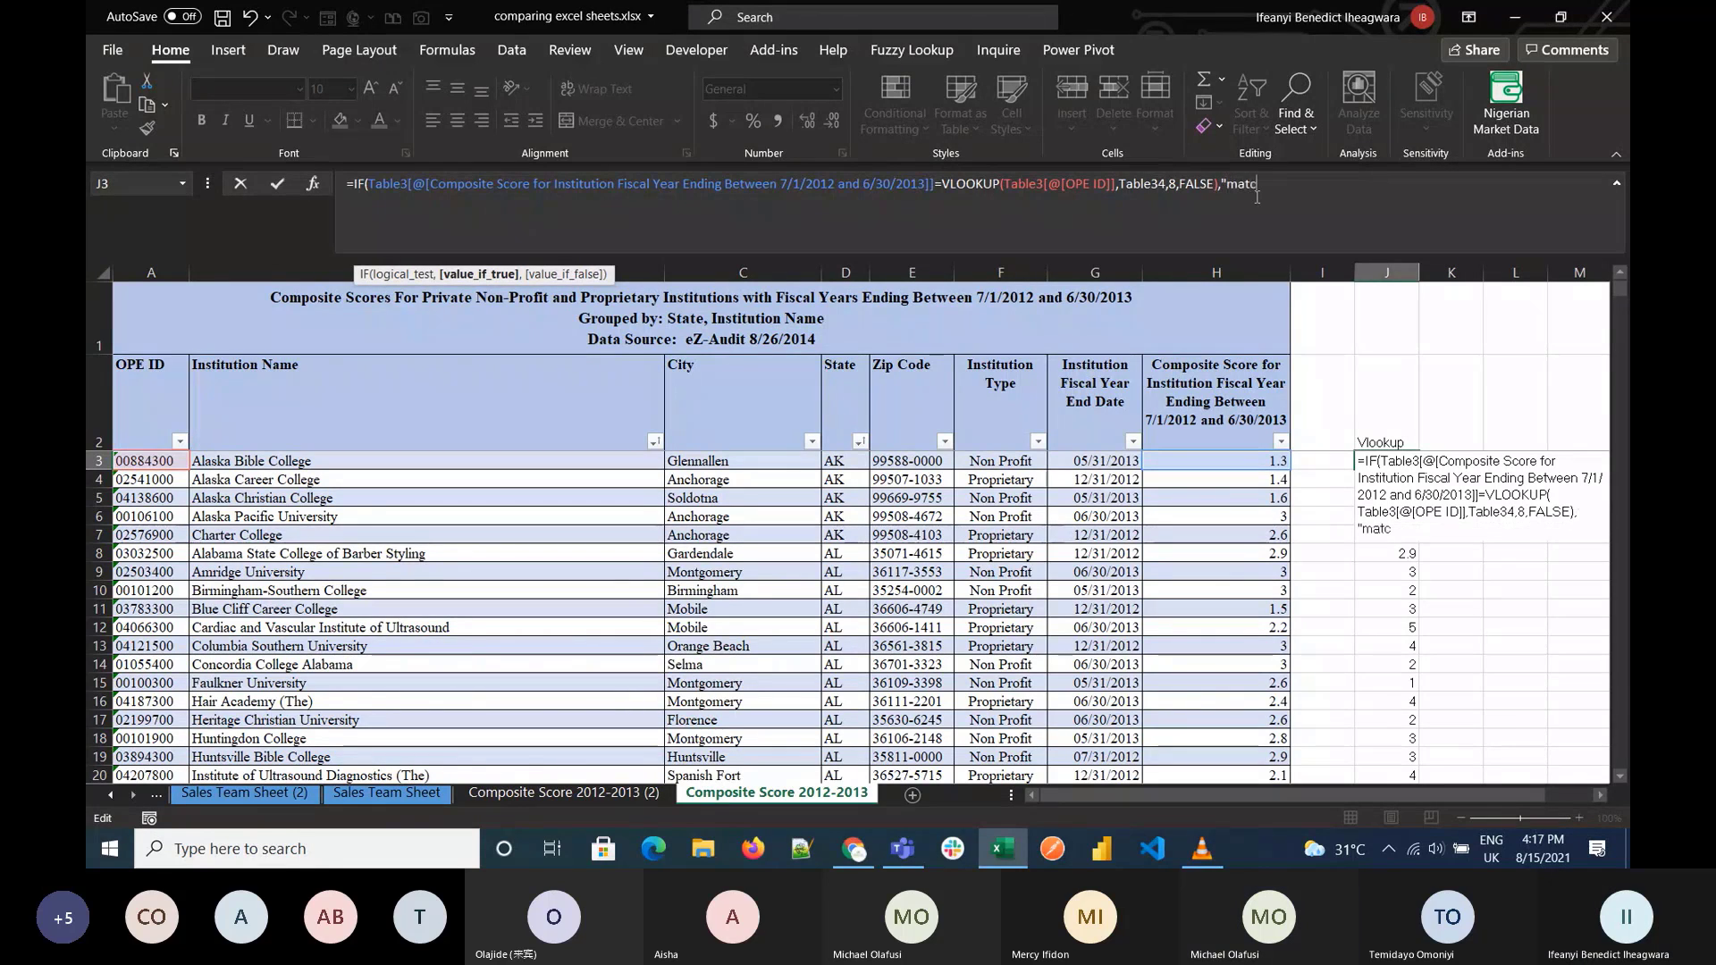
{"action": "type", "text": "h\""}
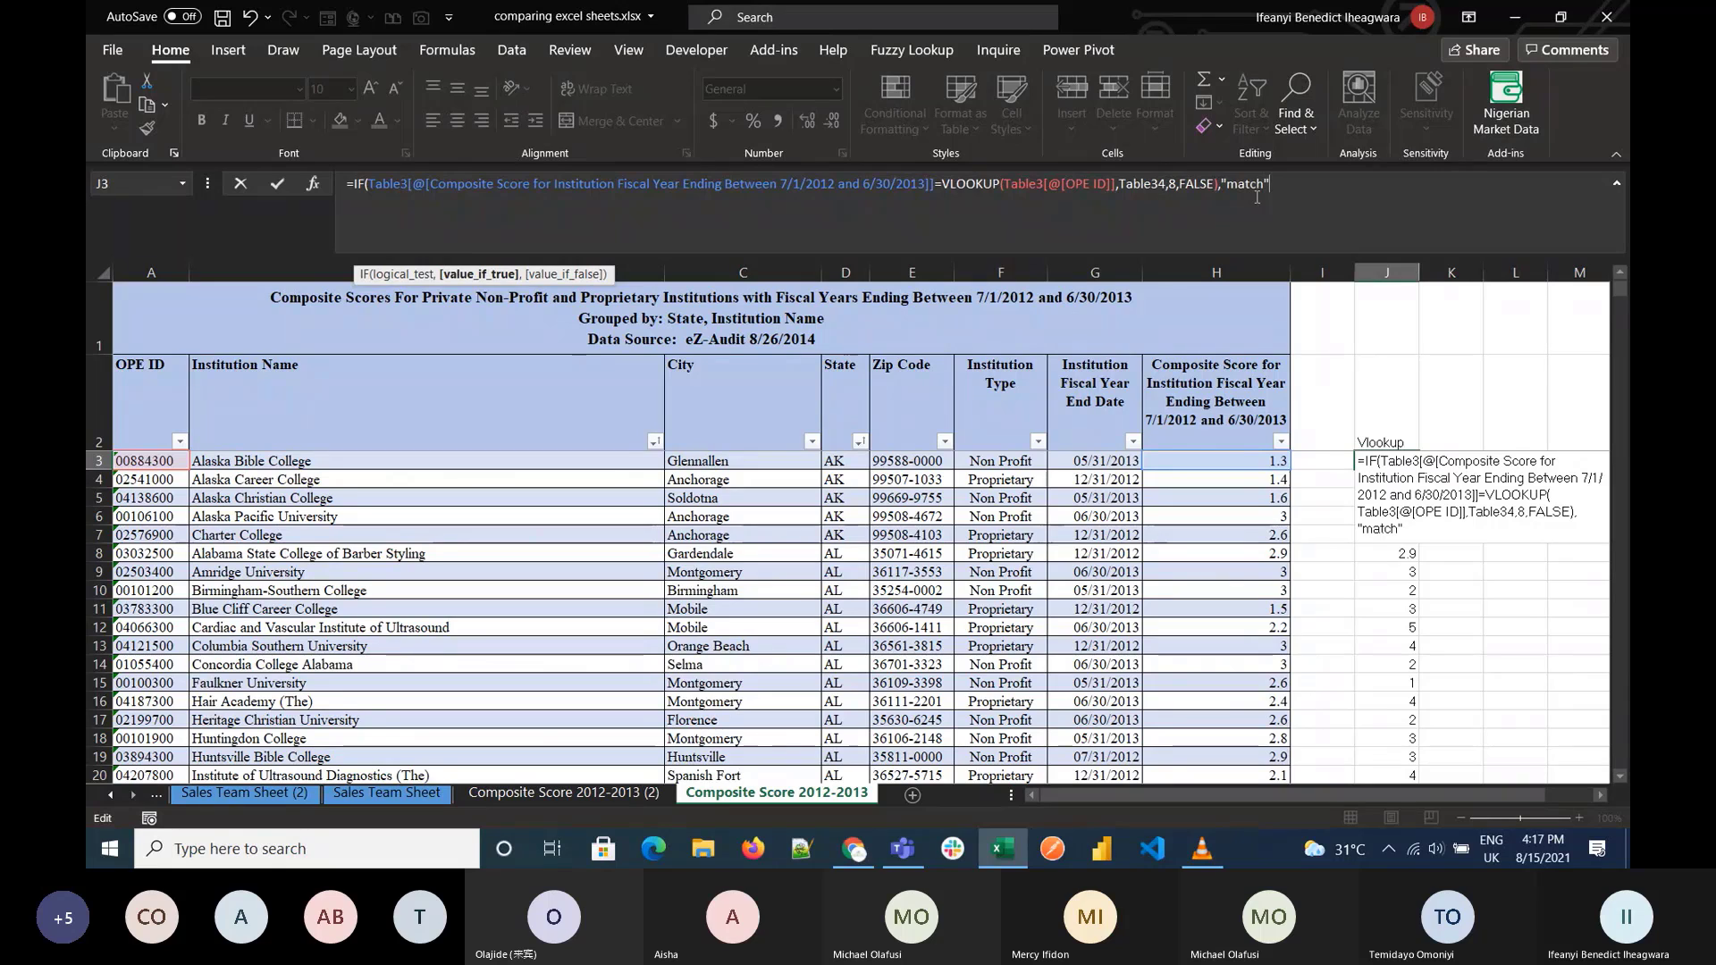
Step: Complete the J3 IF formula with "No Match" as its value if false
{"action": "type", "text": ","}
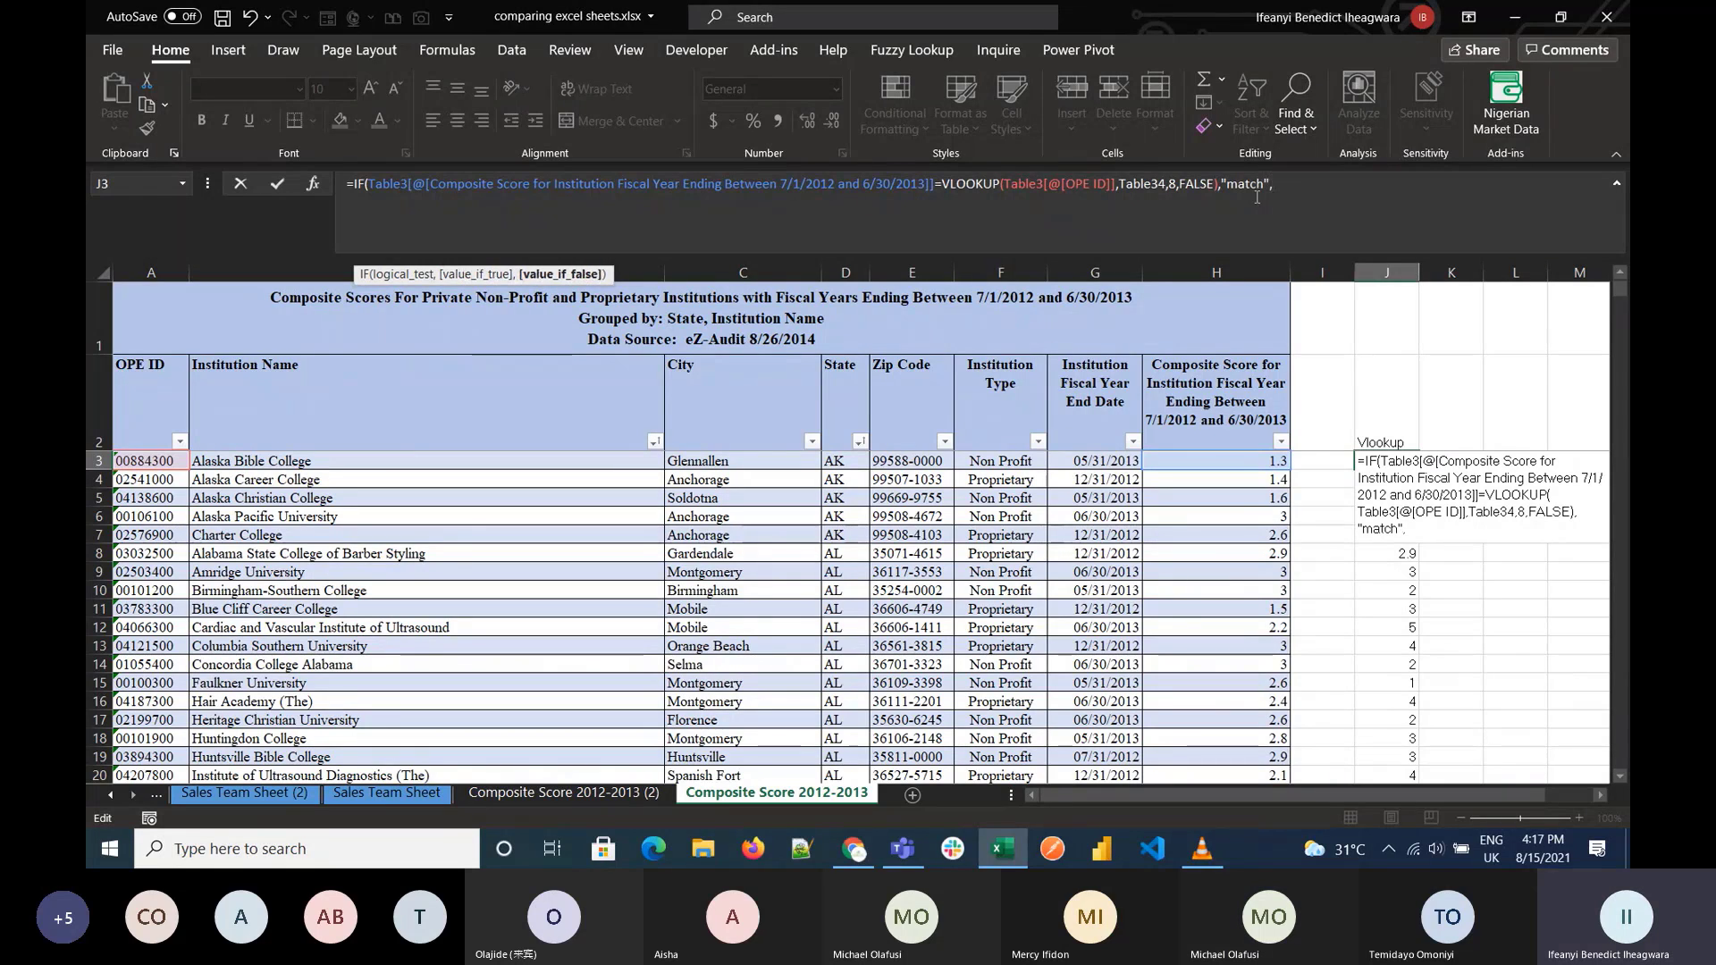
{"action": "type", "text": "\"N"}
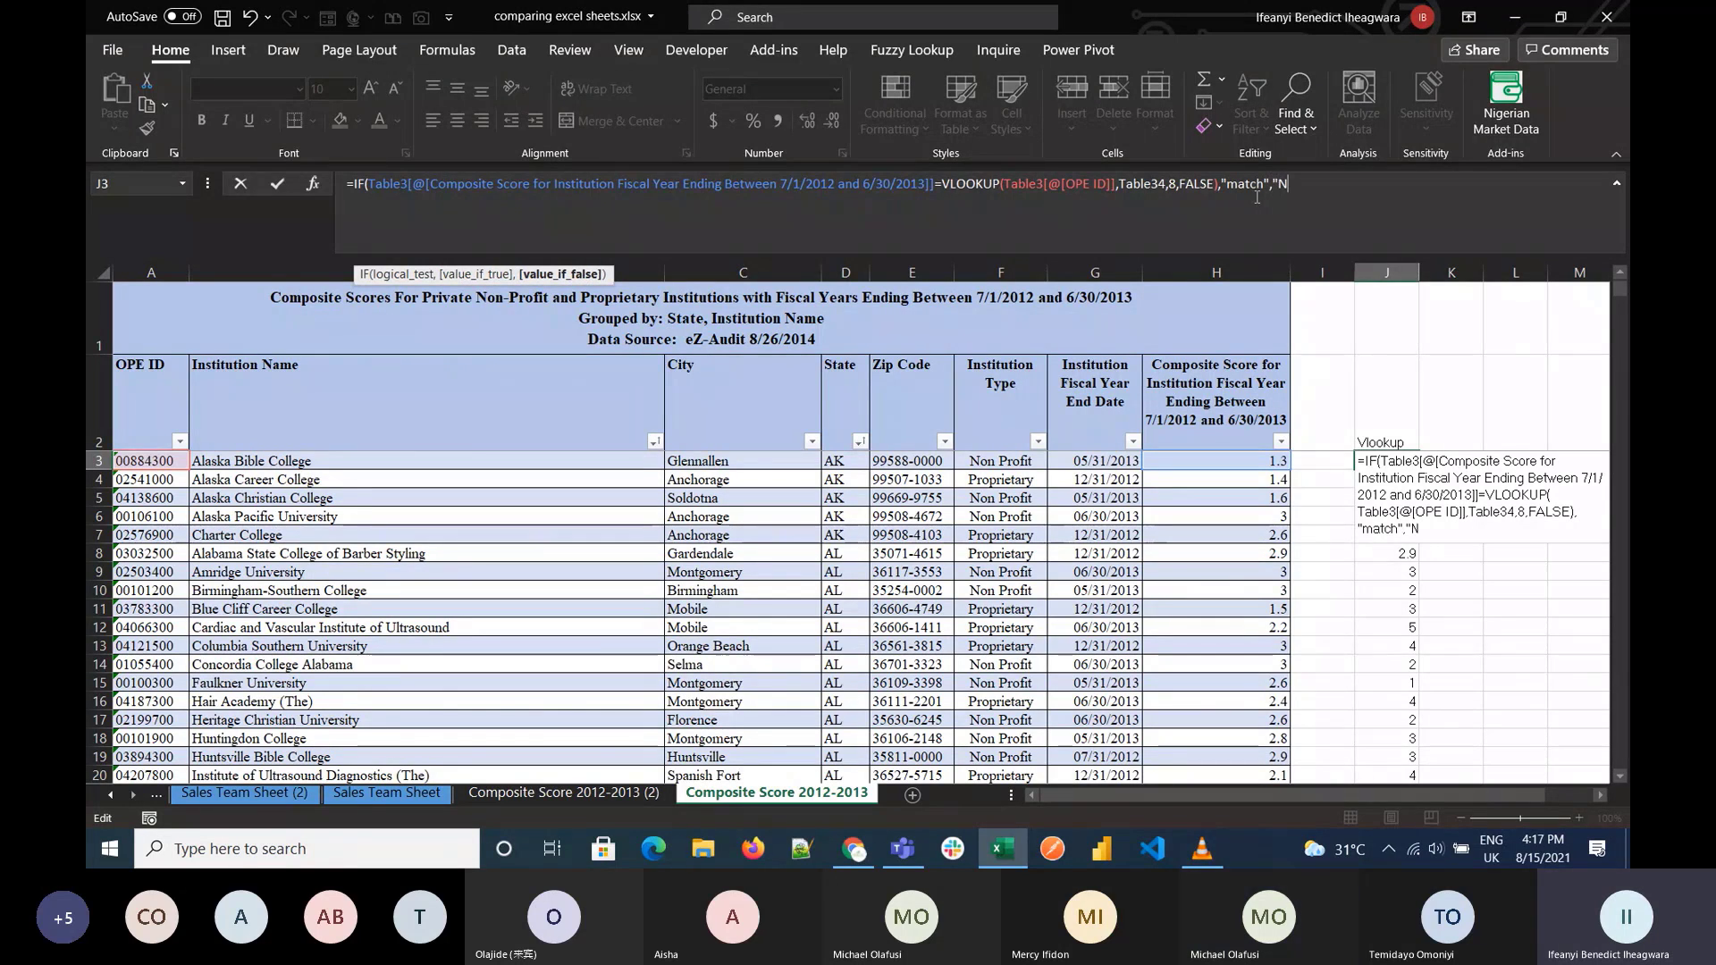
{"action": "type", "text": "o Match"}
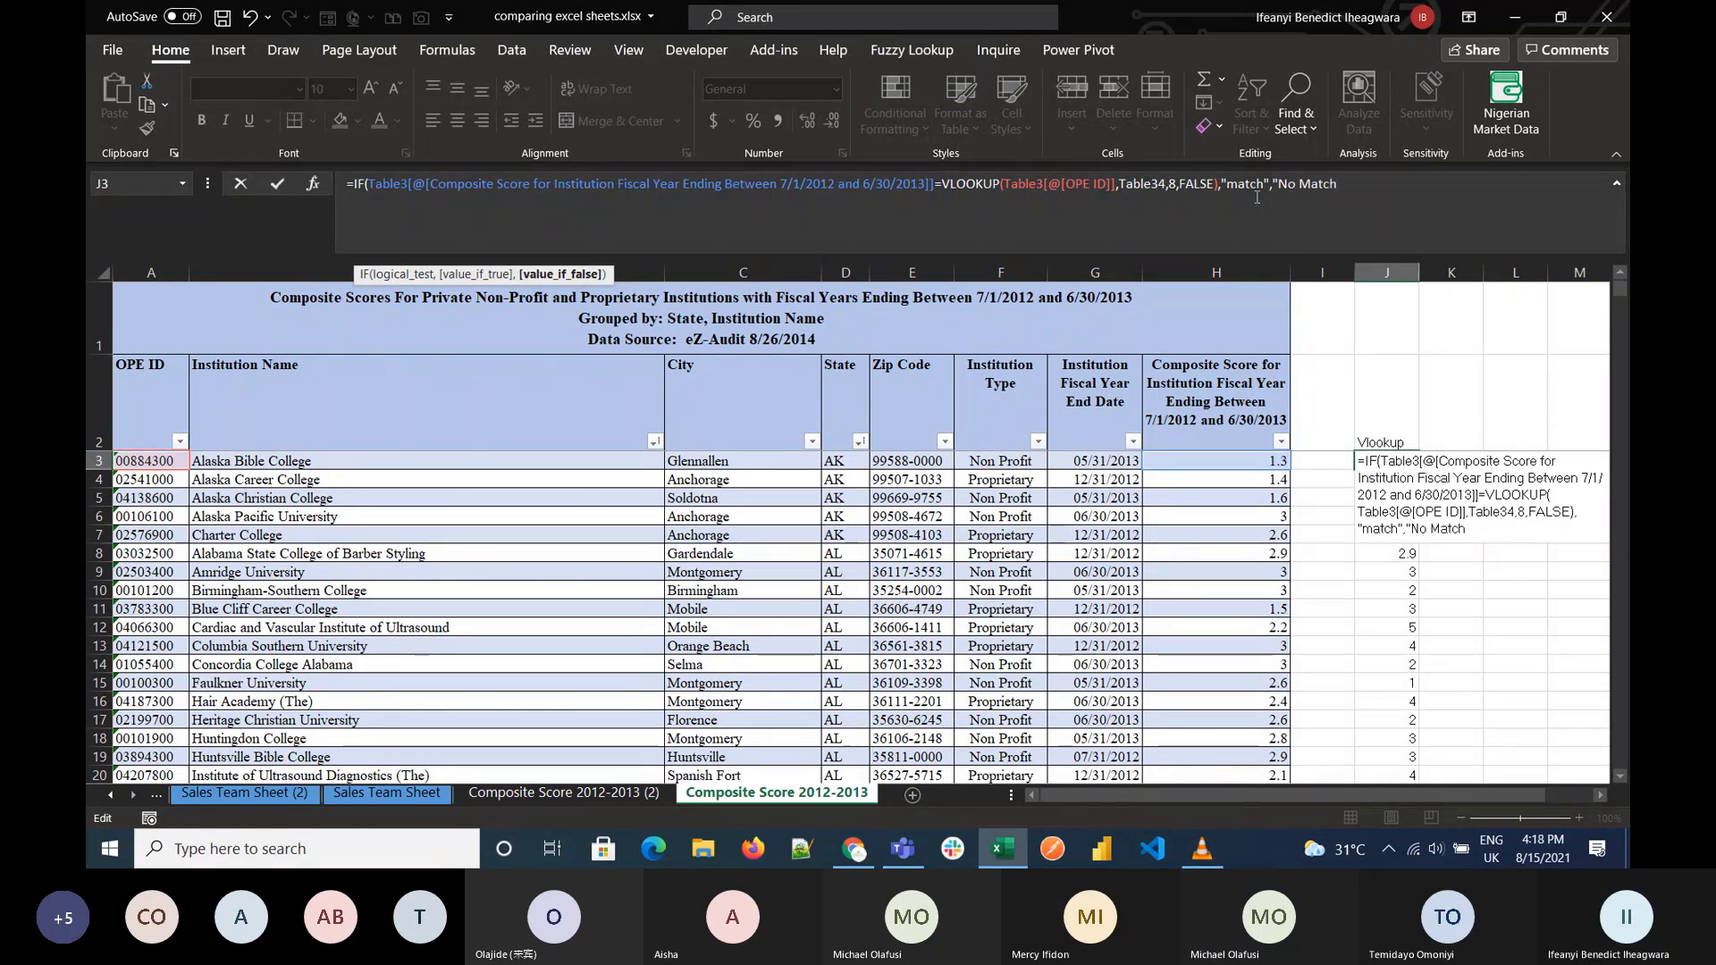
{"action": "type", "text": "\""}
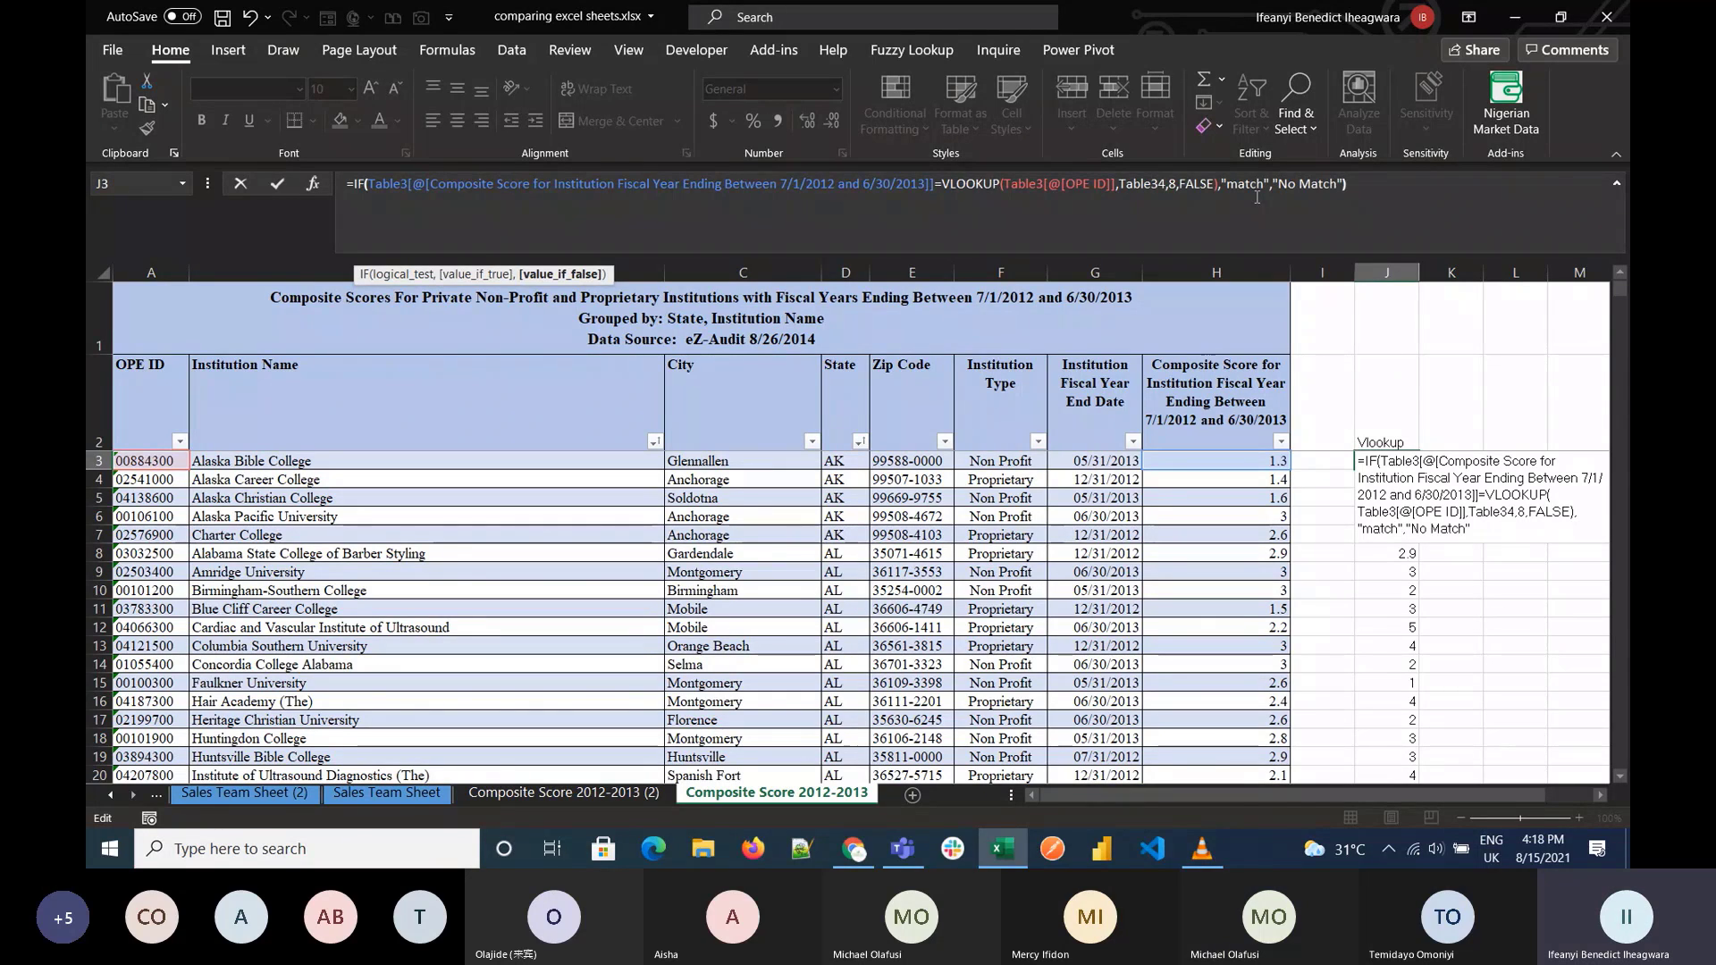
{"action": "type", "text": ")"}
{"action": "key", "text": "Return"}
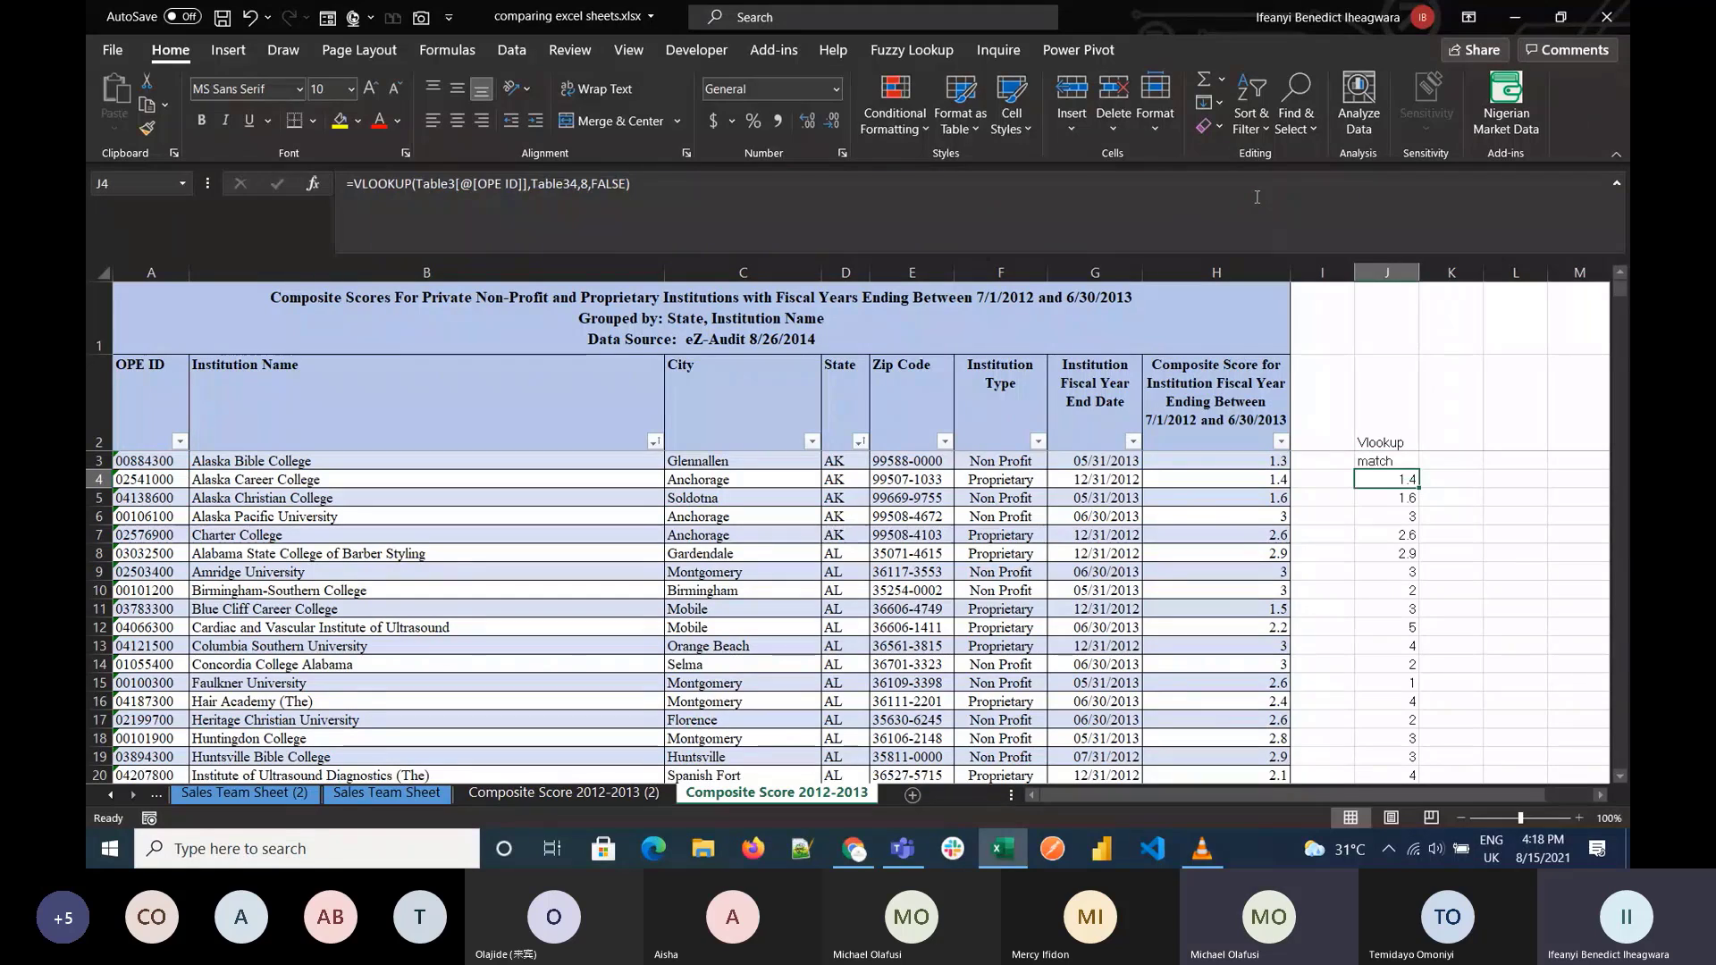
Step: Fill the IF comparison formula from J3 down to J17
{"action": "key", "text": "Up"}
{"action": "left_click_drag", "start_coordinate": [1421, 470], "coordinate": [1421, 728]}
Step: Examine the match and No Match rows in column J and the scores on Composite Score 2012-2013 (2)
{"action": "left_click", "coordinate": [1399, 477]}
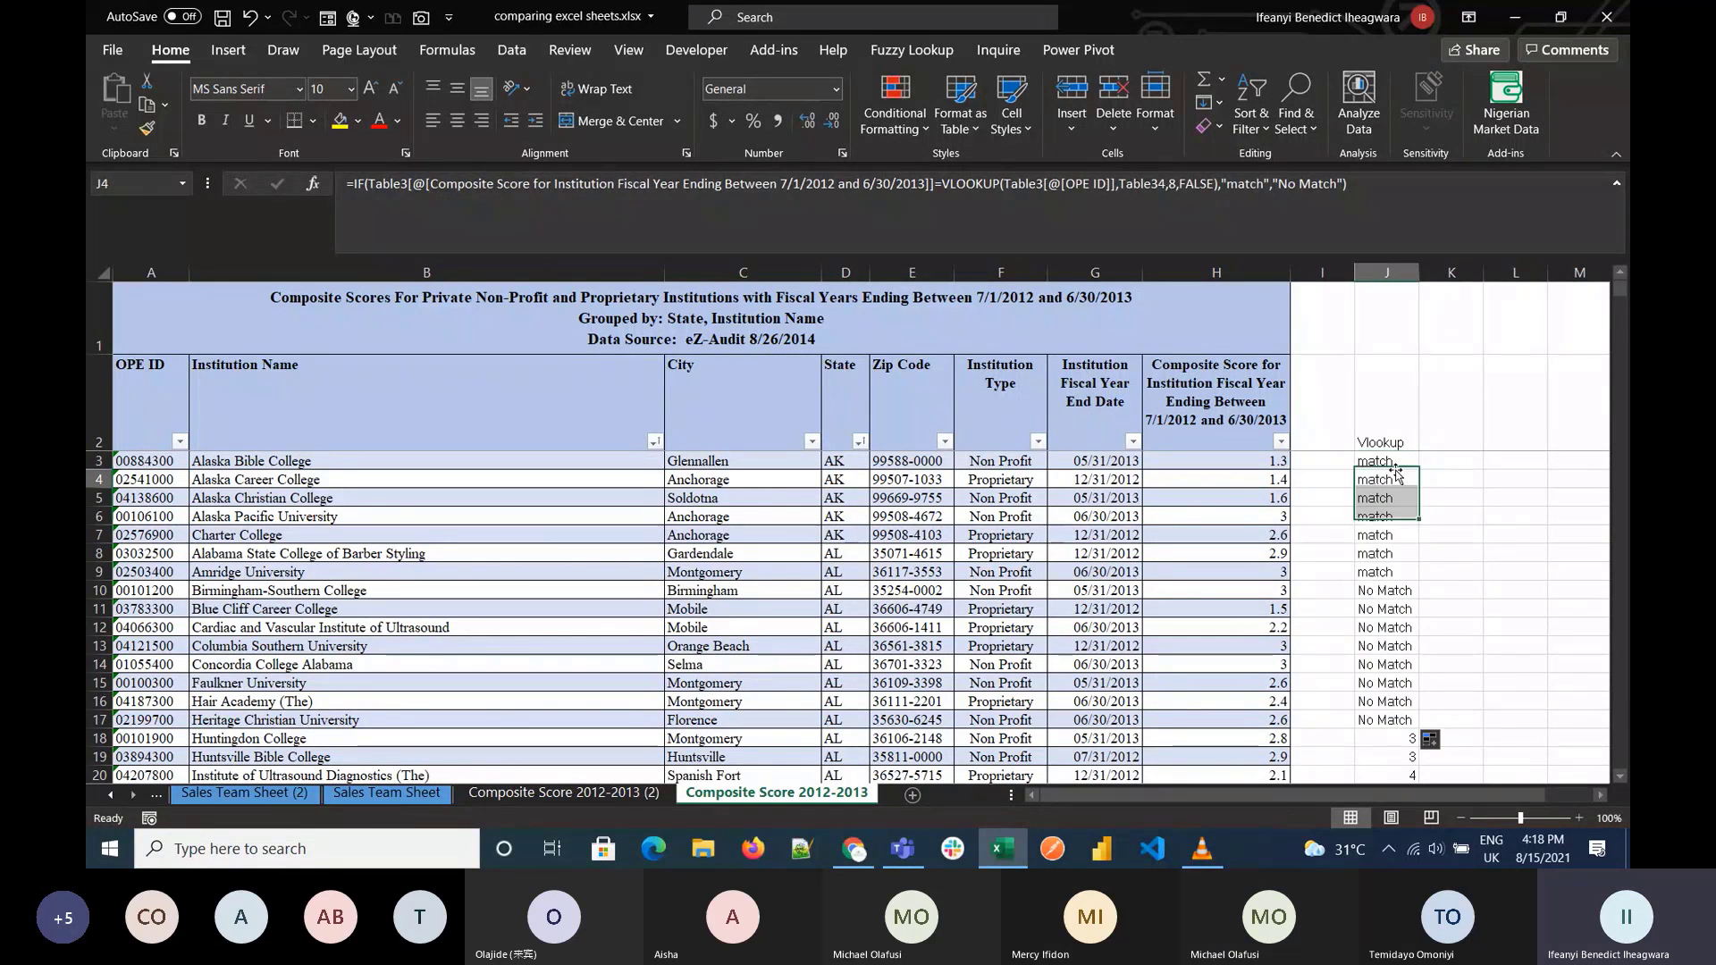
{"action": "left_click_drag", "start_coordinate": [1395, 463], "coordinate": [1398, 576]}
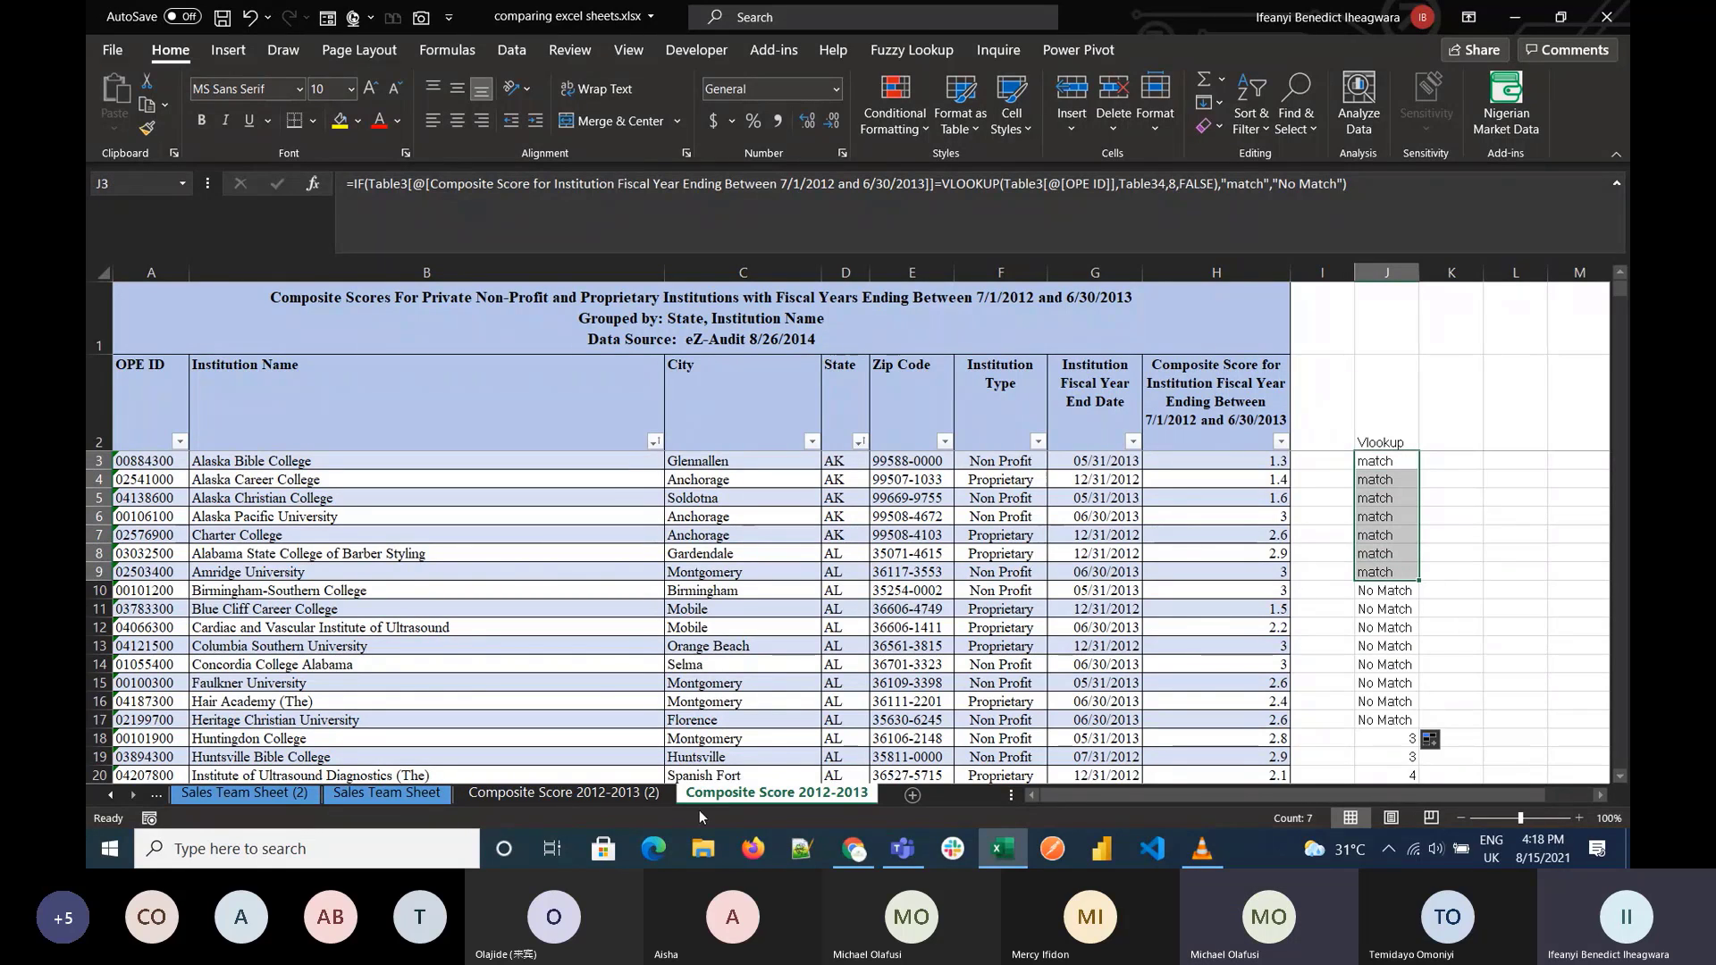
{"action": "key", "text": "ctrl+Page_Up"}
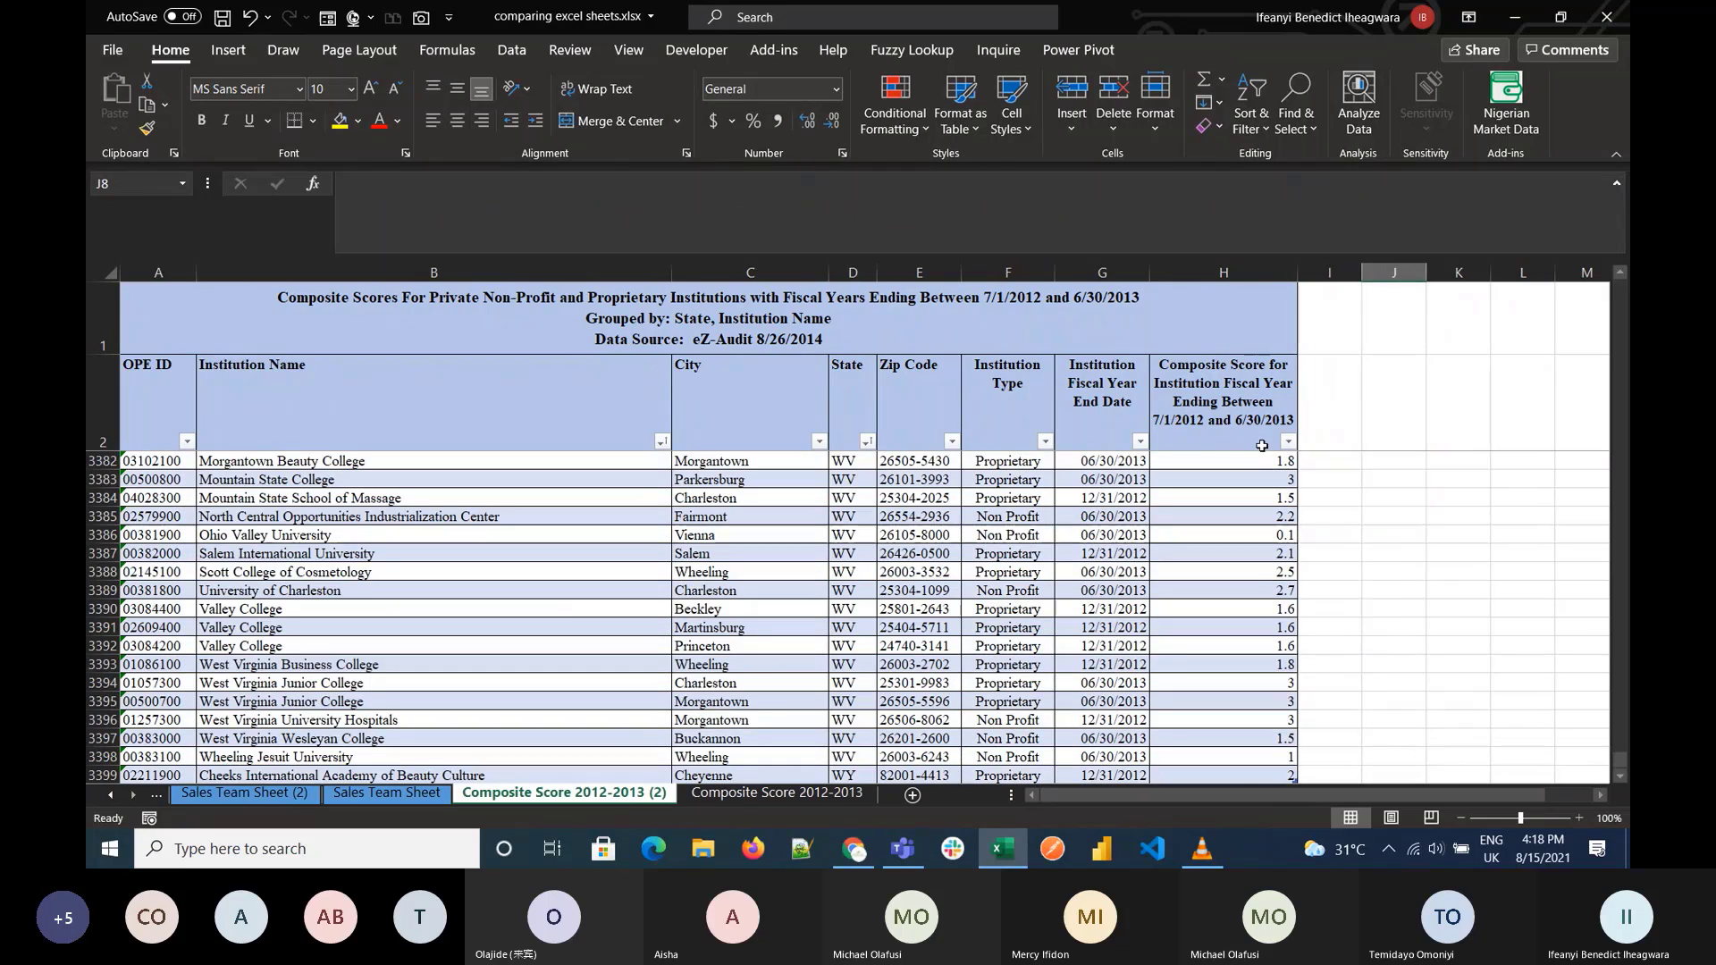
{"action": "left_click", "coordinate": [740, 799]}
{"action": "left_click_drag", "start_coordinate": [1394, 591], "coordinate": [1399, 719]}
{"action": "scroll", "coordinate": [1410, 605], "scroll_direction": "down", "scroll_amount": 10}
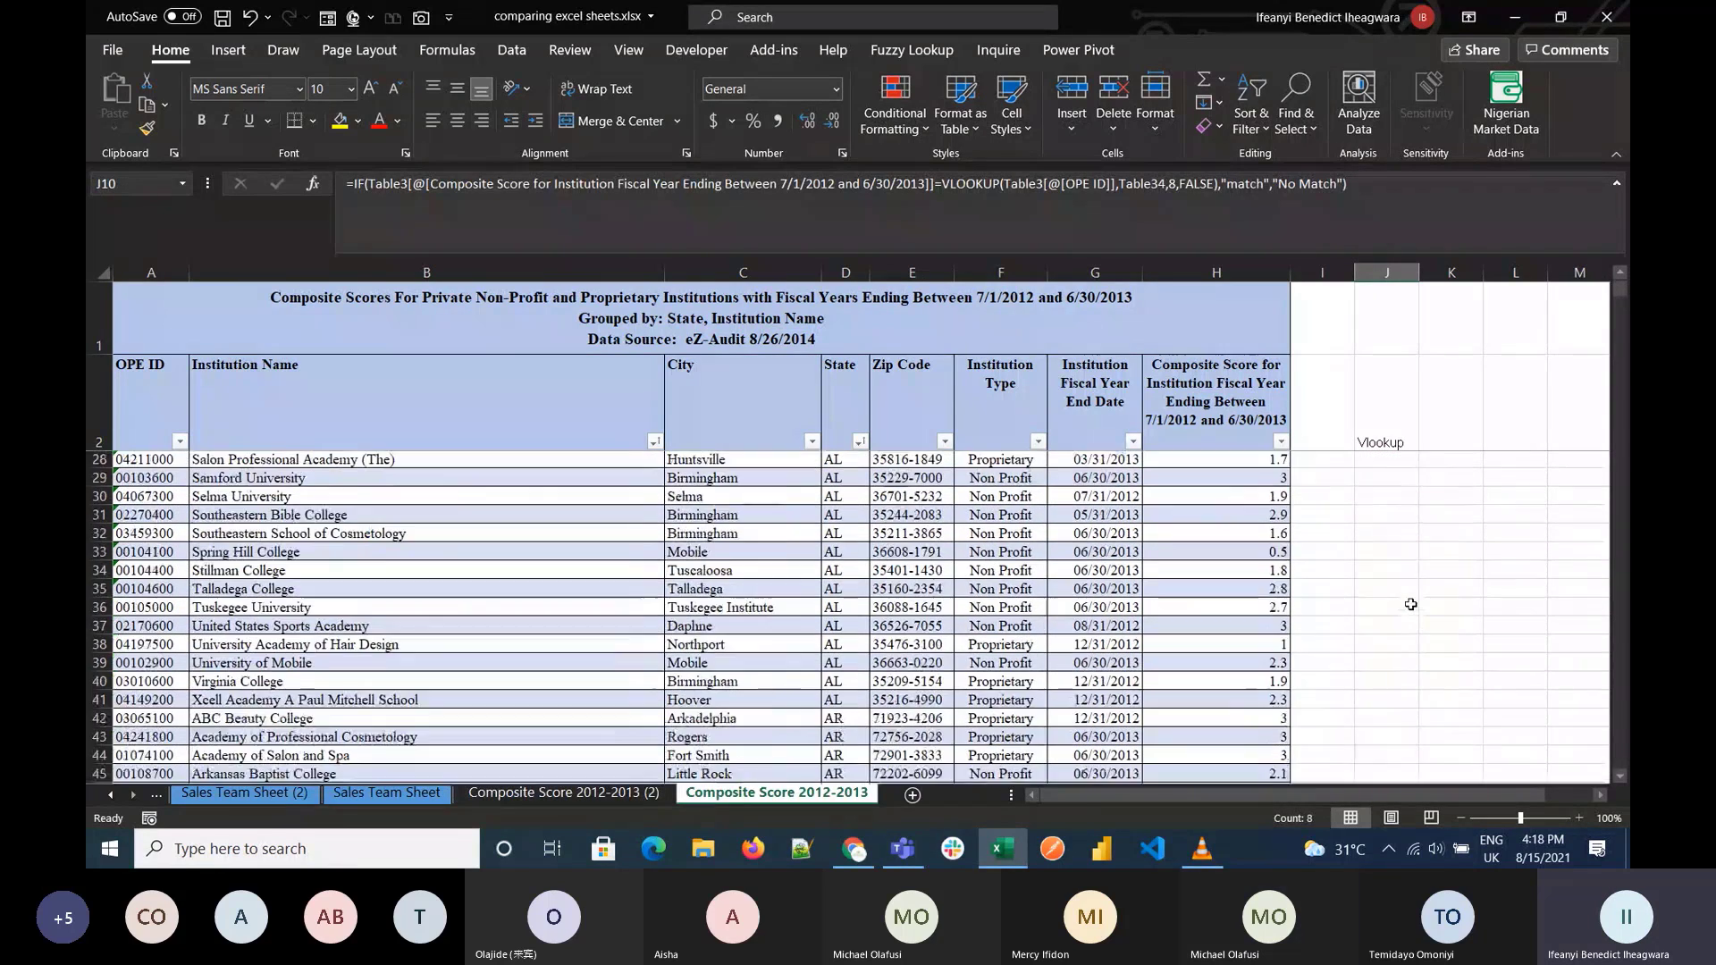
{"action": "scroll", "coordinate": [1403, 572], "scroll_direction": "up", "scroll_amount": 10}
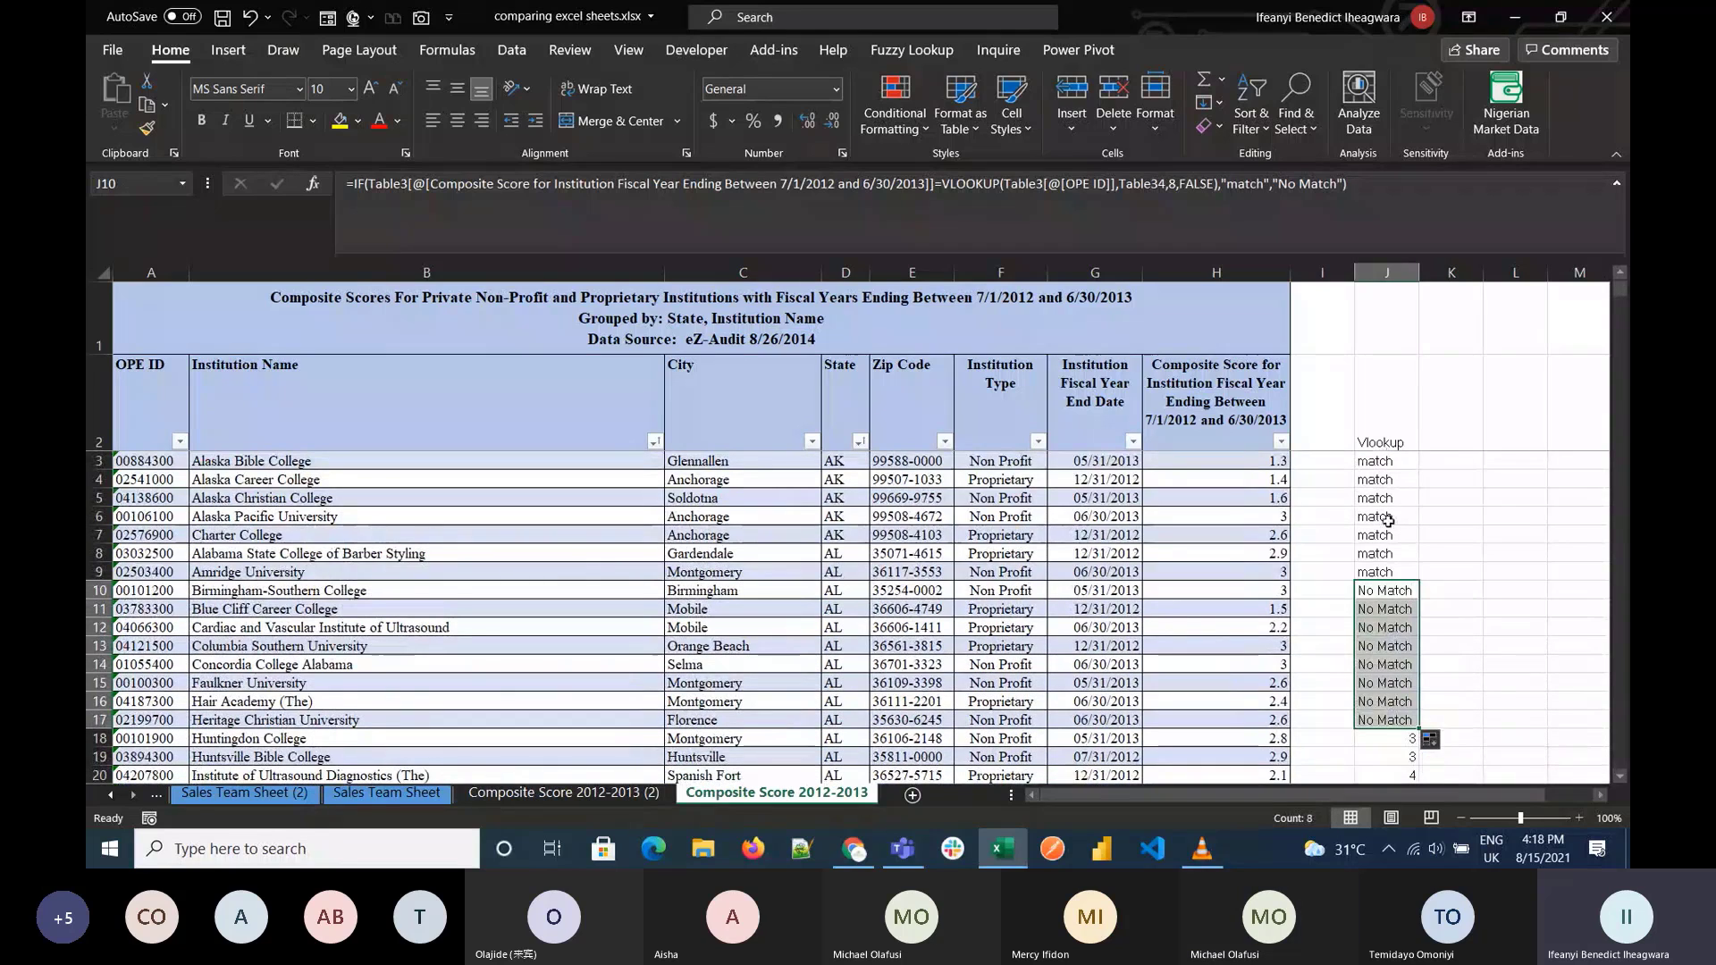
{"action": "left_click", "coordinate": [927, 133]}
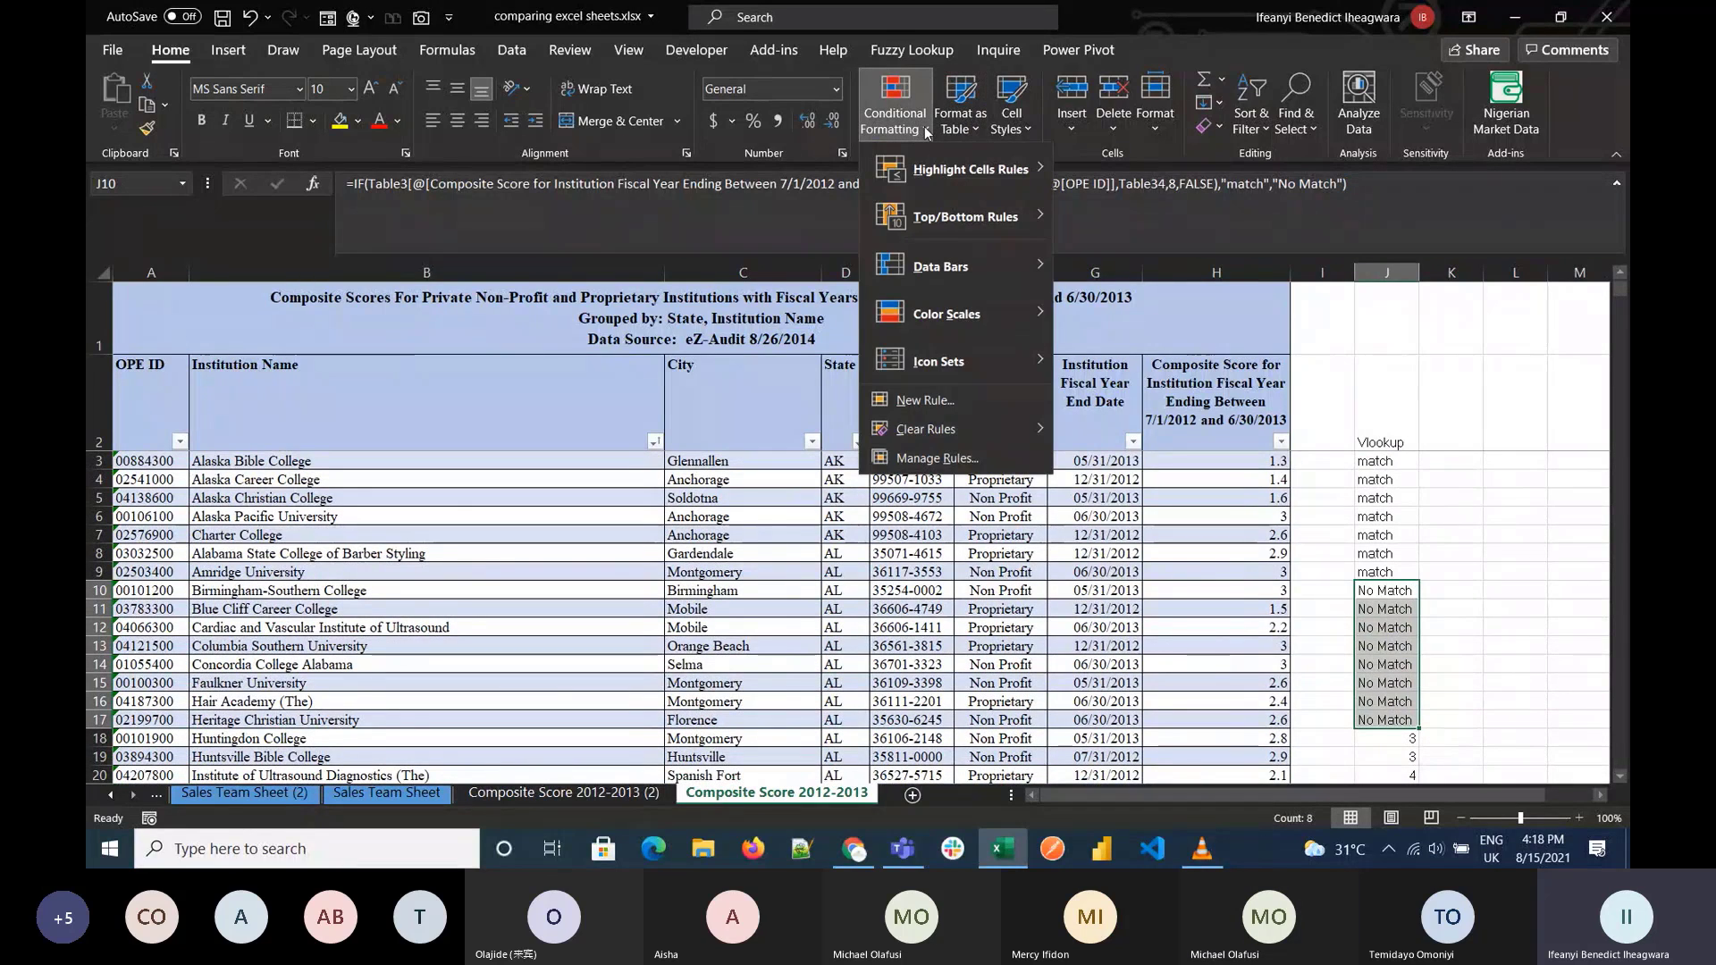
{"action": "left_click", "coordinate": [1385, 441]}
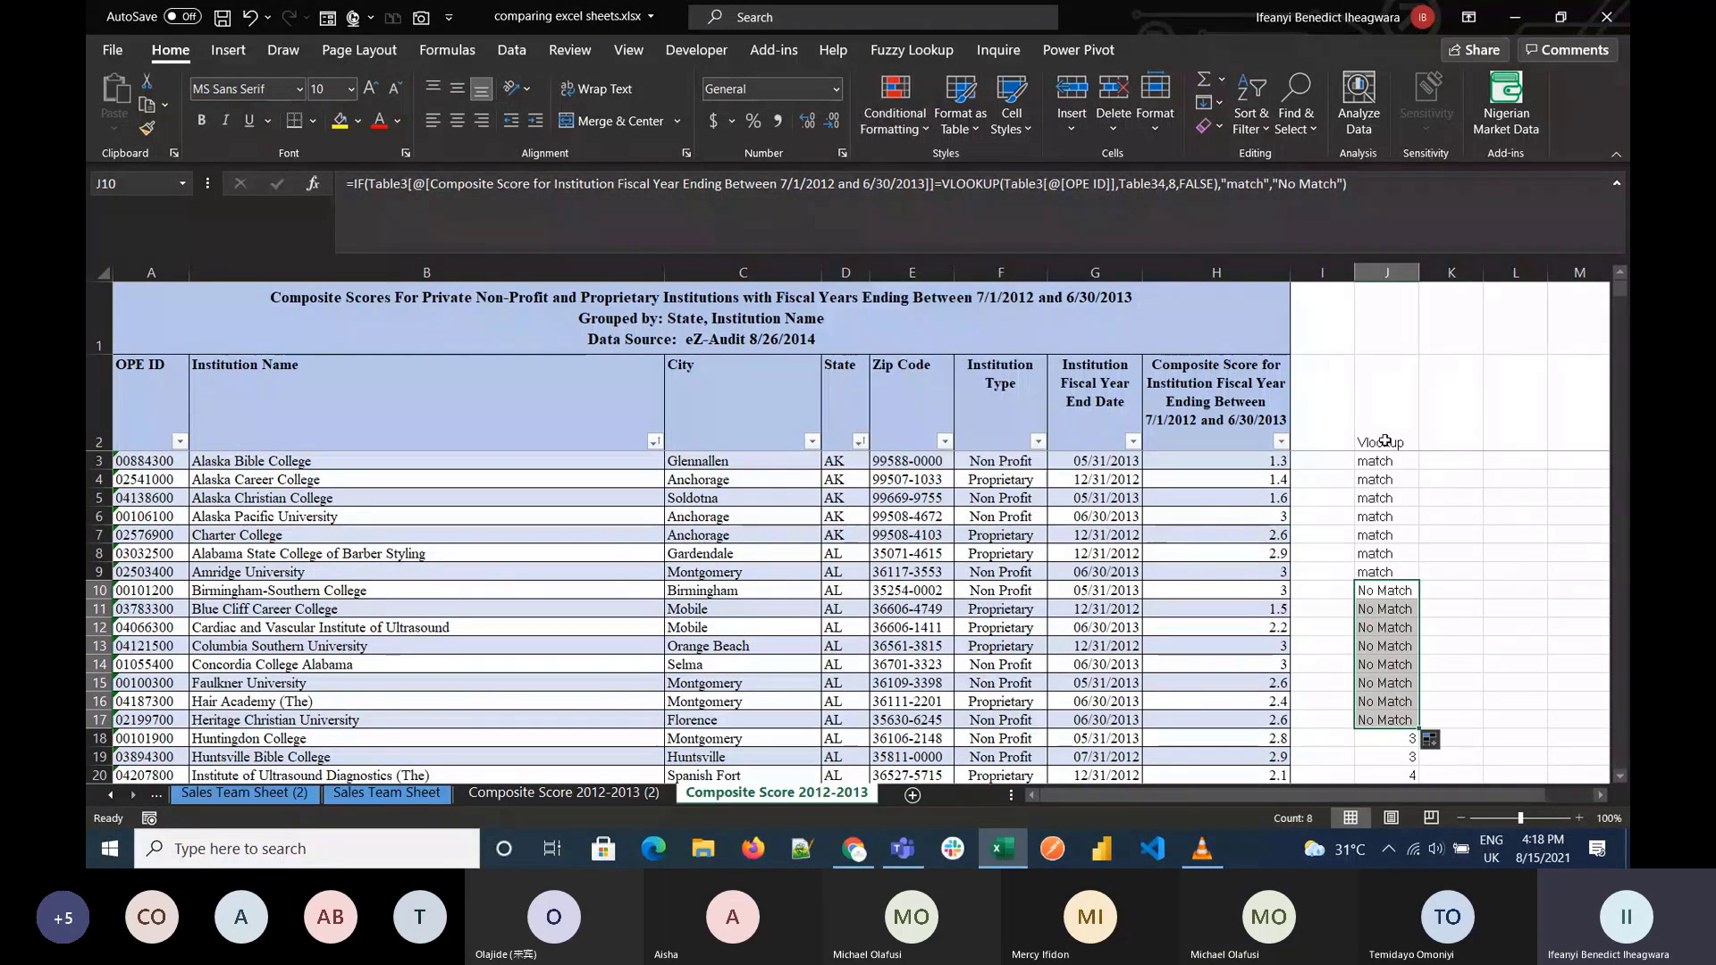
Step: Replace the "match" text in the J3 IF formula with a blank space between the quotation marks
{"action": "left_click", "coordinate": [1384, 461]}
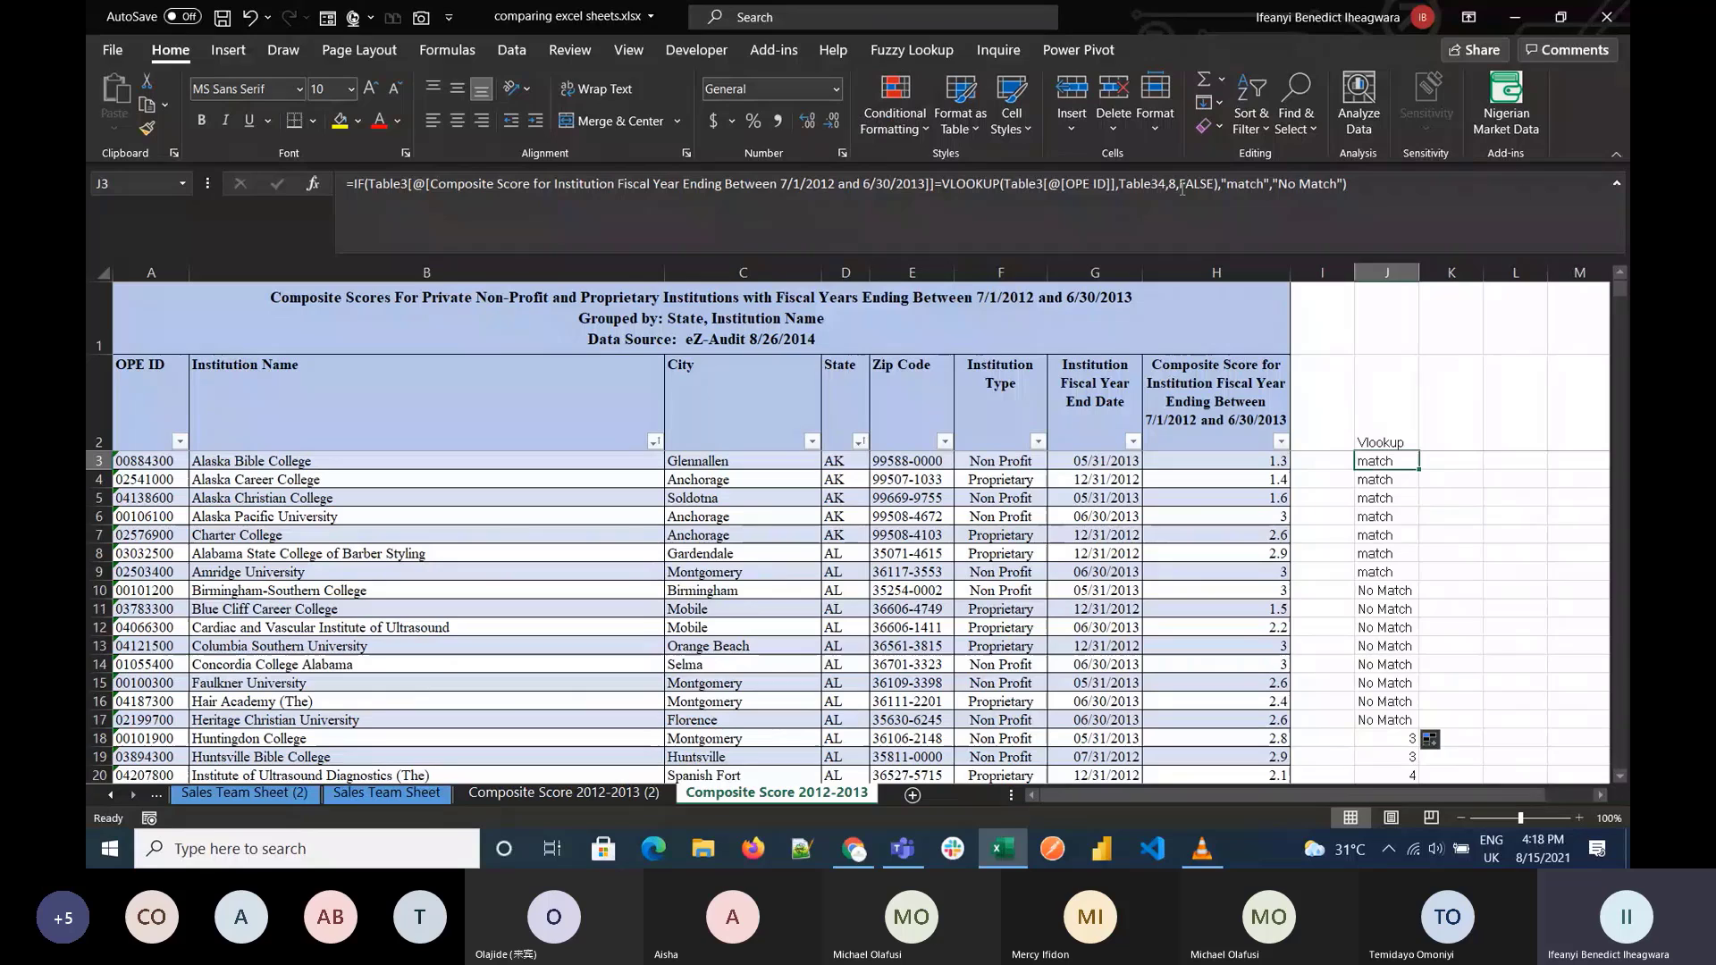
{"action": "left_click", "coordinate": [1229, 184]}
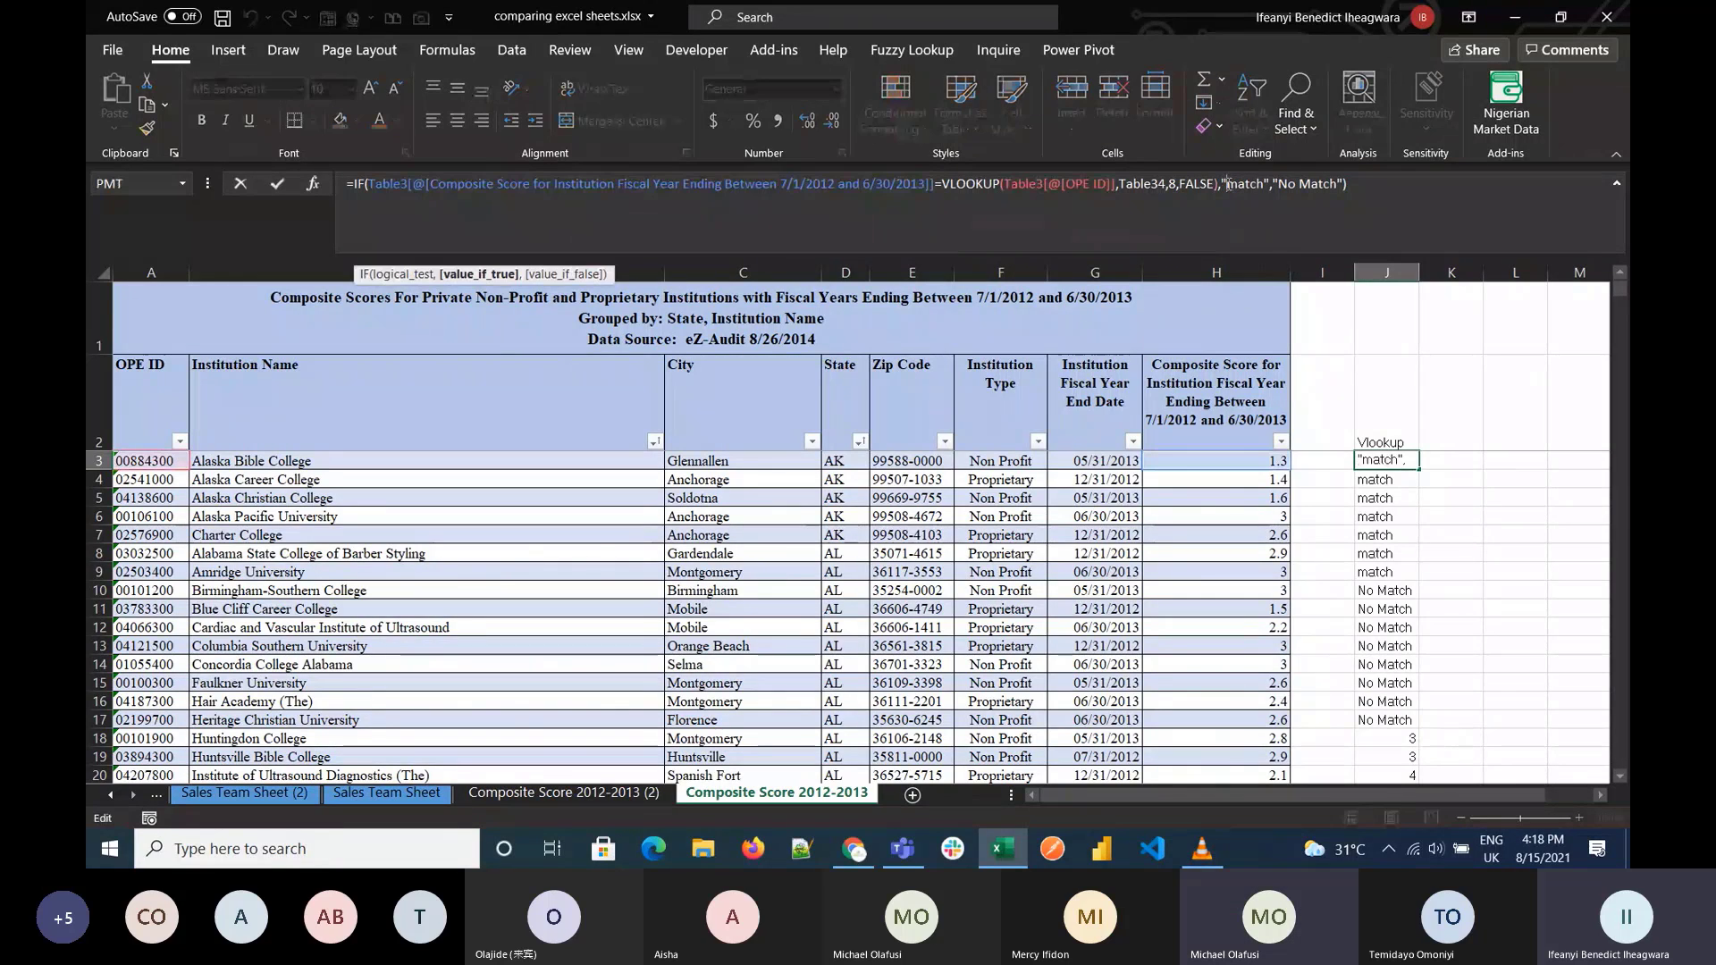
{"action": "key", "text": "Delete"}
{"action": "key", "text": "Delete"}
{"action": "key", "text": "Delete"}
{"action": "key", "text": "Delete"}
{"action": "key", "text": "Delete"}
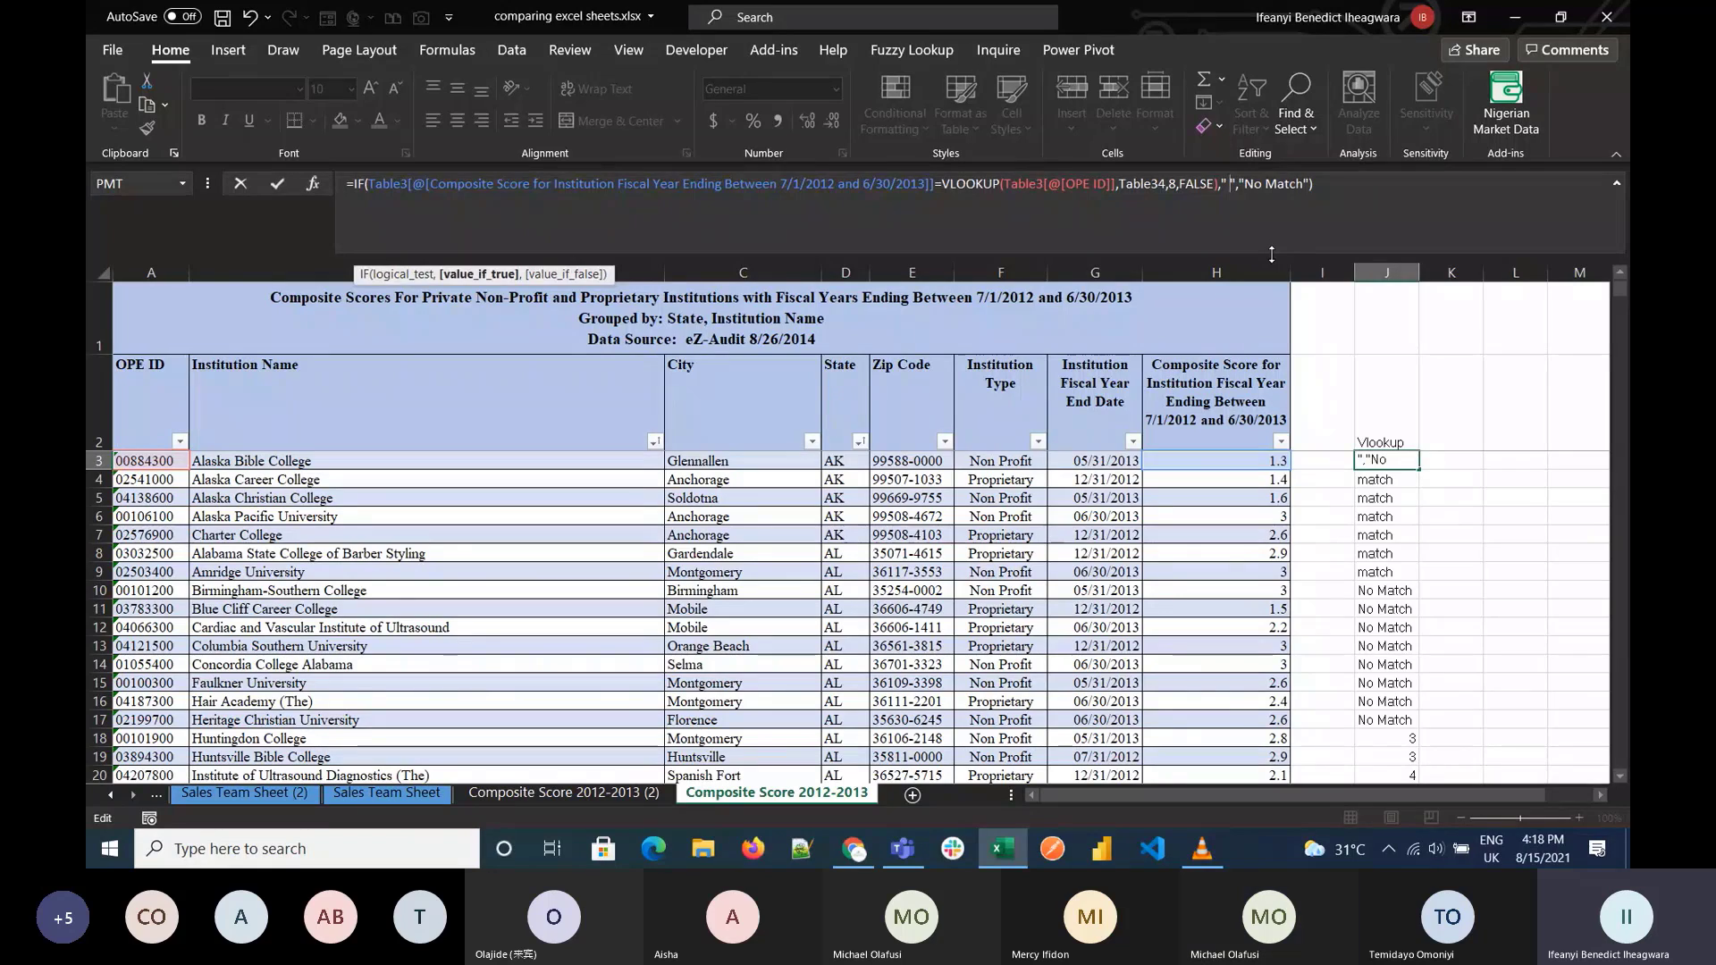
{"action": "key", "text": "Return"}
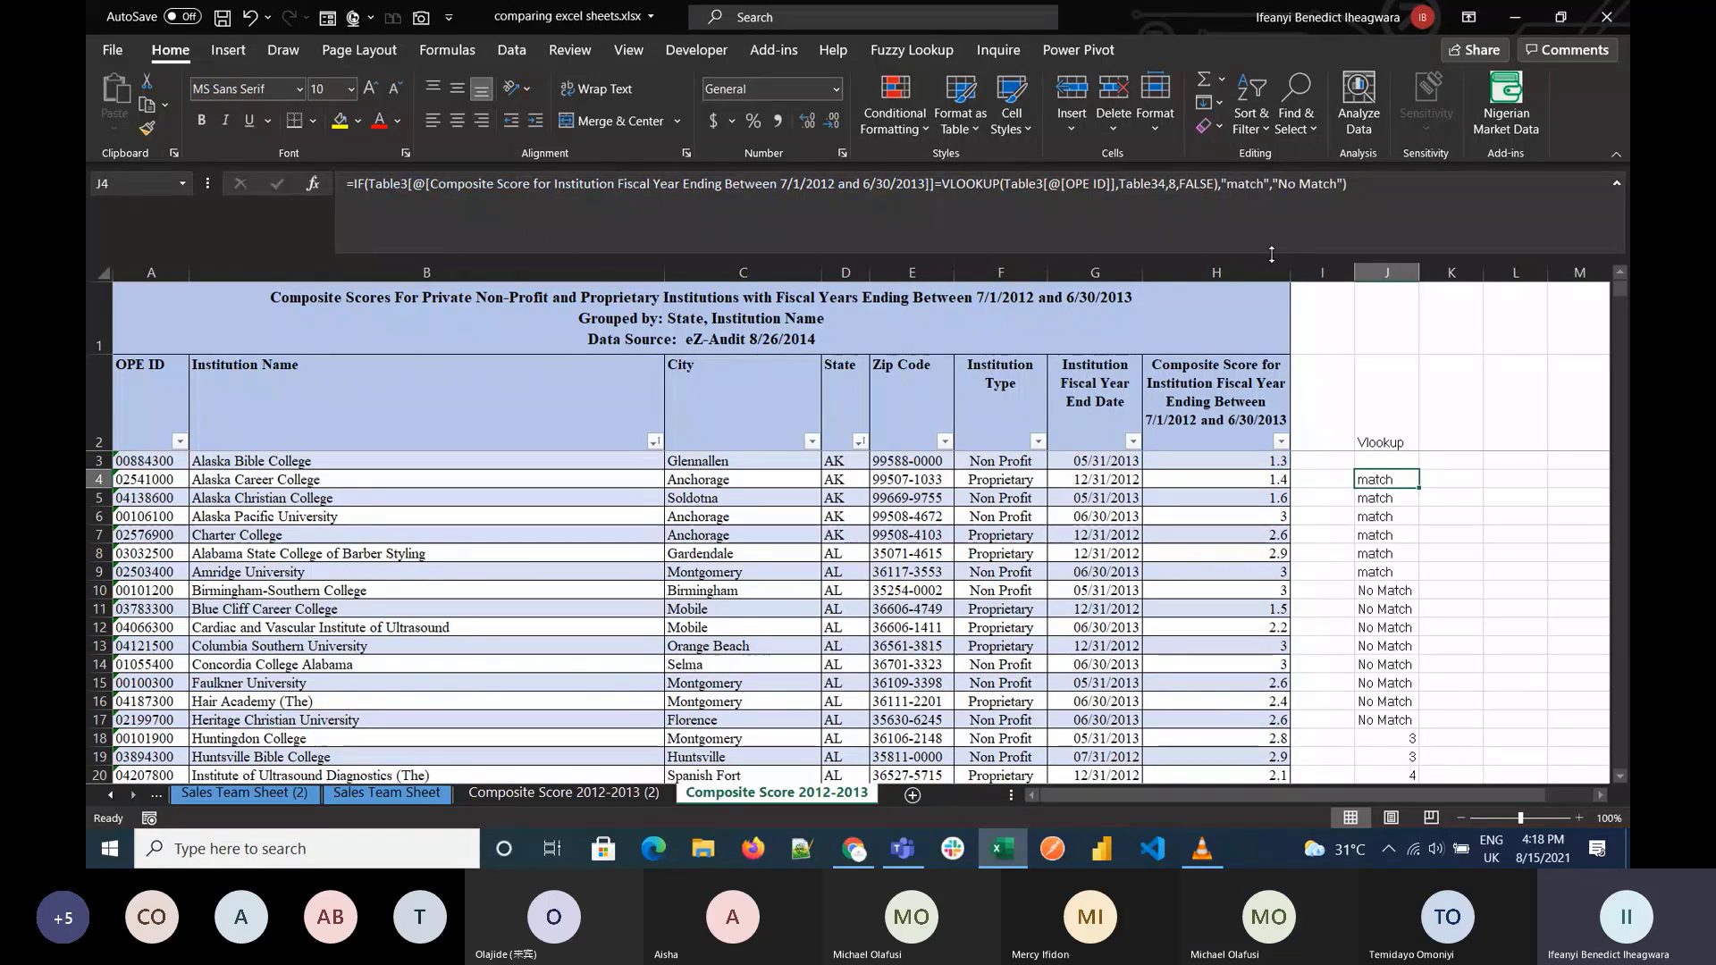
Step: Fill the revised IF formula from J3 down to J20
{"action": "left_click", "coordinate": [1391, 464]}
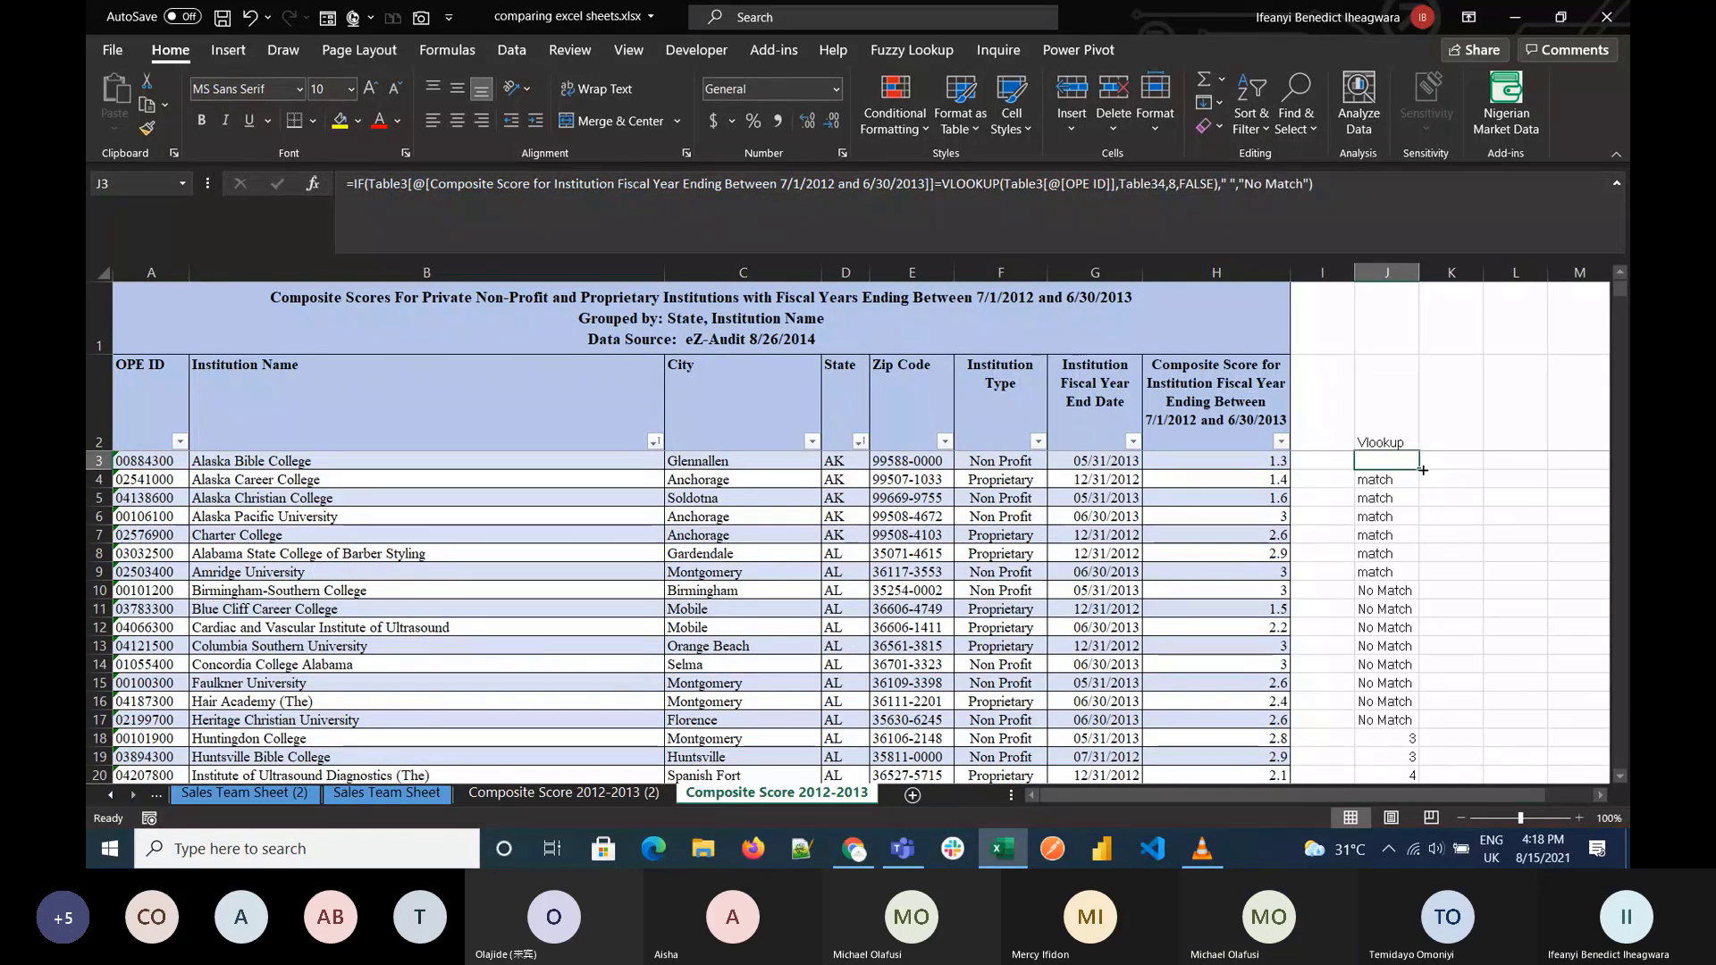
{"action": "left_click_drag", "start_coordinate": [1419, 470], "coordinate": [1426, 775]}
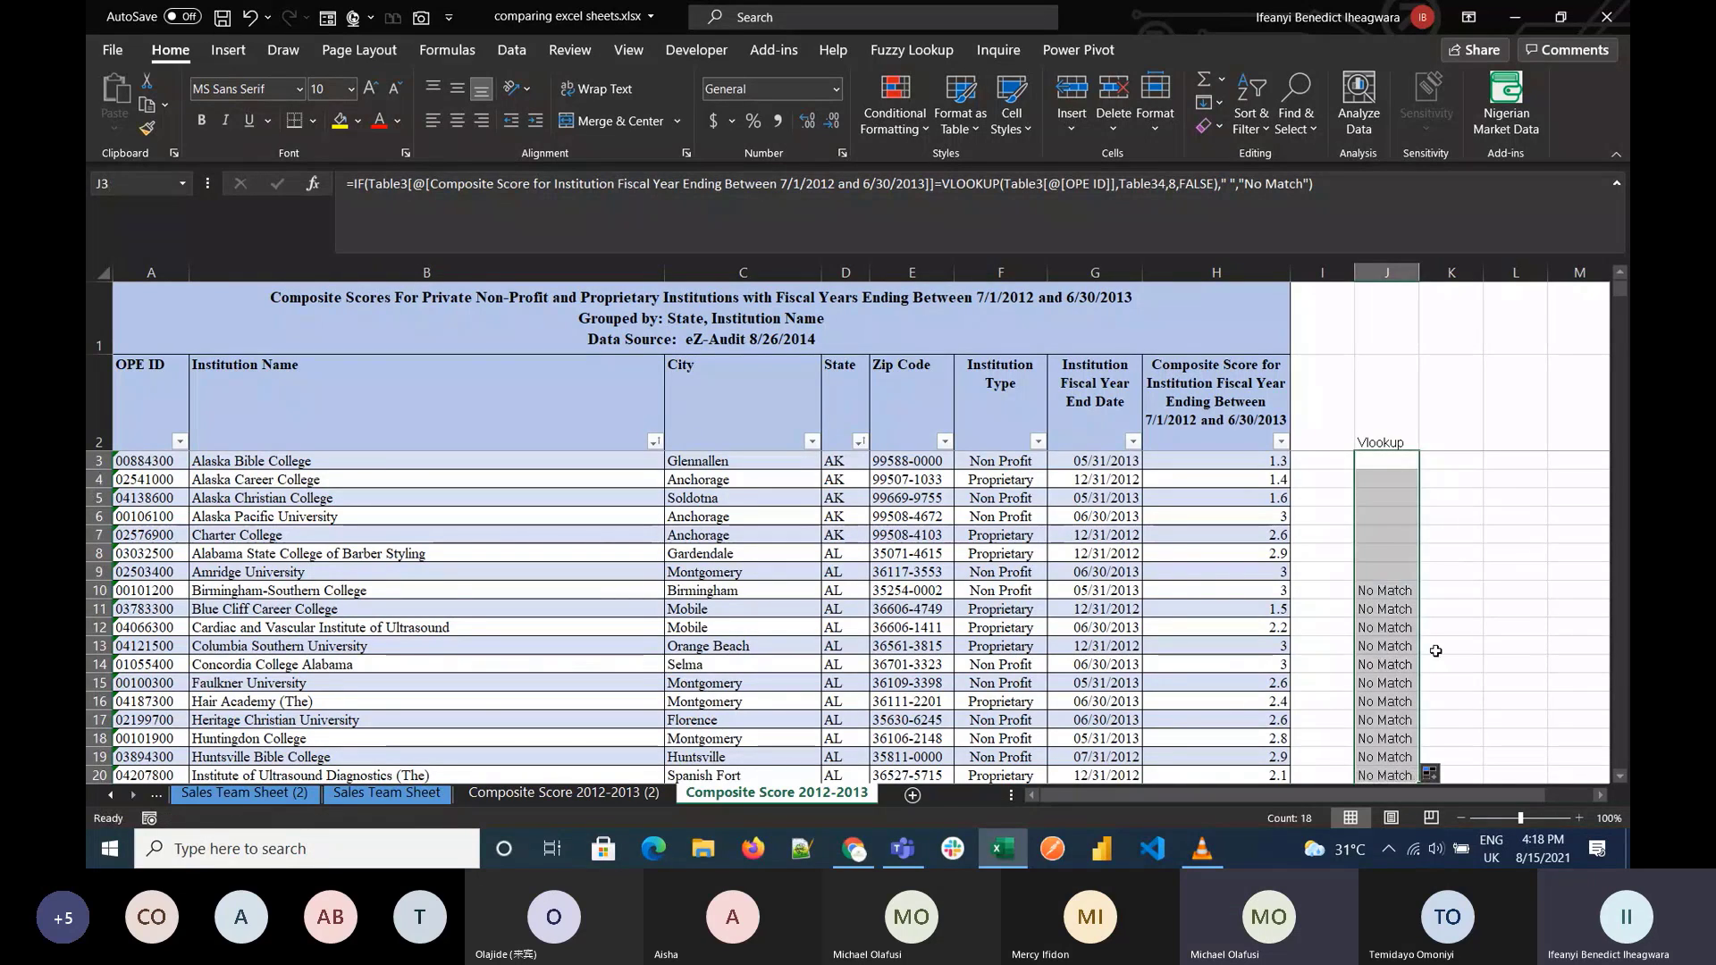
{"action": "left_click", "coordinate": [1447, 592]}
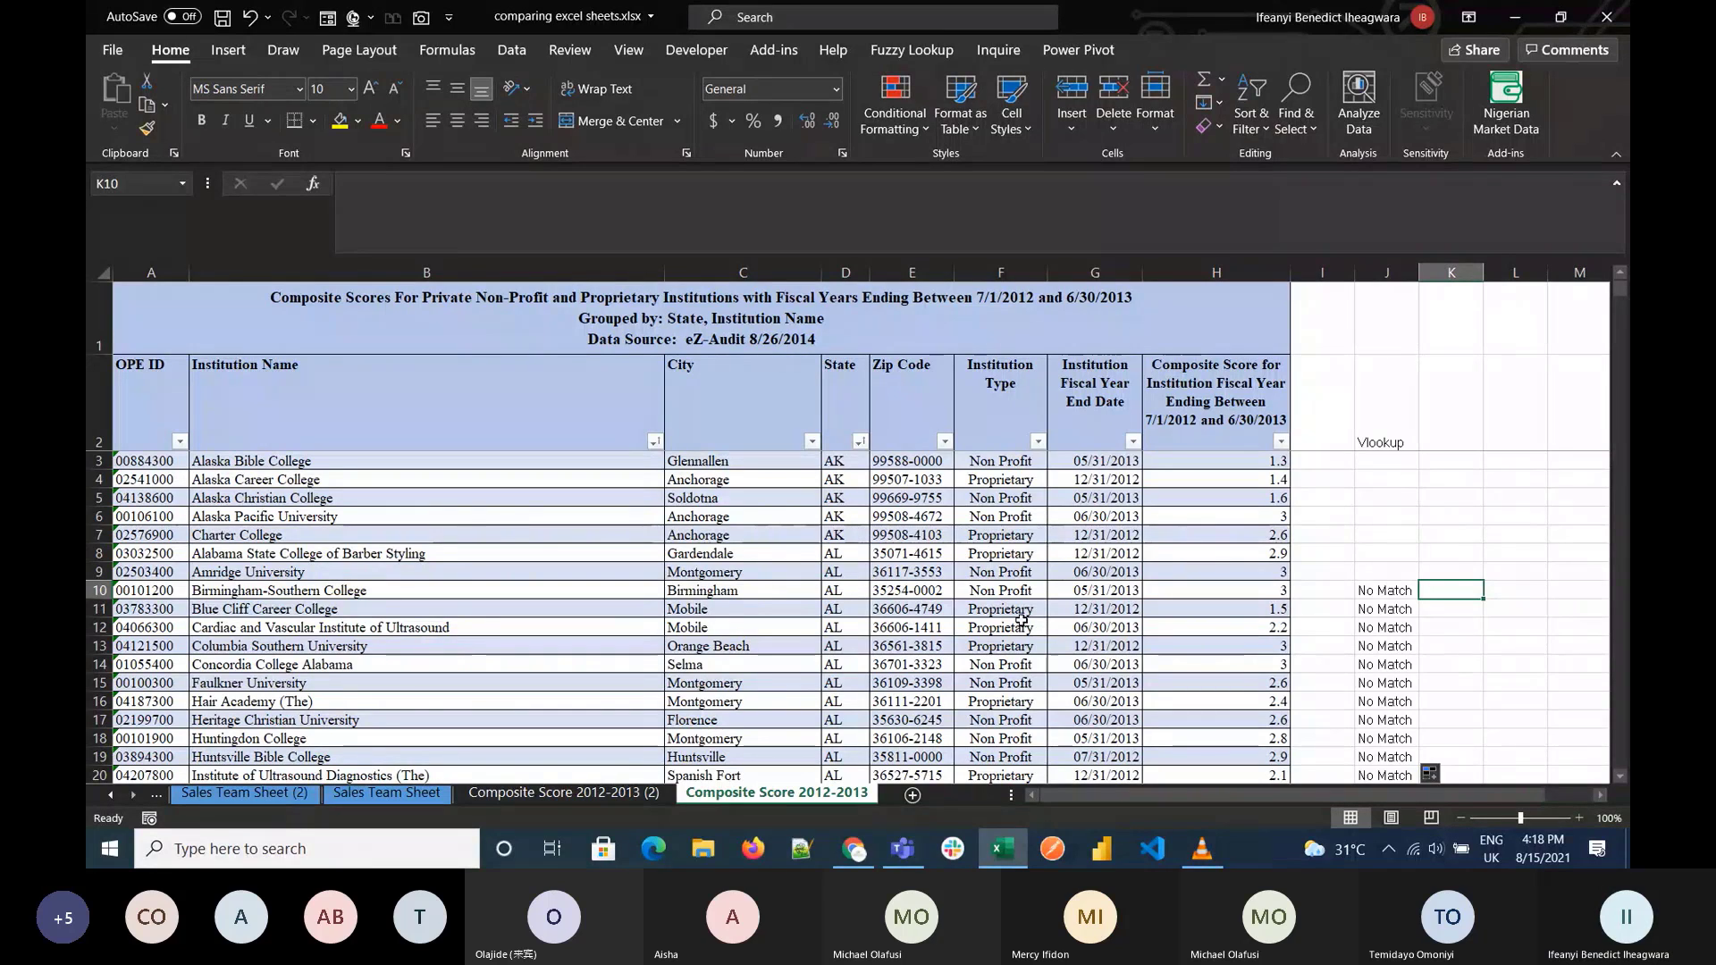
{"action": "left_click", "coordinate": [903, 849]}
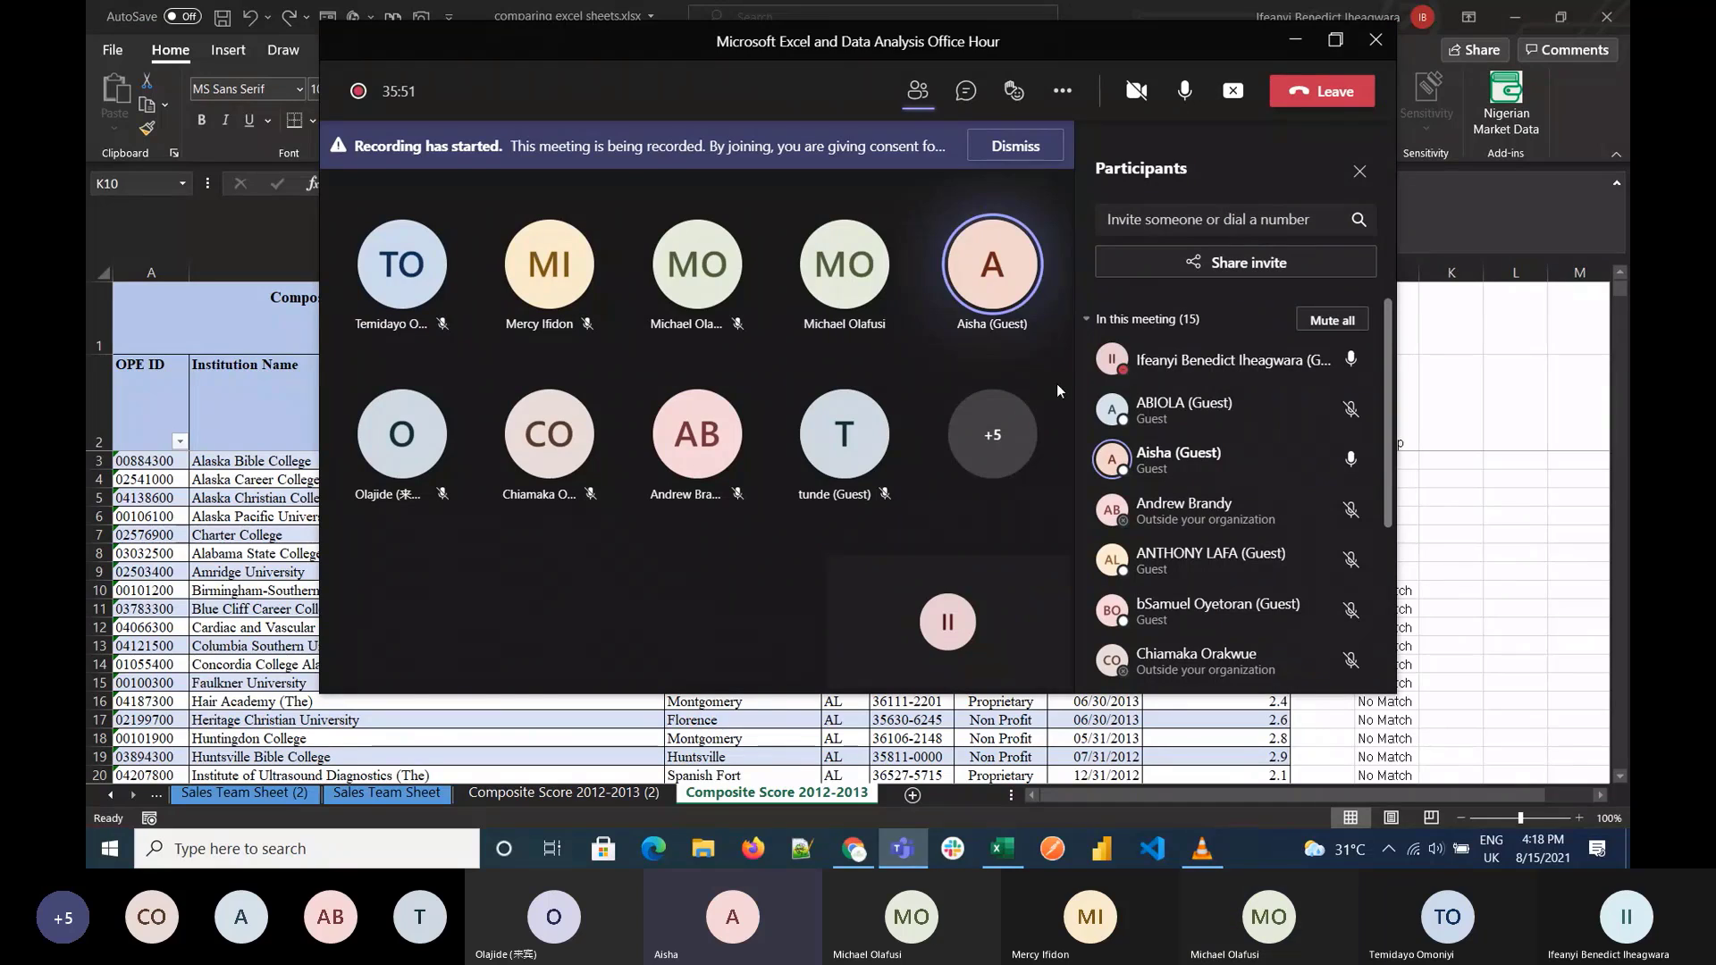
{"action": "left_click", "coordinate": [1459, 507]}
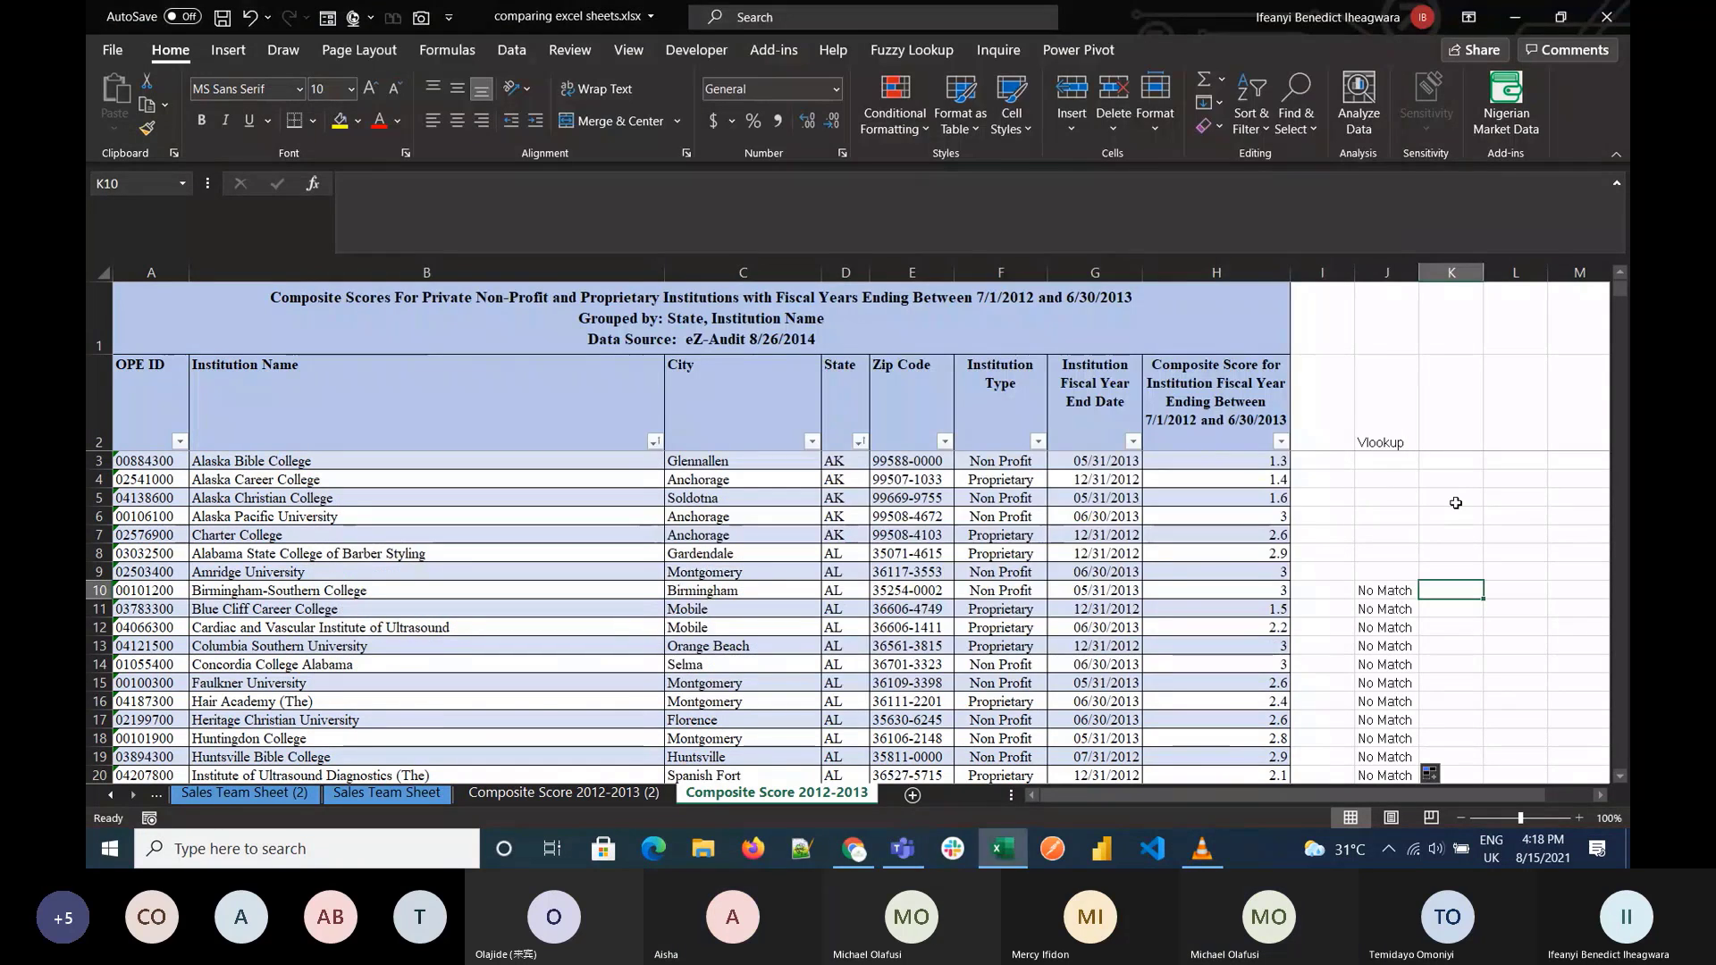
{"action": "scroll", "coordinate": [1456, 504], "scroll_direction": "down", "scroll_amount": 1}
{"action": "scroll", "coordinate": [1456, 503], "scroll_direction": "up", "scroll_amount": 2}
{"action": "scroll", "coordinate": [1456, 503], "scroll_direction": "down", "scroll_amount": 2}
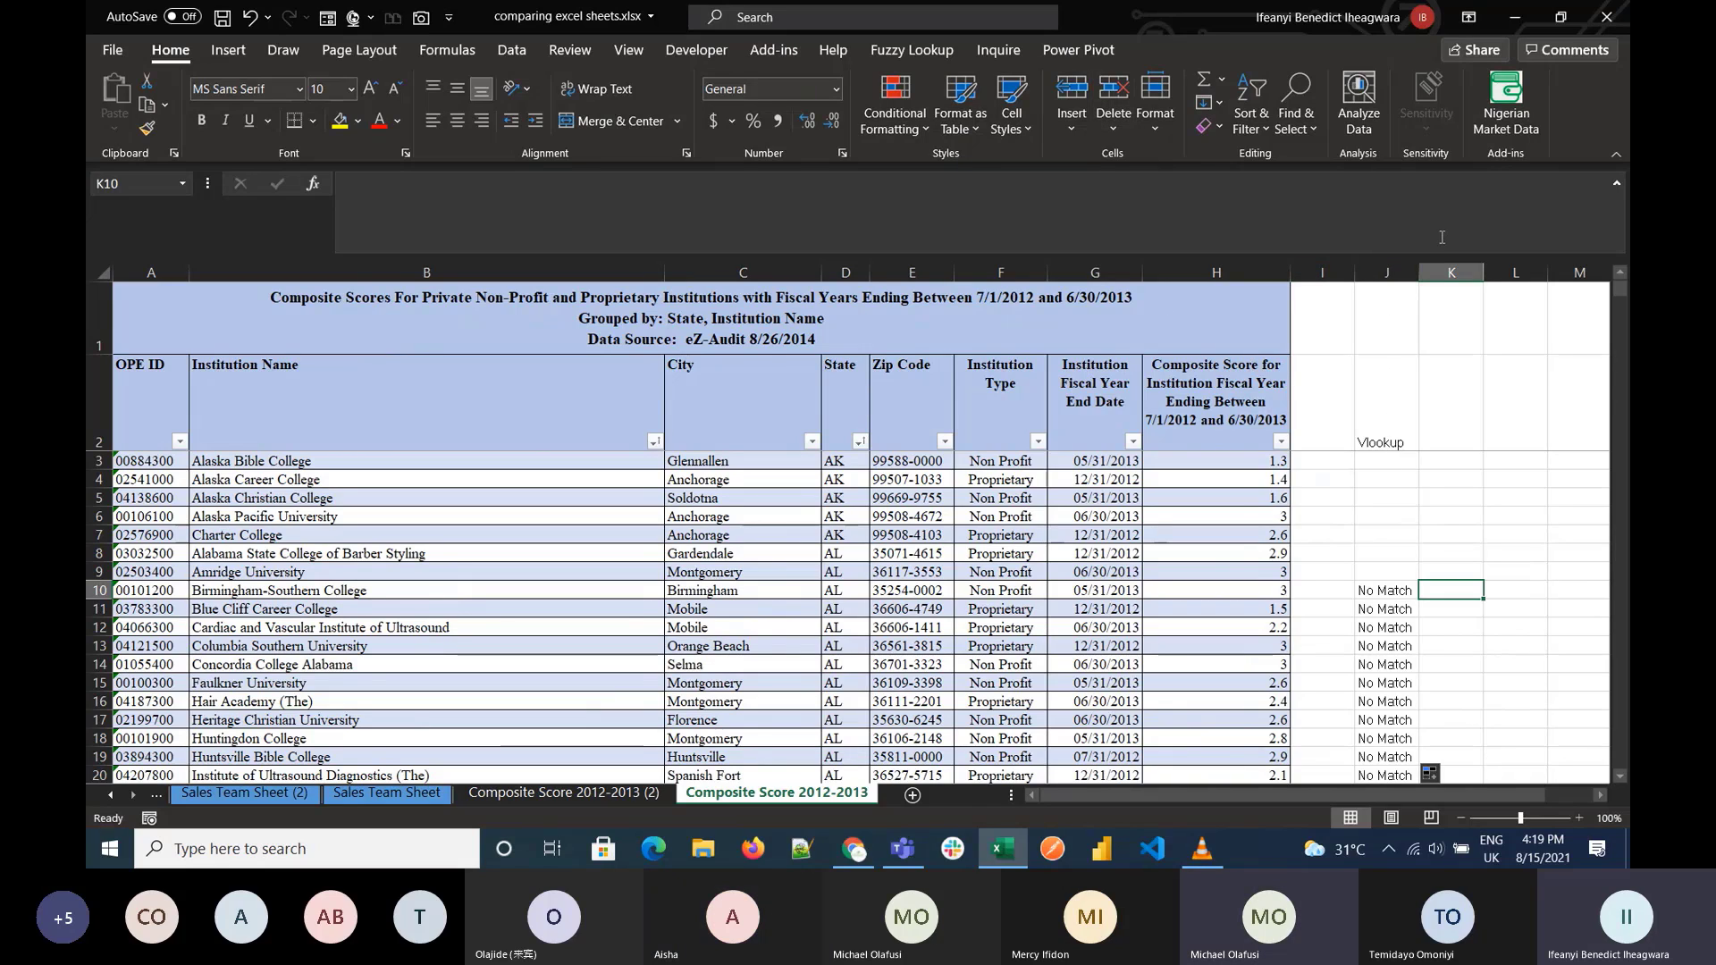
{"action": "left_click", "coordinate": [1387, 273]}
{"action": "left_click", "coordinate": [895, 100]}
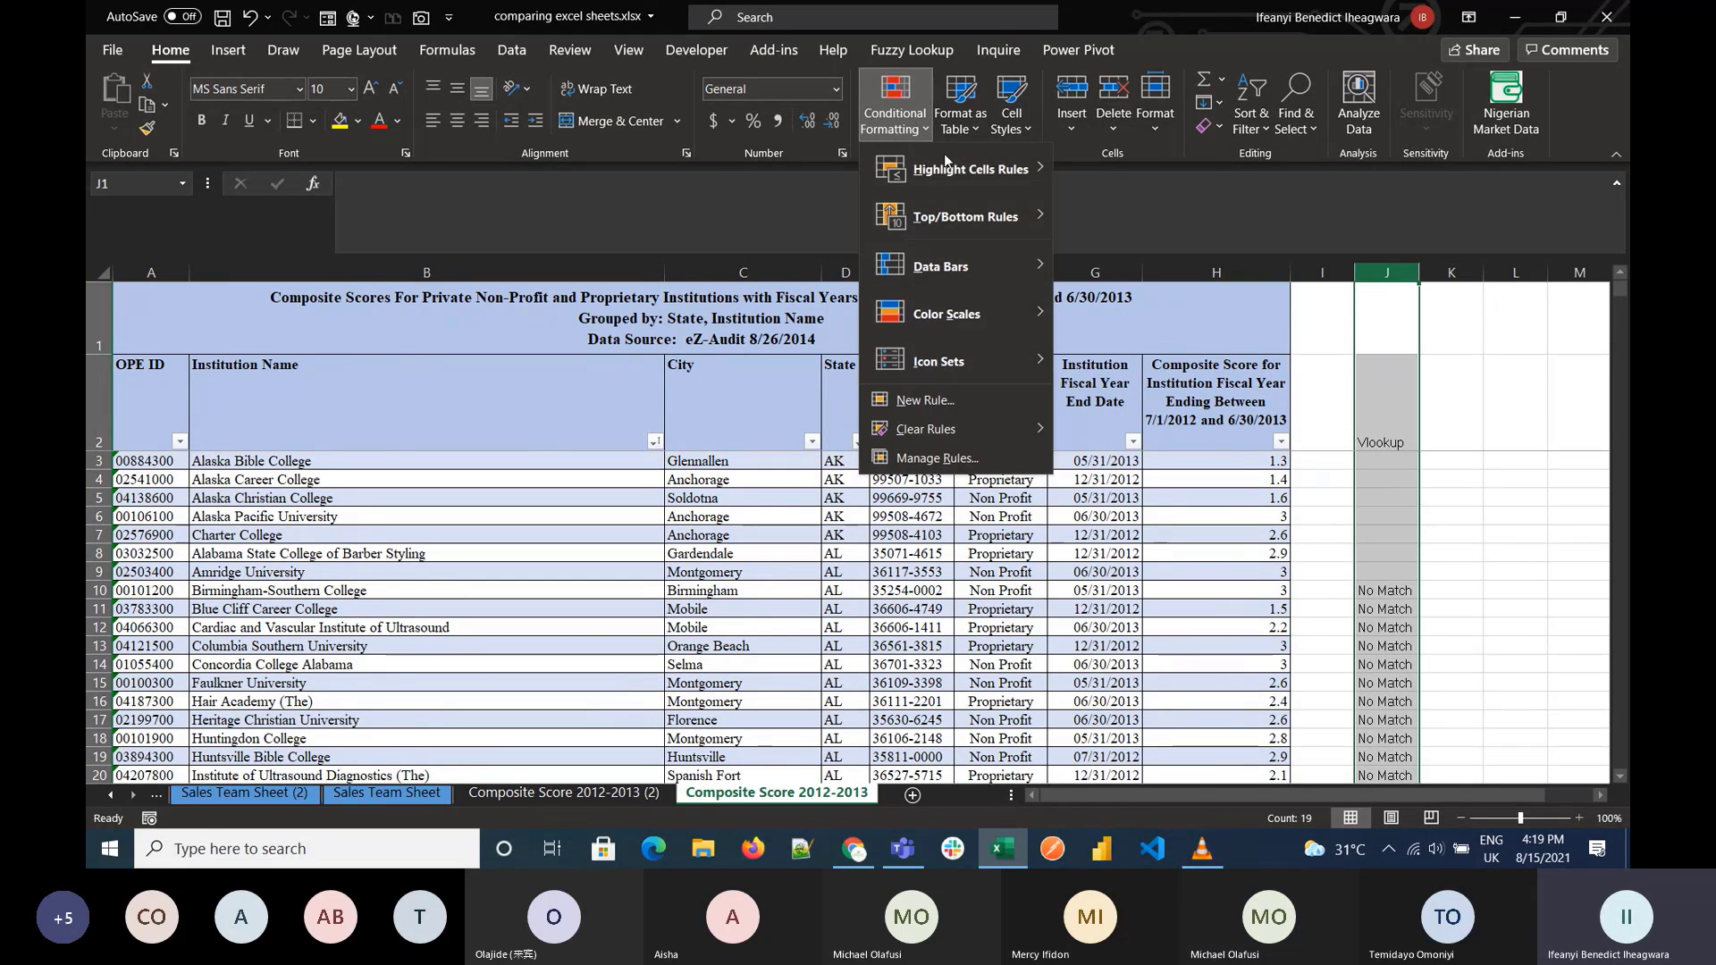
{"action": "mouse_move", "coordinate": [960, 174]}
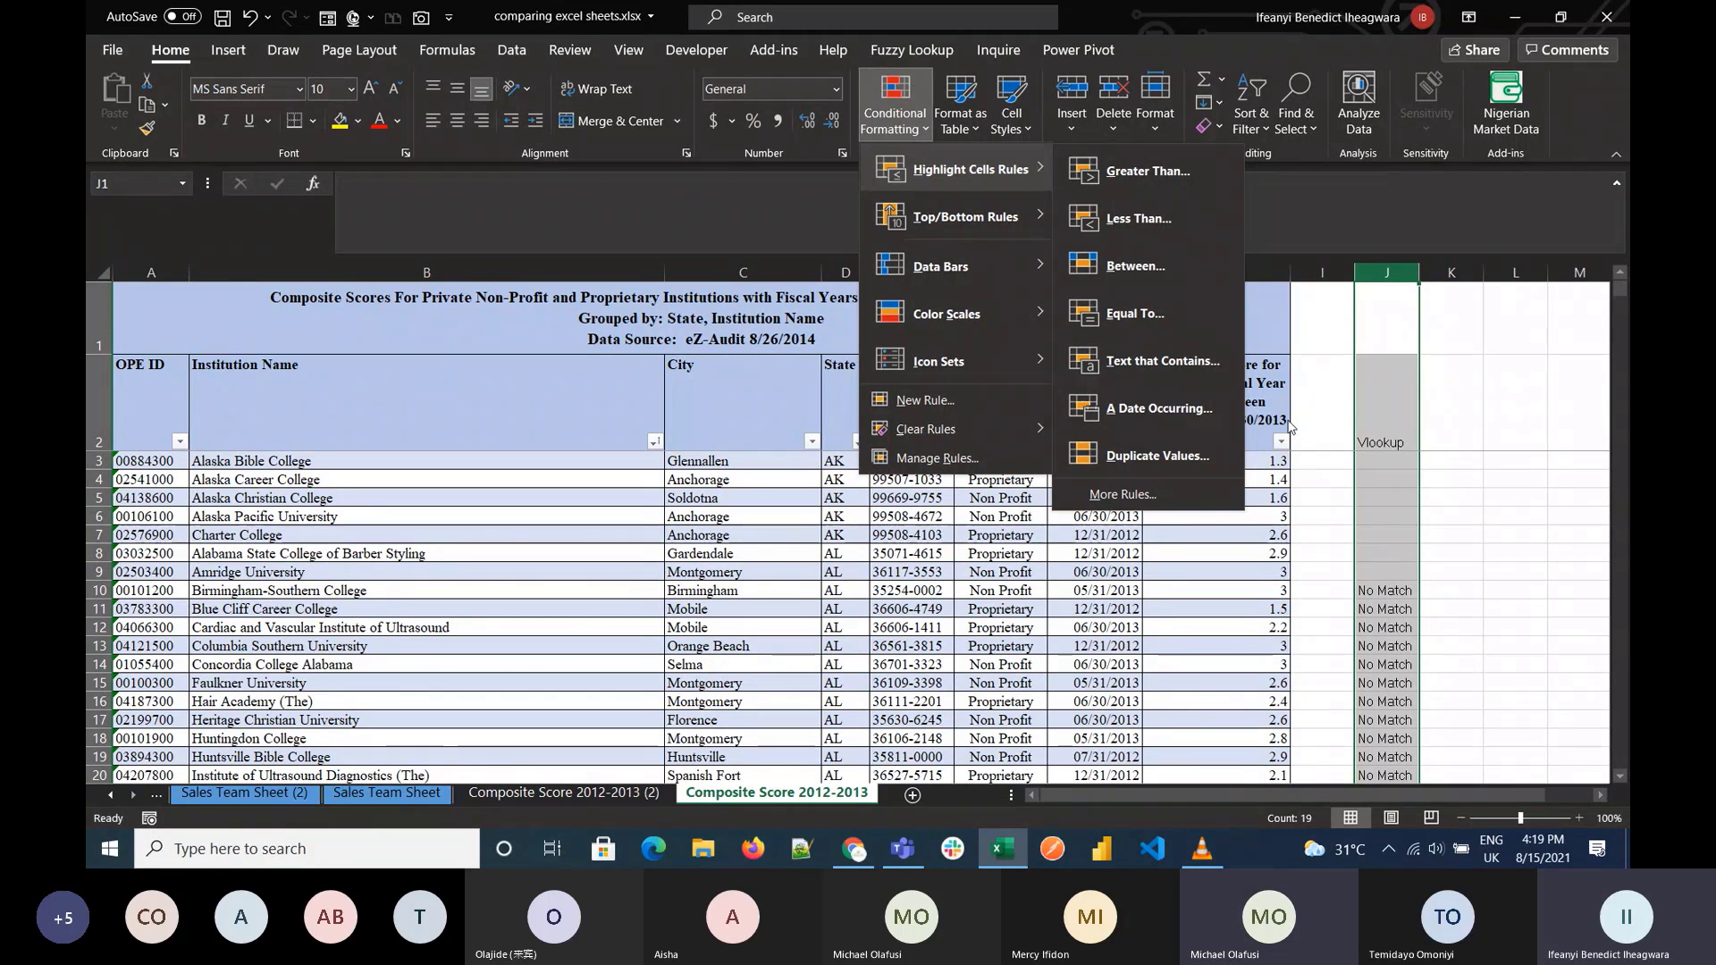
{"action": "left_click", "coordinate": [1436, 516]}
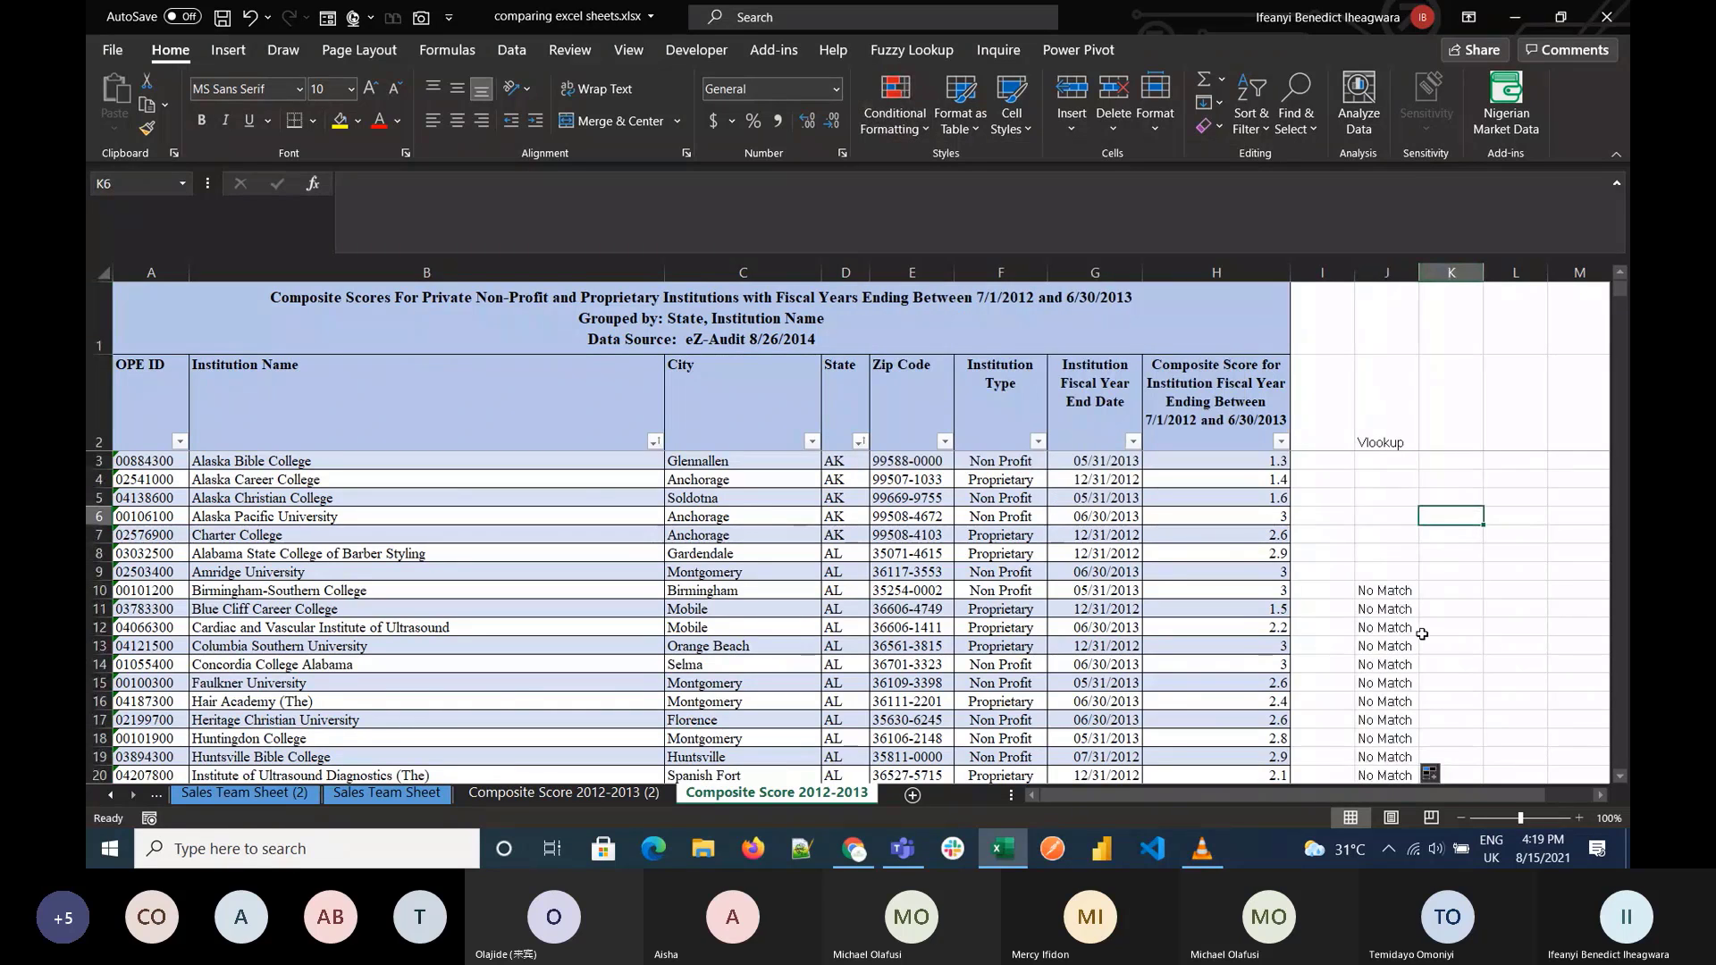
{"action": "left_click", "coordinate": [1465, 464]}
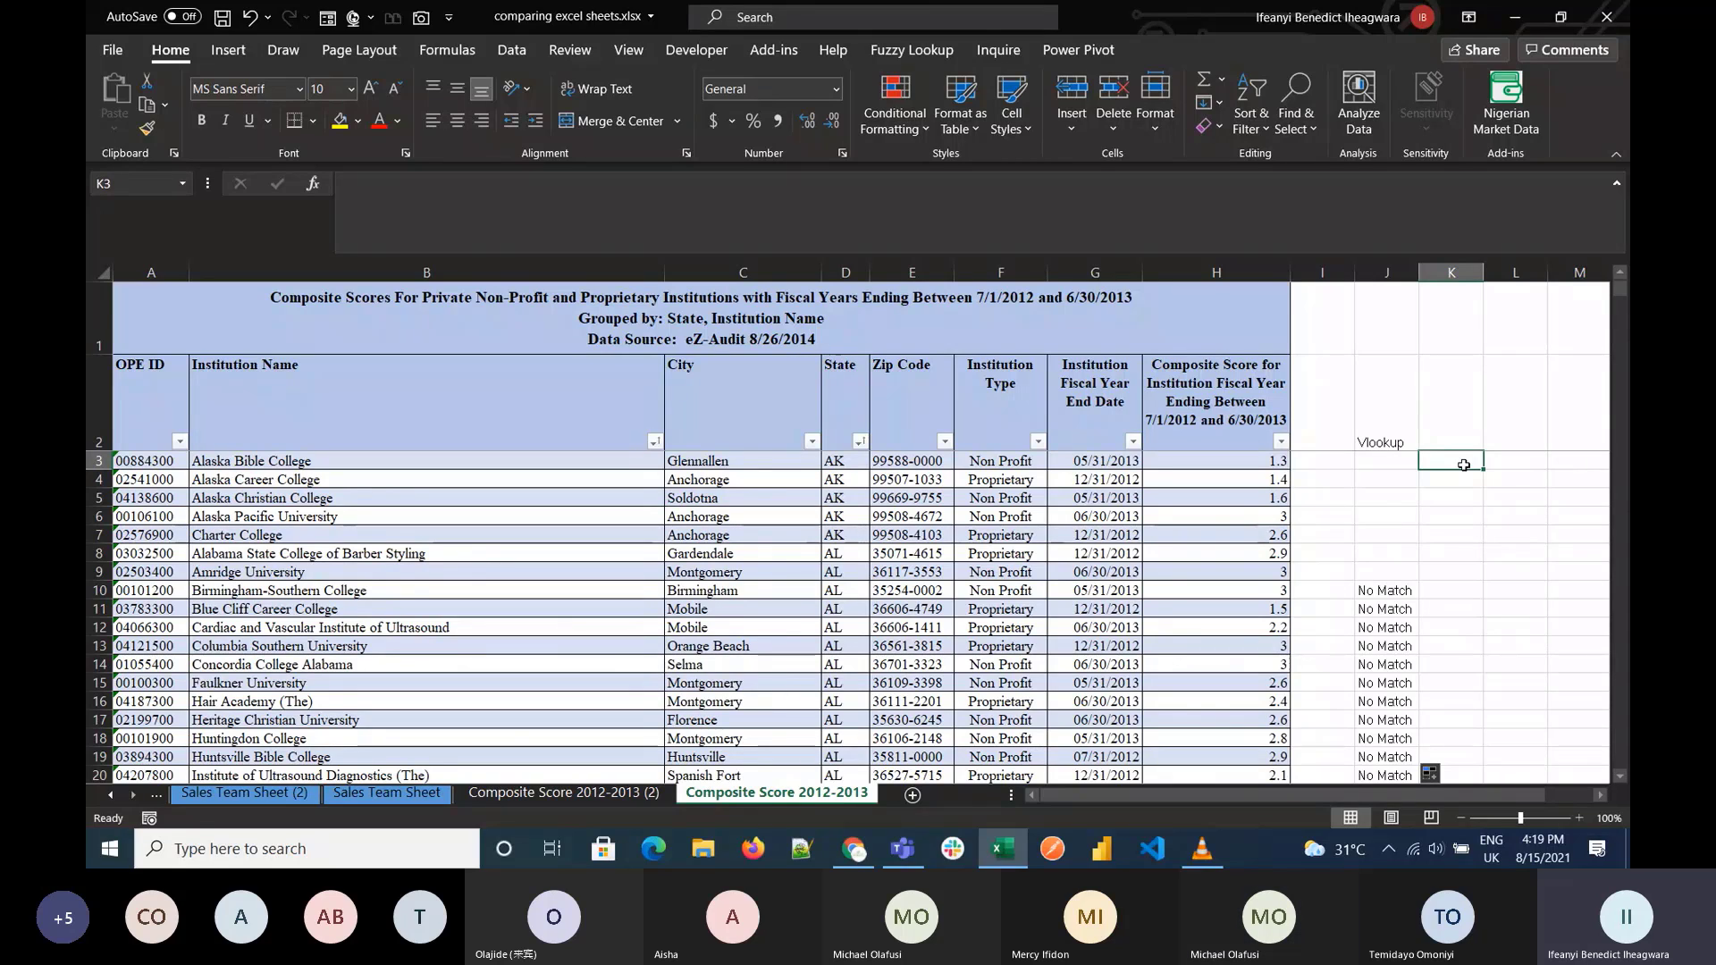
Step: Examine the IF formula with the nested VLOOKUP in J3 without changing it
{"action": "left_click", "coordinate": [1386, 465]}
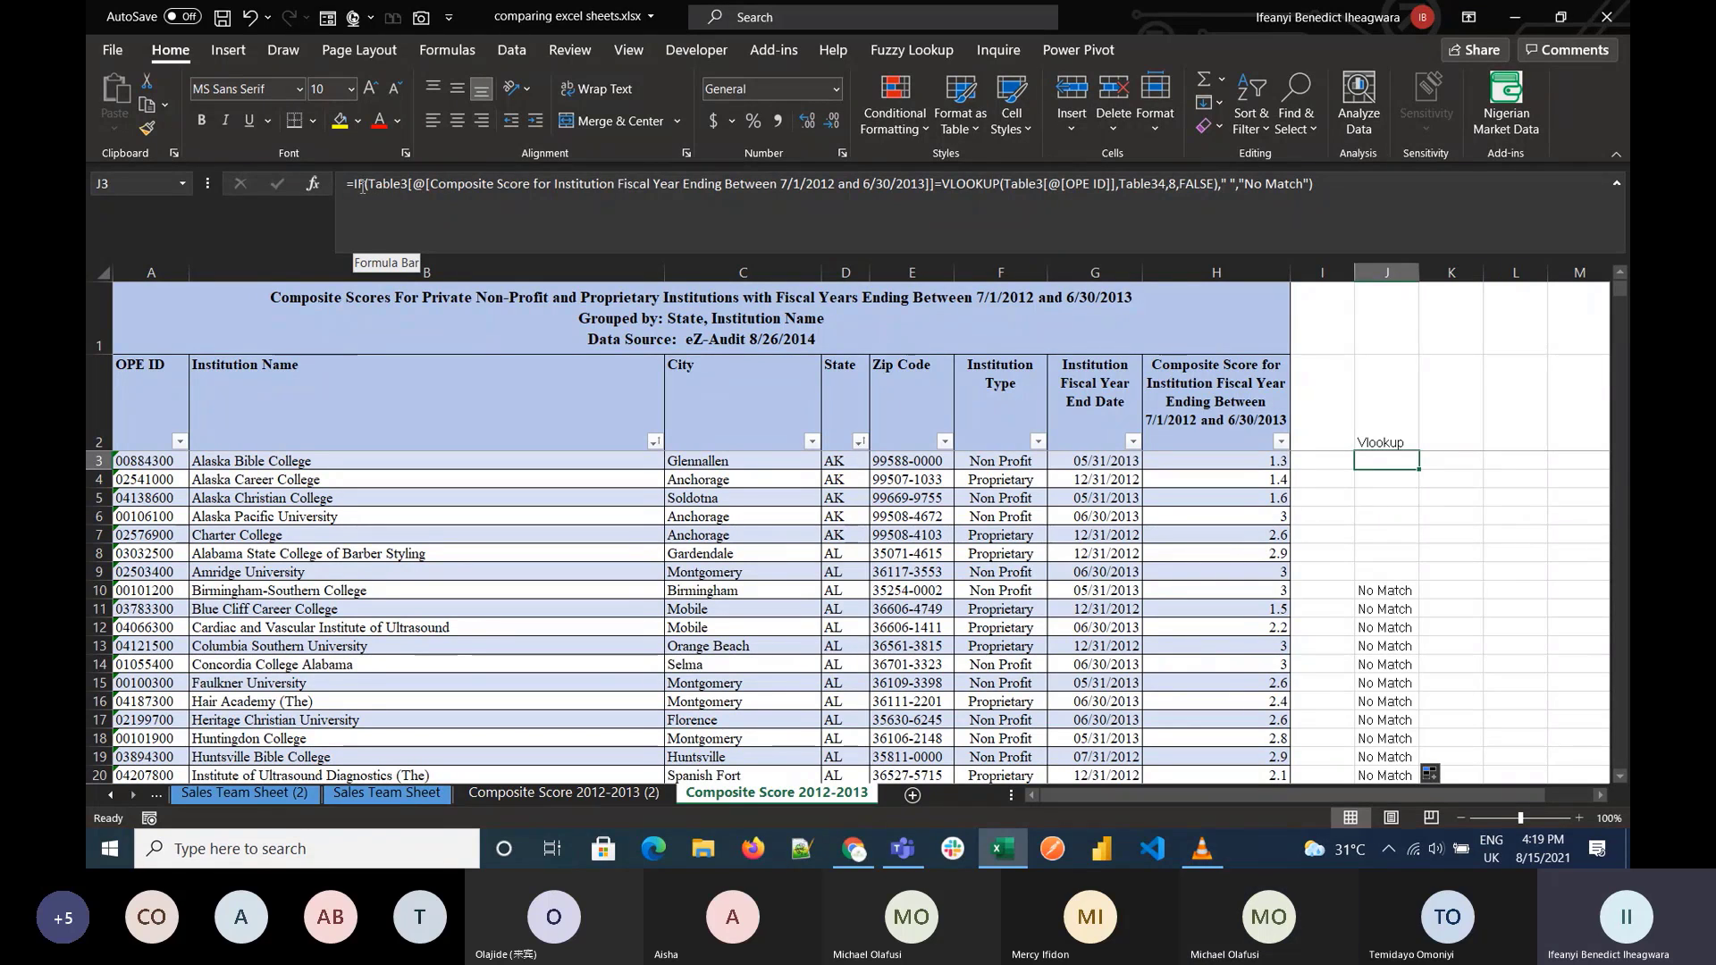
{"action": "left_click", "coordinate": [362, 185]}
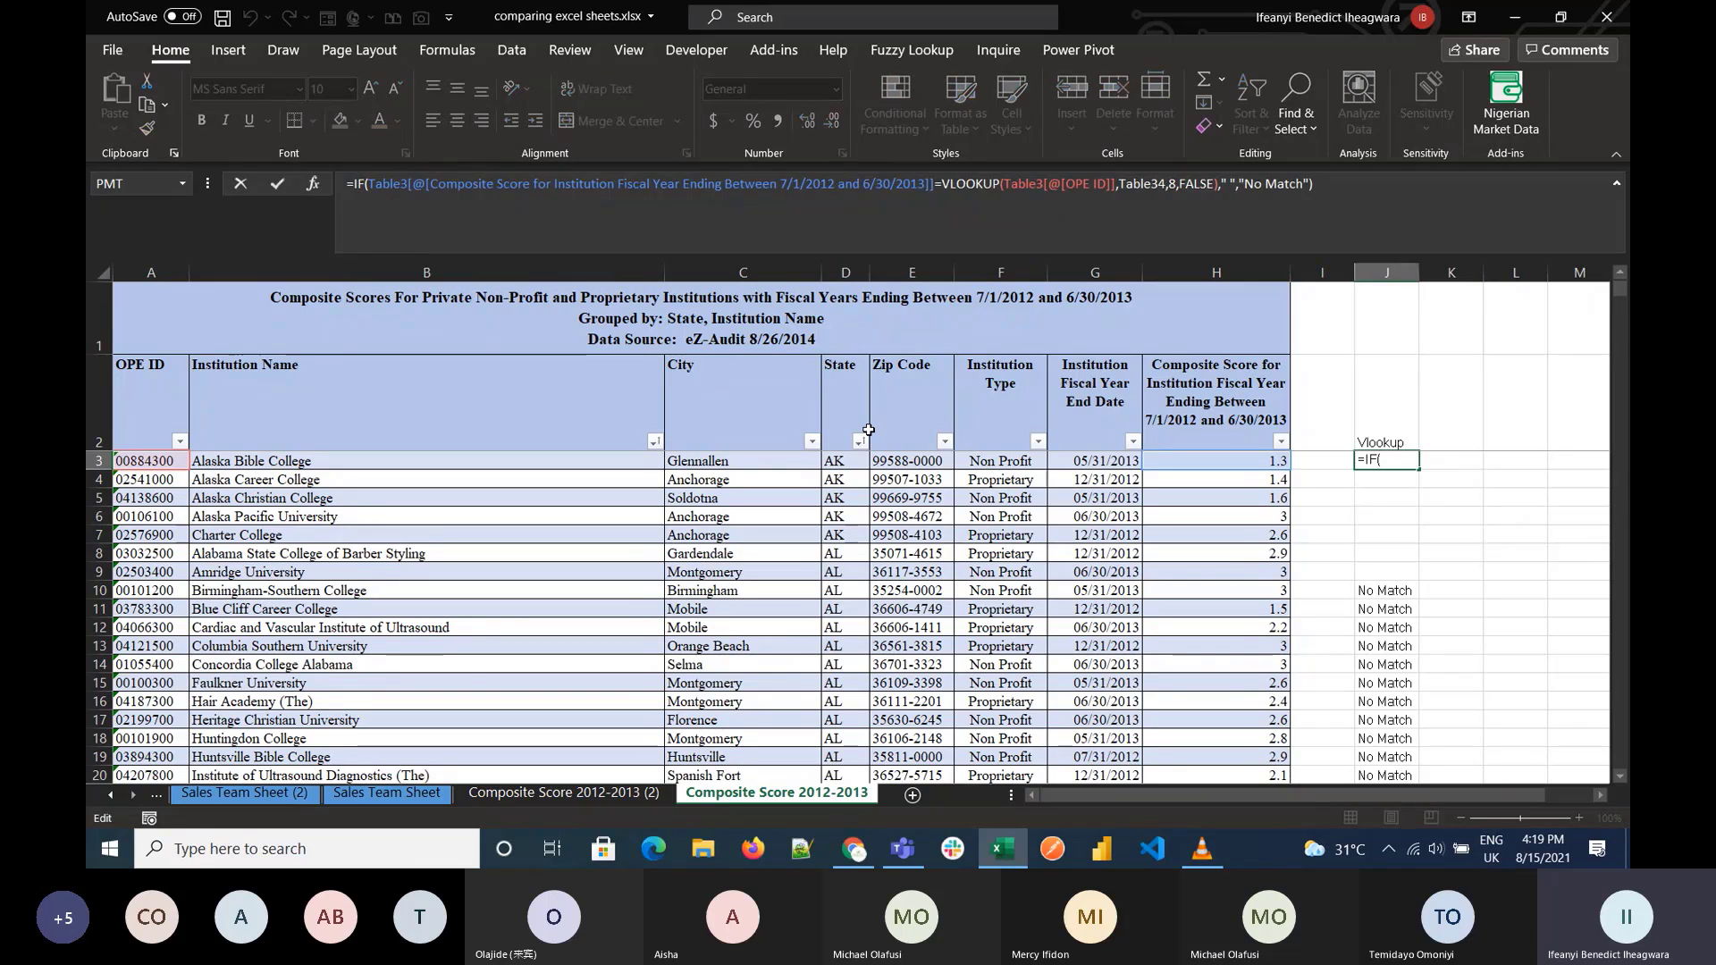
{"action": "type", "text": "'"}
{"action": "key", "text": "BackSpace"}
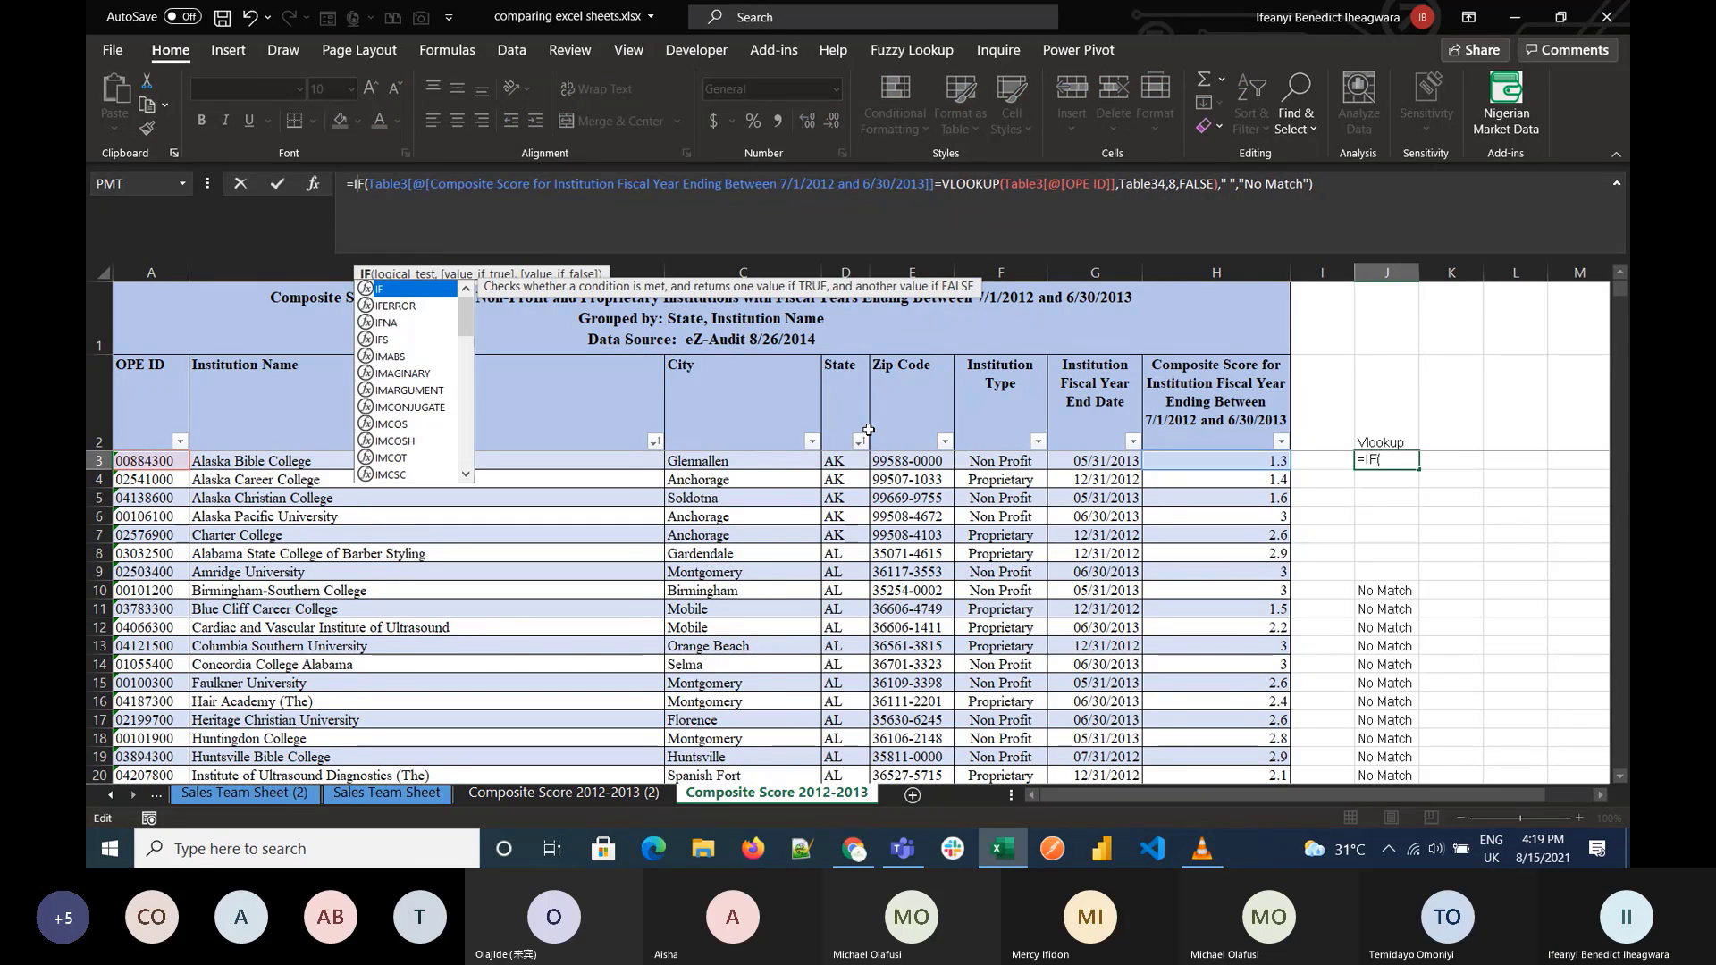
{"action": "key", "text": "Return"}
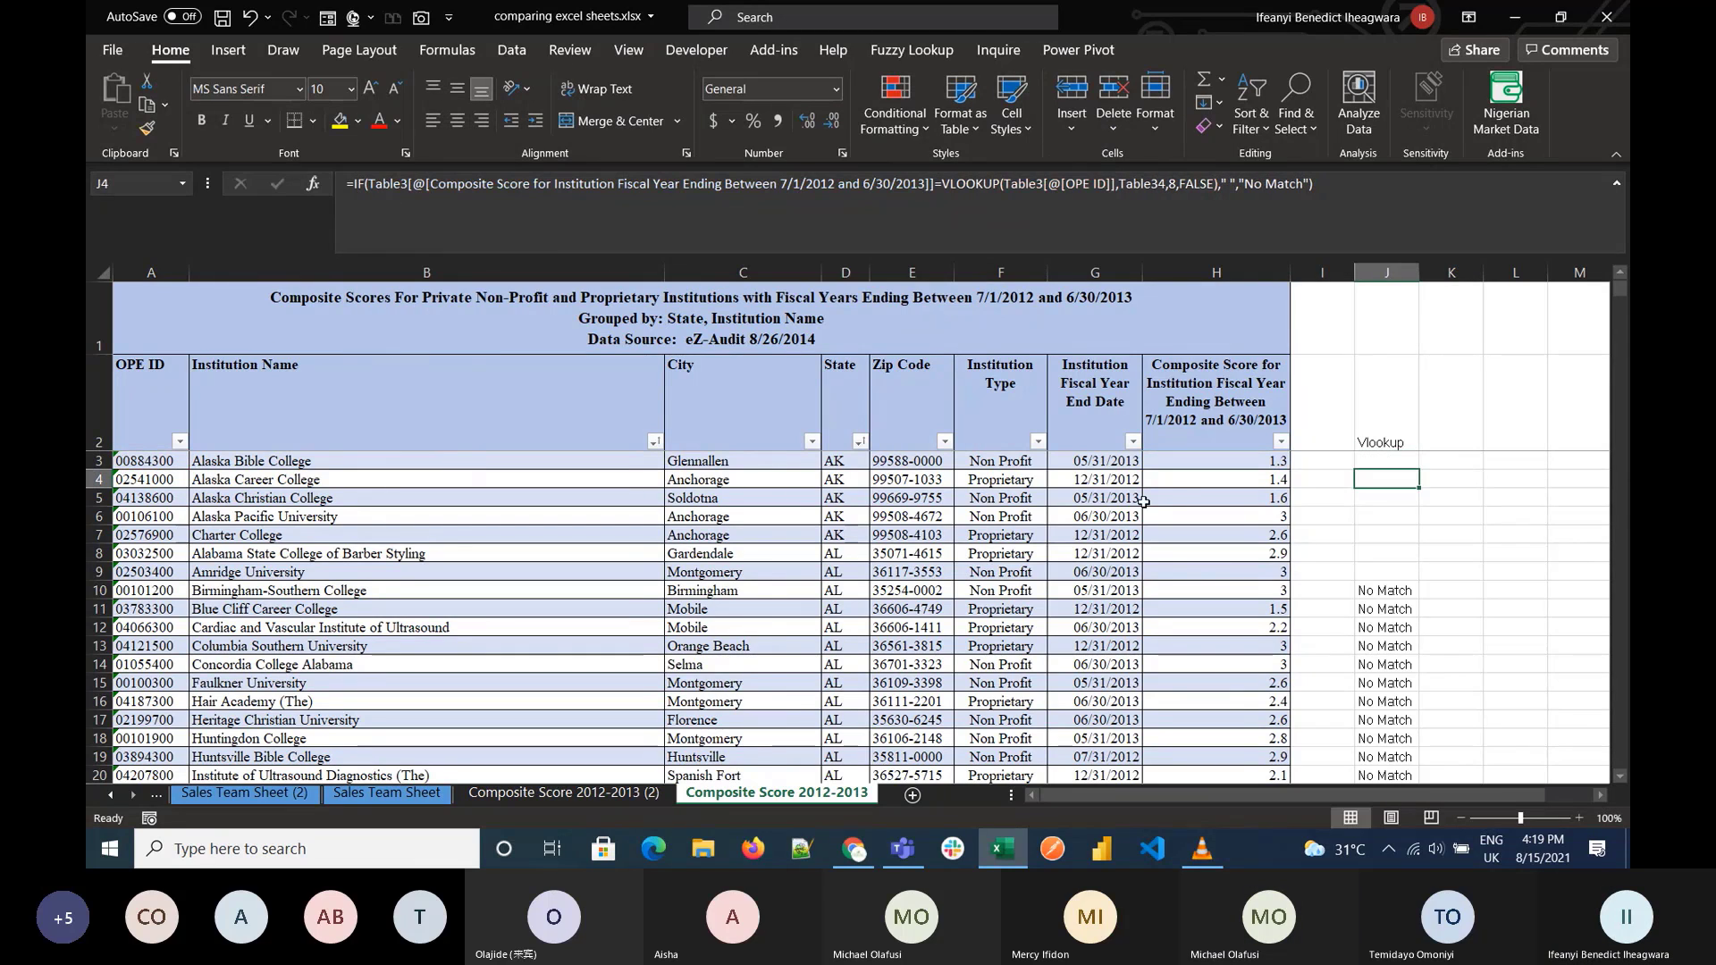
{"action": "left_click", "coordinate": [1476, 463]}
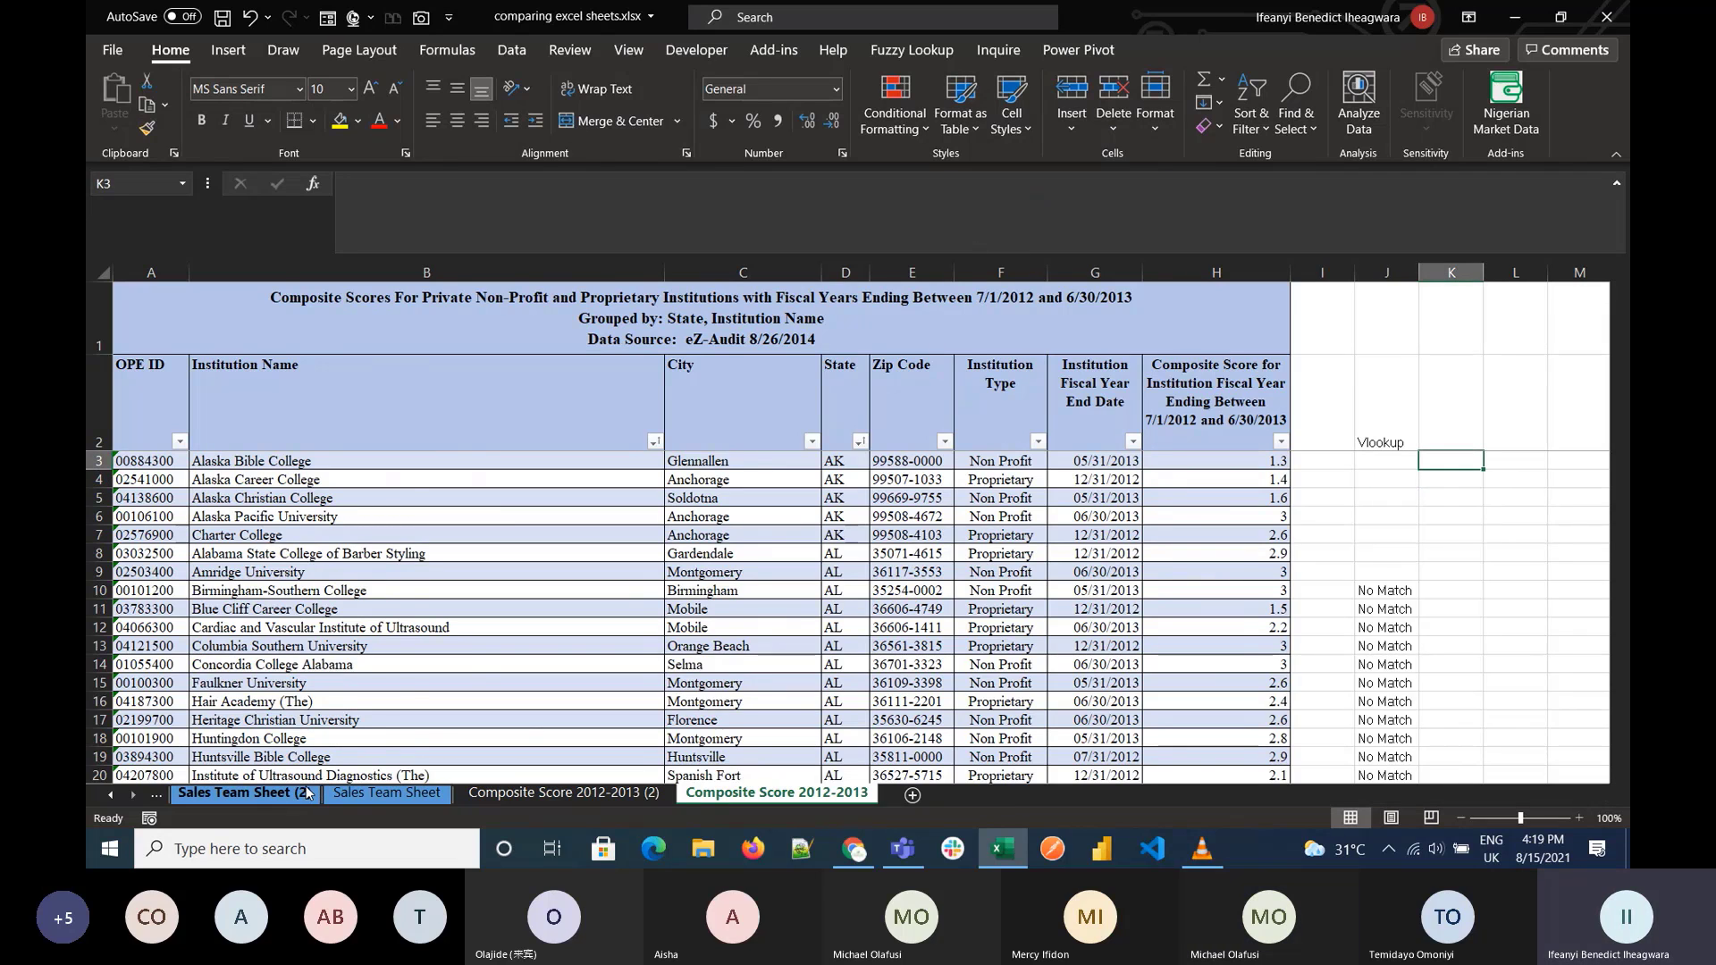
Step: Review the list of sheet comparison methods on Sheet1
{"action": "left_click", "coordinate": [307, 793]}
{"action": "left_click", "coordinate": [108, 796]}
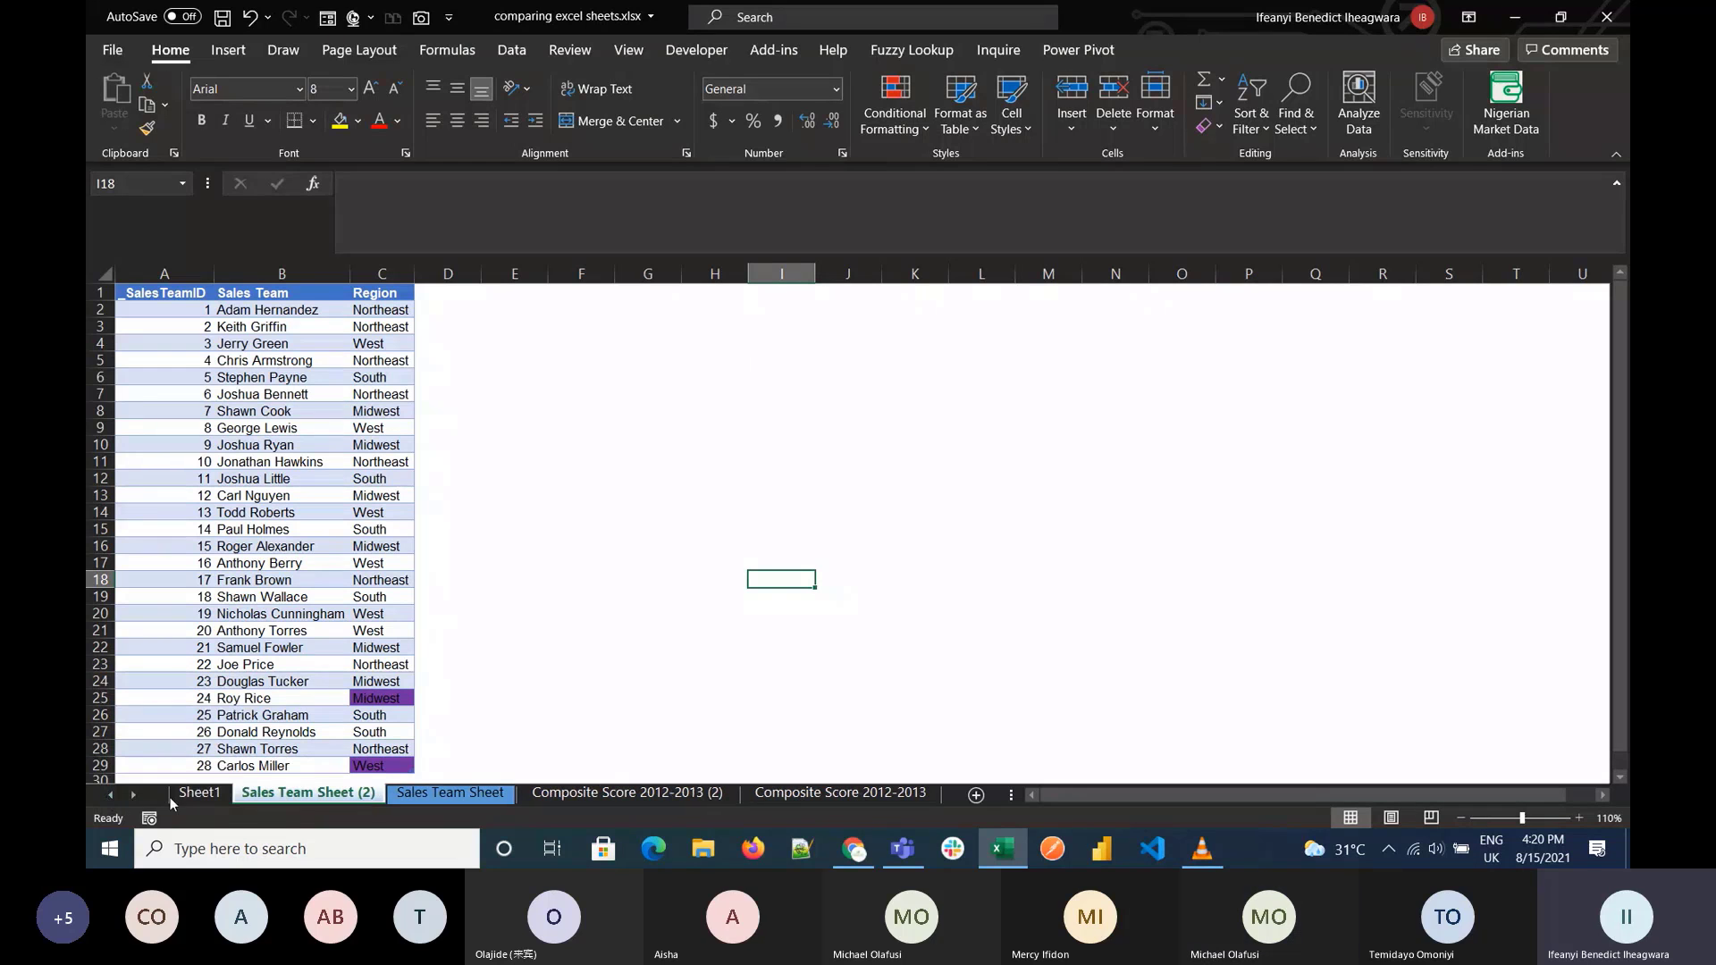
{"action": "left_click", "coordinate": [198, 793]}
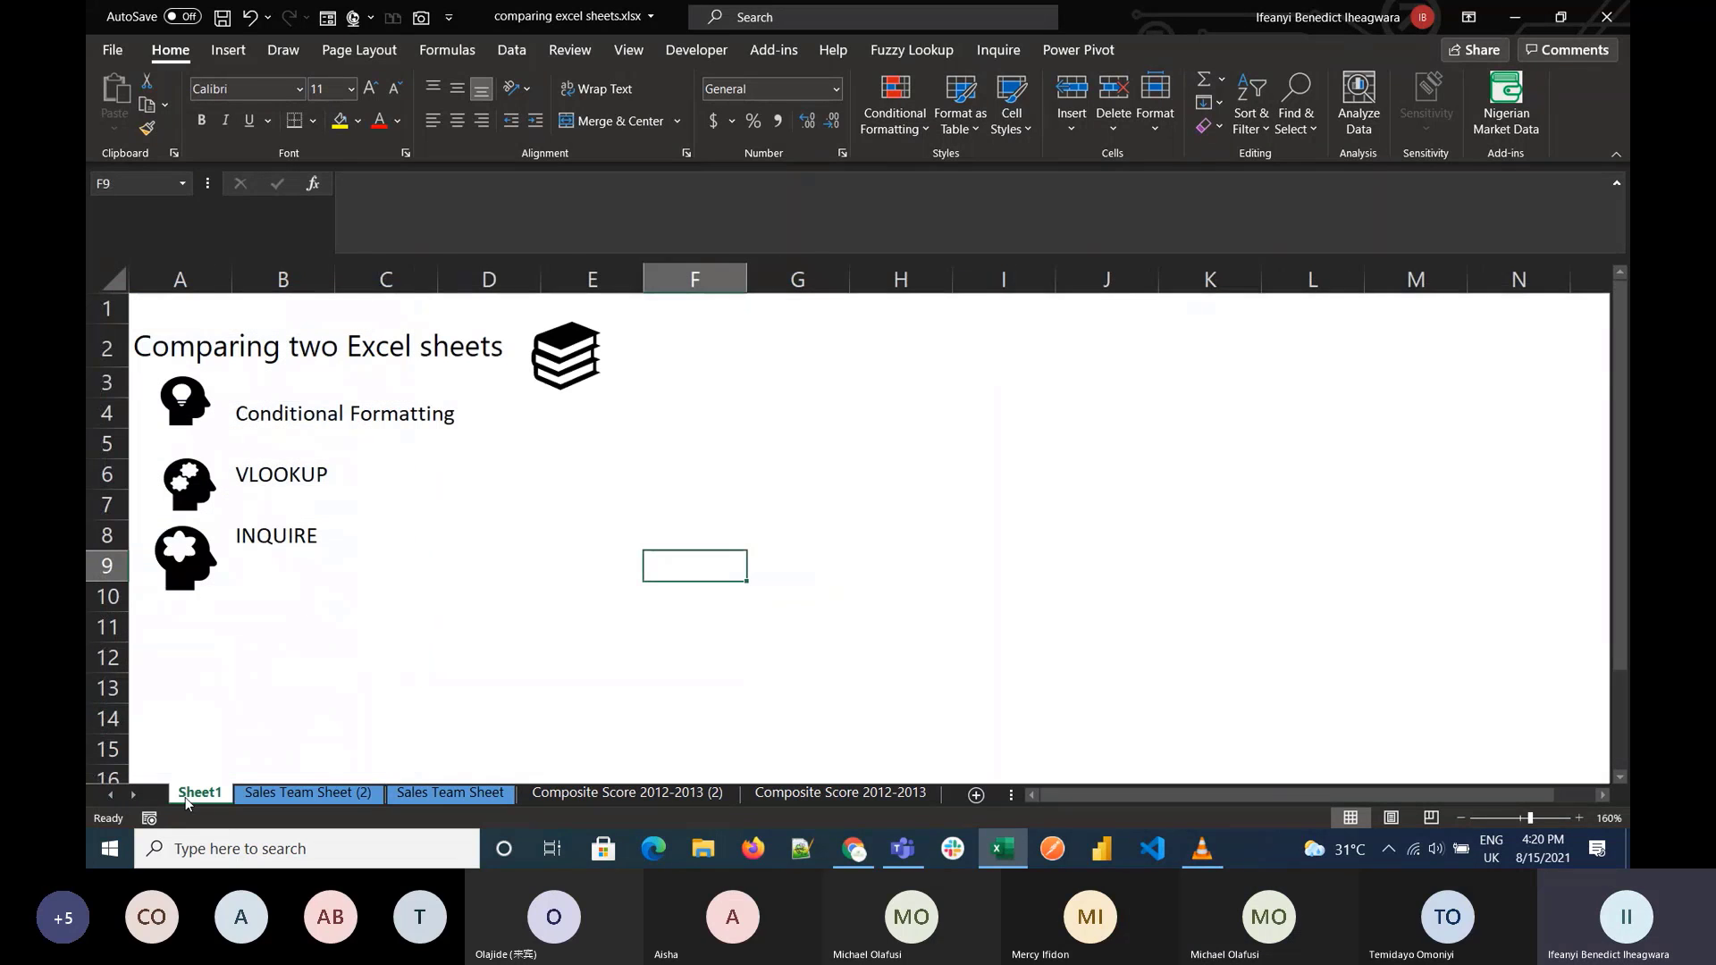
Step: Move the Composite Score 2012-2013 (2) sheet into a new workbook without creating a copy
{"action": "left_click", "coordinate": [576, 794]}
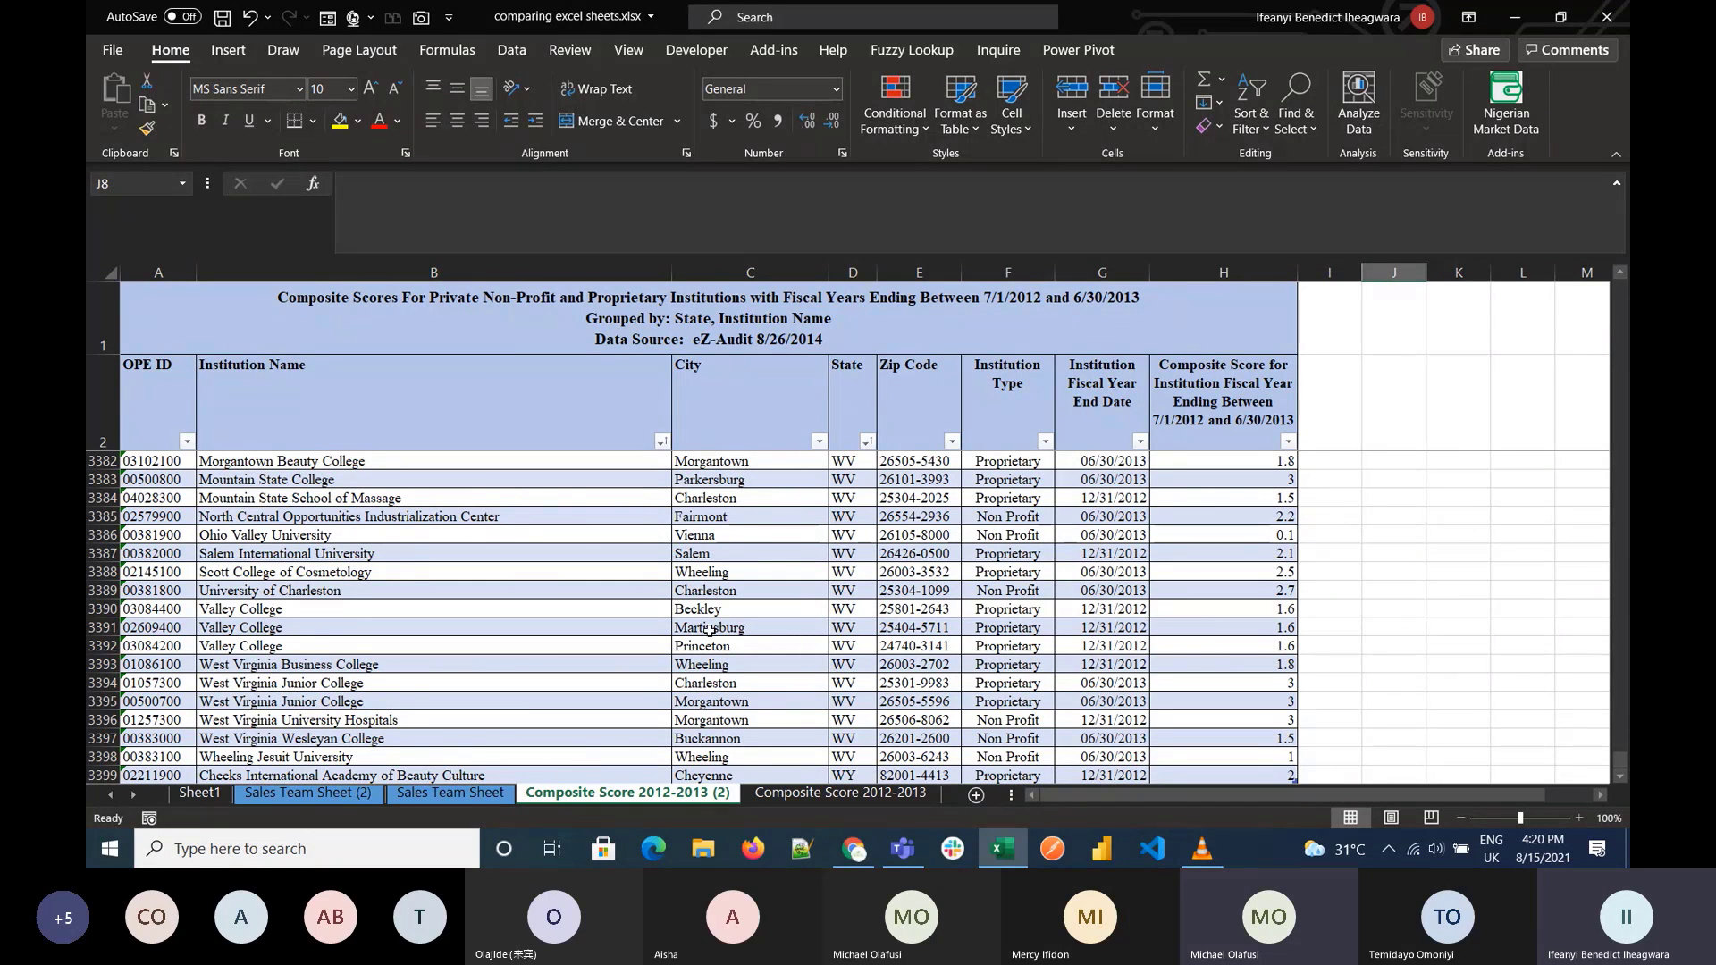
{"action": "scroll", "coordinate": [729, 682], "scroll_direction": "down", "scroll_amount": 4}
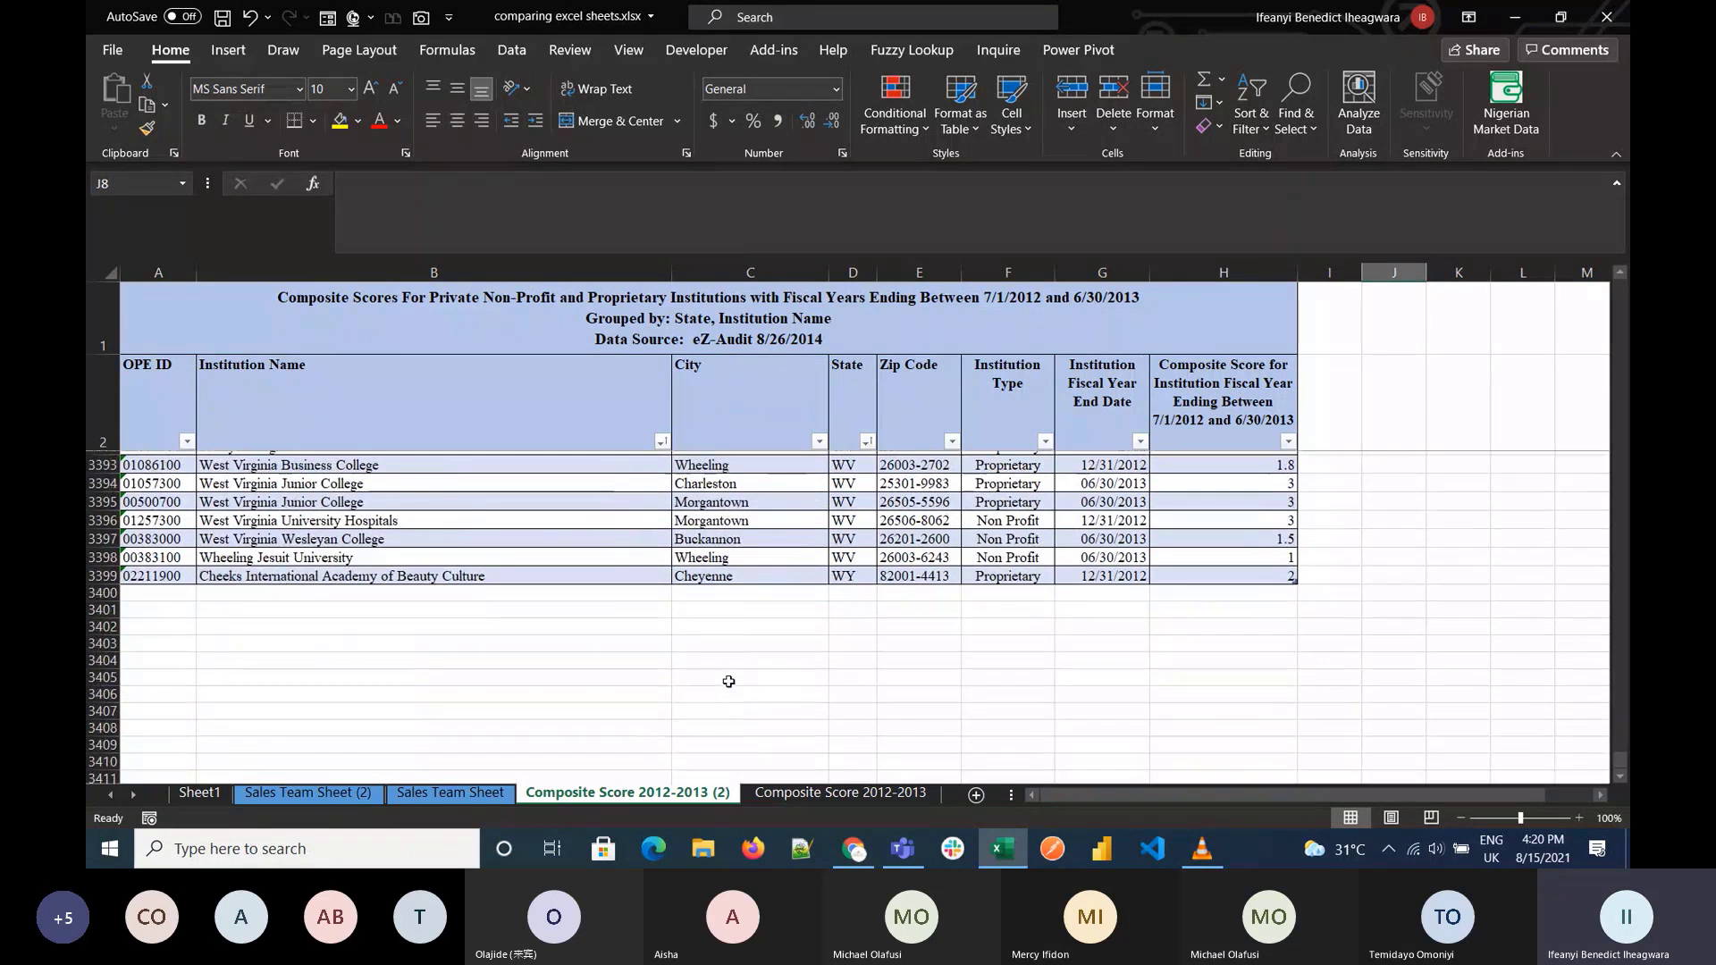
{"action": "scroll", "coordinate": [729, 682], "scroll_direction": "up", "scroll_amount": 20}
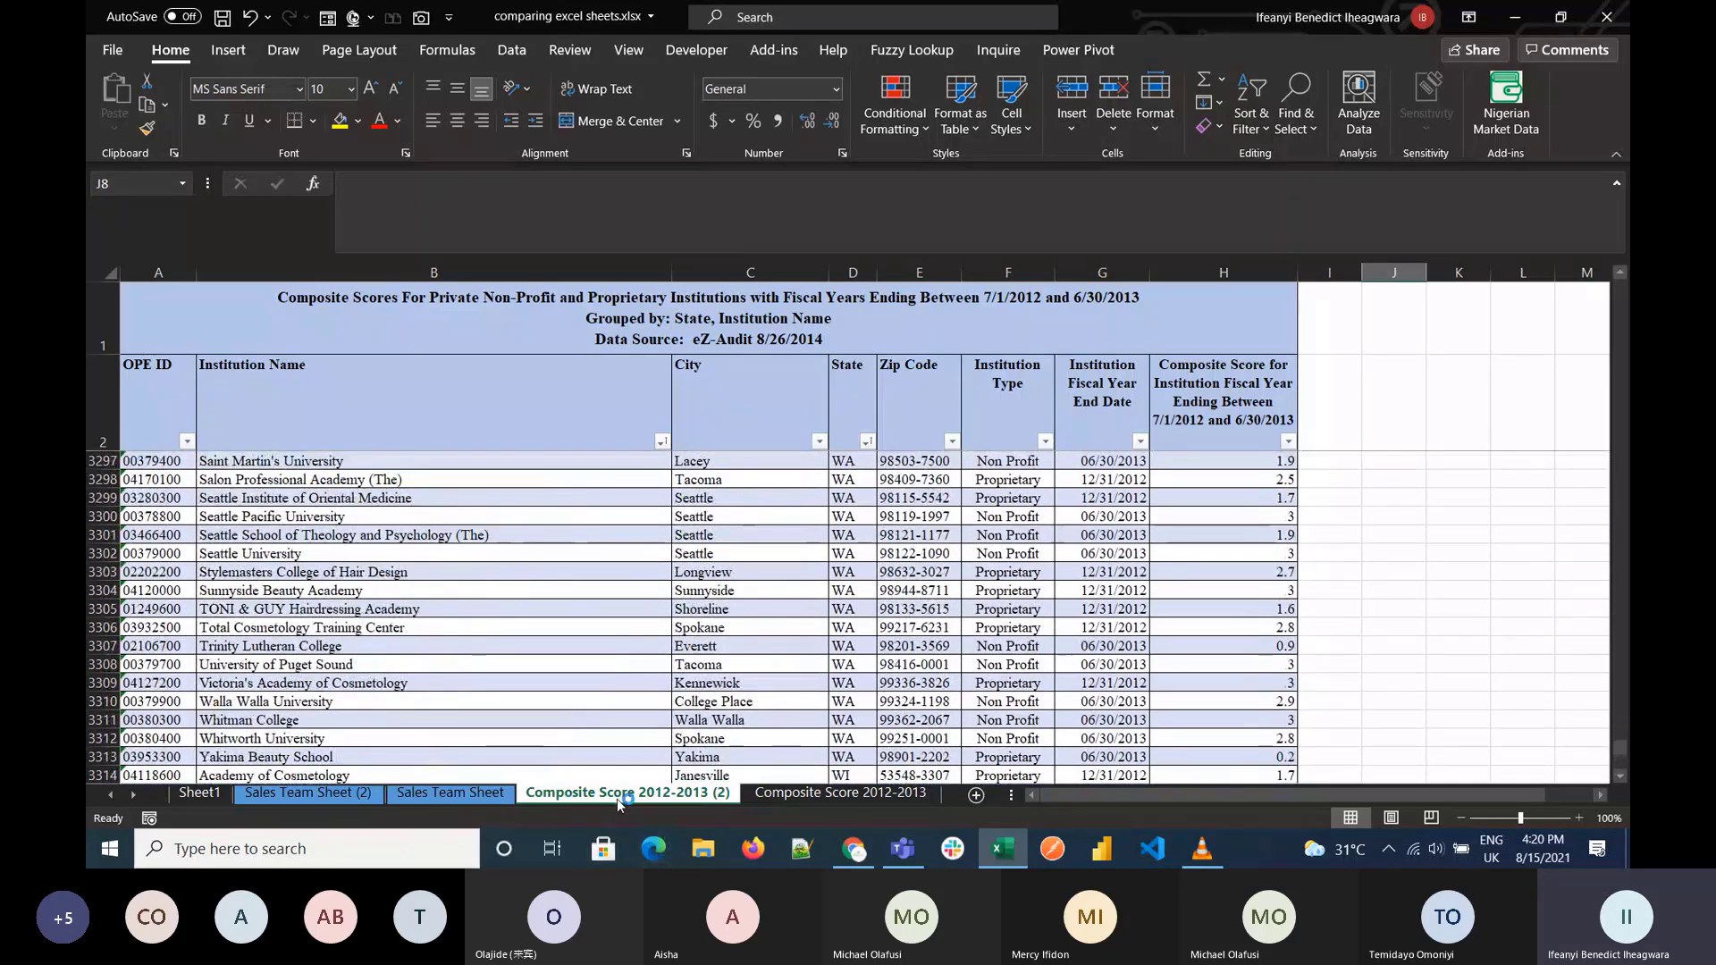
{"action": "right_click", "coordinate": [620, 804]}
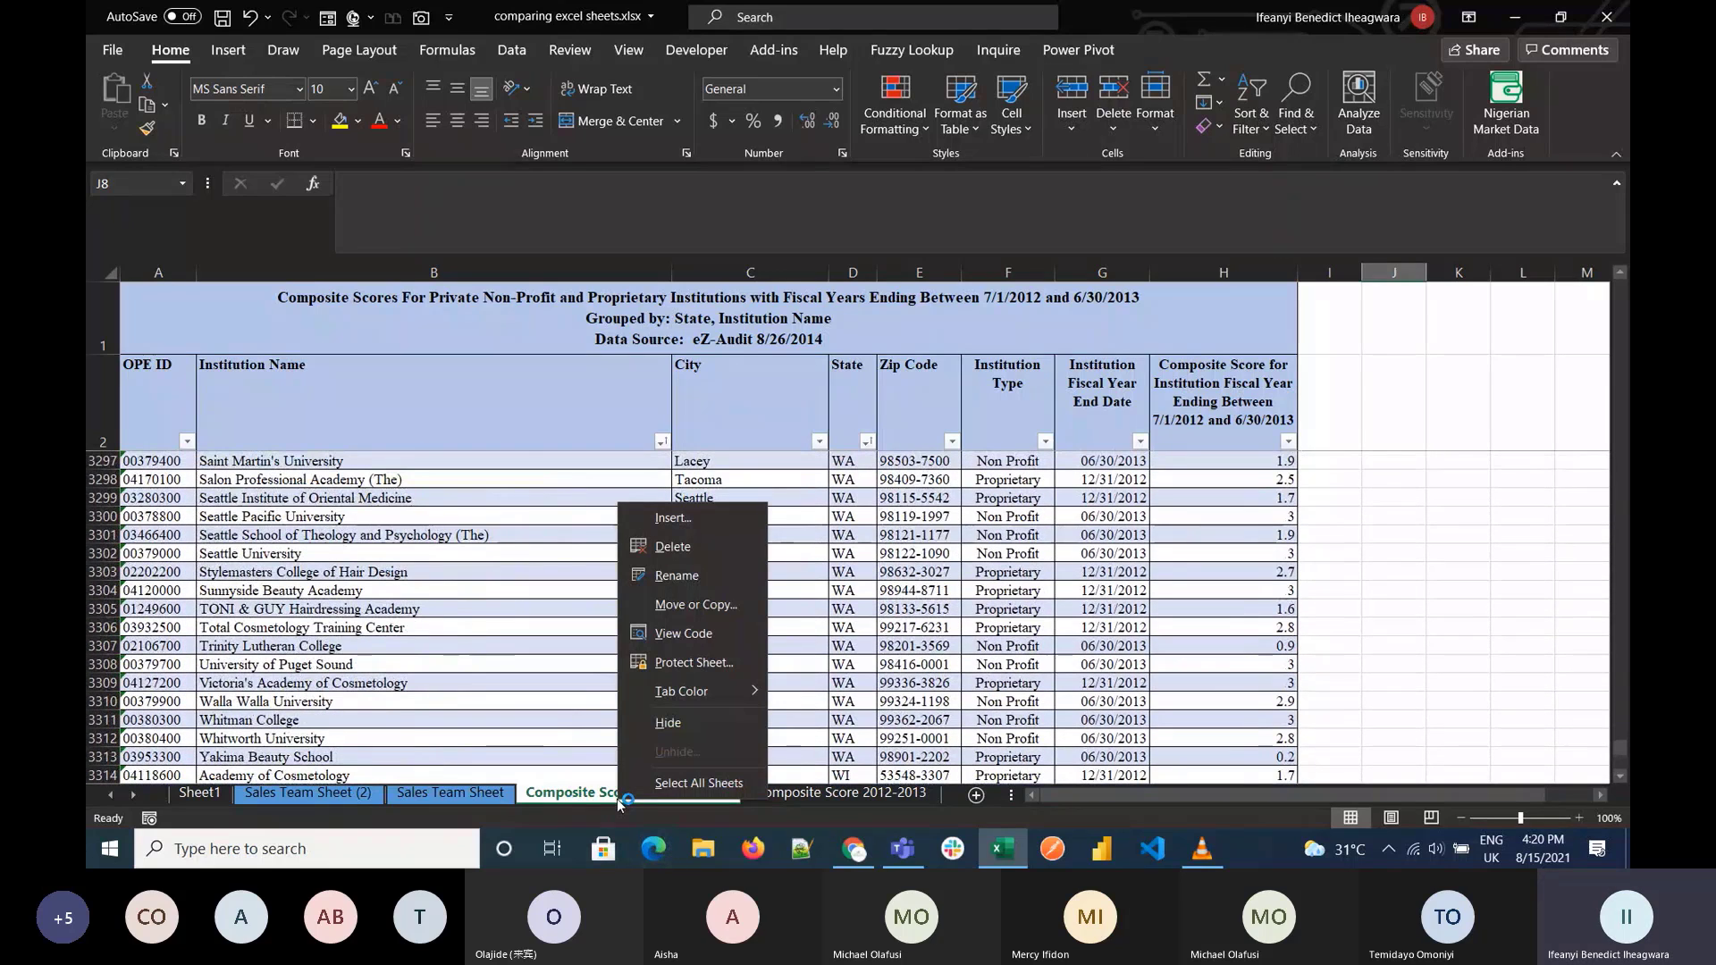
{"action": "left_click", "coordinate": [691, 616]}
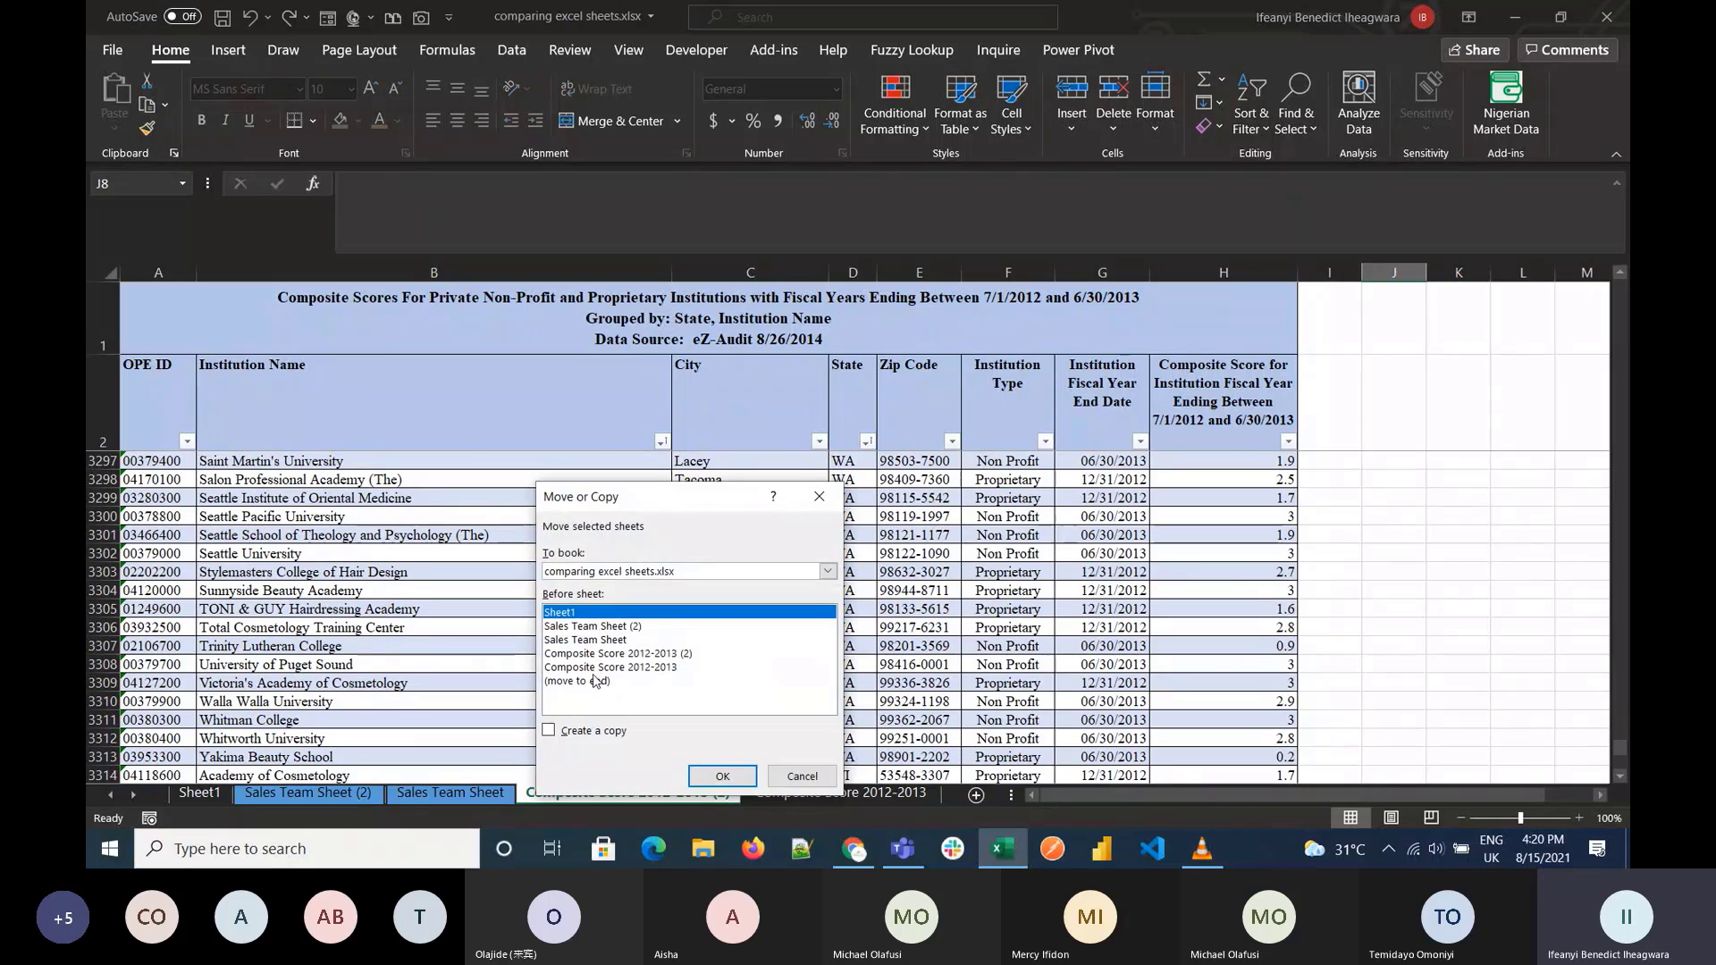
{"action": "left_click", "coordinate": [652, 578]}
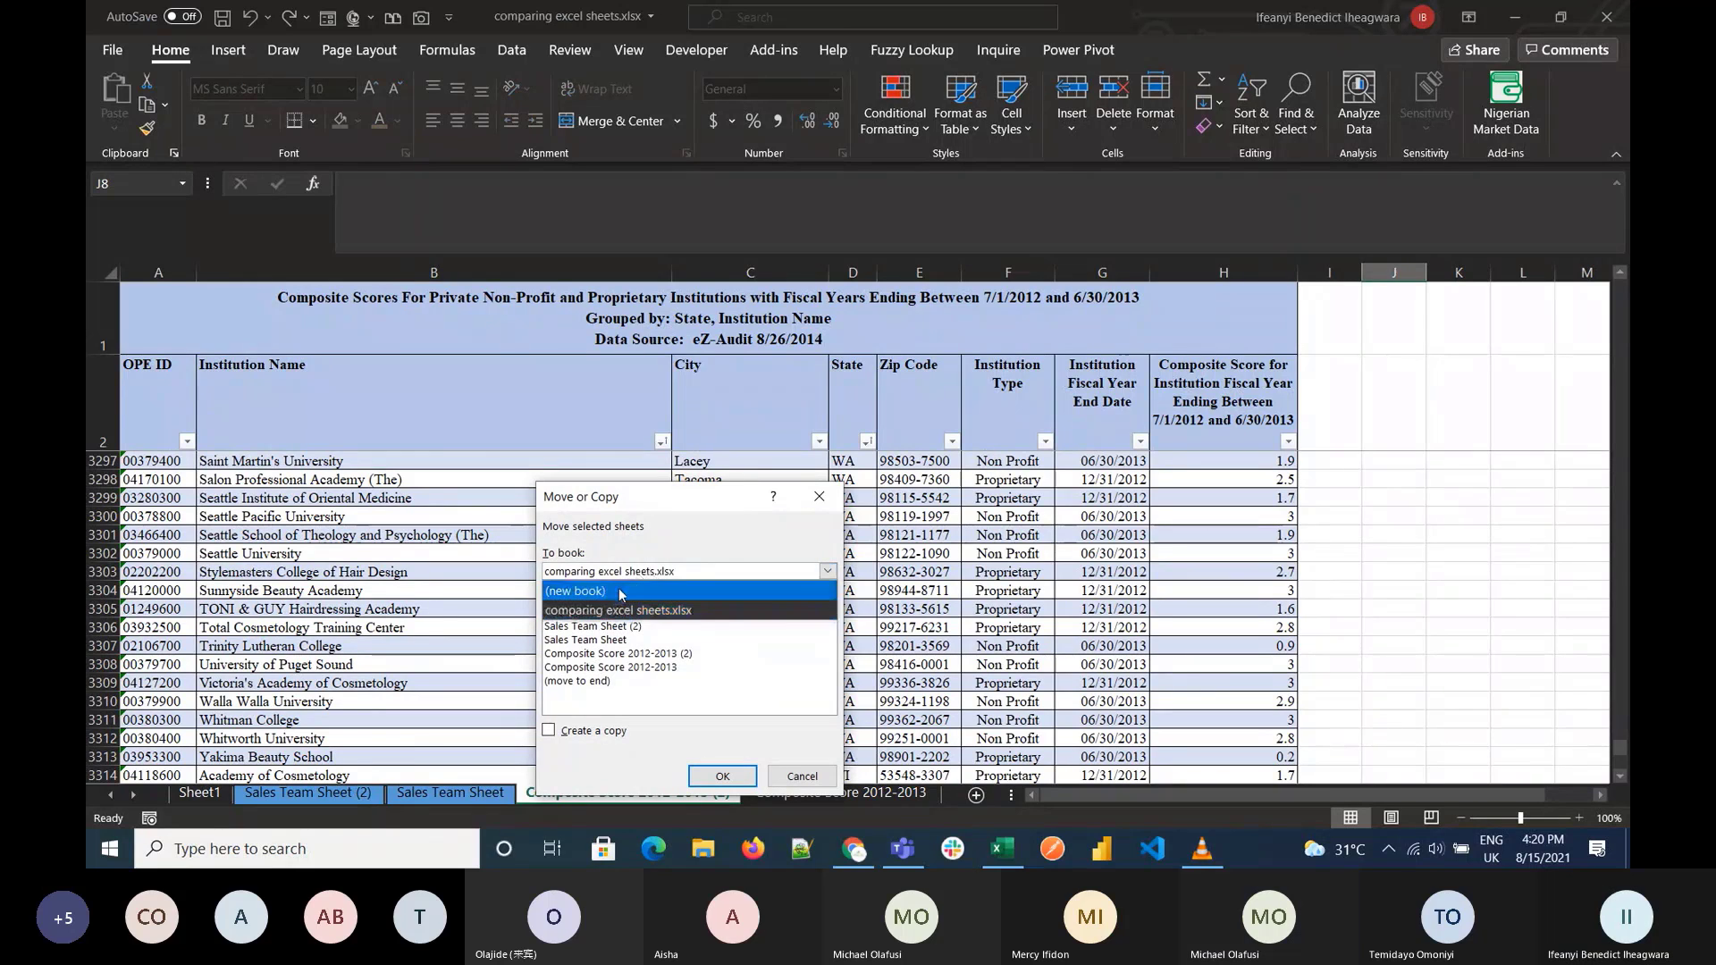
{"action": "left_click", "coordinate": [615, 599]}
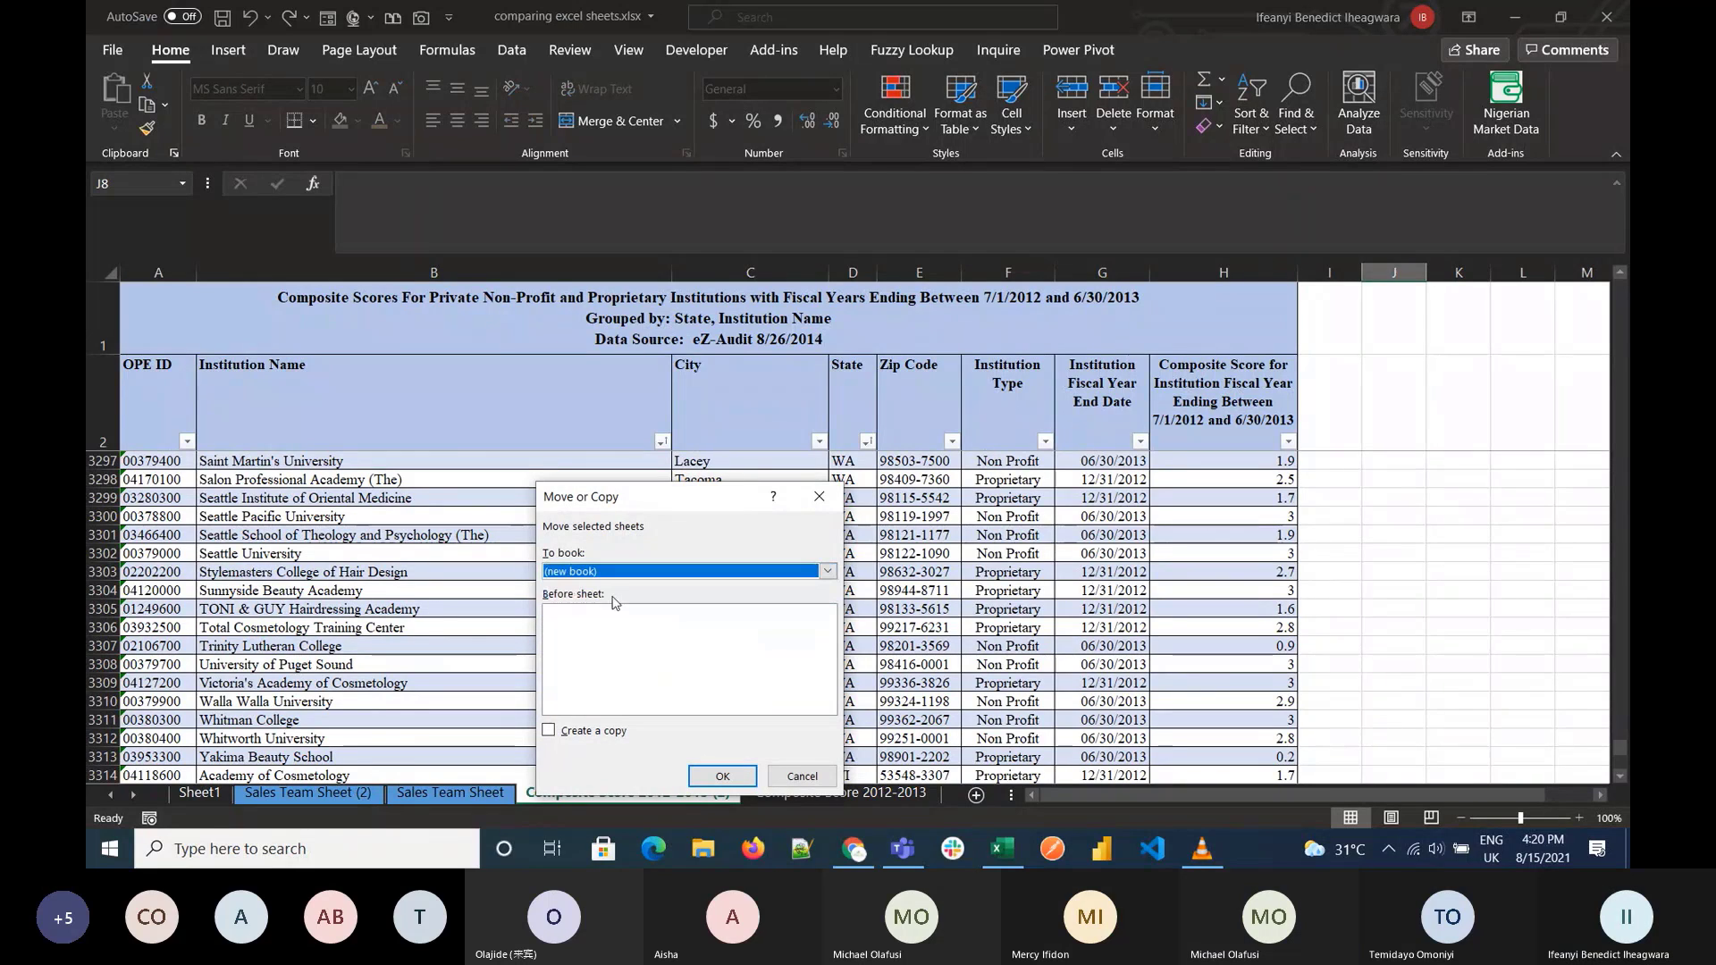
{"action": "left_click", "coordinate": [568, 742]}
{"action": "left_click", "coordinate": [567, 742]}
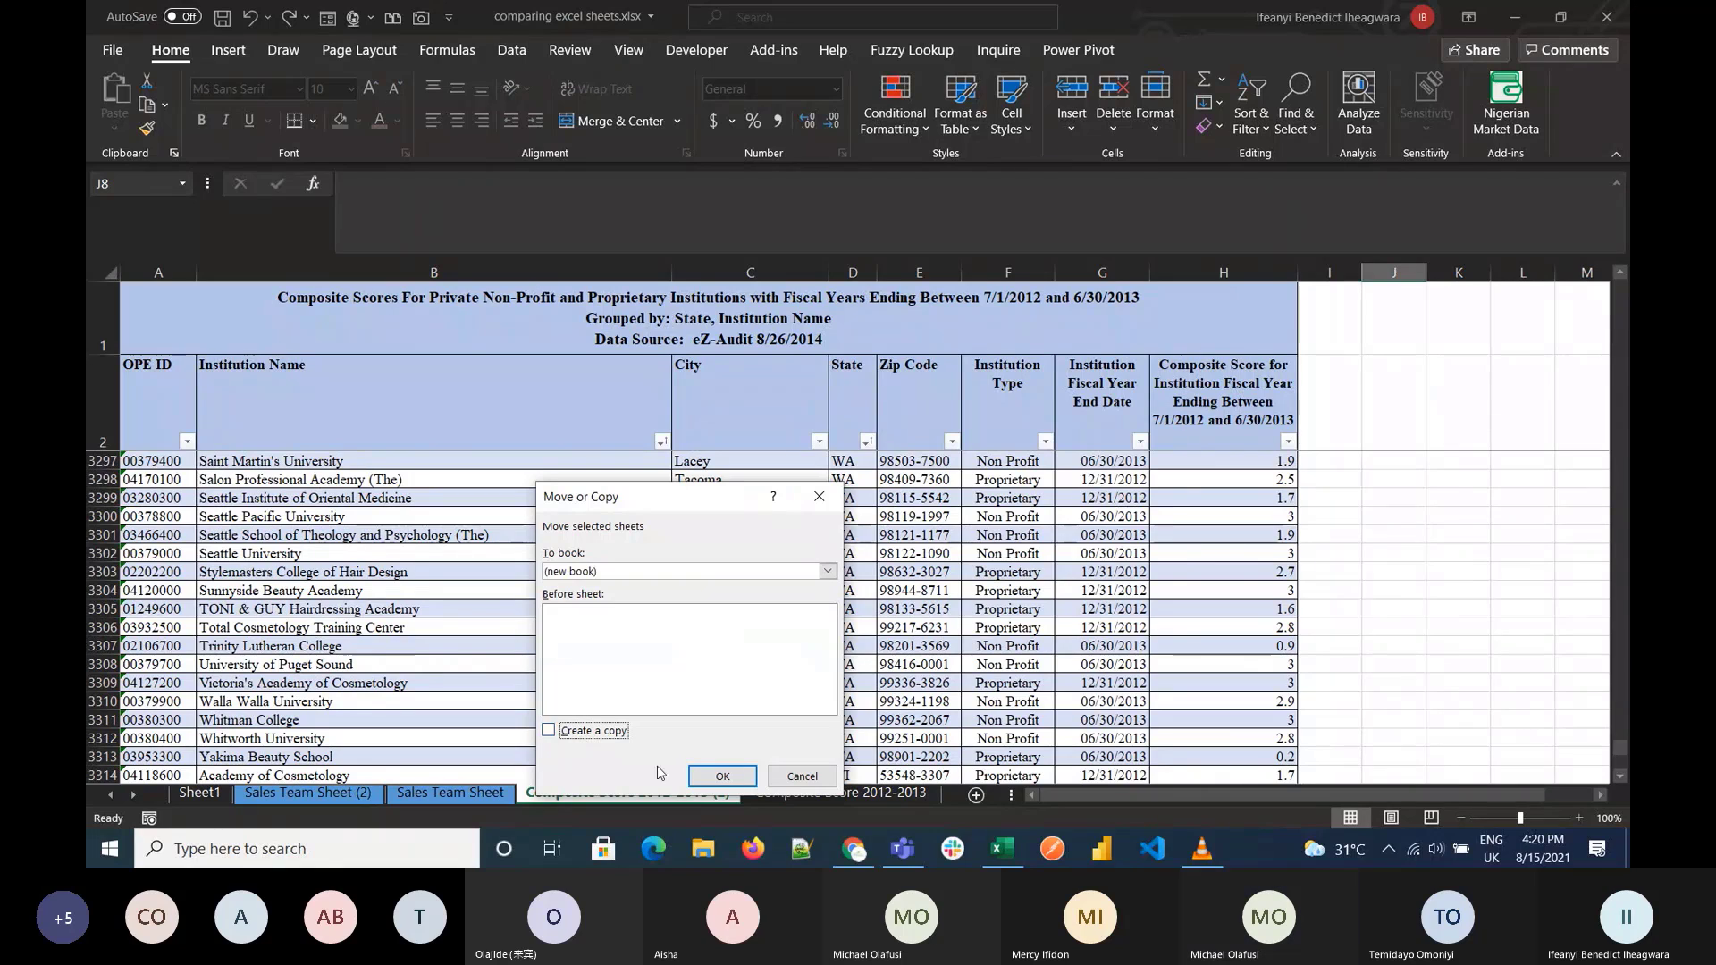
{"action": "left_click", "coordinate": [724, 776]}
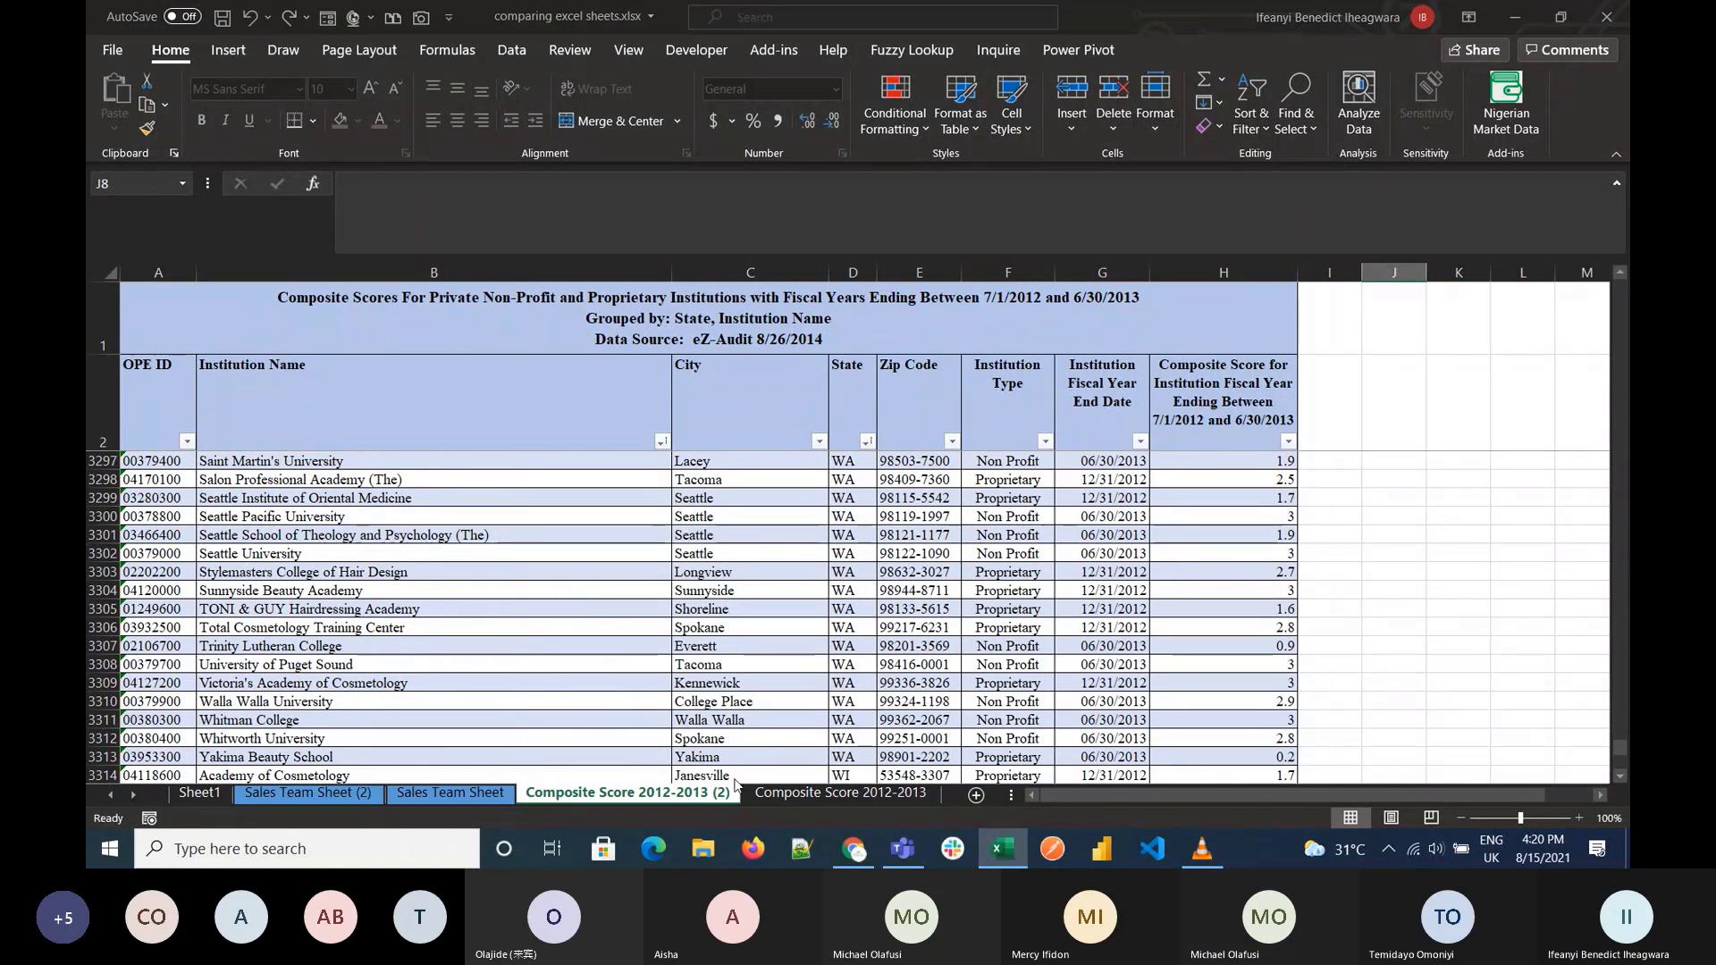
Step: Look over the moved sheet, return to comparing excel sheets.xlsx and show the Inquire add-in's commands
{"action": "scroll", "coordinate": [642, 612], "scroll_direction": "up", "scroll_amount": 3}
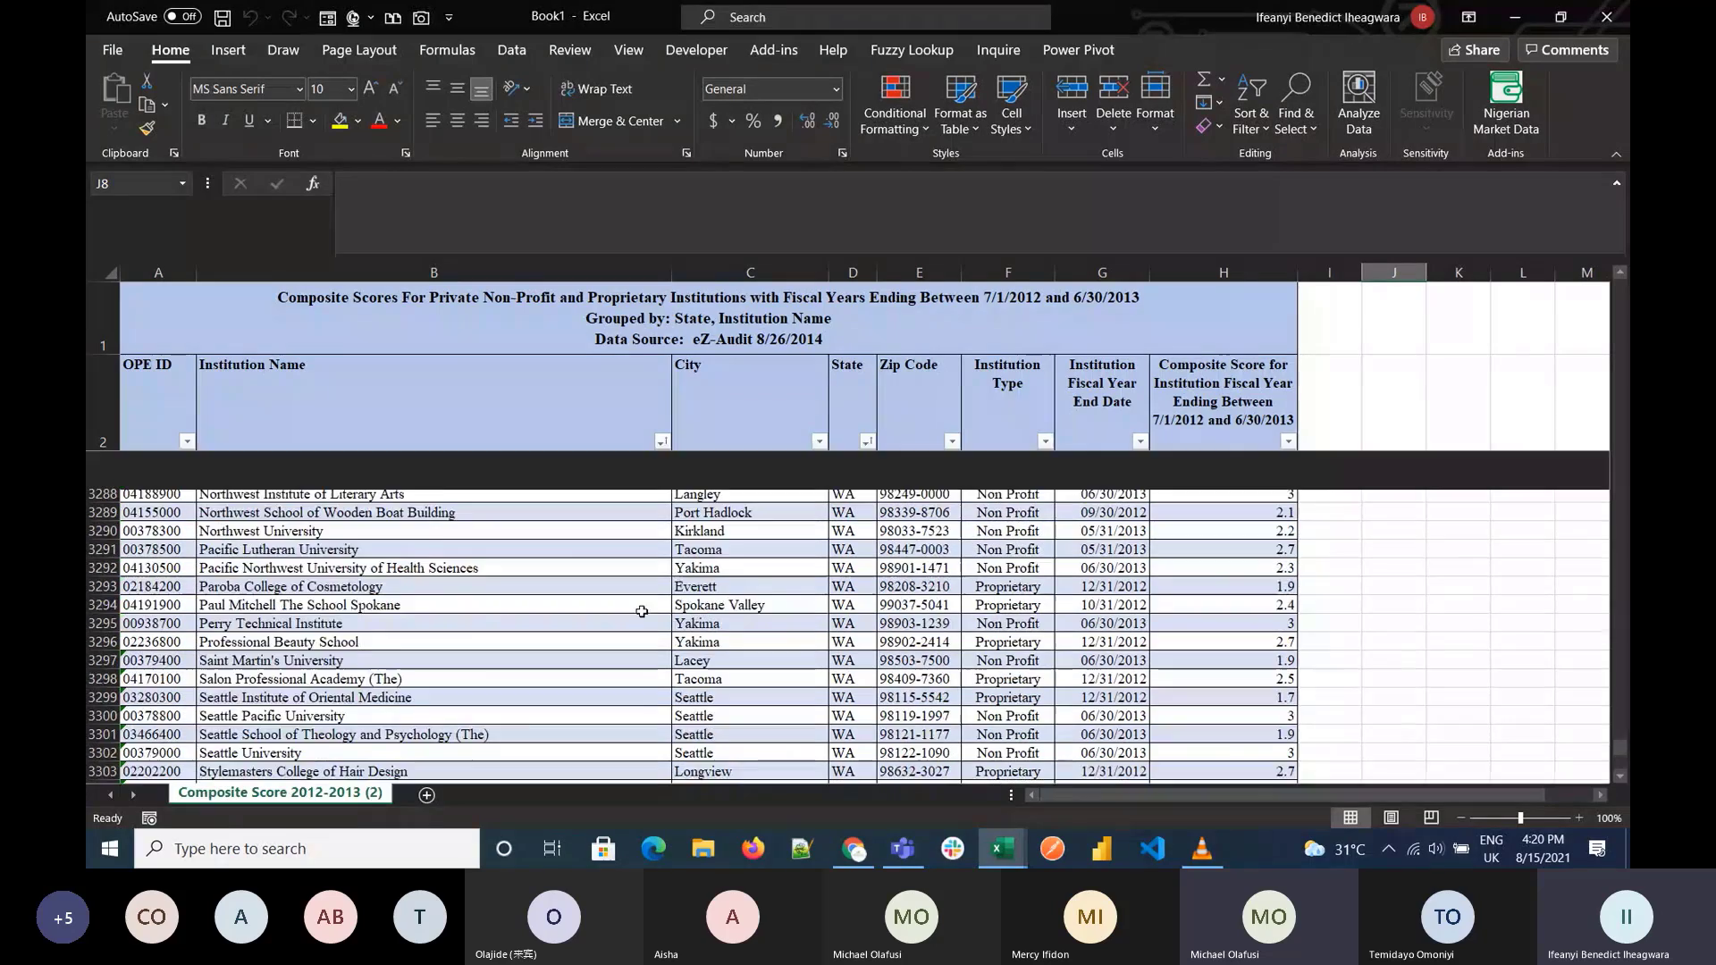
{"action": "scroll", "coordinate": [642, 612], "scroll_direction": "up", "scroll_amount": 20}
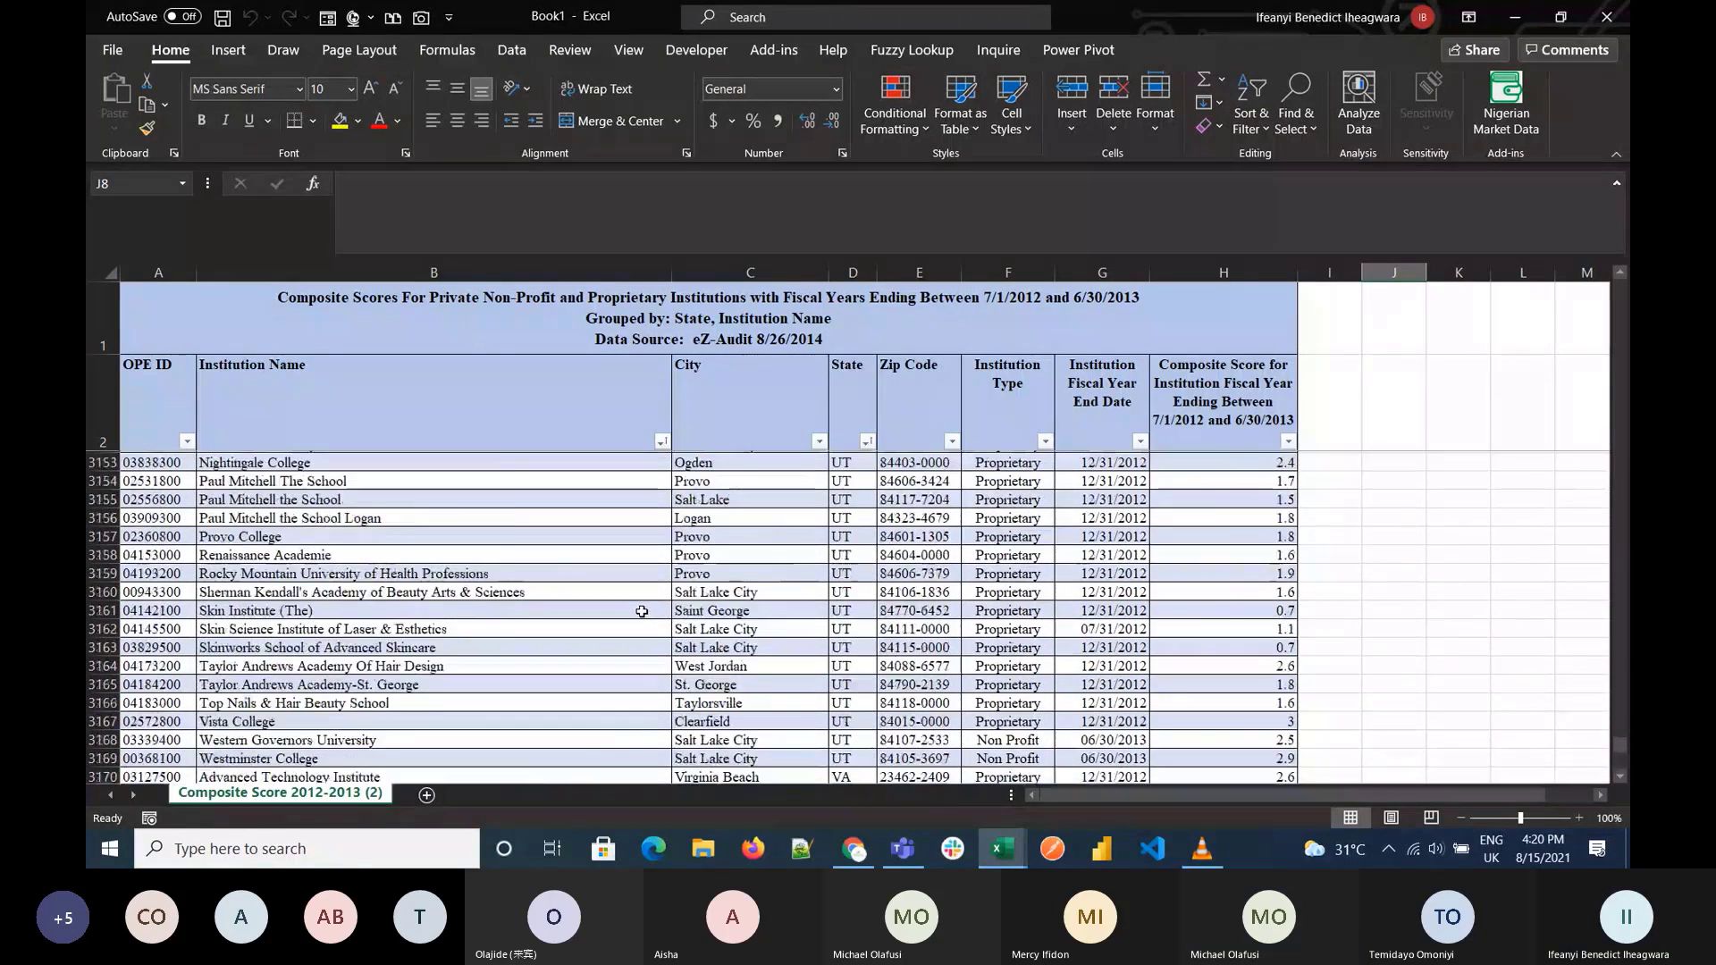
{"action": "scroll", "coordinate": [642, 611], "scroll_direction": "up", "scroll_amount": 3}
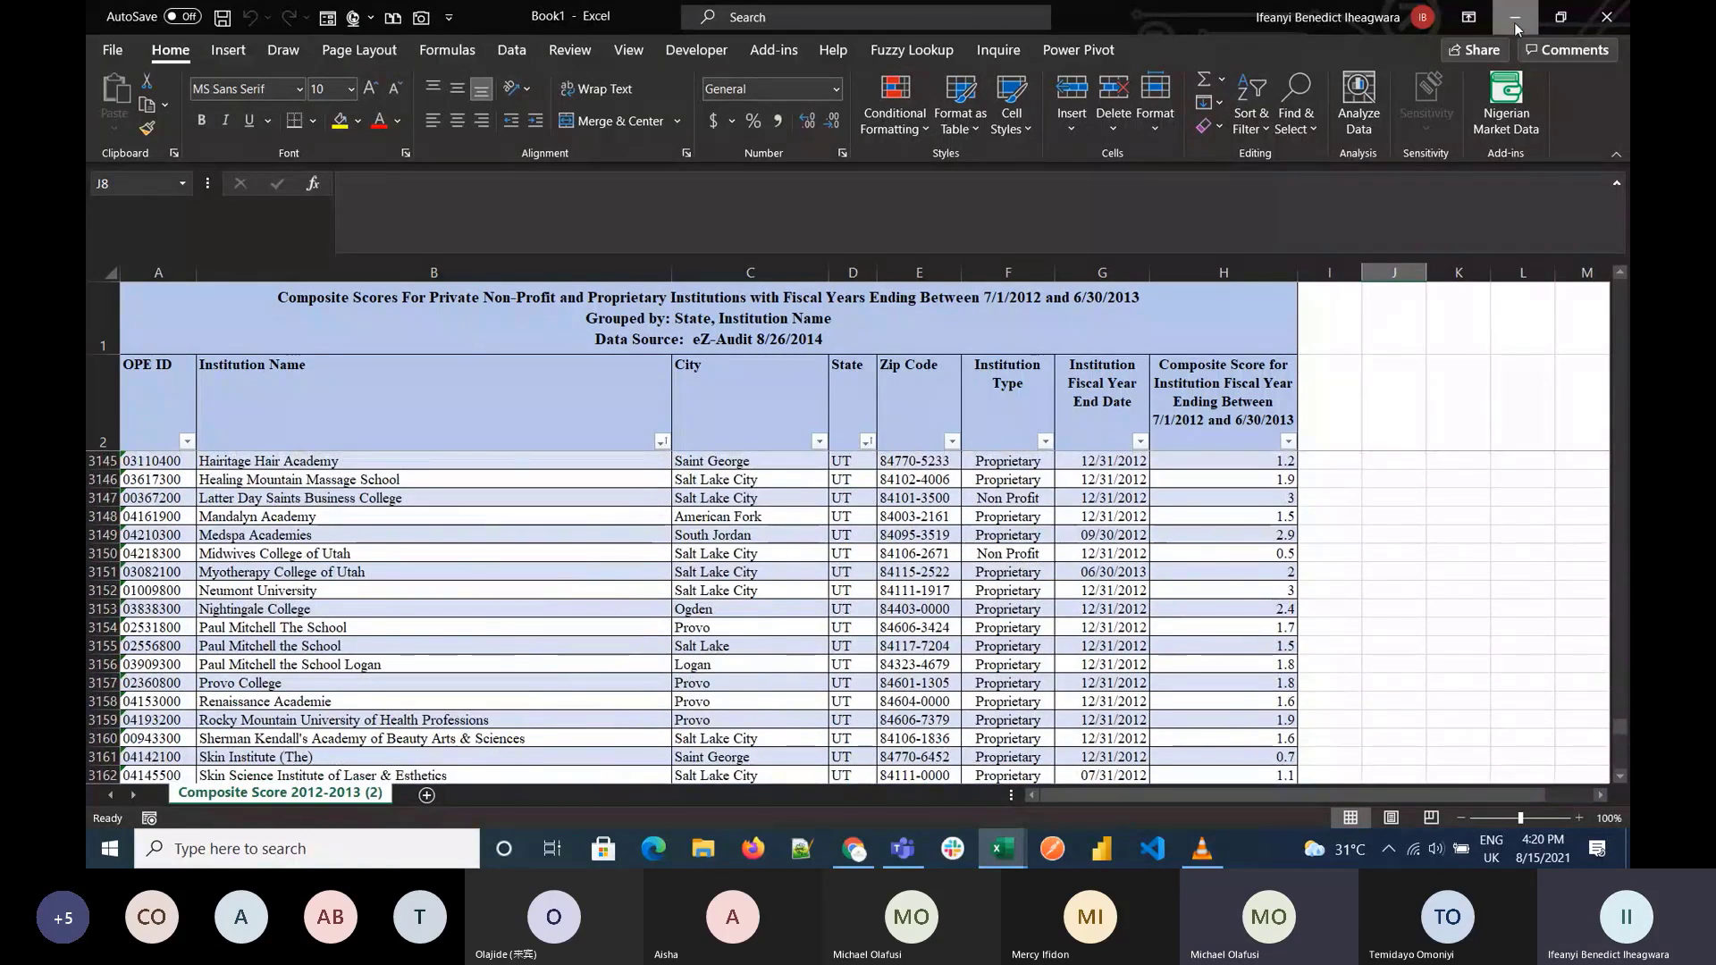
{"action": "left_click", "coordinate": [1517, 27]}
{"action": "left_click", "coordinate": [765, 54]}
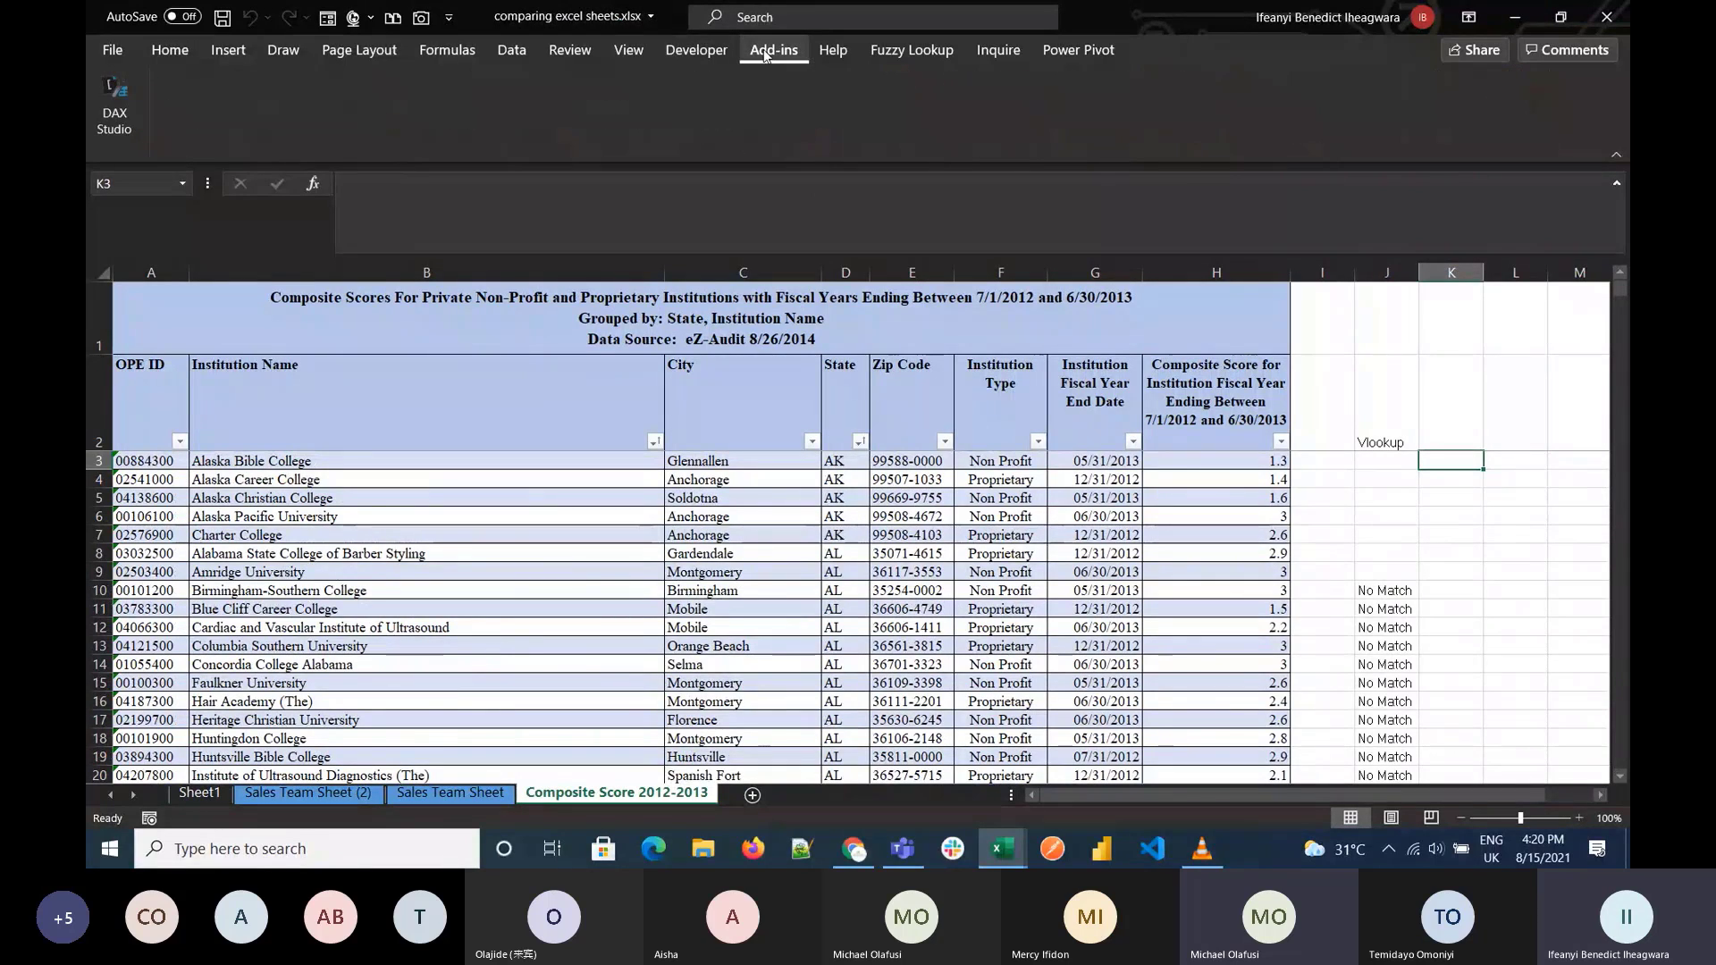
{"action": "left_click", "coordinate": [999, 49]}
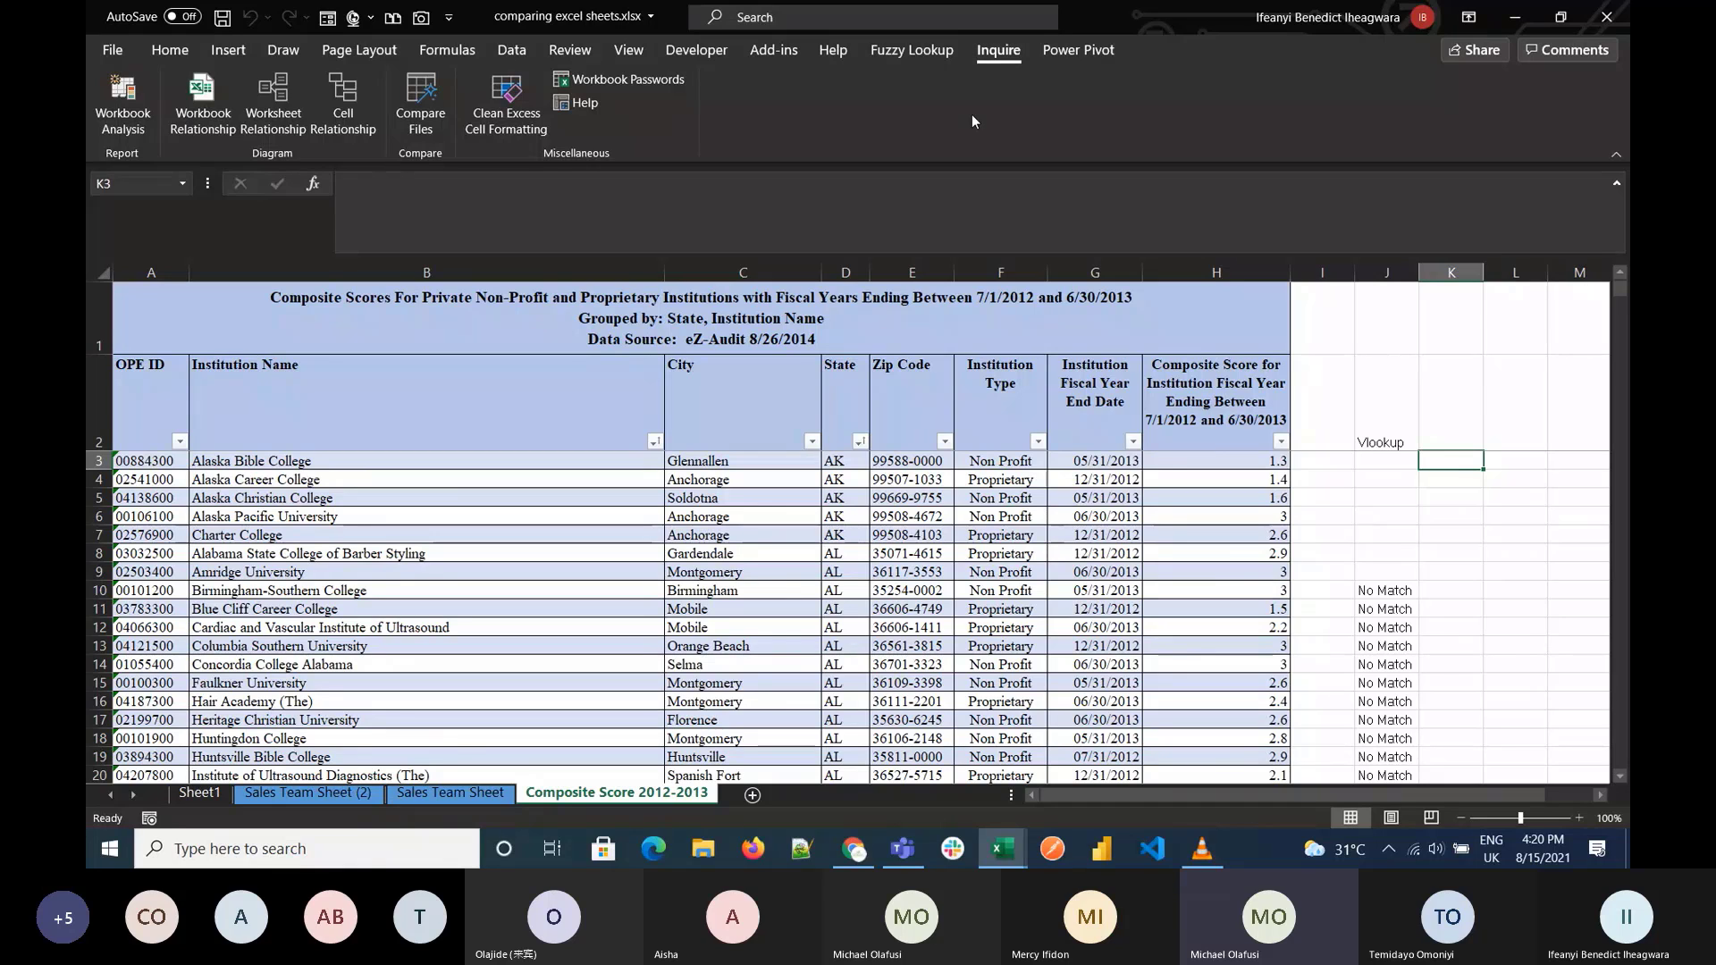
Step: Open the list of available COM add-ins from the add-in management in Excel's options
{"action": "left_click", "coordinate": [166, 52]}
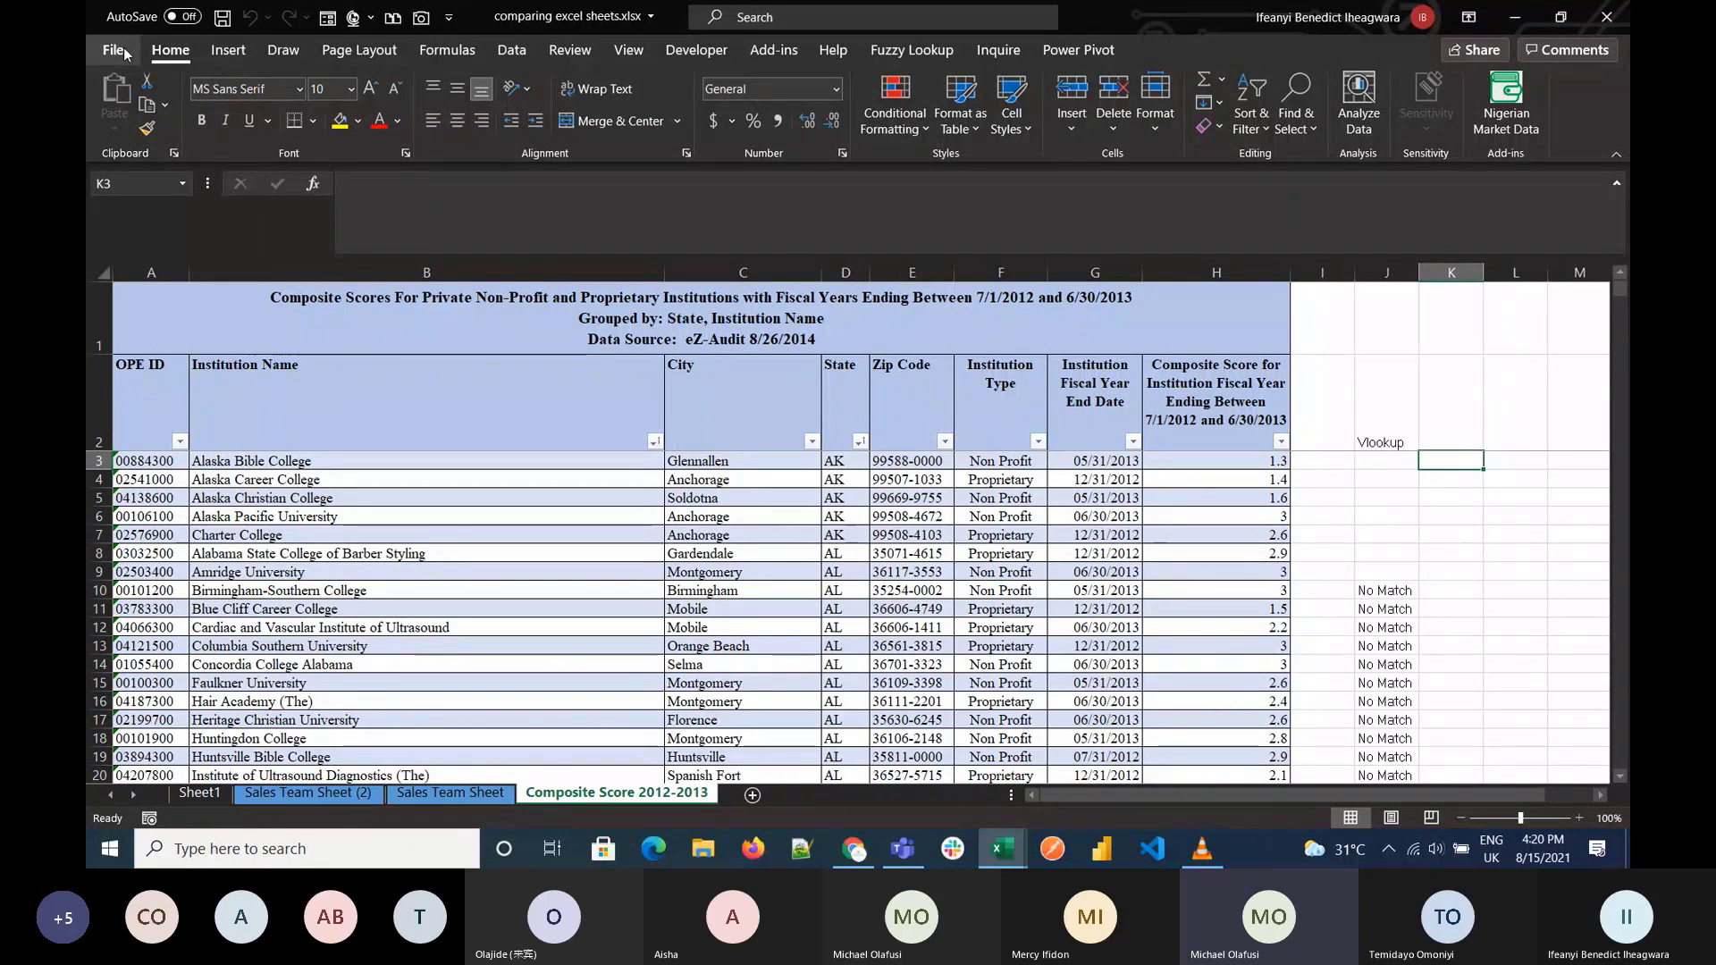
{"action": "left_click", "coordinate": [122, 52]}
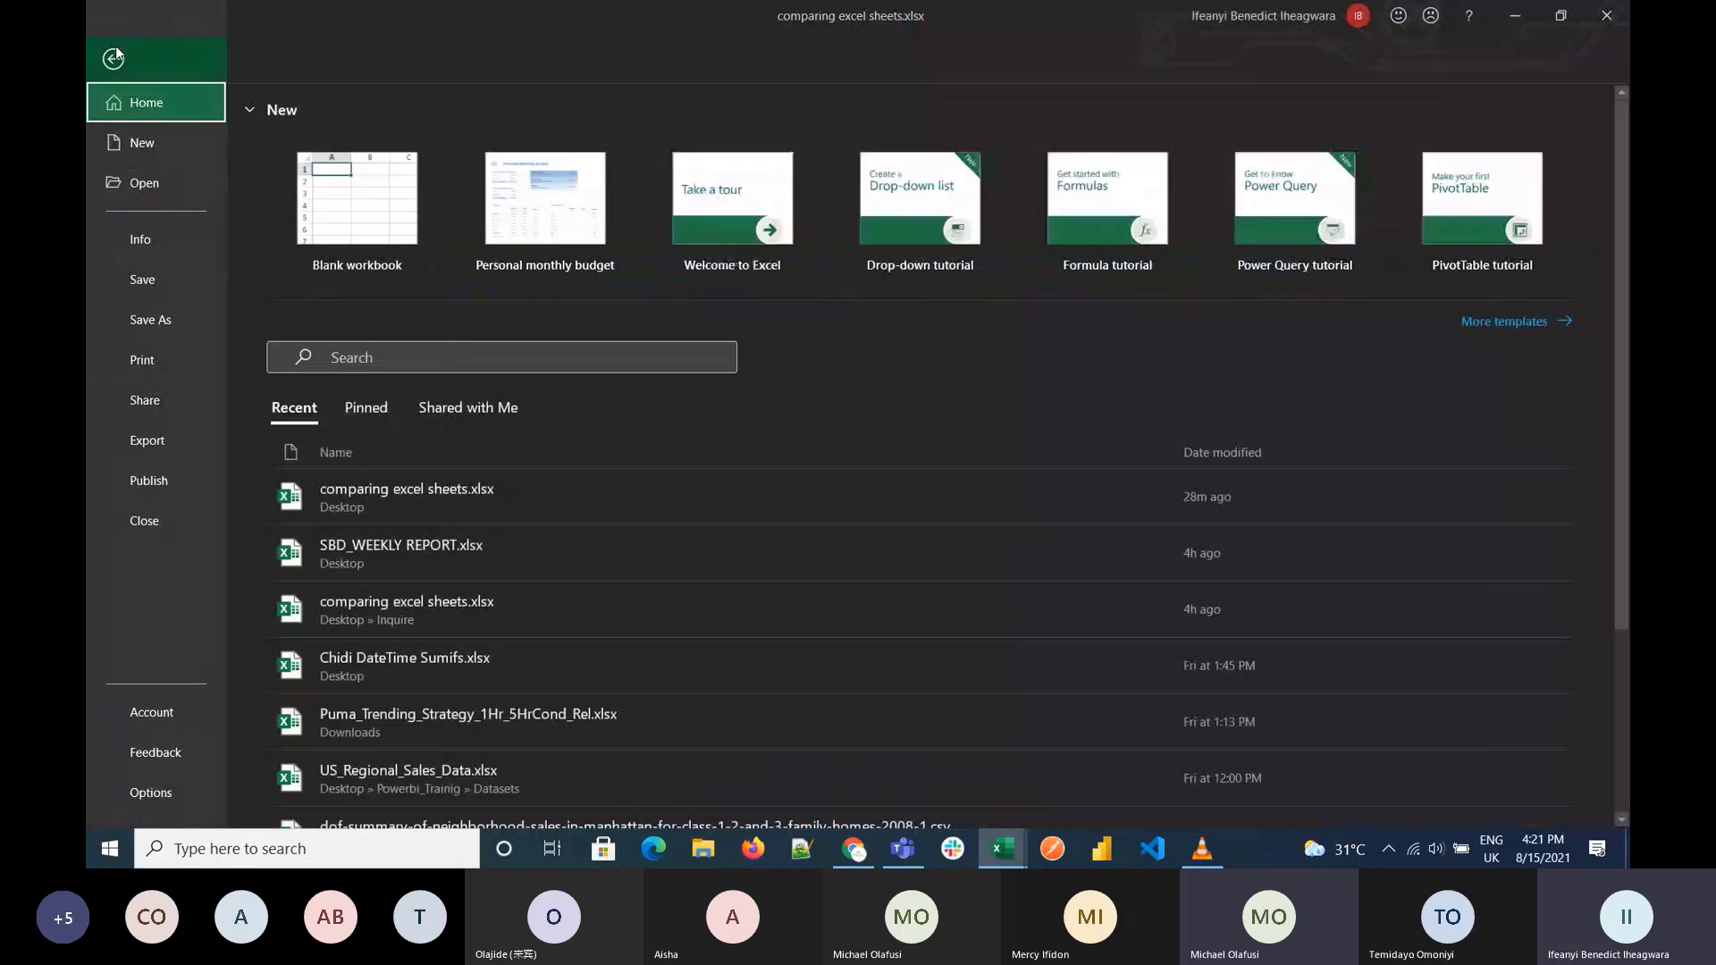
{"action": "left_click", "coordinate": [115, 56]}
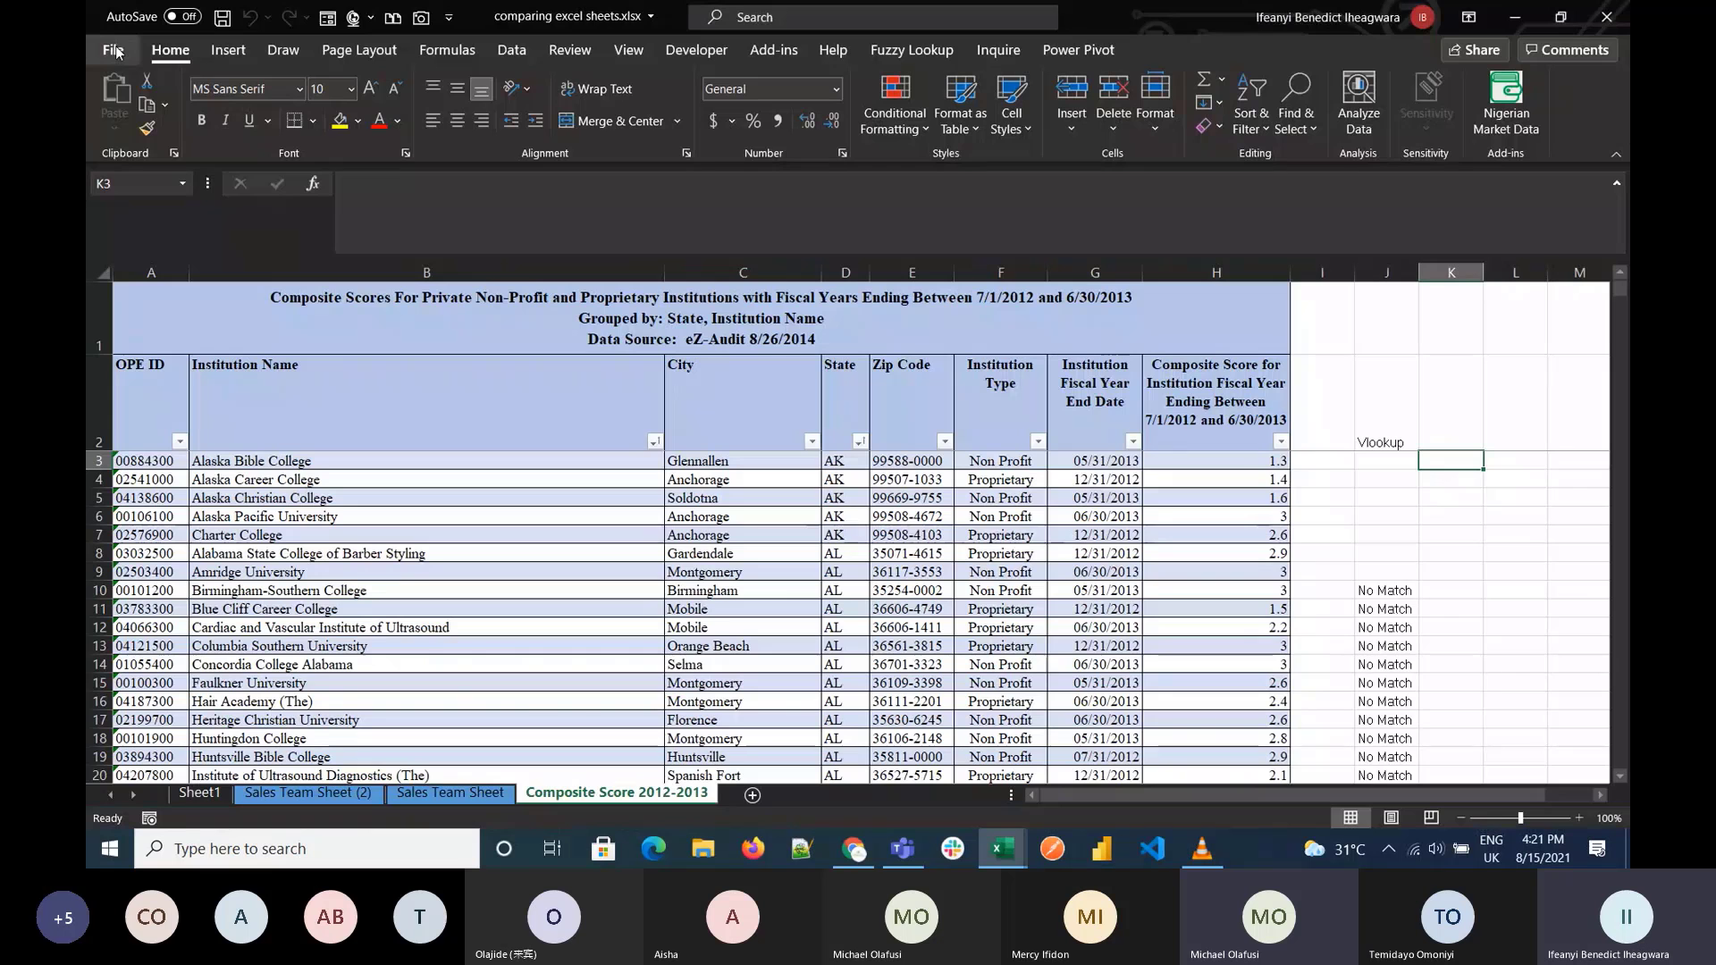
{"action": "left_click", "coordinate": [115, 46]}
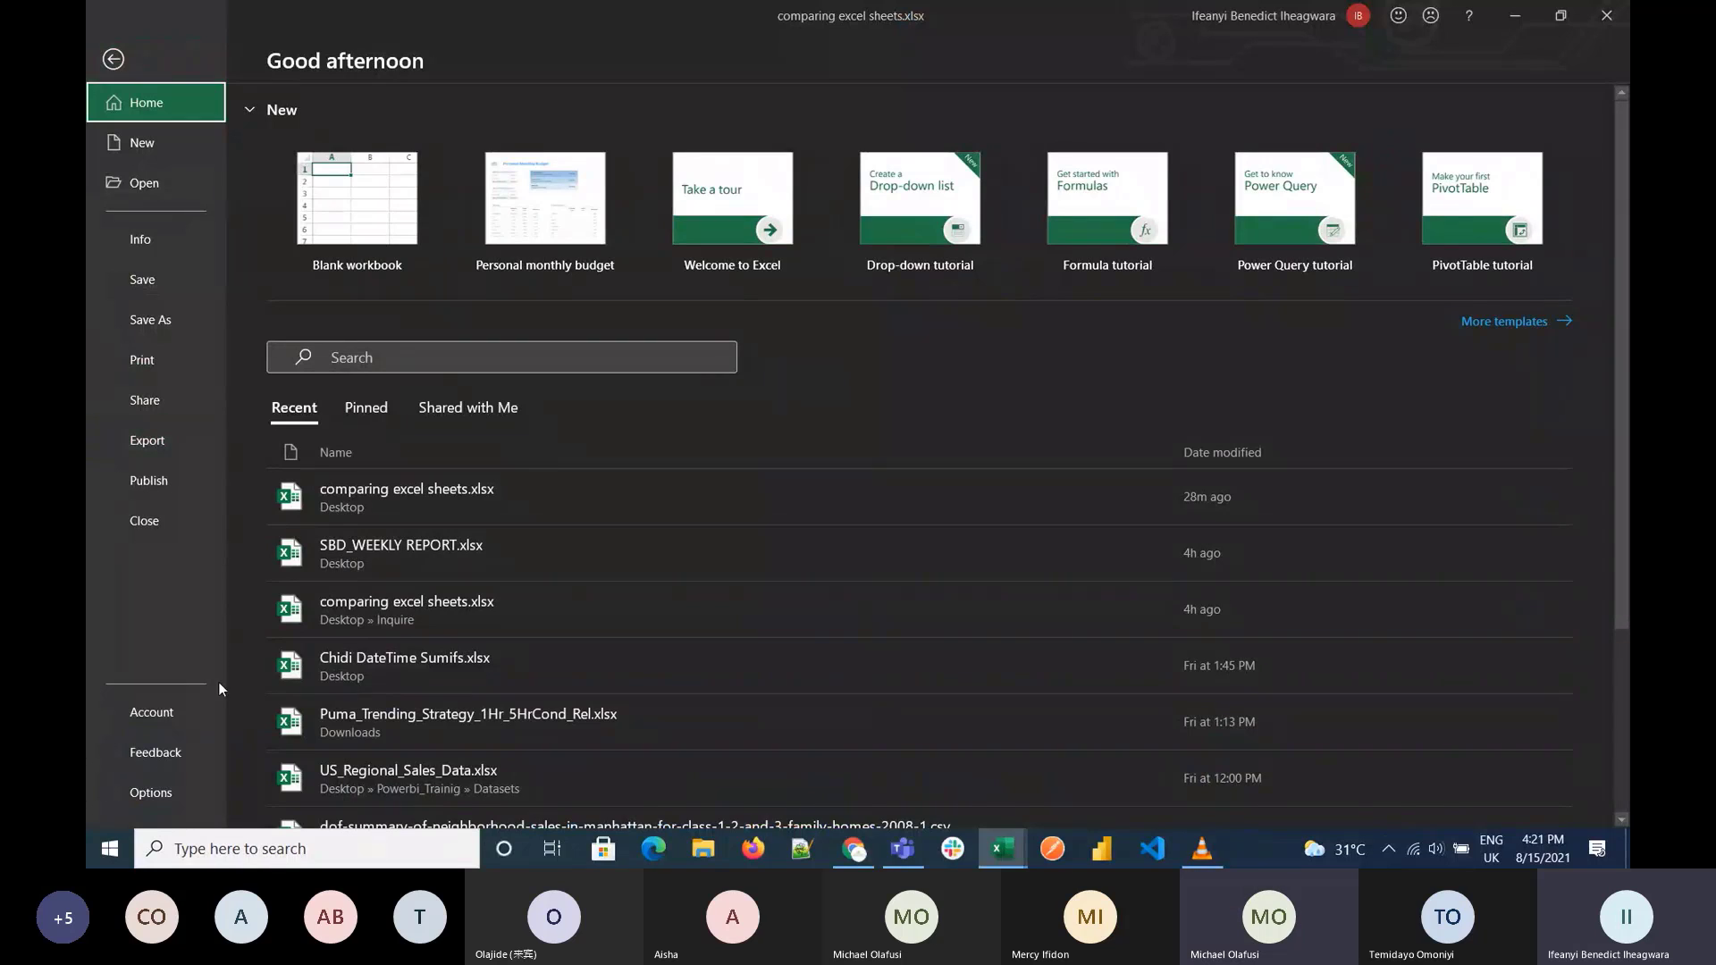
{"action": "left_click", "coordinate": [204, 712]}
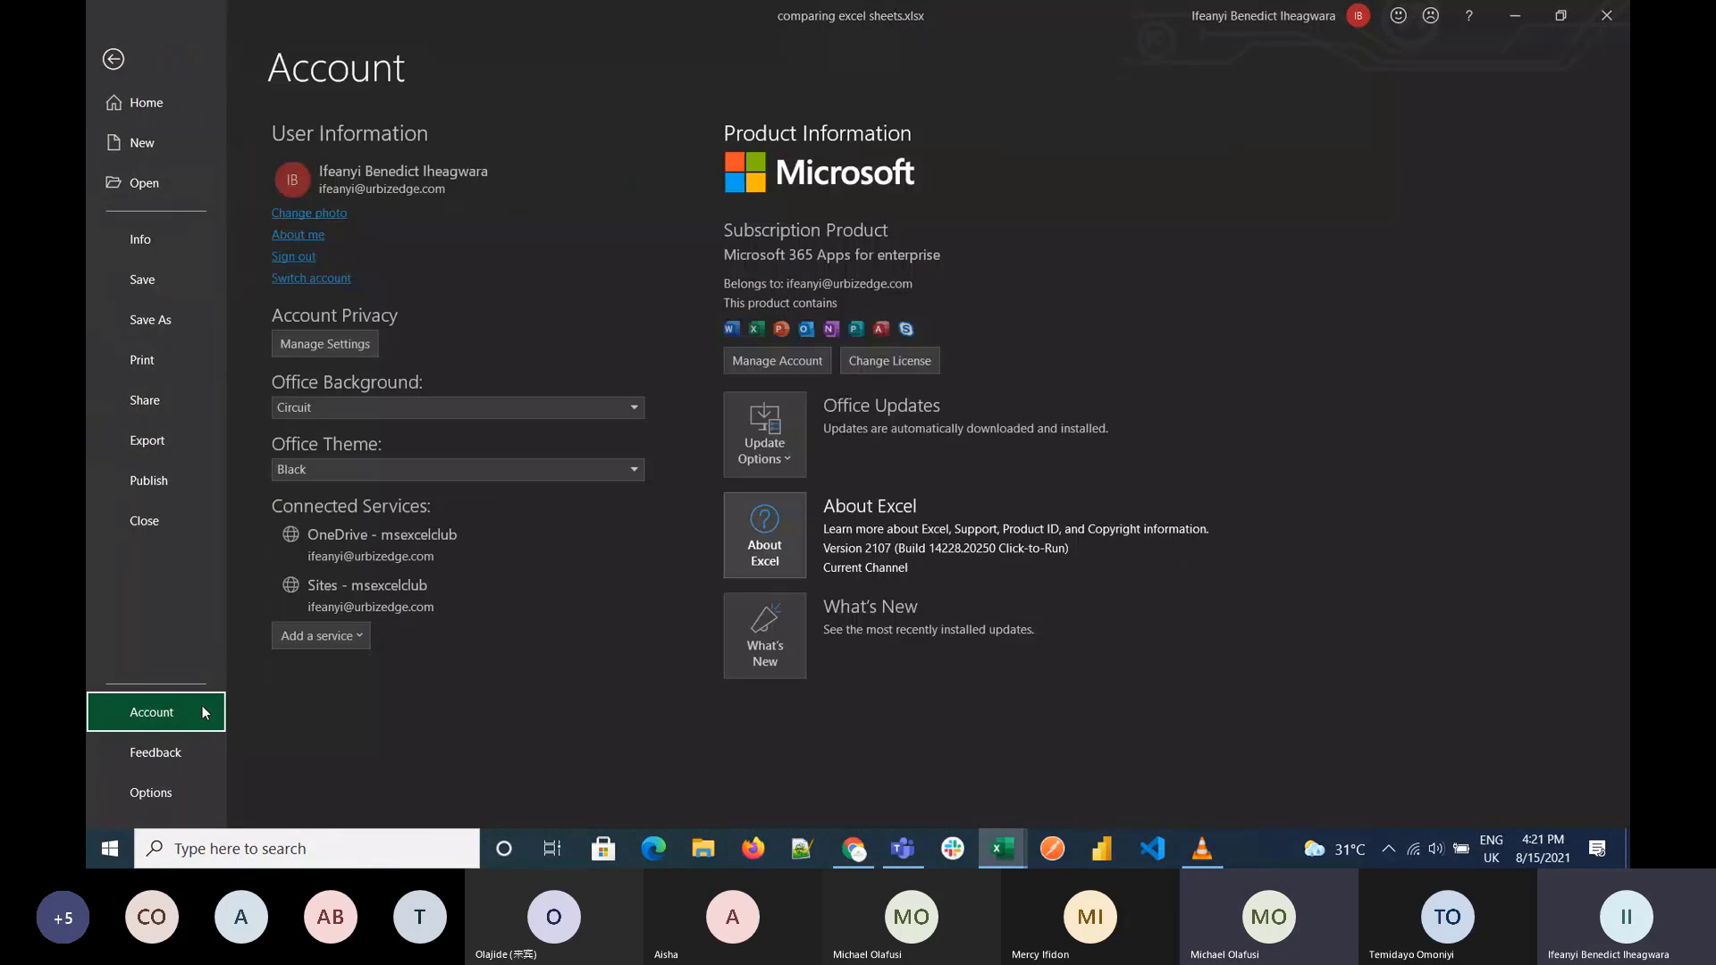
{"action": "left_click", "coordinate": [184, 792]}
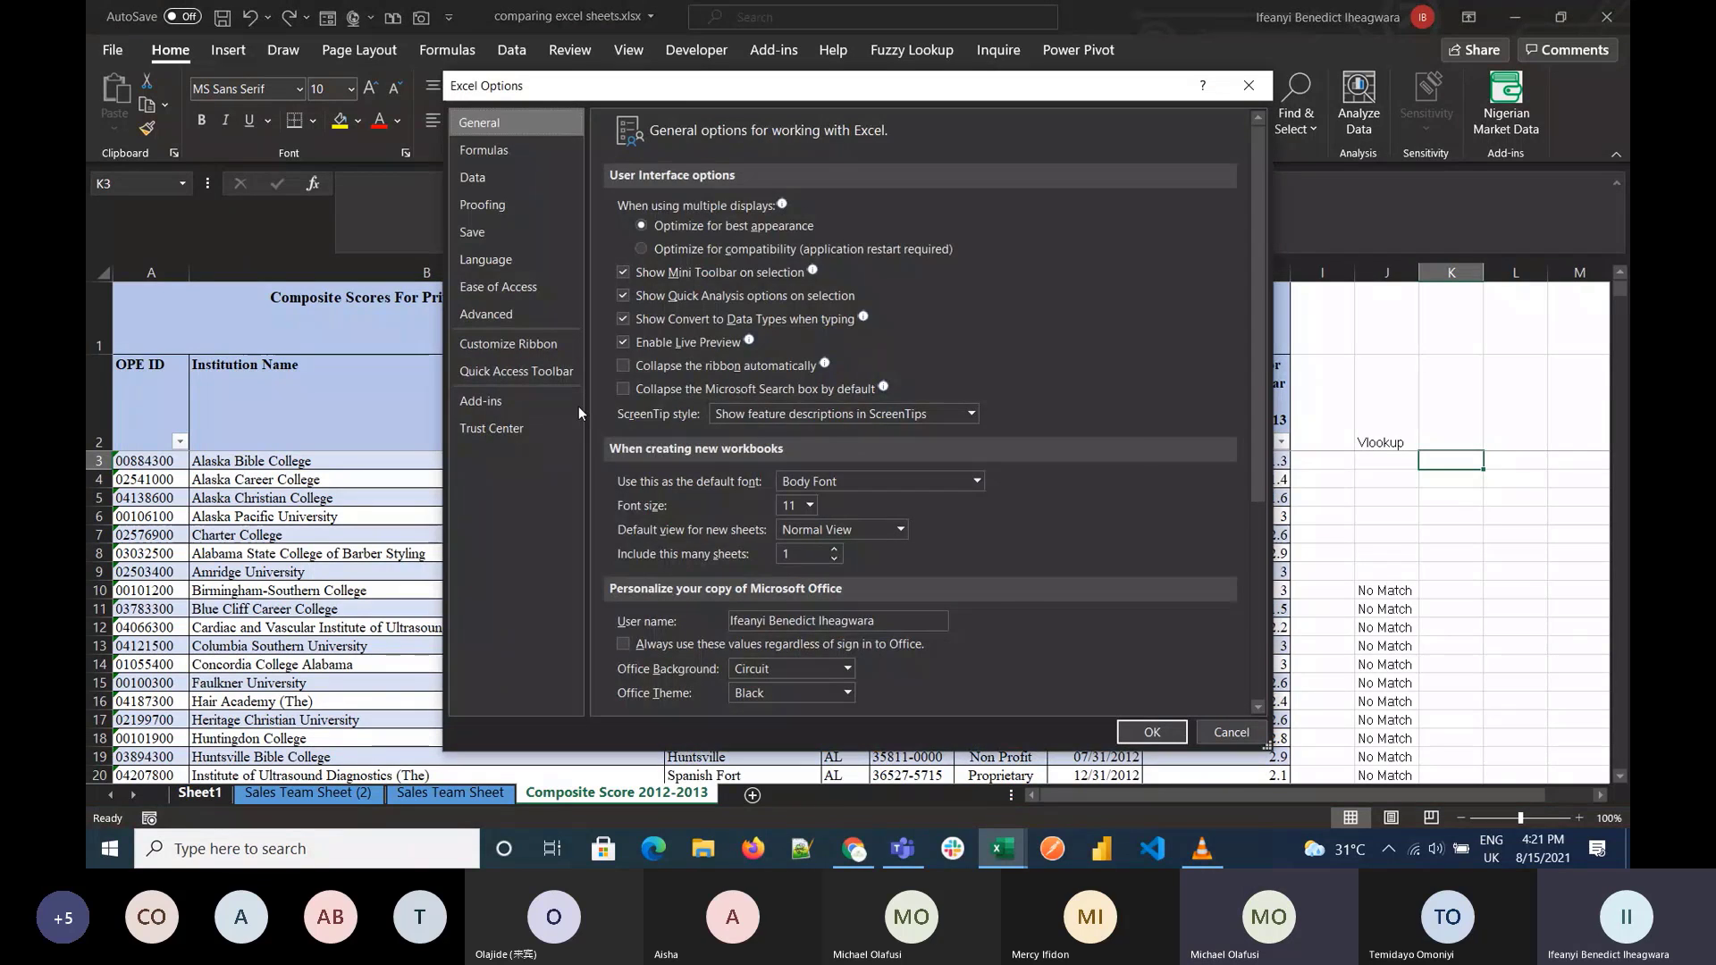
{"action": "left_click", "coordinate": [518, 404]}
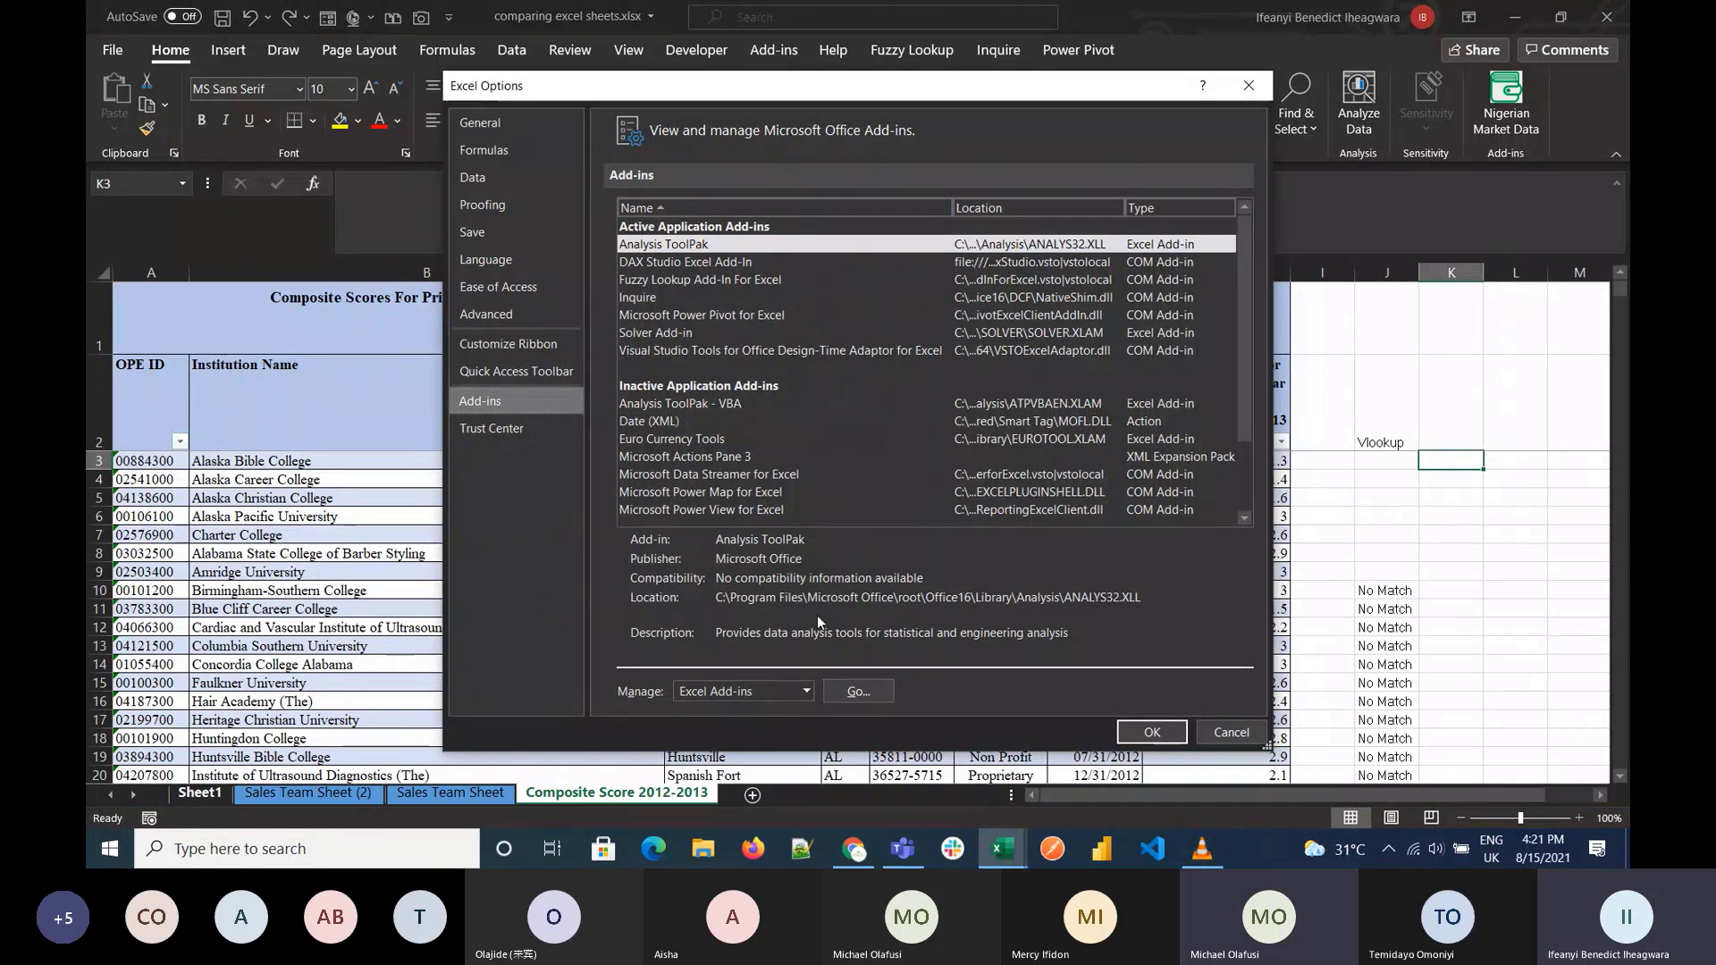
{"action": "left_click", "coordinate": [791, 688]}
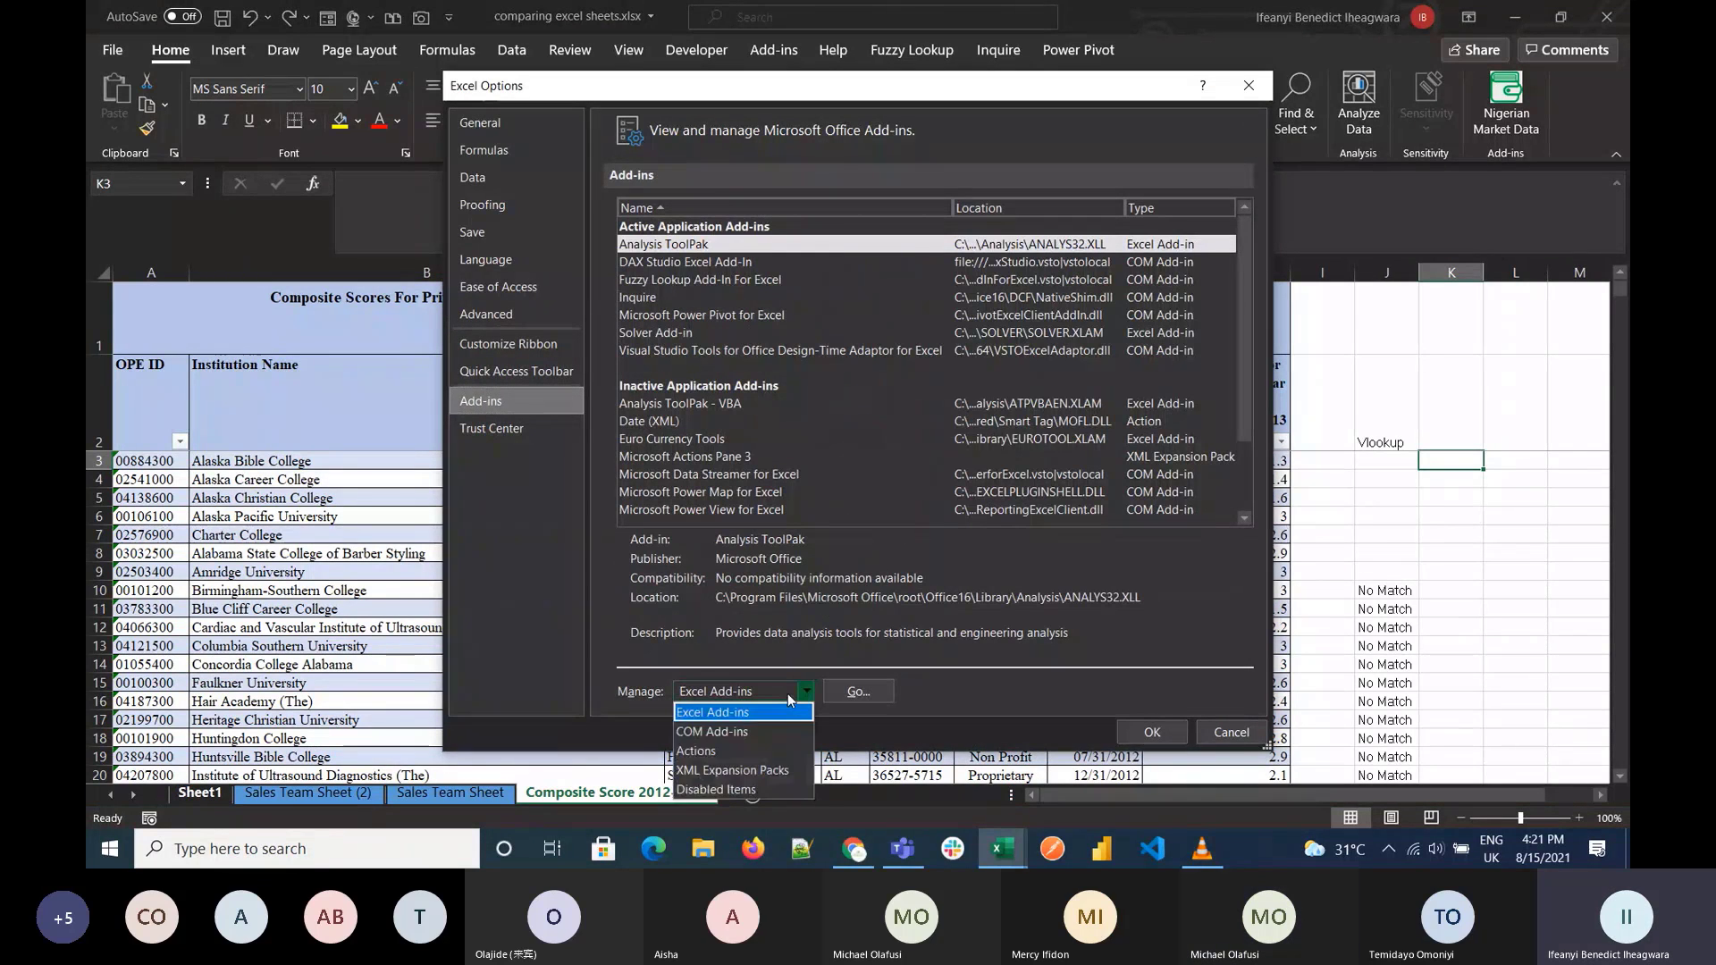
{"action": "left_click", "coordinate": [776, 739]}
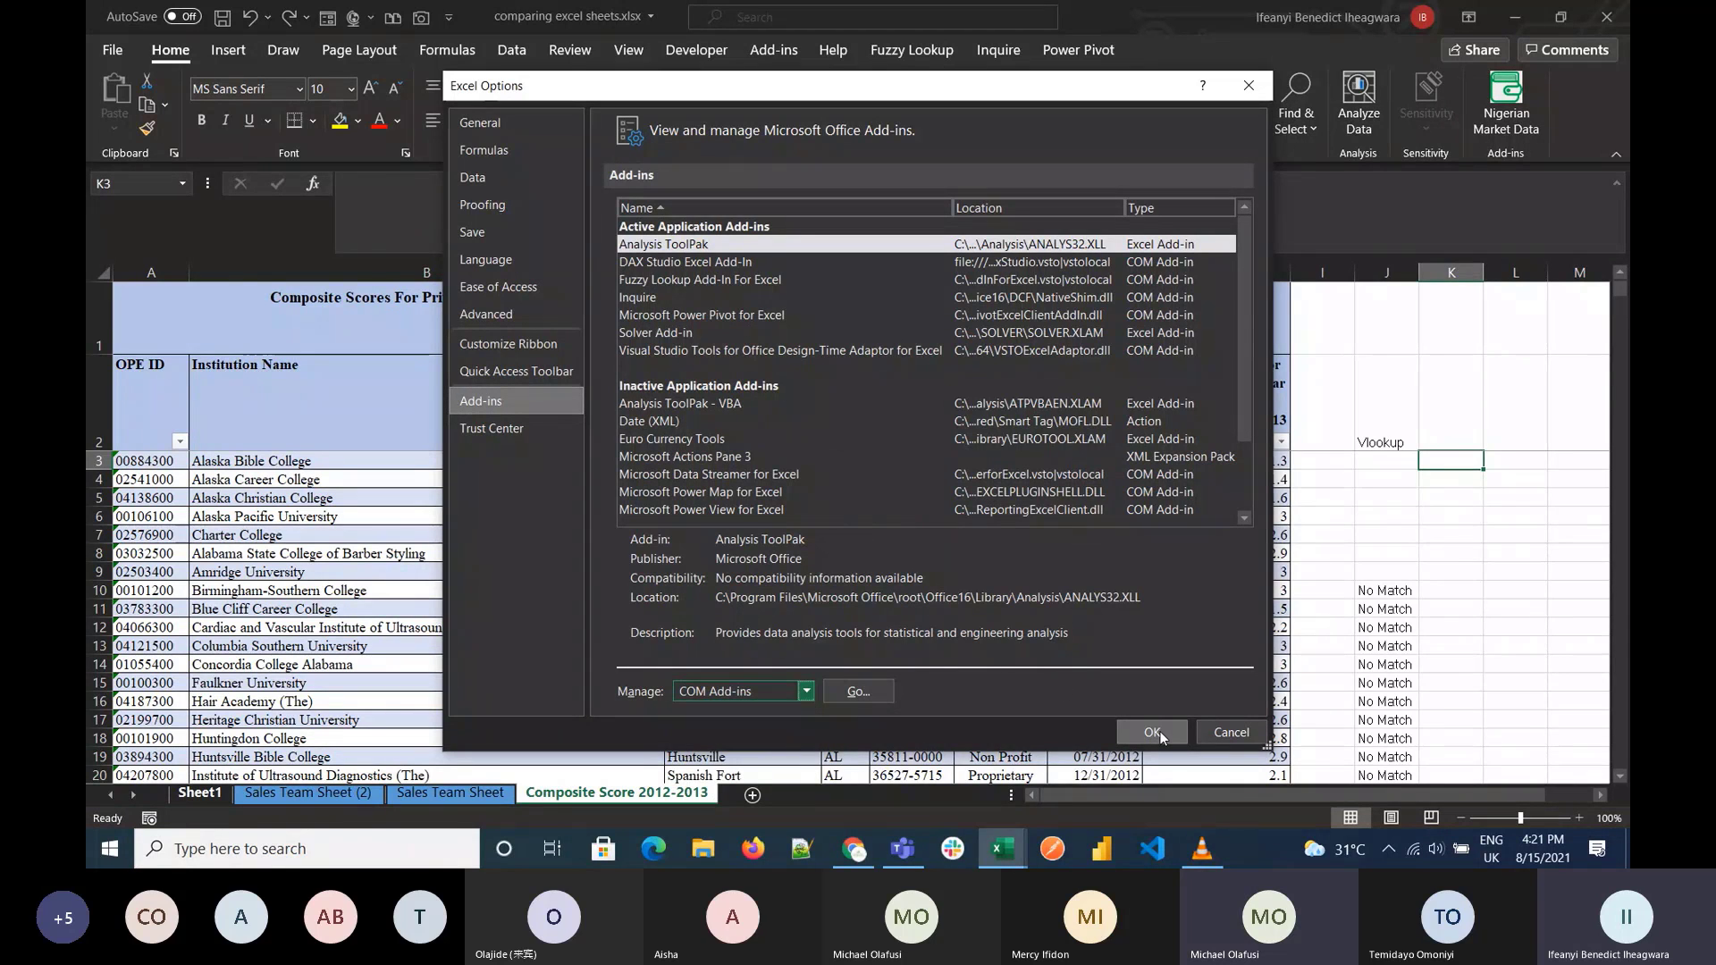
{"action": "left_click", "coordinate": [856, 691]}
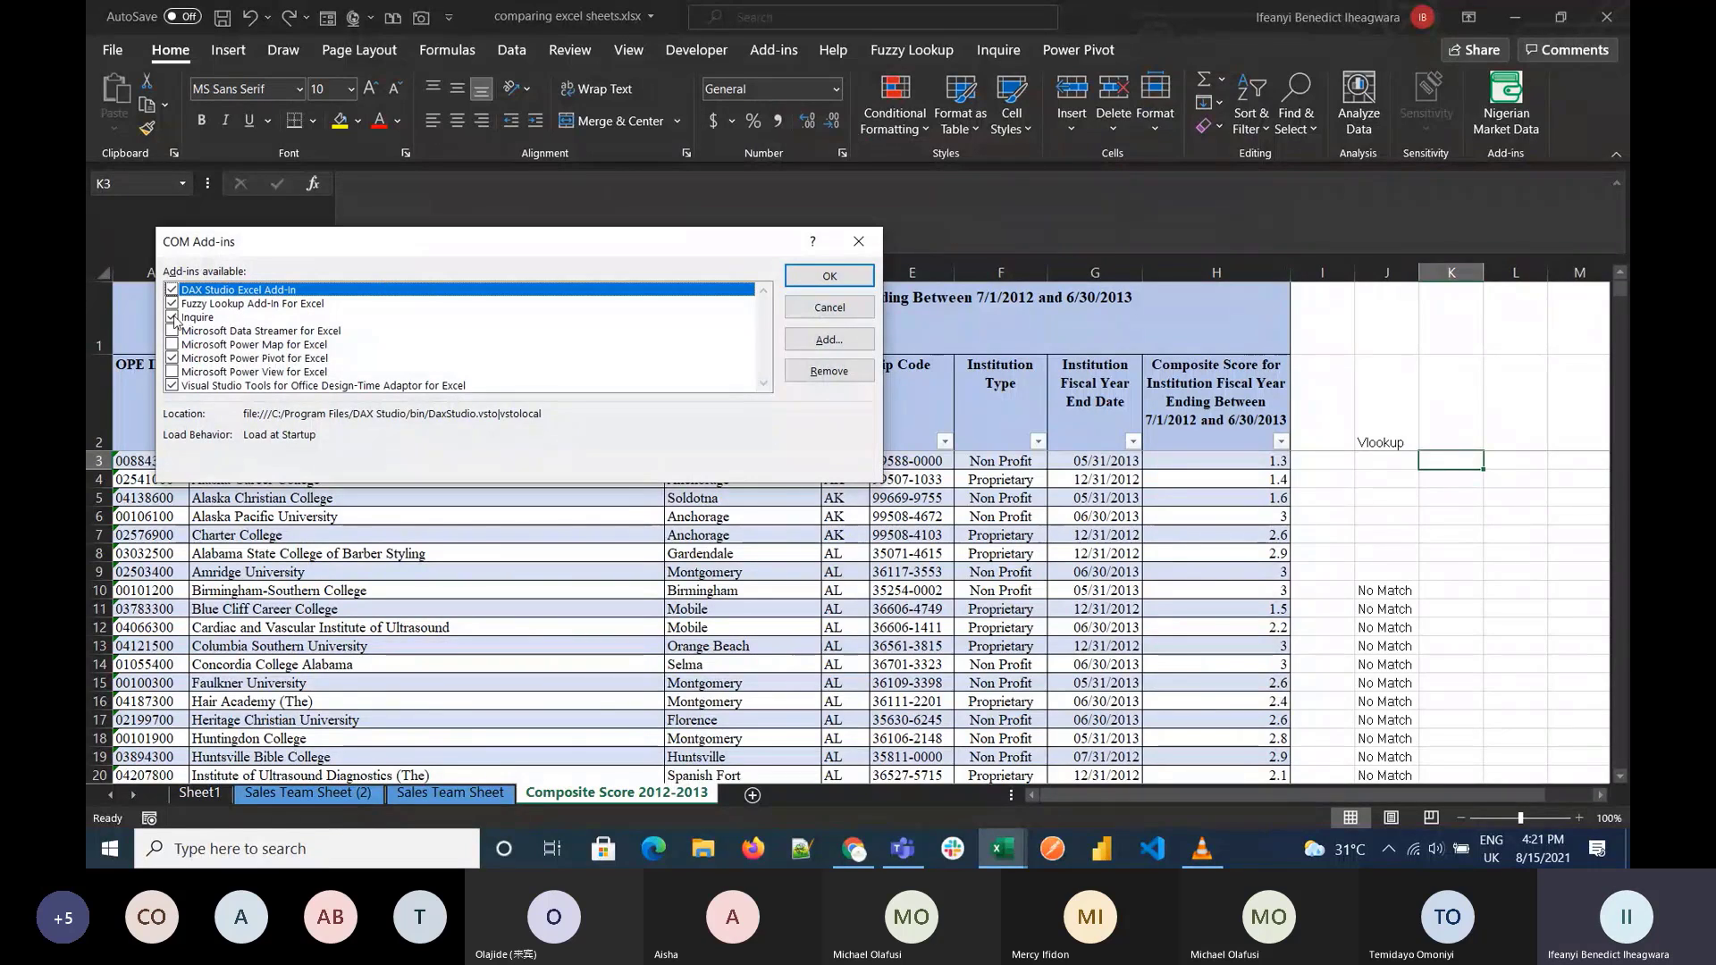
Step: Disable and re-enable the Inquire COM add-in, then apply the add-in selection
{"action": "left_click", "coordinate": [173, 318]}
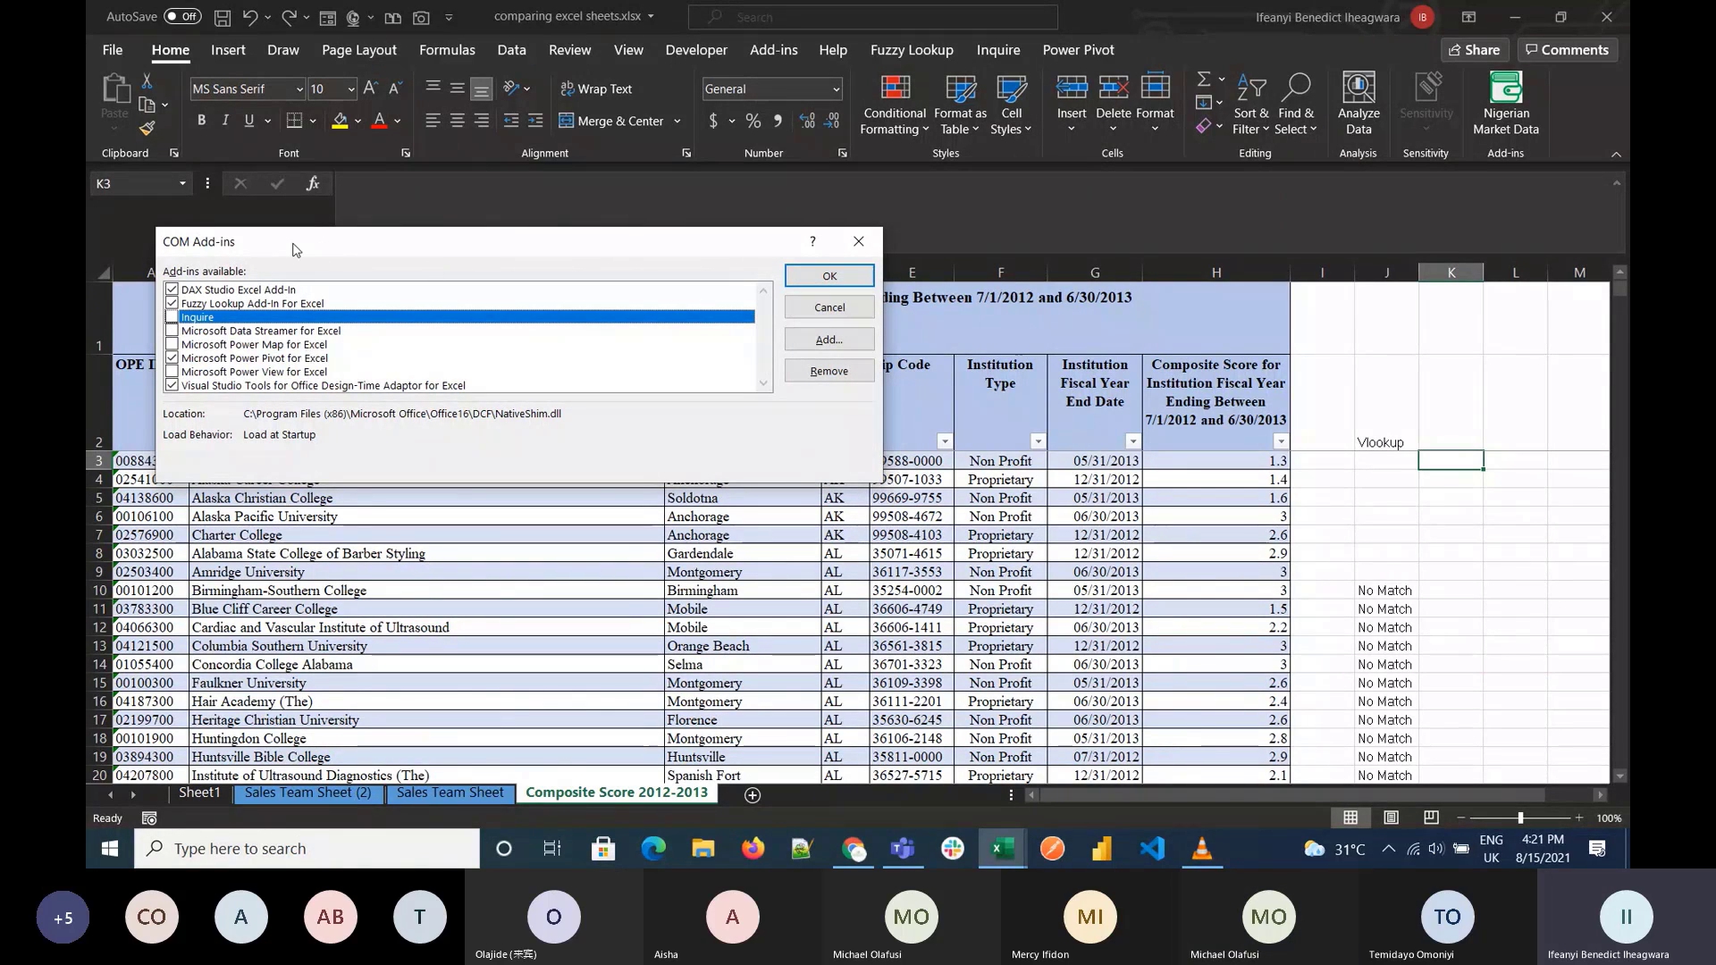
{"action": "left_click", "coordinate": [173, 317]}
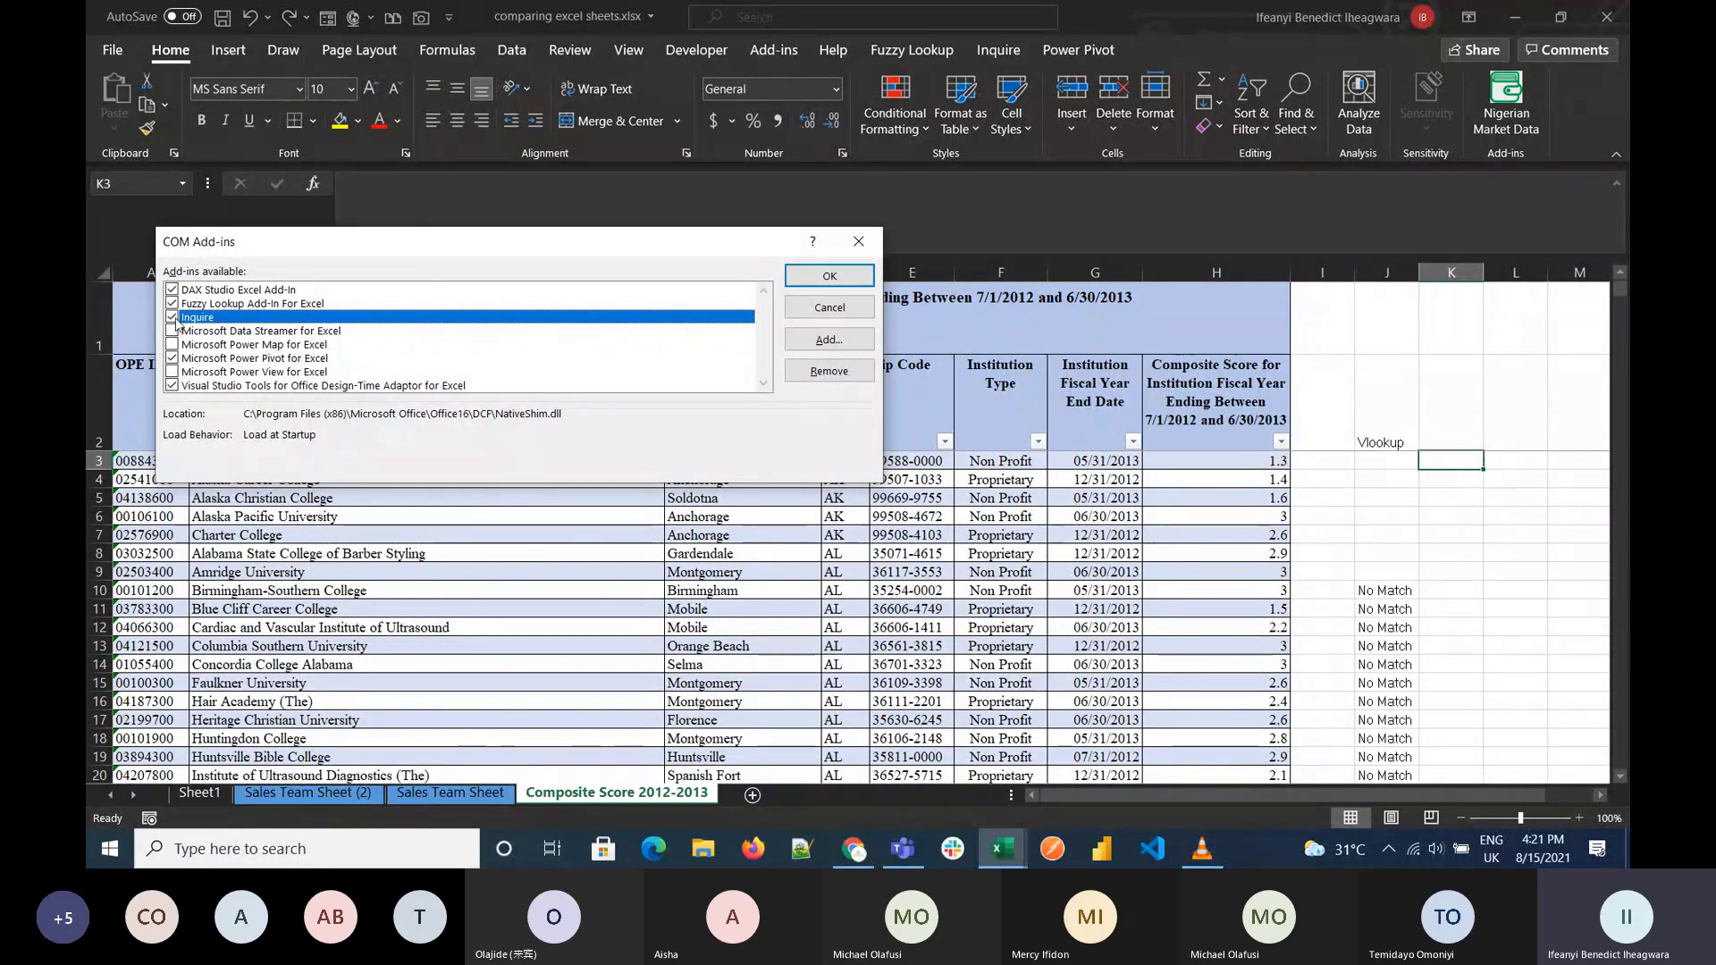
{"action": "left_click", "coordinate": [829, 276]}
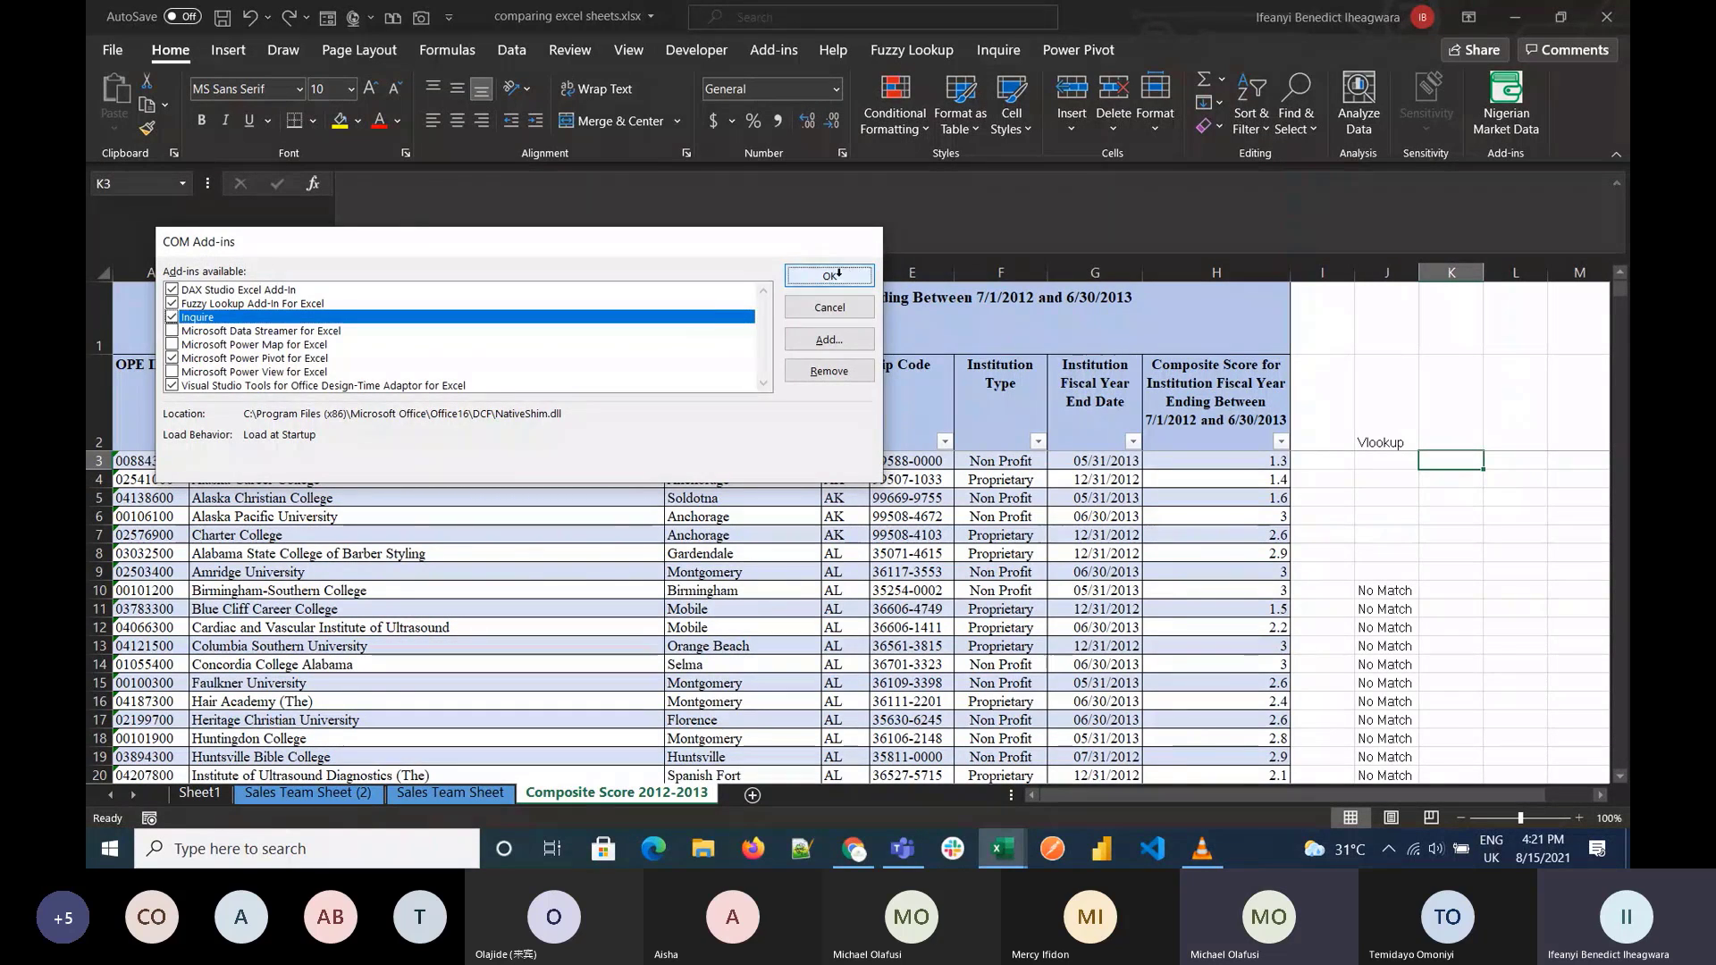
Step: Start Inquire's Compare Files with Book1 against comparing excel sheets.xlsx, checking the Book1 workbook before returning to the file selection
{"action": "left_click", "coordinate": [996, 54]}
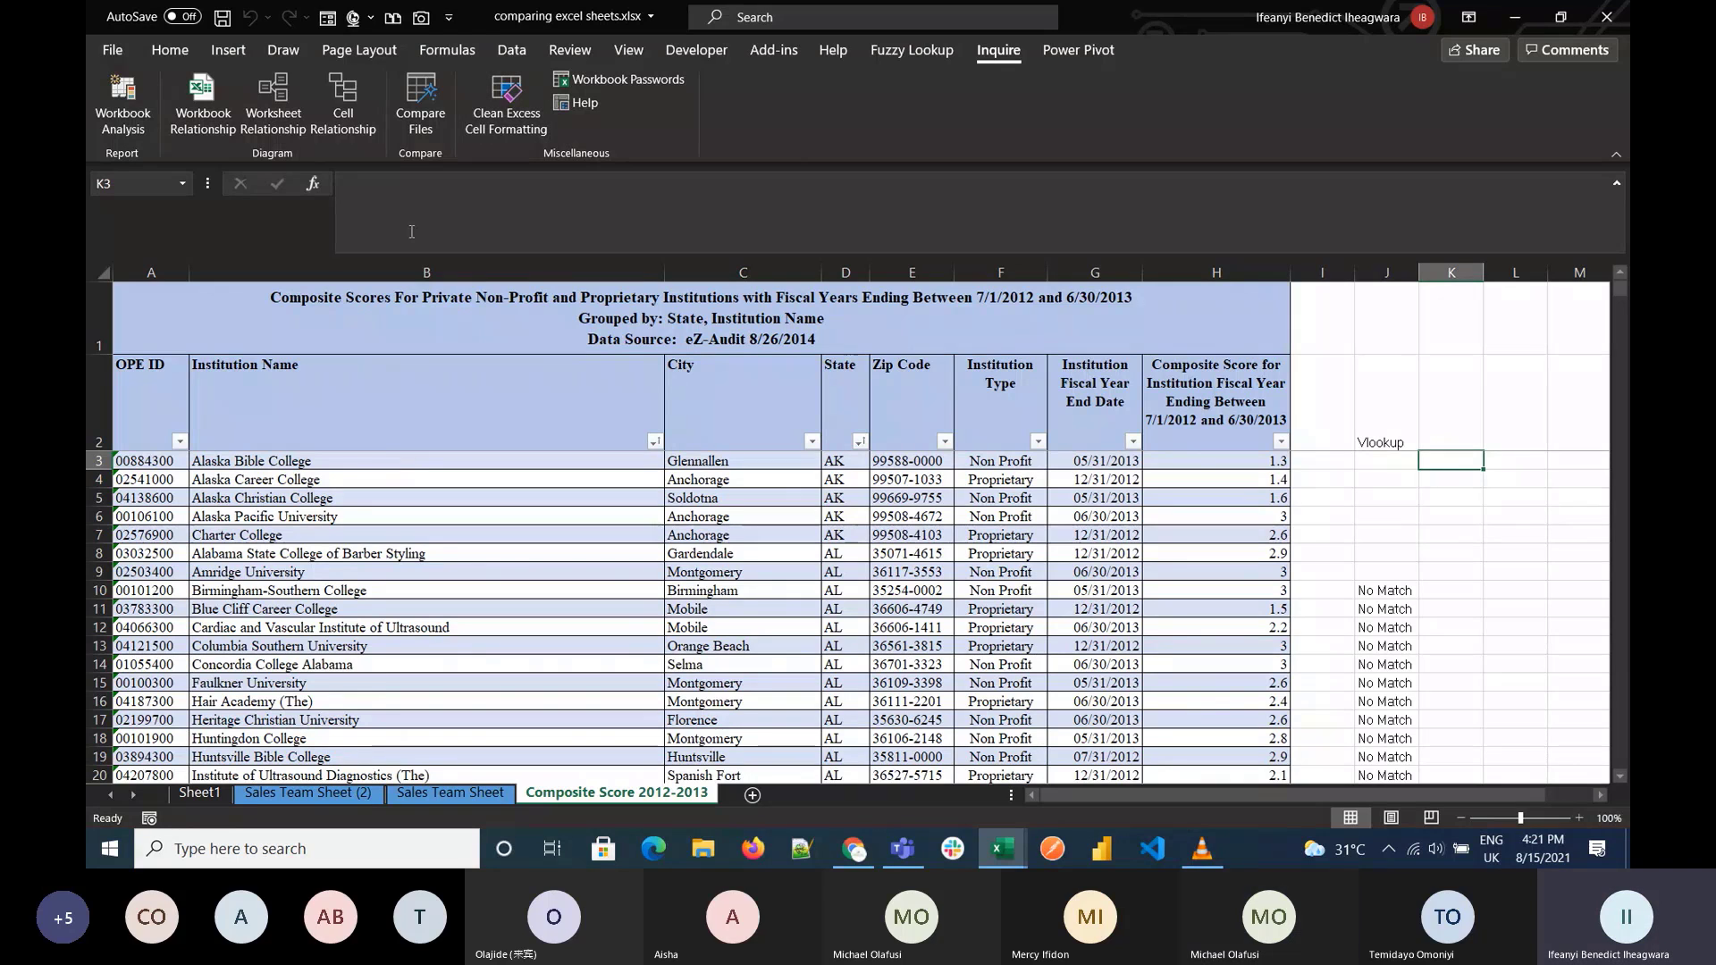
{"action": "left_click", "coordinate": [427, 110]}
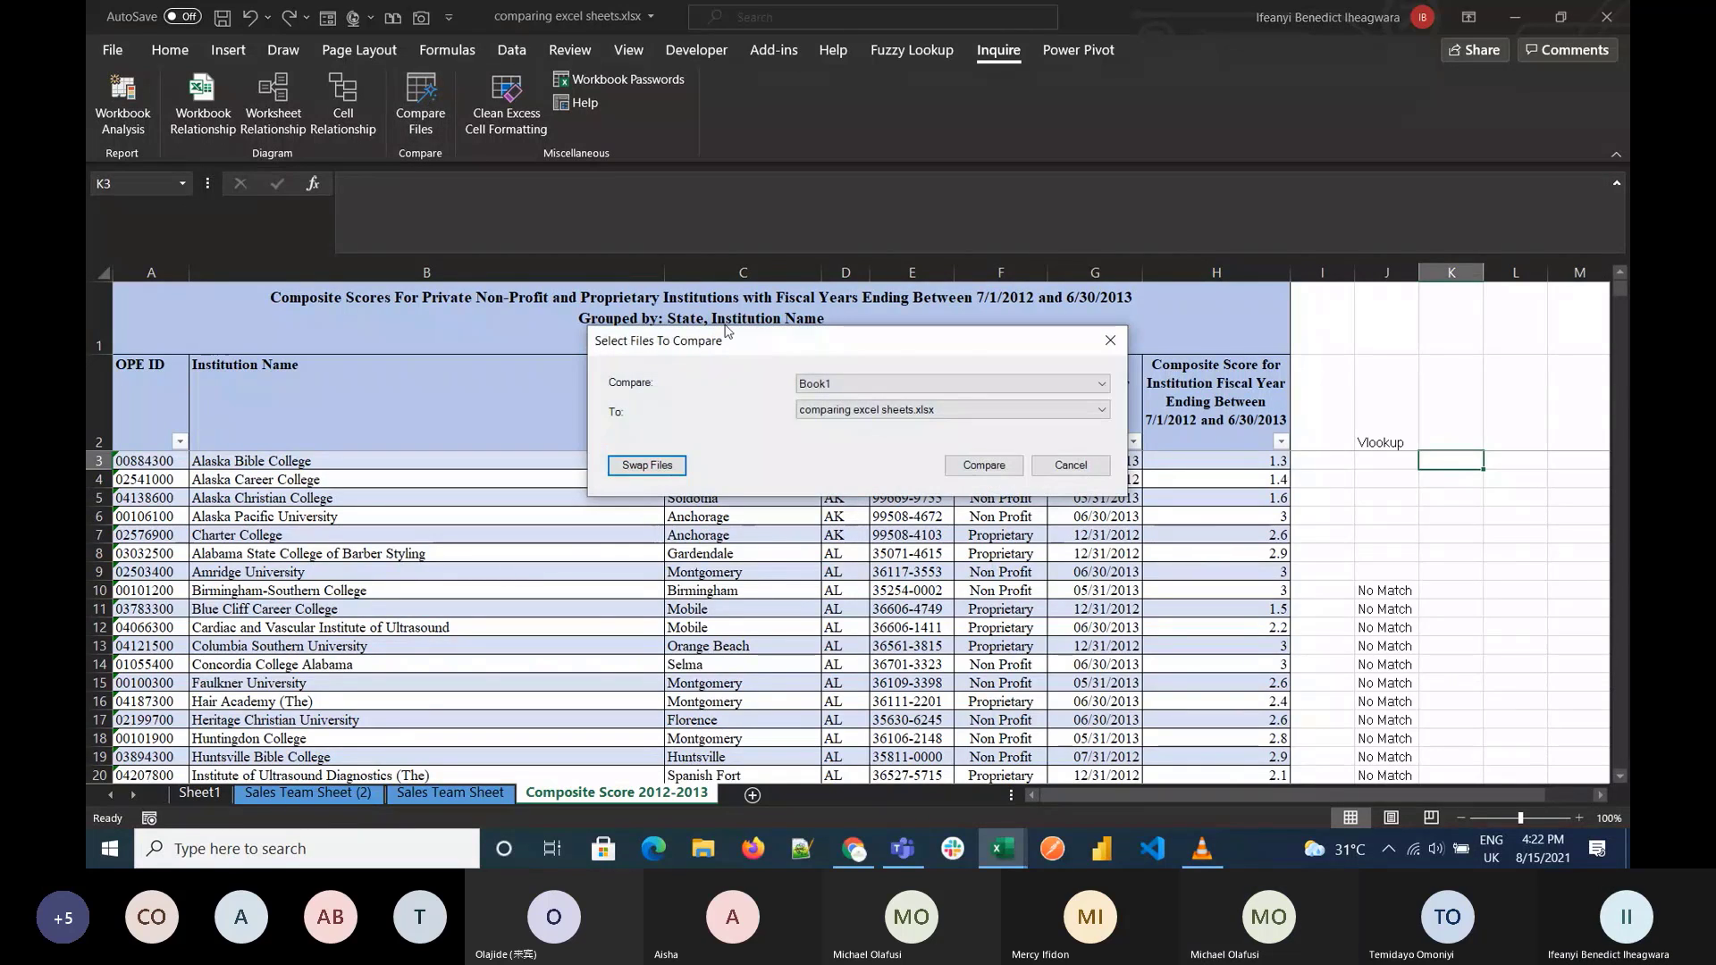
{"action": "left_click", "coordinate": [870, 390]}
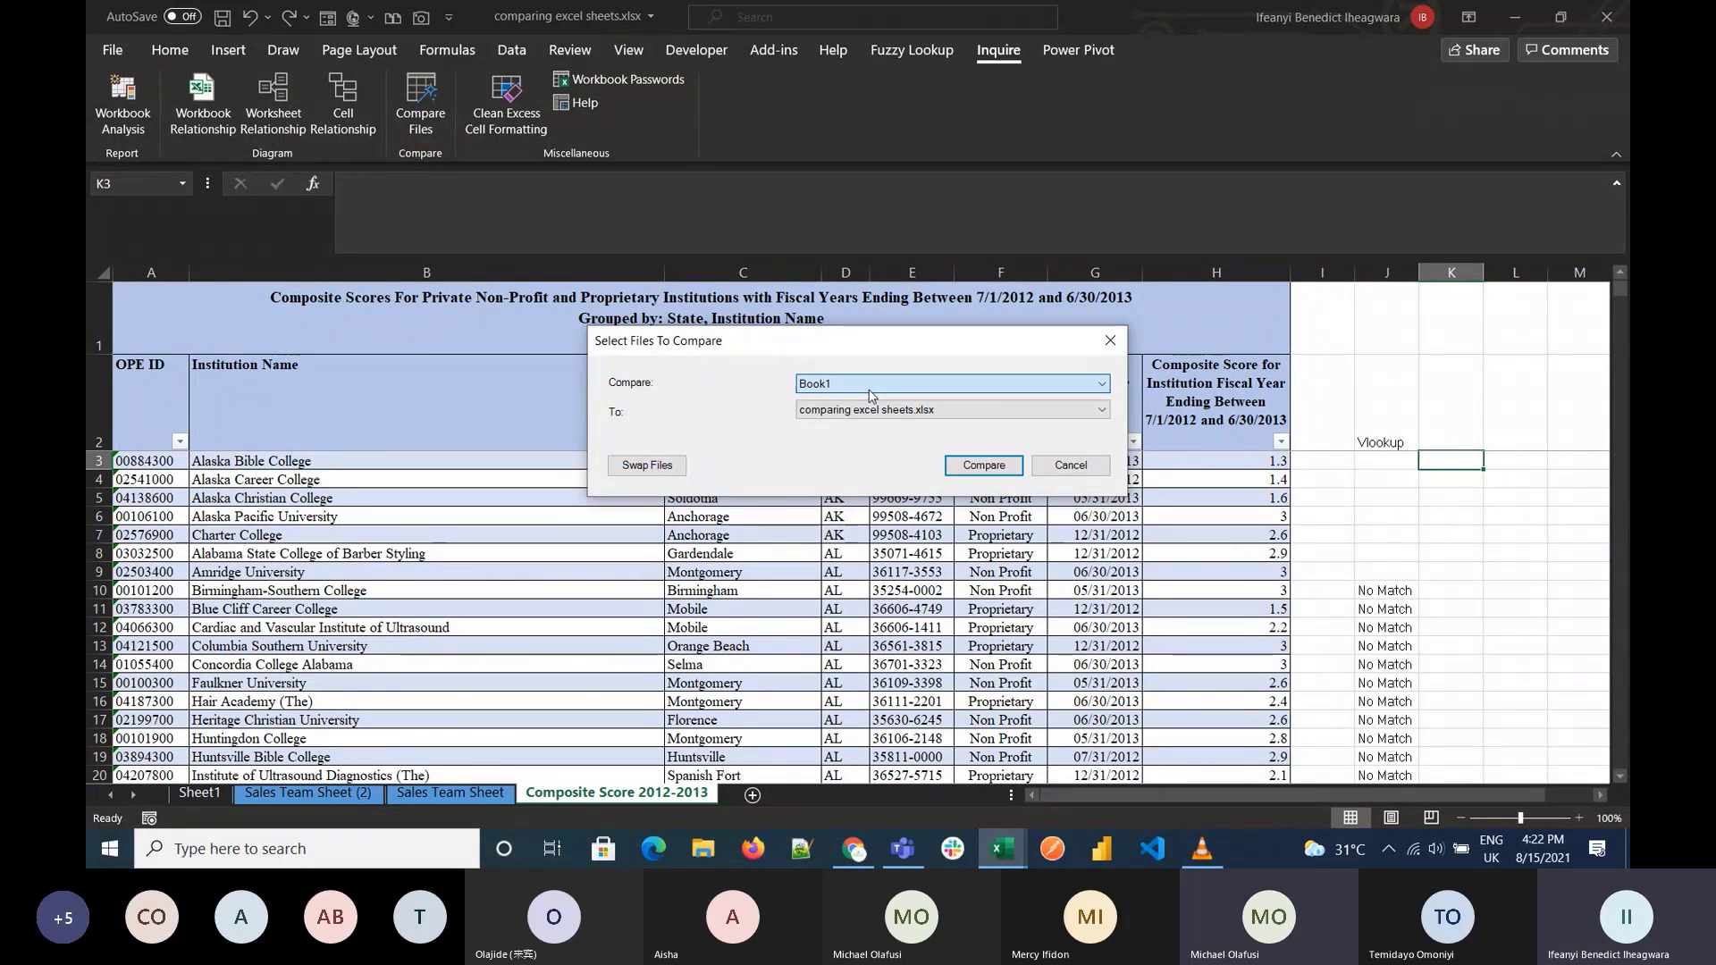
{"action": "left_click", "coordinate": [870, 391]}
{"action": "mouse_move", "coordinate": [997, 865]}
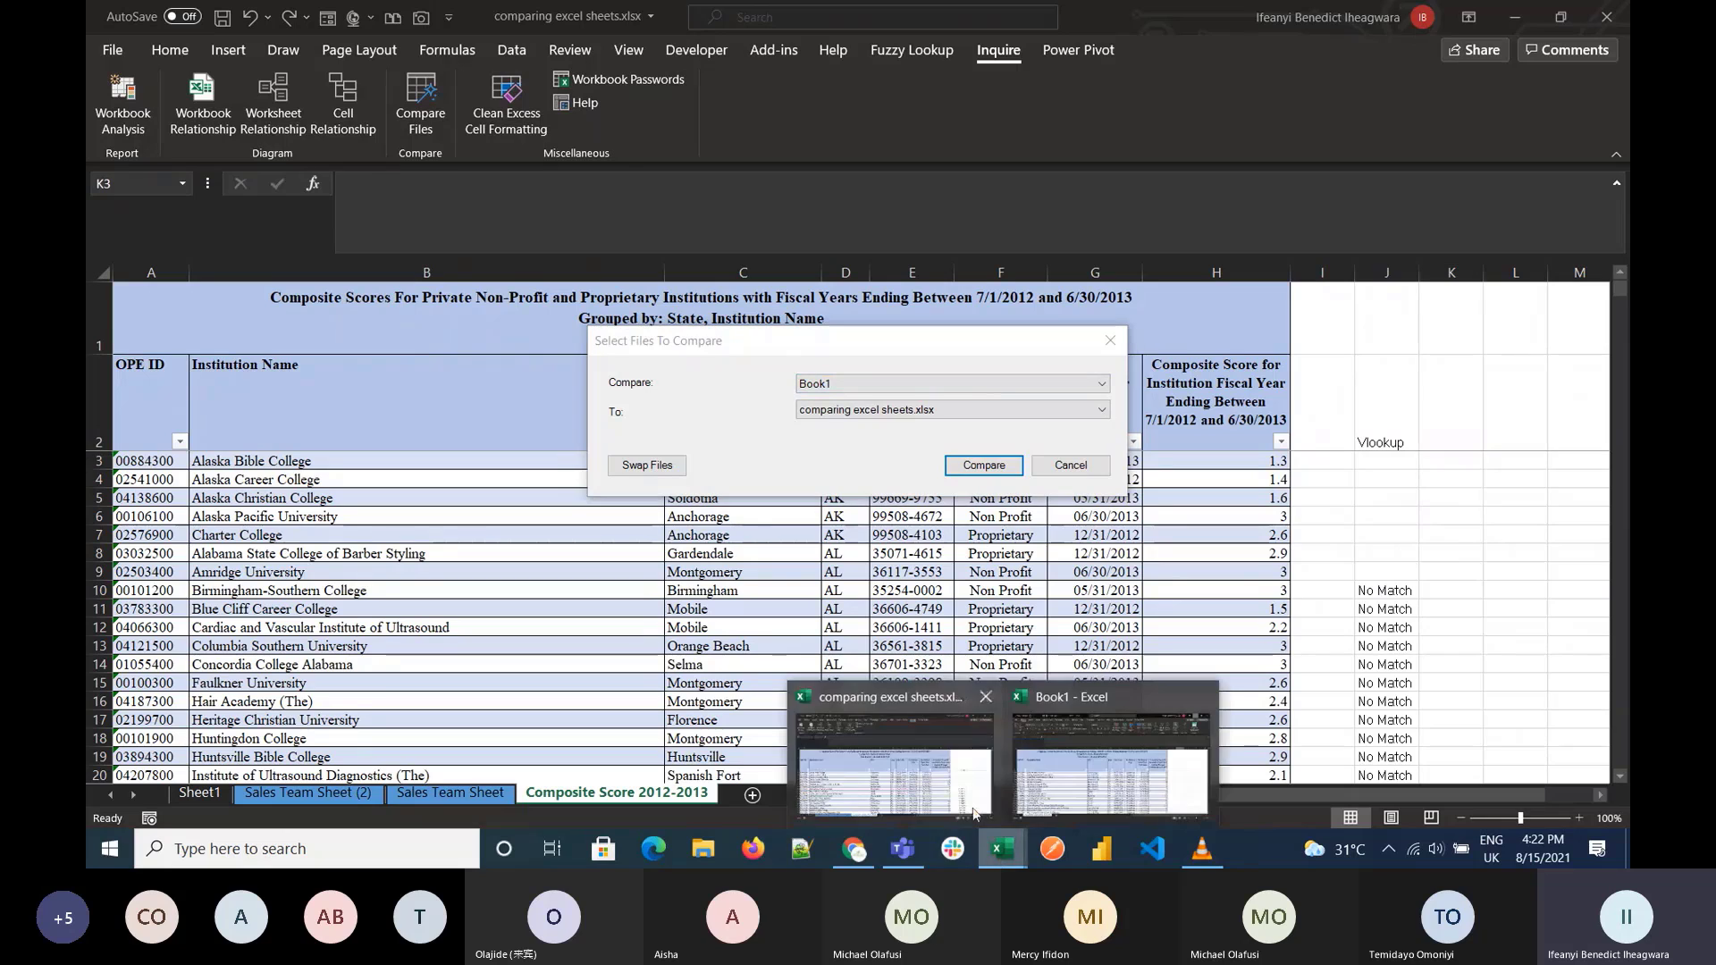
{"action": "left_click", "coordinate": [1109, 753]}
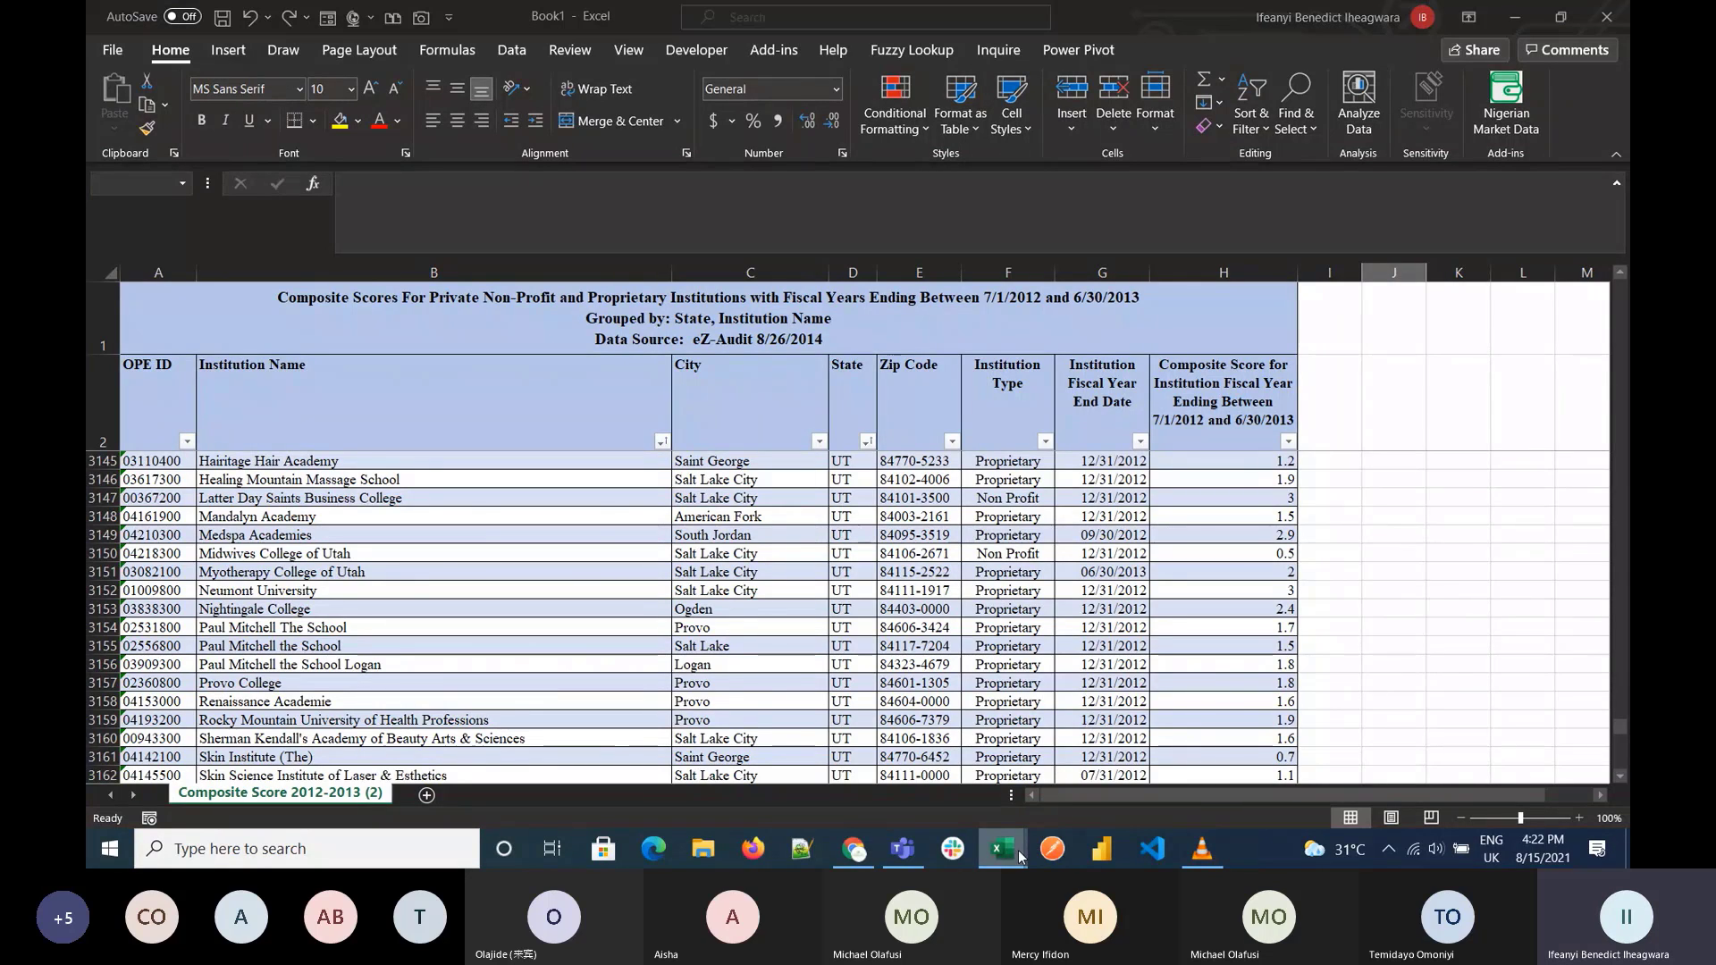
{"action": "mouse_move", "coordinate": [1003, 854]}
{"action": "left_click", "coordinate": [905, 758]}
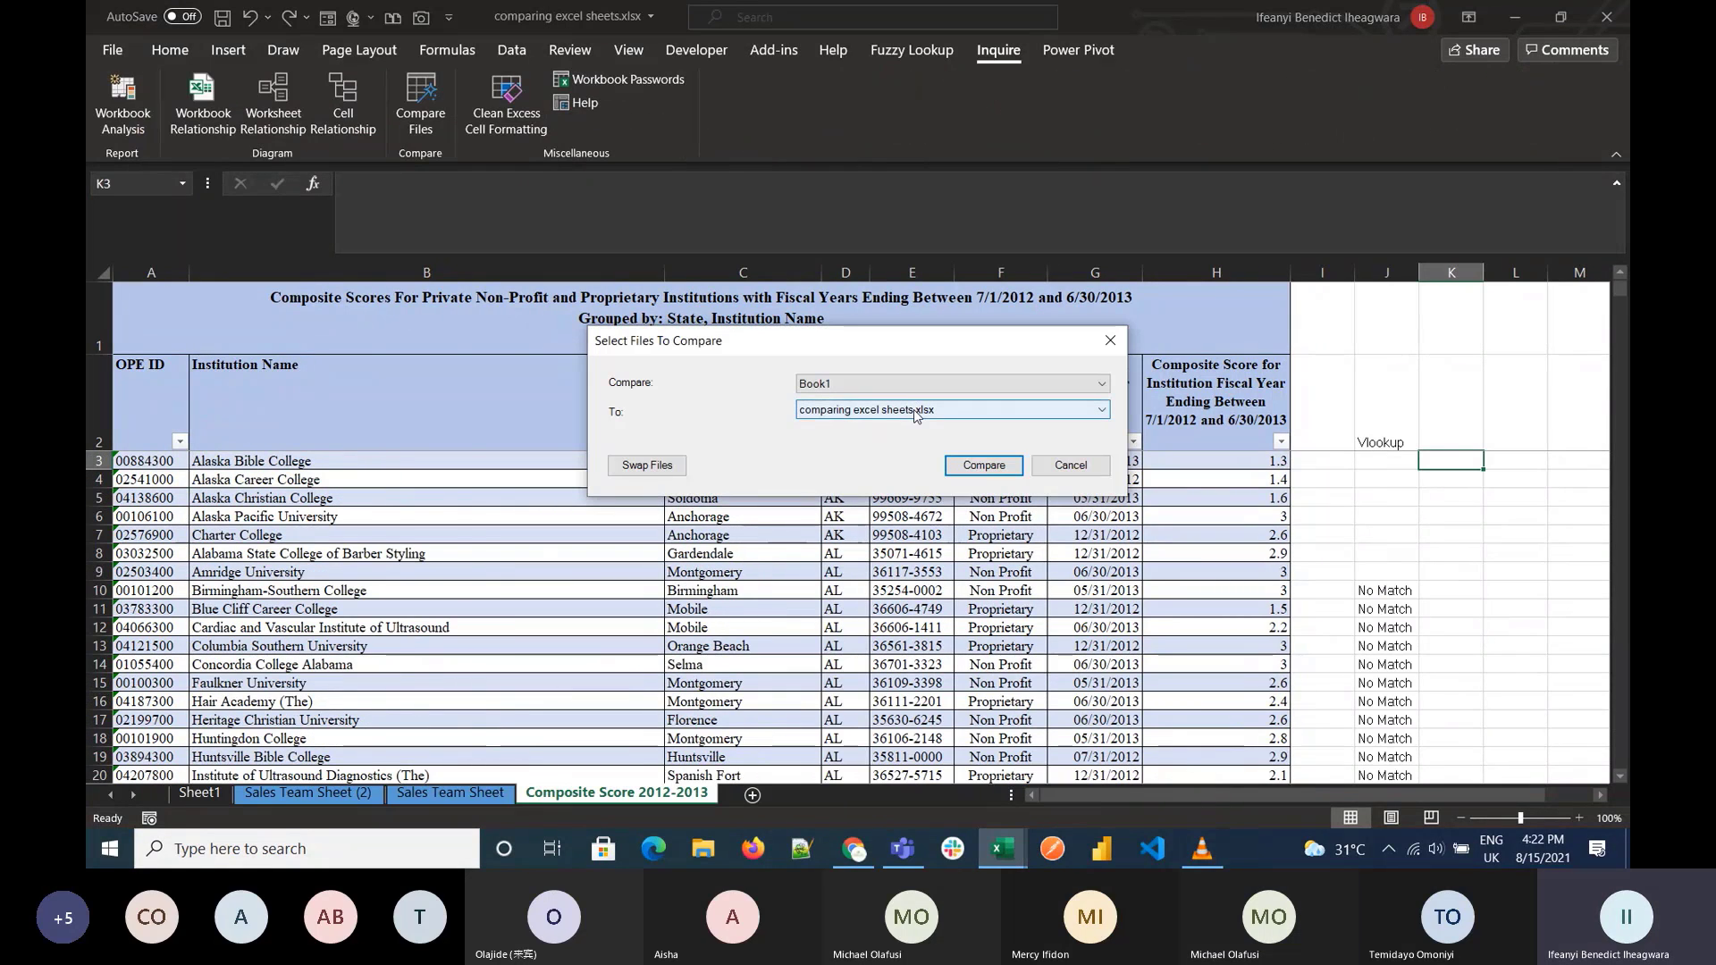
Step: Swap the files to compare comparing excel sheets.xlsx to Book1 and run the comparison, saving the changes in both workbooks
{"action": "left_click", "coordinate": [672, 467]}
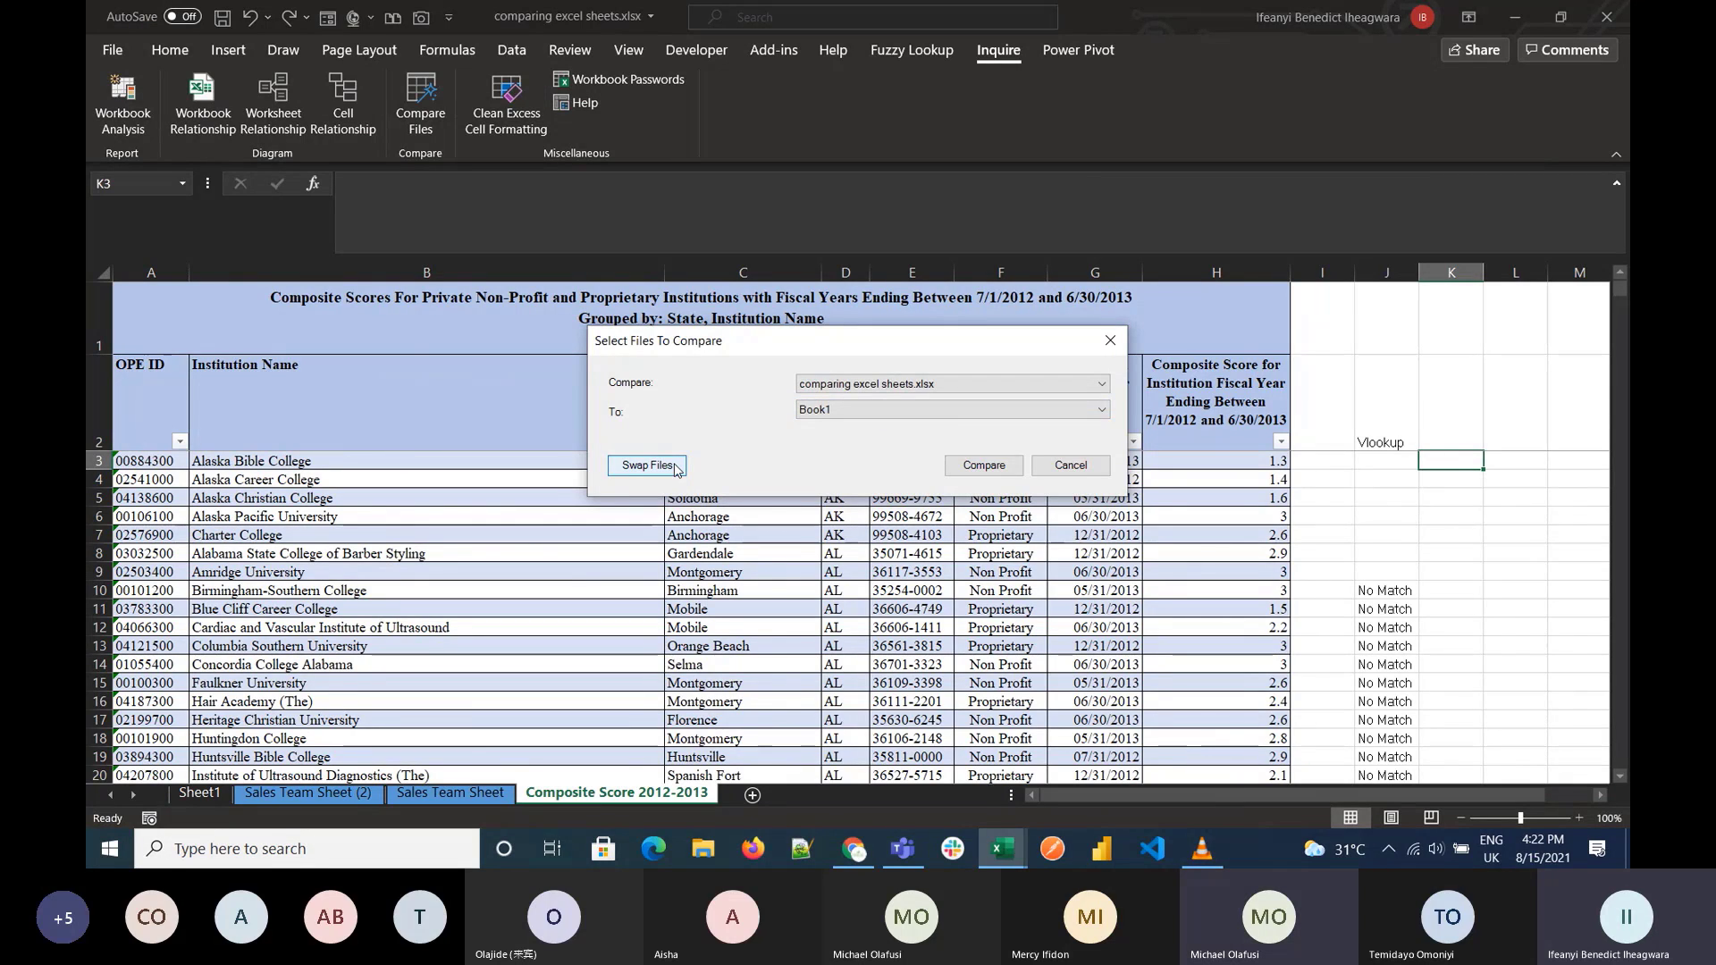
{"action": "left_click", "coordinate": [987, 468]}
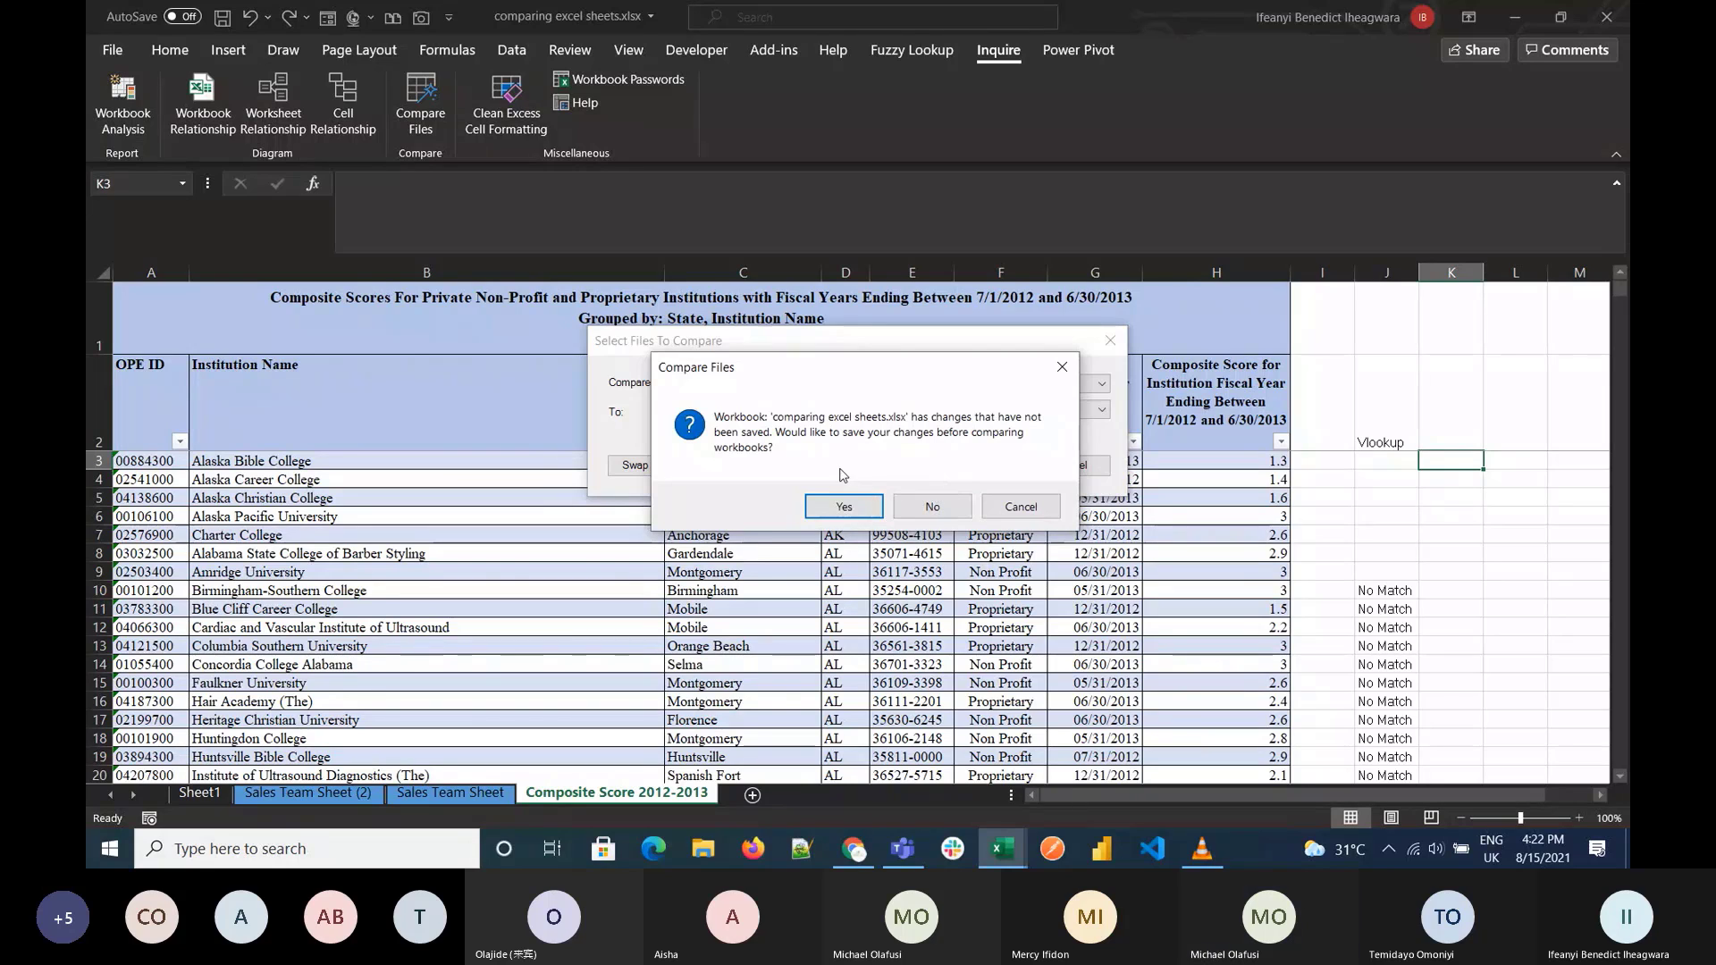
{"action": "left_click", "coordinate": [864, 516]}
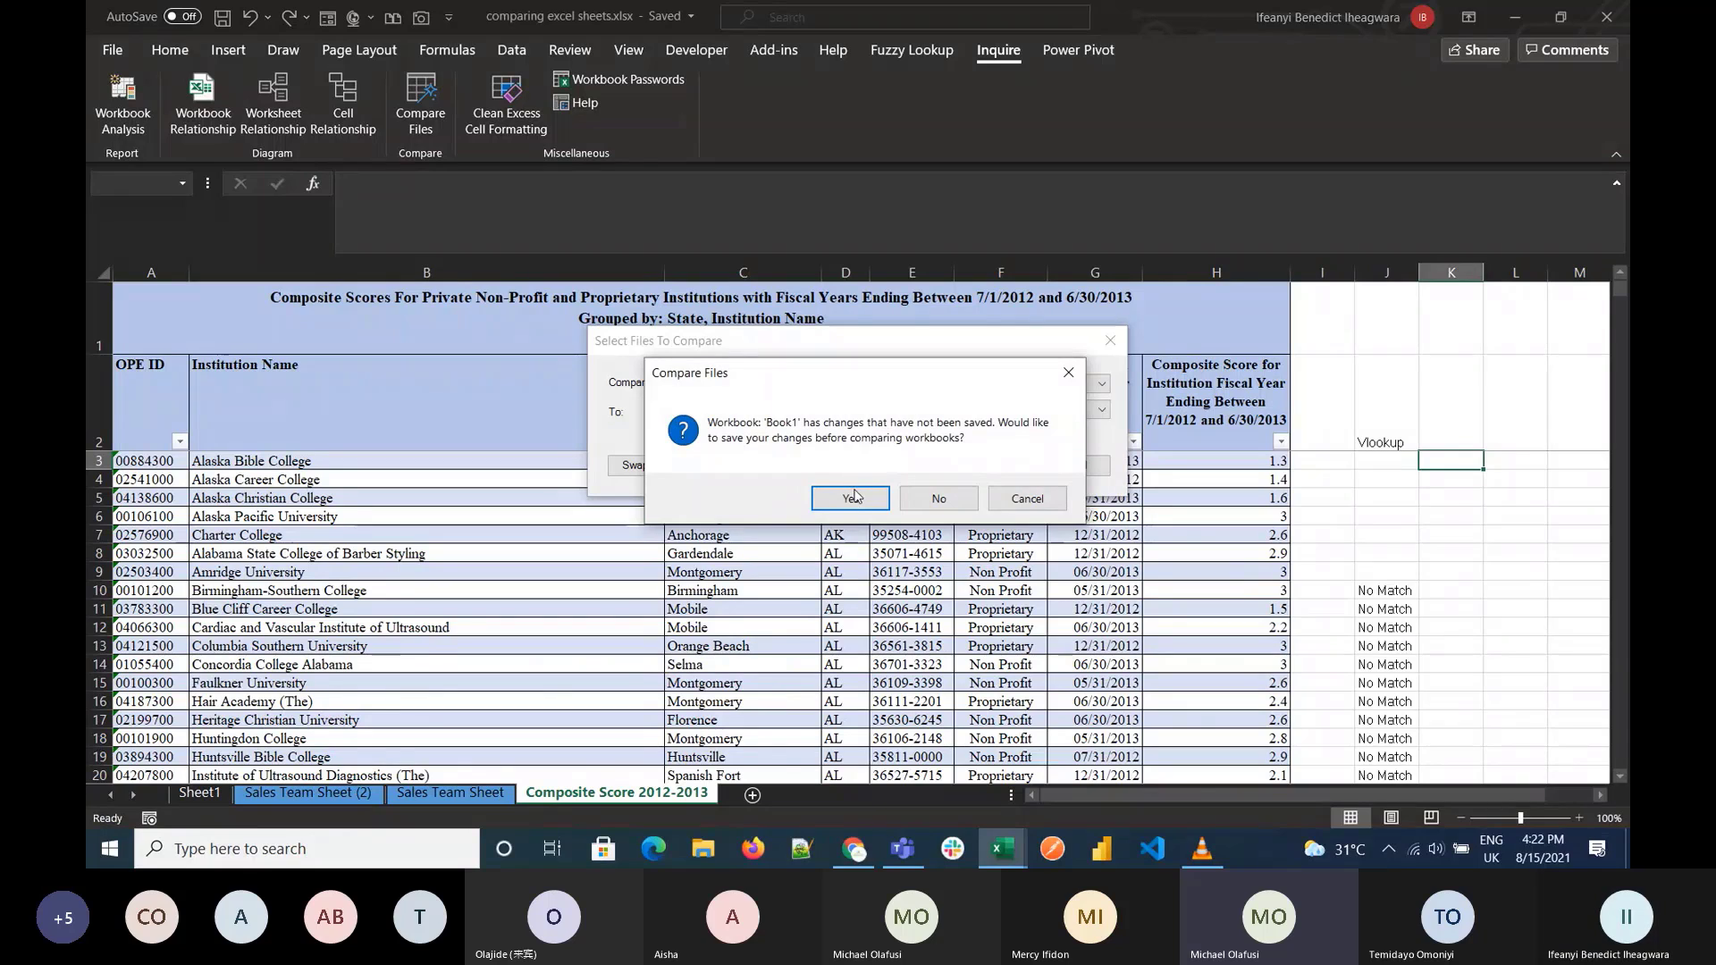
{"action": "left_click", "coordinate": [852, 498]}
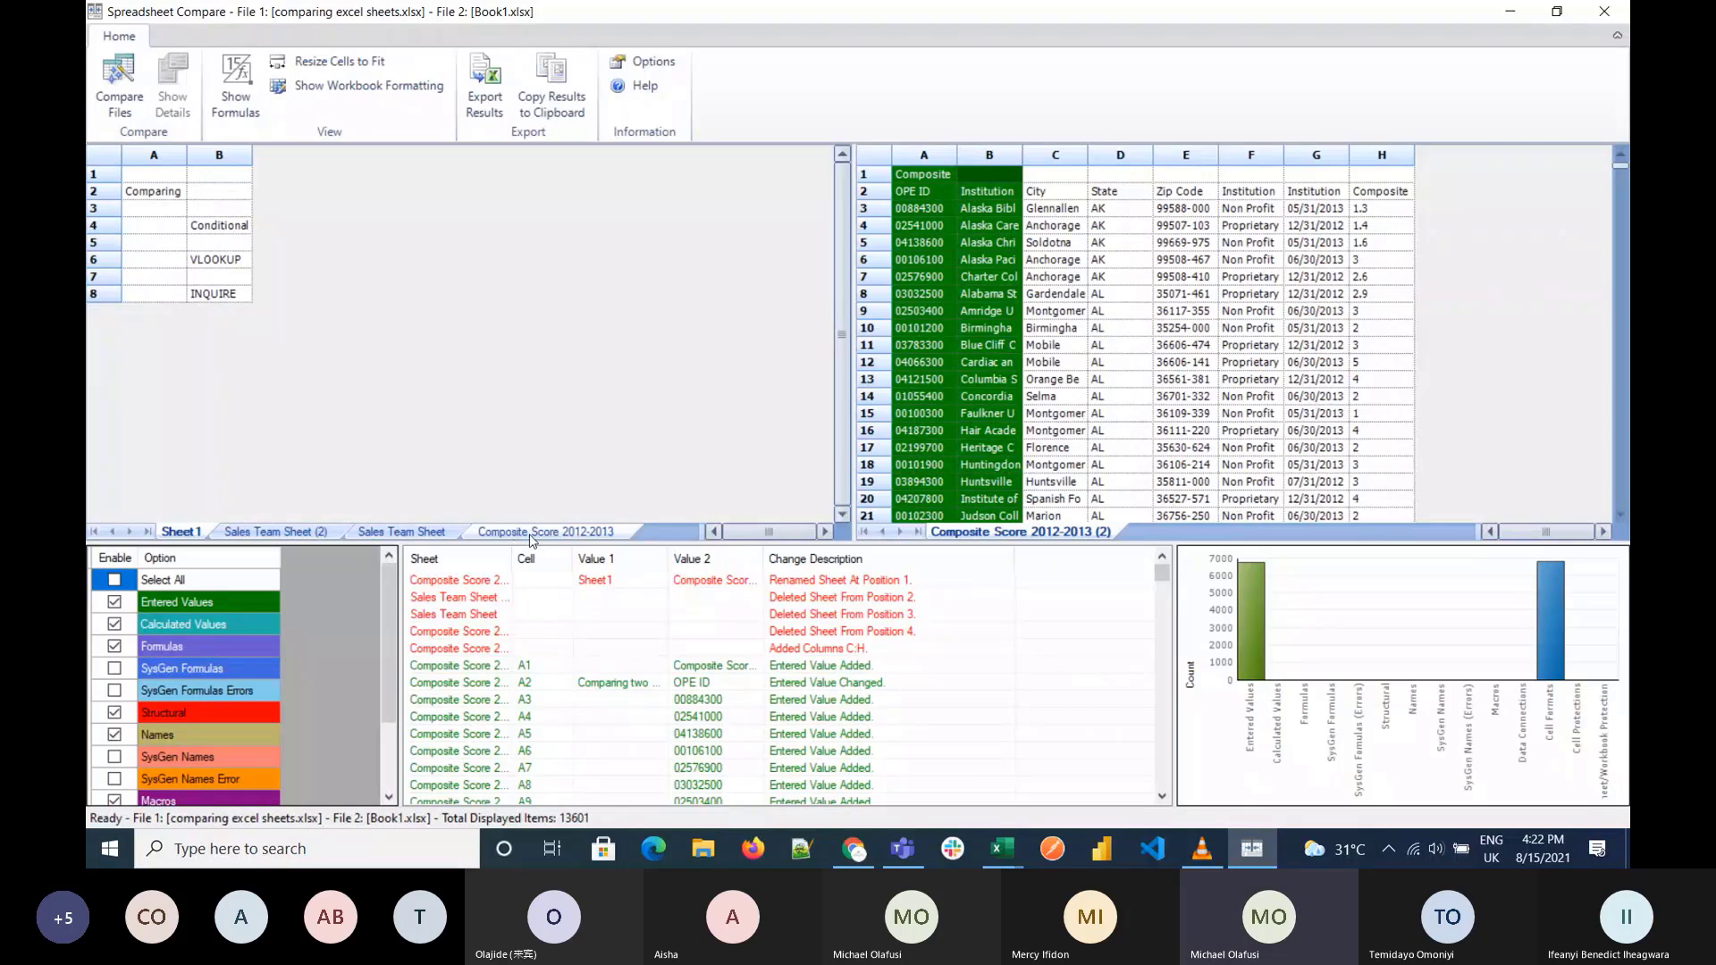
Step: Review the Composite Score 2012-2013 sheet against Book1's sheet in Spreadsheet Compare, then close the comparison
{"action": "left_click", "coordinate": [396, 533]}
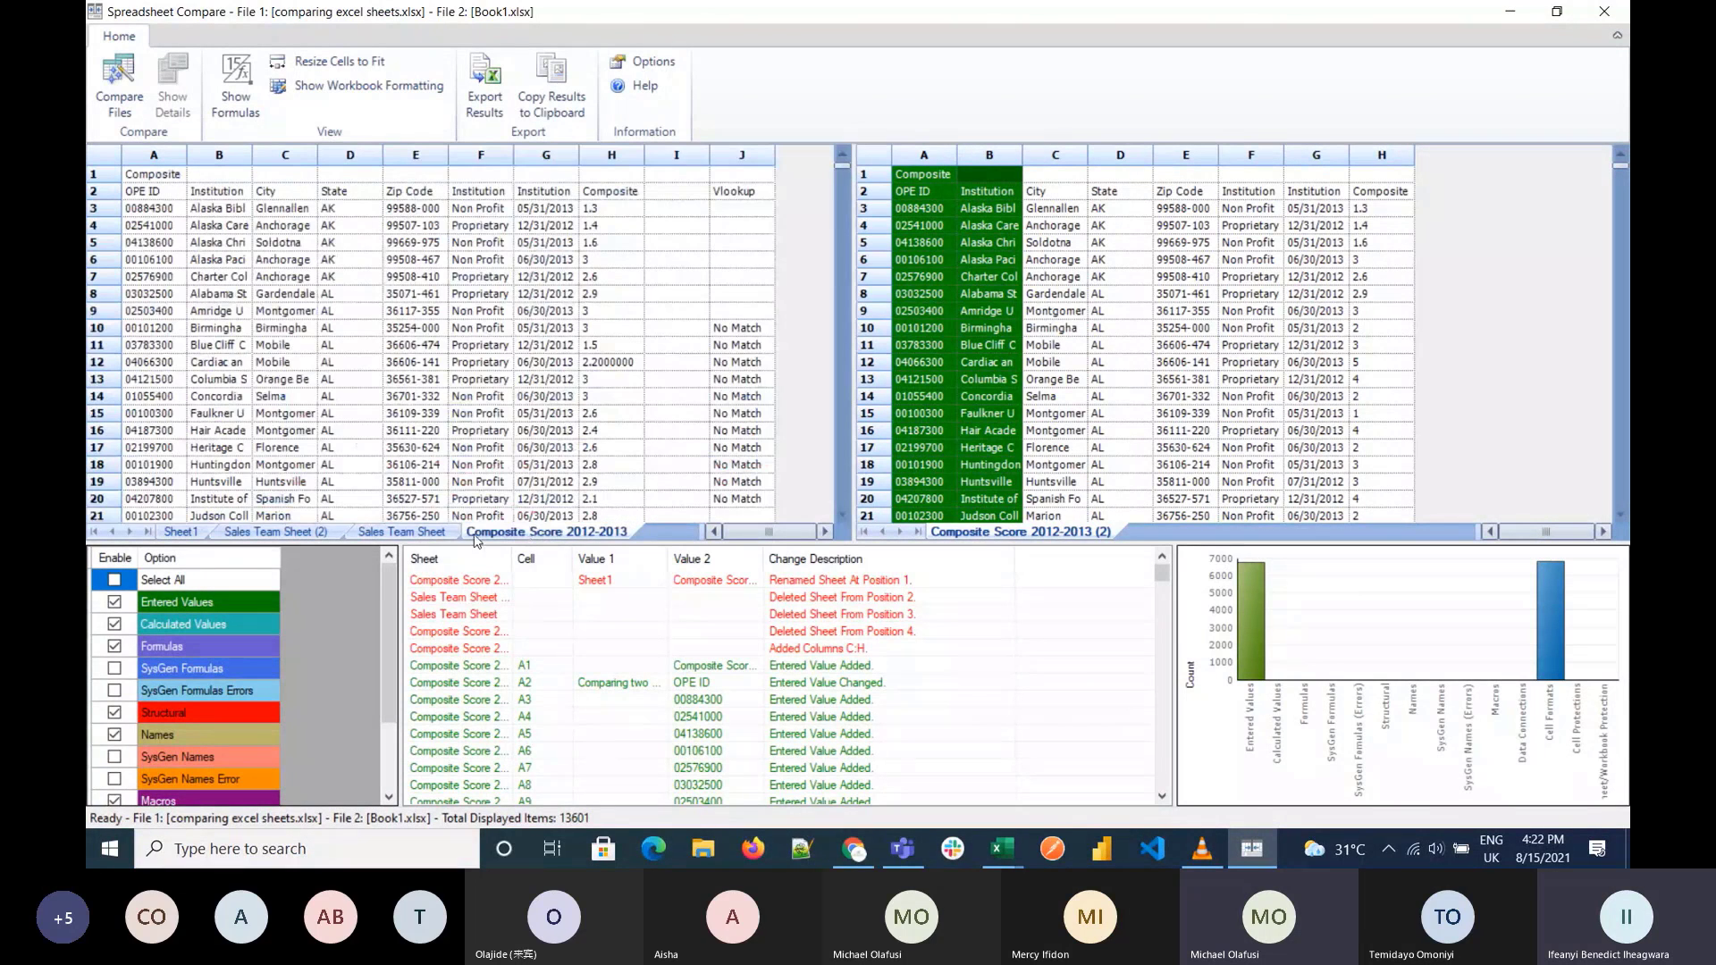
{"action": "left_click", "coordinate": [180, 532]}
{"action": "left_click", "coordinate": [581, 534]}
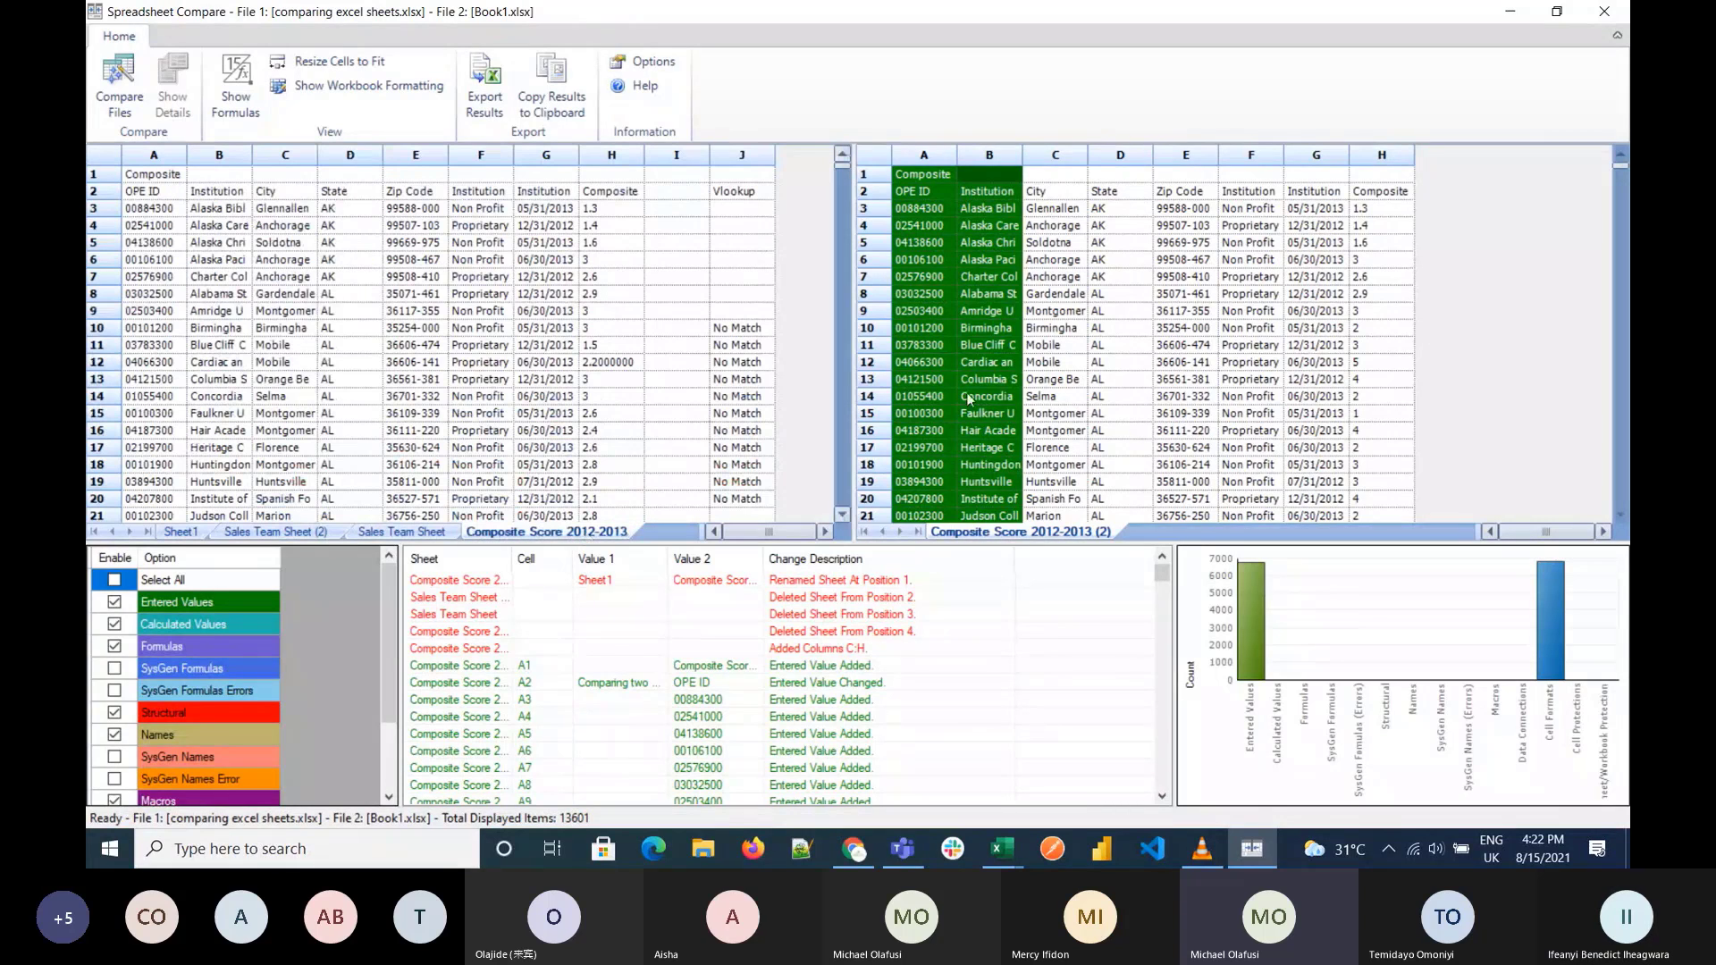
{"action": "left_click", "coordinate": [1604, 10]}
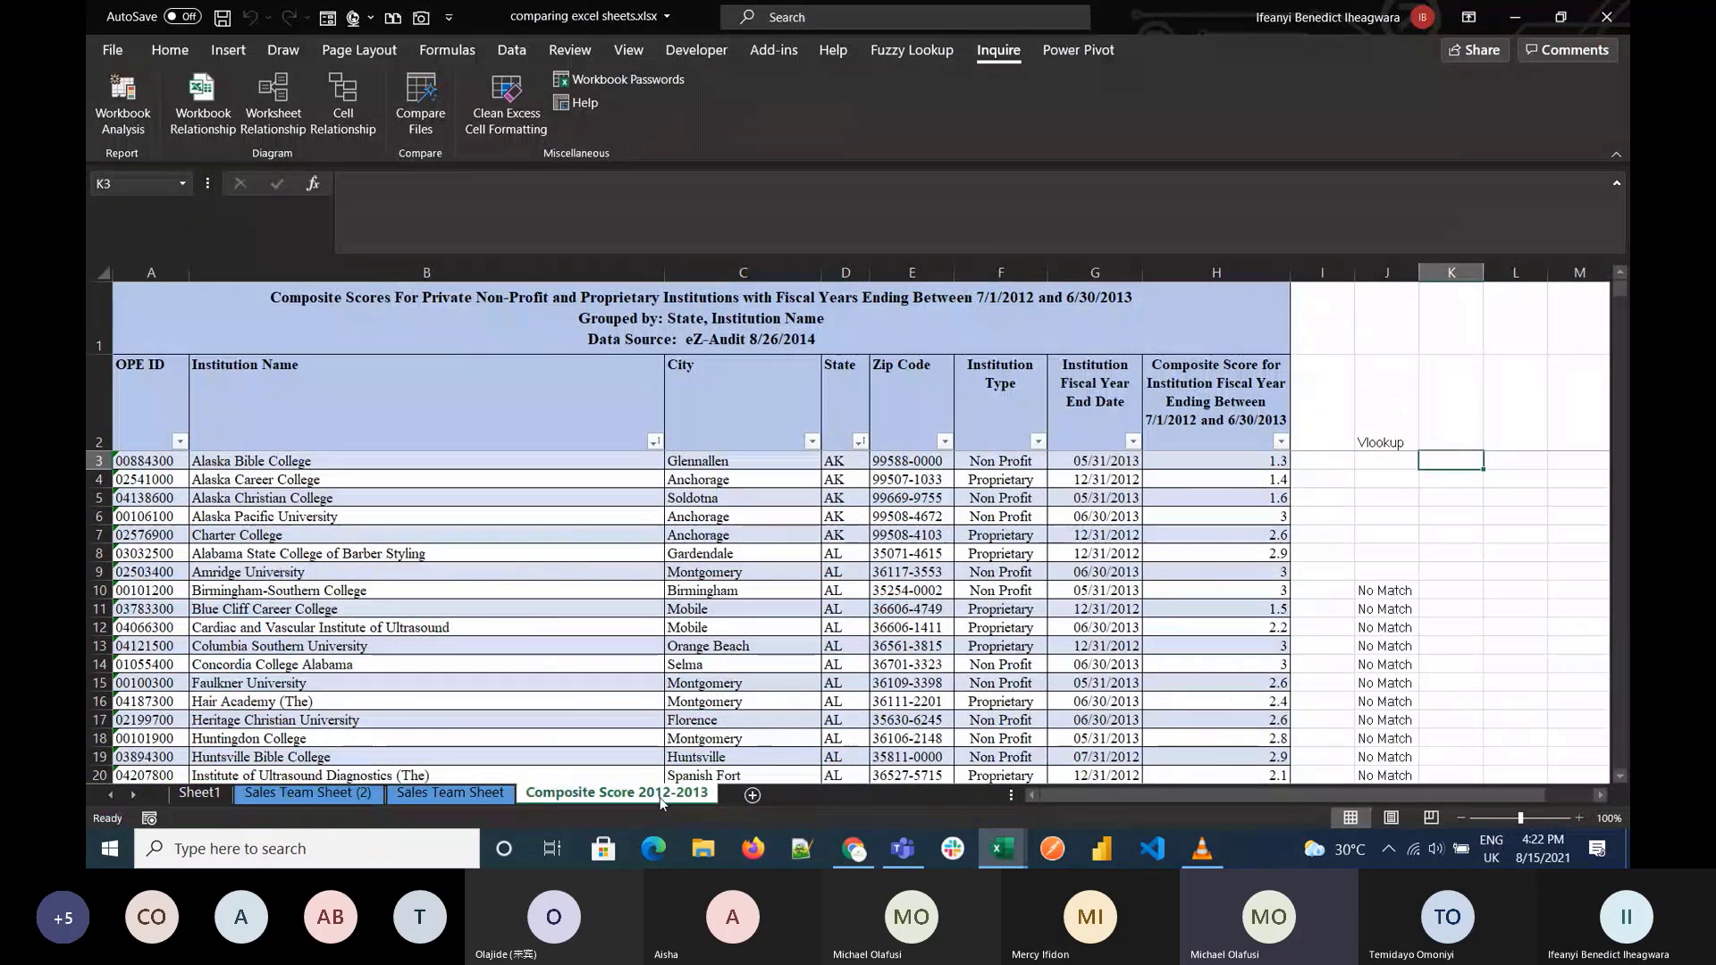
Step: Create a copy of the Composite Score 2012-2013 sheet in the same workbook, placed before the original
{"action": "right_click", "coordinate": [663, 792]}
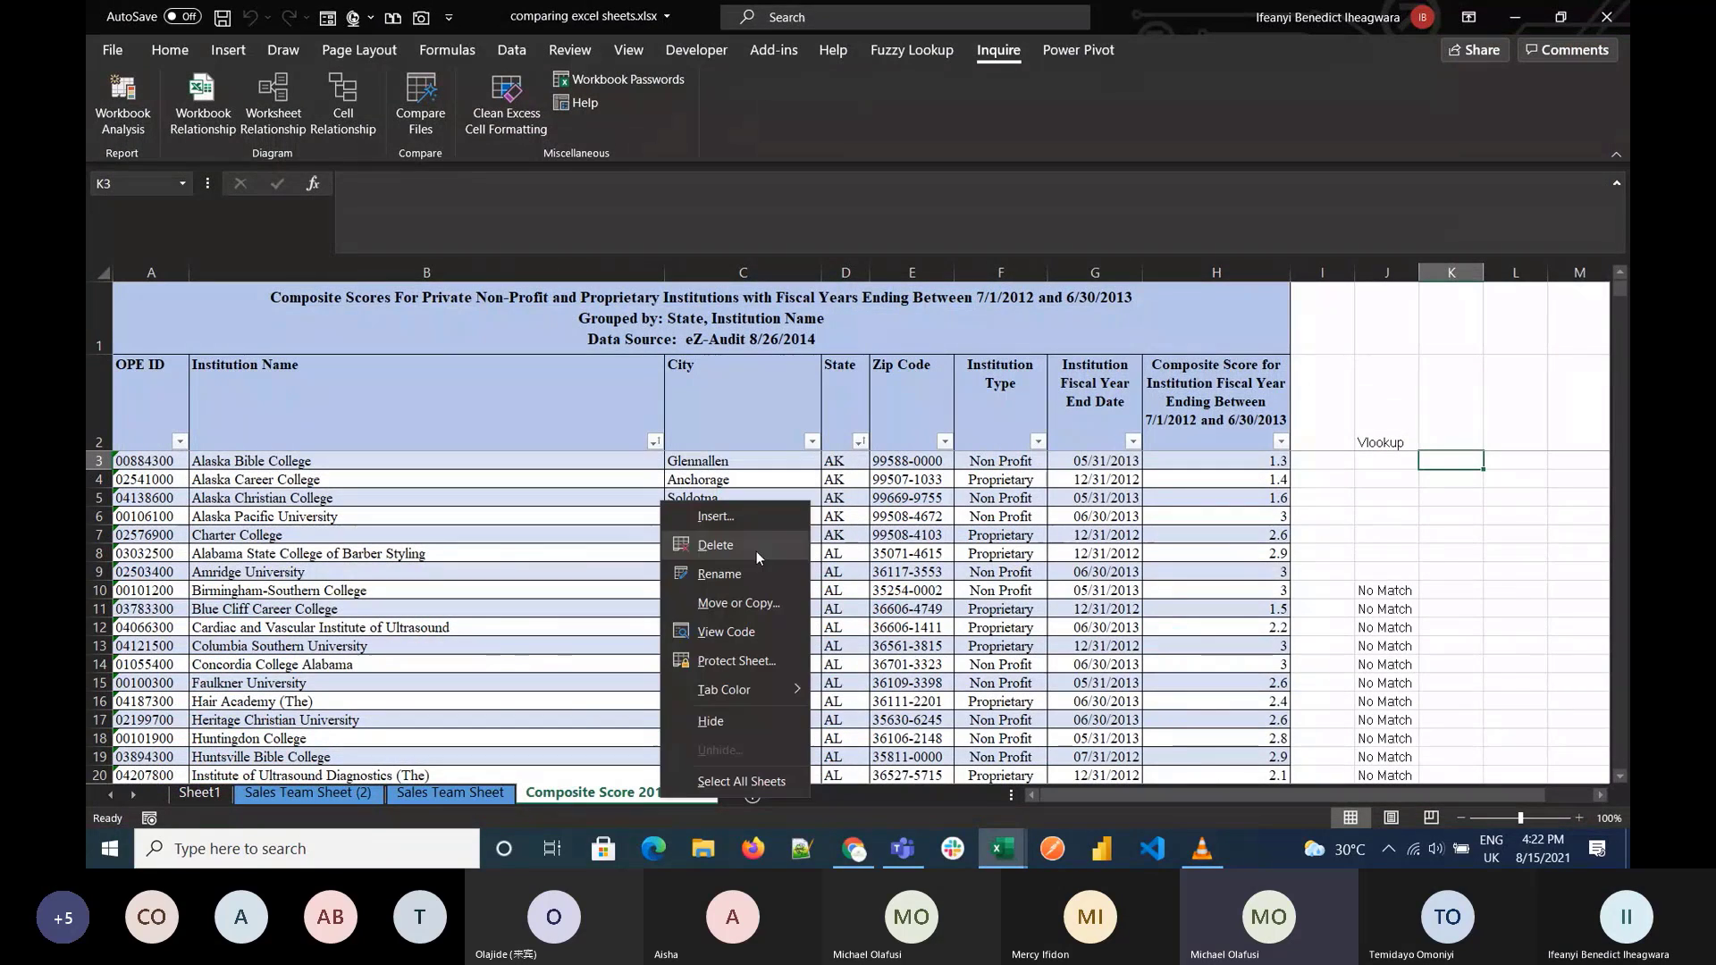
{"action": "left_click", "coordinate": [736, 603]}
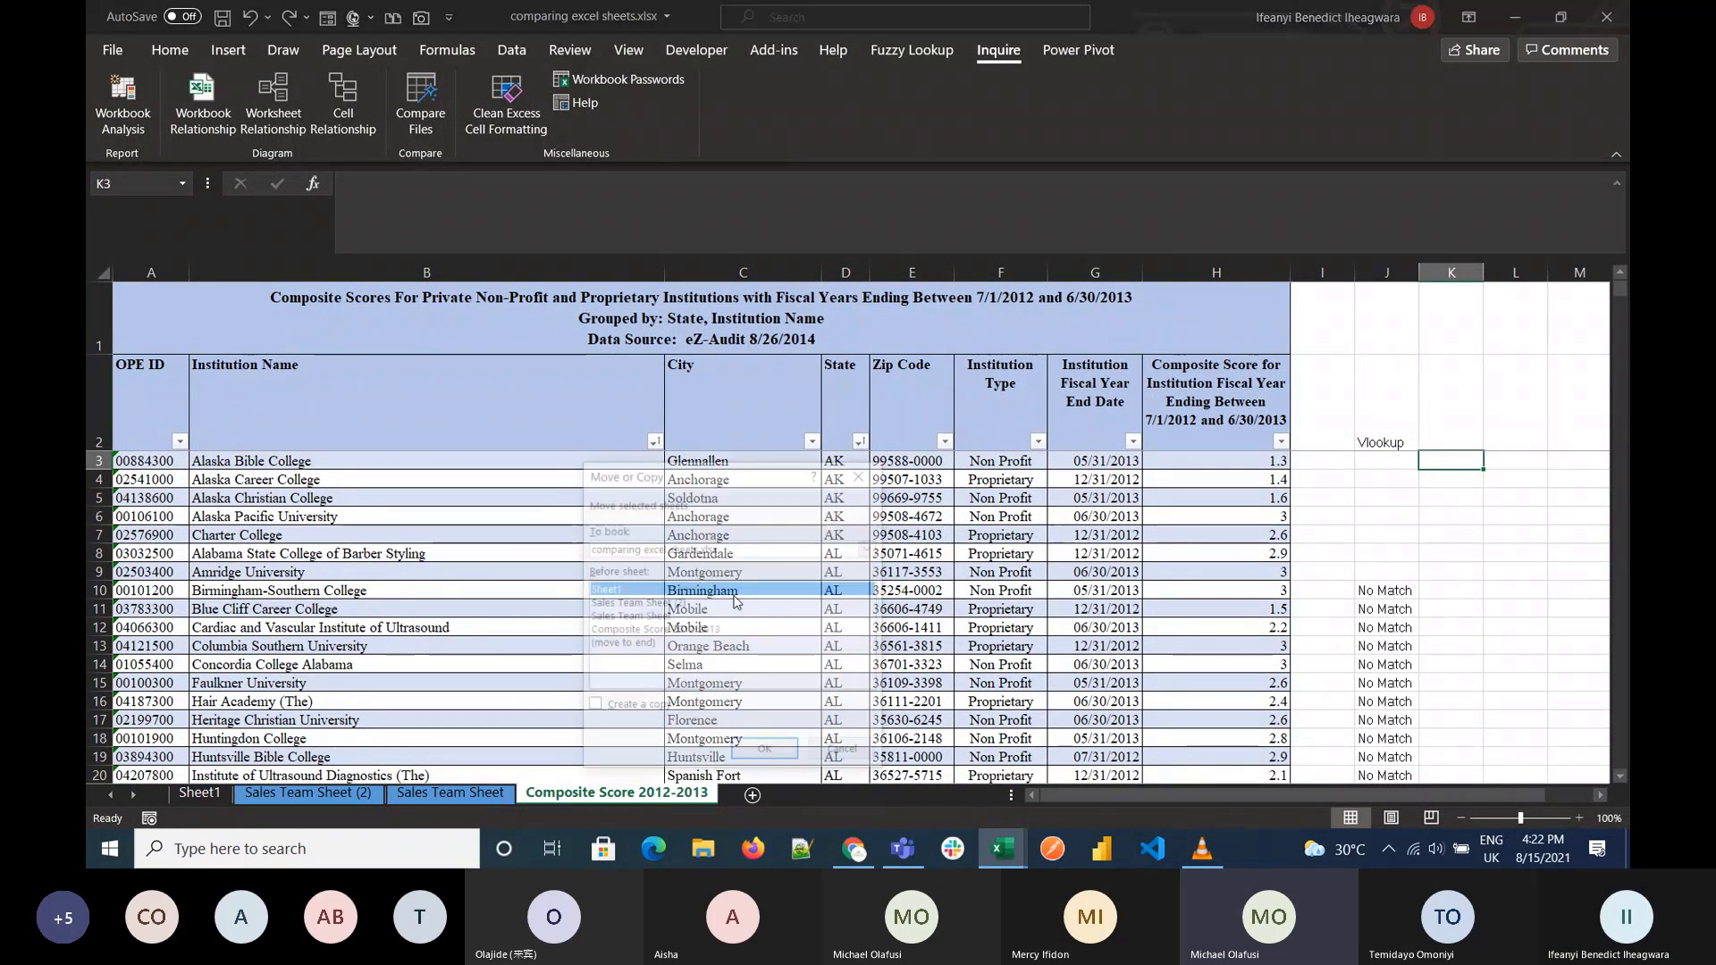
{"action": "left_click", "coordinate": [655, 617]}
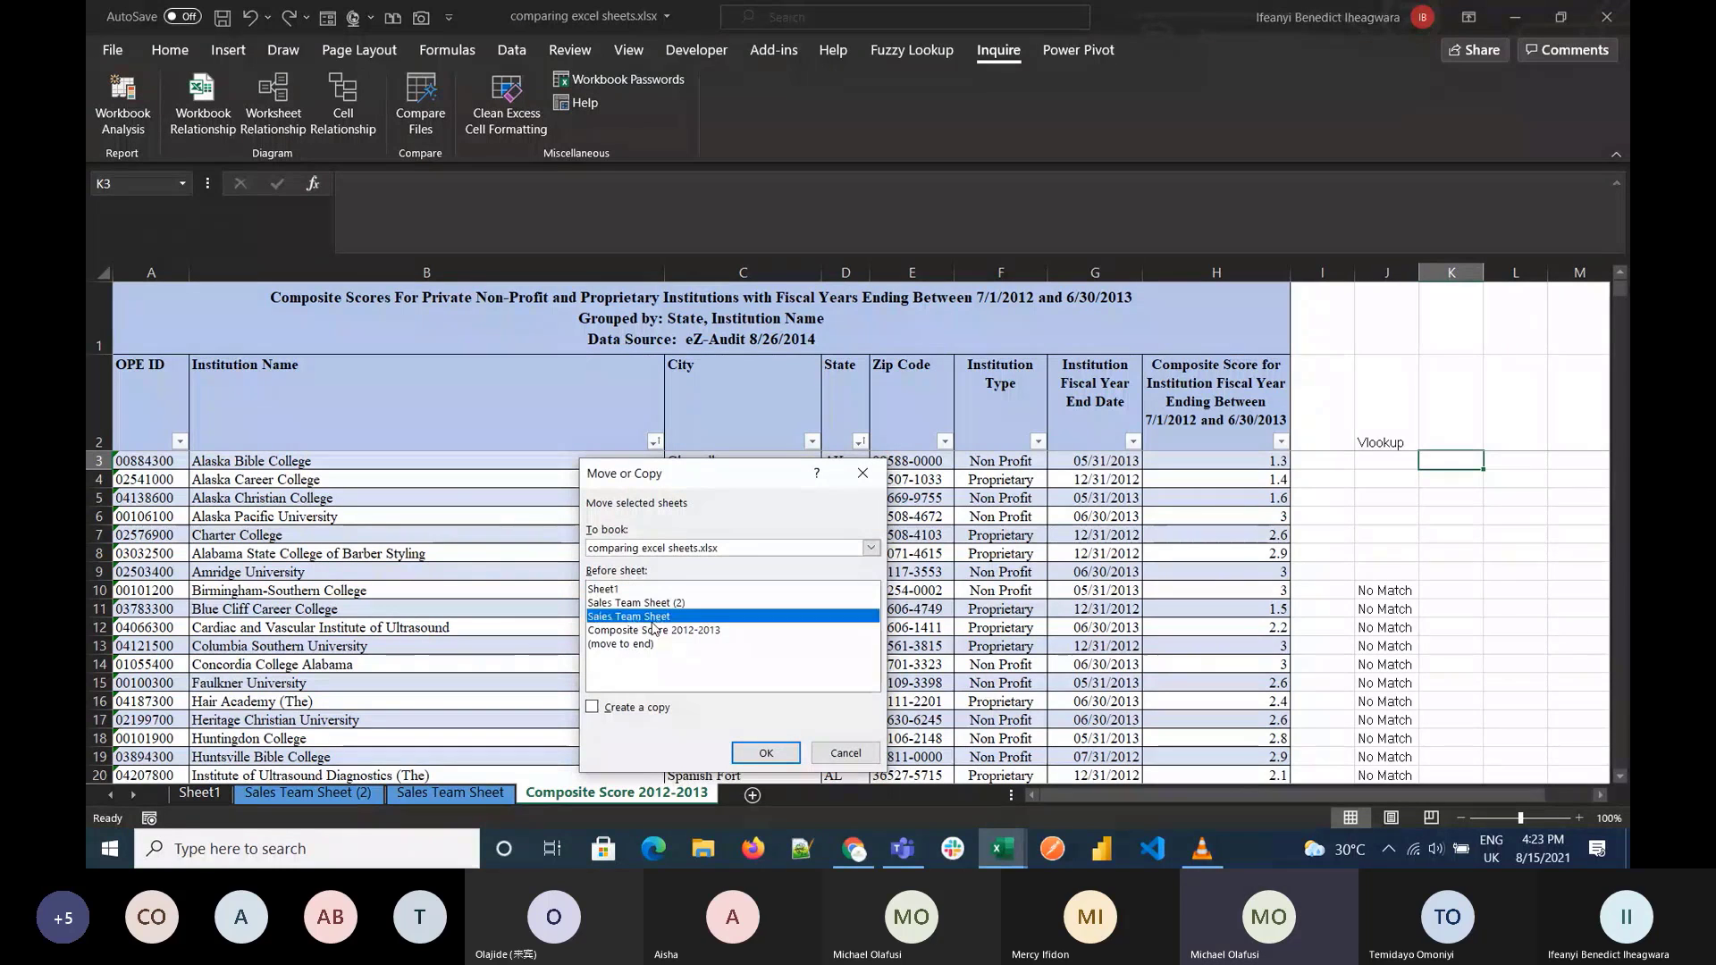
{"action": "left_click", "coordinate": [592, 707]}
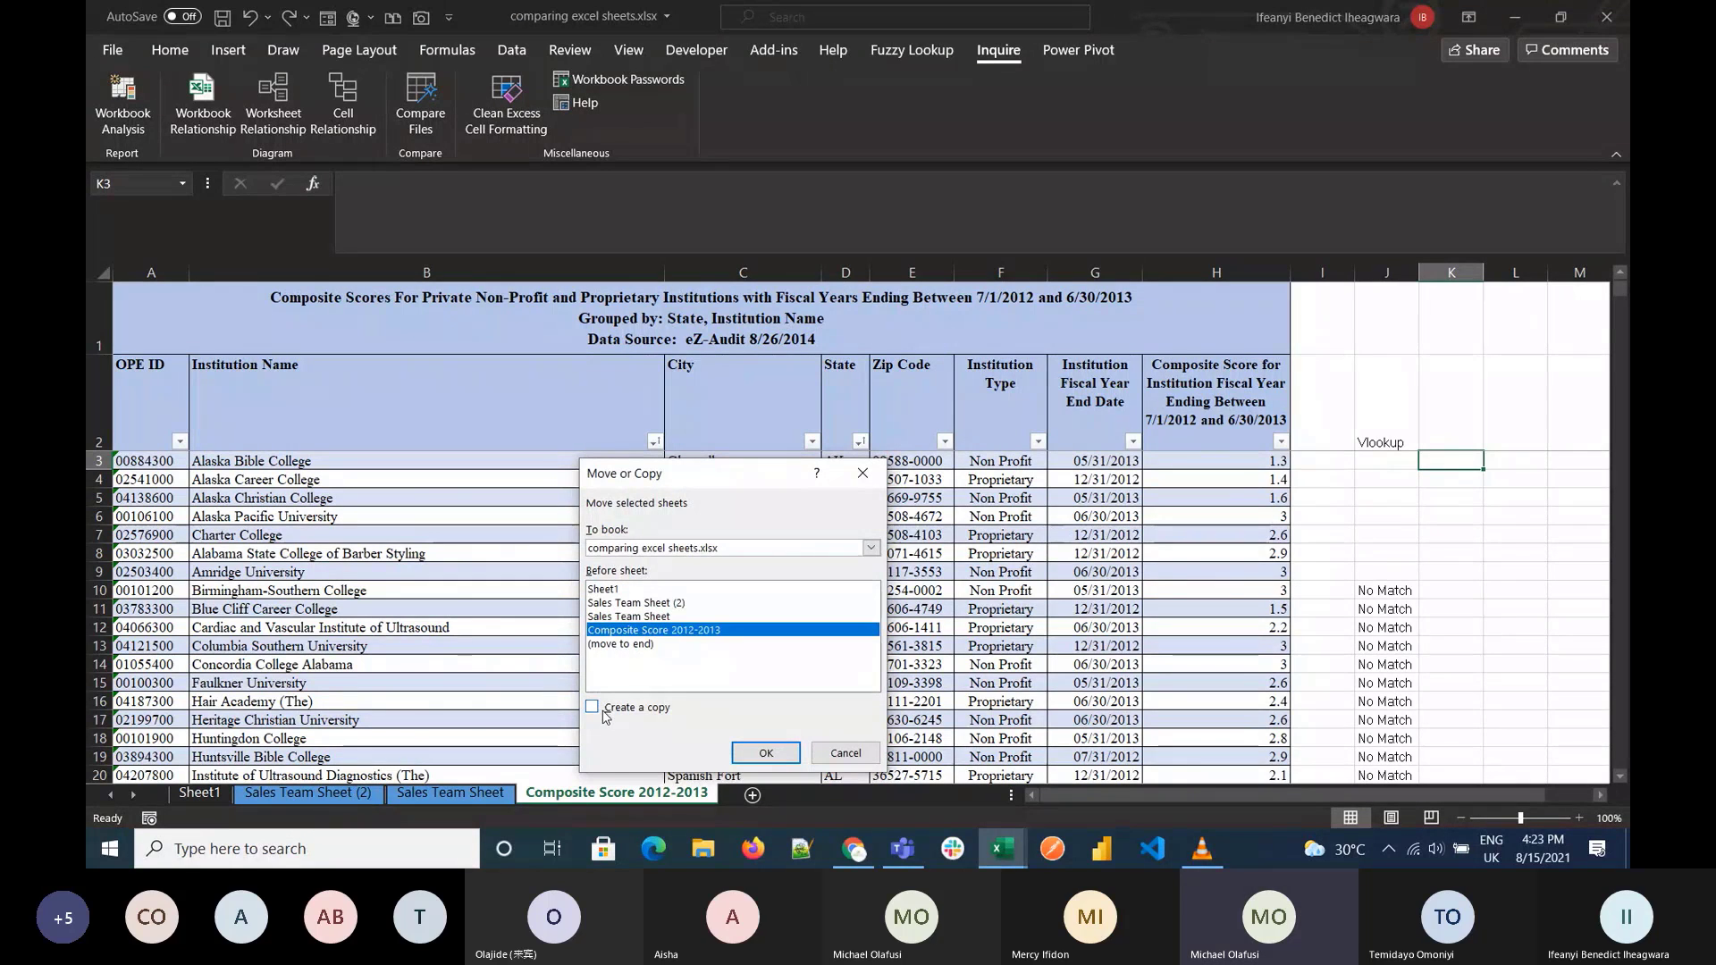
{"action": "left_click", "coordinate": [760, 752]}
Step: Move the Composite Score 2012-2013 (2) sheet into a new workbook without copying it and show the Inquire commands there
{"action": "right_click", "coordinate": [715, 796]}
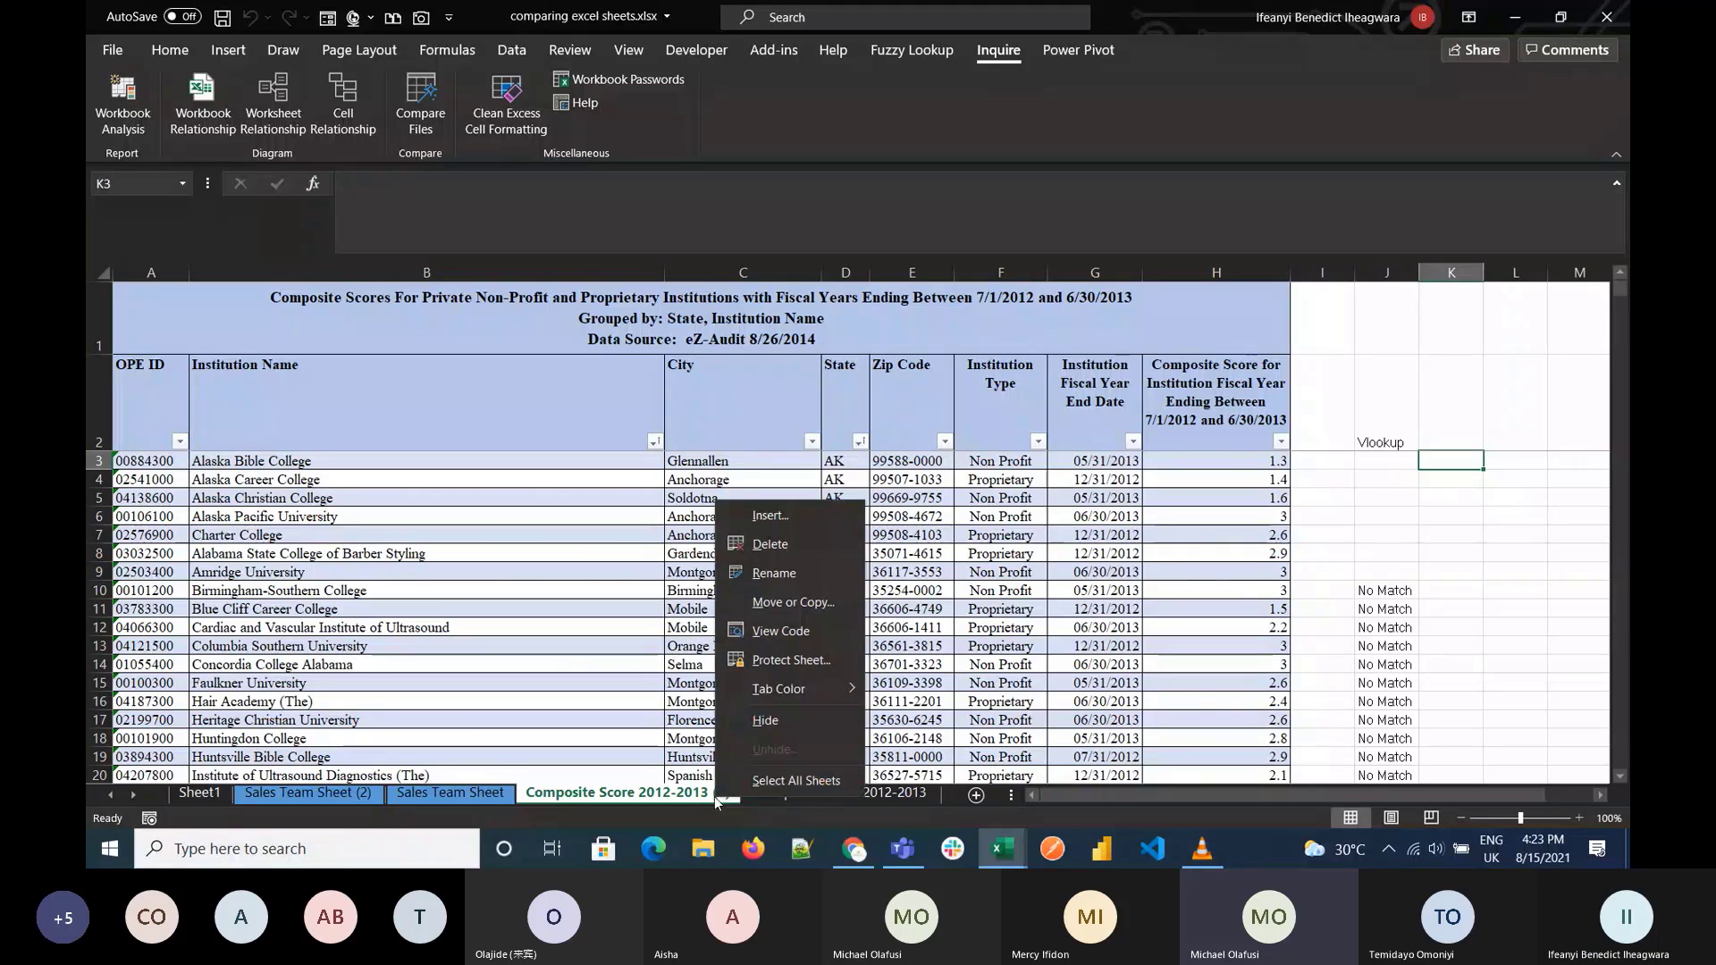
{"action": "left_click", "coordinate": [773, 601]}
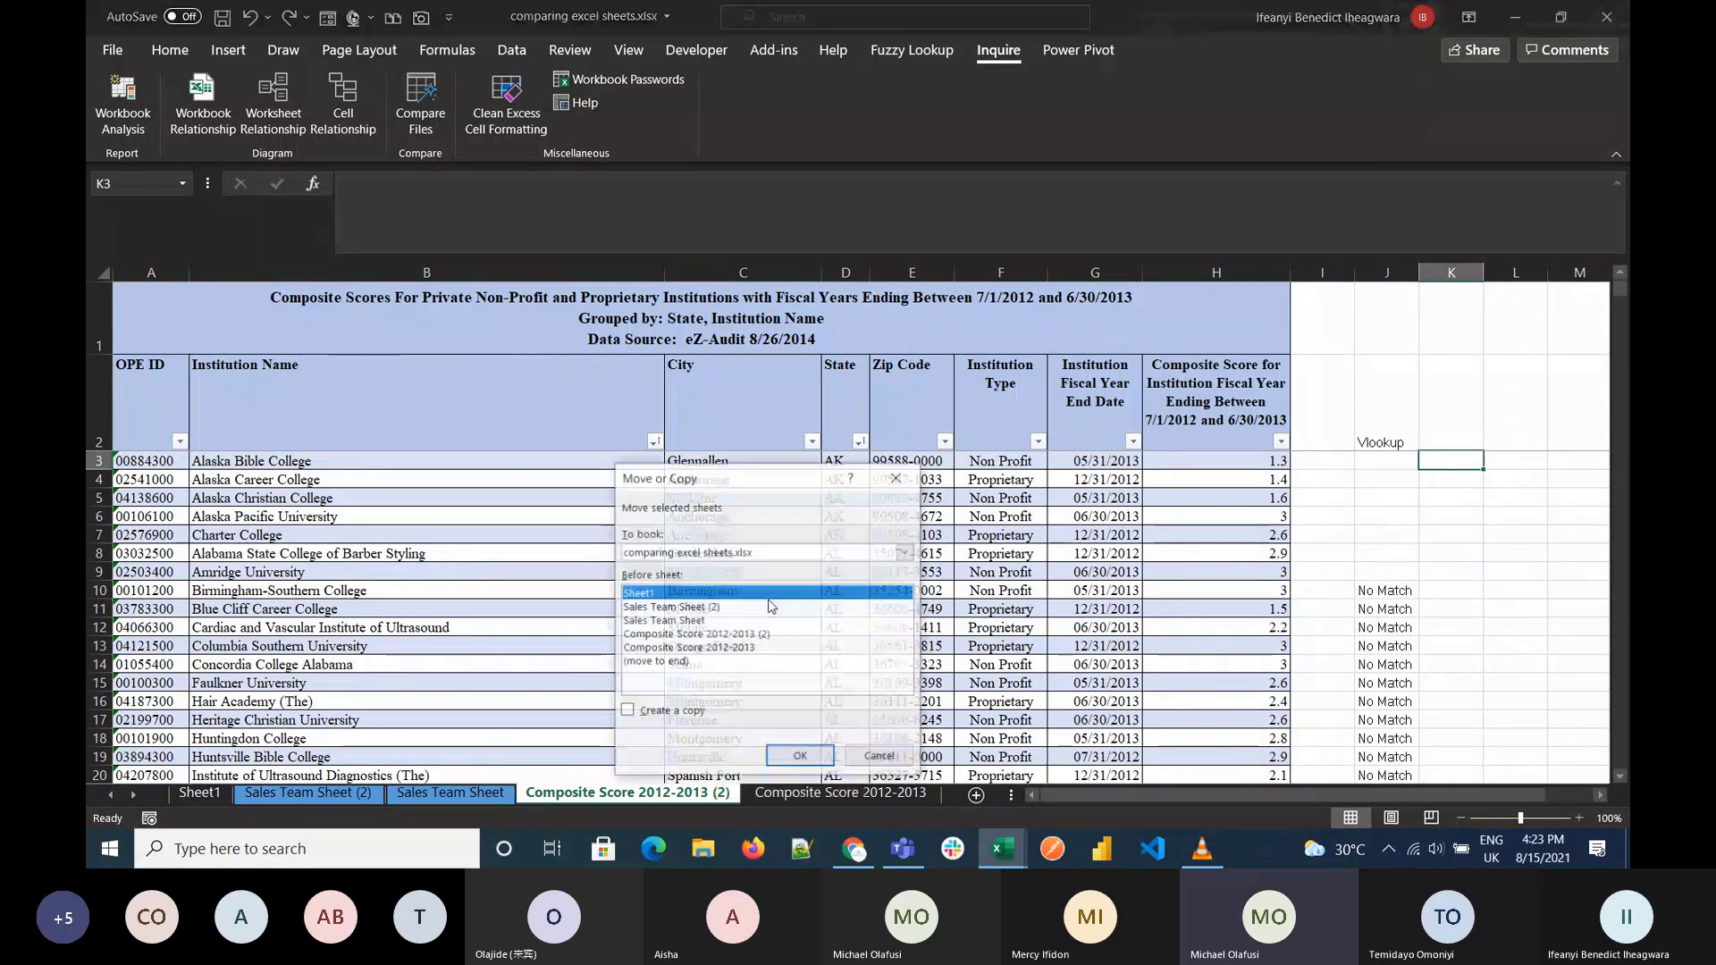
{"action": "left_click", "coordinate": [711, 554]}
{"action": "left_click", "coordinate": [685, 573]}
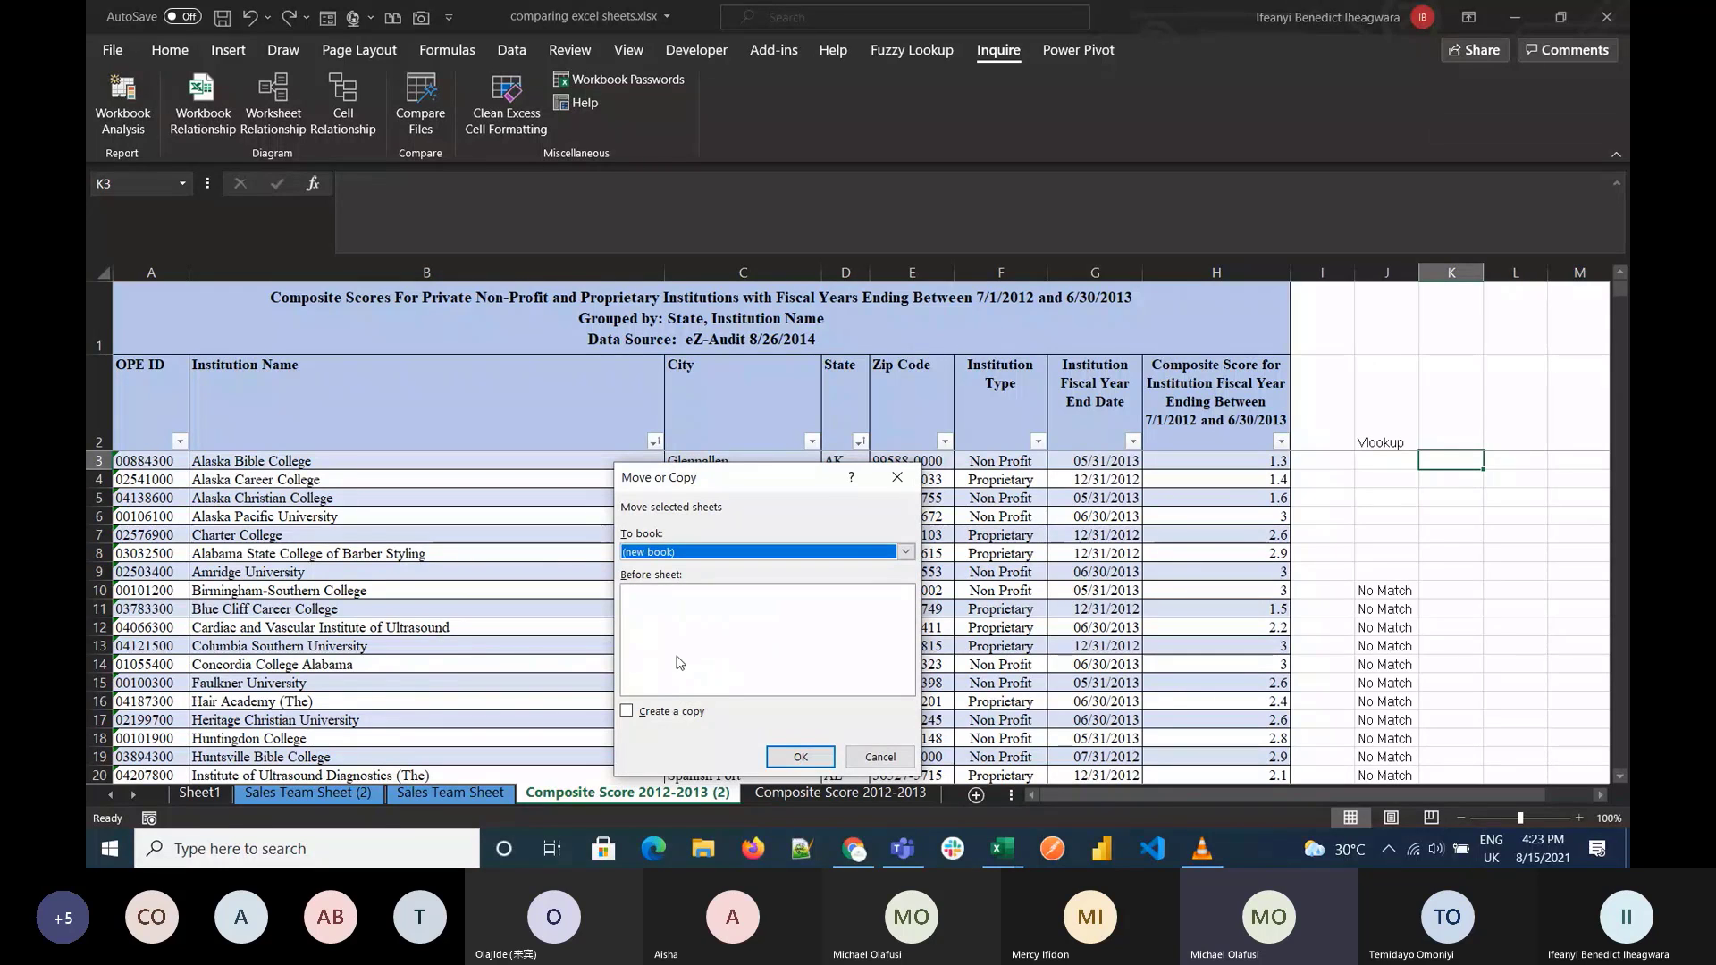
{"action": "left_click", "coordinate": [792, 755]}
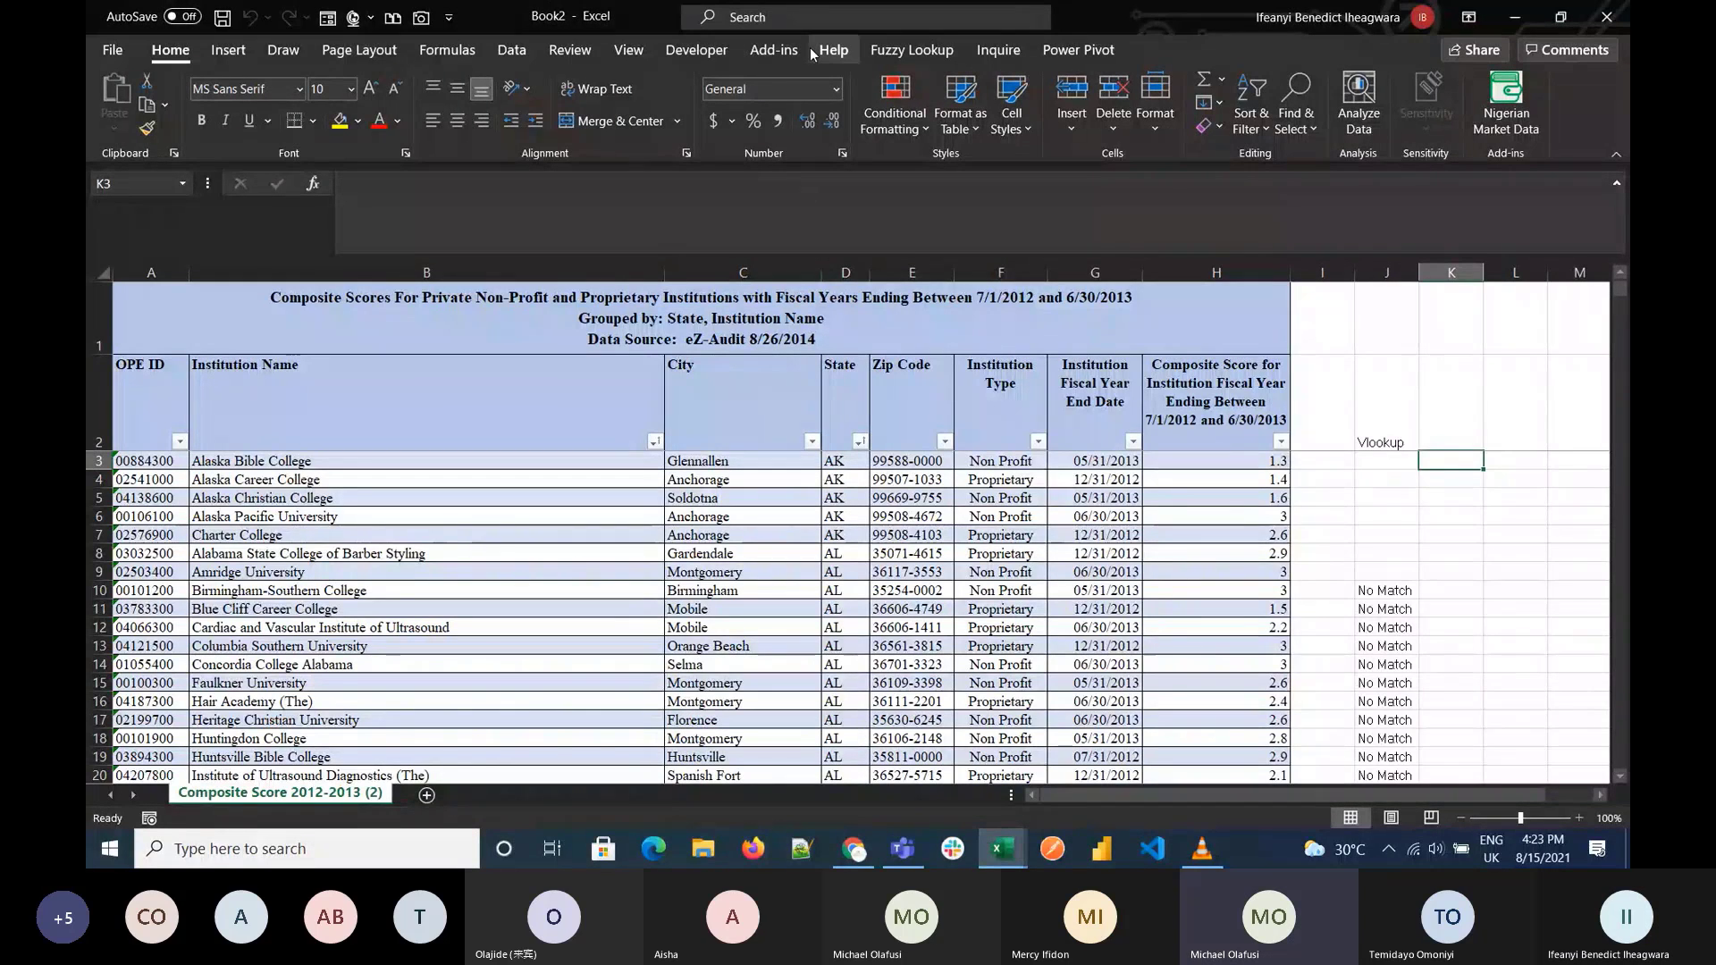
{"action": "left_click", "coordinate": [998, 50]}
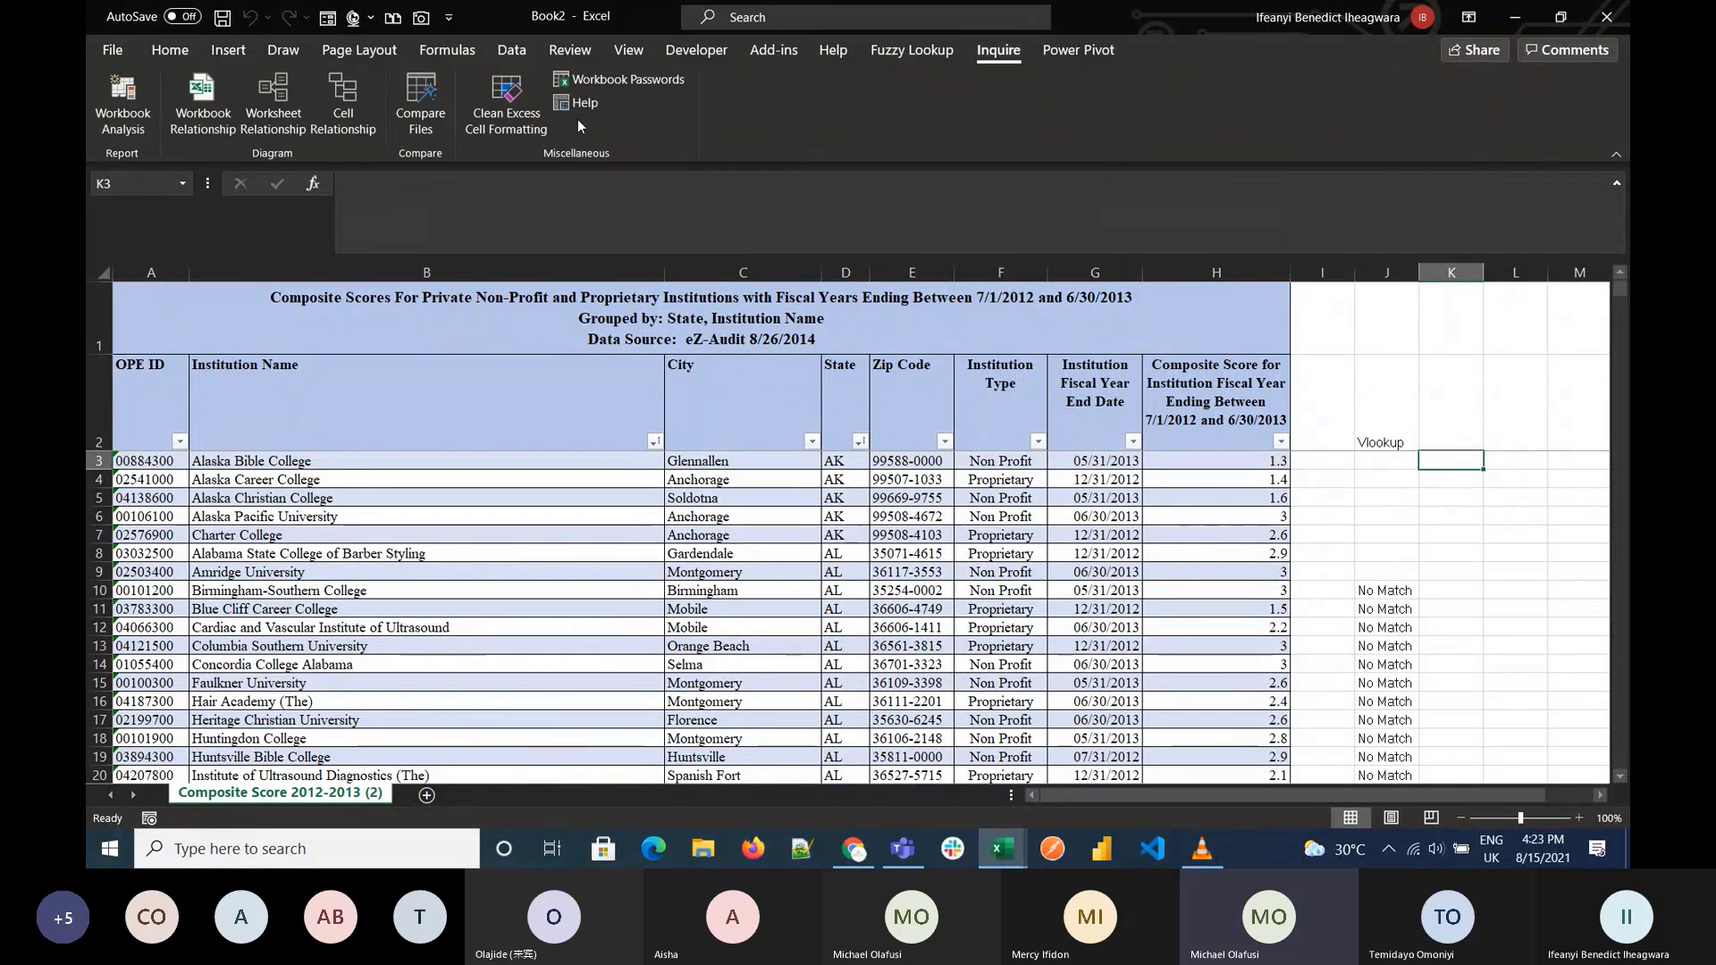
Step: Compare Book1.xlsx to Book2 with Compare Files, saving Book2's changes first, and close the resulting comparison
{"action": "left_click", "coordinate": [420, 103]}
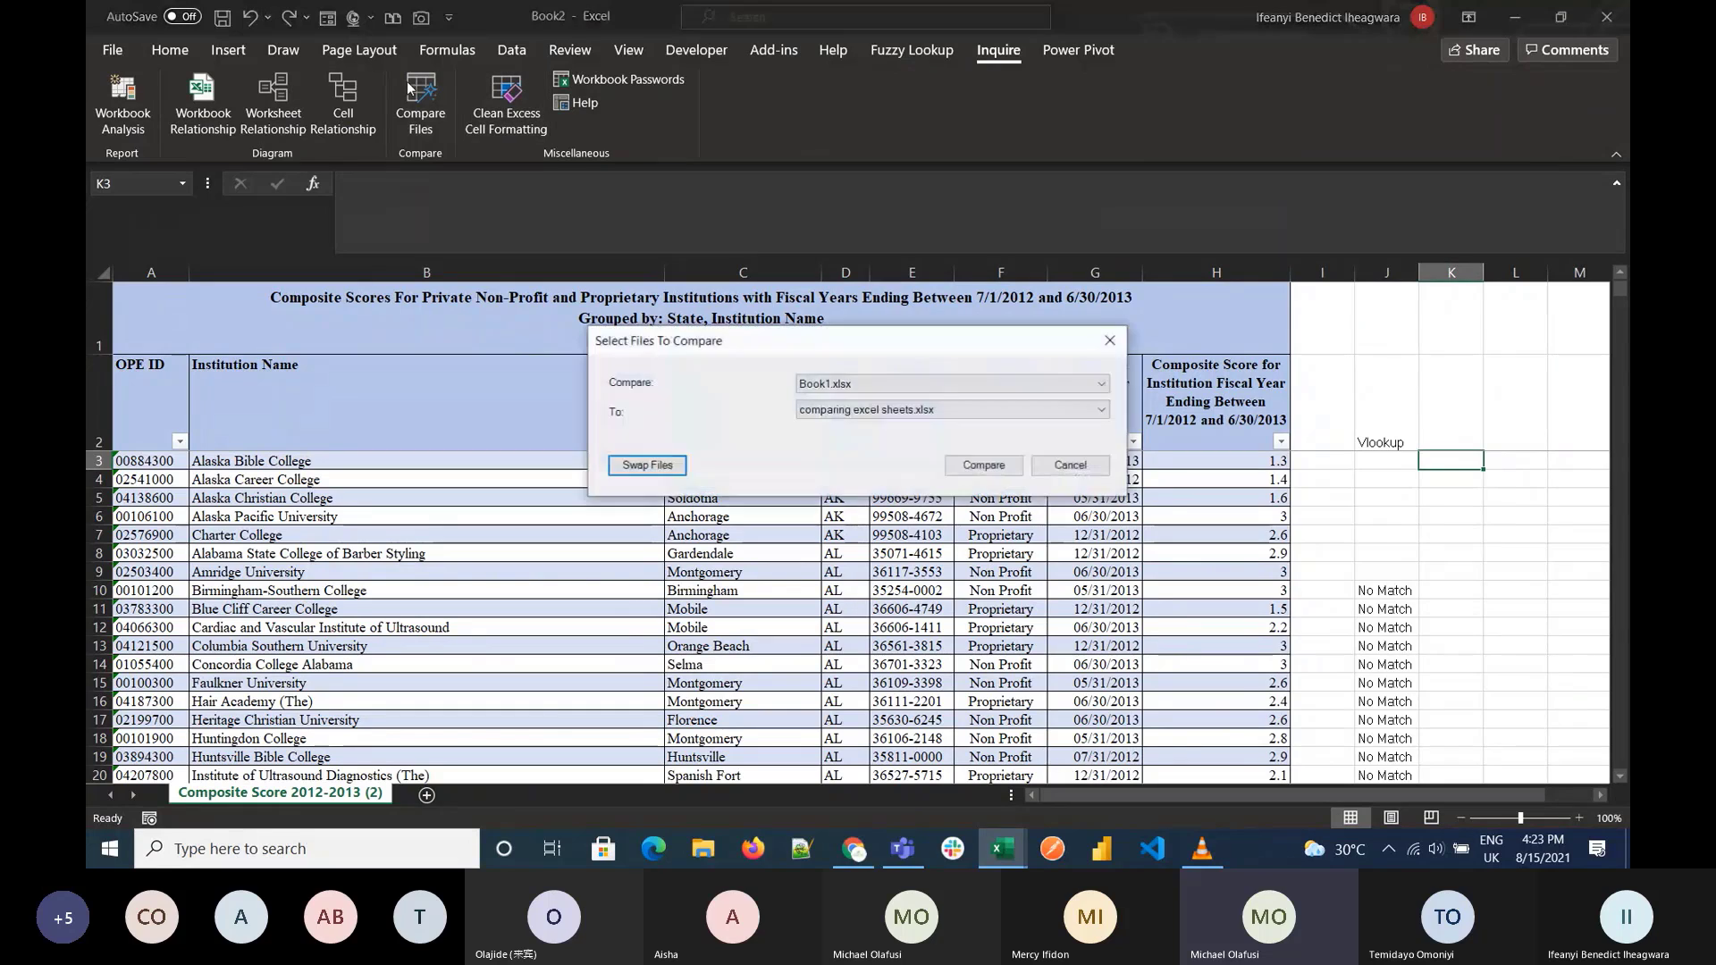
{"action": "left_click", "coordinate": [847, 384]}
{"action": "left_click", "coordinate": [848, 384]}
{"action": "left_click", "coordinate": [844, 409]}
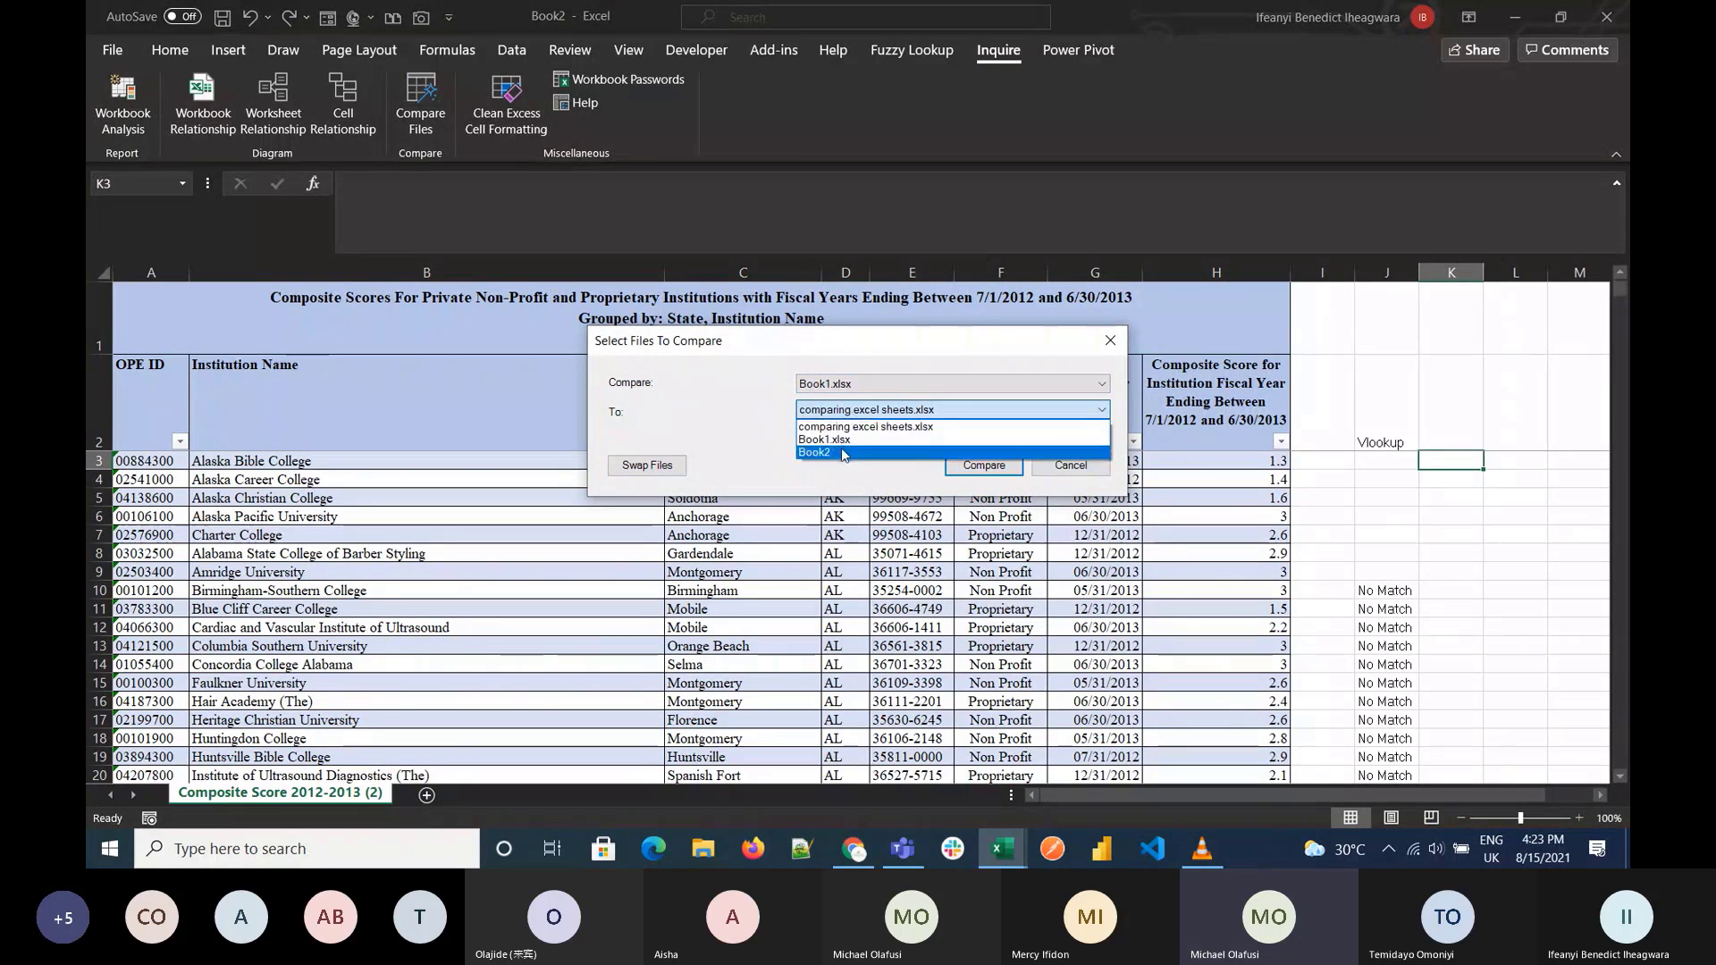
{"action": "left_click", "coordinate": [844, 453]}
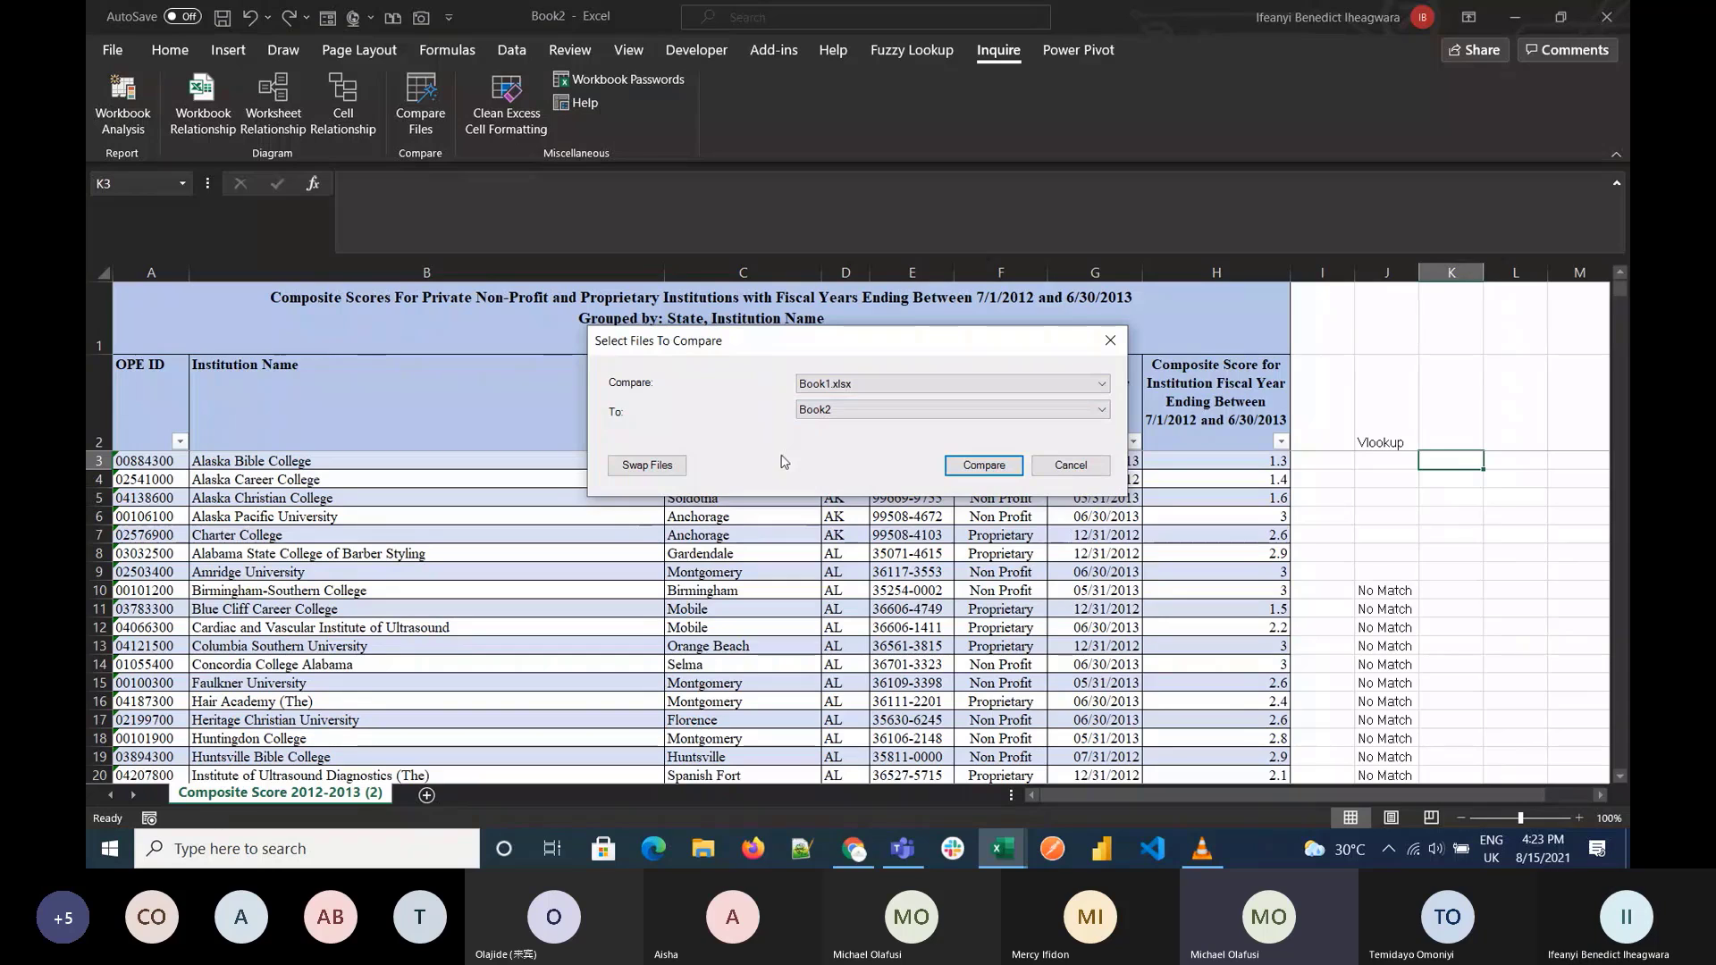
{"action": "left_click", "coordinate": [983, 464]}
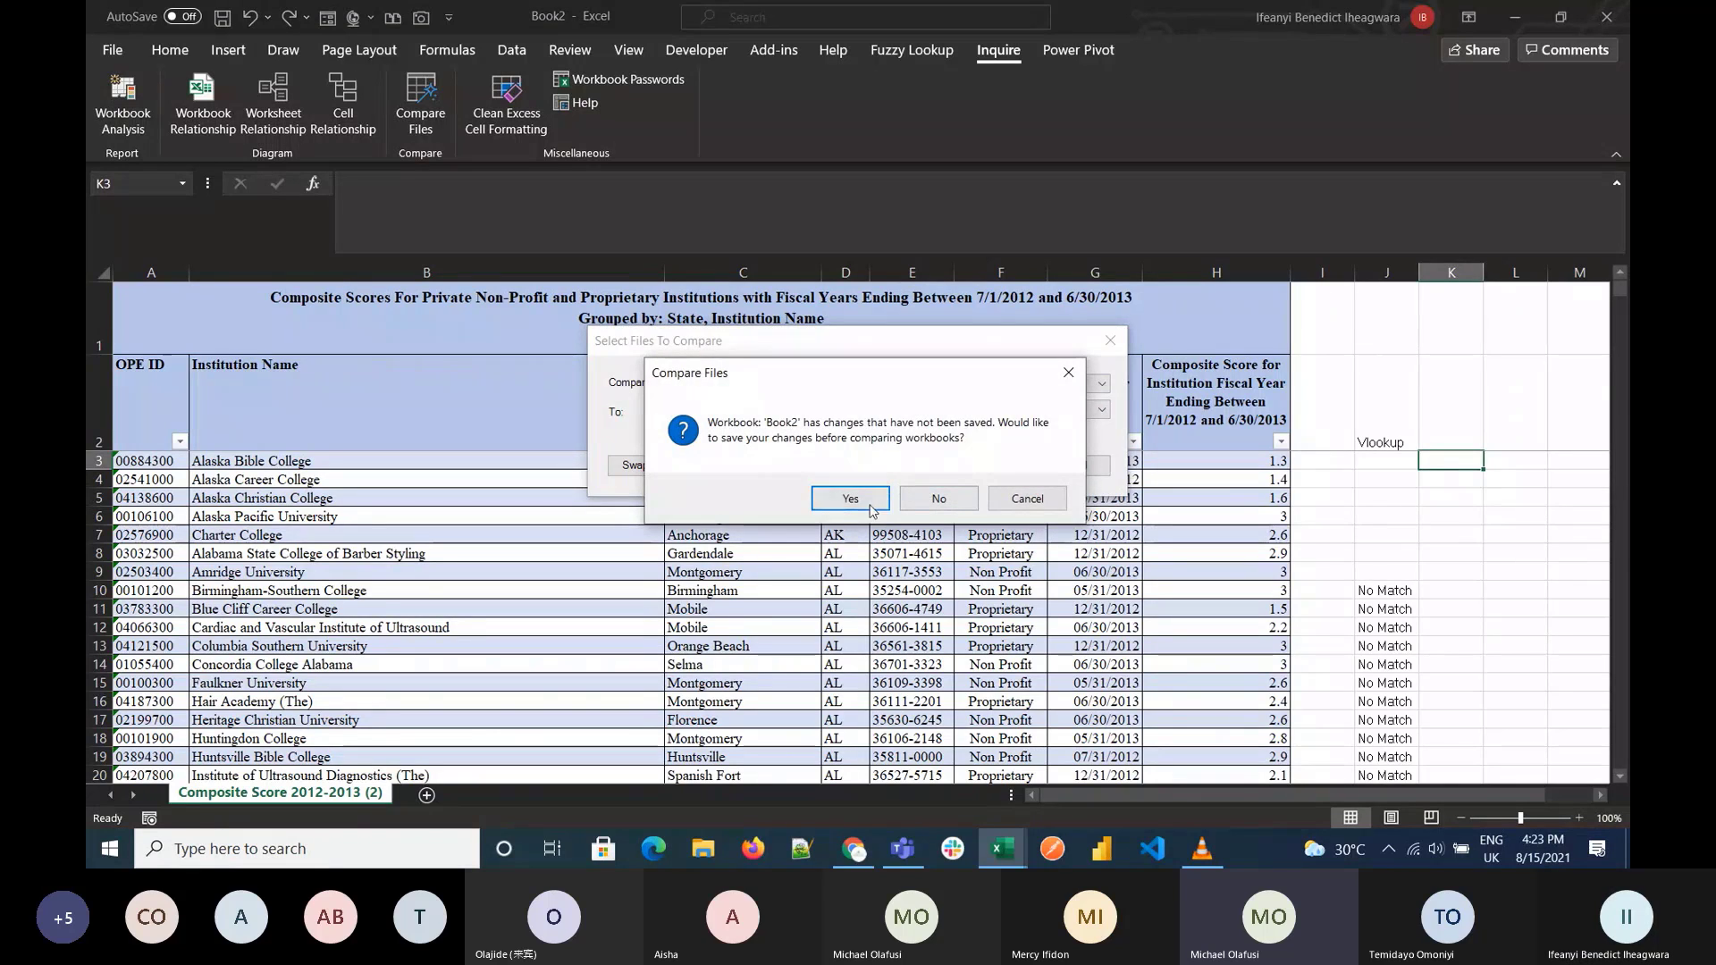
{"action": "left_click", "coordinate": [888, 498]}
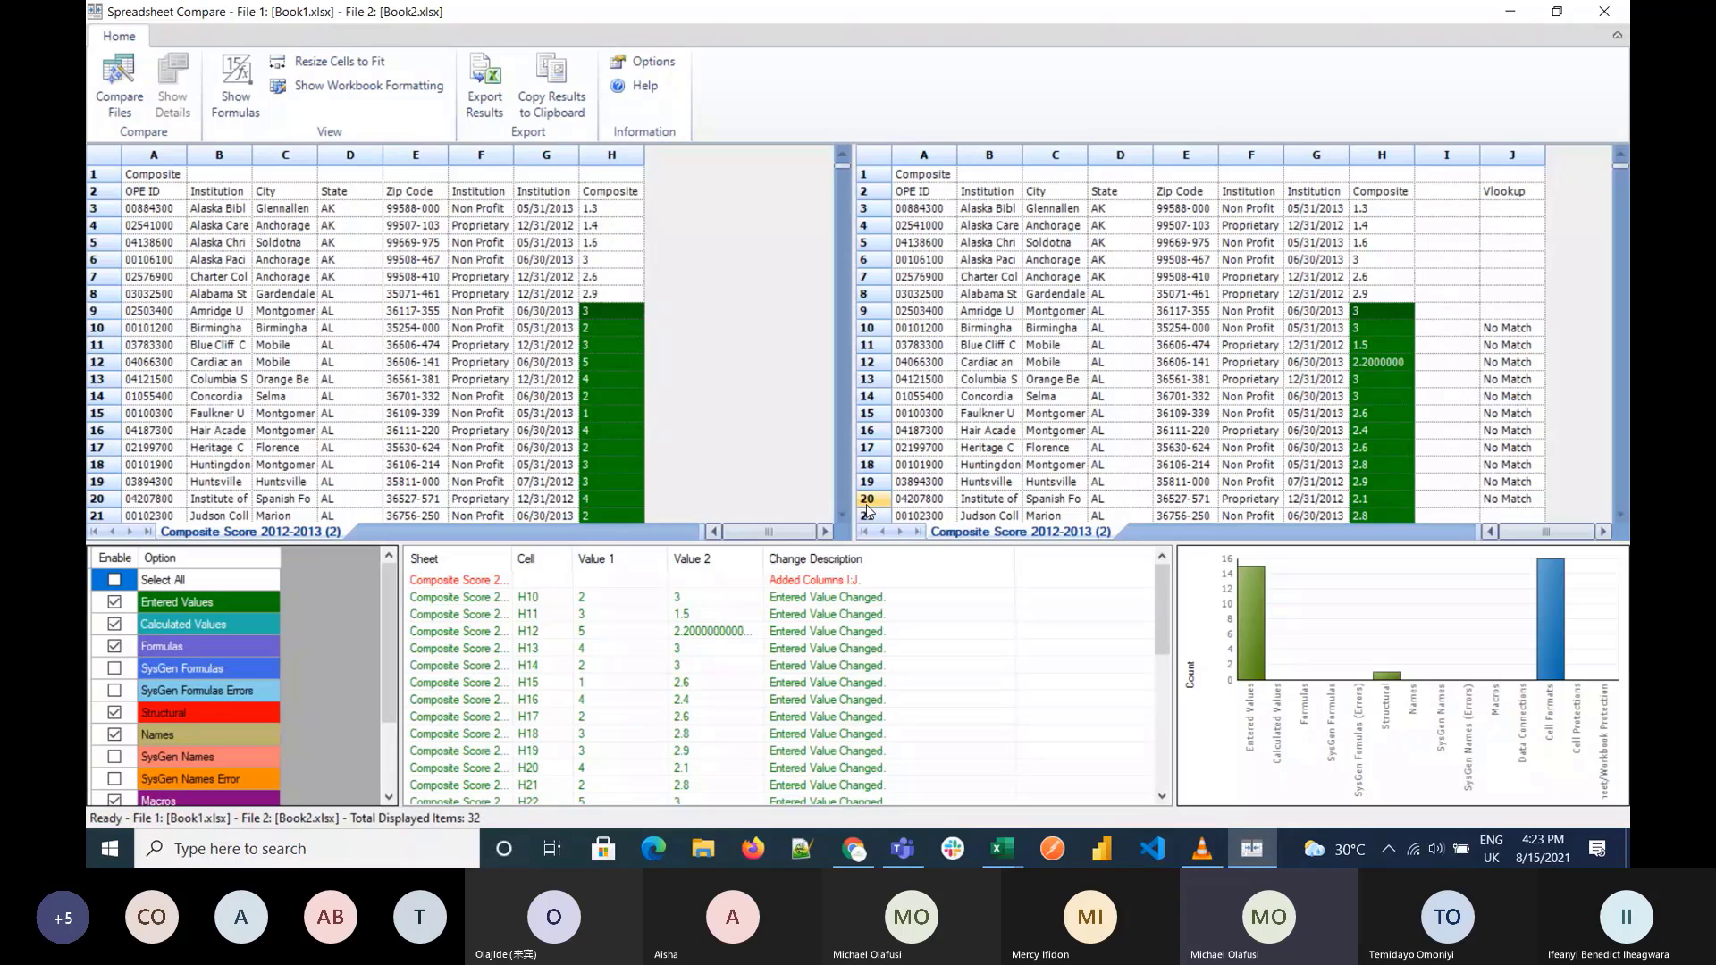
{"action": "left_click", "coordinate": [1600, 18]}
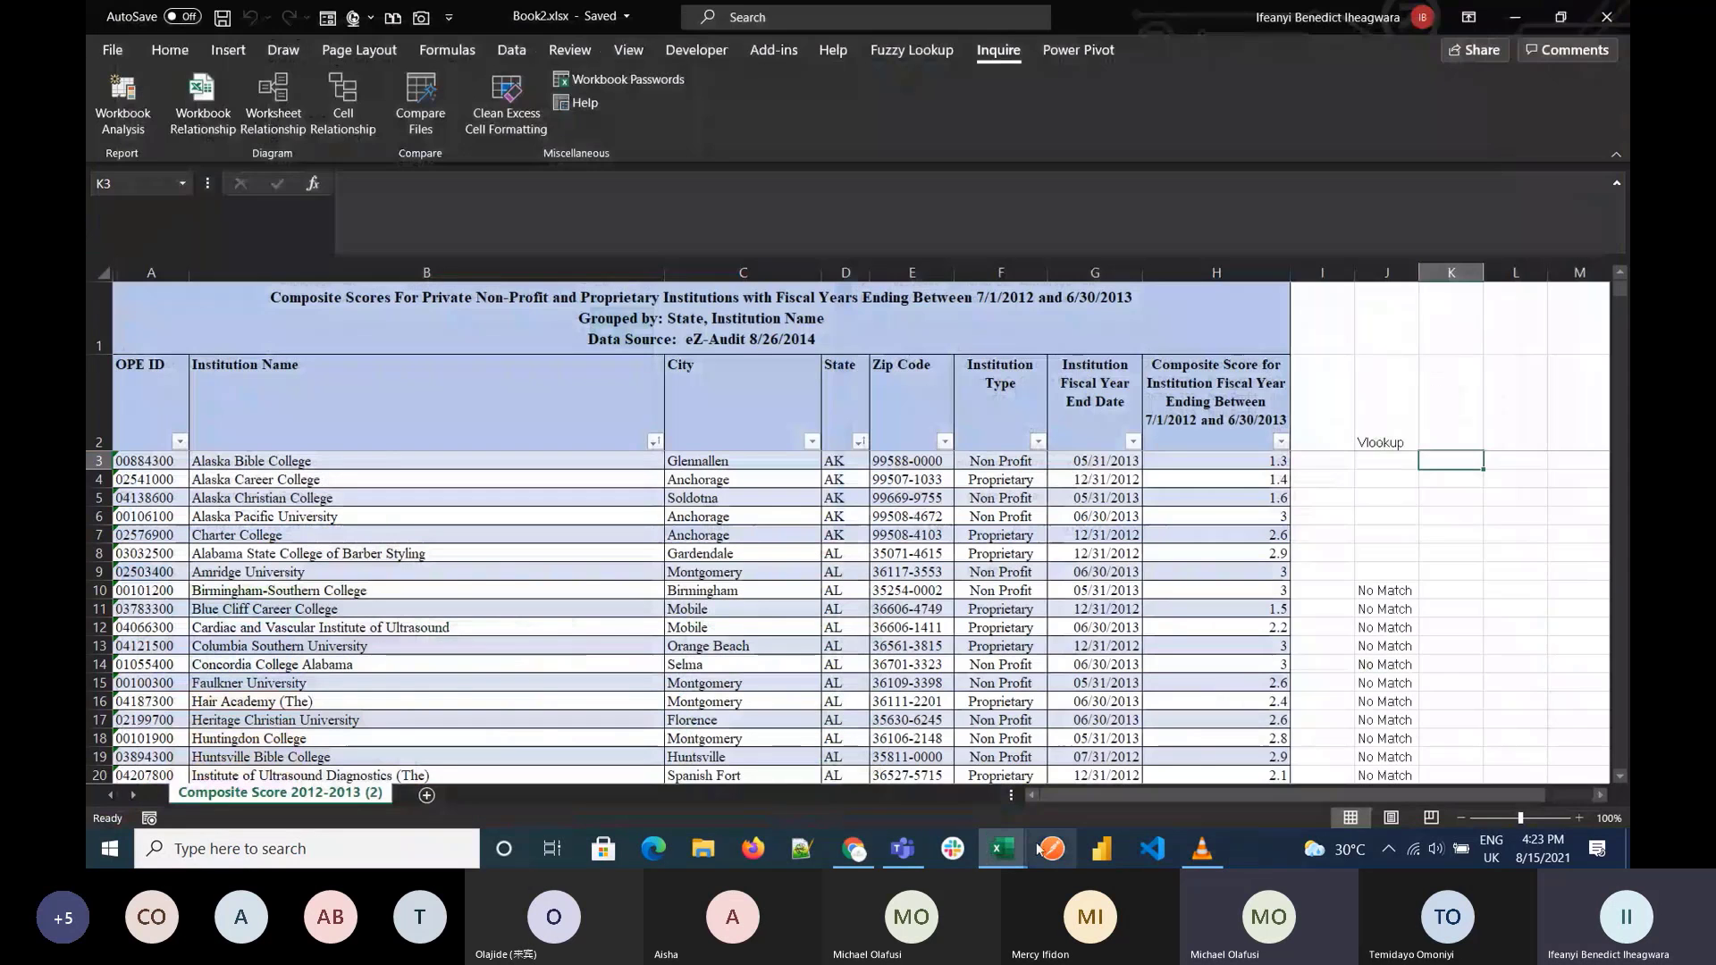
Step: Close the Book2 workbook
{"action": "mouse_move", "coordinate": [1002, 849]}
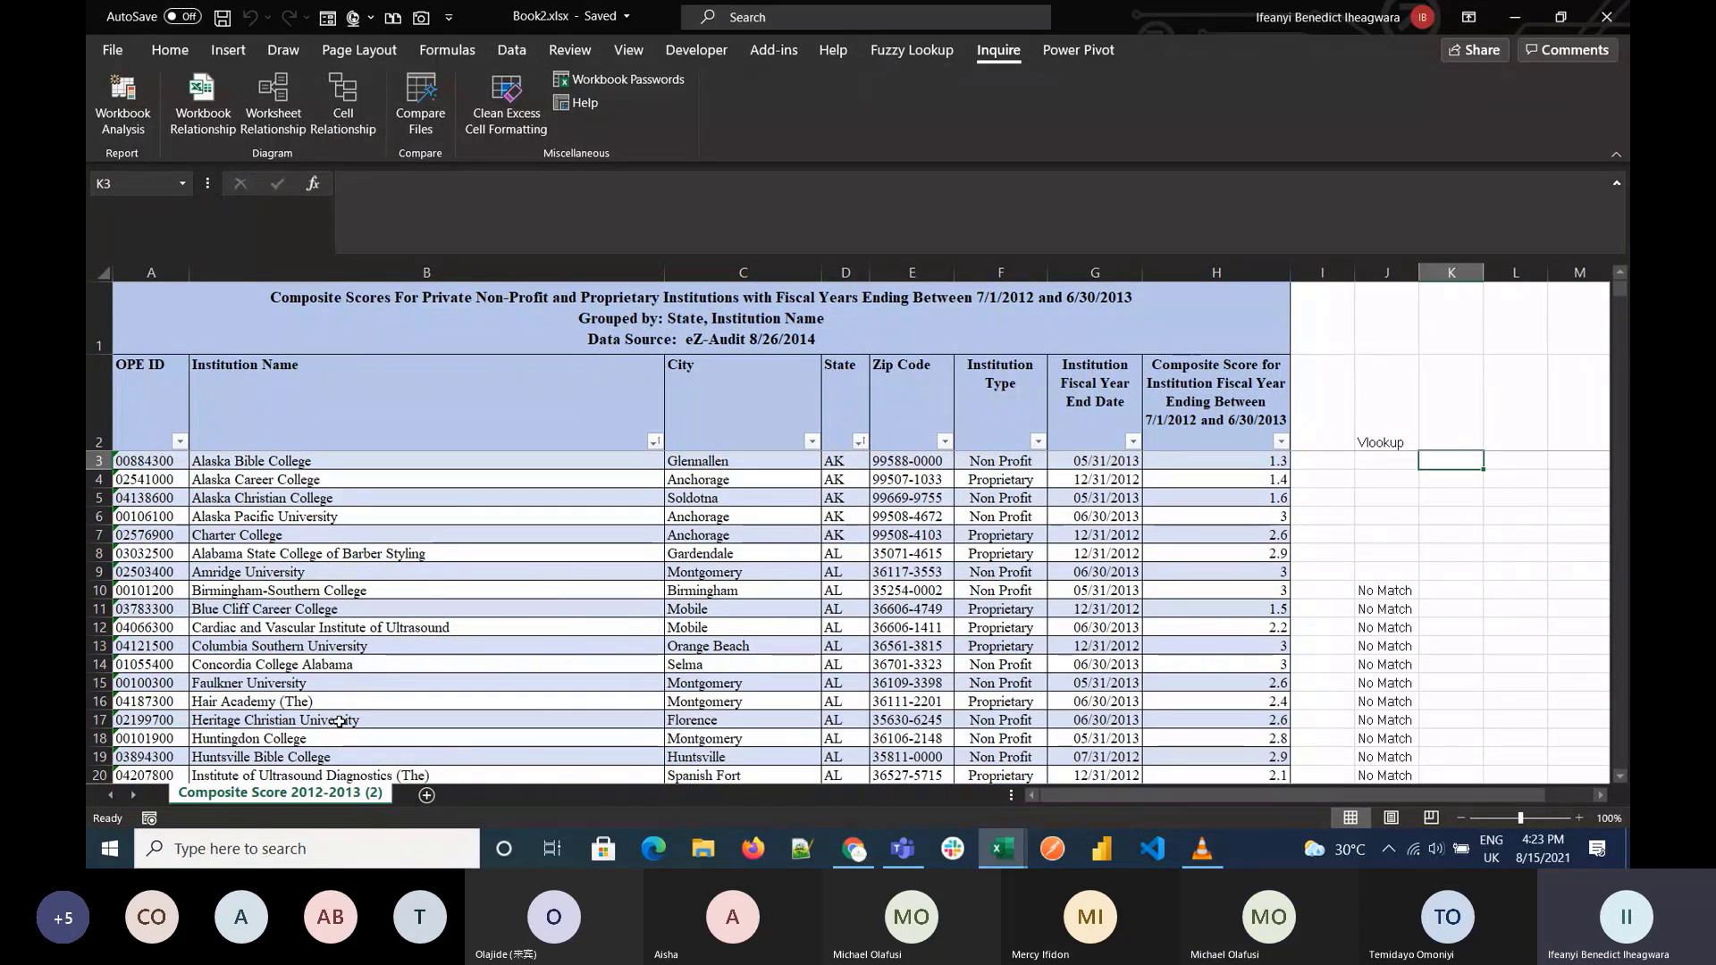
{"action": "left_click", "coordinate": [1021, 849]}
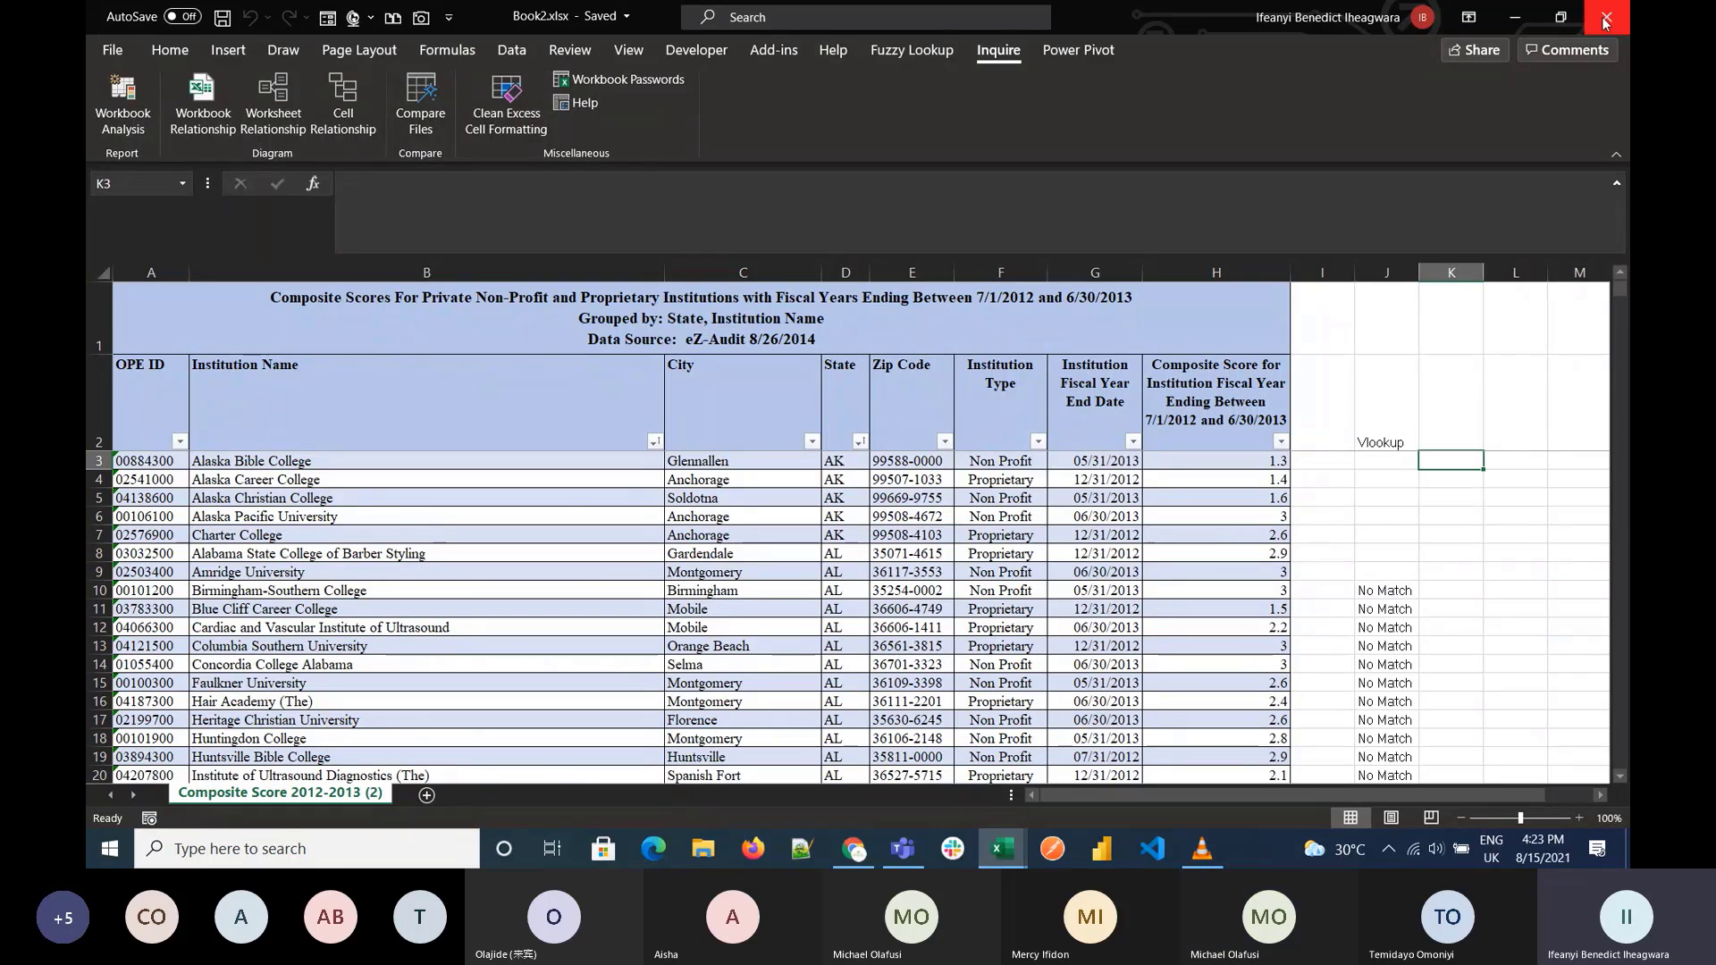
{"action": "left_click", "coordinate": [1604, 17]}
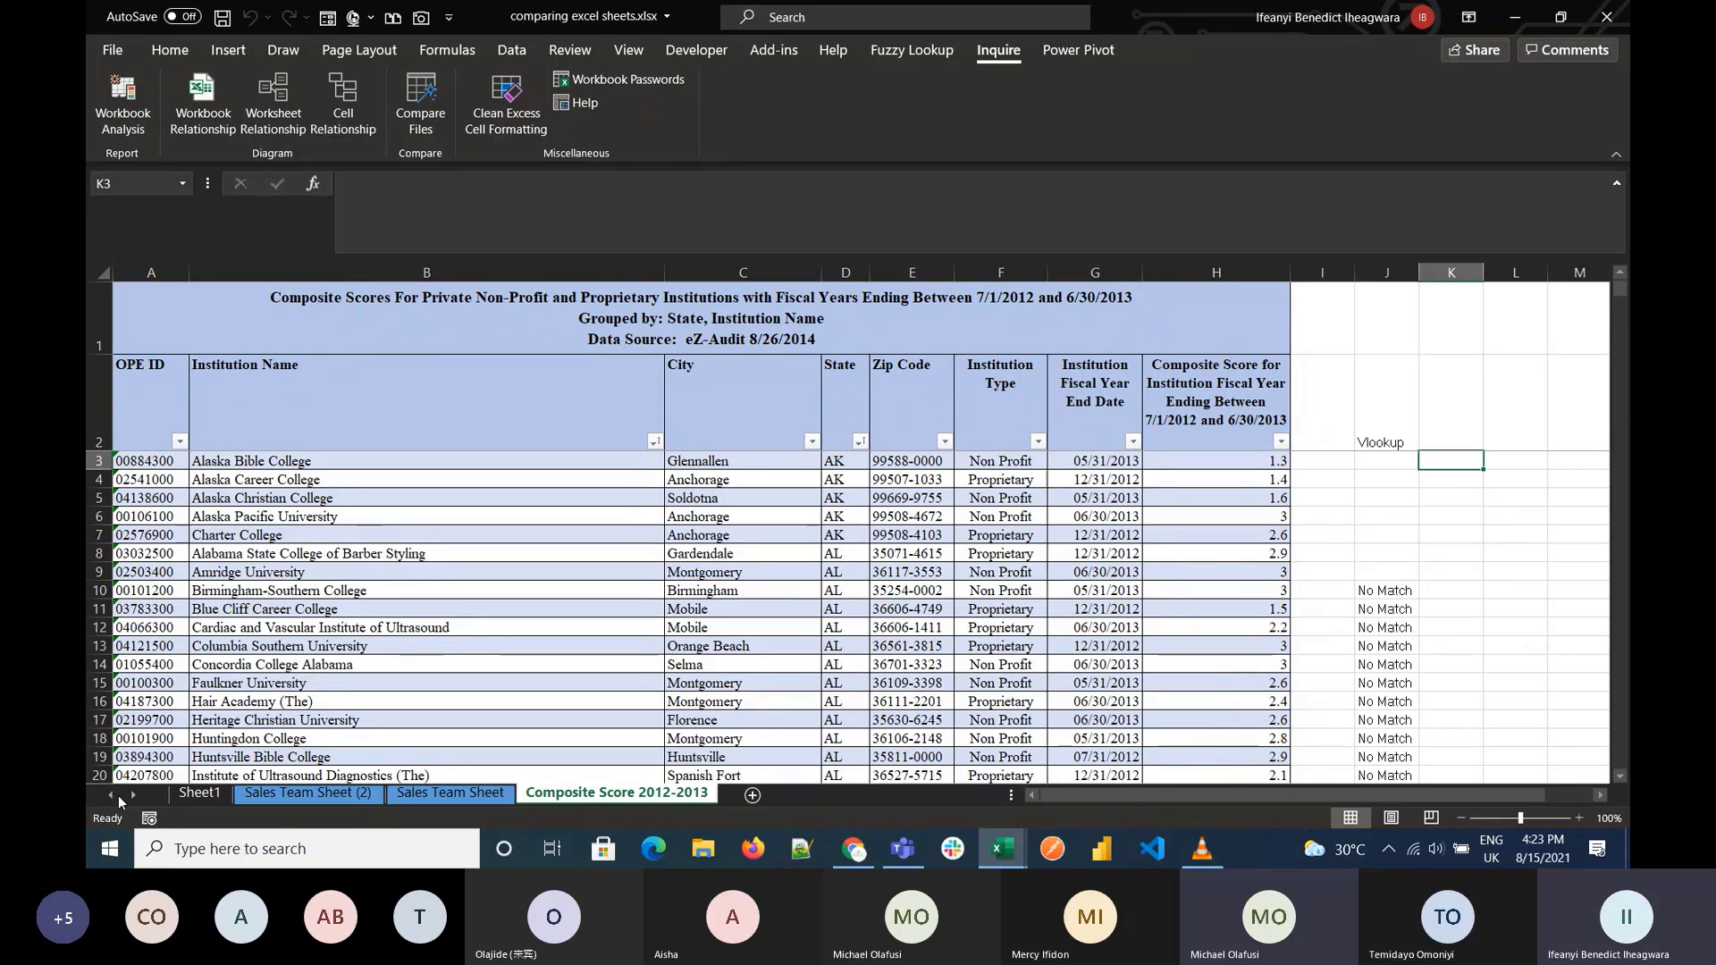
Step: View Sheet1's list of comparison methods, check the sheet in the Book1 workbook, and minimize Book1
{"action": "left_click", "coordinate": [180, 795]}
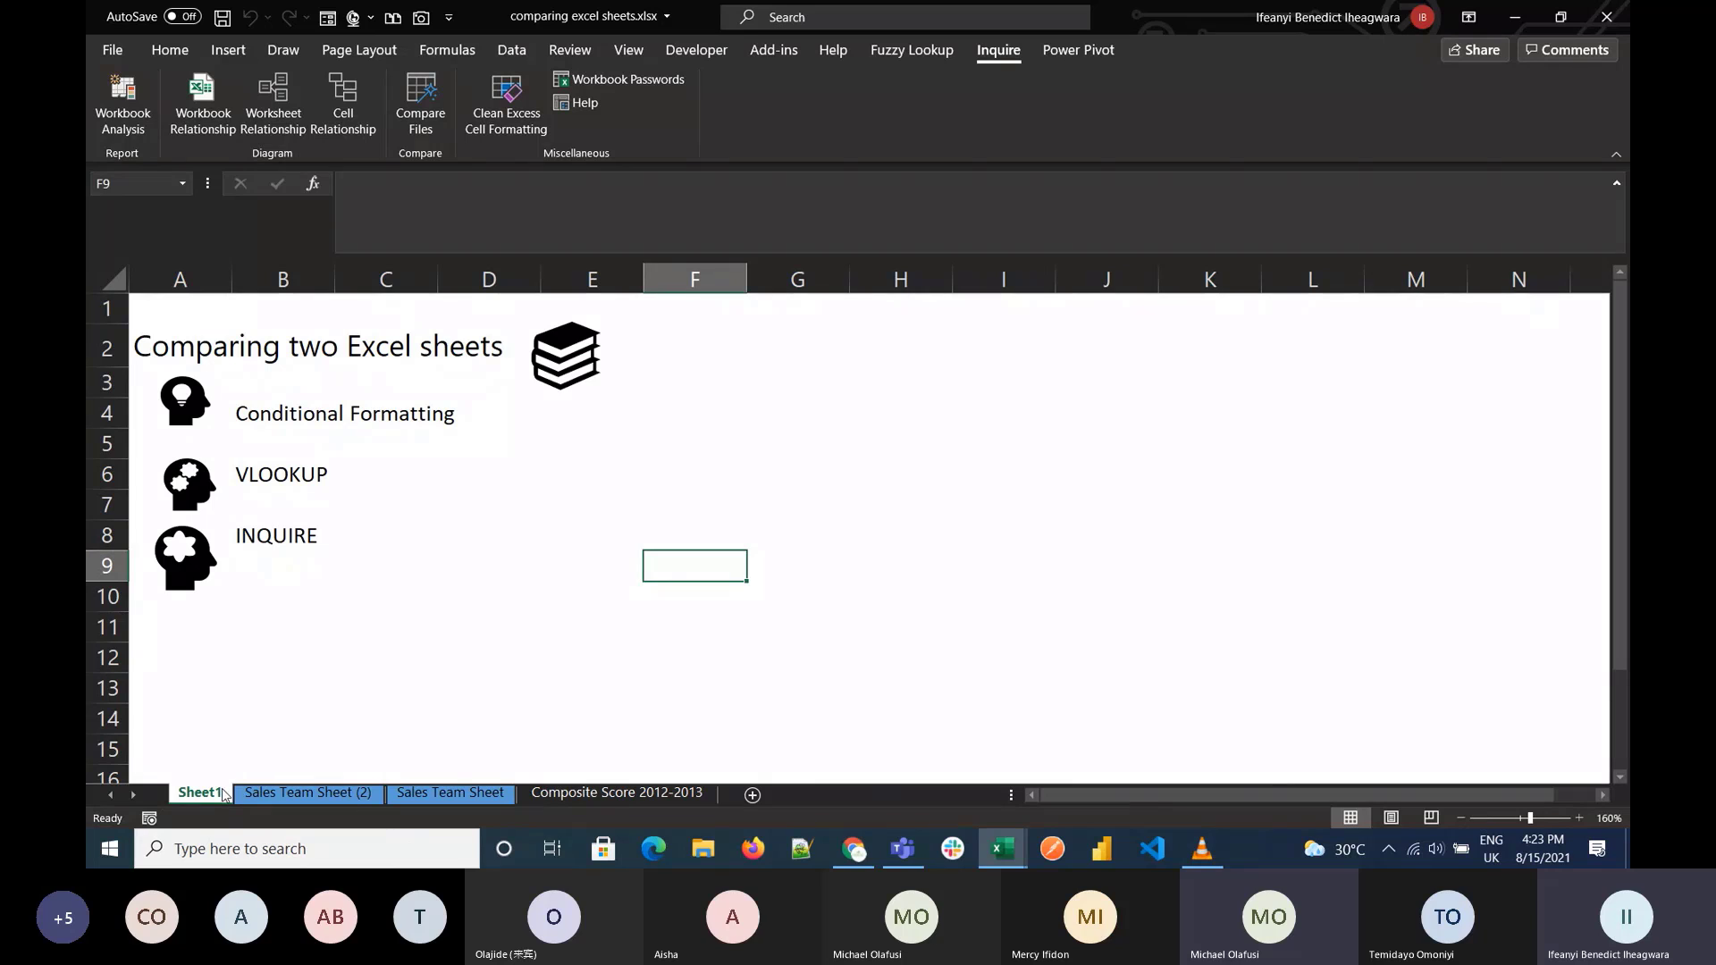
{"action": "left_click", "coordinate": [1003, 849]}
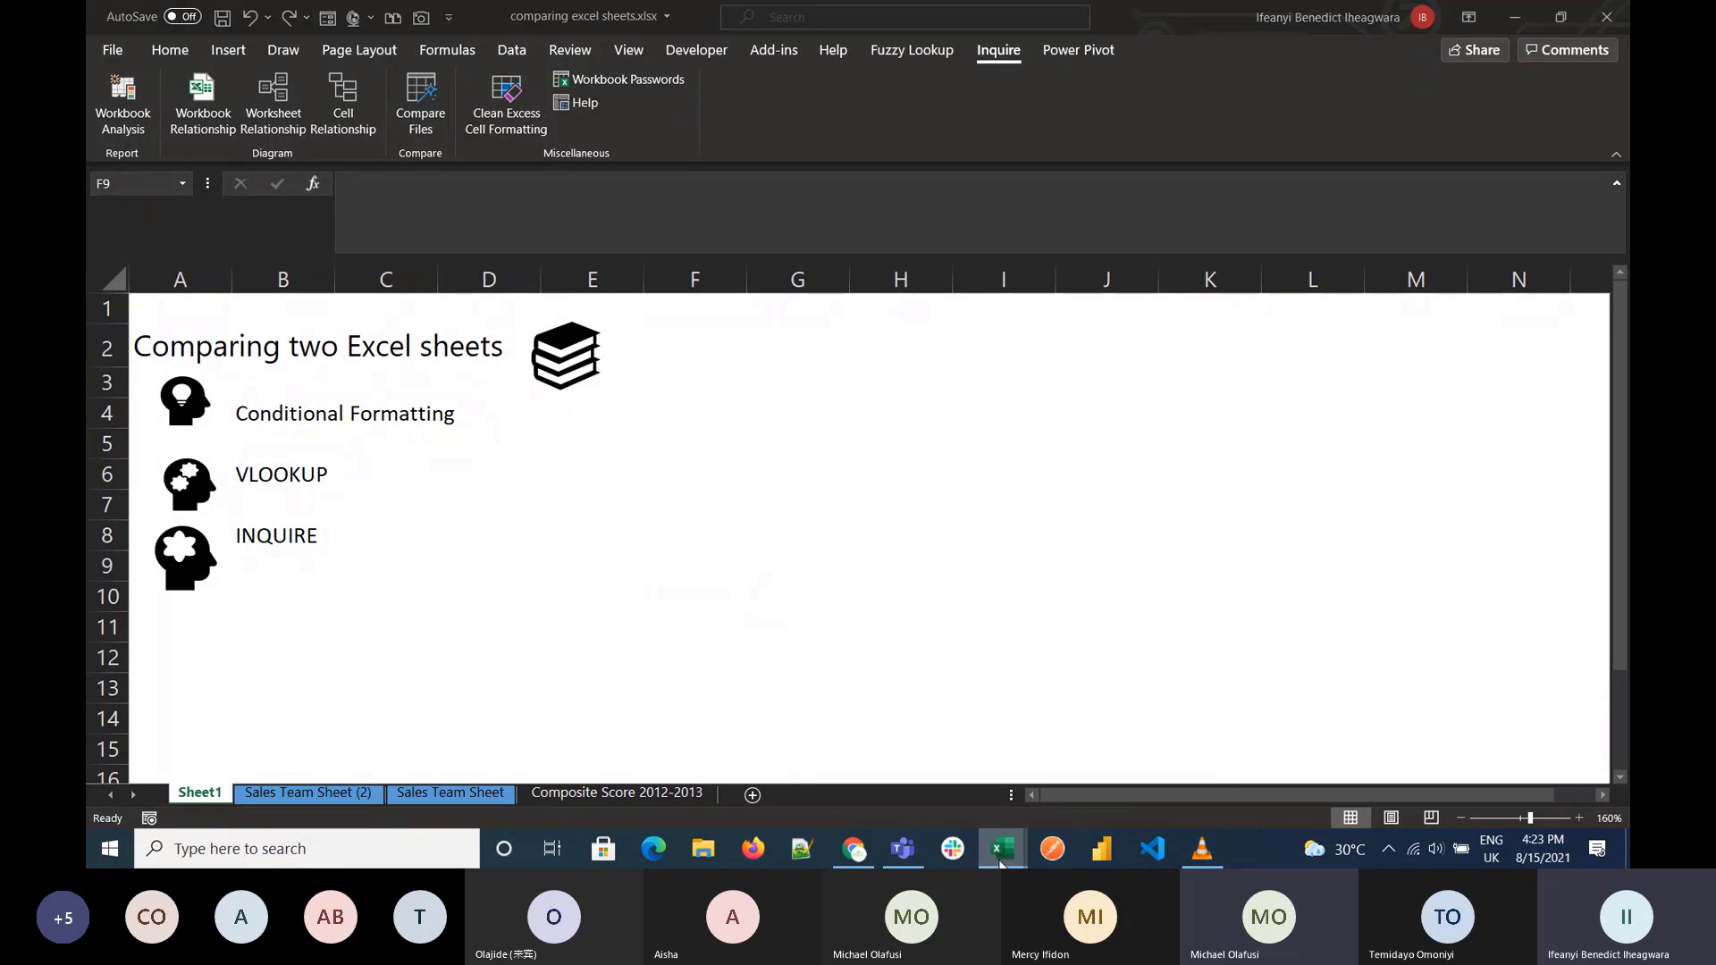
{"action": "left_click", "coordinate": [1105, 736]}
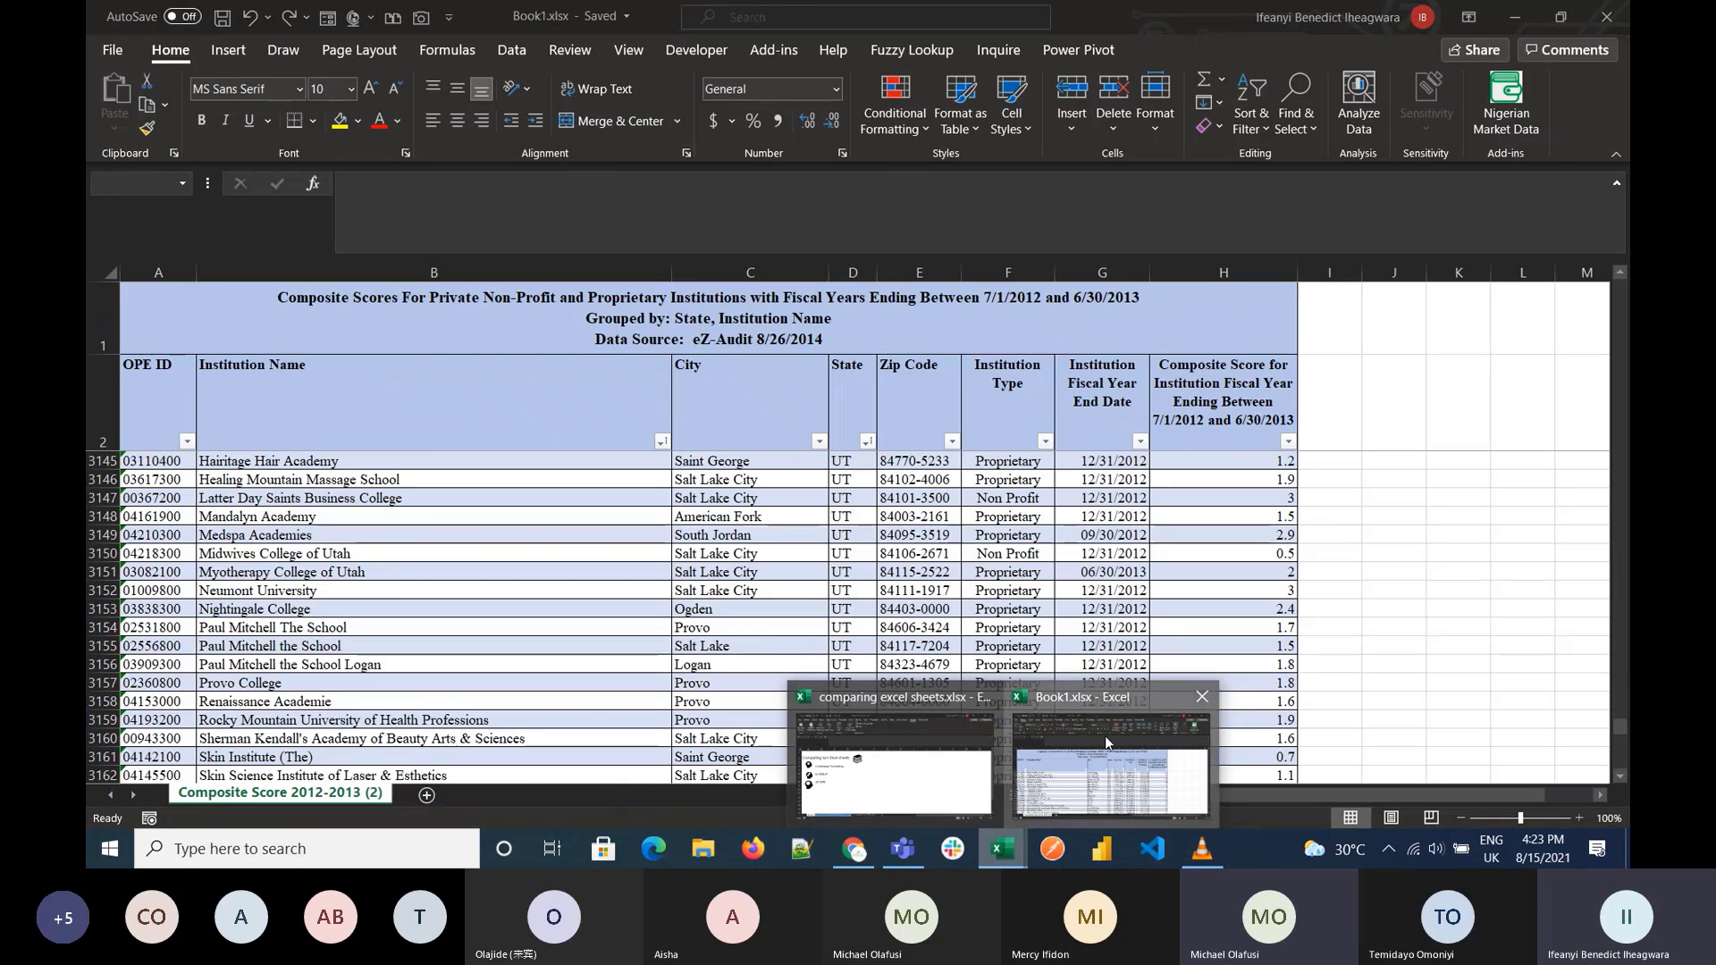
{"action": "right_click", "coordinate": [283, 795]}
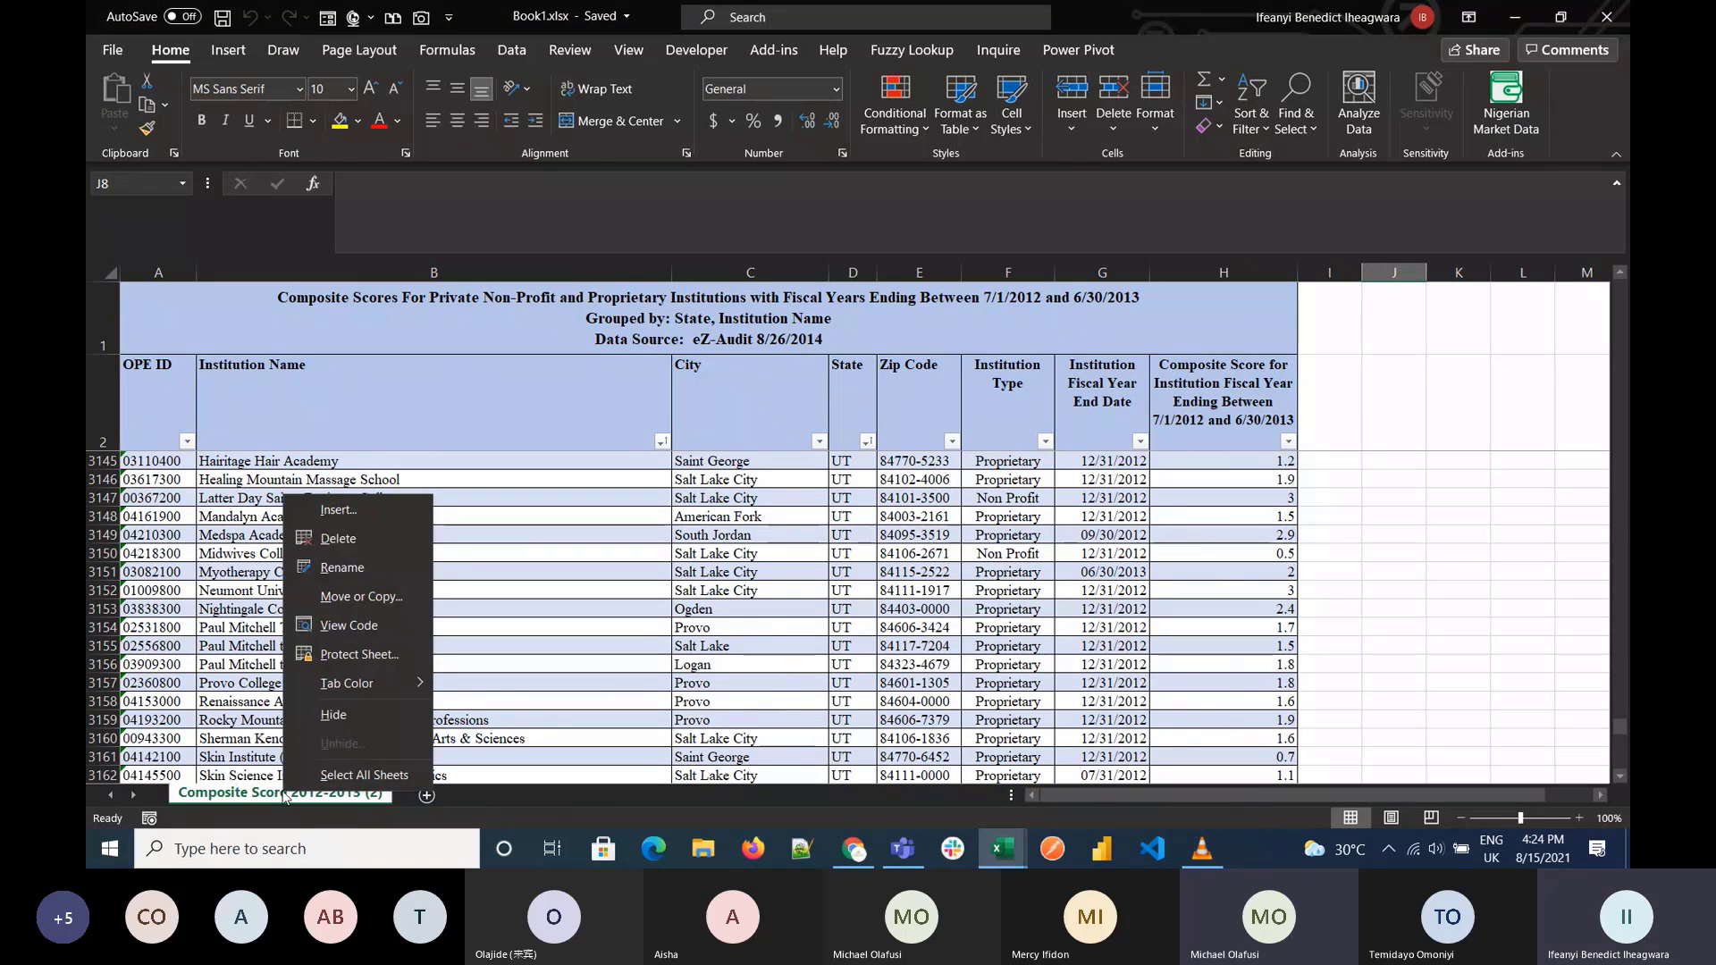
{"action": "key", "text": "Escape"}
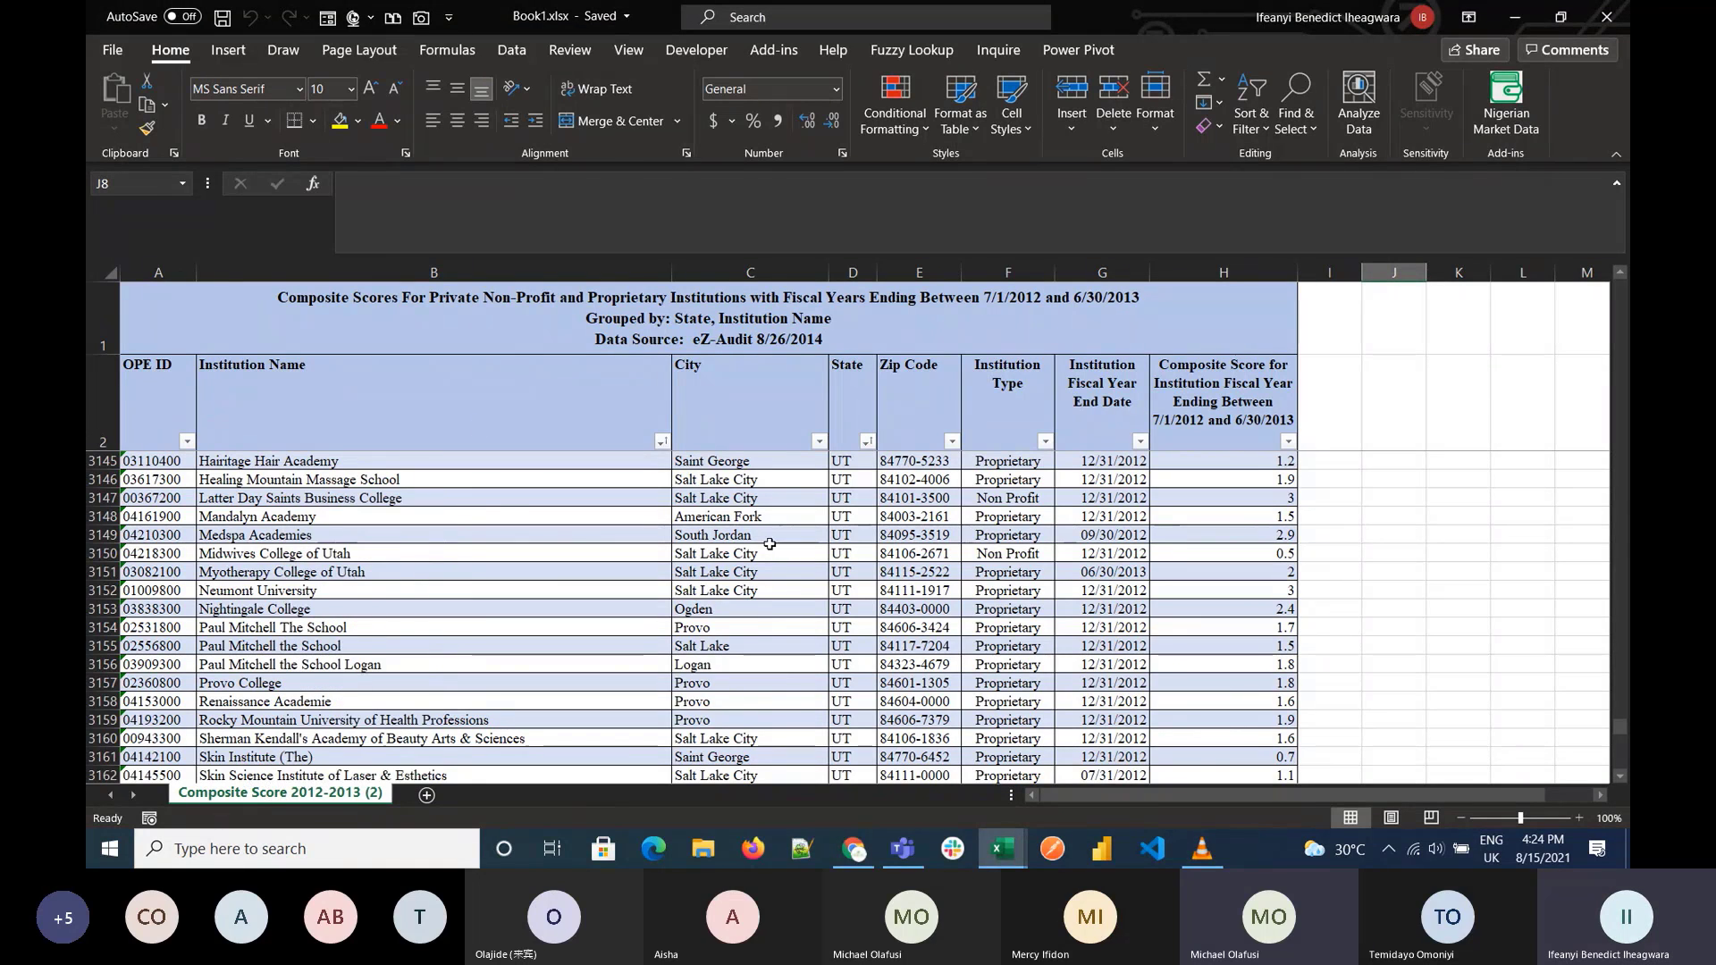
{"action": "left_click", "coordinate": [1515, 17]}
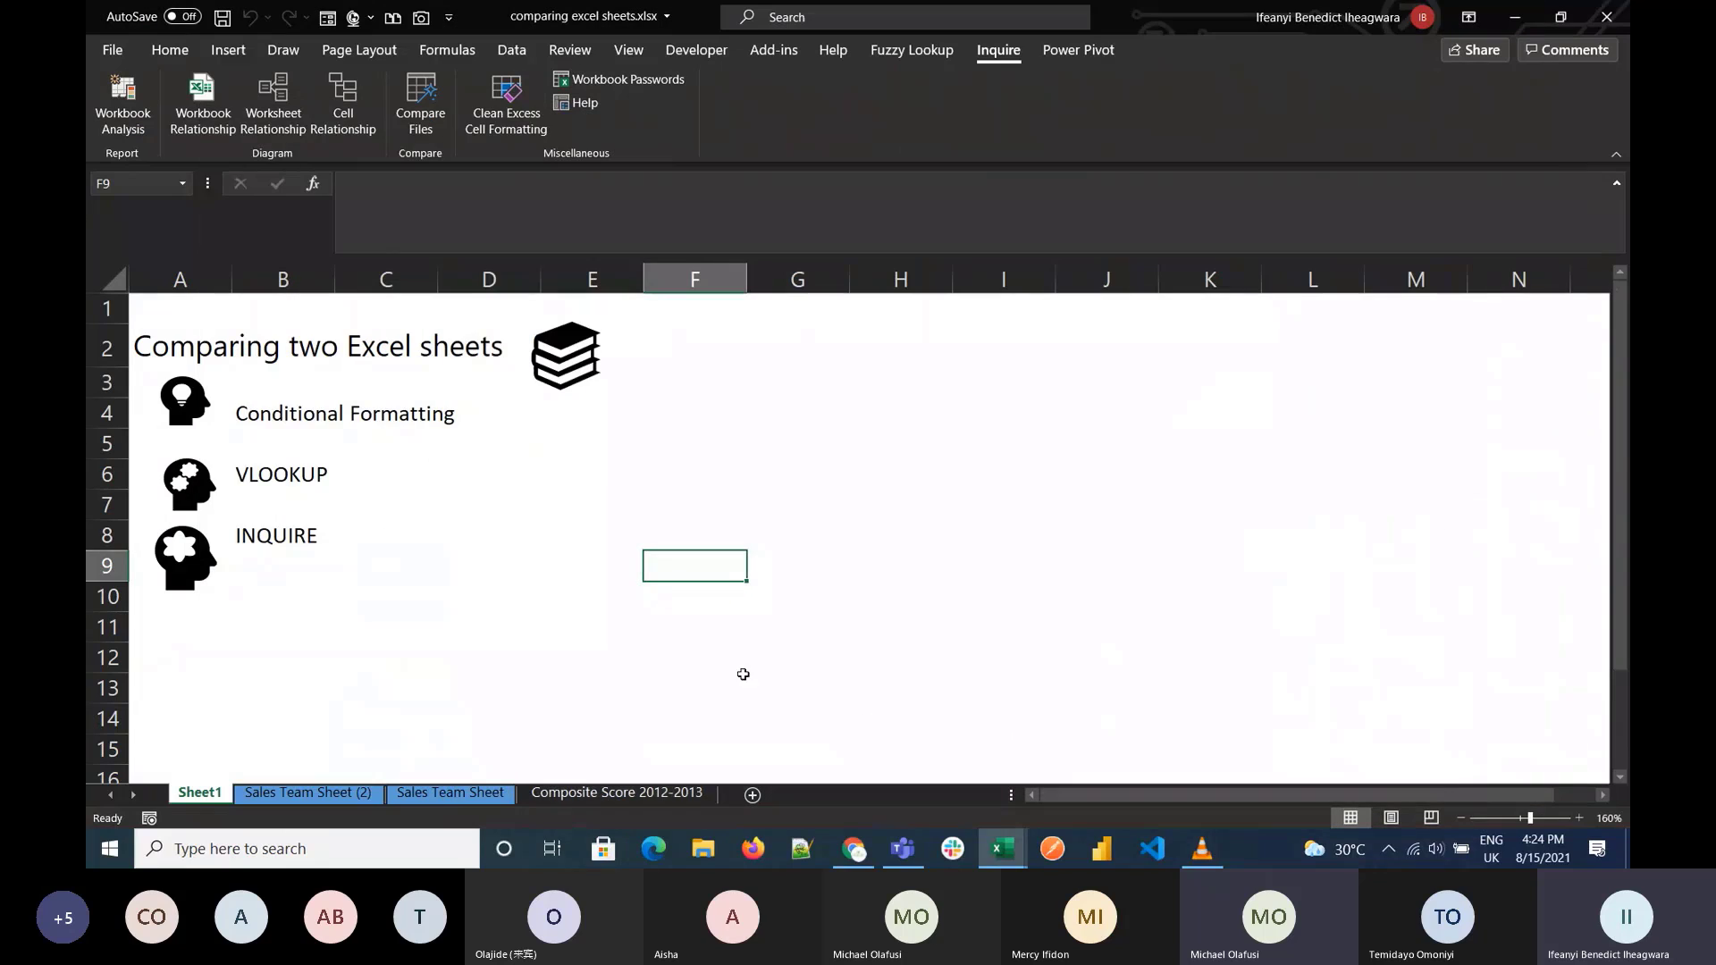
{"action": "left_click", "coordinate": [647, 795]}
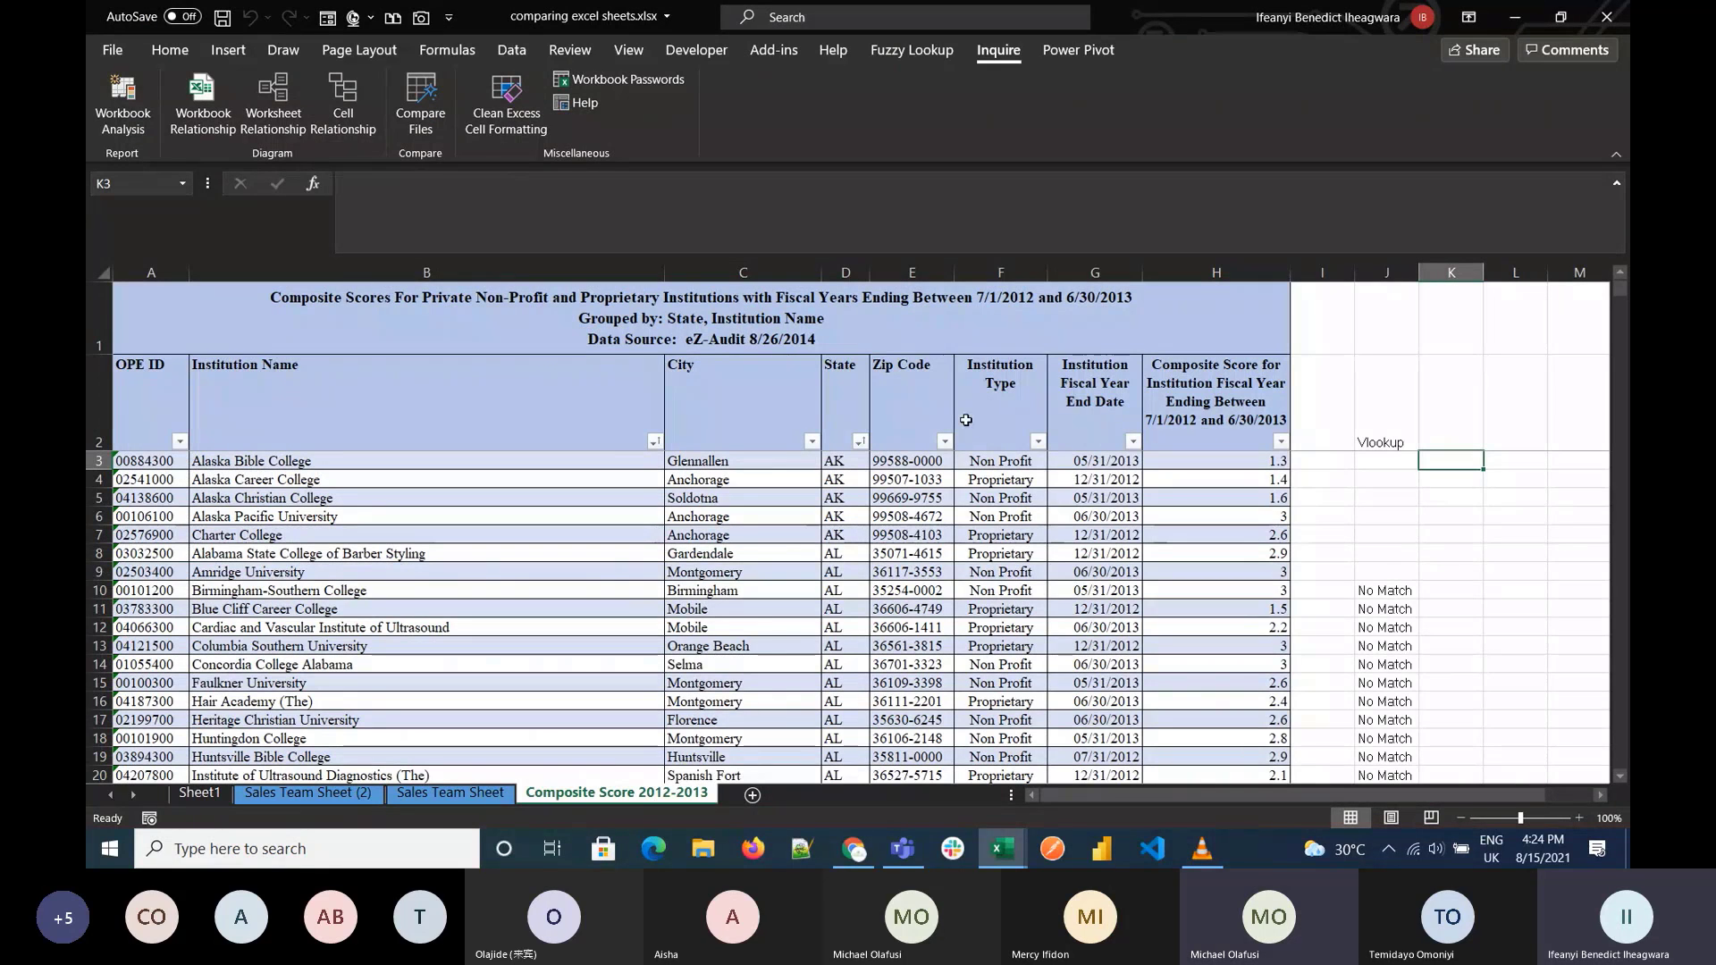
{"action": "right_click", "coordinate": [629, 796]}
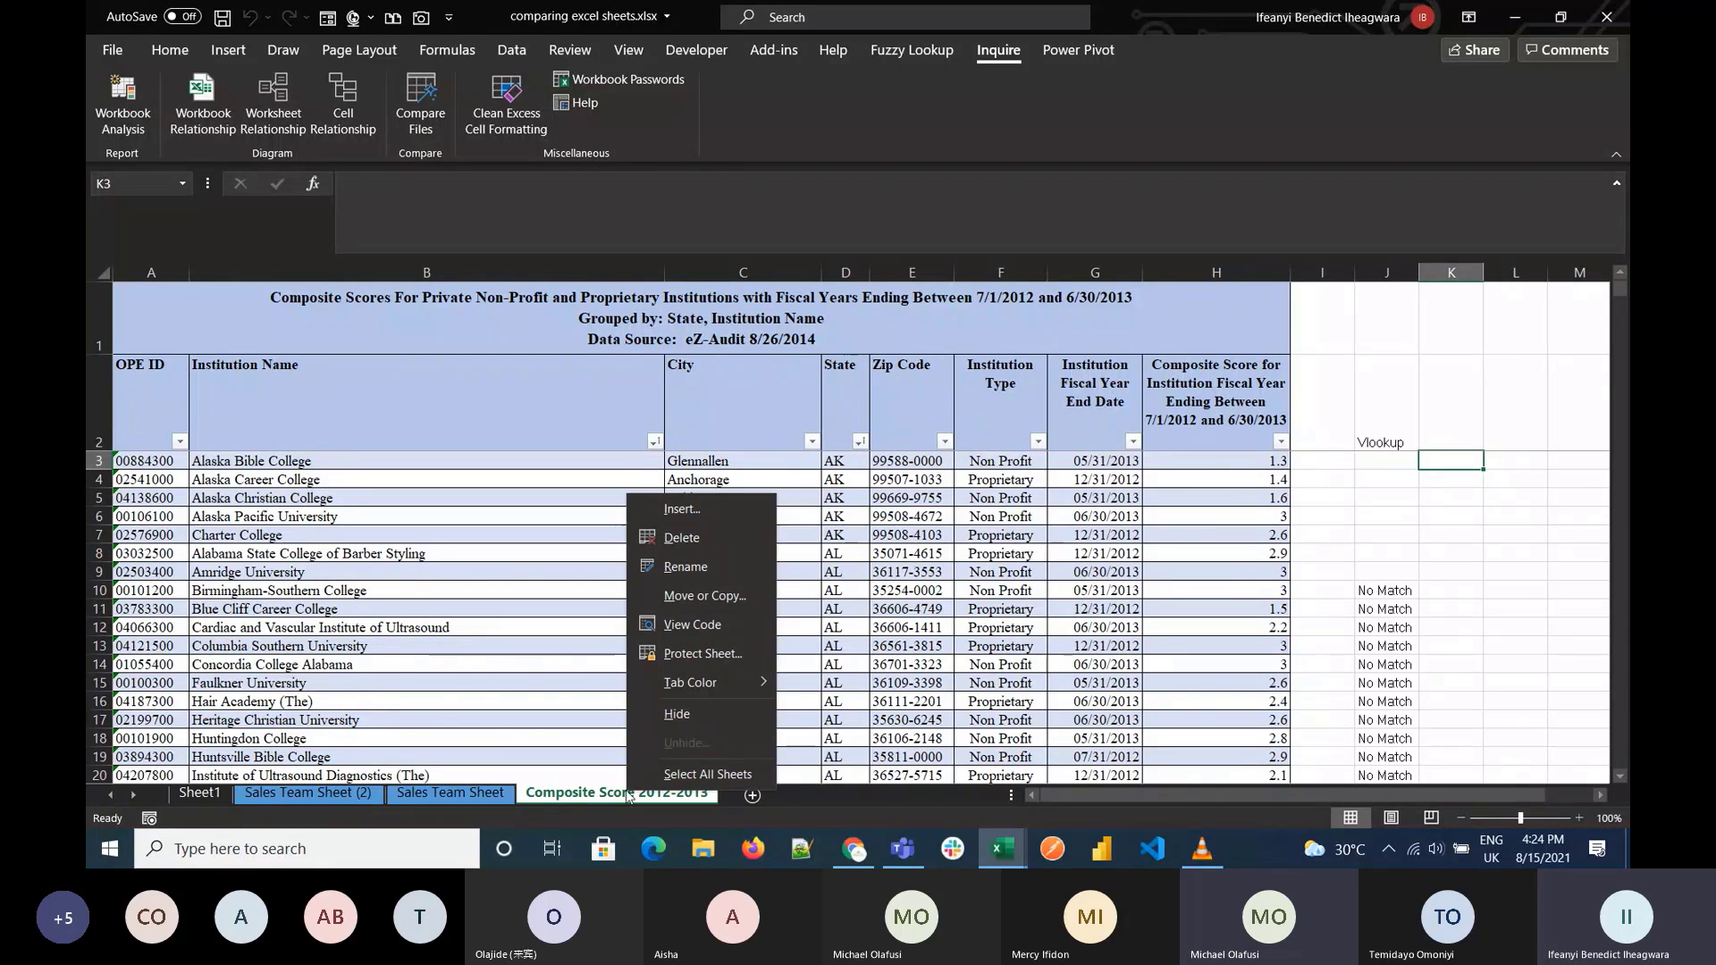
{"action": "left_click", "coordinate": [733, 597]}
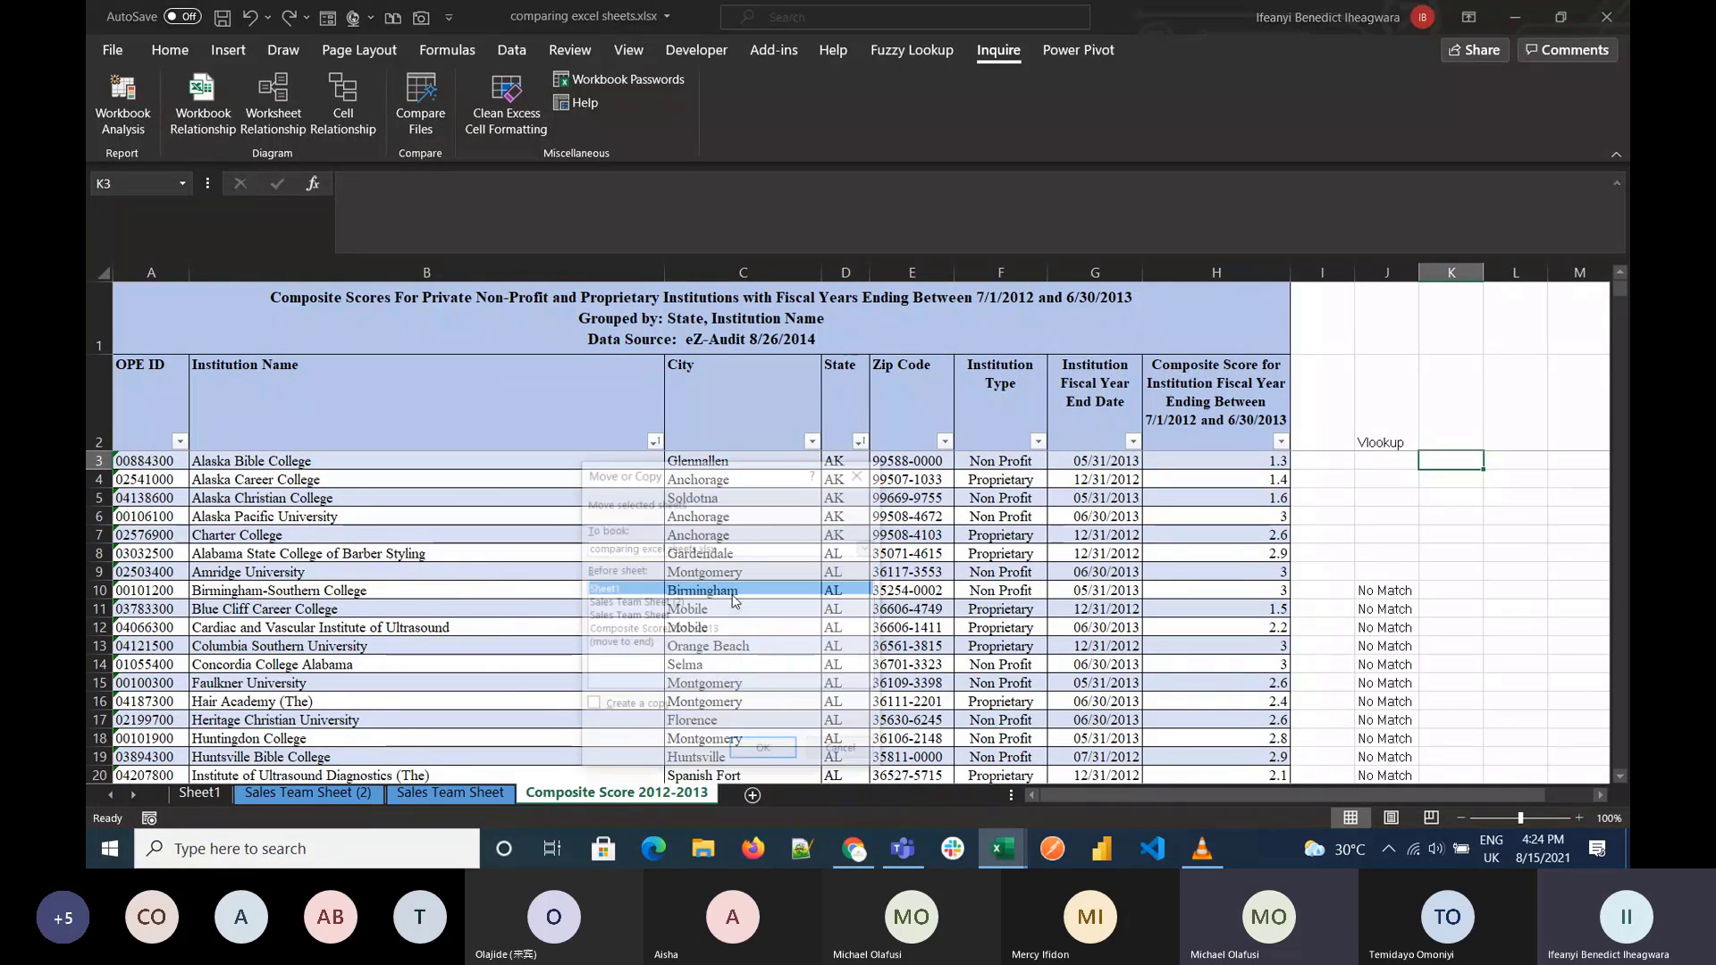
{"action": "left_click", "coordinate": [831, 745]}
Step: Create a copy of the Composite Score 2012-2013 sheet in a new workbook
{"action": "right_click", "coordinate": [694, 794]}
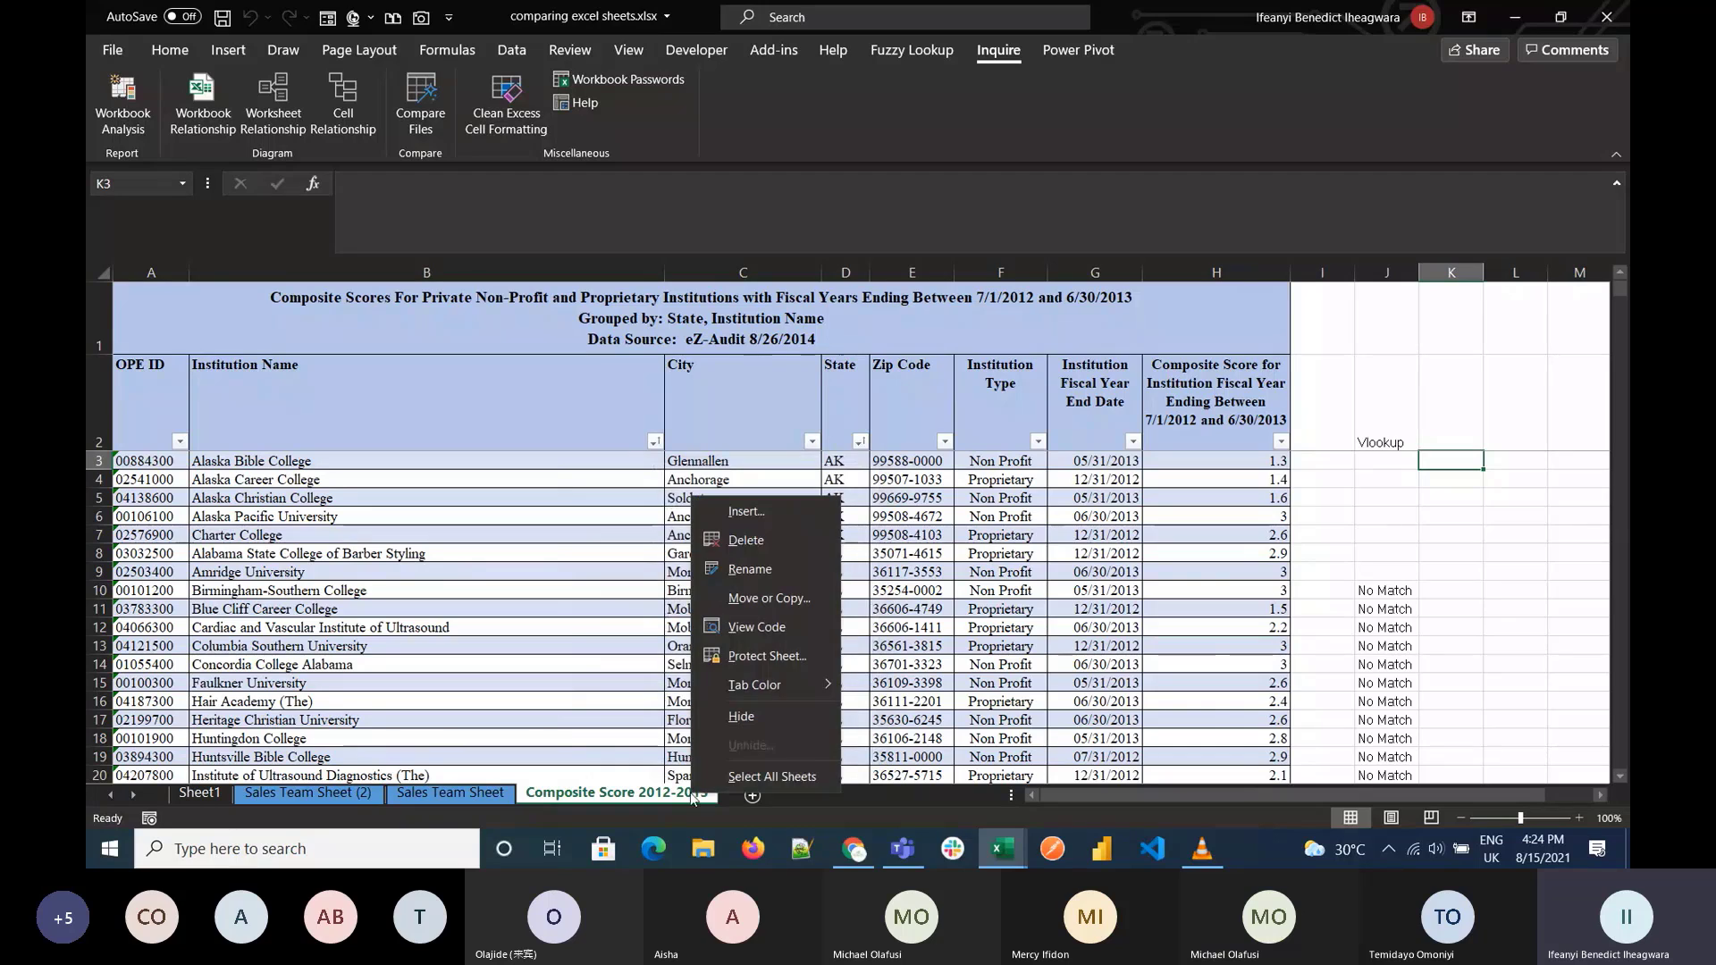
{"action": "left_click", "coordinate": [759, 608]}
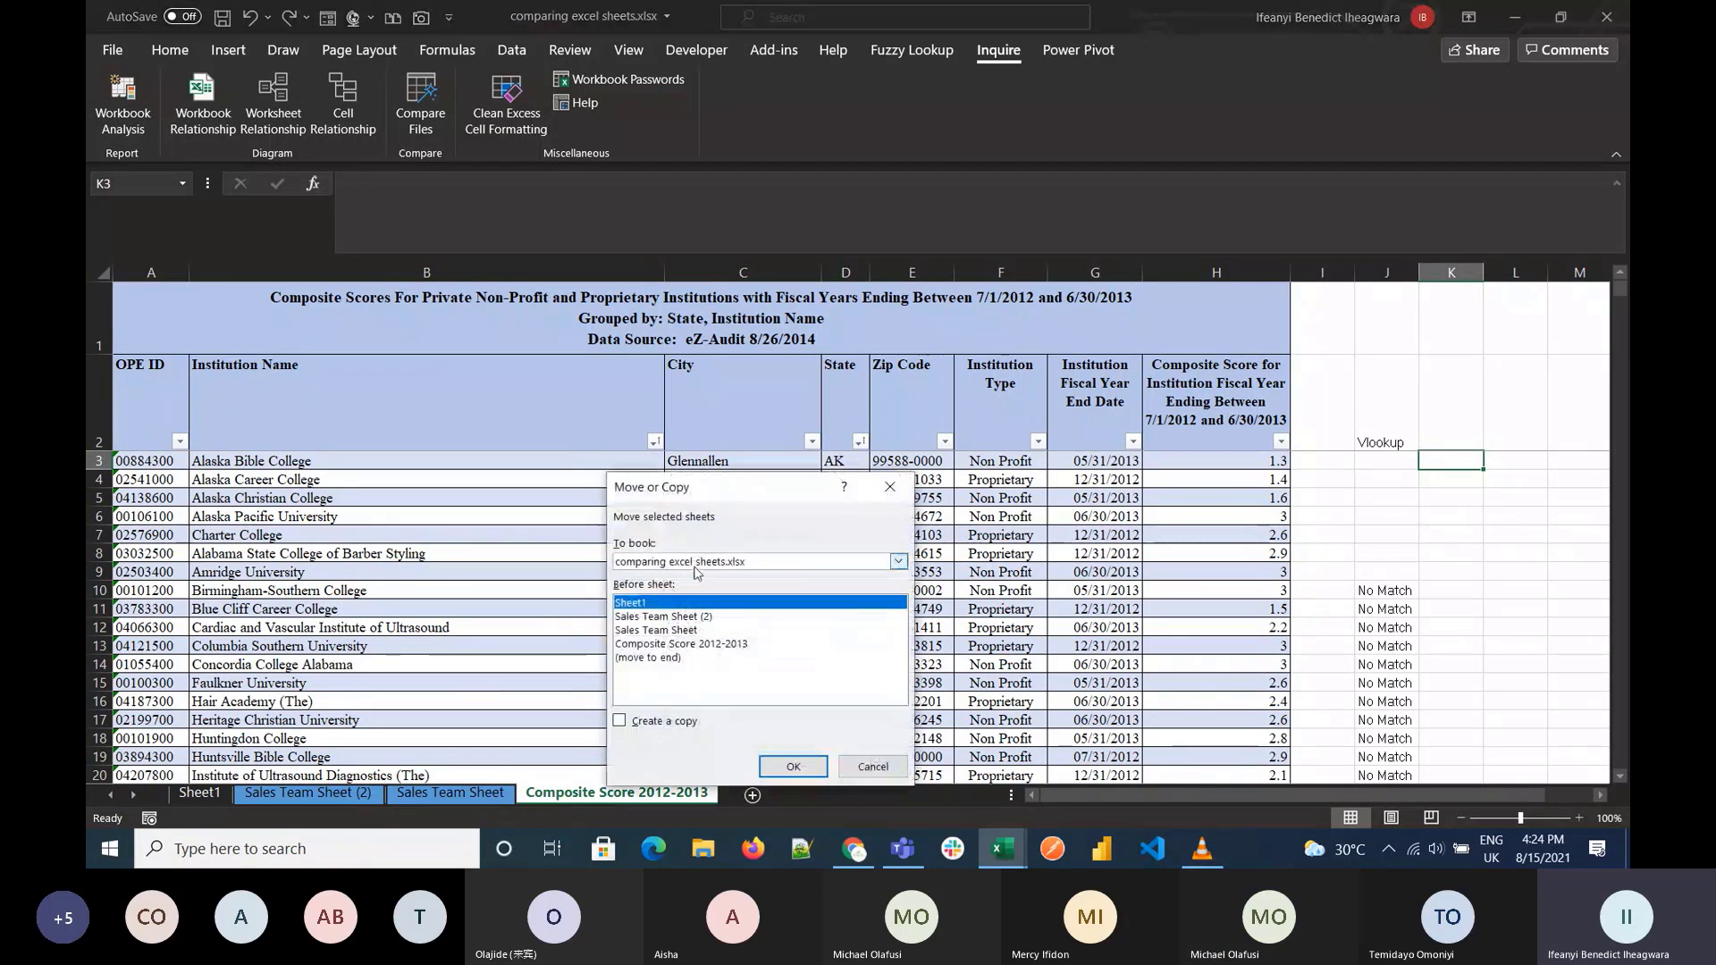
{"action": "left_click", "coordinate": [689, 644]}
{"action": "left_click", "coordinate": [694, 561]}
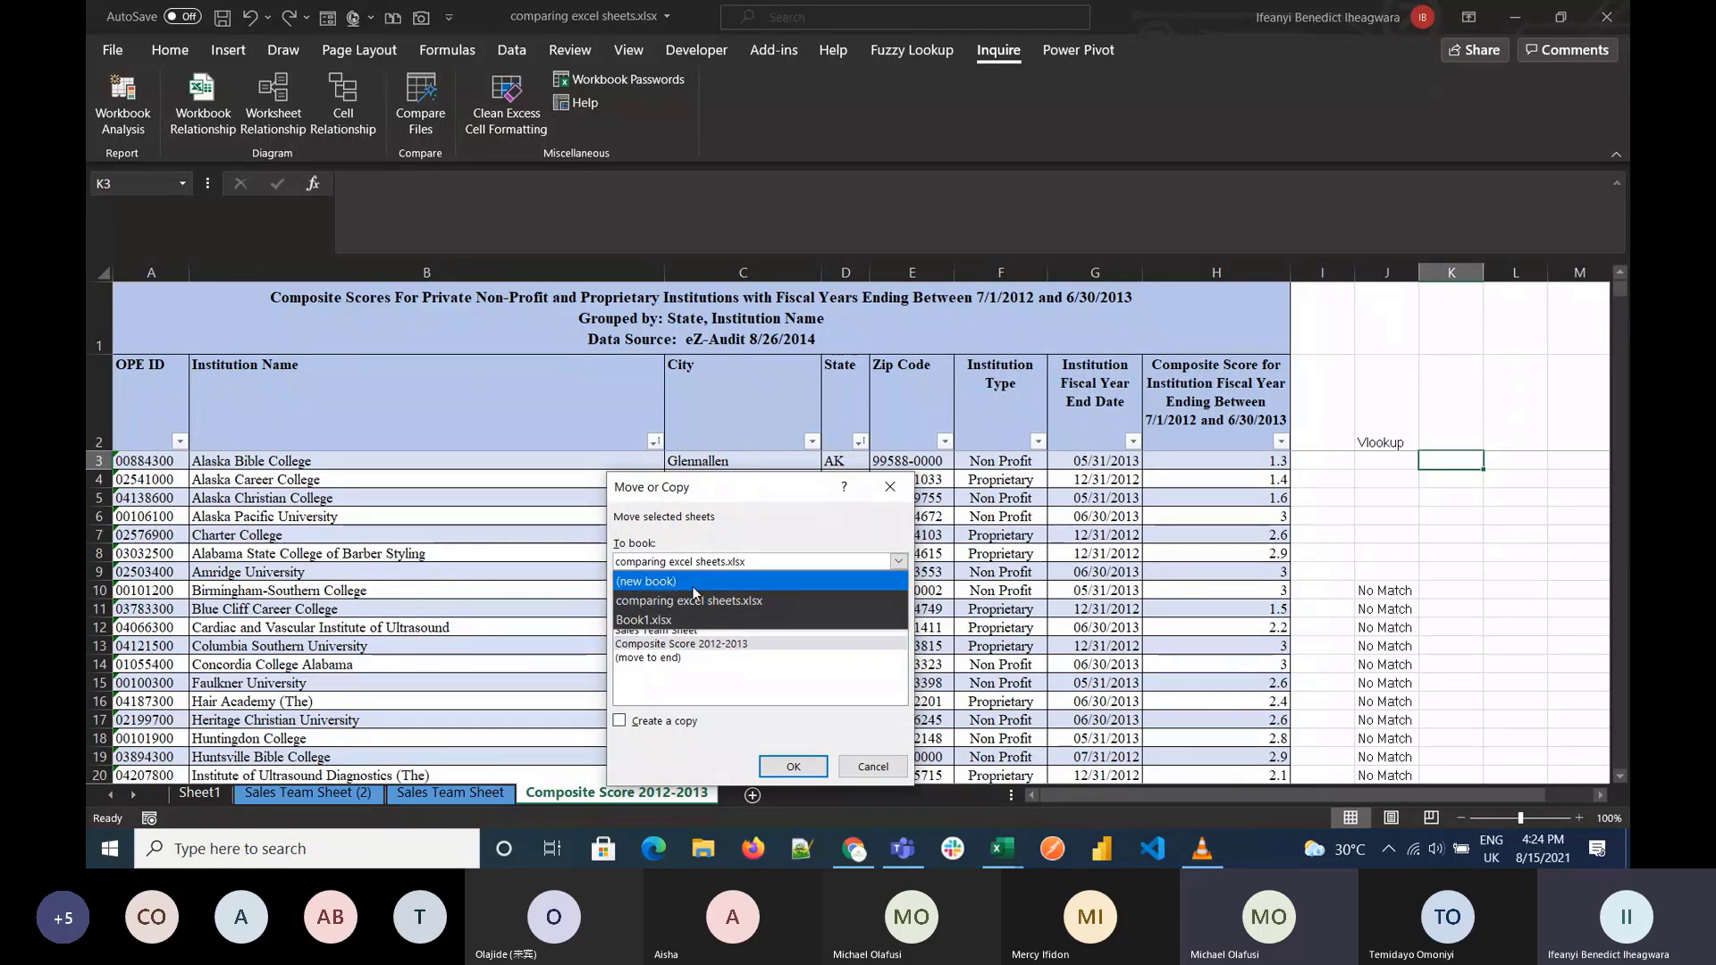
{"action": "left_click", "coordinate": [694, 582]}
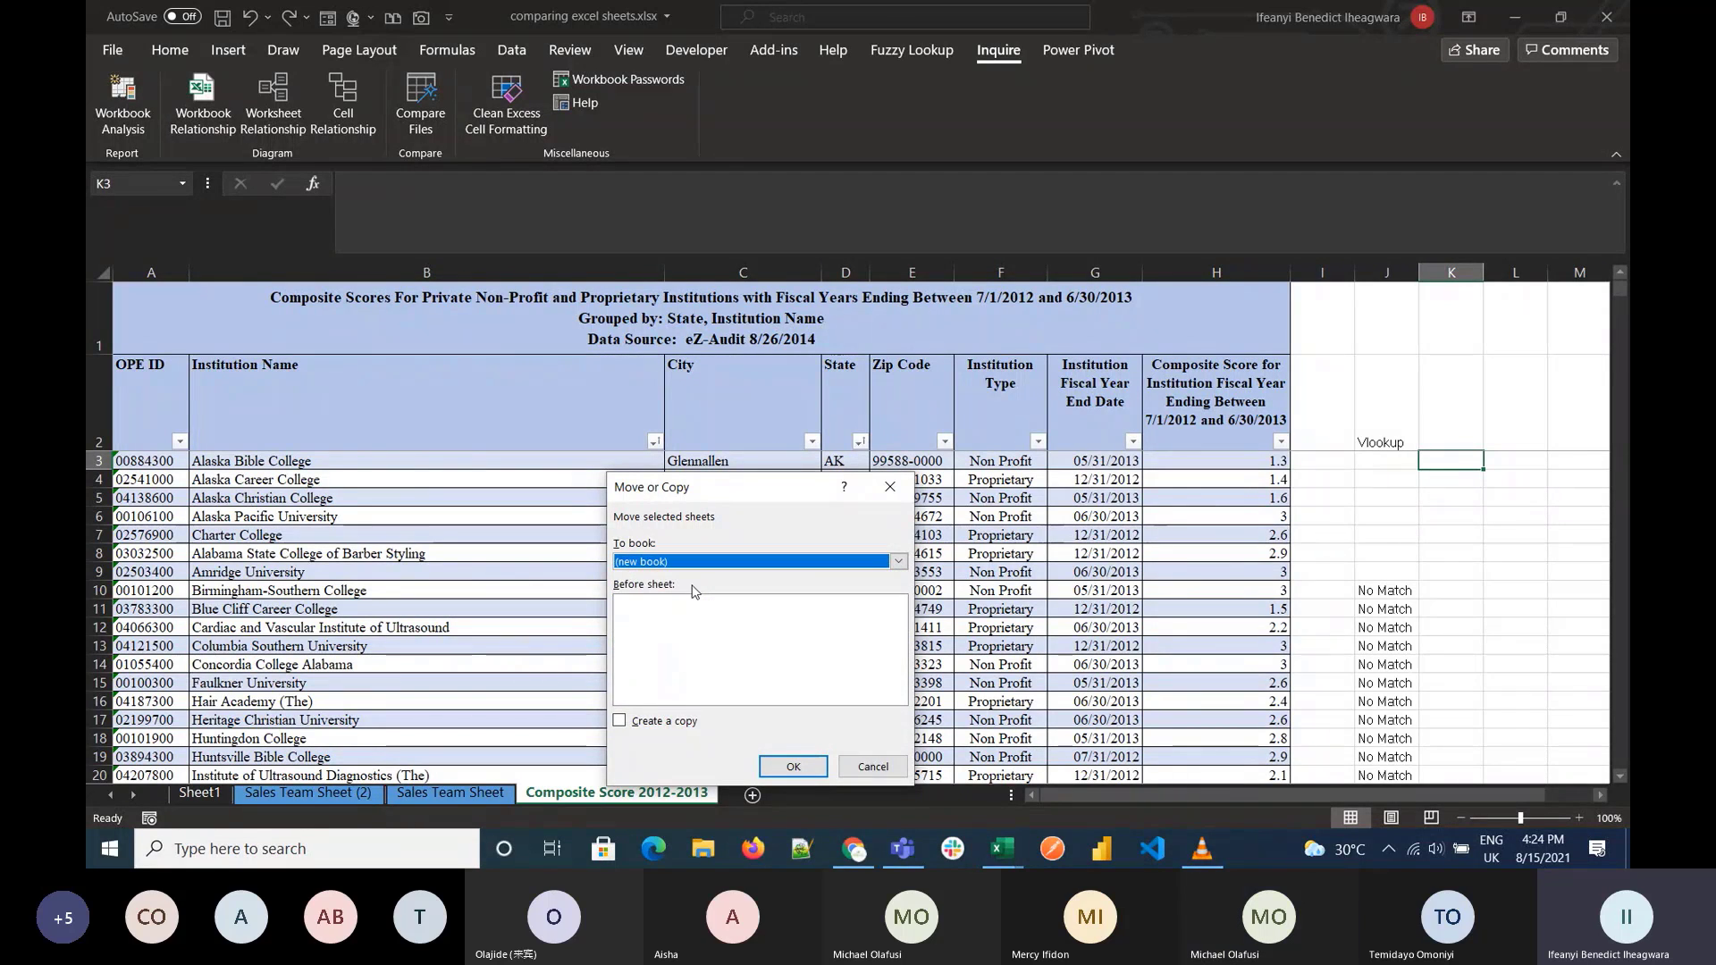
{"action": "left_click", "coordinate": [659, 724]}
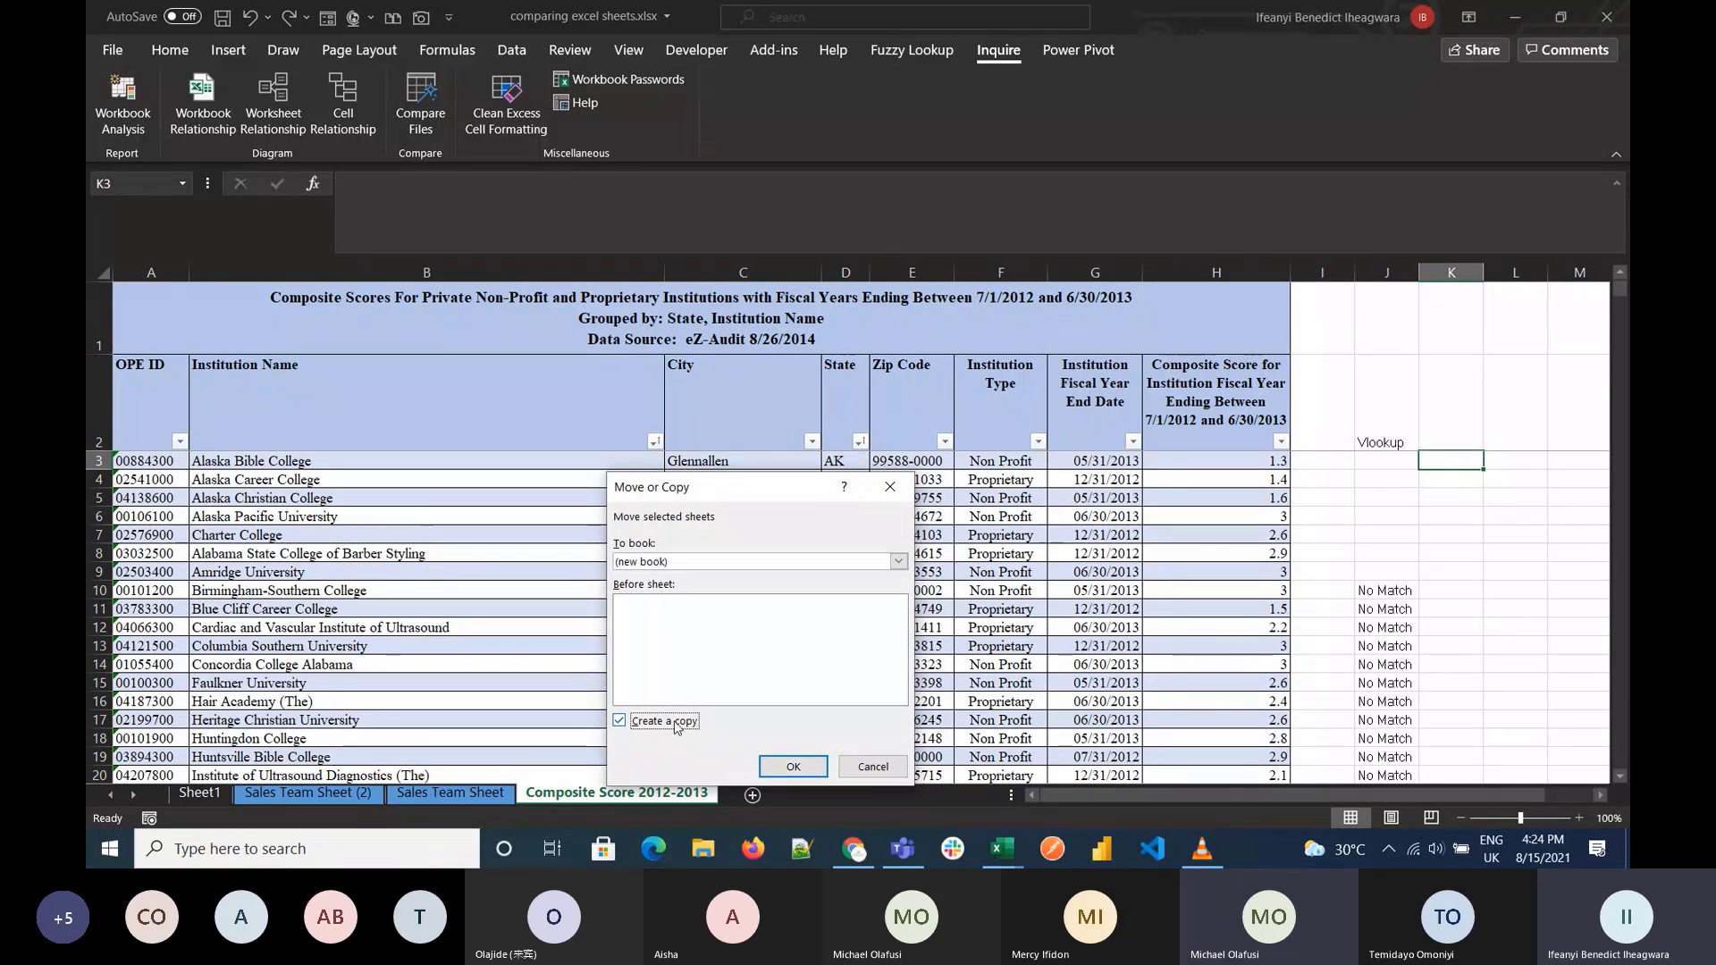
{"action": "left_click", "coordinate": [791, 766]}
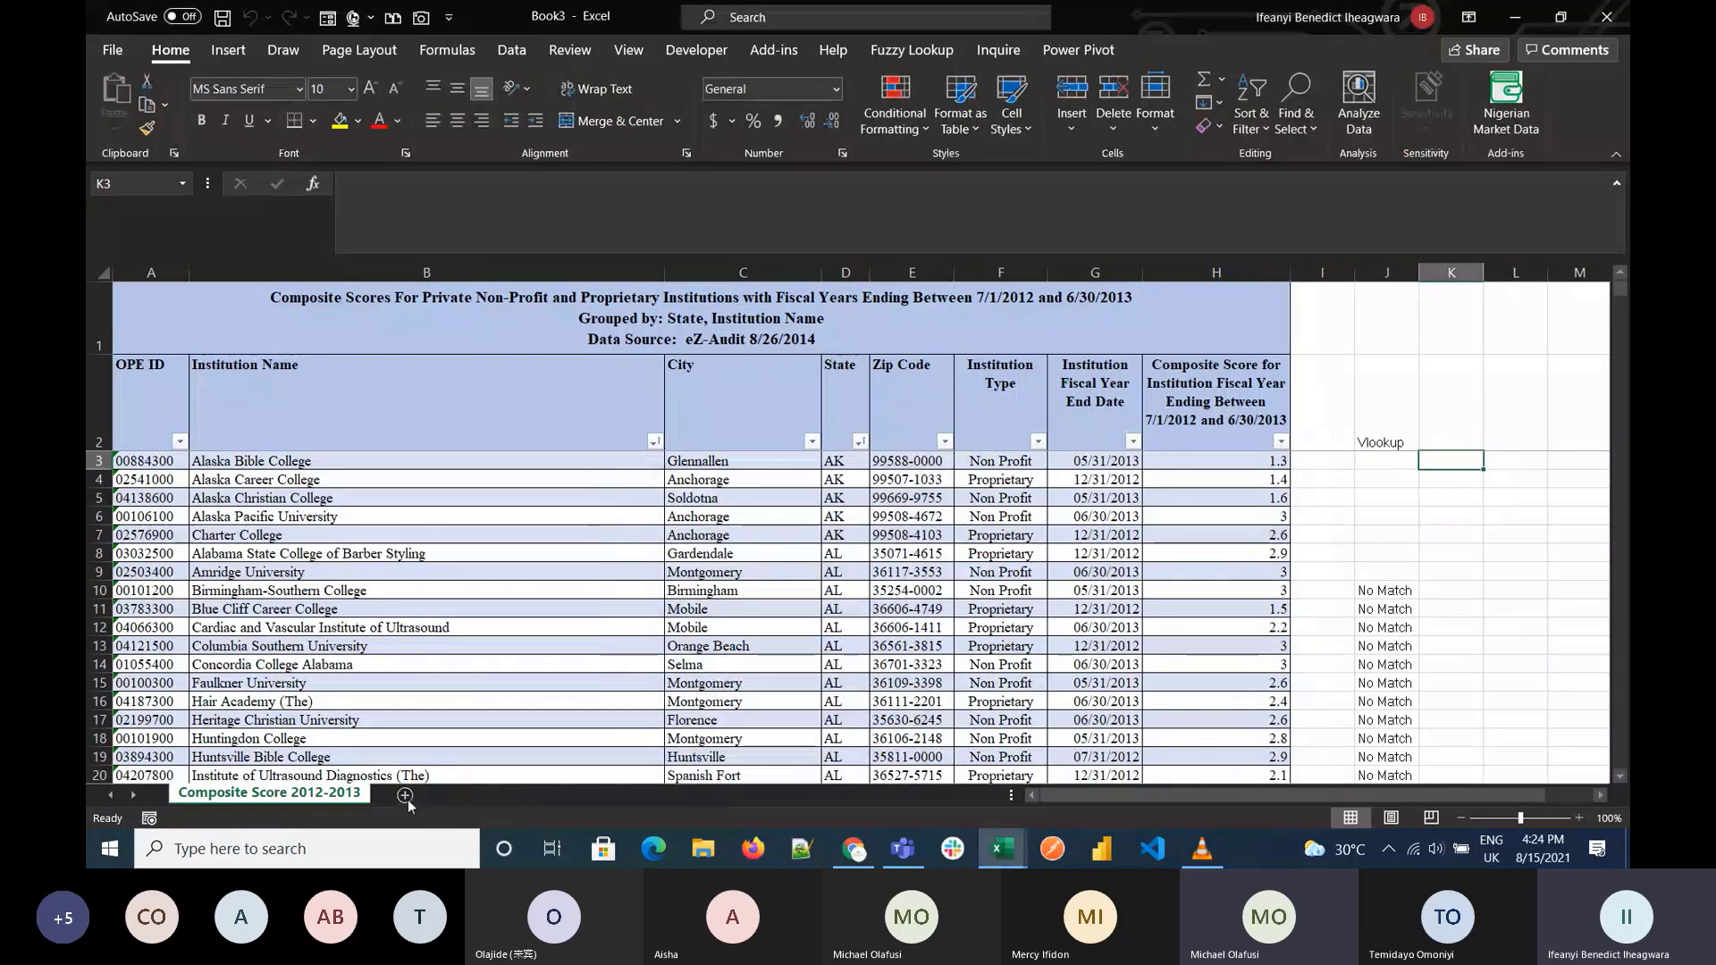
Step: Rename the copied sheet in the new workbook as Original
{"action": "right_click", "coordinate": [337, 796]}
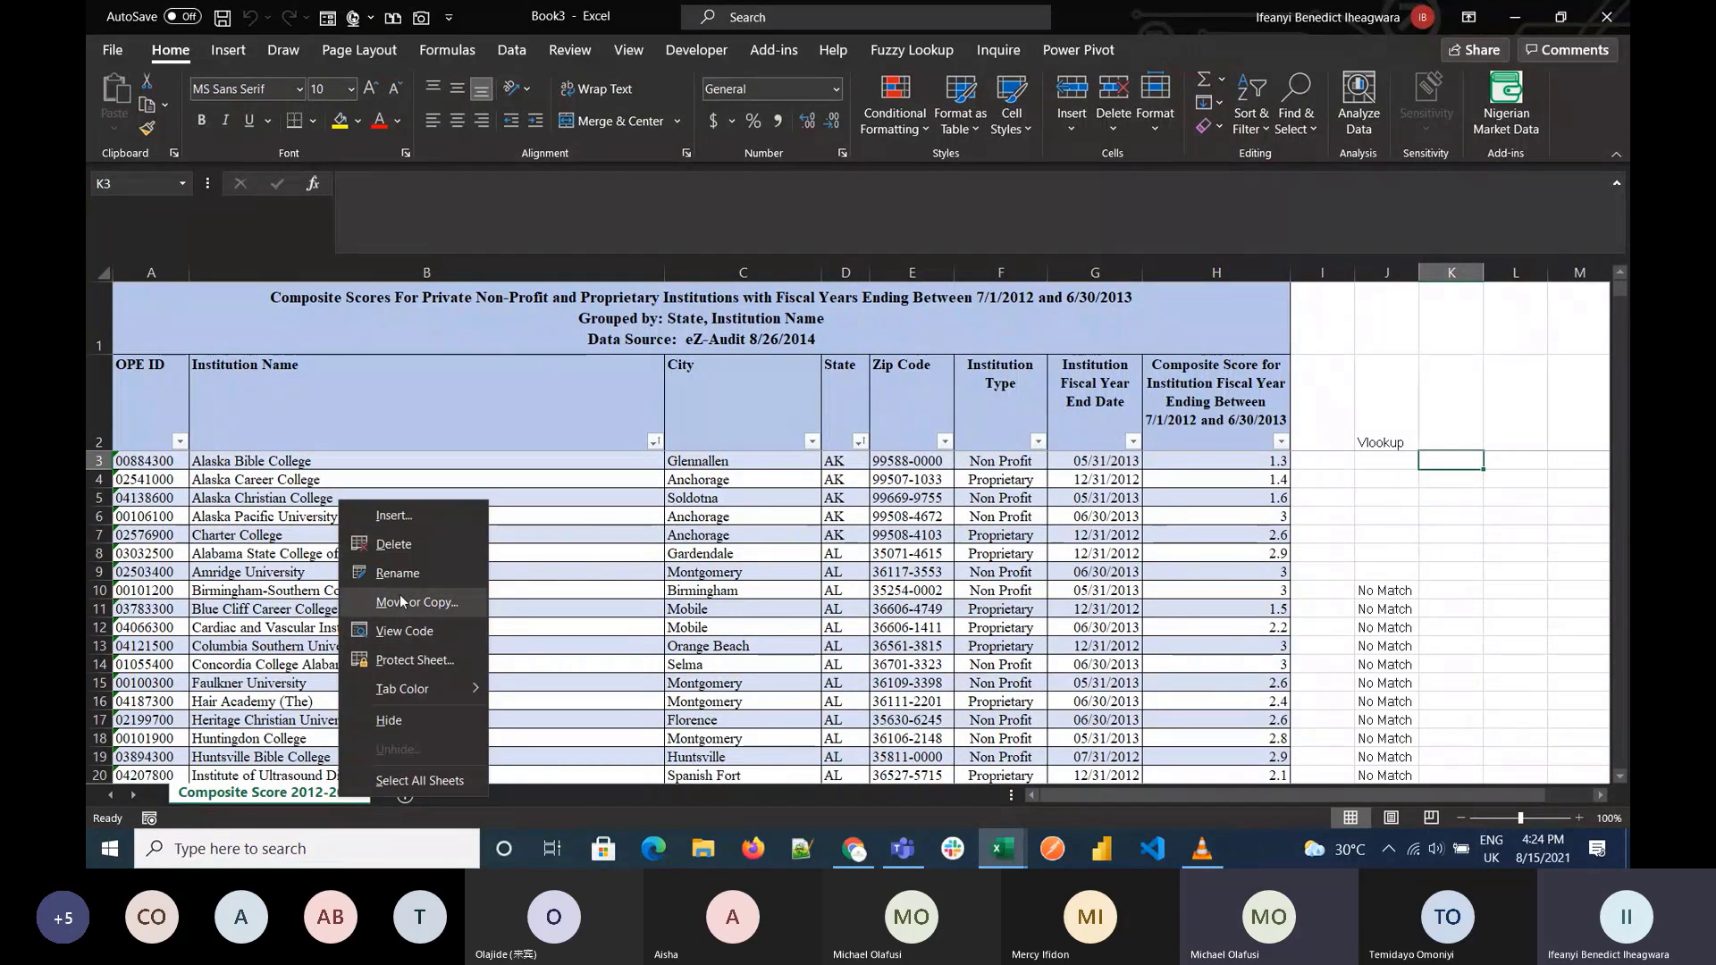
{"action": "left_click", "coordinate": [397, 575]}
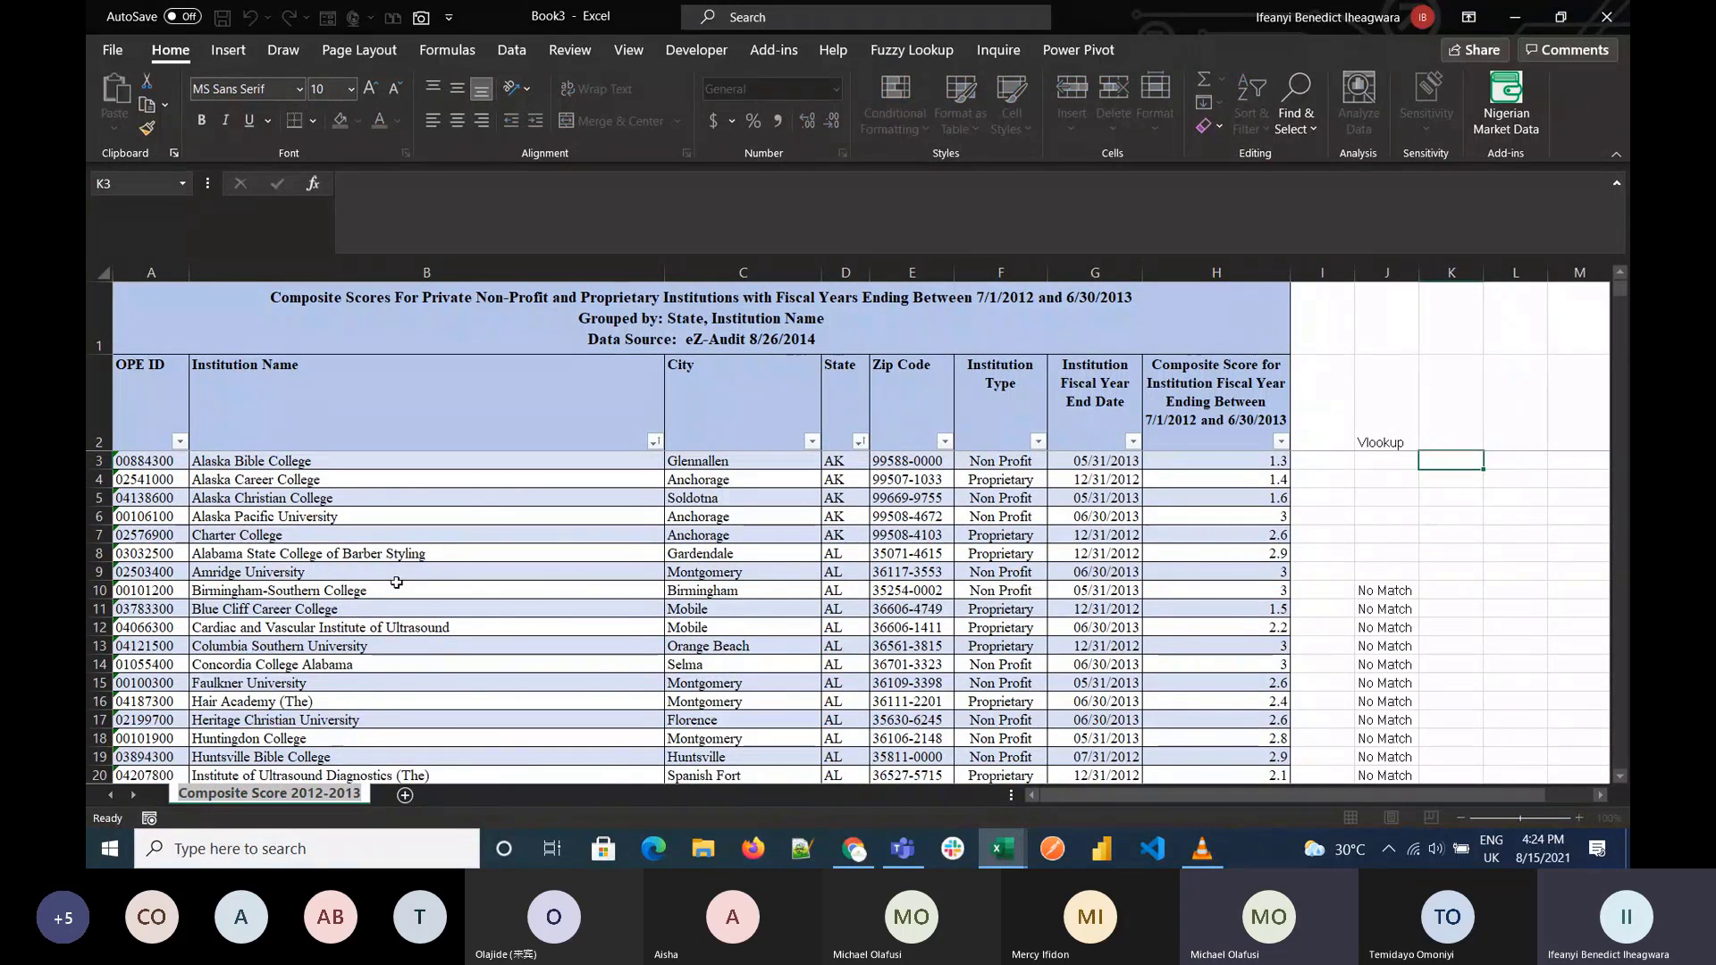
{"action": "type", "text": "P"}
{"action": "key", "text": "BackSpace"}
{"action": "type", "text": "O"}
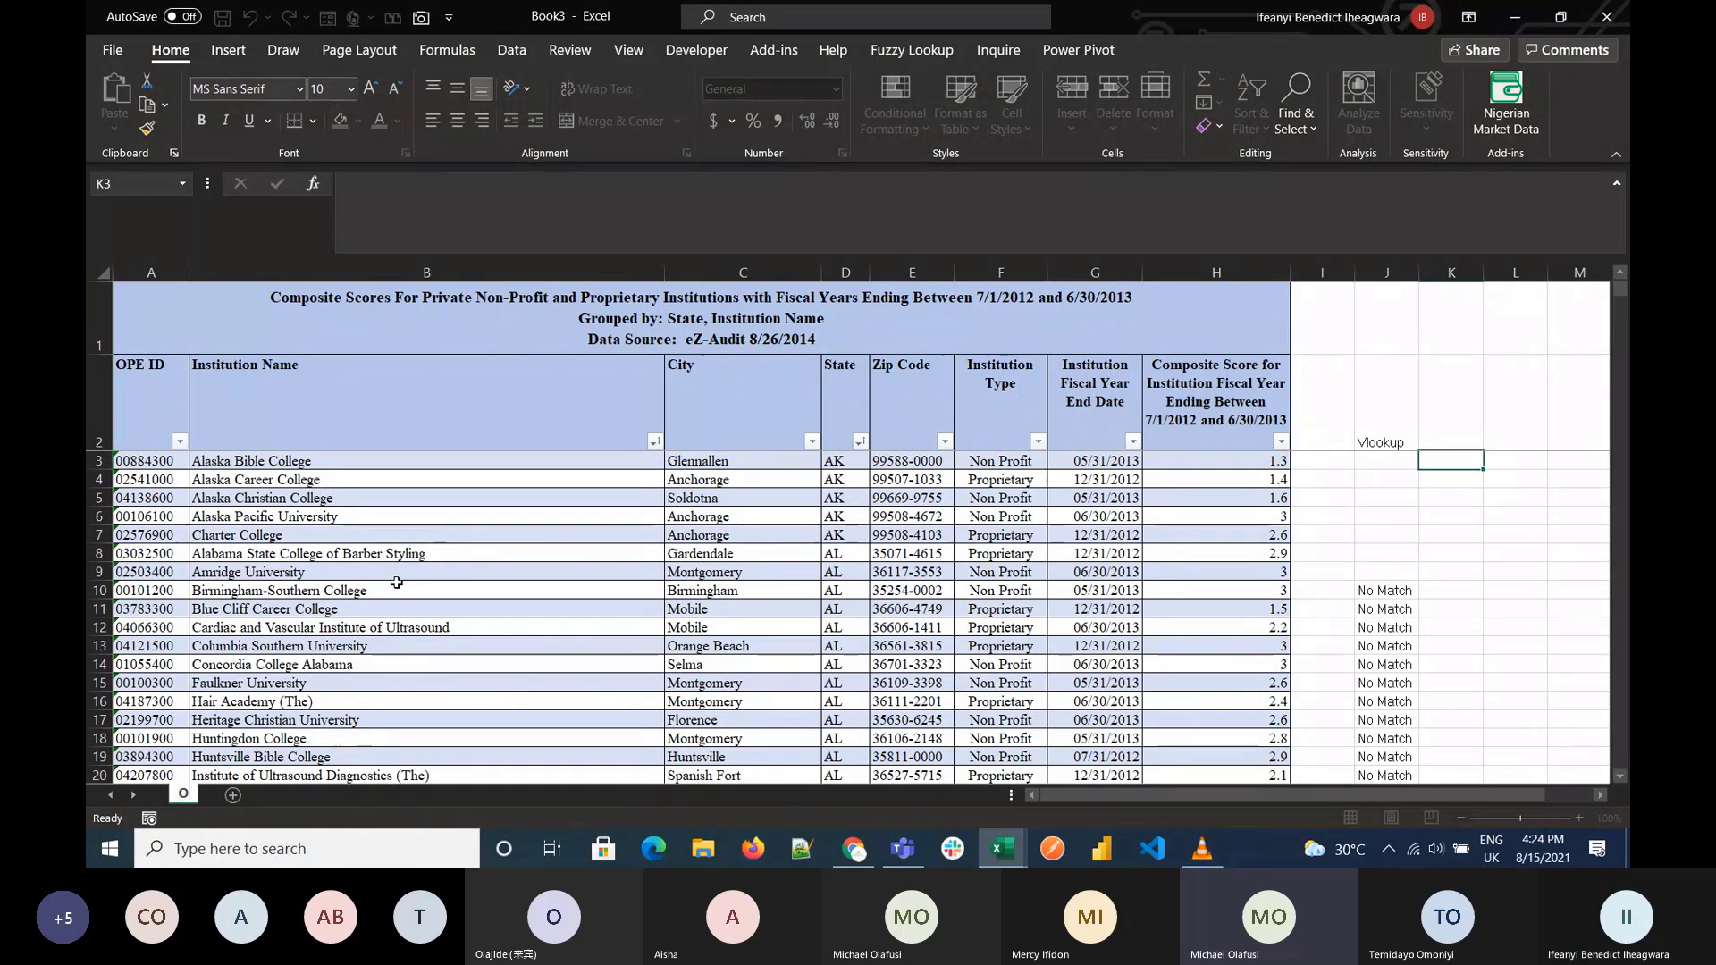
{"action": "type", "text": "riginal"}
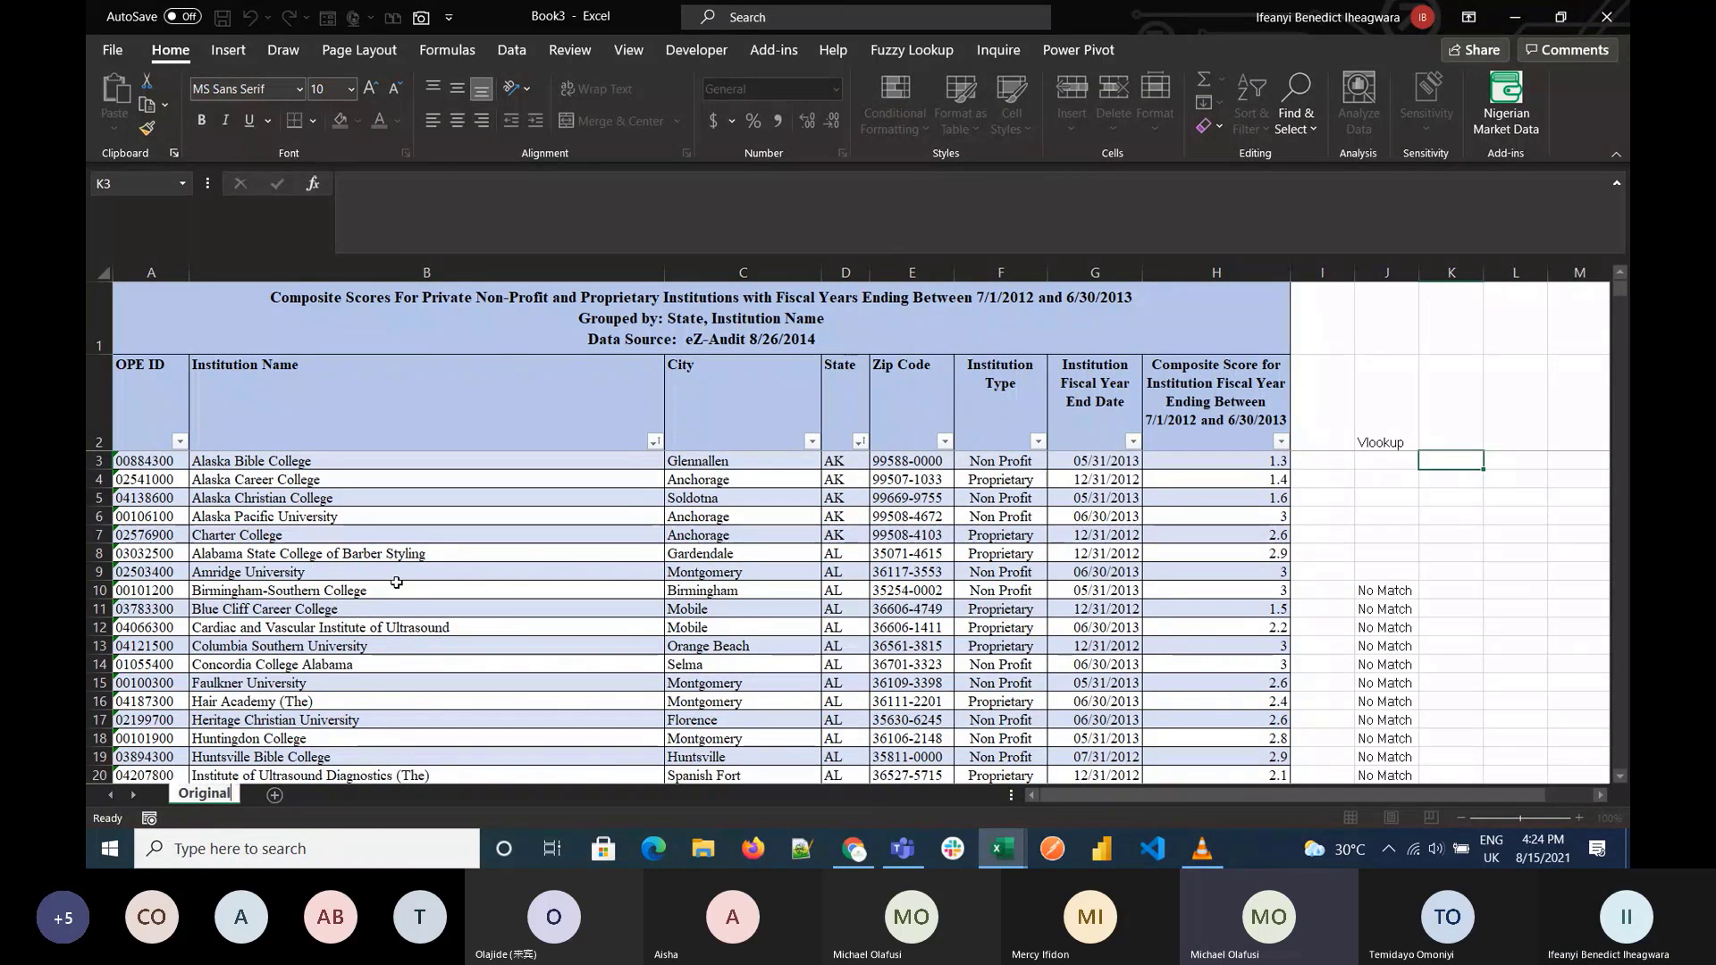
{"action": "left_click", "coordinate": [394, 667]}
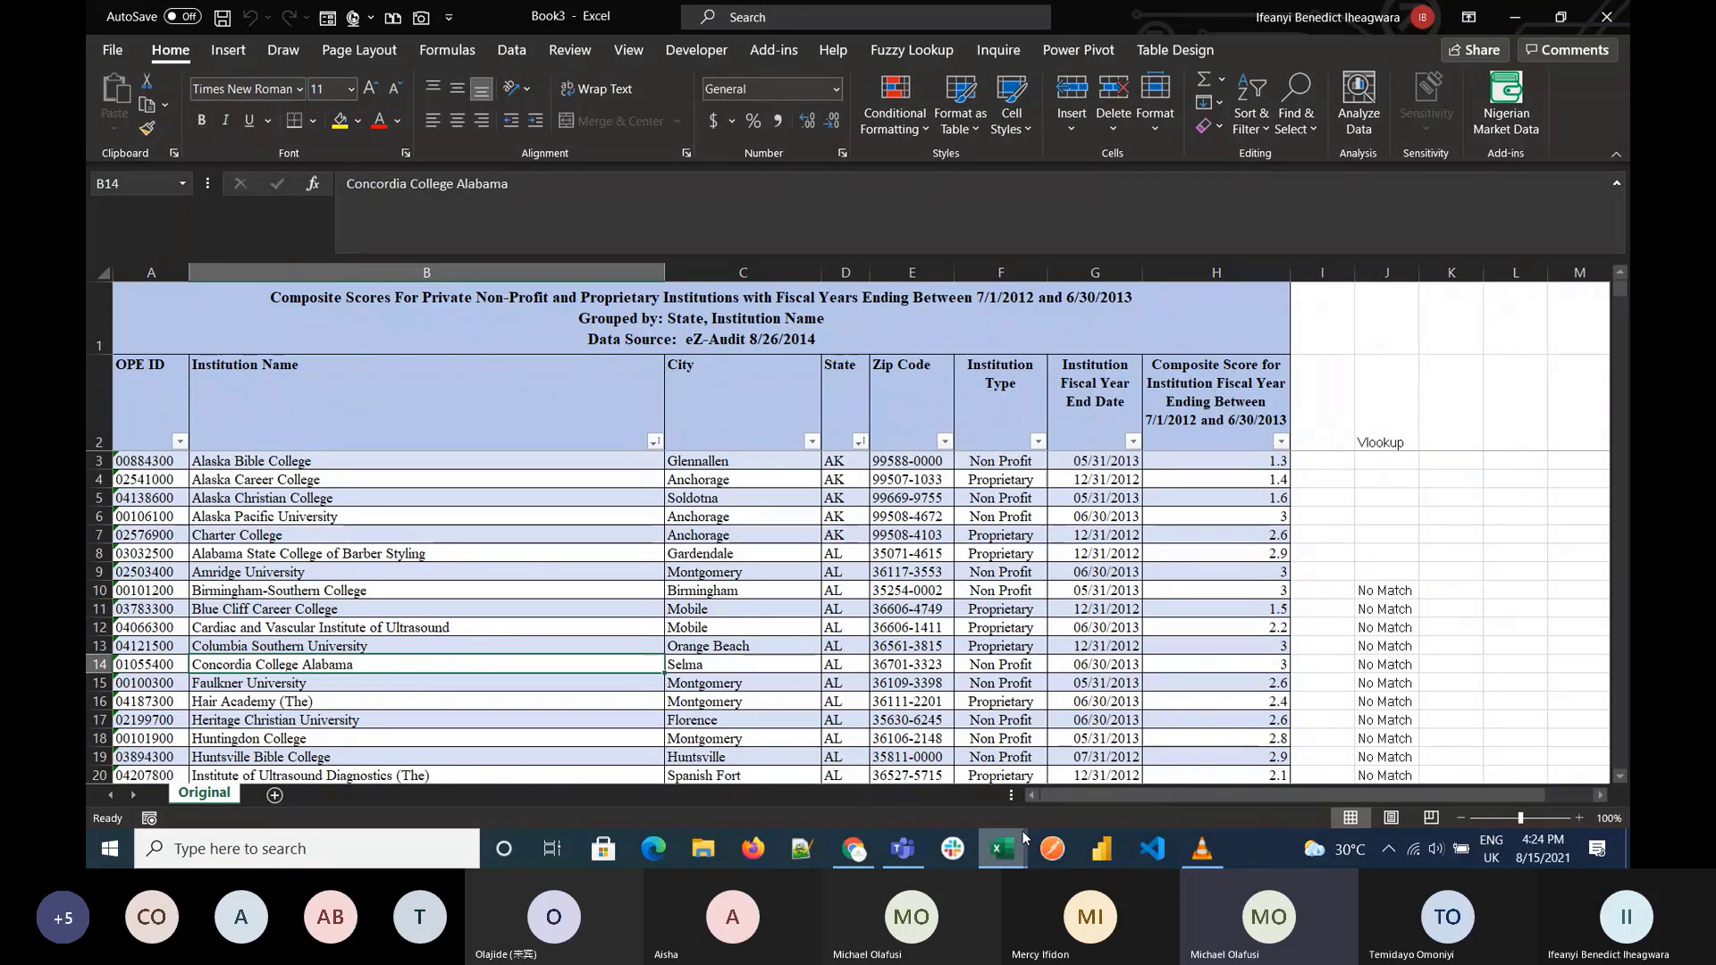
Step: Switch to the Book1 workbook and rename its Composite Score 2012-2013 (2) sheet as Second Copy
{"action": "mouse_move", "coordinate": [1025, 840]}
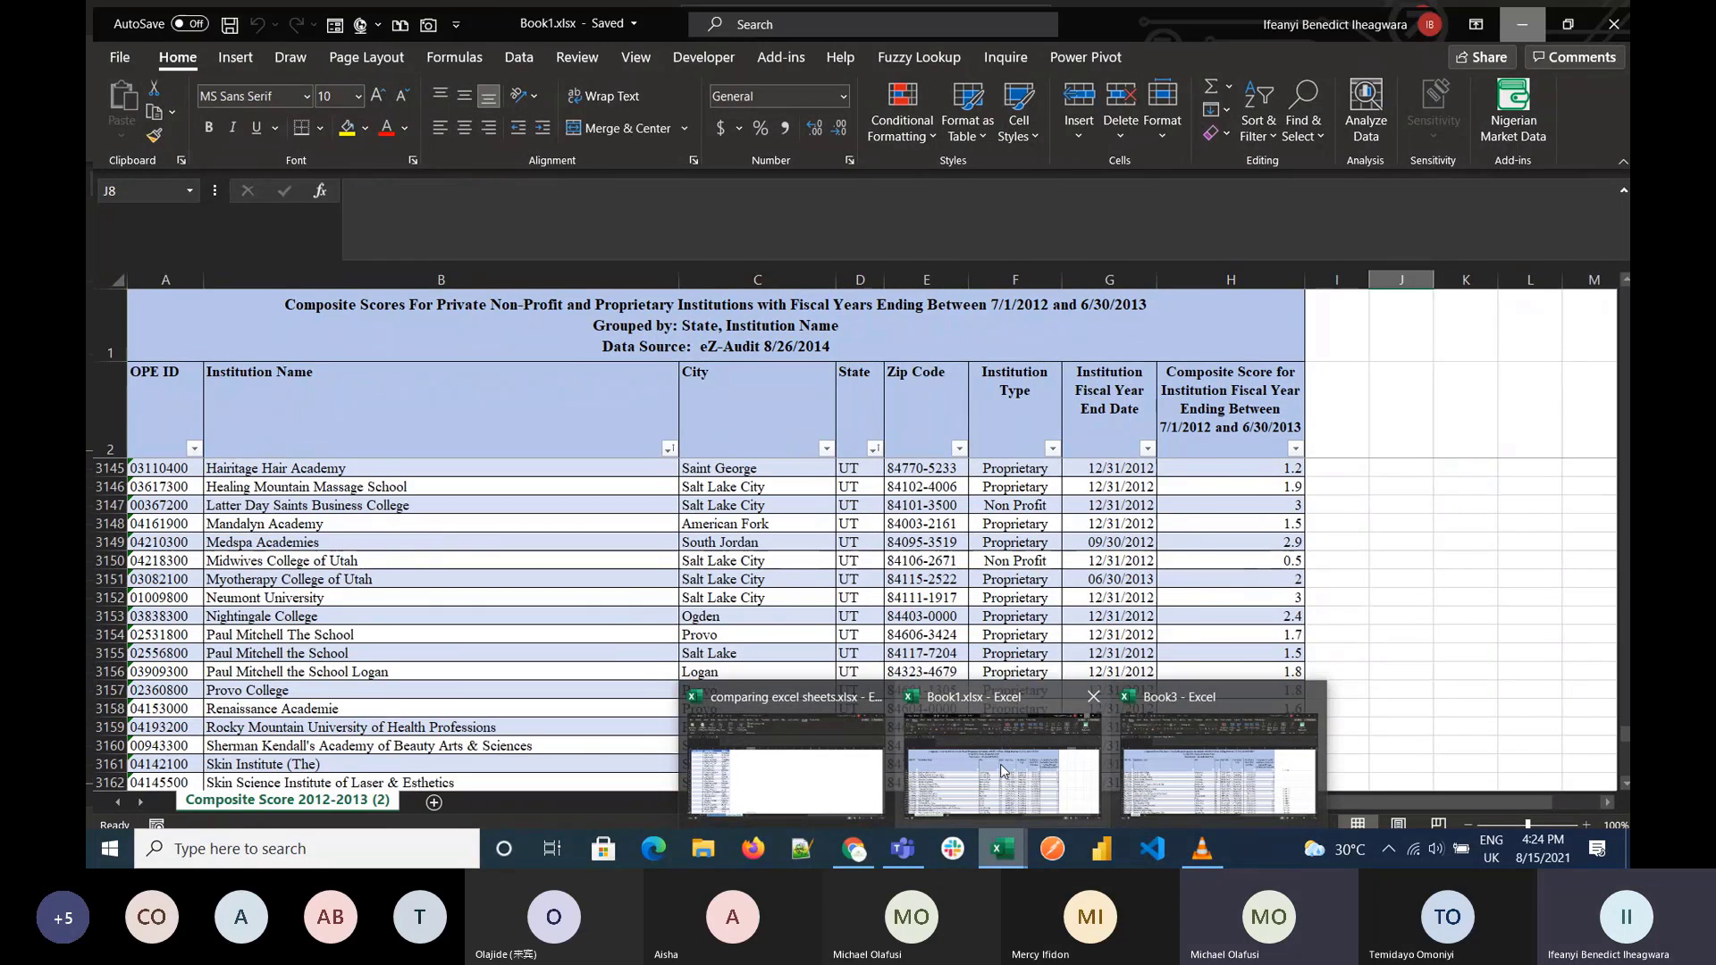
{"action": "left_click", "coordinate": [1000, 764]}
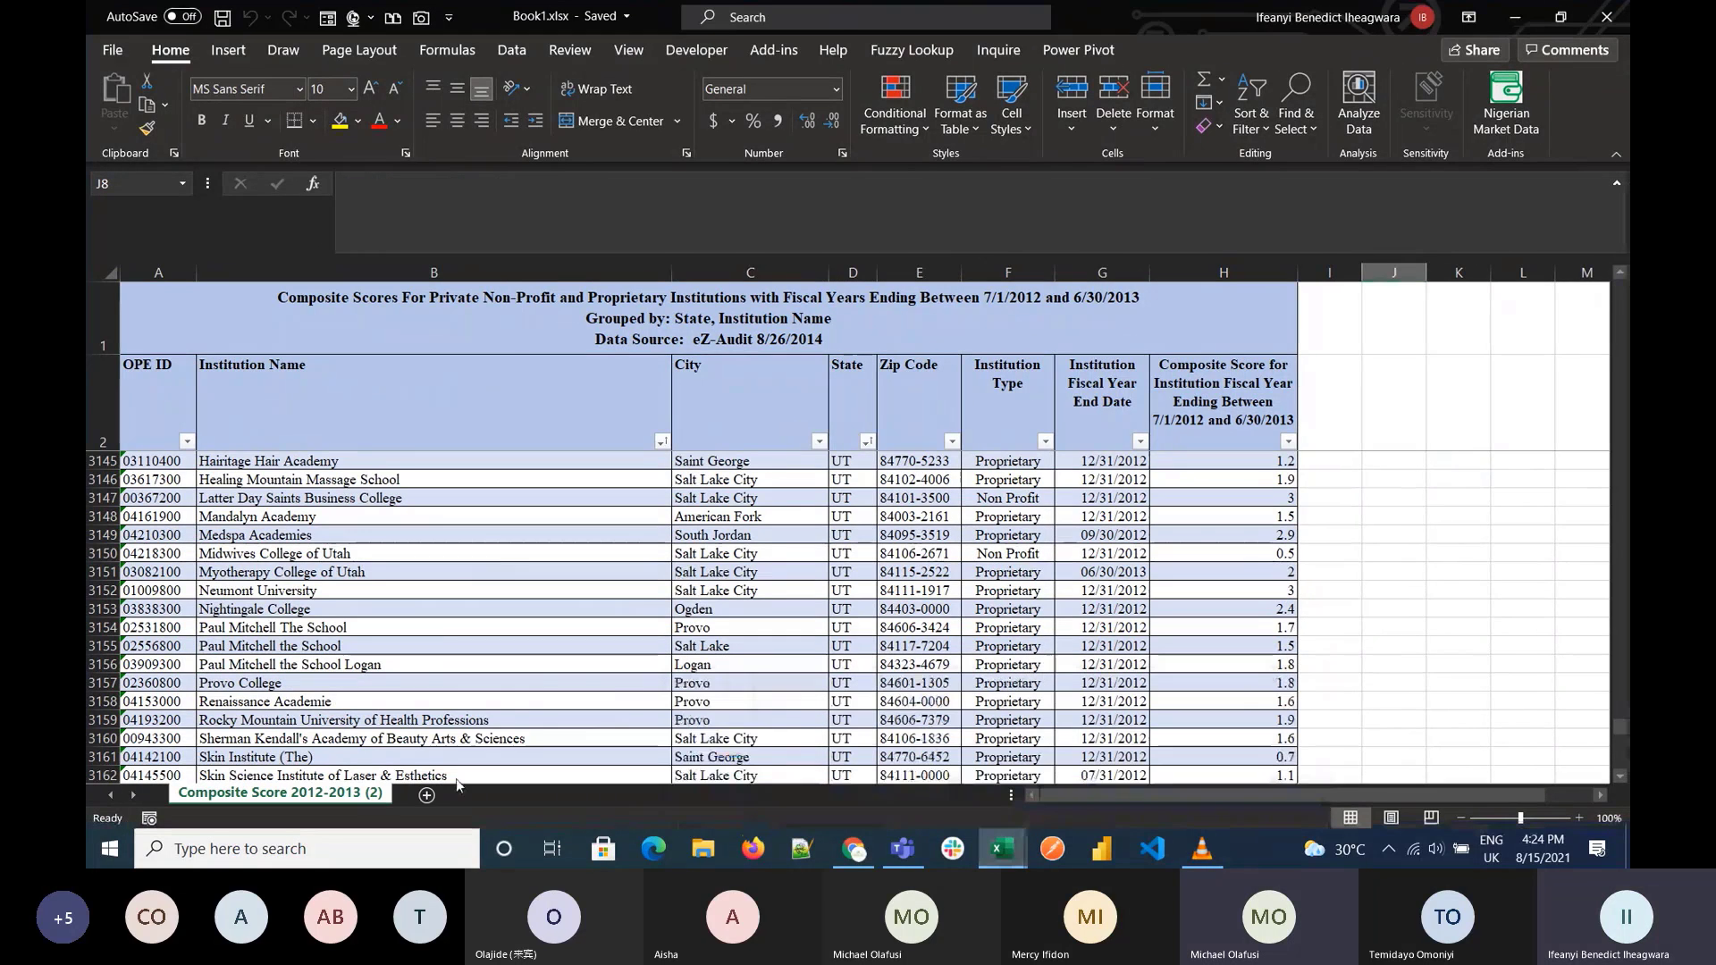
{"action": "right_click", "coordinate": [320, 797]}
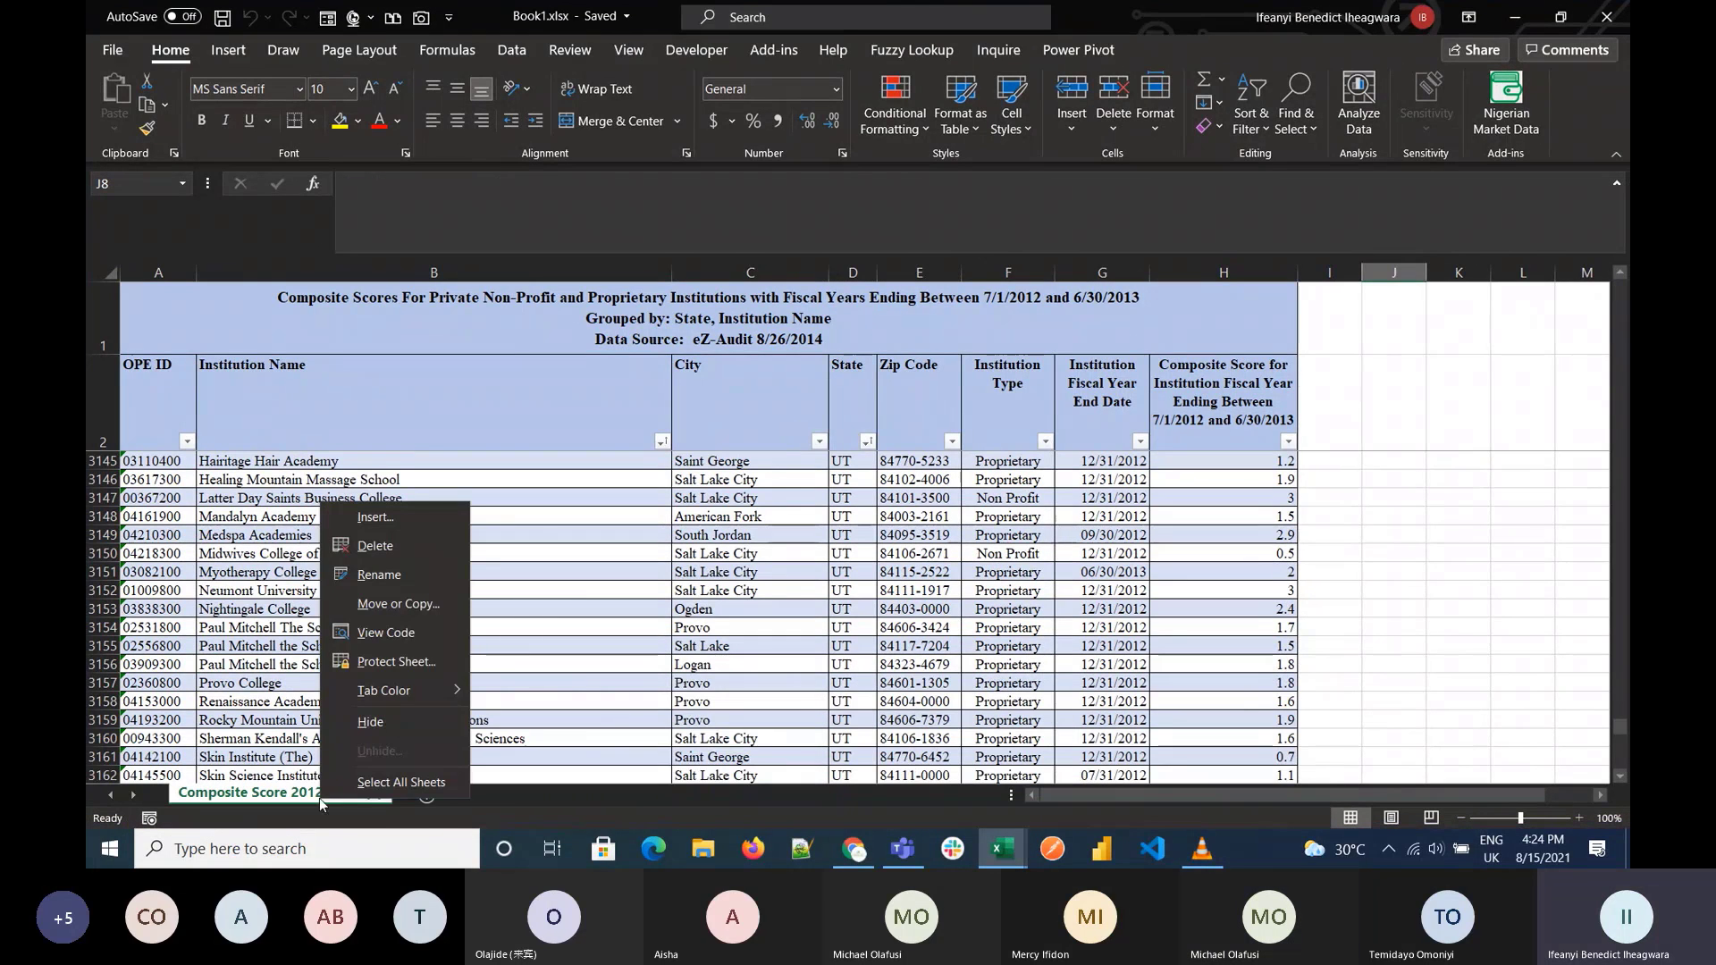
{"action": "left_click", "coordinate": [404, 581]}
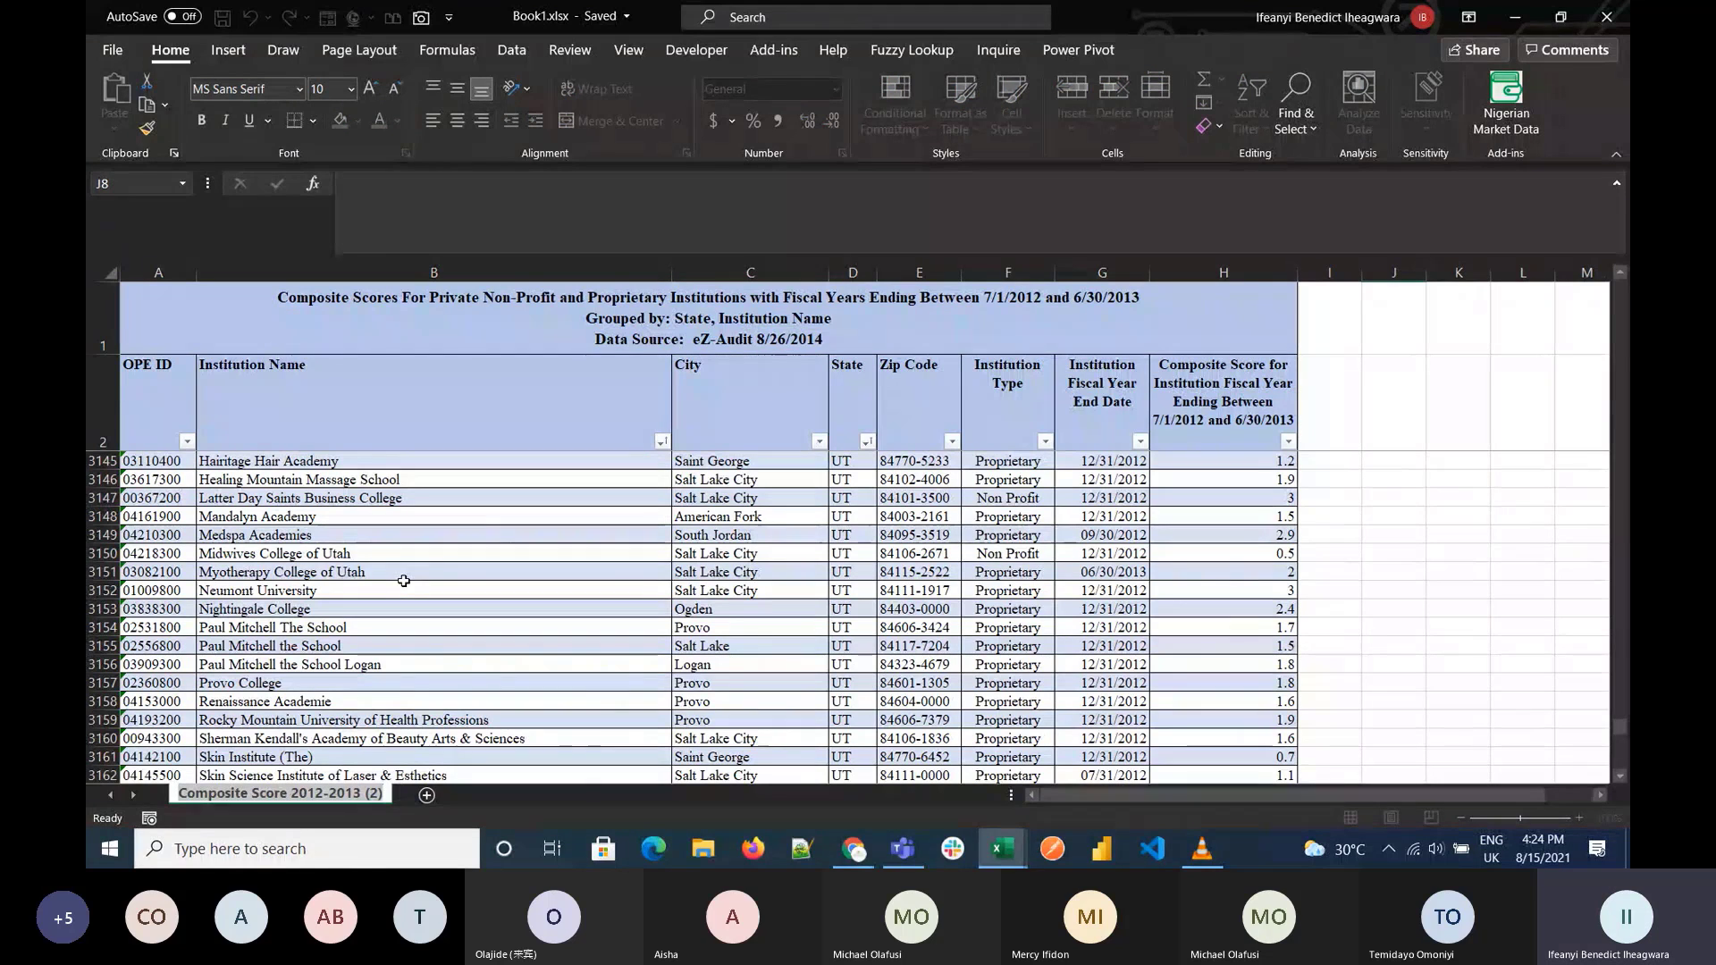
{"action": "type", "text": "Secon"}
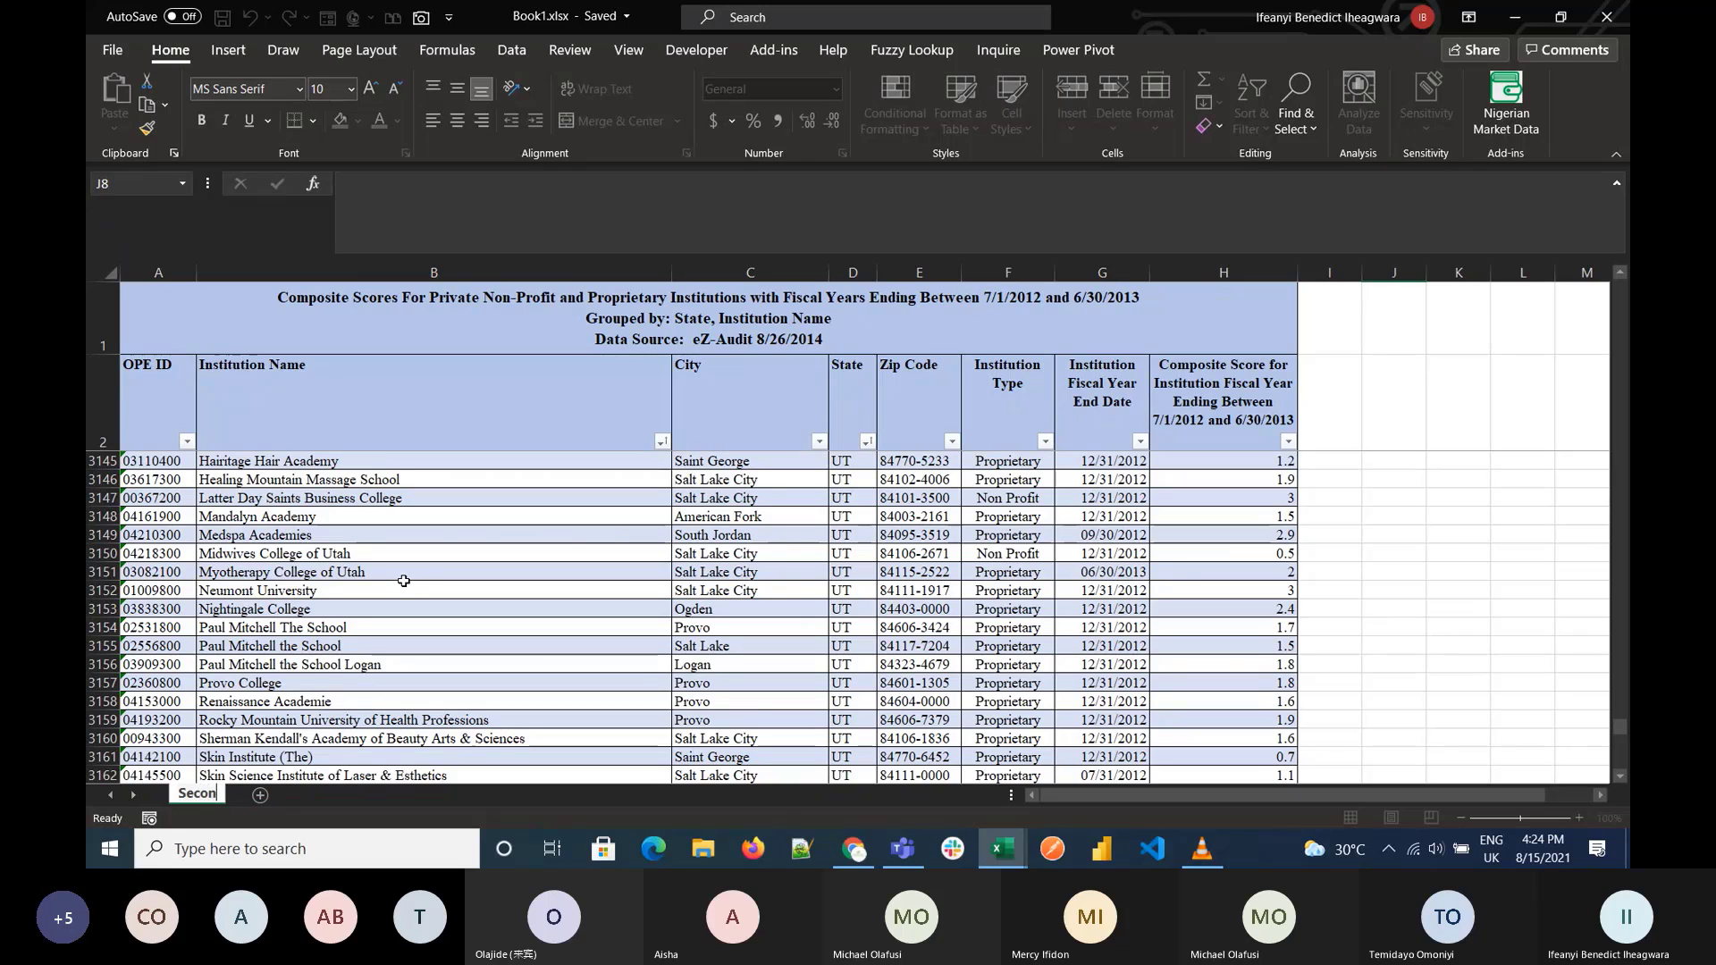
{"action": "type", "text": "d Copy"}
{"action": "key", "text": "Return"}
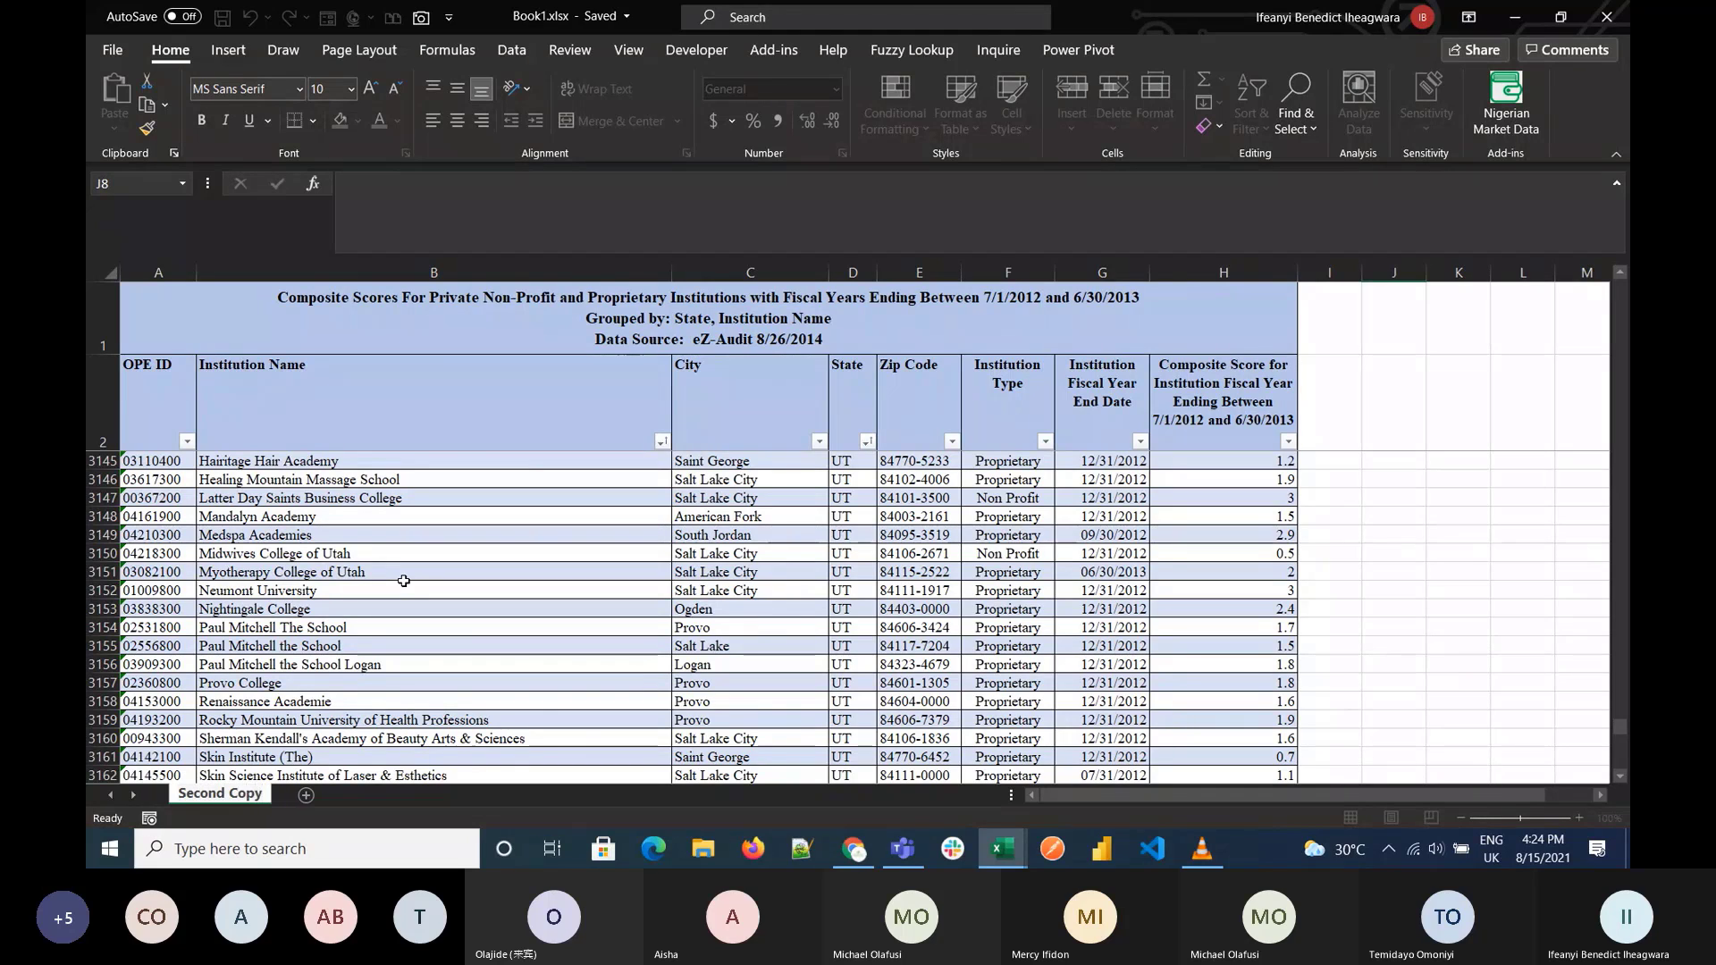
Step: Switch to the Book3 workbook and start a Compare Files operation with Inquire
{"action": "left_click", "coordinate": [1012, 855]}
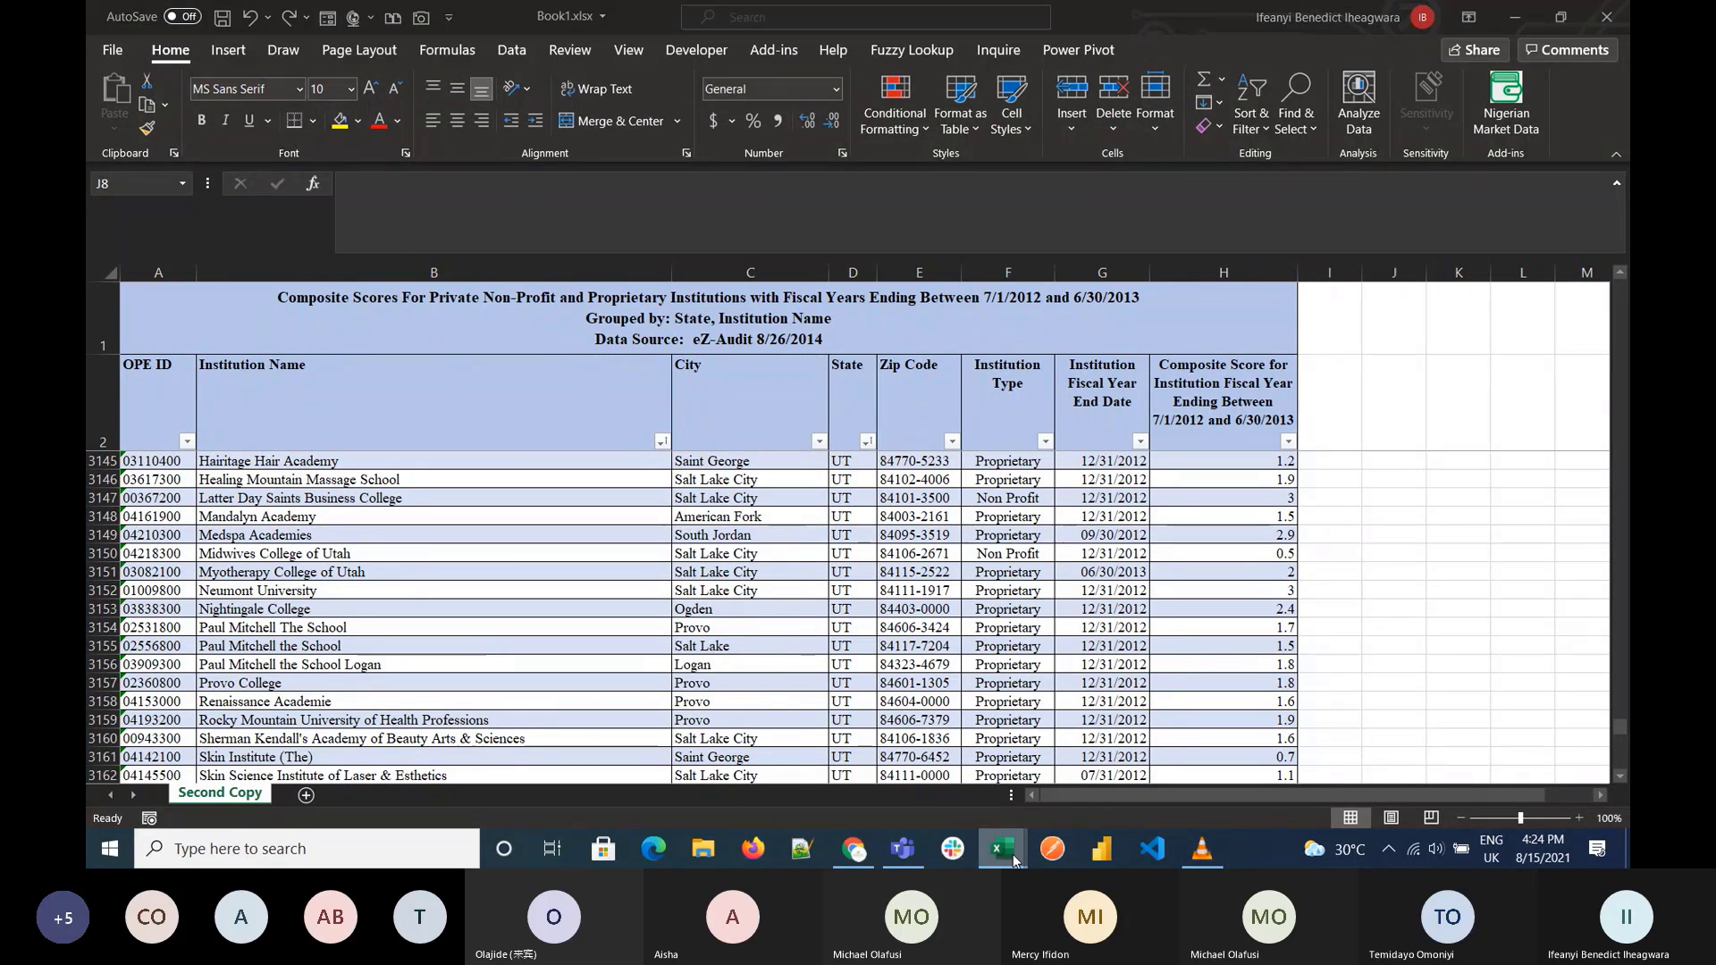
{"action": "left_click", "coordinate": [1219, 738]}
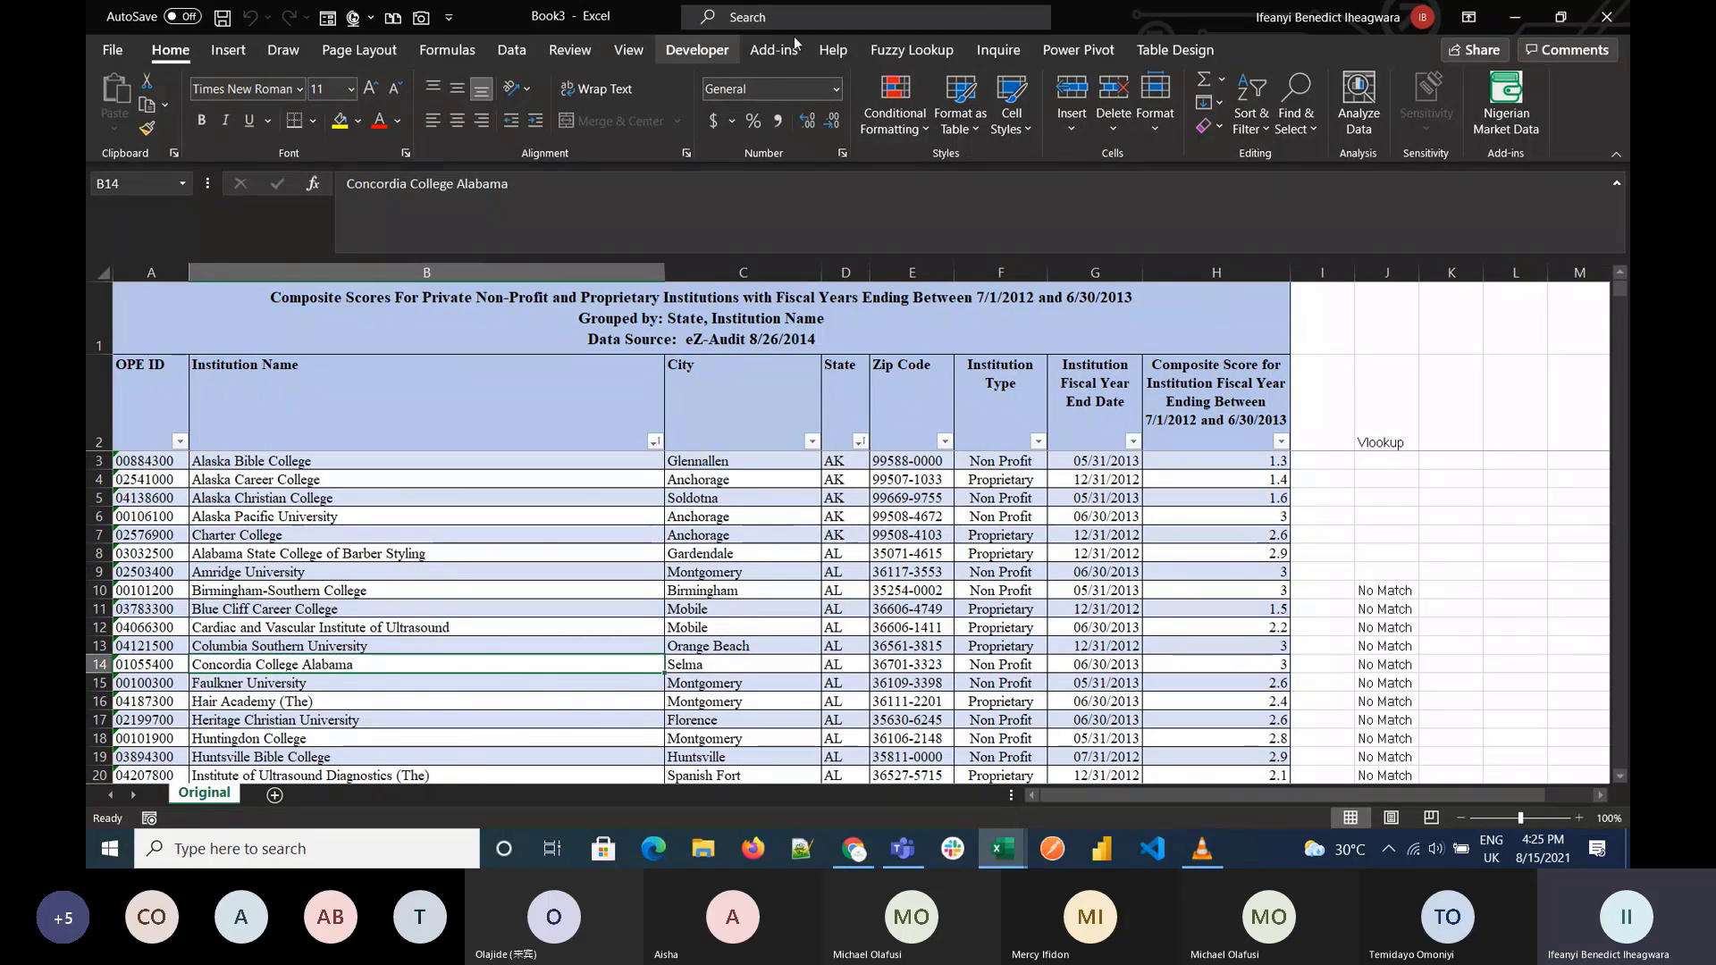
{"action": "left_click", "coordinate": [983, 51]}
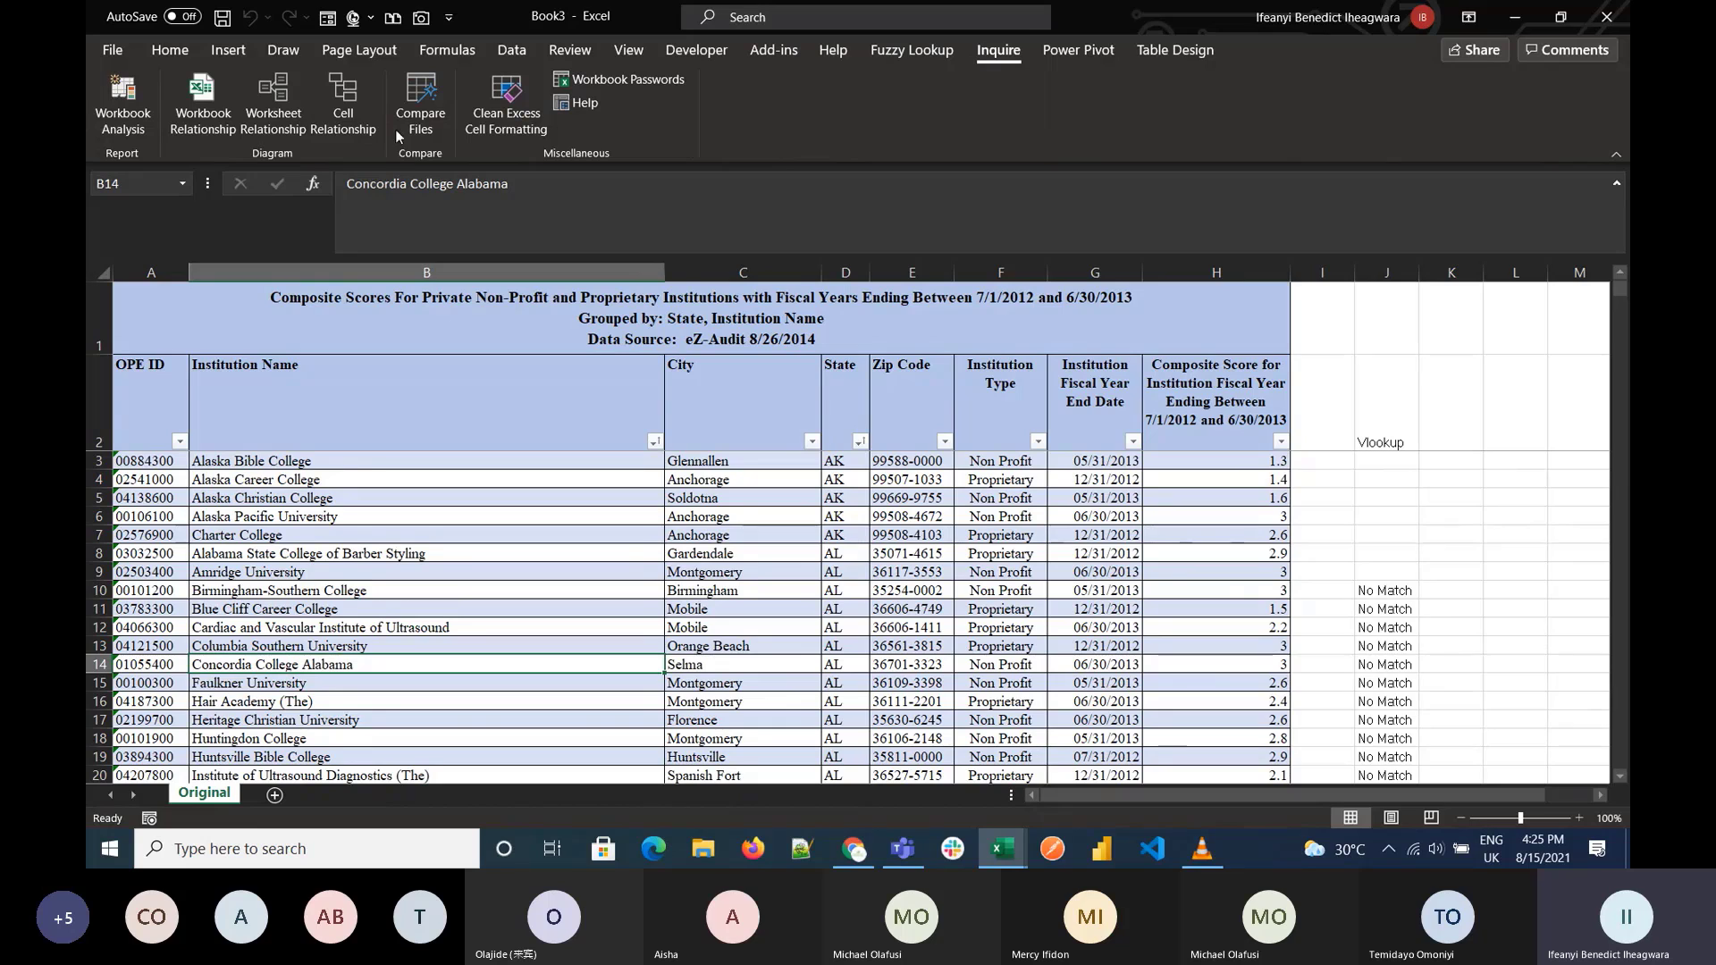
{"action": "left_click", "coordinate": [427, 108]}
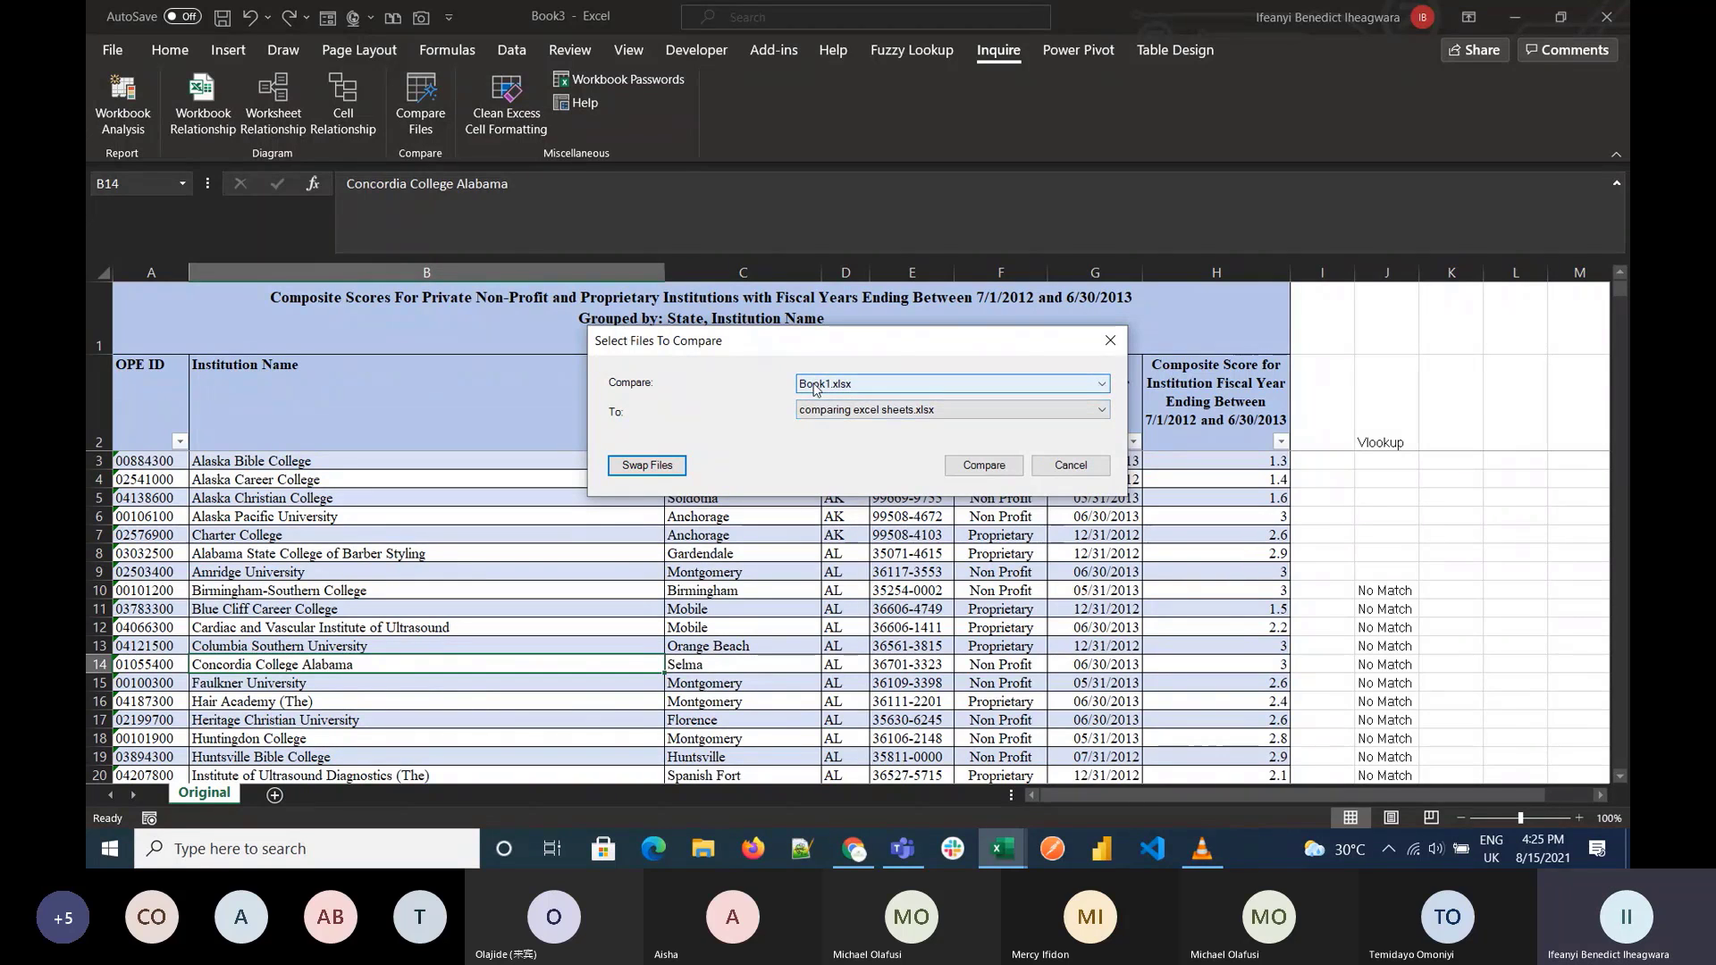
Step: Check the Book1 workbook and set the comparison from Book1.xlsx to Book3, swapping the two files and back
{"action": "left_click", "coordinate": [1003, 850]}
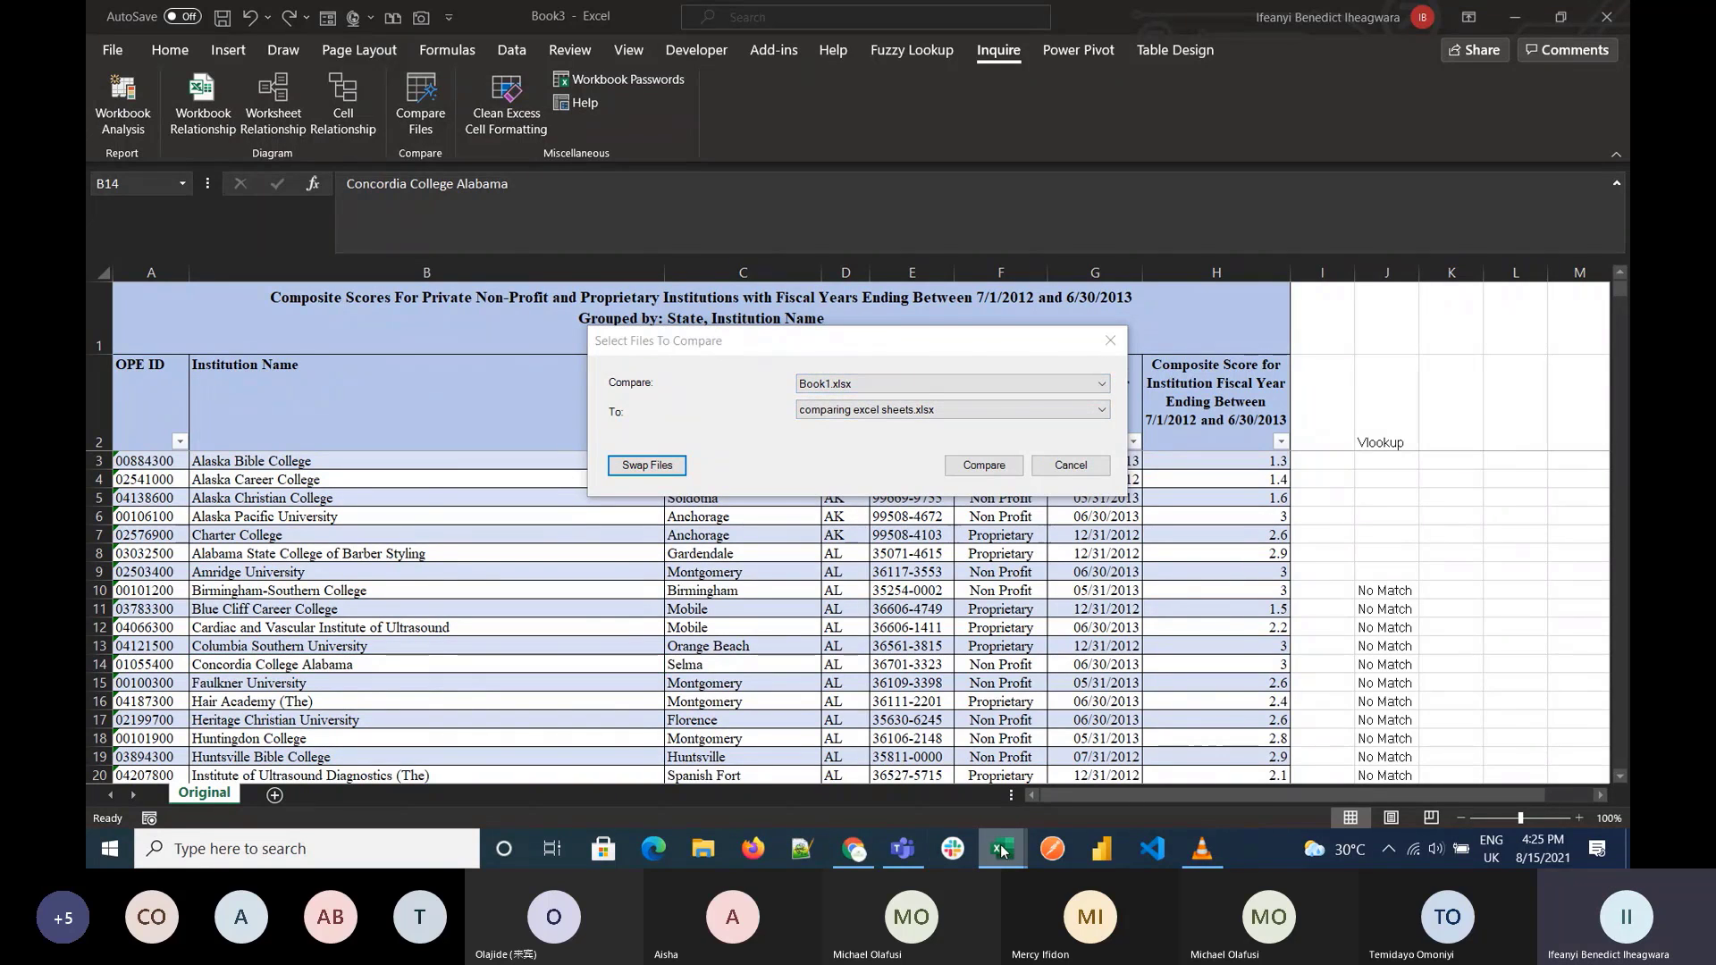
{"action": "left_click", "coordinate": [1002, 850]}
{"action": "mouse_move", "coordinate": [1003, 850]}
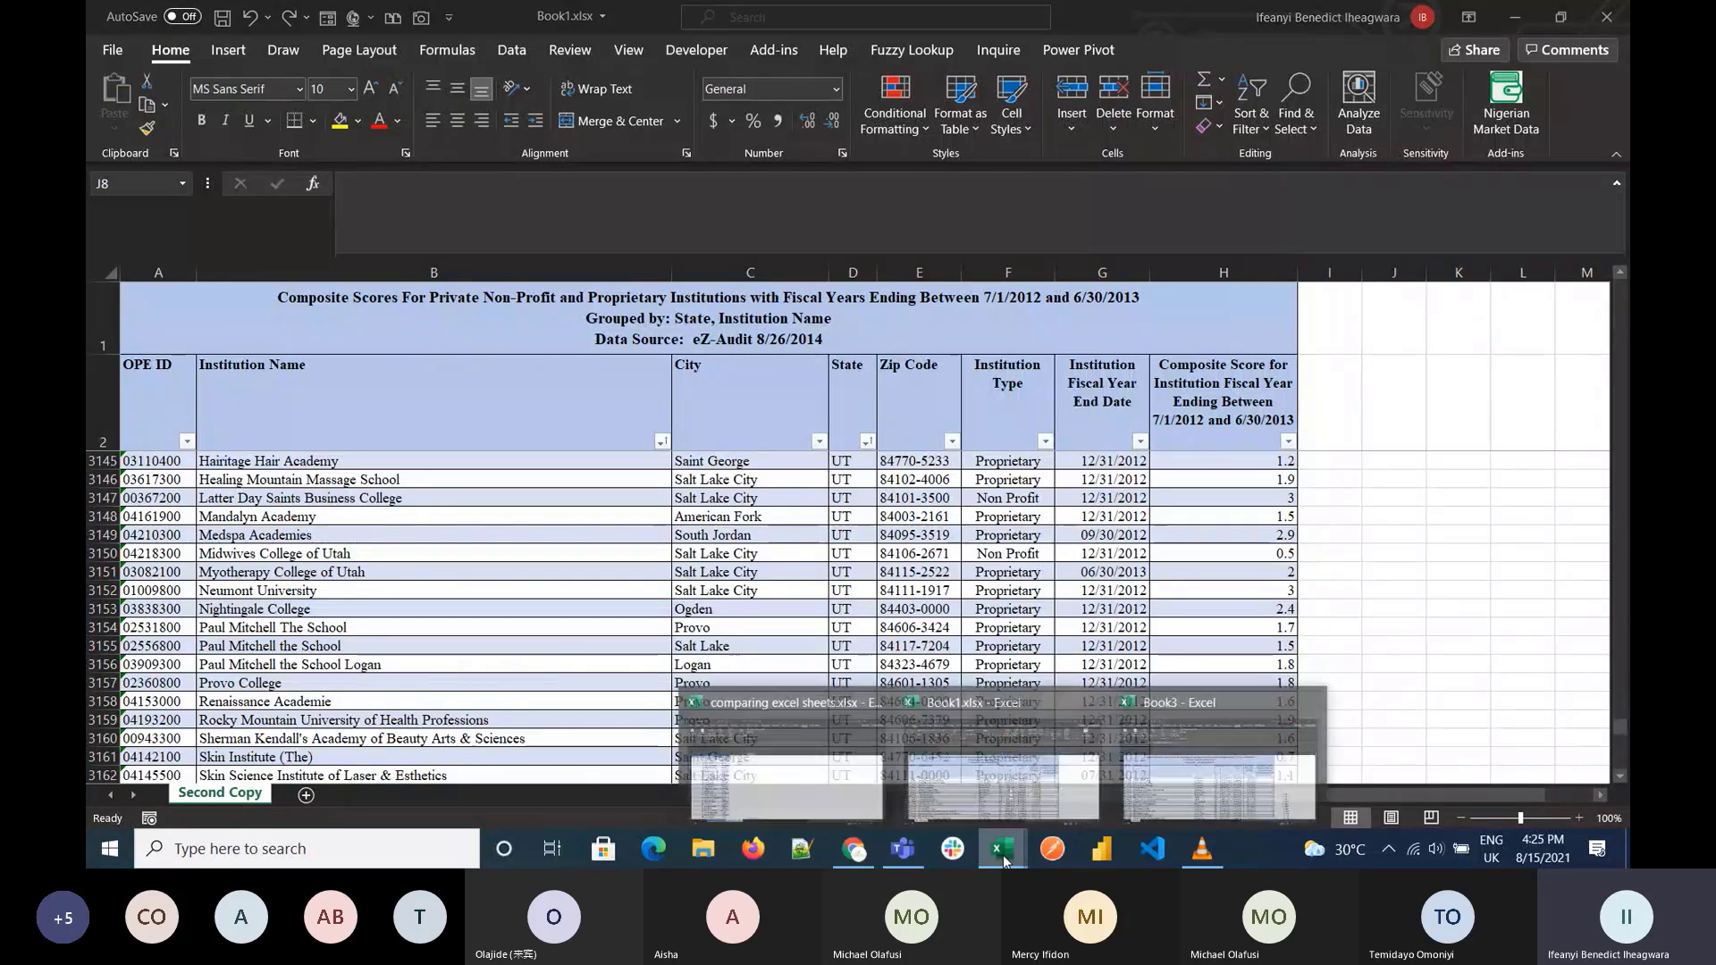
{"action": "left_click", "coordinate": [1153, 769]}
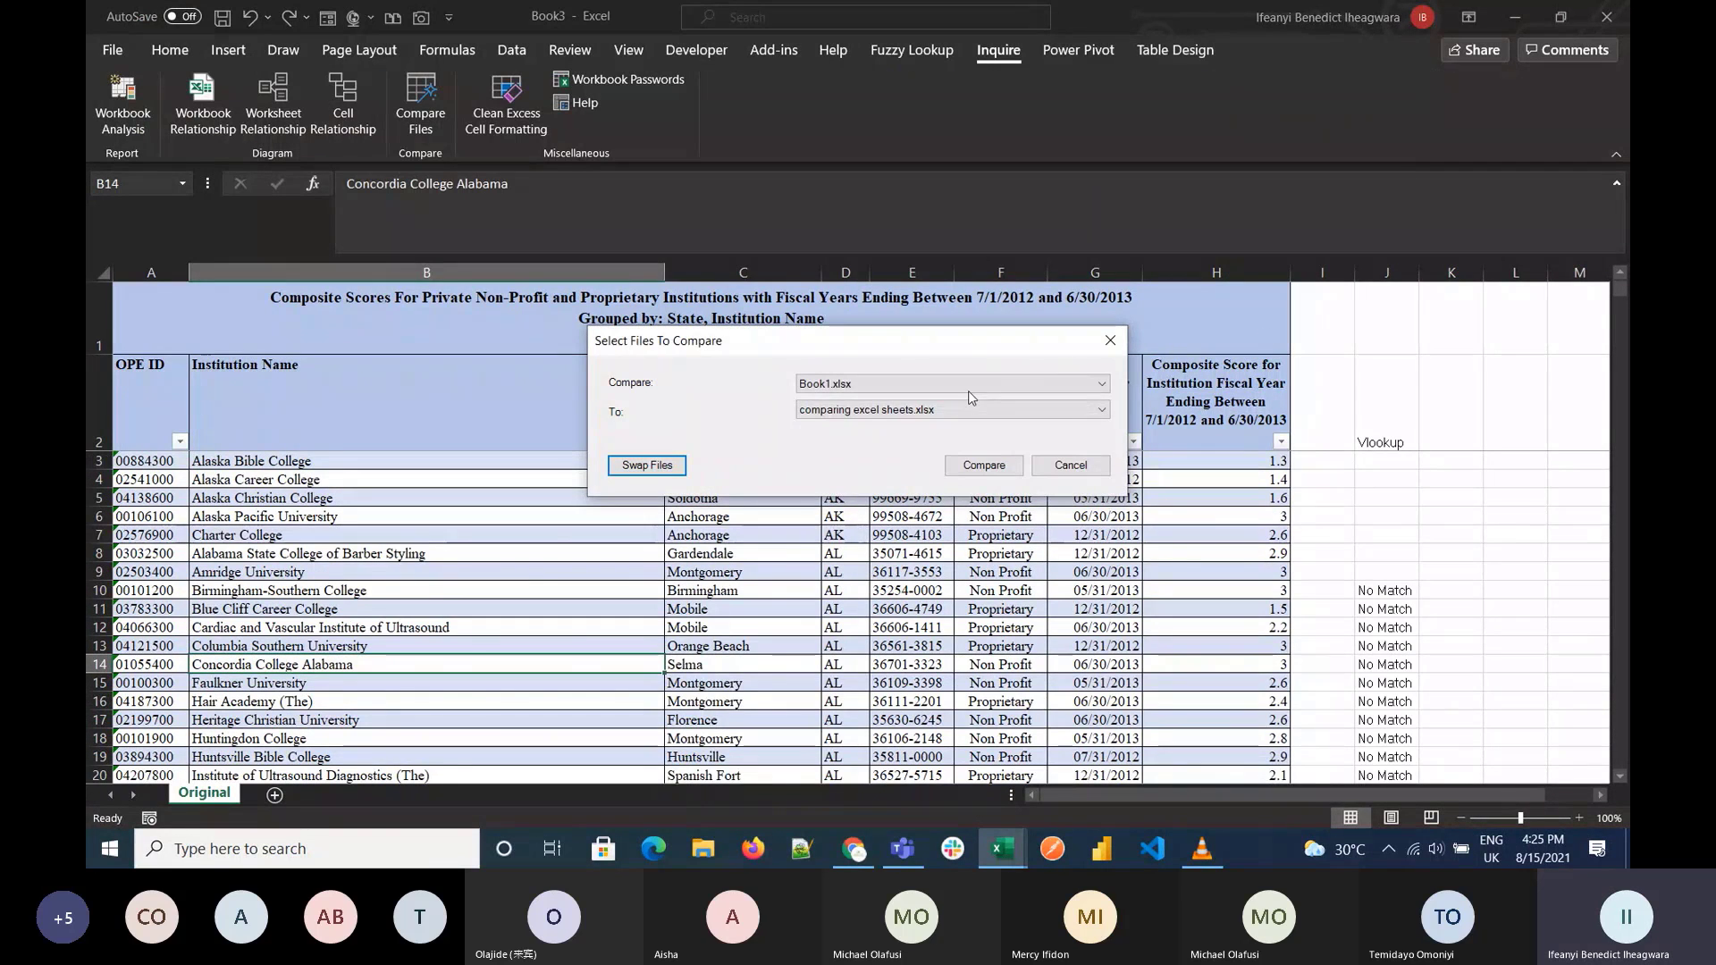
{"action": "left_click", "coordinate": [949, 410]}
{"action": "left_click", "coordinate": [902, 445]}
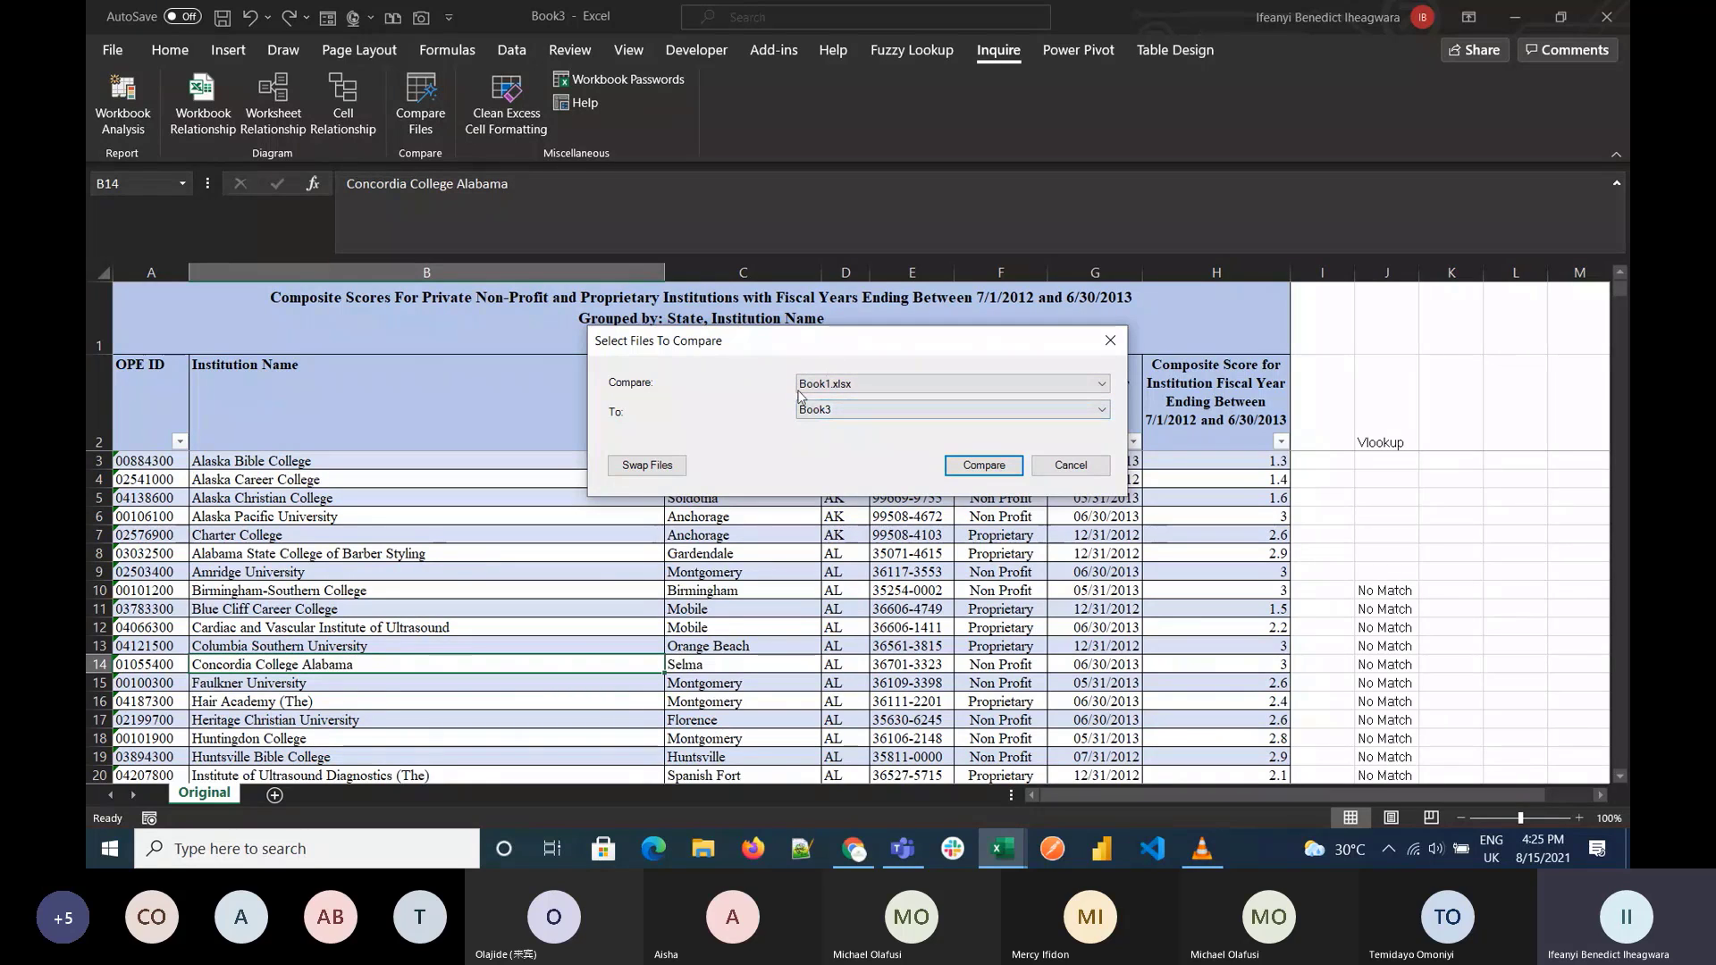
{"action": "left_click", "coordinate": [675, 472]}
{"action": "left_click", "coordinate": [675, 472]}
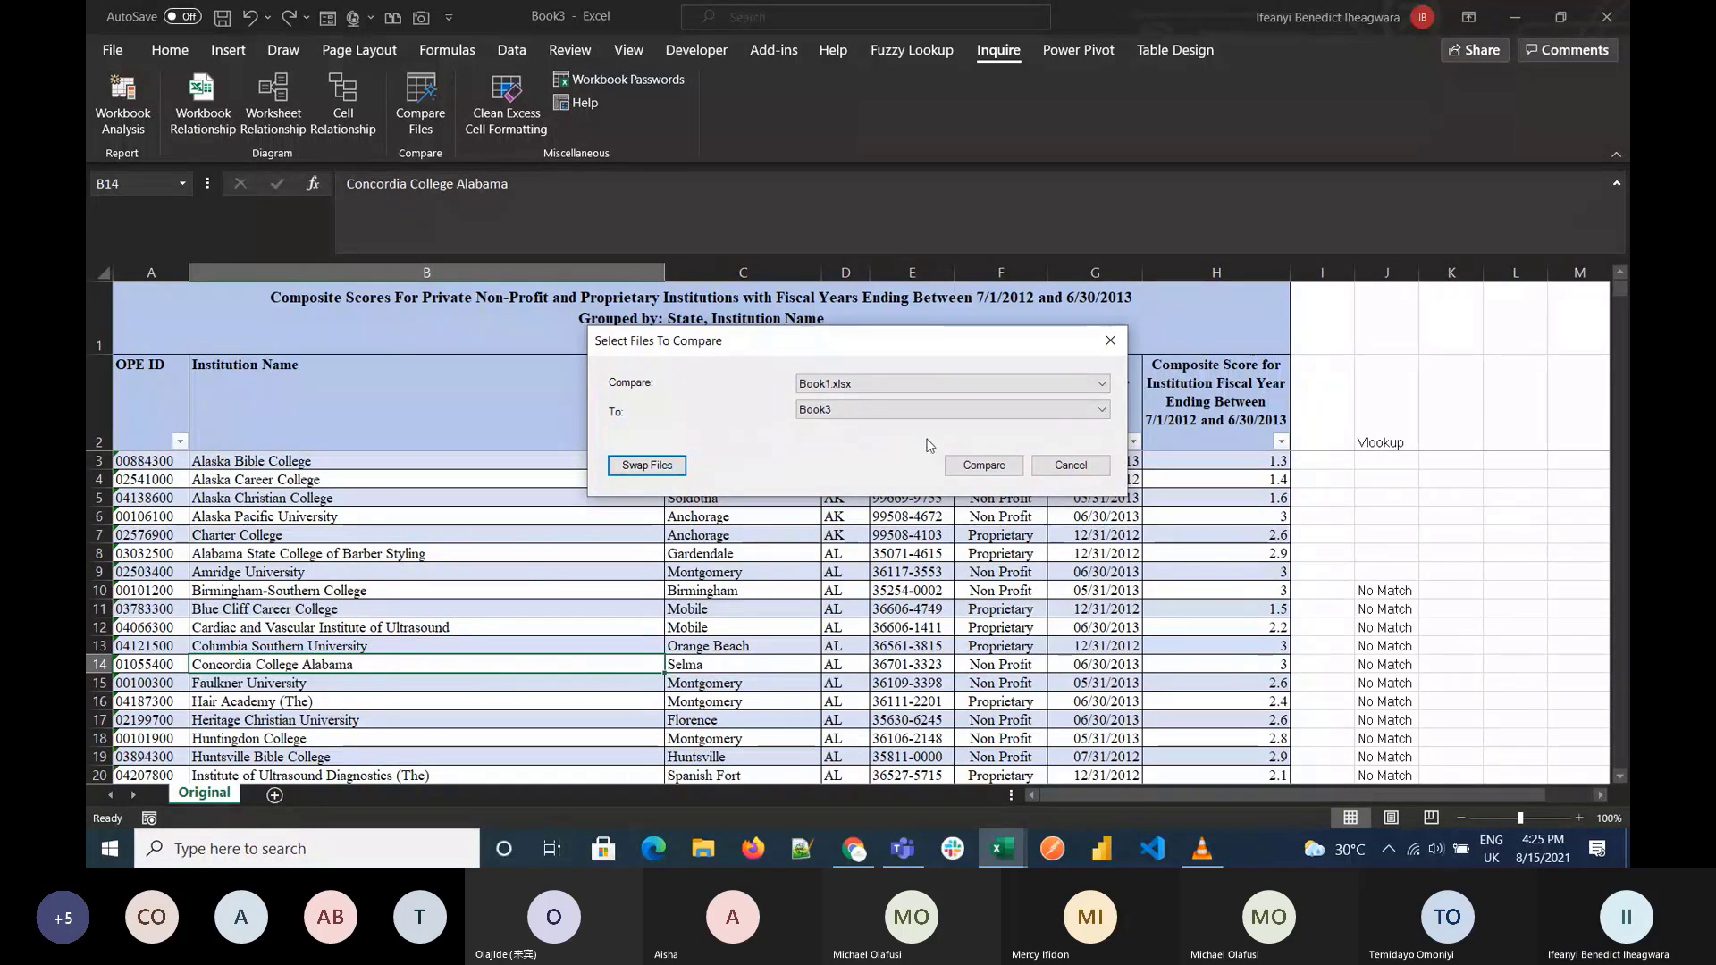
Step: Run the comparison of Book1.xlsx to Book3, saving the pending changes in both workbooks
{"action": "left_click", "coordinate": [992, 468]}
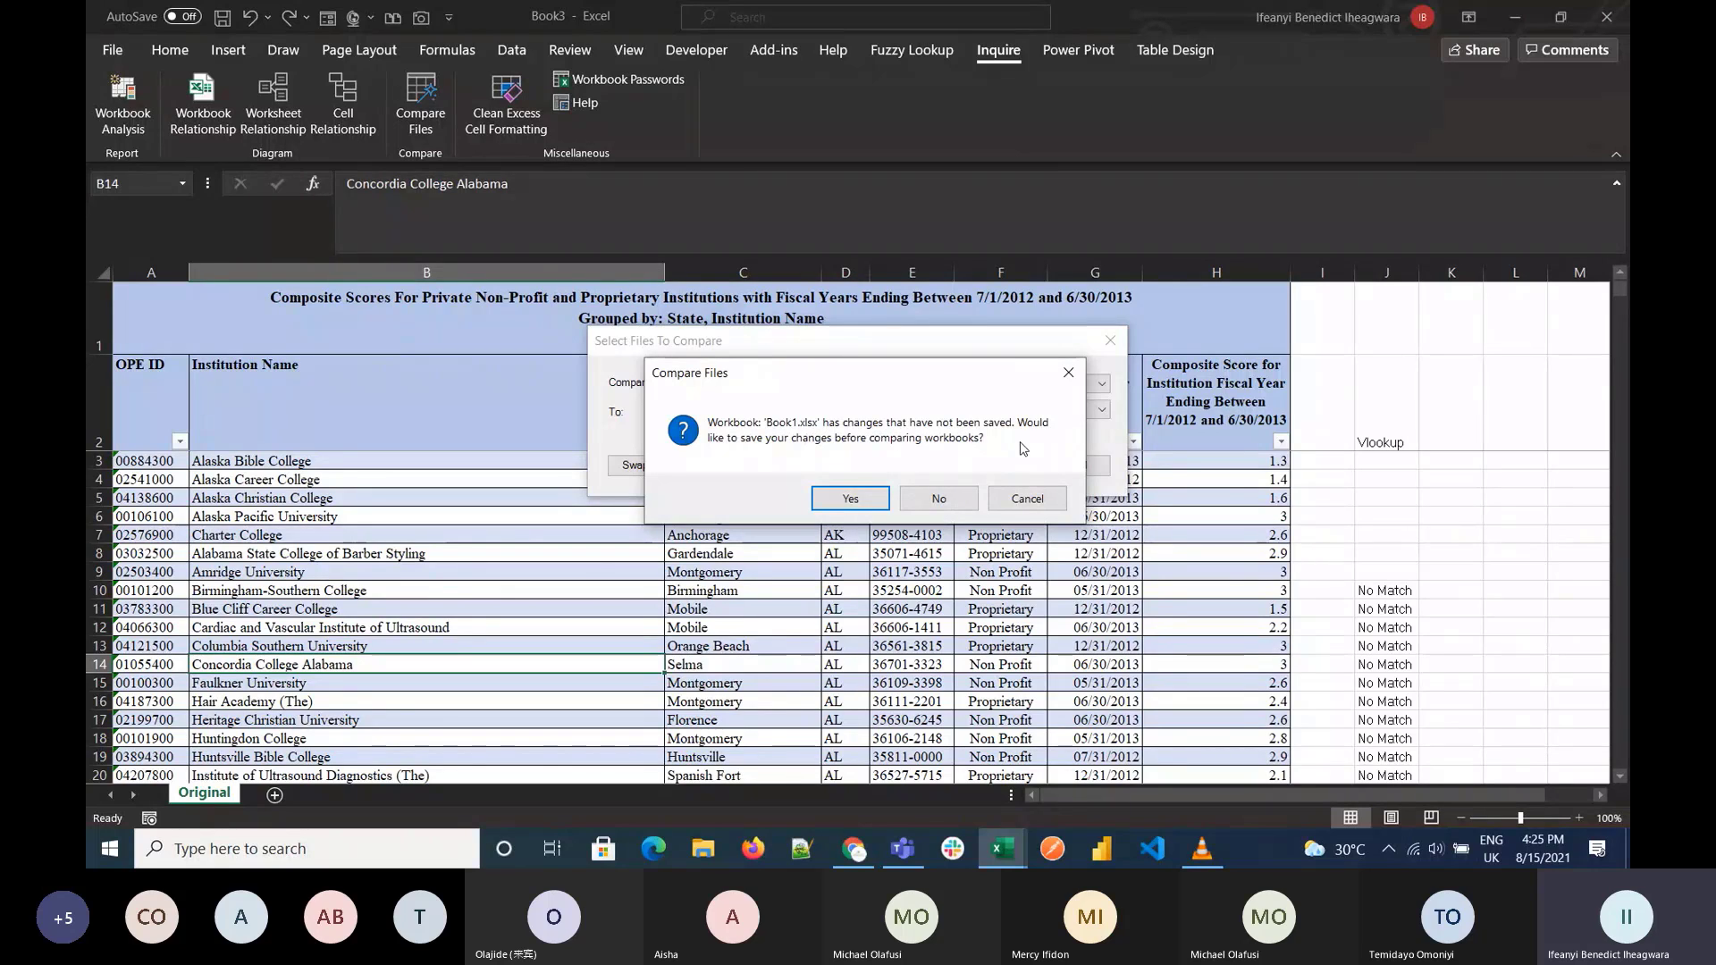
{"action": "left_click", "coordinate": [848, 500]}
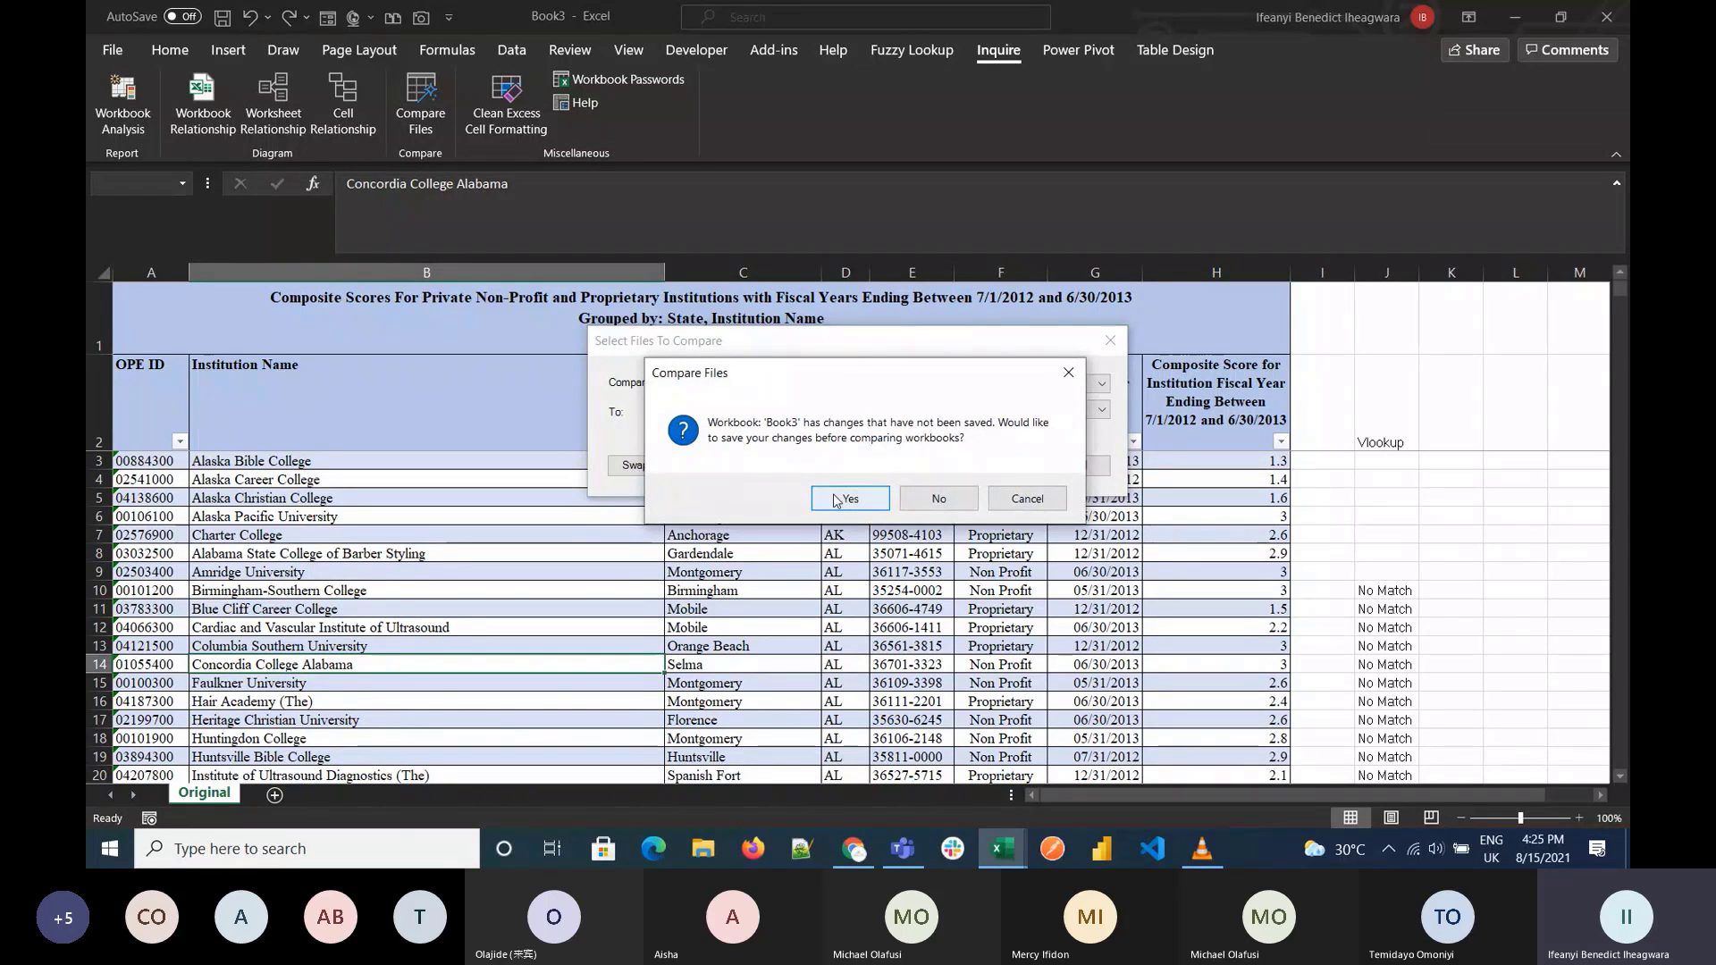
{"action": "left_click", "coordinate": [836, 500]}
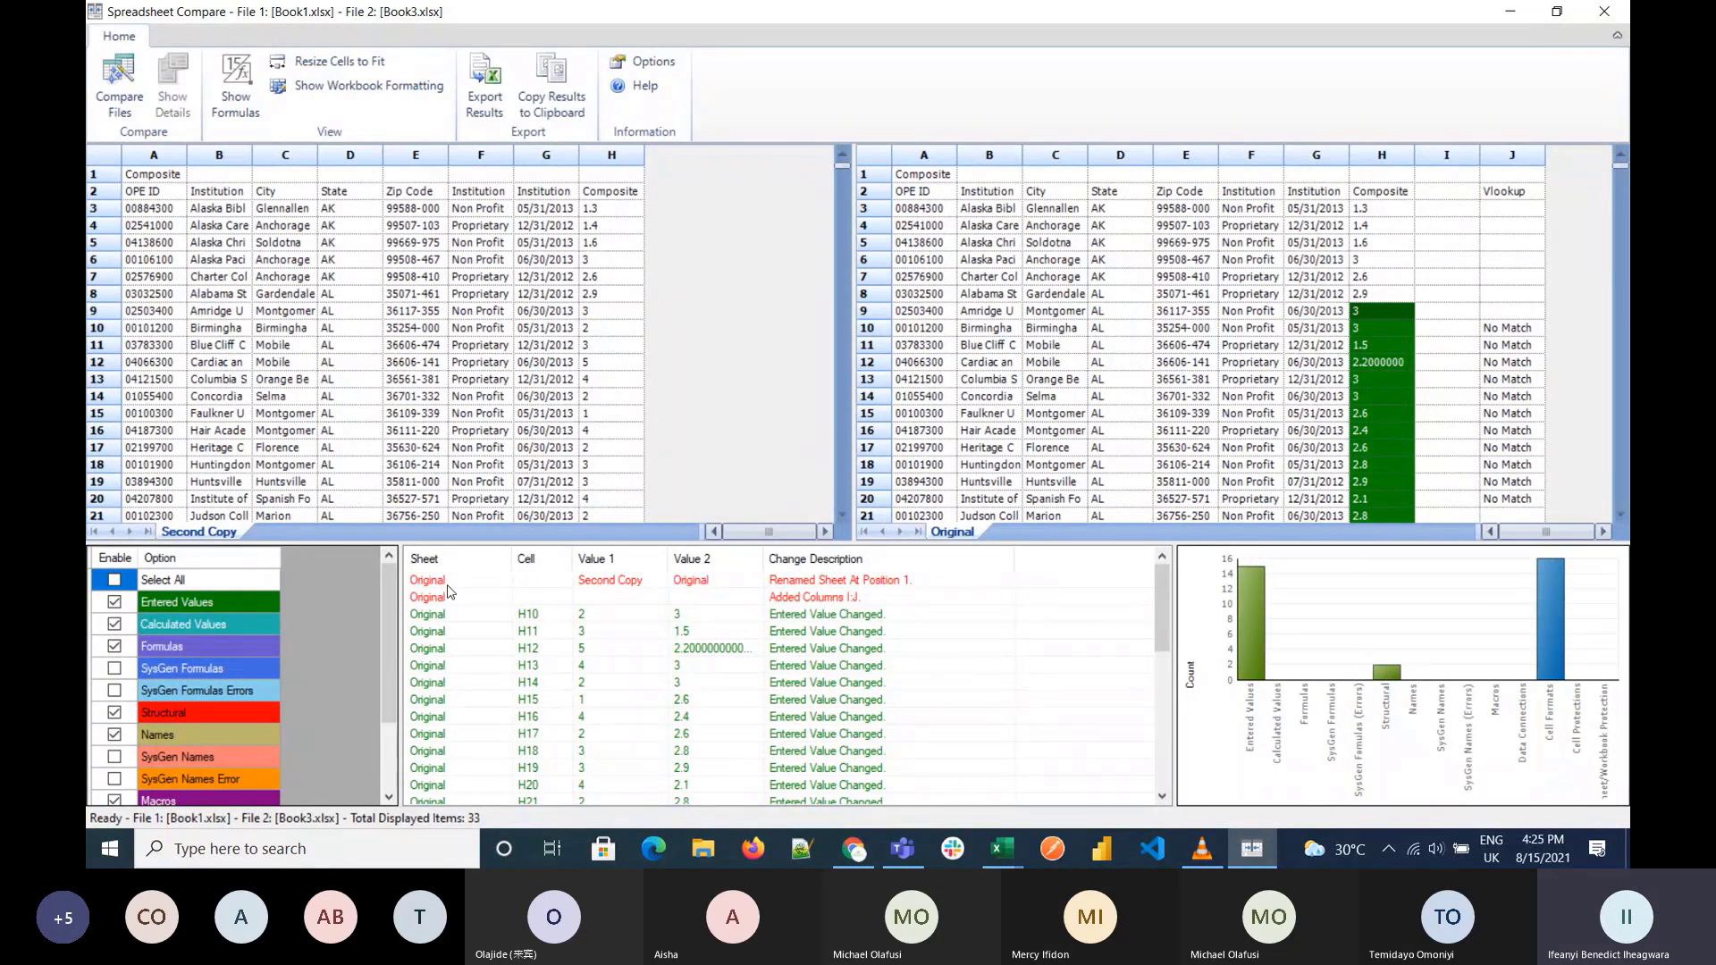
Step: Examine the comparison's list of changes, chart and difference categories, and inspect cell H9 of the Second Copy sheet
{"action": "scroll", "coordinate": [505, 745], "scroll_direction": "down", "scroll_amount": 7}
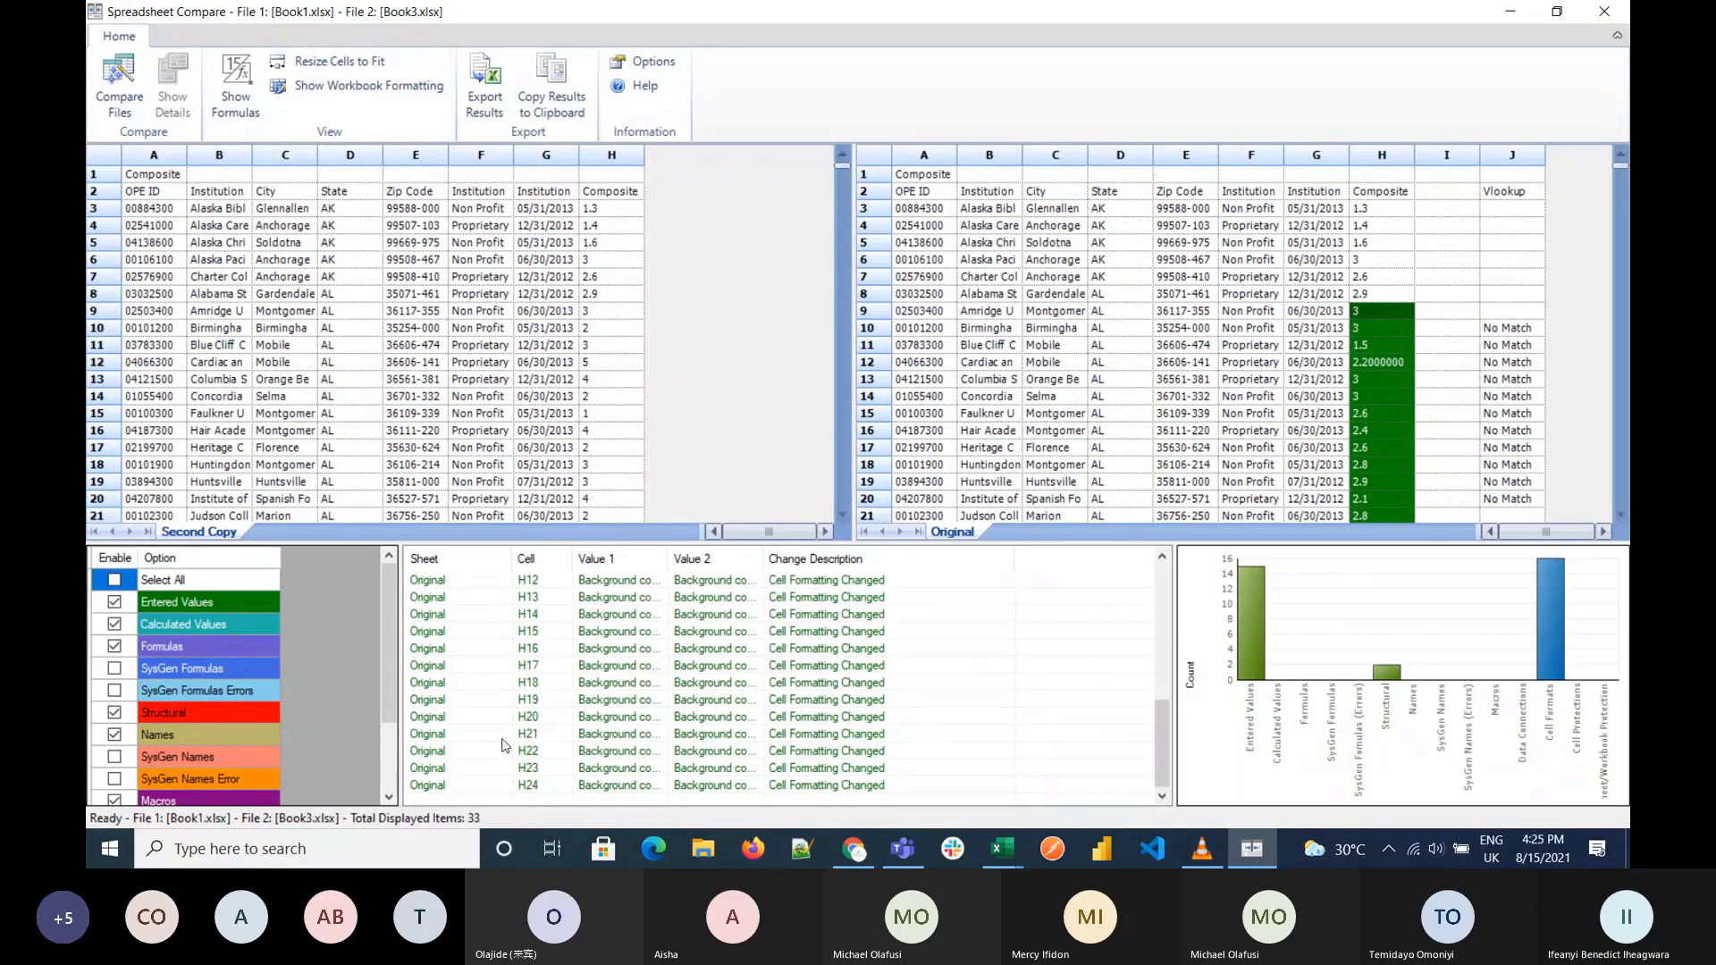
{"action": "scroll", "coordinate": [1108, 772], "scroll_direction": "up", "scroll_amount": 7}
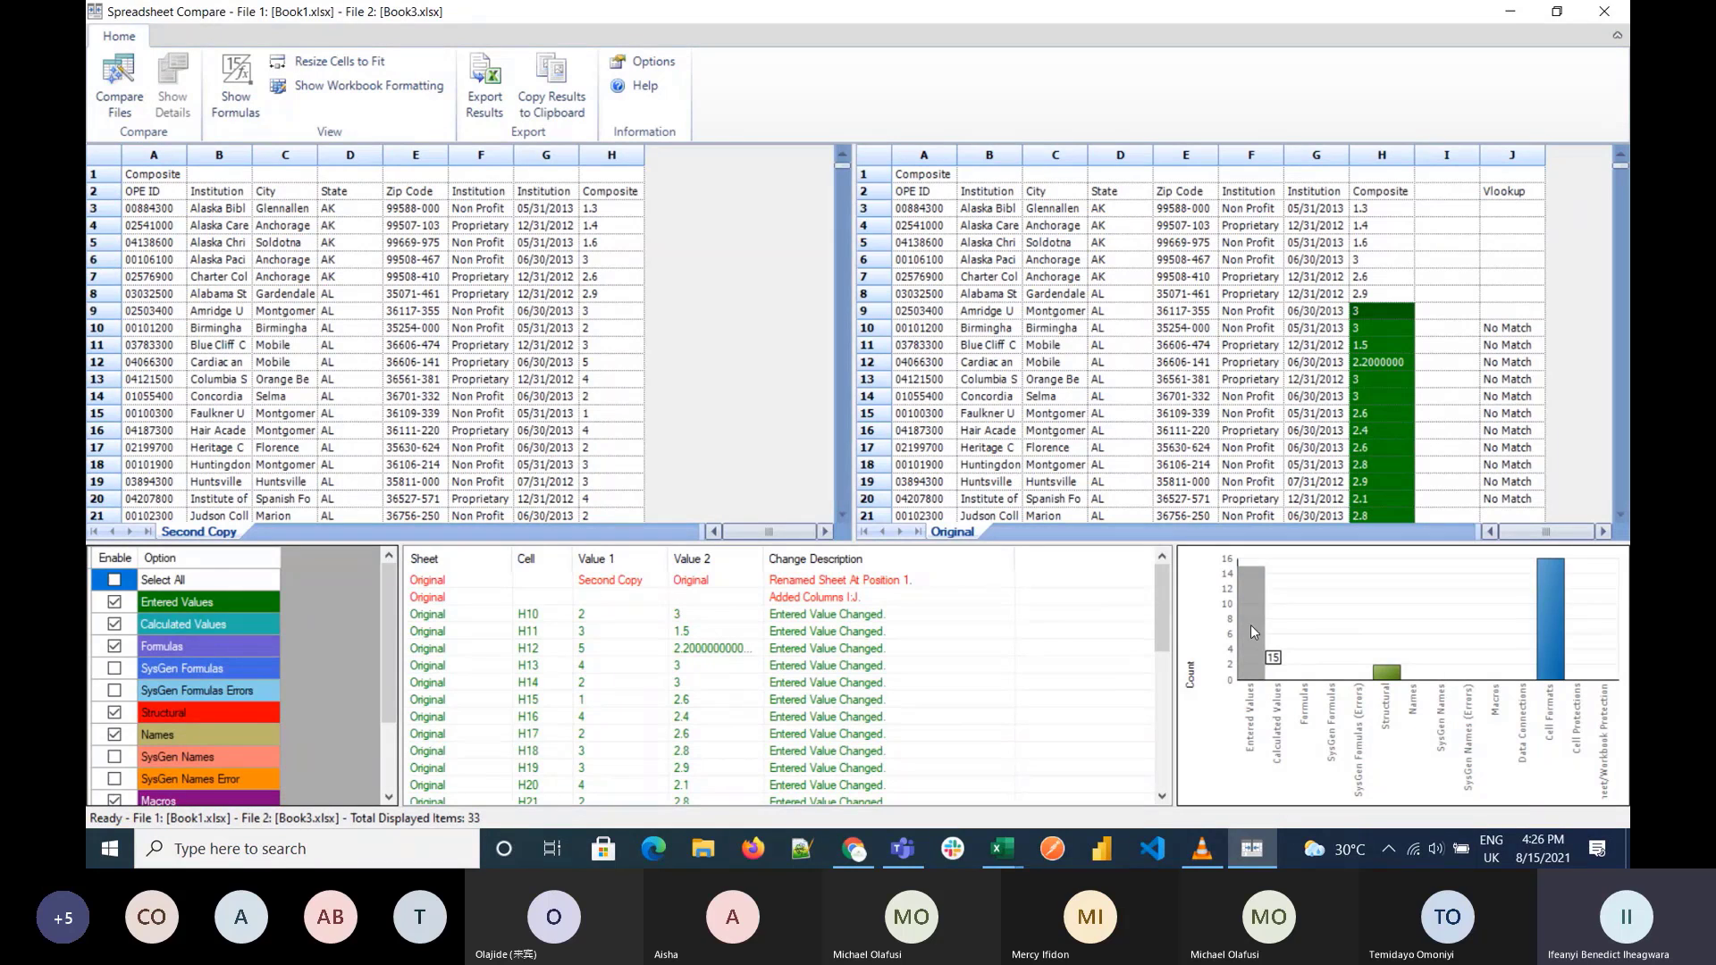
{"action": "mouse_move", "coordinate": [1391, 675]}
{"action": "scroll", "coordinate": [229, 778], "scroll_direction": "down", "scroll_amount": 2}
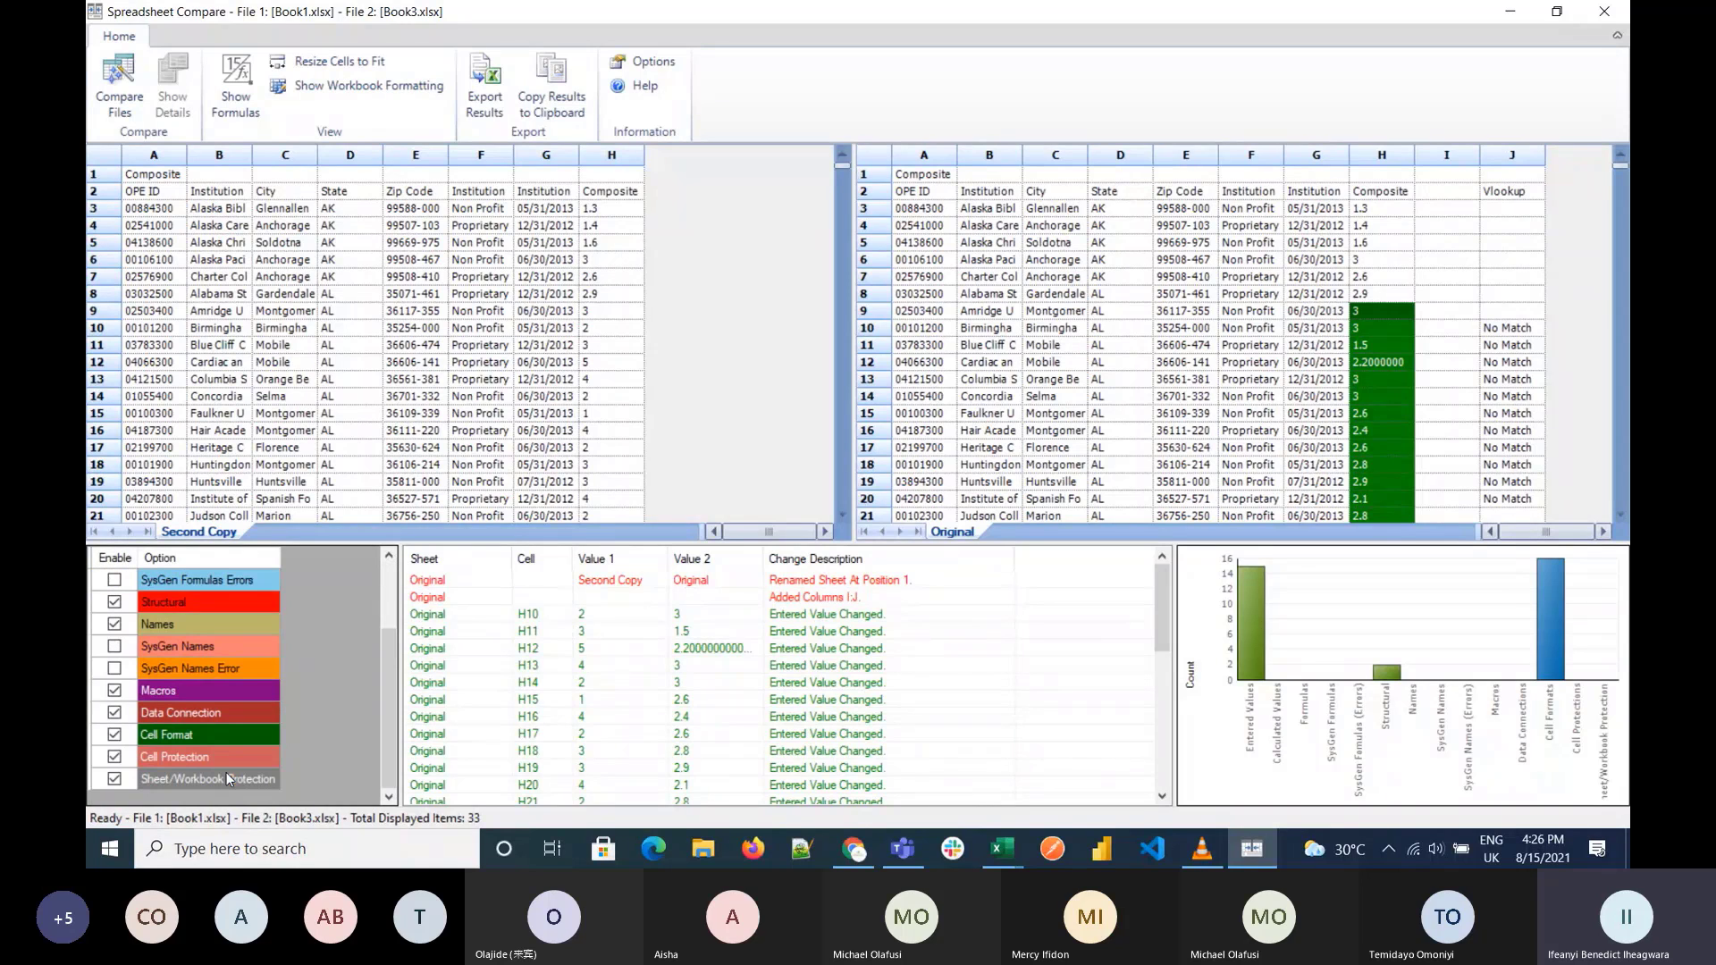
{"action": "scroll", "coordinate": [228, 768], "scroll_direction": "up", "scroll_amount": 2}
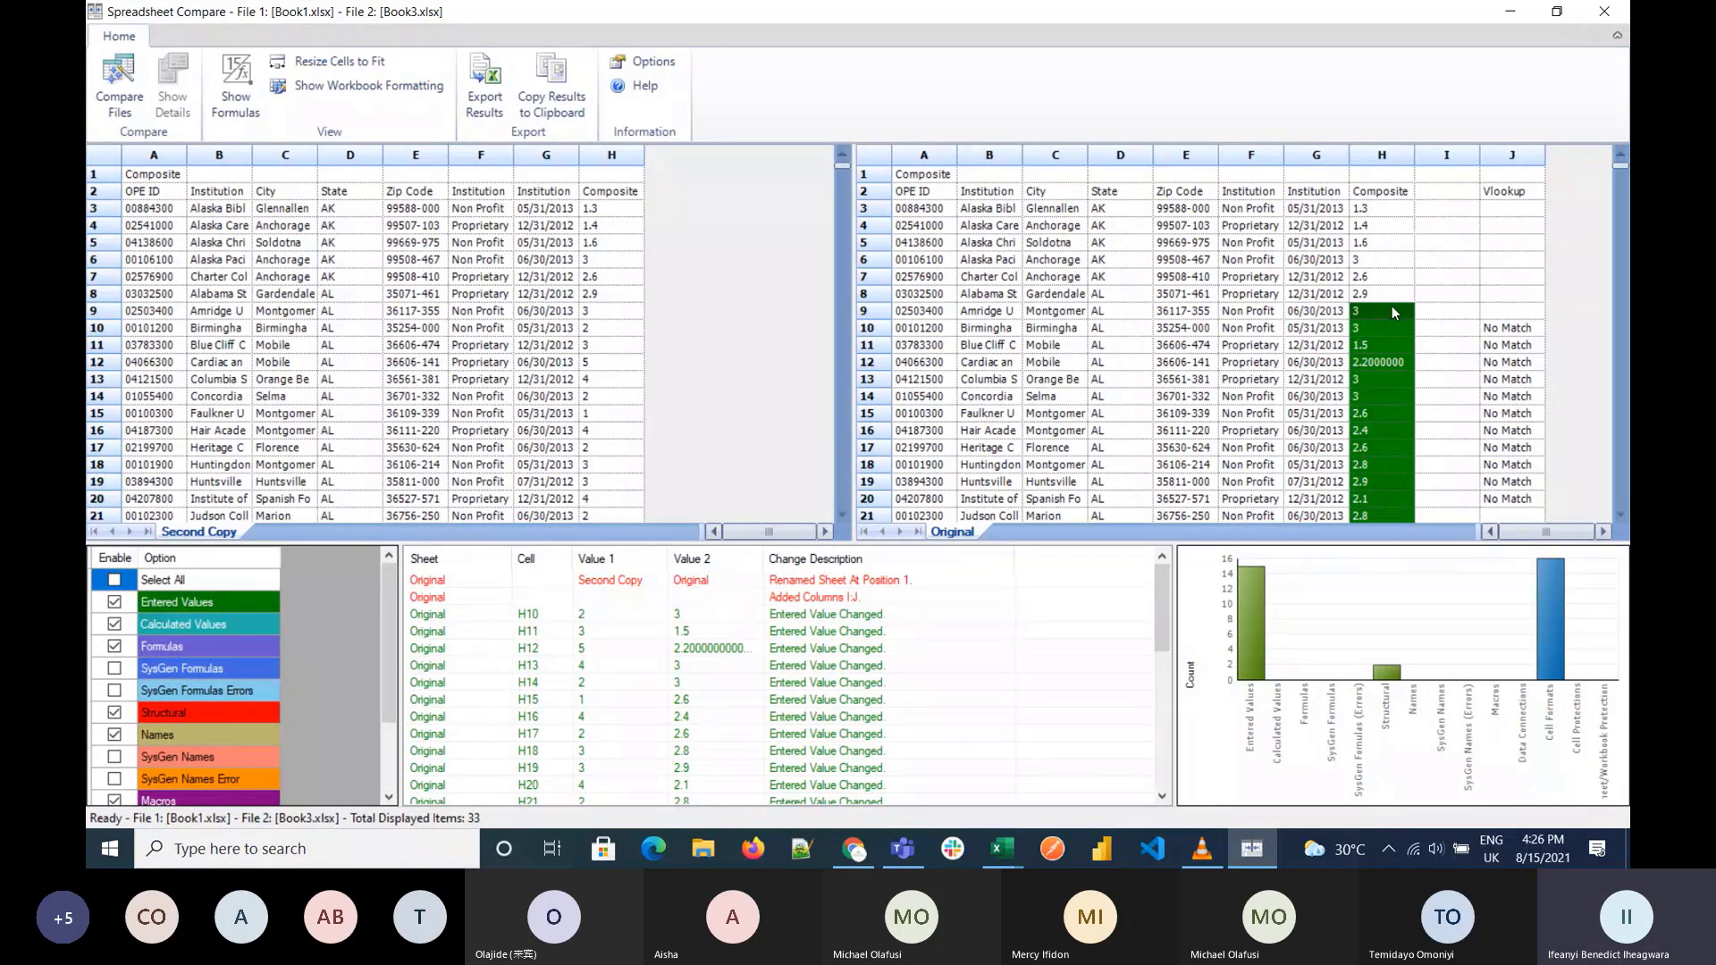
{"action": "left_click", "coordinate": [626, 313]}
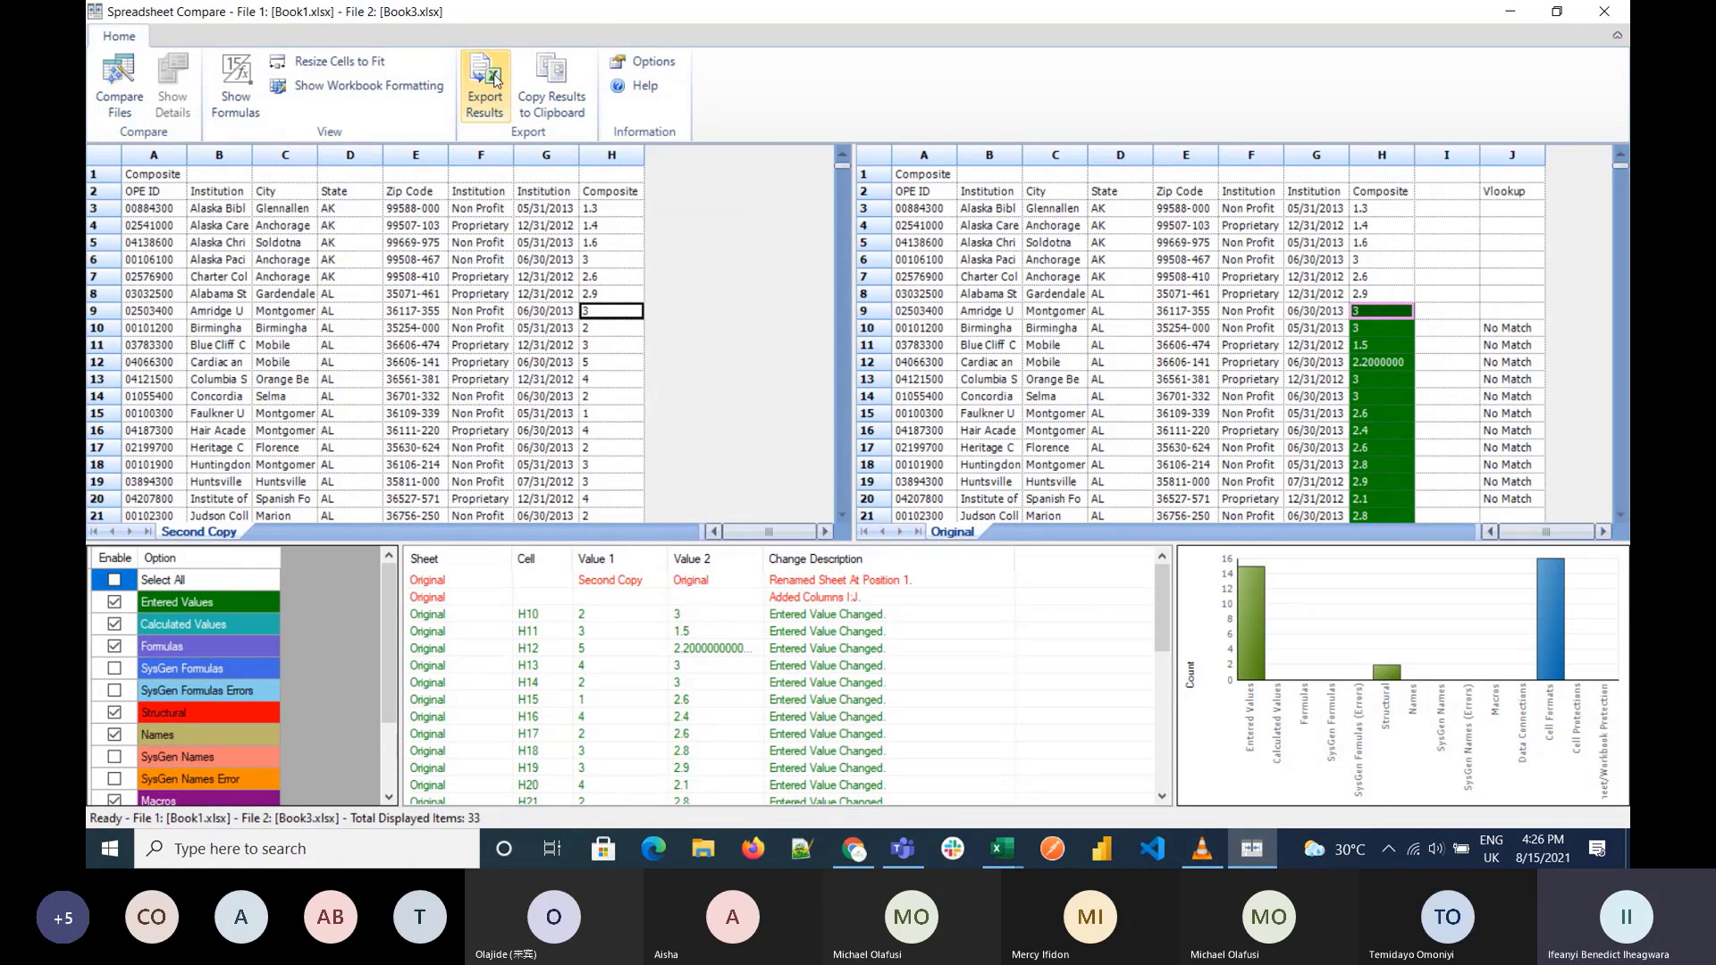
Step: Export the comparison results to the Documents folder as an Excel workbook named ok and open ok.xlsx
{"action": "left_click", "coordinate": [506, 119]}
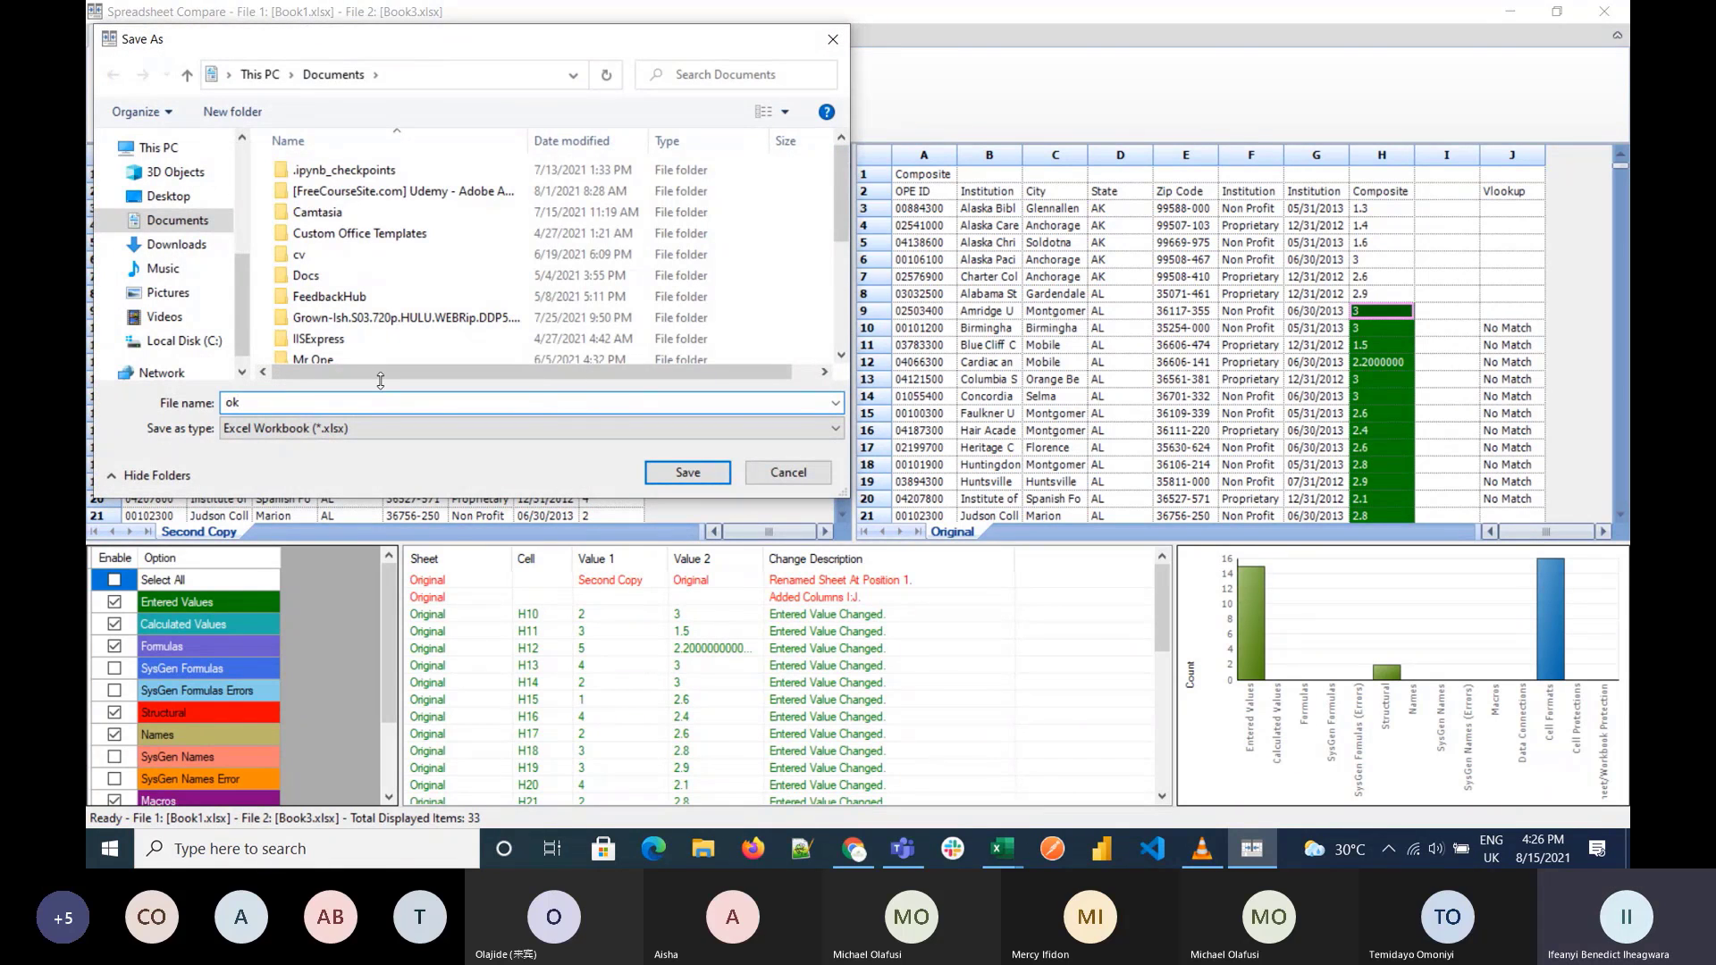
{"action": "left_click", "coordinate": [719, 481]}
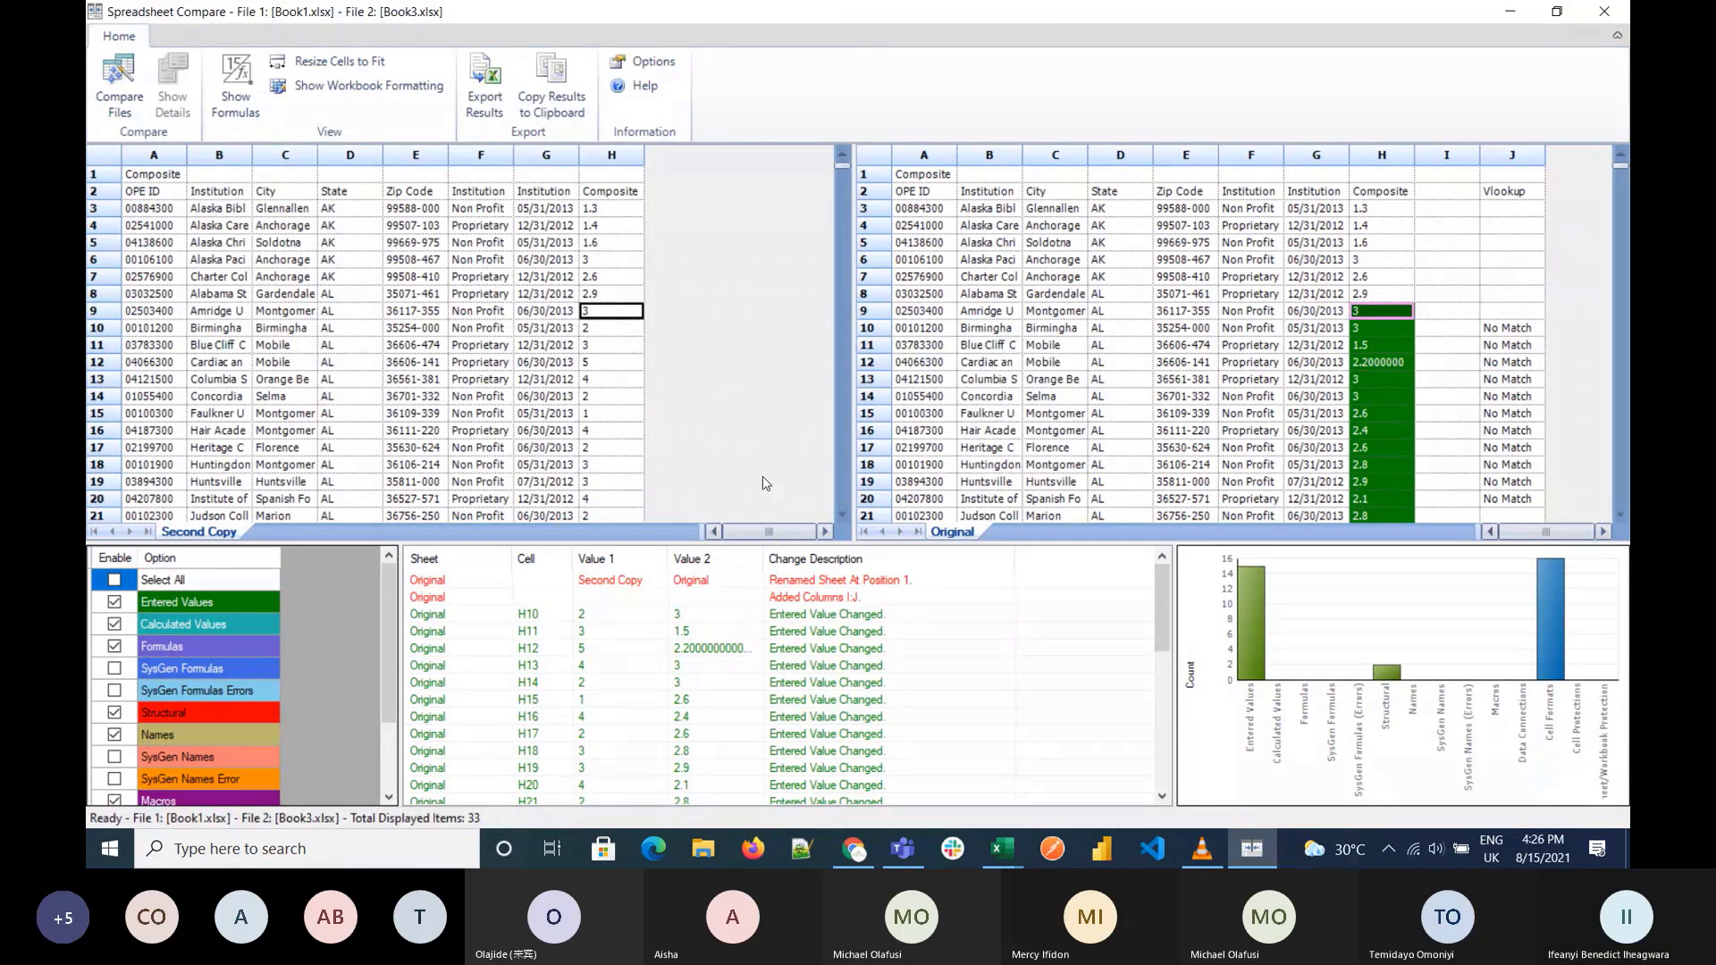
{"action": "key", "text": "super"}
{"action": "type", "text": "ok"}
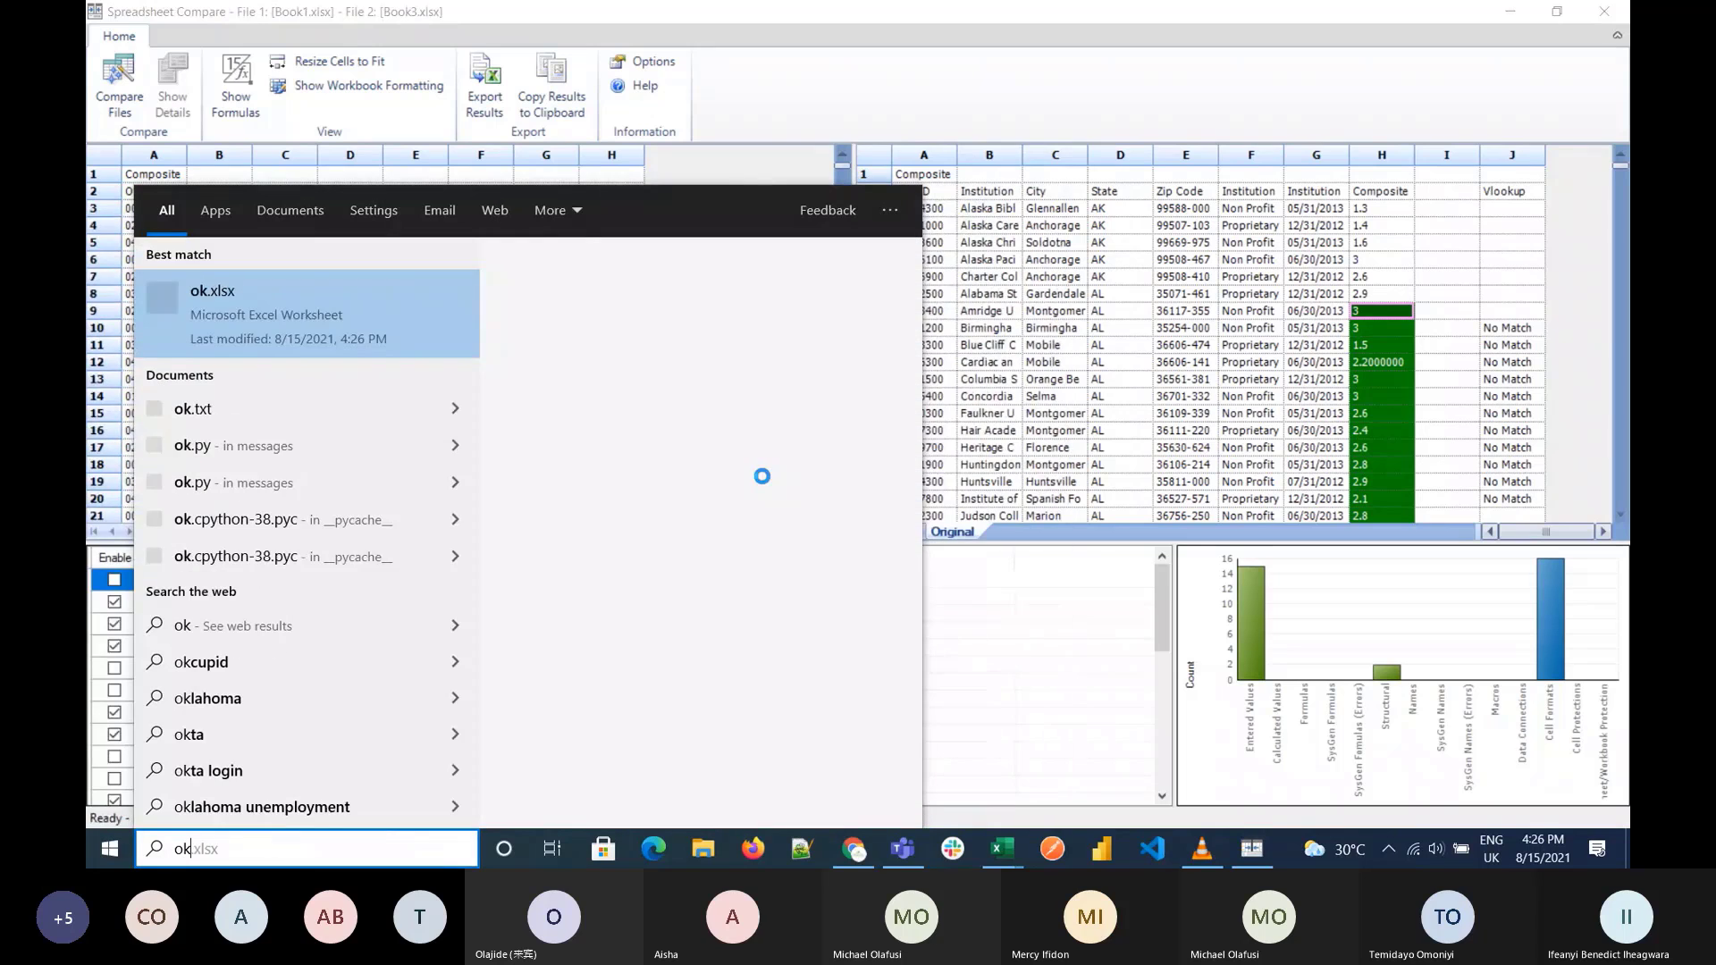
{"action": "left_click", "coordinate": [231, 344]}
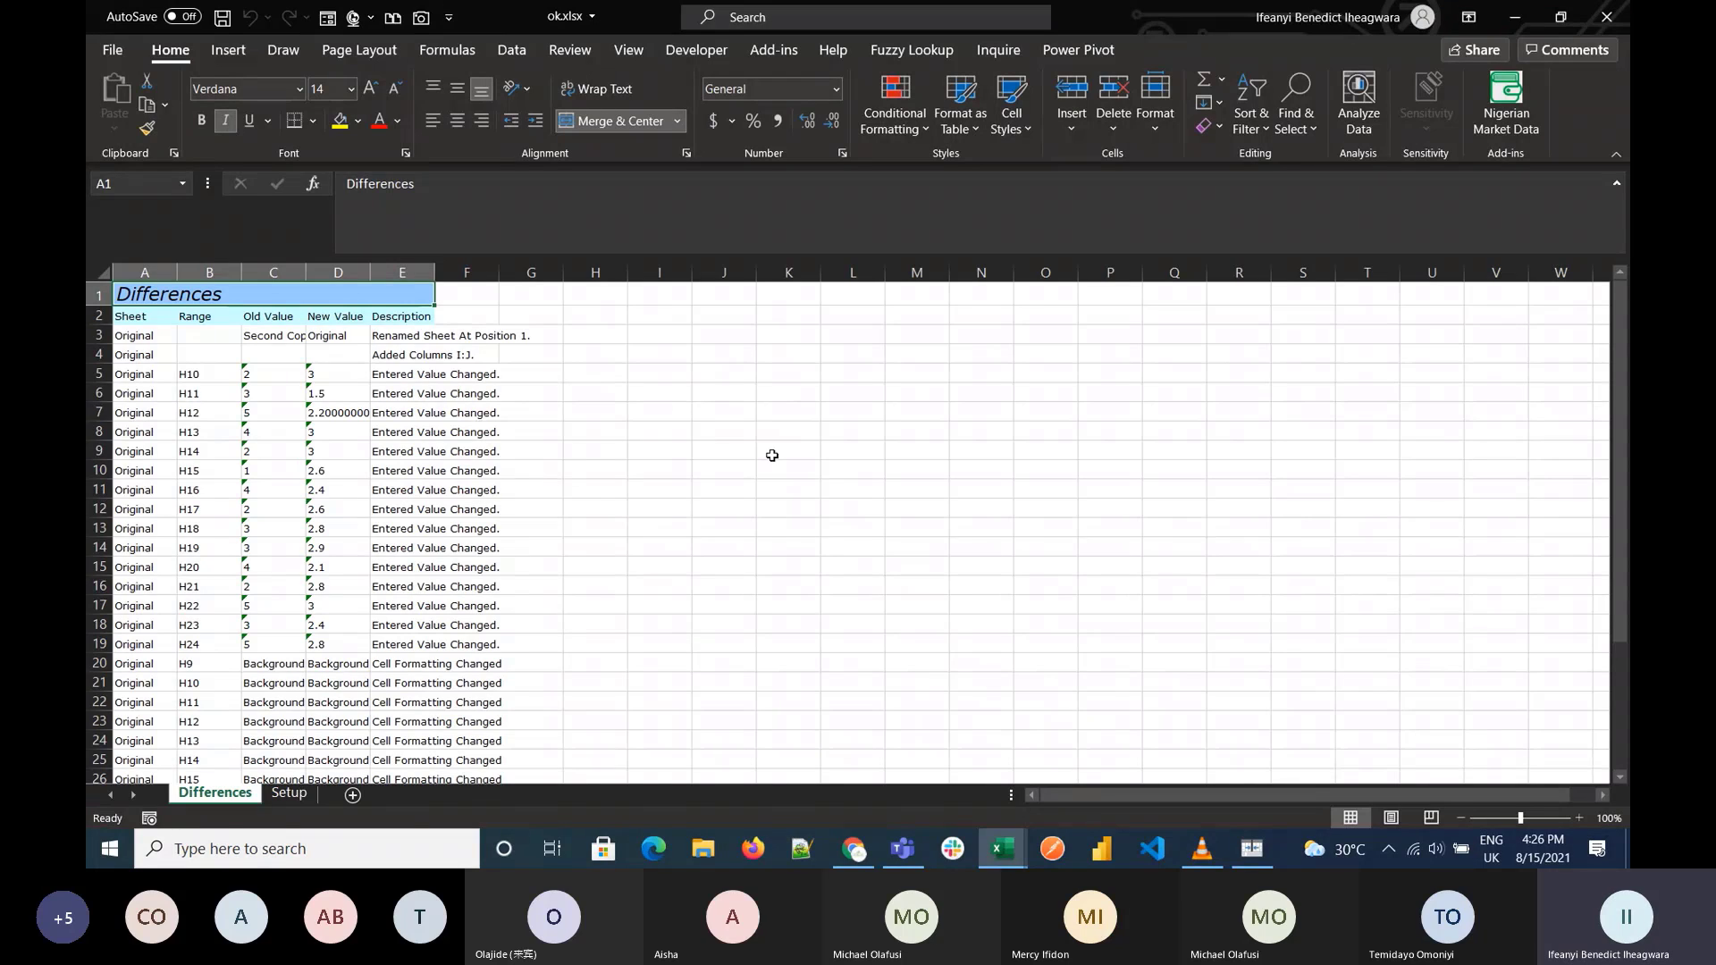
Step: AutoFit the widths of all columns on the Differences sheet
{"action": "left_click", "coordinate": [103, 272]}
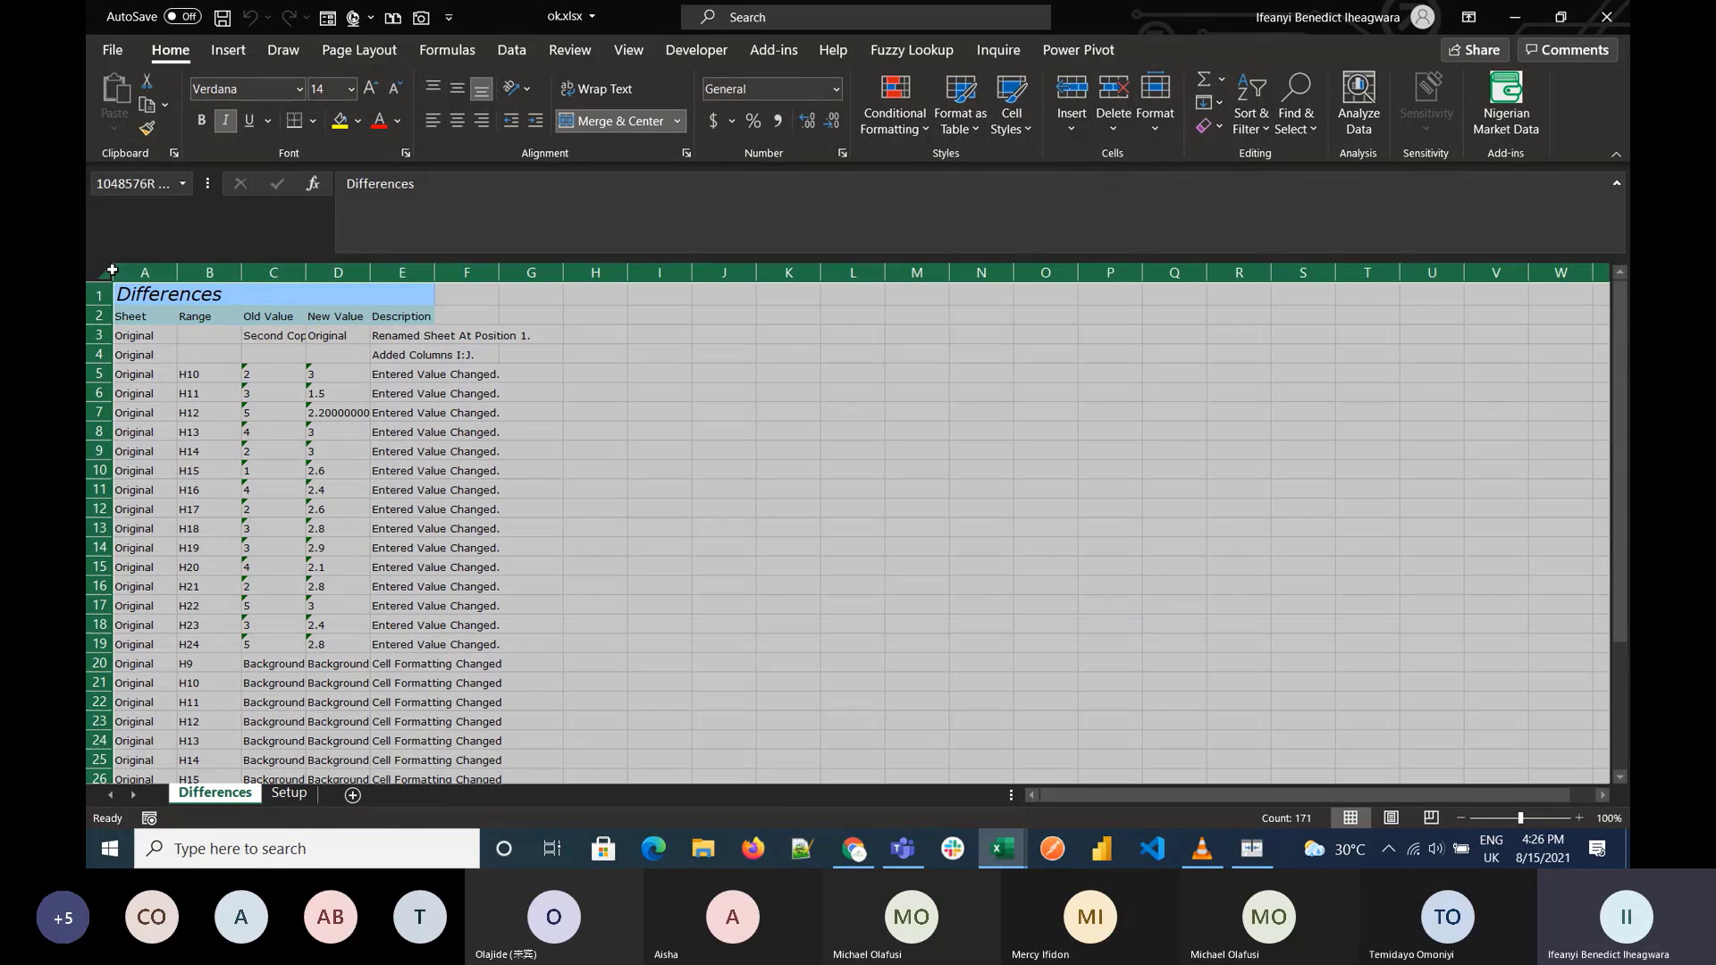
{"action": "double_click", "coordinate": [177, 272]}
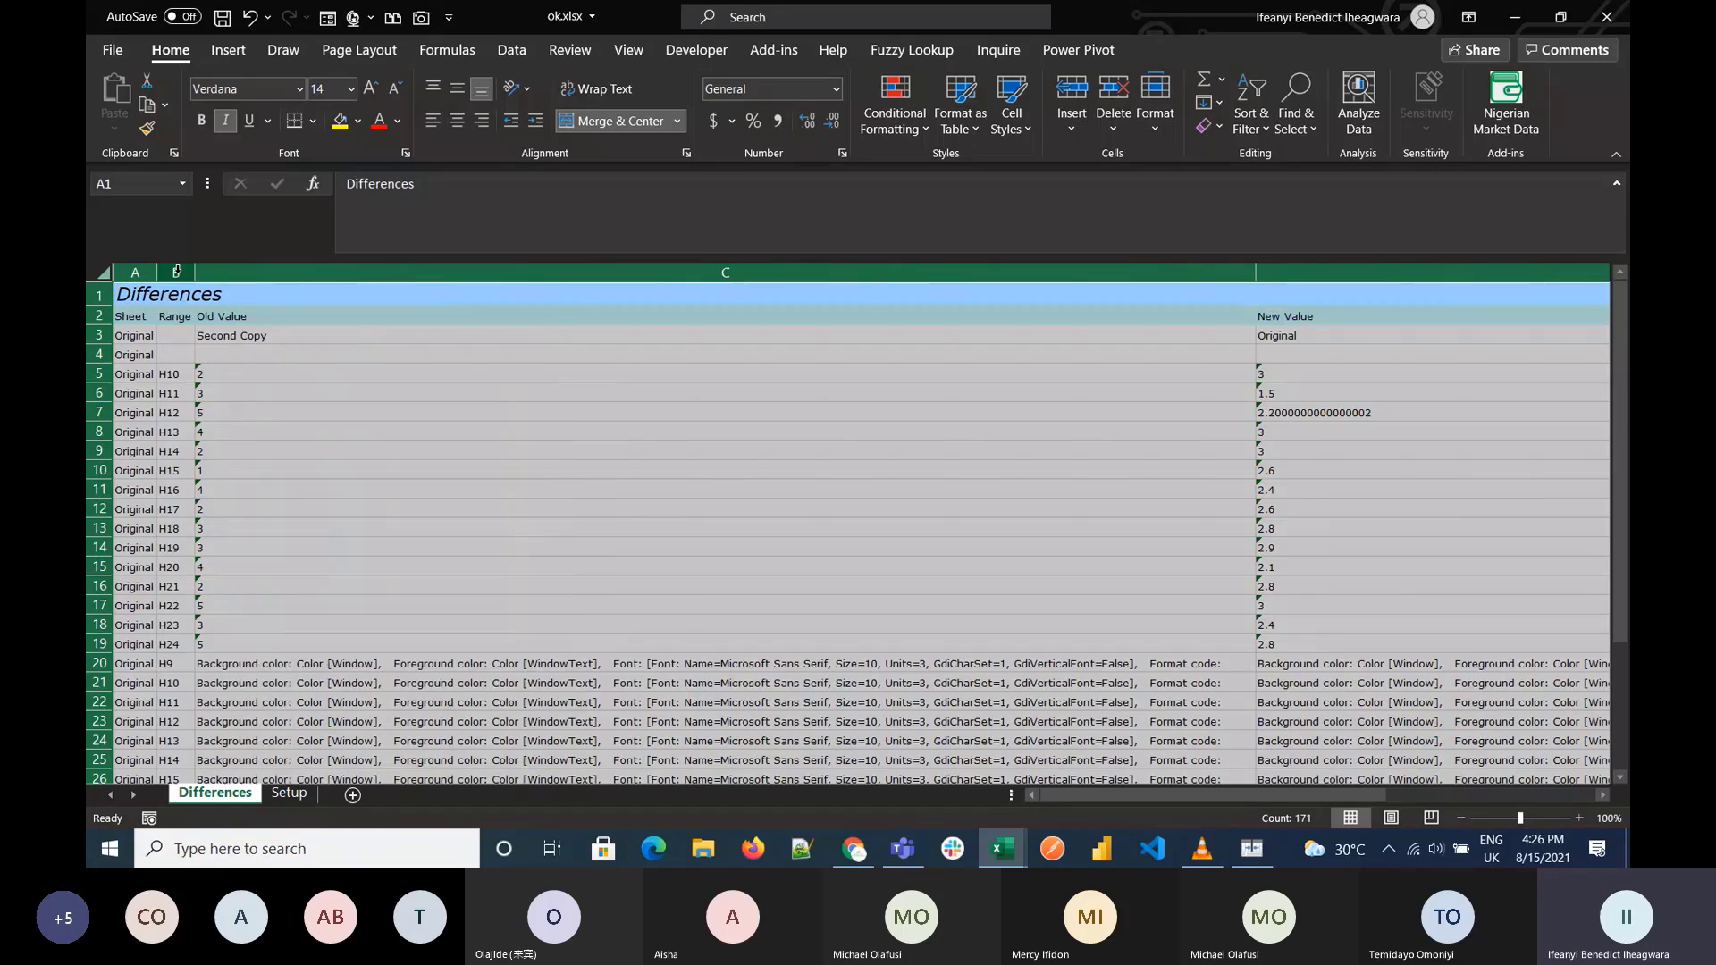
{"action": "left_click", "coordinate": [681, 567]}
Step: Narrow the Old Value and New Value columns on the Differences sheet to roughly half their widths or less
{"action": "scroll", "coordinate": [681, 566], "scroll_direction": "down", "scroll_amount": 1}
{"action": "scroll", "coordinate": [681, 567], "scroll_direction": "down", "scroll_amount": 1}
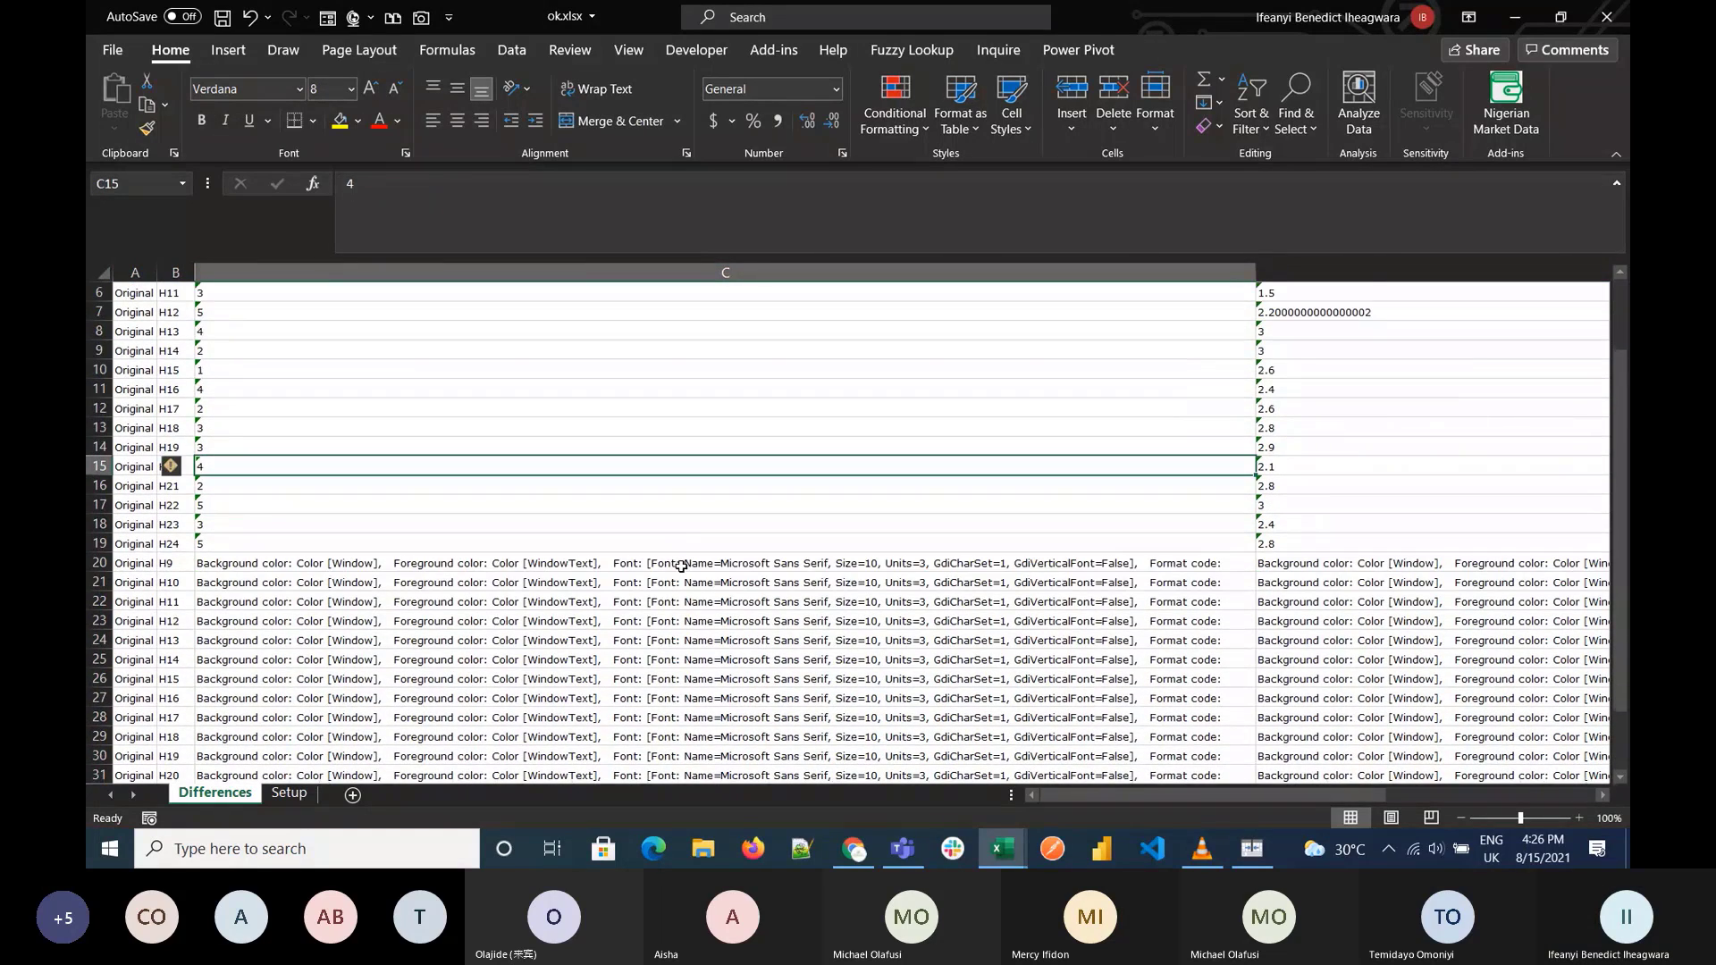
{"action": "scroll", "coordinate": [681, 567], "scroll_direction": "right", "scroll_amount": 1}
{"action": "scroll", "coordinate": [681, 567], "scroll_direction": "left", "scroll_amount": 1}
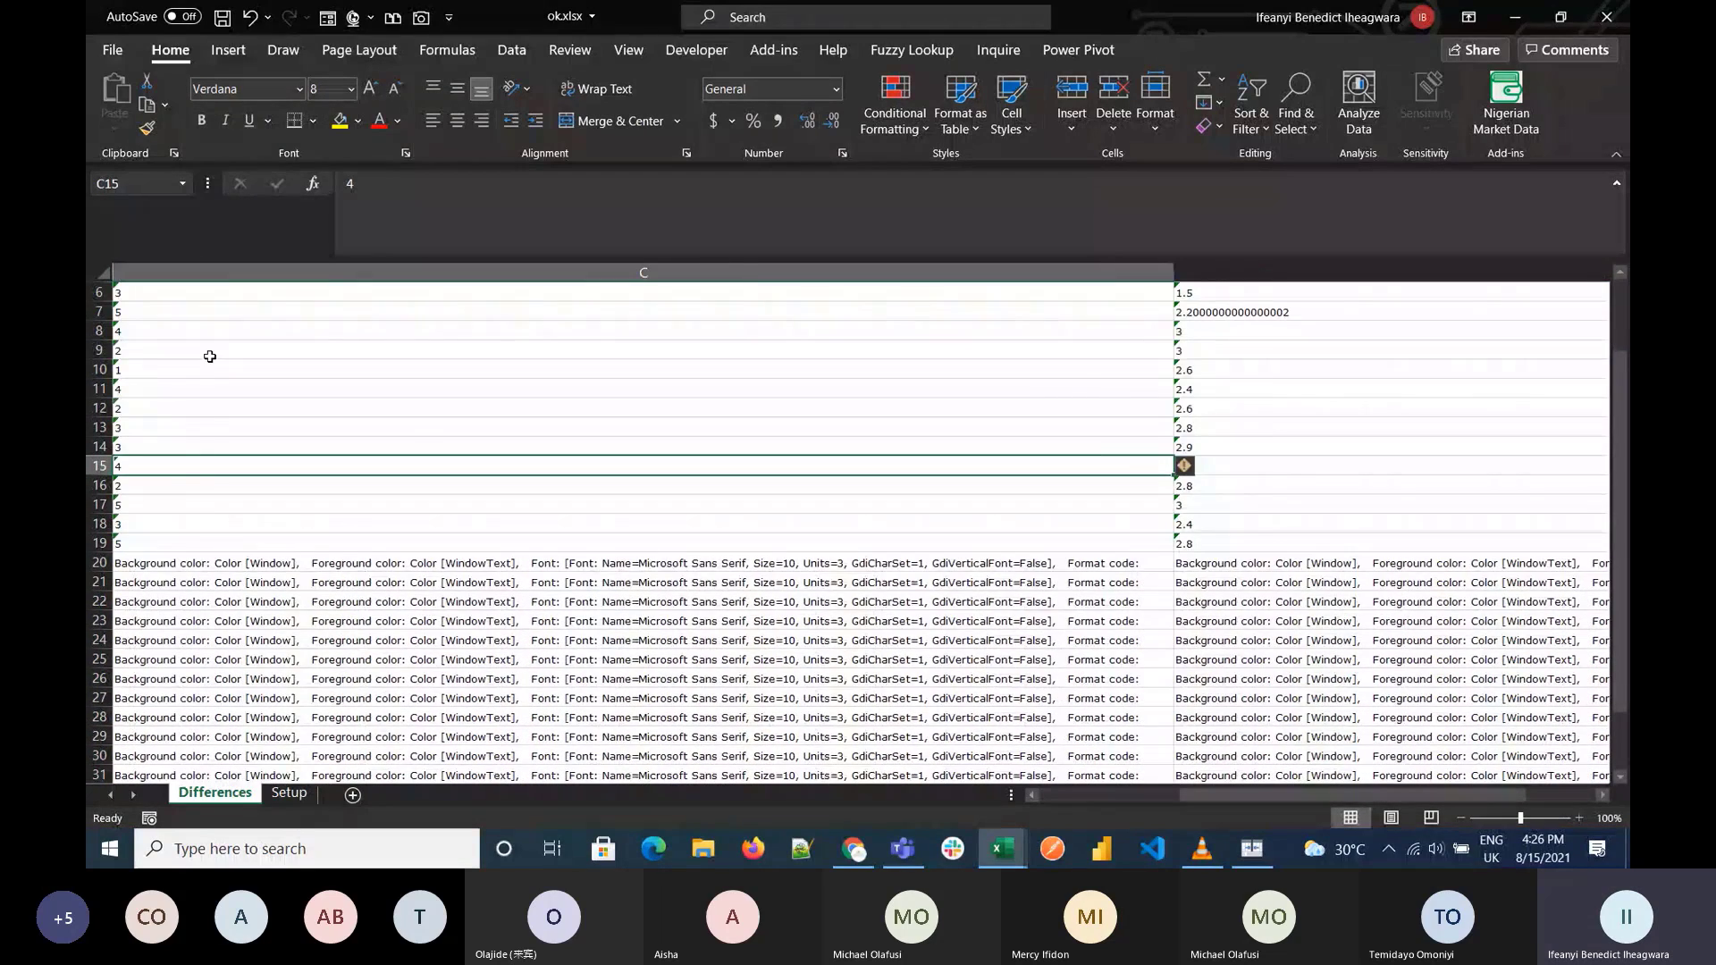
{"action": "scroll", "coordinate": [210, 357], "scroll_direction": "left", "scroll_amount": 2}
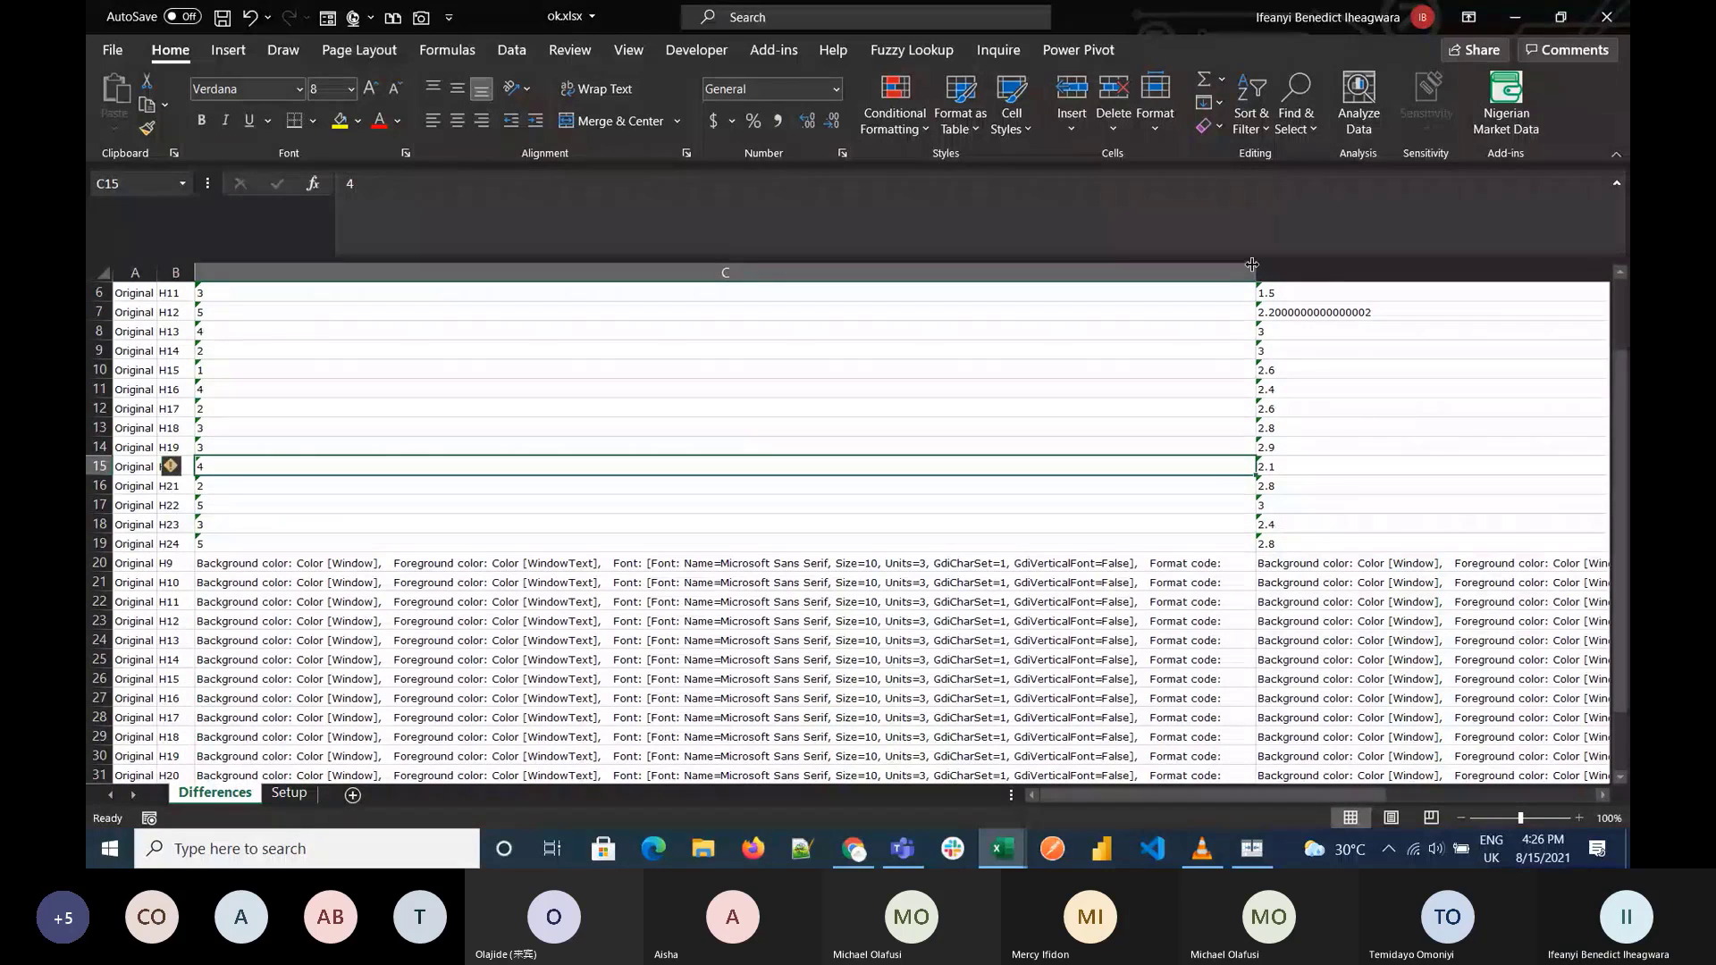
{"action": "left_click_drag", "start_coordinate": [1252, 264], "coordinate": [592, 265]}
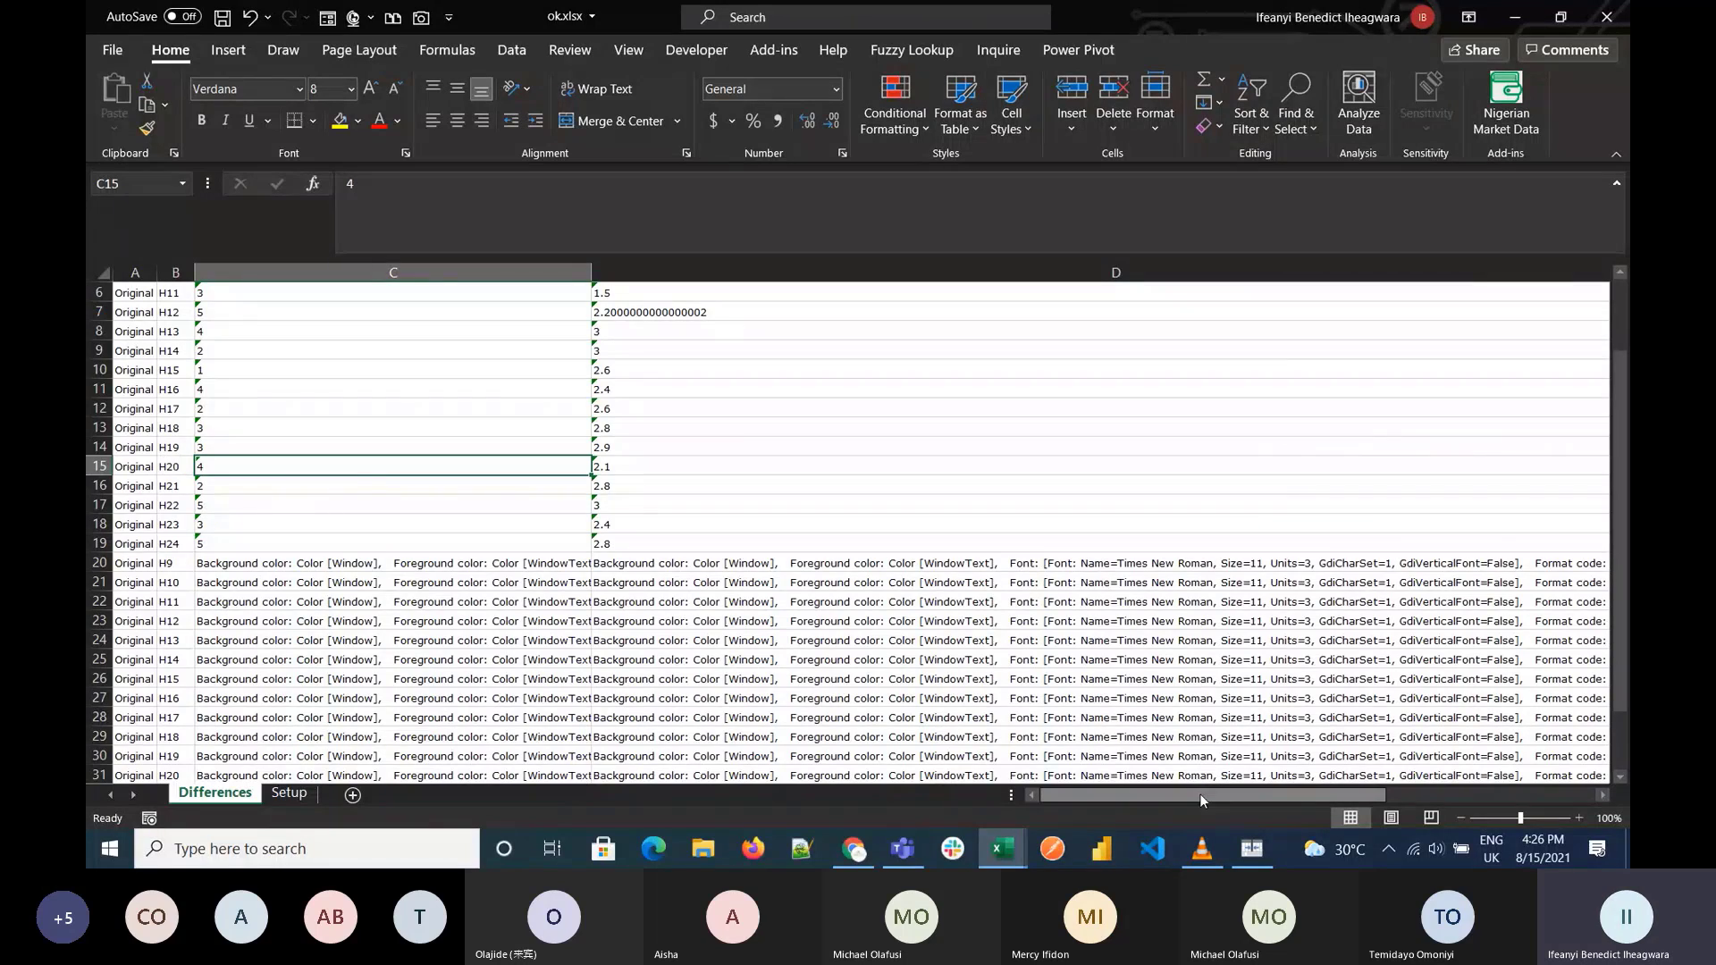
{"action": "left_click_drag", "start_coordinate": [1200, 795], "coordinate": [1396, 795]}
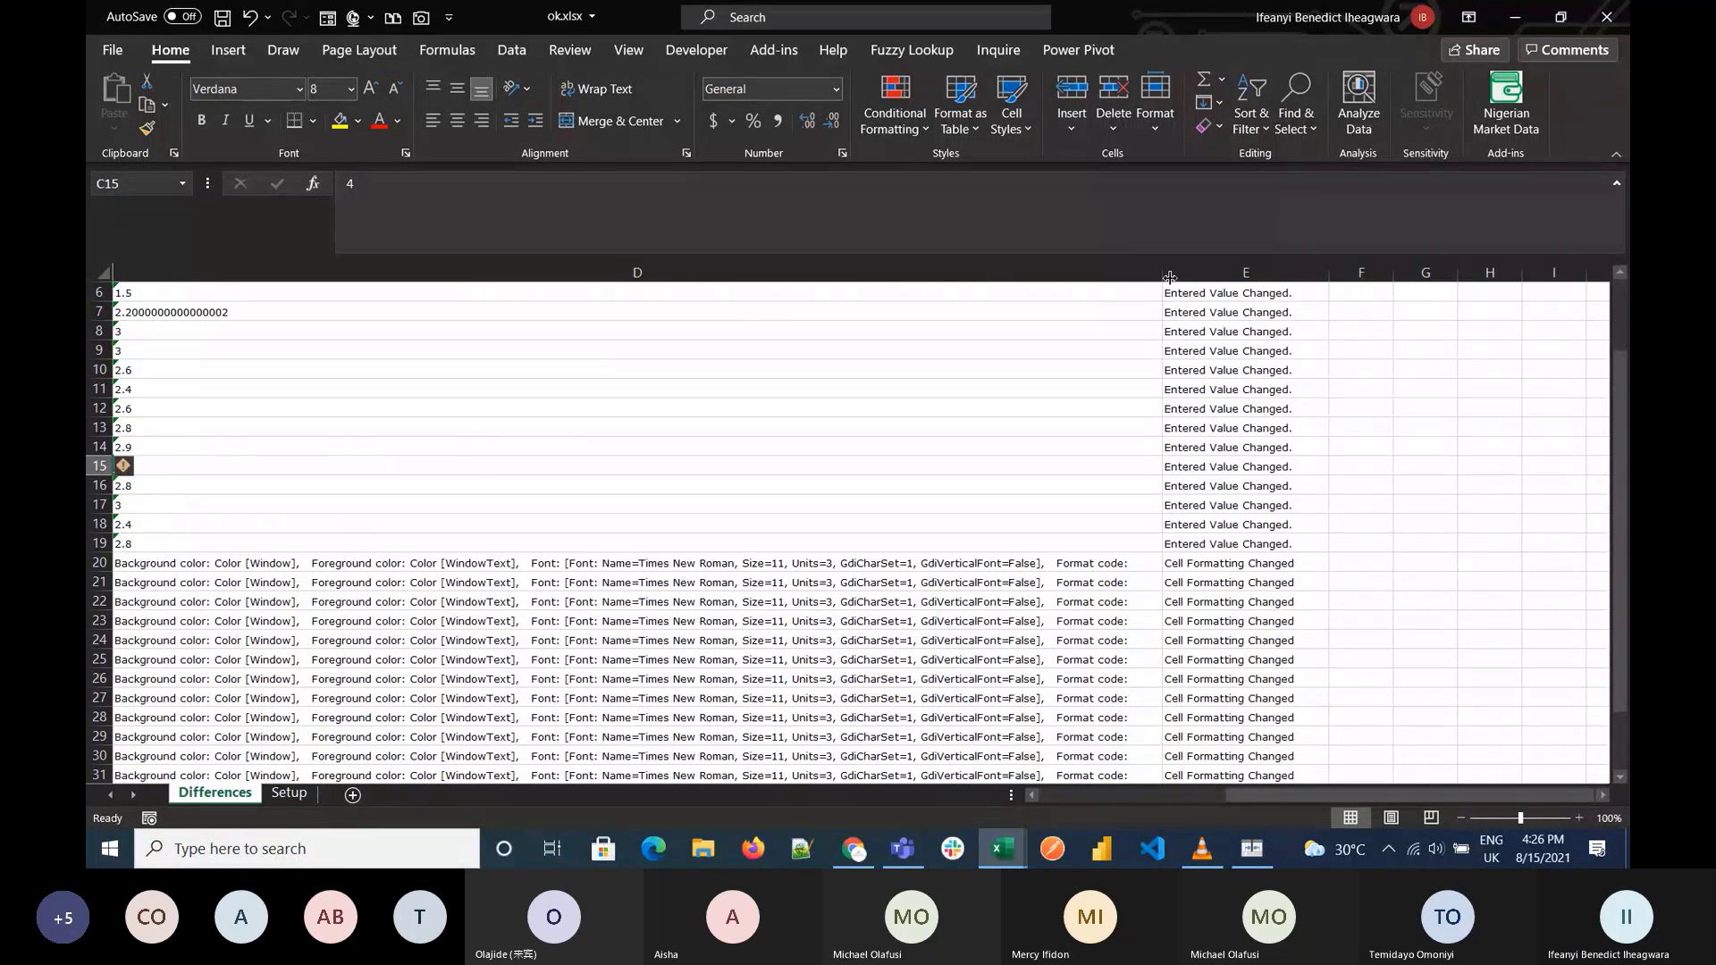
{"action": "left_click_drag", "start_coordinate": [1170, 278], "coordinate": [698, 269]}
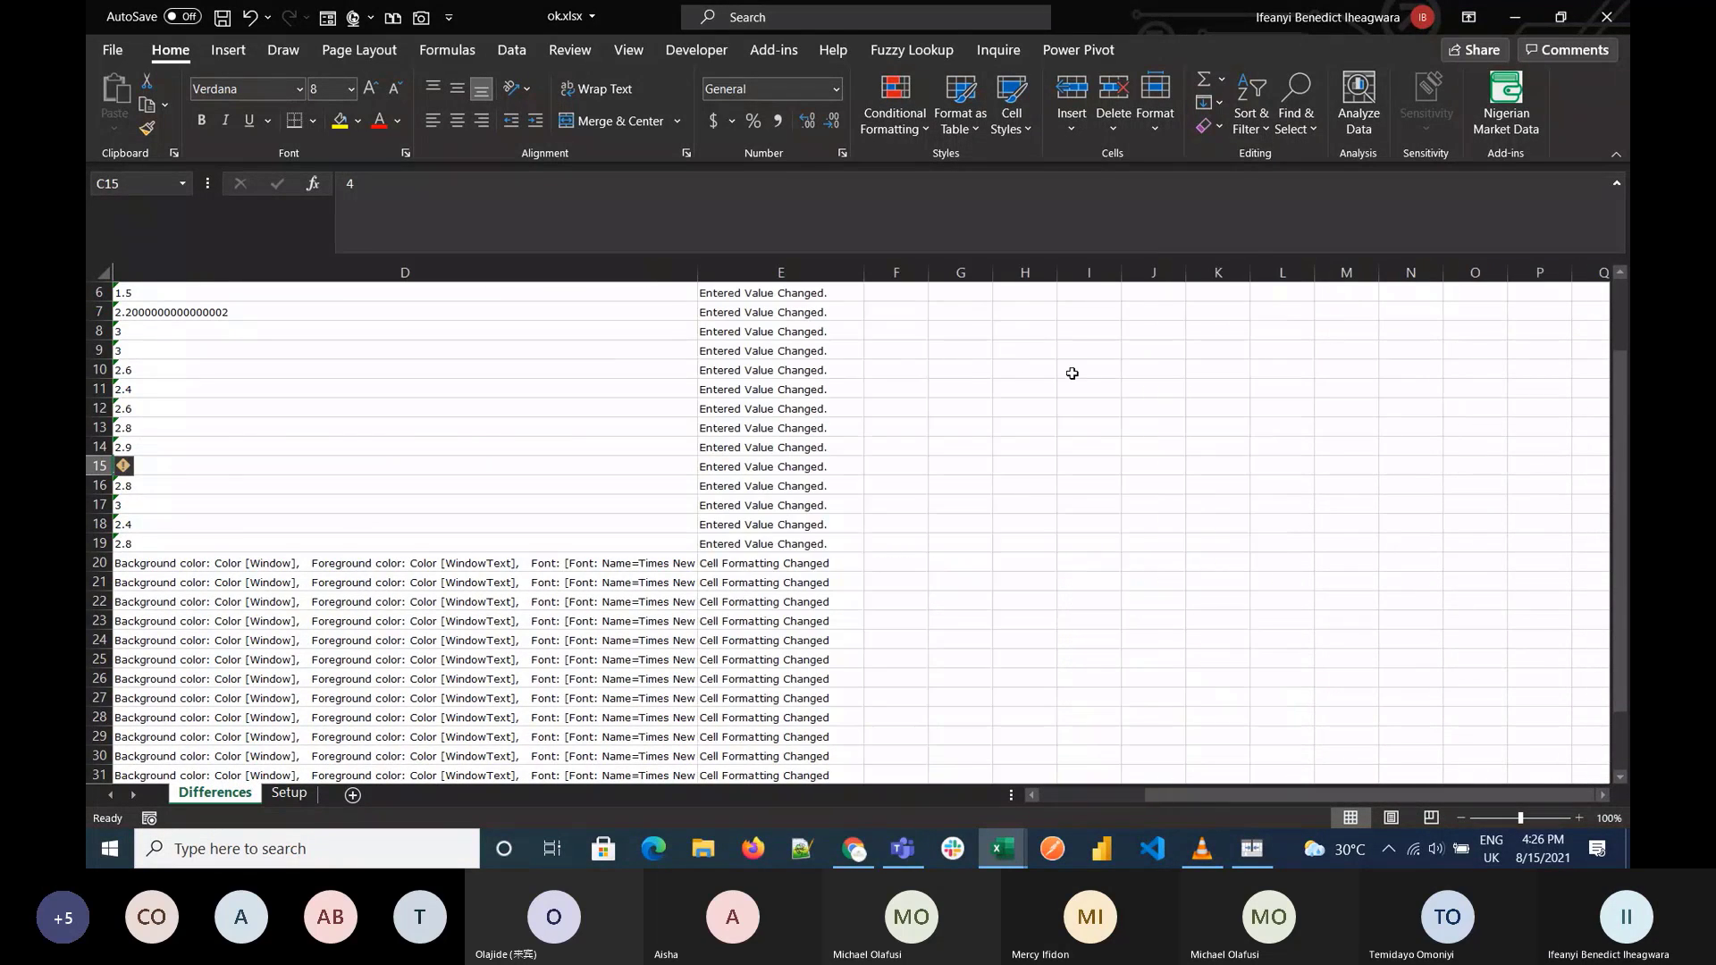
Step: Review the exported Differences report, examining the old and new values and the change description of each row
{"action": "scroll", "coordinate": [1071, 373], "scroll_direction": "up", "scroll_amount": 2}
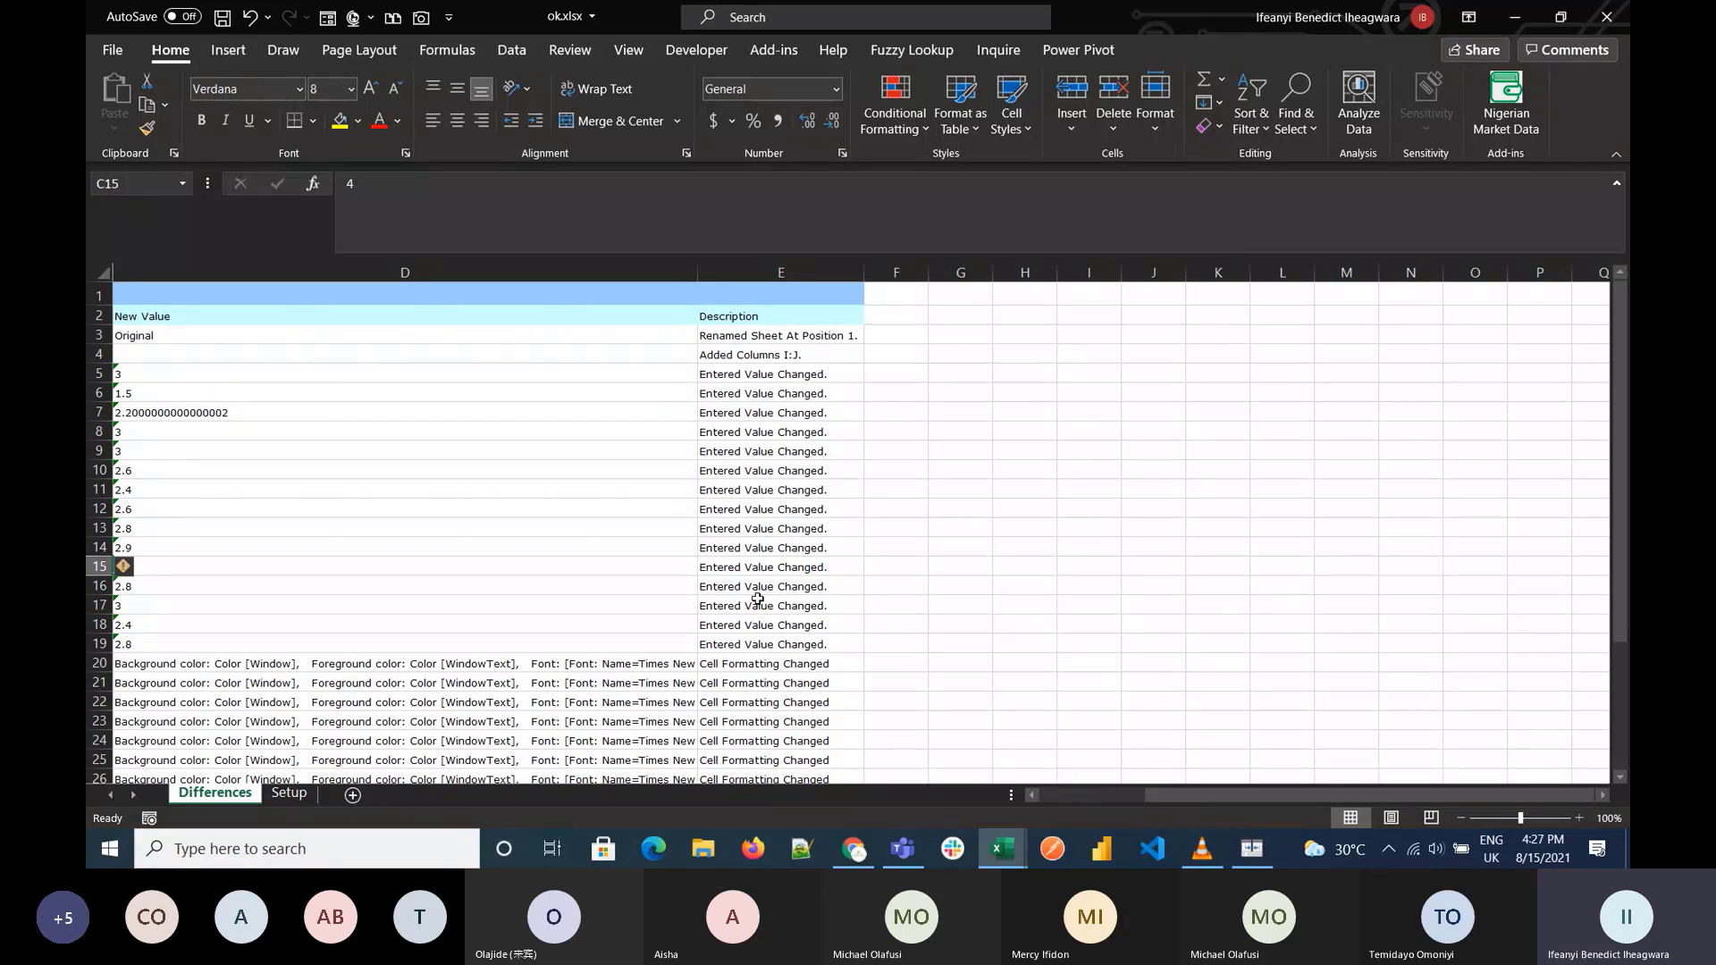
{"action": "scroll", "coordinate": [757, 660], "scroll_direction": "down", "scroll_amount": 3}
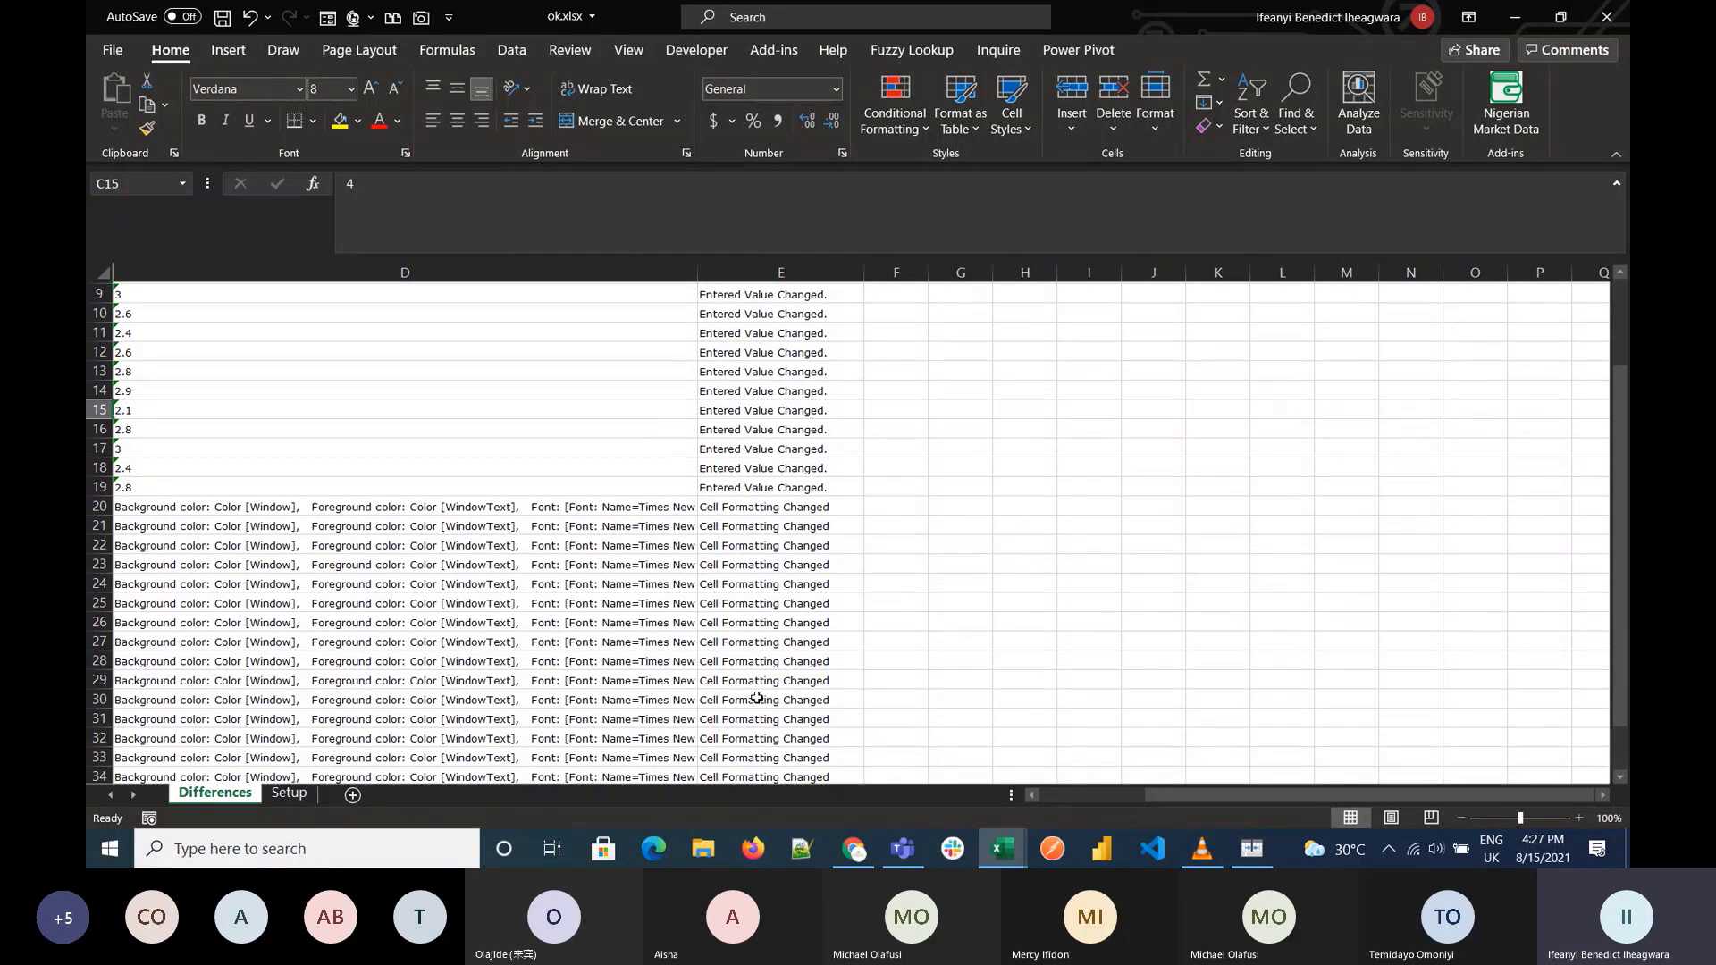
{"action": "left_click_drag", "start_coordinate": [755, 699], "coordinate": [482, 659]}
{"action": "scroll", "coordinate": [483, 660], "scroll_direction": "left", "scroll_amount": 1}
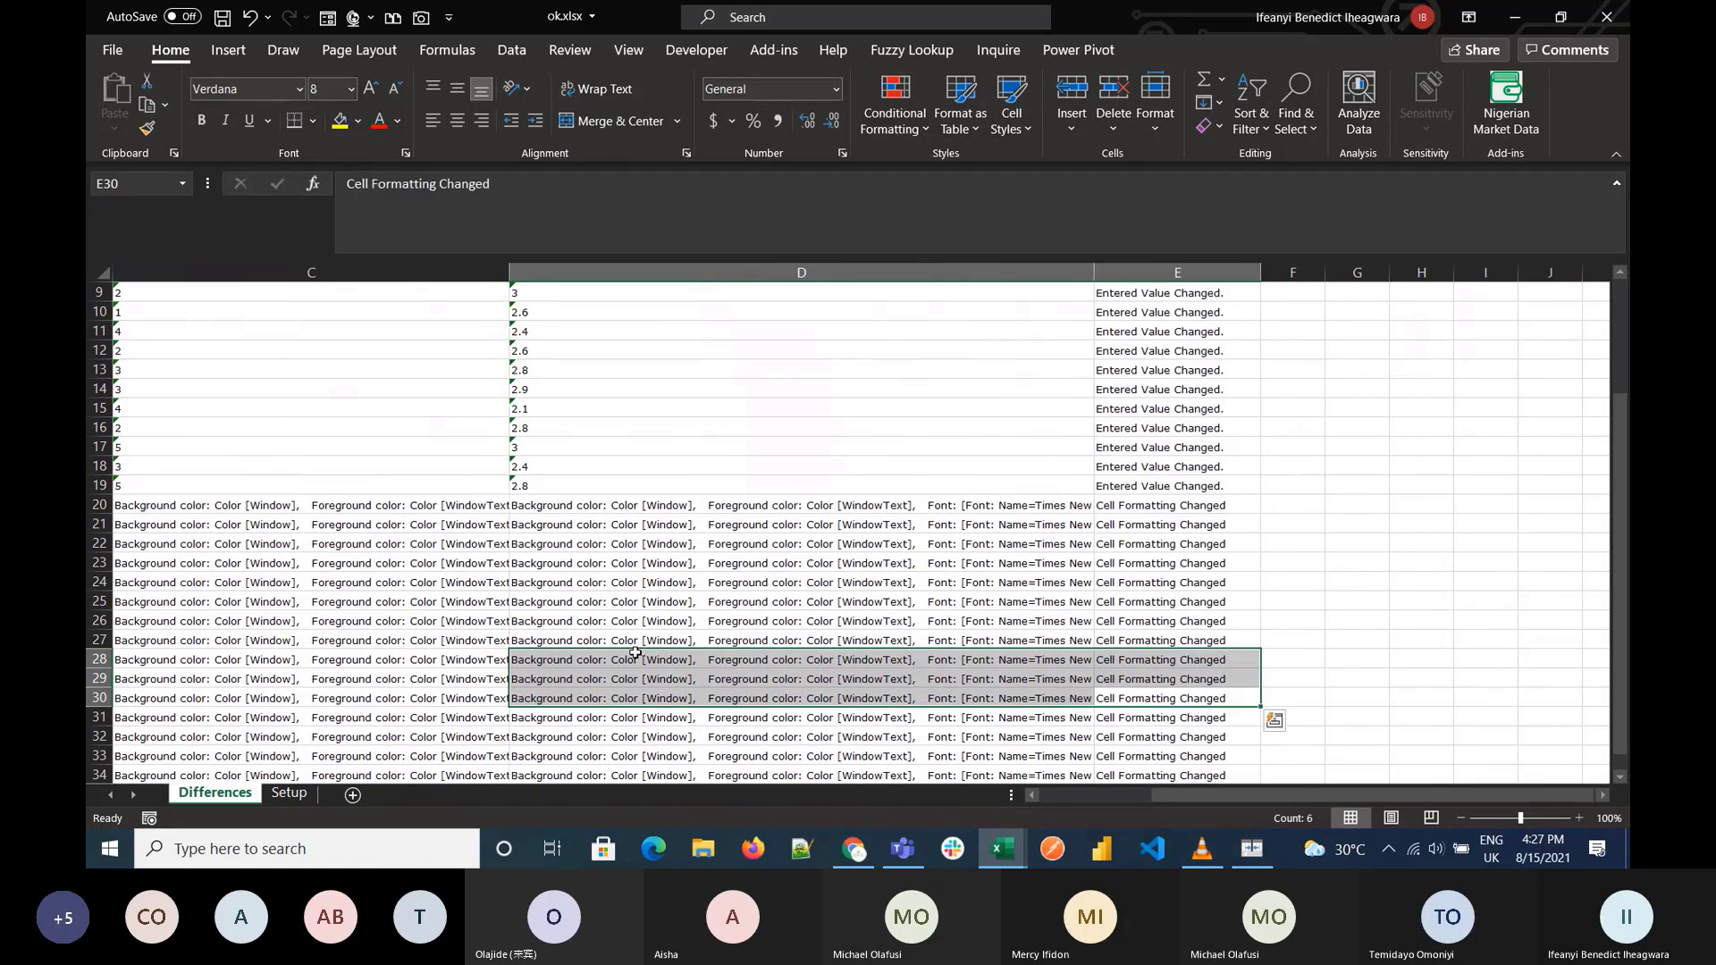
{"action": "scroll", "coordinate": [635, 653], "scroll_direction": "right", "scroll_amount": 1}
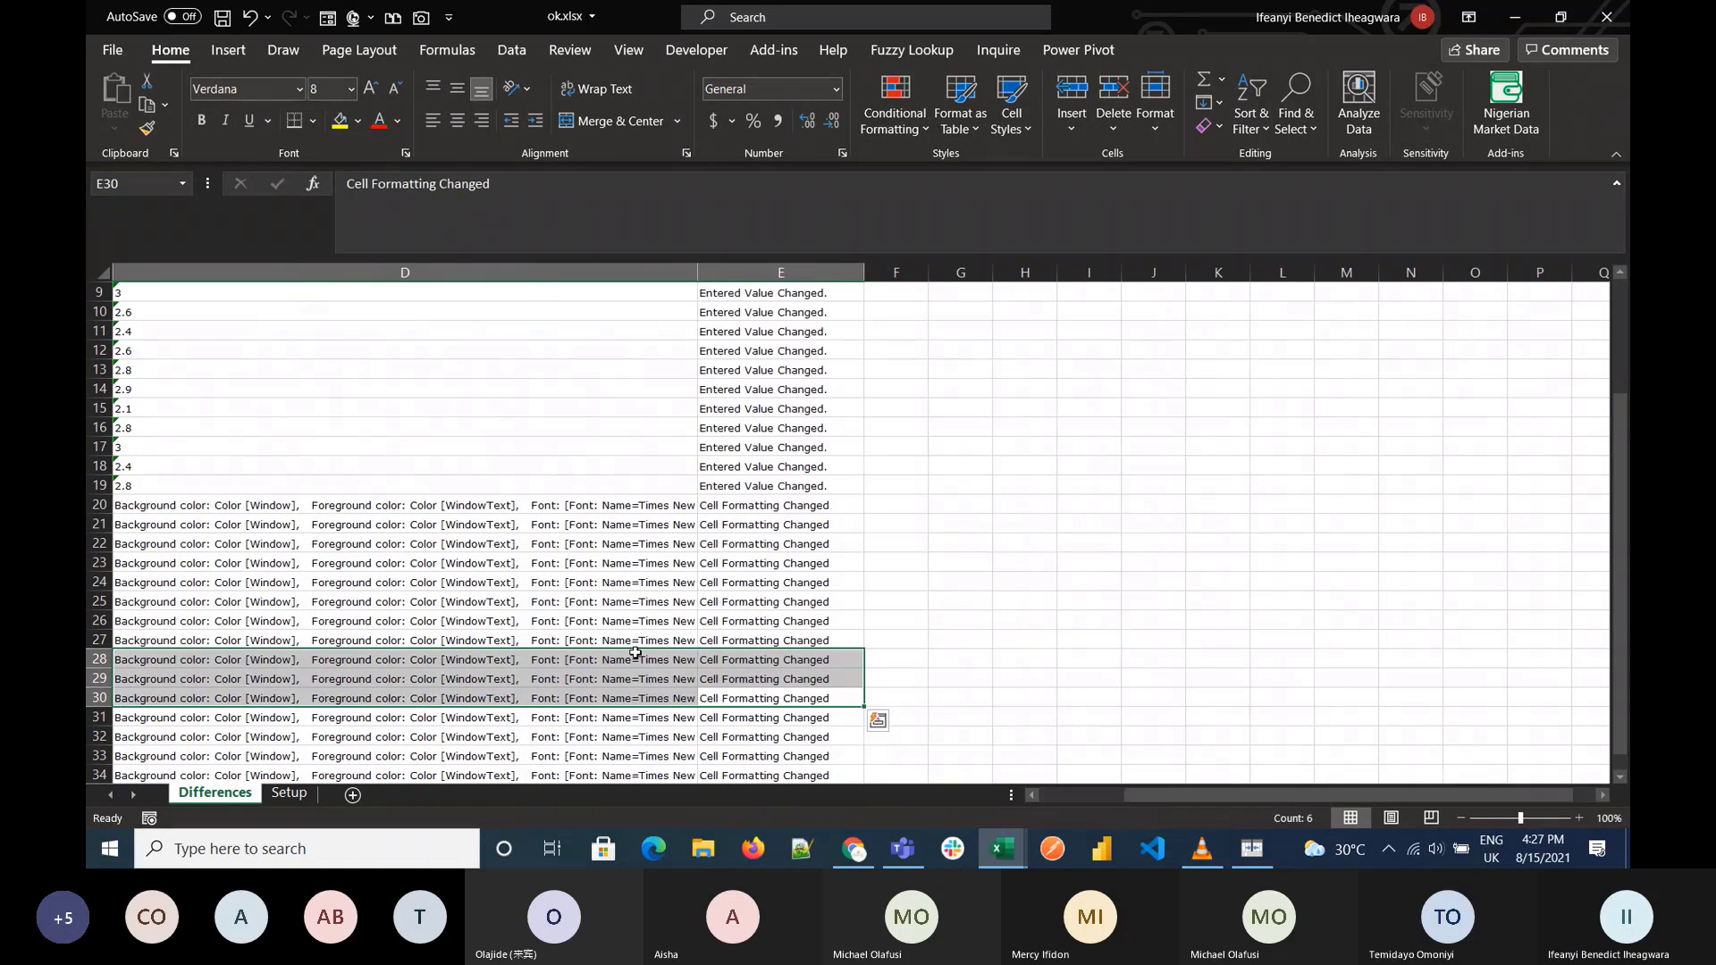
{"action": "scroll", "coordinate": [634, 653], "scroll_direction": "up", "scroll_amount": 3}
{"action": "left_click", "coordinate": [491, 528]}
{"action": "scroll", "coordinate": [490, 529], "scroll_direction": "left", "scroll_amount": 3}
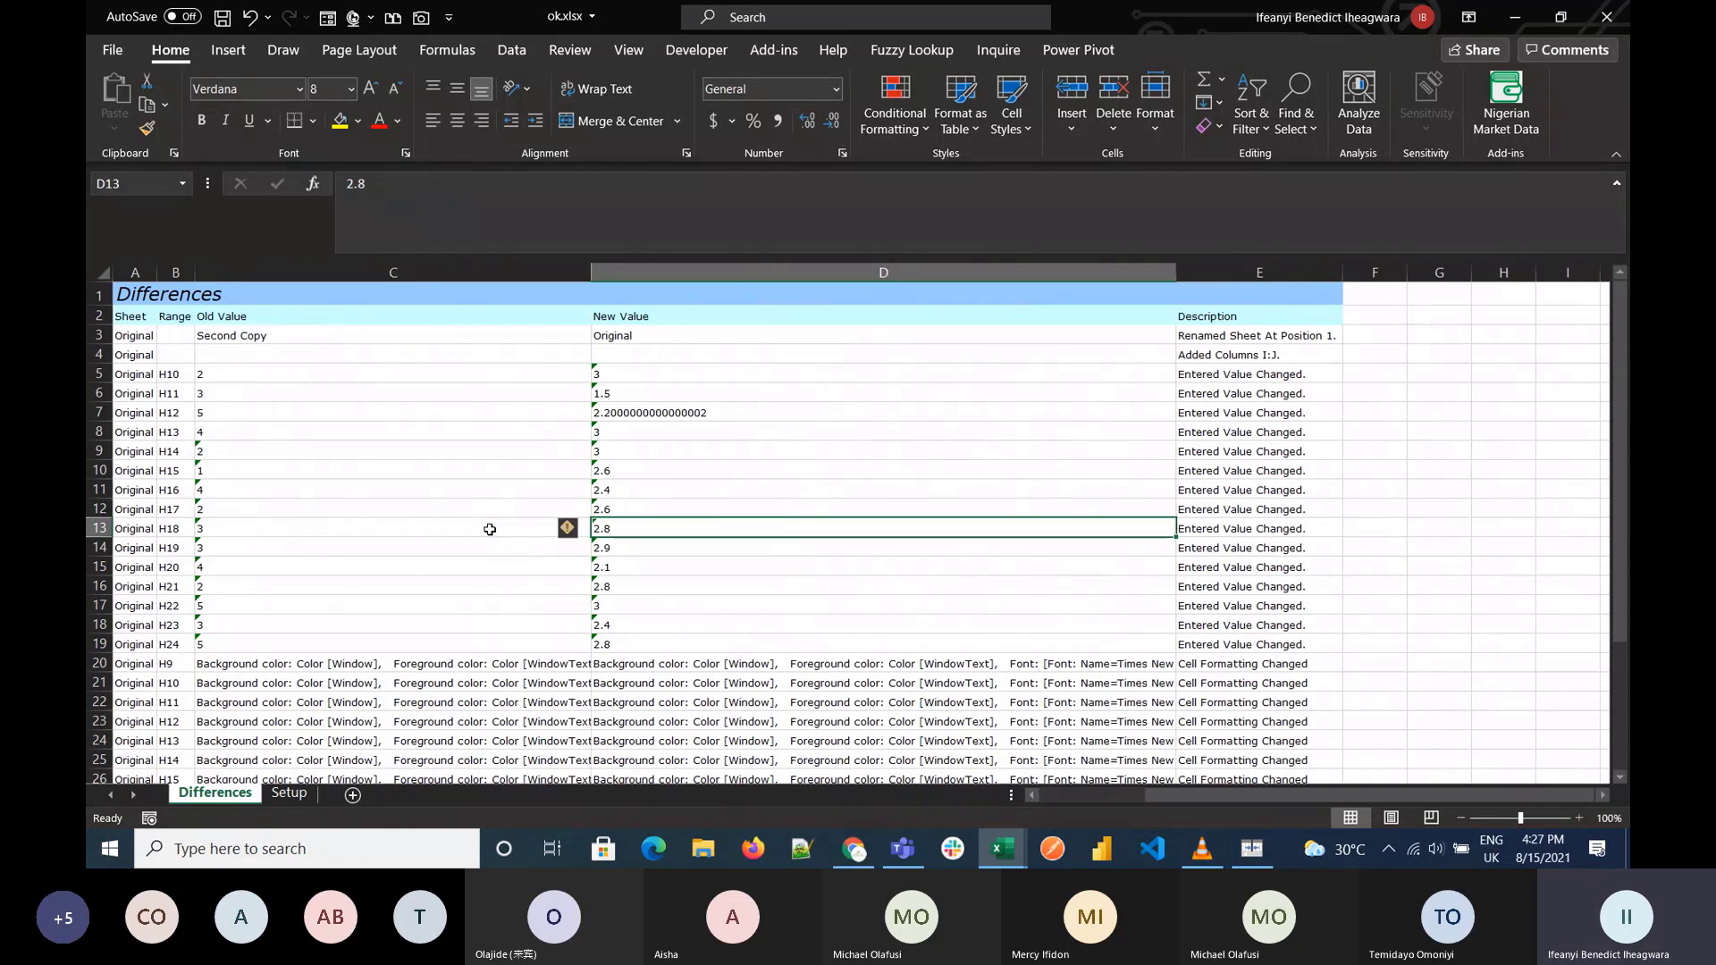
{"action": "scroll", "coordinate": [489, 529], "scroll_direction": "down", "scroll_amount": 11}
{"action": "scroll", "coordinate": [490, 529], "scroll_direction": "up", "scroll_amount": 11}
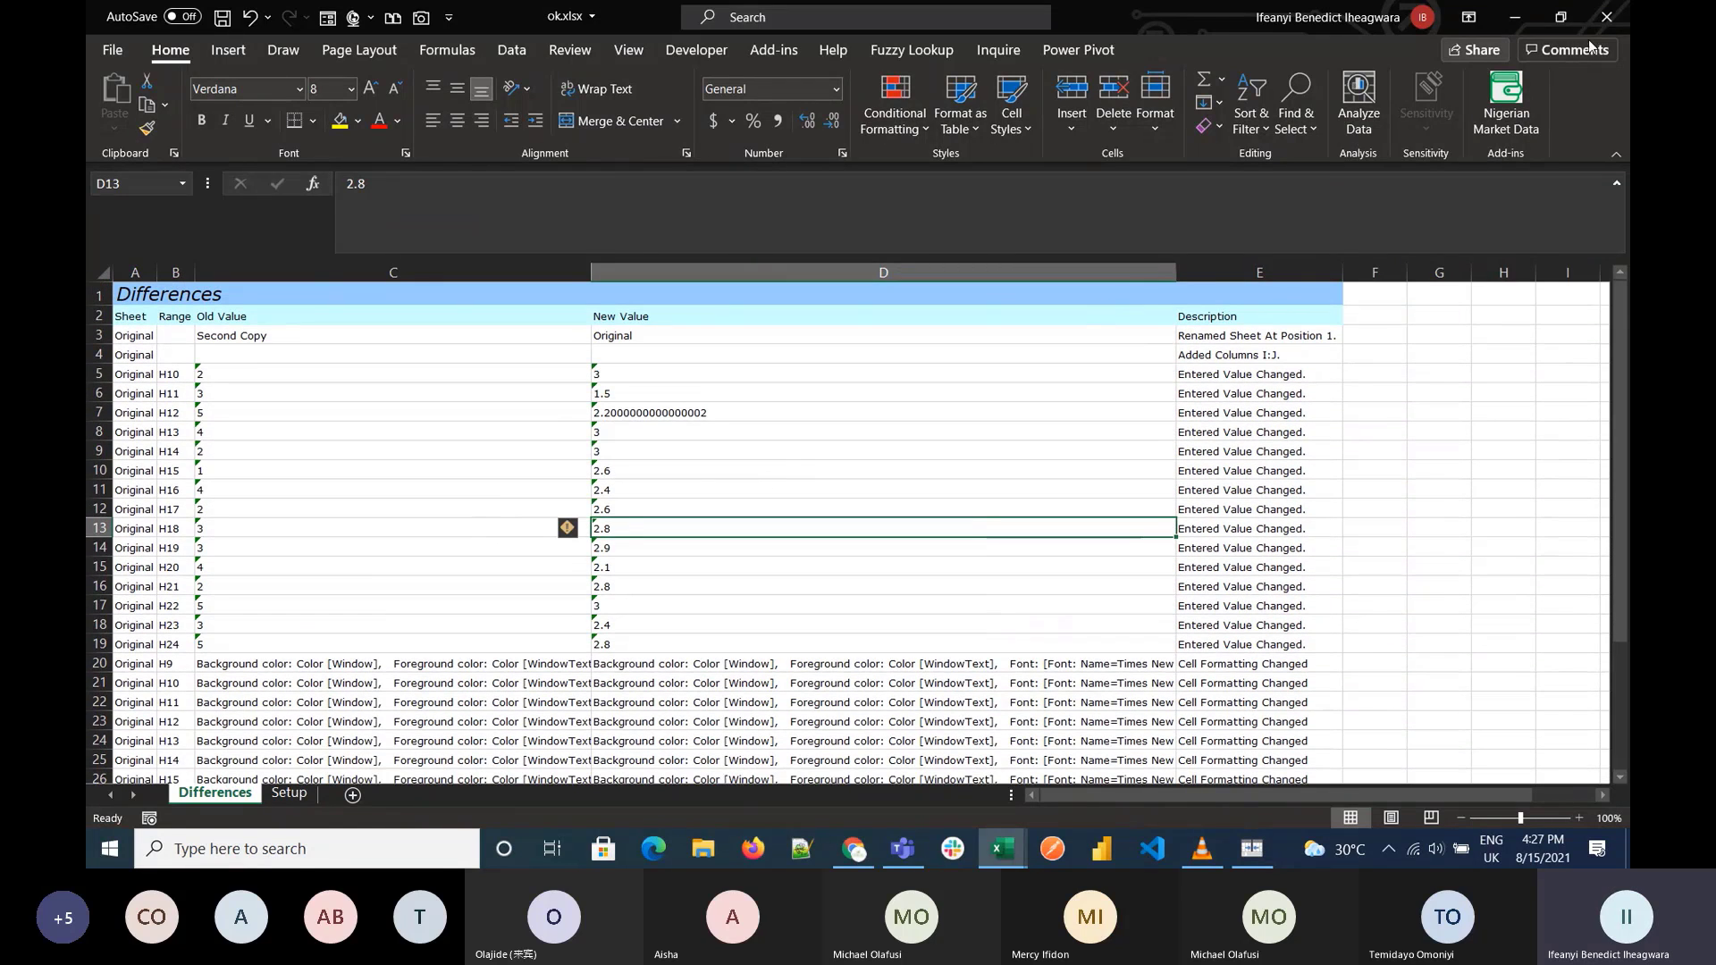
Step: Close the ok.xlsx comparison report without saving its changes
{"action": "left_click", "coordinate": [1624, 19]}
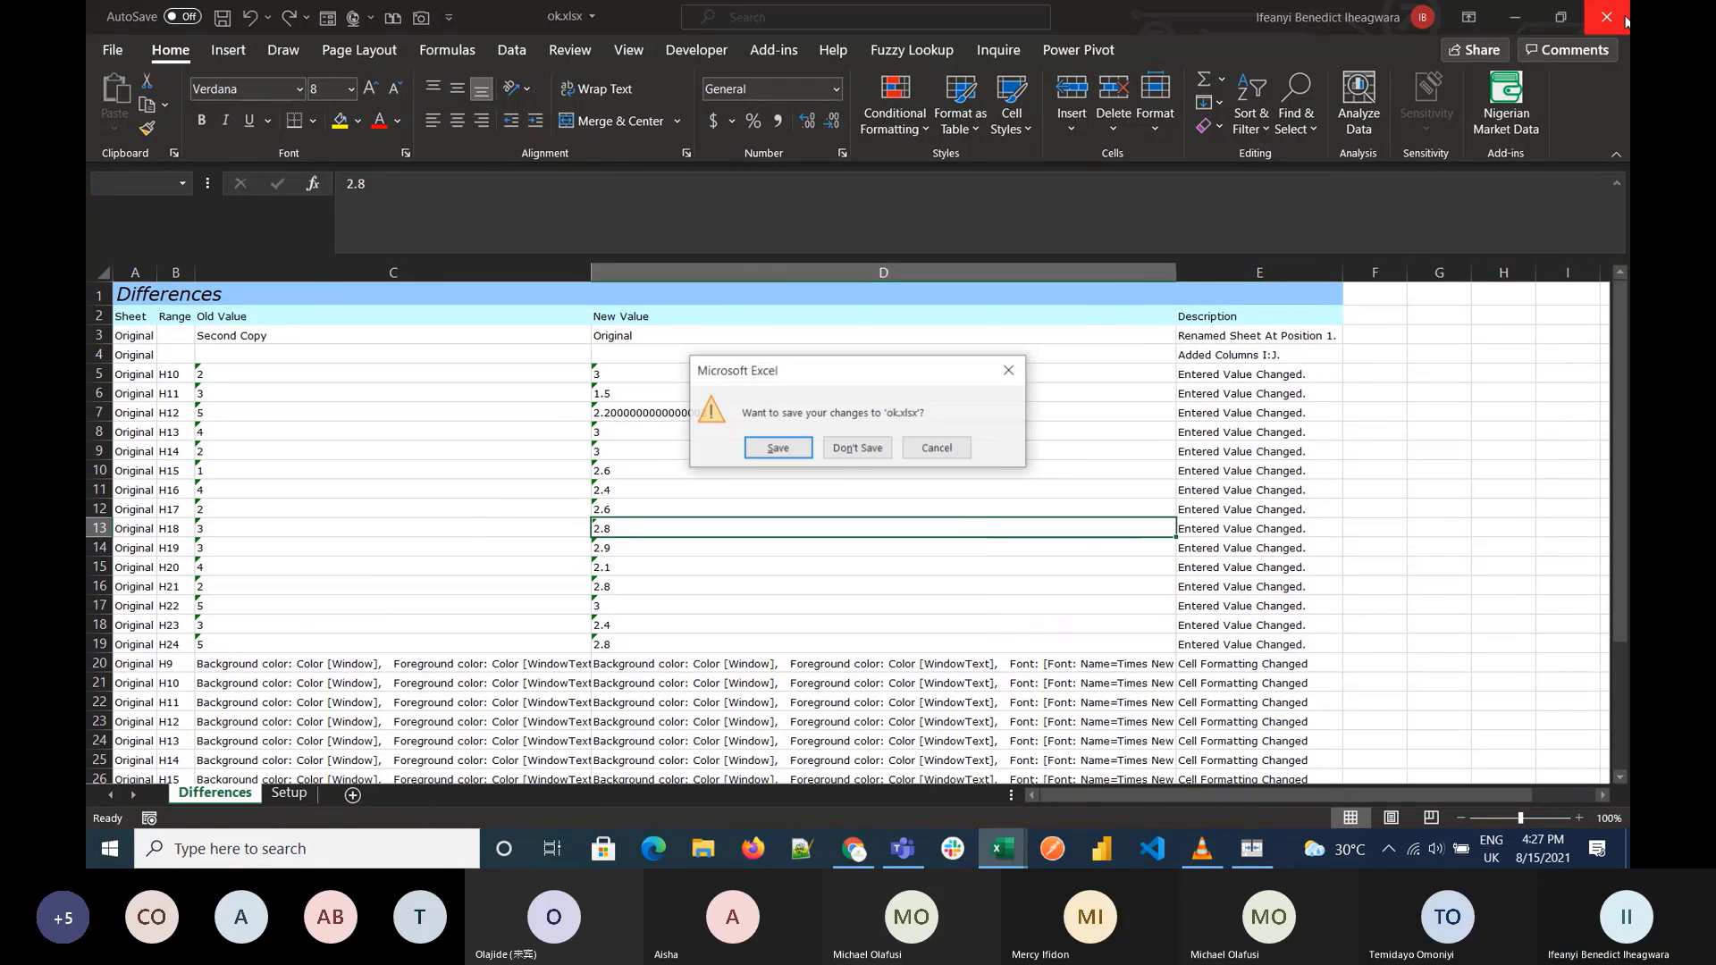
{"action": "left_click", "coordinate": [858, 446]}
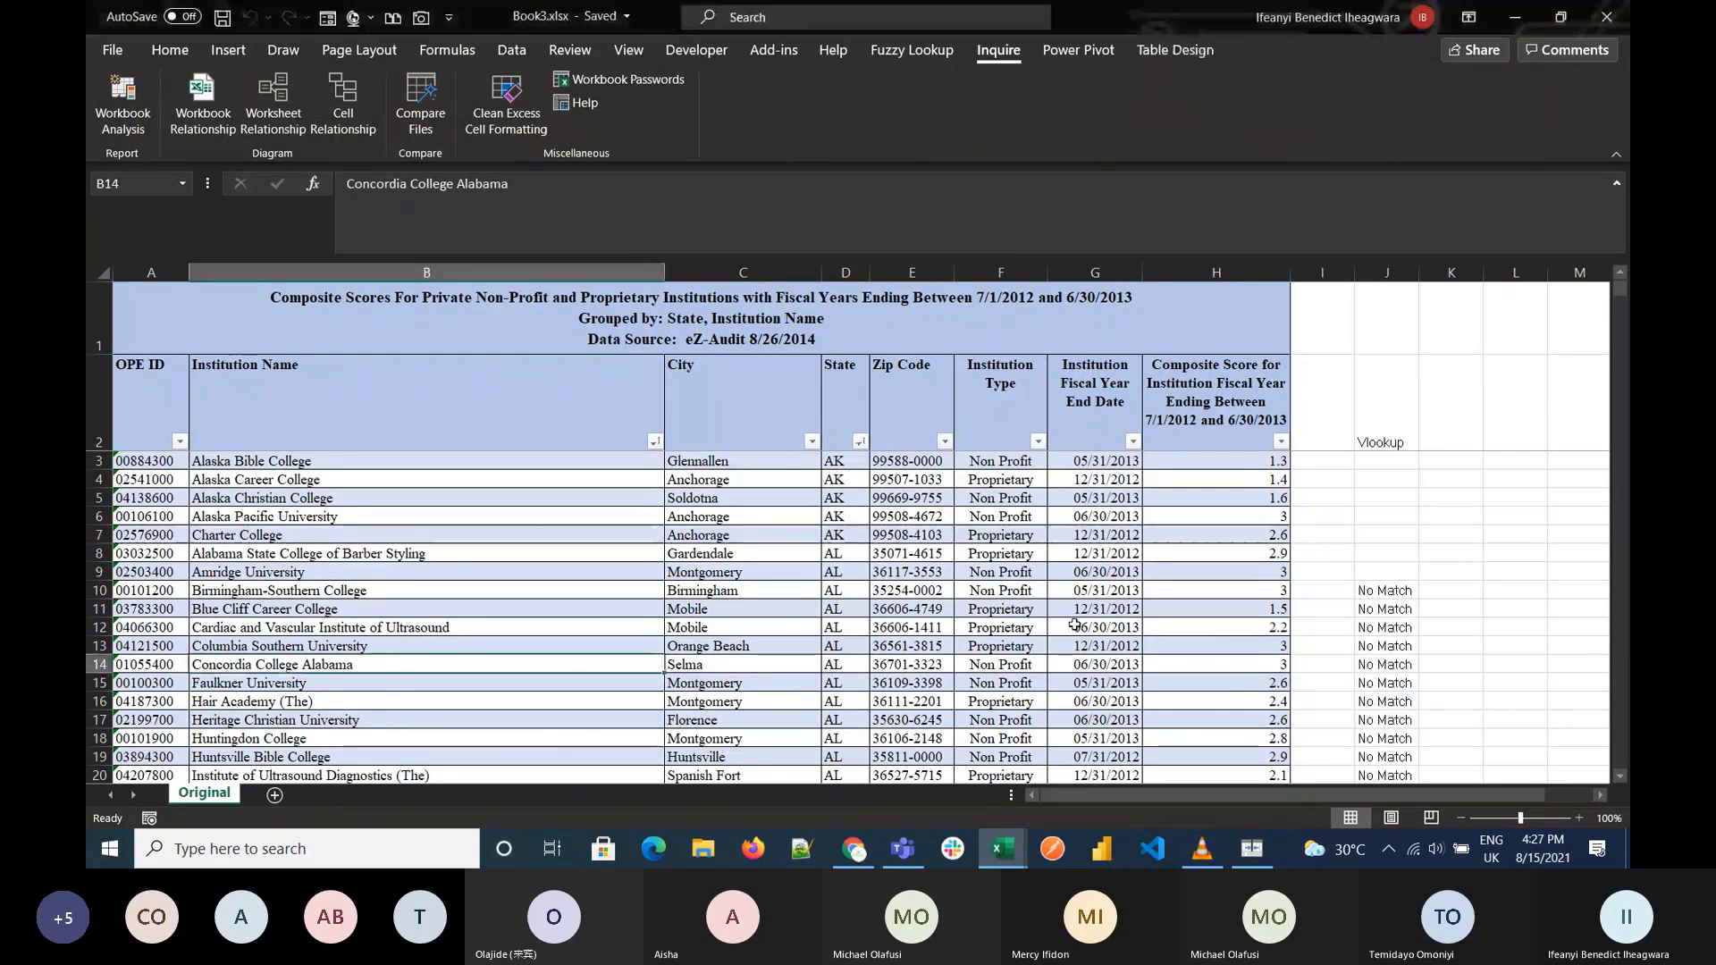
Step: Switch to the Microsoft Teams meeting and open the meeting chat
{"action": "left_click", "coordinate": [899, 854]}
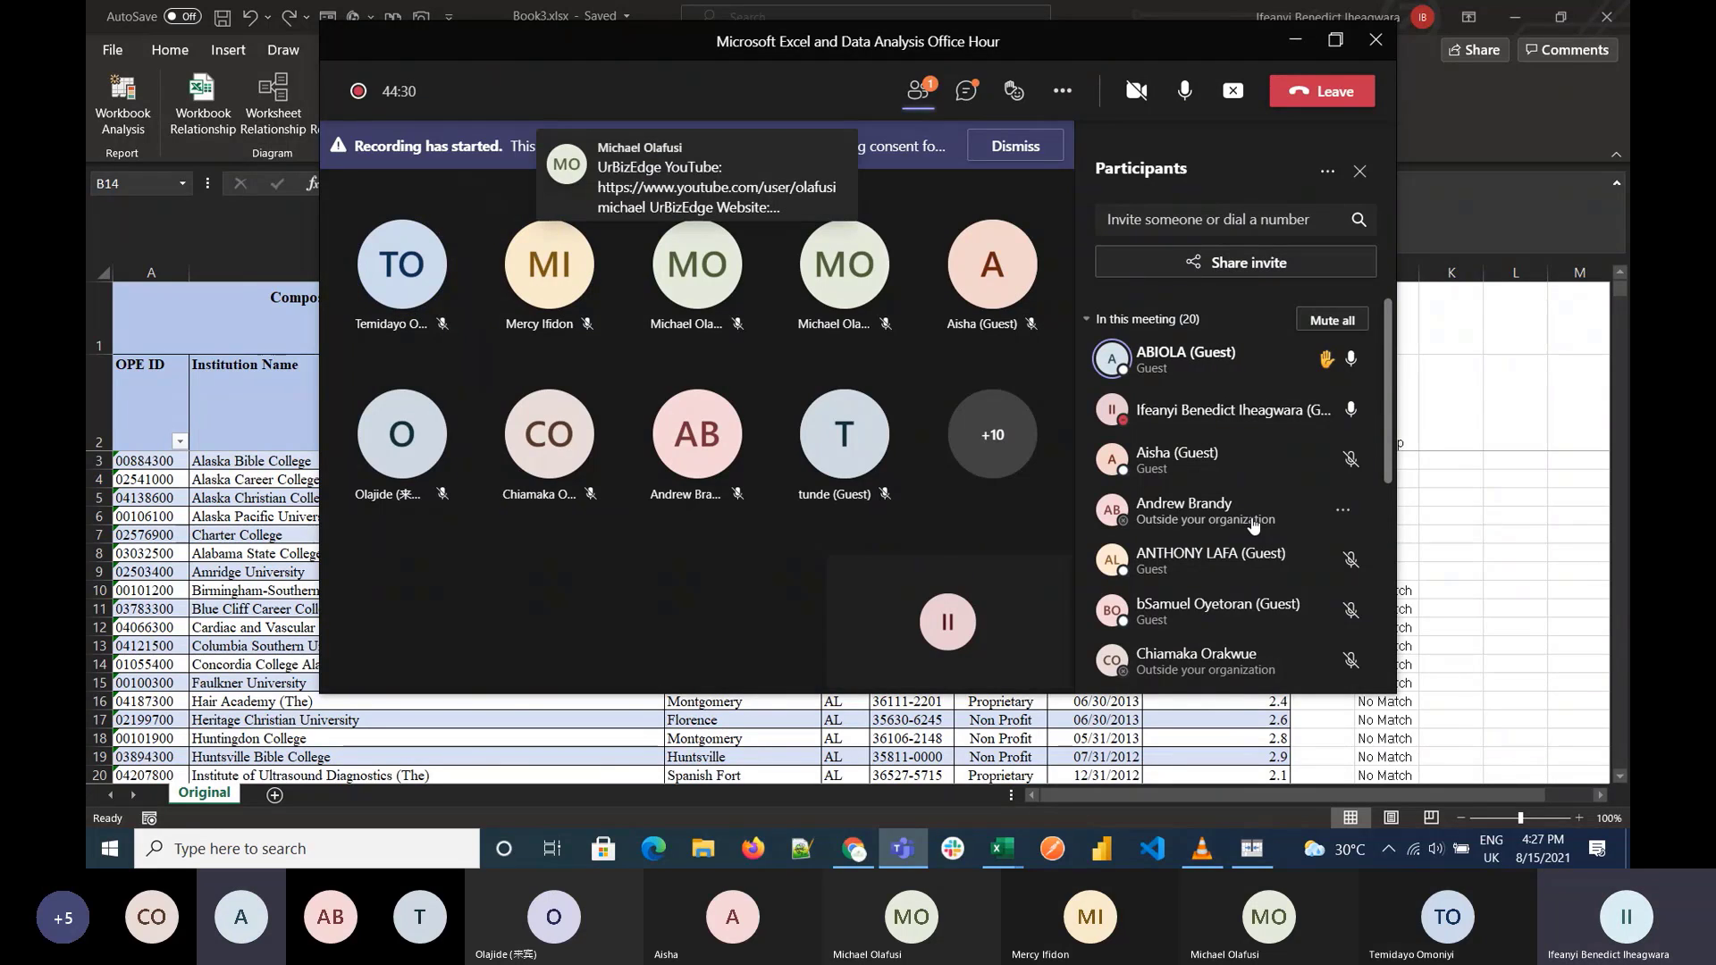
{"action": "left_click", "coordinate": [967, 90]}
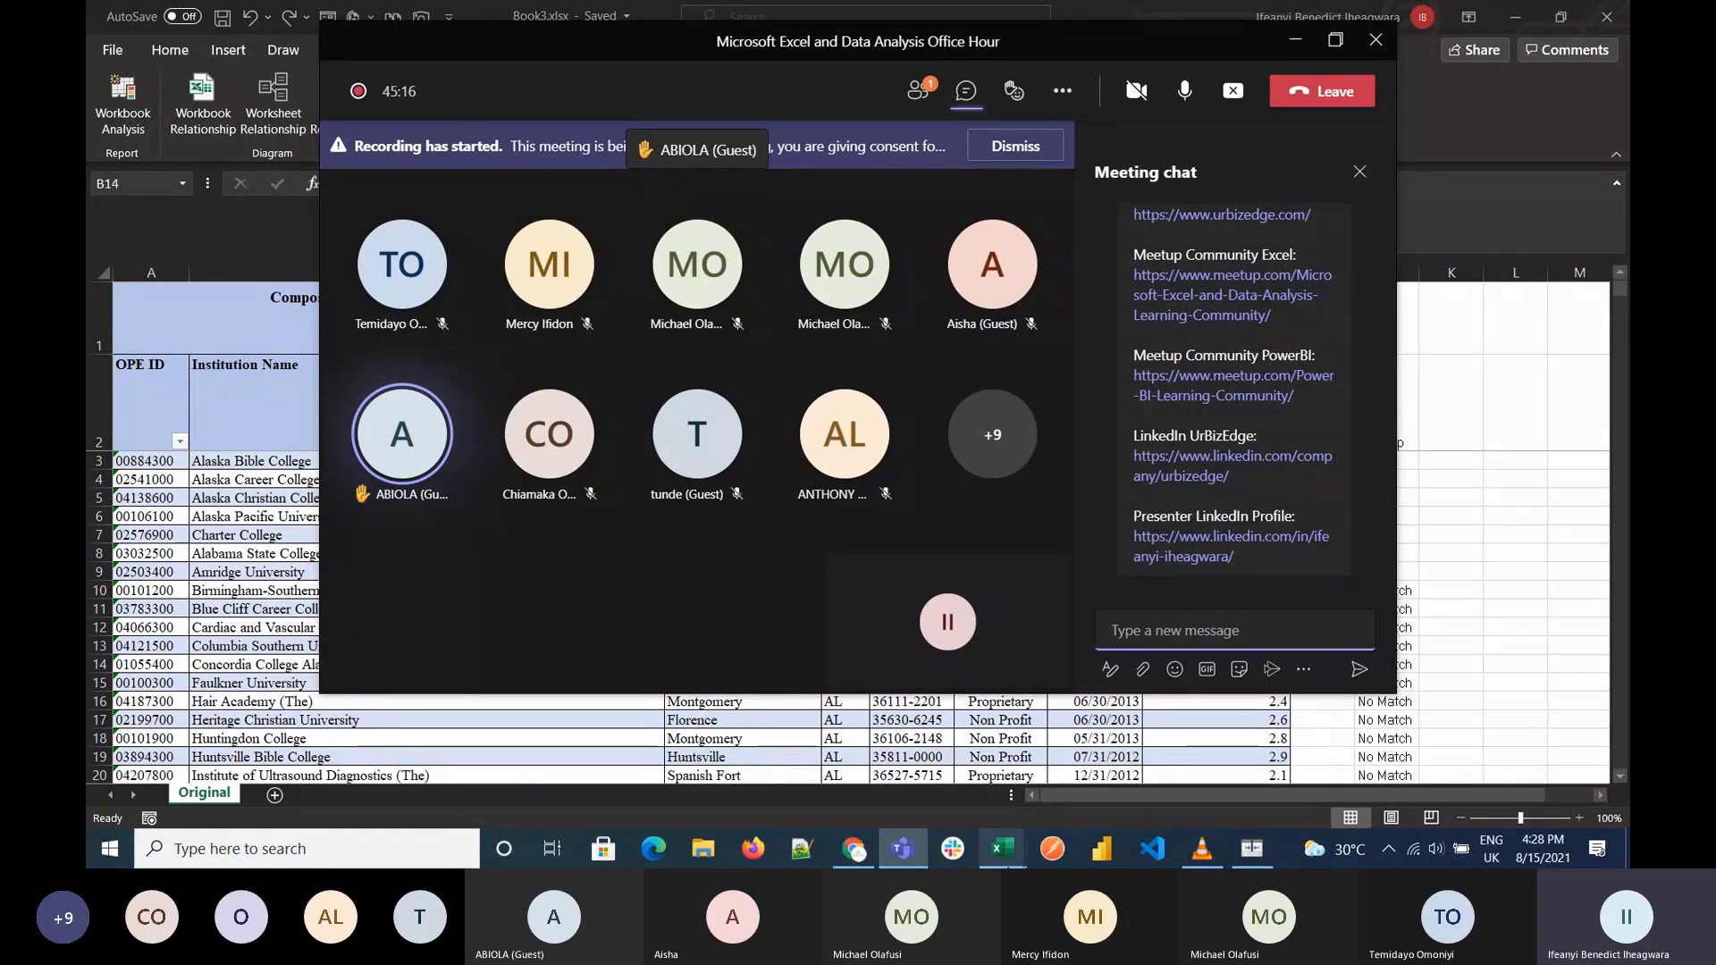
Step: Switch to the comparing excel sheets.xlsx workbook in Excel and inspect the highlighted Region cells on Sales Team Sheet (2), selecting C25
{"action": "left_click", "coordinate": [1002, 850]}
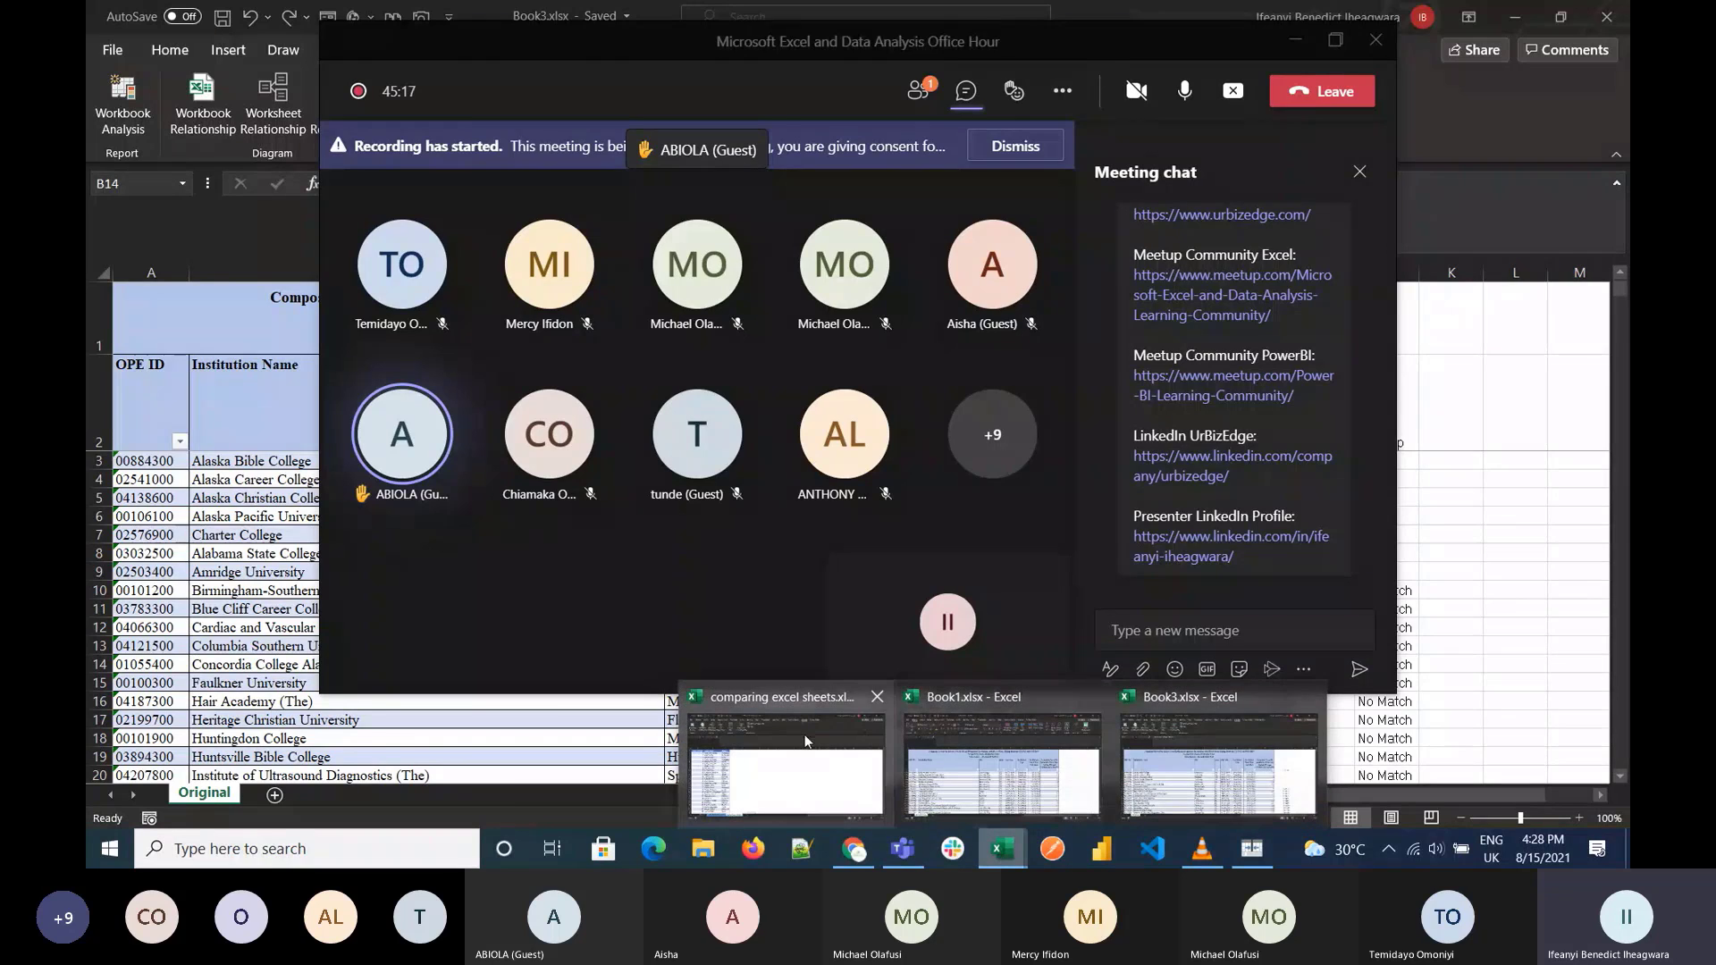
{"action": "left_click", "coordinate": [894, 738]}
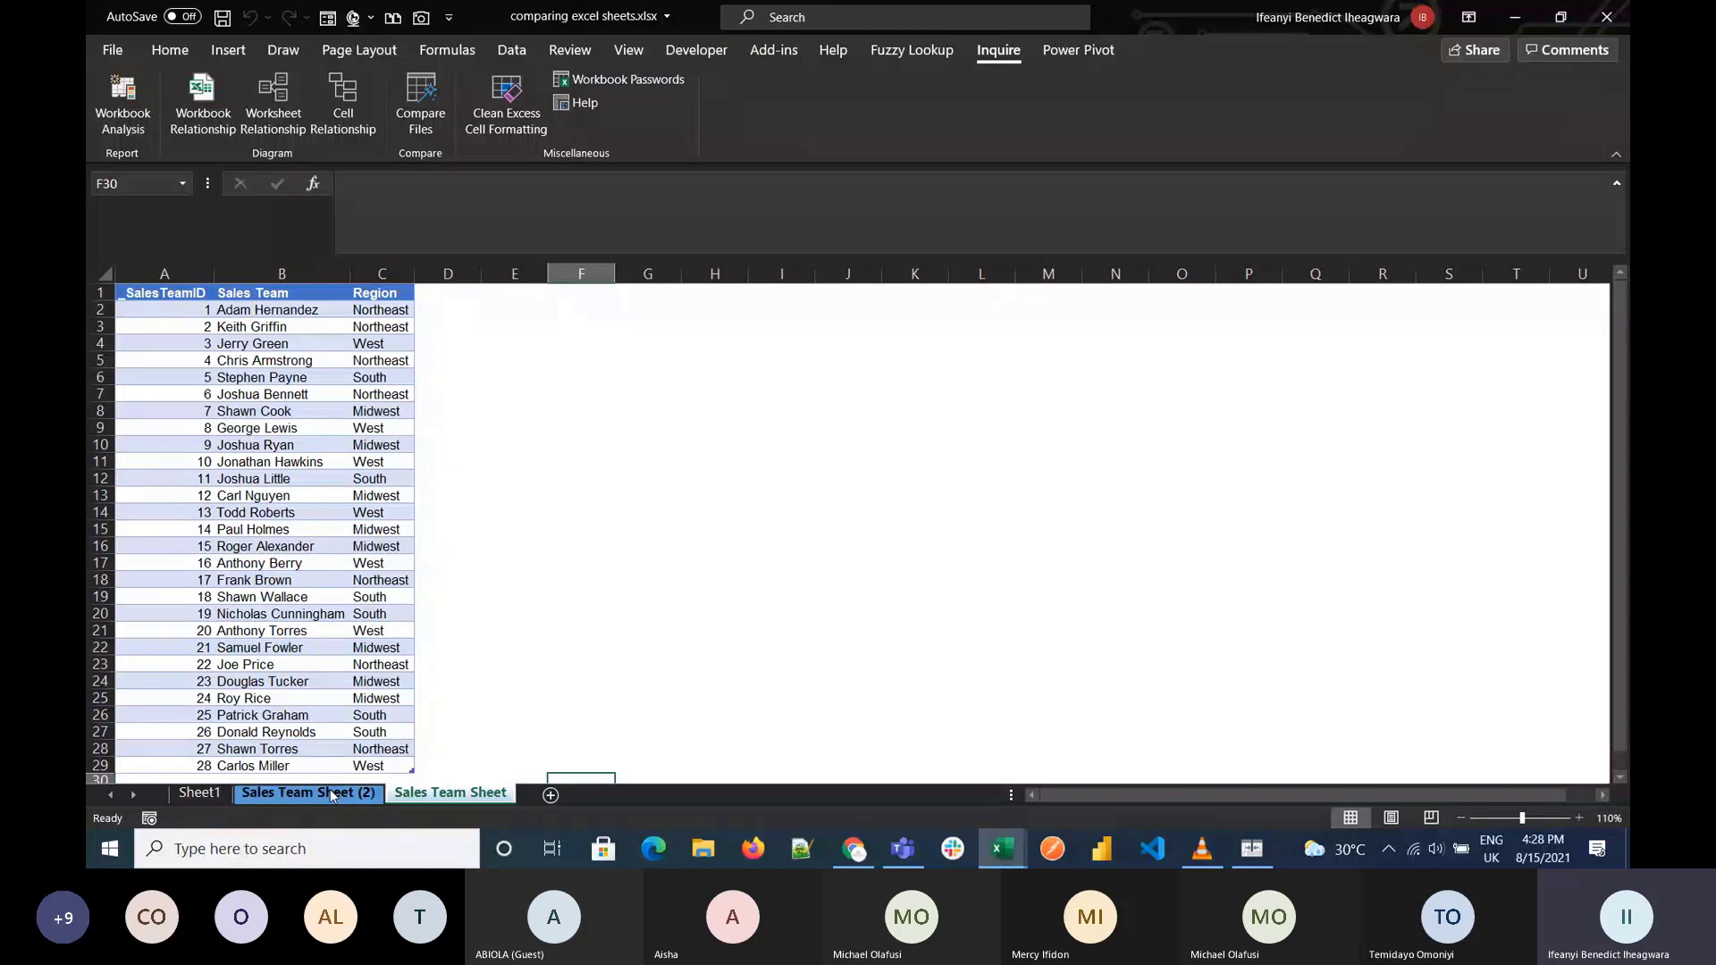
{"action": "left_click", "coordinate": [426, 794]}
{"action": "left_click", "coordinate": [364, 793]}
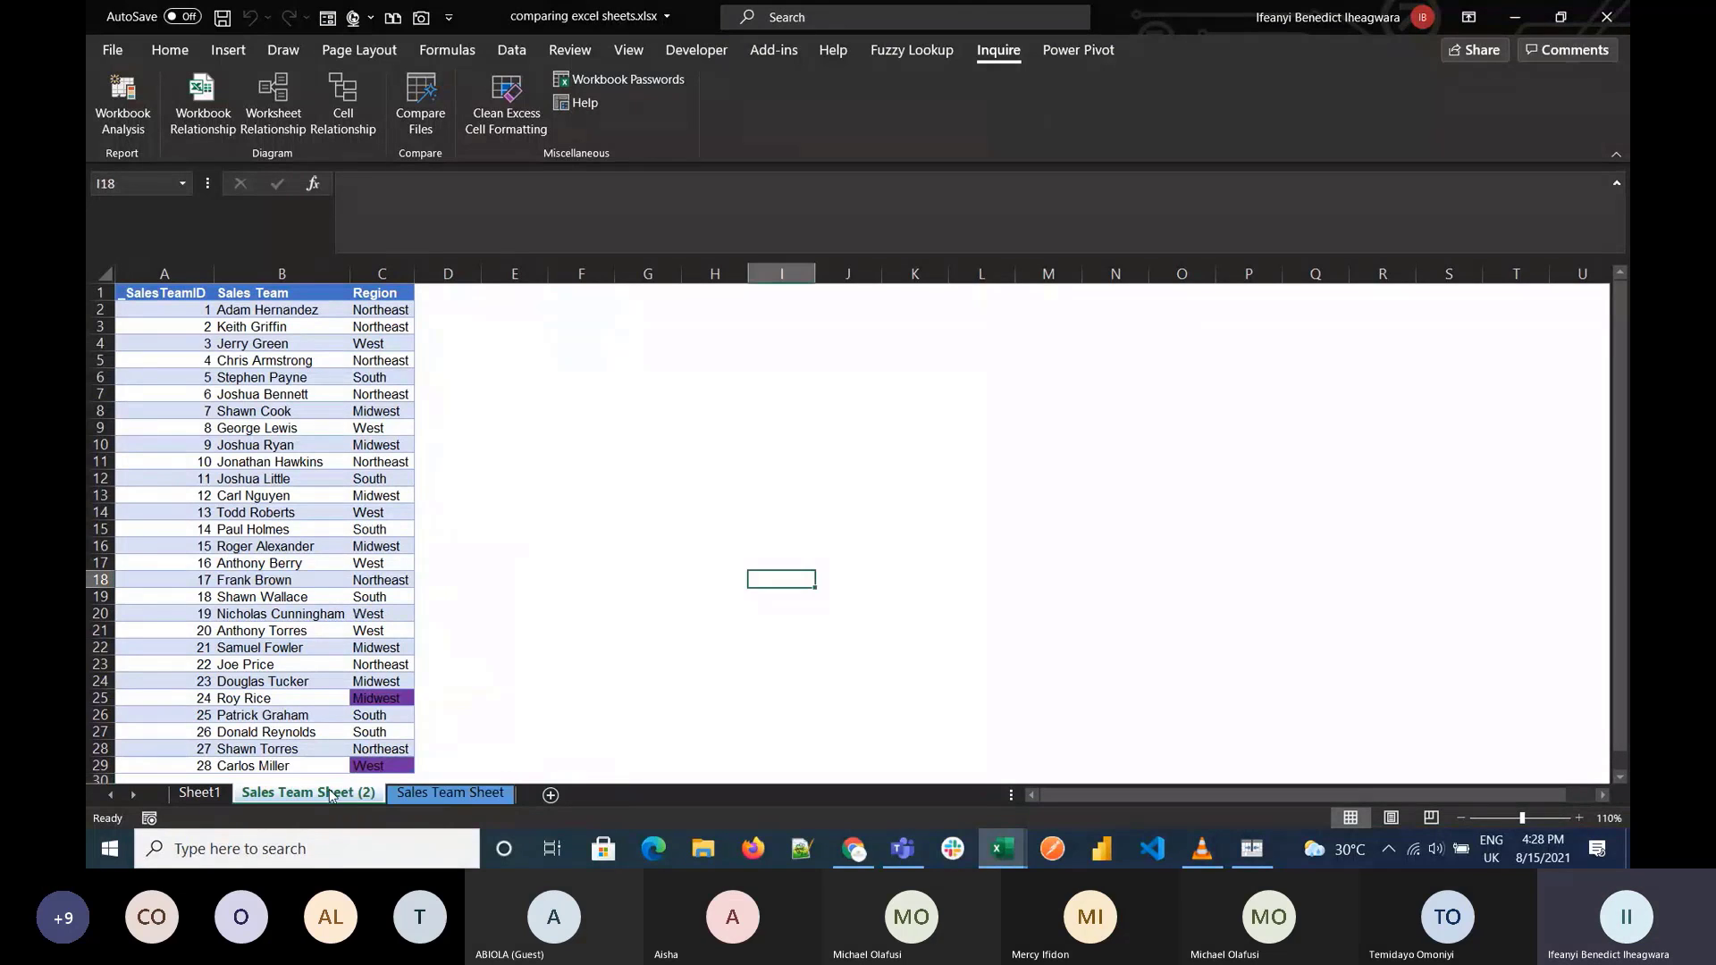
{"action": "left_click", "coordinate": [379, 698]}
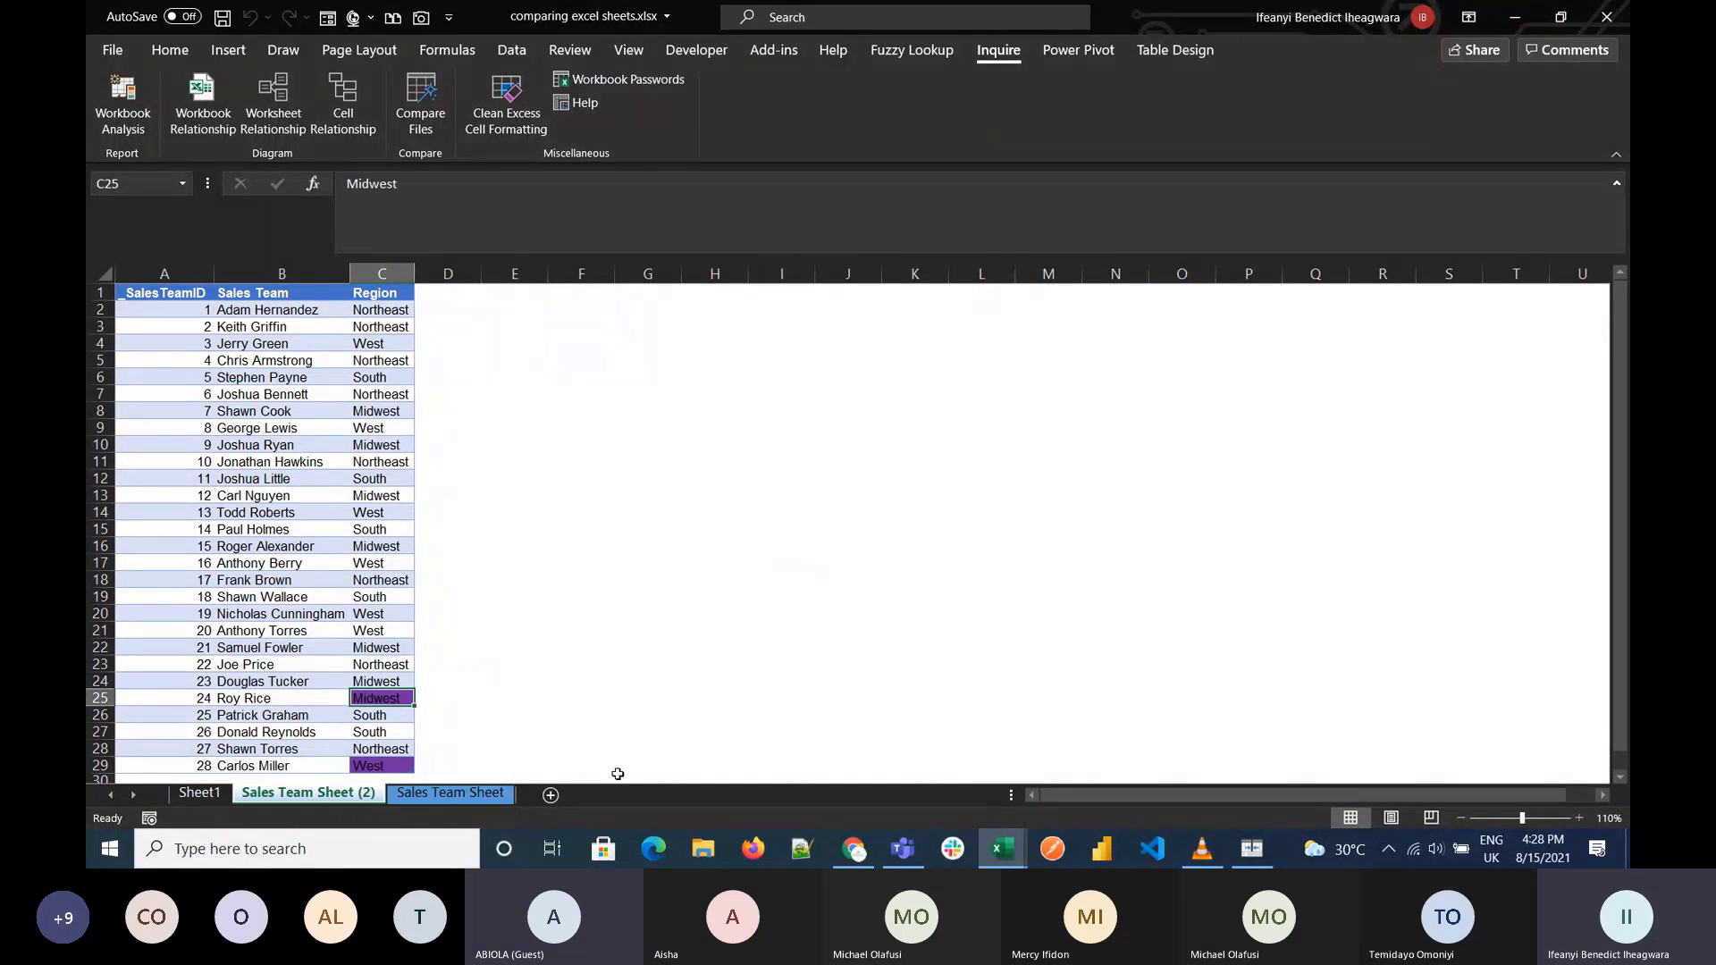
Step: Switch to the Book1.xlsx workbook and go back up through the Second Copy sheet towards its first records
{"action": "left_click", "coordinate": [1002, 849]}
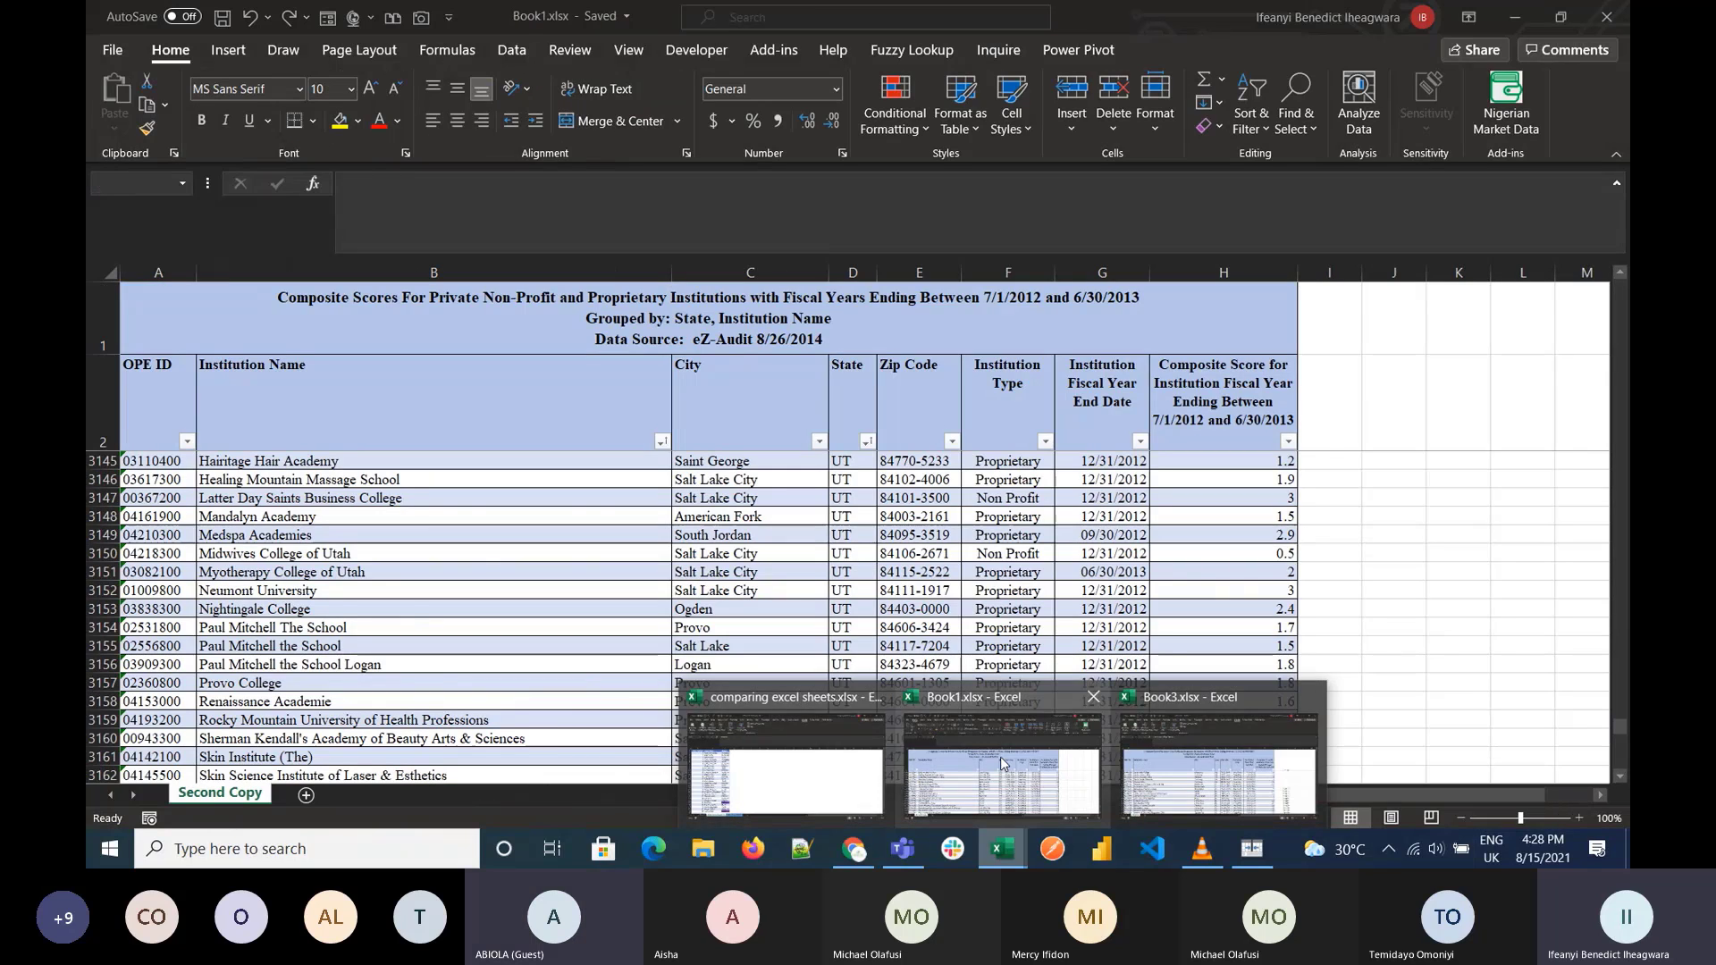
{"action": "left_click", "coordinate": [1000, 756]}
{"action": "scroll", "coordinate": [1086, 690], "scroll_direction": "up", "scroll_amount": 20}
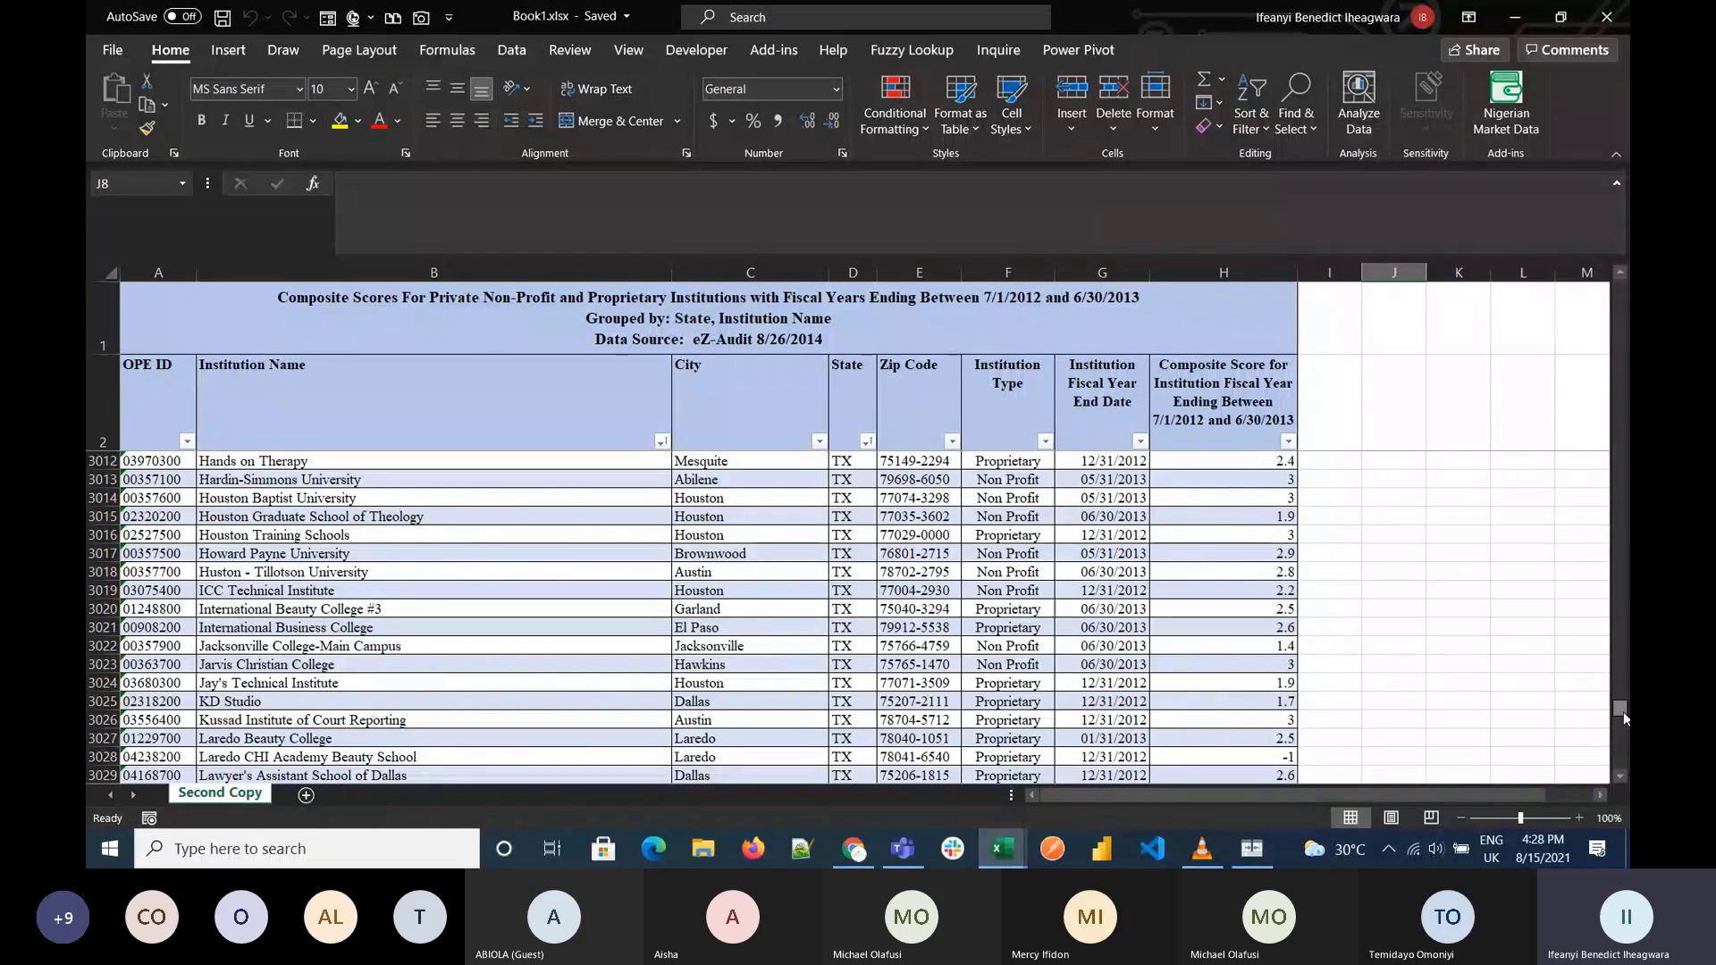
{"action": "left_click_drag", "start_coordinate": [1621, 711], "coordinate": [1588, 193]}
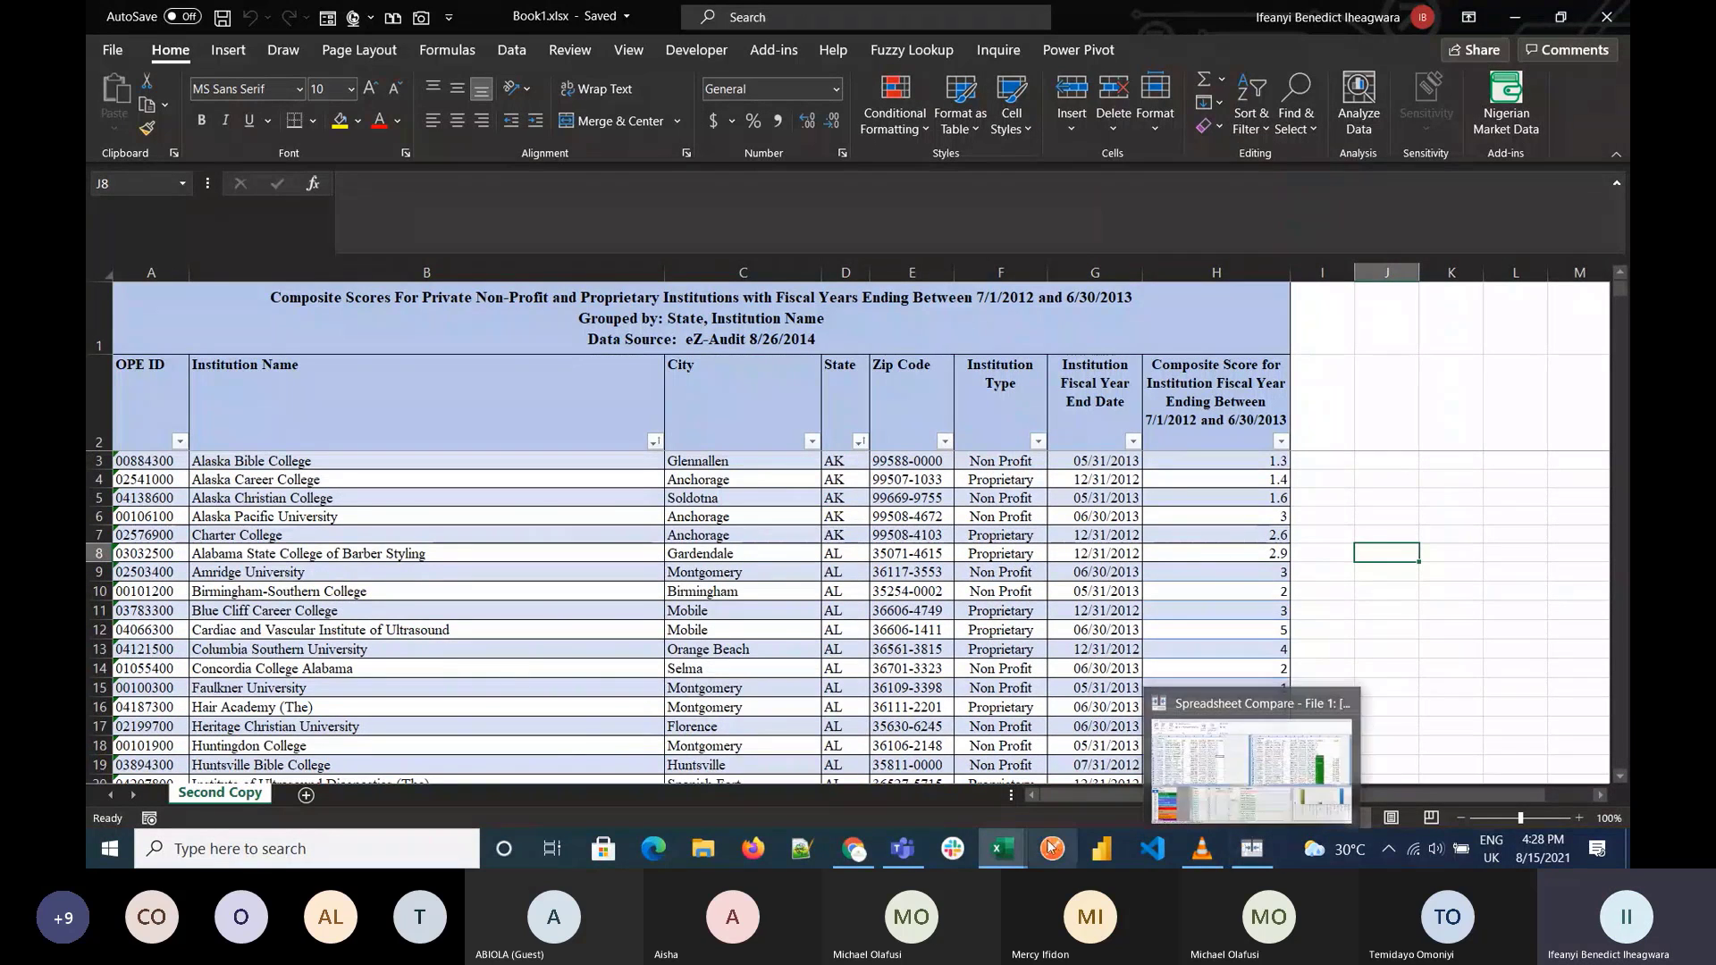
{"action": "left_click", "coordinate": [923, 853]}
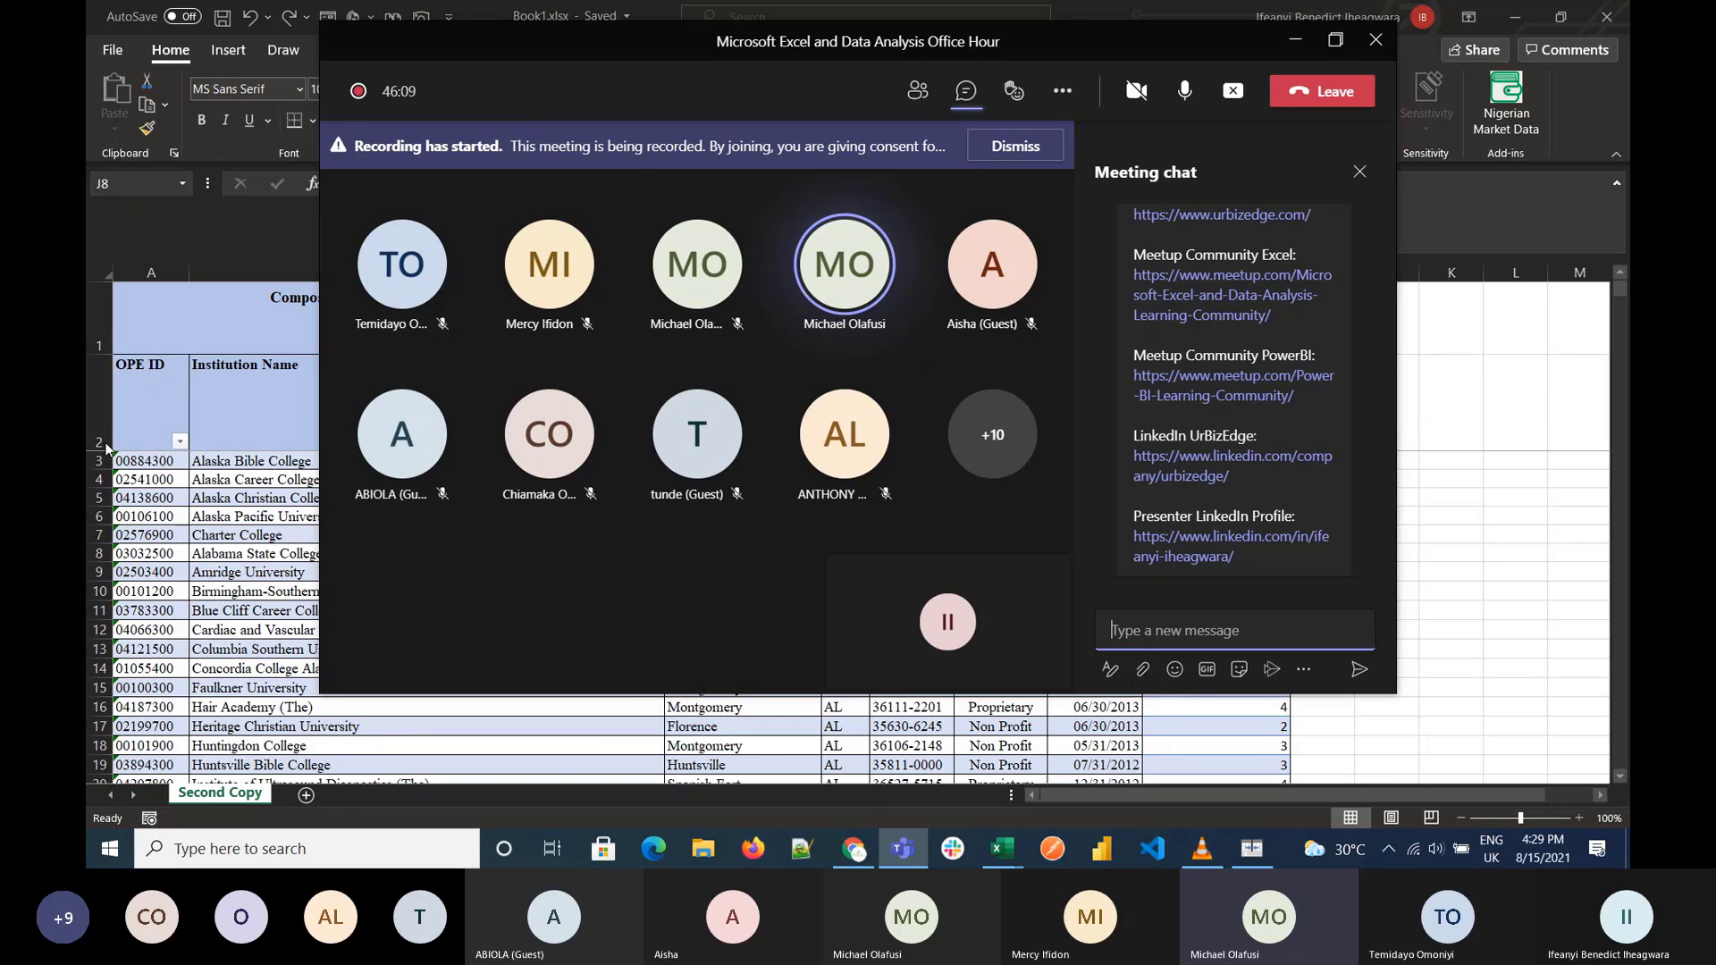
{"action": "key", "text": "alt+Tab"}
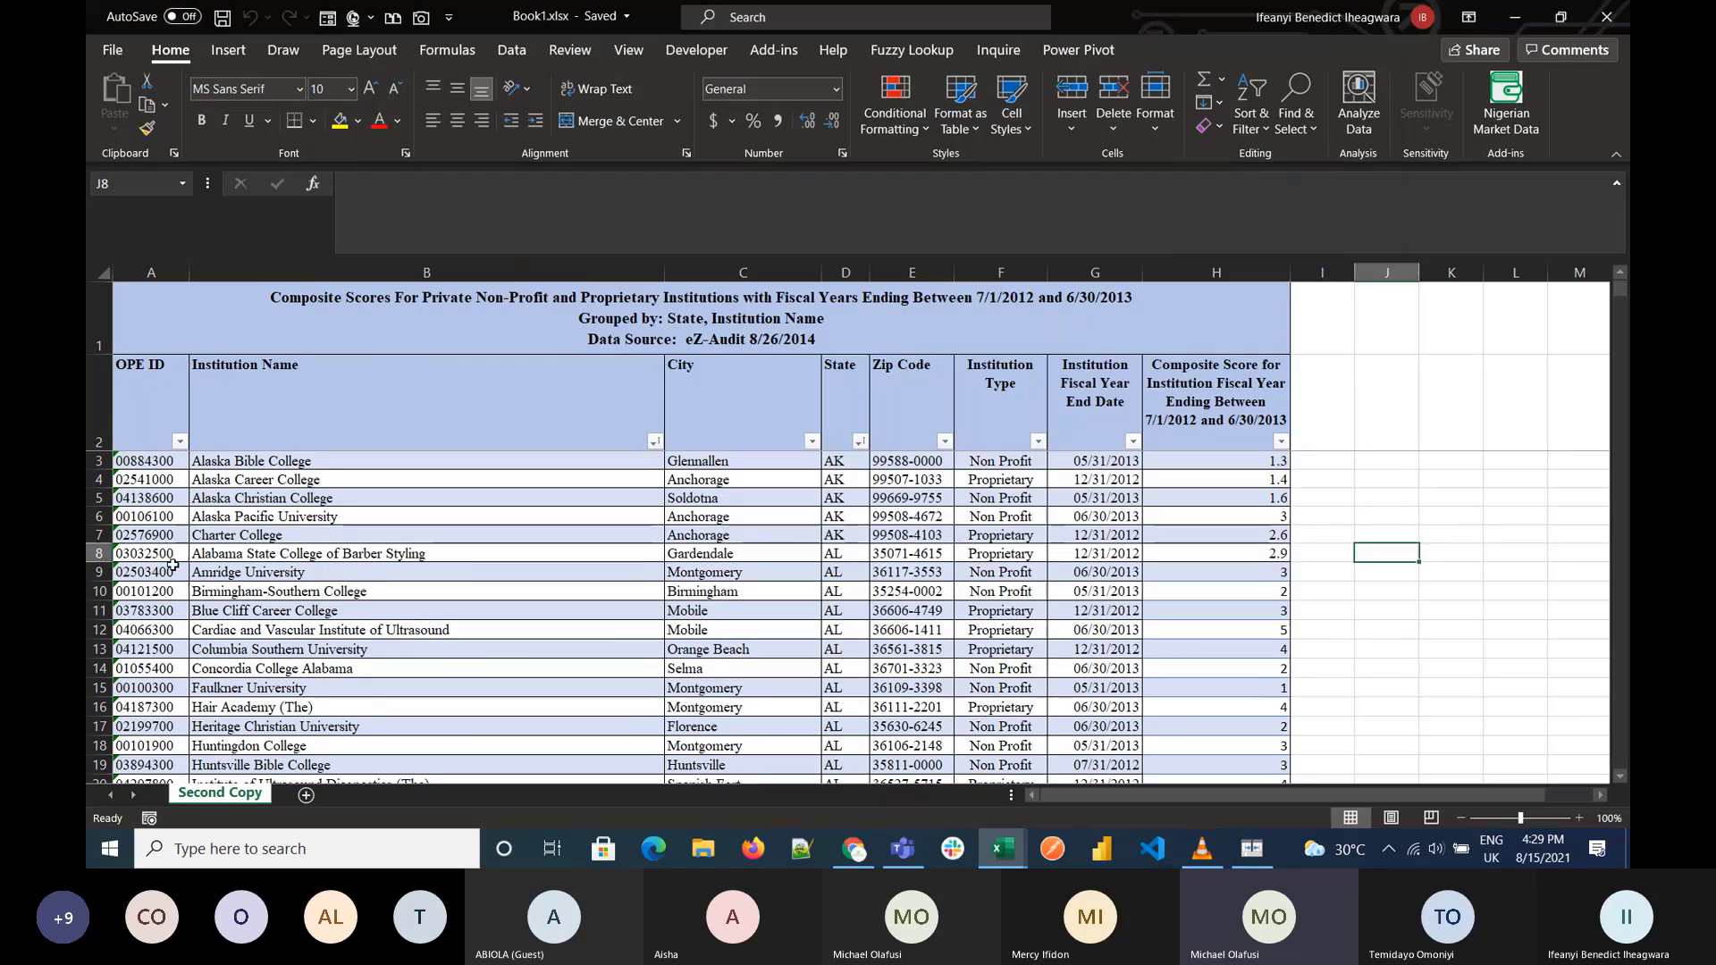
{"action": "scroll", "coordinate": [703, 548], "scroll_direction": "up", "scroll_amount": 1}
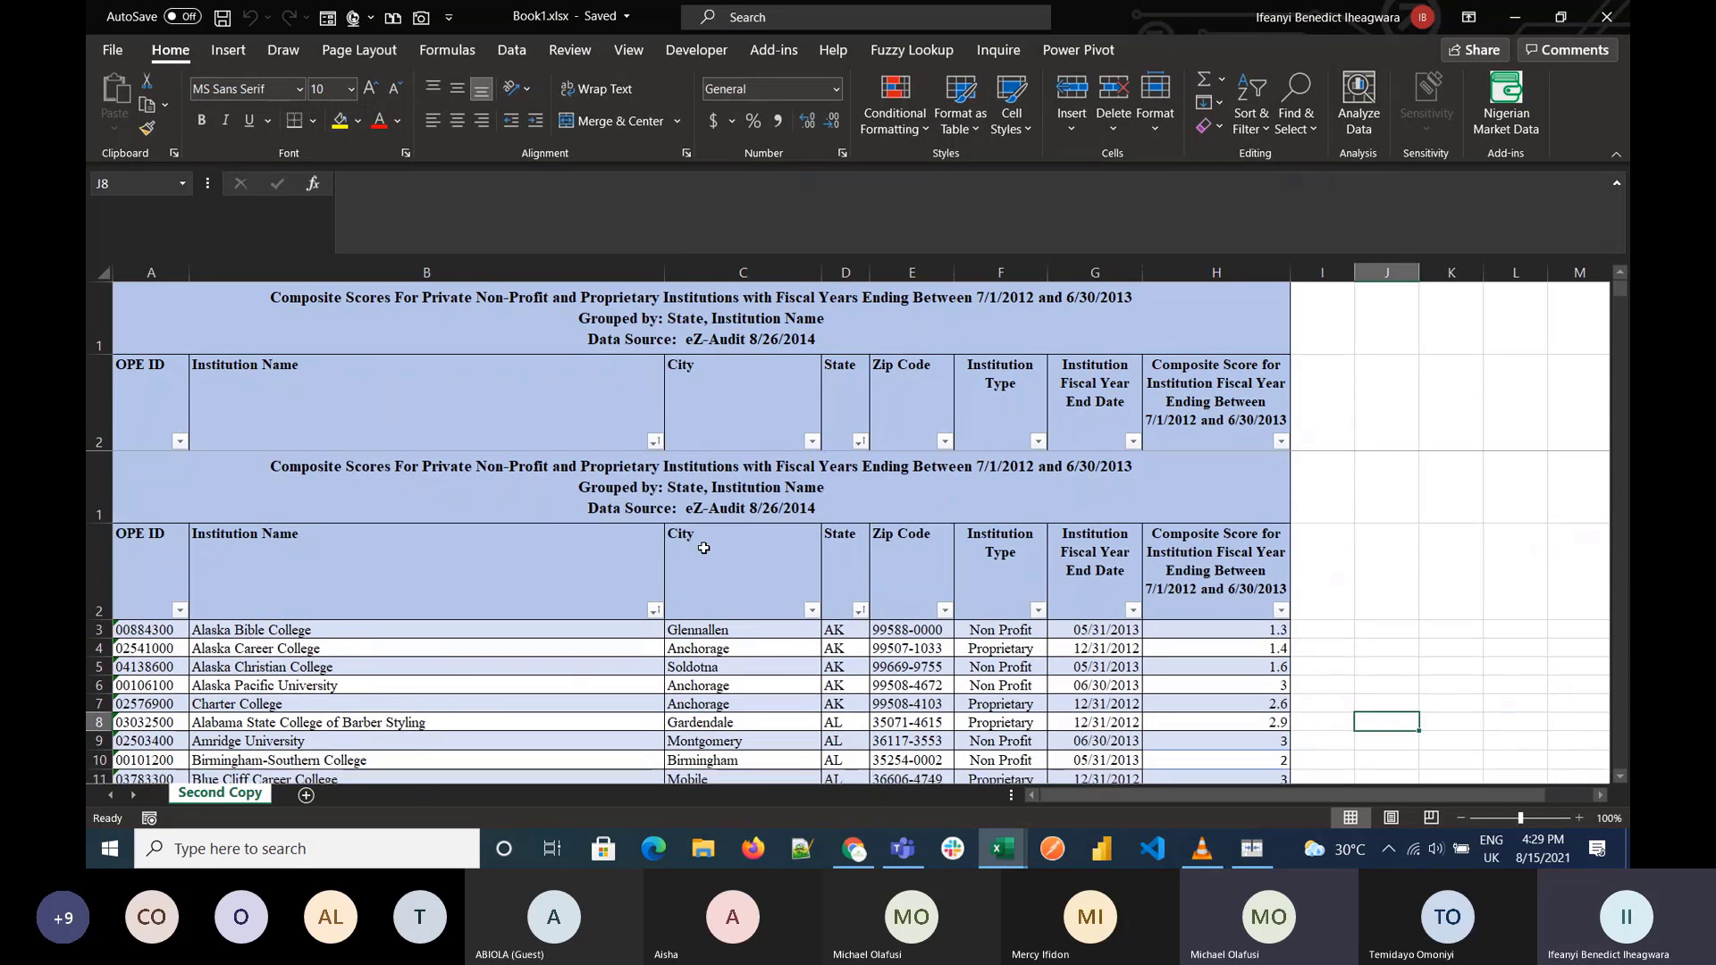
{"action": "scroll", "coordinate": [703, 548], "scroll_direction": "down", "scroll_amount": 1}
Step: Switch to the Book3.xlsx workbook and examine the comparison formula in cell J3 under the Vlookup heading
{"action": "left_click", "coordinate": [1021, 860]}
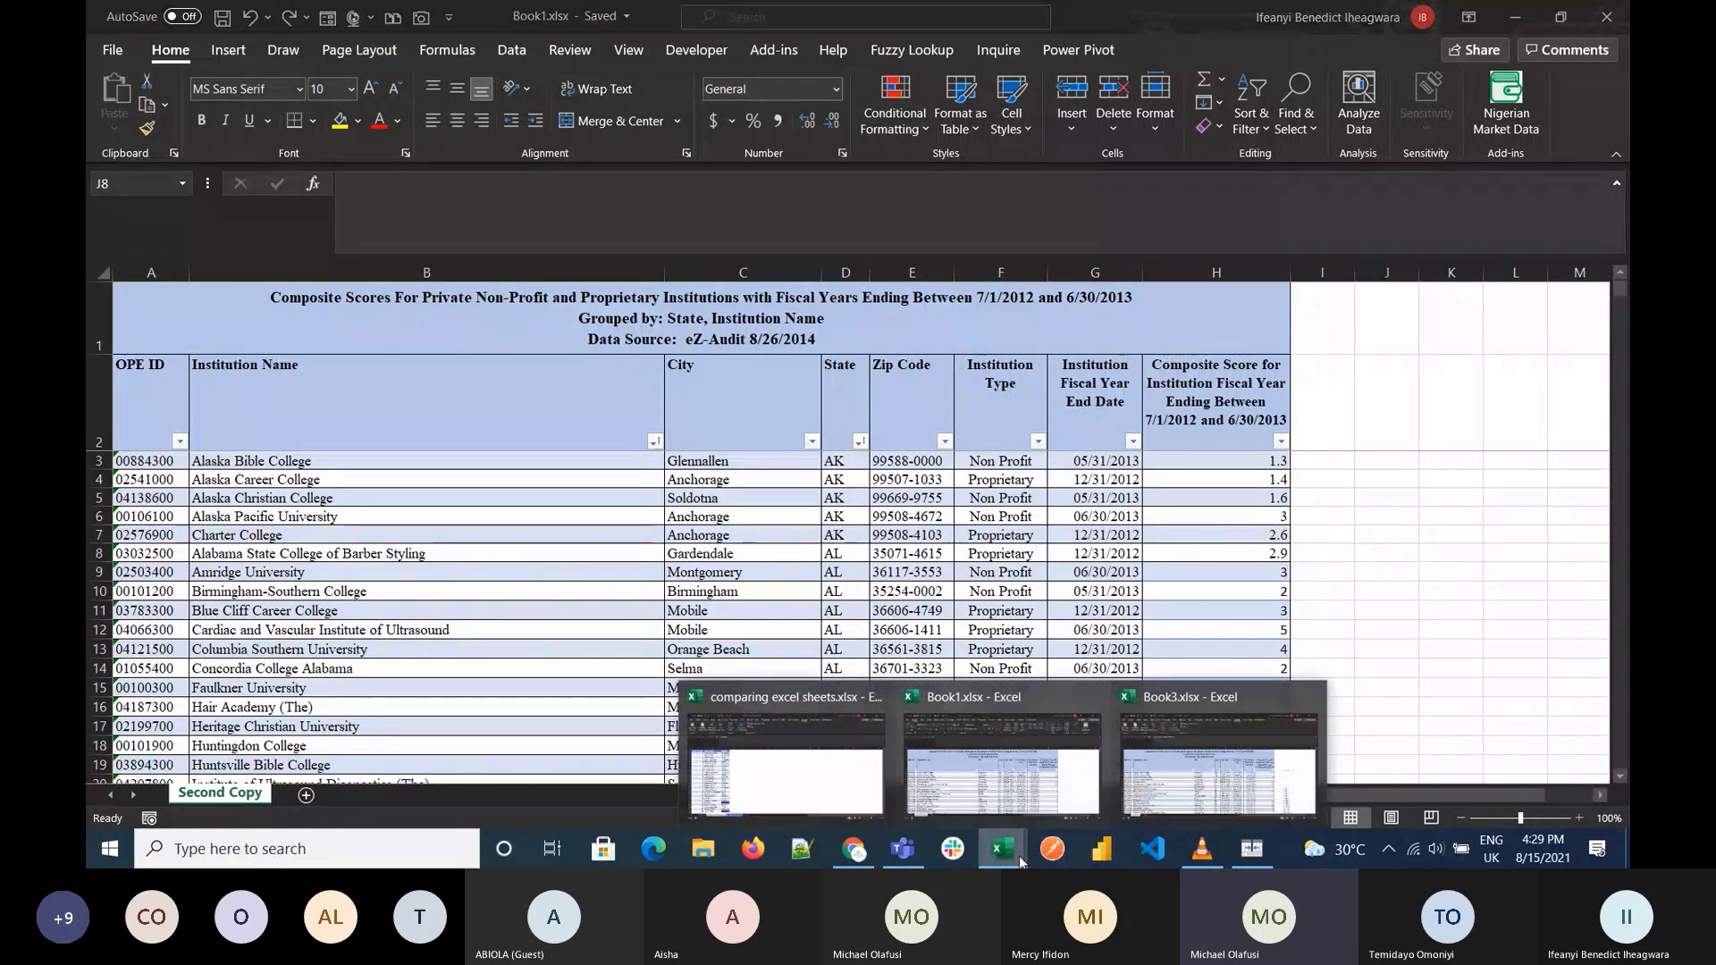
{"action": "left_click", "coordinate": [1200, 758]}
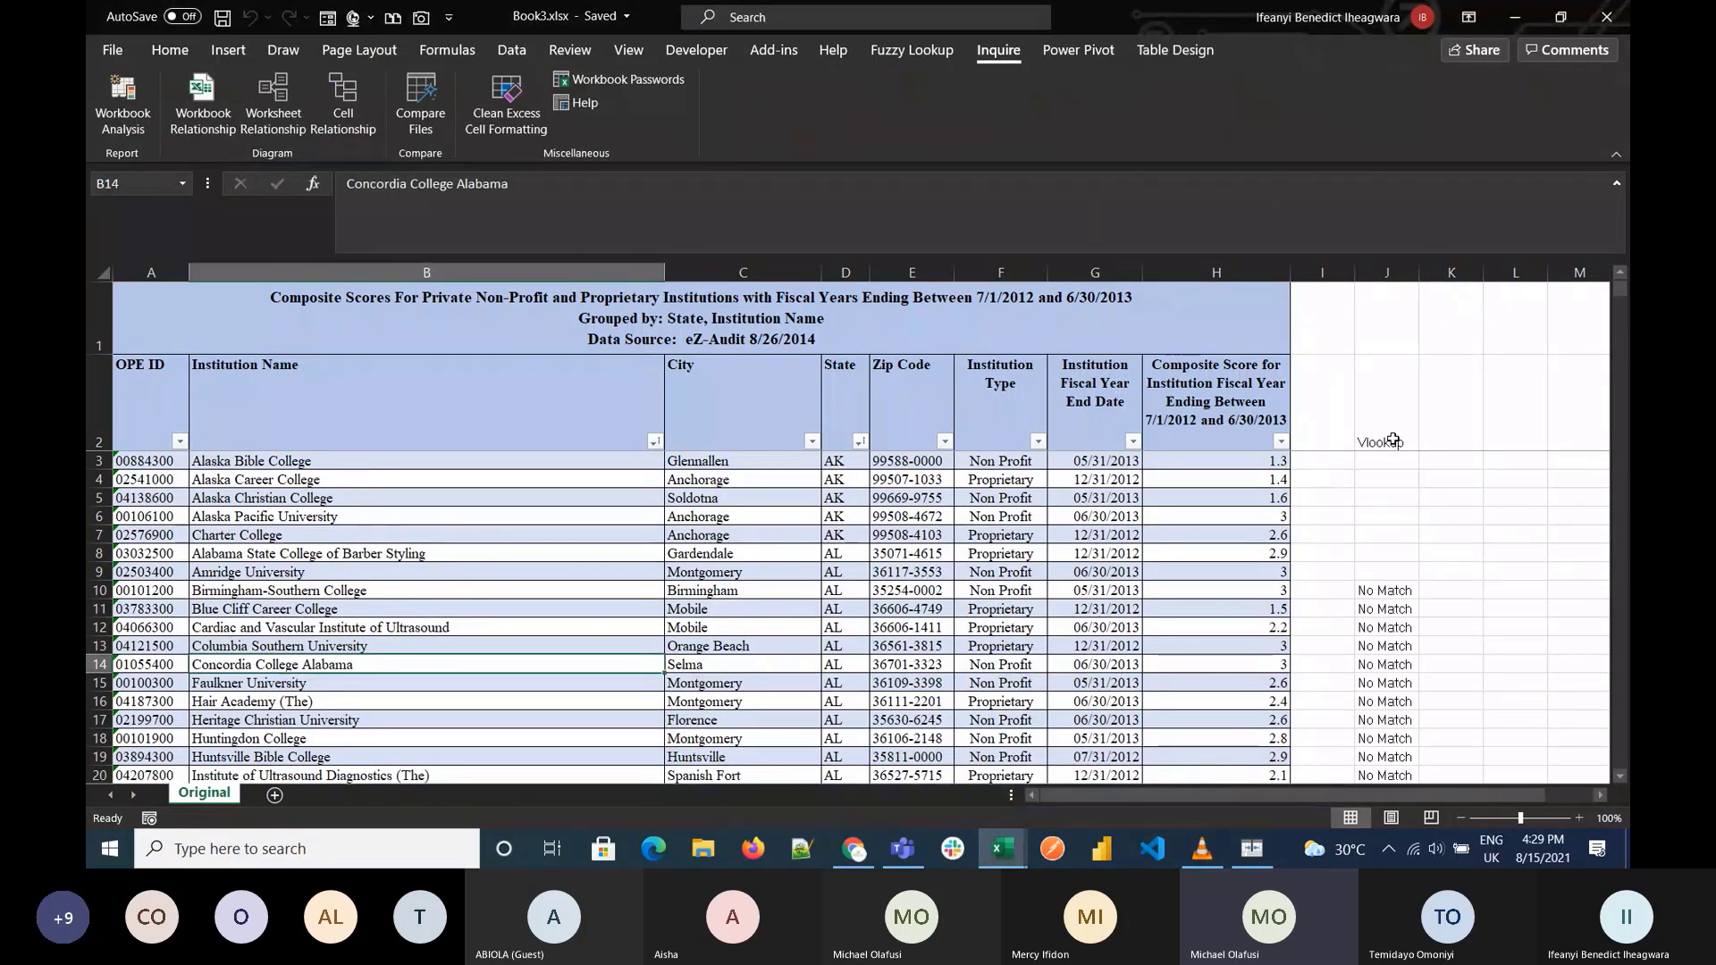
{"action": "left_click", "coordinate": [1391, 441]}
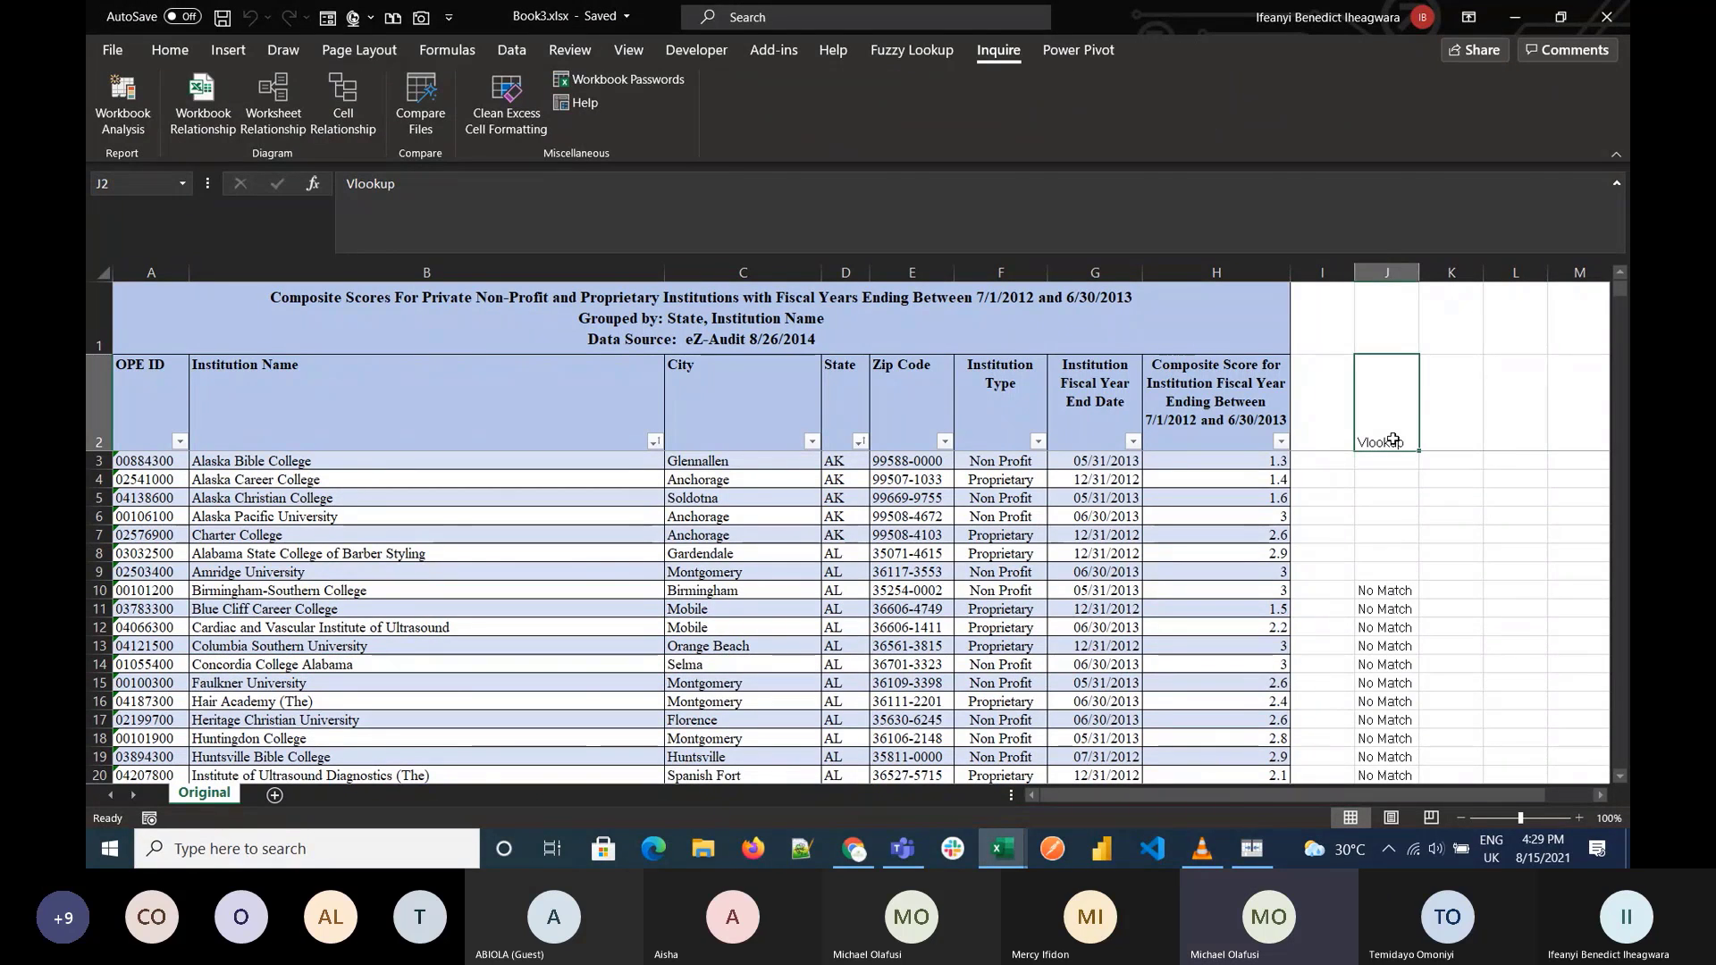
{"action": "key", "text": "Down"}
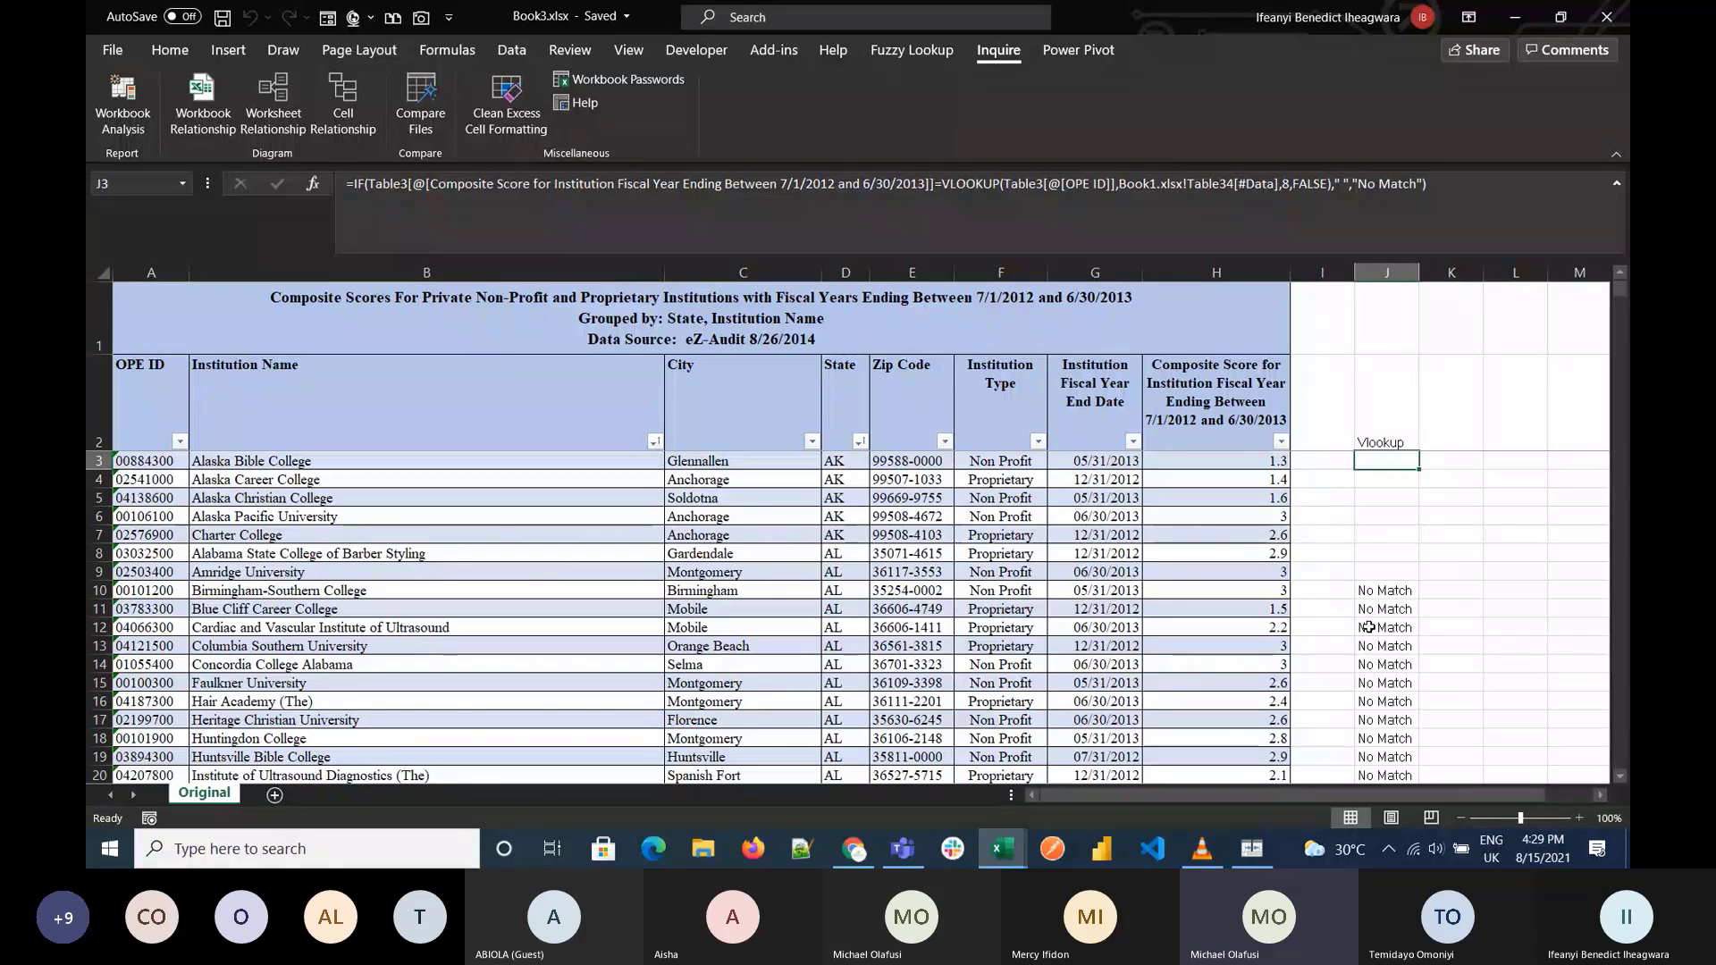
Step: Switch to Spreadsheet Compare and examine the highlighted cells and the list of changes between Book1.xlsx and Book3.xlsx
{"action": "left_click", "coordinate": [1251, 860]}
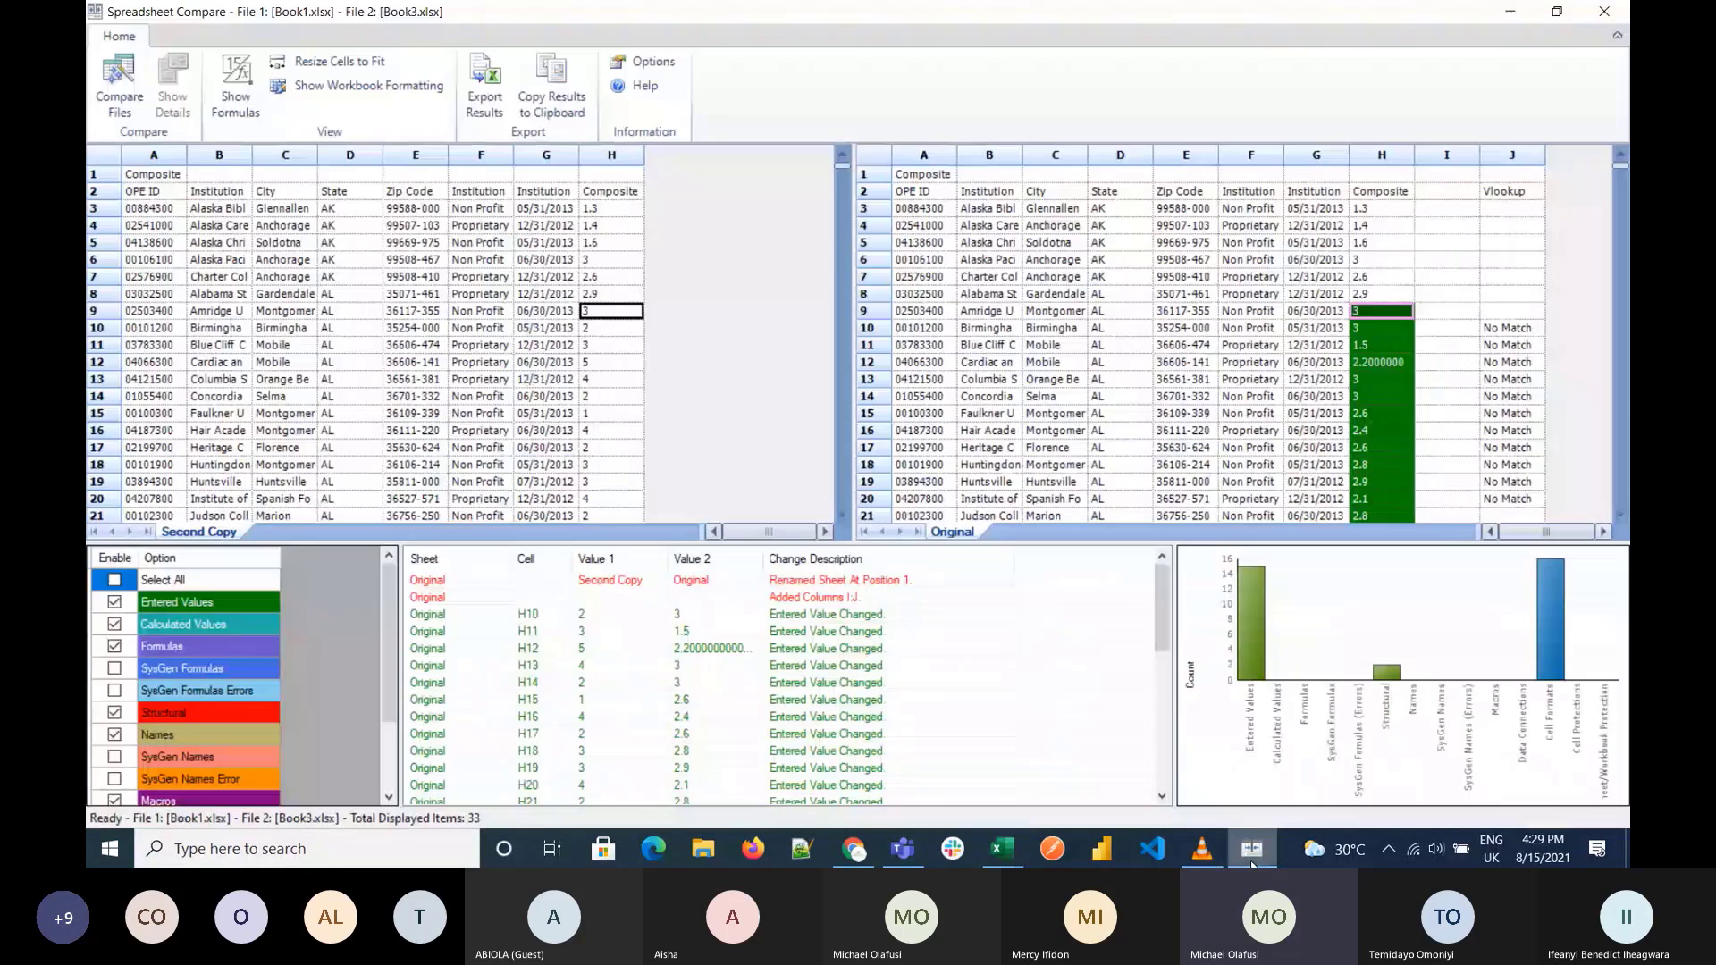
{"action": "left_click", "coordinate": [1251, 860]}
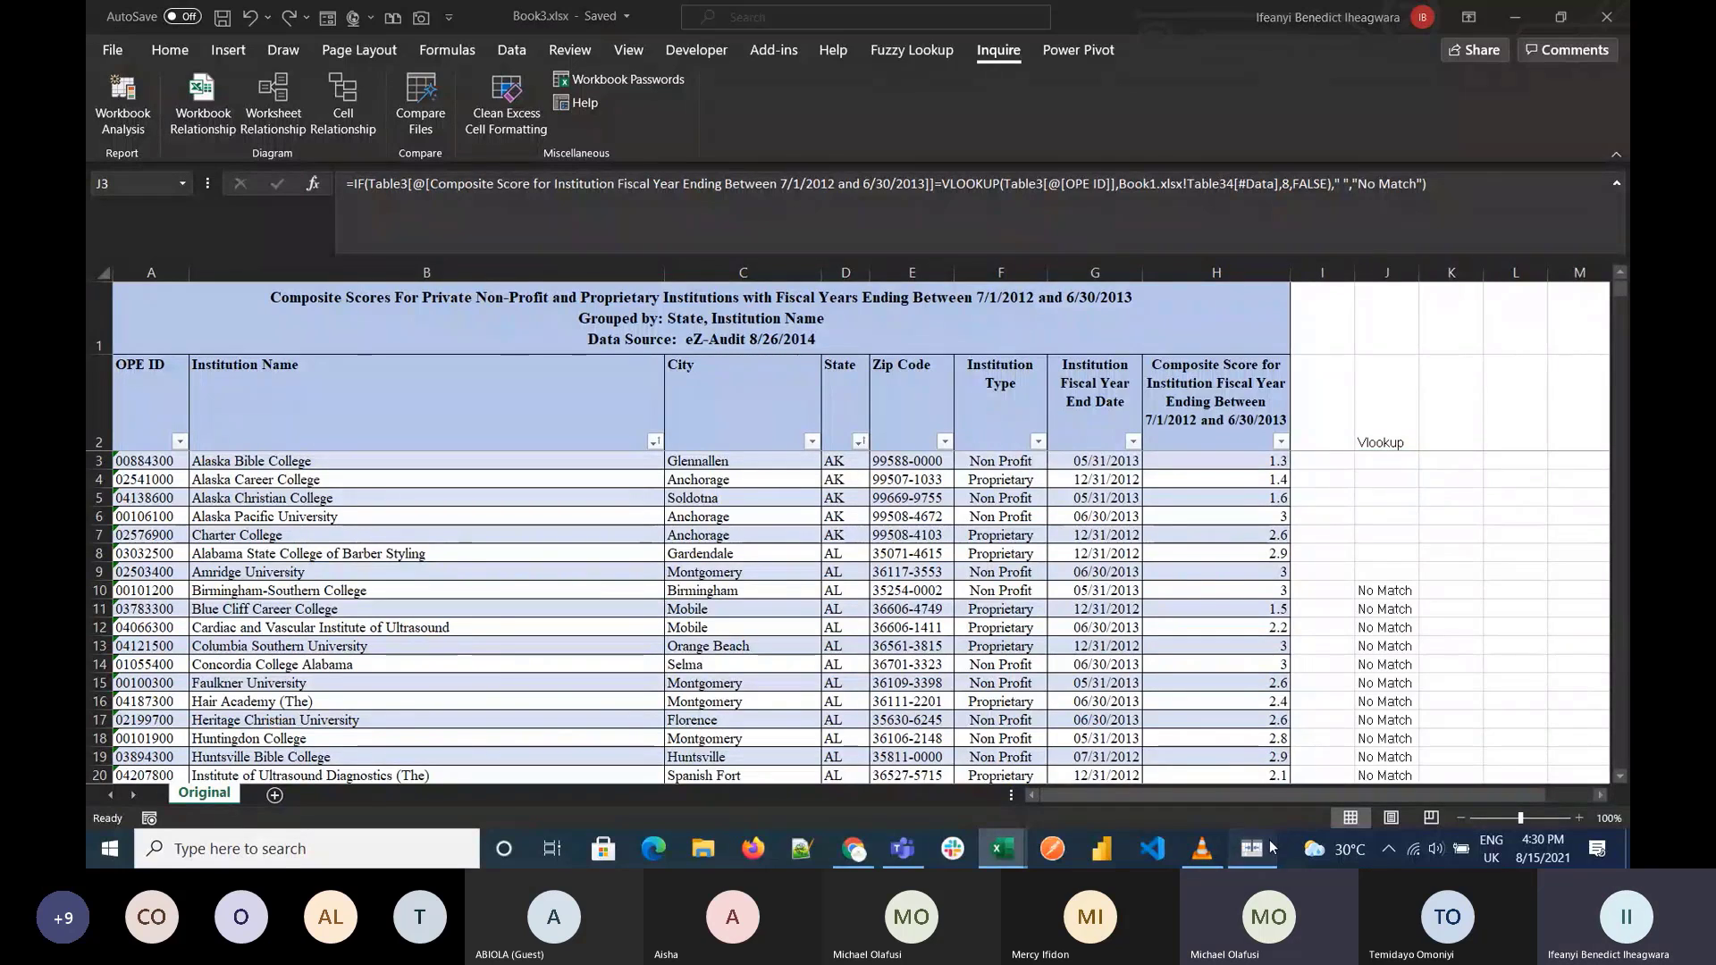
{"action": "left_click", "coordinate": [1268, 849]}
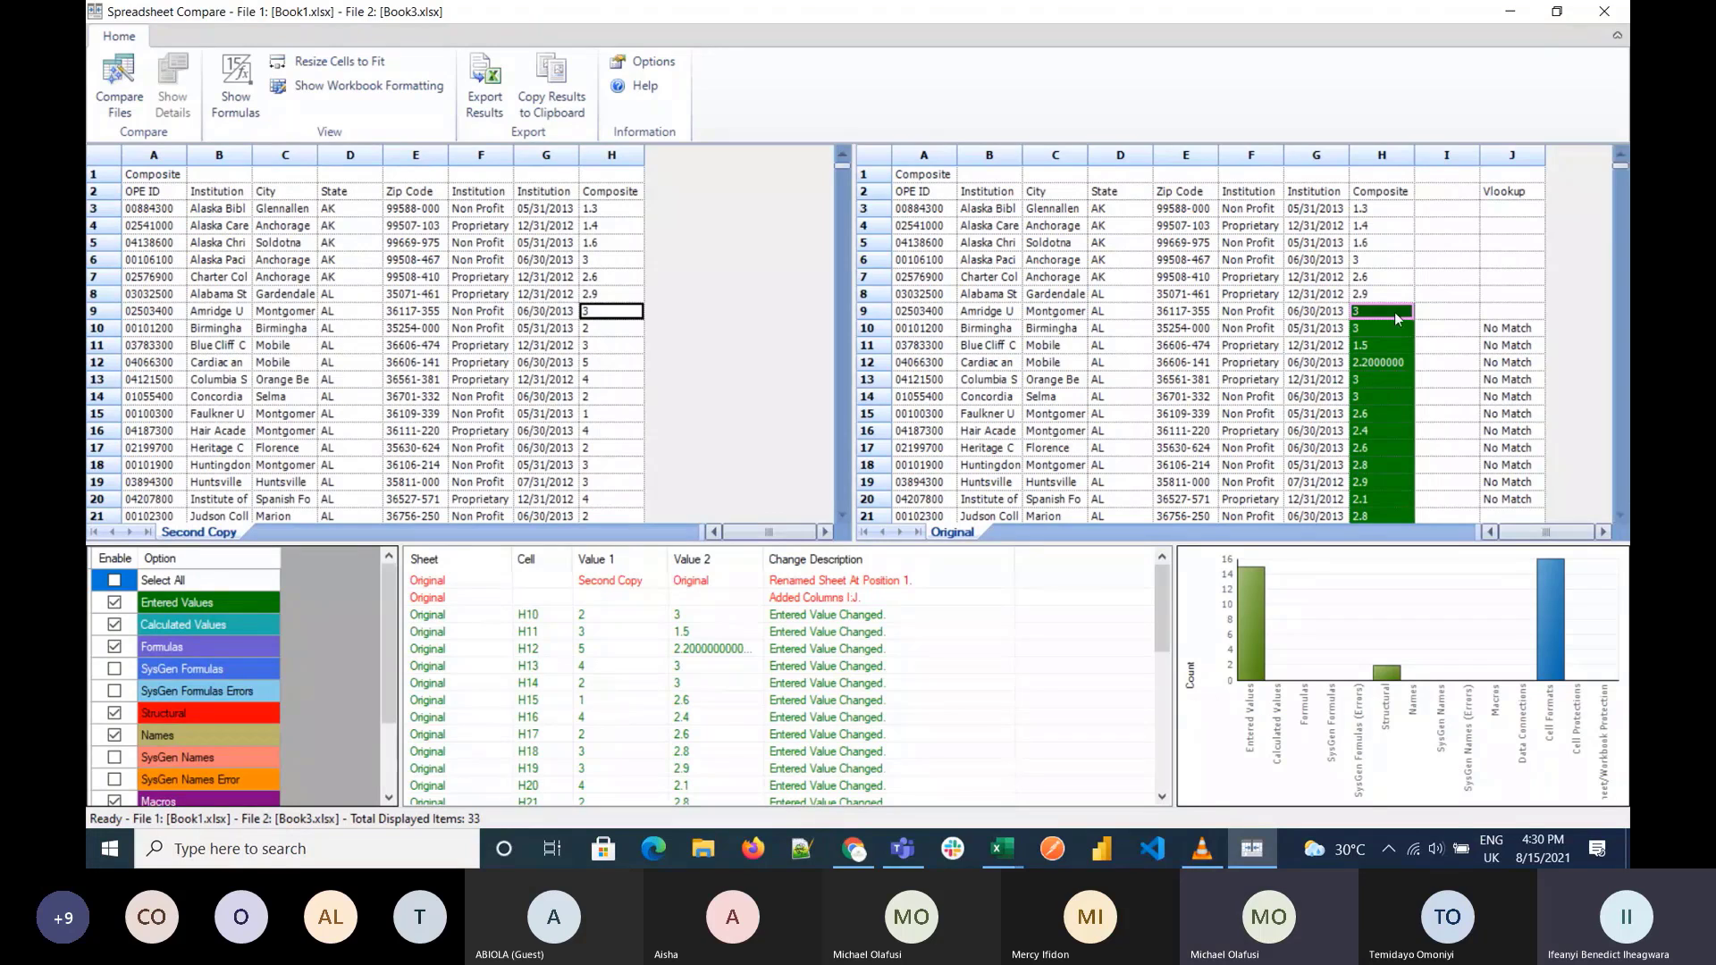
{"action": "scroll", "coordinate": [1387, 448], "scroll_direction": "down", "scroll_amount": 1}
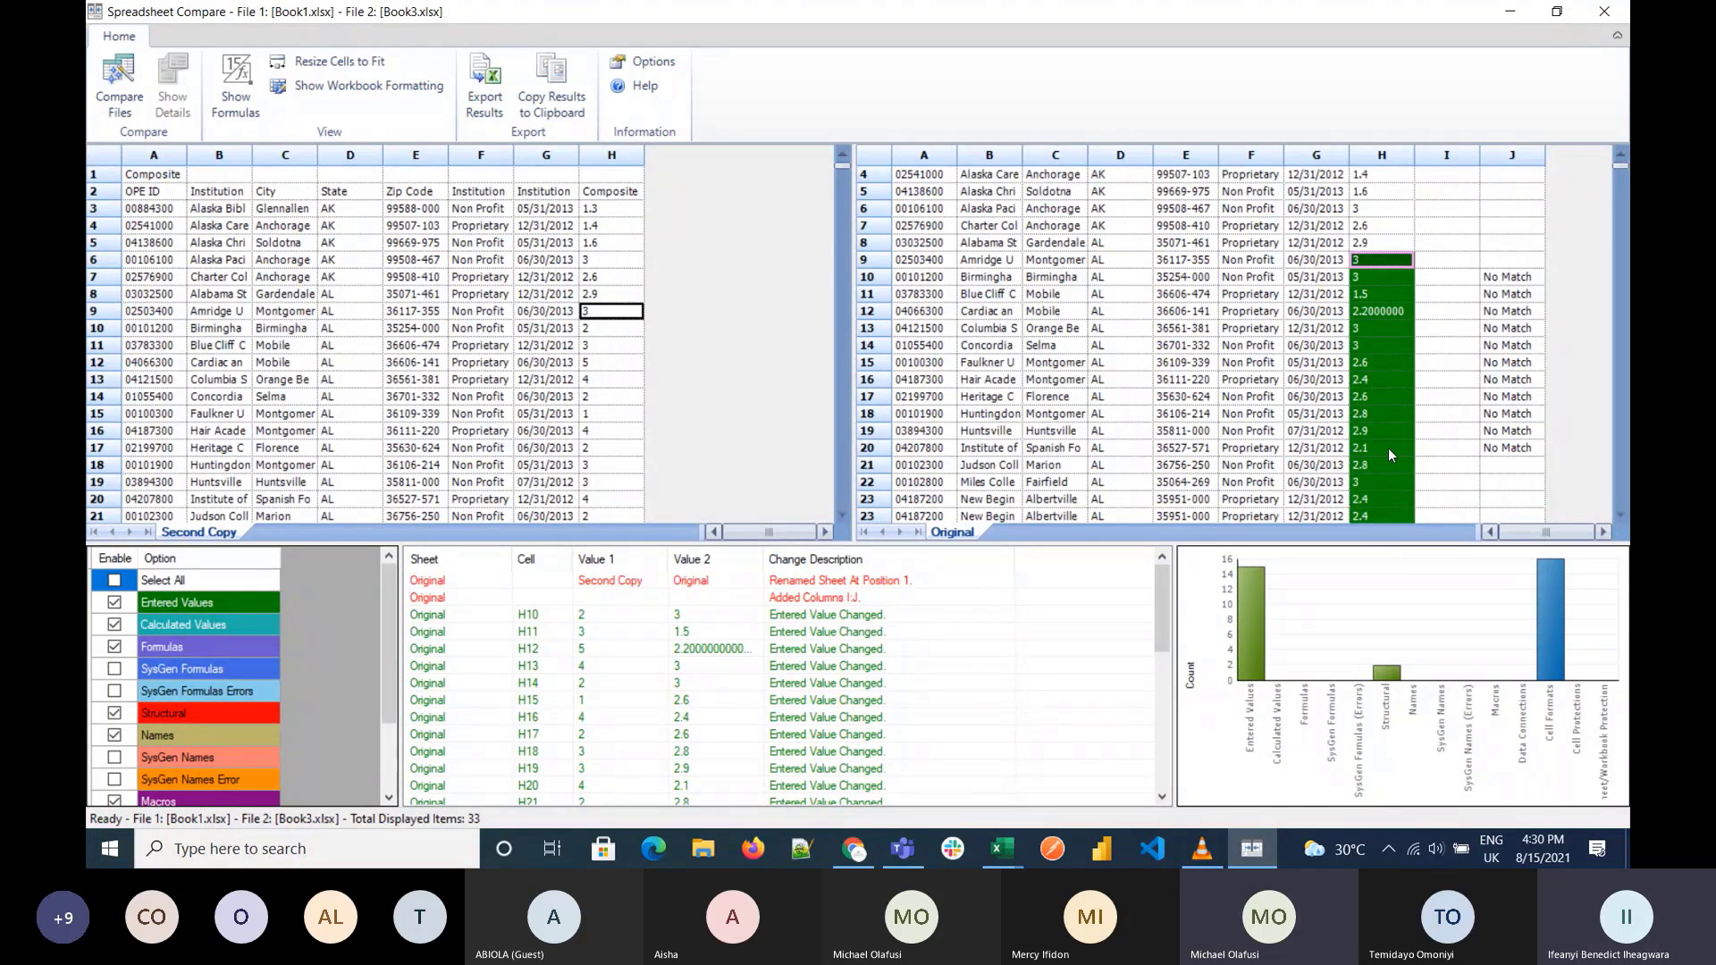
{"action": "scroll", "coordinate": [1387, 448], "scroll_direction": "down", "scroll_amount": 2}
{"action": "scroll", "coordinate": [1381, 323], "scroll_direction": "up", "scroll_amount": 3}
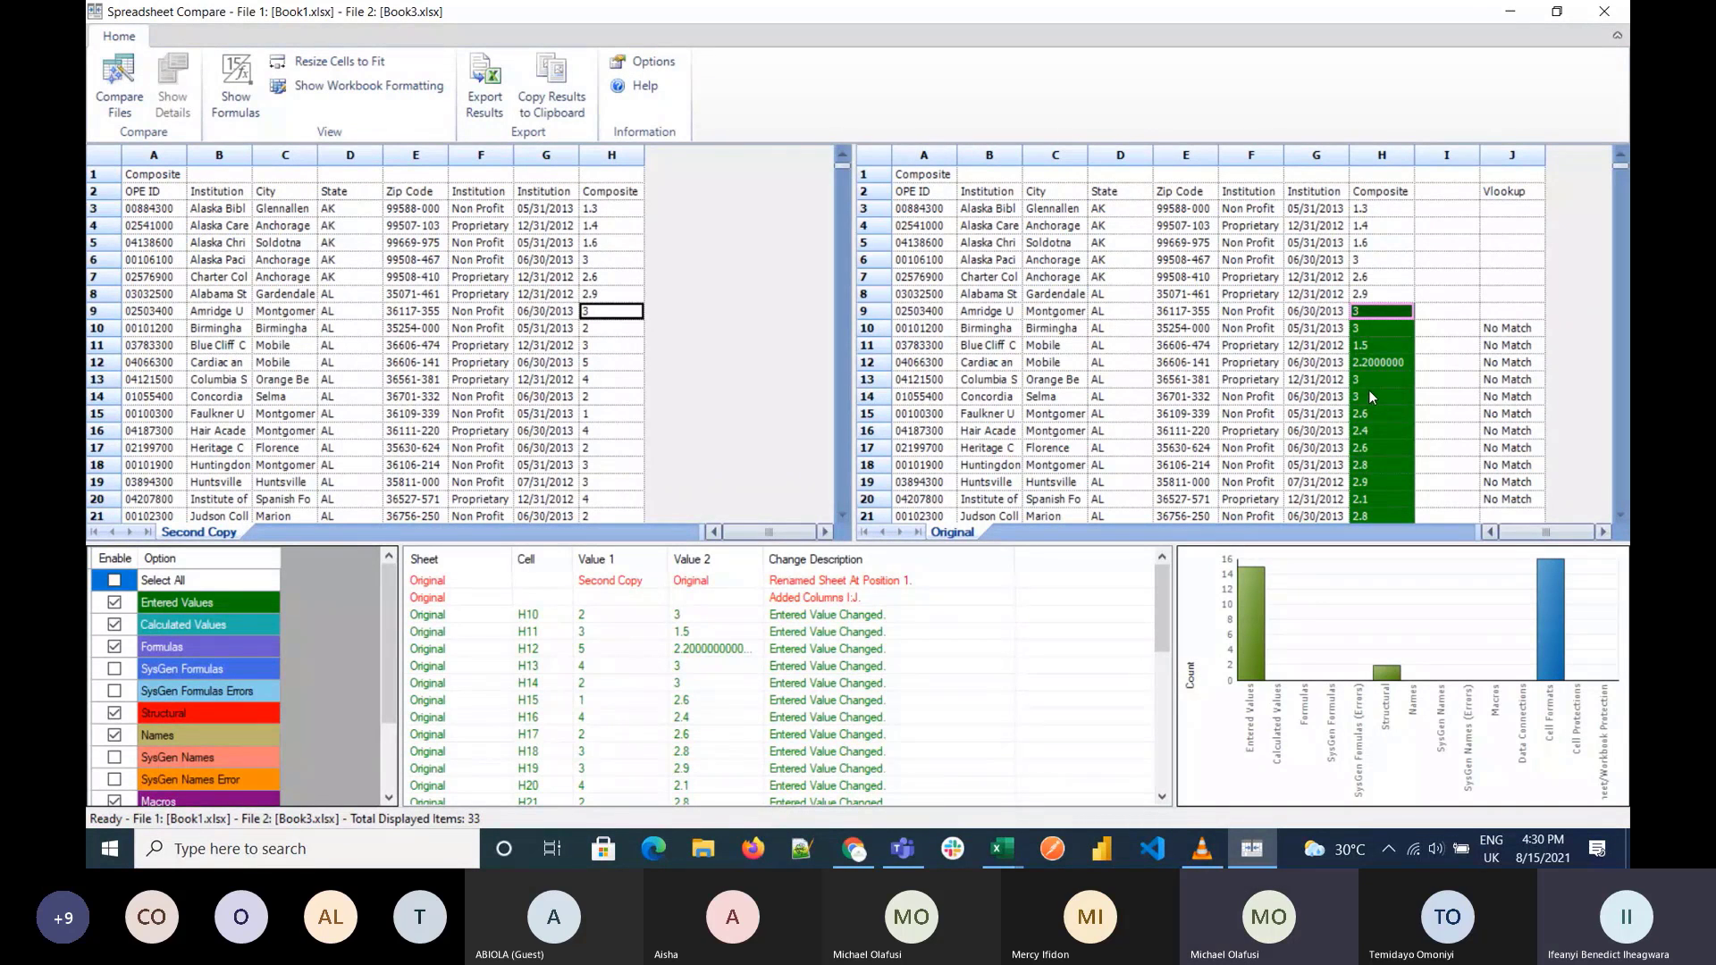
{"action": "scroll", "coordinate": [848, 635], "scroll_direction": "down", "scroll_amount": 2}
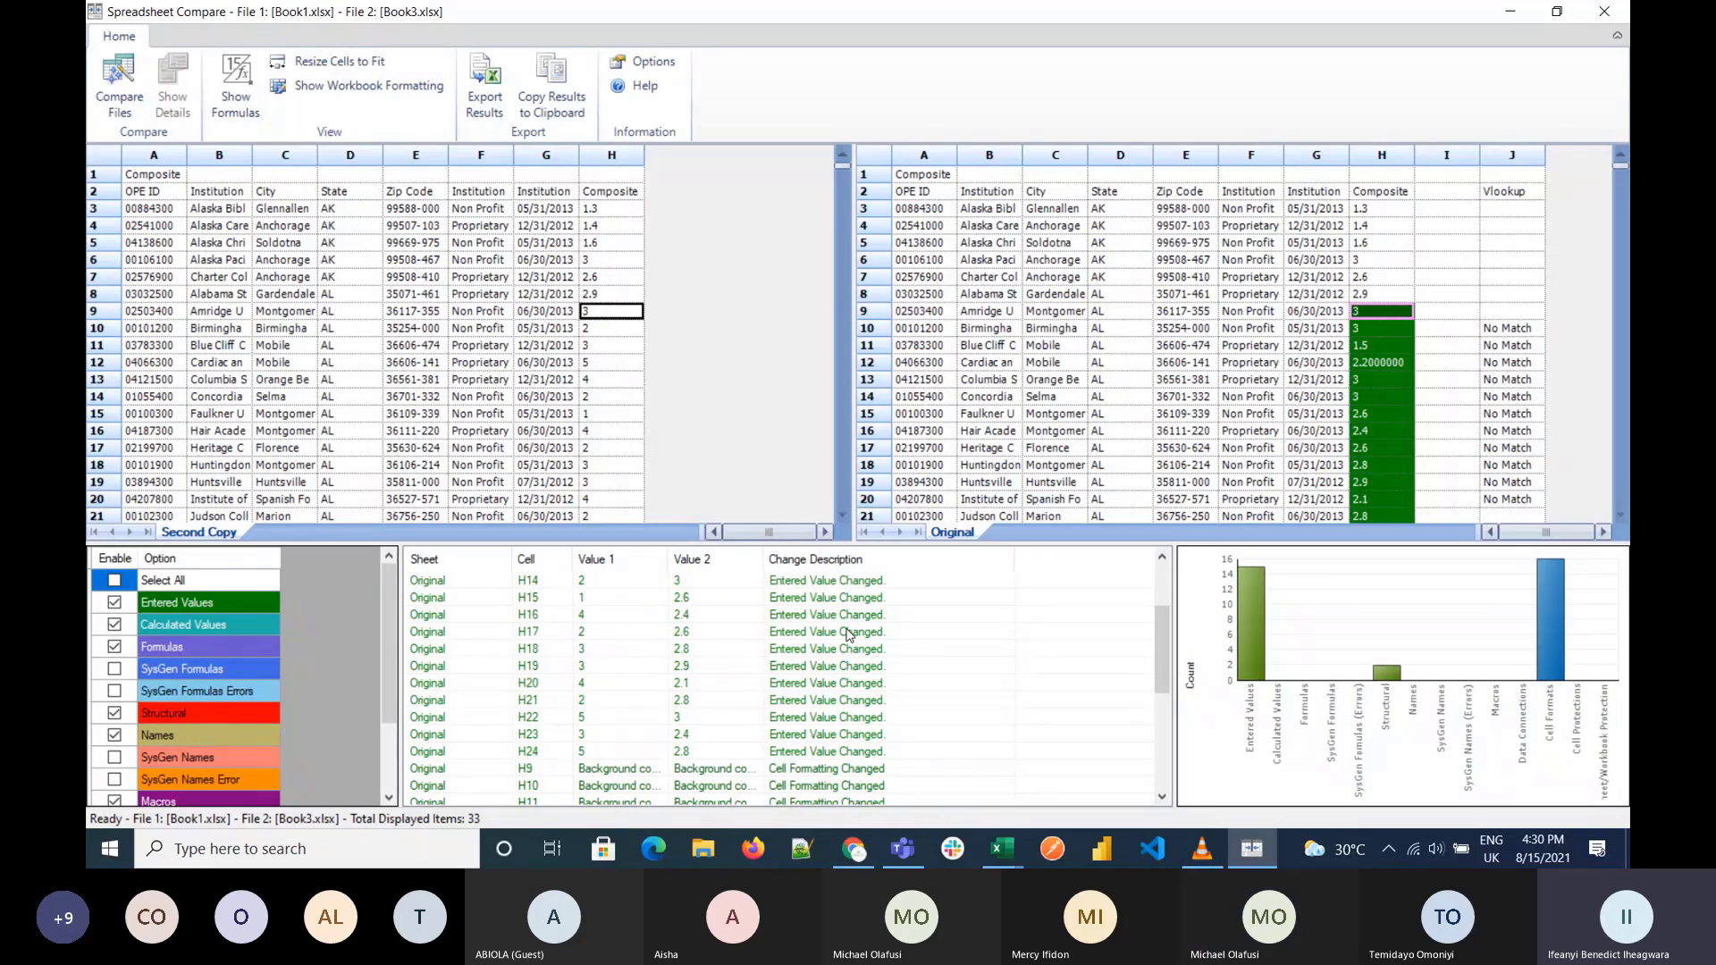
{"action": "scroll", "coordinate": [848, 634], "scroll_direction": "down", "scroll_amount": 5}
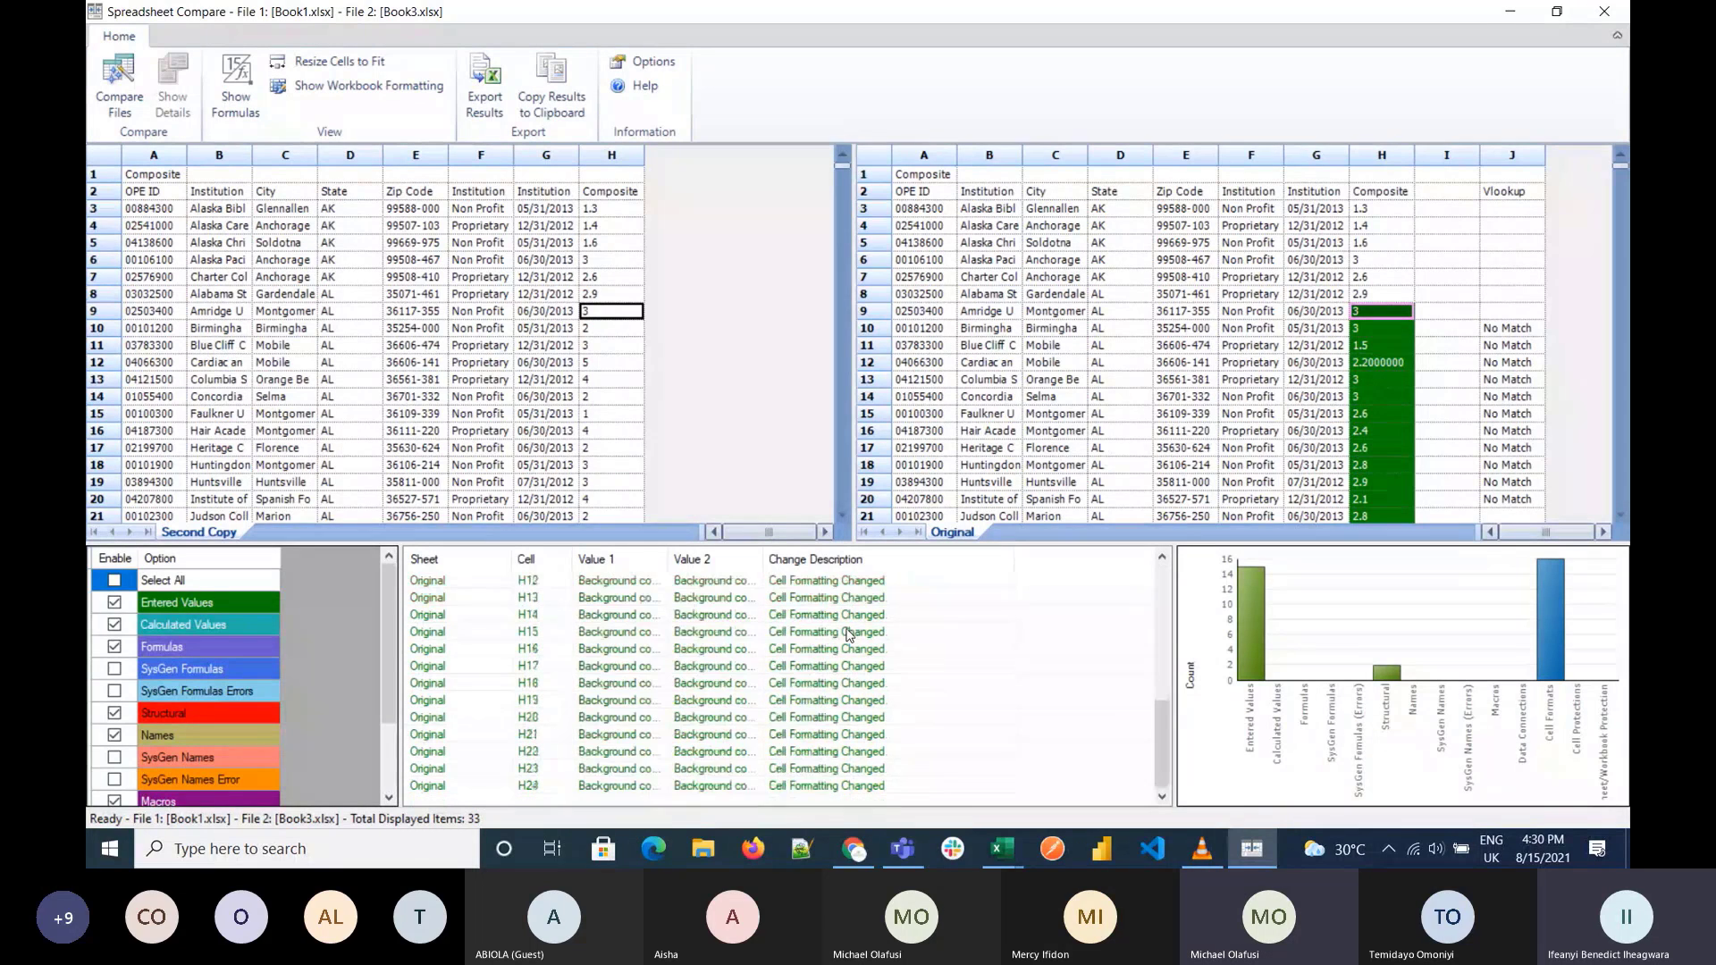
{"action": "scroll", "coordinate": [848, 635], "scroll_direction": "up", "scroll_amount": 7}
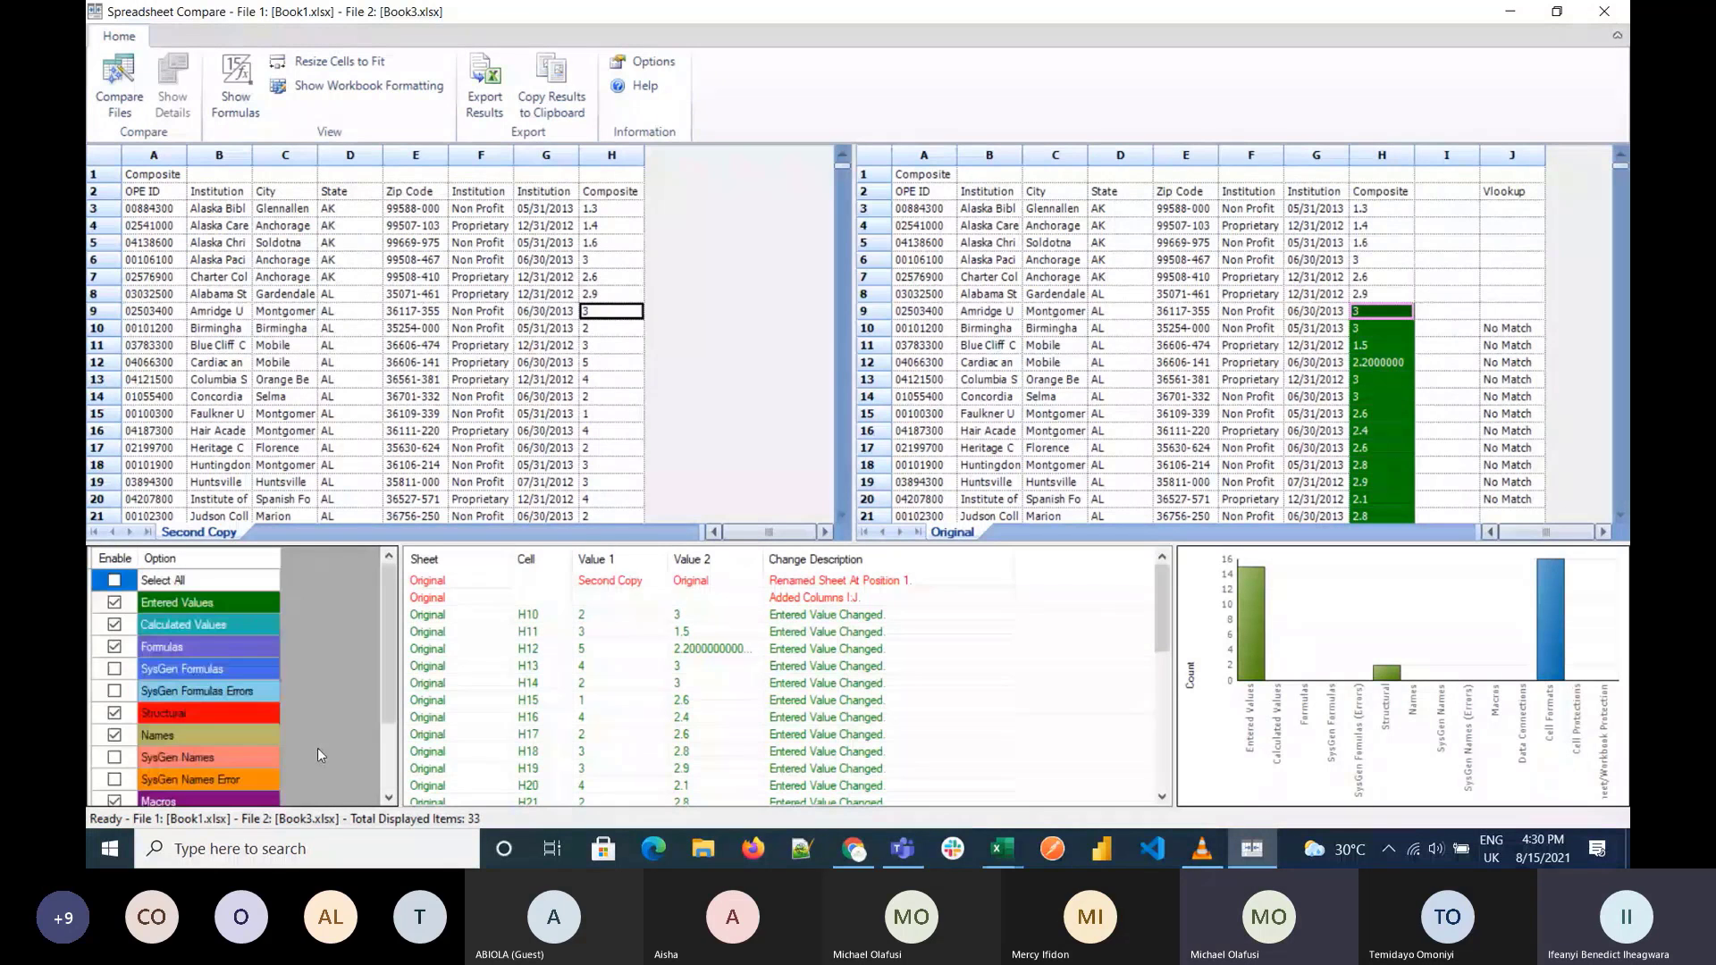
{"action": "left_click", "coordinate": [1520, 9]}
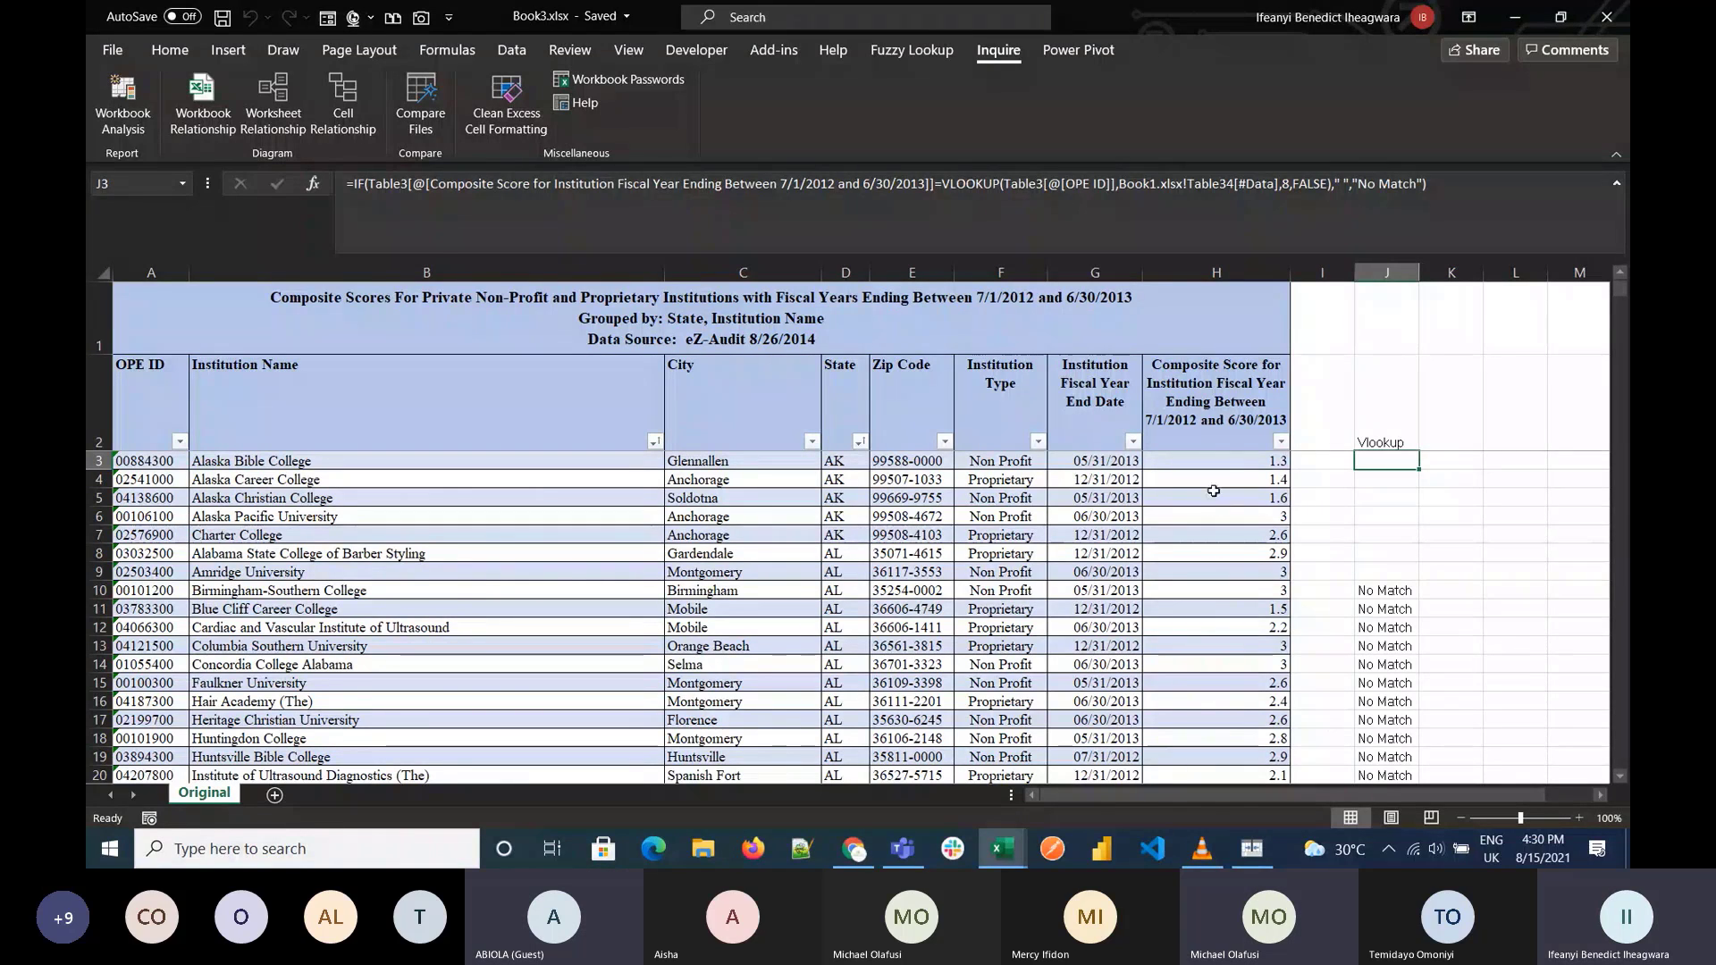
{"action": "left_click", "coordinate": [1217, 272]}
{"action": "left_click", "coordinate": [1111, 271]}
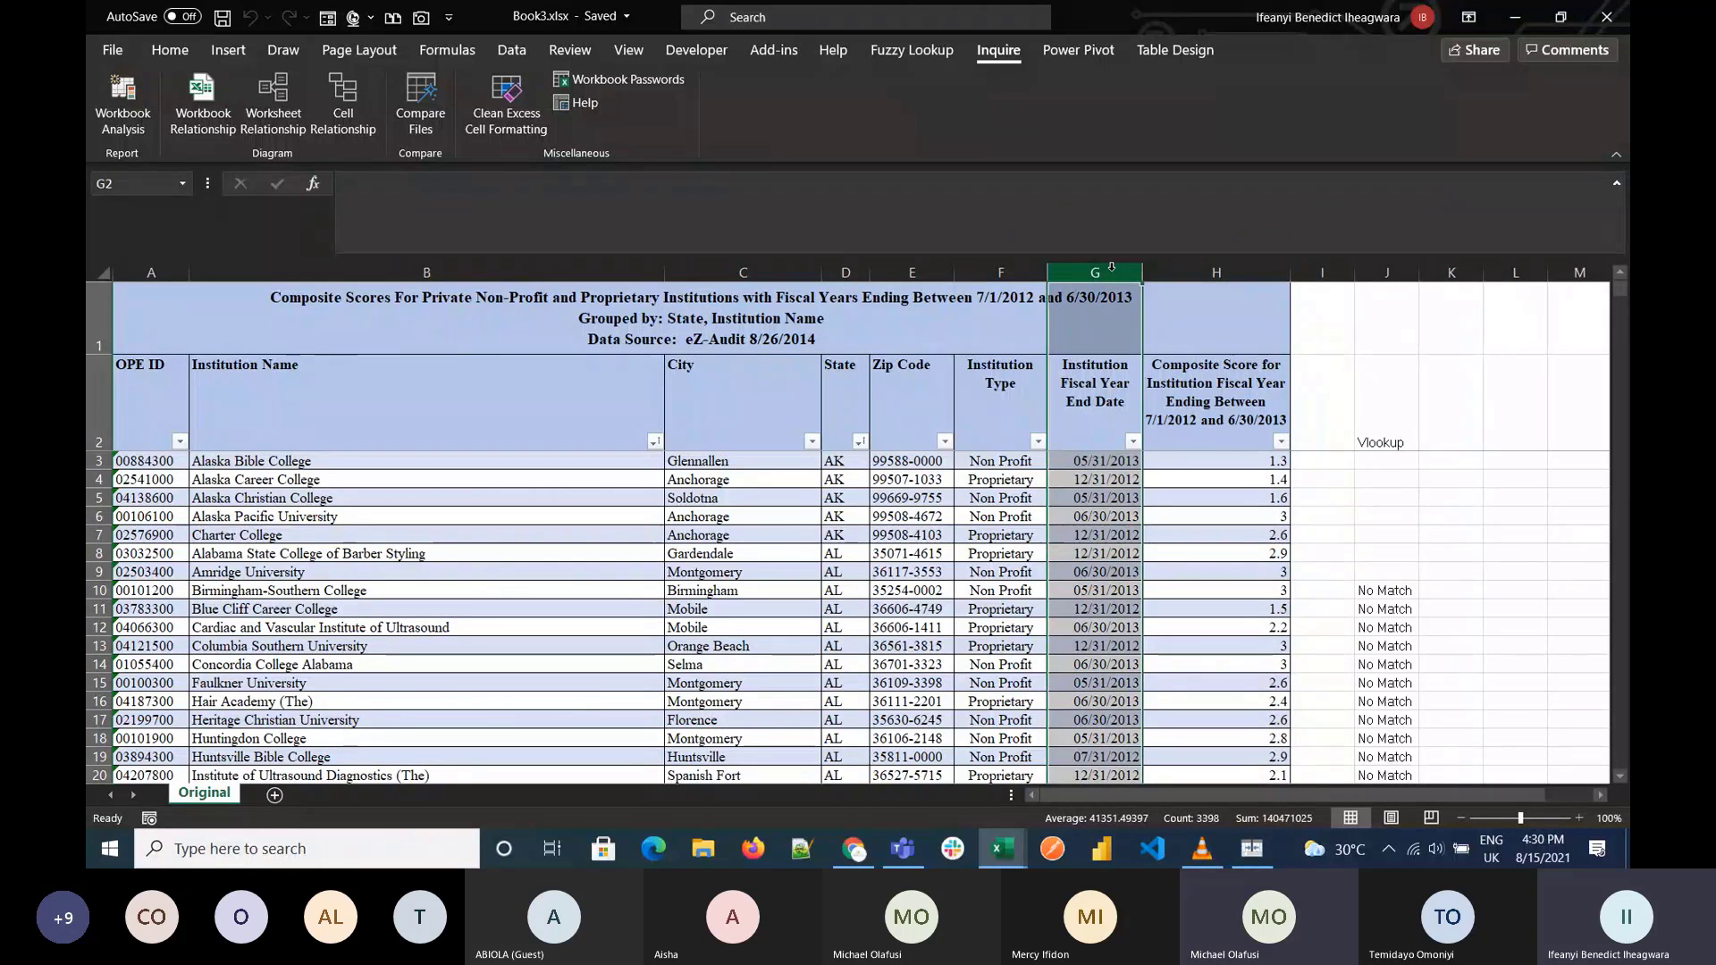
{"action": "key", "text": "ctrl+space"}
{"action": "key", "text": "Down"}
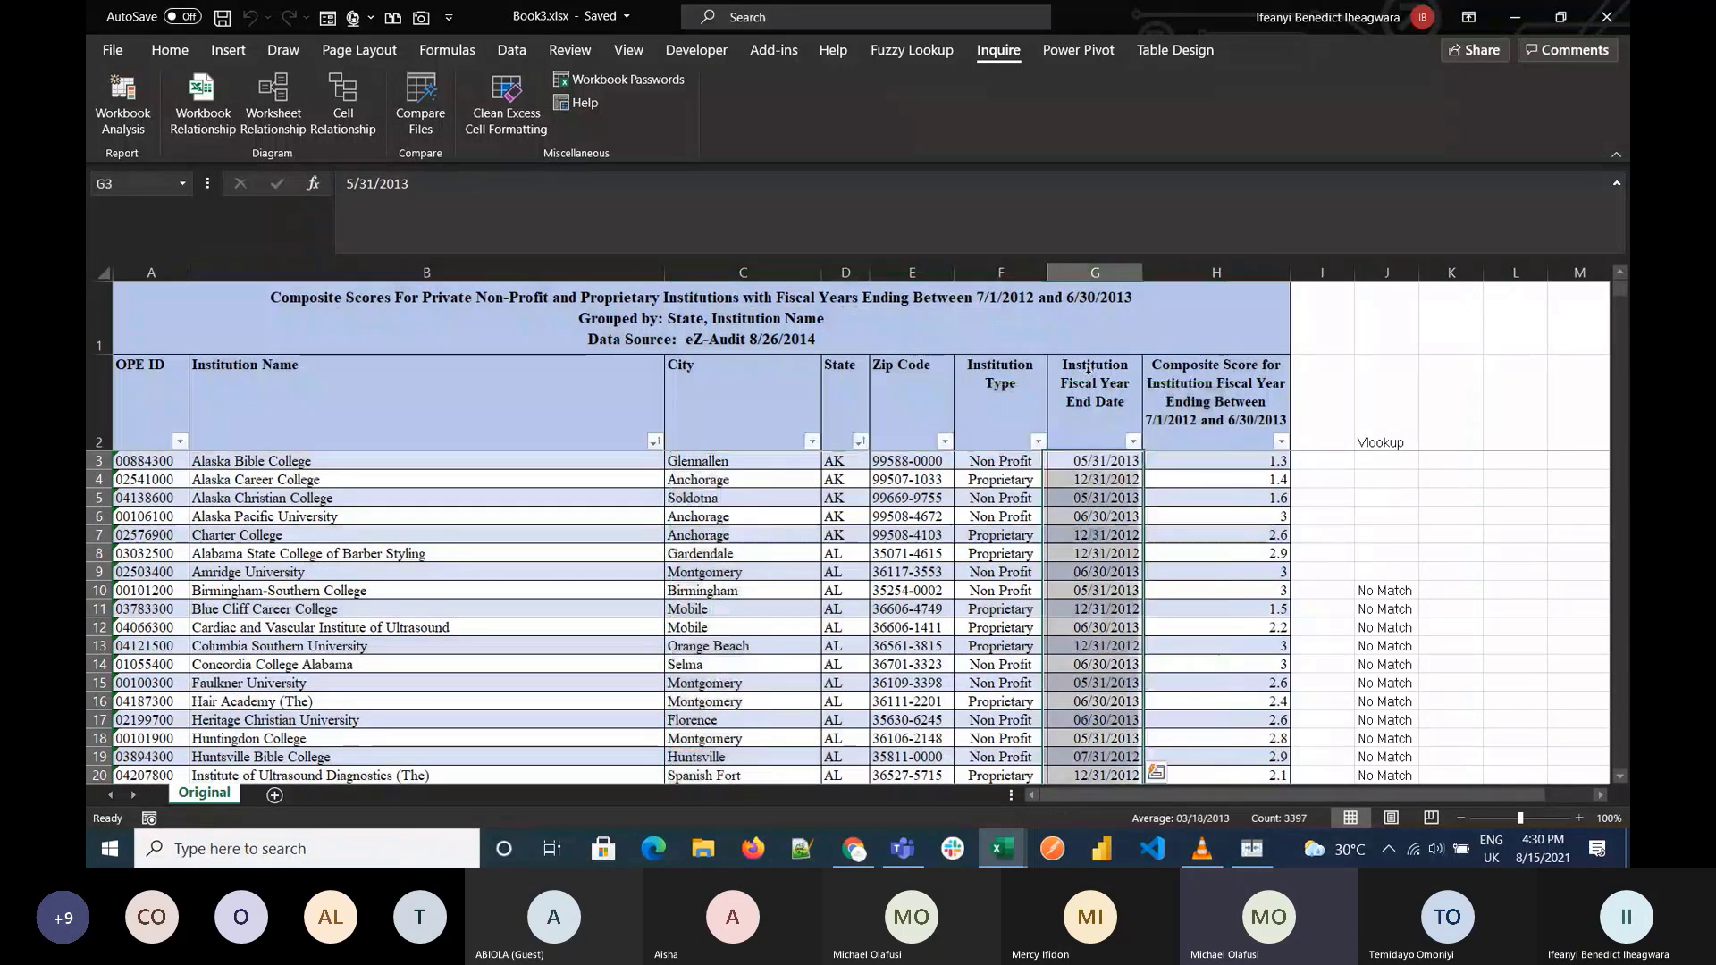
{"action": "key", "text": "ctrl+shift+Down"}
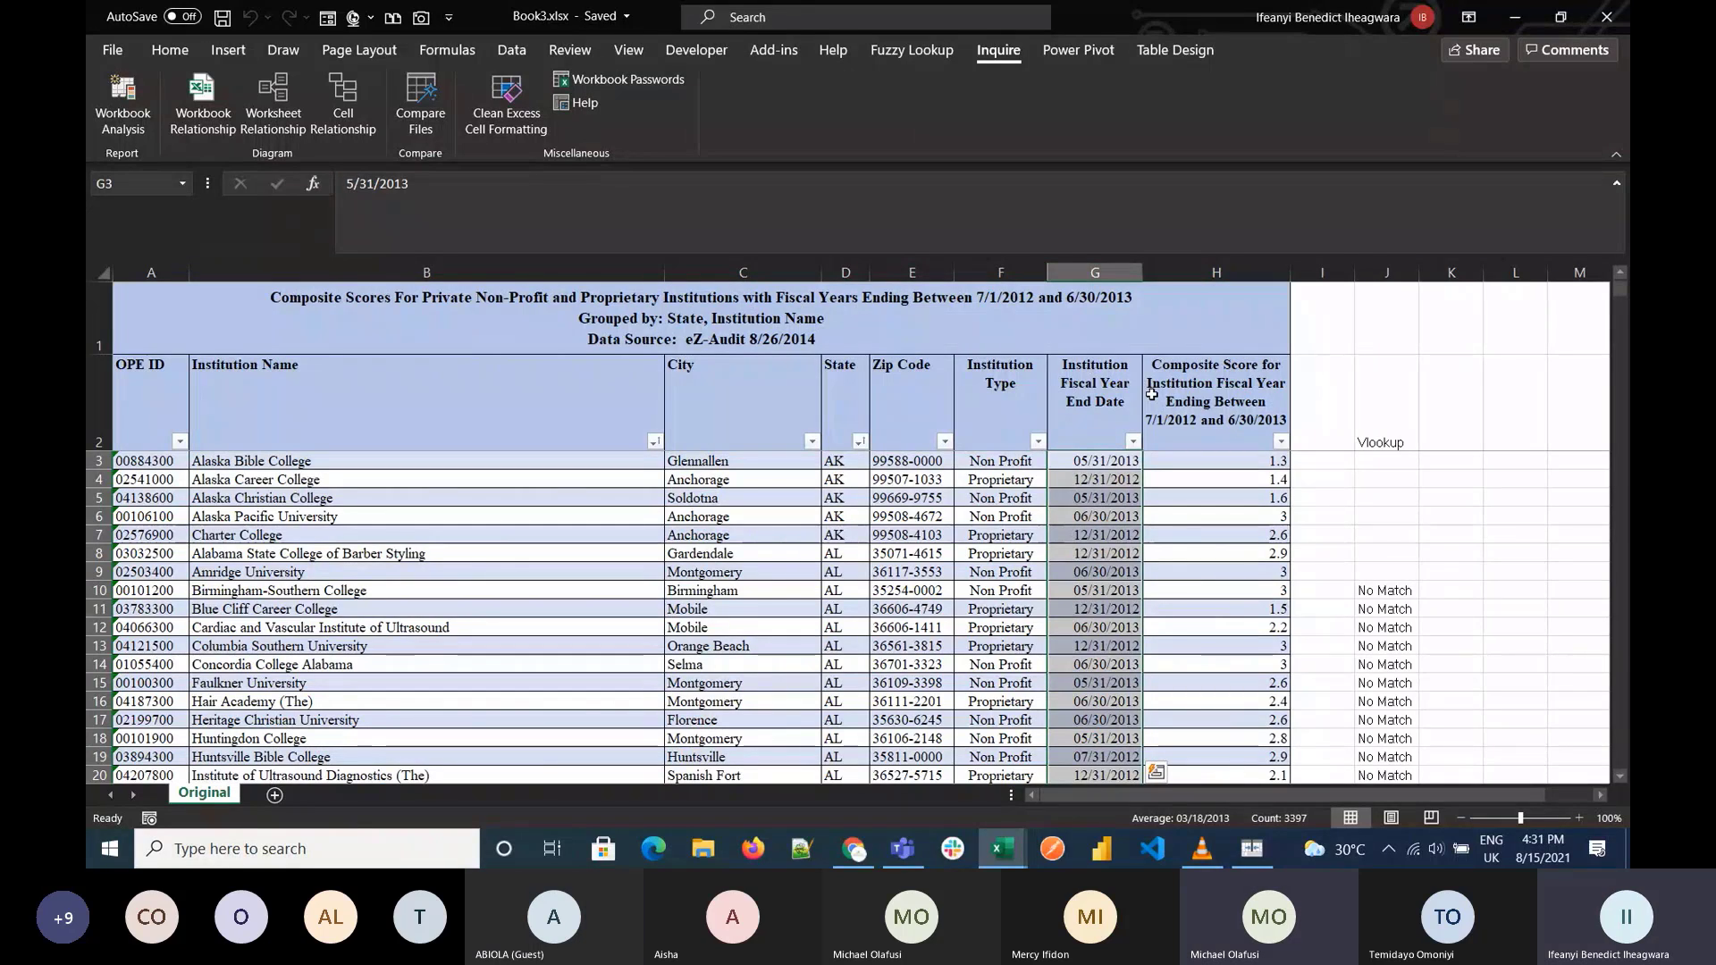
{"action": "left_click", "coordinate": [1374, 424]}
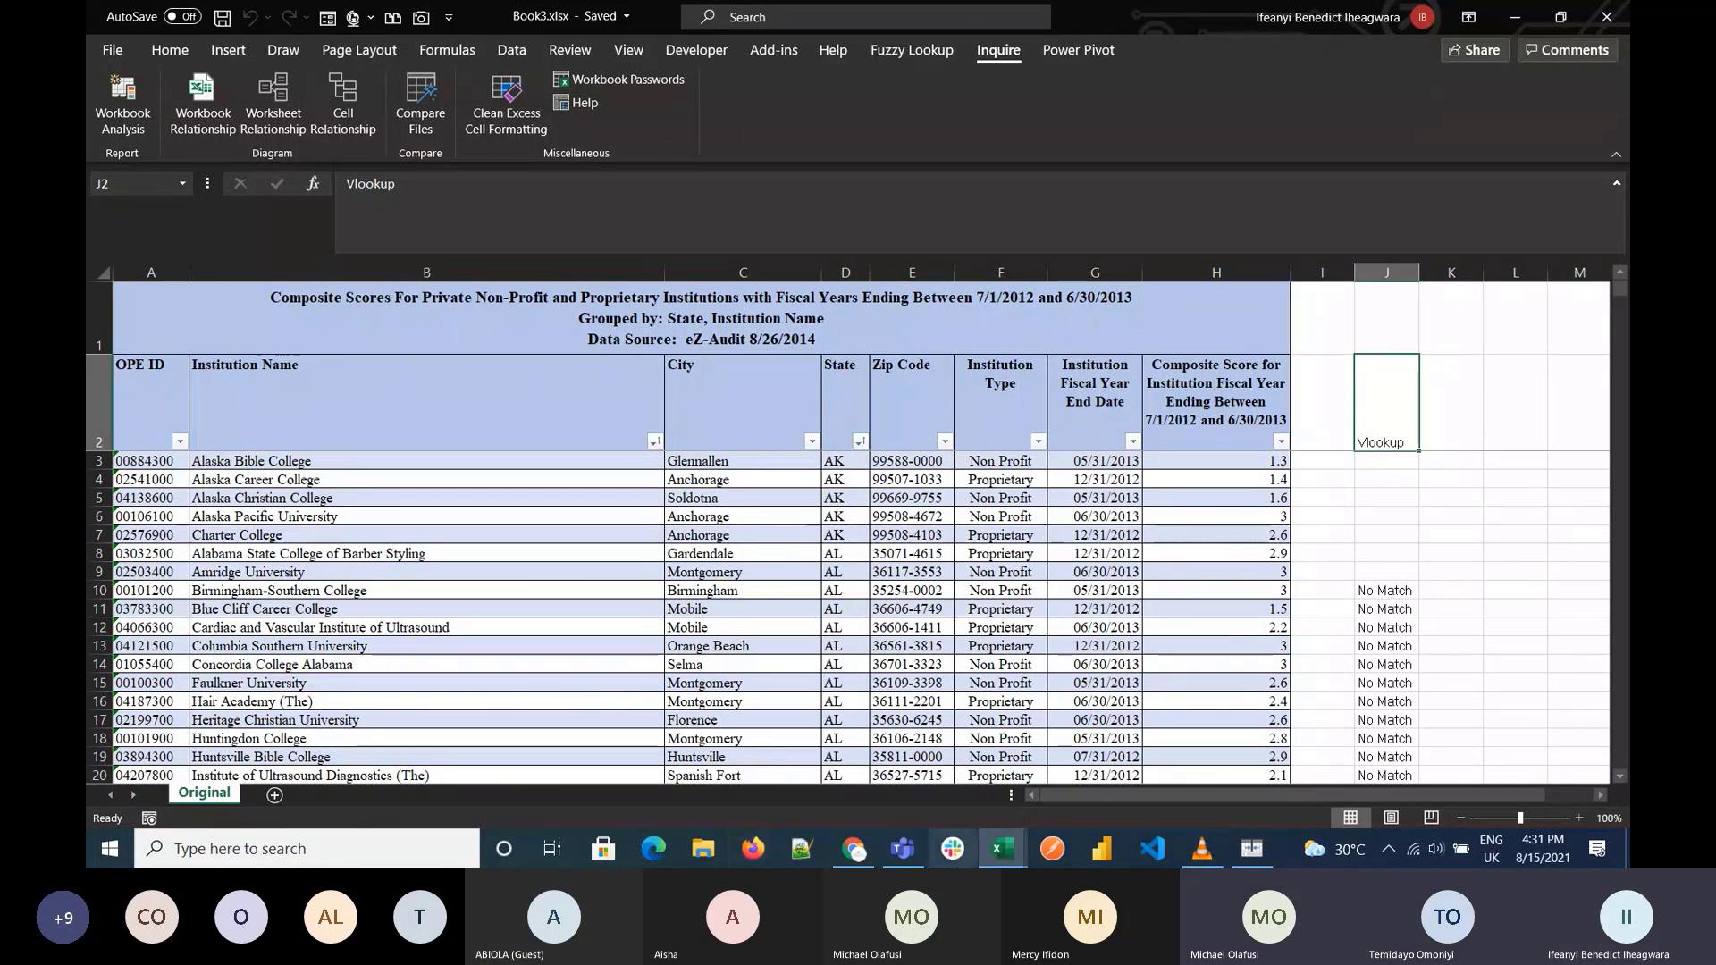
Step: Switch to the comparing excel sheets.xlsx workbook and display its Sales Team Sheet worksheet
{"action": "mouse_move", "coordinate": [1002, 848]}
{"action": "left_click", "coordinate": [778, 760]}
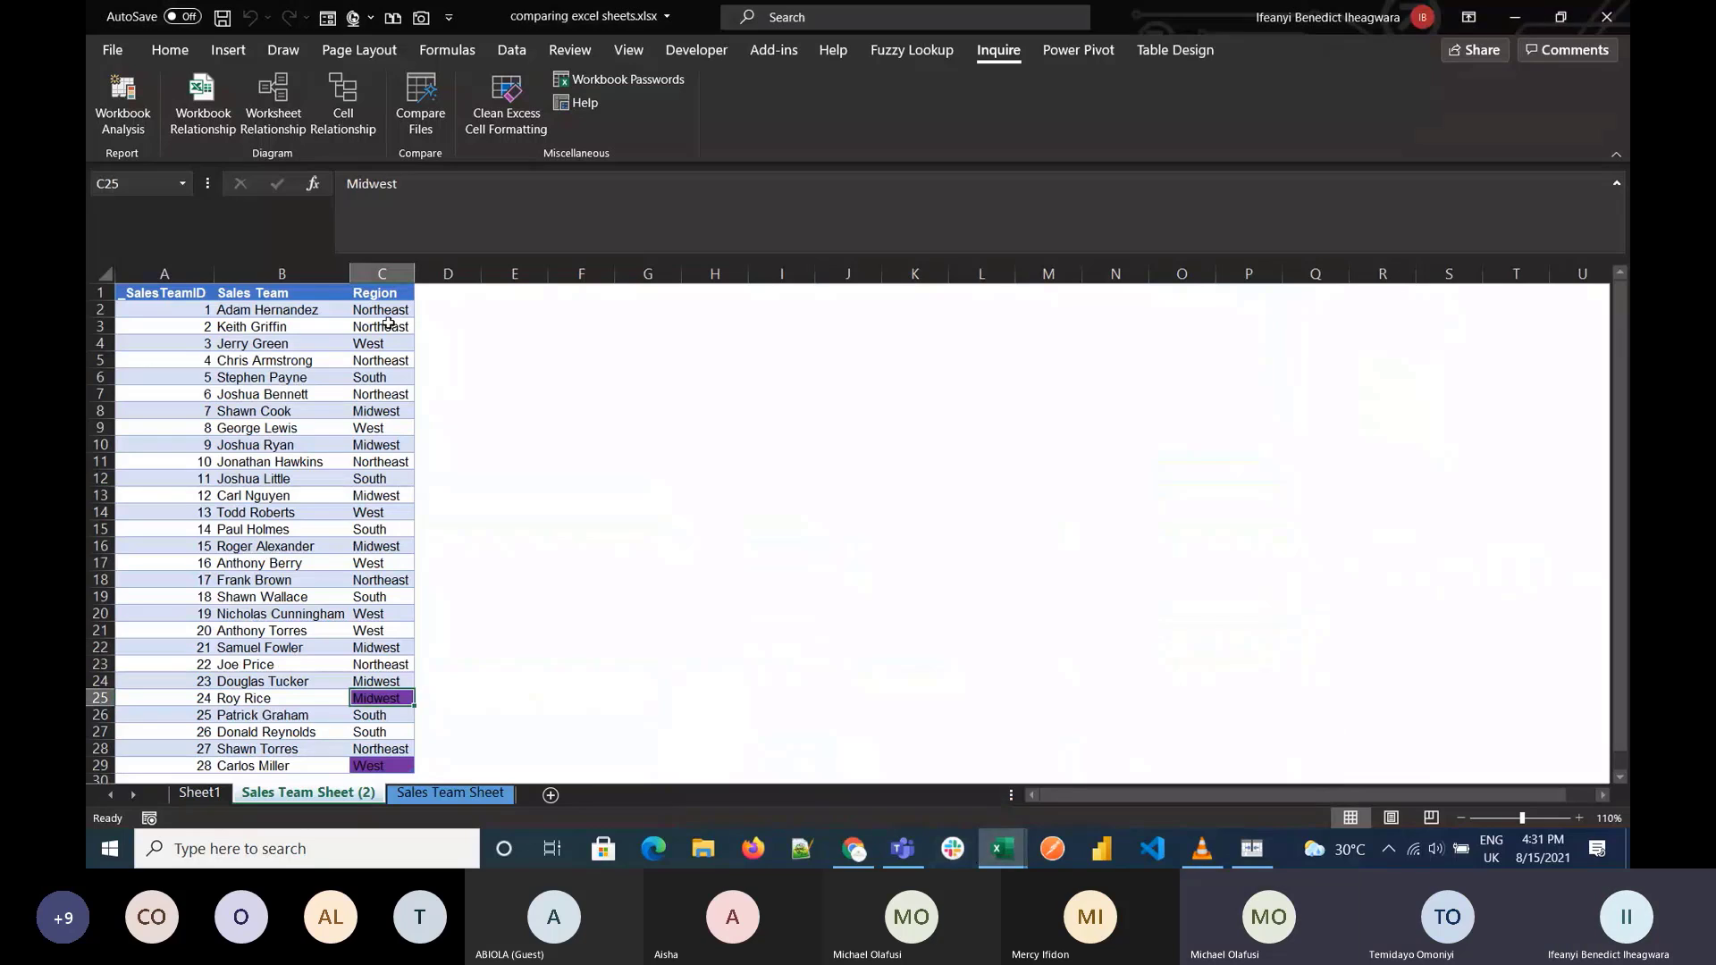
{"action": "left_click", "coordinate": [453, 795]}
{"action": "left_click", "coordinate": [411, 795]}
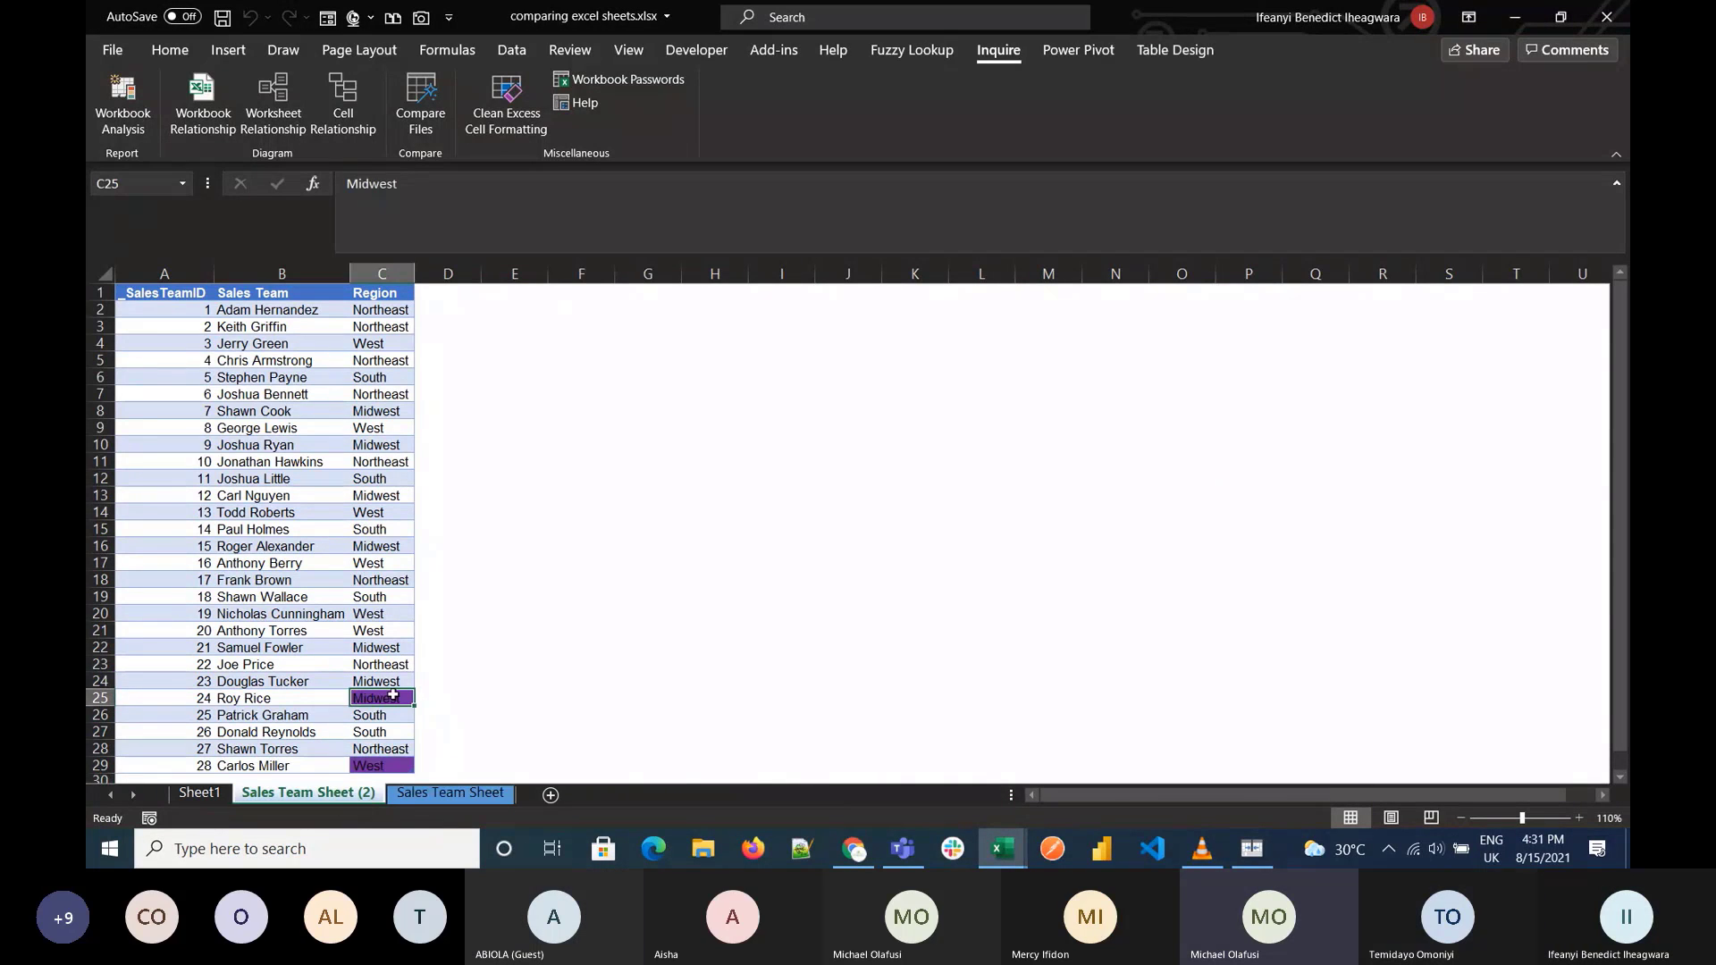
{"action": "left_click", "coordinate": [411, 796]}
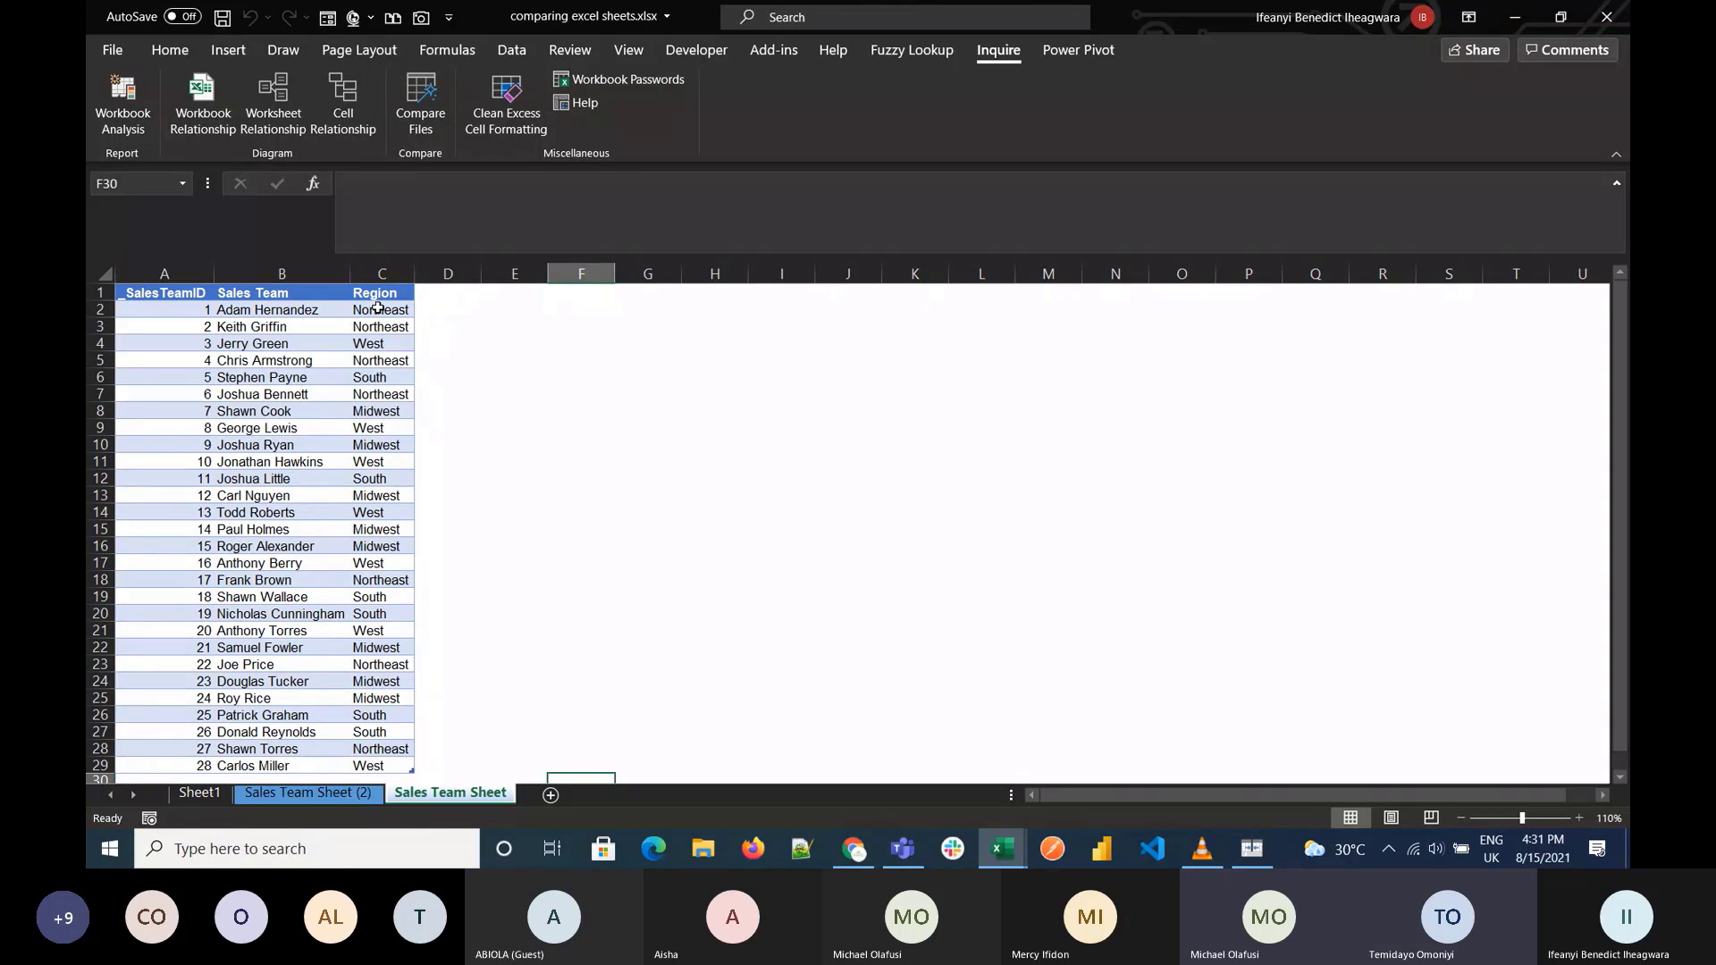
Step: Copy the Region values in C2:C29 of Sales Team Sheet into Sales Team Sheet (2), starting at cell D2
{"action": "left_click_drag", "start_coordinate": [377, 308], "coordinate": [372, 764]}
{"action": "key", "text": "ctrl+c"}
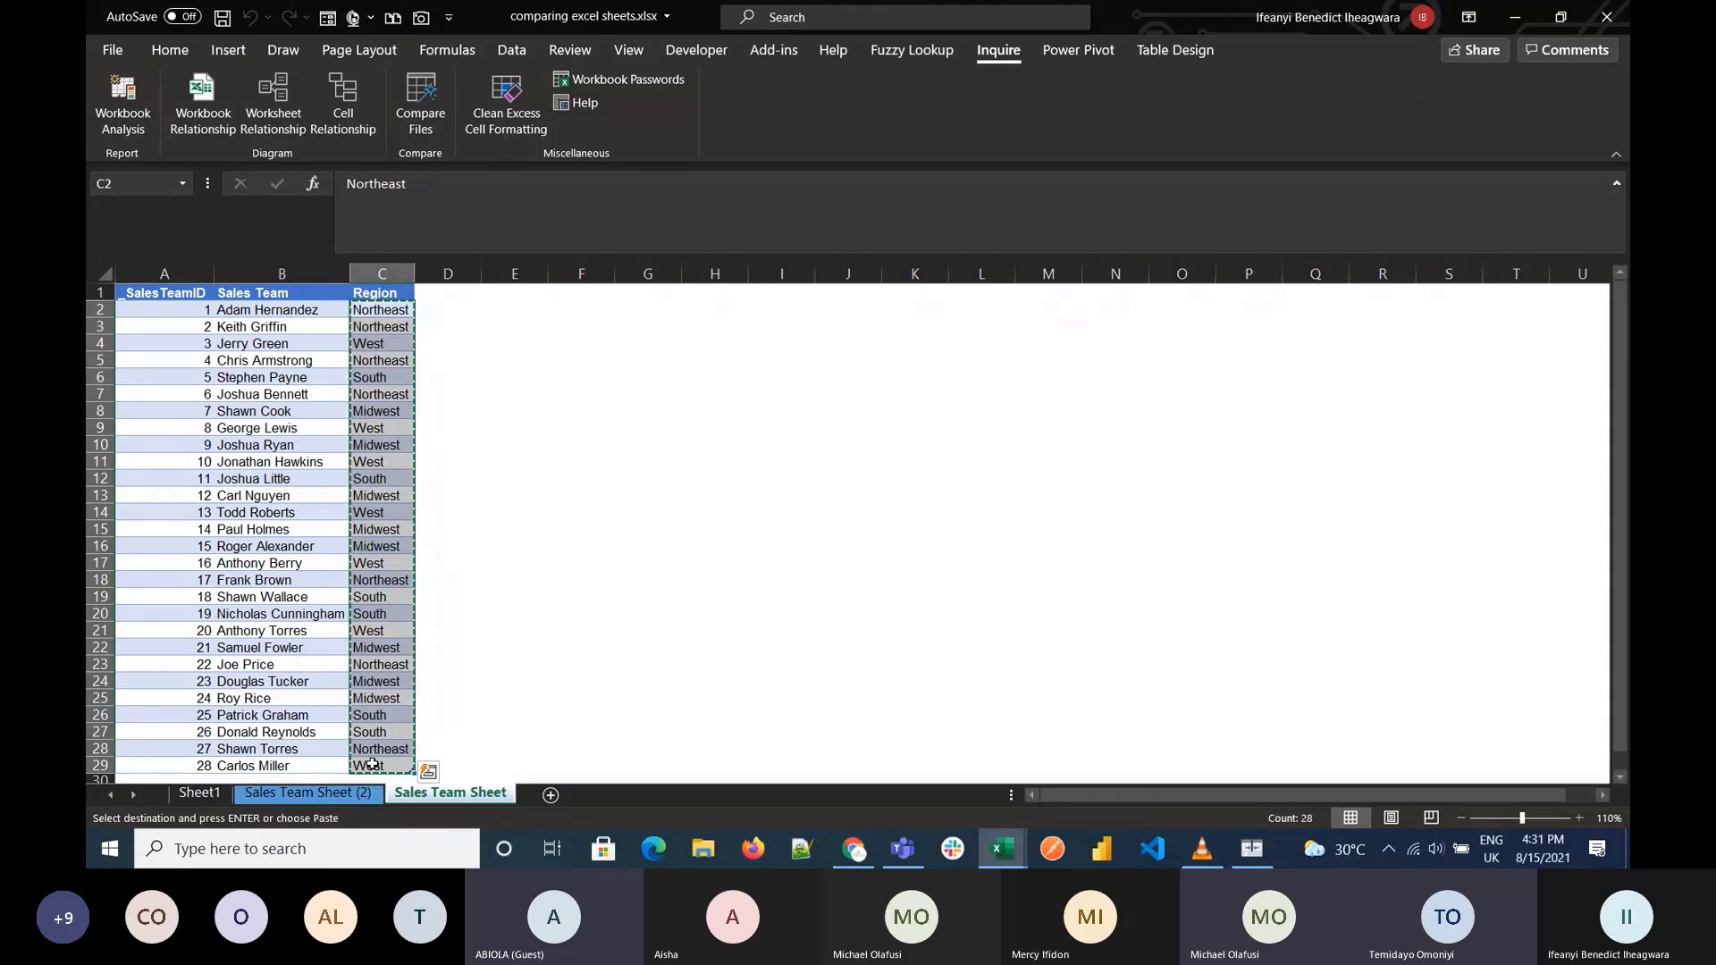
{"action": "key", "text": "ctrl+Page_Up"}
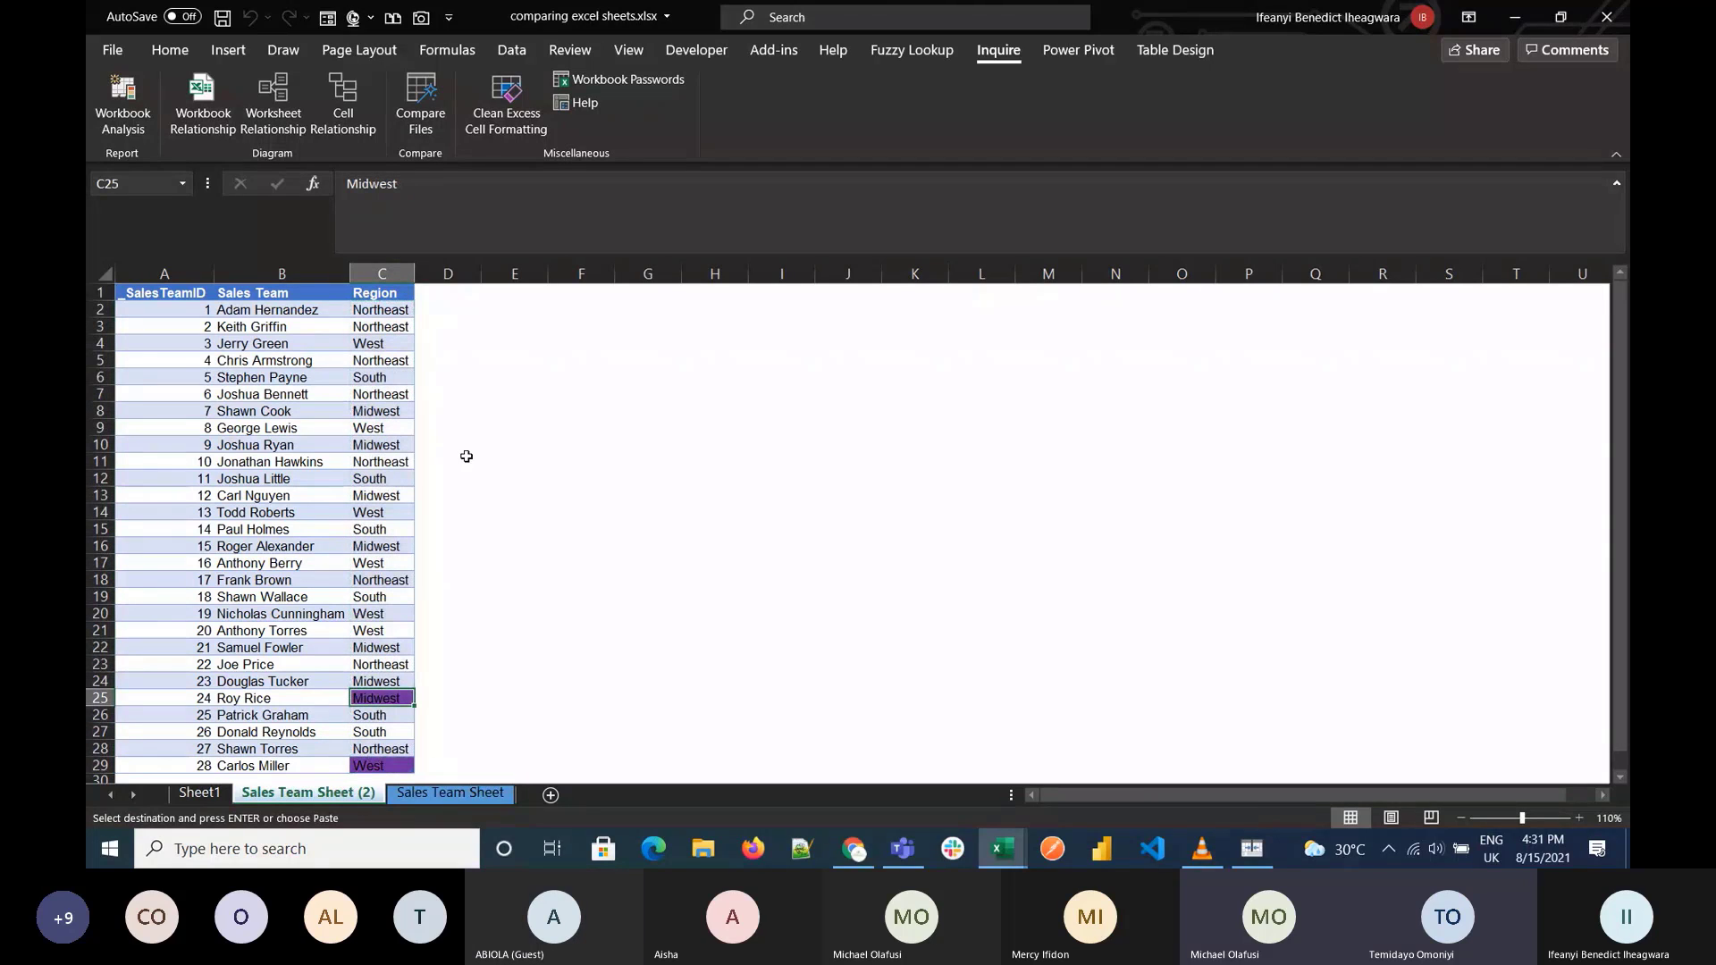
{"action": "left_click", "coordinate": [447, 309]}
{"action": "key", "text": "ctrl+v"}
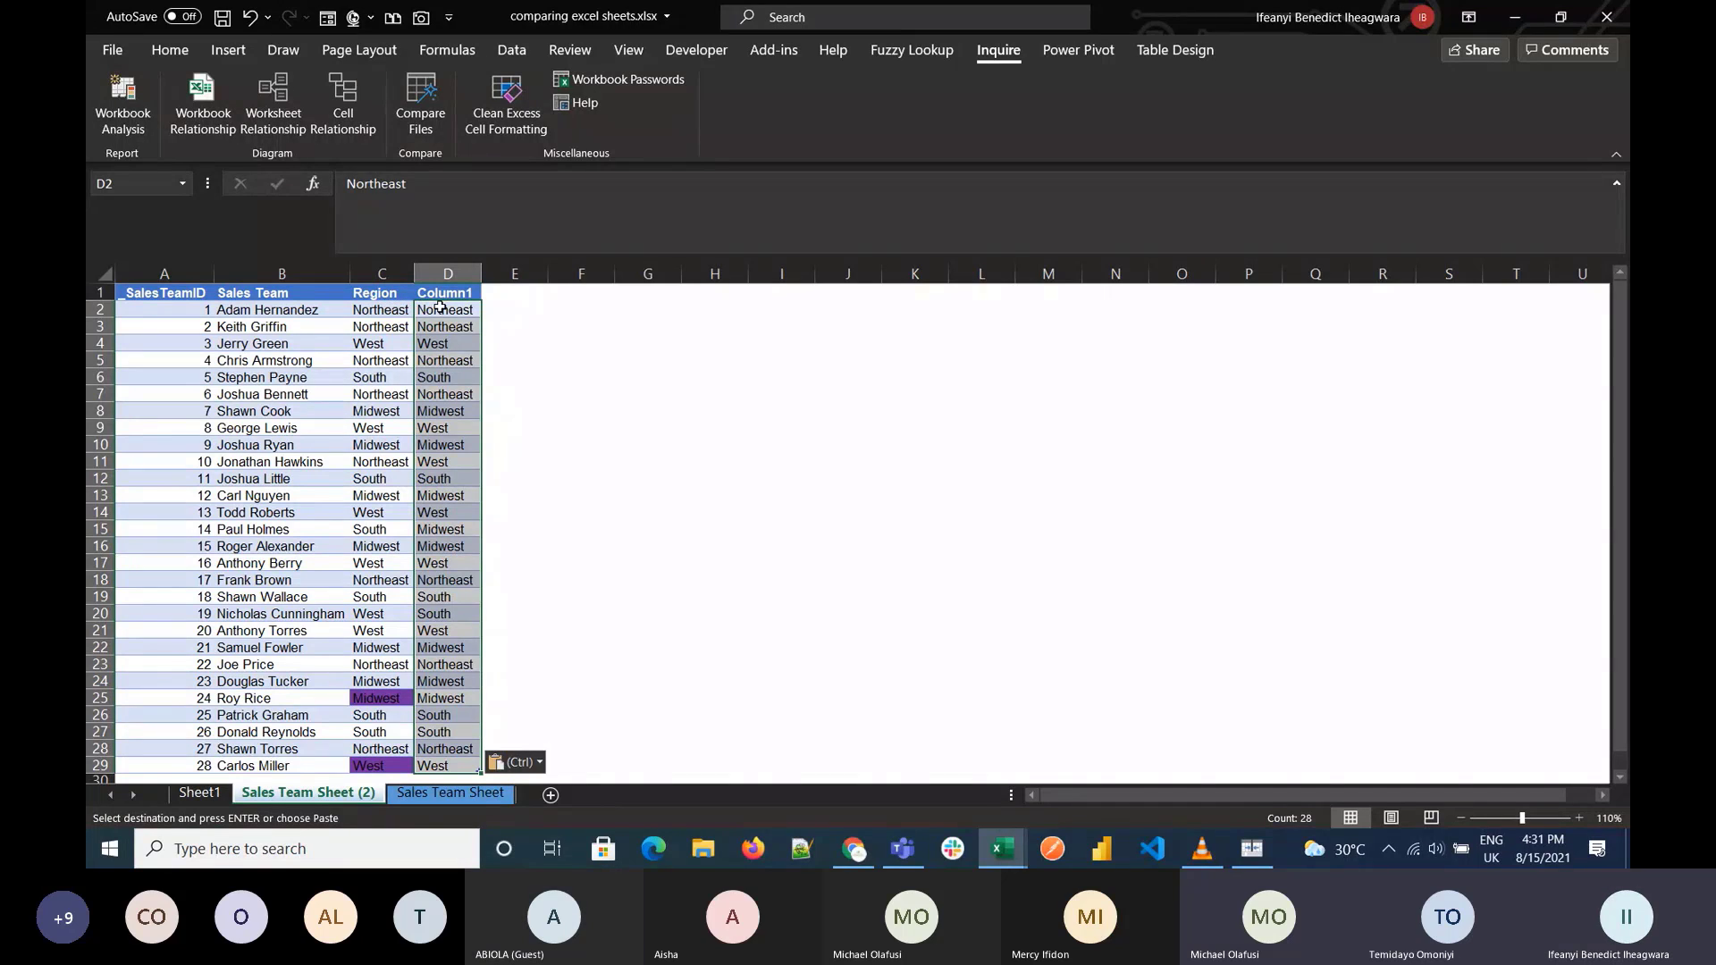
{"action": "left_click", "coordinate": [523, 315]}
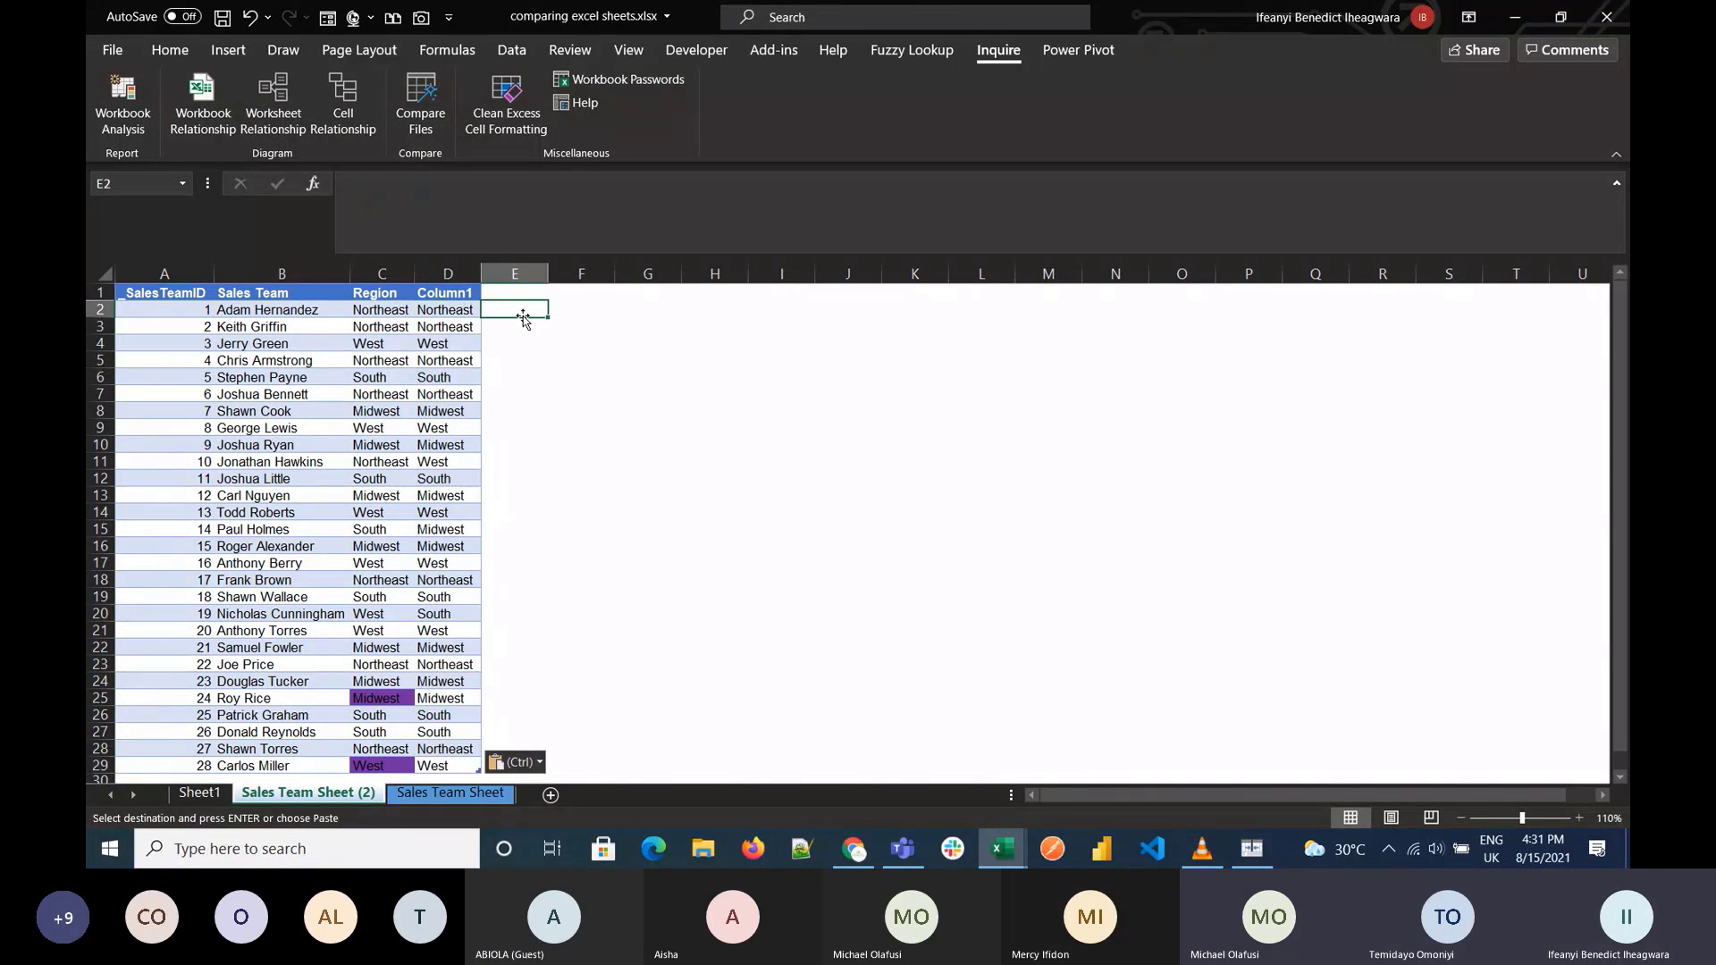
{"action": "type", "text": "="}
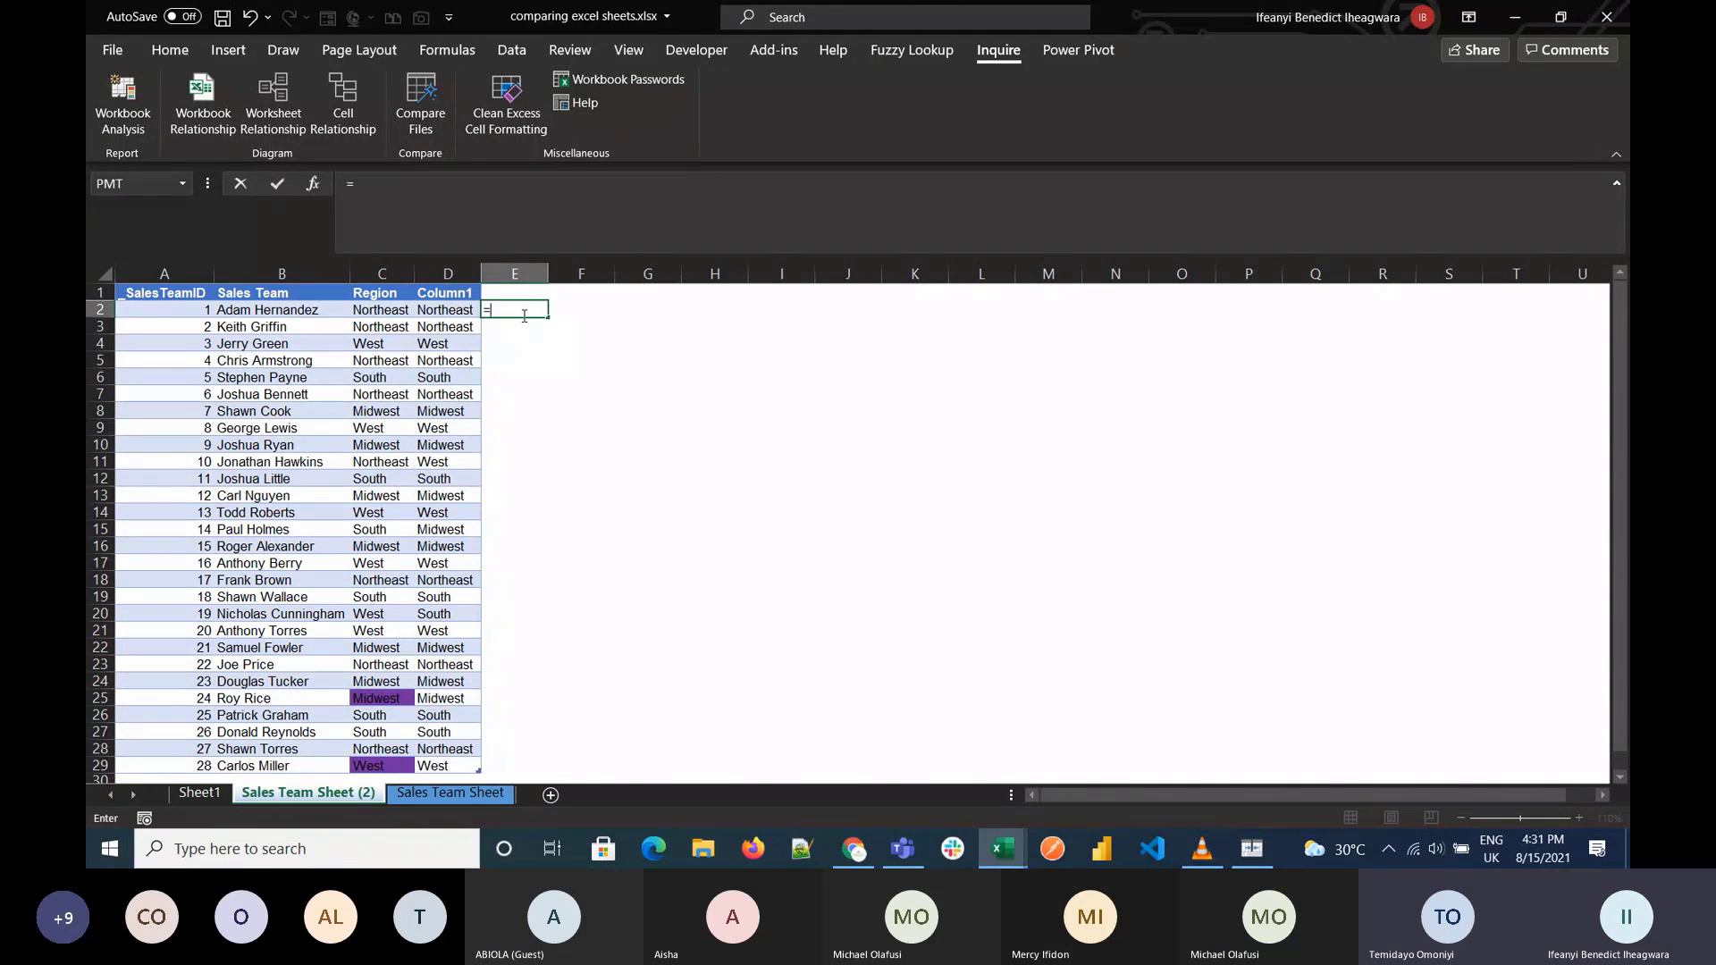
{"action": "left_click", "coordinate": [405, 311]}
{"action": "left_click", "coordinate": [464, 176]}
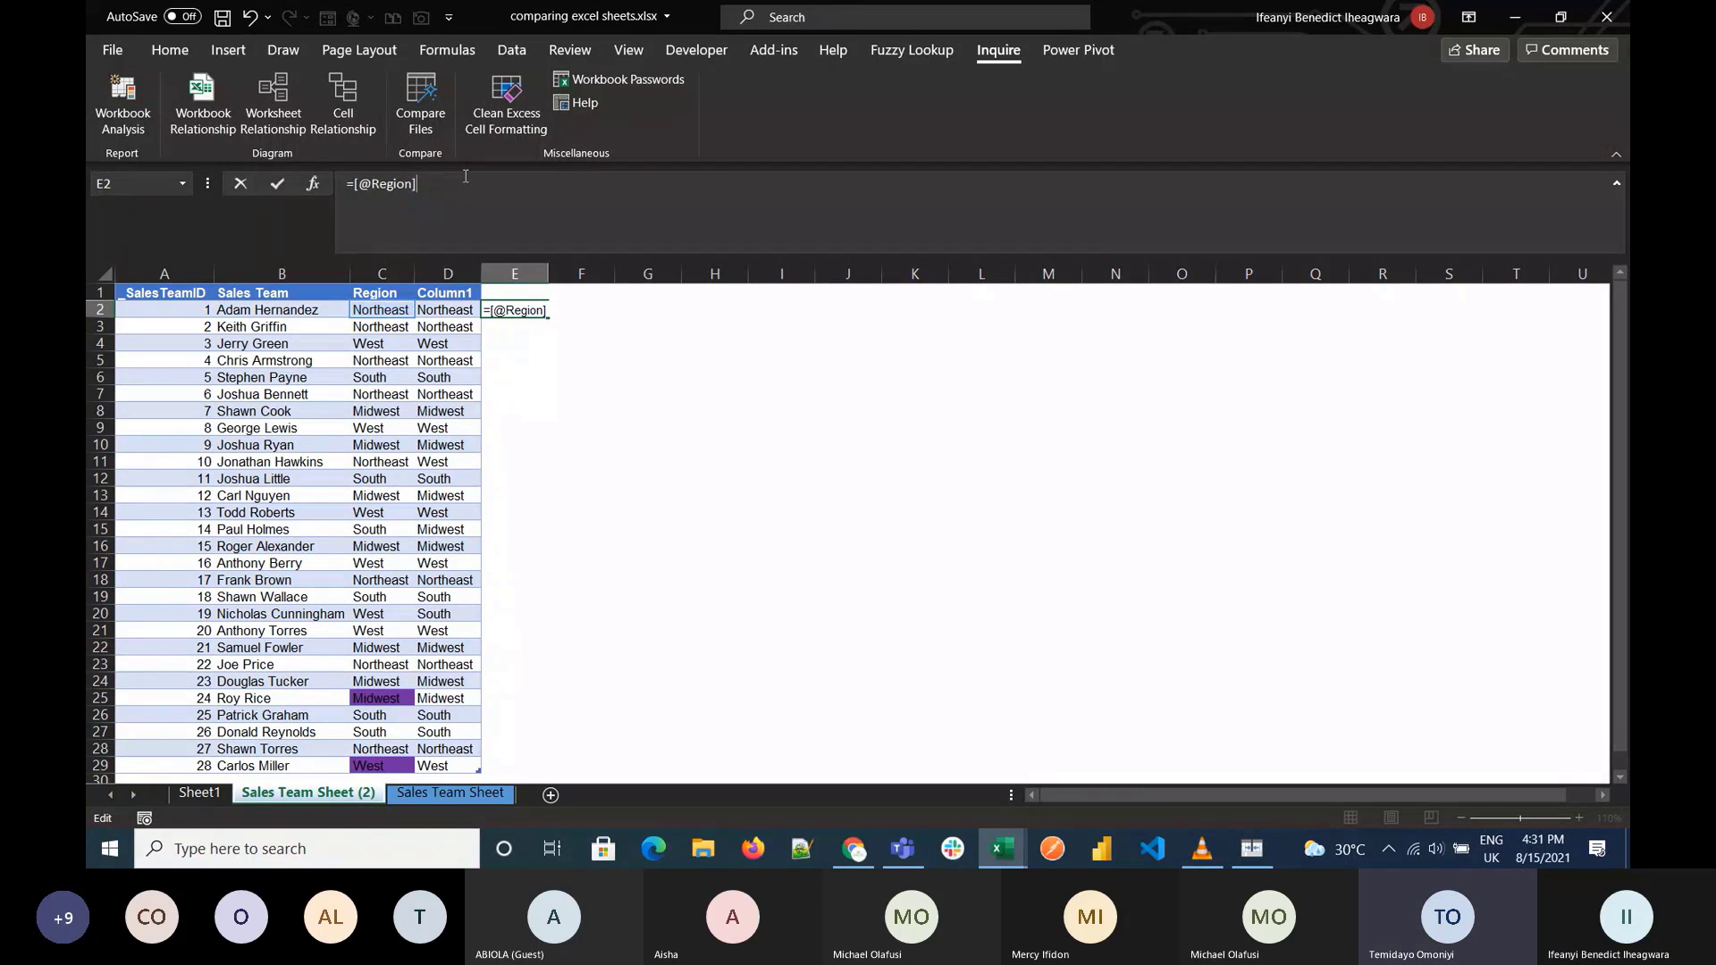
{"action": "key", "text": "BackSpace"}
{"action": "key", "text": "BackSpace"}
{"action": "key", "text": "BackSpace"}
{"action": "key", "text": "BackSpace"}
{"action": "key", "text": "BackSpace"}
{"action": "key", "text": "BackSpace"}
{"action": "key", "text": "BackSpace"}
{"action": "key", "text": "BackSpace"}
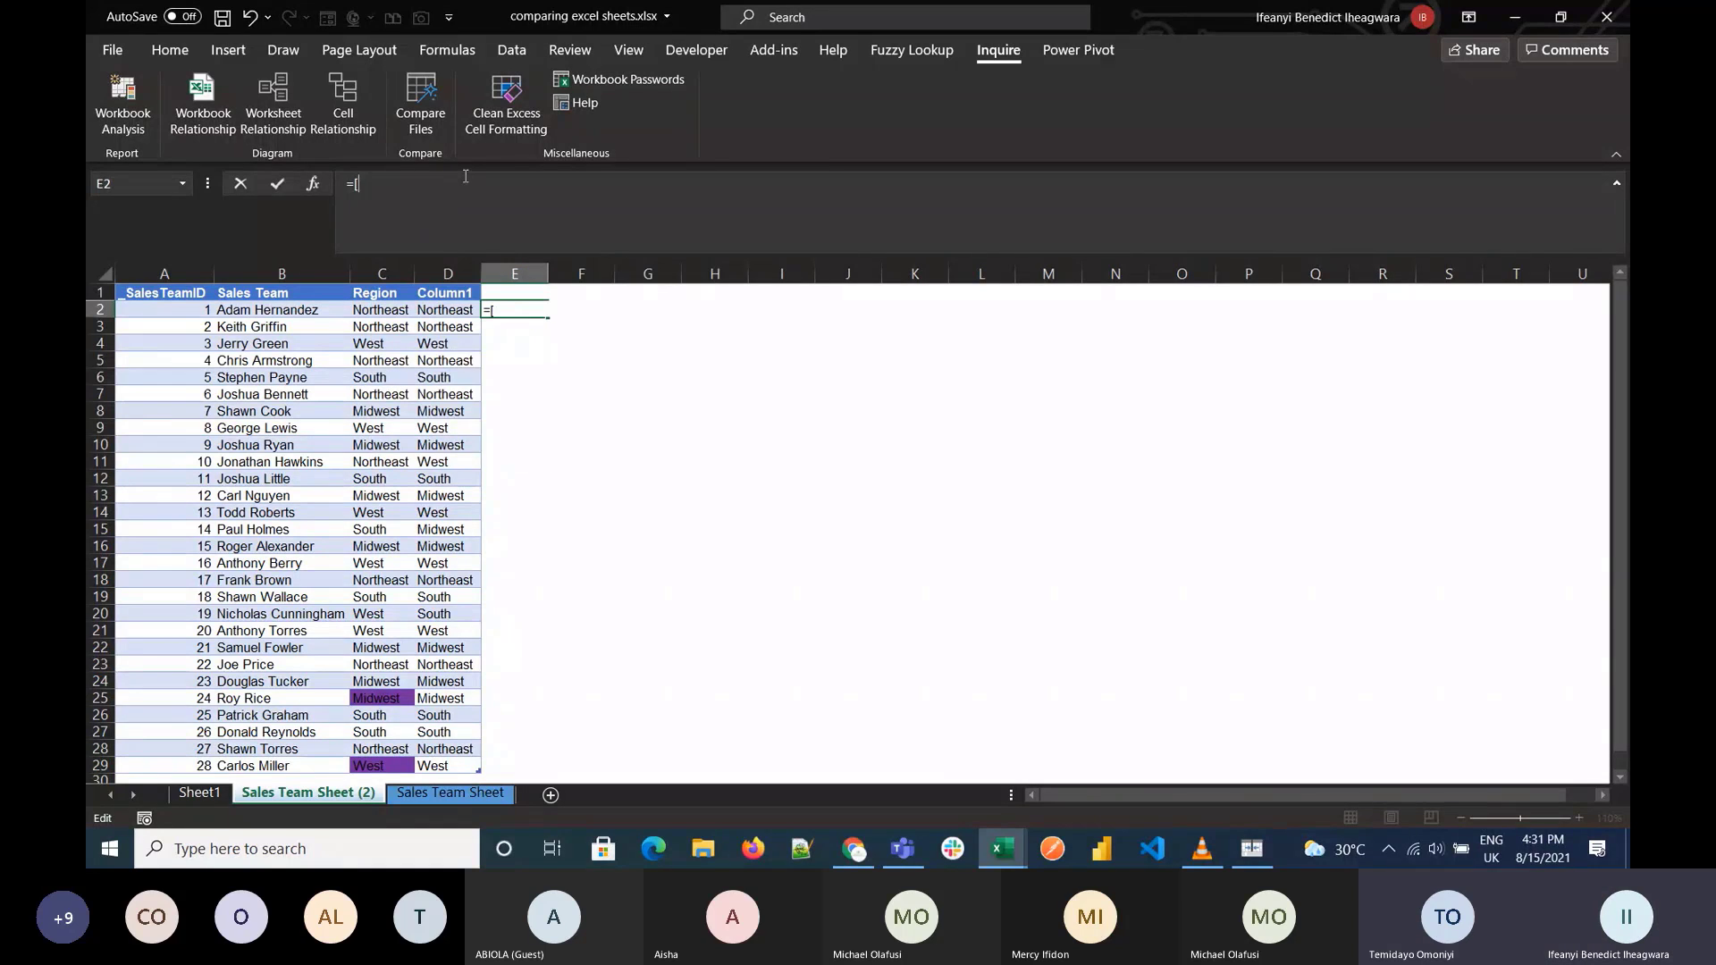
{"action": "left_click", "coordinate": [386, 310]}
{"action": "type", "text": "<"}
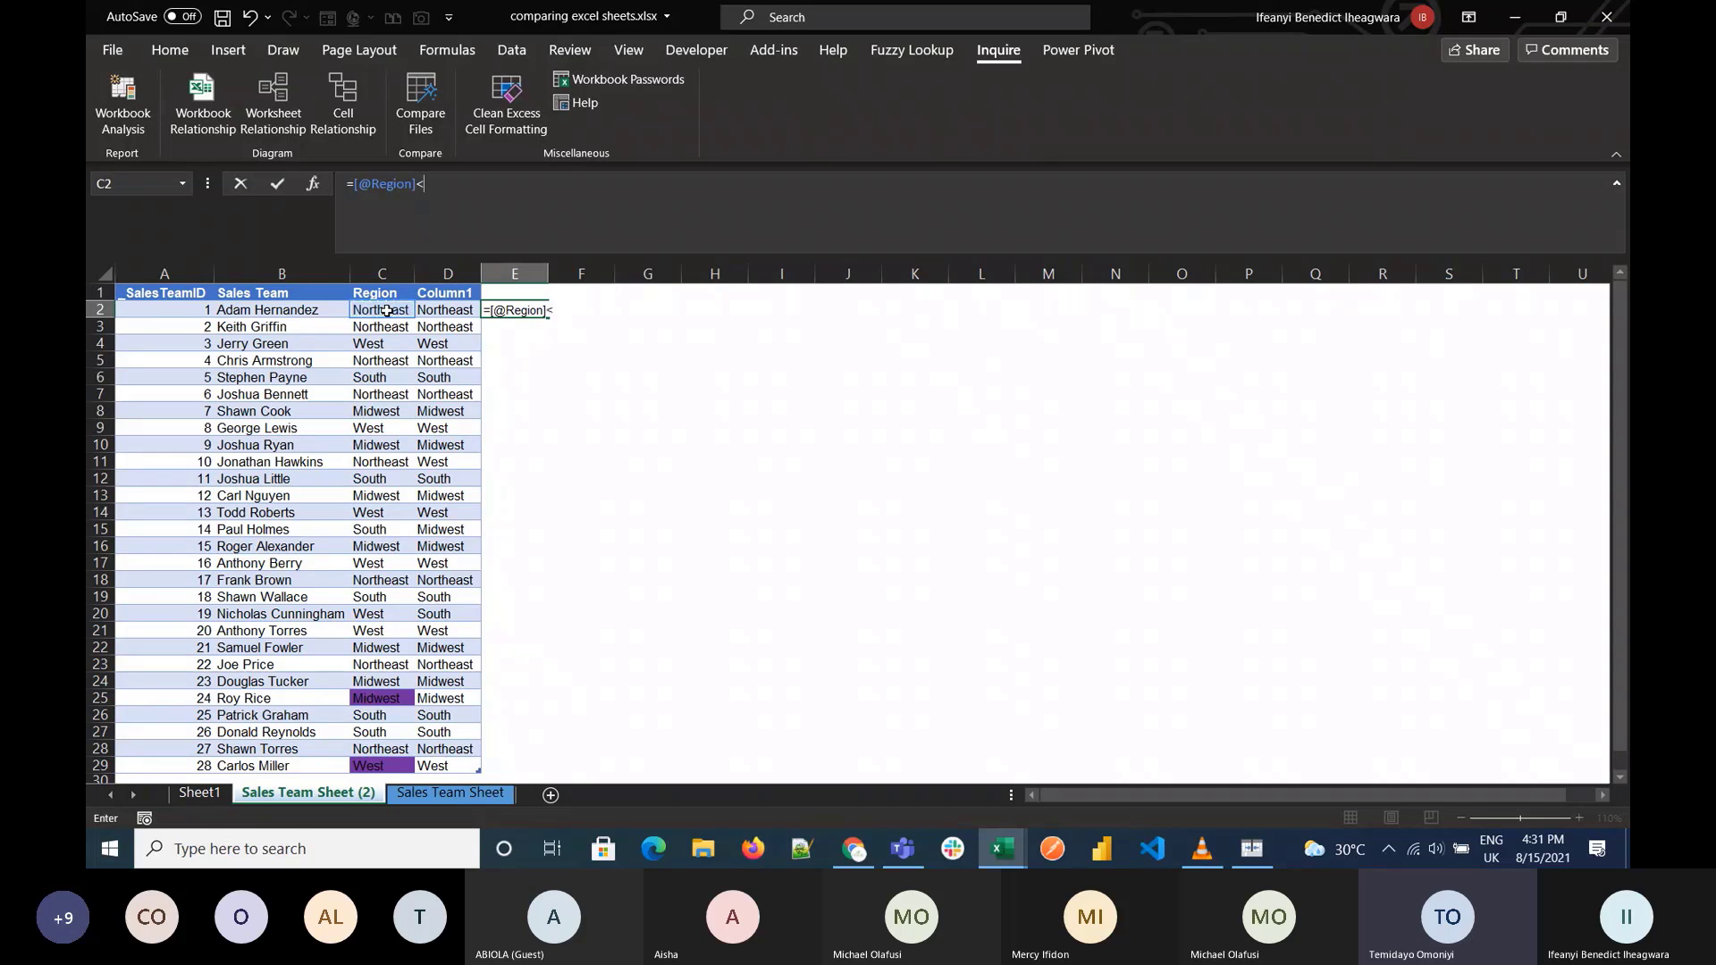
{"action": "type", "text": ">"}
{"action": "left_click", "coordinate": [458, 313]}
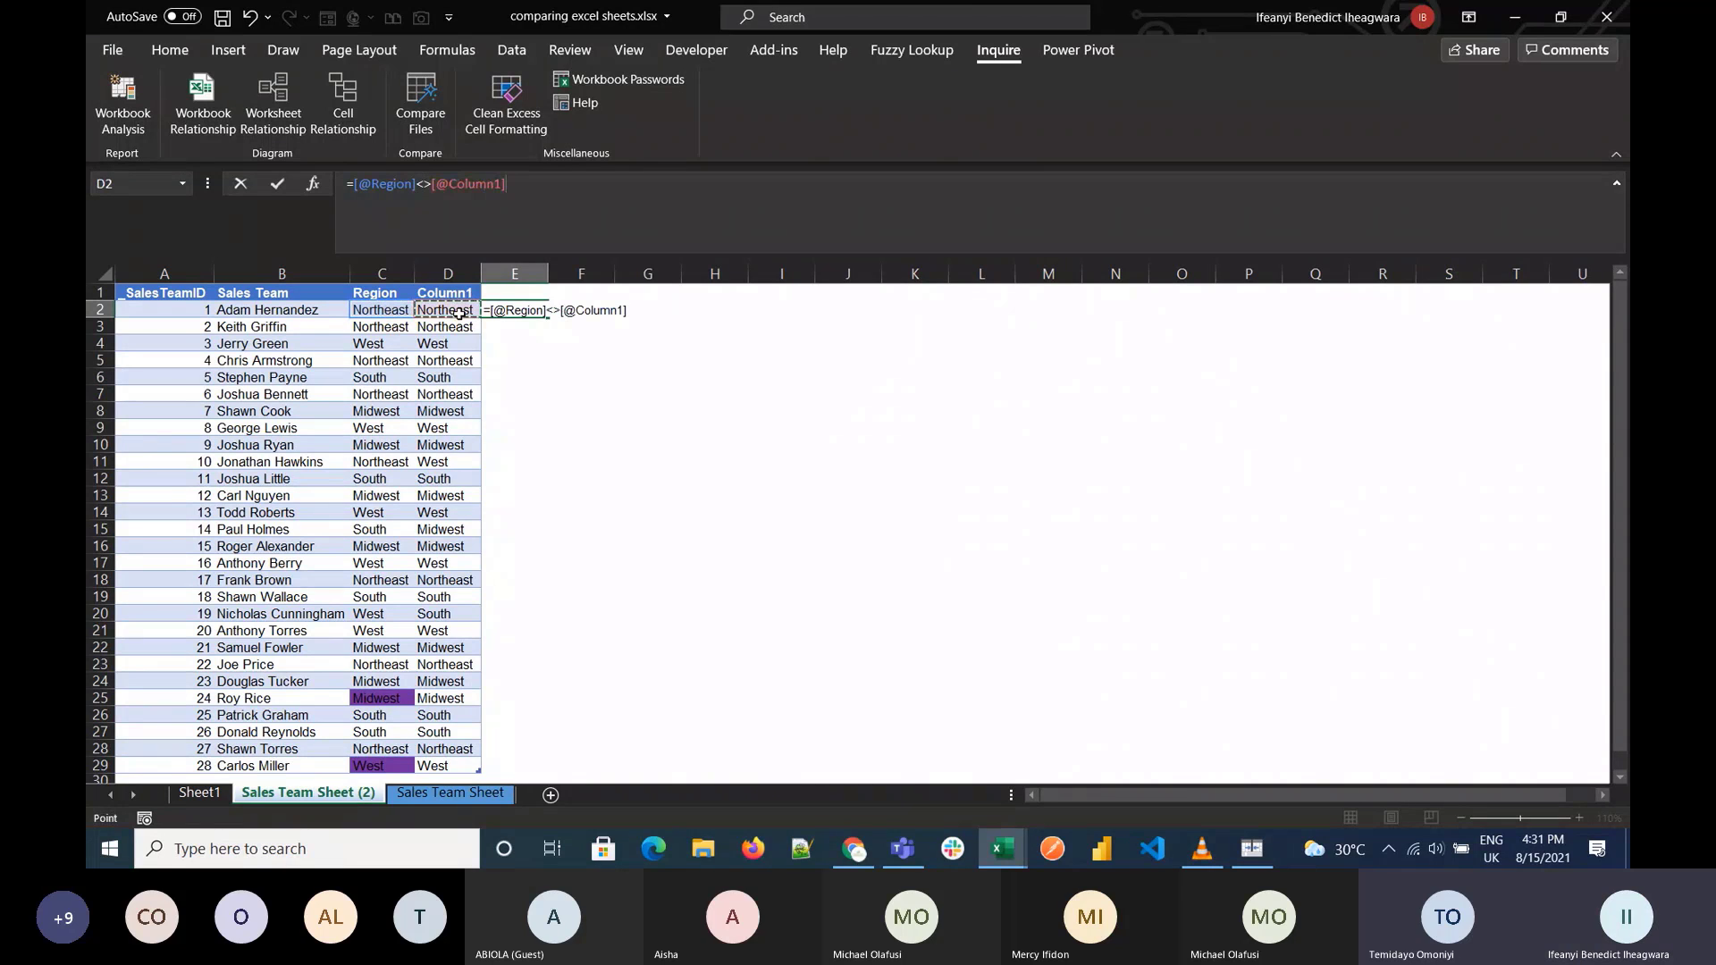
{"action": "type", "text": ")"}
{"action": "key", "text": "Return"}
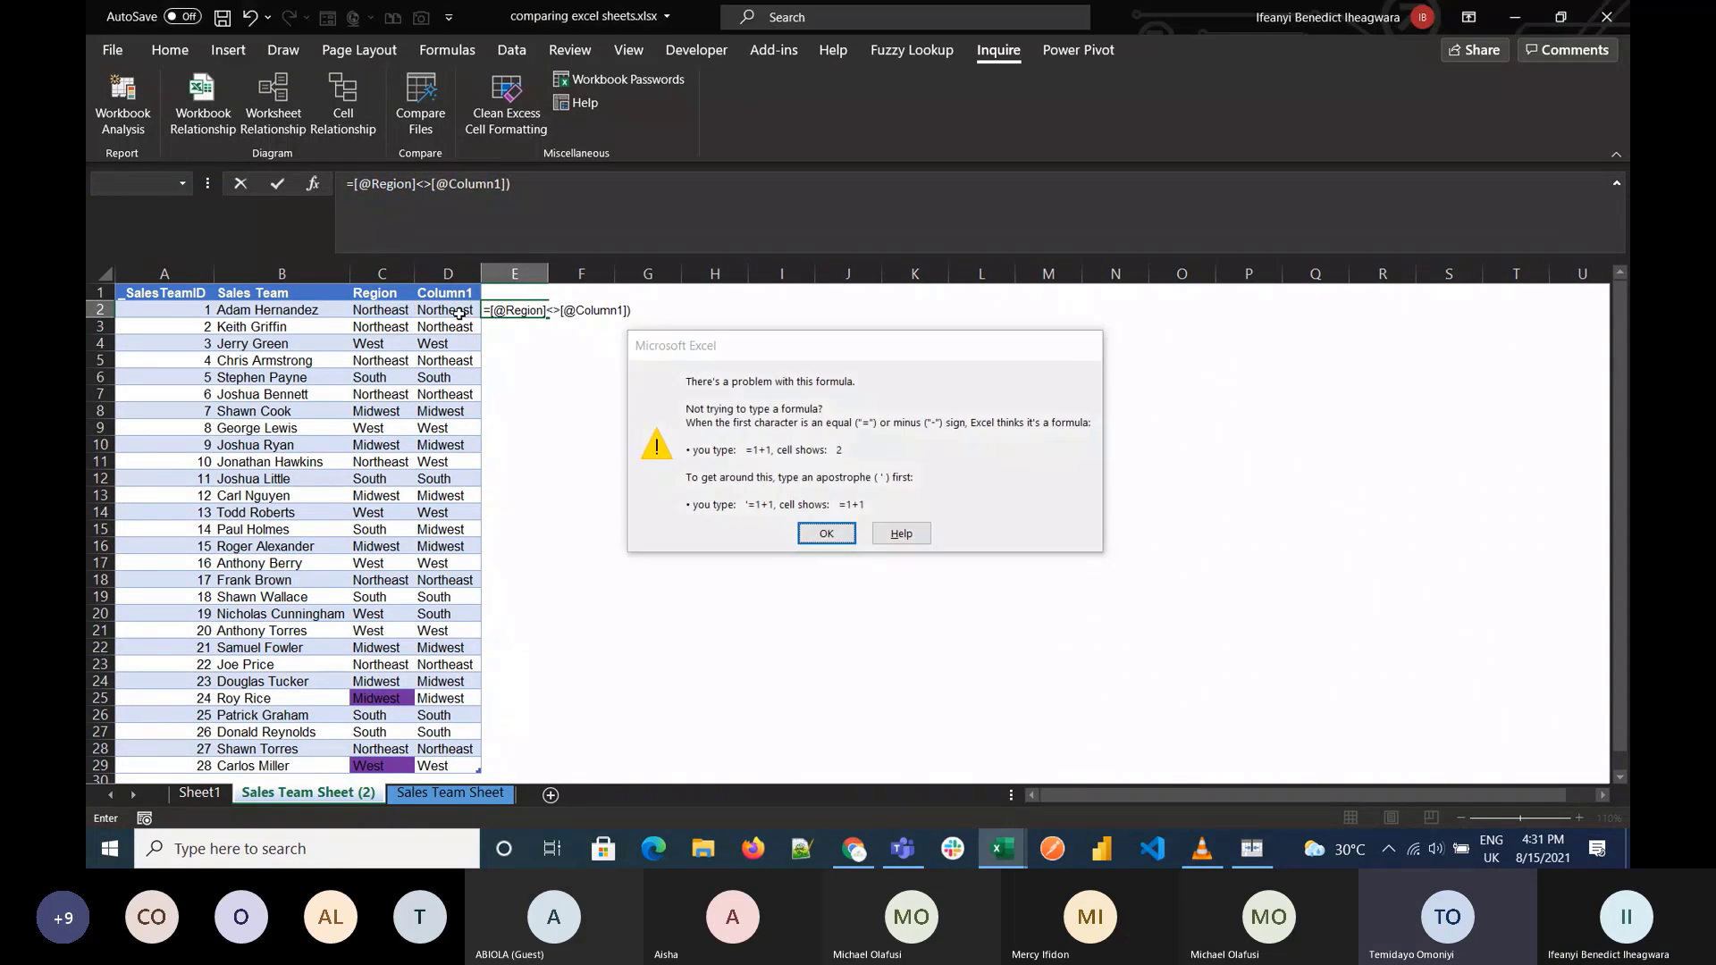
{"action": "key", "text": "Return"}
{"action": "left_click", "coordinate": [505, 185]}
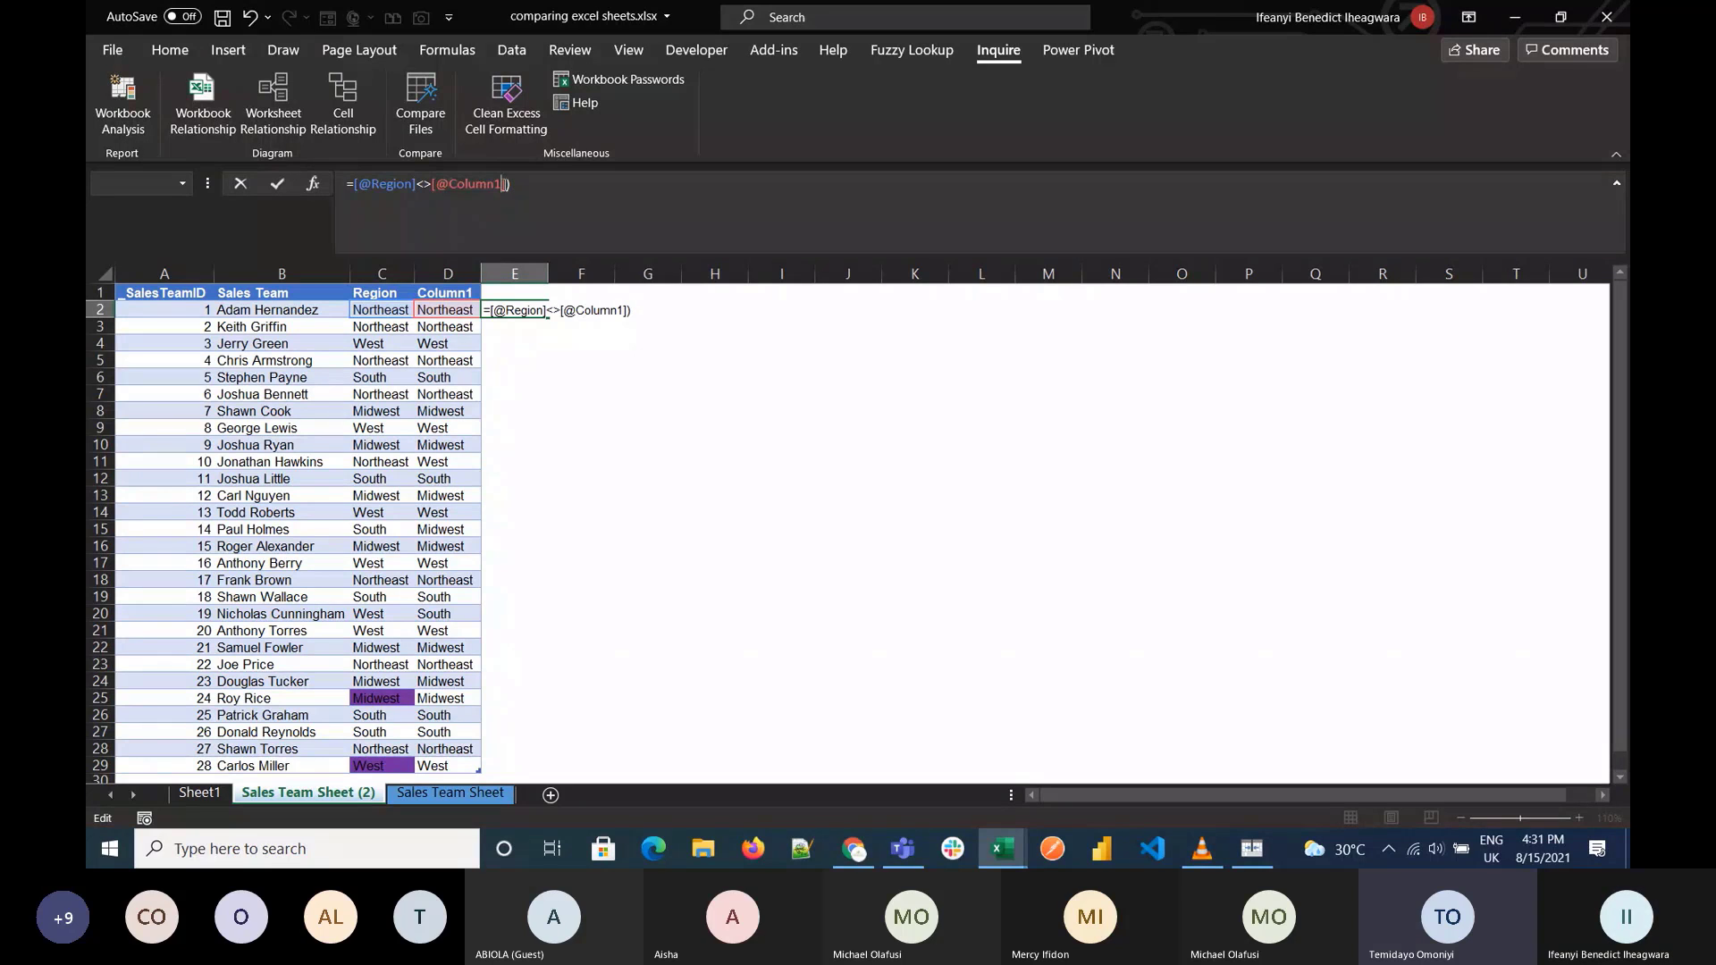
{"action": "key", "text": "Delete"}
{"action": "key", "text": "Delete"}
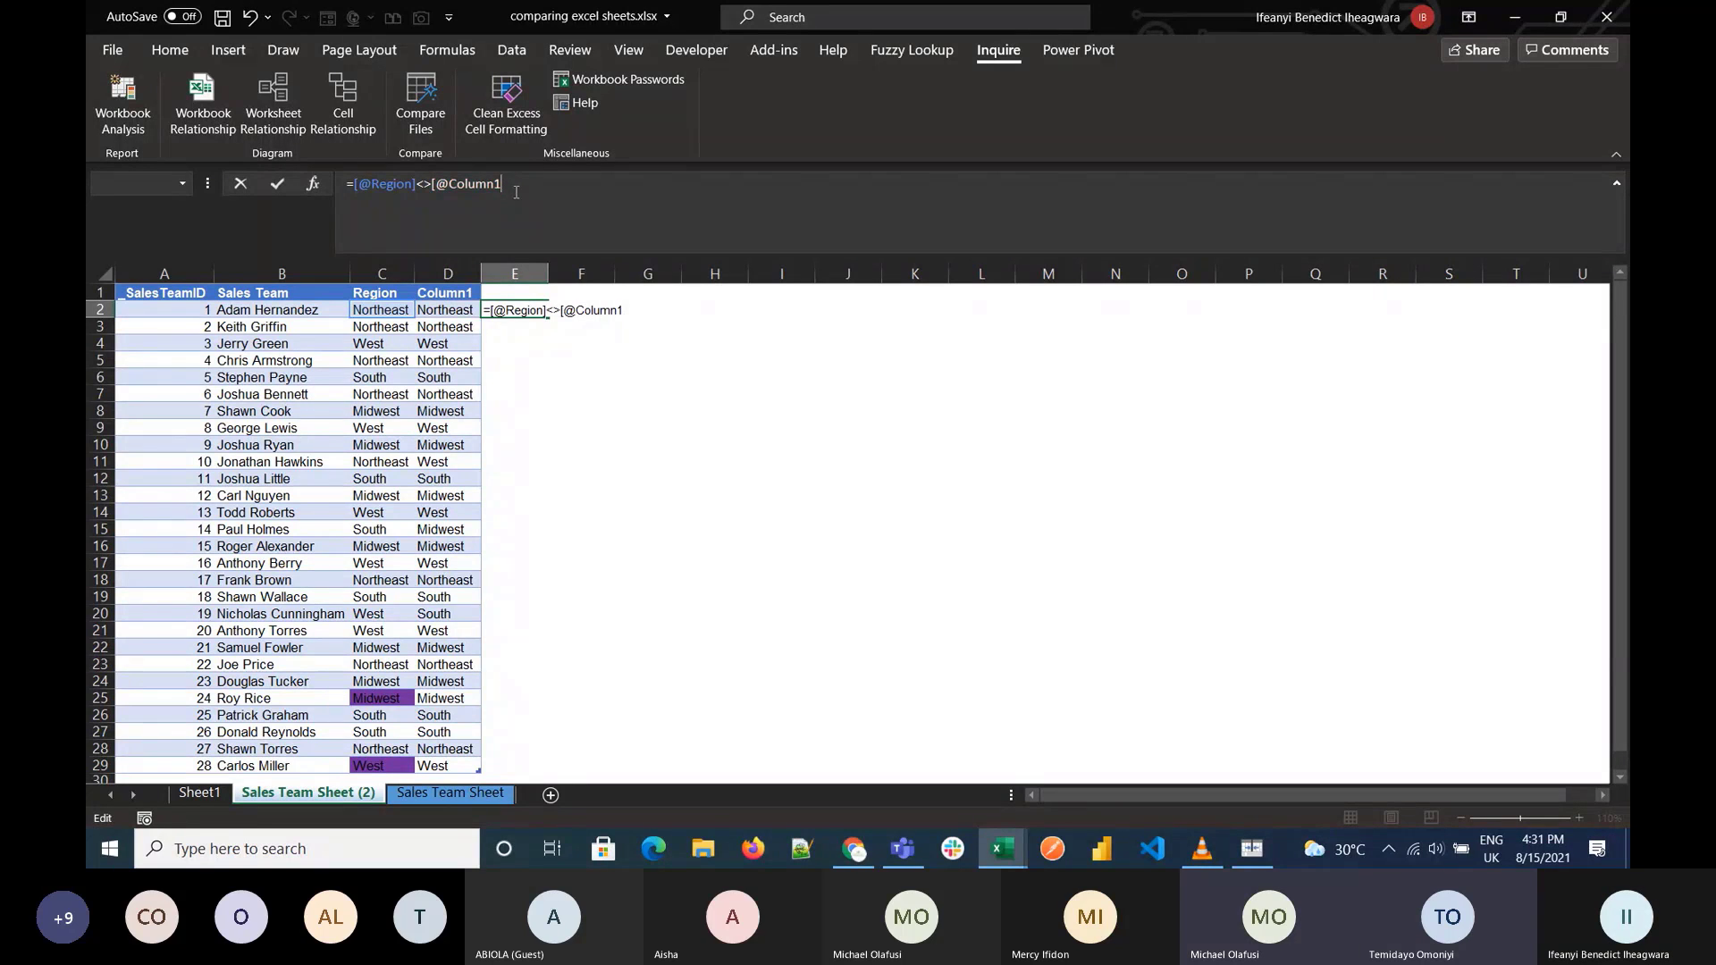
{"action": "key", "text": "BackSpace"}
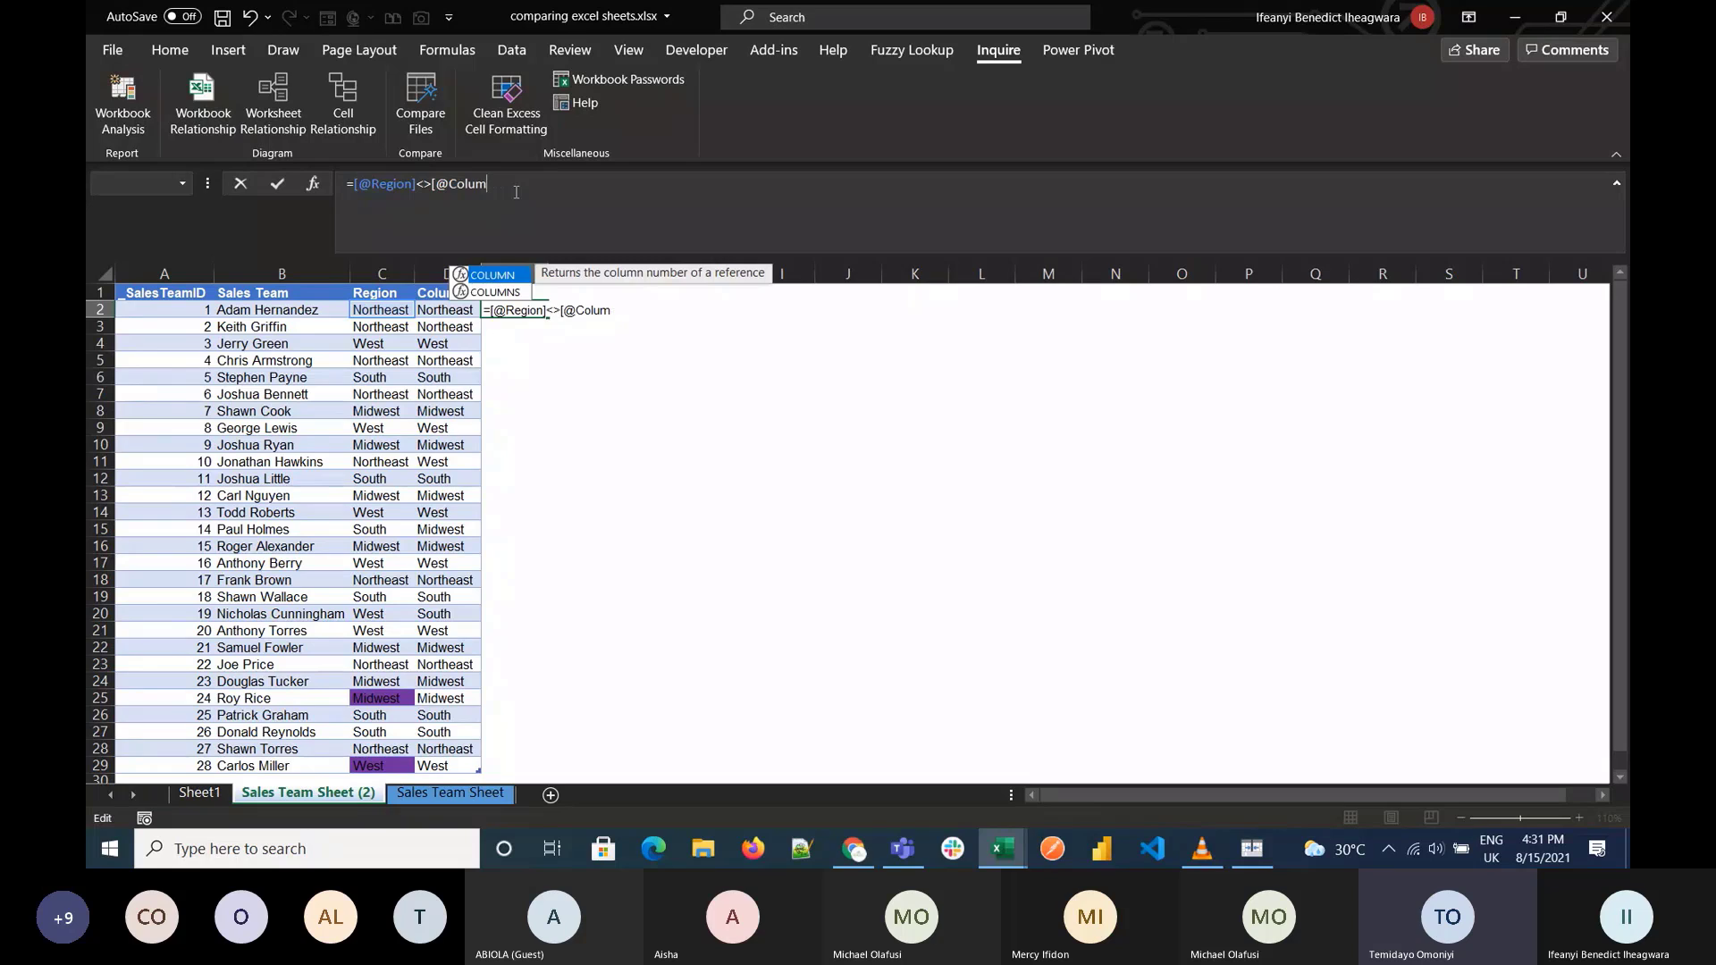
{"action": "key", "text": "BackSpace"}
{"action": "key", "text": "BackSpace"}
{"action": "key", "text": "BackSpace"}
{"action": "key", "text": "BackSpace"}
{"action": "key", "text": "BackSpace"}
{"action": "key", "text": "BackSpace"}
{"action": "key", "text": "BackSpace"}
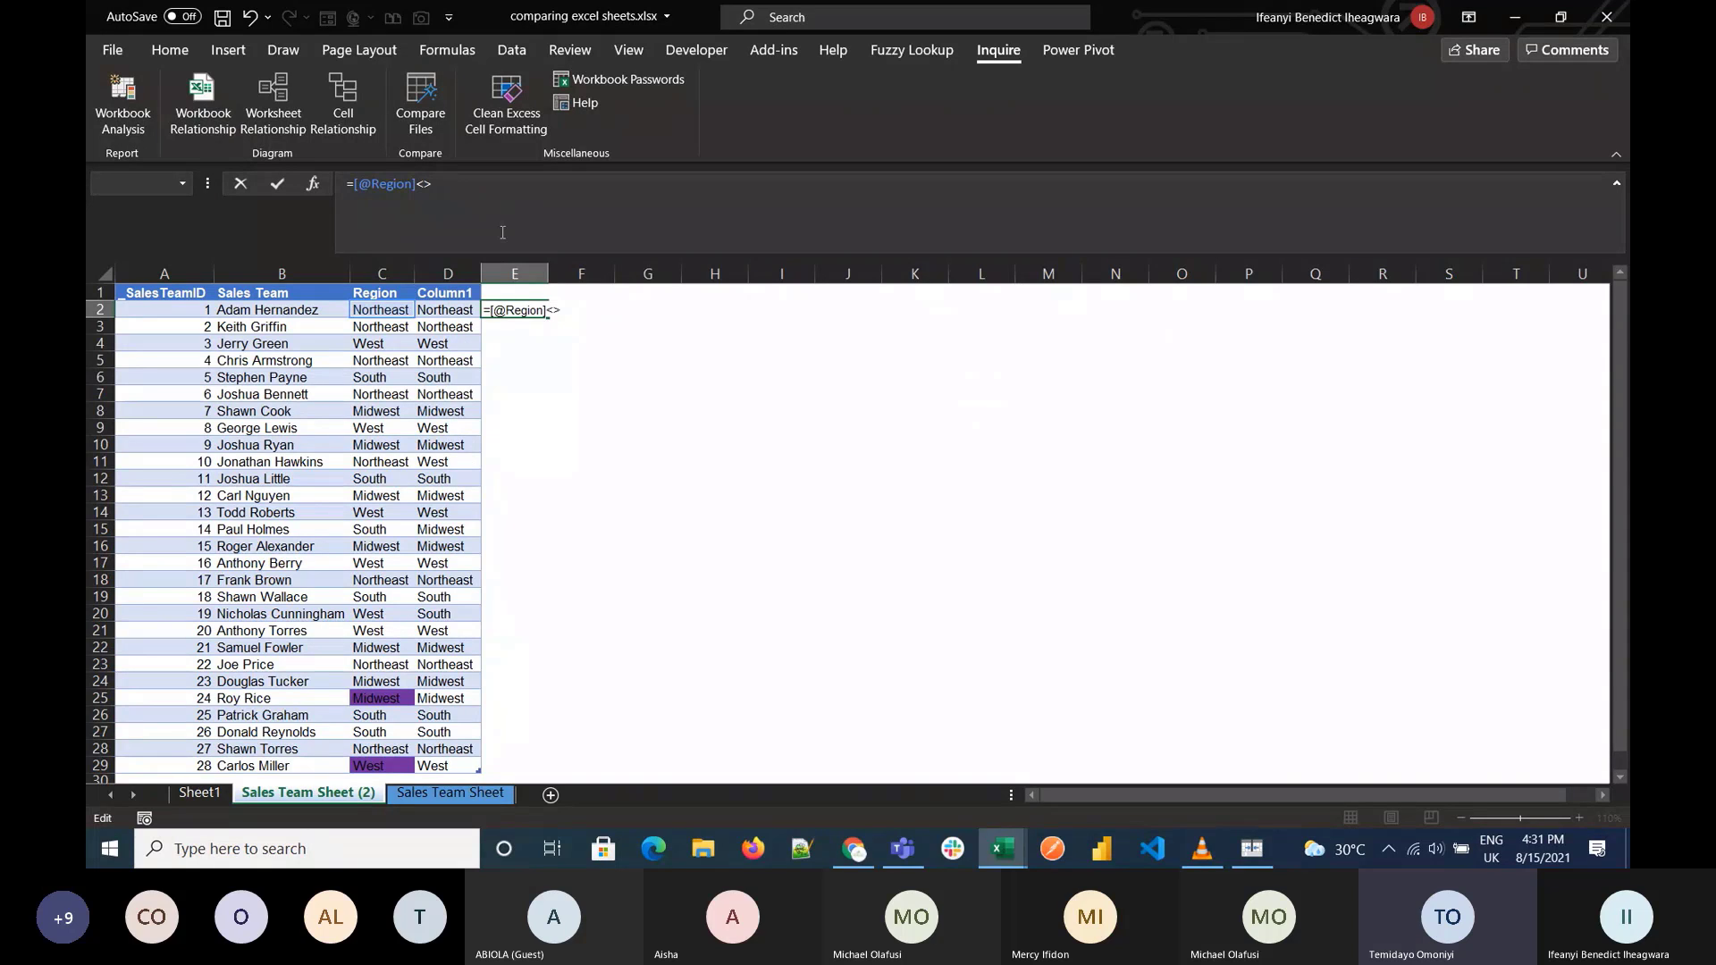
{"action": "left_click", "coordinate": [447, 309]}
{"action": "key", "text": "Return"}
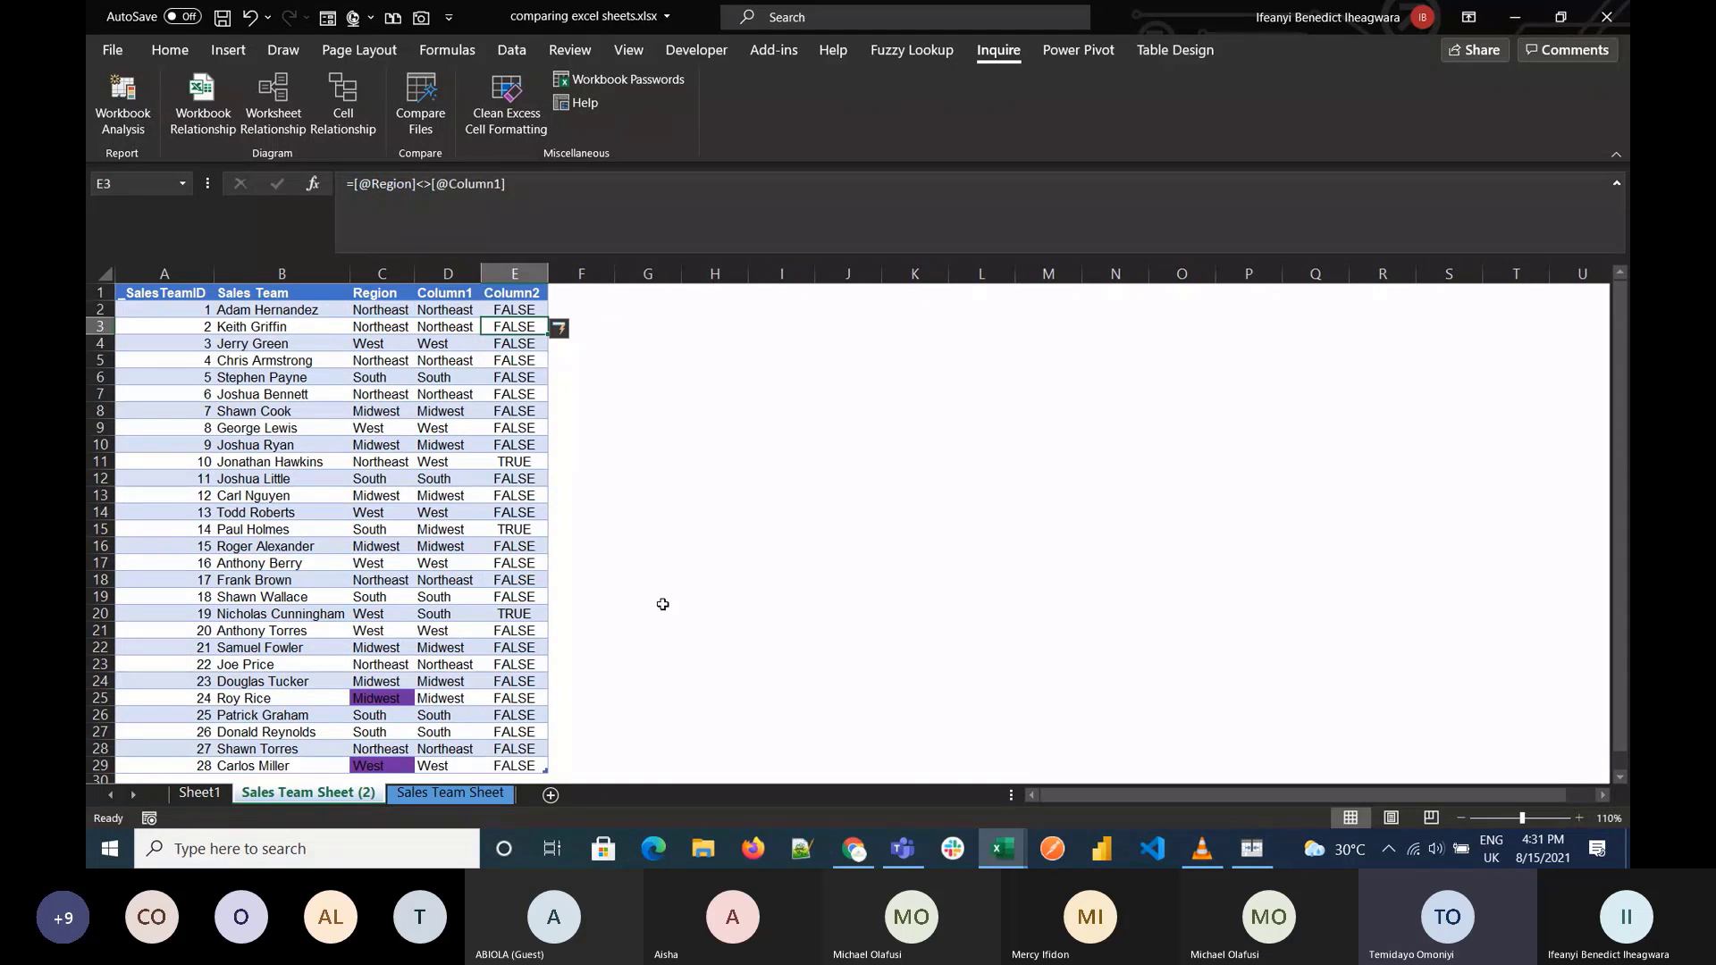
{"action": "double_click", "coordinate": [552, 279]}
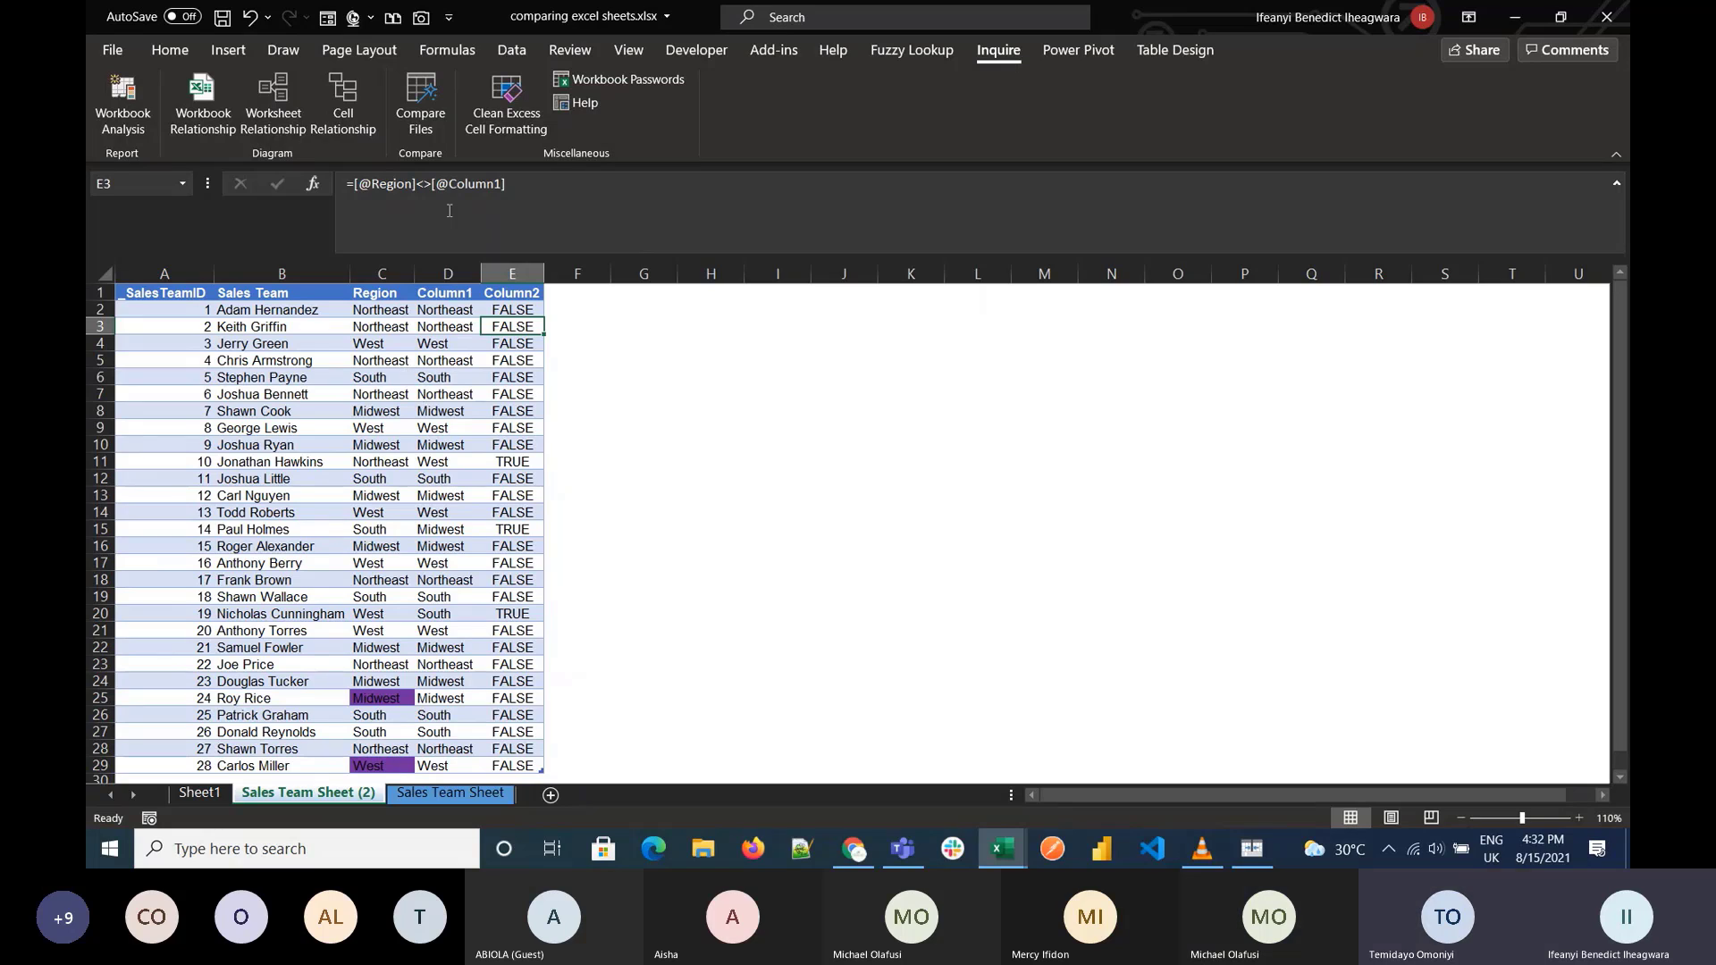
{"action": "double_click", "coordinate": [483, 329]}
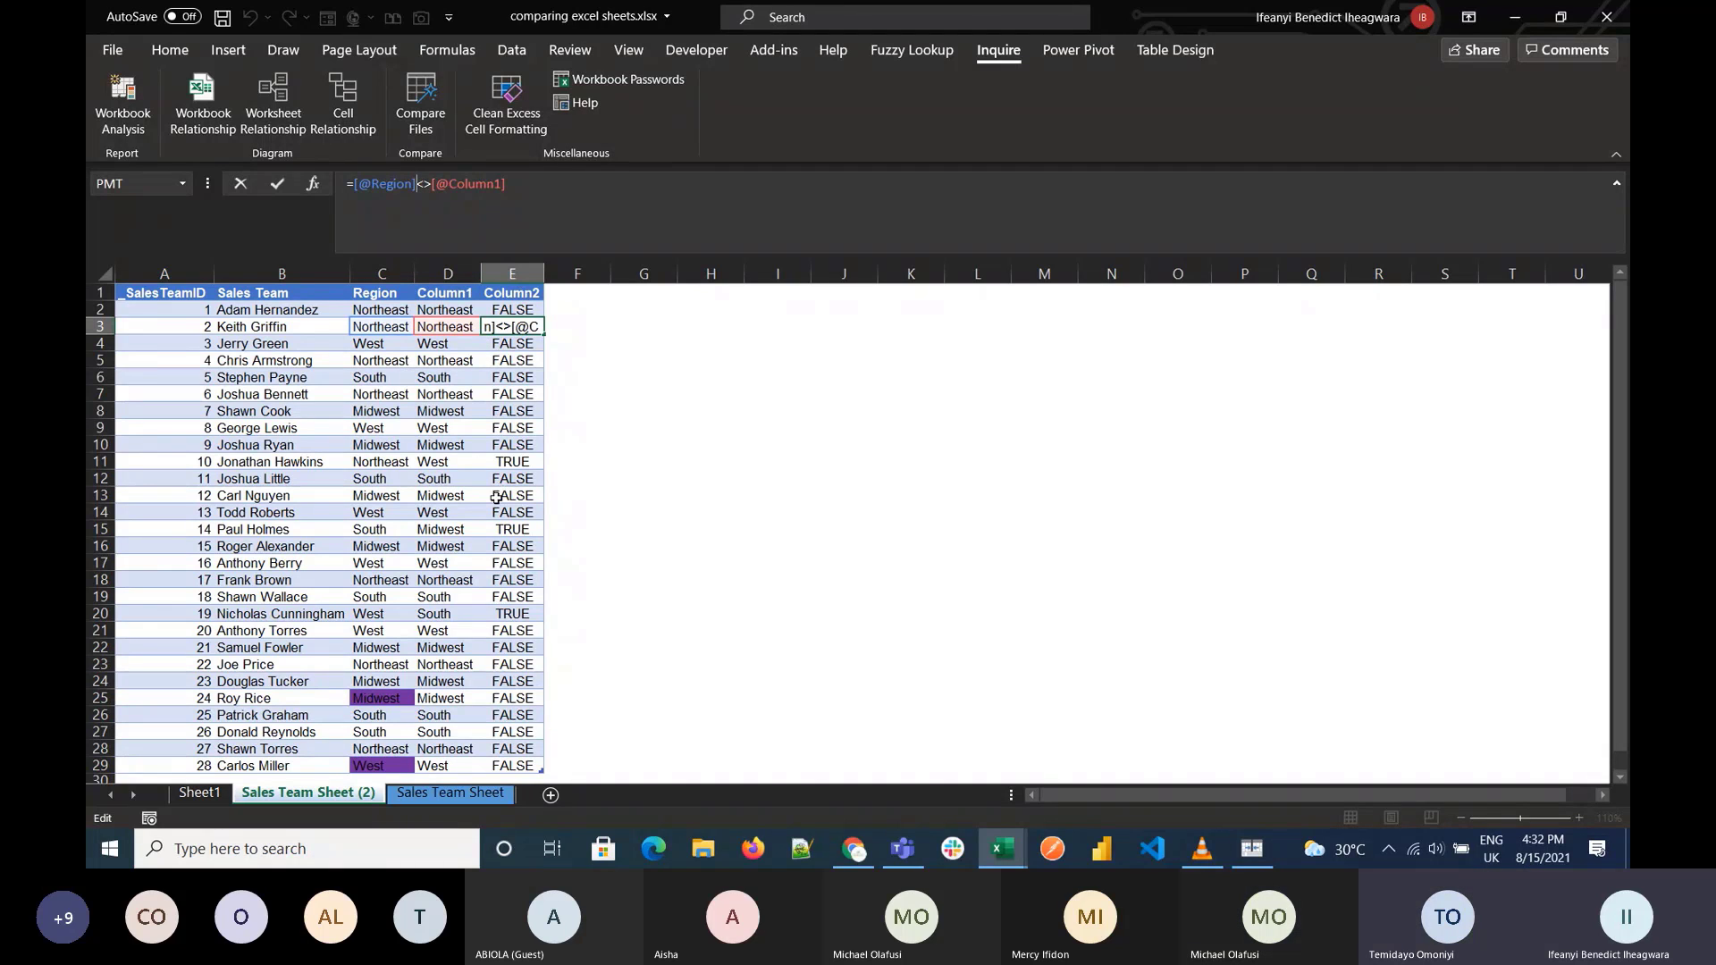
{"action": "left_click", "coordinate": [354, 187]}
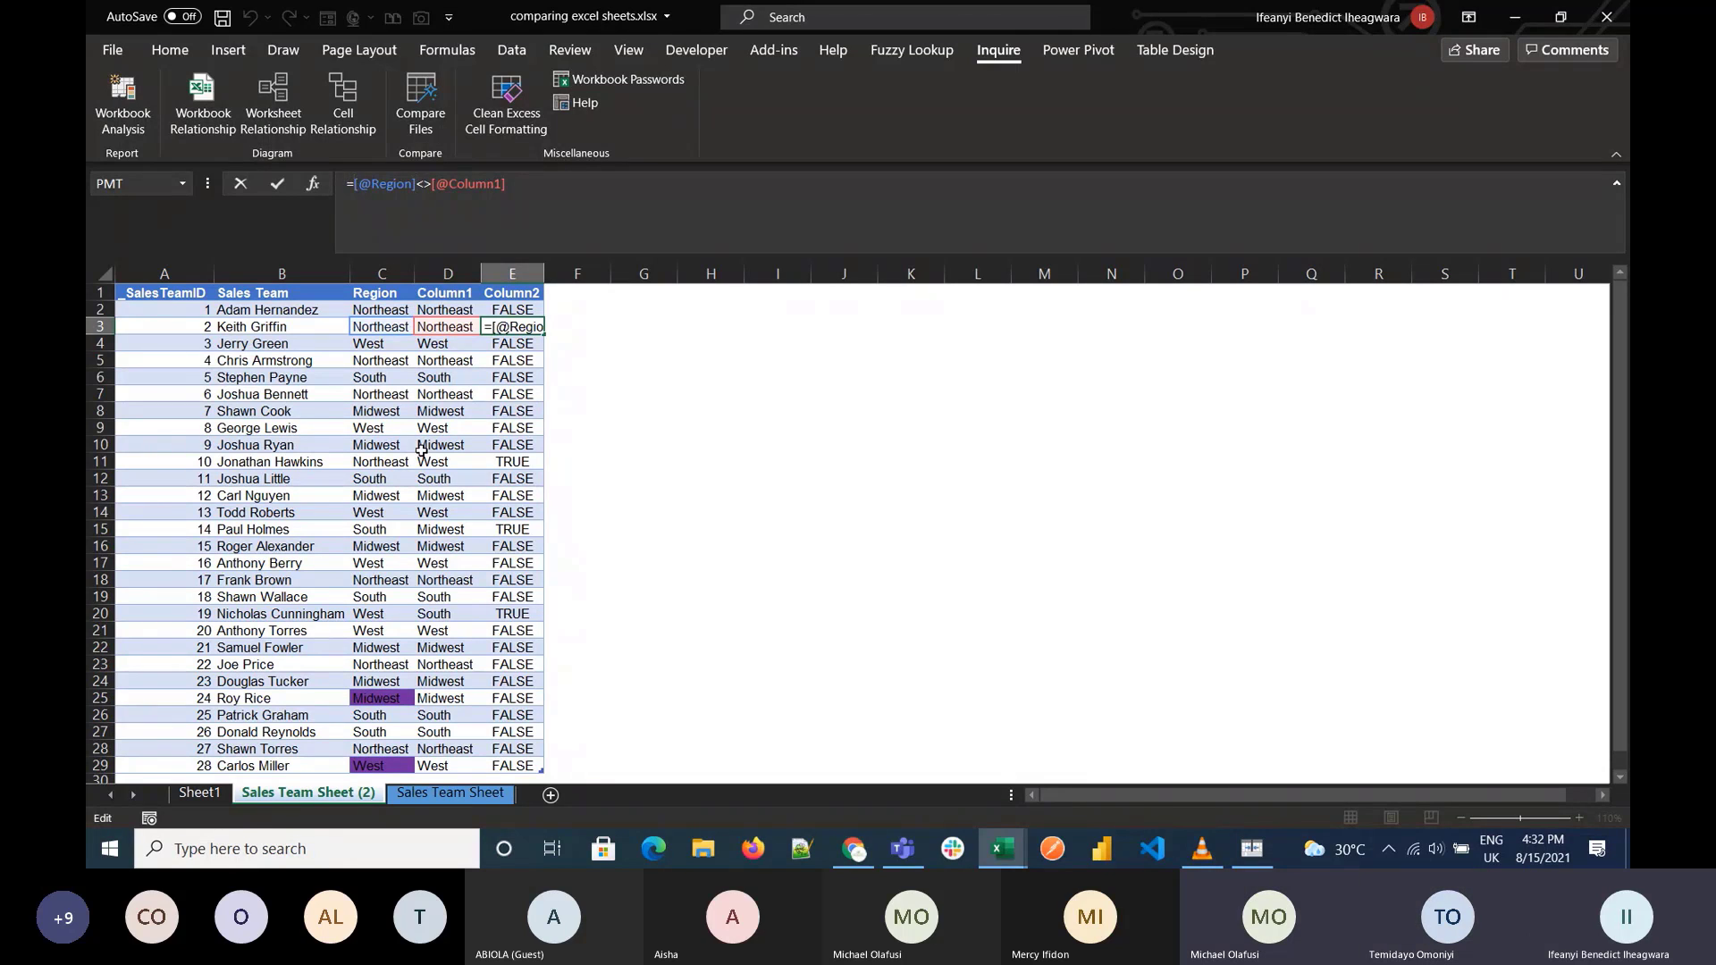
{"action": "type", "text": "if"}
{"action": "key", "text": "Tab"}
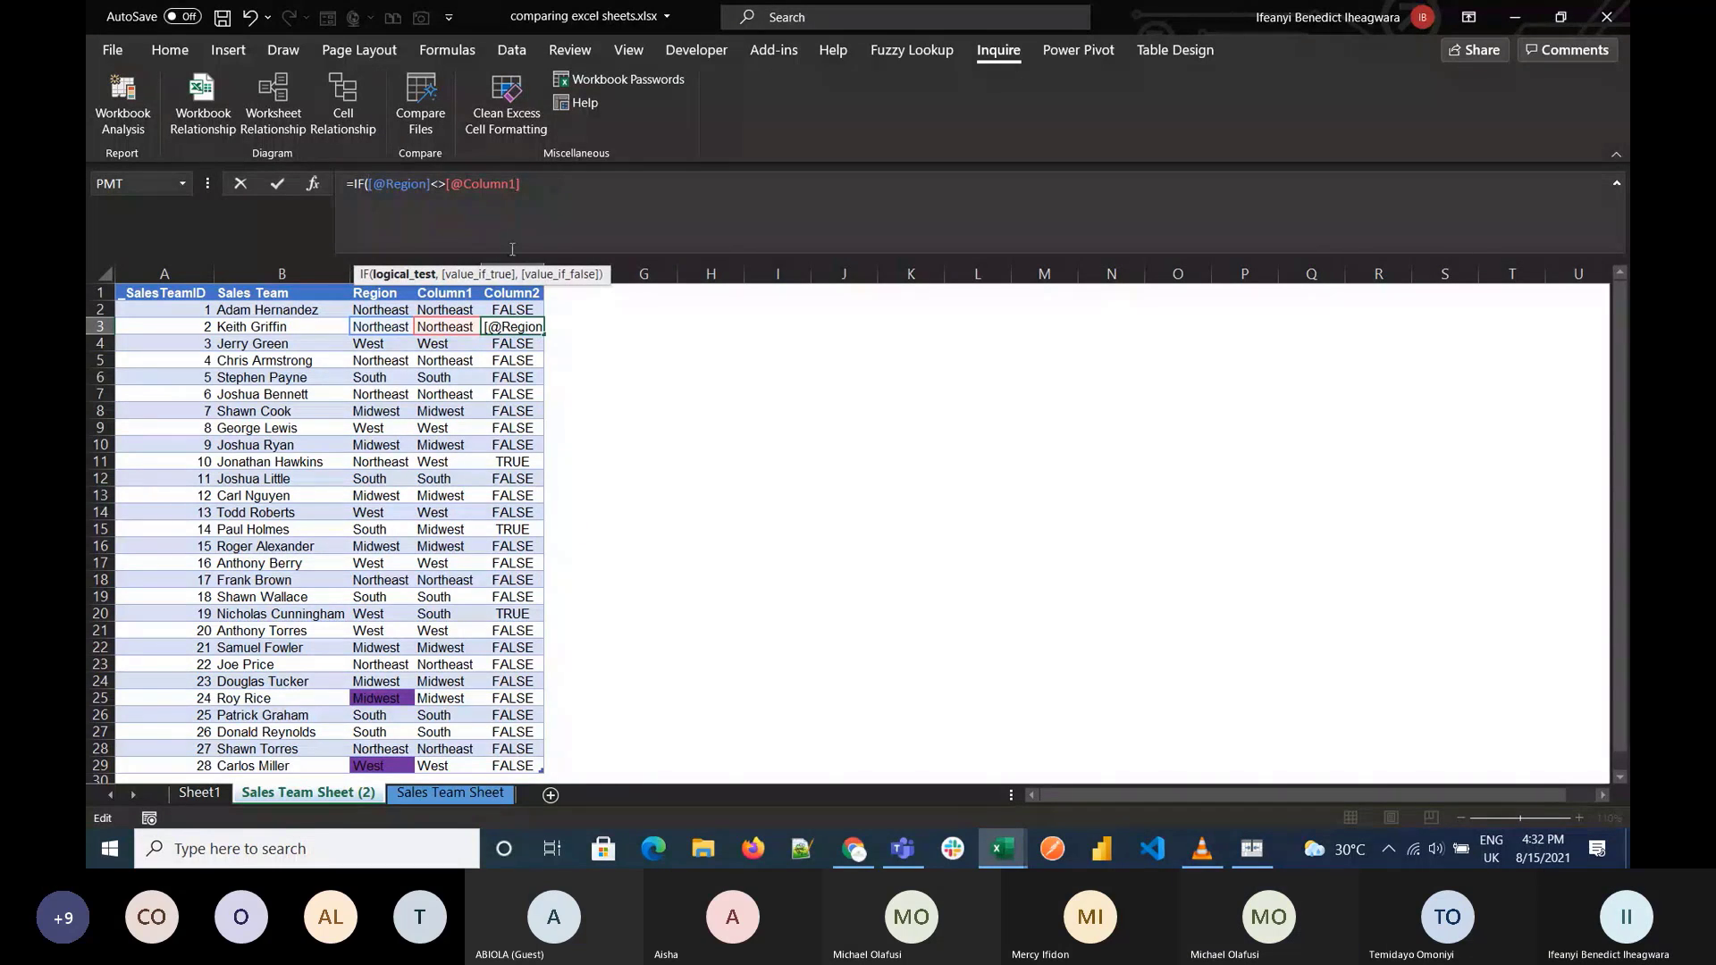
{"action": "key", "text": "BackSpace"}
{"action": "key", "text": "BackSpace"}
{"action": "type", "text": "sna"}
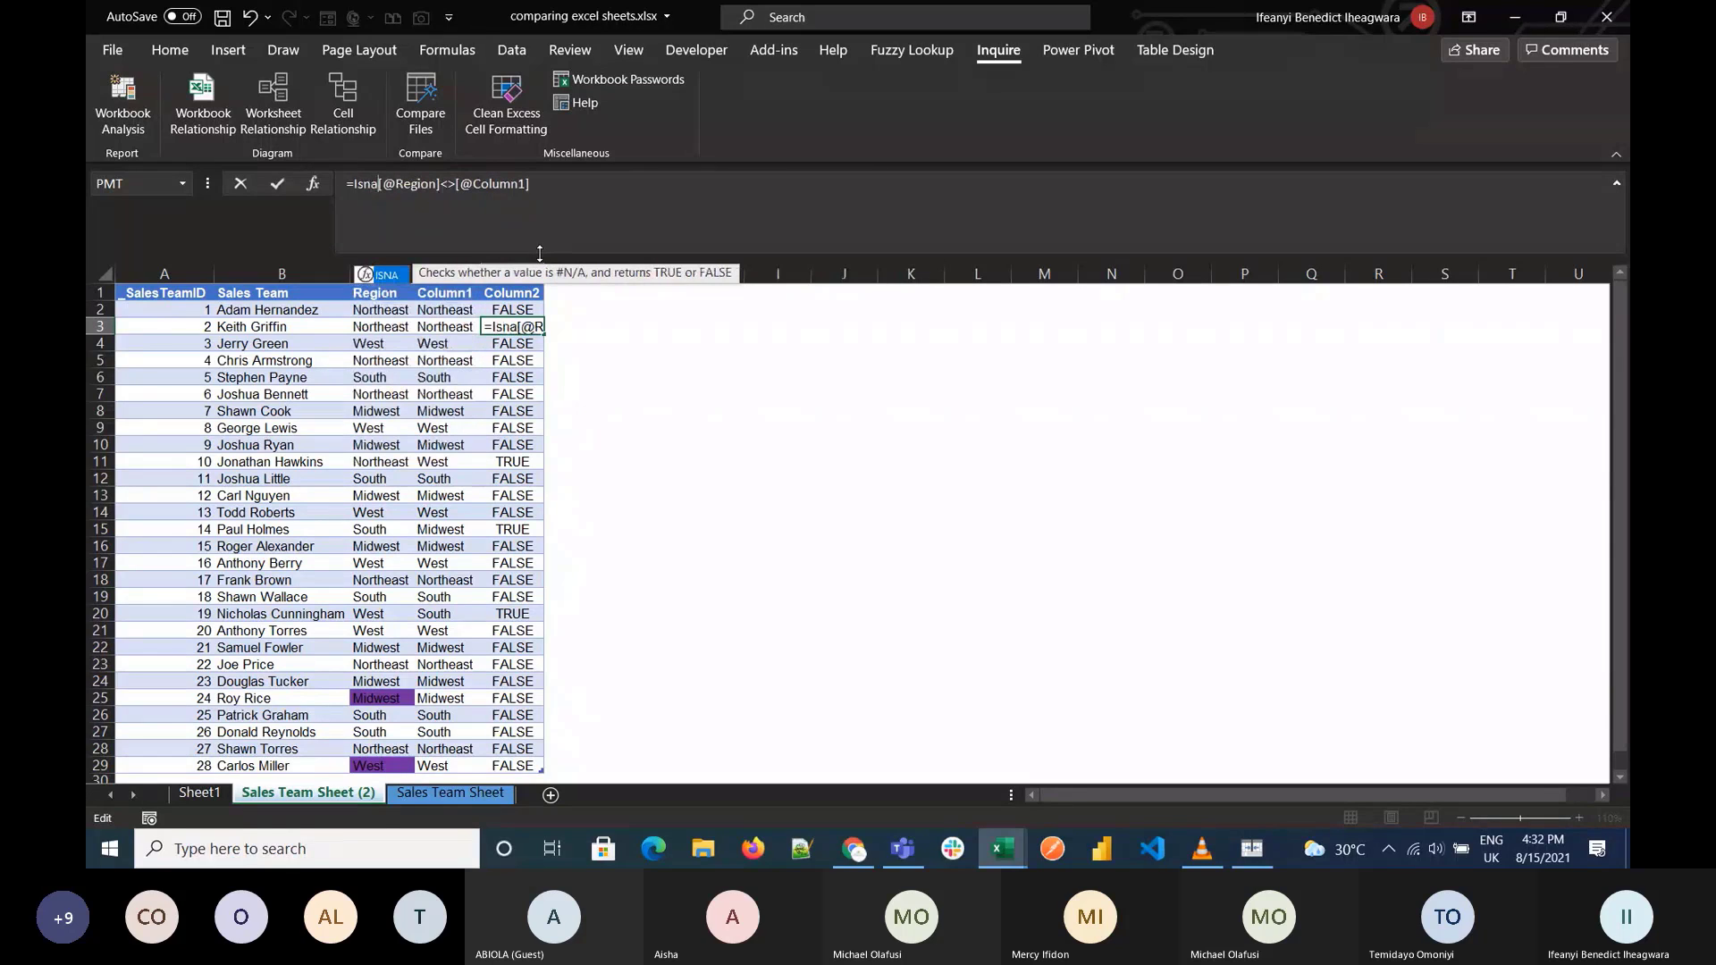
{"action": "key", "text": "Tab"}
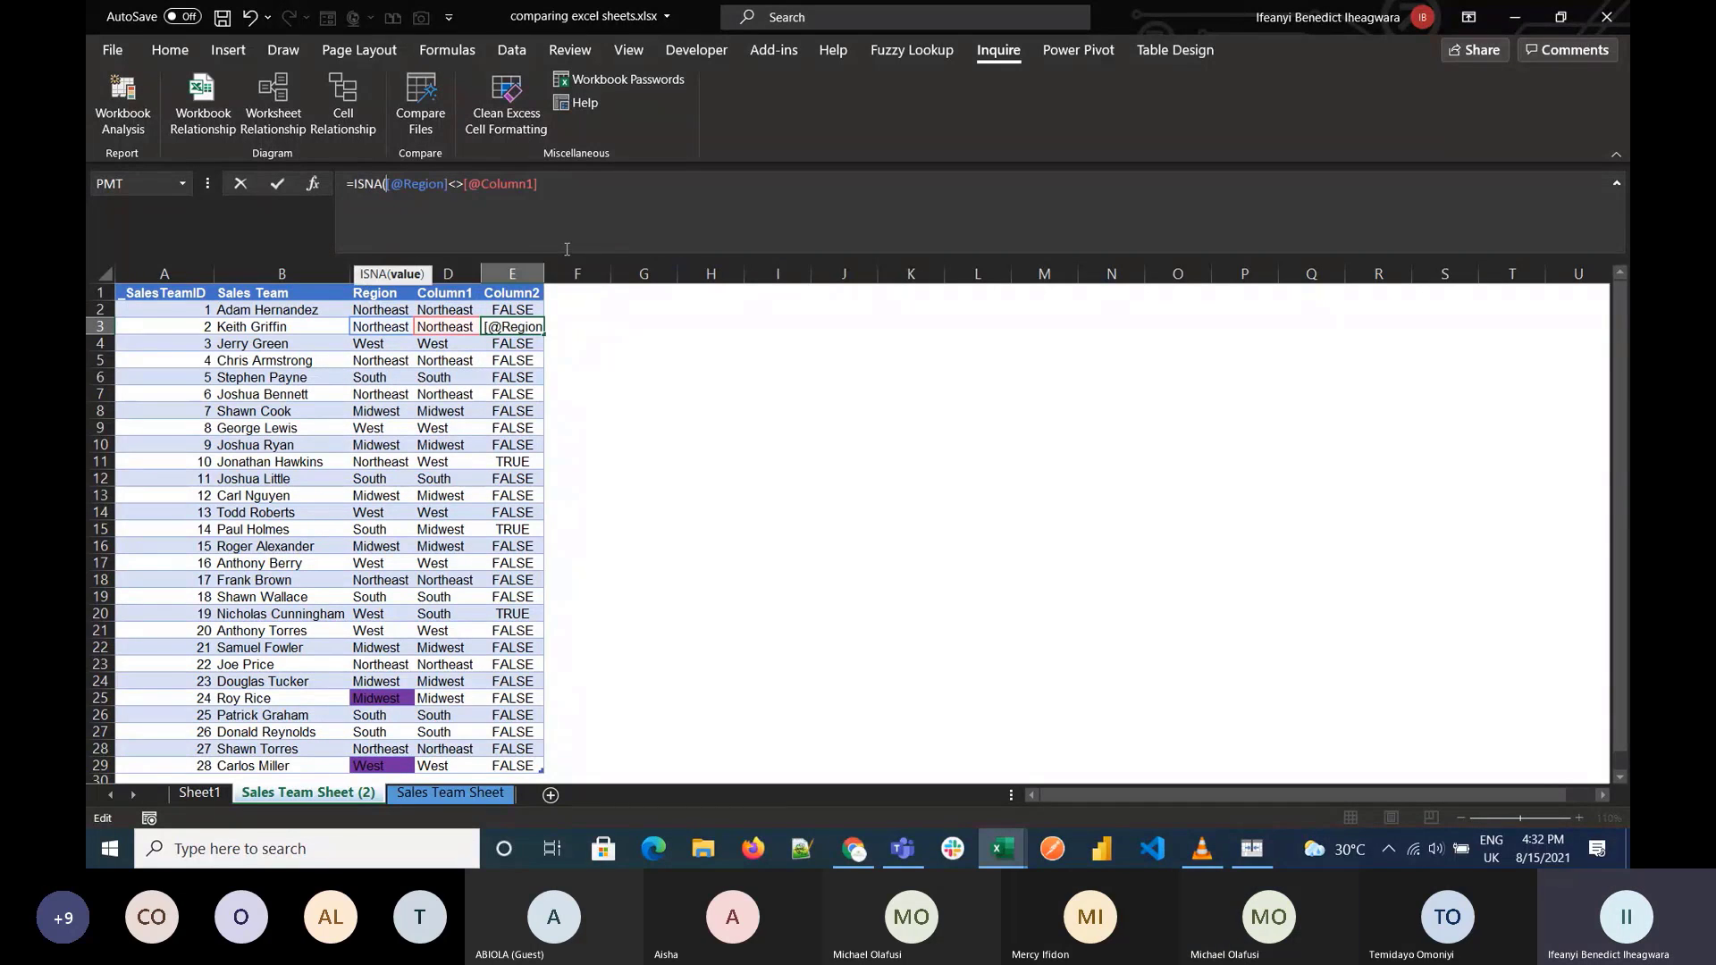
{"action": "left_click", "coordinate": [588, 187]}
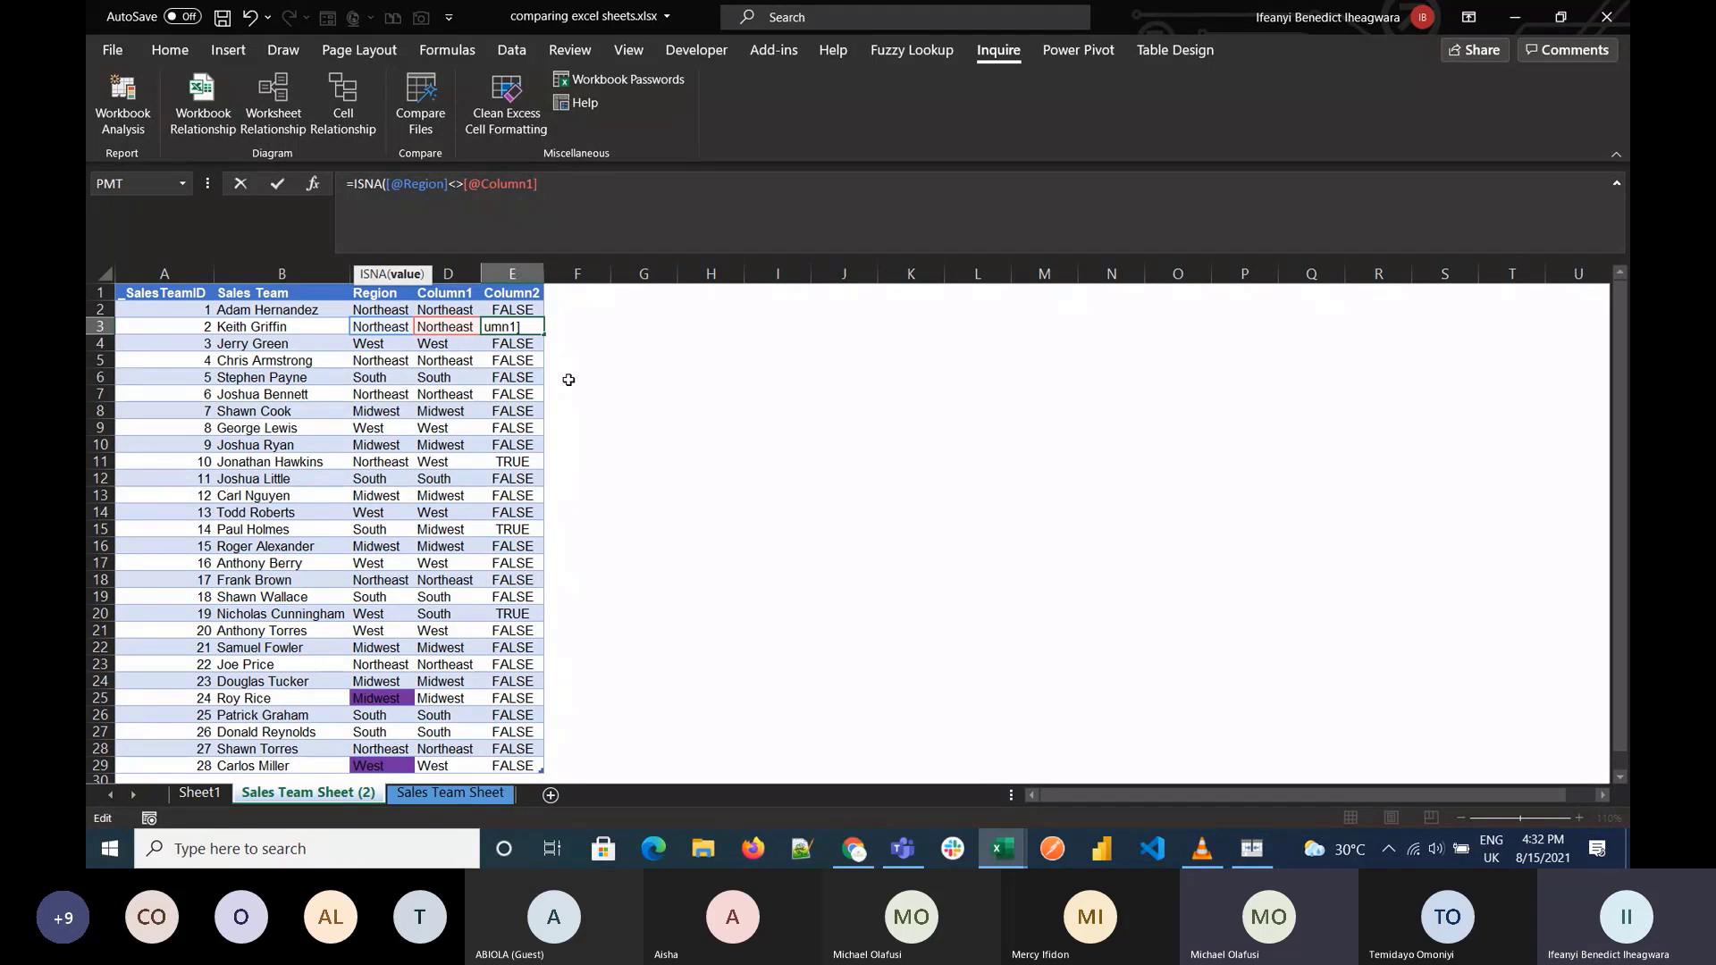
{"action": "key", "text": "Escape"}
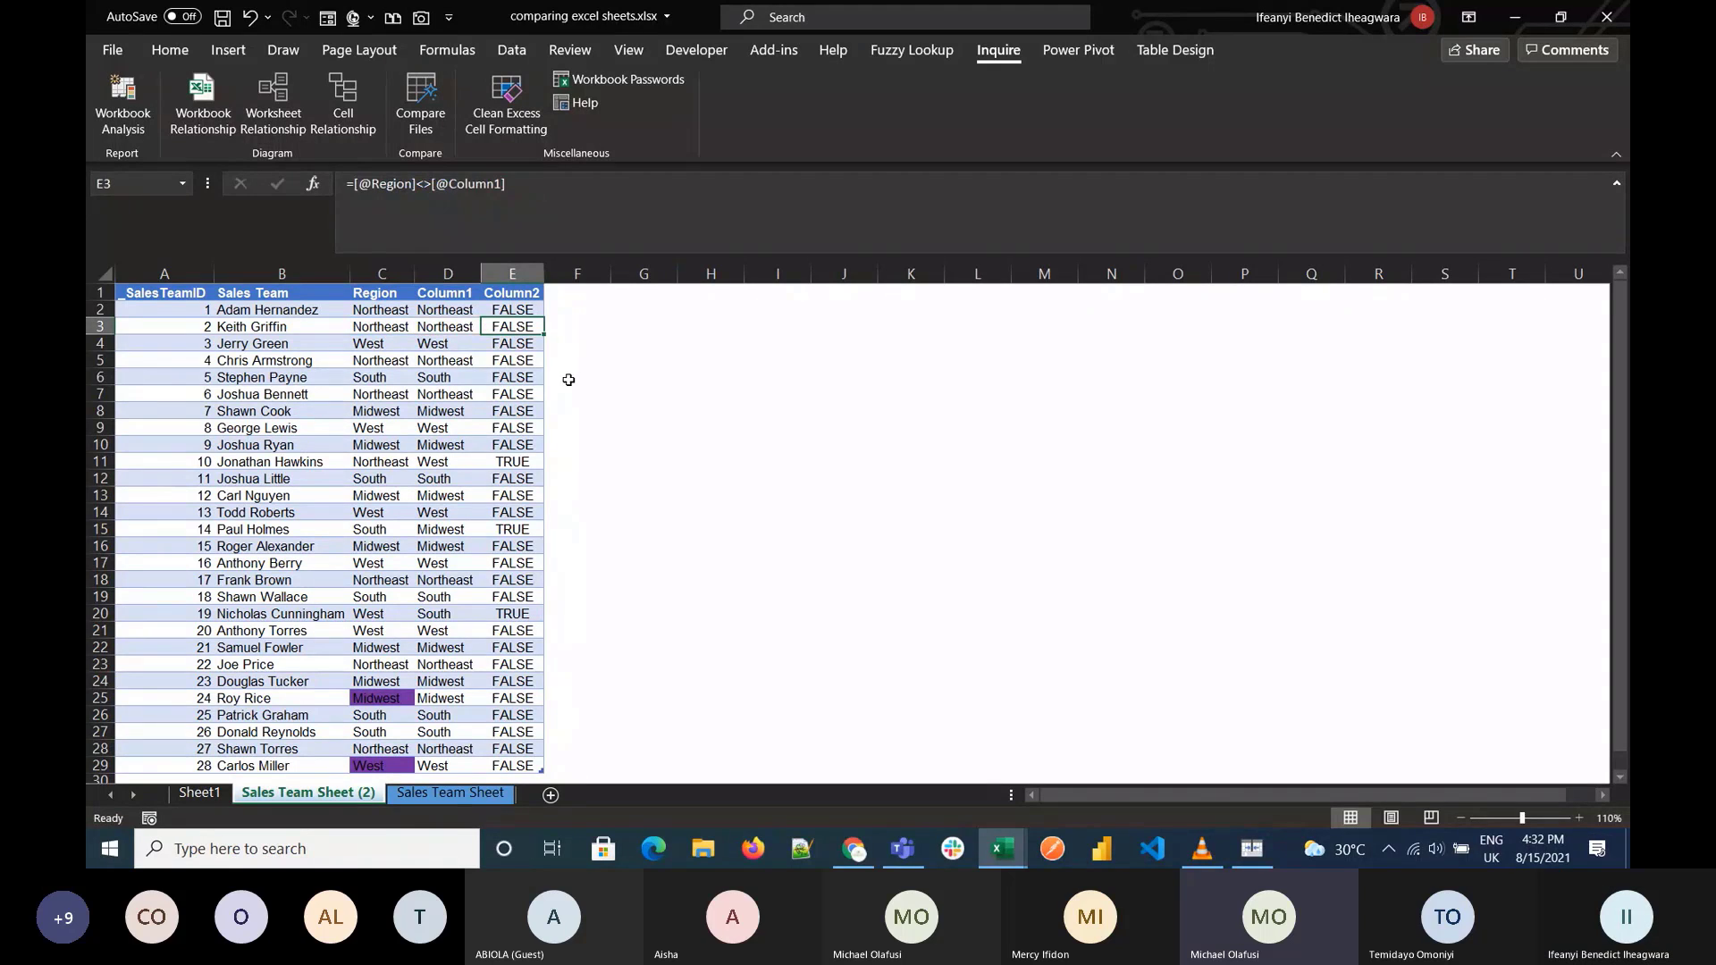
Step: Enlarge the worksheet view to 170% and clear the comparison formulas from column E
{"action": "left_click", "coordinate": [1579, 818]}
{"action": "left_click", "coordinate": [1580, 818]}
{"action": "left_click", "coordinate": [1579, 818]}
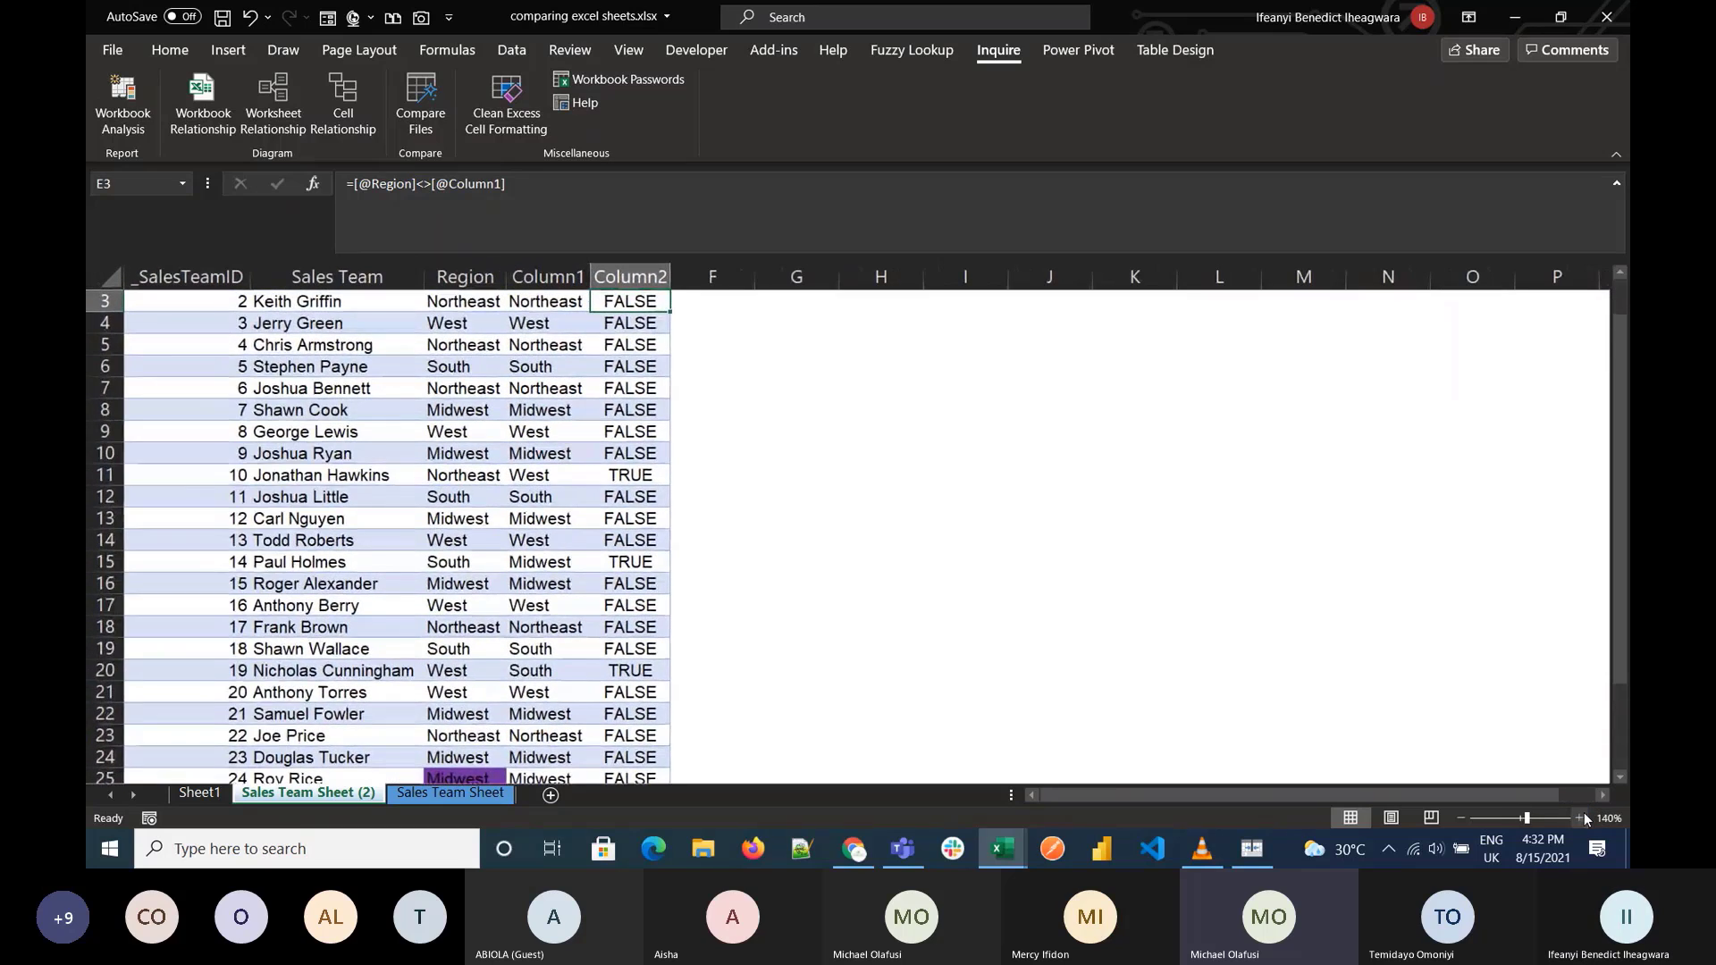
{"action": "left_click", "coordinate": [1579, 818]}
{"action": "left_click", "coordinate": [1579, 818]}
{"action": "left_click", "coordinate": [1580, 818]}
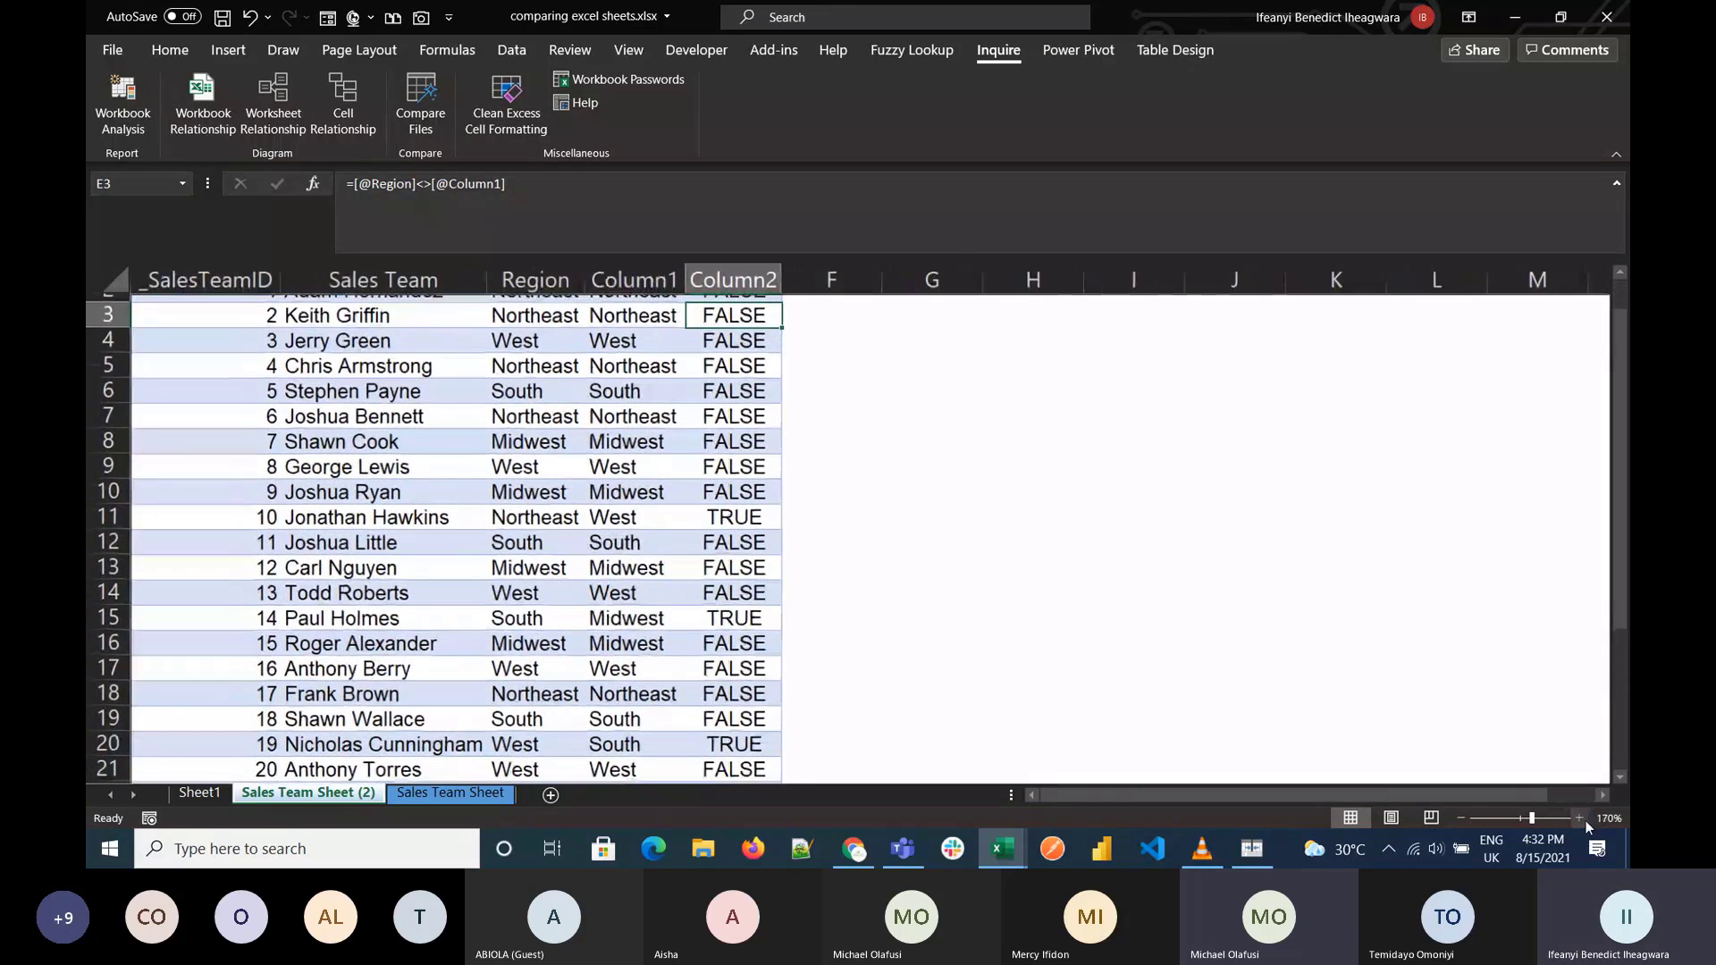
{"action": "scroll", "coordinate": [1029, 546], "scroll_direction": "up", "scroll_amount": 1}
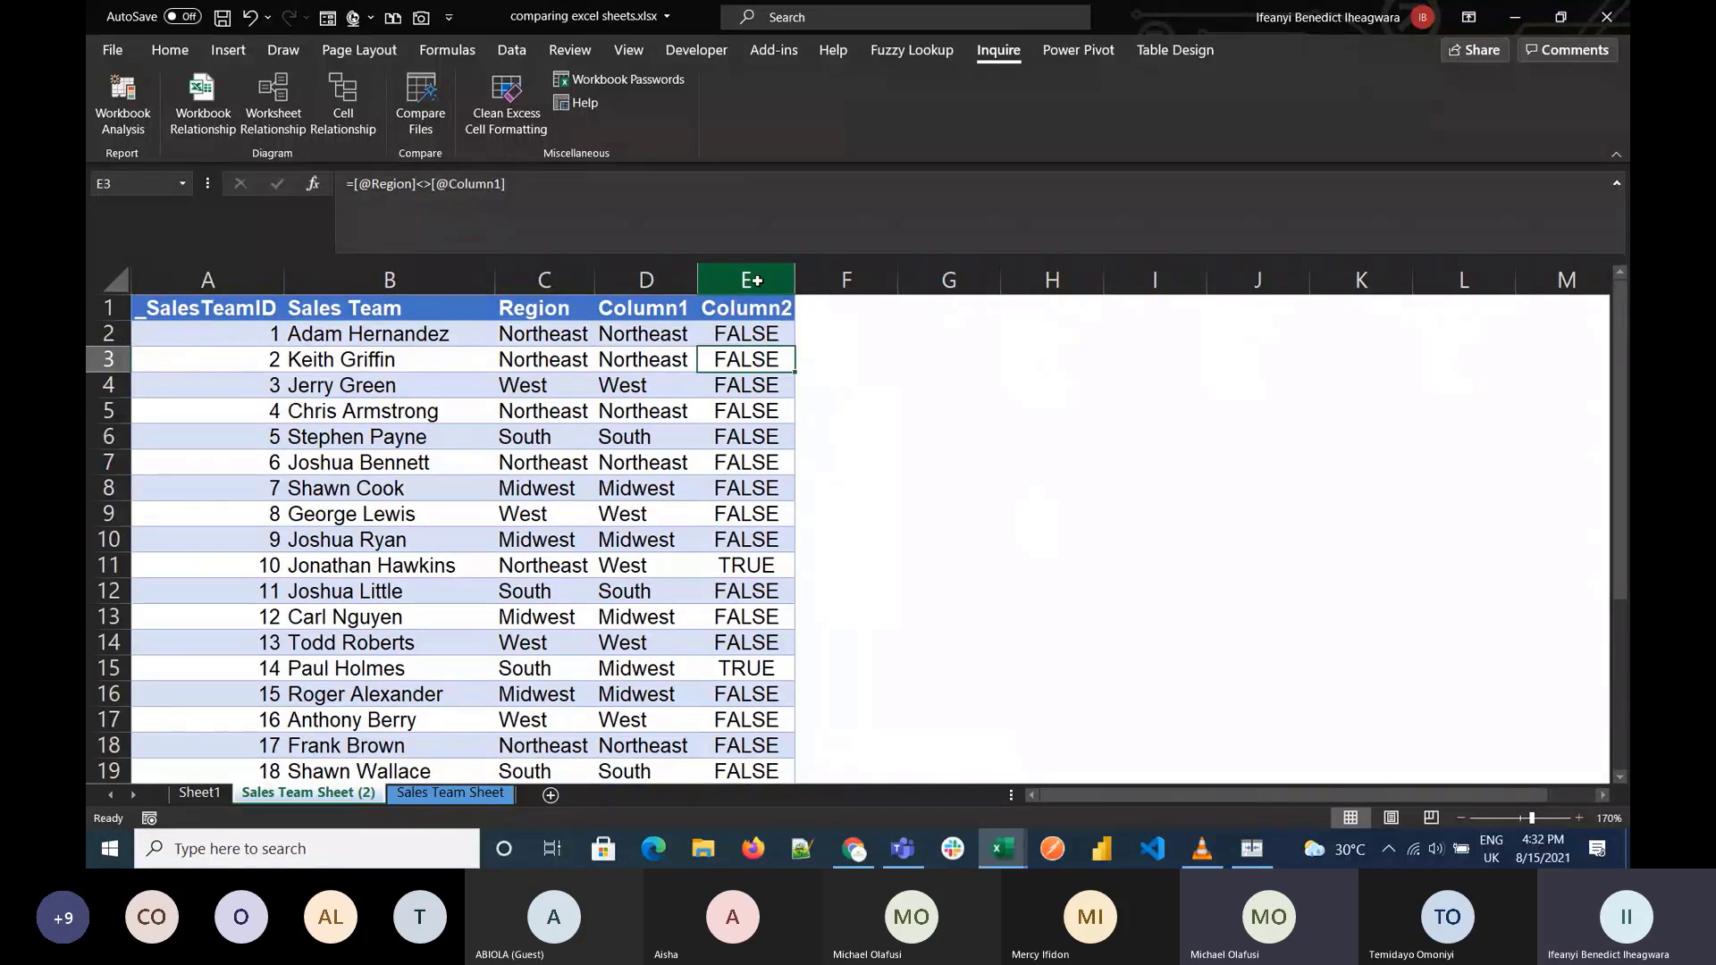
{"action": "left_click", "coordinate": [757, 278]}
{"action": "key", "text": "Delete"}
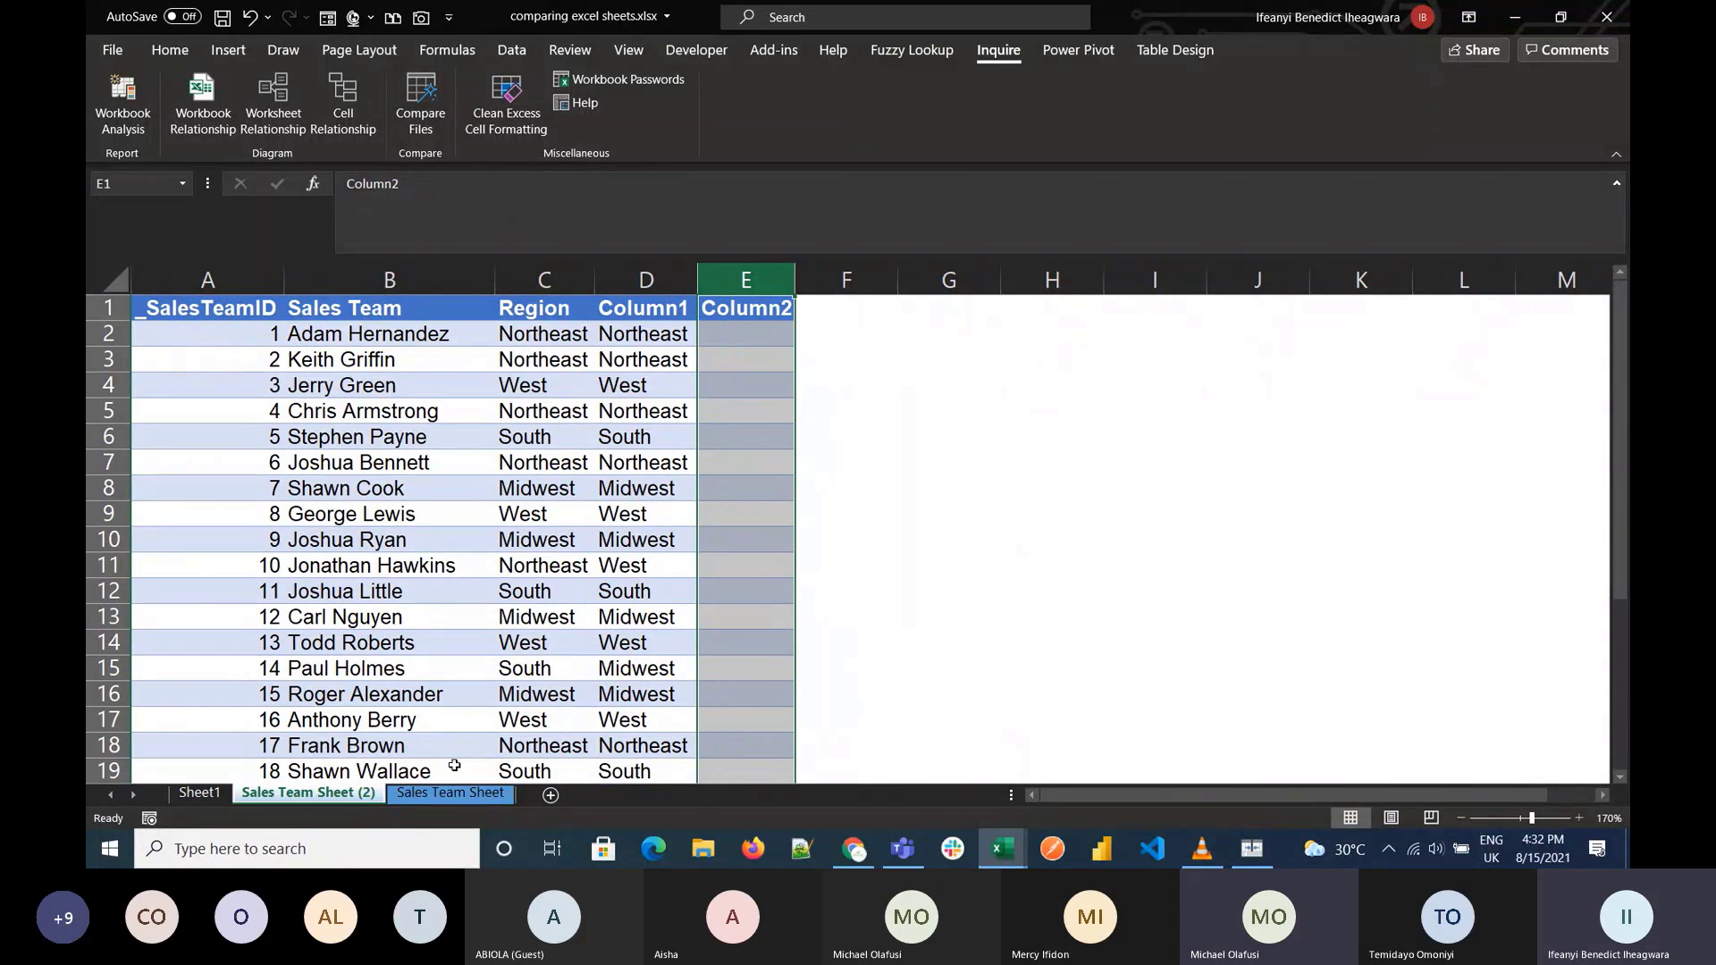
{"action": "left_click", "coordinate": [437, 793]}
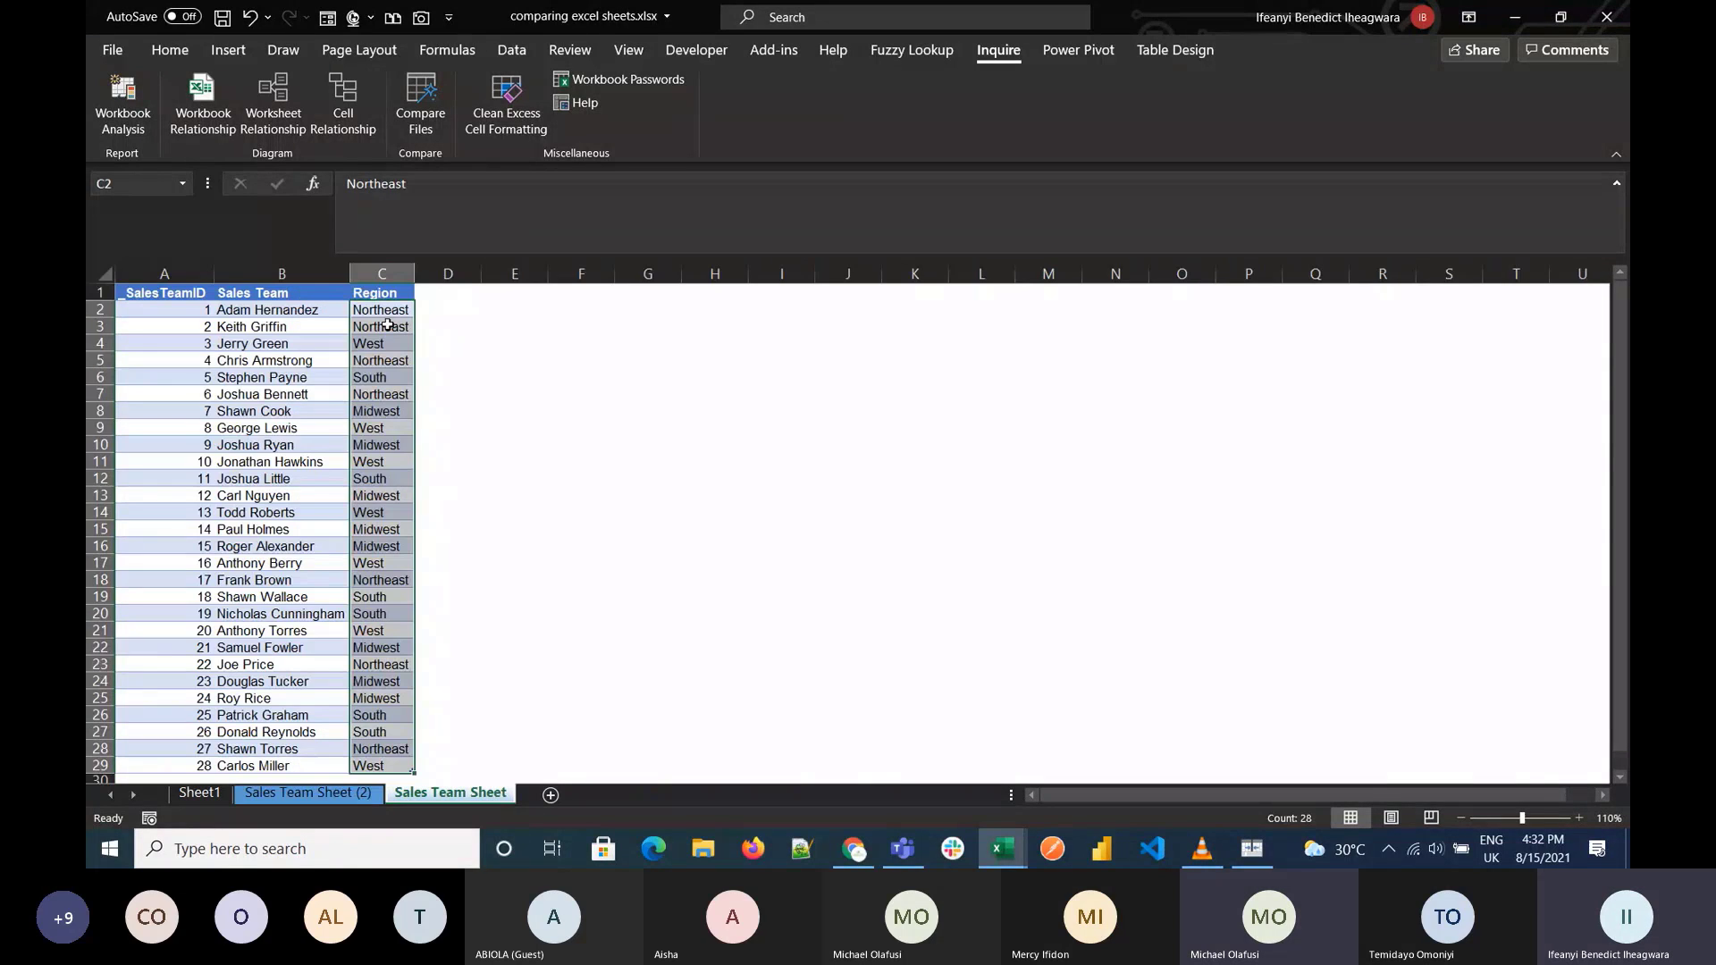
{"action": "left_click", "coordinate": [337, 799]}
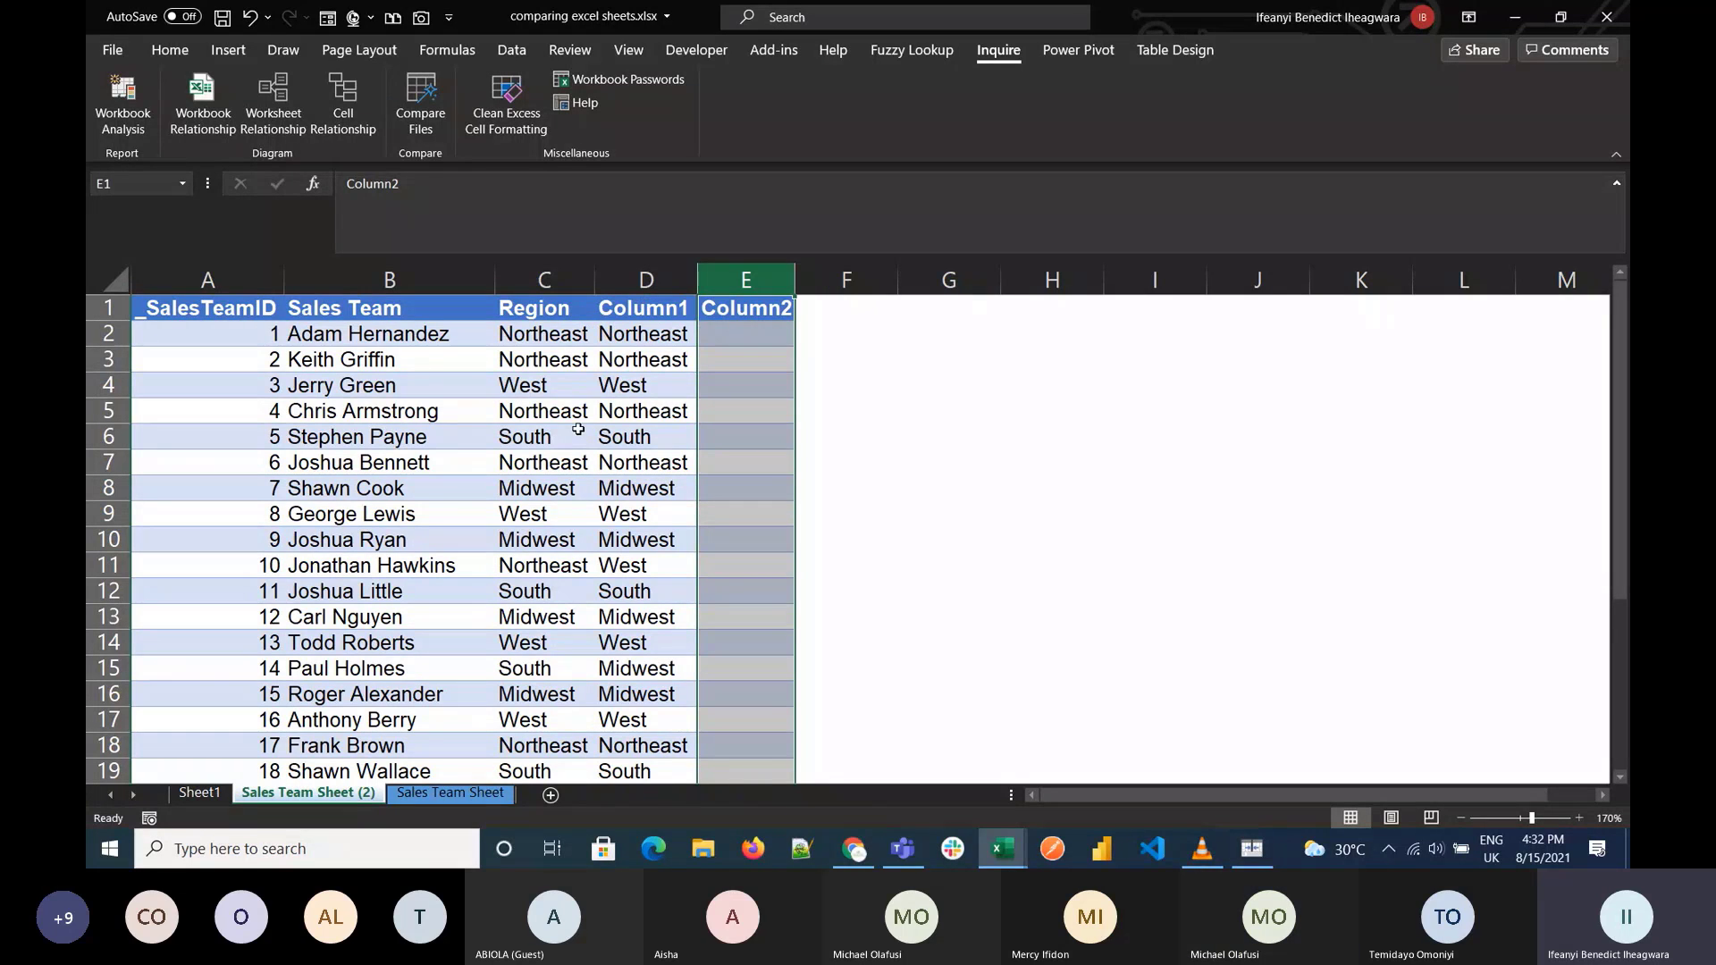
{"action": "scroll", "coordinate": [579, 430], "scroll_direction": "down", "scroll_amount": 3}
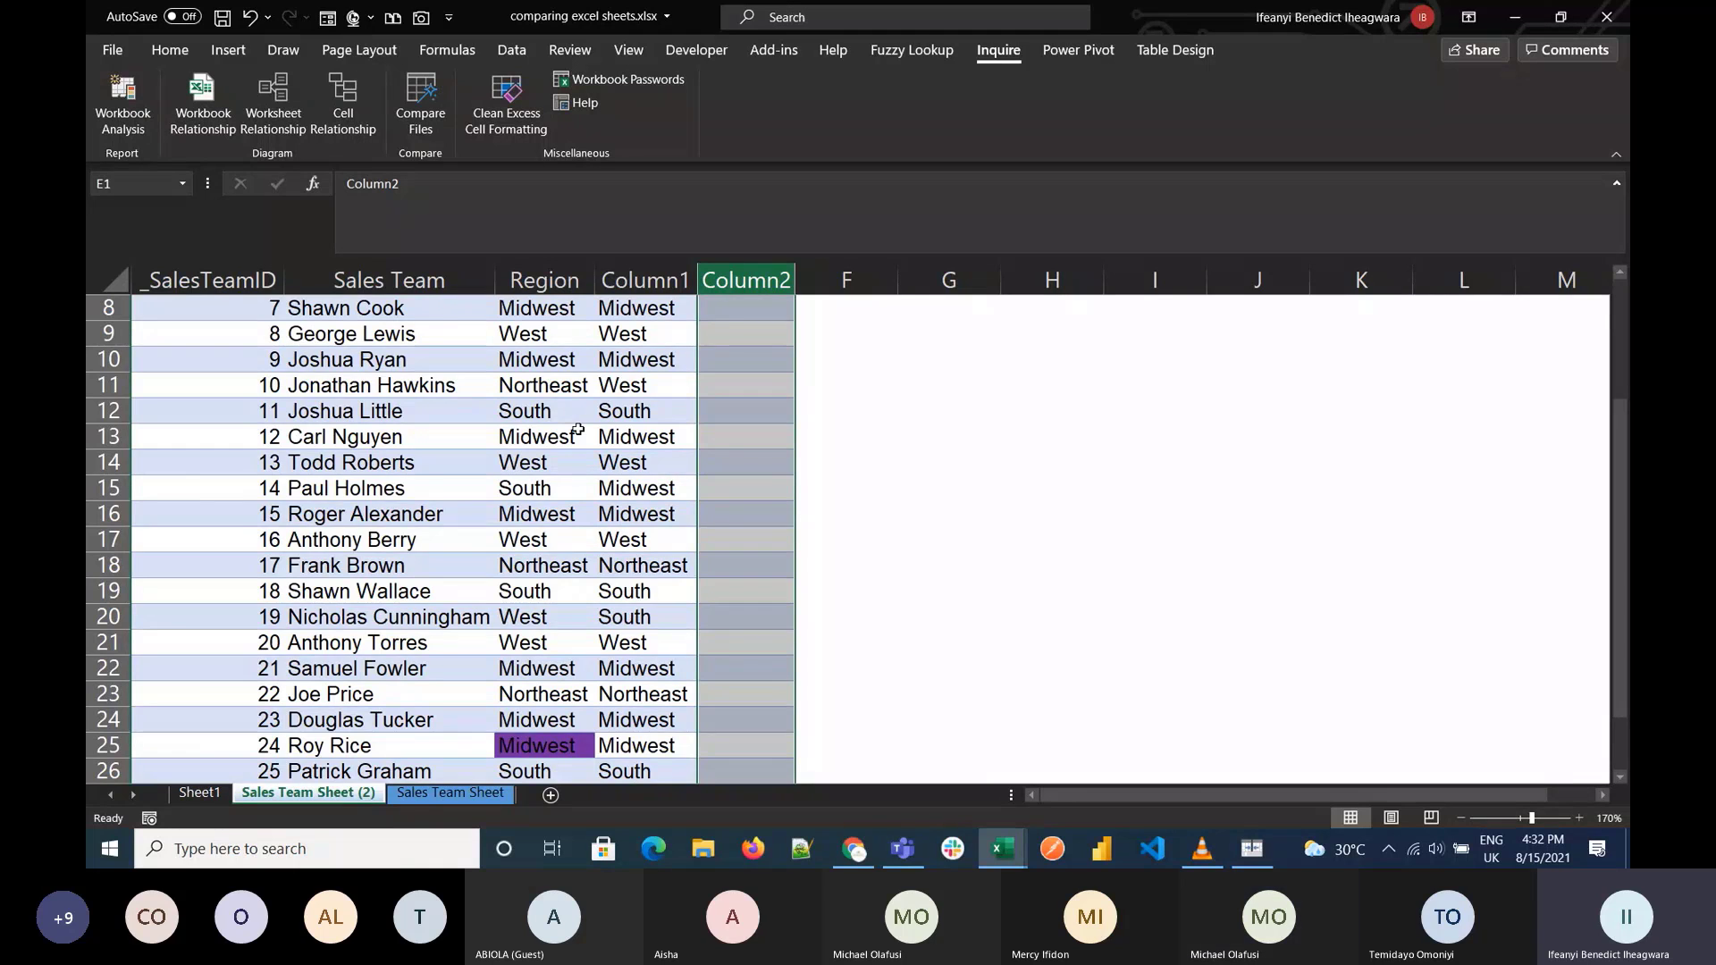
{"action": "scroll", "coordinate": [579, 430], "scroll_direction": "up", "scroll_amount": 3}
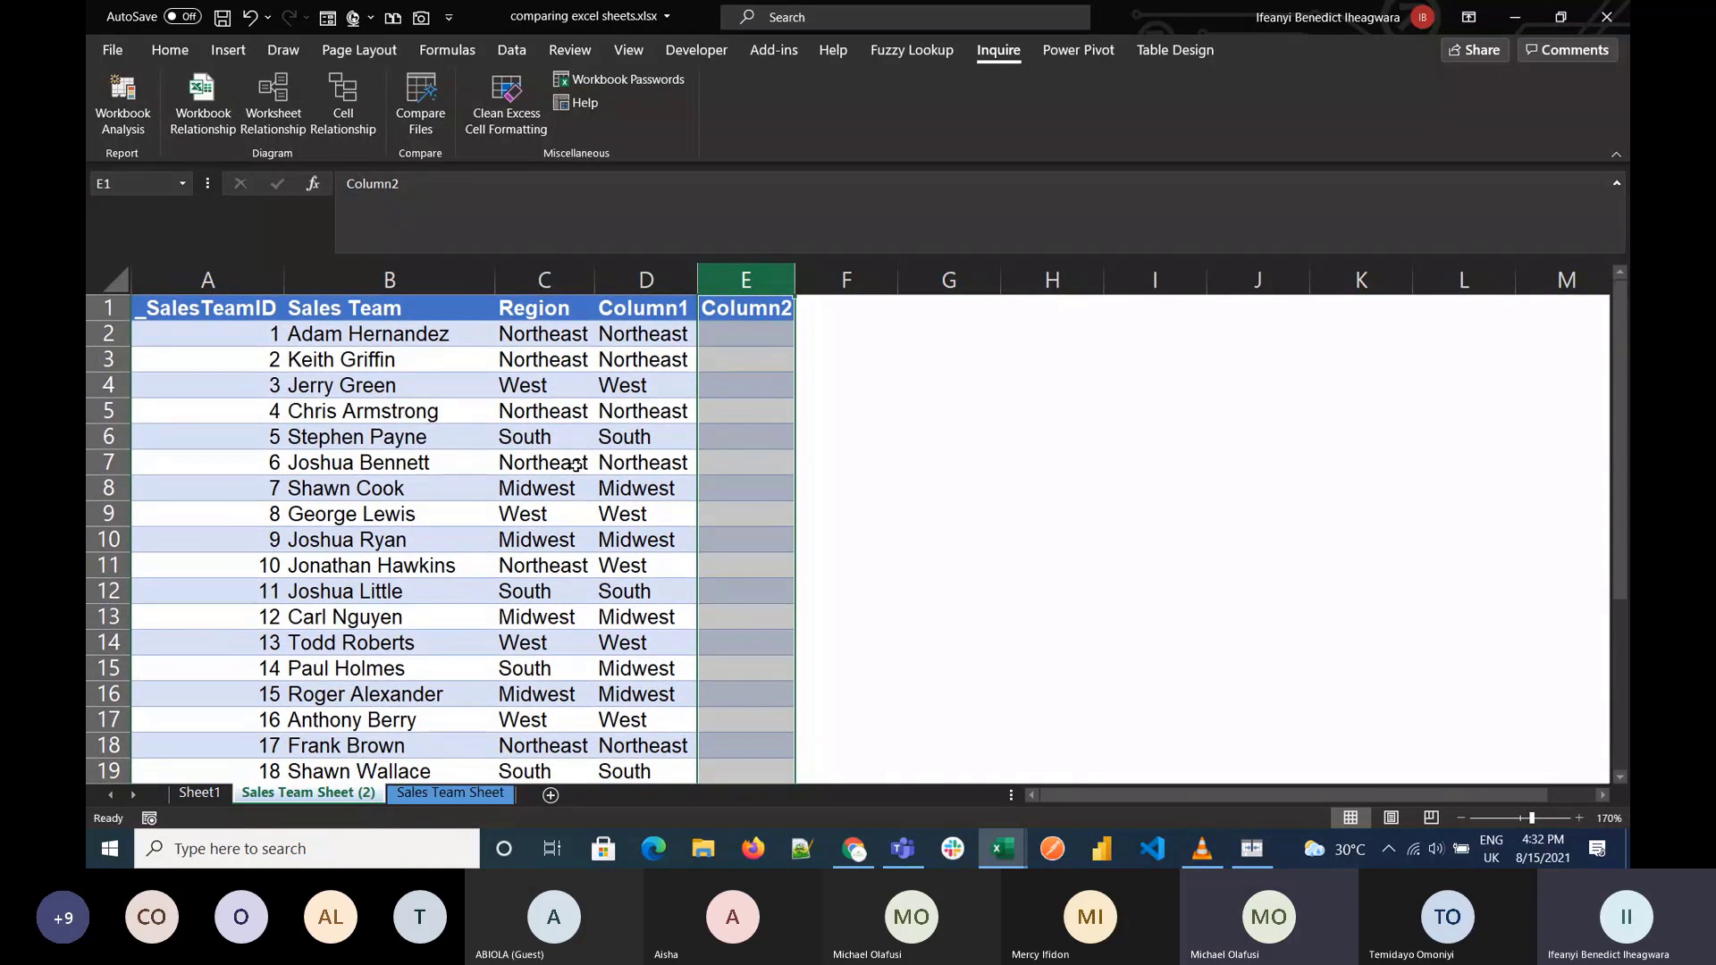
{"action": "left_click", "coordinate": [733, 347]}
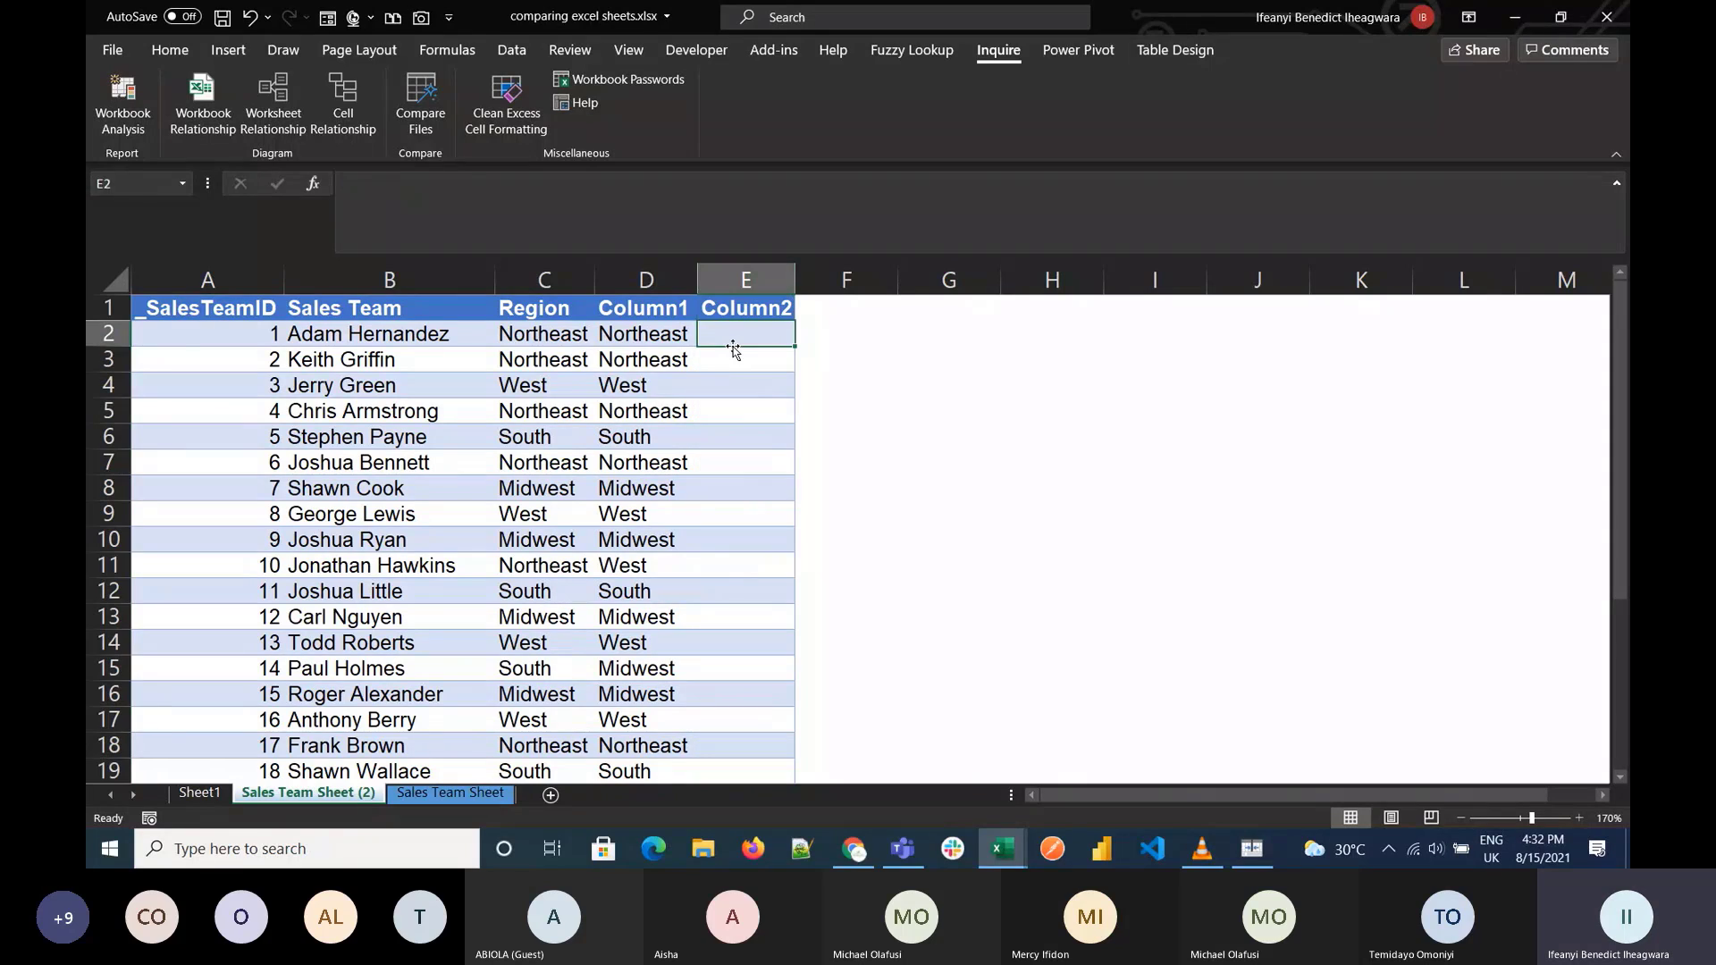
{"action": "type", "text": "="}
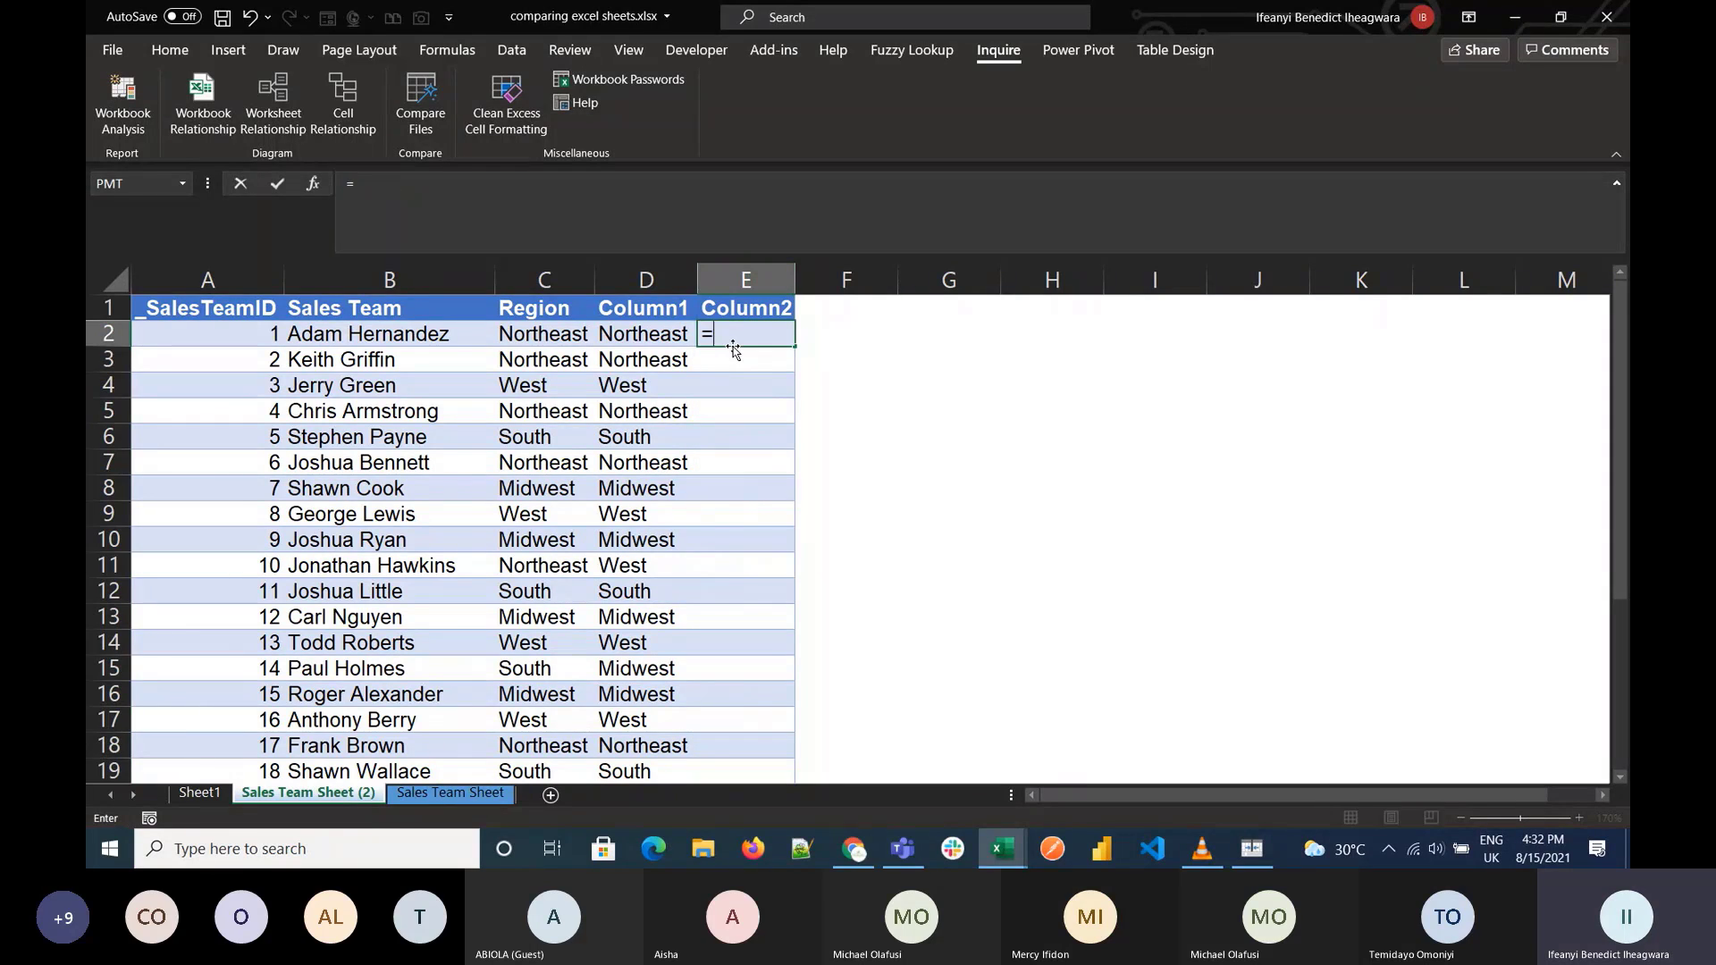
{"action": "left_click", "coordinate": [564, 336]}
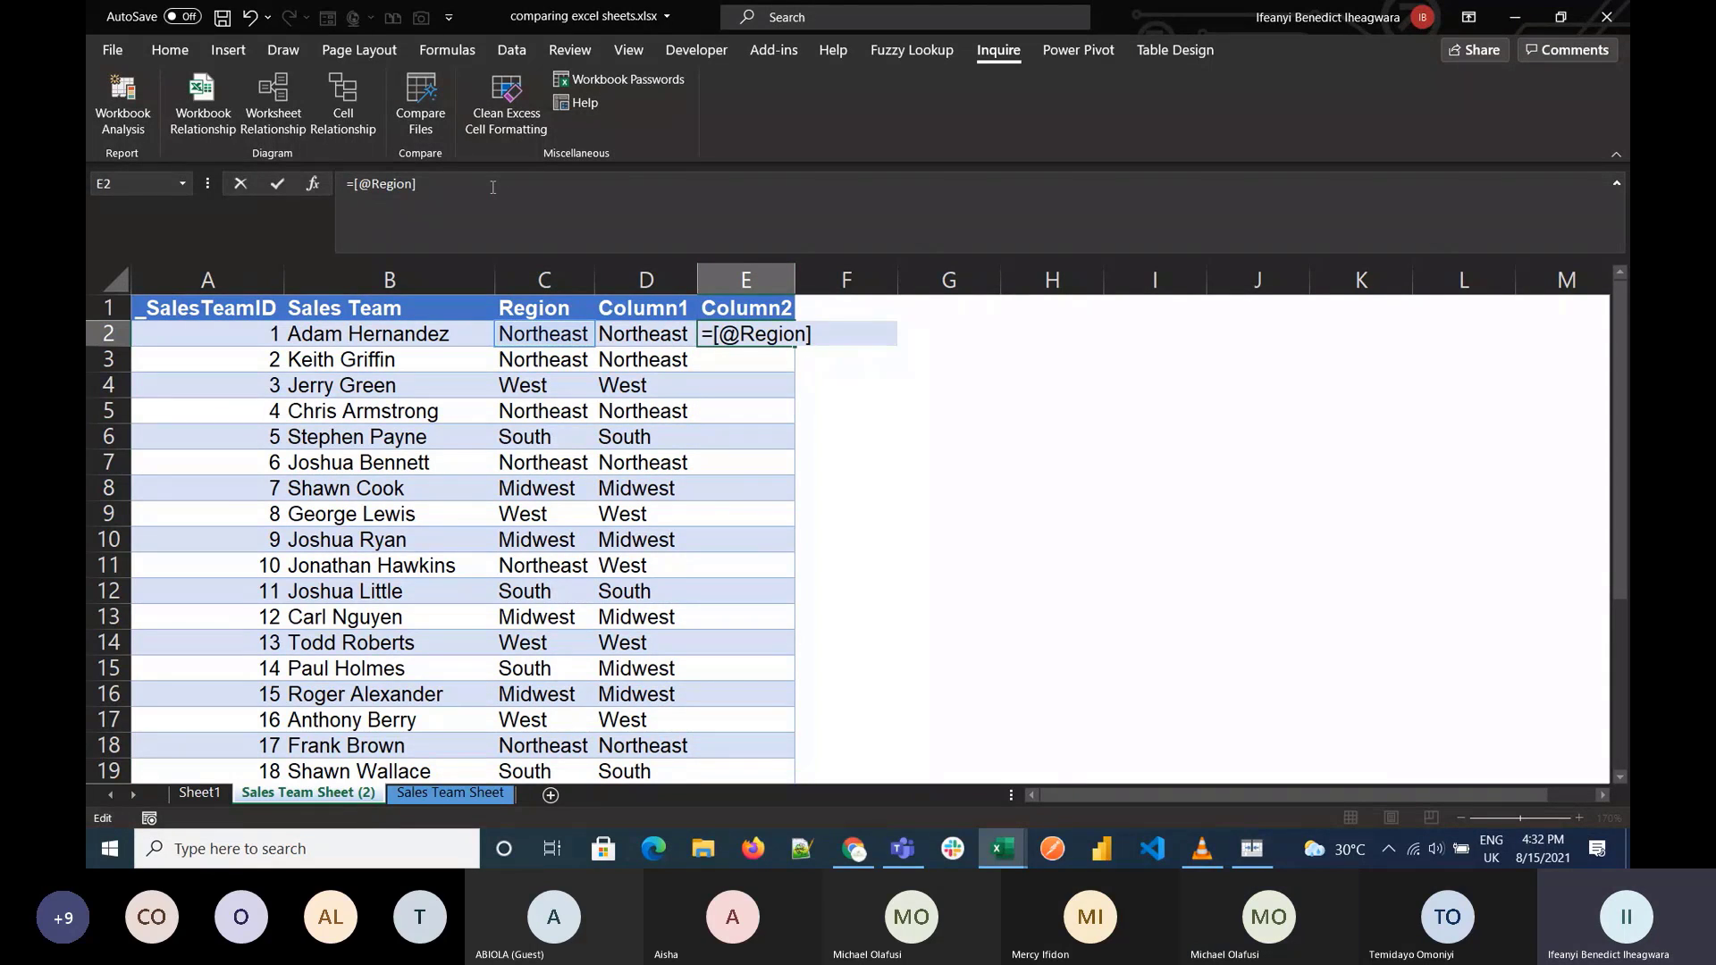
{"action": "type", "text": "<>"}
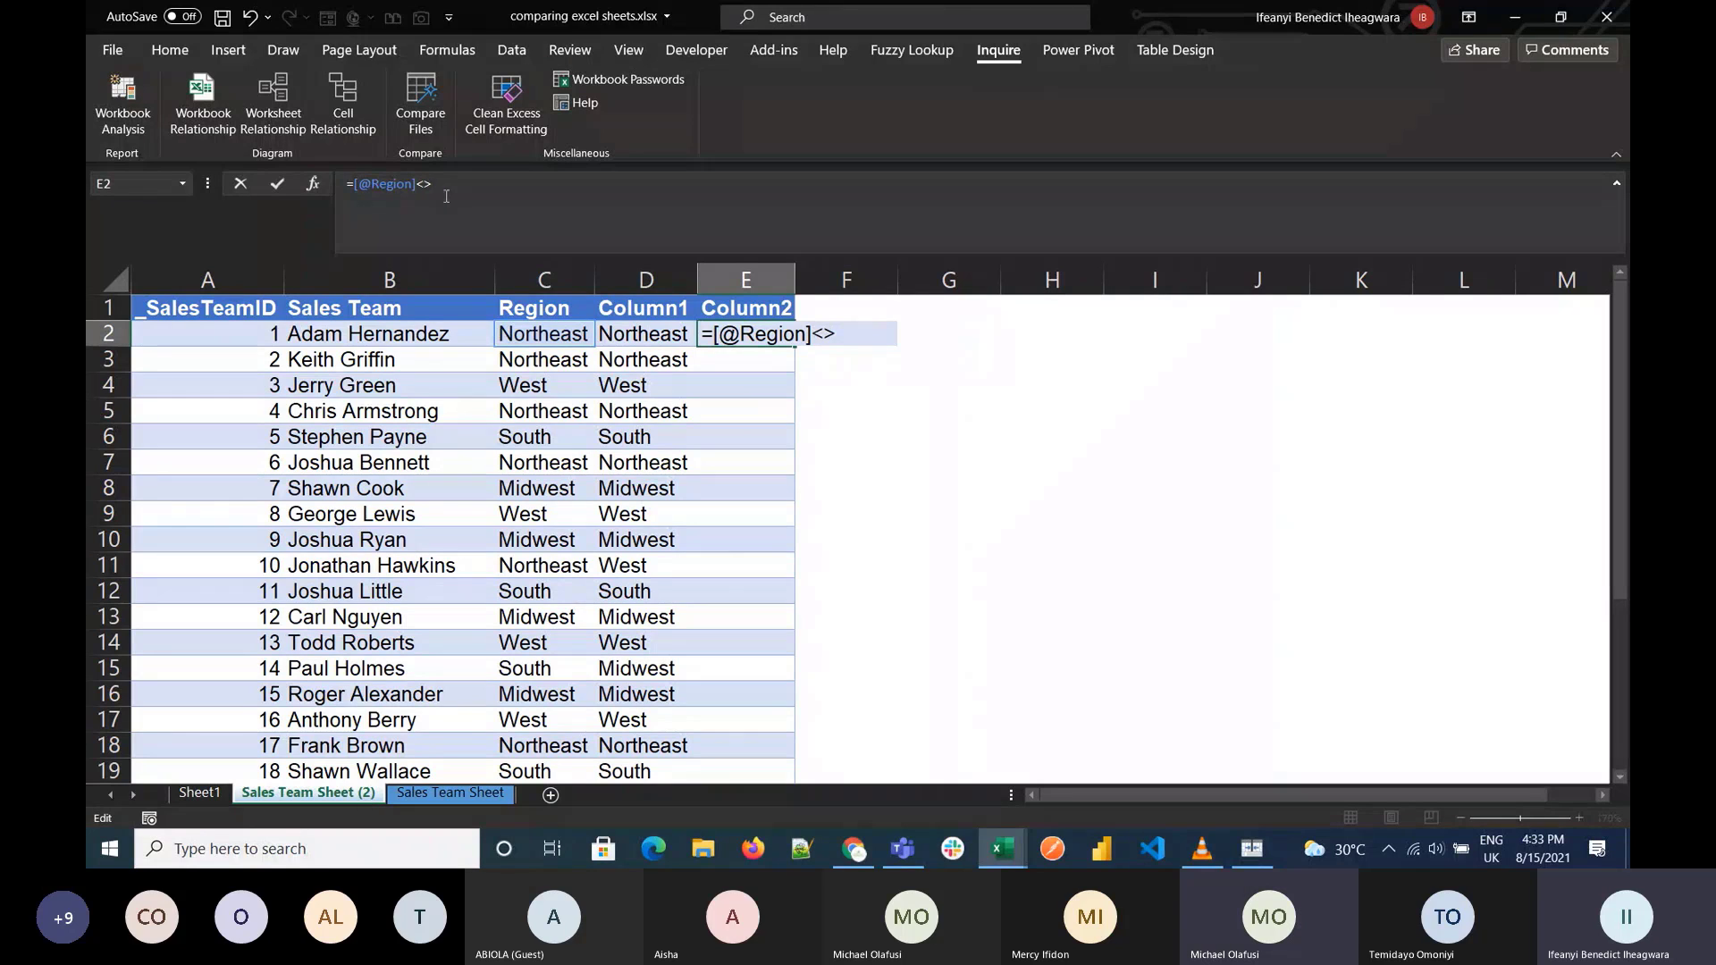
{"action": "left_click", "coordinate": [628, 333]}
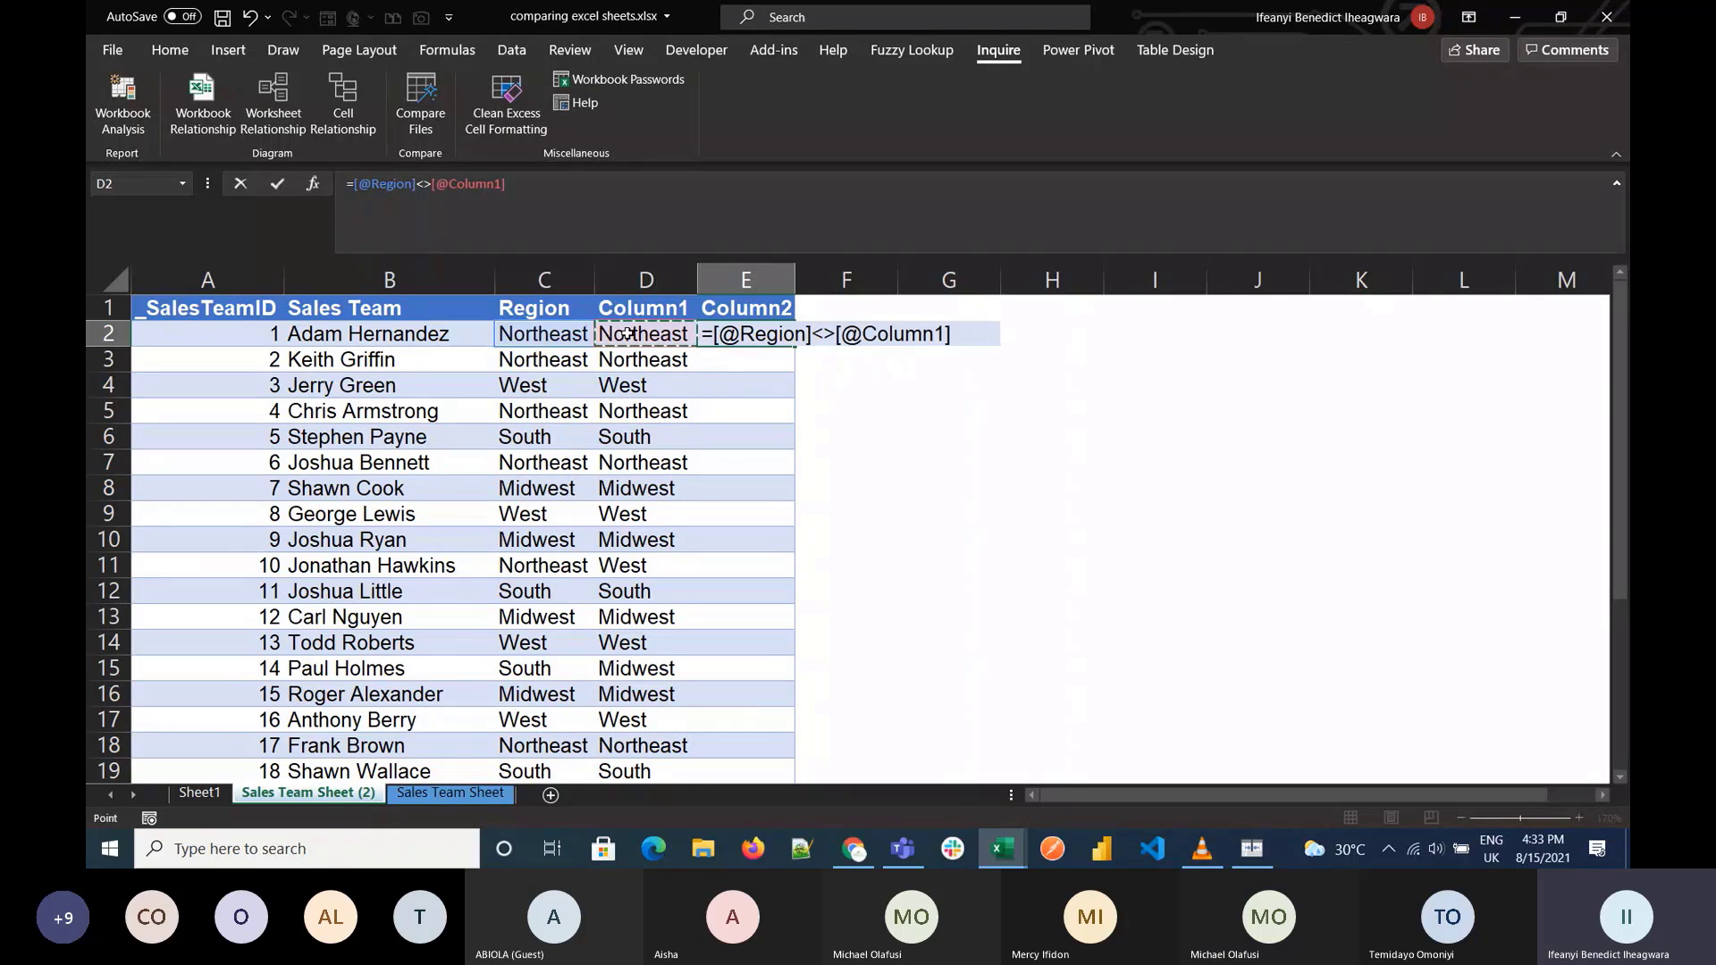
{"action": "key", "text": "Return"}
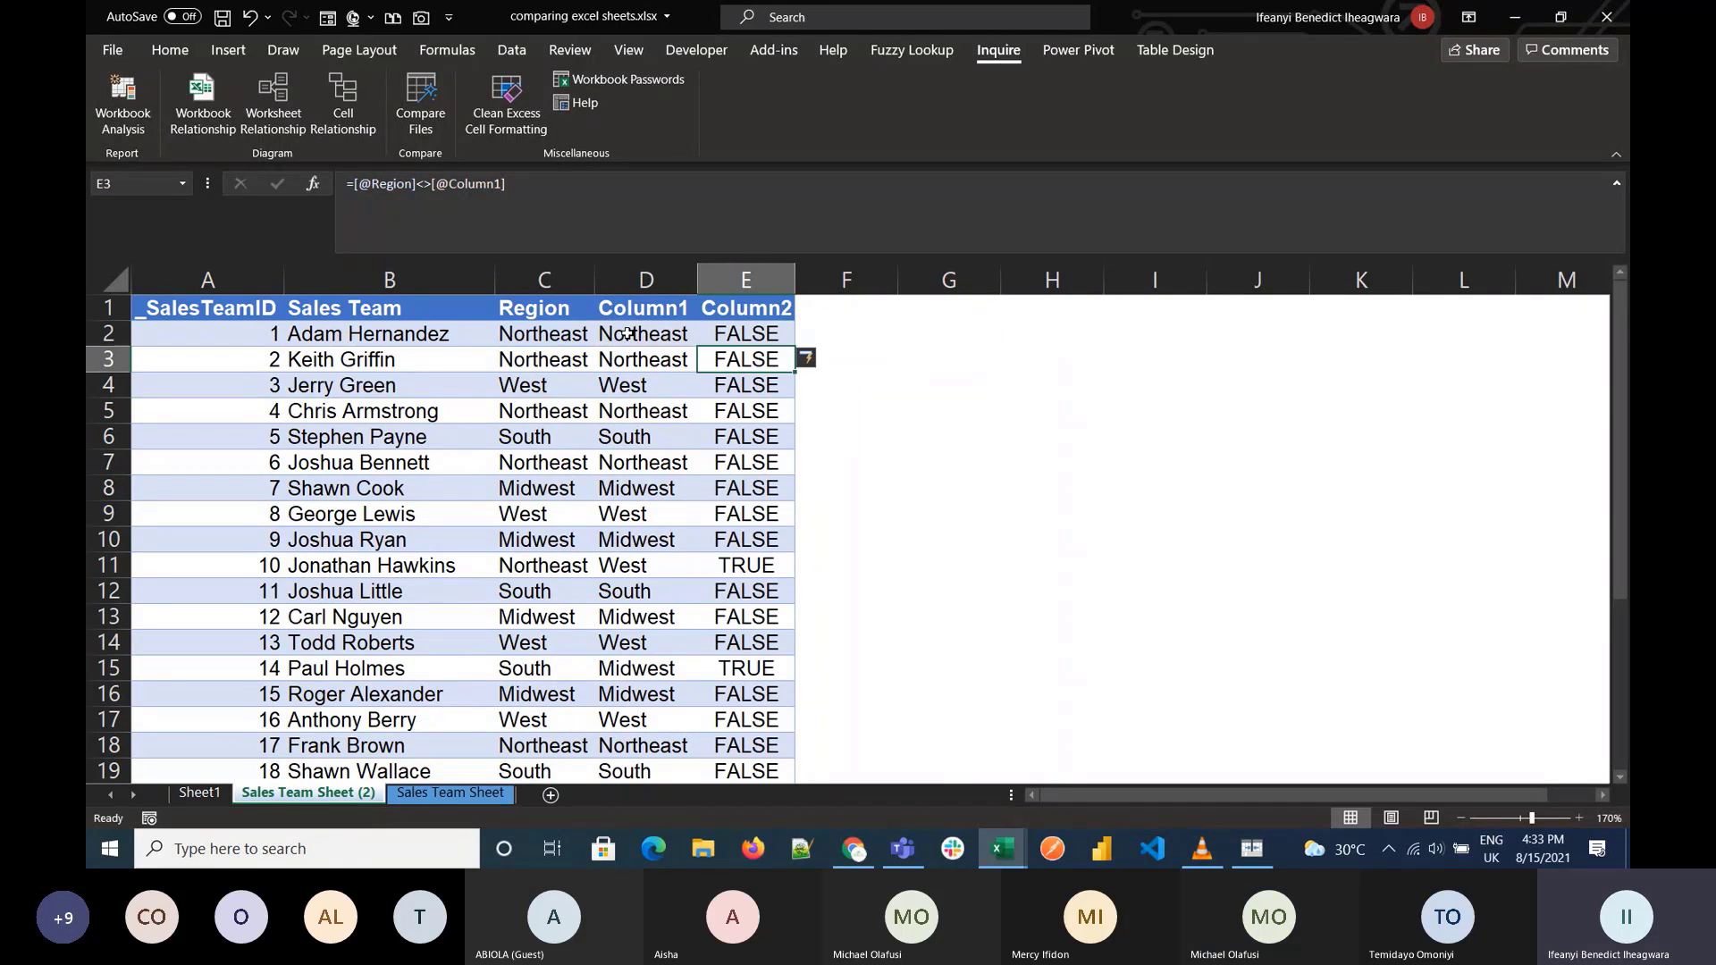
{"action": "key", "text": "Up"}
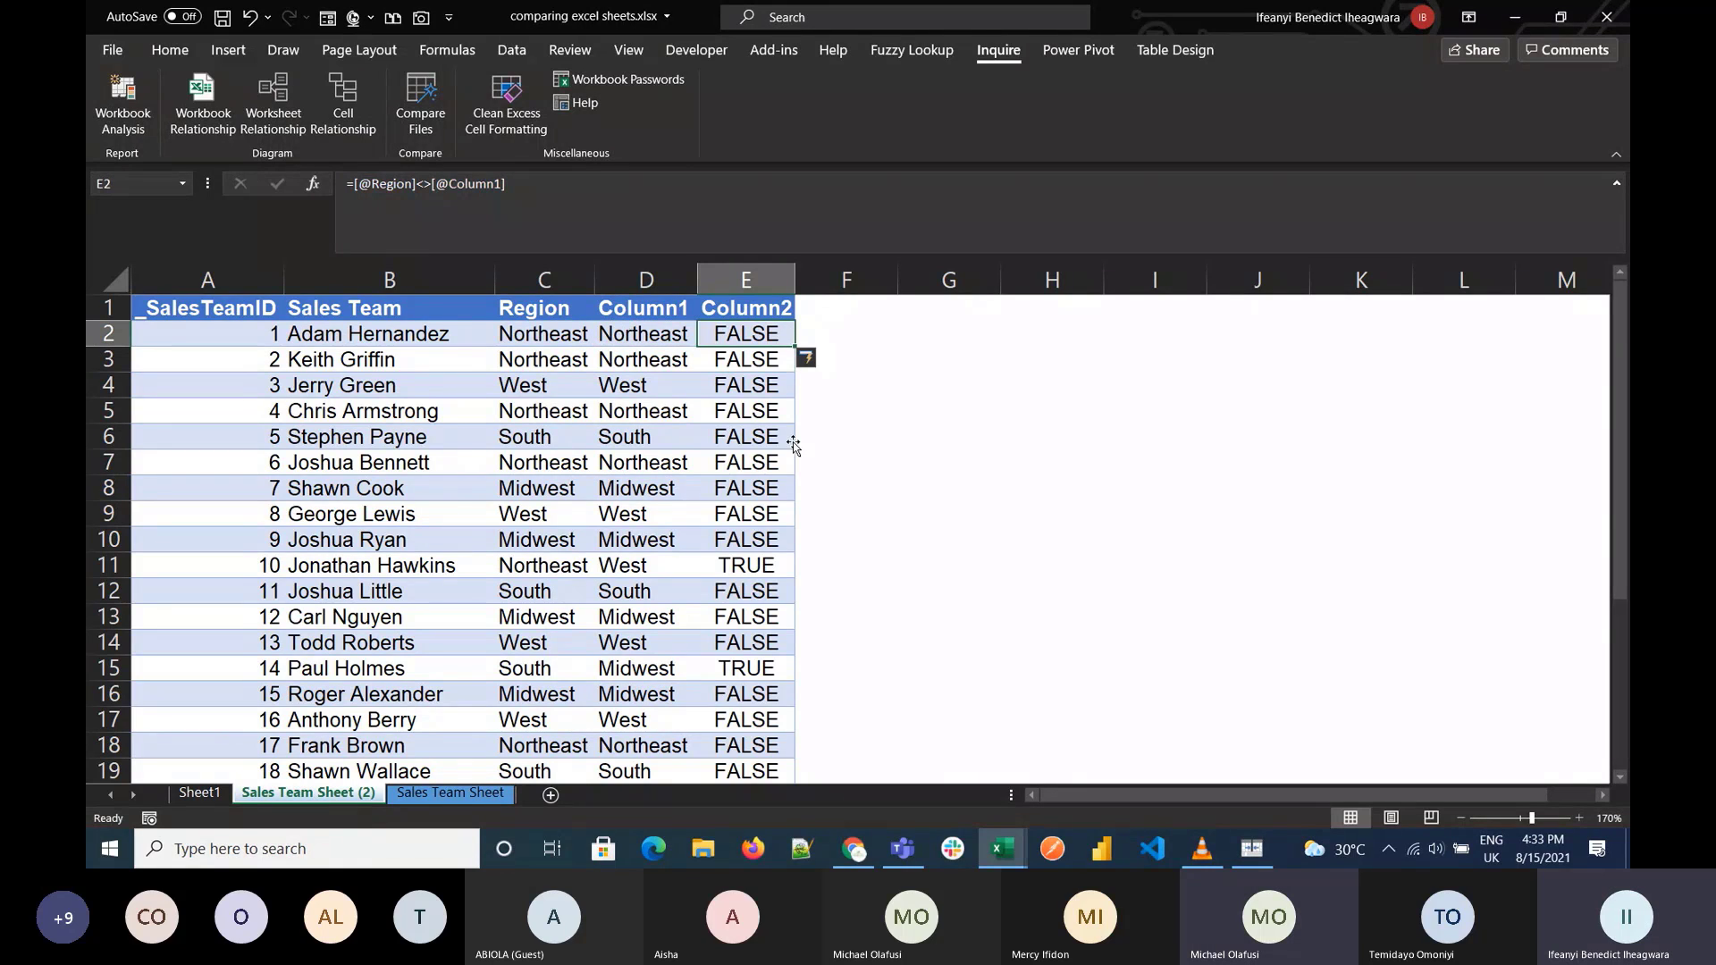
Step: Enlarge the worksheet view to 190% and look over the comparison results in column E
{"action": "left_click", "coordinate": [1579, 818]}
{"action": "left_click", "coordinate": [1579, 818]}
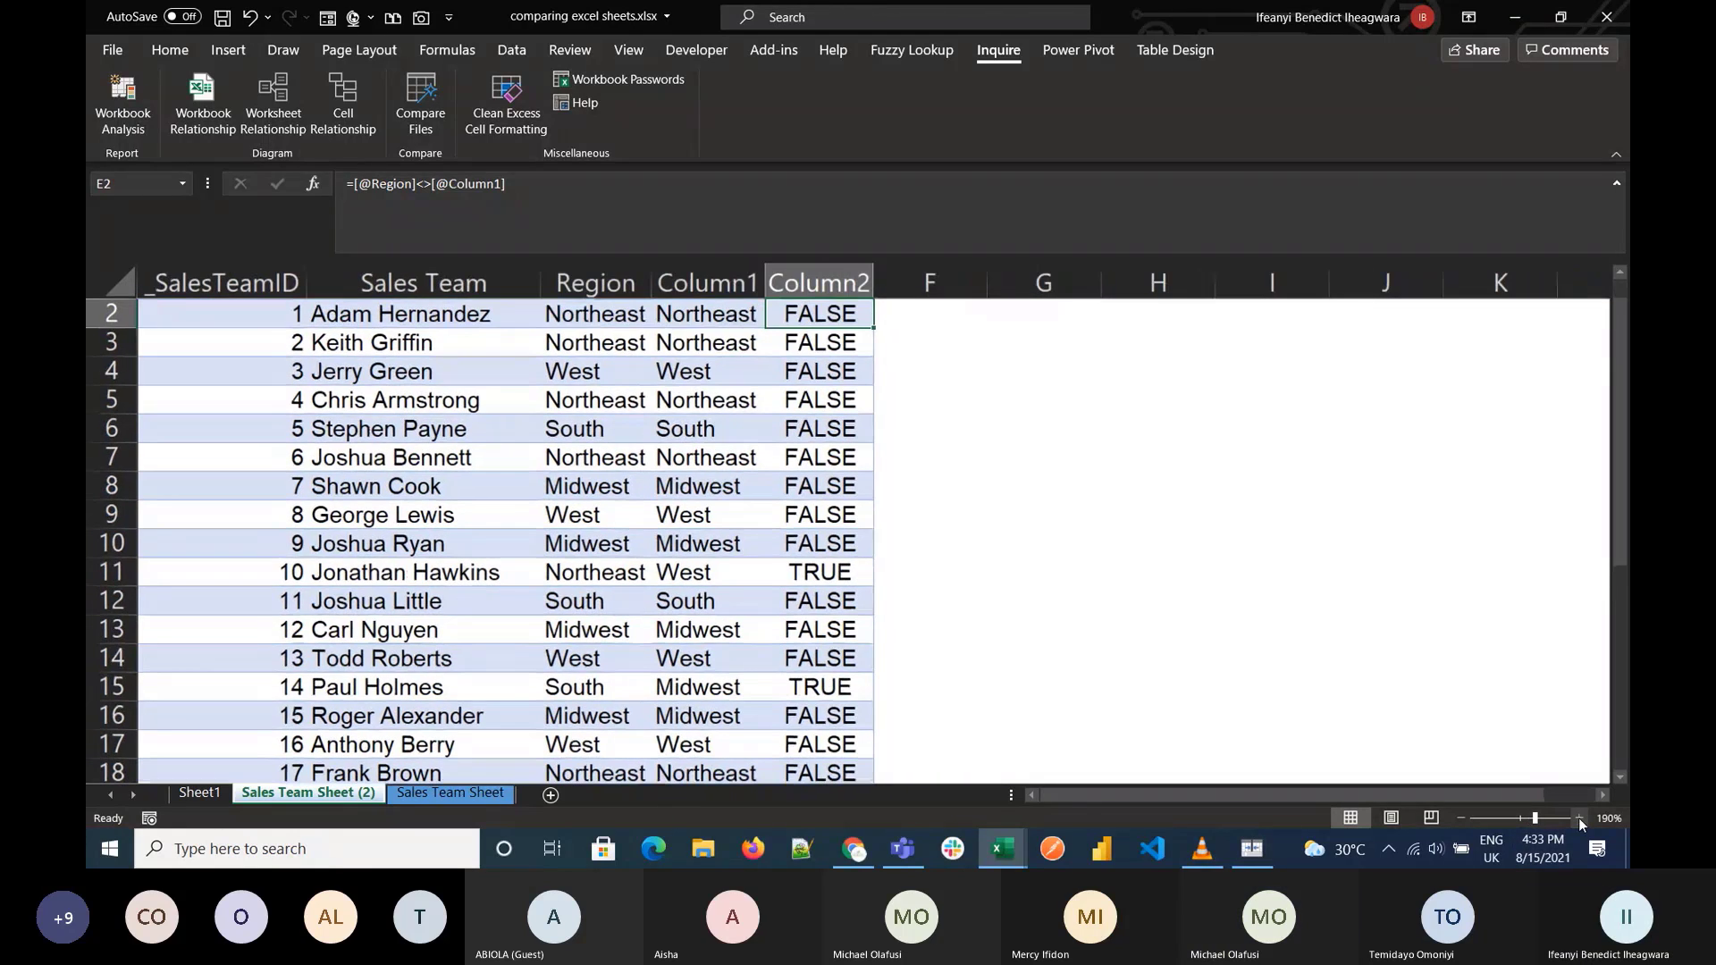
{"action": "scroll", "coordinate": [830, 572], "scroll_direction": "down", "scroll_amount": 2}
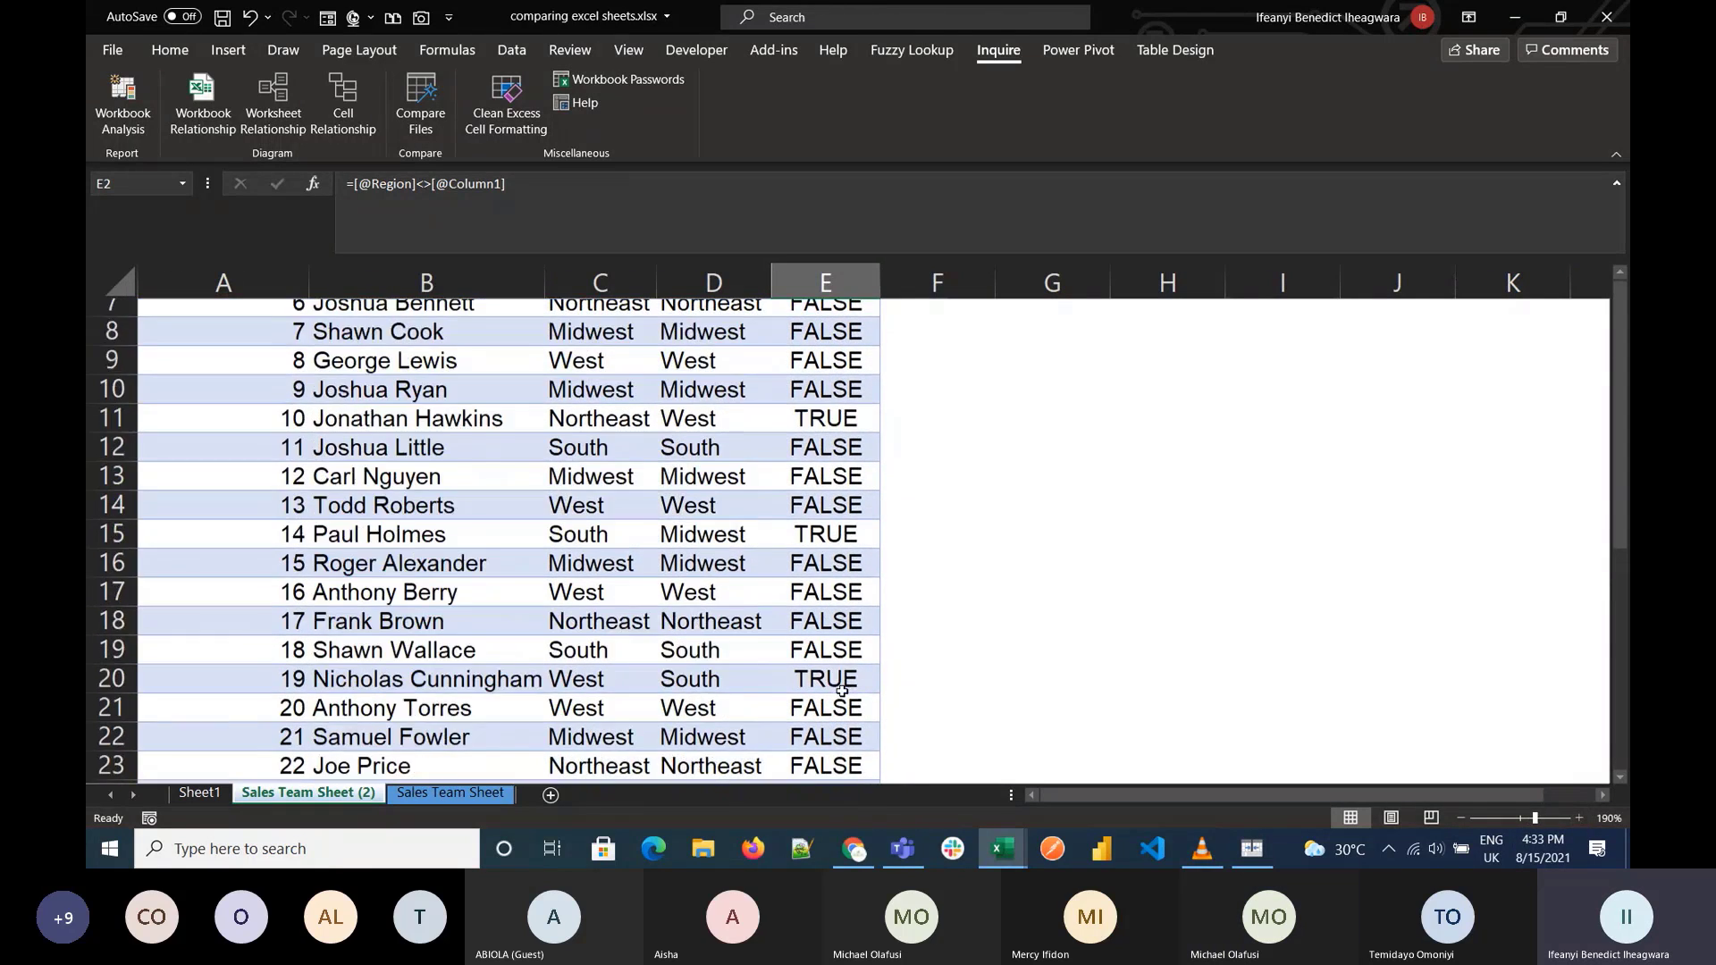
{"action": "scroll", "coordinate": [836, 626], "scroll_direction": "up", "scroll_amount": 2}
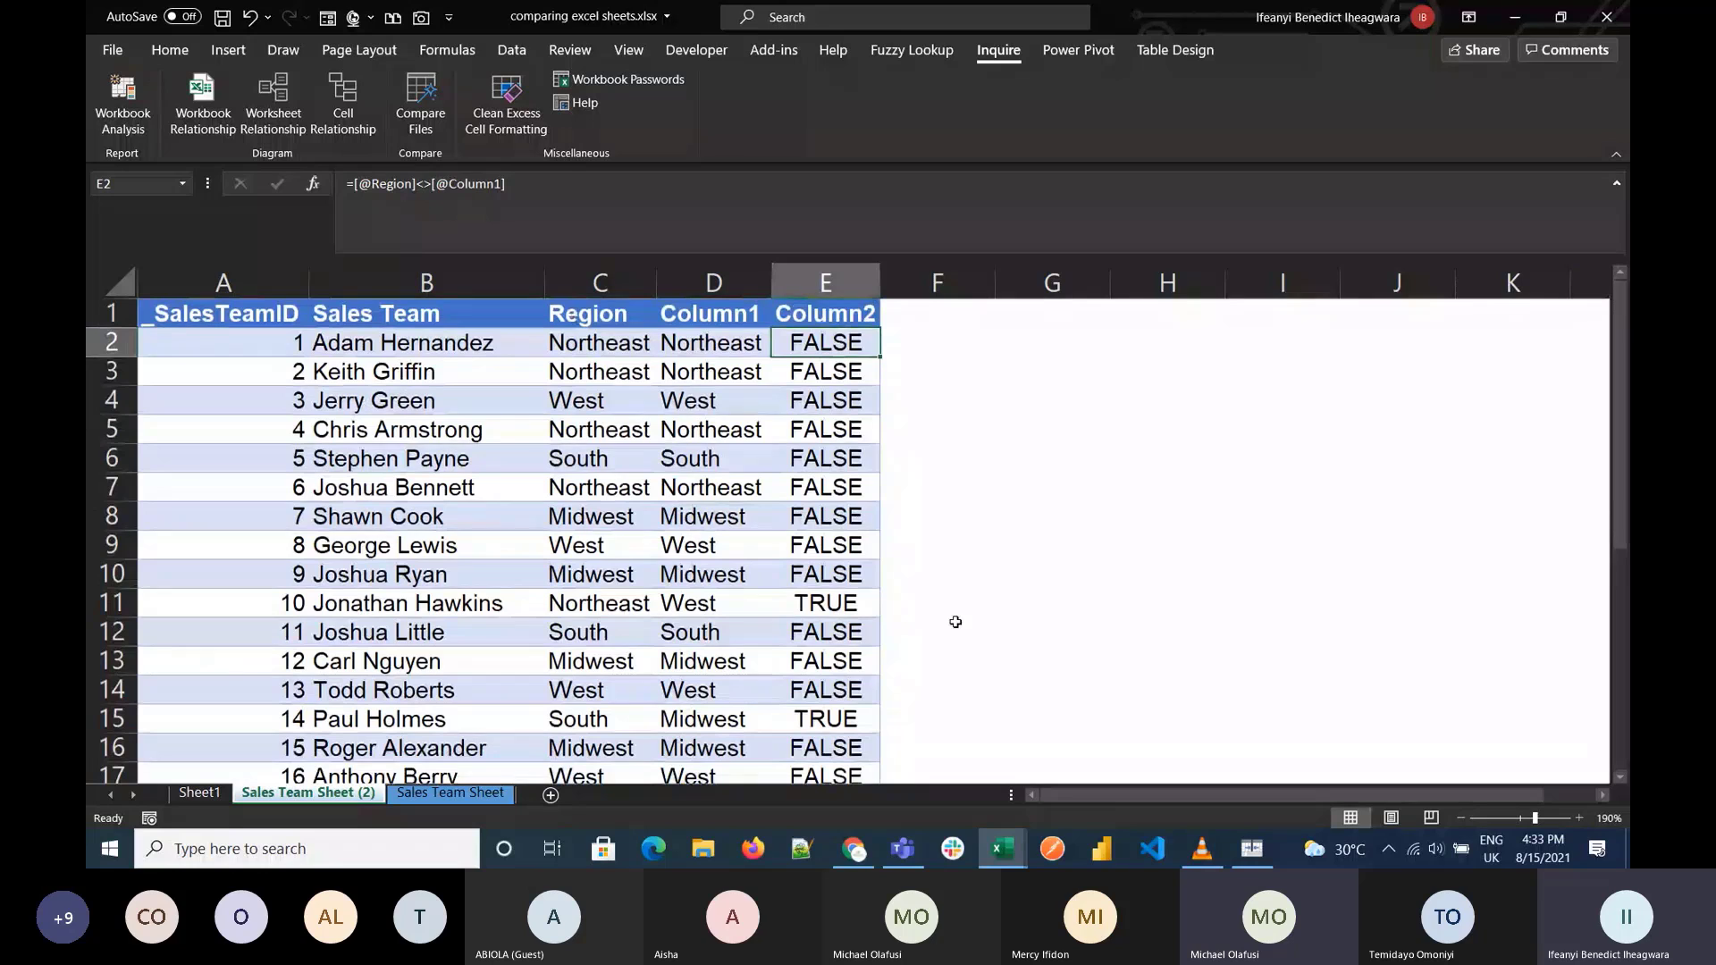
{"action": "left_click", "coordinate": [354, 185]}
{"action": "type", "text": "id"}
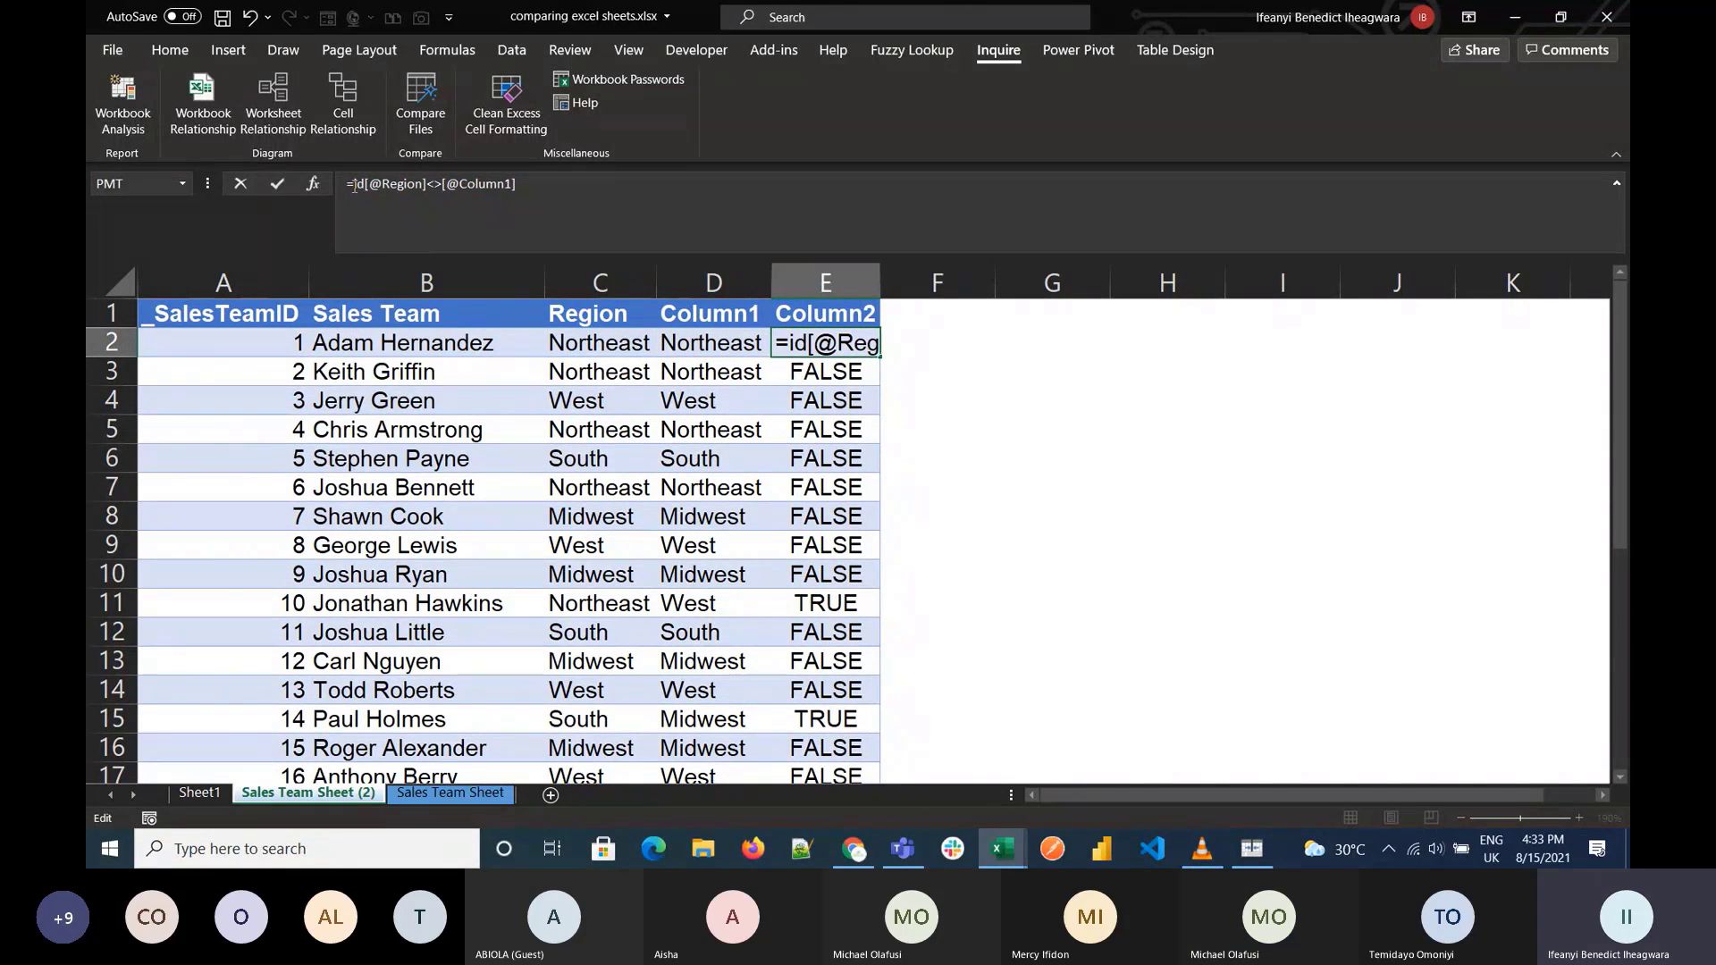
{"action": "key", "text": "BackSpace"}
{"action": "type", "text": "sna"}
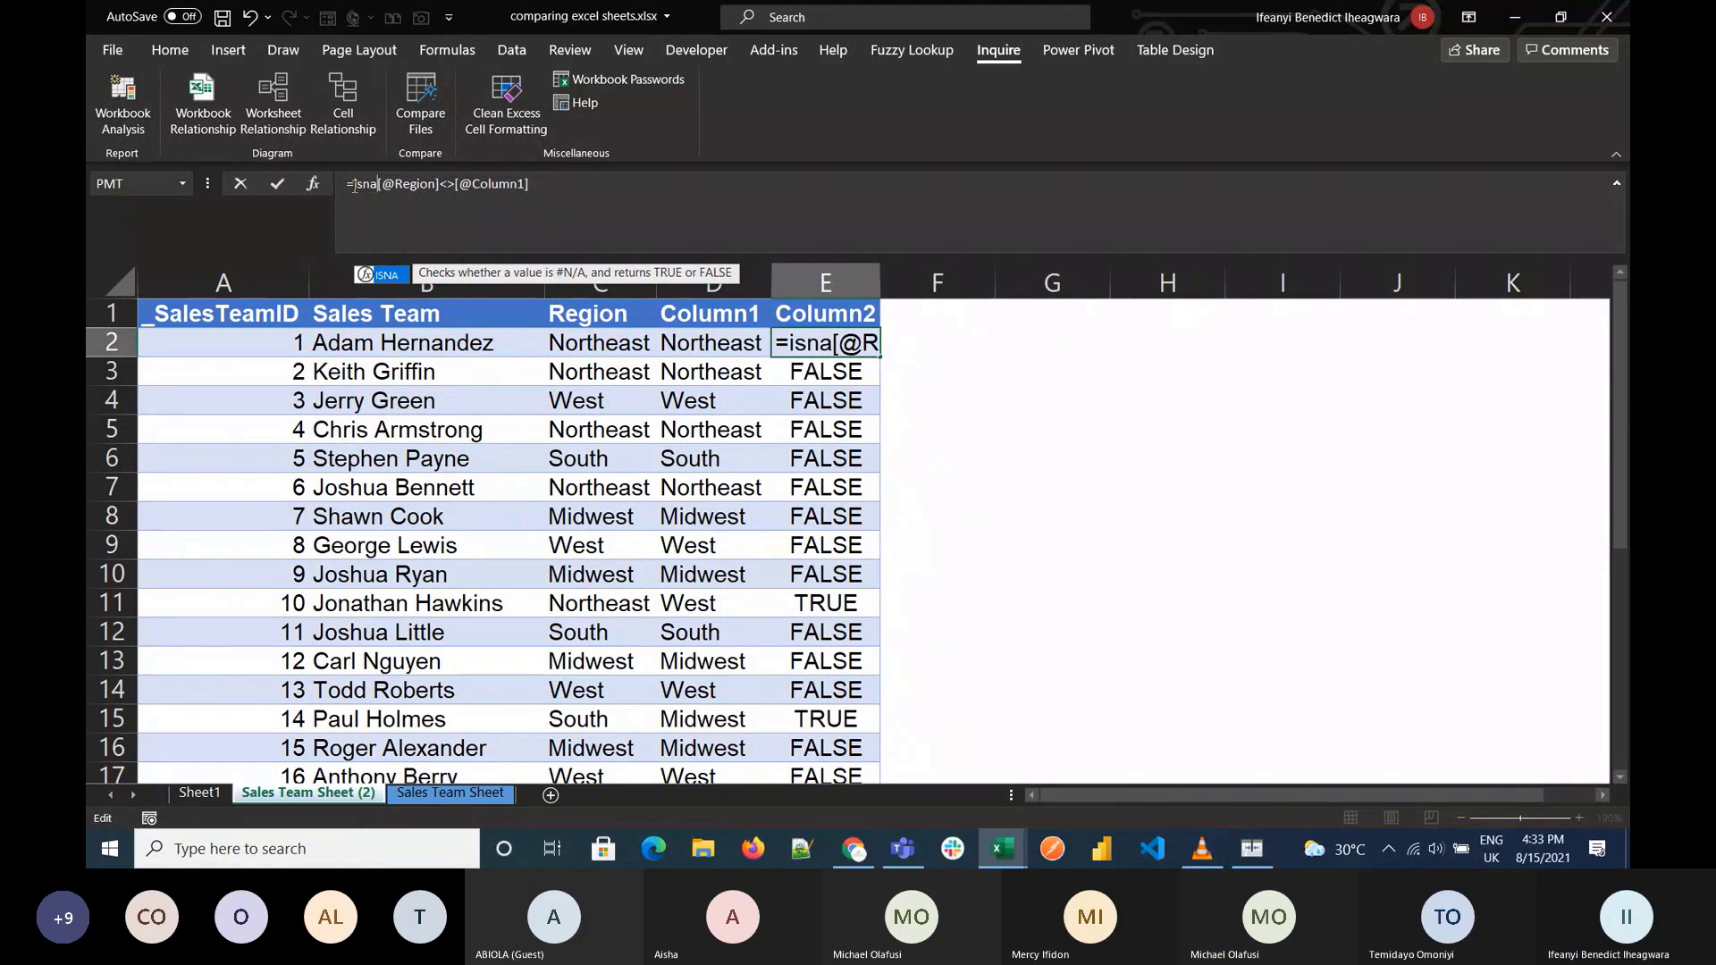
{"action": "key", "text": "Tab"}
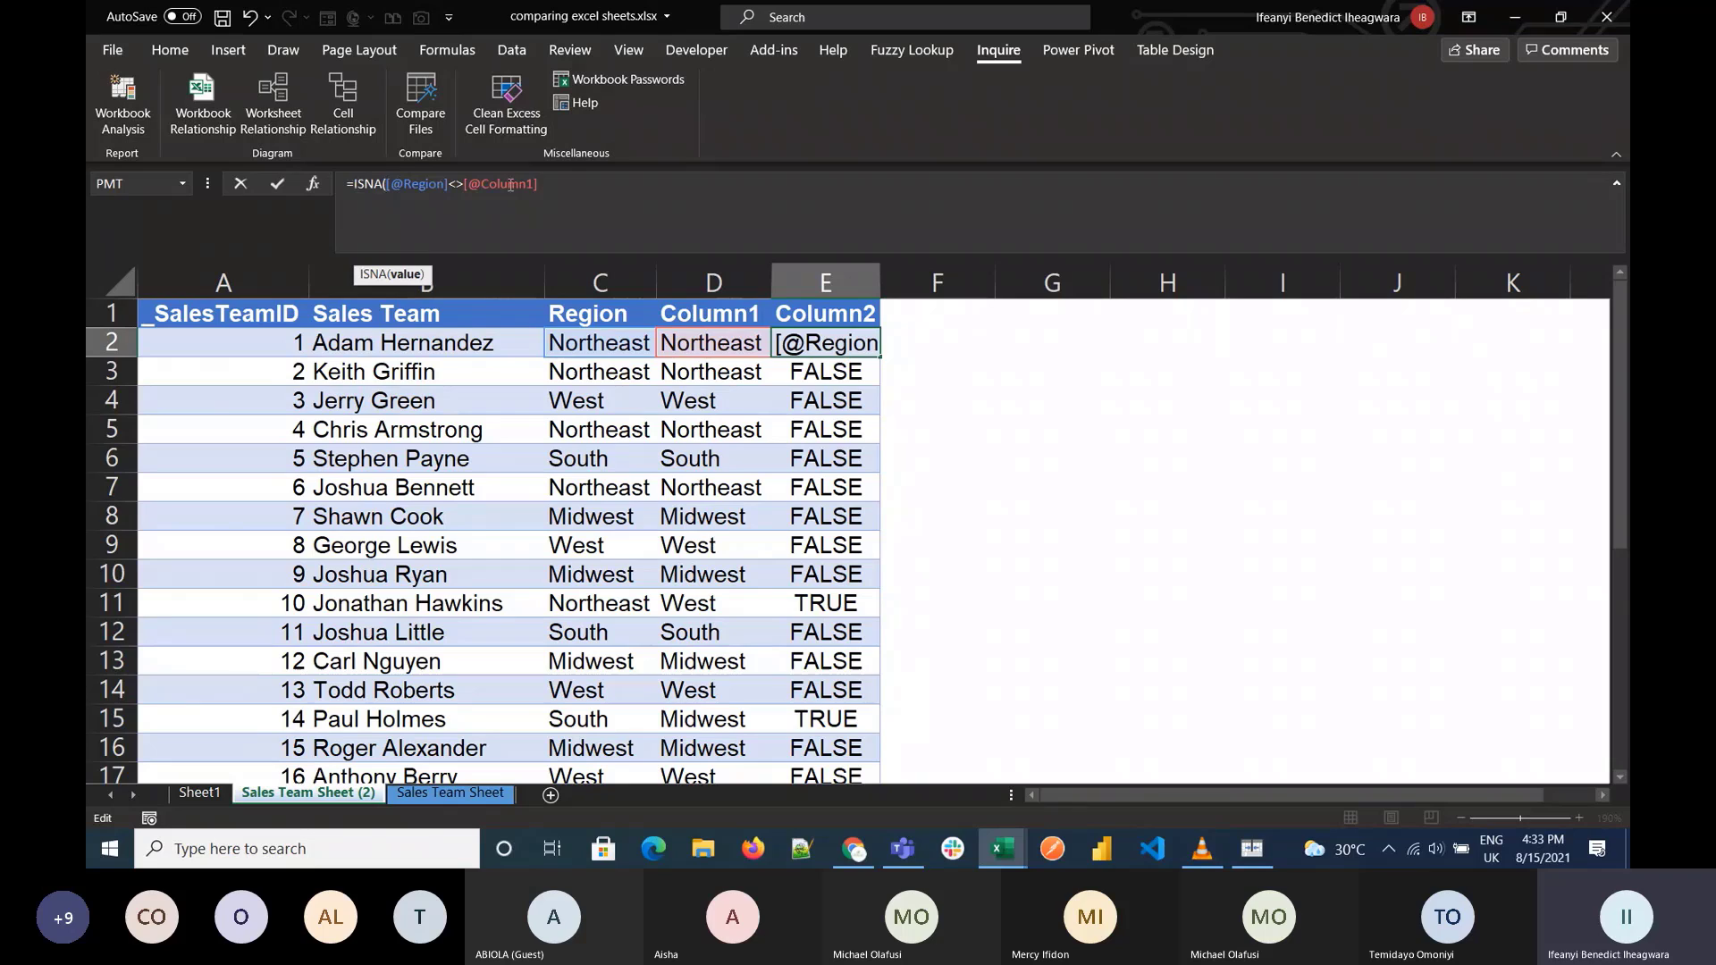
{"action": "left_click", "coordinate": [568, 186]}
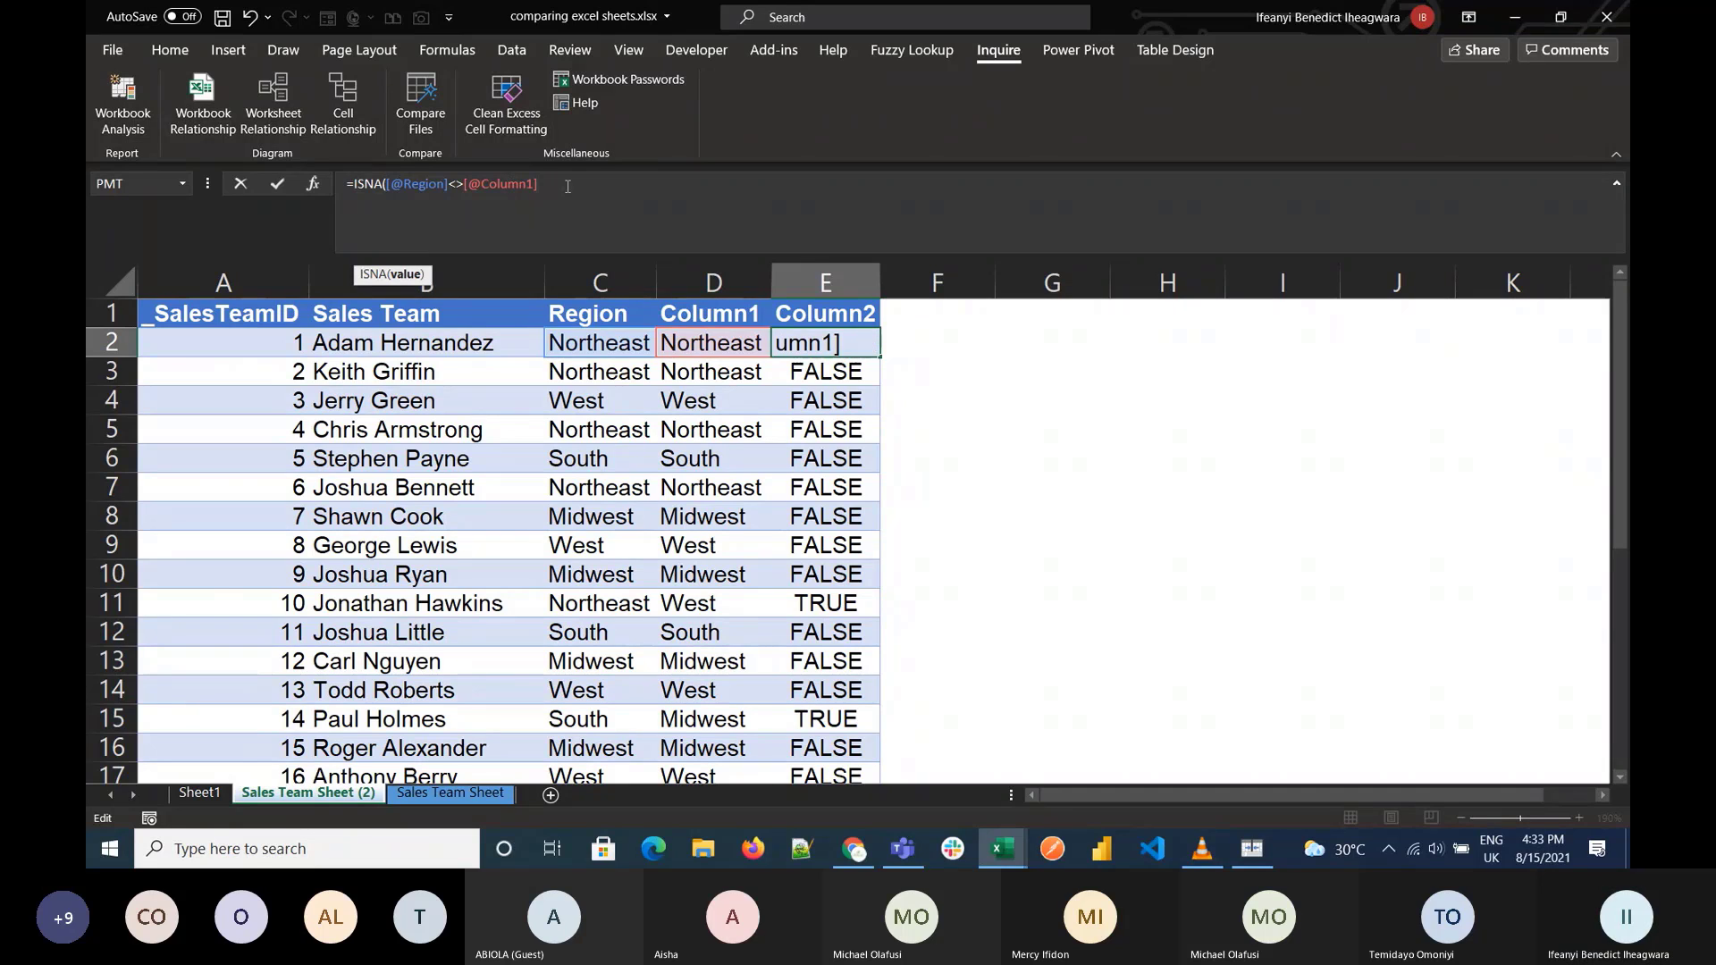
{"action": "type", "text": ","}
{"action": "key", "text": "BackSpace"}
{"action": "type", "text": ")"}
{"action": "key", "text": "Return"}
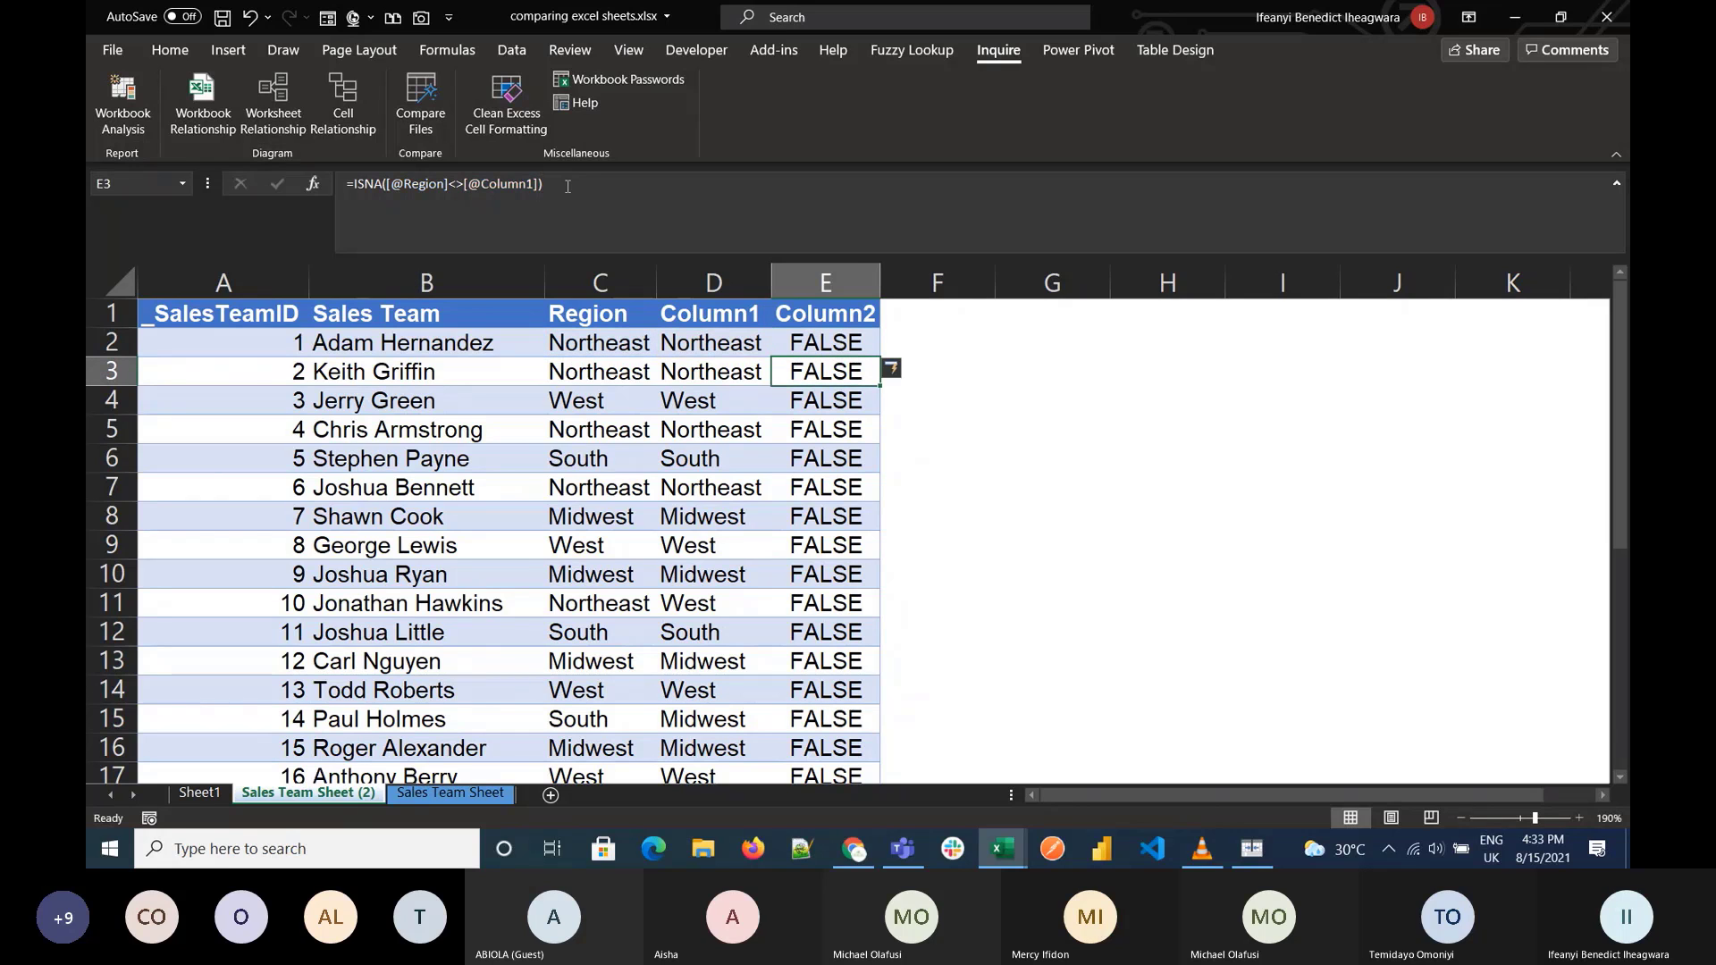
{"action": "scroll", "coordinate": [847, 539], "scroll_direction": "down", "scroll_amount": 3}
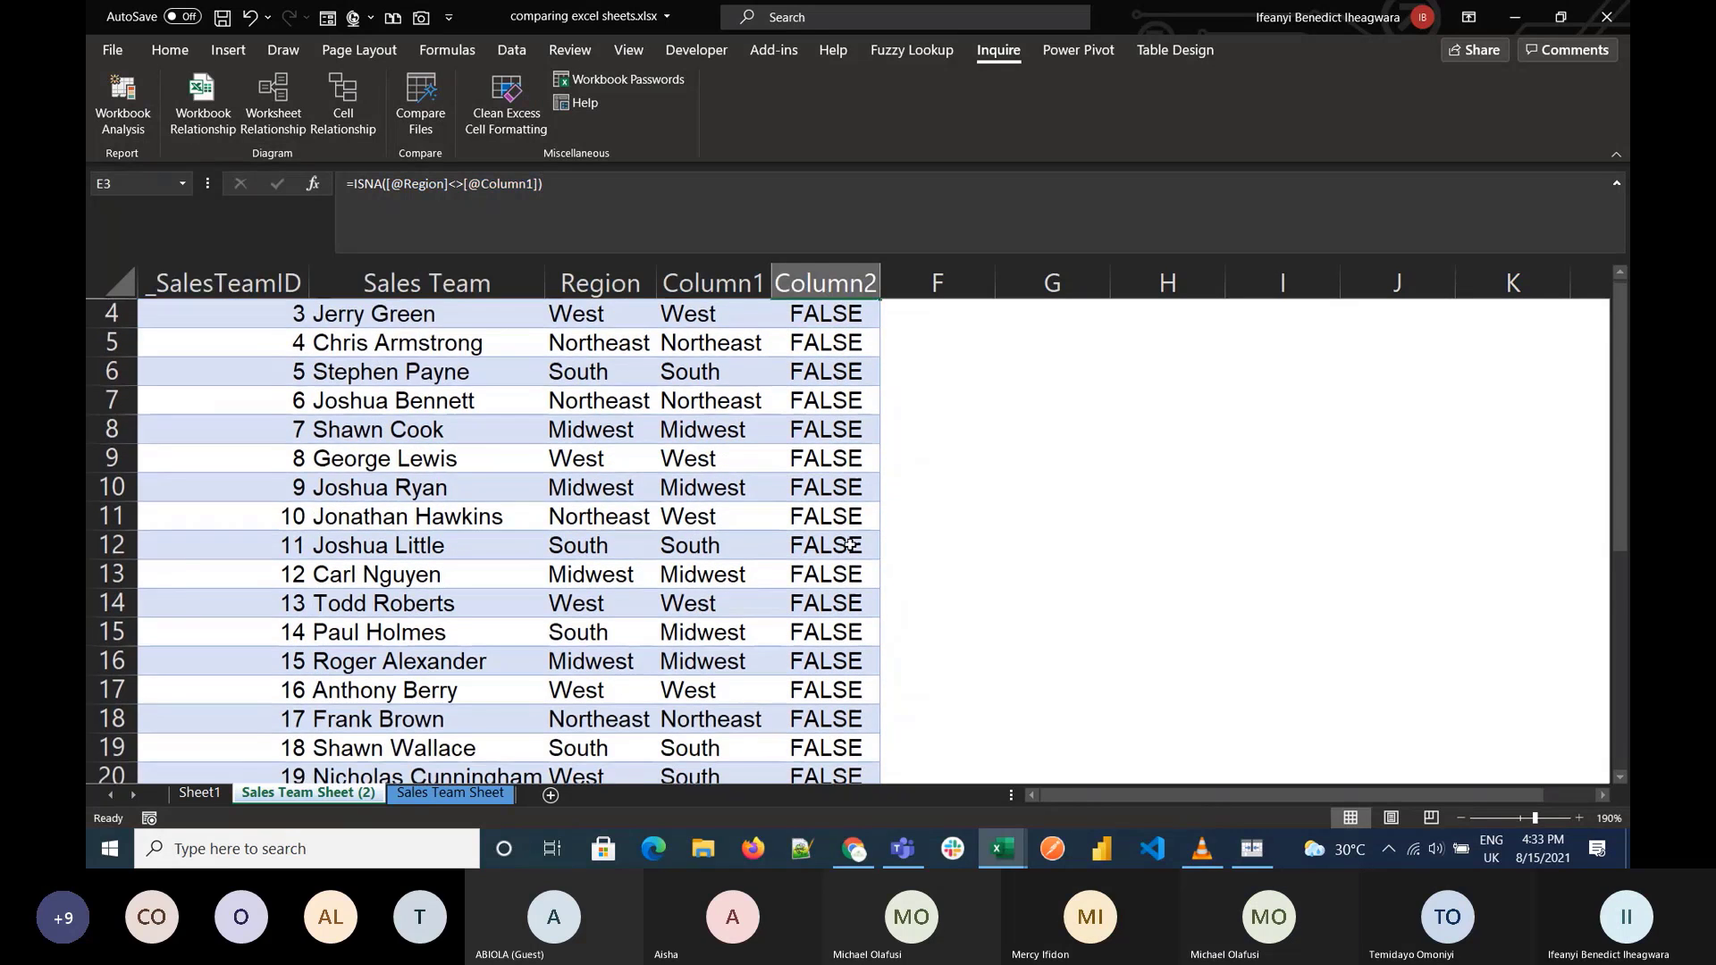
{"action": "scroll", "coordinate": [849, 542], "scroll_direction": "down", "scroll_amount": 2}
{"action": "scroll", "coordinate": [849, 542], "scroll_direction": "up", "scroll_amount": 5}
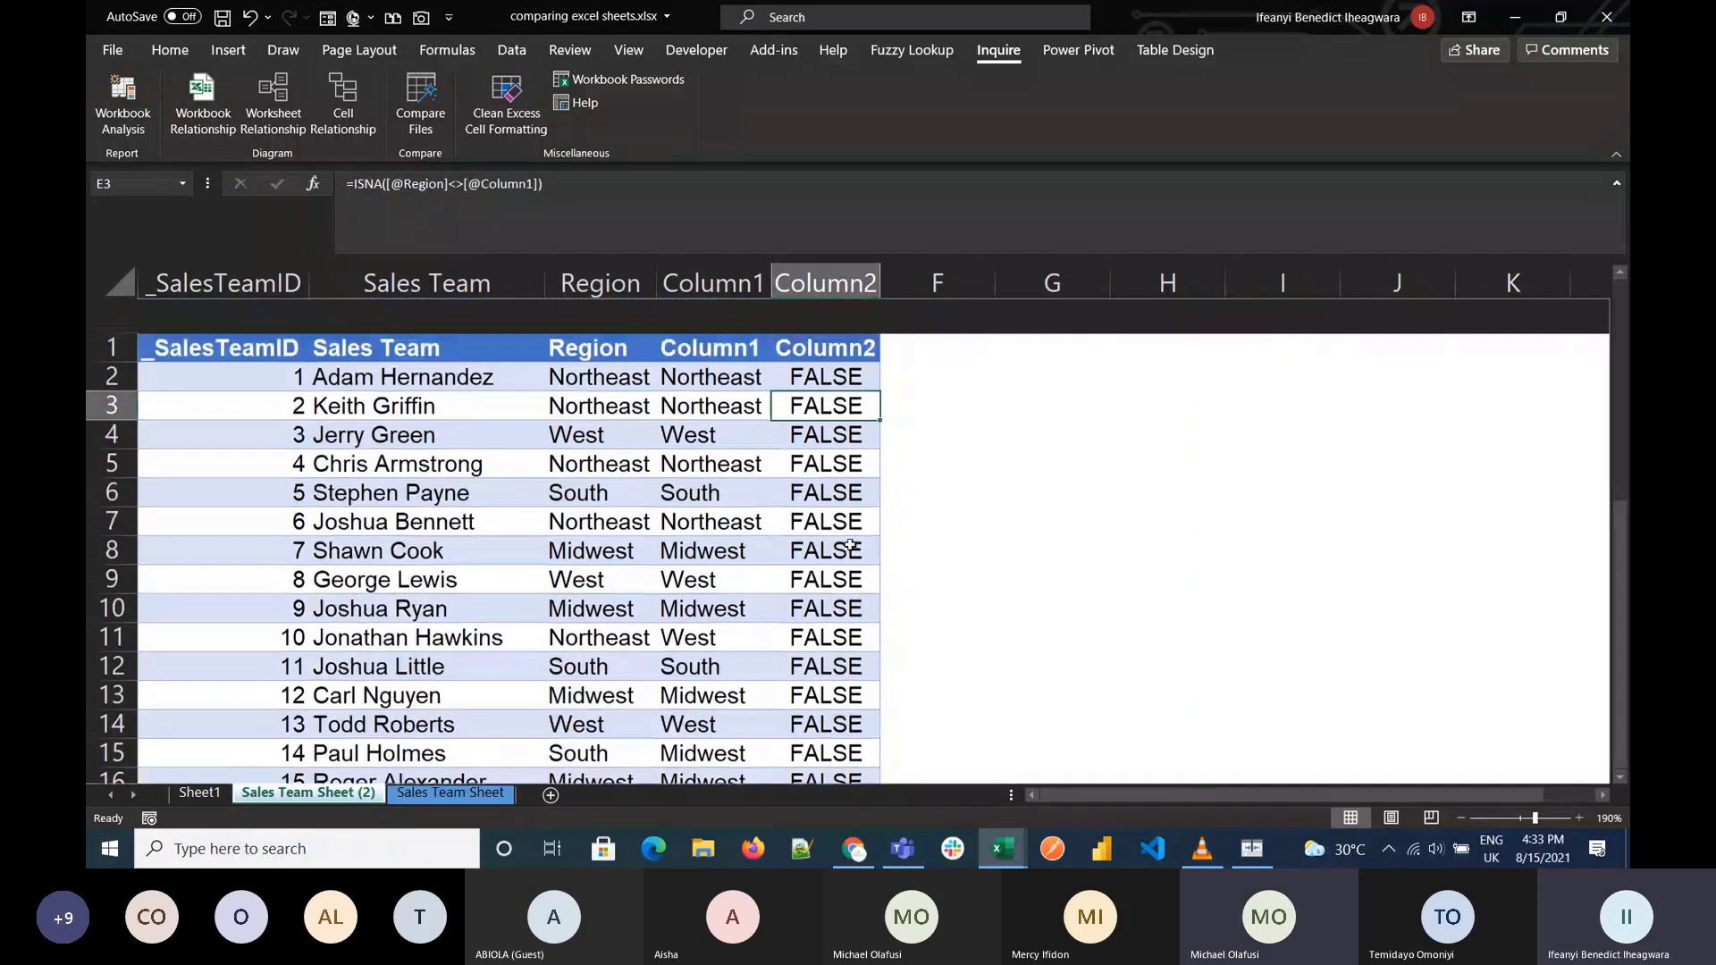
{"action": "left_click", "coordinate": [813, 346]}
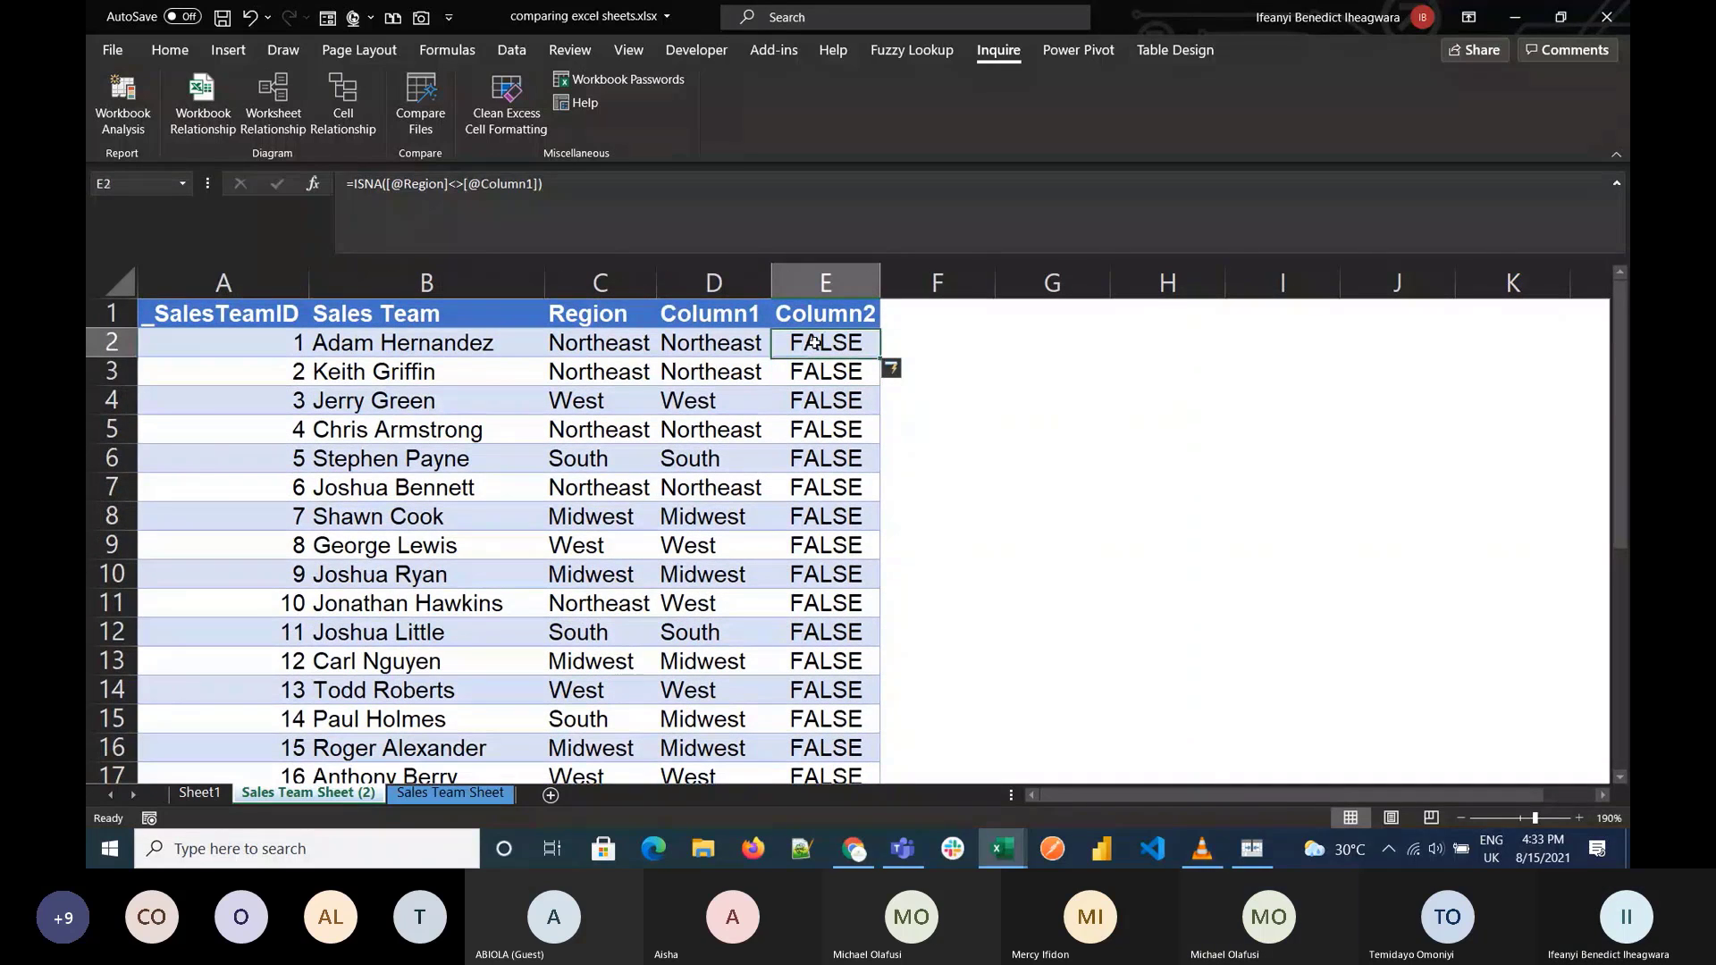
{"action": "left_click", "coordinate": [387, 186]}
{"action": "key", "text": "BackSpace"}
{"action": "key", "text": "BackSpace"}
{"action": "key", "text": "BackSpace"}
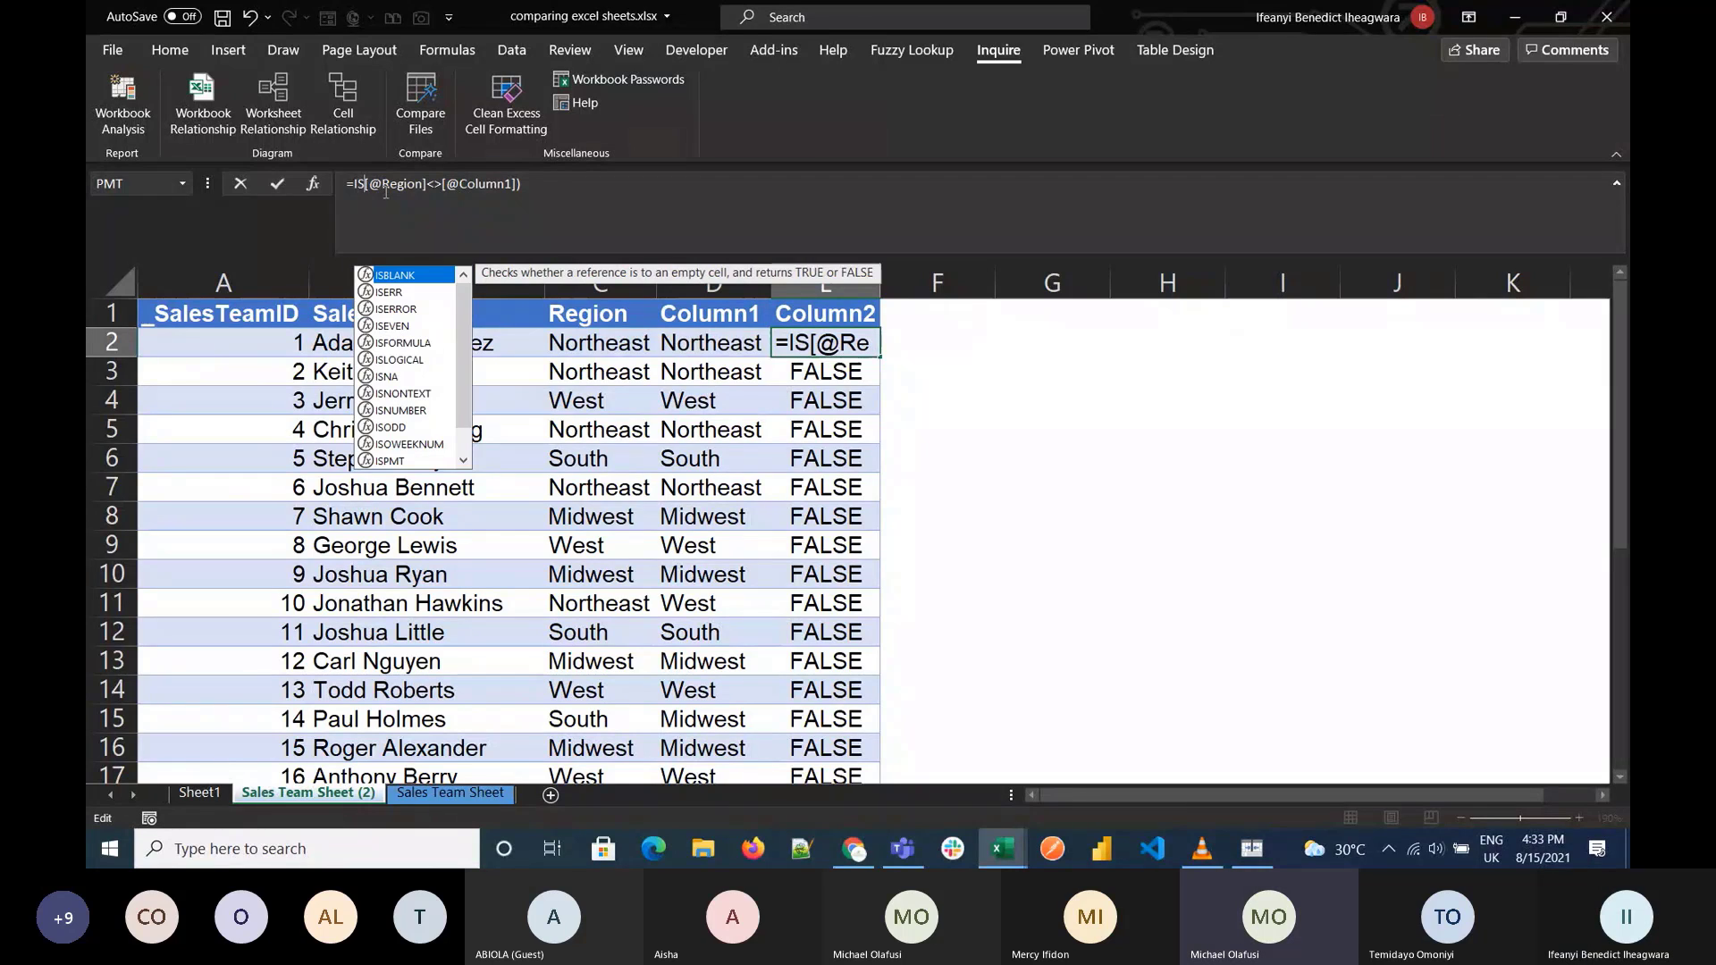
{"action": "key", "text": "BackSpace"}
{"action": "key", "text": "BackSpace"}
{"action": "left_click", "coordinate": [539, 191]}
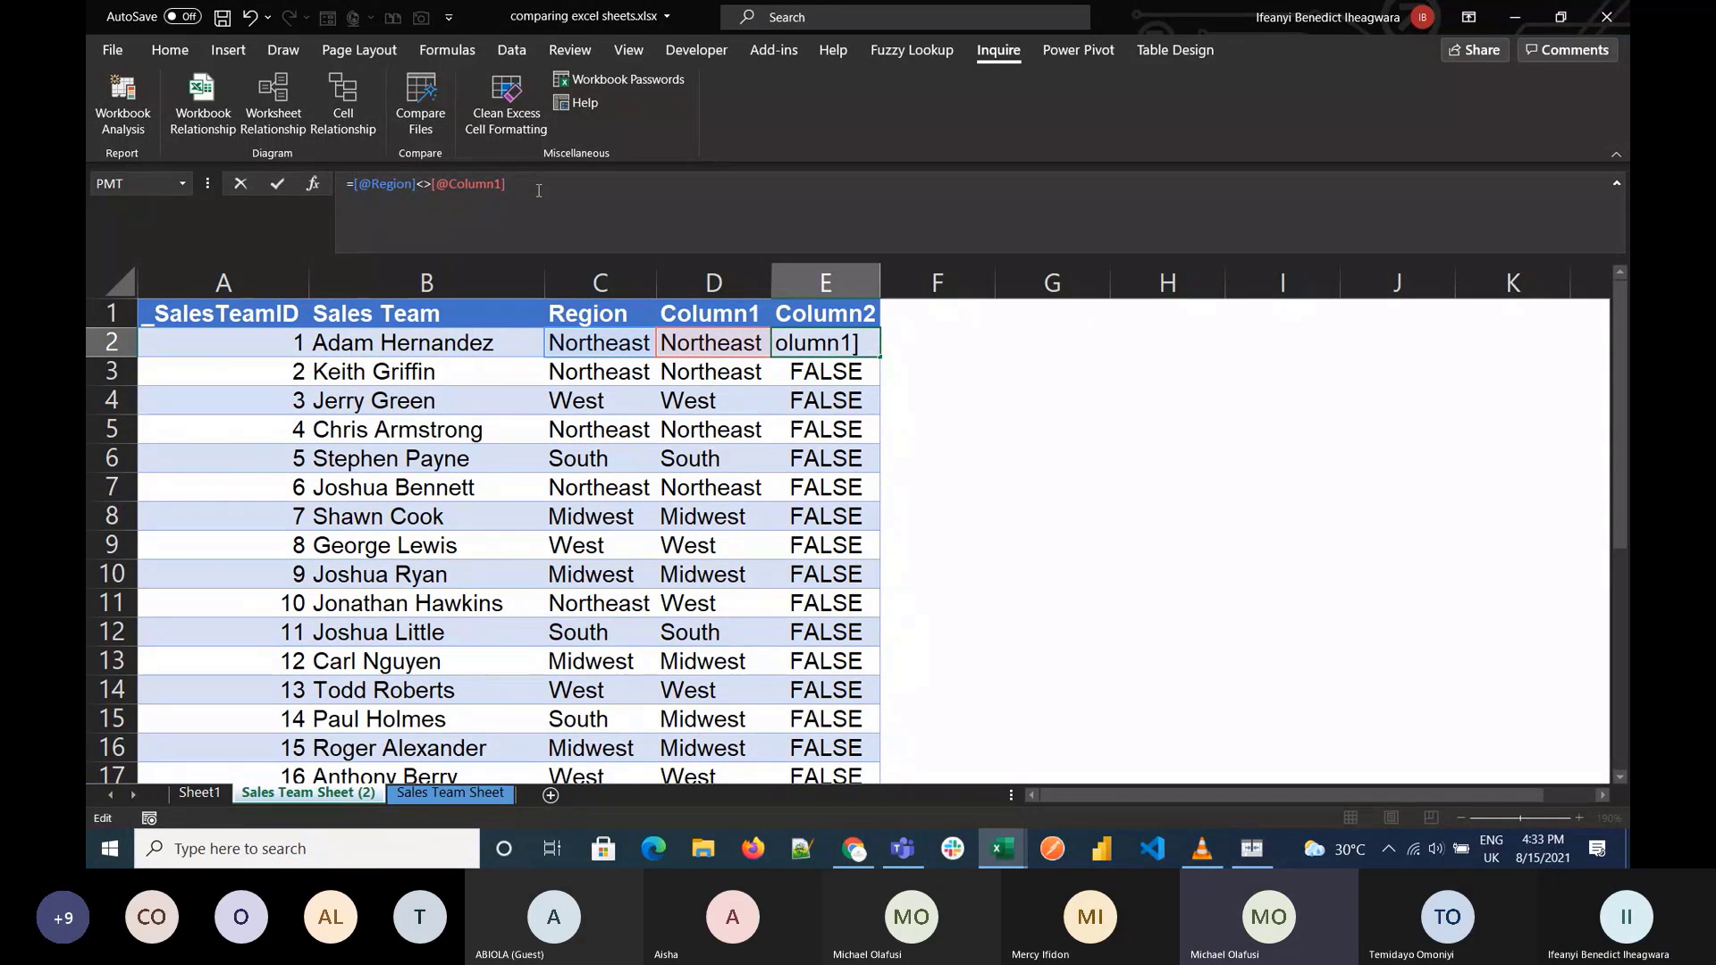
{"action": "key", "text": "Return"}
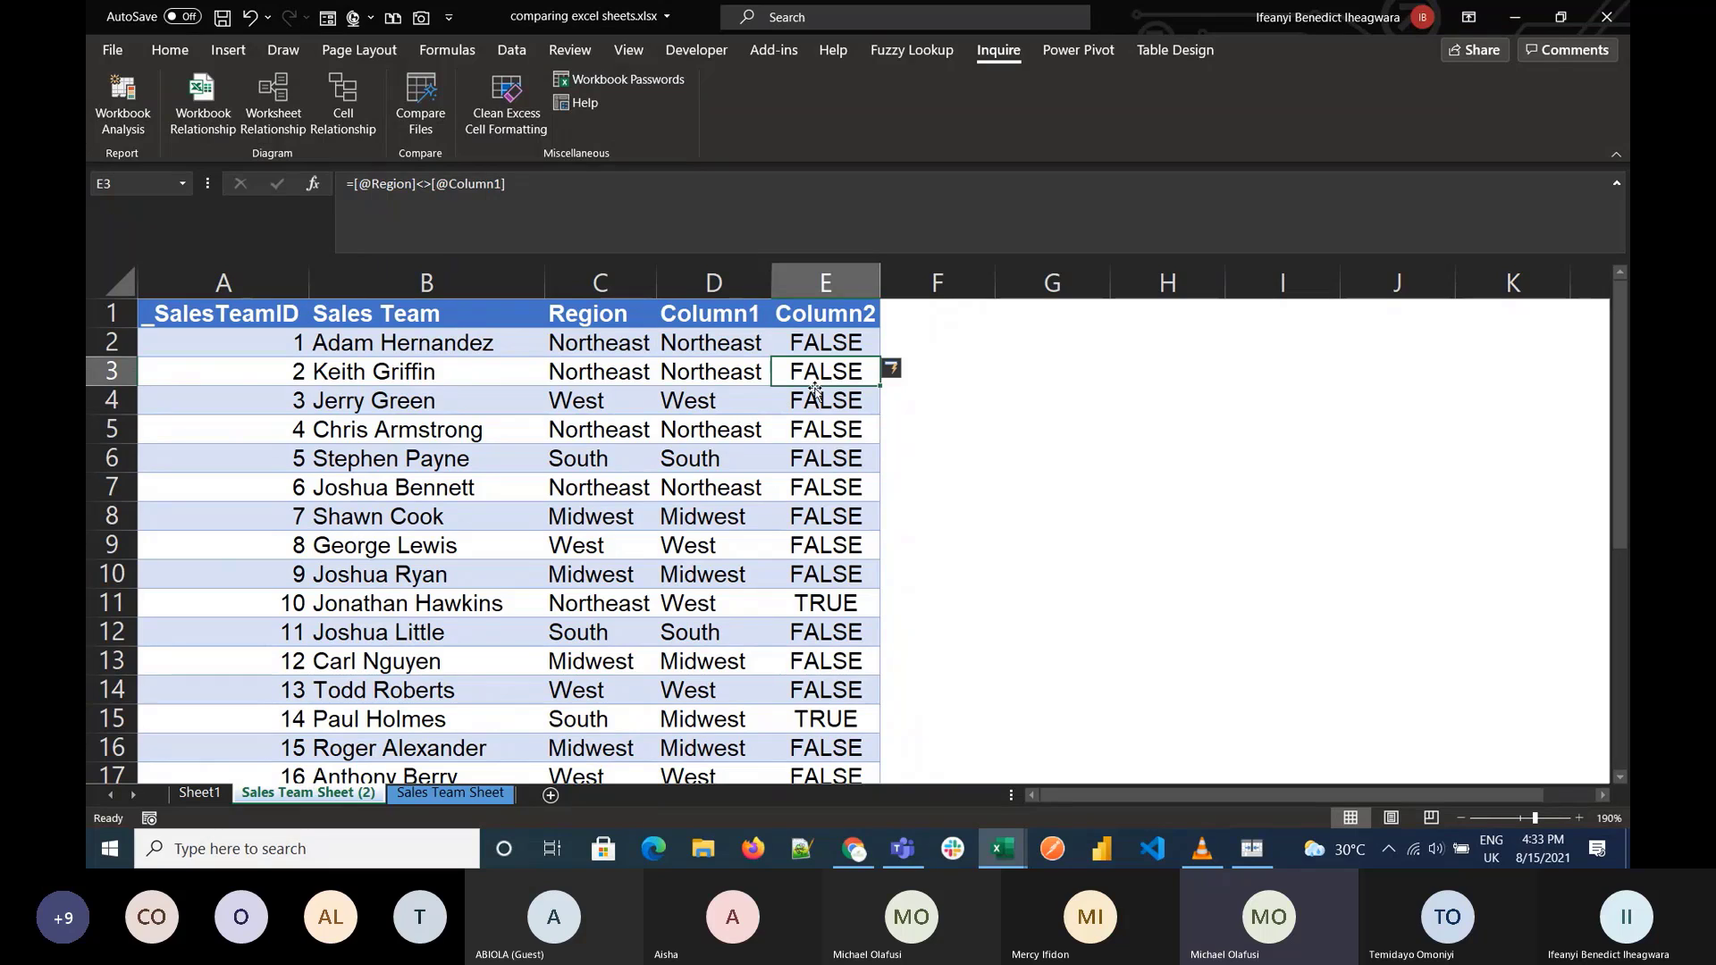
Step: Add a conditional formatting rule to column E giving cells that contain the text True a Light Red Fill with Dark Red Text
{"action": "left_click", "coordinate": [858, 349]}
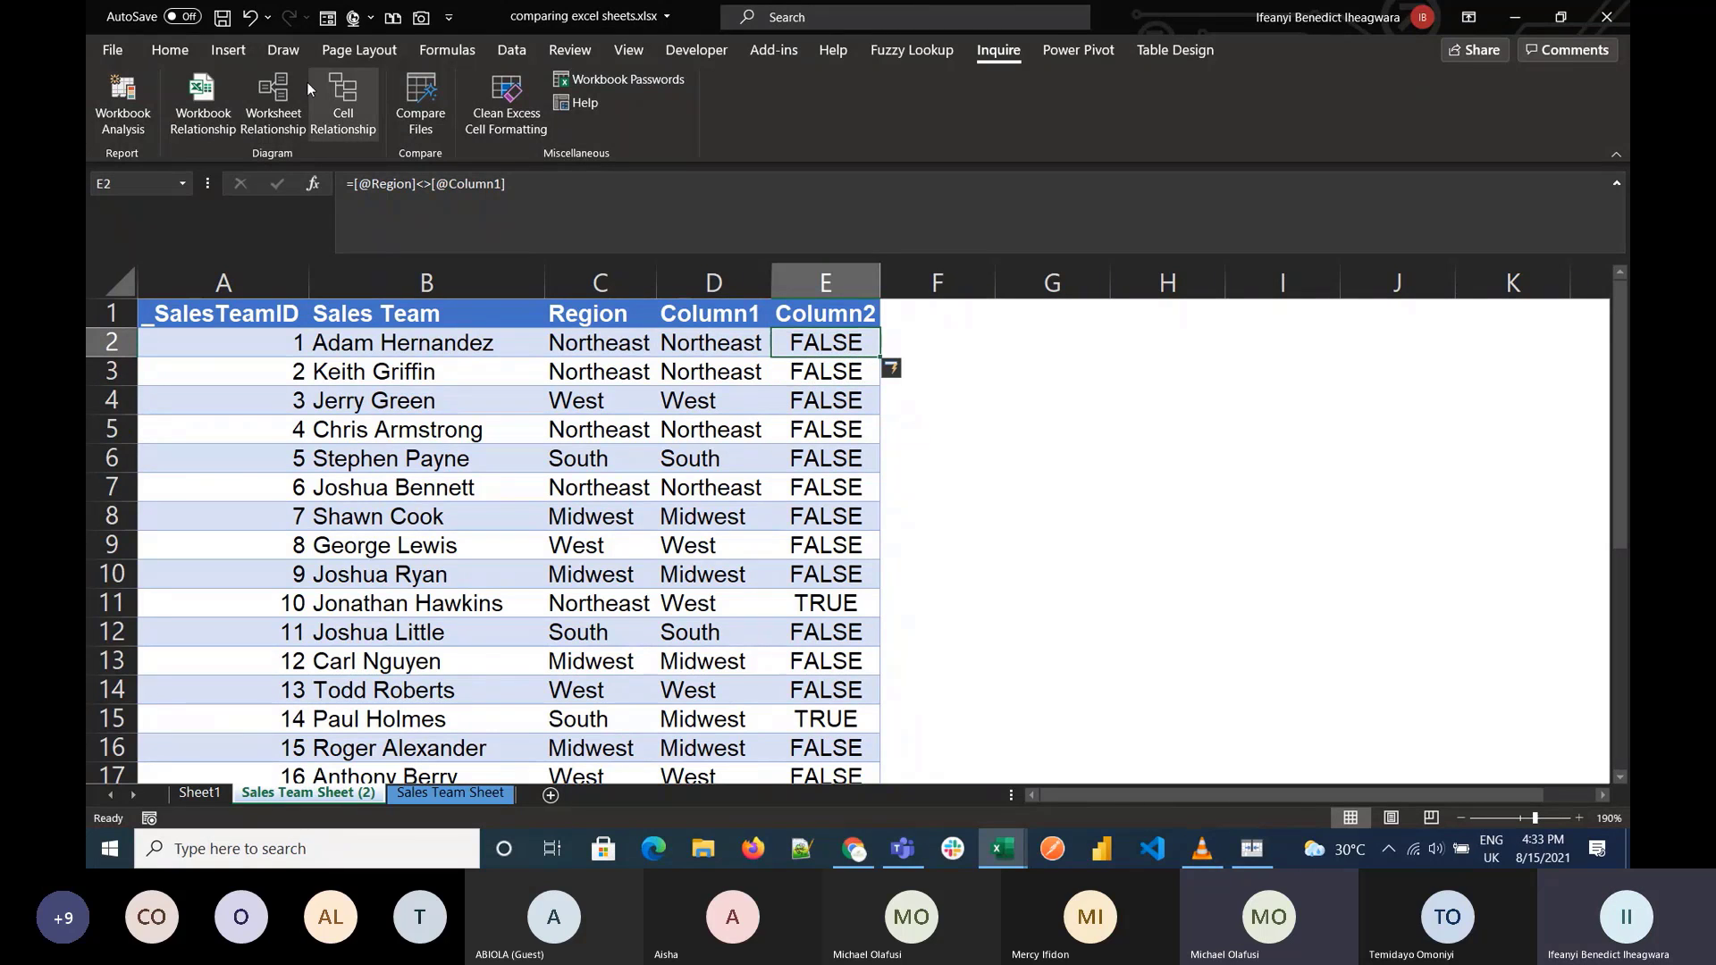
{"action": "left_click", "coordinate": [169, 50]}
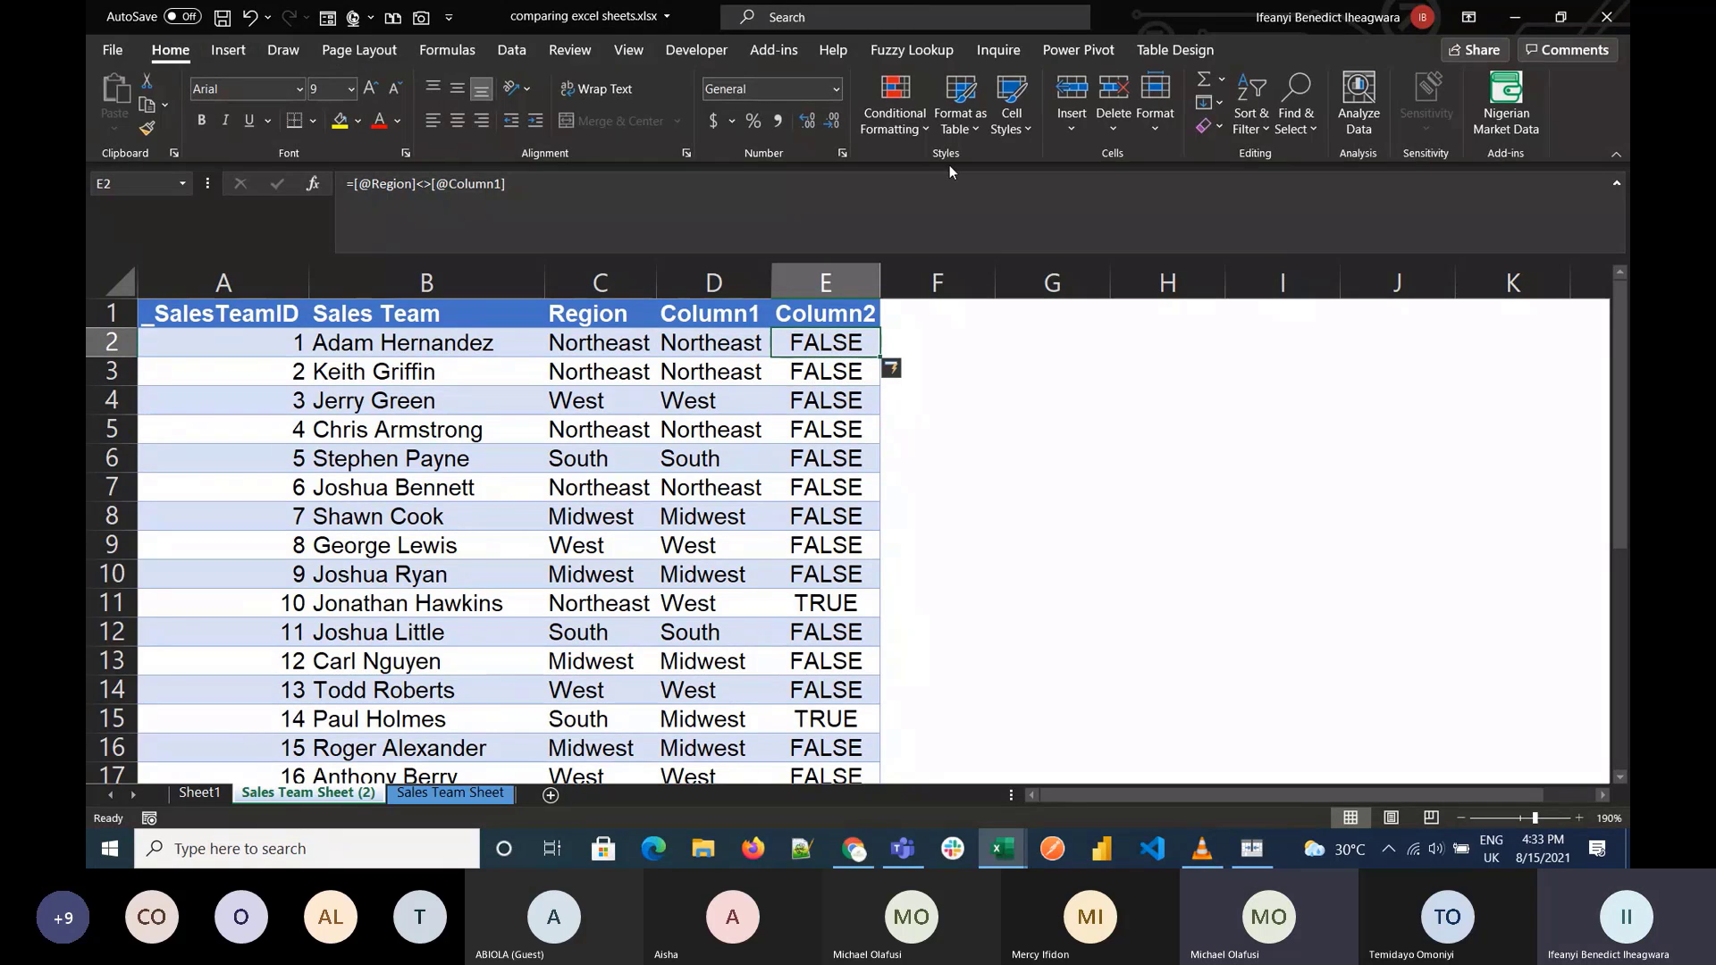
{"action": "left_click", "coordinate": [840, 281]}
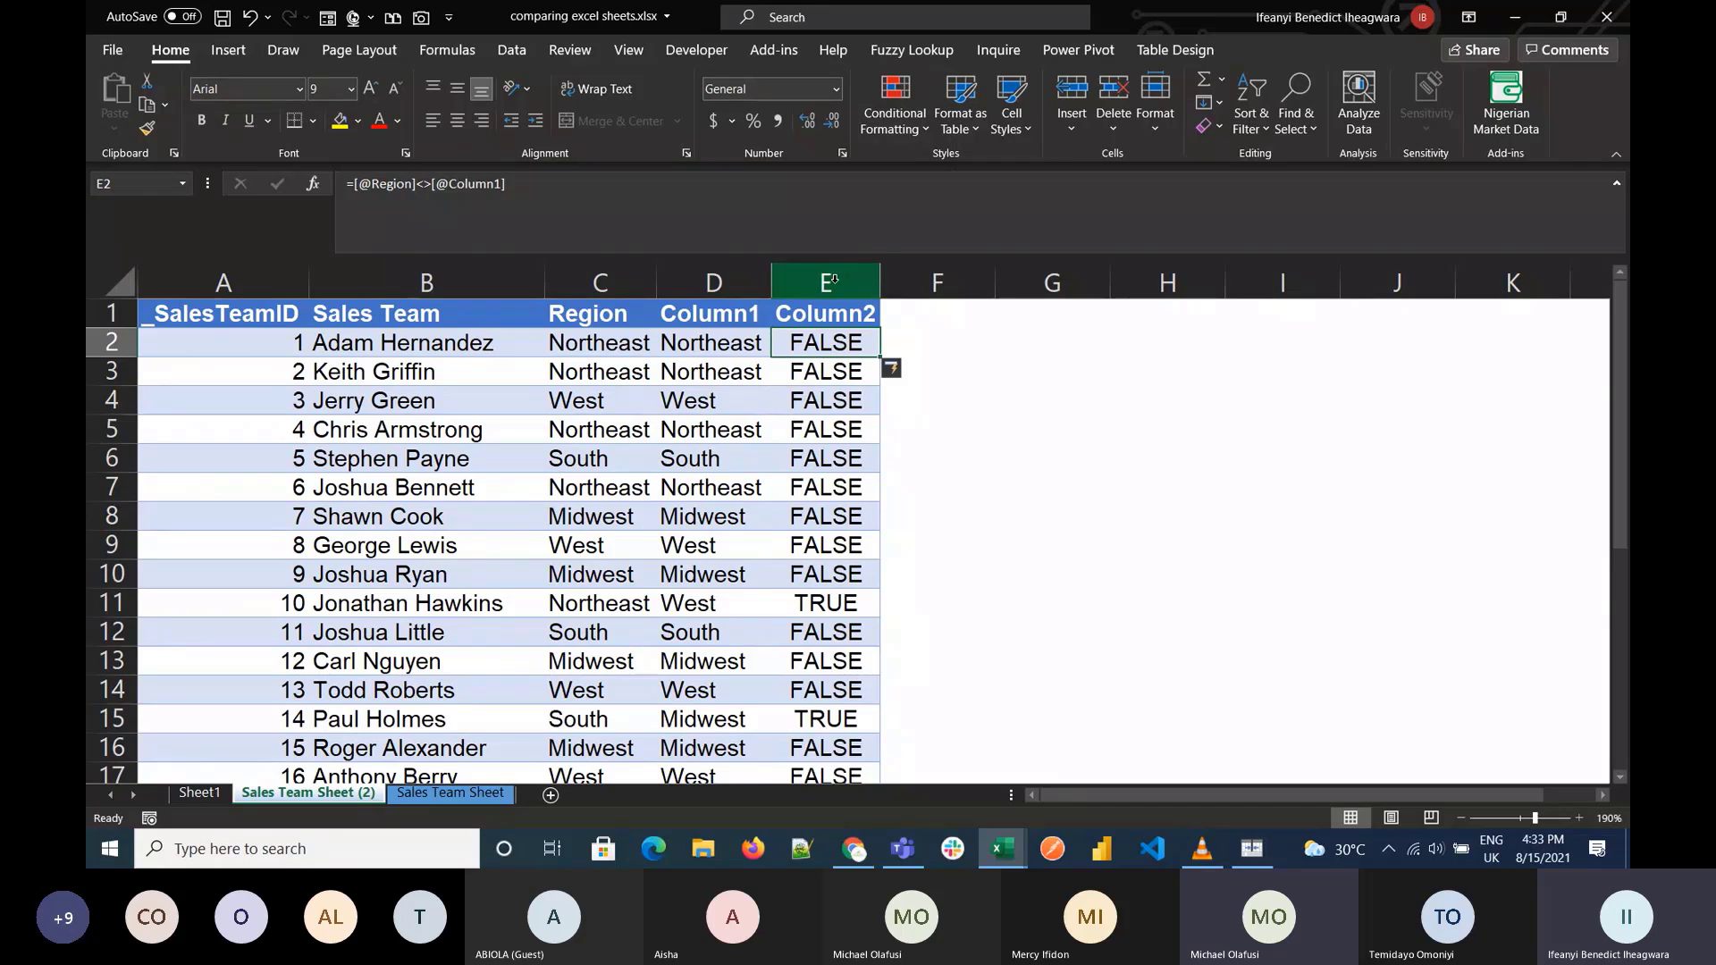
{"action": "left_click", "coordinate": [919, 134]}
{"action": "mouse_move", "coordinate": [1016, 175]}
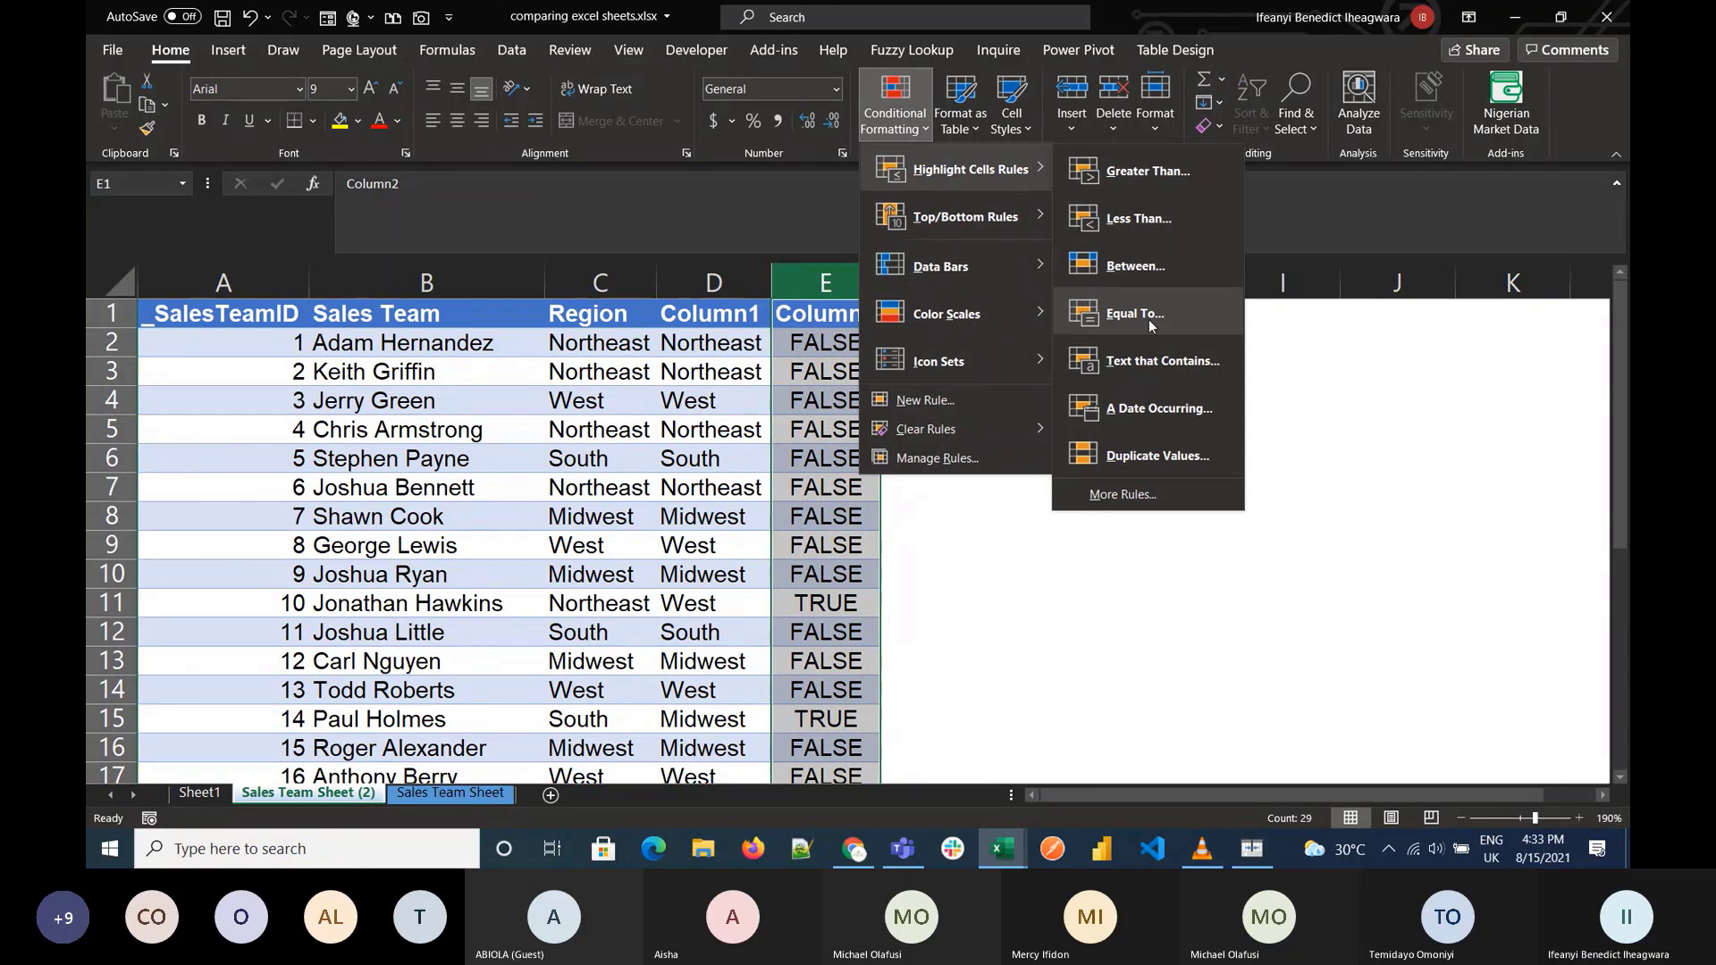
{"action": "left_click", "coordinate": [1158, 349]}
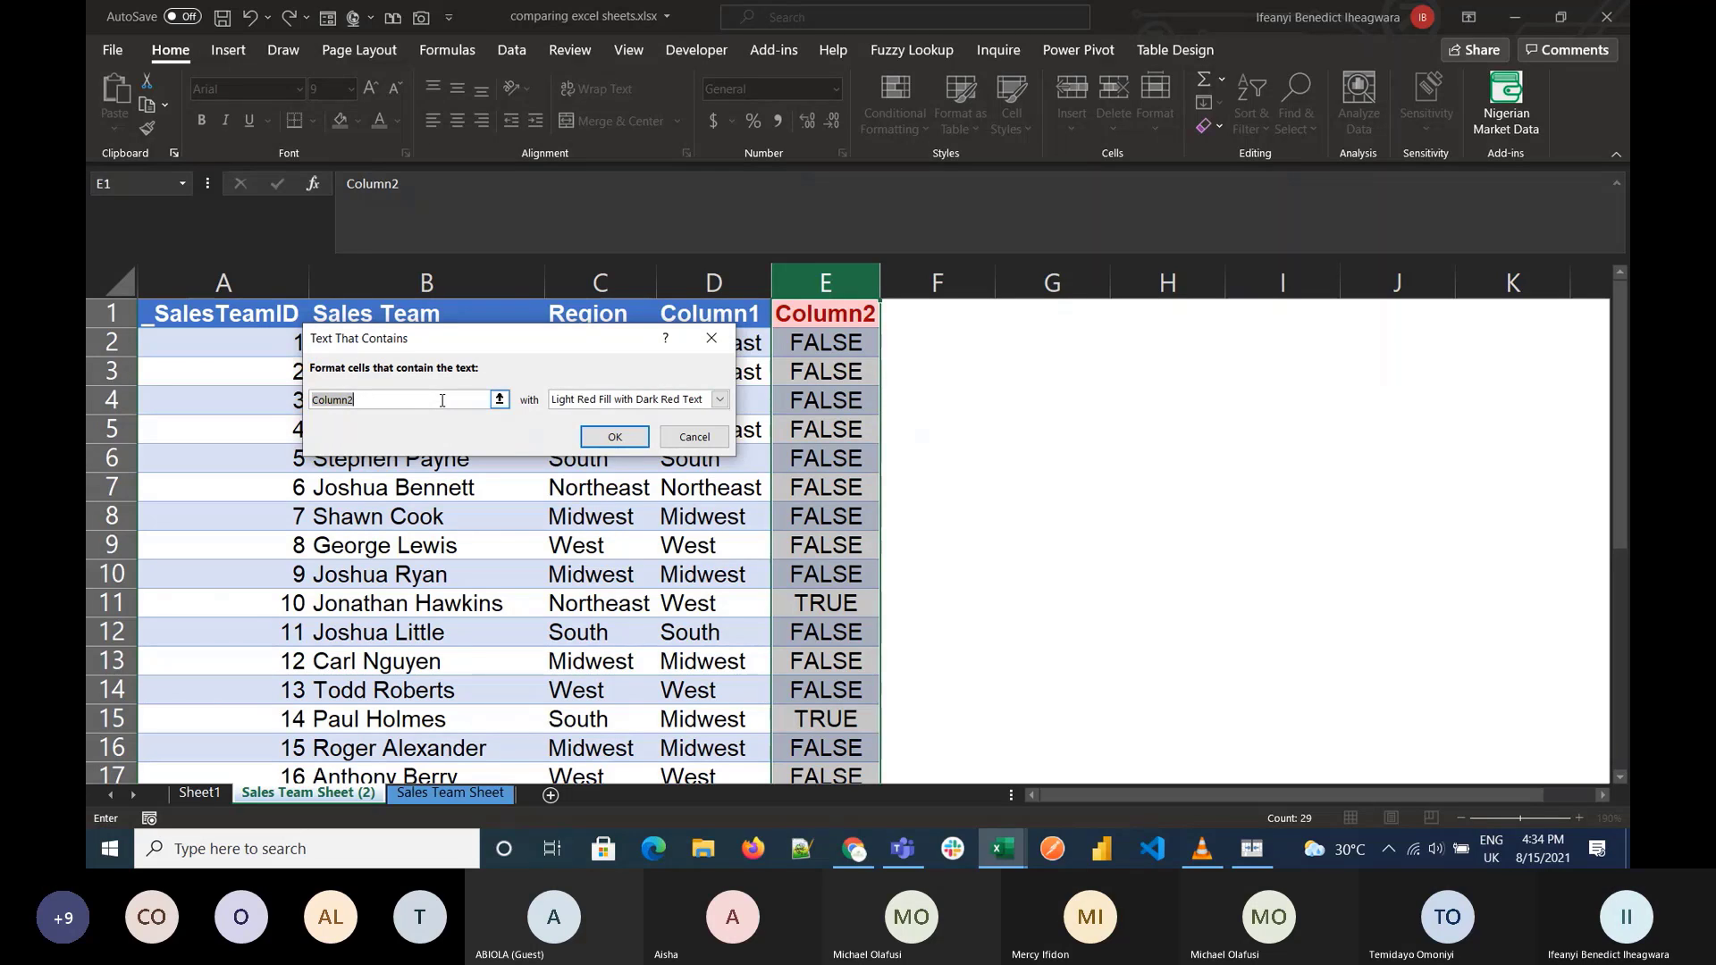
{"action": "type", "text": "True"}
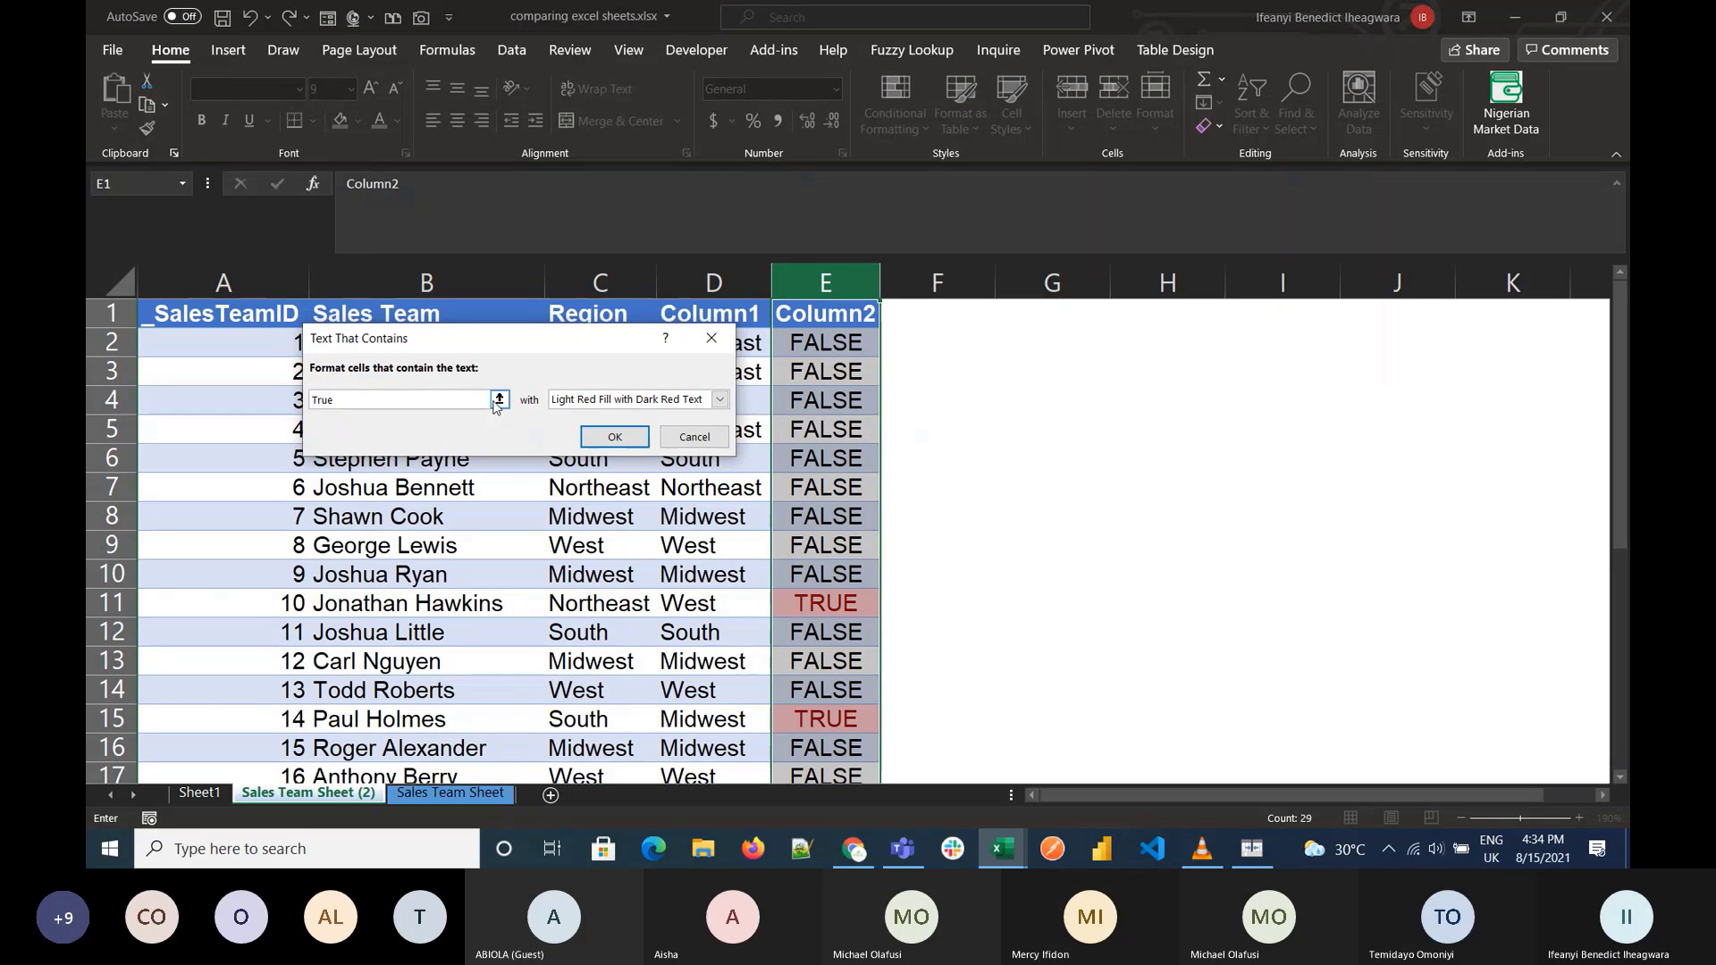
{"action": "left_click", "coordinate": [624, 438]}
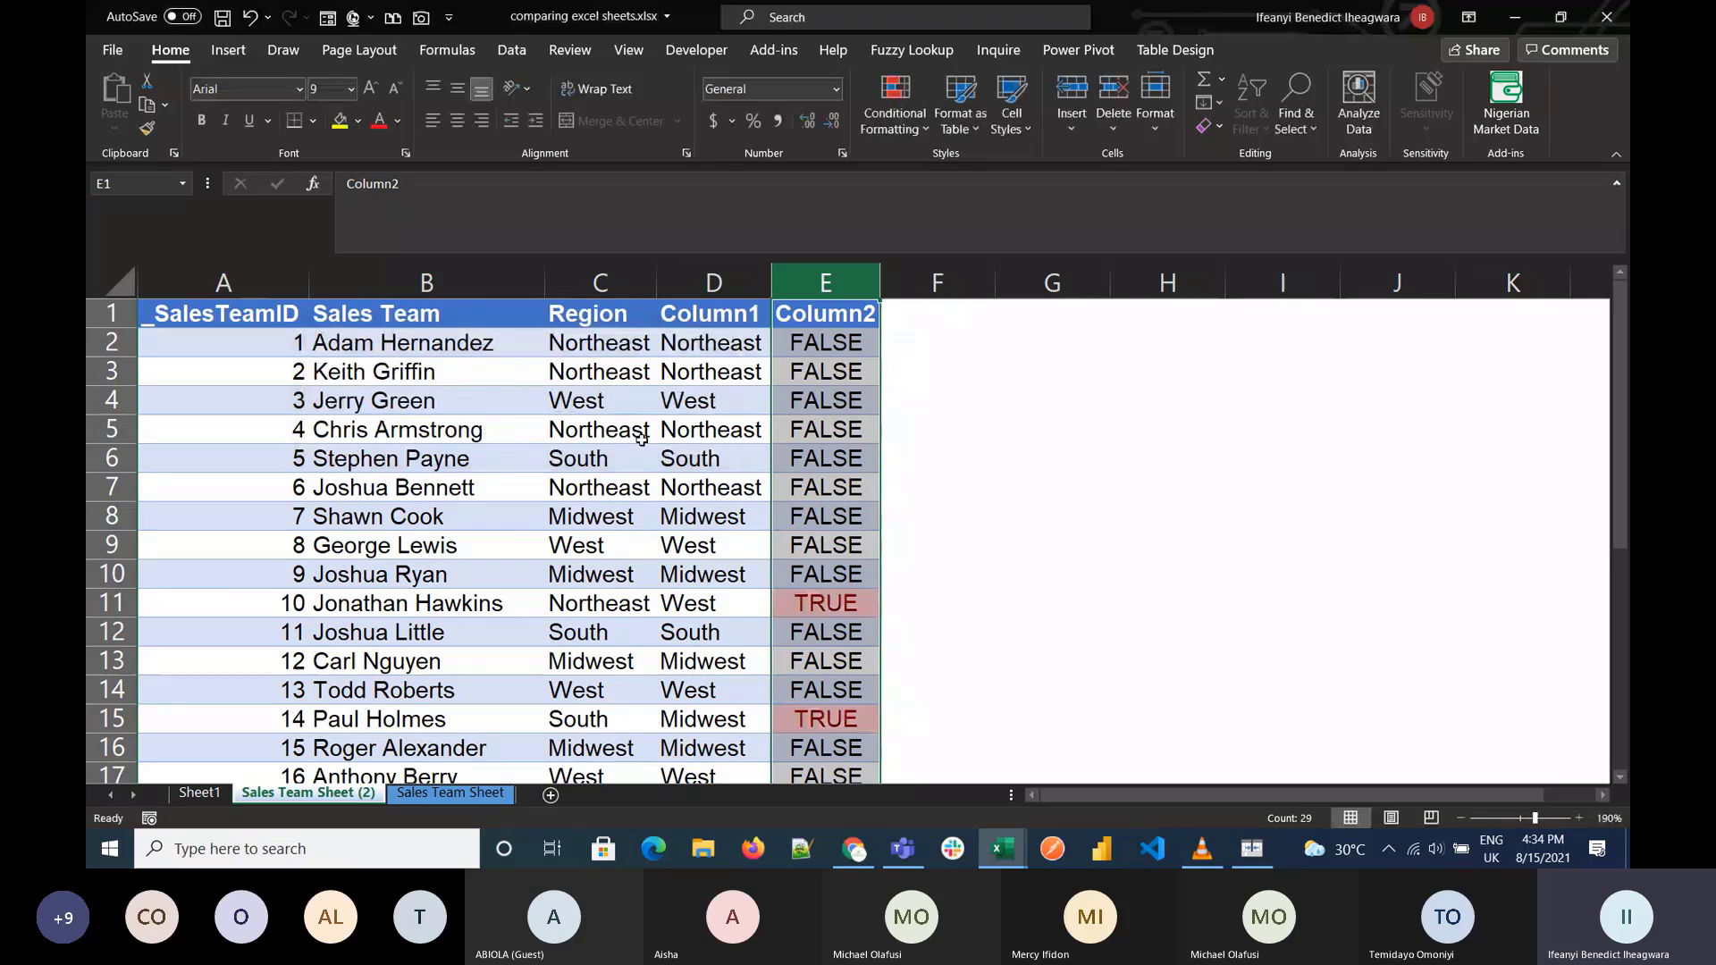
{"action": "left_click", "coordinate": [950, 604]}
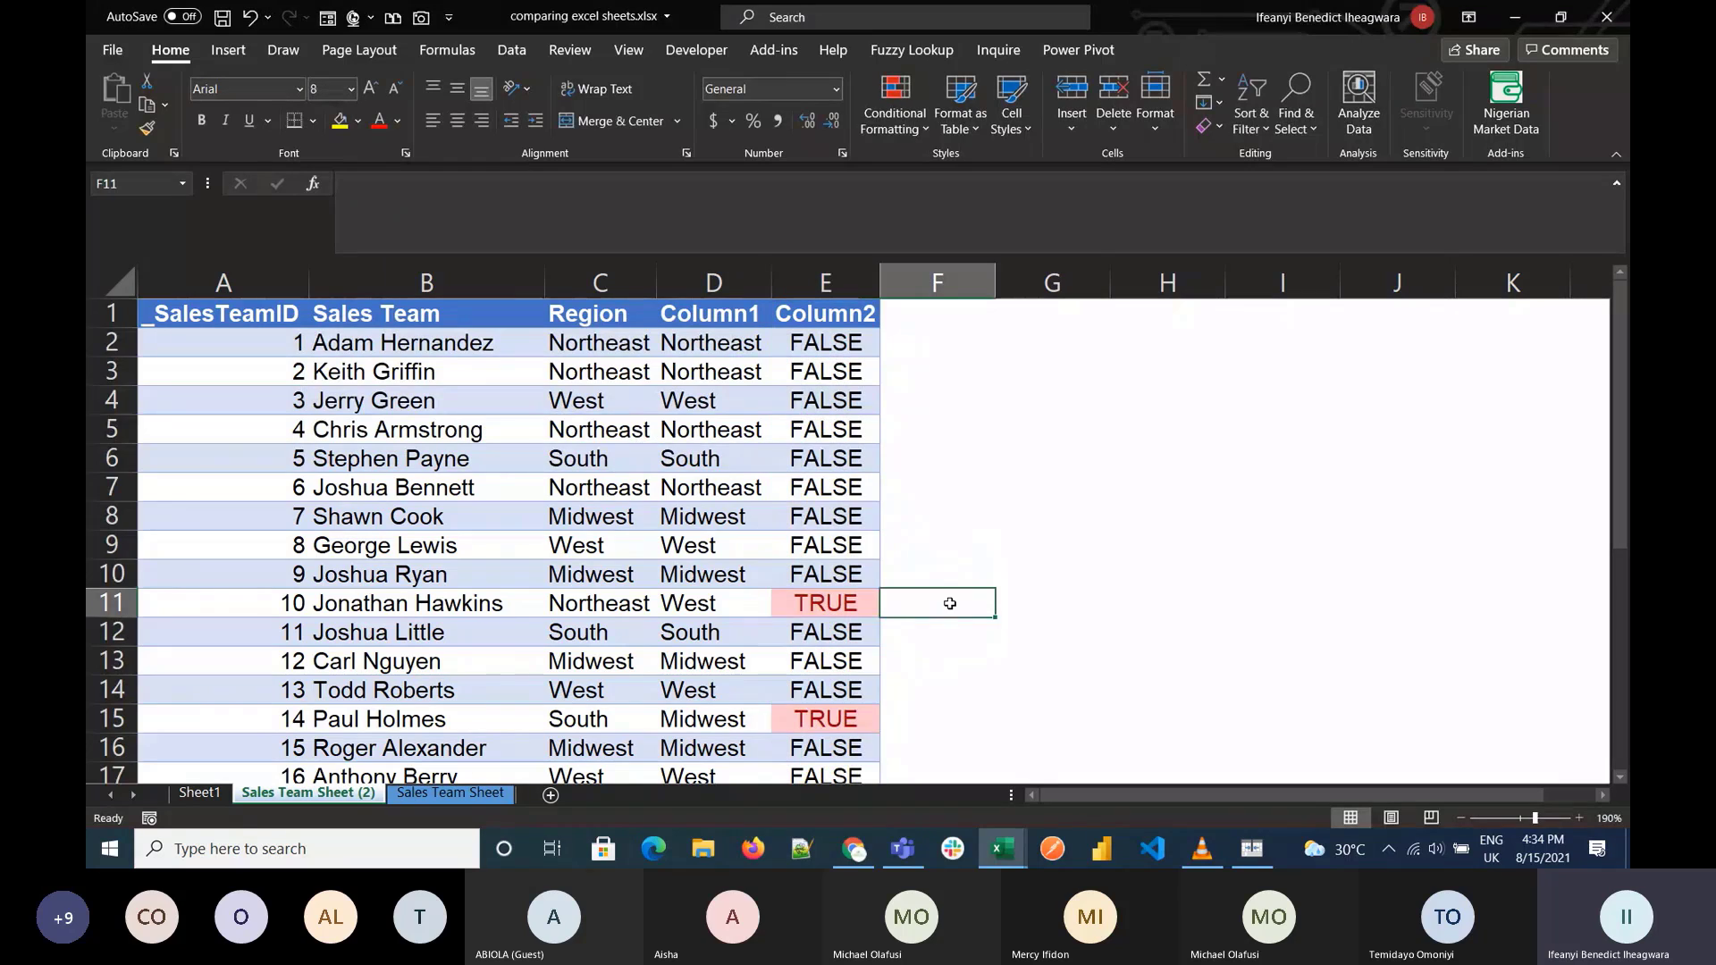
Step: Examine the highlighted cells E11, E15 and E20 in column E, and briefly check the Teams meeting window
{"action": "left_click", "coordinate": [834, 613]}
{"action": "left_click", "coordinate": [853, 717]}
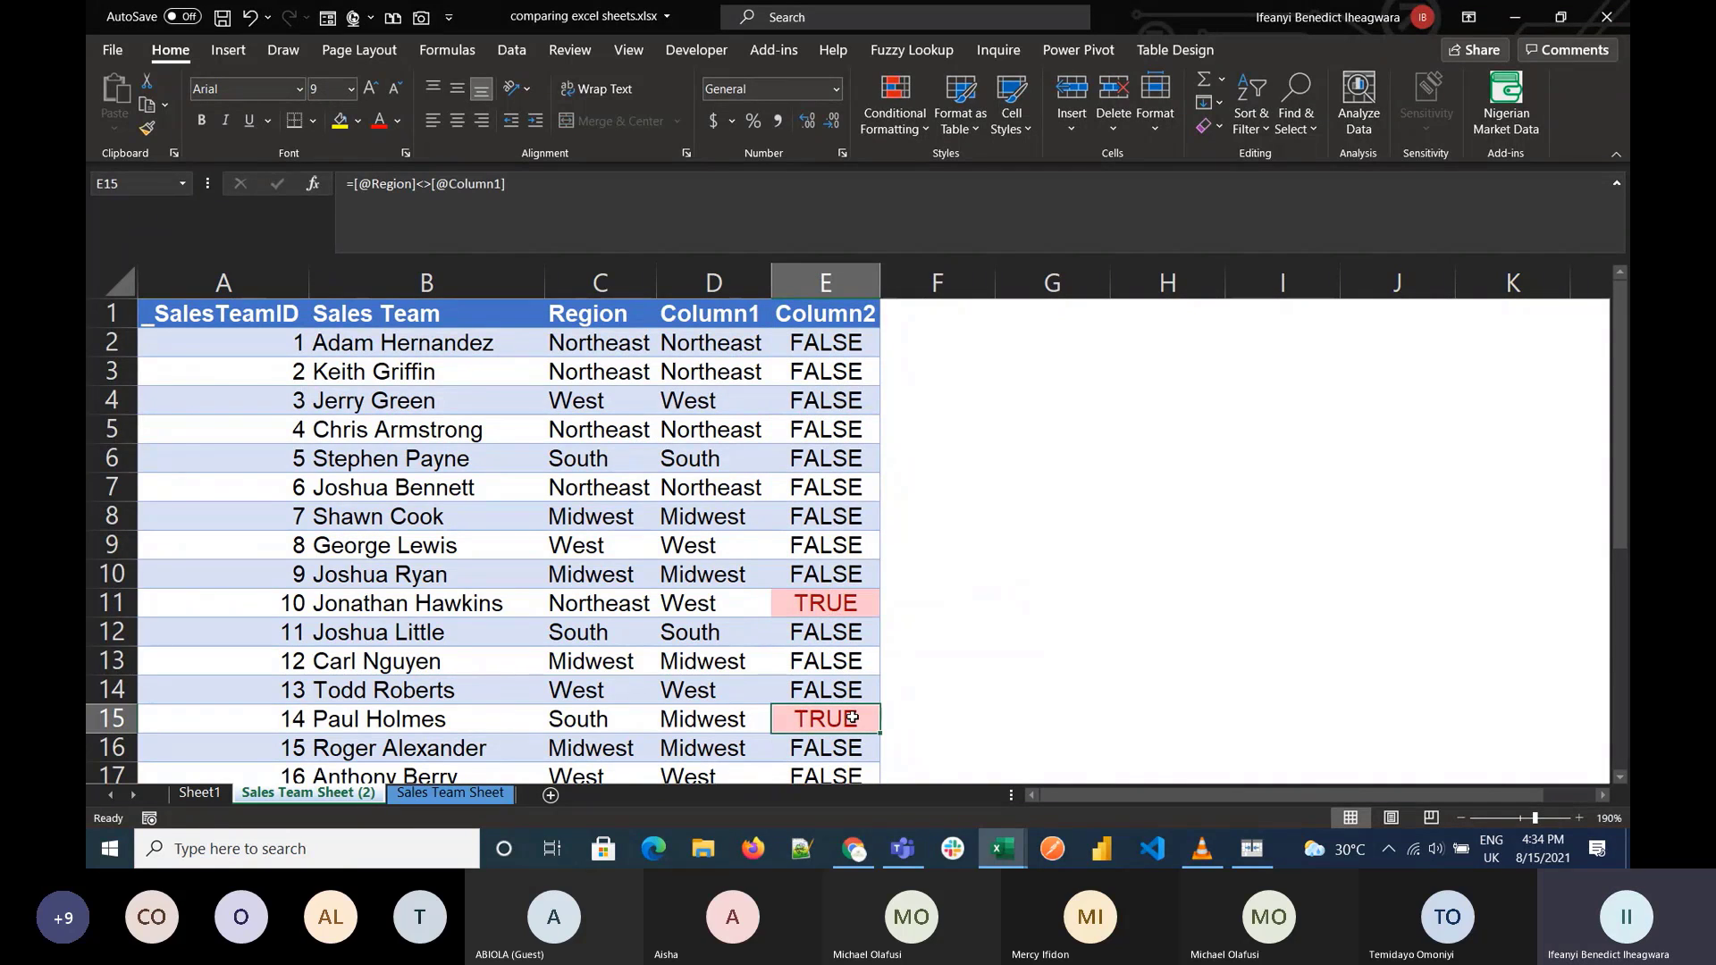
{"action": "scroll", "coordinate": [854, 717], "scroll_direction": "down", "scroll_amount": 1}
{"action": "scroll", "coordinate": [852, 718], "scroll_direction": "down", "scroll_amount": 2}
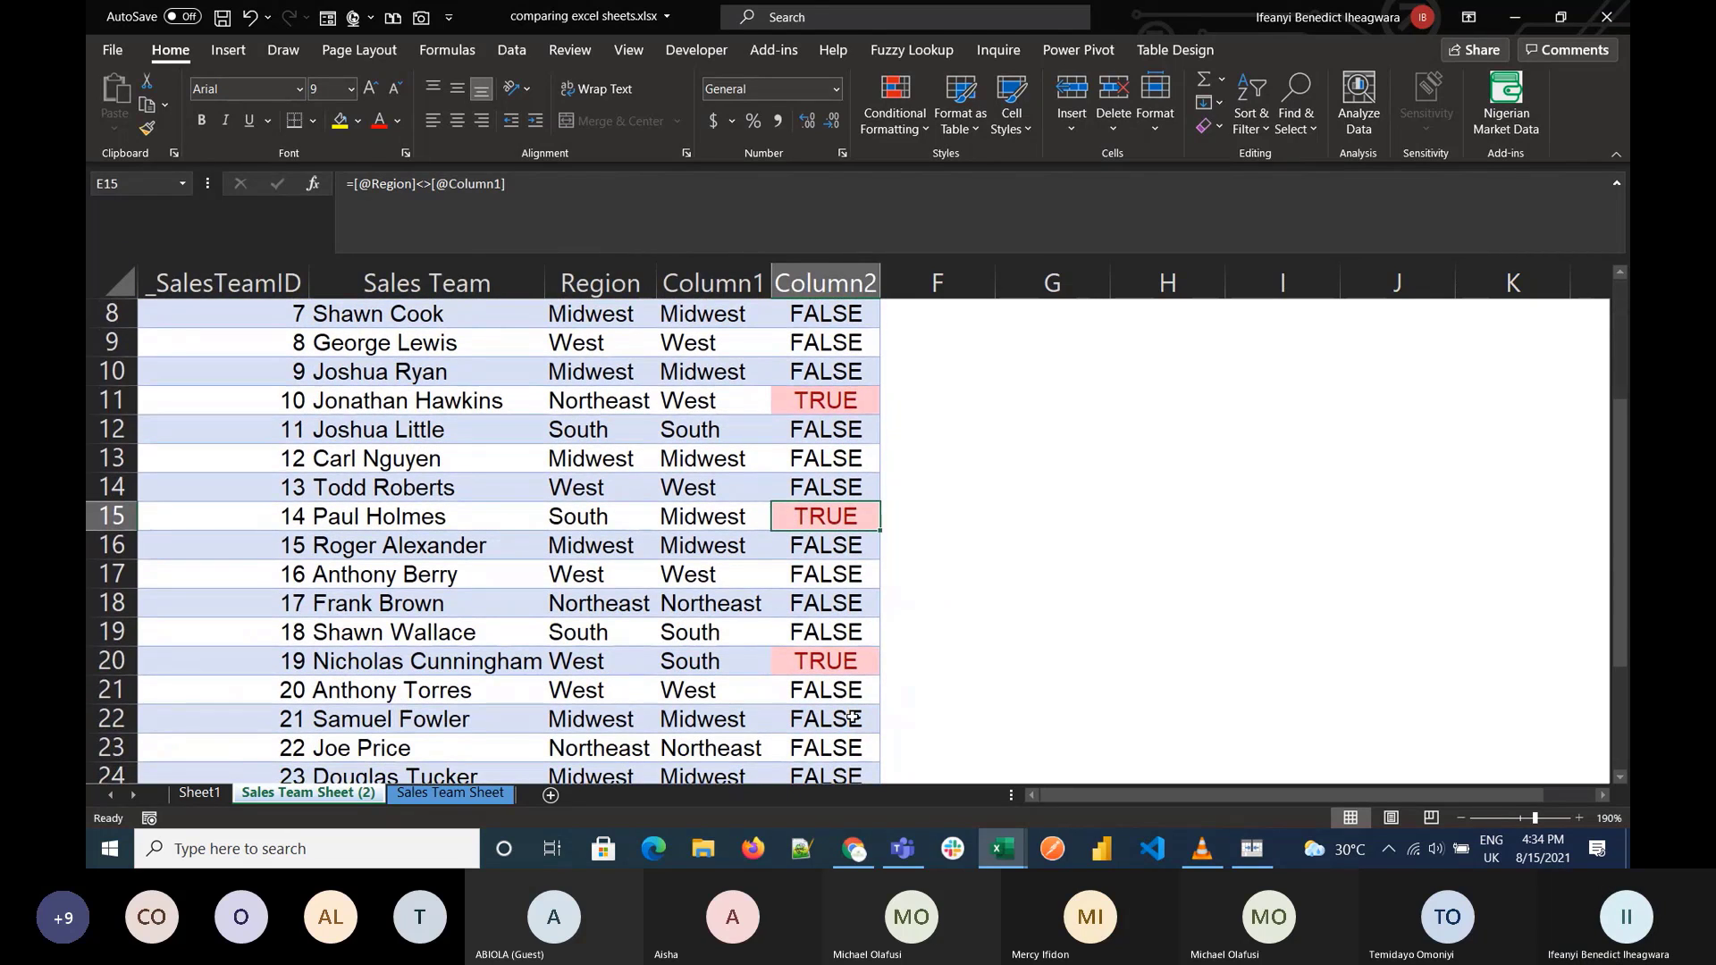
{"action": "left_click", "coordinate": [848, 670]}
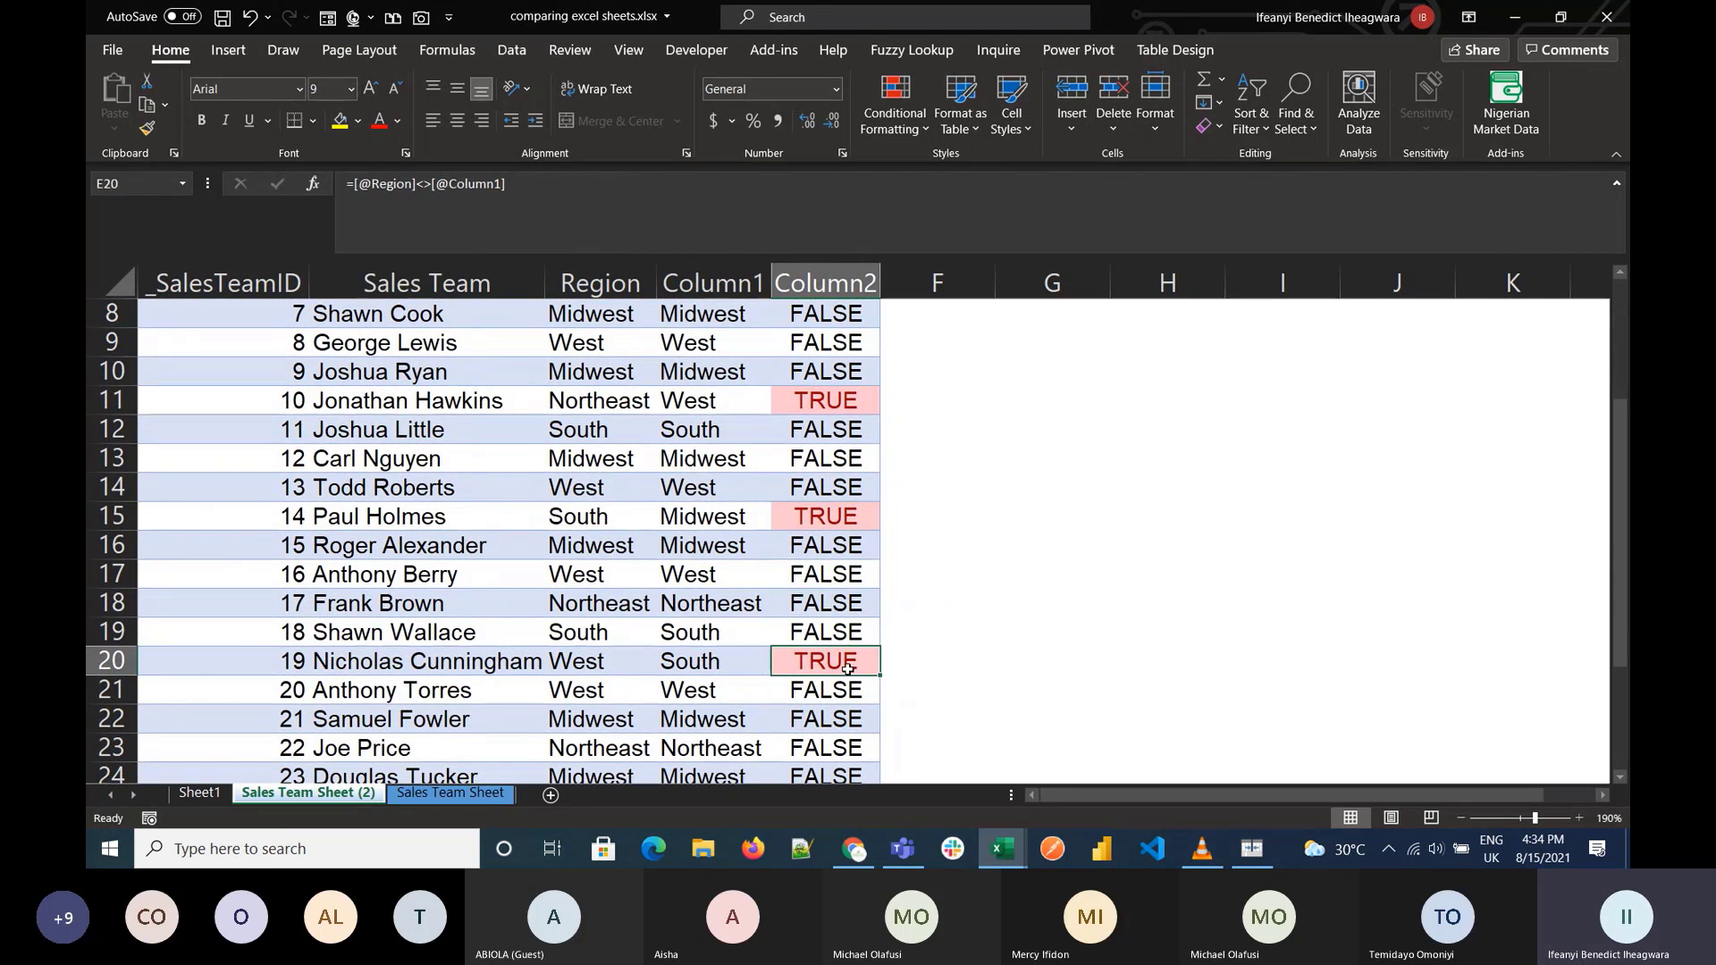
{"action": "scroll", "coordinate": [847, 669], "scroll_direction": "down", "scroll_amount": 1}
{"action": "scroll", "coordinate": [848, 669], "scroll_direction": "up", "scroll_amount": 3}
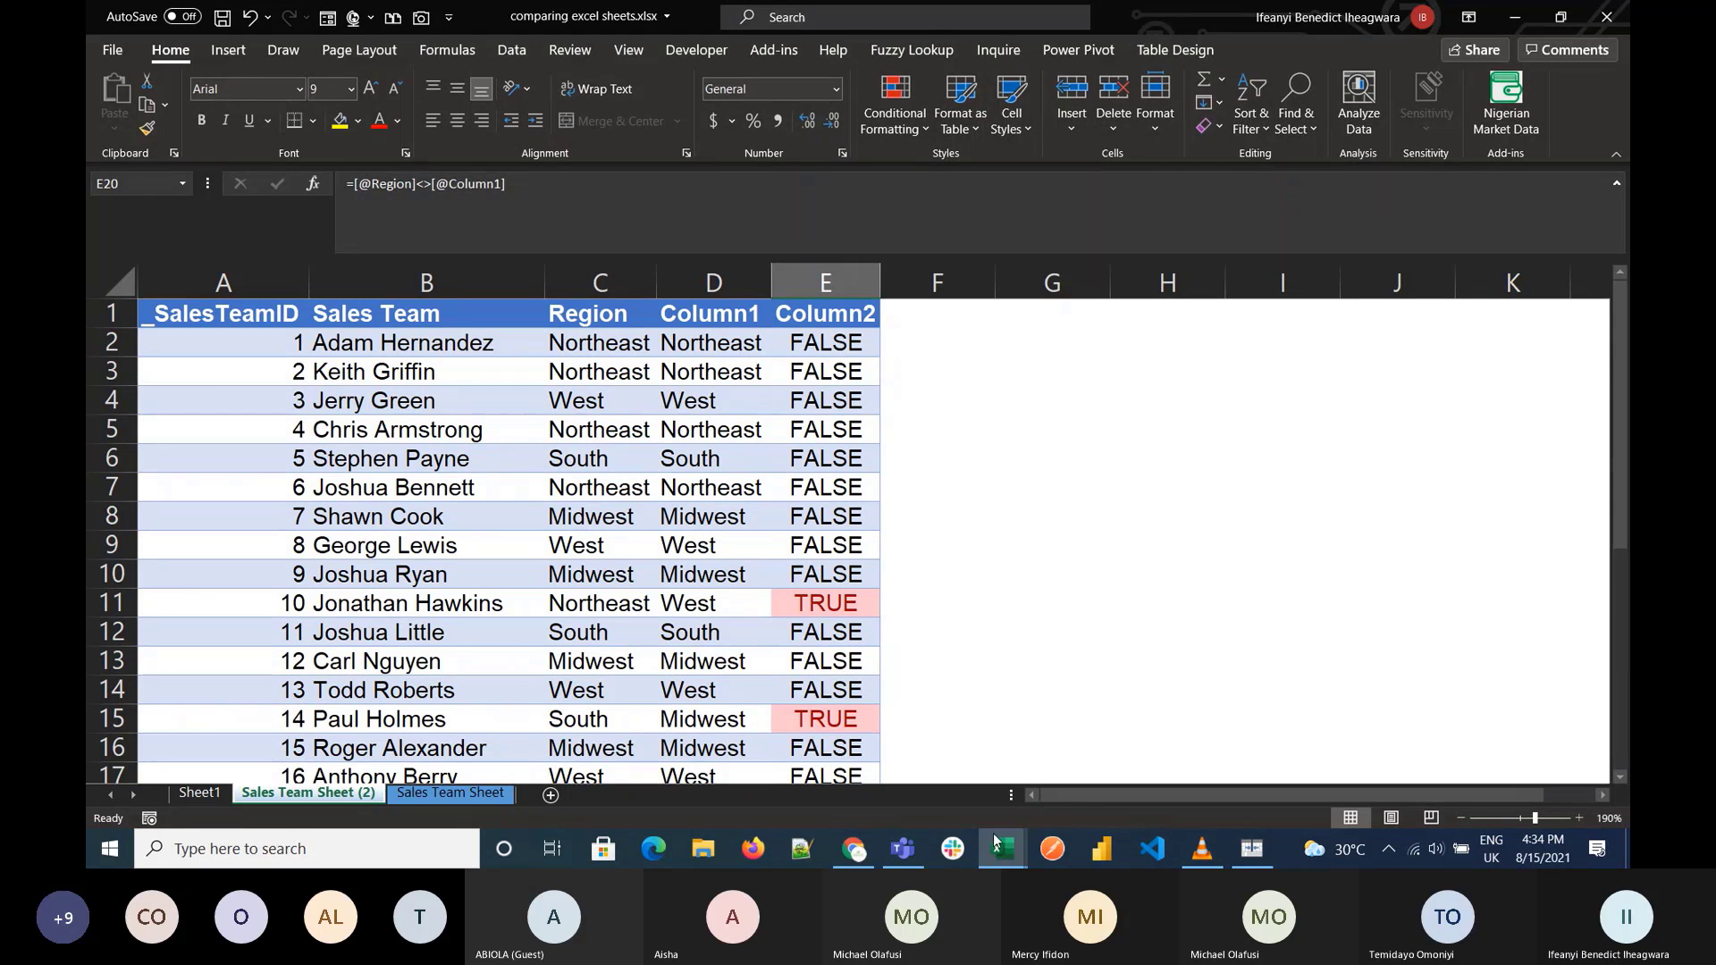
{"action": "left_click", "coordinate": [903, 849]}
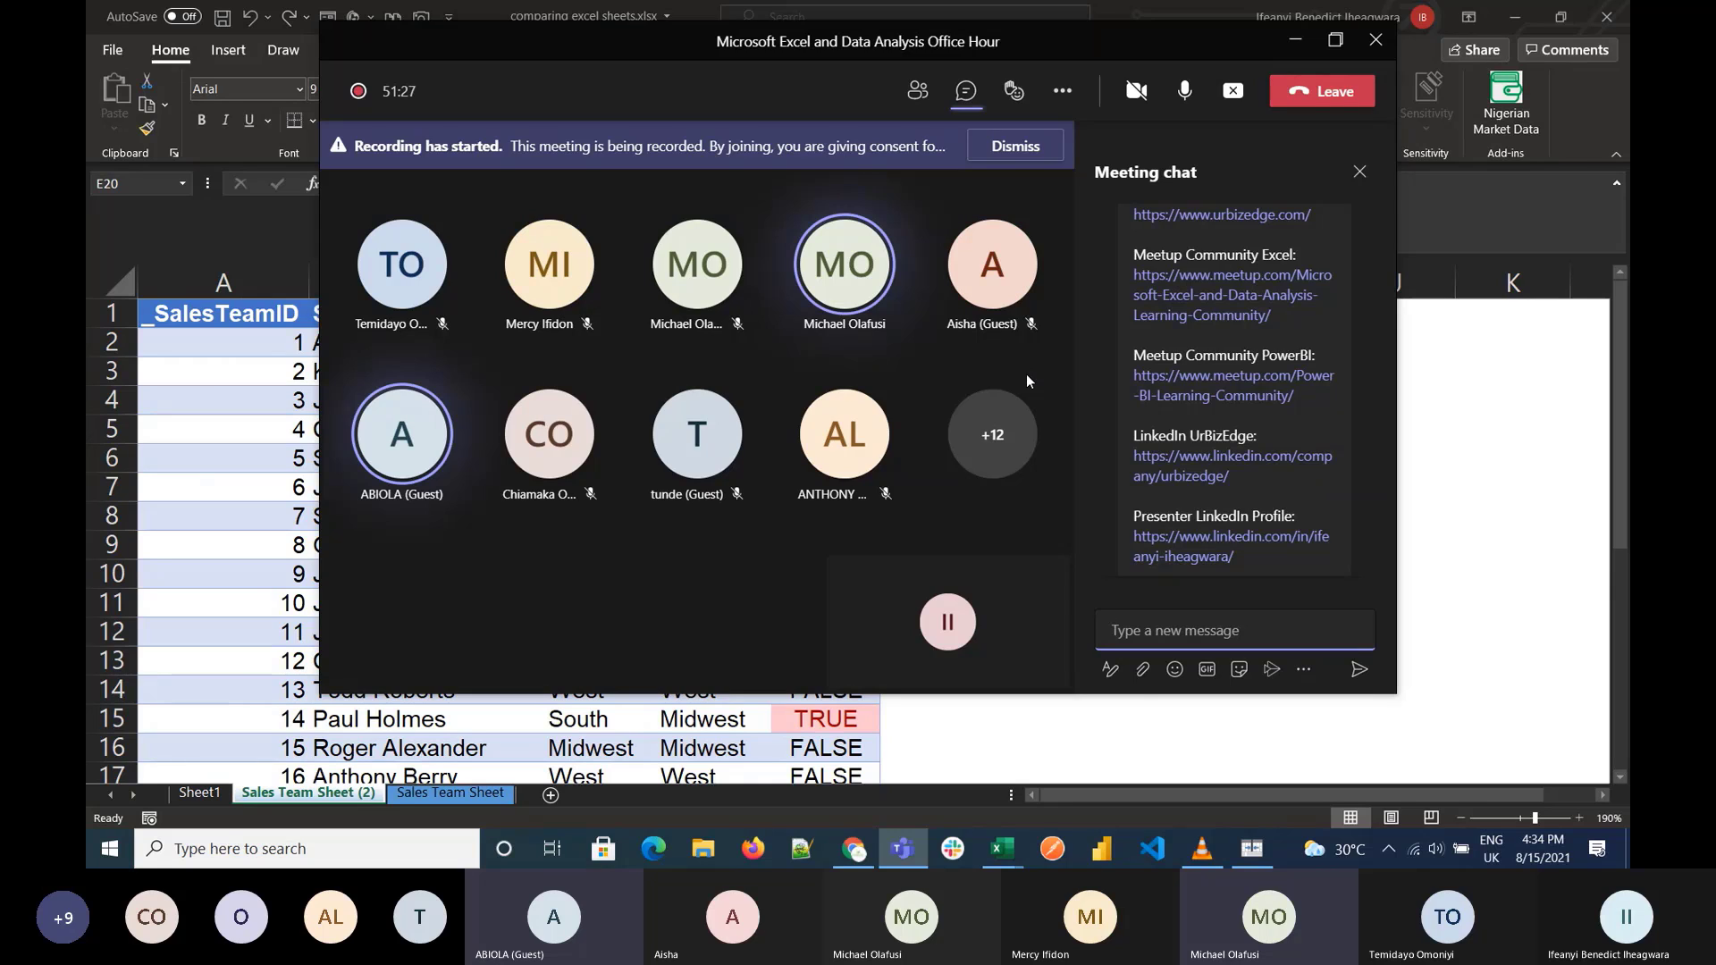
{"action": "left_click", "coordinate": [1437, 500]}
Step: Rename the table headers in C1 and D1 as Debit and Credit
{"action": "left_click", "coordinate": [615, 315]}
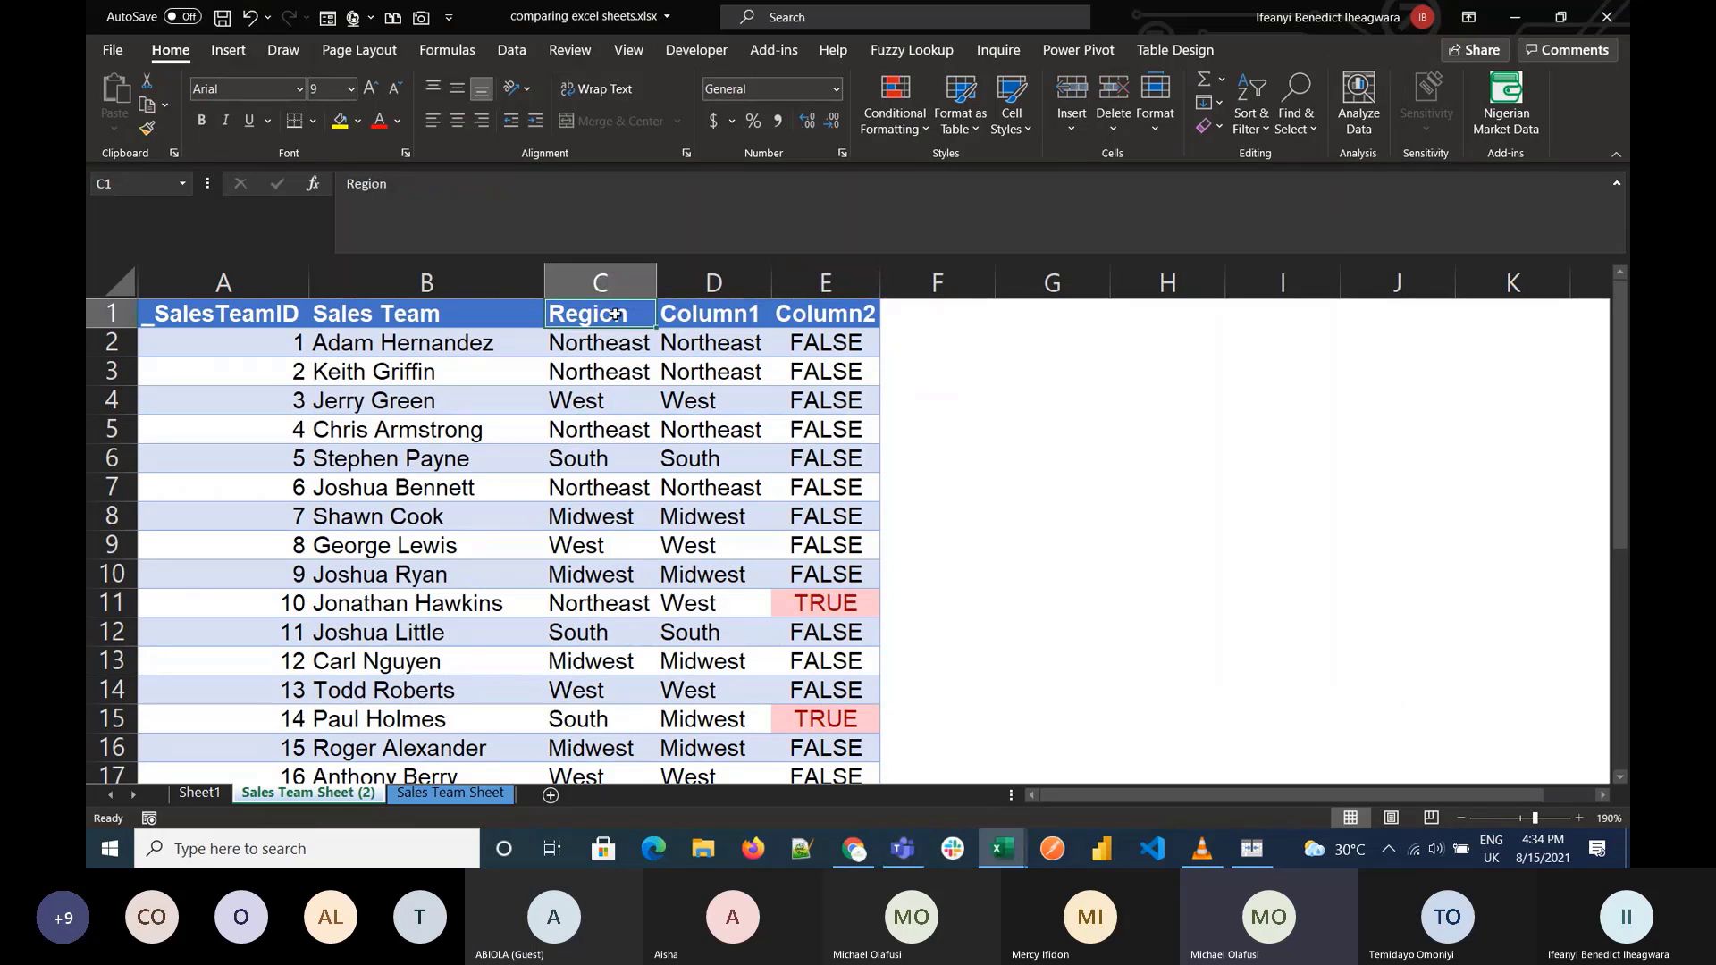
{"action": "type", "text": "De"}
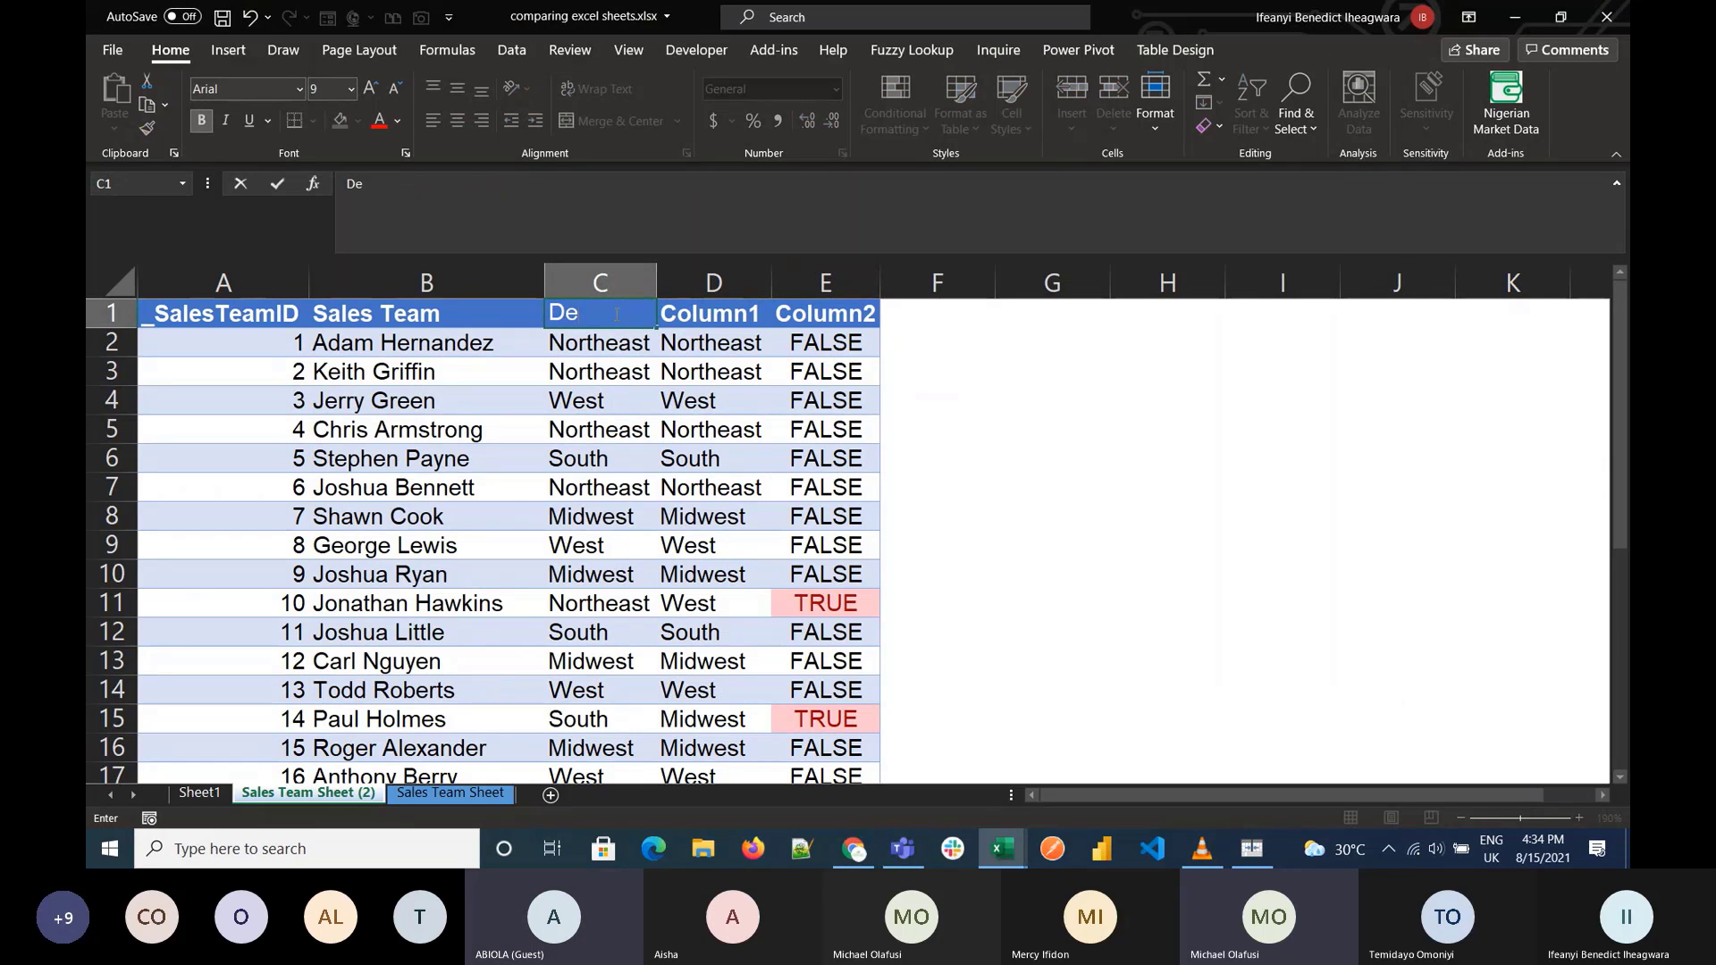
{"action": "type", "text": "bit"}
{"action": "key", "text": "Tab"}
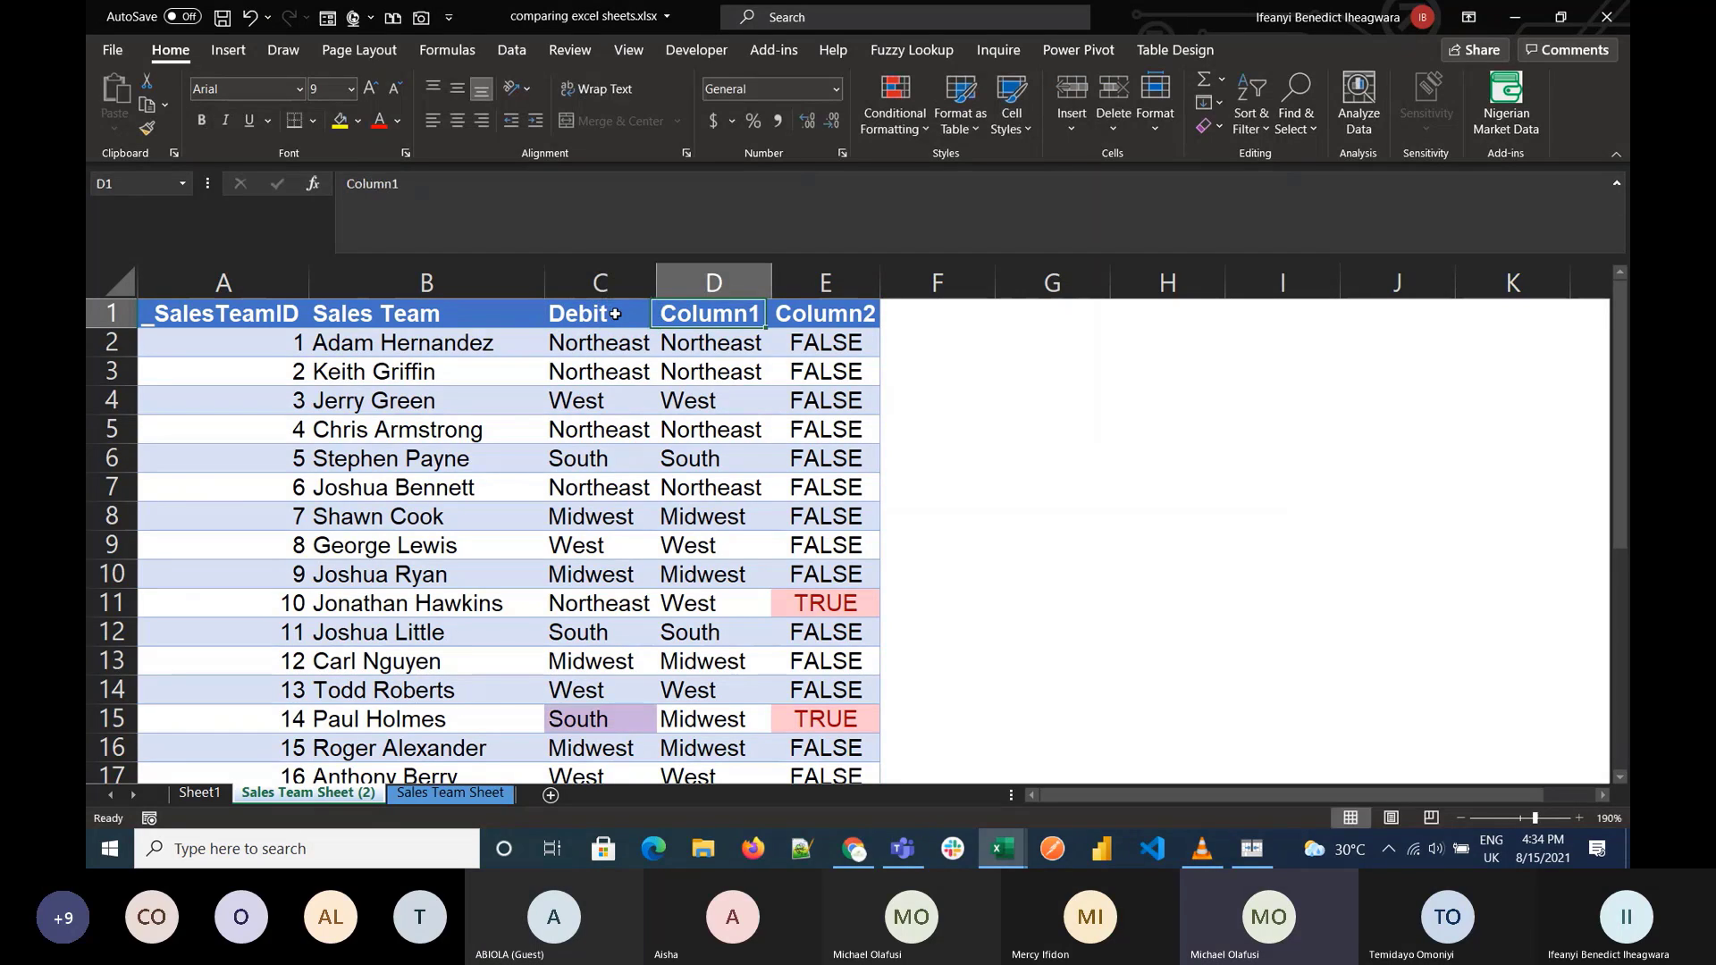
{"action": "type", "text": "Credit"}
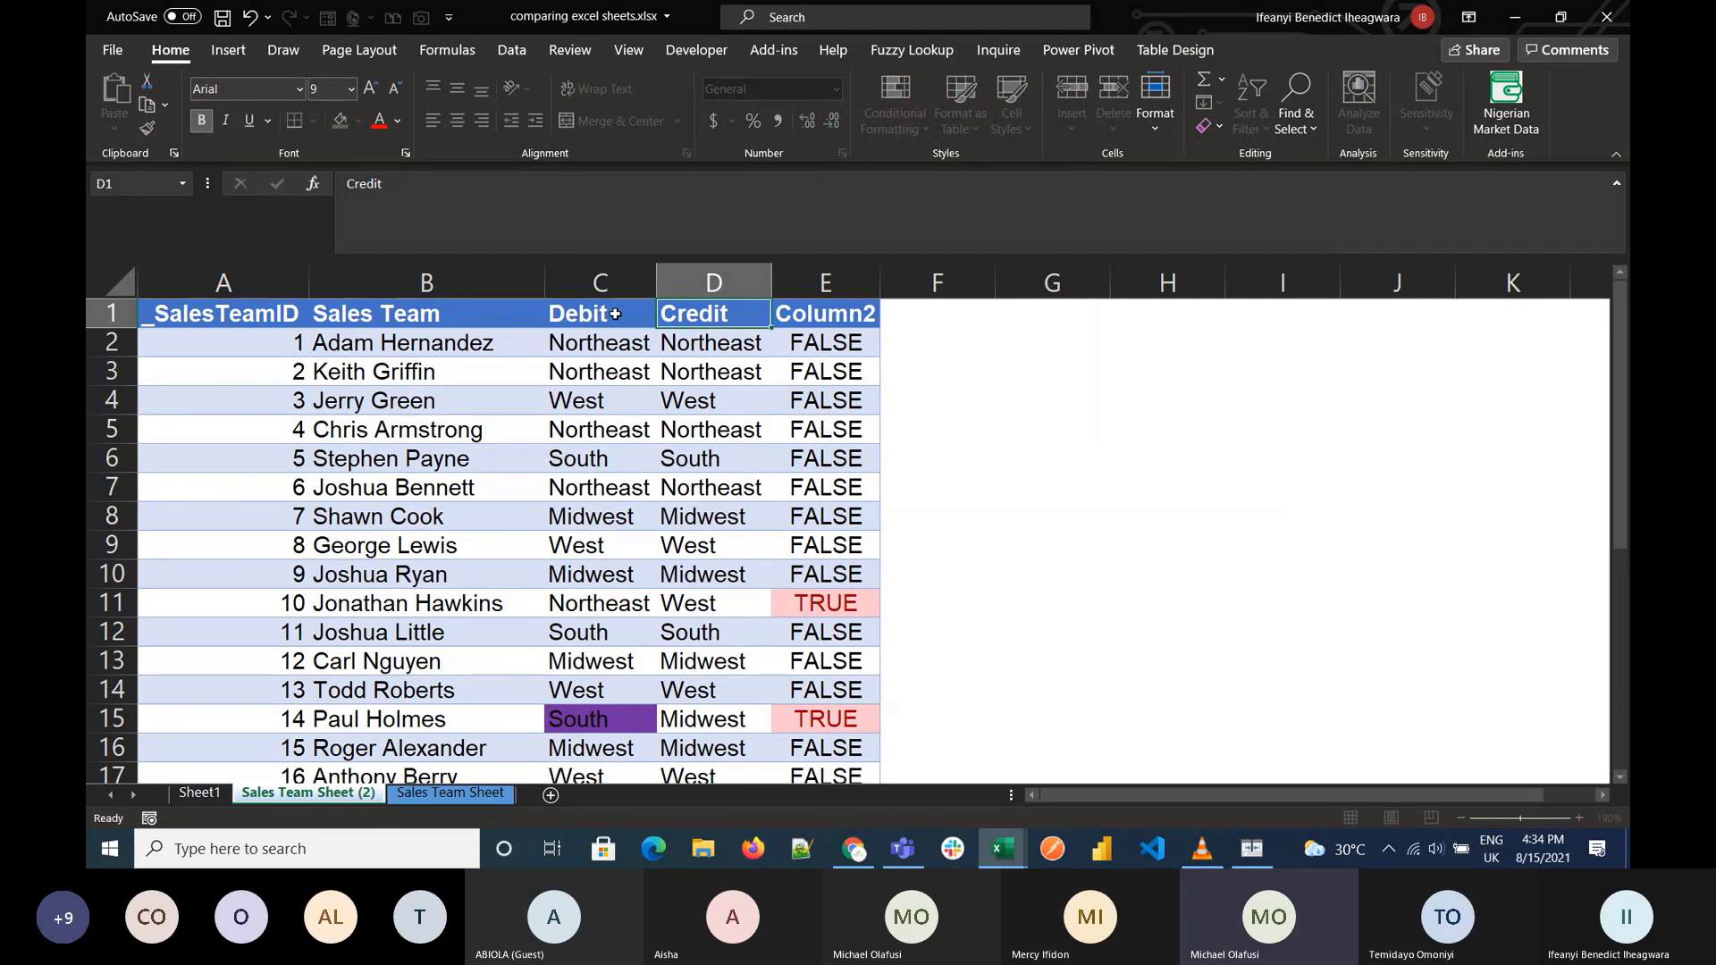
{"action": "key", "text": "Return"}
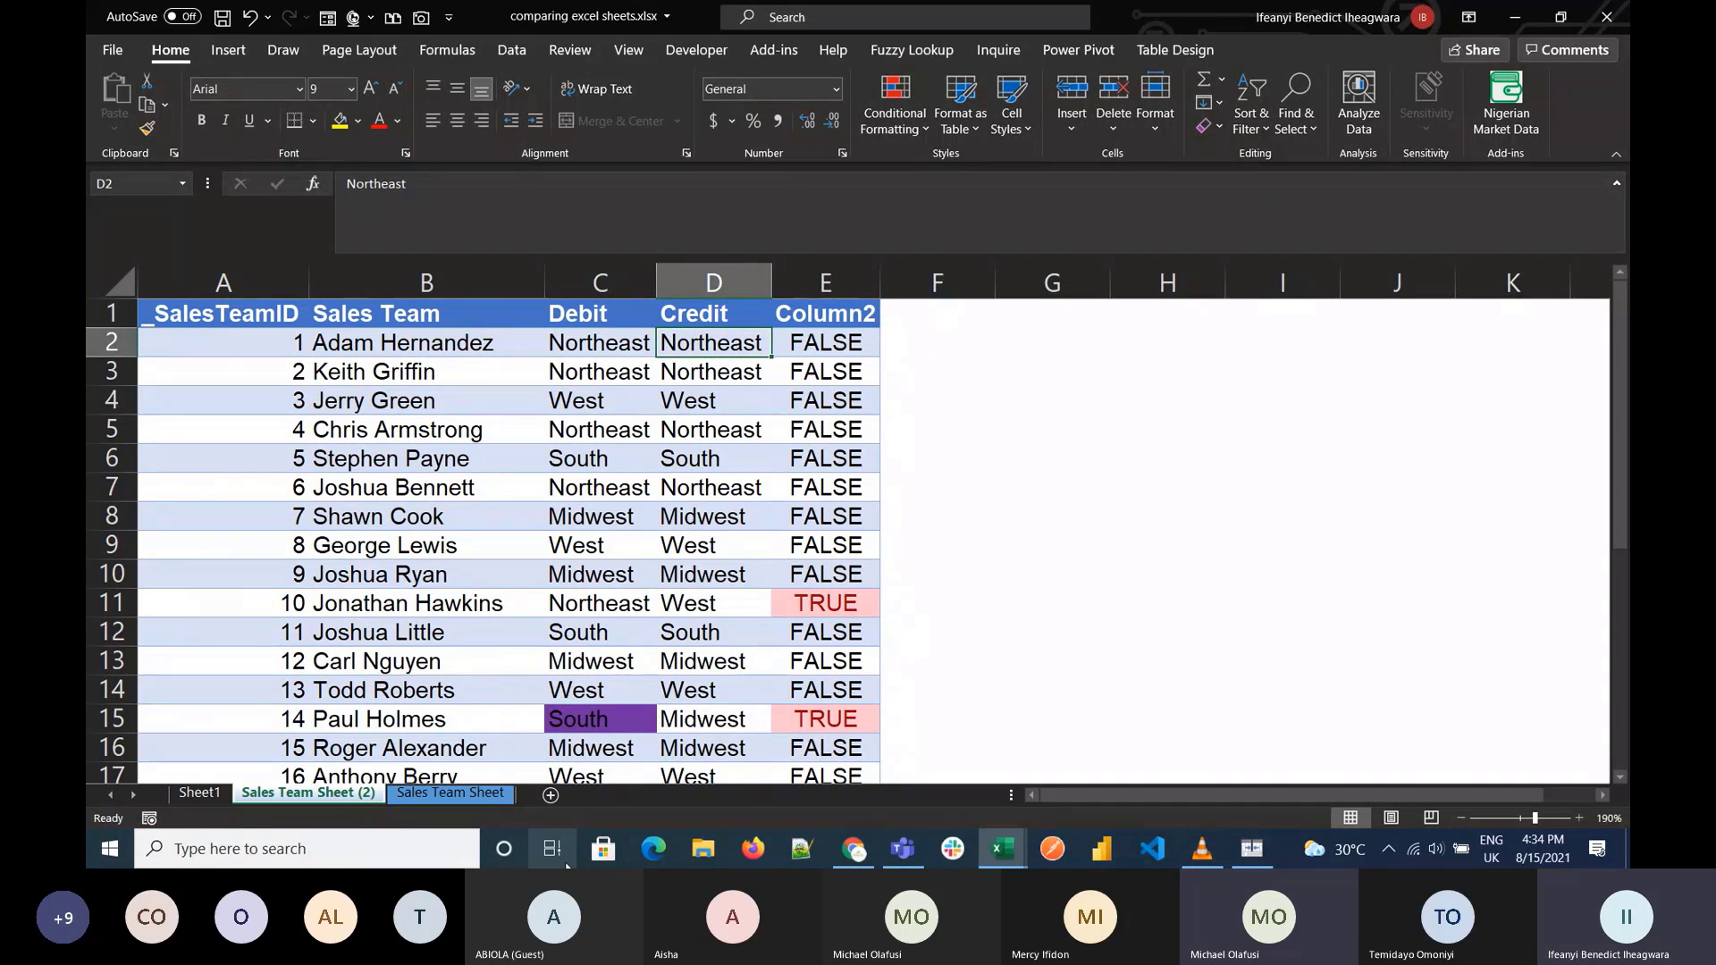
Step: Add a new blank worksheet after Sales Team Sheet (2) and enlarge its view to 140%
{"action": "left_click", "coordinate": [552, 796]}
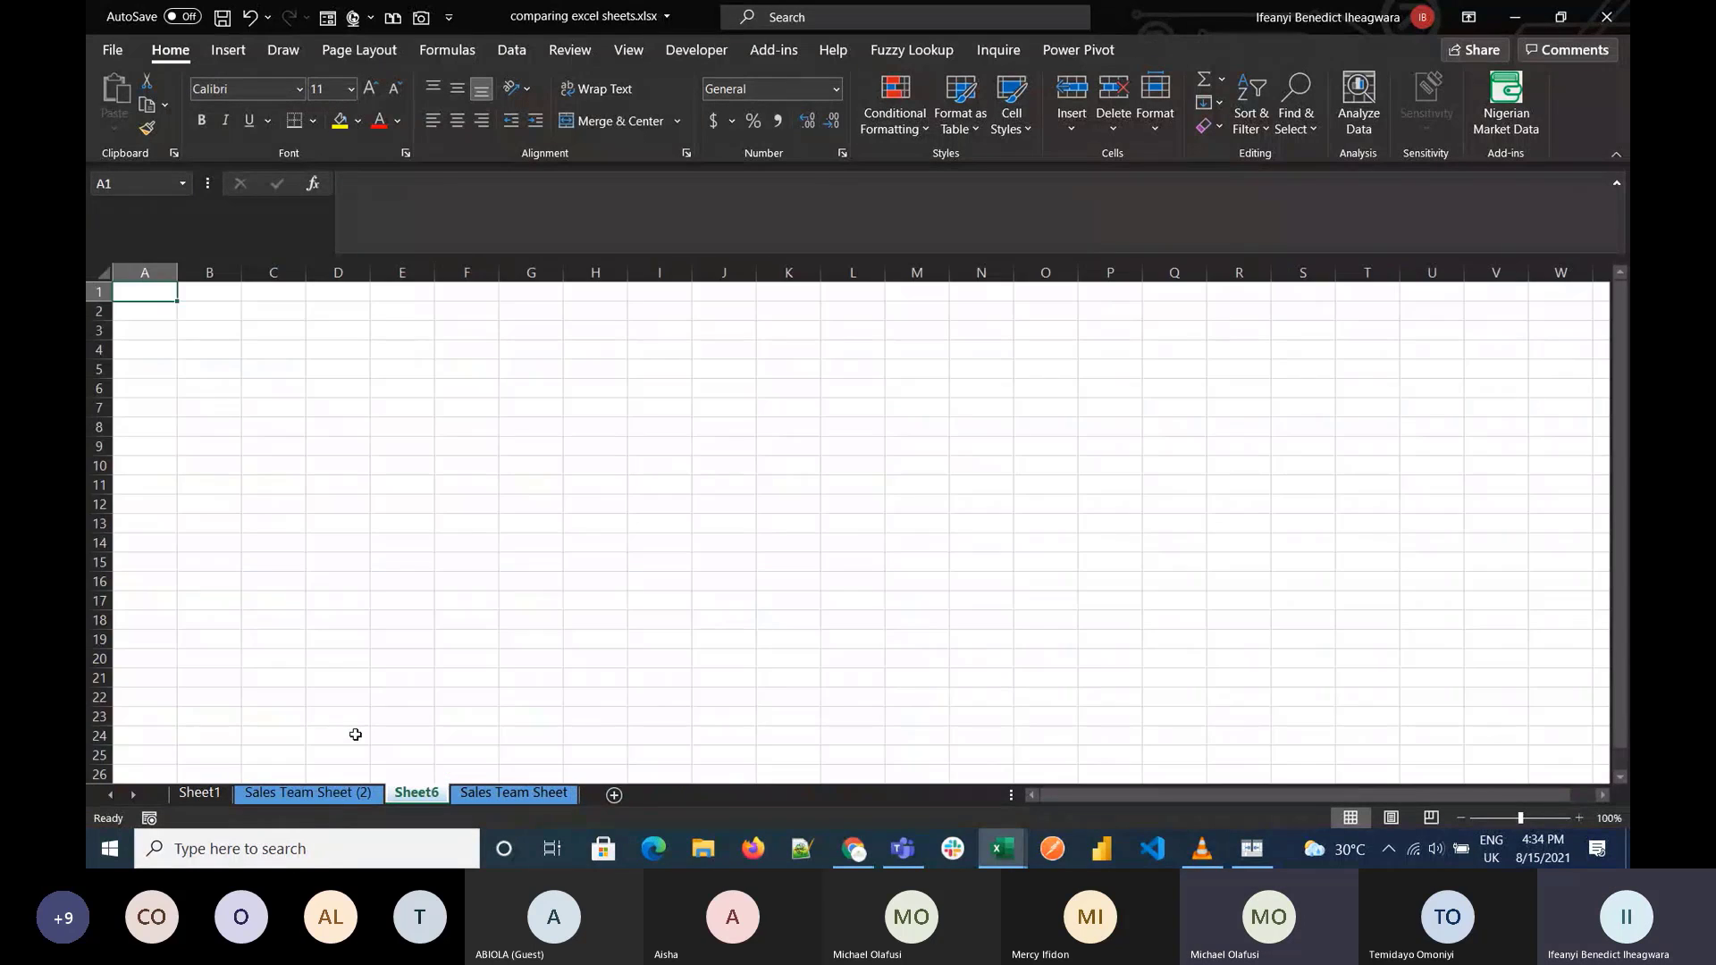
{"action": "left_click", "coordinate": [1579, 818]}
{"action": "left_click", "coordinate": [1578, 818]}
{"action": "left_click", "coordinate": [1579, 818]}
{"action": "left_click", "coordinate": [1579, 817]}
Step: Enter the headers Debit in A1 and Credit in B1 of the new sheet
{"action": "type", "text": "DEb"}
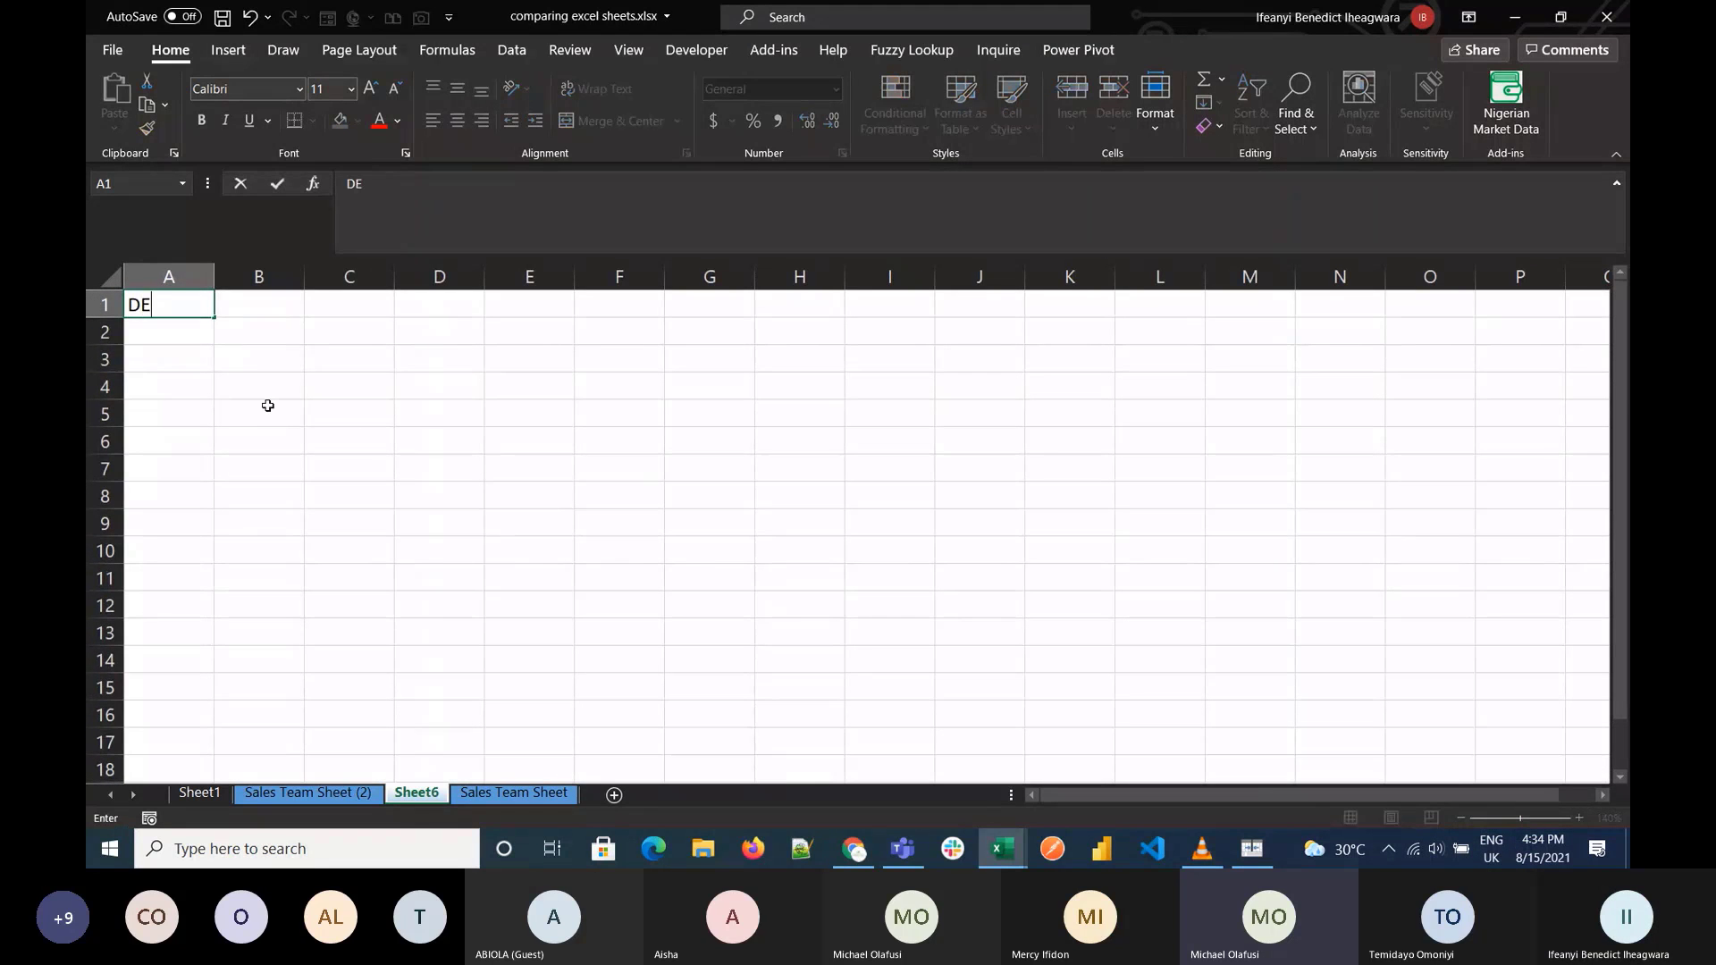
{"action": "key", "text": "BackSpace"}
{"action": "key", "text": "BackSpace"}
{"action": "key", "text": "BackSpace"}
{"action": "key", "text": "BackSpace"}
{"action": "type", "text": "ebit"}
{"action": "key", "text": "Tab"}
{"action": "type", "text": "Cred"}
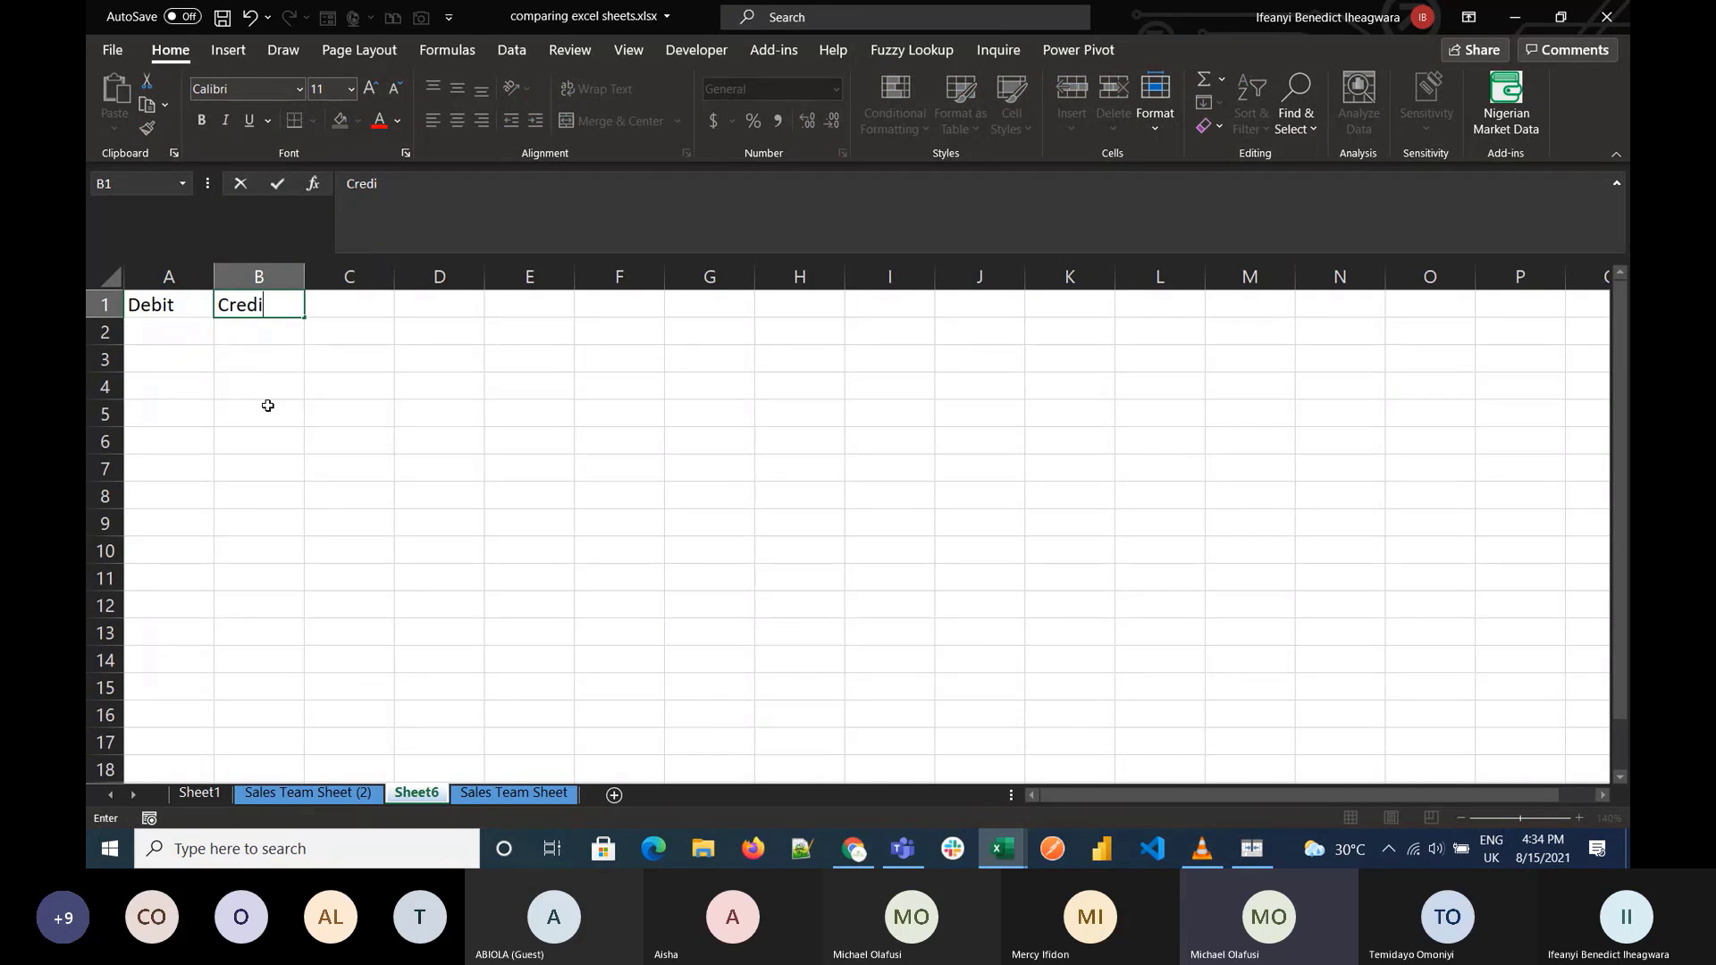
{"action": "type", "text": "it"}
{"action": "key", "text": "Tab"}
Step: Enter =RANDBETWEEN(10,100) in F2 and fill the formula down to F15
{"action": "key", "text": "Tab"}
{"action": "key", "text": "Tab"}
{"action": "key", "text": "Down"}
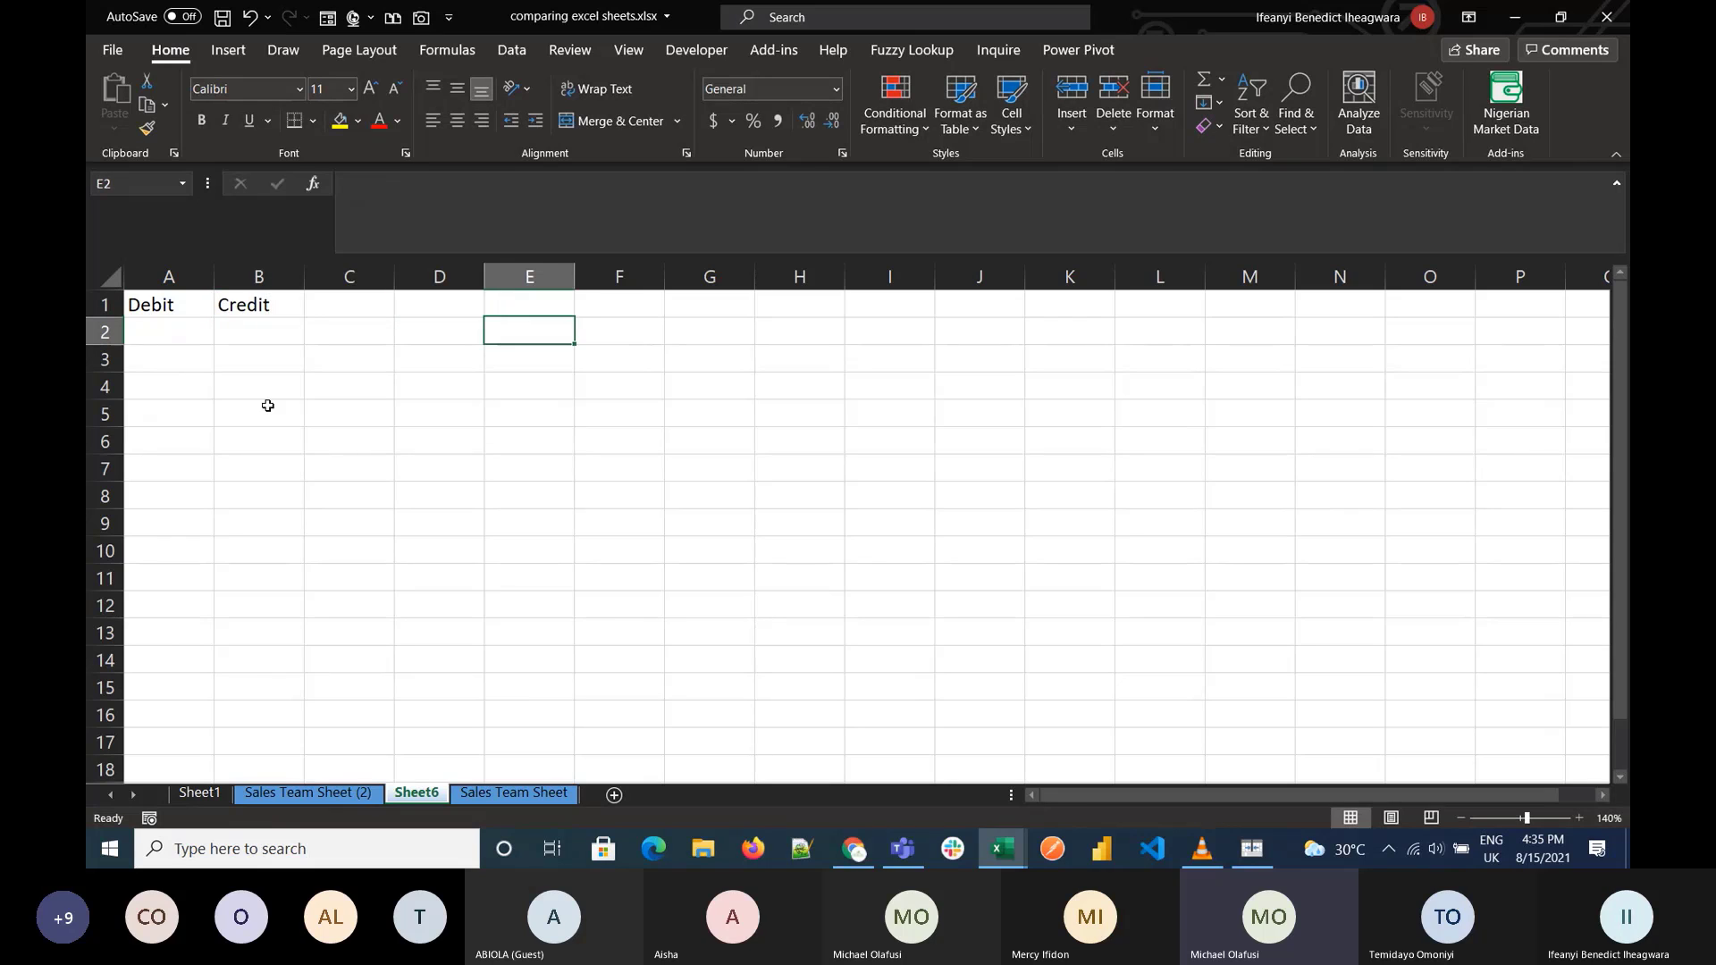
{"action": "key", "text": "Right"}
{"action": "type", "text": "=r"}
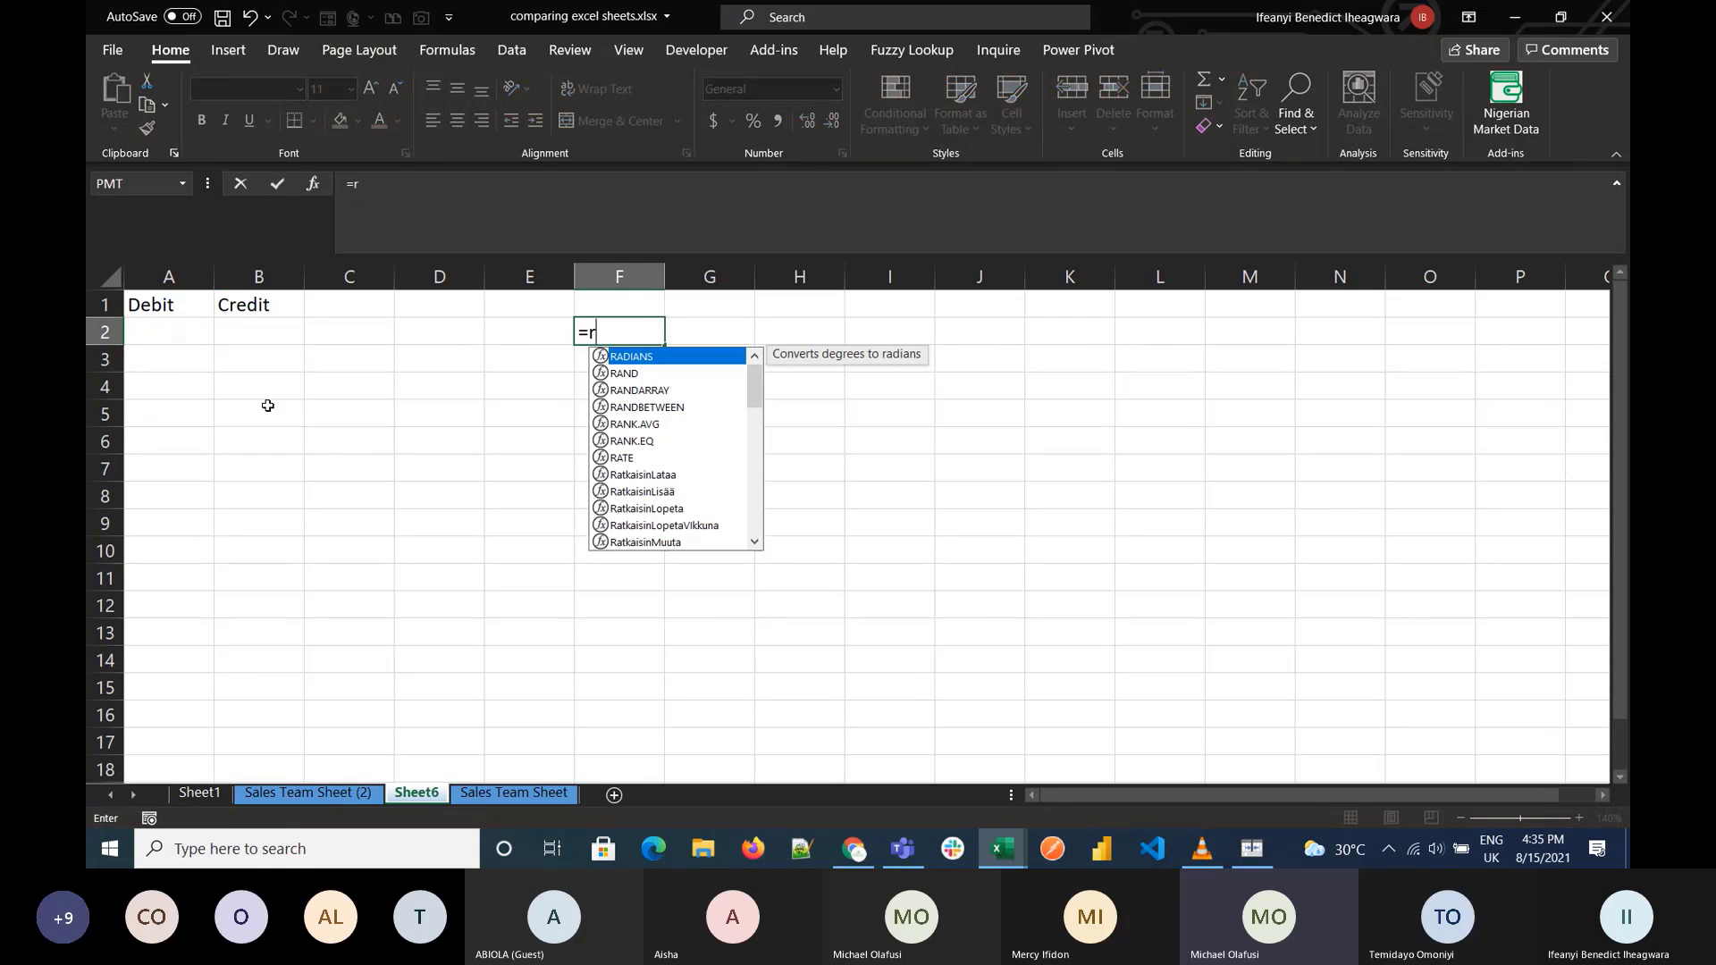
{"action": "type", "text": "and"}
{"action": "key", "text": "Down"}
{"action": "key", "text": "Down"}
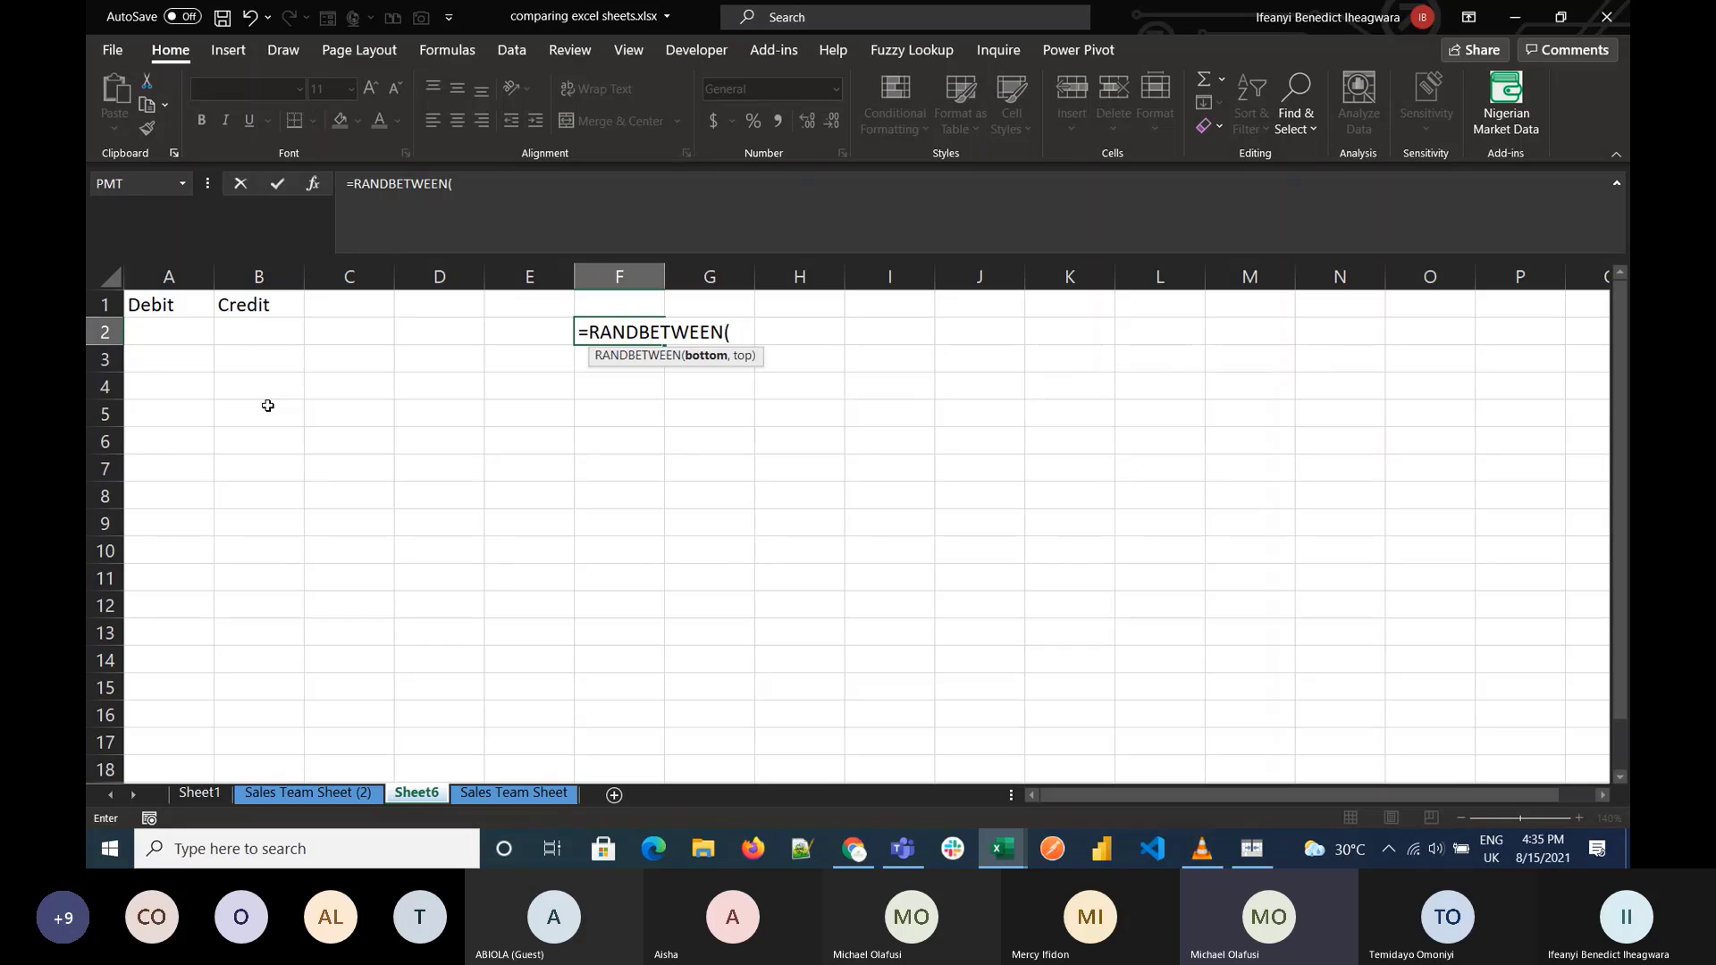
{"action": "type", "text": "10,100"}
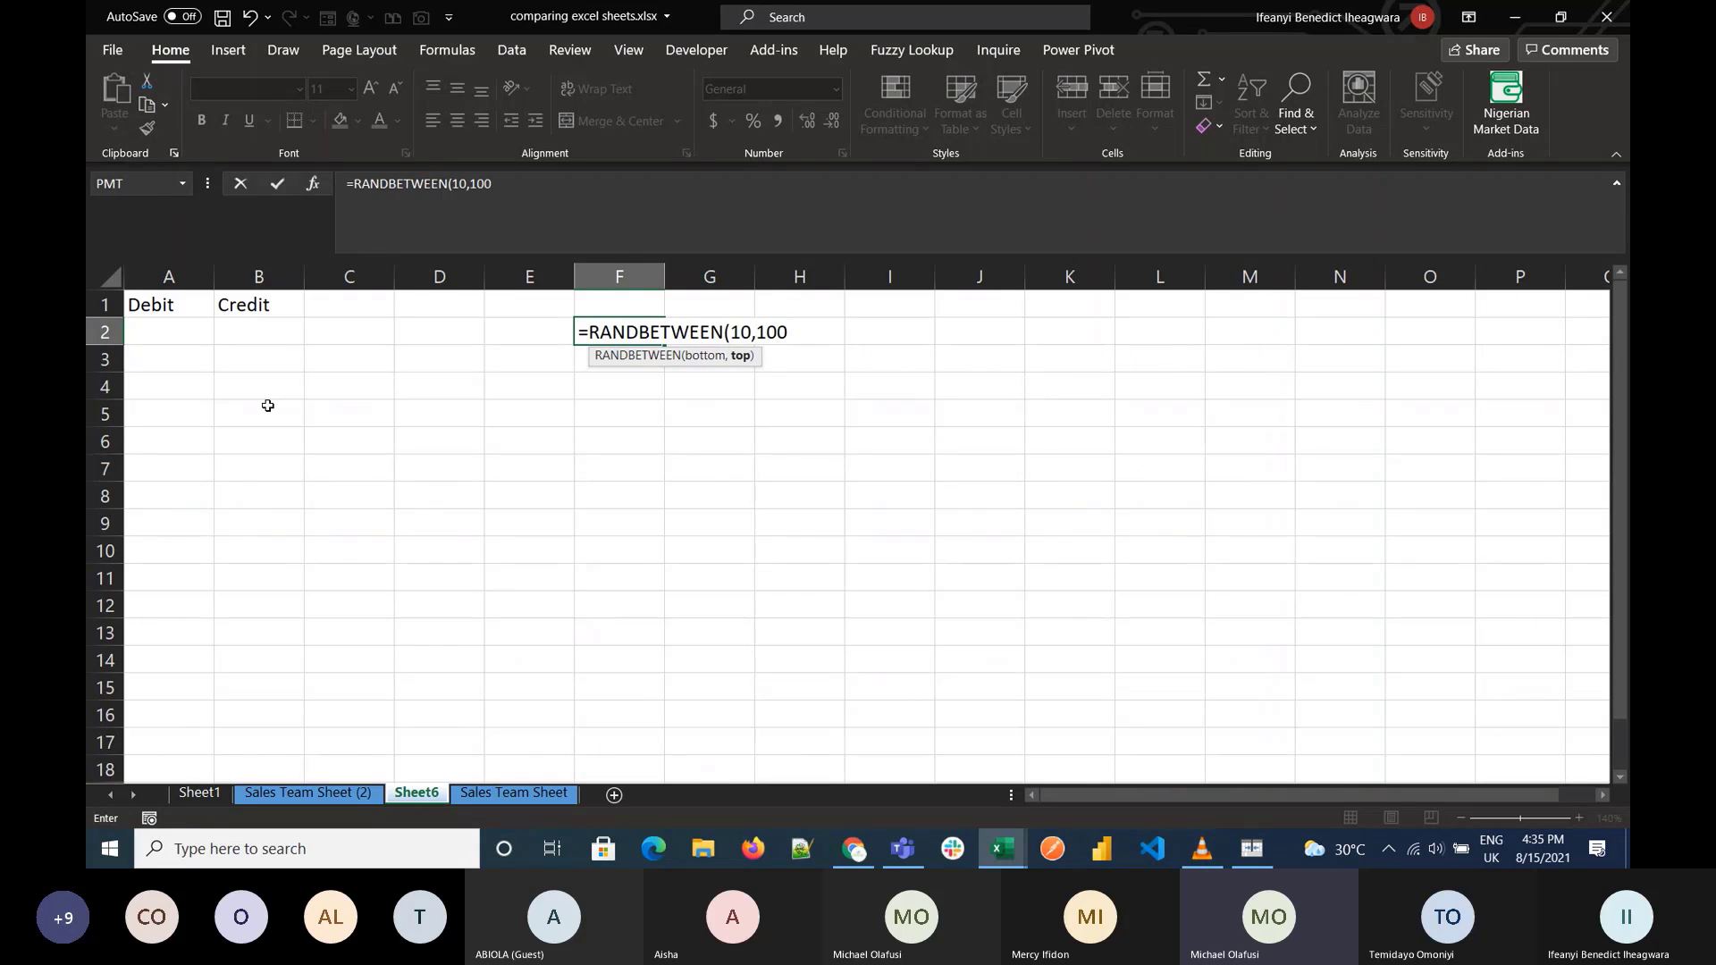
{"action": "type", "text": ")"}
{"action": "key", "text": "Return"}
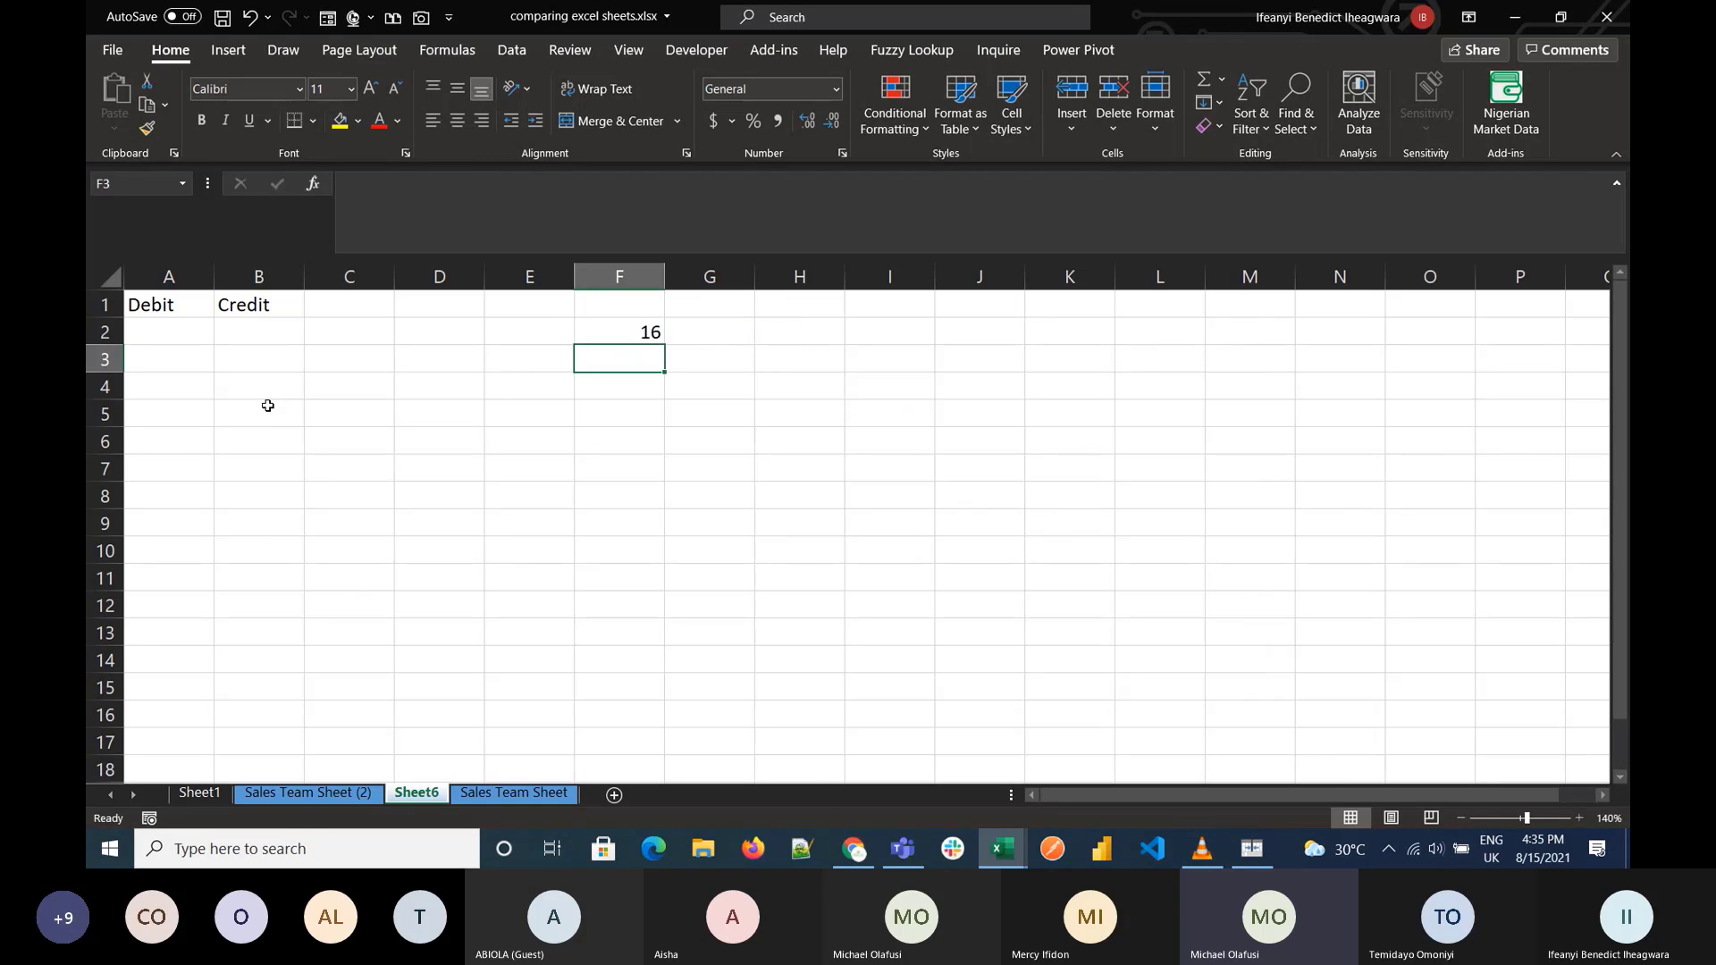
{"action": "left_click", "coordinate": [640, 331]}
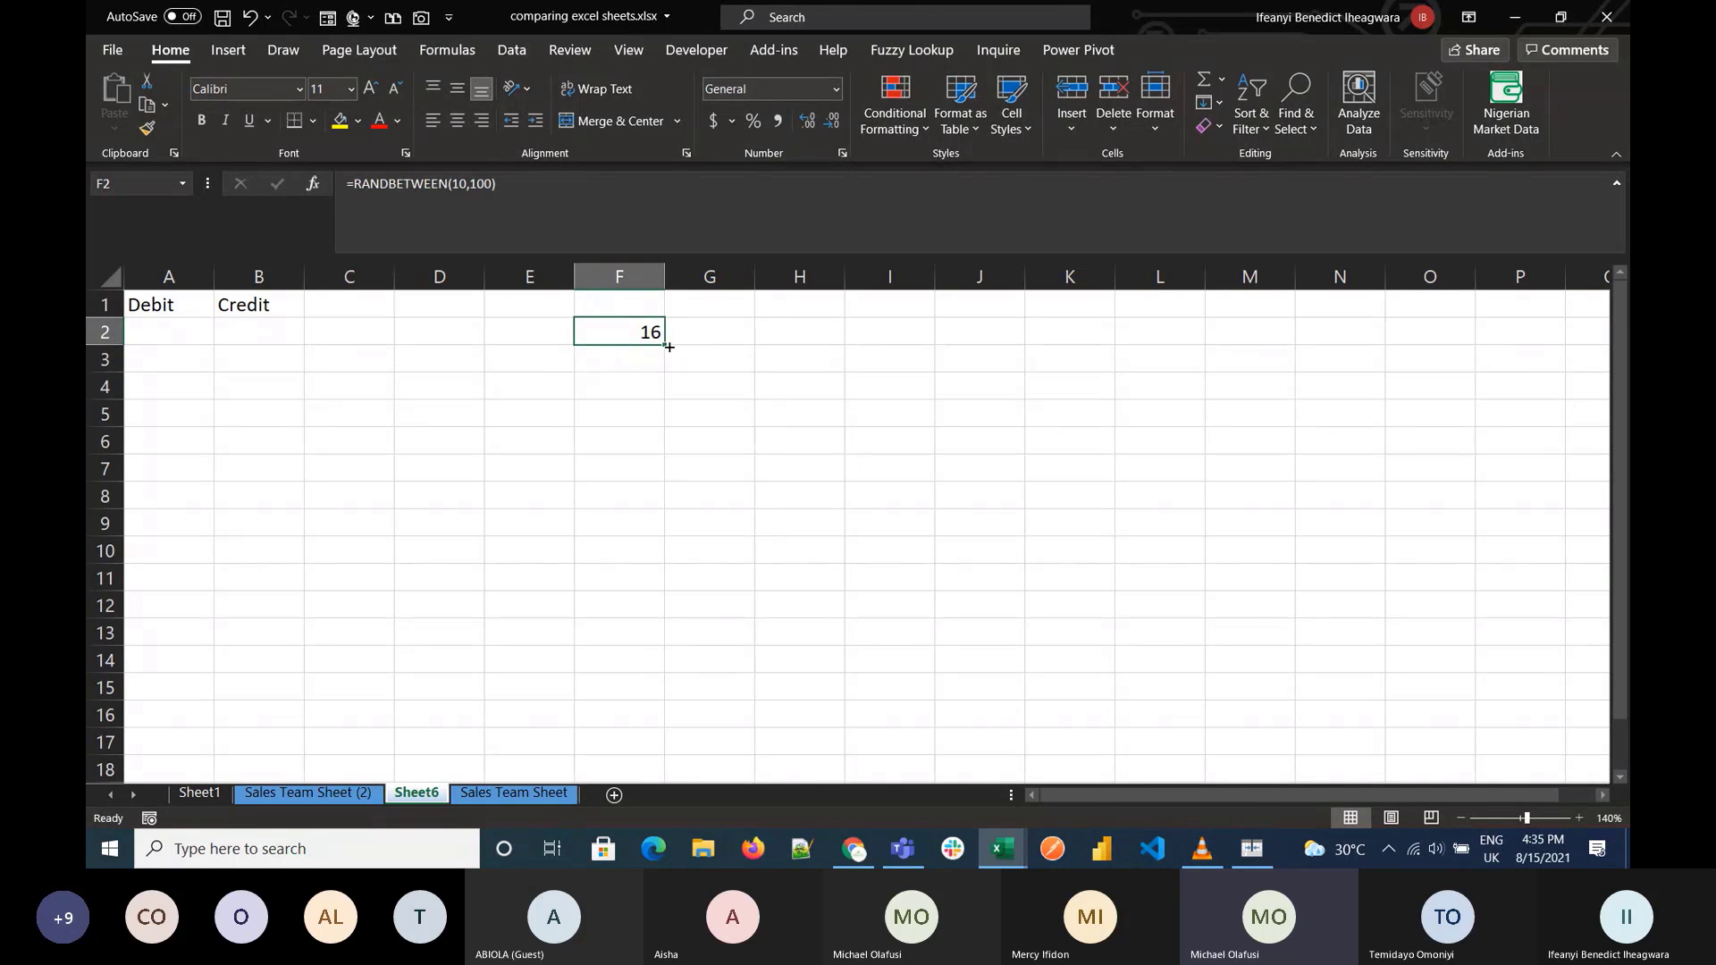
{"action": "left_click_drag", "start_coordinate": [668, 346], "coordinate": [642, 690]}
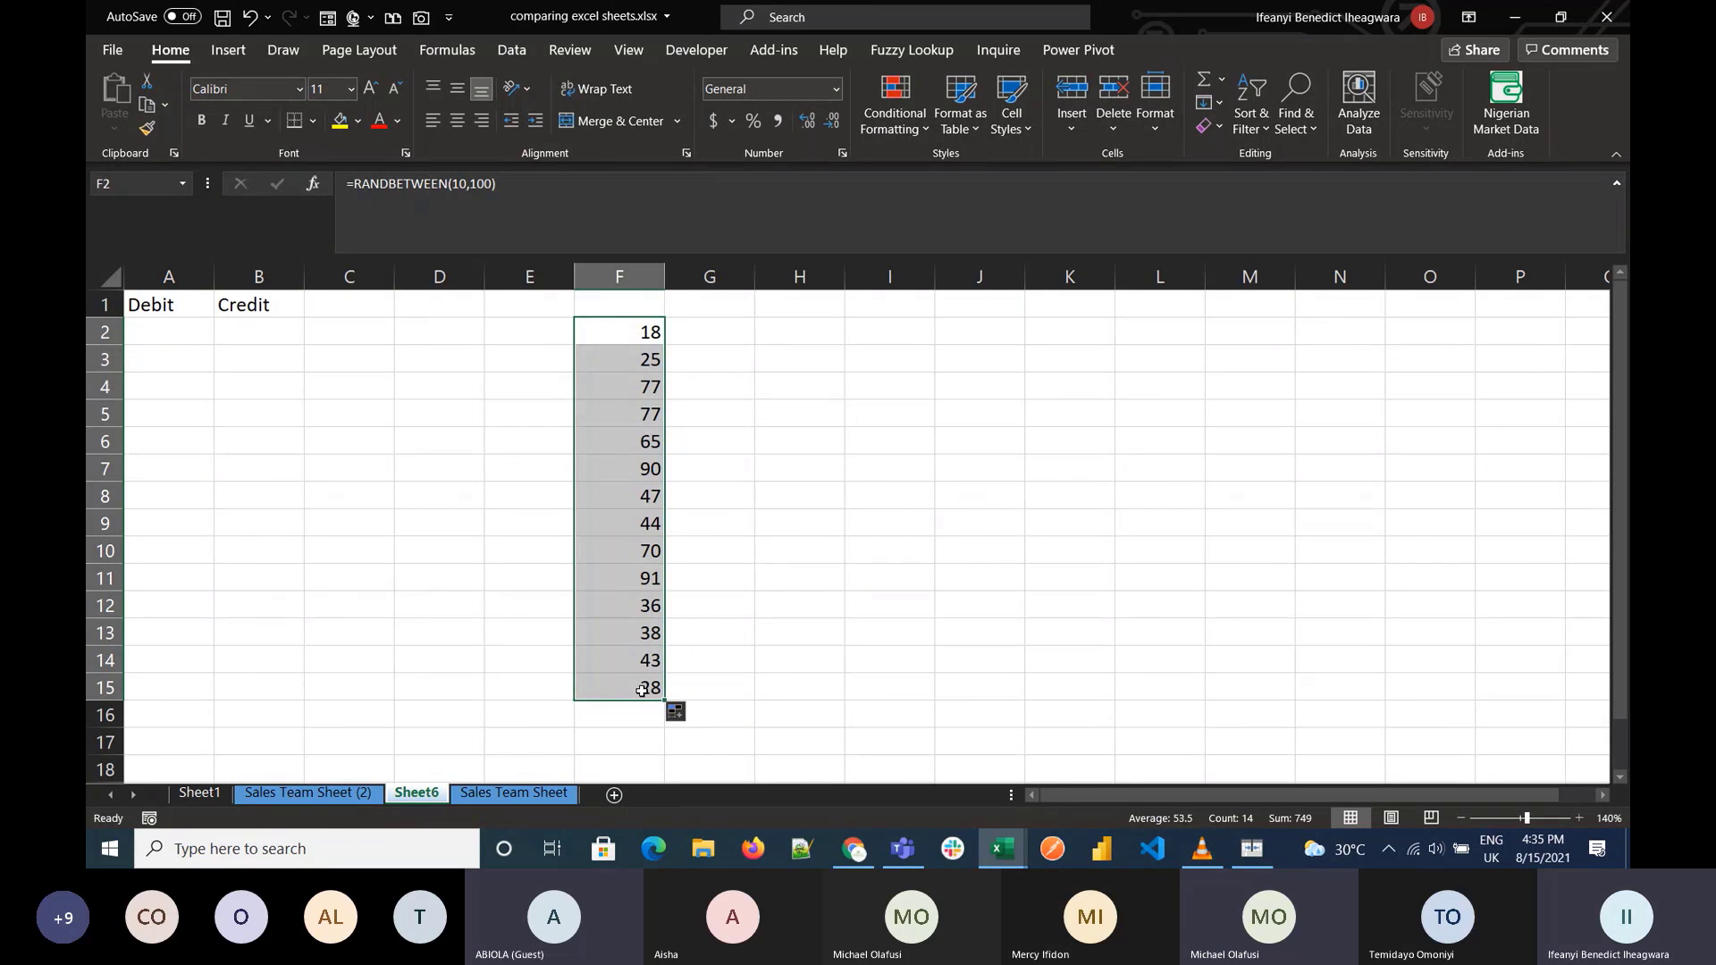
Step: Copy the random numbers in F2:F15 and paste them as values only under Debit, starting at A2
{"action": "key", "text": "ctrl+c"}
{"action": "left_click", "coordinate": [169, 332]}
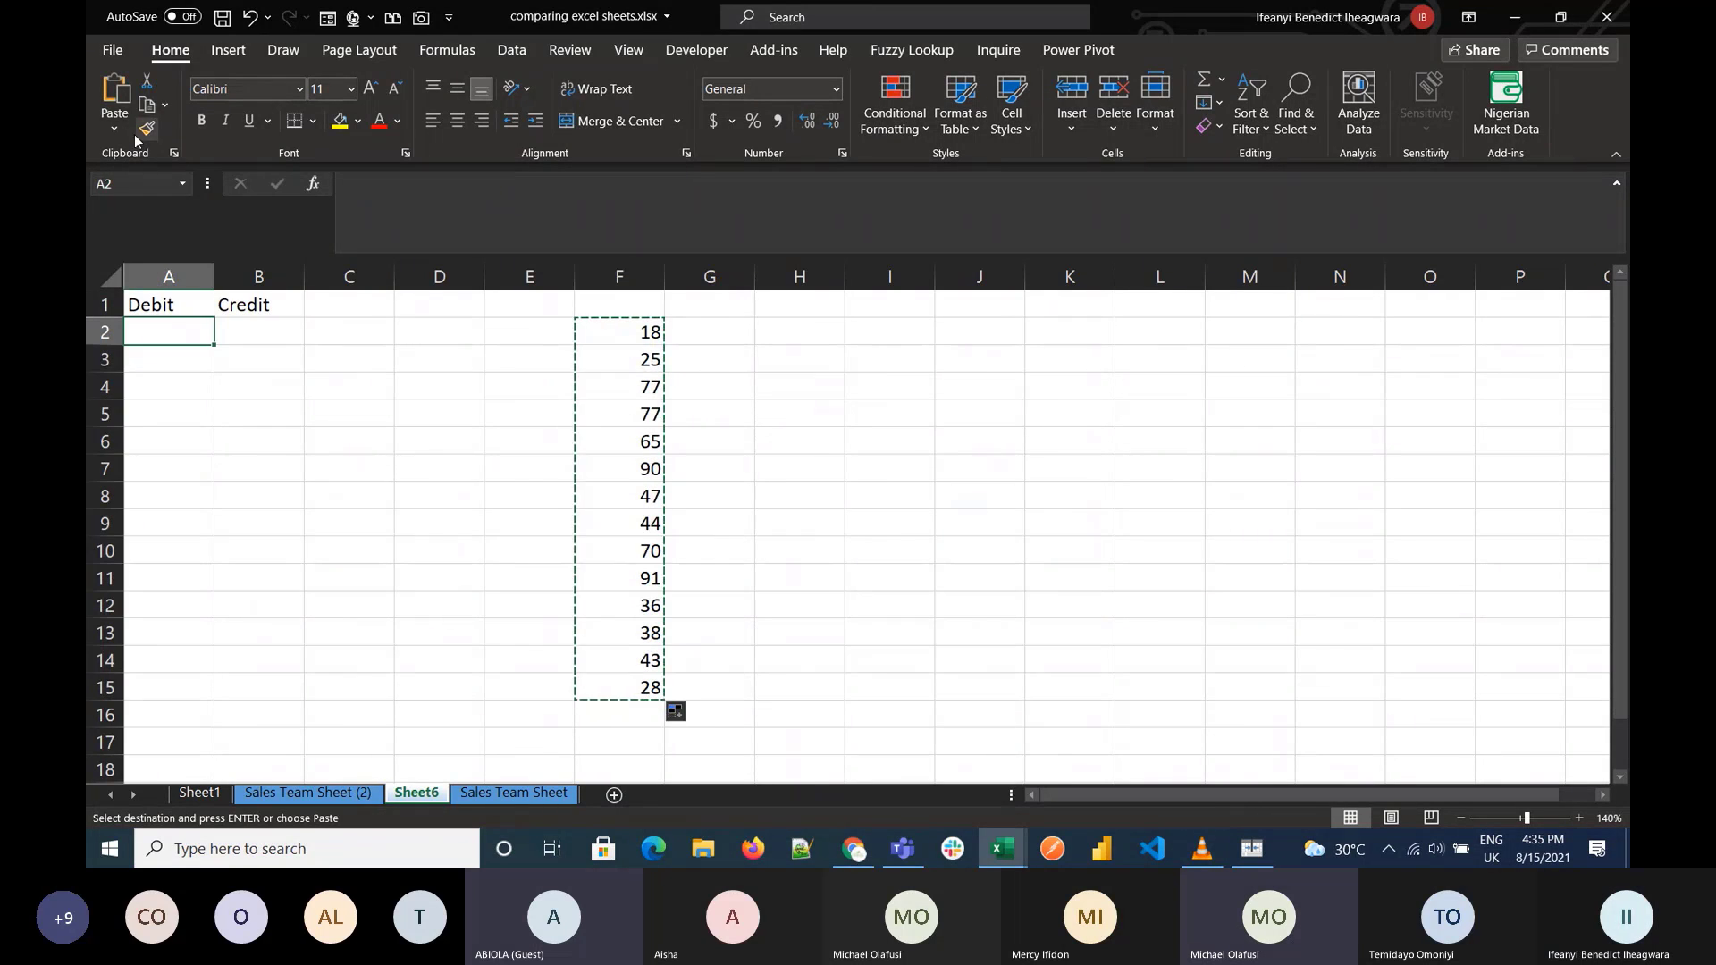
{"action": "left_click", "coordinate": [115, 125]}
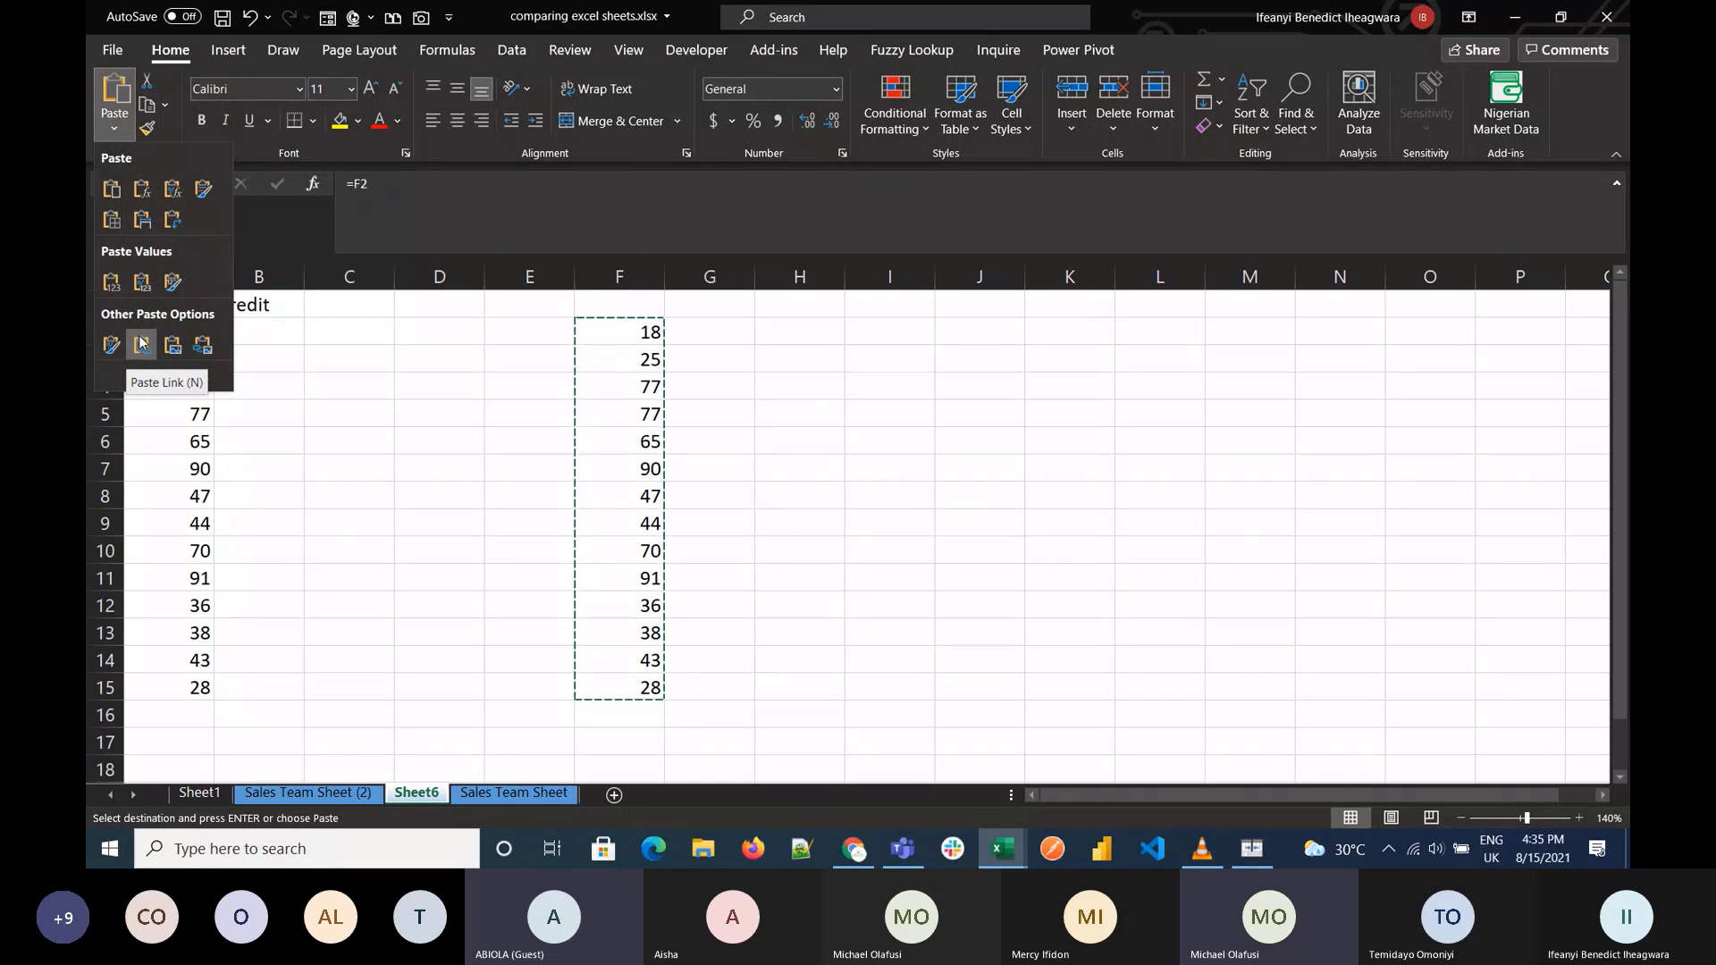
{"action": "left_click", "coordinate": [141, 281]}
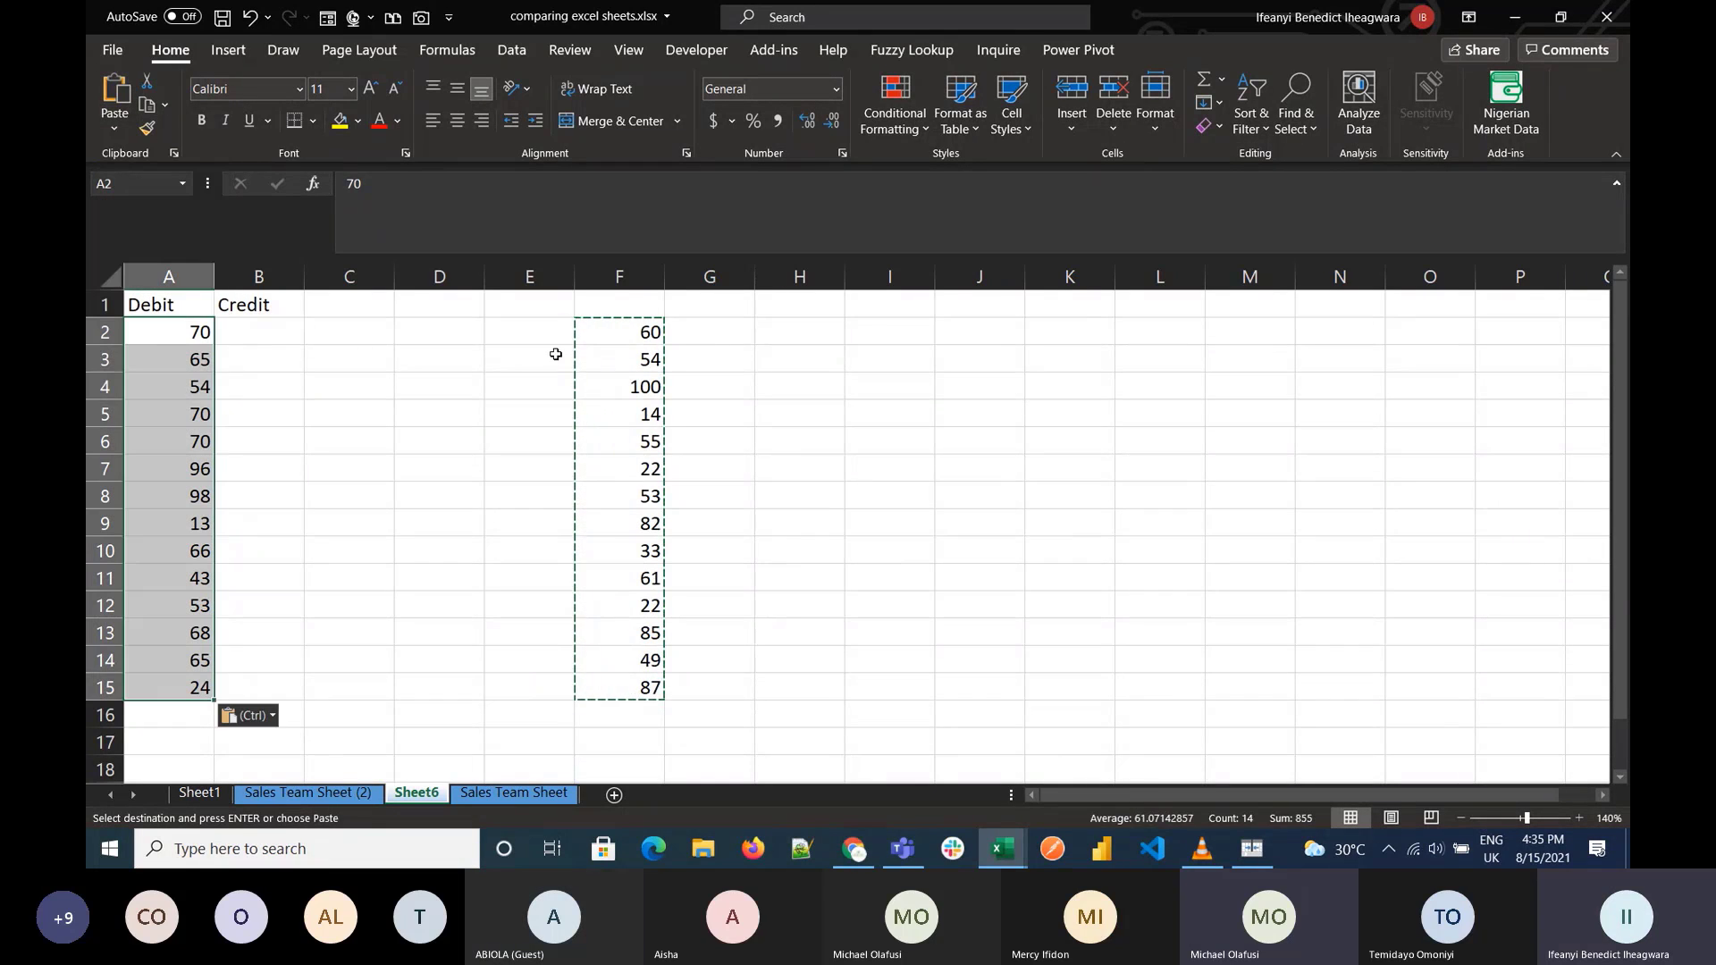
Step: Delete the helper RANDBETWEEN formulas from F2:F15
{"action": "left_click", "coordinate": [639, 335]}
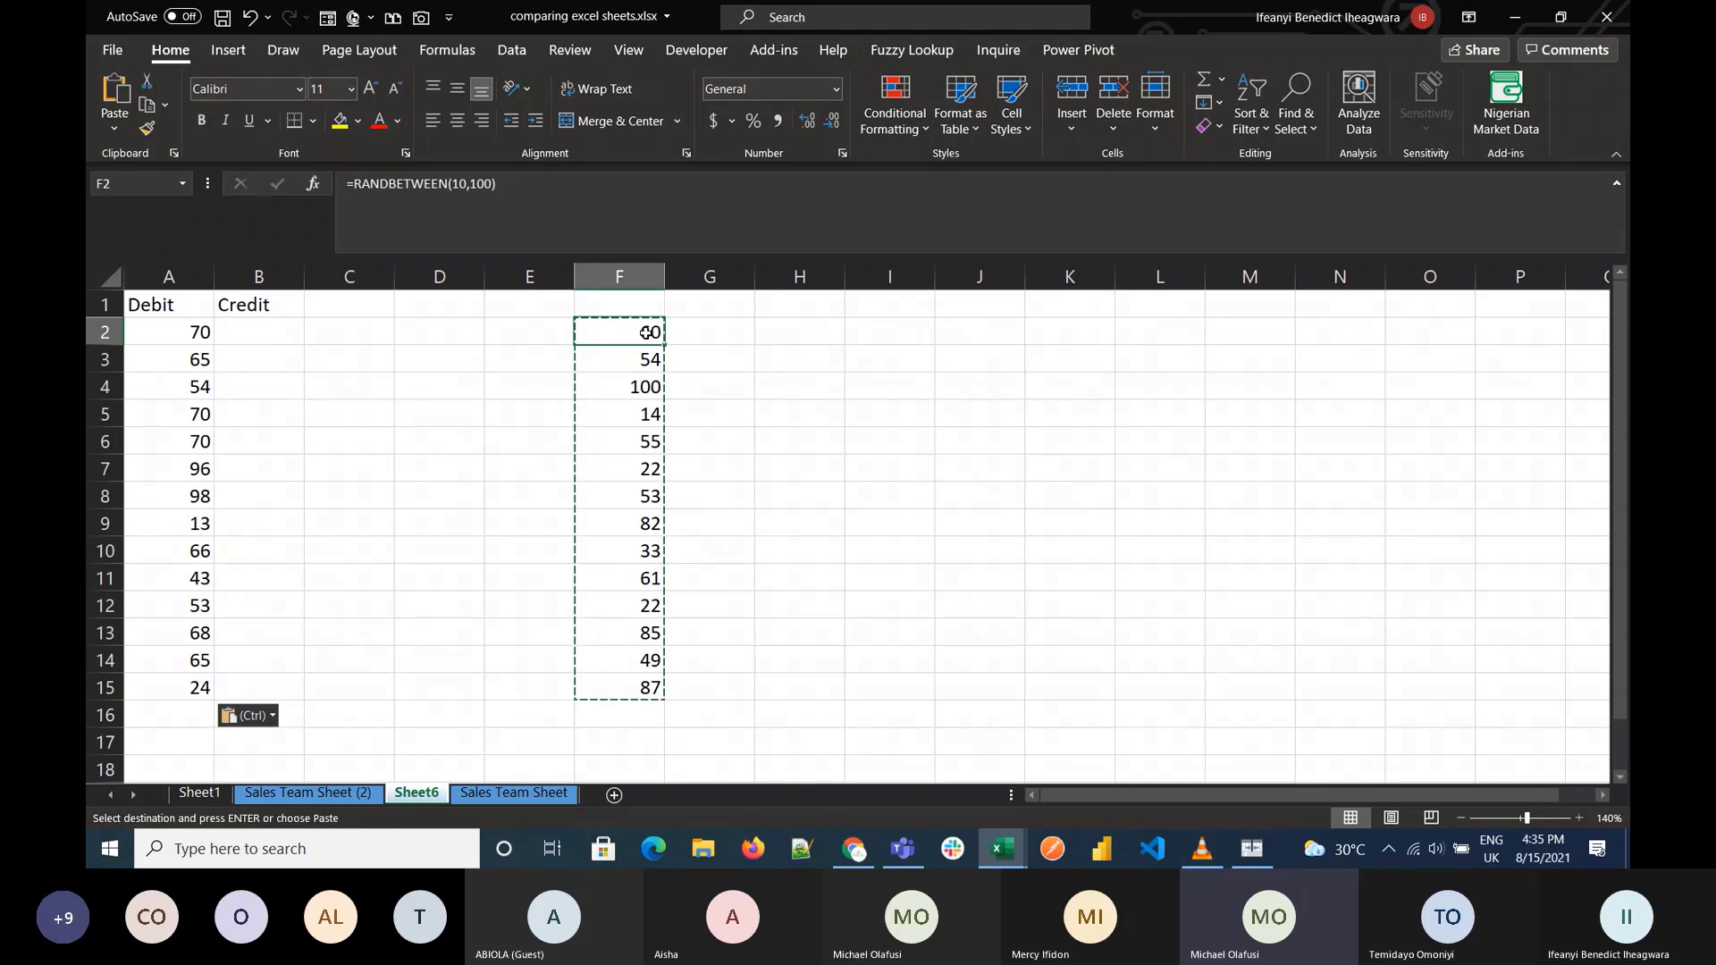
{"action": "left_click_drag", "start_coordinate": [646, 332], "coordinate": [643, 687]}
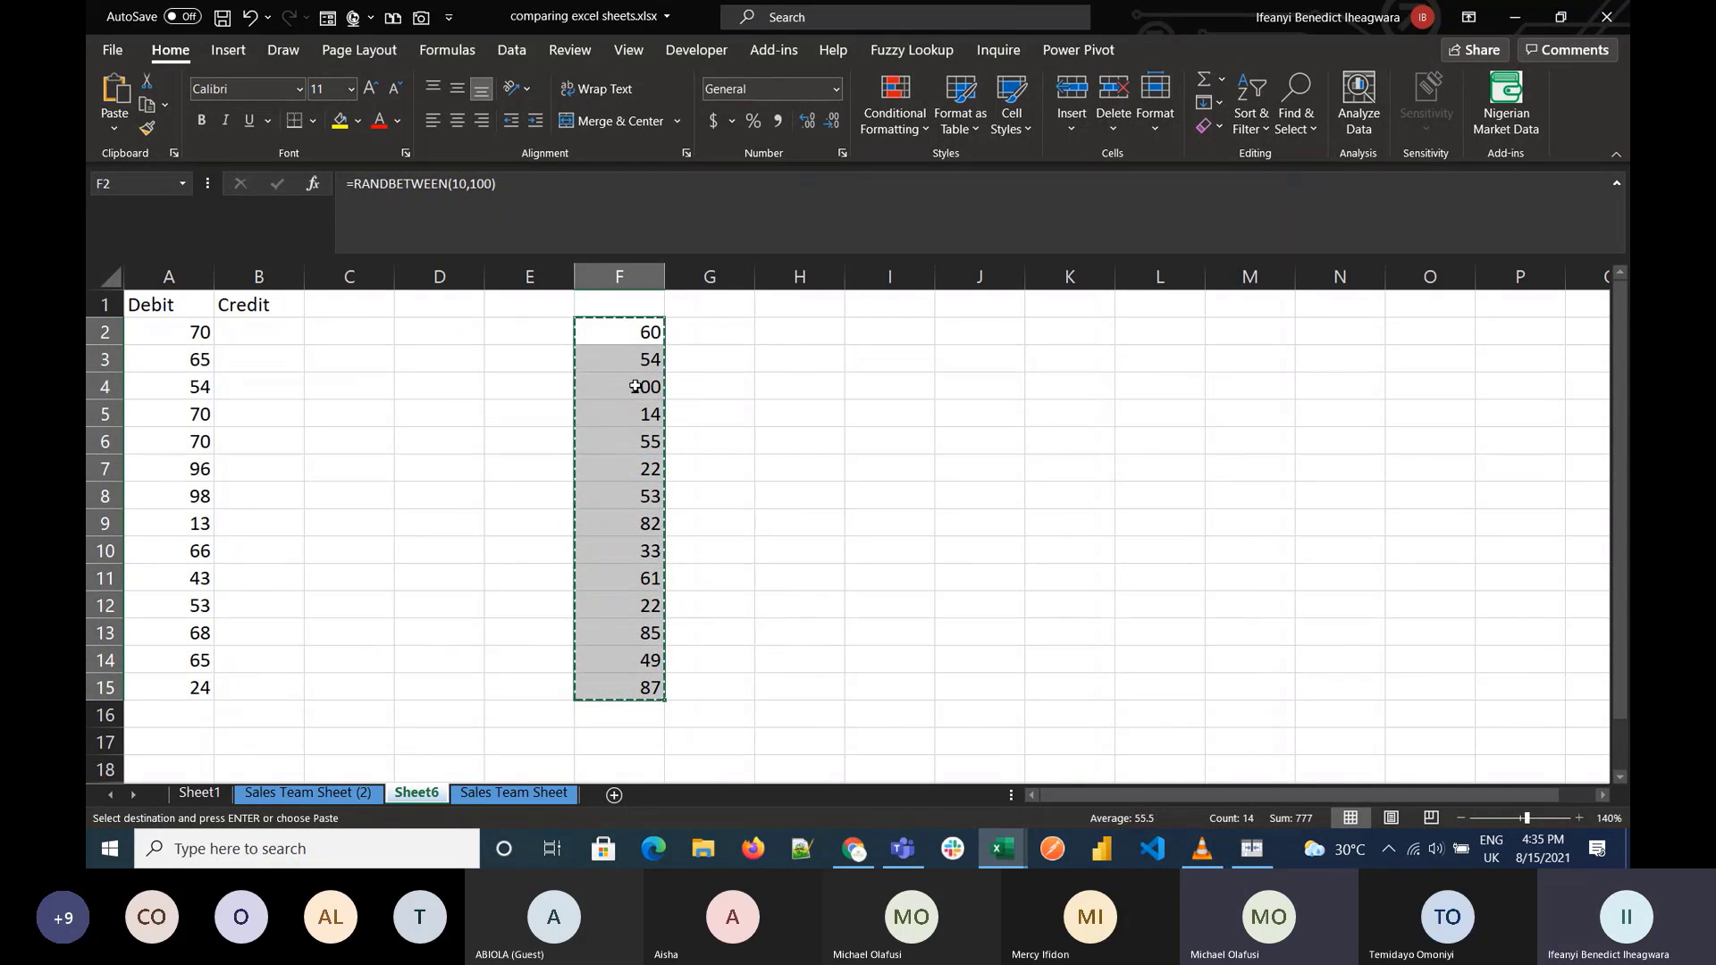
{"action": "key", "text": "Delete"}
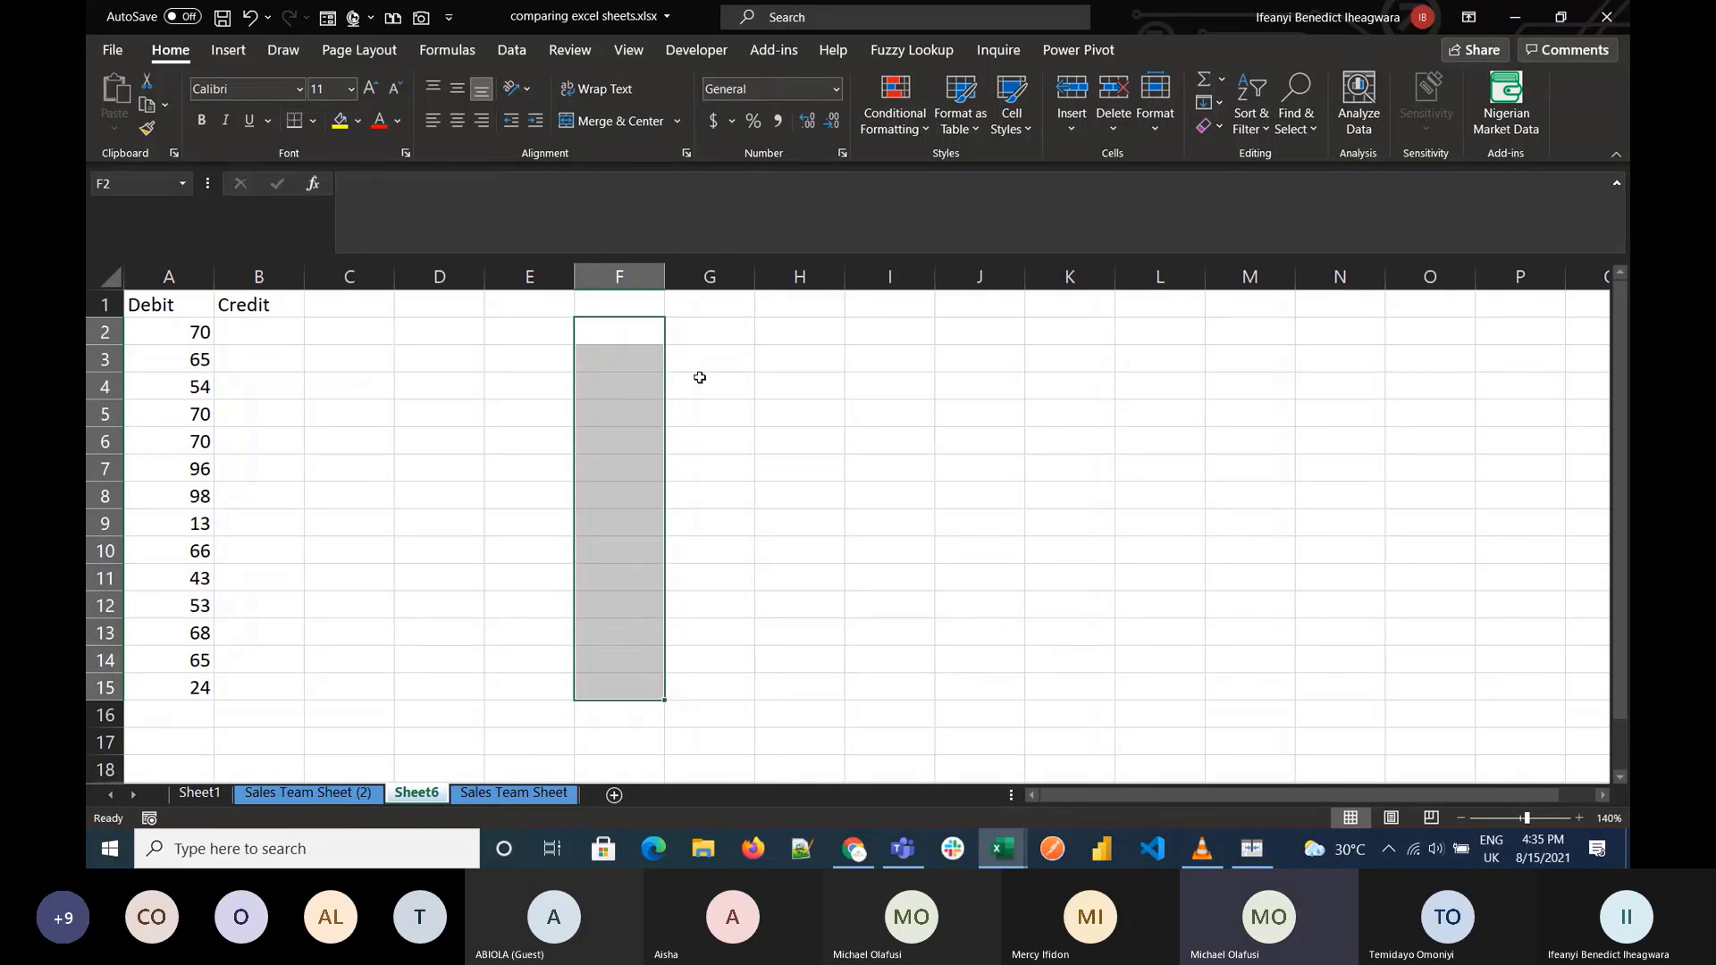
Step: Copy the Debit values in A2:A15 into the Credit column, starting at B2
{"action": "left_click_drag", "start_coordinate": [198, 336], "coordinate": [189, 685]}
{"action": "key", "text": "ctrl+c"}
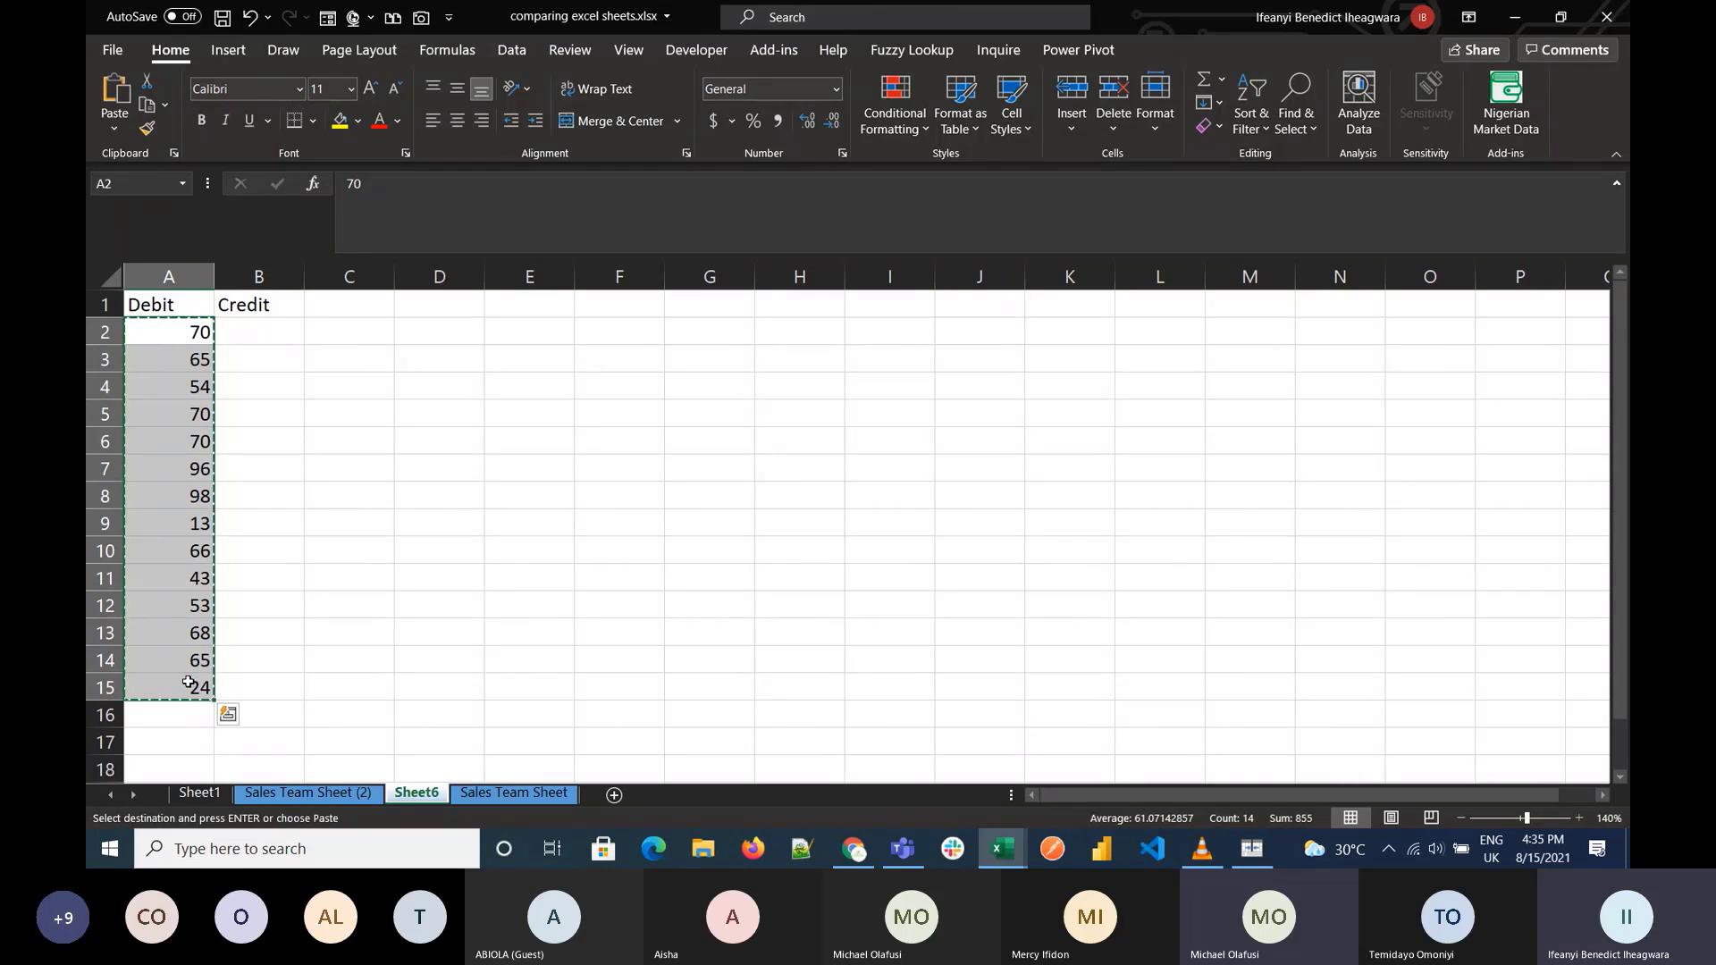
{"action": "left_click", "coordinate": [265, 345]}
{"action": "key", "text": "ctrl+v"}
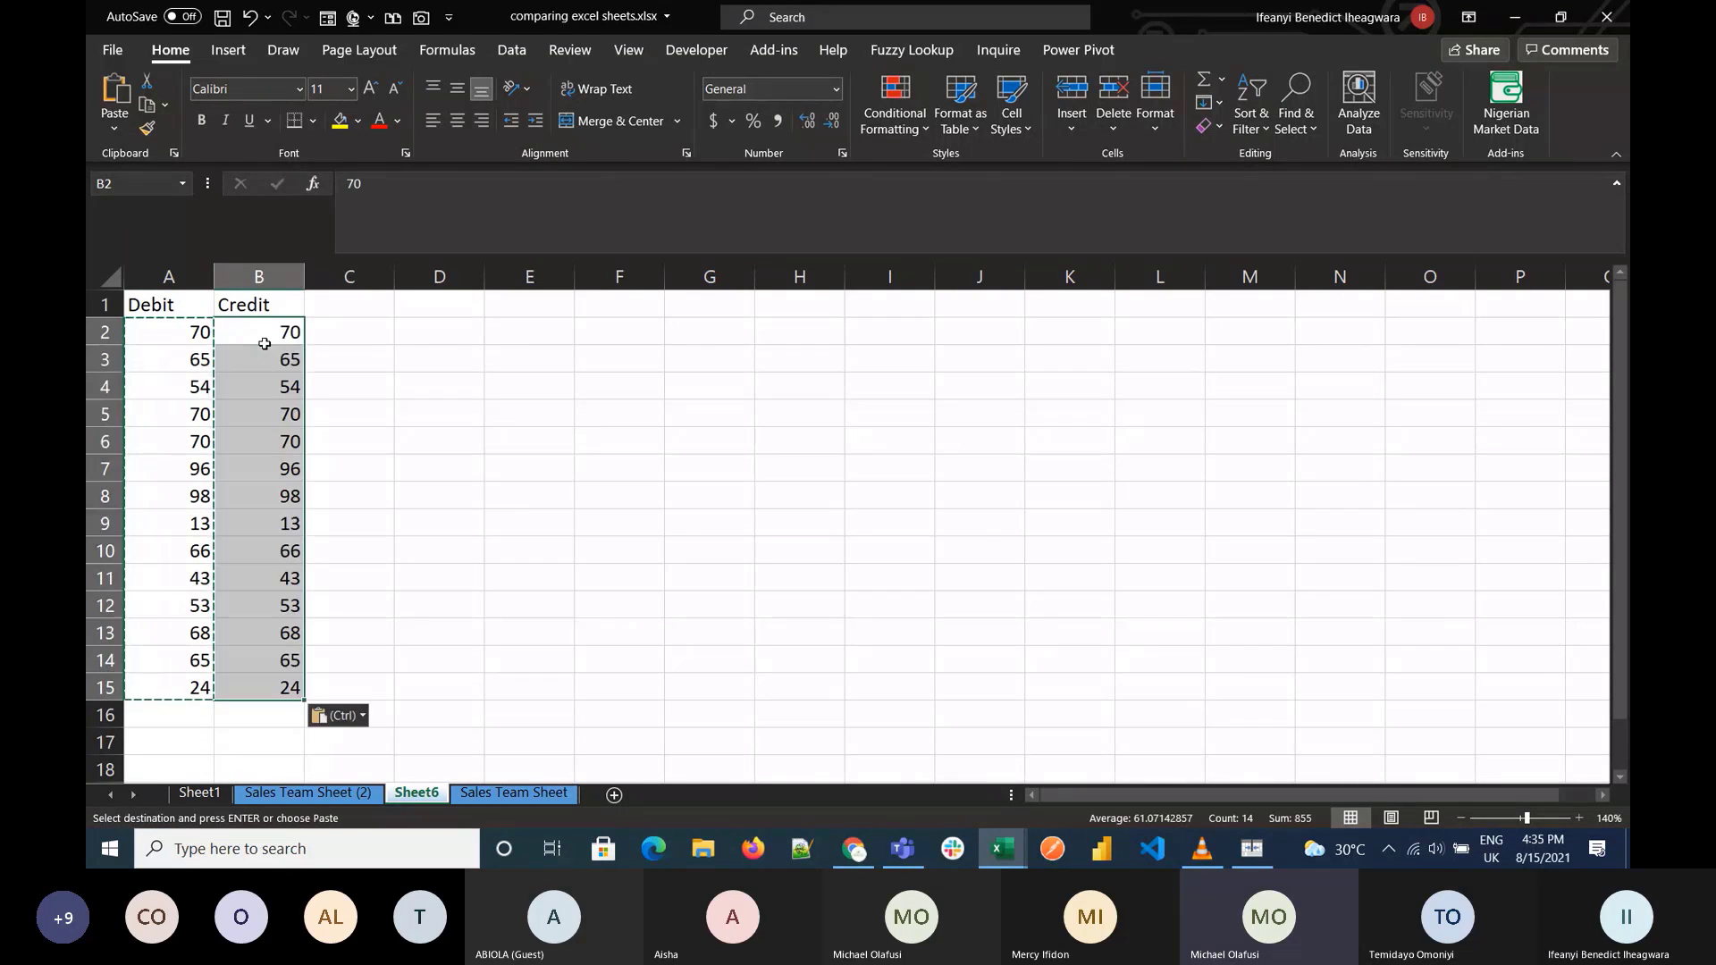
Step: Change the Credit values to 89 in B4, 876 in B7, 34 in B9, 45 in B10, 43 in B12 and 34 in B13
{"action": "left_click", "coordinate": [269, 385]}
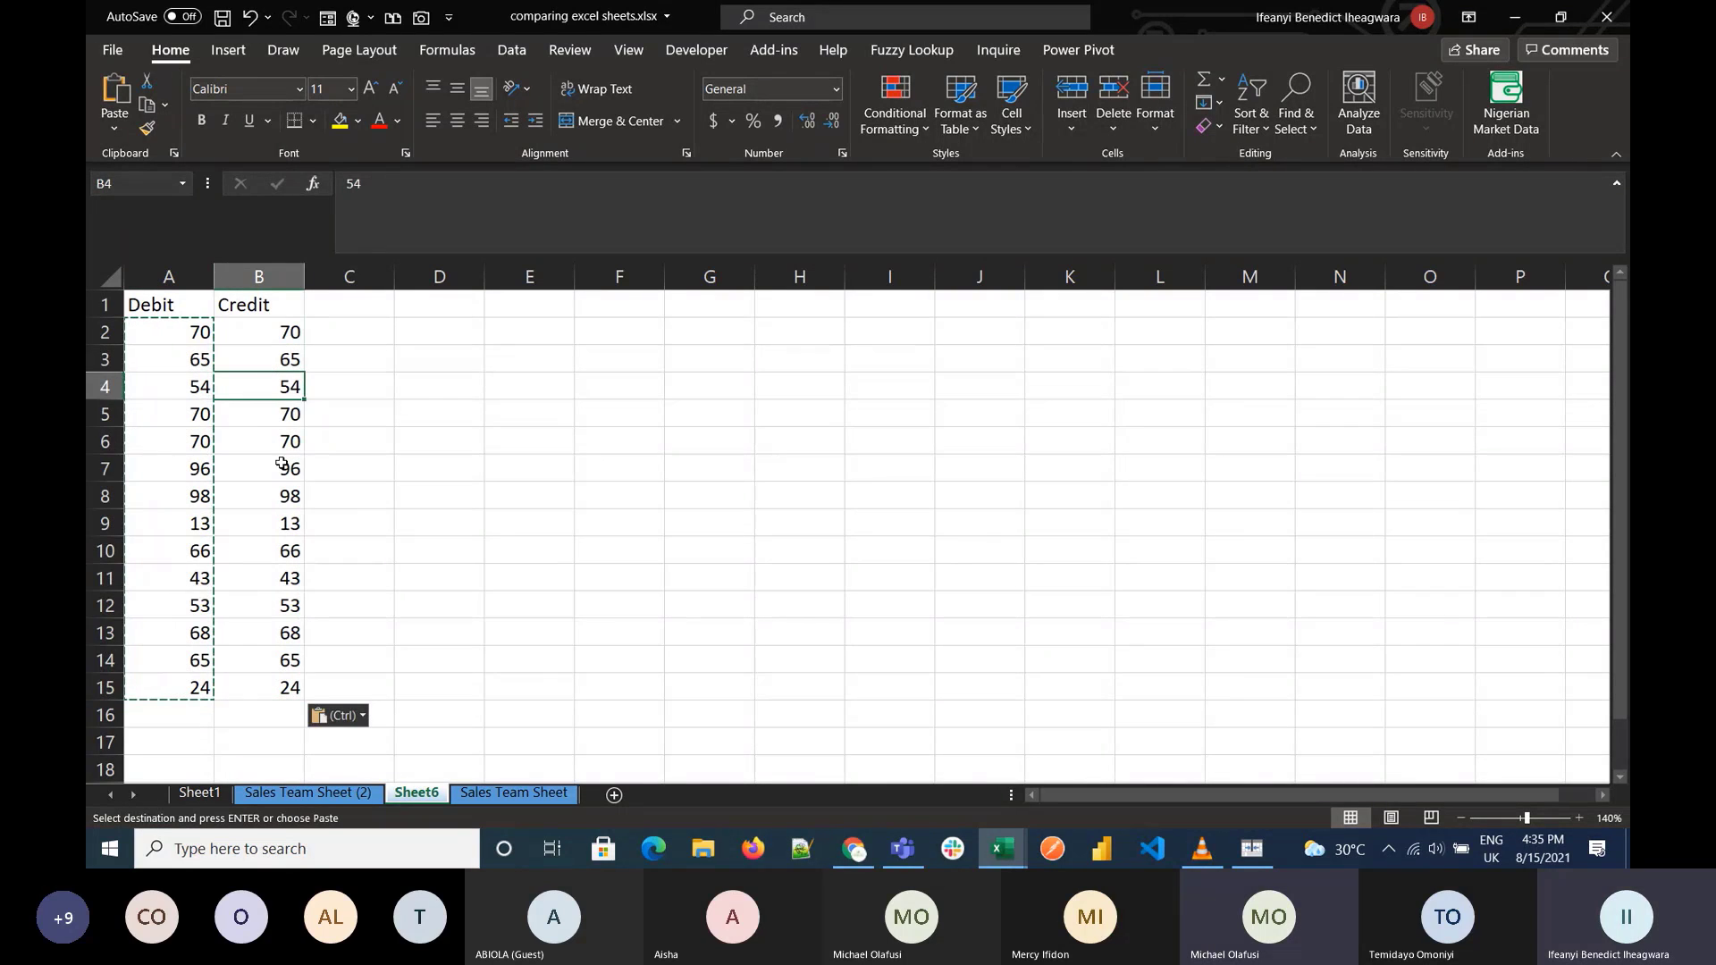
{"action": "type", "text": "89"}
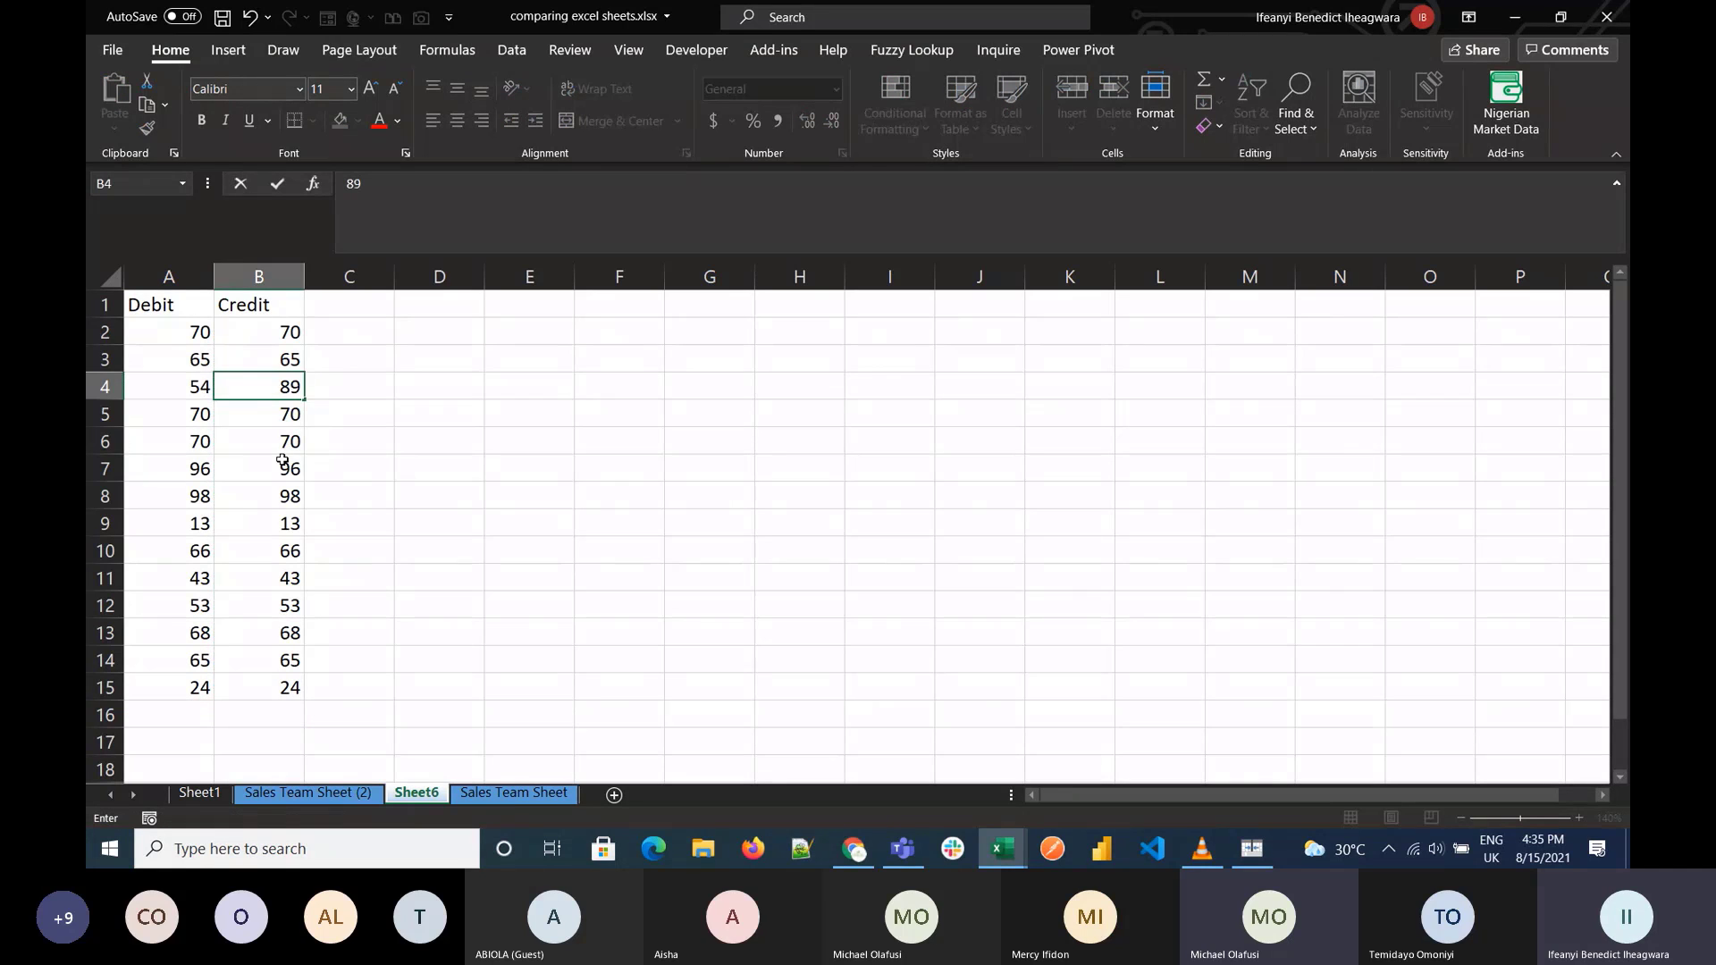
{"action": "left_click", "coordinate": [282, 460]}
{"action": "type", "text": "876"}
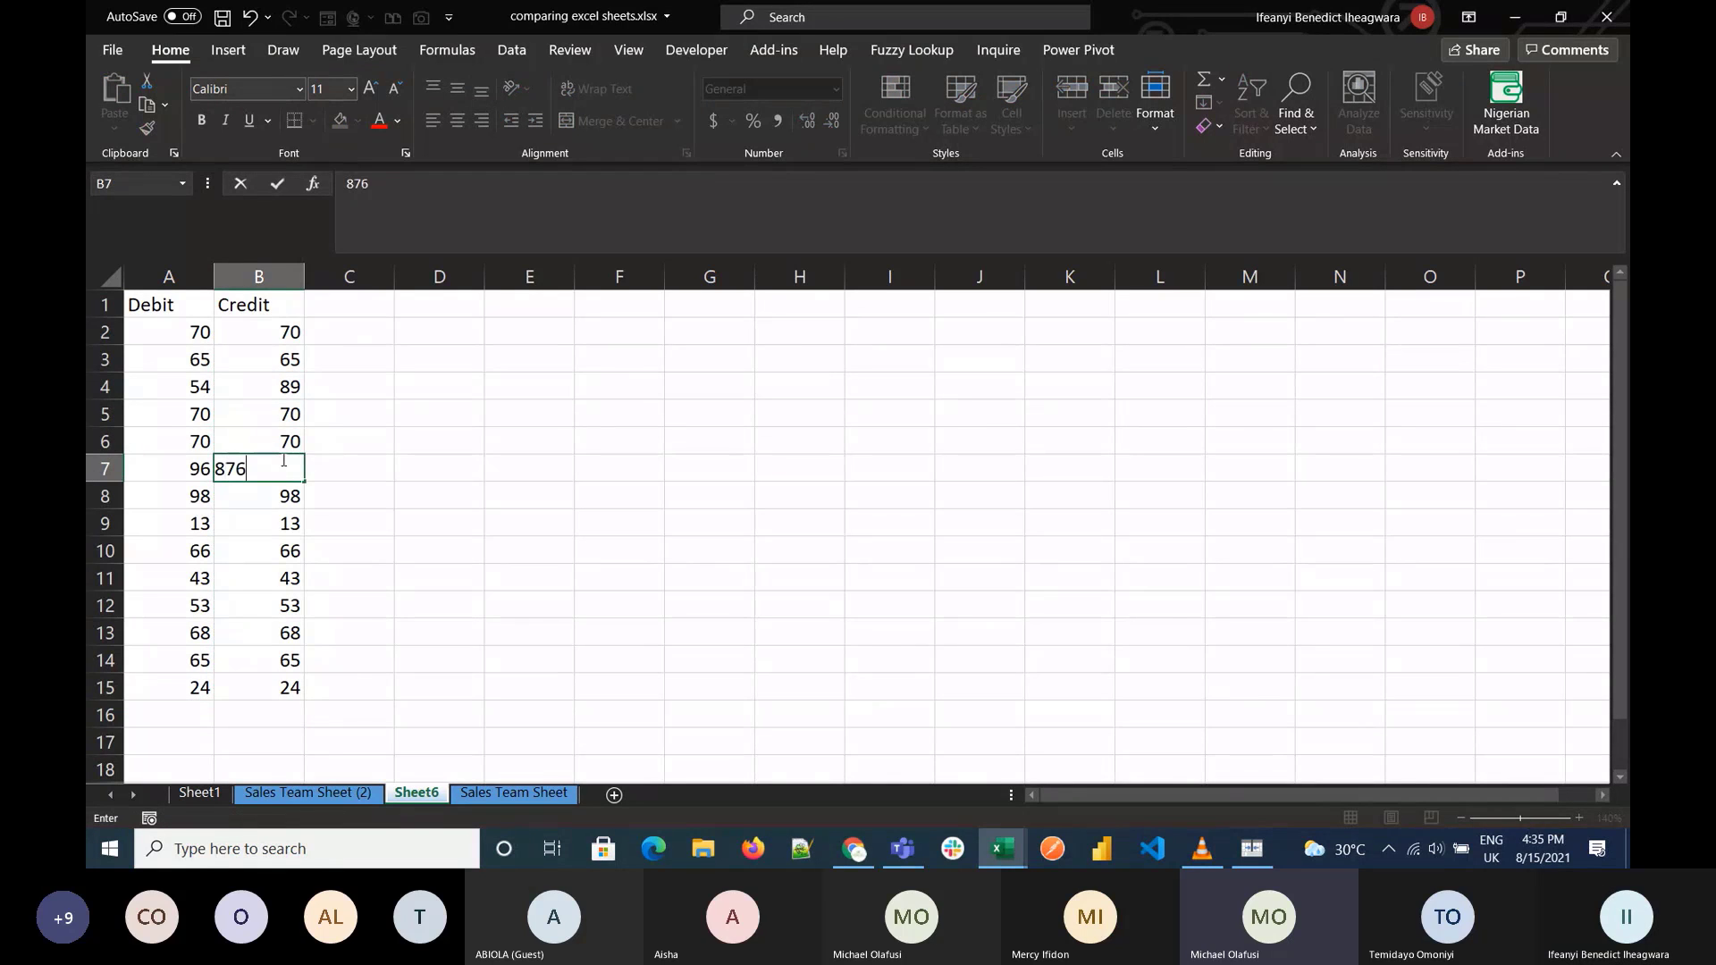
{"action": "key", "text": "Return"}
{"action": "key", "text": "Return"}
{"action": "type", "text": "34"}
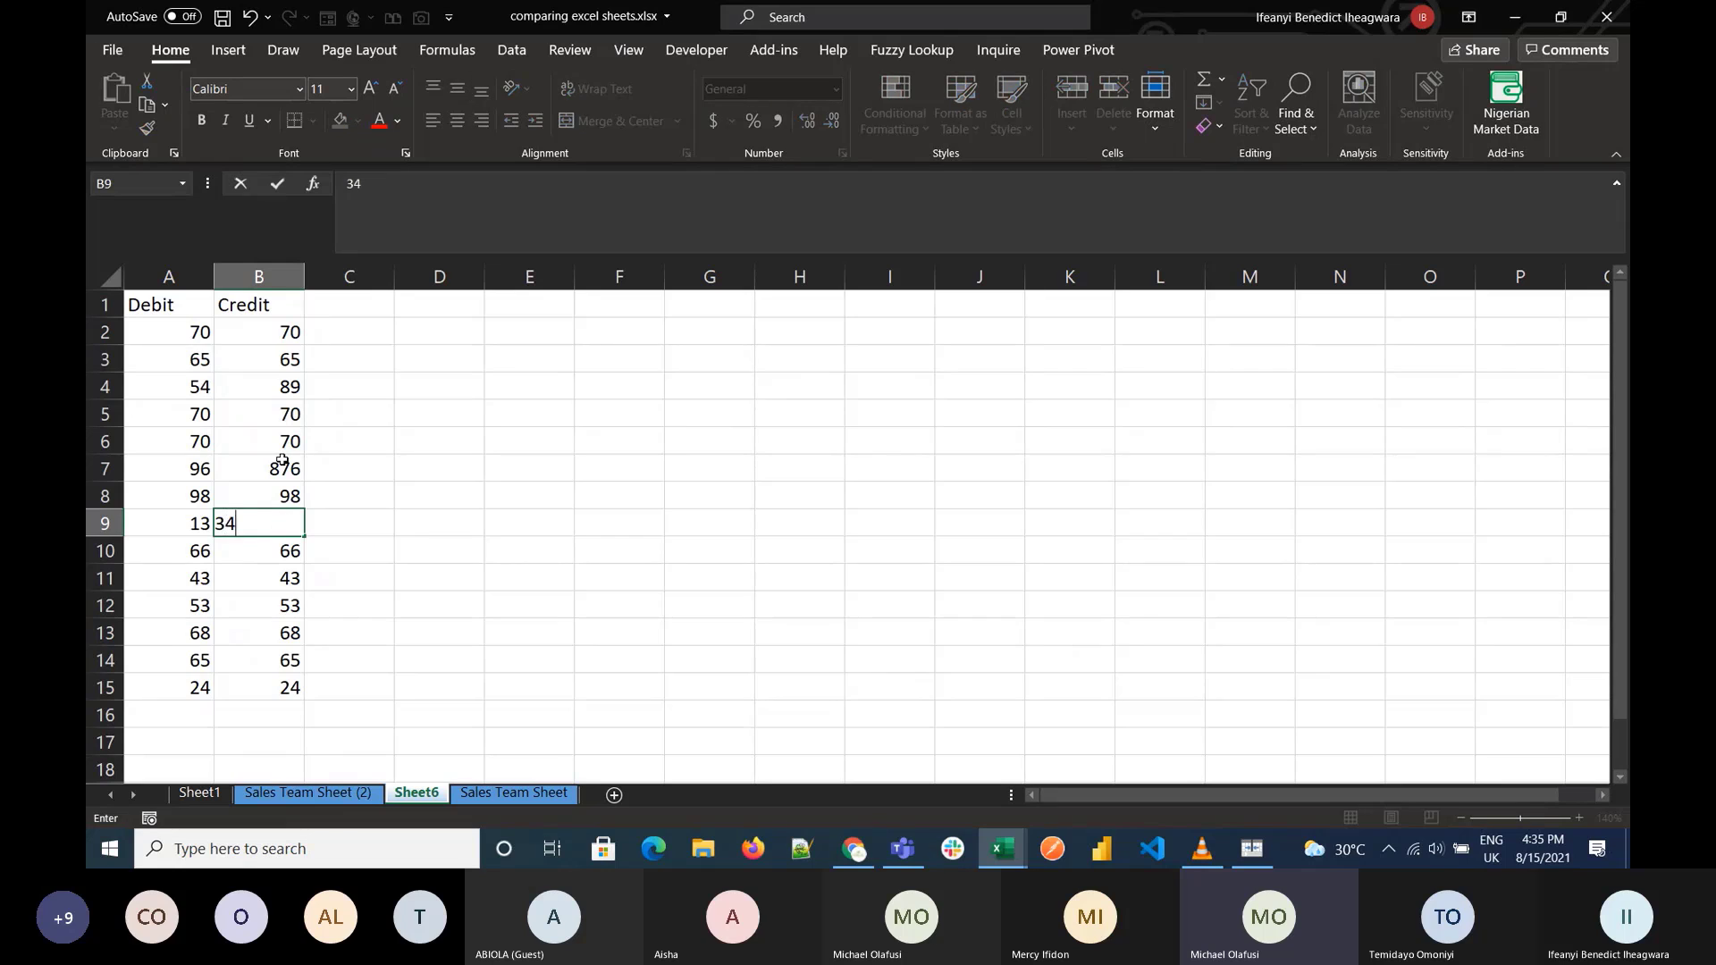
{"action": "key", "text": "Return"}
{"action": "type", "text": "45"}
{"action": "key", "text": "Return"}
{"action": "key", "text": "Return"}
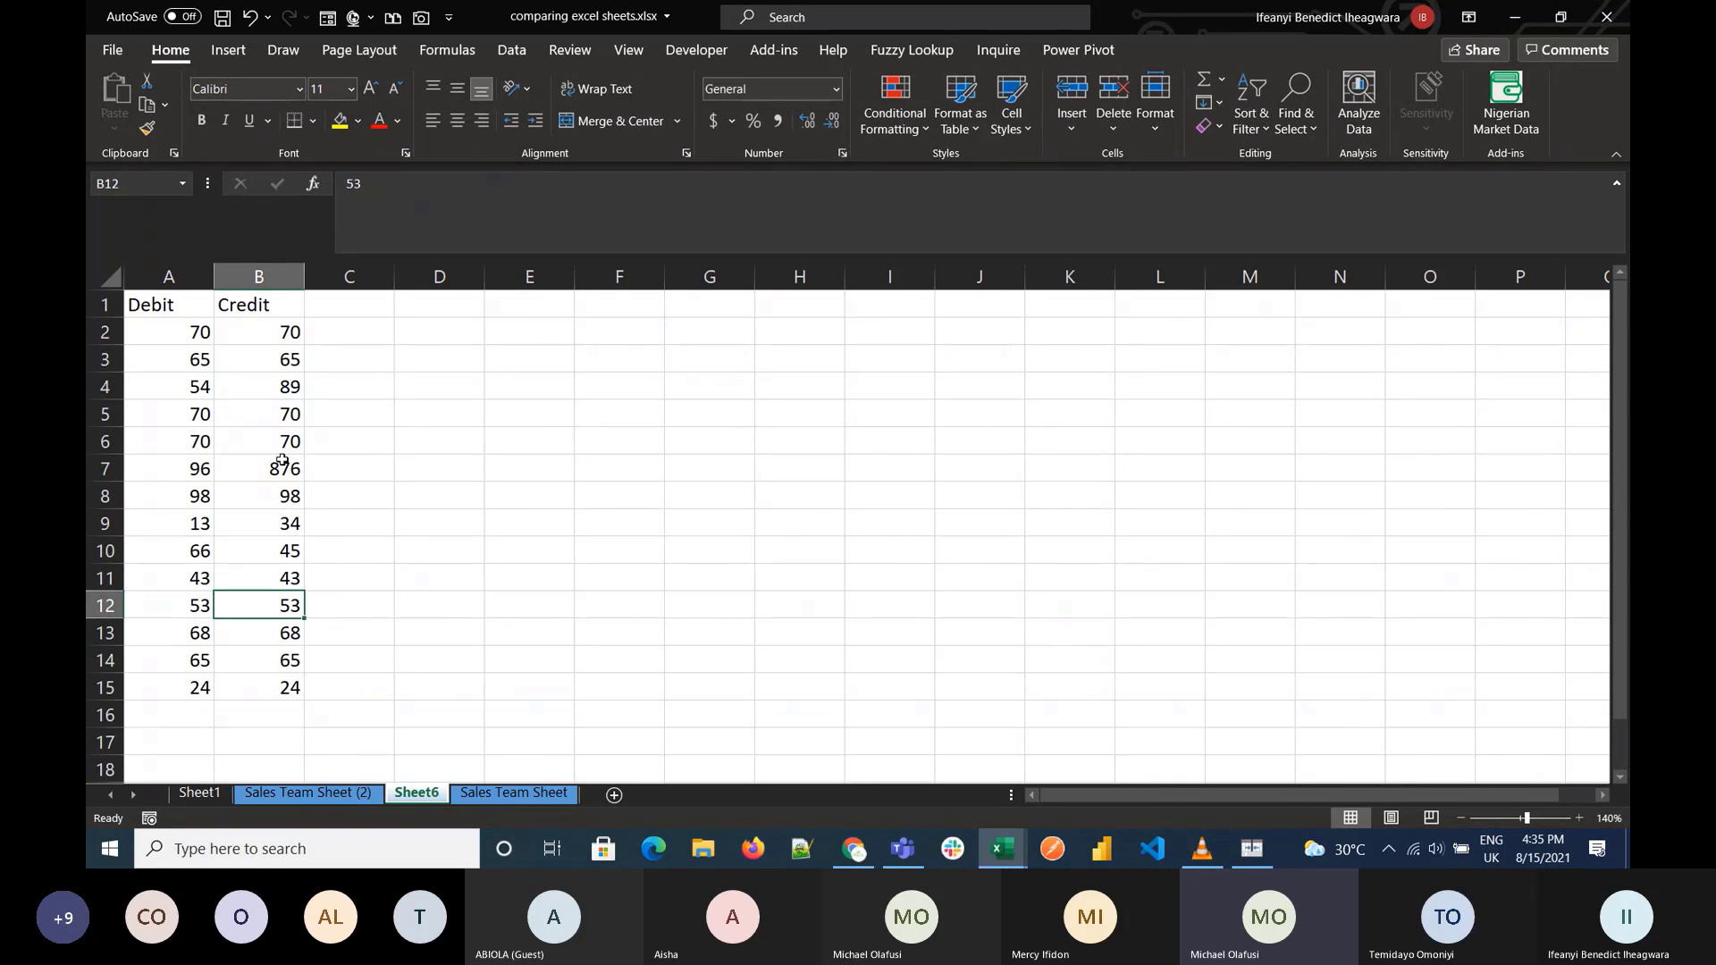
{"action": "type", "text": "43"}
{"action": "key", "text": "Return"}
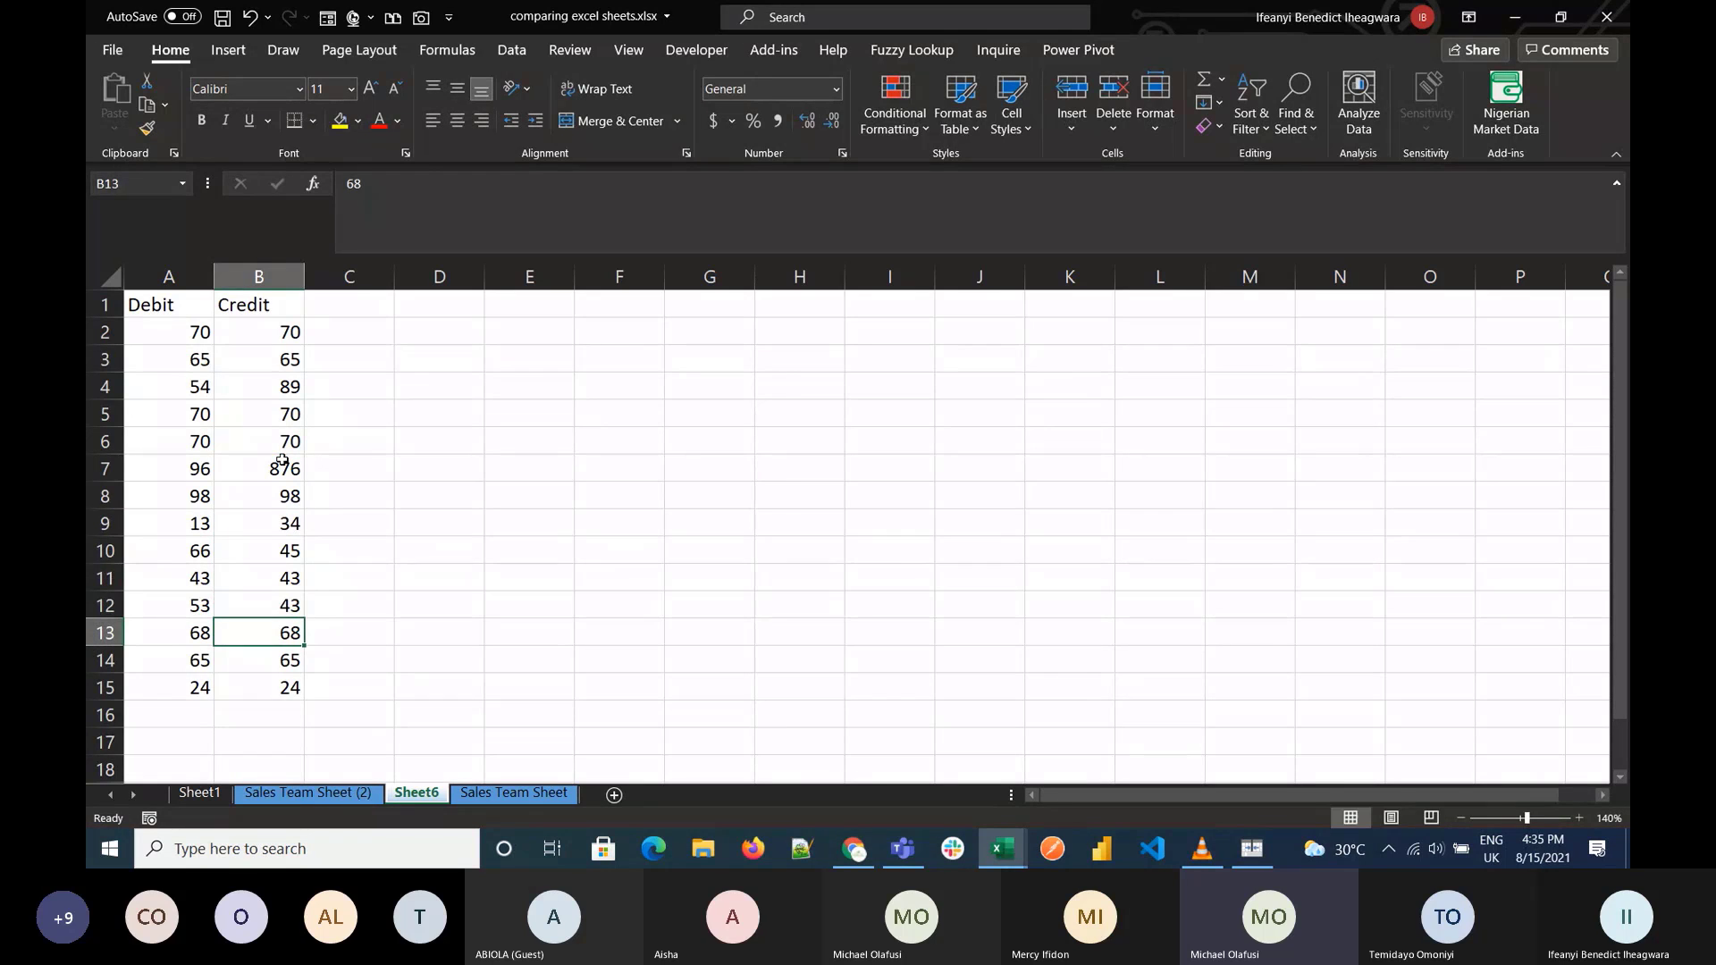
{"action": "type", "text": "34"}
{"action": "key", "text": "Tab"}
Step: Add the header Compare in C1, beside the Credit header
{"action": "key", "text": "Up"}
{"action": "key", "text": "Up"}
{"action": "key", "text": "Up"}
{"action": "key", "text": "Up"}
{"action": "key", "text": "Up"}
{"action": "key", "text": "Up"}
{"action": "key", "text": "Up"}
{"action": "key", "text": "Up"}
{"action": "key", "text": "Up"}
{"action": "key", "text": "Up"}
{"action": "key", "text": "Up"}
{"action": "key", "text": "Up"}
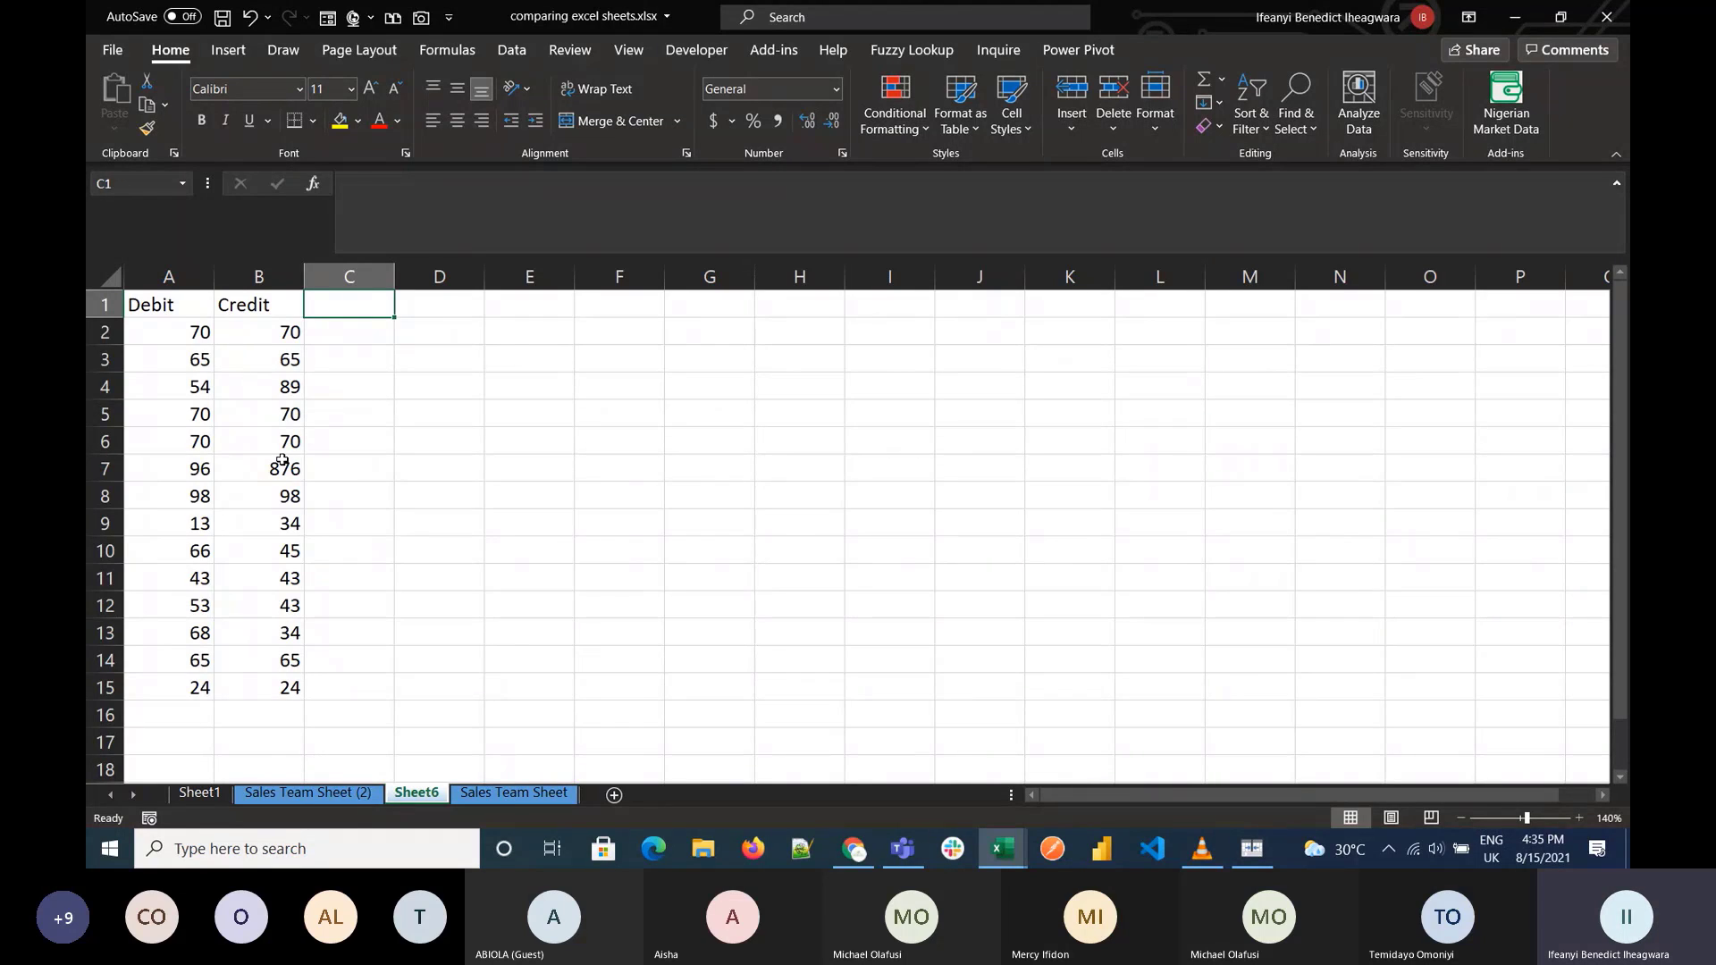
{"action": "type", "text": "Compare"}
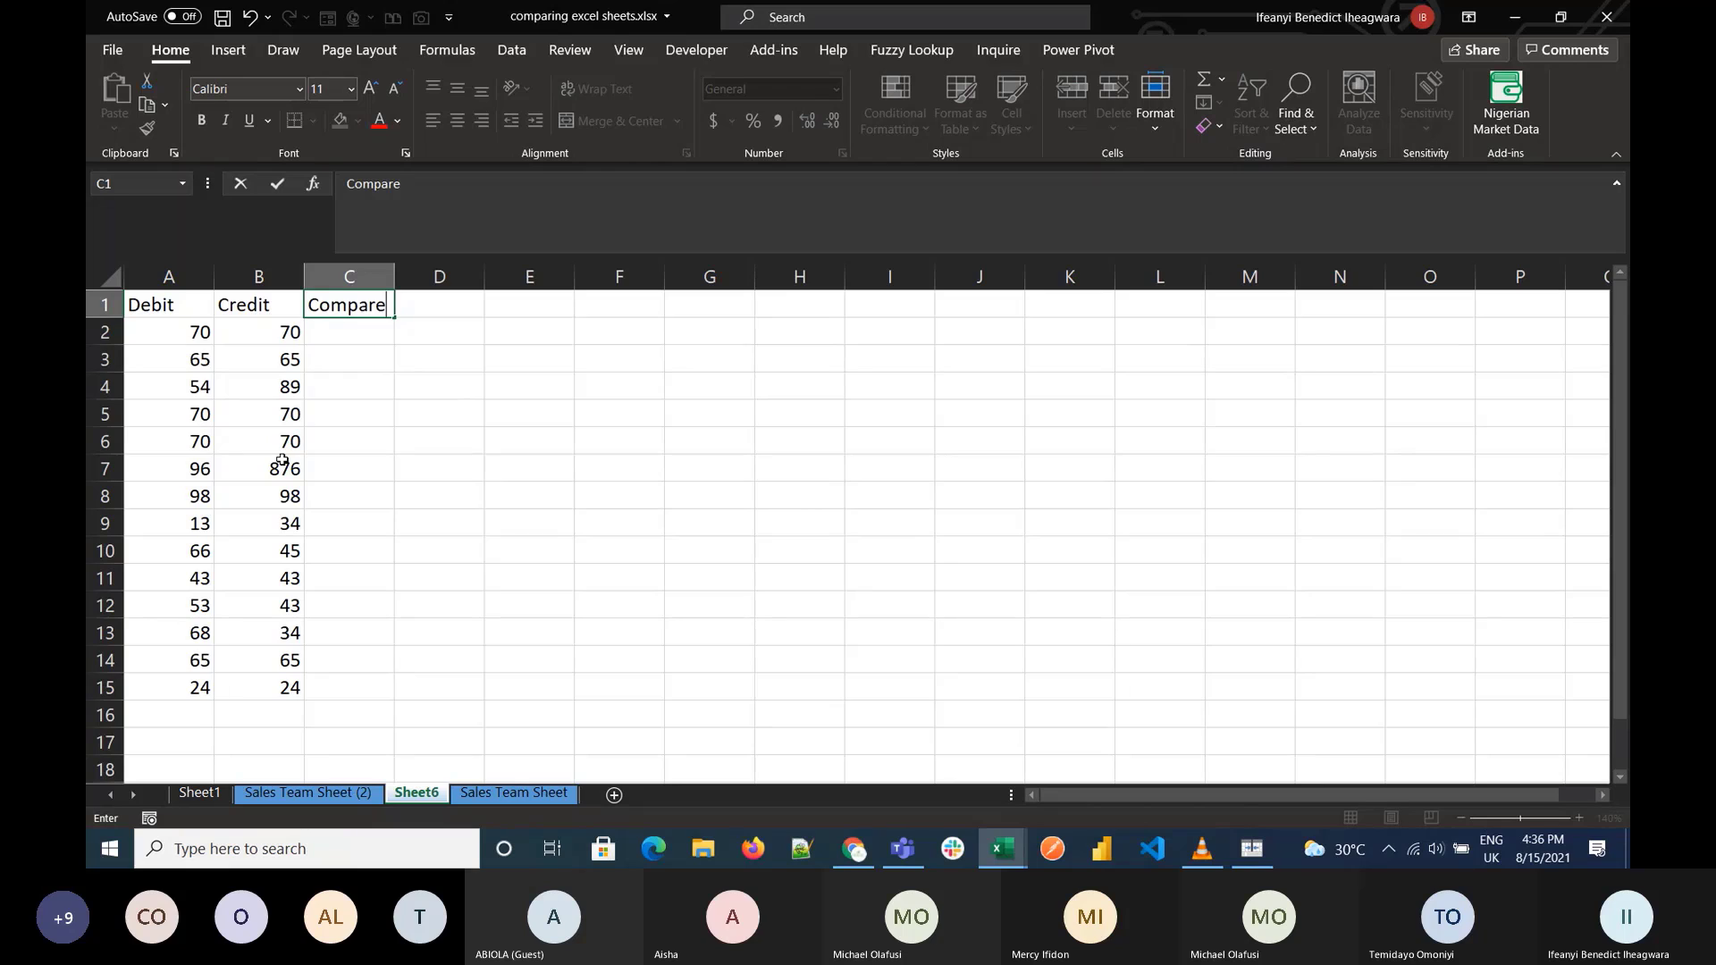
{"action": "key", "text": "Return"}
Step: Enter the not-equal formula =A2<>B2 in C2 and fill it down to C15
{"action": "type", "text": "="}
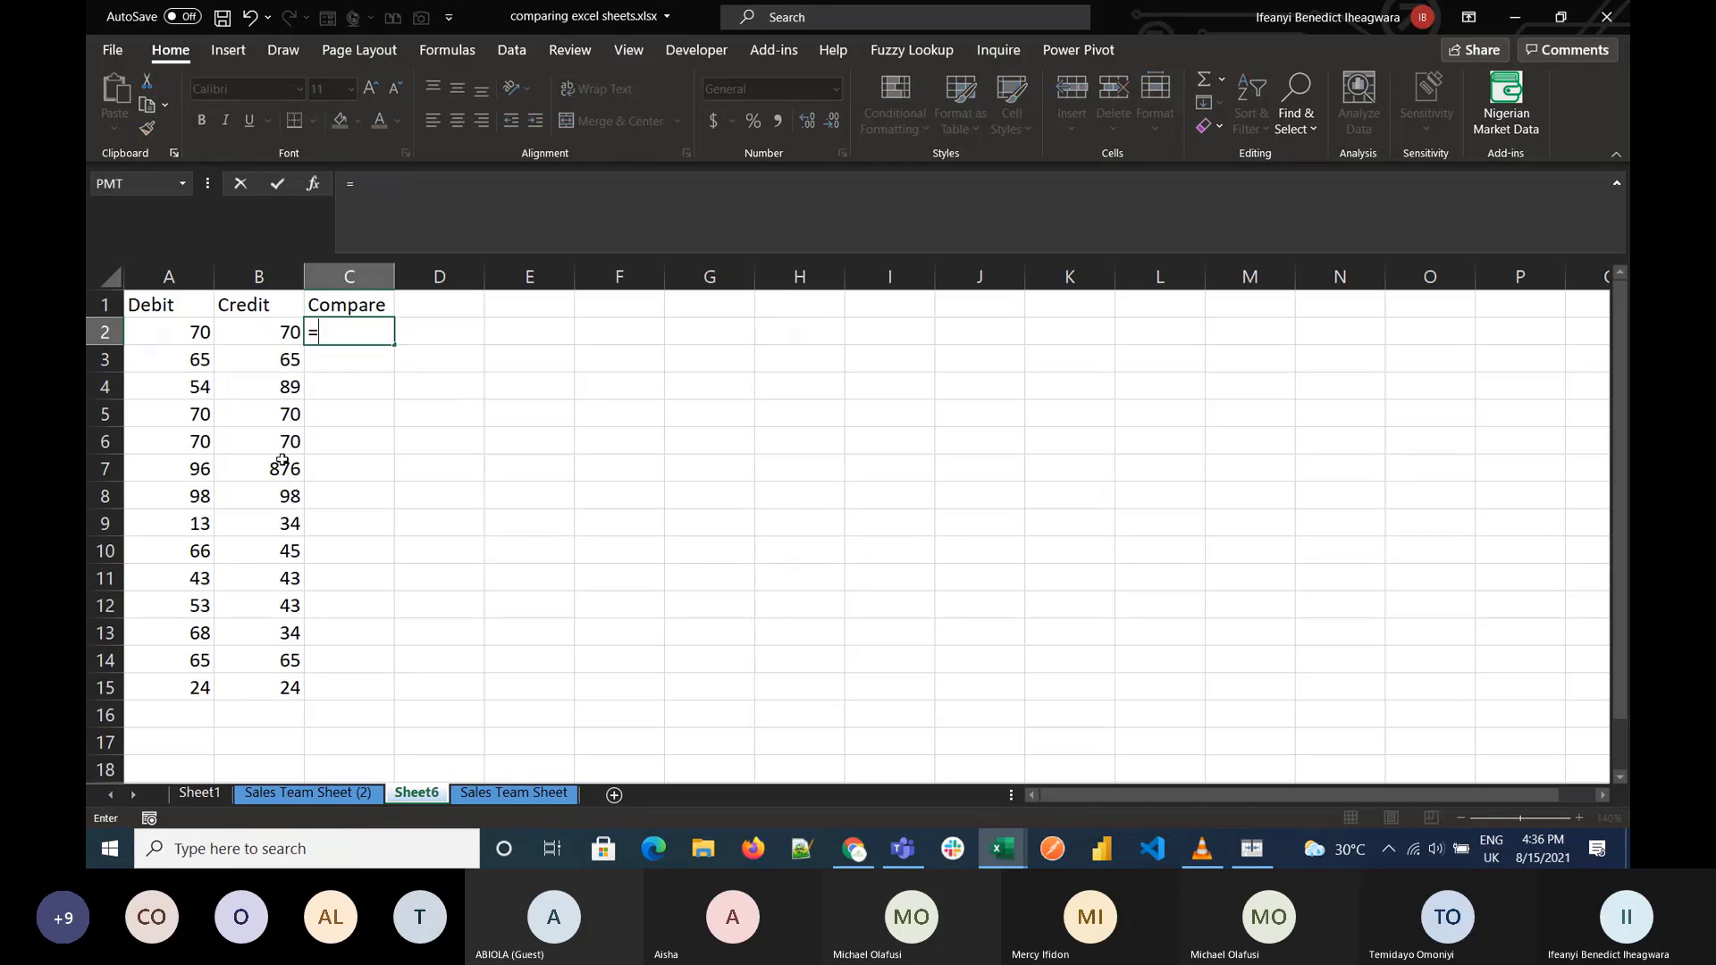
{"action": "left_click", "coordinate": [184, 334]}
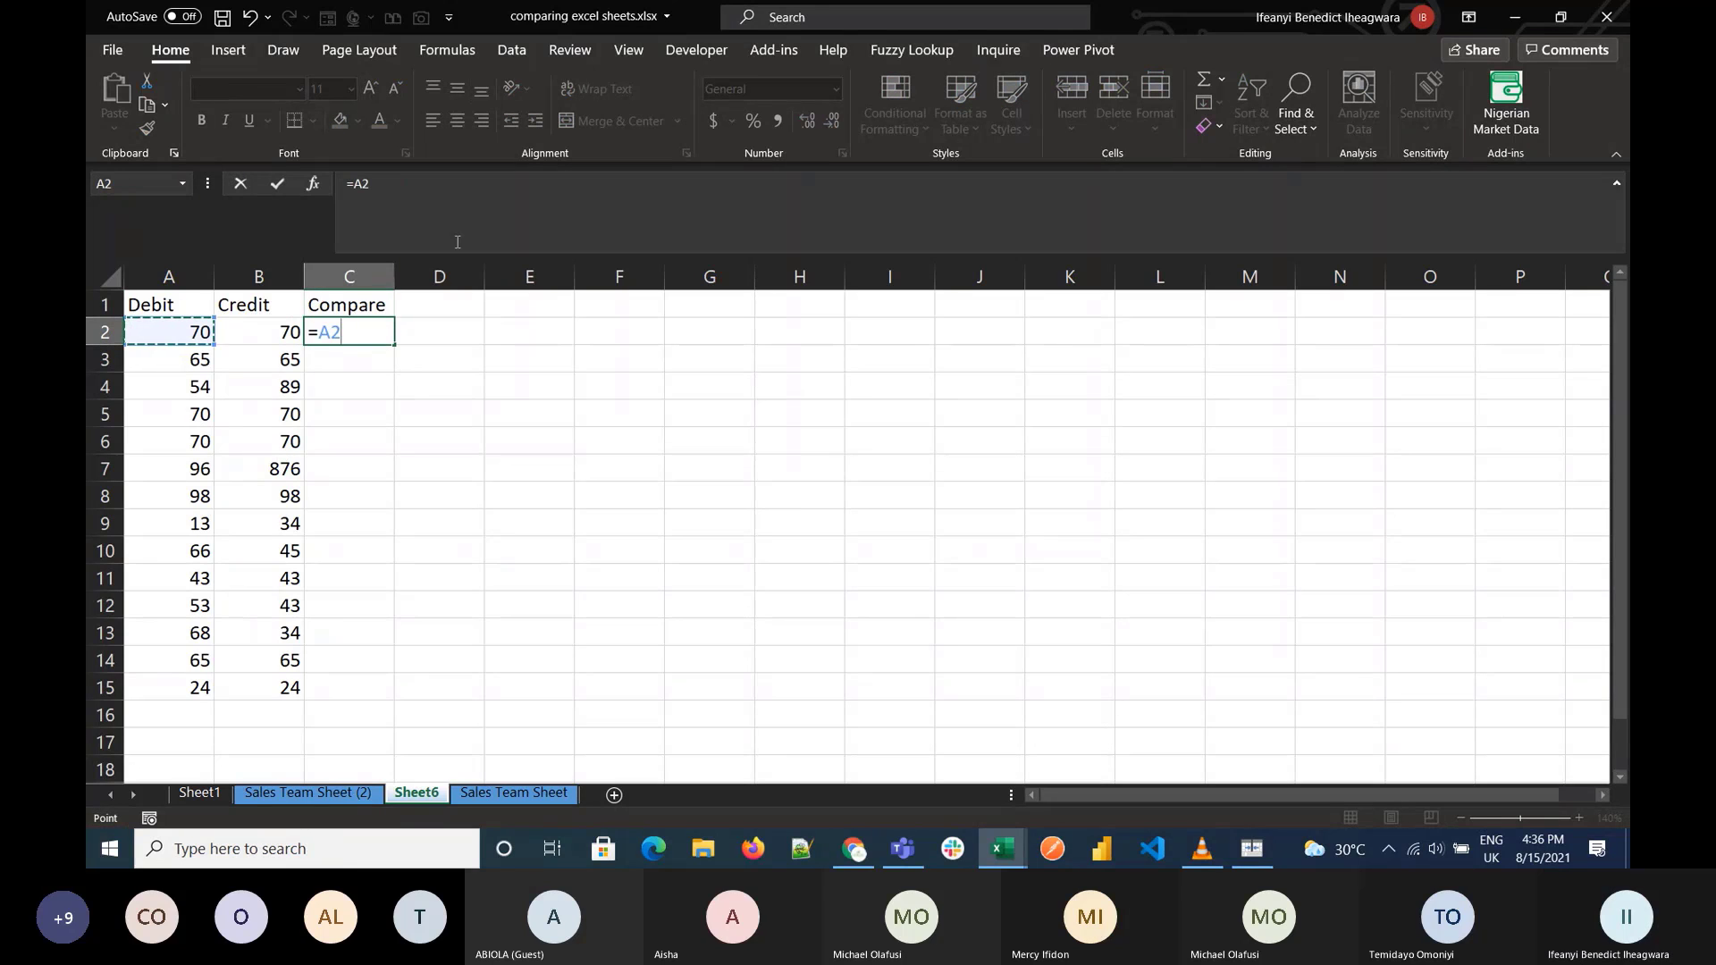
{"action": "type", "text": "<>"}
{"action": "left_click", "coordinate": [259, 337]}
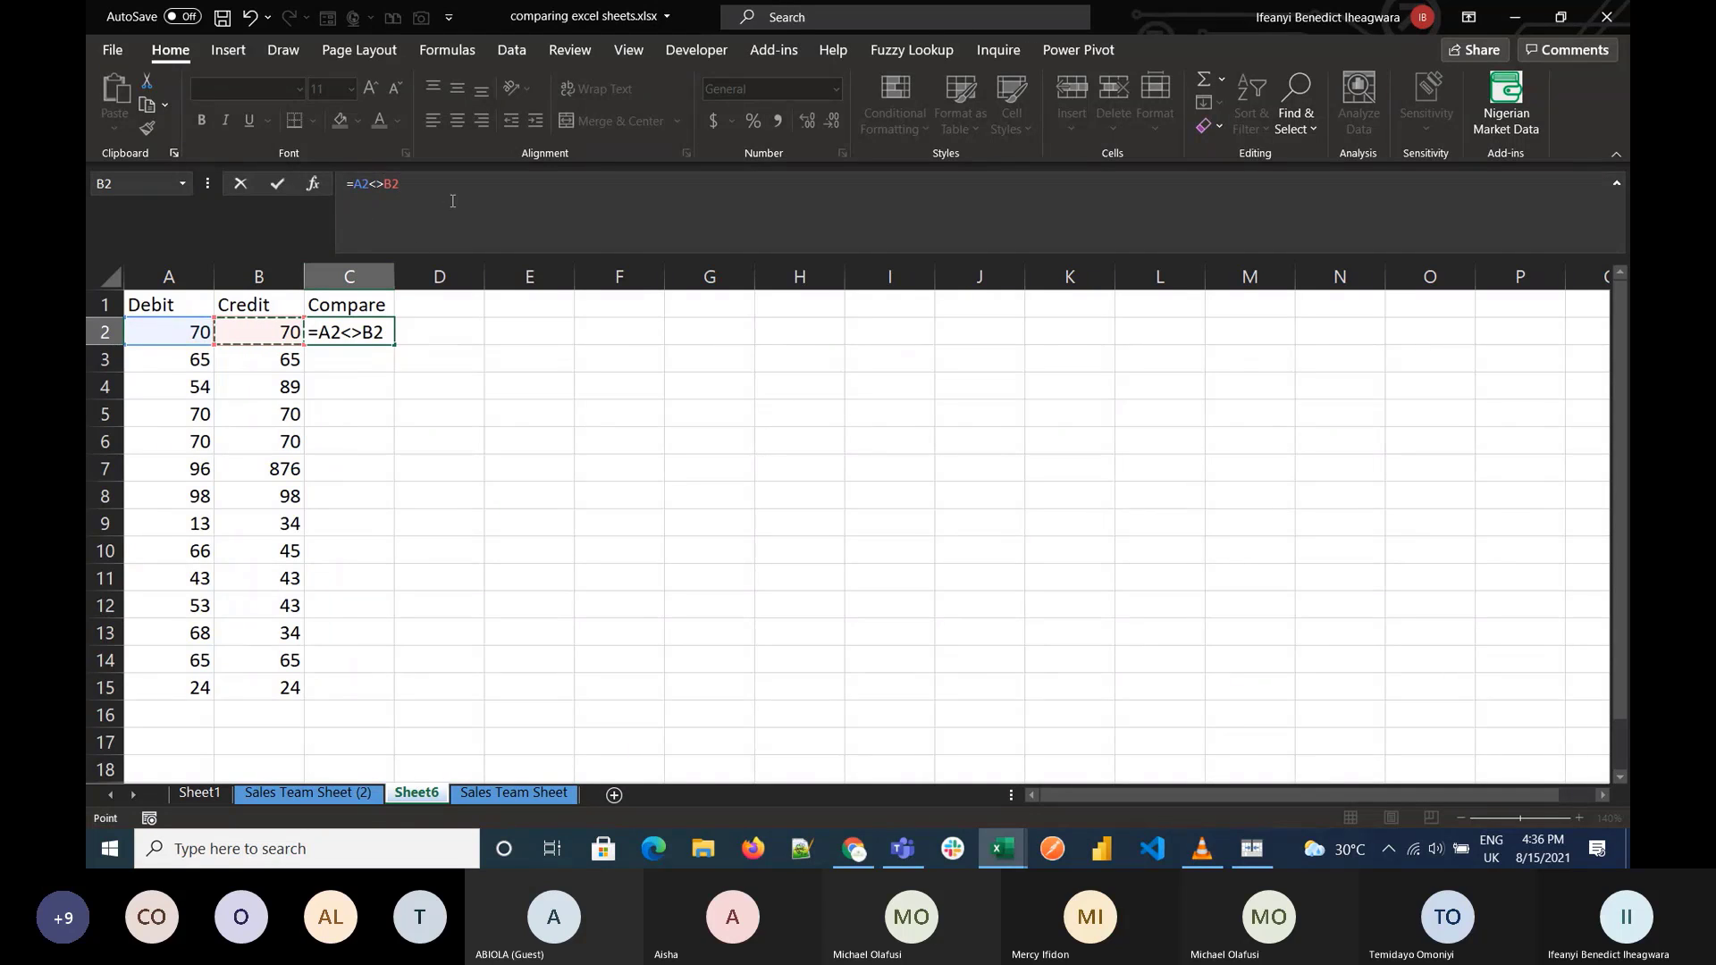
{"action": "key", "text": "Return"}
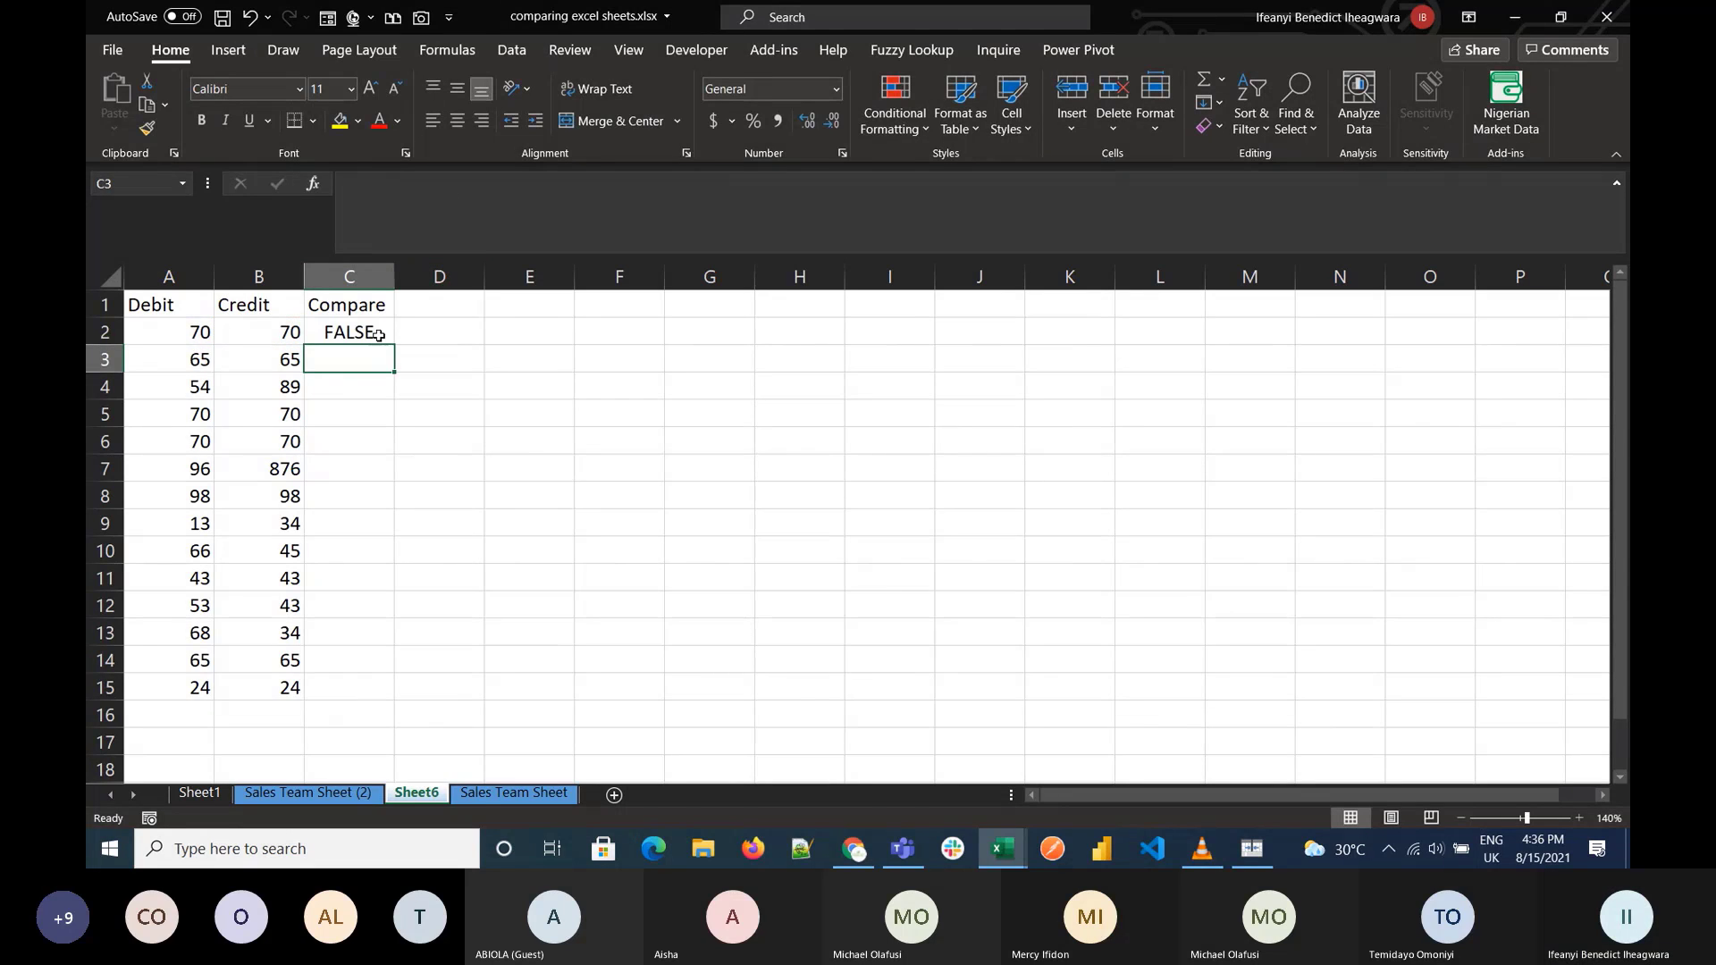
{"action": "left_click", "coordinate": [374, 337]}
{"action": "left_click_drag", "start_coordinate": [394, 346], "coordinate": [367, 707]}
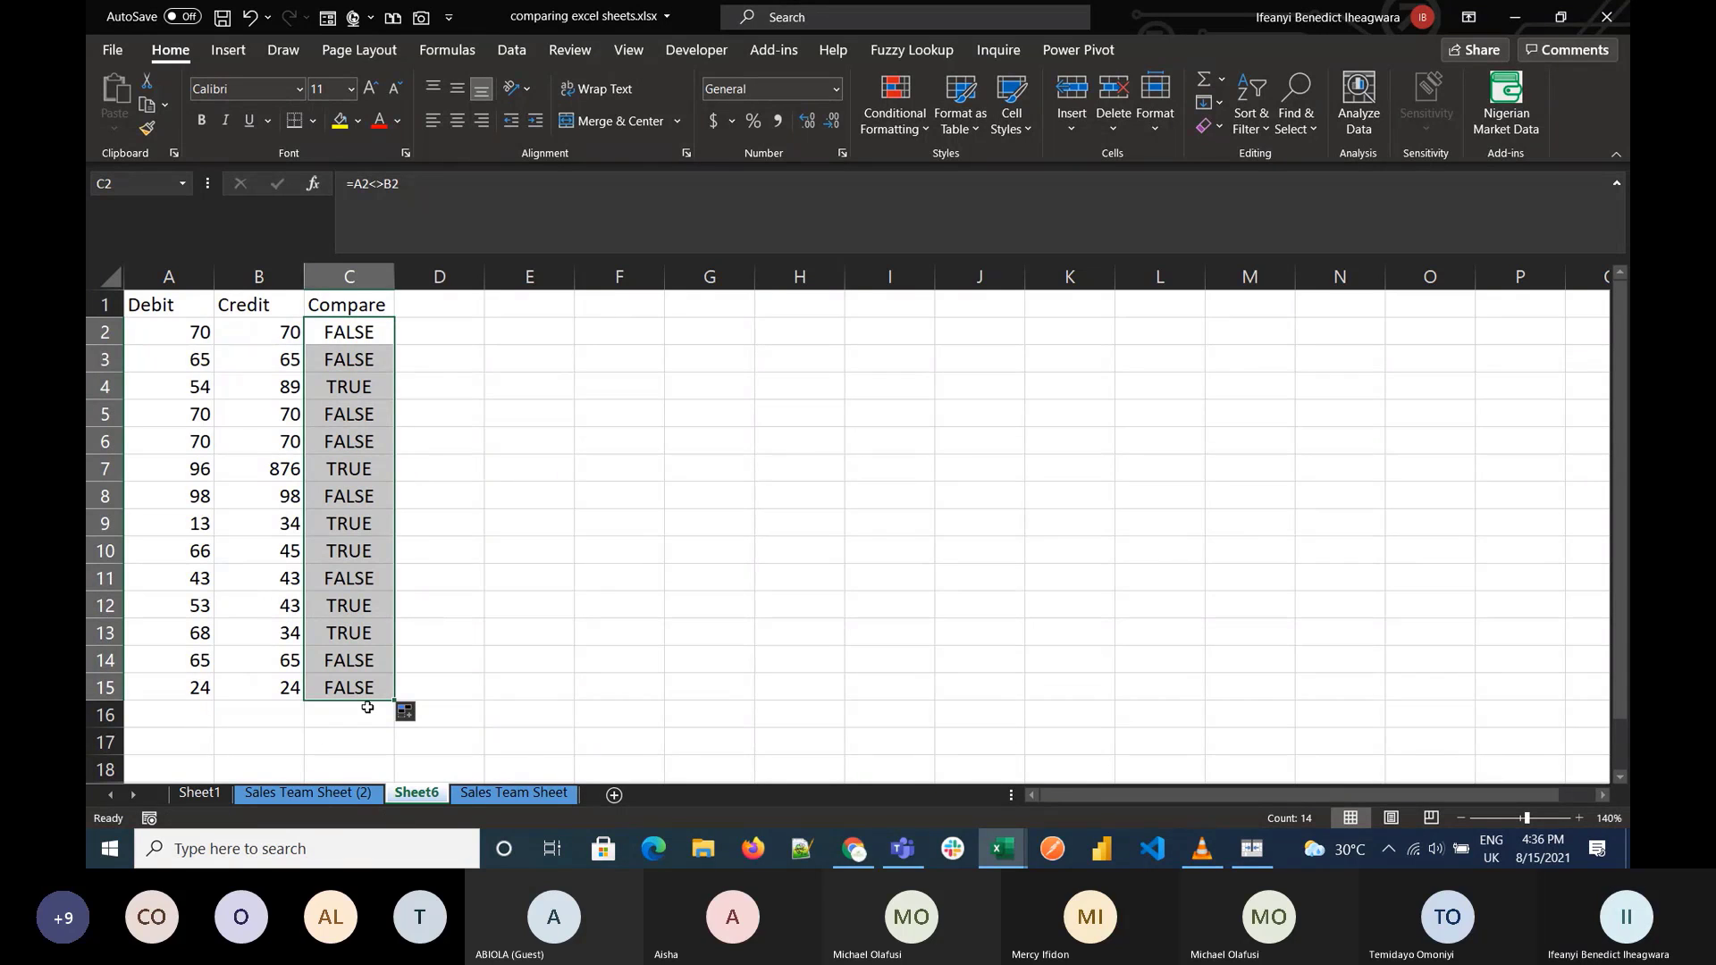
{"action": "left_click", "coordinate": [894, 108]}
{"action": "mouse_move", "coordinate": [969, 169]}
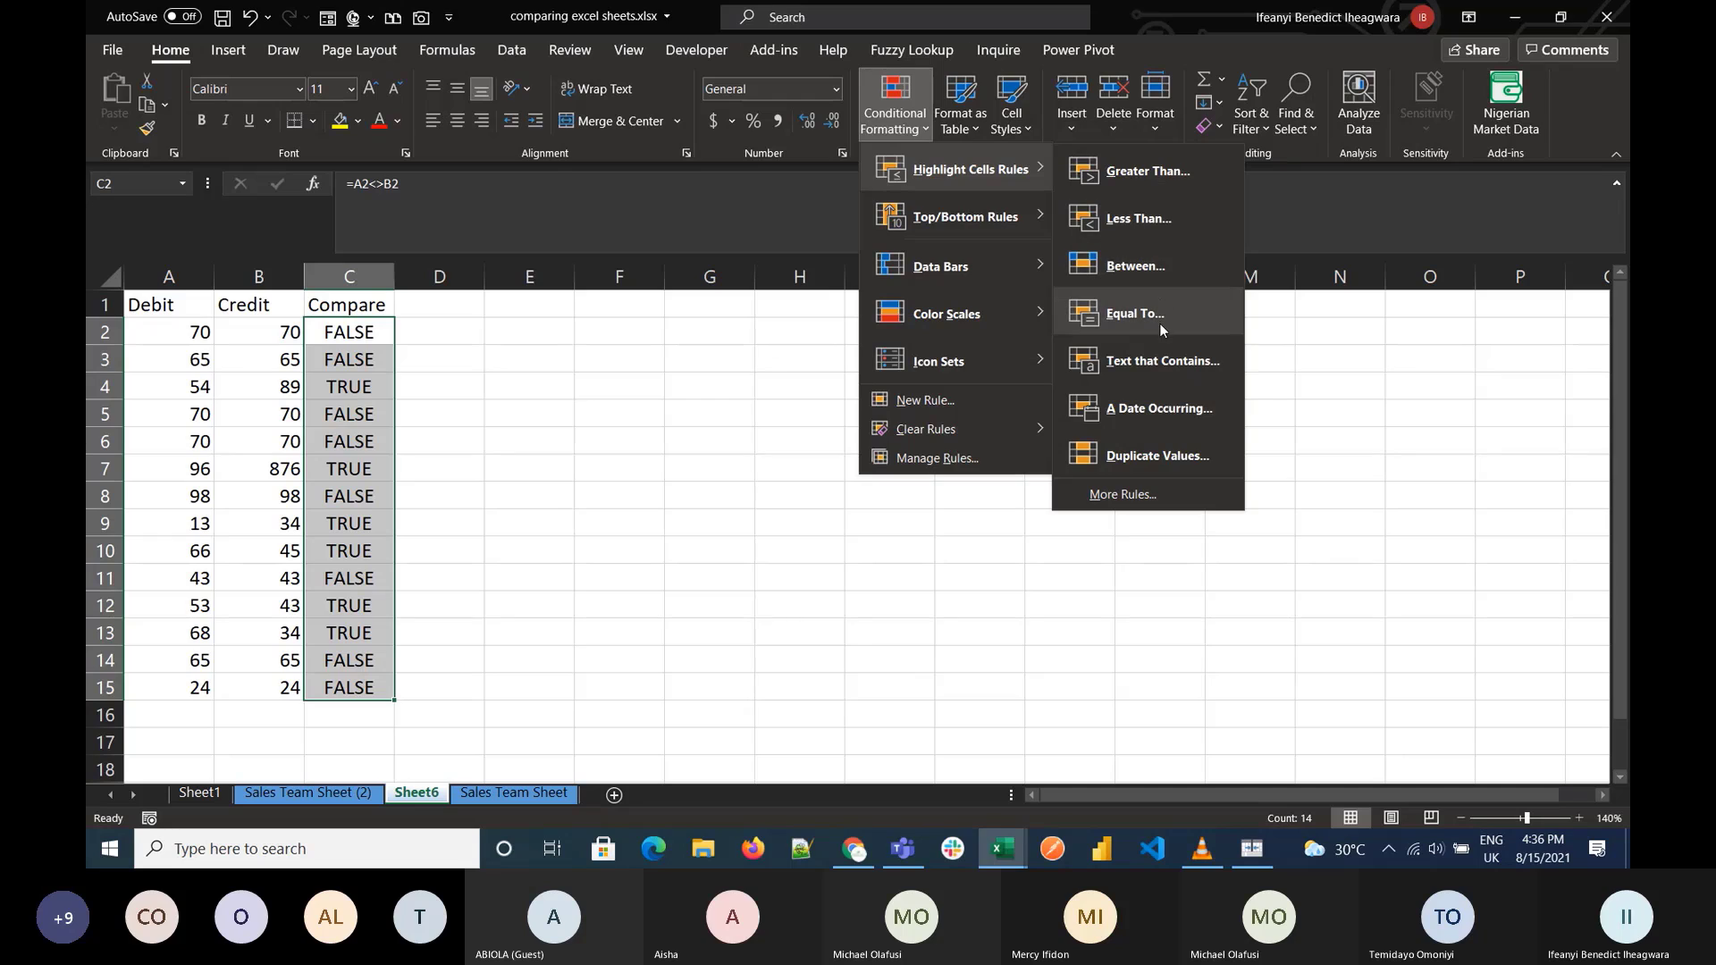
{"action": "left_click", "coordinate": [1159, 322]}
{"action": "left_click", "coordinate": [706, 437]}
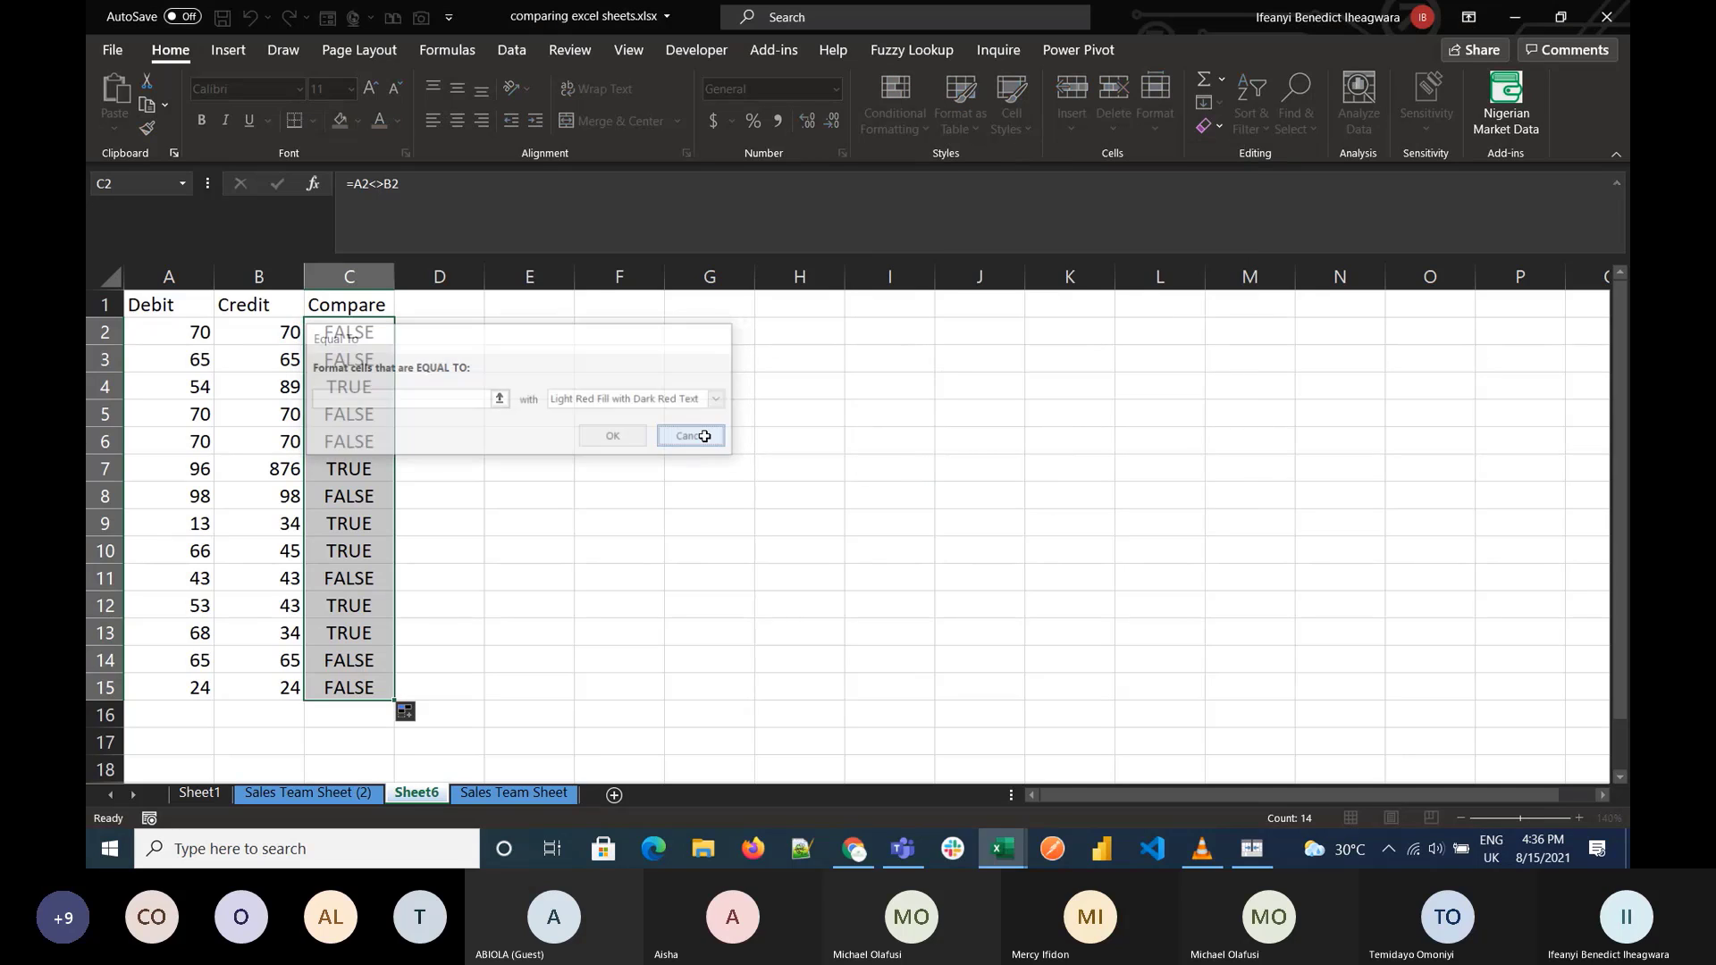
Step: Highlight the Compare cells in C2:C15 that contain the text true with Light Red Fill with Dark Red Text
{"action": "left_click", "coordinate": [903, 114]}
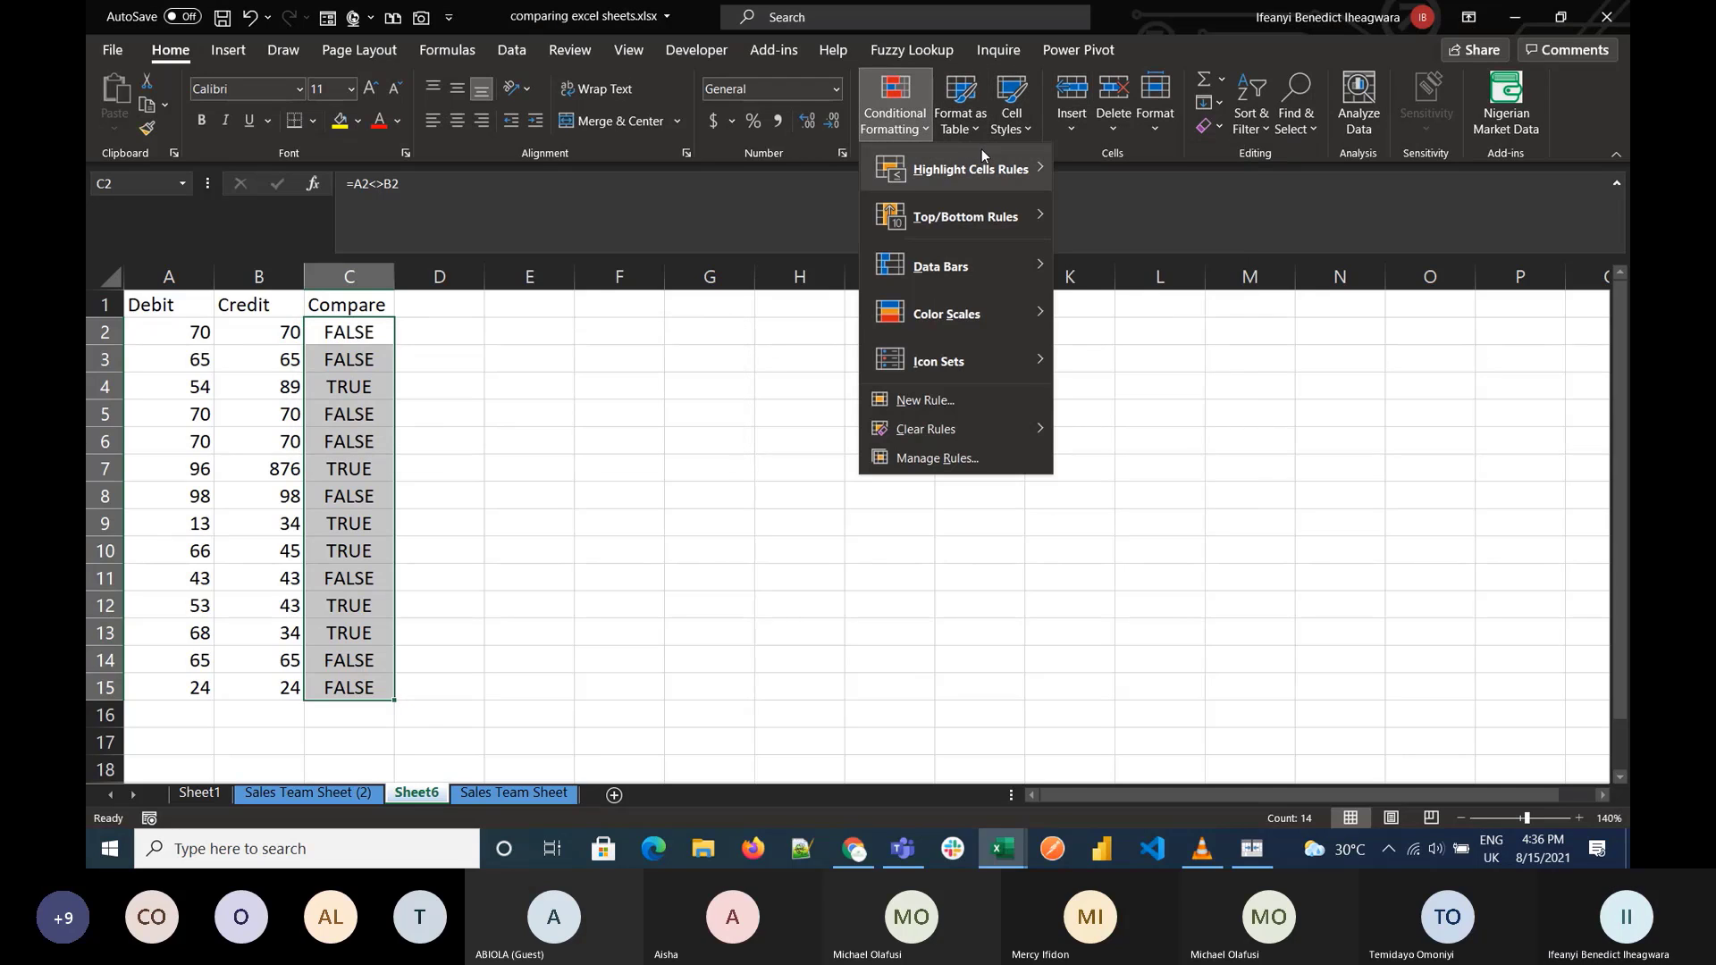
{"action": "left_click", "coordinate": [1152, 362]}
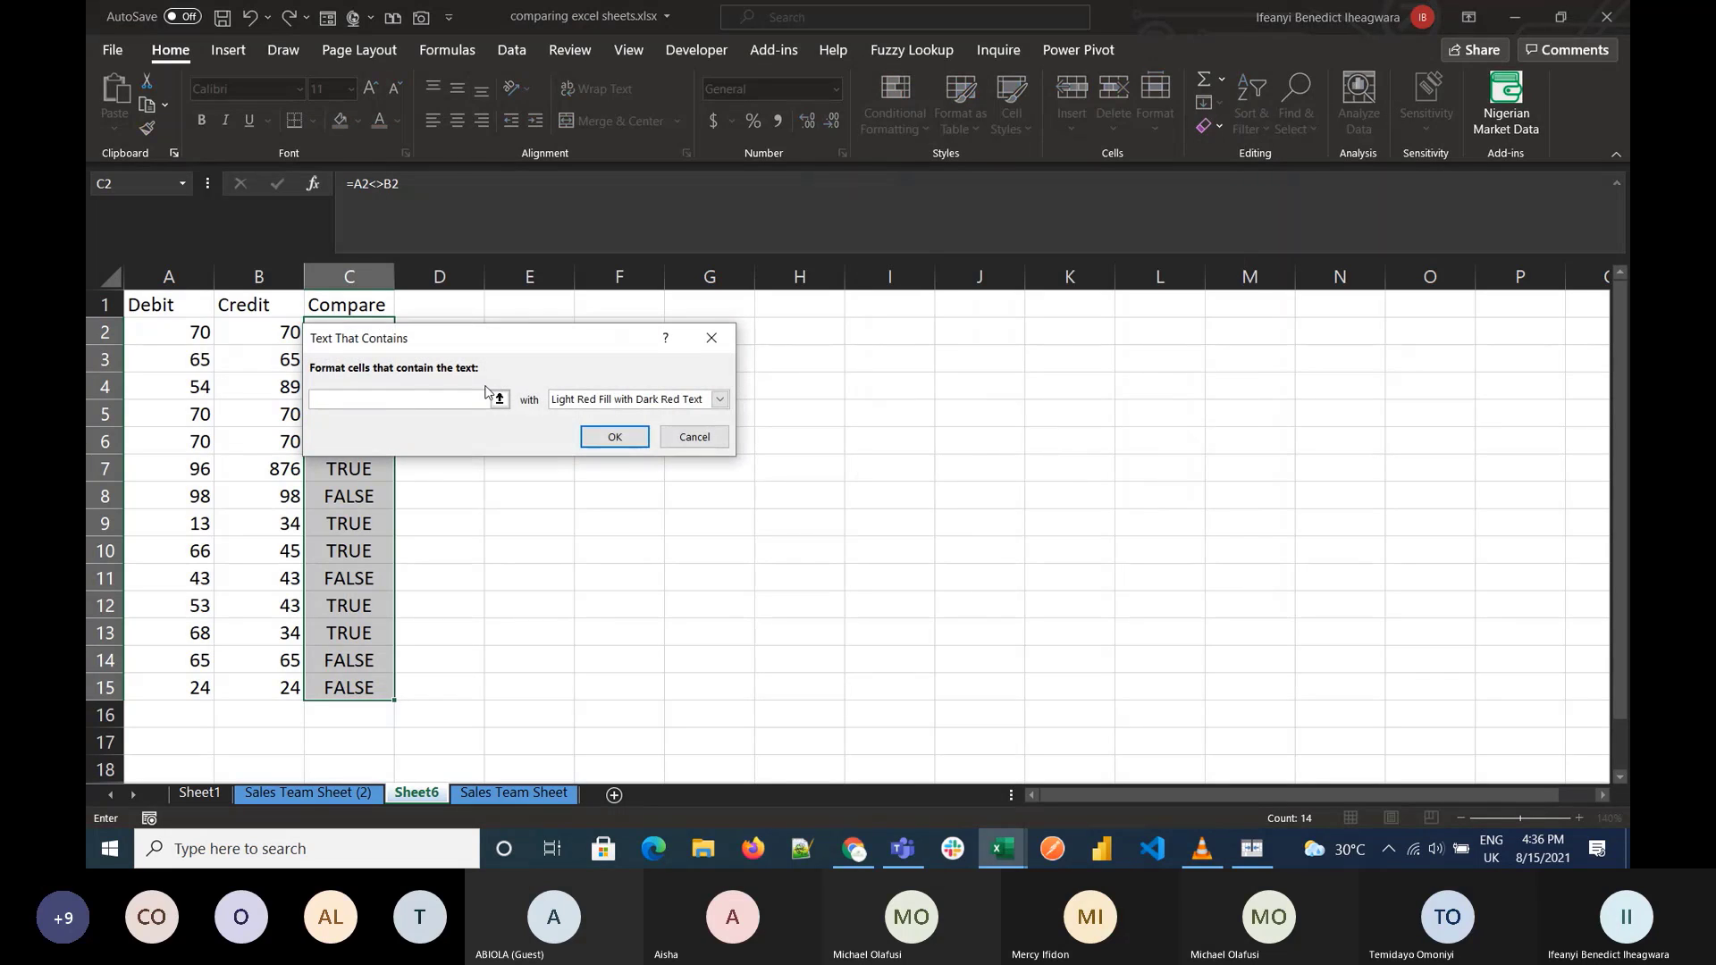
{"action": "type", "text": "true"}
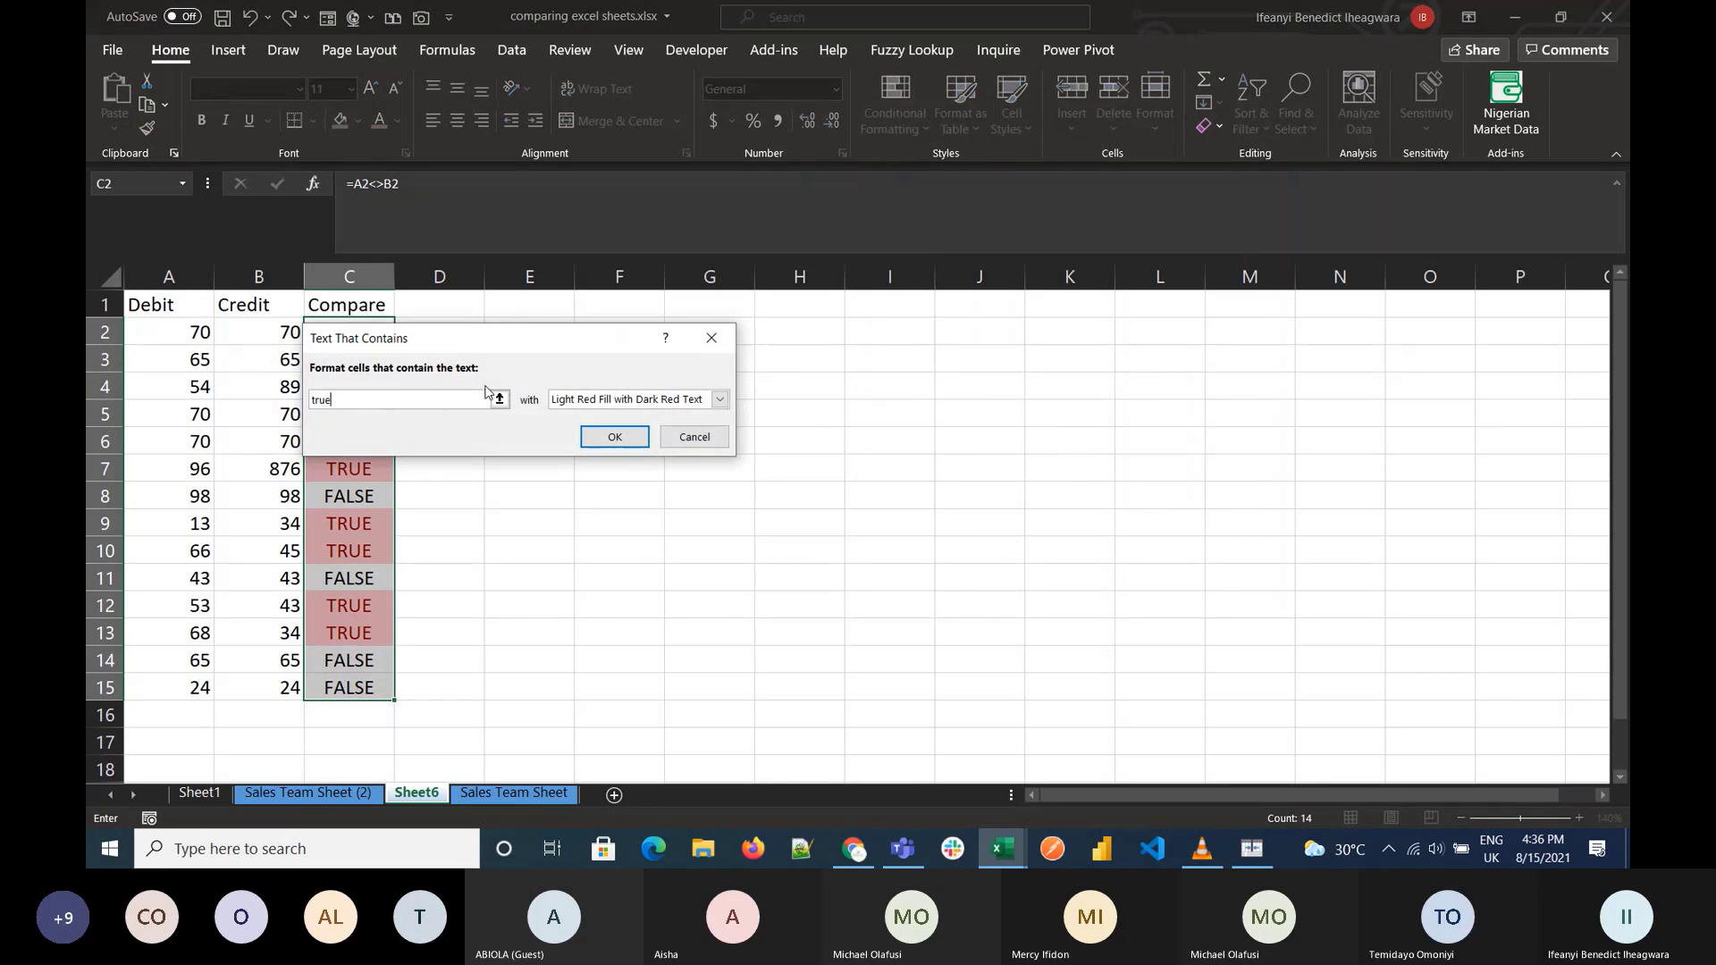
{"action": "left_click", "coordinate": [615, 436]}
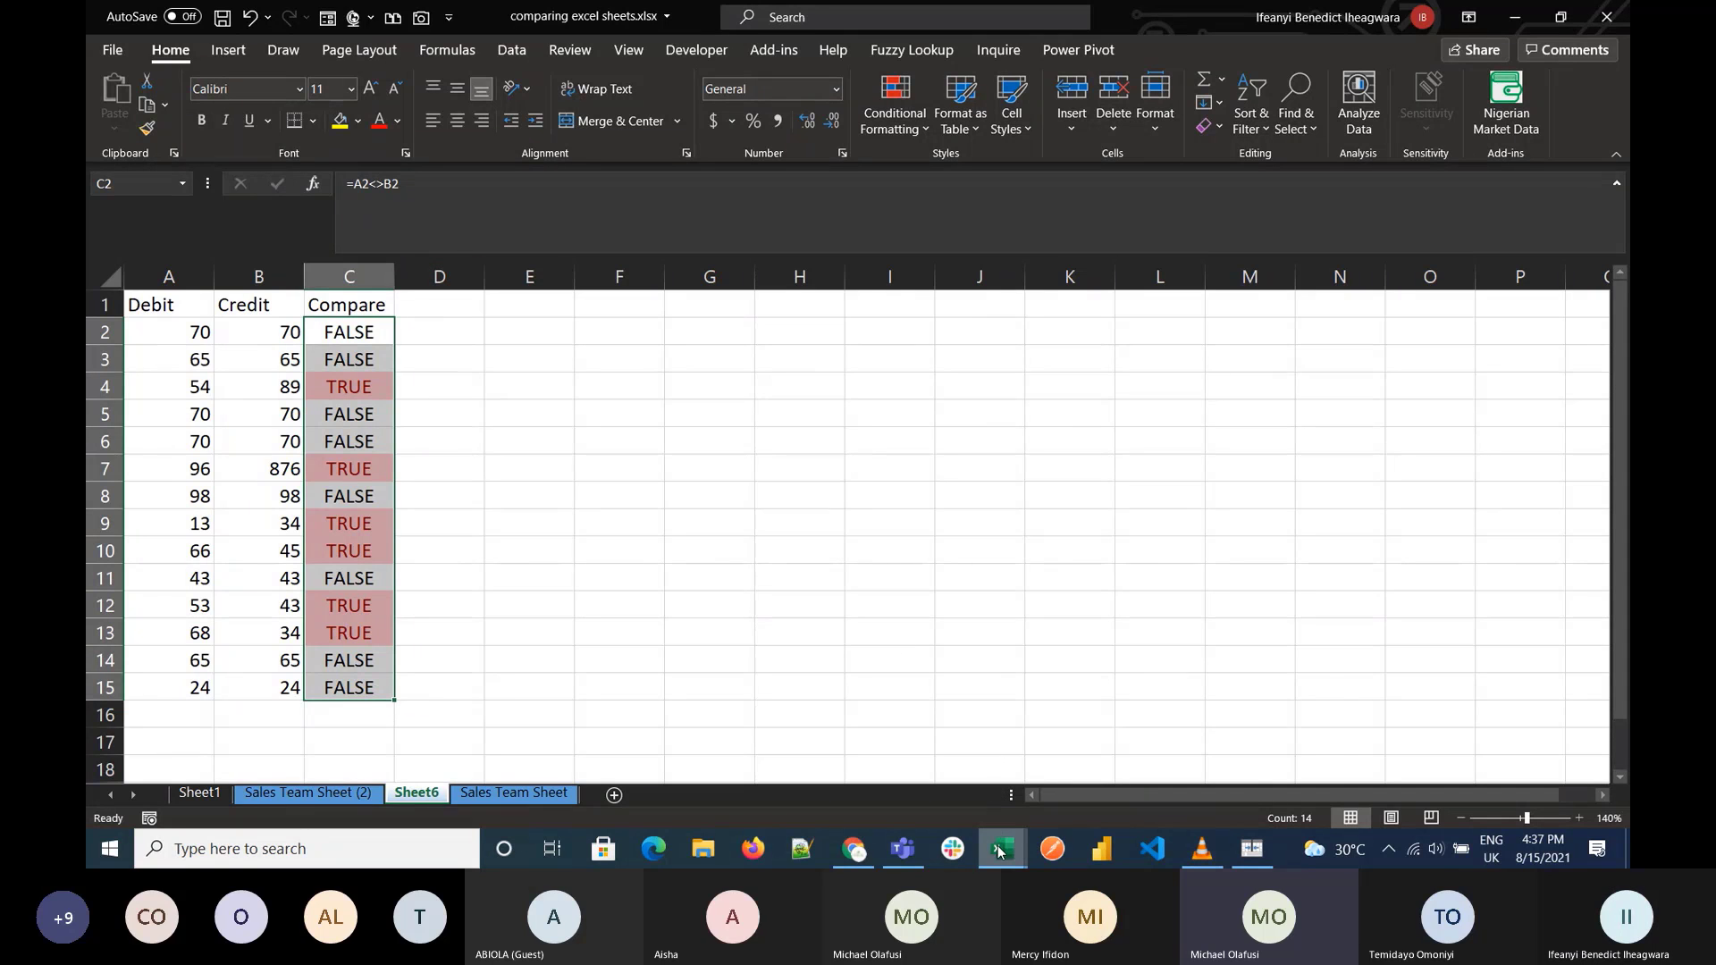
{"action": "mouse_move", "coordinate": [1003, 849]}
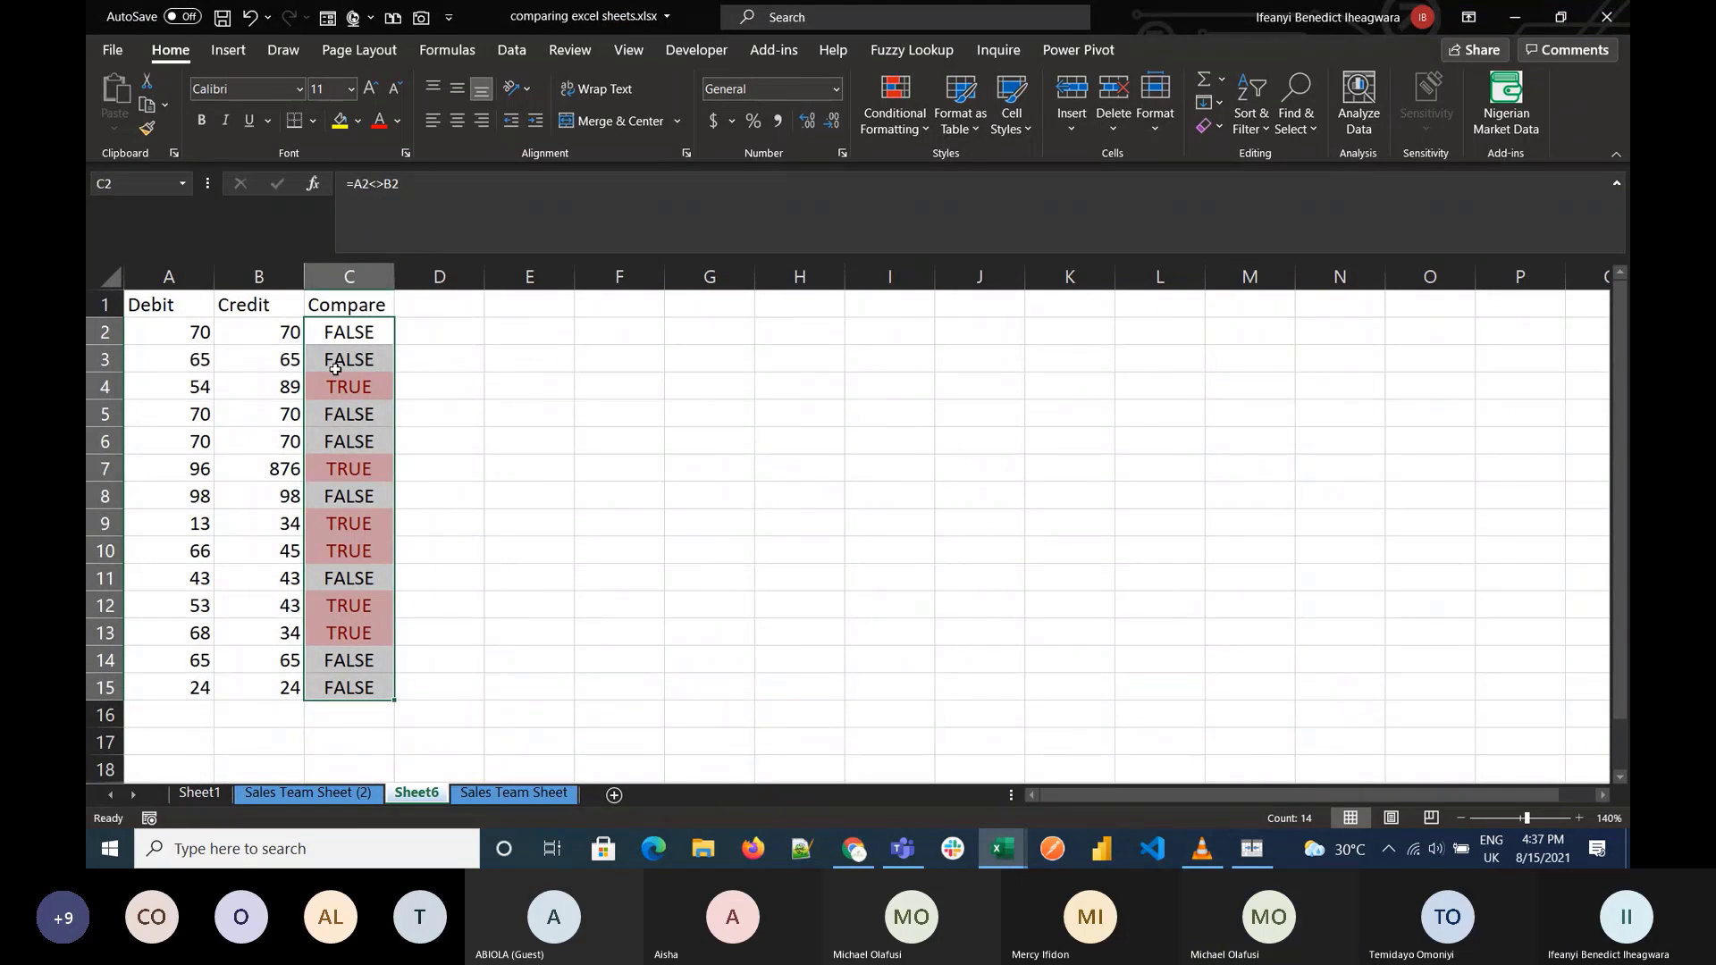
{"action": "left_click", "coordinate": [356, 799]}
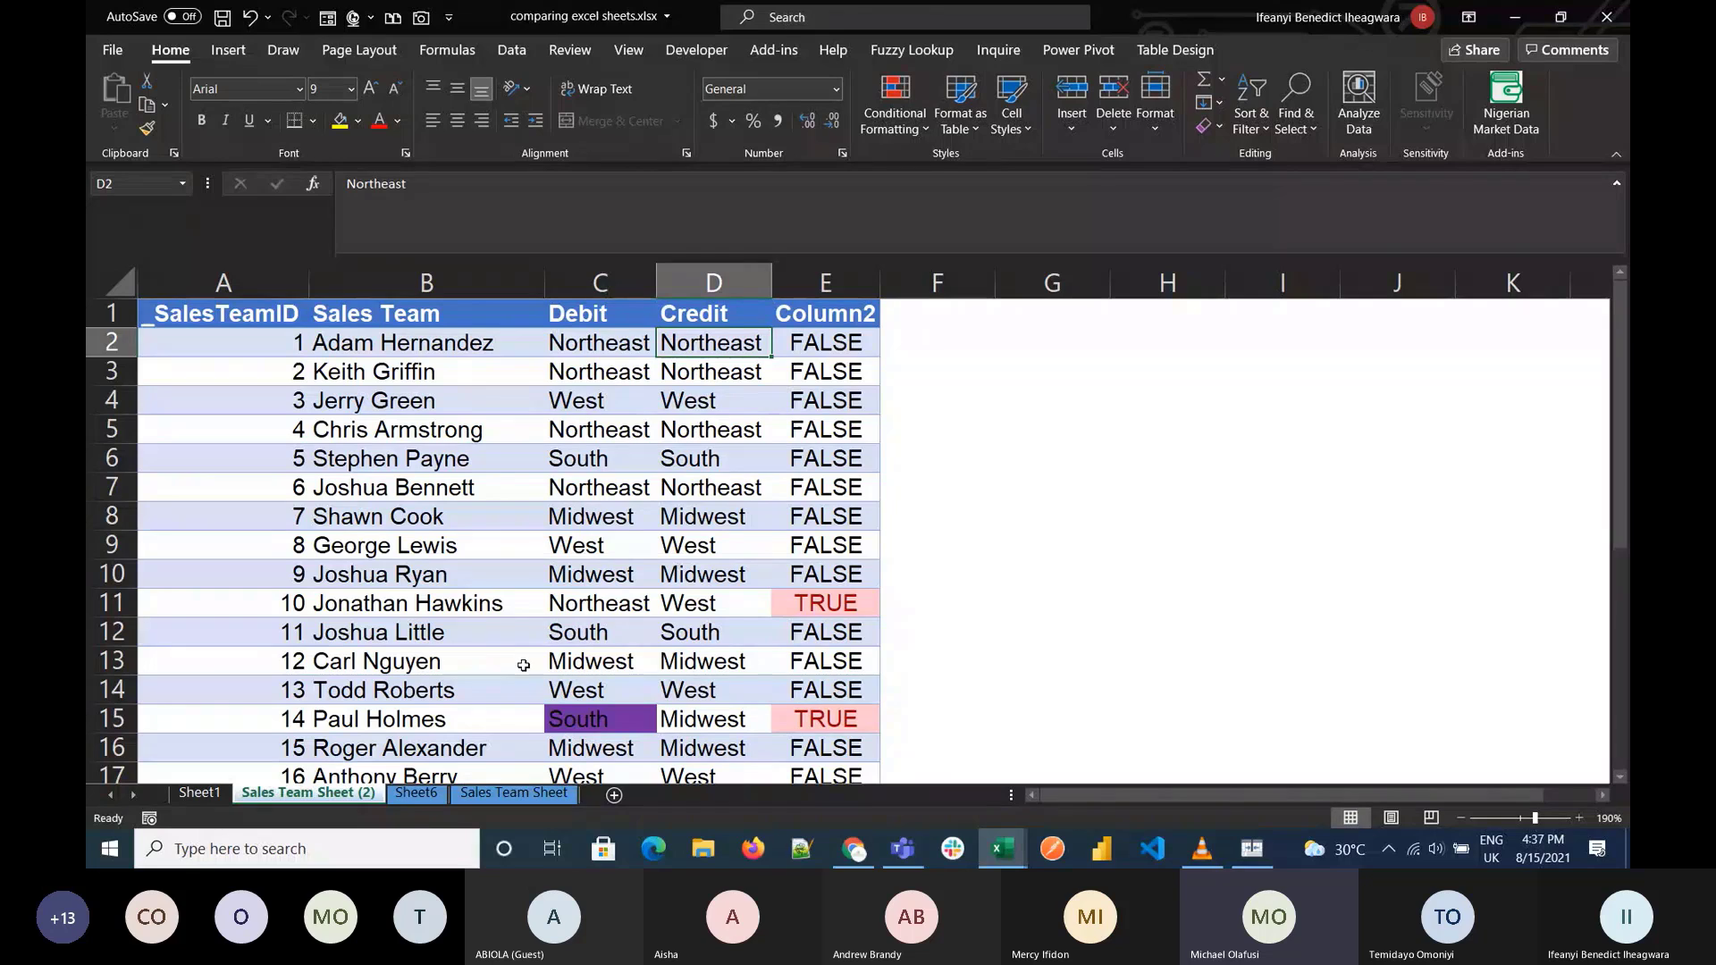
{"action": "left_click", "coordinate": [489, 793]}
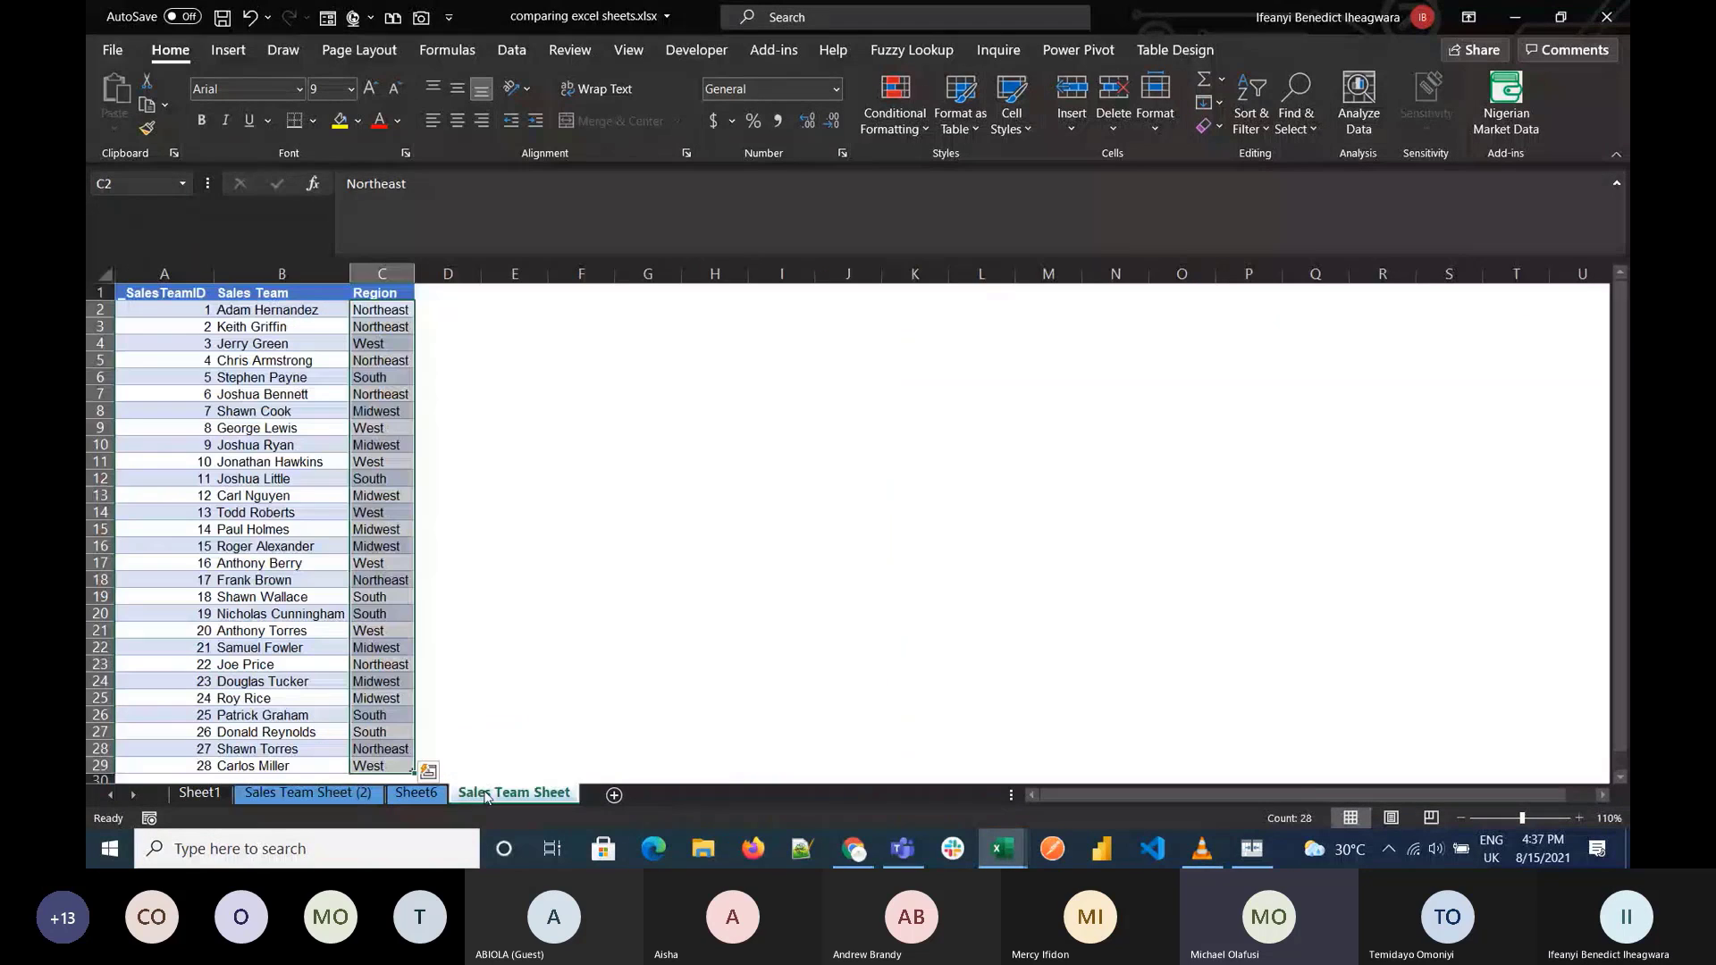
{"action": "left_click", "coordinate": [492, 662]}
{"action": "left_click", "coordinate": [420, 801]}
{"action": "left_click", "coordinate": [453, 560]}
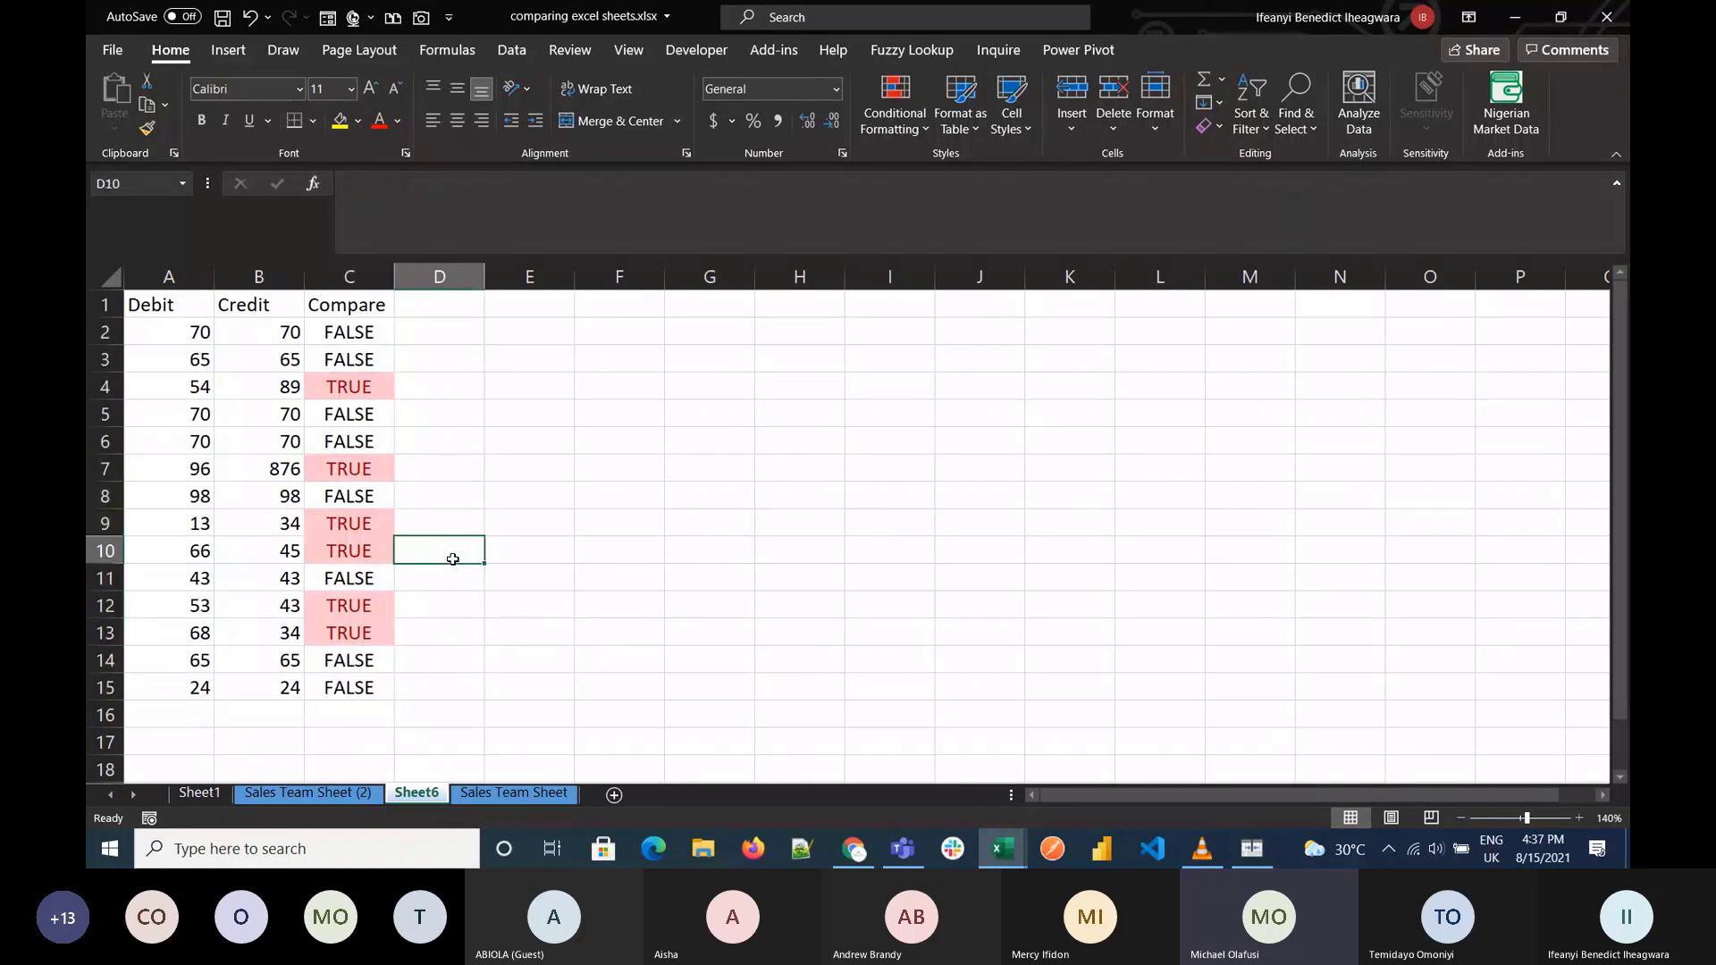
Step: Switch to the Teams meeting window and review the links posted in the meeting chat
{"action": "left_click", "coordinate": [896, 845]}
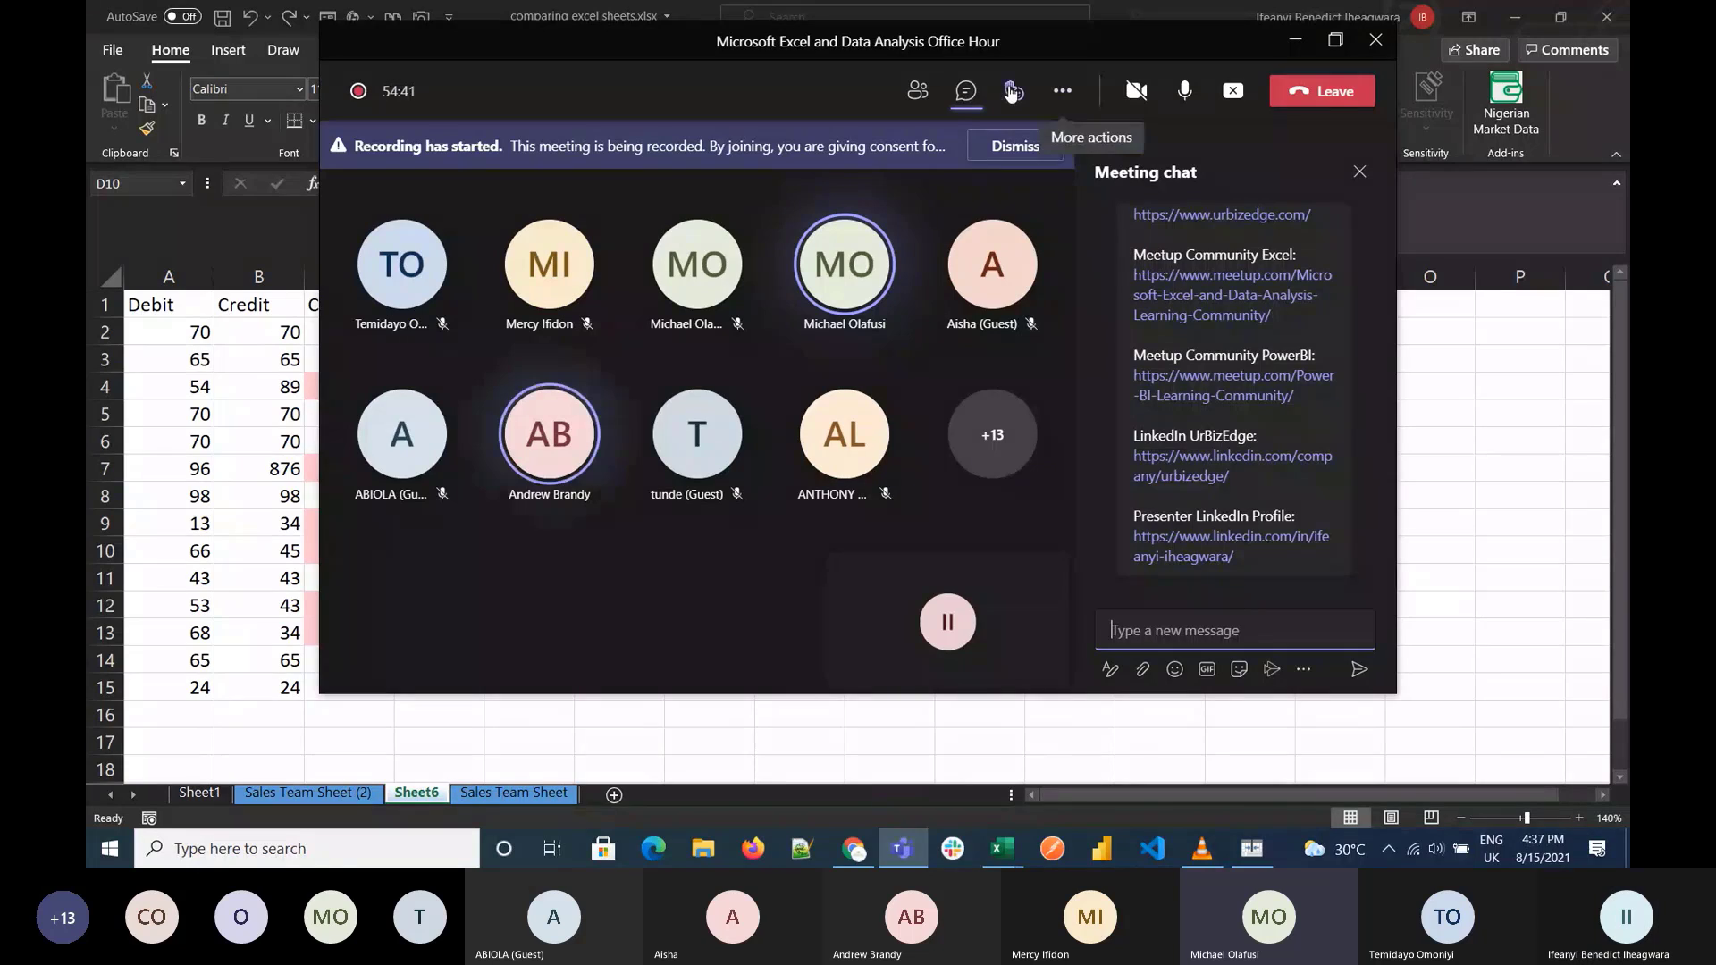
{"action": "scroll", "coordinate": [1197, 330], "scroll_direction": "up", "scroll_amount": 5}
{"action": "scroll", "coordinate": [1198, 330], "scroll_direction": "down", "scroll_amount": 8}
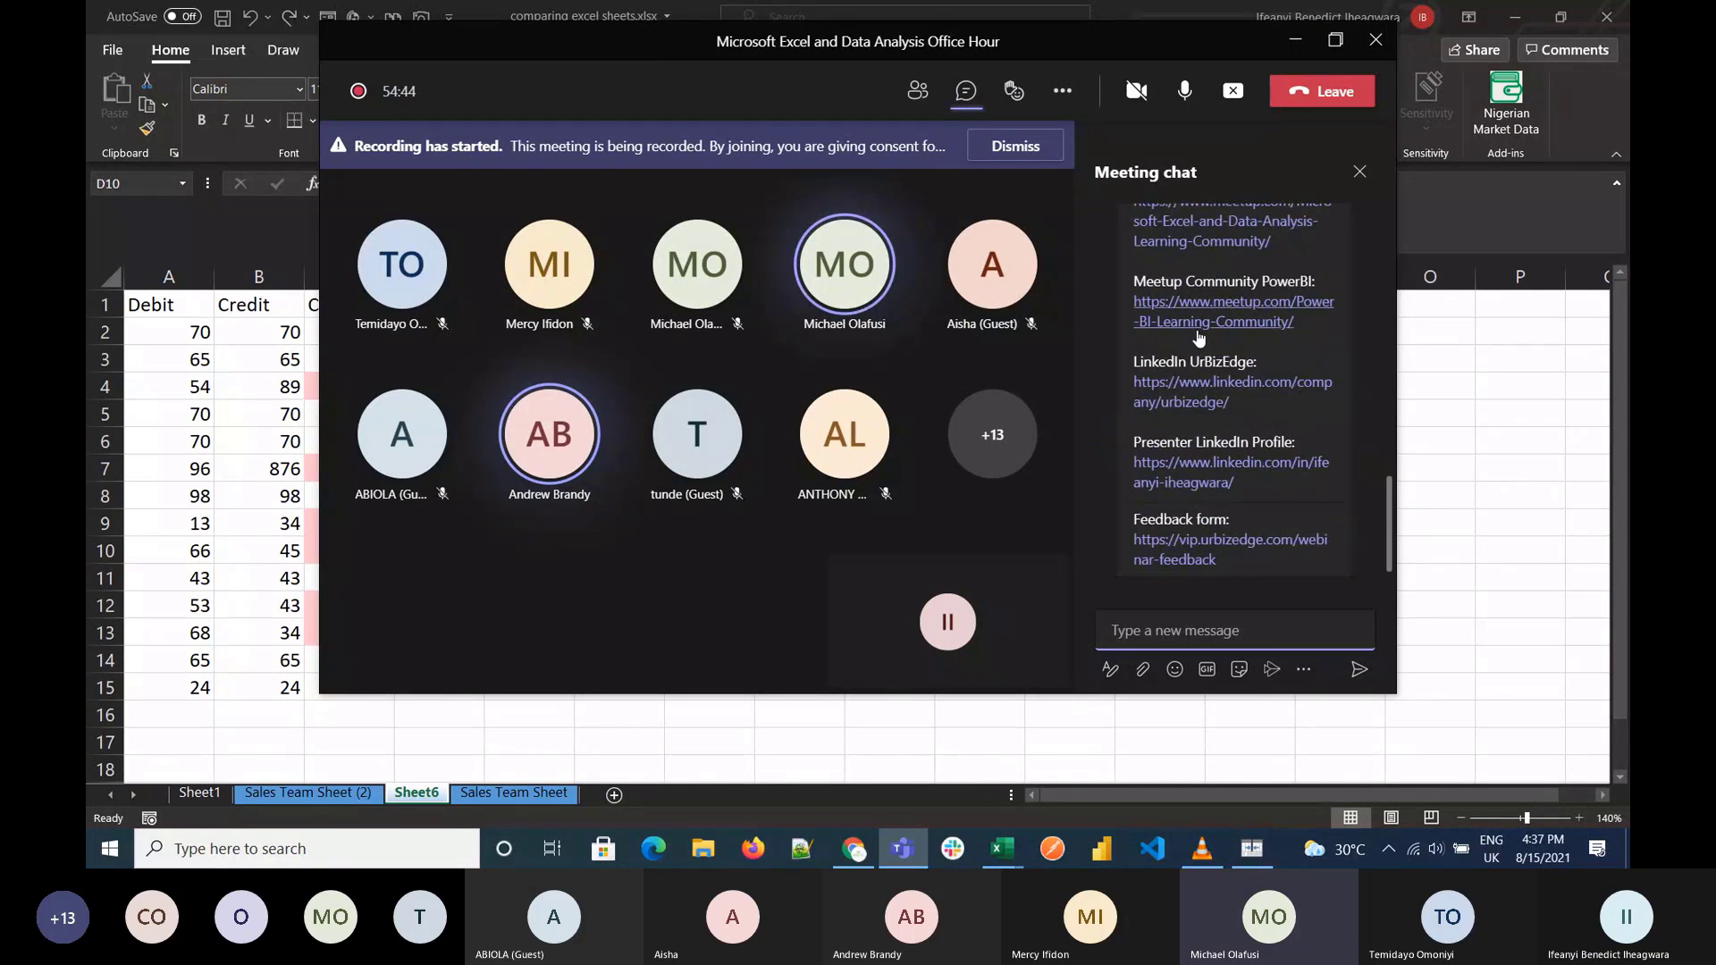
{"action": "scroll", "coordinate": [1198, 330], "scroll_direction": "up", "scroll_amount": 3}
{"action": "scroll", "coordinate": [1198, 330], "scroll_direction": "down", "scroll_amount": 3}
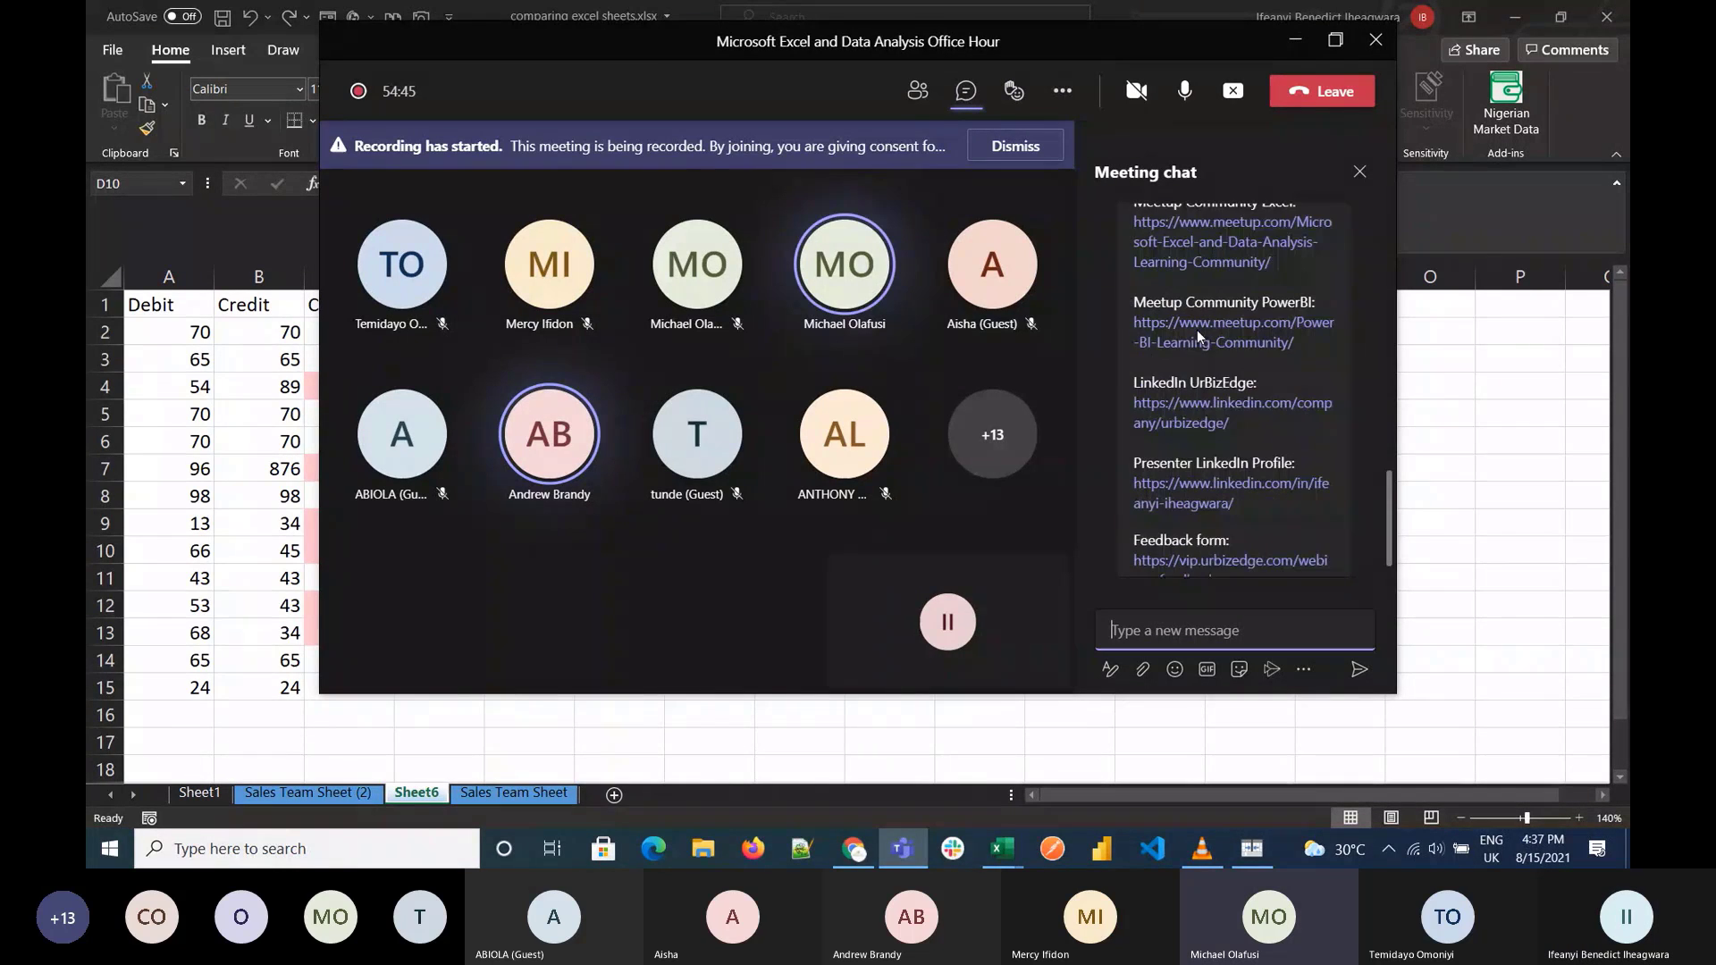
{"action": "key", "text": "alt+Tab"}
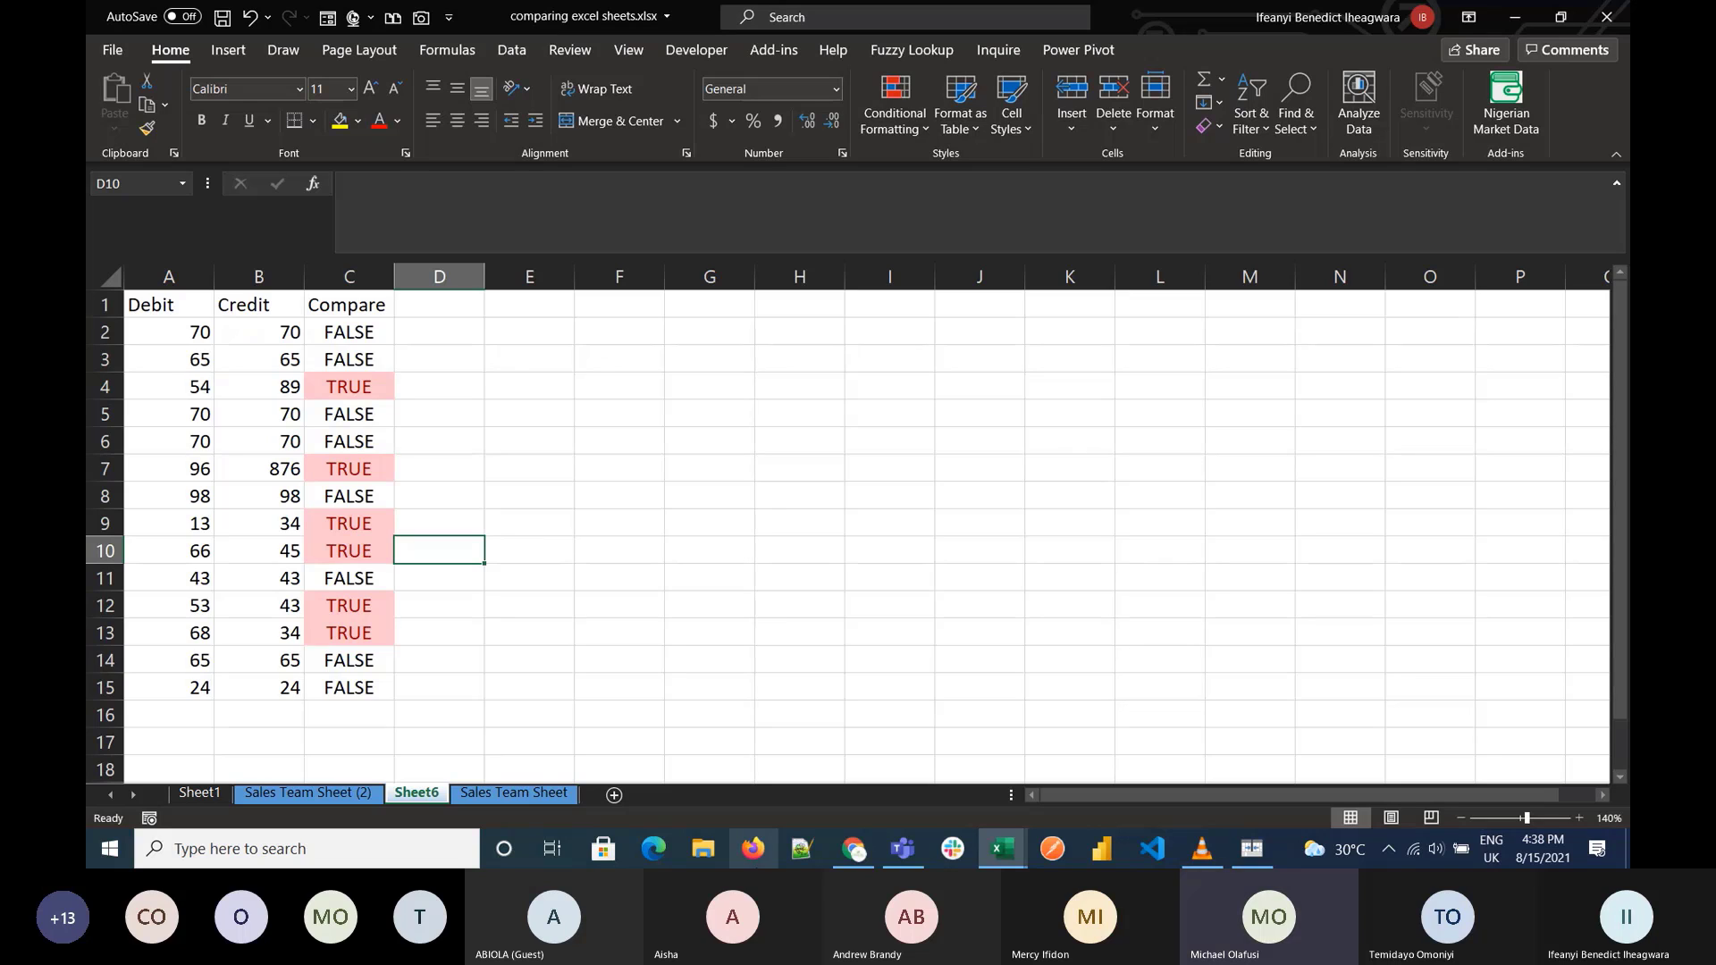
{"action": "left_click", "coordinate": [920, 858]}
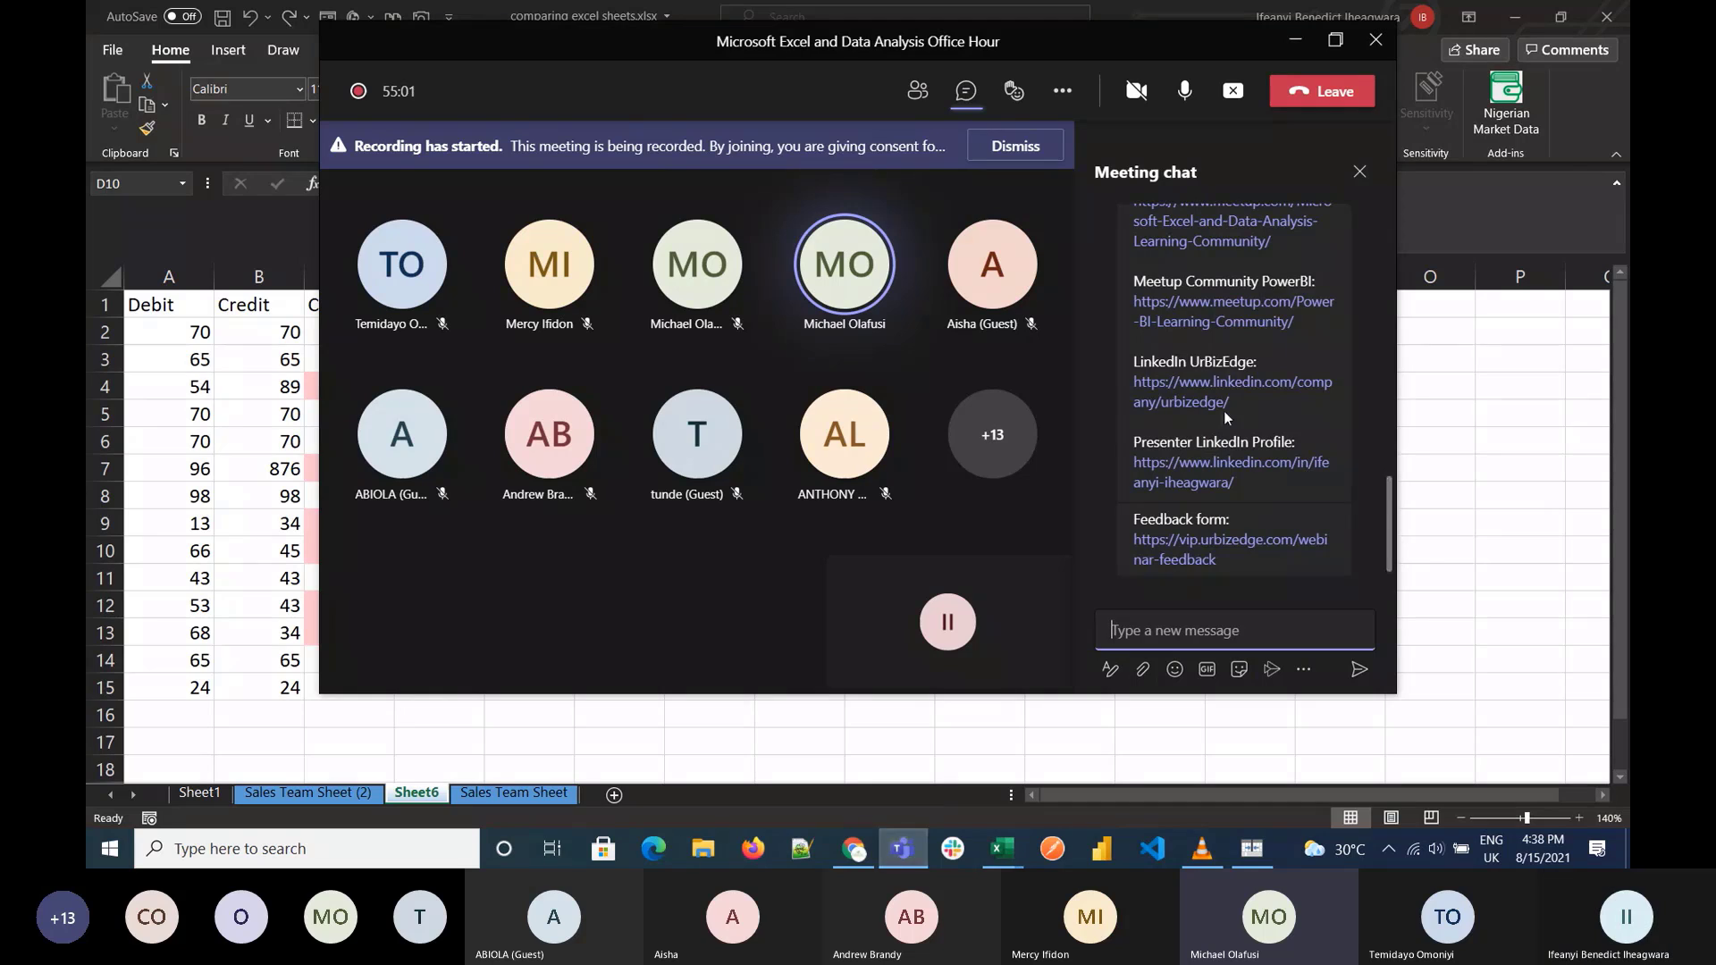
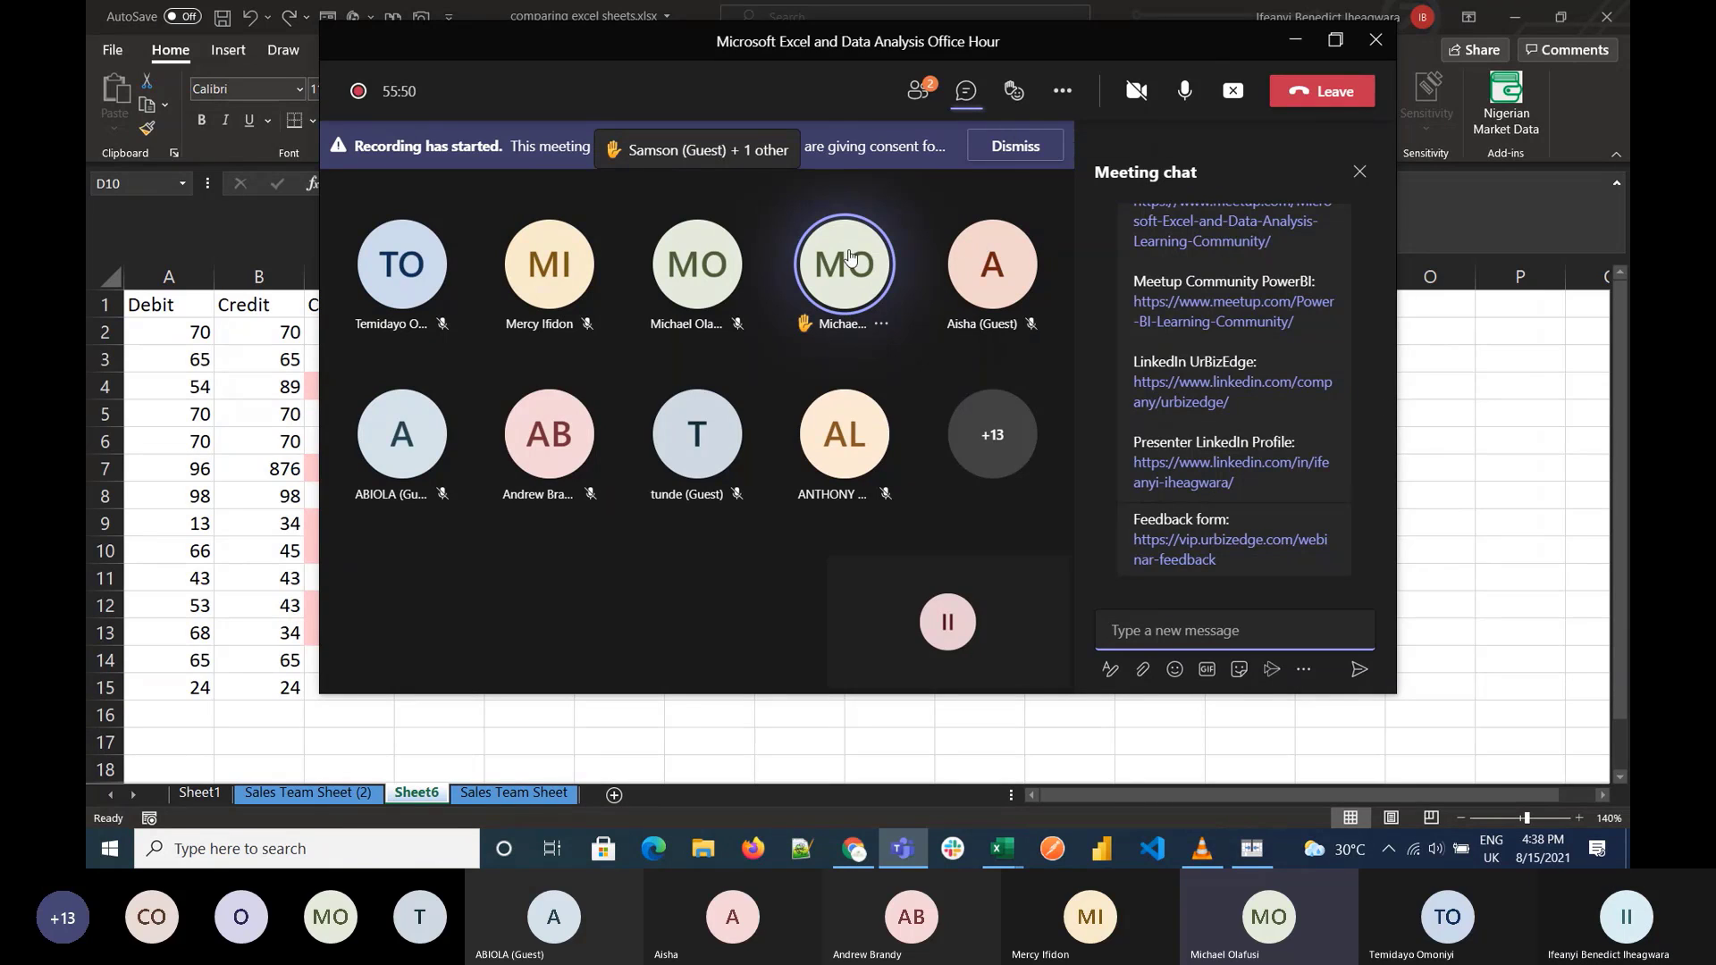
Step: Send the message Hi in the meeting chat and show the list of participants
{"action": "left_click", "coordinate": [918, 90]}
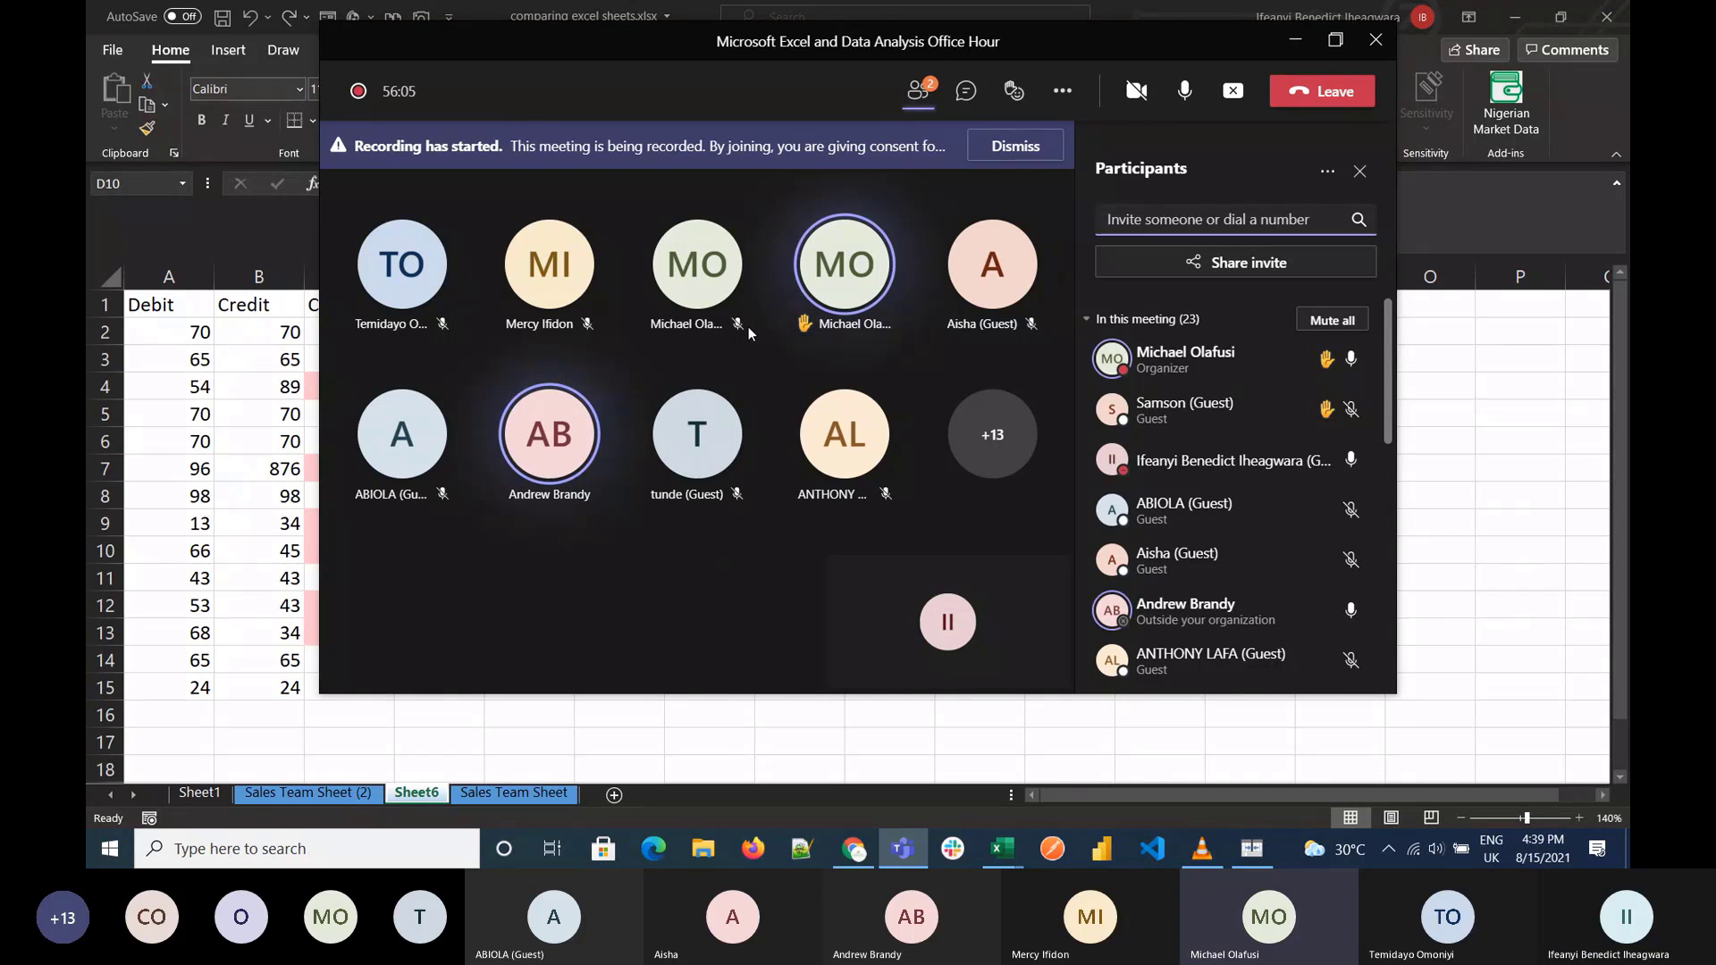
{"action": "left_click", "coordinate": [965, 90]}
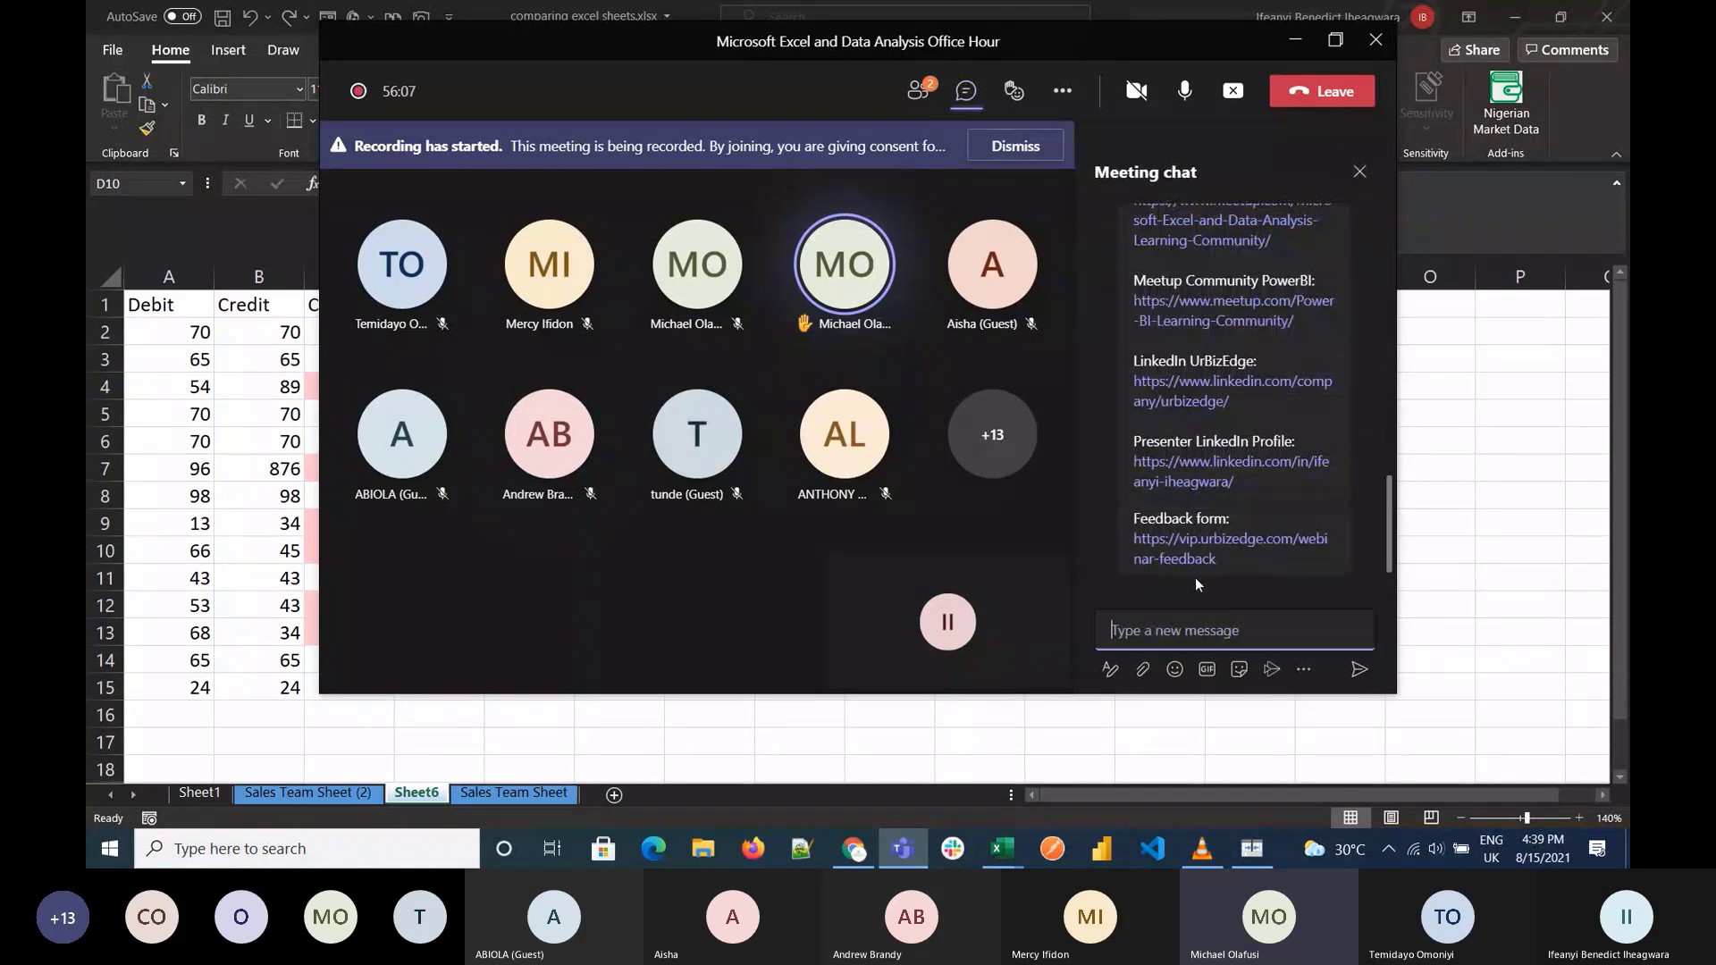
{"action": "left_click", "coordinate": [1205, 629]}
{"action": "type", "text": "J"}
{"action": "key", "text": "BackSpace"}
{"action": "type", "text": "Hi"}
{"action": "key", "text": "Return"}
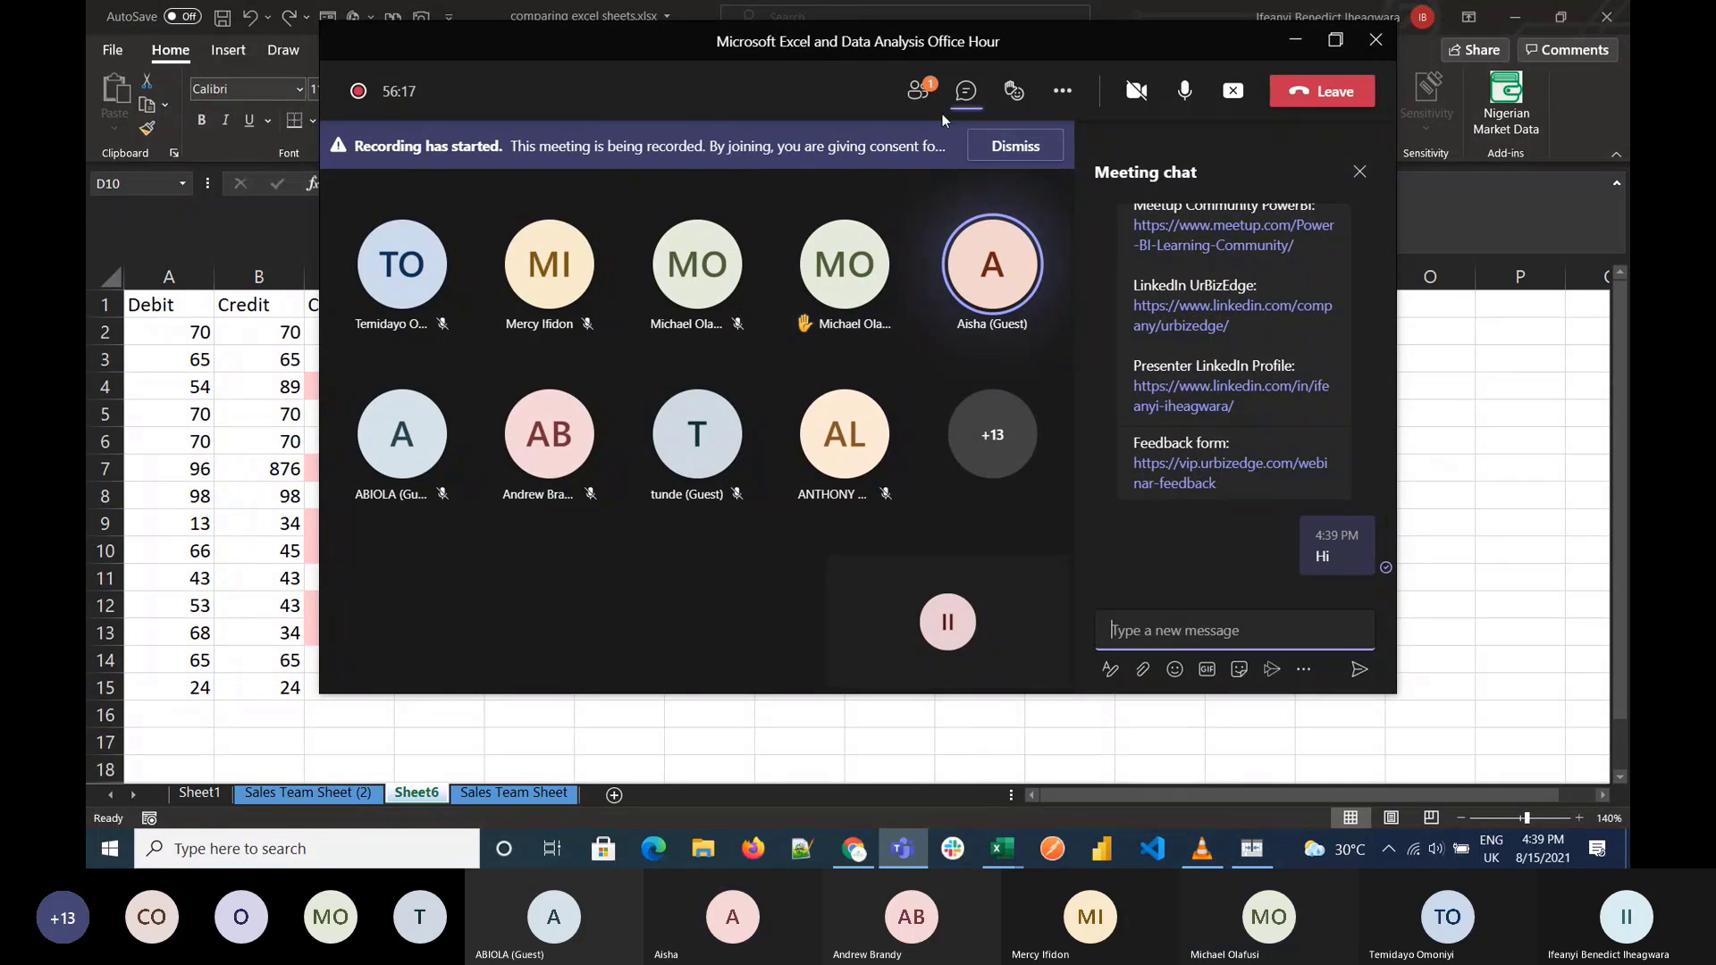
{"action": "left_click", "coordinate": [920, 92]}
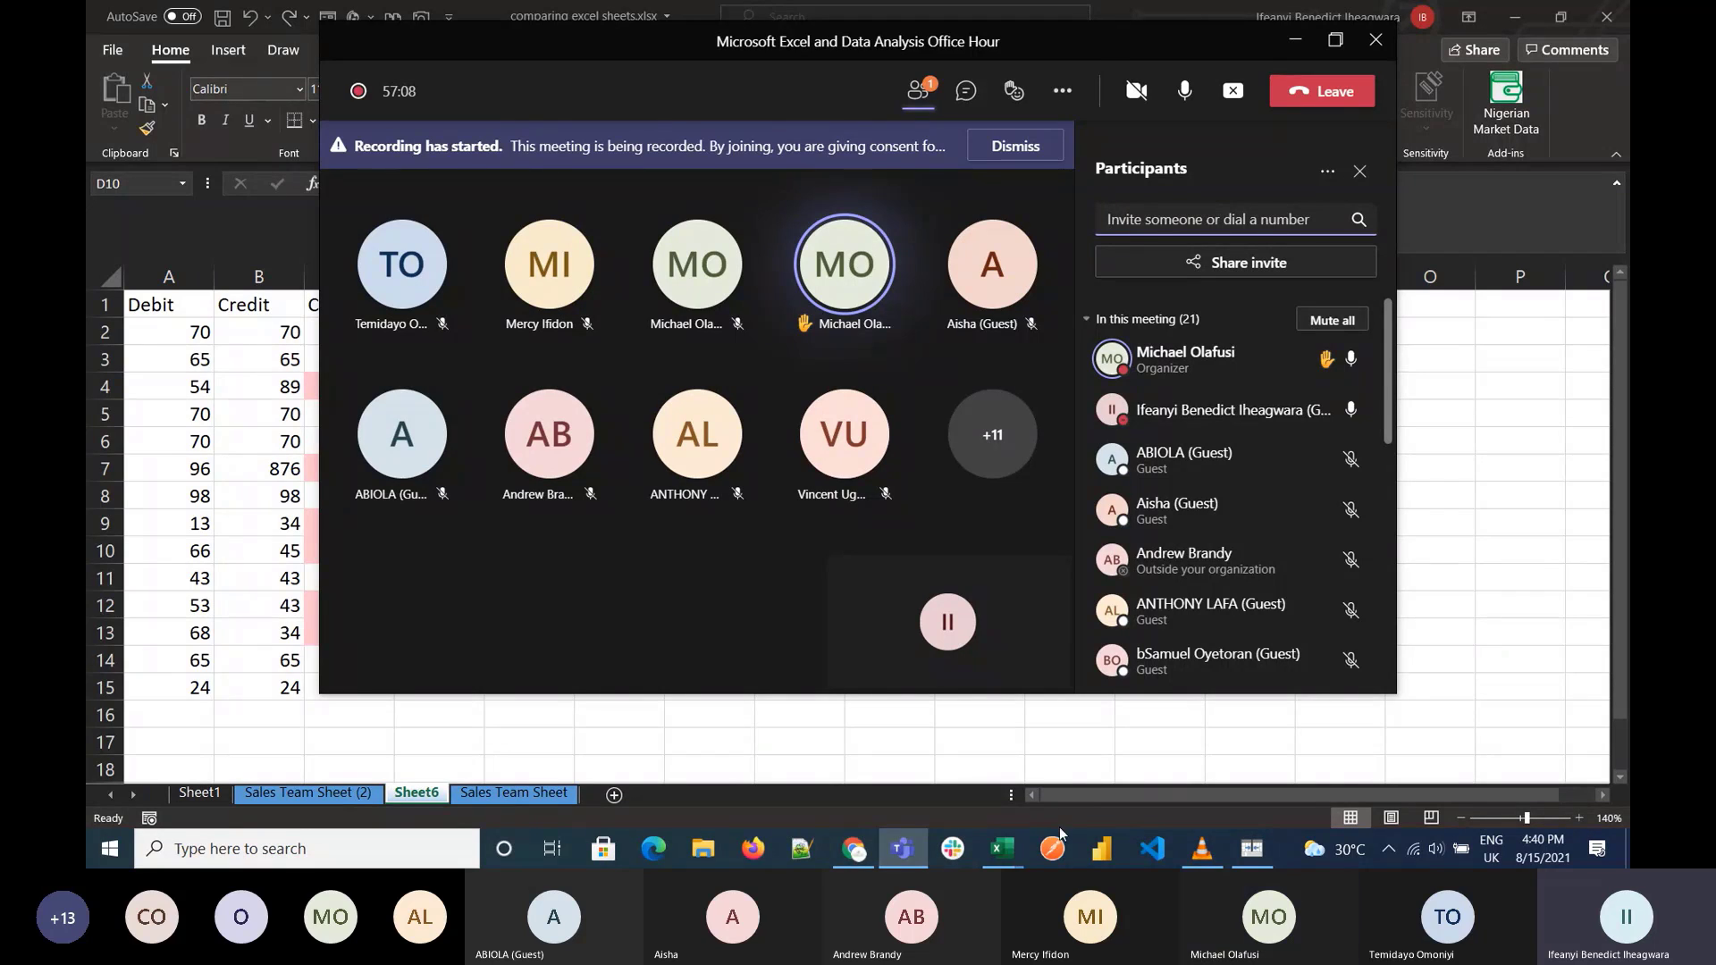
Step: Switch to Book1.xlsx in Excel and move its Second Copy sheet into comparing excel sheets.xlsx, before Sheet1
{"action": "mouse_move", "coordinate": [987, 845]}
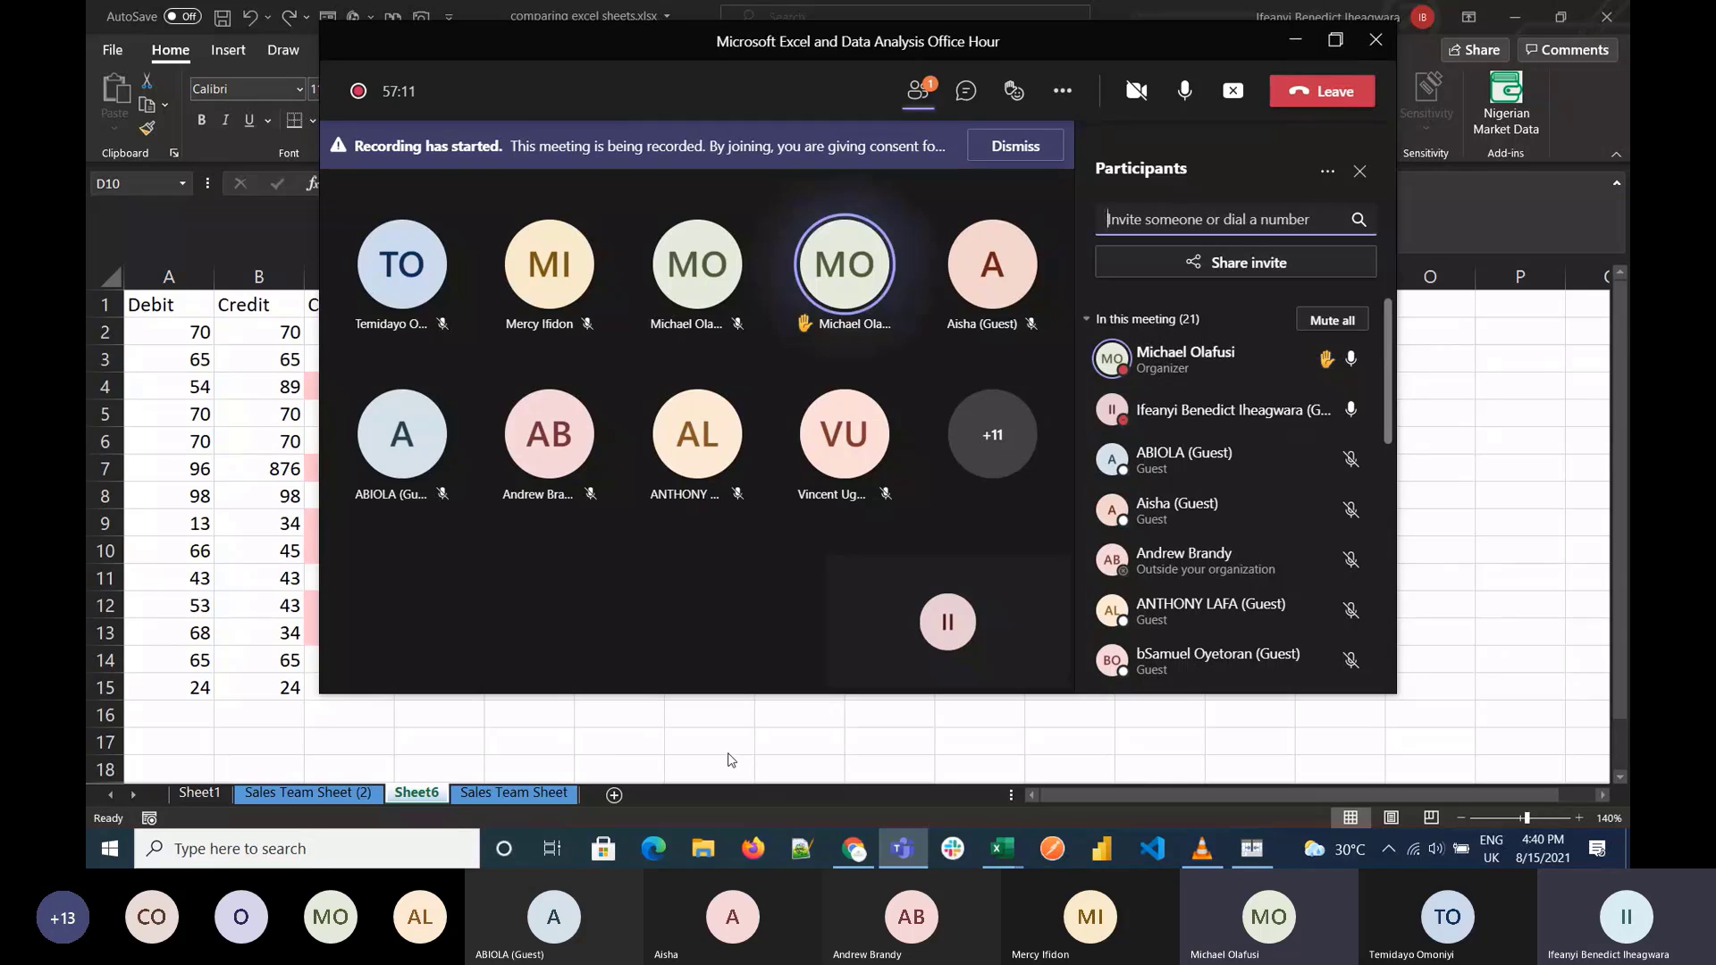
{"action": "left_click", "coordinate": [1000, 850]}
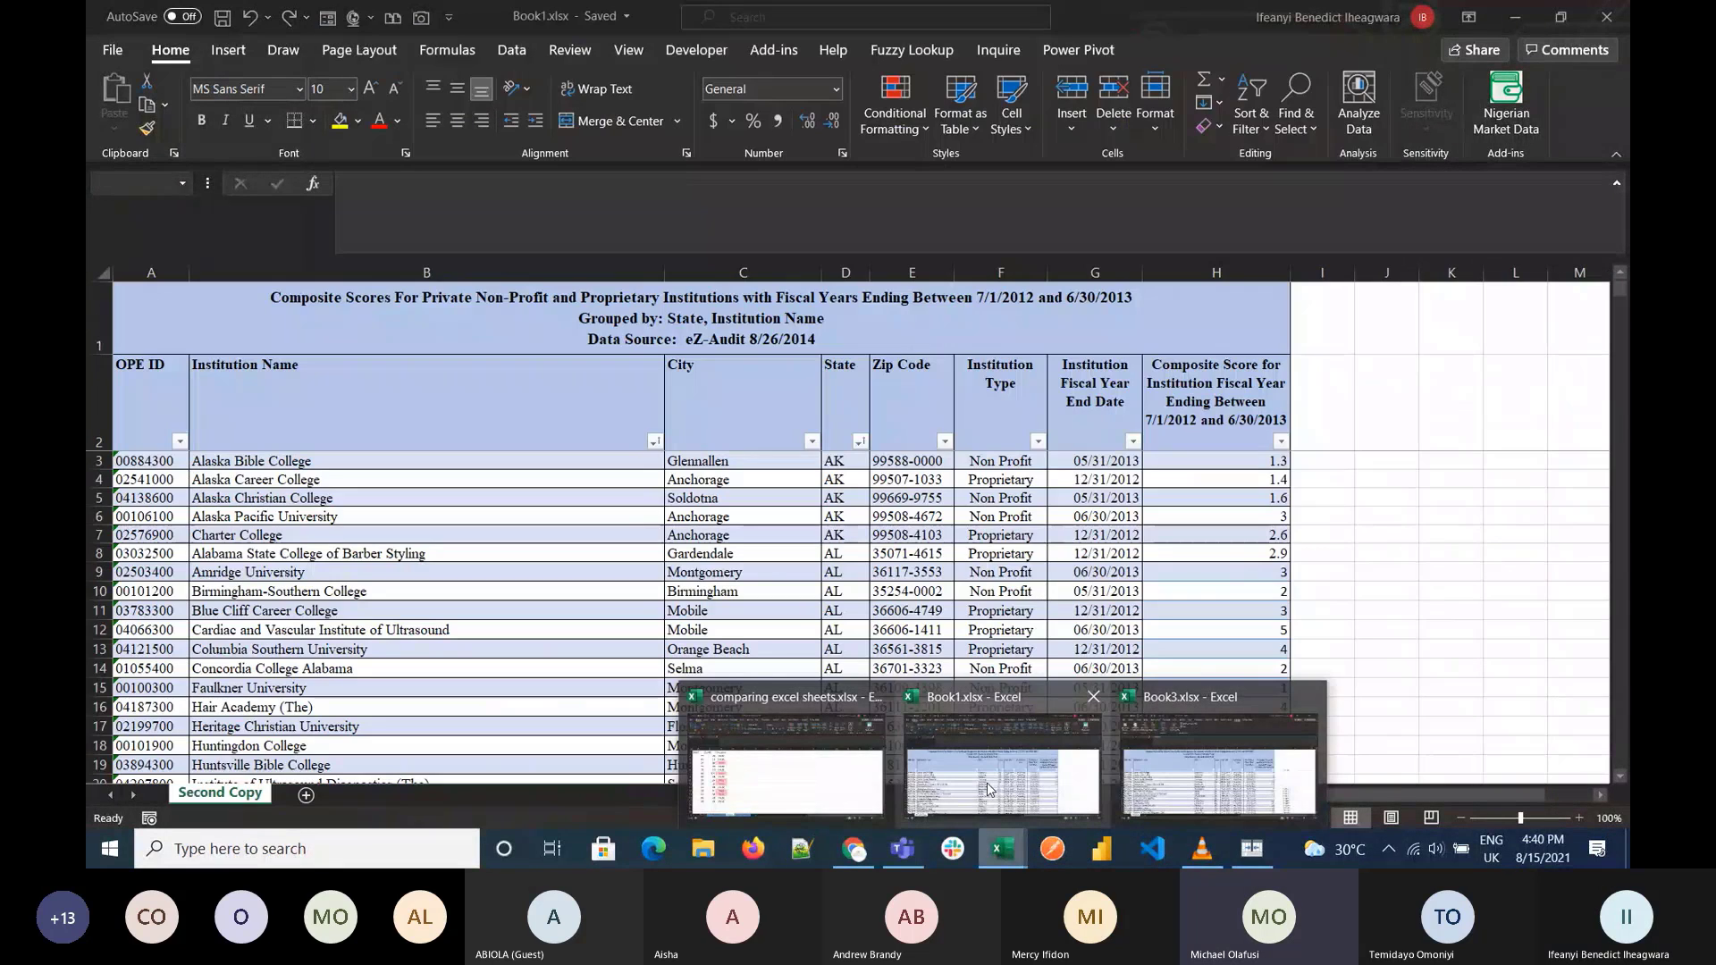
{"action": "left_click", "coordinate": [987, 786]}
{"action": "right_click", "coordinate": [221, 793]}
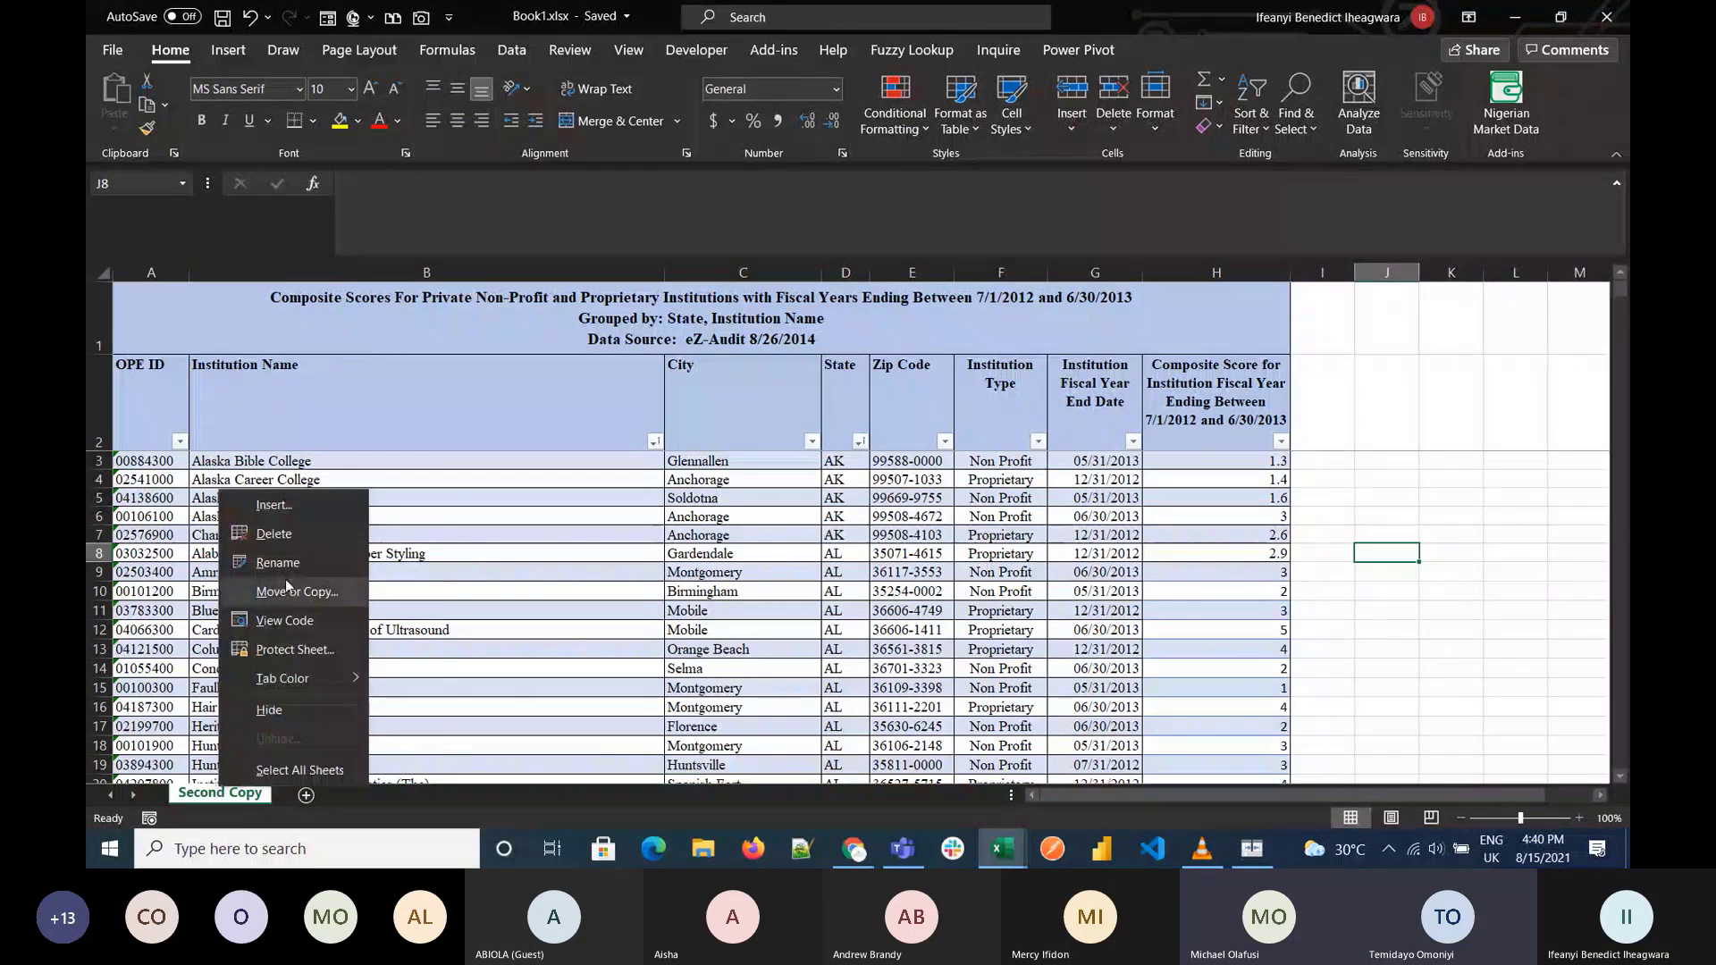
{"action": "left_click", "coordinate": [286, 580]}
{"action": "left_click", "coordinate": [358, 547]}
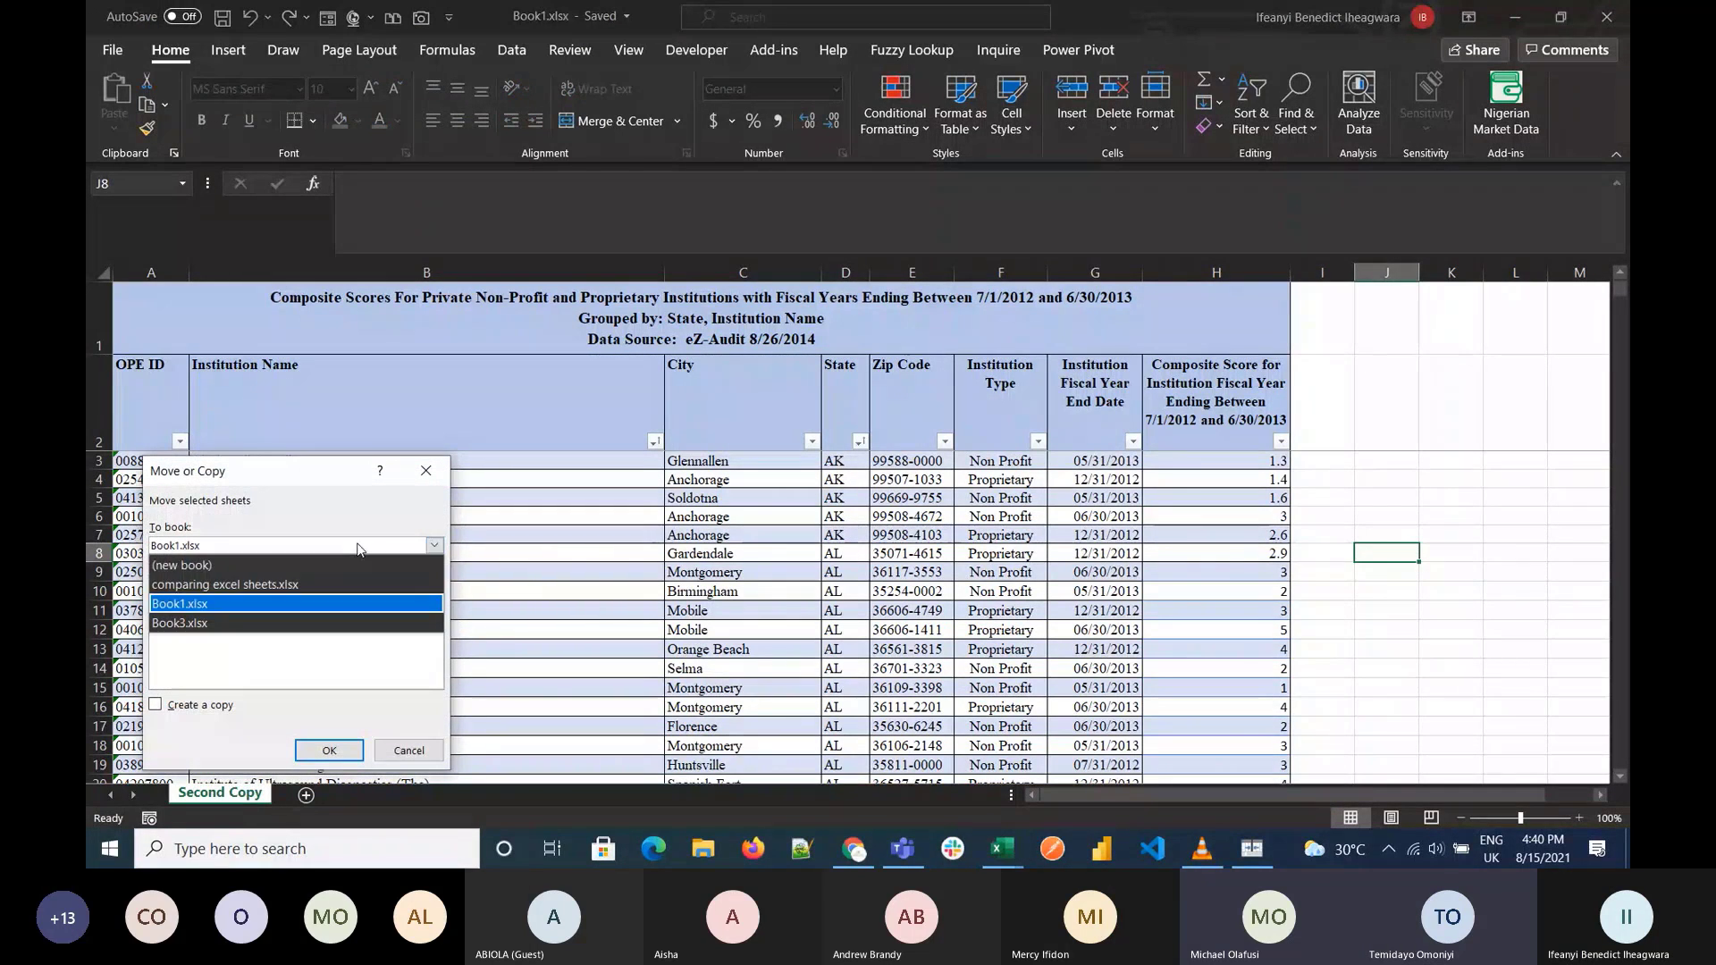
{"action": "left_click", "coordinate": [302, 586]}
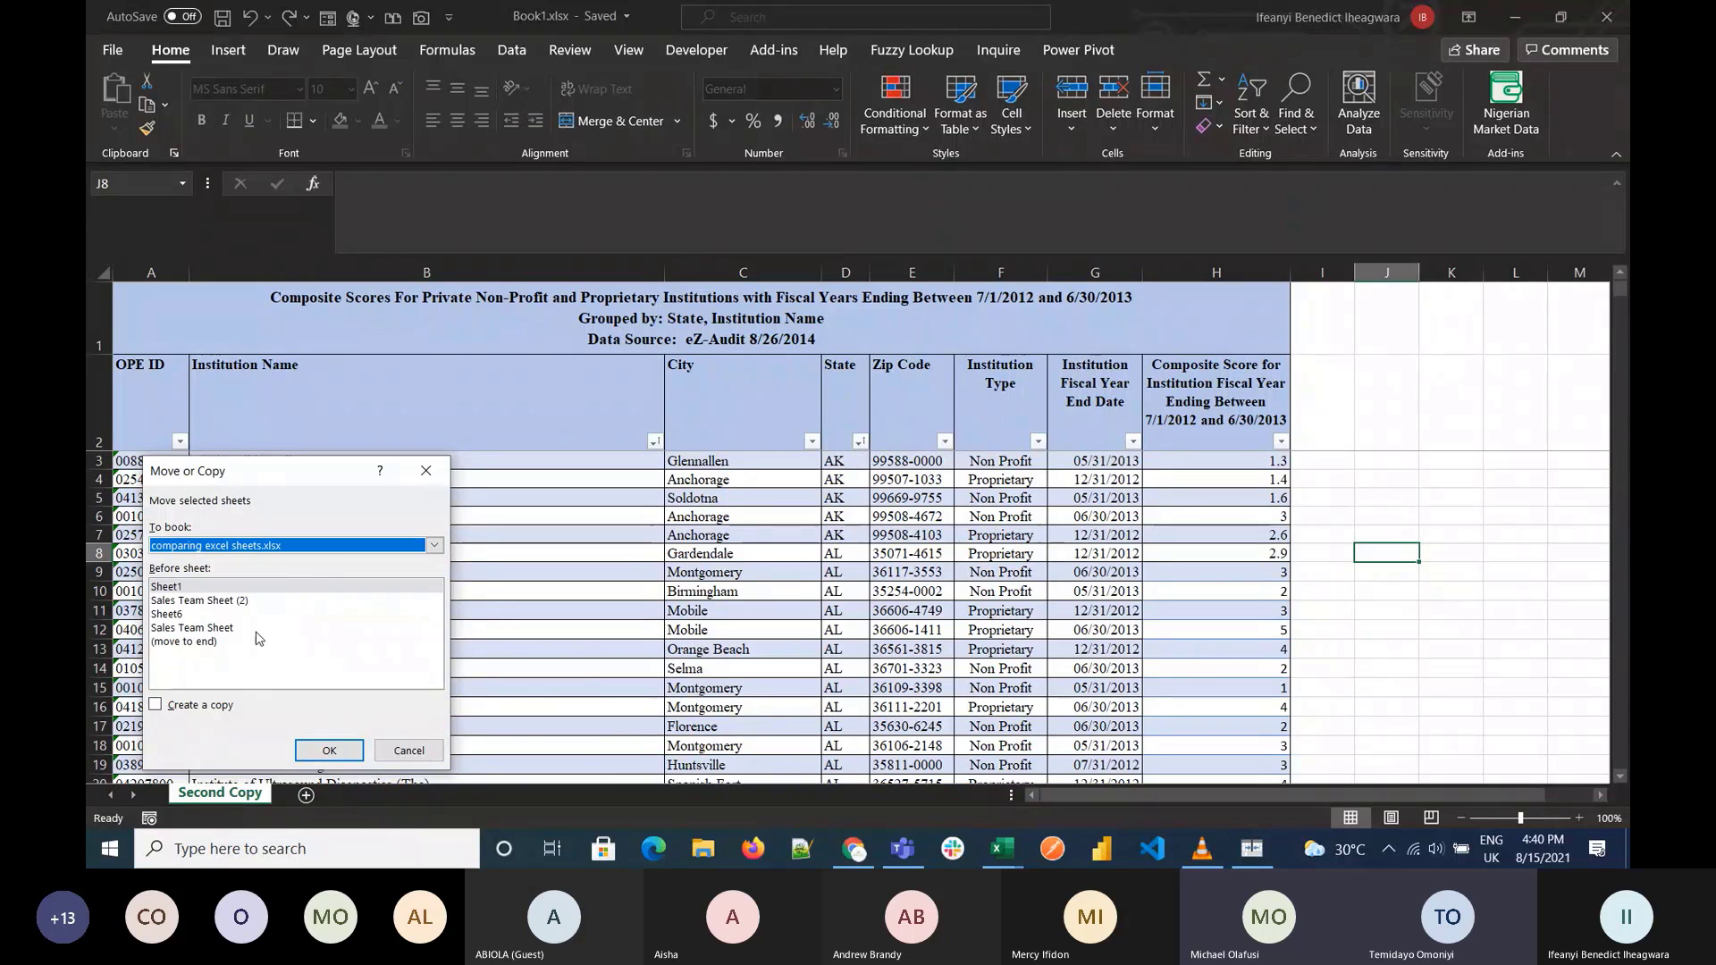
{"action": "left_click", "coordinate": [327, 751]}
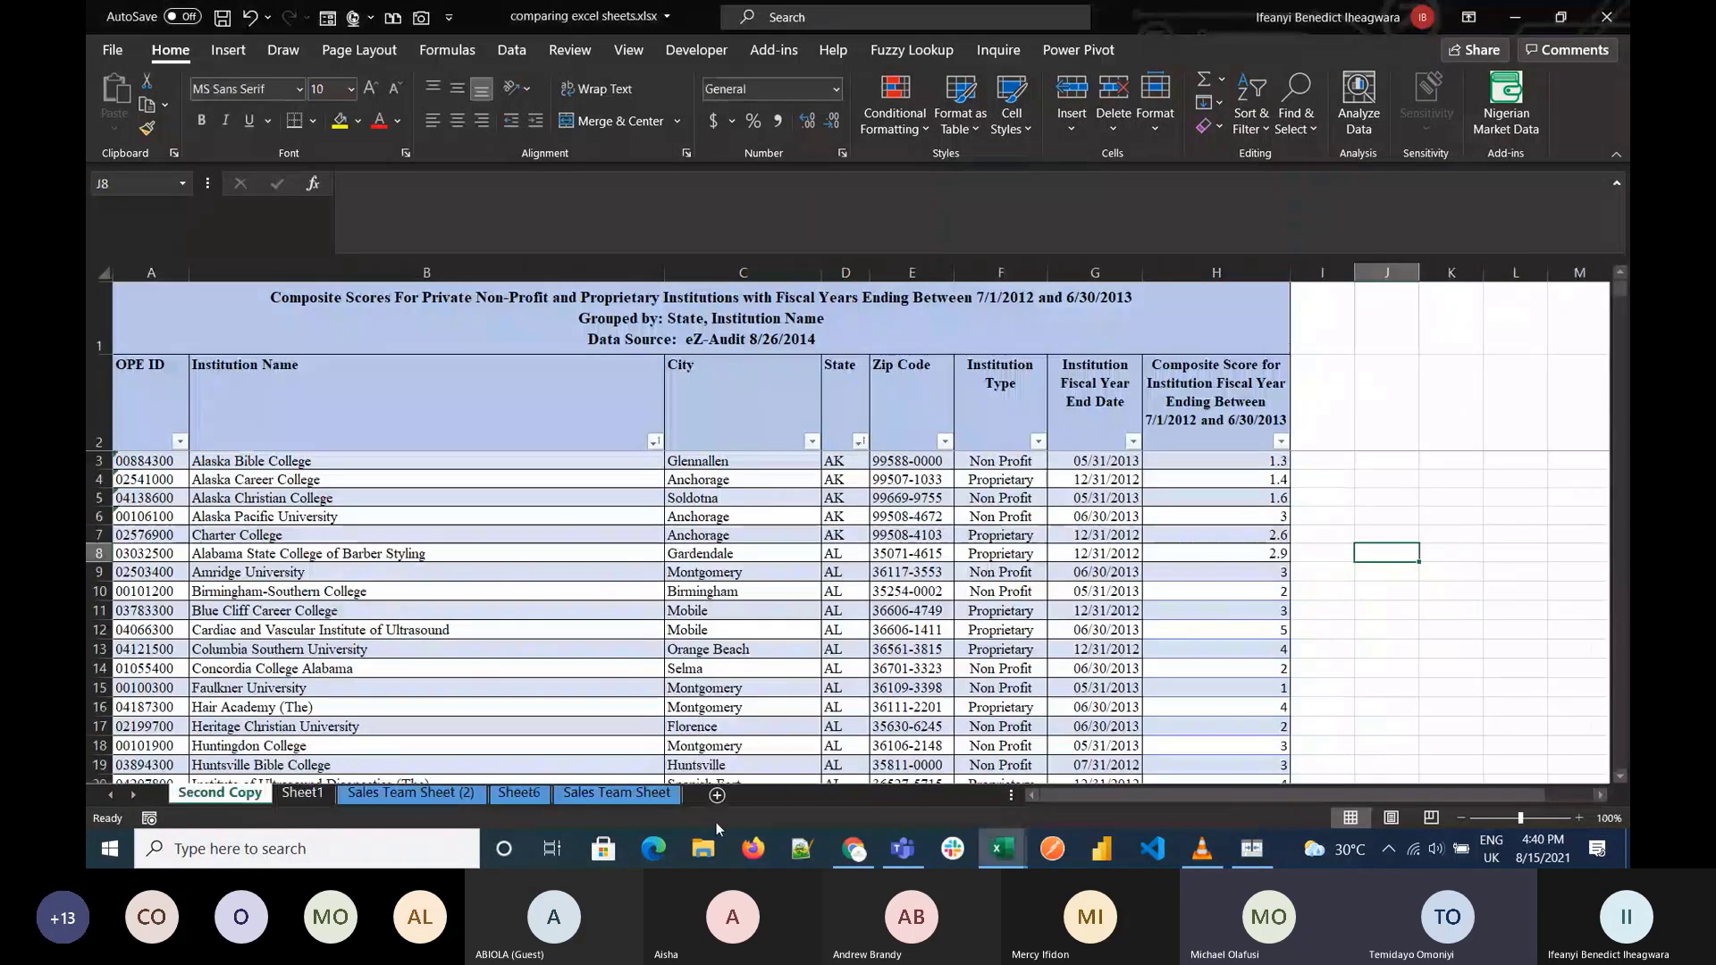
Step: Move the Original sheet from Book3.xlsx into comparing excel sheets.xlsx, before the Second Copy sheet
{"action": "mouse_move", "coordinate": [1002, 849]}
{"action": "left_click", "coordinate": [1099, 784]}
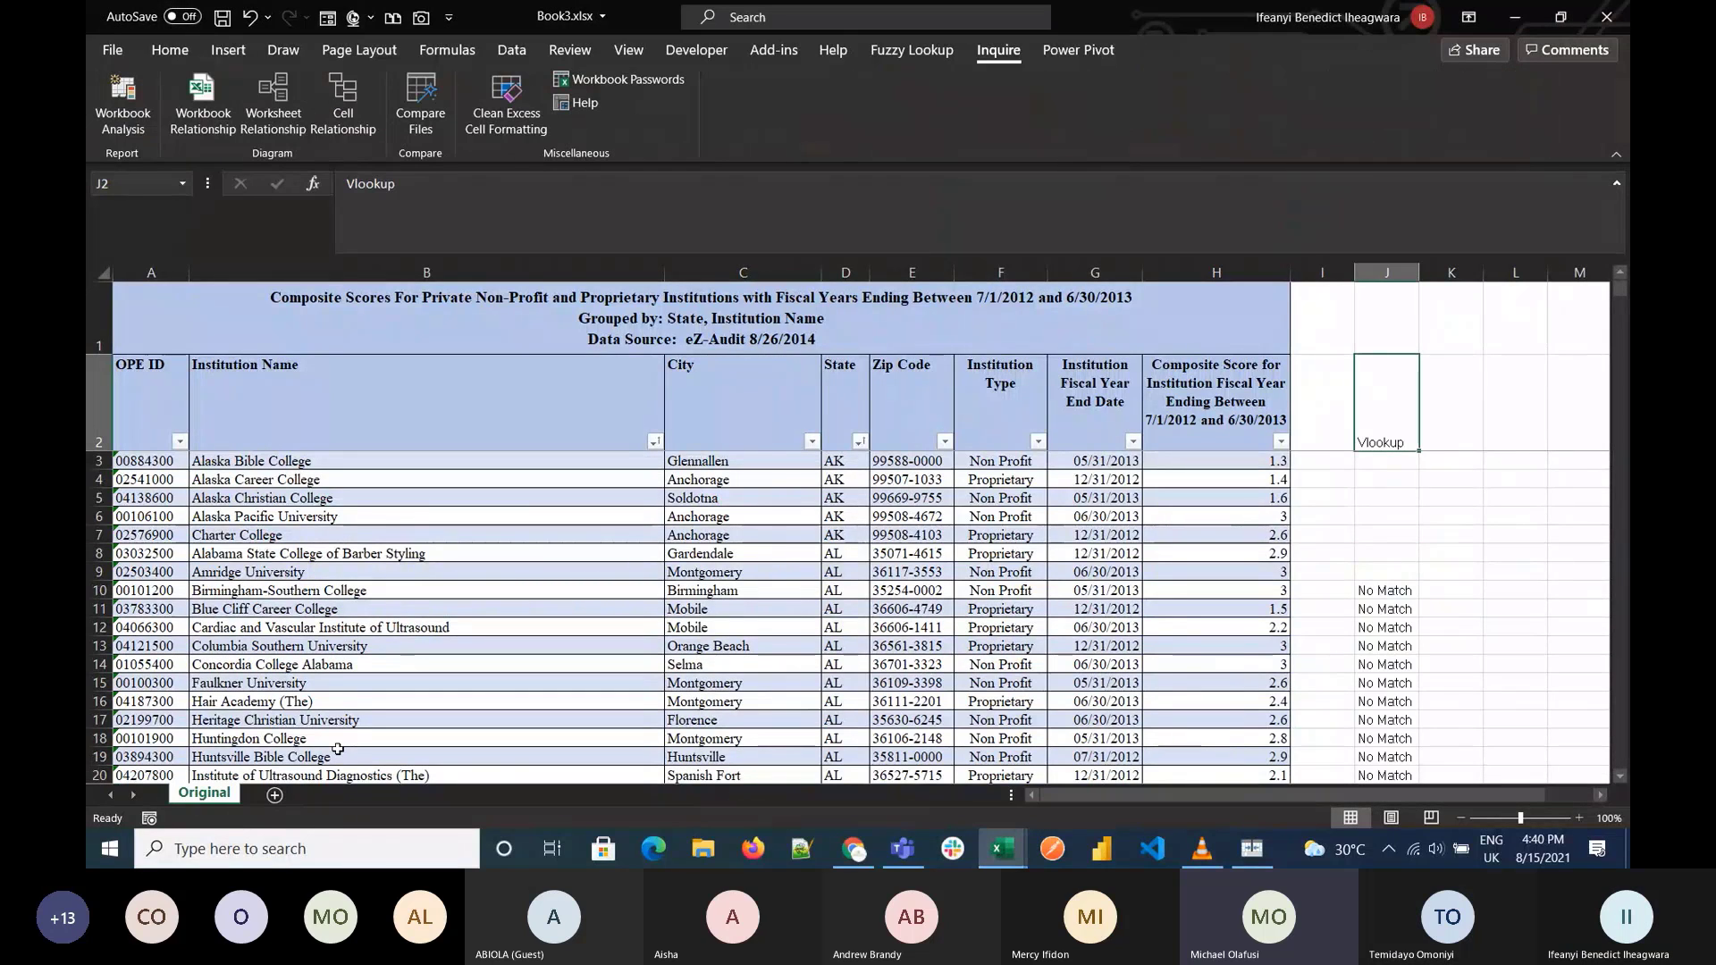
{"action": "right_click", "coordinate": [204, 792]}
{"action": "left_click", "coordinate": [311, 603]}
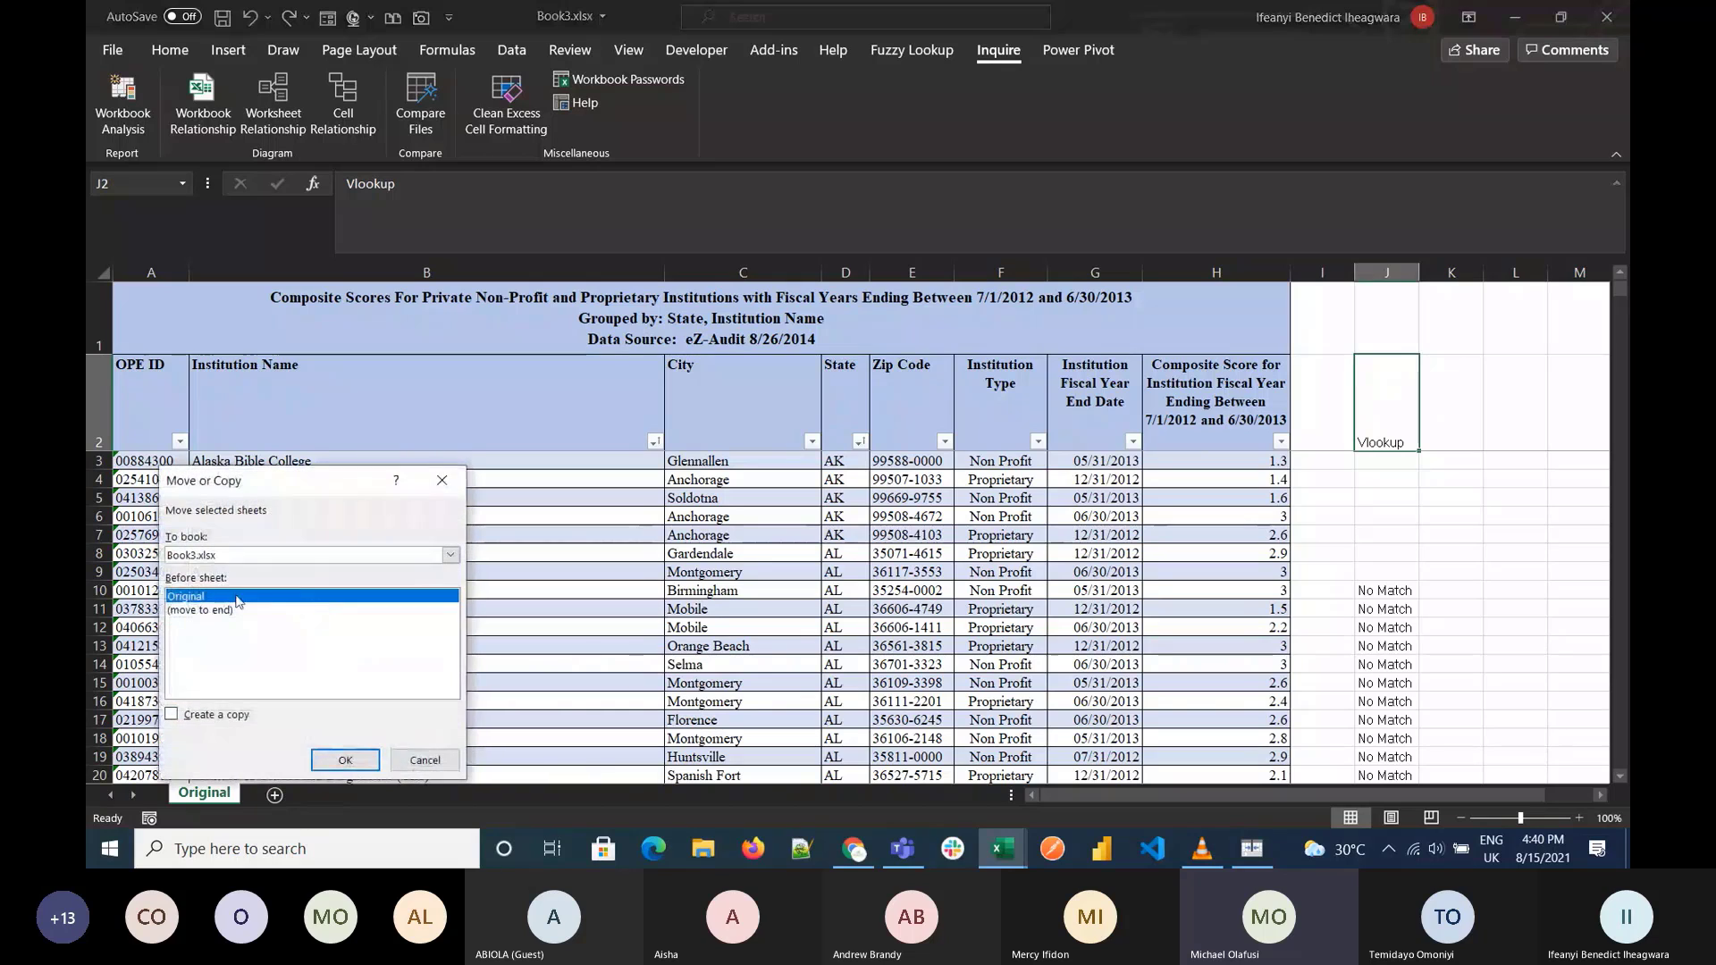
{"action": "left_click", "coordinate": [450, 555]}
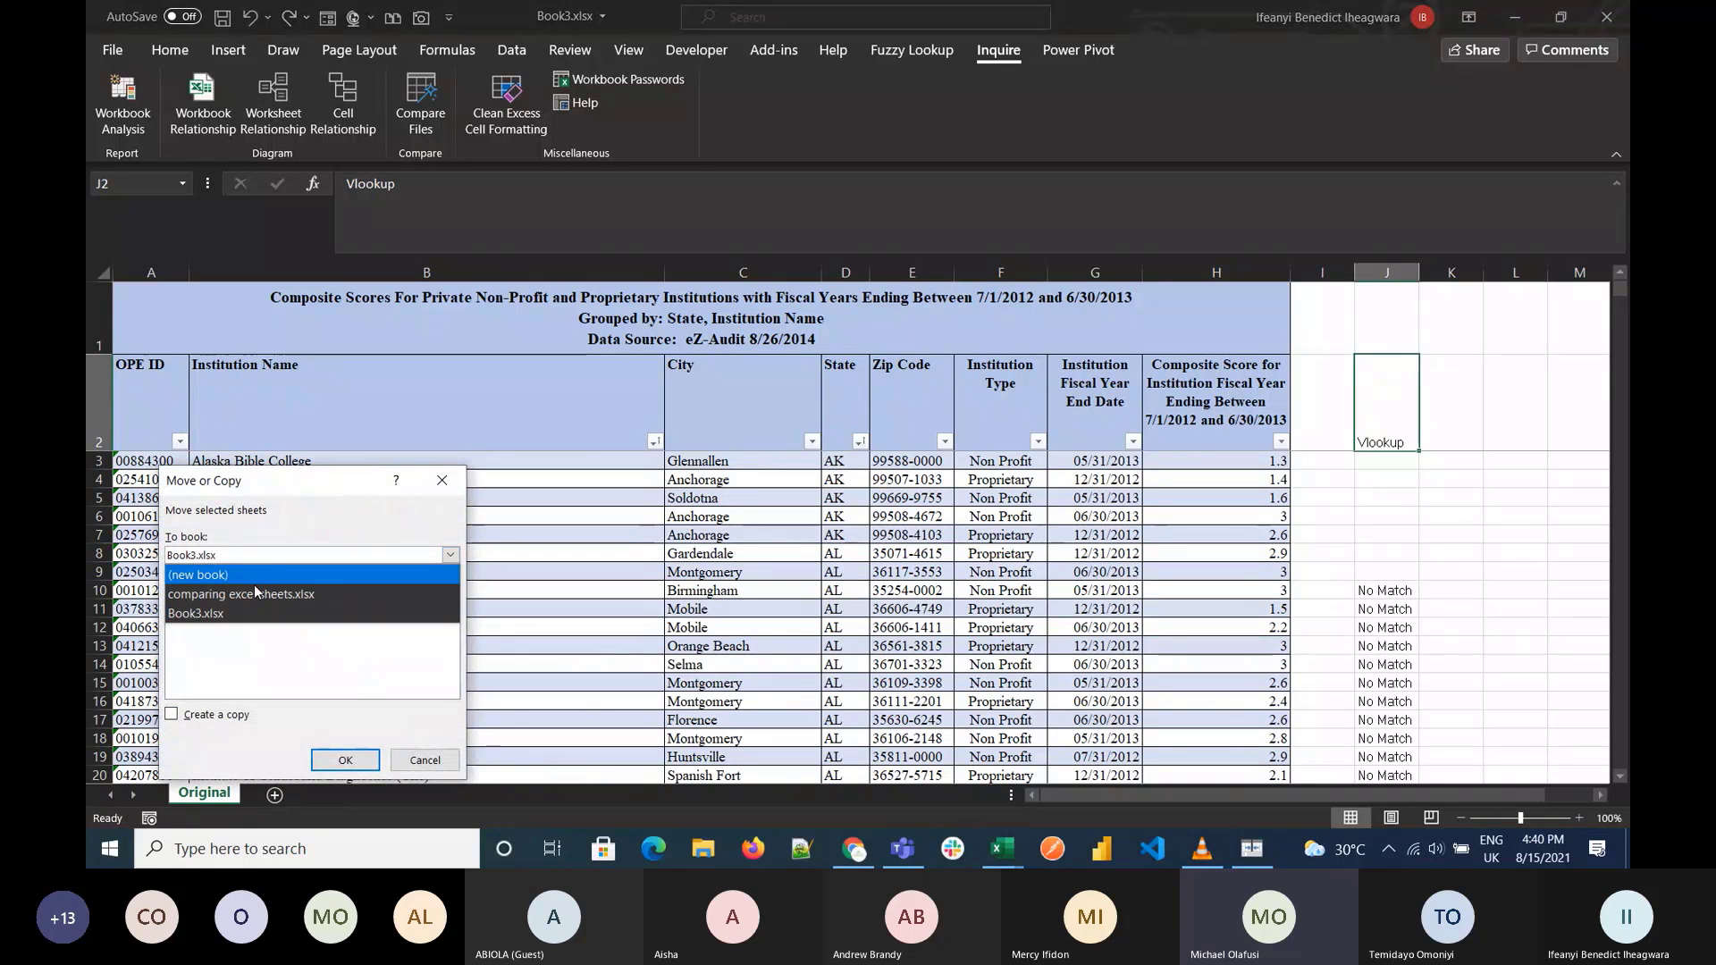
{"action": "left_click", "coordinate": [255, 594]}
{"action": "left_click", "coordinate": [345, 760]}
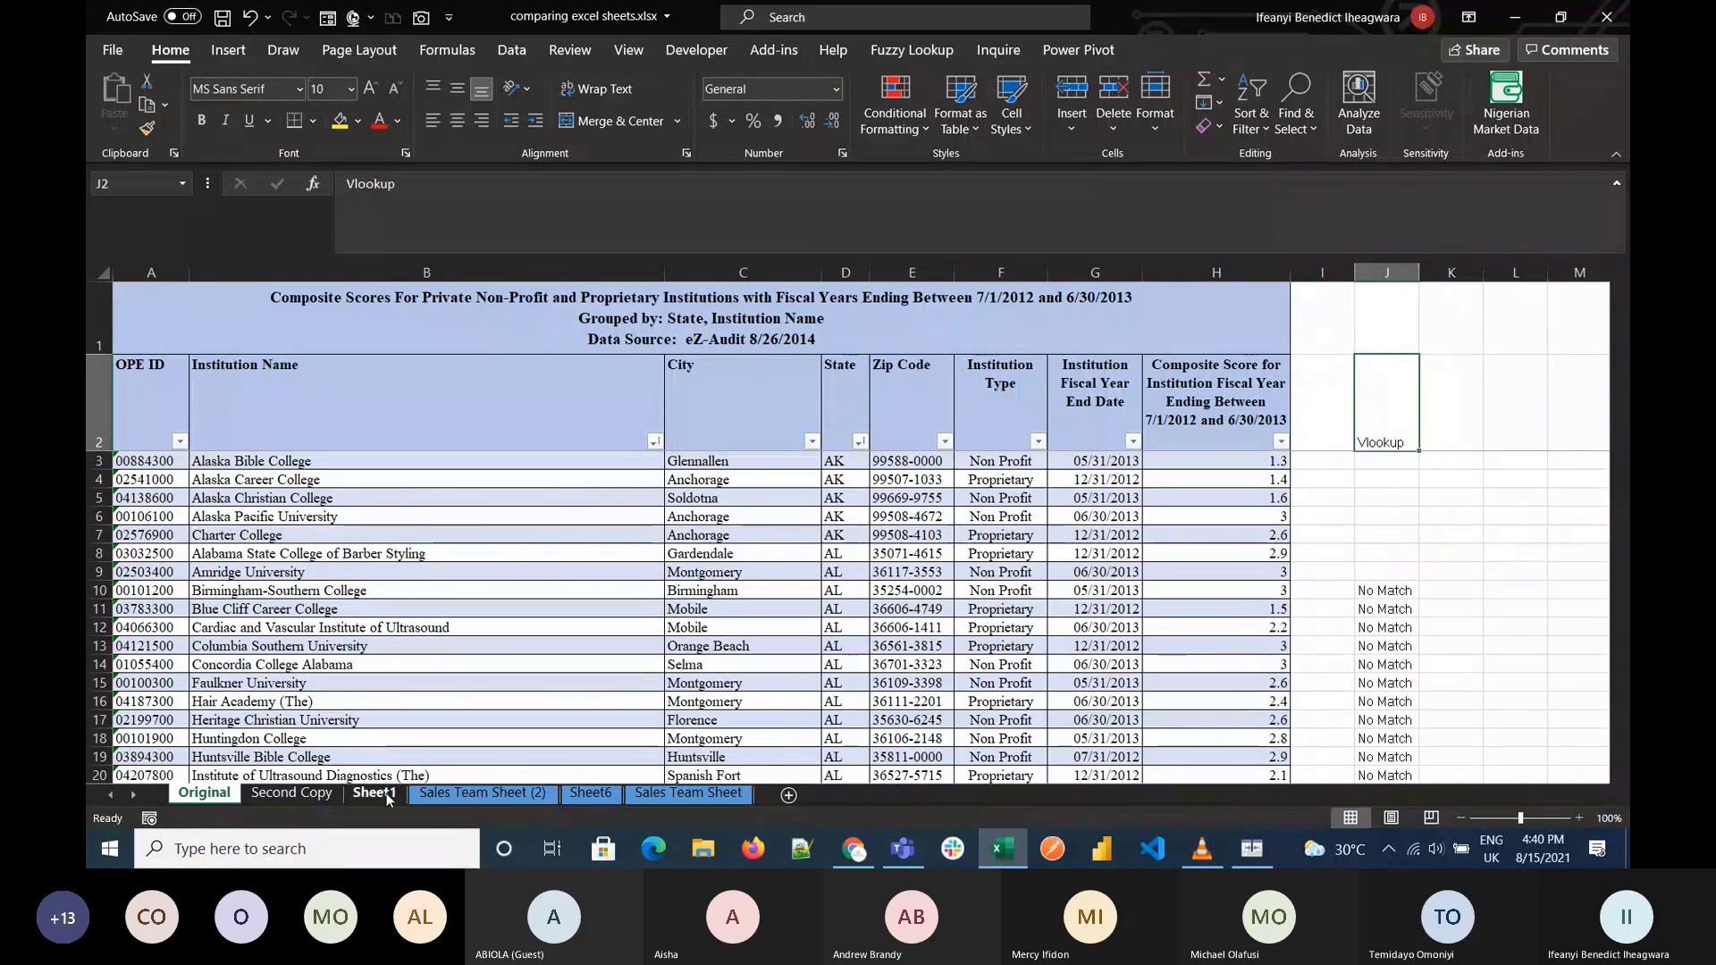
Step: Reorder the sheets so Sheet1 comes before Original, and display the Original sheet
{"action": "left_click_drag", "start_coordinate": [386, 798], "coordinate": [183, 792]}
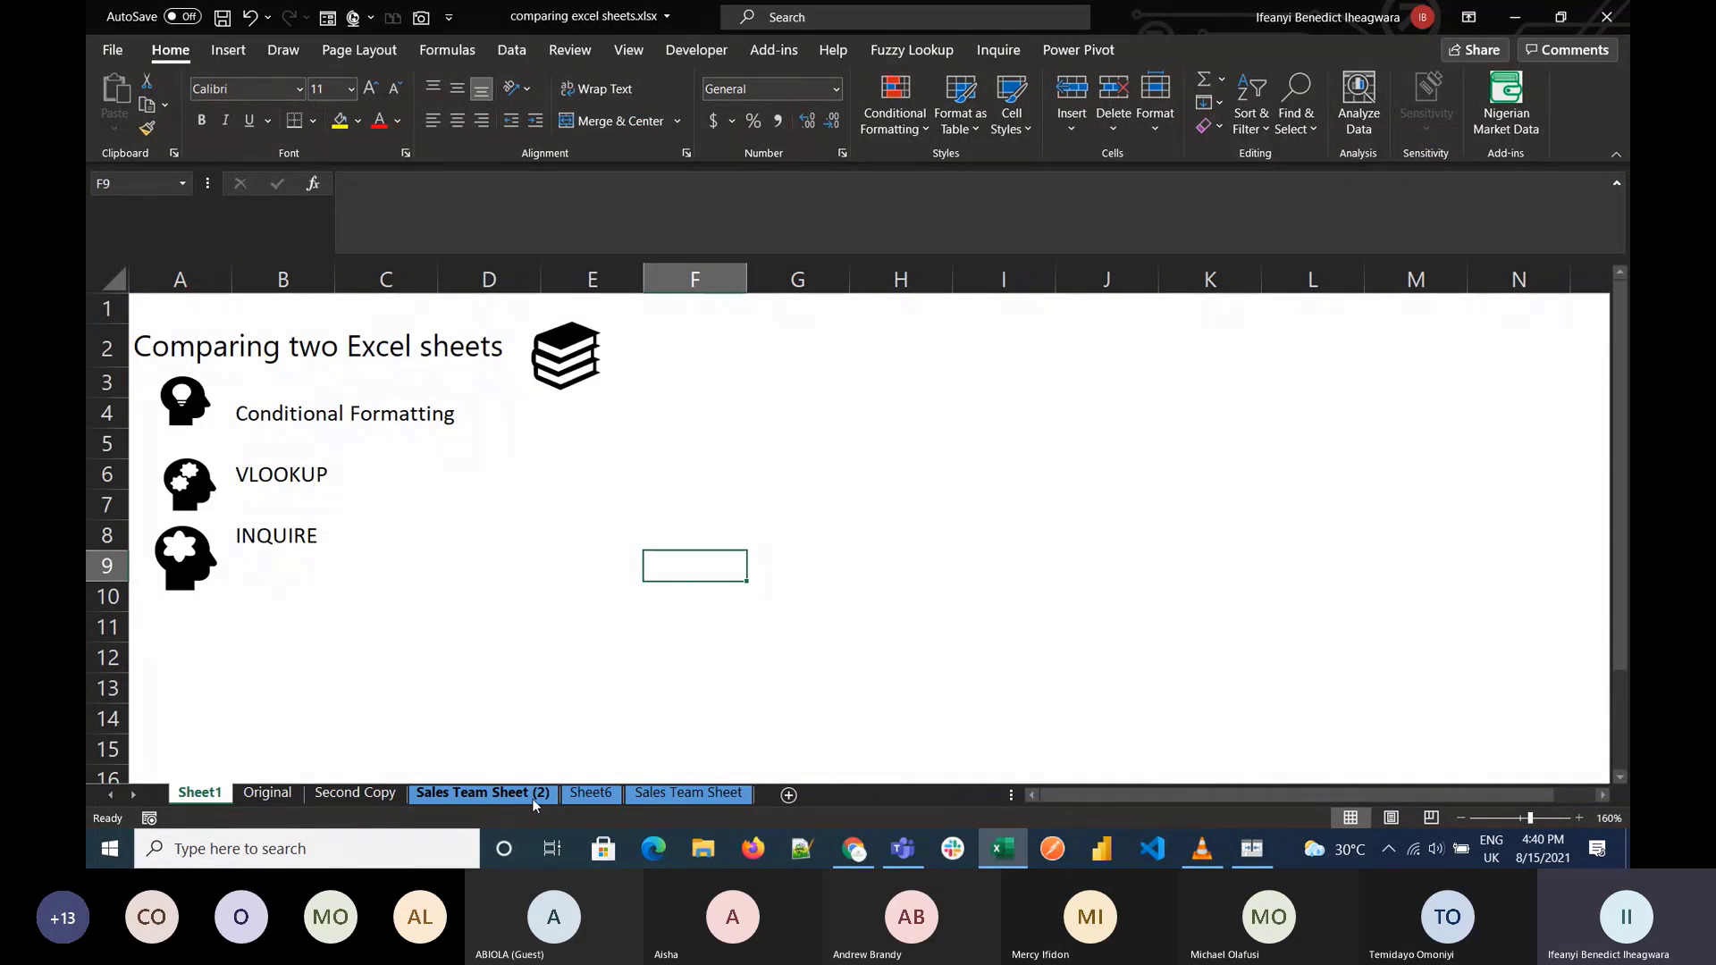
{"action": "left_click", "coordinate": [268, 794]}
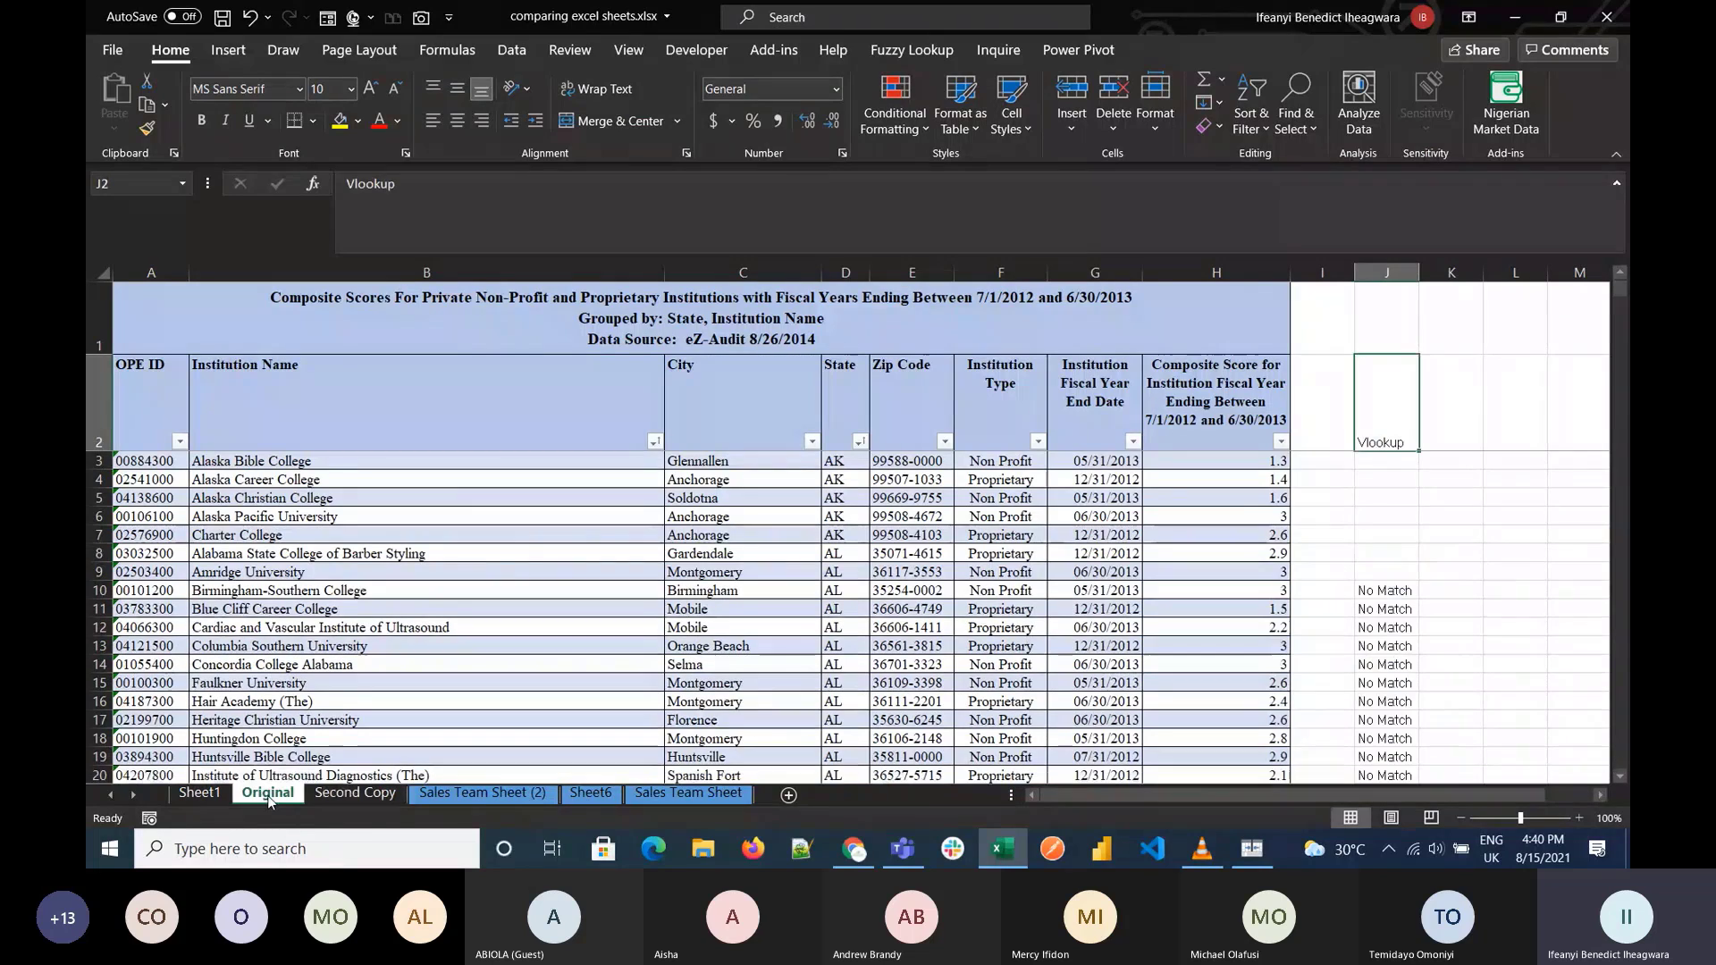
Step: On Sales Team Sheet (2), review the table's conditional formatting rules and inspect the formula of the rule applied to D2:D29
{"action": "left_click", "coordinate": [511, 796]}
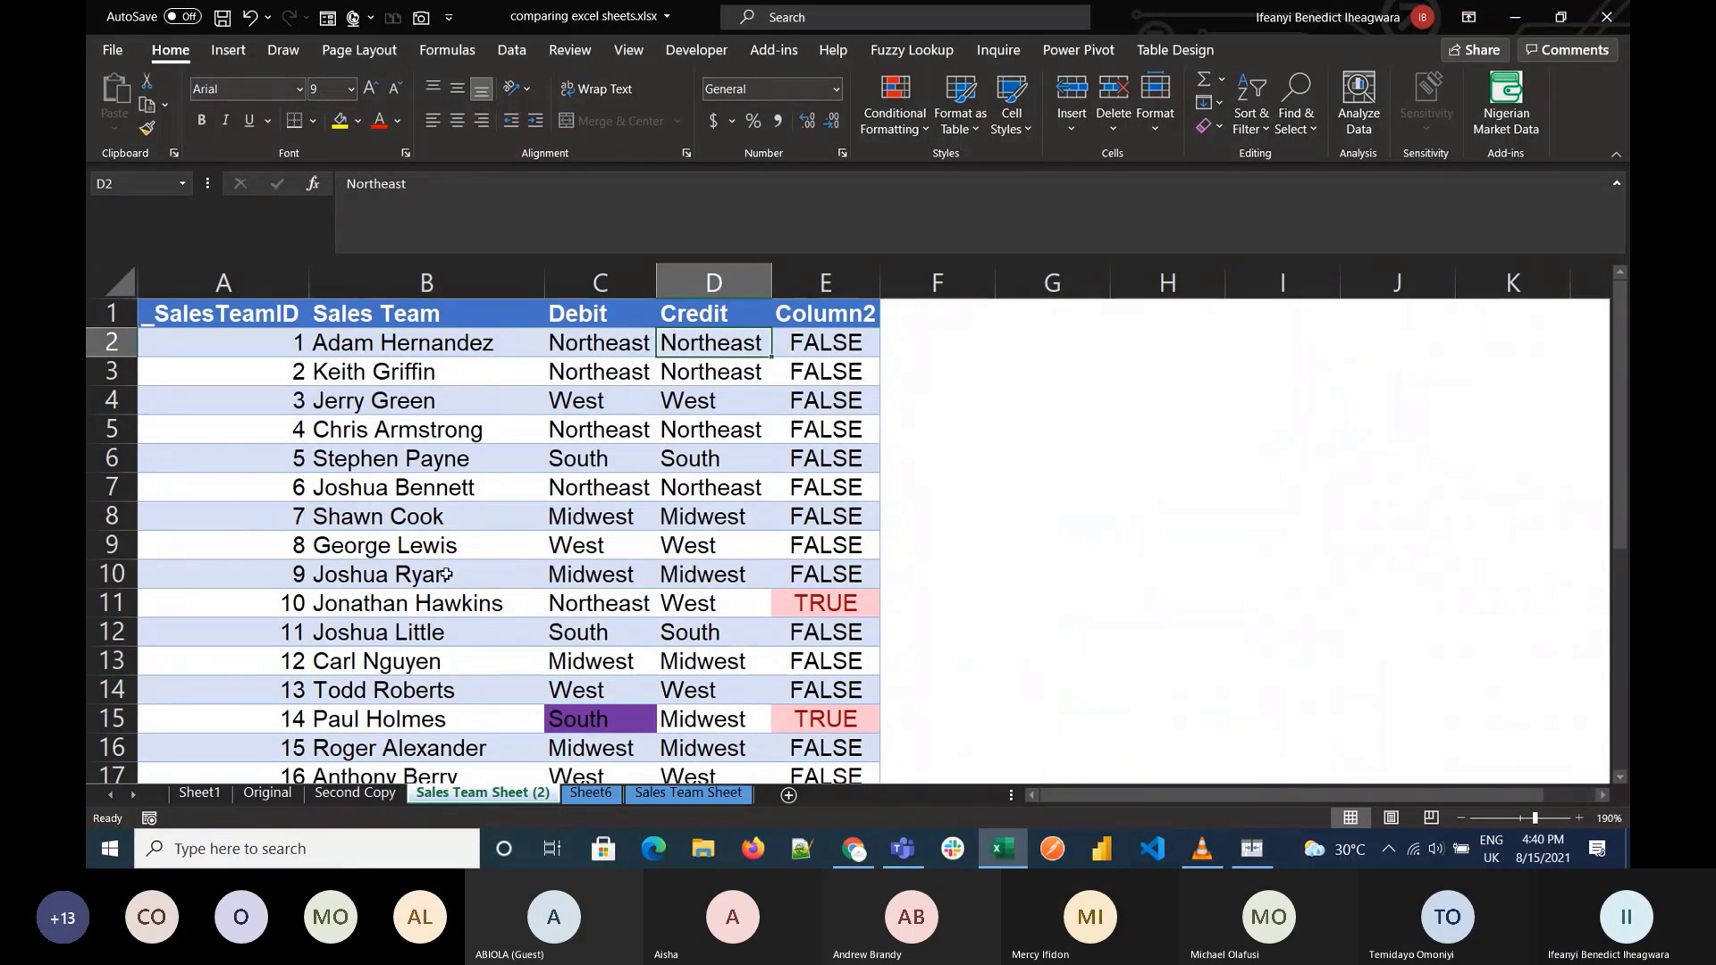
{"action": "left_click", "coordinate": [211, 344]}
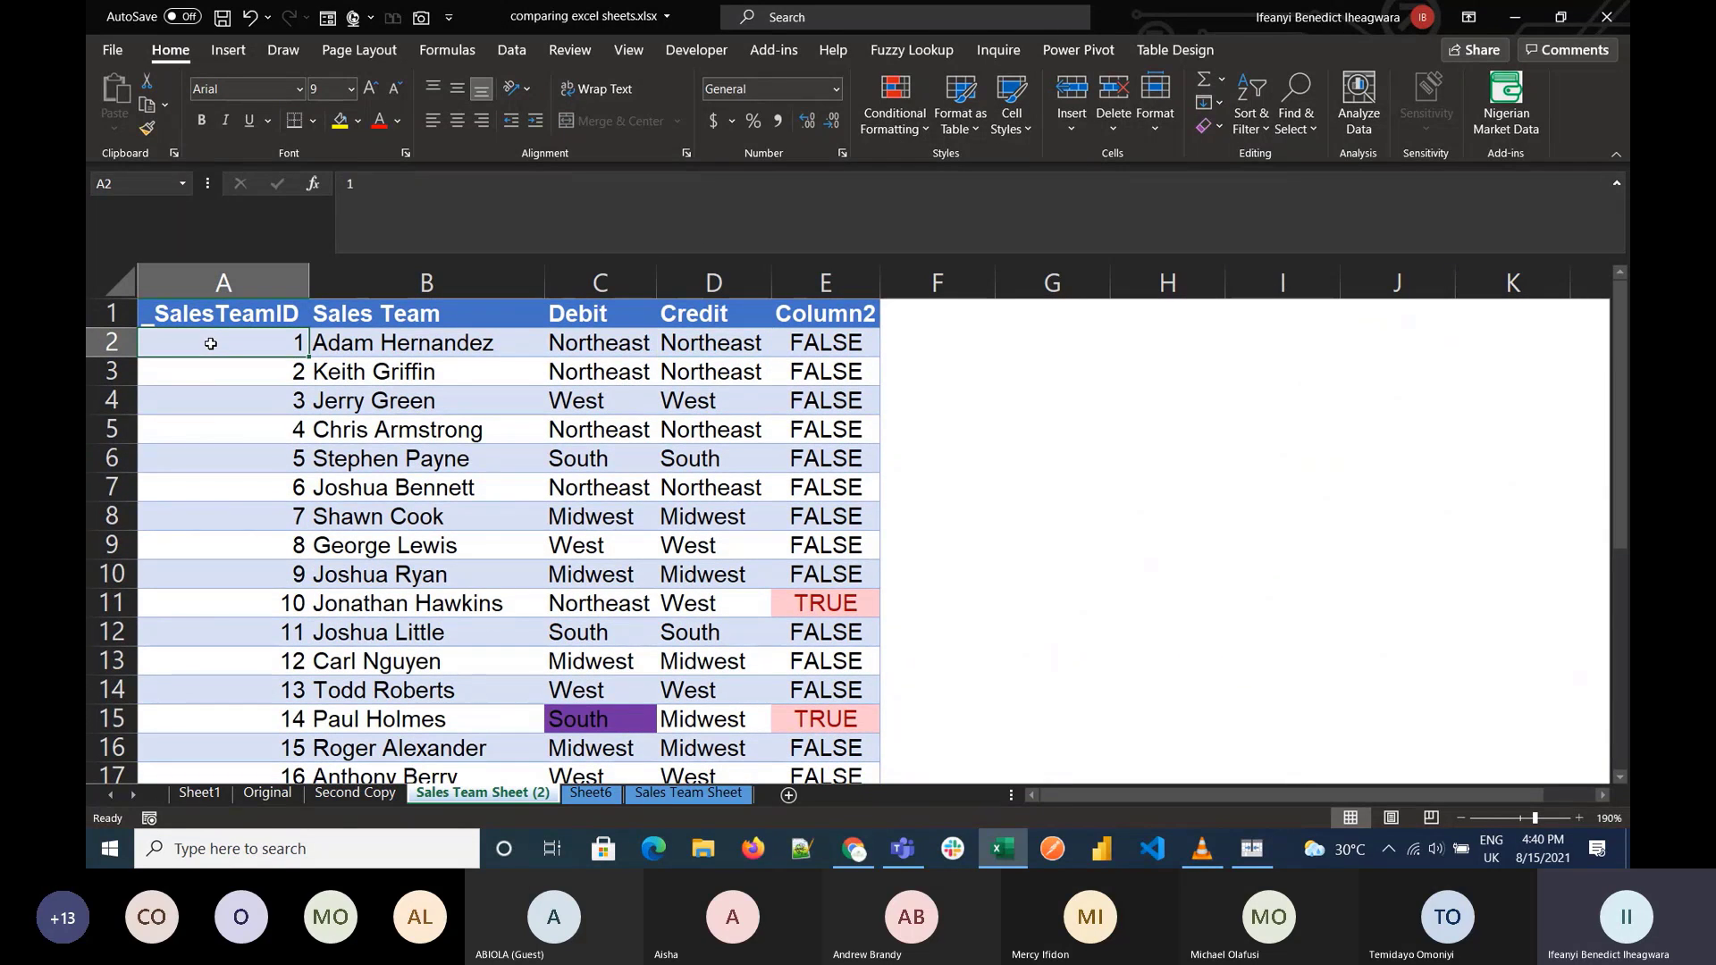
{"action": "left_click", "coordinate": [929, 136]}
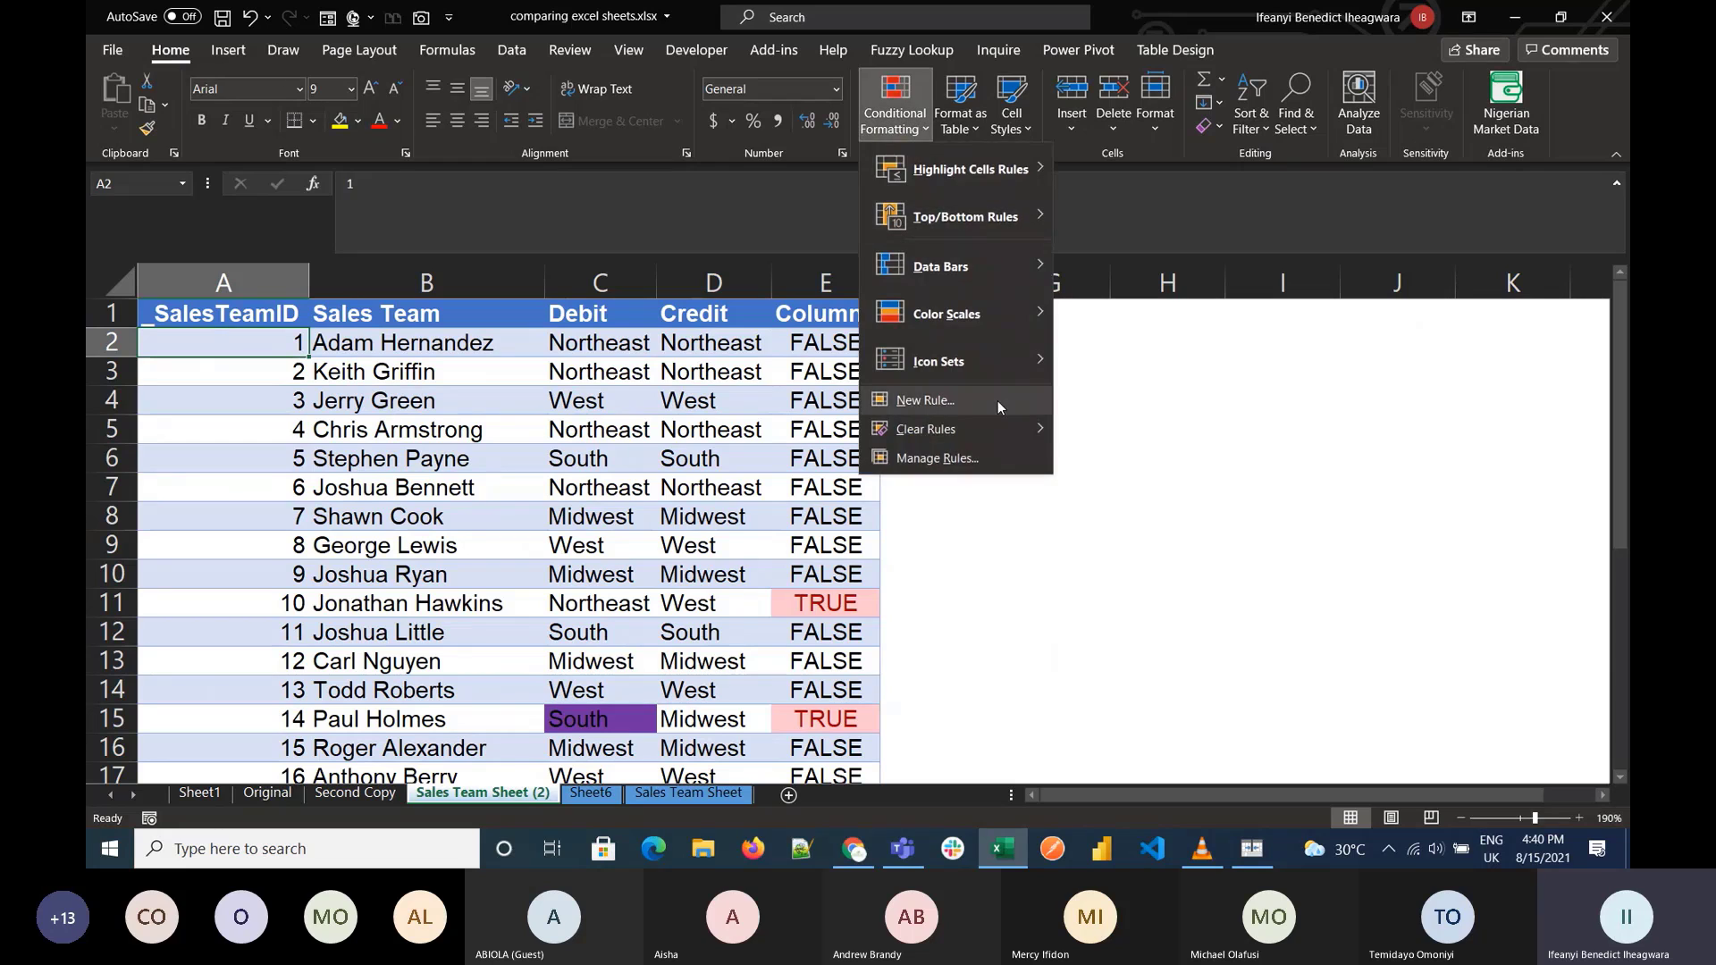
{"action": "left_click", "coordinate": [936, 458]}
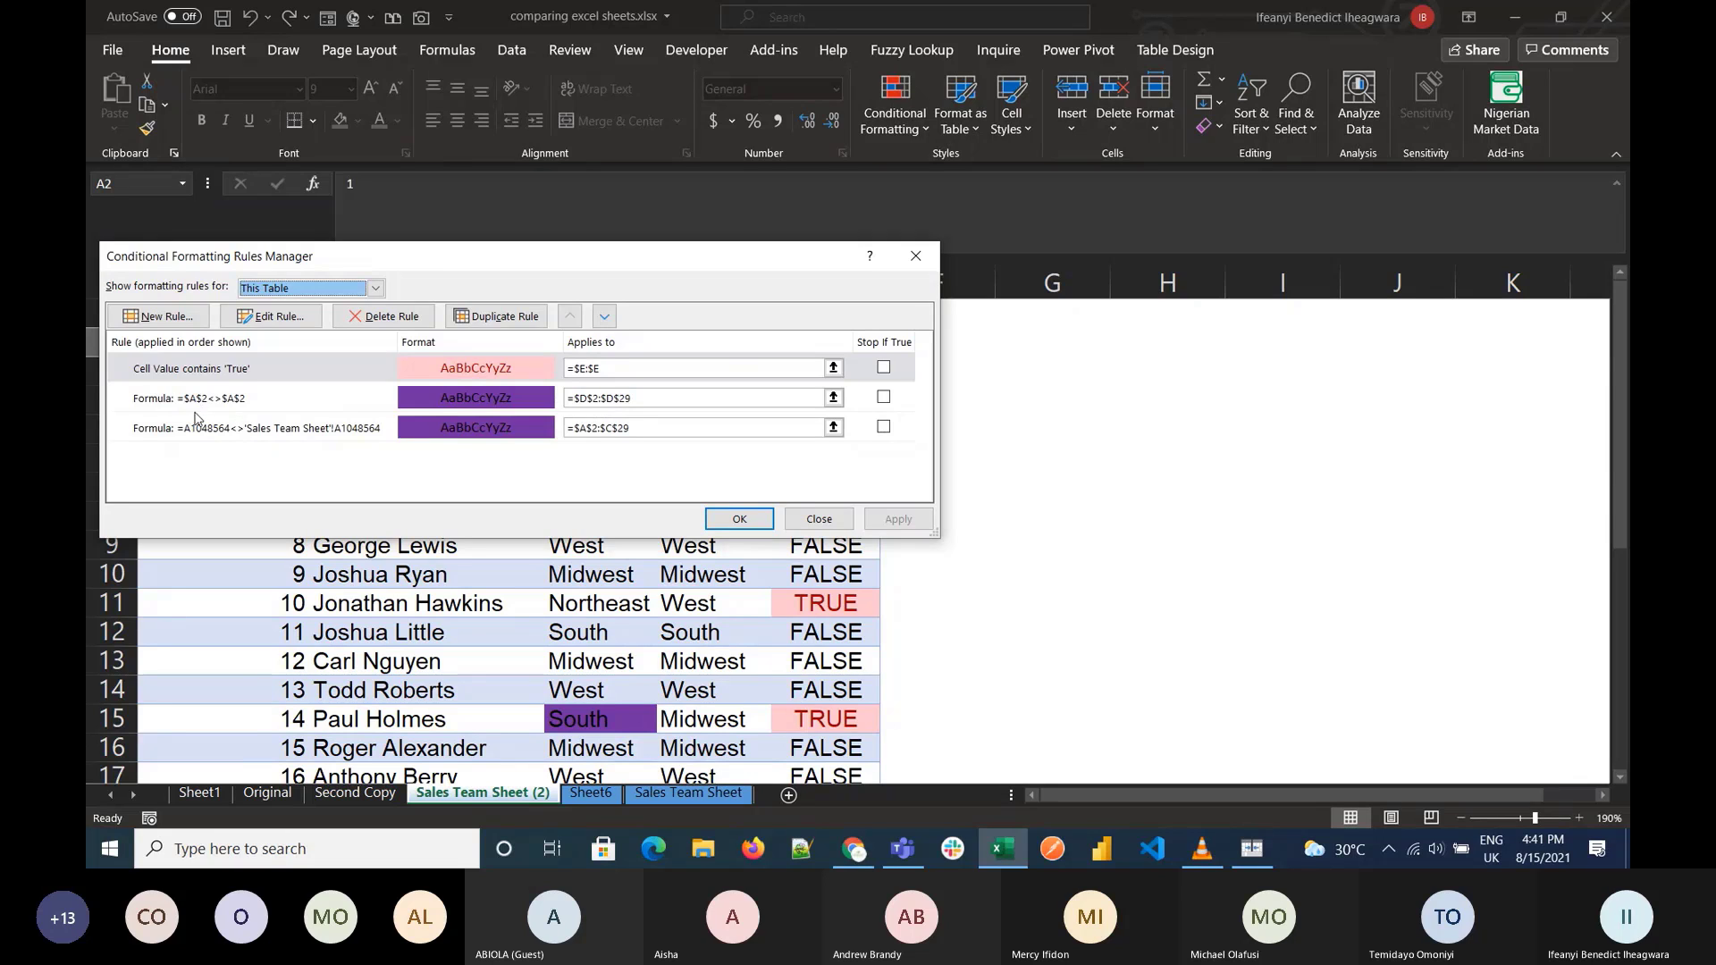
{"action": "left_click", "coordinate": [297, 399]}
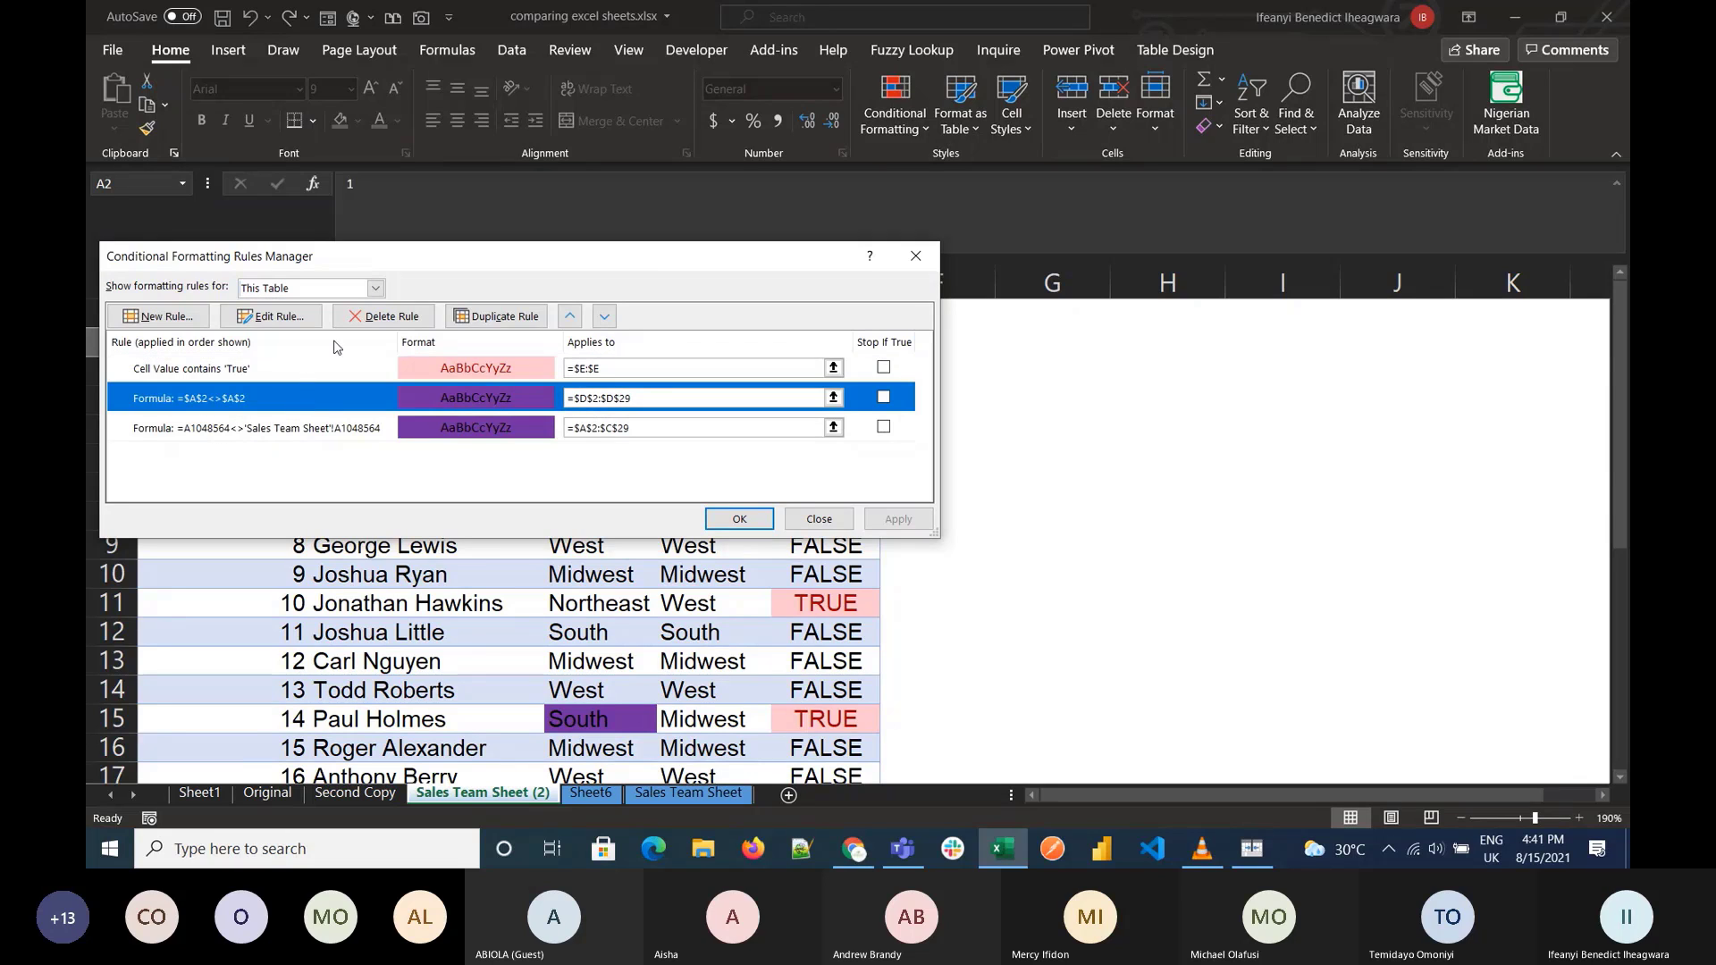
{"action": "left_click", "coordinate": [270, 318]}
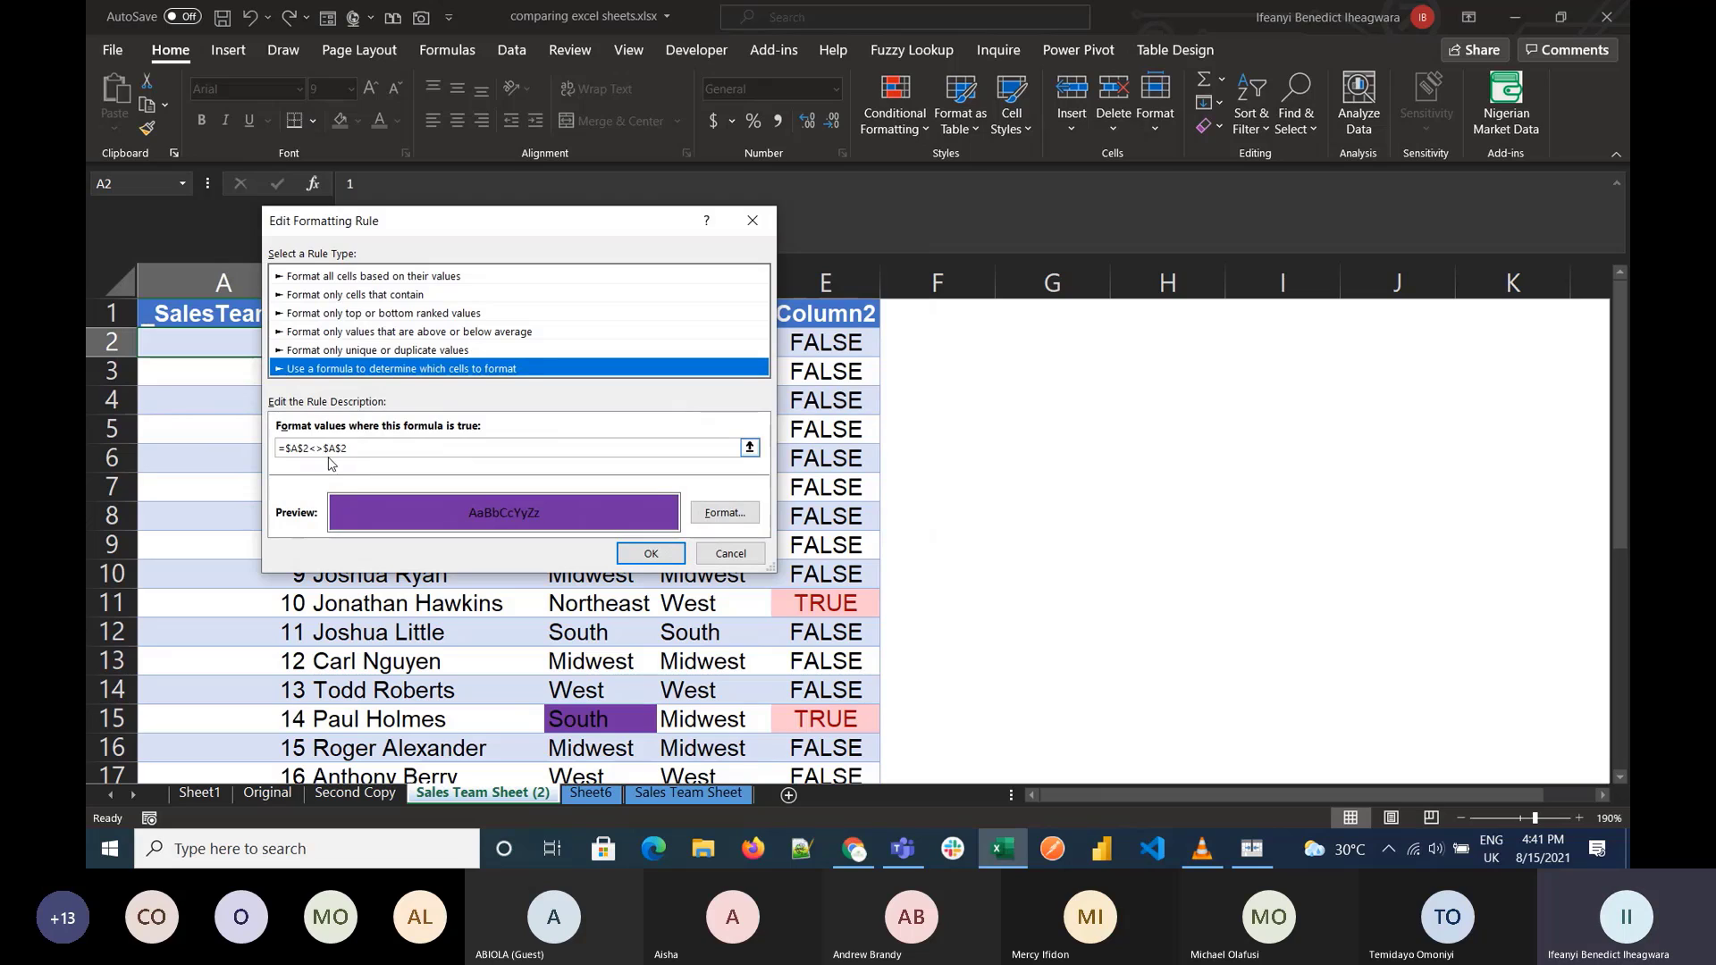
{"action": "left_click", "coordinate": [729, 553]}
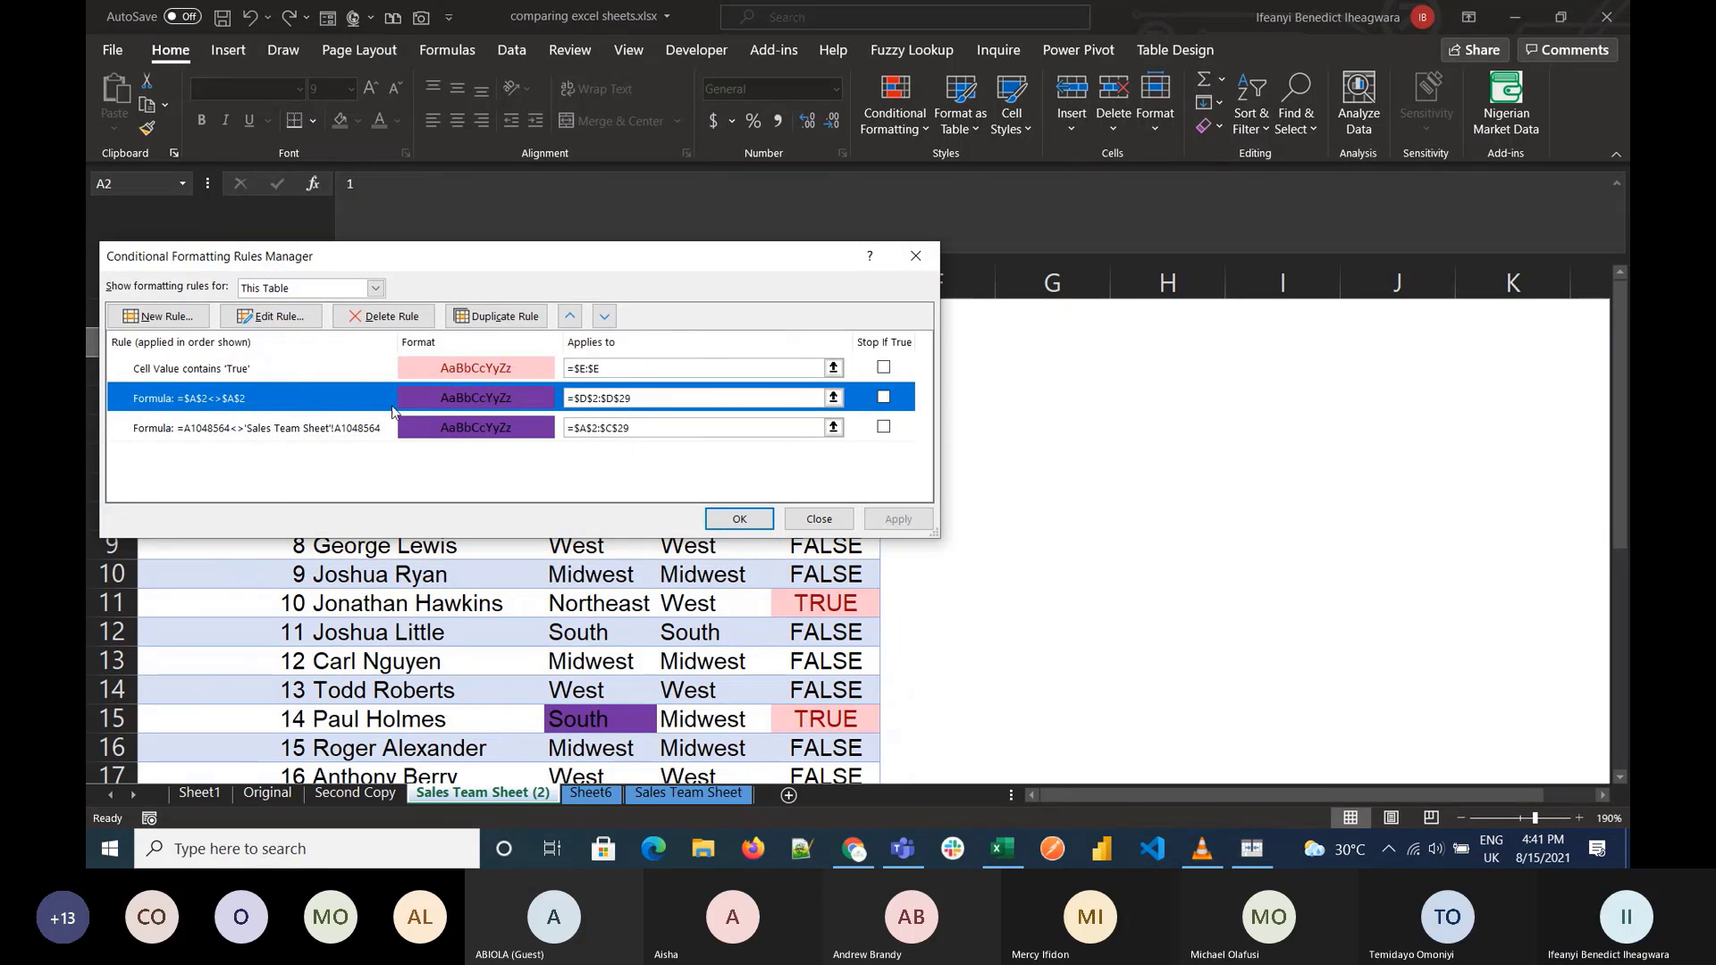
{"action": "left_click", "coordinate": [822, 519]}
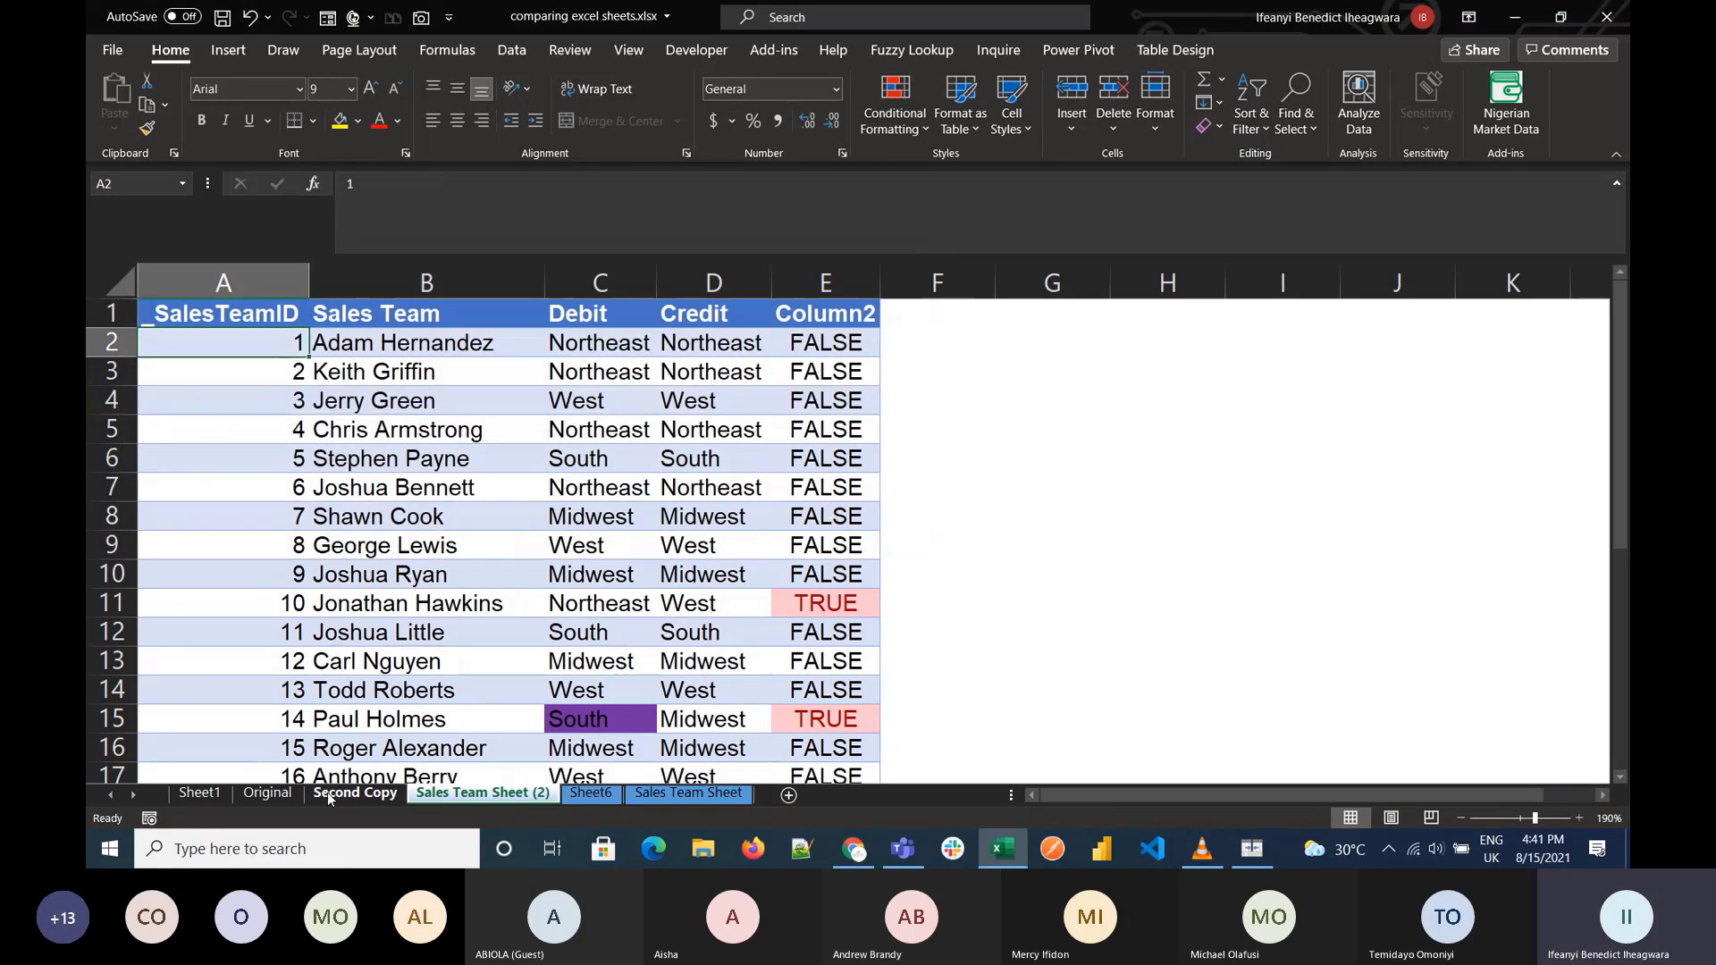
Step: On Sales Team Sheet, inspect the formula of the conditional formatting rule applied to A2:C29, leaving it unedited
{"action": "left_click", "coordinate": [628, 794]}
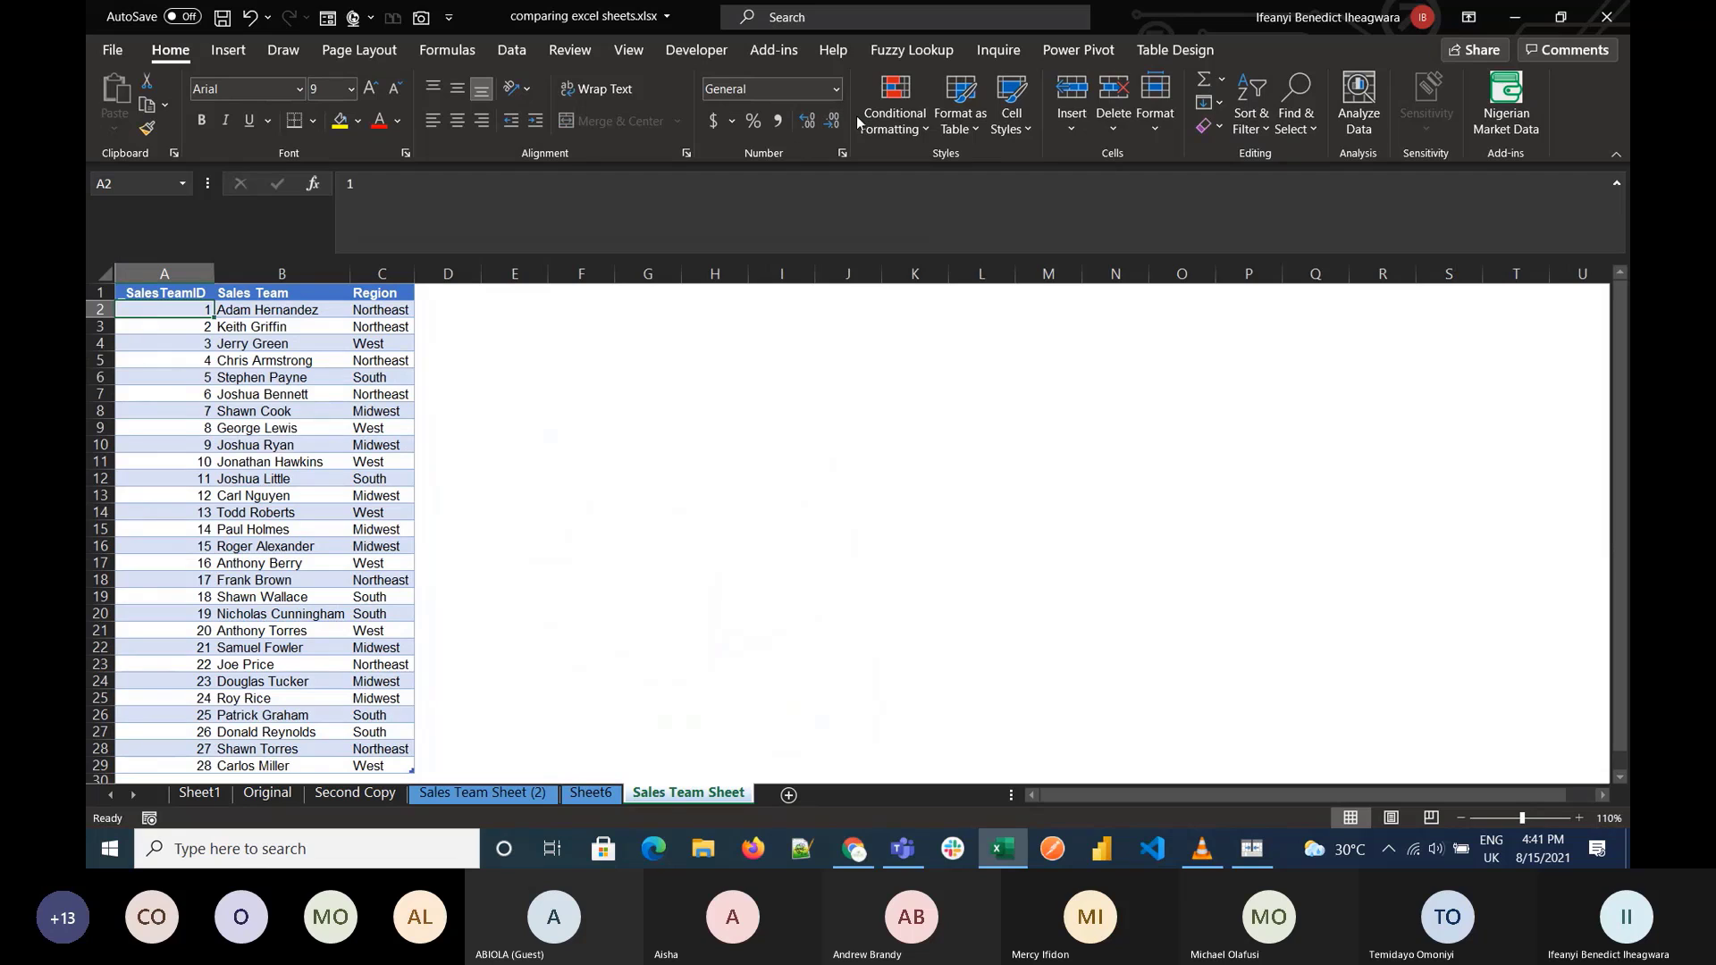
{"action": "left_click", "coordinate": [895, 105]}
{"action": "left_click", "coordinate": [992, 460]}
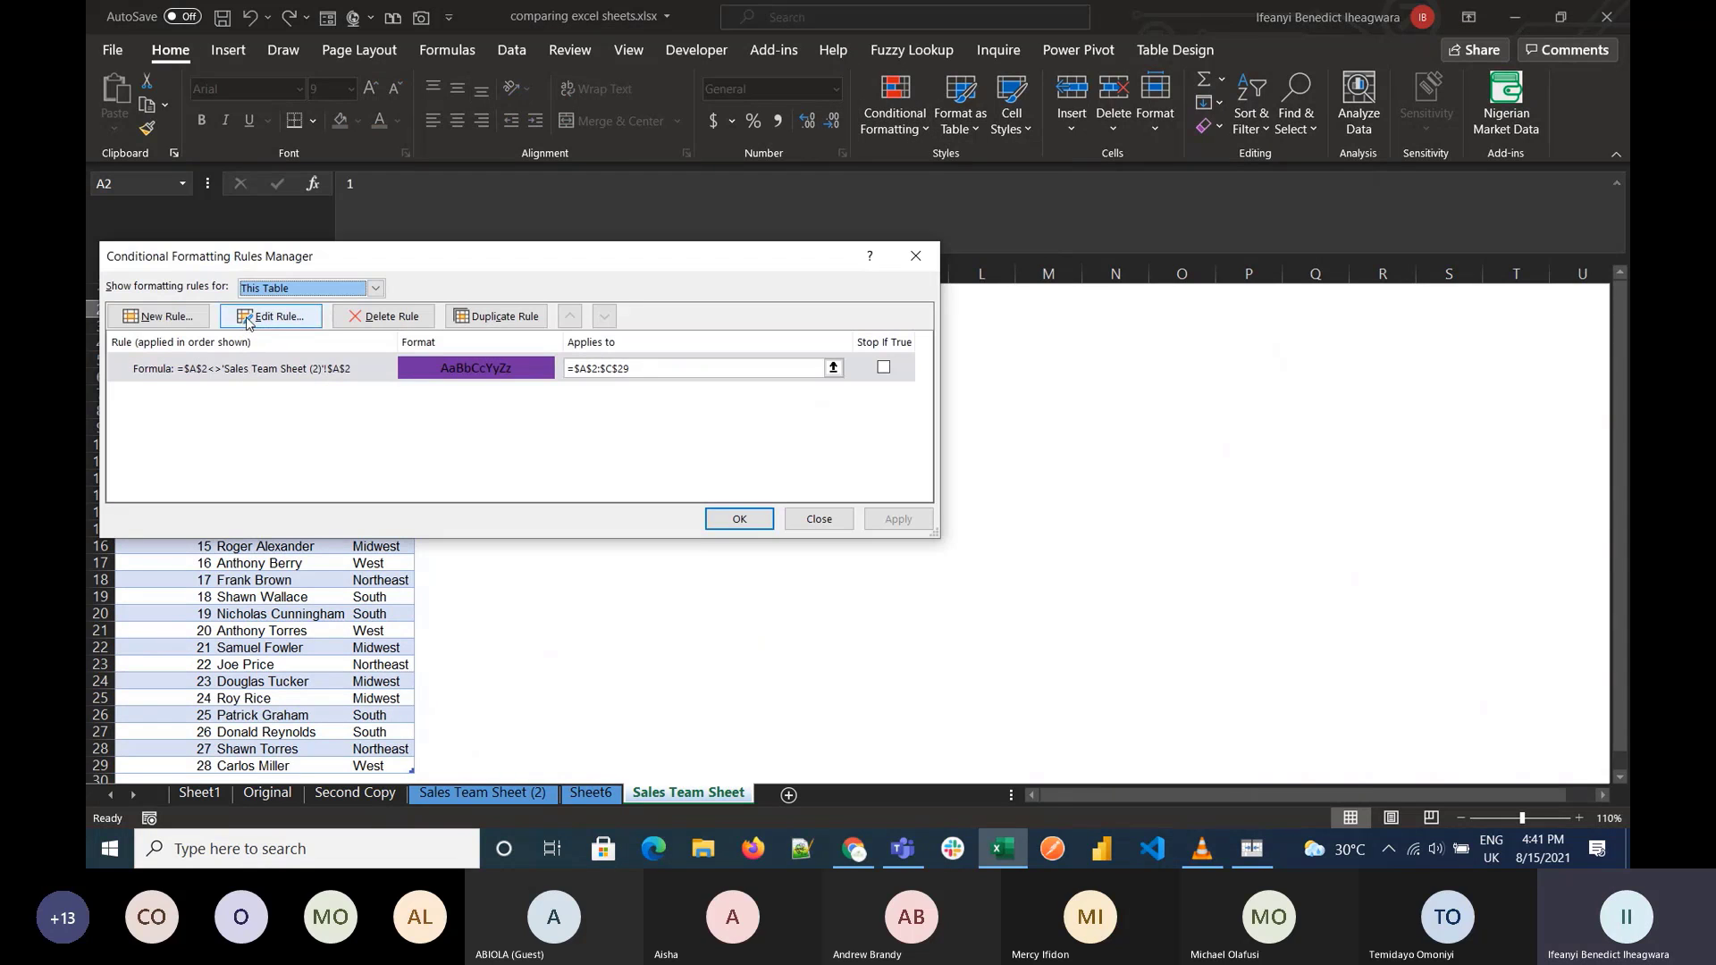
{"action": "left_click", "coordinate": [249, 318]}
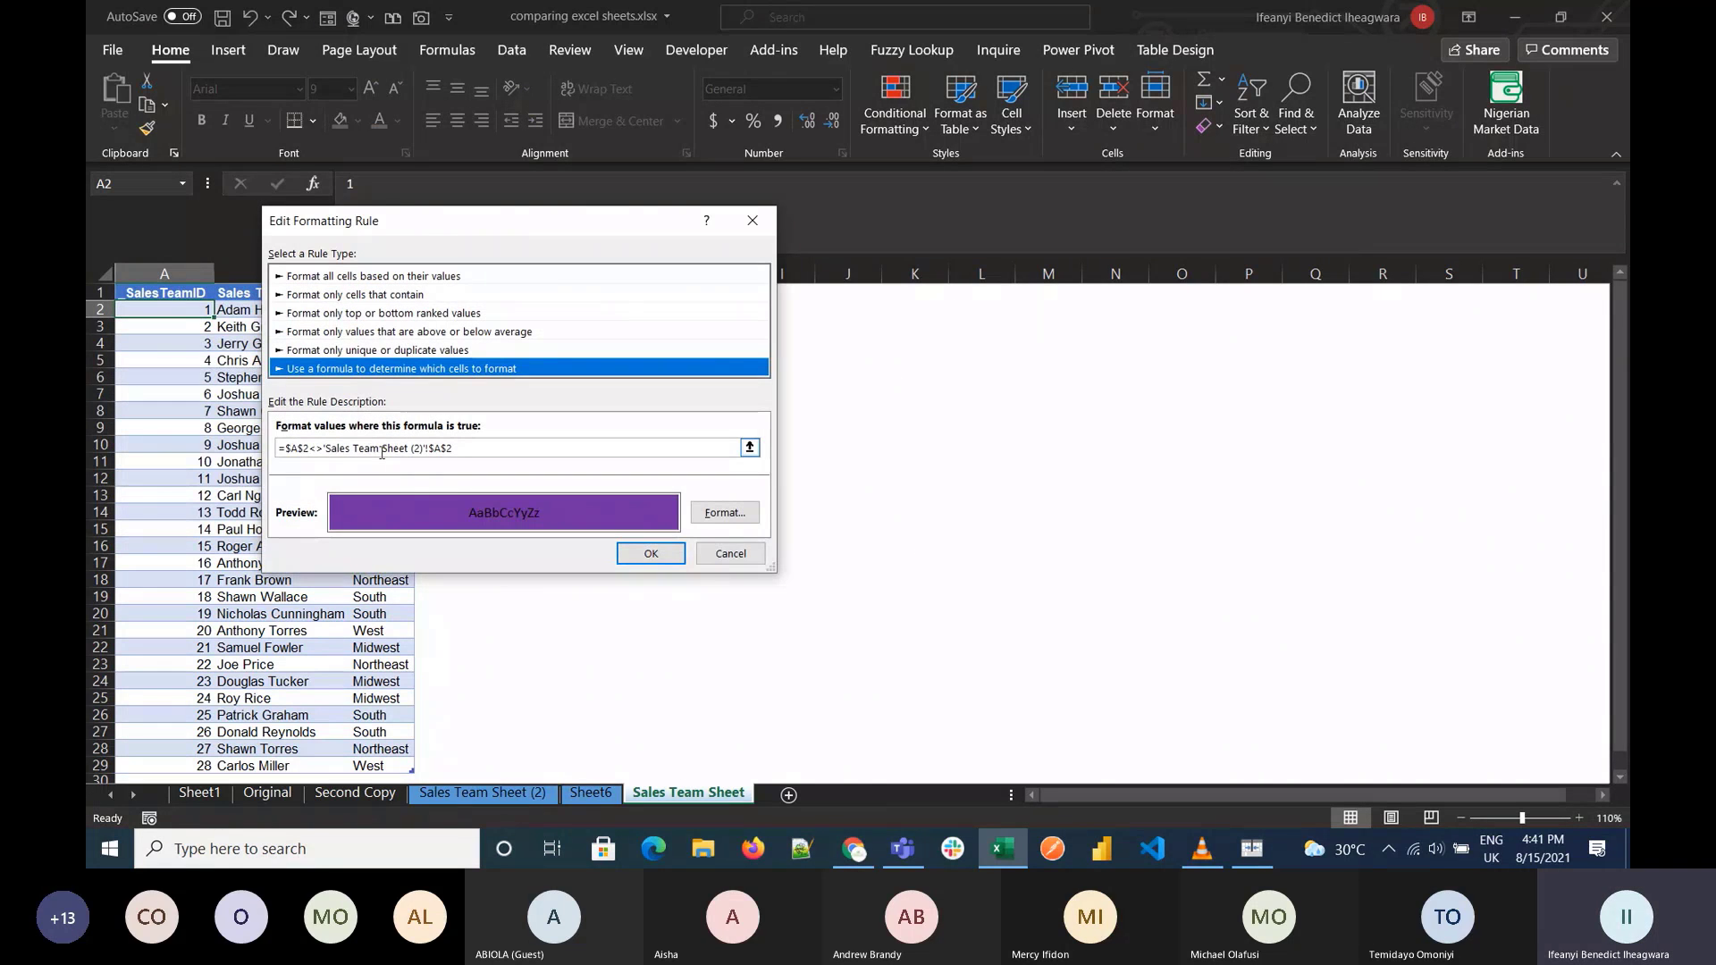
{"action": "left_click_drag", "start_coordinate": [372, 219], "coordinate": [585, 208]}
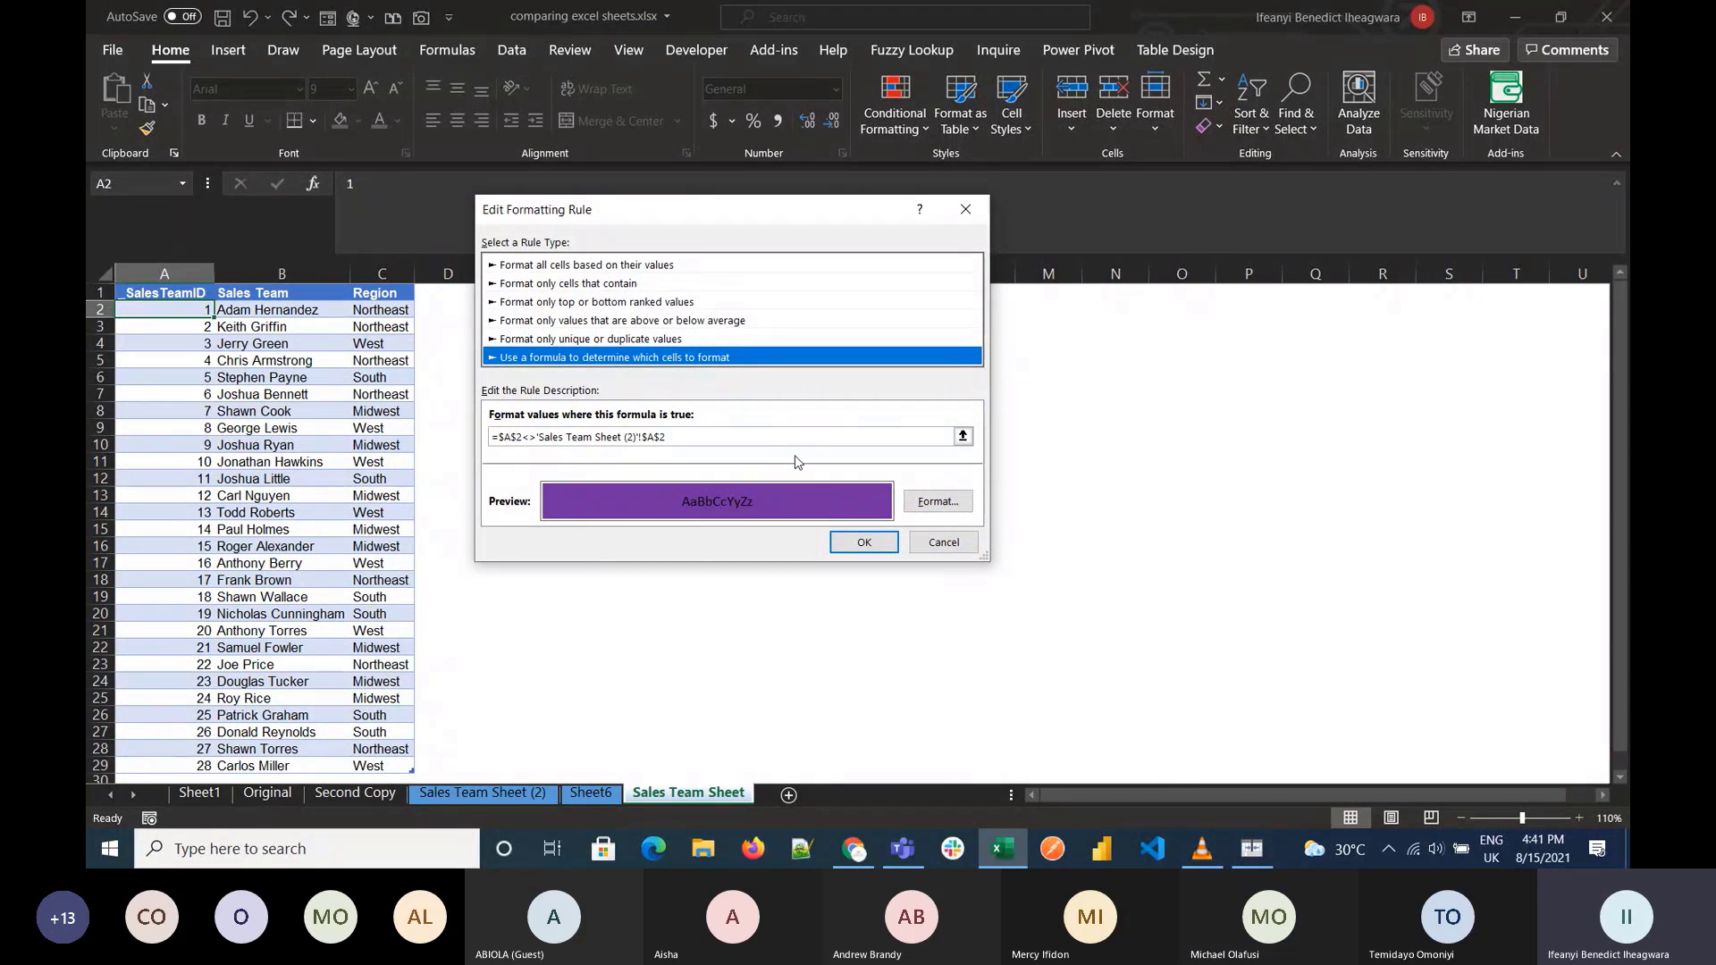
{"action": "left_click", "coordinate": [920, 539]}
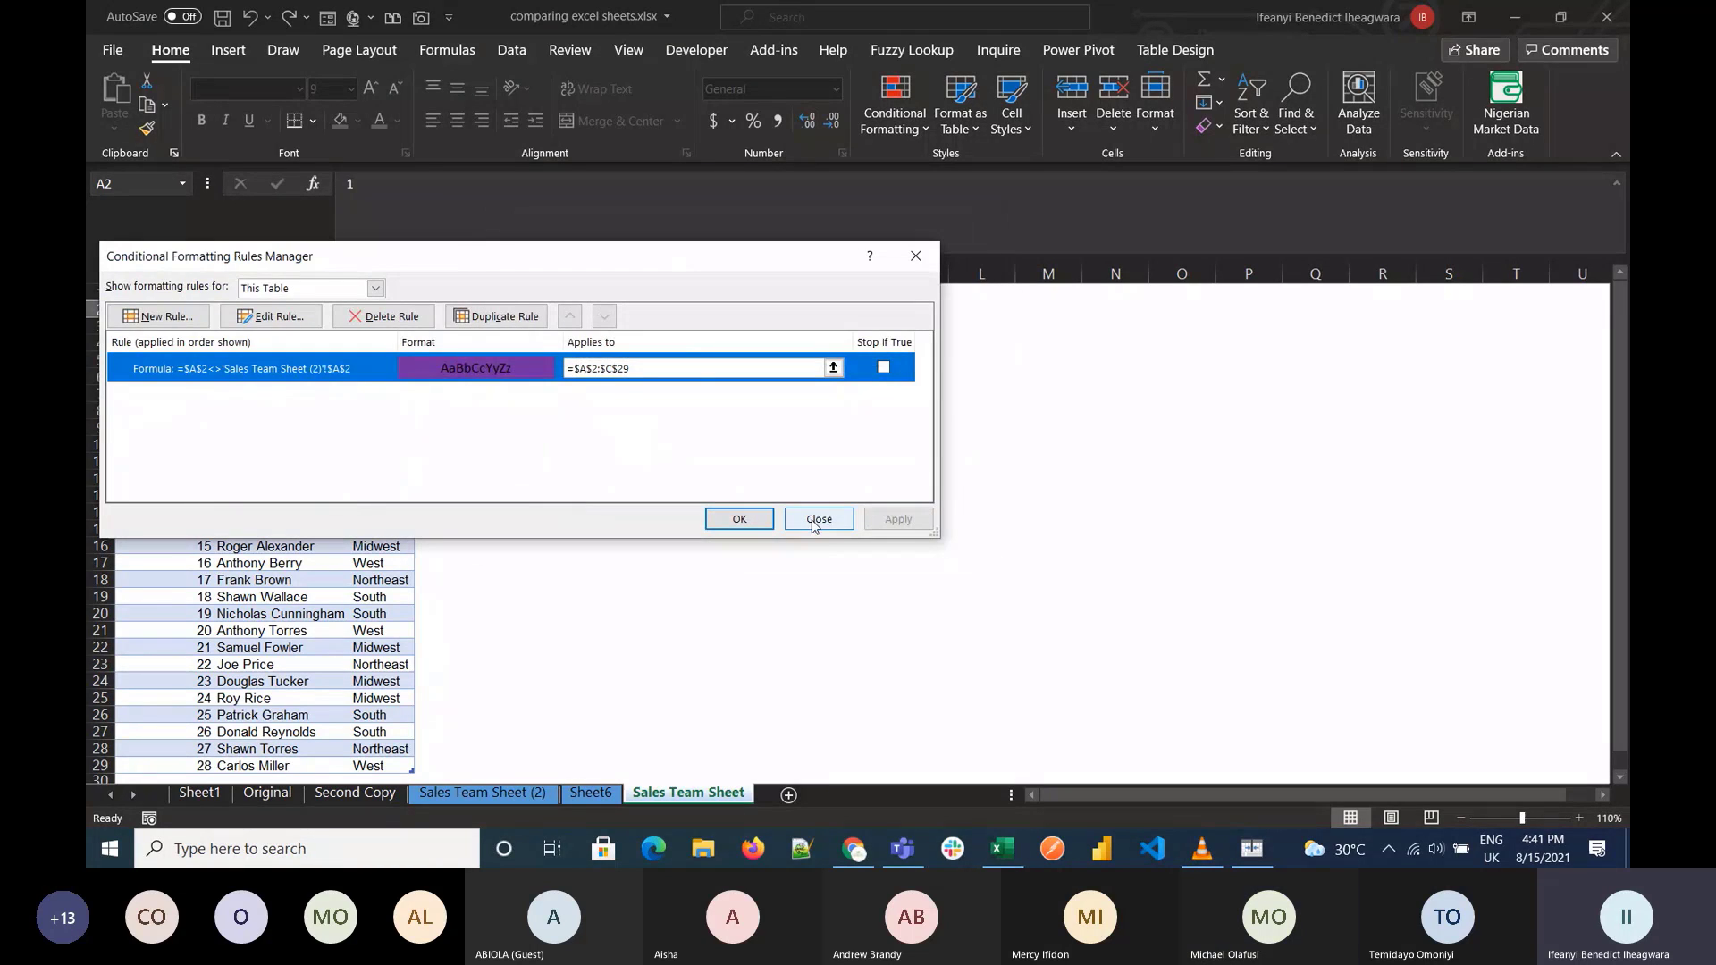
{"action": "left_click", "coordinate": [815, 521]}
Step: Display the Second Copy sheet and skim its rows of institution scores
{"action": "left_click", "coordinate": [381, 798]}
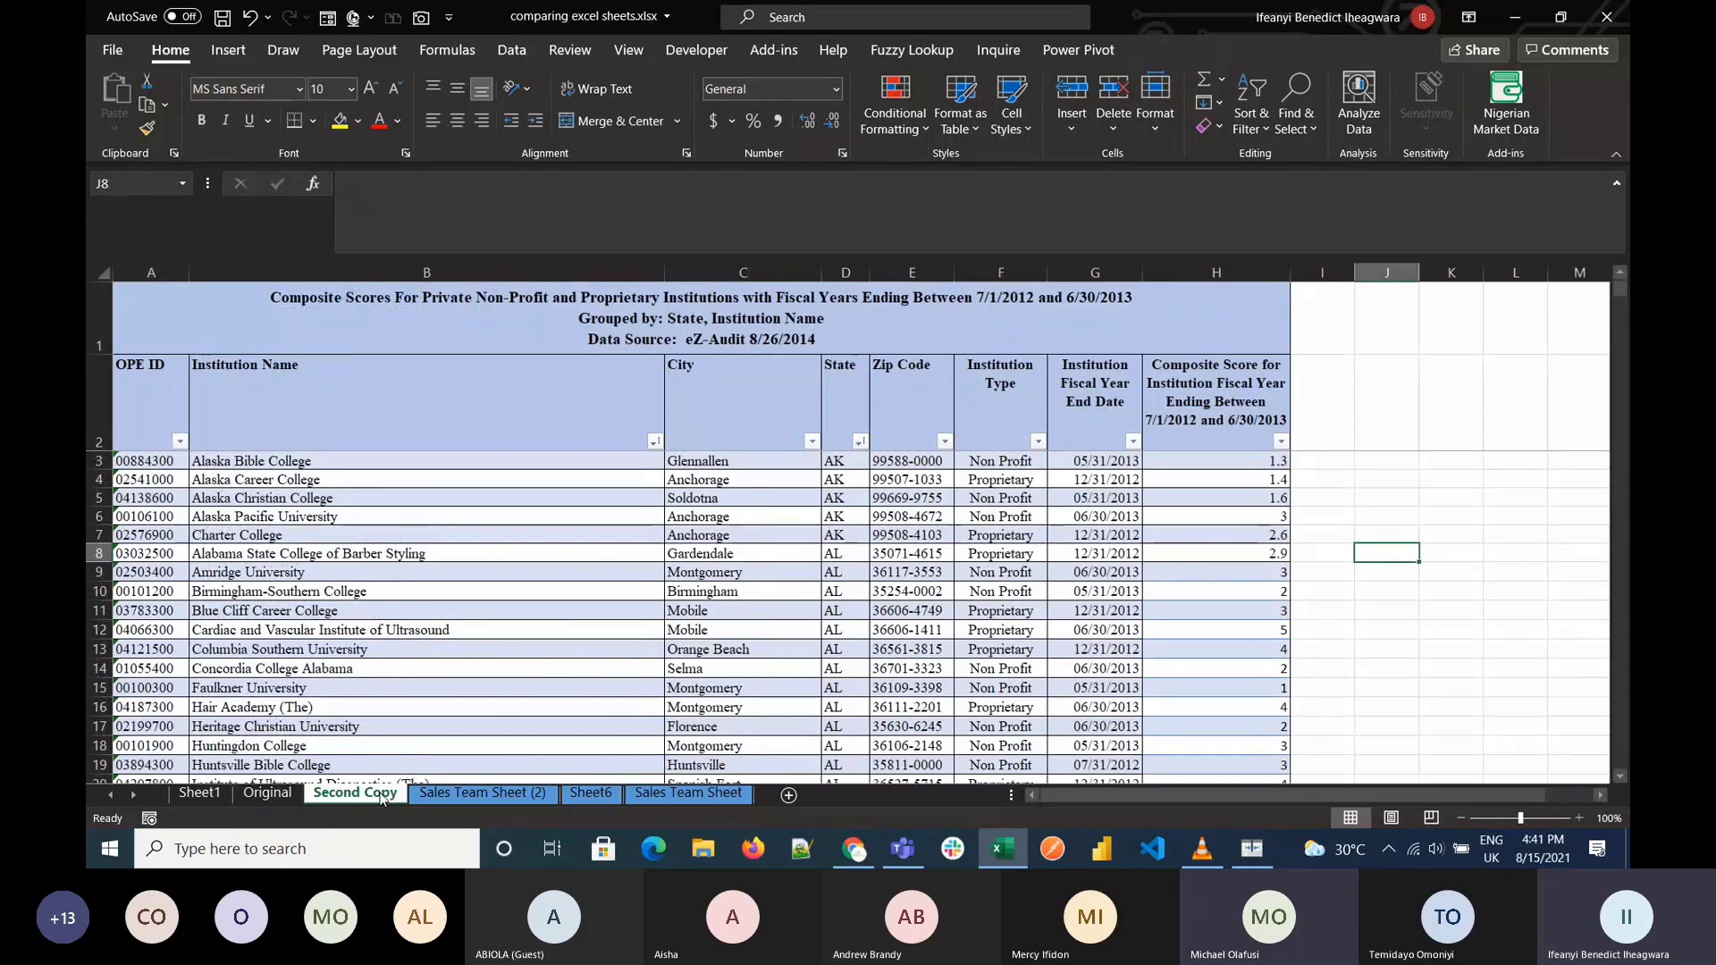
{"action": "scroll", "coordinate": [626, 668], "scroll_direction": "down", "scroll_amount": 3}
{"action": "scroll", "coordinate": [627, 667], "scroll_direction": "up", "scroll_amount": 3}
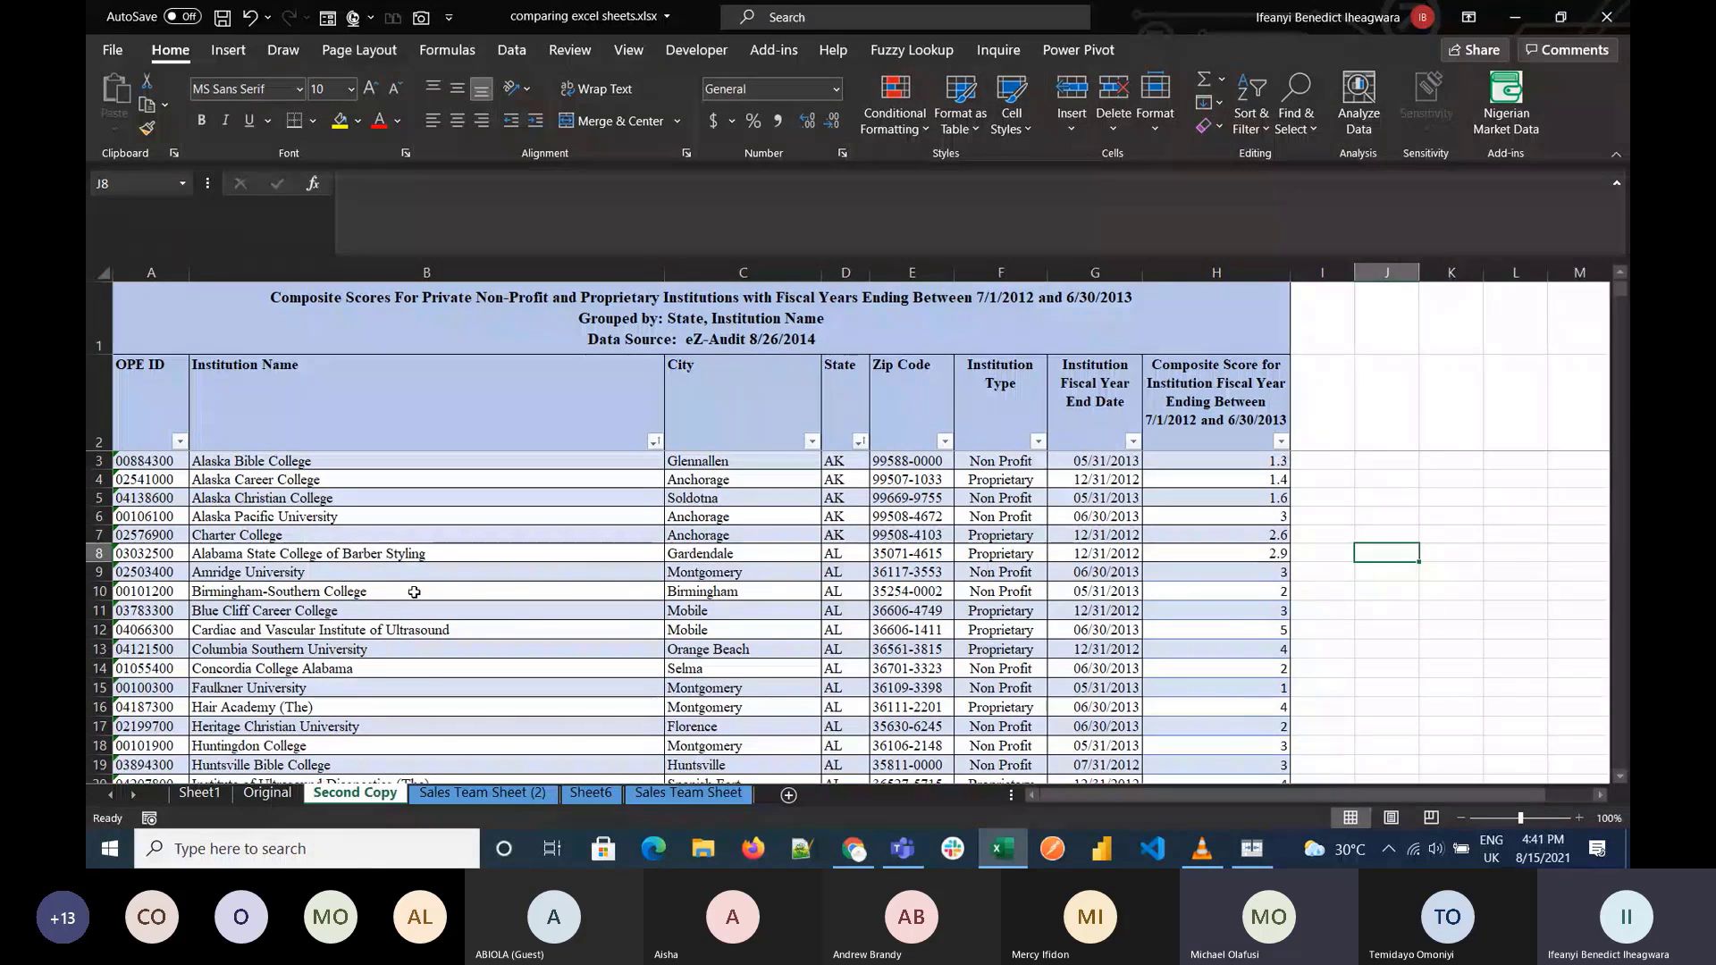
Step: Switch to Spreadsheet Compare and look through the Second Copy data down to its last rows and back to the start
{"action": "left_click", "coordinate": [1252, 848]}
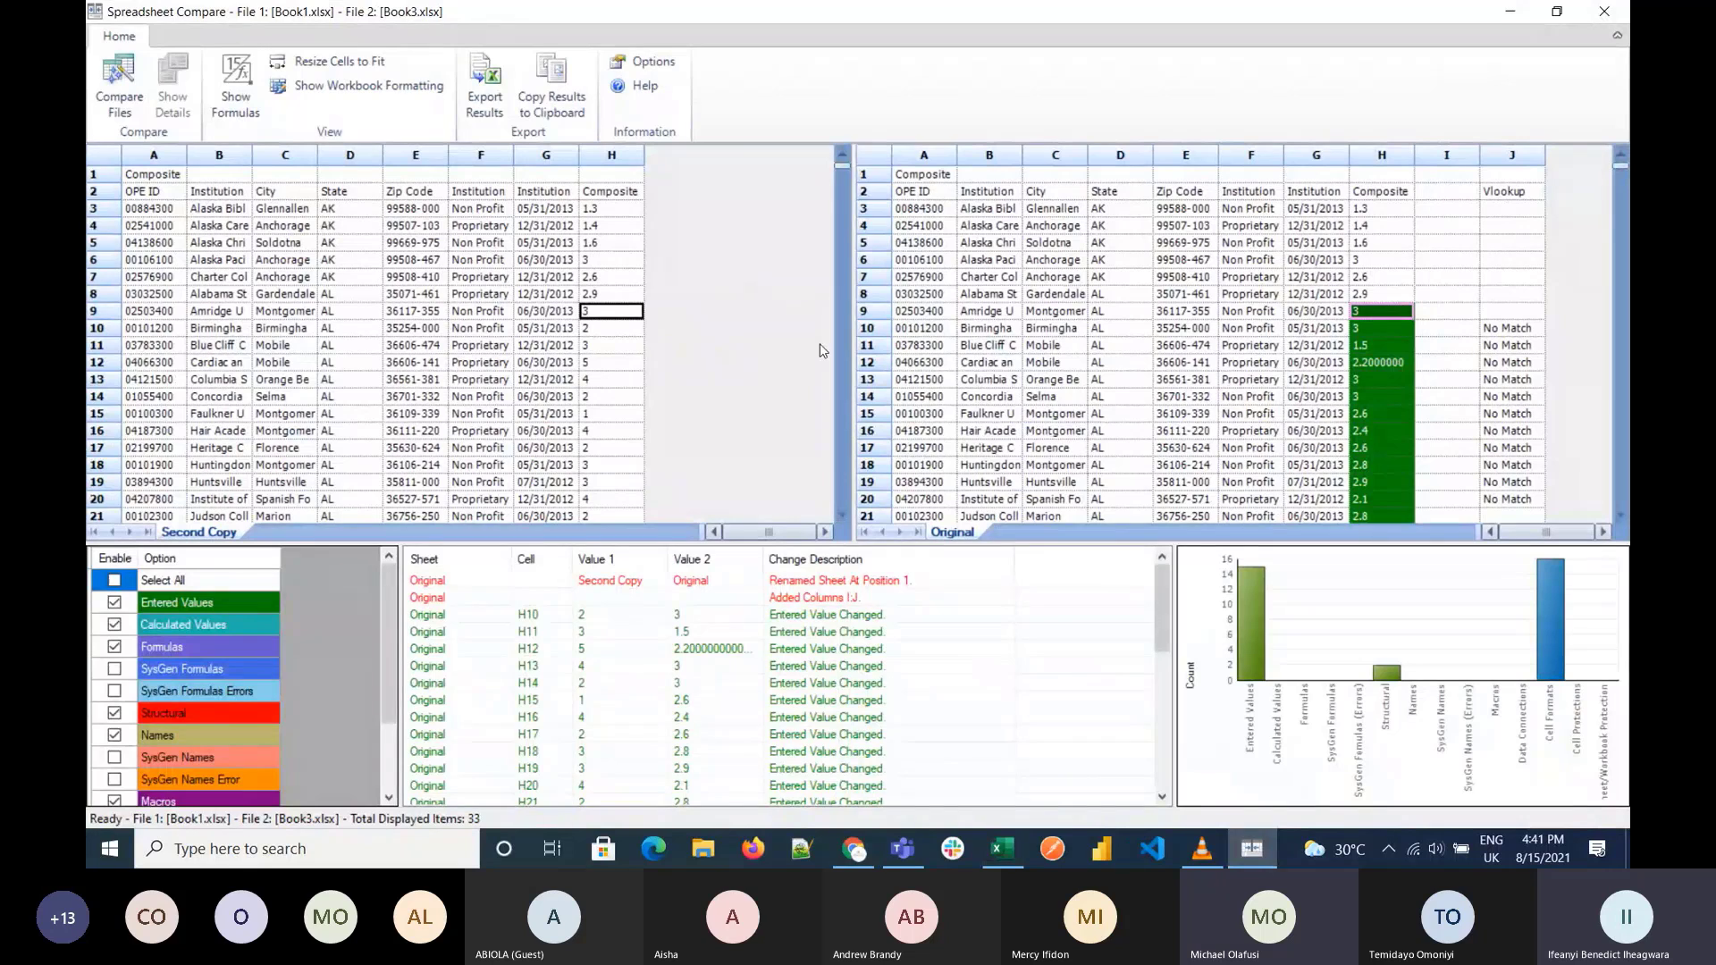
{"action": "scroll", "coordinate": [299, 346], "scroll_direction": "down", "scroll_amount": 6}
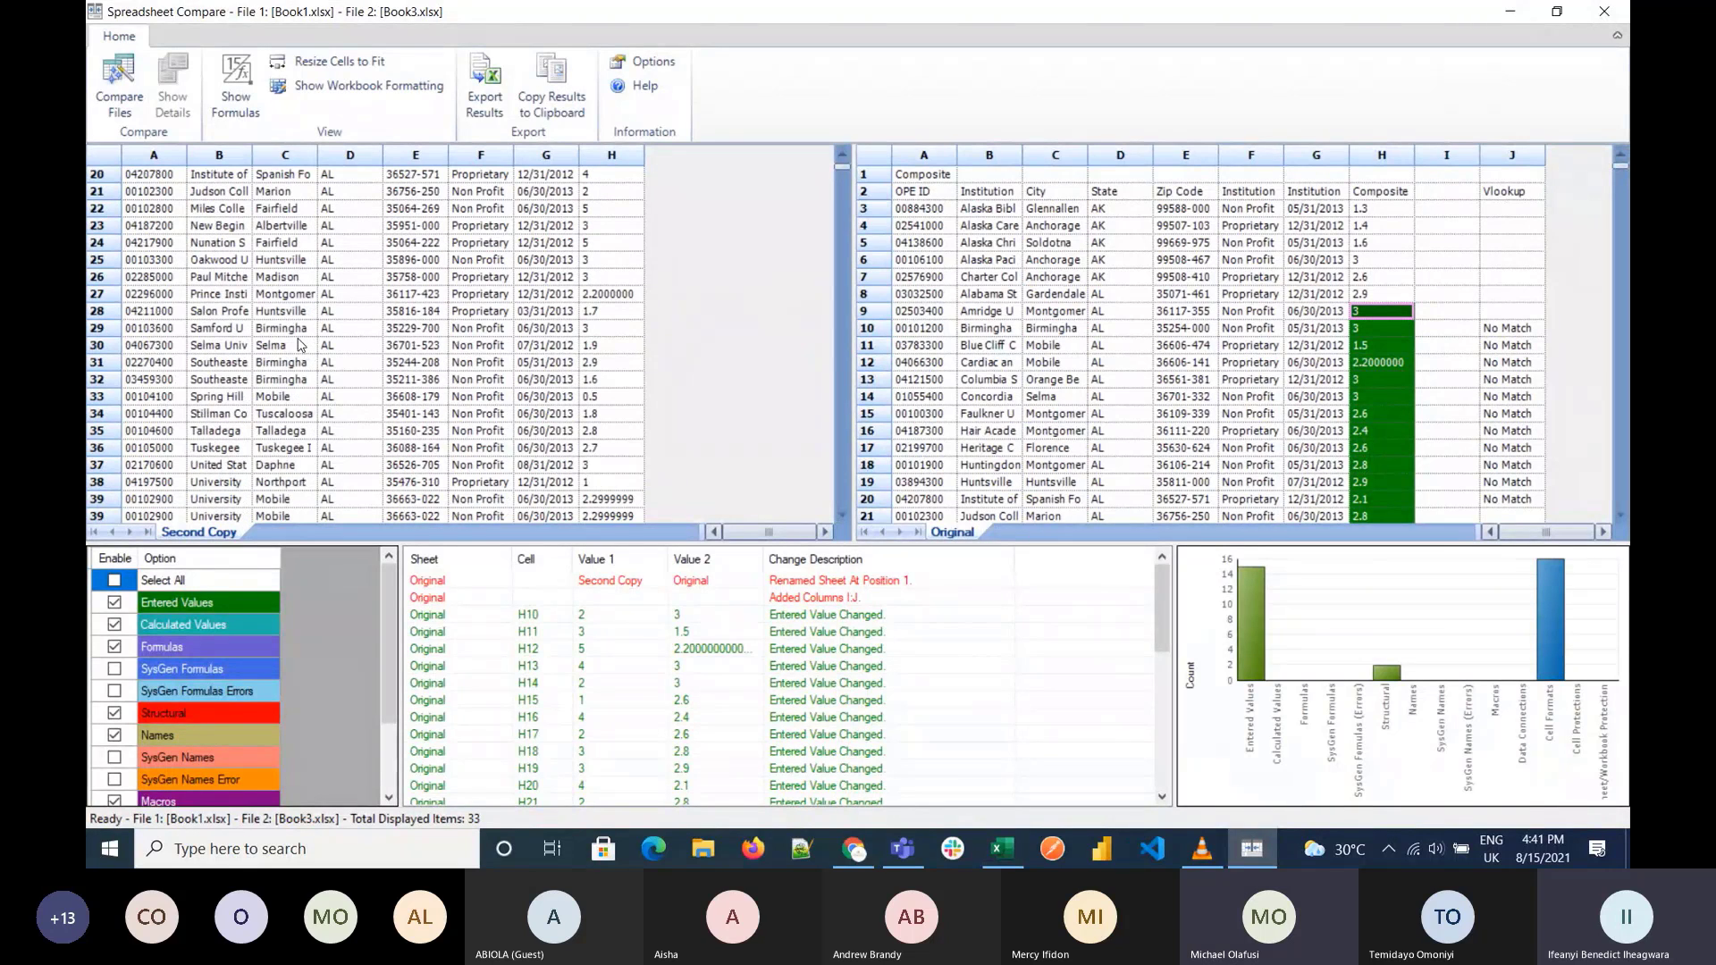
{"action": "scroll", "coordinate": [300, 346], "scroll_direction": "down", "scroll_amount": 9}
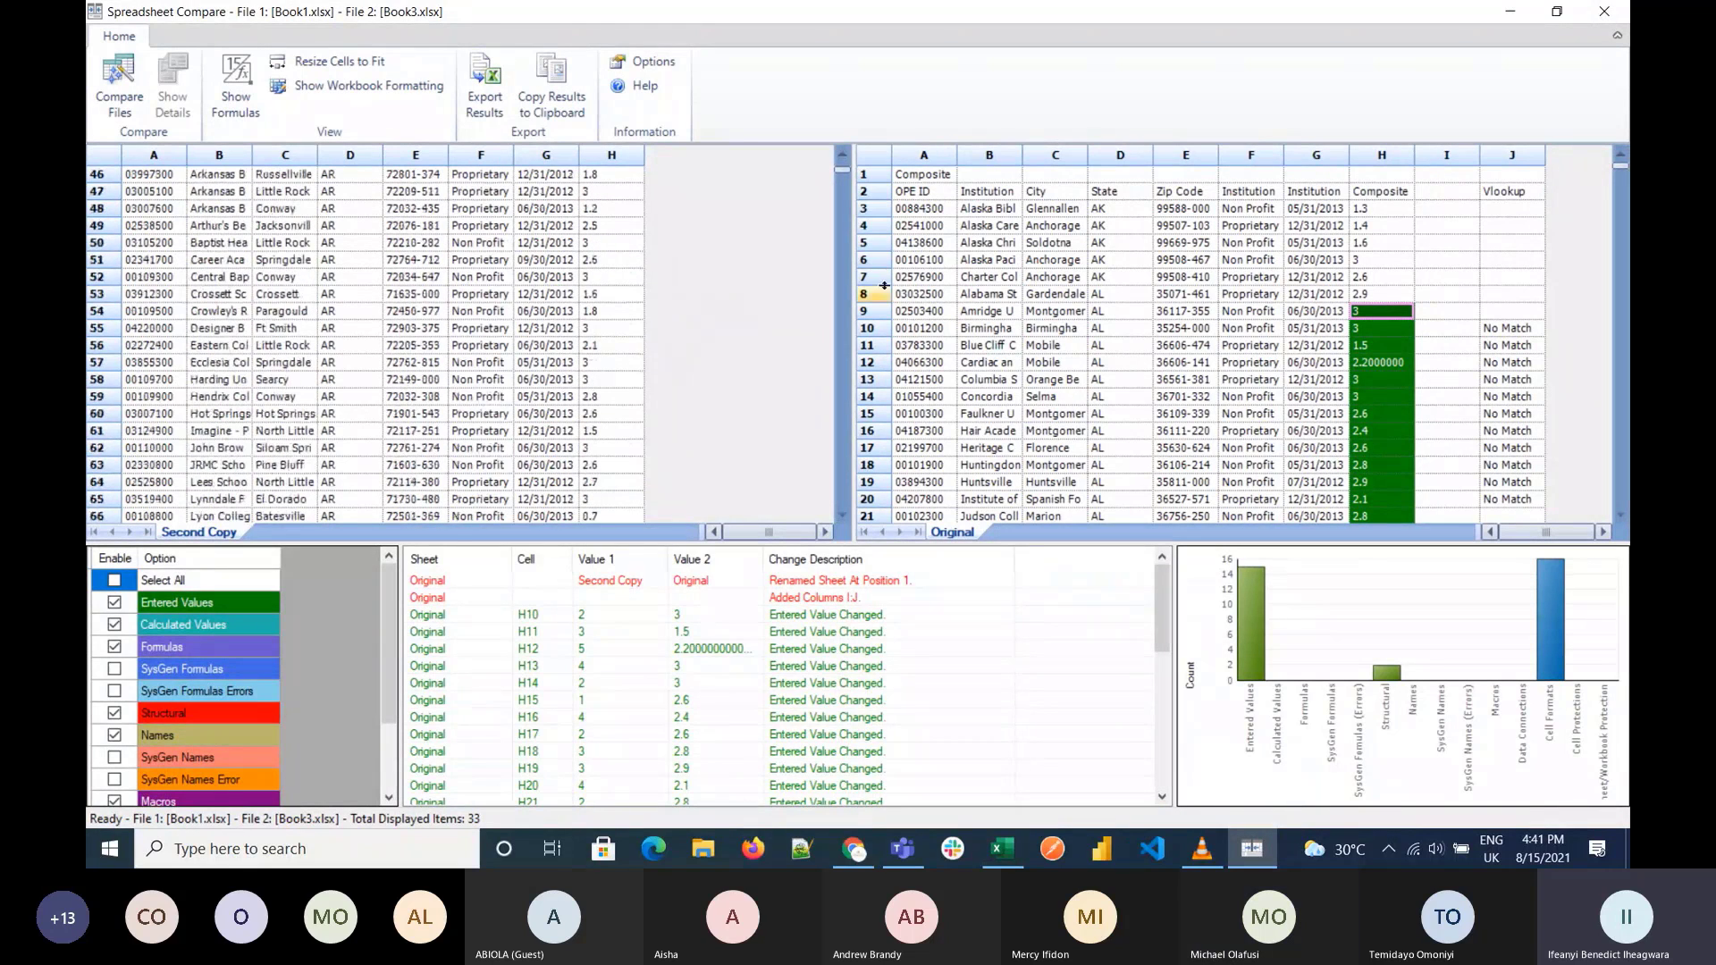
{"action": "left_click", "coordinate": [843, 178]}
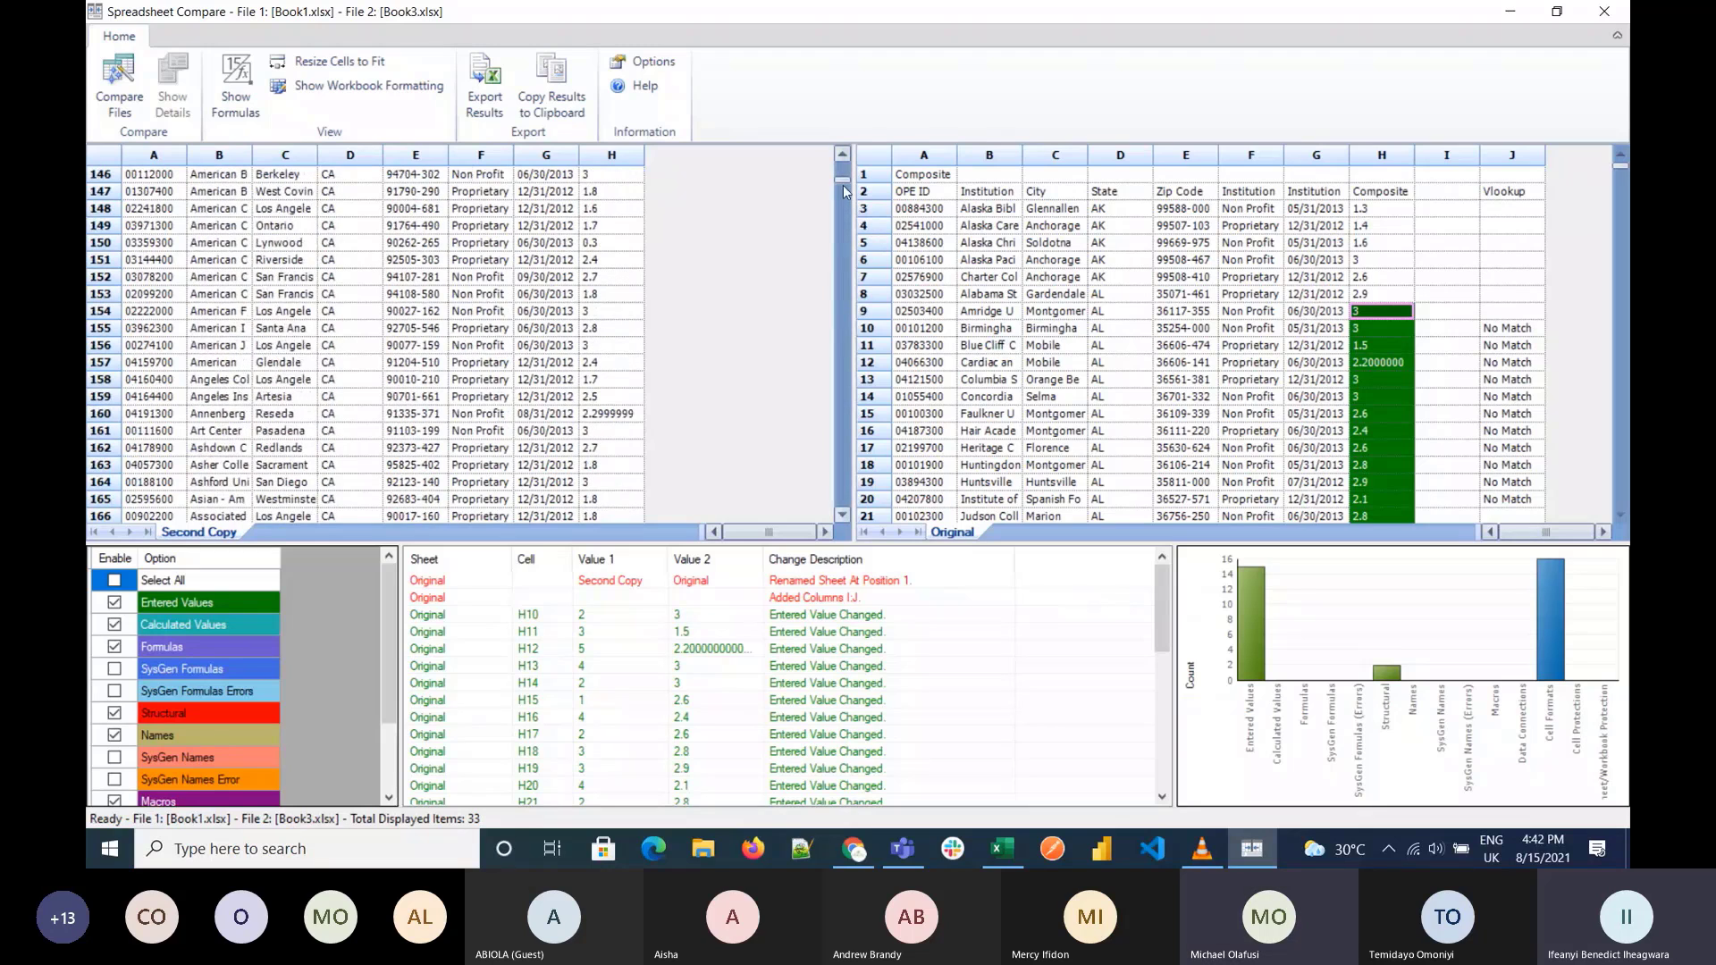
{"action": "left_click_drag", "start_coordinate": [843, 183], "coordinate": [827, 527]}
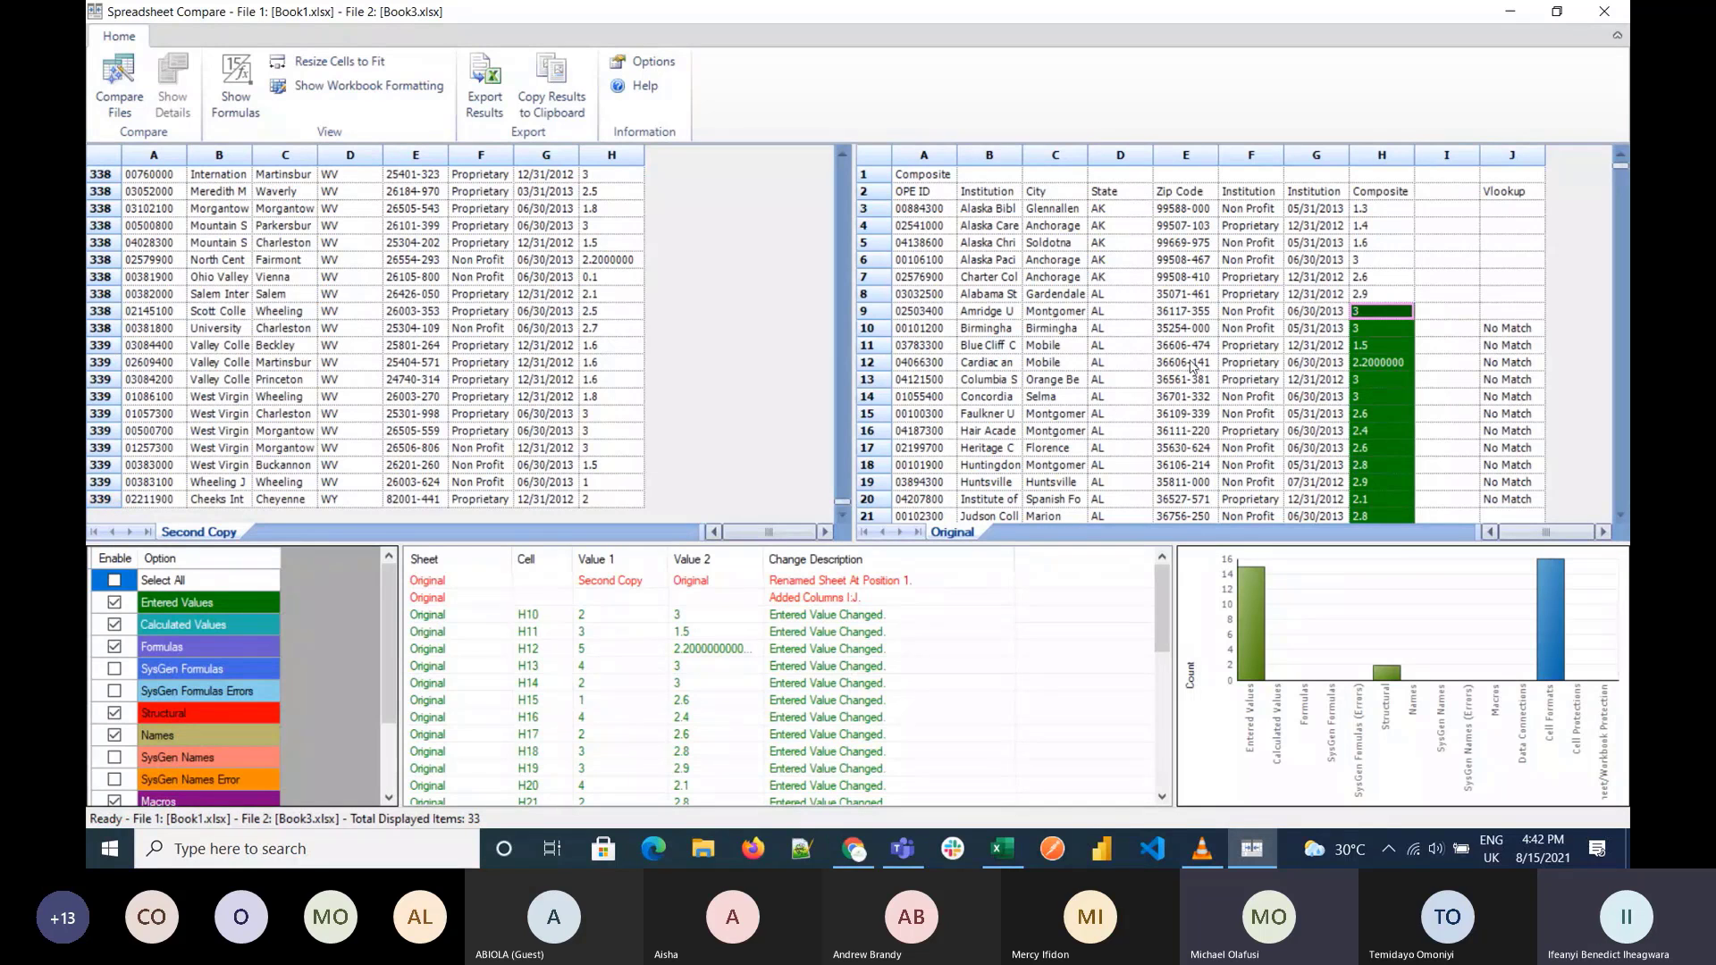
{"action": "left_click_drag", "start_coordinate": [842, 502], "coordinate": [864, 95]}
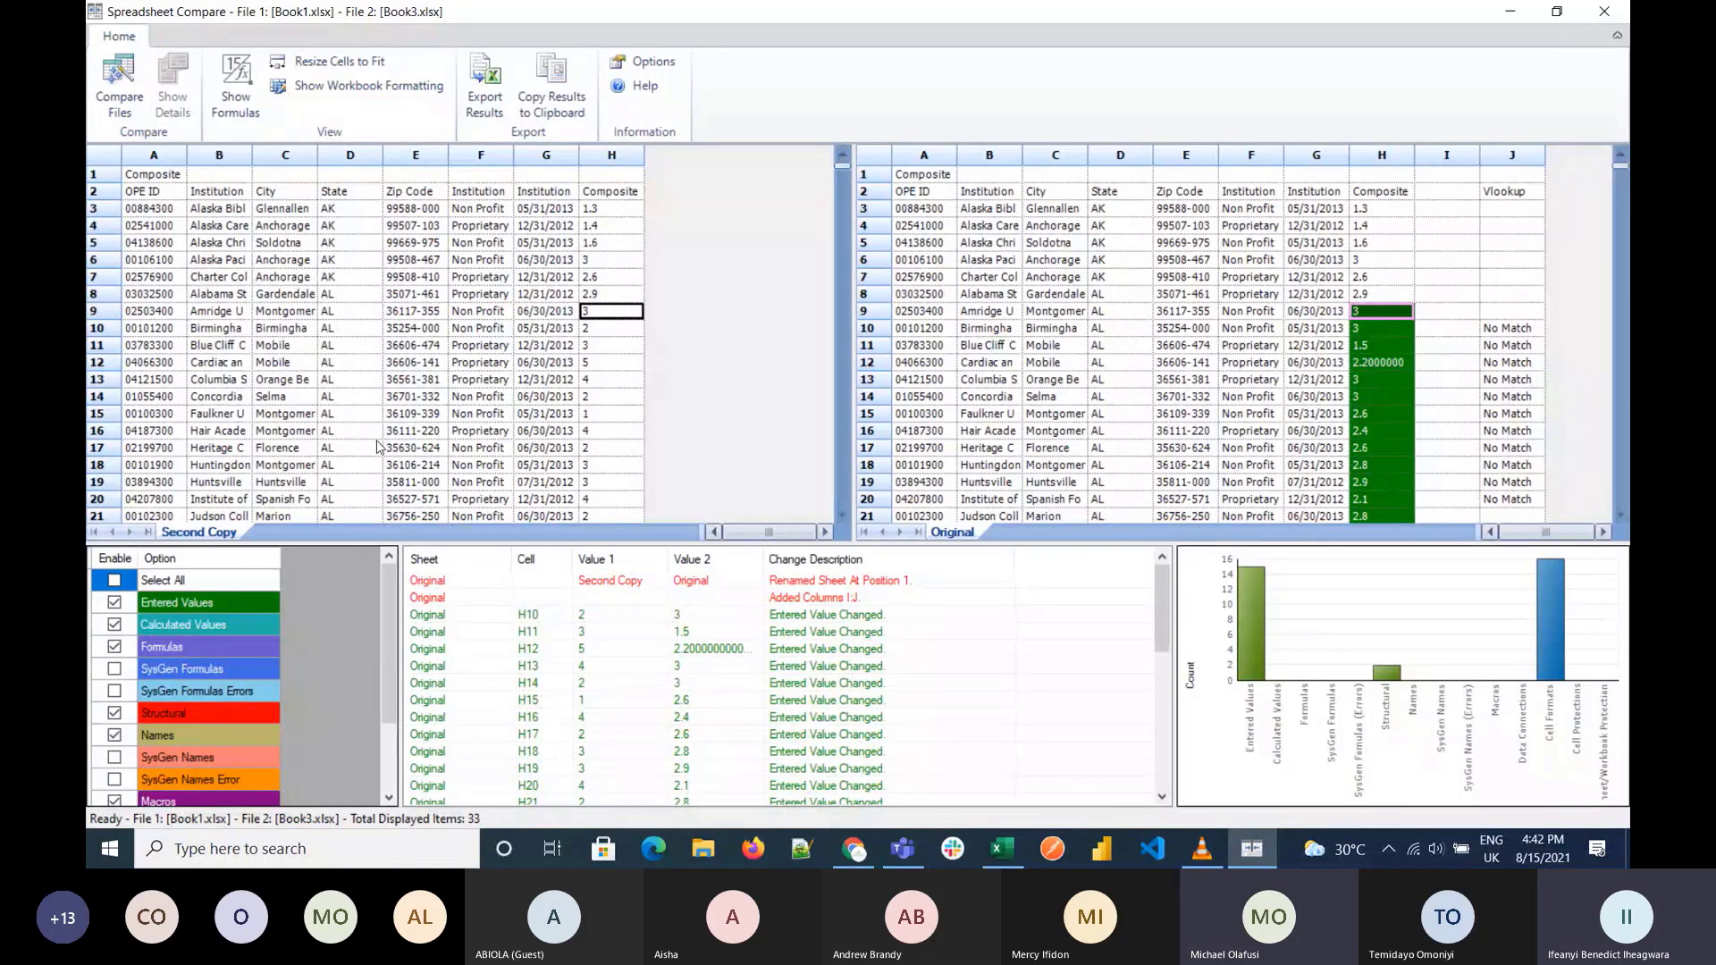
Step: Examine the list of comparison options, including Cell Format and Cell Protection, and minimize Spreadsheet Compare to return to Excel
{"action": "scroll", "coordinate": [377, 447], "scroll_direction": "down", "scroll_amount": 9}
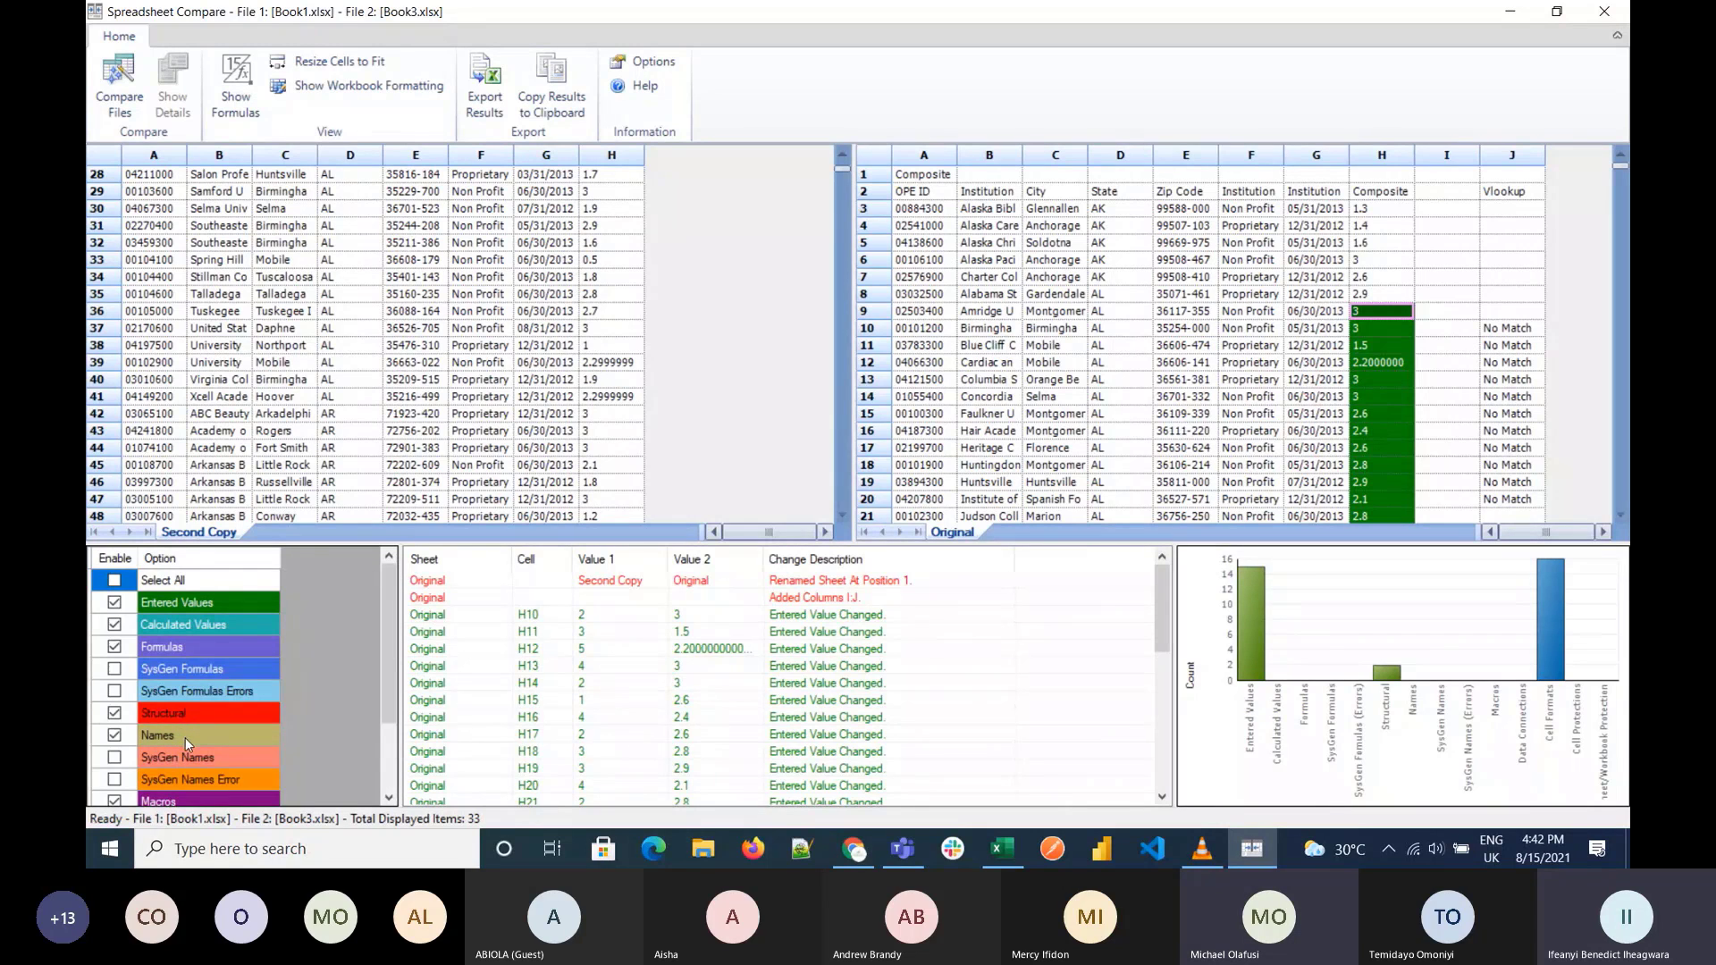
{"action": "scroll", "coordinate": [185, 738], "scroll_direction": "down", "scroll_amount": 2}
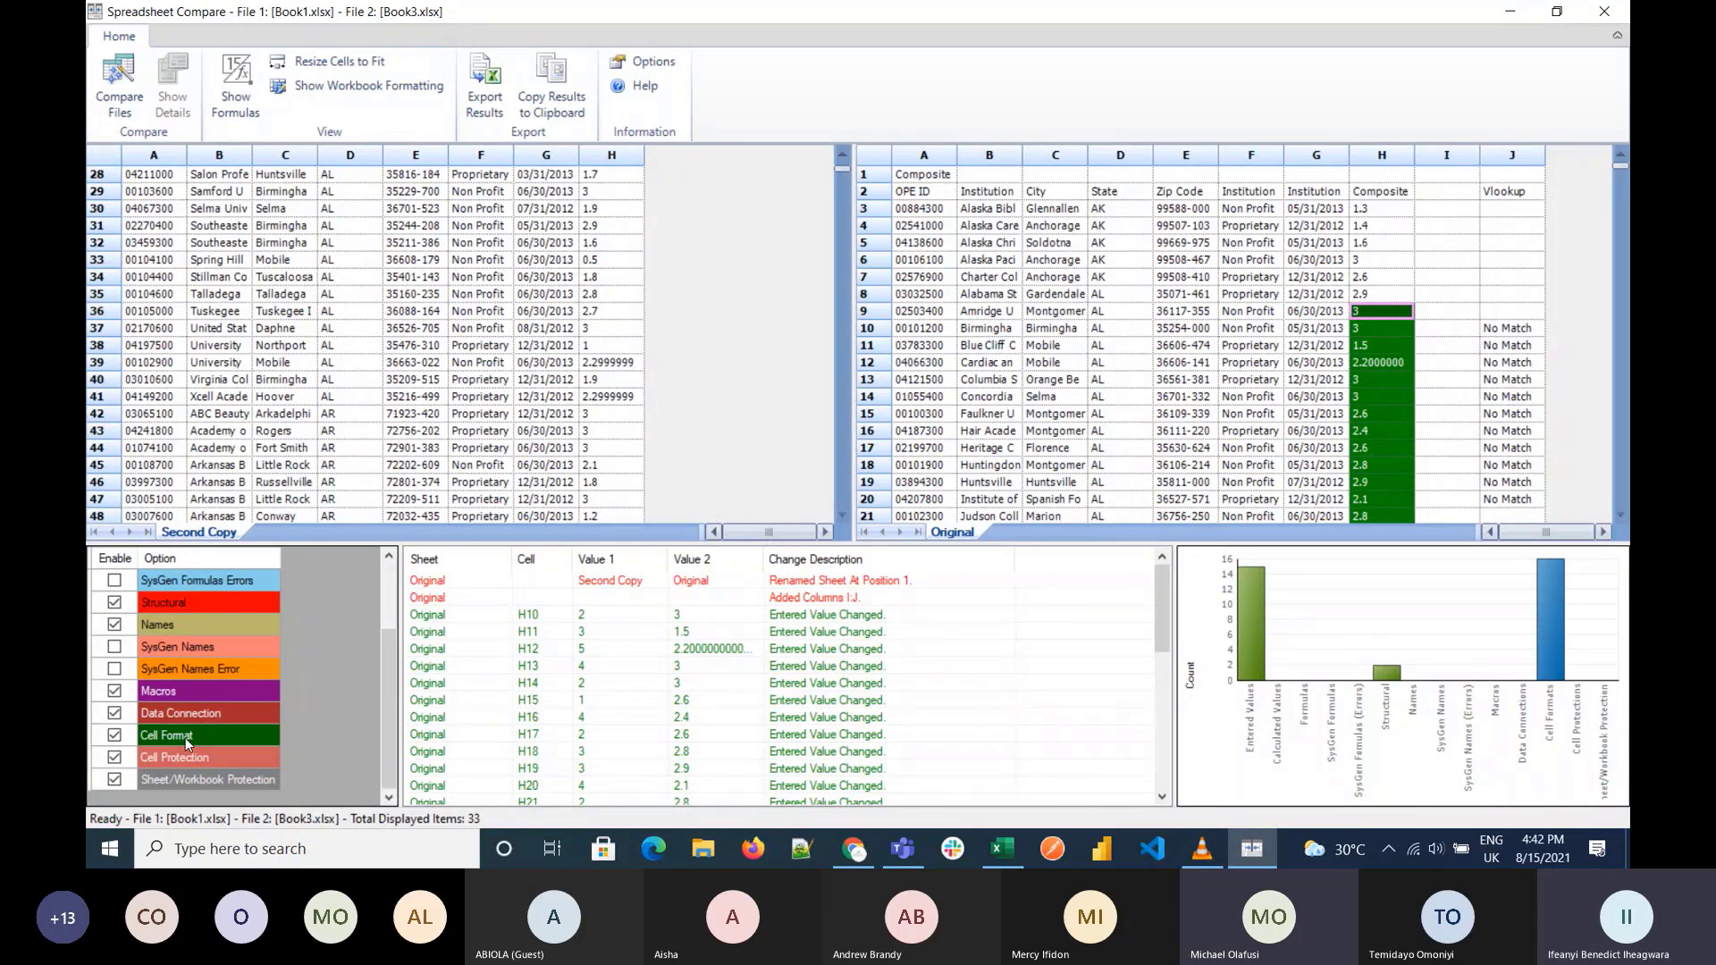
{"action": "scroll", "coordinate": [227, 780], "scroll_direction": "up", "scroll_amount": 2}
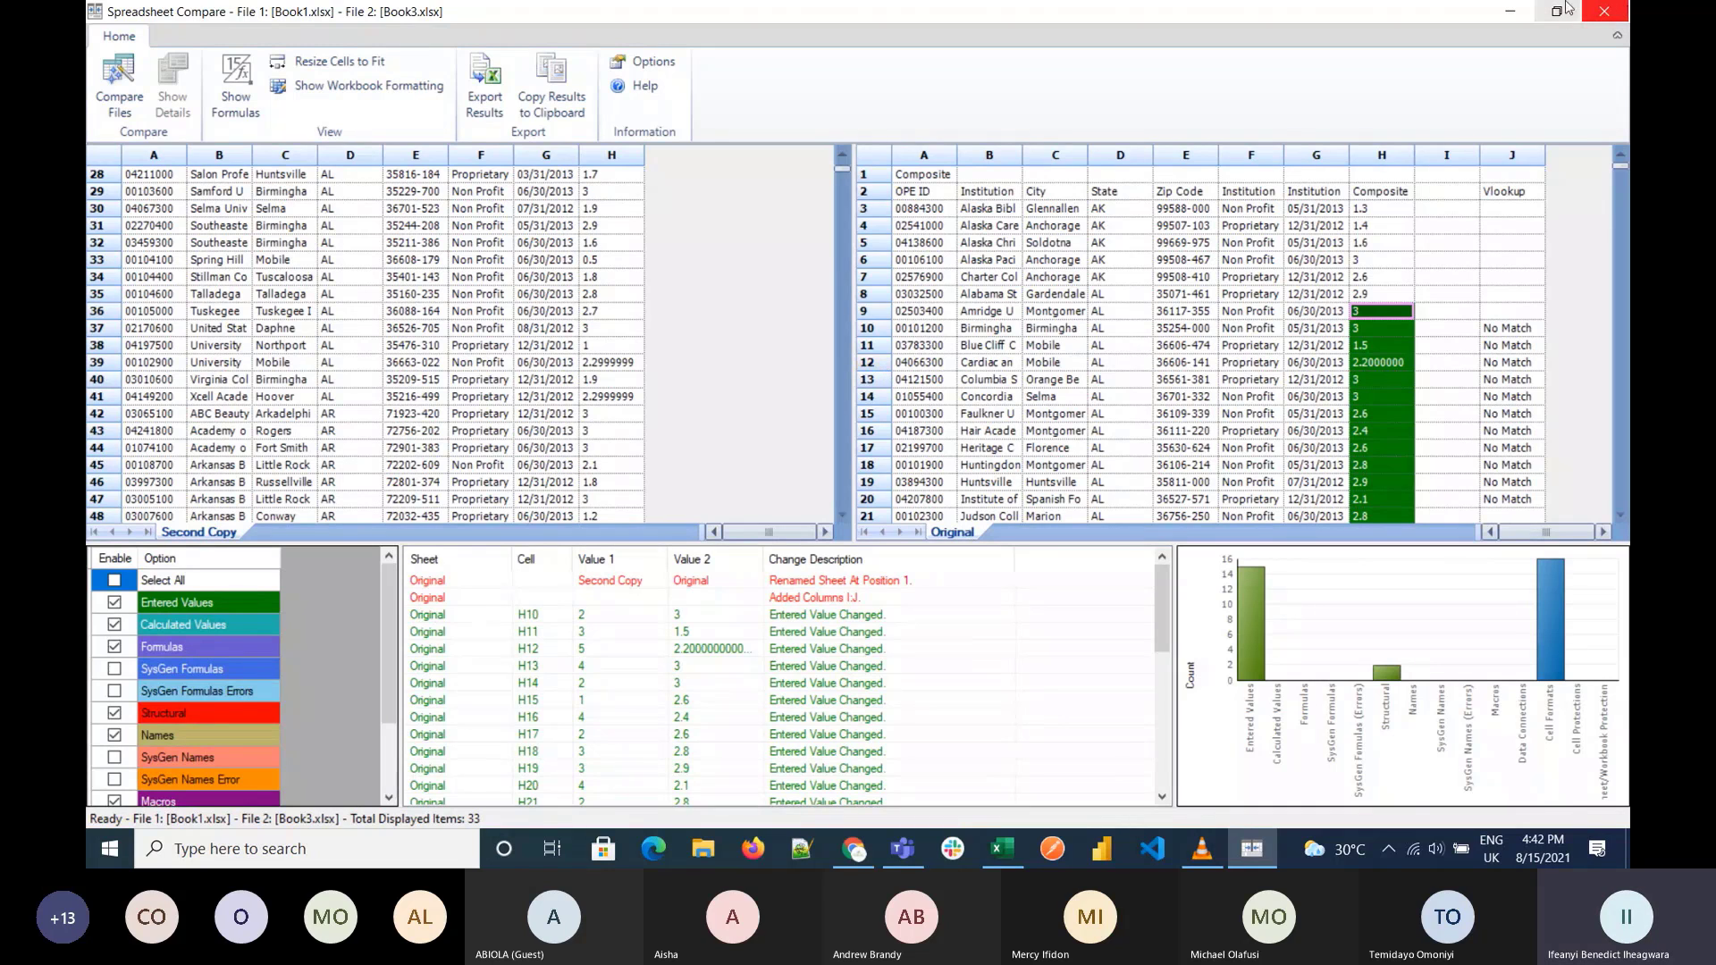
{"action": "left_click", "coordinate": [1511, 12]}
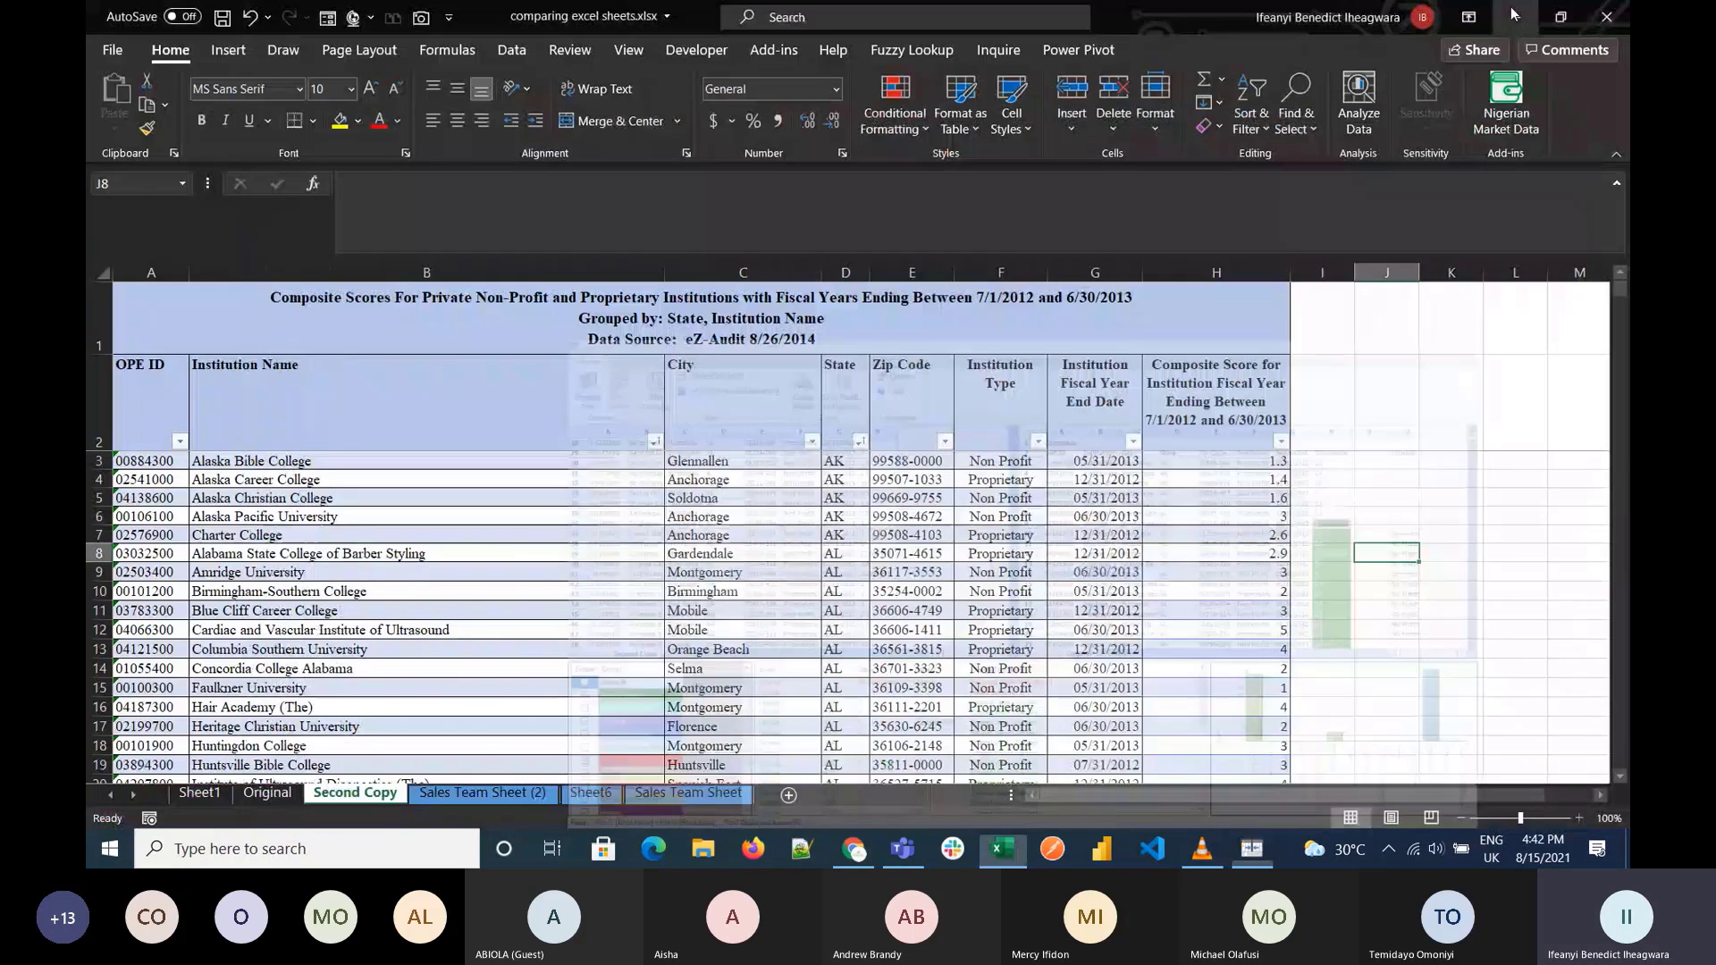
Step: Look at Sales Team Sheet (2), and on Sheet6 inspect the formula in the first Compare cell, C2
{"action": "left_click", "coordinate": [469, 798]}
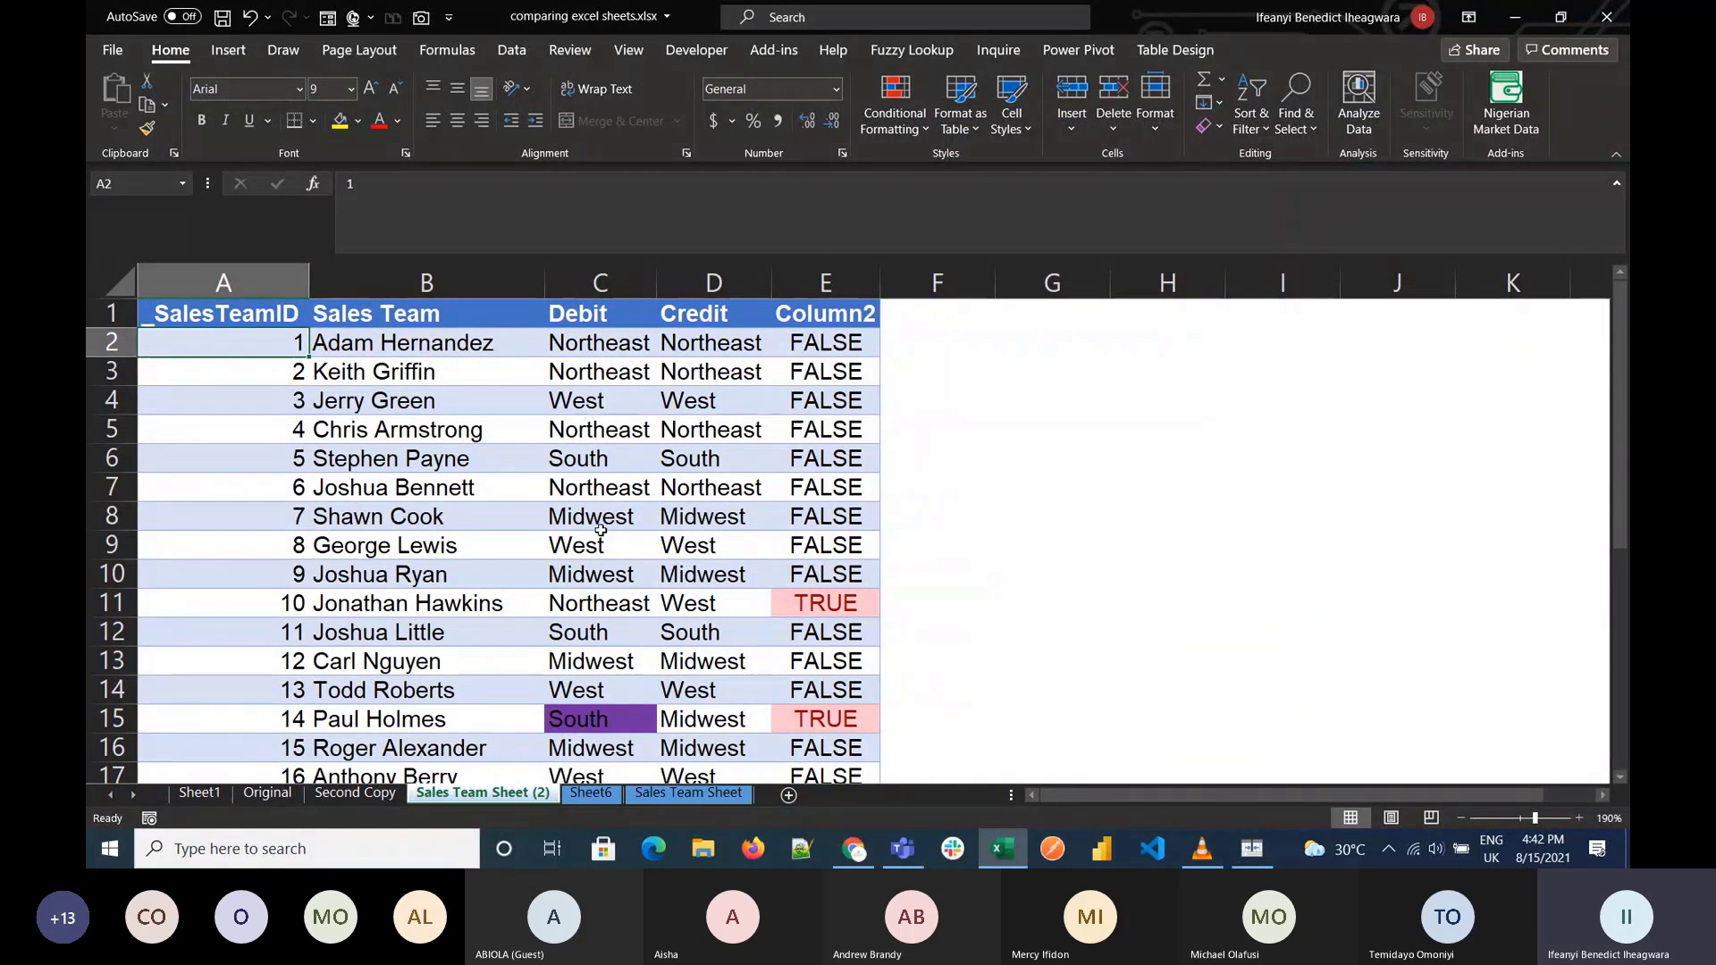
{"action": "left_click", "coordinate": [619, 796]}
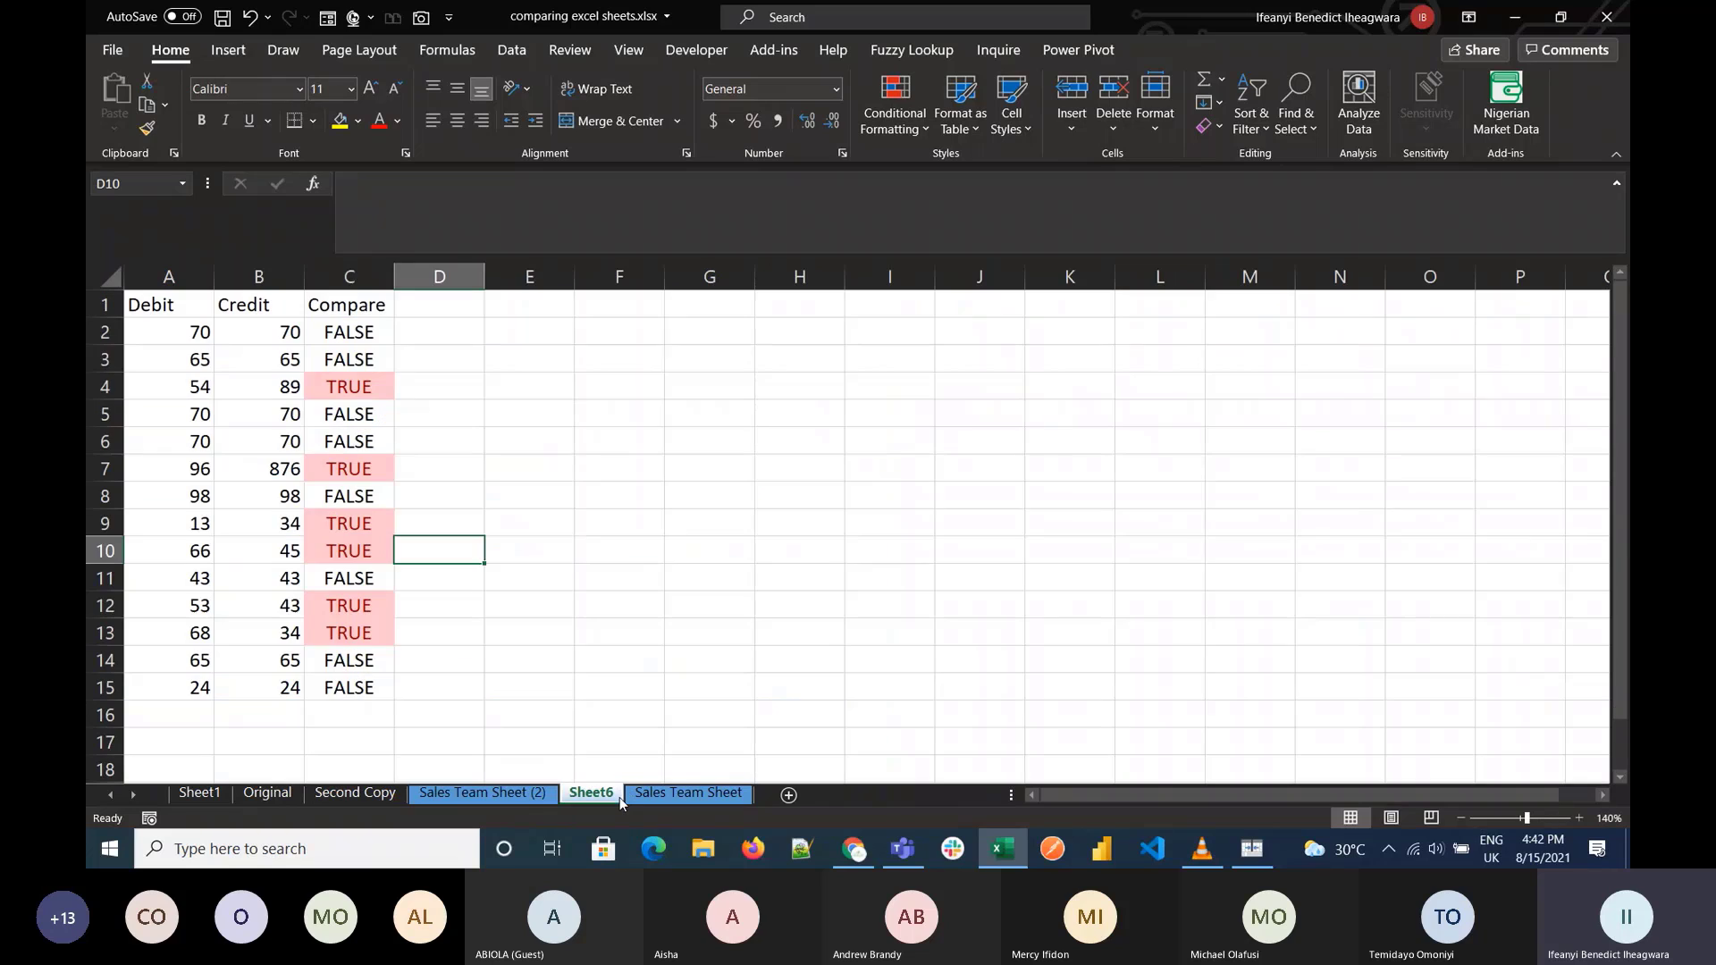
{"action": "left_click", "coordinate": [354, 327]}
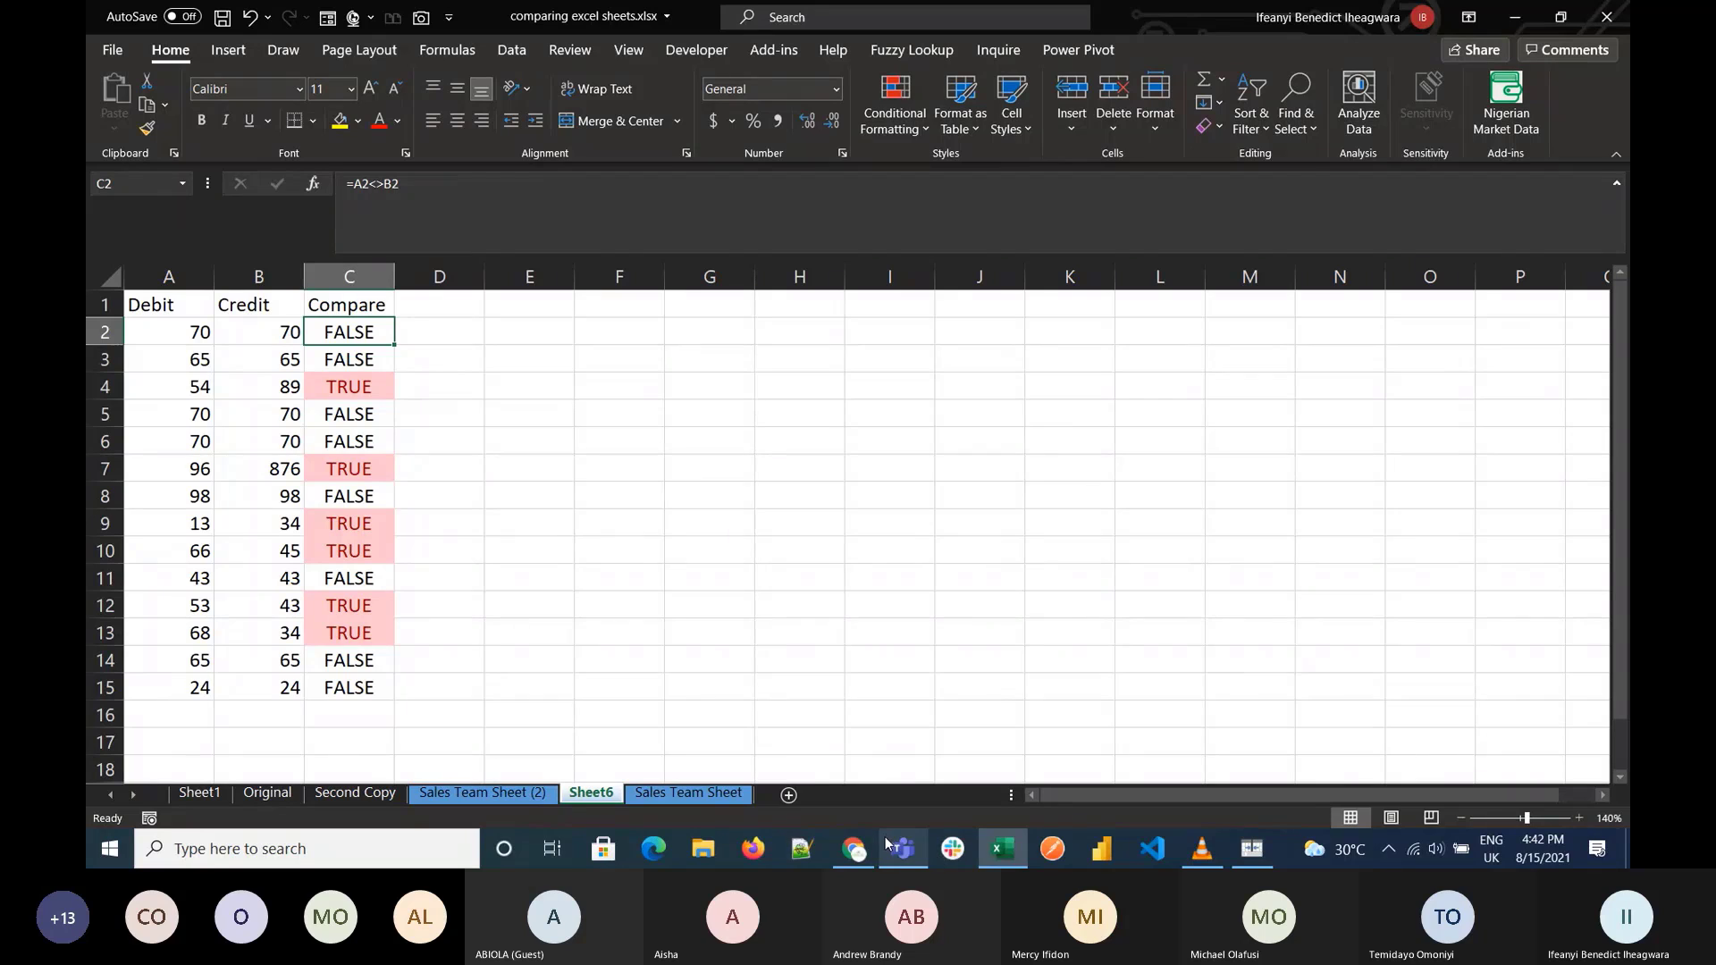
Step: Switch to the Teams meeting window to check the participants, and return to the Excel workbook
{"action": "mouse_move", "coordinate": [916, 855]}
{"action": "left_click", "coordinate": [903, 747]}
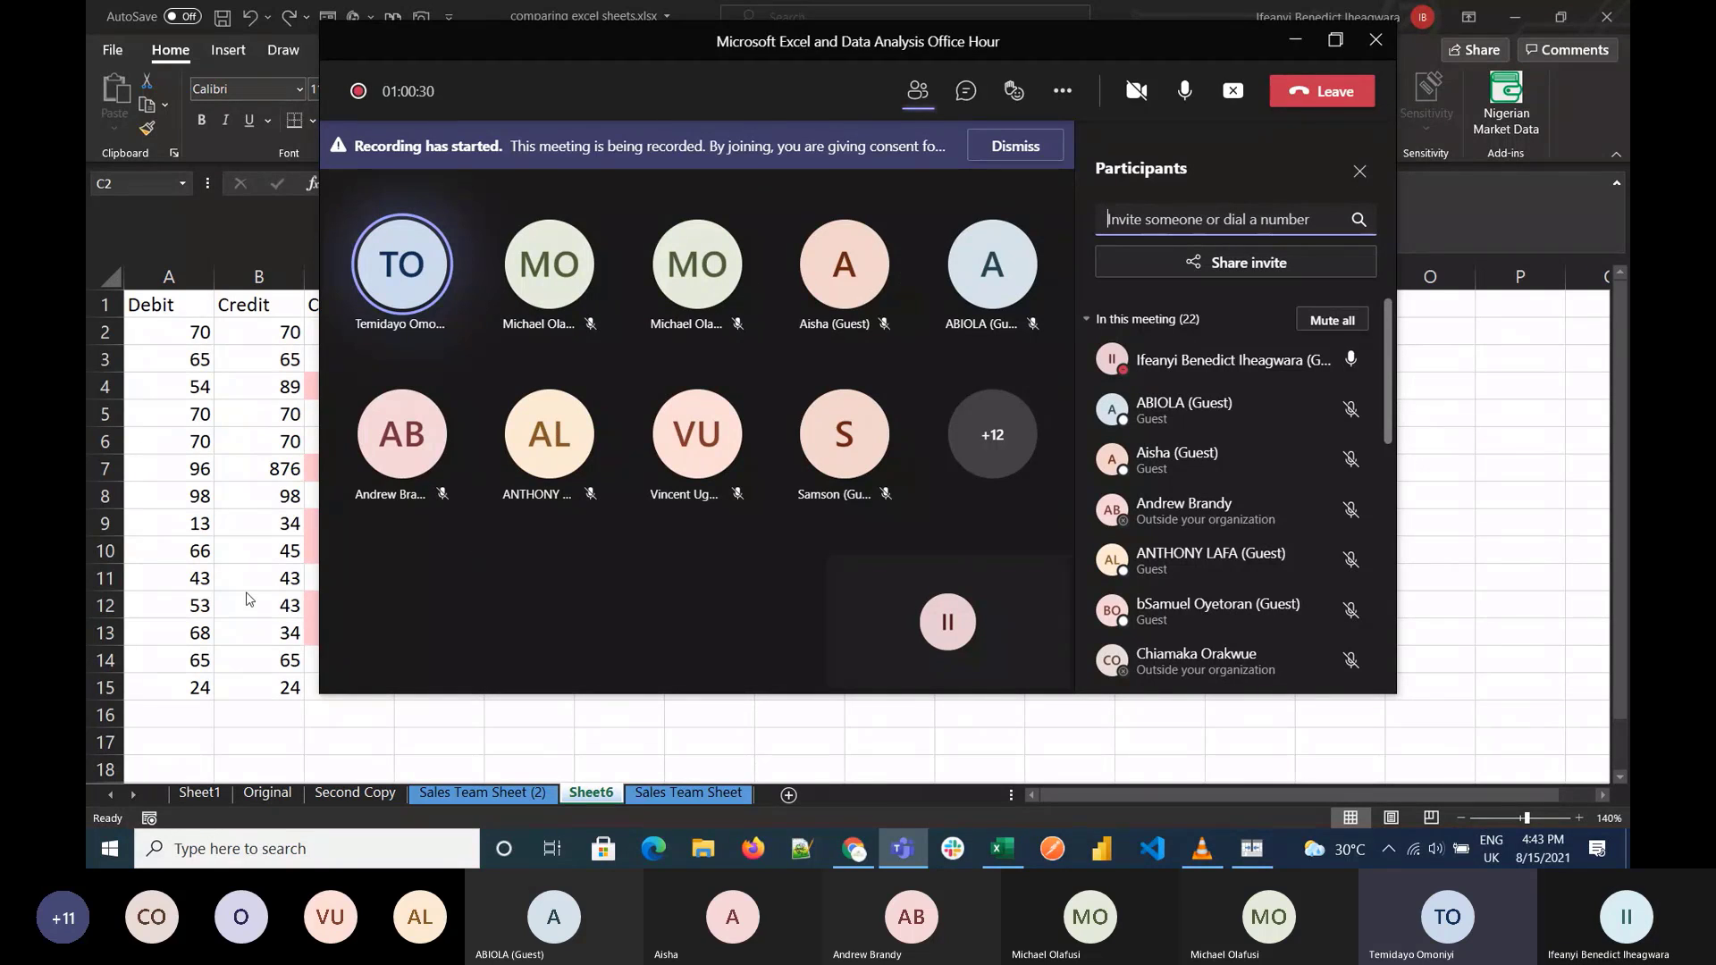
{"action": "key", "text": "alt+Tab"}
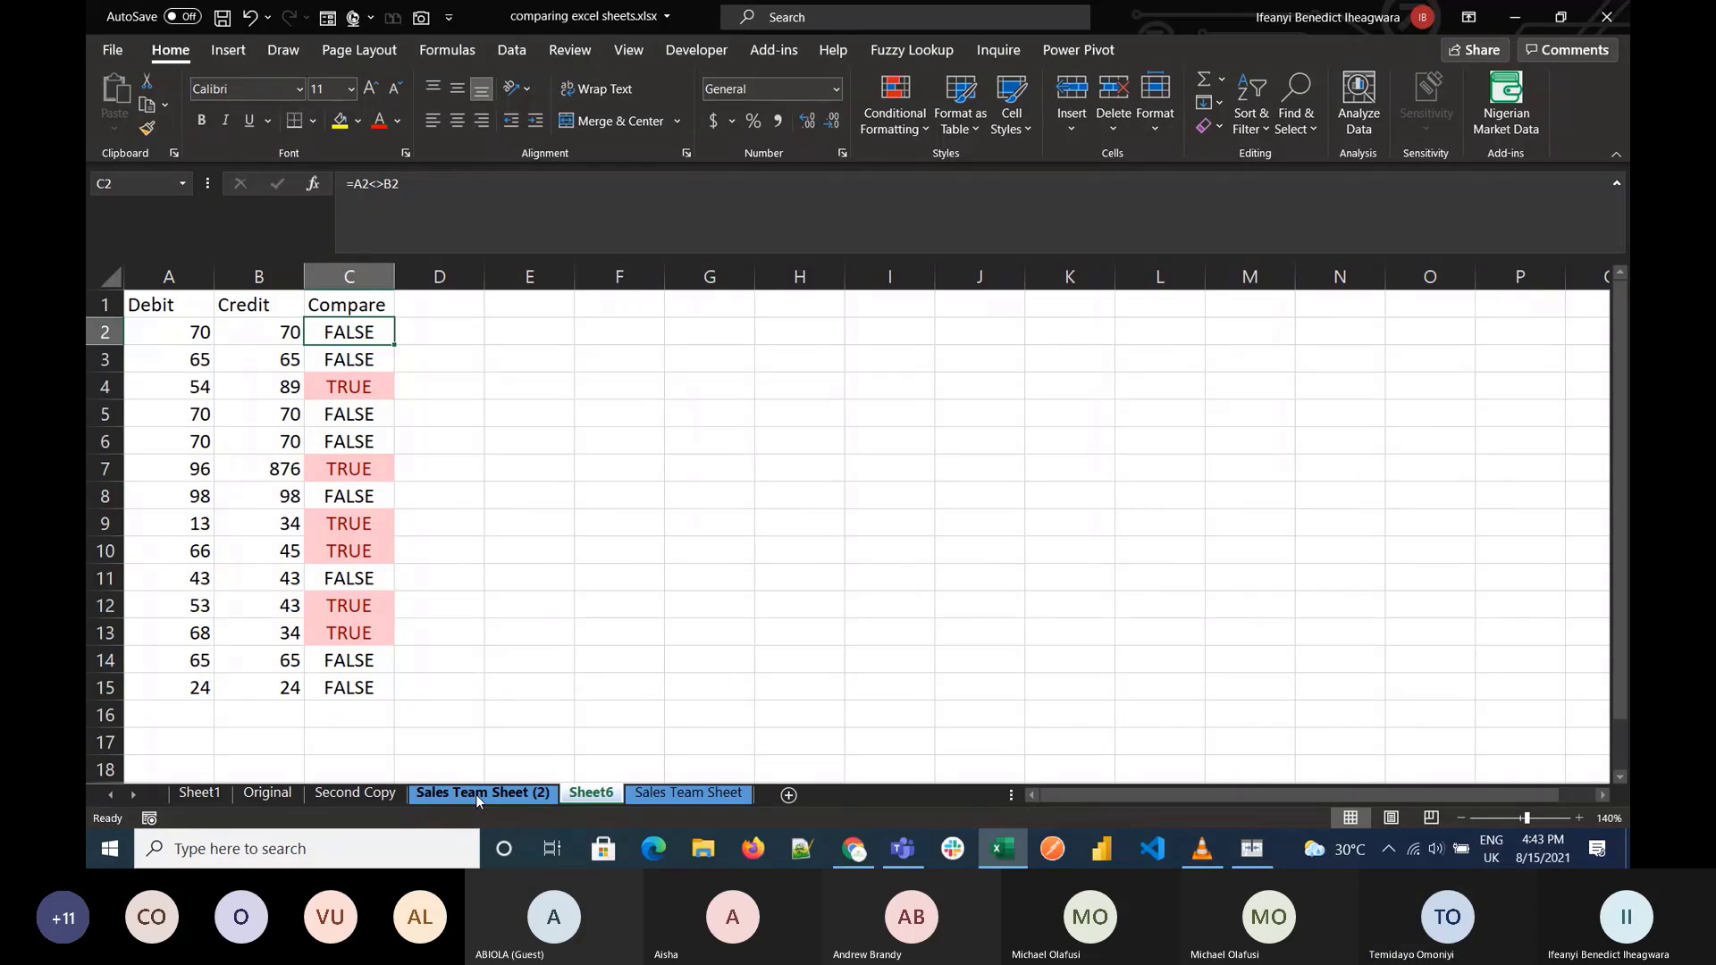
Step: Display the Original sheet at 120% zoom and inspect the VLOOKUP comparison formula in cell J3
{"action": "left_click", "coordinate": [479, 794]}
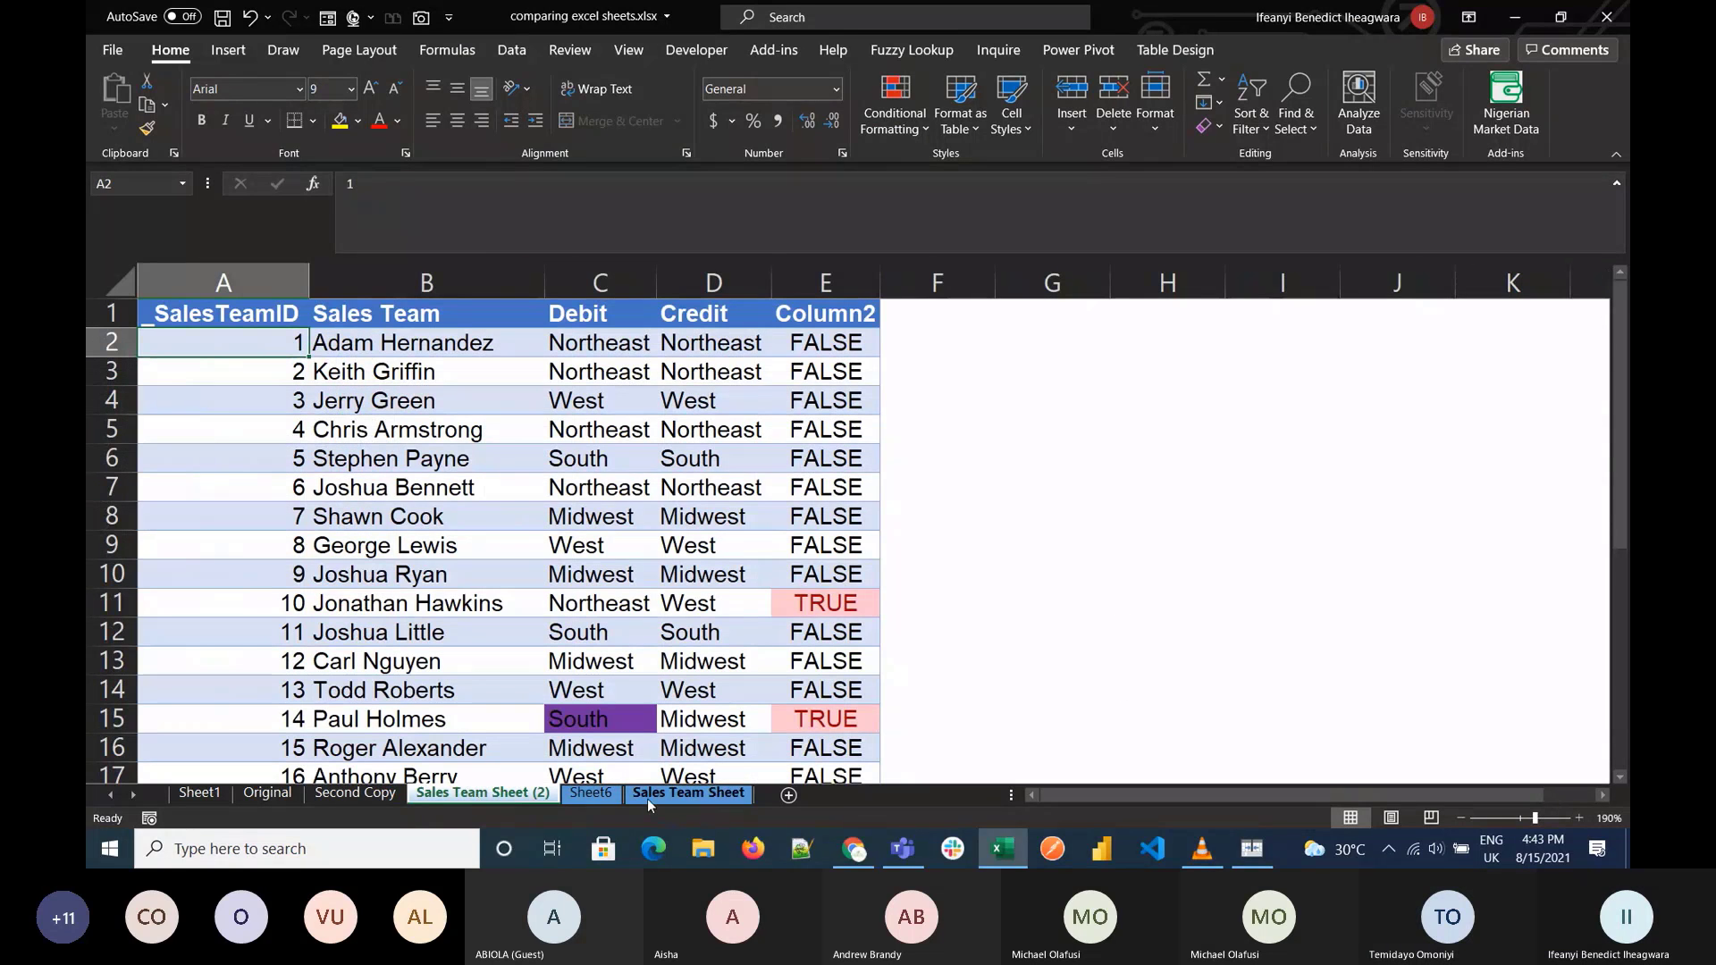
{"action": "left_click", "coordinate": [284, 794]}
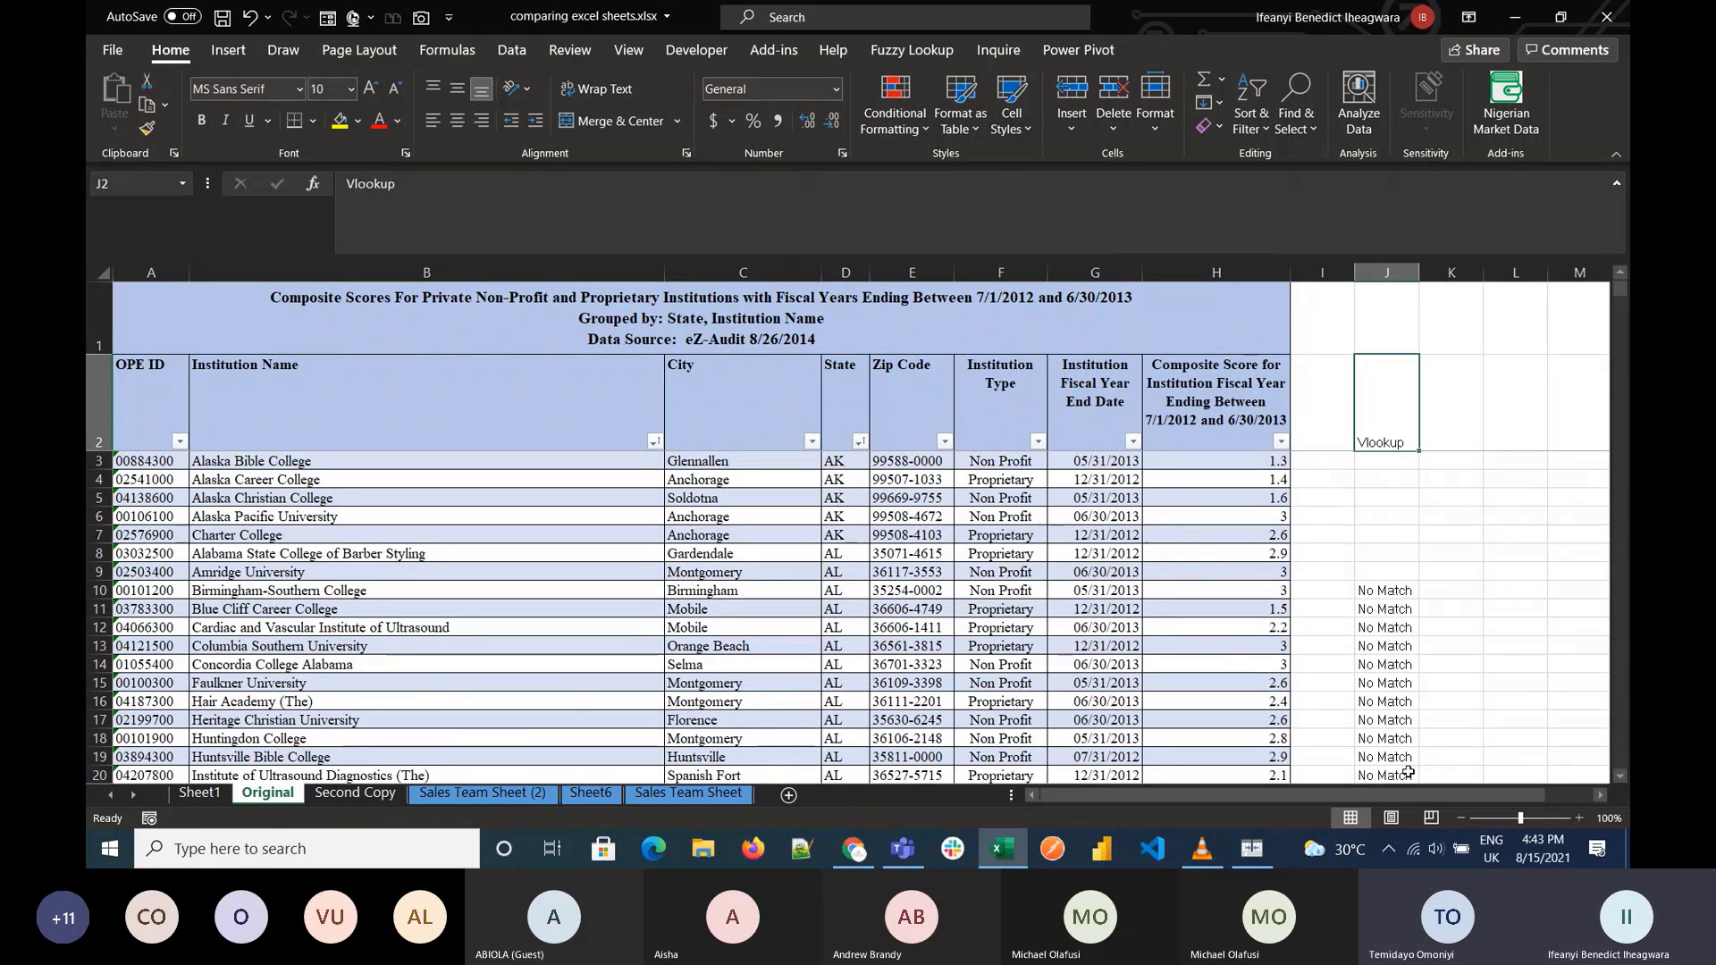
{"action": "left_click", "coordinate": [1580, 818]}
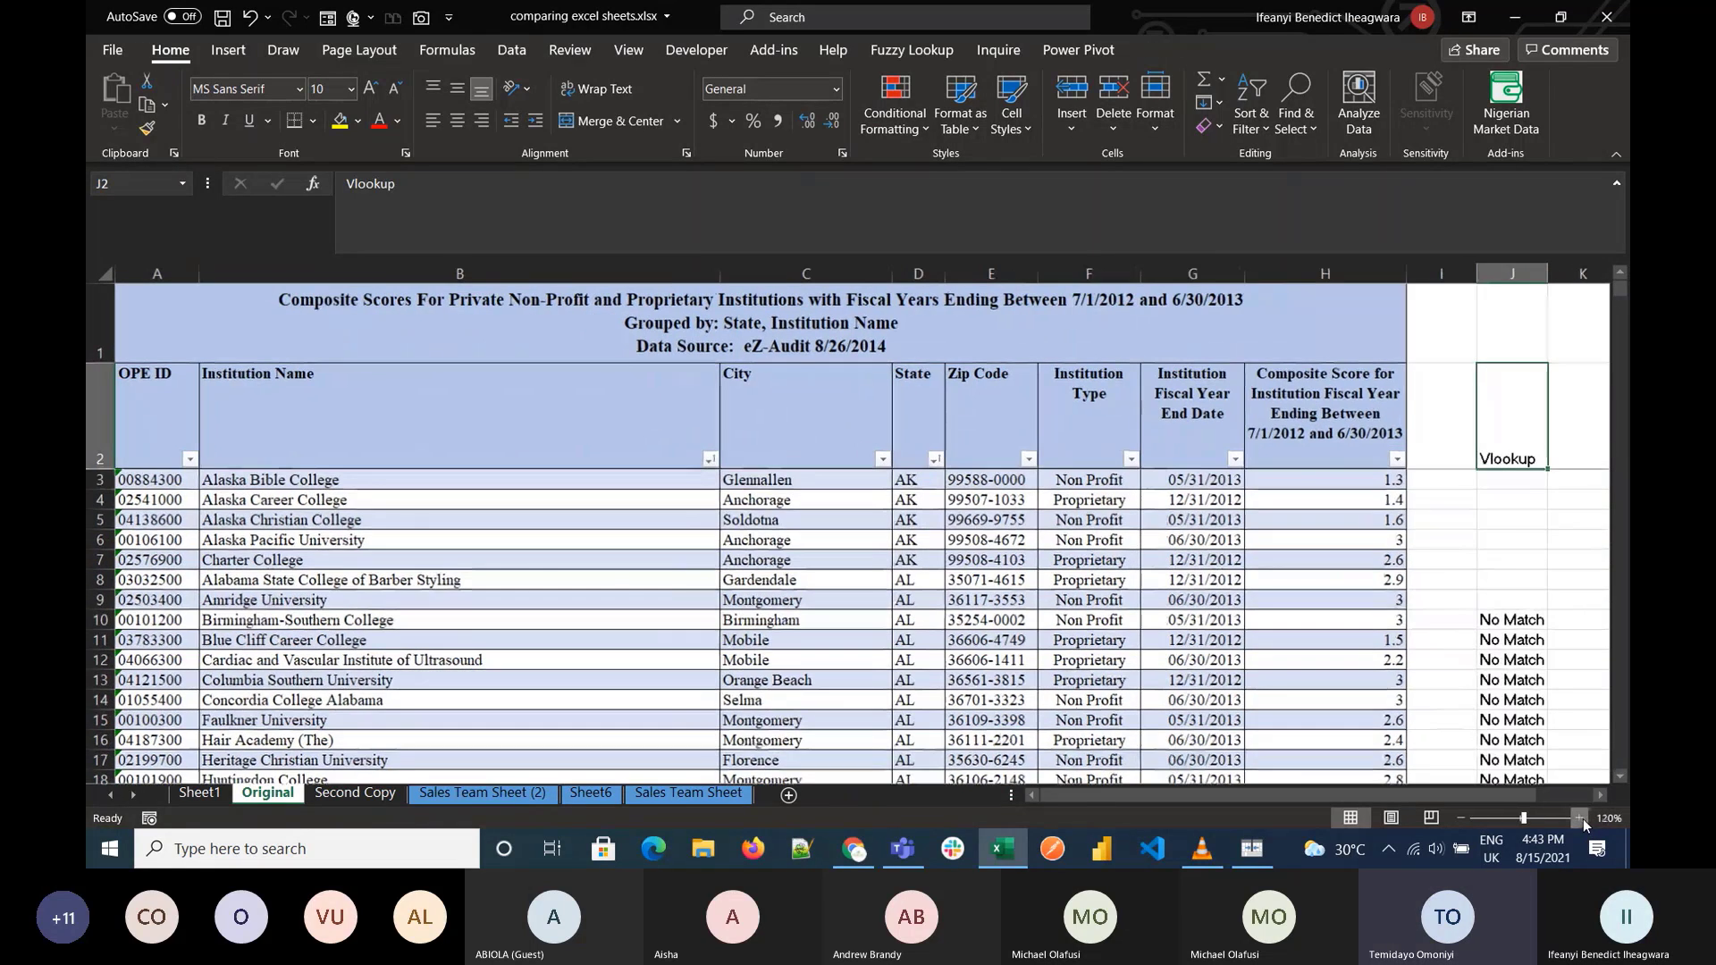
{"action": "left_click", "coordinate": [1579, 818]}
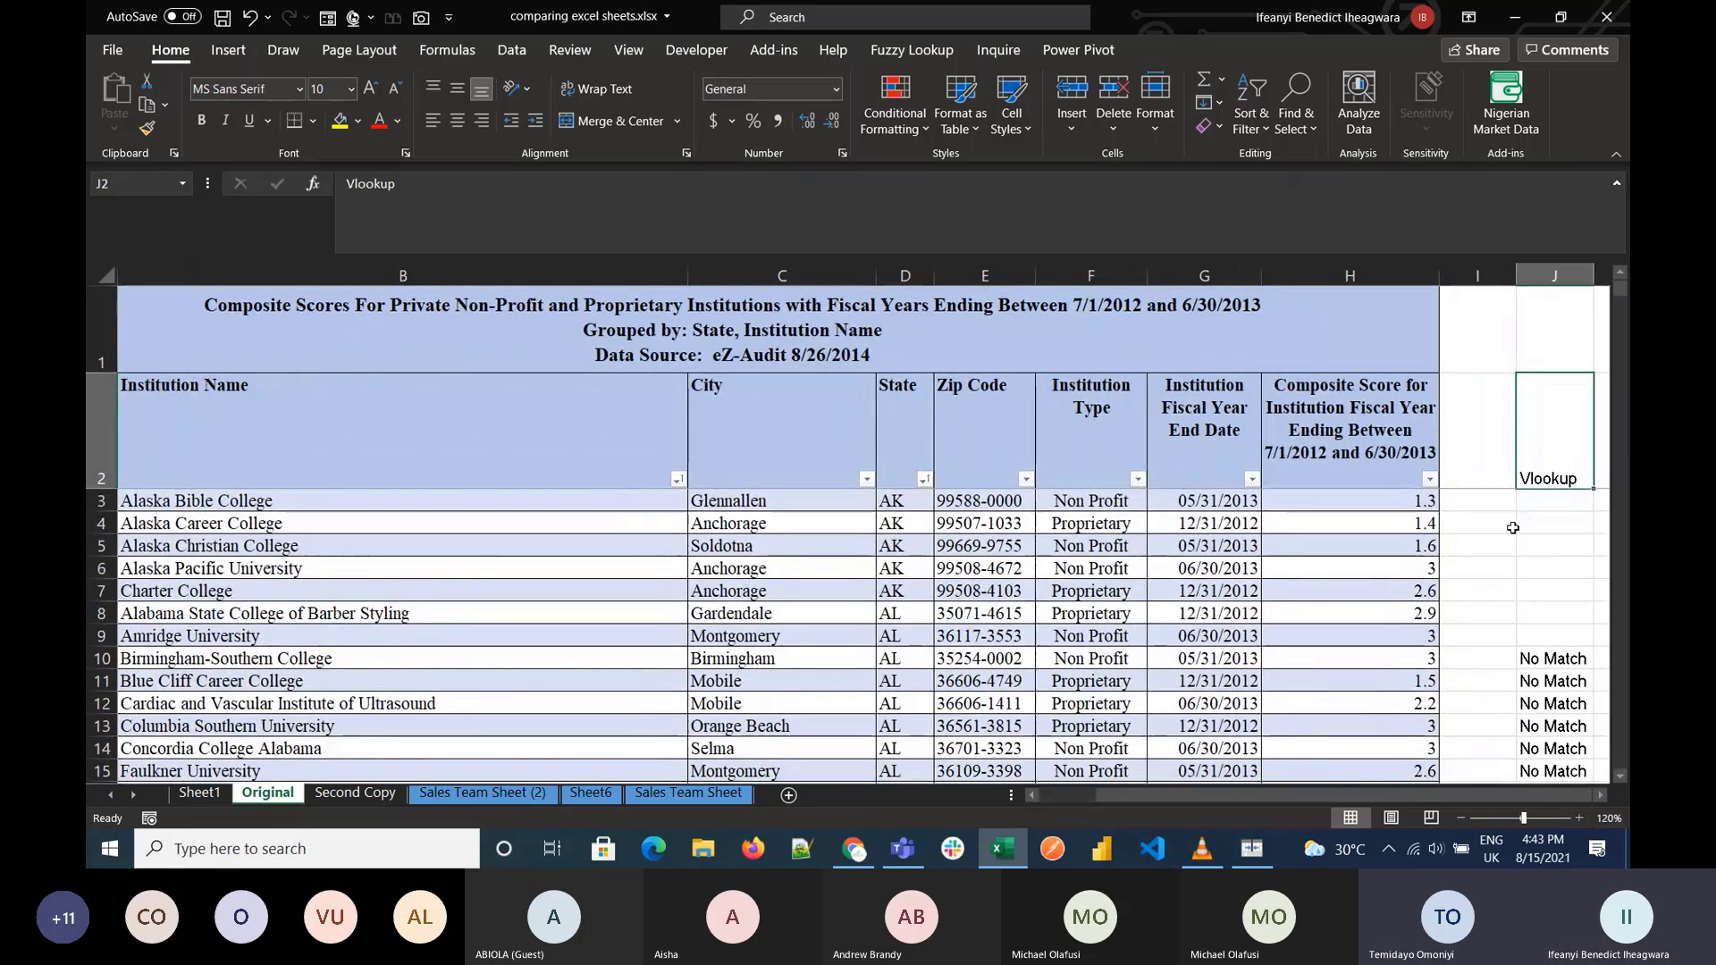
{"action": "left_click", "coordinate": [1553, 500]}
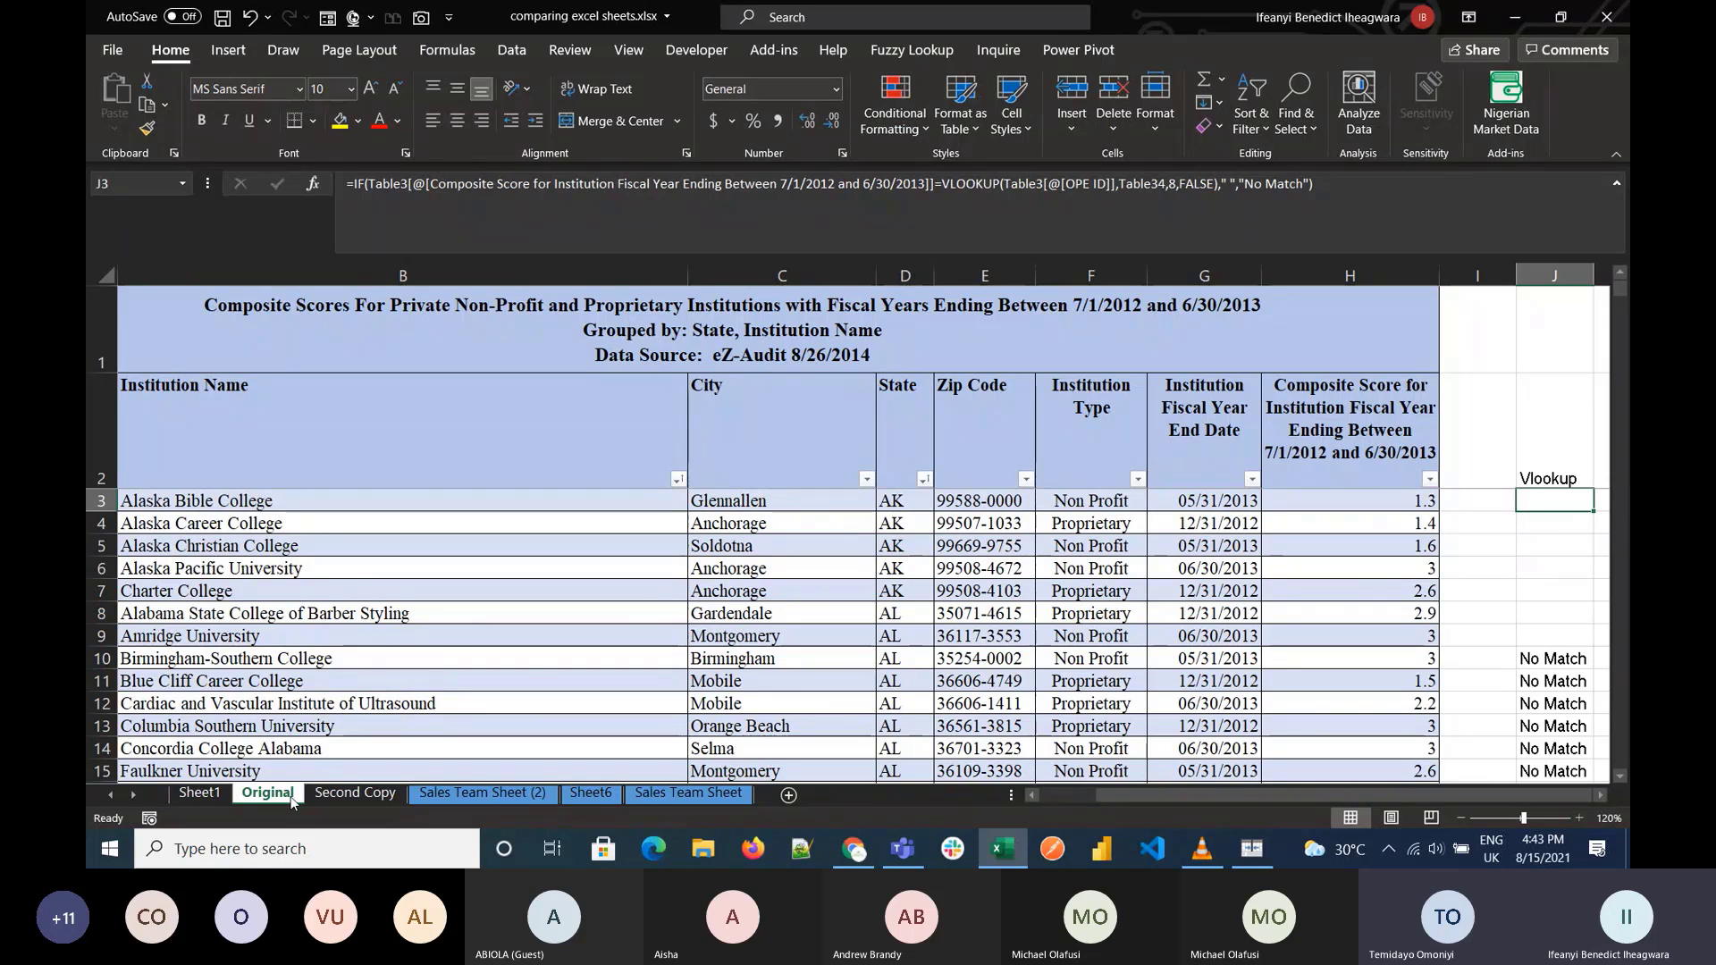
Step: Compare the composite scores on the Original and Second Copy sheets, and check the matching results in Spreadsheet Compare before returning to Excel
{"action": "left_click", "coordinate": [336, 793]}
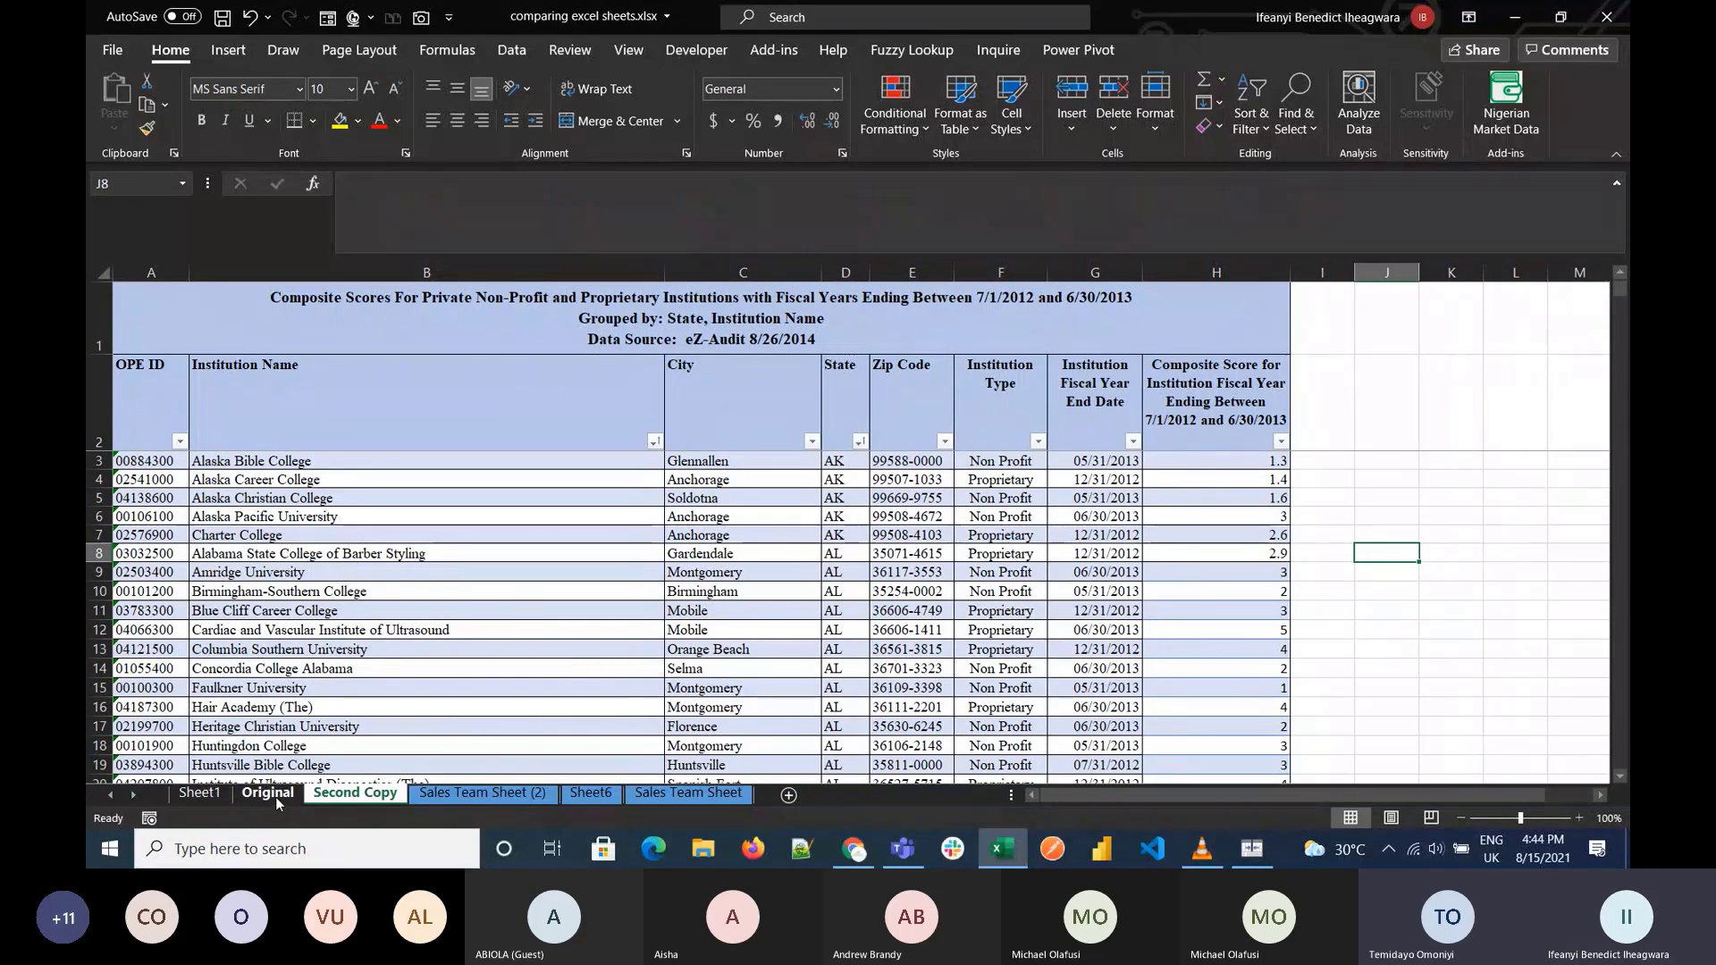
{"action": "left_click", "coordinate": [275, 796]}
{"action": "left_click", "coordinate": [355, 794]}
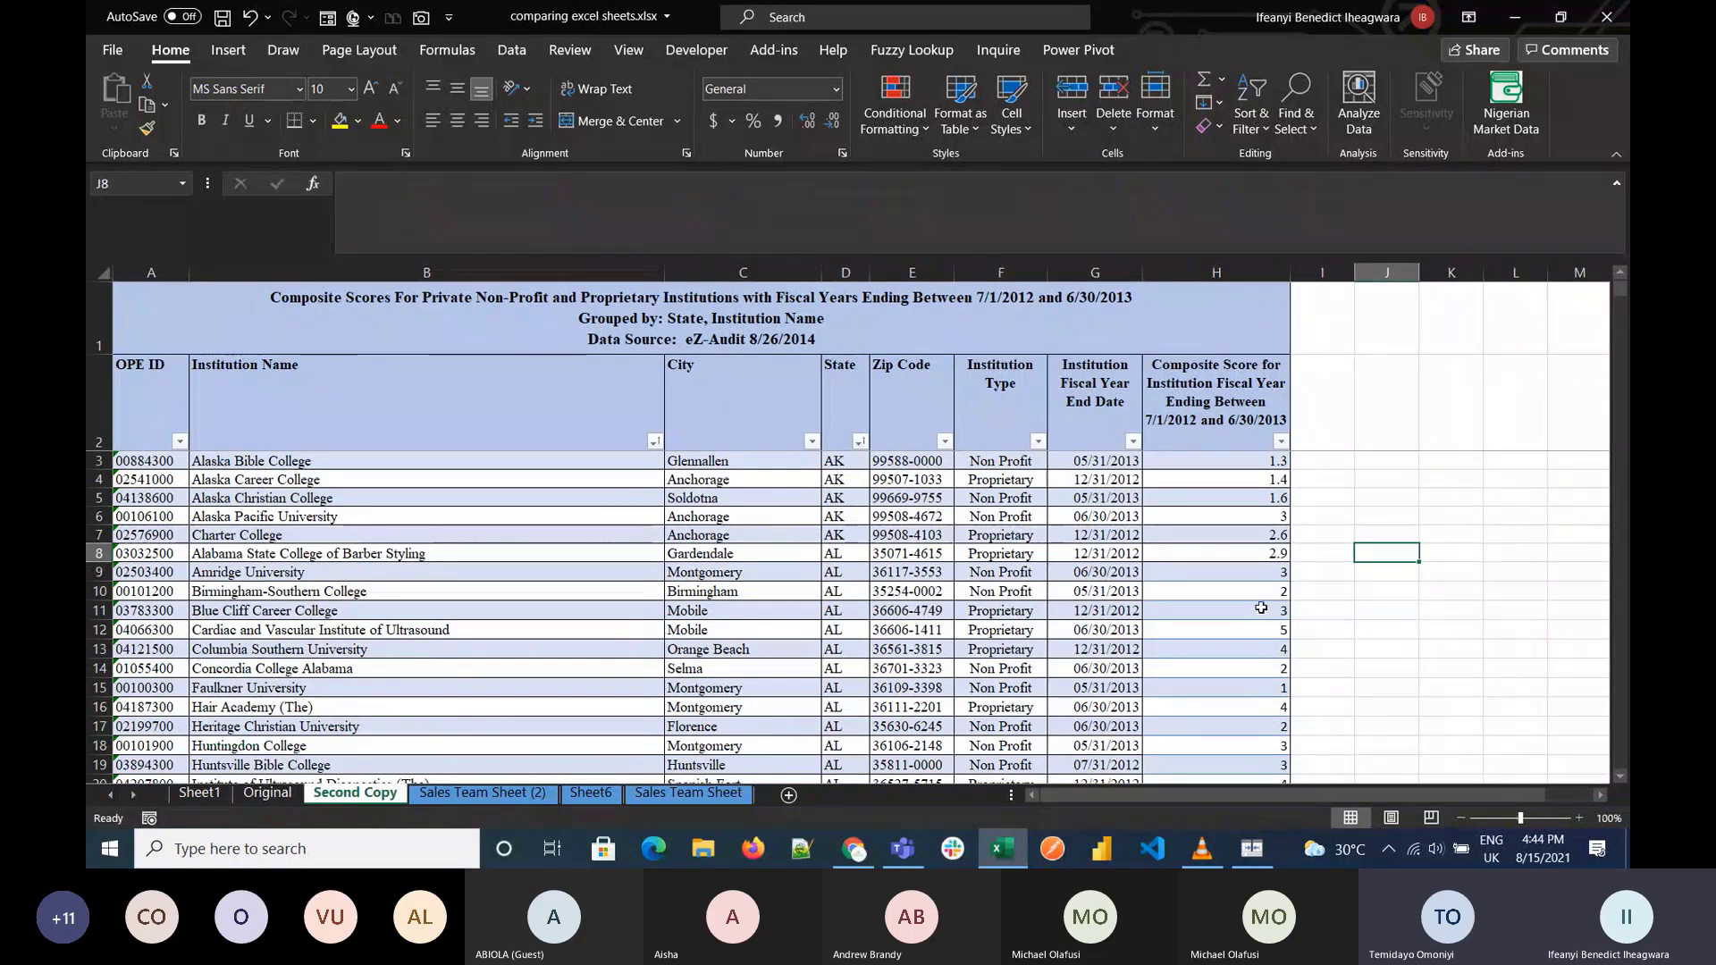
{"action": "scroll", "coordinate": [1230, 616], "scroll_direction": "down", "scroll_amount": 2}
{"action": "scroll", "coordinate": [1230, 615], "scroll_direction": "up", "scroll_amount": 2}
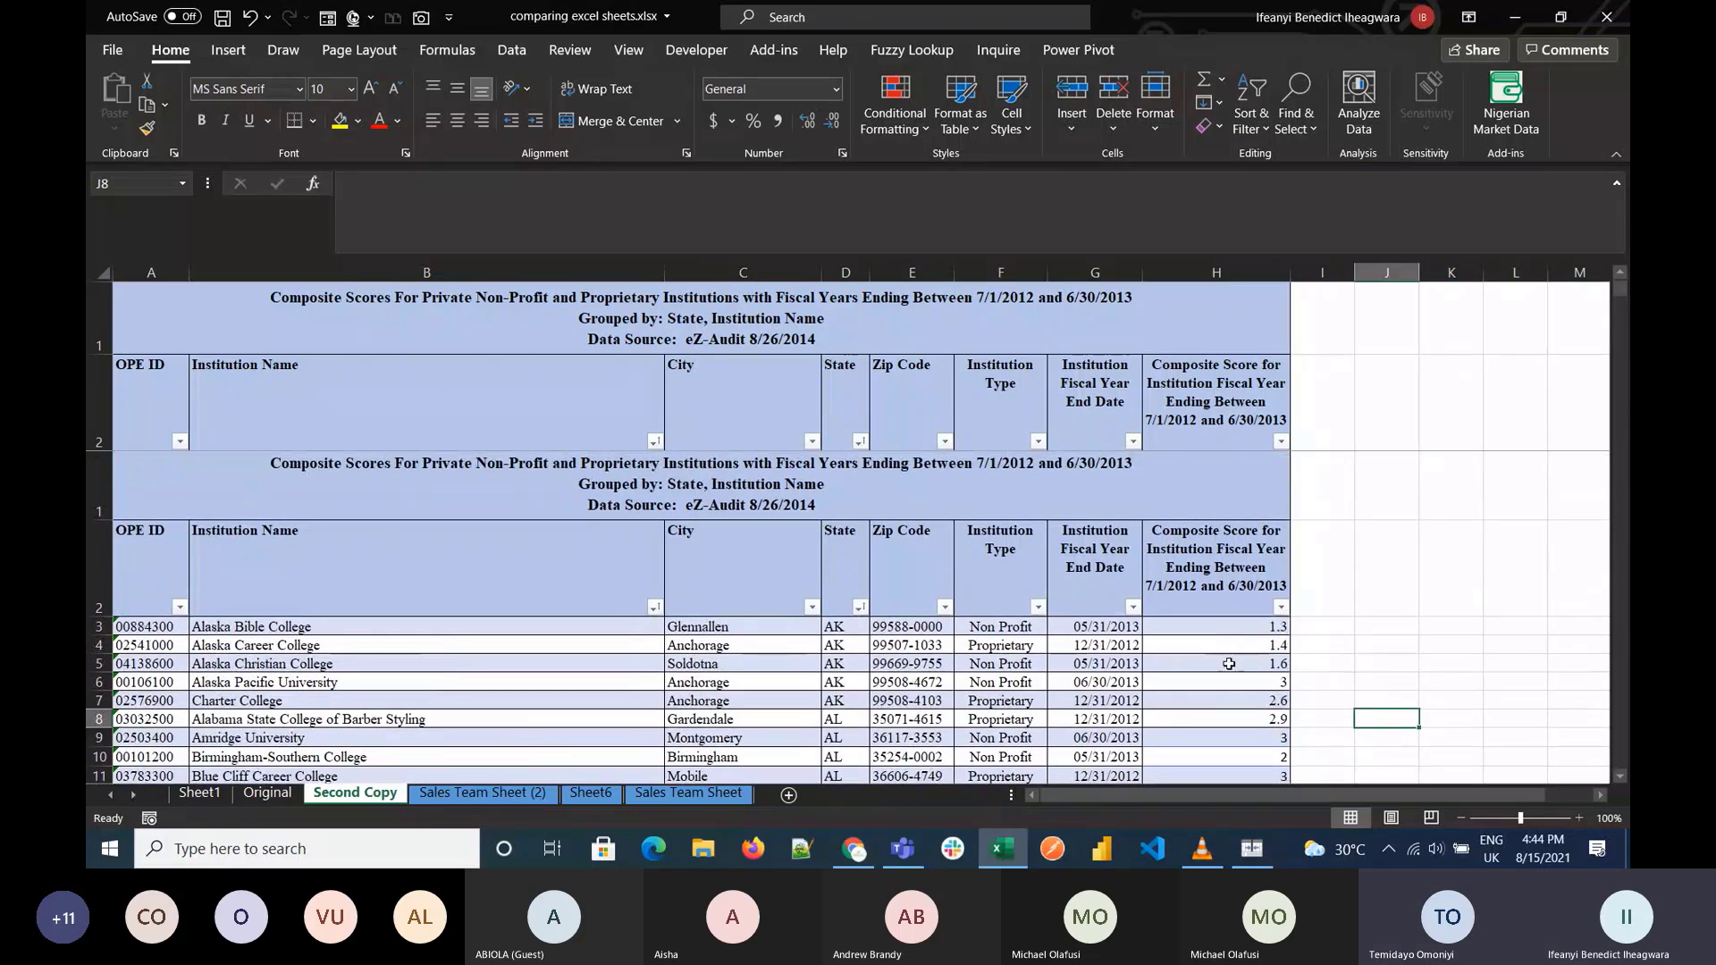
{"action": "left_click", "coordinate": [284, 797]}
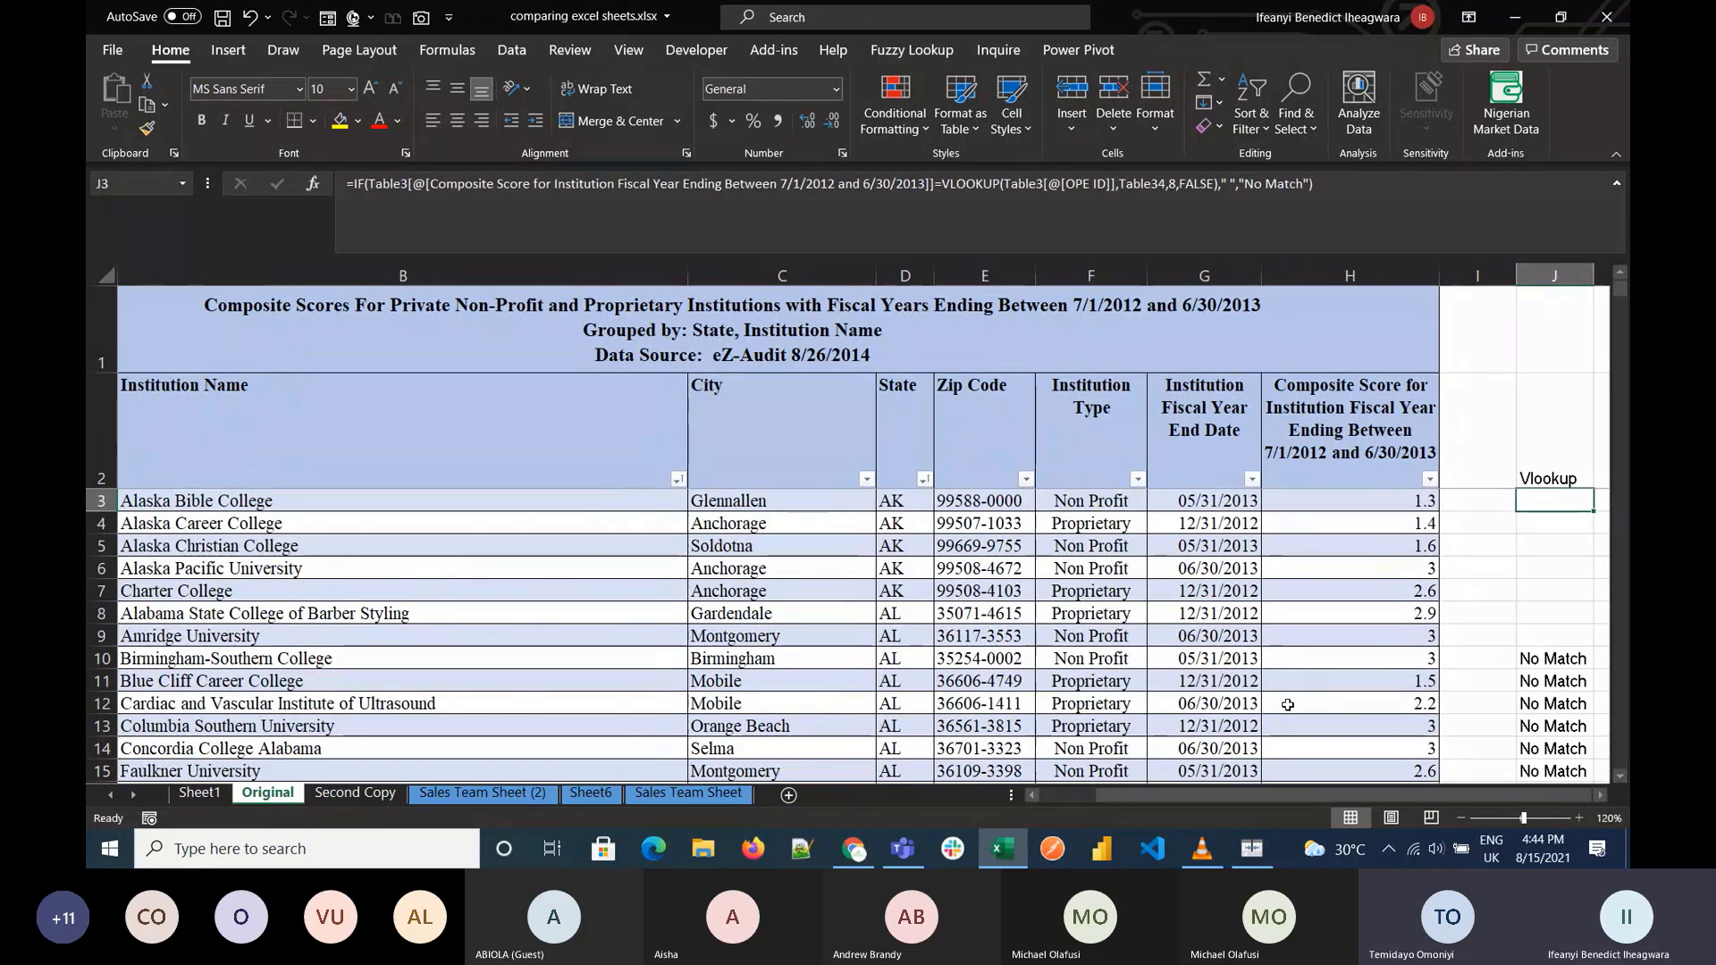
{"action": "scroll", "coordinate": [621, 659], "scroll_direction": "down", "scroll_amount": 3}
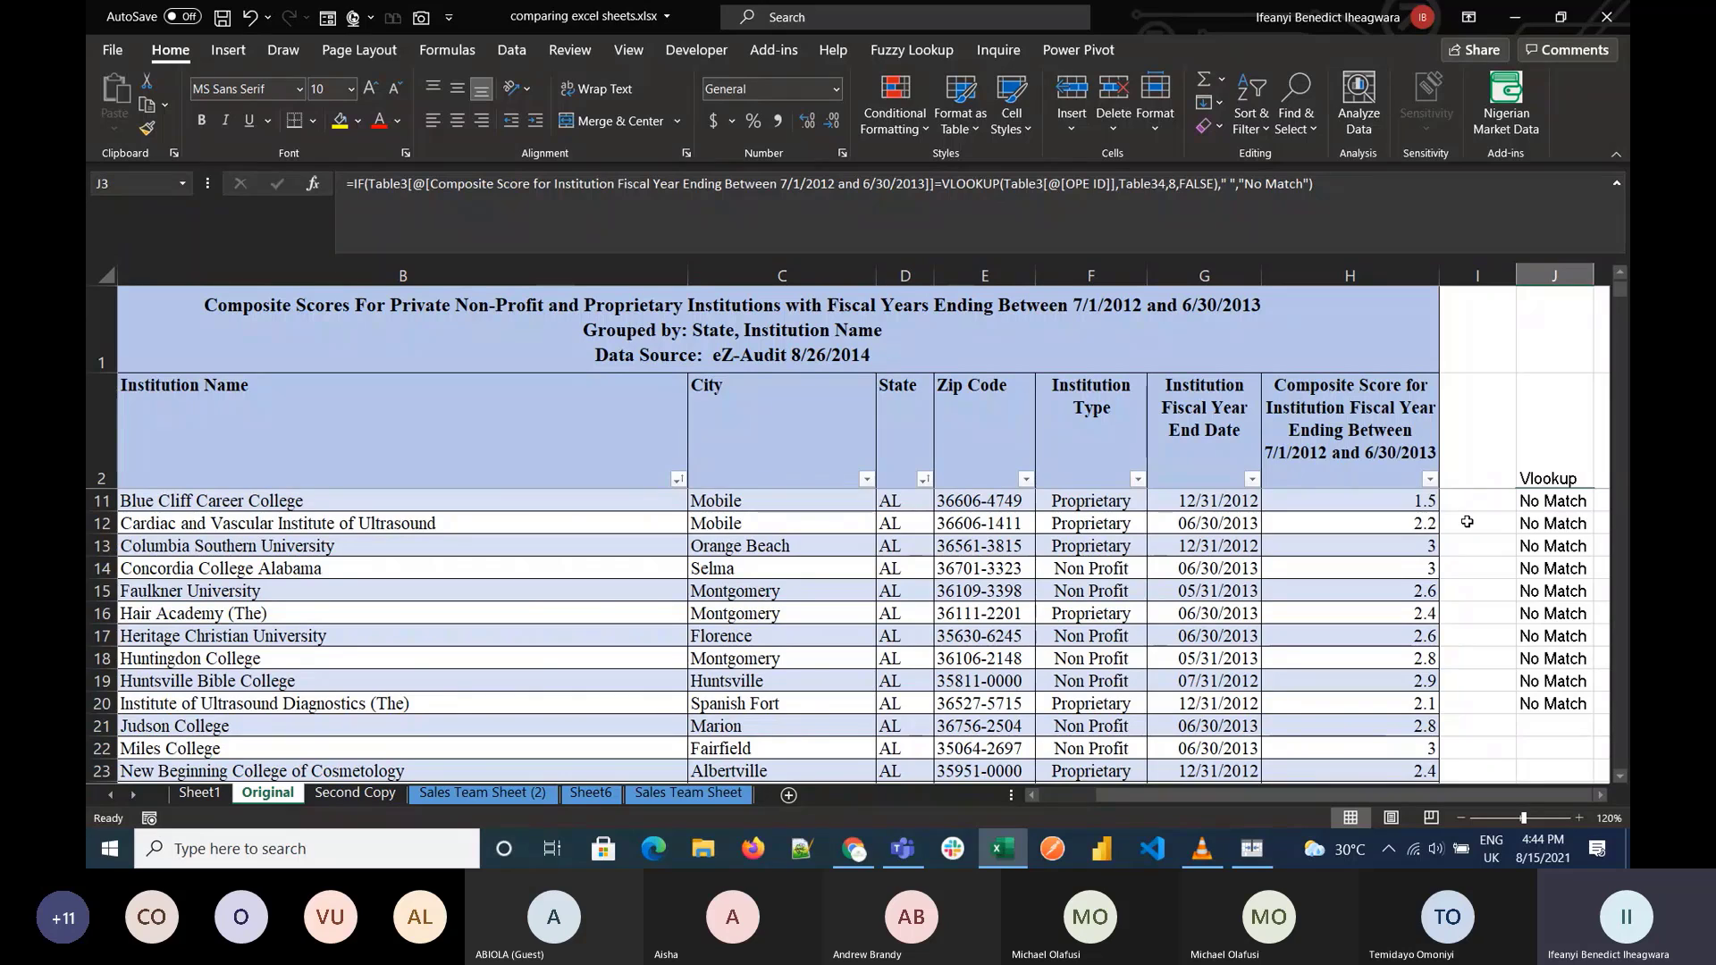
{"action": "scroll", "coordinate": [1358, 517], "scroll_direction": "up", "scroll_amount": 3}
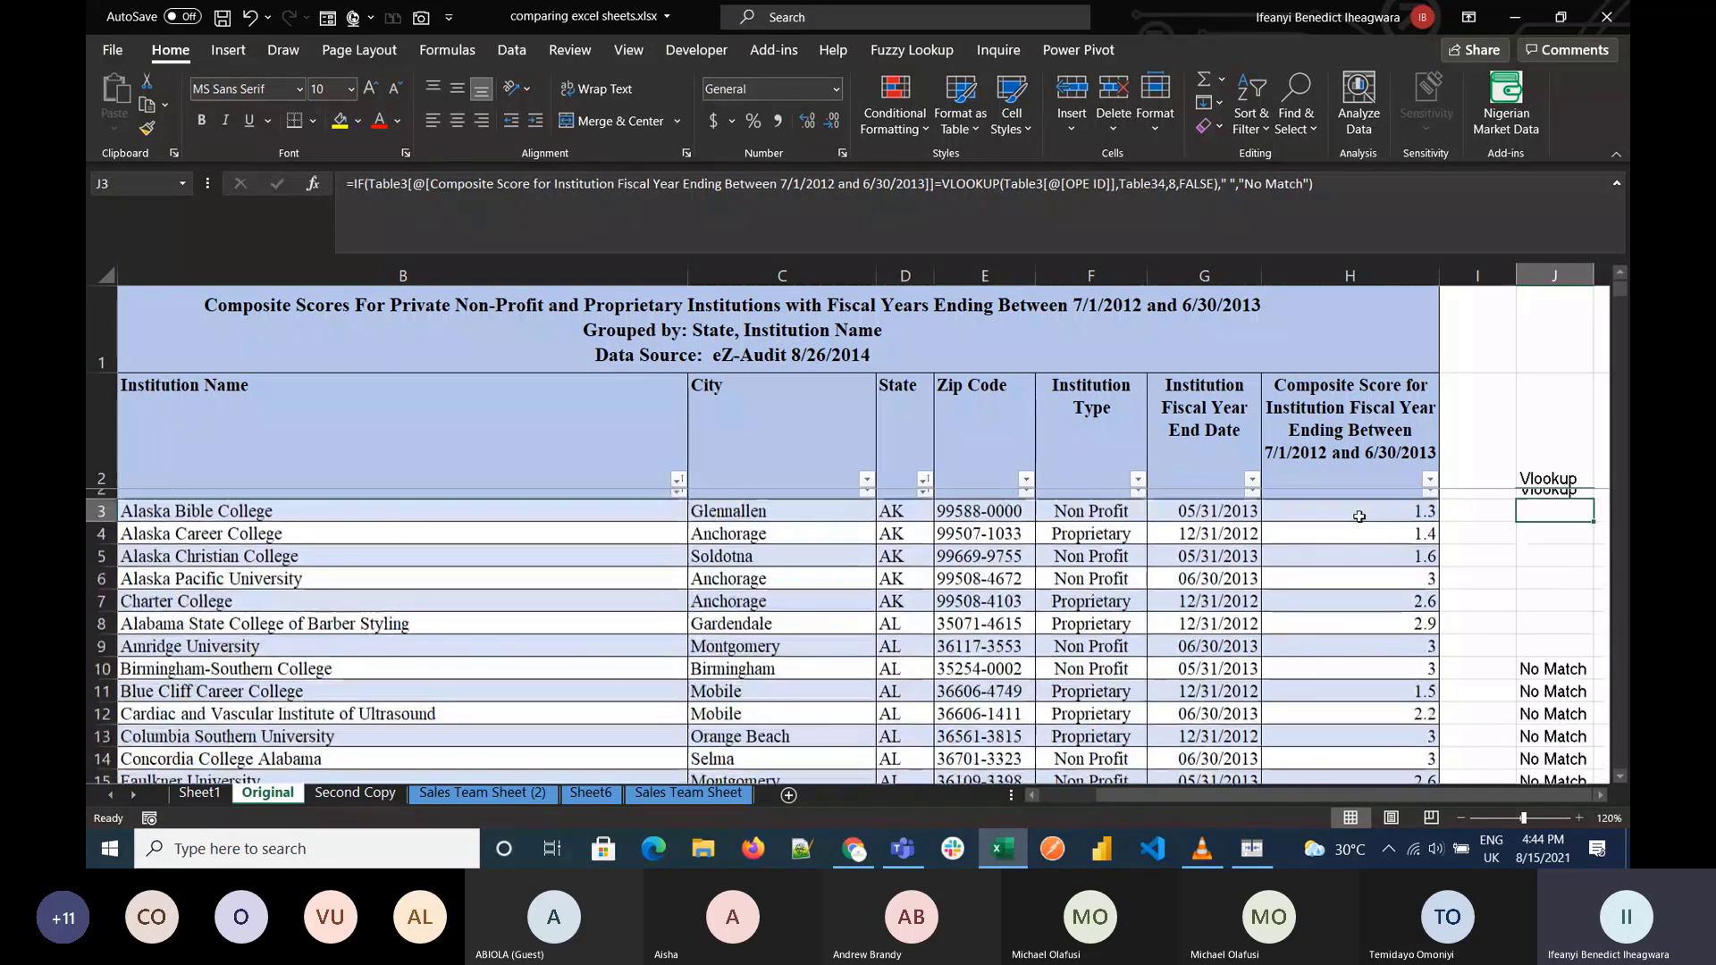
{"action": "left_click", "coordinate": [1256, 847]}
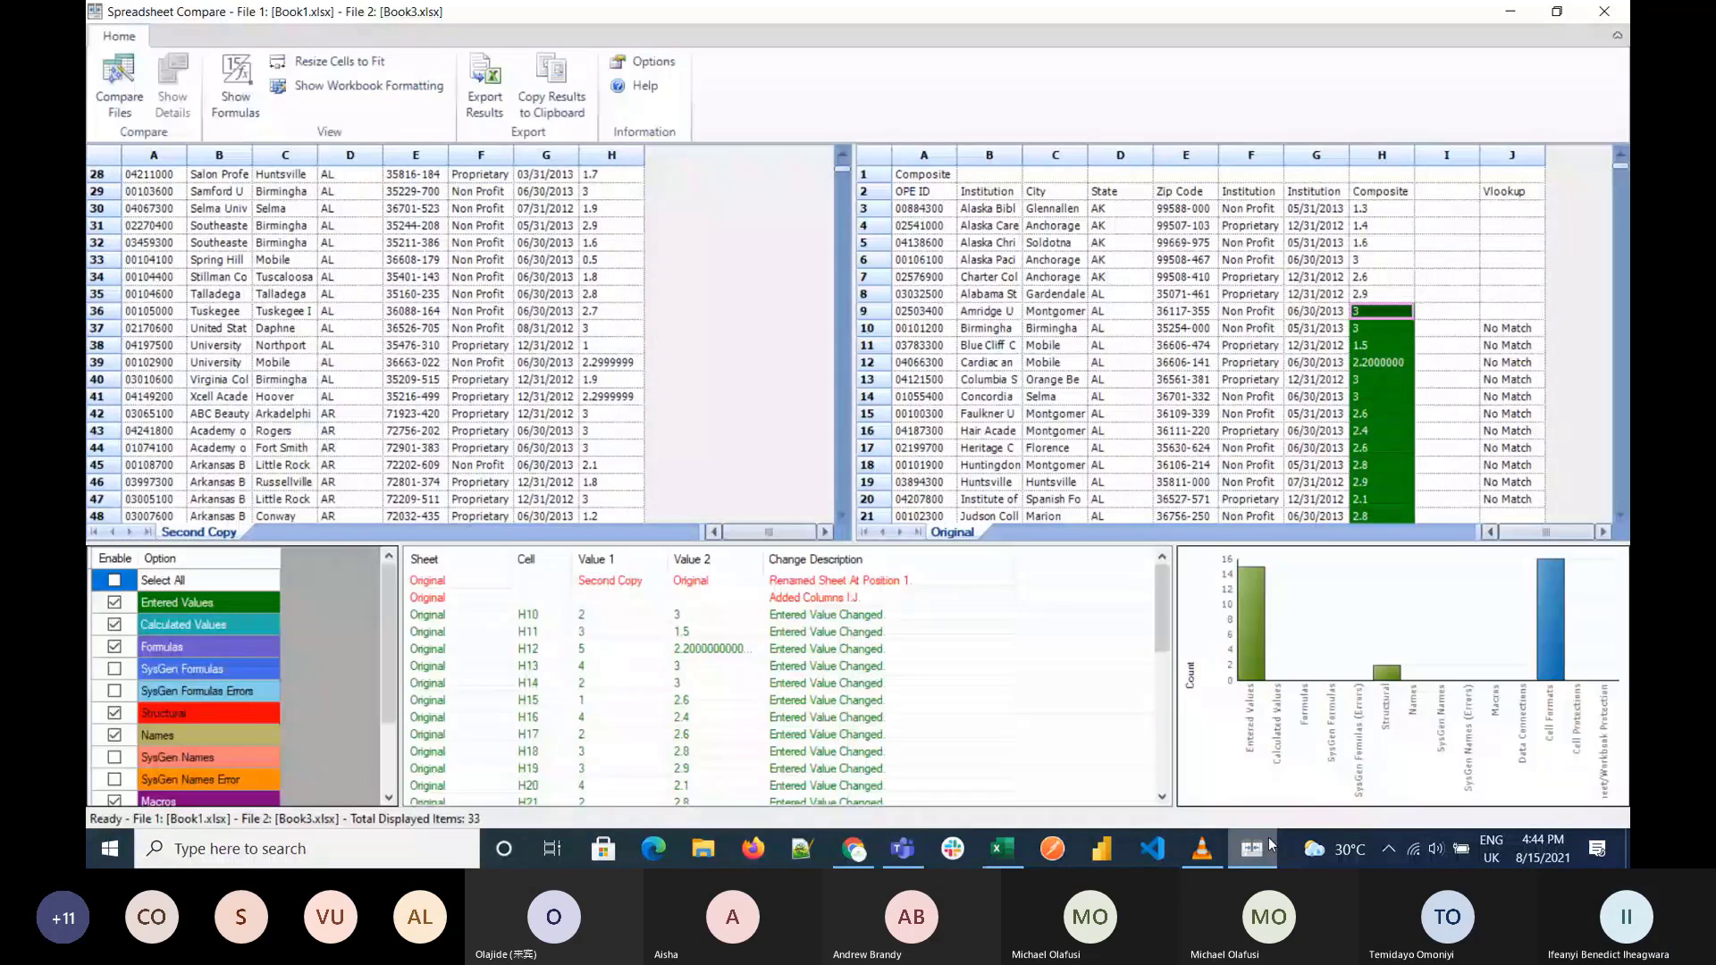
{"action": "left_click", "coordinate": [1256, 847]}
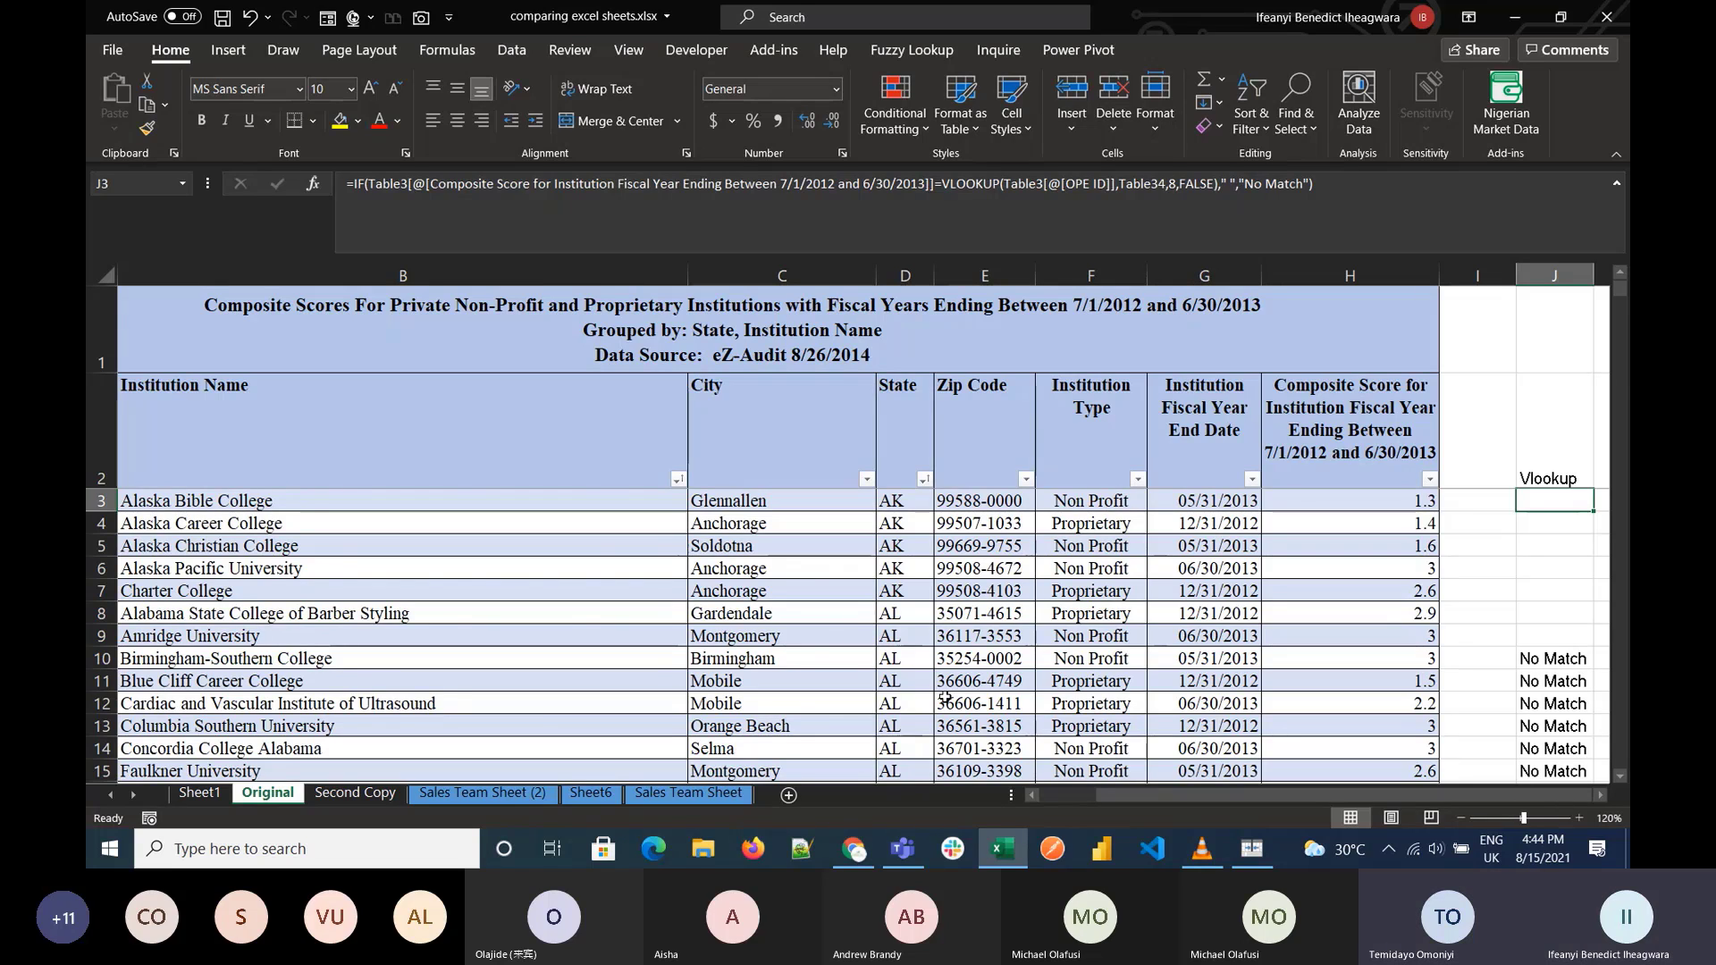
Step: Look through the institution rows on the Original sheet from OPE ID to Composite Score, and check Spreadsheet Compare again
{"action": "left_click", "coordinate": [1331, 444]}
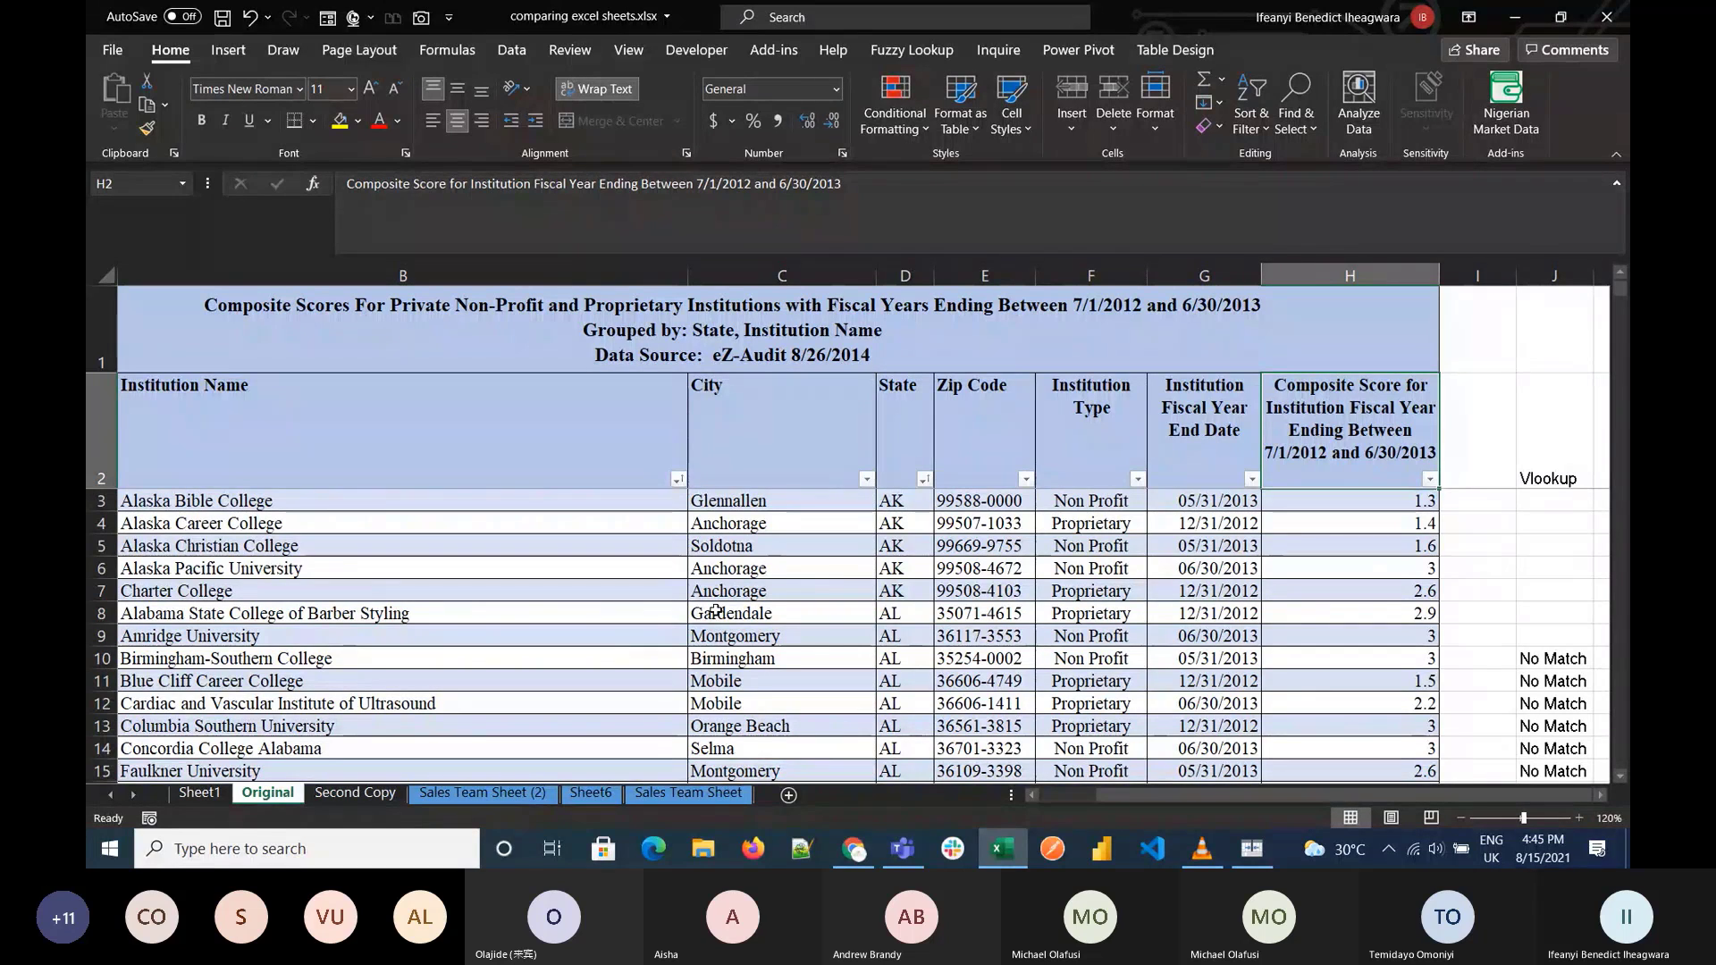
{"action": "scroll", "coordinate": [716, 611], "scroll_direction": "left", "scroll_amount": 1}
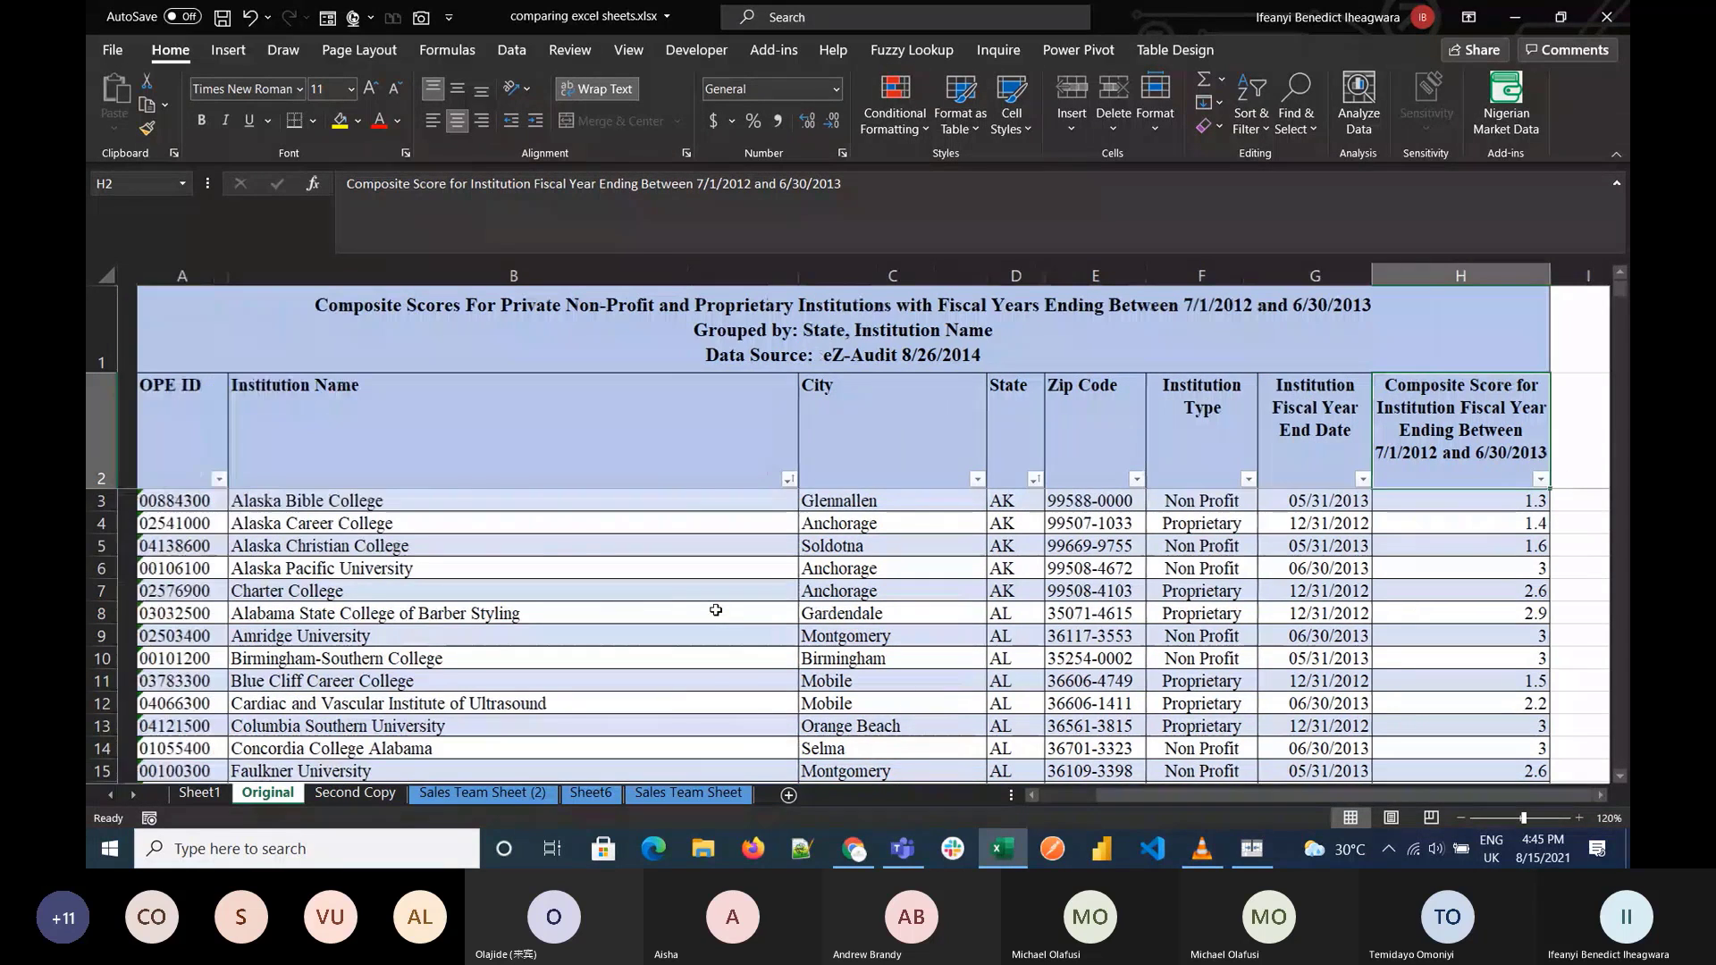
{"action": "scroll", "coordinate": [716, 609], "scroll_direction": "down", "scroll_amount": 5}
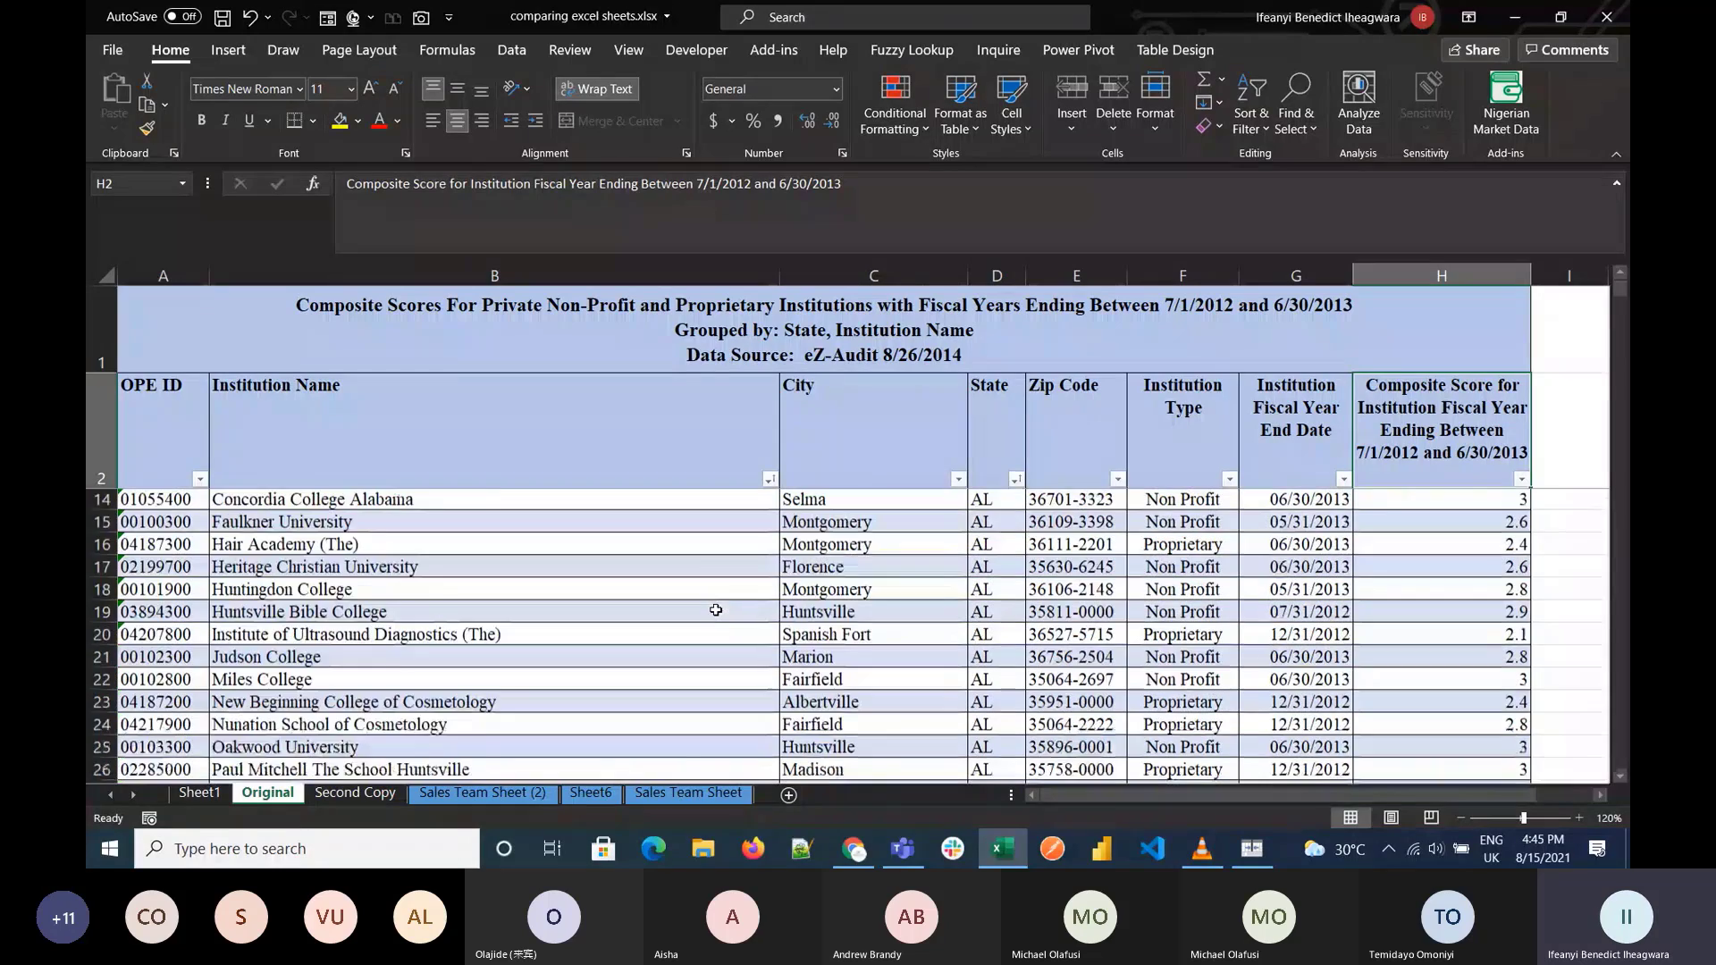
{"action": "scroll", "coordinate": [716, 609], "scroll_direction": "up", "scroll_amount": 6}
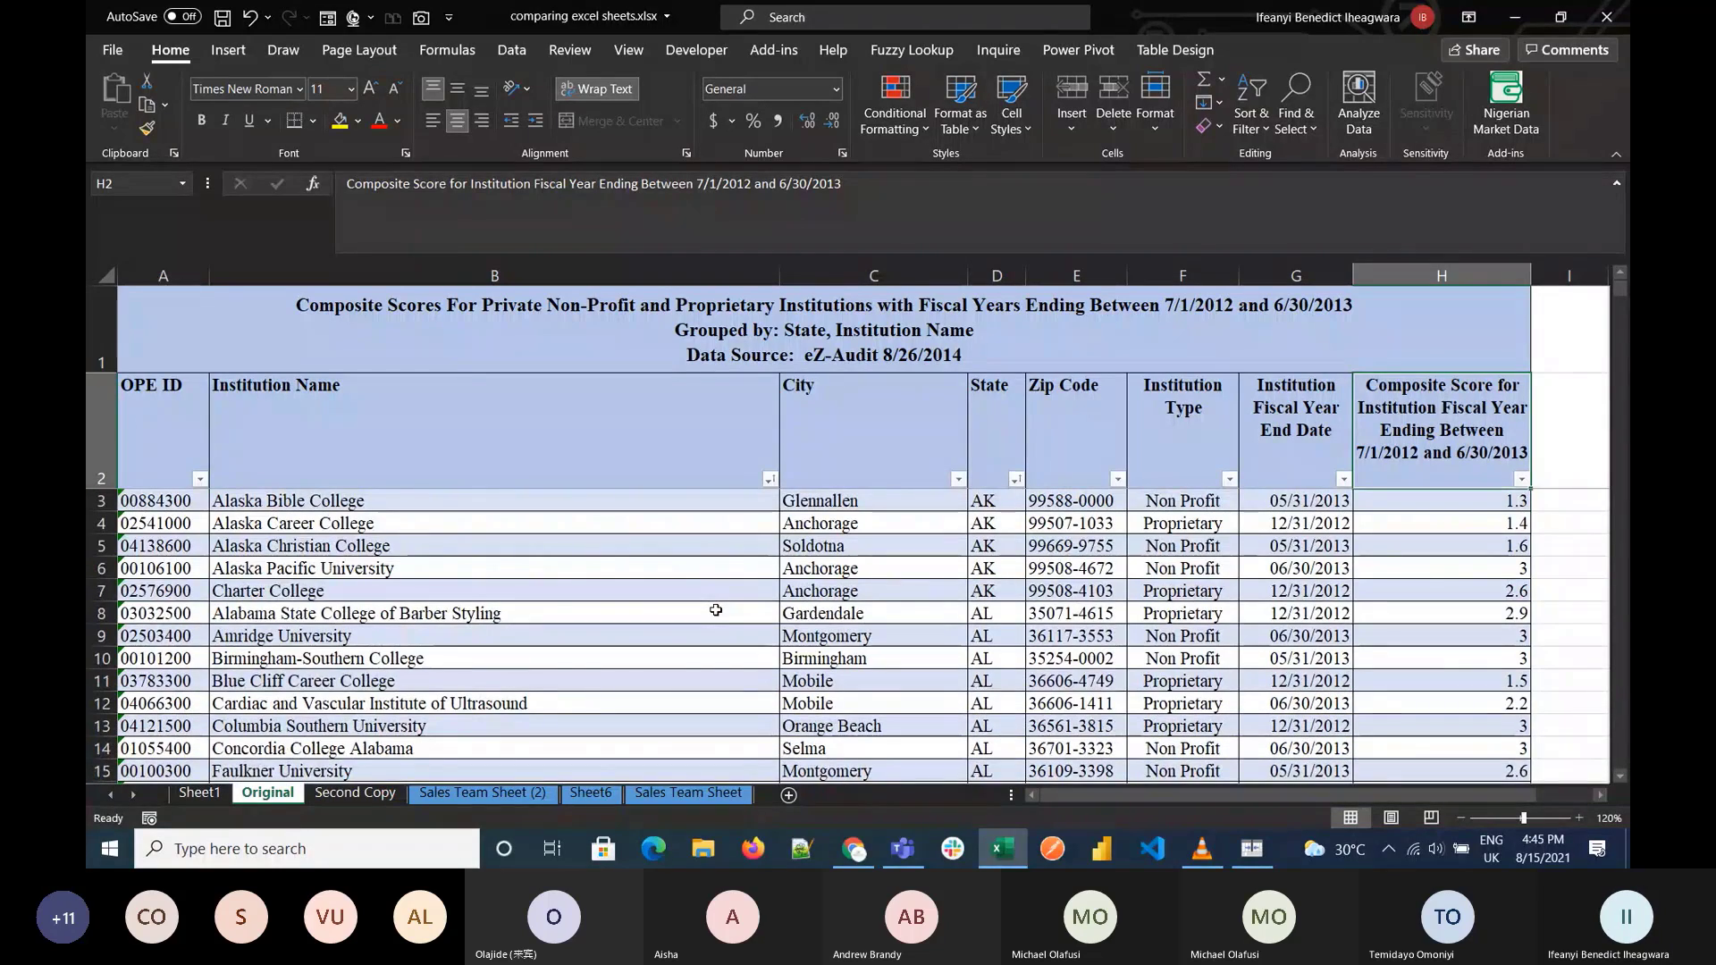
{"action": "scroll", "coordinate": [716, 610], "scroll_direction": "down", "scroll_amount": 2}
{"action": "scroll", "coordinate": [716, 610], "scroll_direction": "up", "scroll_amount": 2}
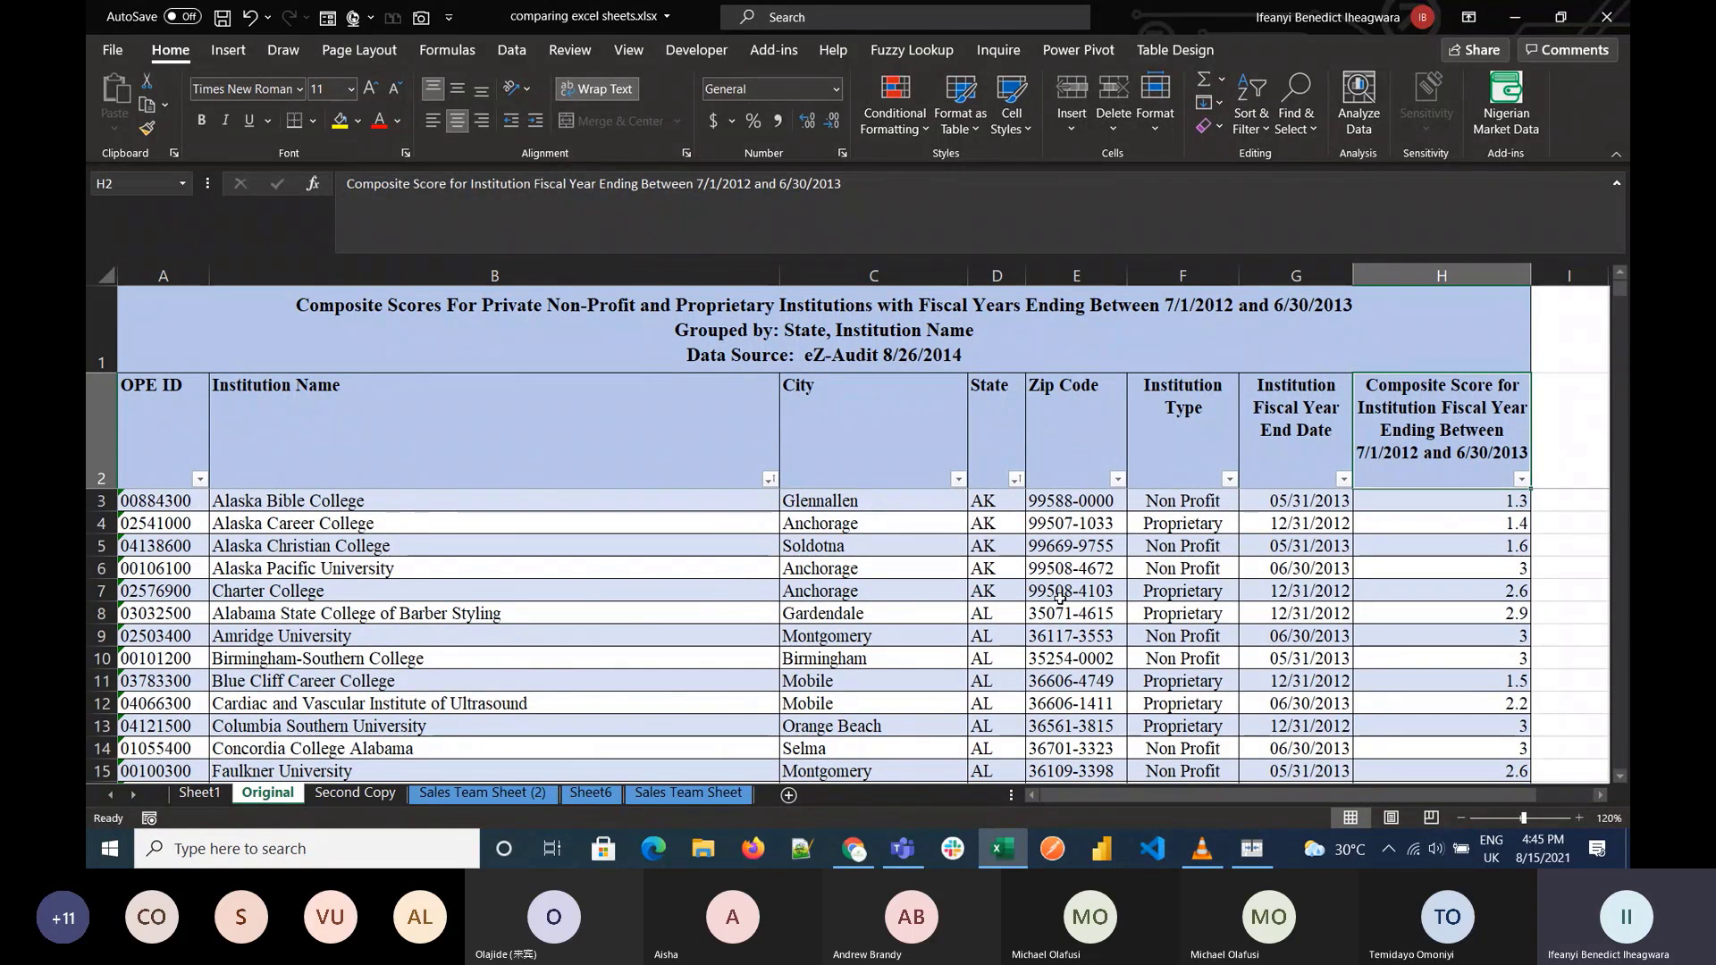
{"action": "scroll", "coordinate": [1051, 650], "scroll_direction": "down", "scroll_amount": 3}
{"action": "scroll", "coordinate": [1052, 653], "scroll_direction": "up", "scroll_amount": 3}
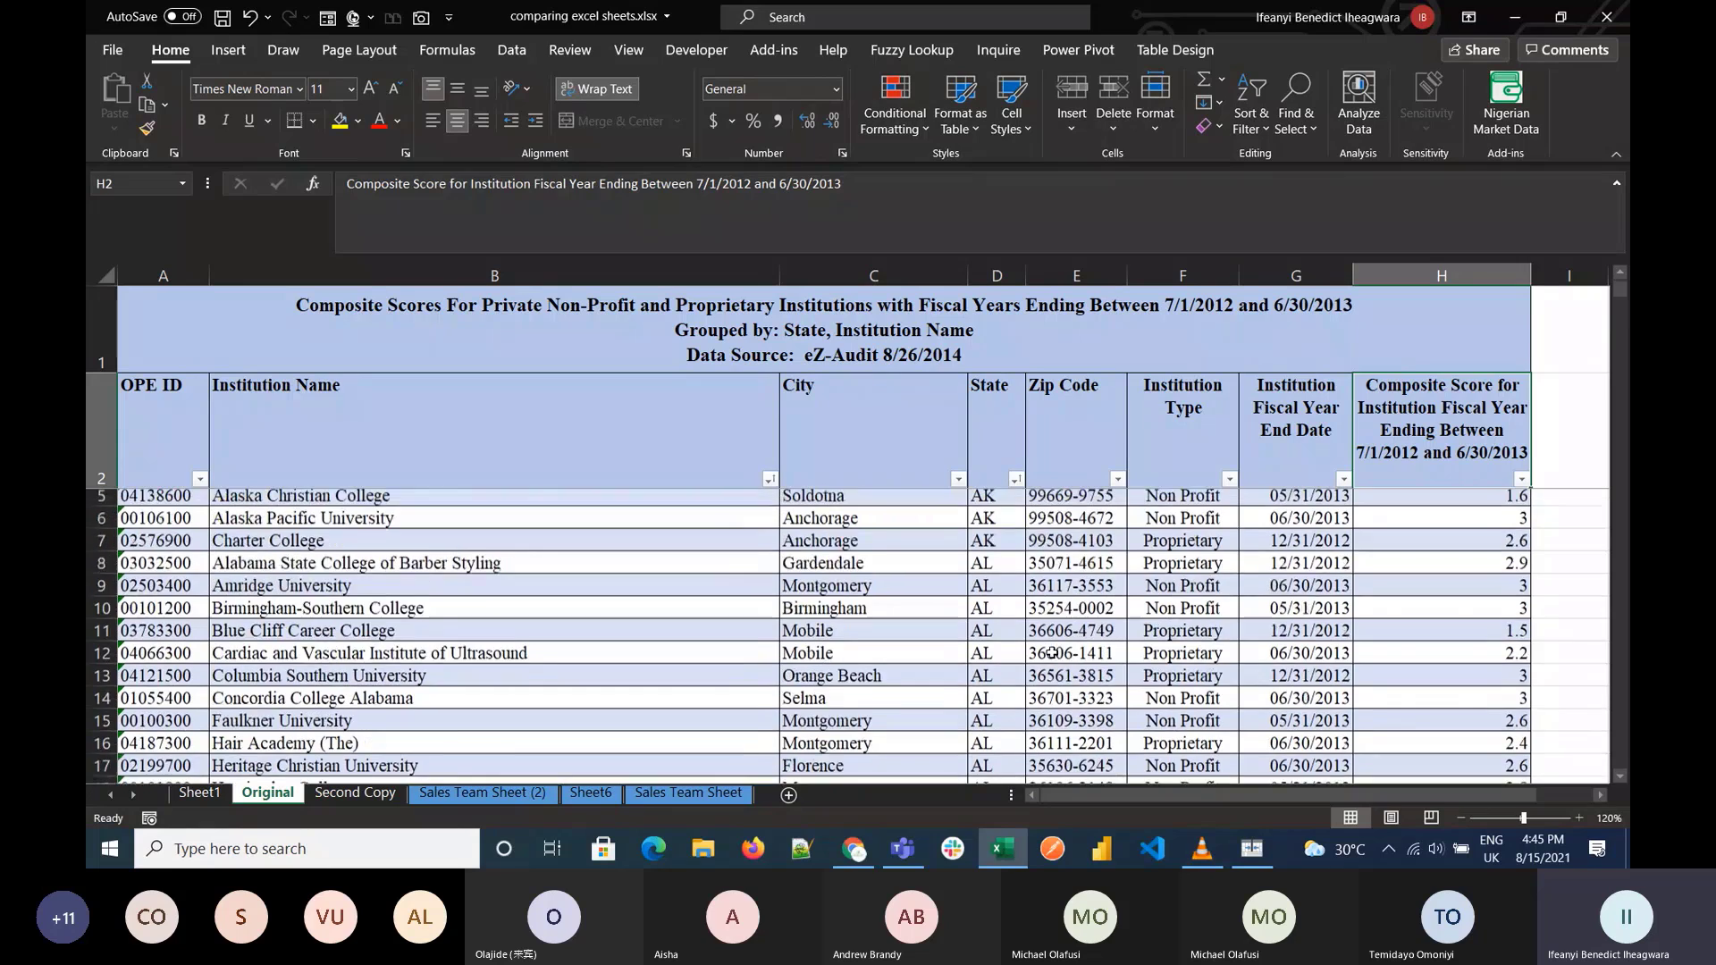
{"action": "scroll", "coordinate": [1052, 654], "scroll_direction": "down", "scroll_amount": 3}
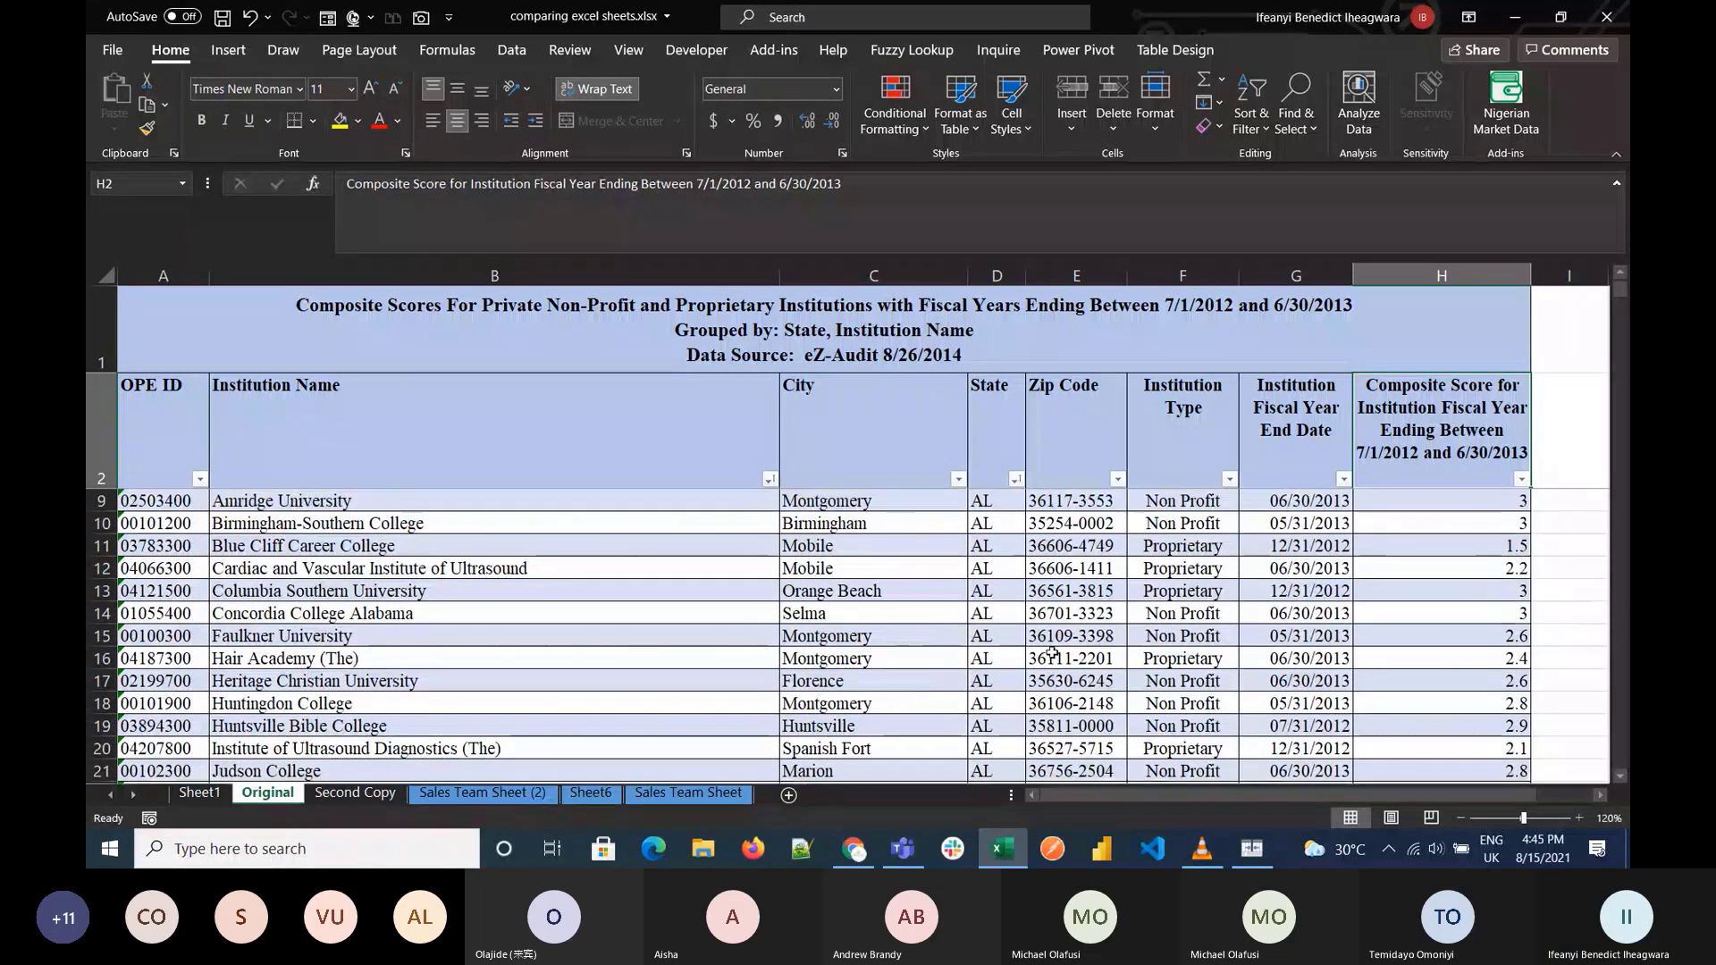
{"action": "left_click", "coordinate": [1237, 853]}
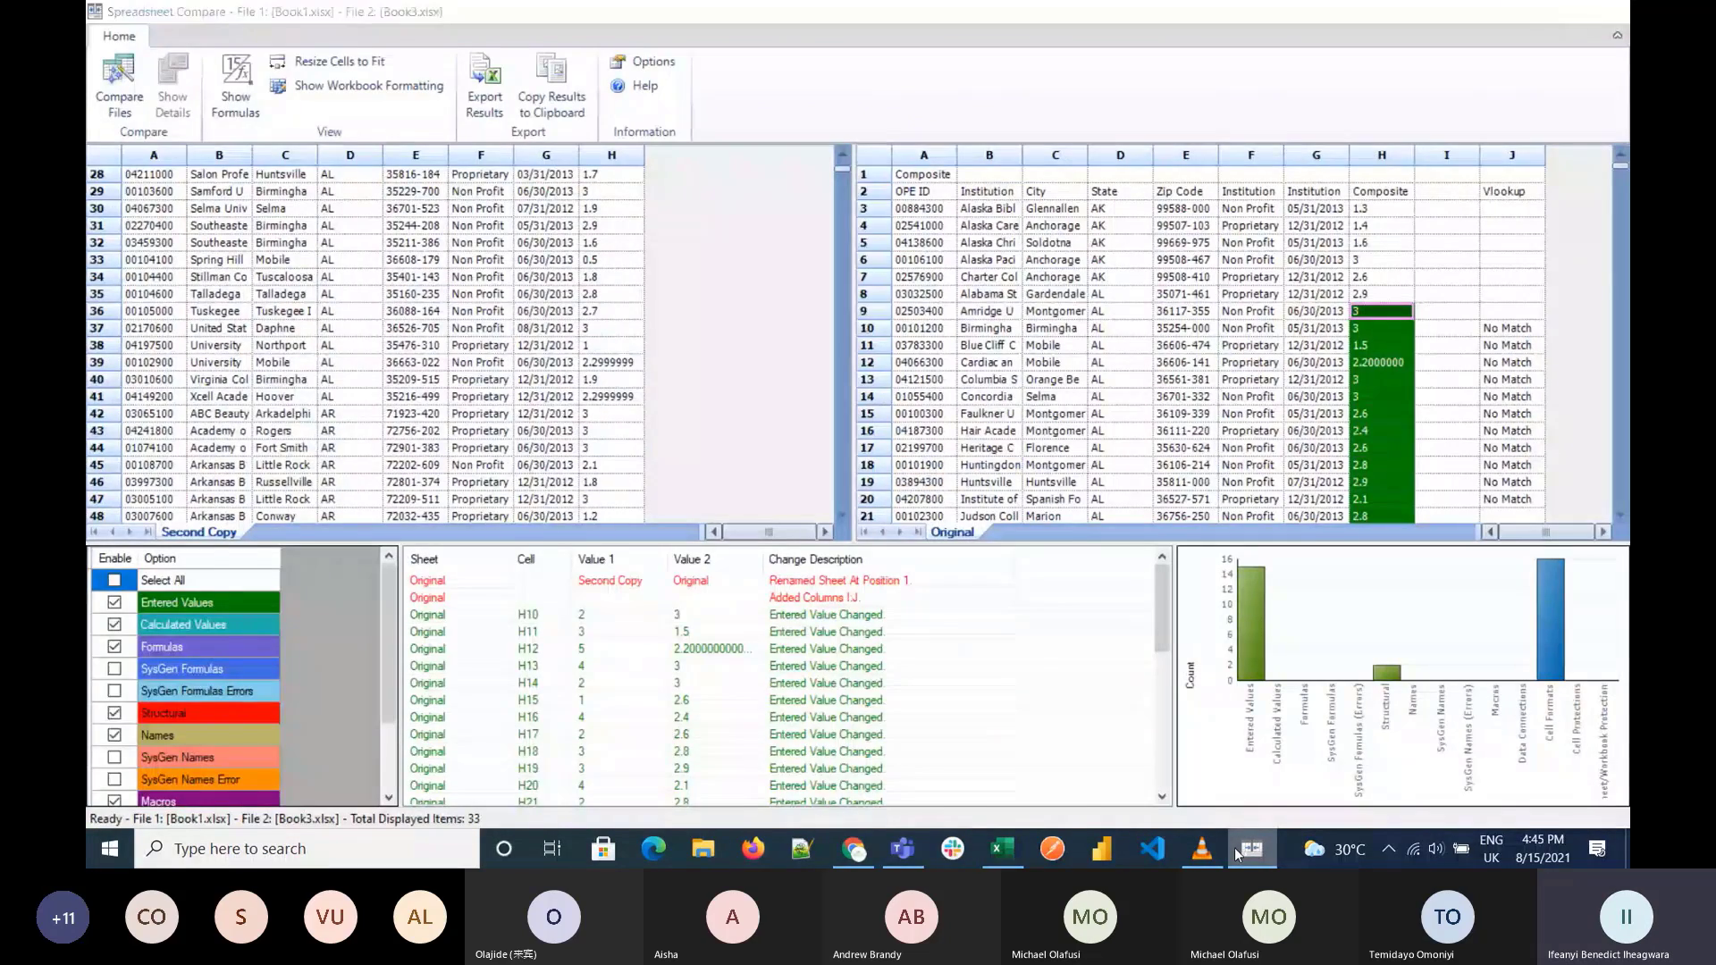
{"action": "left_click", "coordinate": [1236, 854]}
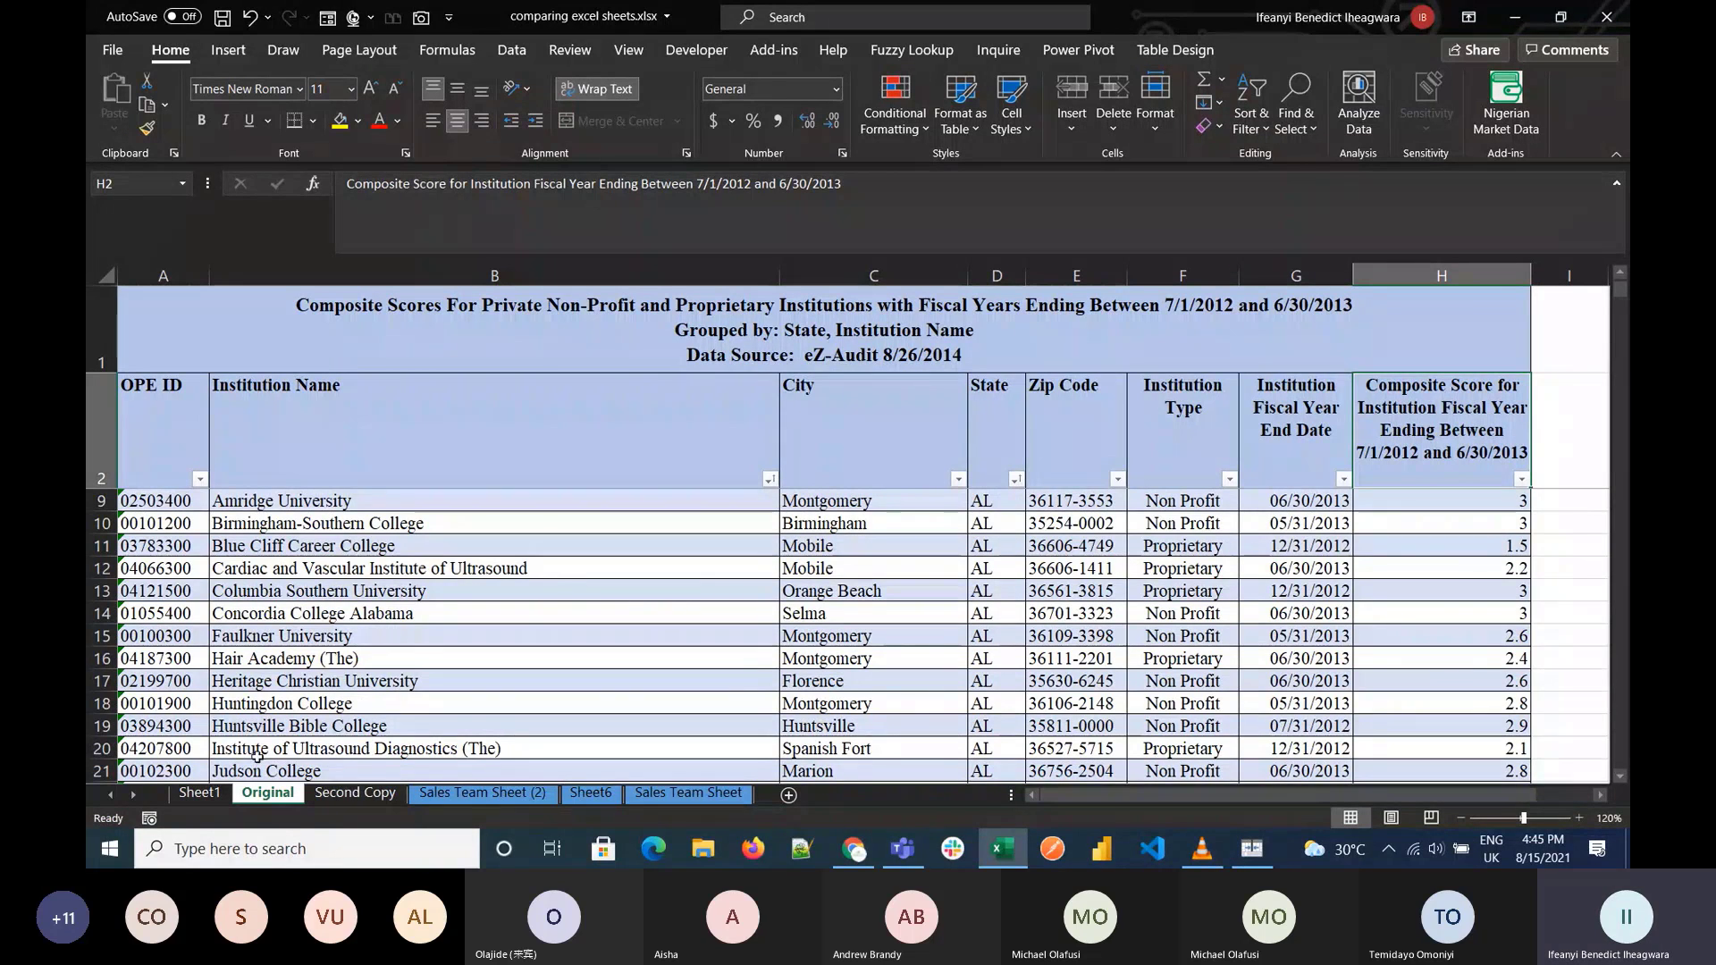
Step: On the Second Copy sheet, replace the institution name in cell B12 with "alaska"
{"action": "left_click", "coordinate": [349, 794]}
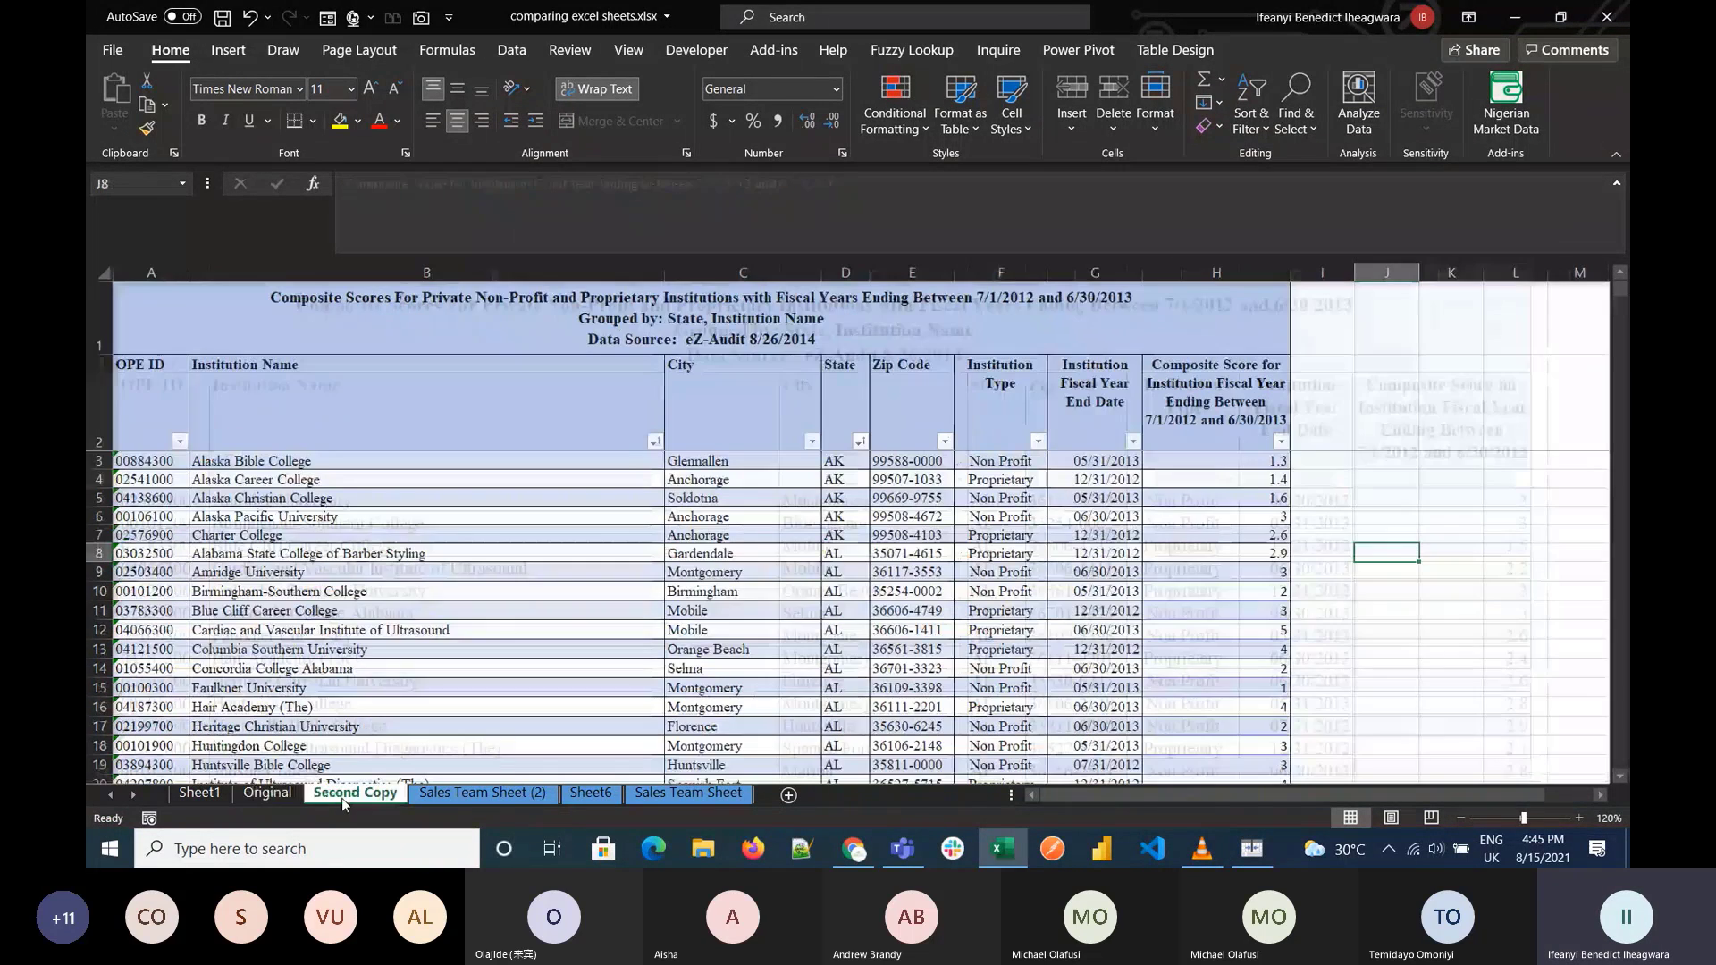
{"action": "left_click", "coordinate": [255, 631]}
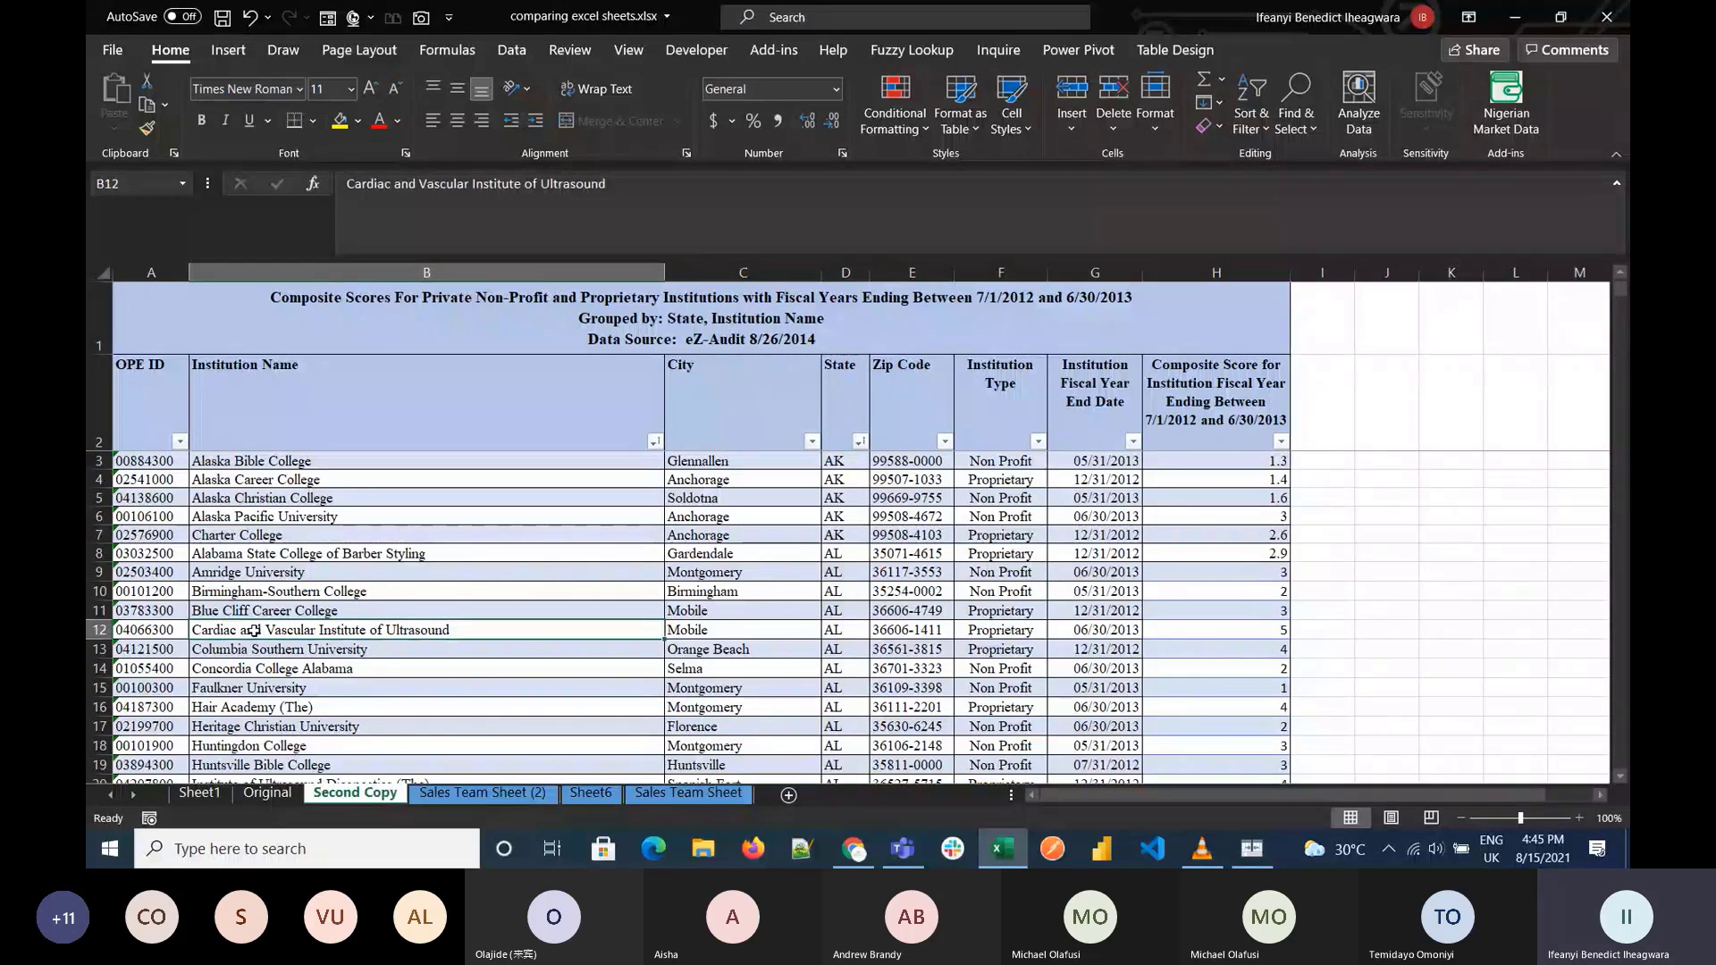
{"action": "type", "text": "al"}
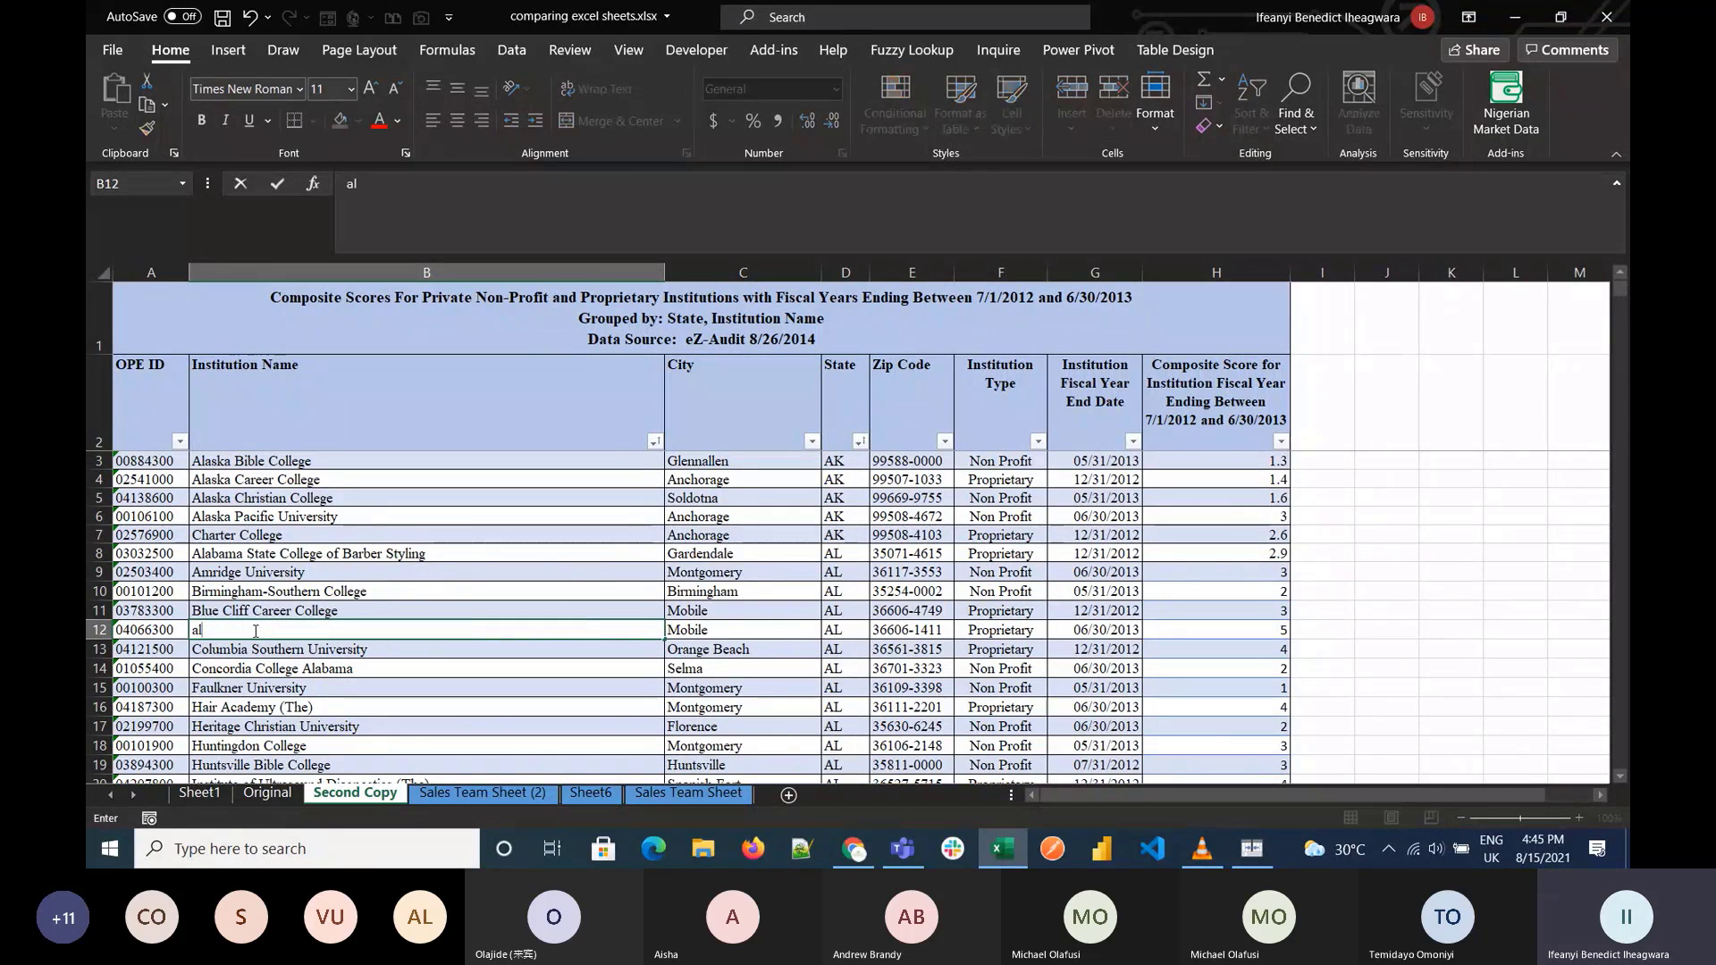
{"action": "type", "text": "as"}
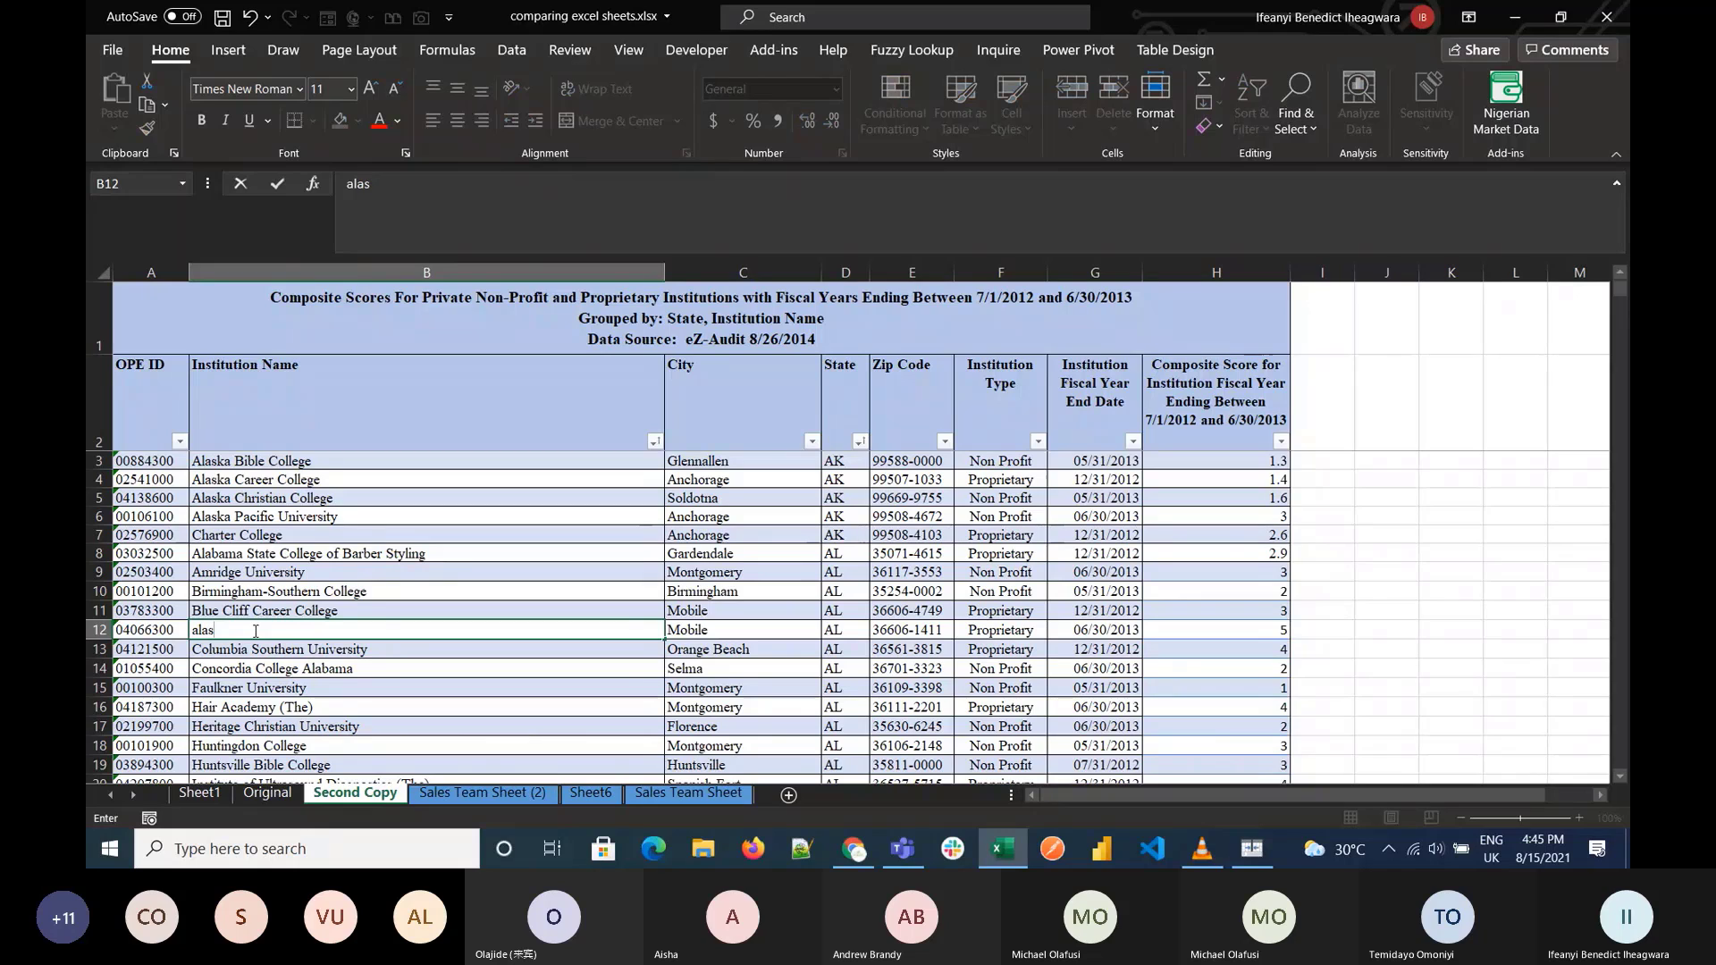
{"action": "type", "text": "ka"}
{"action": "key", "text": "Return"}
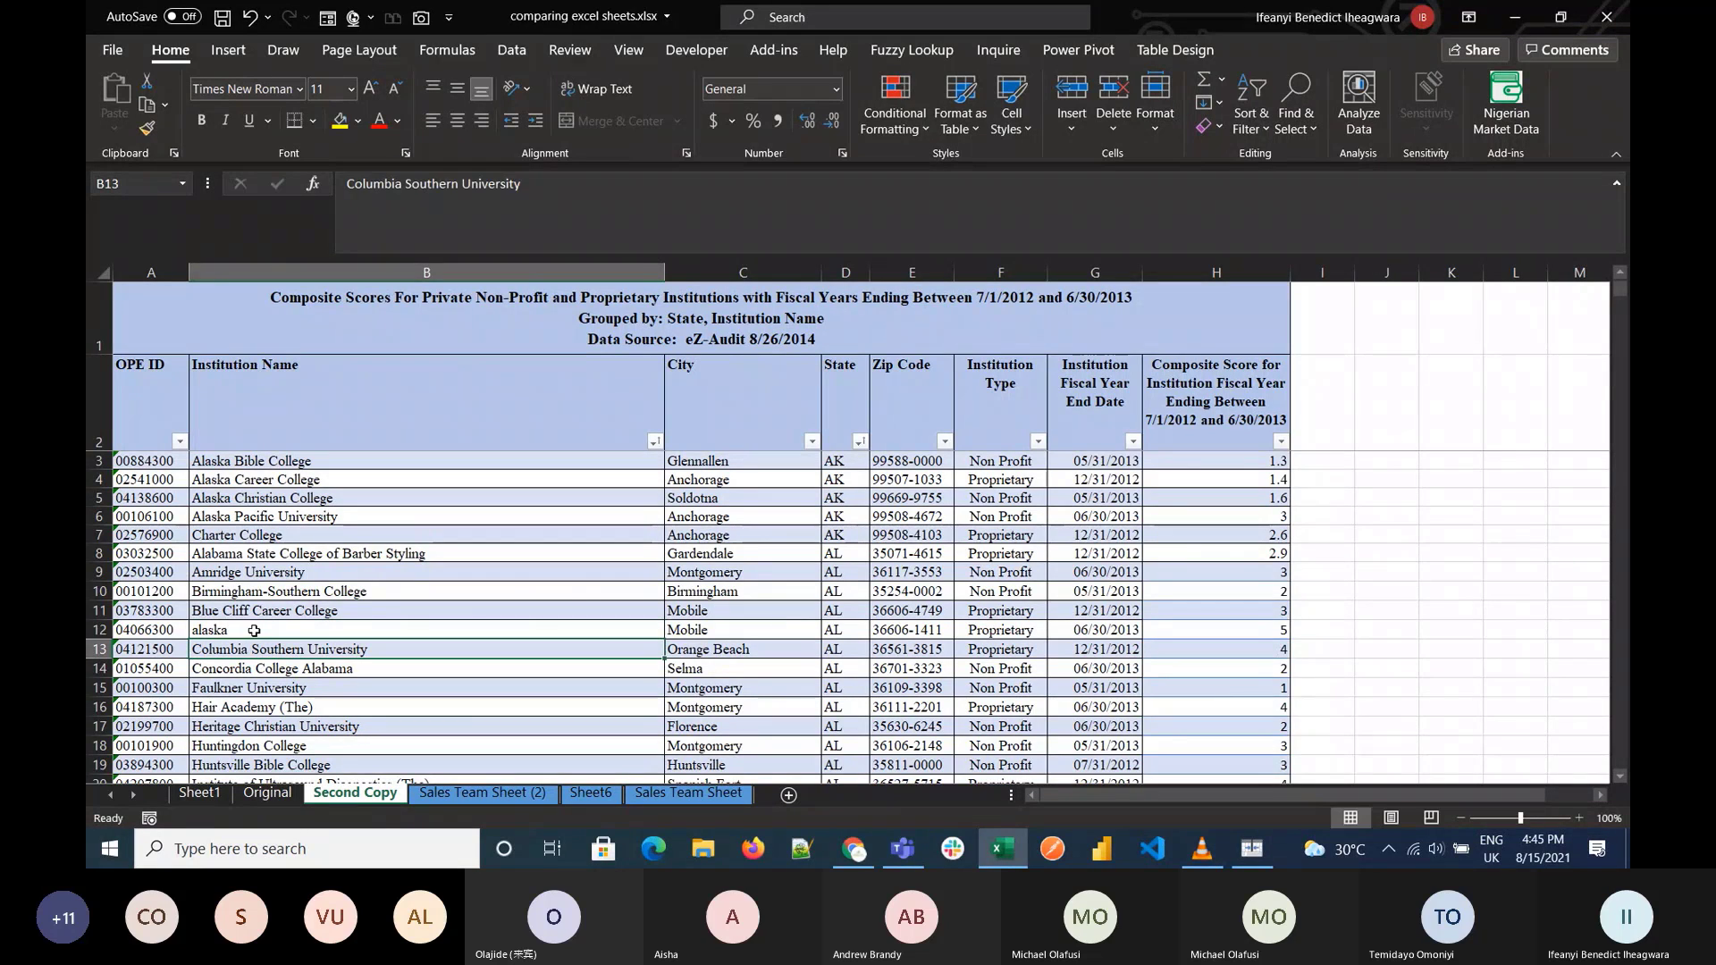
Step: Change the city of Columbia Southern University in C13 to Mobile and the state of Faulkner University in D15 to AK
{"action": "key", "text": "Right"}
{"action": "type", "text": "mobile"}
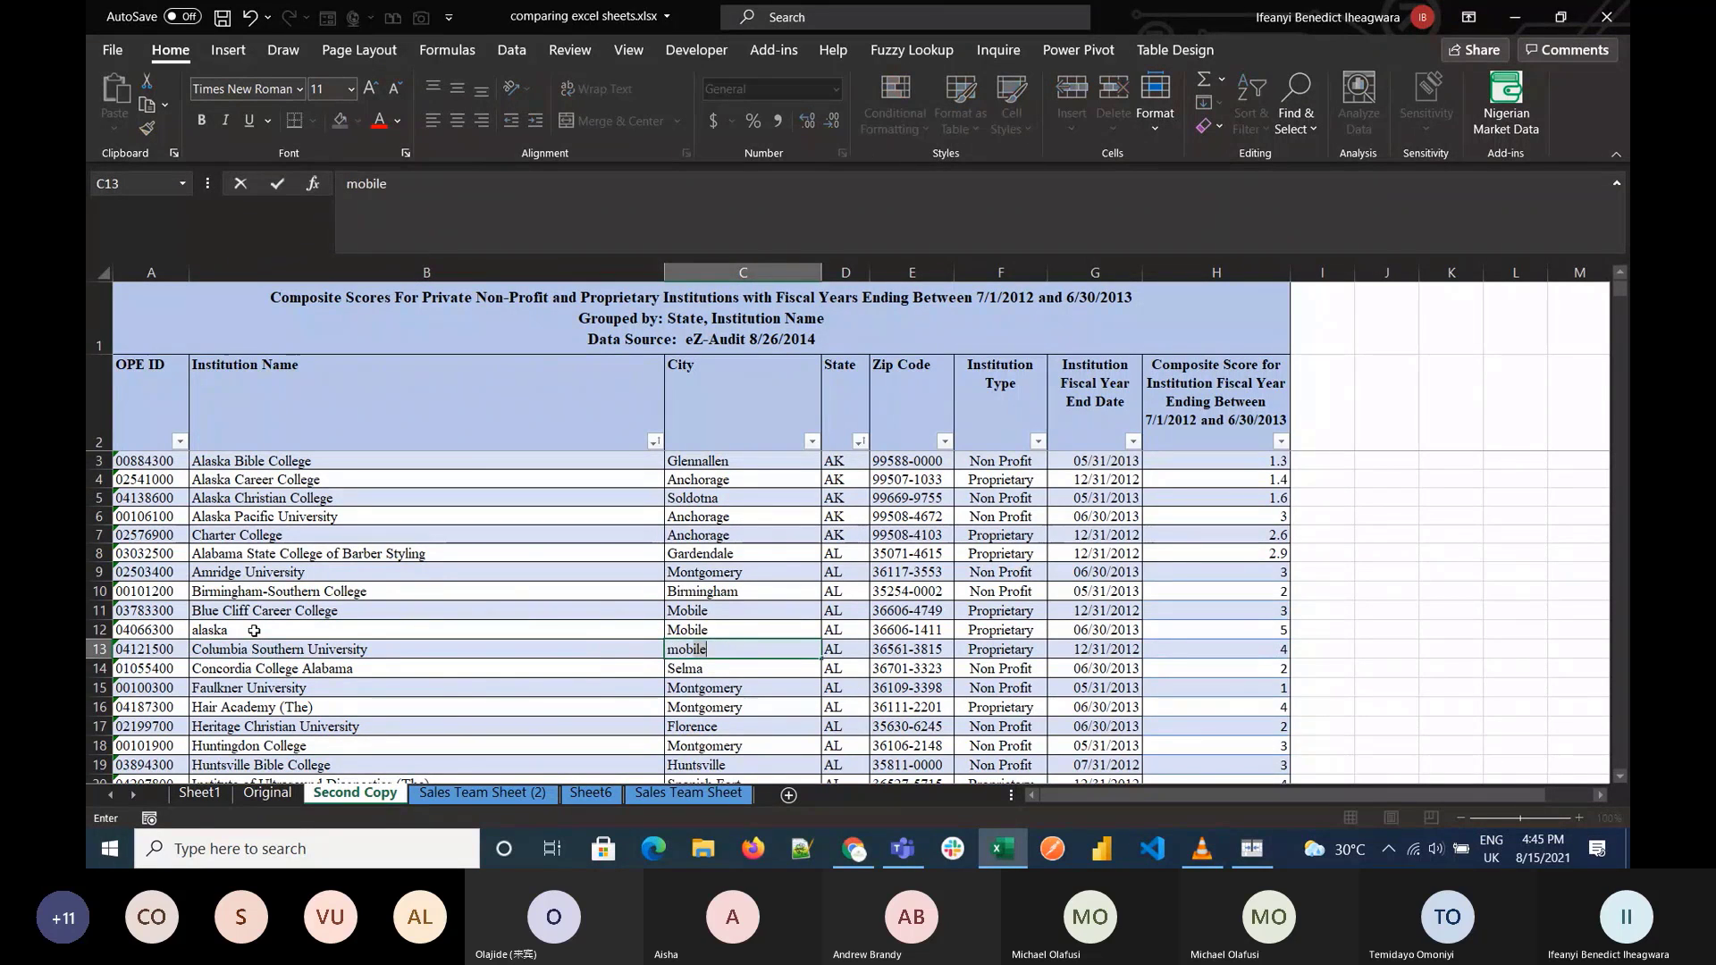
{"action": "key", "text": "Return"}
{"action": "key", "text": "Right"}
{"action": "key", "text": "Right"}
{"action": "key", "text": "Down"}
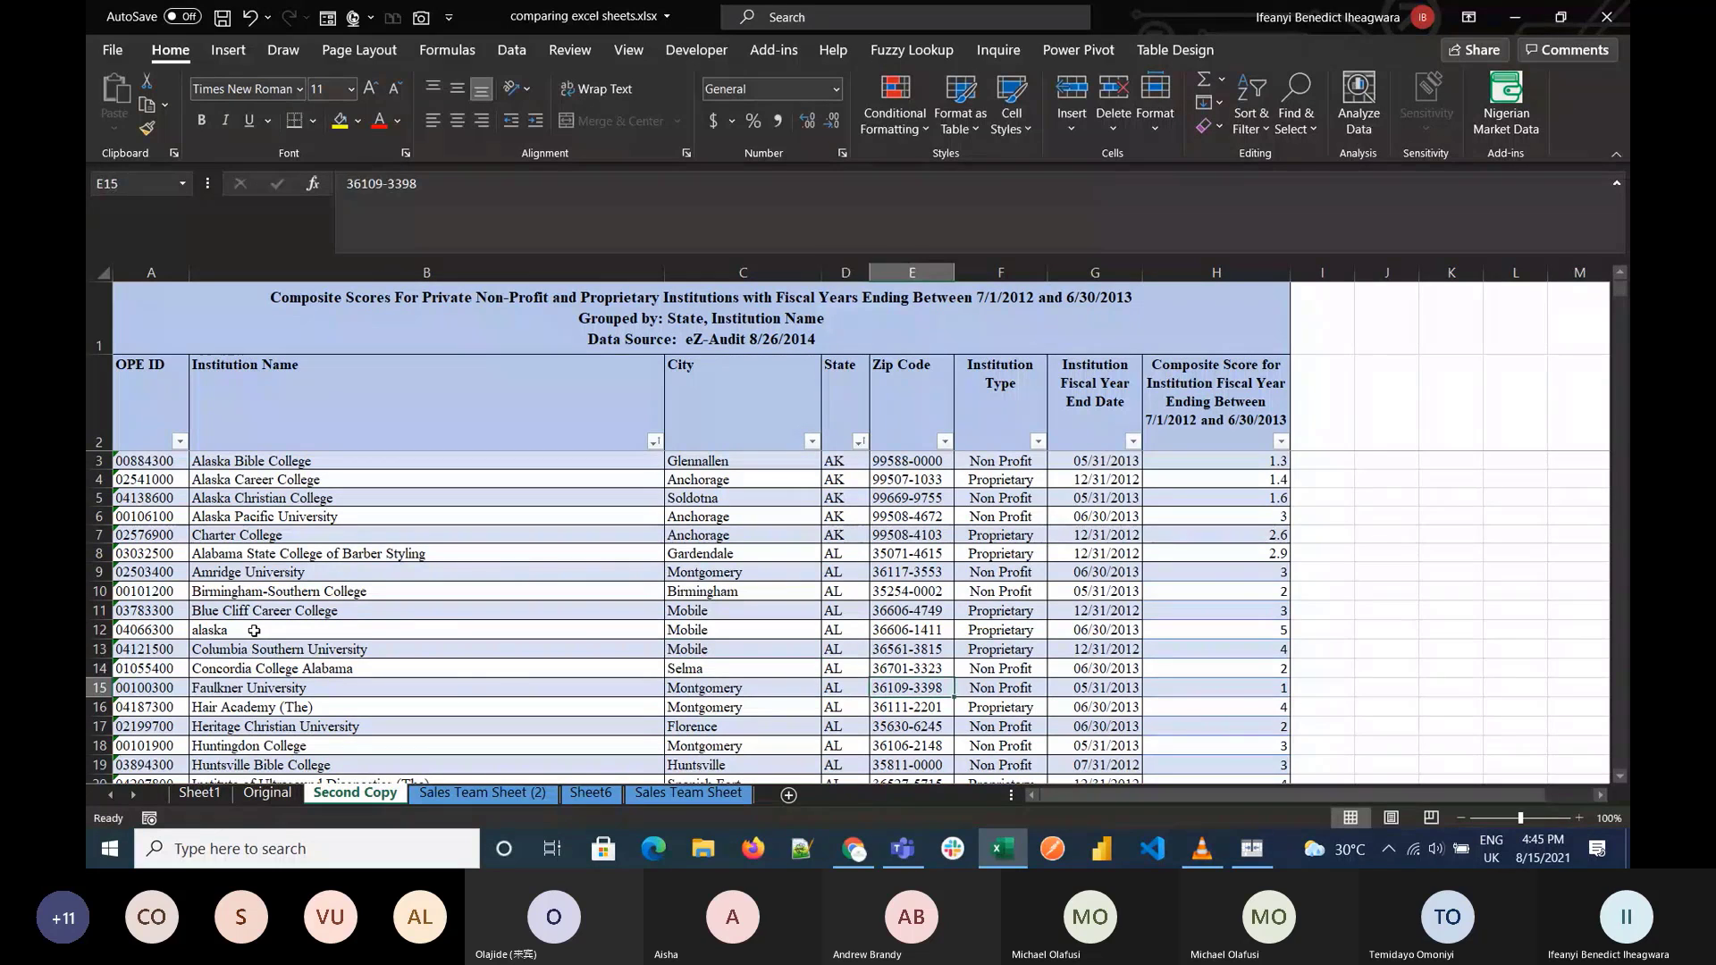
{"action": "key", "text": "Left"}
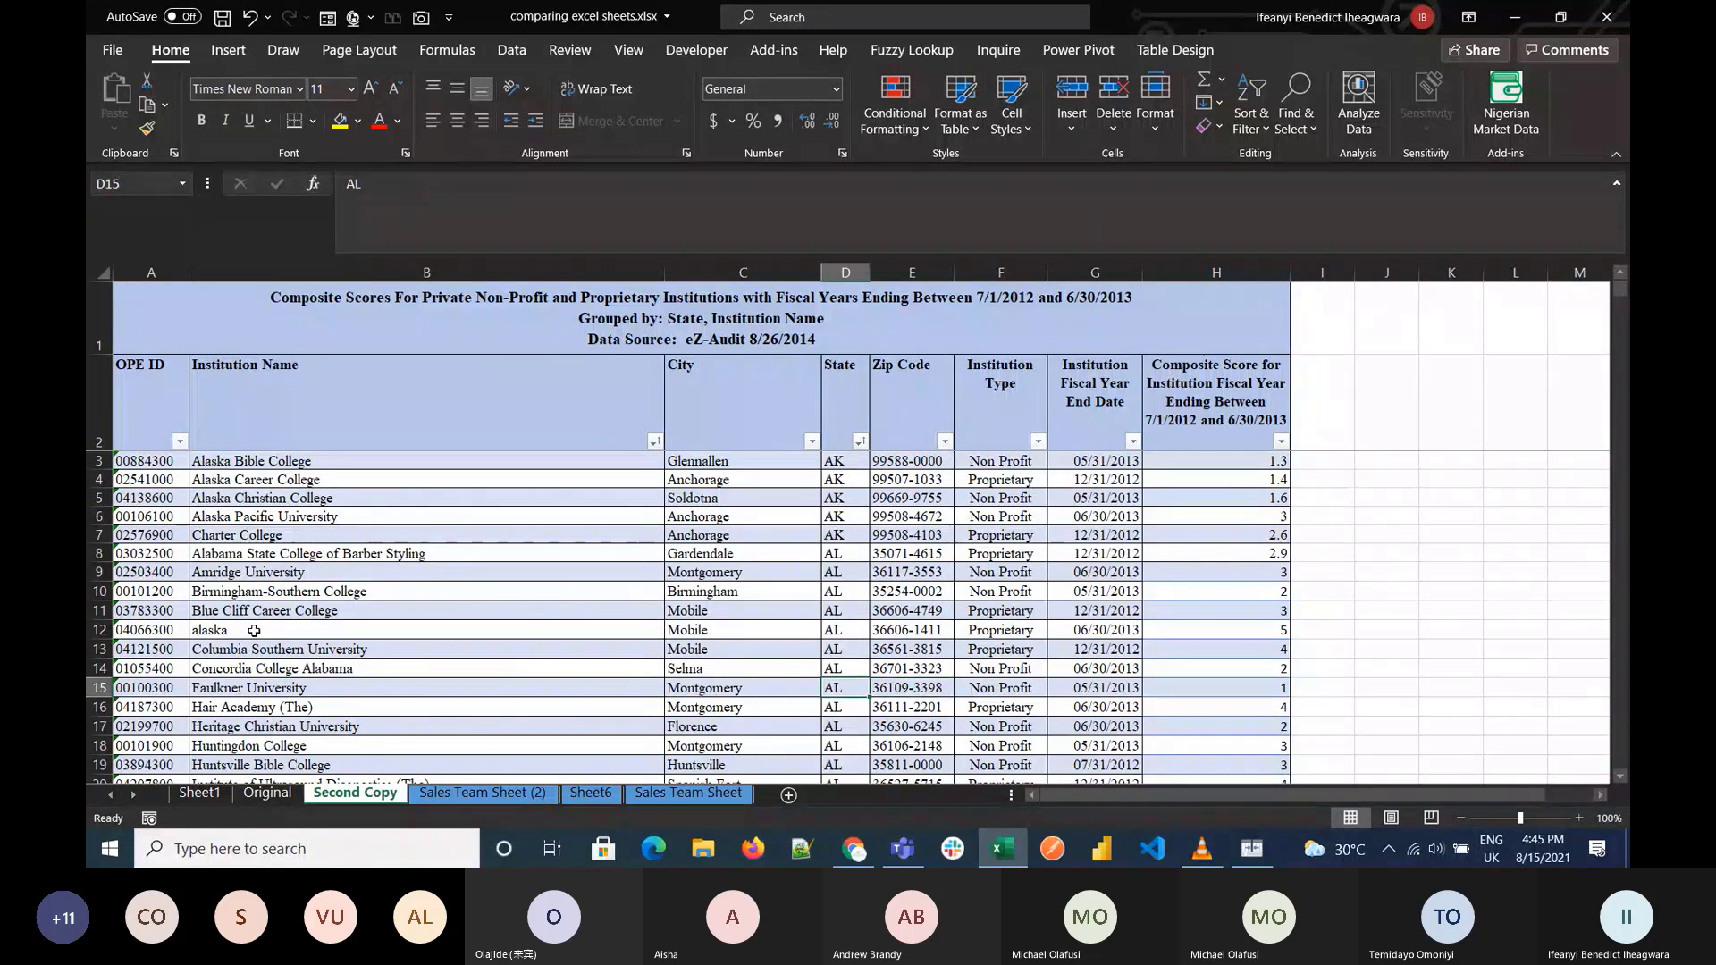
{"action": "type", "text": "AK"}
{"action": "key", "text": "Tab"}
Step: For Hair Academy (The) in row 16, set the zip code to 9302 and the institution type to Non Profit
{"action": "key", "text": "Down"}
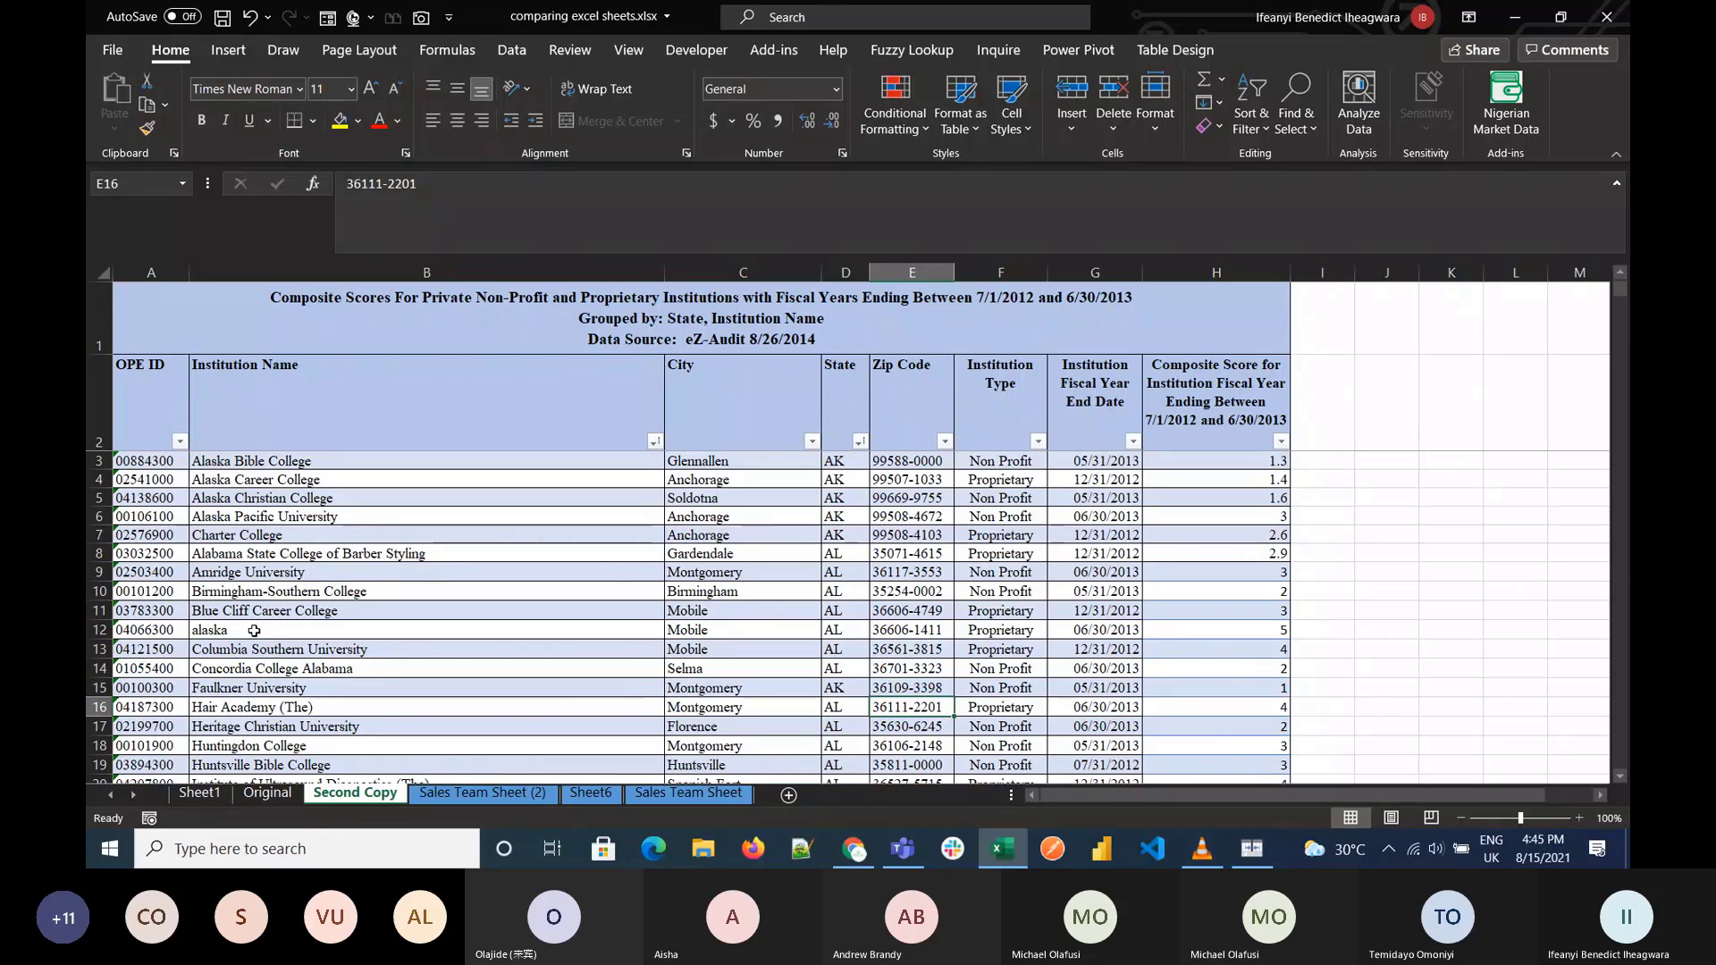
{"action": "type", "text": "9302"}
{"action": "key", "text": "Return"}
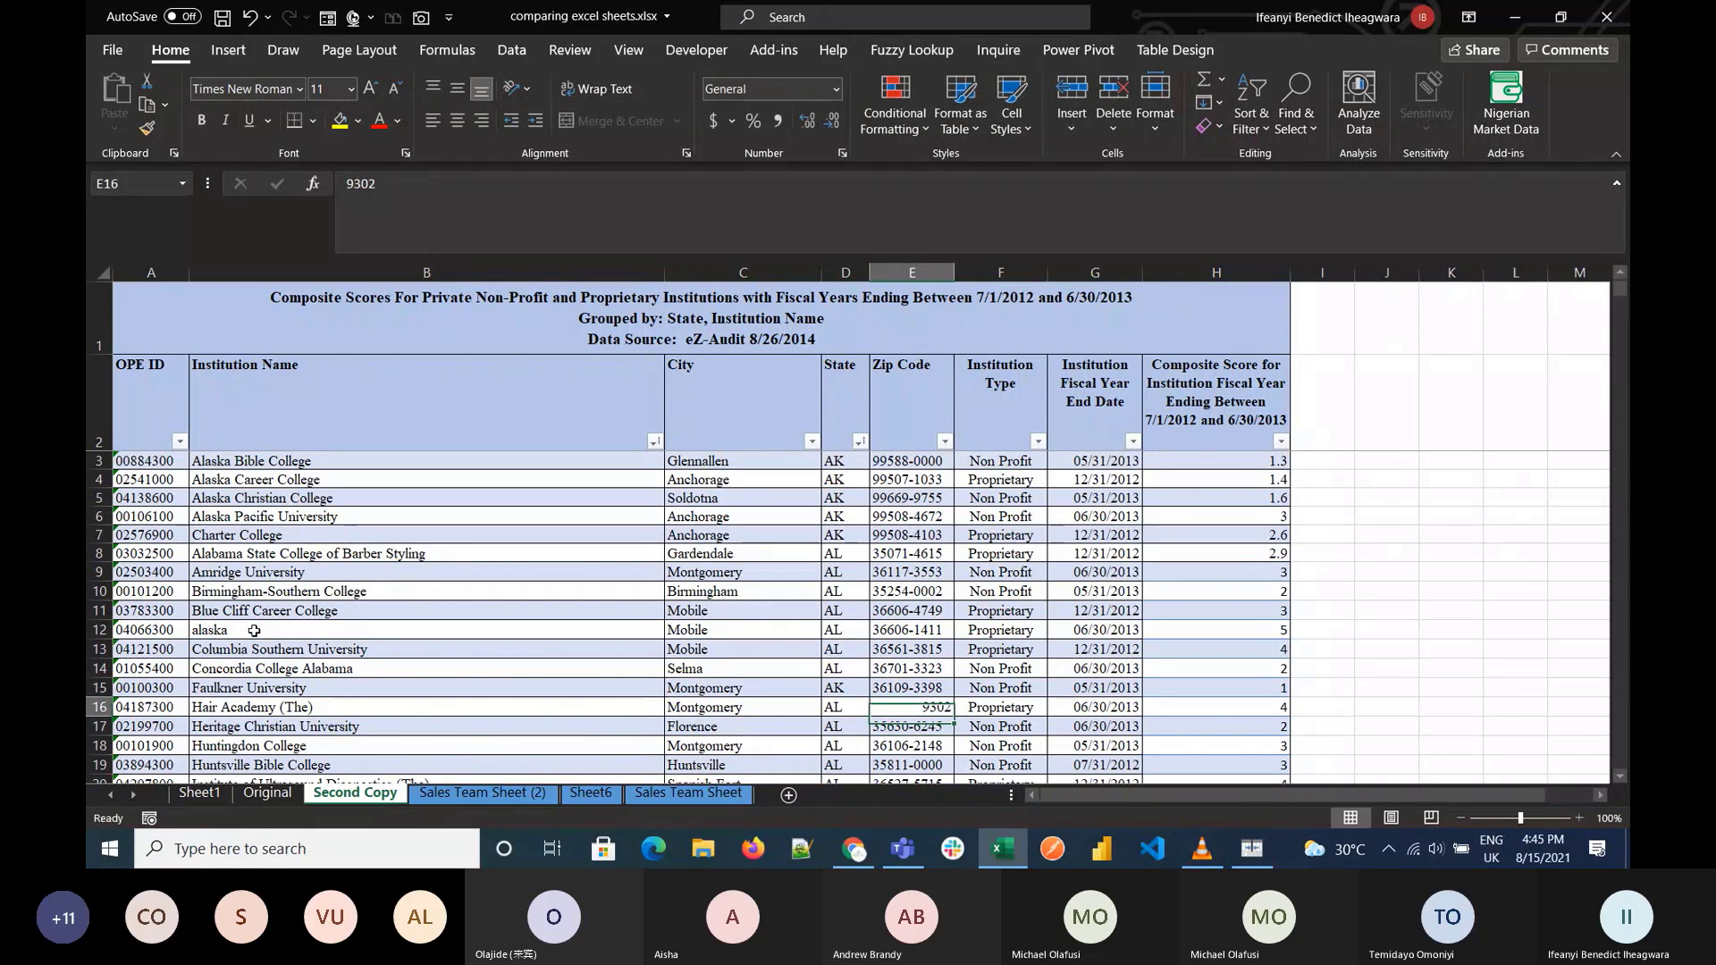
{"action": "key", "text": "Right"}
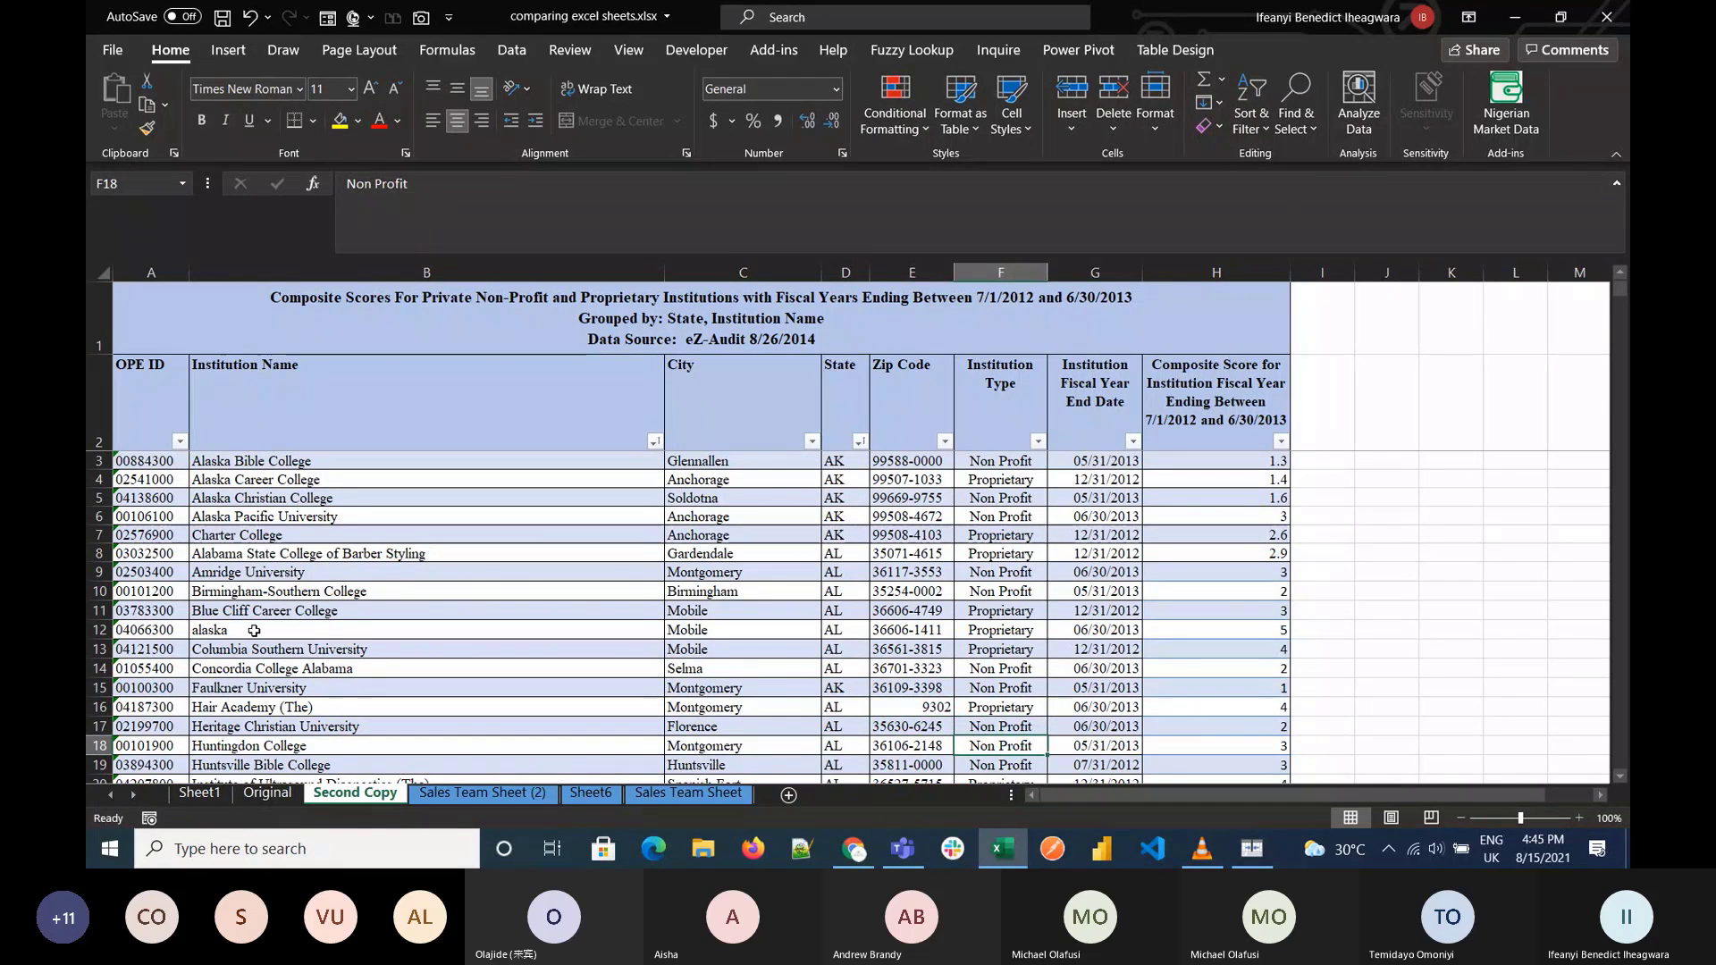
{"action": "type", "text": "Non Profit"}
{"action": "key", "text": "Return"}
Step: Change the city of Heritage Christian University in cell C17 to Montgomery
{"action": "key", "text": "Left"}
{"action": "key", "text": "Left"}
{"action": "key", "text": "Left"}
{"action": "key", "text": "Left"}
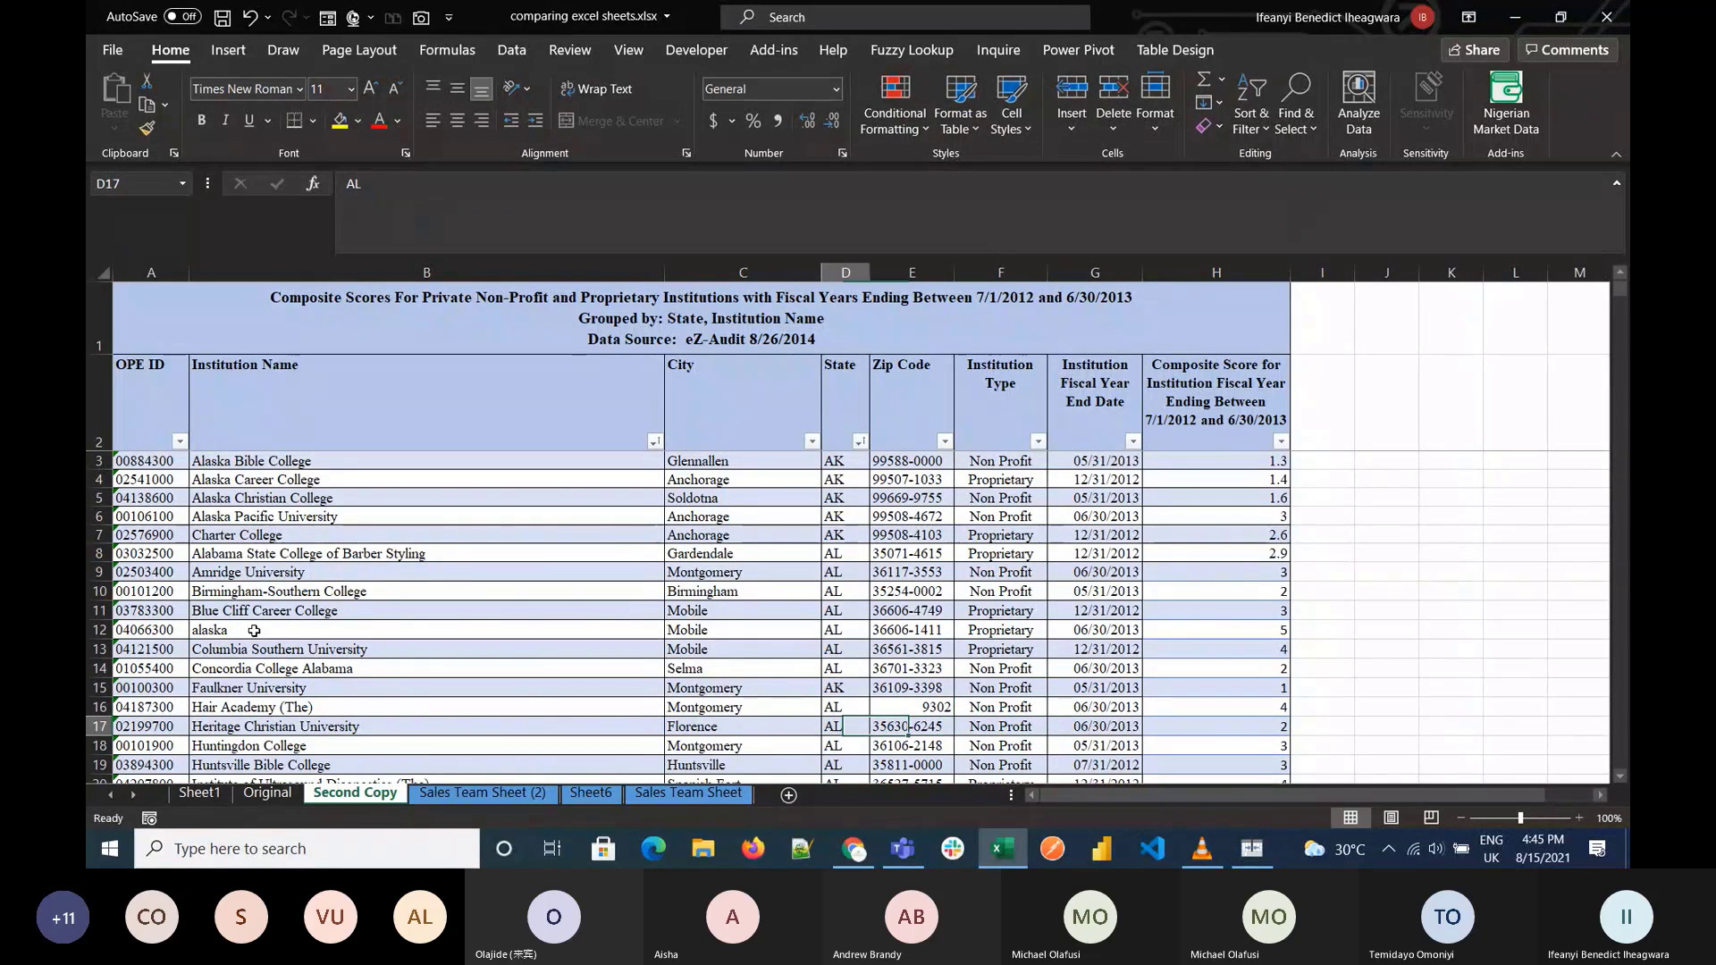
{"action": "key", "text": "Right"}
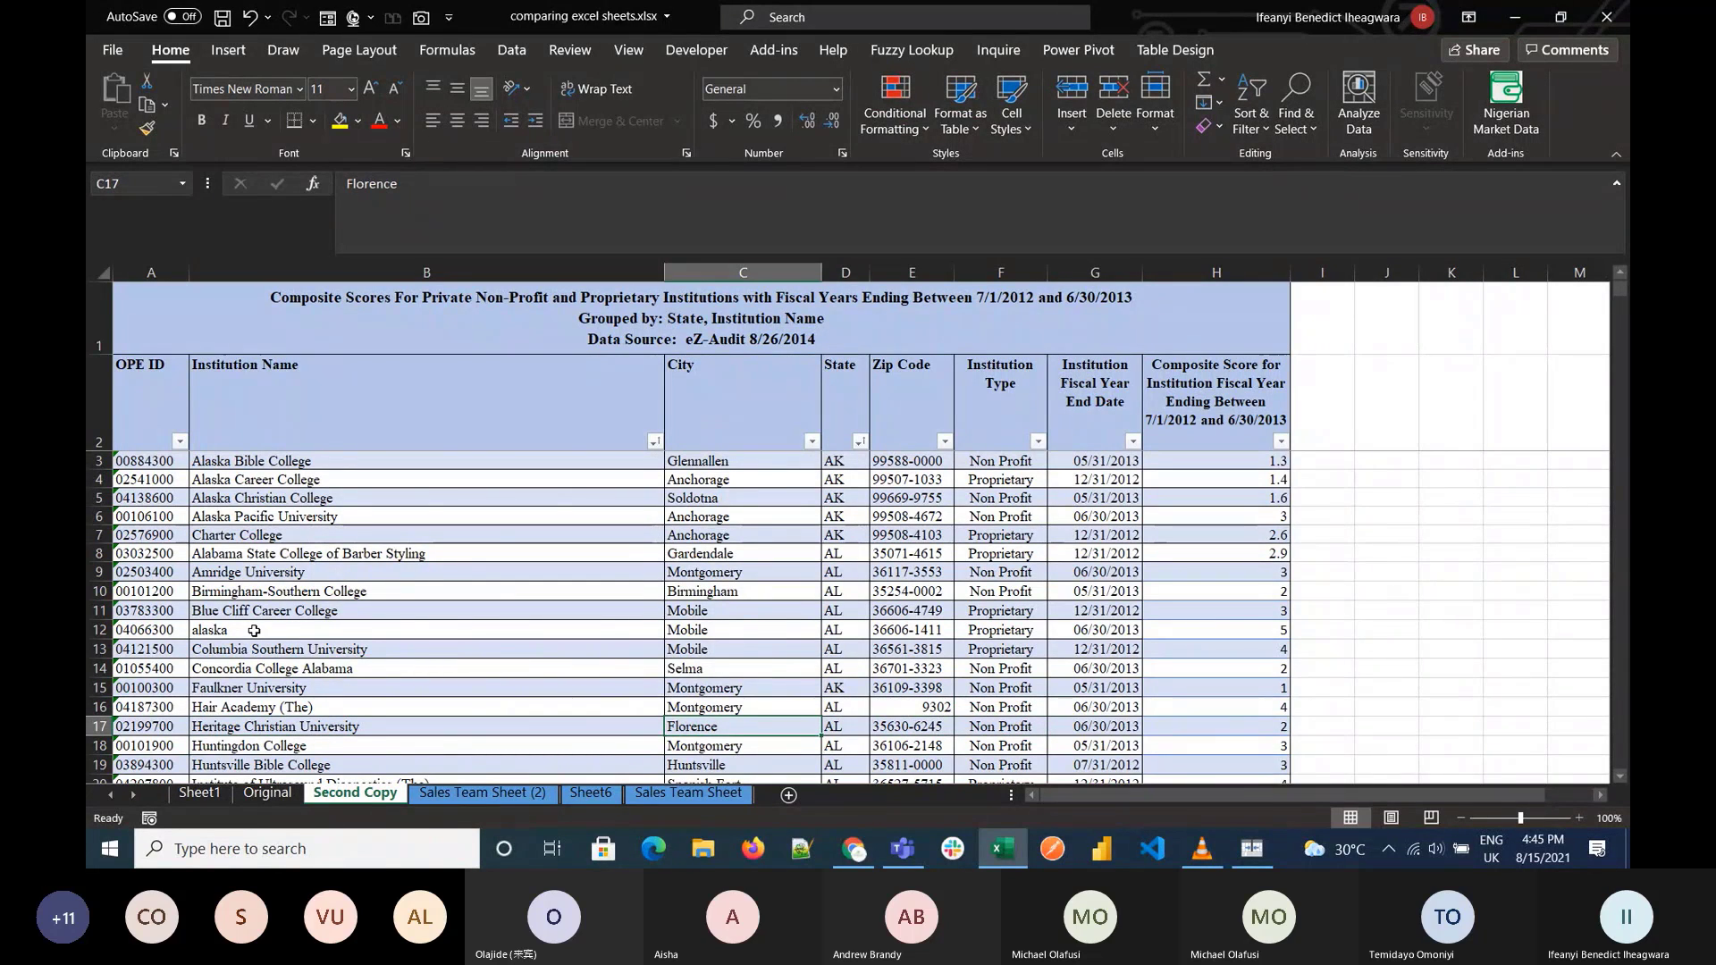
{"action": "type", "text": "mon"}
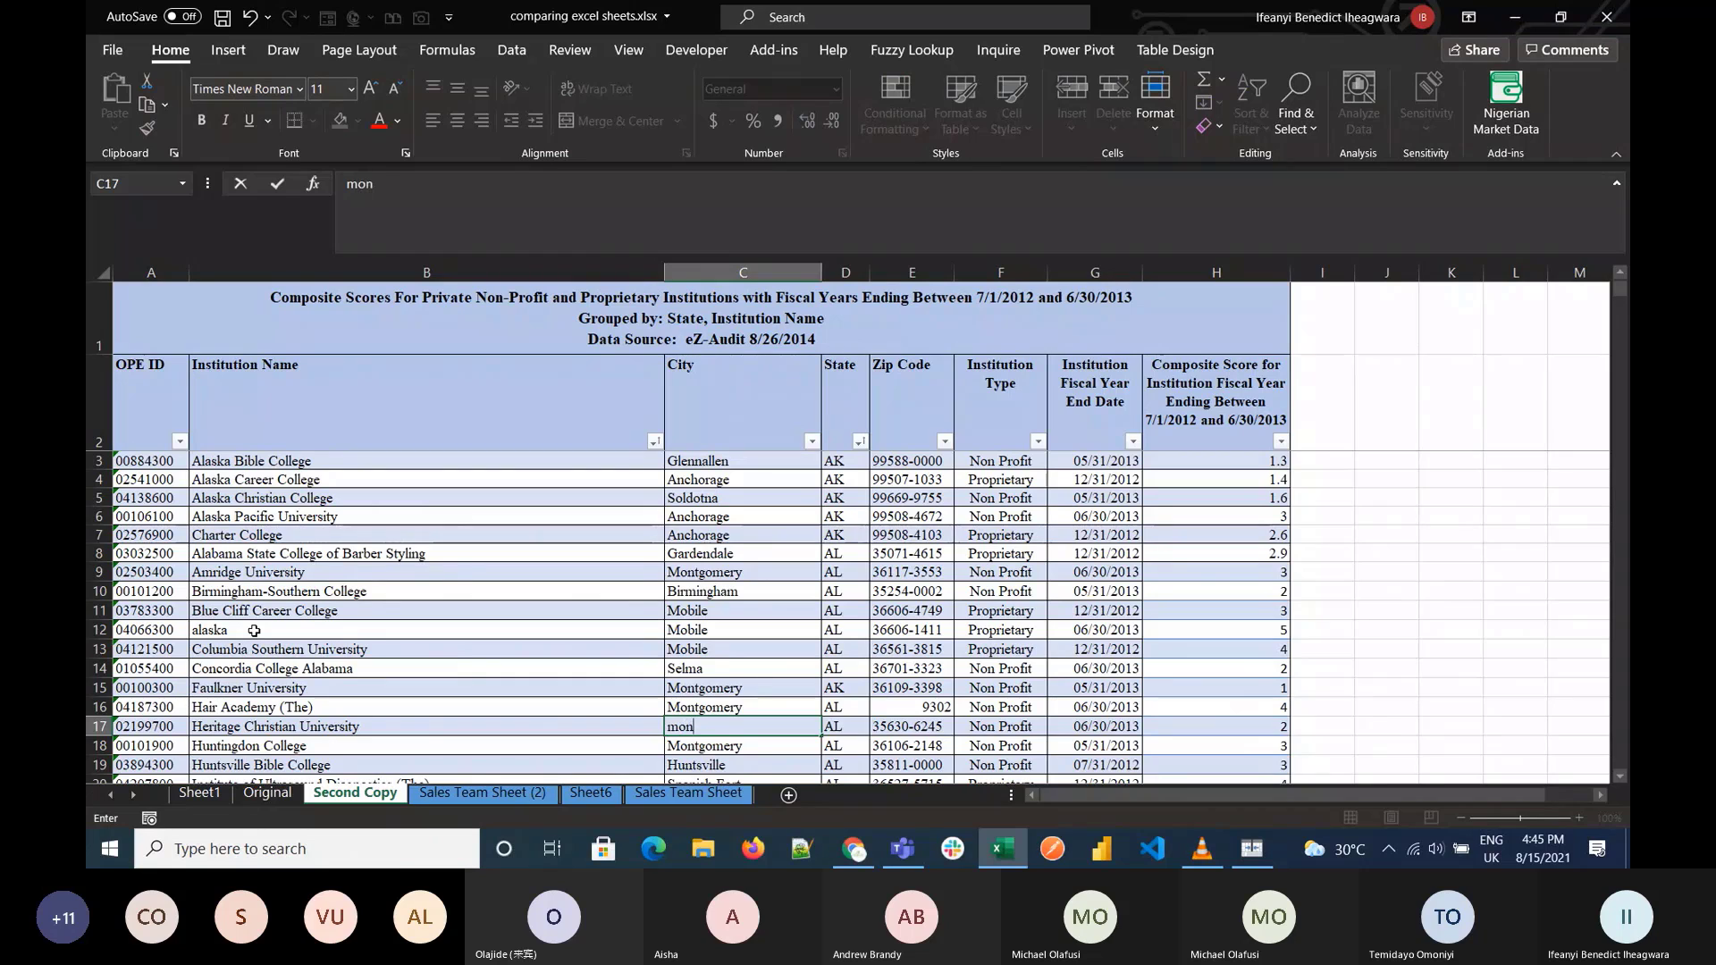
{"action": "key", "text": "BackSpace"}
{"action": "type", "text": "Mont"}
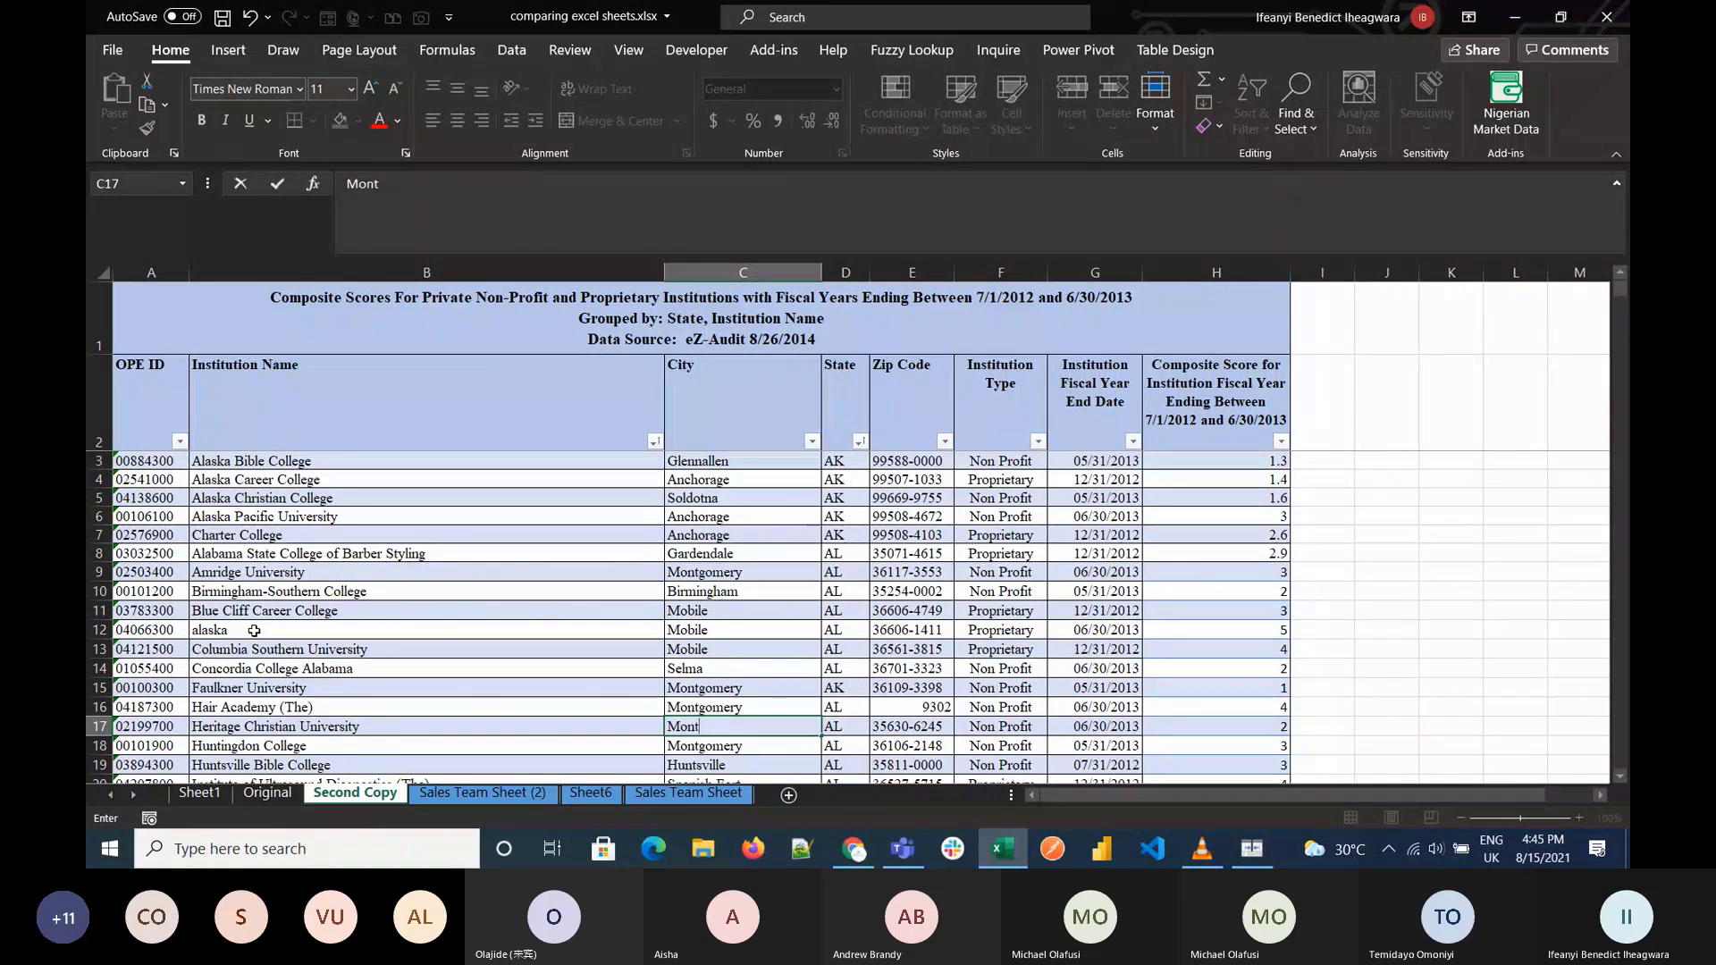
{"action": "type", "text": "gomery"}
{"action": "key", "text": "Return"}
{"action": "key", "text": "Down"}
{"action": "key", "text": "Down"}
{"action": "key", "text": "Left"}
{"action": "key", "text": "Left"}
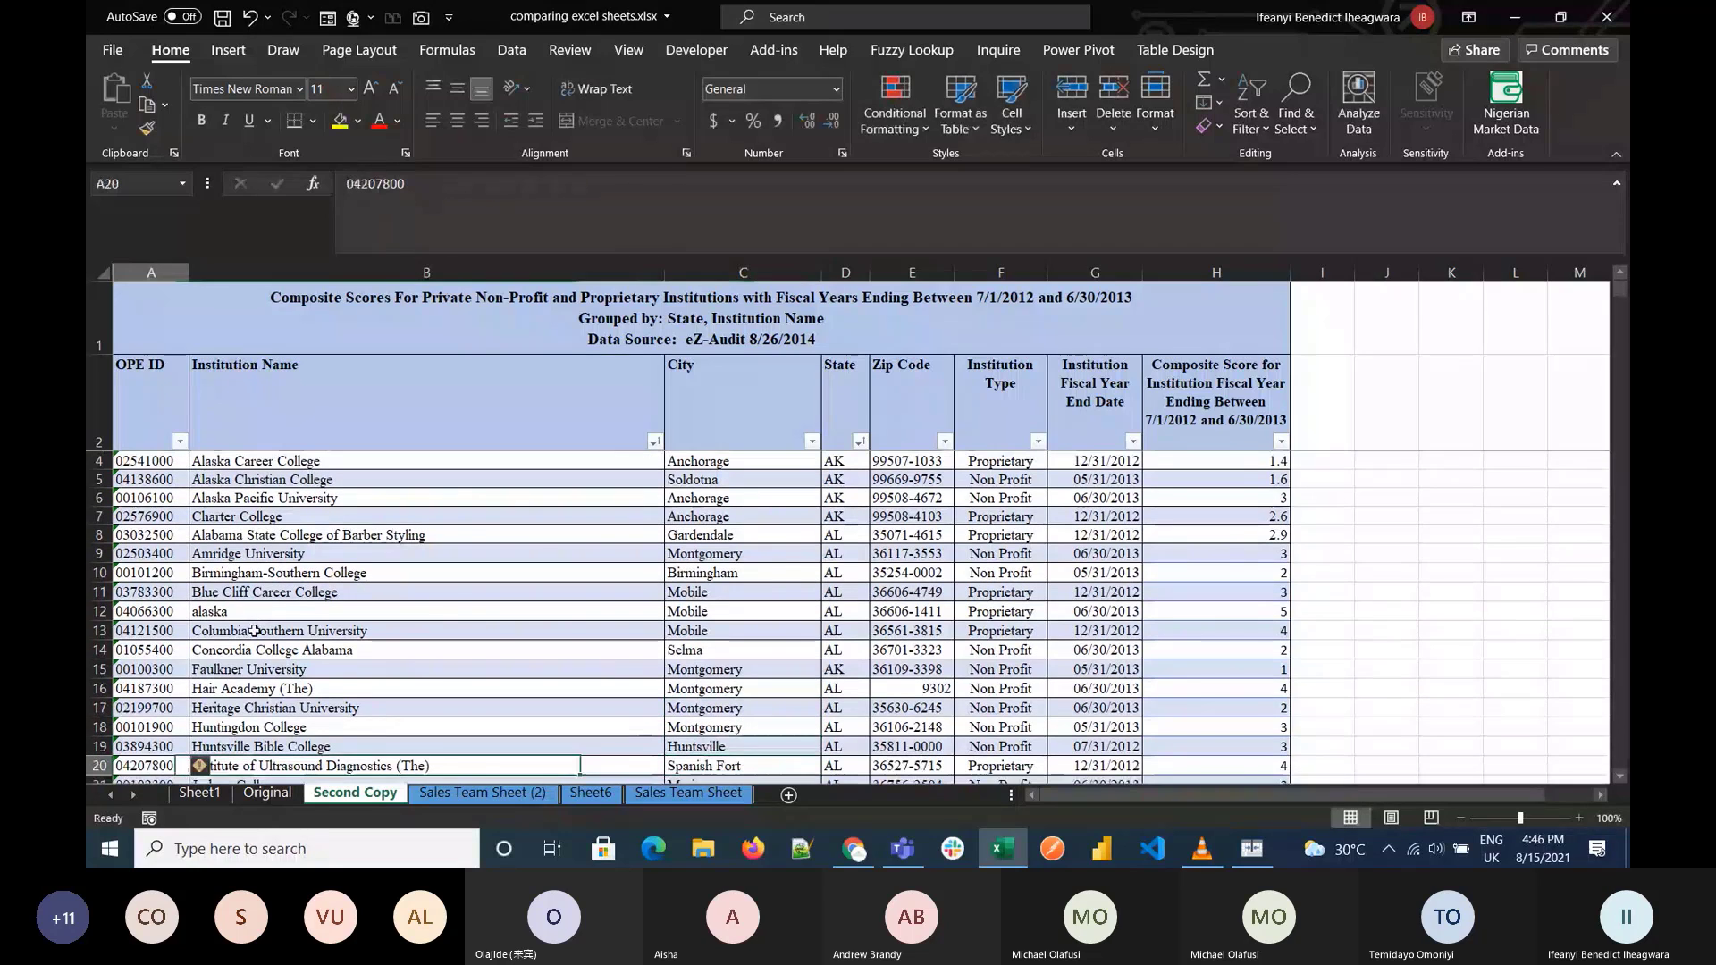
{"action": "key", "text": "Right"}
{"action": "key", "text": "Up"}
{"action": "key", "text": "Up"}
{"action": "key", "text": "Up"}
{"action": "key", "text": "Up"}
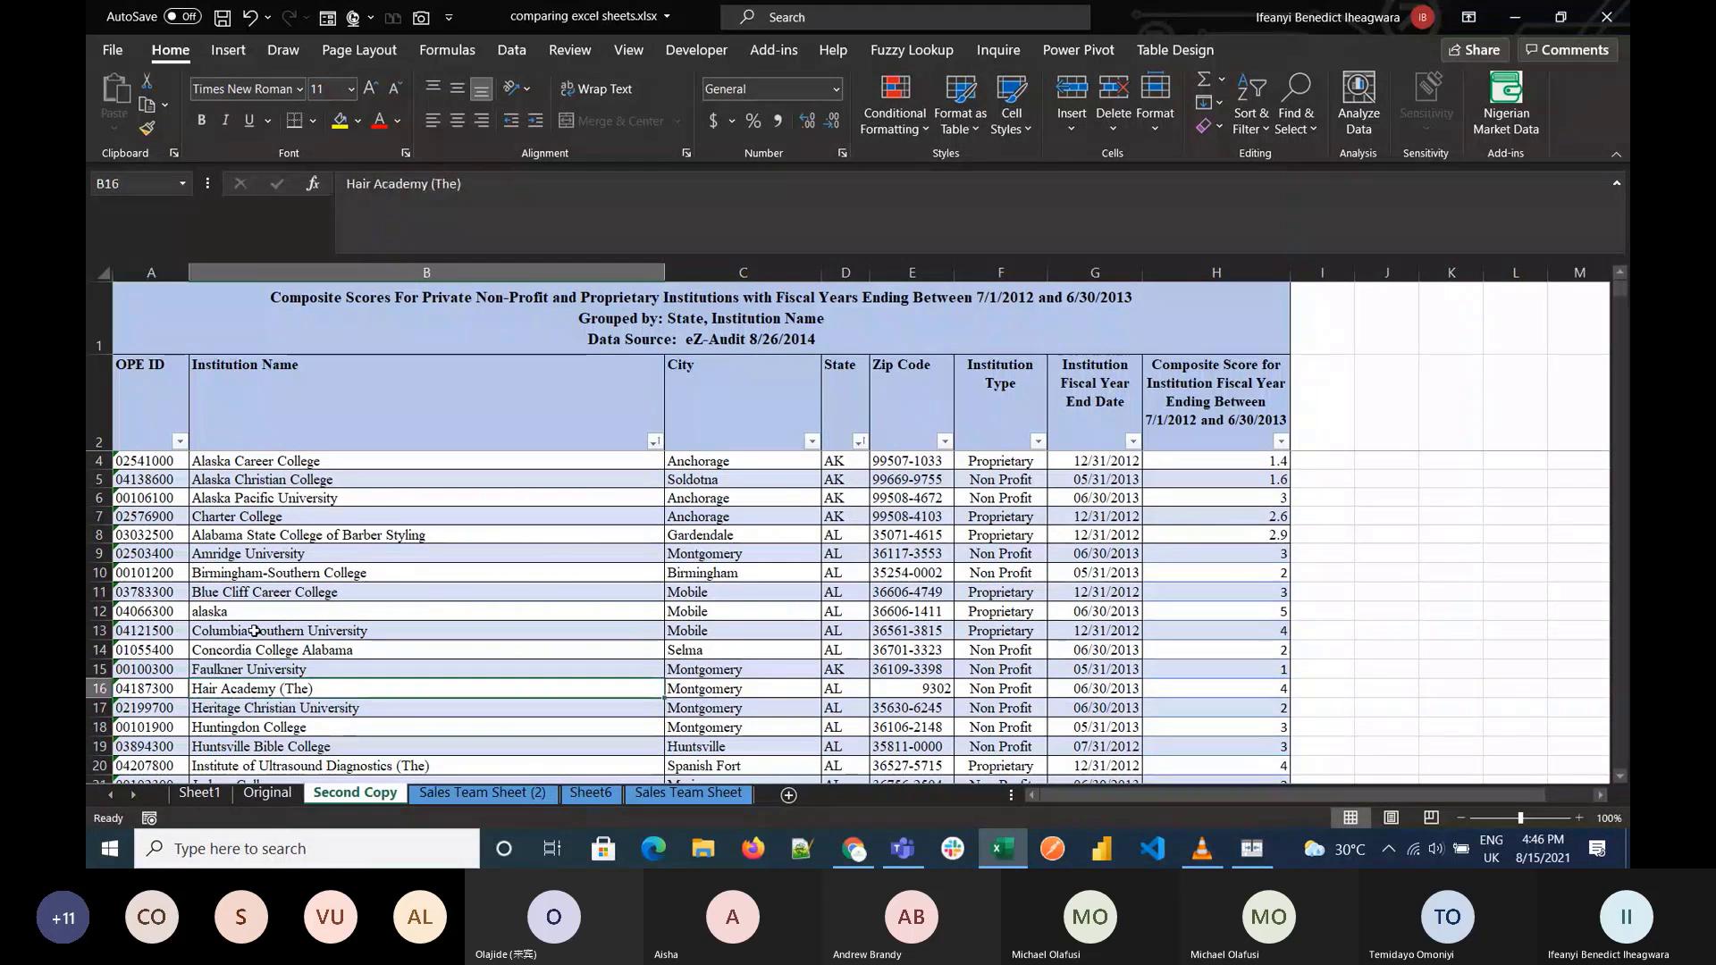
{"action": "key", "text": "Up"}
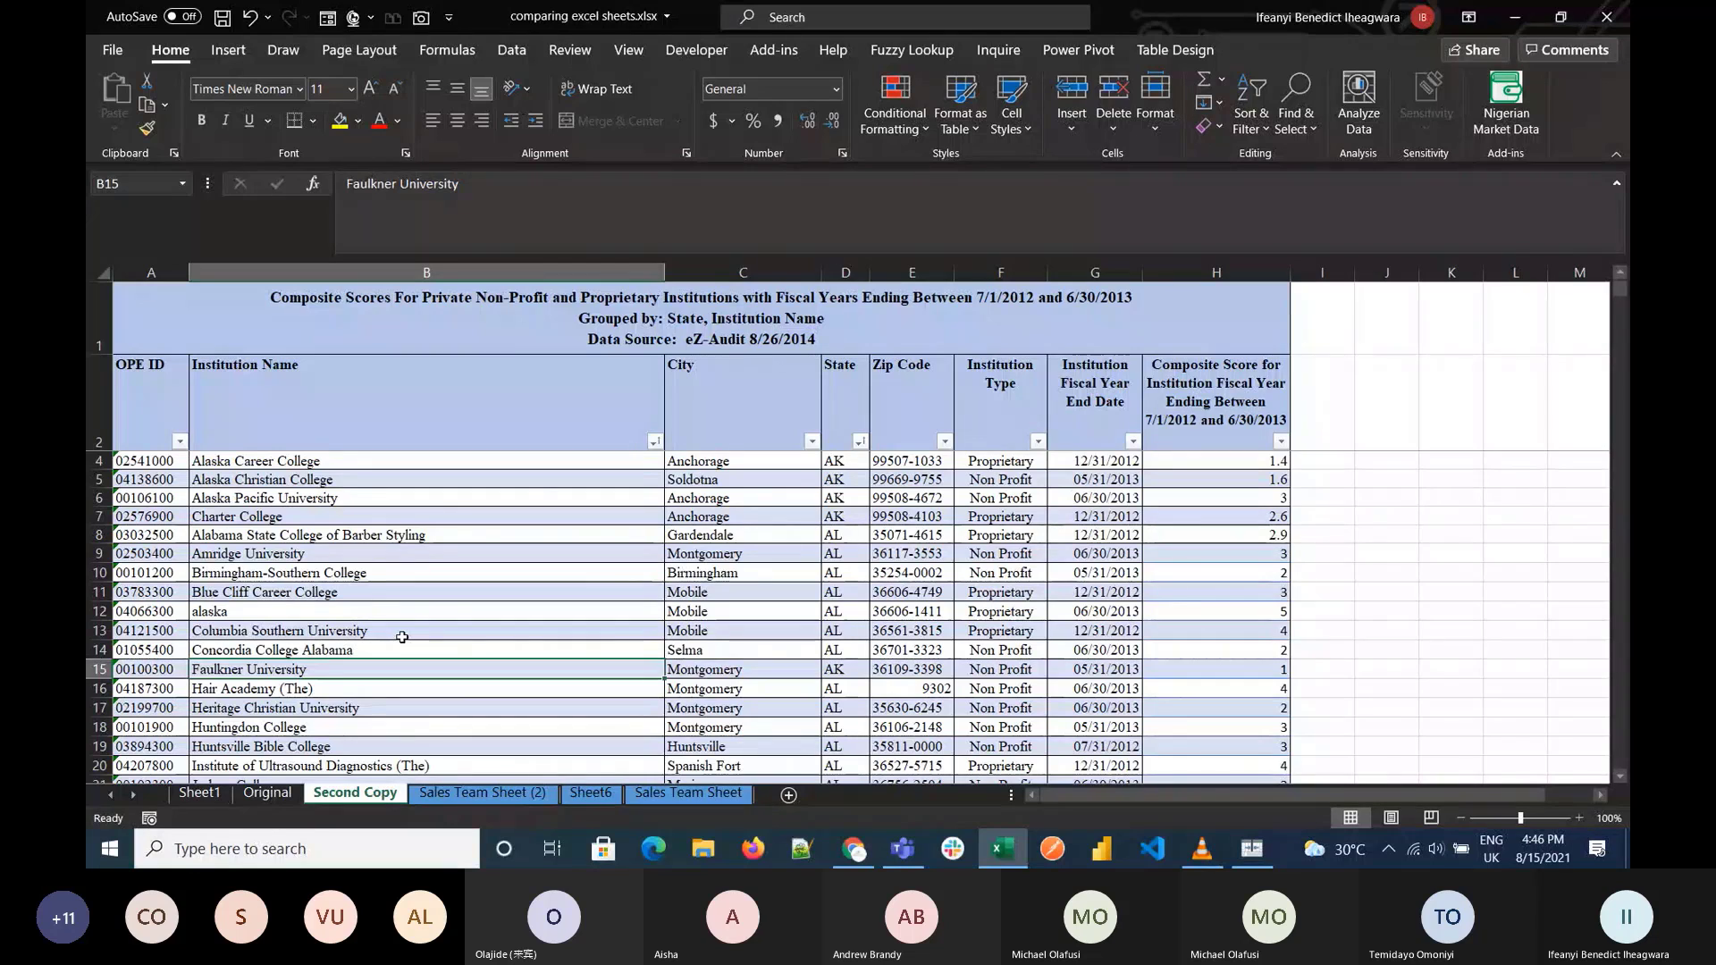
Step: Copy the institution name Faulkner University from B15 into B16 on the Second Copy sheet
{"action": "key", "text": "ctrl+c"}
{"action": "key", "text": "Down"}
{"action": "key", "text": "ctrl+v"}
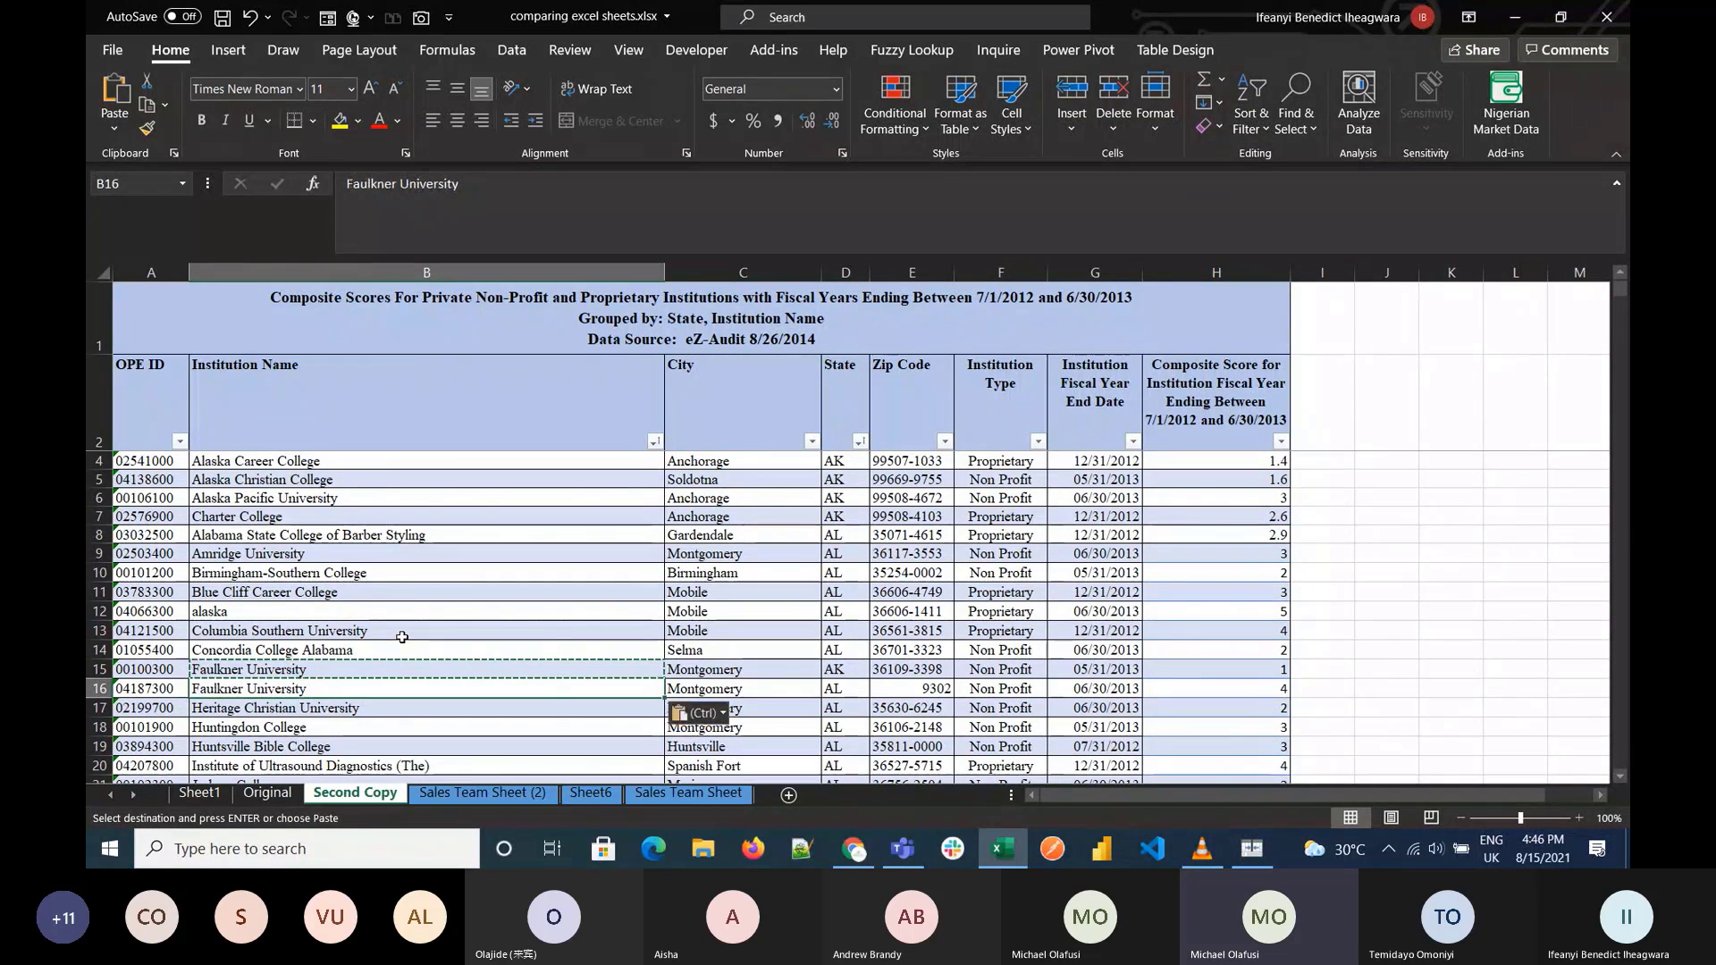
{"action": "key", "text": "Up"}
{"action": "key", "text": "Up"}
{"action": "key", "text": "ctrl+Up"}
{"action": "scroll", "coordinate": [402, 637], "scroll_direction": "up", "scroll_amount": 1}
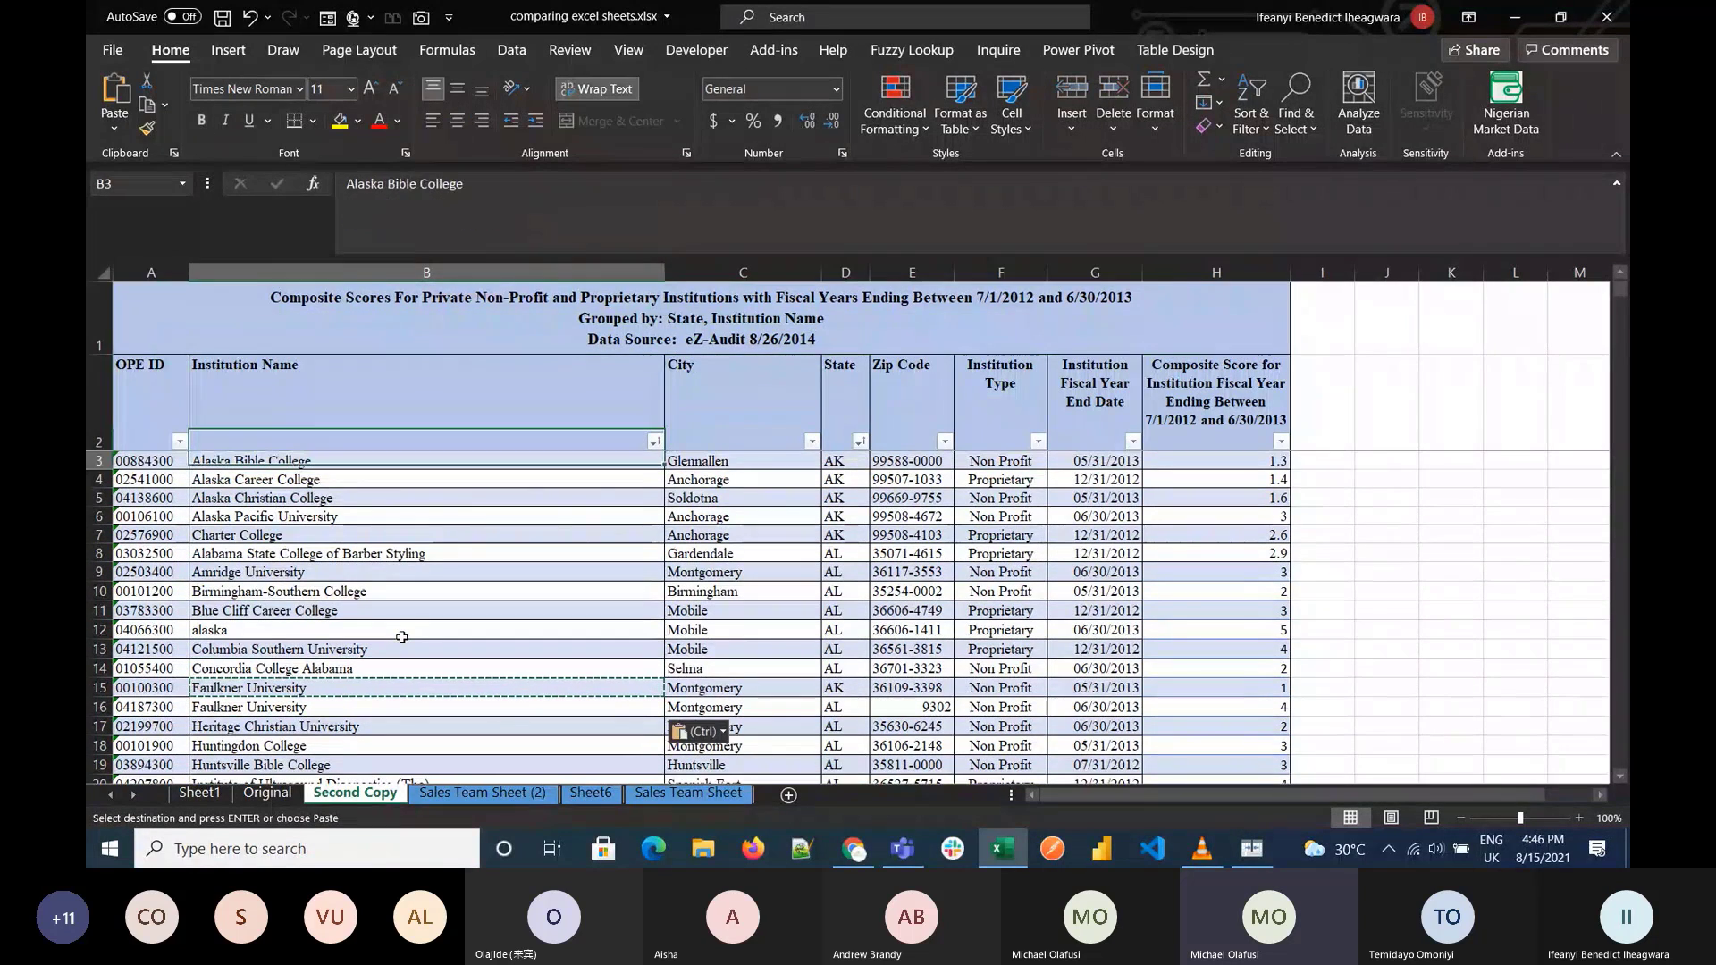
{"action": "left_click", "coordinate": [904, 849]}
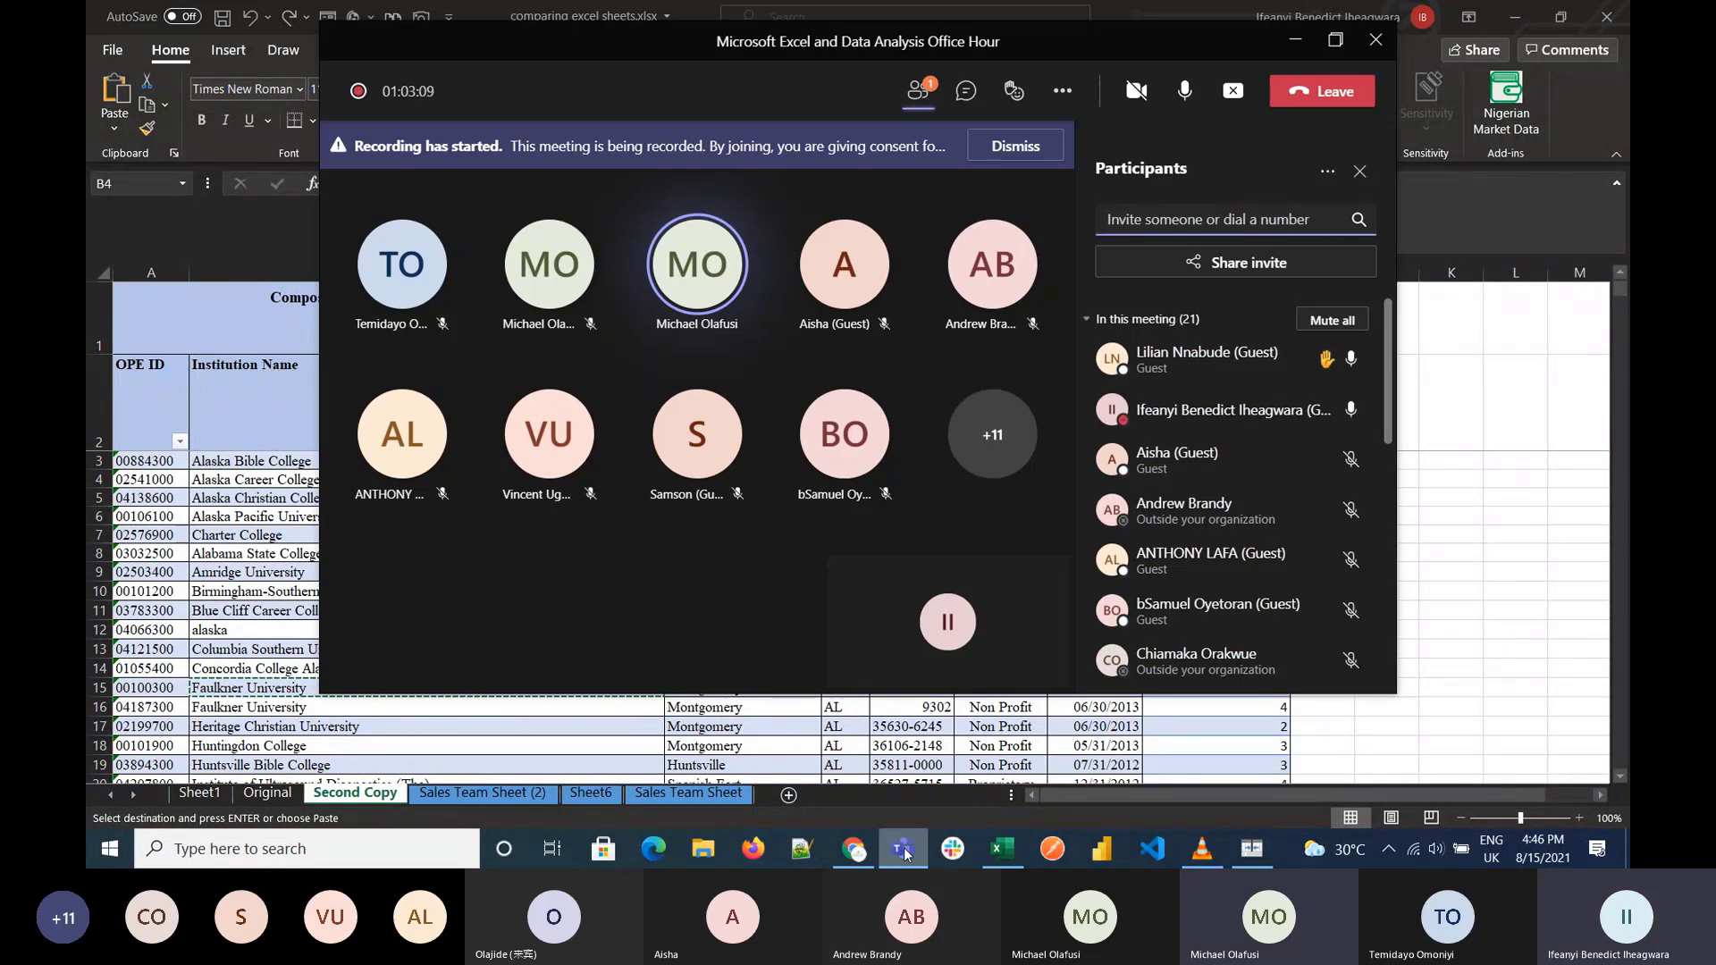
{"action": "left_click", "coordinate": [903, 849]}
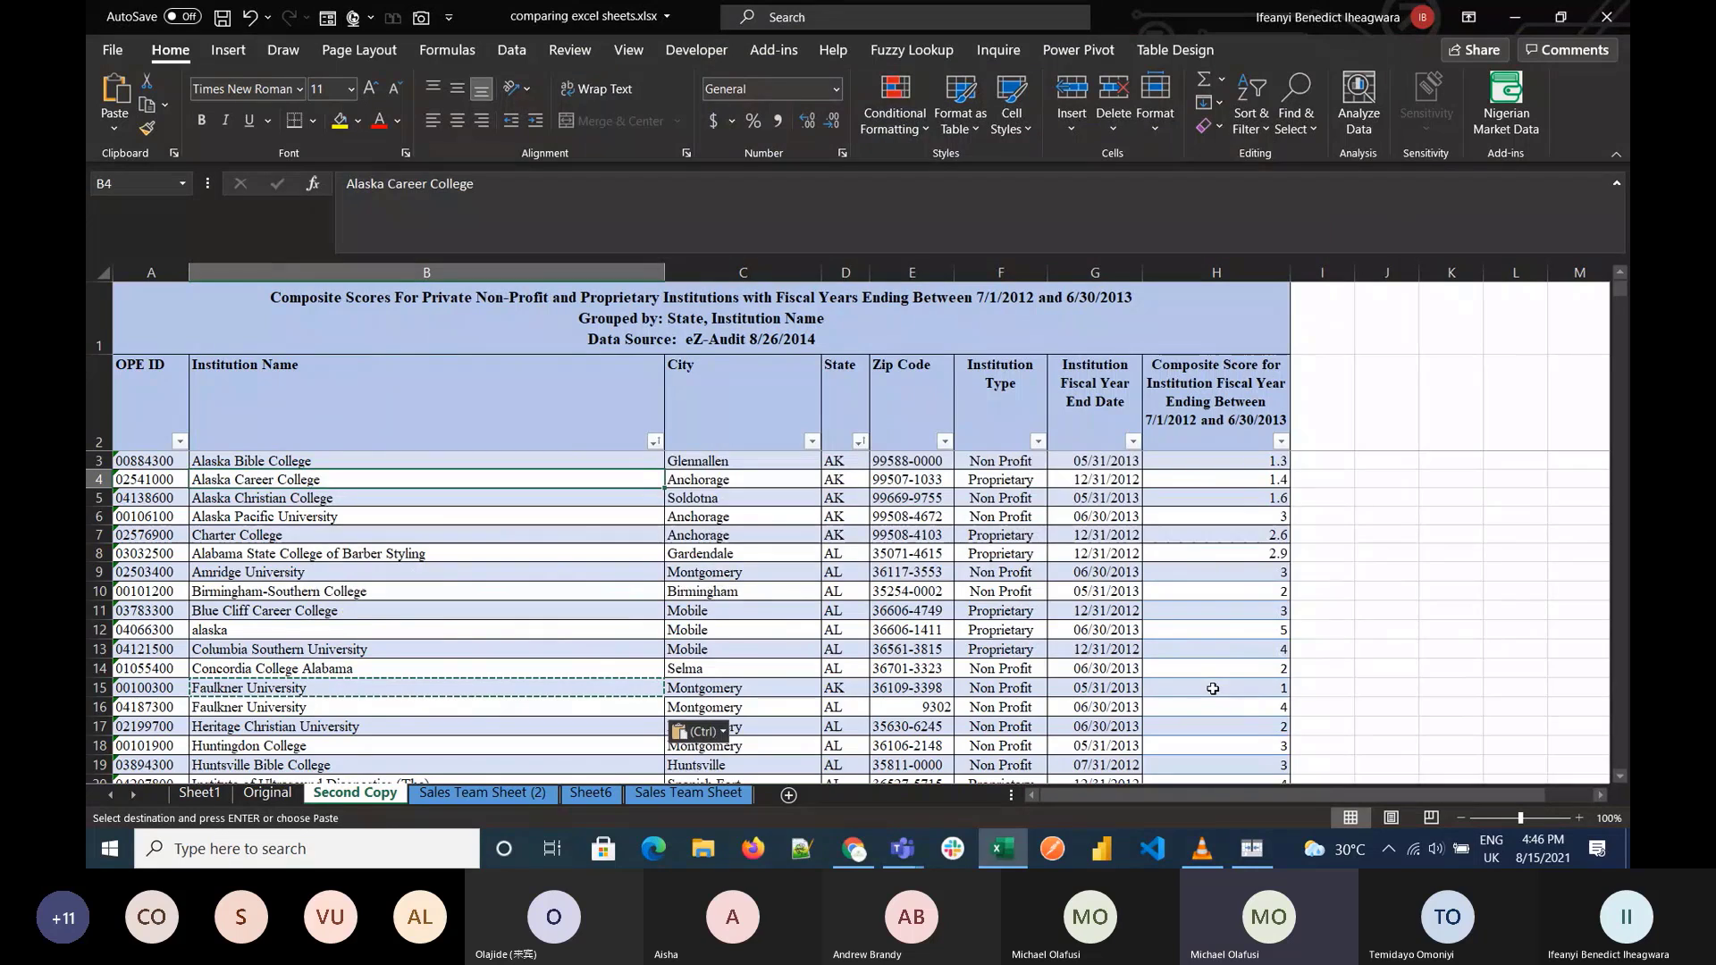
Step: Move the Second Copy sheet out of comparing excel sheets.xlsx into a new workbook
{"action": "scroll", "coordinate": [1213, 689], "scroll_direction": "up", "scroll_amount": 2}
{"action": "right_click", "coordinate": [394, 788]}
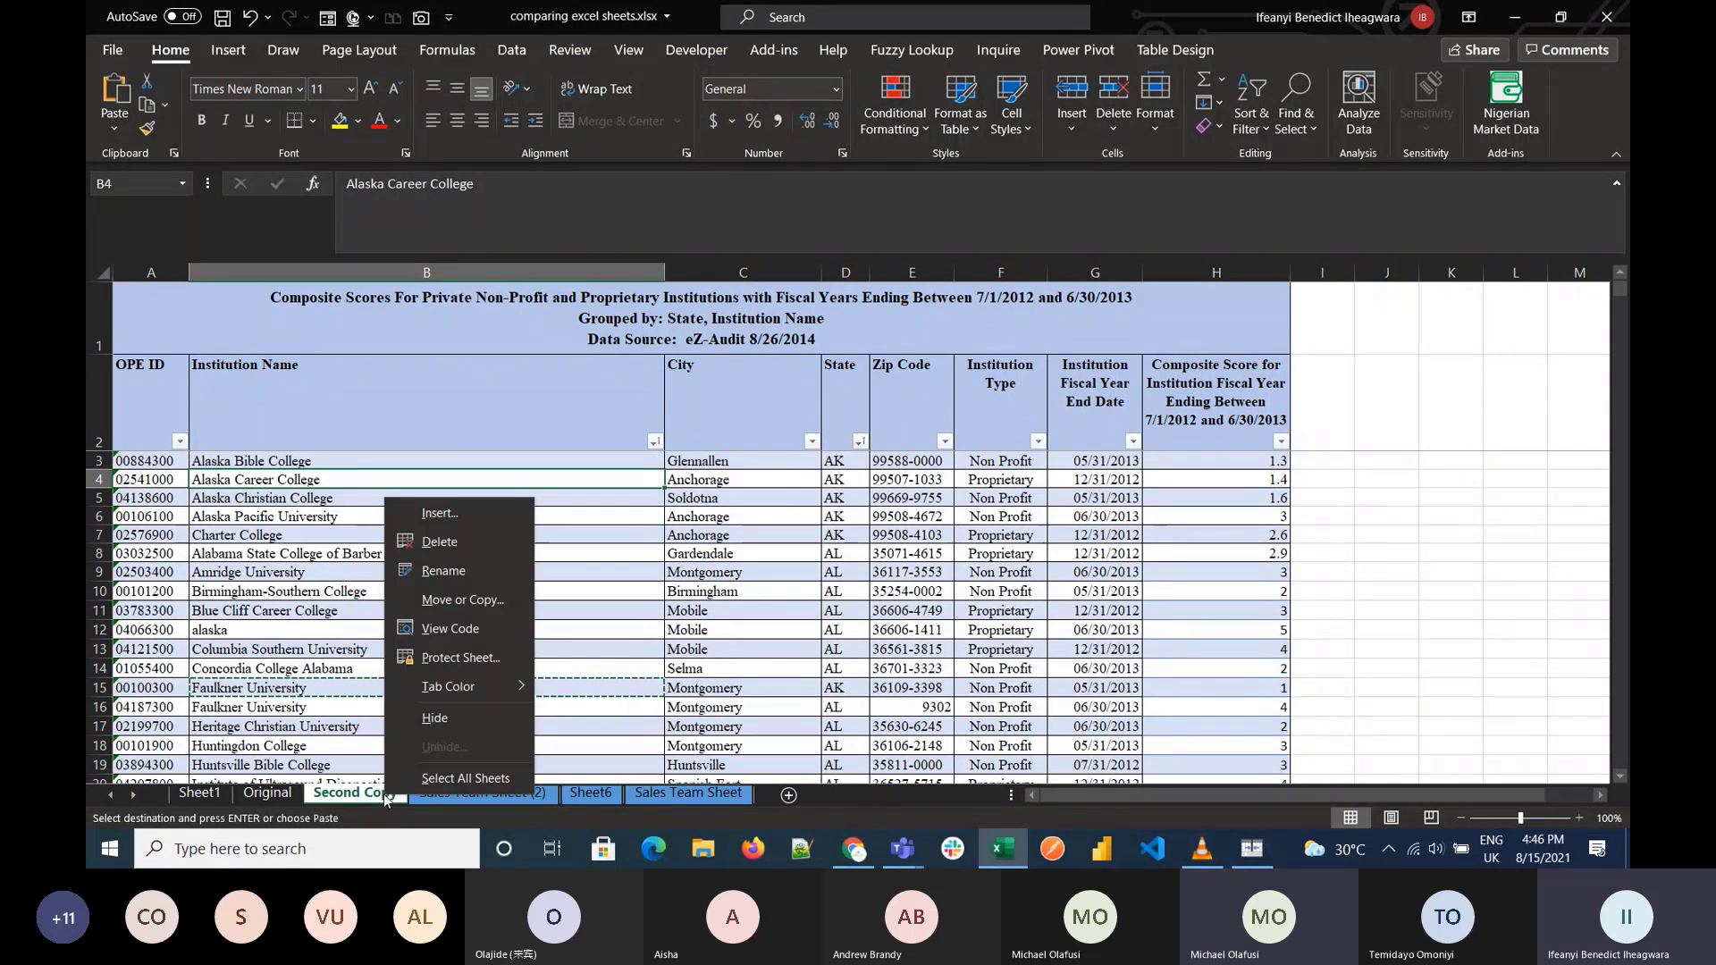
{"action": "left_click", "coordinate": [478, 595]}
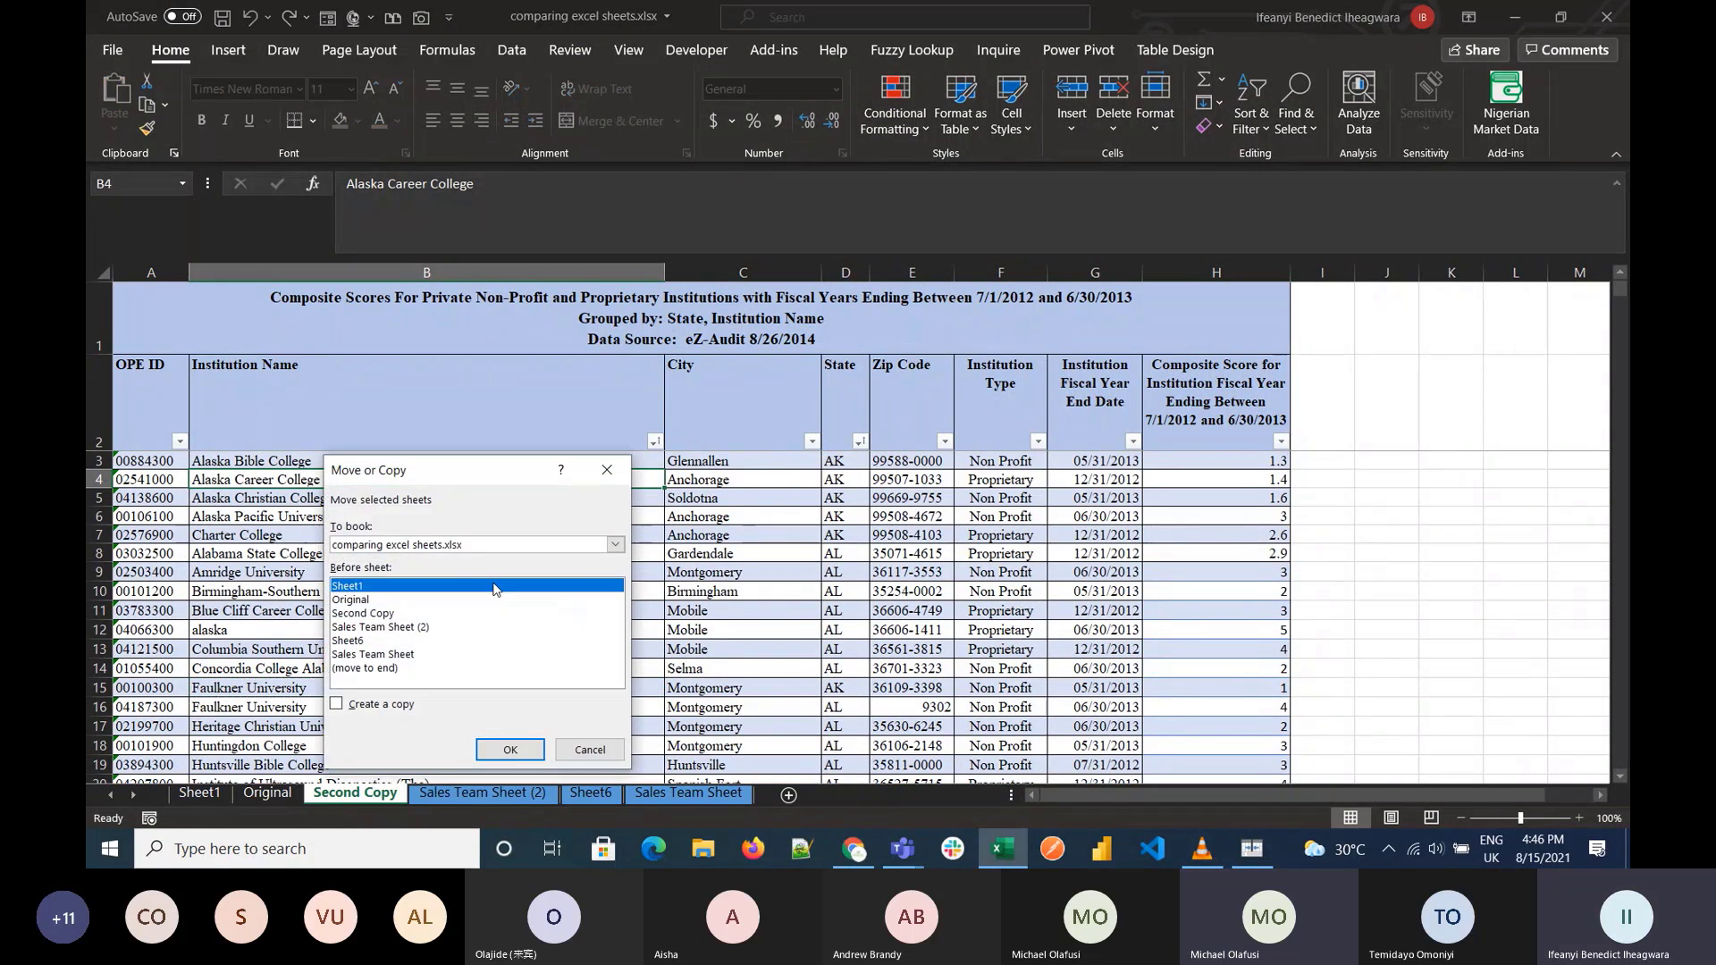
{"action": "left_click", "coordinate": [389, 547]}
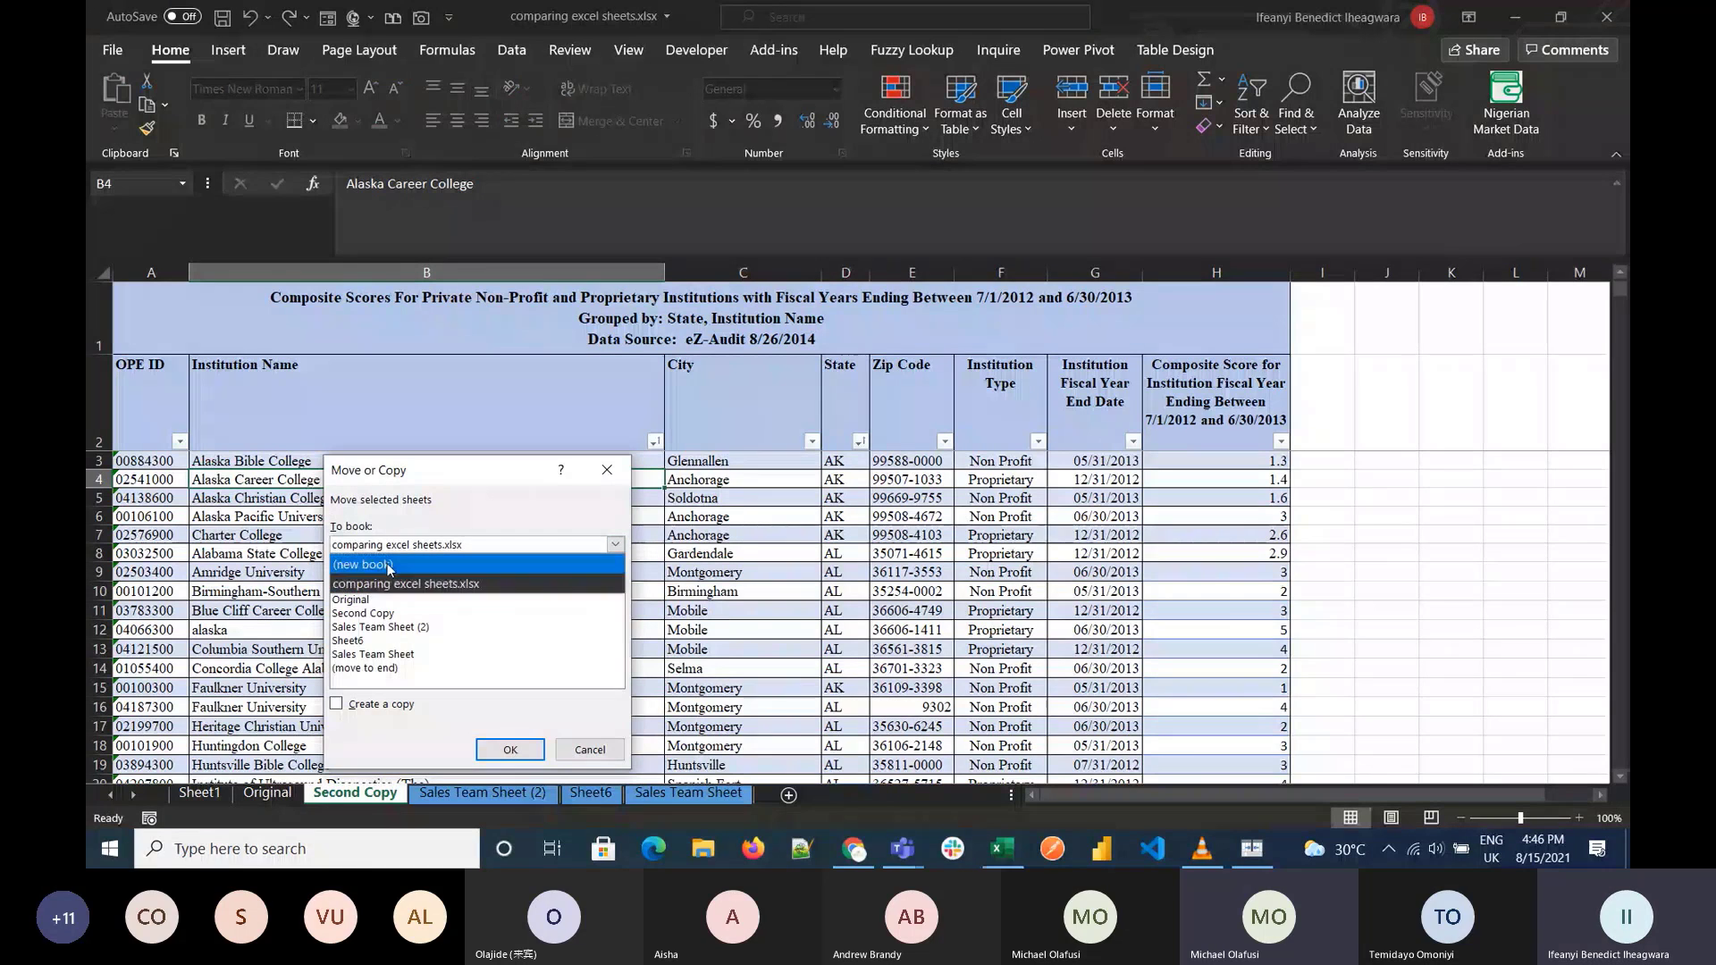
{"action": "left_click", "coordinate": [402, 560]}
{"action": "left_click", "coordinate": [509, 748]}
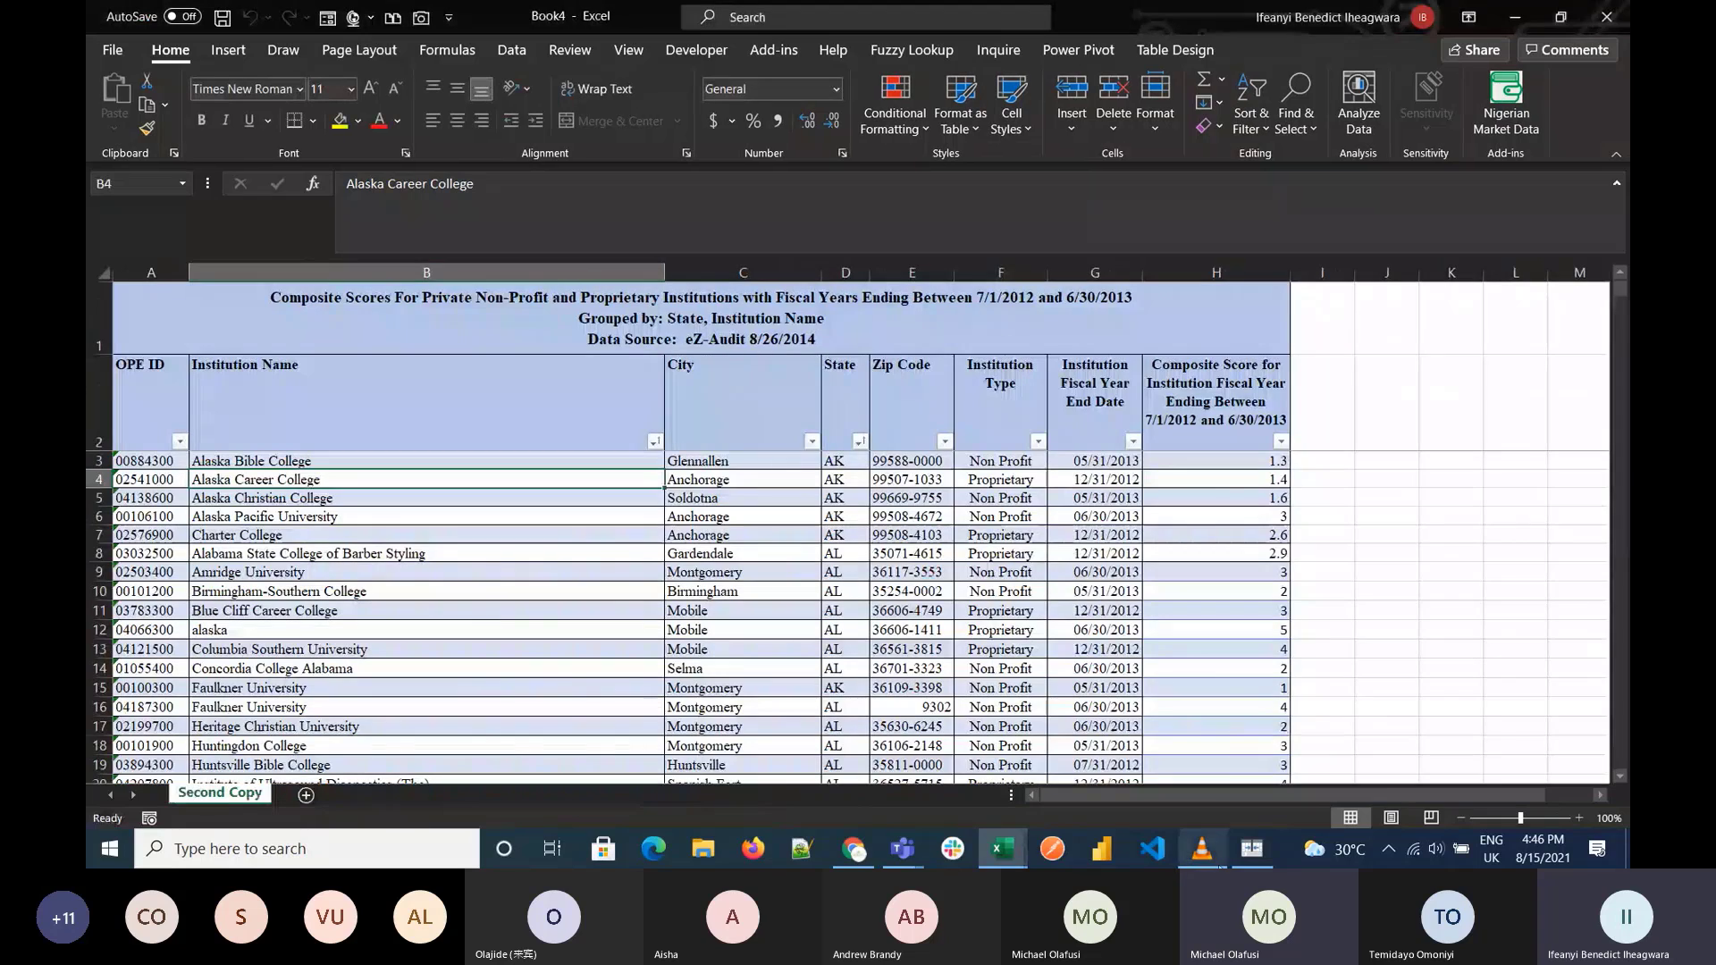
Step: Return to comparing excel sheets.xlsx and move its Original sheet into another new workbook
{"action": "mouse_move", "coordinate": [1002, 848]}
{"action": "left_click", "coordinate": [930, 748]}
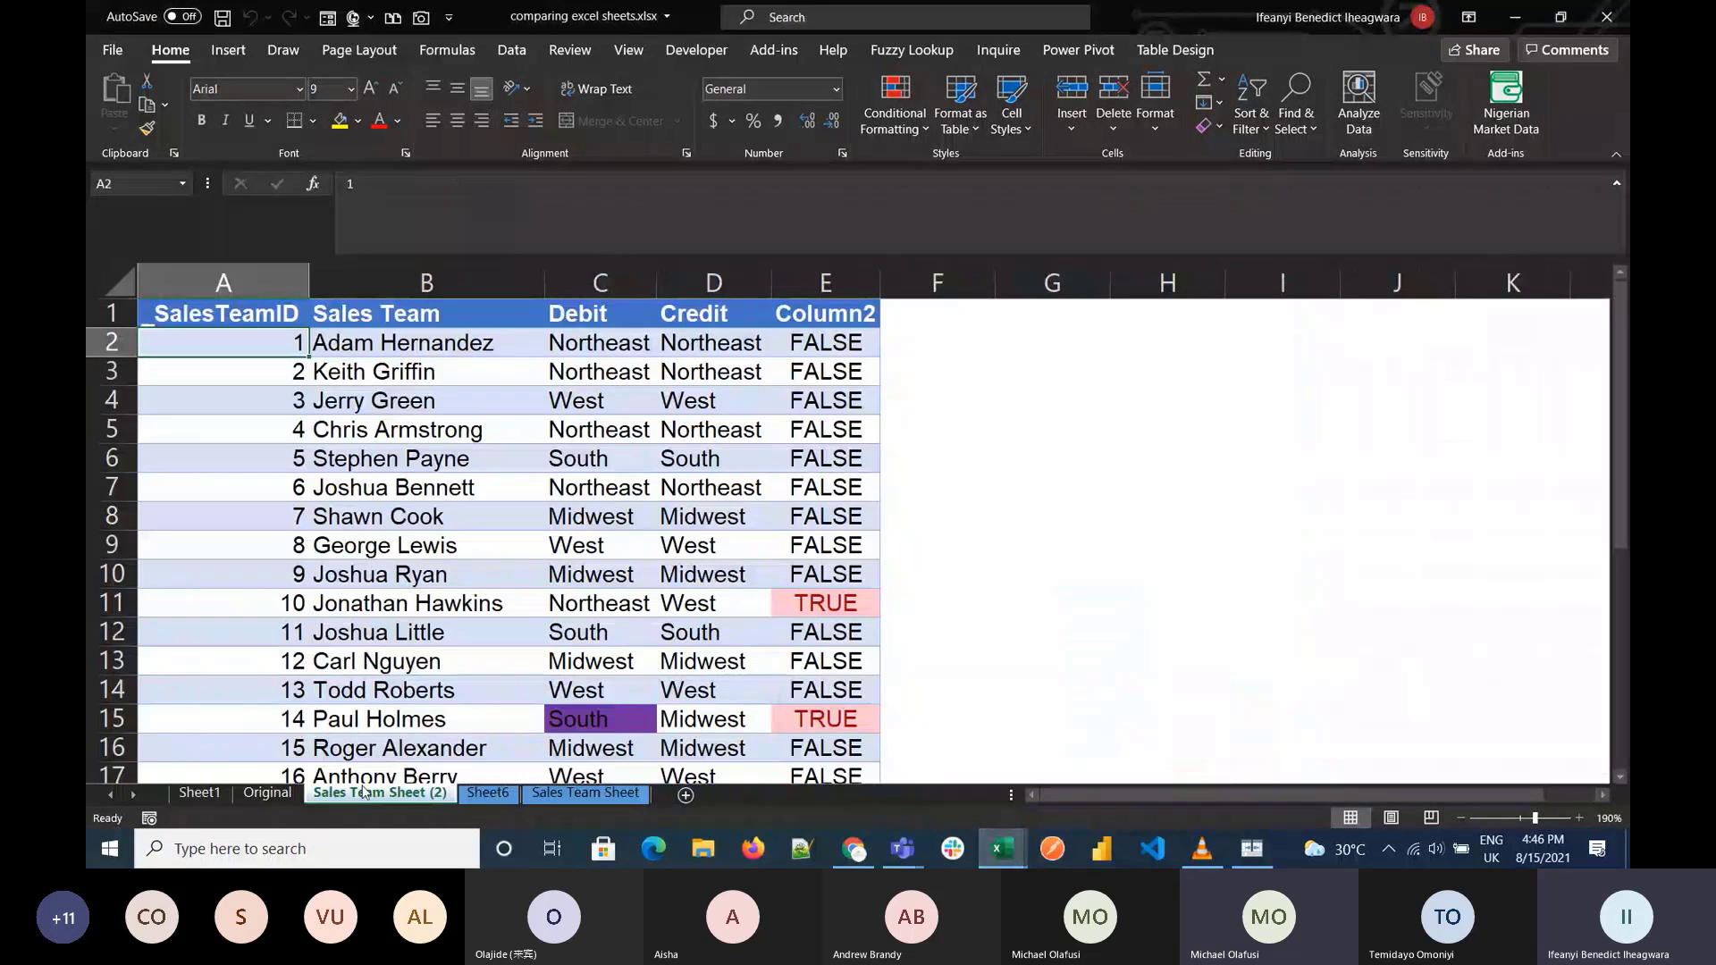
{"action": "left_click", "coordinate": [268, 793]}
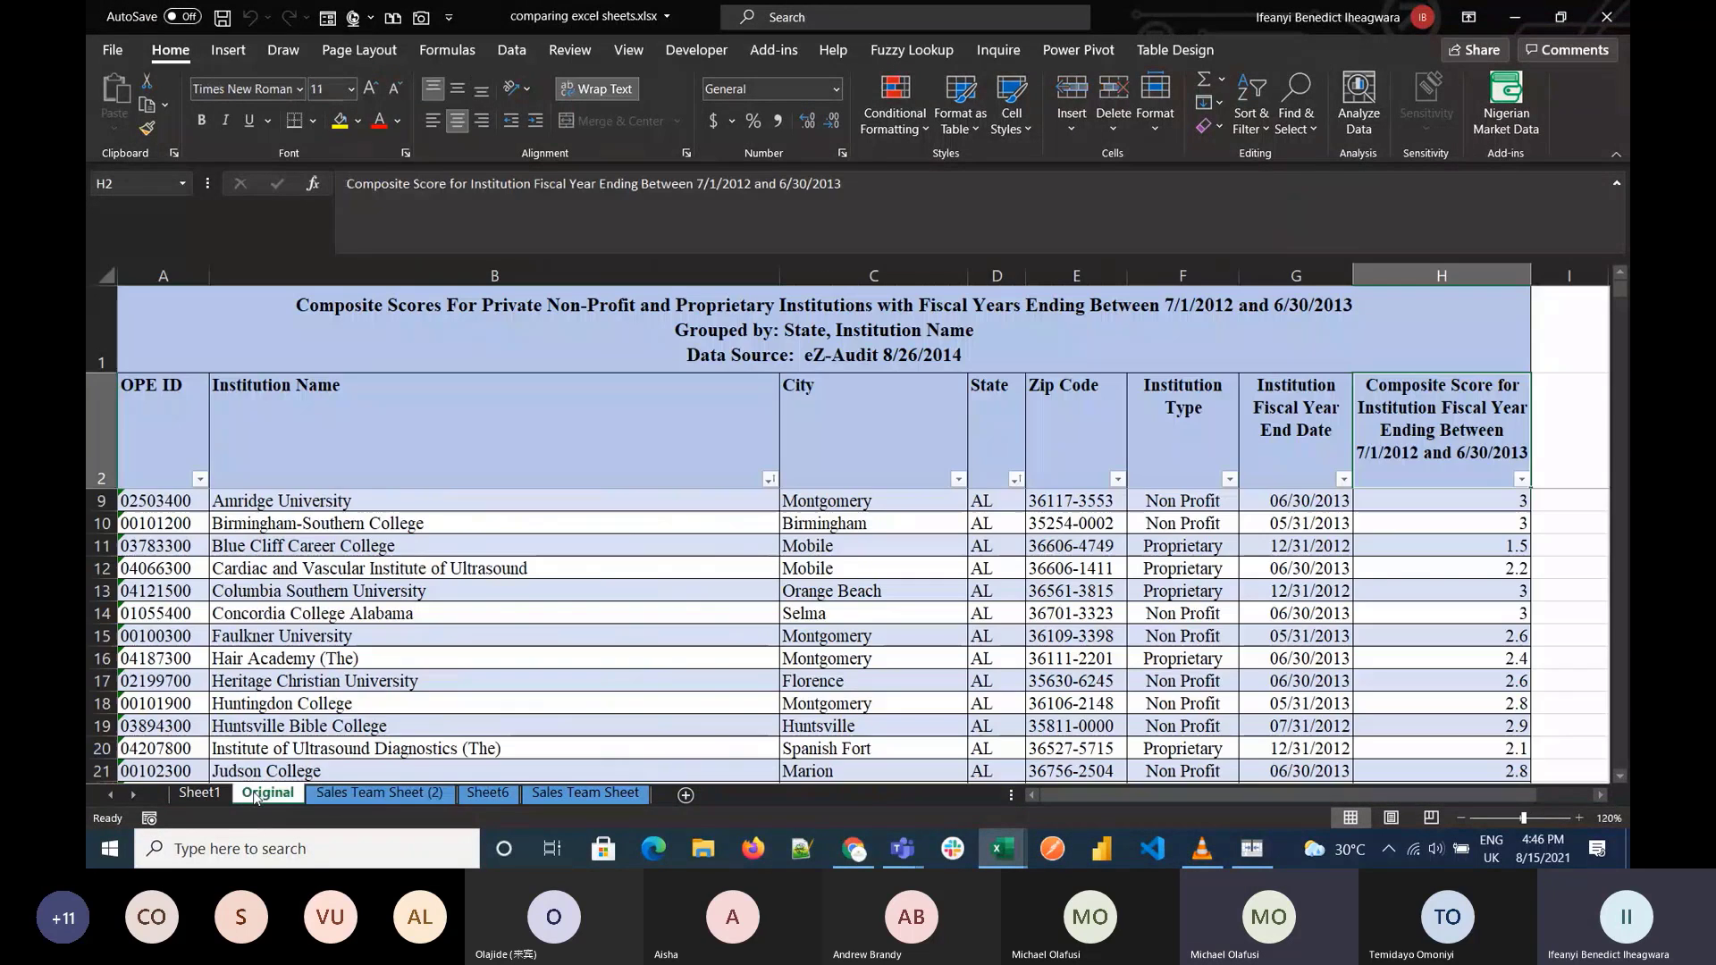
{"action": "right_click", "coordinate": [262, 793]}
{"action": "left_click", "coordinate": [317, 599]}
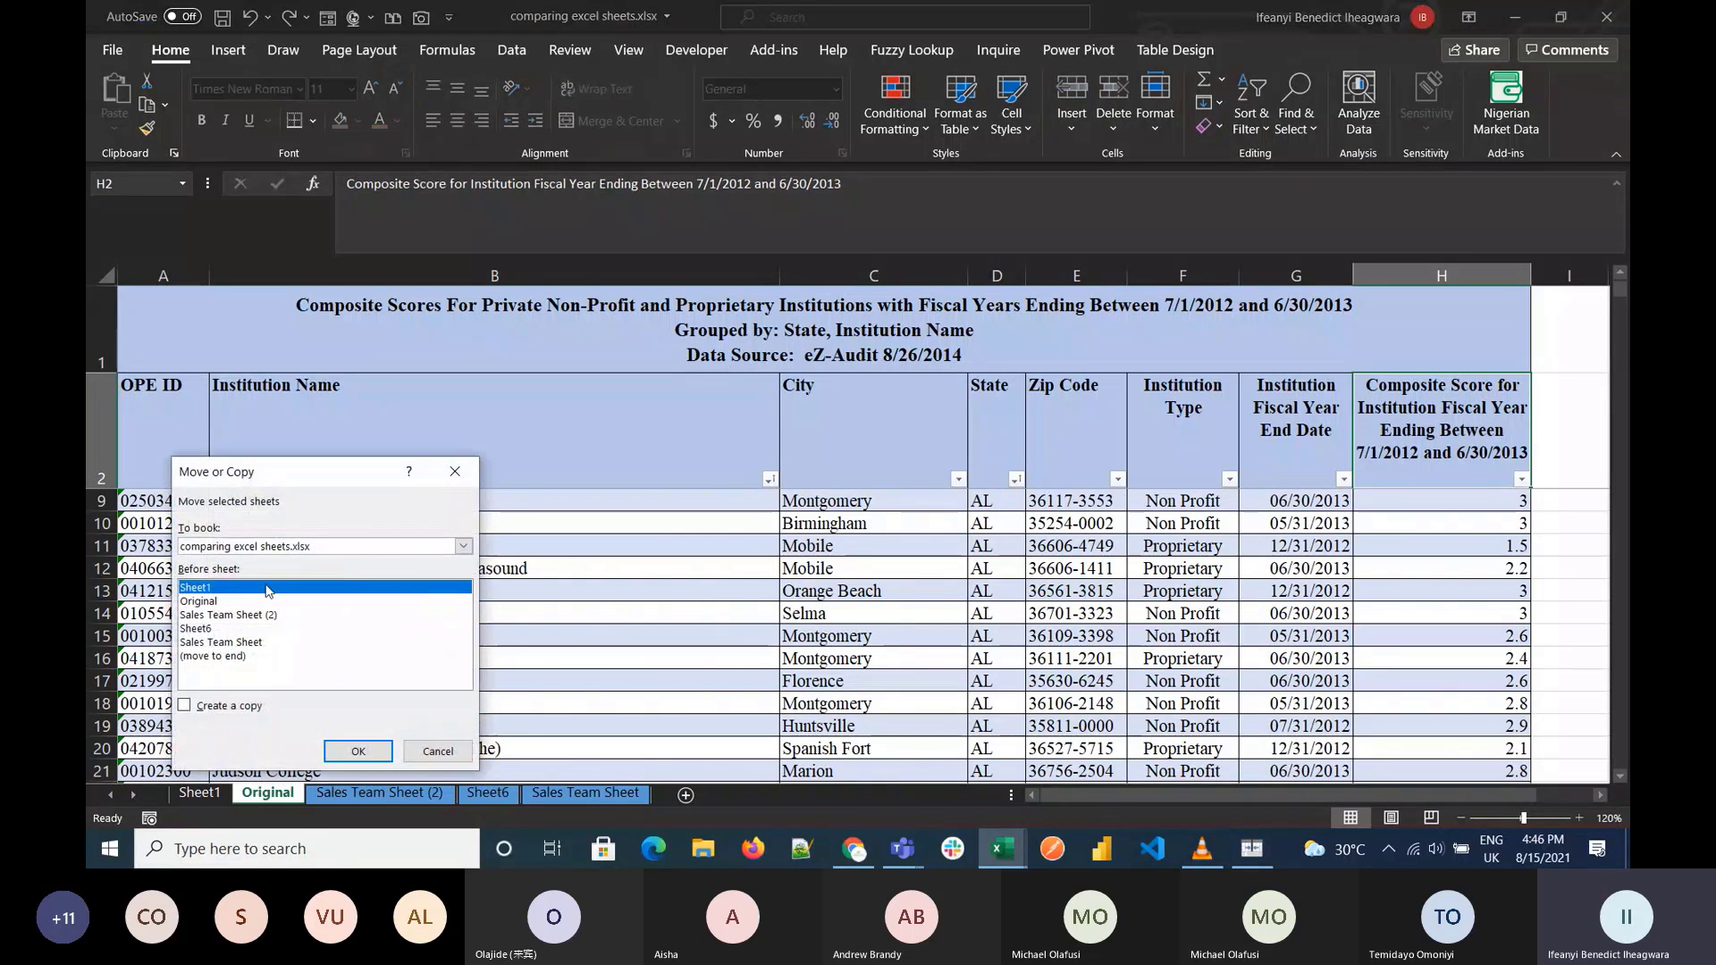
{"action": "left_click", "coordinate": [344, 546]}
{"action": "left_click", "coordinate": [313, 566]}
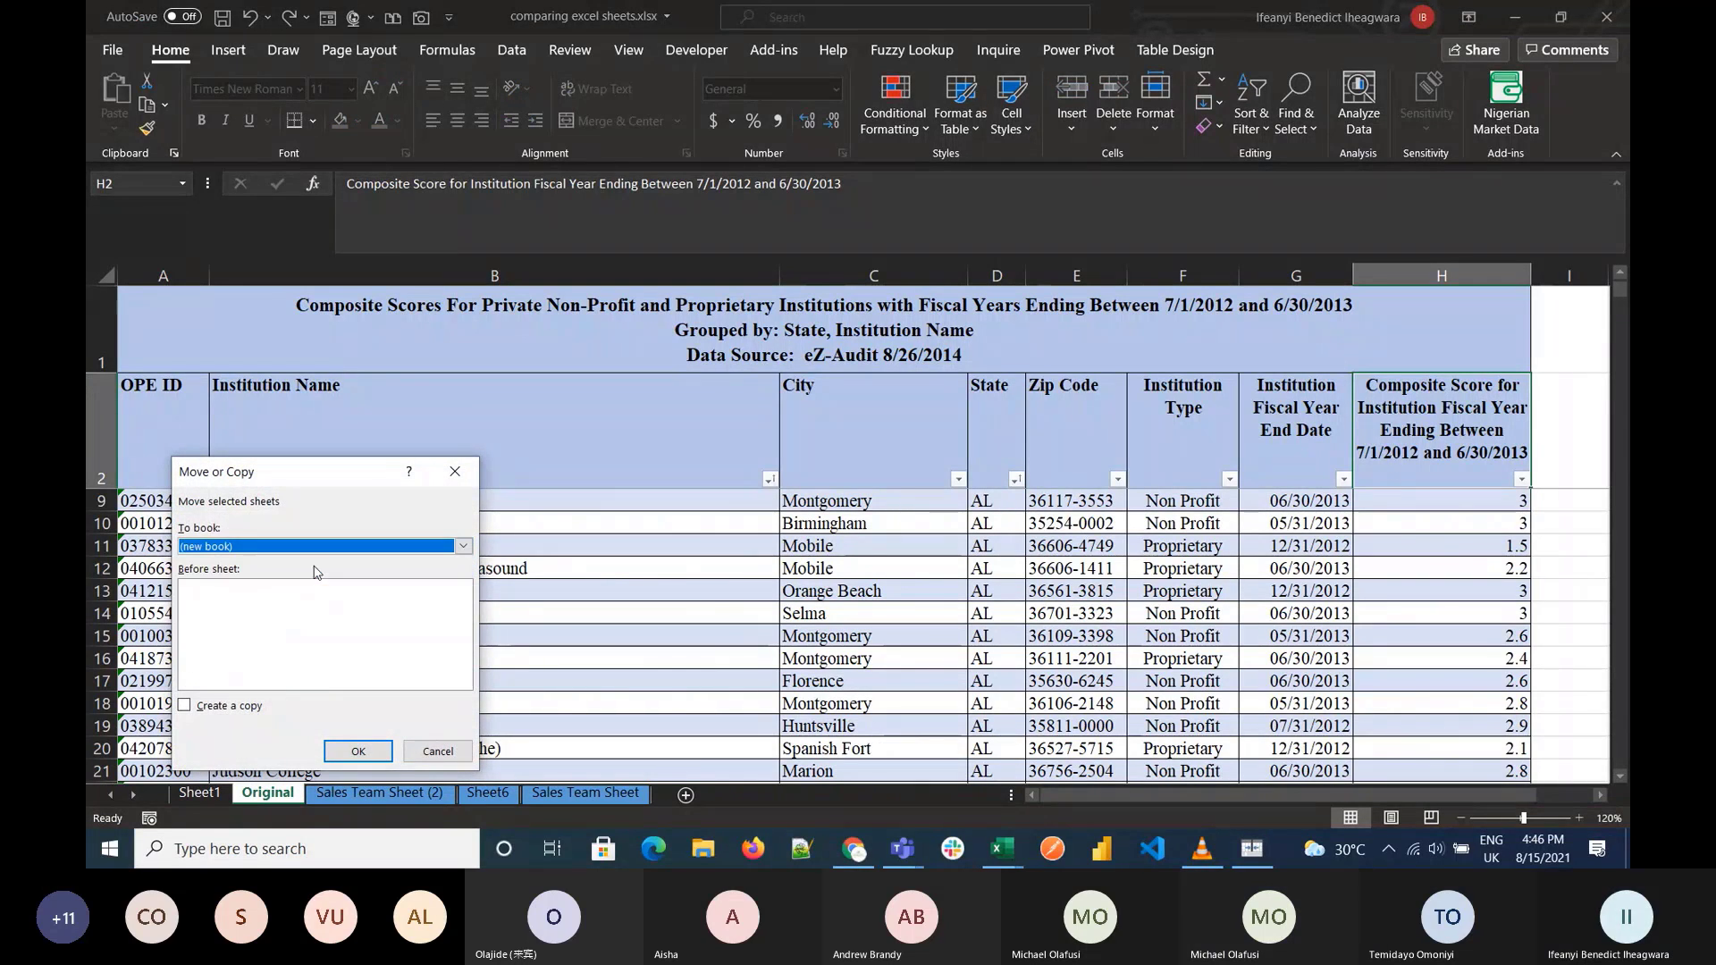
{"action": "left_click", "coordinate": [358, 752]}
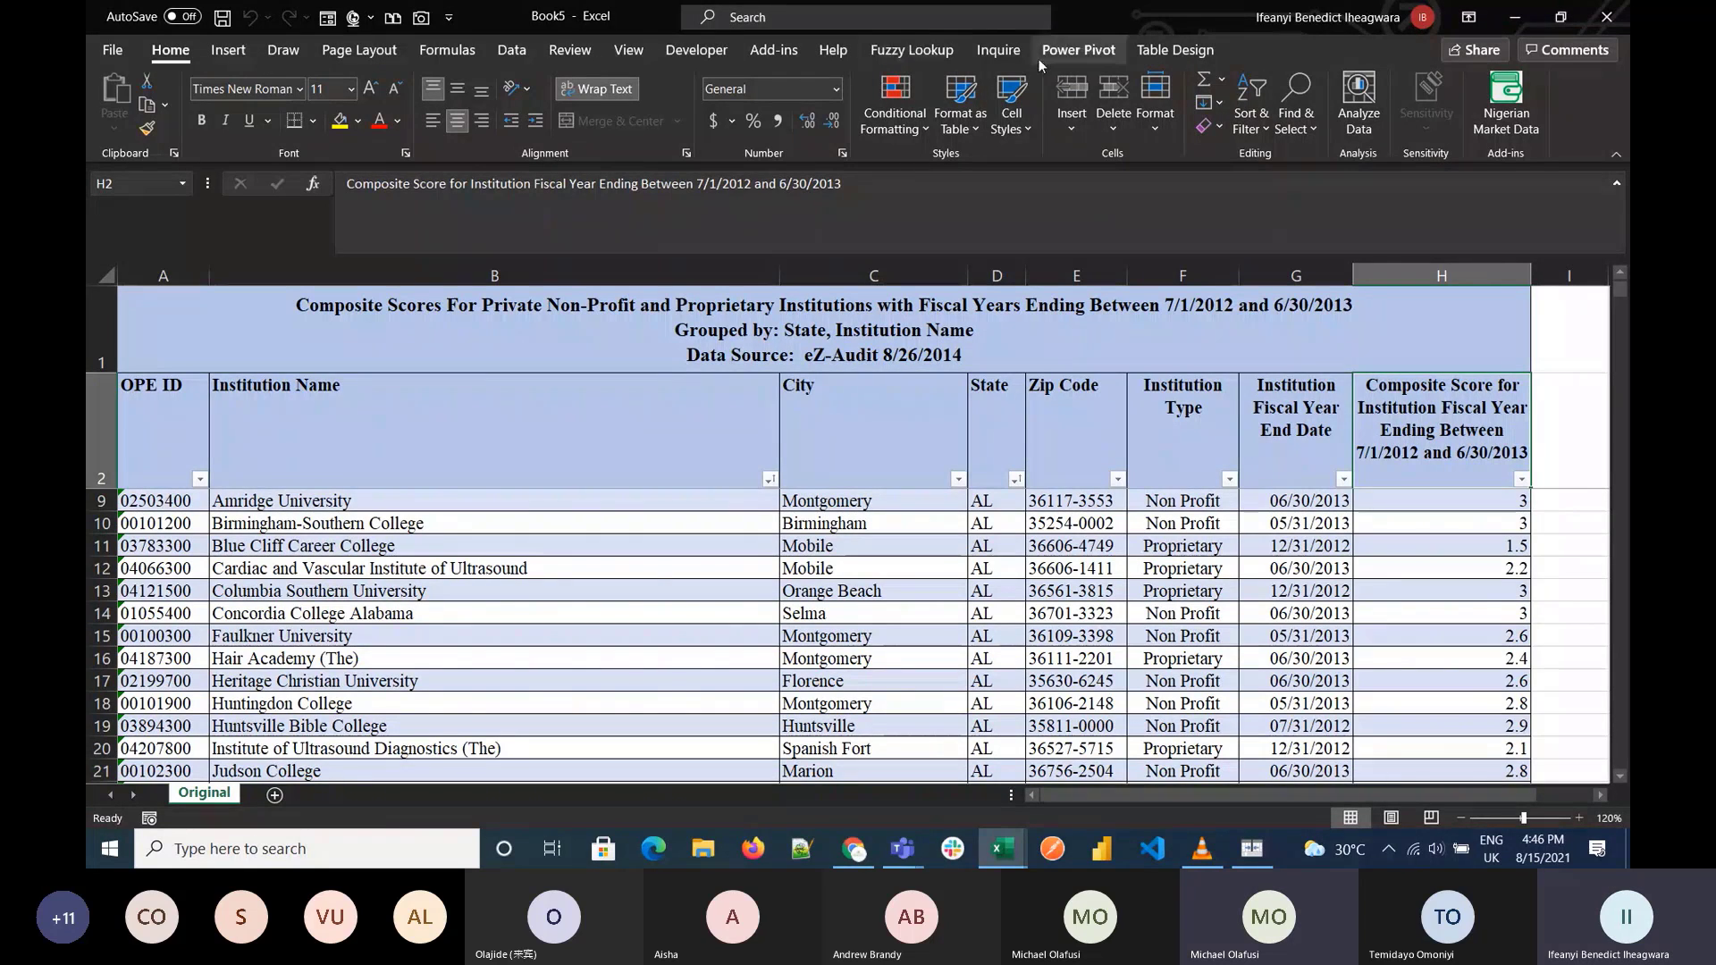
{"action": "left_click", "coordinate": [998, 50]}
{"action": "left_click", "coordinate": [420, 106]}
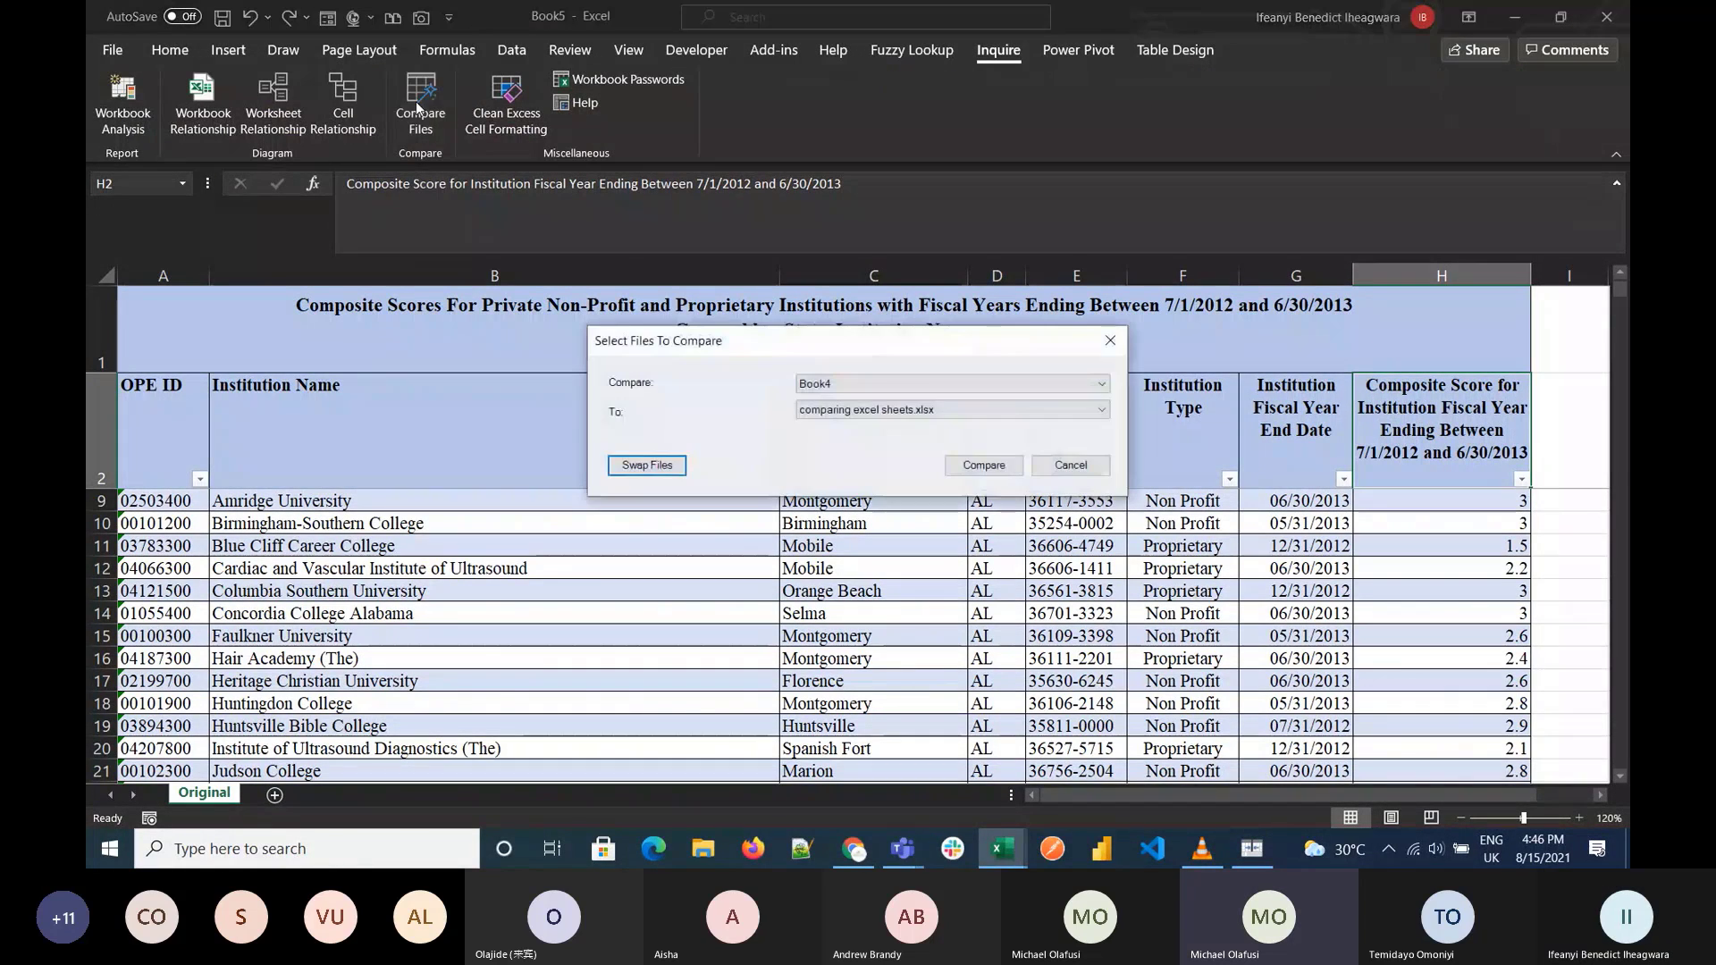
{"action": "left_click", "coordinate": [1085, 472]}
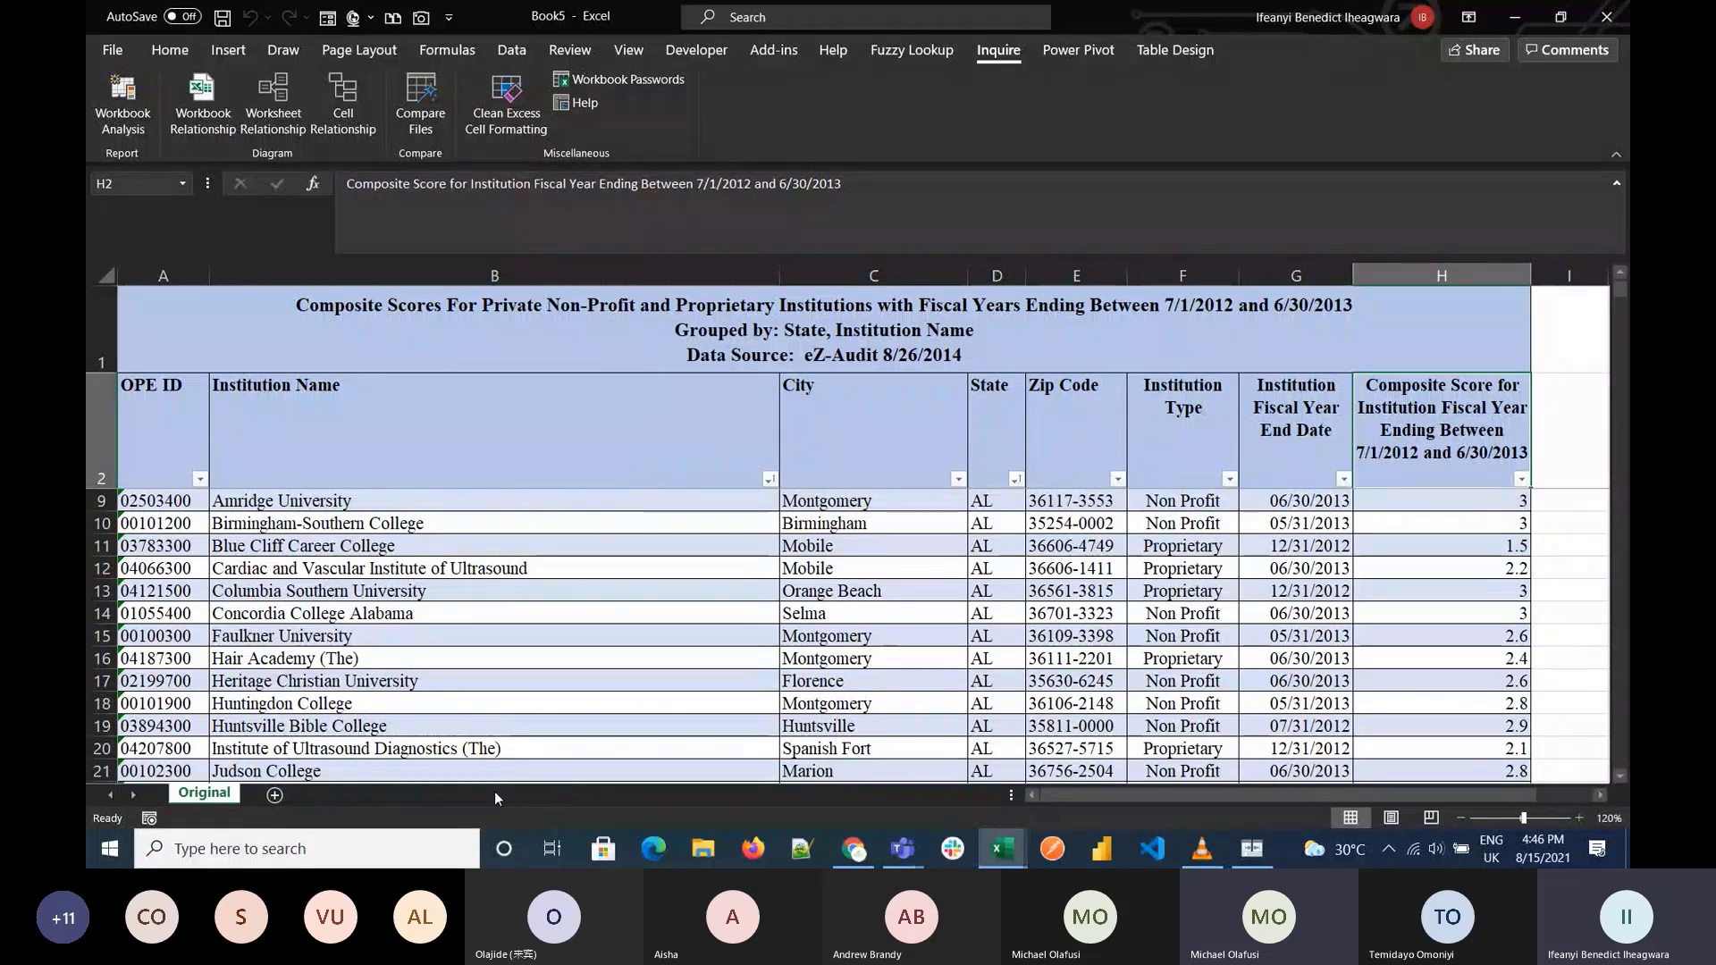
Step: Switch to Book4 and review the altered institution name, city, zip code and institution type cells in rows 12 to 17
{"action": "mouse_move", "coordinate": [1017, 860]}
{"action": "left_click", "coordinate": [1006, 760]}
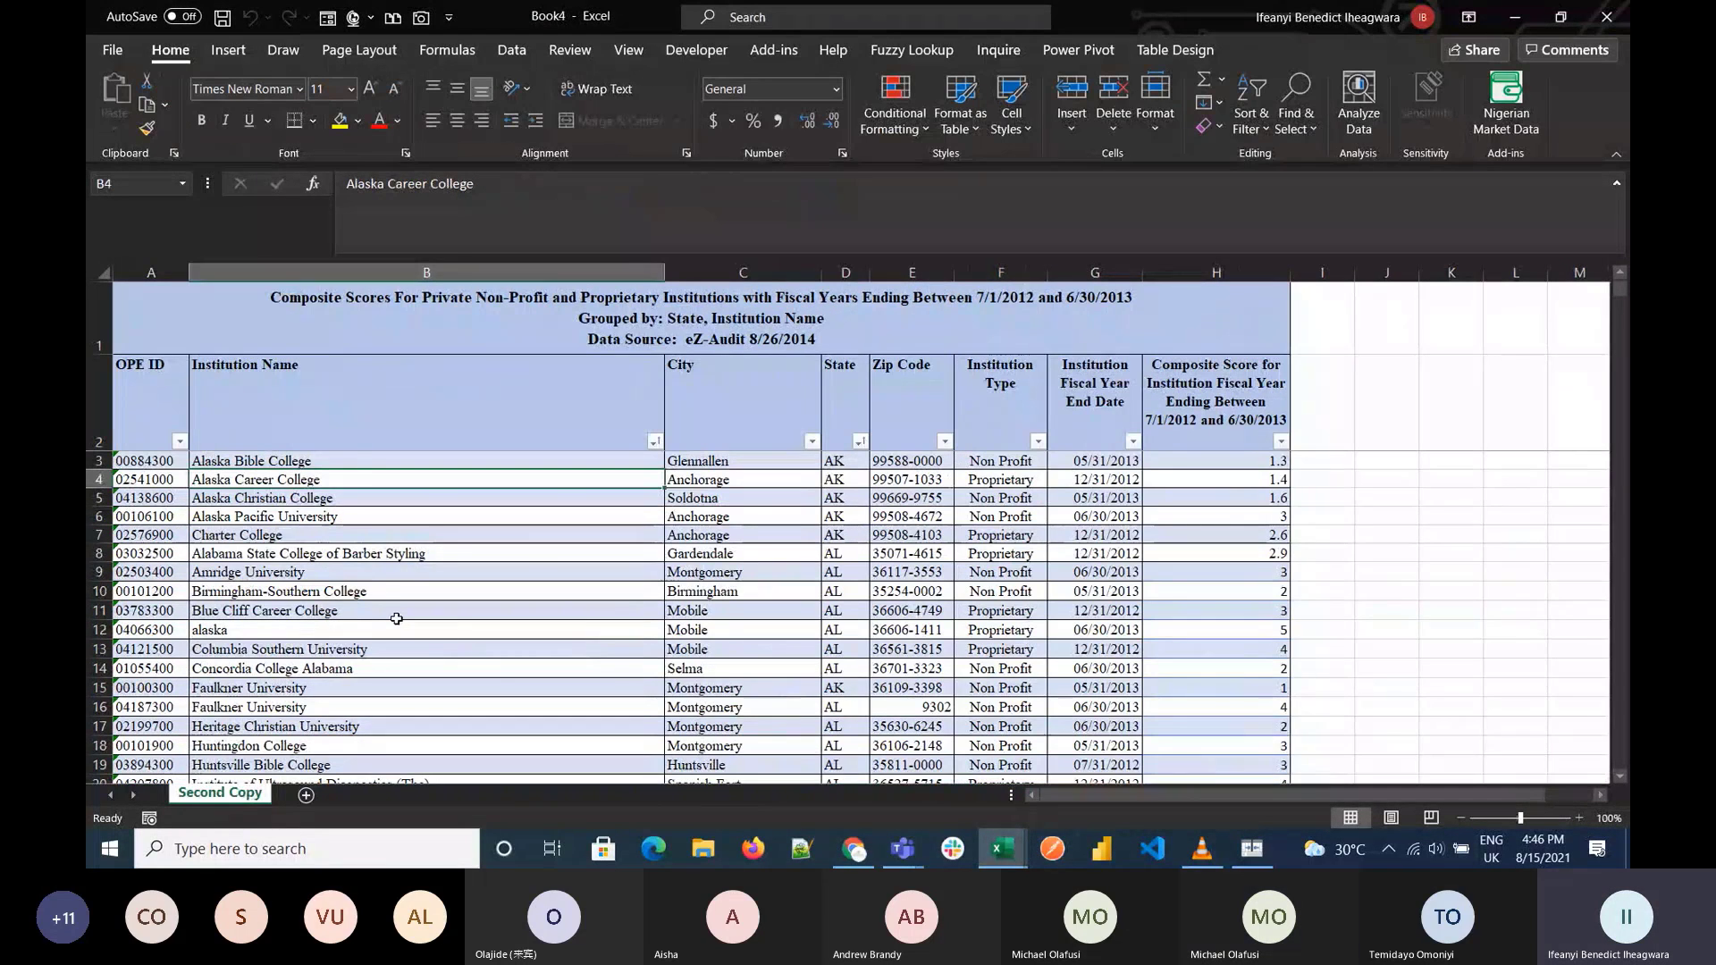
{"action": "left_click", "coordinate": [288, 624]}
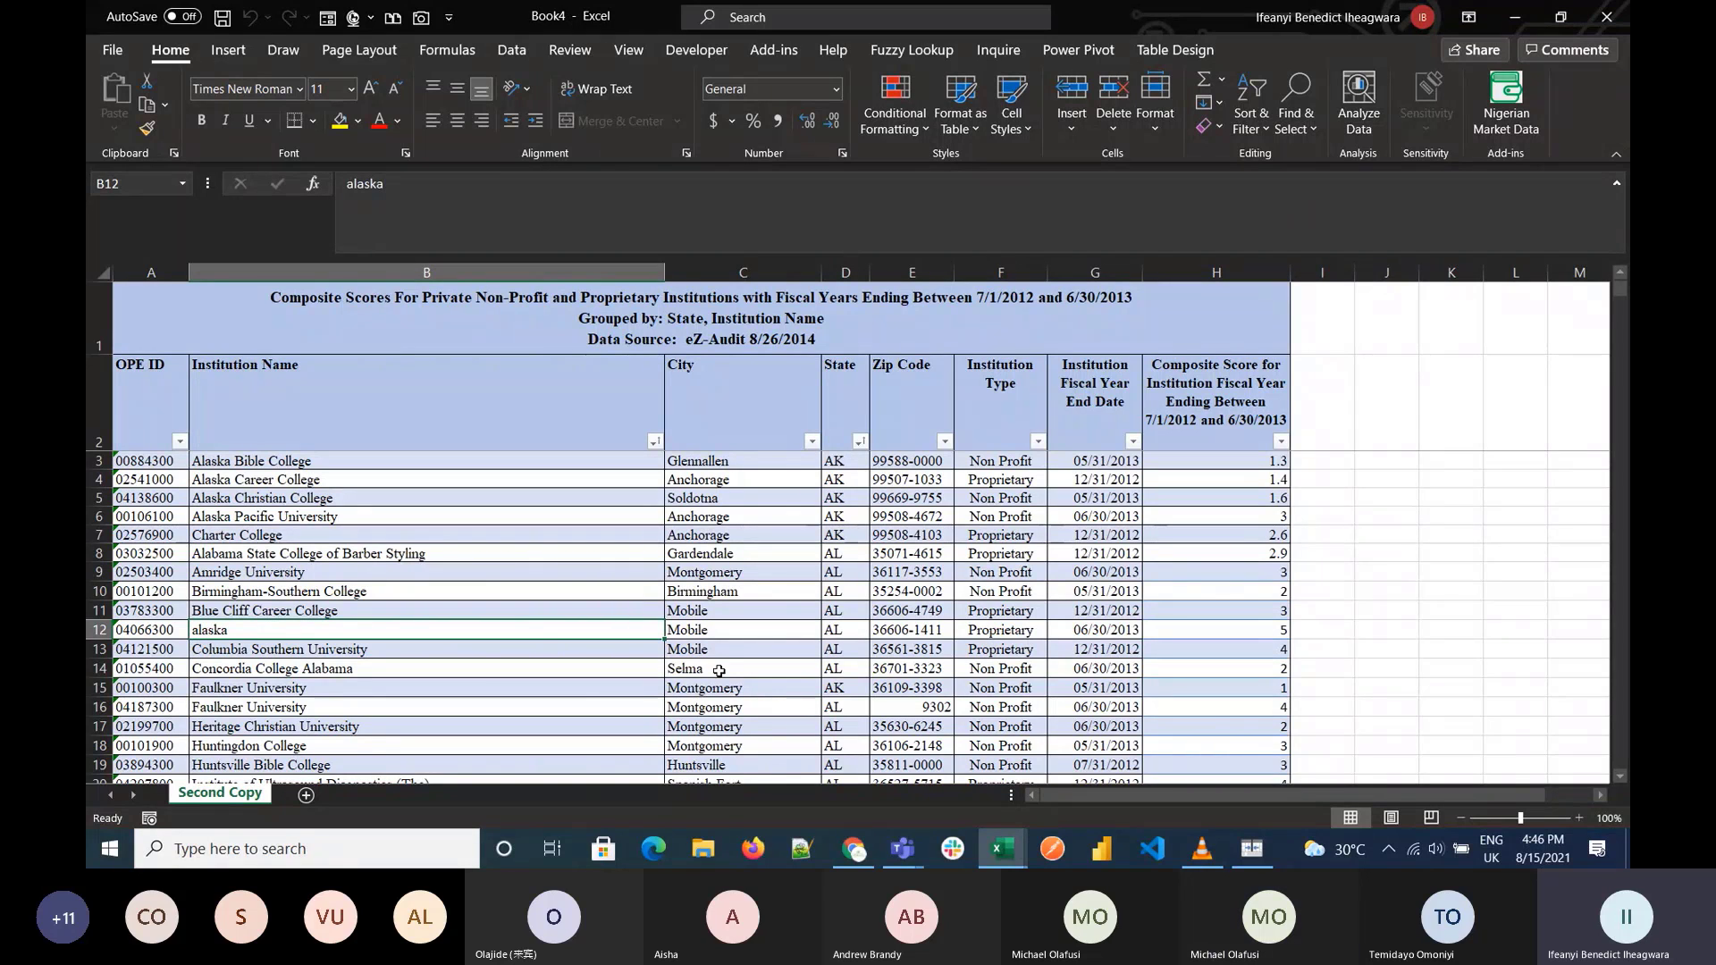
{"action": "left_click", "coordinate": [733, 731]}
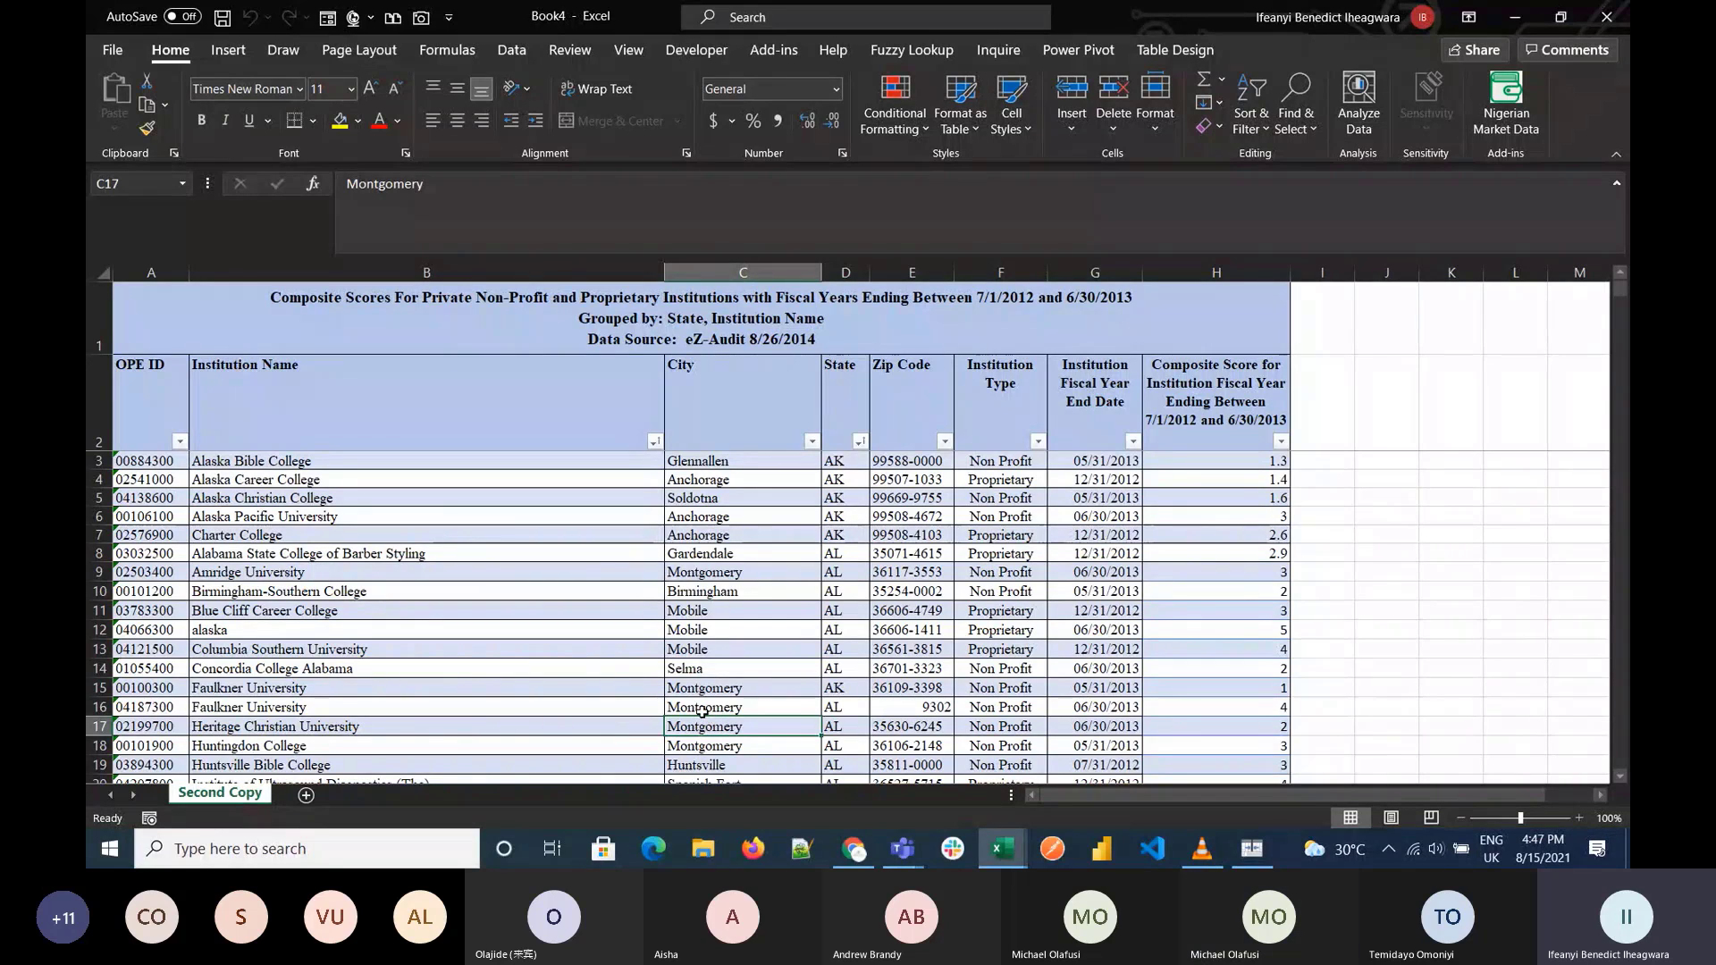
{"action": "left_click", "coordinate": [934, 707]}
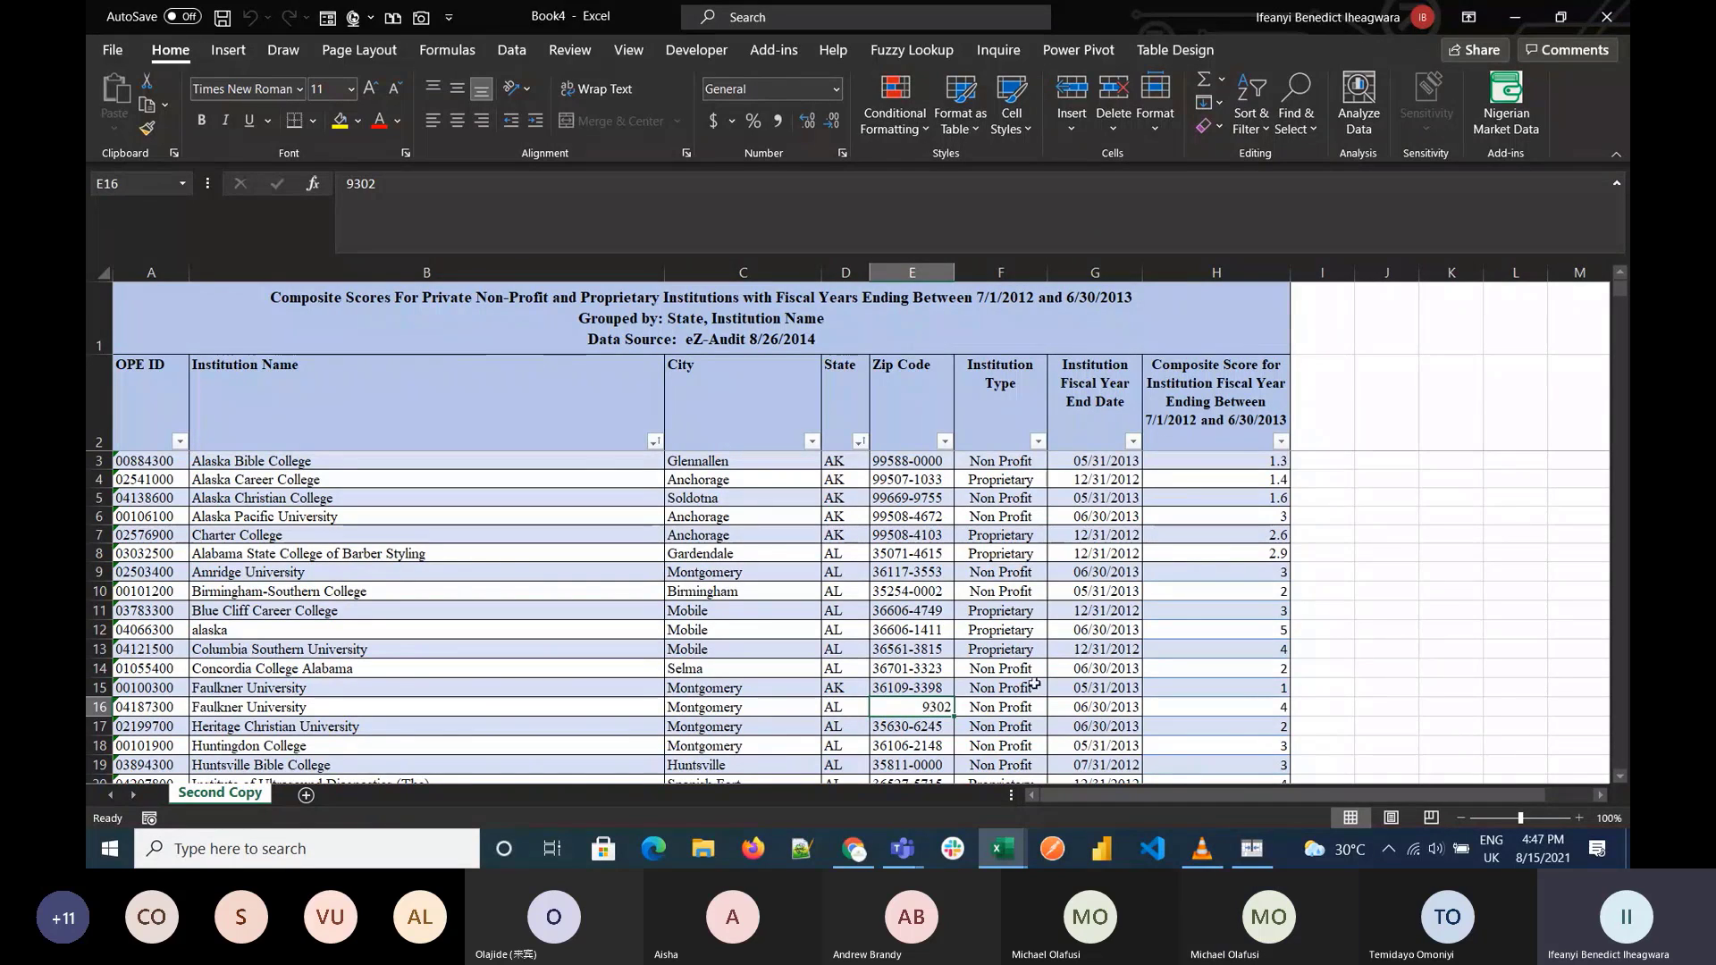
{"action": "left_click", "coordinate": [1019, 647]}
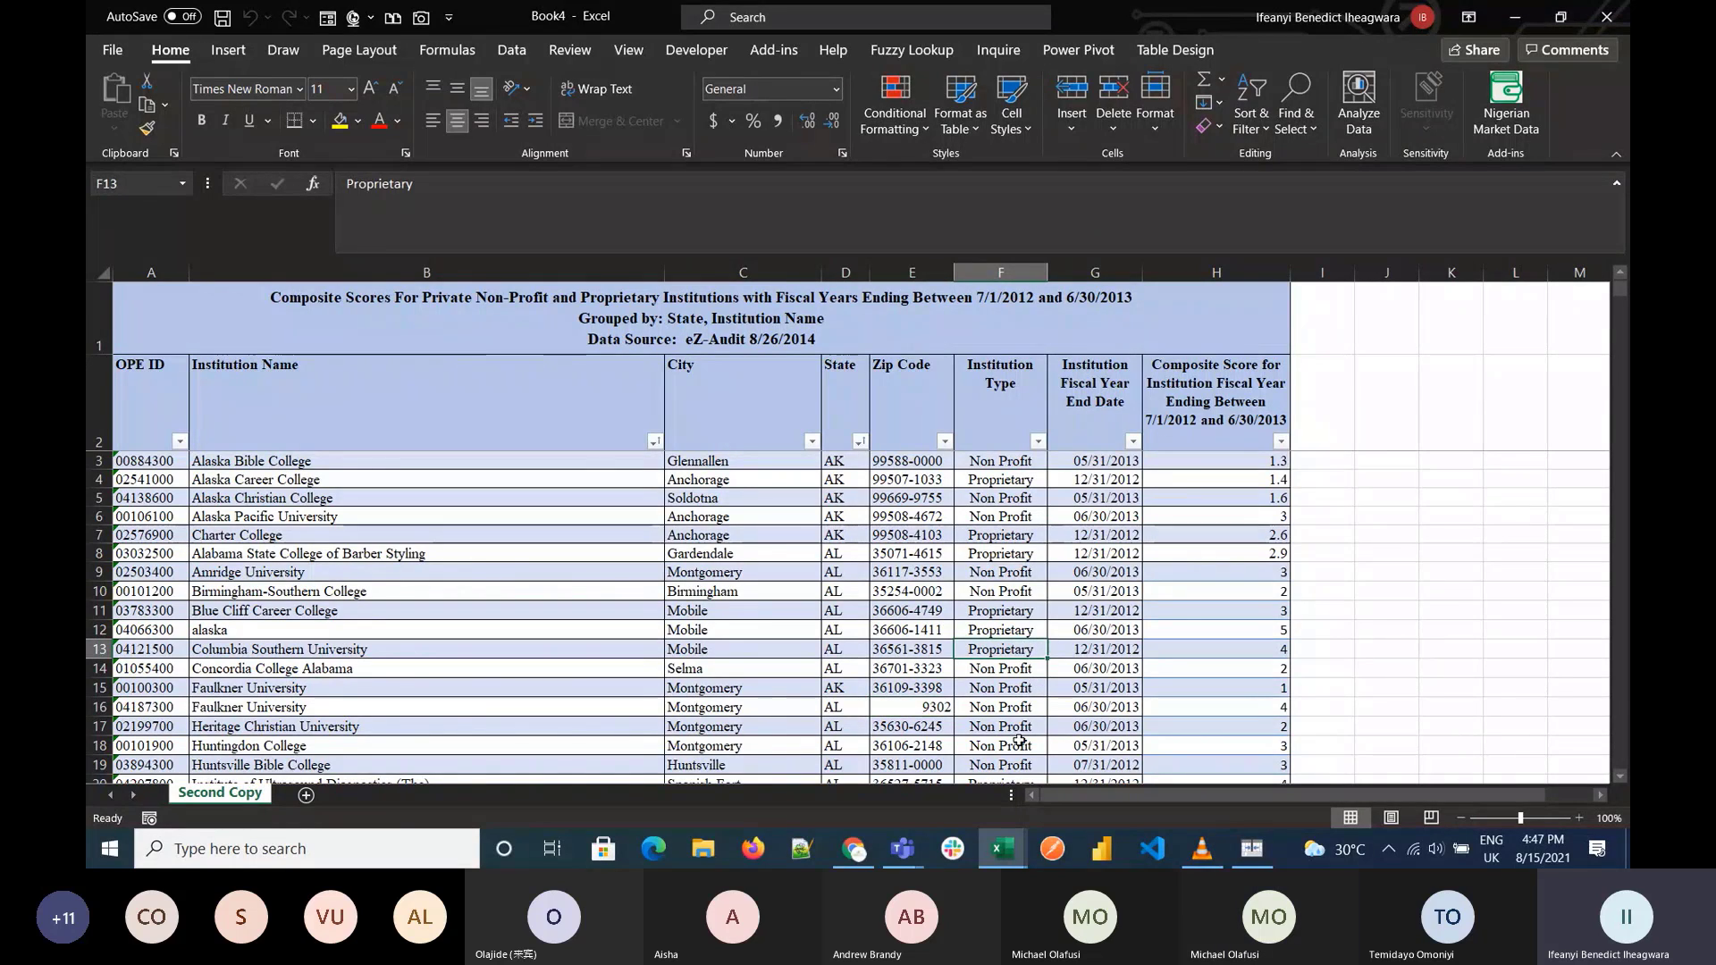
{"action": "left_click", "coordinate": [999, 707]}
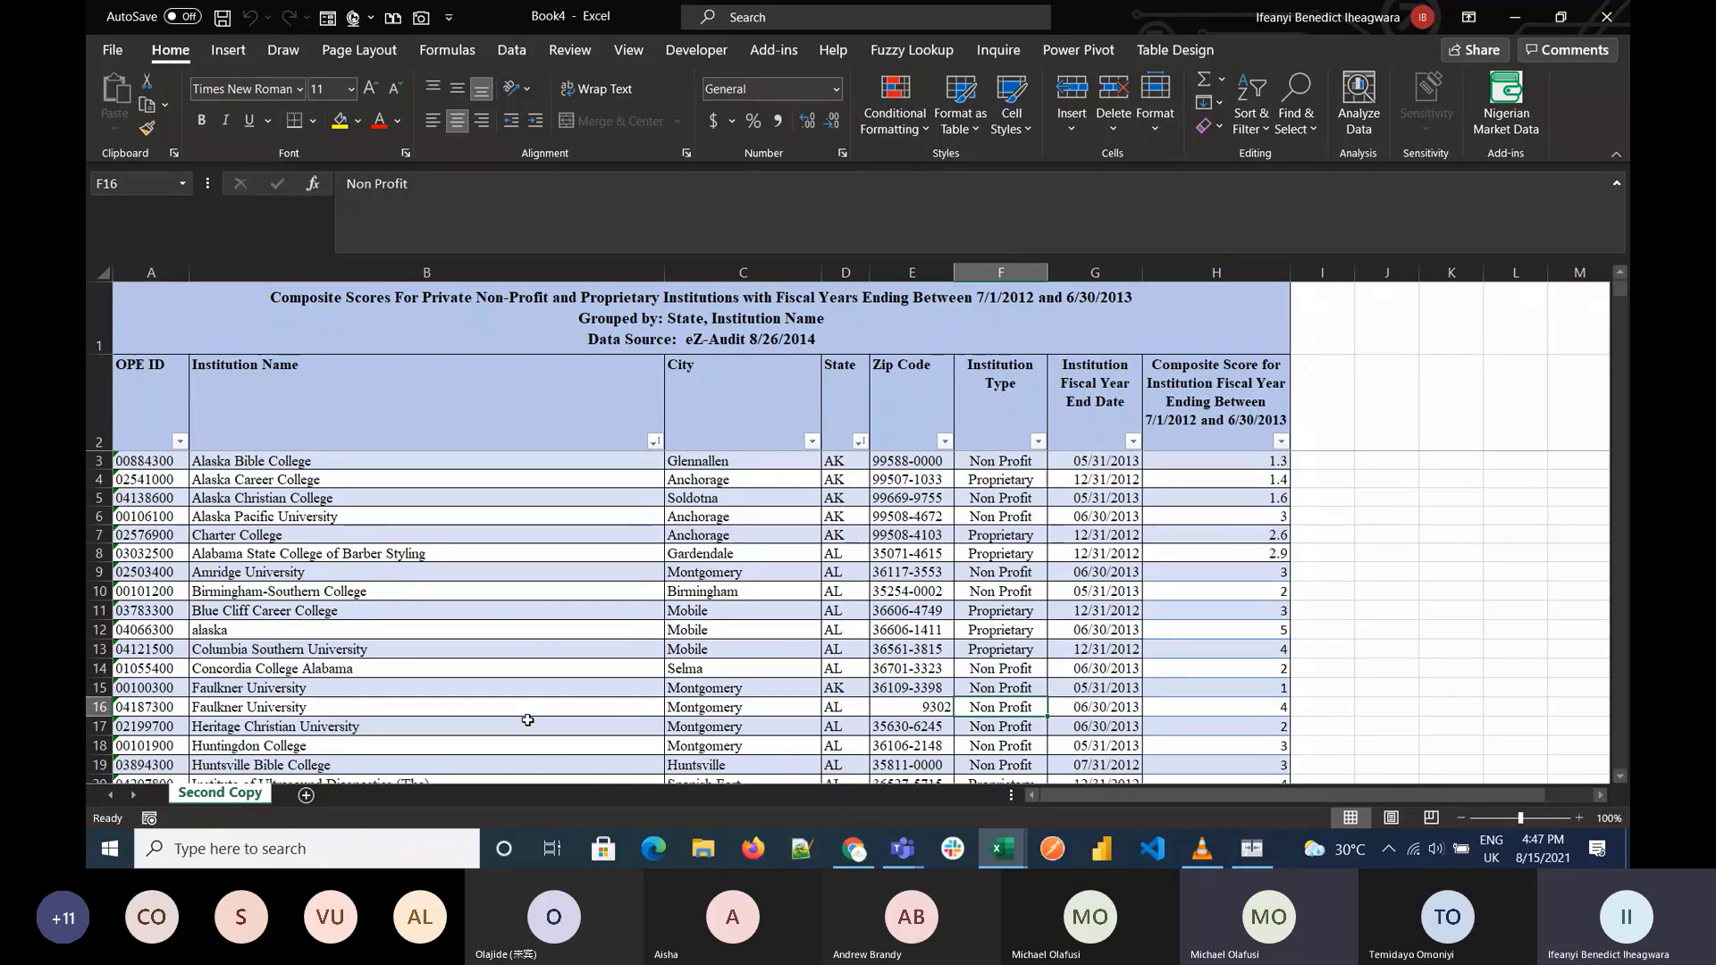
Step: Replace the institution name in cell B16 of Book4 with University
{"action": "left_click", "coordinate": [274, 707]}
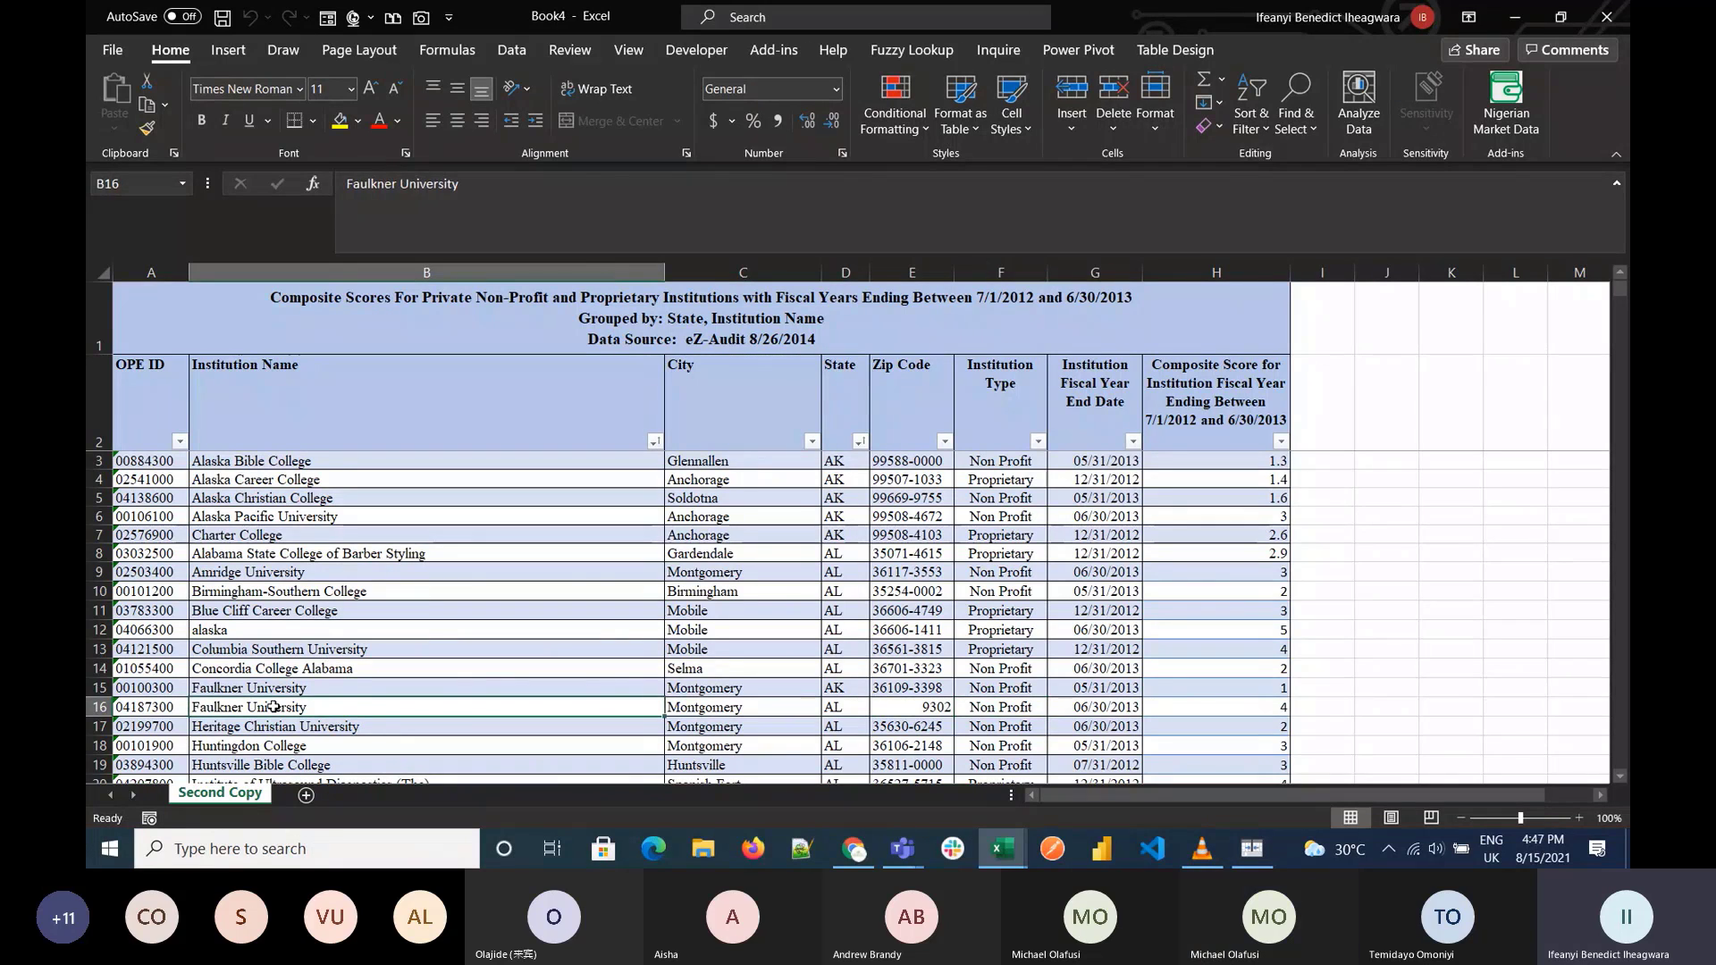
{"action": "type", "text": "Uni"}
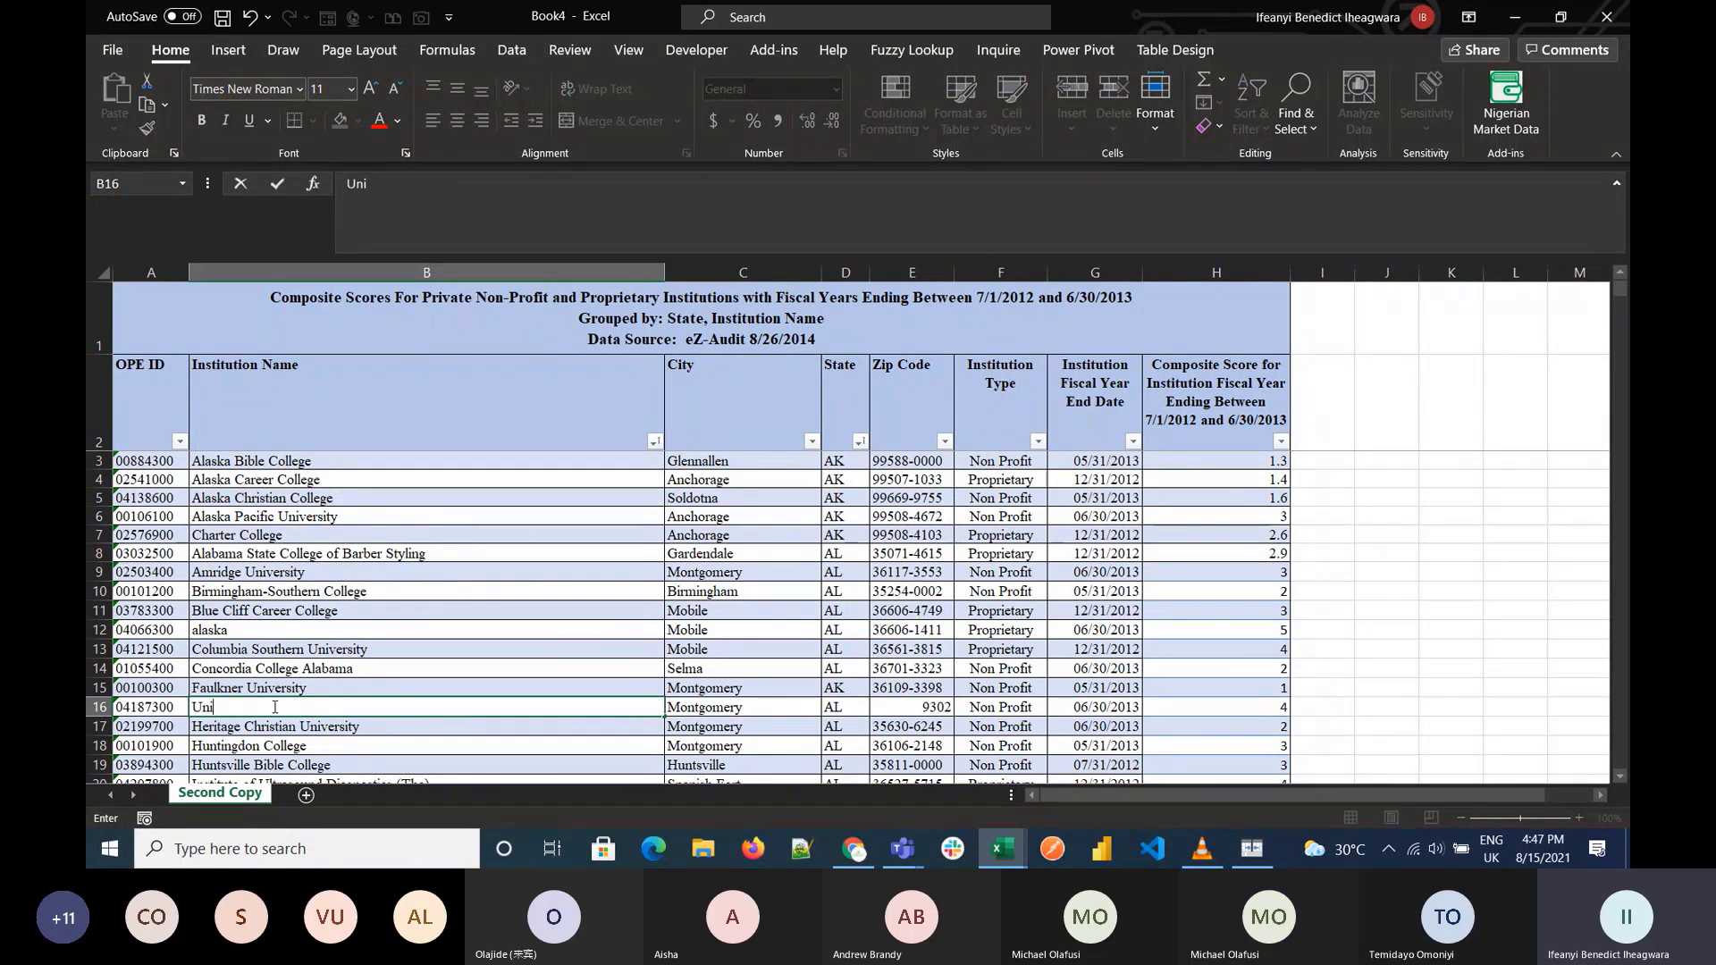
{"action": "type", "text": "versity"}
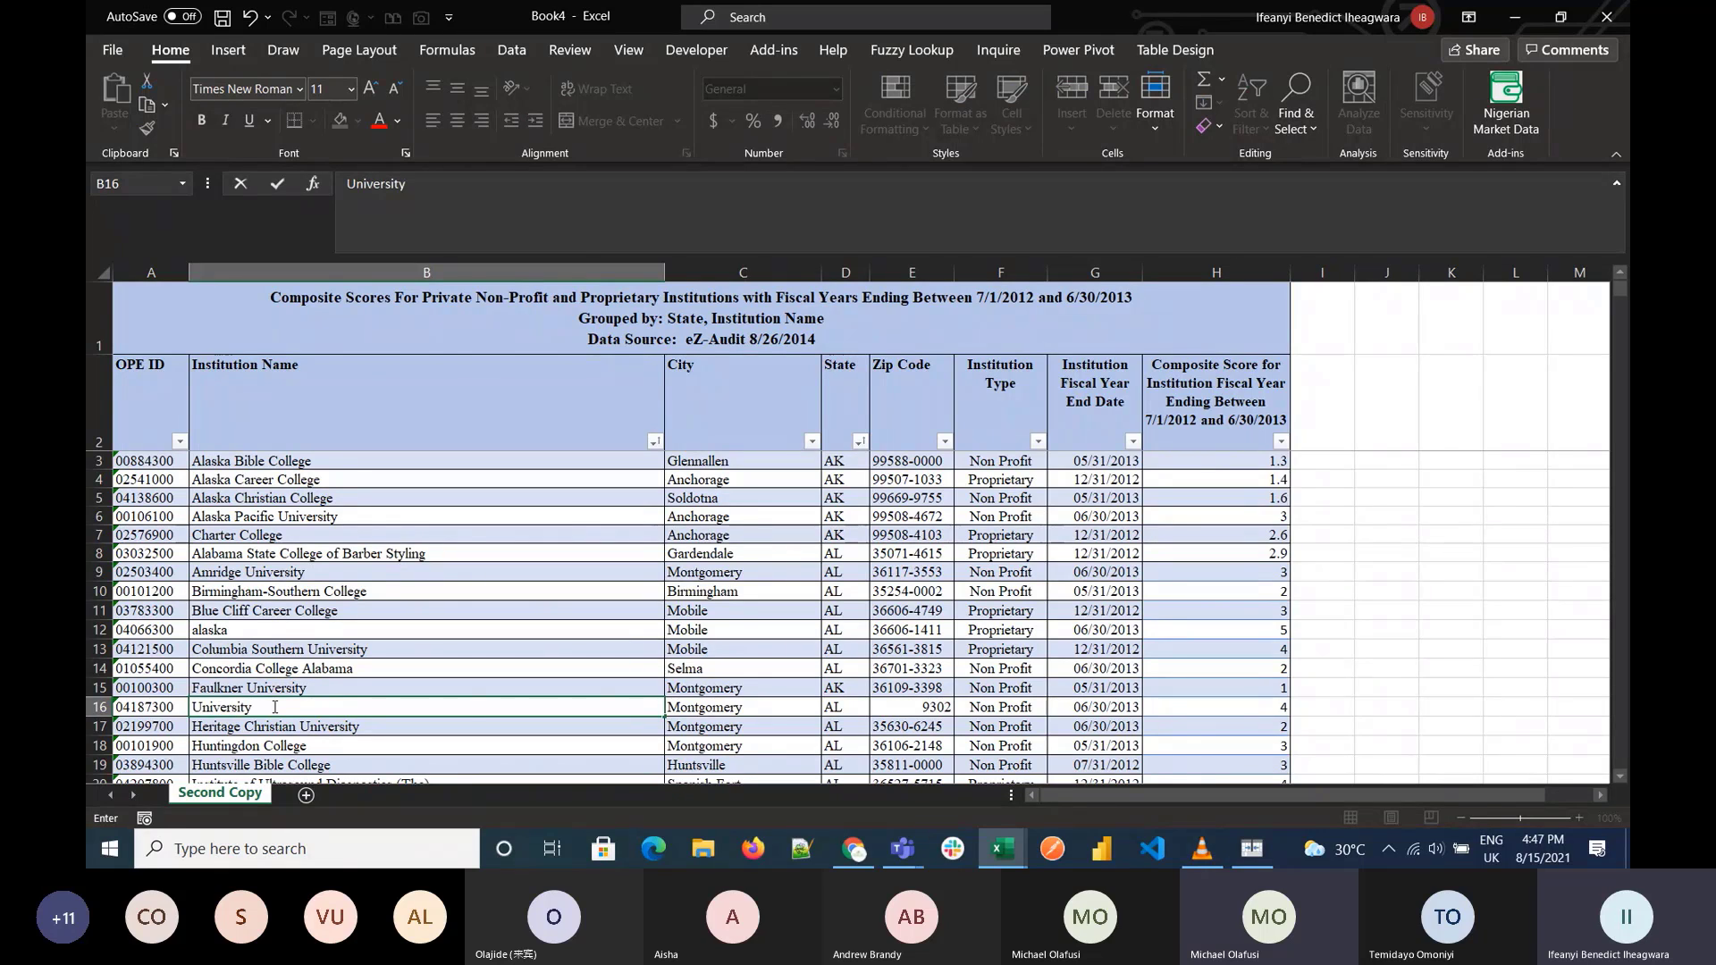
{"action": "key", "text": "Tab"}
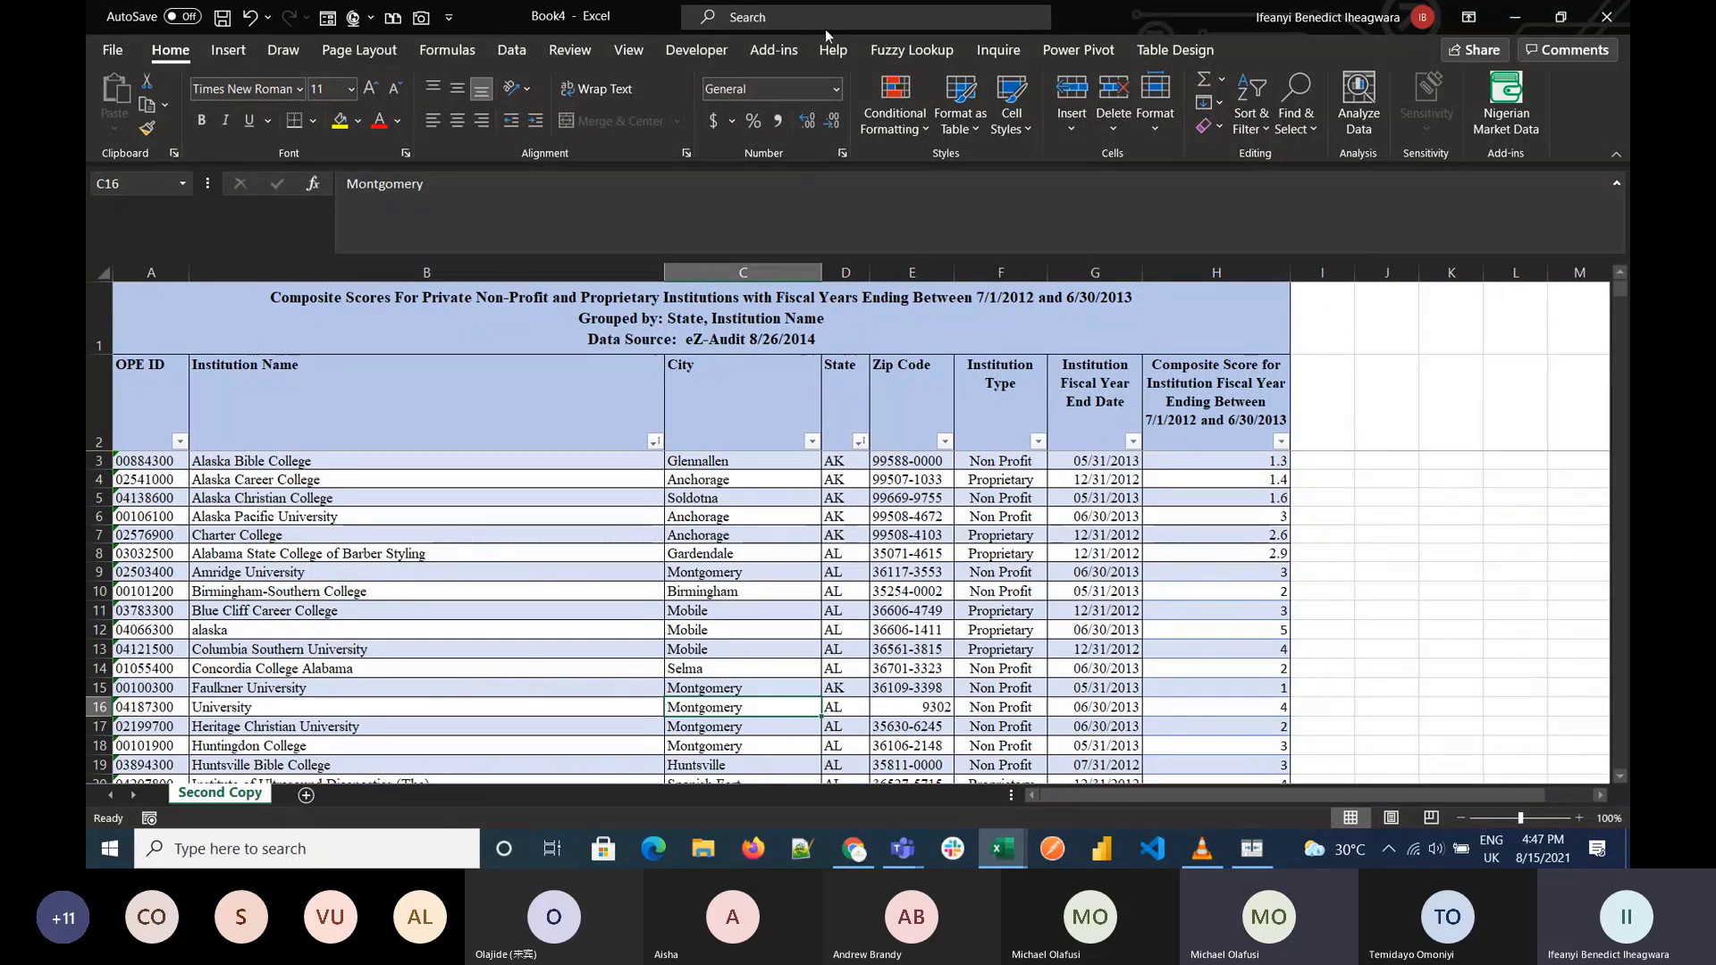
Step: Compare Book4 to Book5 with Inquire's Compare Files, saving the workbook changes first, and select the differing cell B12 in the comparison
{"action": "left_click", "coordinate": [998, 50]}
{"action": "left_click", "coordinate": [420, 103]}
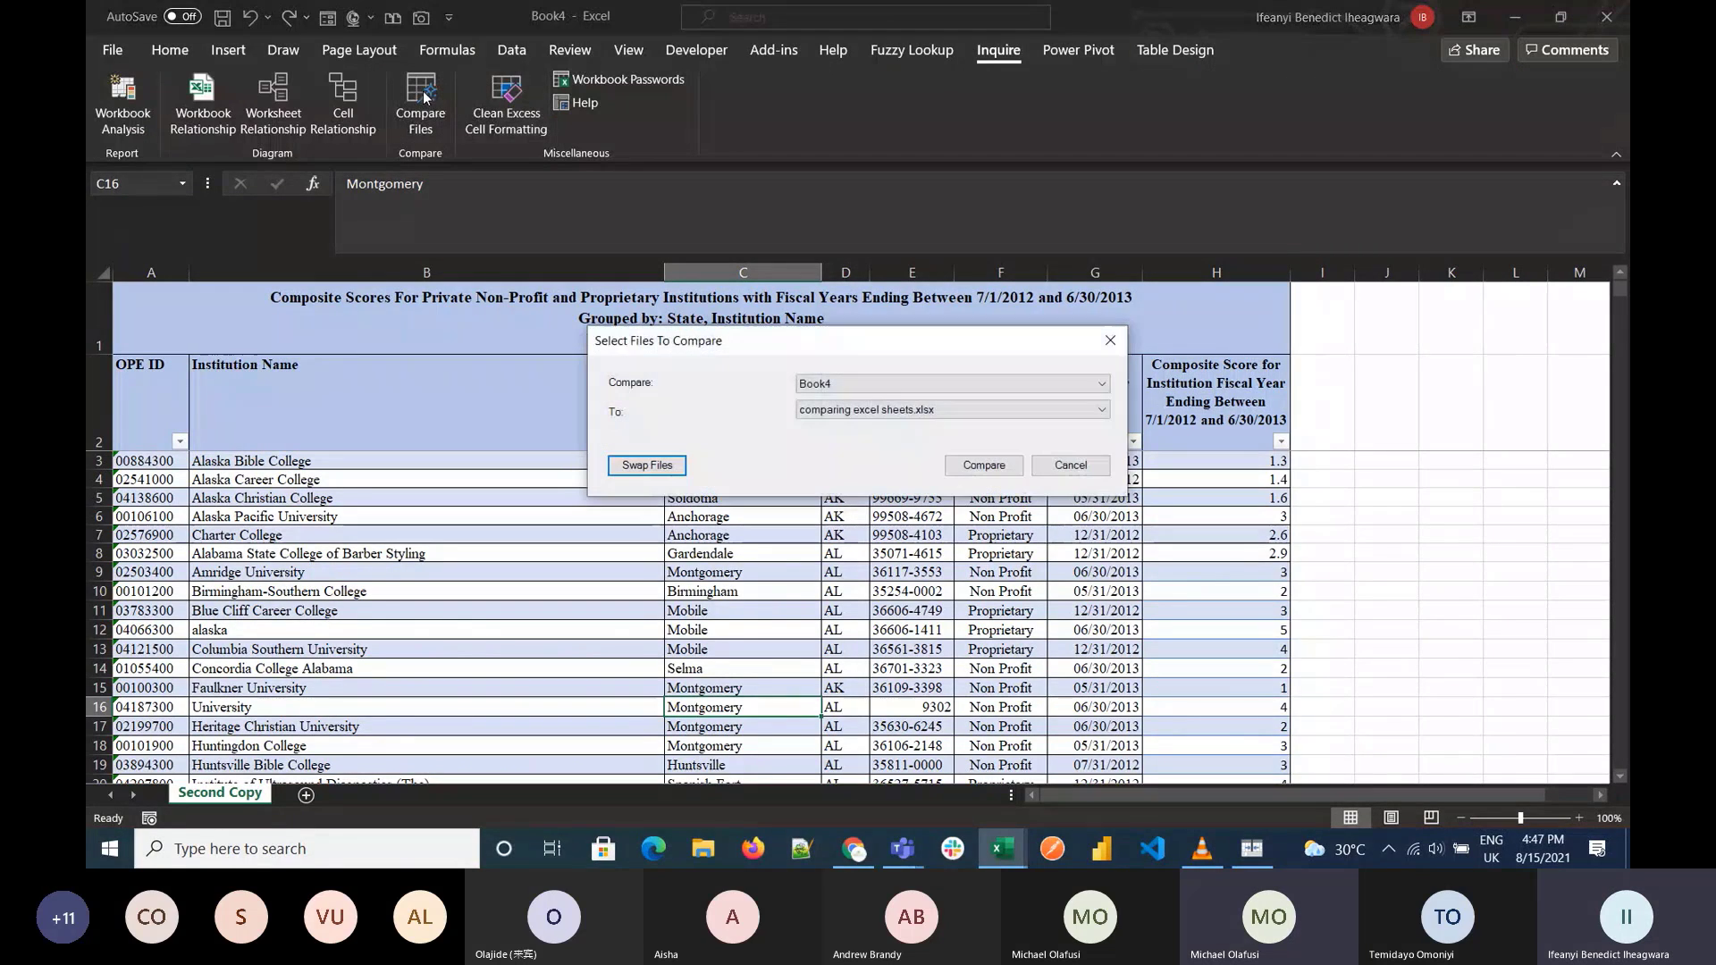
{"action": "left_click", "coordinate": [844, 409]}
{"action": "left_click", "coordinate": [845, 452]}
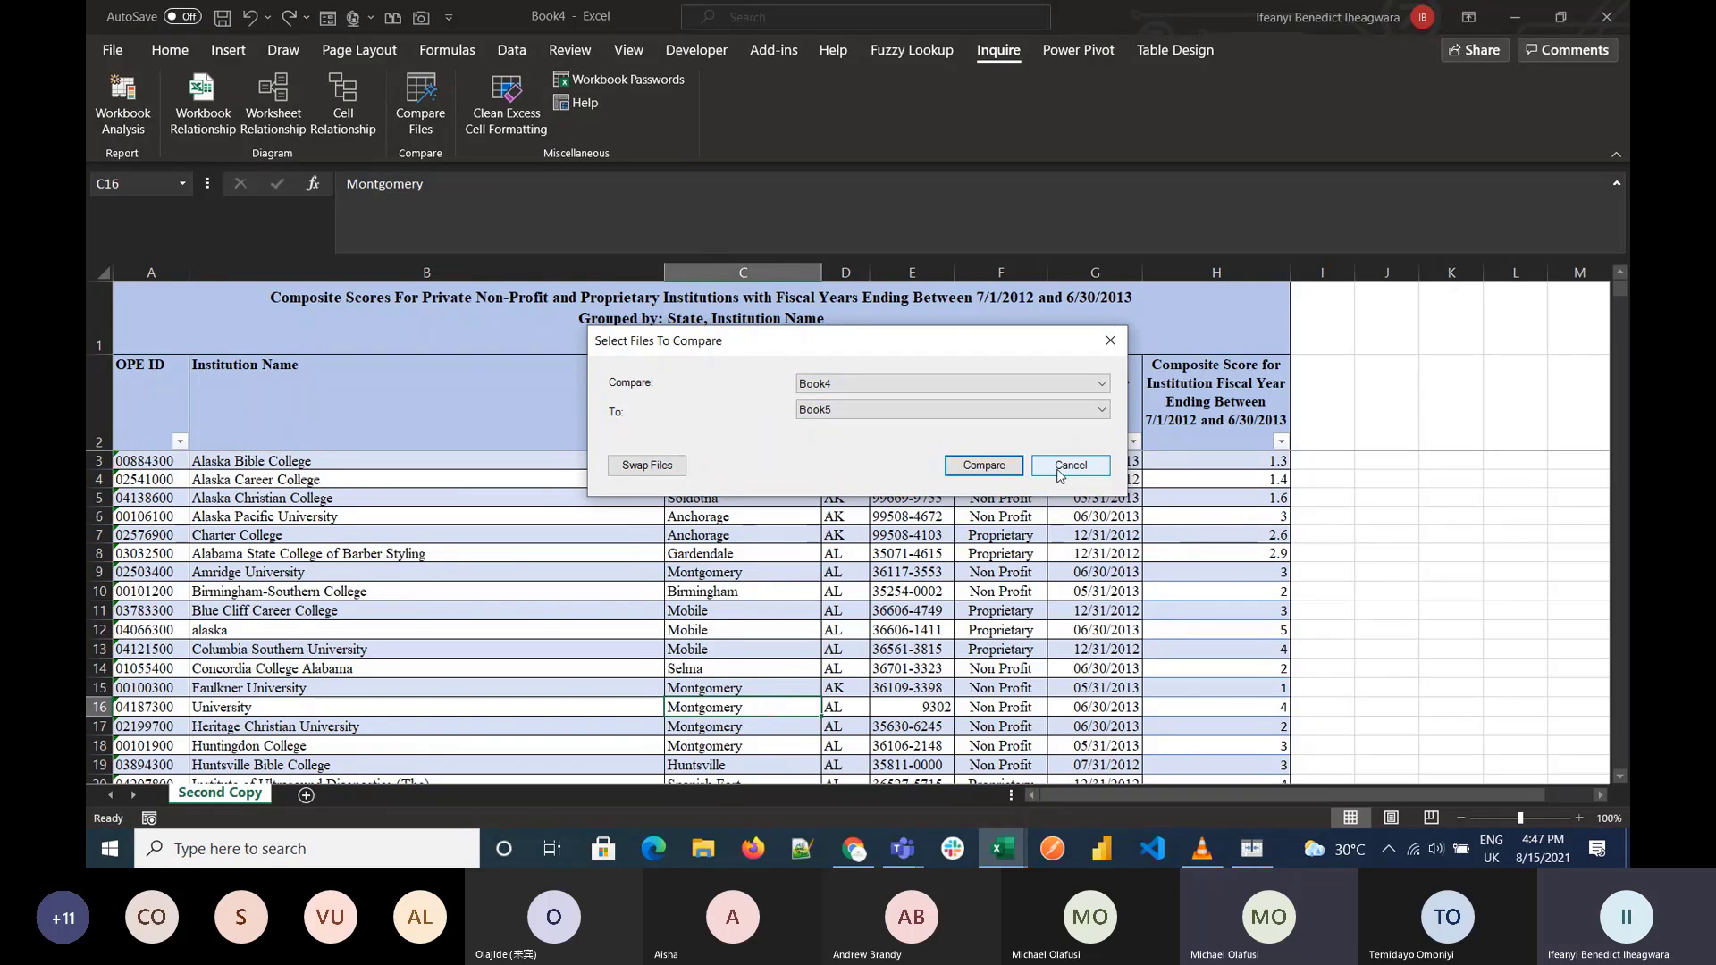
{"action": "left_click", "coordinate": [968, 466]}
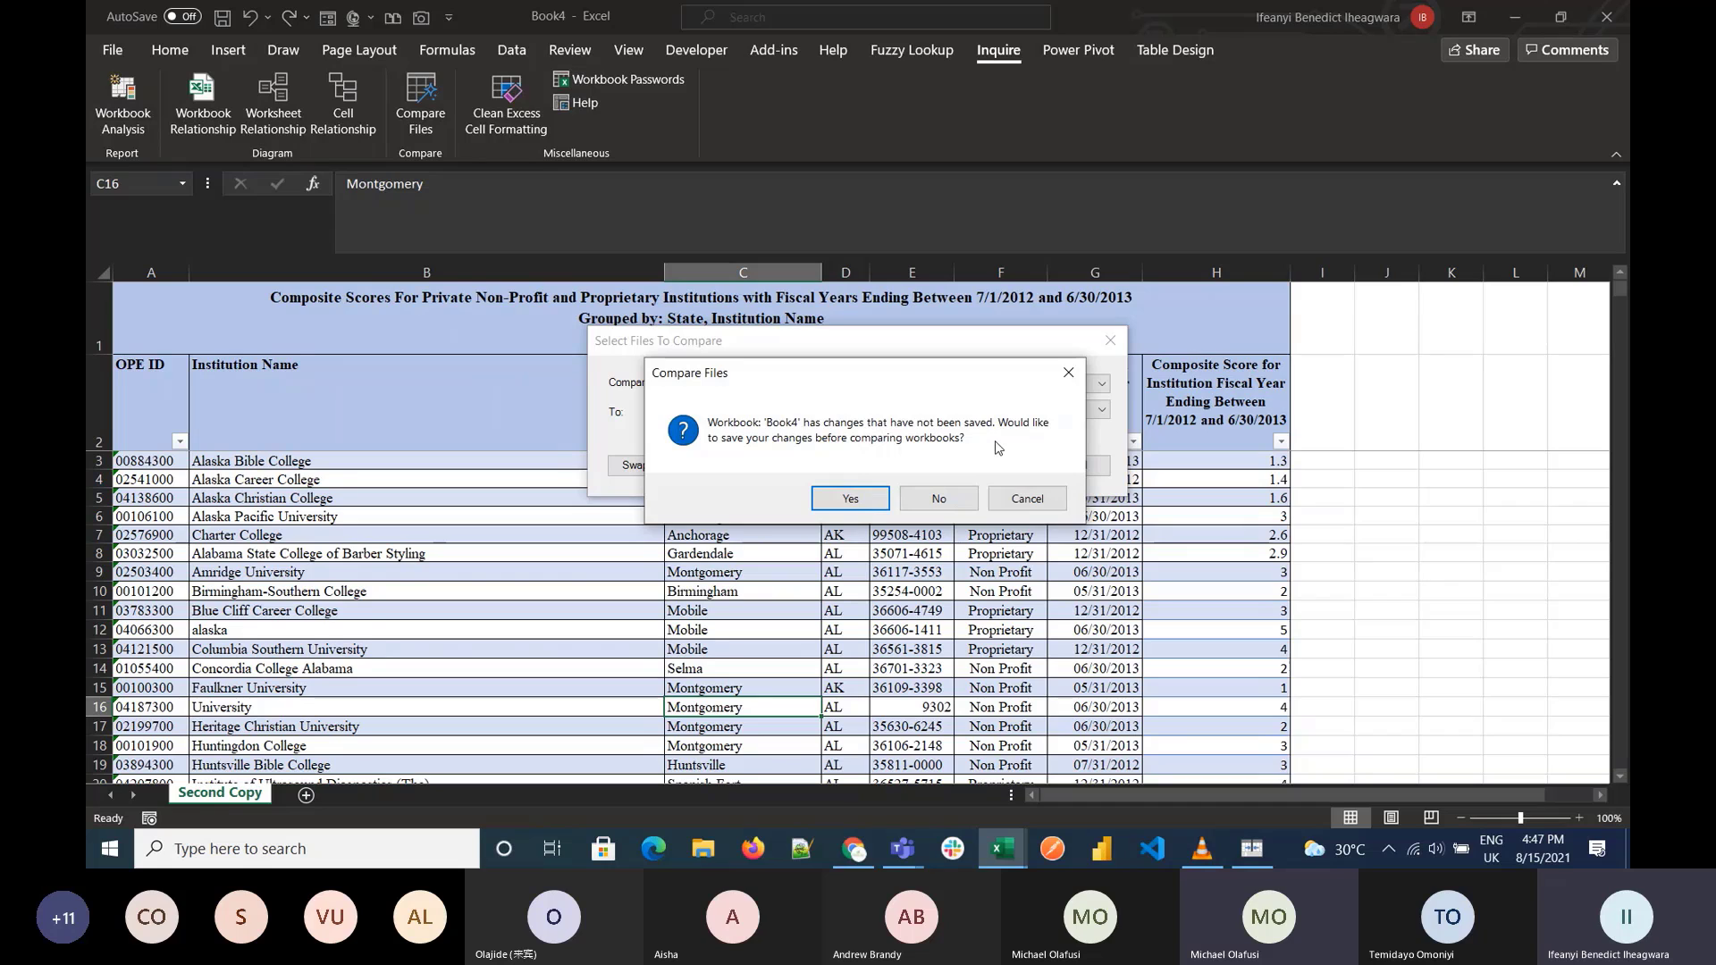
{"action": "left_click", "coordinate": [850, 498]}
{"action": "left_click", "coordinate": [871, 499]}
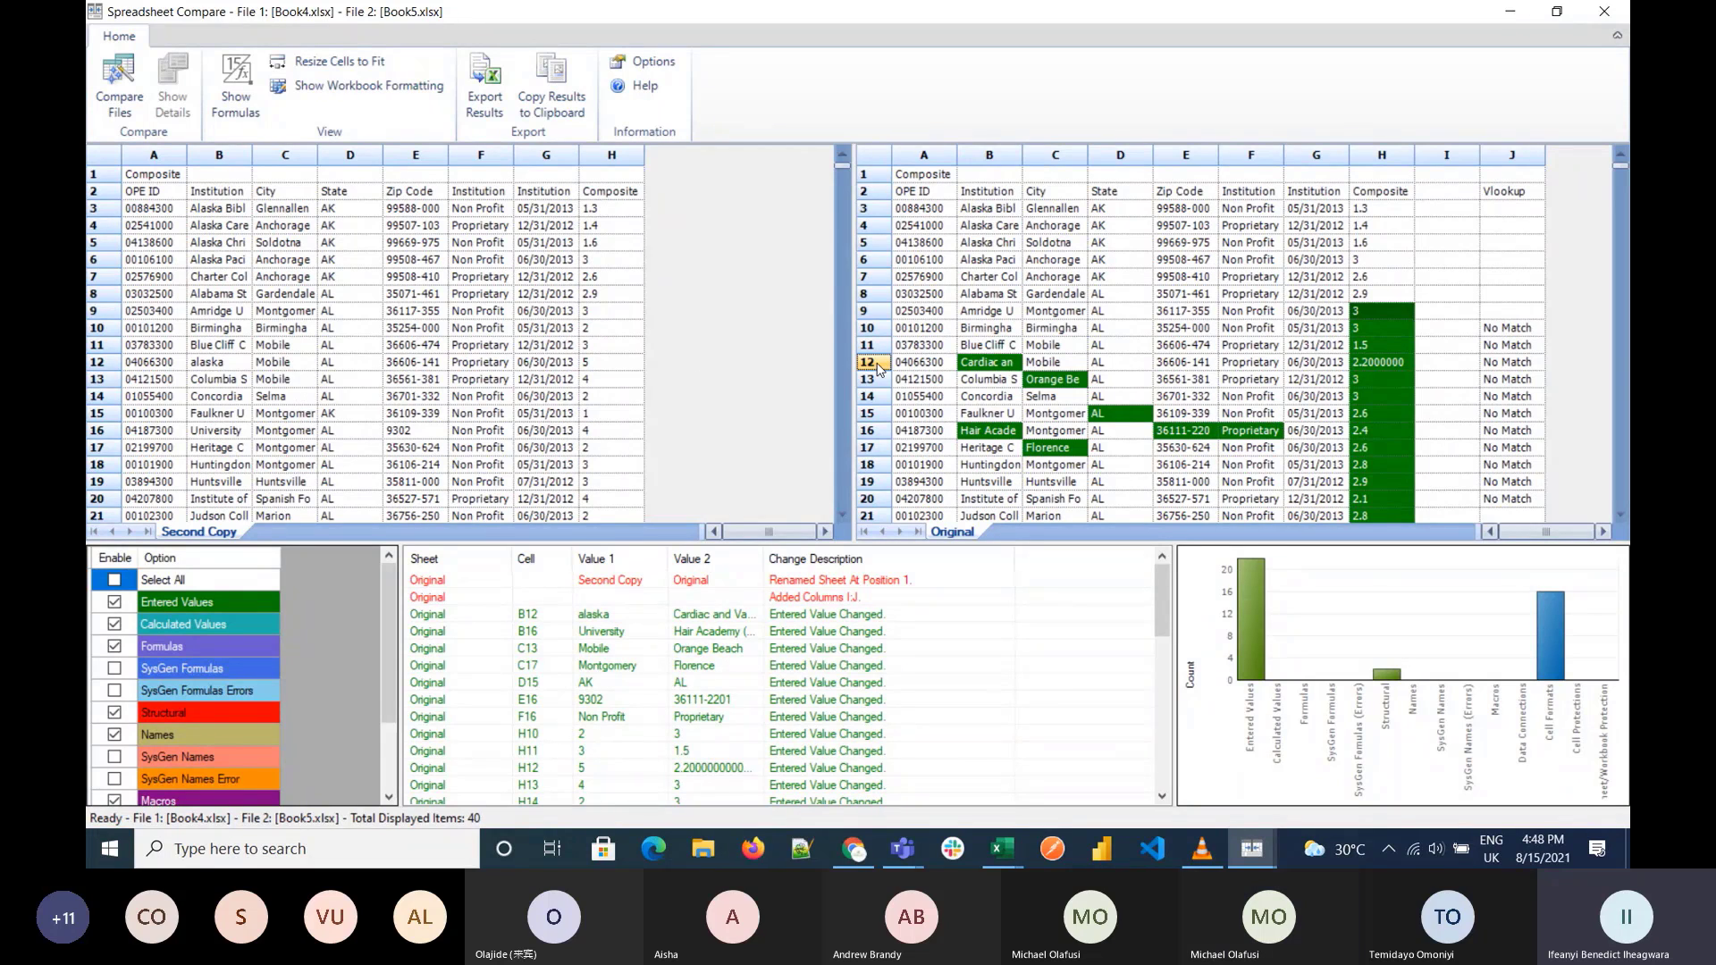
{"action": "left_click", "coordinate": [243, 362]}
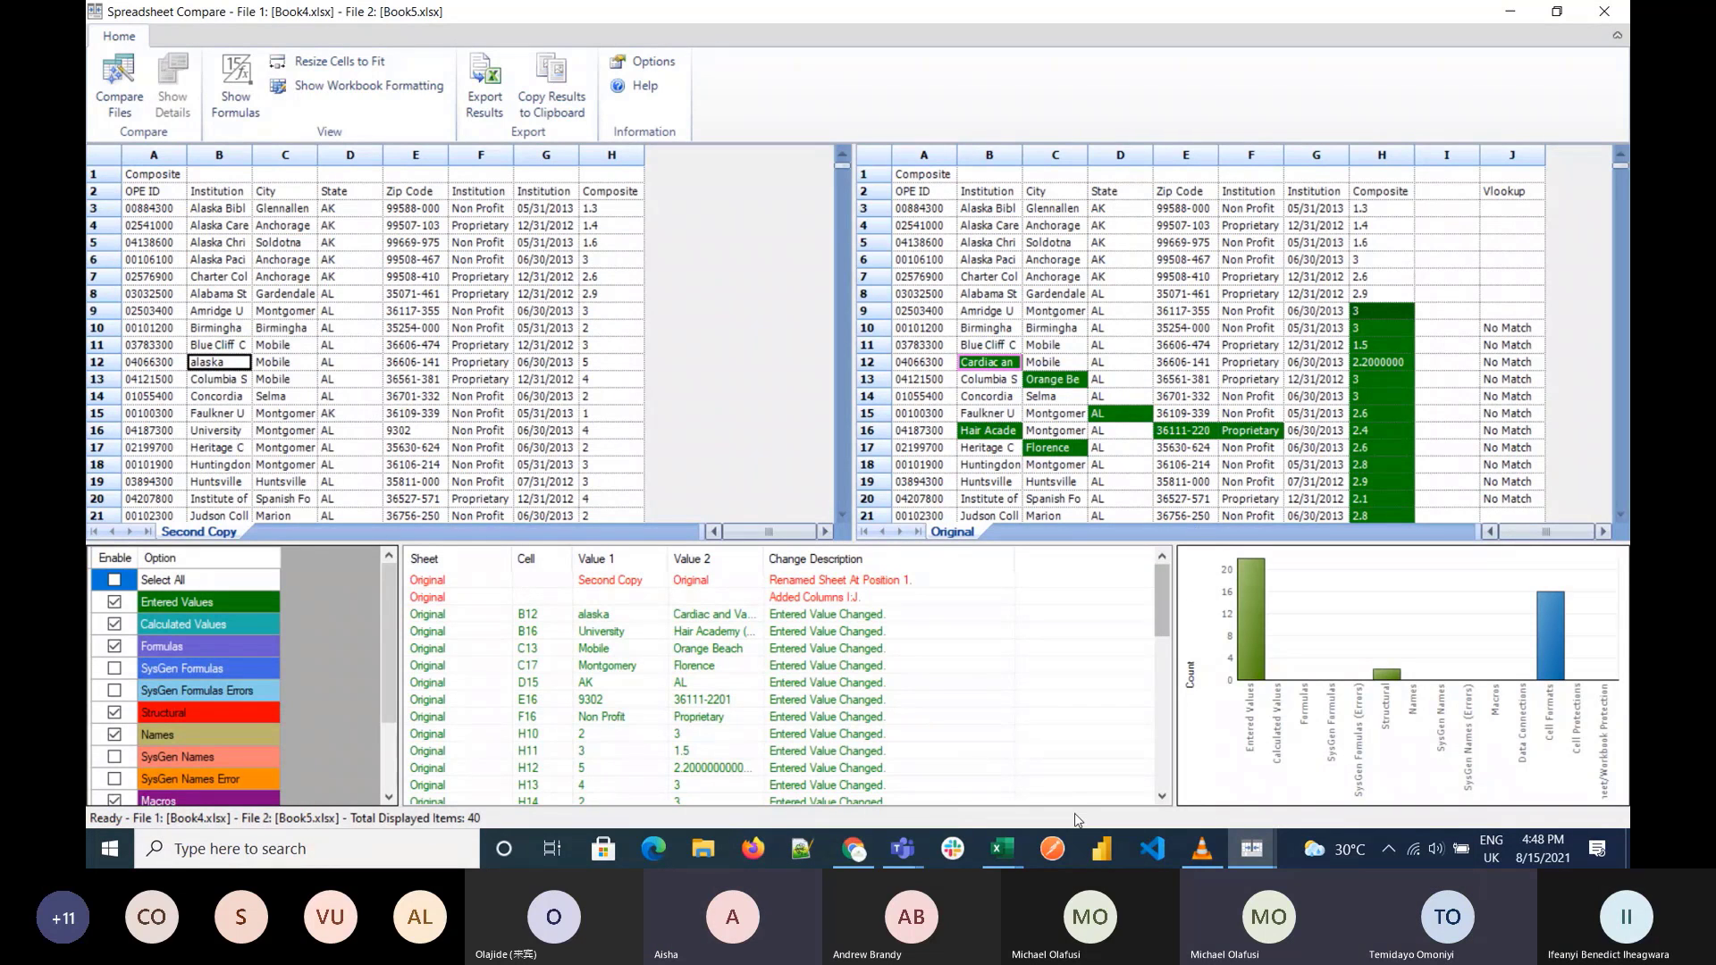
Step: Switch to the Microsoft Teams meeting window and stop sharing the screen
{"action": "mouse_move", "coordinate": [902, 849]}
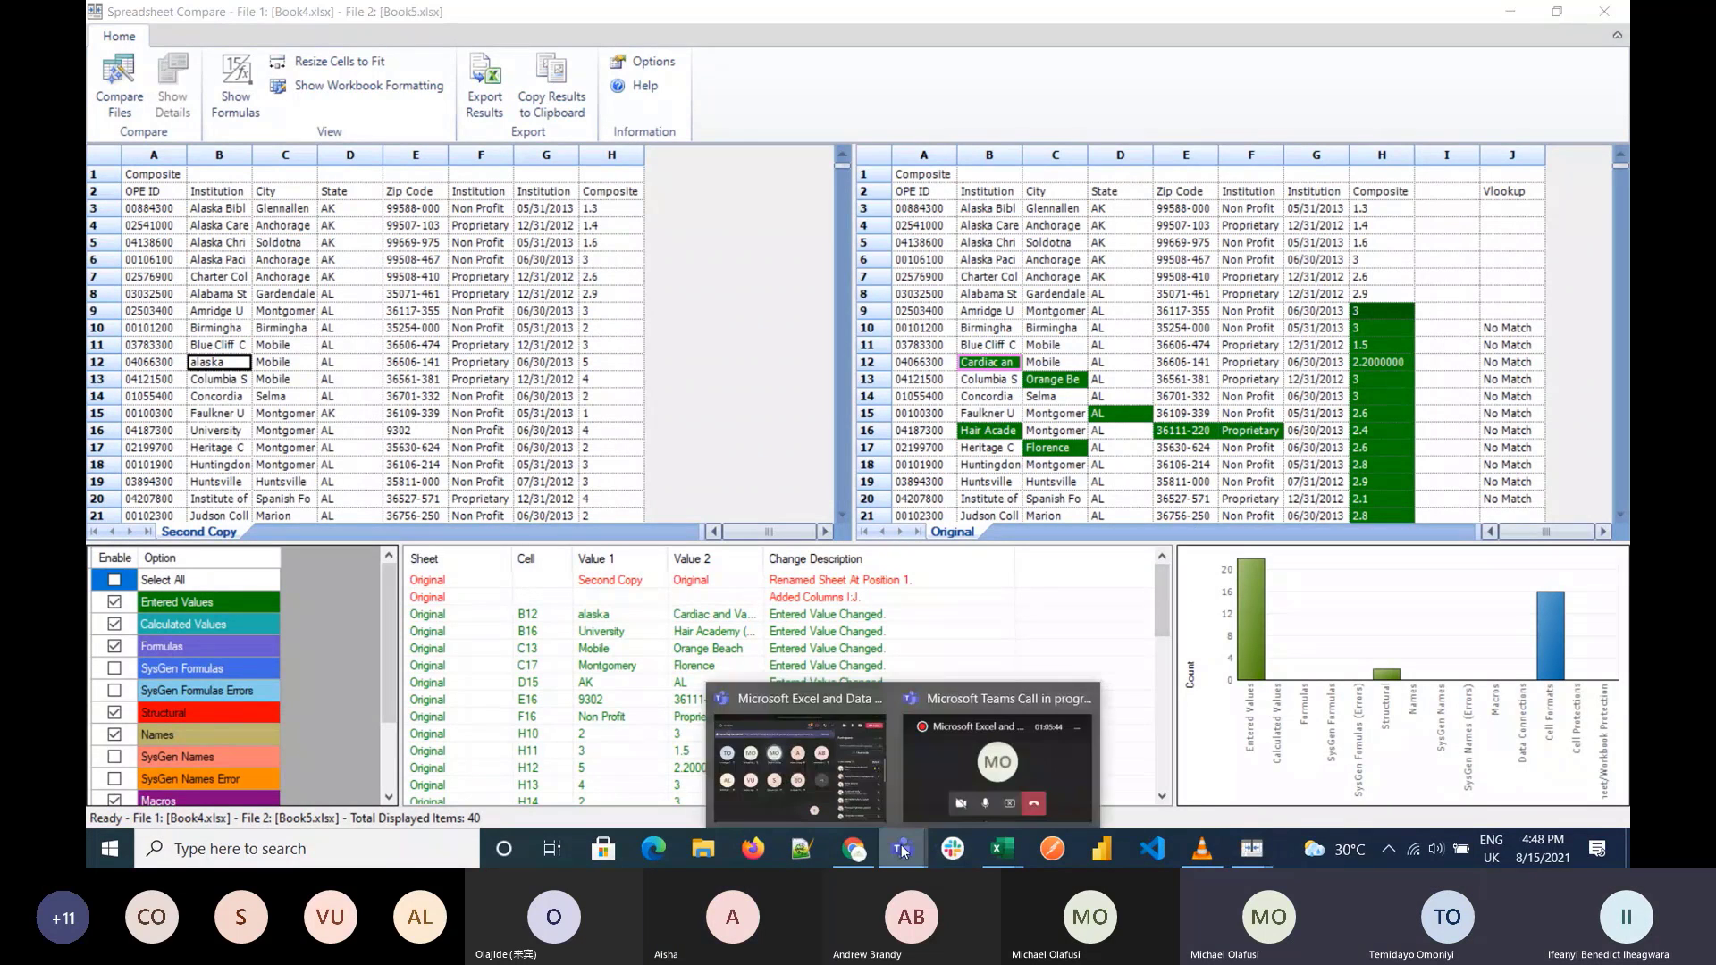
{"action": "left_click", "coordinate": [994, 759]}
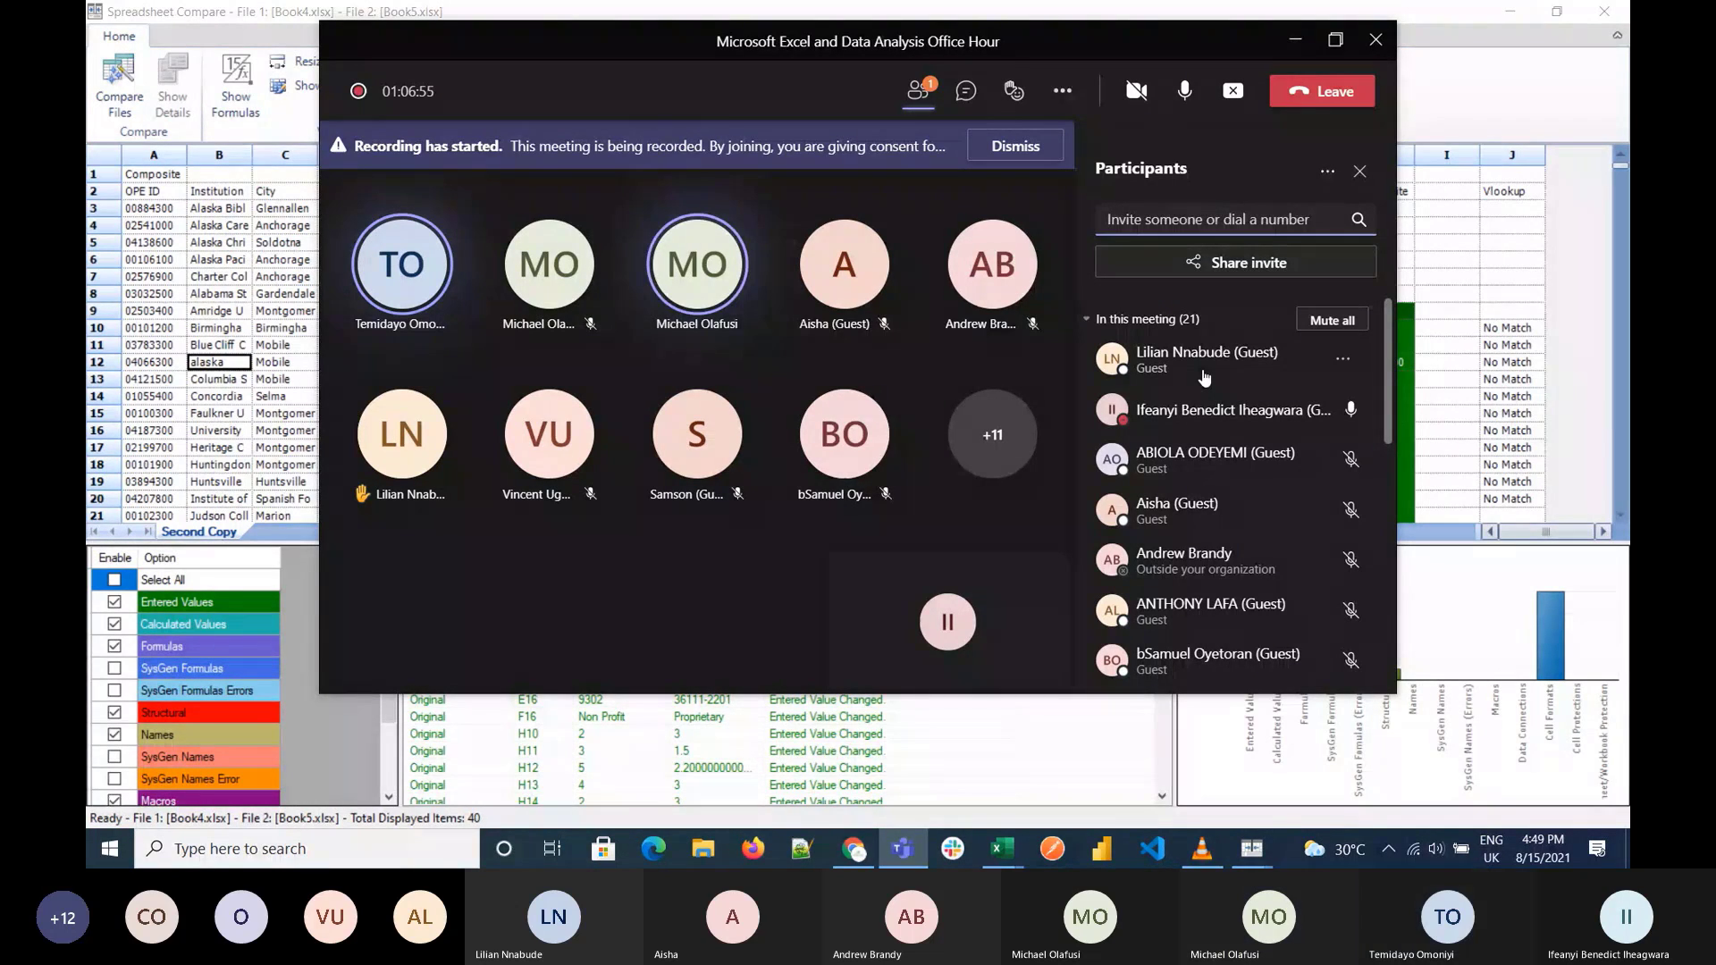
{"action": "left_click", "coordinate": [1213, 96]}
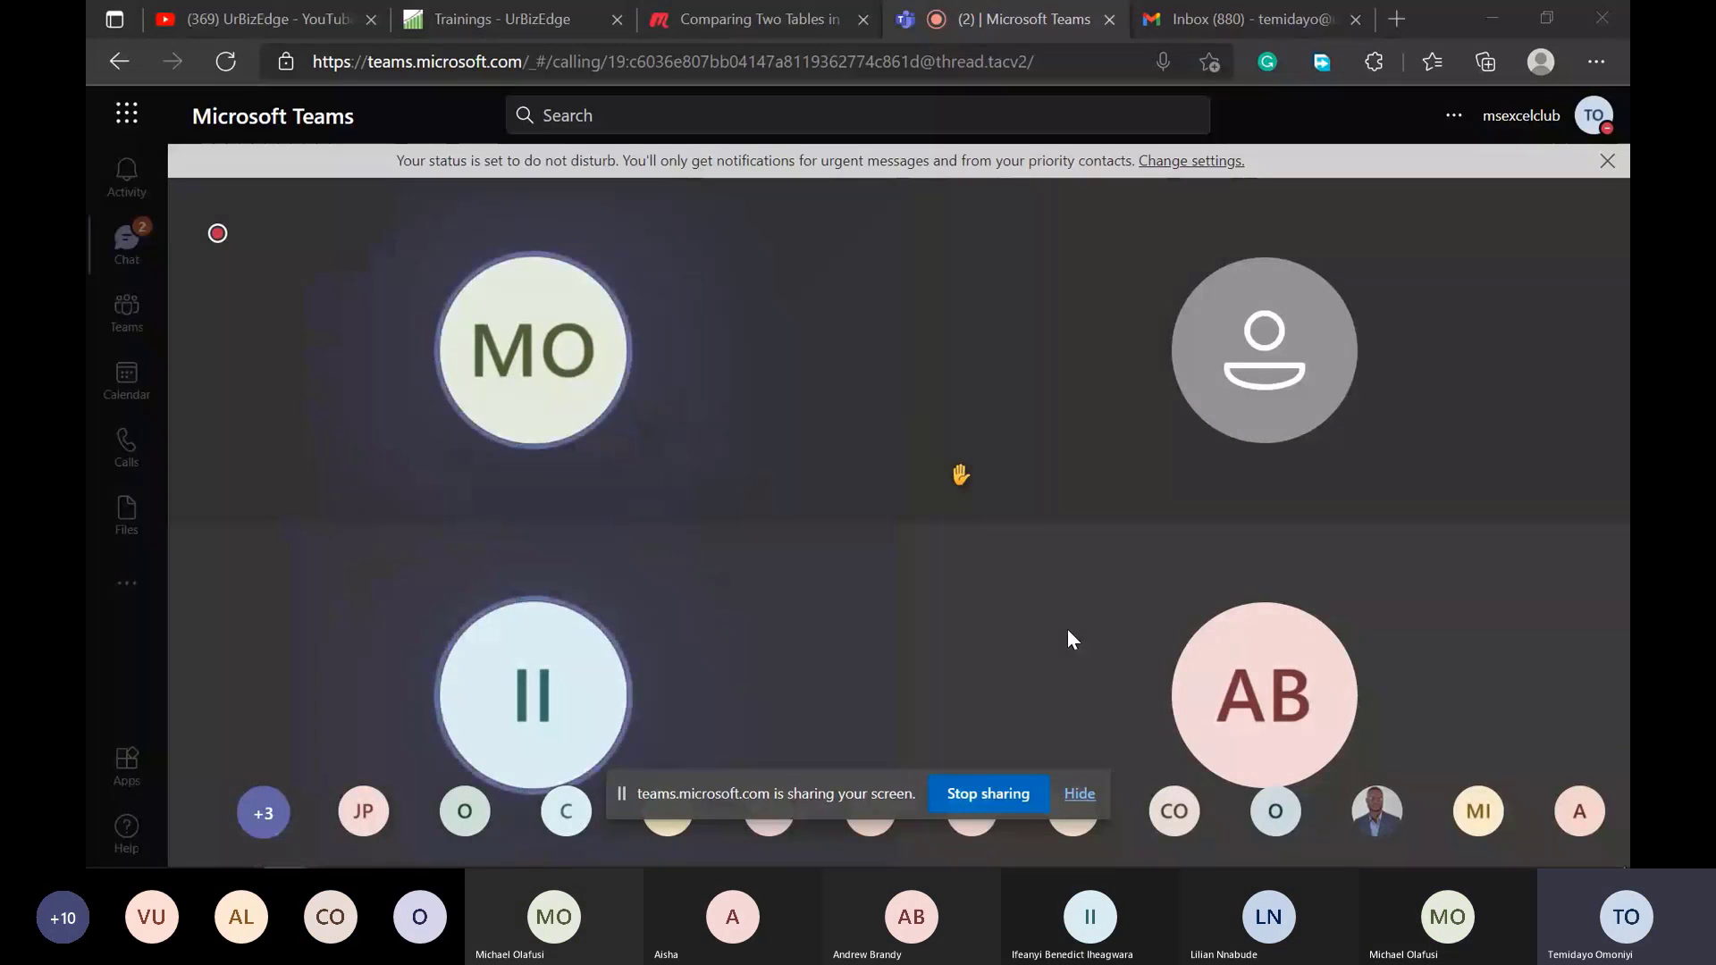
Step: Switch from the Teams meeting to the PowerPoint presentation with the Upcoming Training slide
{"action": "mouse_move", "coordinate": [854, 570]}
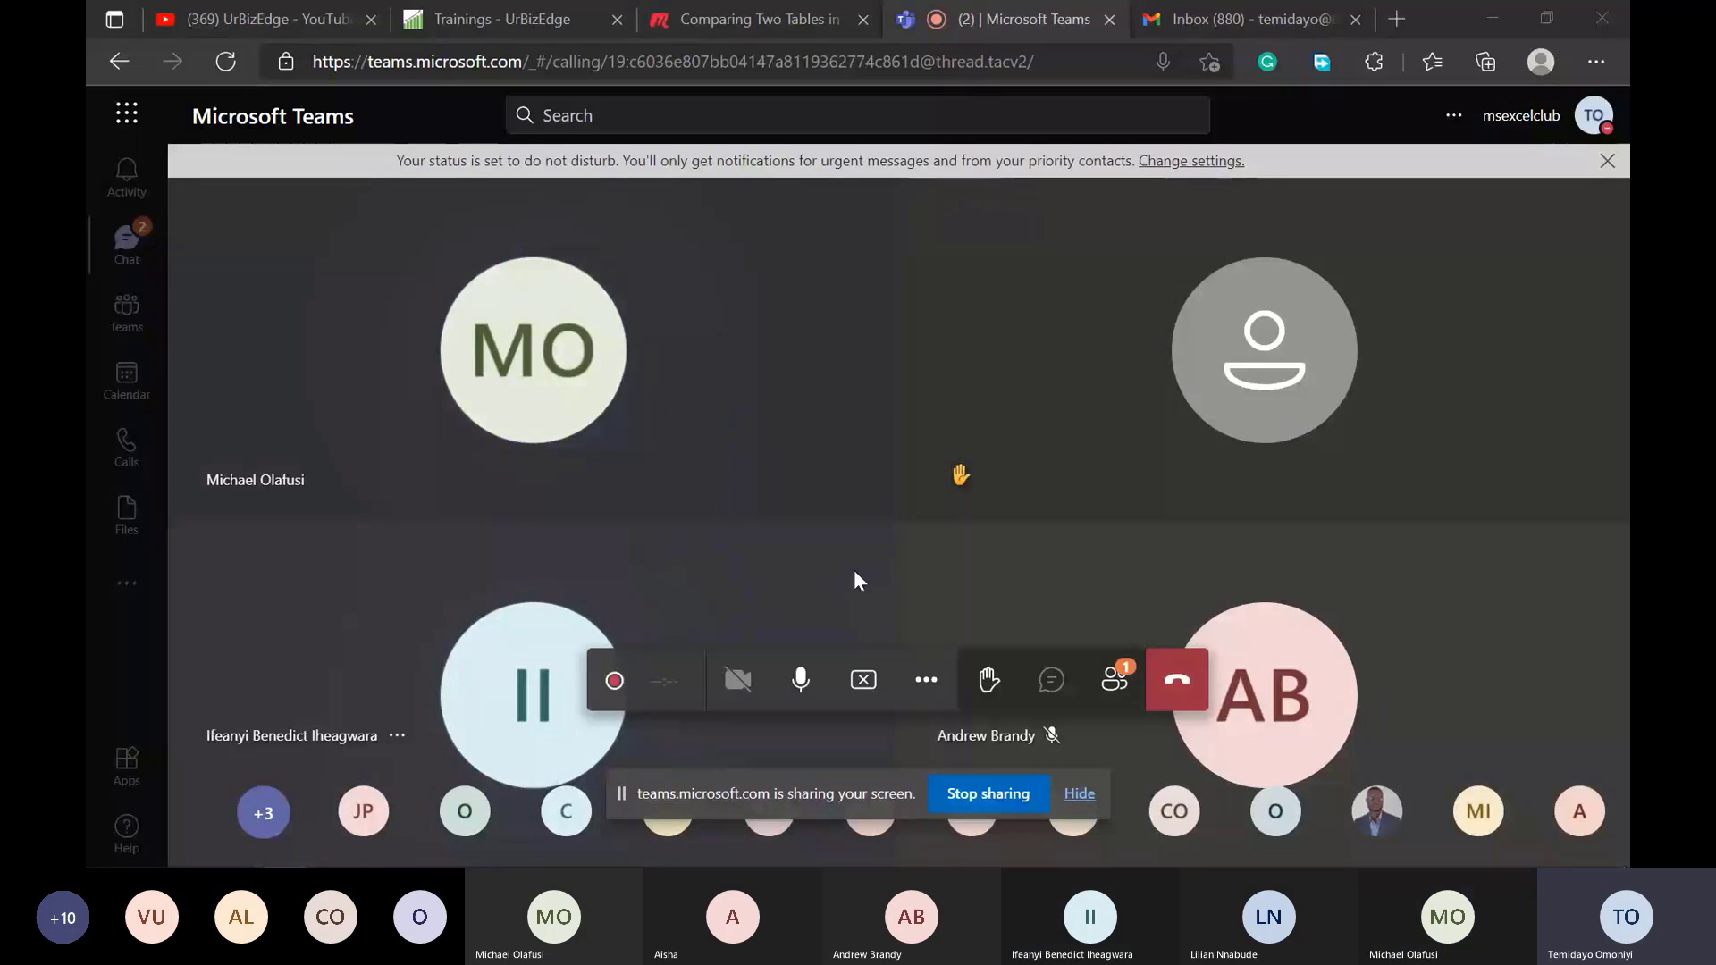
{"action": "key", "text": "alt+Tab"}
{"action": "key", "text": "alt+Tab"}
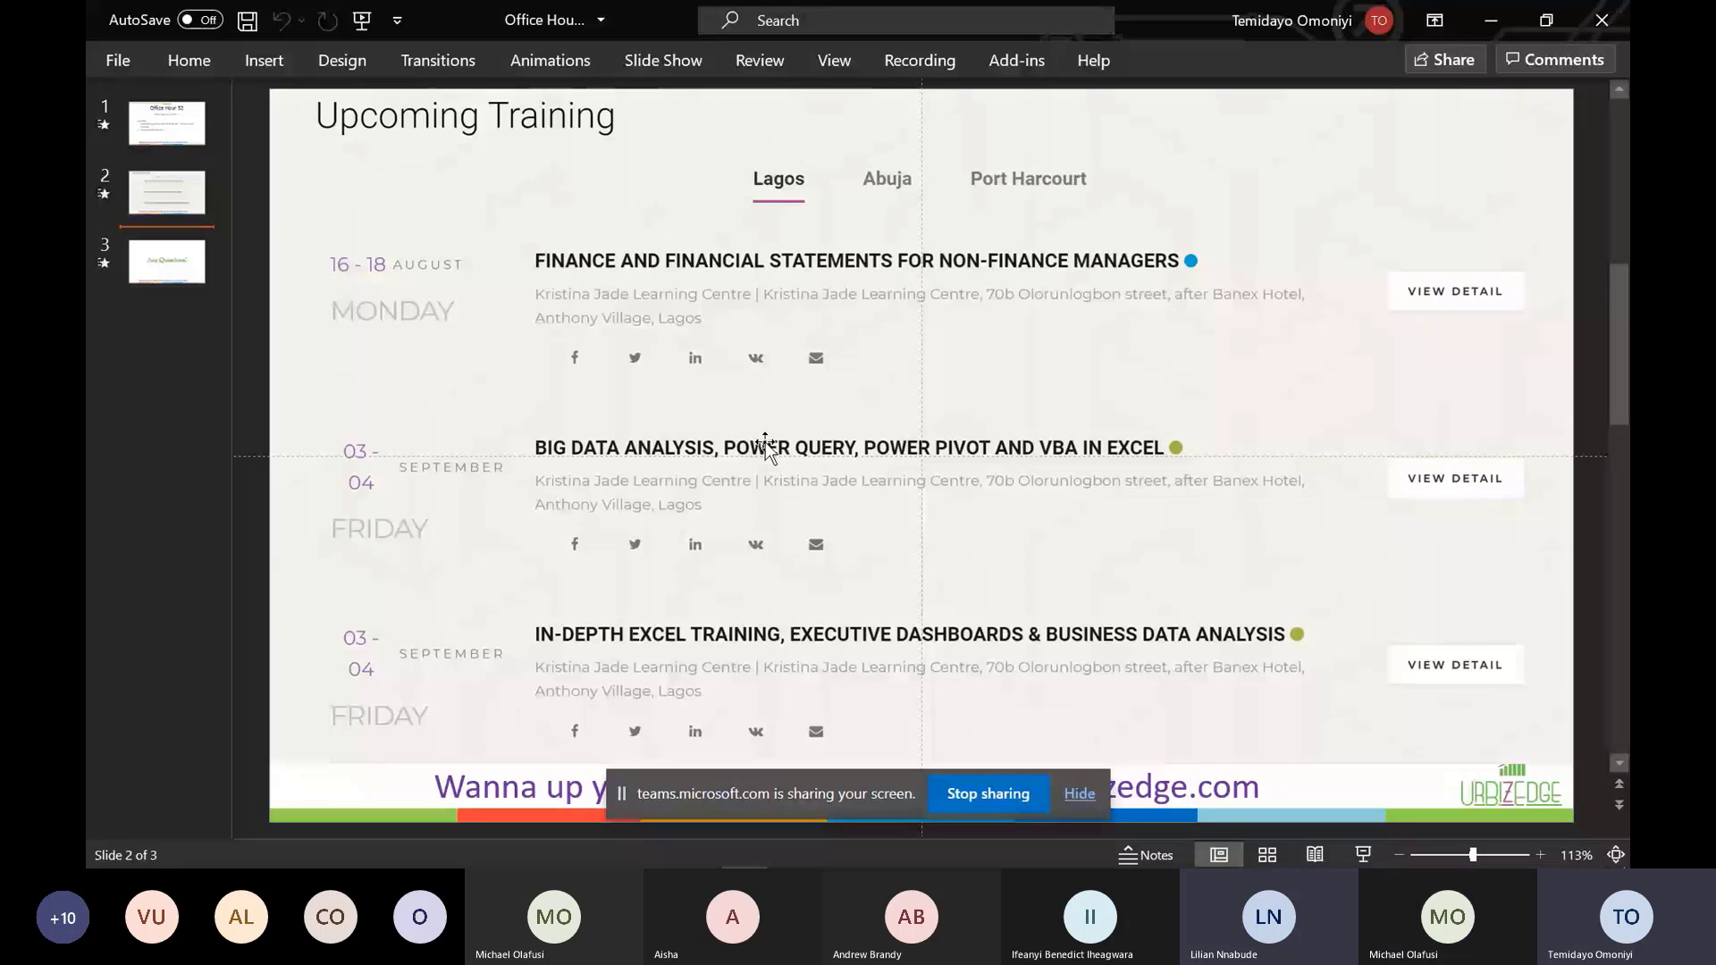
Step: Switch from the presentation to the browser, view the UrBizEdge Trainings page briefly, and stop sharing the screen from the Teams meeting
{"action": "left_click", "coordinate": [172, 195]}
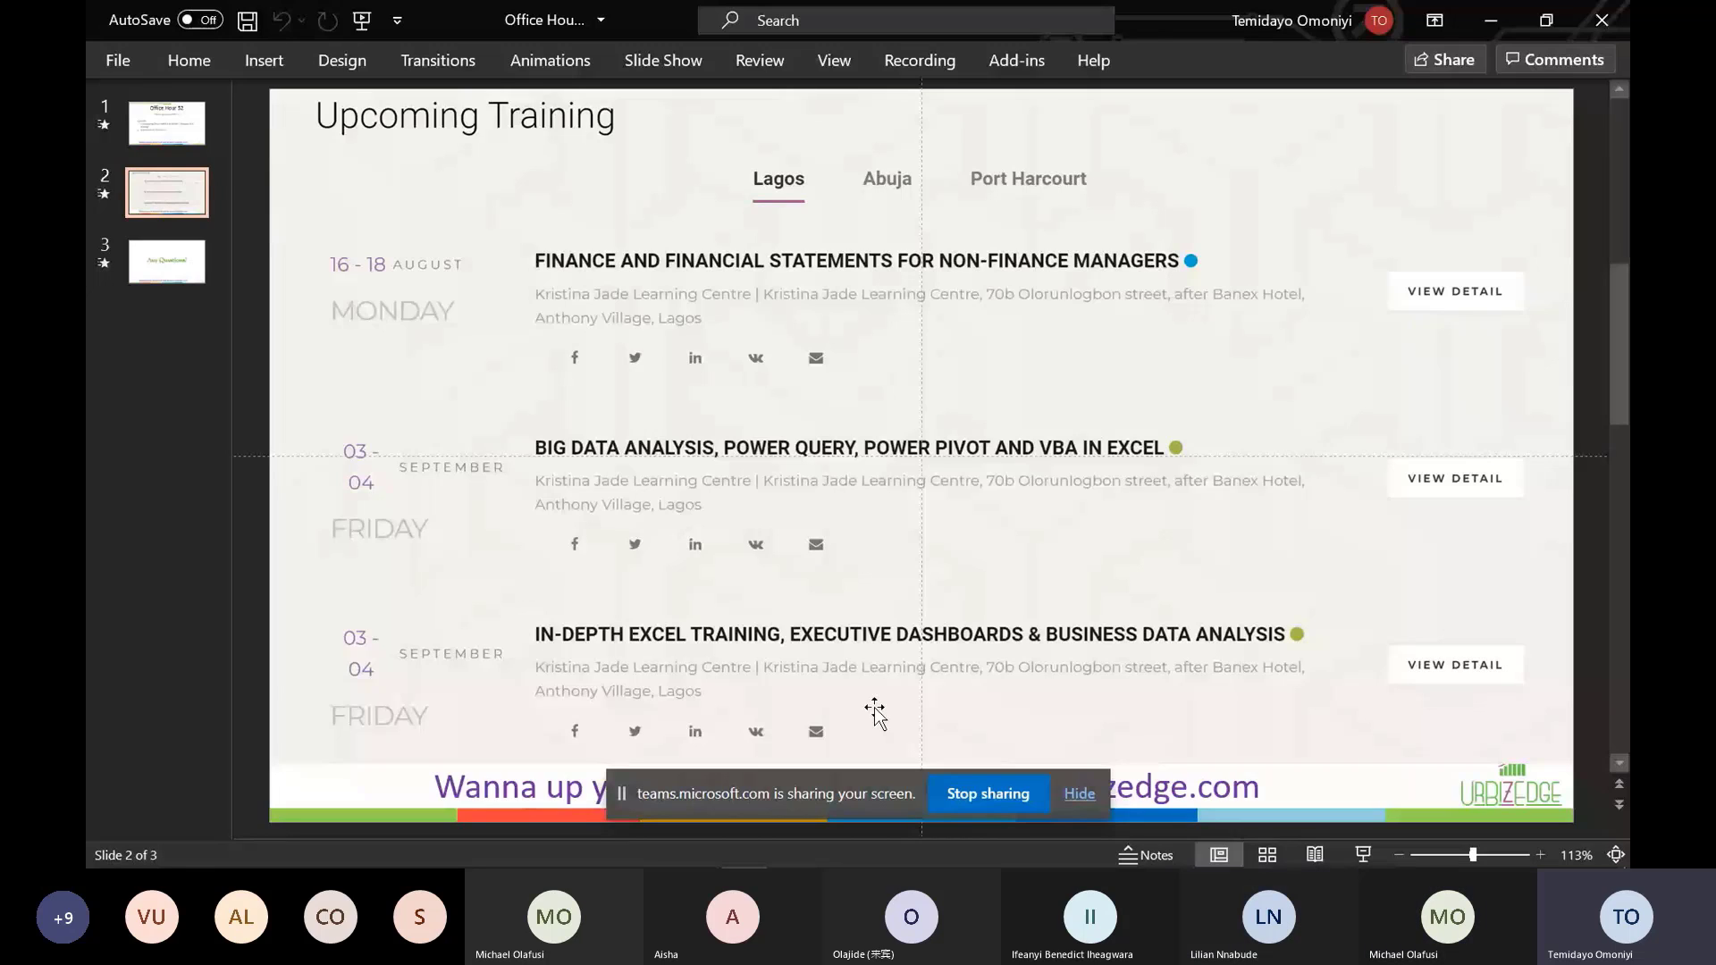
{"action": "key", "text": "alt+Tab"}
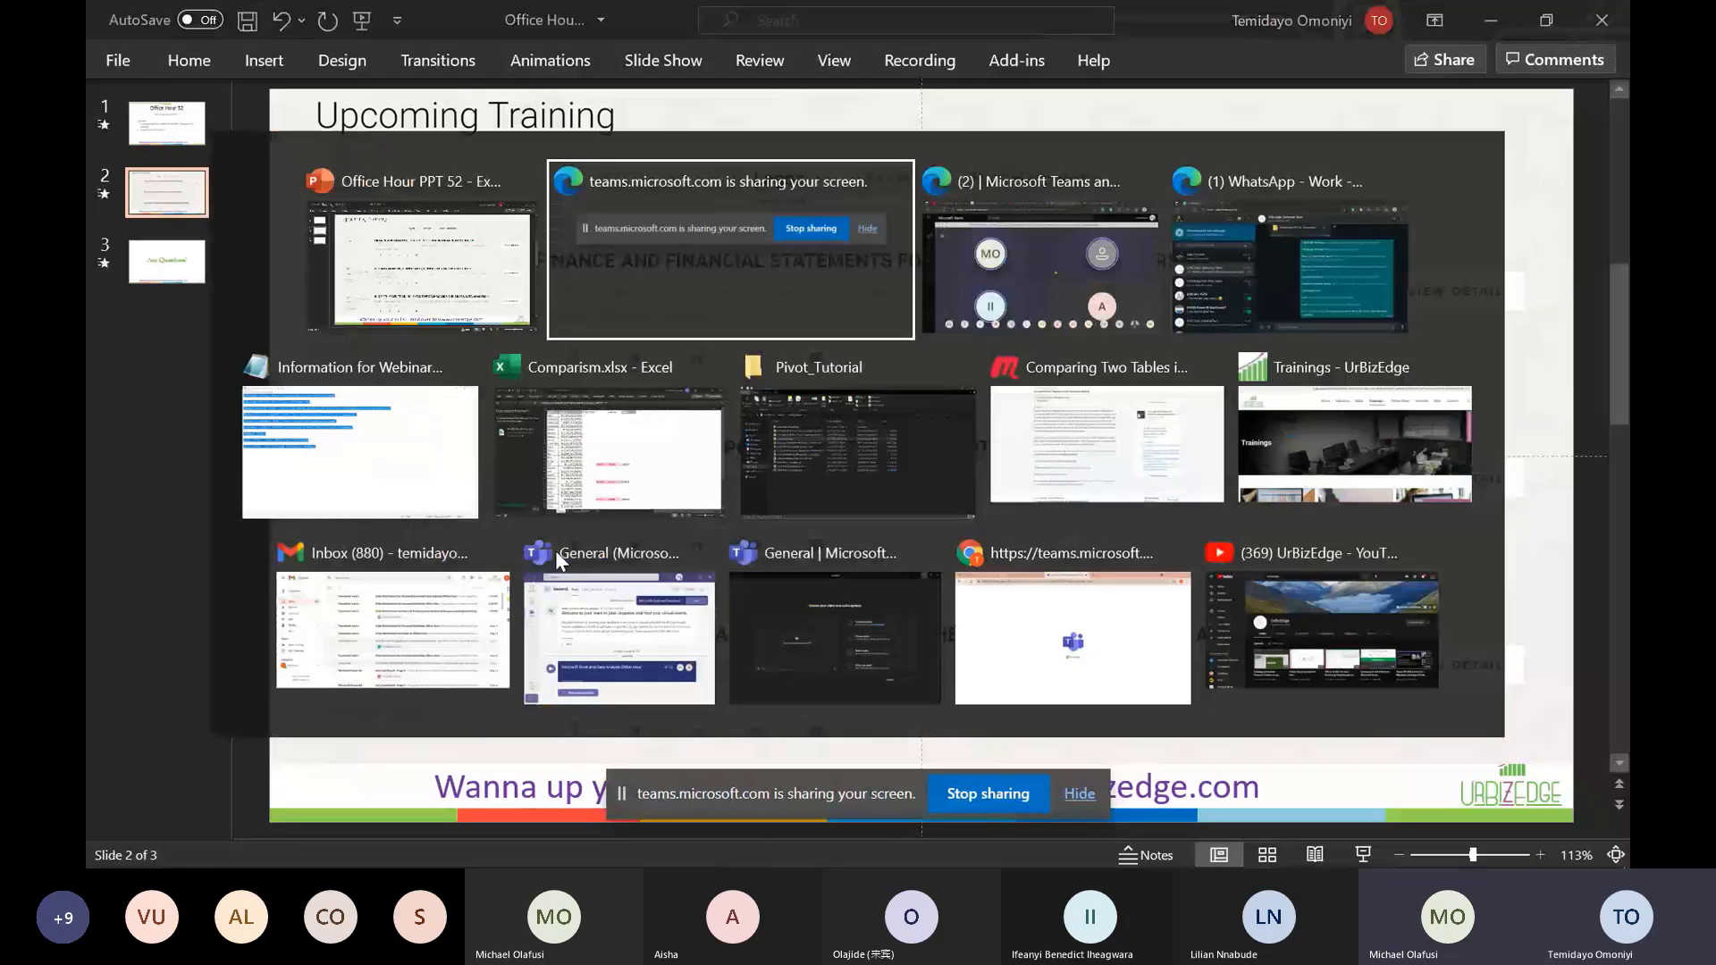
{"action": "key", "text": "Tab"}
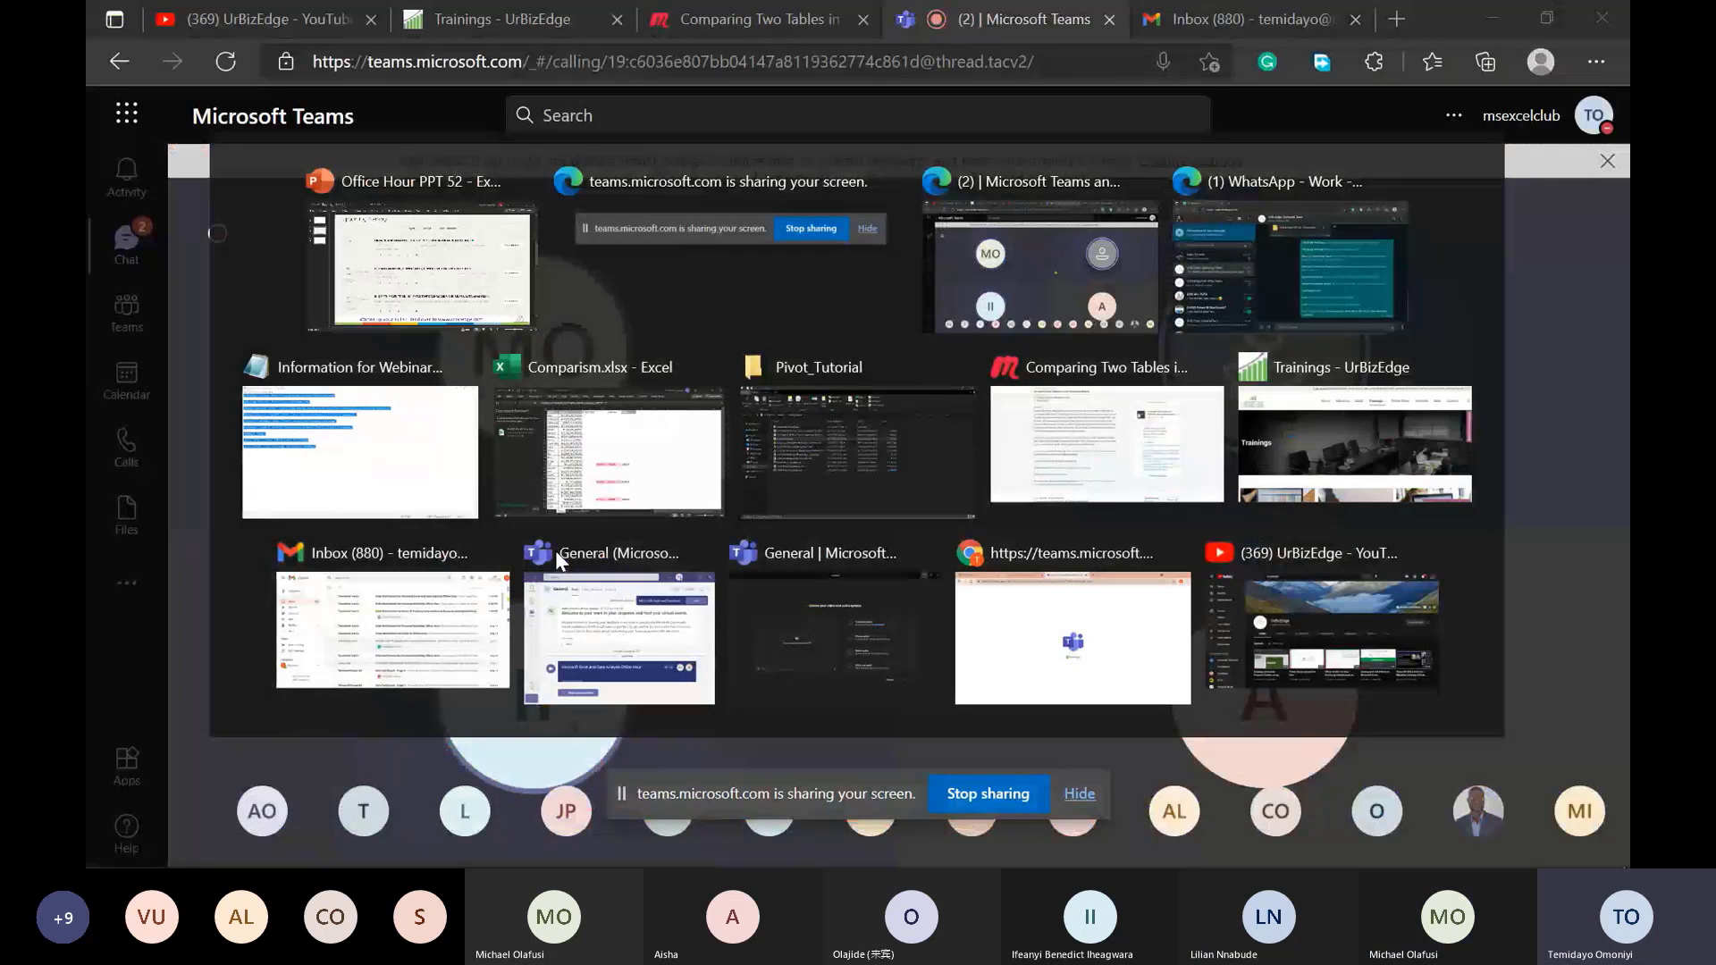
{"action": "left_click", "coordinate": [447, 20]}
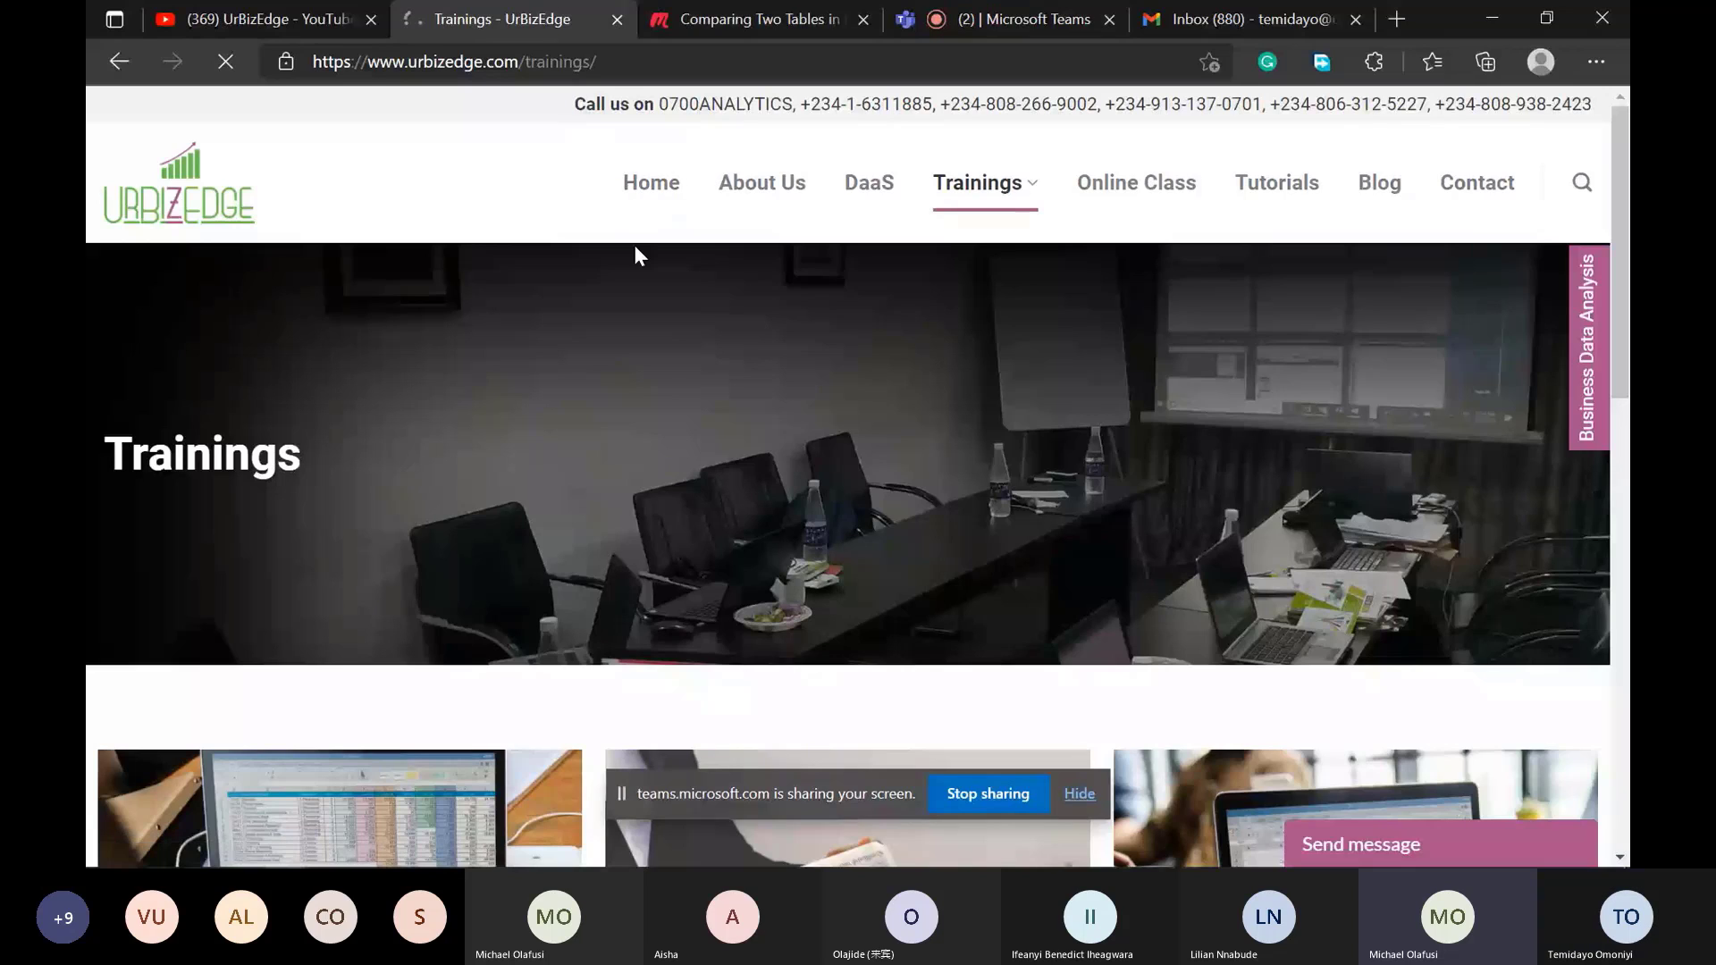
{"action": "left_click", "coordinate": [1022, 19]}
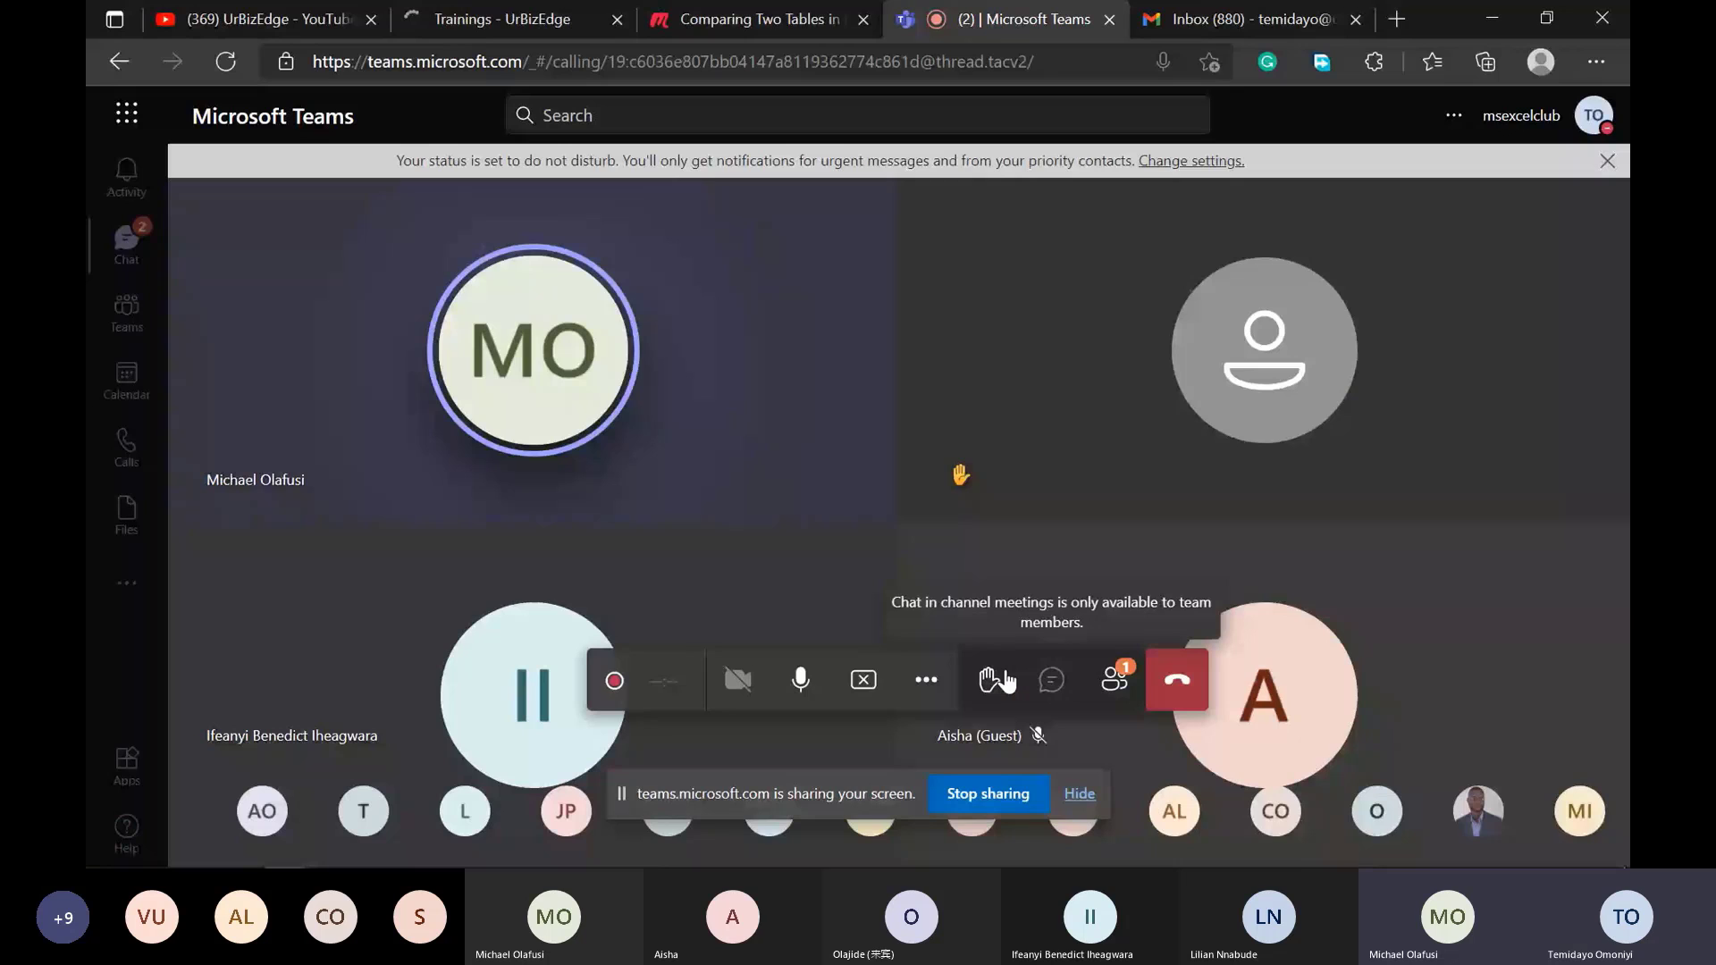
{"action": "left_click", "coordinate": [978, 791]}
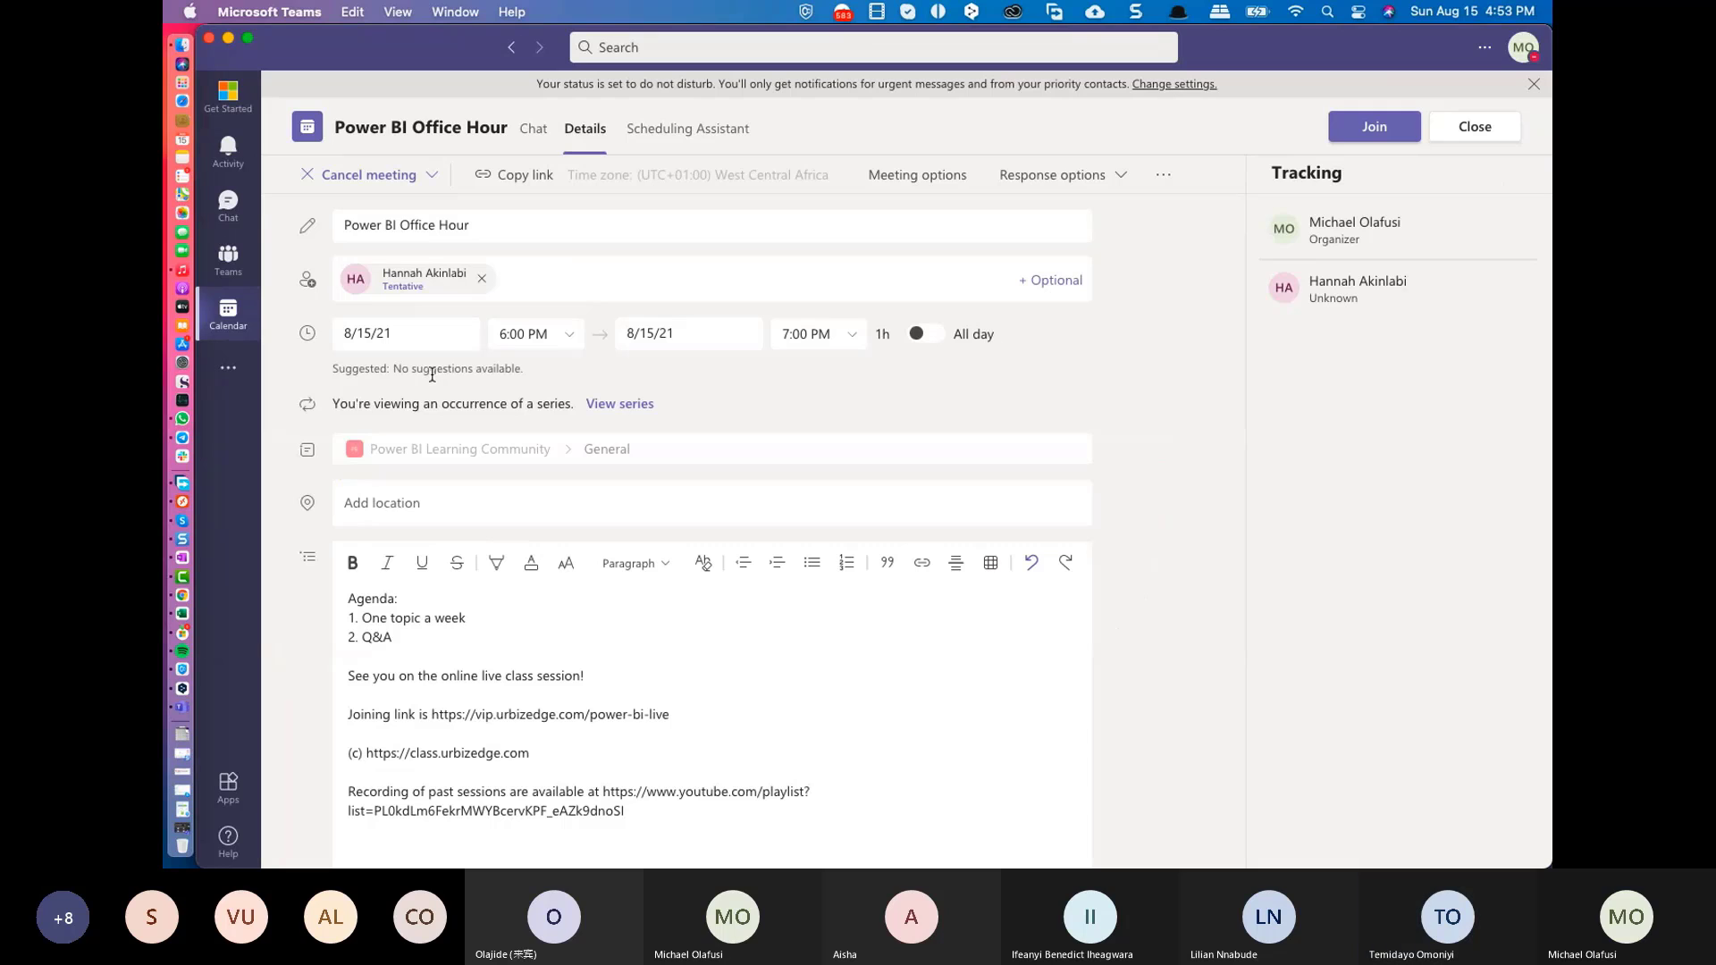
Step: Switch to Microsoft Teams in Chrome and close the ID-Updater window covering the teams list
{"action": "left_click", "coordinate": [183, 596]}
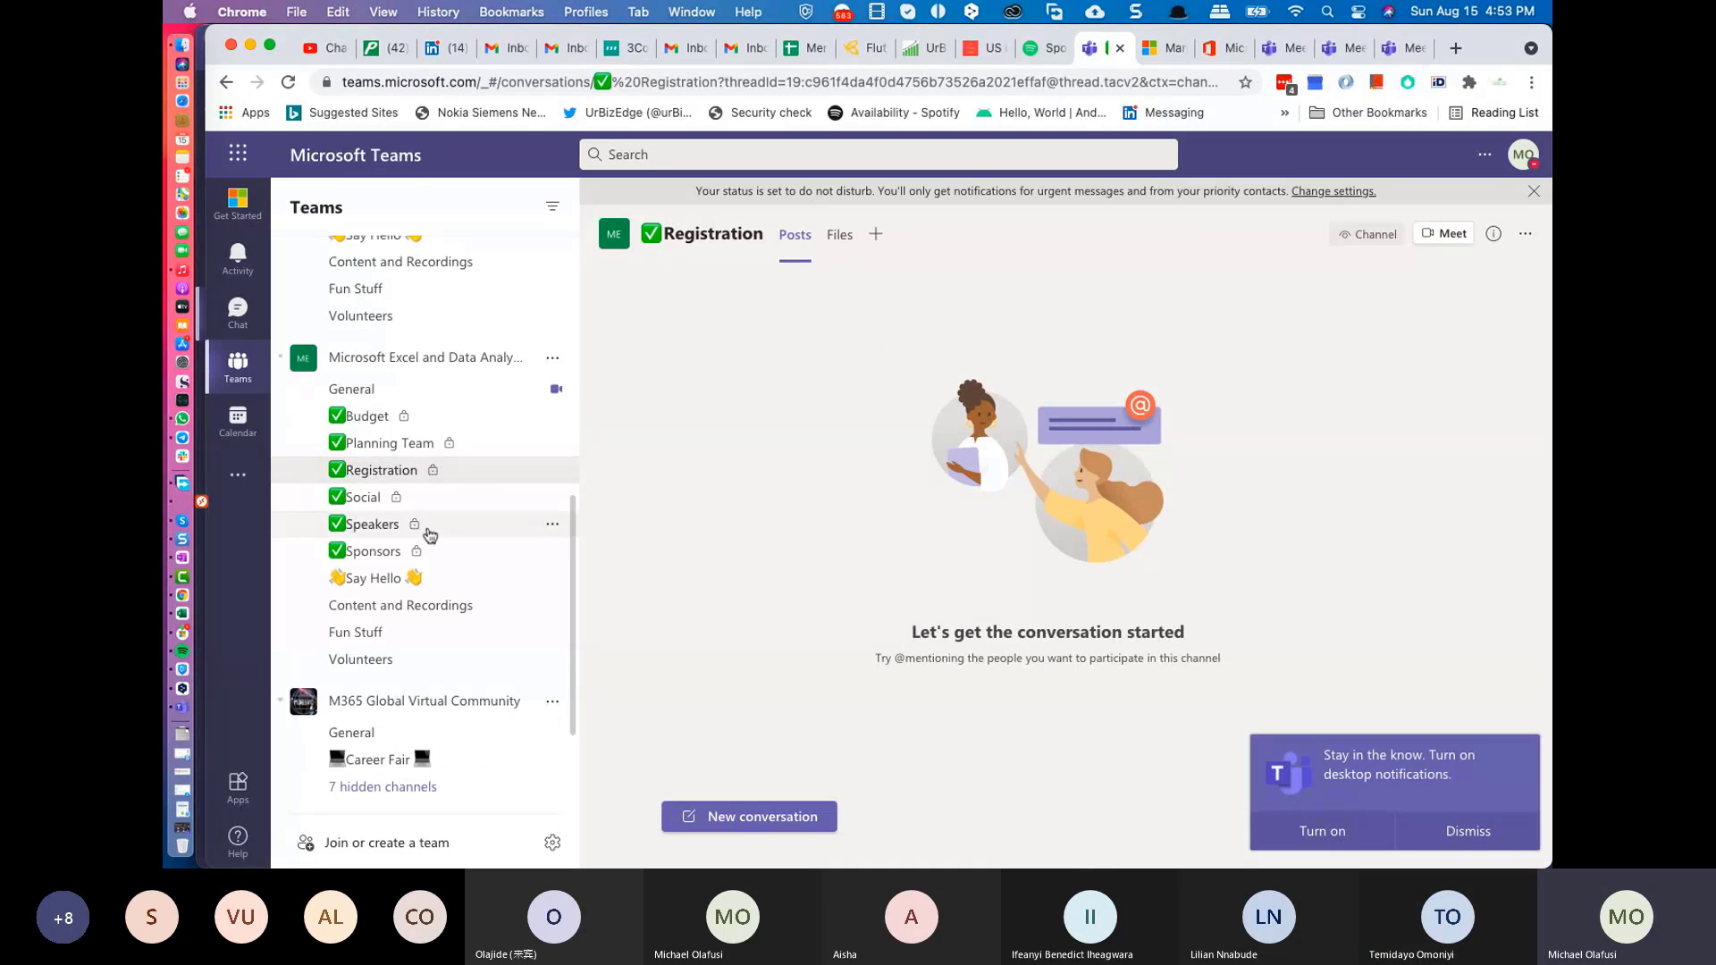
{"action": "scroll", "coordinate": [430, 534], "scroll_direction": "up", "scroll_amount": 10}
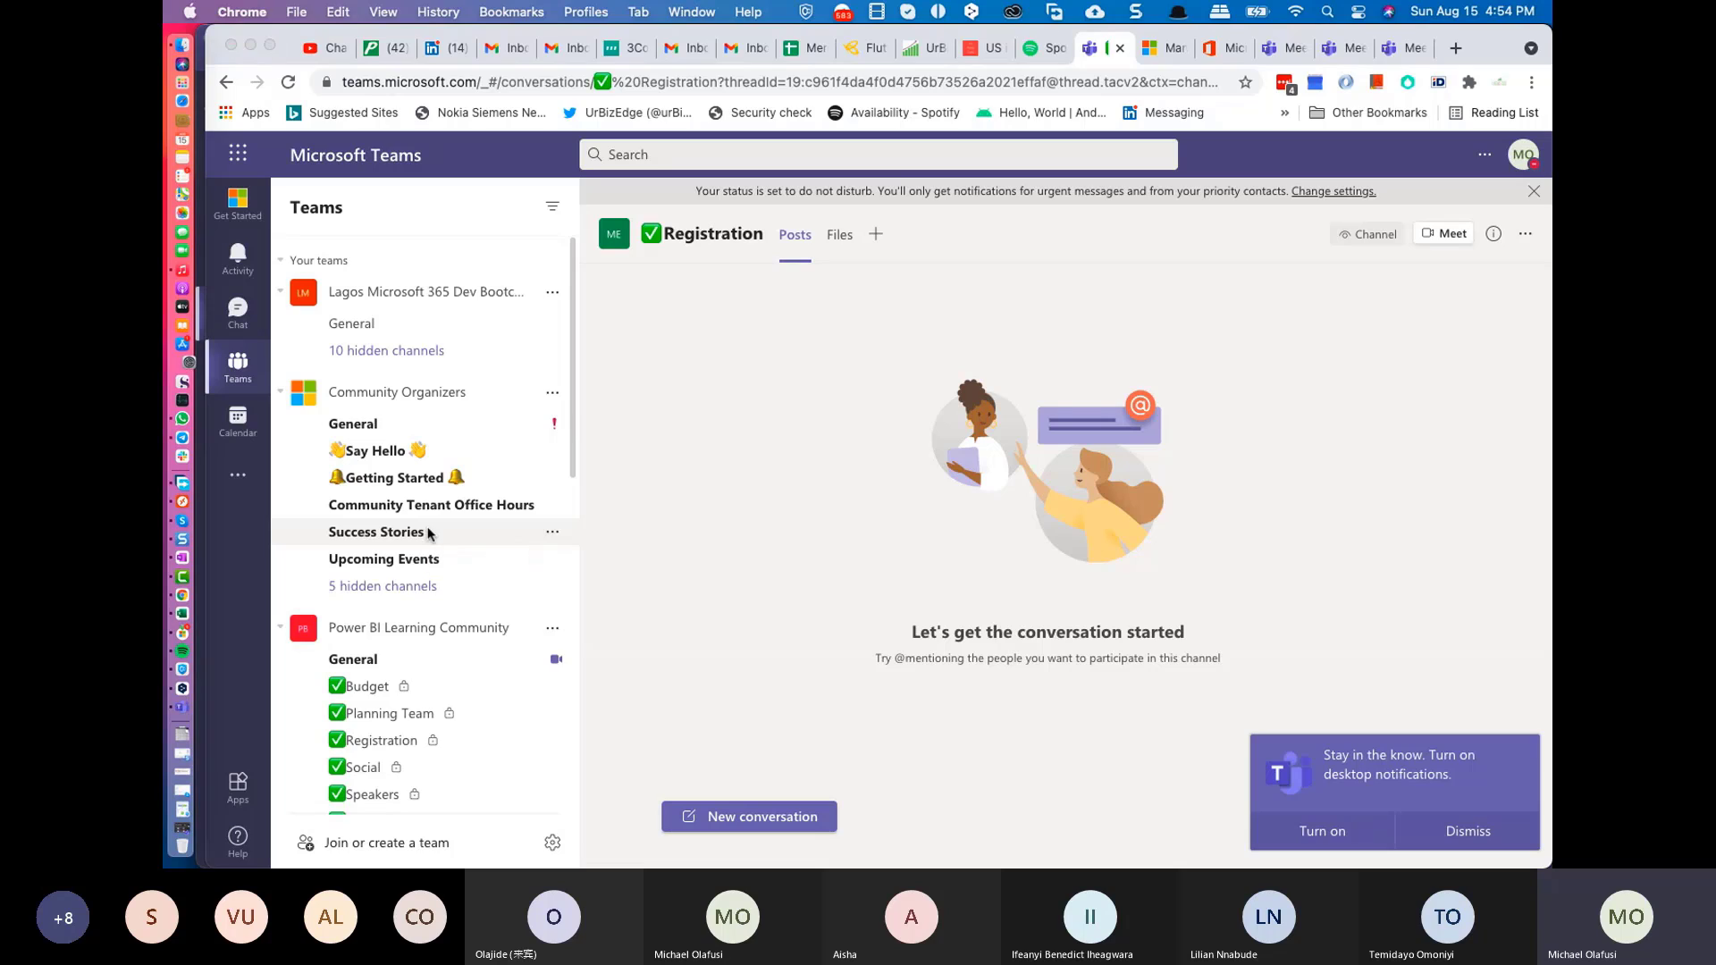
{"action": "scroll", "coordinate": [429, 535], "scroll_direction": "down", "scroll_amount": 4}
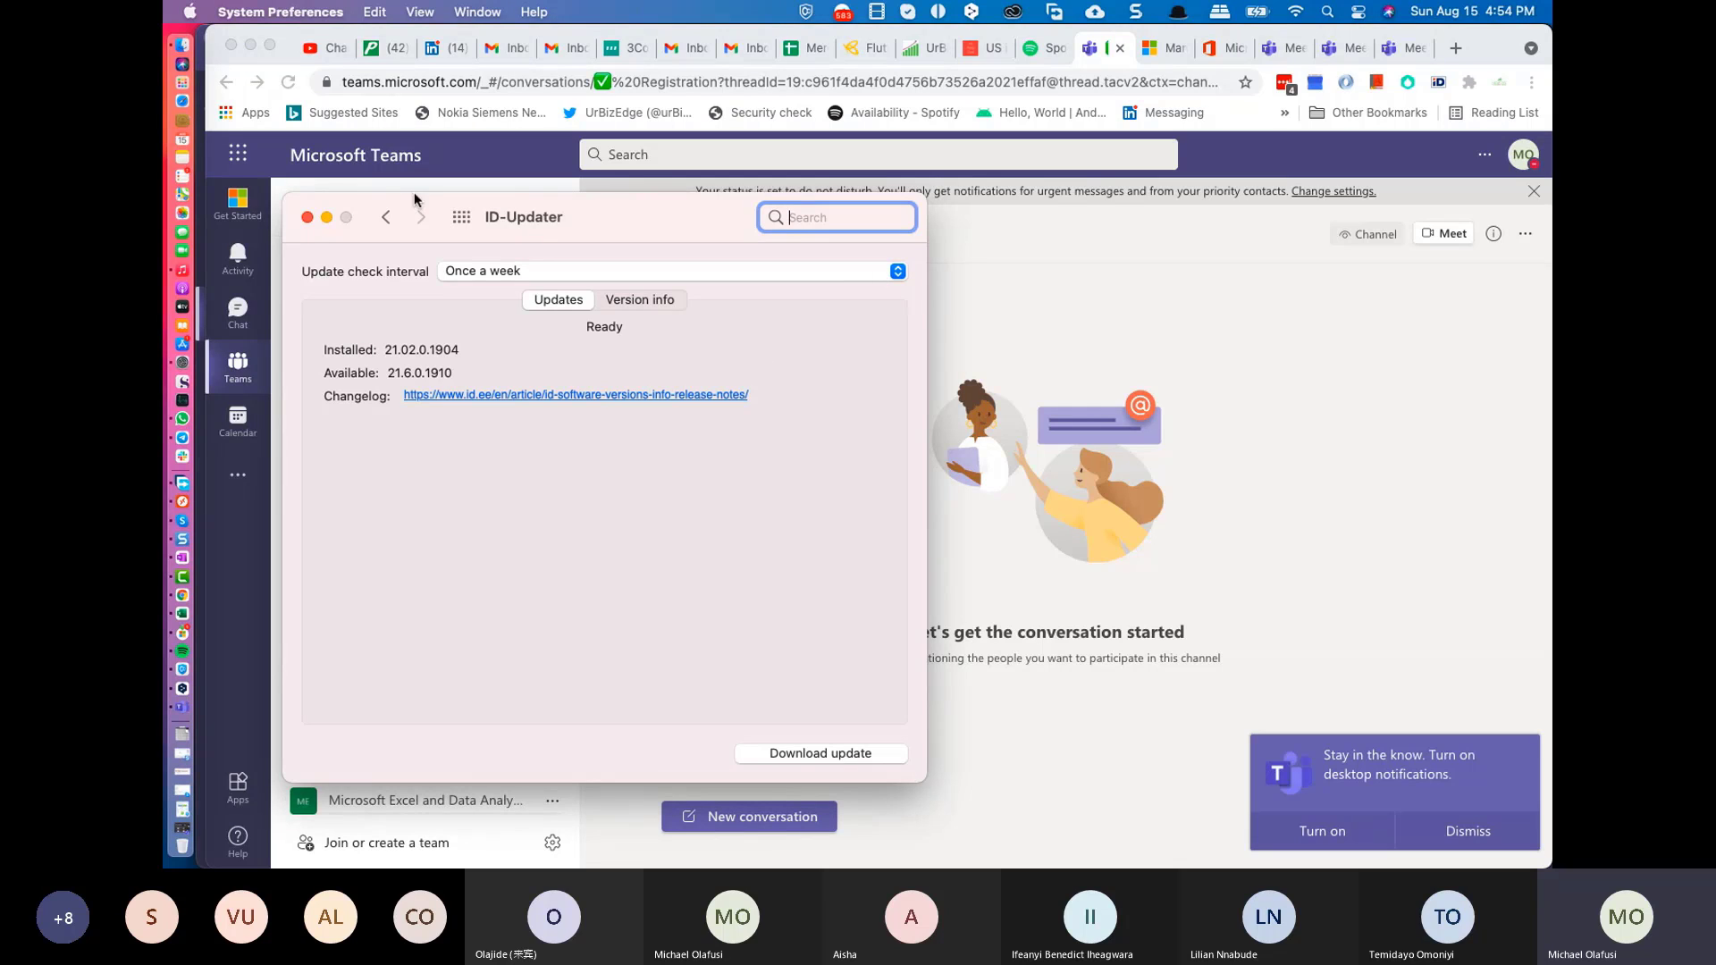
{"action": "left_click", "coordinate": [306, 217]}
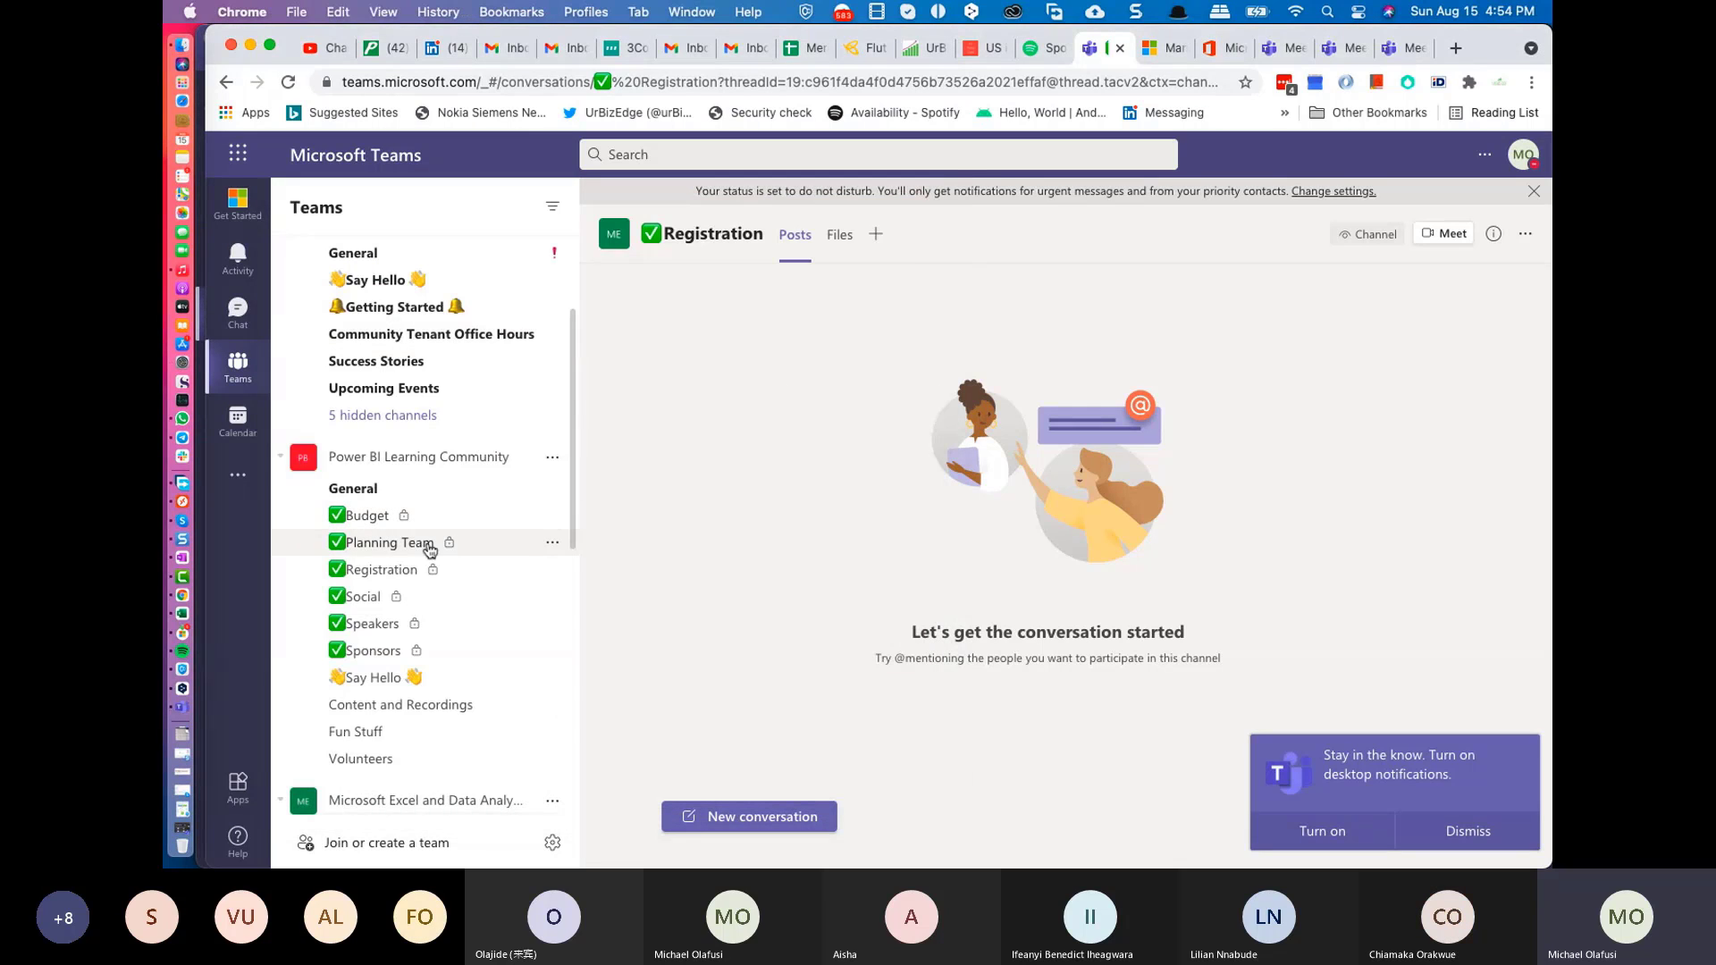
Step: Look through the channels of the listed teams and open the page for joining or creating a team
{"action": "scroll", "coordinate": [430, 549], "scroll_direction": "down", "scroll_amount": 5}
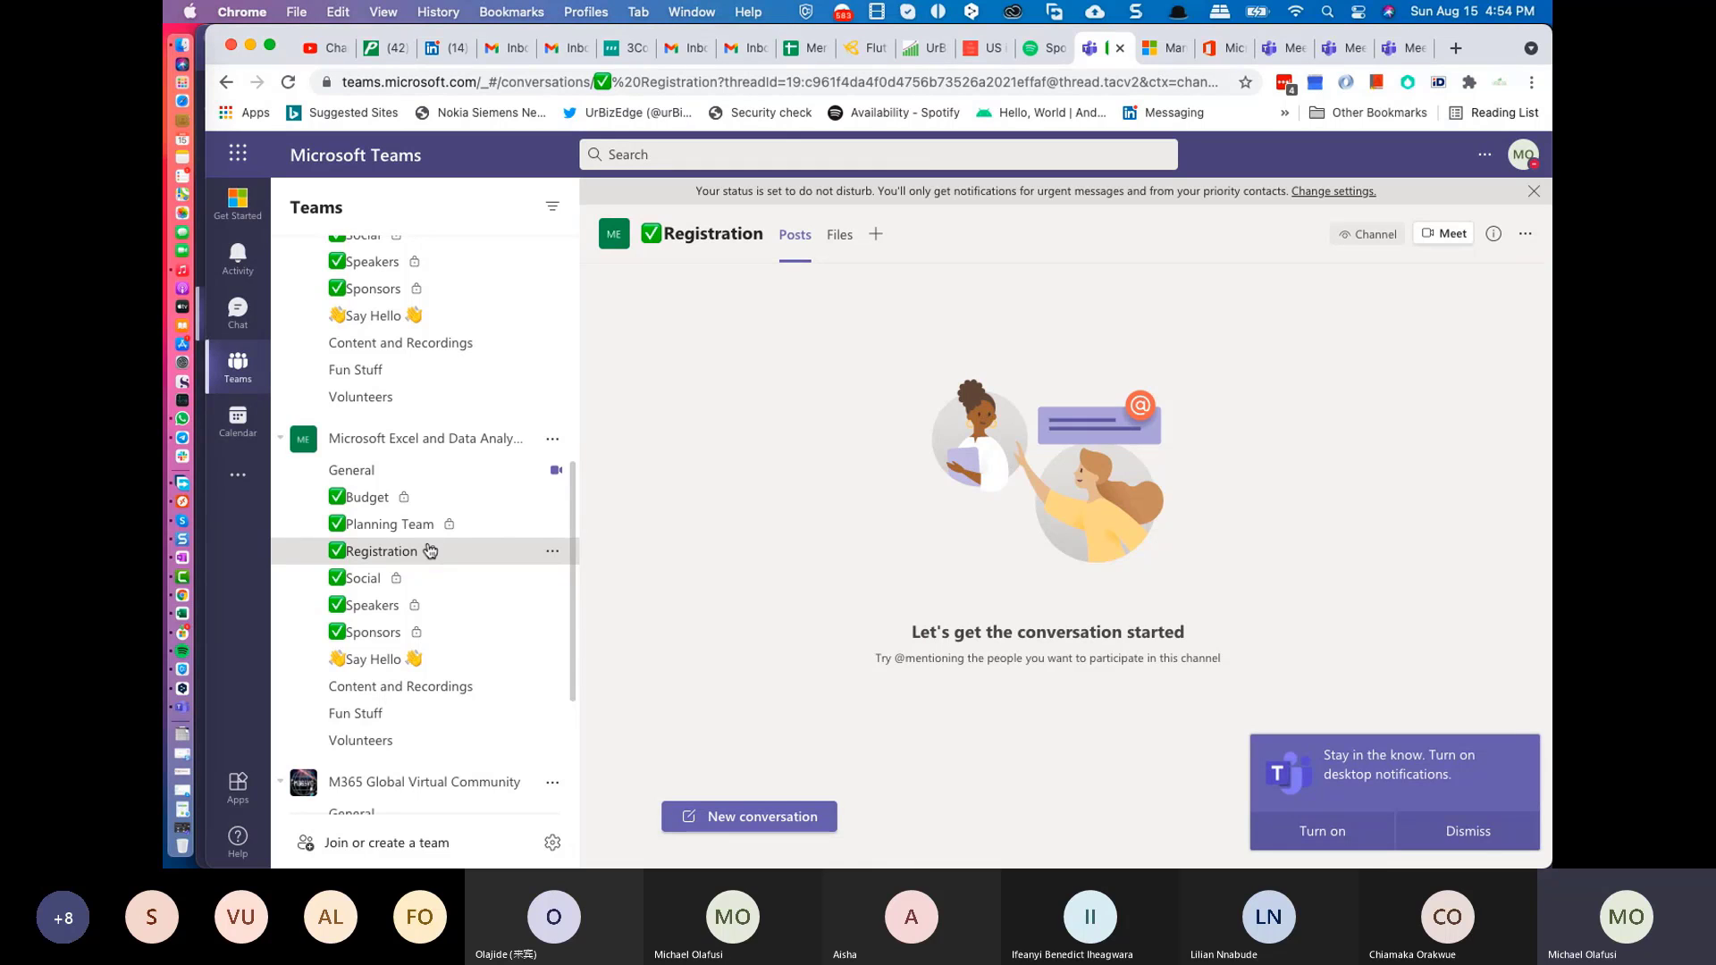
{"action": "scroll", "coordinate": [452, 479], "scroll_direction": "up", "scroll_amount": 4}
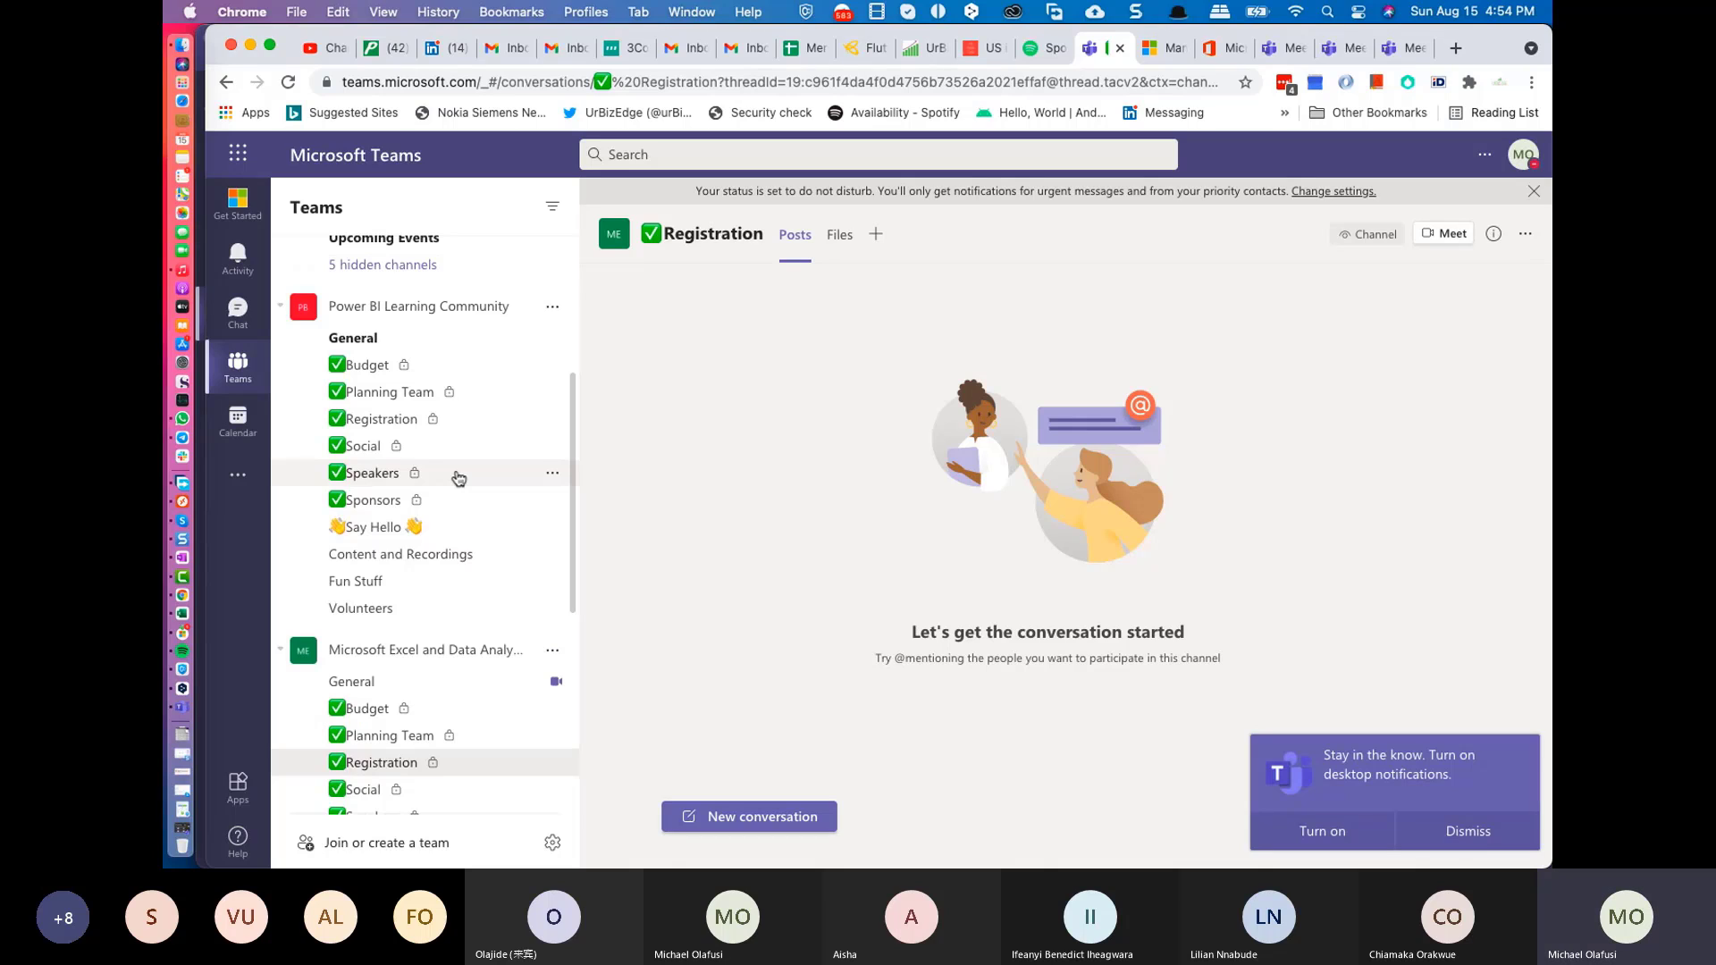
{"action": "scroll", "coordinate": [458, 478], "scroll_direction": "up", "scroll_amount": 5}
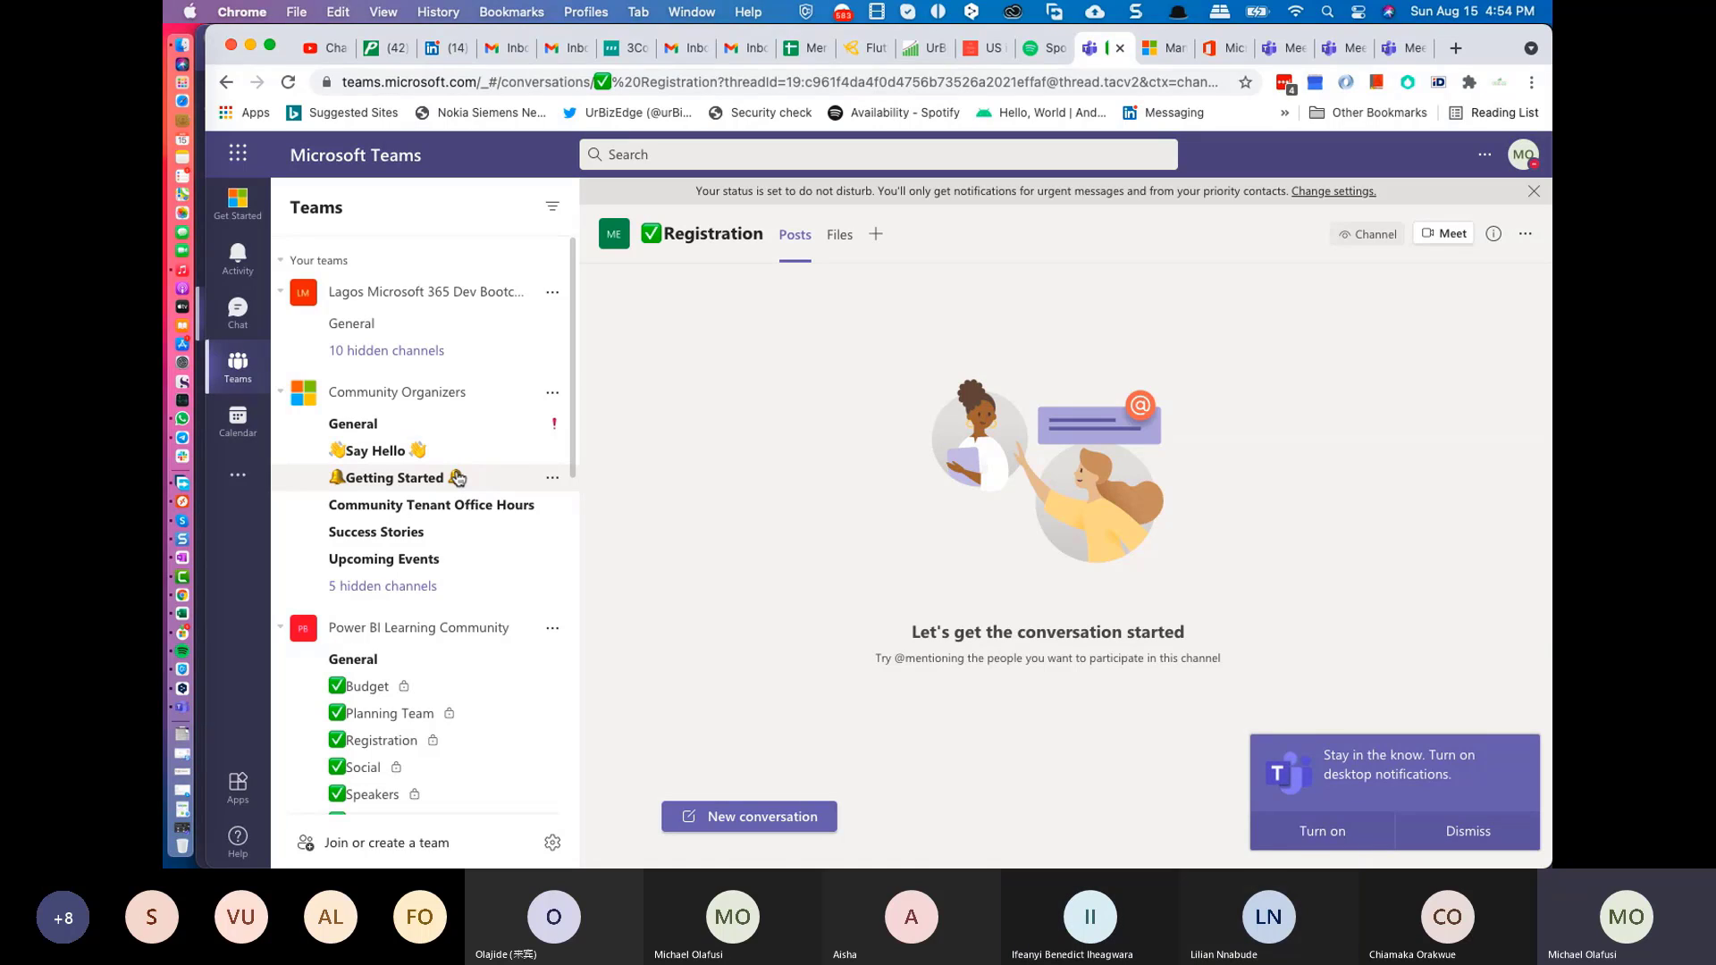
{"action": "scroll", "coordinate": [404, 558], "scroll_direction": "down", "scroll_amount": 5}
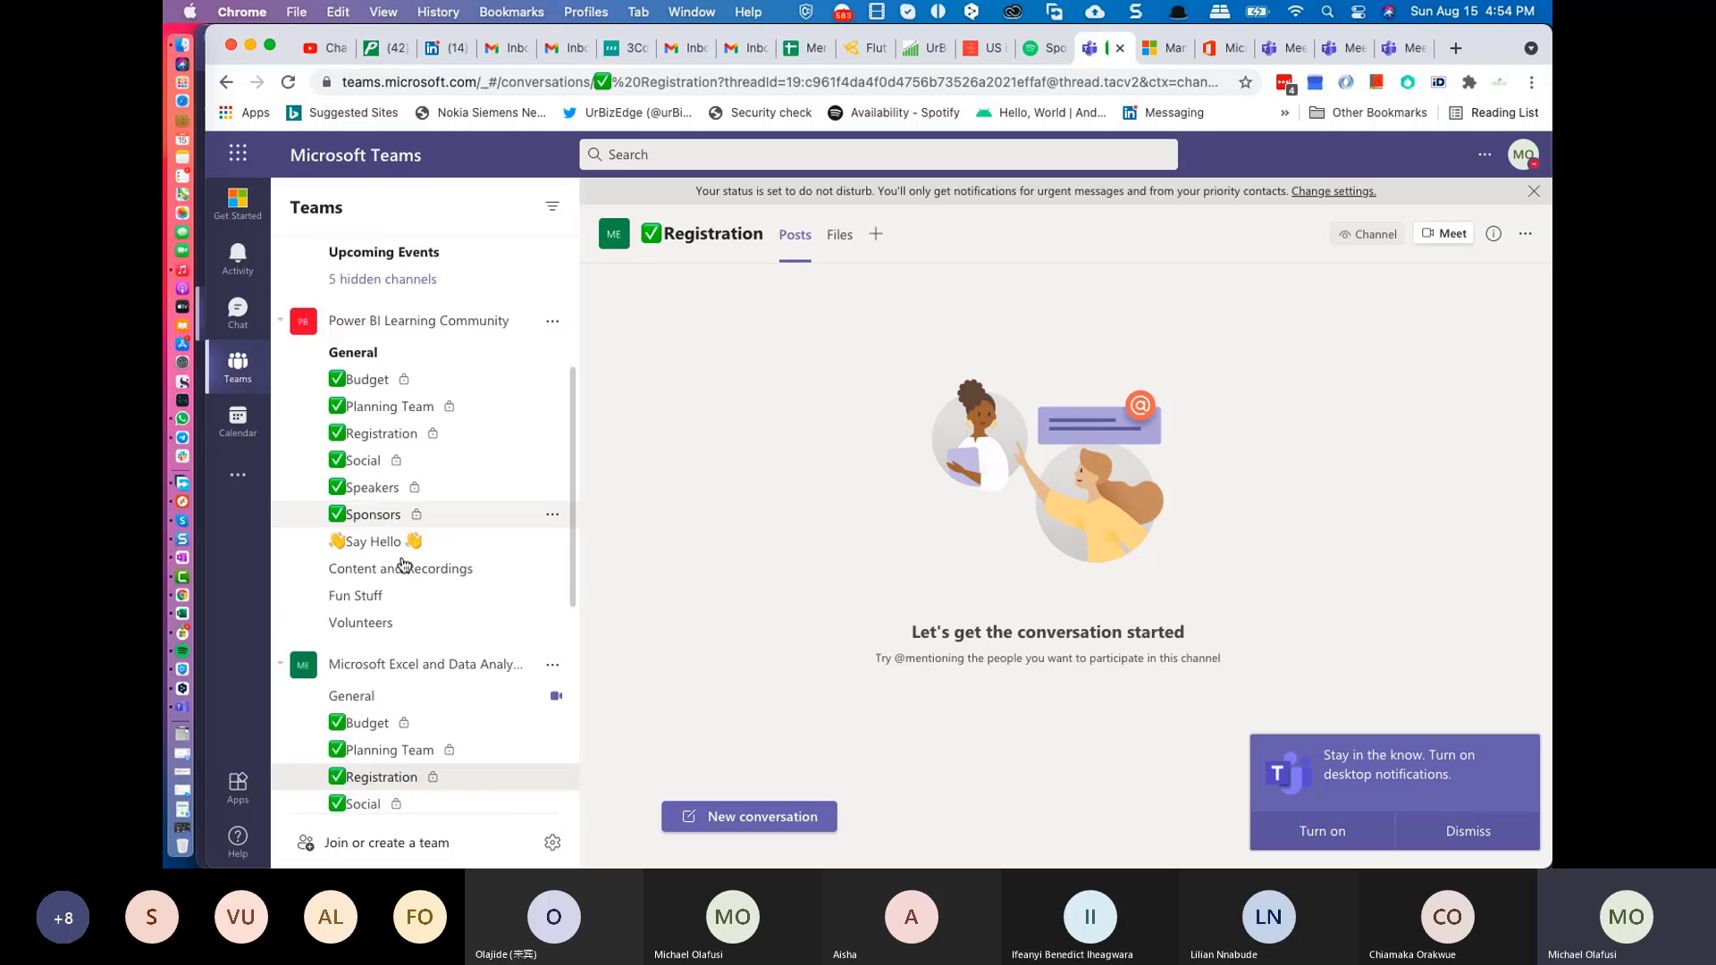
{"action": "scroll", "coordinate": [404, 563], "scroll_direction": "up", "scroll_amount": 10}
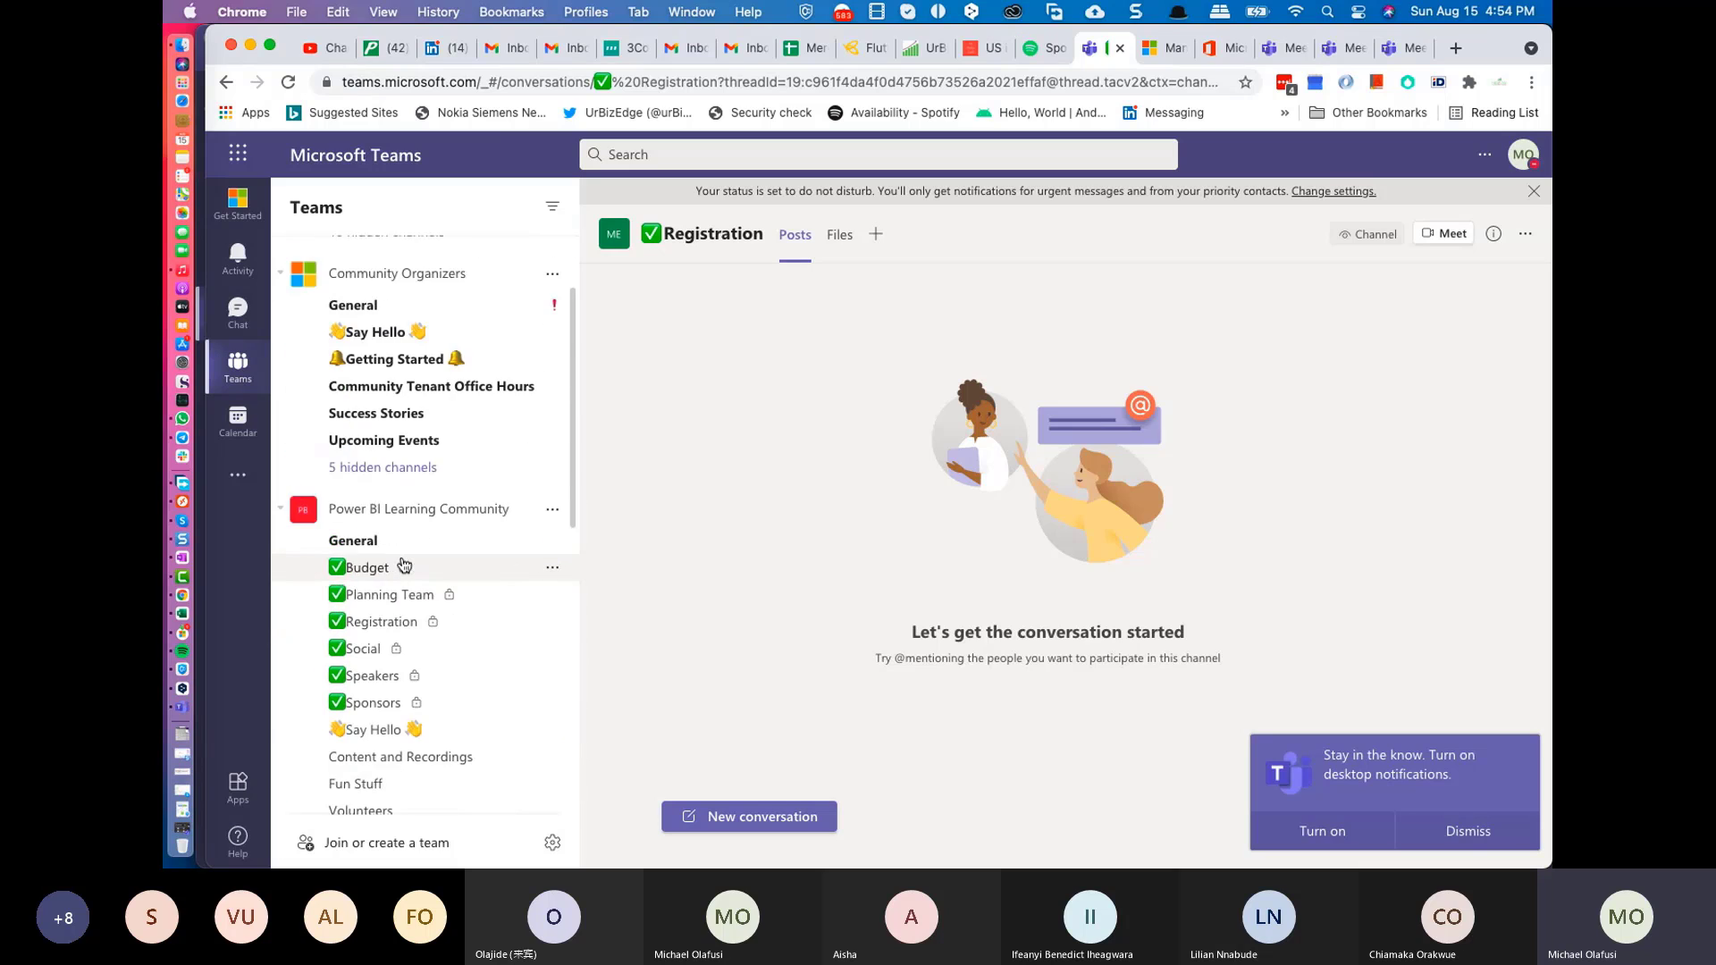
{"action": "left_click", "coordinate": [686, 157]}
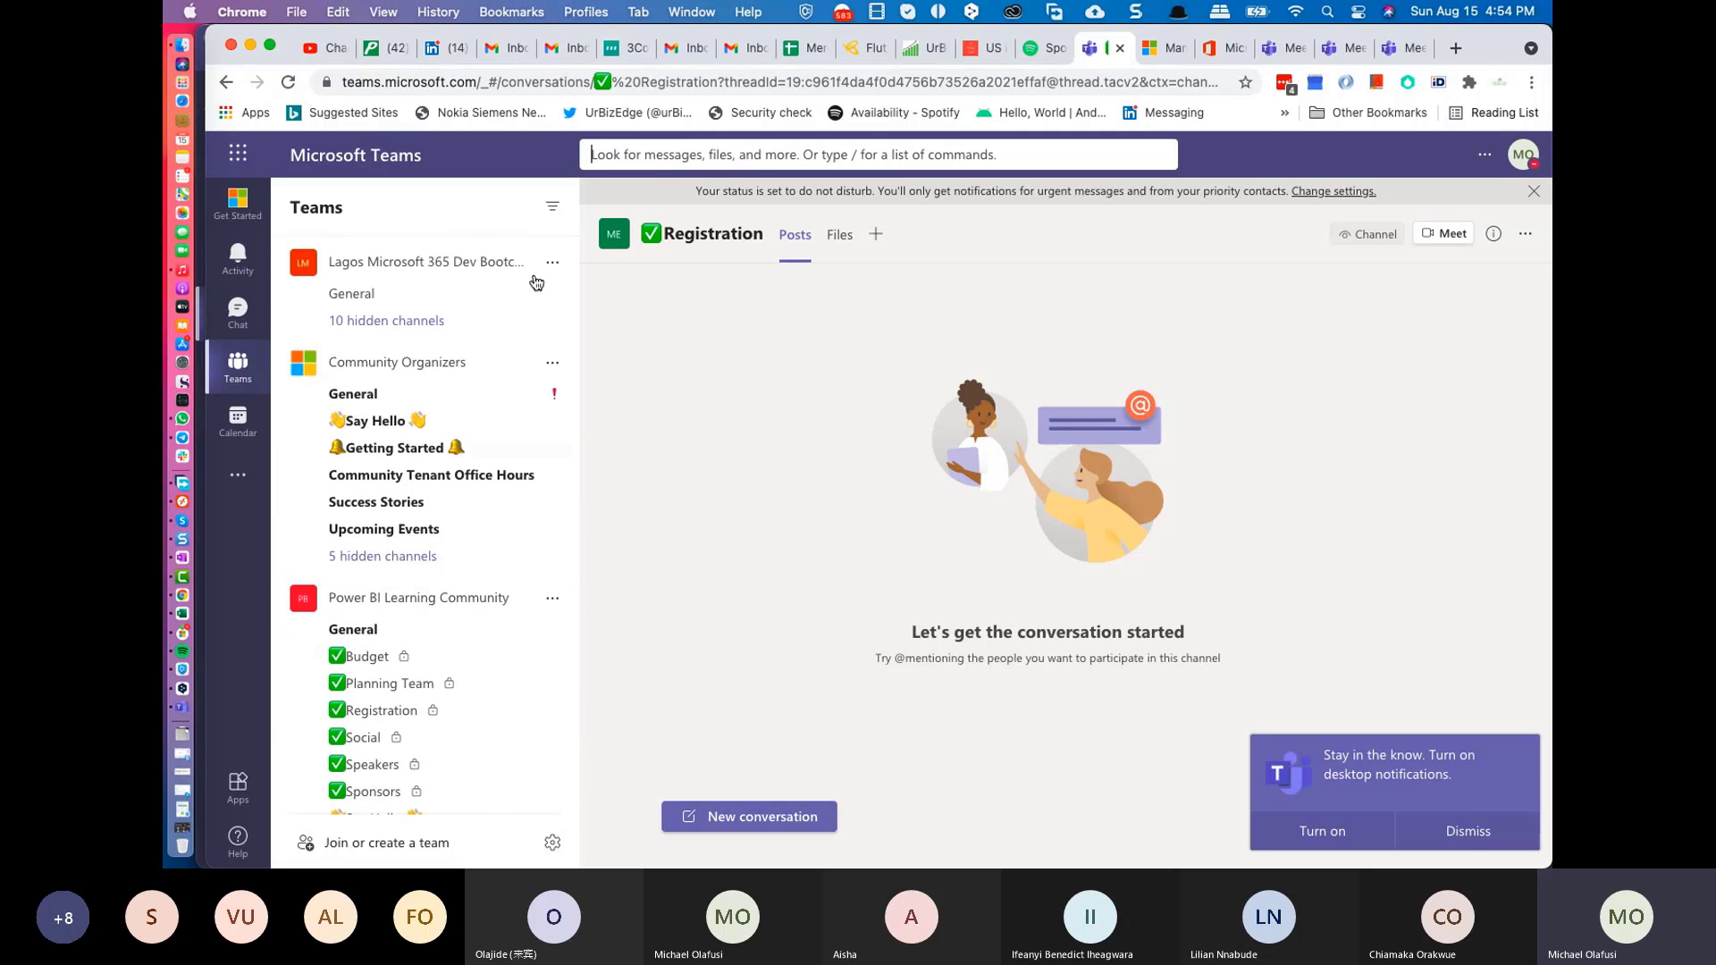
{"action": "scroll", "coordinate": [404, 625], "scroll_direction": "down", "scroll_amount": 4}
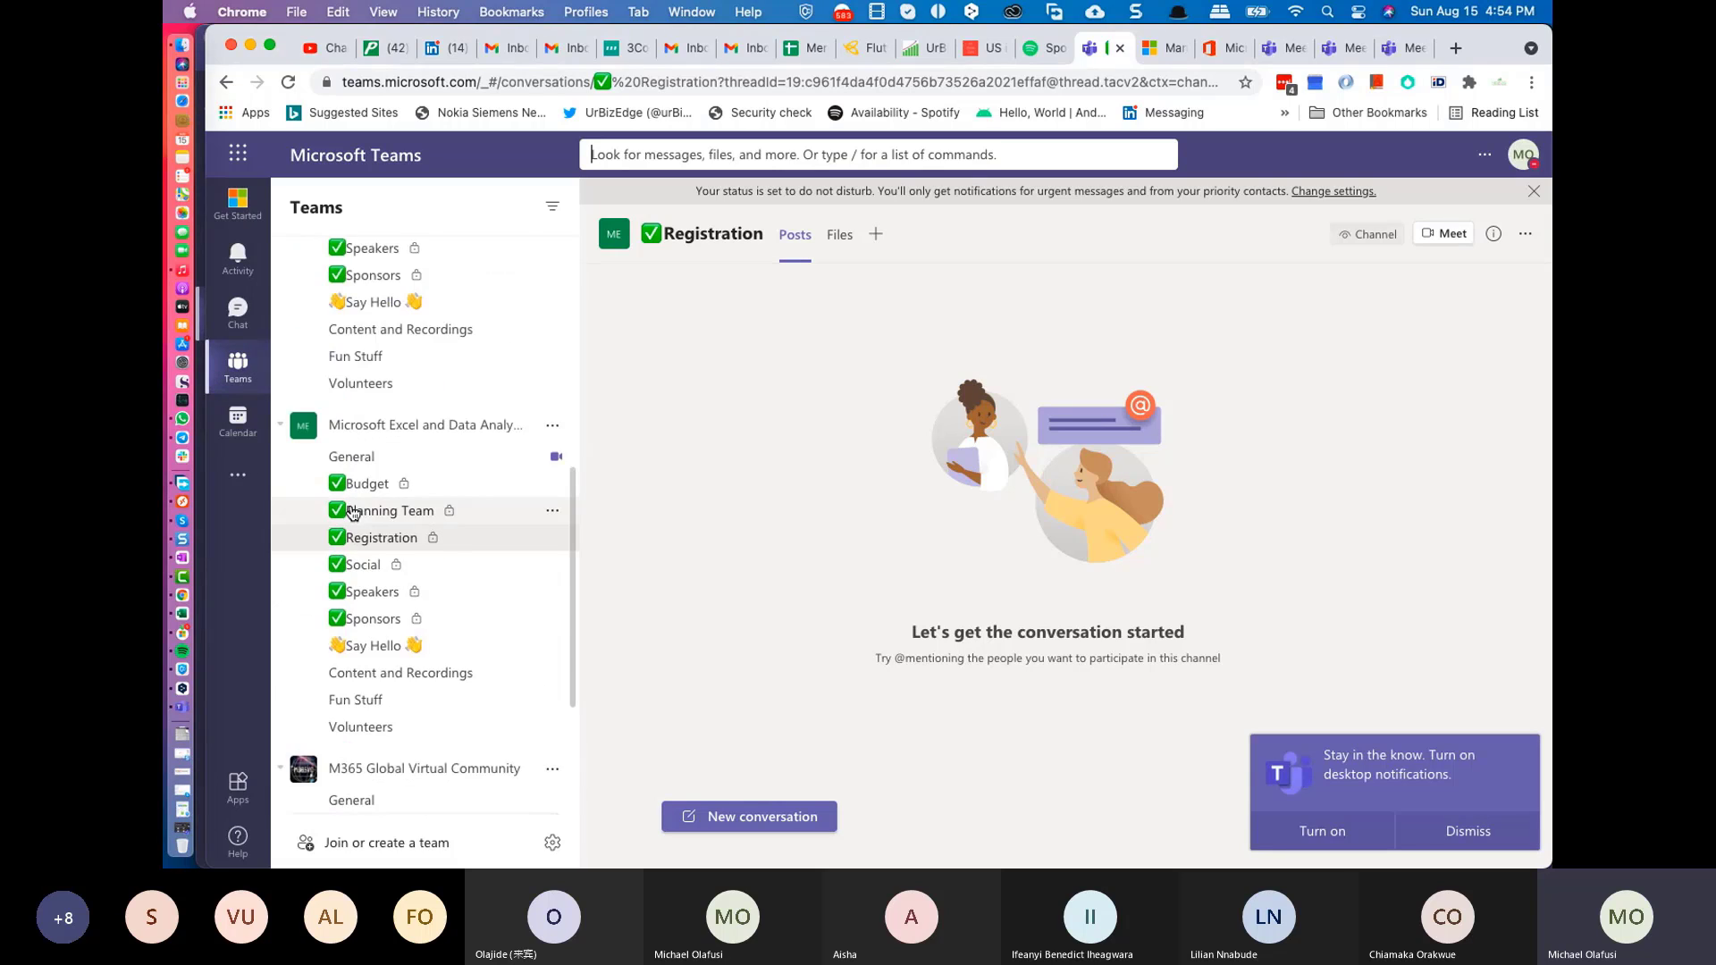
{"action": "left_click", "coordinate": [376, 845]}
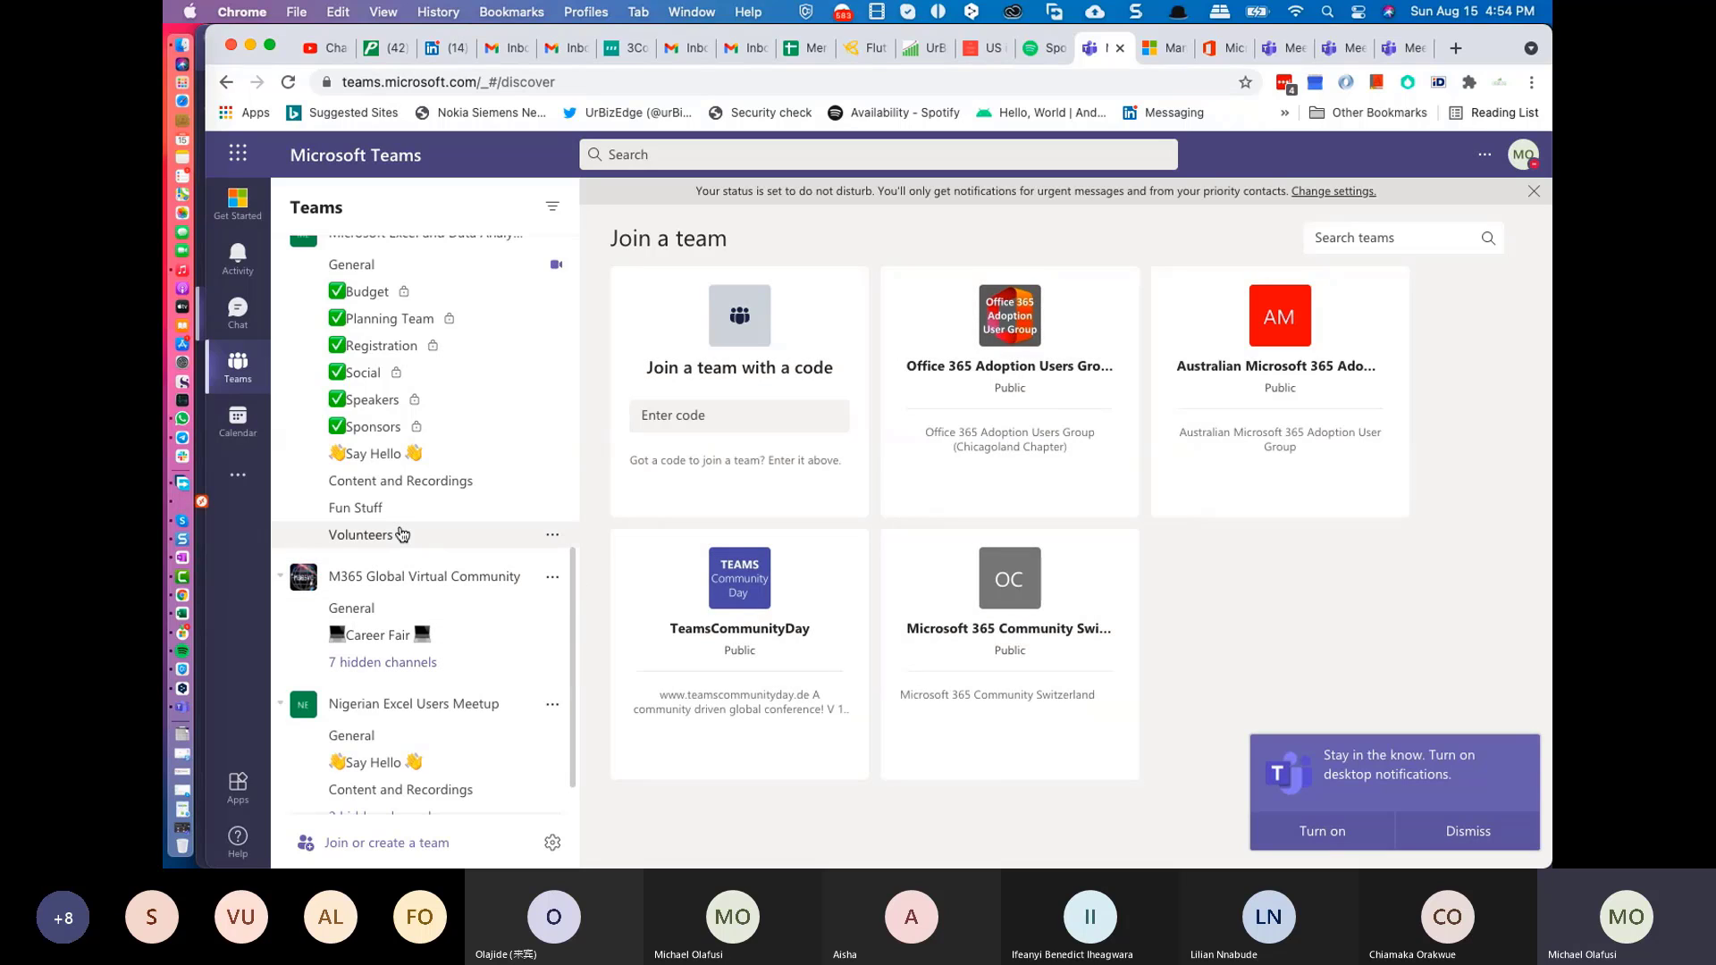
Step: Collapse and re-expand the Microsoft Excel and Data Analysis team and open its General channel
{"action": "scroll", "coordinate": [464, 590], "scroll_direction": "up", "scroll_amount": 4}
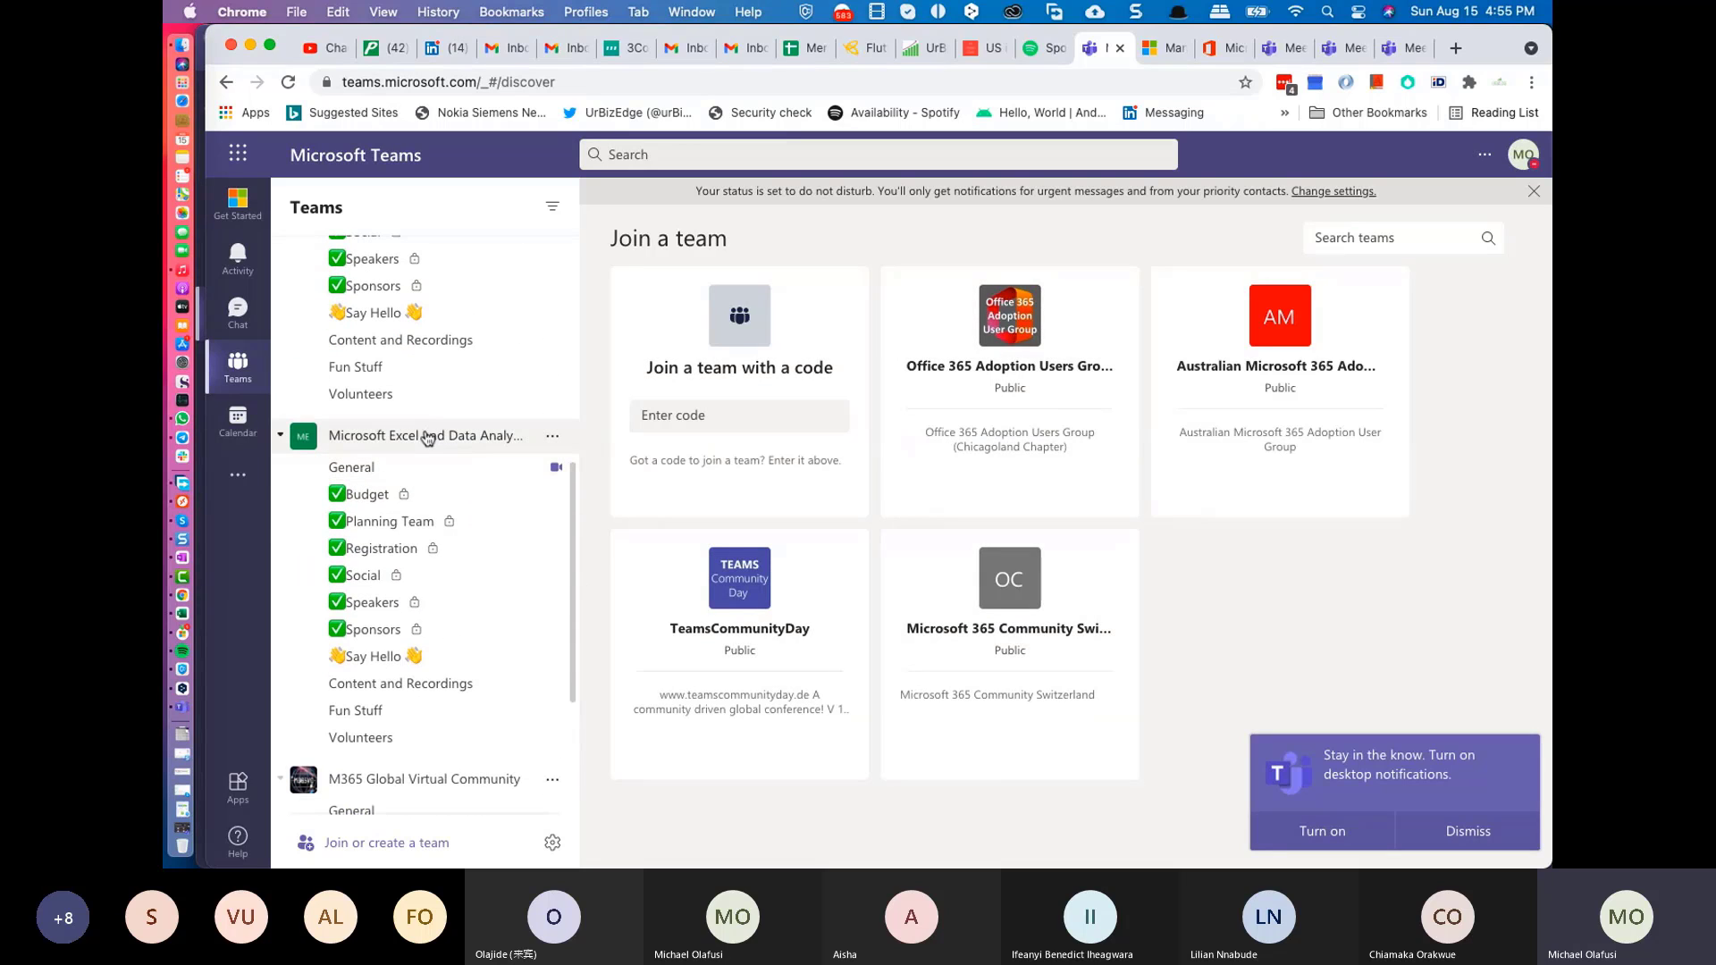
{"action": "left_click", "coordinate": [422, 437]}
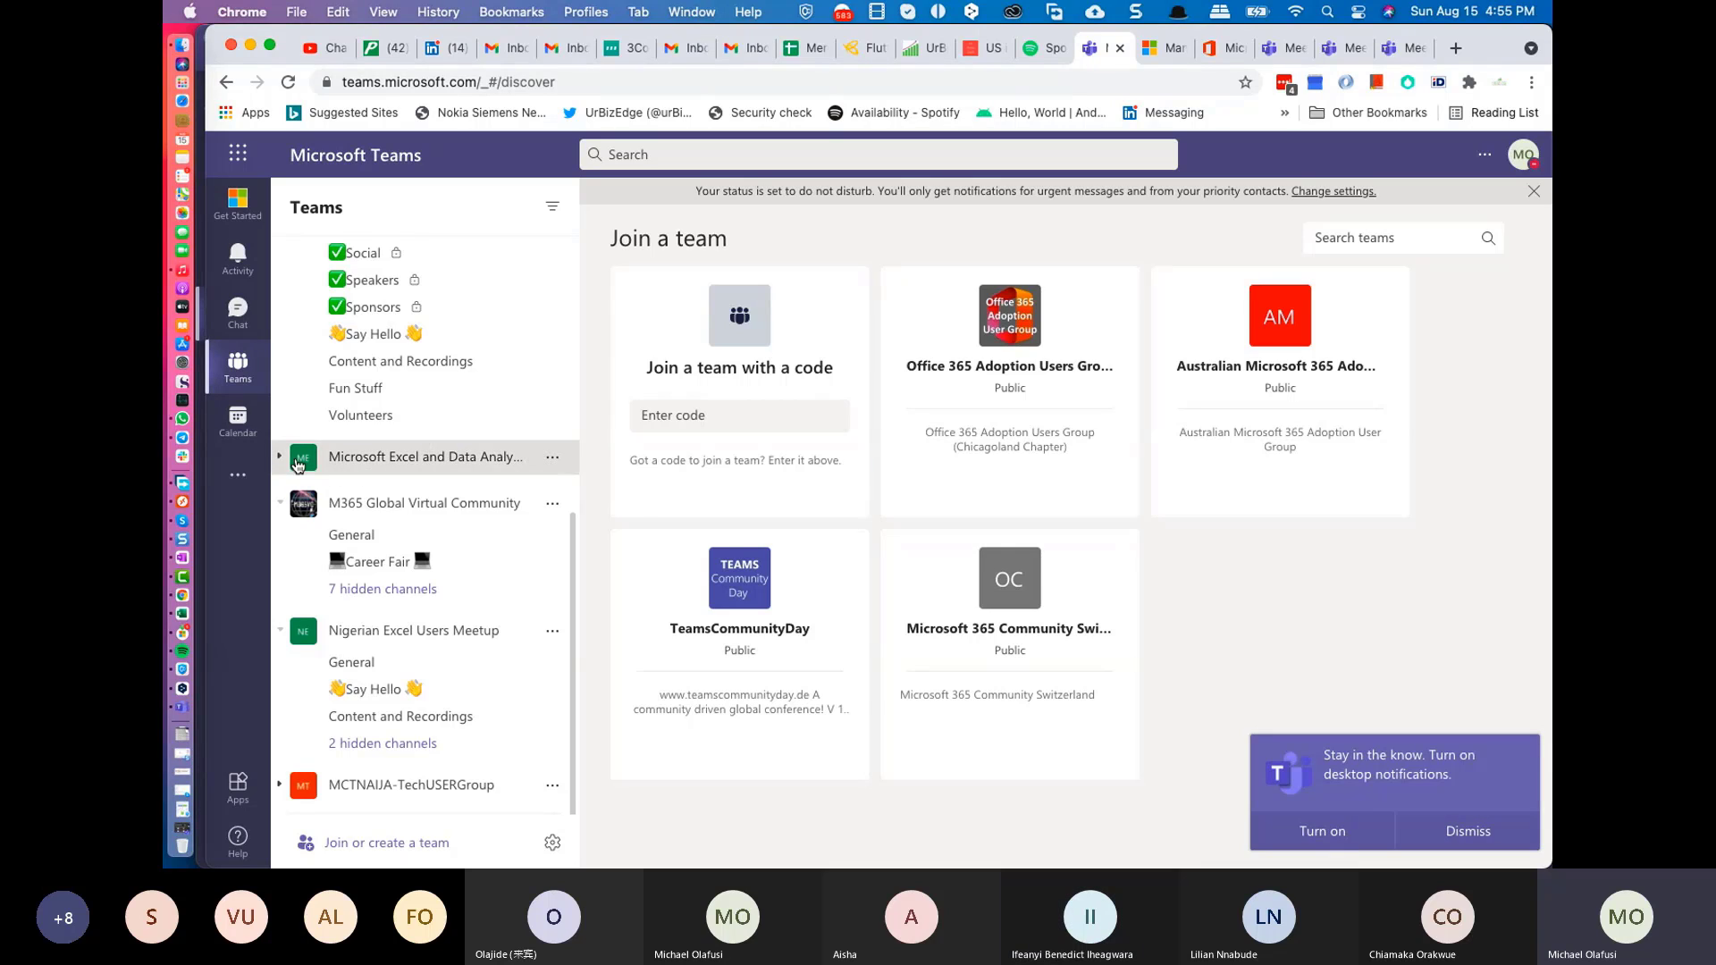
{"action": "left_click", "coordinate": [289, 463]}
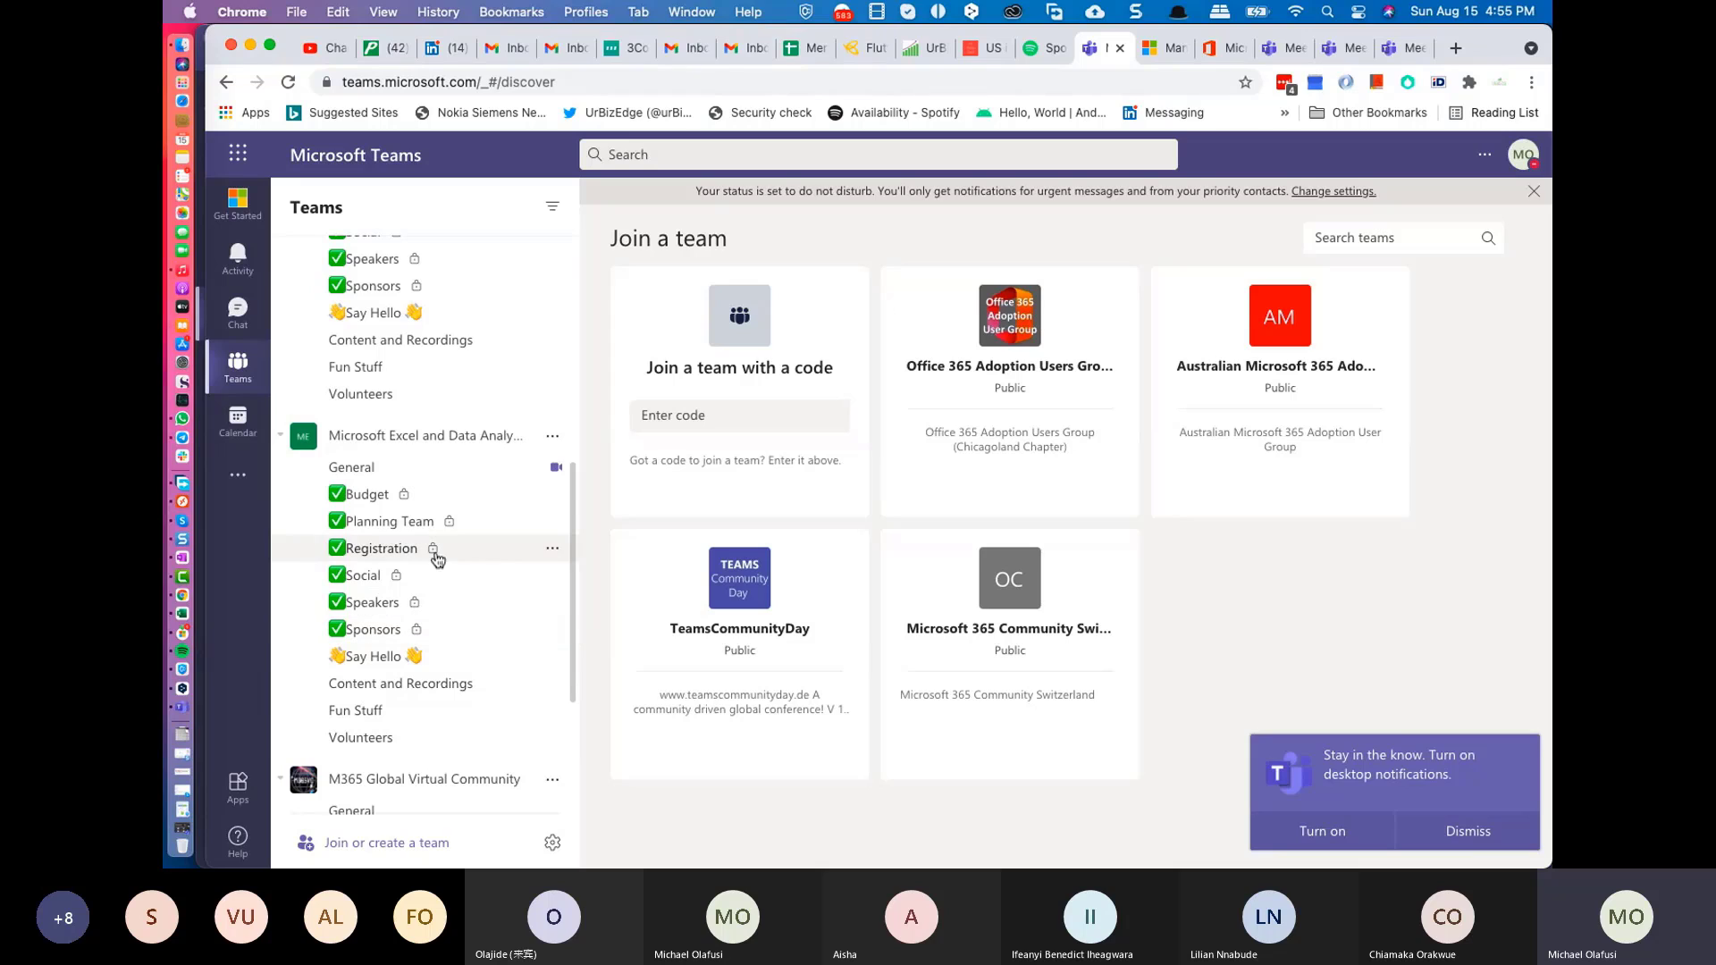
{"action": "left_click", "coordinate": [367, 474]}
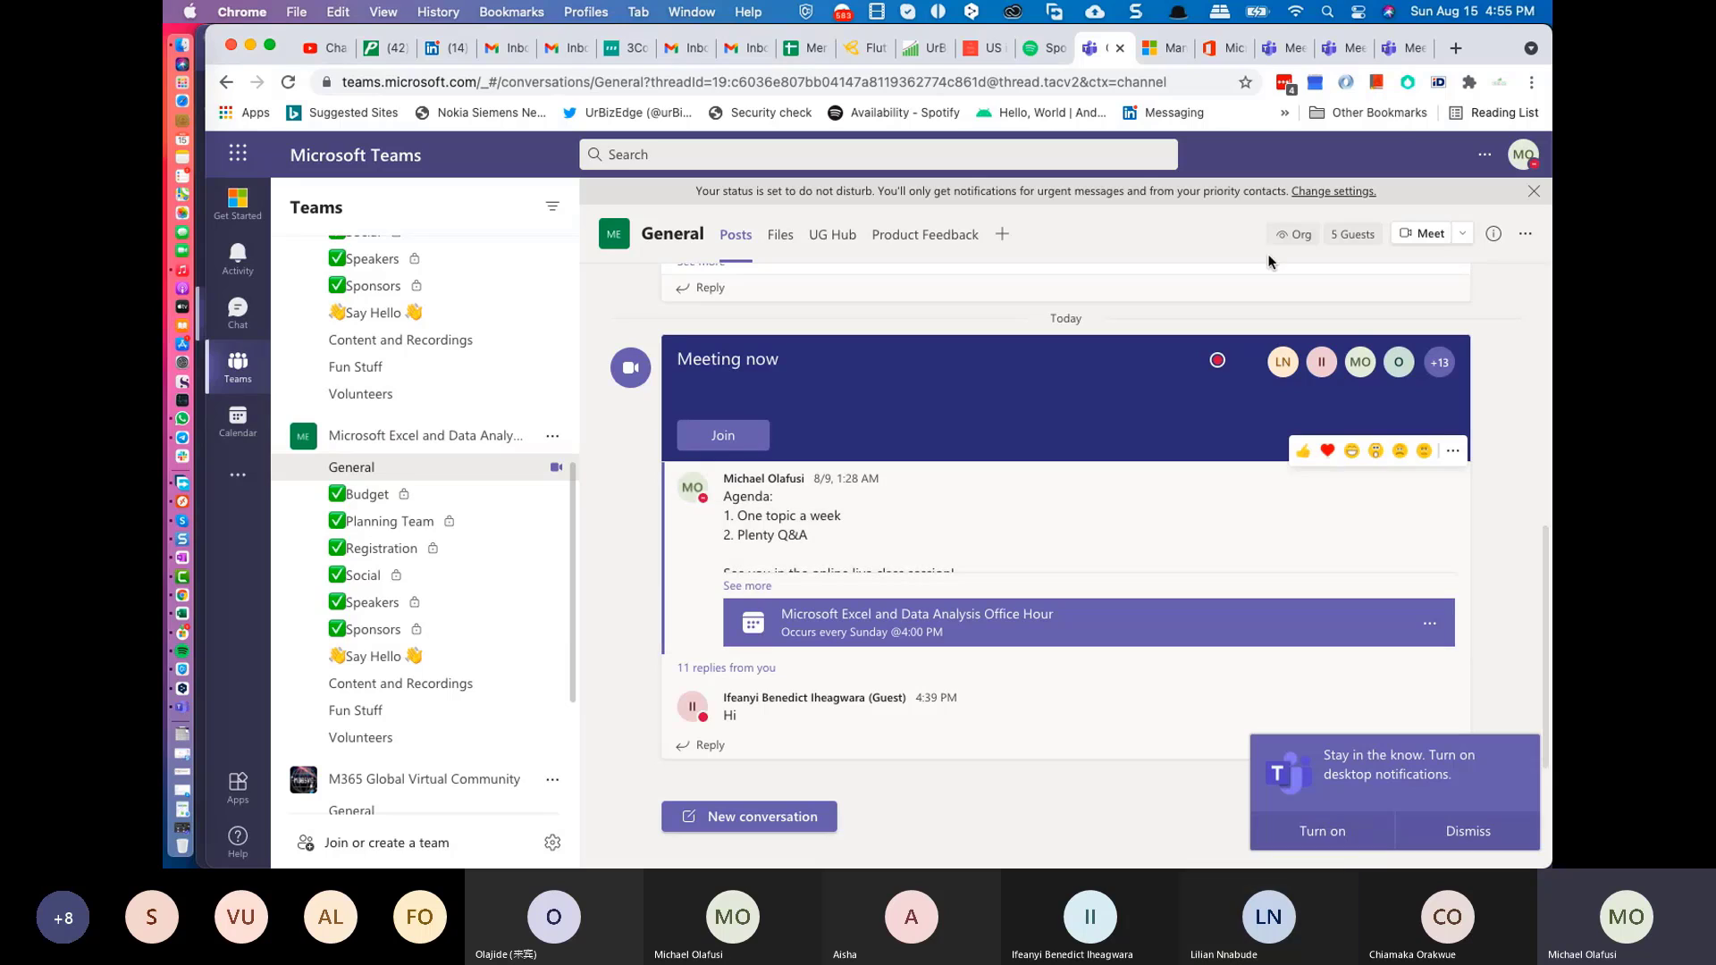
Step: Search the web for "e5 plan microsoft" in a new browser tab and open Microsoft's Office 365 E5 page
{"action": "left_click", "coordinate": [1452, 53]}
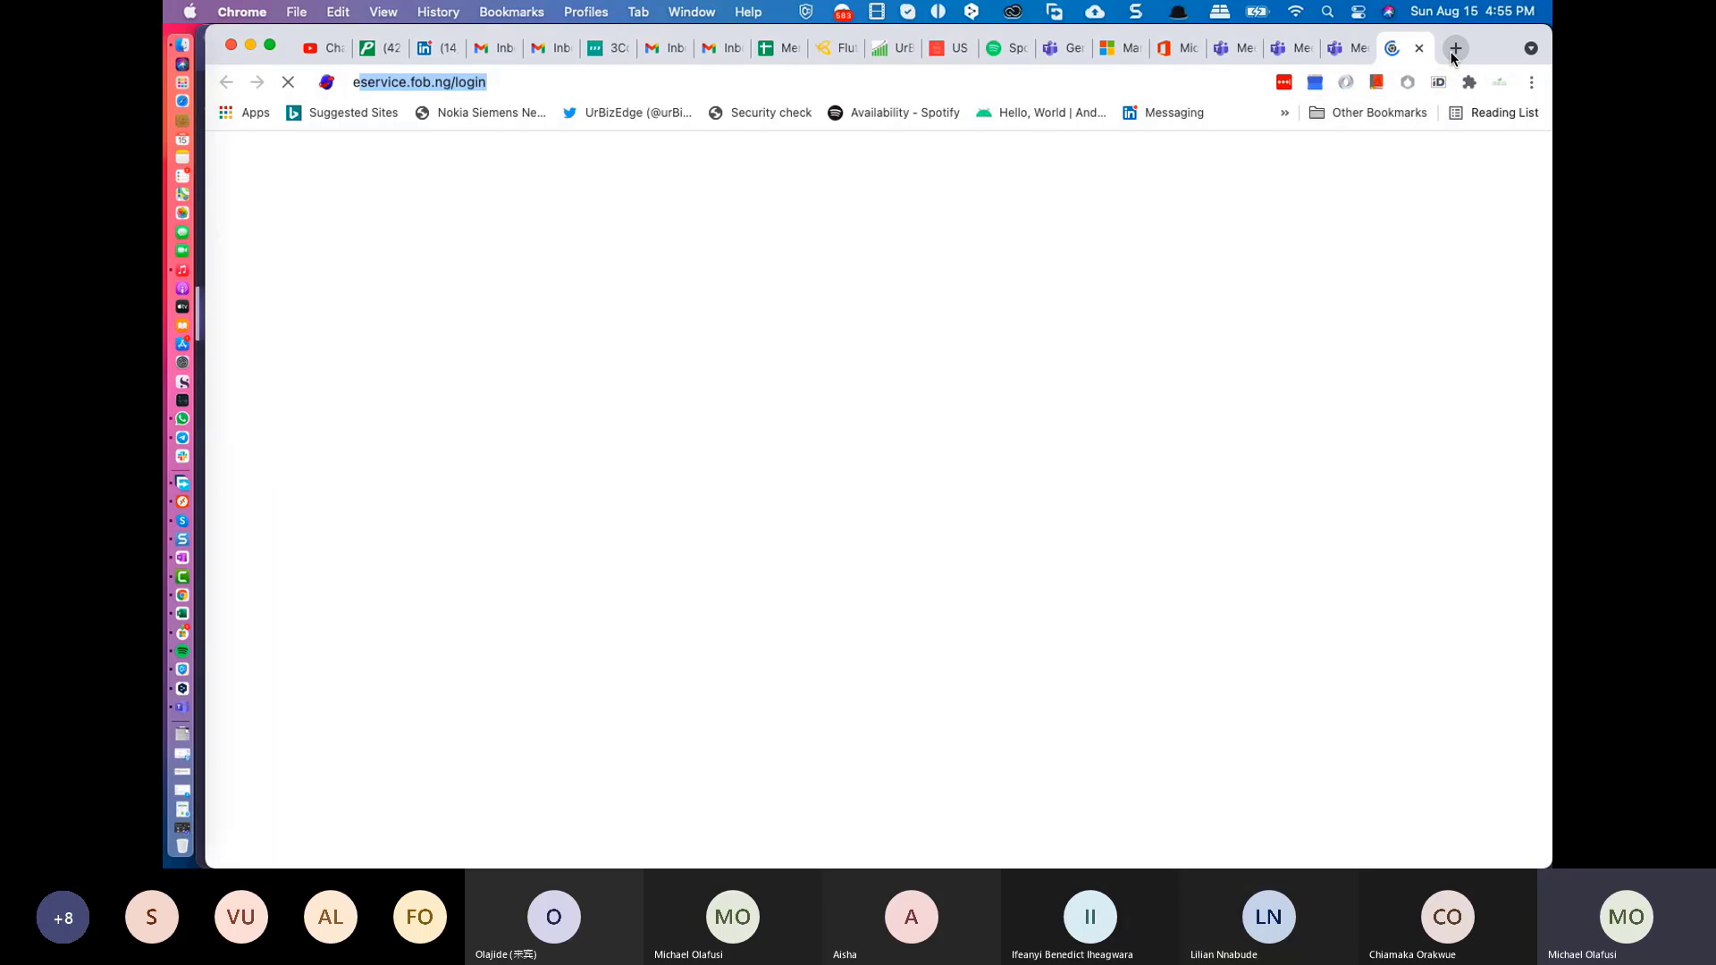
{"action": "type", "text": "e5 "}
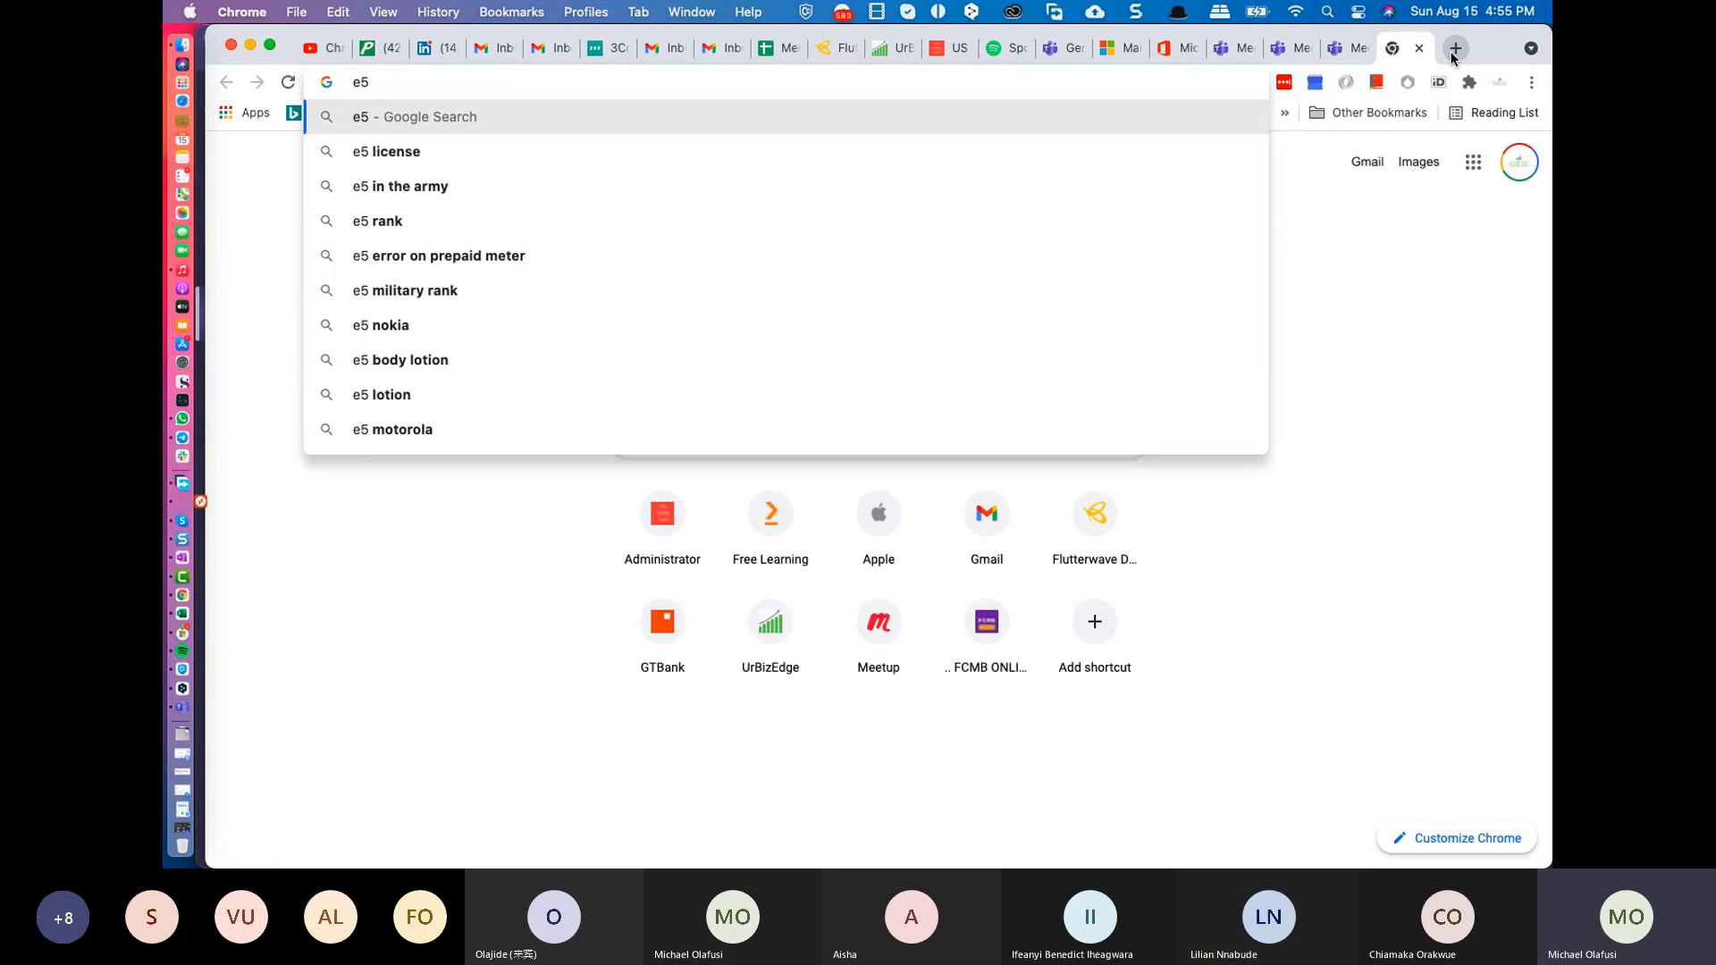
{"action": "type", "text": "plan"}
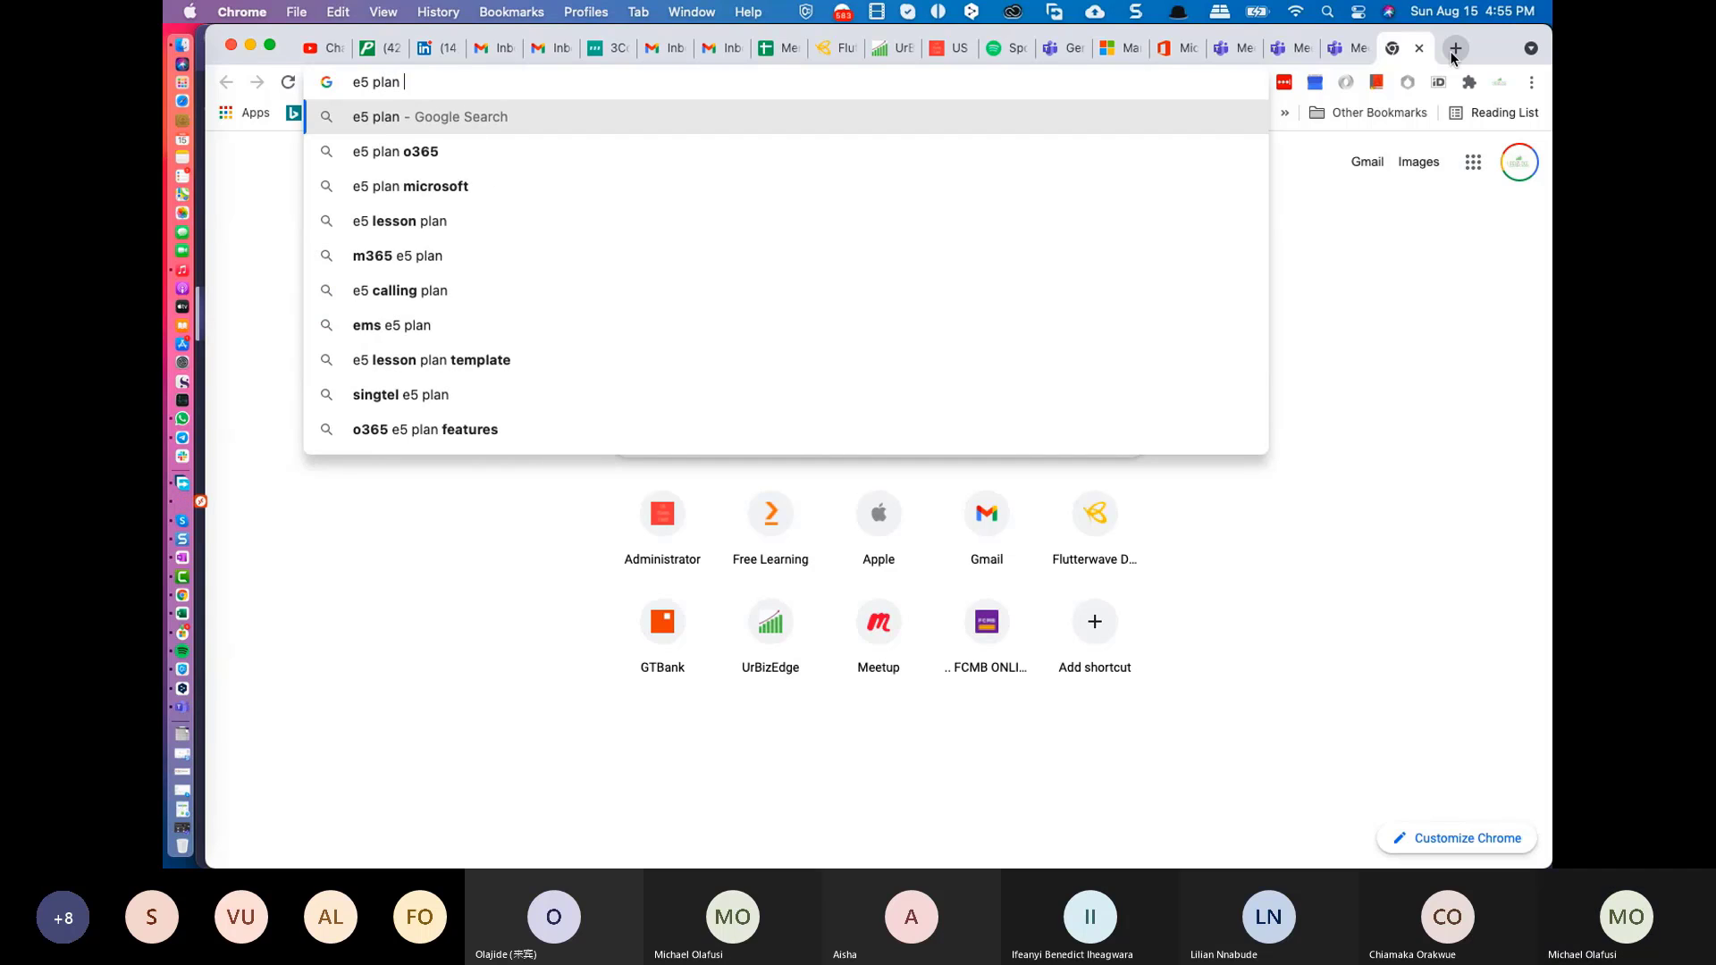
{"action": "left_click", "coordinate": [409, 189]}
{"action": "key", "text": "Return"}
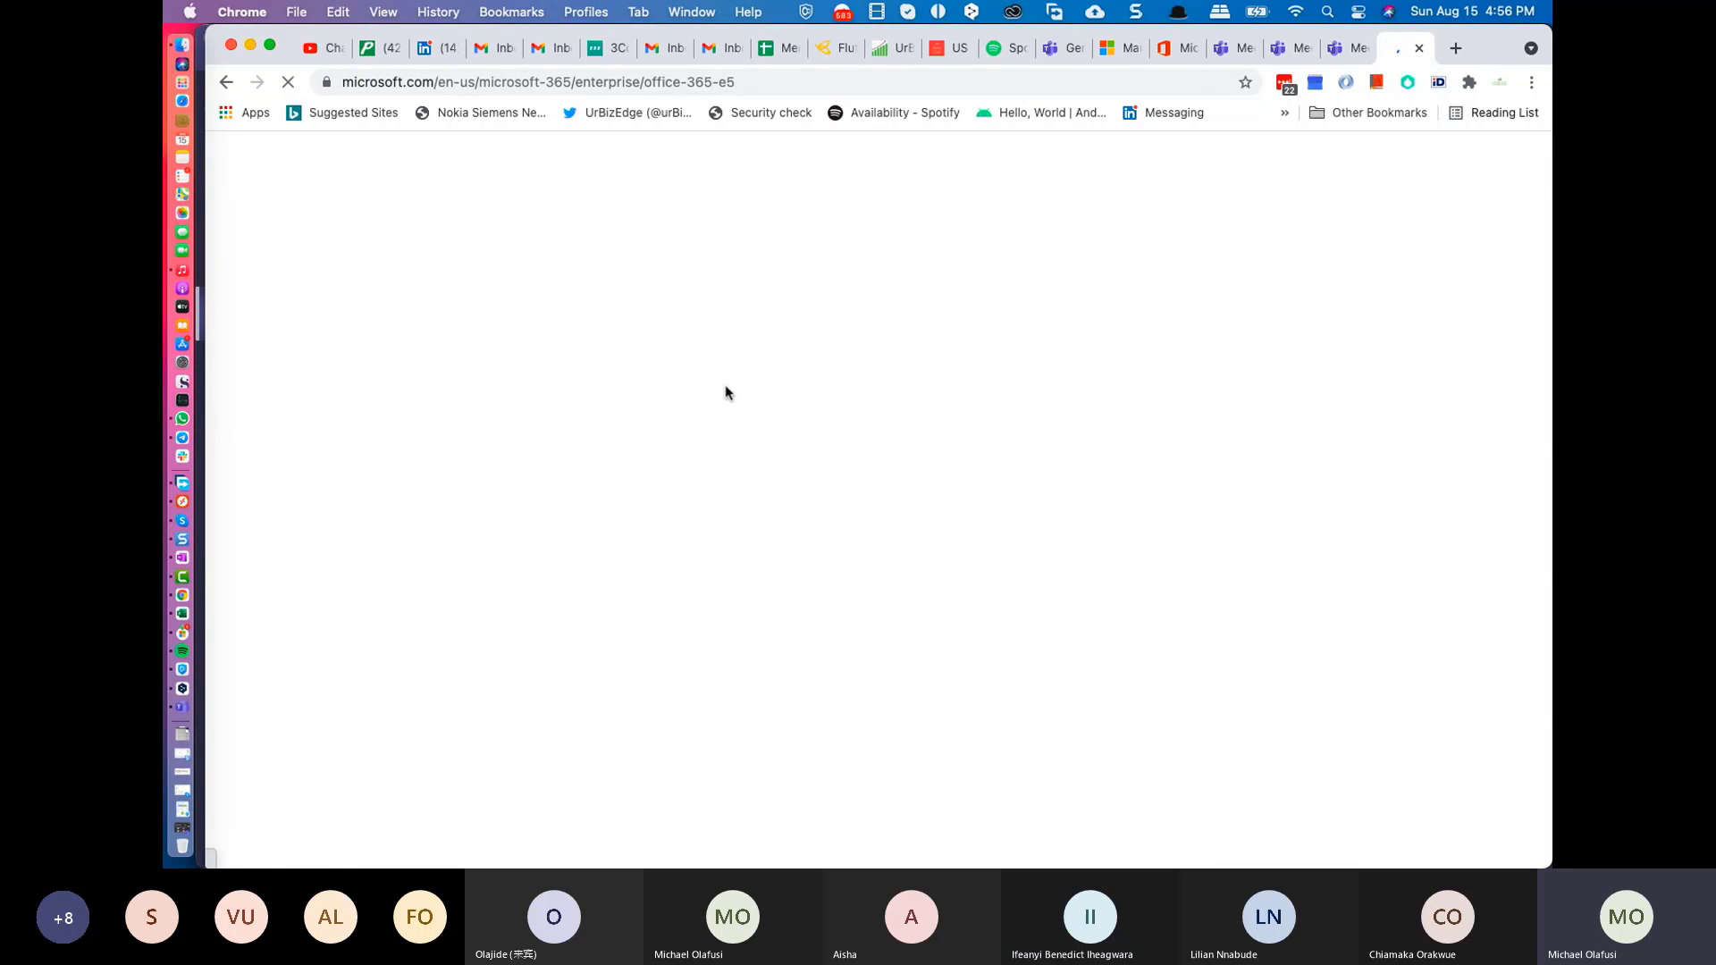
Step: Stay on the United States - English site and examine the included apps, unique benefits and shared features of Office 365 E5
{"action": "scroll", "coordinate": [716, 504], "scroll_direction": "down", "scroll_amount": 2}
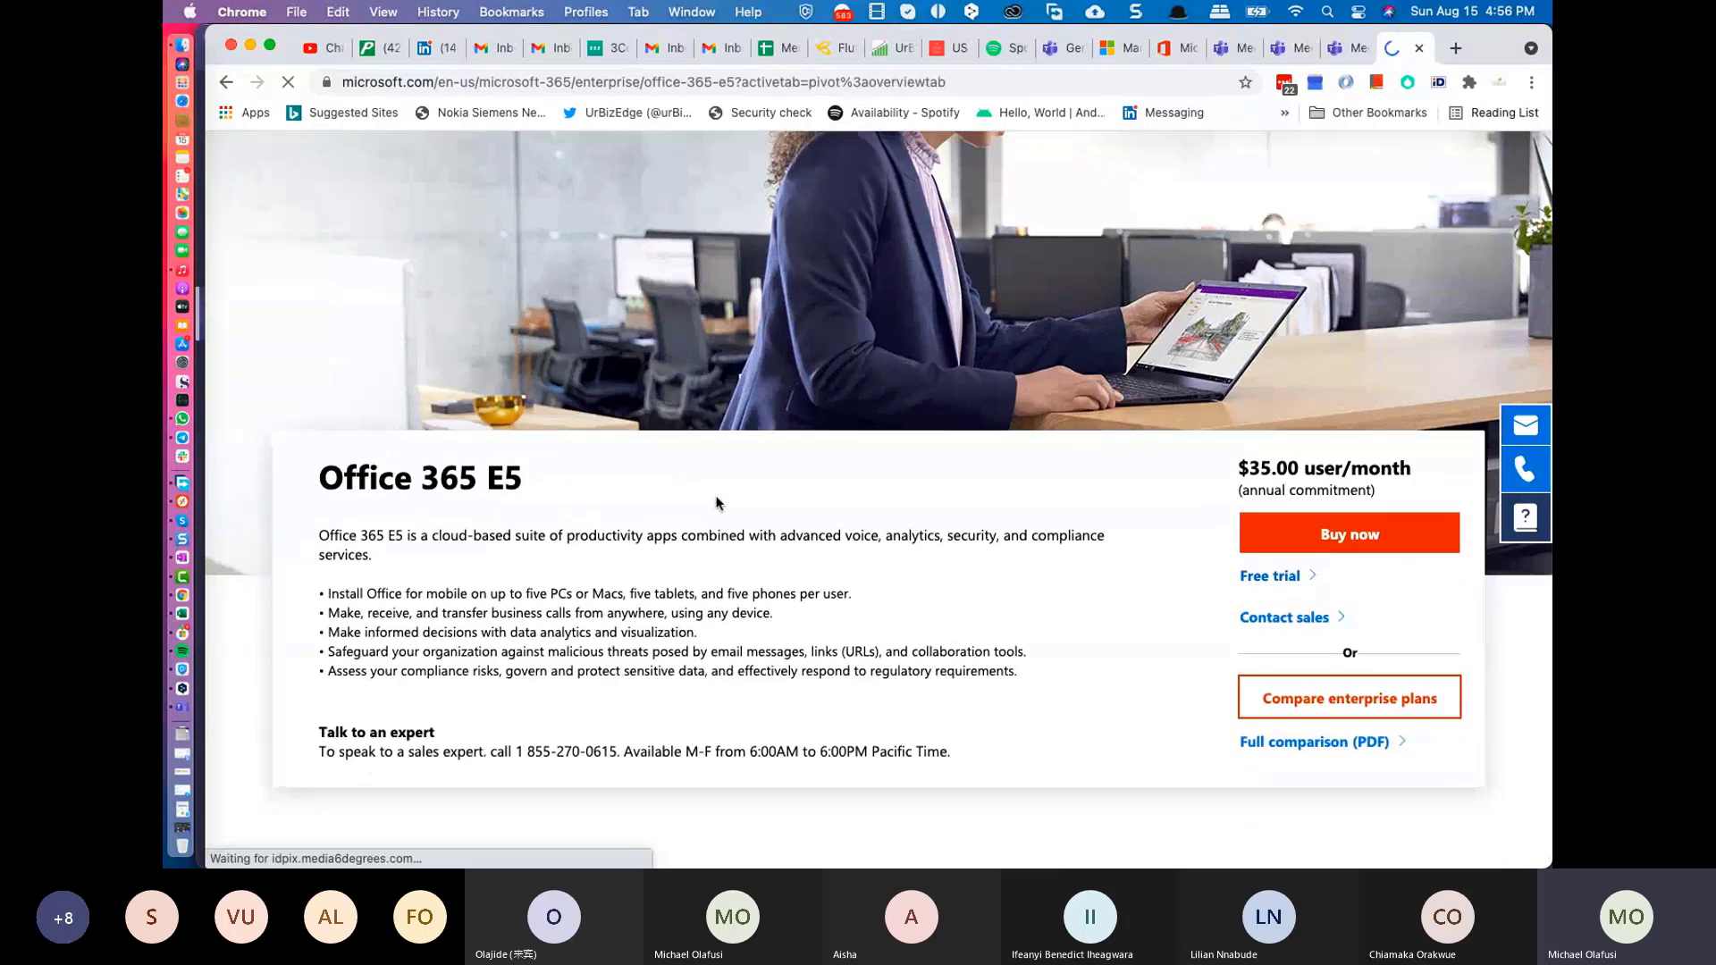
{"action": "scroll", "coordinate": [716, 503], "scroll_direction": "down", "scroll_amount": 3}
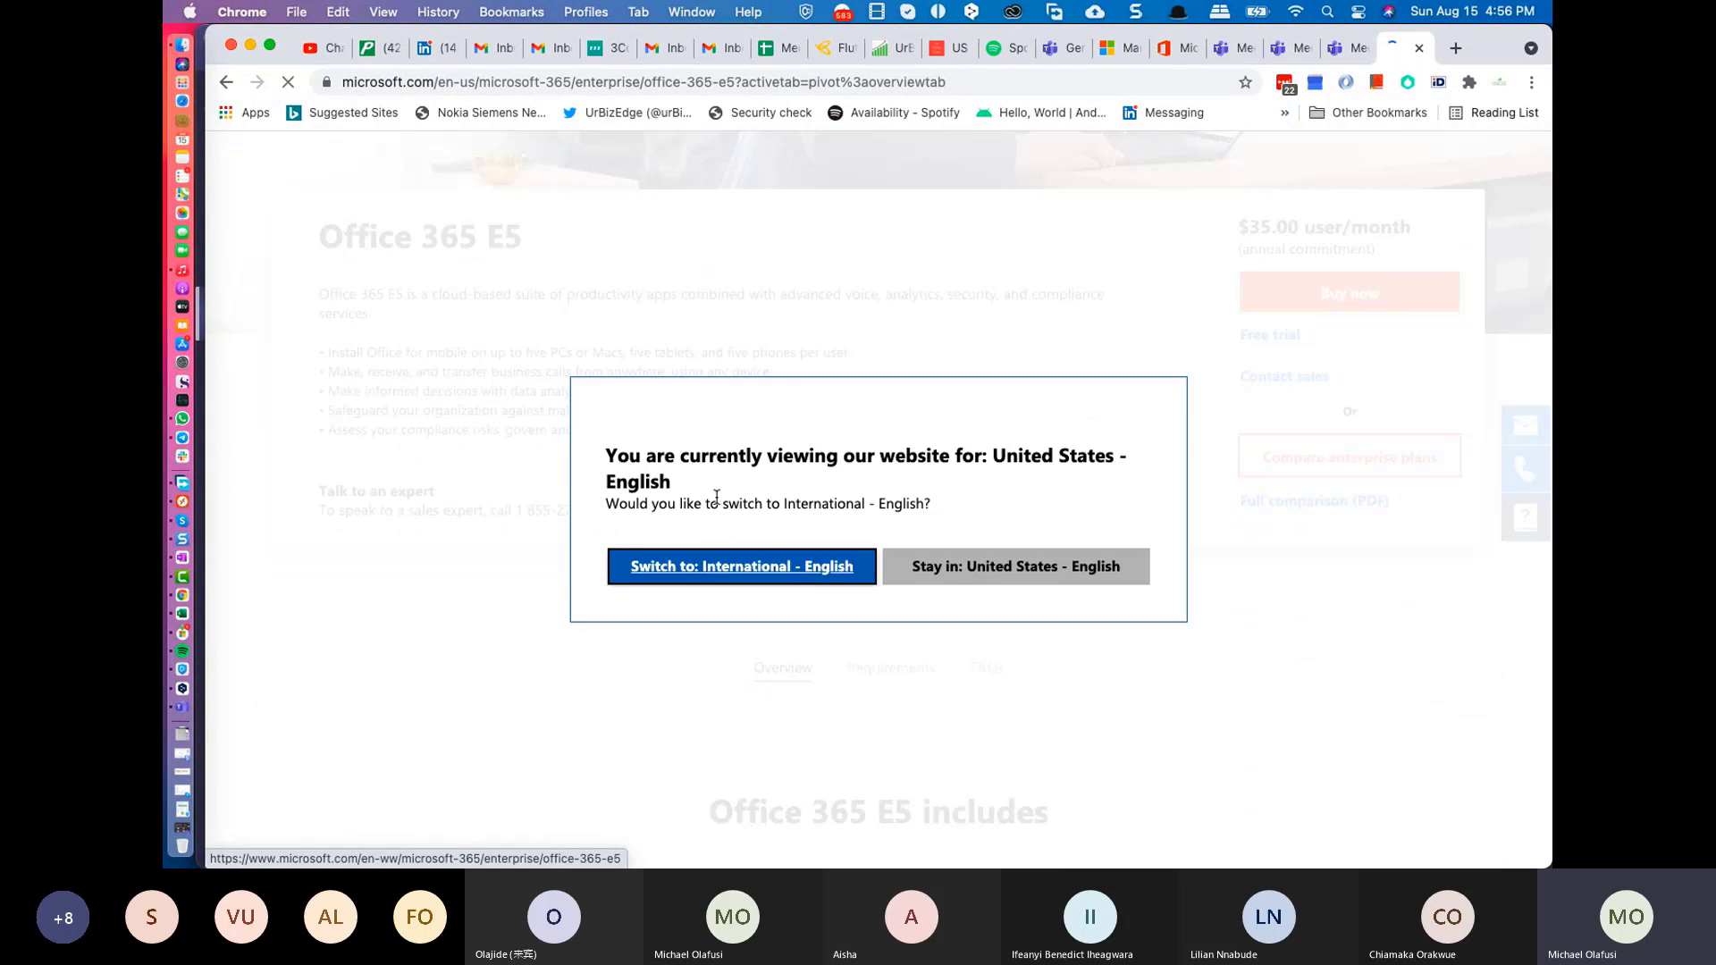
{"action": "left_click", "coordinate": [978, 561]}
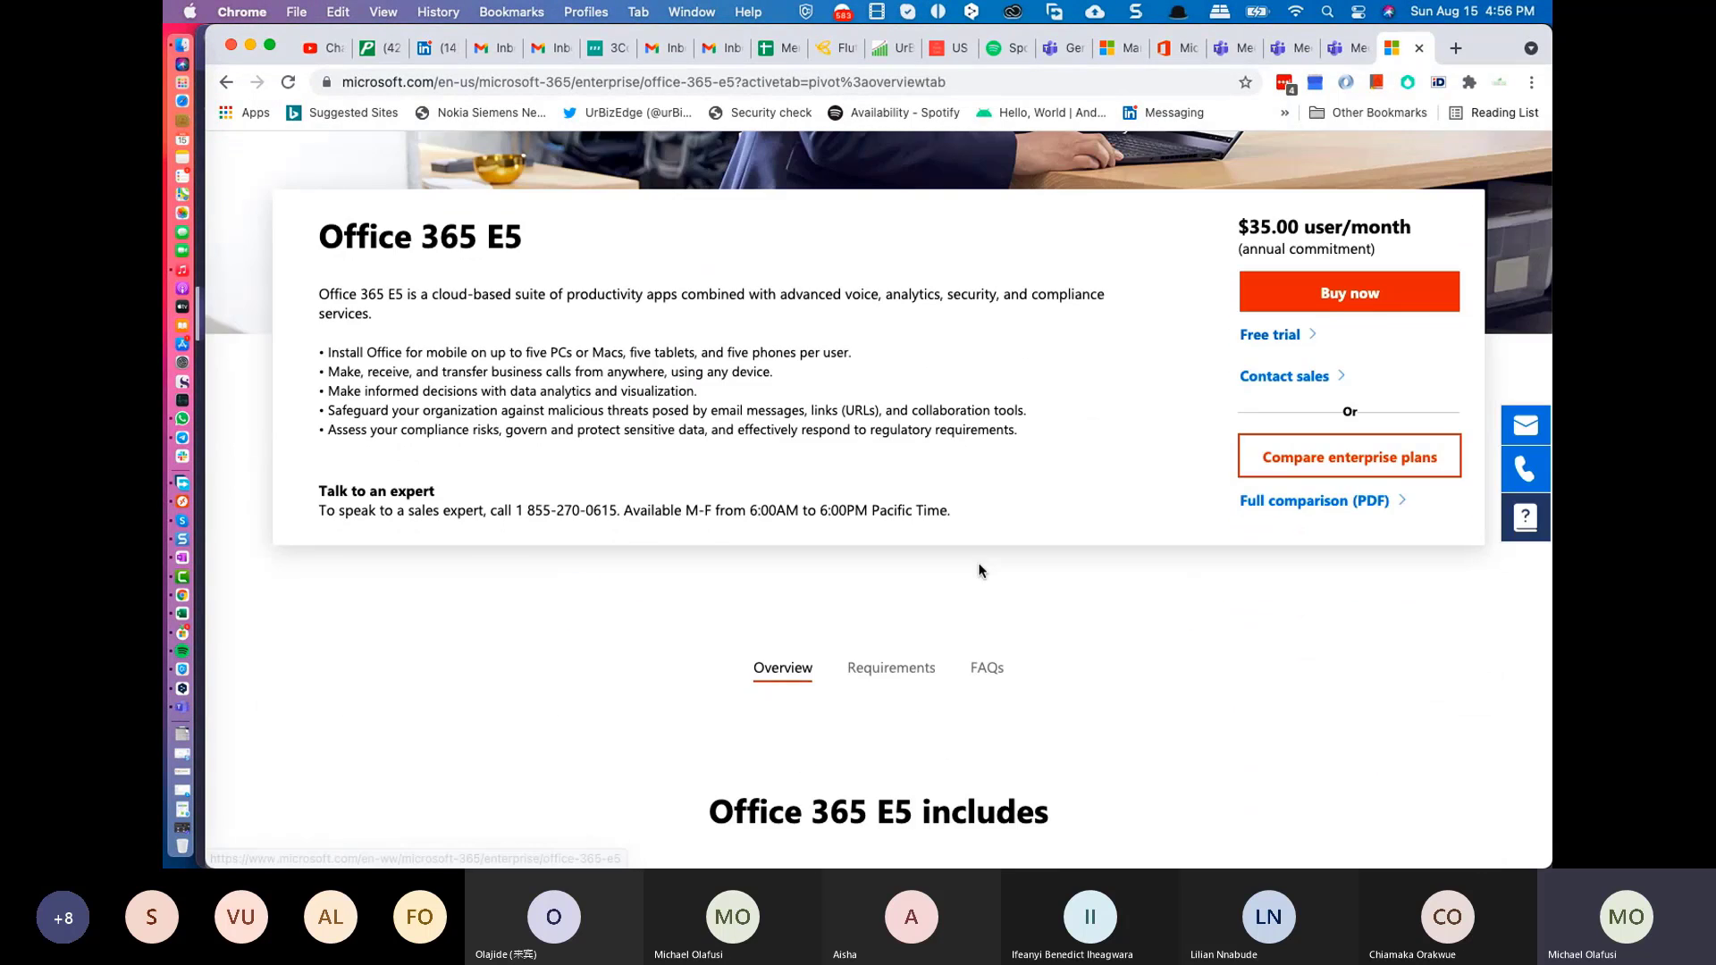
{"action": "scroll", "coordinate": [758, 480], "scroll_direction": "down", "scroll_amount": 8}
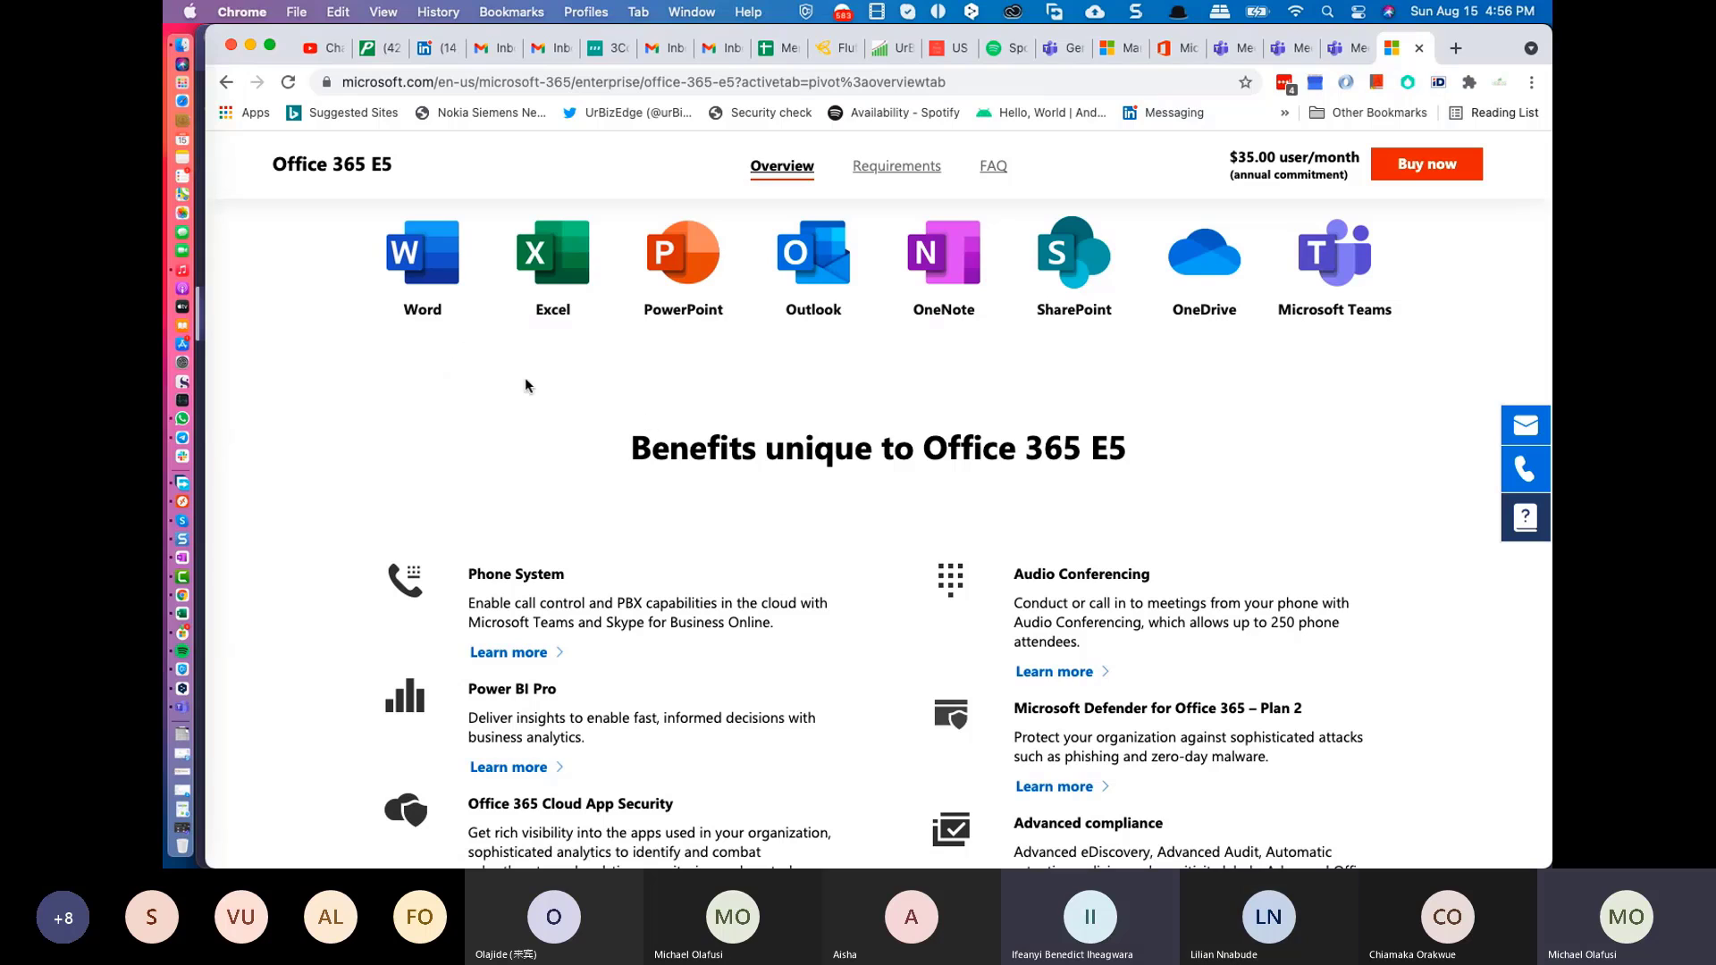
{"action": "scroll", "coordinate": [452, 531], "scroll_direction": "down", "scroll_amount": 10}
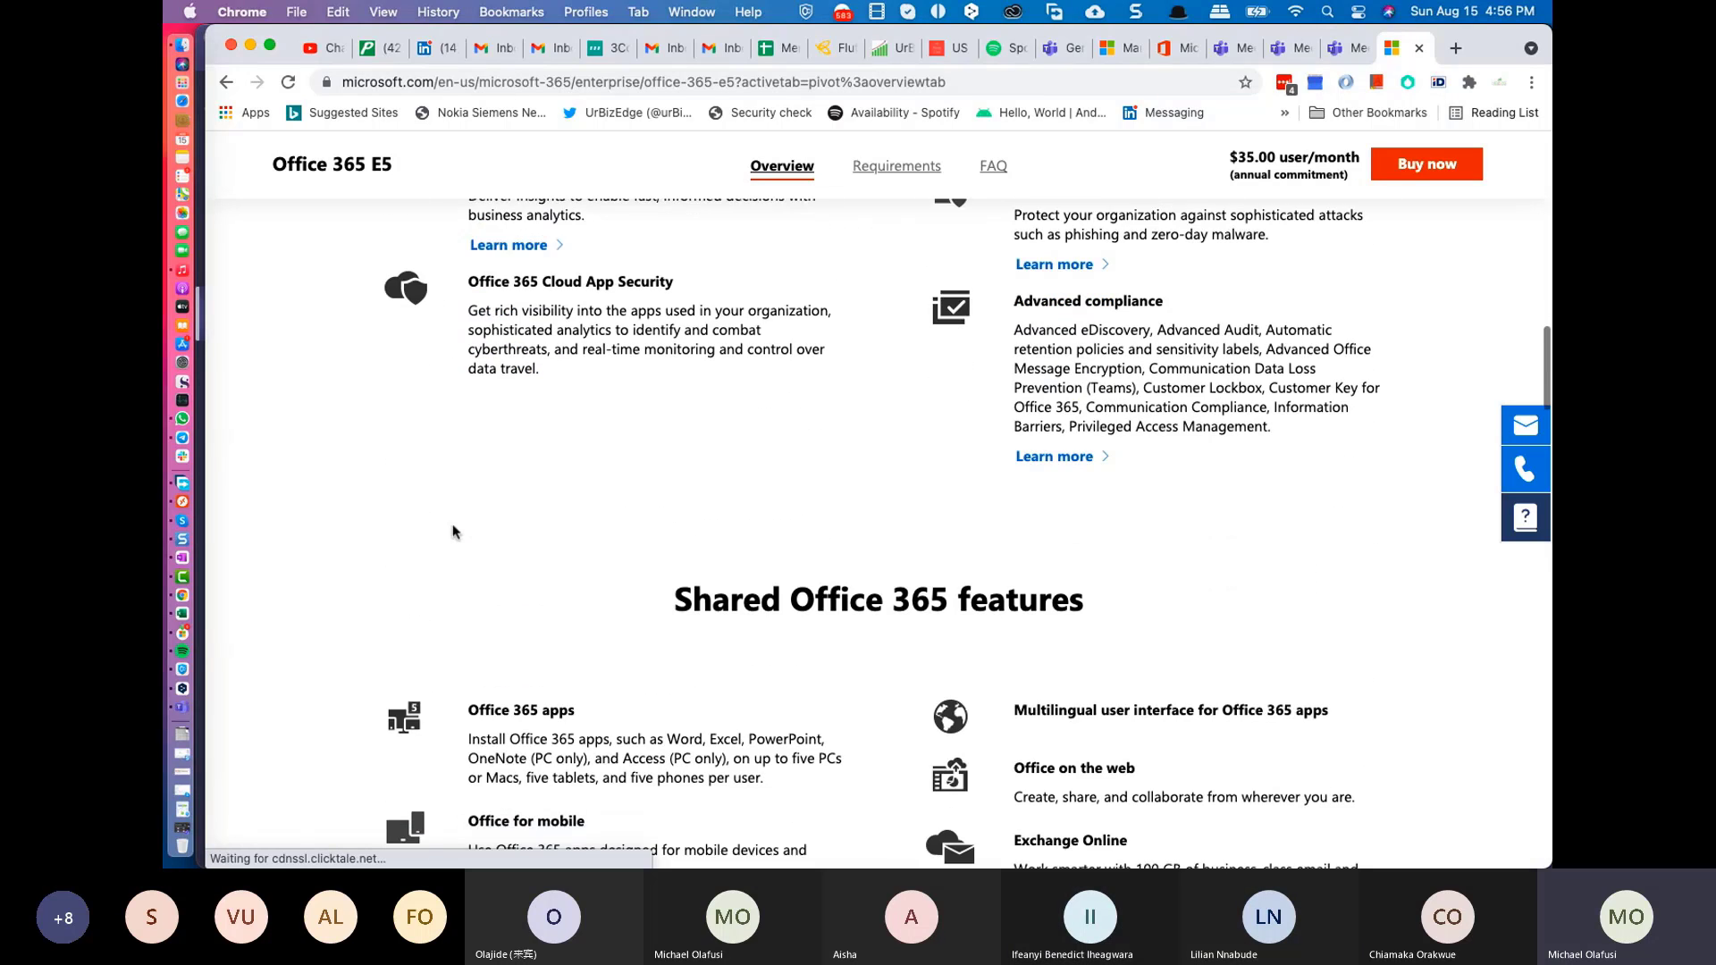
{"action": "scroll", "coordinate": [452, 531], "scroll_direction": "down", "scroll_amount": 3}
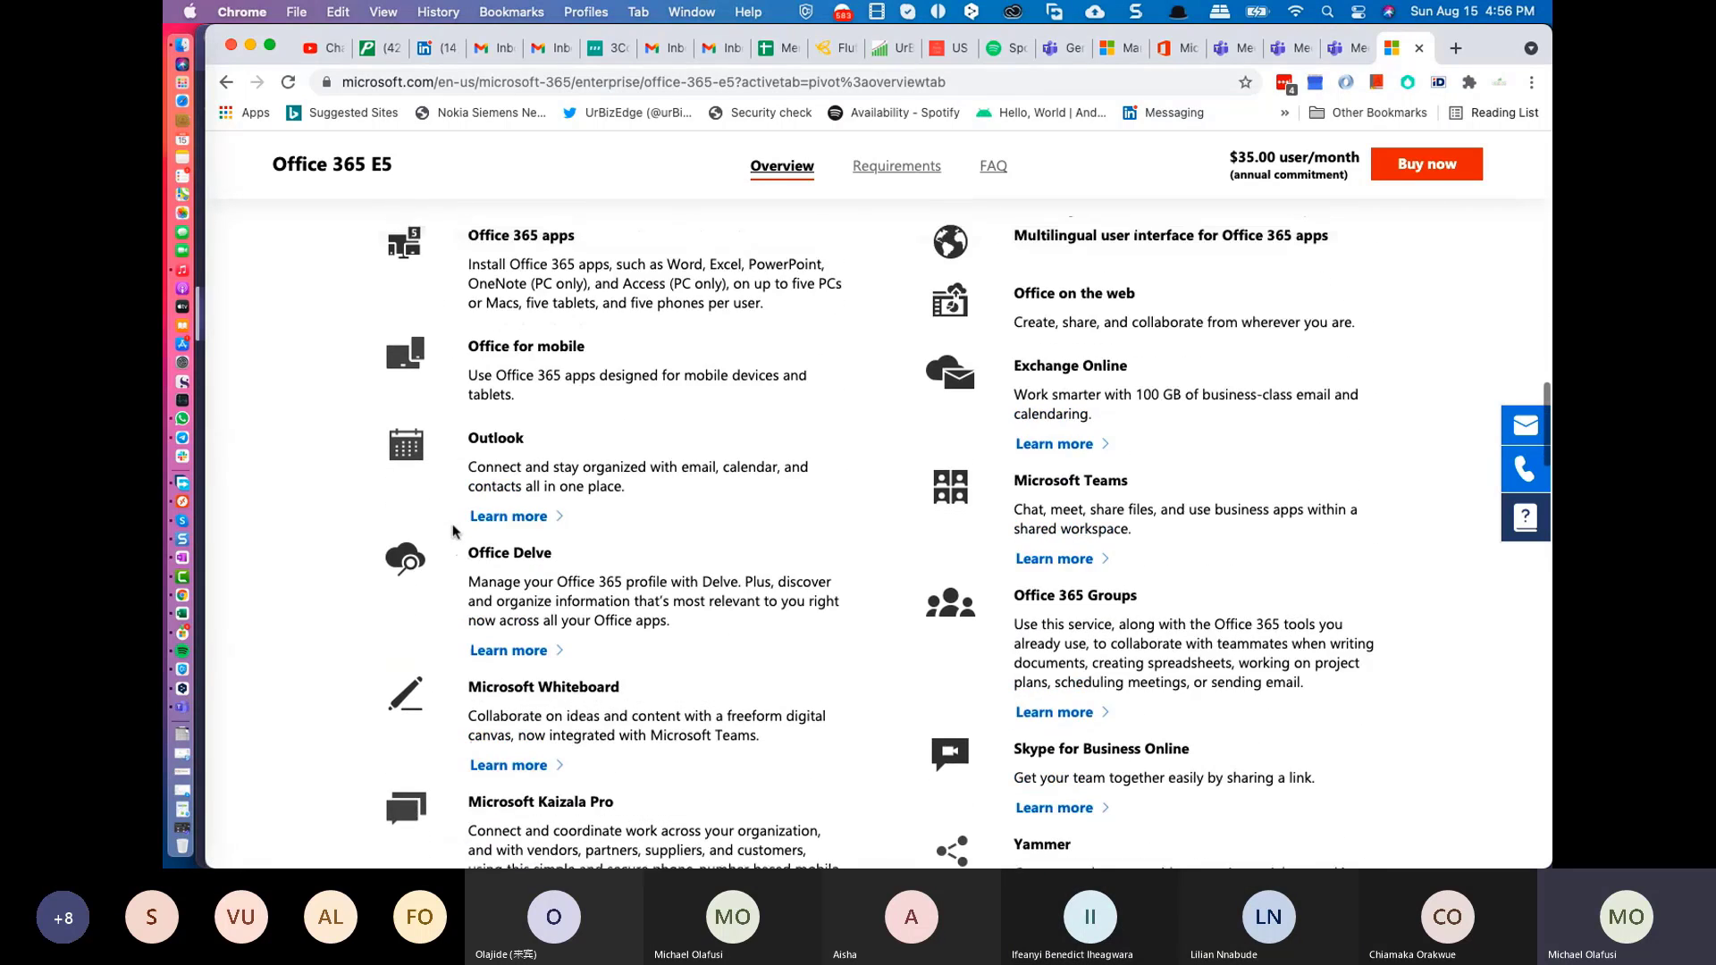
{"action": "scroll", "coordinate": [960, 507], "scroll_direction": "down", "scroll_amount": 6}
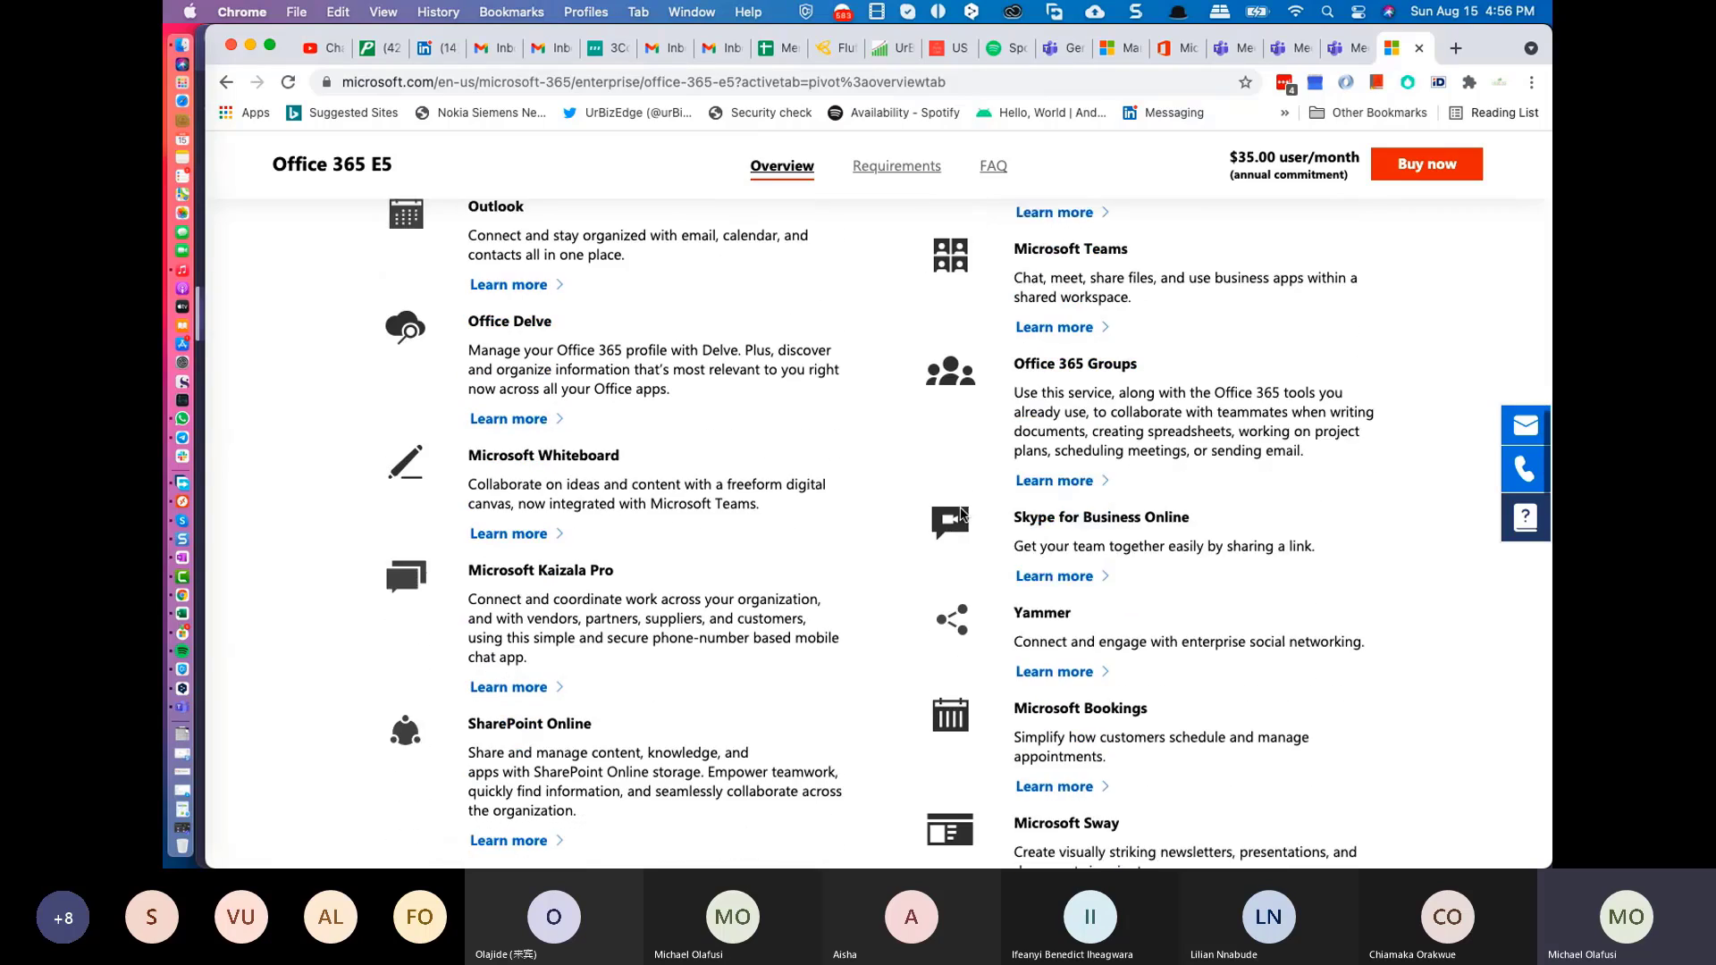
{"action": "scroll", "coordinate": [813, 515], "scroll_direction": "down", "scroll_amount": 10}
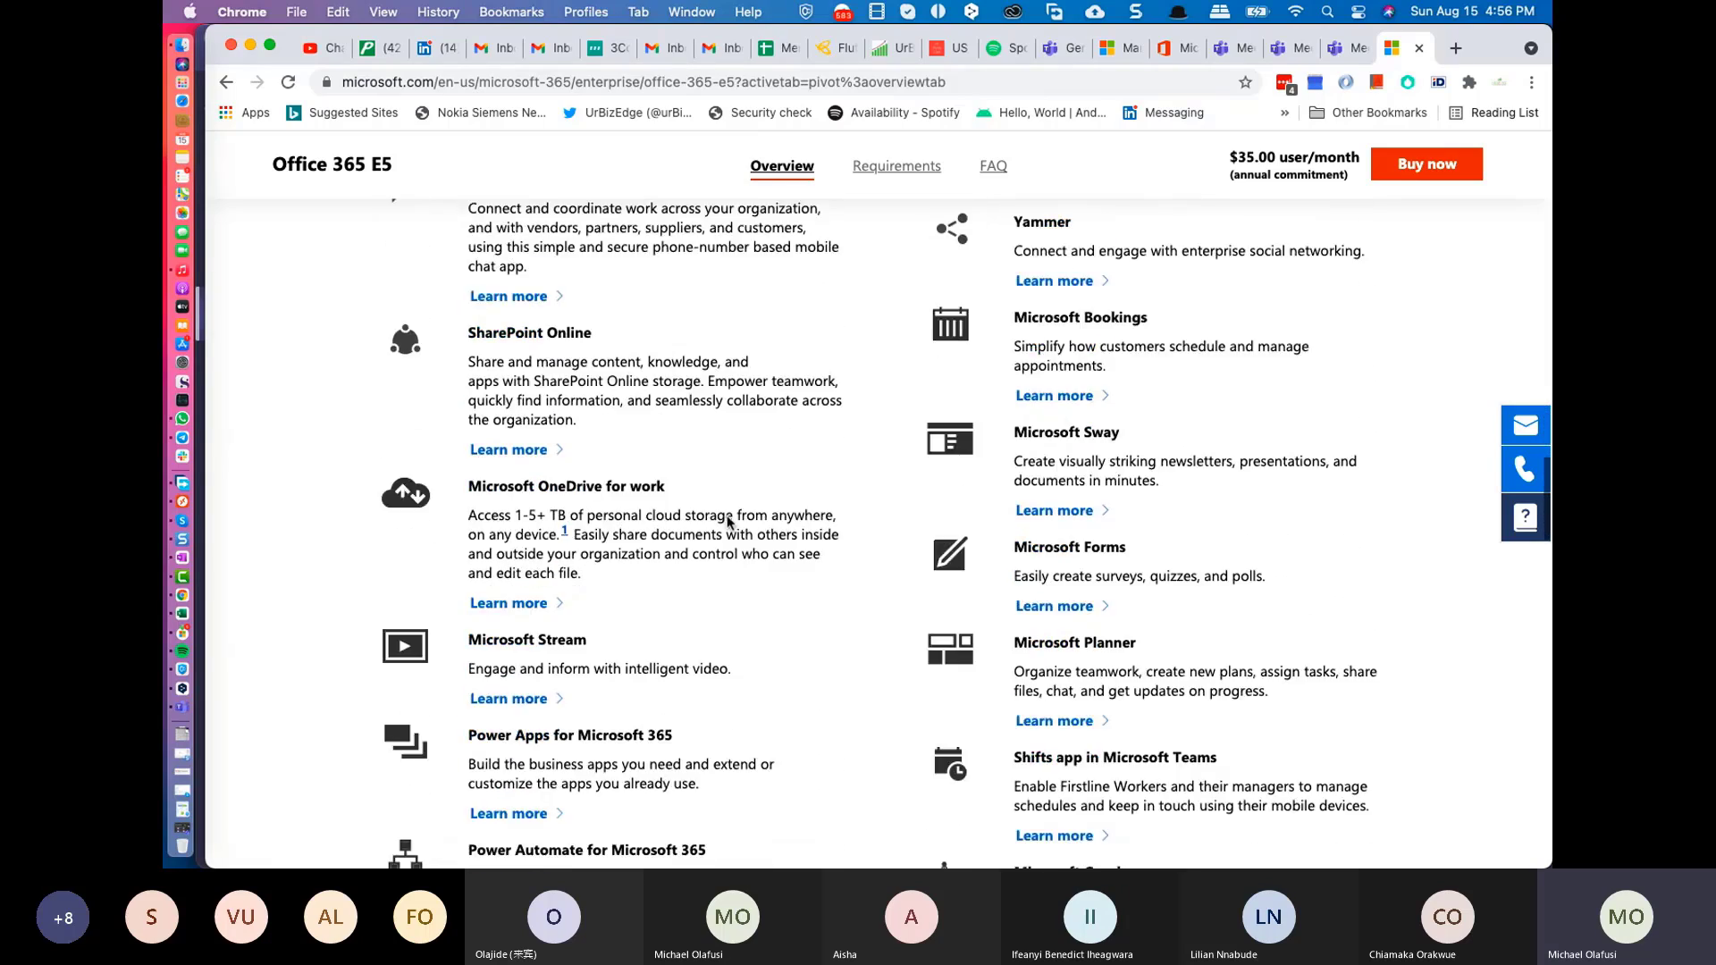
{"action": "scroll", "coordinate": [726, 517], "scroll_direction": "down", "scroll_amount": 4}
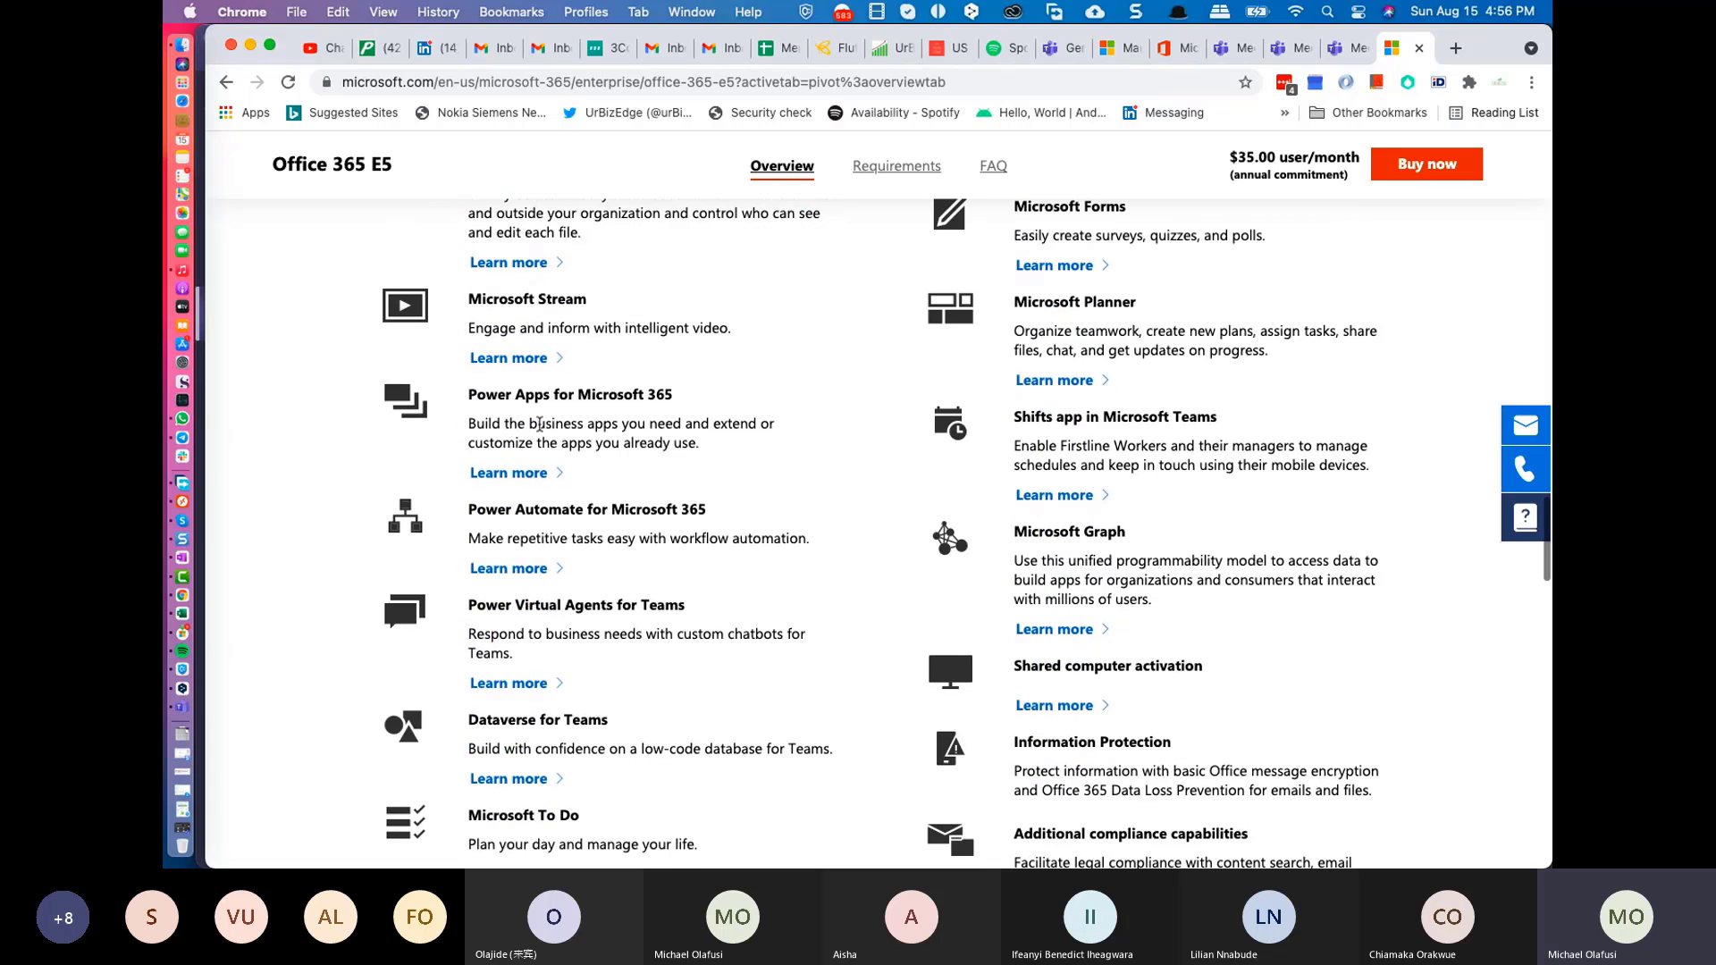
Step: Examine the rest of the shared Office 365 features list, then go back to its beginning
{"action": "scroll", "coordinate": [640, 623], "scroll_direction": "down", "scroll_amount": 2}
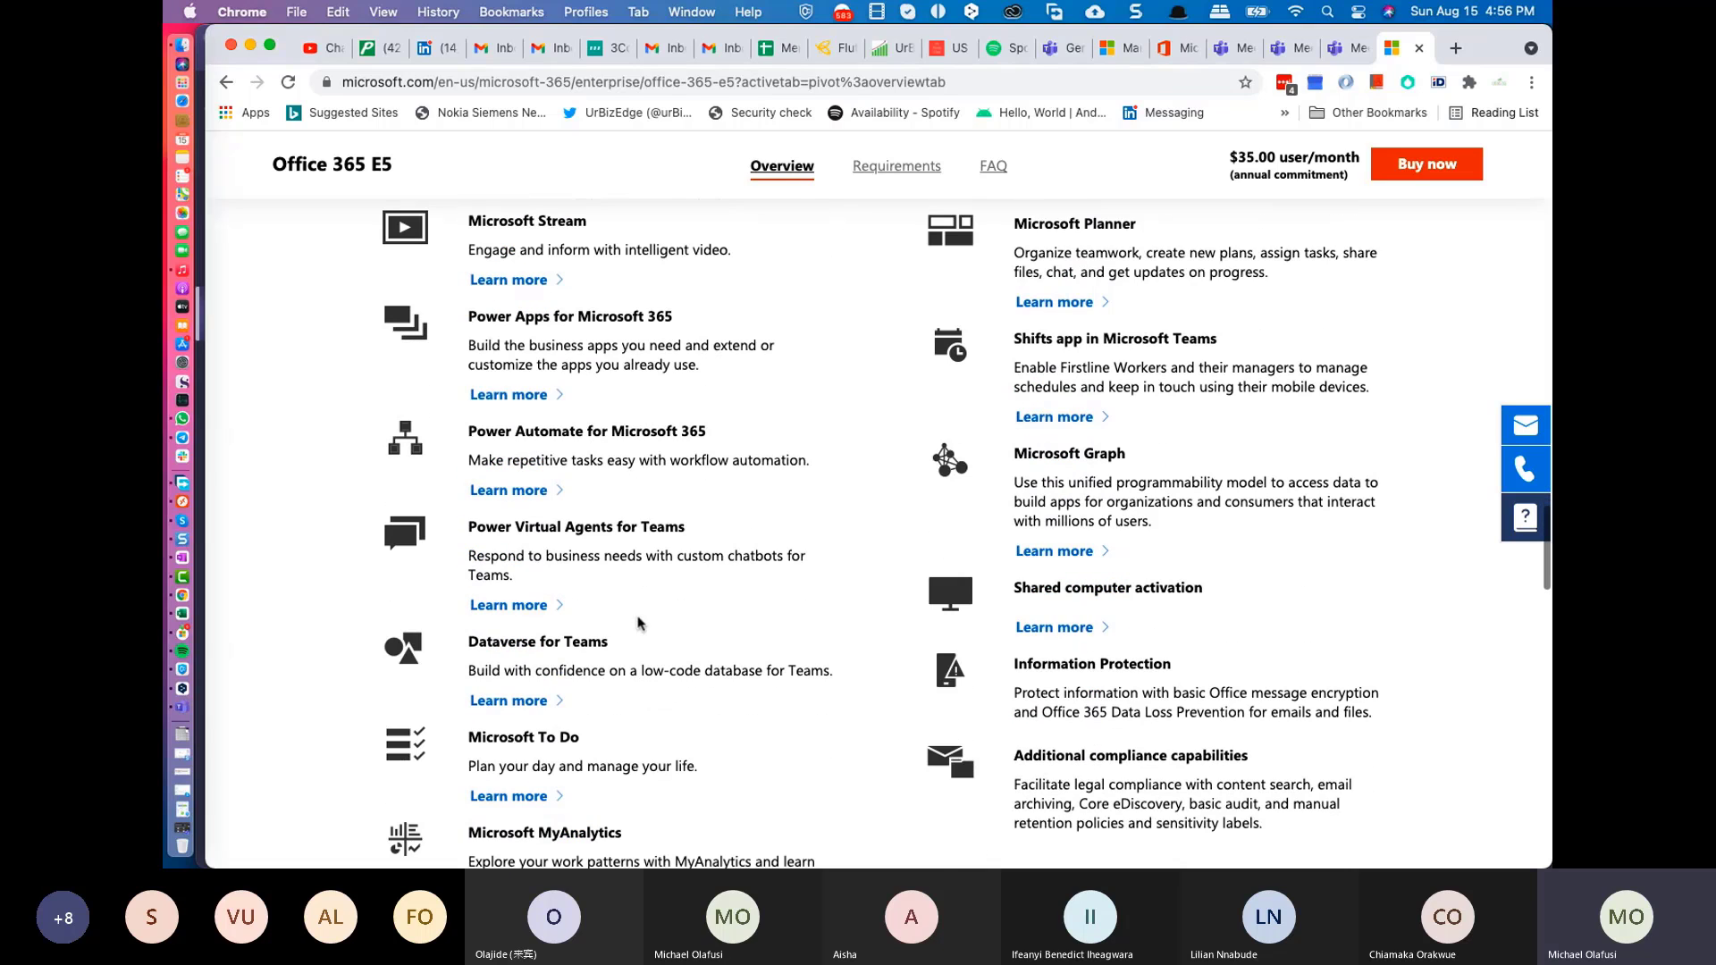
{"action": "scroll", "coordinate": [572, 644], "scroll_direction": "down", "scroll_amount": 3}
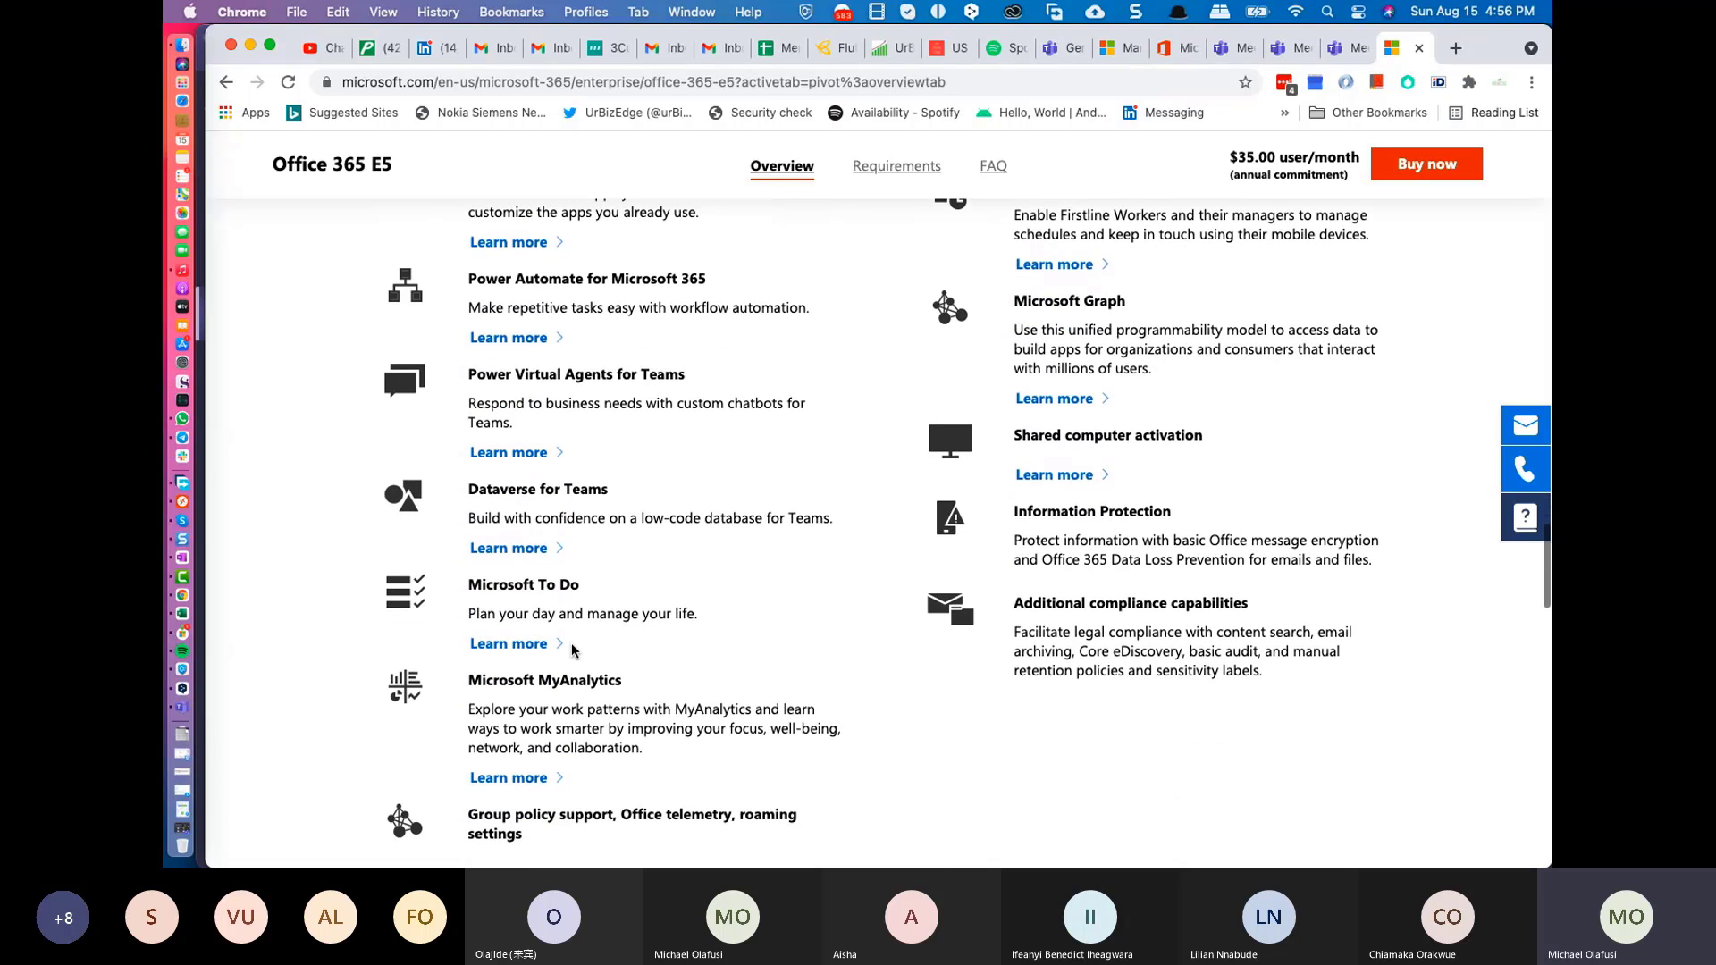
{"action": "scroll", "coordinate": [572, 640], "scroll_direction": "down", "scroll_amount": 3}
{"action": "scroll", "coordinate": [572, 638], "scroll_direction": "down", "scroll_amount": 3}
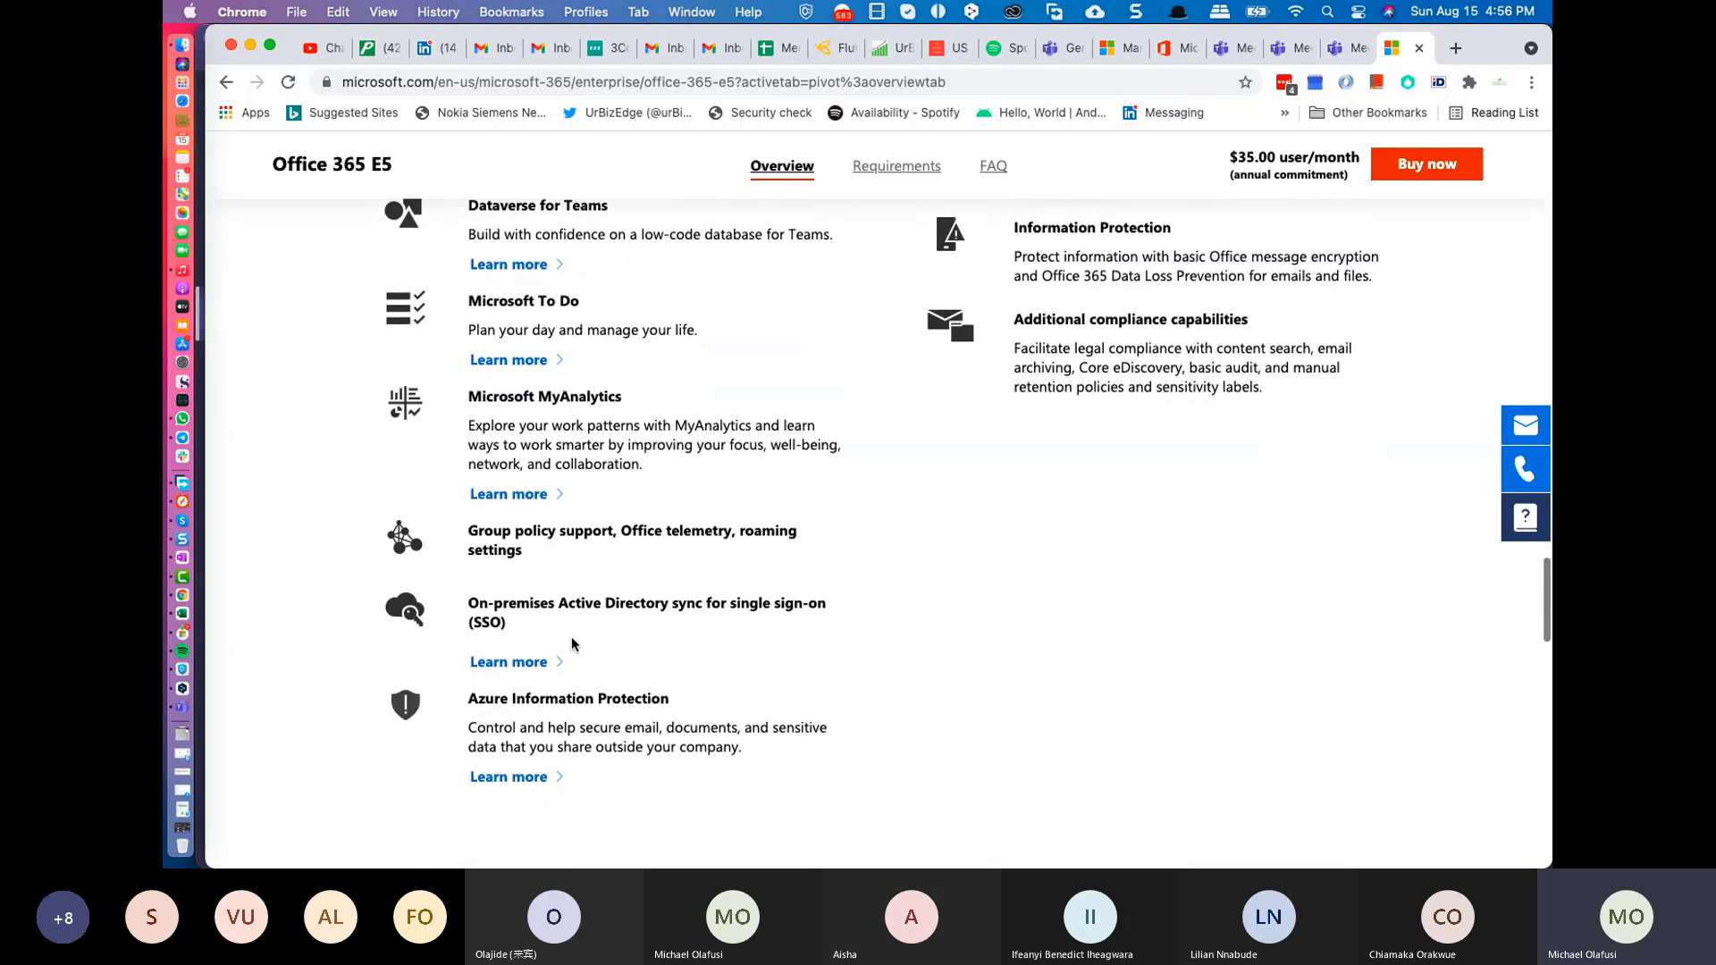
{"action": "scroll", "coordinate": [572, 638], "scroll_direction": "up", "scroll_amount": 2}
{"action": "scroll", "coordinate": [572, 638], "scroll_direction": "up", "scroll_amount": 10}
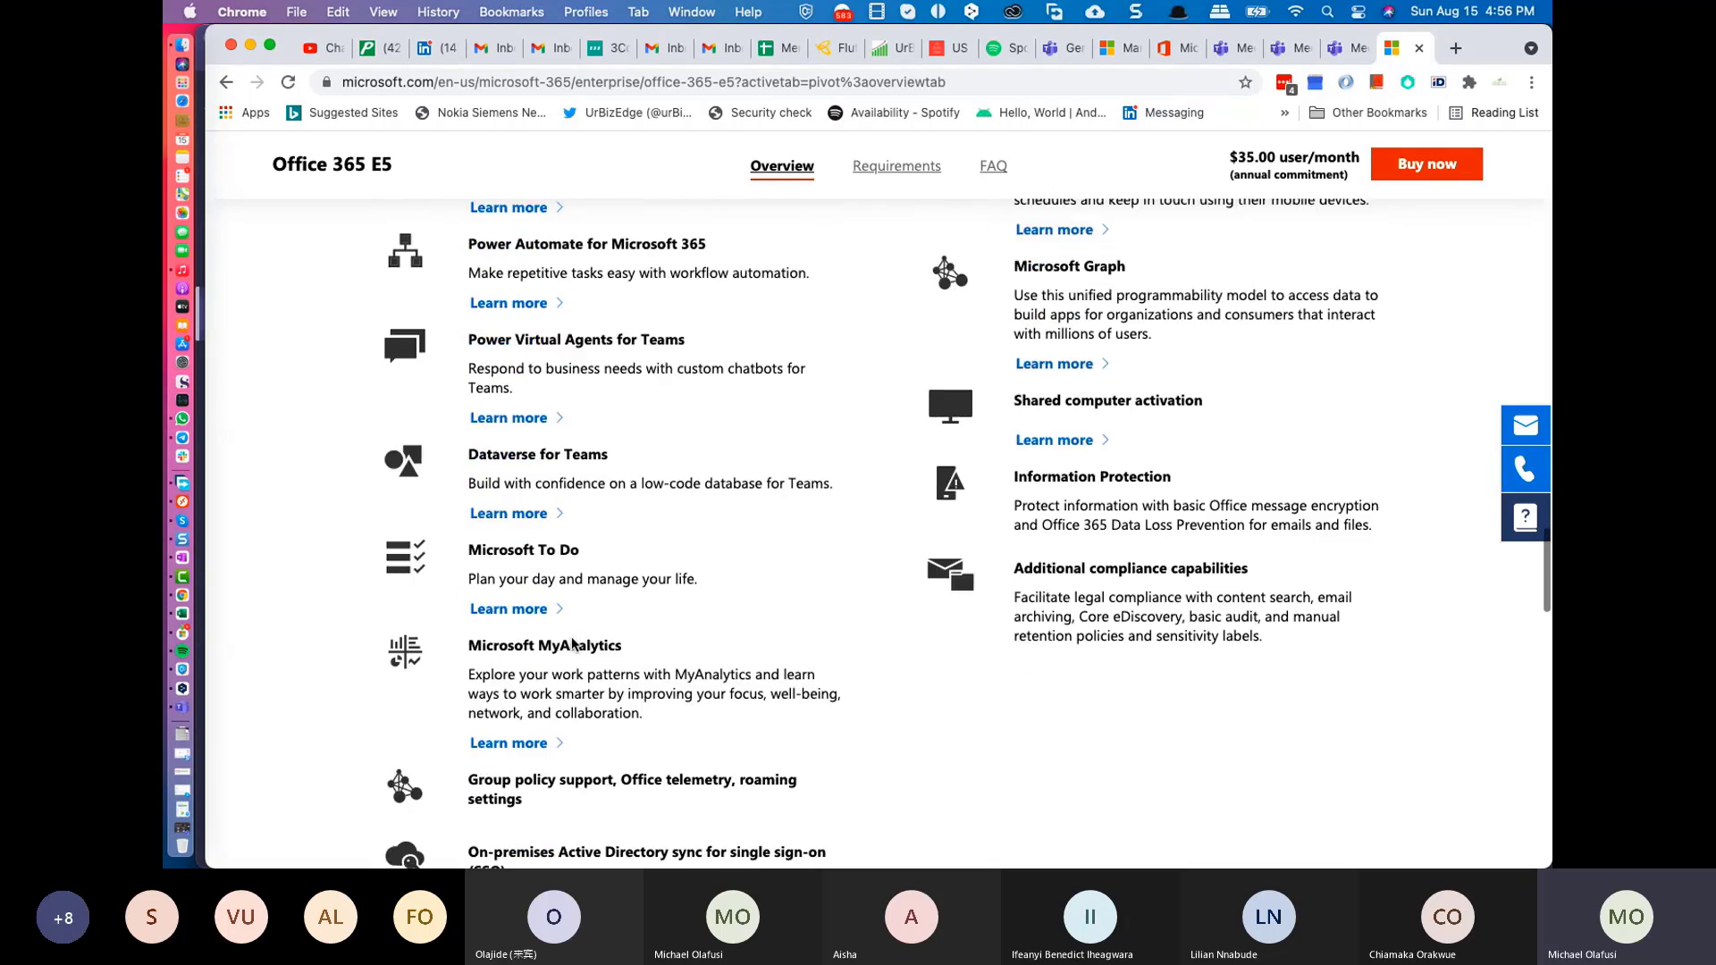
{"action": "scroll", "coordinate": [737, 590], "scroll_direction": "up", "scroll_amount": 6}
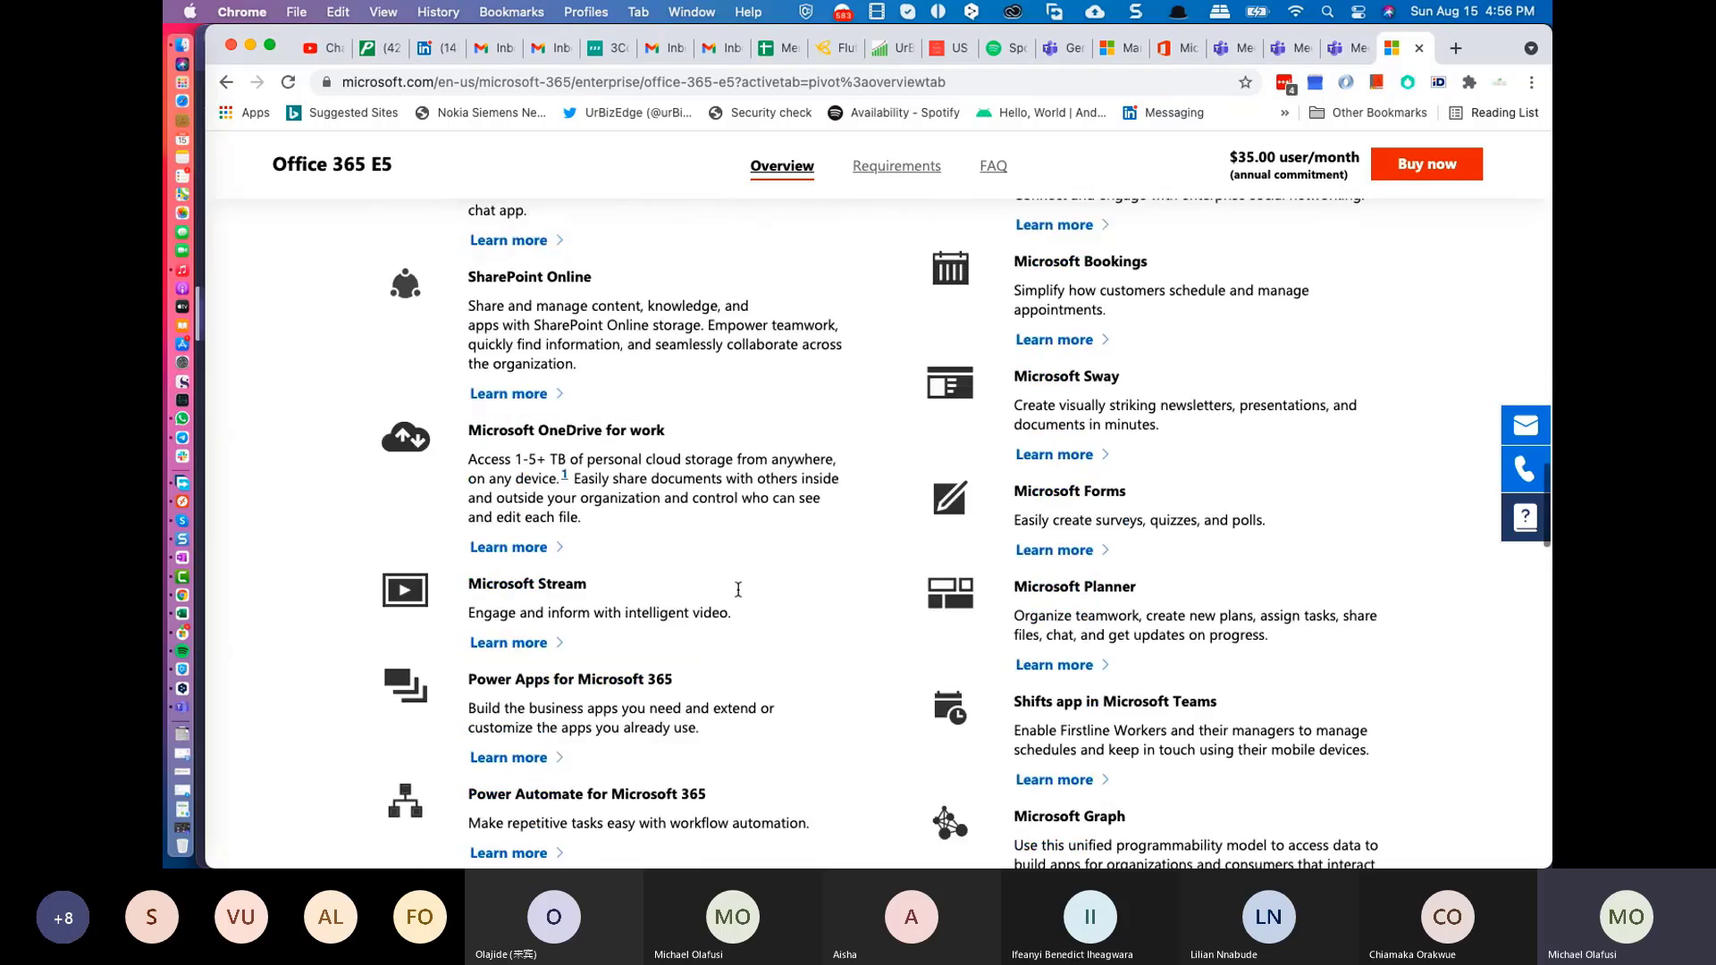
{"action": "scroll", "coordinate": [738, 594], "scroll_direction": "up", "scroll_amount": 5}
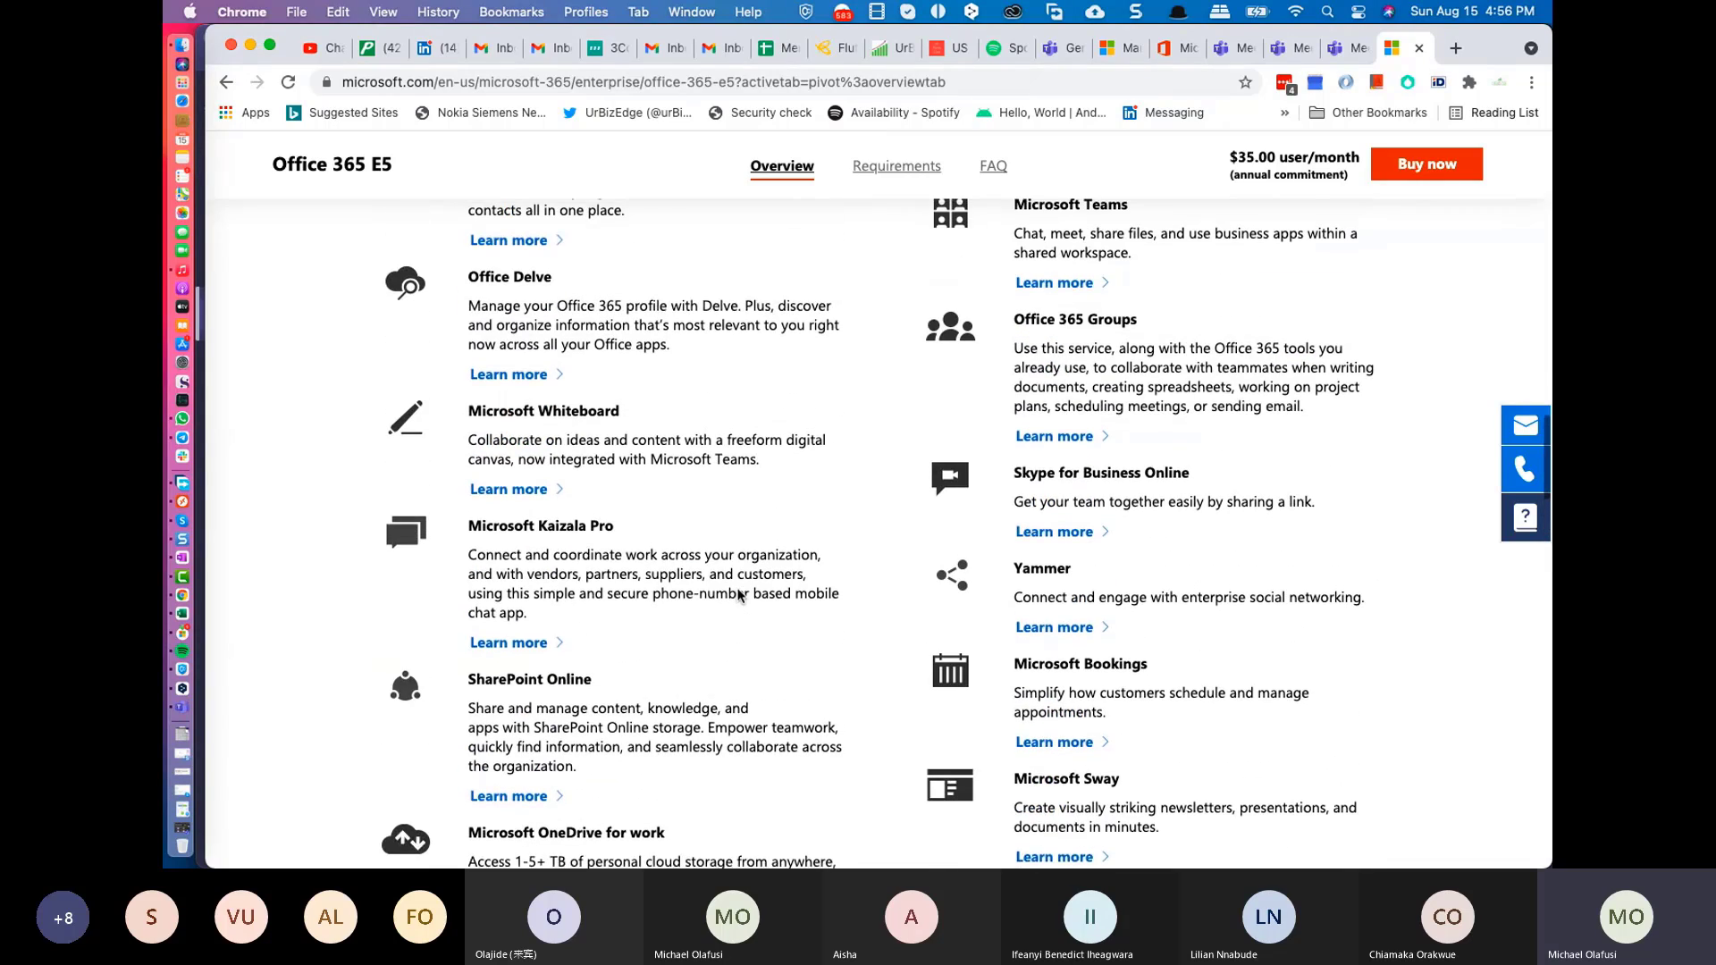
{"action": "scroll", "coordinate": [739, 592], "scroll_direction": "up", "scroll_amount": 4}
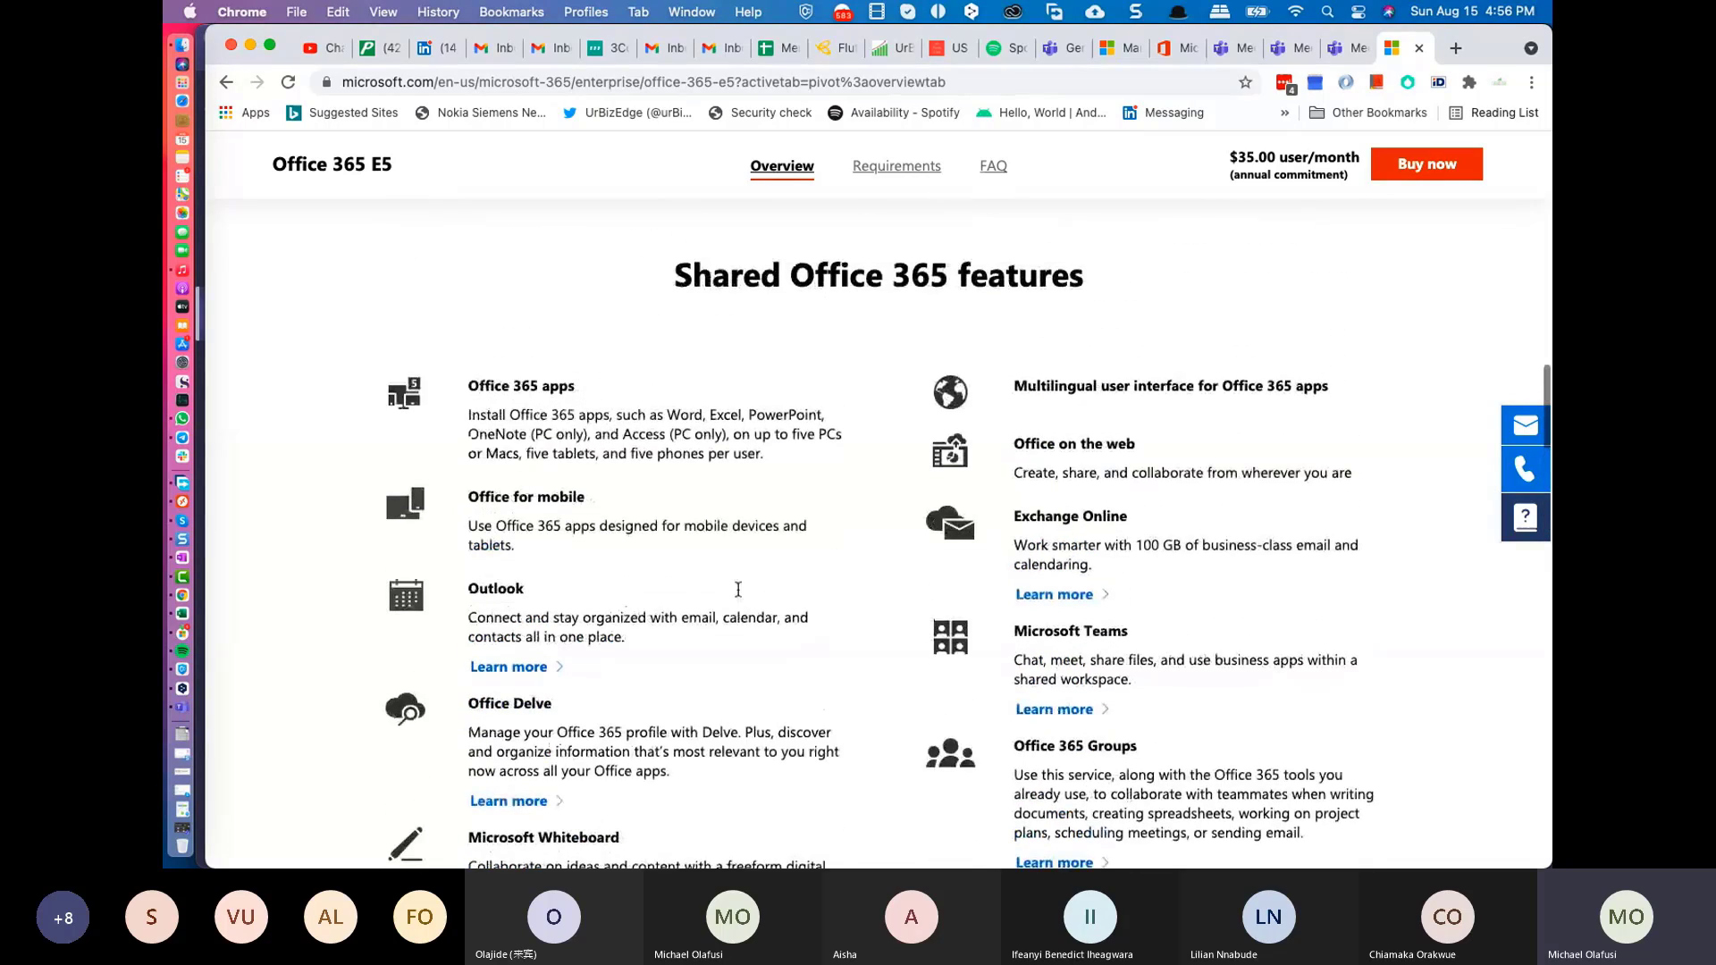
Step: Check the open Teams meeting options page and return to the General channel of the Microsoft Excel and Data Analysis team
{"action": "left_click", "coordinate": [1346, 51]}
{"action": "left_click", "coordinate": [1295, 54]}
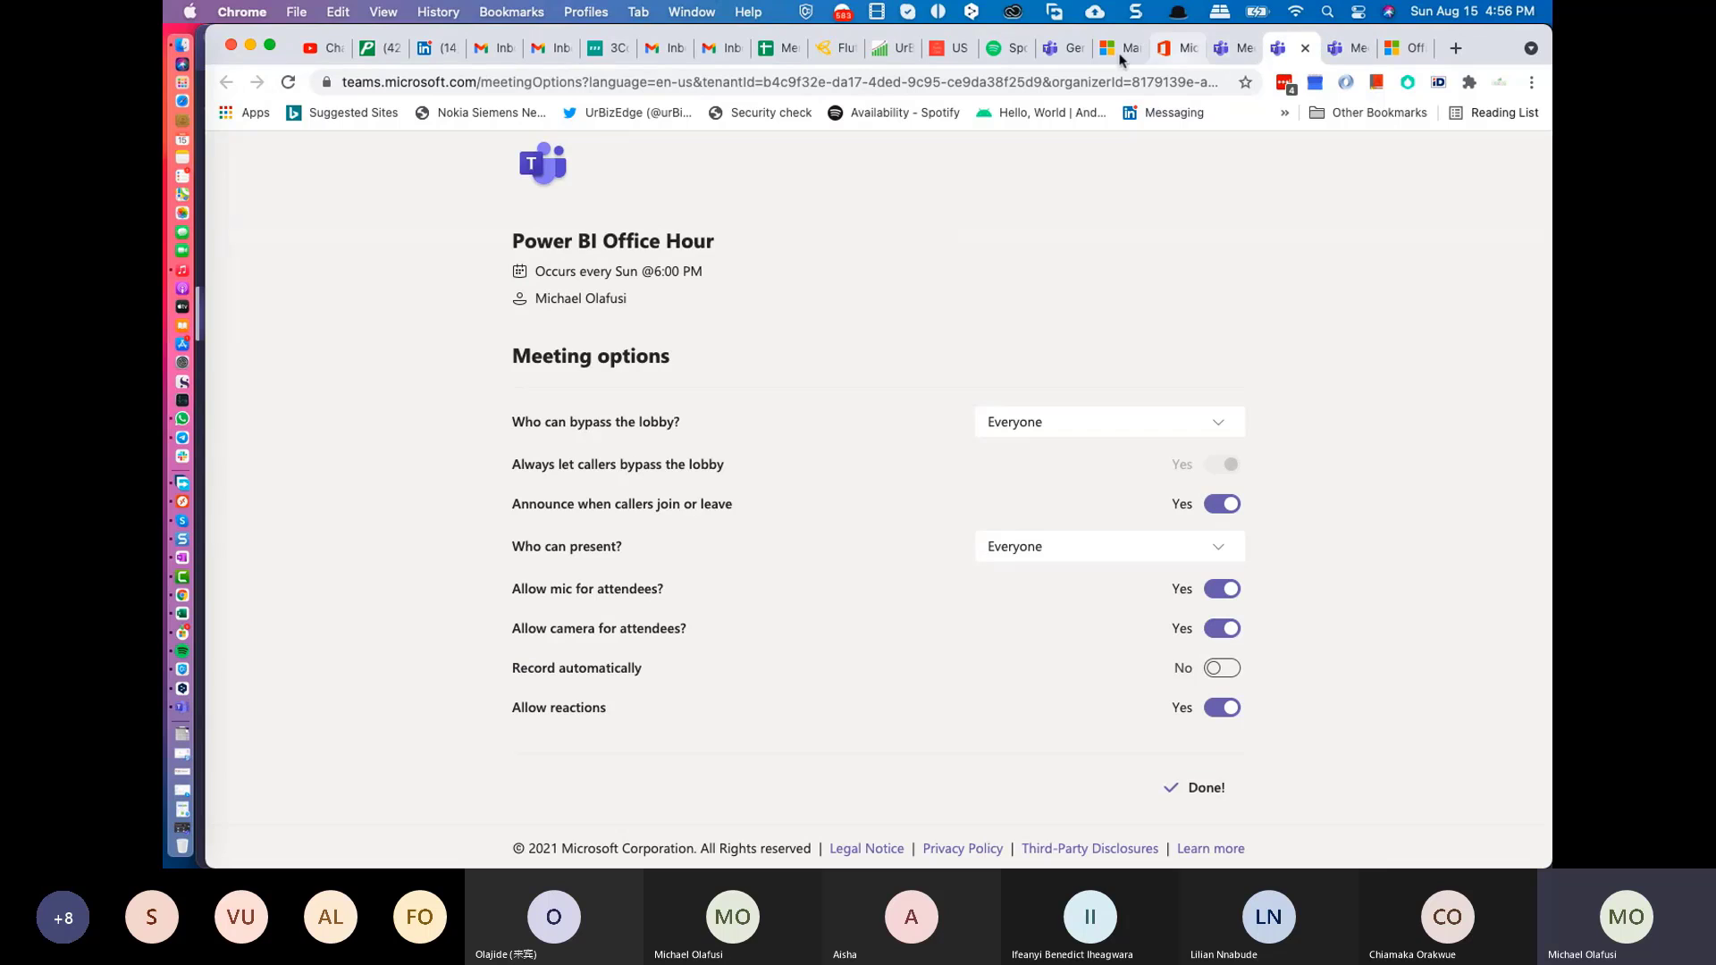
{"action": "left_click", "coordinate": [1050, 54]}
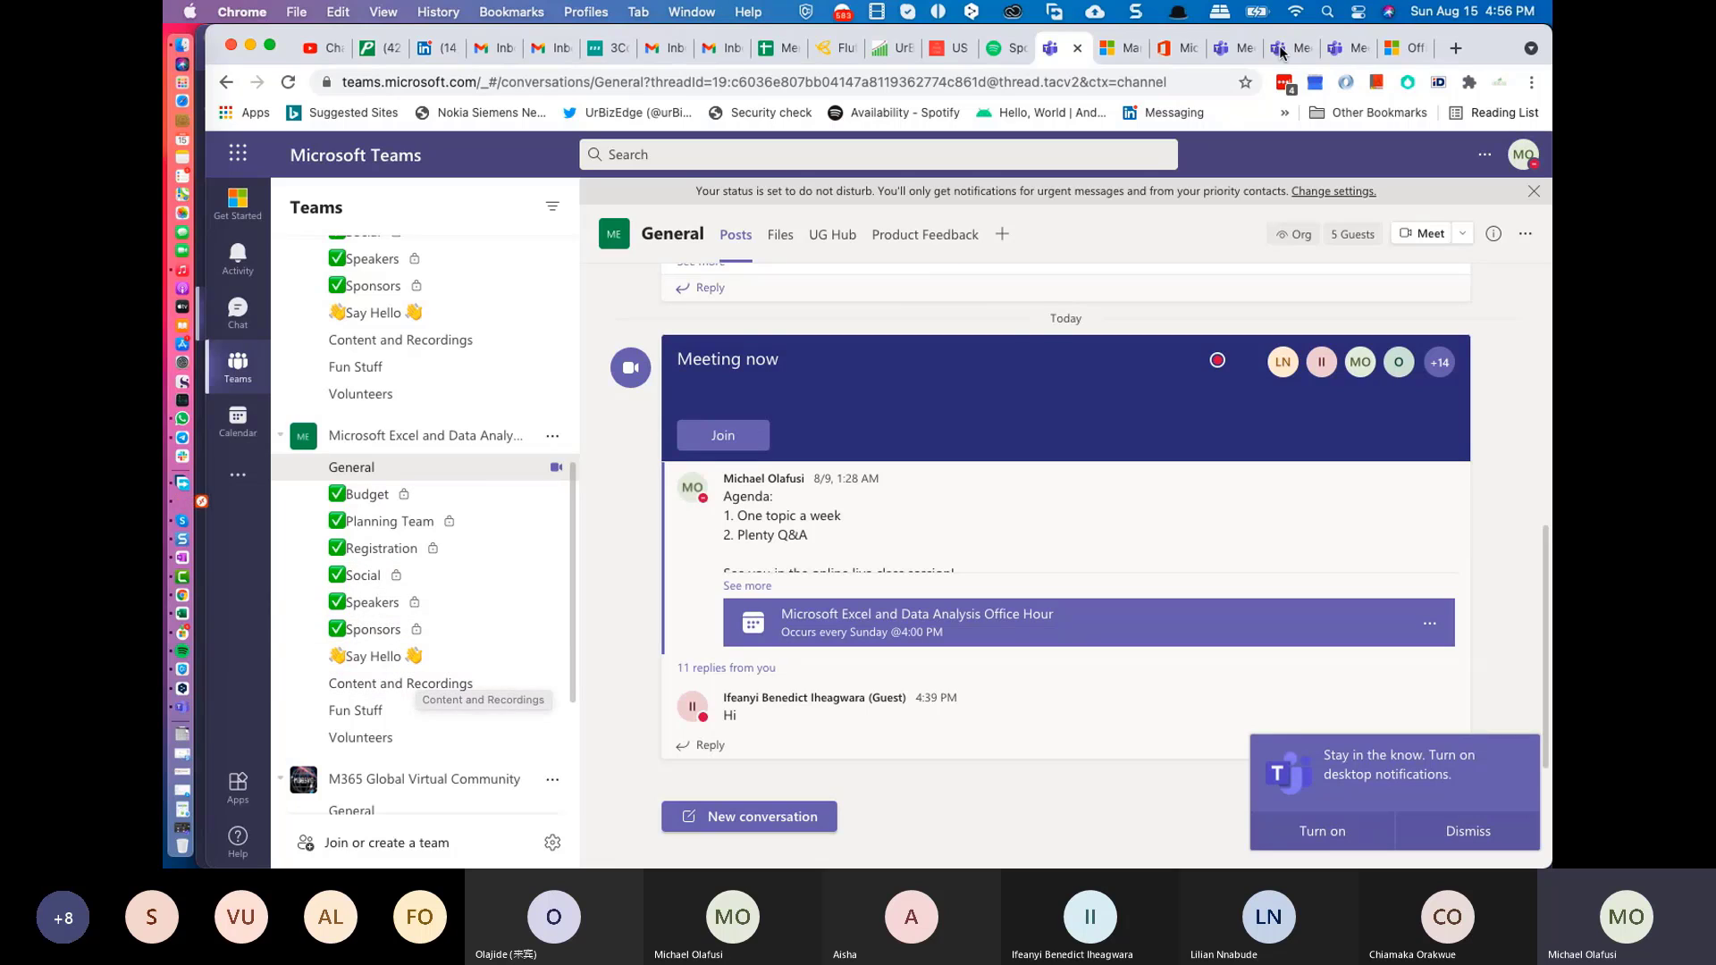
Step: Open meetup.com/Microsoft-Excel-and-Data-Analysis-Learning-Community in a new browser tab and select the page's address
{"action": "left_click", "coordinate": [1454, 54]}
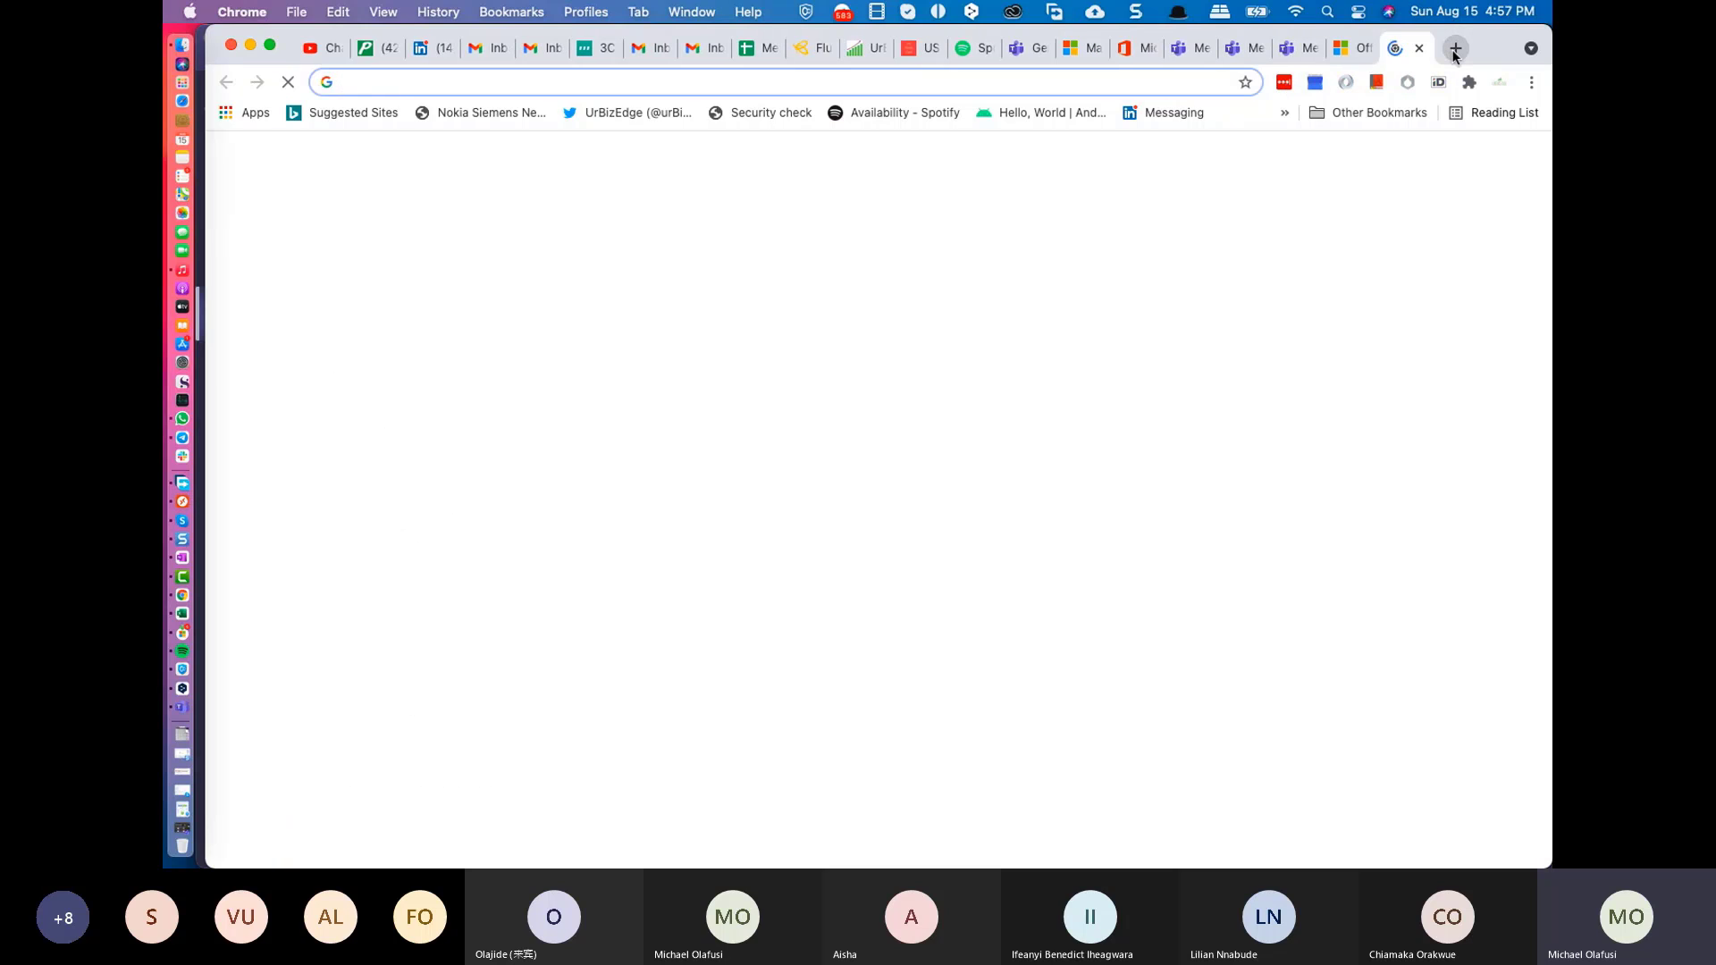
{"action": "type", "text": "meetup.com/Microsoft-Excel-and-Data-Analysis-Learning-Community"}
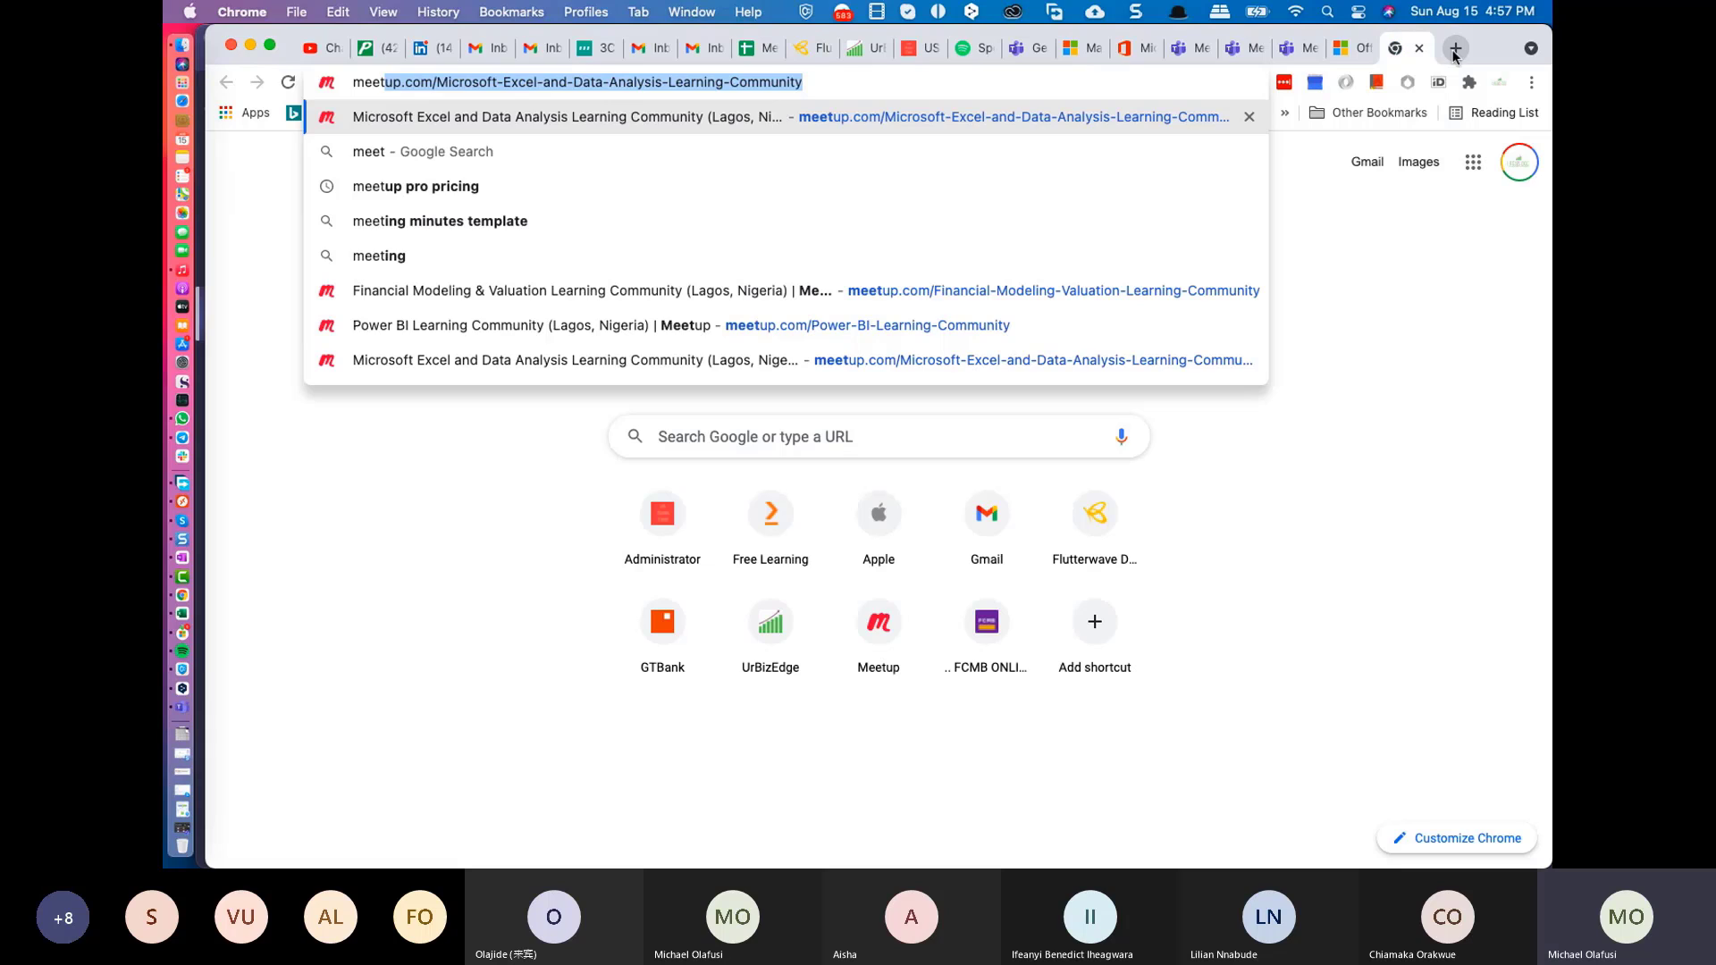
{"action": "key", "text": "Return"}
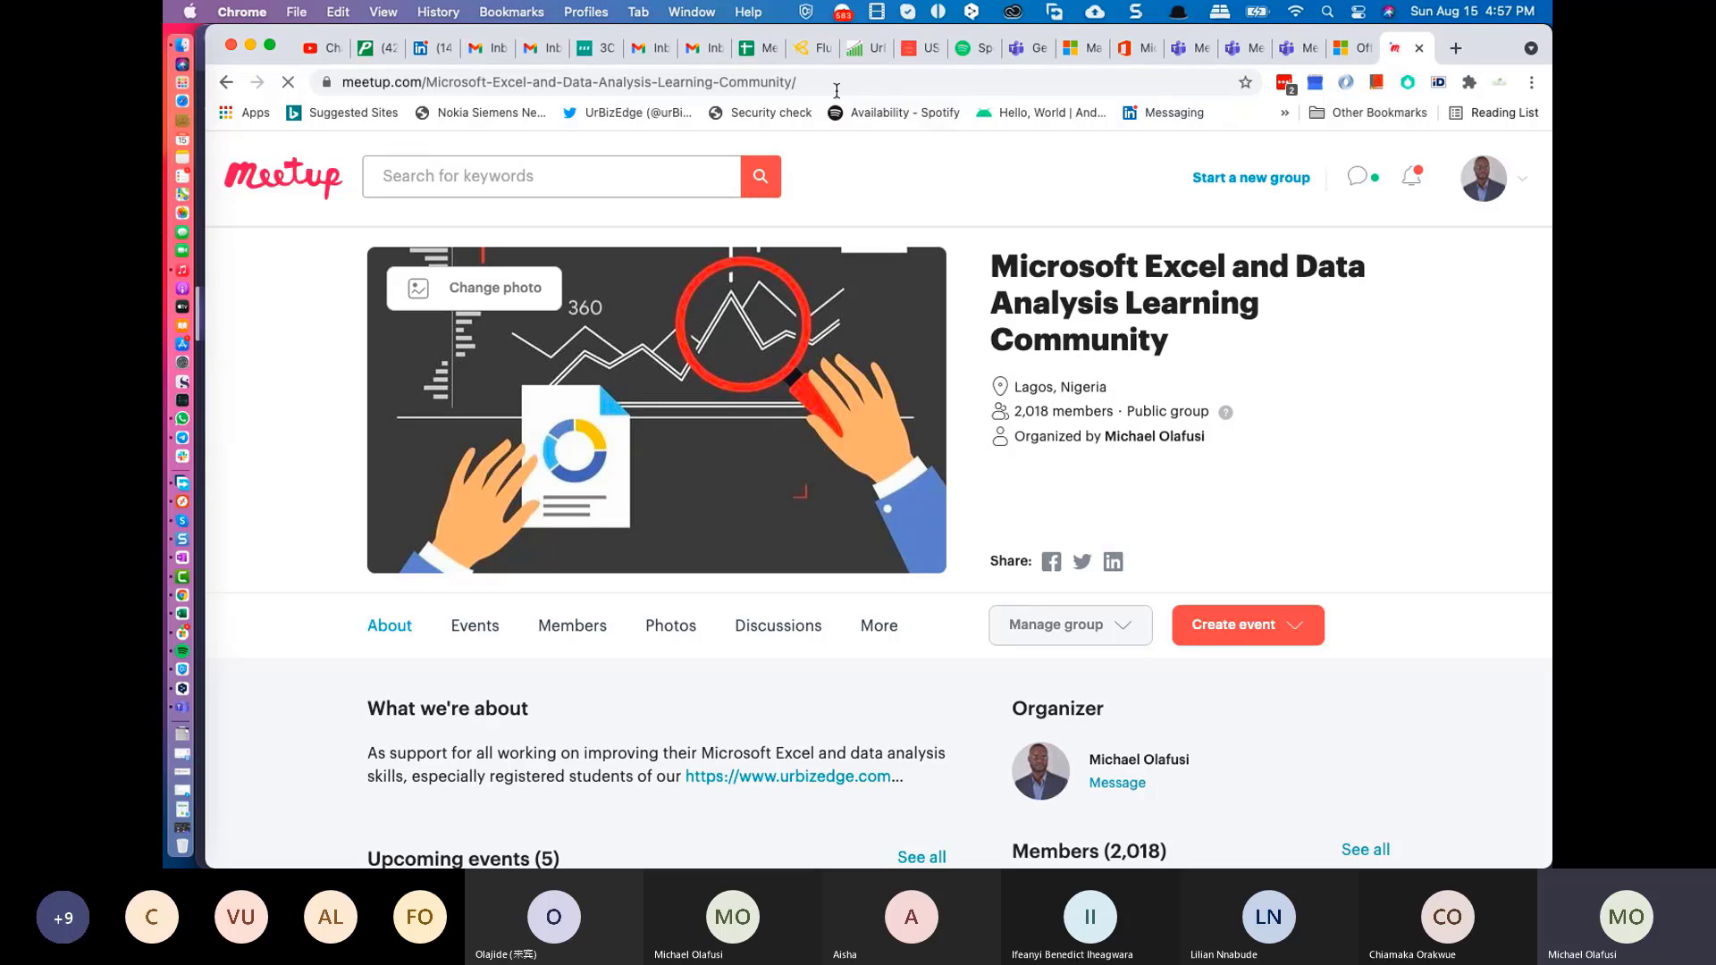
{"action": "left_click", "coordinate": [810, 83]}
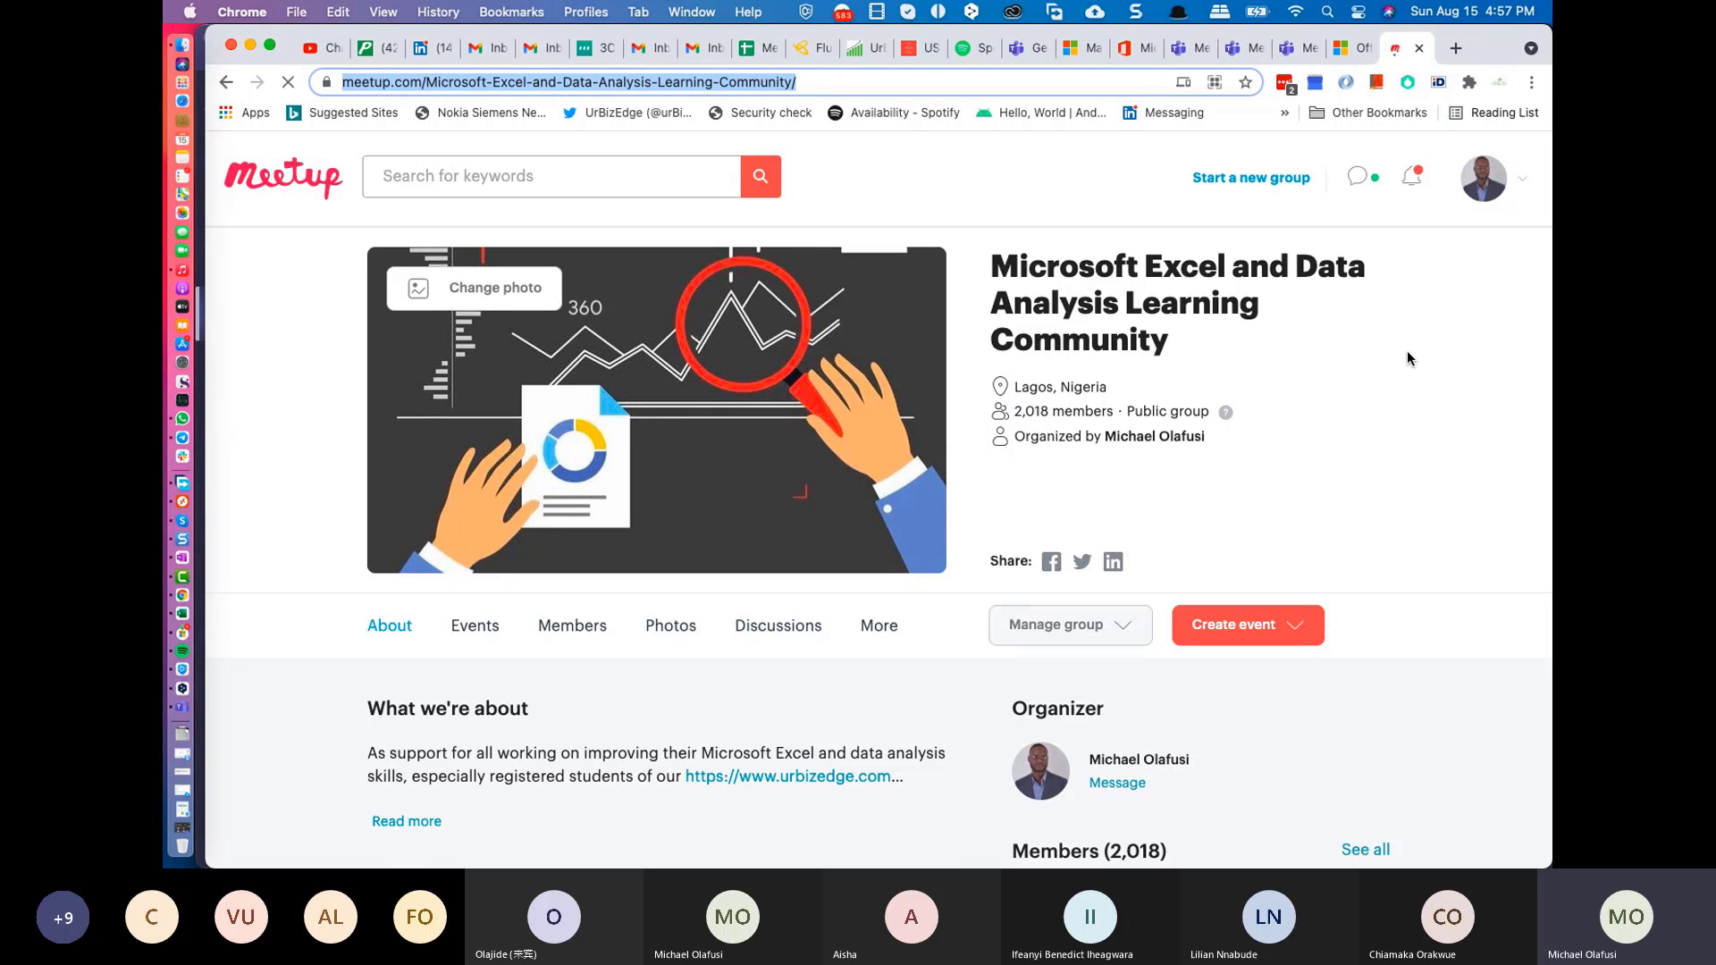
Step: Look over the Meetup group's upcoming events and return to the start of its page
{"action": "scroll", "coordinate": [741, 535], "scroll_direction": "down", "scroll_amount": 8}
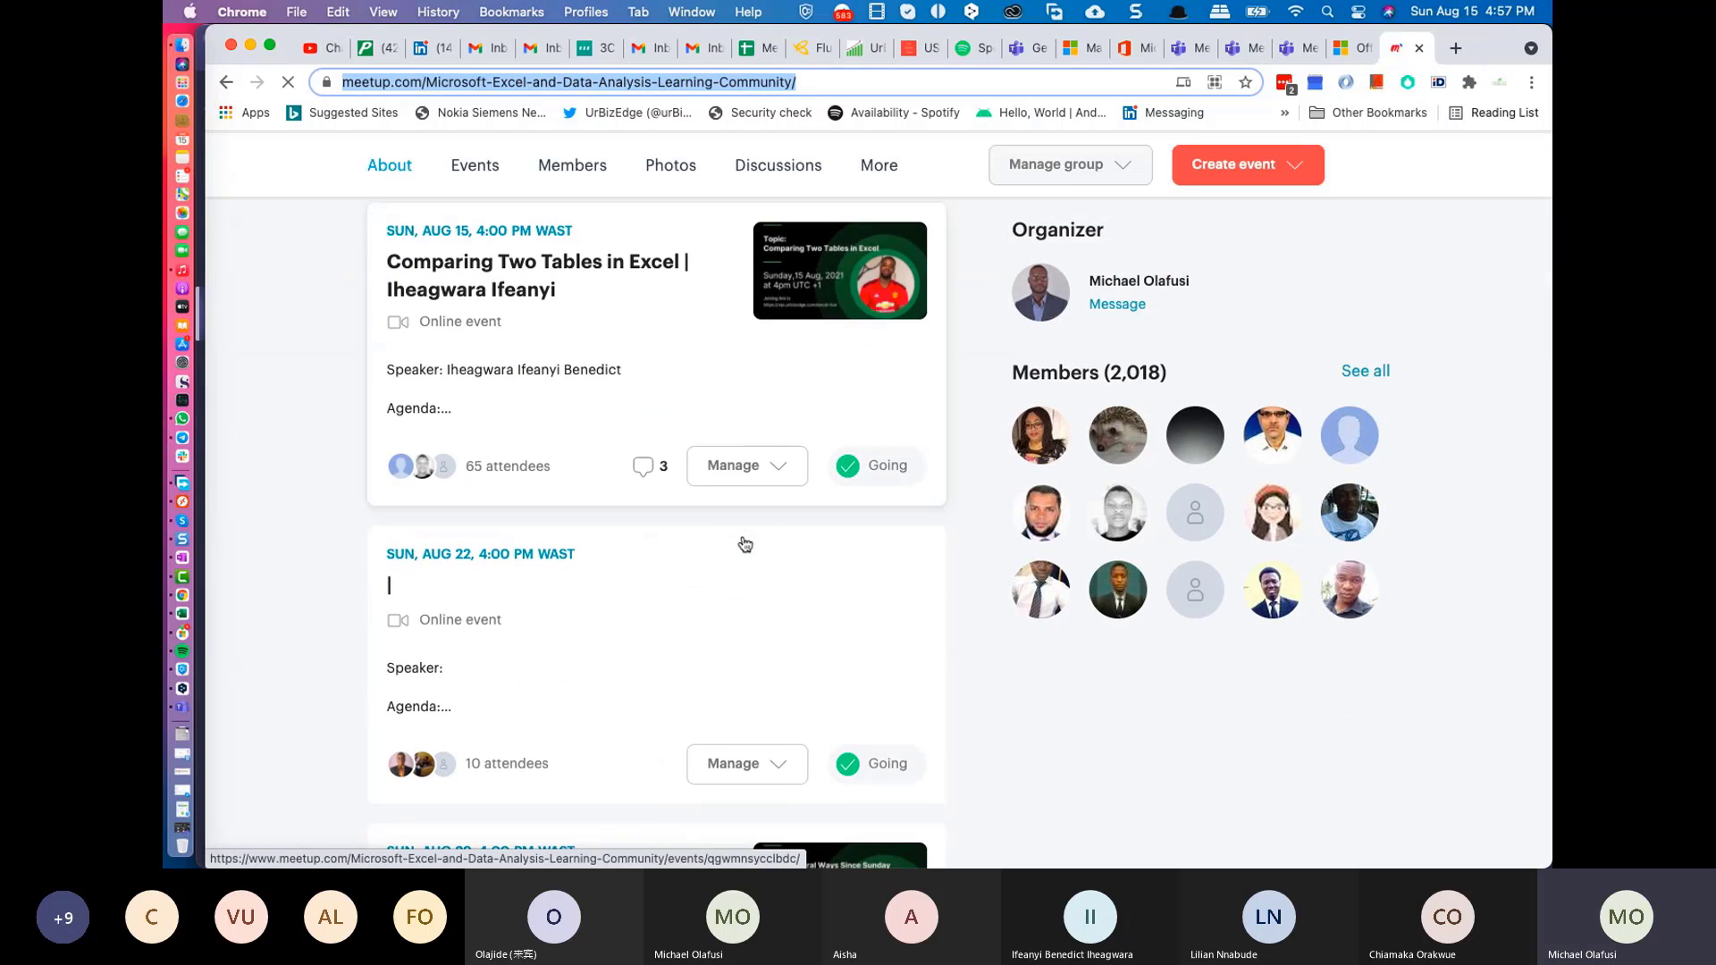
{"action": "scroll", "coordinate": [745, 544], "scroll_direction": "up", "scroll_amount": 6}
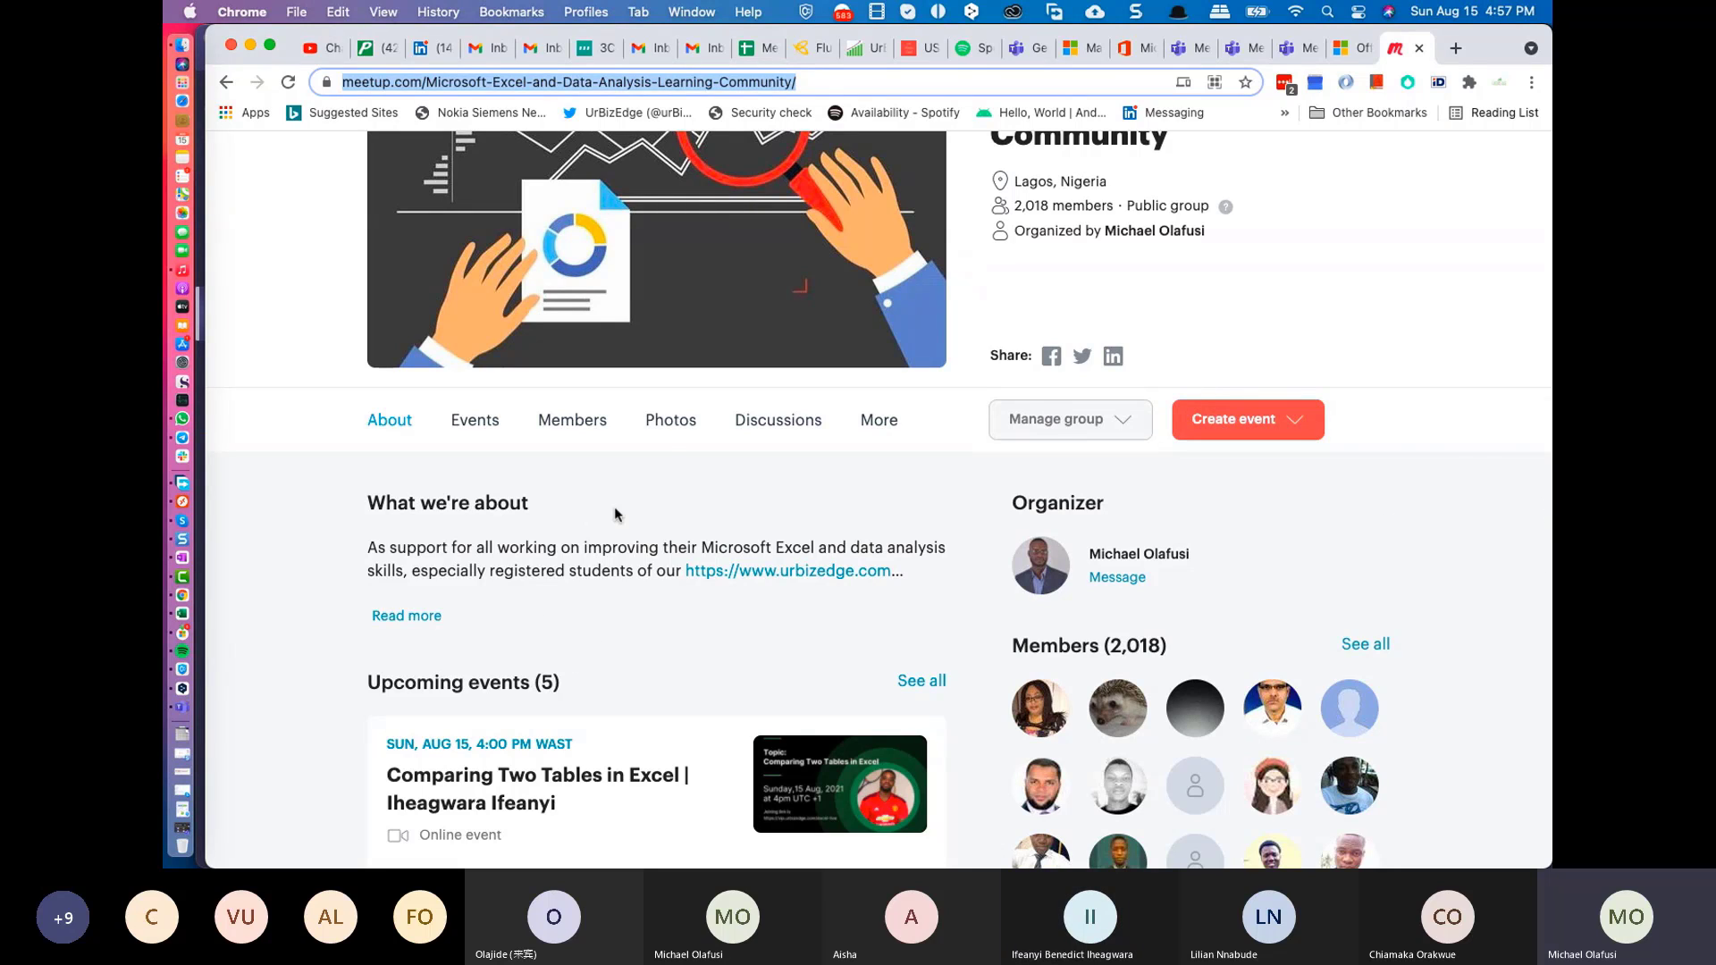
{"action": "key", "text": "super+Tab"}
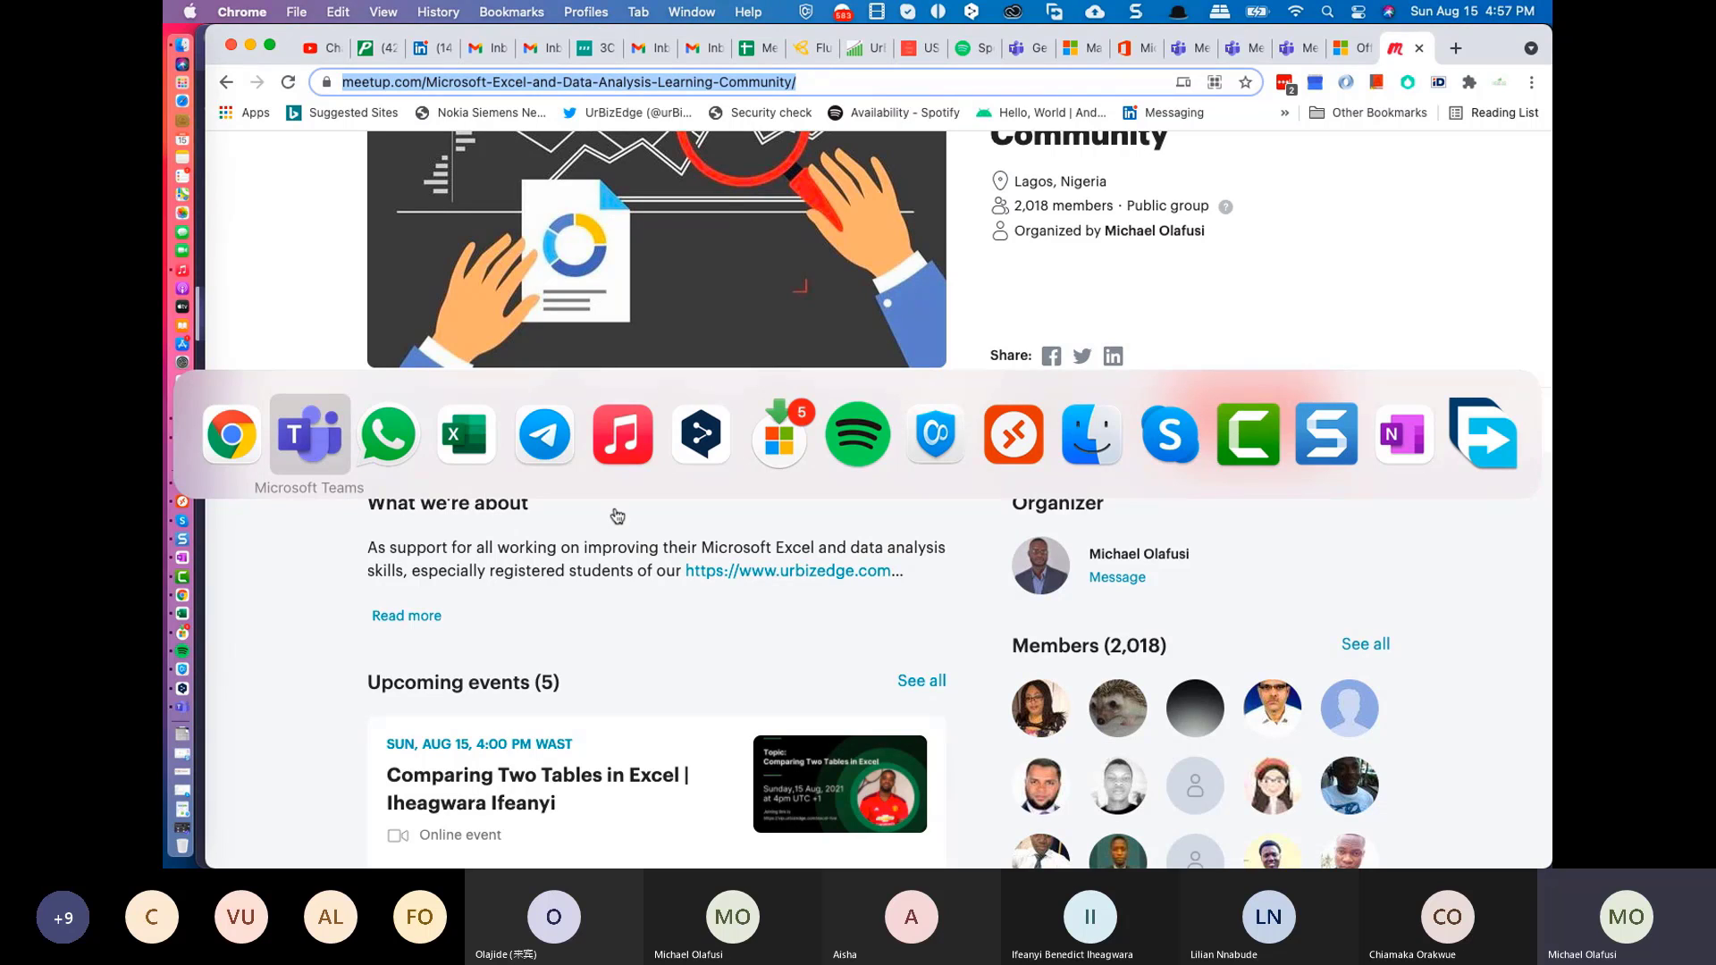
{"action": "scroll", "coordinate": [816, 422], "scroll_direction": "up", "scroll_amount": 5}
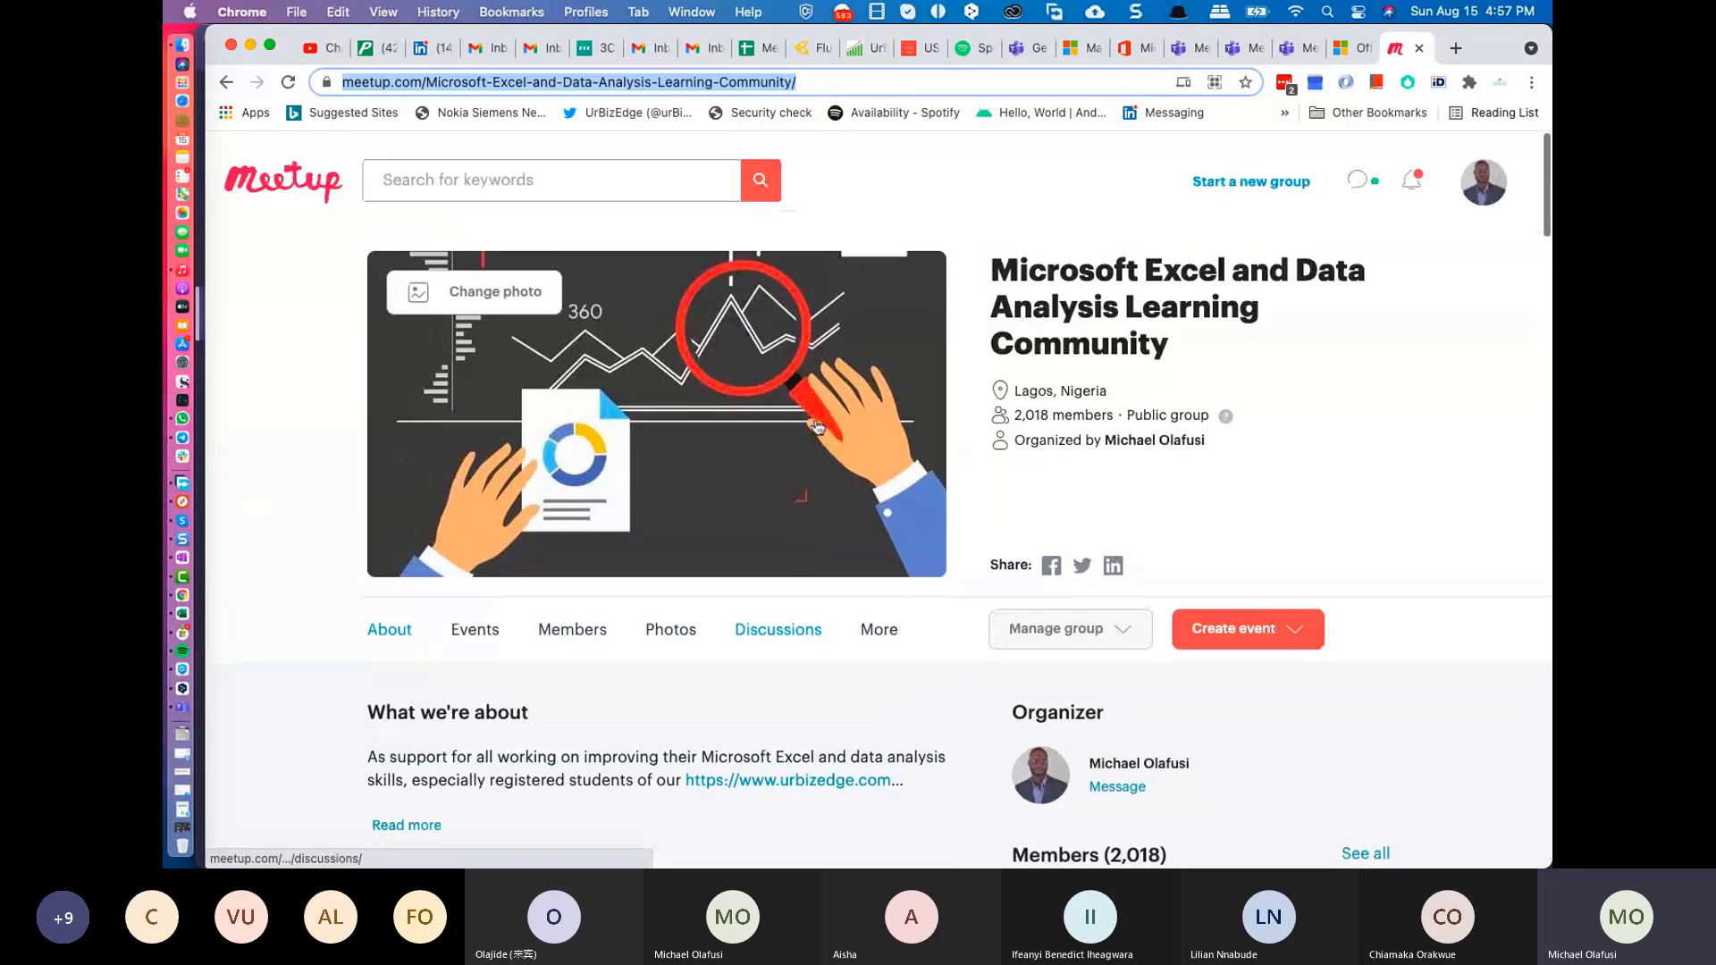
Step: Search the web for "meetup urbizedge" in a new browser tab
{"action": "left_click", "coordinate": [1454, 50]}
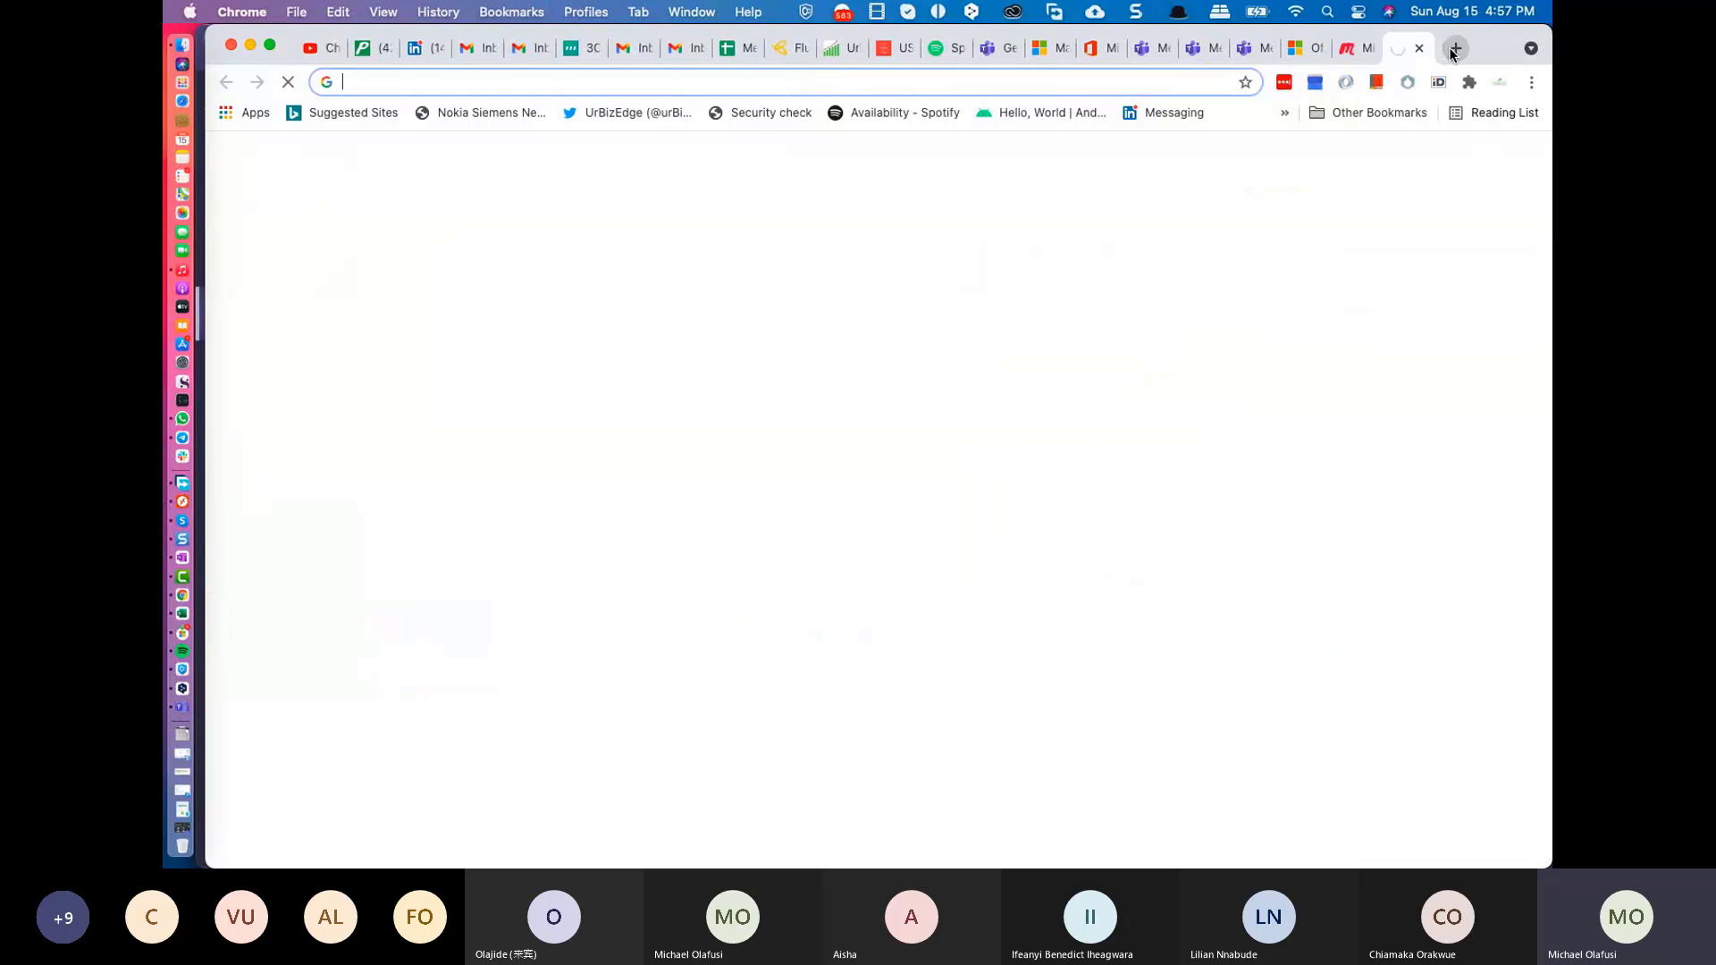
{"action": "type", "text": "meetuo"}
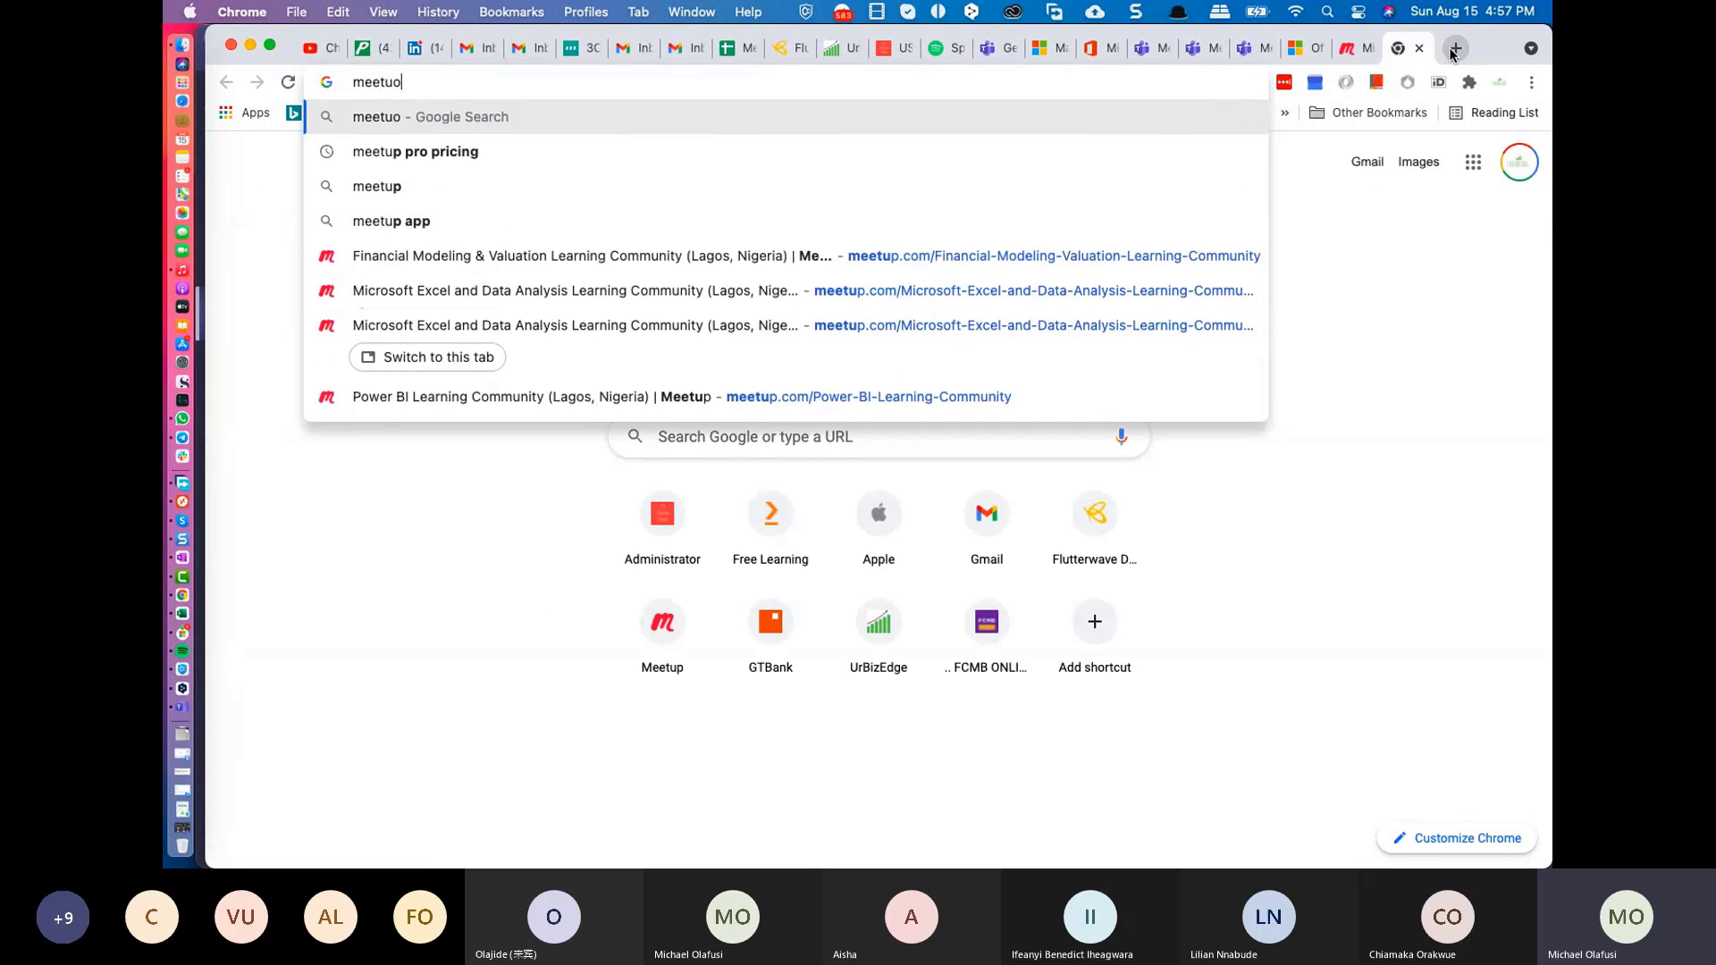
{"action": "key", "text": "BackSpace"}
{"action": "key", "text": "BackSpace"}
{"action": "type", "text": "p "}
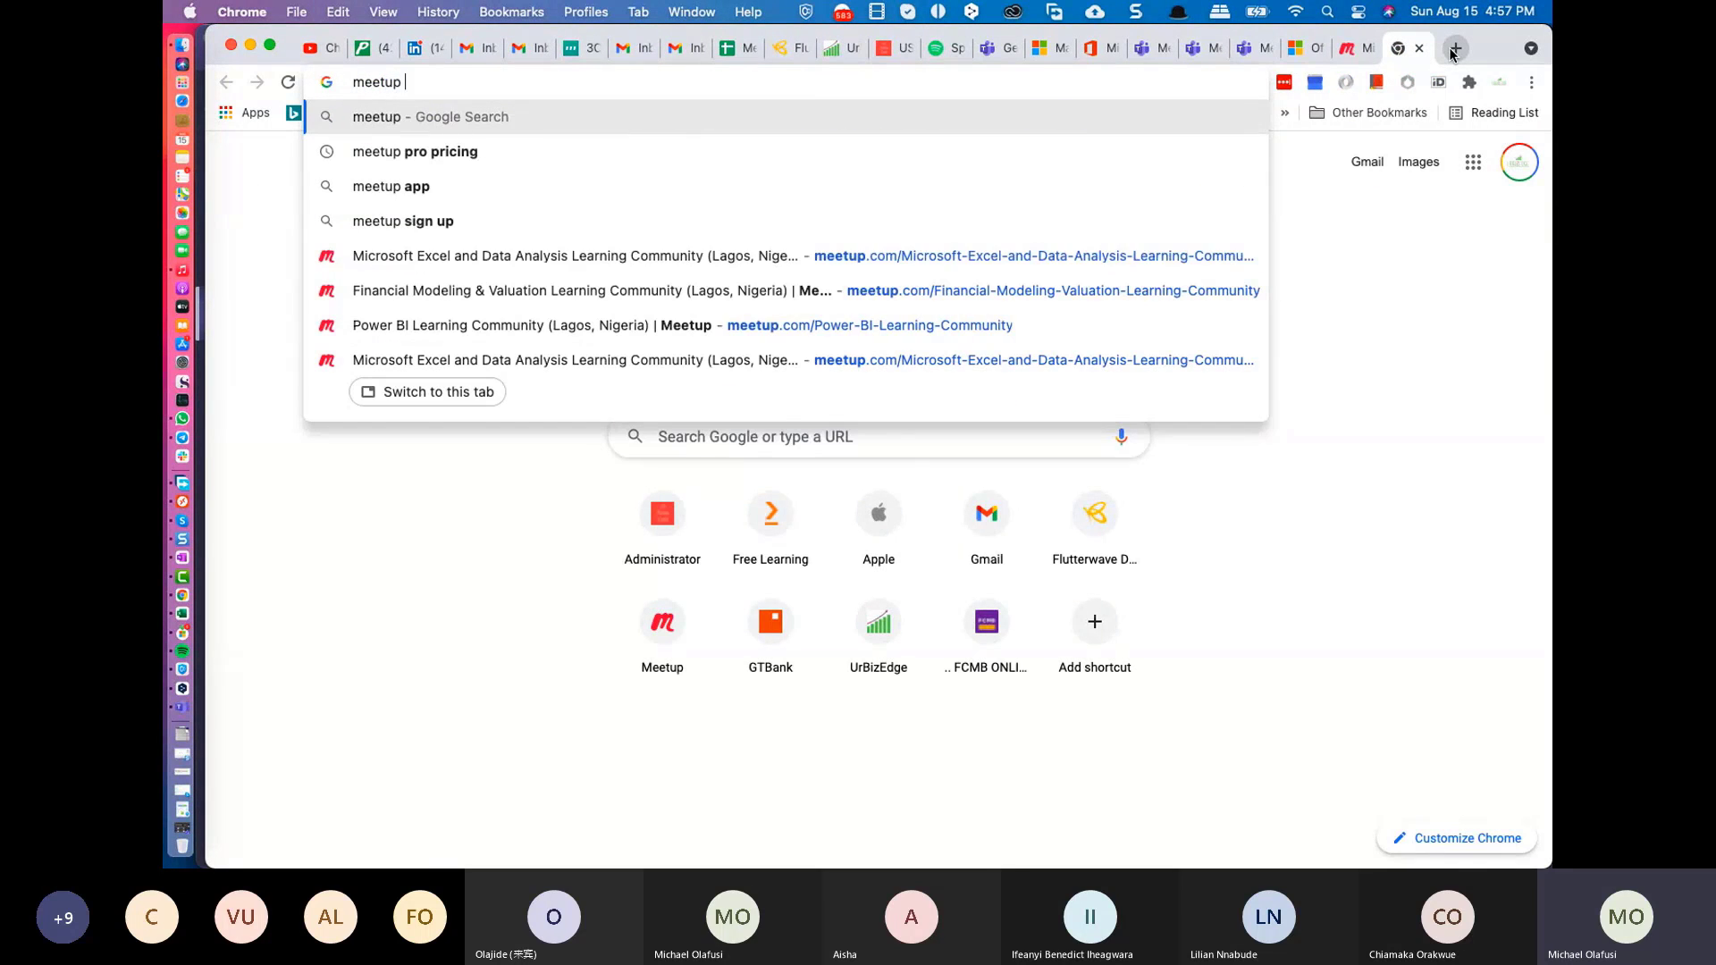
{"action": "type", "text": "urbizedge"}
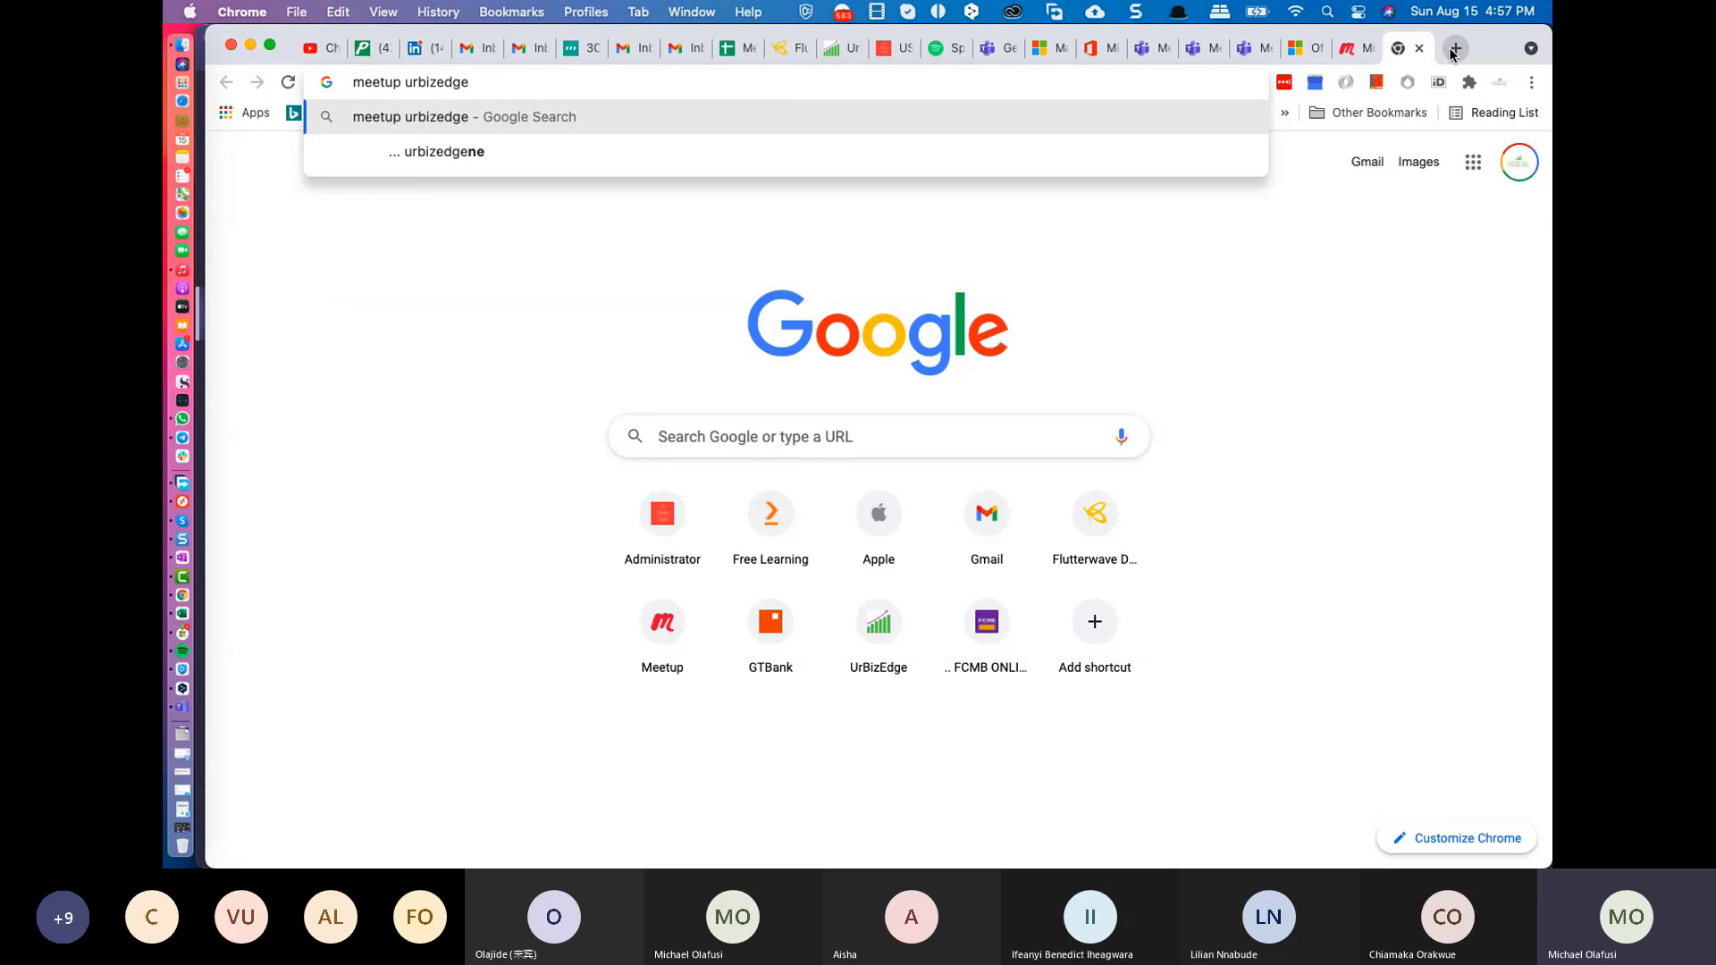
{"action": "key", "text": "Return"}
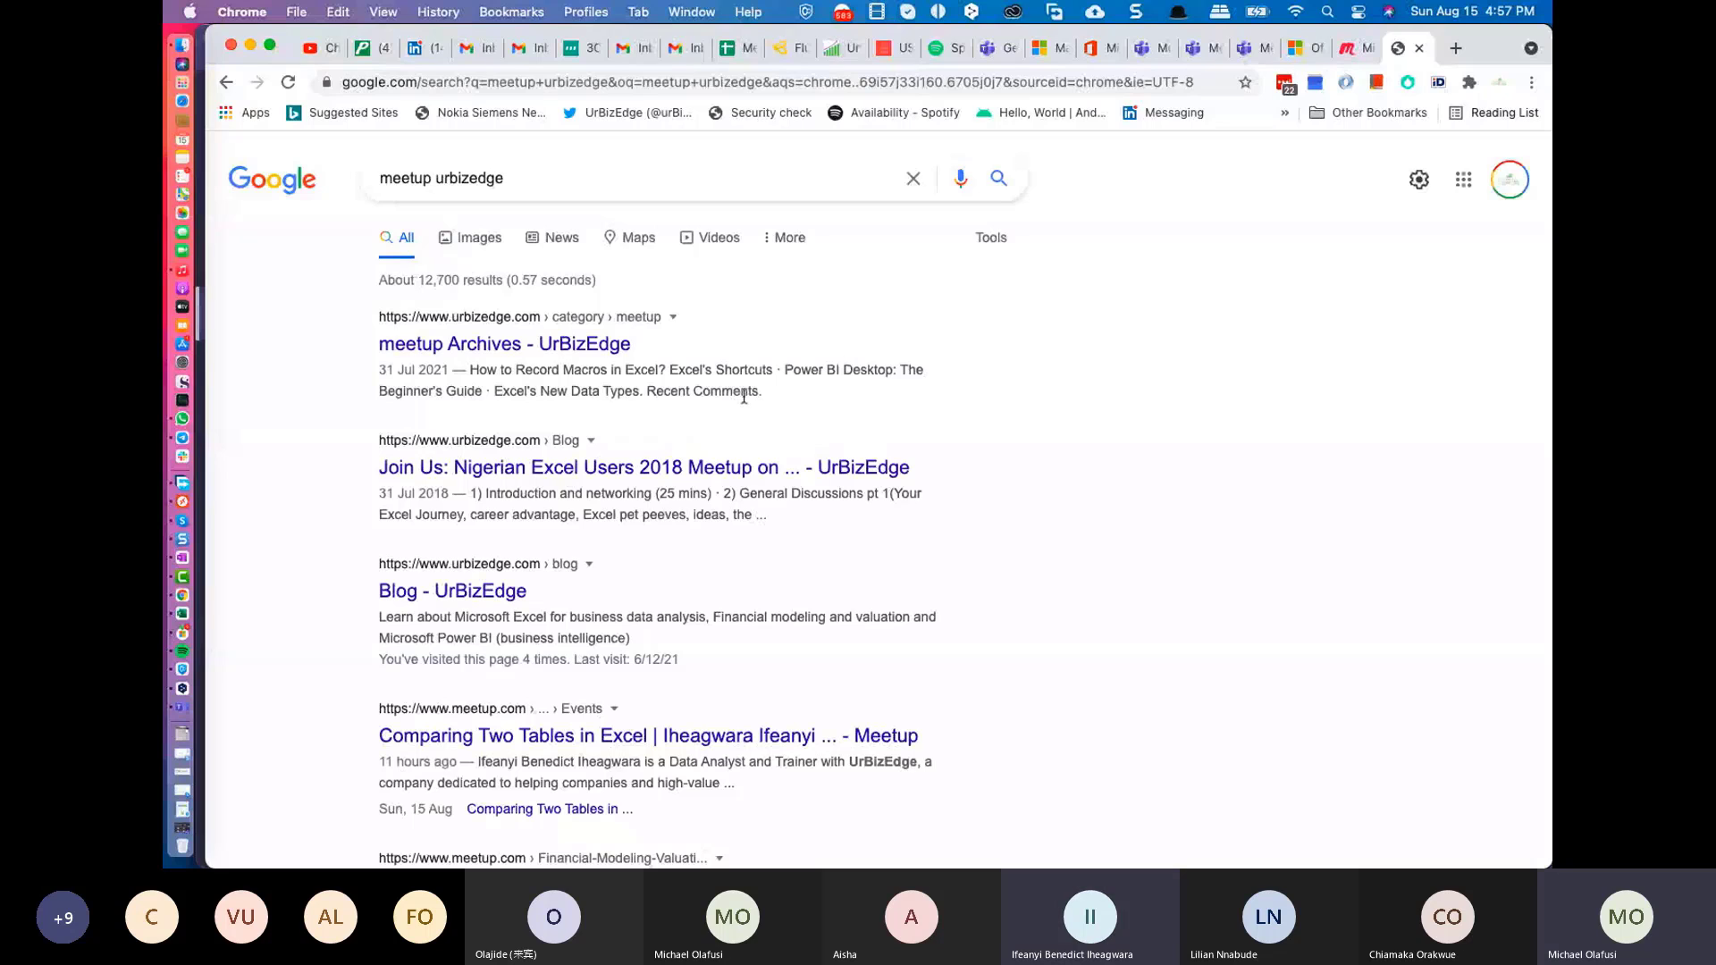
Step: Look through the search results for Meetup pages of the UrBizEdge learning communities
{"action": "scroll", "coordinate": [744, 396], "scroll_direction": "down", "scroll_amount": 3}
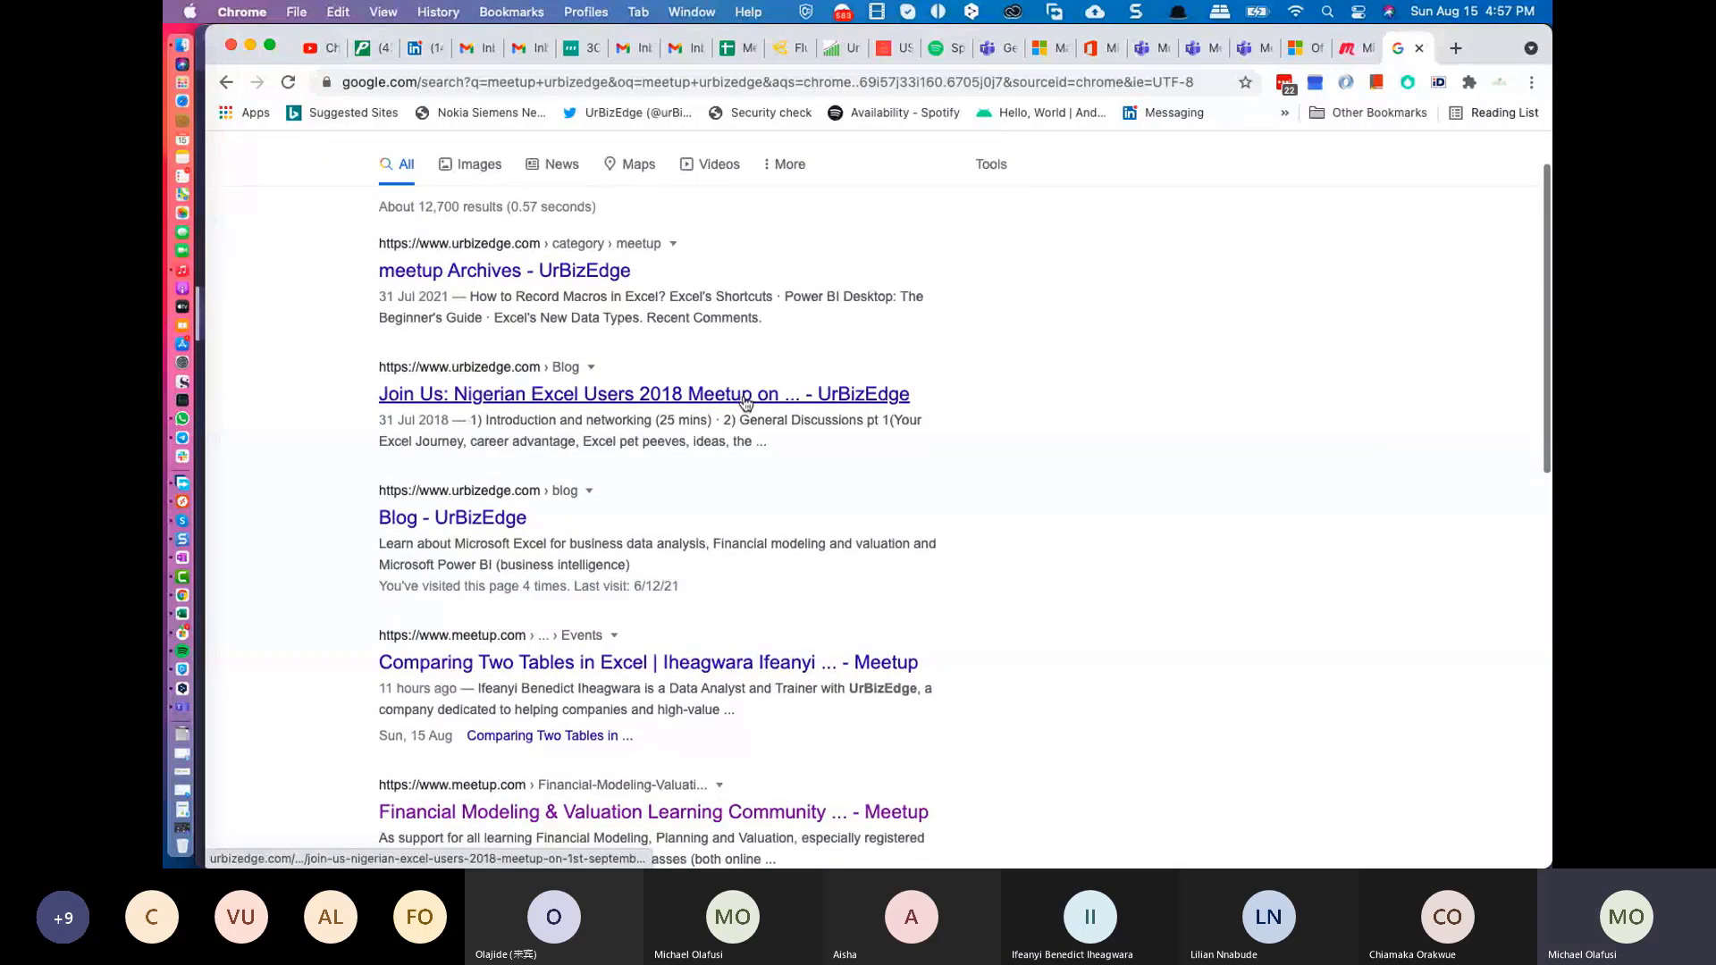
{"action": "scroll", "coordinate": [744, 401], "scroll_direction": "down", "scroll_amount": 3}
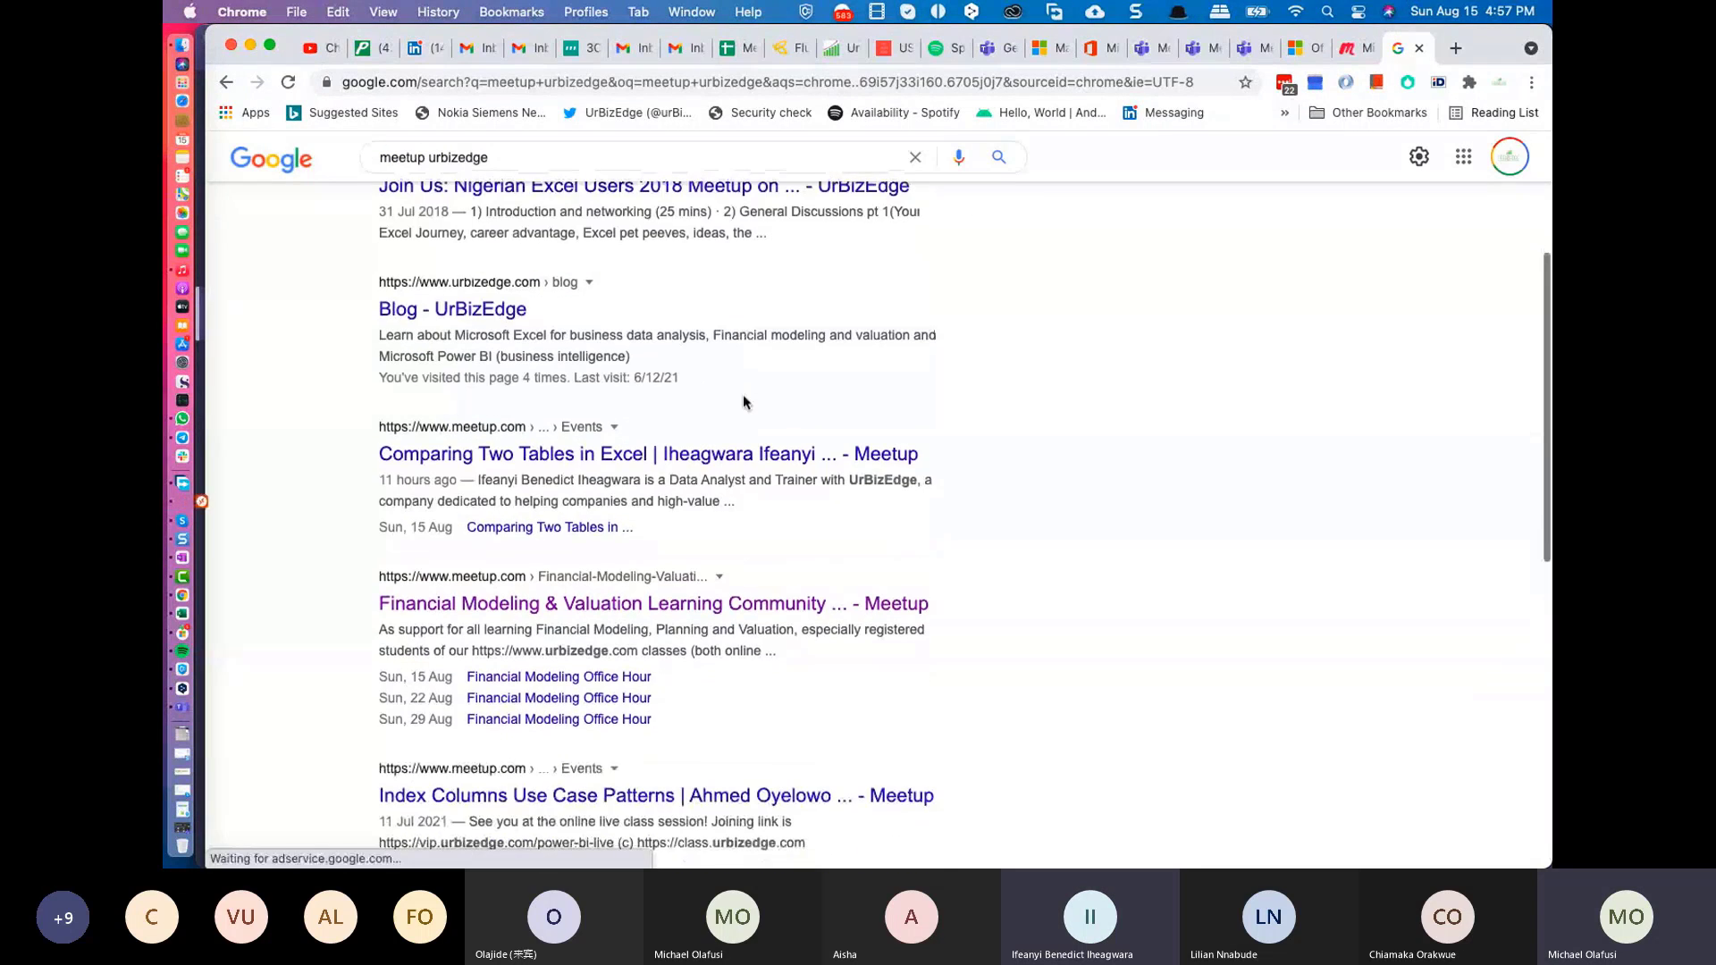
{"action": "scroll", "coordinate": [742, 401], "scroll_direction": "down", "scroll_amount": 3}
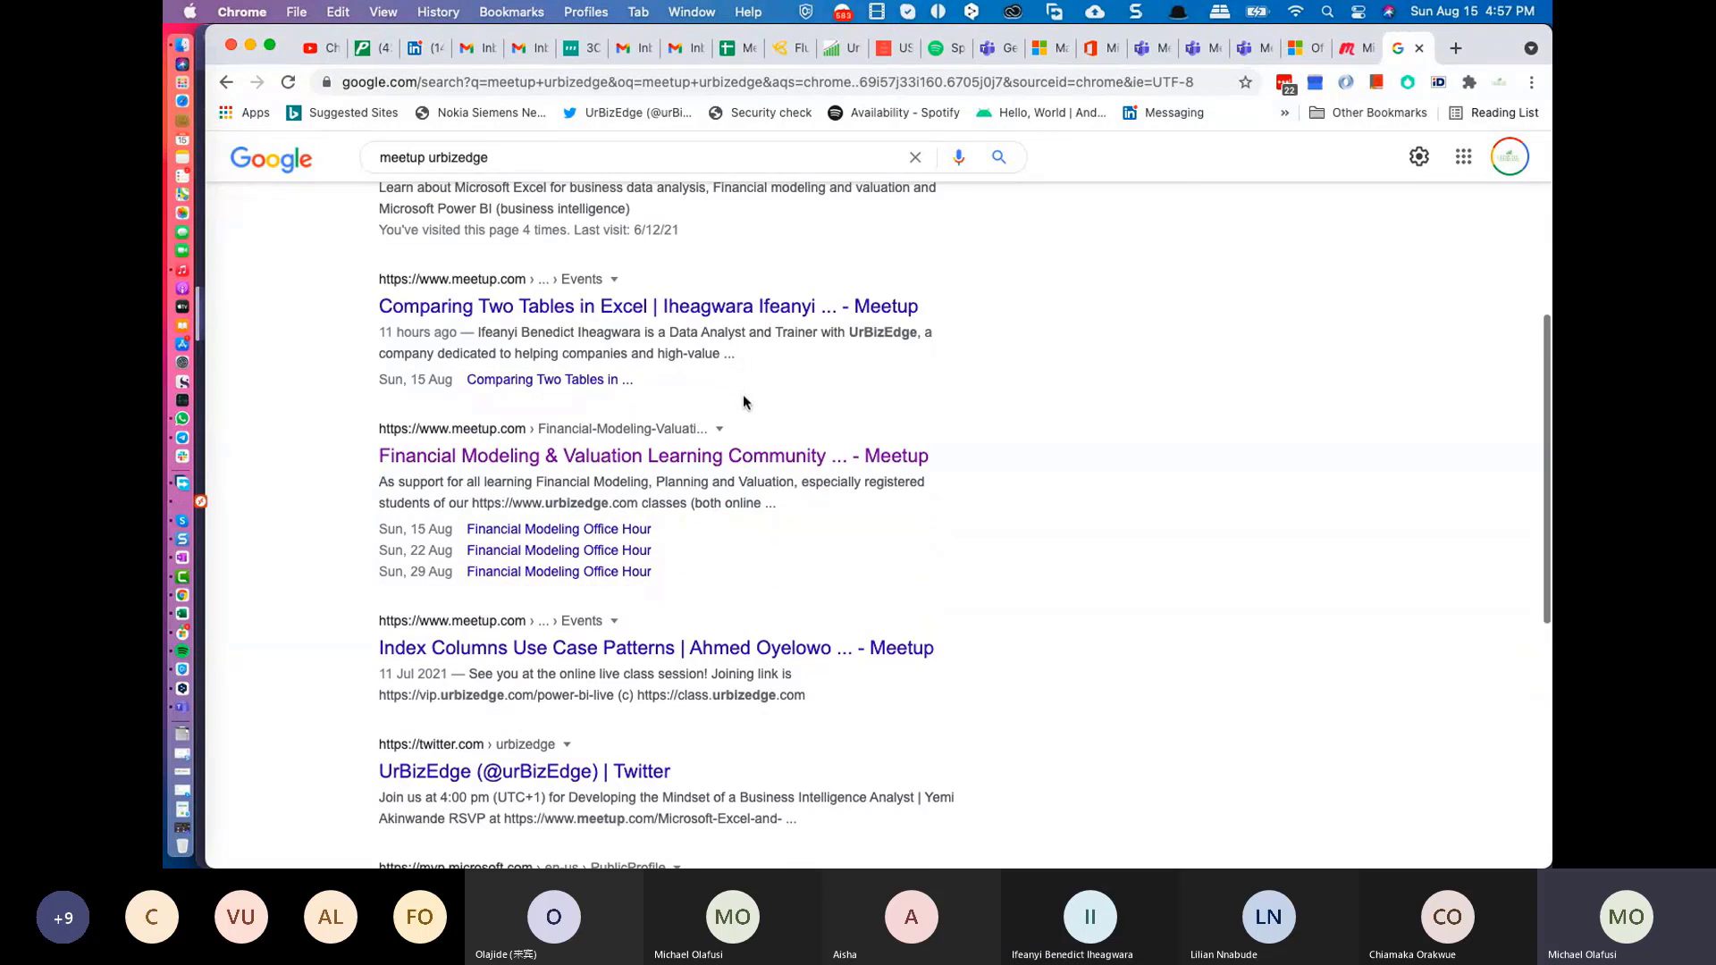
{"action": "scroll", "coordinate": [743, 398], "scroll_direction": "up", "scroll_amount": 2}
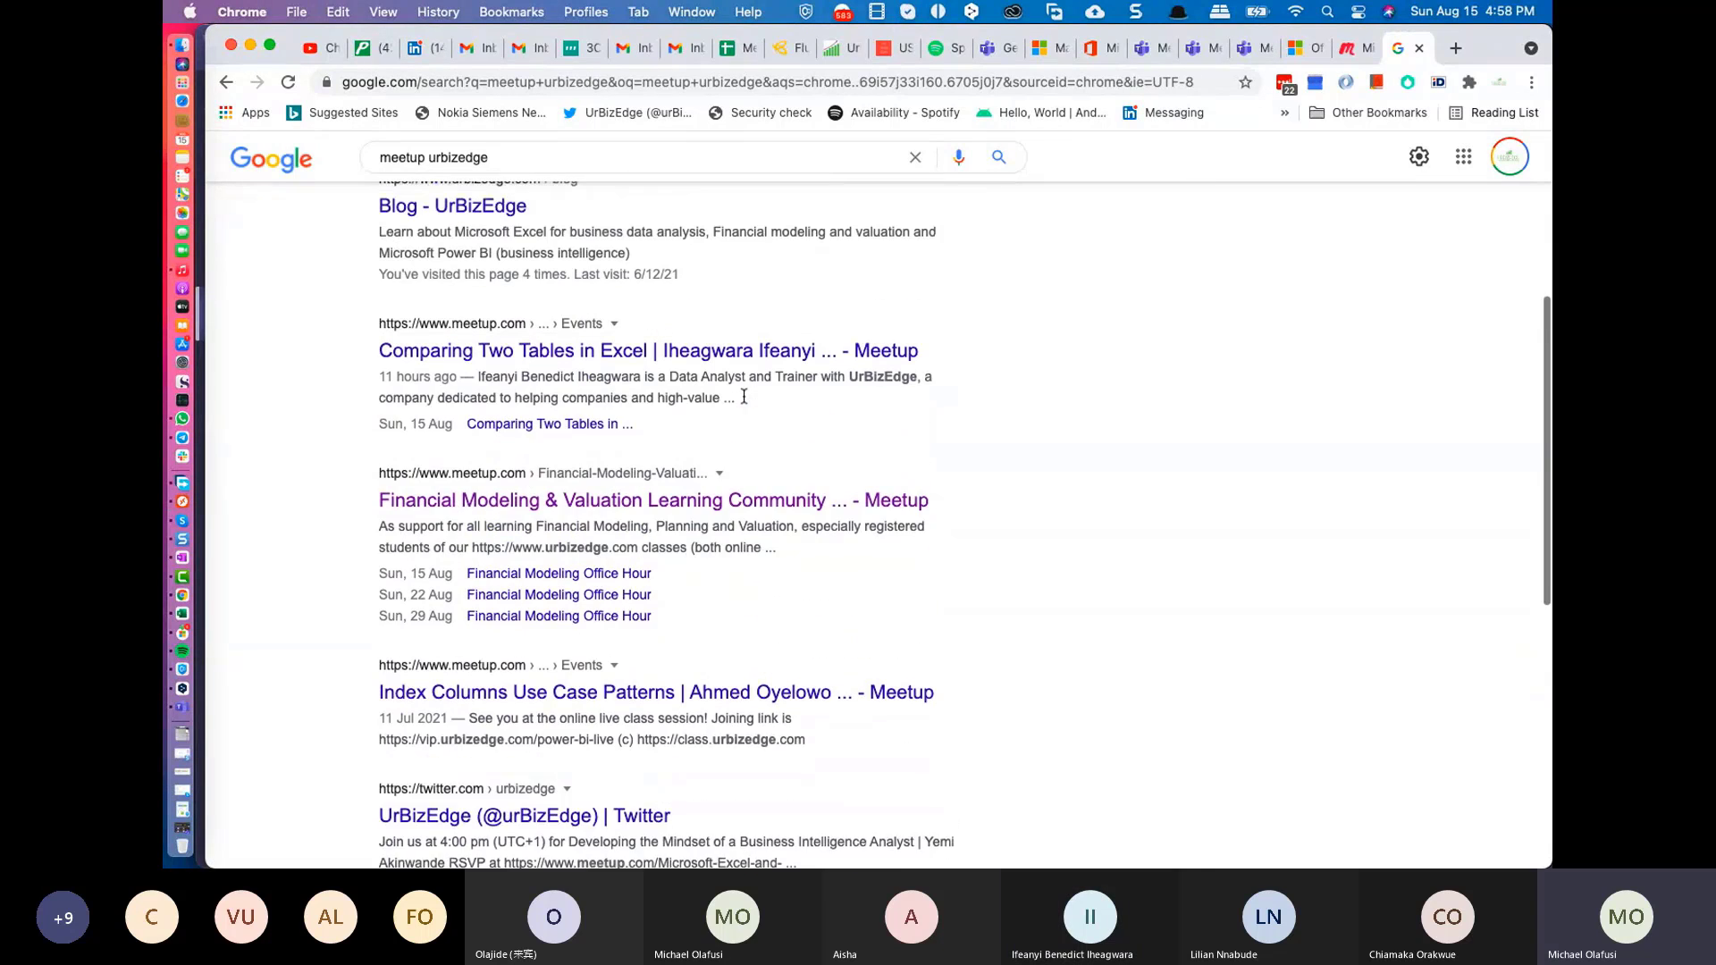
{"action": "scroll", "coordinate": [745, 400], "scroll_direction": "down", "scroll_amount": 1}
{"action": "scroll", "coordinate": [743, 402], "scroll_direction": "down", "scroll_amount": 2}
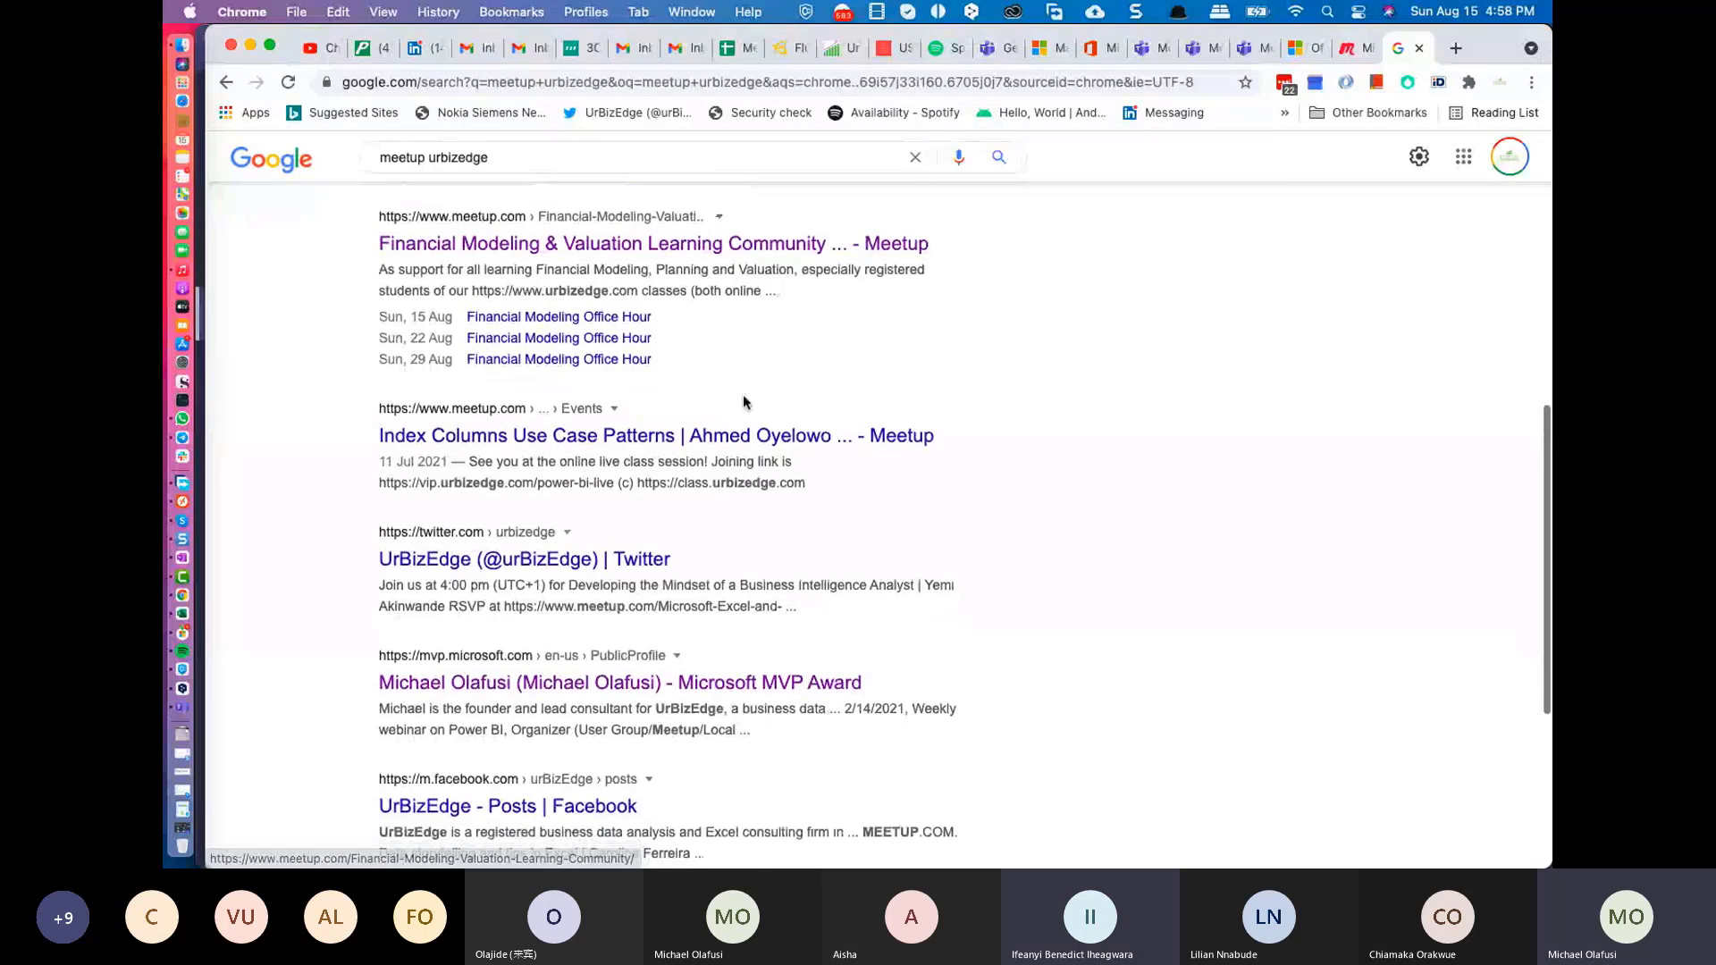
{"action": "scroll", "coordinate": [742, 401], "scroll_direction": "down", "scroll_amount": 2}
{"action": "scroll", "coordinate": [743, 401], "scroll_direction": "up", "scroll_amount": 8}
{"action": "scroll", "coordinate": [743, 402], "scroll_direction": "up", "scroll_amount": 4}
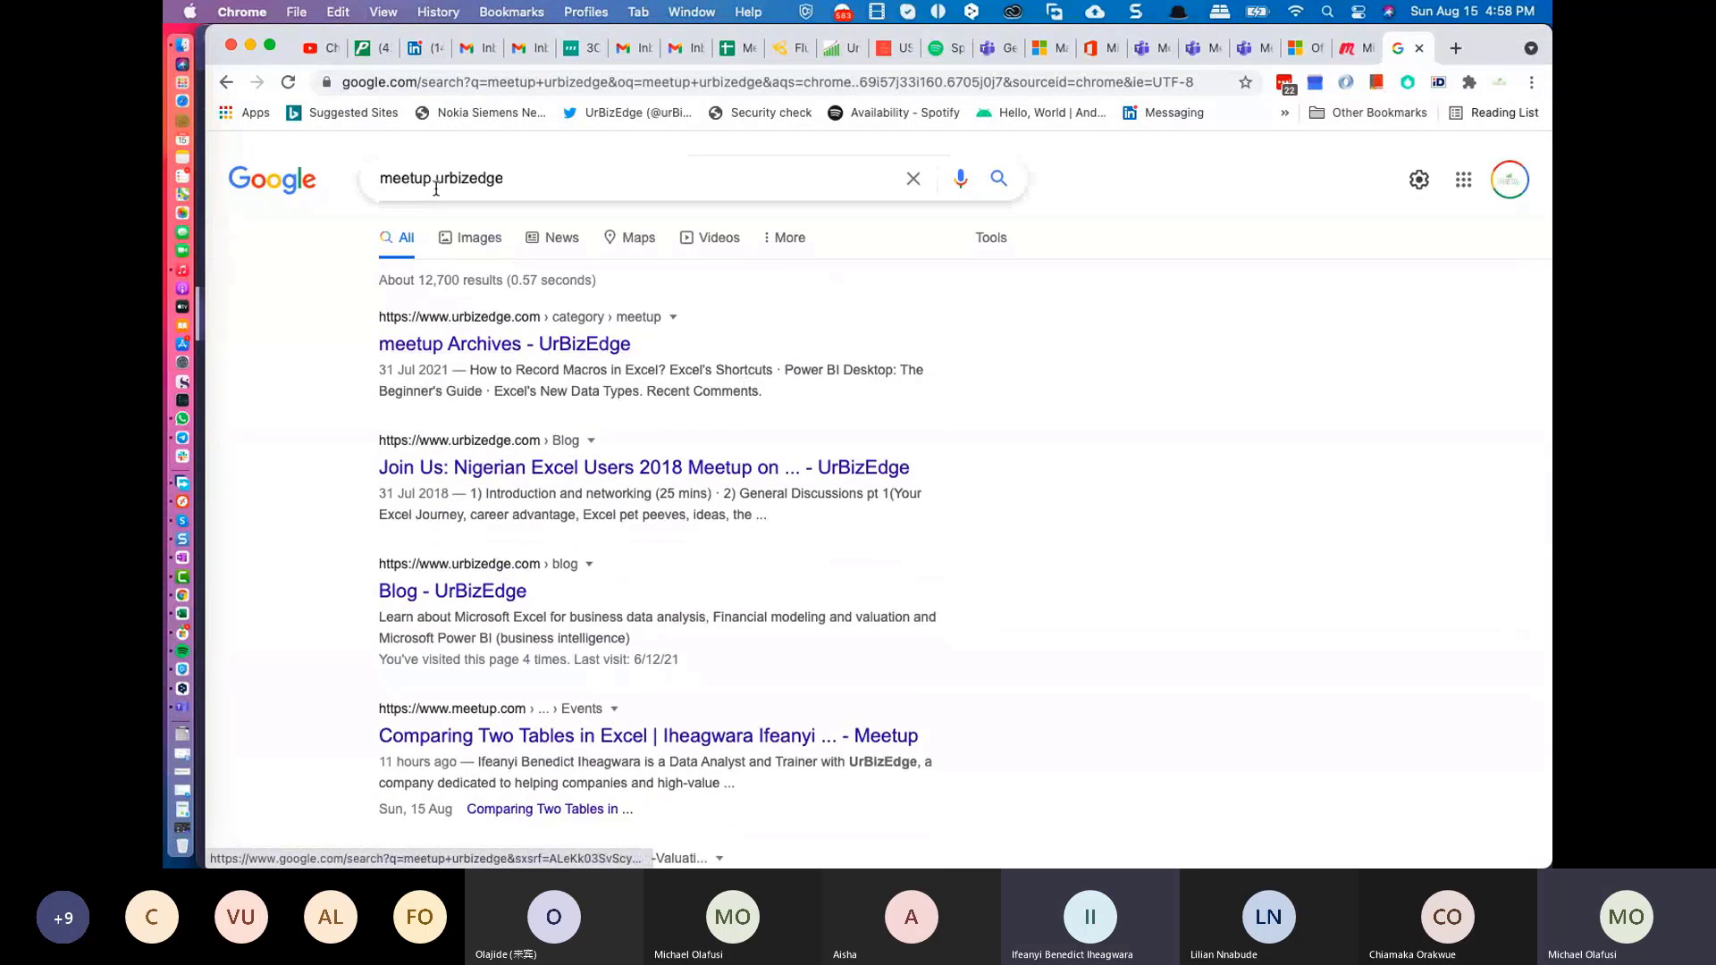
Step: Change the search query to "meetup microsoft excel learning" and run it
{"action": "double_click", "coordinate": [483, 179]}
{"action": "type", "text": "micr"}
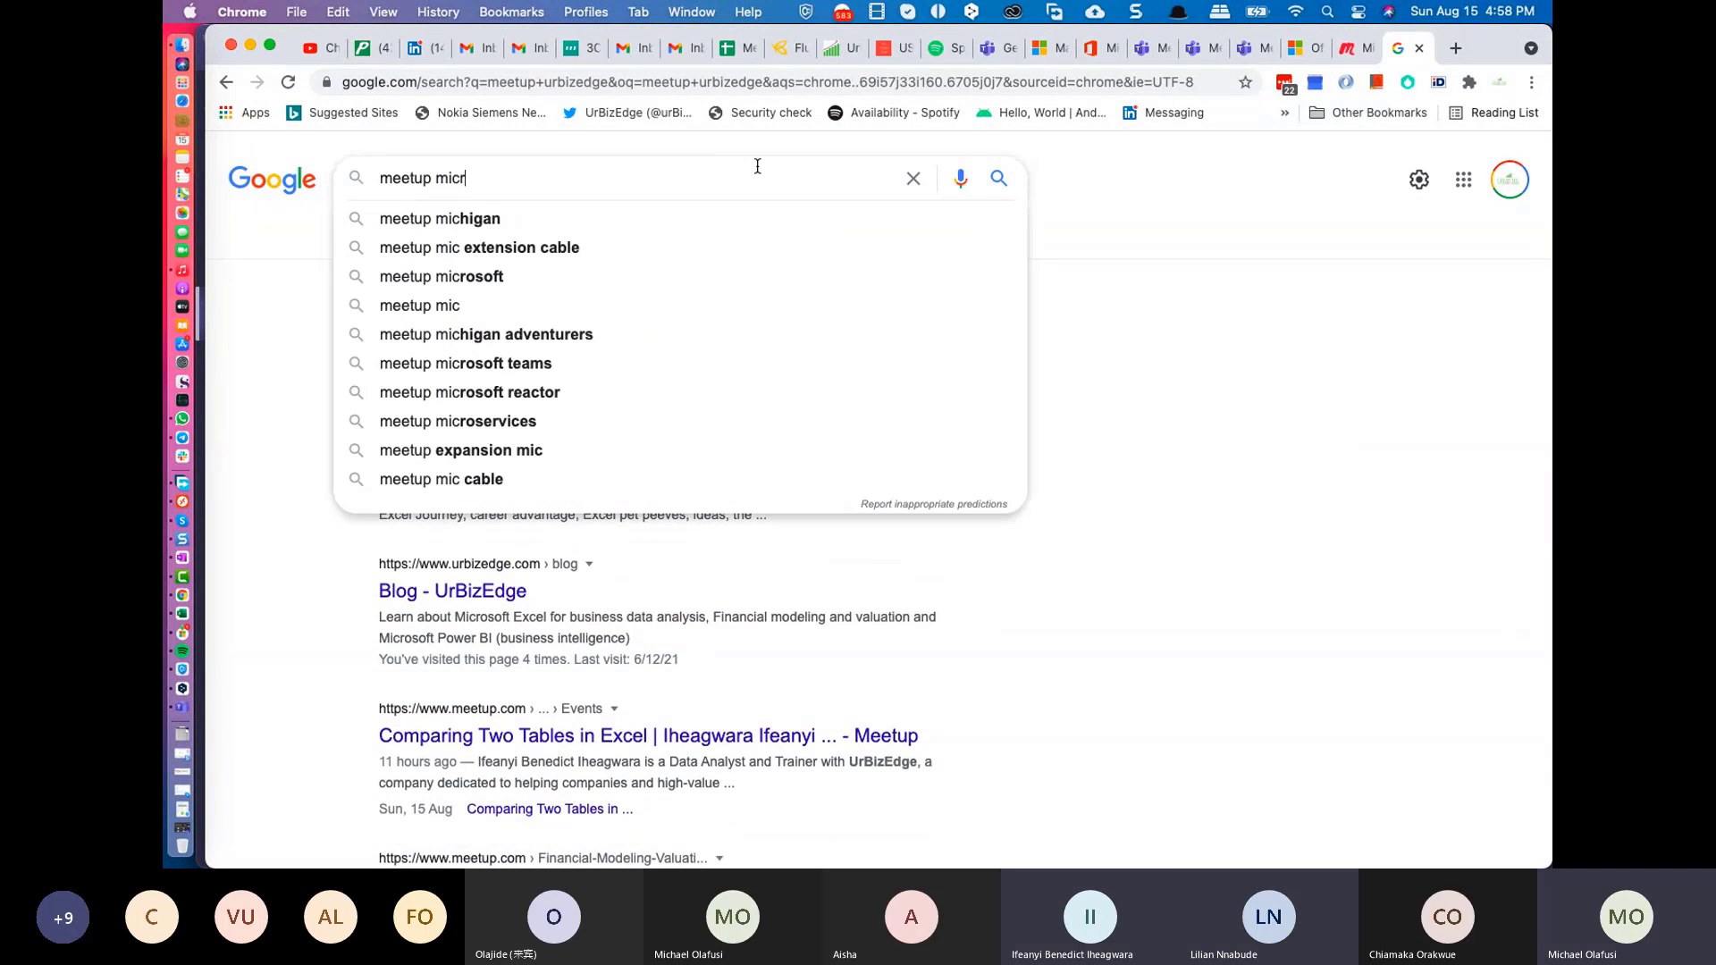
{"action": "type", "text": "osoft "}
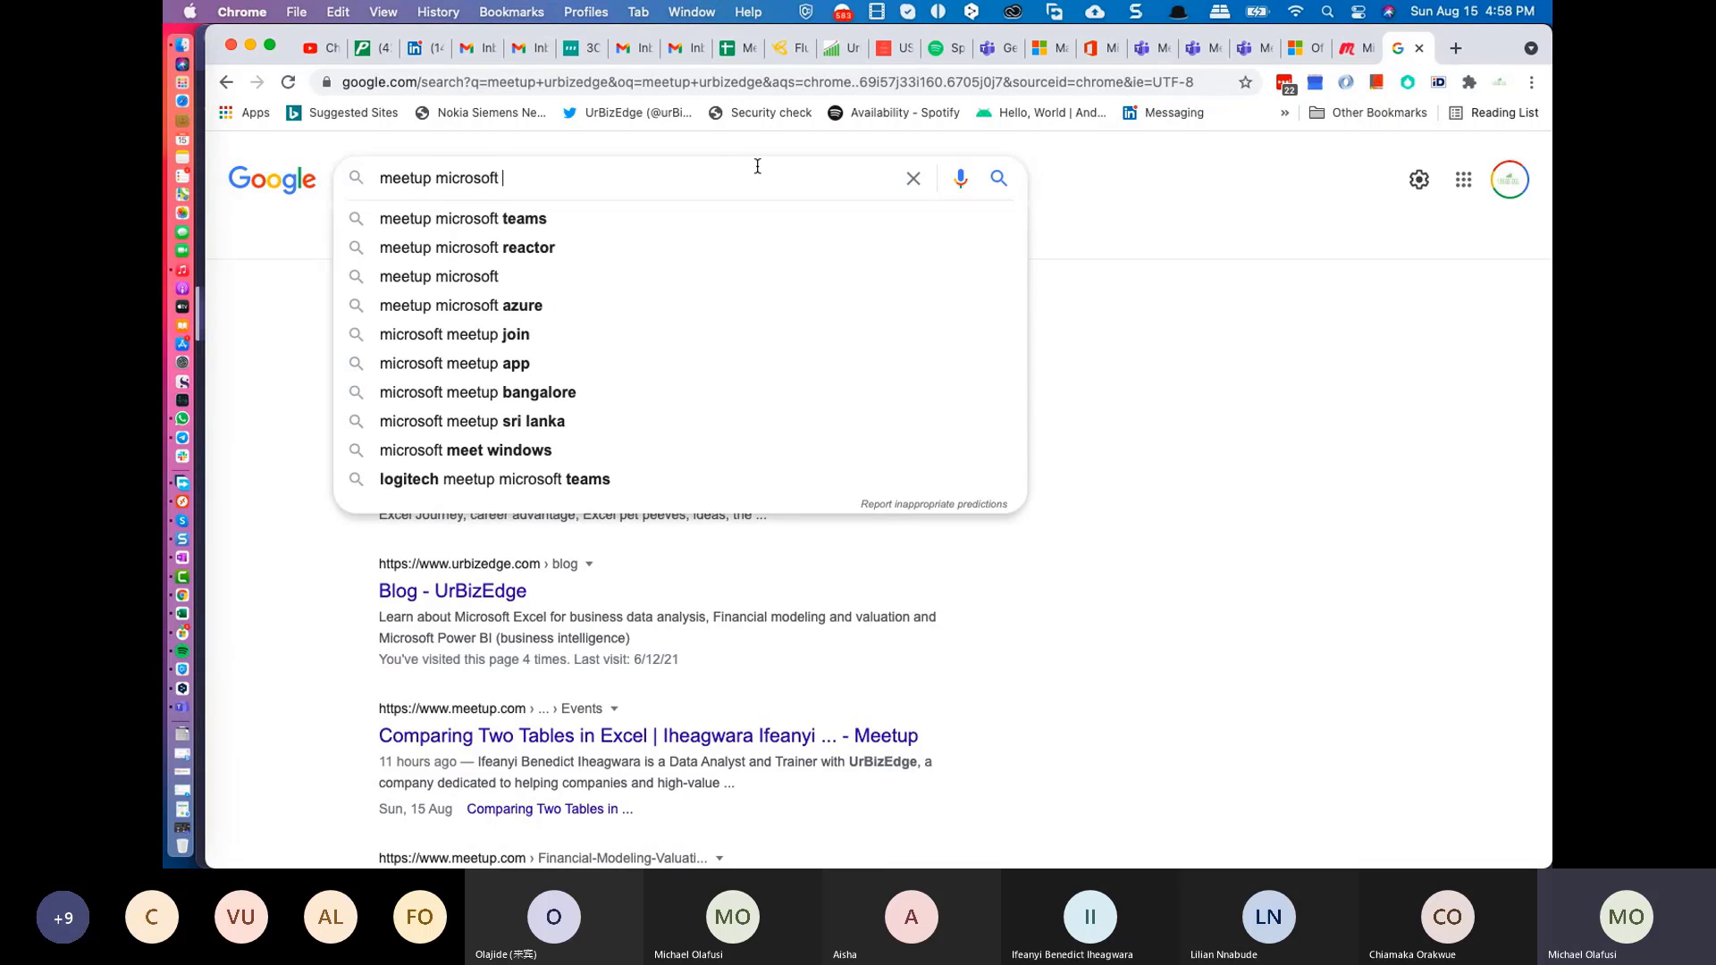
{"action": "type", "text": "ex"}
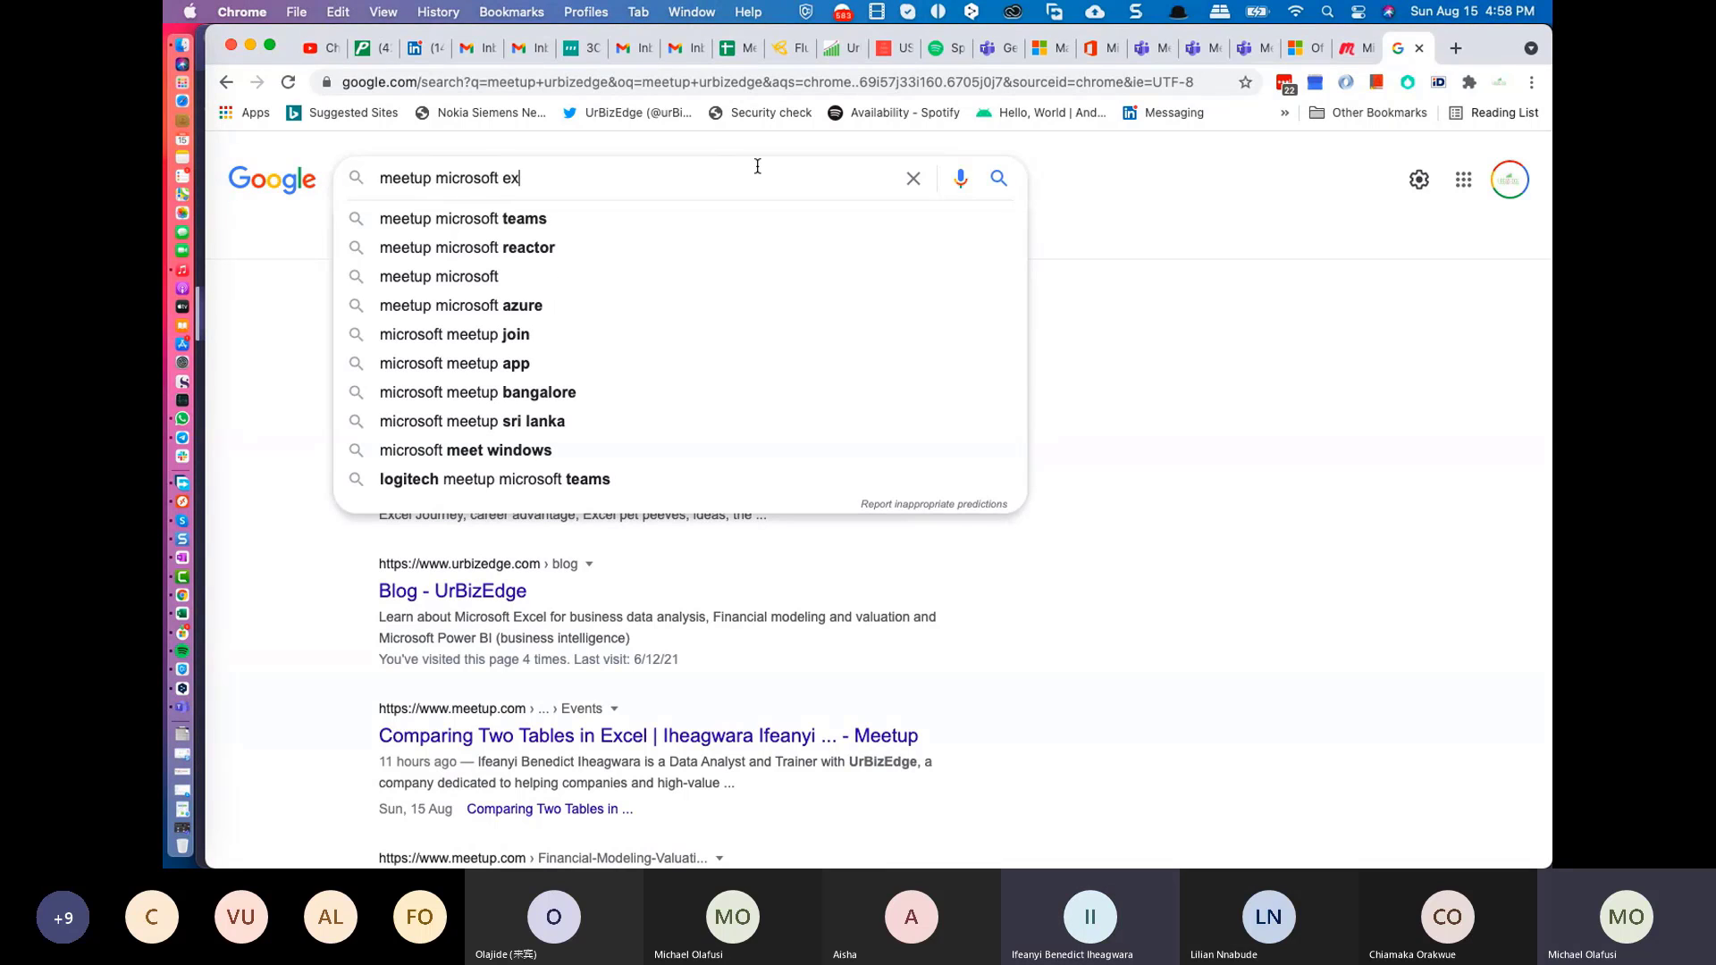
{"action": "type", "text": "cel learning"}
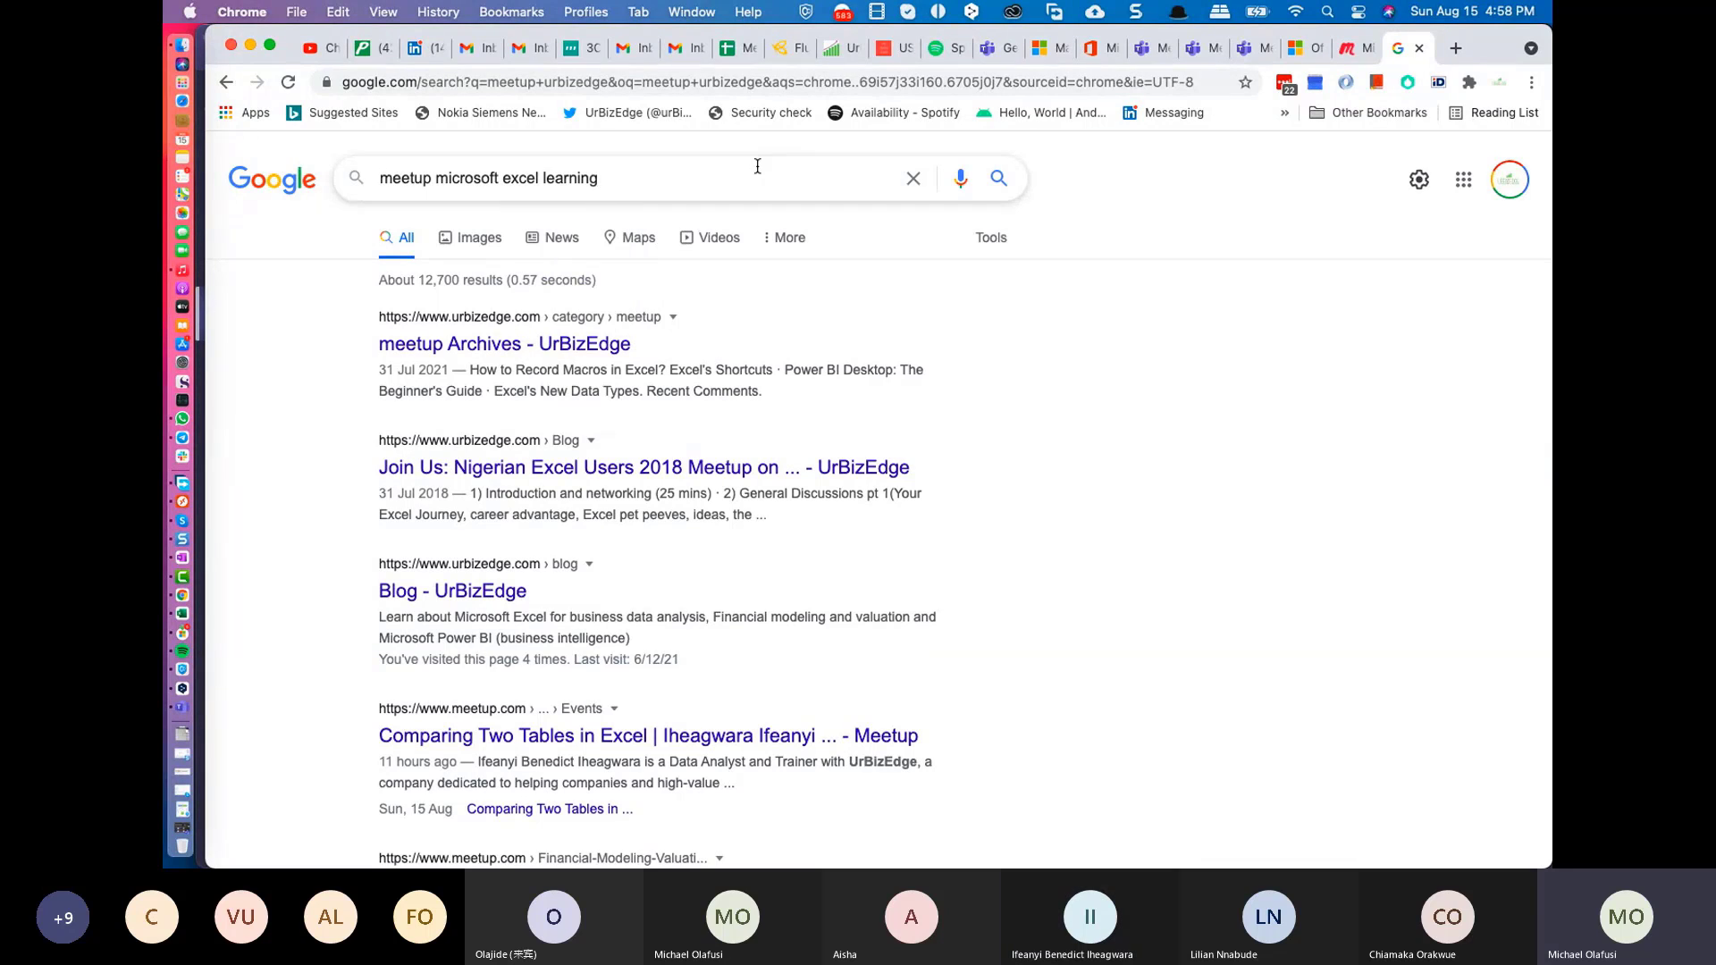
{"action": "key", "text": "Return"}
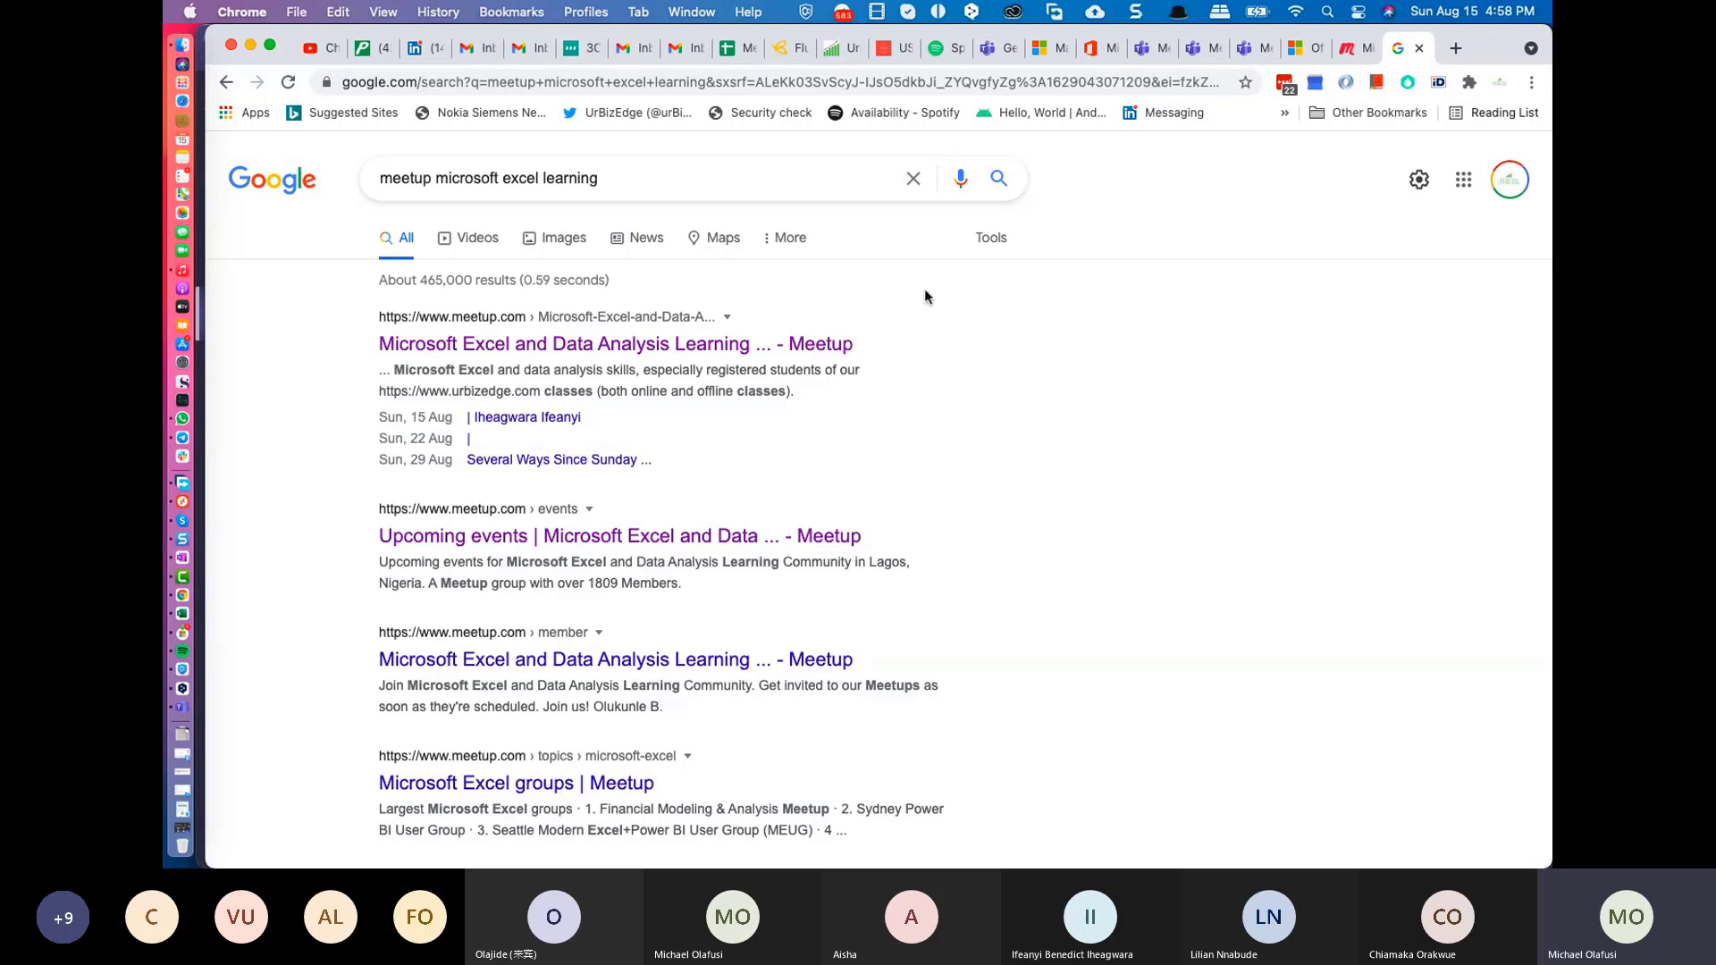
Step: Open the form for contacting all members of the Microsoft Excel and Data Analysis Learning Community Meetup group and look over its fields
{"action": "left_click", "coordinate": [1355, 49]}
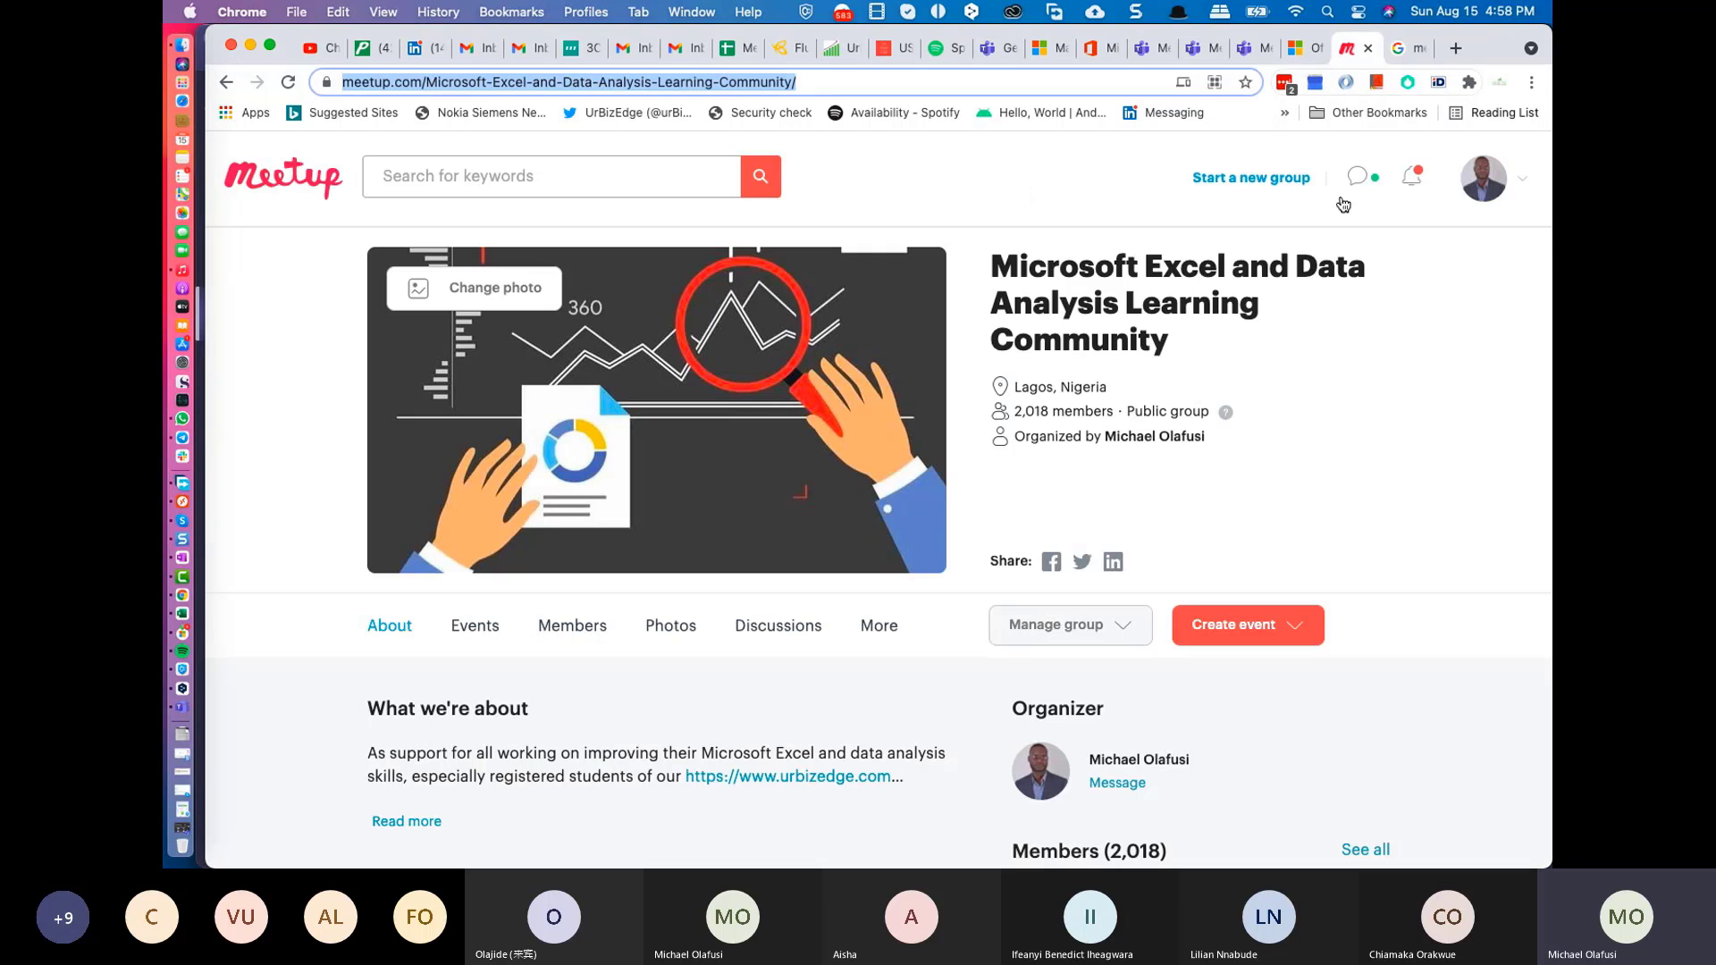
{"action": "scroll", "coordinate": [1086, 481], "scroll_direction": "down", "scroll_amount": 3}
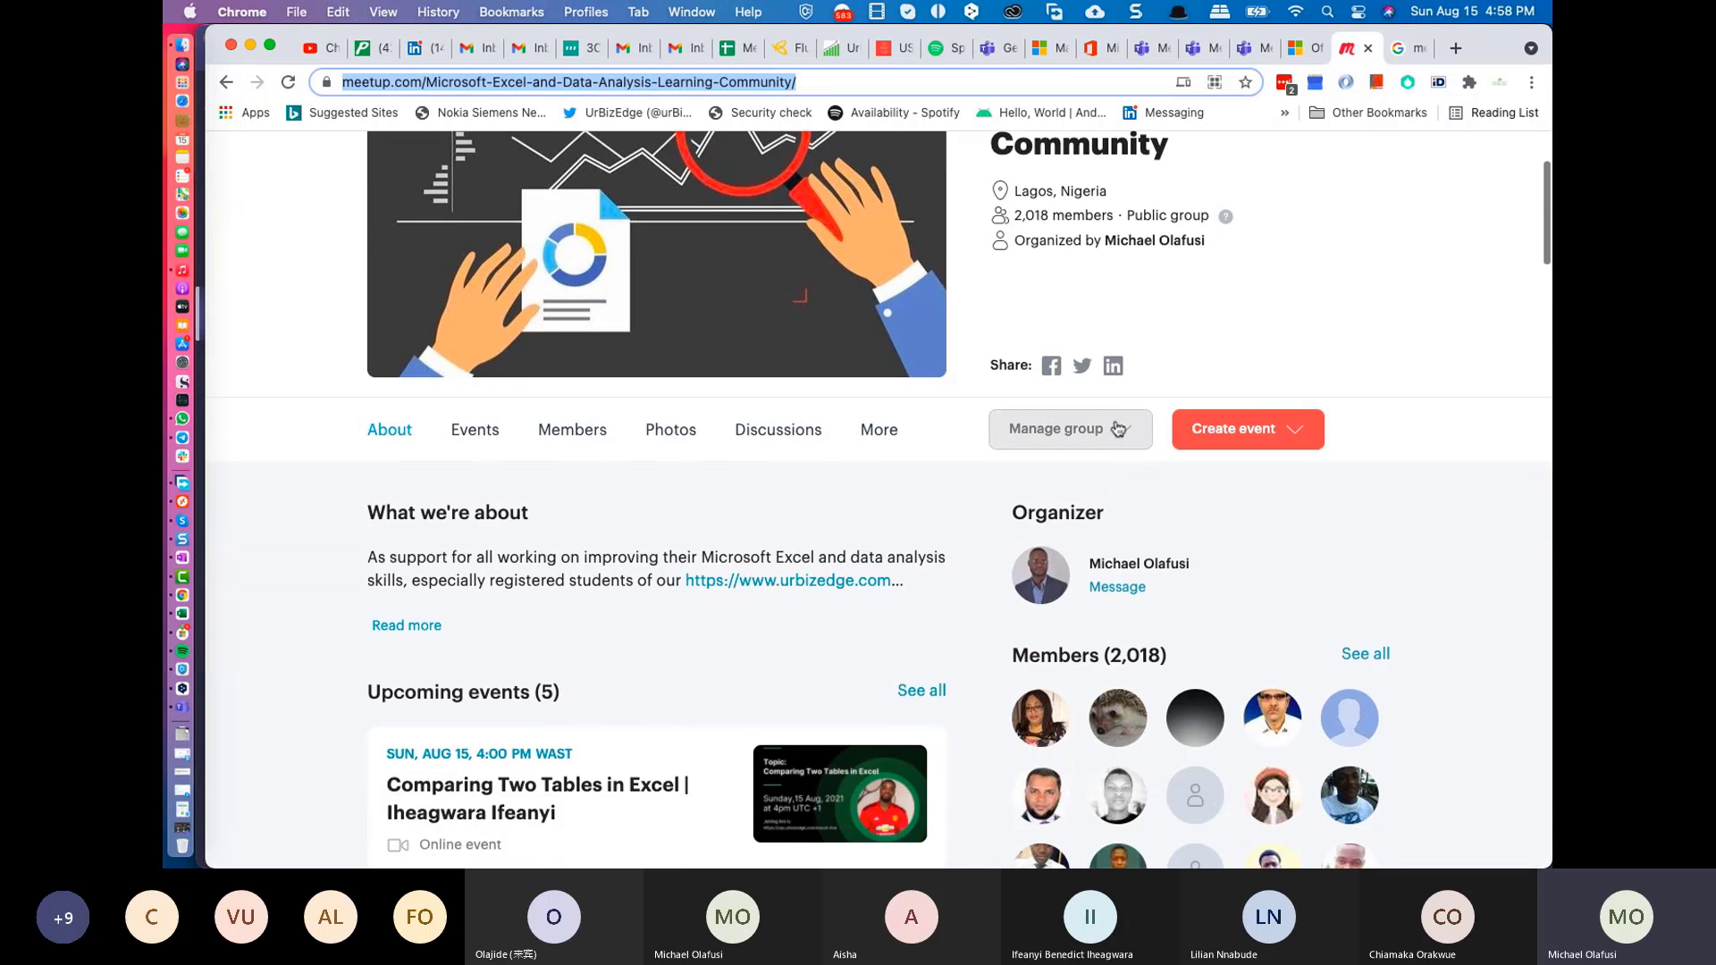
{"action": "left_click", "coordinate": [1113, 443]}
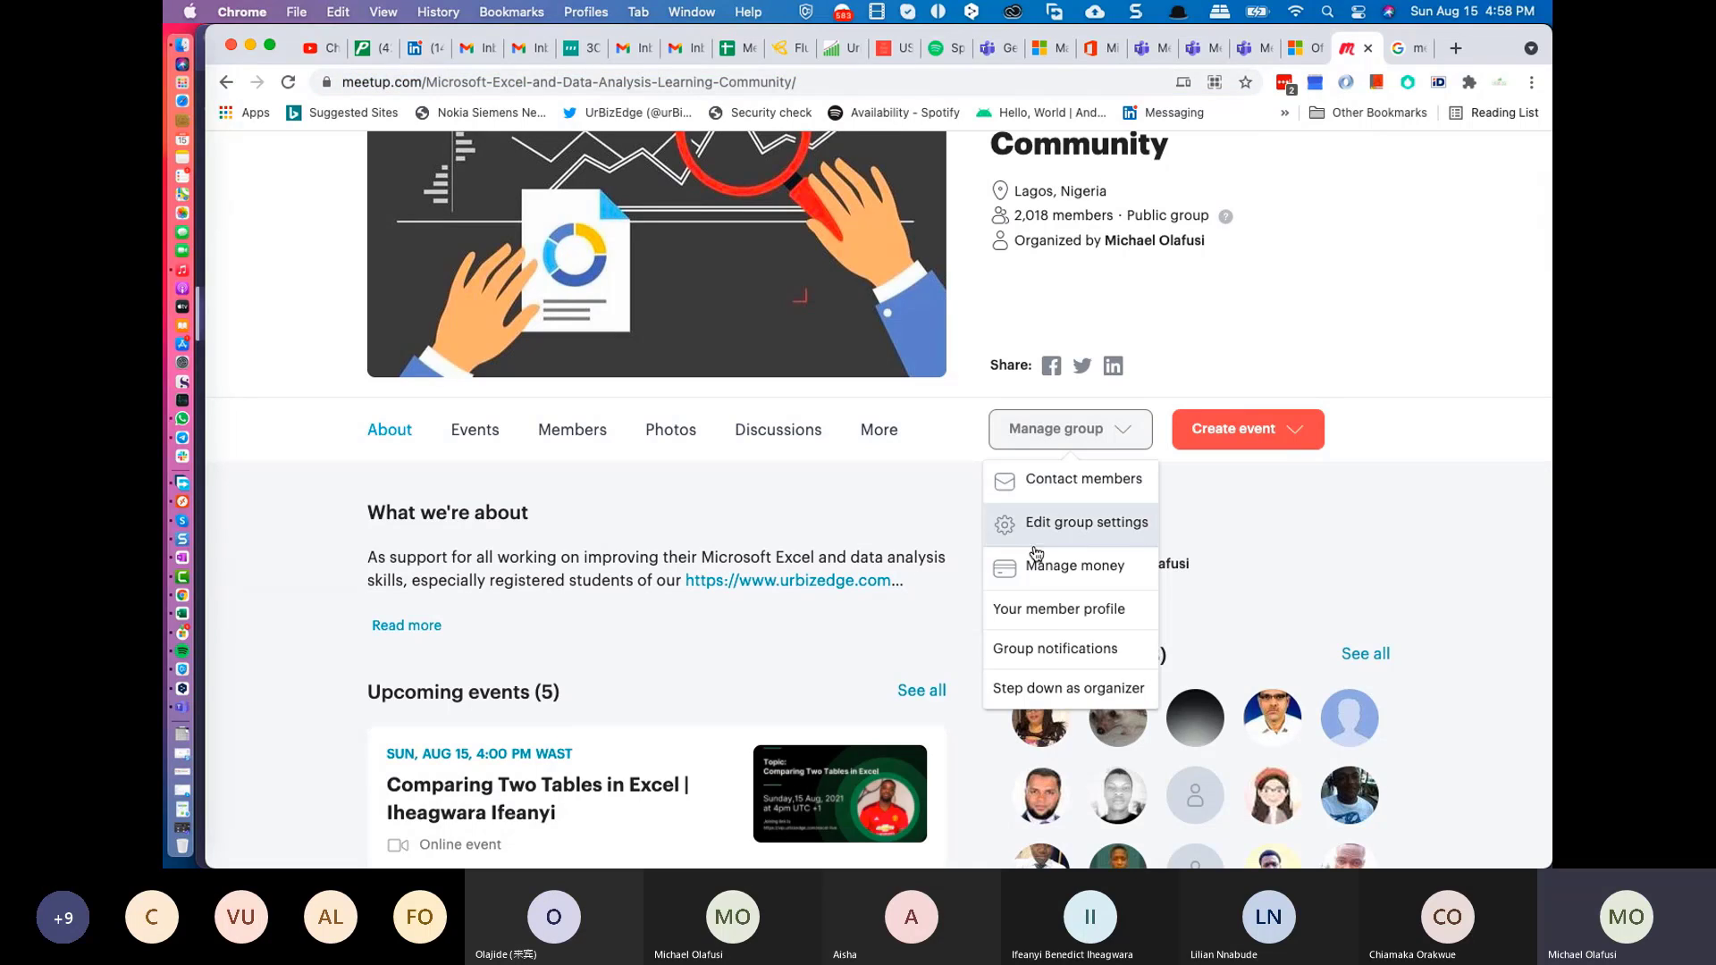
{"action": "left_click", "coordinate": [1077, 497]}
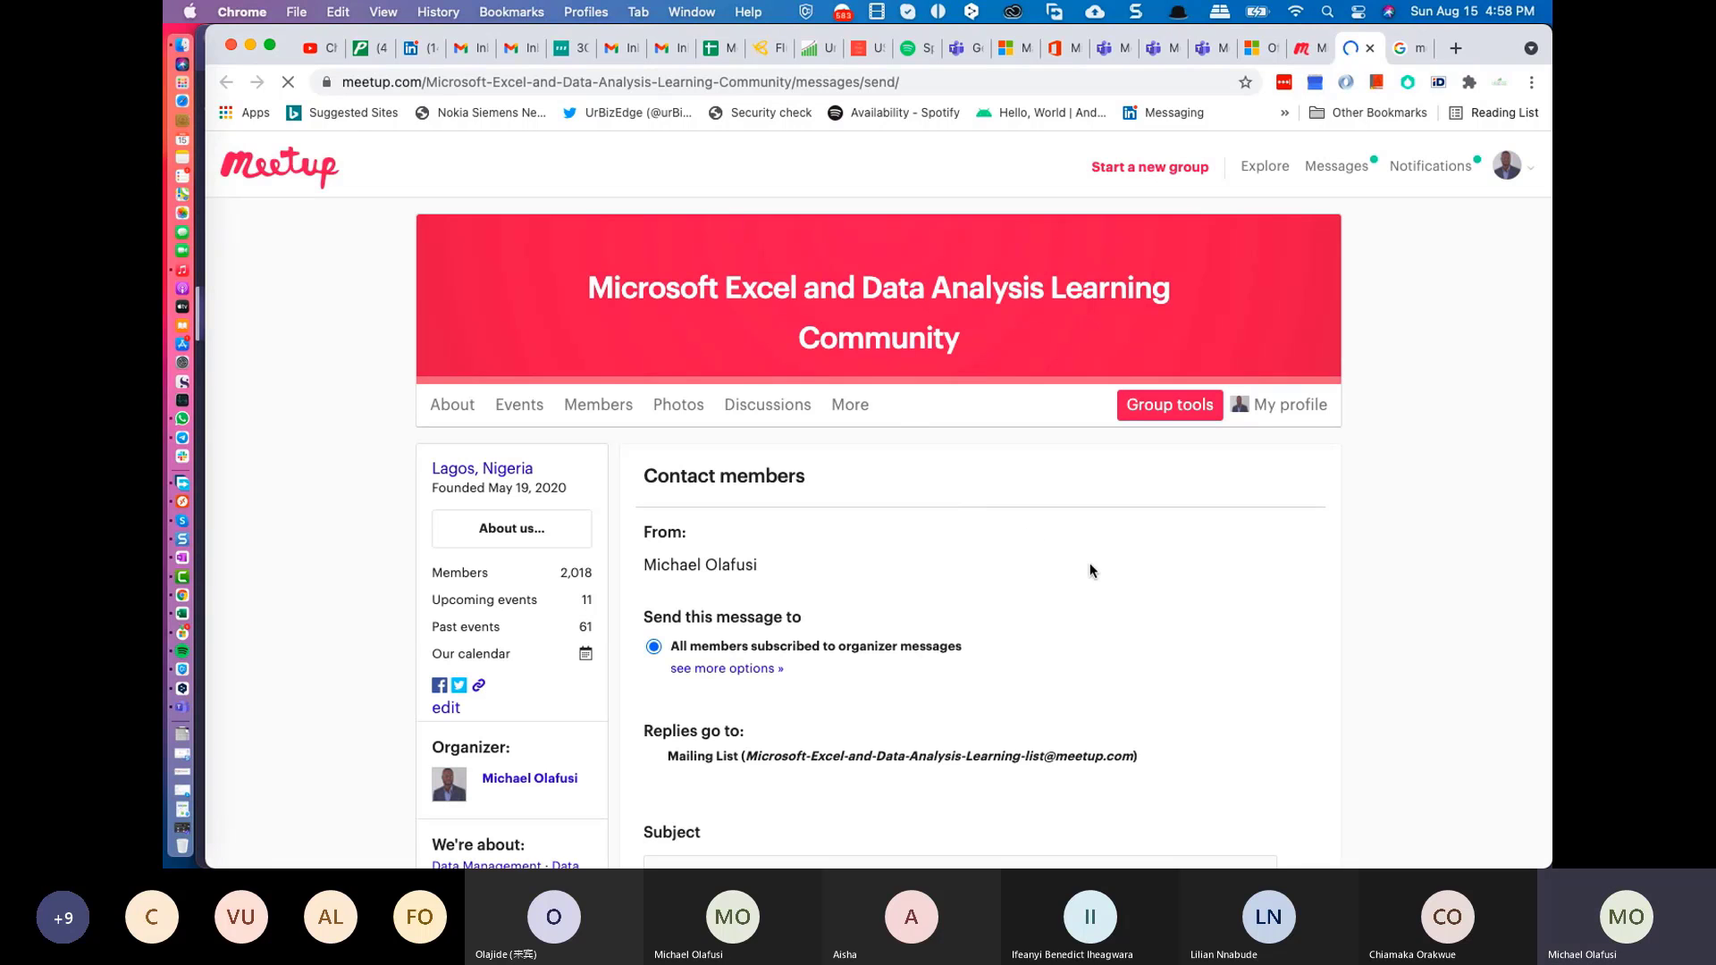
{"action": "scroll", "coordinate": [1089, 564], "scroll_direction": "down", "scroll_amount": 1}
{"action": "scroll", "coordinate": [1089, 570], "scroll_direction": "down", "scroll_amount": 3}
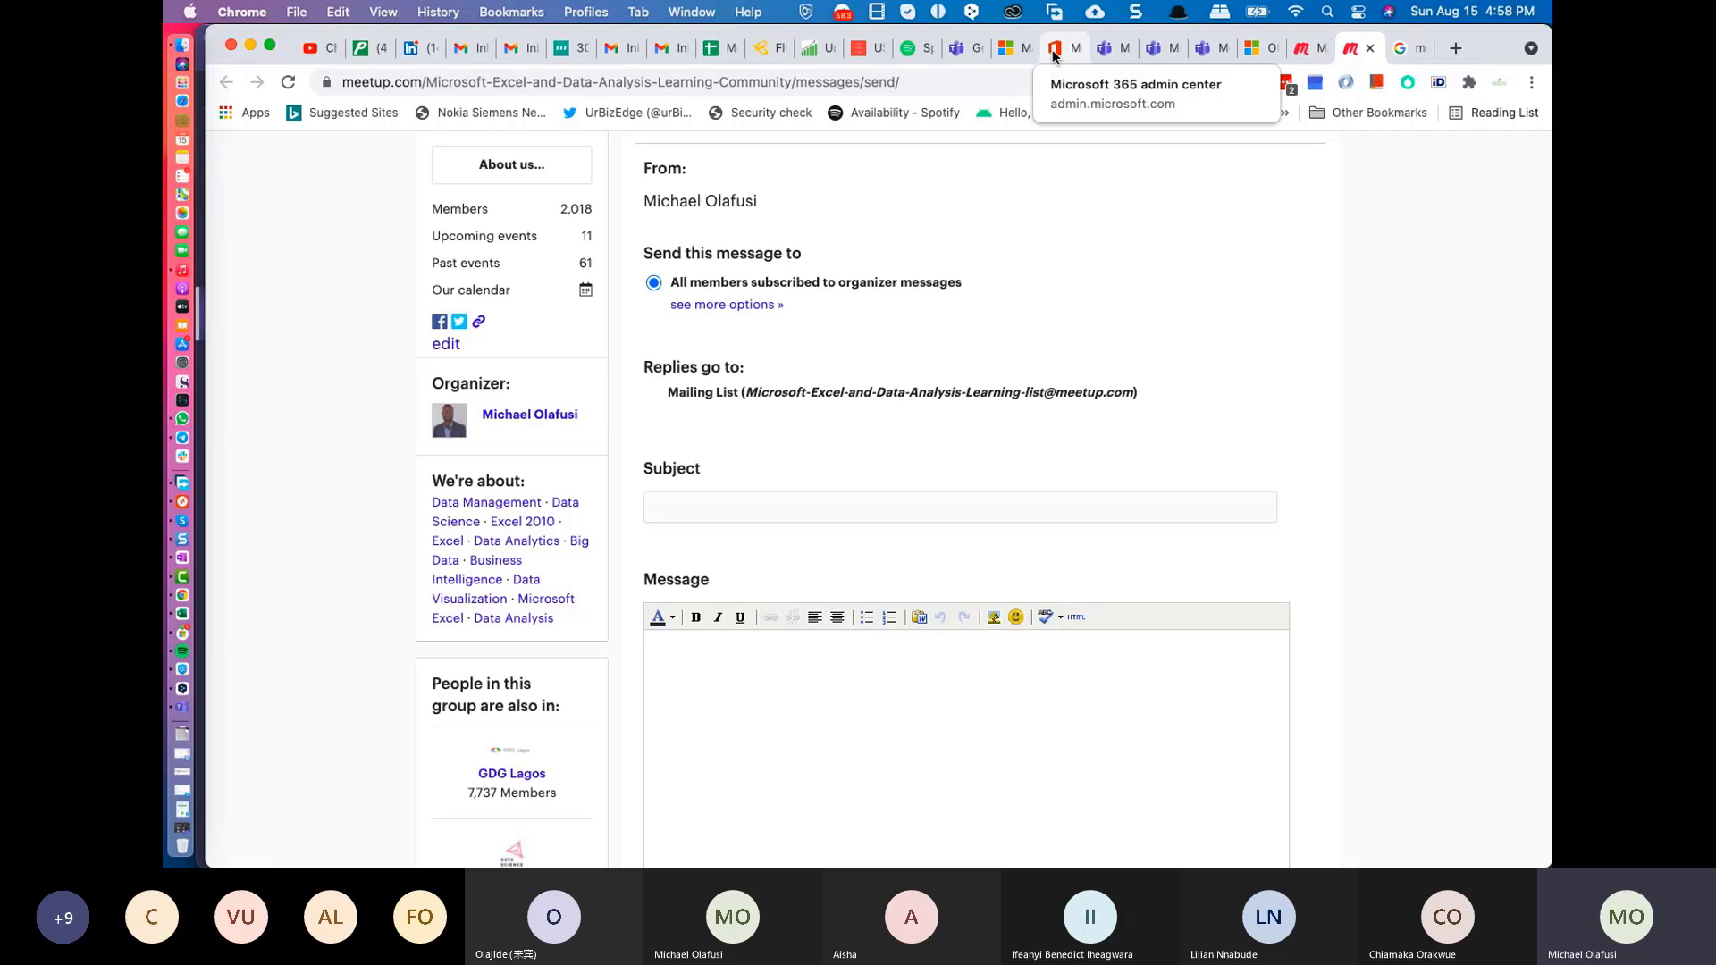
Step: Show the Teams management article, the office hour's meeting options and the Excel community's General channel in Teams
{"action": "left_click", "coordinate": [1003, 56]}
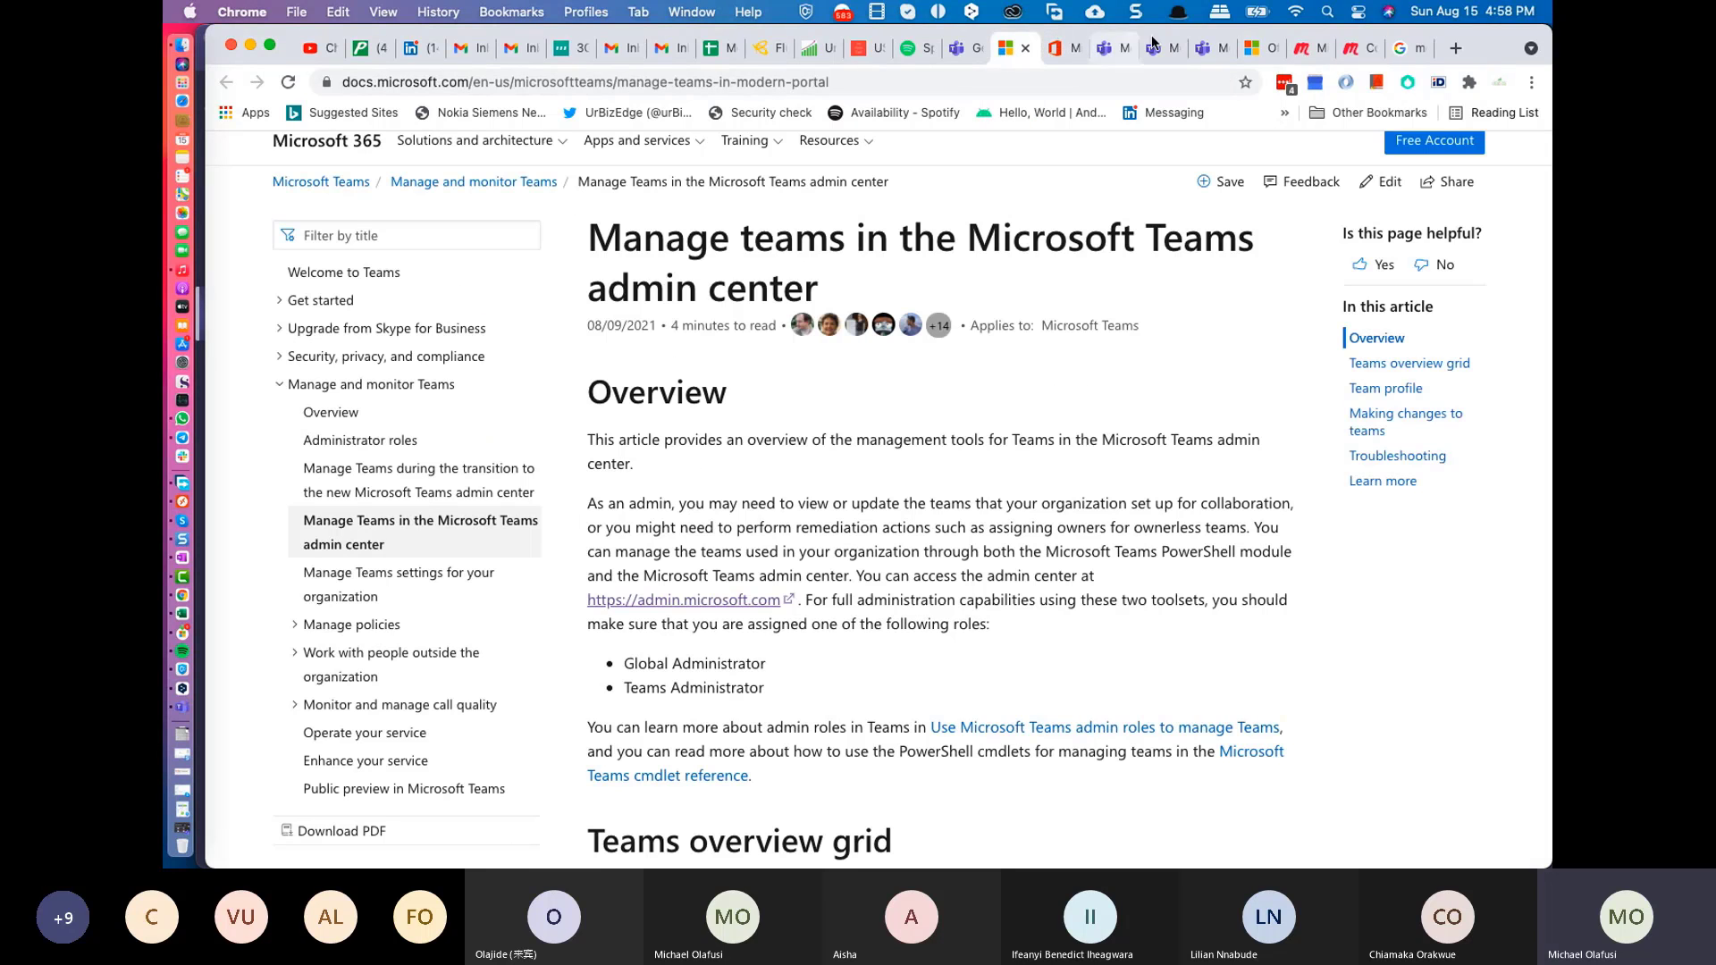
{"action": "left_click", "coordinate": [1104, 53]}
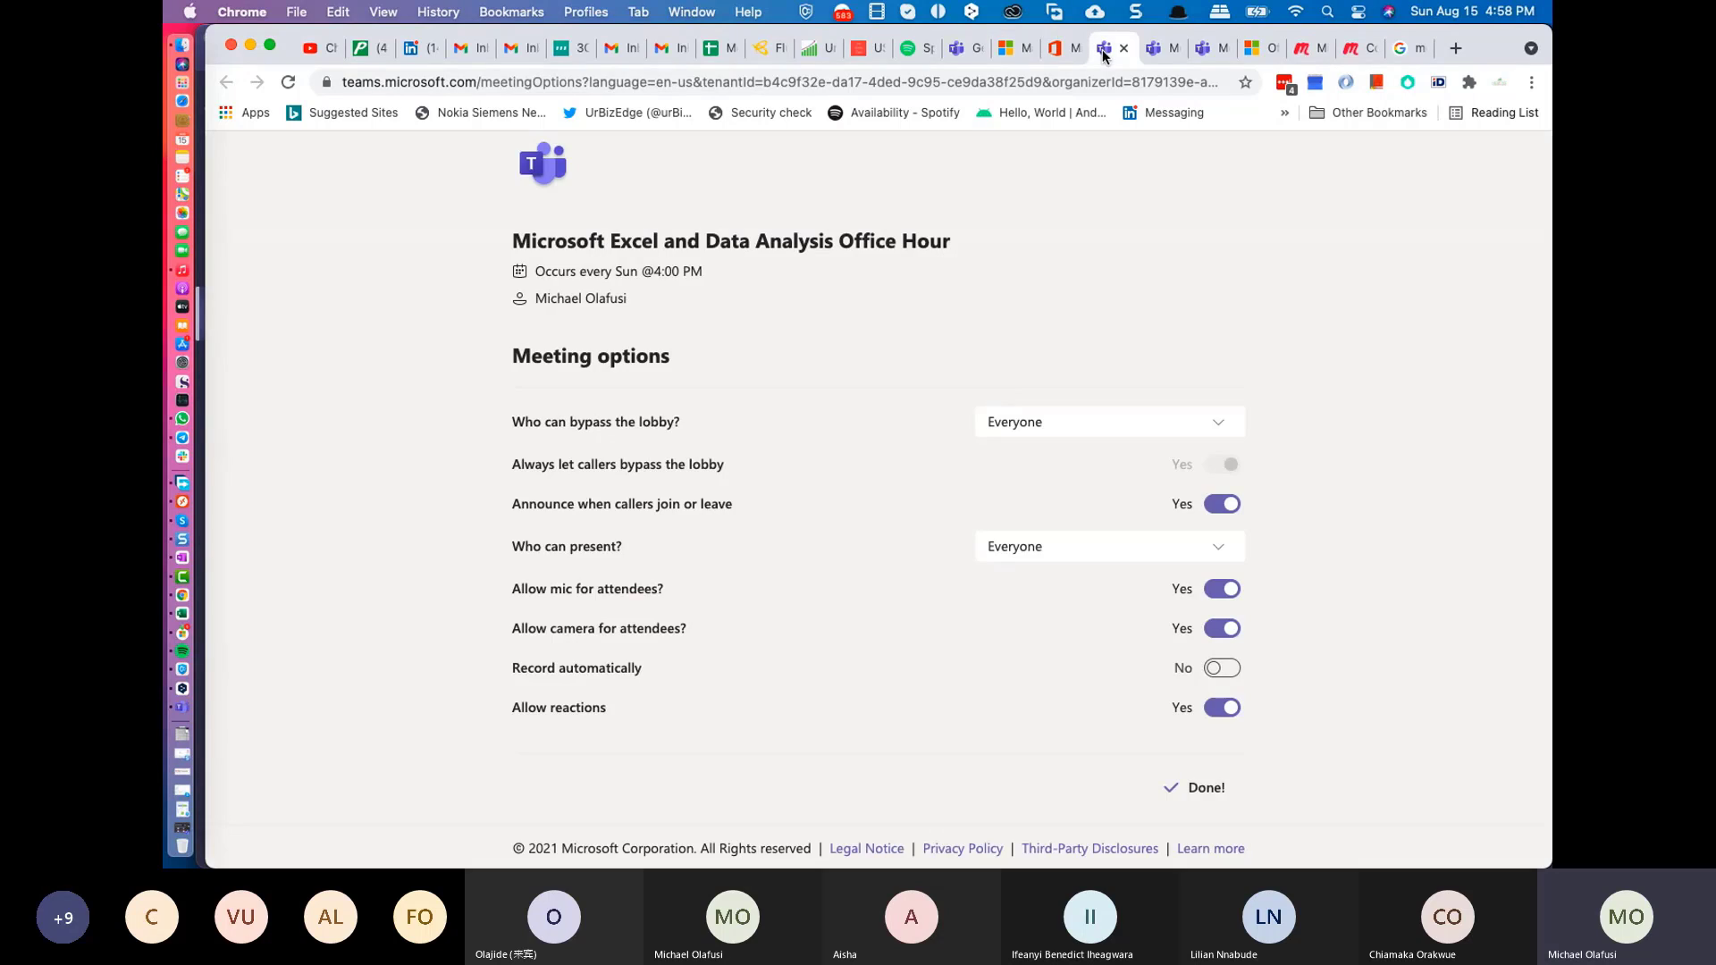
{"action": "left_click", "coordinate": [959, 50]}
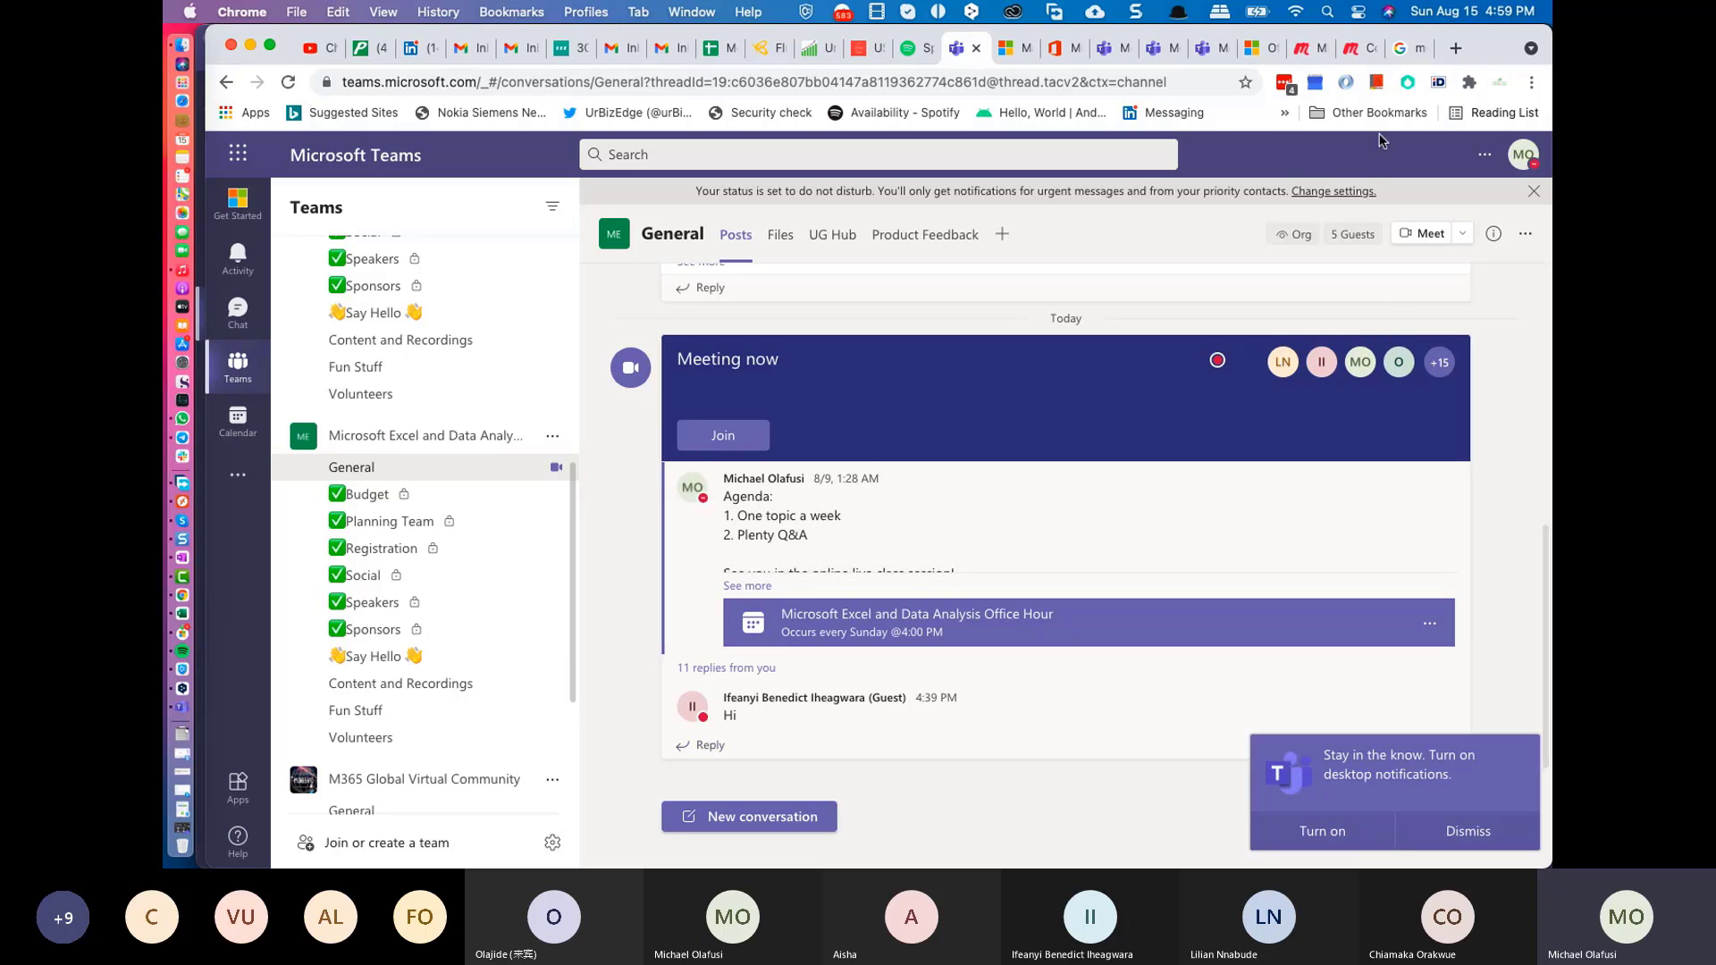
Step: Review the add-on services, shared features, unique benefits and included apps on the Office 365 E5 overview page
{"action": "left_click", "coordinate": [1262, 48]}
{"action": "scroll", "coordinate": [1092, 460], "scroll_direction": "down", "scroll_amount": 20}
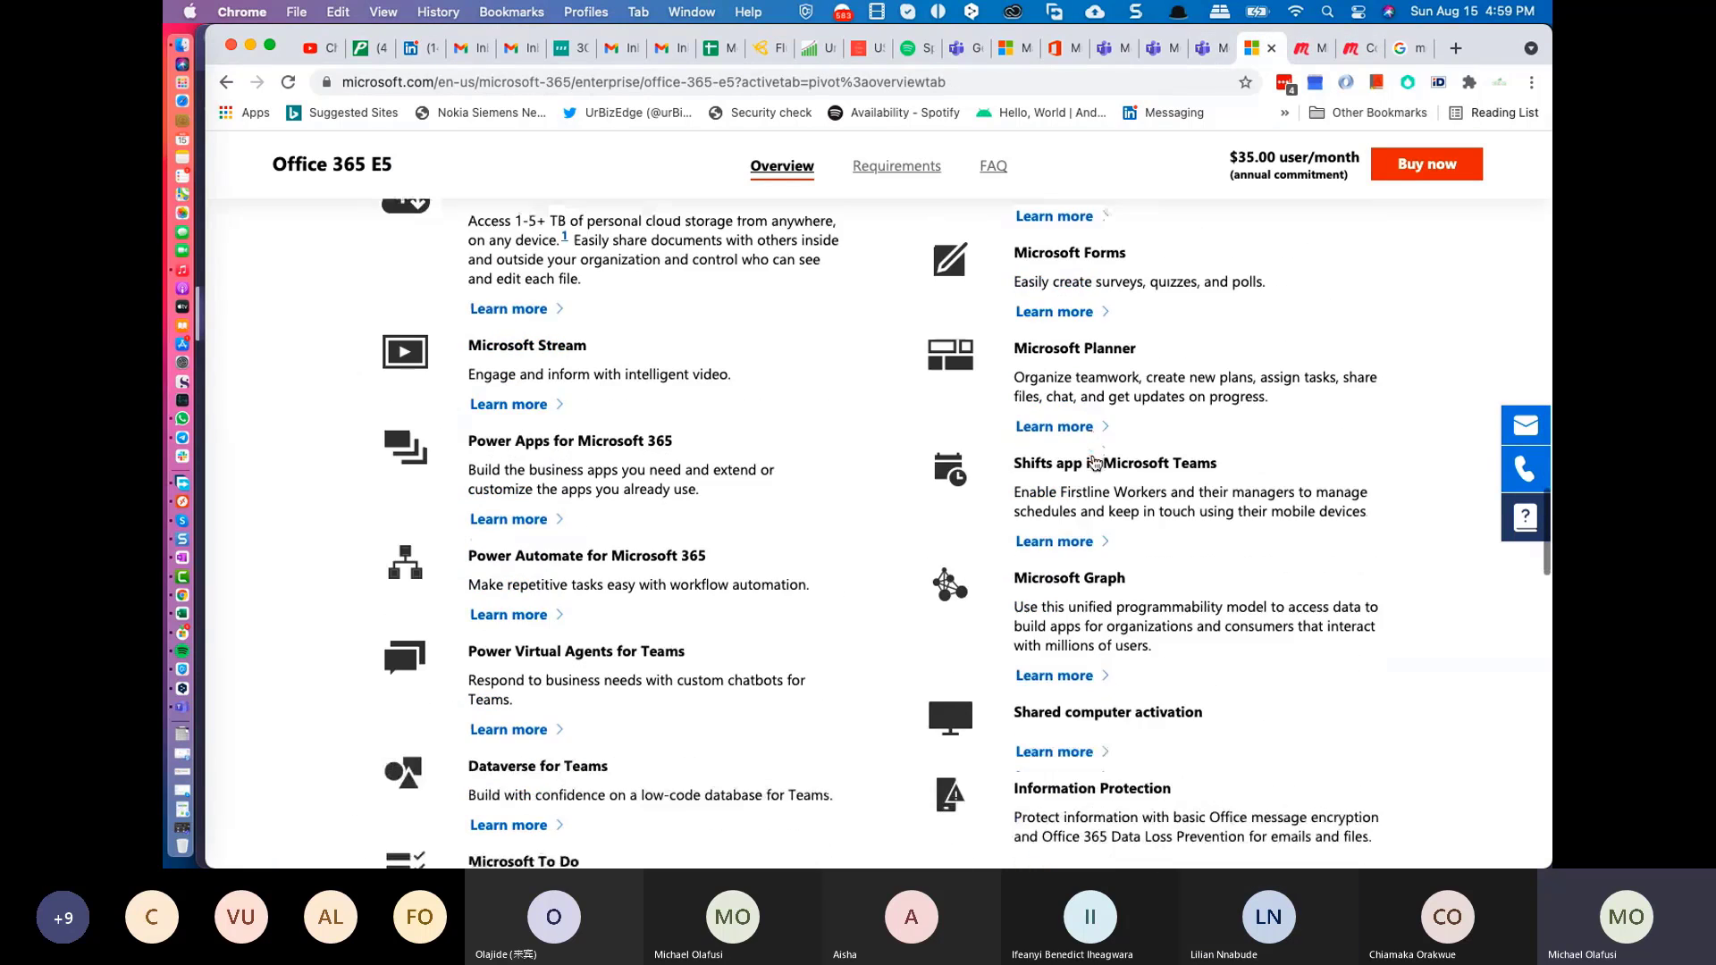
{"action": "scroll", "coordinate": [1092, 460], "scroll_direction": "down", "scroll_amount": 3}
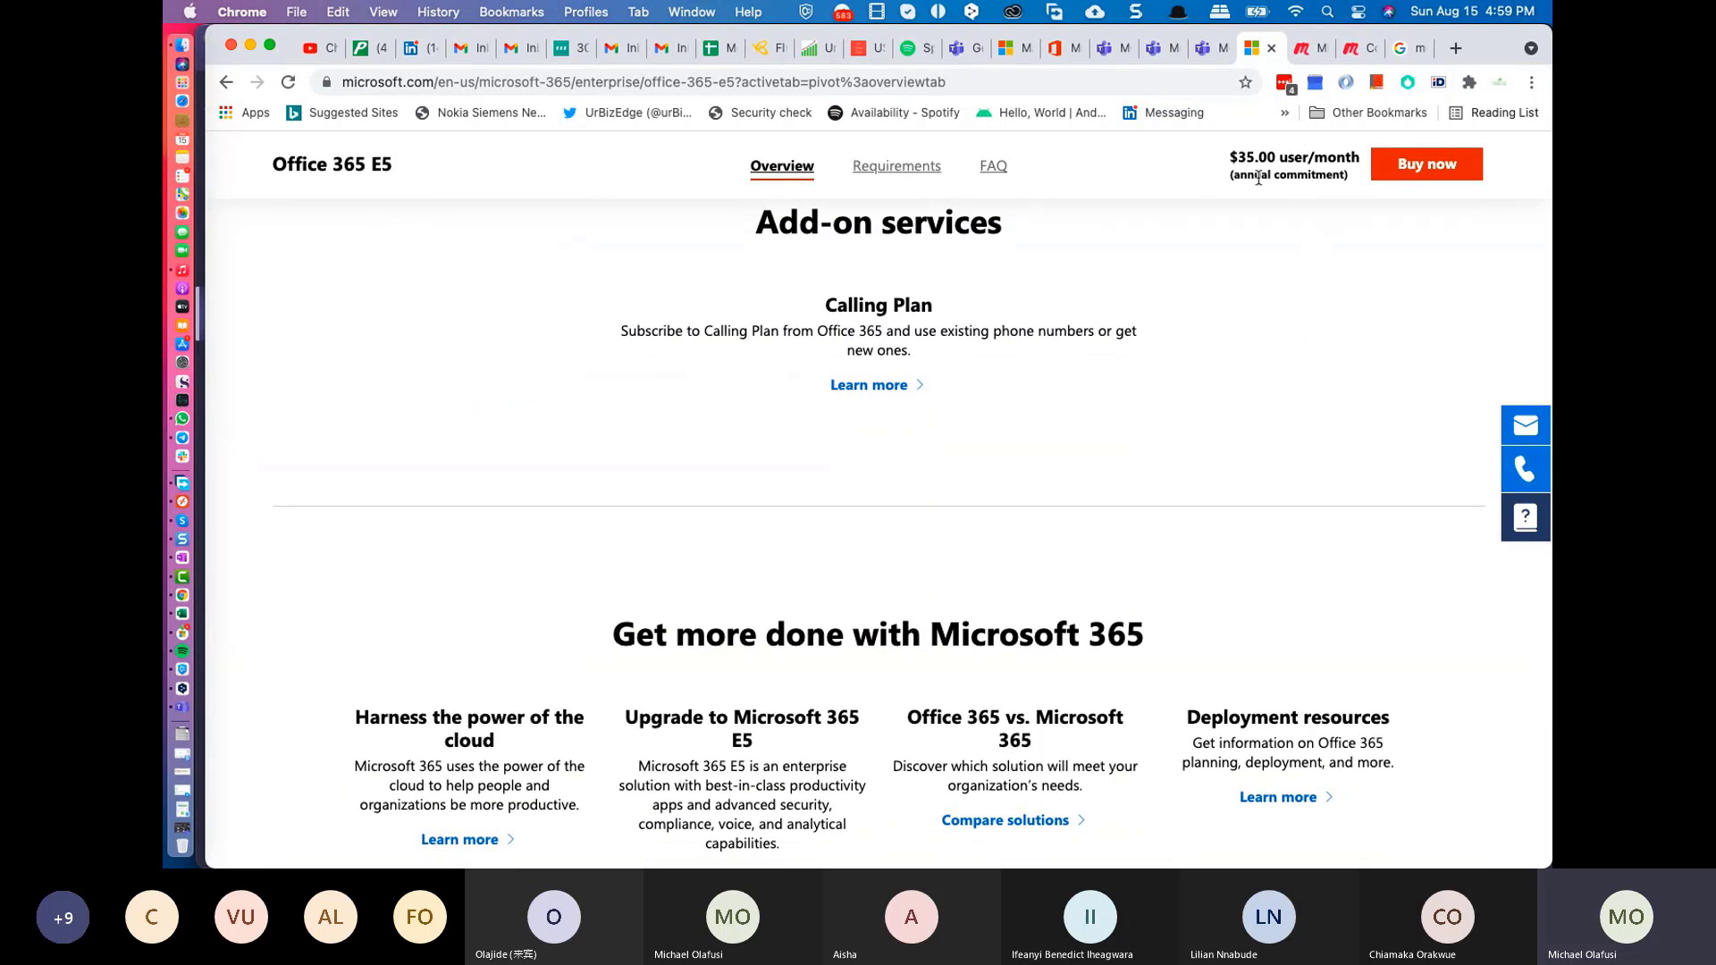
{"action": "scroll", "coordinate": [1312, 334], "scroll_direction": "up", "scroll_amount": 15}
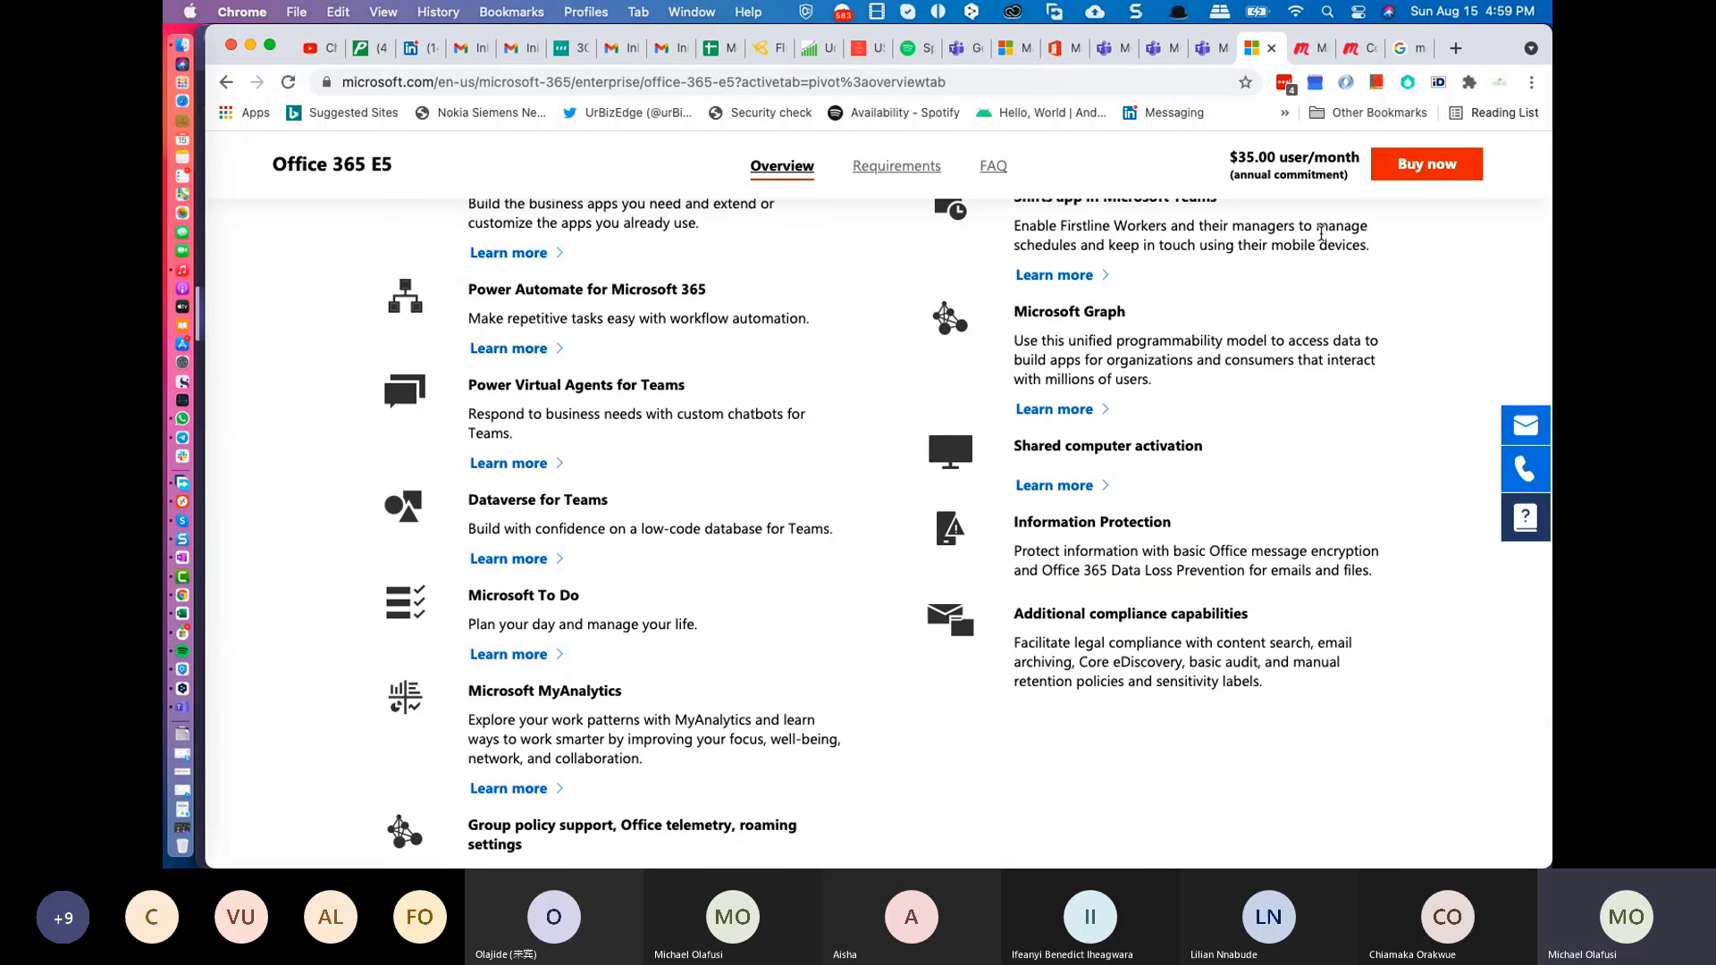
{"action": "scroll", "coordinate": [1321, 233], "scroll_direction": "up", "scroll_amount": 2}
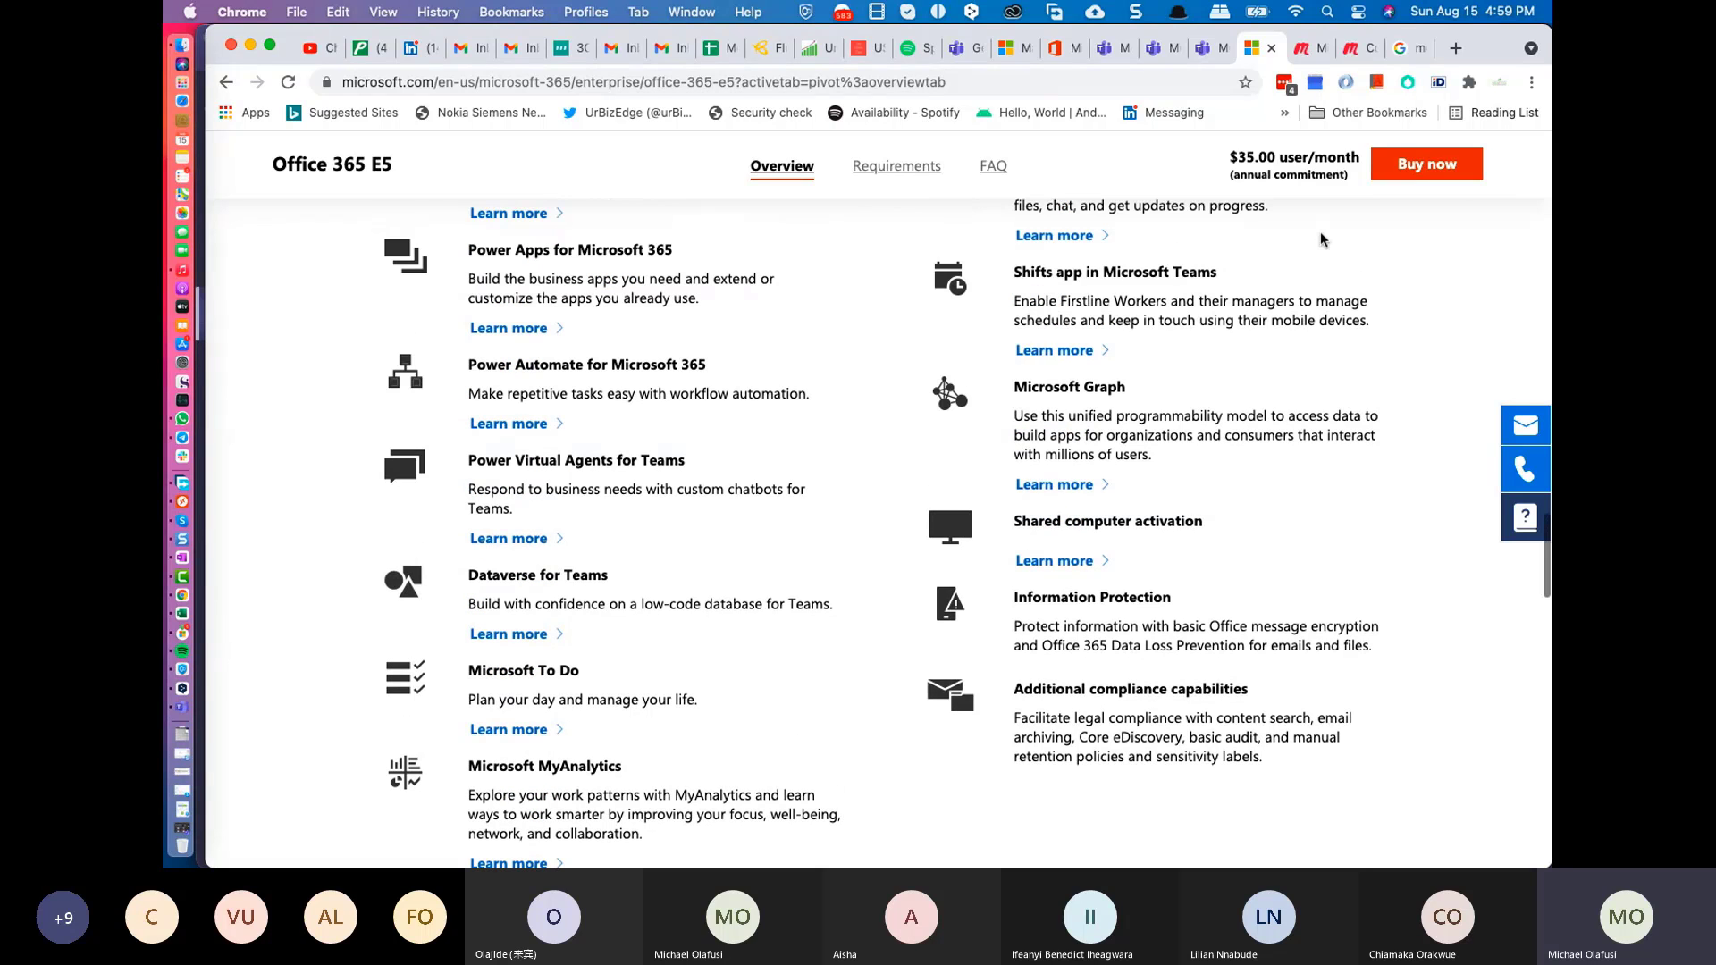
{"action": "scroll", "coordinate": [1321, 232], "scroll_direction": "up", "scroll_amount": 20}
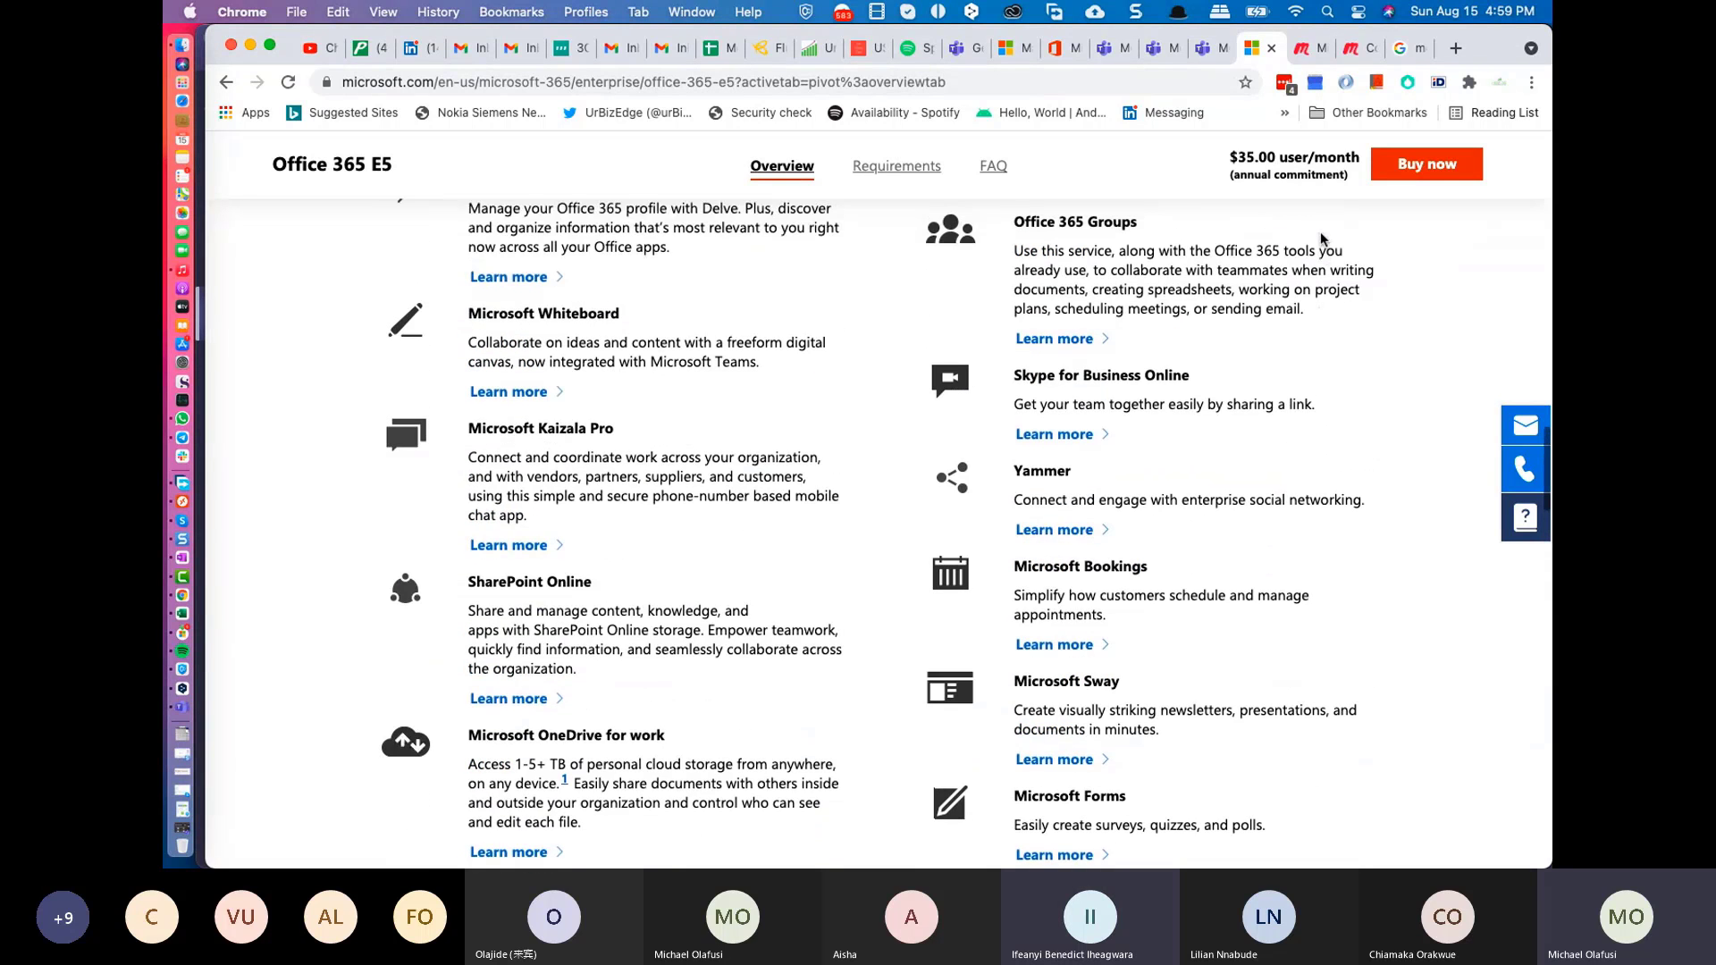
{"action": "scroll", "coordinate": [1321, 232], "scroll_direction": "up", "scroll_amount": 15}
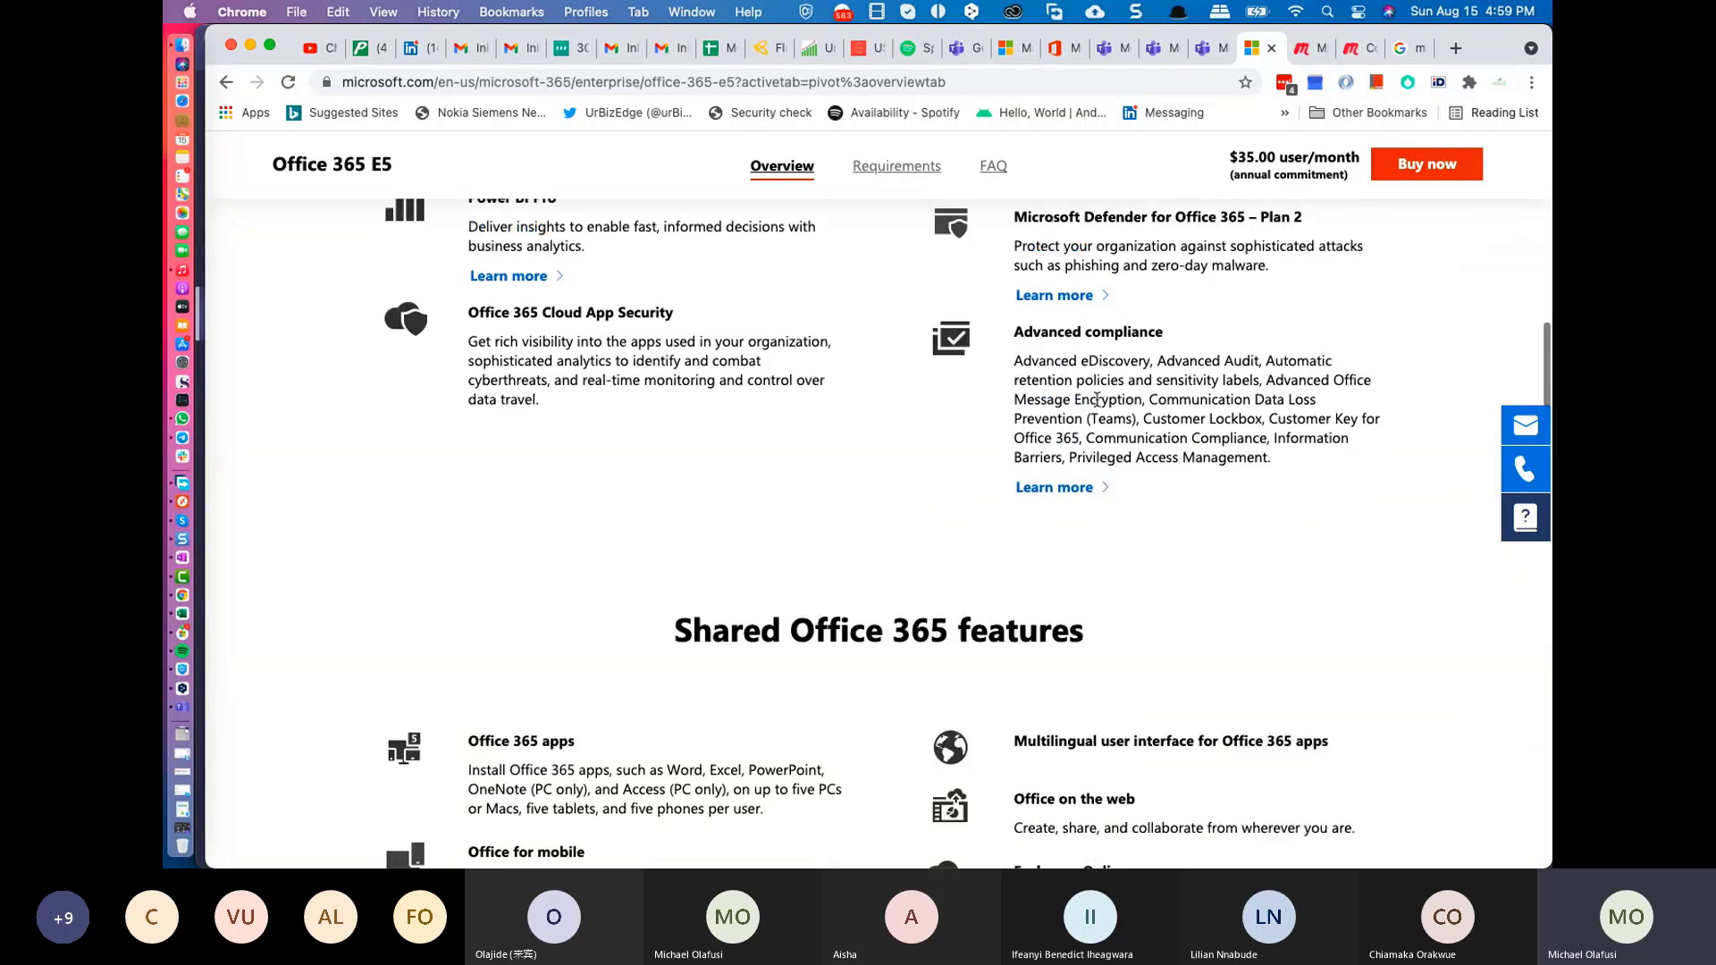
{"action": "scroll", "coordinate": [1097, 400], "scroll_direction": "down", "scroll_amount": 5}
{"action": "scroll", "coordinate": [1100, 388], "scroll_direction": "up", "scroll_amount": 5}
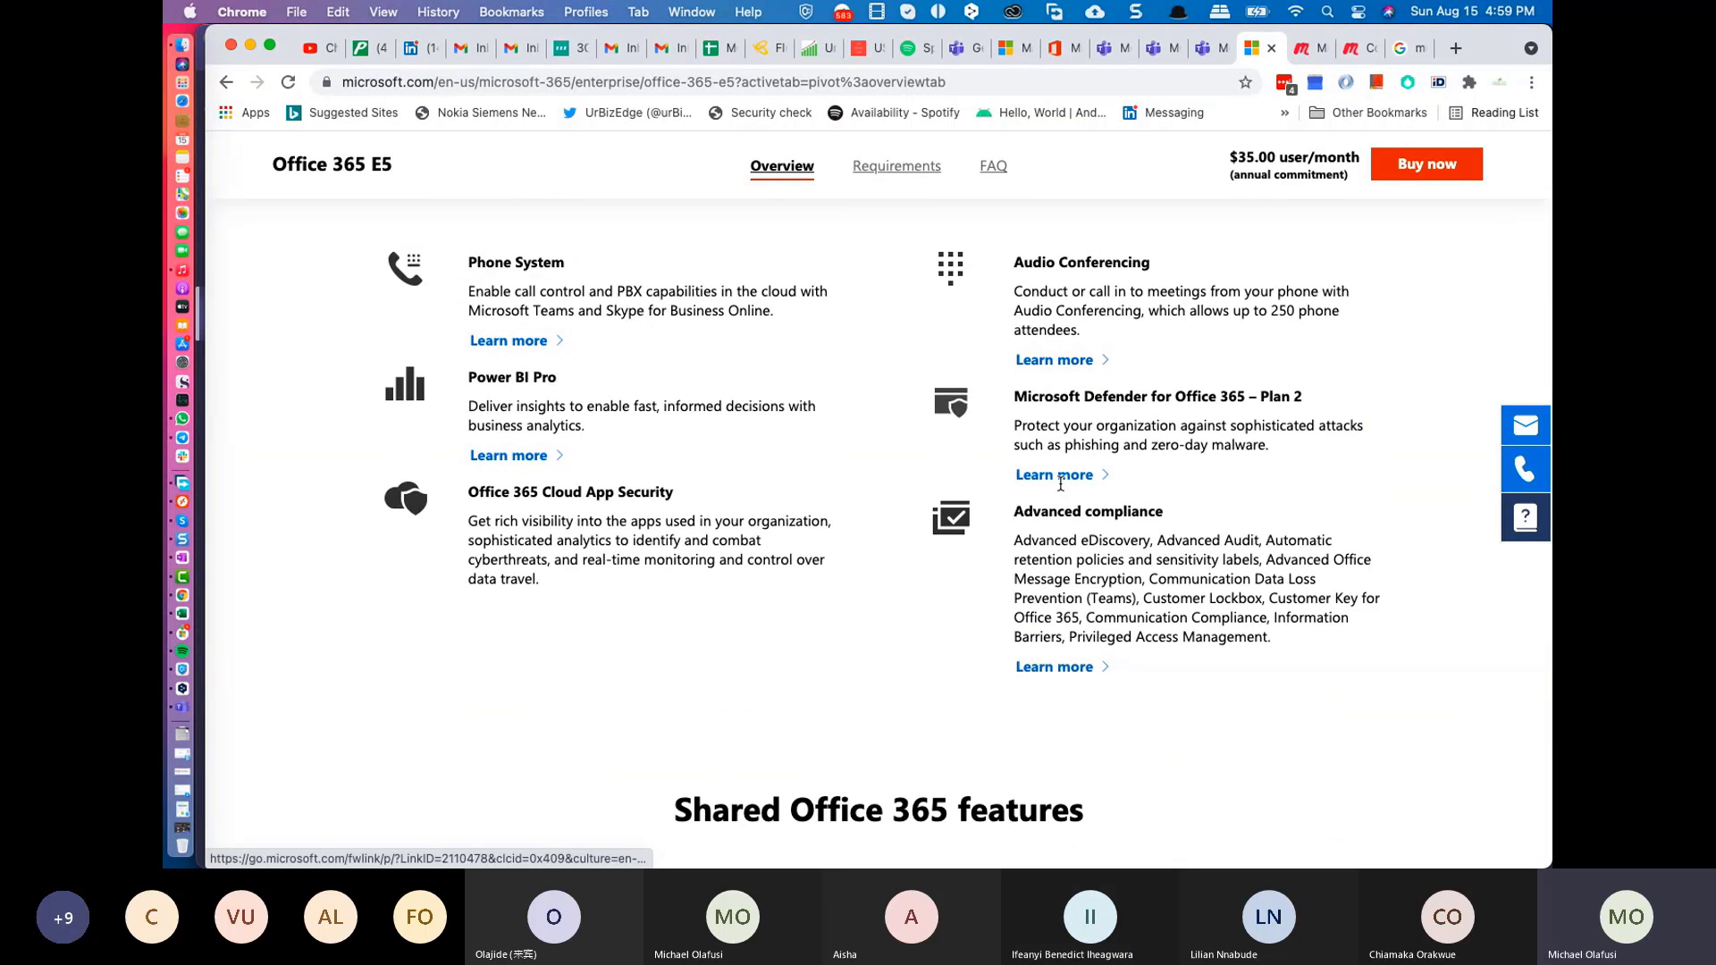
{"action": "scroll", "coordinate": [1140, 547], "scroll_direction": "up", "scroll_amount": 10}
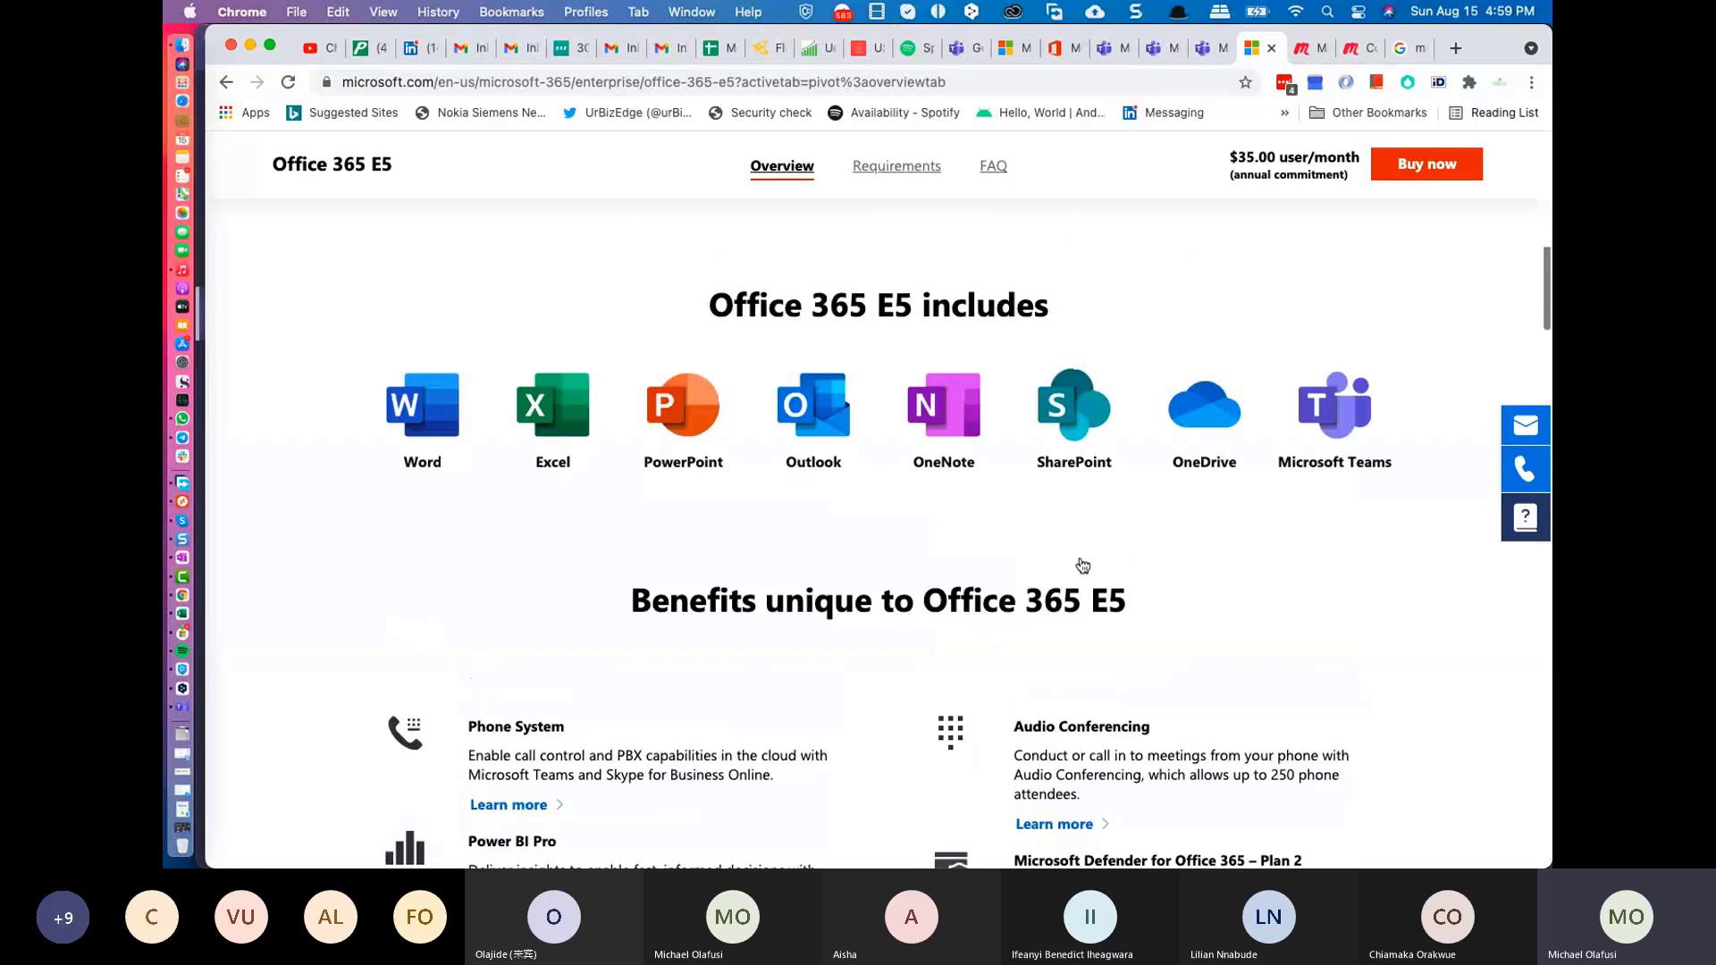
{"action": "scroll", "coordinate": [1081, 563], "scroll_direction": "up", "scroll_amount": 3}
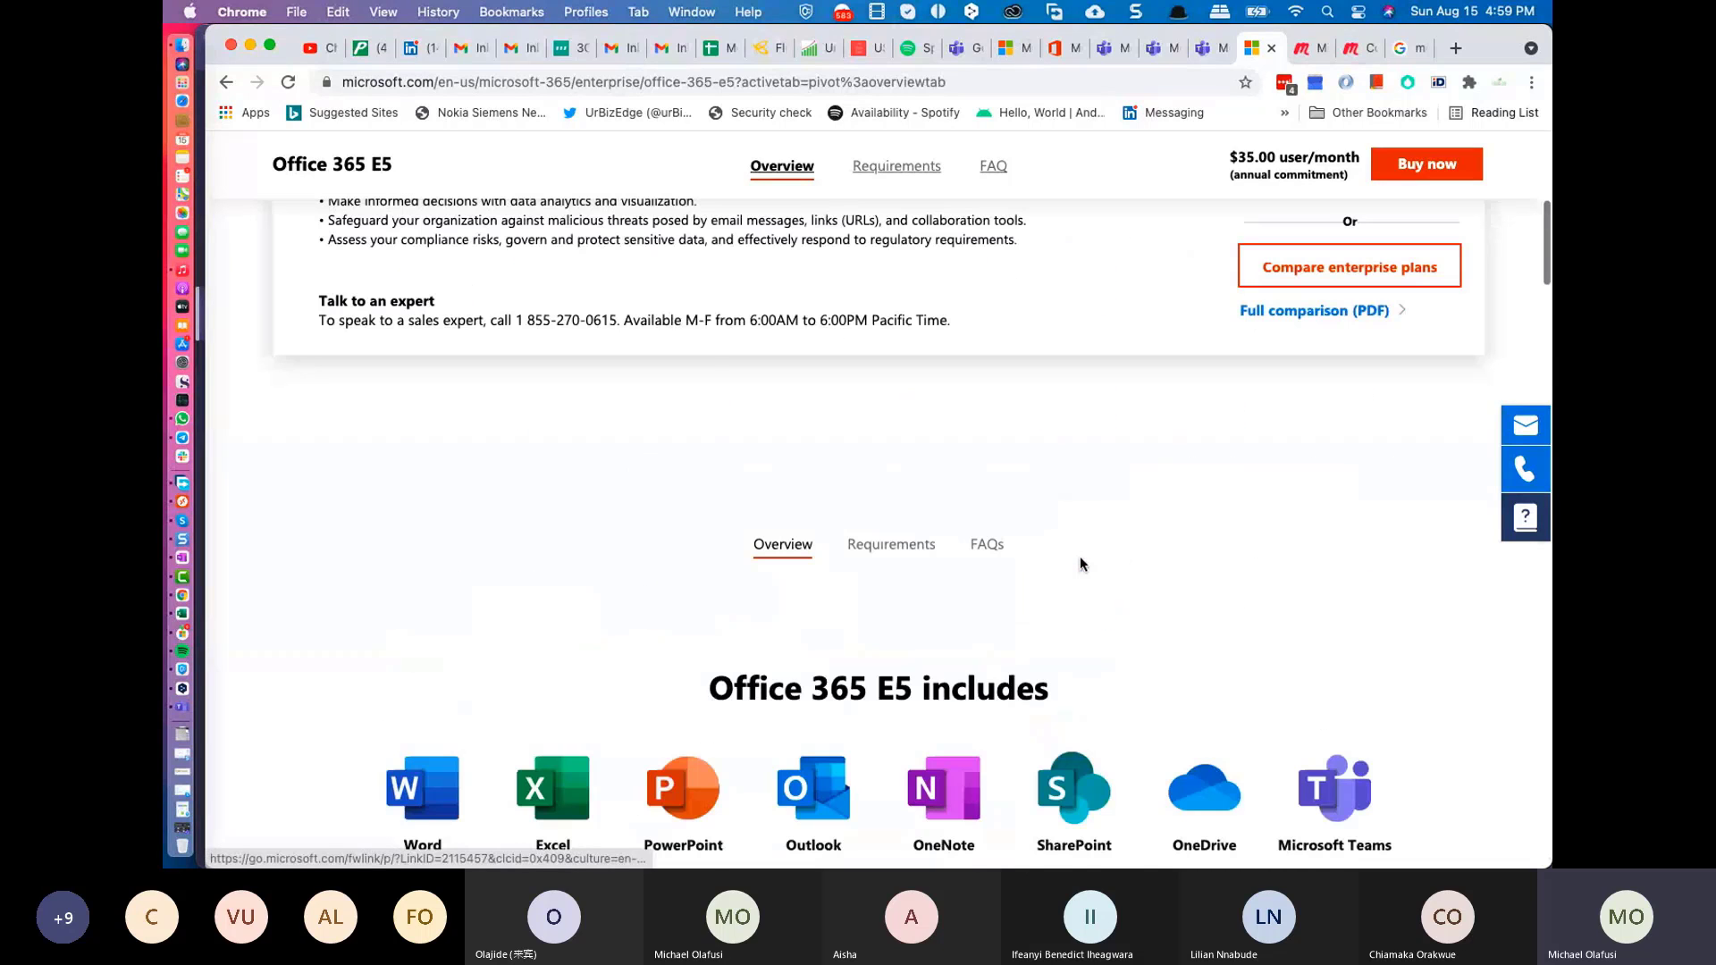
{"action": "scroll", "coordinate": [1080, 564], "scroll_direction": "down", "scroll_amount": 5}
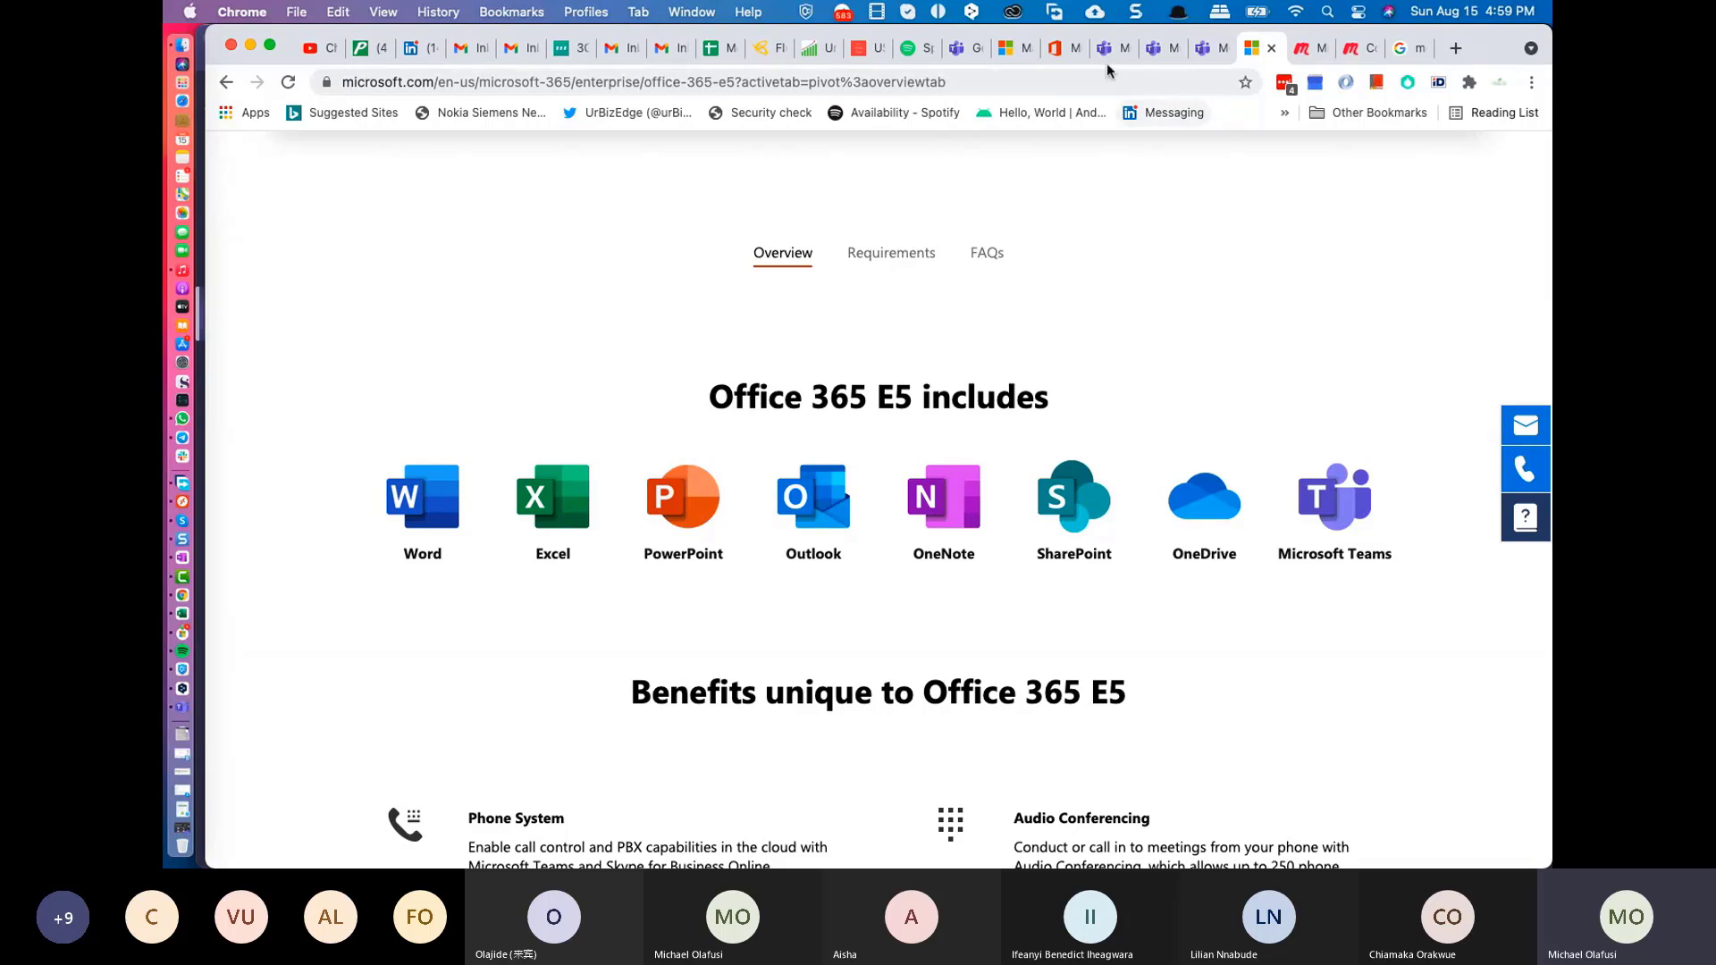
Step: Return to the community in Teams and open the Sponsors channel of the Microsoft Excel and Data Analysis team
{"action": "left_click", "coordinate": [1057, 52]}
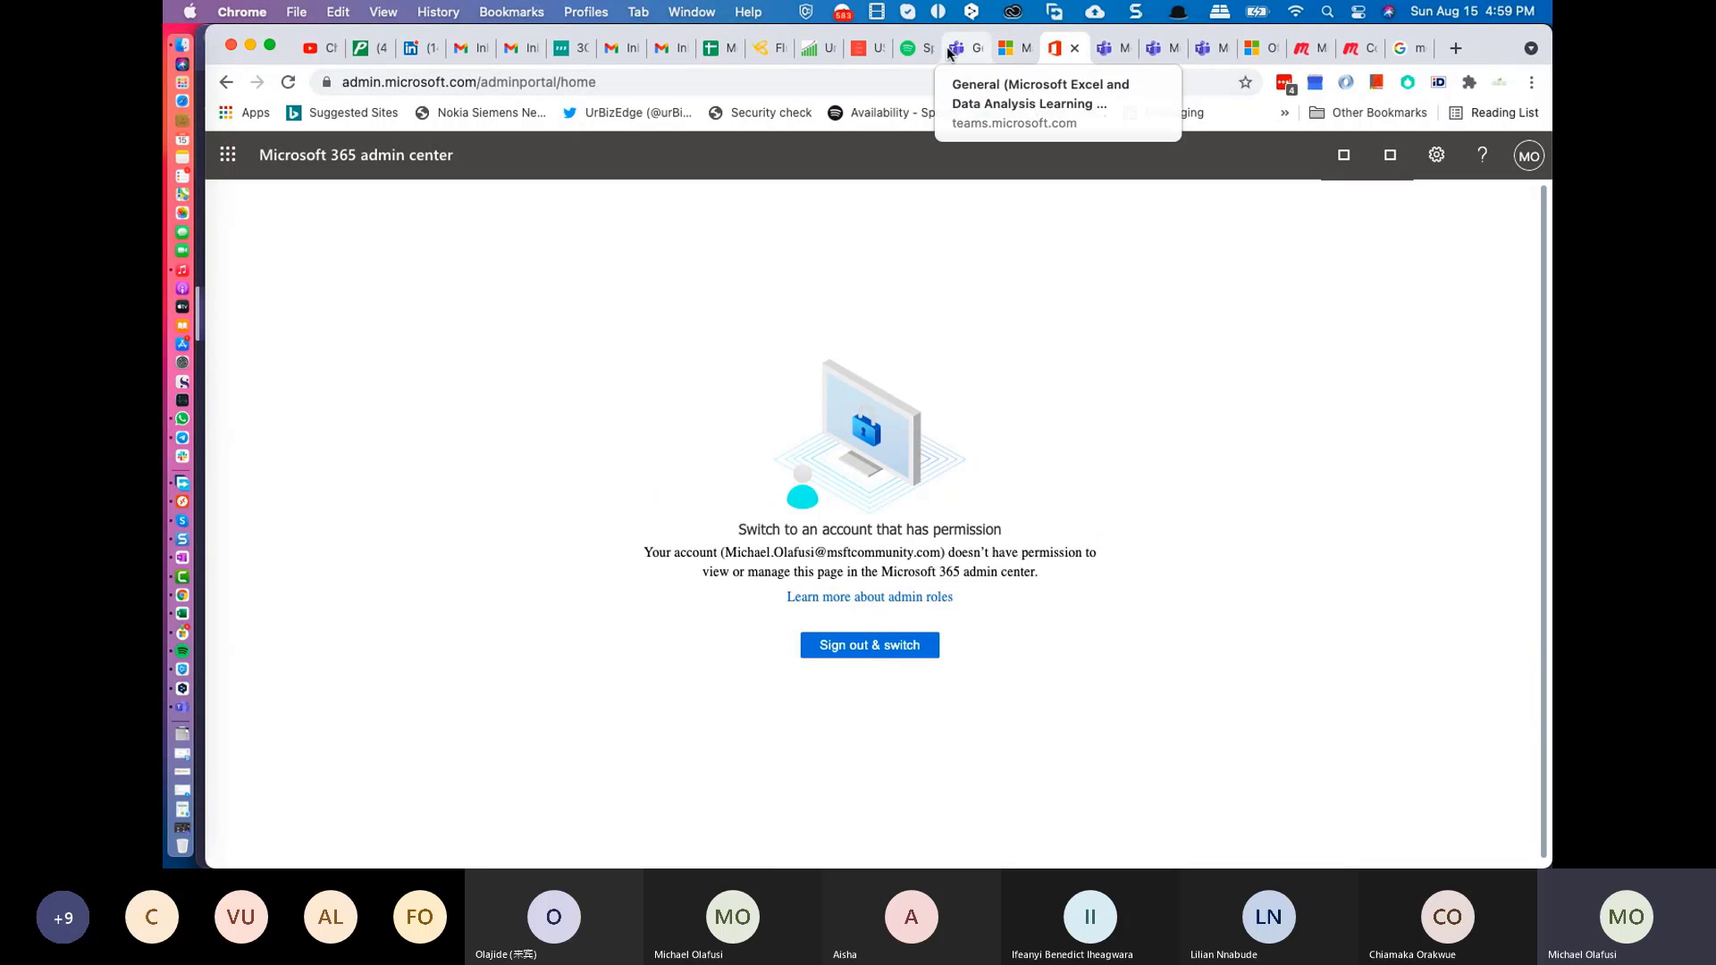
{"action": "left_click", "coordinate": [1107, 59]}
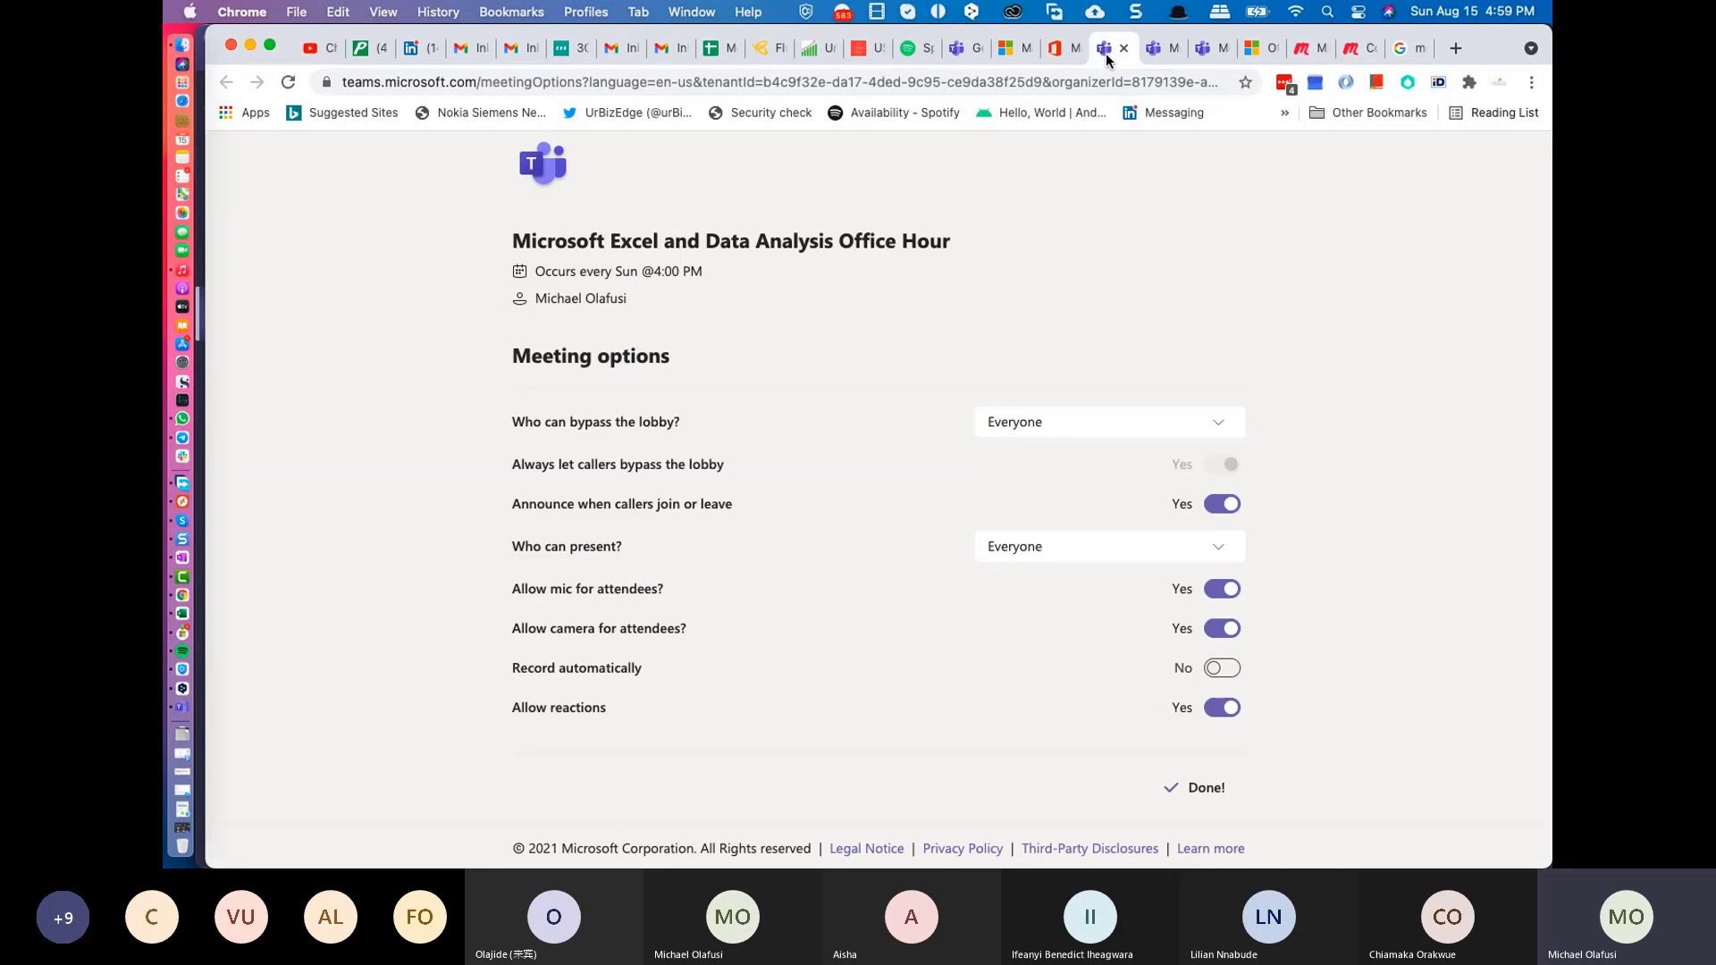
{"action": "left_click", "coordinate": [961, 49]}
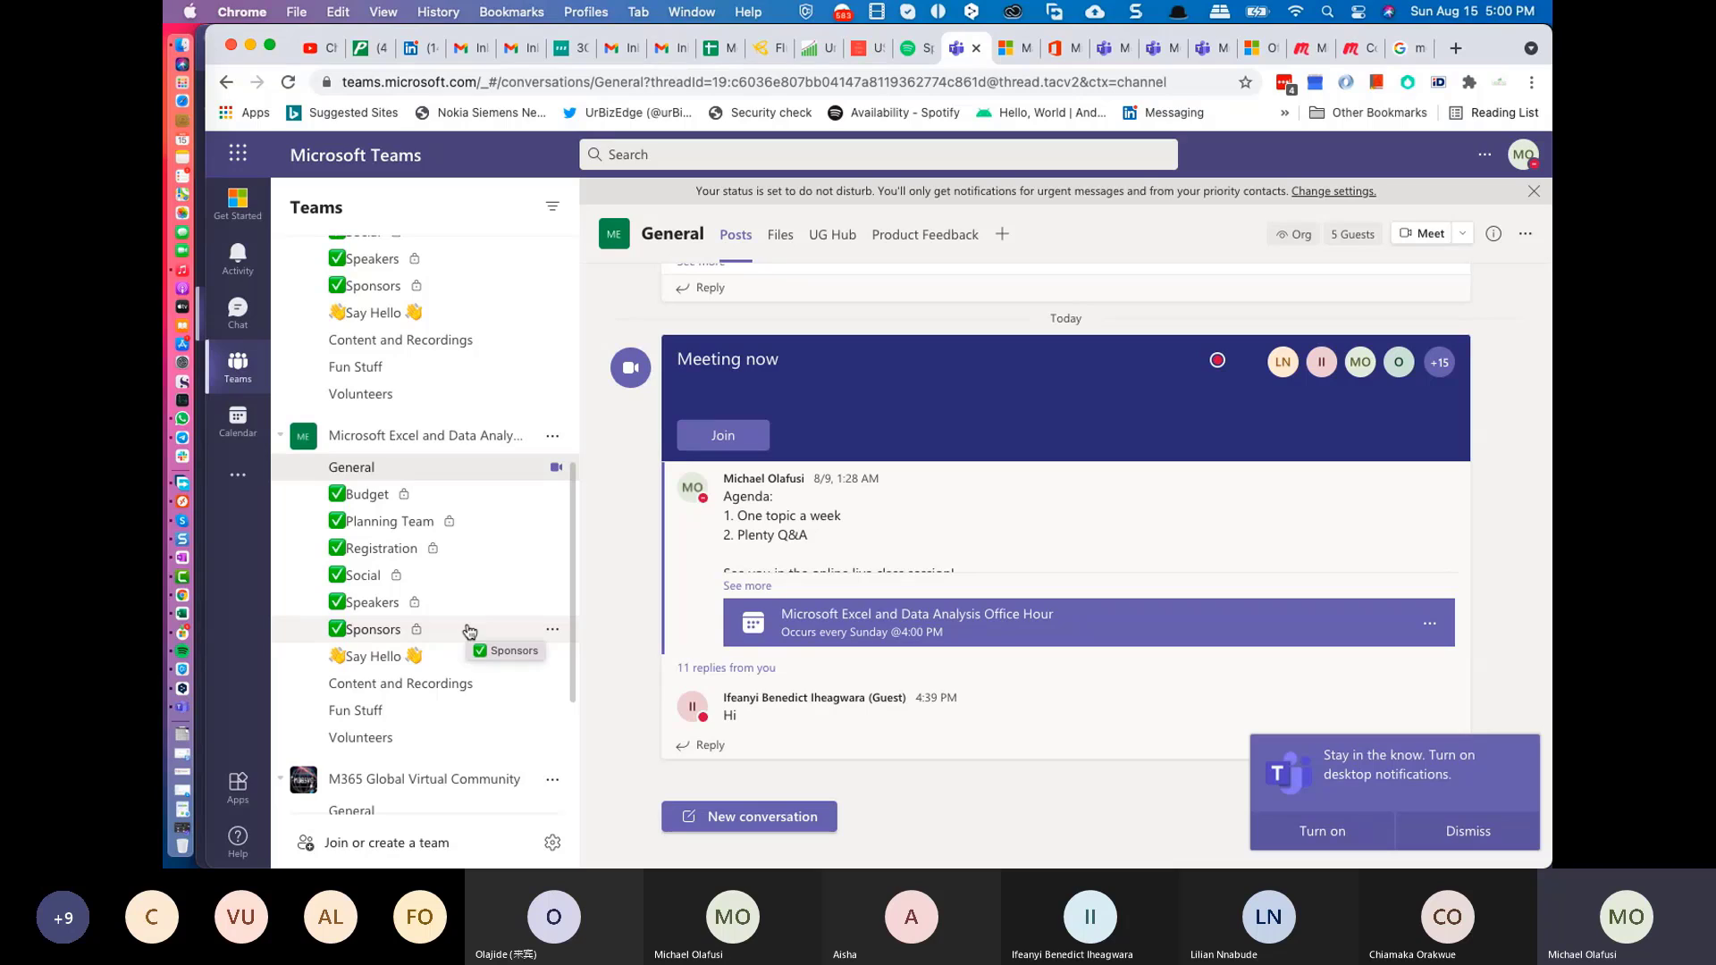
{"action": "scroll", "coordinate": [415, 542], "scroll_direction": "down", "scroll_amount": 1}
{"action": "scroll", "coordinate": [415, 542], "scroll_direction": "down", "scroll_amount": 1}
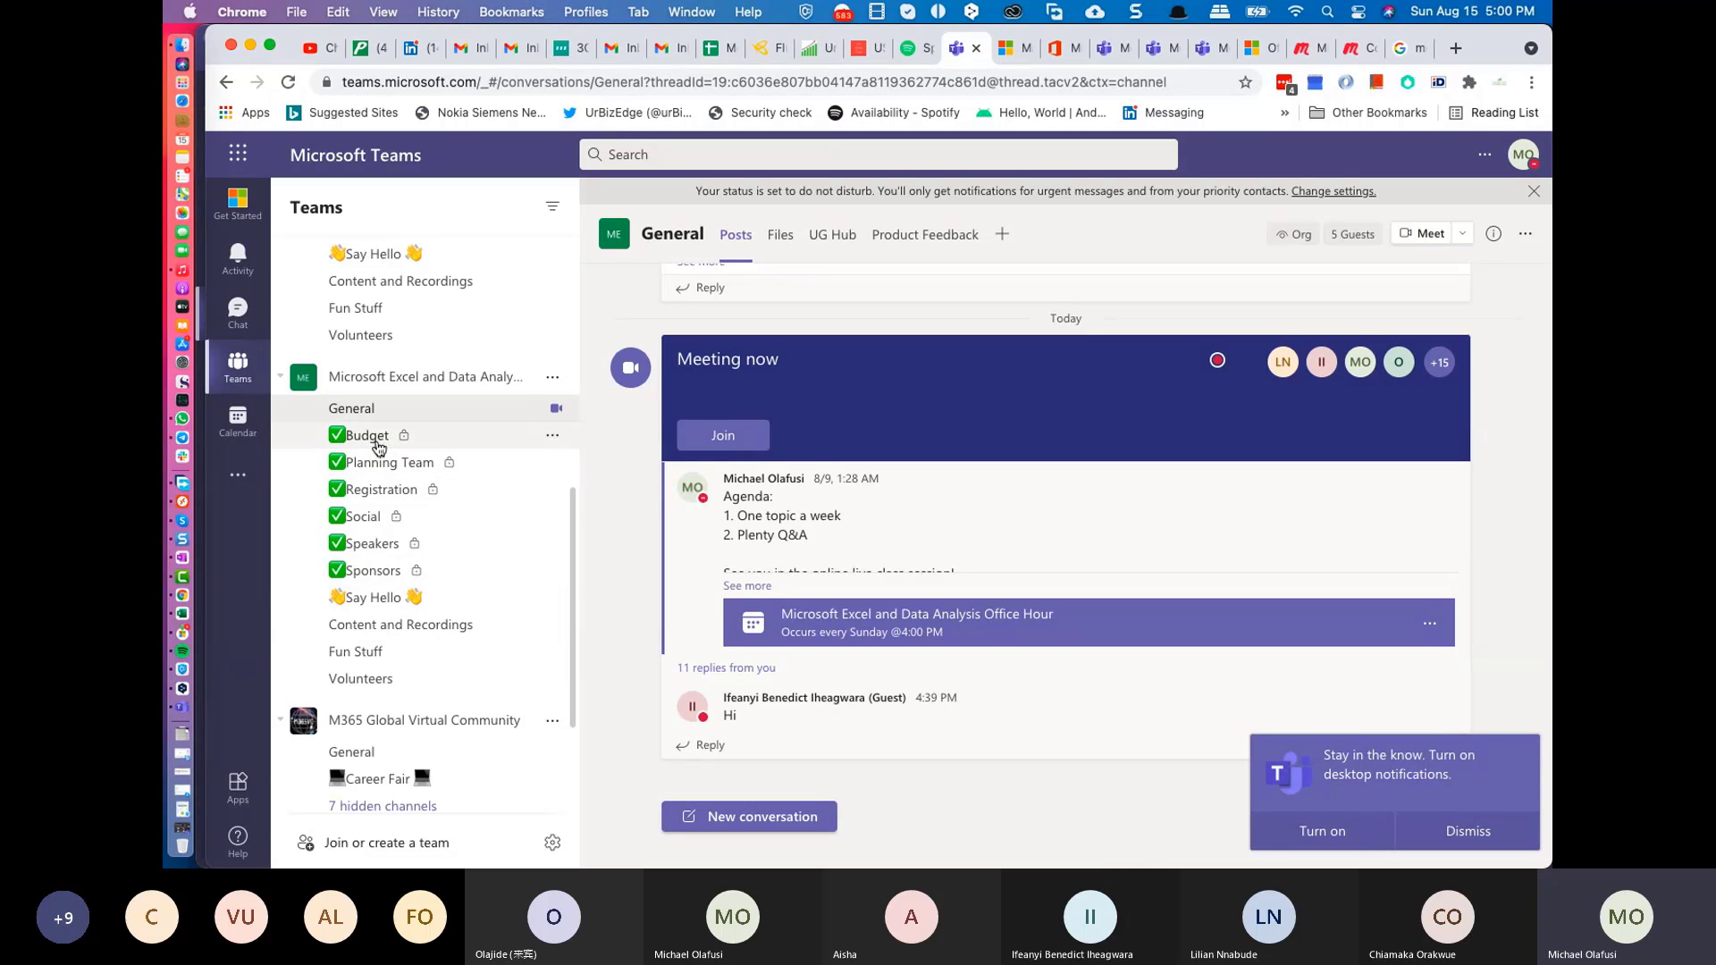
{"action": "left_click", "coordinate": [380, 570]}
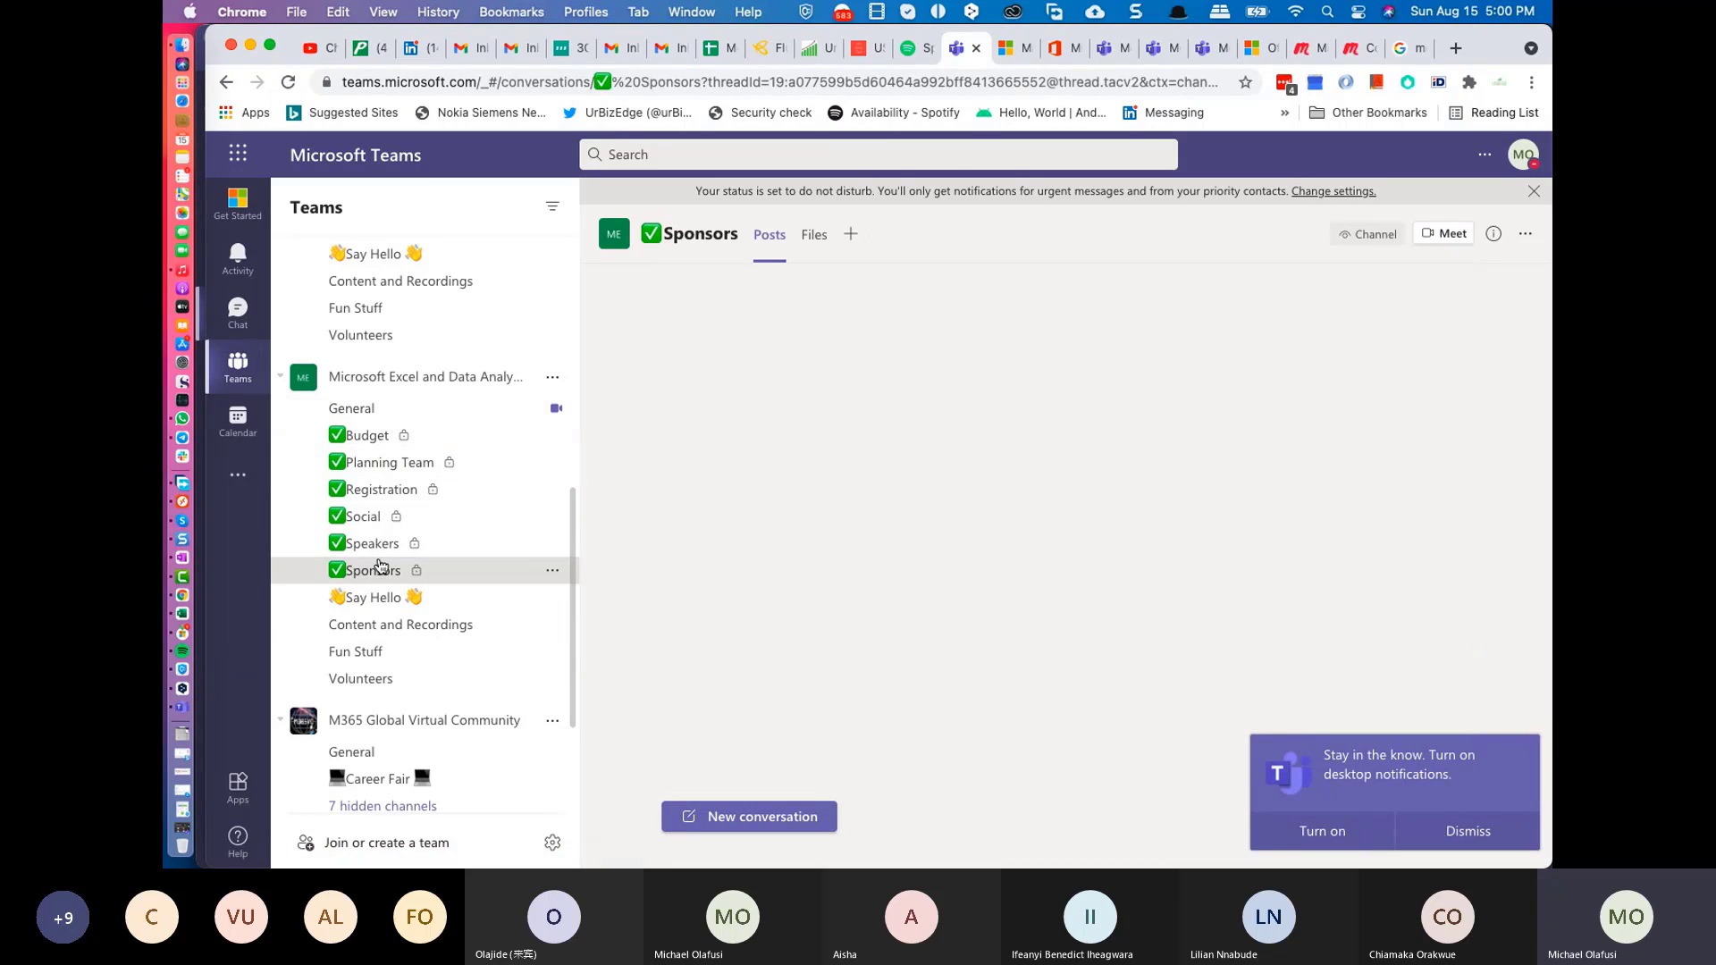
Step: View the General channels of the Community Organizers and Lagos Microsoft 365 Dev Bootcamp teams
{"action": "scroll", "coordinate": [380, 497], "scroll_direction": "up", "scroll_amount": 10}
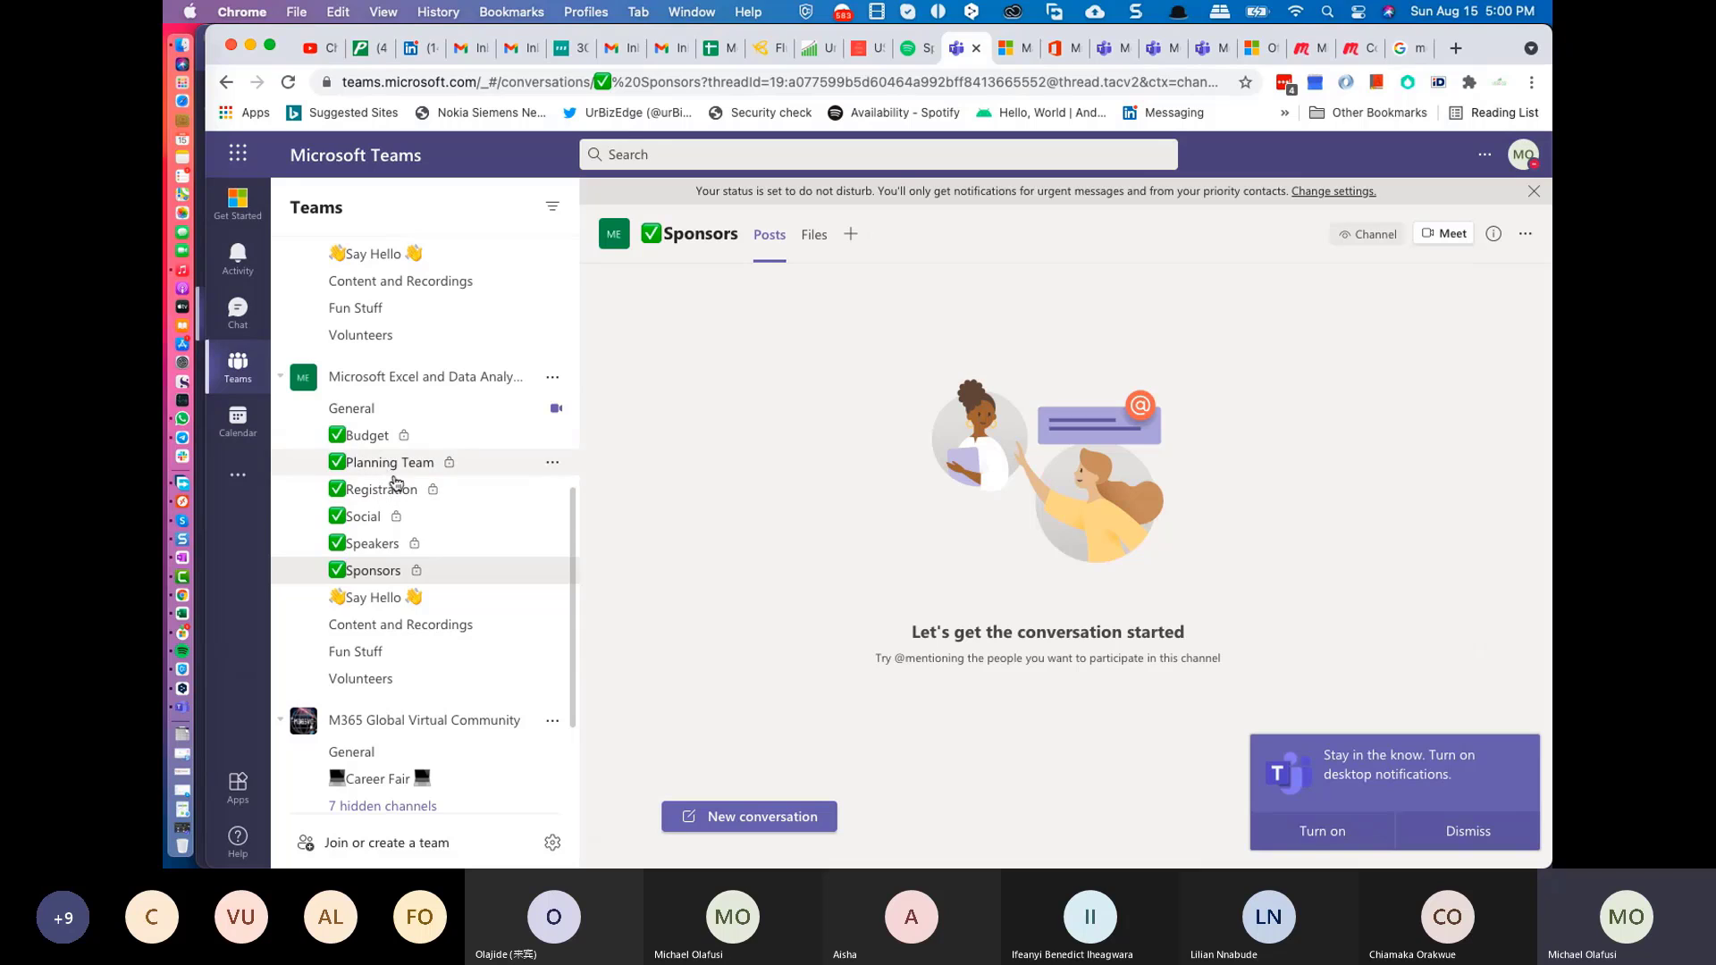
{"action": "scroll", "coordinate": [420, 540], "scroll_direction": "up", "scroll_amount": 1}
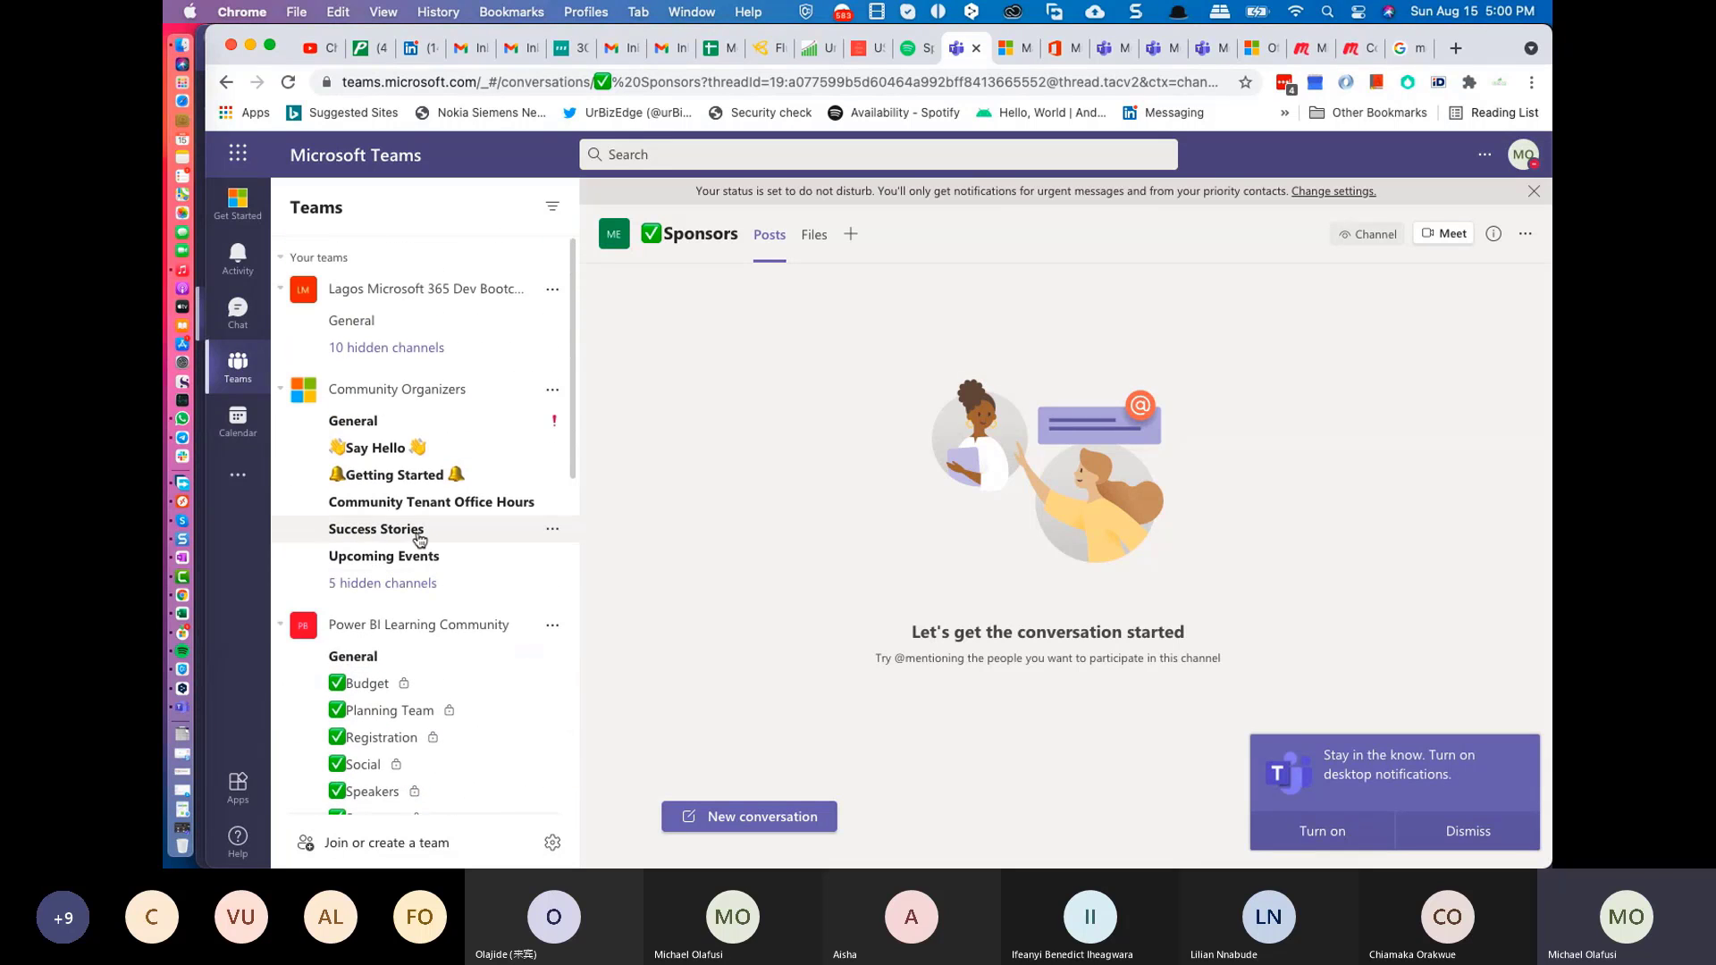
{"action": "left_click", "coordinate": [404, 304]}
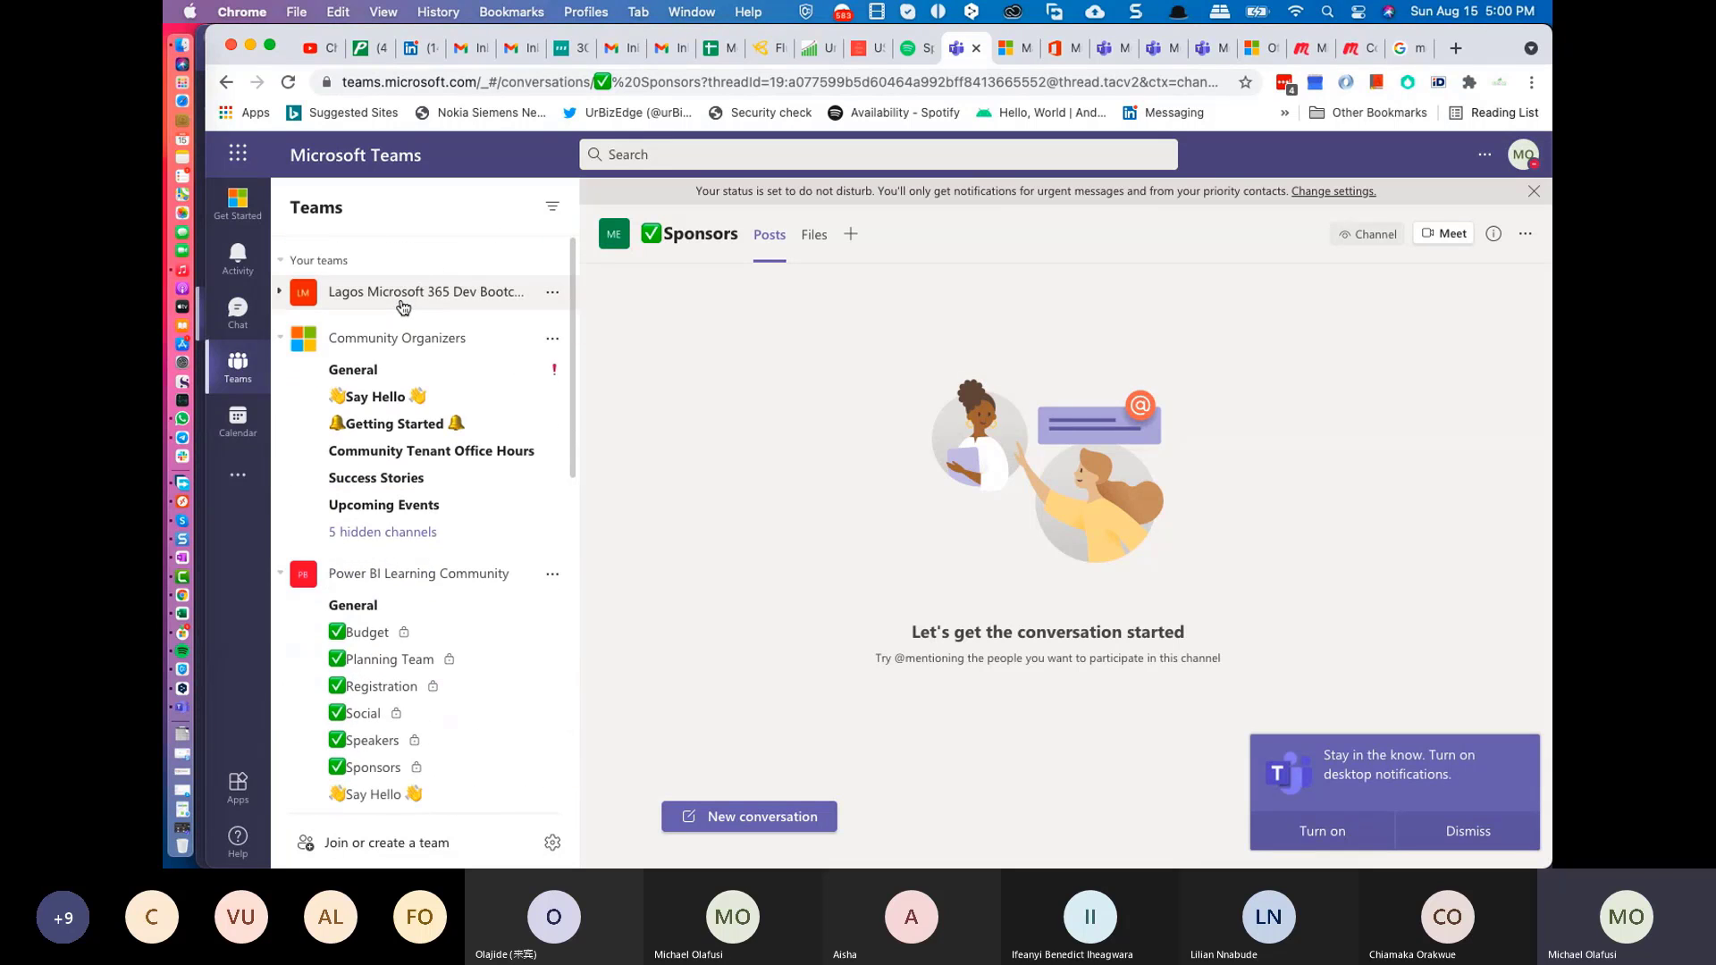
{"action": "left_click", "coordinate": [368, 372]}
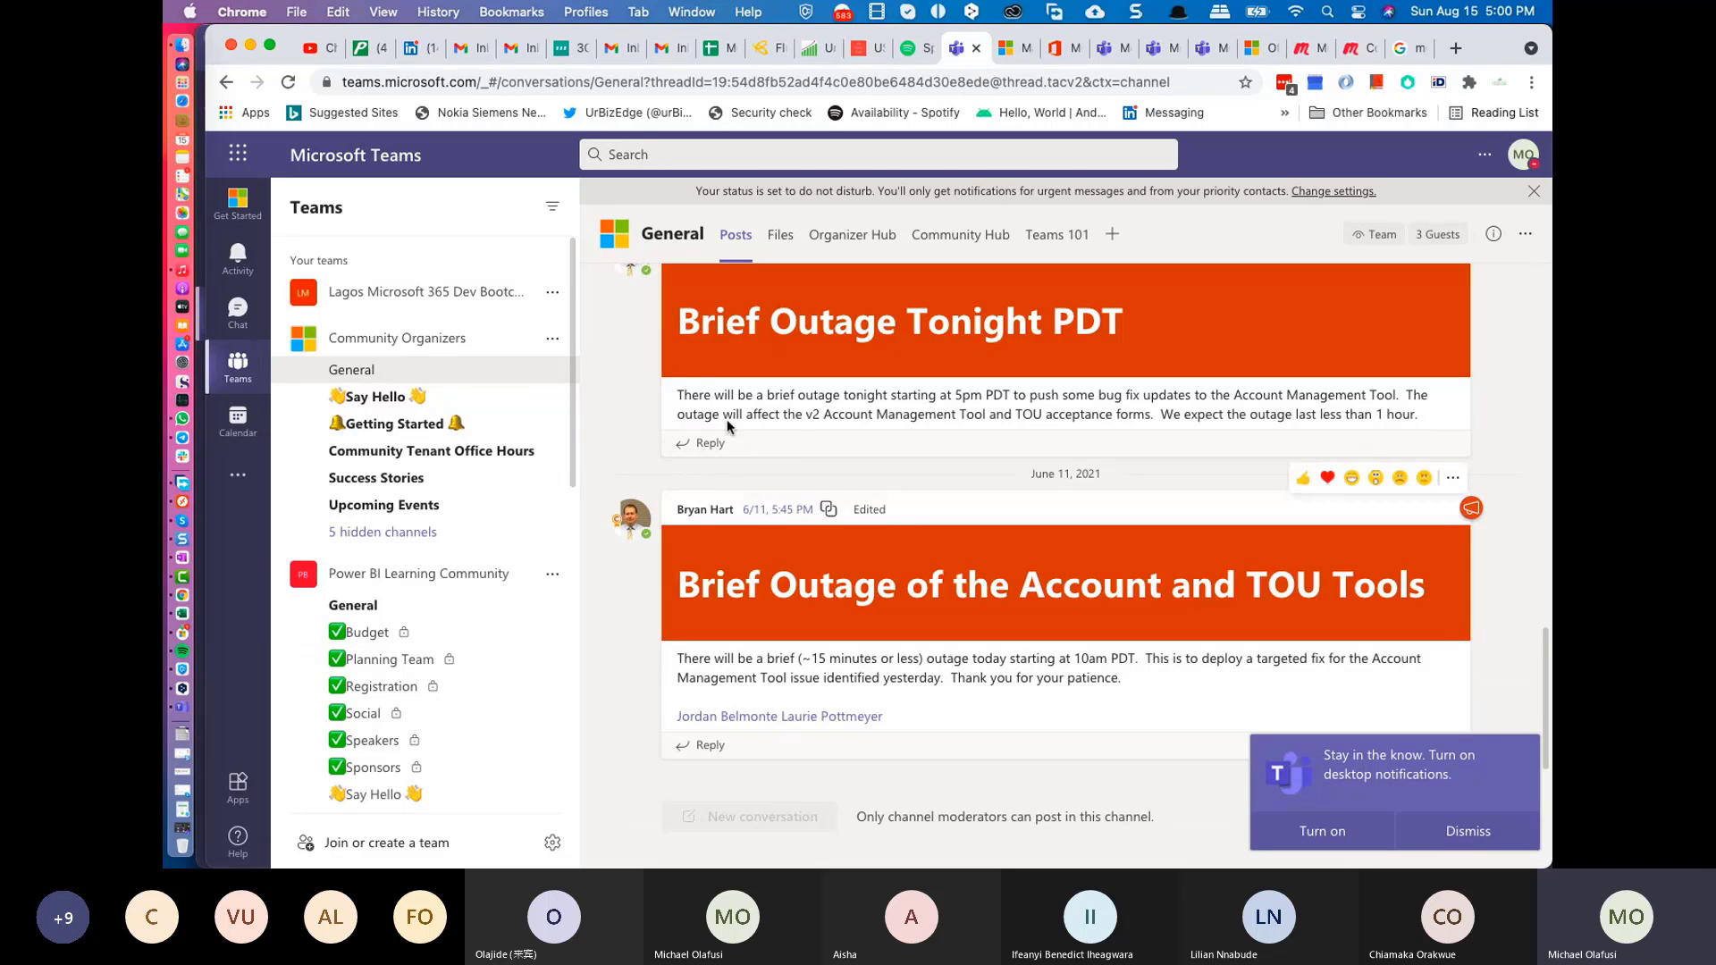
{"action": "left_click", "coordinate": [398, 293]}
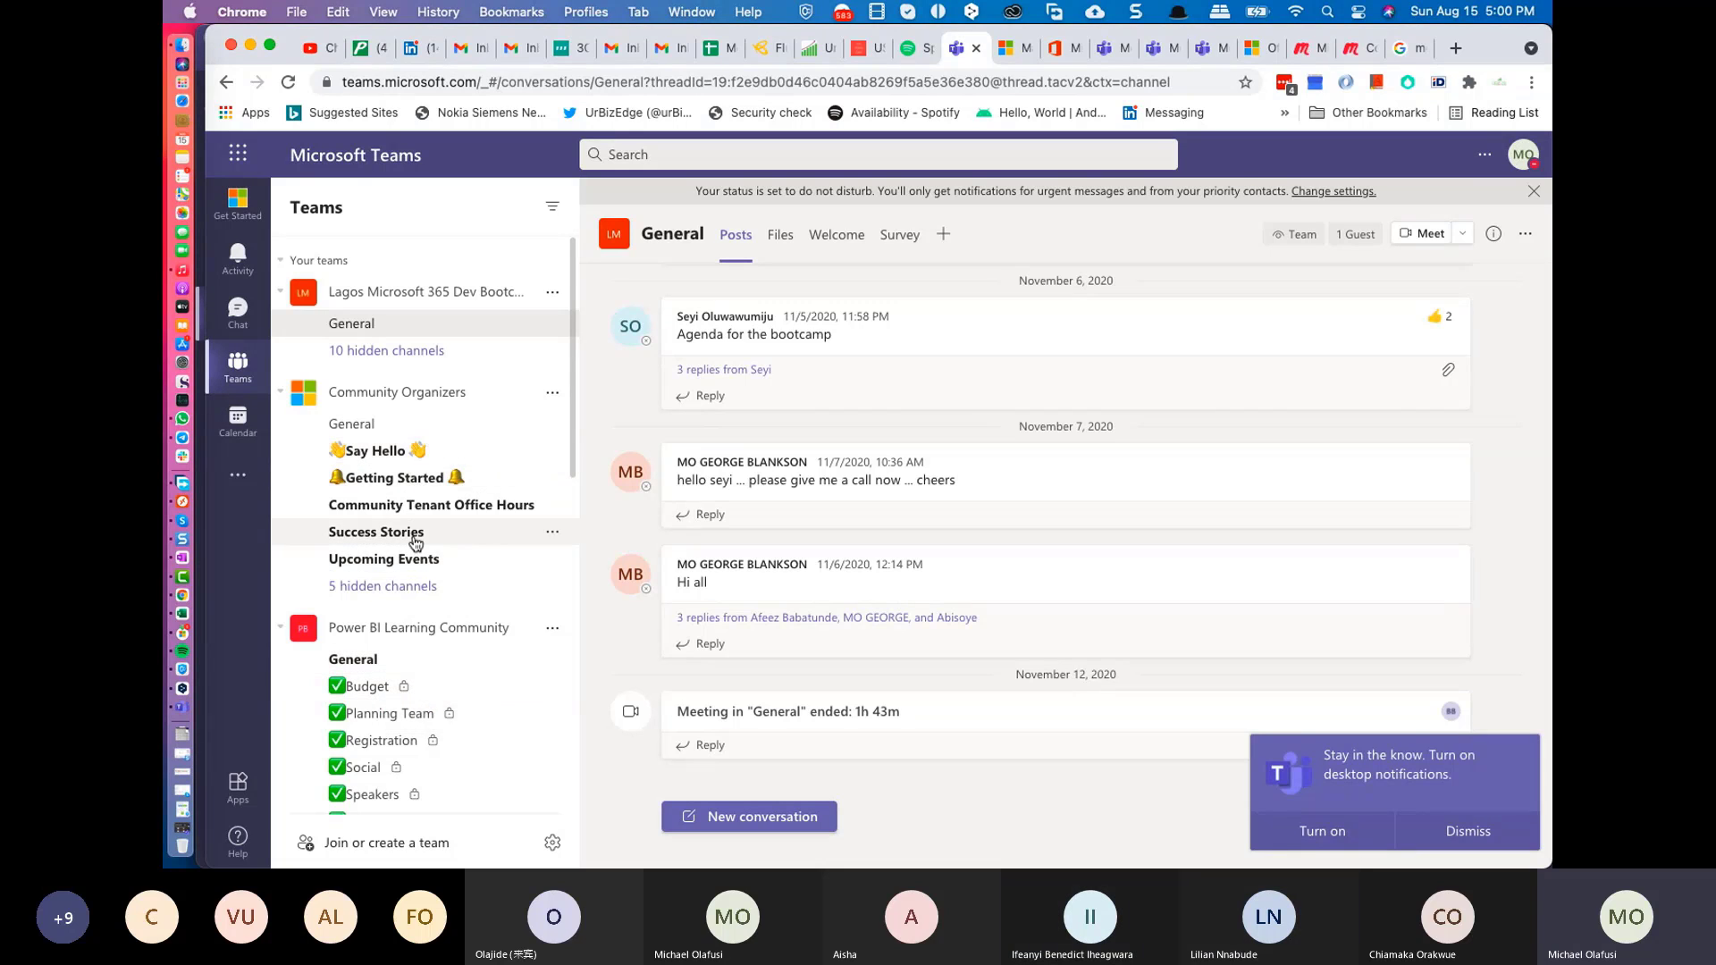
Step: Look through the remaining teams in the list and open the Get Started training portal
{"action": "scroll", "coordinate": [416, 543], "scroll_direction": "down", "scroll_amount": 10}
{"action": "scroll", "coordinate": [416, 543], "scroll_direction": "down", "scroll_amount": 1}
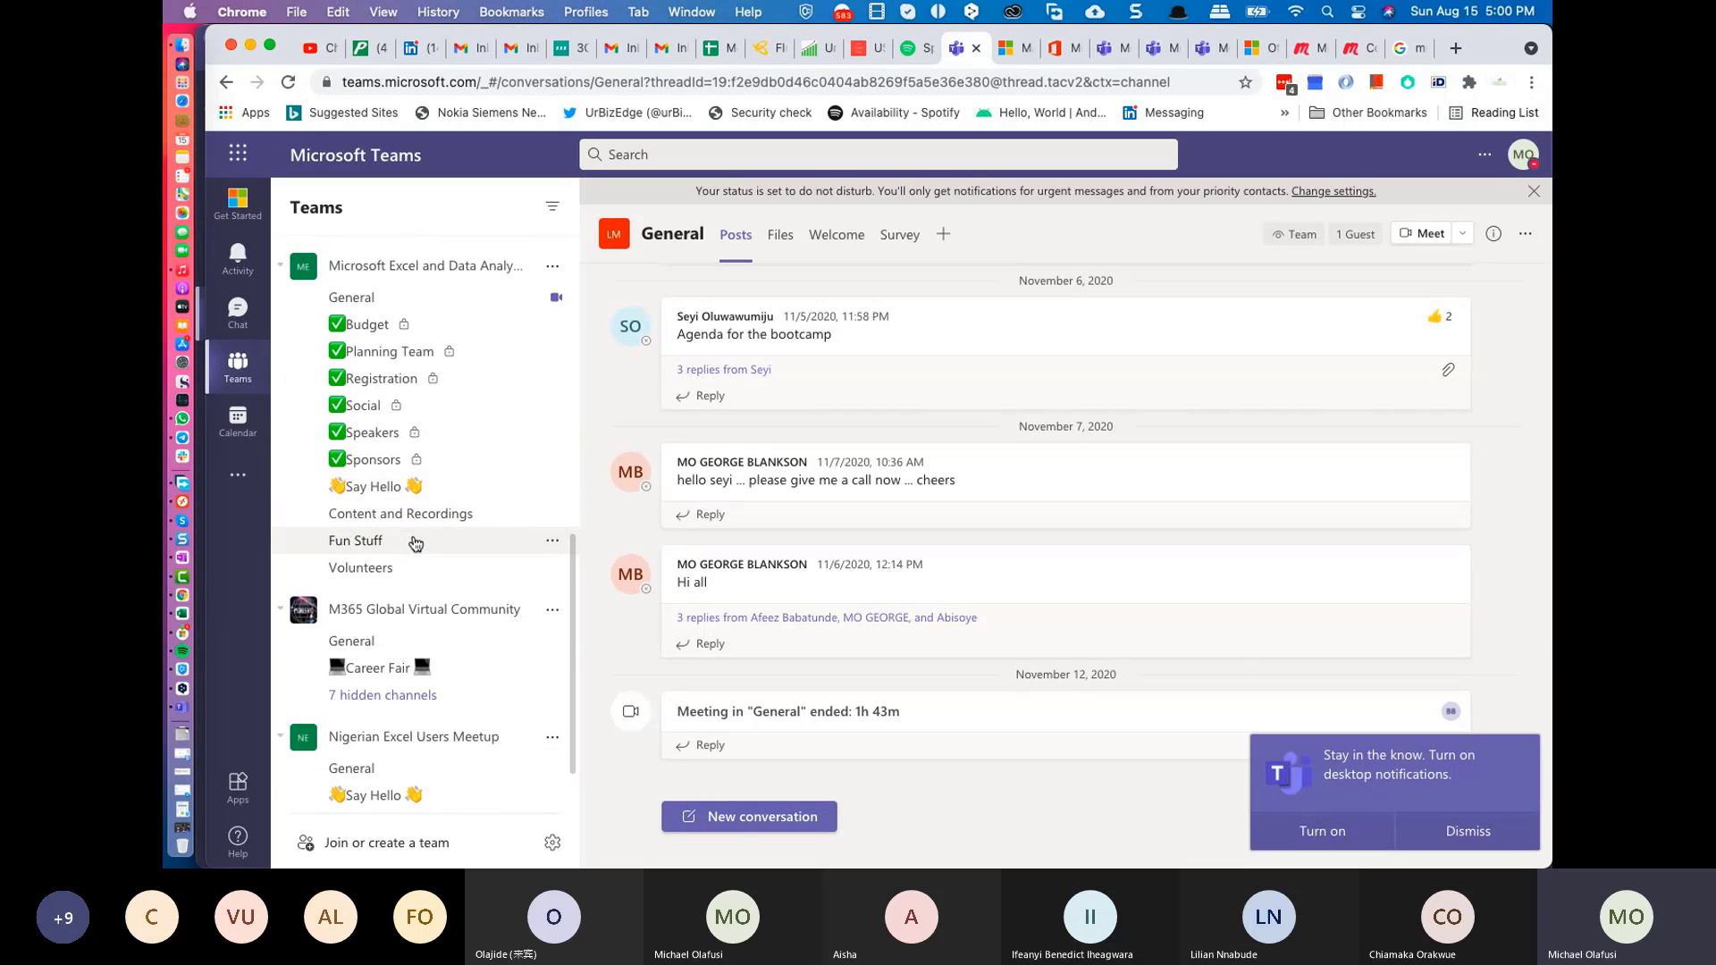
{"action": "left_click", "coordinate": [239, 203]}
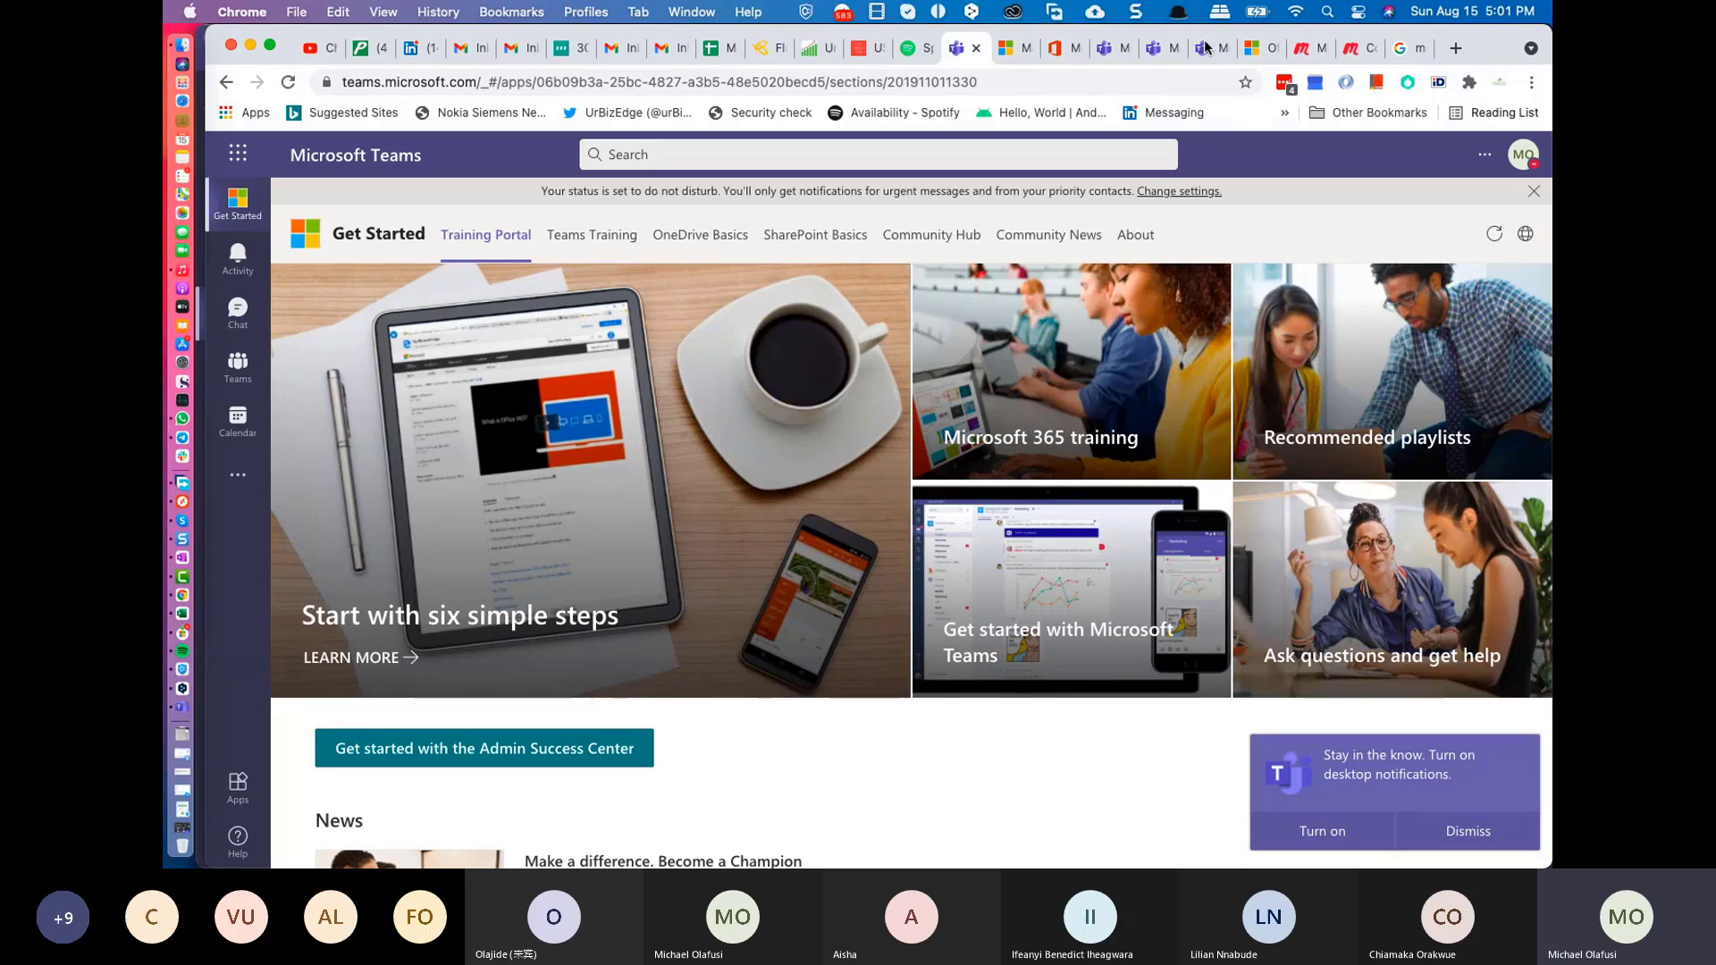
Step: Return to the start of the Meetup group's main page and dismiss the open group management options
{"action": "left_click", "coordinate": [1356, 55]}
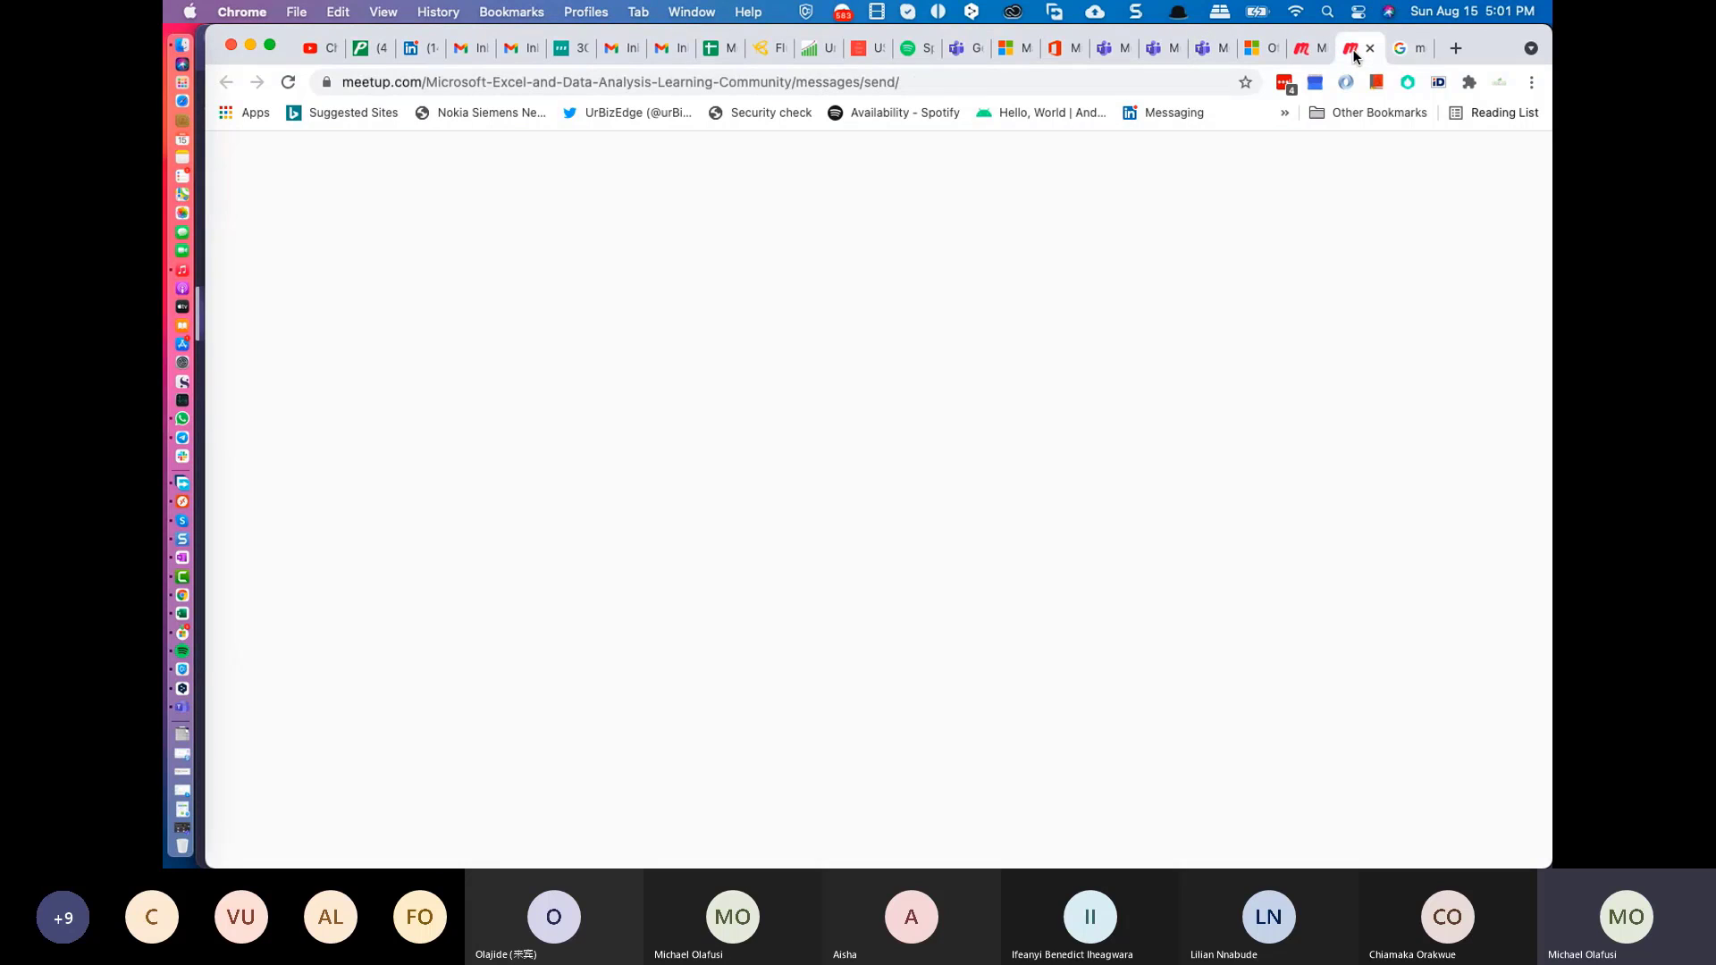
{"action": "left_click", "coordinate": [1410, 50]}
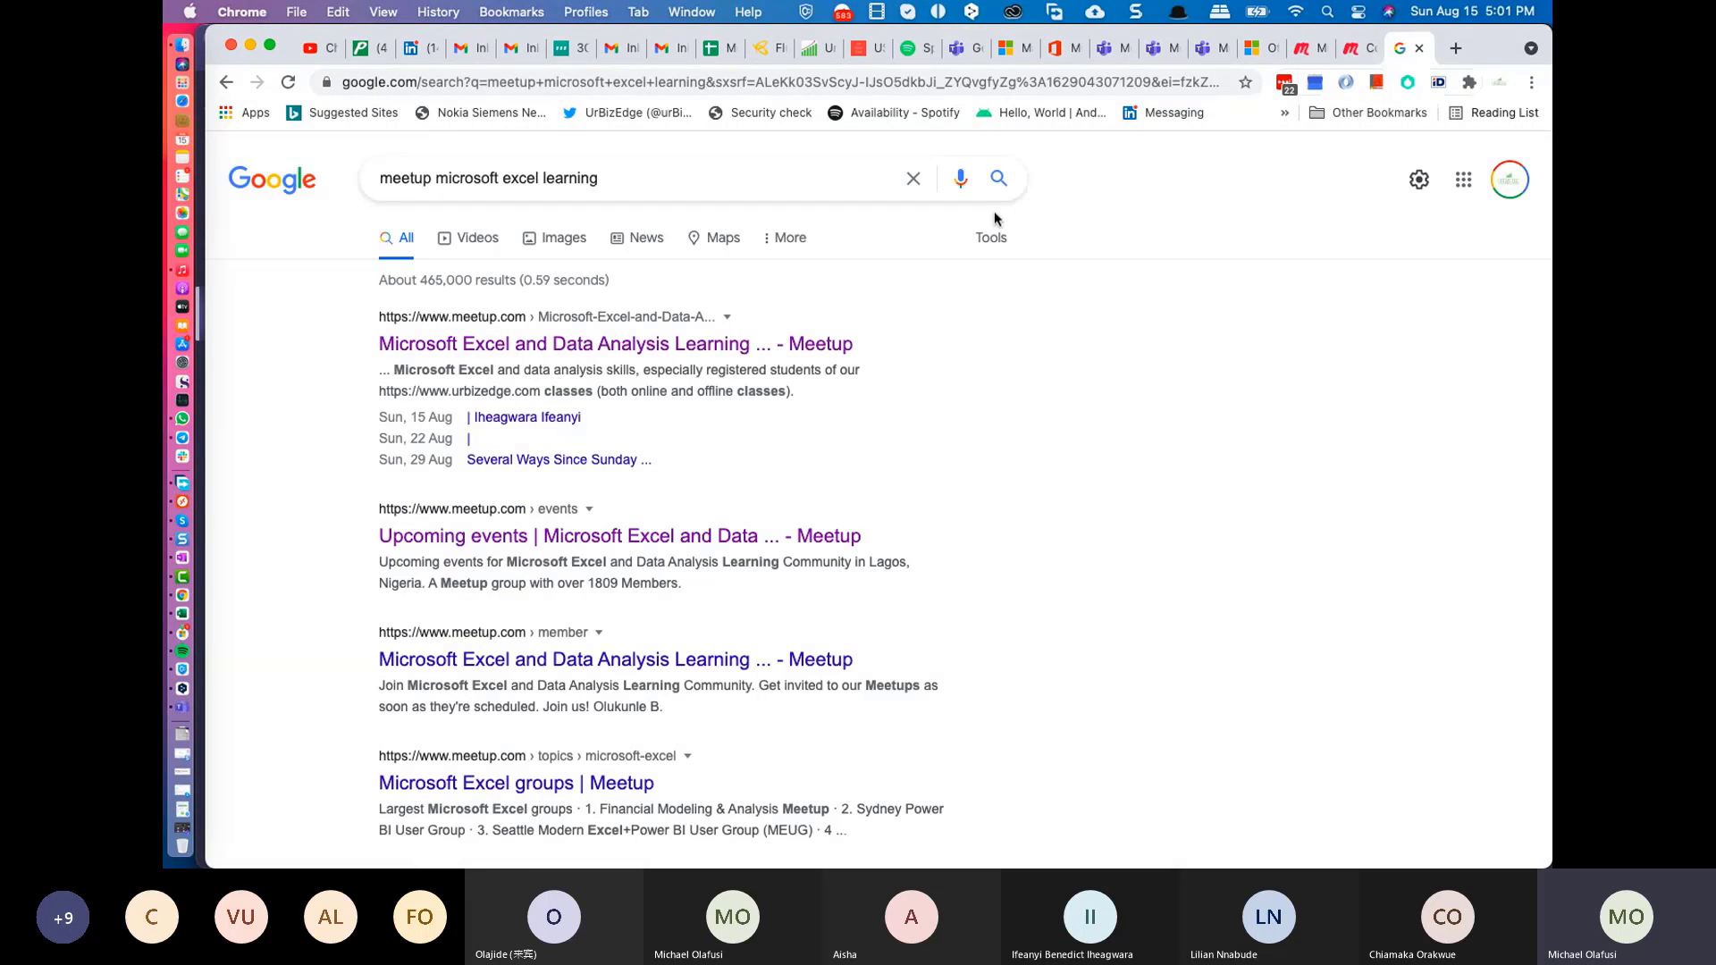
{"action": "left_click", "coordinate": [1305, 48]}
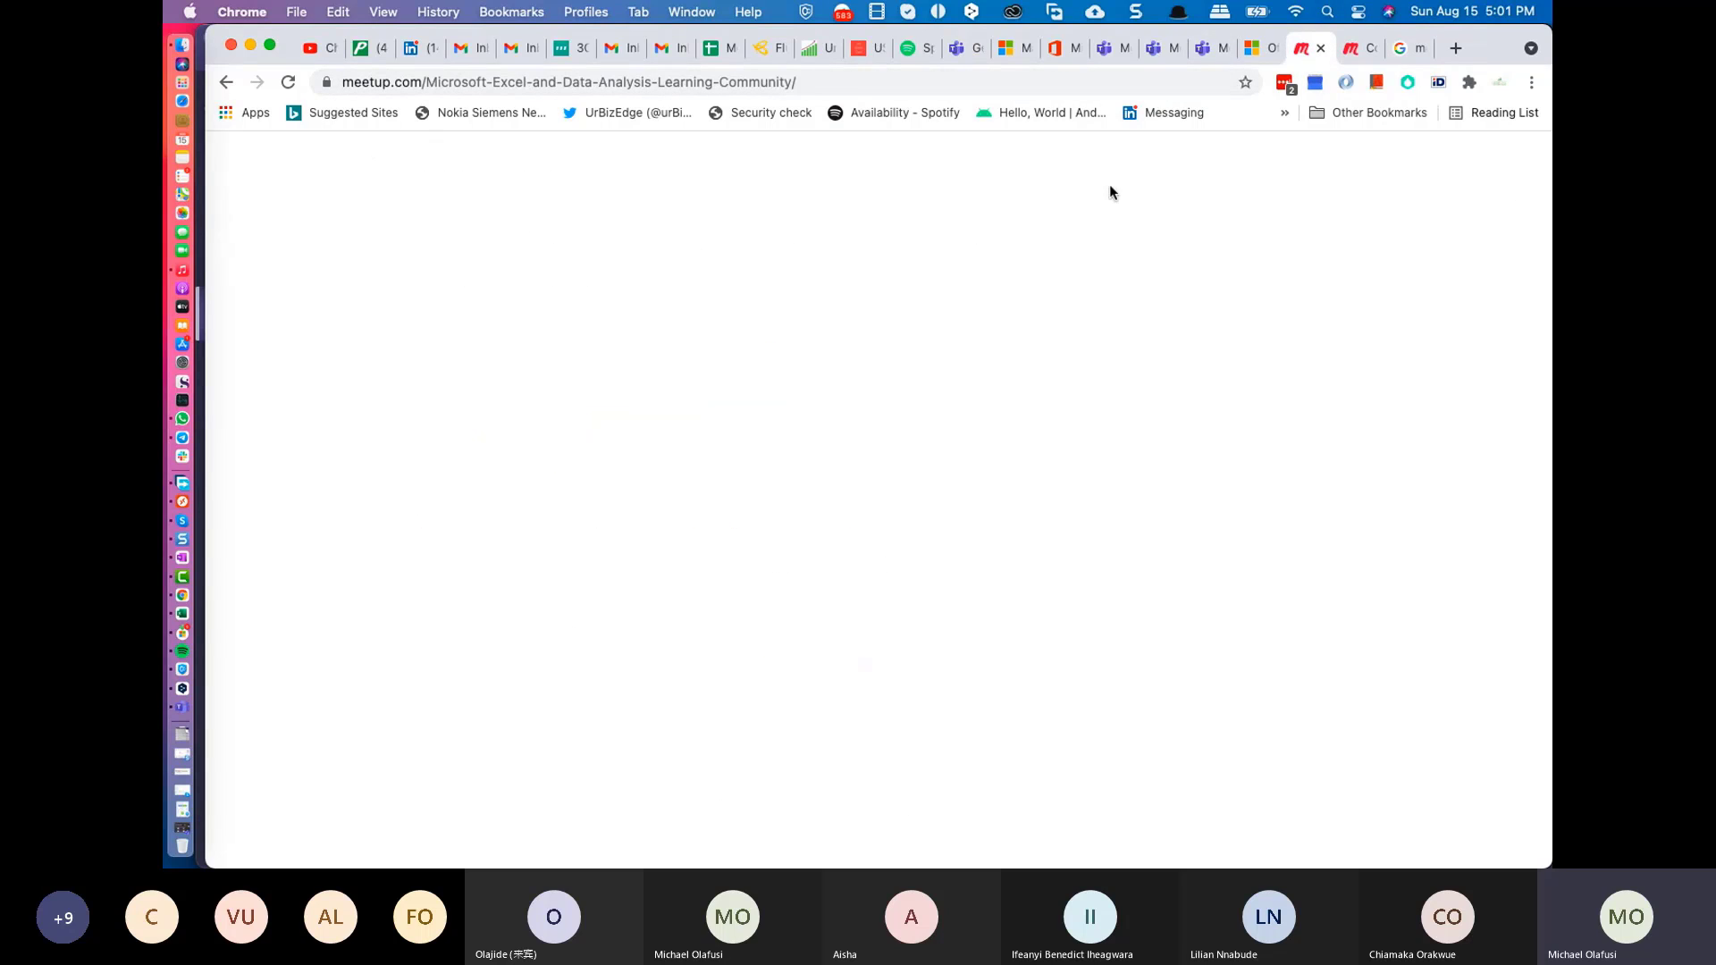
{"action": "scroll", "coordinate": [1202, 265], "scroll_direction": "up", "scroll_amount": 3}
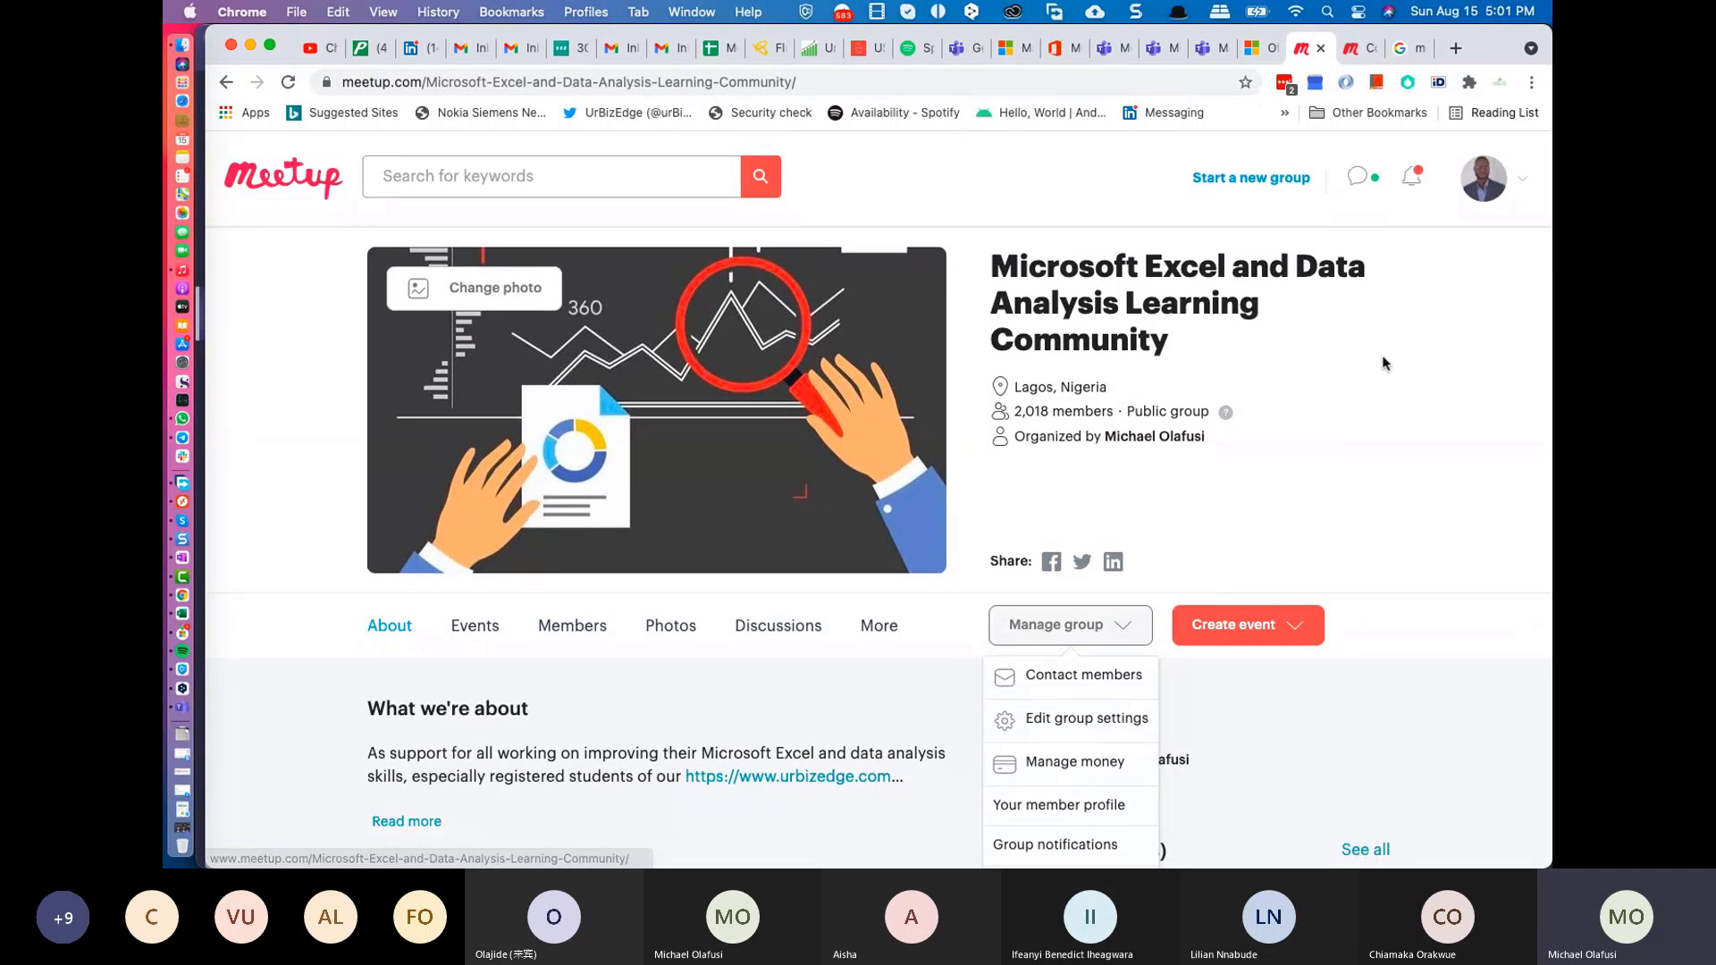
{"action": "left_click", "coordinate": [1382, 359]}
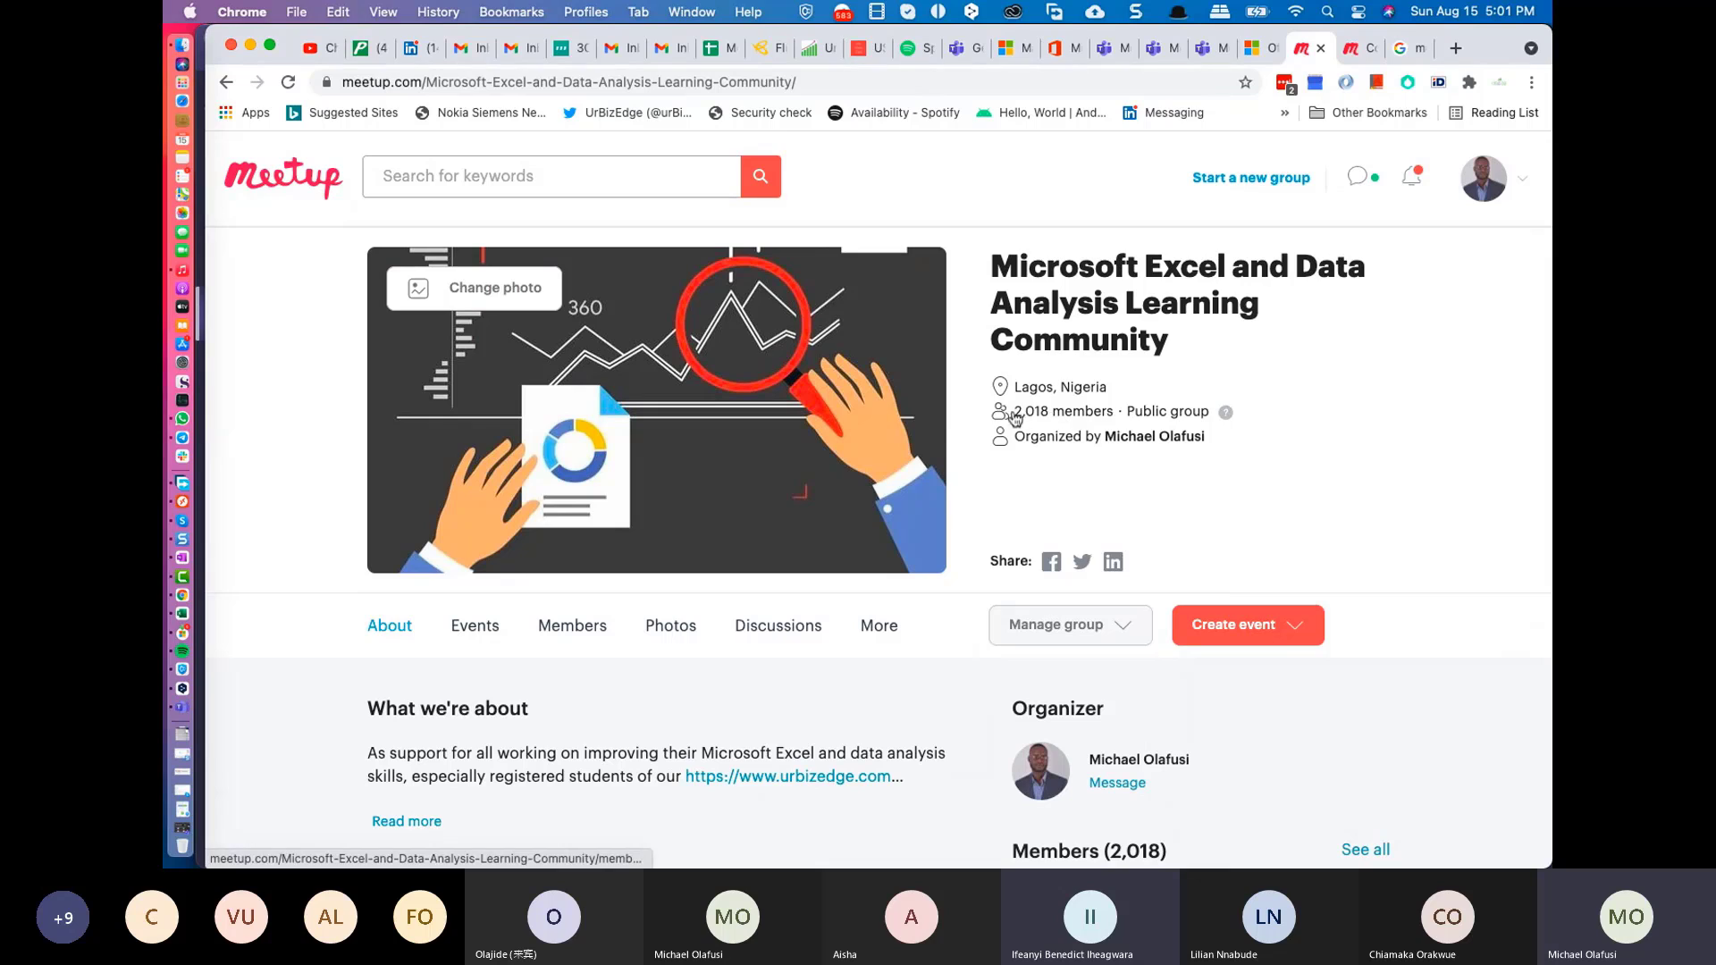
Step: Highlight the Google query "meetup microsoft excel learning" used to find the community's group, and return to the Get Started training portal in Teams
{"action": "left_click_drag", "start_coordinate": [1060, 415], "coordinate": [1360, 363]}
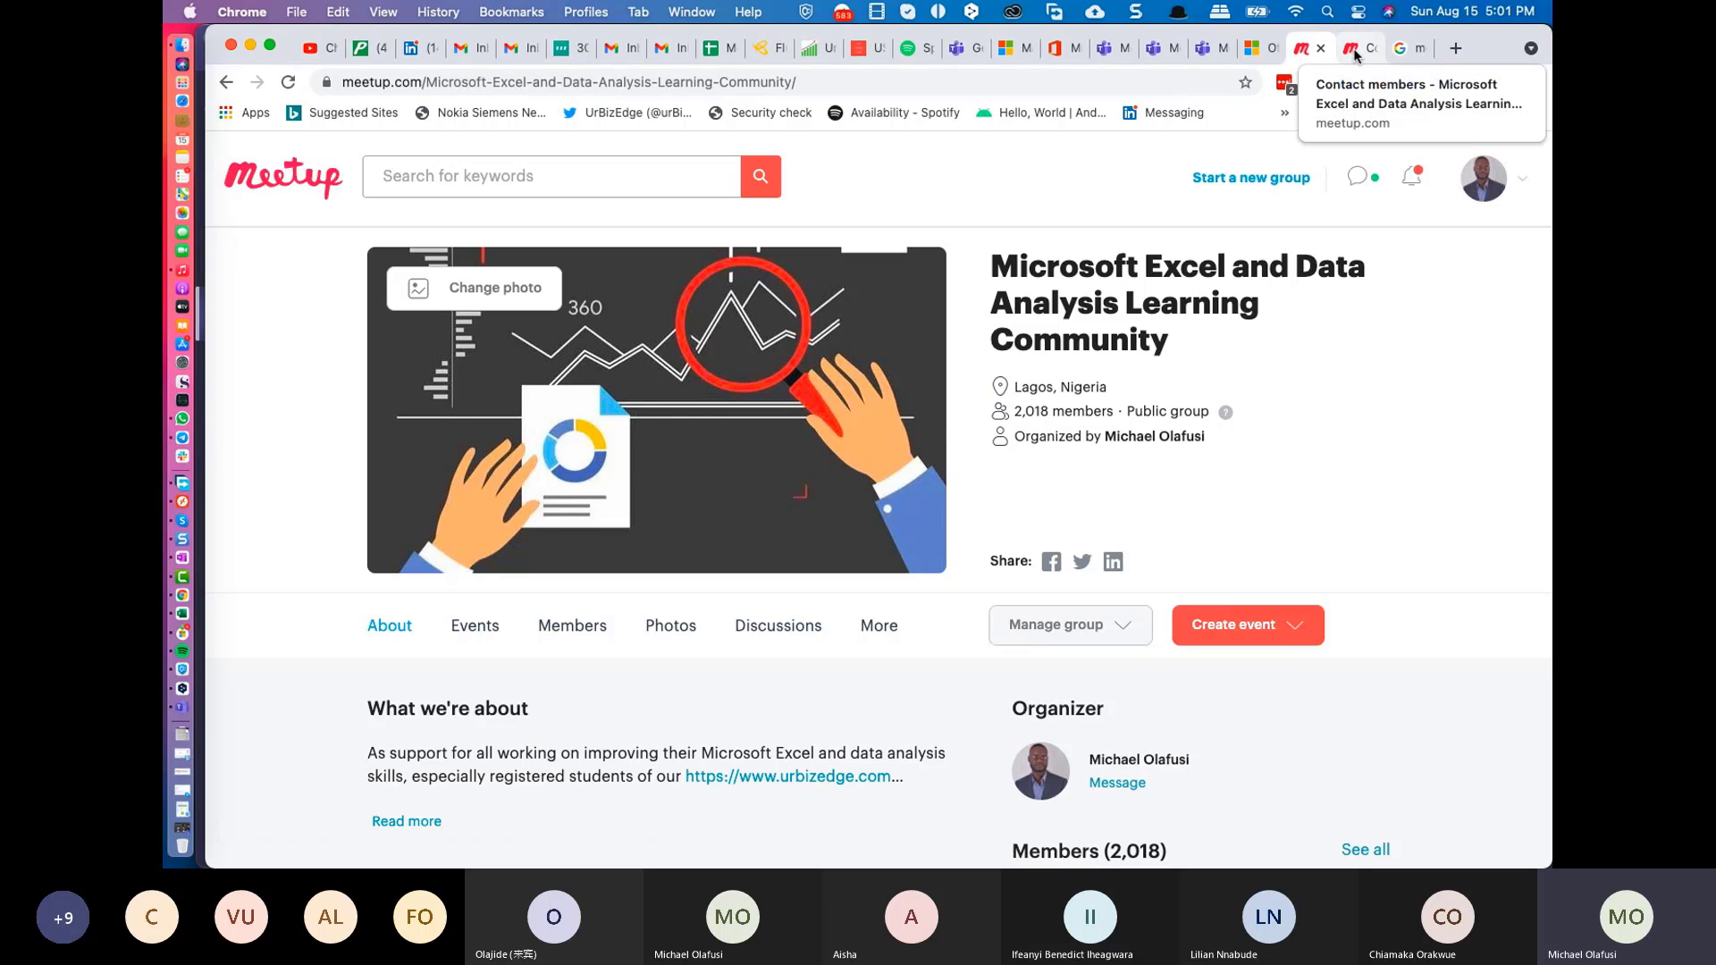
{"action": "left_click", "coordinate": [1400, 51]}
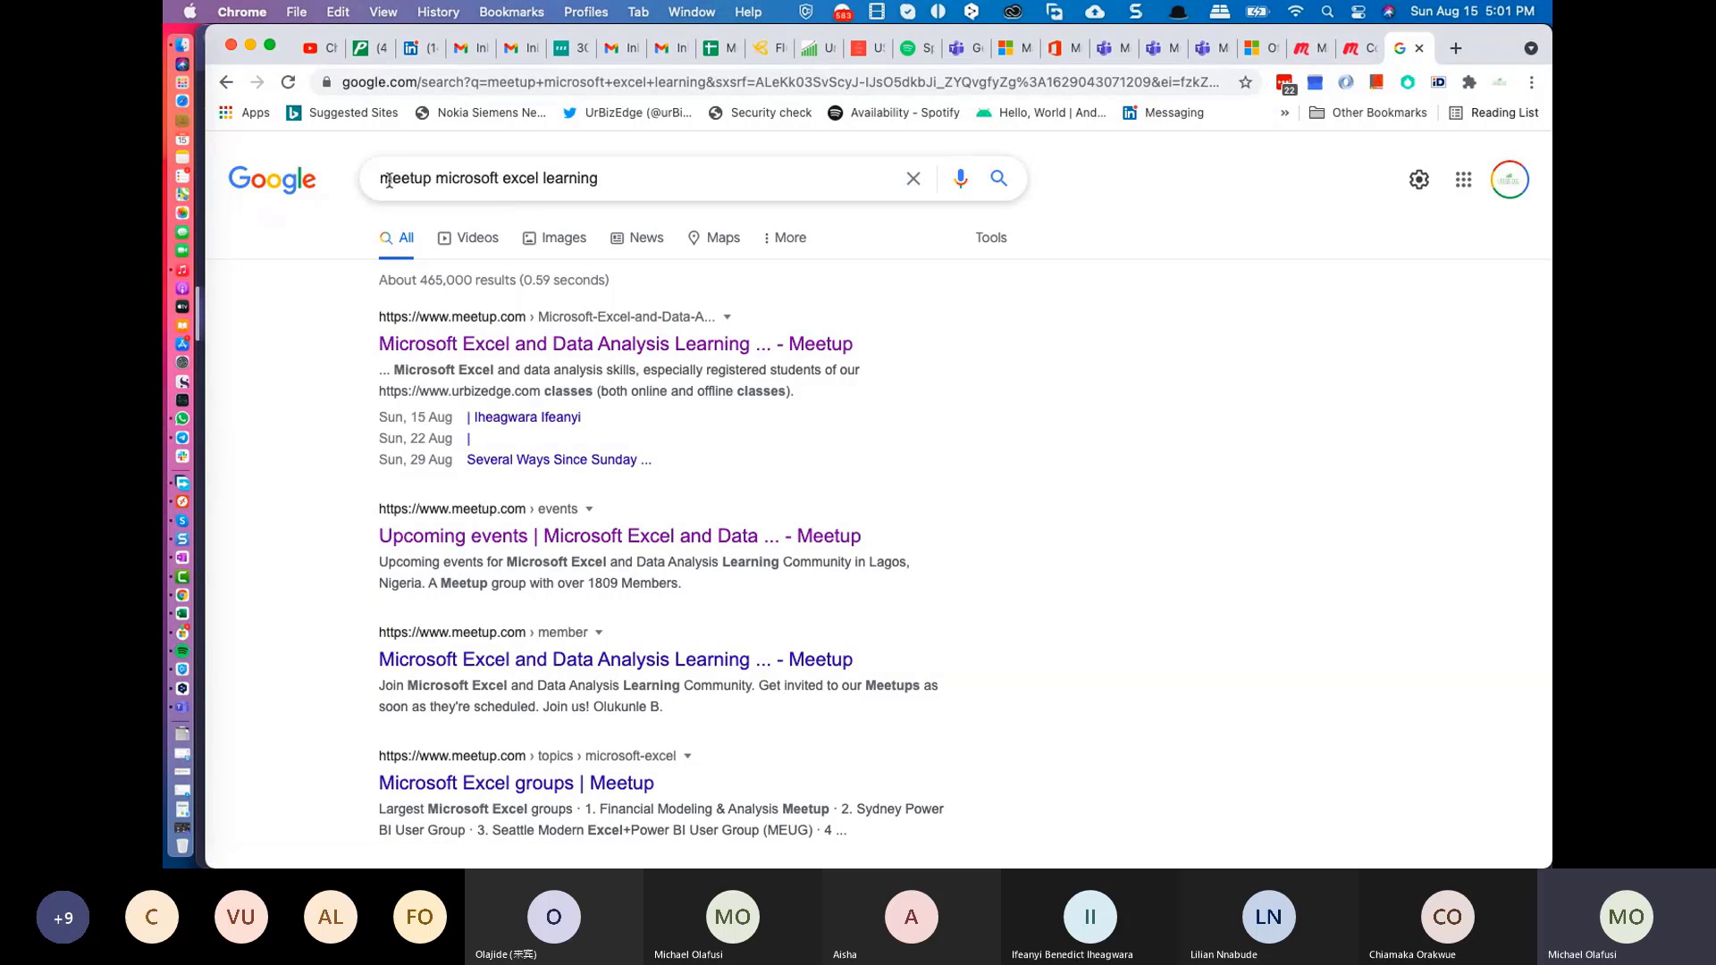
{"action": "left_click_drag", "start_coordinate": [384, 179], "coordinate": [614, 179]}
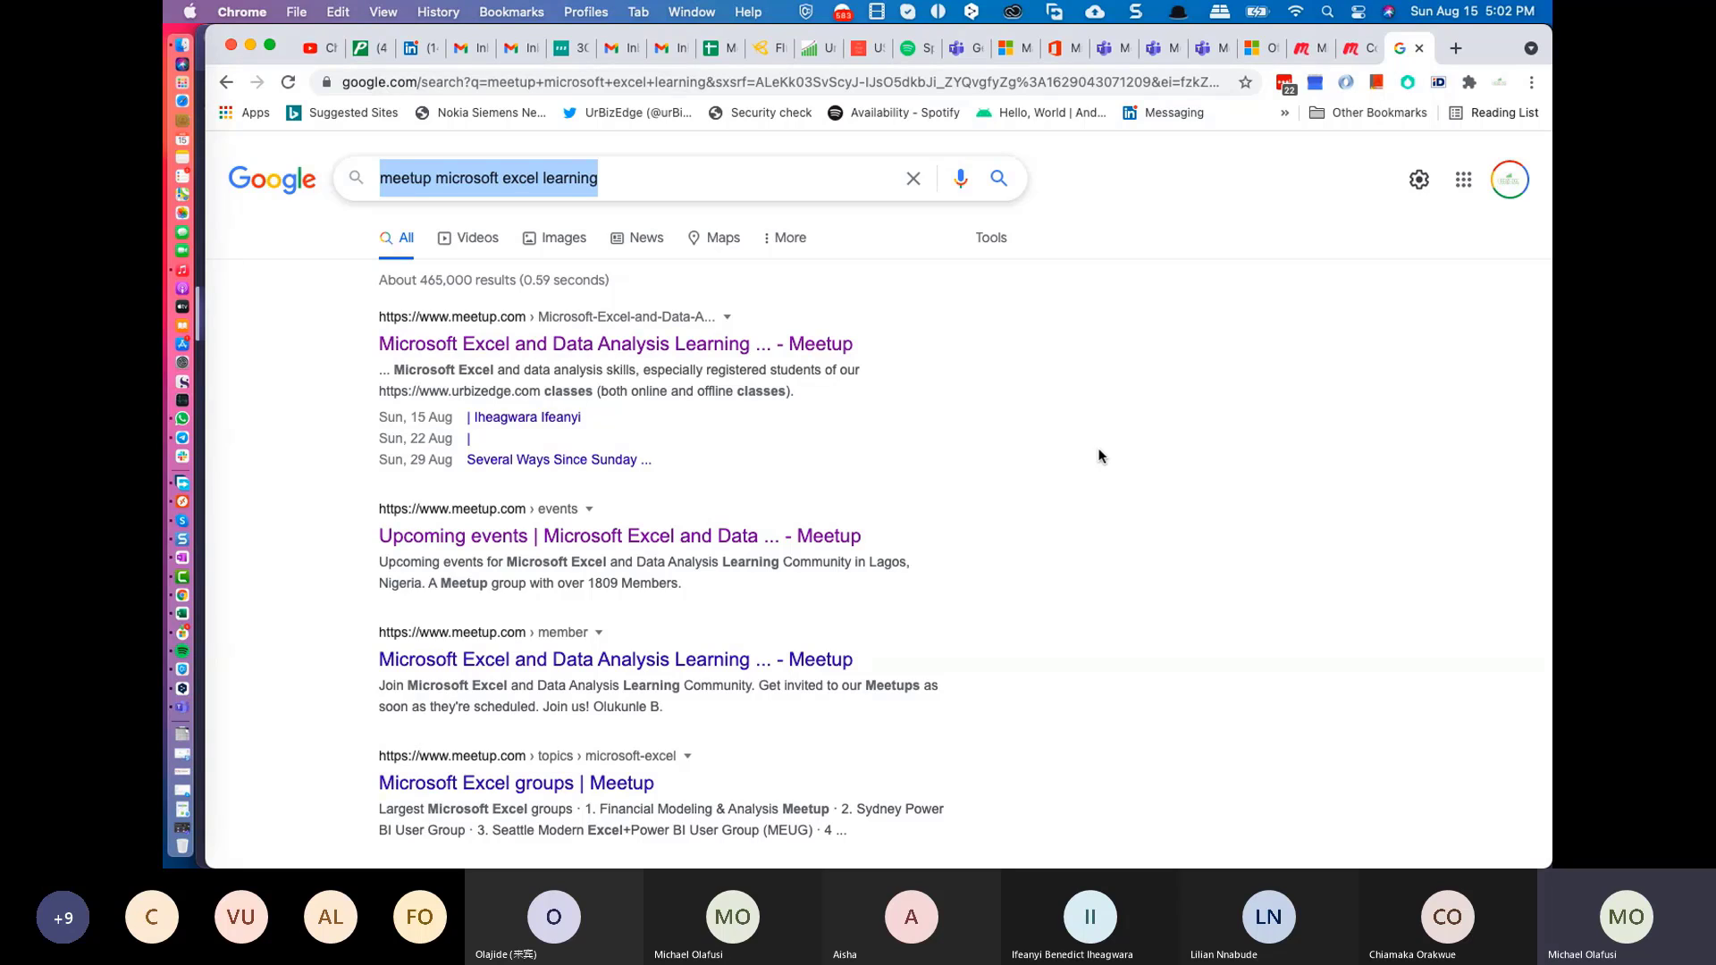
{"action": "left_click", "coordinate": [964, 48]}
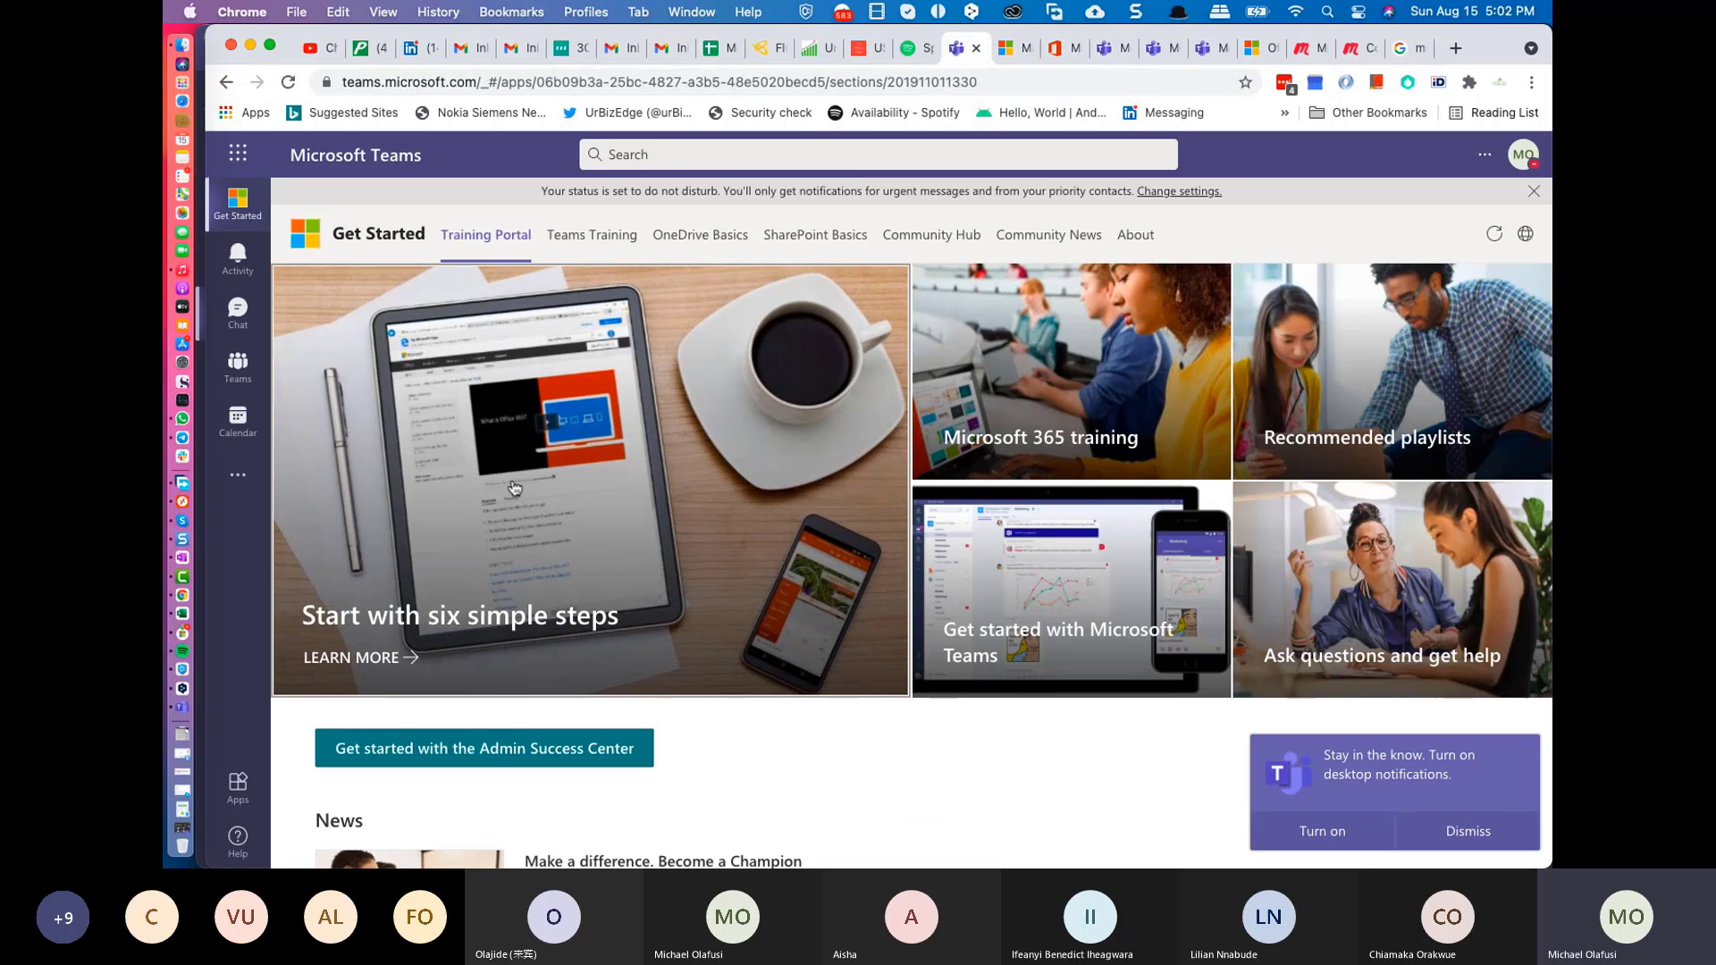
{"action": "scroll", "coordinate": [514, 487], "scroll_direction": "down", "scroll_amount": 2}
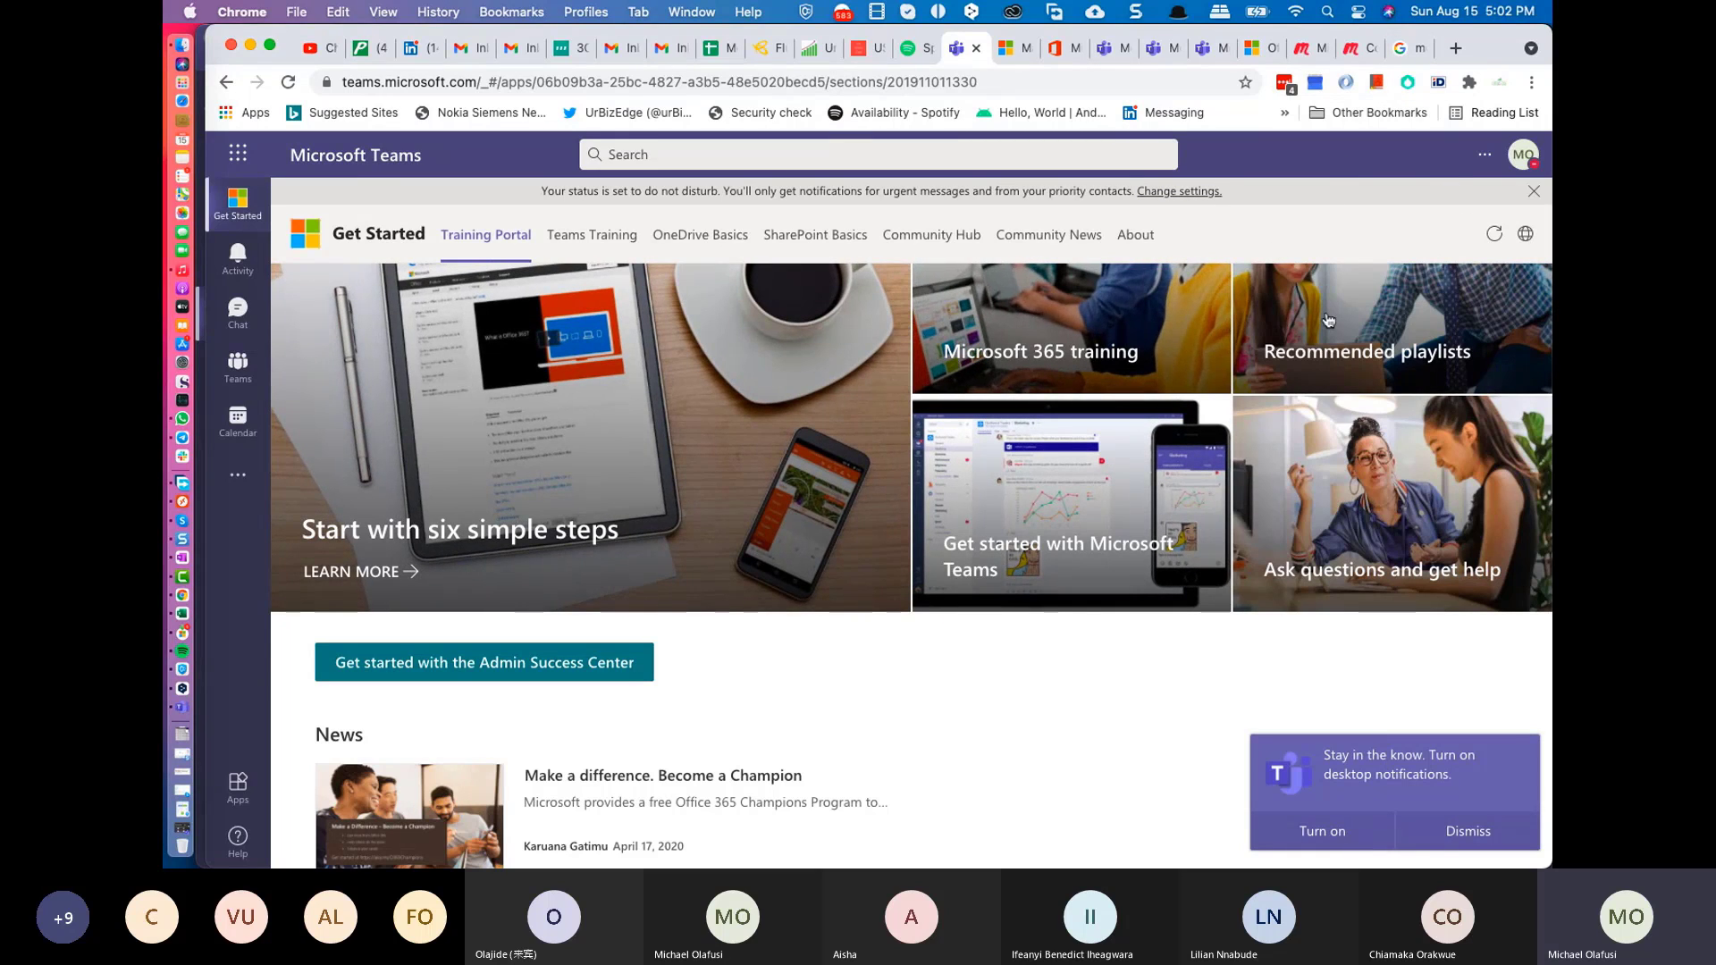
Step: Switch to the Microsoft Teams desktop app, bring up the Microsoft Excel and Data Analysis Office Hour meeting window and stop sharing the screen
{"action": "key", "text": "super+Tab"}
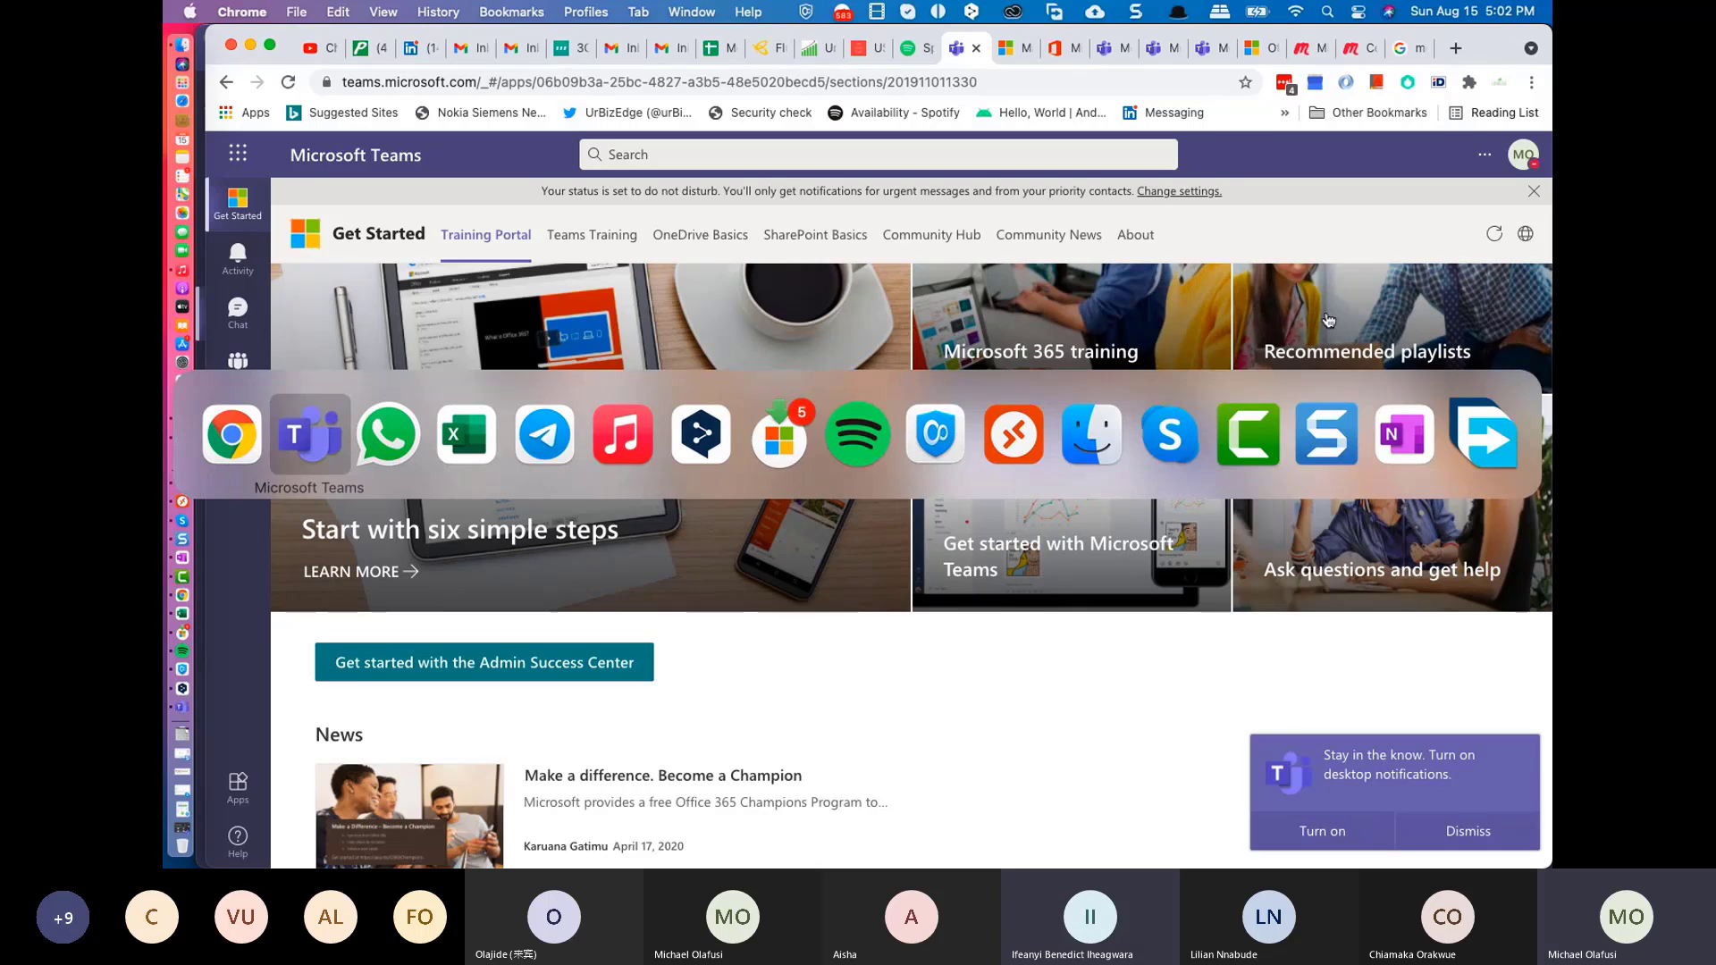
{"action": "key", "text": "super+Tab"}
{"action": "key", "text": "super+Tab"}
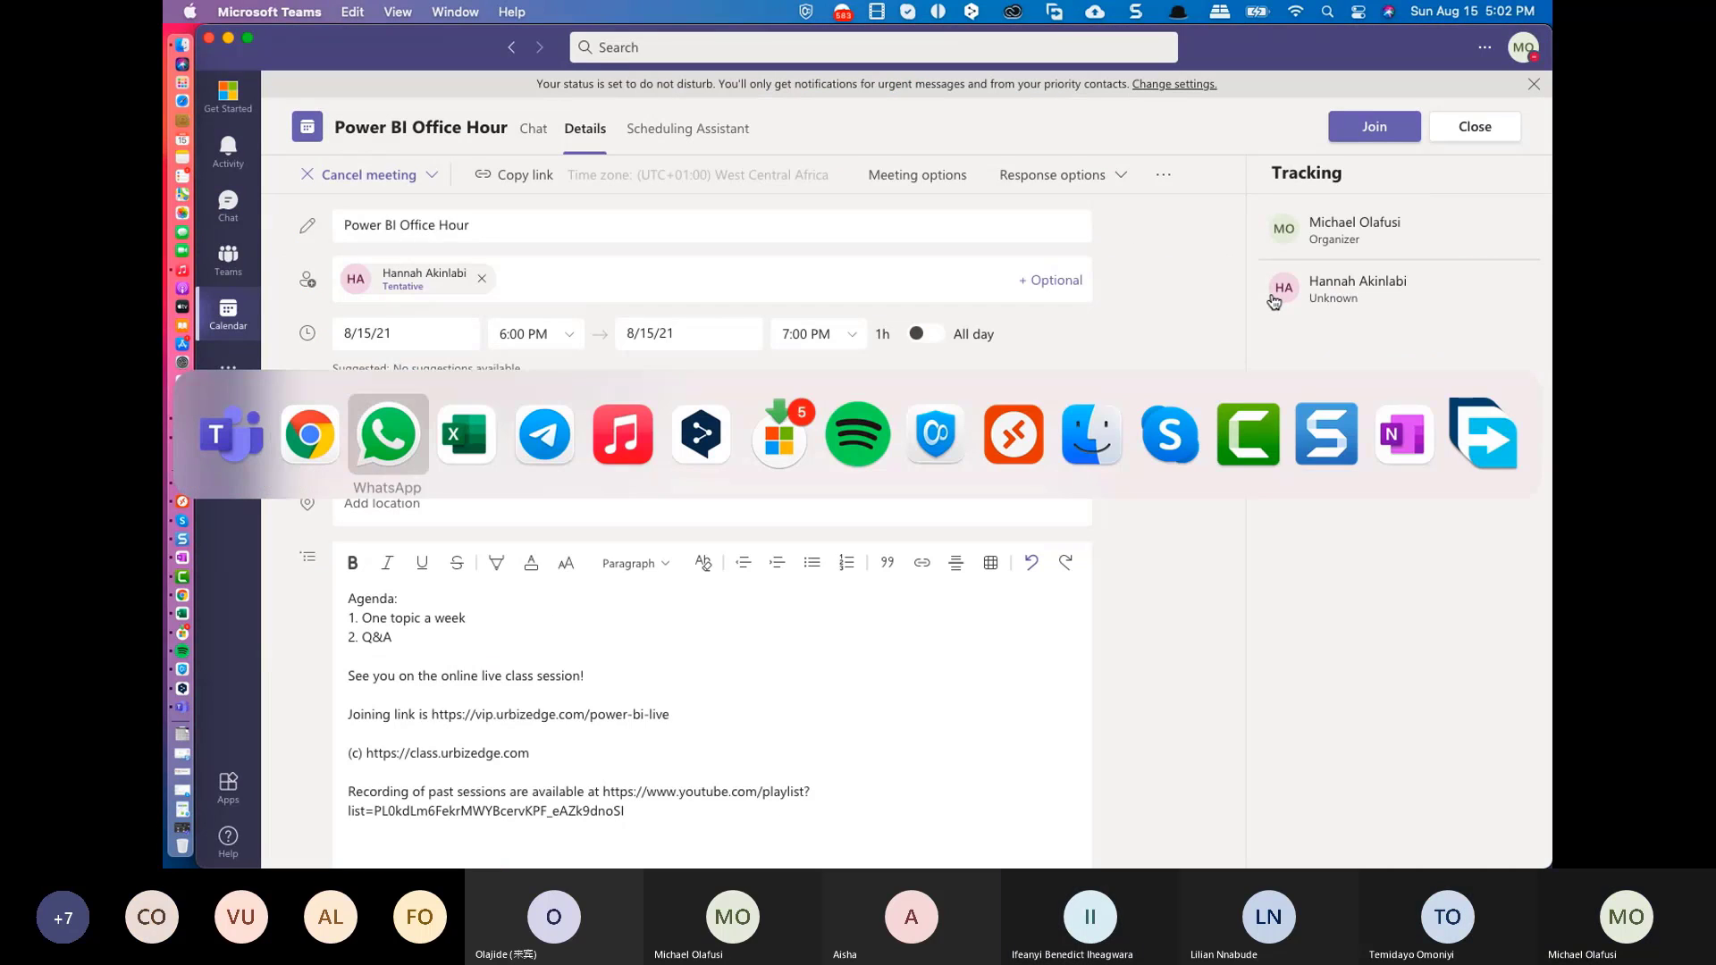
{"action": "key", "text": "super+Tab"}
{"action": "key", "text": "super+shift+Tab"}
{"action": "key", "text": "super+shift+Tab"}
{"action": "key", "text": "super+shift+Tab"}
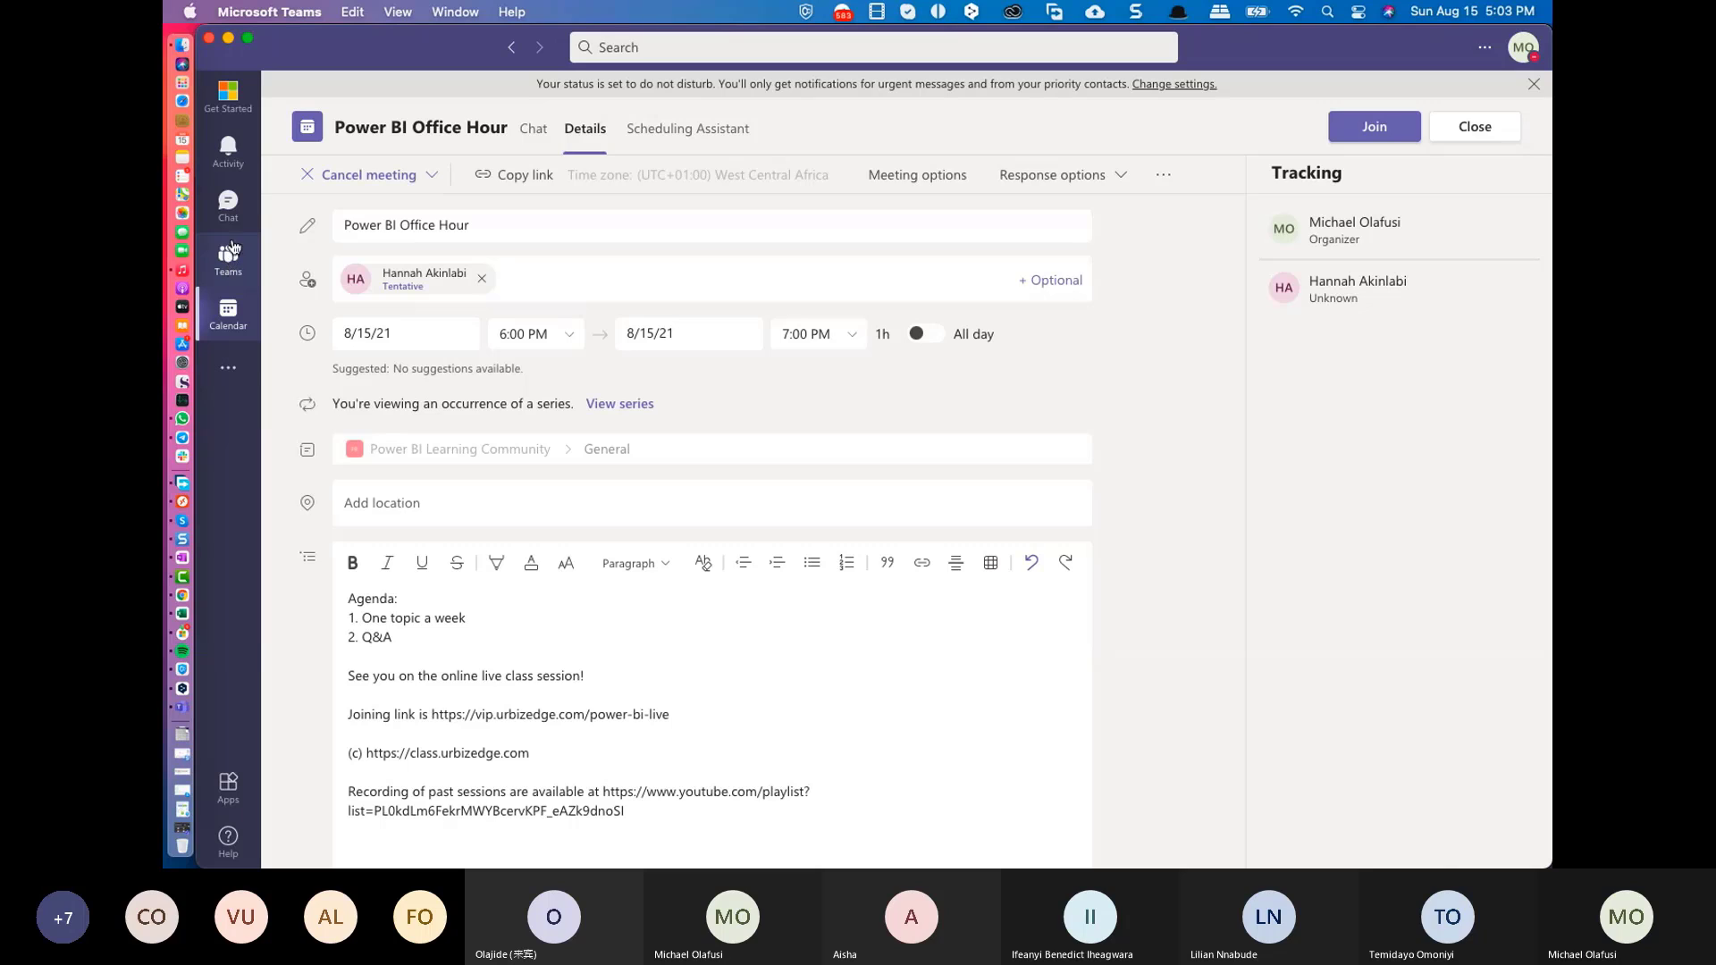
{"action": "left_click", "coordinate": [455, 12]}
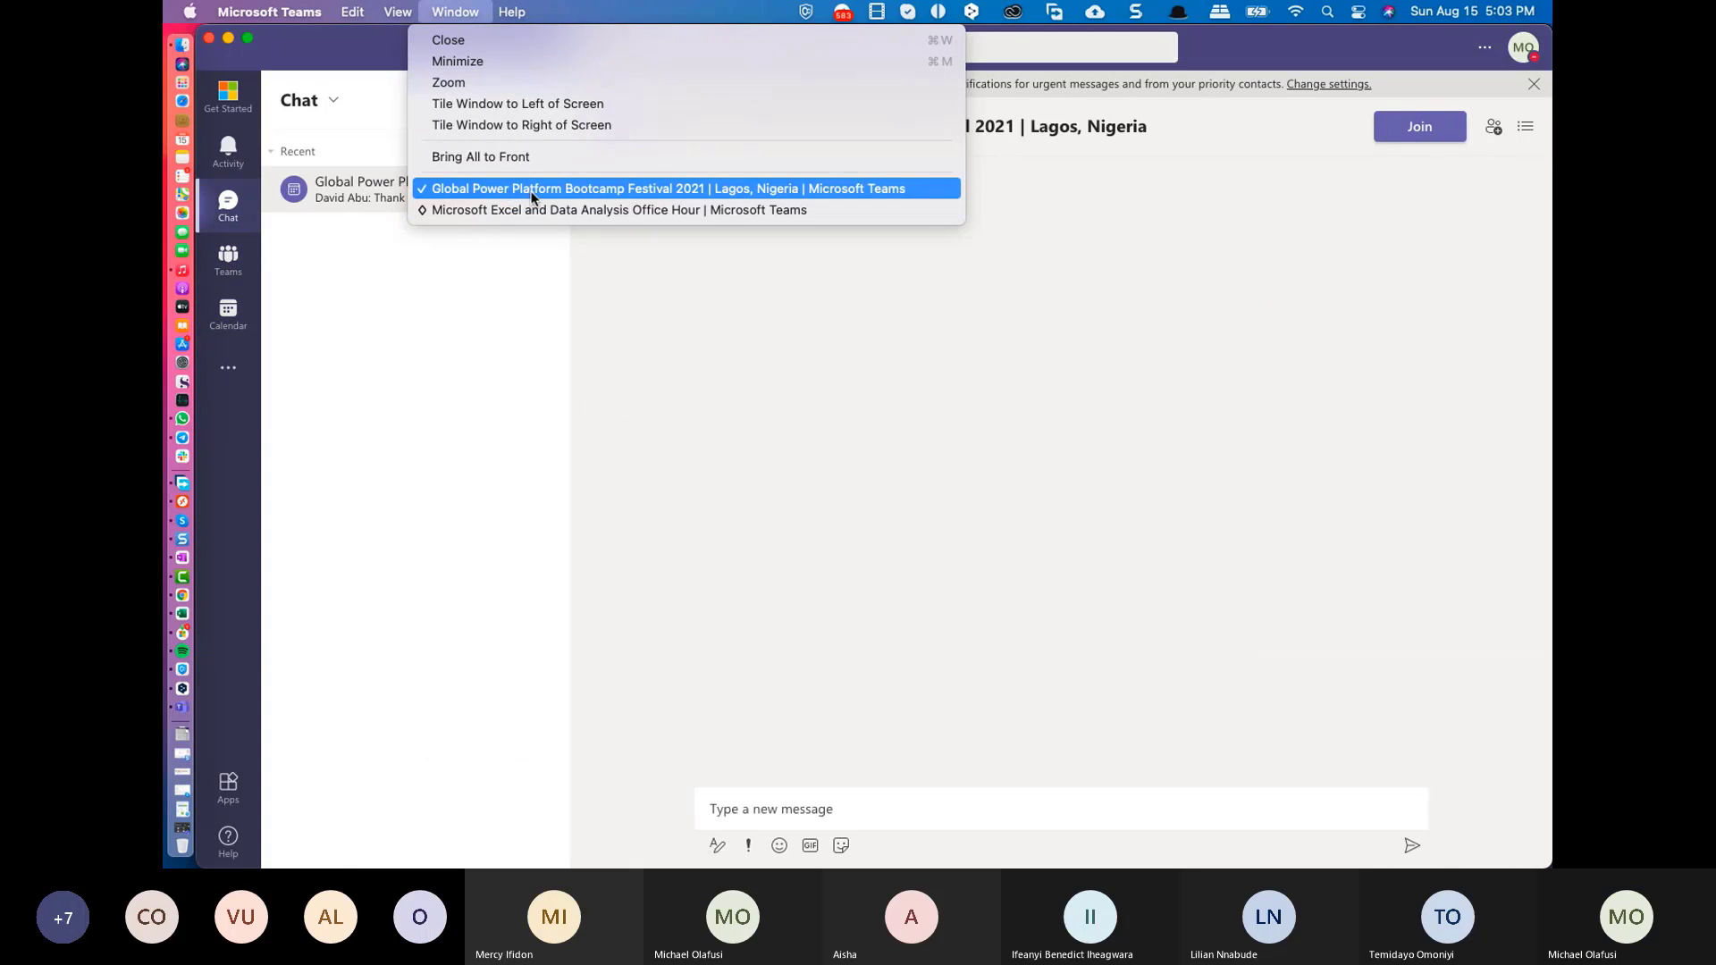
{"action": "left_click", "coordinate": [545, 209]}
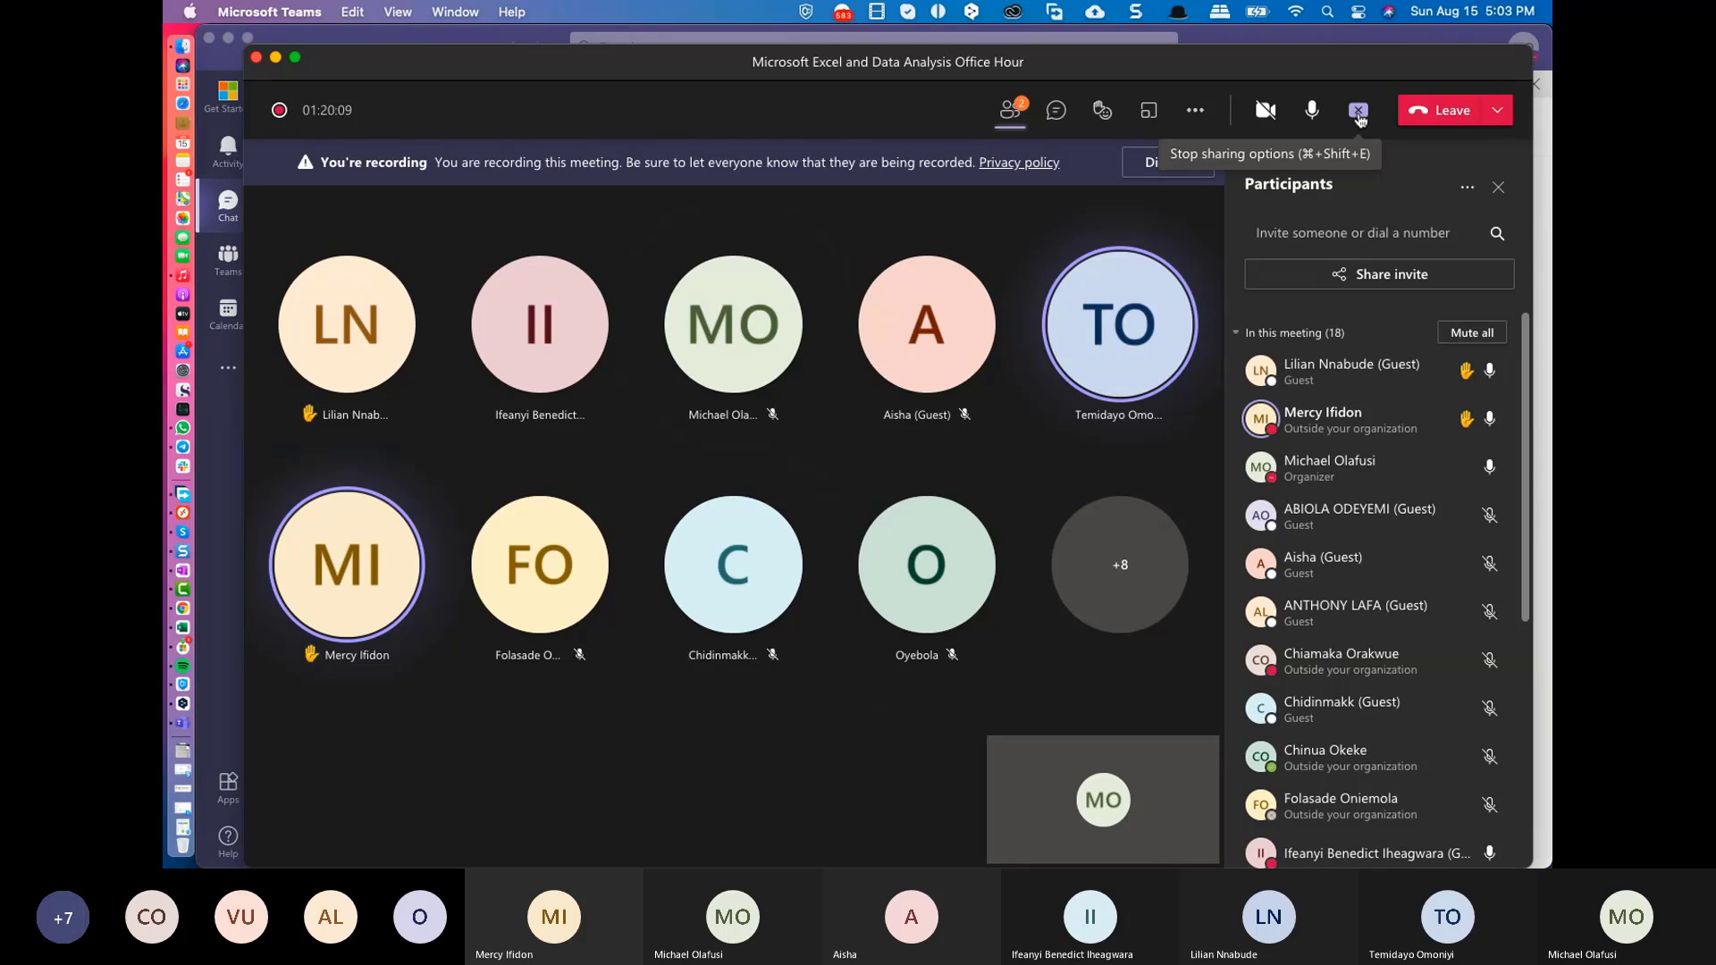
{"action": "left_click", "coordinate": [1358, 111]}
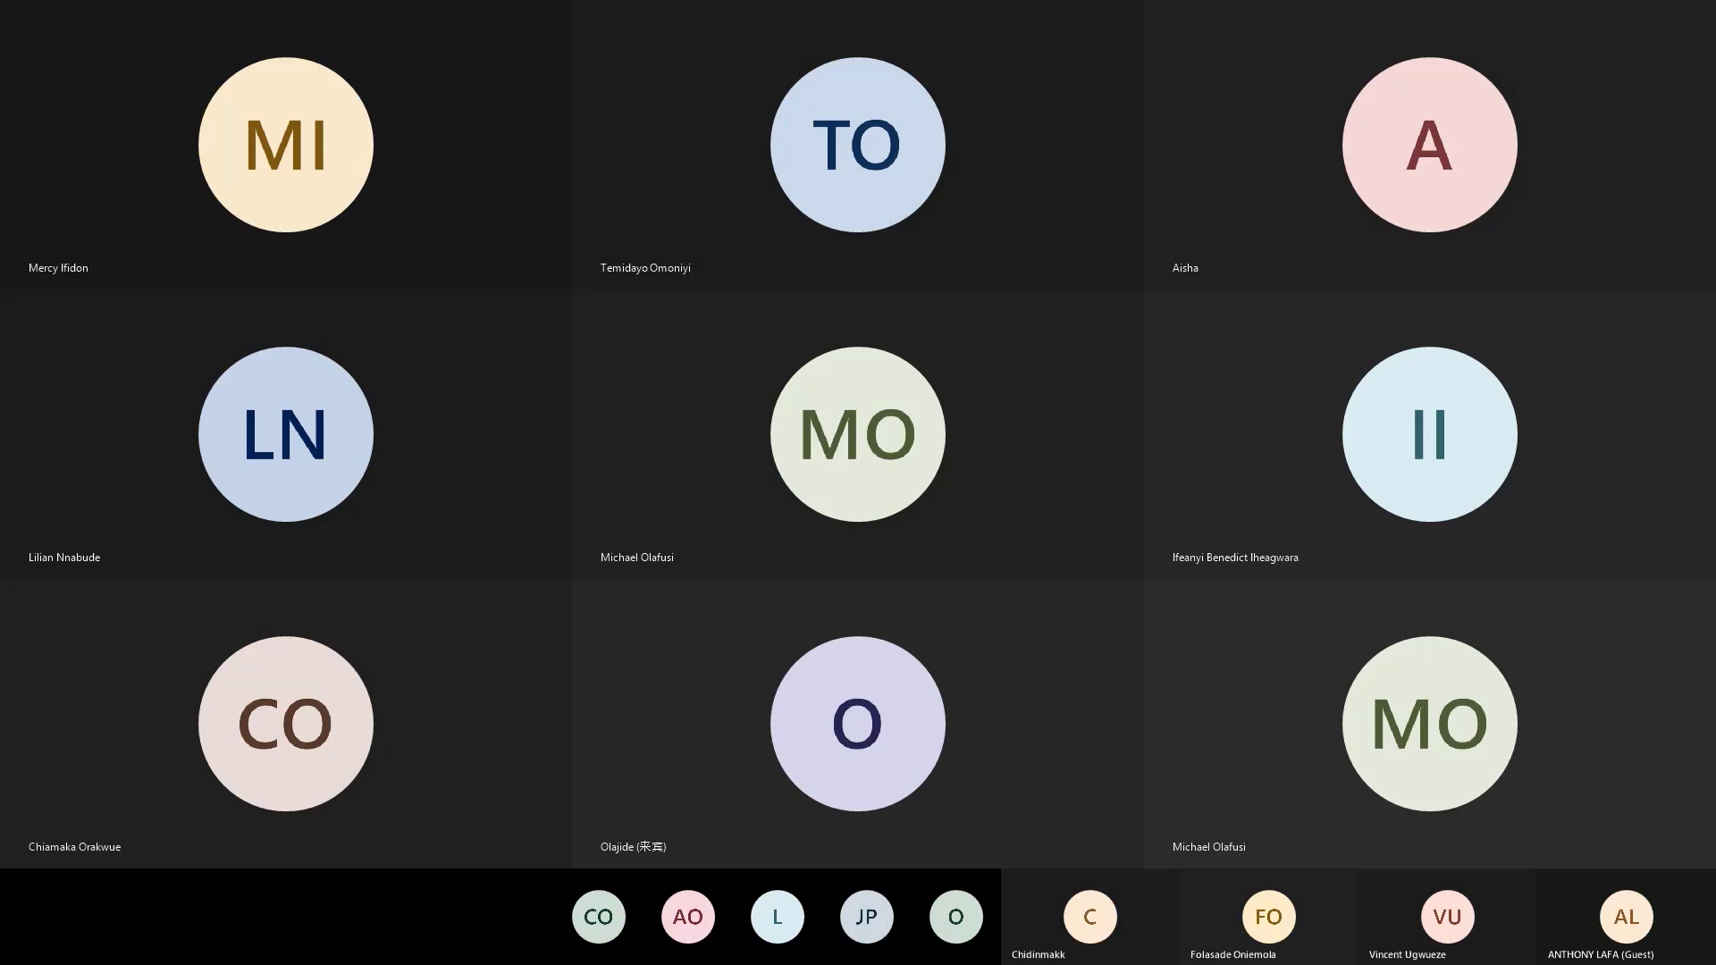